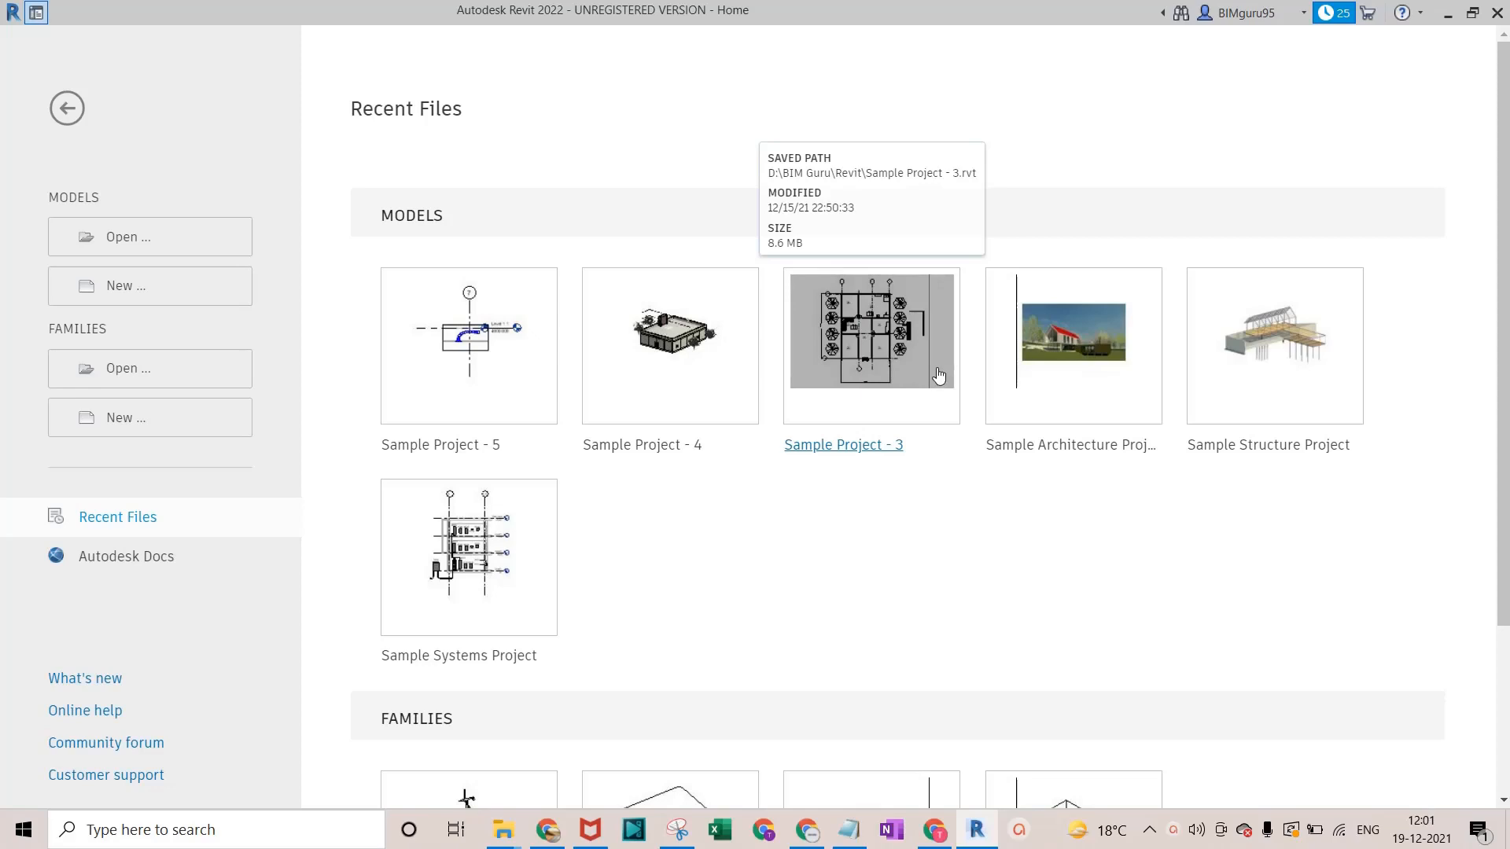
Create a new project from the Plumbing Template.
{"action": "mouse_move", "coordinate": [936, 328]}
{"action": "left_click", "coordinate": [148, 303]}
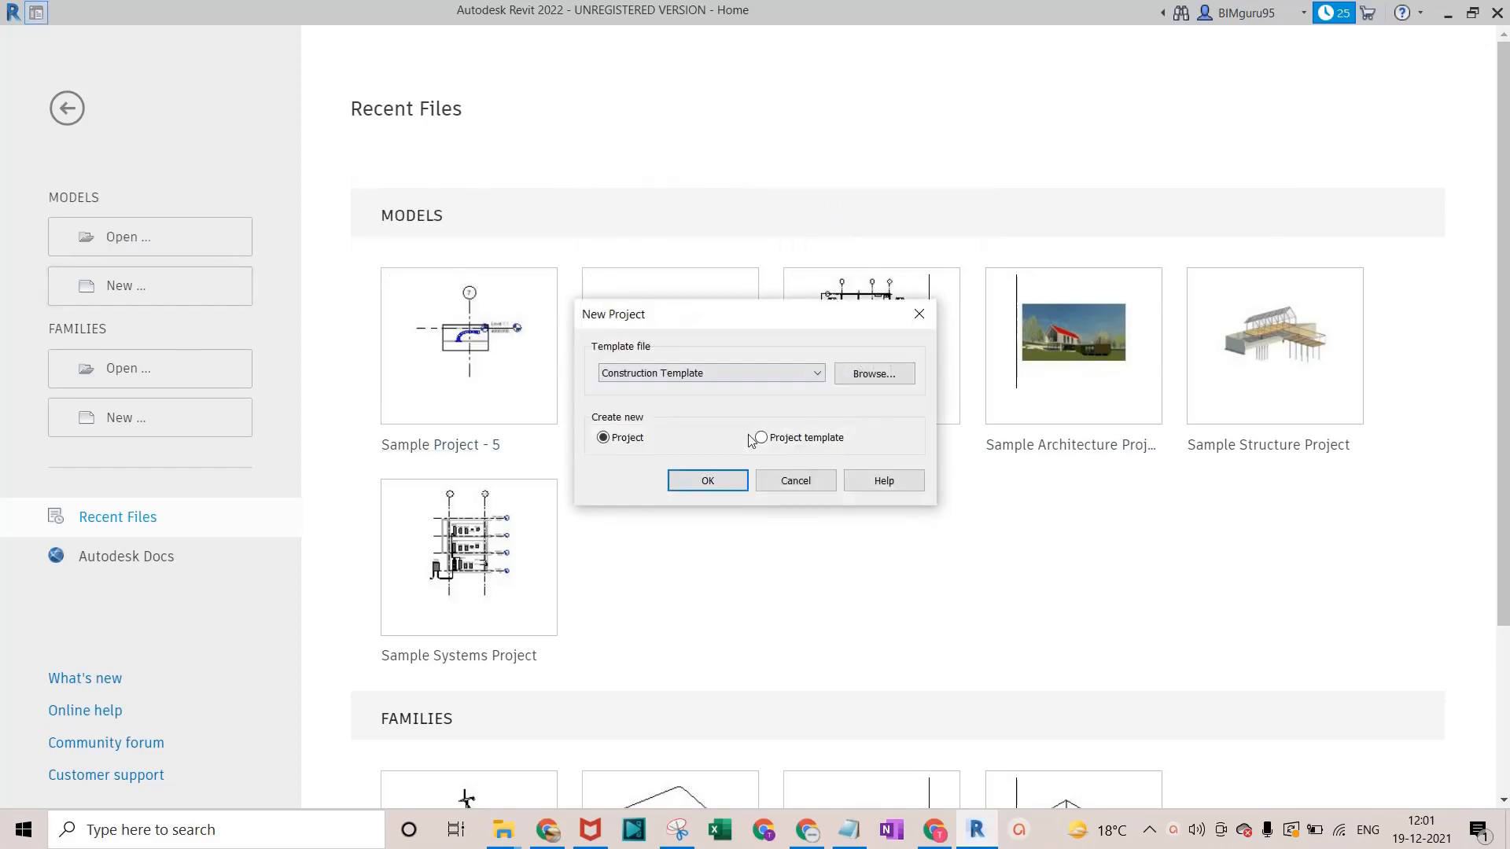
{"action": "left_click", "coordinate": [739, 376]}
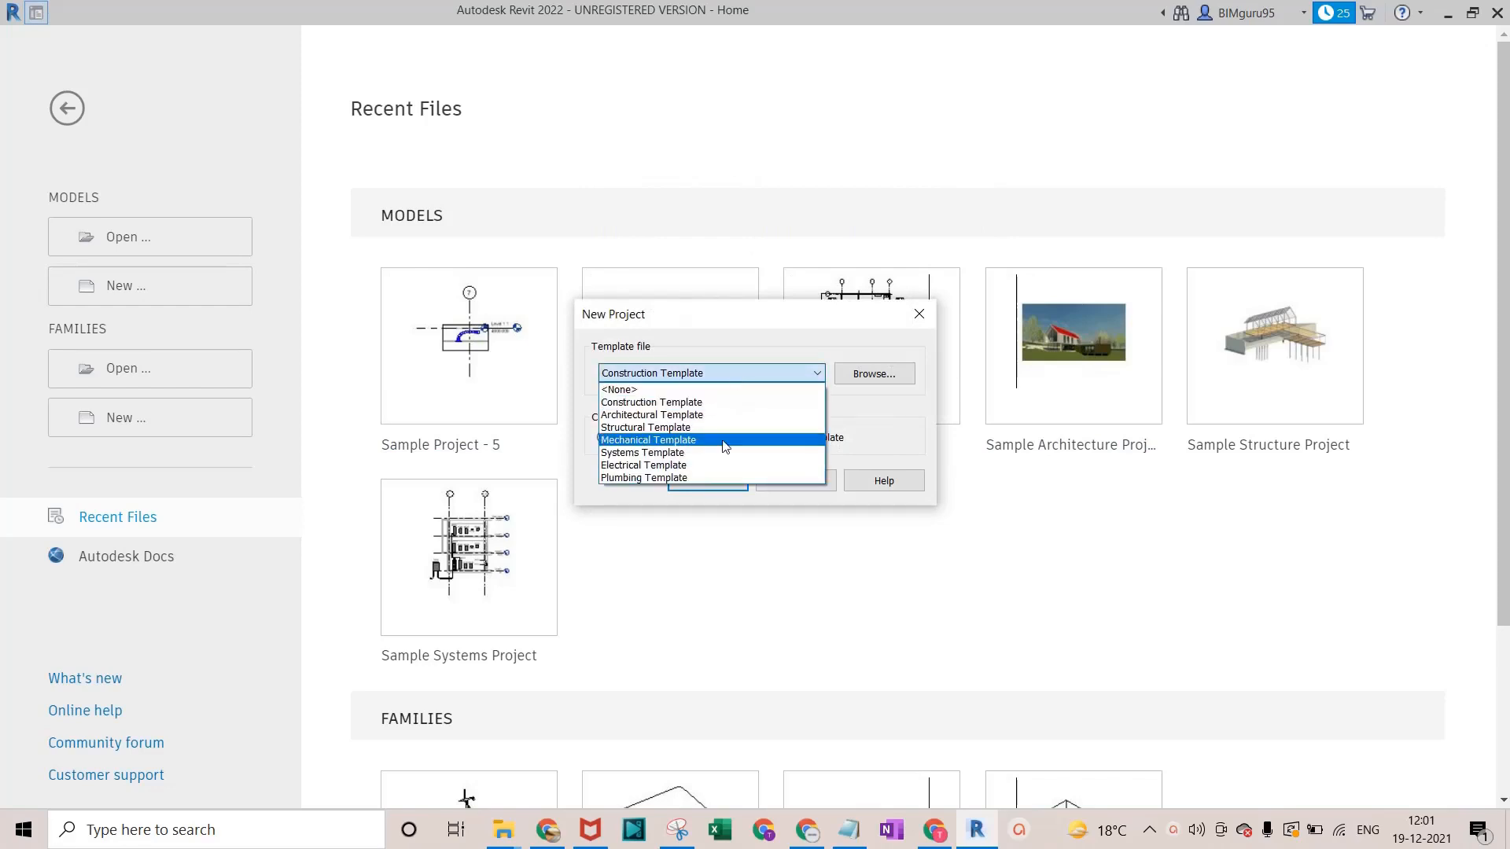
{"action": "left_click", "coordinate": [692, 477]}
{"action": "left_click", "coordinate": [729, 482]}
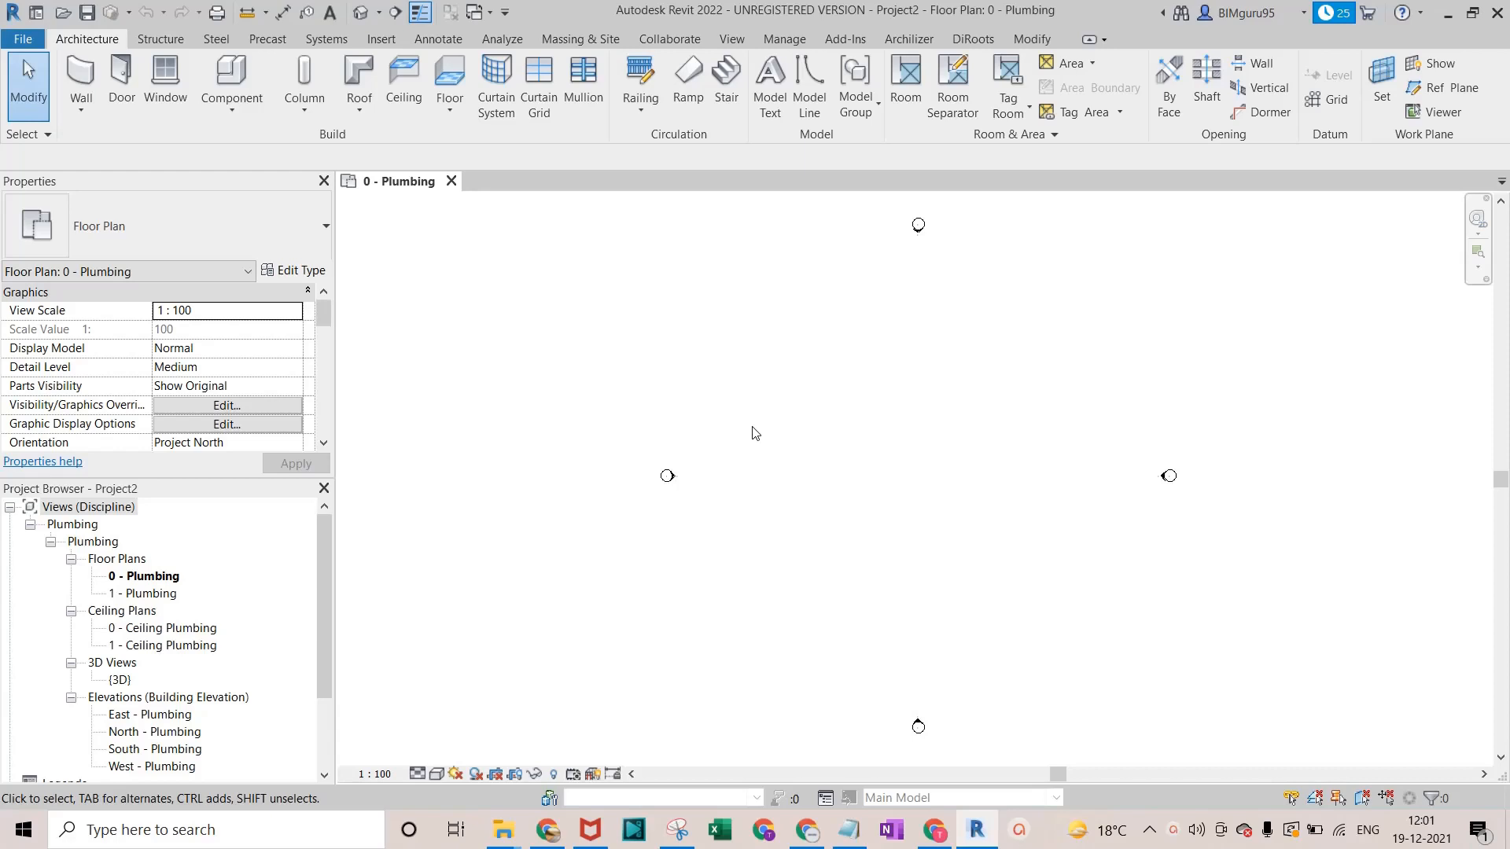
Link the Revit model Sample Project - 4.rvt into the project with Auto - Internal Origin to Internal Origin positioning.
{"action": "left_click", "coordinate": [761, 46]}
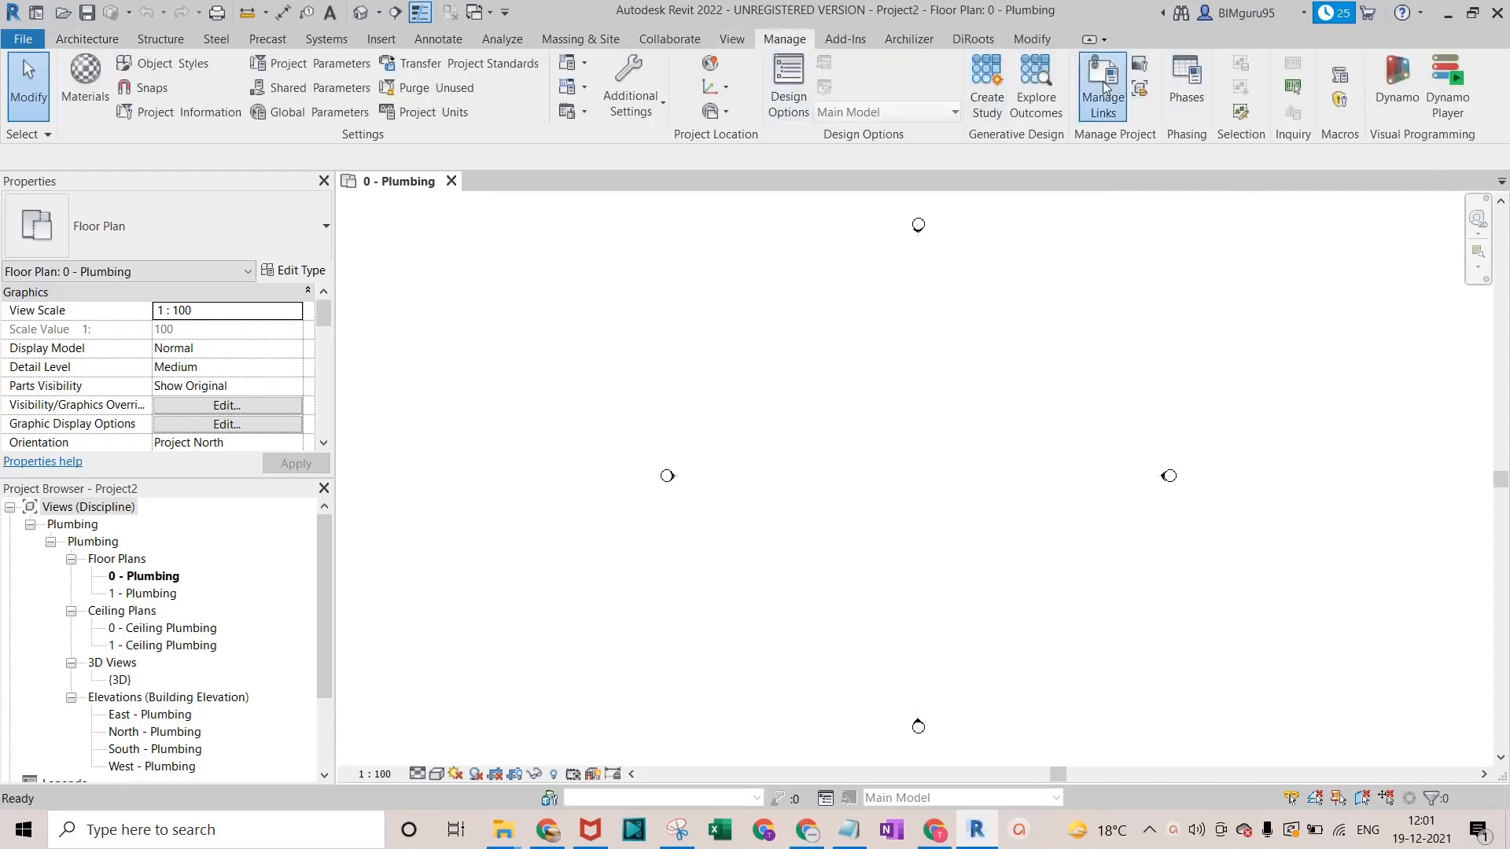
{"action": "left_click", "coordinate": [1103, 87]}
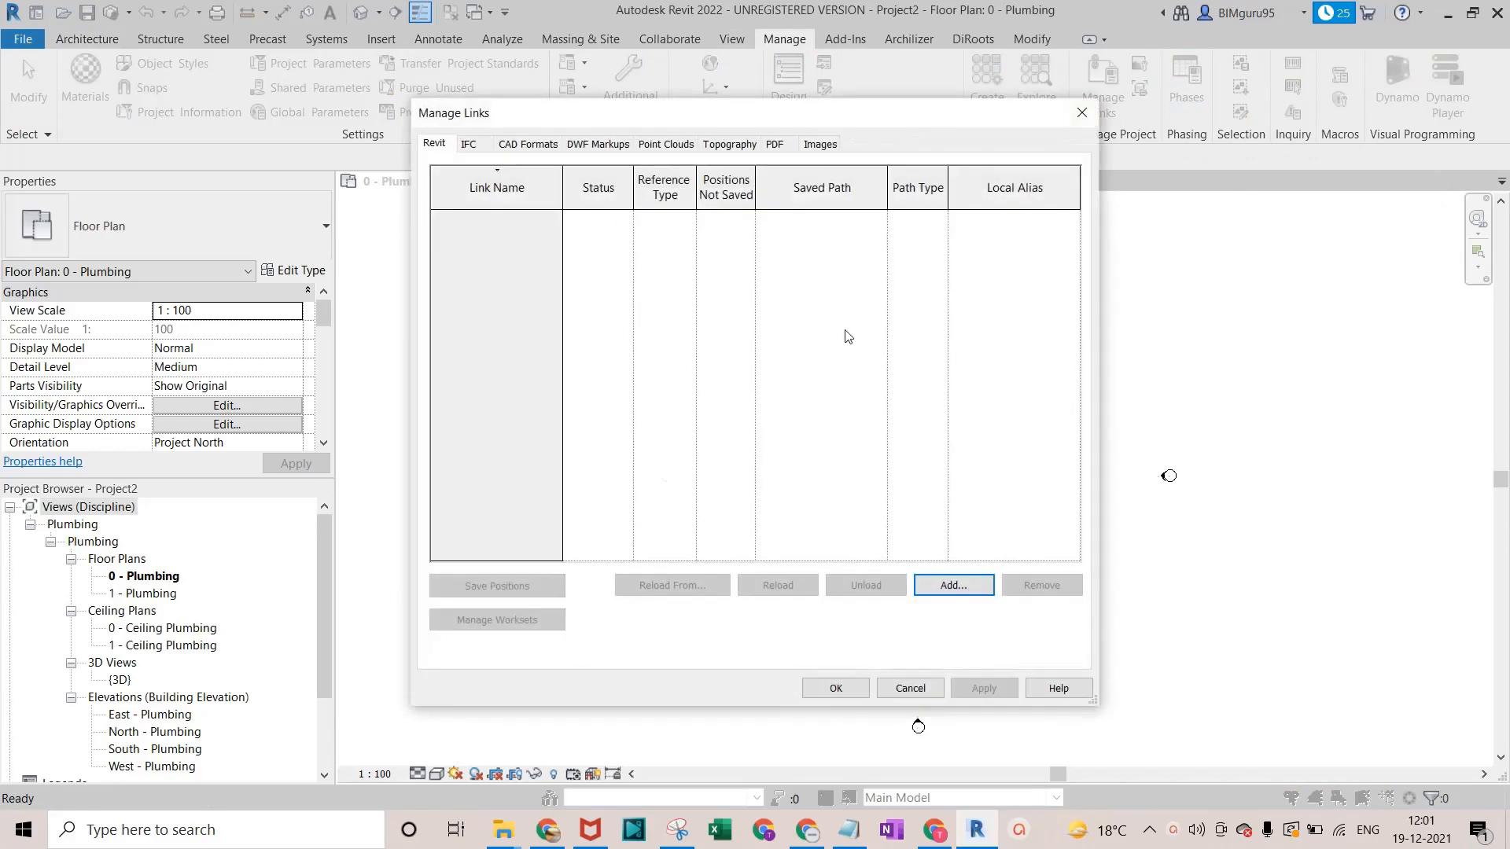
{"action": "left_click", "coordinate": [953, 585]}
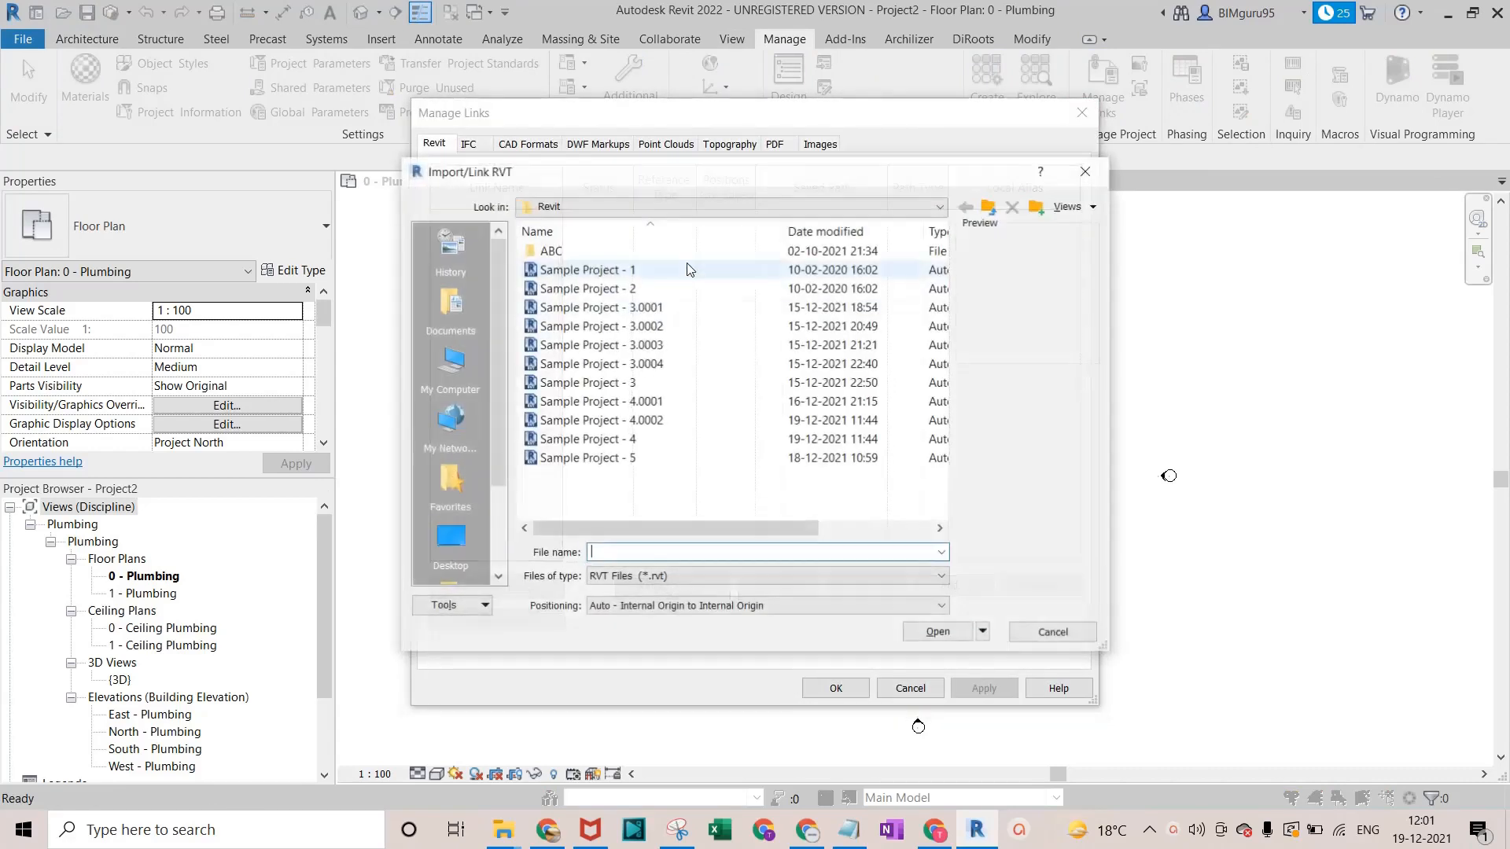
{"action": "left_click", "coordinate": [650, 439]}
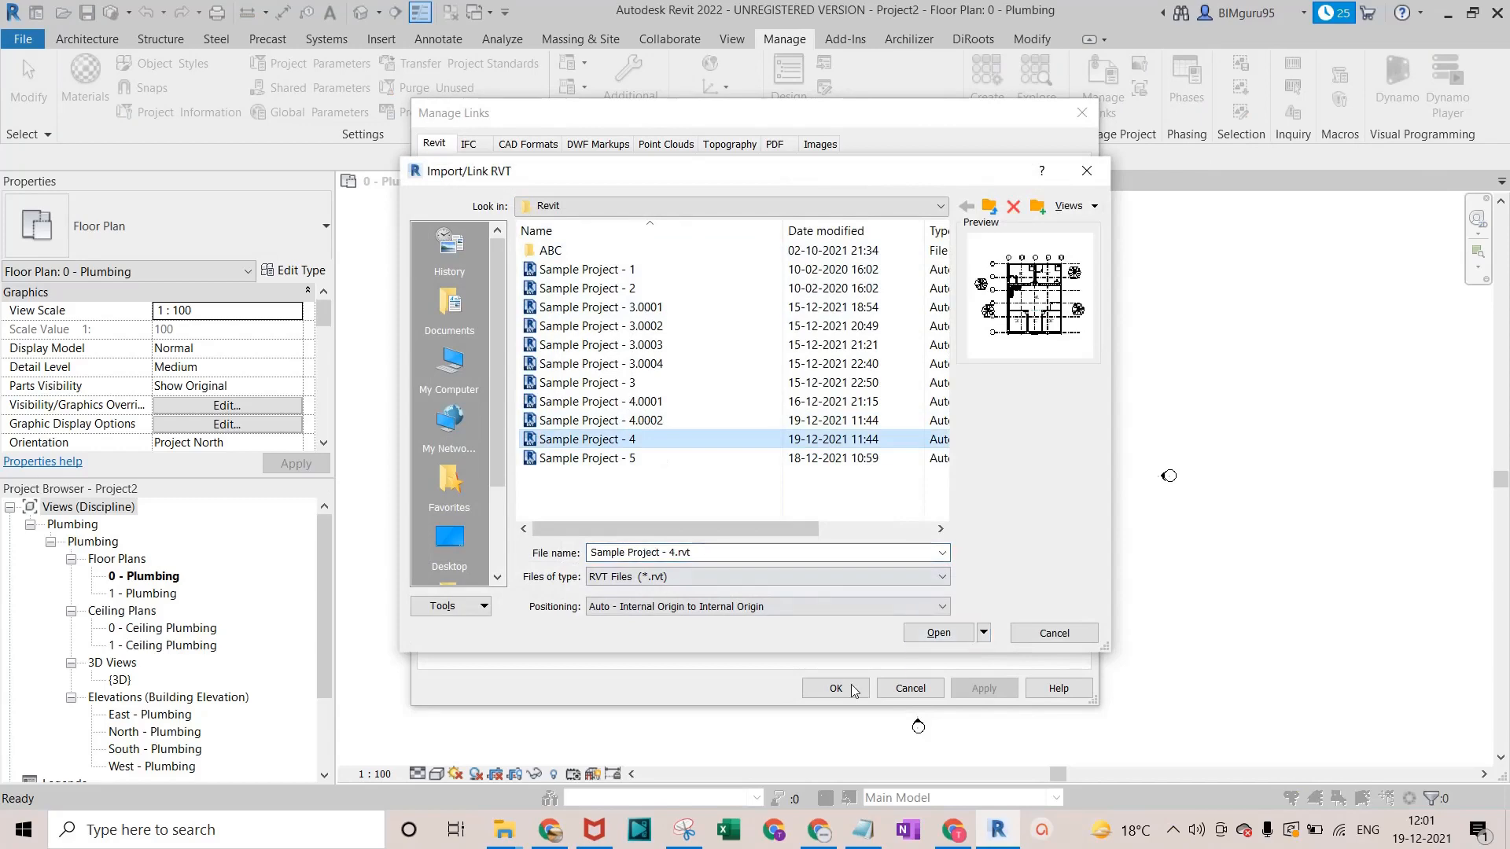
{"action": "left_click", "coordinate": [934, 633]}
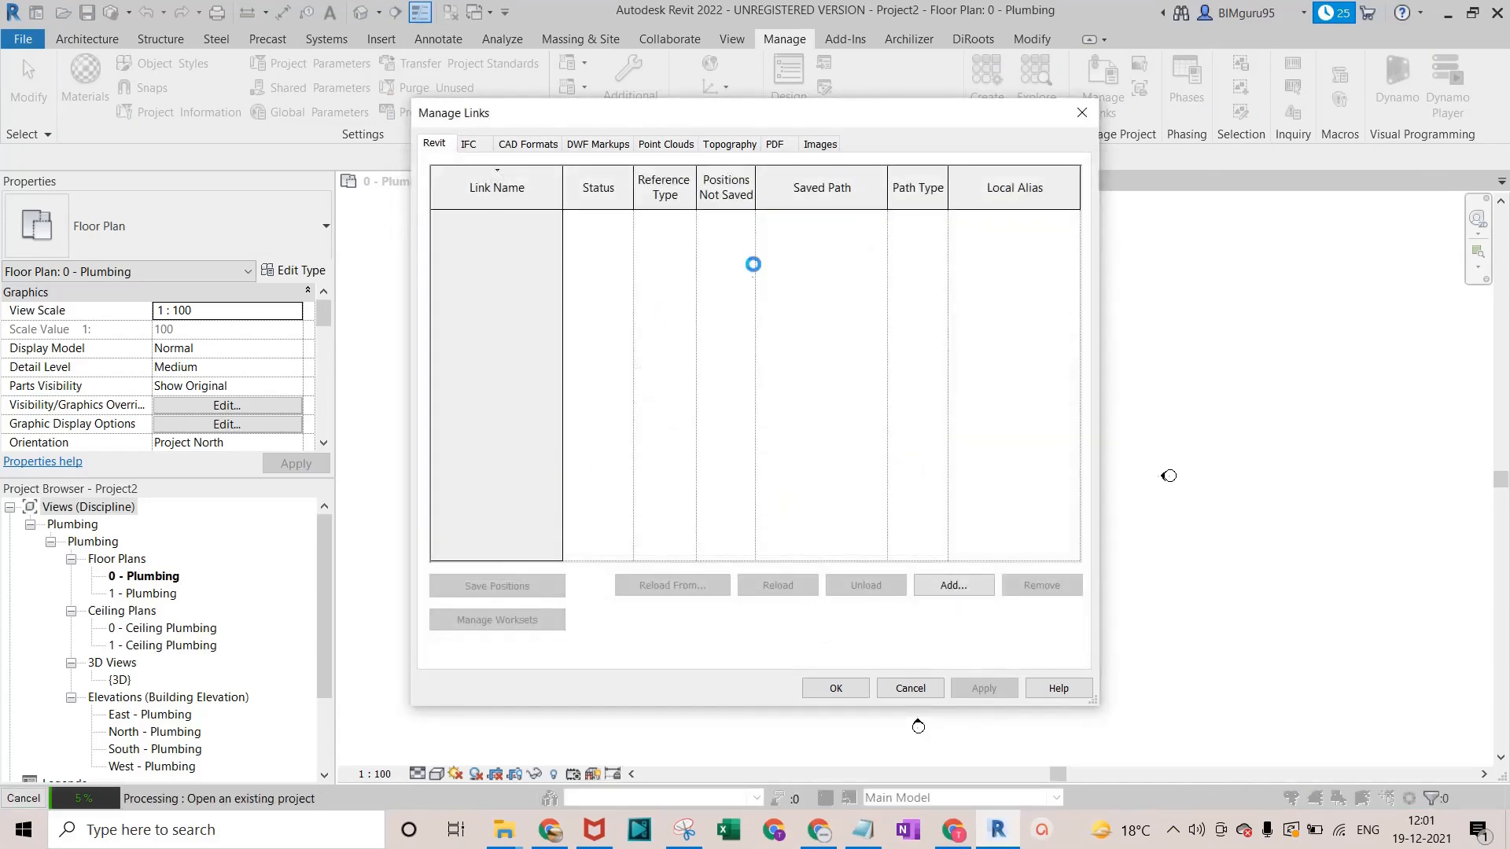
{"action": "left_click", "coordinate": [834, 688]}
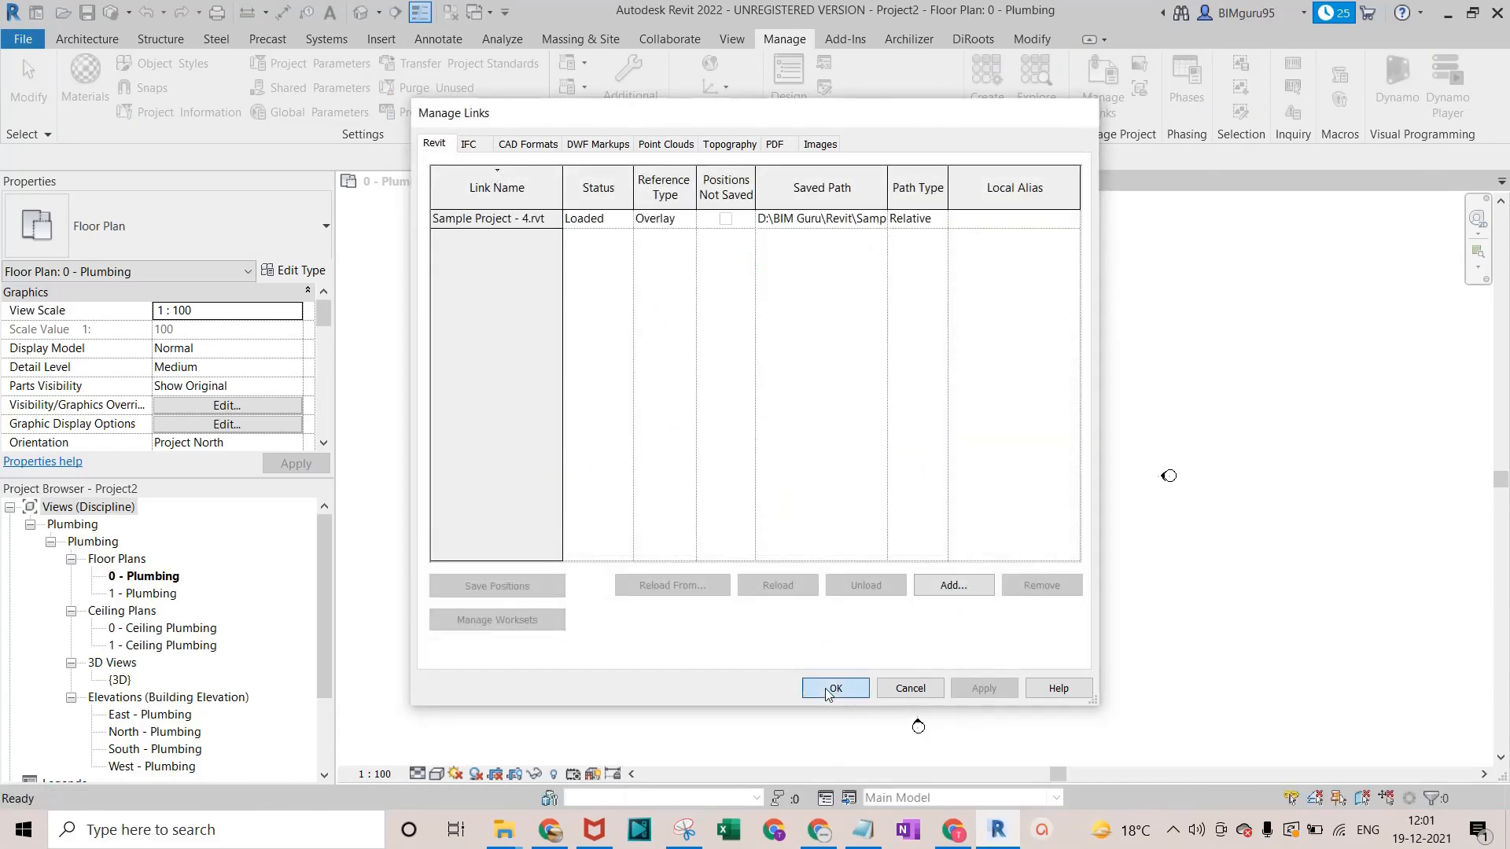
{"action": "scroll", "coordinate": [920, 417], "scroll_direction": "up", "scroll_amount": 4}
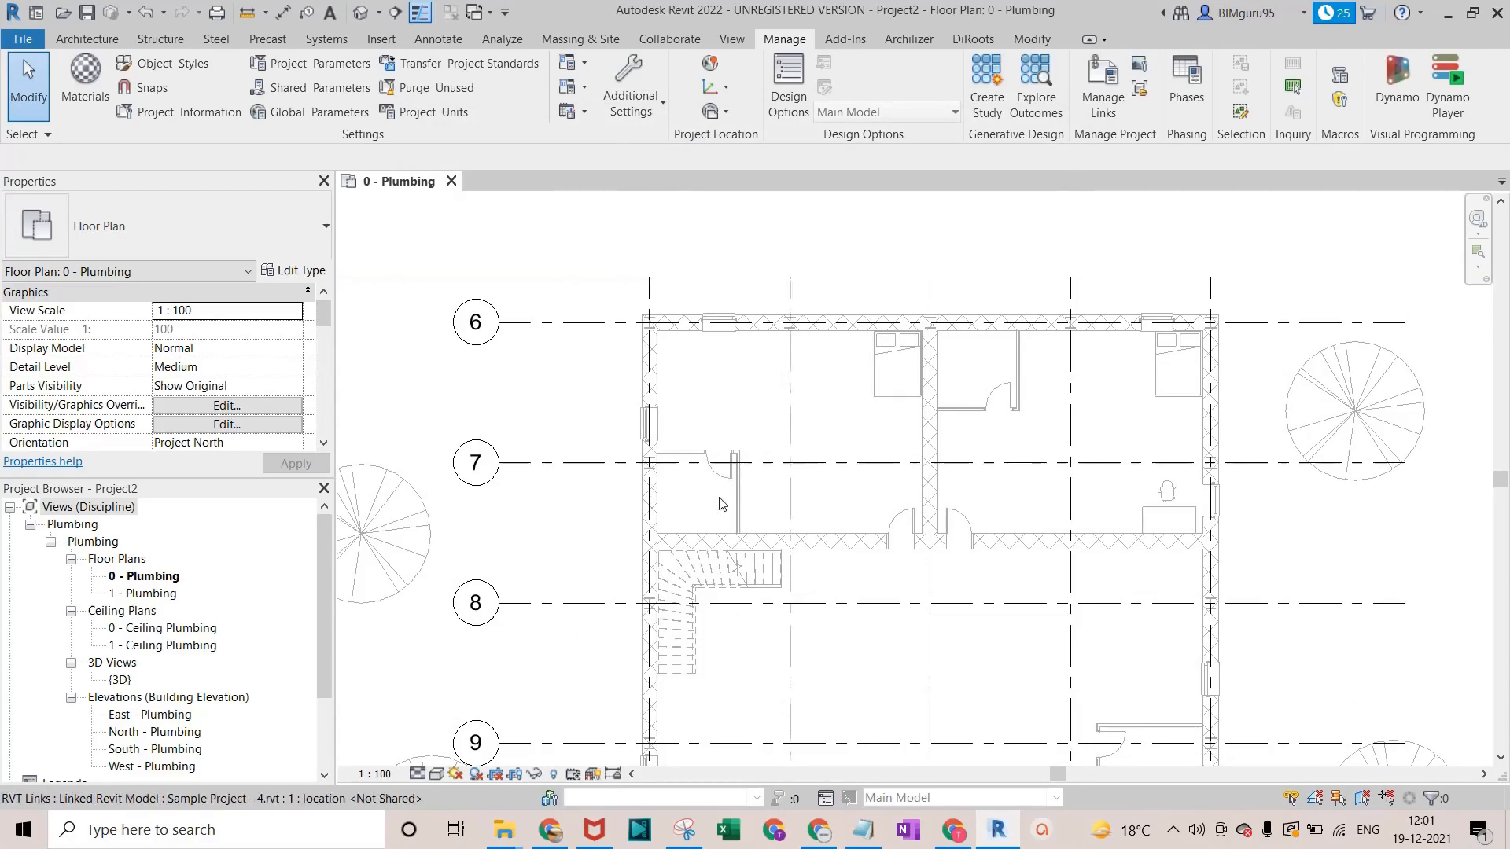
{"action": "scroll", "coordinate": [975, 350], "scroll_direction": "down", "scroll_amount": 2}
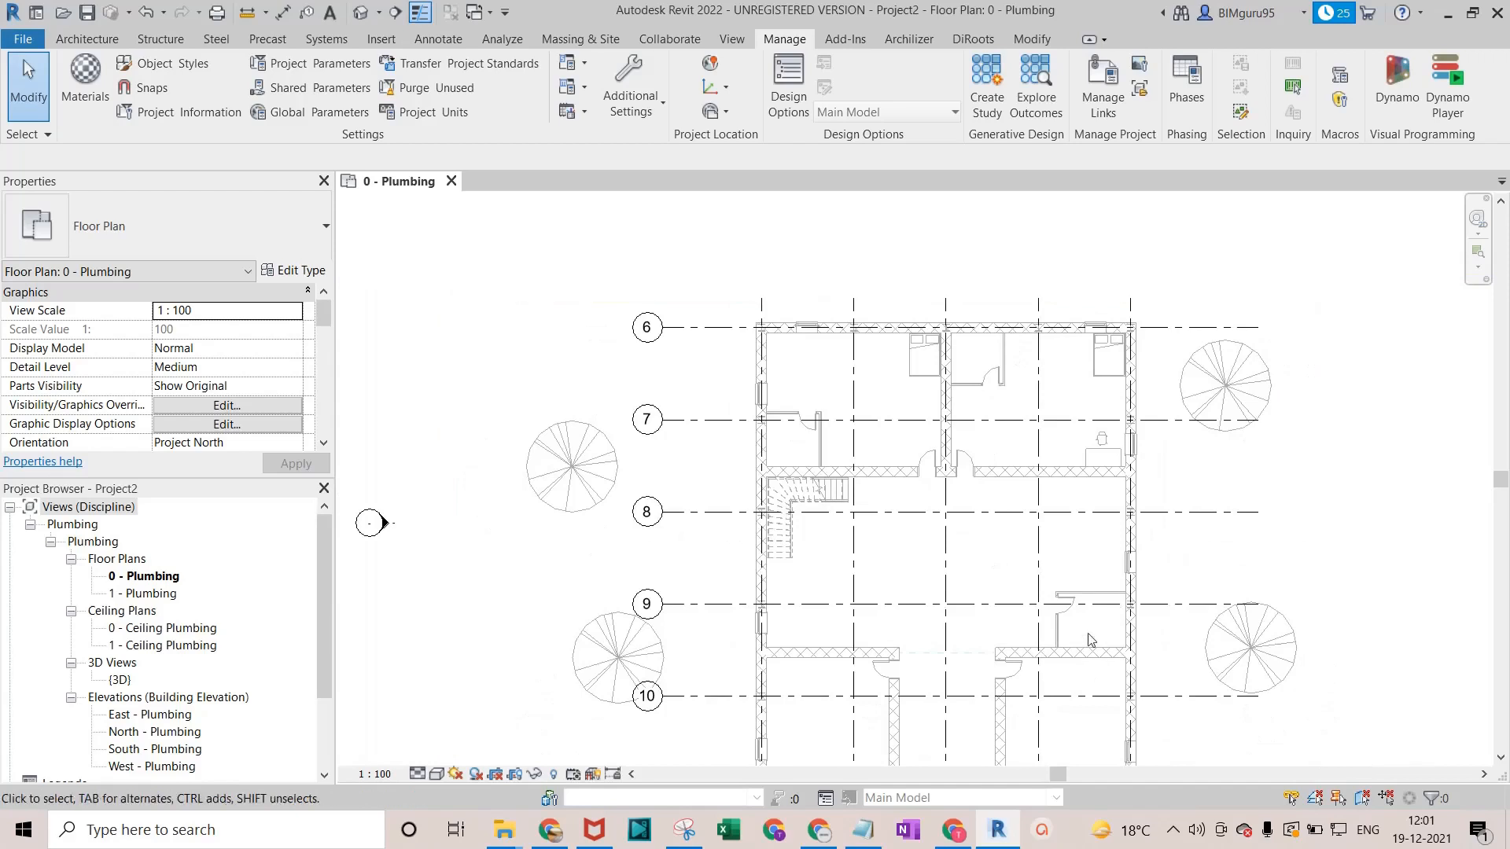
{"action": "scroll", "coordinate": [865, 545], "scroll_direction": "down", "scroll_amount": 1}
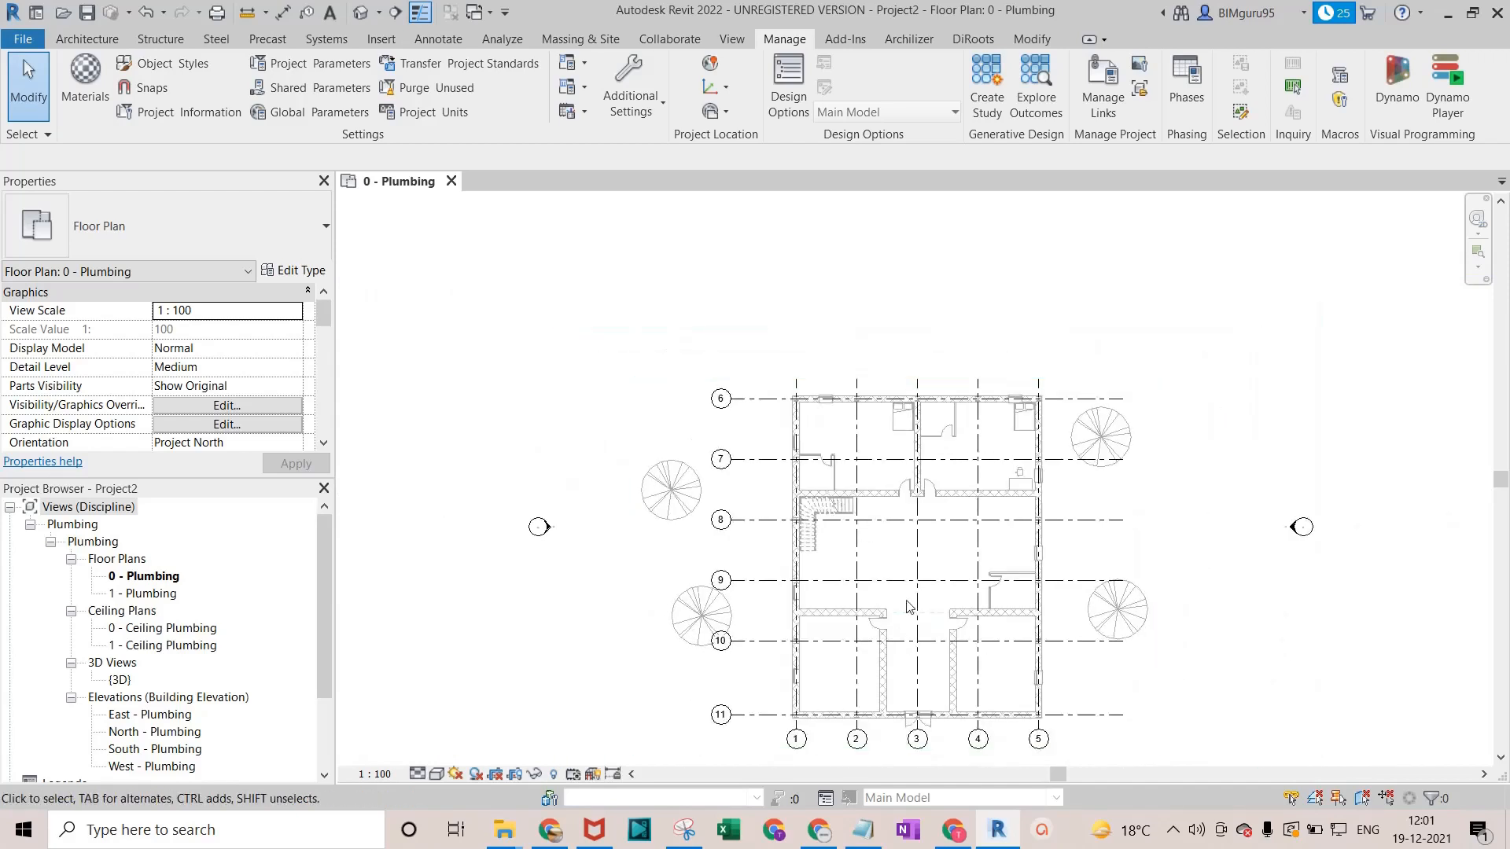
{"action": "scroll", "coordinate": [897, 629], "scroll_direction": "up", "scroll_amount": 1}
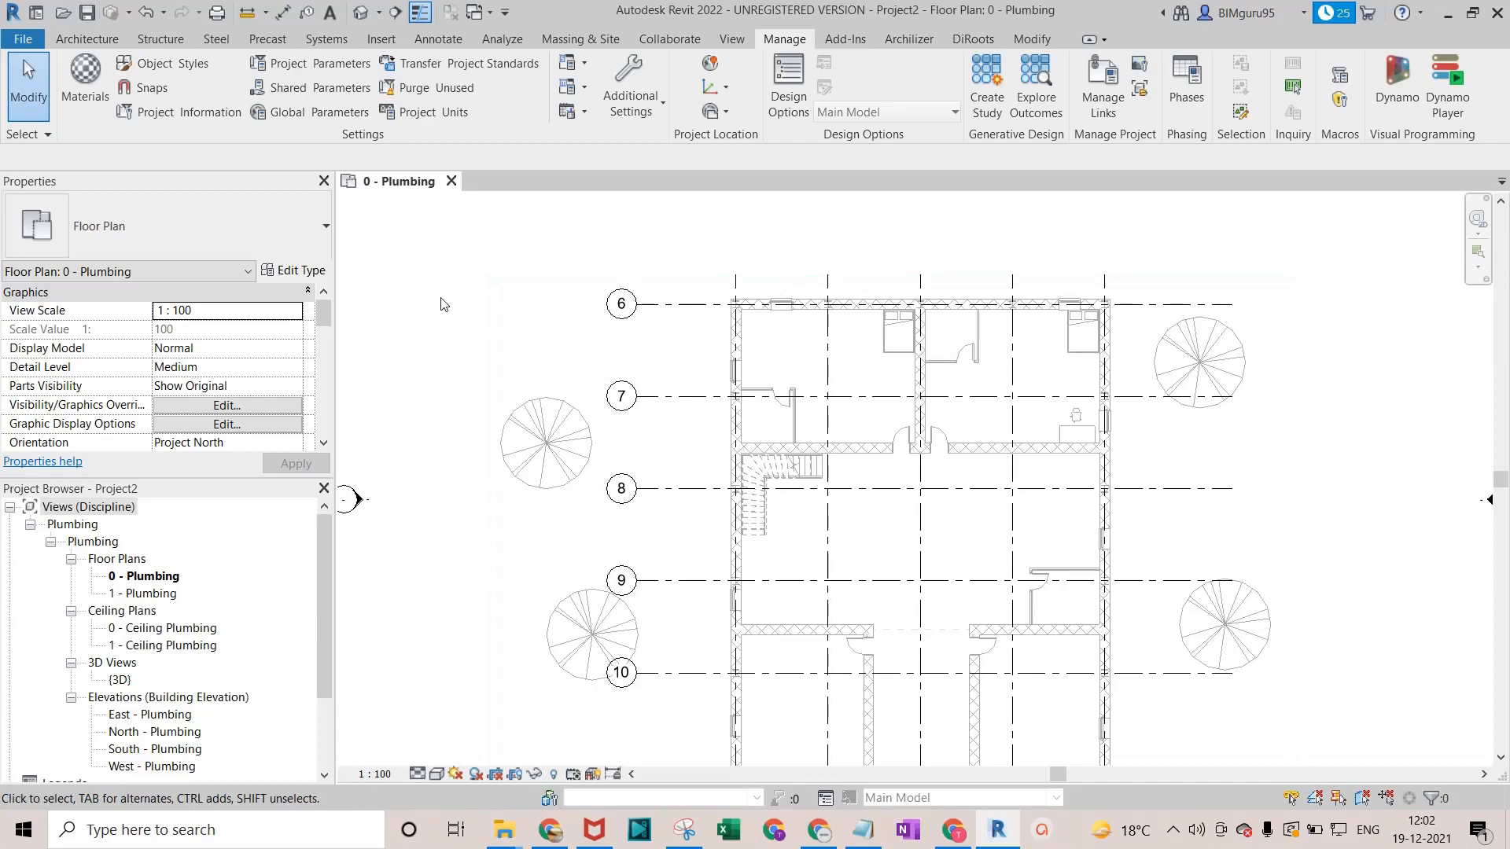
{"action": "left_click", "coordinate": [322, 39]}
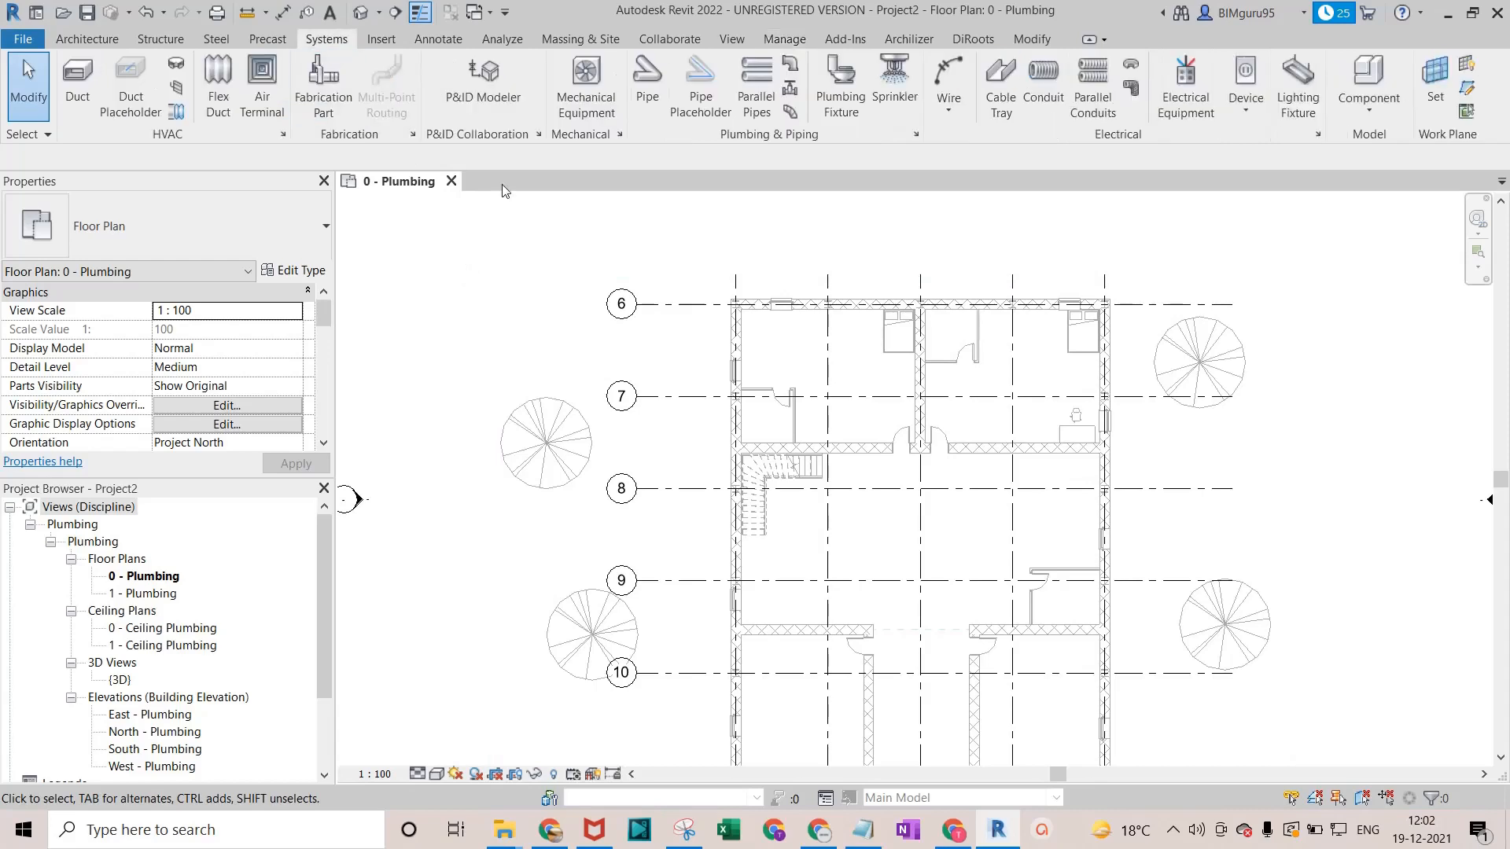
{"action": "left_click", "coordinate": [840, 79]}
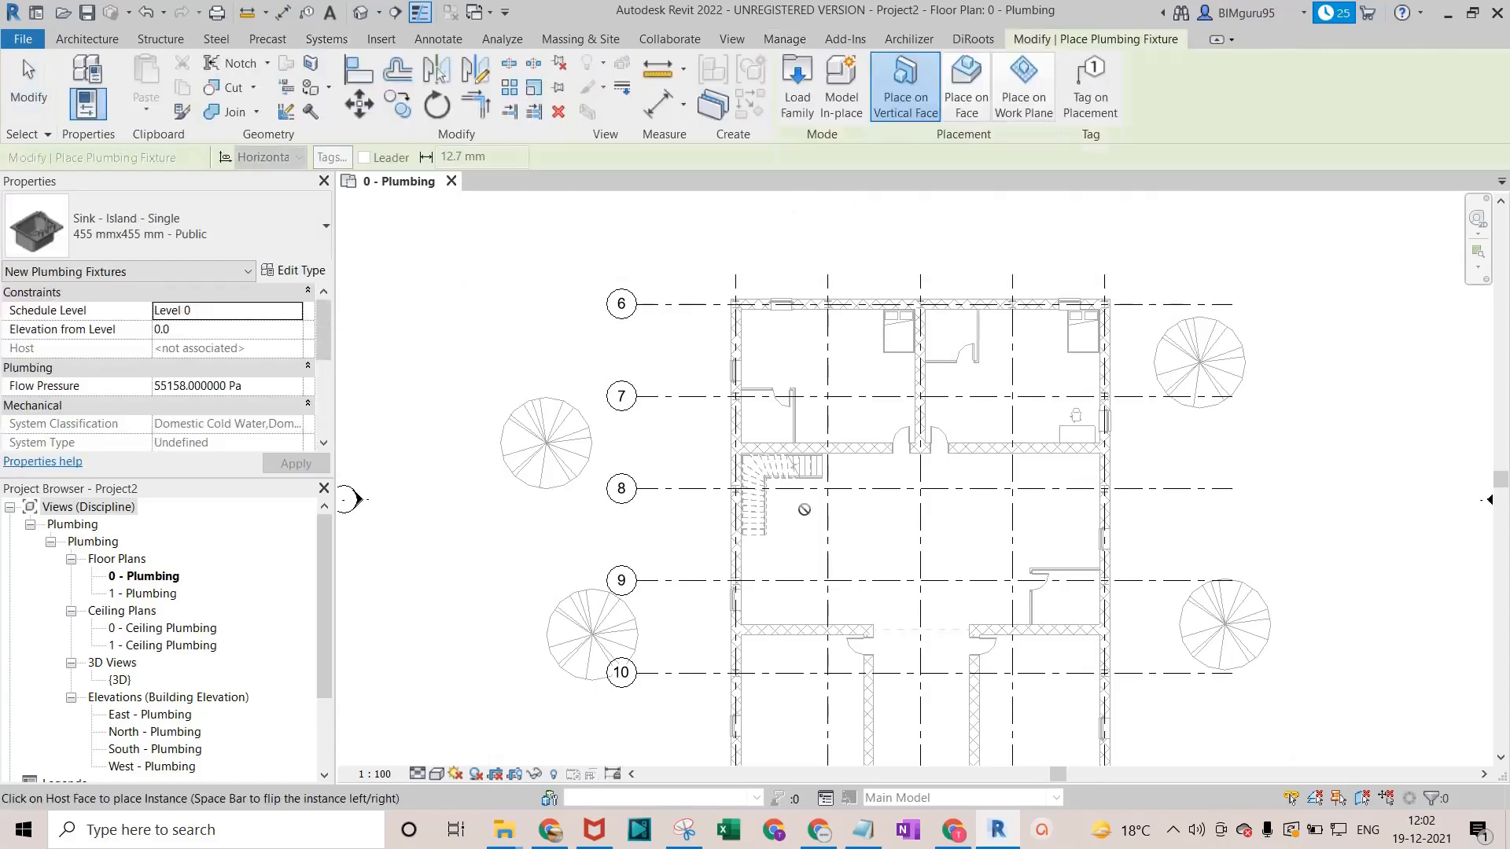
{"action": "scroll", "coordinate": [804, 510], "scroll_direction": "up", "scroll_amount": 2}
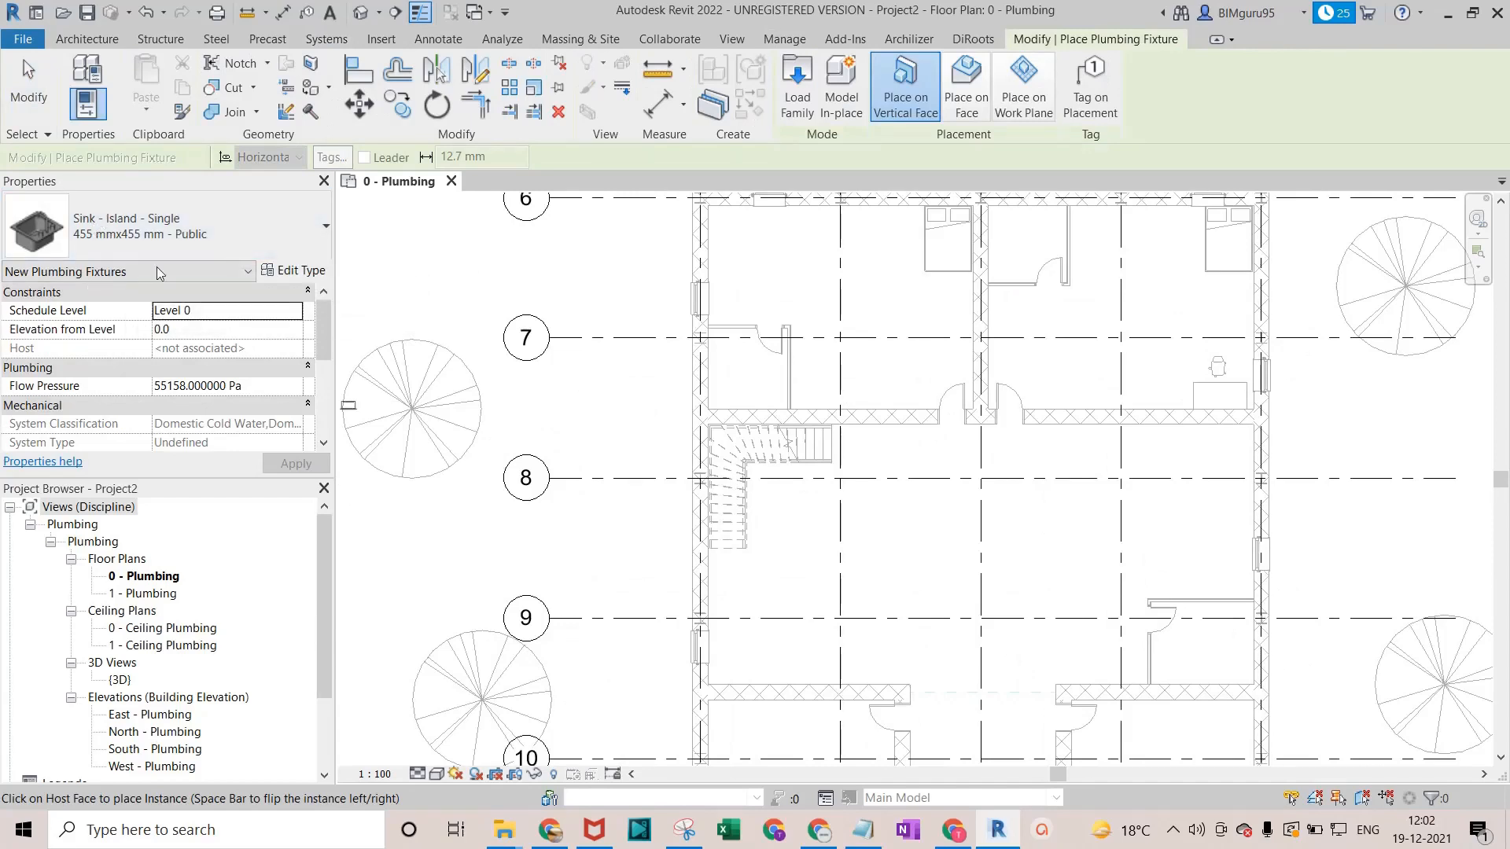
{"action": "left_click", "coordinate": [158, 236]}
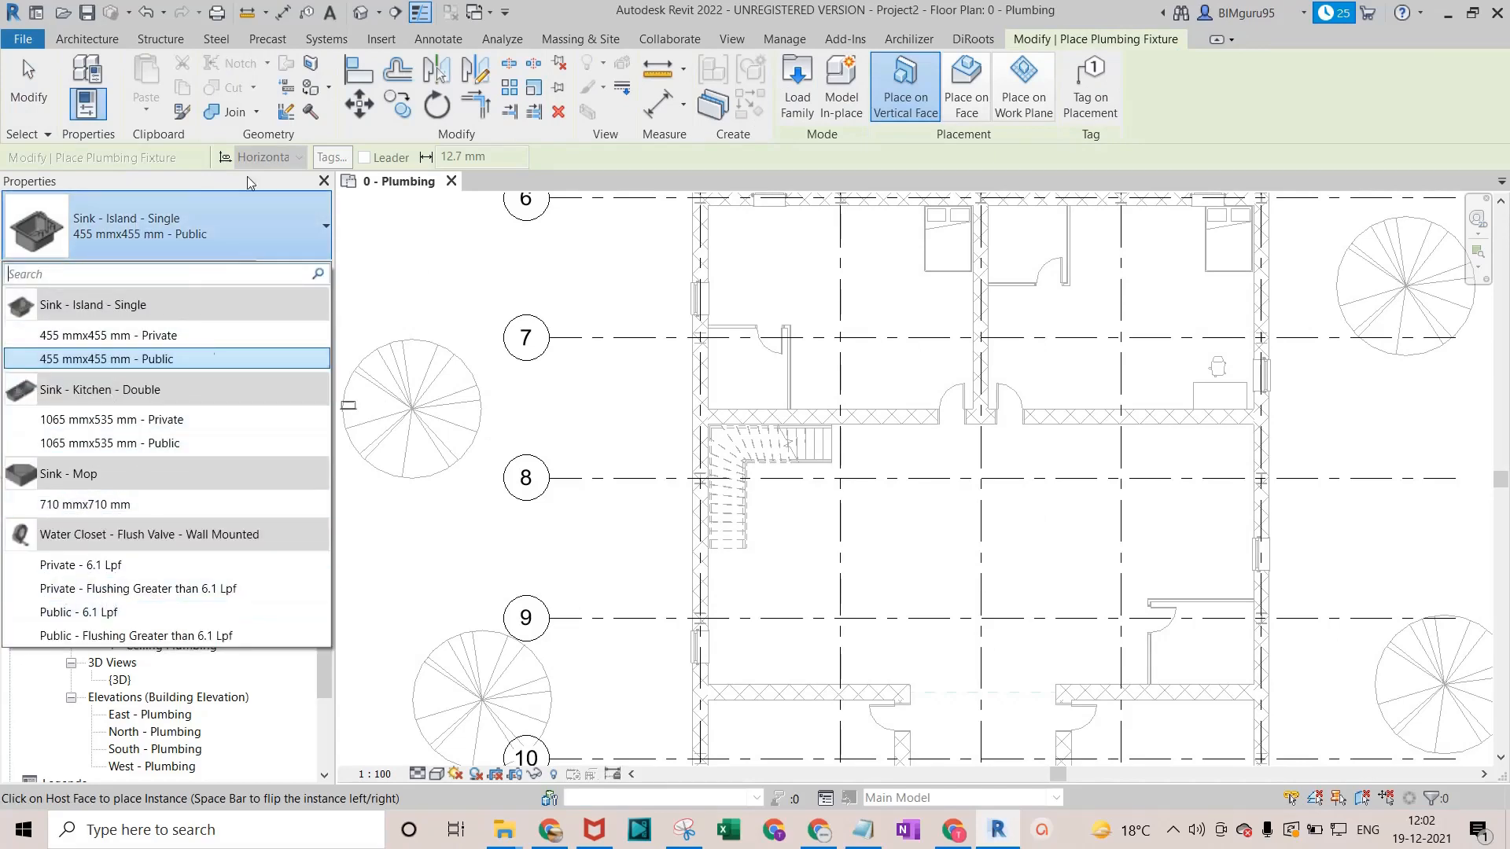
{"action": "scroll", "coordinate": [719, 464], "scroll_direction": "up", "scroll_amount": 3}
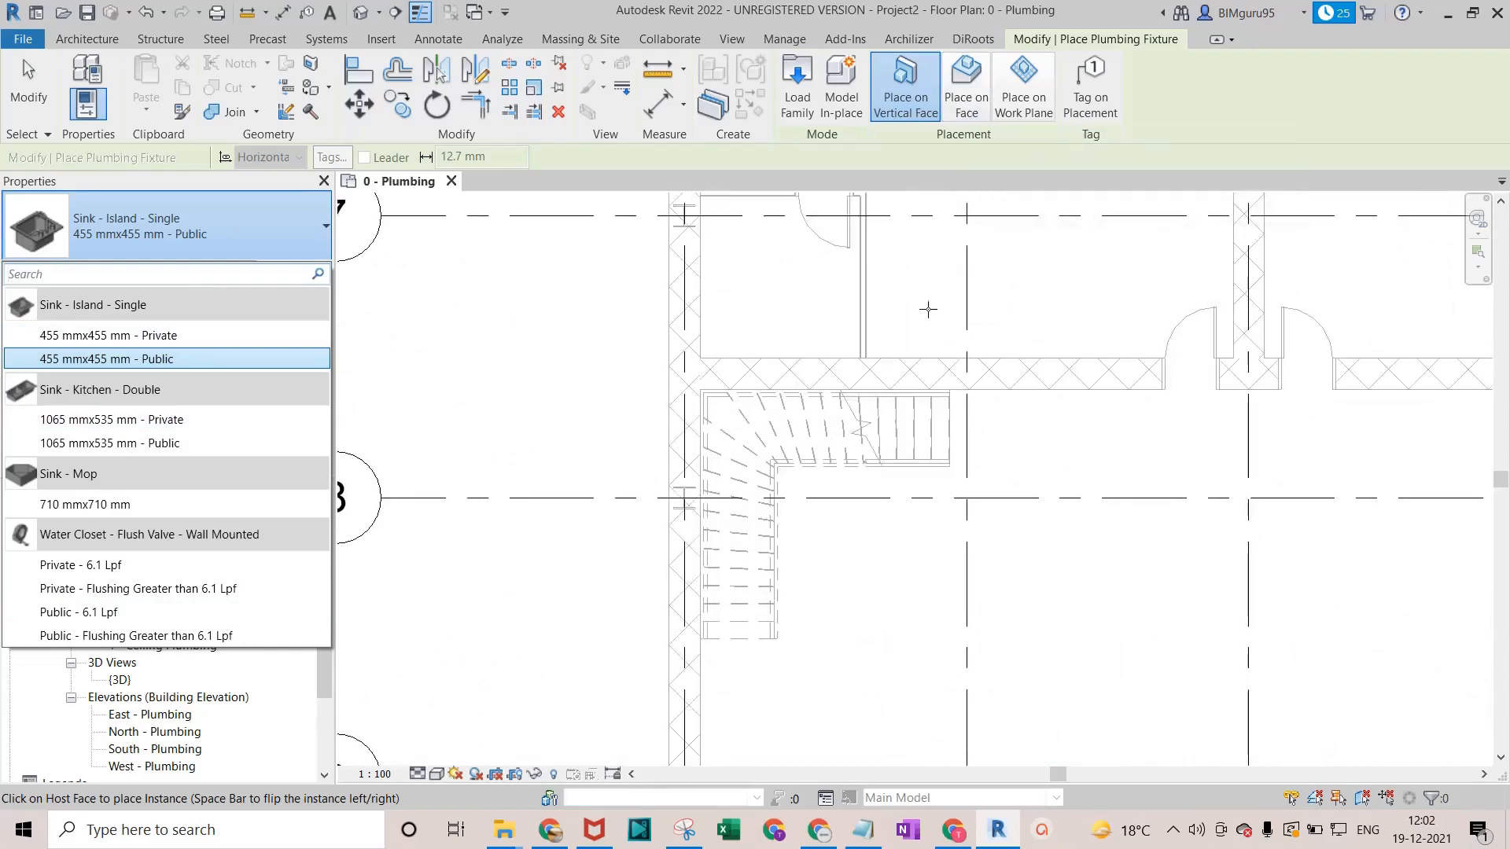
{"action": "left_click", "coordinate": [981, 97]}
{"action": "left_click", "coordinate": [981, 97]}
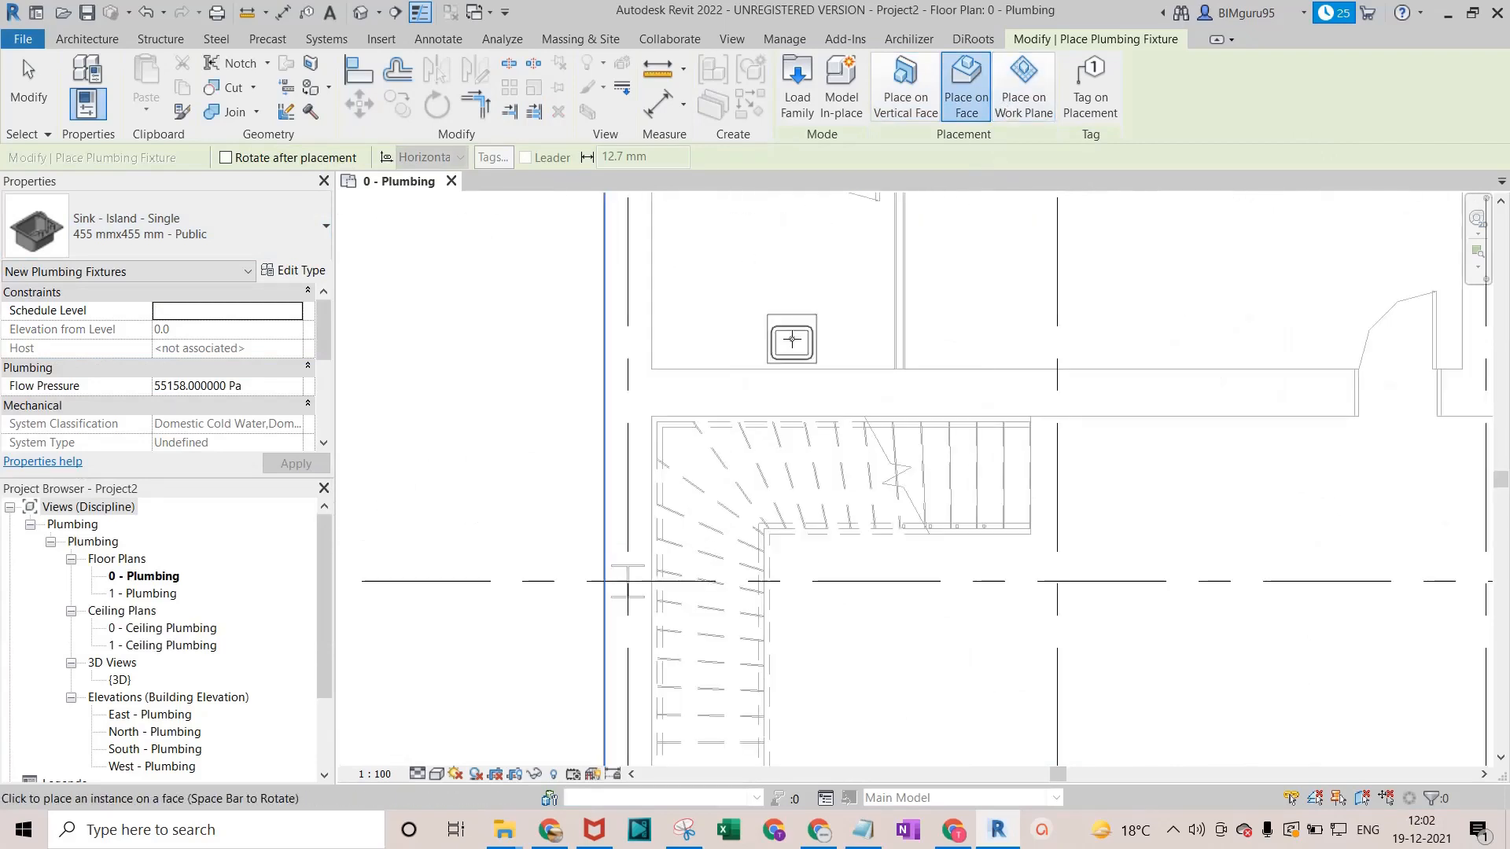
{"action": "scroll", "coordinate": [793, 339], "scroll_direction": "up", "scroll_amount": 2}
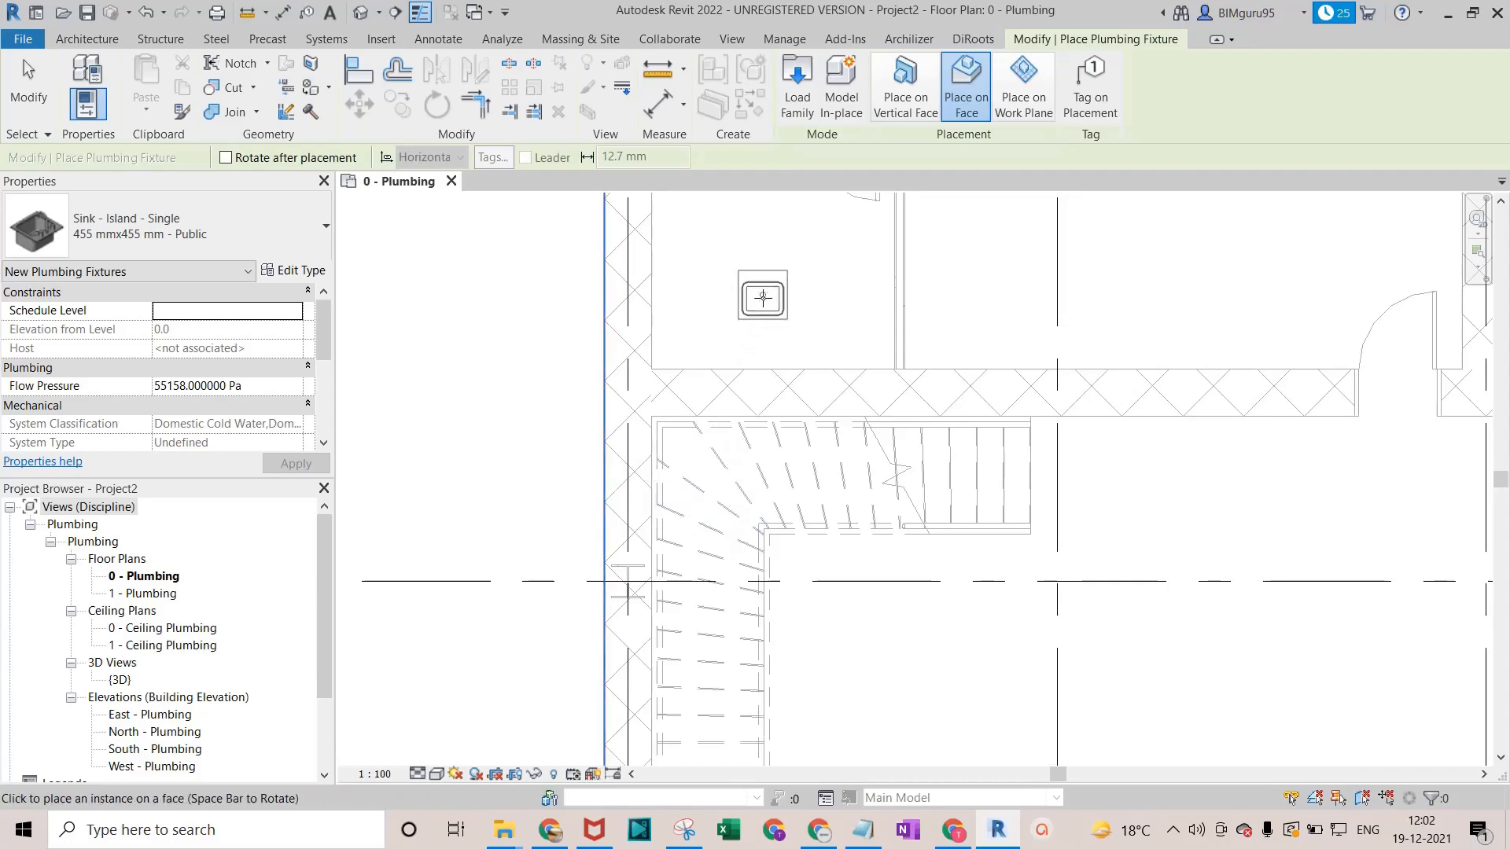
{"action": "left_click", "coordinate": [1023, 87]}
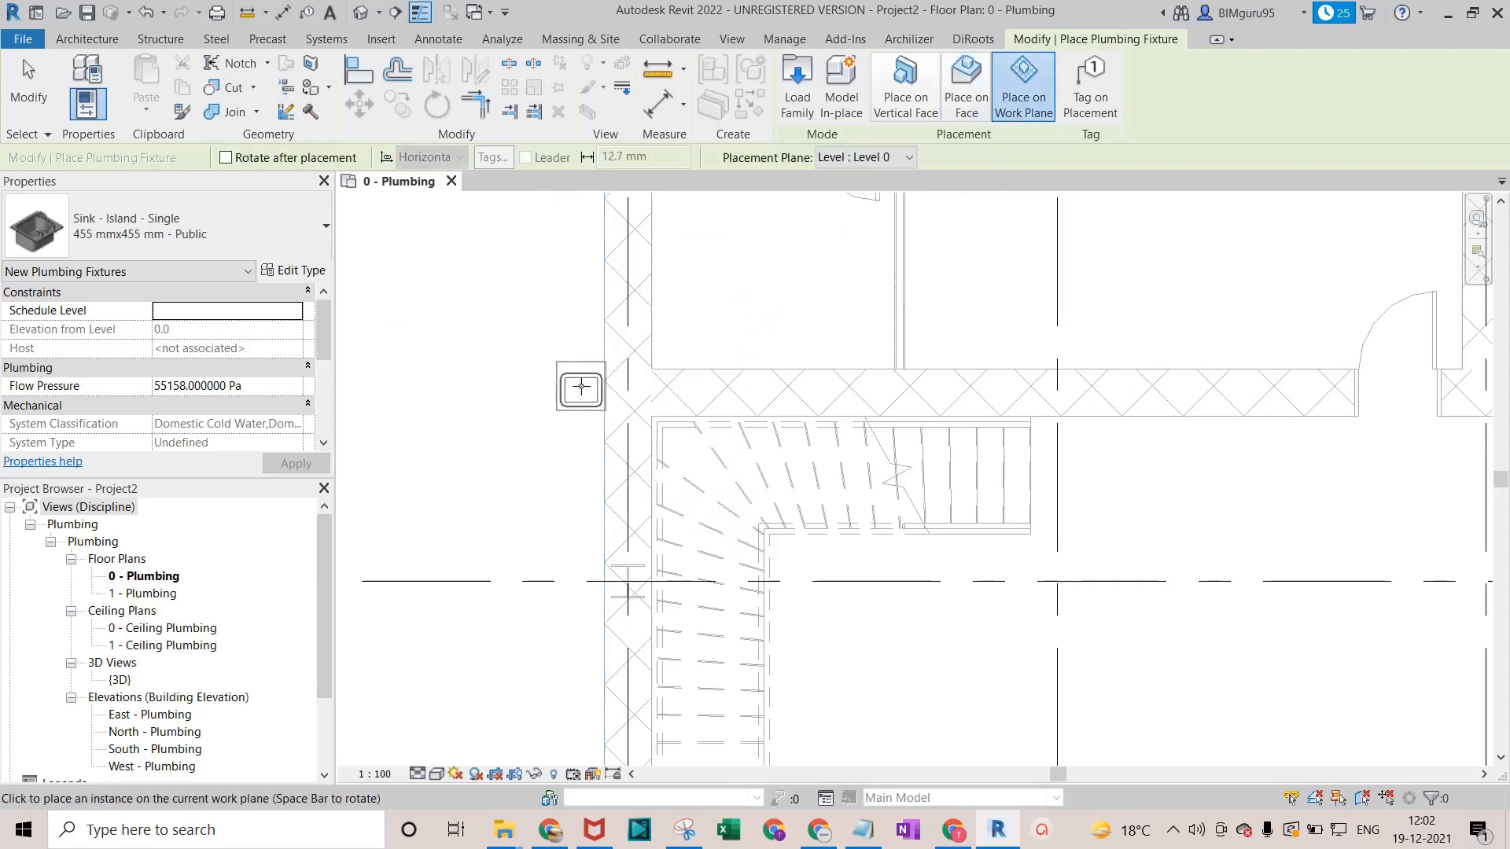
{"action": "left_click", "coordinate": [875, 159]}
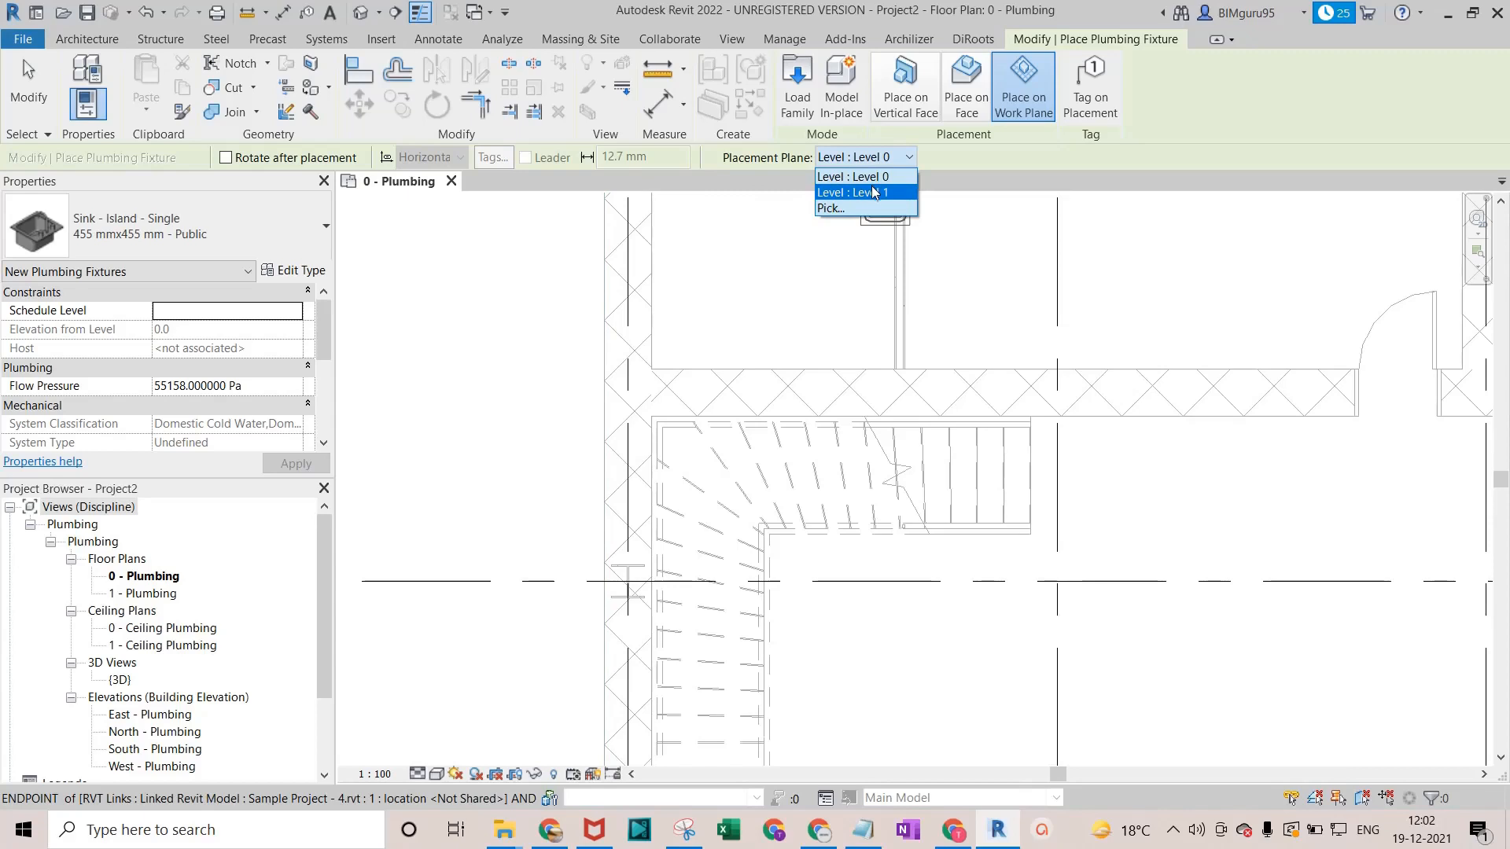
{"action": "key", "text": "Escape"}
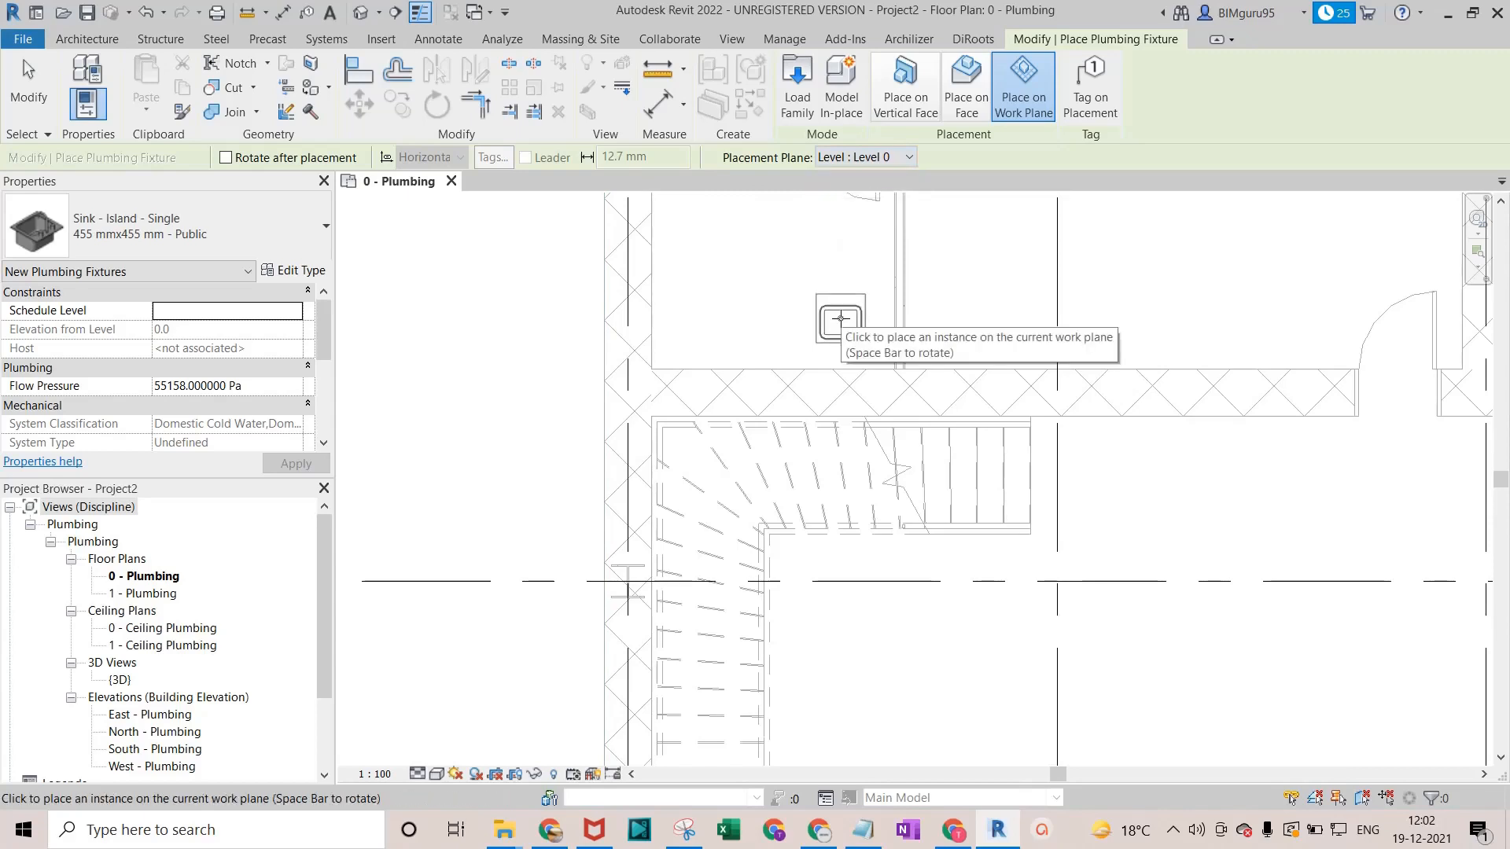
{"action": "key", "text": "Escape"}
{"action": "key", "text": "Escape"}
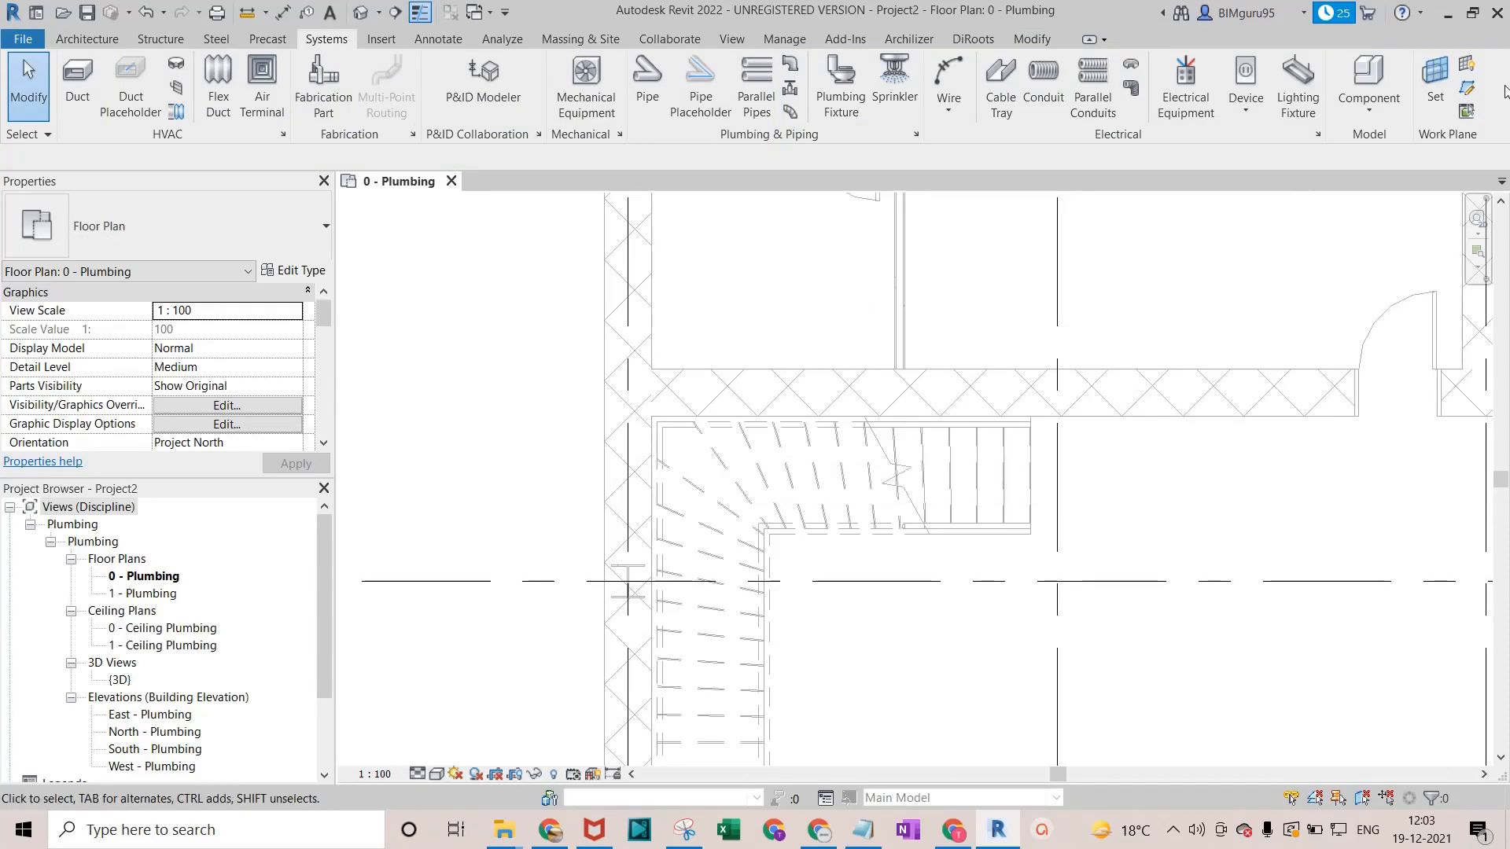
Cut a vertical building section through the small room beside grid 7 and the staircase below it, and shorten its view depth.
{"action": "left_click", "coordinate": [395, 13]}
{"action": "left_click", "coordinate": [682, 216]}
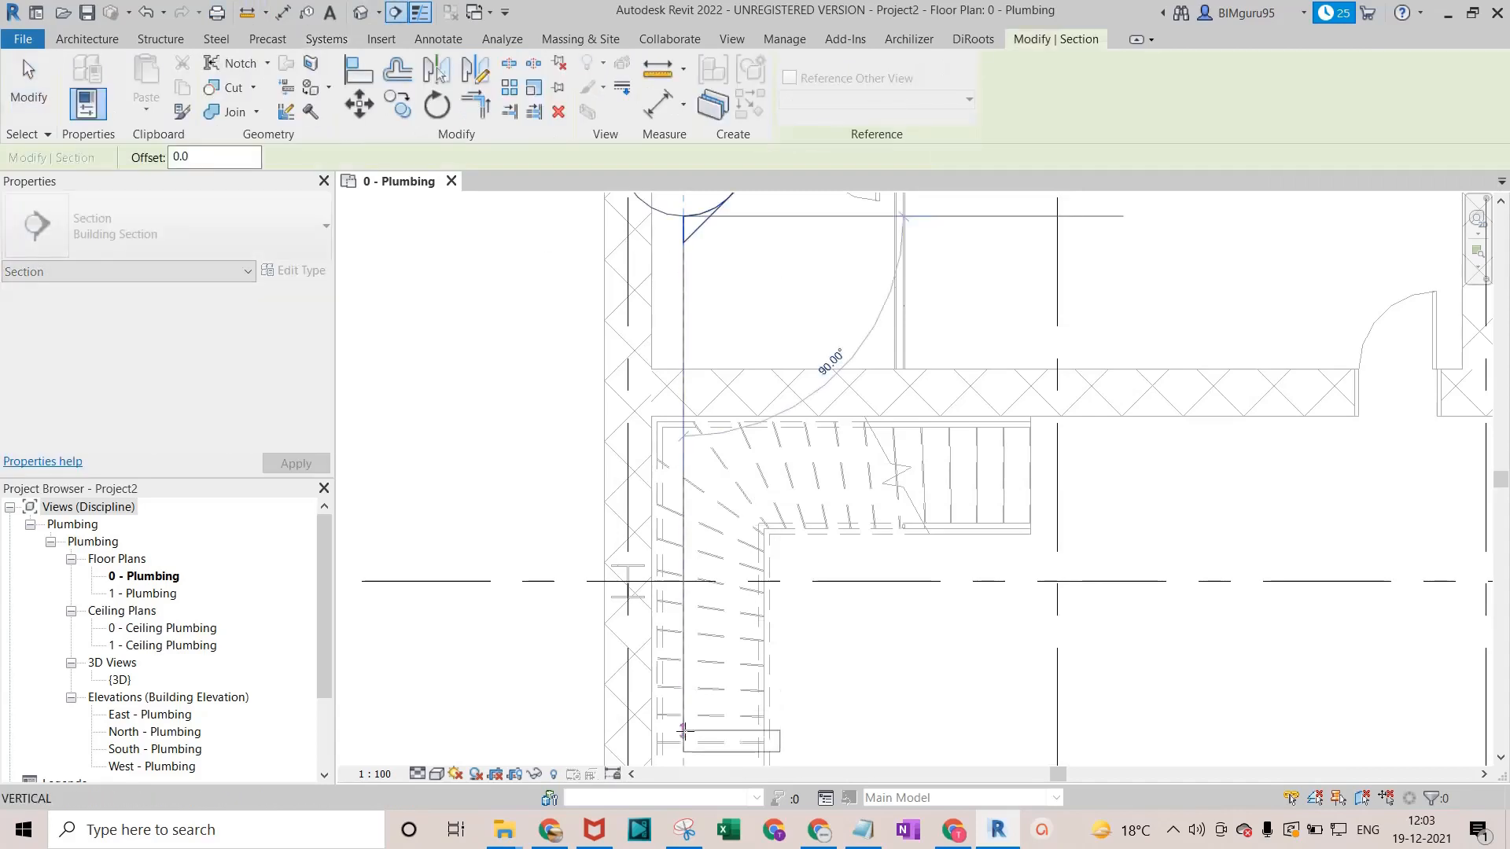
{"action": "left_click", "coordinate": [683, 731]}
{"action": "key", "text": "Escape"}
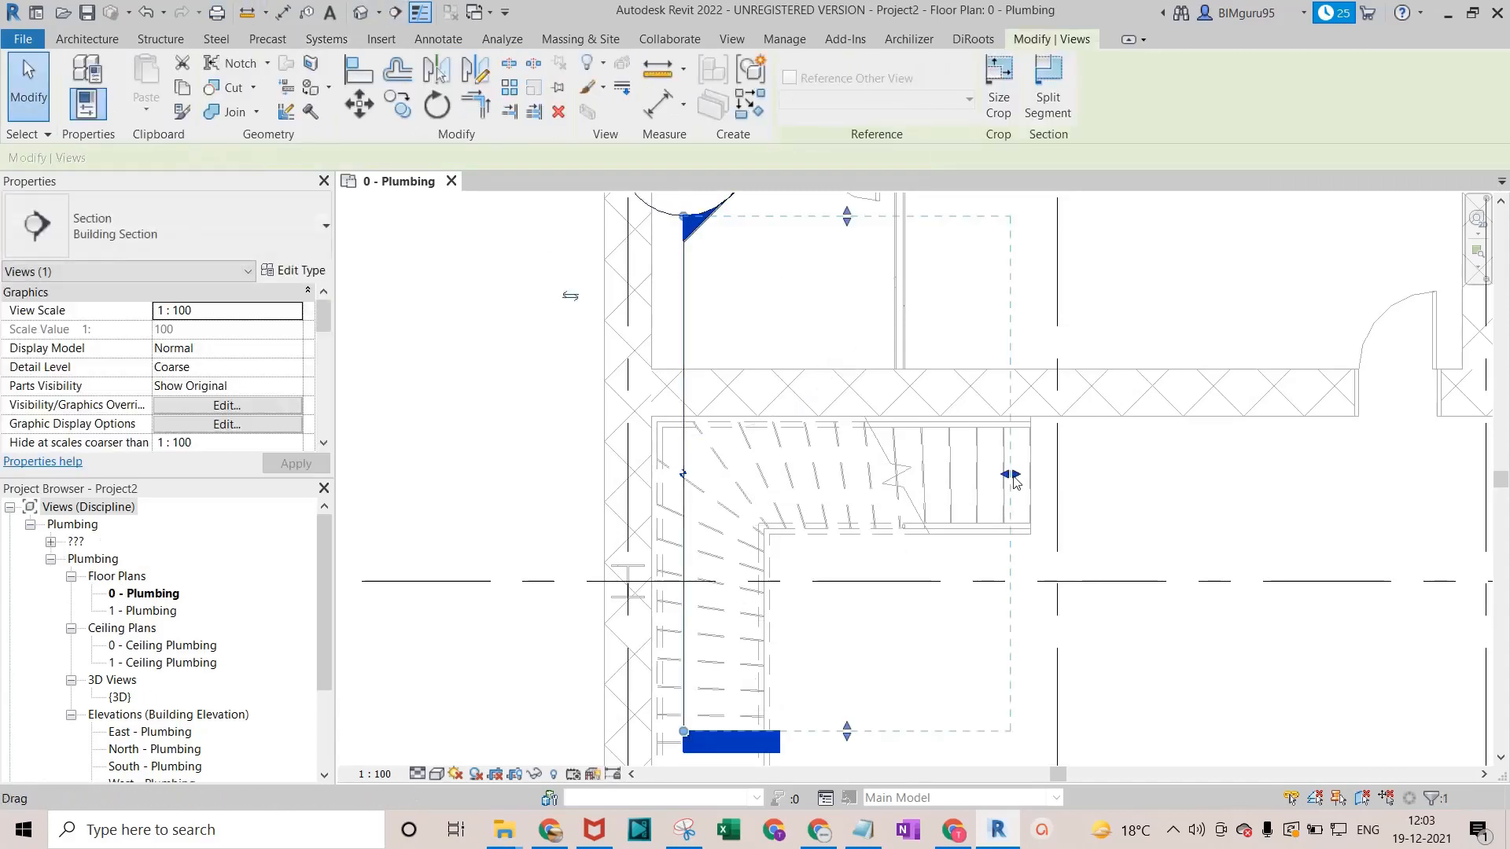
{"action": "left_click_drag", "start_coordinate": [1011, 476], "coordinate": [838, 478]}
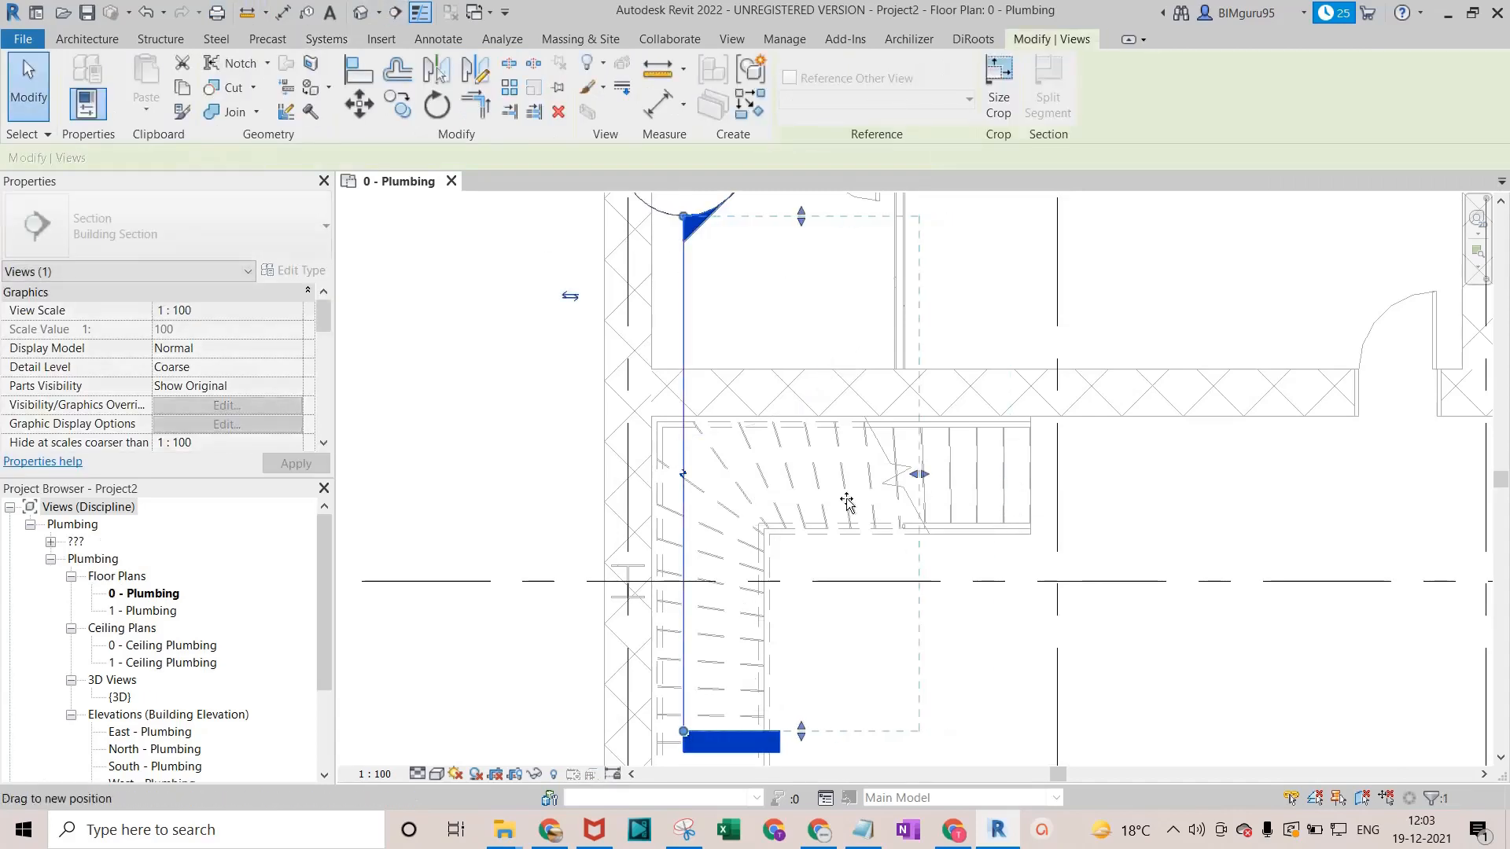
Open the view of the new section and set its scale to 1:25.
{"action": "right_click", "coordinate": [678, 550]}
{"action": "left_click", "coordinate": [719, 206]}
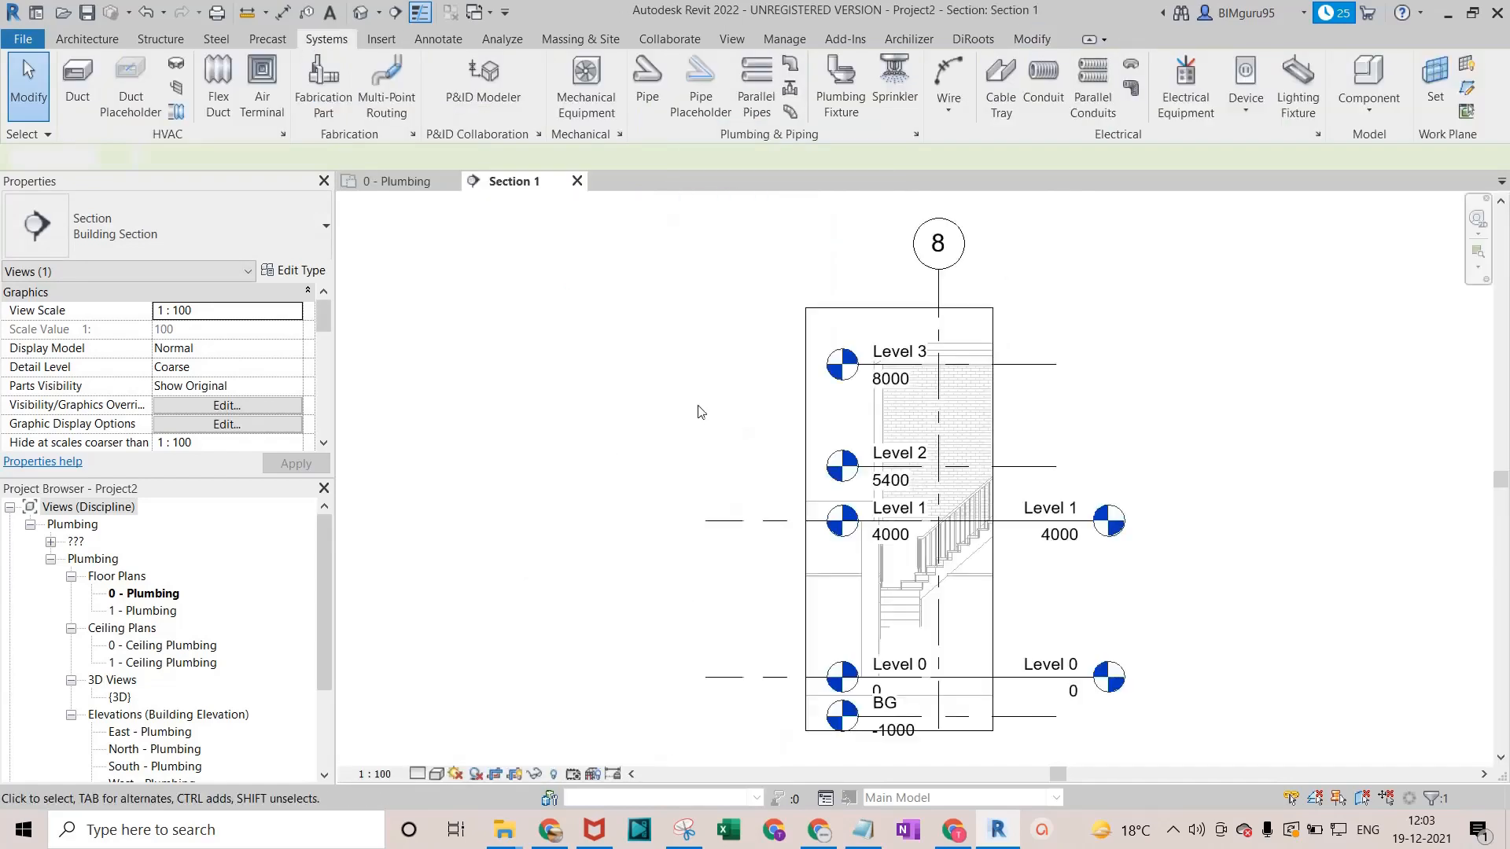
{"action": "scroll", "coordinate": [926, 641], "scroll_direction": "up", "scroll_amount": 4}
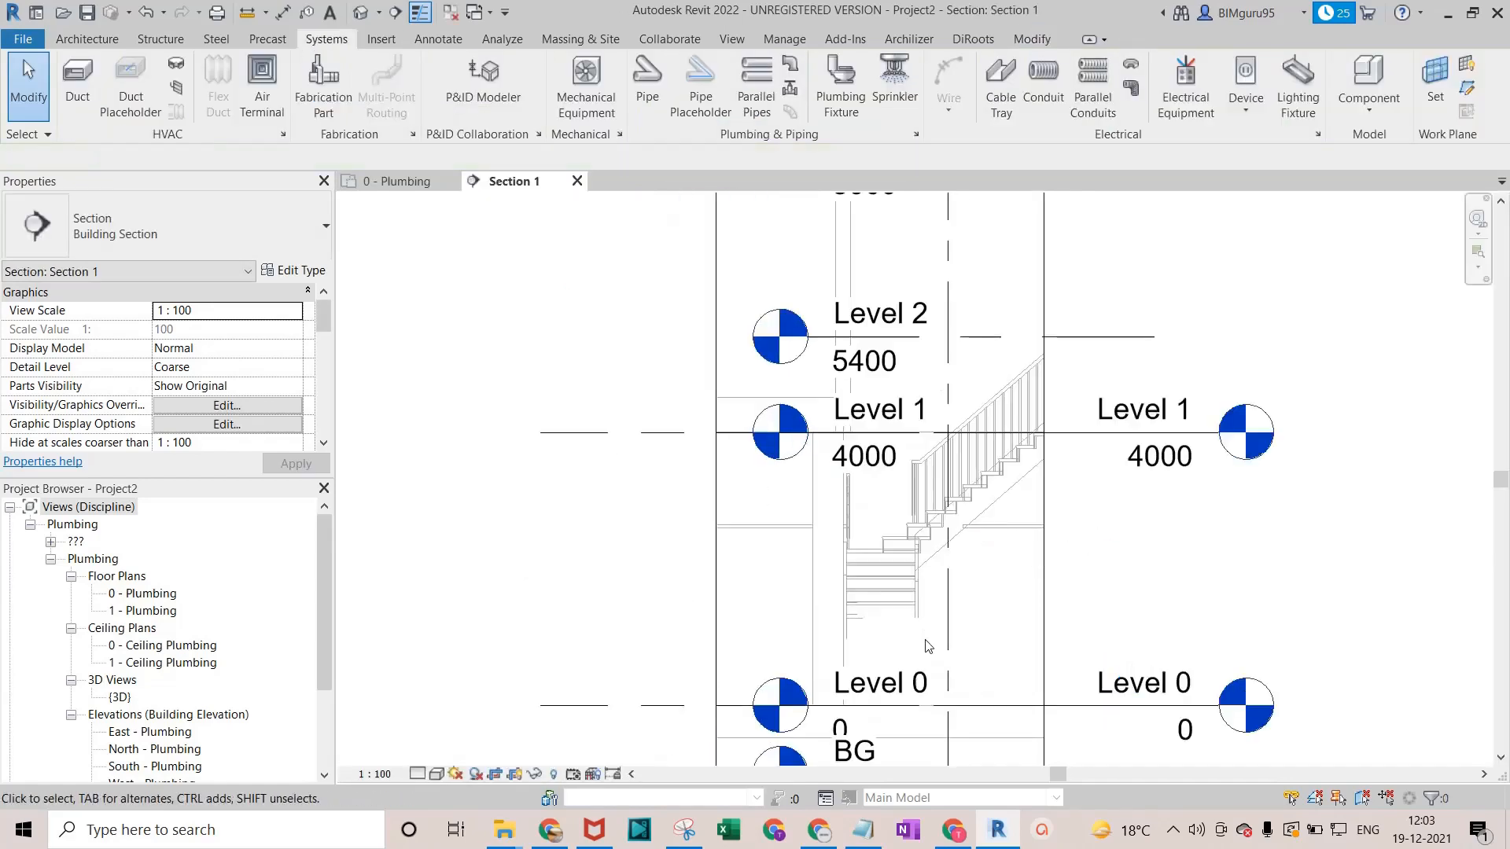
{"action": "left_click", "coordinate": [375, 774]}
{"action": "left_click", "coordinate": [381, 622]}
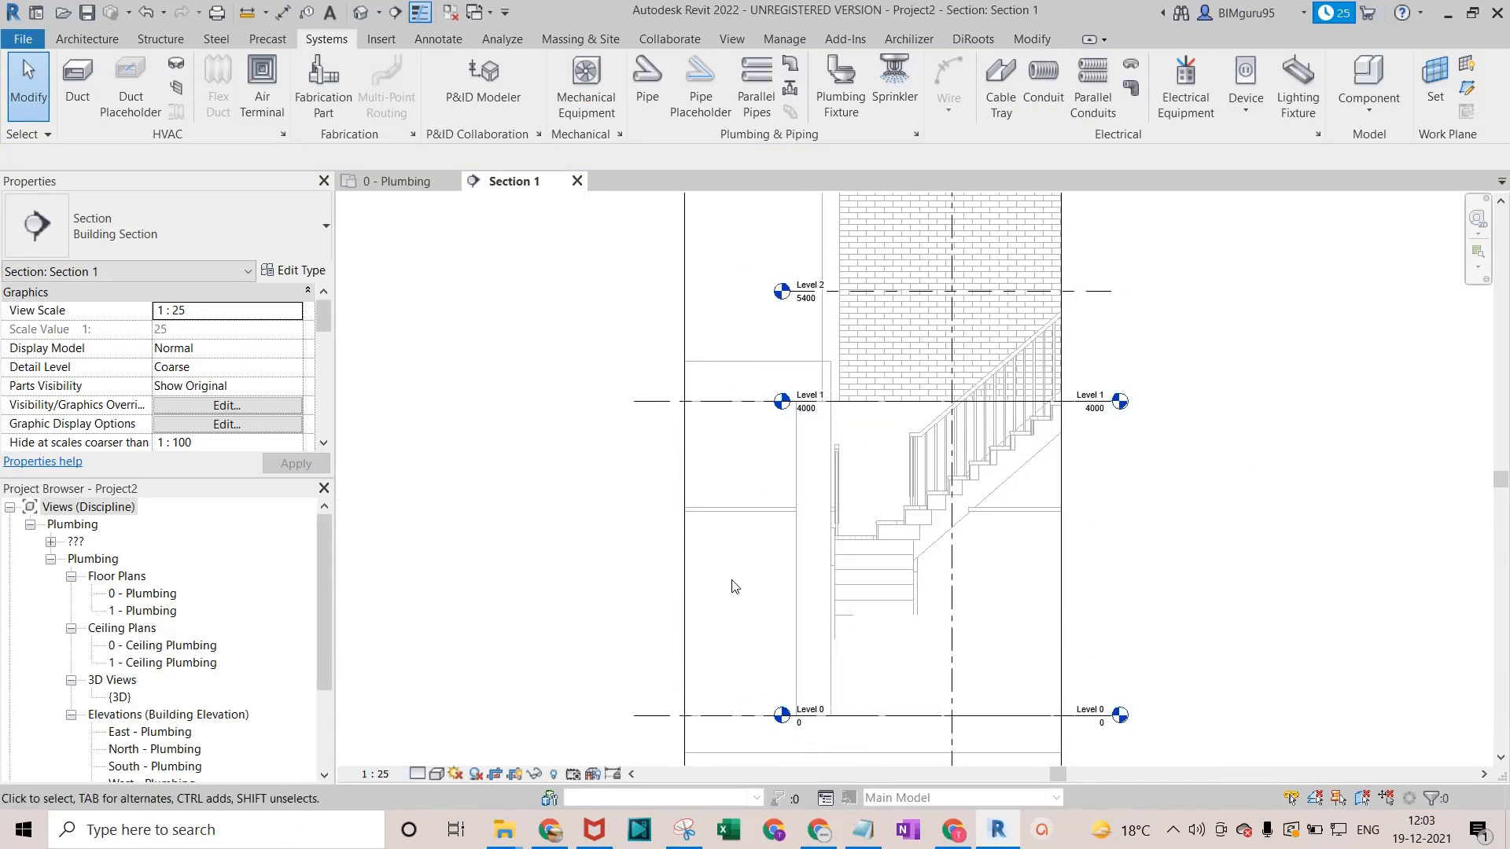
Draw a vertical detail line 1200 mm long upward from the Level 0 line in the section view.
{"action": "scroll", "coordinate": [732, 583], "scroll_direction": "down", "scroll_amount": 2}
{"action": "scroll", "coordinate": [904, 692], "scroll_direction": "up", "scroll_amount": 4}
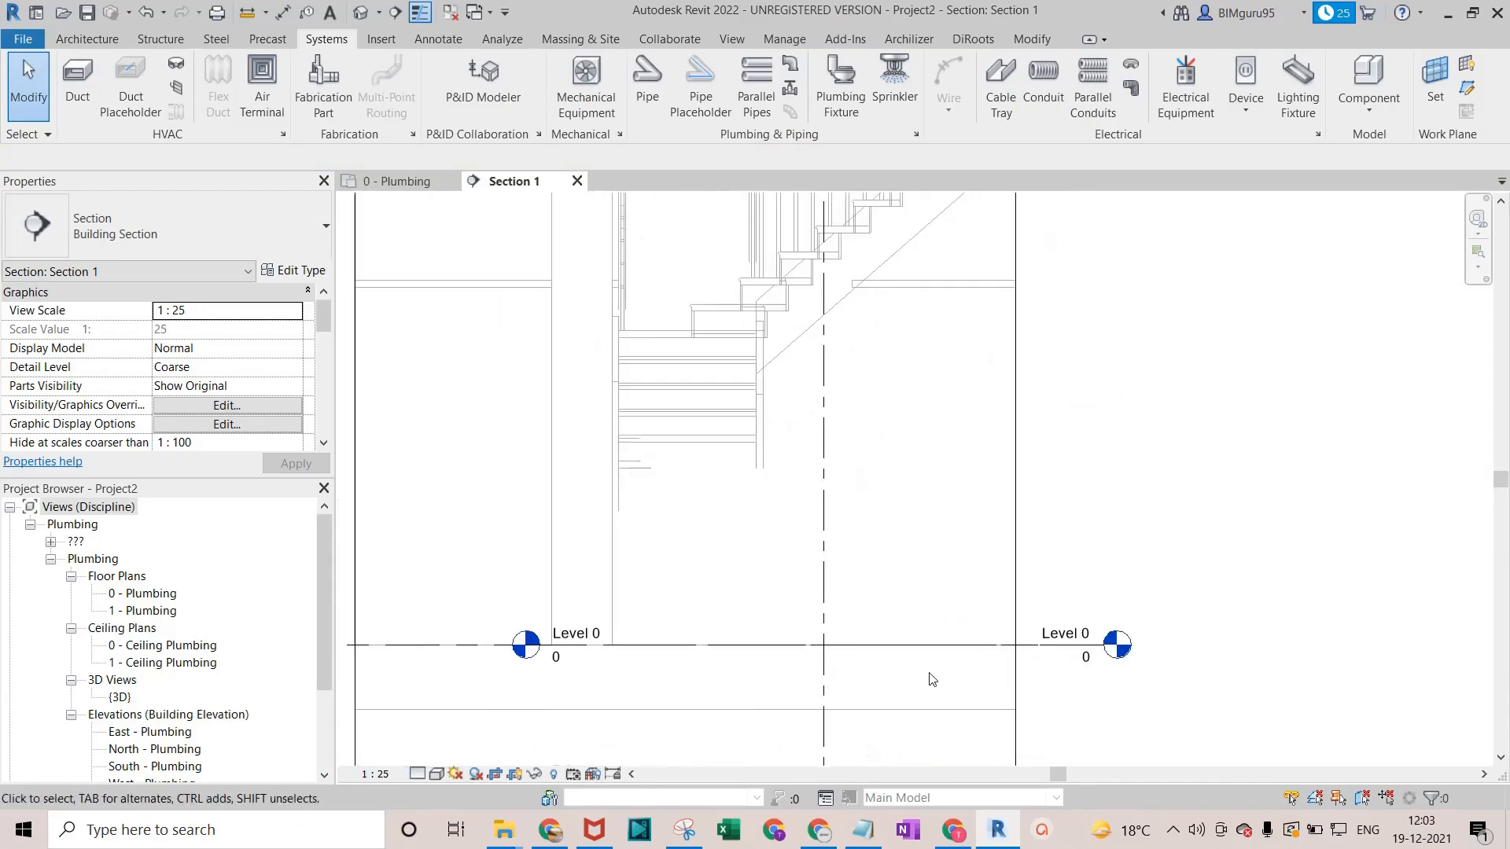
{"action": "scroll", "coordinate": [420, 664], "scroll_direction": "down", "scroll_amount": 2}
{"action": "middle_click_drag", "start_coordinate": [417, 664], "coordinate": [593, 673]}
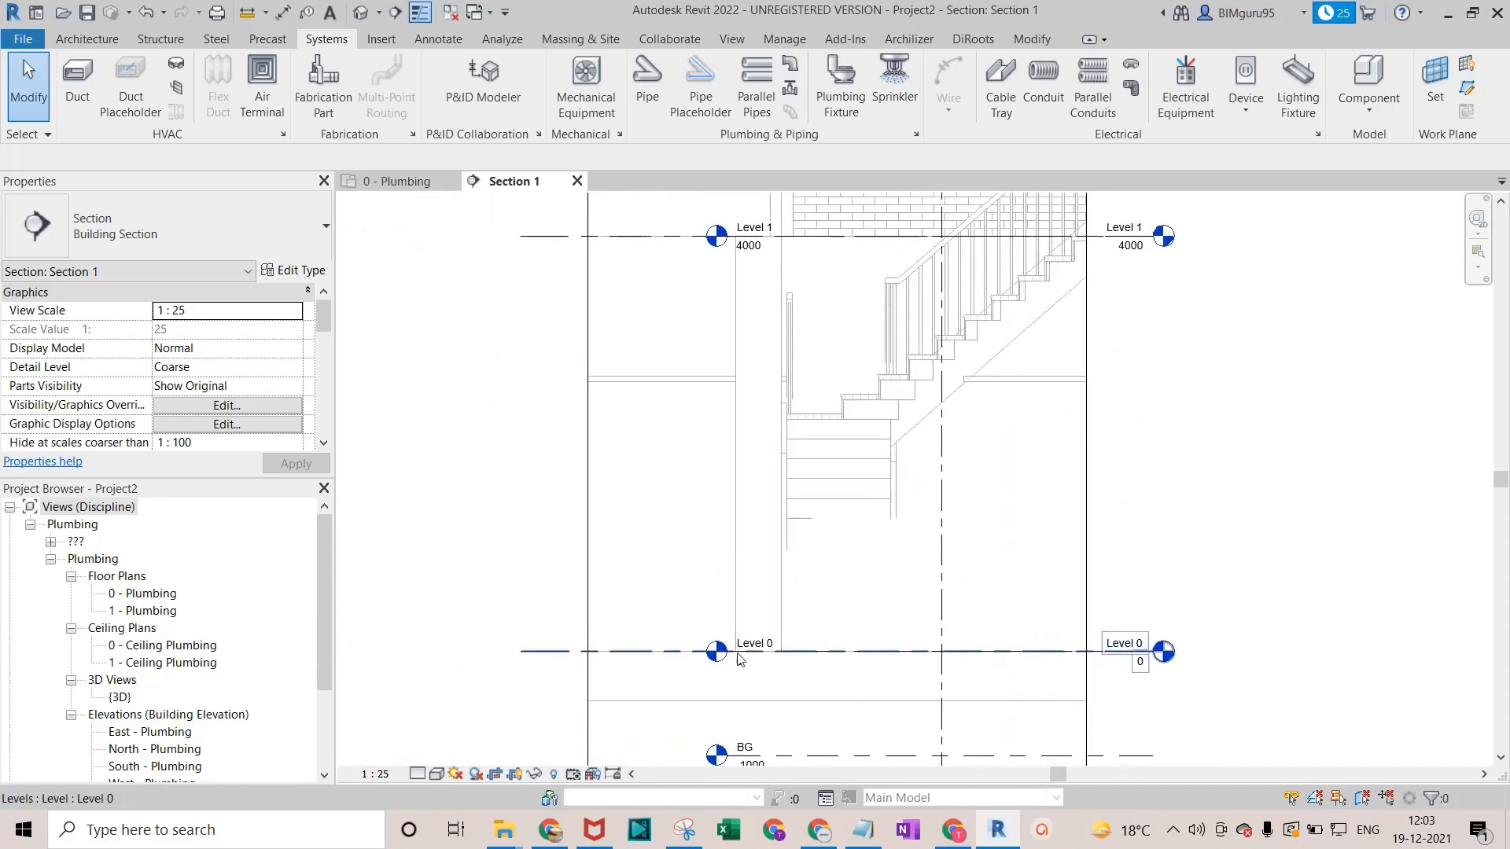
{"action": "scroll", "coordinate": [616, 671], "scroll_direction": "up", "scroll_amount": 2}
{"action": "key", "text": "d"}
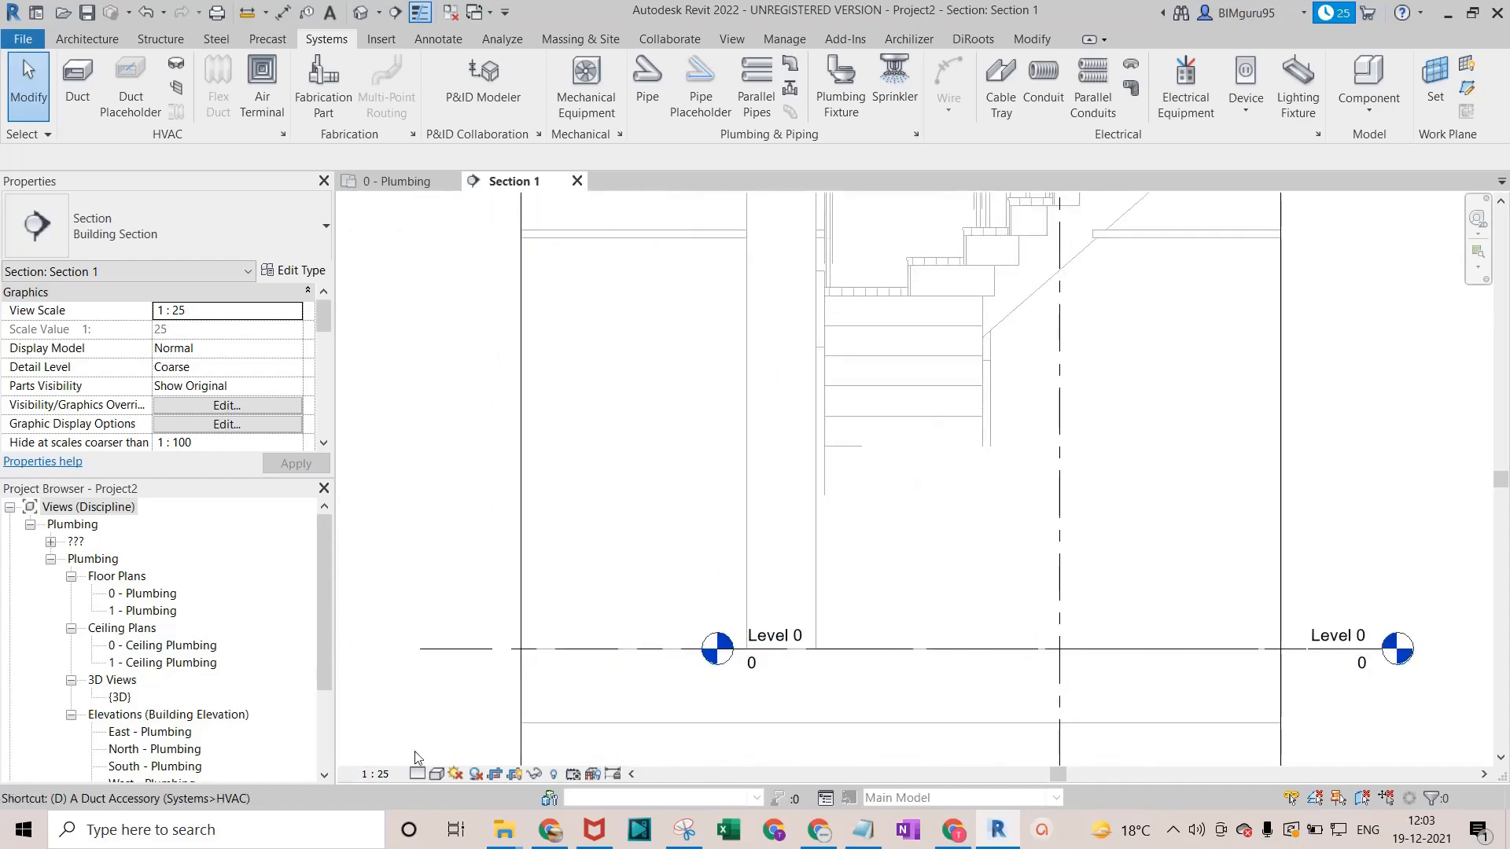
{"action": "key", "text": "l"}
{"action": "left_click", "coordinate": [592, 650]}
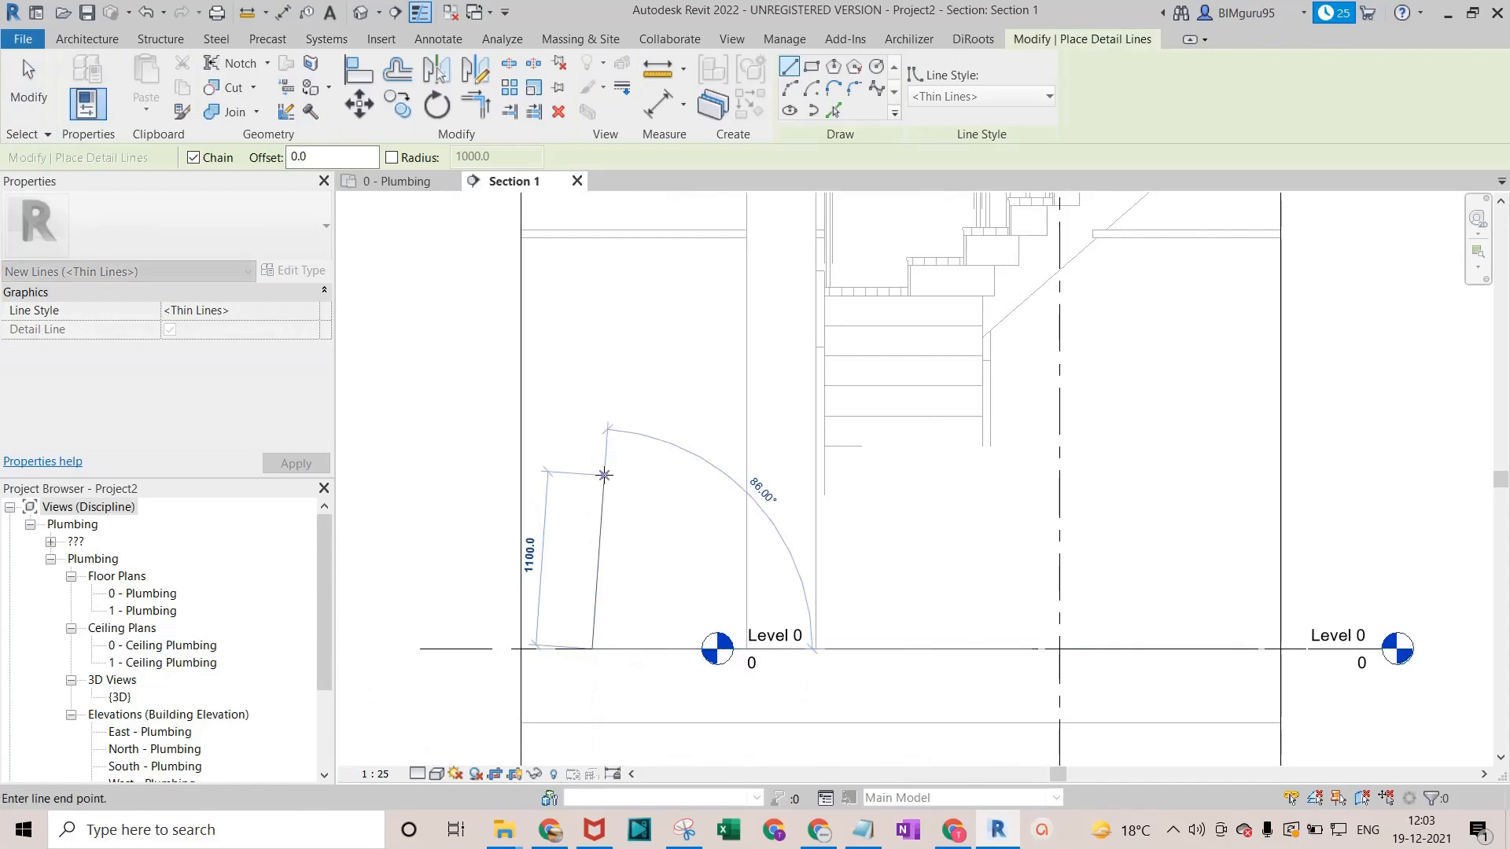
{"action": "type", "text": "1200"}
{"action": "key", "text": "Return"}
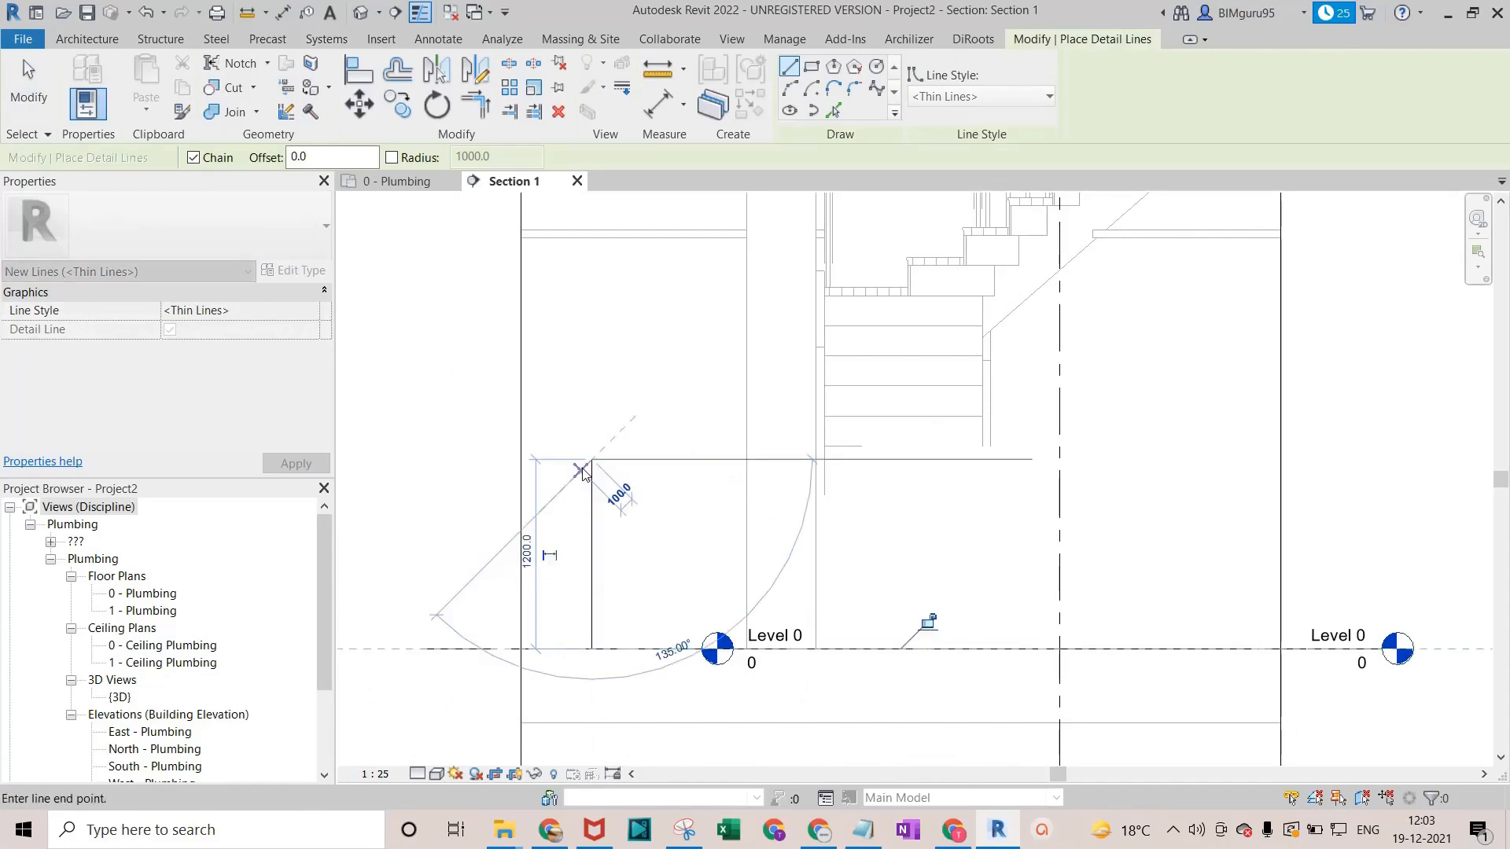
Continue the detail line with a short horizontal segment from the top of the 1200 mm vertical line.
{"action": "left_click", "coordinate": [665, 460]}
{"action": "key", "text": "Escape"}
{"action": "key", "text": "Escape"}
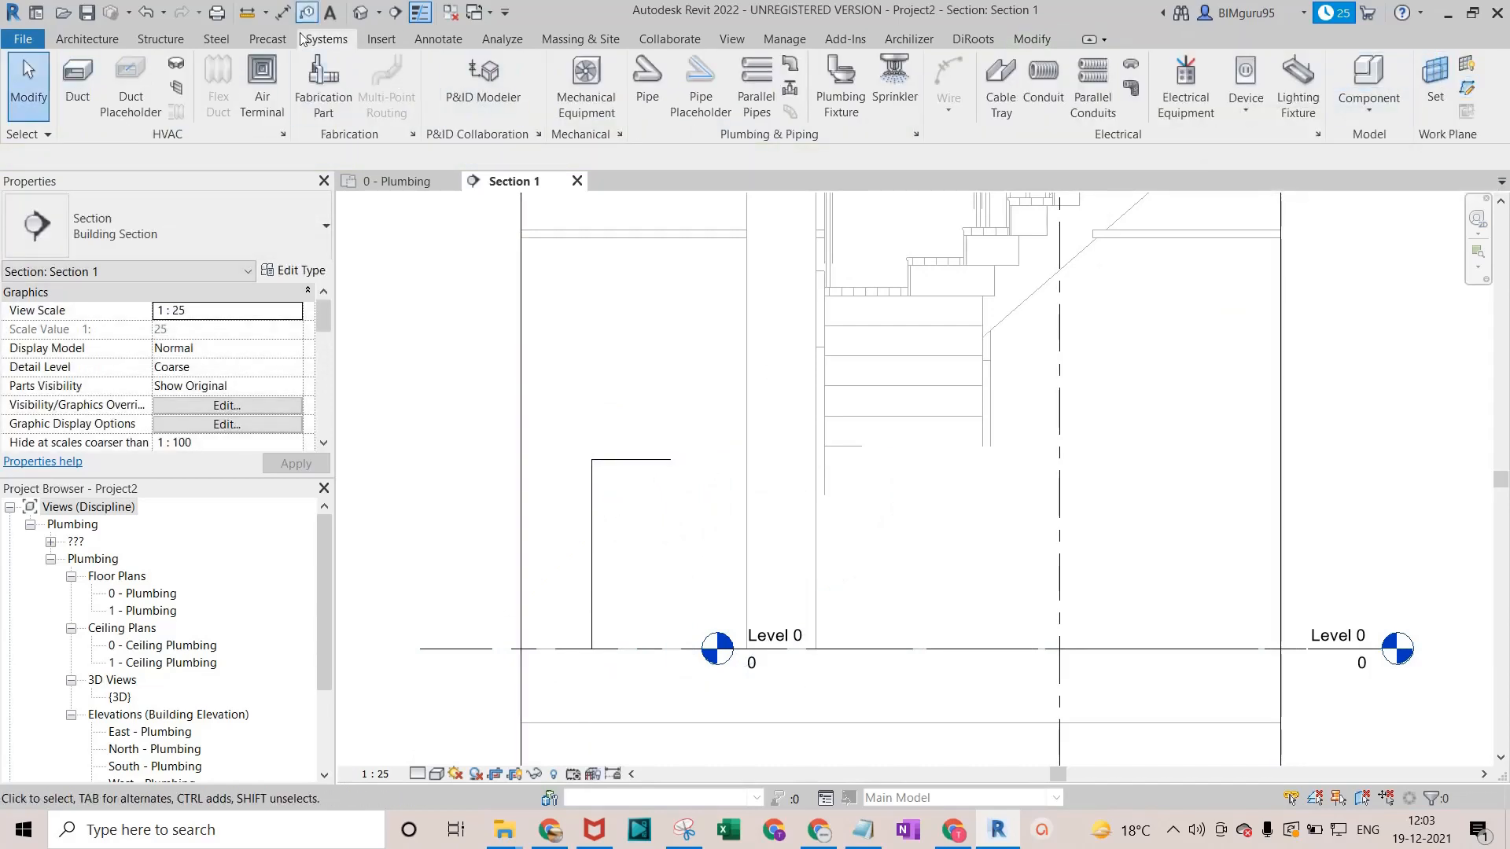
Draw a horizontal reference plane across the section along the horizontal detail line, 1200 mm above Level 0.
{"action": "left_click", "coordinate": [87, 38]}
{"action": "left_click", "coordinate": [1474, 88]}
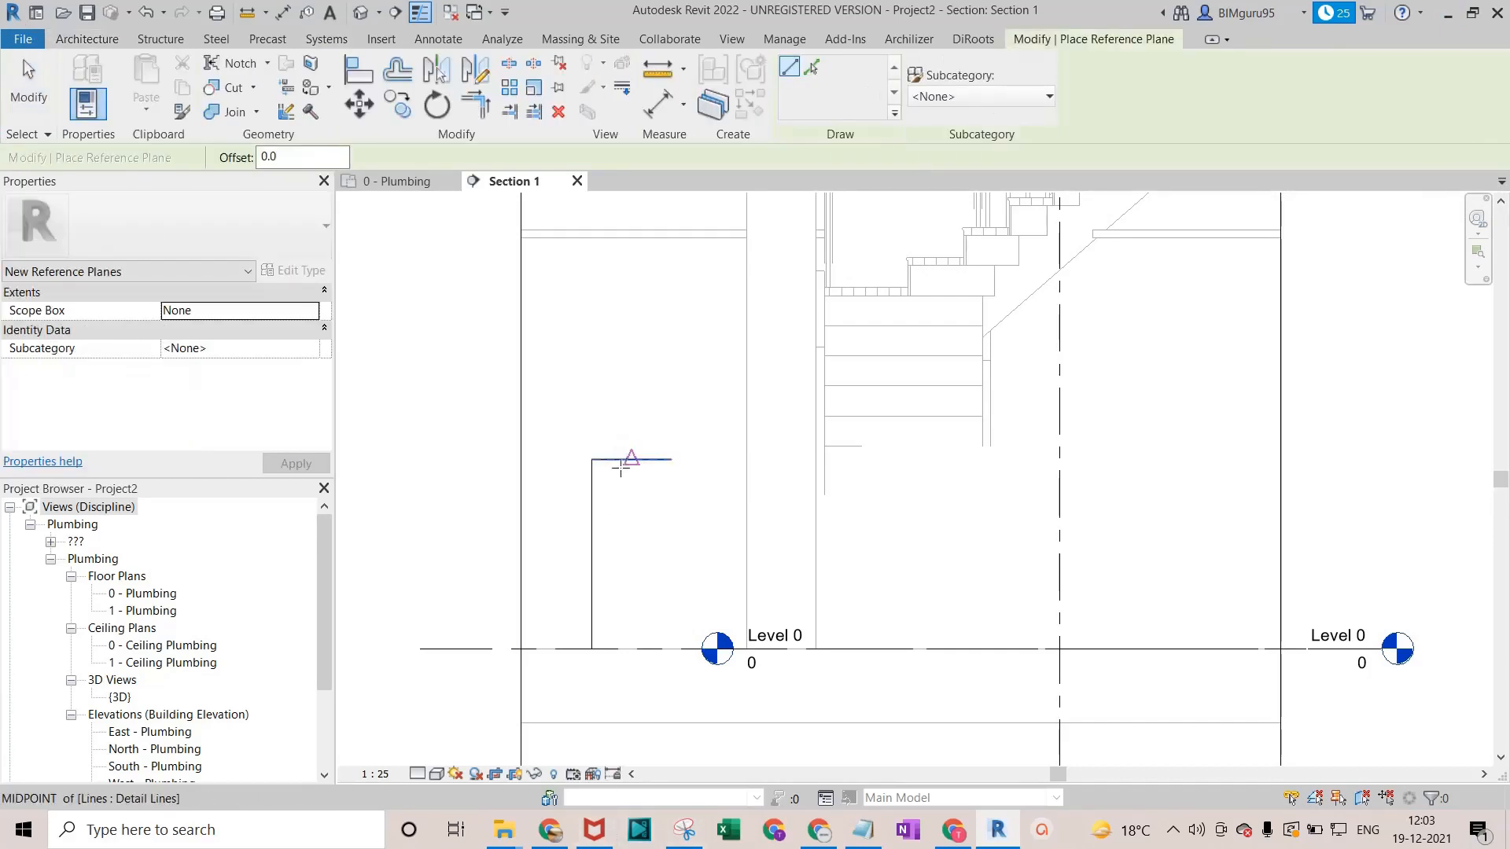
{"action": "left_click", "coordinate": [588, 458]}
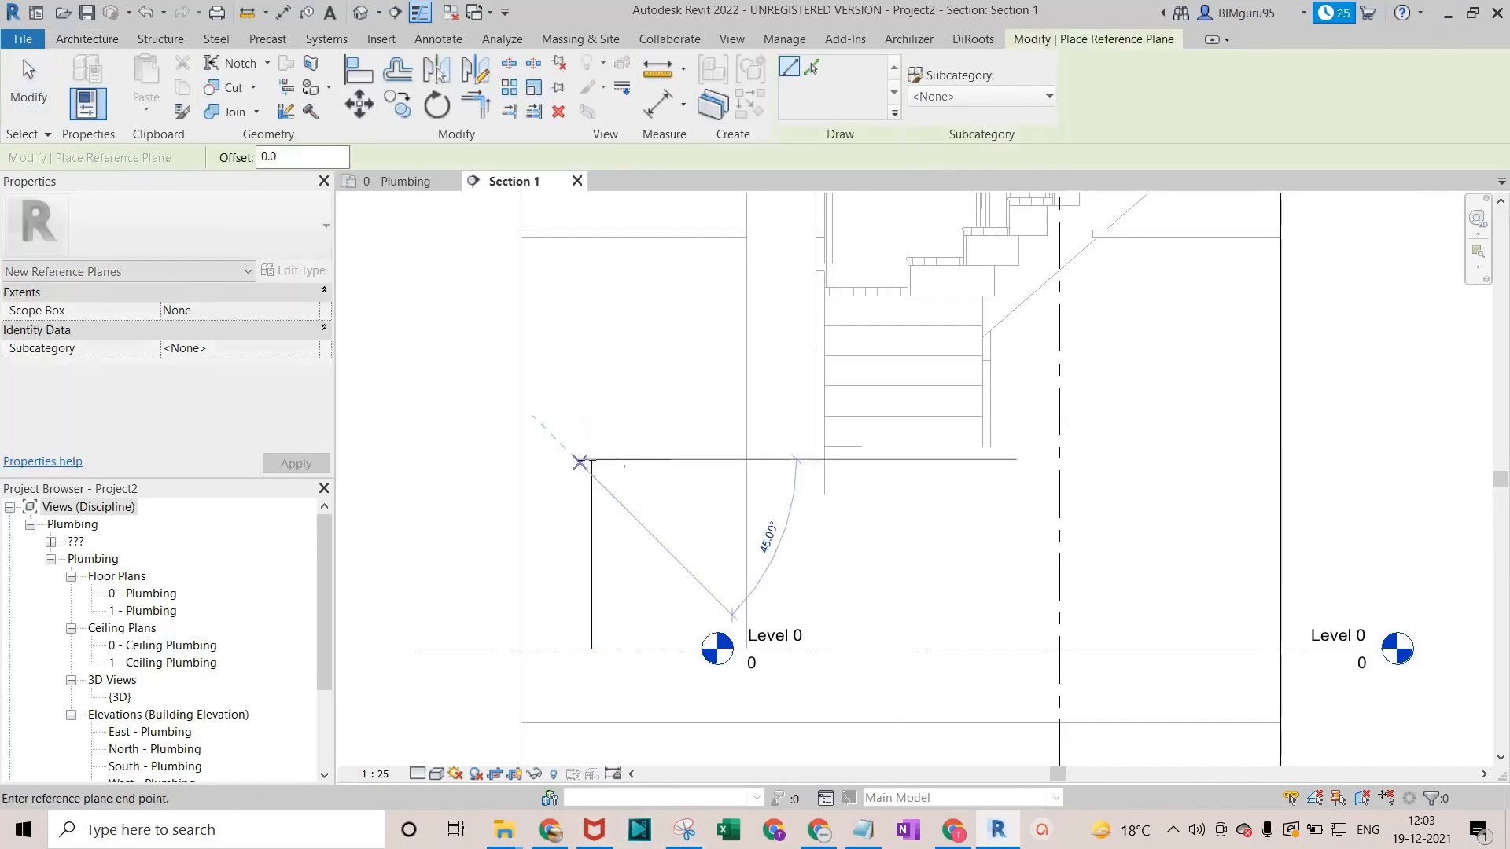
{"action": "left_click", "coordinate": [1262, 458]}
{"action": "key", "text": "Escape"}
{"action": "key", "text": "Escape"}
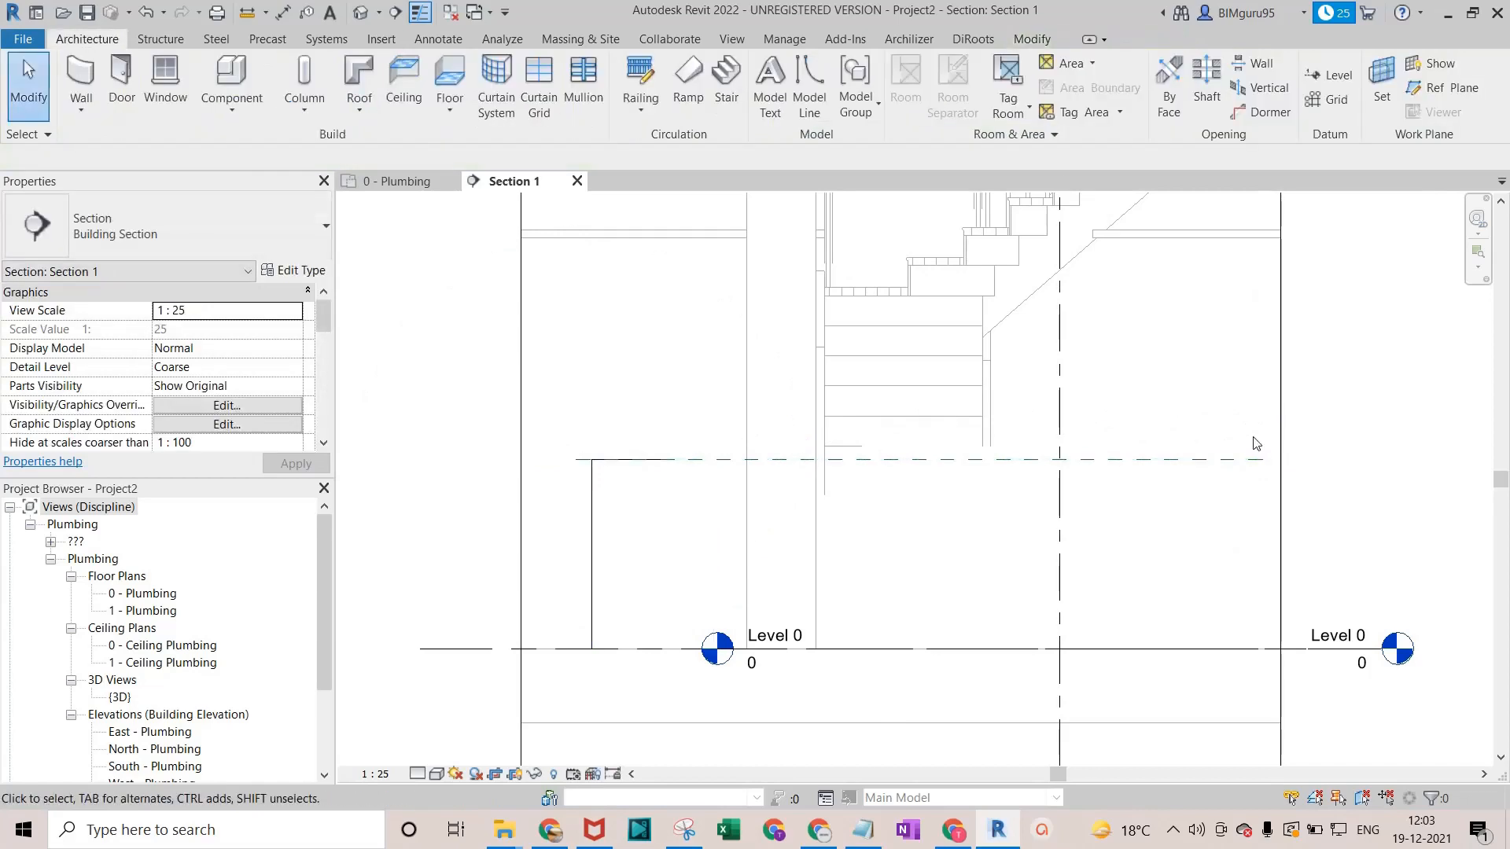
Name the new horizontal reference plane Plumbing fixture.
{"action": "left_click", "coordinate": [1242, 463]}
{"action": "left_click", "coordinate": [1239, 475]}
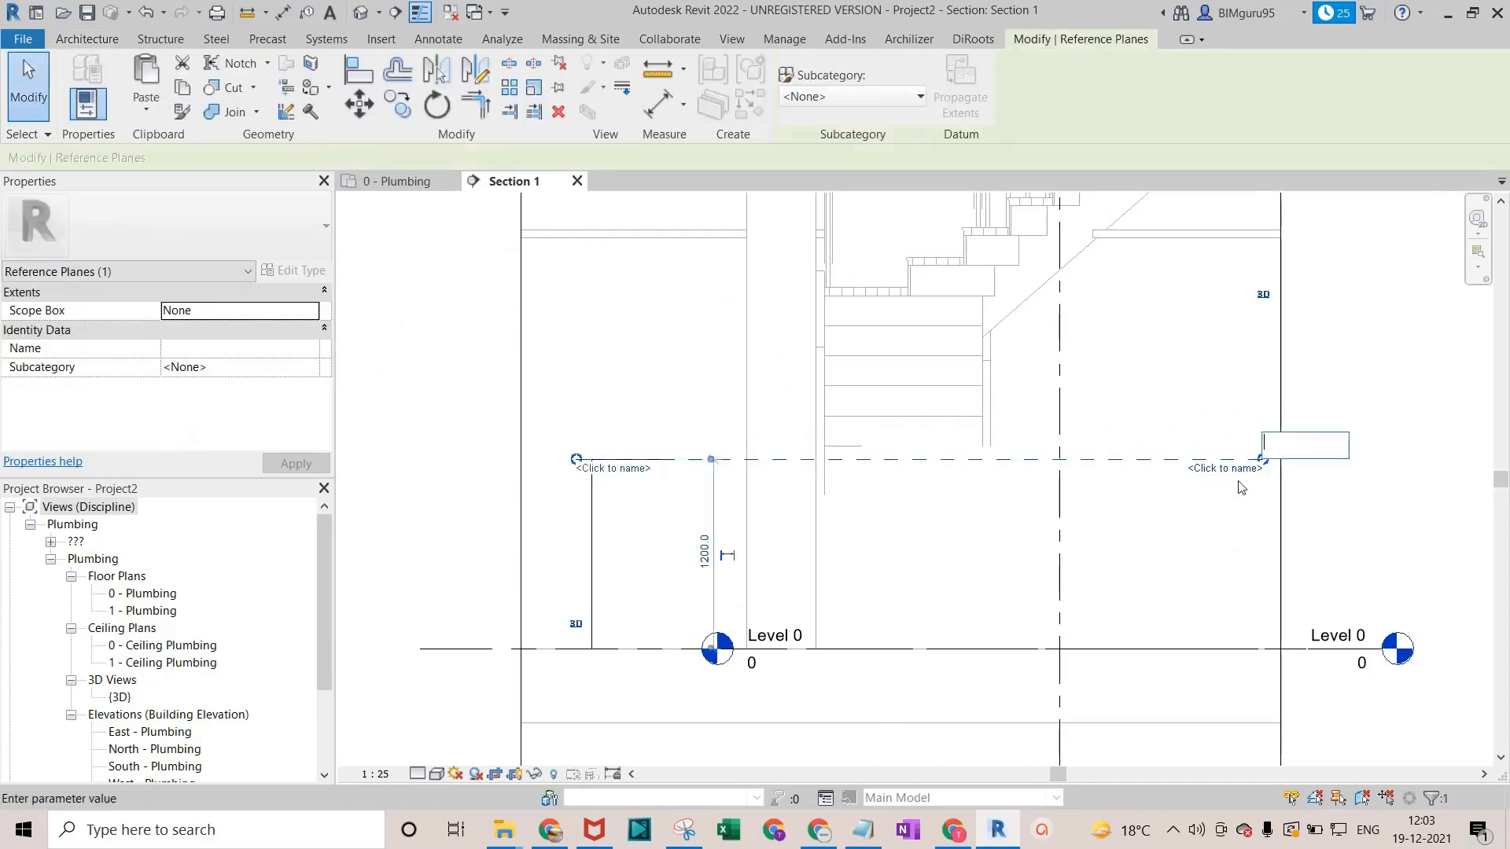
{"action": "type", "text": "Plu"}
{"action": "type", "text": "mbin"}
{"action": "type", "text": "g fix"}
{"action": "type", "text": "ture"}
{"action": "key", "text": "Return"}
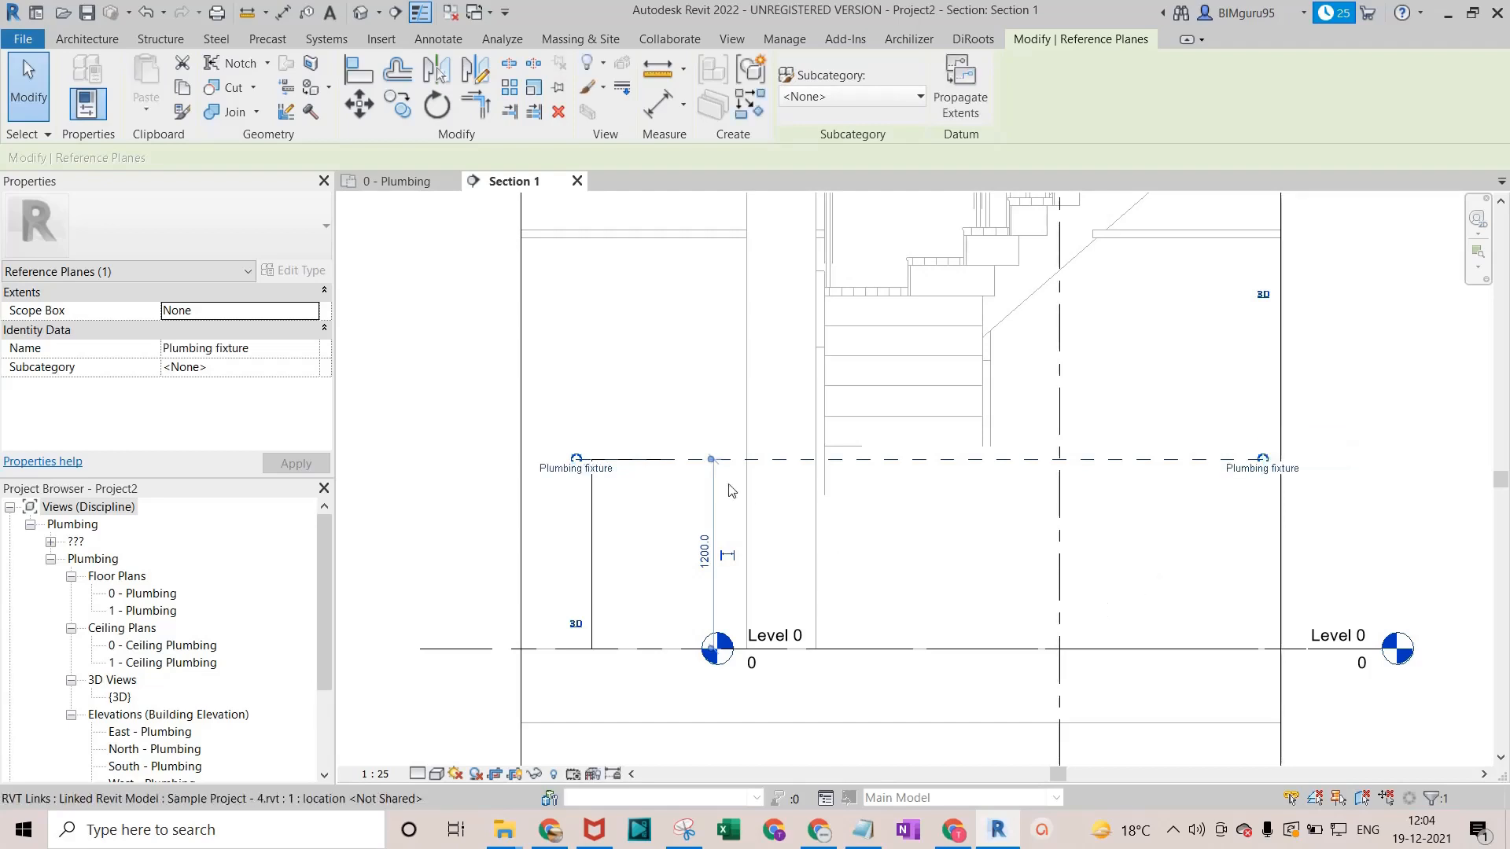
Delete the horizontal and vertical detail lines used as guides below the reference plane.
{"action": "left_click", "coordinate": [698, 399]}
{"action": "left_click", "coordinate": [616, 464]}
{"action": "key", "text": "Delete"}
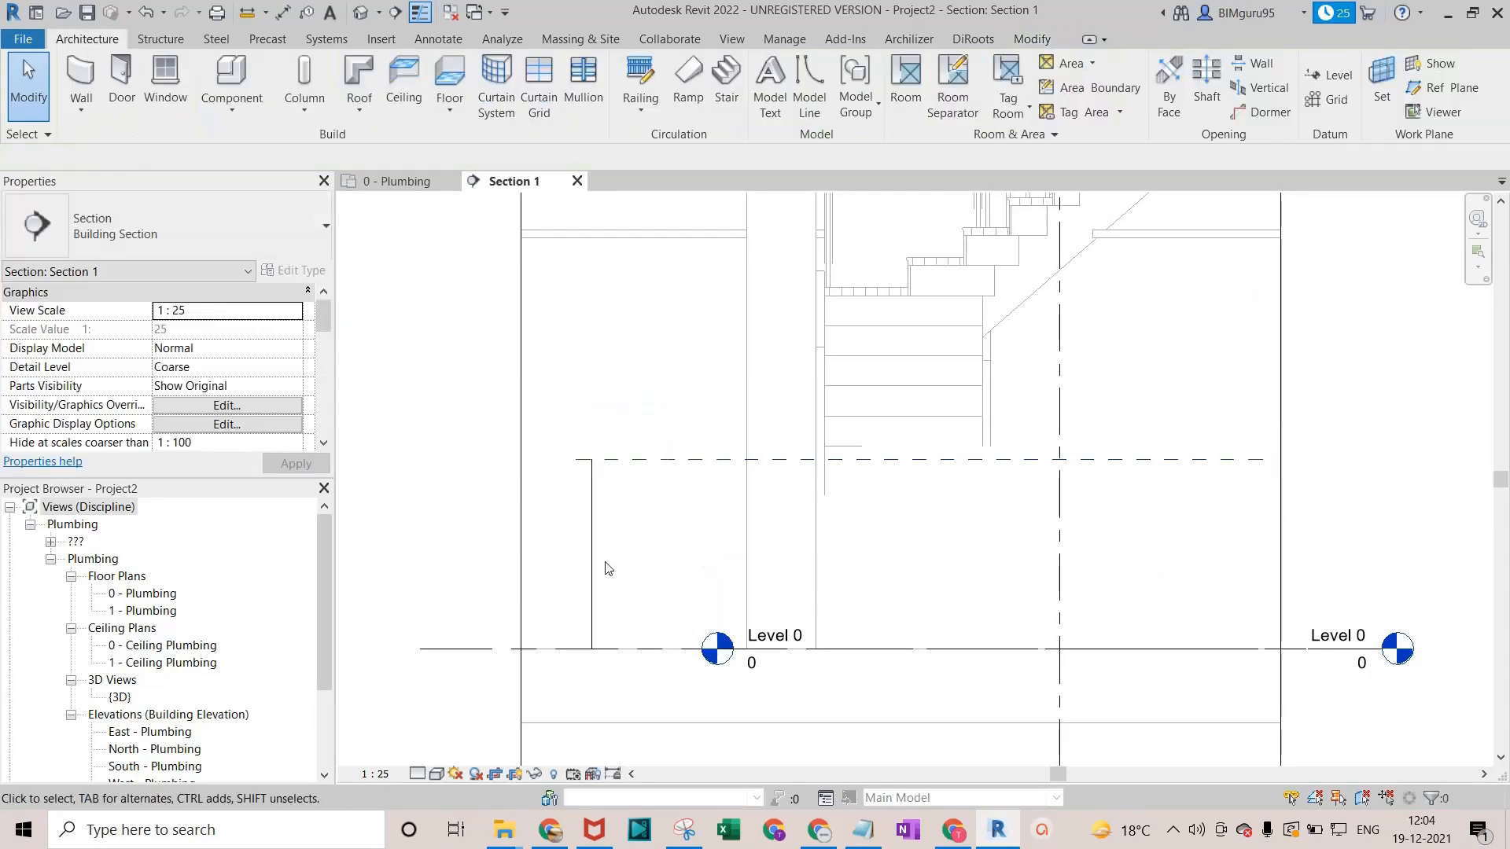
{"action": "left_click", "coordinate": [593, 534]}
{"action": "key", "text": "Delete"}
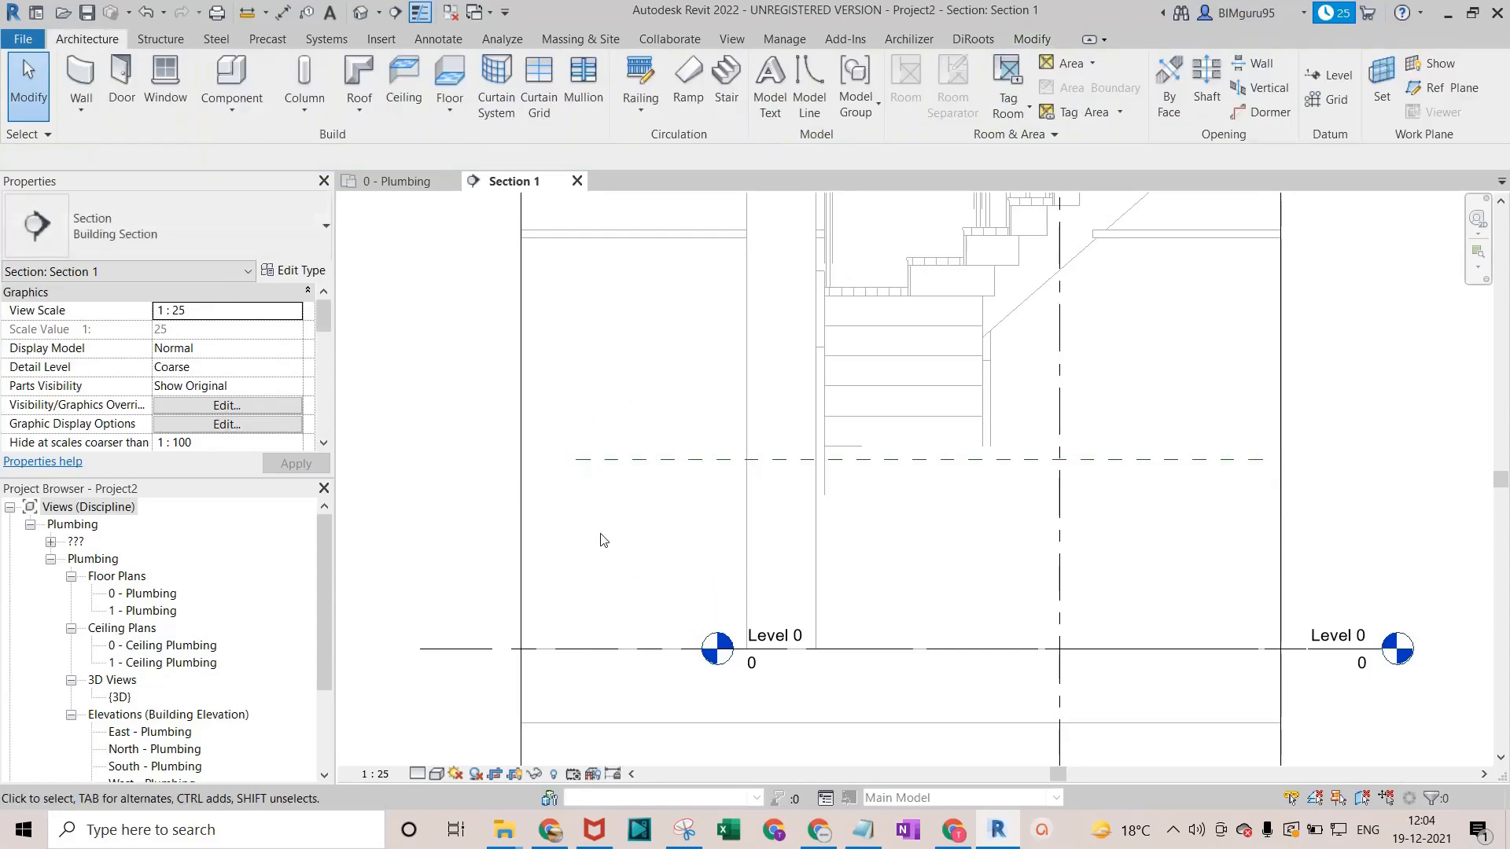
In the 0 - Plumbing floor plan, start a plumbing fixture placed on the work plane Reference Plane : Plumbing fixture.
{"action": "scroll", "coordinate": [600, 527], "scroll_direction": "down", "scroll_amount": 3}
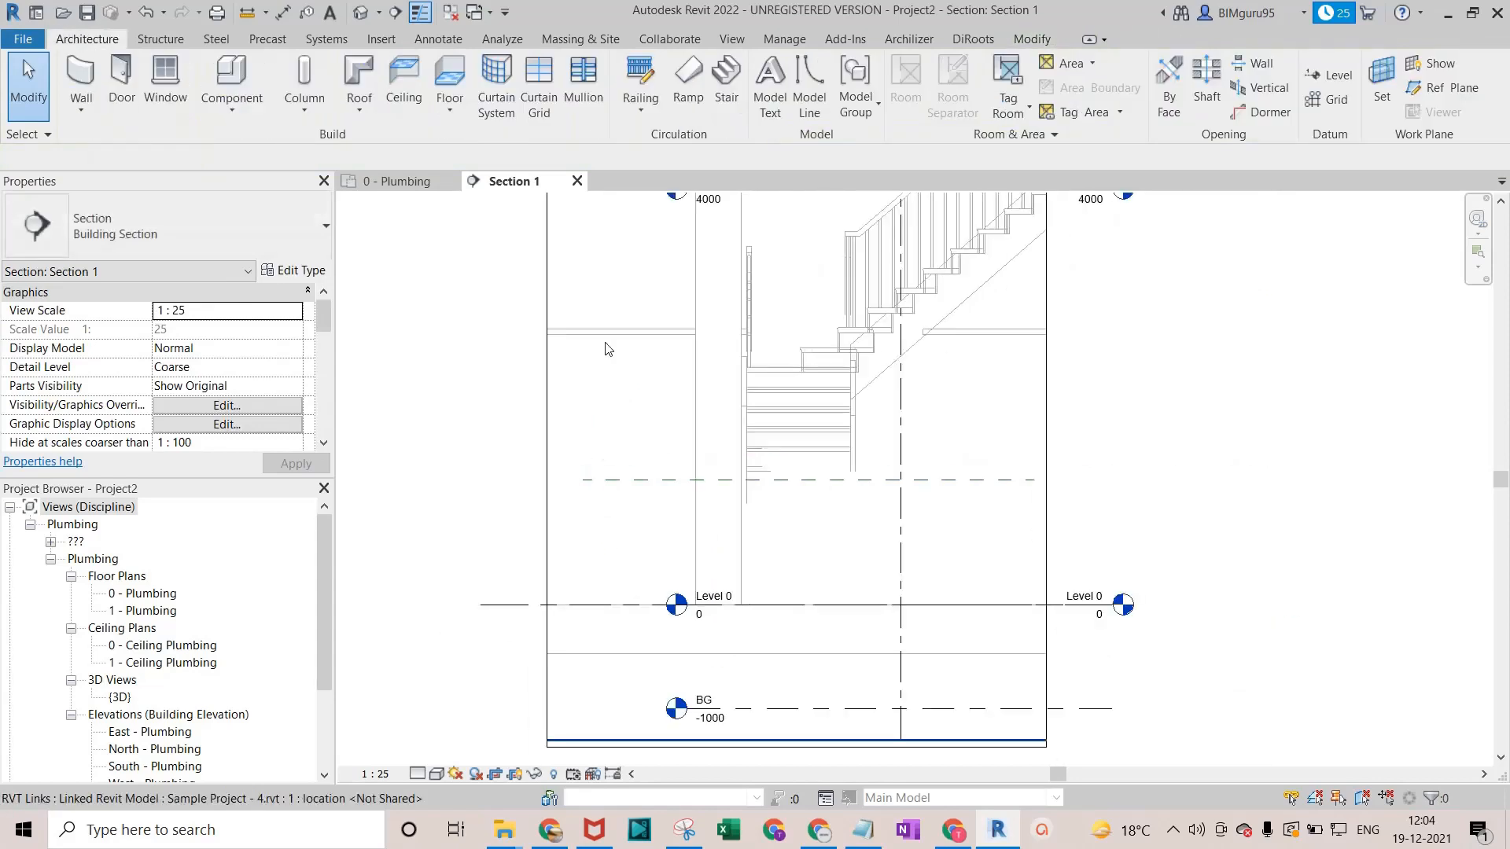
{"action": "left_click", "coordinate": [428, 185]}
{"action": "scroll", "coordinate": [732, 435], "scroll_direction": "down", "scroll_amount": 2}
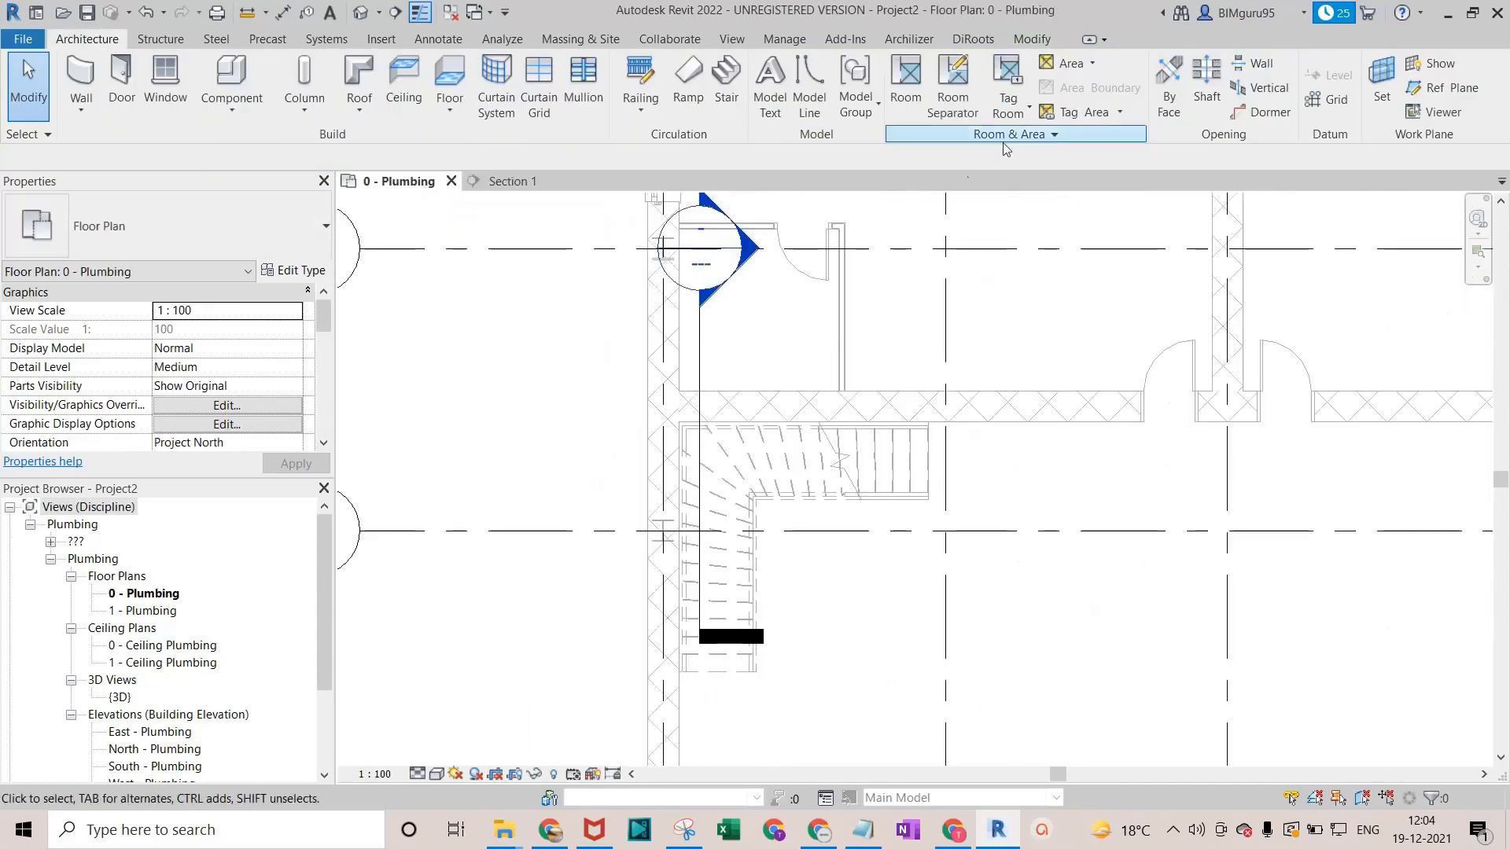
{"action": "left_click", "coordinate": [326, 39]}
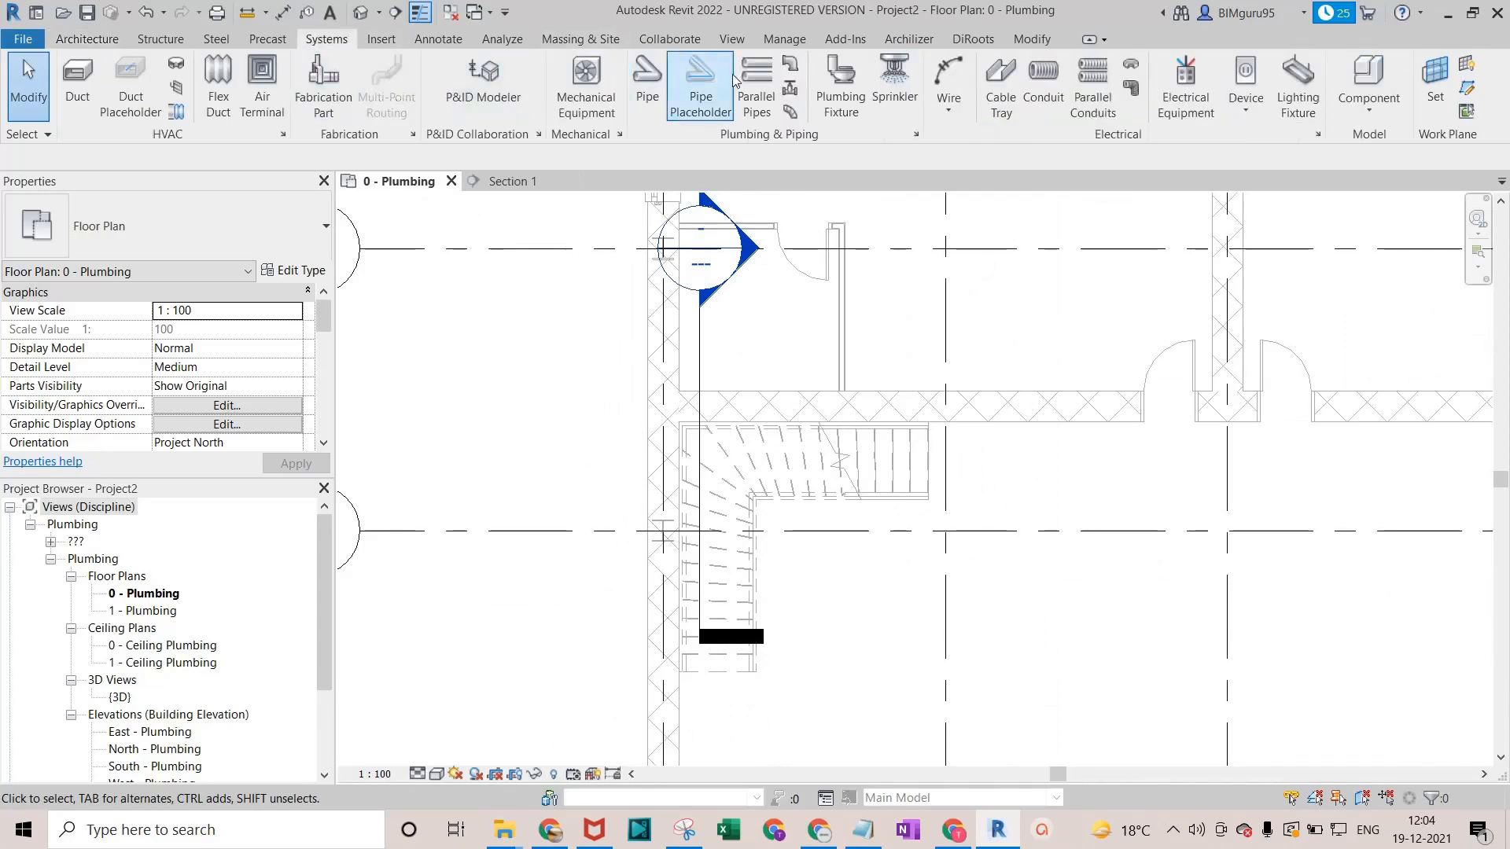
{"action": "left_click", "coordinate": [840, 96]}
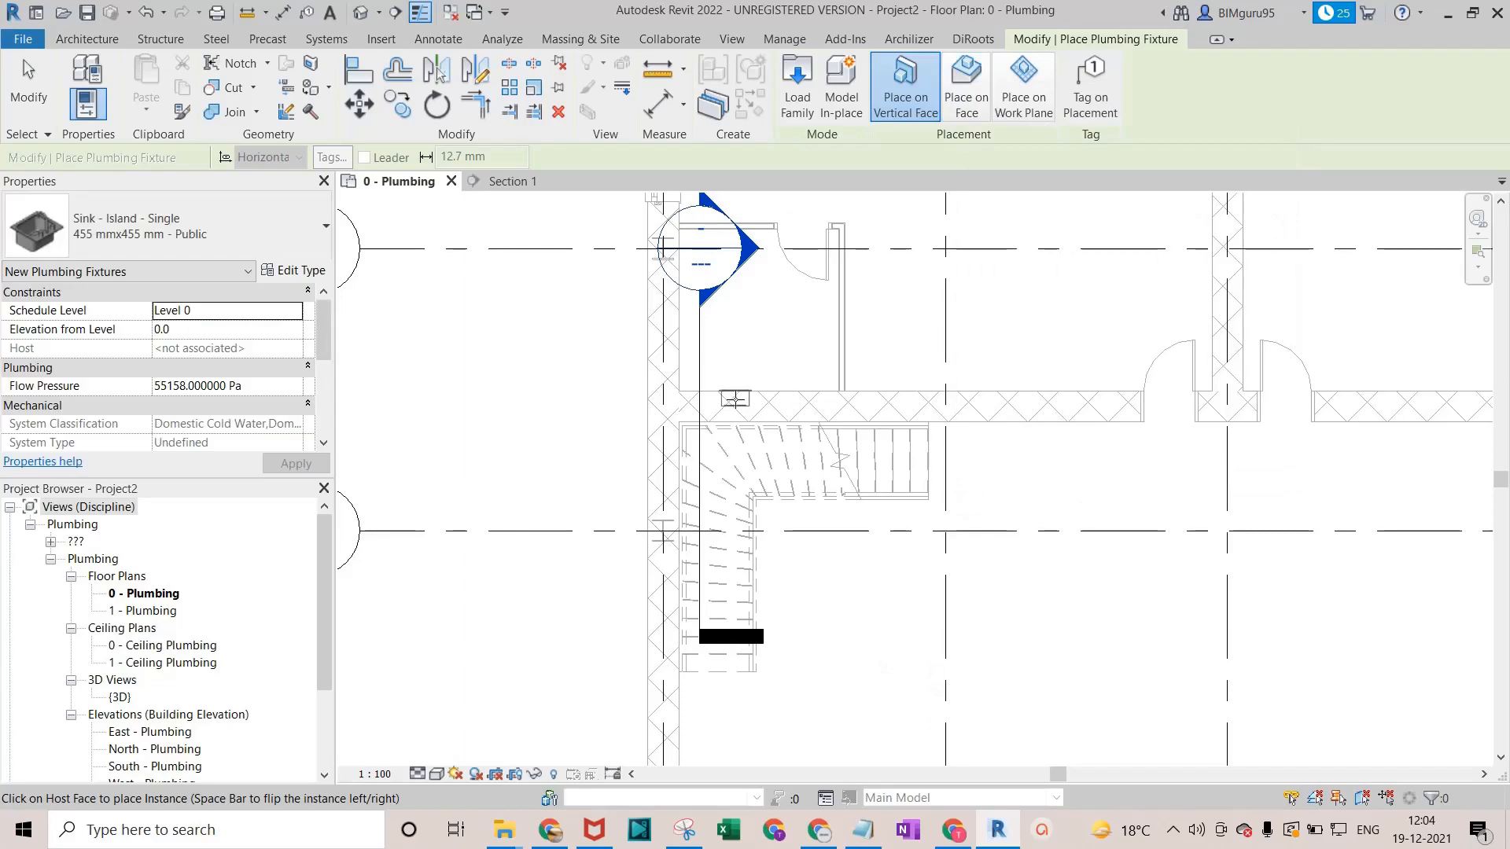
{"action": "left_click", "coordinate": [1023, 91]}
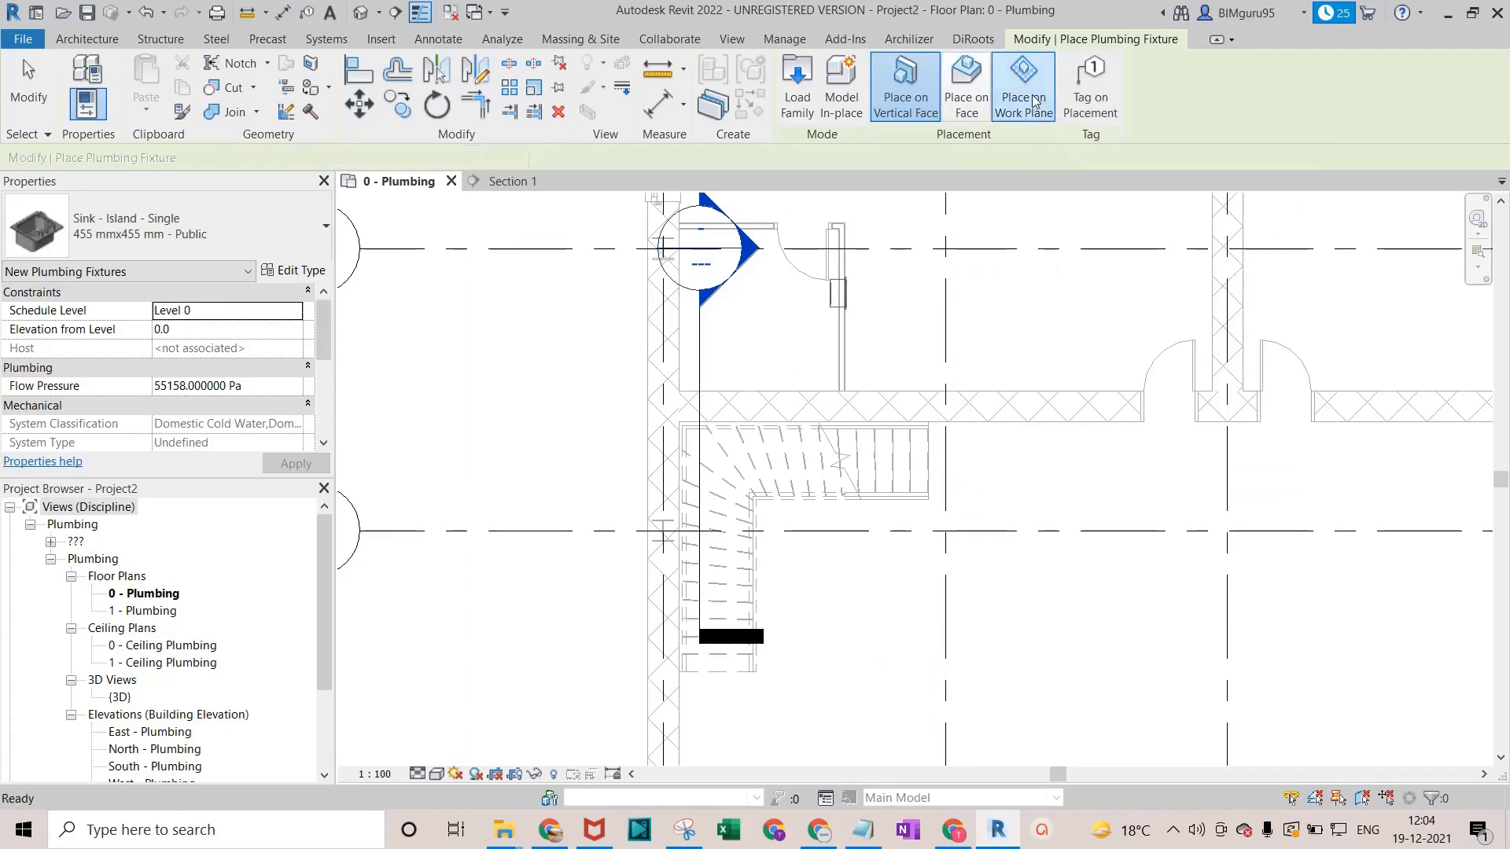
{"action": "left_click", "coordinate": [865, 160]}
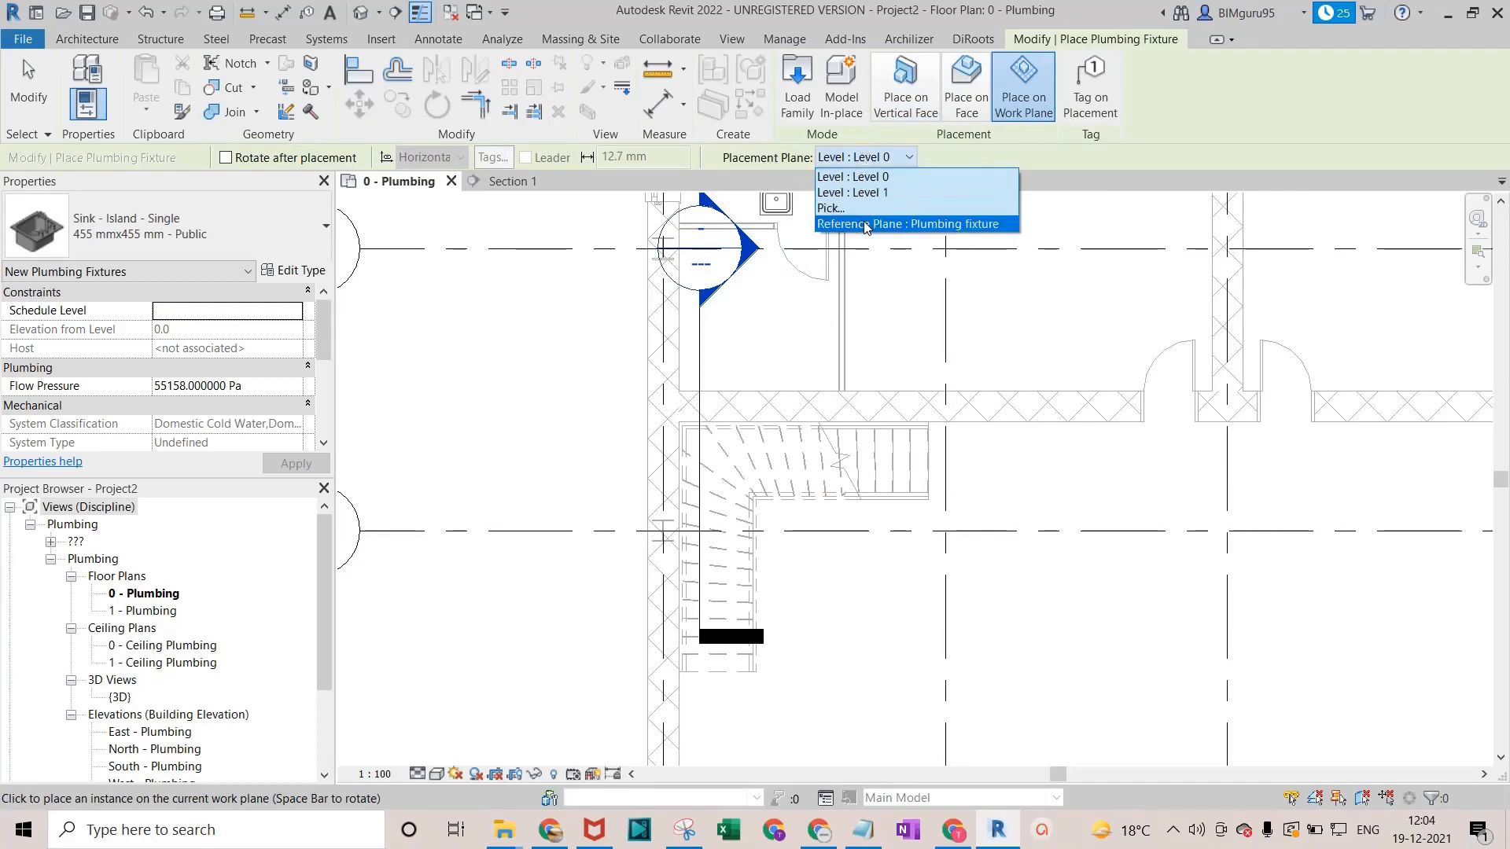
{"action": "left_click", "coordinate": [959, 225]}
Place the Sink - Island - Single 455 mmx455 mm - Public against the small room's wall beside the staircase, rotated 180 degrees.
{"action": "scroll", "coordinate": [732, 370], "scroll_direction": "up", "scroll_amount": 4}
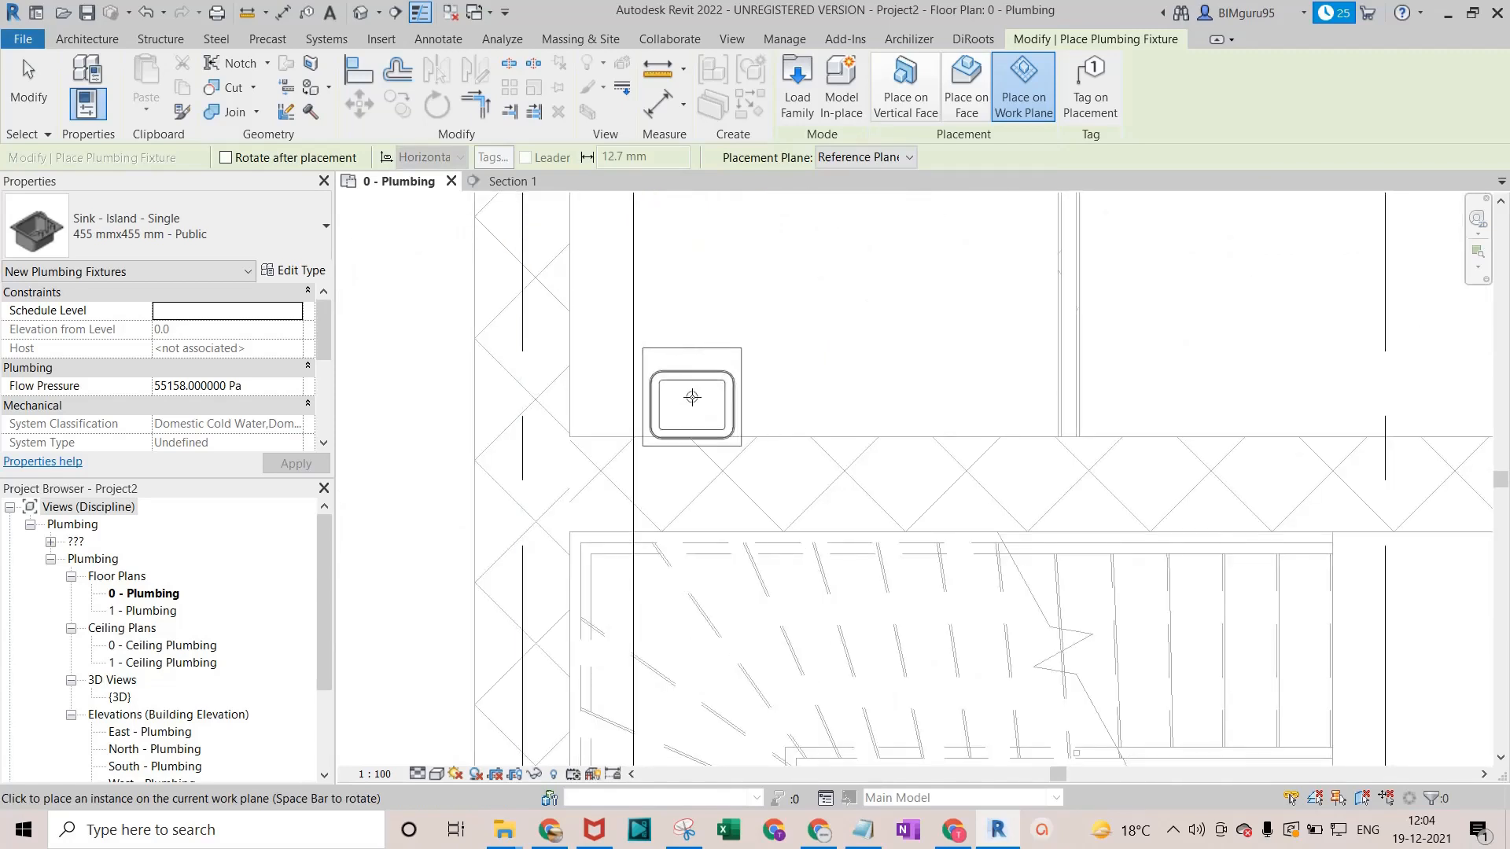
{"action": "left_click", "coordinate": [267, 160]}
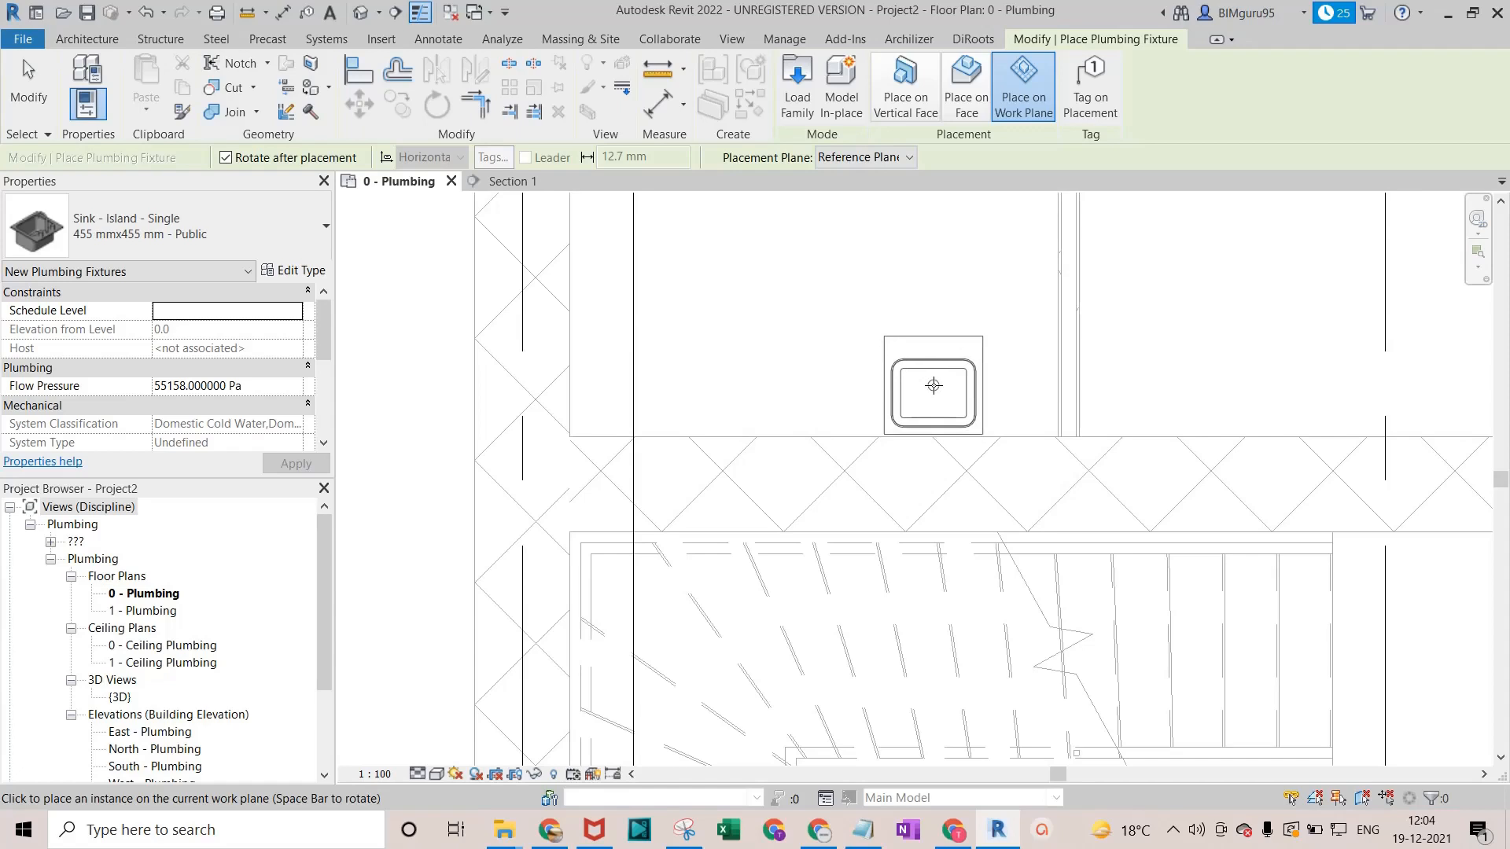
{"action": "left_click", "coordinate": [932, 386]}
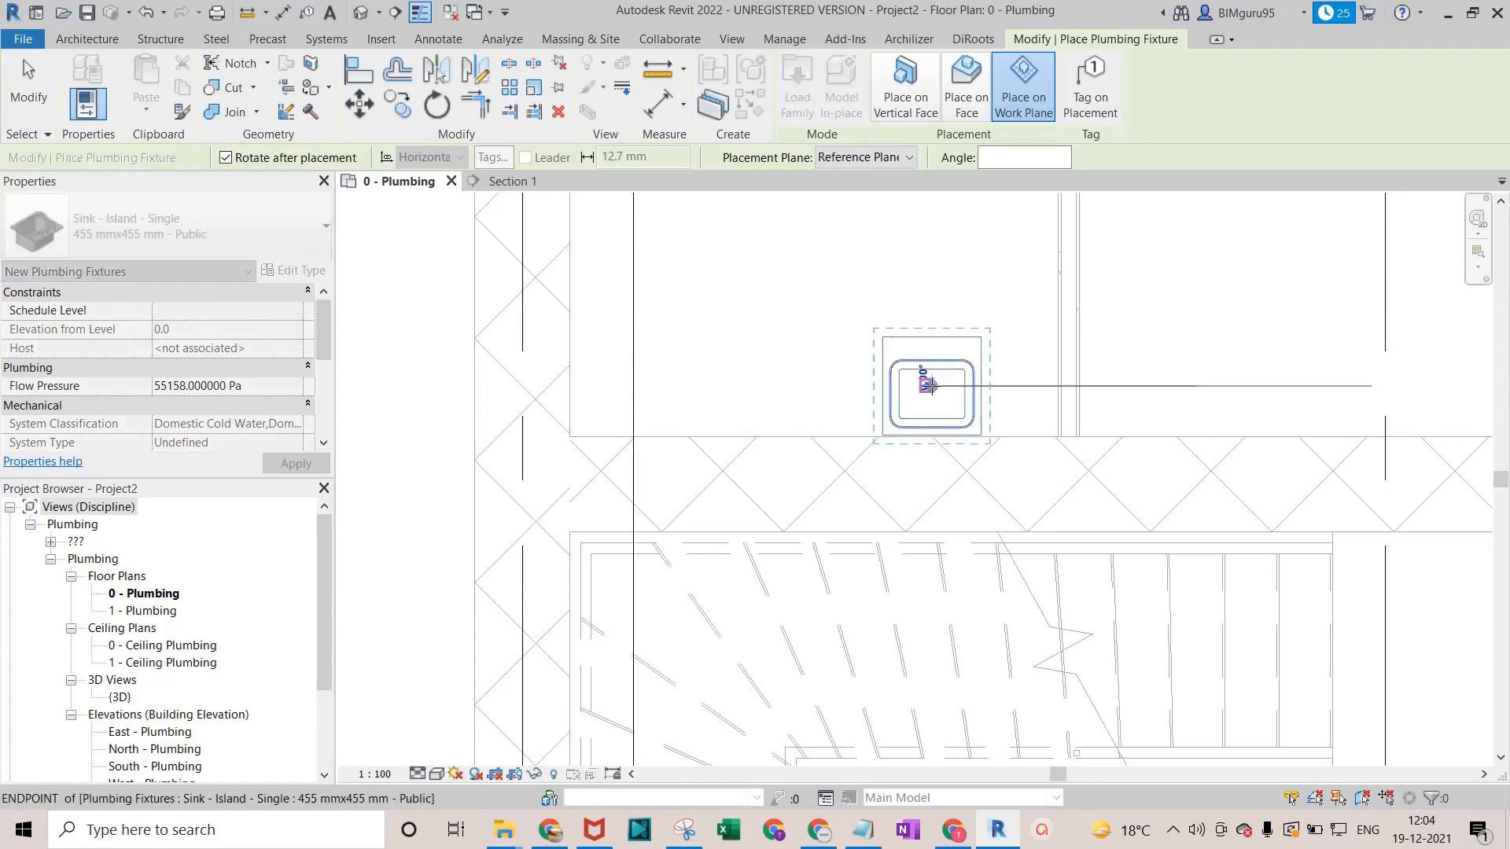
{"action": "type", "text": "180"}
{"action": "key", "text": "Return"}
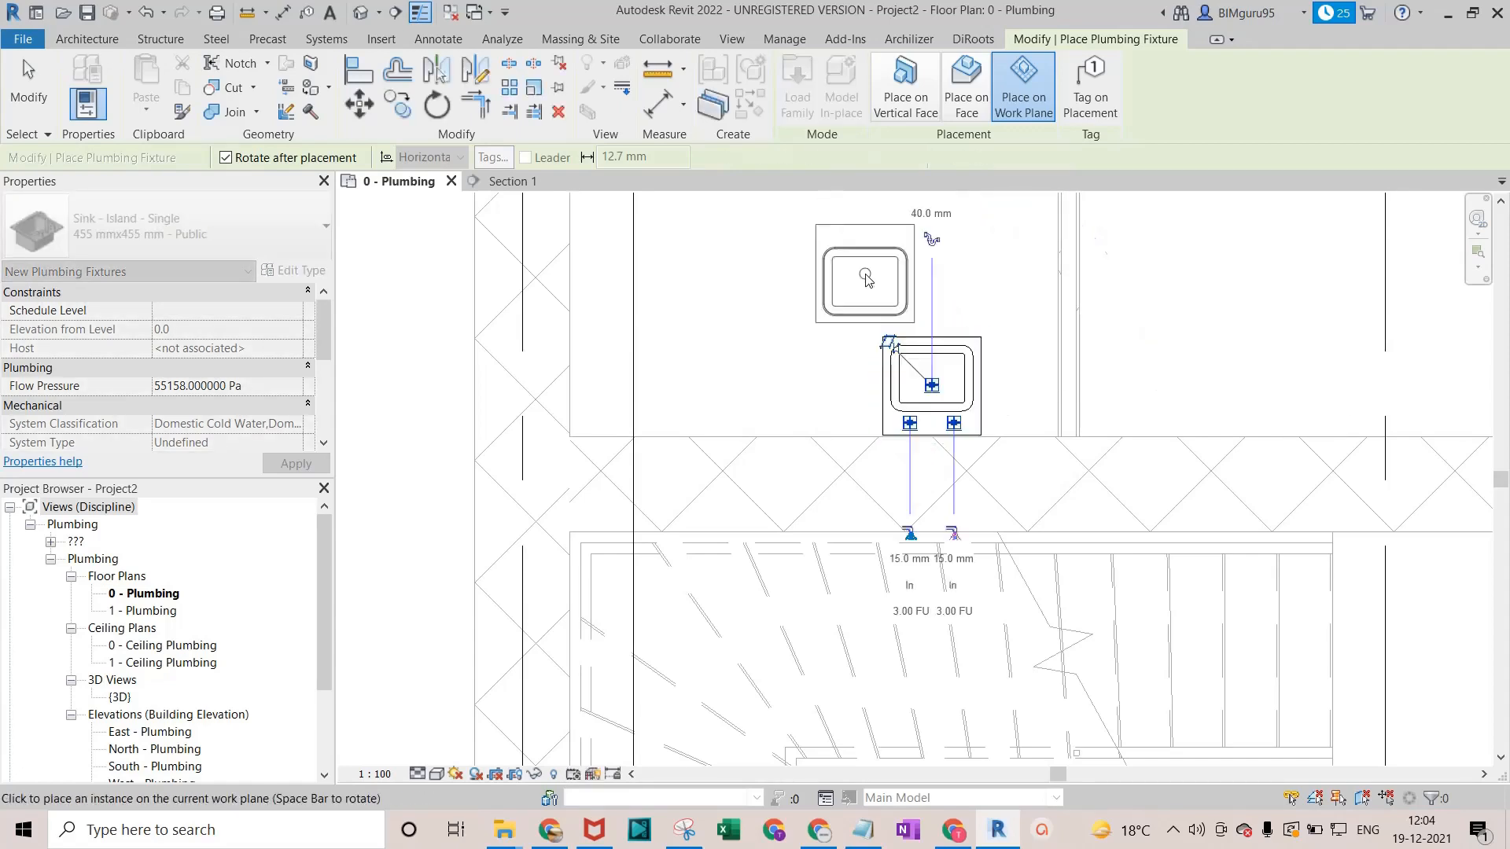
{"action": "key", "text": "Escape"}
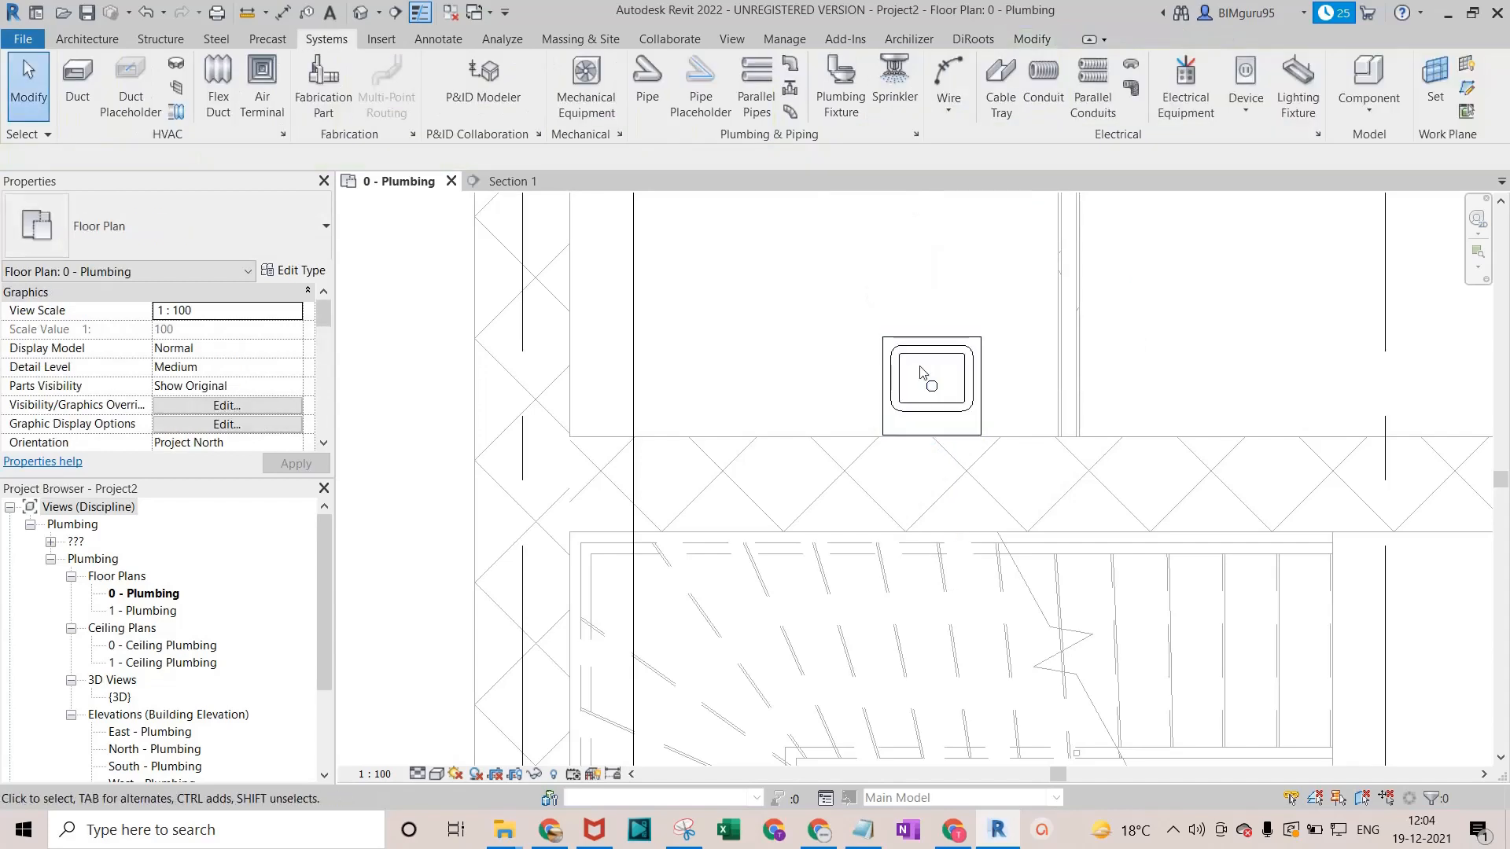
{"action": "left_click", "coordinate": [926, 406]}
{"action": "scroll", "coordinate": [927, 406], "scroll_direction": "up", "scroll_amount": 2}
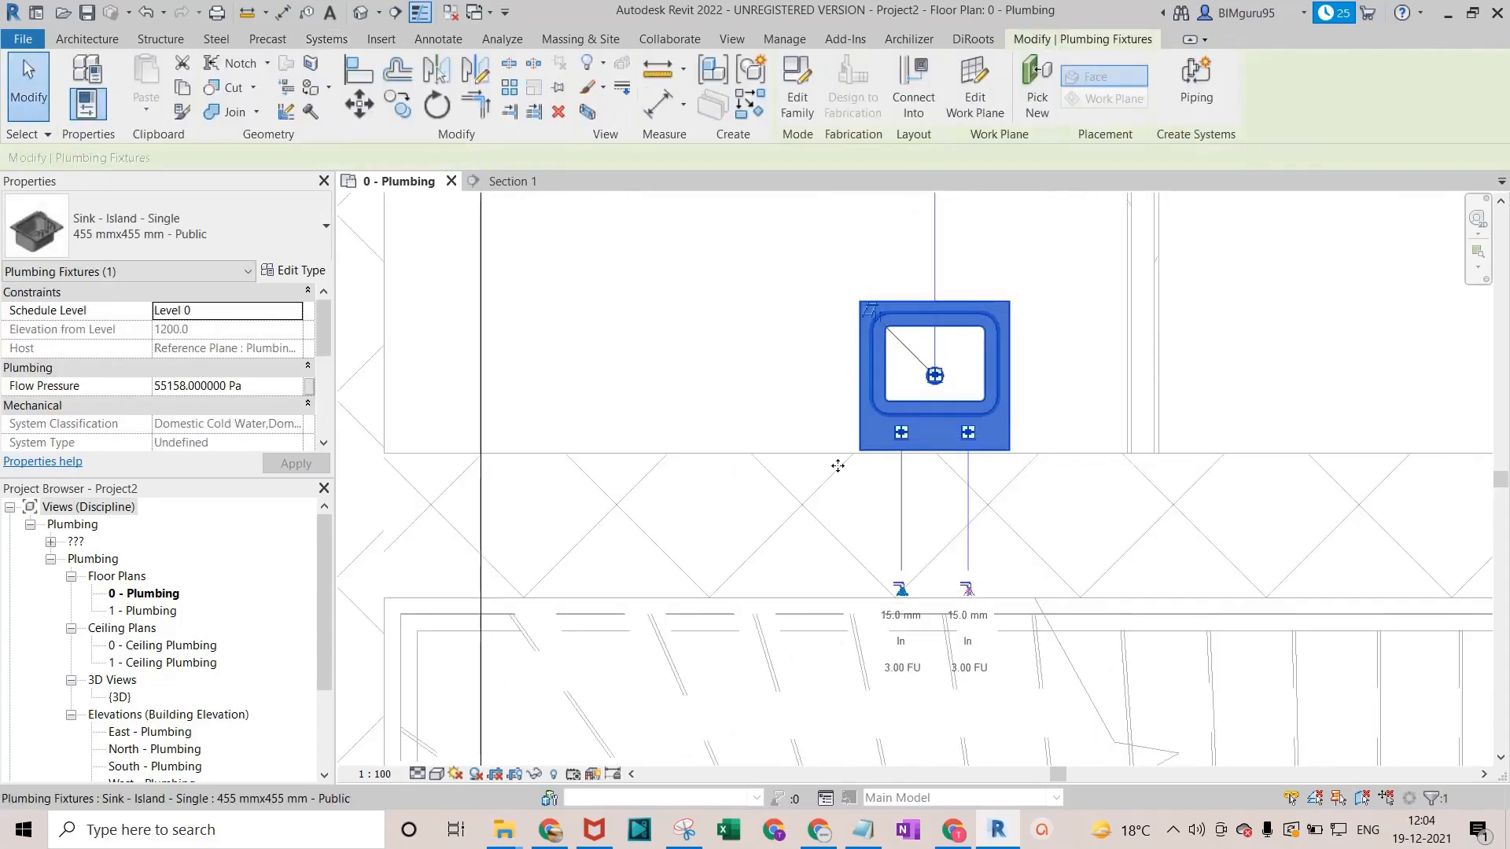
{"action": "scroll", "coordinate": [920, 362], "scroll_direction": "down", "scroll_amount": 3}
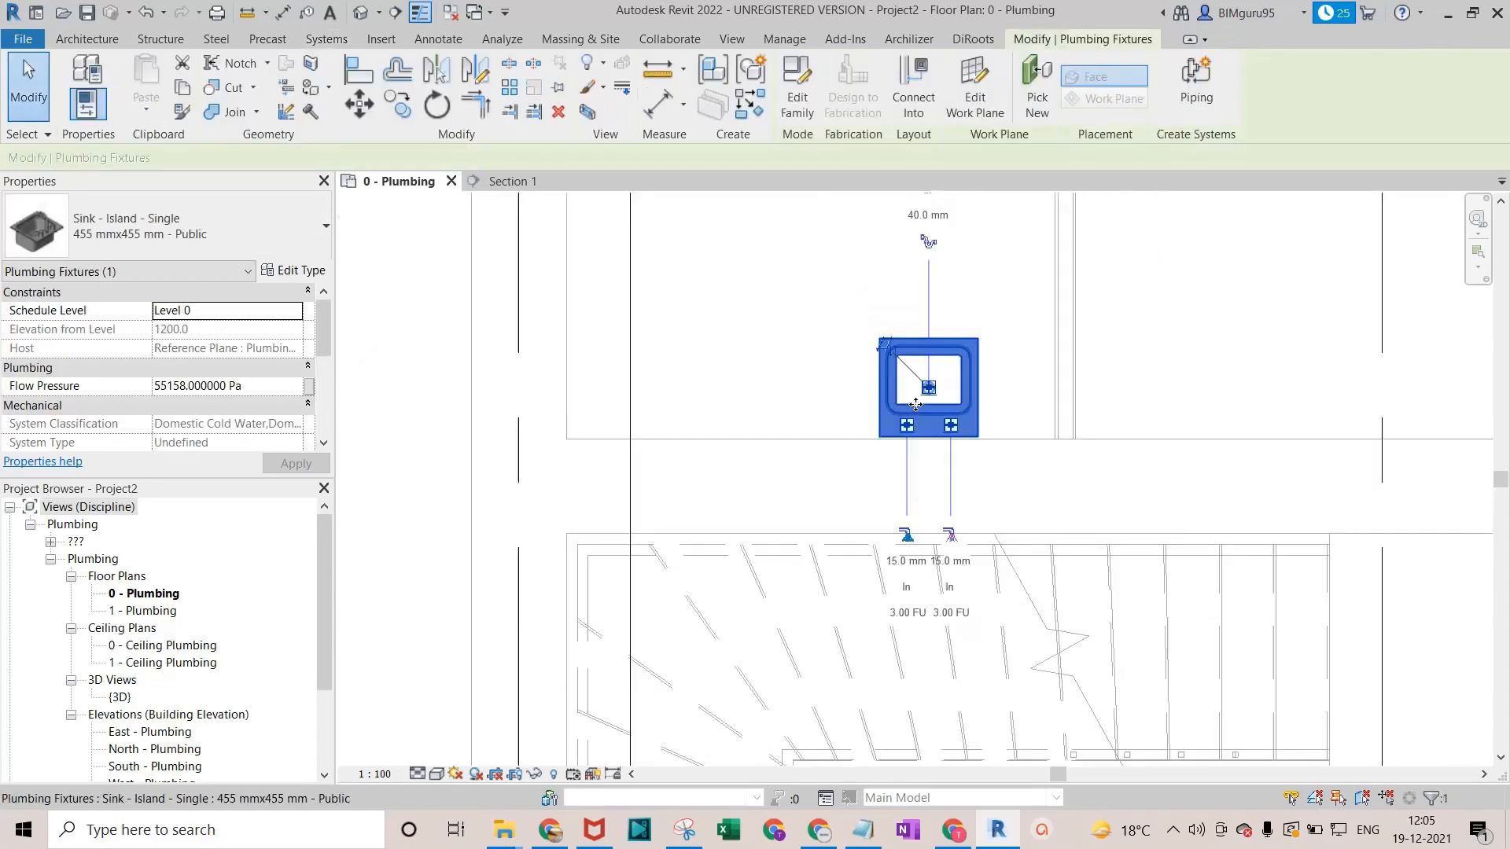
{"action": "left_click", "coordinate": [799, 378]}
Create a similar fixture from the sink and change its type to Water Closet - Flush Valve - Wall Mounted, Private - 6.1 Lpf.
{"action": "left_click", "coordinate": [897, 405]}
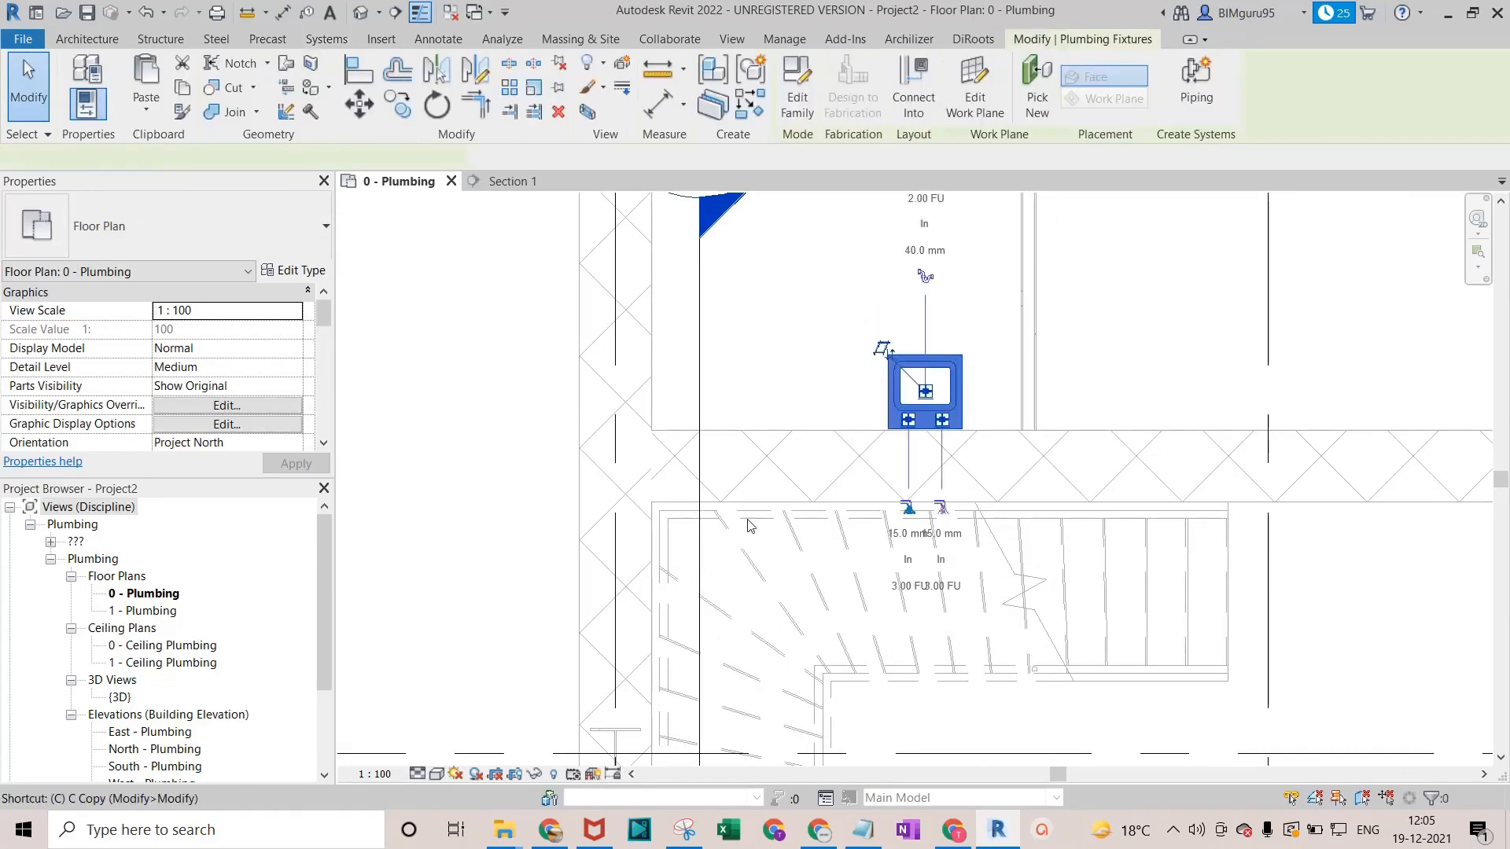
{"action": "key", "text": "s"}
{"action": "scroll", "coordinate": [760, 377], "scroll_direction": "down", "scroll_amount": 1}
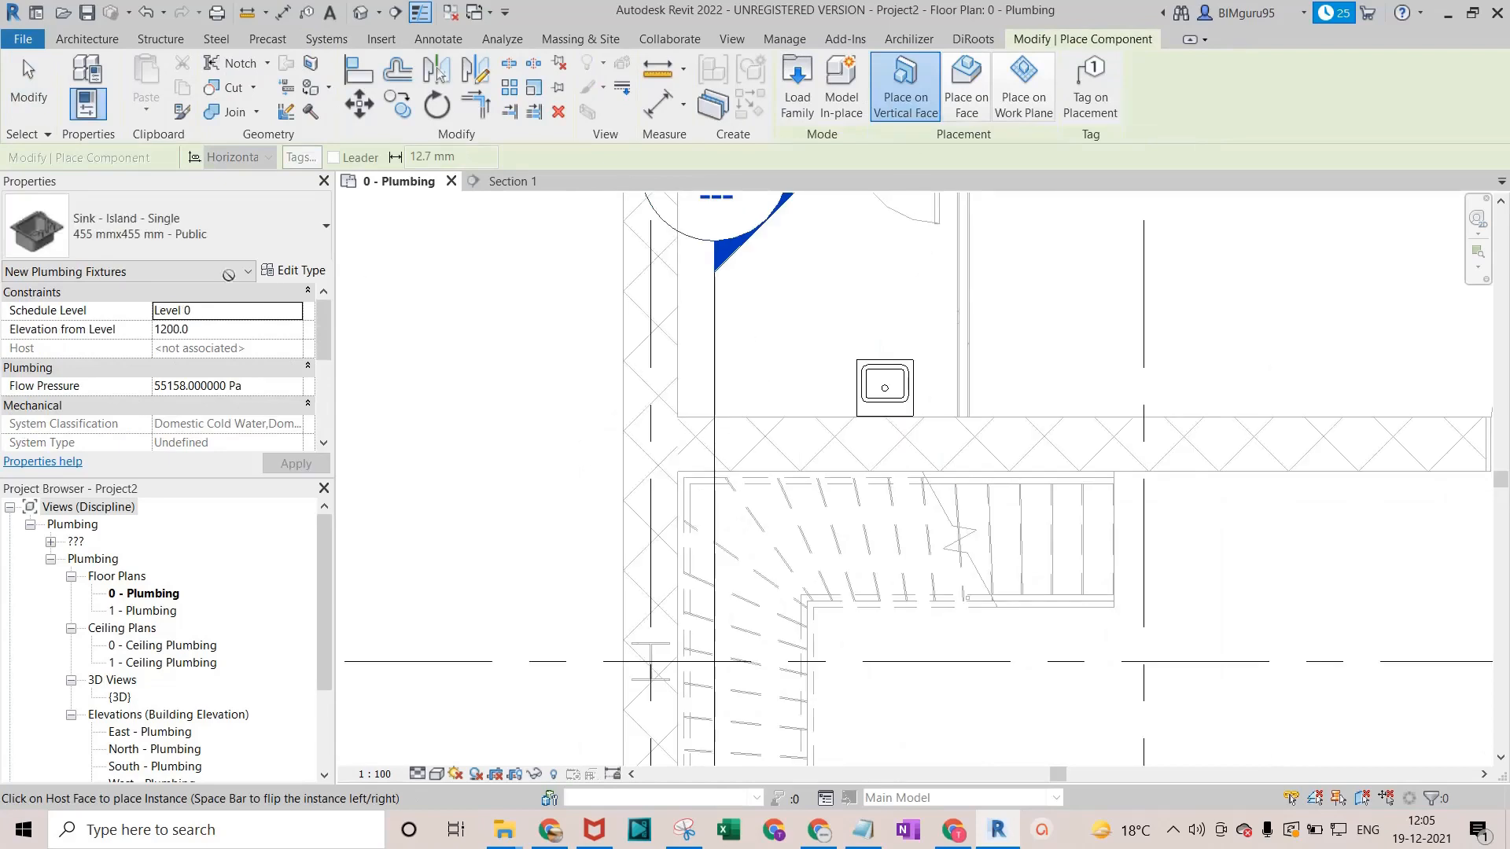
{"action": "left_click", "coordinate": [212, 232]}
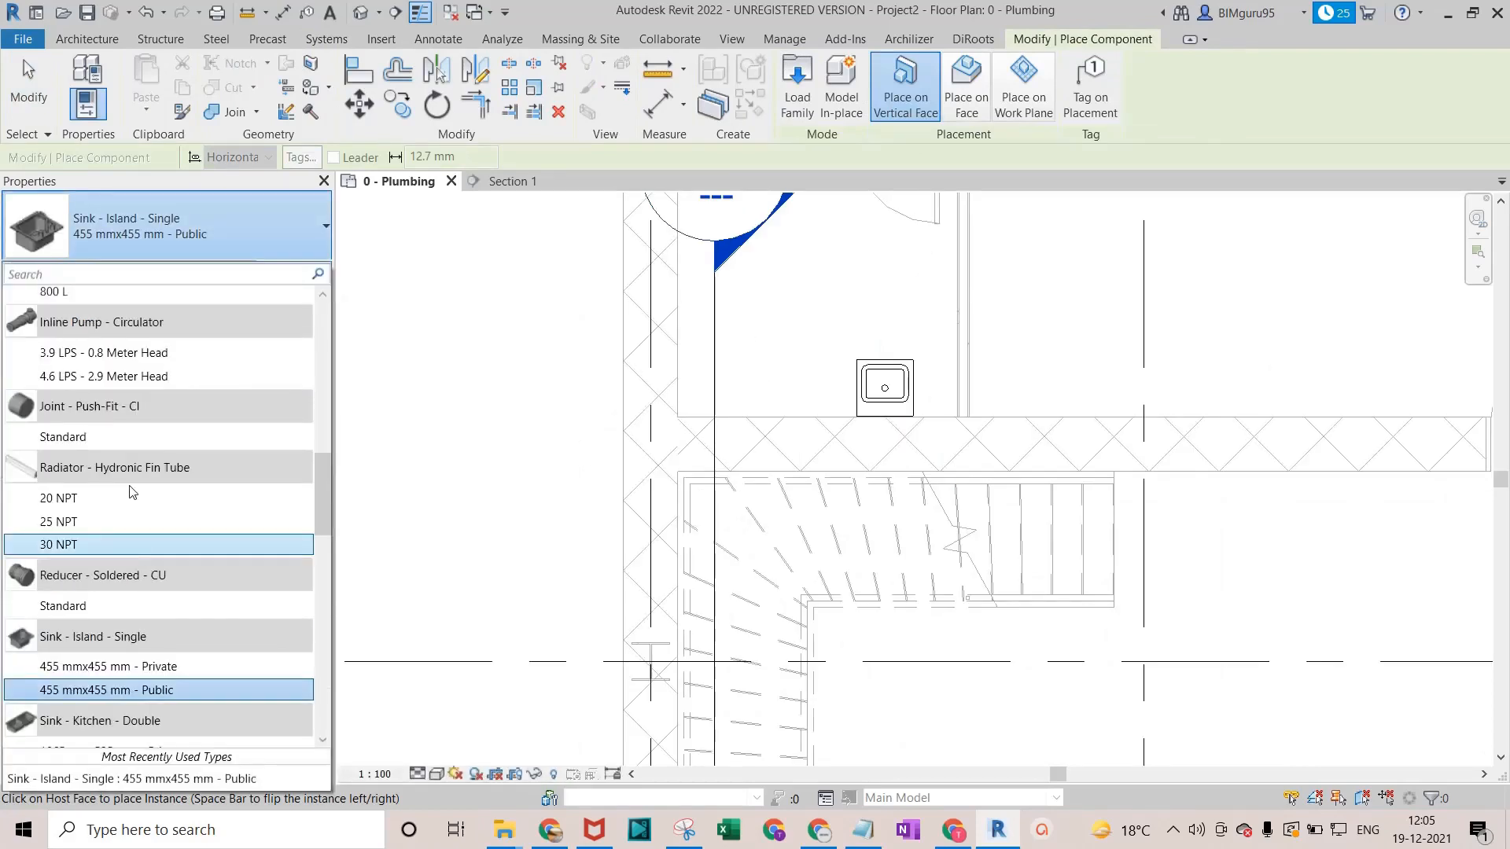
{"action": "scroll", "coordinate": [130, 446], "scroll_direction": "down", "scroll_amount": 3}
{"action": "type", "text": "w"}
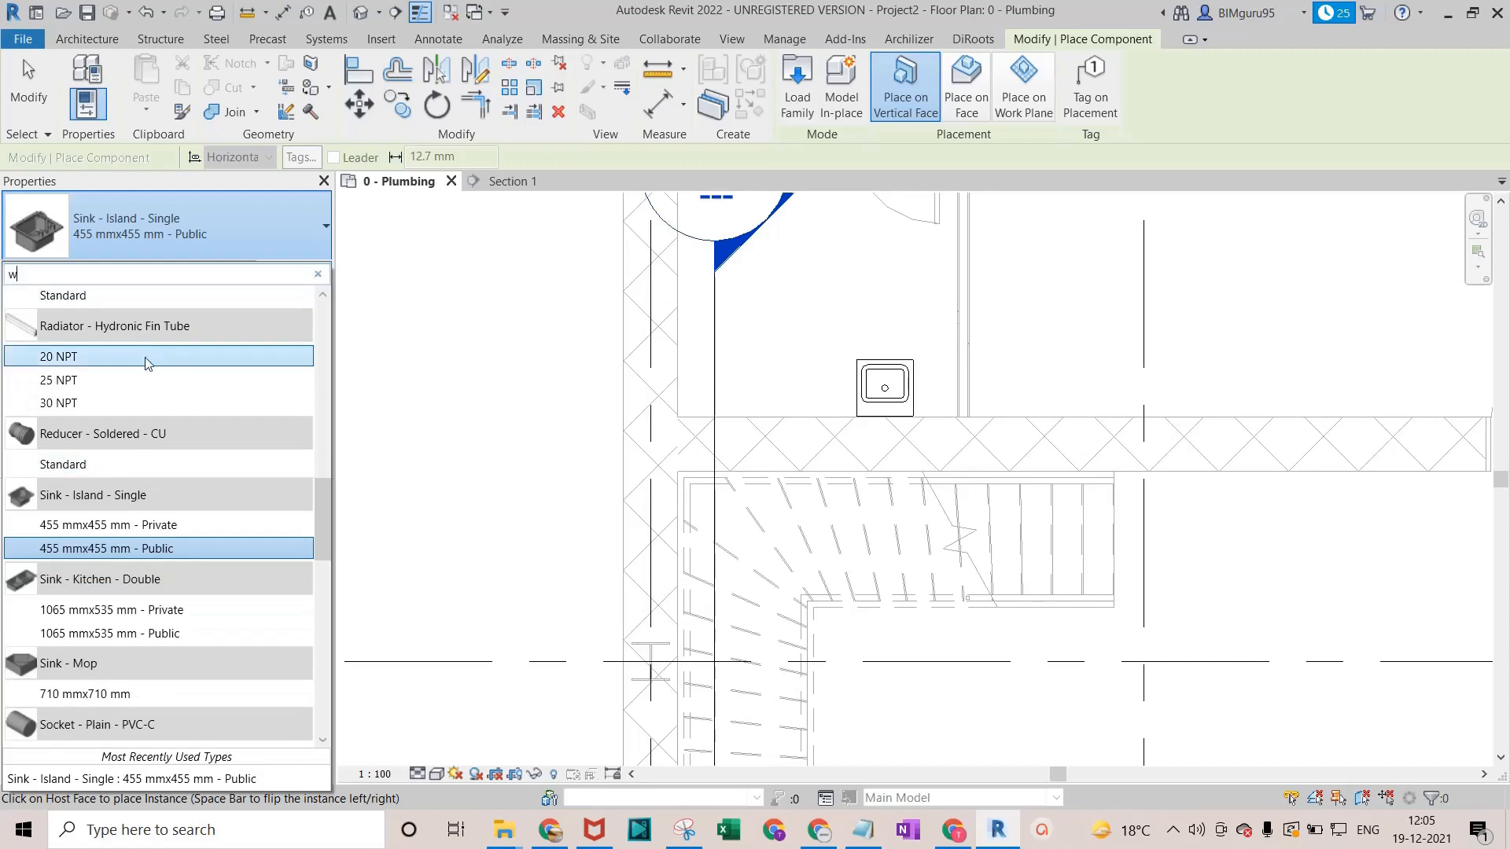
{"action": "type", "text": "ater"}
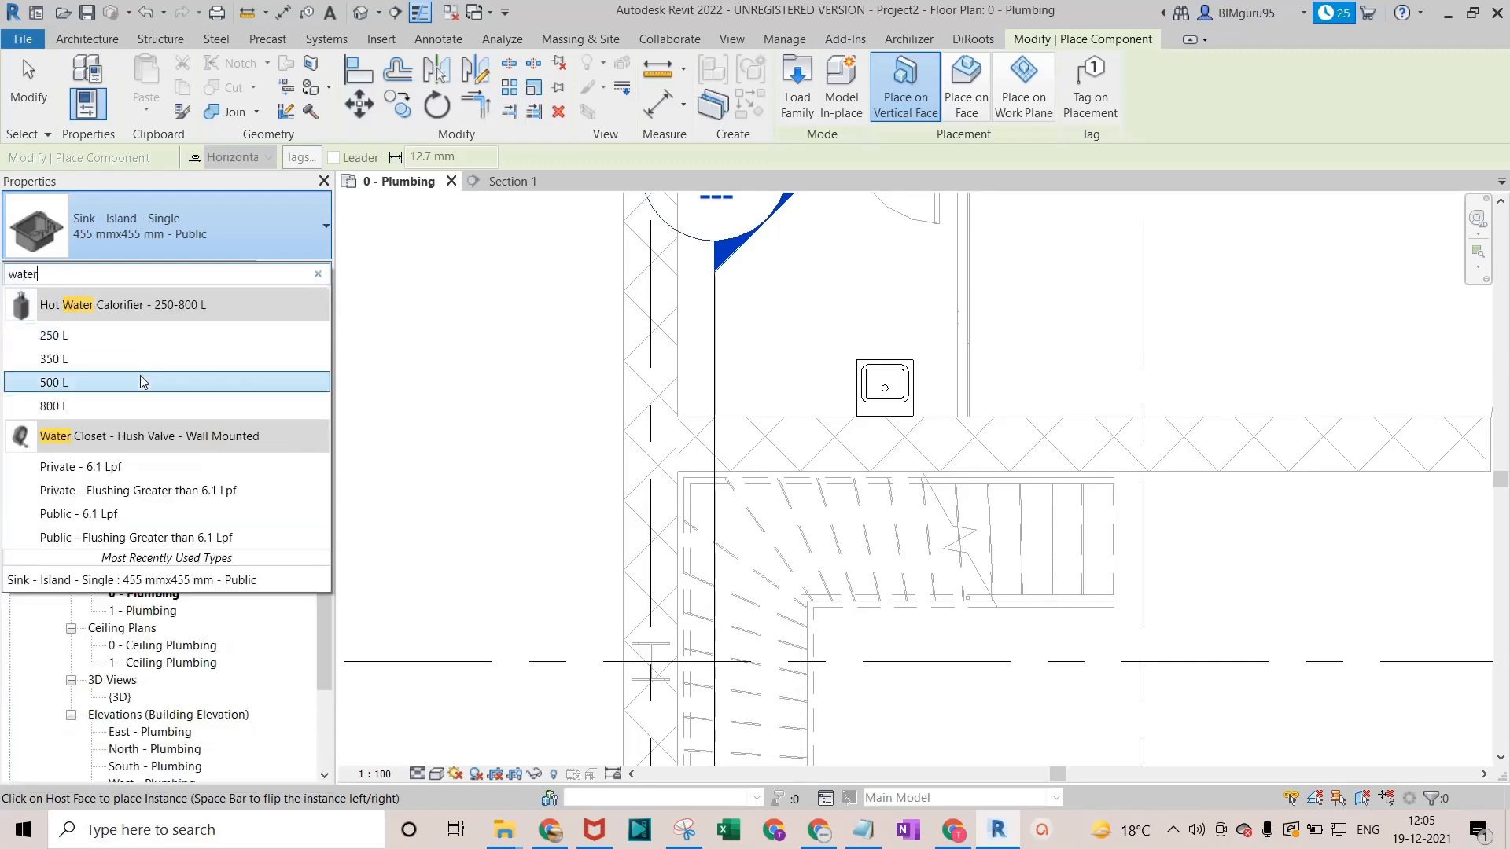
{"action": "left_click", "coordinate": [126, 467]}
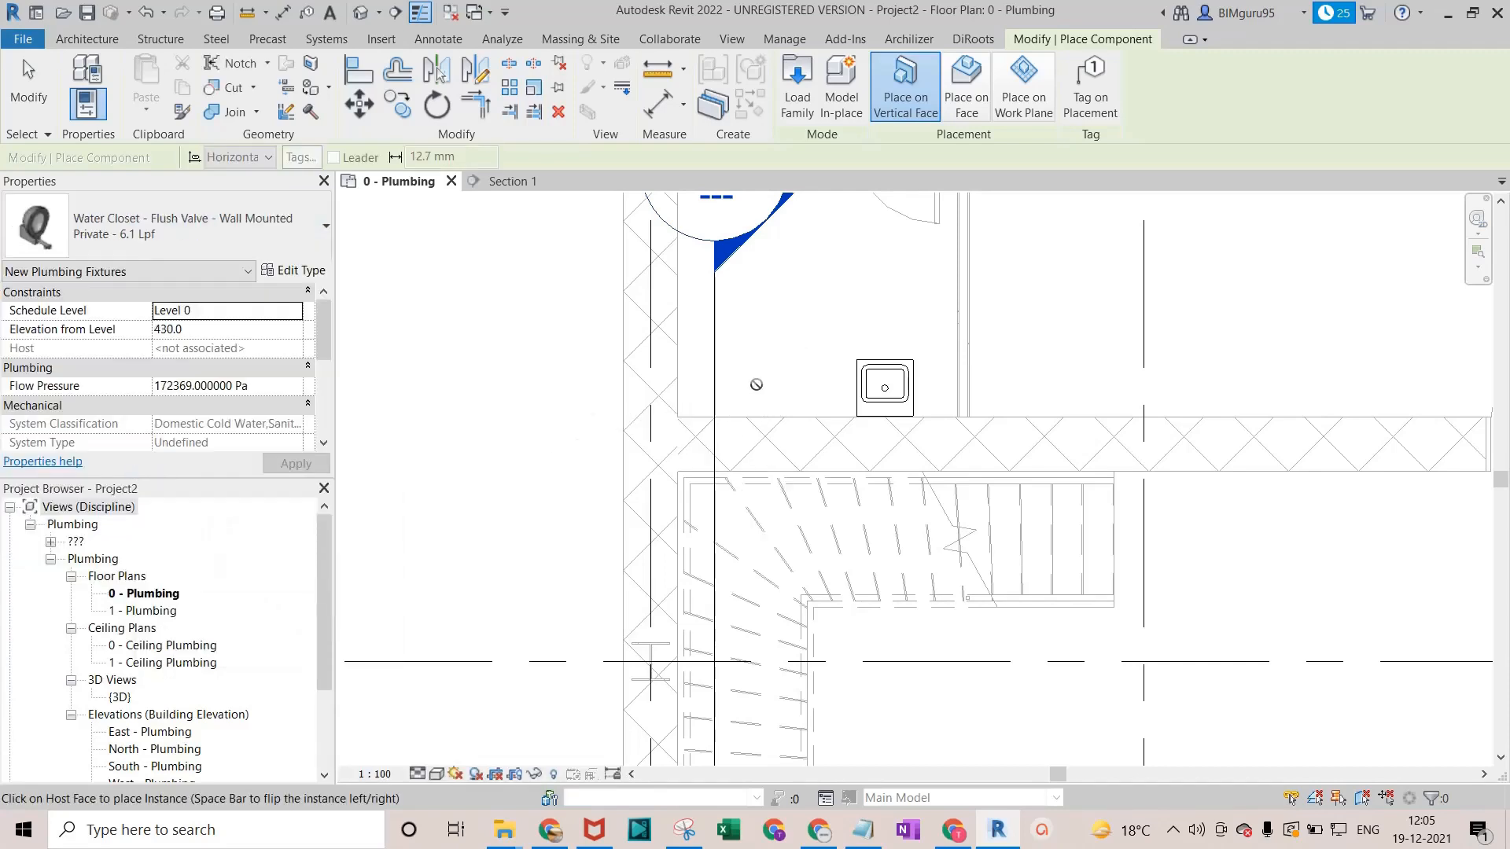
Place the wall-mounted water closet on the vertical face of the staircase wall, between the section line and the sink.
{"action": "scroll", "coordinate": [755, 393], "scroll_direction": "up", "scroll_amount": 3}
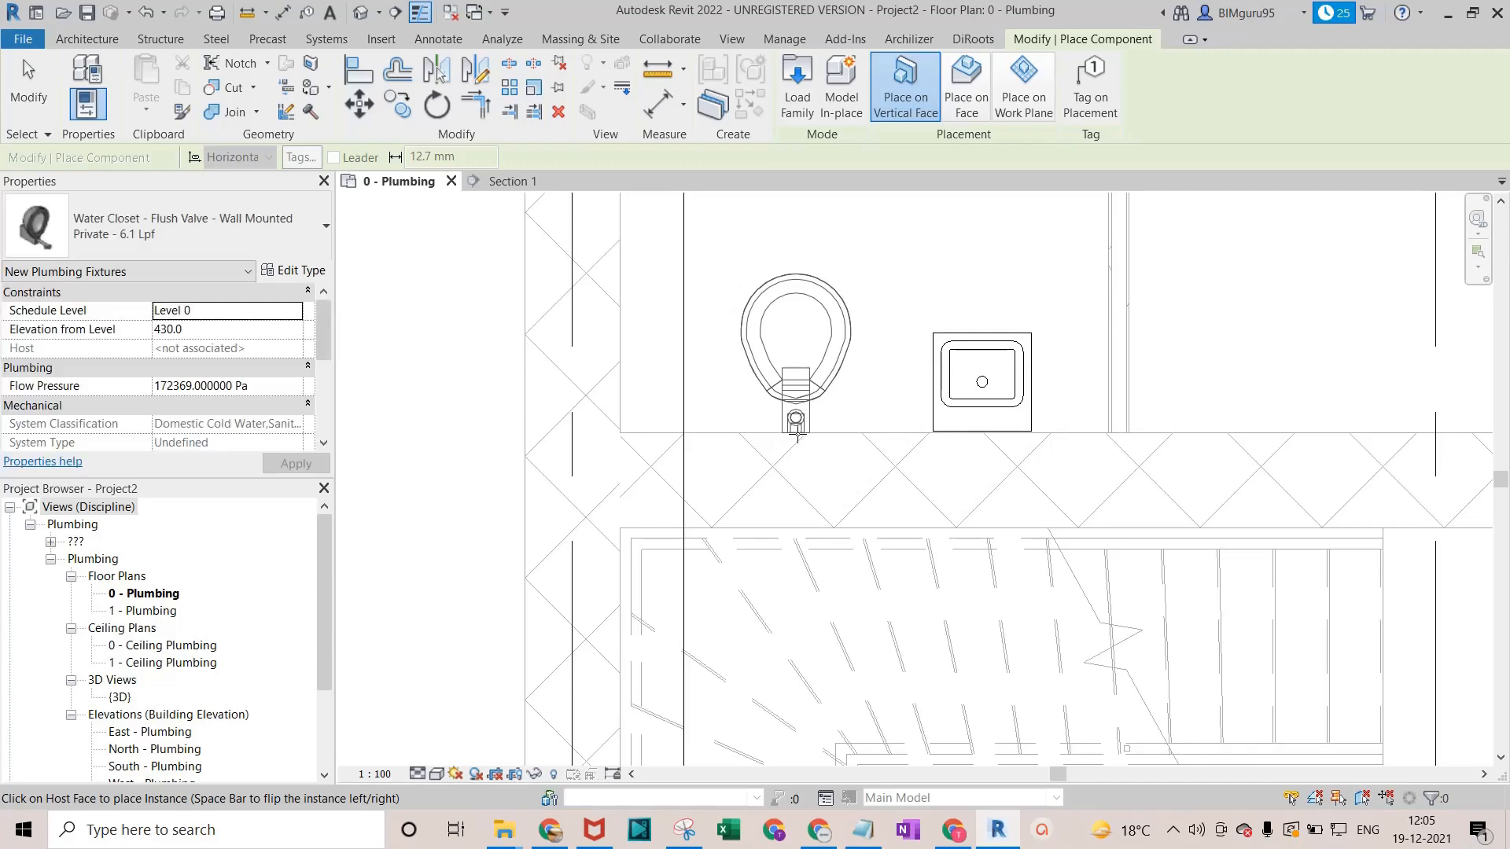
{"action": "left_click", "coordinate": [779, 423]}
{"action": "key", "text": "Escape"}
{"action": "key", "text": "Escape"}
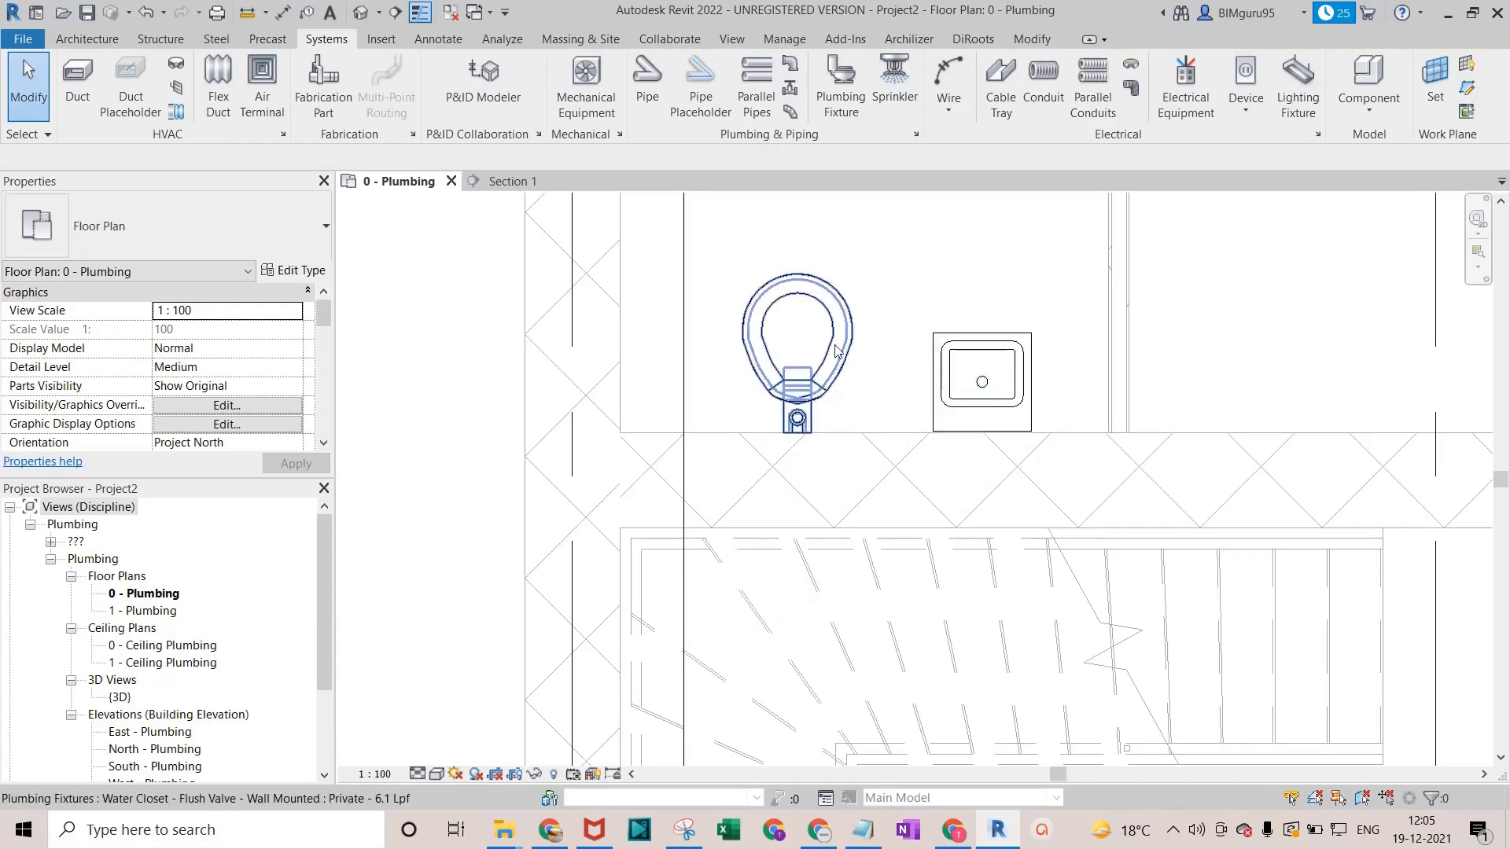
Move the water closet slightly along the wall, away from the sink and closer to the section line.
{"action": "left_click", "coordinate": [684, 365]}
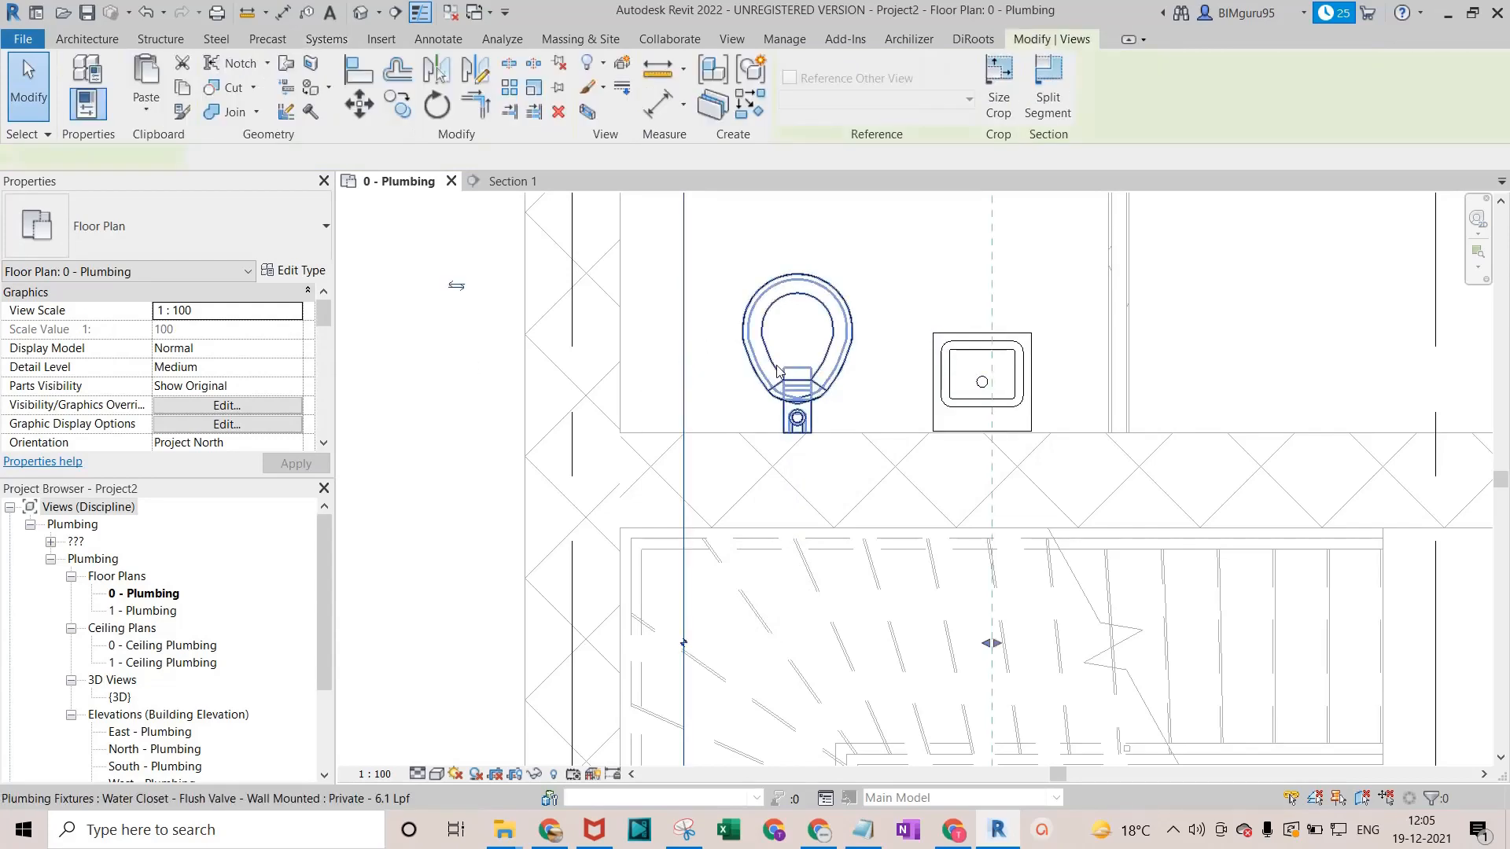
{"action": "left_click_drag", "start_coordinate": [770, 370], "coordinate": [752, 367]}
{"action": "left_click", "coordinate": [927, 316]}
Examine the wall-mounted water closet and sink in the small room in plan, and from behind in the default 3D view.
{"action": "scroll", "coordinate": [889, 330], "scroll_direction": "down", "scroll_amount": 4}
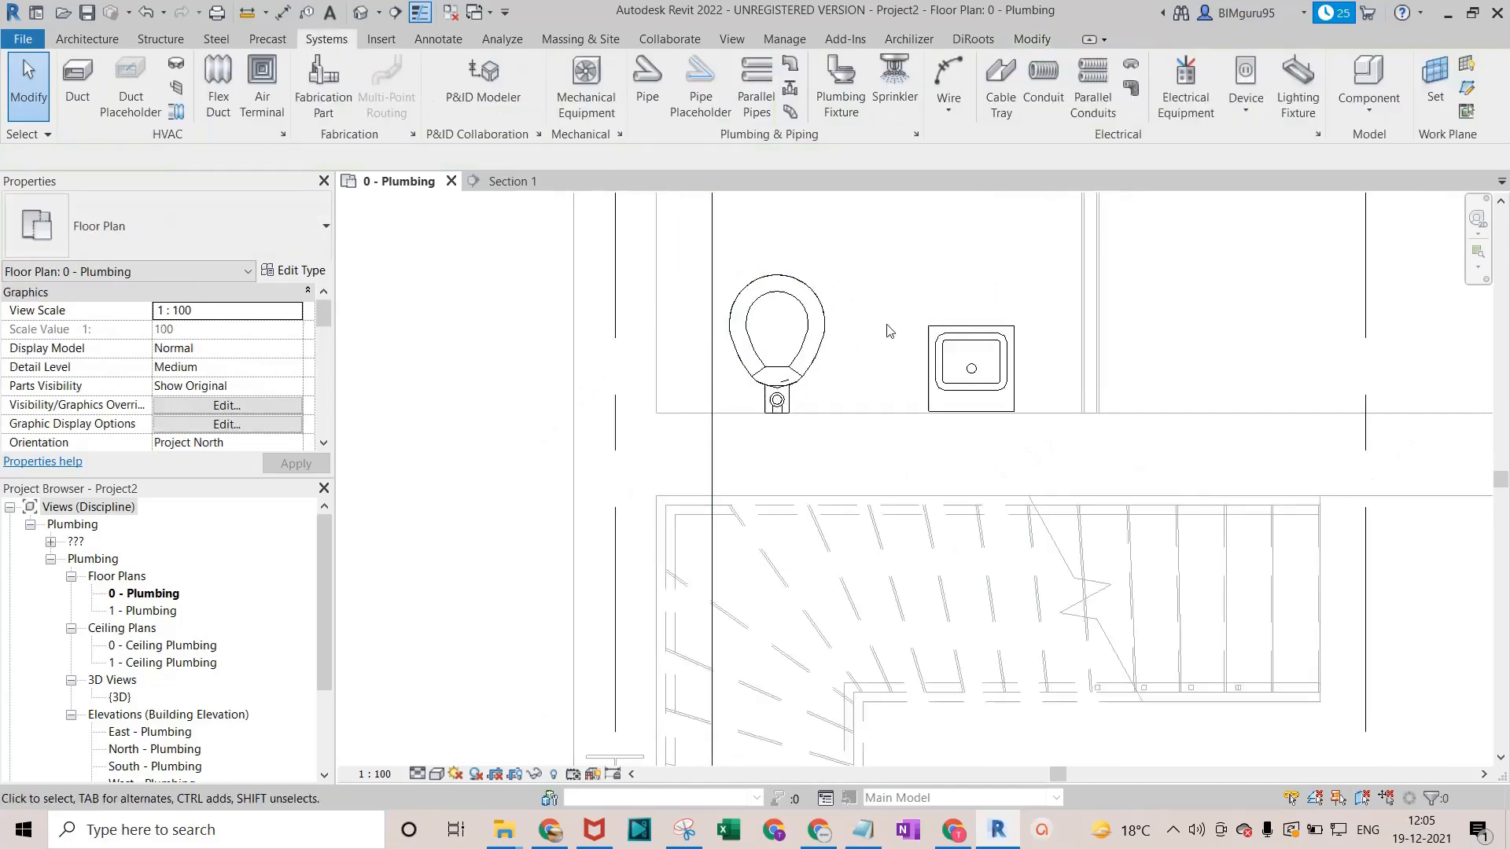
{"action": "middle_click_drag", "start_coordinate": [888, 368], "coordinate": [880, 566]}
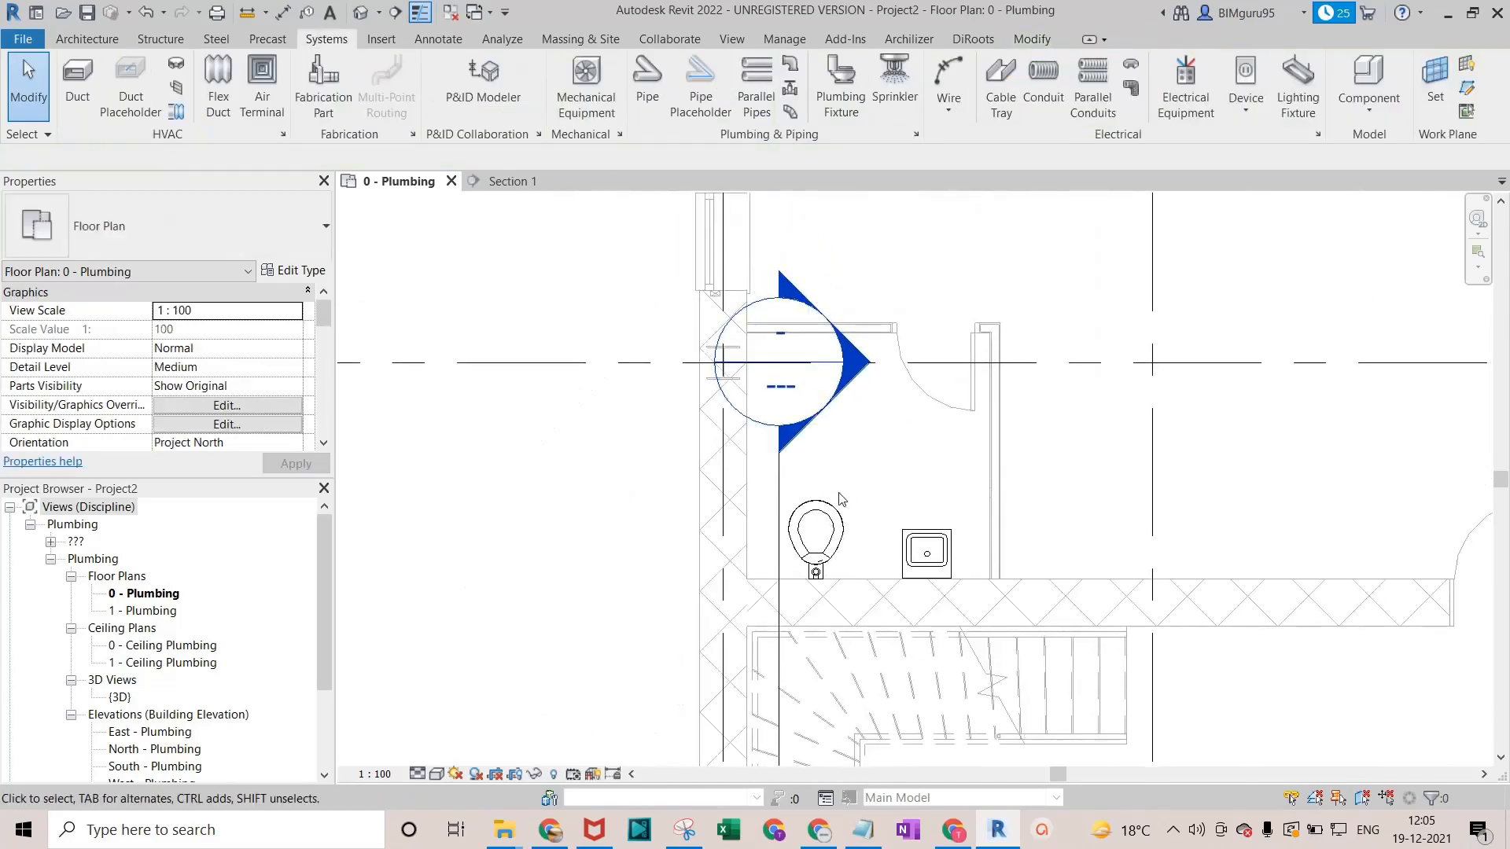
{"action": "scroll", "coordinate": [887, 473], "scroll_direction": "down", "scroll_amount": 1}
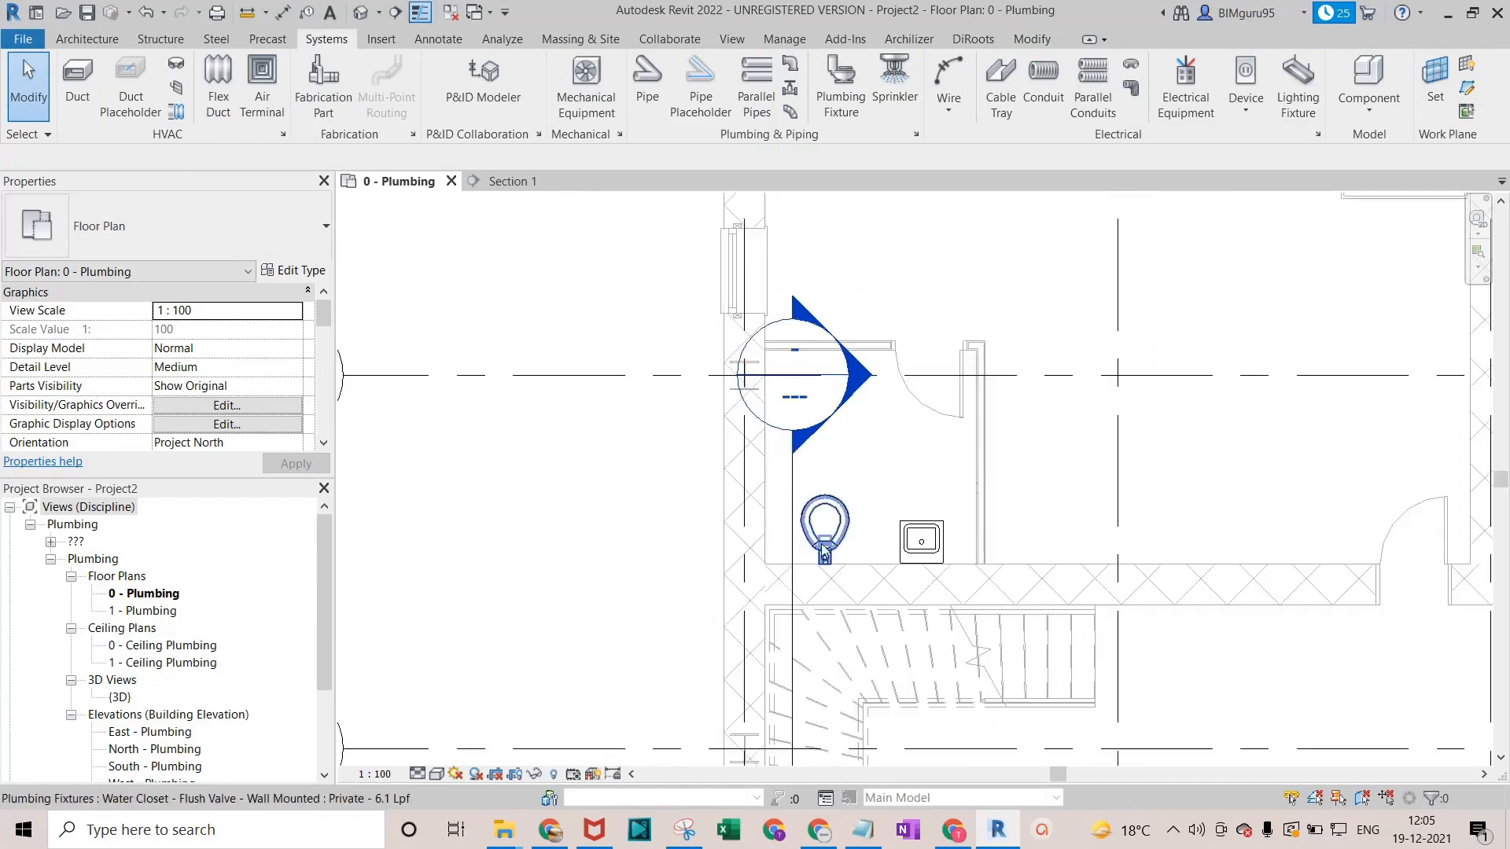
{"action": "scroll", "coordinate": [848, 525], "scroll_direction": "up", "scroll_amount": 2}
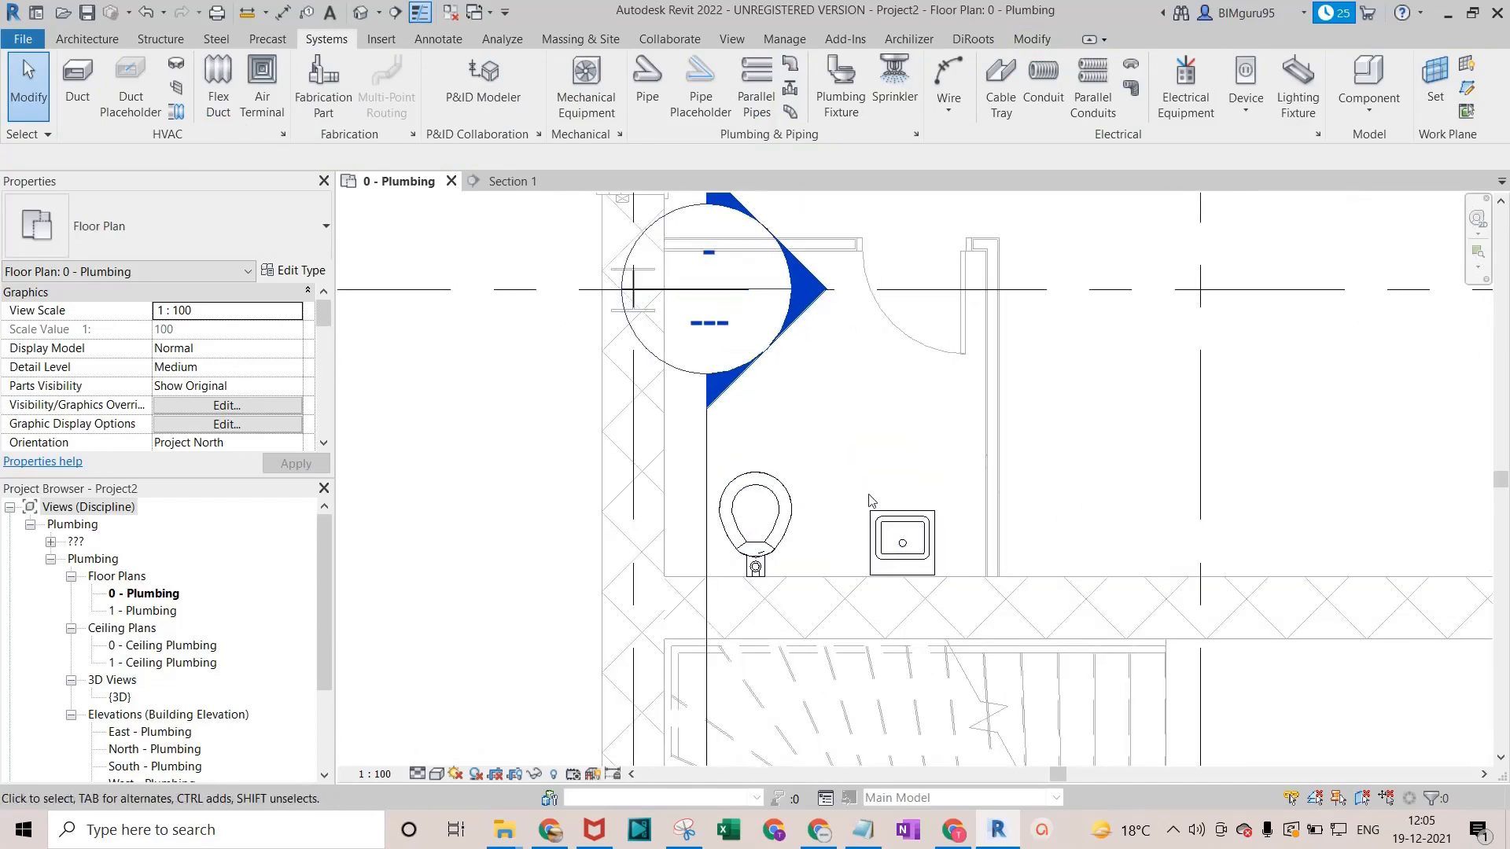
{"action": "left_click", "coordinate": [778, 501]}
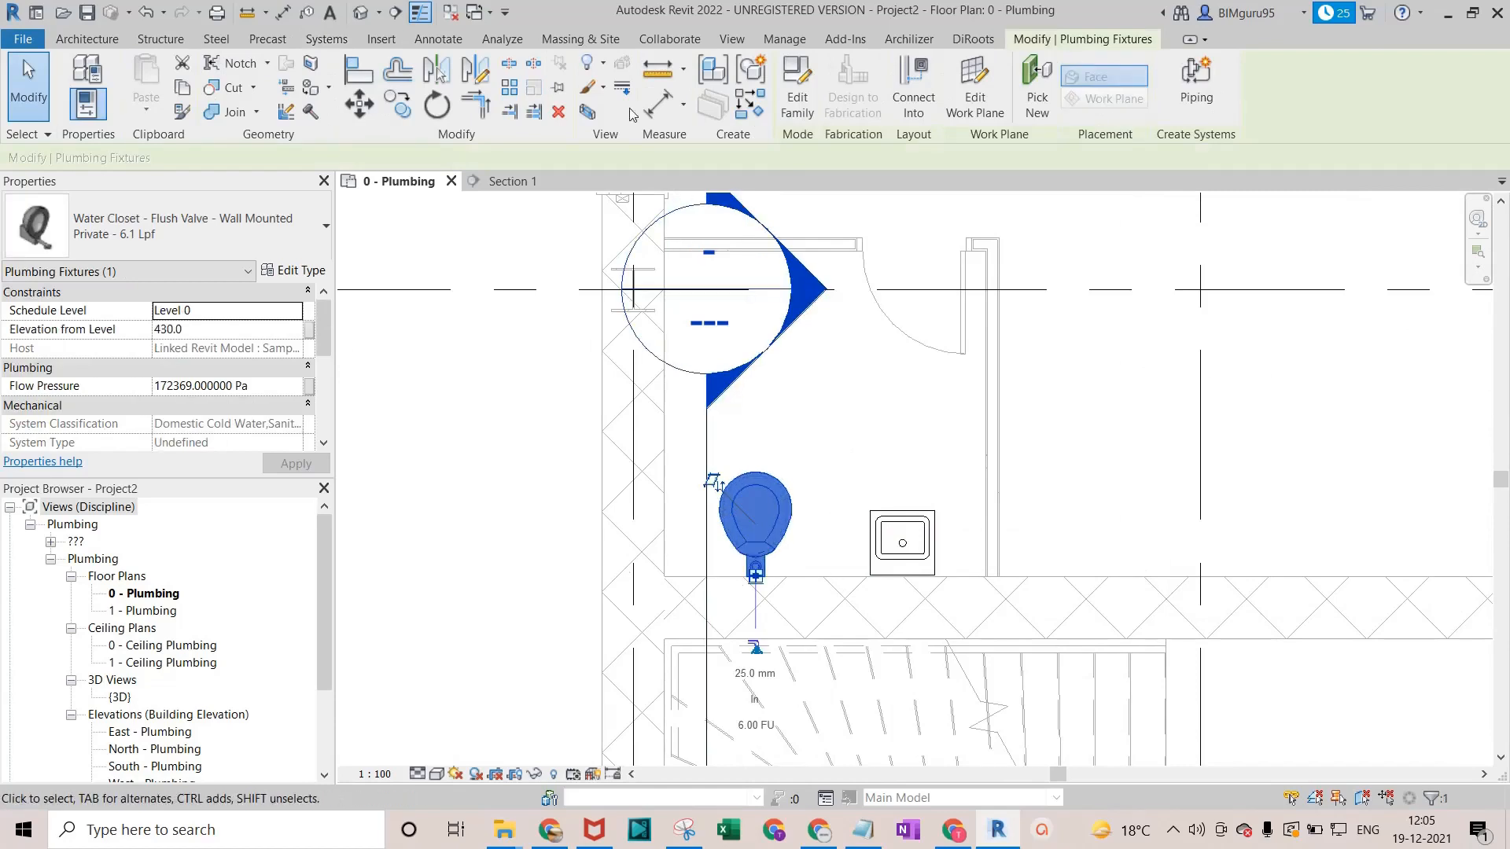
{"action": "left_click", "coordinate": [363, 14]}
{"action": "key", "text": "Escape"}
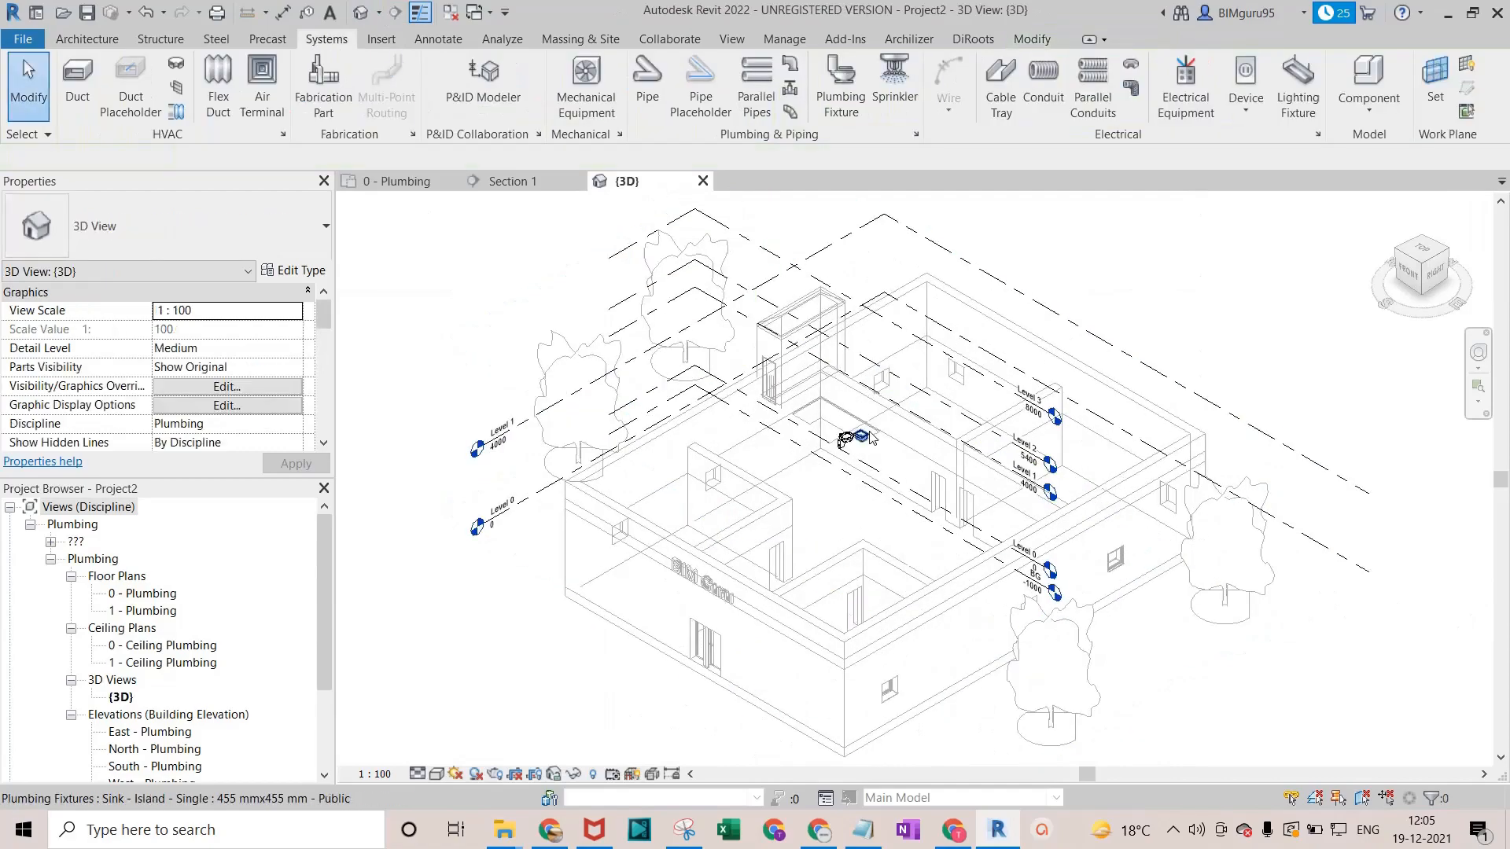
{"action": "scroll", "coordinate": [865, 437], "scroll_direction": "up", "scroll_amount": 6}
{"action": "left_click", "coordinate": [818, 452]}
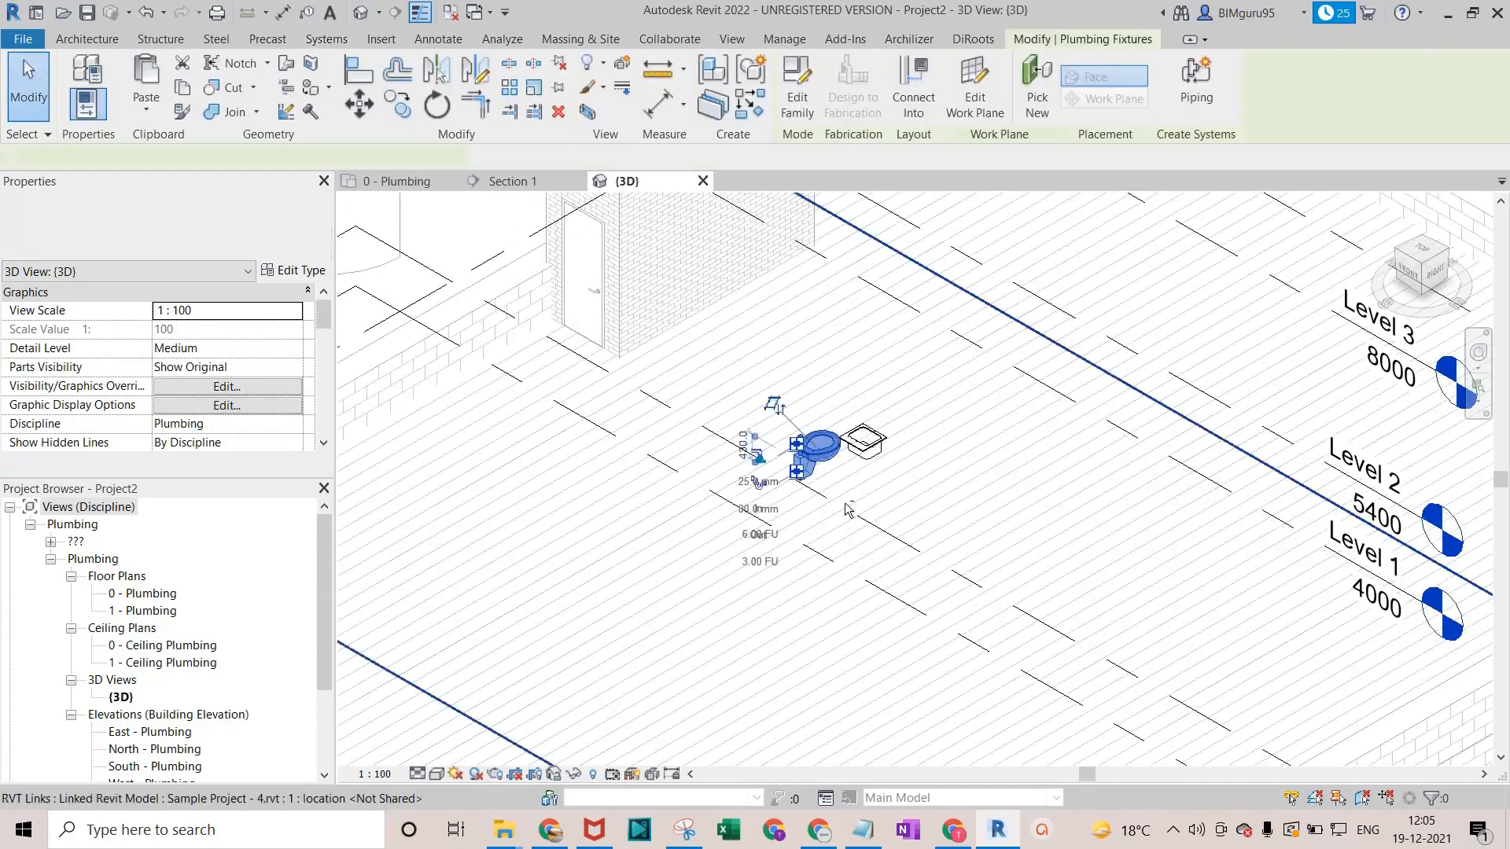
{"action": "middle_click_drag", "start_coordinate": [847, 510], "coordinate": [1346, 238], "text": "shift"}
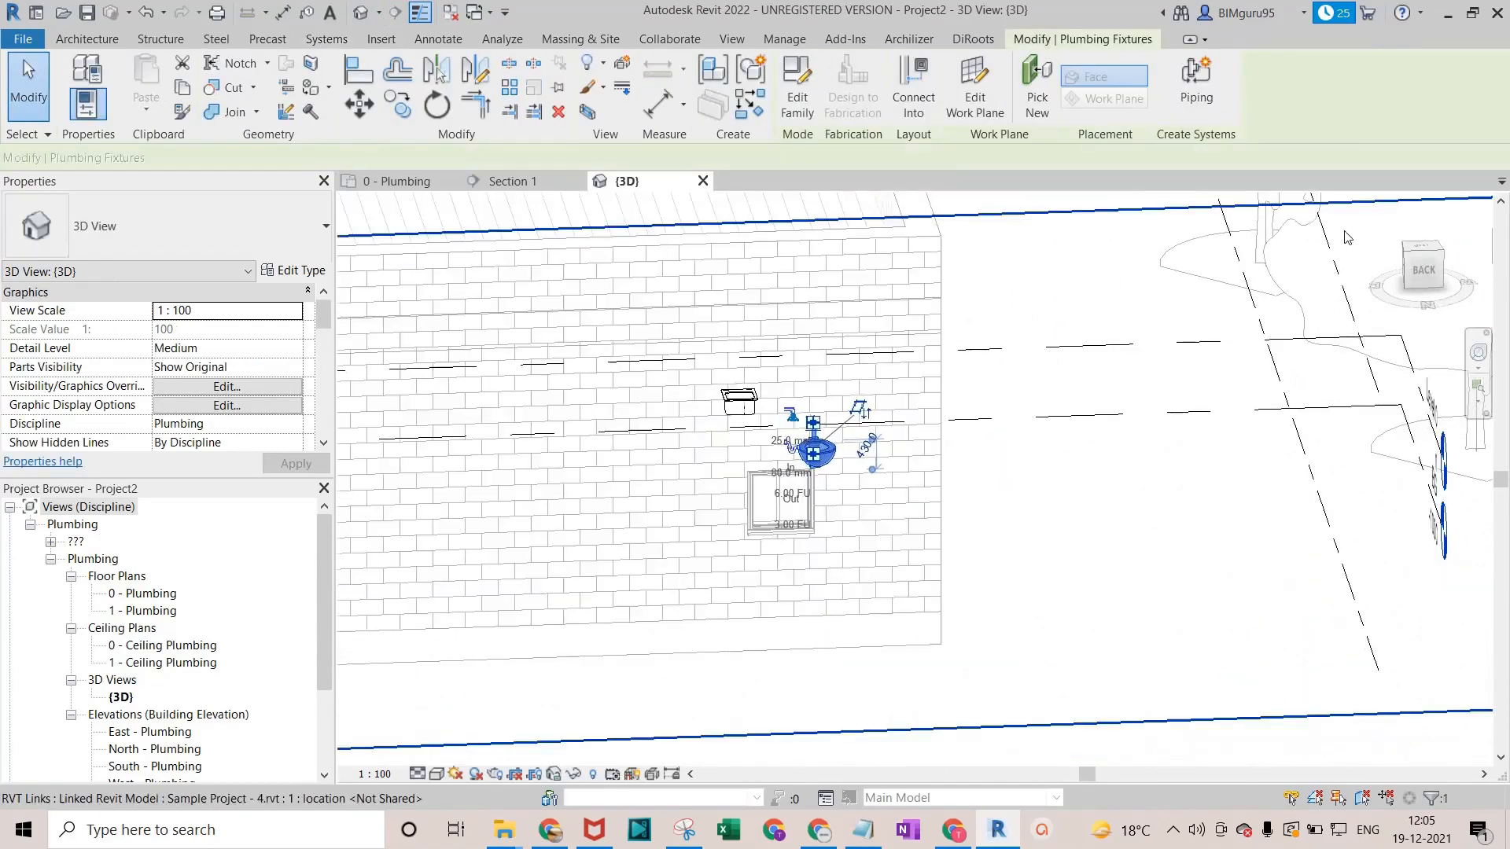
{"action": "scroll", "coordinate": [770, 421], "scroll_direction": "up", "scroll_amount": 8}
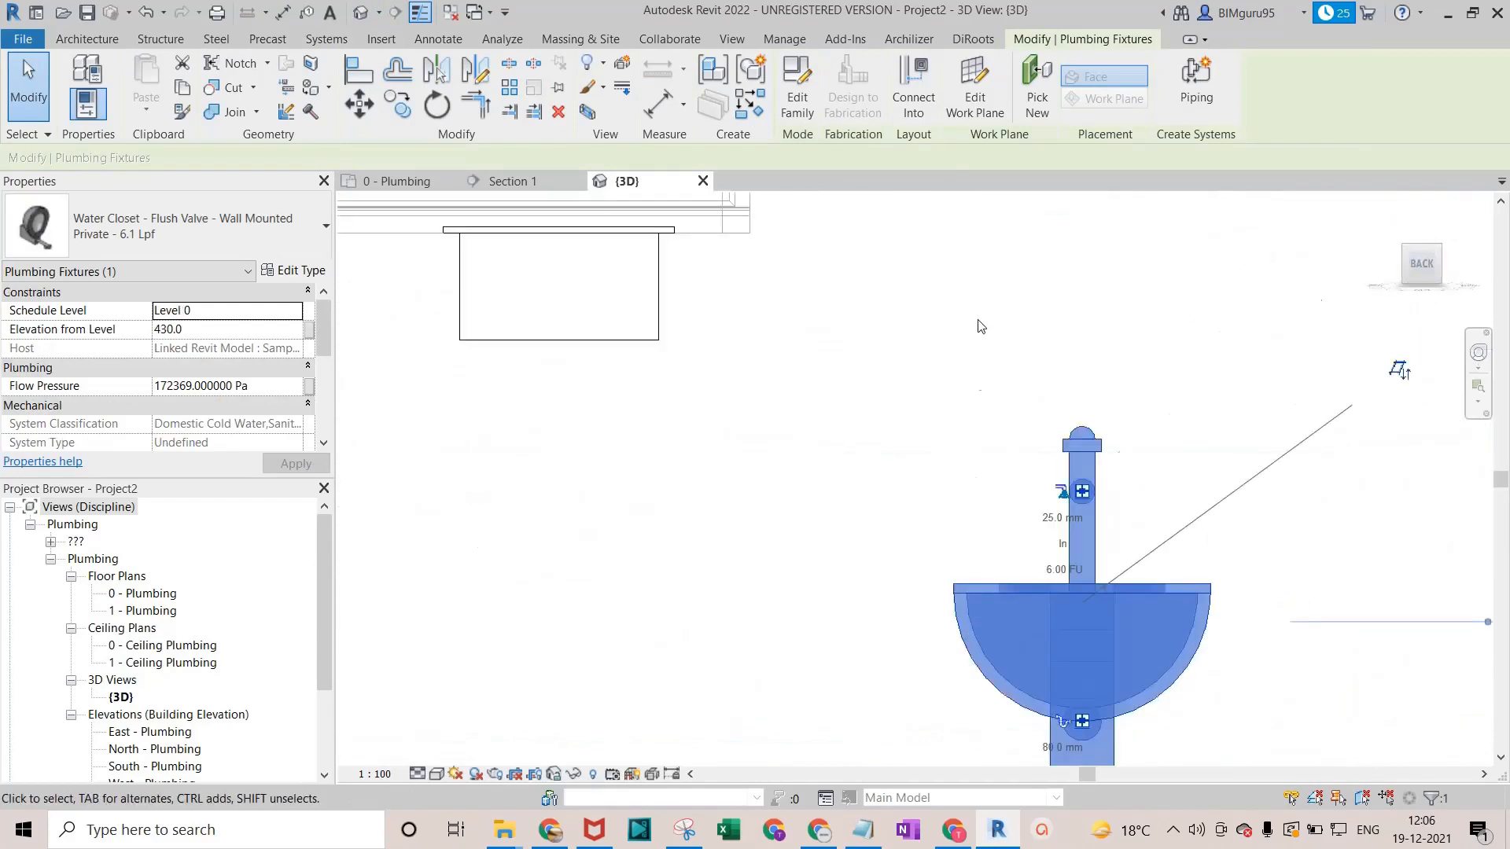
{"action": "scroll", "coordinate": [981, 326], "scroll_direction": "down", "scroll_amount": 8}
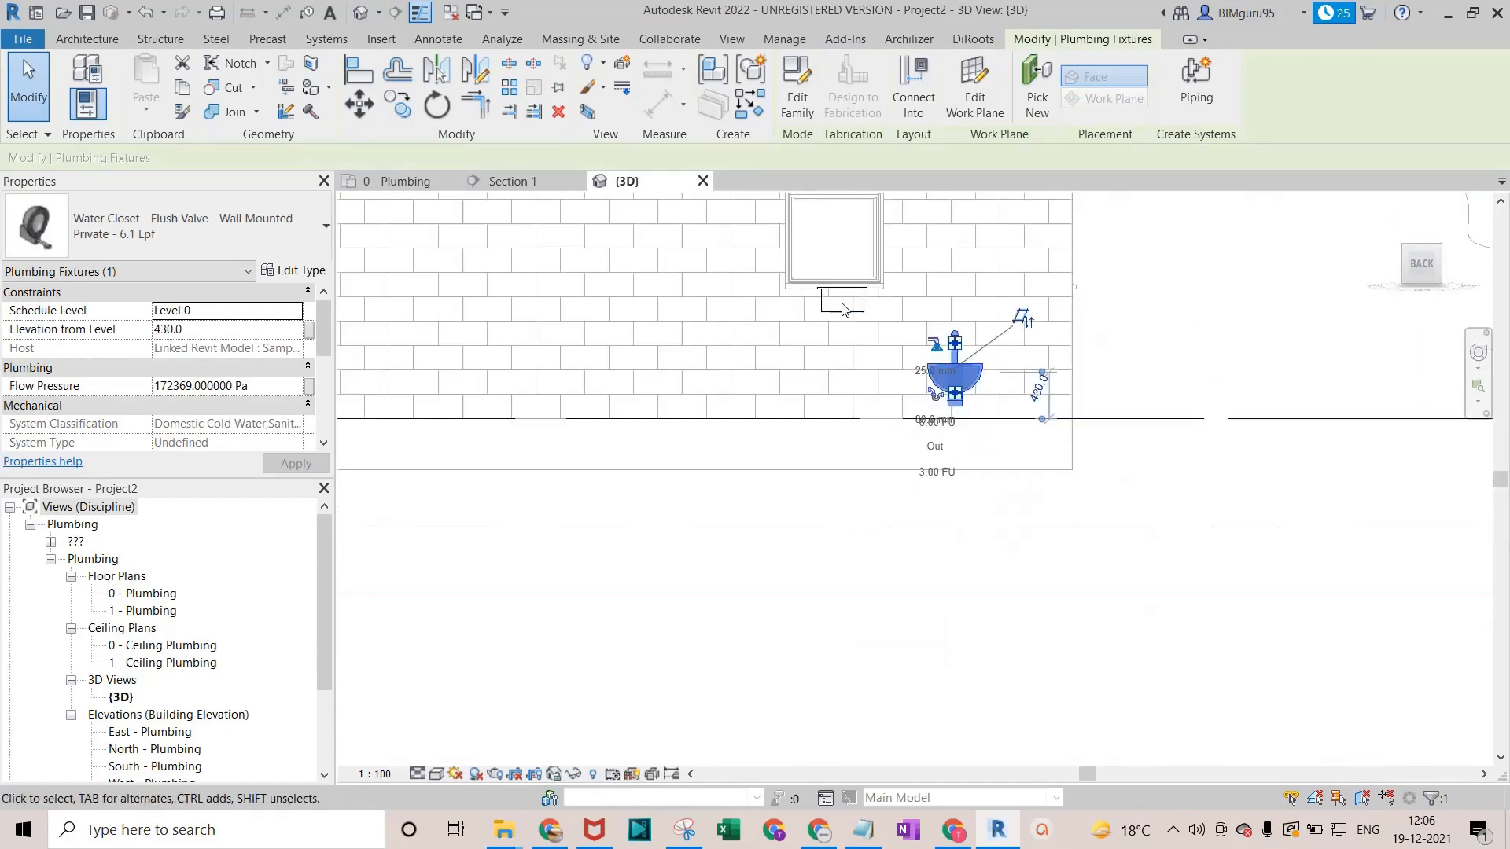
Inspect the sink and the water closet individually in 3D, checking the water closet's mounting height and pipe connectors from several sides.
{"action": "key", "text": "Escape"}
{"action": "left_click", "coordinate": [842, 303]}
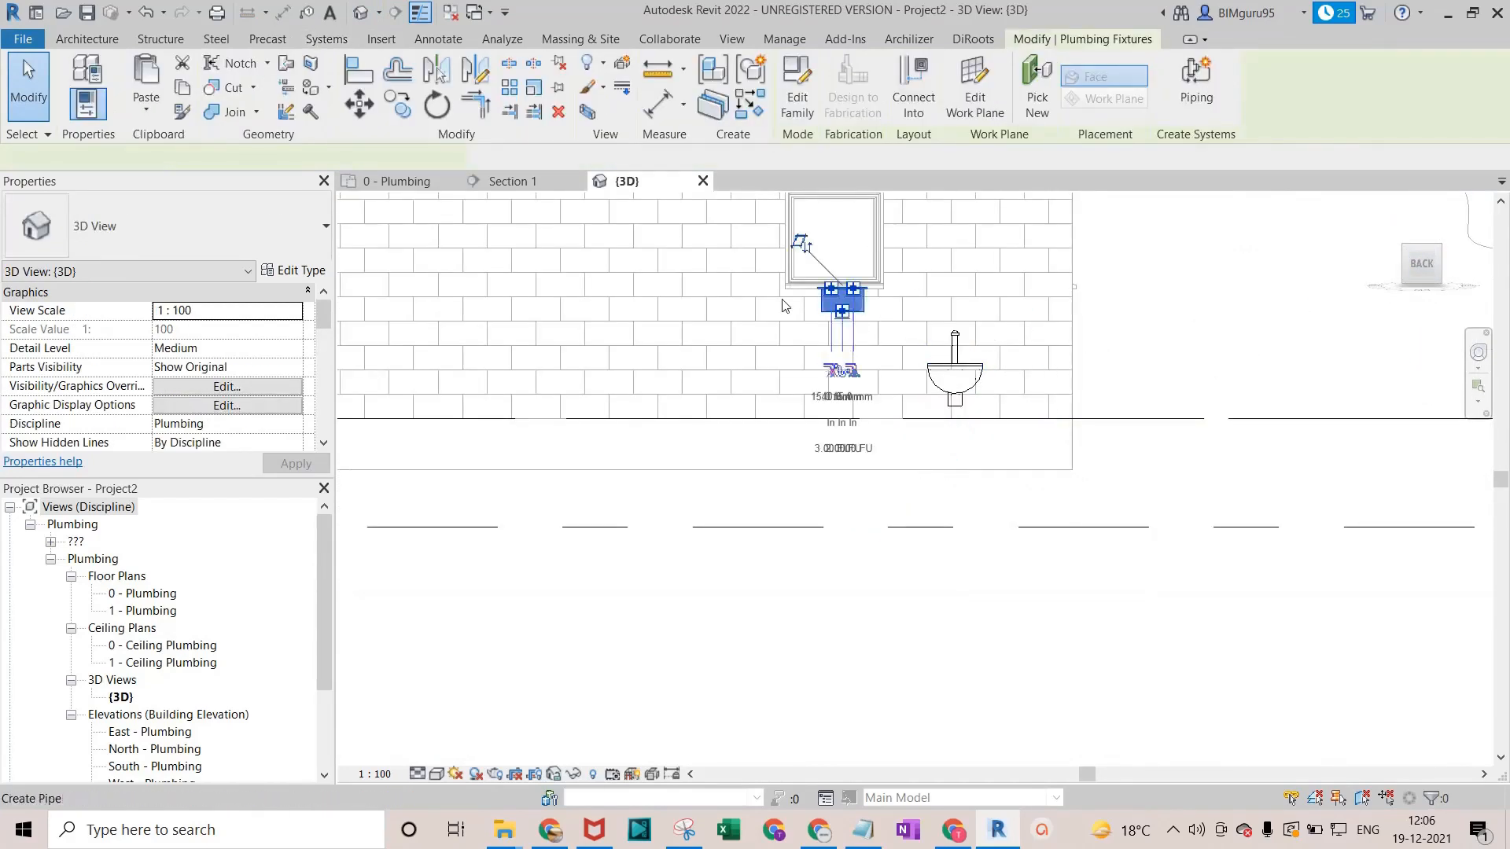
{"action": "key", "text": "Escape"}
{"action": "left_click", "coordinate": [955, 380]}
{"action": "scroll", "coordinate": [956, 377], "scroll_direction": "up", "scroll_amount": 3}
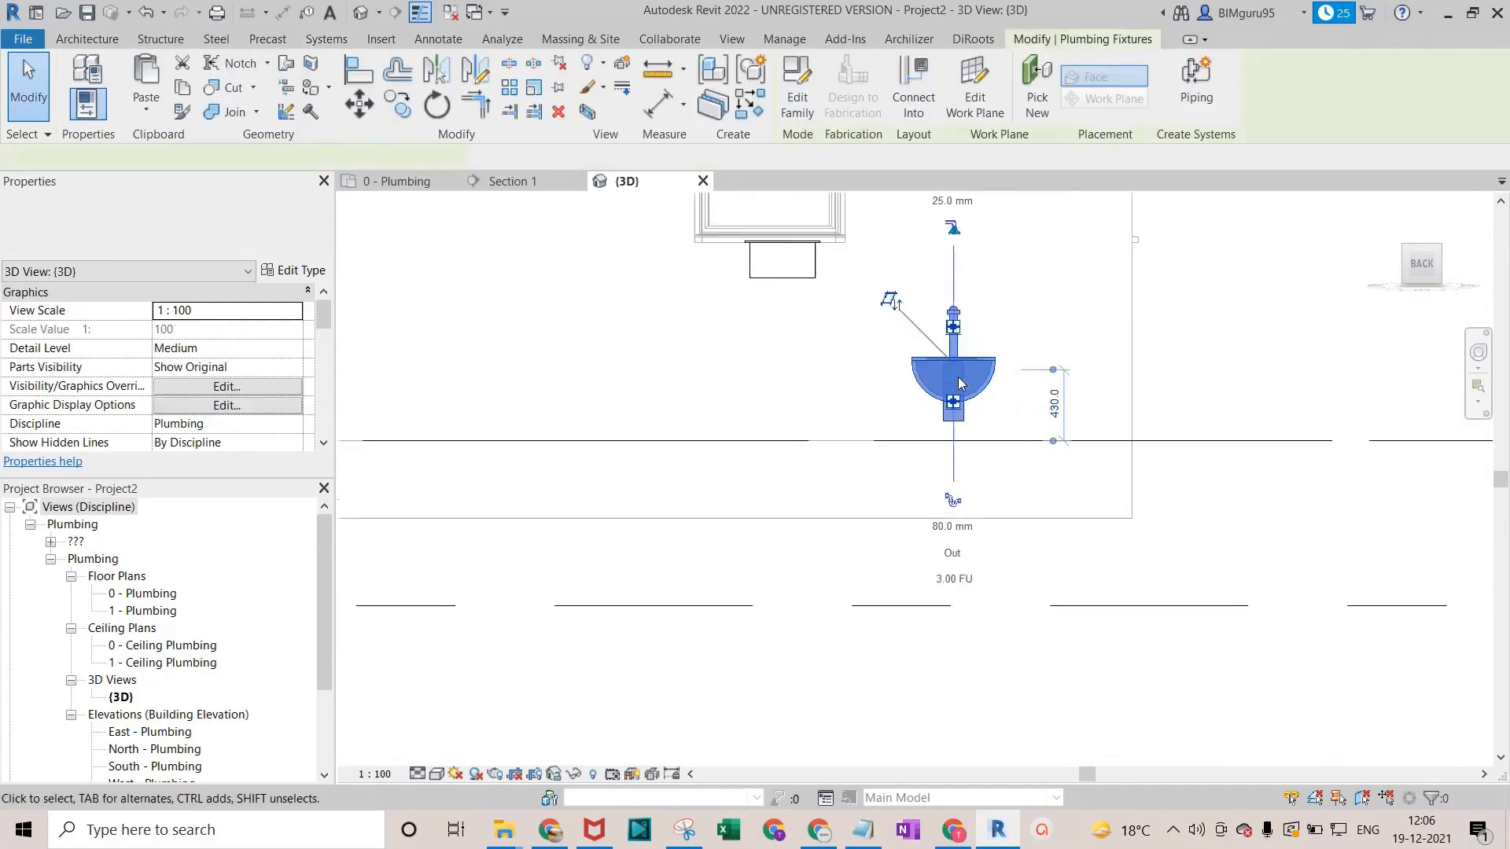
{"action": "middle_click_drag", "start_coordinate": [855, 425], "coordinate": [904, 413], "text": "shift"}
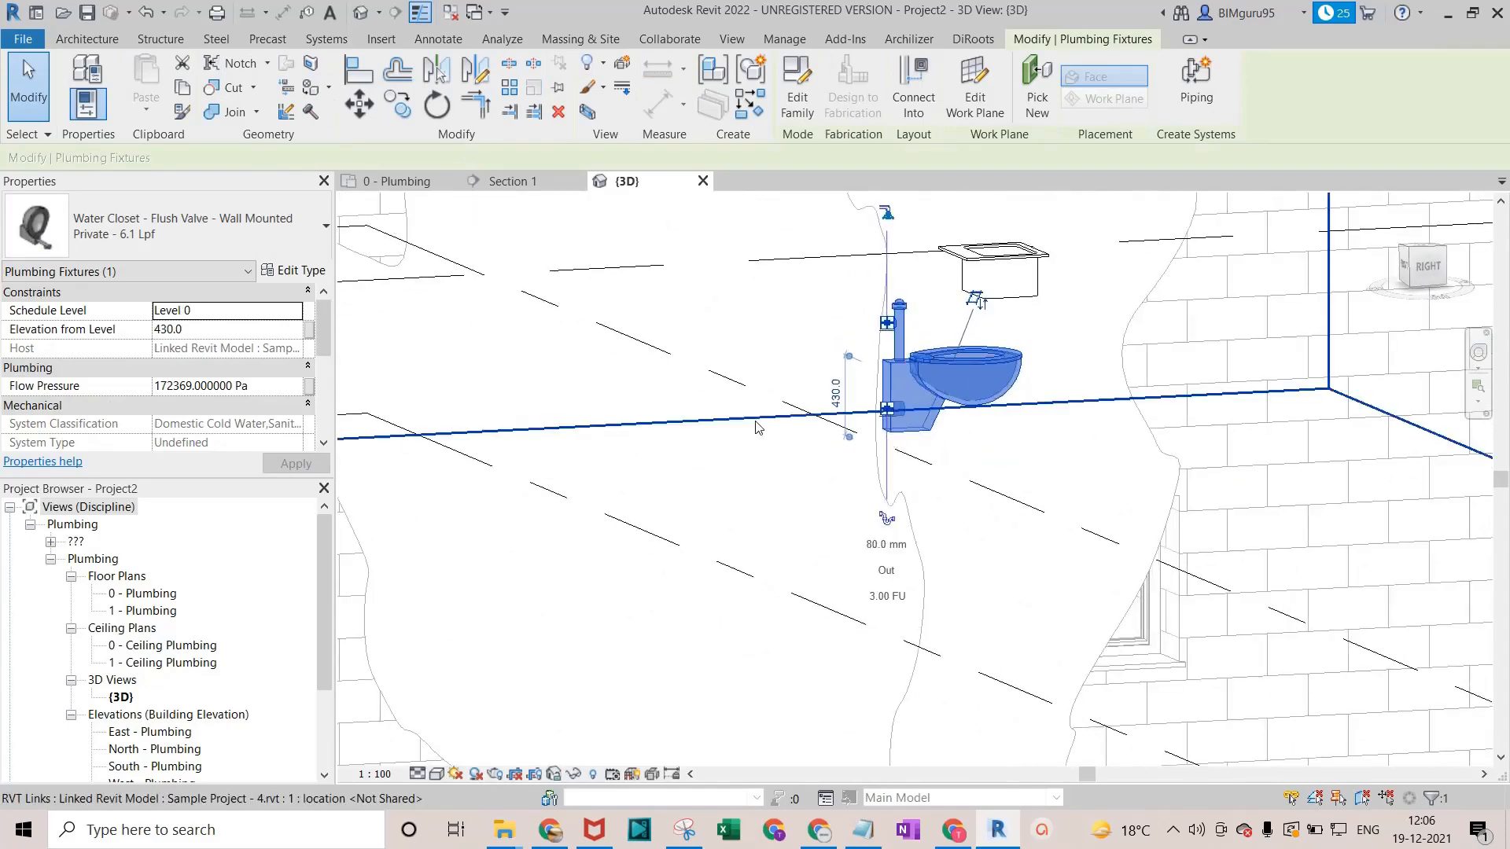
{"action": "middle_click_drag", "start_coordinate": [1008, 433], "coordinate": [795, 428], "text": "shift"}
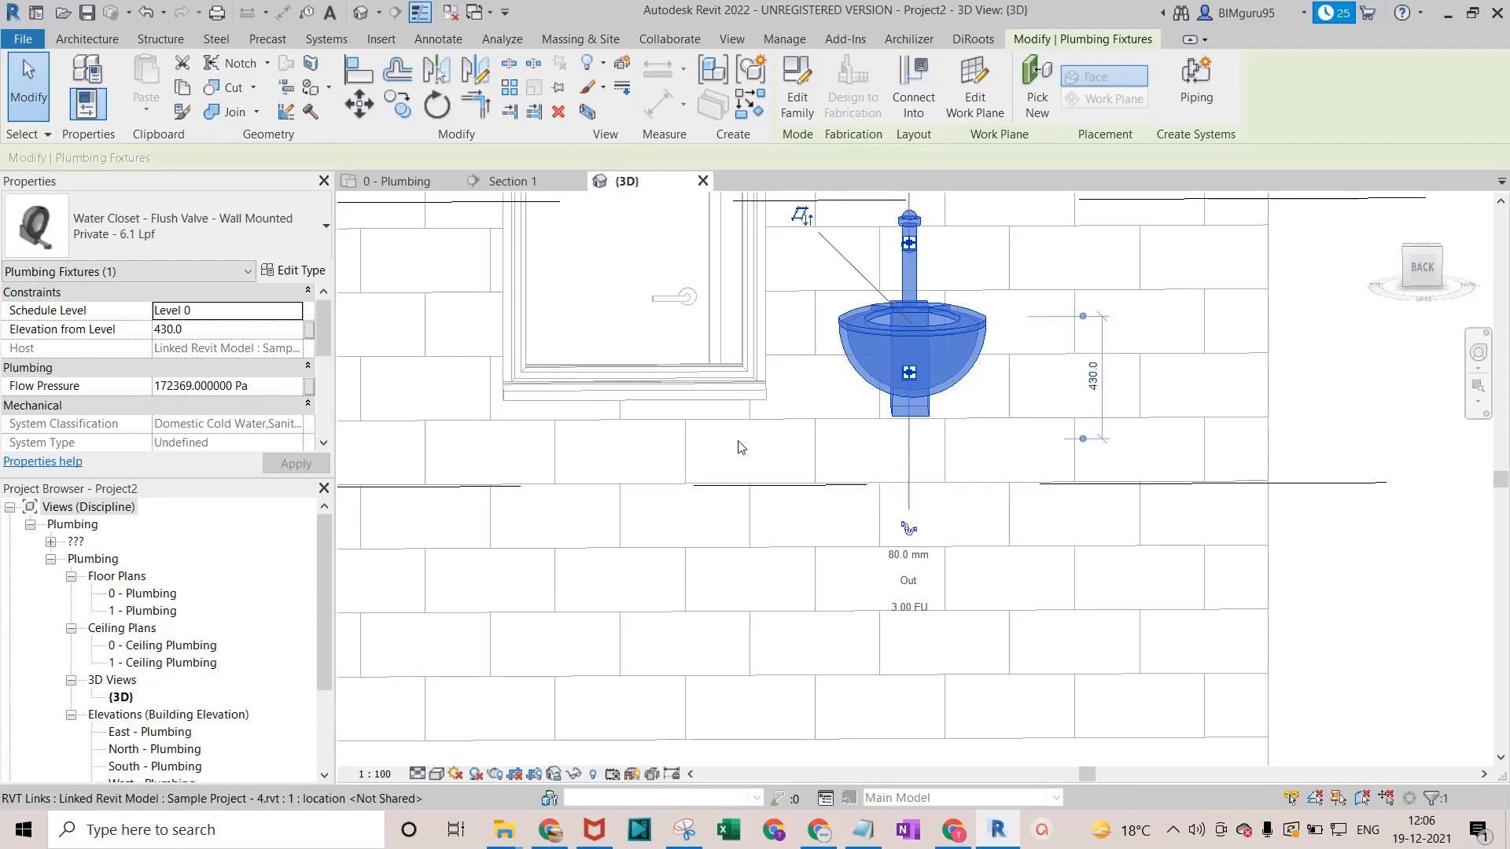
{"action": "middle_click_drag", "start_coordinate": [739, 446], "coordinate": [450, 533], "text": "shift"}
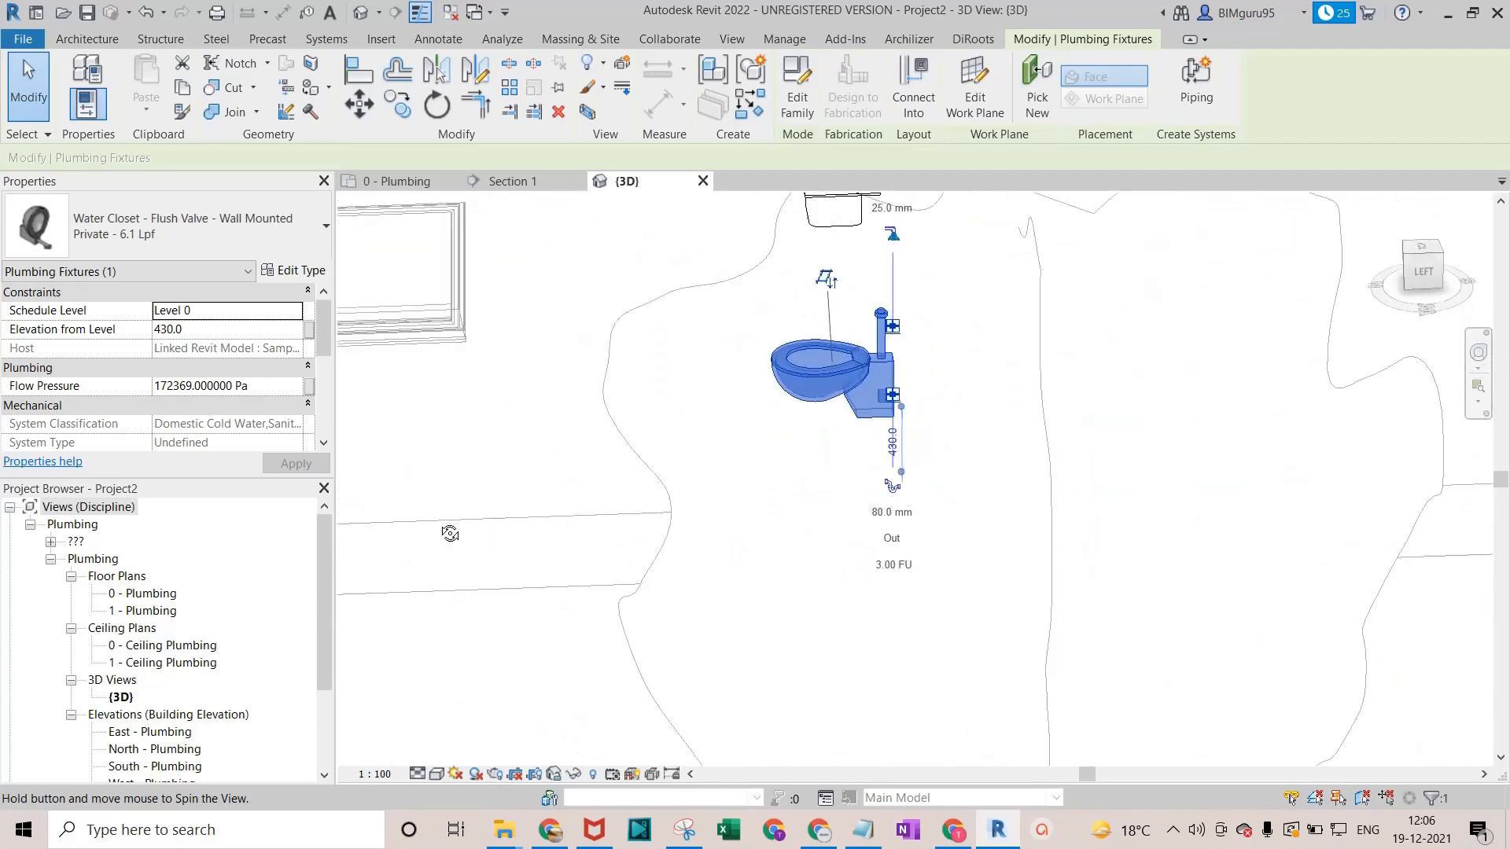
{"action": "scroll", "coordinate": [1038, 417], "scroll_direction": "up", "scroll_amount": 1}
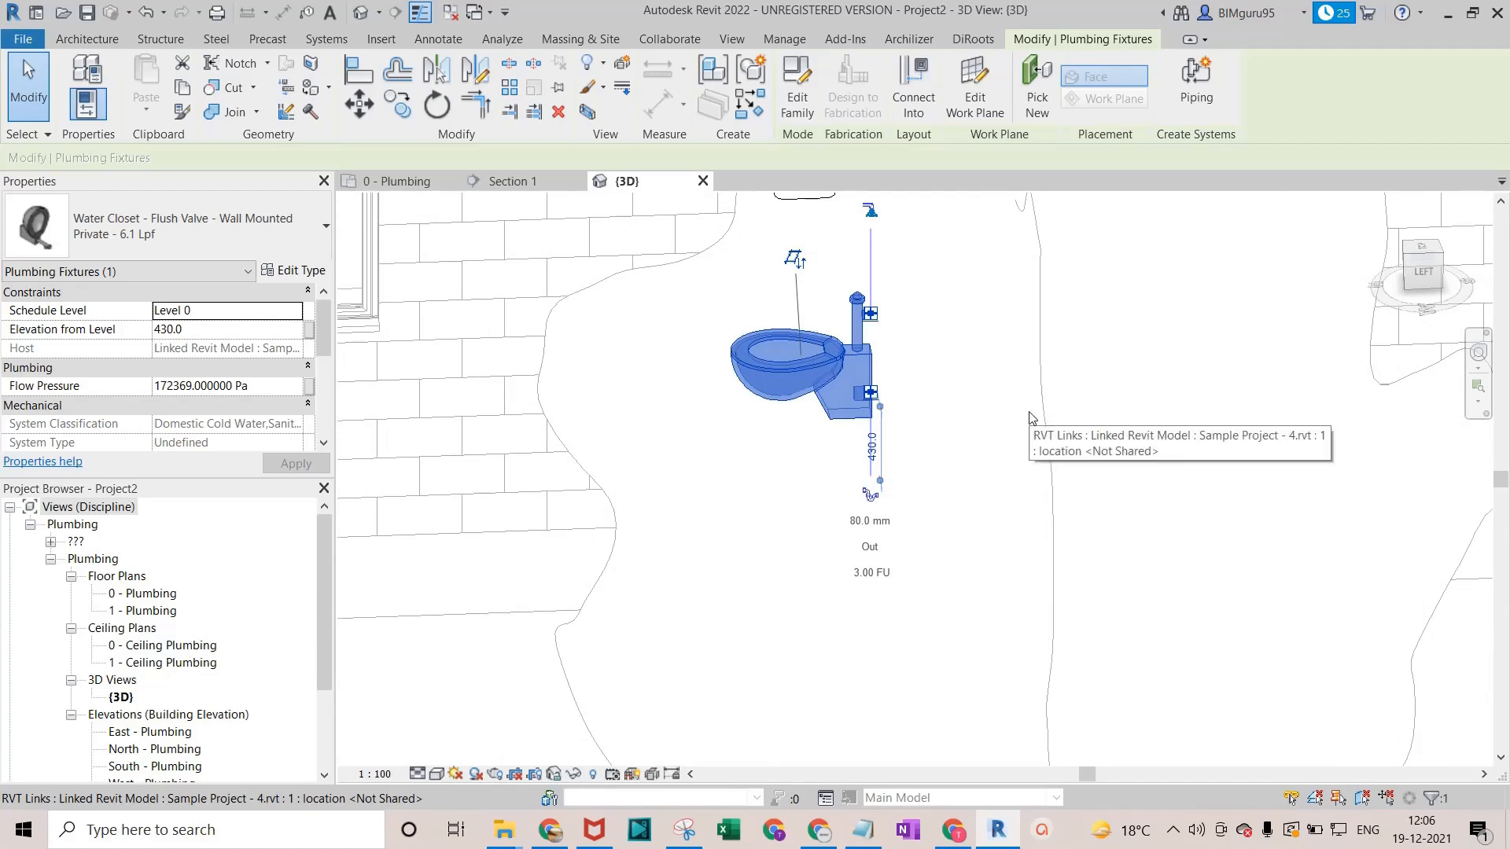
{"action": "middle_click_drag", "start_coordinate": [1029, 417], "coordinate": [849, 378], "text": "shift"}
{"action": "scroll", "coordinate": [847, 424], "scroll_direction": "down", "scroll_amount": 2}
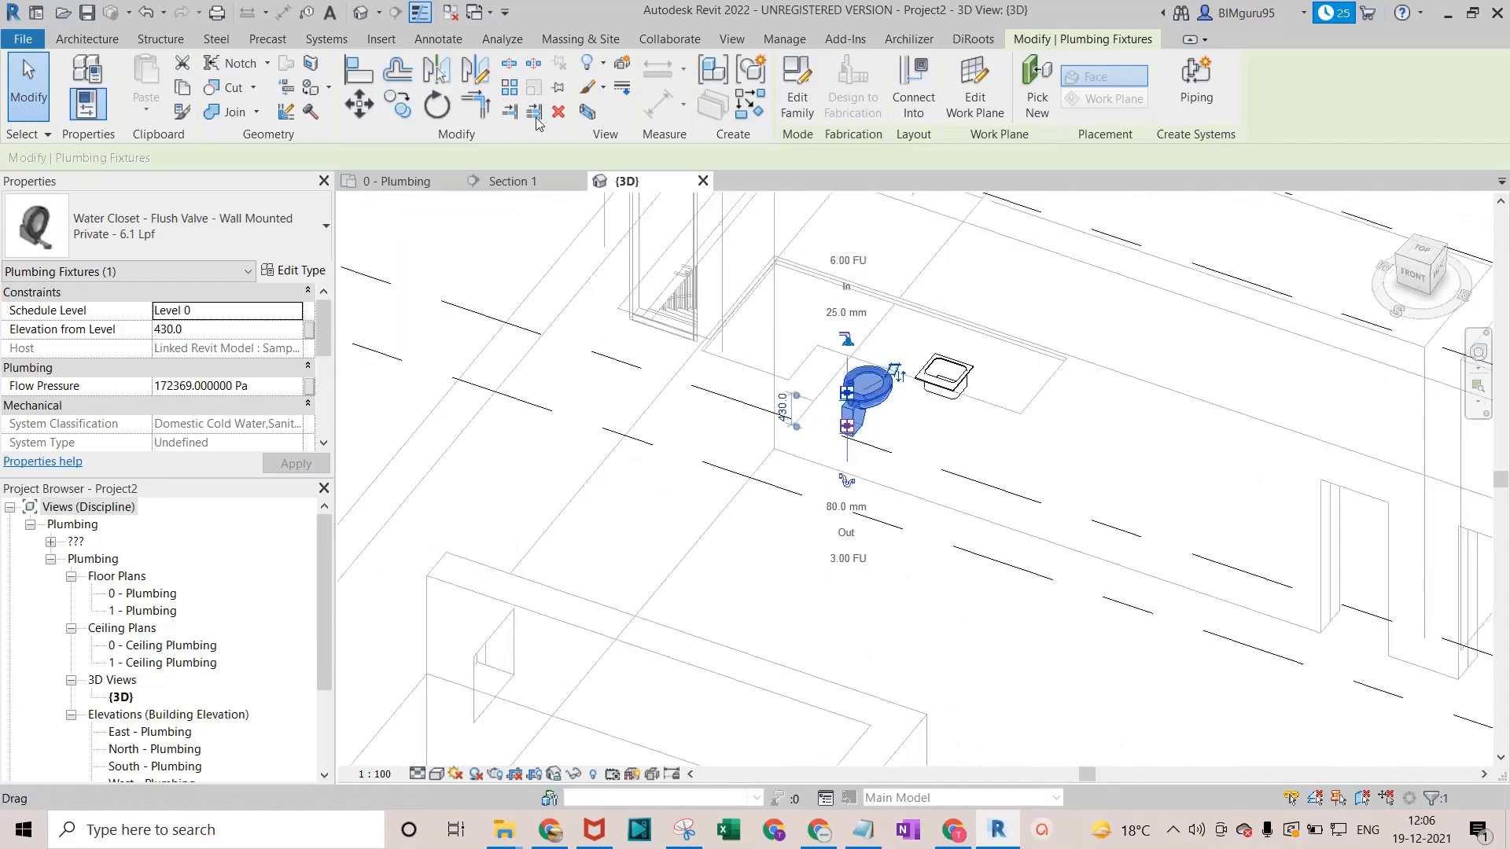
Return to the 0 - Plumbing floor plan and place a similar water closet on the grid 6 wall of the room beside grid 3.
{"action": "left_click", "coordinate": [406, 181]}
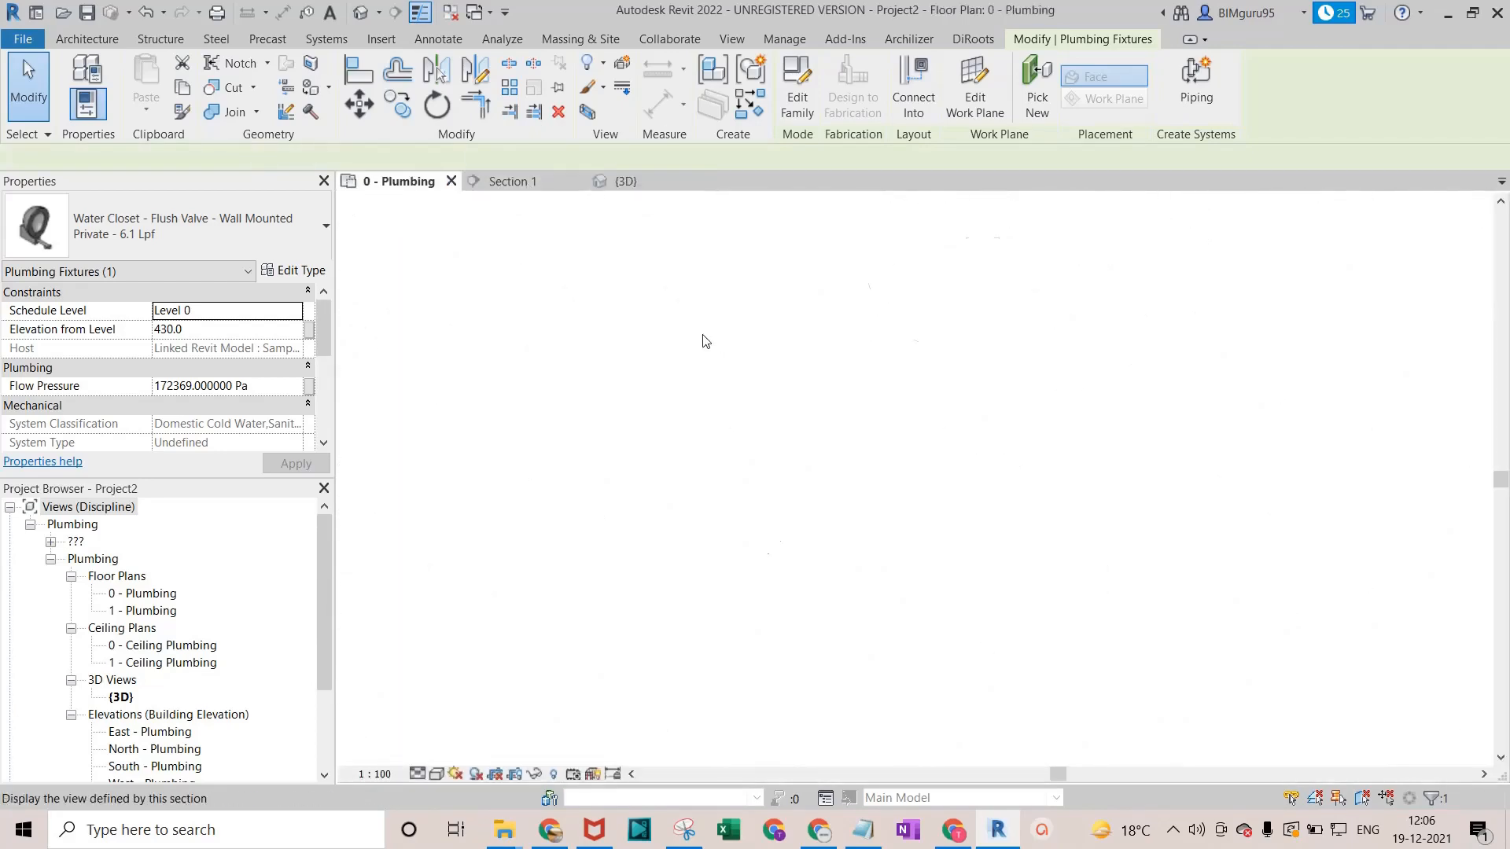
{"action": "scroll", "coordinate": [941, 375], "scroll_direction": "down", "scroll_amount": 3}
{"action": "middle_click_drag", "start_coordinate": [942, 375], "coordinate": [873, 490]}
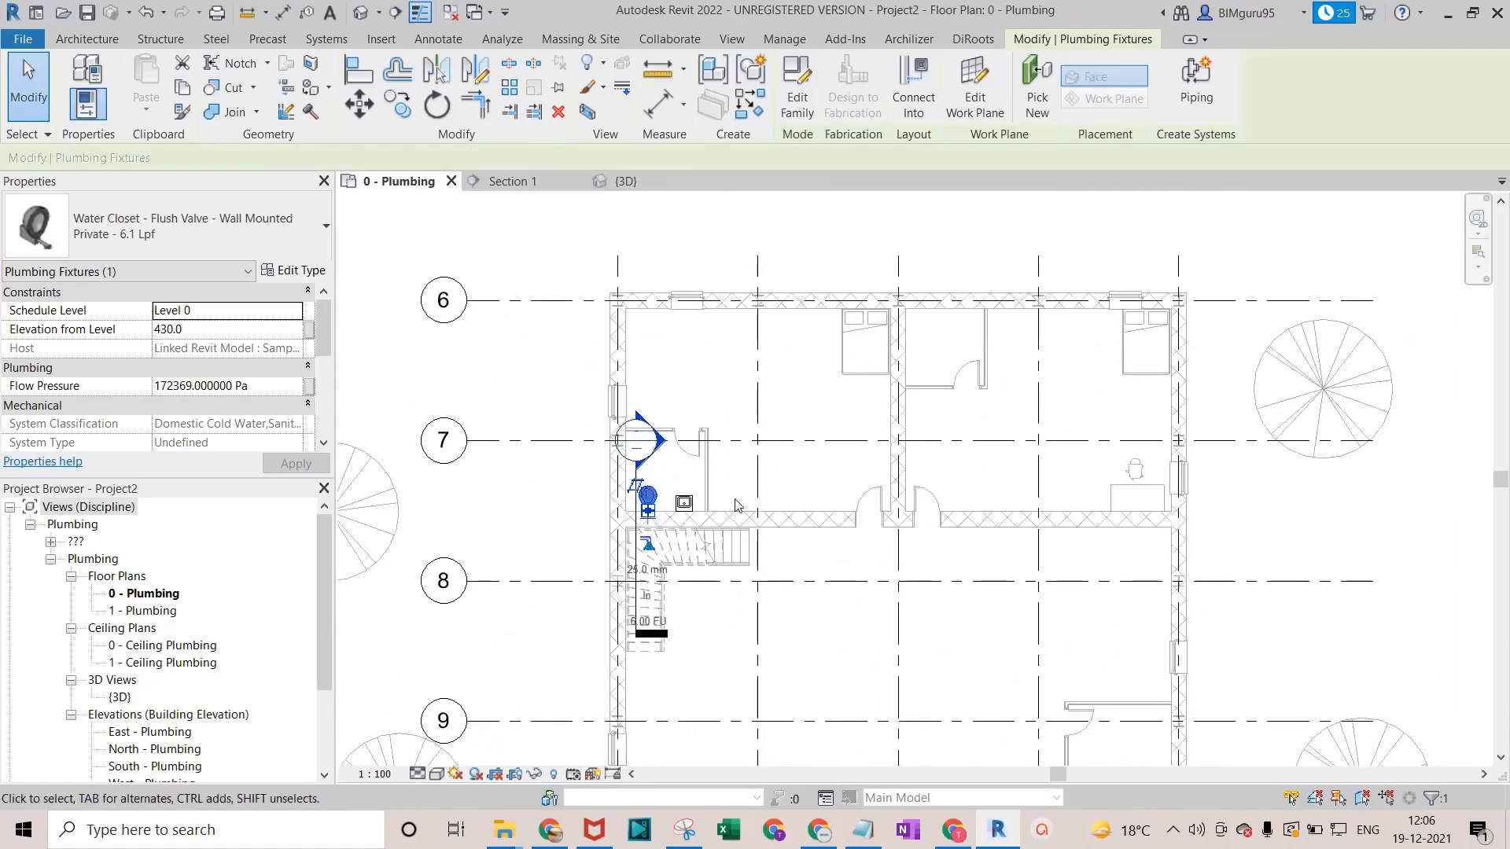
{"action": "key", "text": "c"}
{"action": "key", "text": "s"}
{"action": "scroll", "coordinate": [920, 336], "scroll_direction": "up", "scroll_amount": 1}
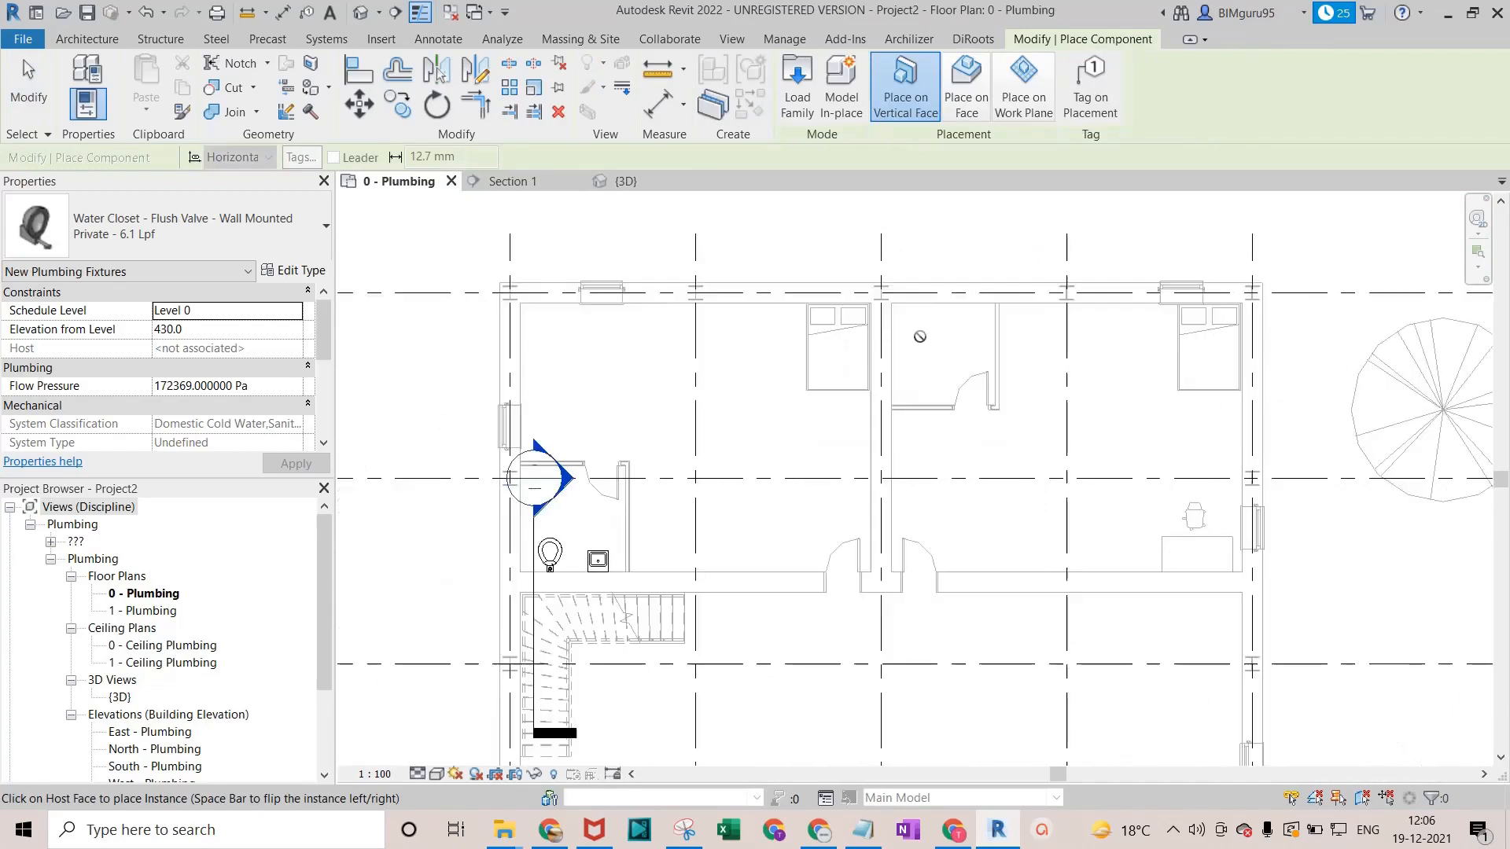
{"action": "scroll", "coordinate": [912, 322], "scroll_direction": "up", "scroll_amount": 2}
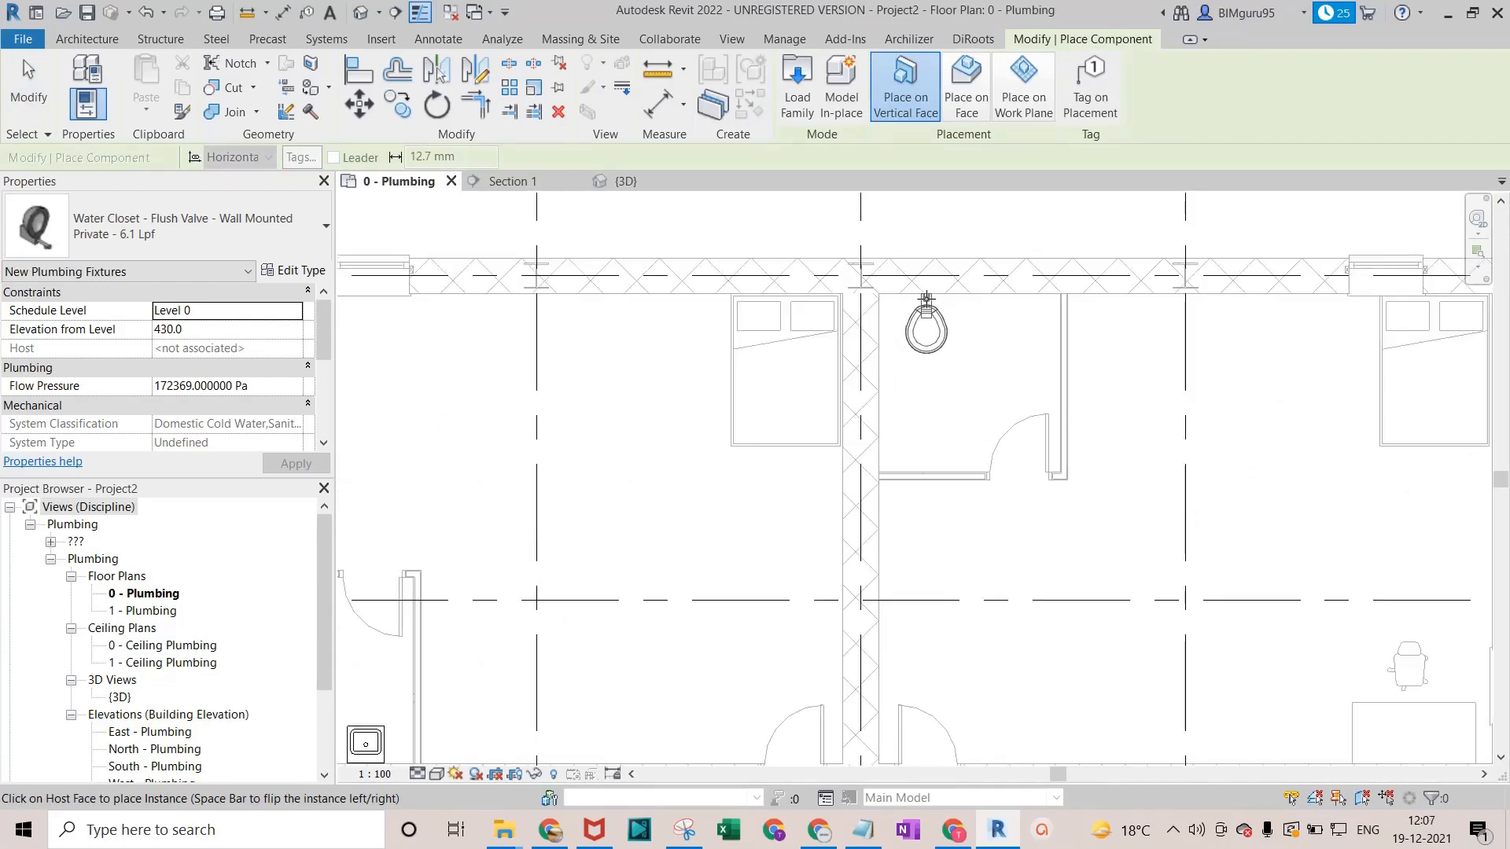
{"action": "left_click", "coordinate": [935, 299]}
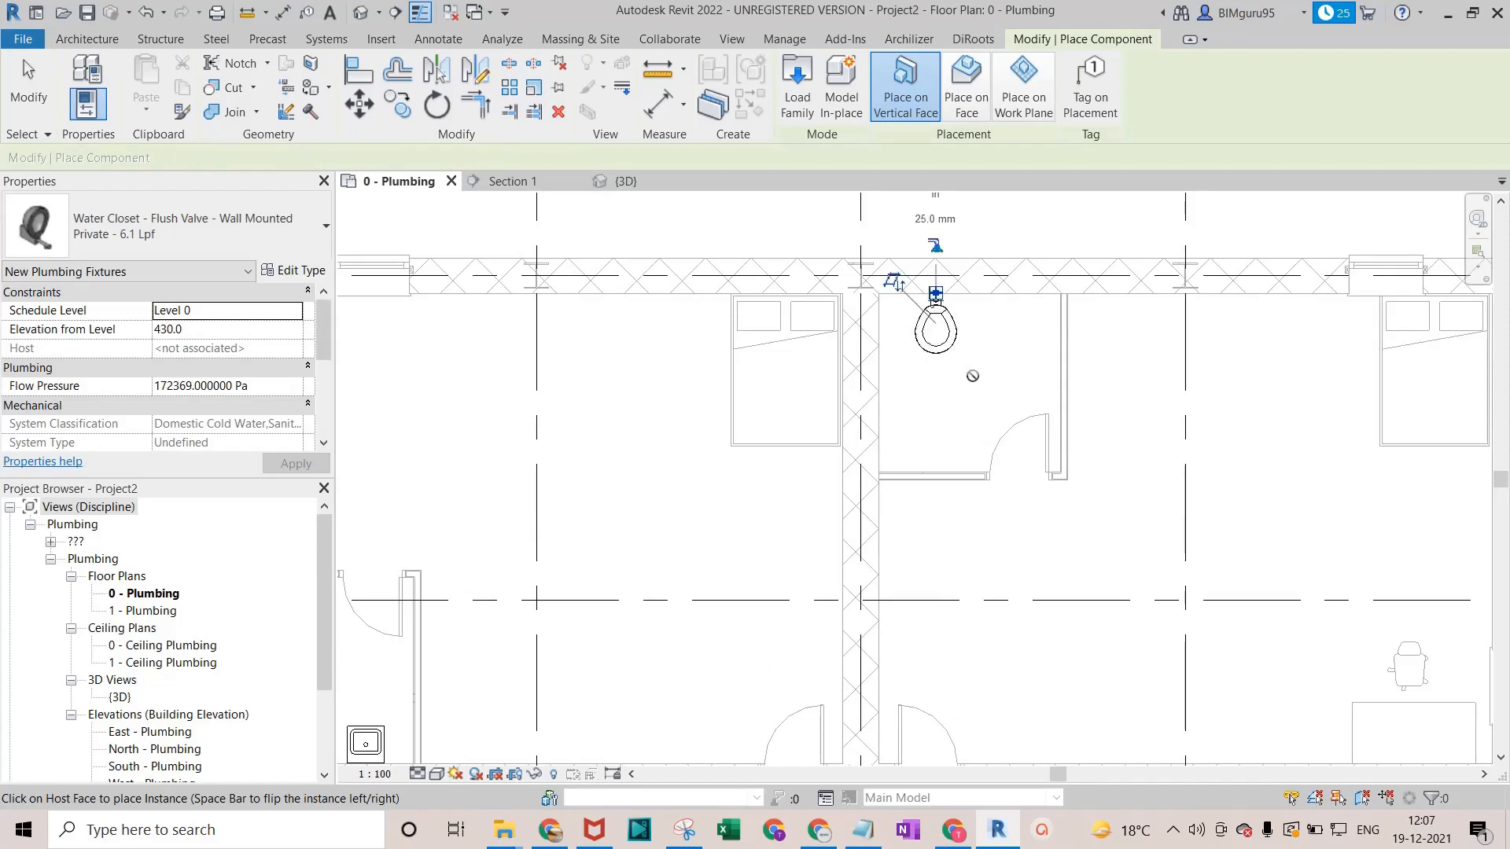
{"action": "key", "text": "Escape"}
Create a similar sink and place it on the work plane against the grid 6 wall, beside the new water closet.
{"action": "scroll", "coordinate": [922, 346], "scroll_direction": "down", "scroll_amount": 3}
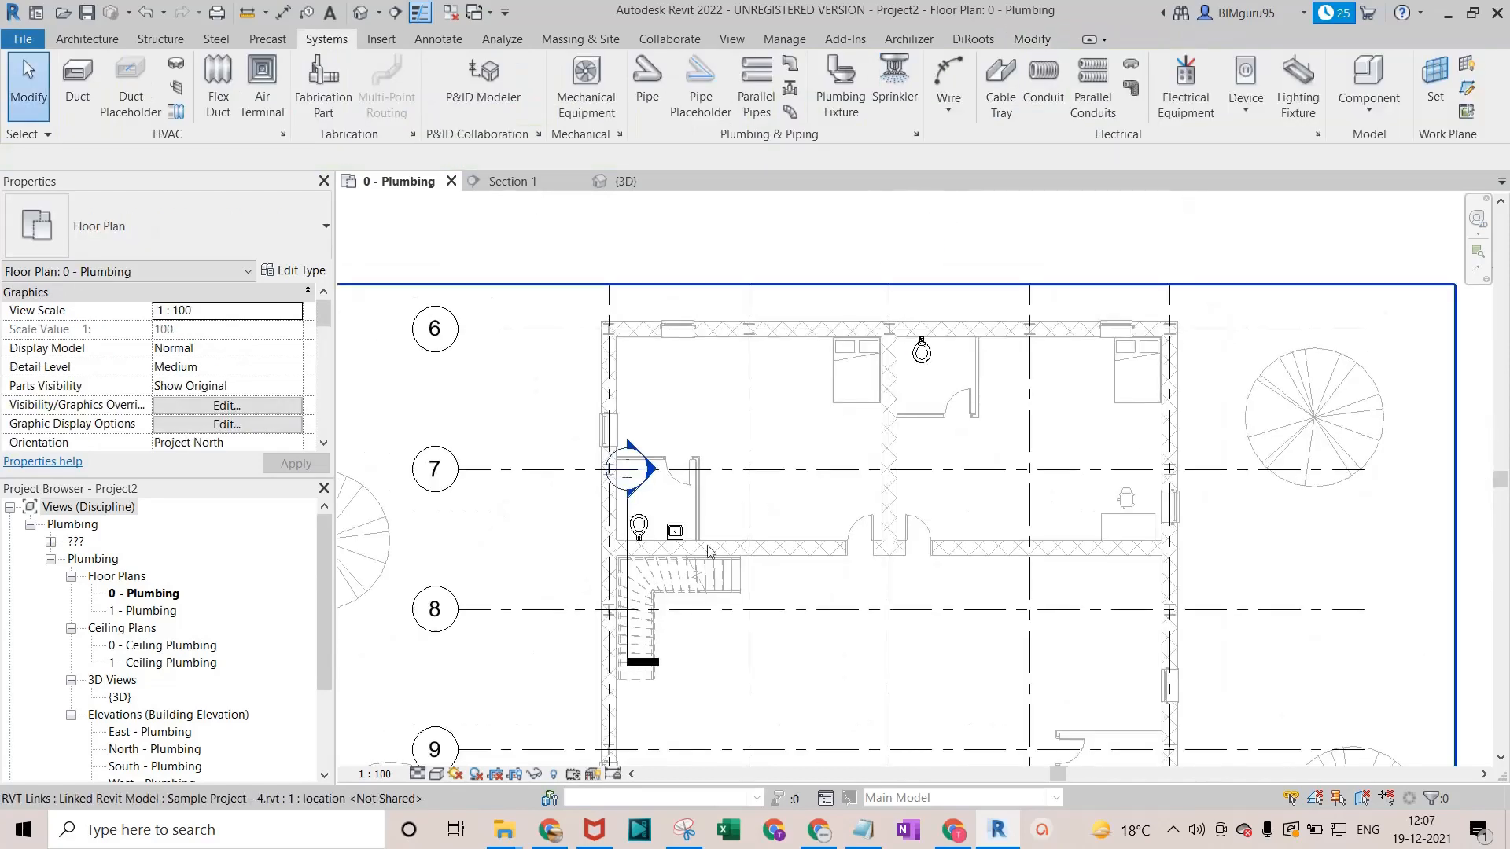
{"action": "key", "text": "c"}
{"action": "key", "text": "s"}
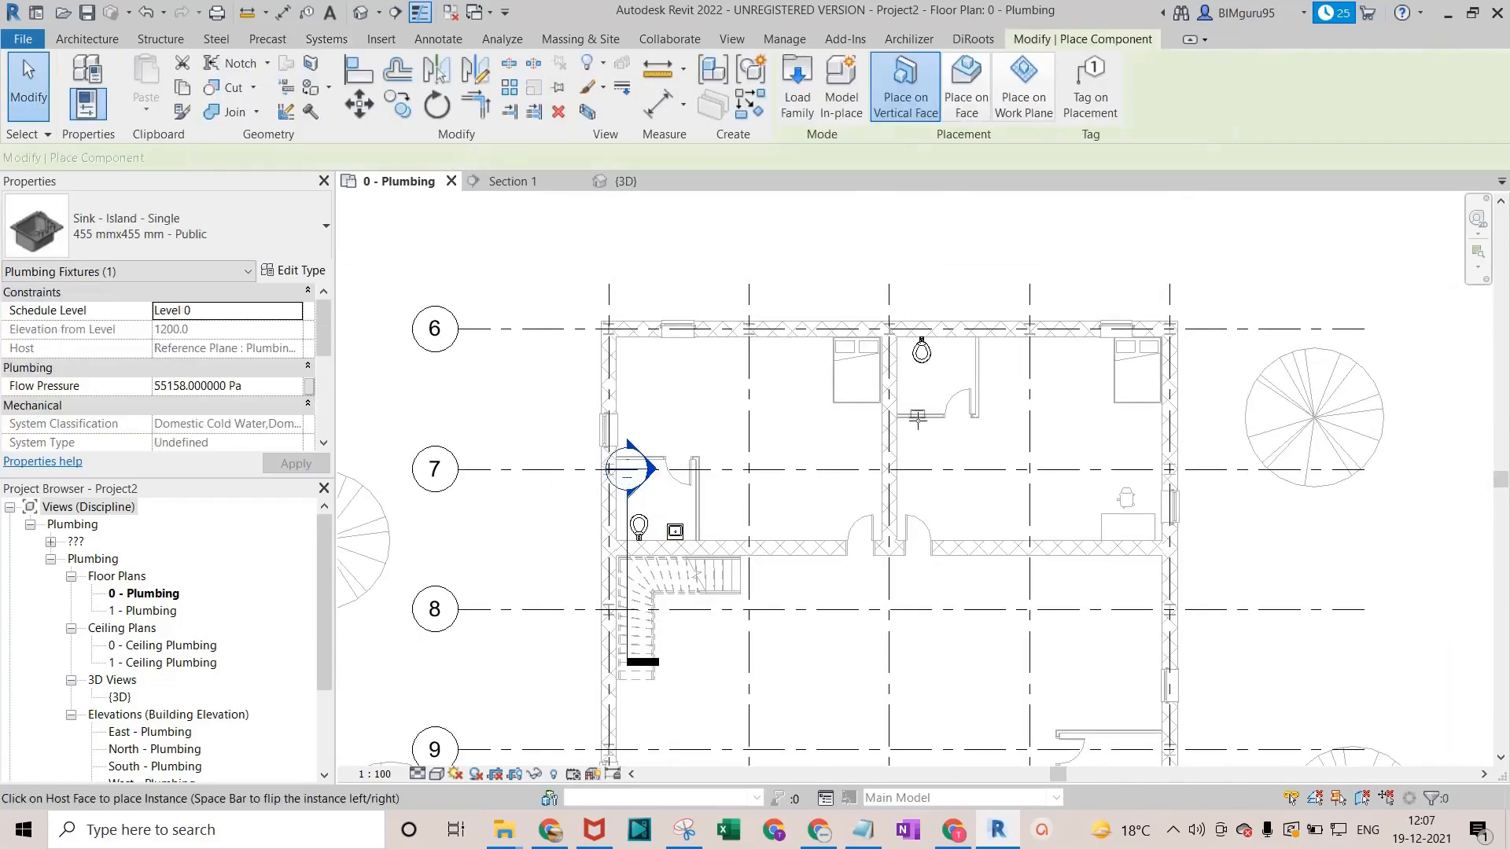
{"action": "scroll", "coordinate": [964, 354], "scroll_direction": "up", "scroll_amount": 2}
{"action": "left_click", "coordinate": [1023, 88]}
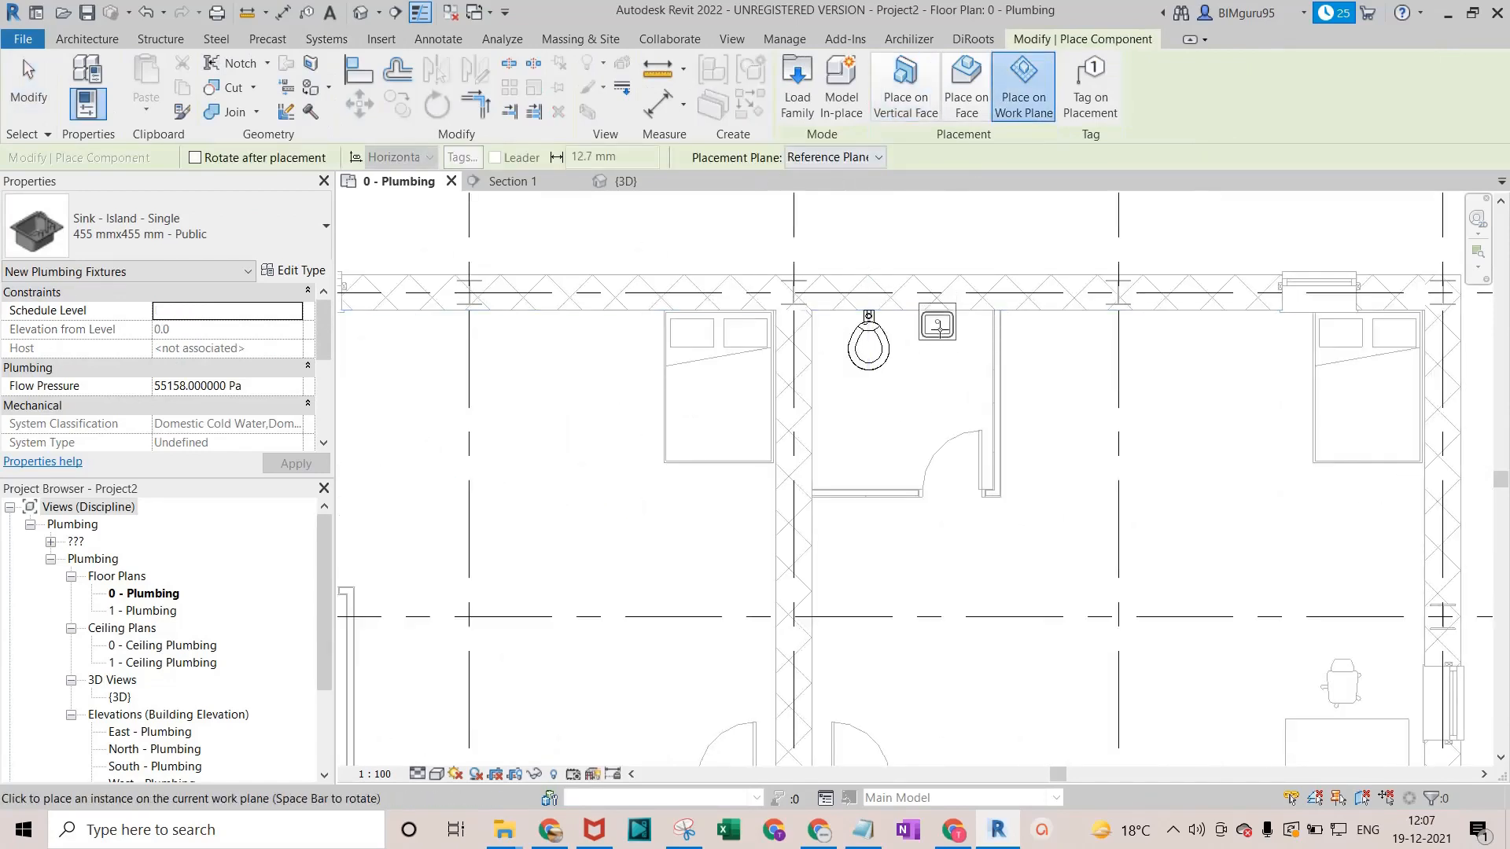
{"action": "scroll", "coordinate": [948, 337], "scroll_direction": "up", "scroll_amount": 3}
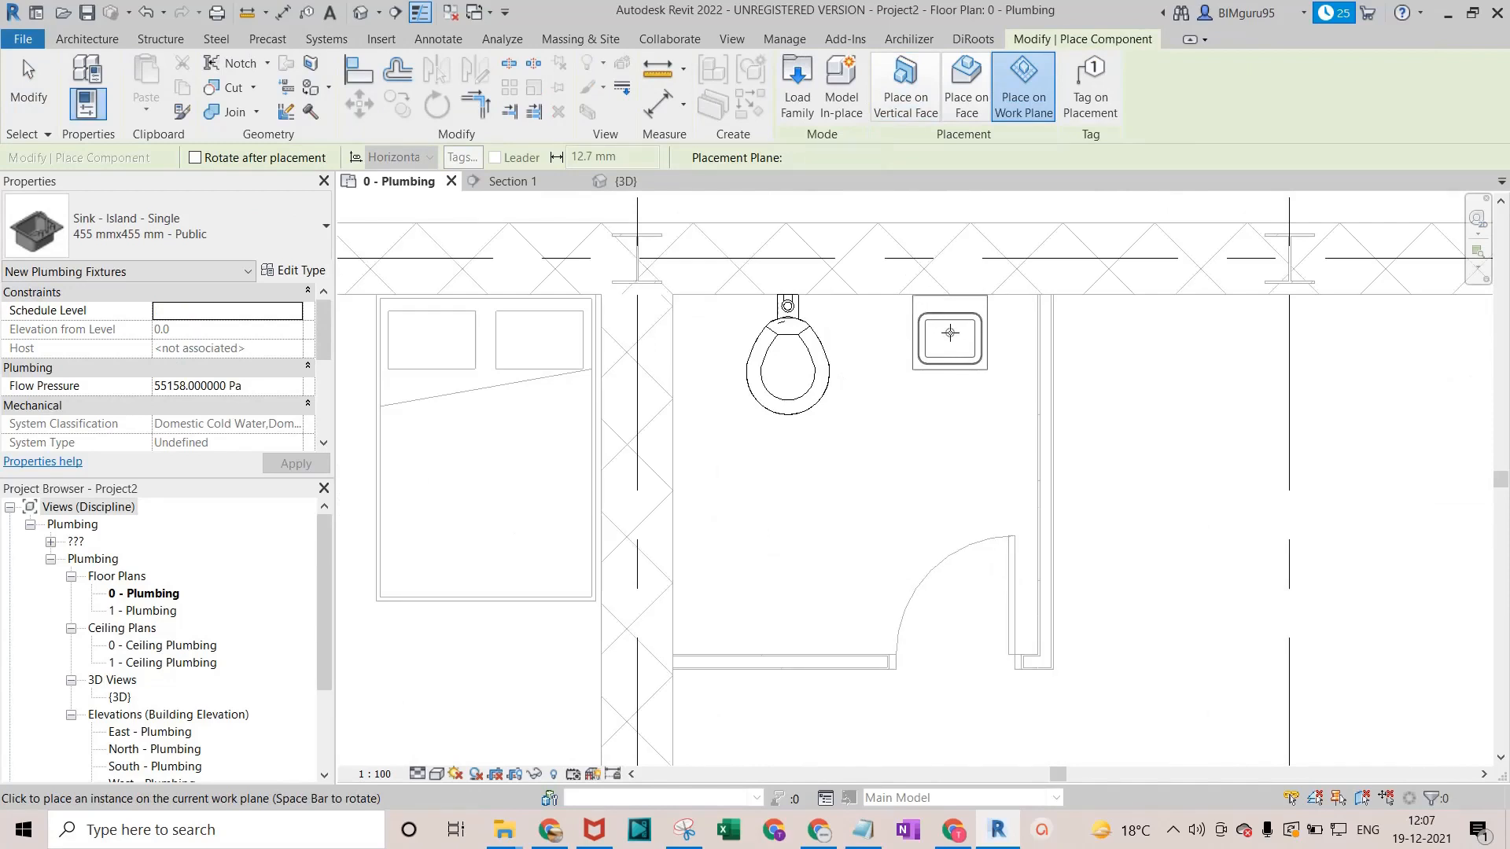
{"action": "left_click", "coordinate": [950, 334]}
{"action": "key", "text": "Escape"}
{"action": "key", "text": "Escape"}
Create a similar water closet and place it on the grid 5 exterior wall inside the small room near grid 9.
{"action": "scroll", "coordinate": [944, 287], "scroll_direction": "down", "scroll_amount": 5}
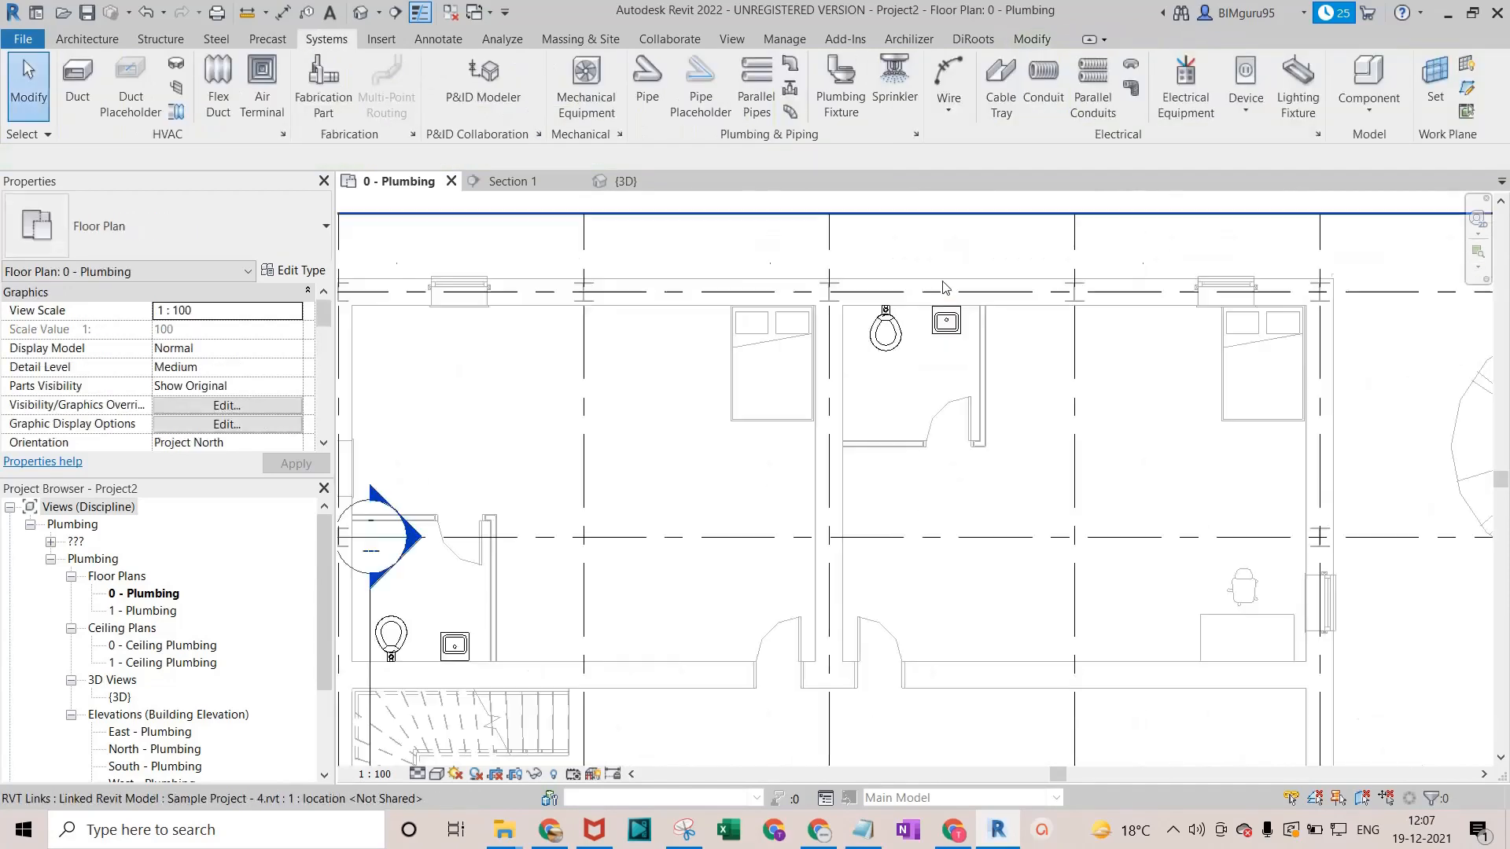
{"action": "scroll", "coordinate": [945, 287], "scroll_direction": "down", "scroll_amount": 3}
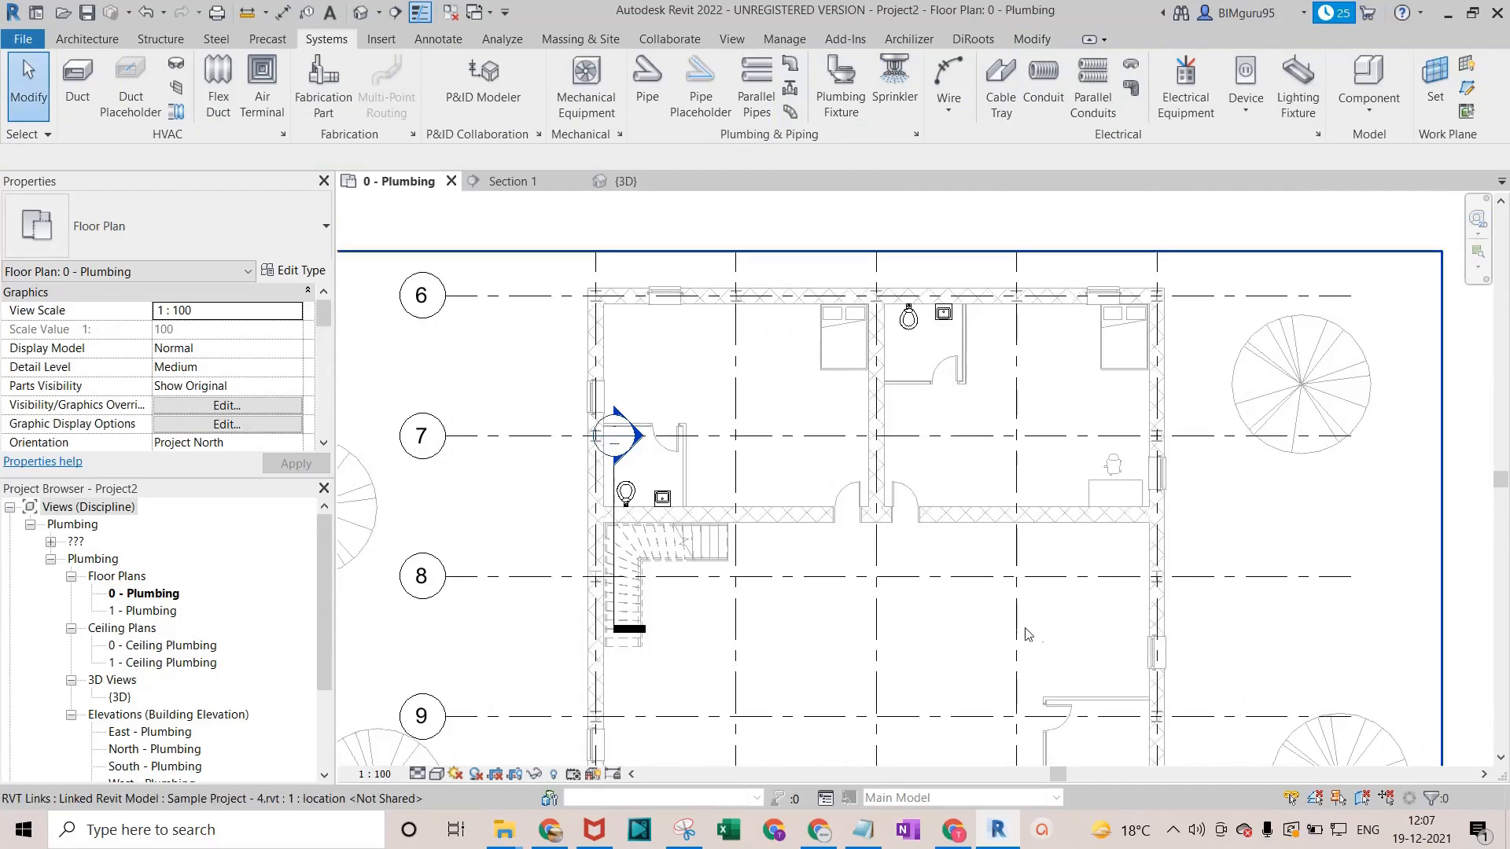
{"action": "middle_click_drag", "start_coordinate": [1026, 634], "coordinate": [968, 425]}
{"action": "scroll", "coordinate": [742, 511], "scroll_direction": "down", "scroll_amount": 5}
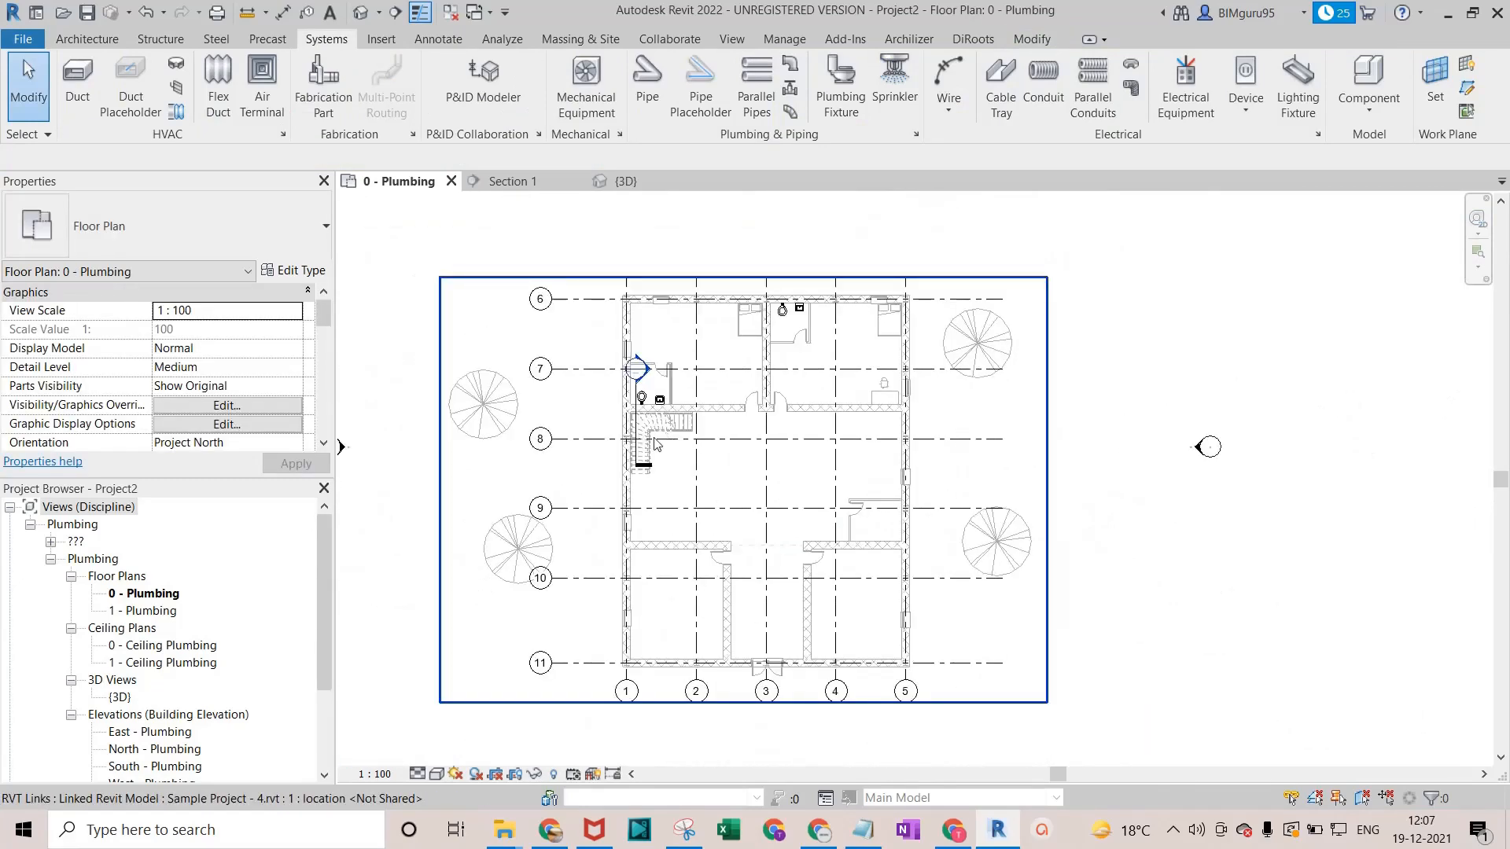
{"action": "scroll", "coordinate": [645, 405], "scroll_direction": "up", "scroll_amount": 3}
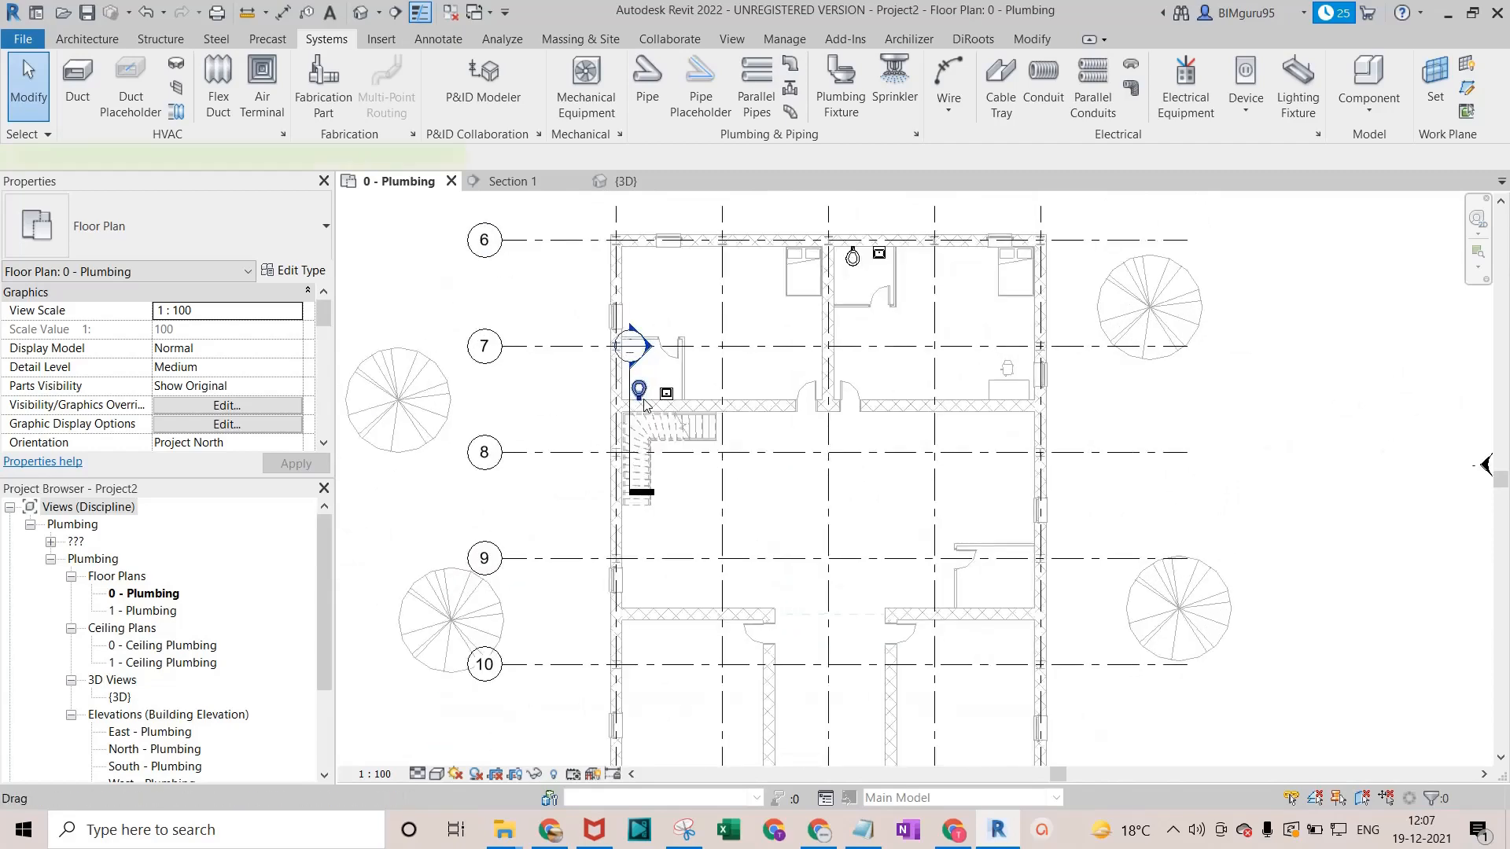
{"action": "left_click", "coordinate": [645, 405]}
{"action": "key", "text": "c"}
{"action": "key", "text": "s"}
{"action": "scroll", "coordinate": [902, 543], "scroll_direction": "up", "scroll_amount": 3}
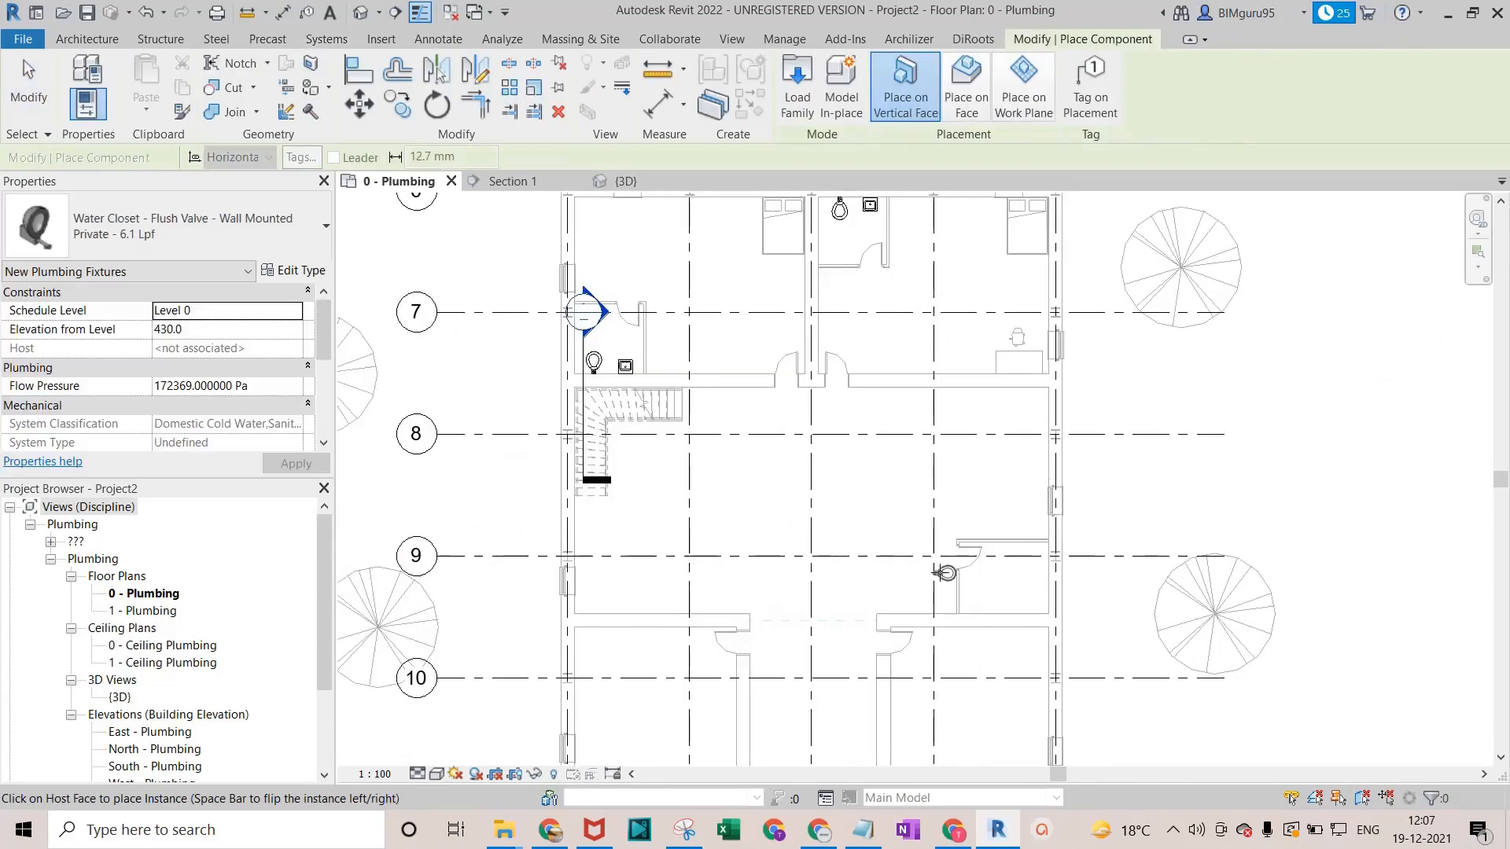
{"action": "scroll", "coordinate": [1056, 581], "scroll_direction": "up", "scroll_amount": 4}
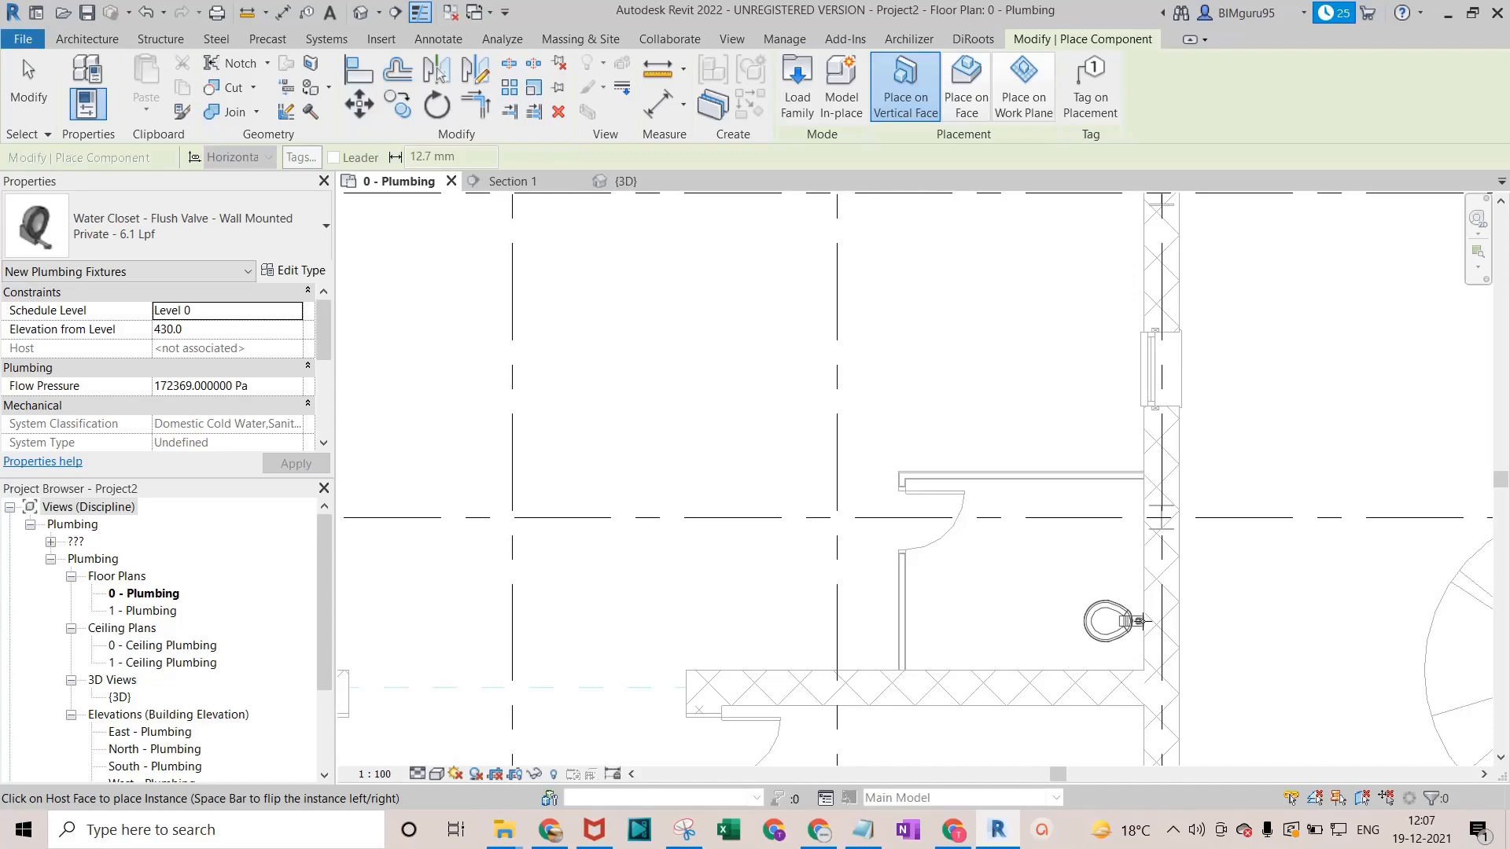
{"action": "left_click", "coordinate": [1138, 621]}
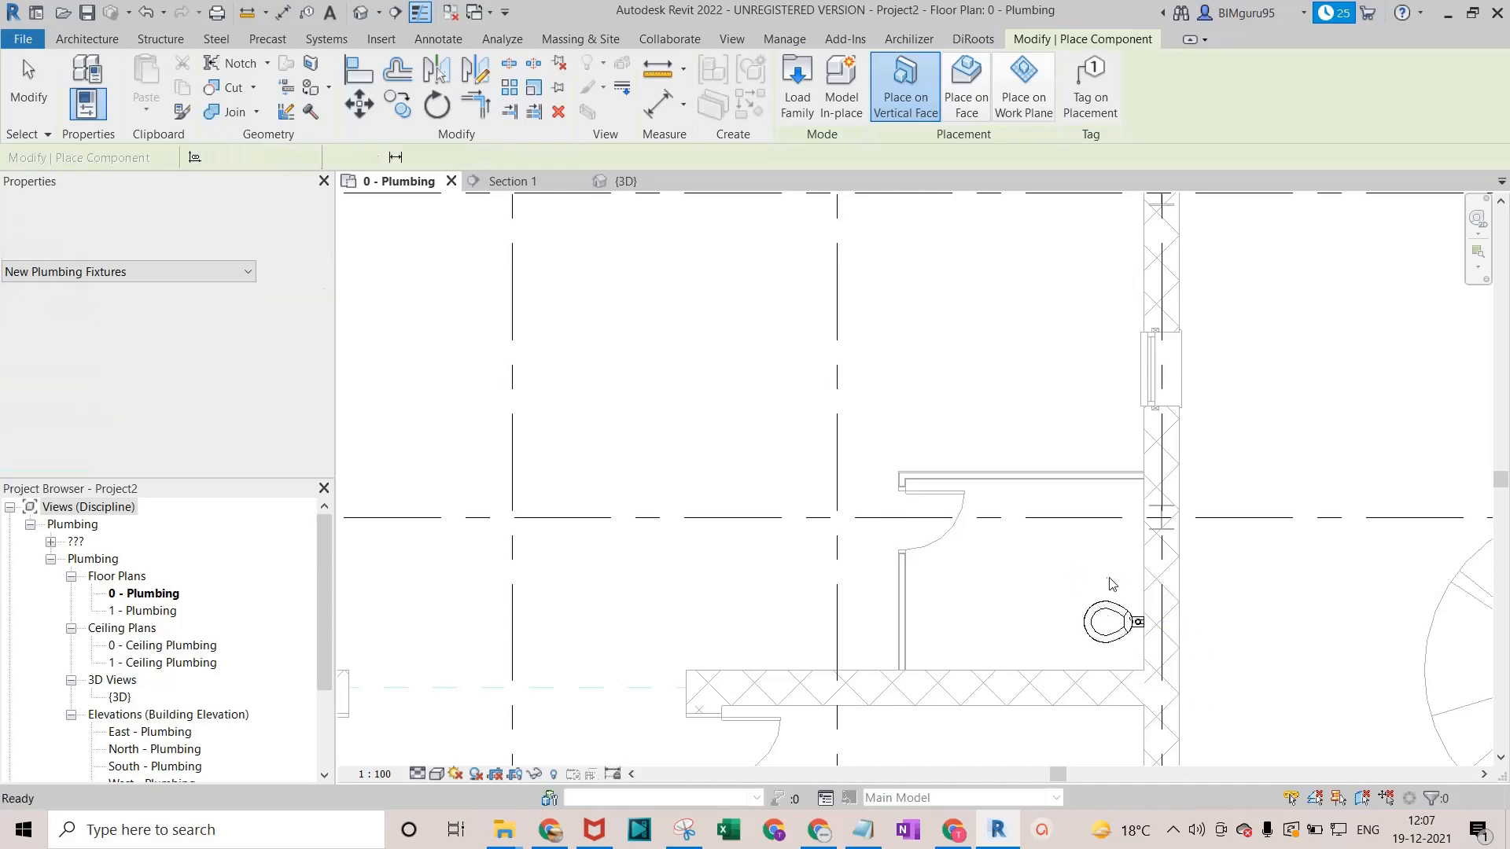
{"action": "key", "text": "Escape"}
{"action": "key", "text": "Escape"}
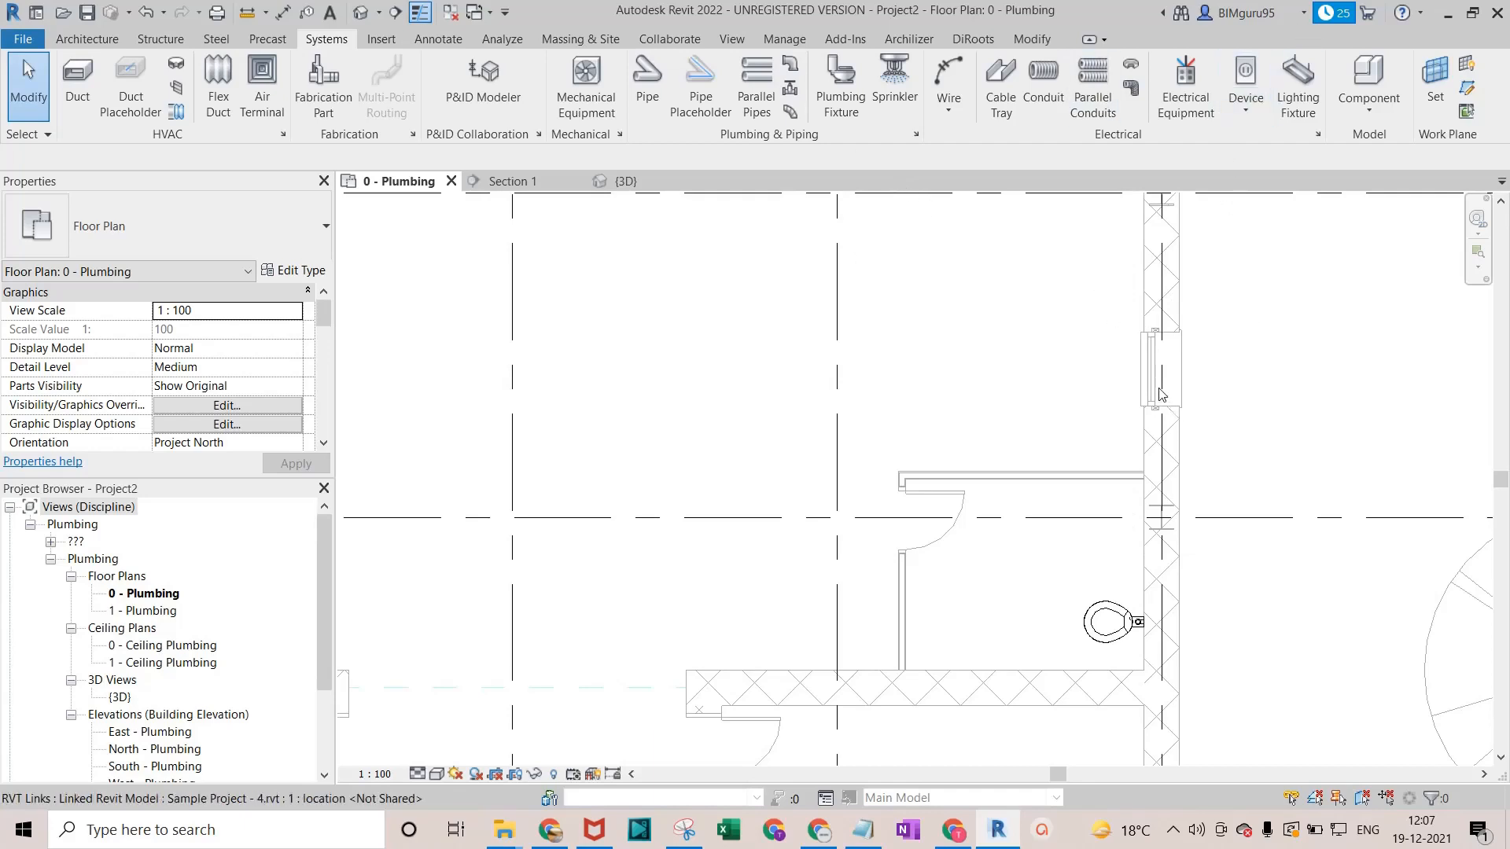
Place a Sink - Island - Single on the work plane above the small room's water closet near grid 9, rotating it after placement.
{"action": "key", "text": "p"}
{"action": "key", "text": "x"}
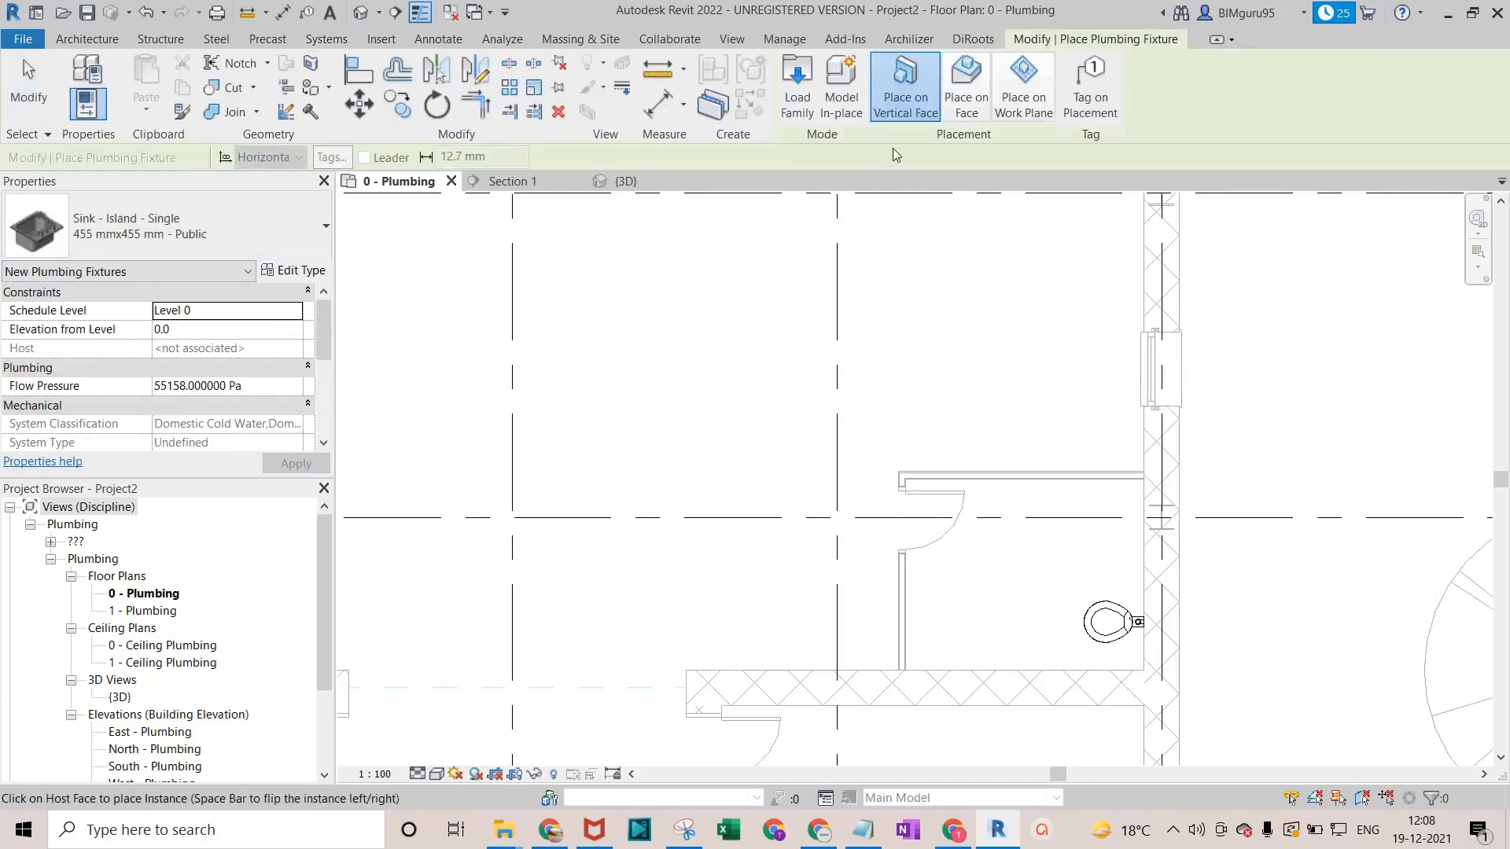
{"action": "left_click", "coordinate": [1014, 112]}
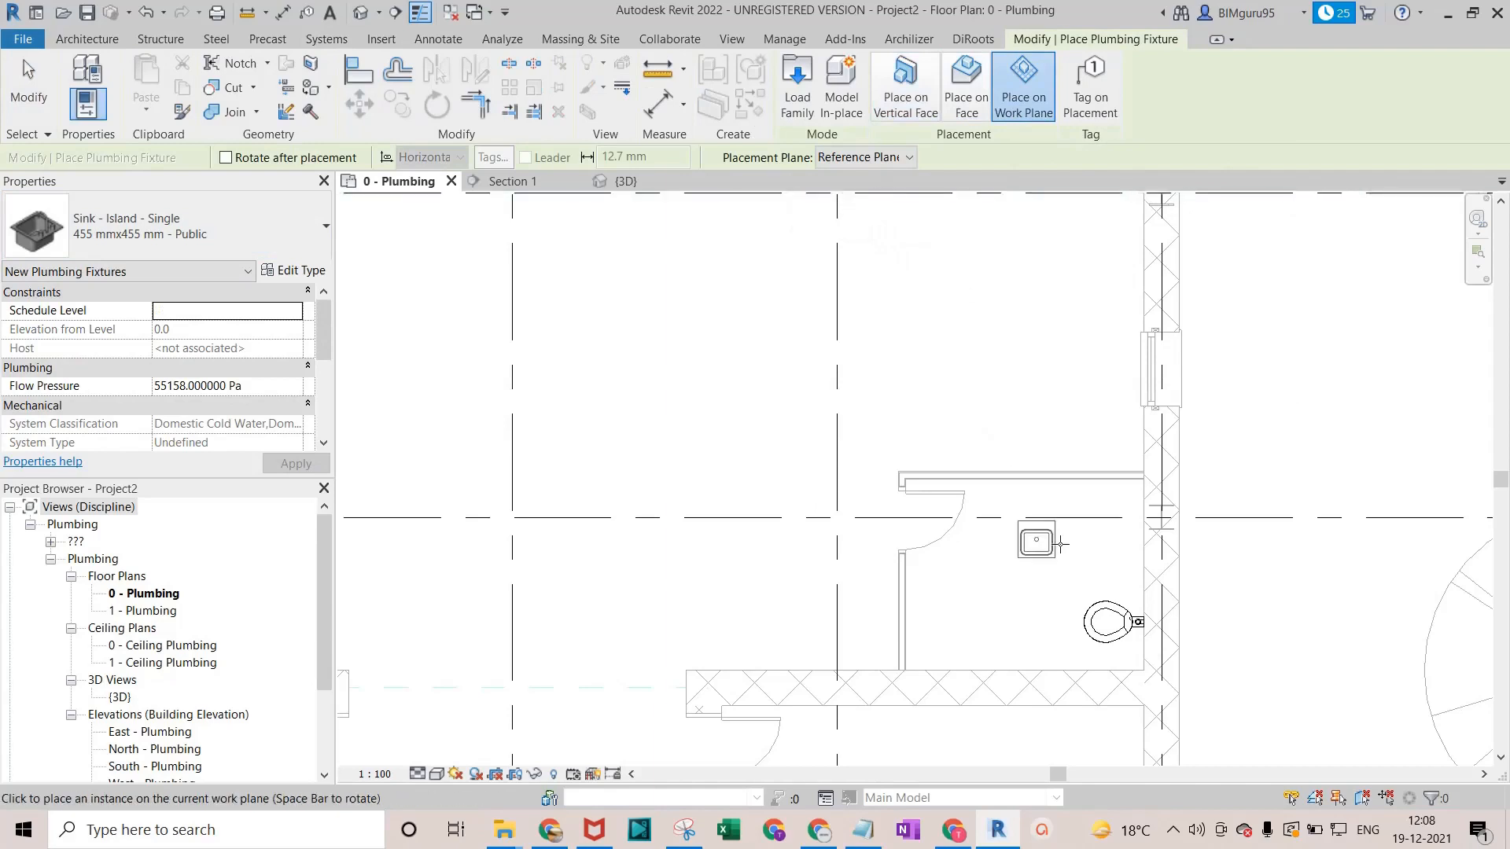
{"action": "scroll", "coordinate": [1115, 557], "scroll_direction": "up", "scroll_amount": 1}
{"action": "scroll", "coordinate": [1115, 557], "scroll_direction": "up", "scroll_amount": 1}
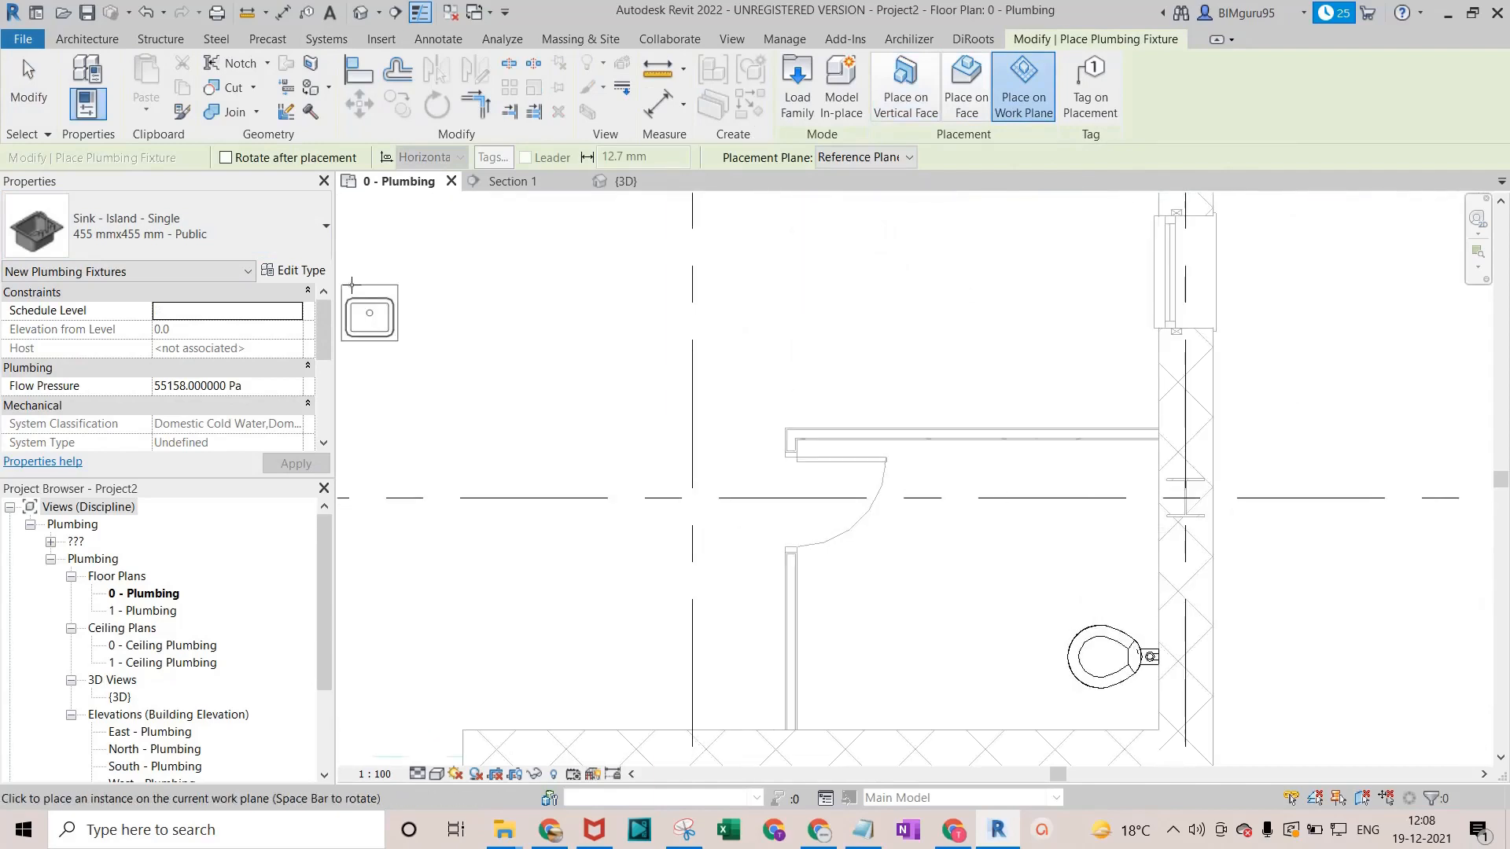
{"action": "left_click", "coordinate": [227, 157]}
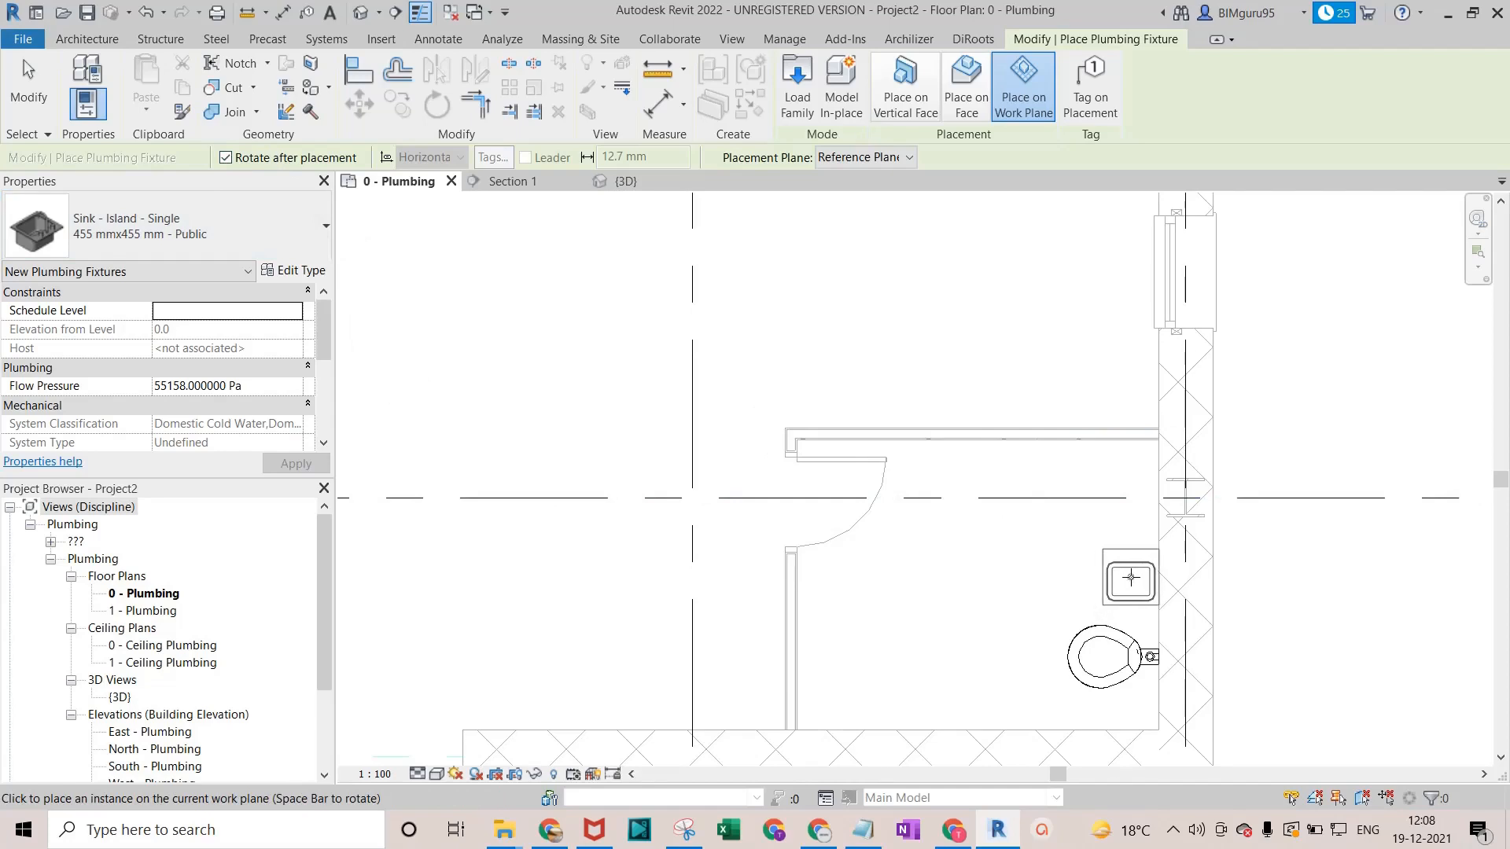
{"action": "left_click", "coordinate": [1131, 578]}
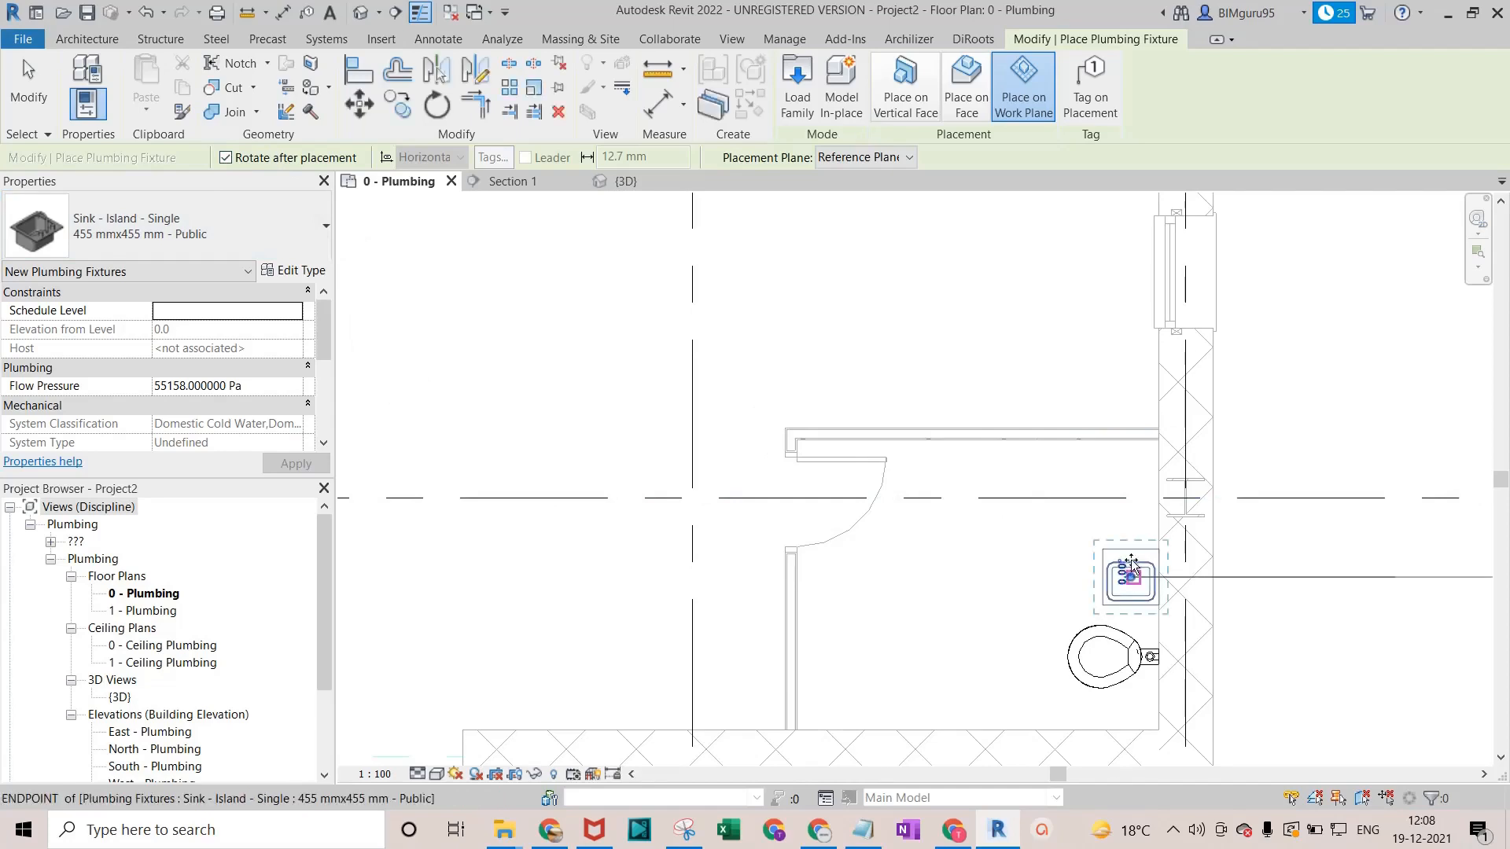
{"action": "left_click", "coordinate": [1070, 551]}
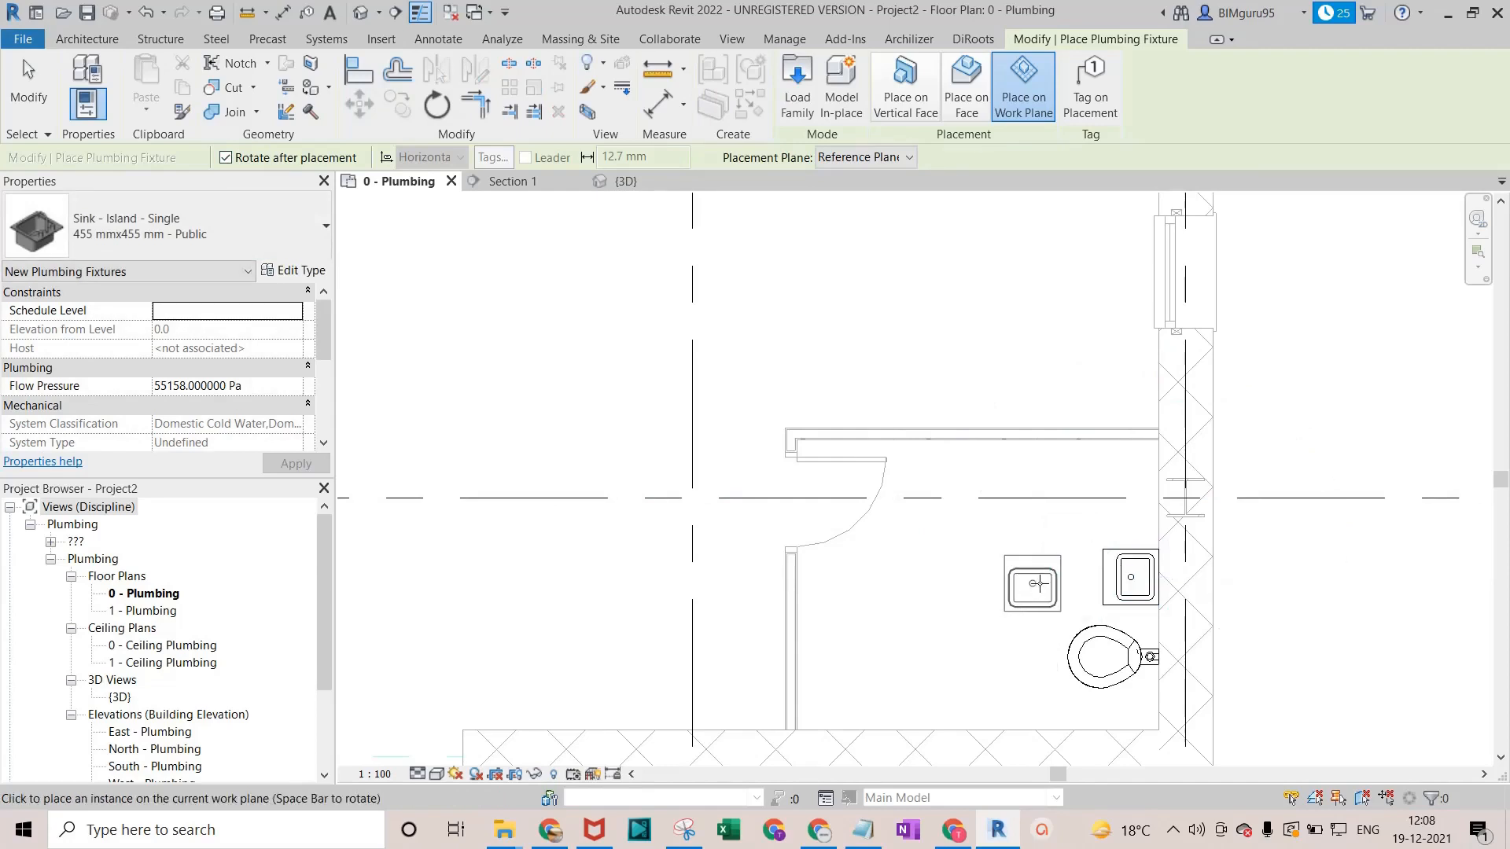
Rotate the new sink by 180° so its supply connectors face the exterior wall.
{"action": "key", "text": "Escape"}
{"action": "left_click", "coordinate": [1130, 576]}
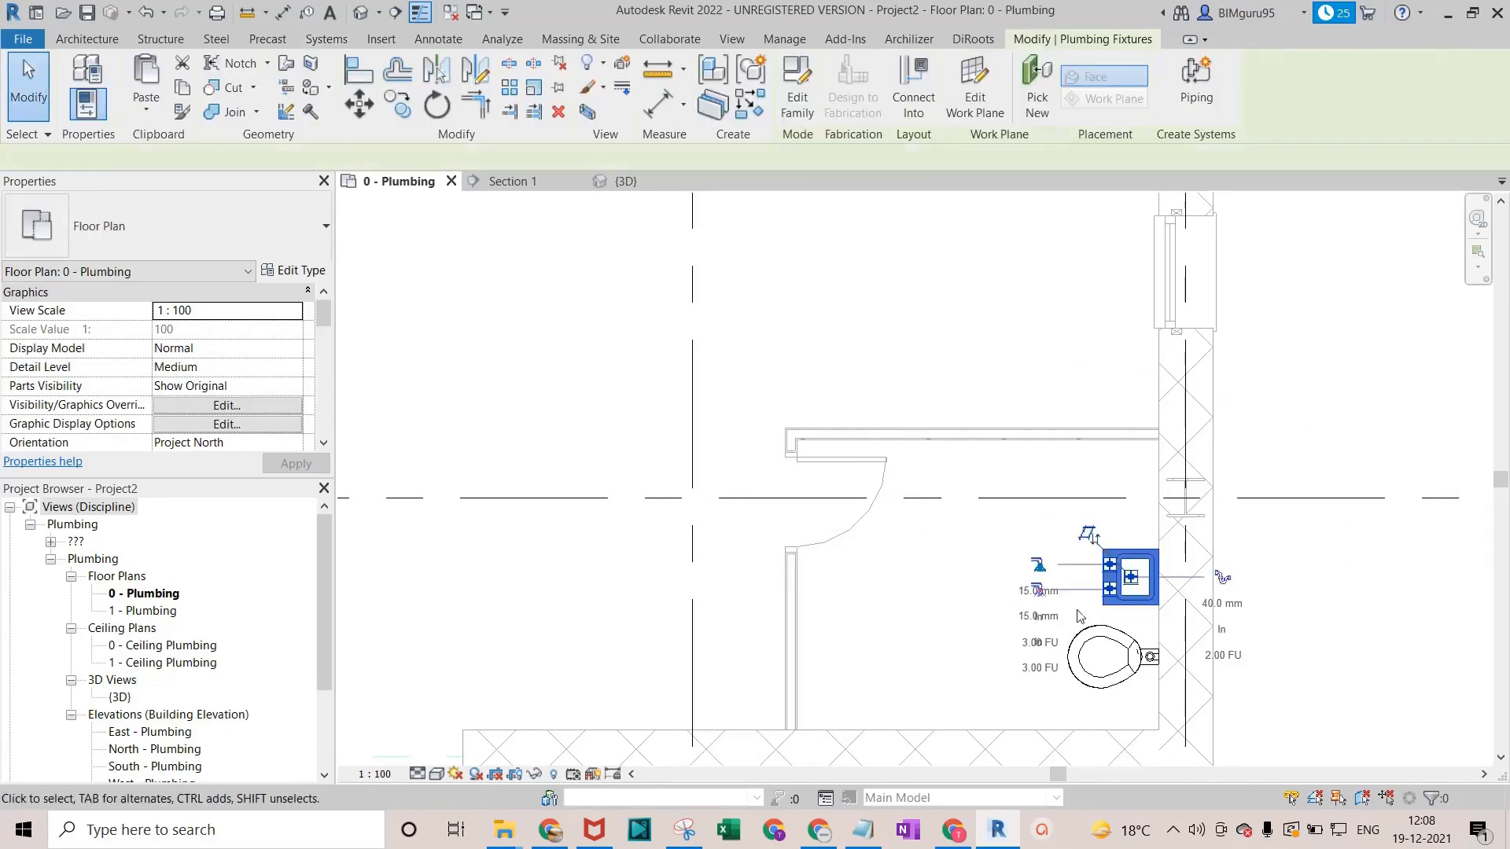
{"action": "left_click", "coordinate": [437, 104]}
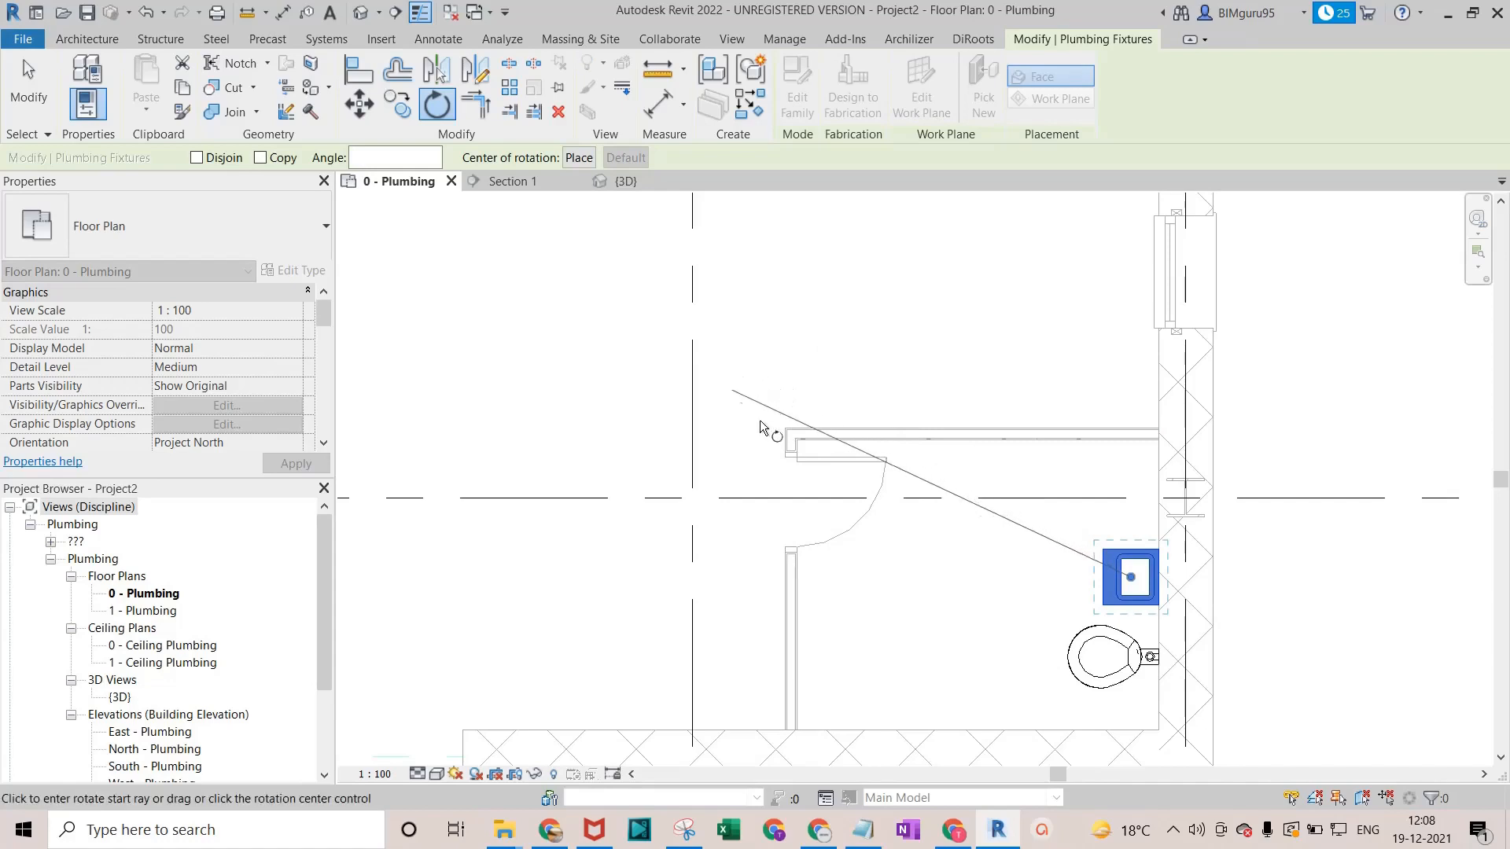
{"action": "left_click", "coordinate": [865, 557]}
{"action": "type", "text": "180"}
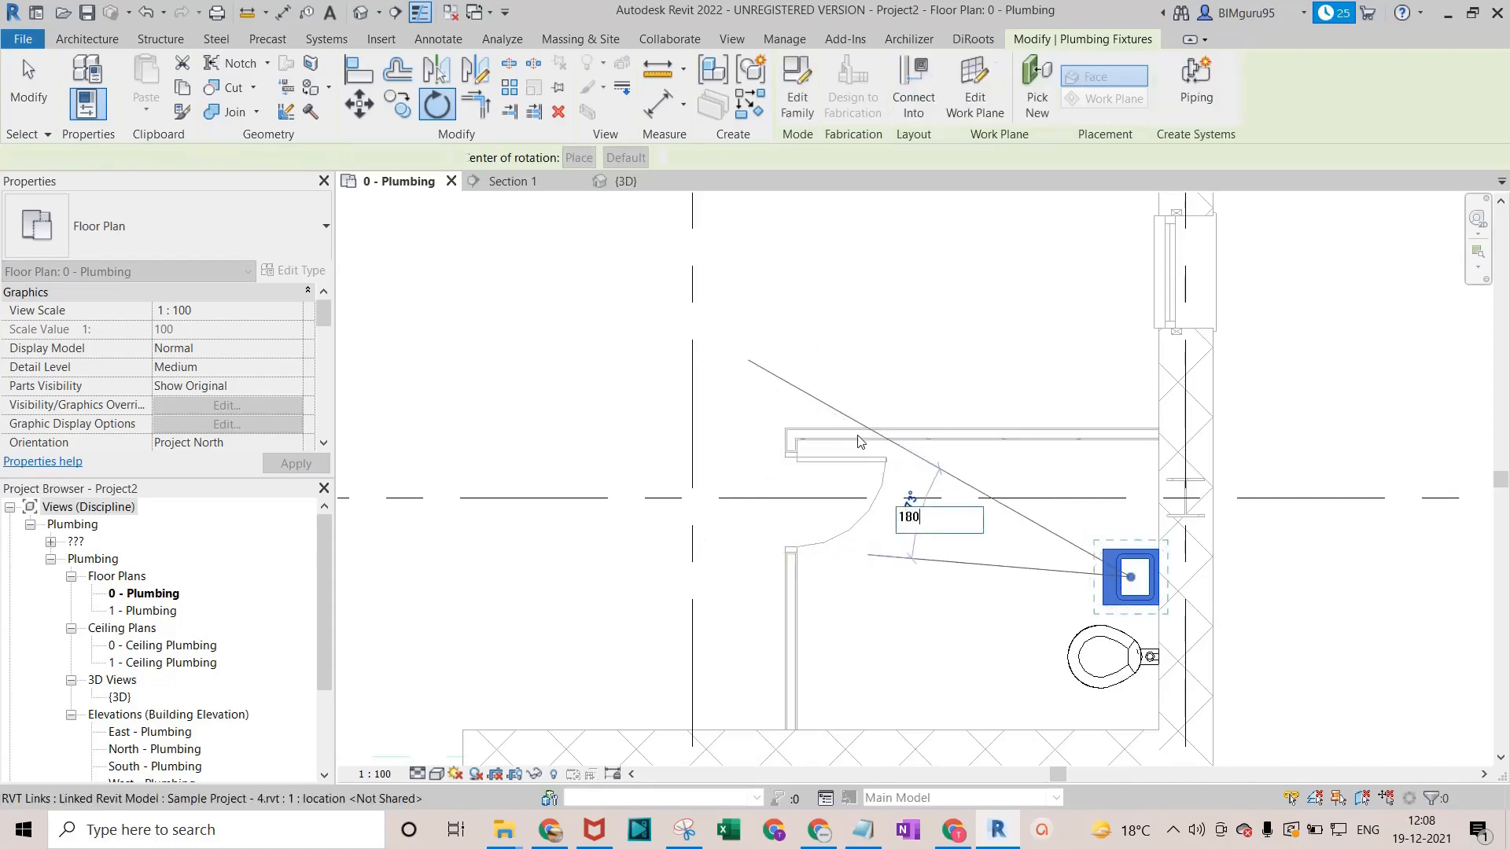
{"action": "key", "text": "Return"}
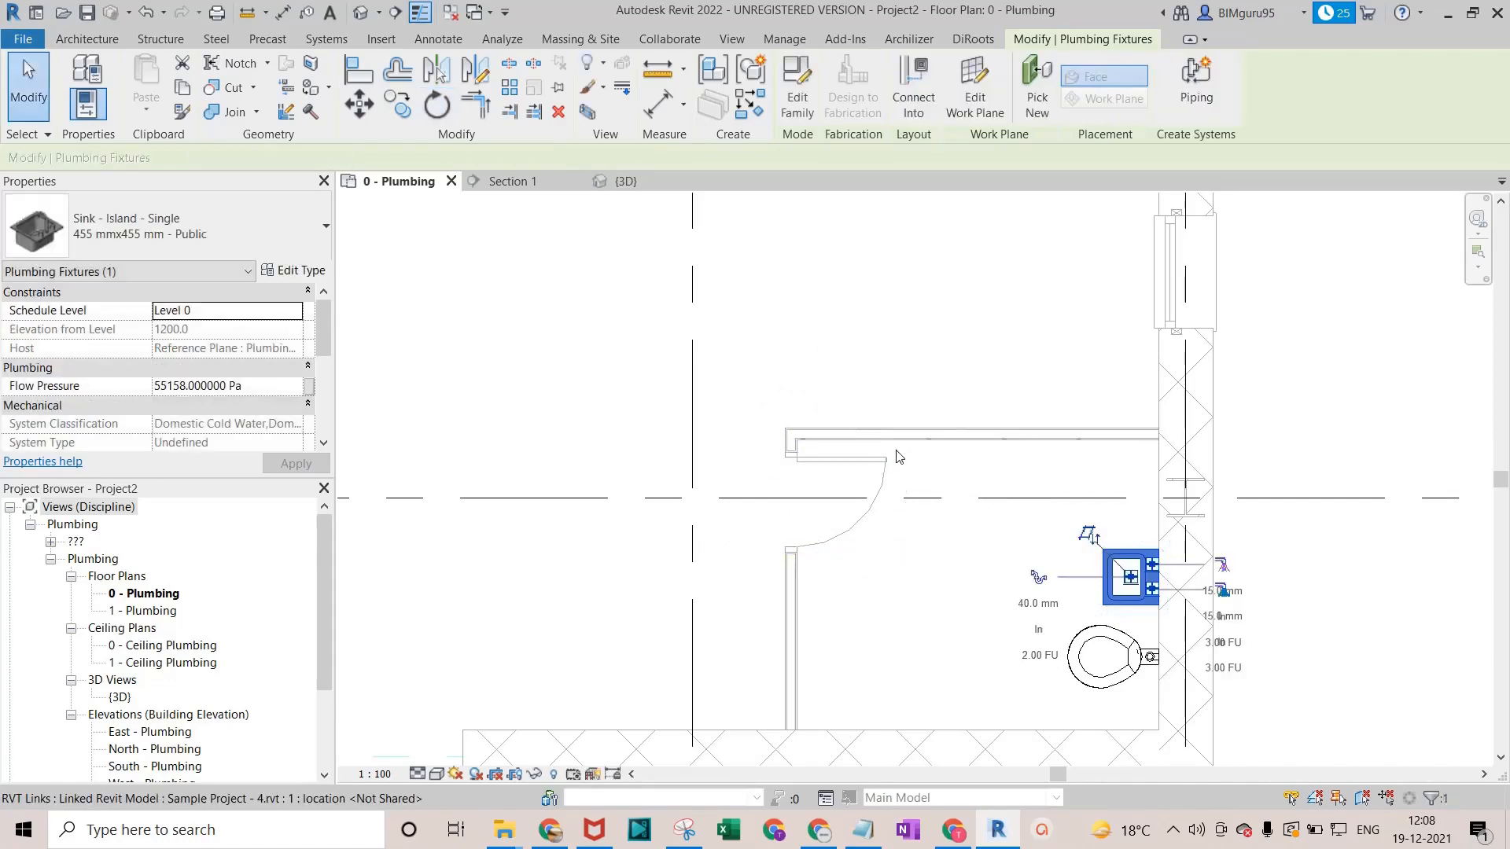
{"action": "key", "text": "Escape"}
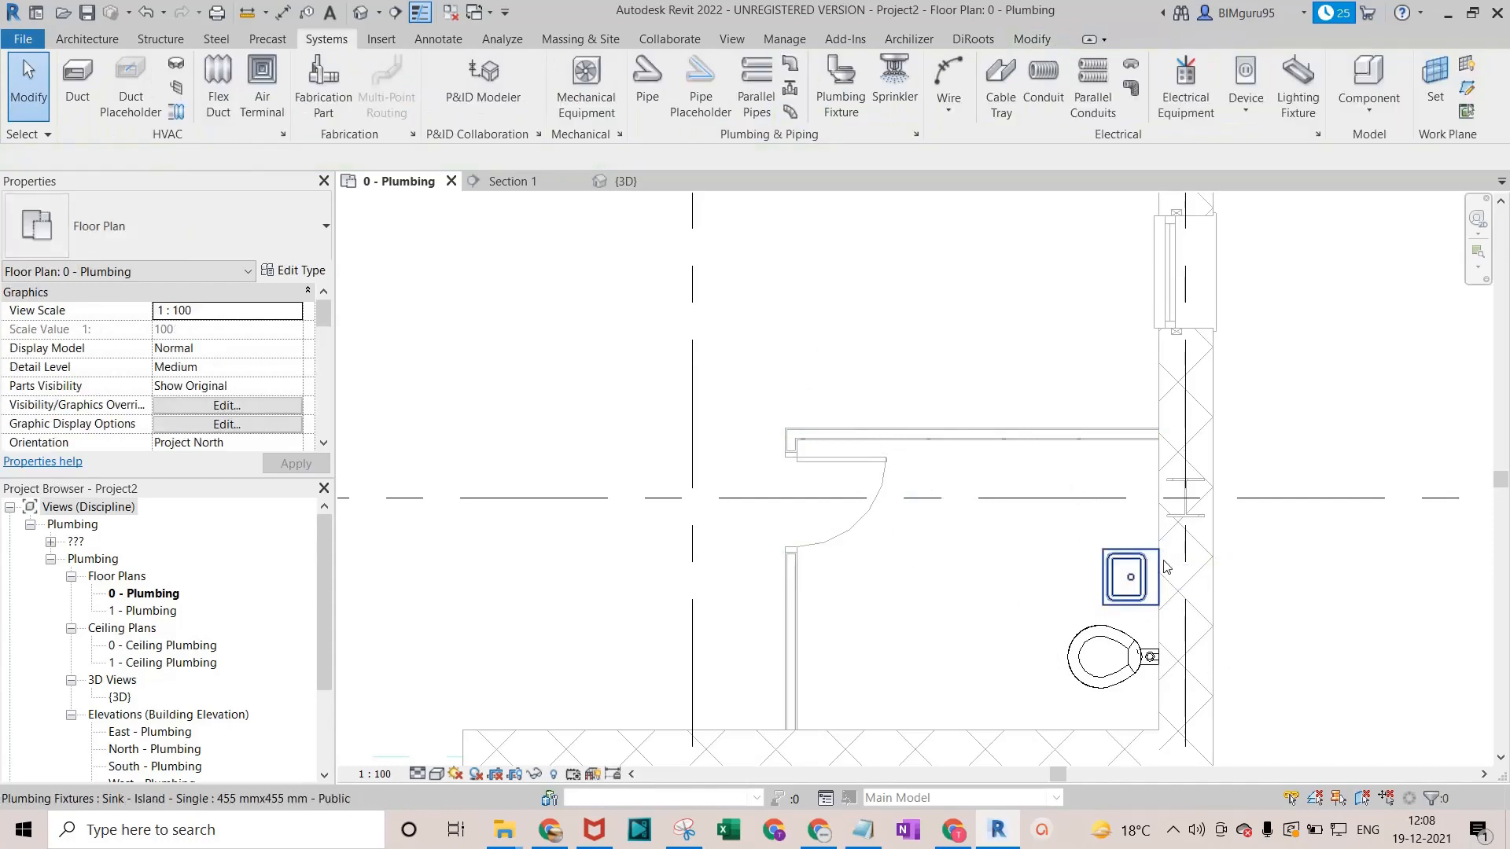
Nudge the sink slightly along the exterior wall, away from the water closet, and check its fit against the wall.
{"action": "left_click", "coordinate": [1153, 572]}
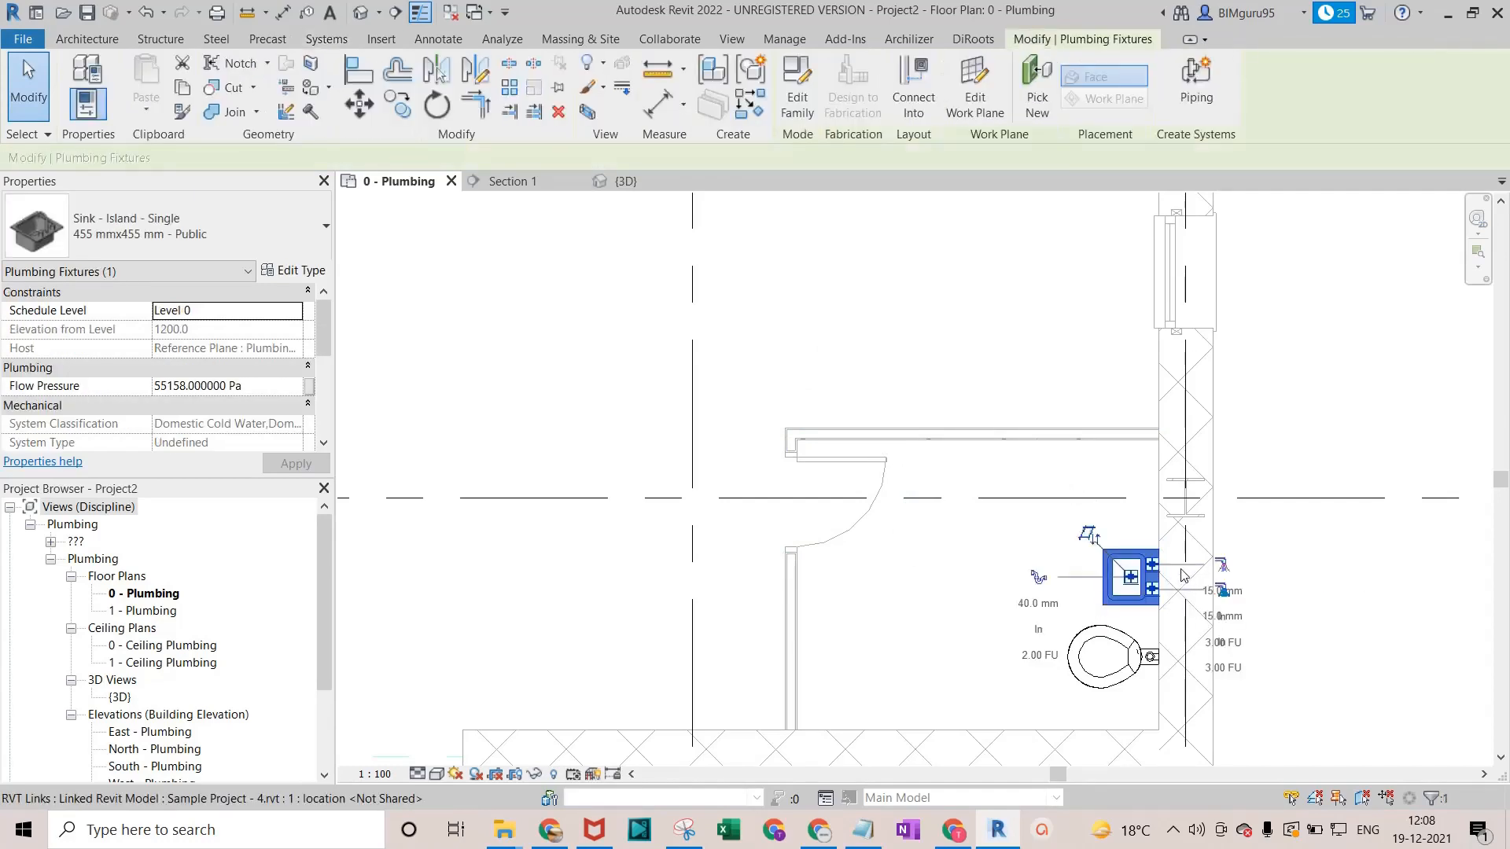
{"action": "key", "text": "Up"}
{"action": "key", "text": "Up"}
{"action": "key", "text": "Up"}
{"action": "key", "text": "Up"}
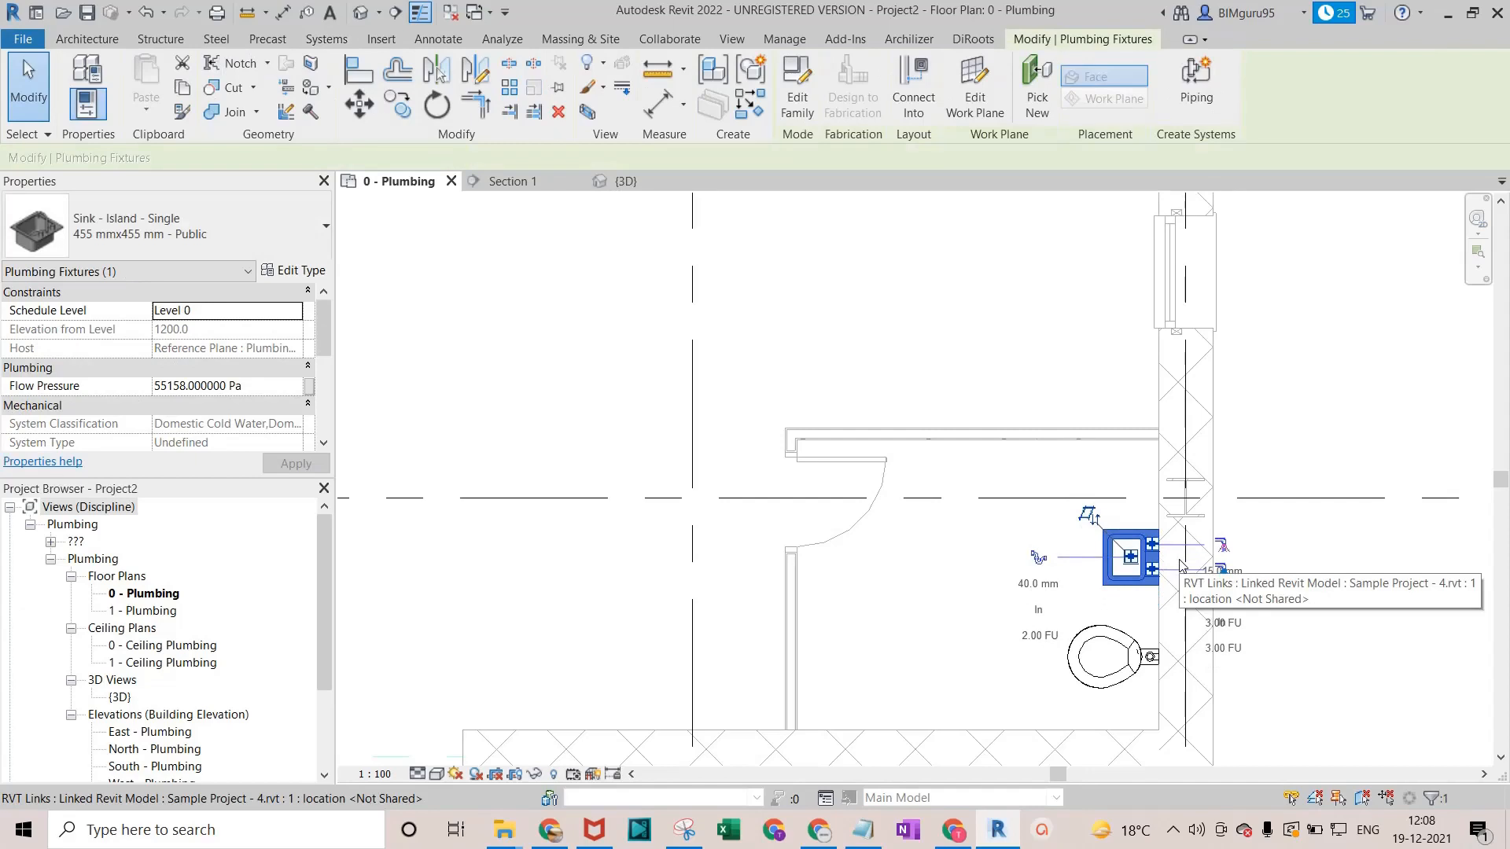
{"action": "scroll", "coordinate": [1207, 539], "scroll_direction": "up", "scroll_amount": 3}
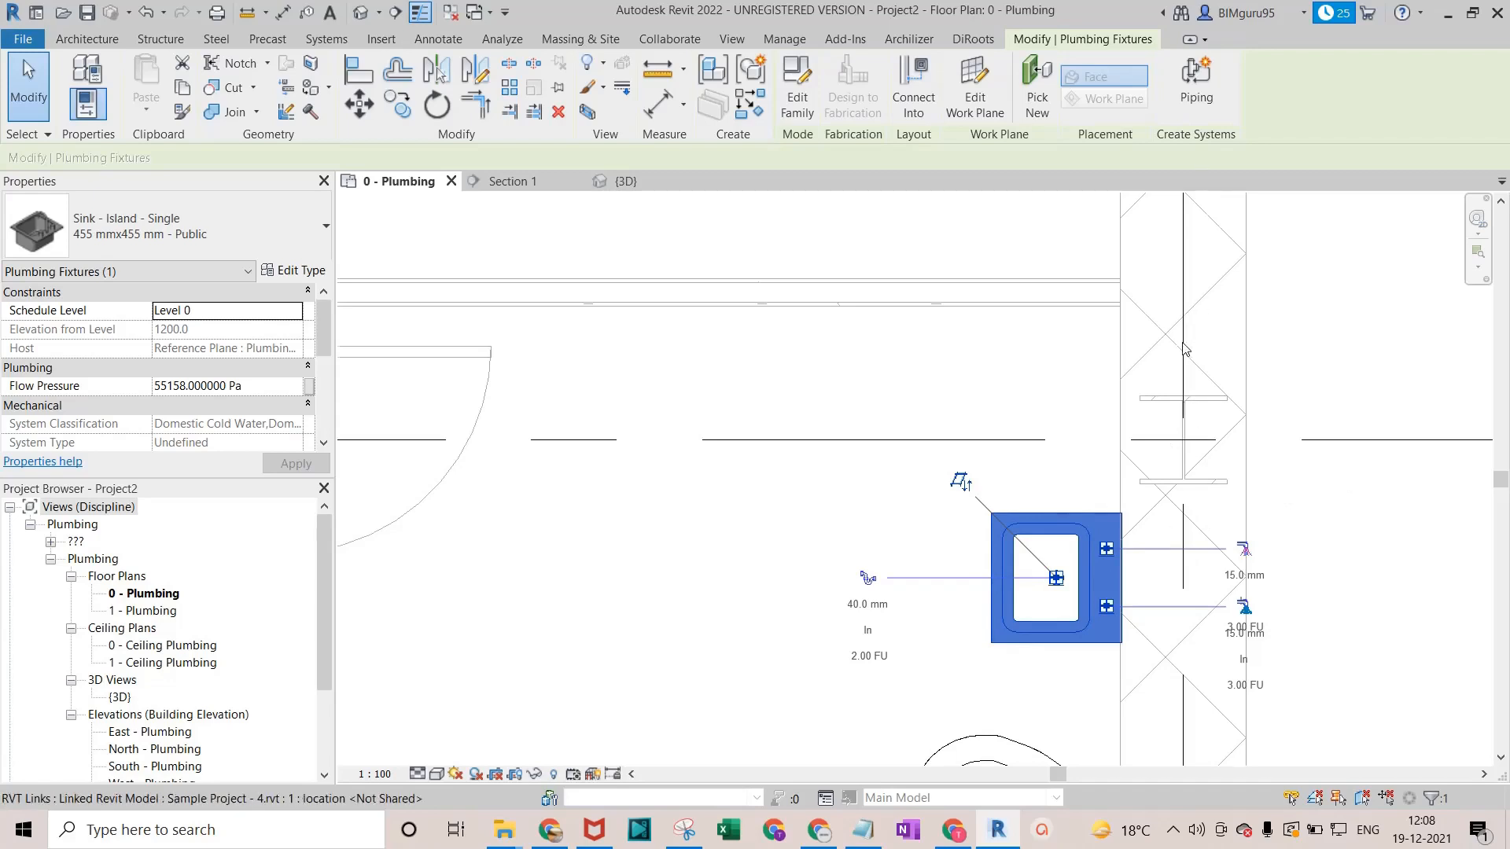
{"action": "scroll", "coordinate": [1185, 349], "scroll_direction": "down", "scroll_amount": 5}
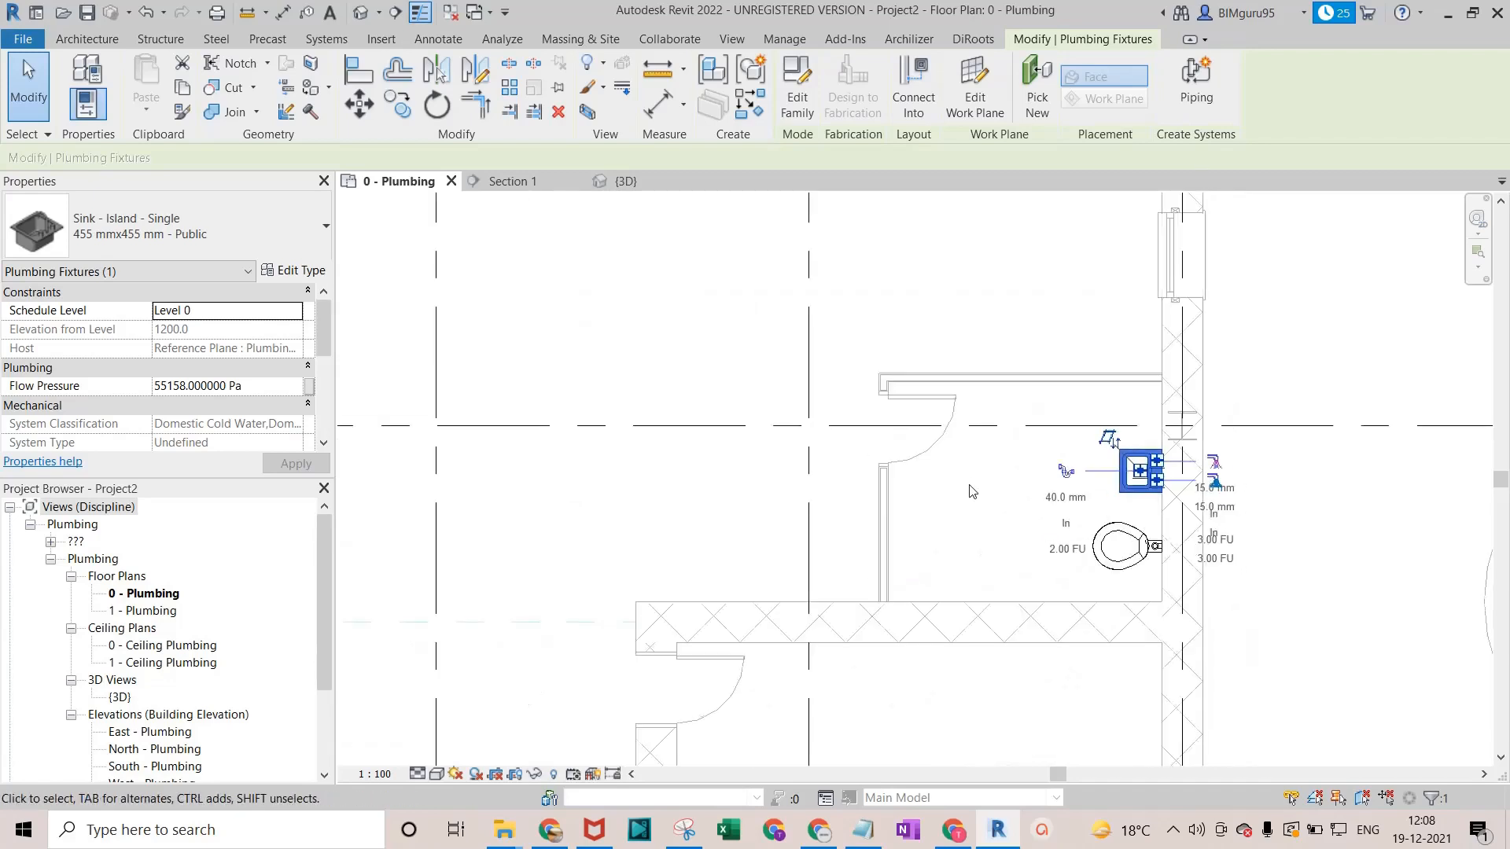
{"action": "left_click", "coordinate": [973, 492]}
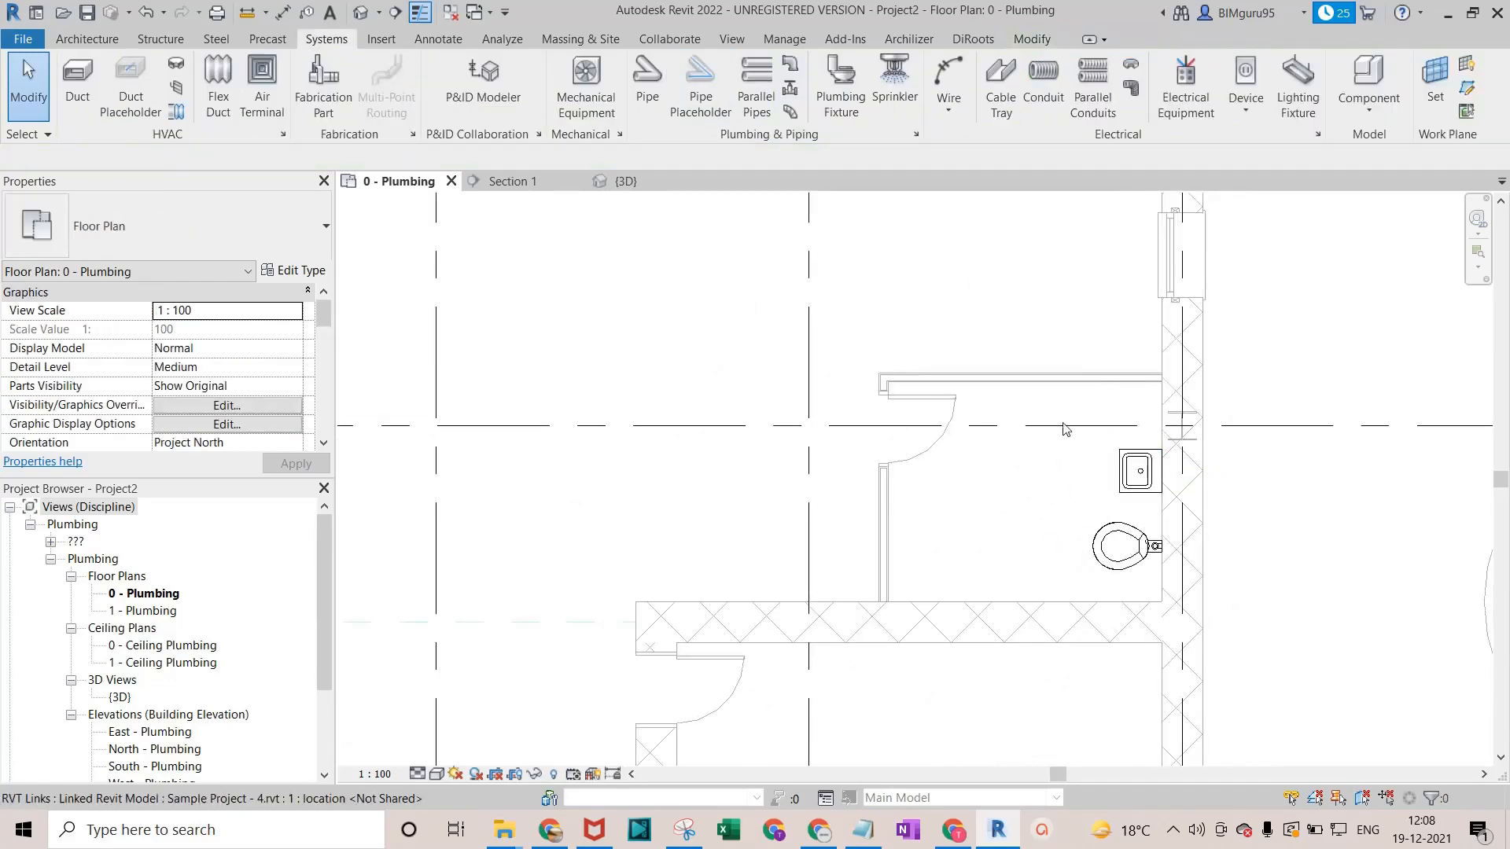
Review the sinks and water closets placed in the three toilet rooms across the floor plan.
{"action": "scroll", "coordinate": [1076, 397], "scroll_direction": "down", "scroll_amount": 2}
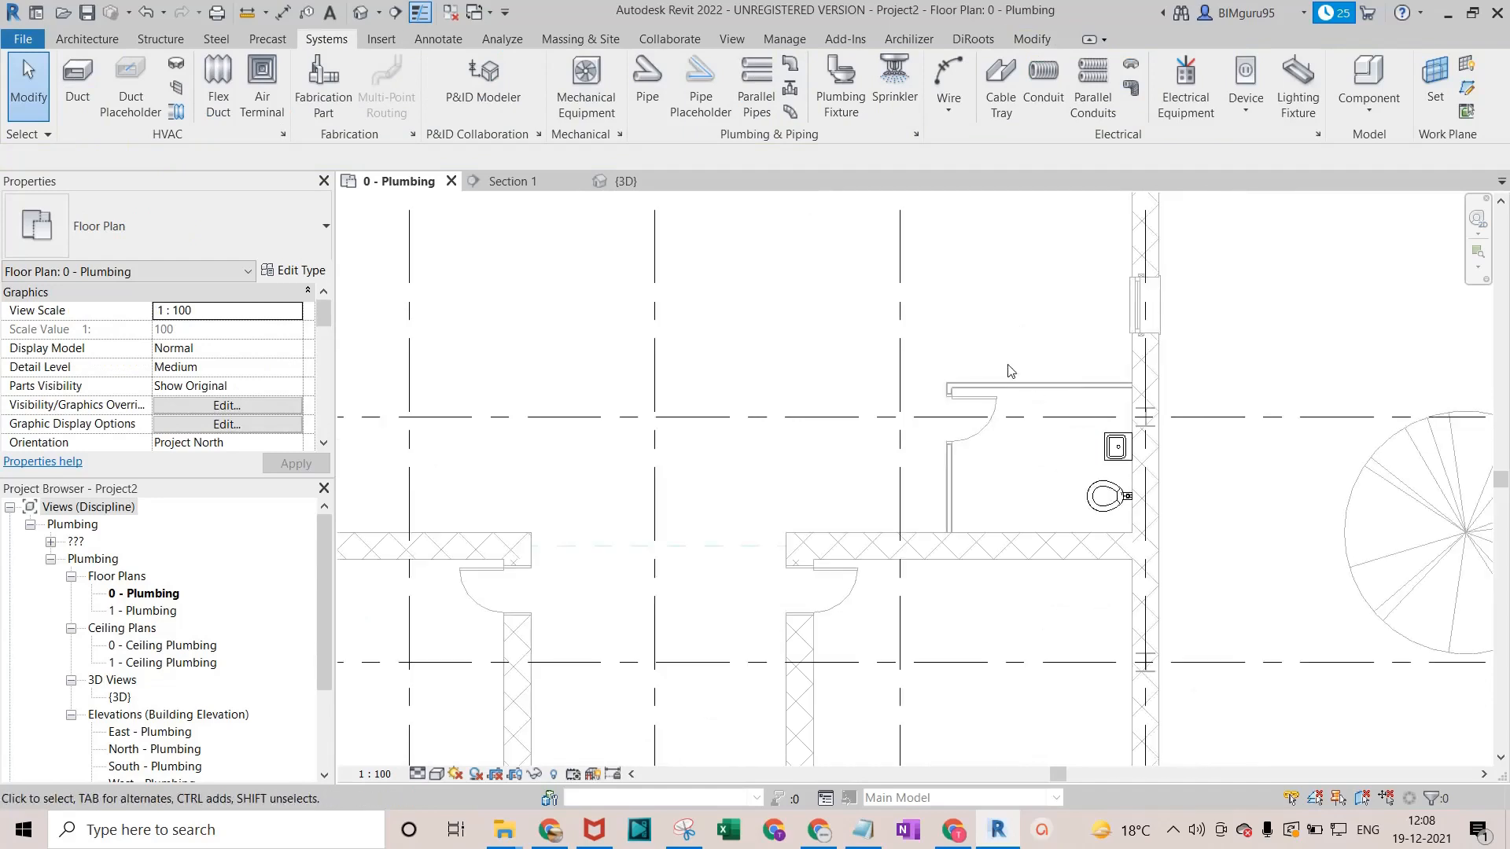
{"action": "scroll", "coordinate": [1039, 456], "scroll_direction": "down", "scroll_amount": 2}
{"action": "middle_click_drag", "start_coordinate": [876, 449], "coordinate": [1013, 751]}
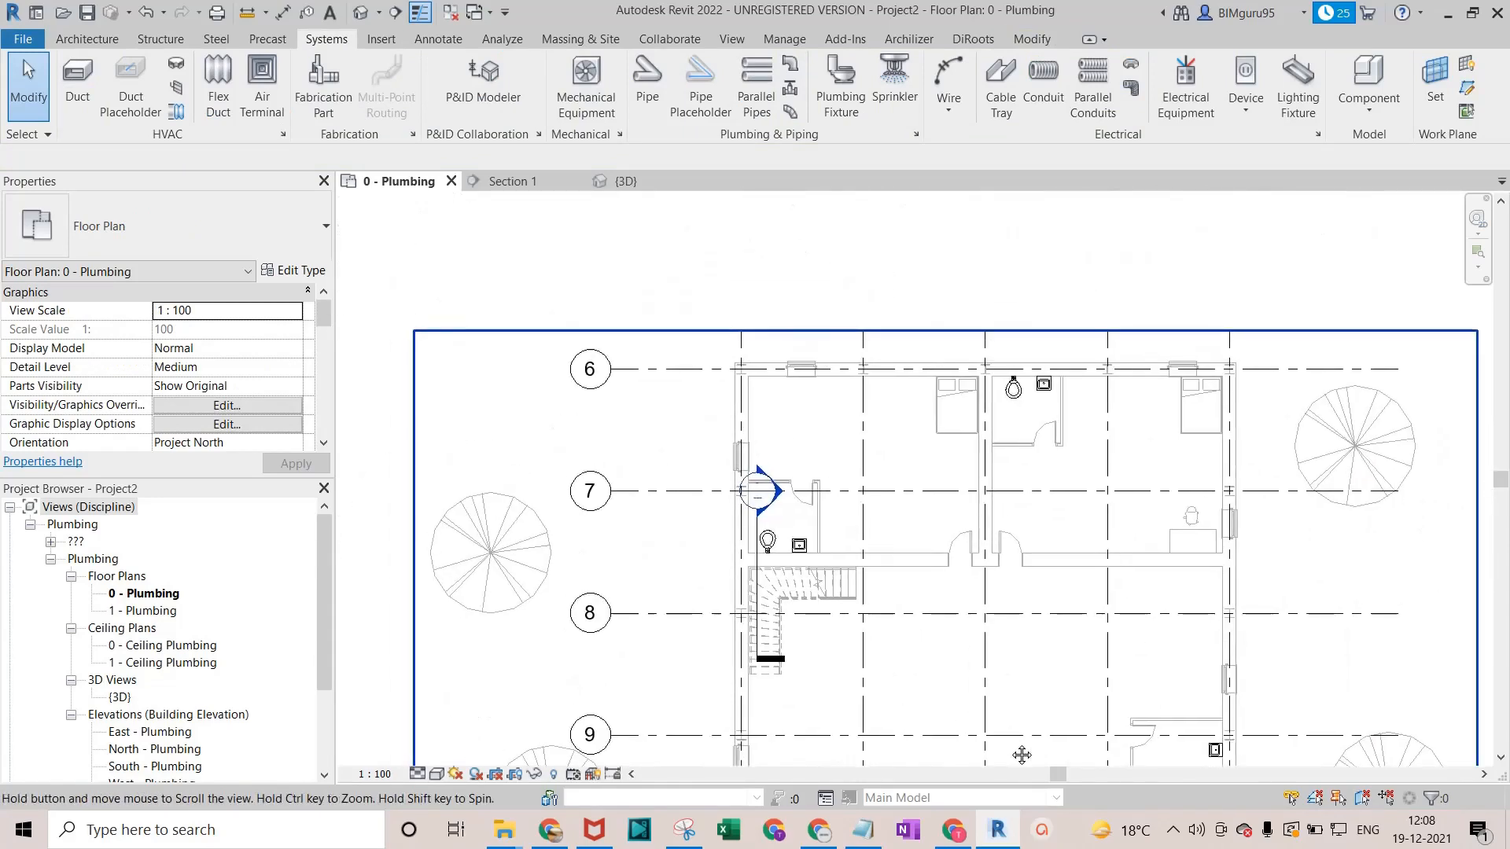
{"action": "scroll", "coordinate": [810, 572], "scroll_direction": "up", "scroll_amount": 2}
{"action": "scroll", "coordinate": [810, 572], "scroll_direction": "down", "scroll_amount": 2}
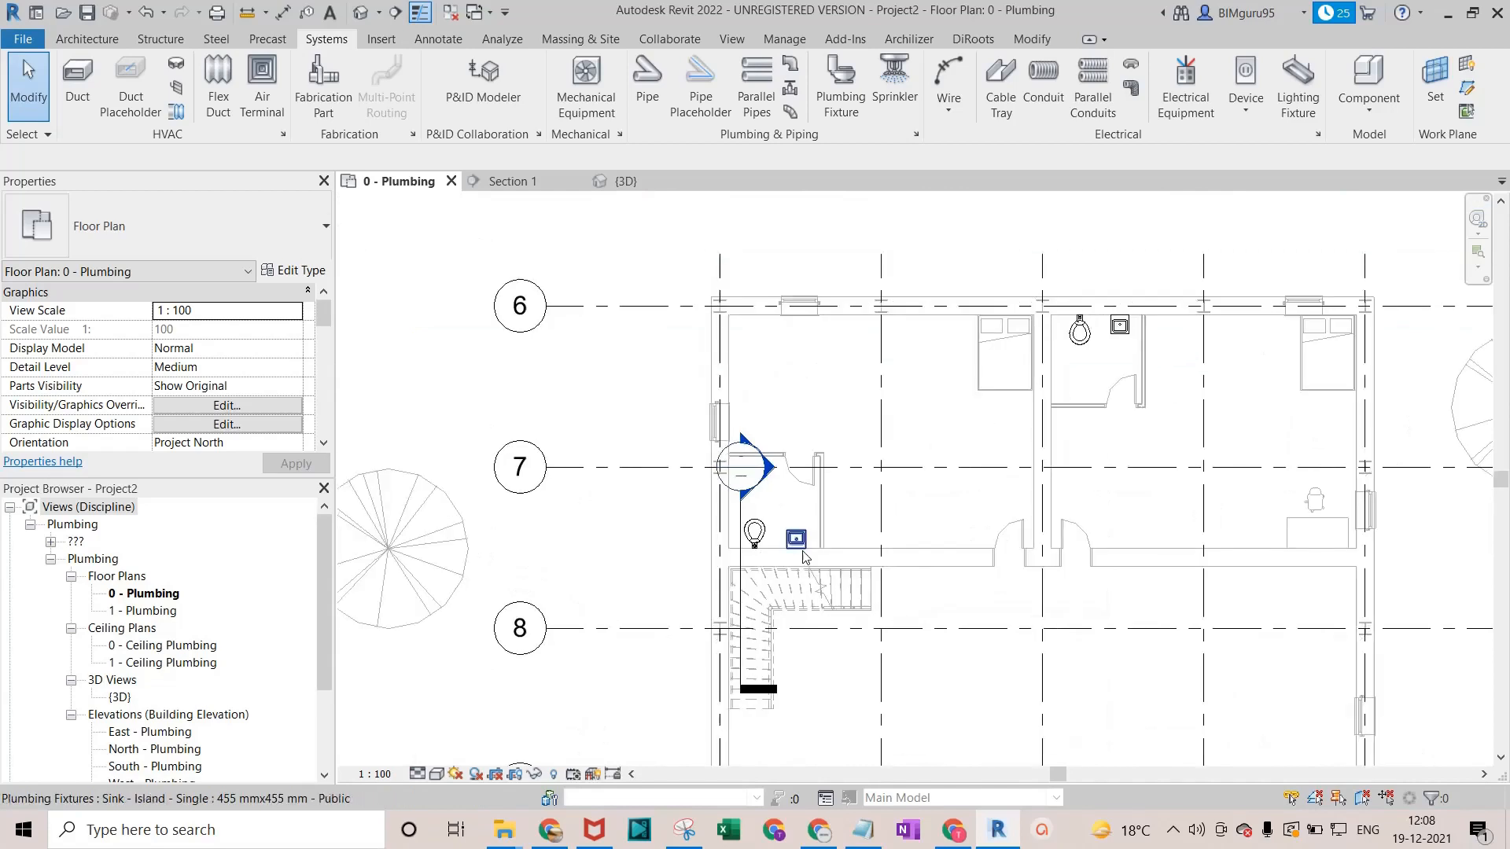
{"action": "scroll", "coordinate": [970, 405], "scroll_direction": "down", "scroll_amount": 2}
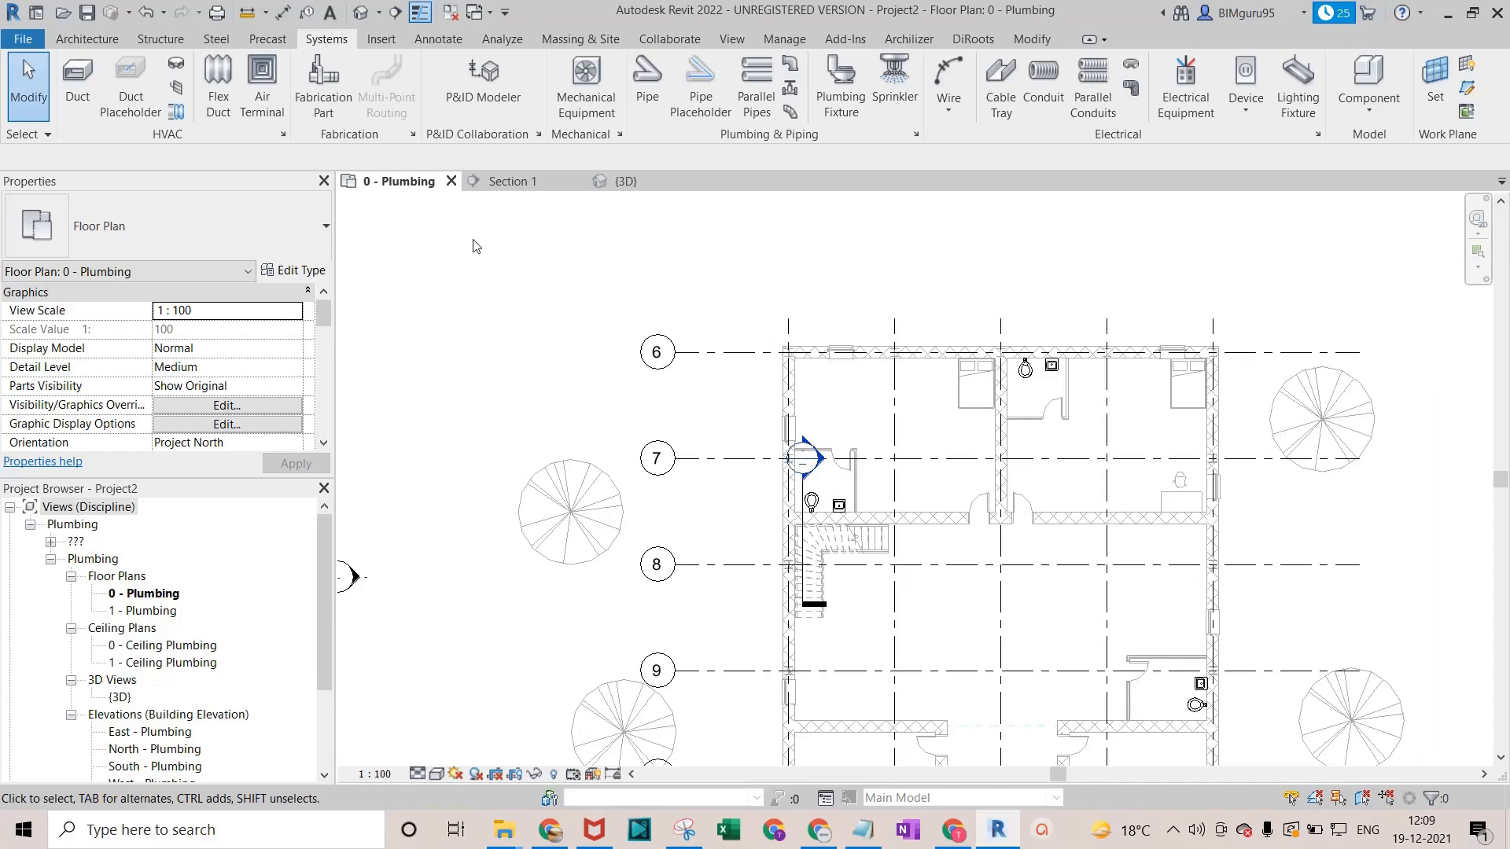
Examine the system types available for a new pipe, trying Sanitary, and leave the Pipe command without drawing.
{"action": "left_click", "coordinate": [643, 102]}
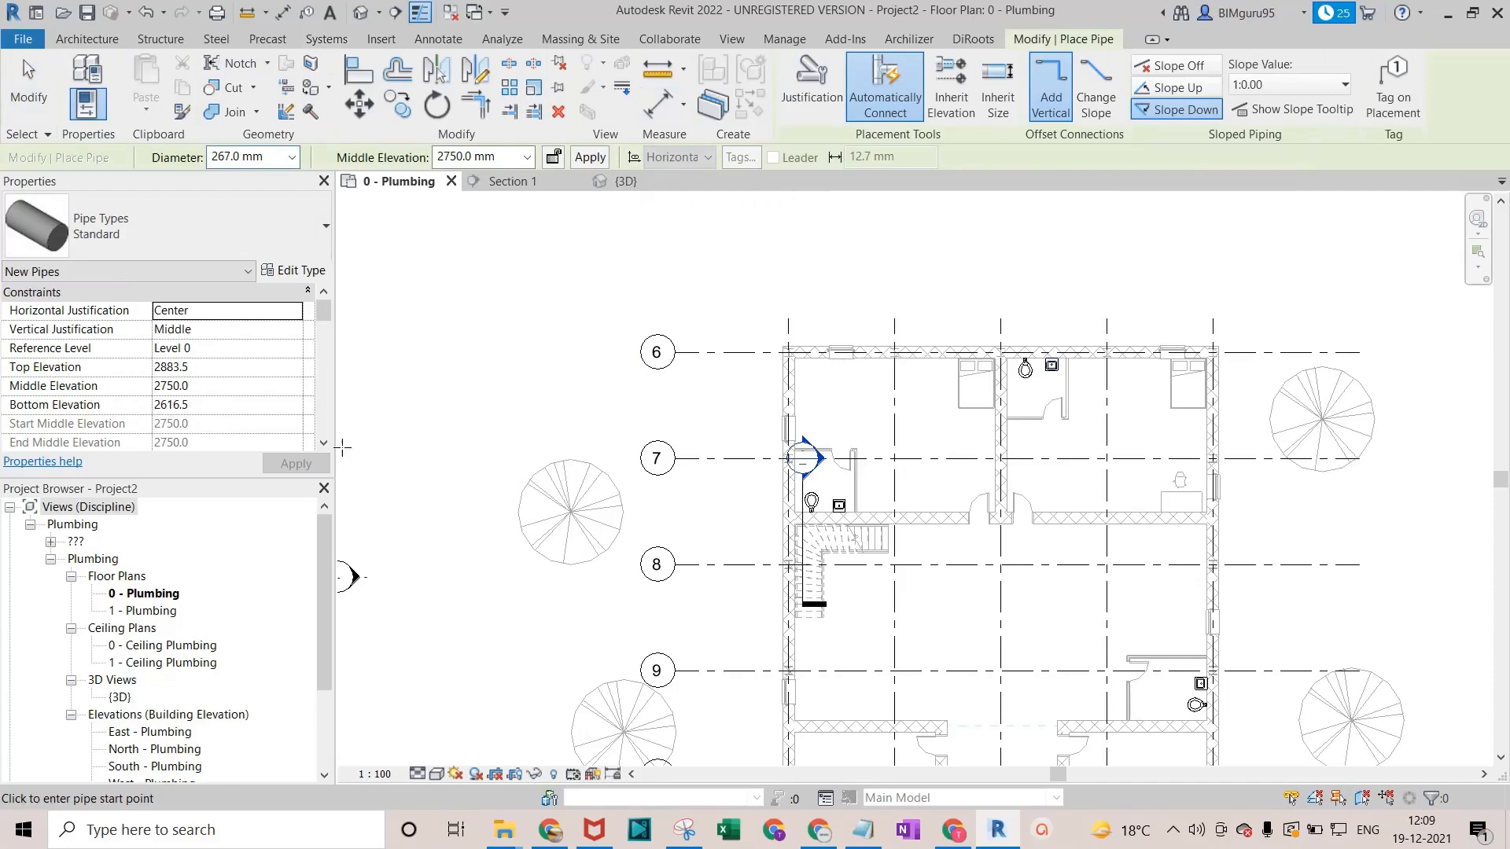
{"action": "scroll", "coordinate": [210, 407], "scroll_direction": "down", "scroll_amount": 4}
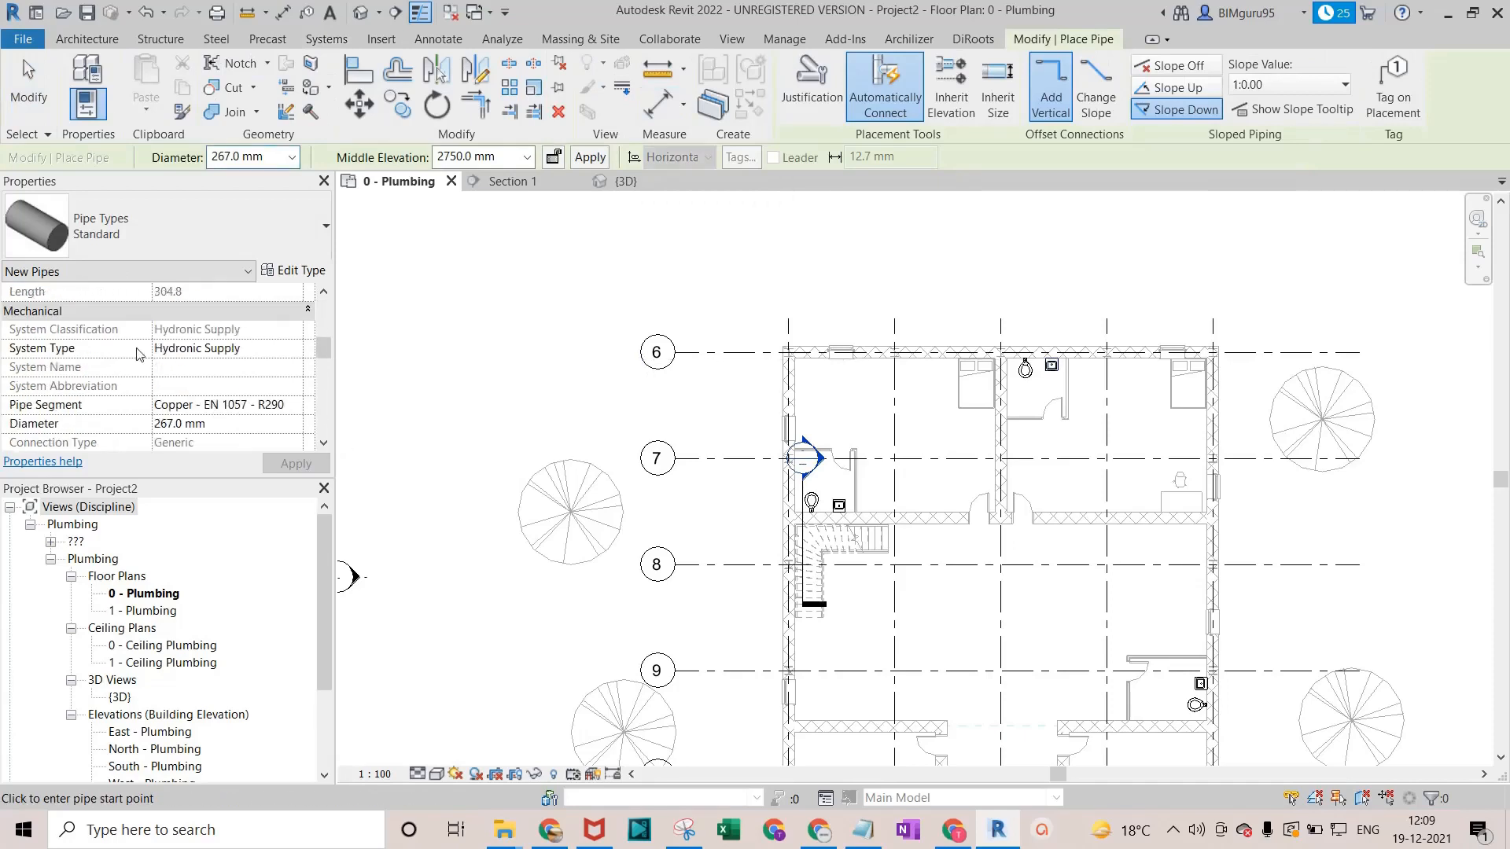
{"action": "left_click", "coordinate": [296, 351]}
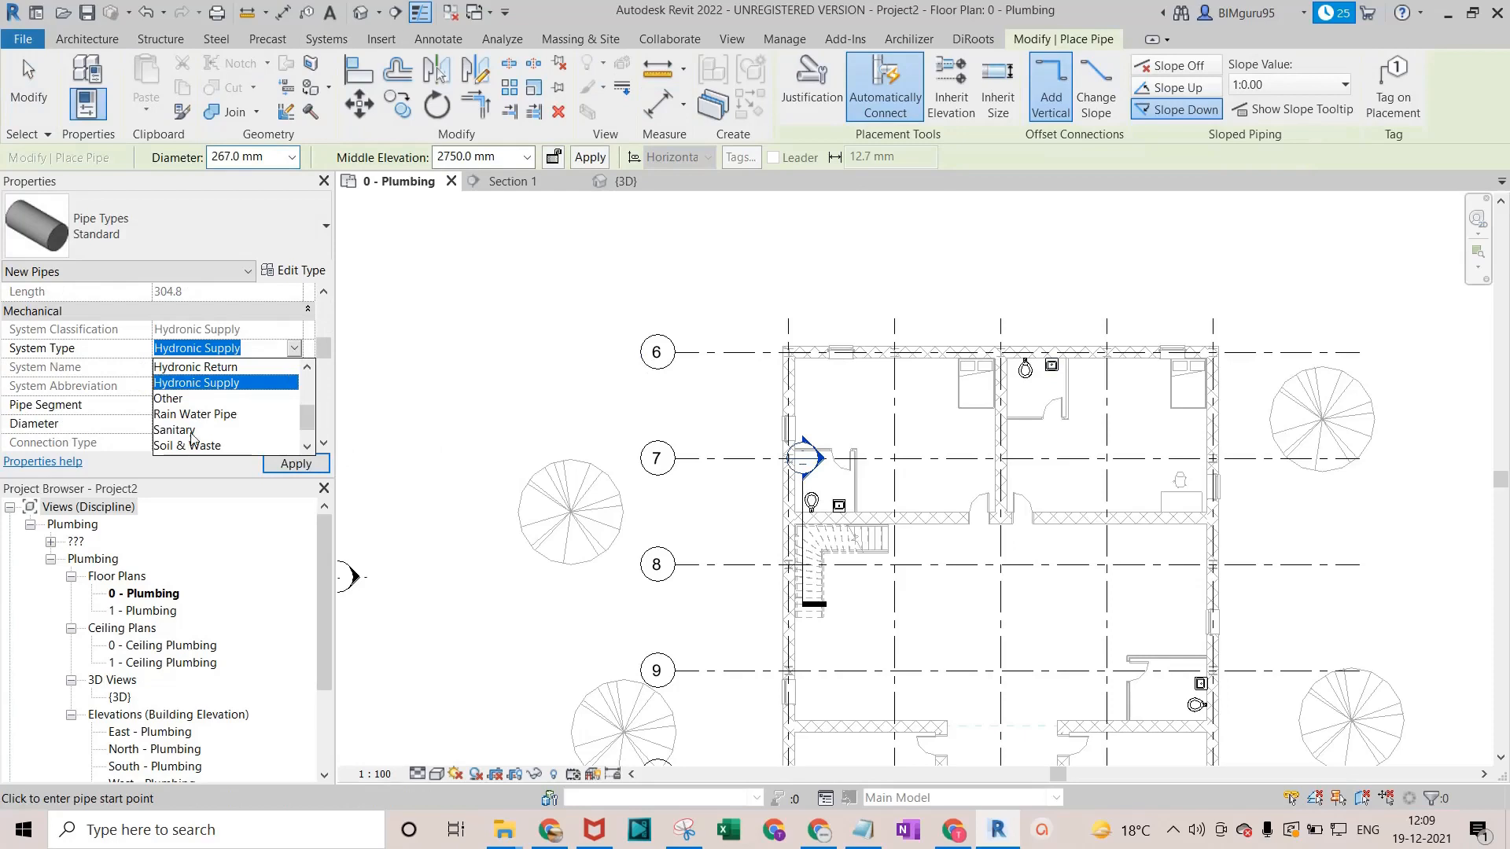
{"action": "left_click", "coordinate": [174, 430]}
{"action": "left_click", "coordinate": [292, 348]}
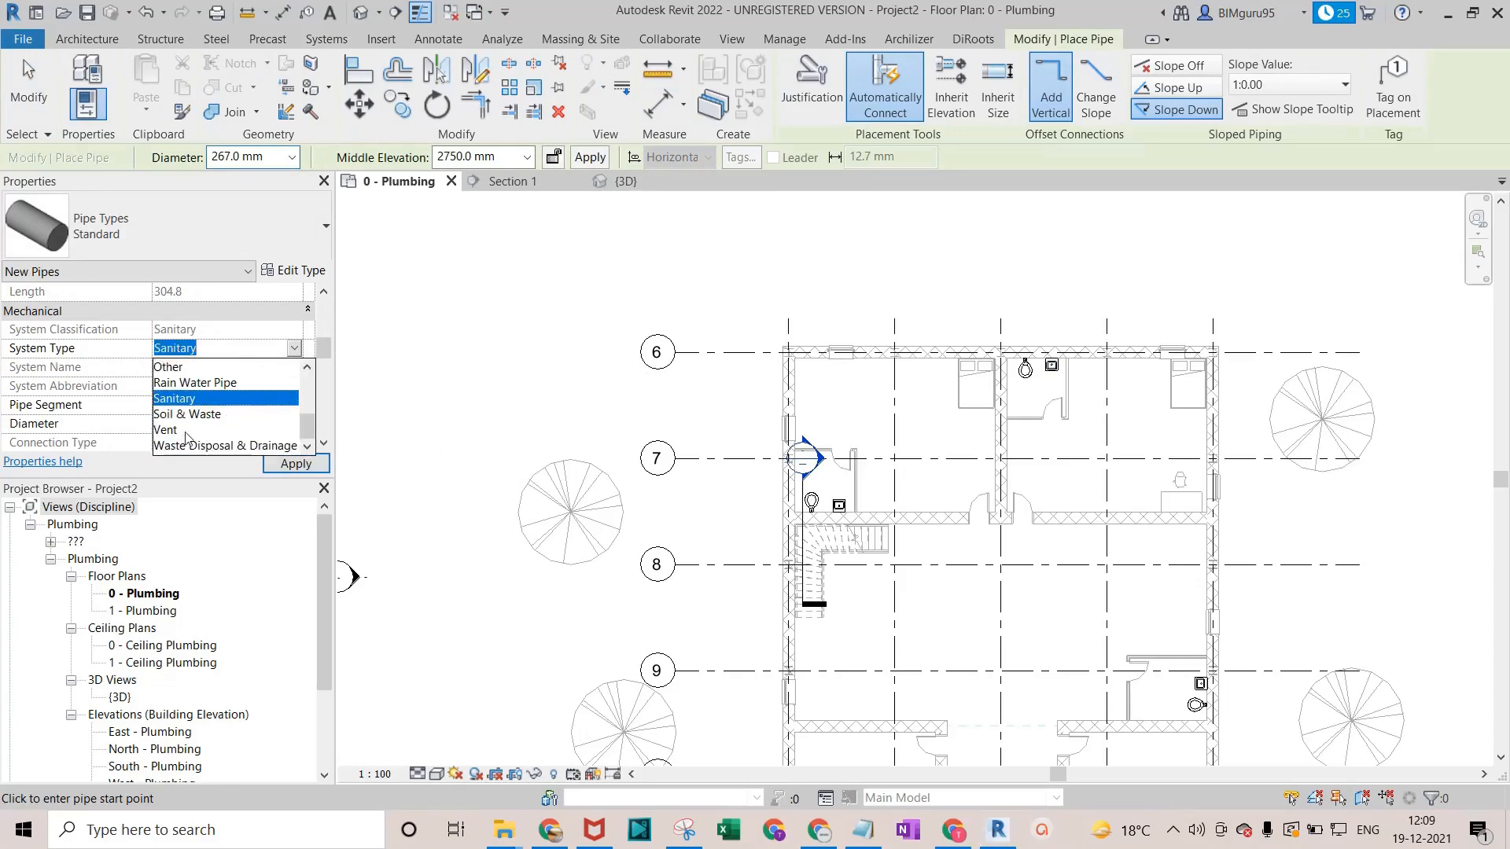
{"action": "scroll", "coordinate": [192, 425], "scroll_direction": "up", "scroll_amount": 3}
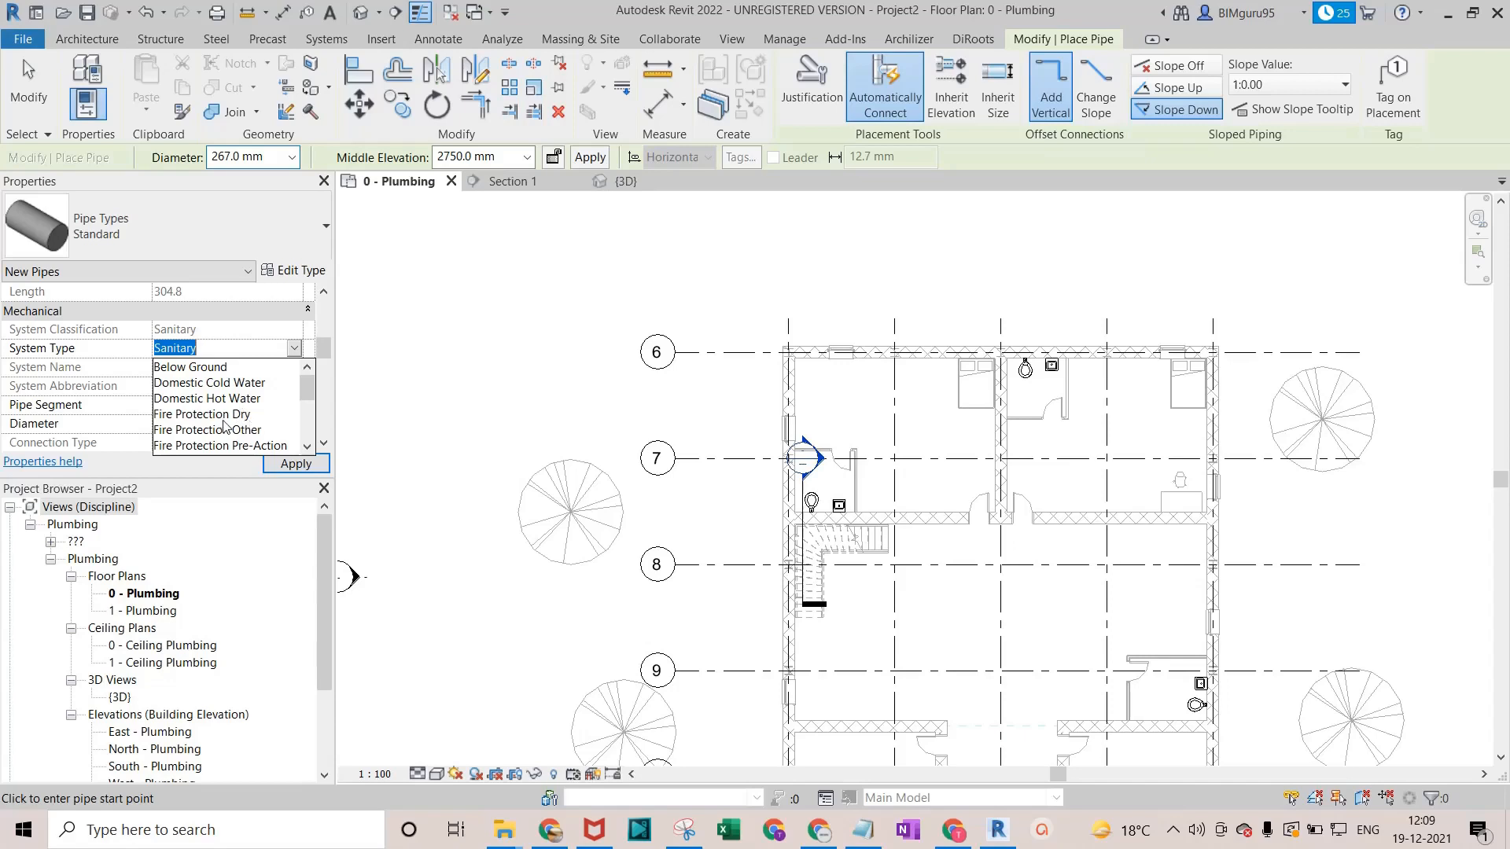
{"action": "scroll", "coordinate": [224, 455], "scroll_direction": "down", "scroll_amount": 1}
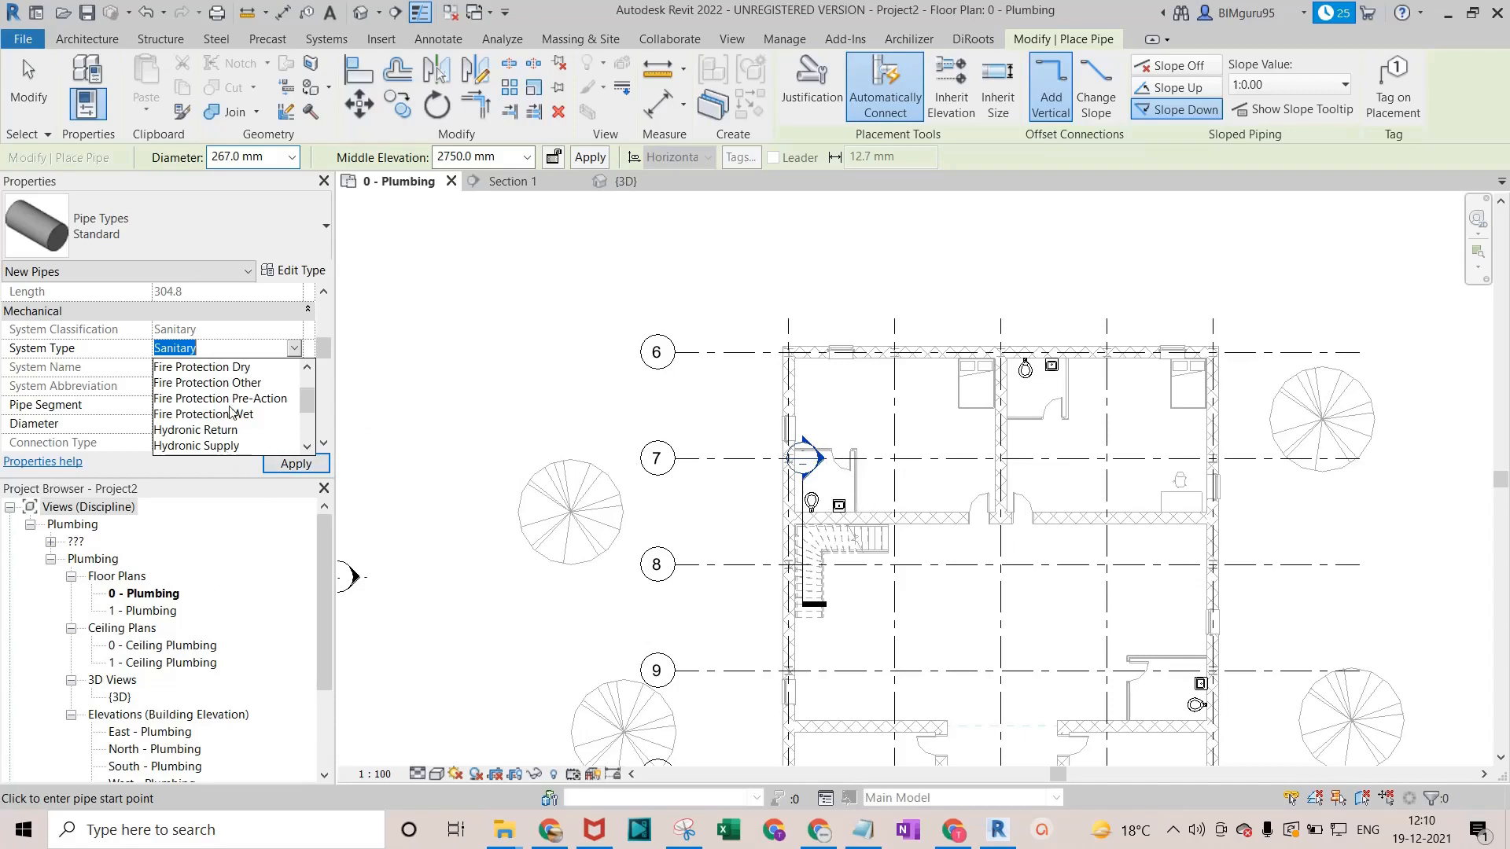
{"action": "key", "text": "Escape"}
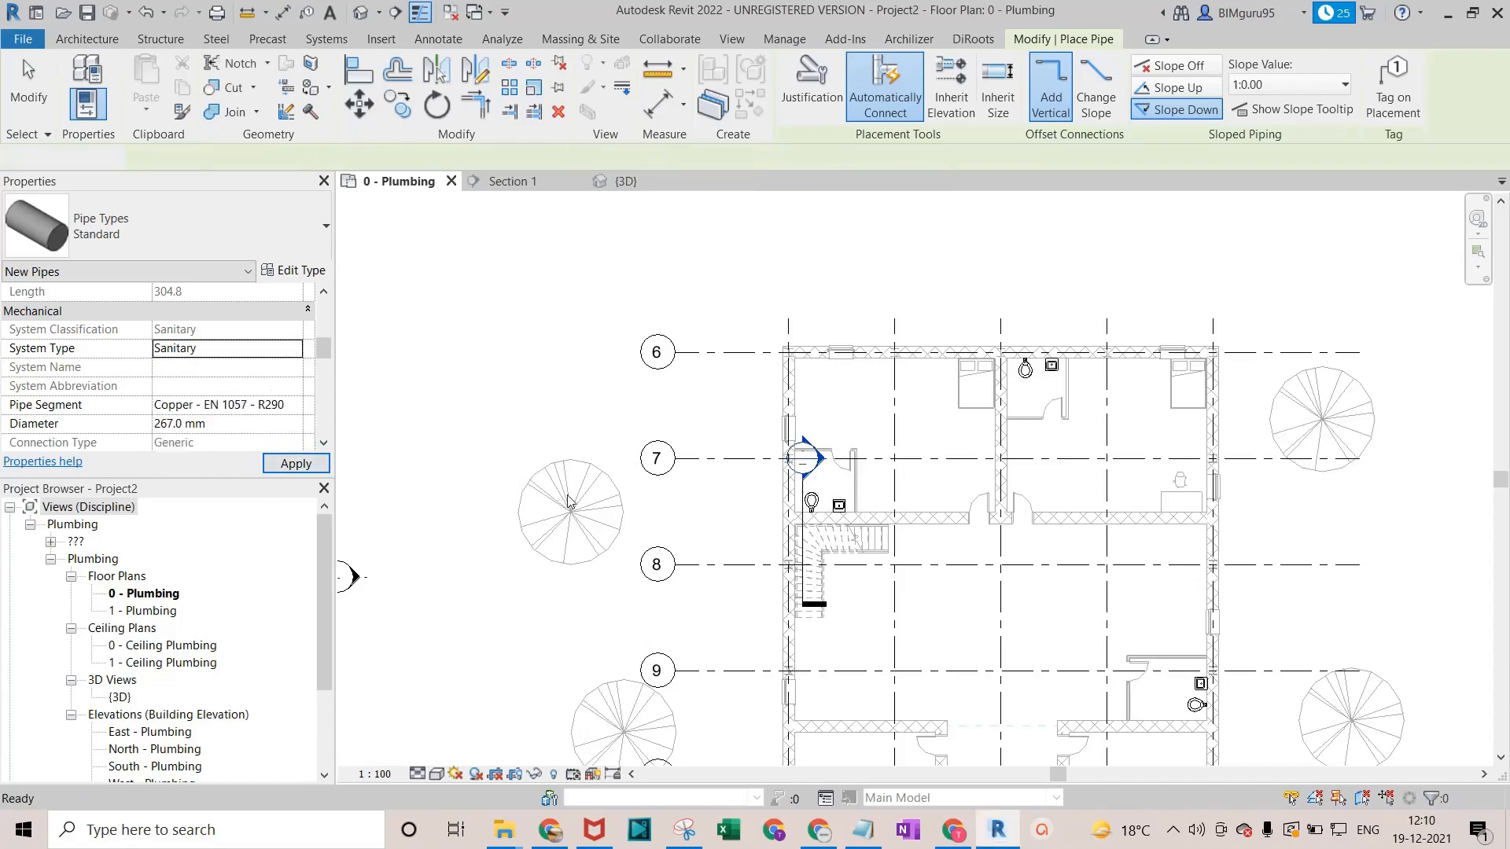
{"action": "key", "text": "Escape"}
Start a pipe from the Domestic Cold Water connector of the water closet beside the stairs, check its default diameter, and cancel it.
{"action": "scroll", "coordinate": [818, 504], "scroll_direction": "up", "scroll_amount": 5}
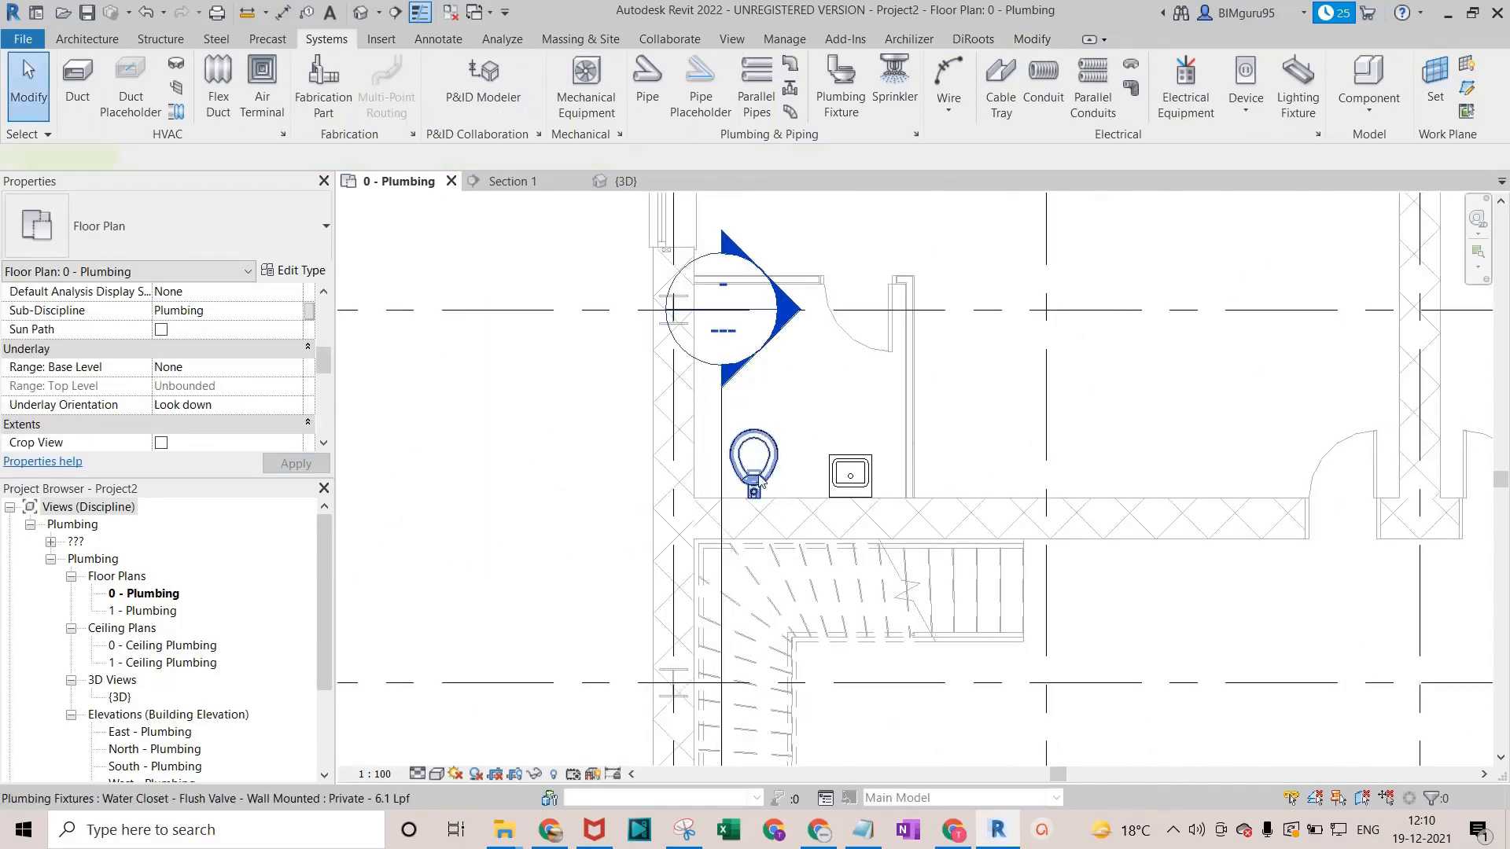
{"action": "left_click", "coordinate": [760, 481]}
{"action": "scroll", "coordinate": [723, 487], "scroll_direction": "up", "scroll_amount": 2}
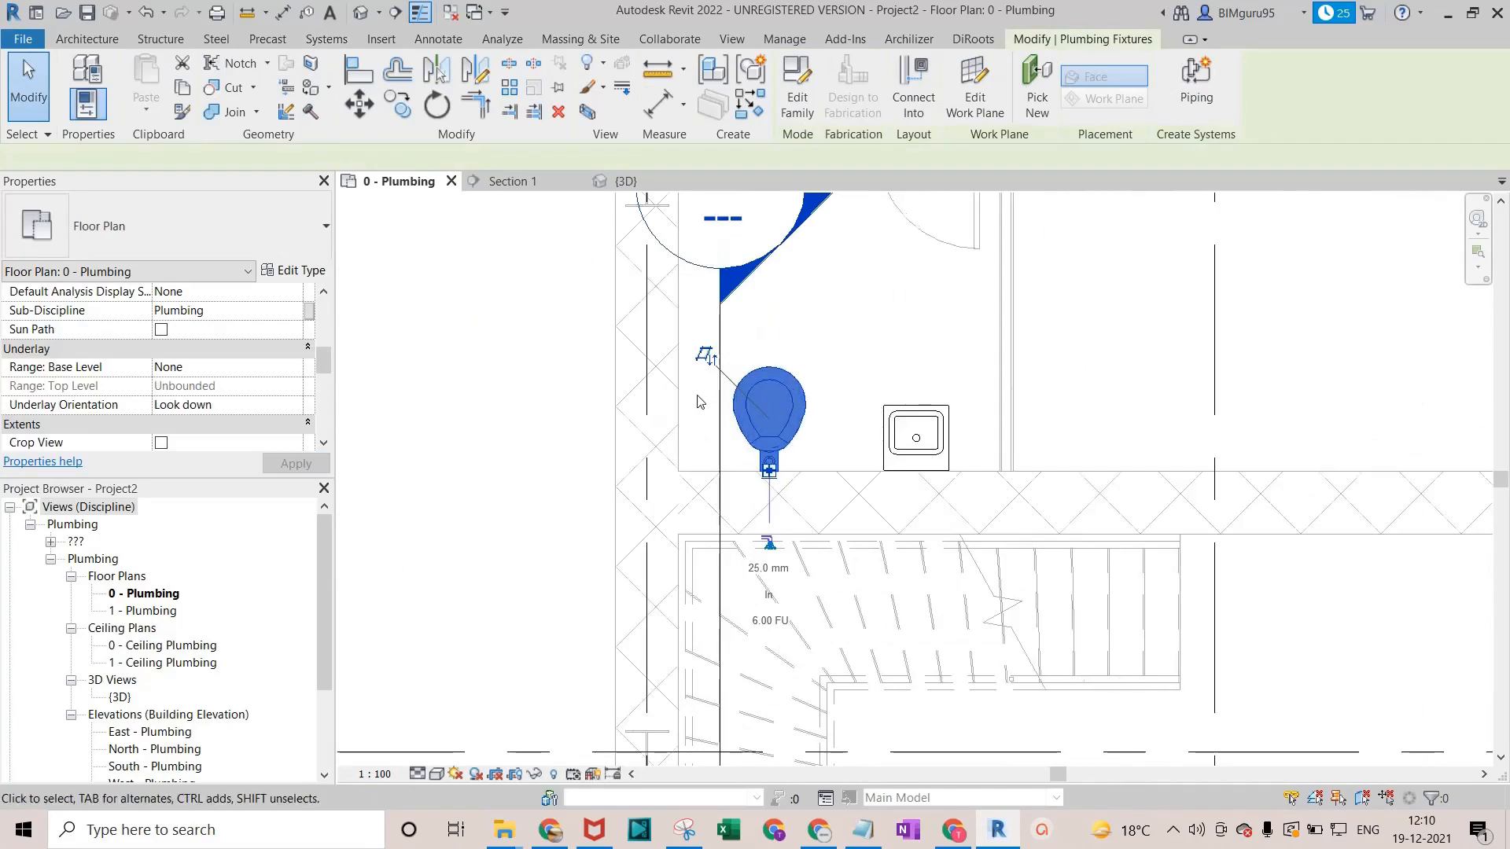
{"action": "scroll", "coordinate": [742, 581], "scroll_direction": "up", "scroll_amount": 1}
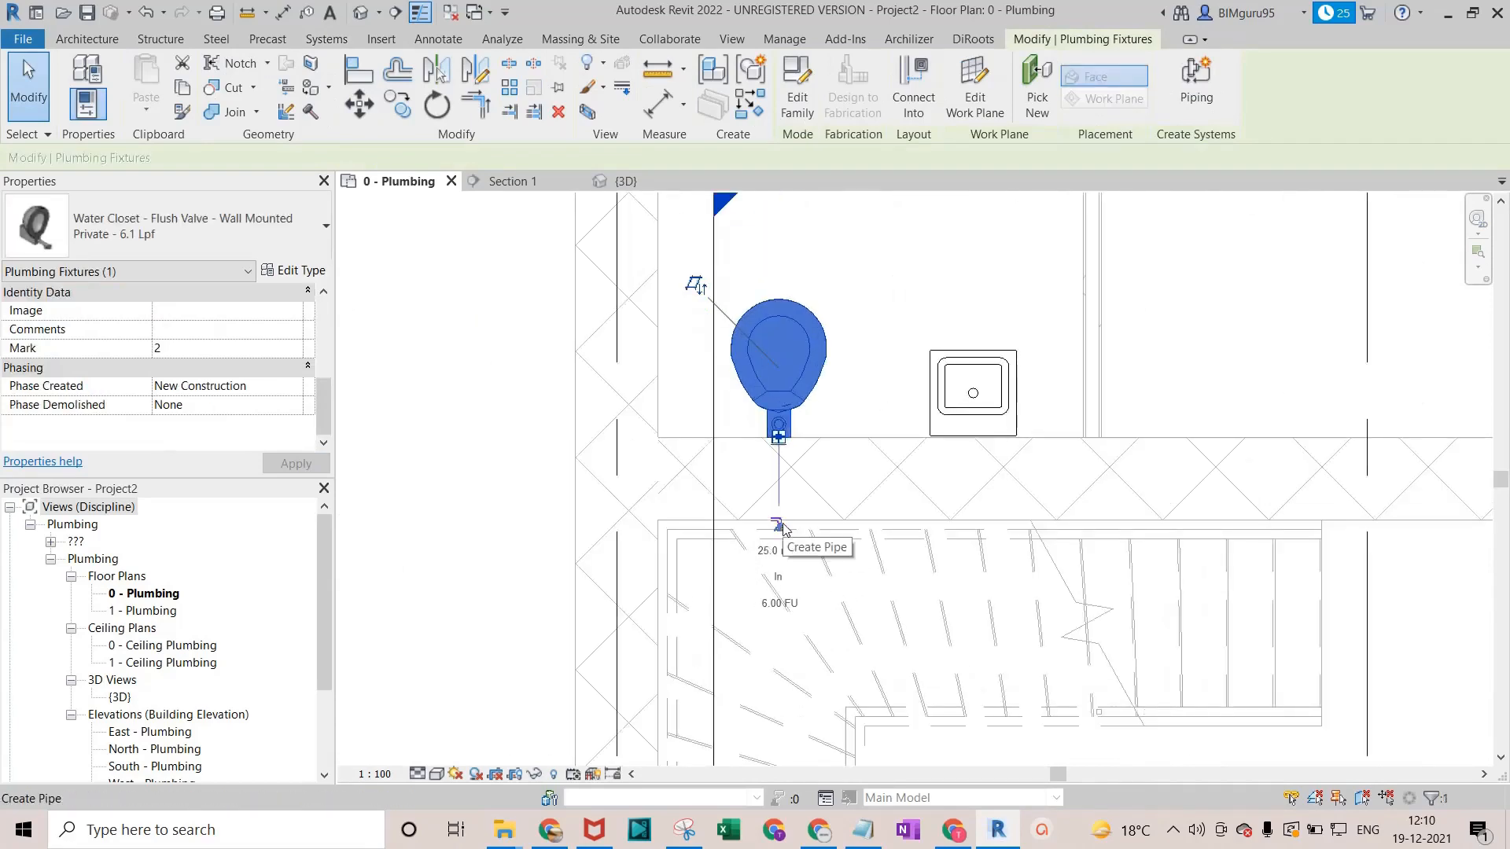
{"action": "left_click", "coordinate": [778, 525]}
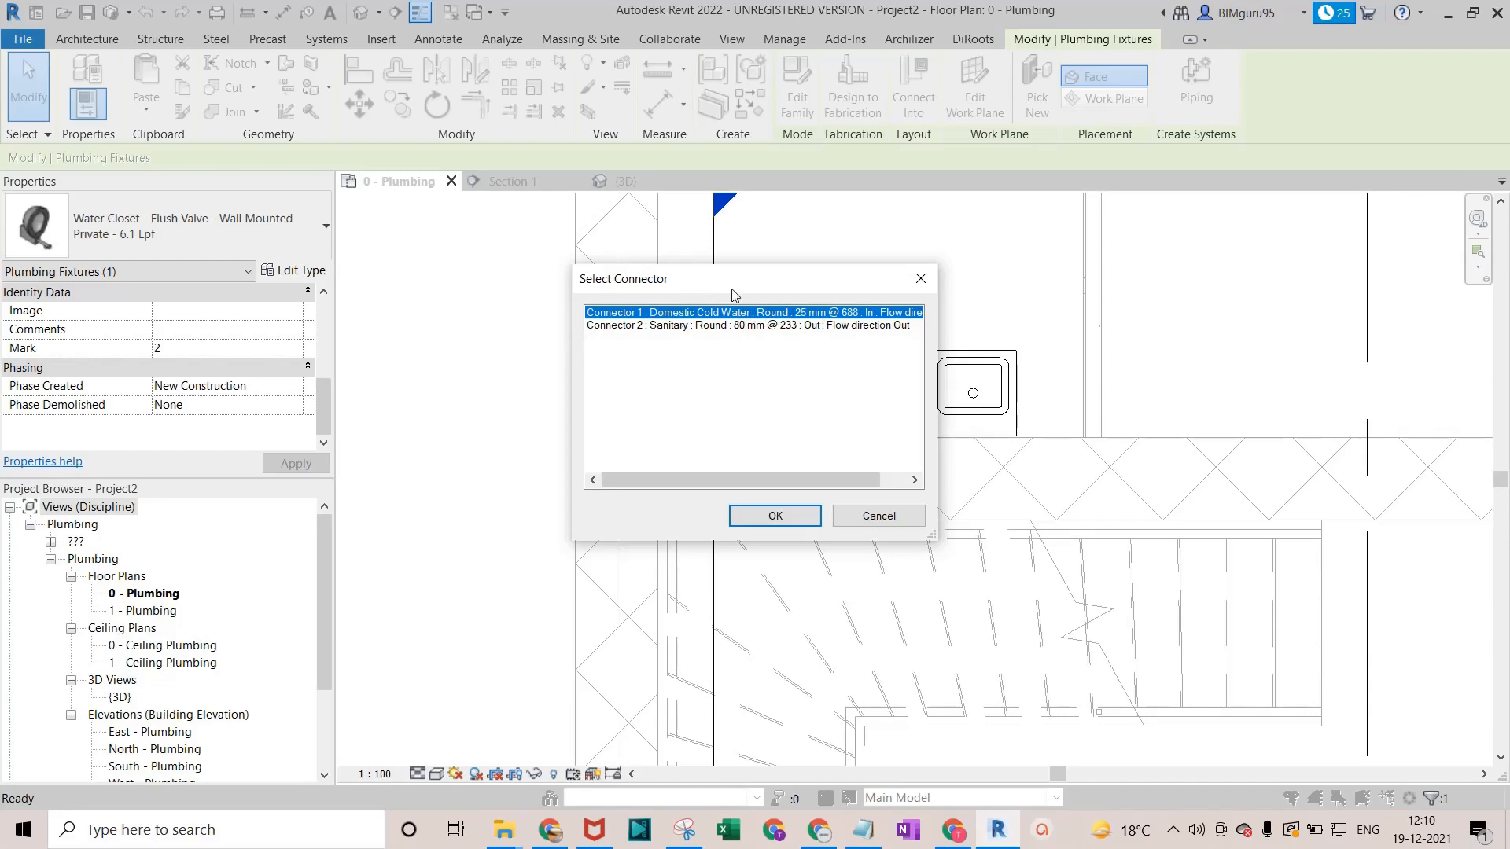
{"action": "left_click", "coordinate": [747, 516]}
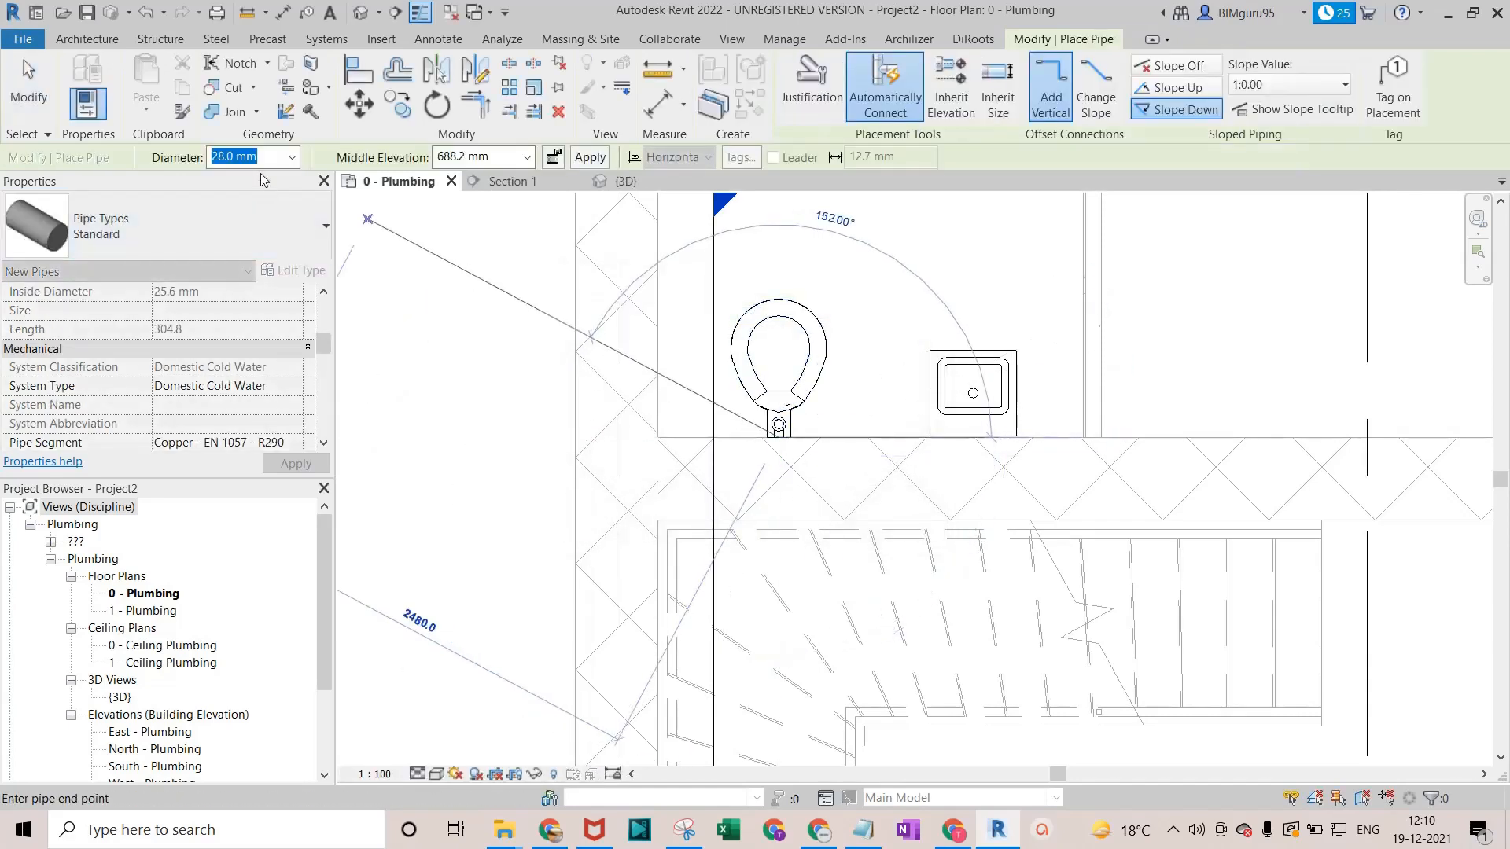
{"action": "left_click", "coordinate": [243, 156]}
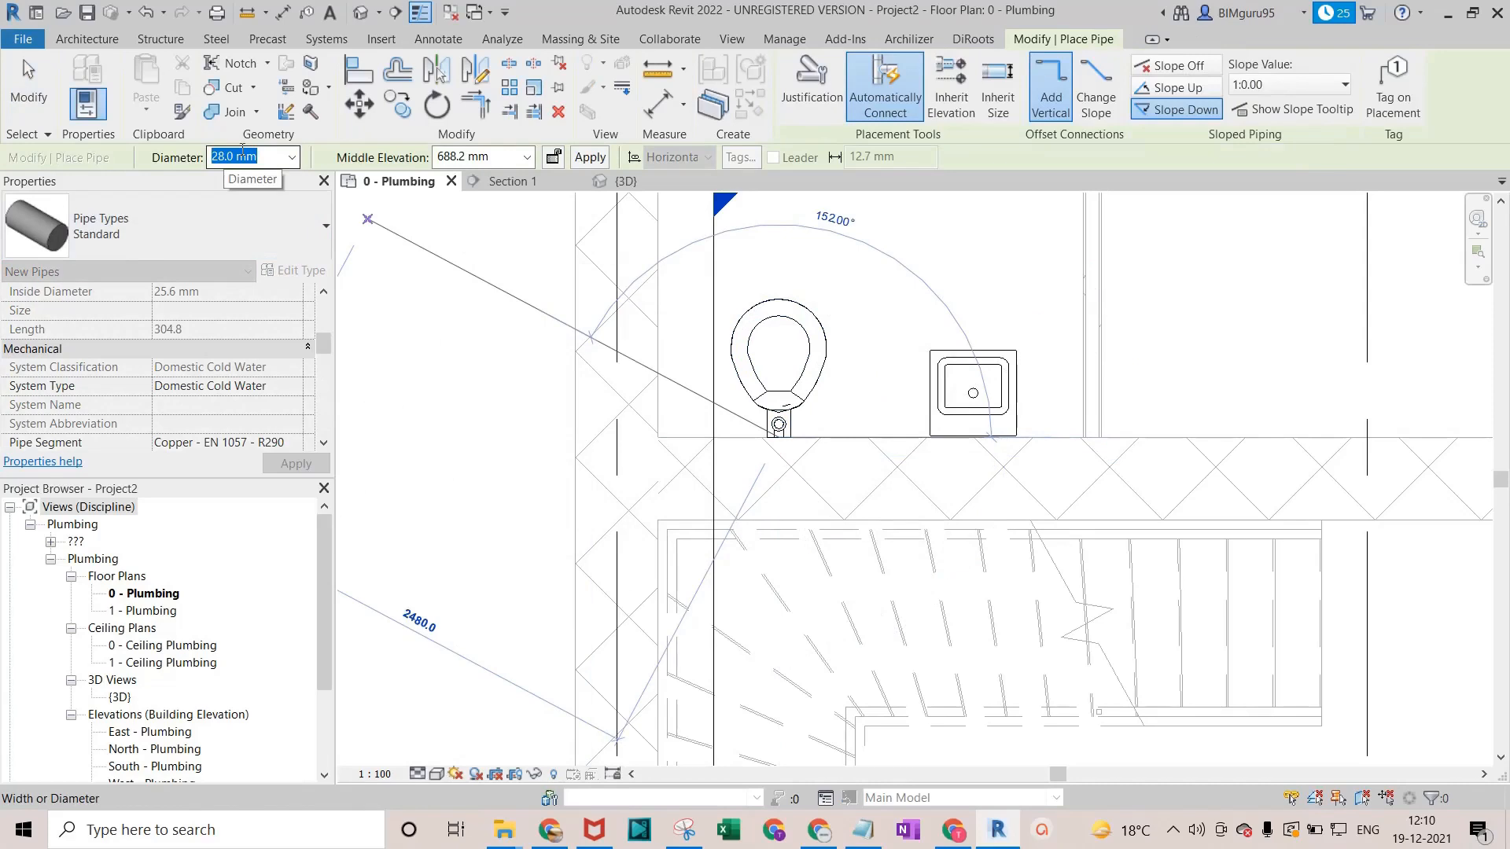
{"action": "key", "text": "Escape"}
{"action": "key", "text": "Escape"}
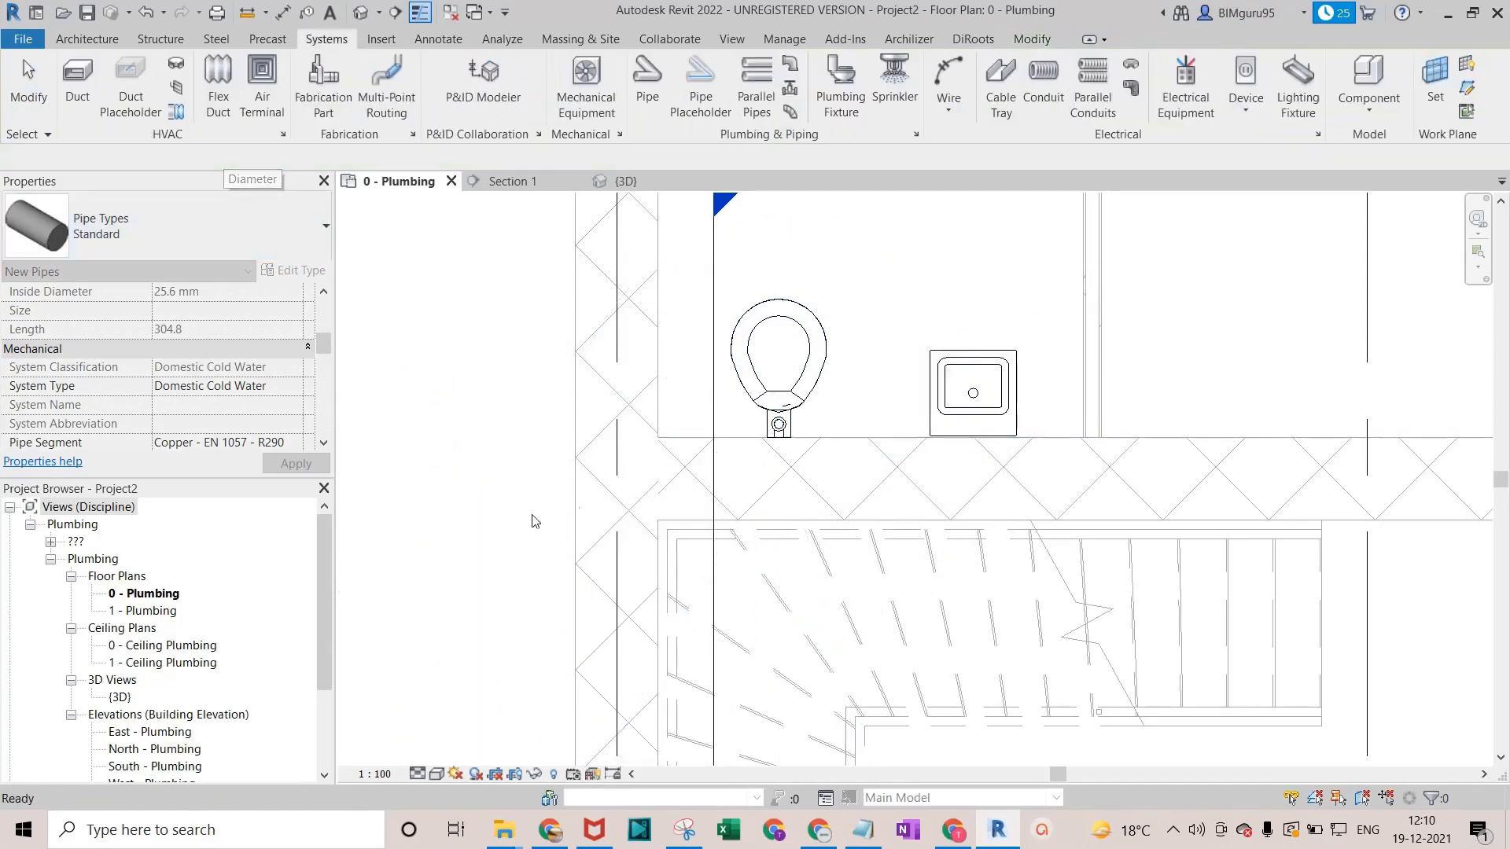
Check the diameters available for a new pipe at the water closet beside the stairs, and leave the Pipe command without drawing.
{"action": "left_click", "coordinate": [772, 493]}
{"action": "scroll", "coordinate": [769, 495], "scroll_direction": "up", "scroll_amount": 1}
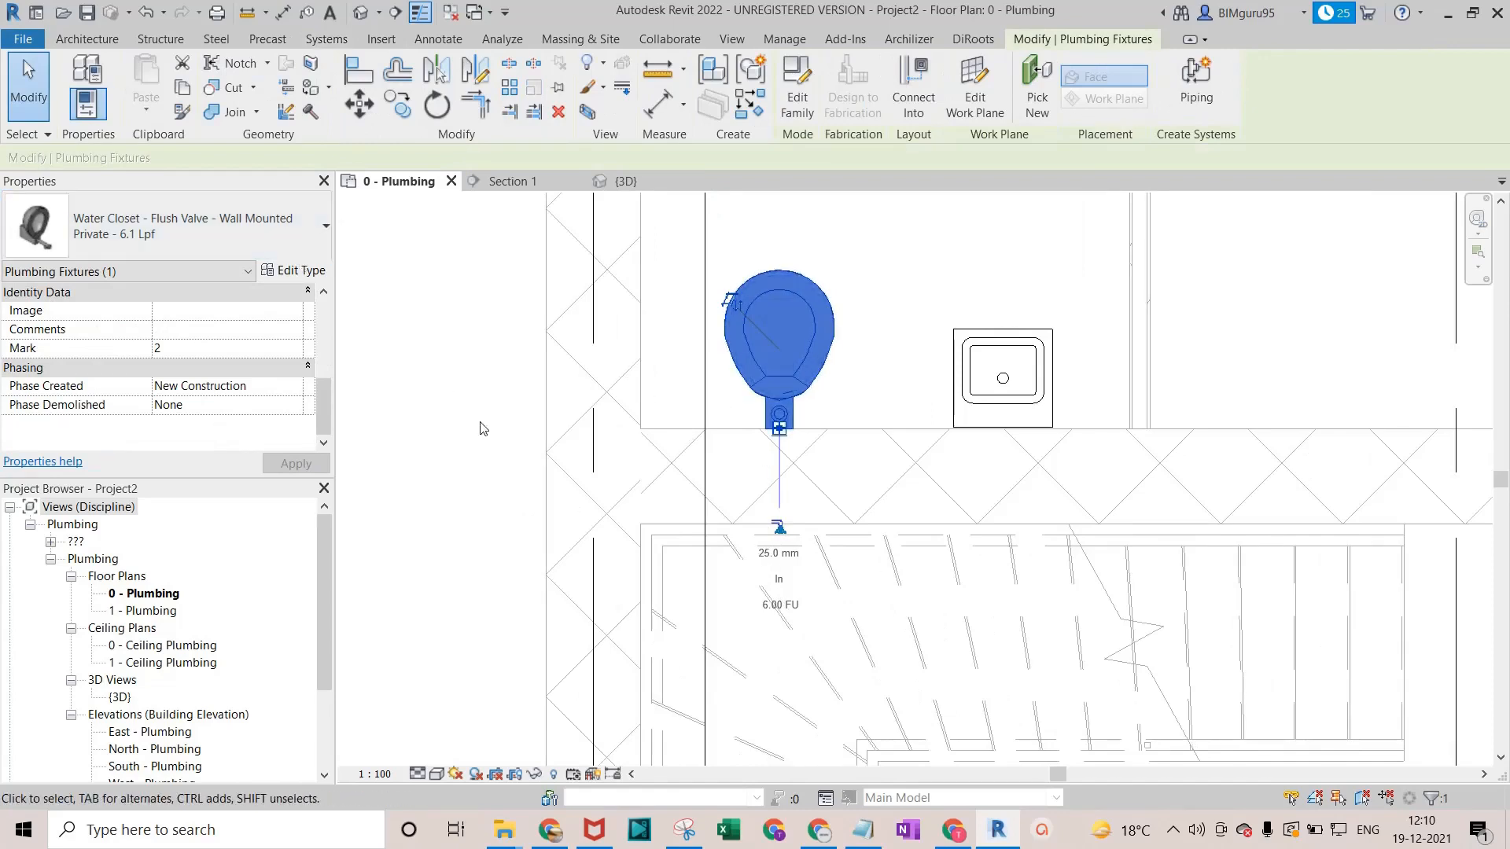
{"action": "key", "text": "p"}
{"action": "key", "text": "i"}
{"action": "left_click", "coordinate": [291, 157]}
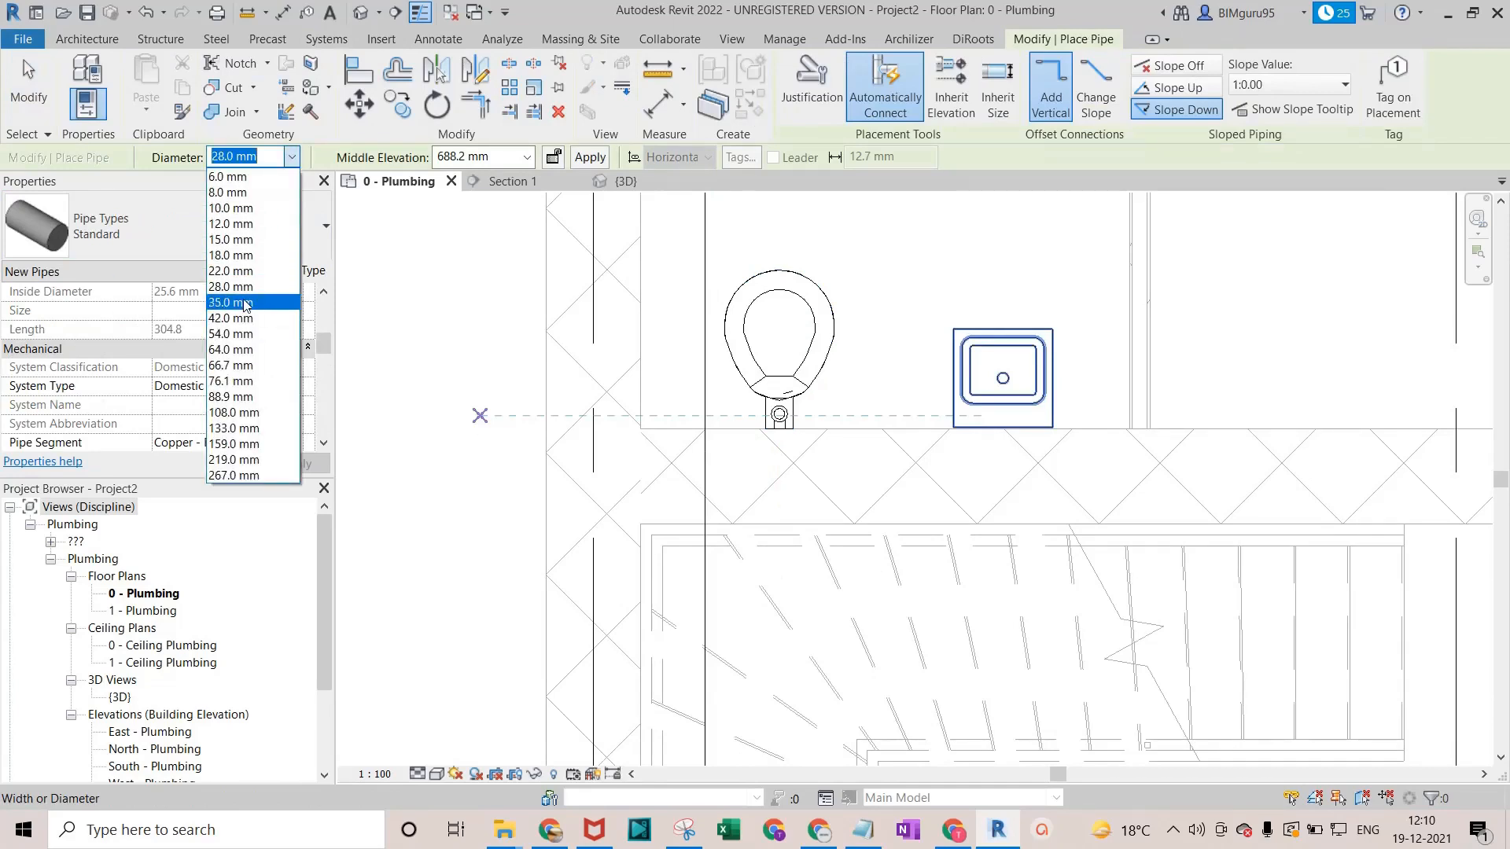
{"action": "key", "text": "Escape"}
{"action": "left_click", "coordinate": [23, 63]}
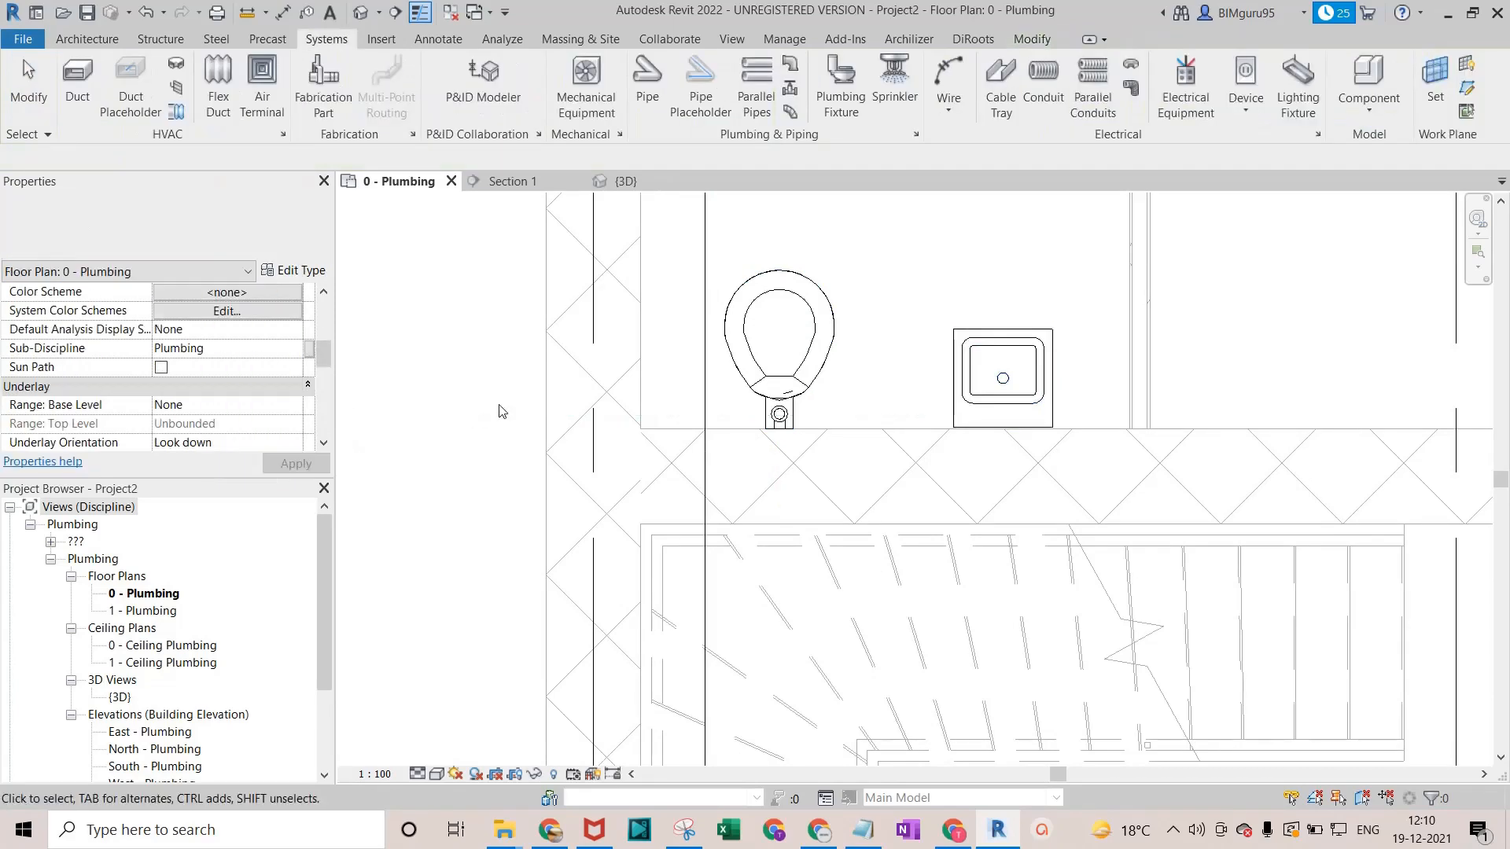
Go to the Section 1 view from its section line and inspect the connectors of the water closet and the sink.
{"action": "left_click", "coordinate": [755, 400]}
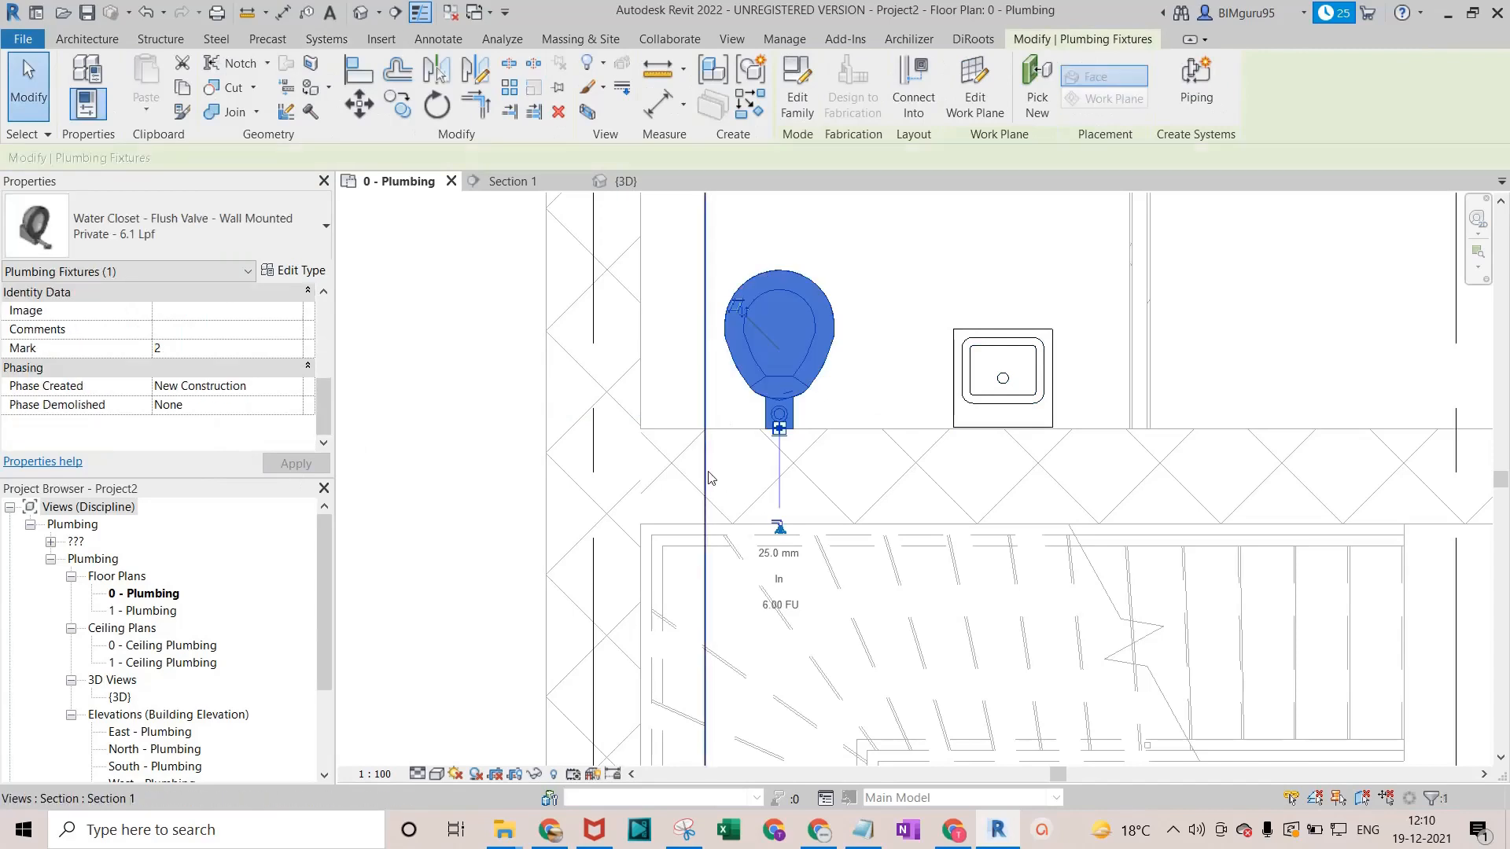
{"action": "right_click", "coordinate": [707, 482]}
{"action": "left_click", "coordinate": [728, 124]}
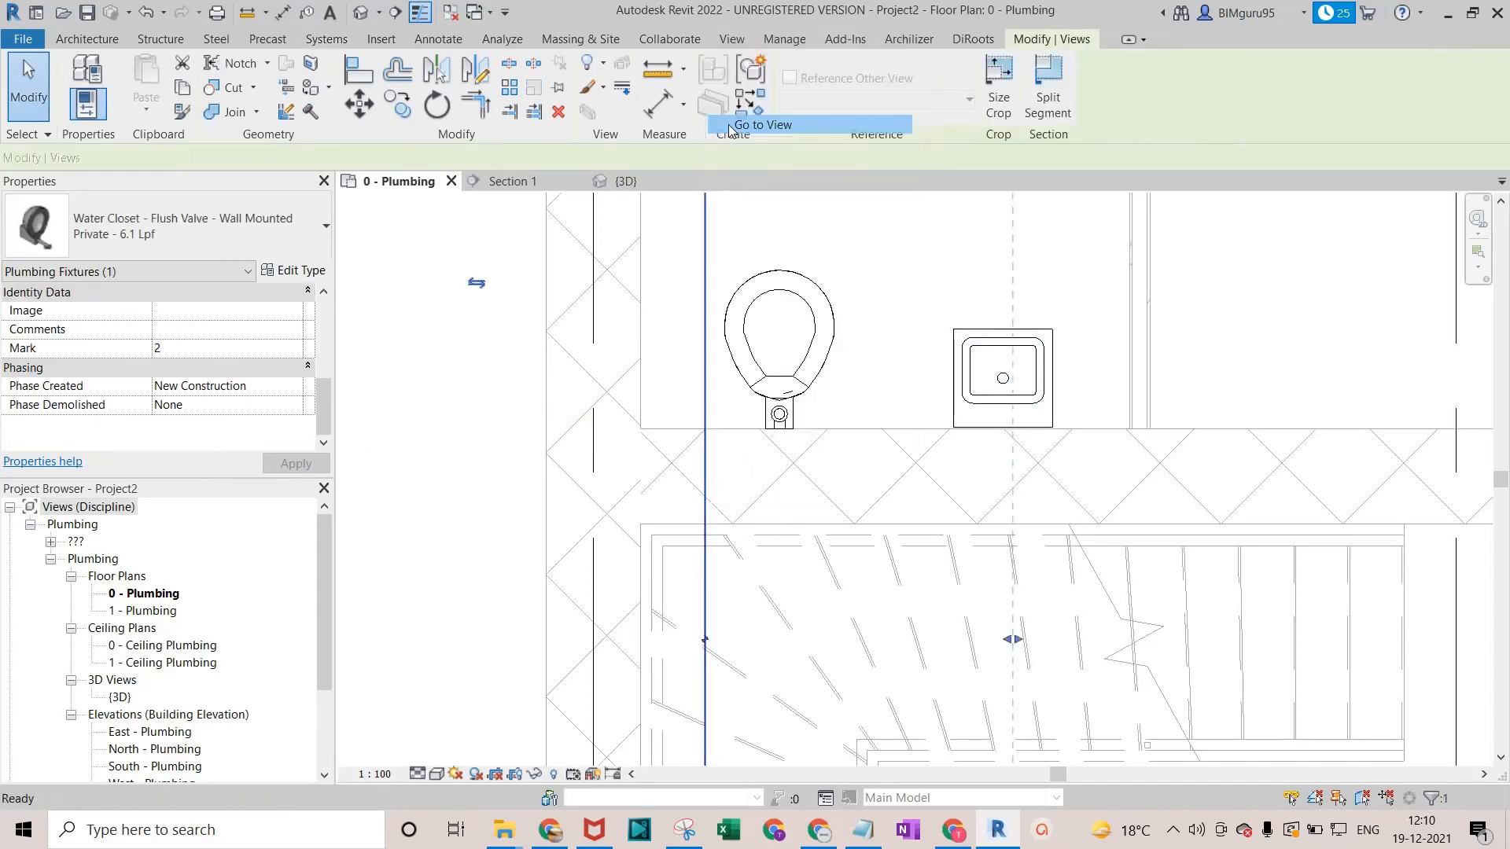
{"action": "left_click", "coordinate": [645, 572]}
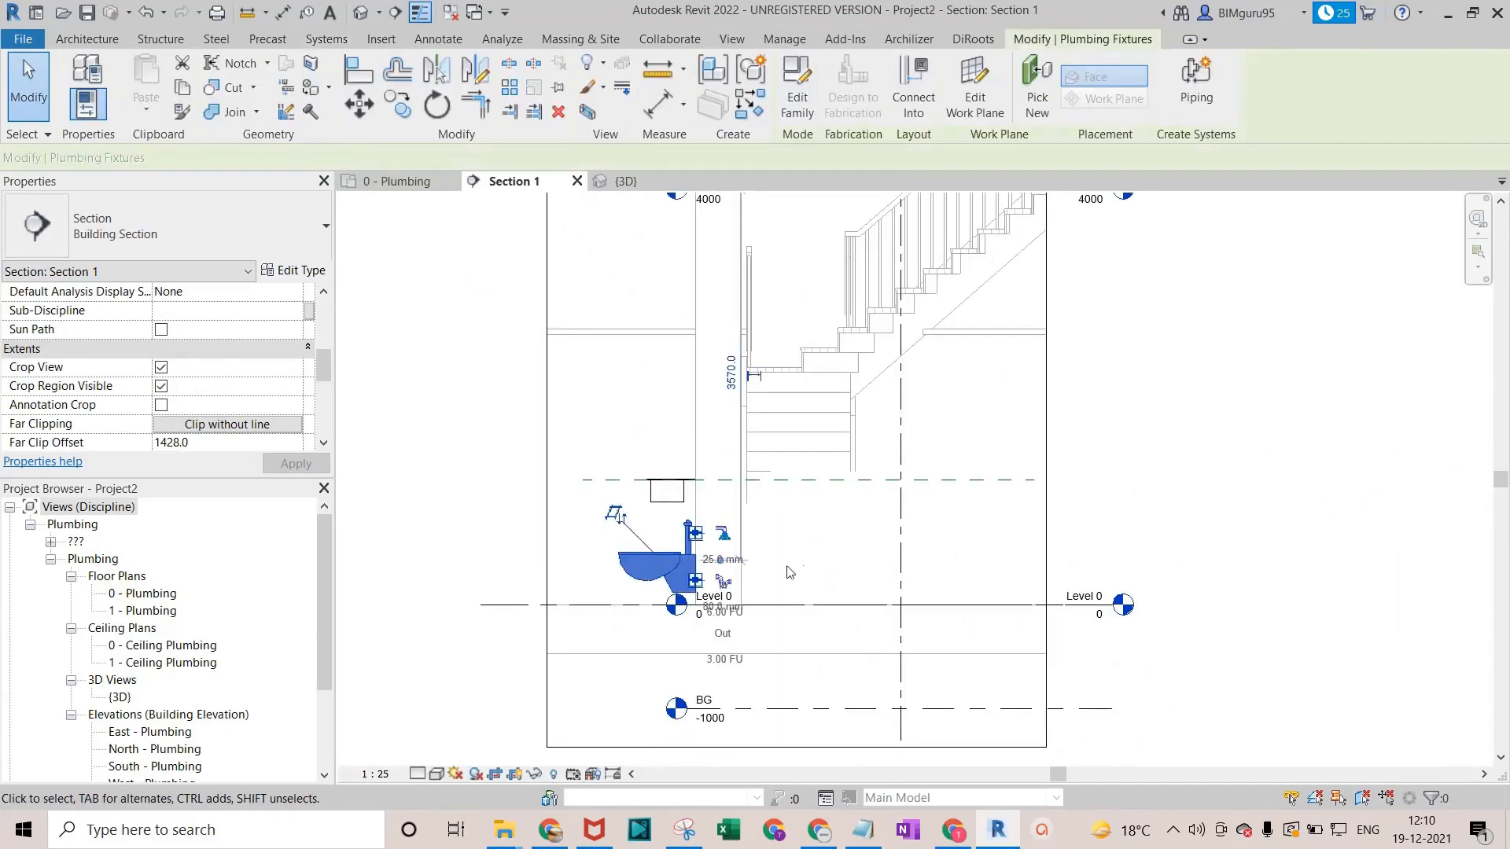
{"action": "scroll", "coordinate": [660, 554], "scroll_direction": "up", "scroll_amount": 3}
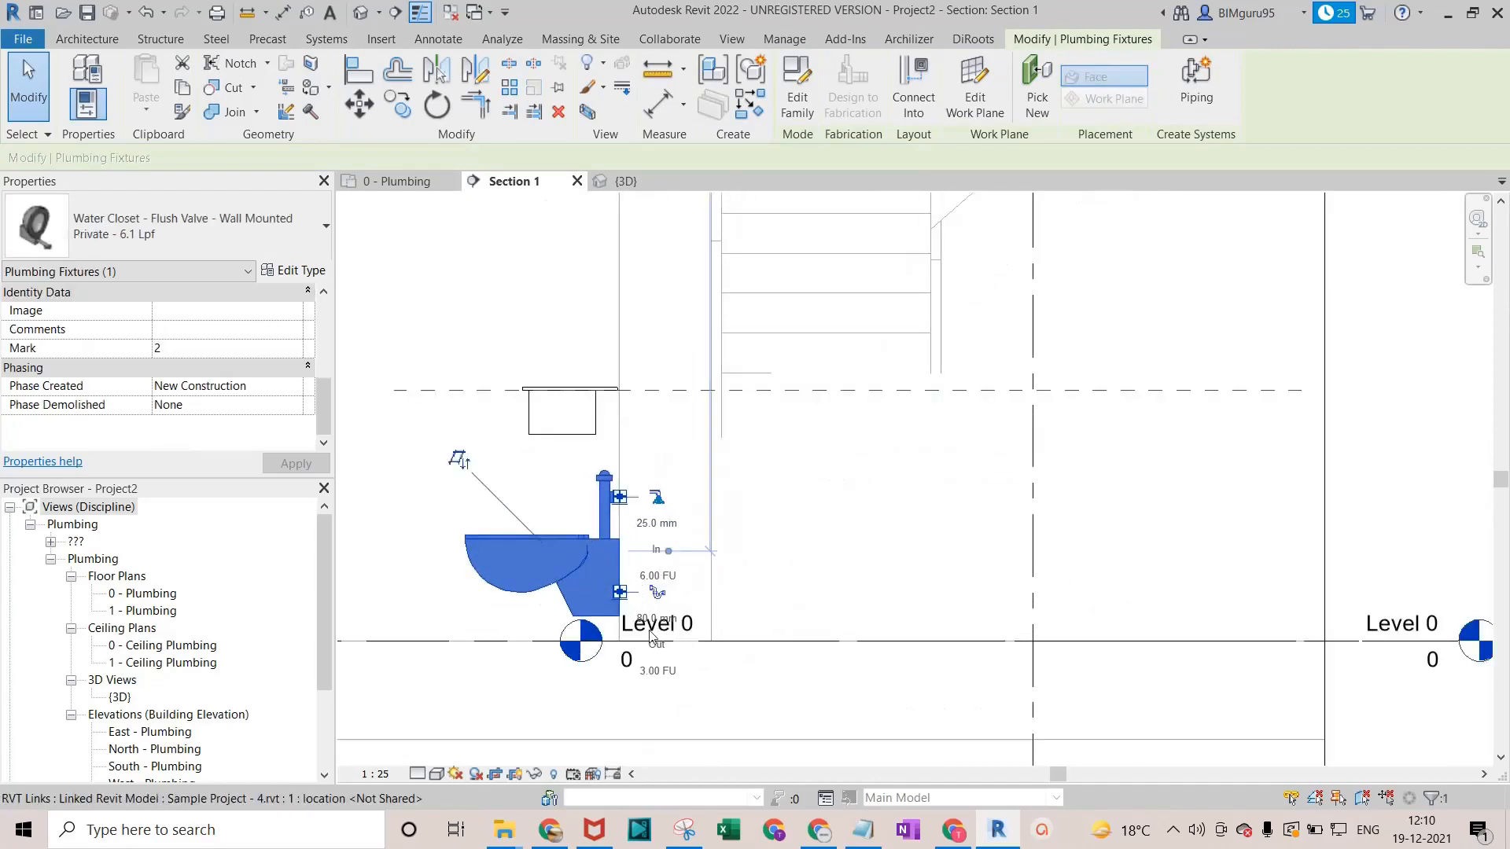
{"action": "scroll", "coordinate": [638, 613], "scroll_direction": "up", "scroll_amount": 2}
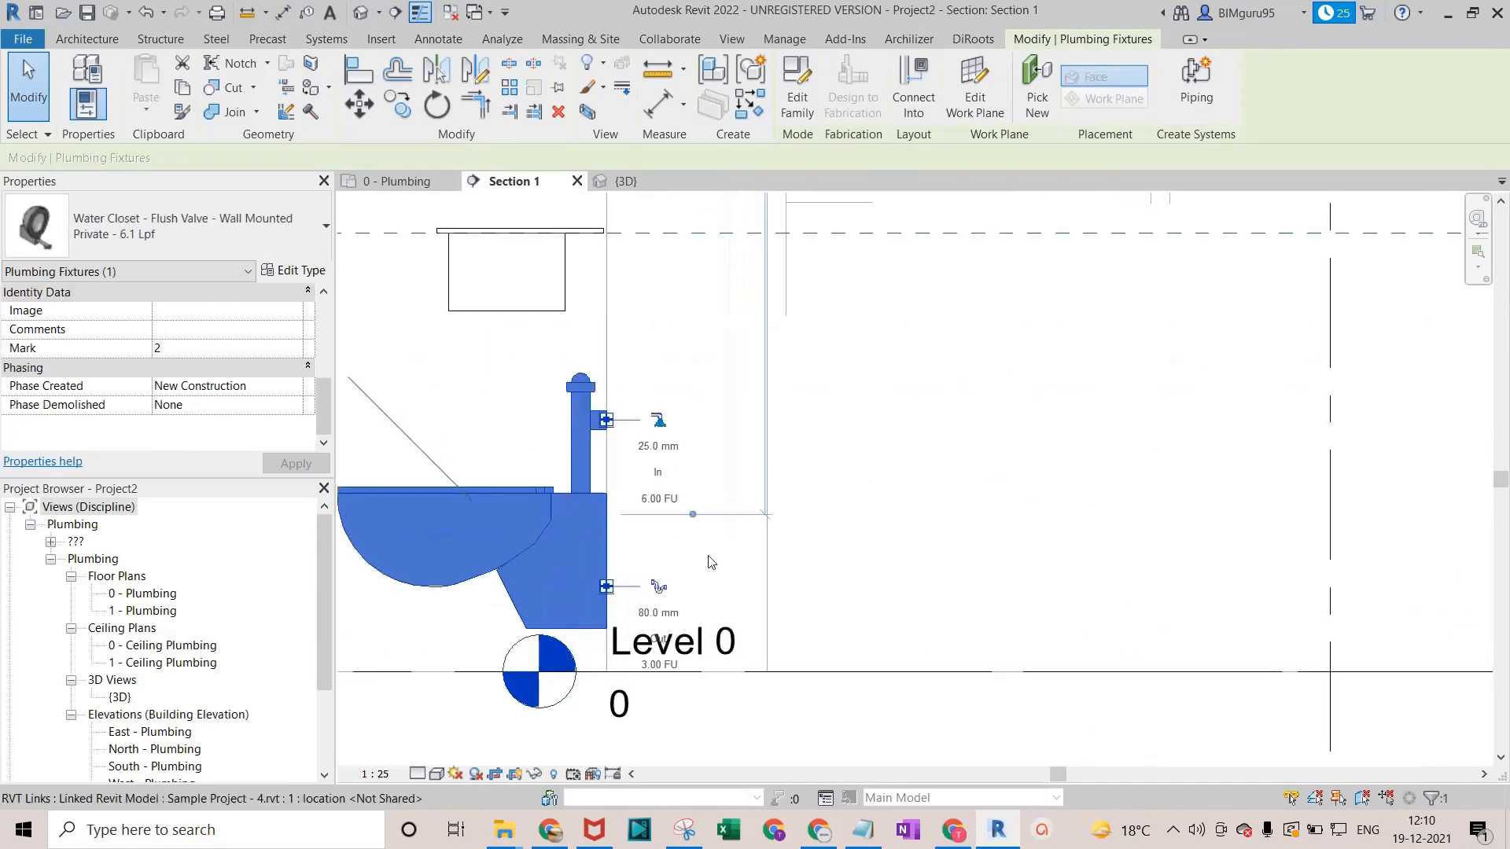
{"action": "scroll", "coordinate": [803, 451], "scroll_direction": "down", "scroll_amount": 1}
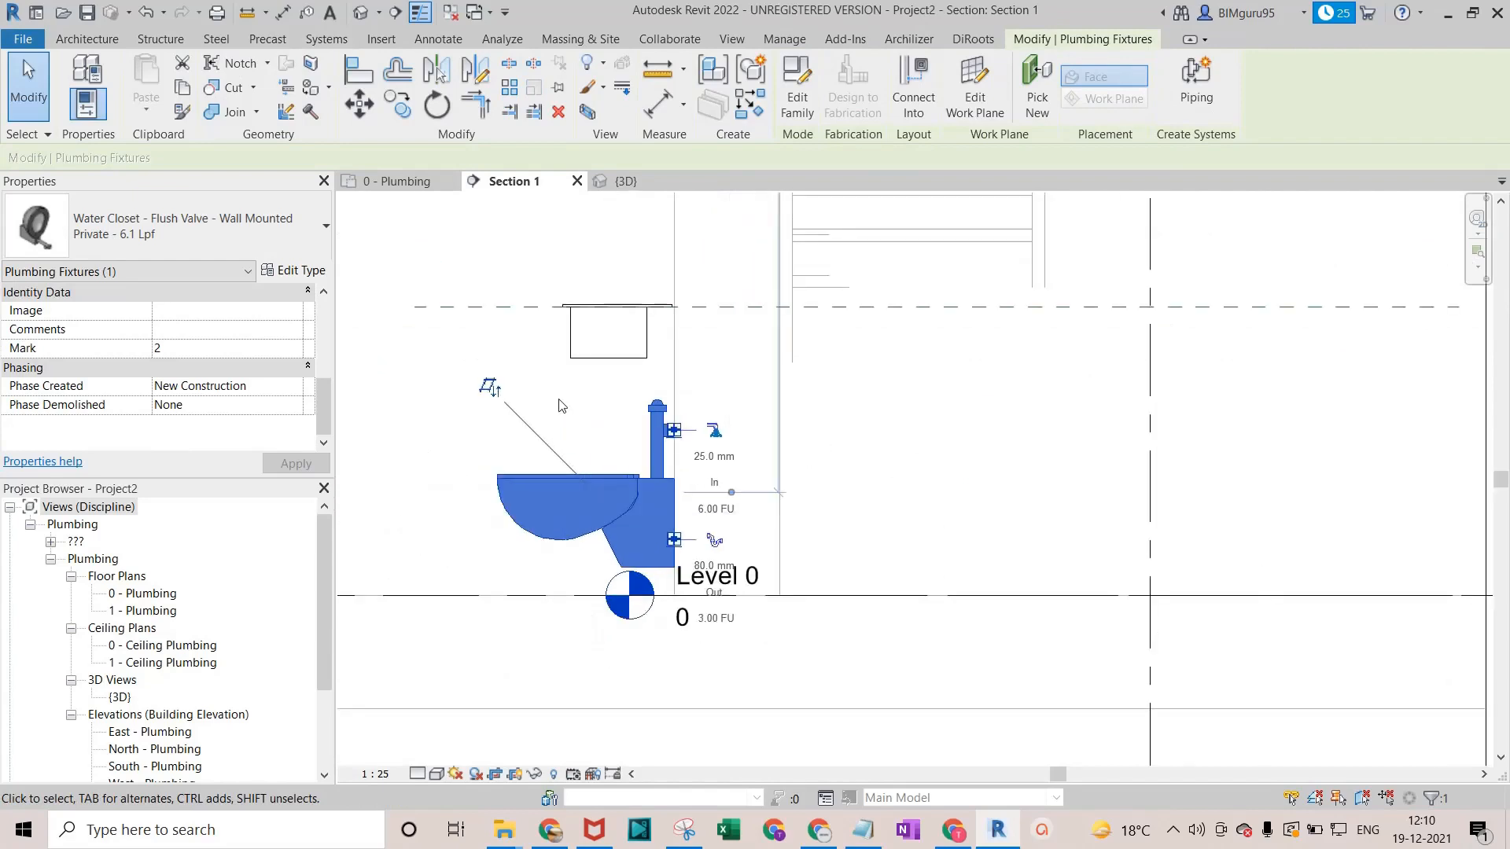
{"action": "left_click", "coordinate": [634, 325]}
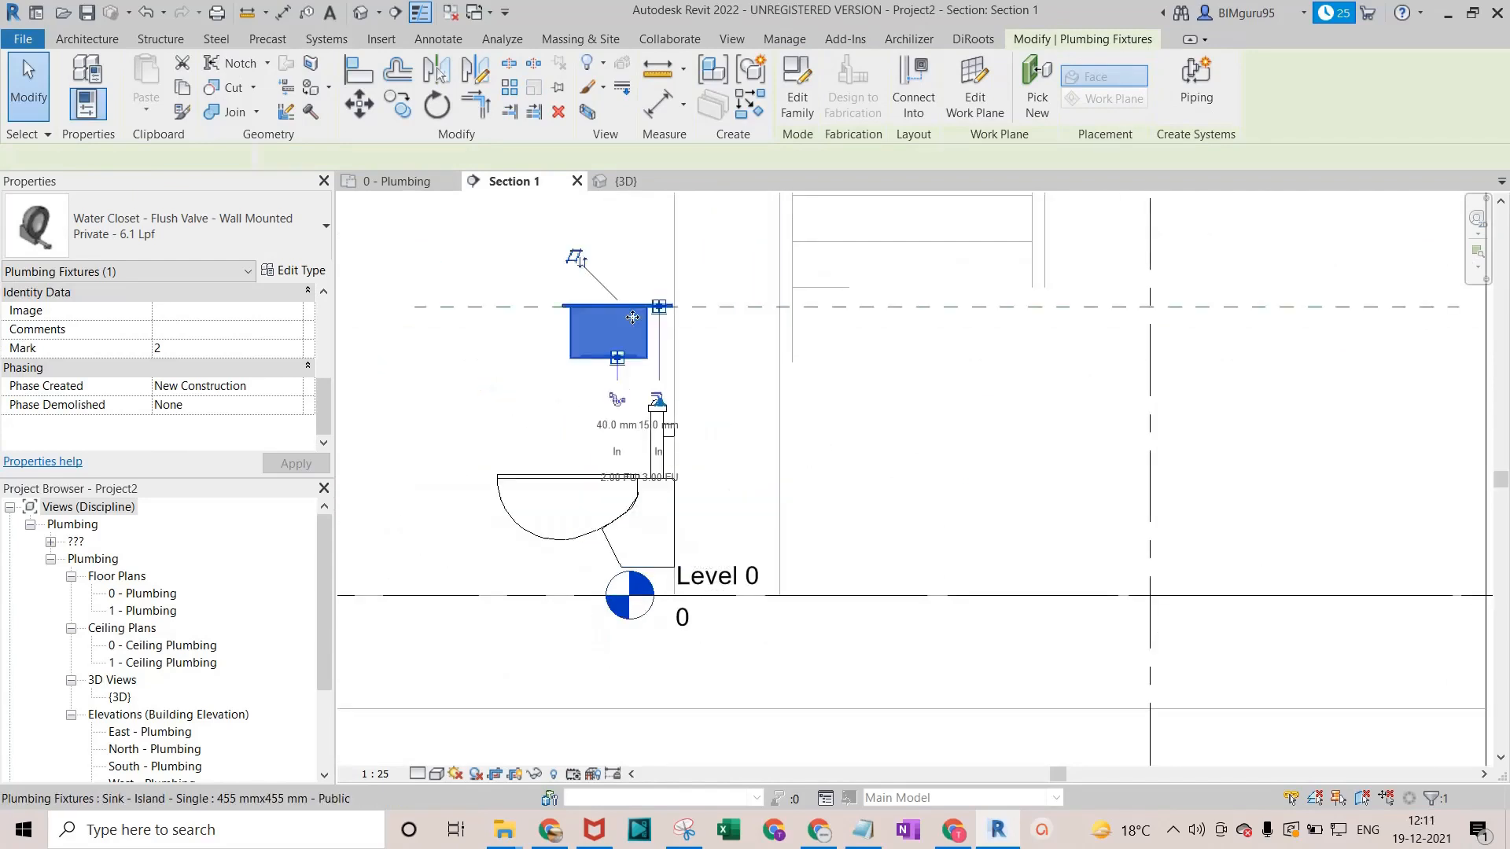
{"action": "scroll", "coordinate": [632, 427], "scroll_direction": "up", "scroll_amount": 1}
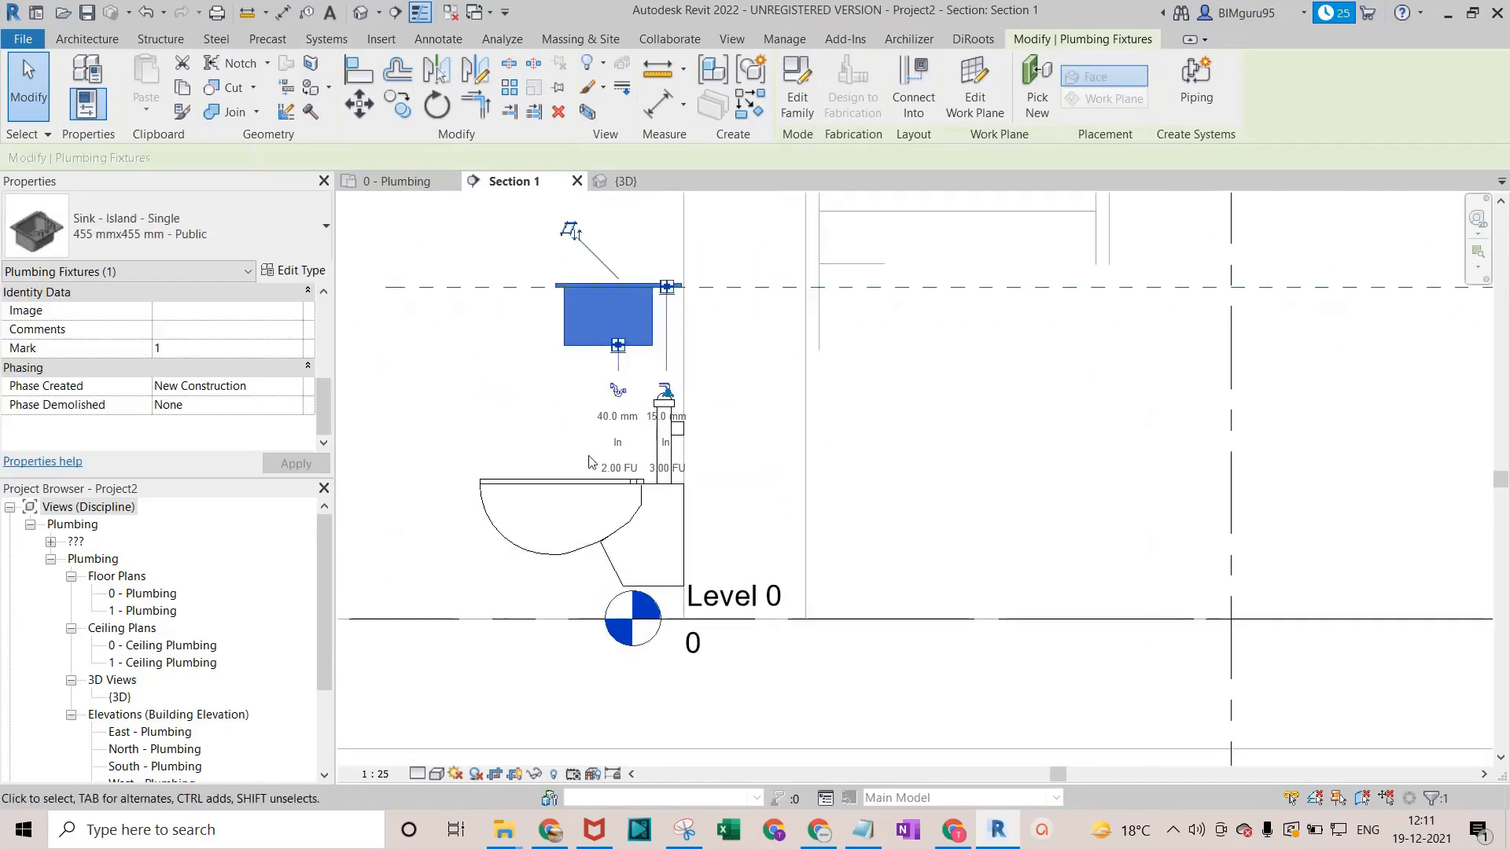
{"action": "left_click", "coordinate": [472, 364]}
Review the list of pipe diameters offered in the section view, and leave the Pipe command without drawing.
{"action": "key", "text": "p"}
{"action": "key", "text": "i"}
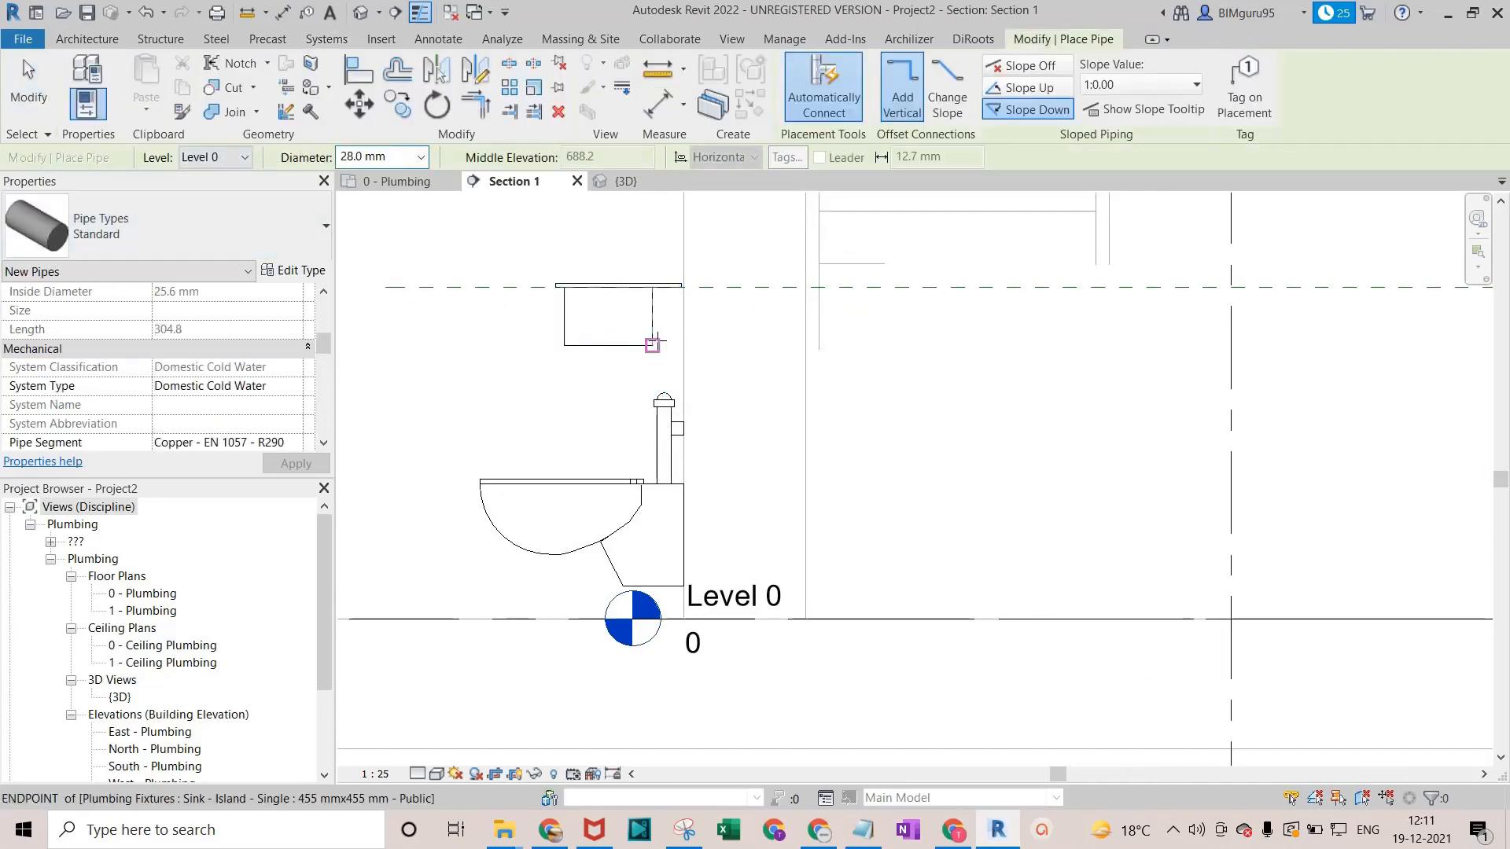
{"action": "key", "text": "Escape"}
{"action": "key", "text": "Escape"}
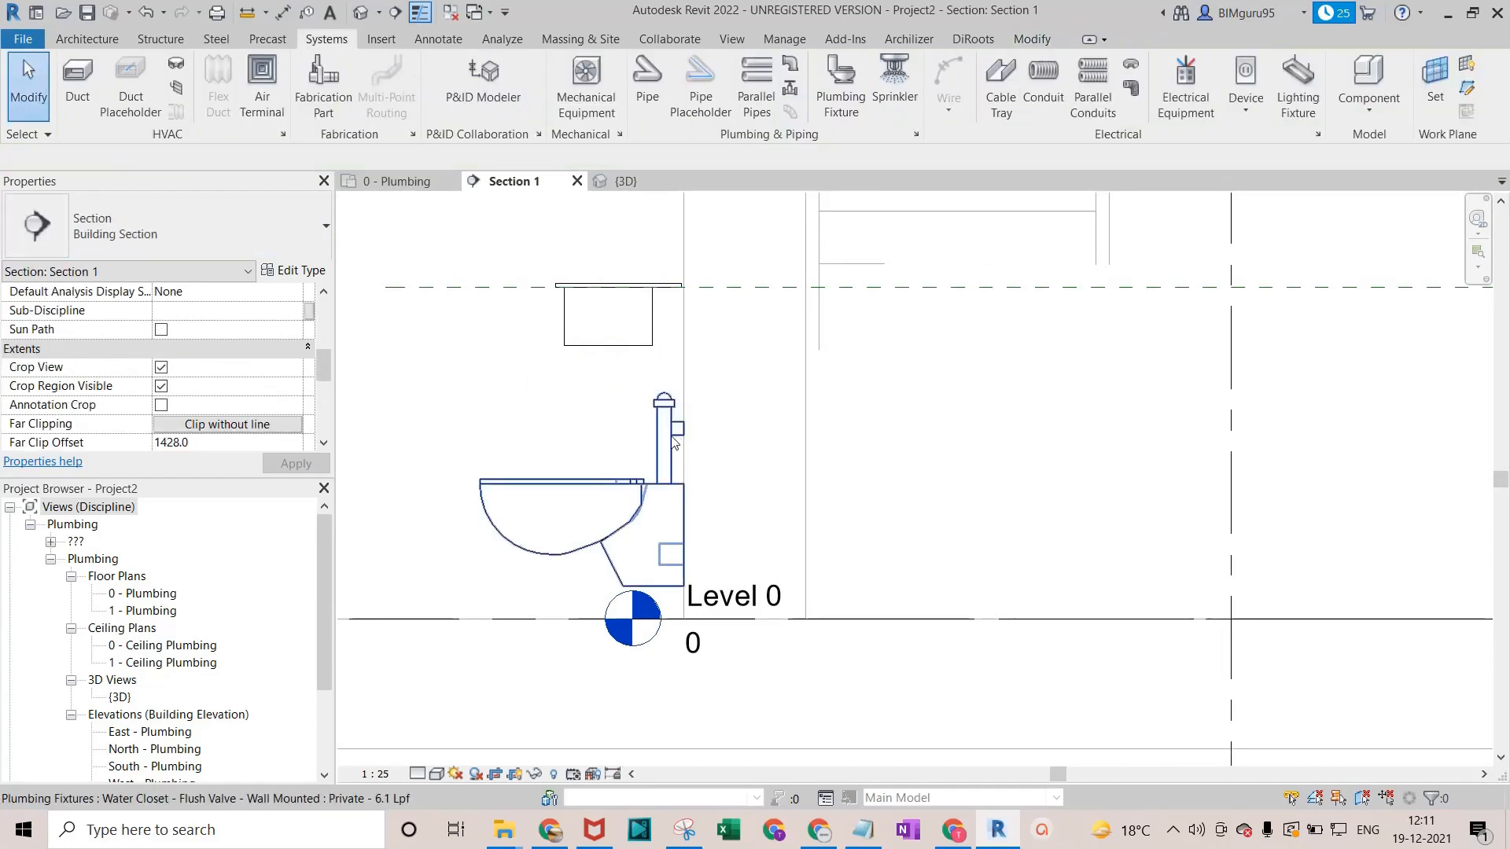
{"action": "key", "text": "p"}
{"action": "key", "text": "i"}
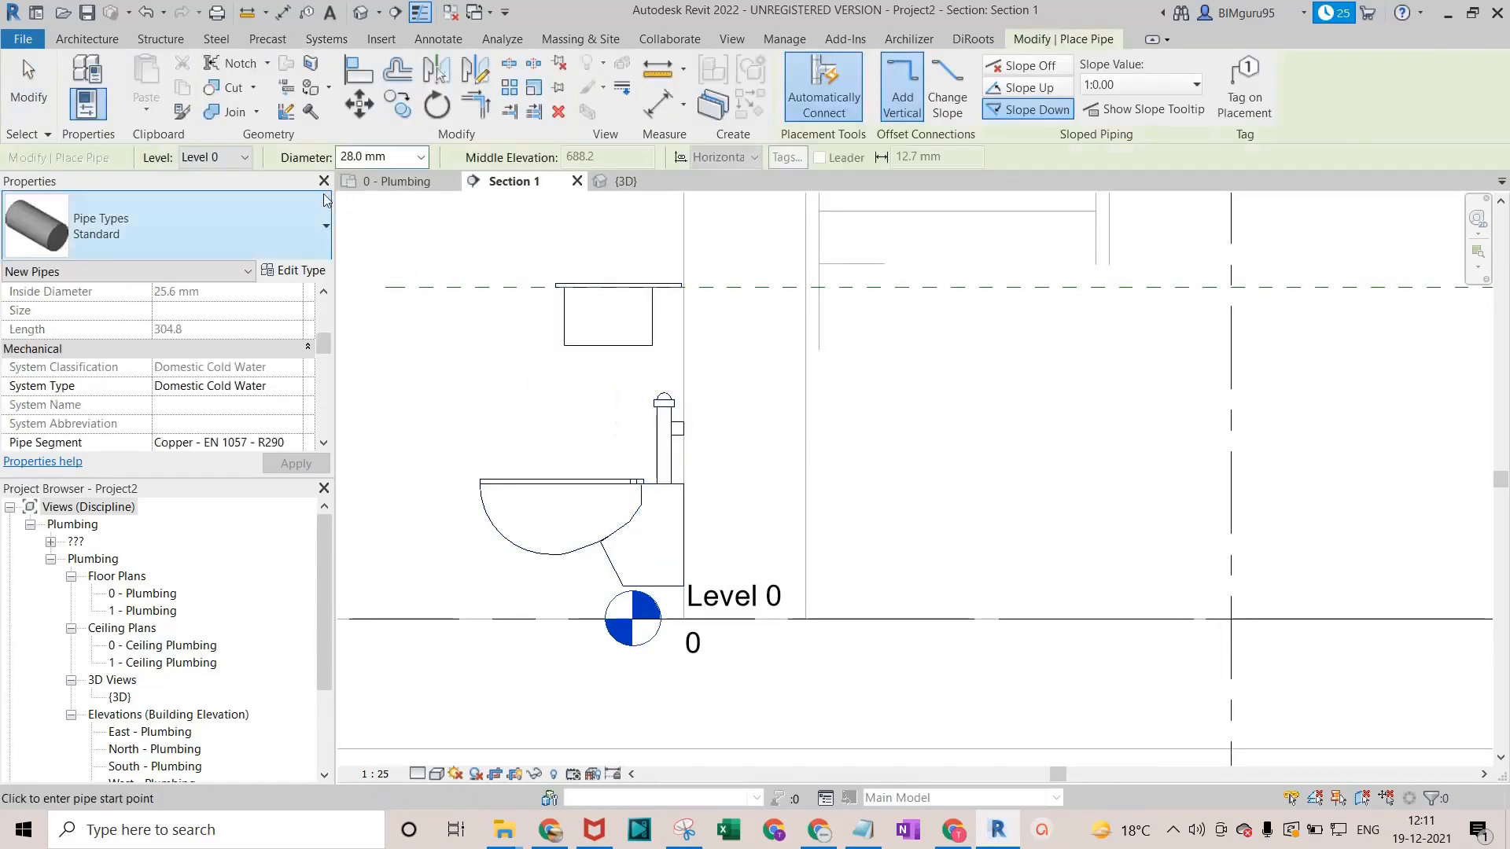
{"action": "left_click", "coordinate": [420, 157]}
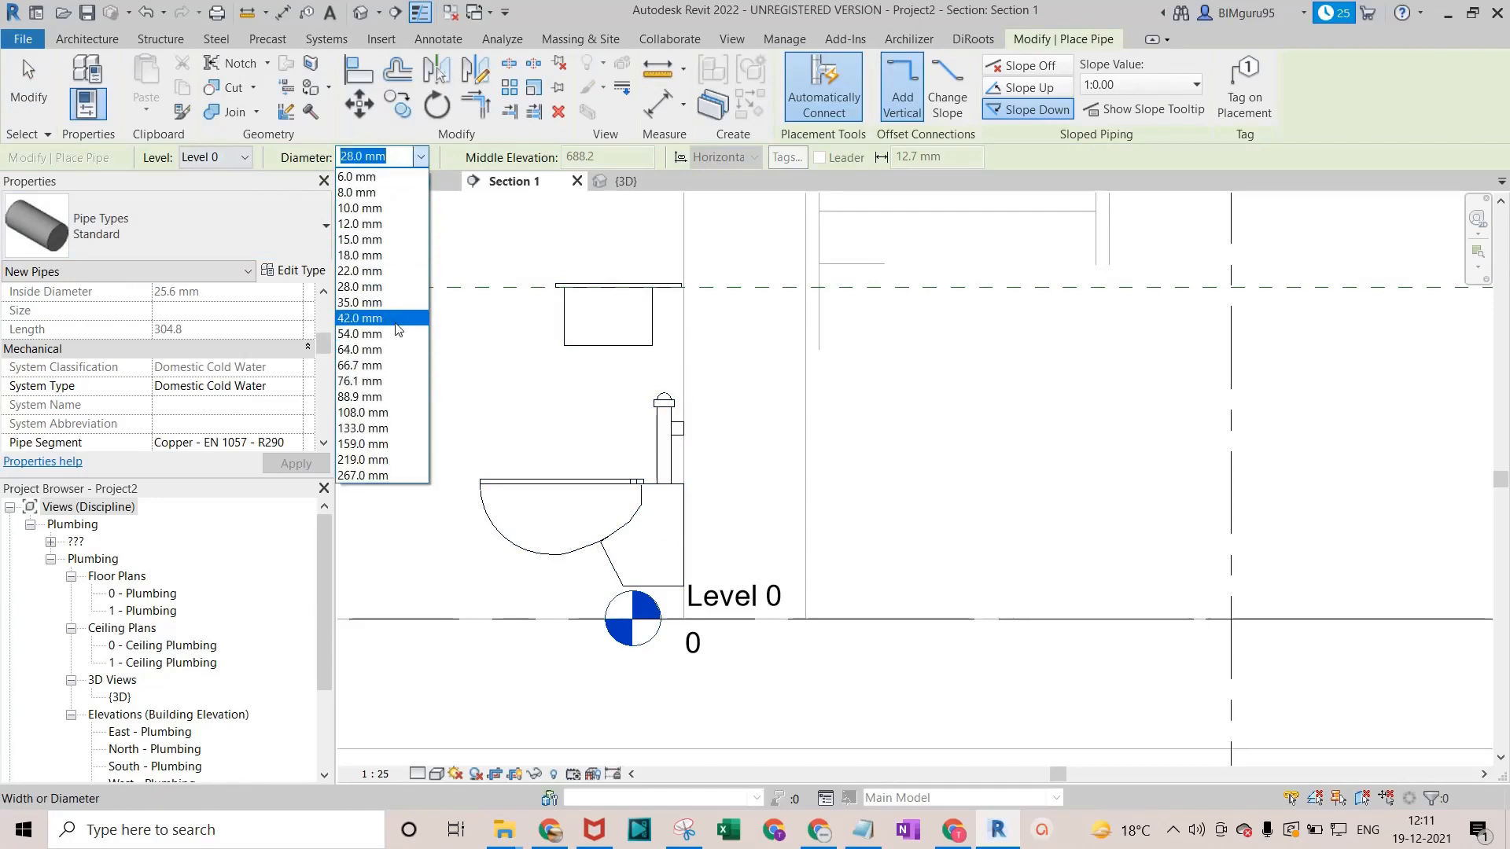
{"action": "key", "text": "Escape"}
{"action": "key", "text": "Escape"}
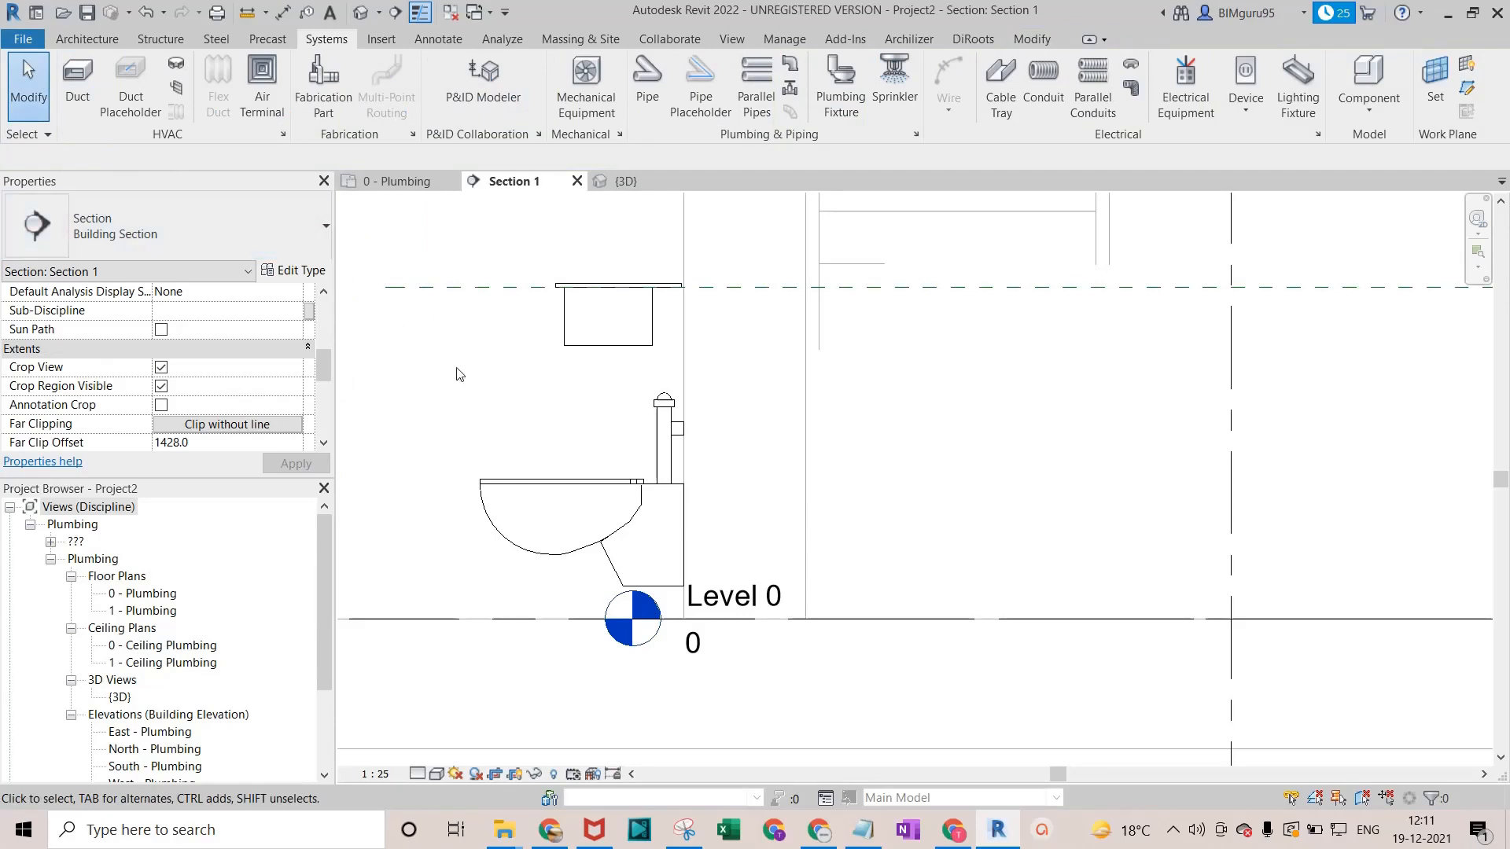
Draw a horizontal 28 mm Domestic Cold Water pipe about 880 mm long in the open area beside the fixtures in Section 1.
{"action": "key", "text": "p"}
{"action": "key", "text": "i"}
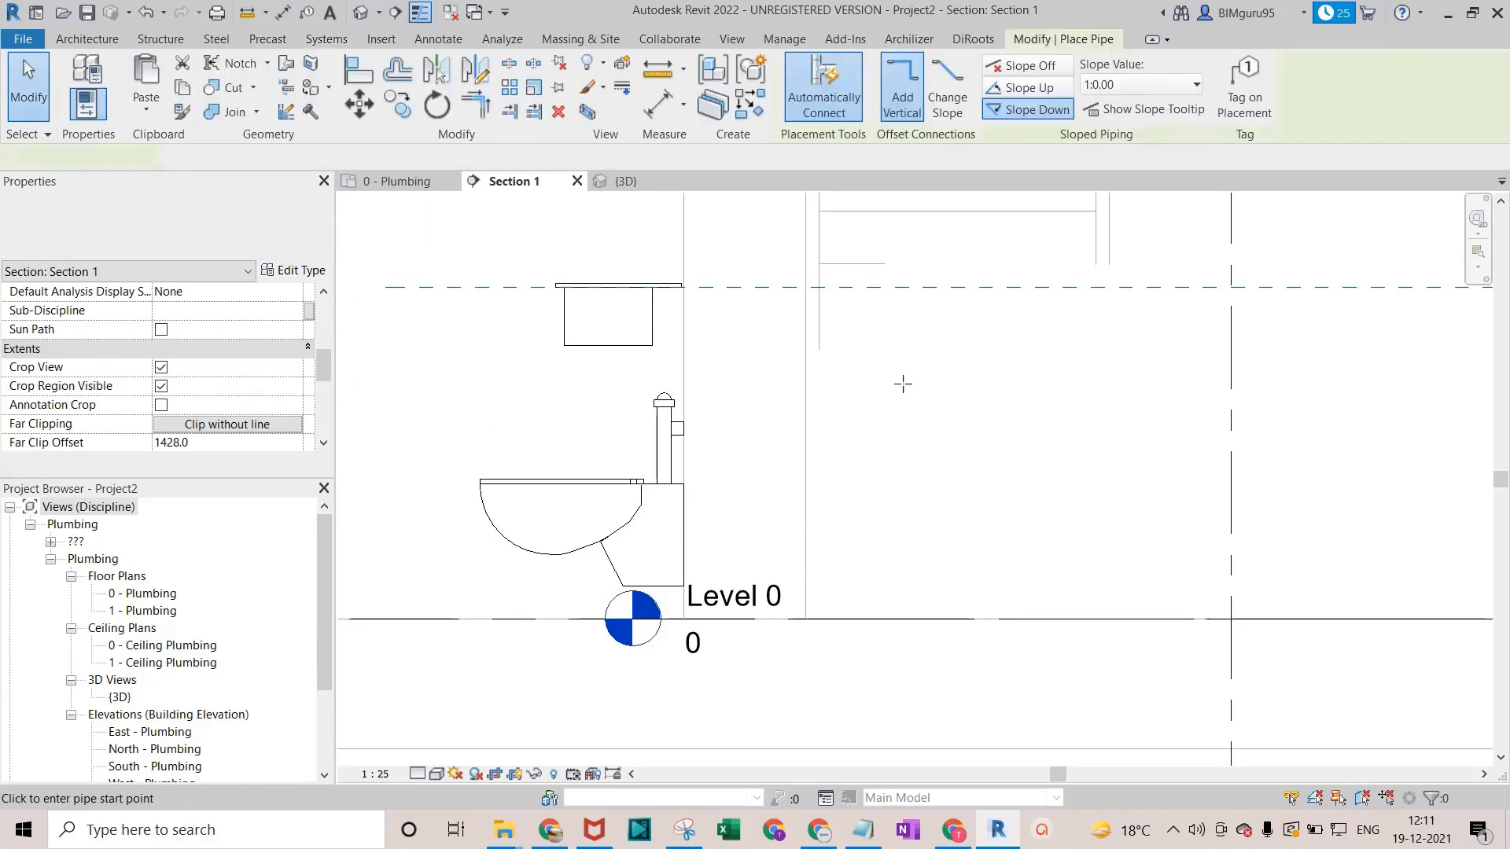
{"action": "left_click", "coordinate": [886, 390]}
{"action": "left_click", "coordinate": [1128, 390]}
{"action": "key", "text": "Escape"}
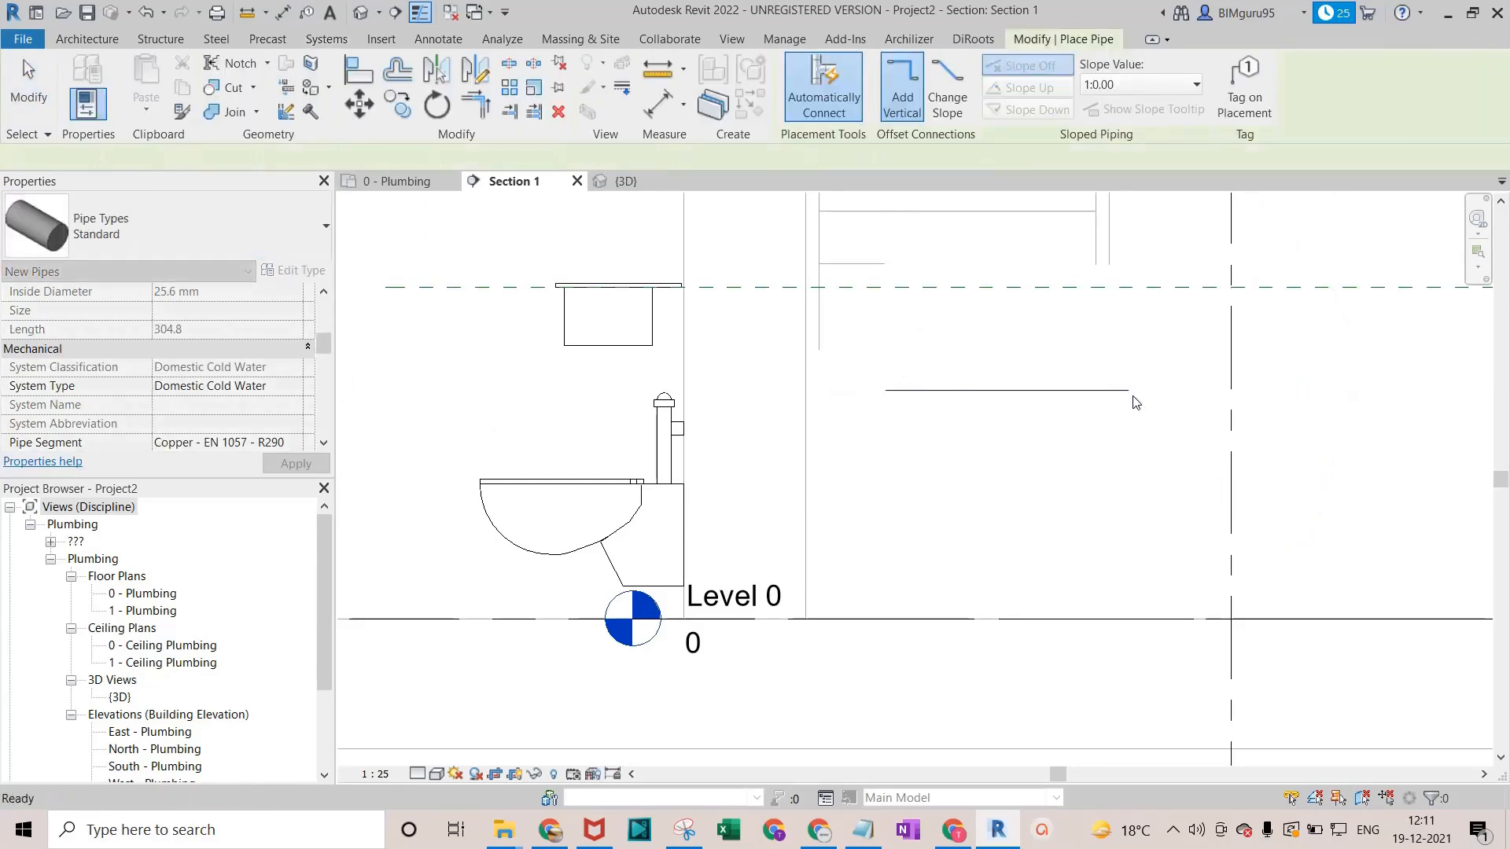
{"action": "key", "text": "Escape"}
View the segment size catalog from the new pipe's routing preferences, and enlarge the window and its Nominal column for reading.
{"action": "left_click", "coordinate": [1038, 391]}
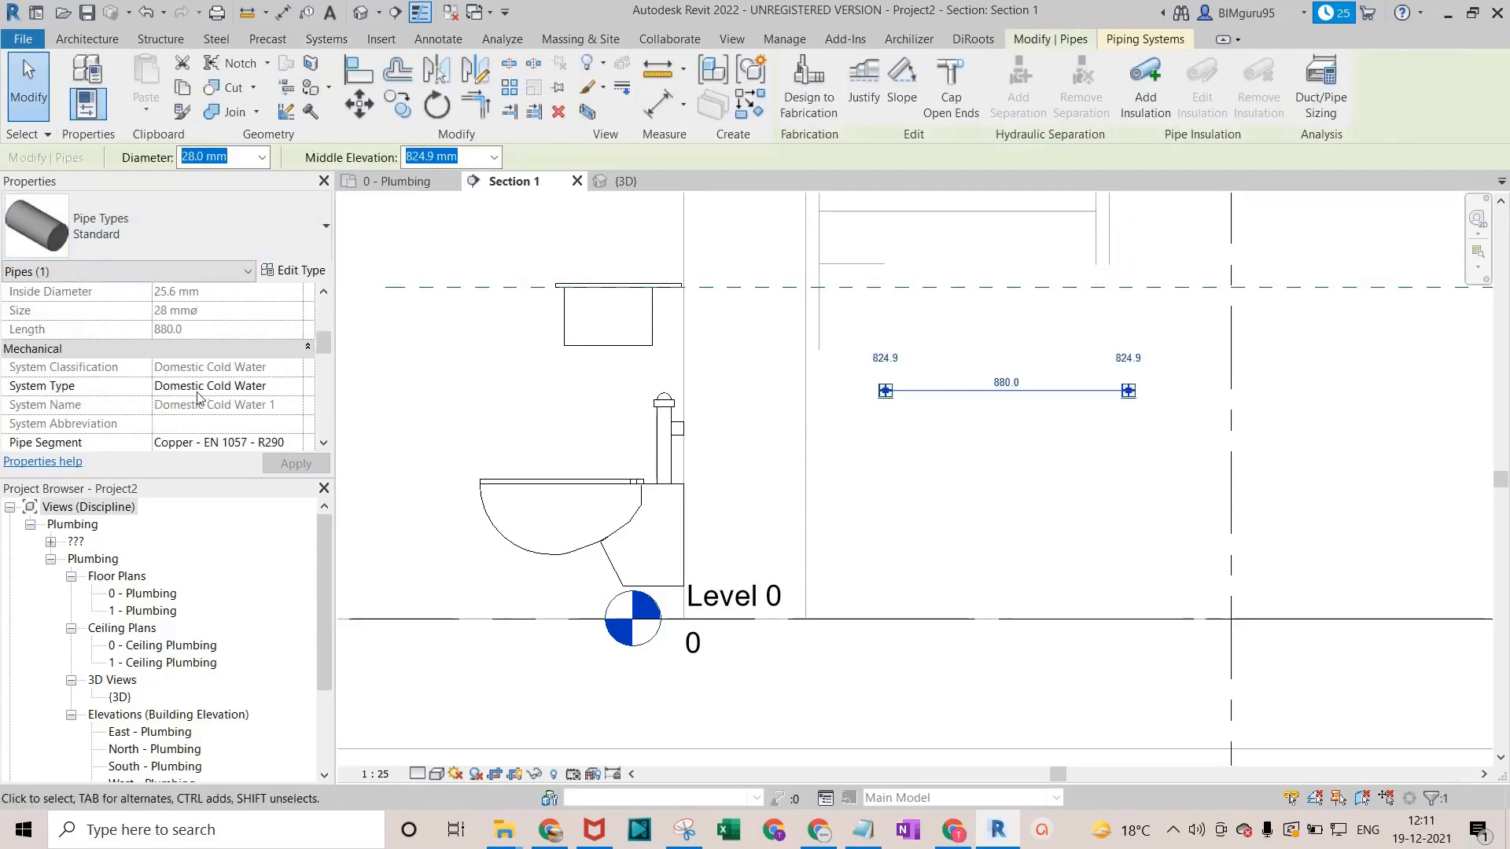
{"action": "left_click", "coordinate": [293, 270]}
{"action": "left_click", "coordinate": [1188, 258]}
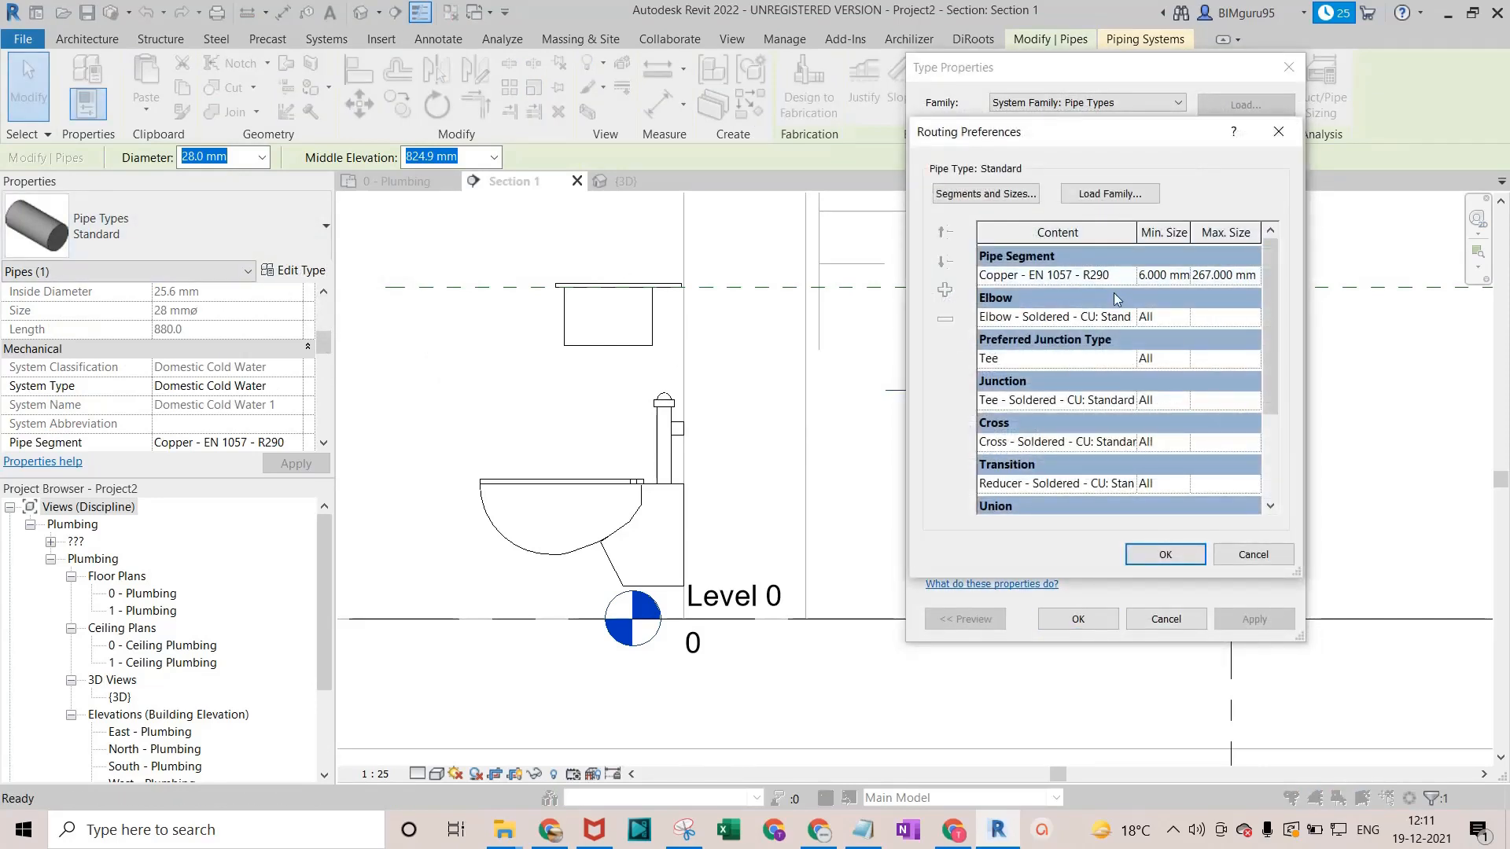
{"action": "left_click", "coordinate": [973, 195]}
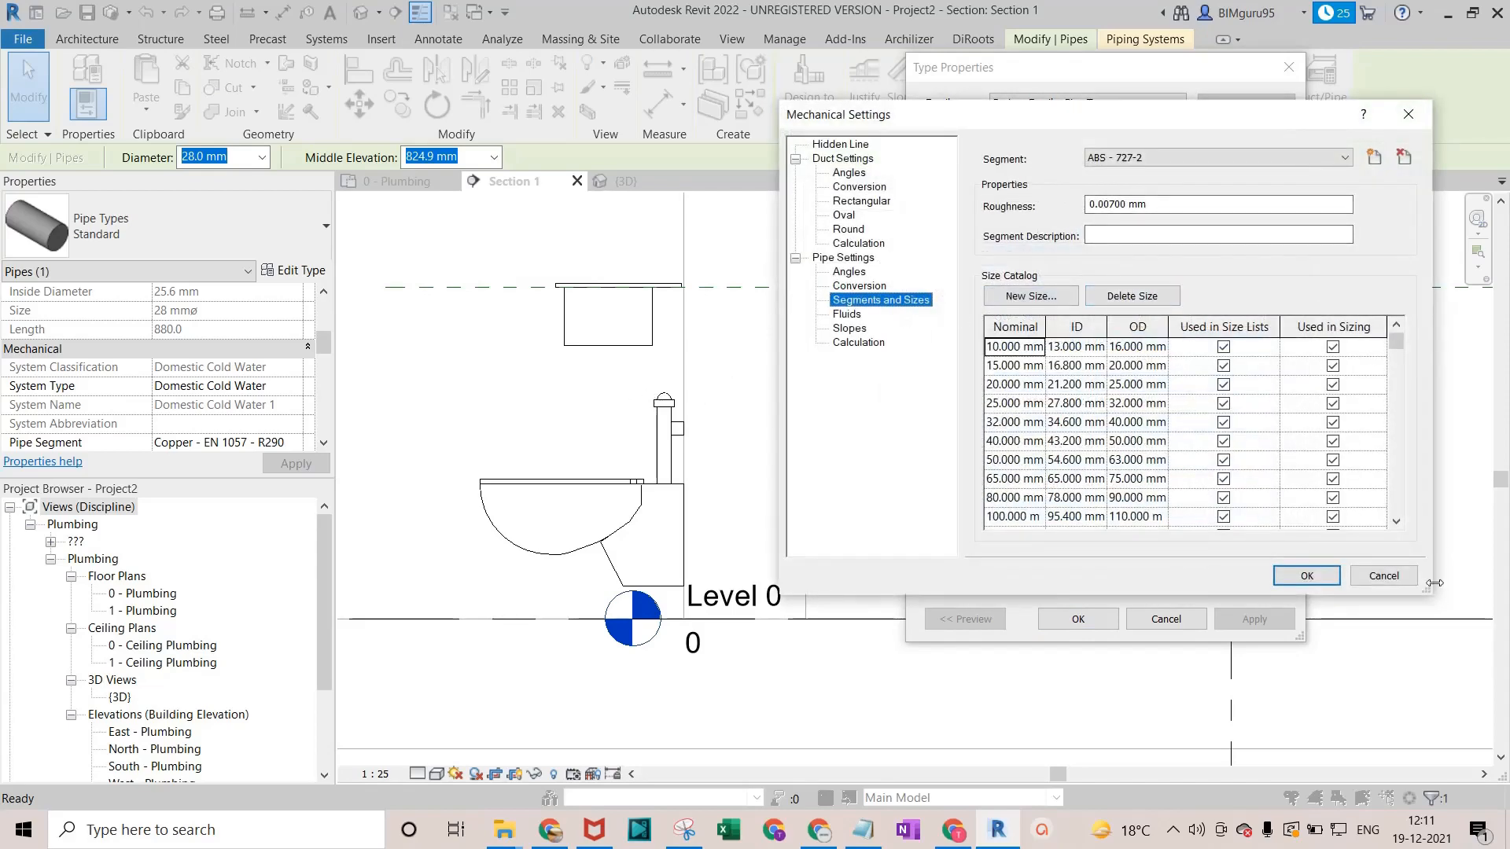
{"action": "left_click_drag", "start_coordinate": [1436, 582], "coordinate": [1474, 676]}
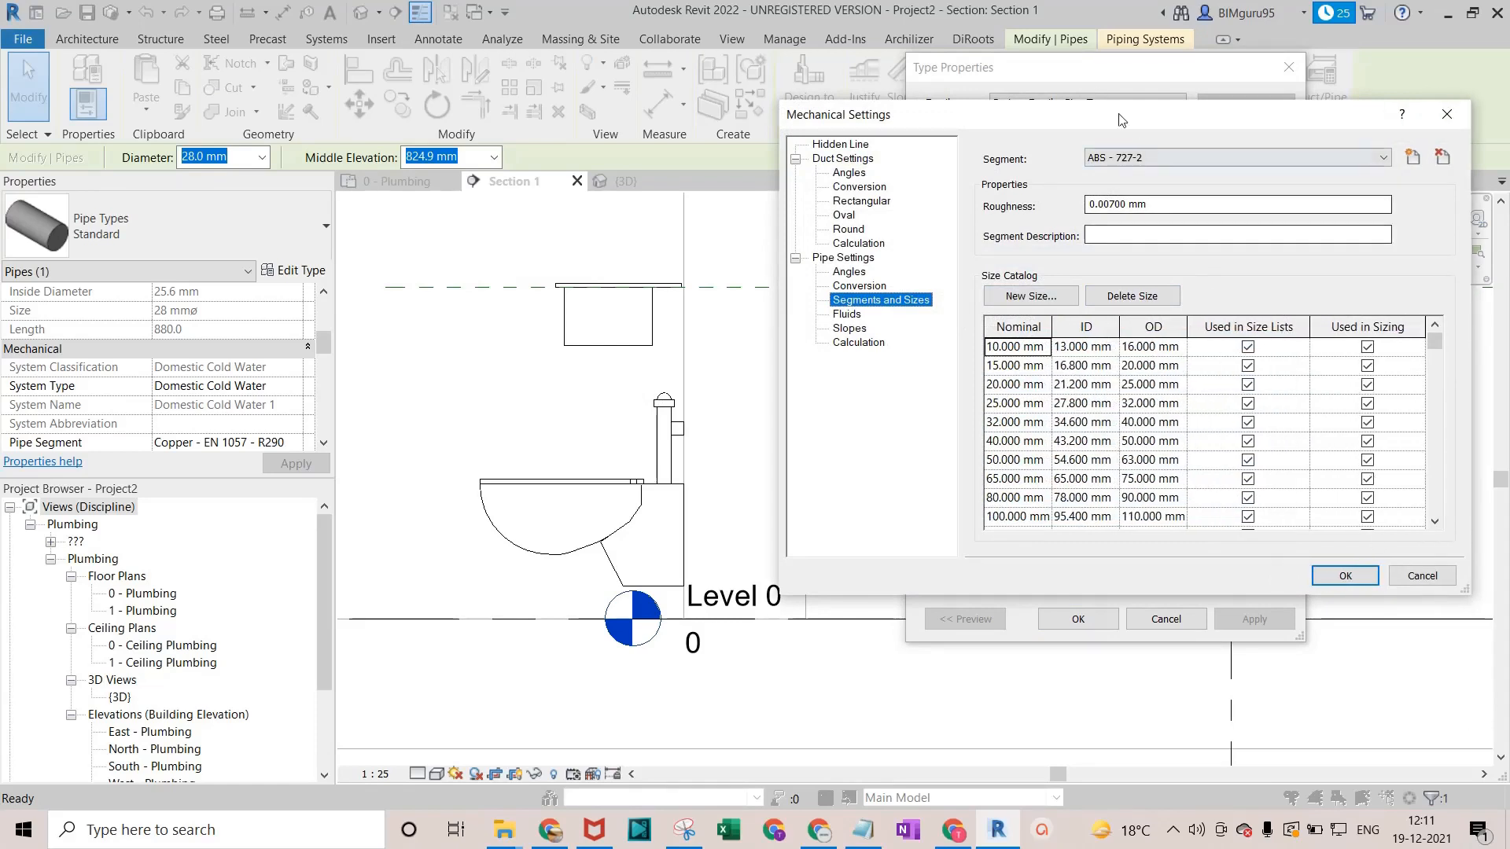
{"action": "left_click_drag", "start_coordinate": [1099, 131], "coordinate": [745, 99]}
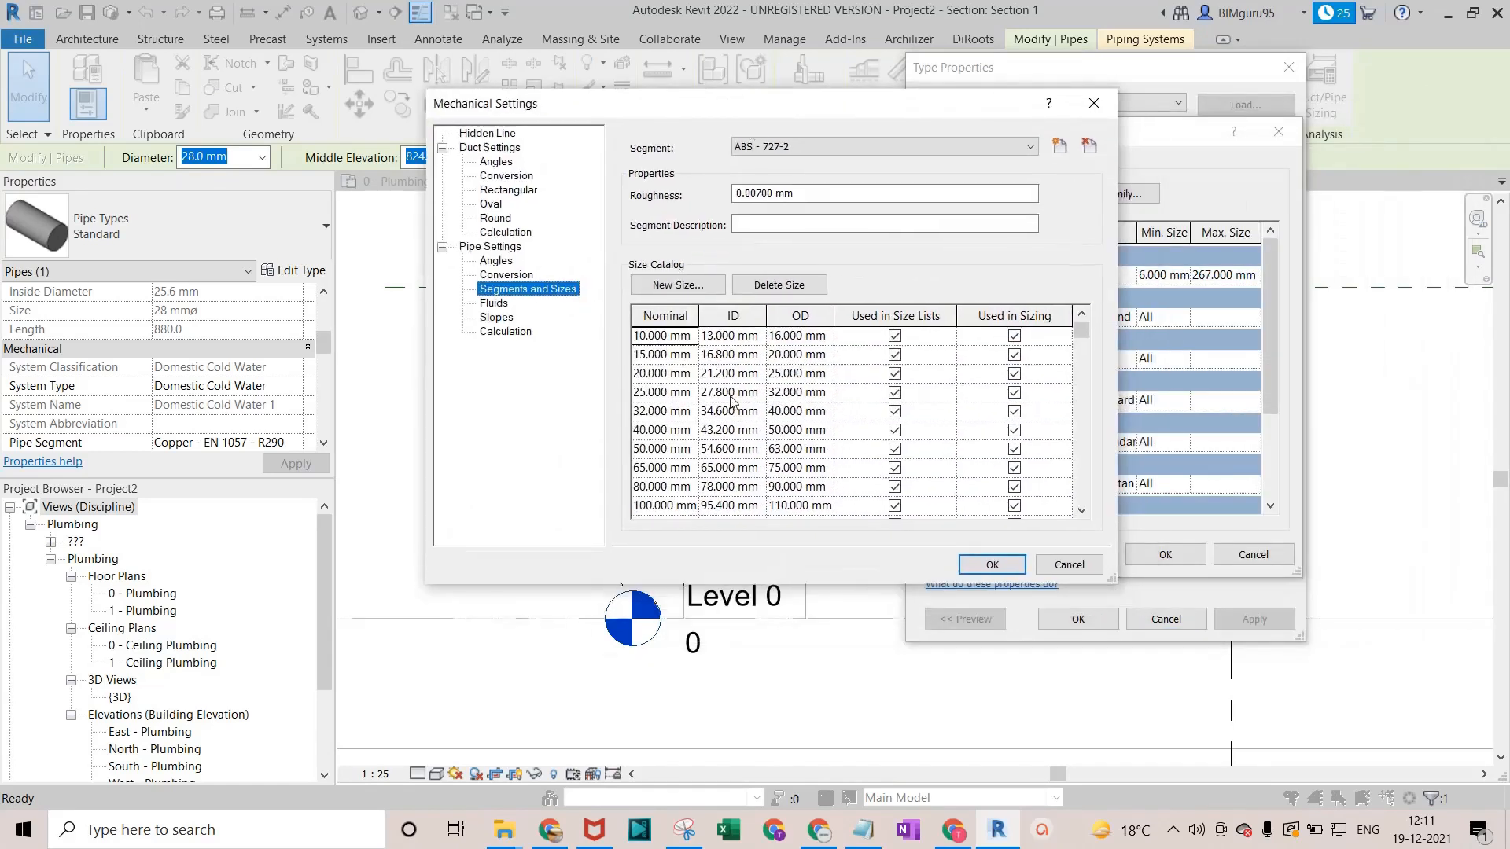
{"action": "left_click_drag", "start_coordinate": [702, 318], "coordinate": [785, 336]}
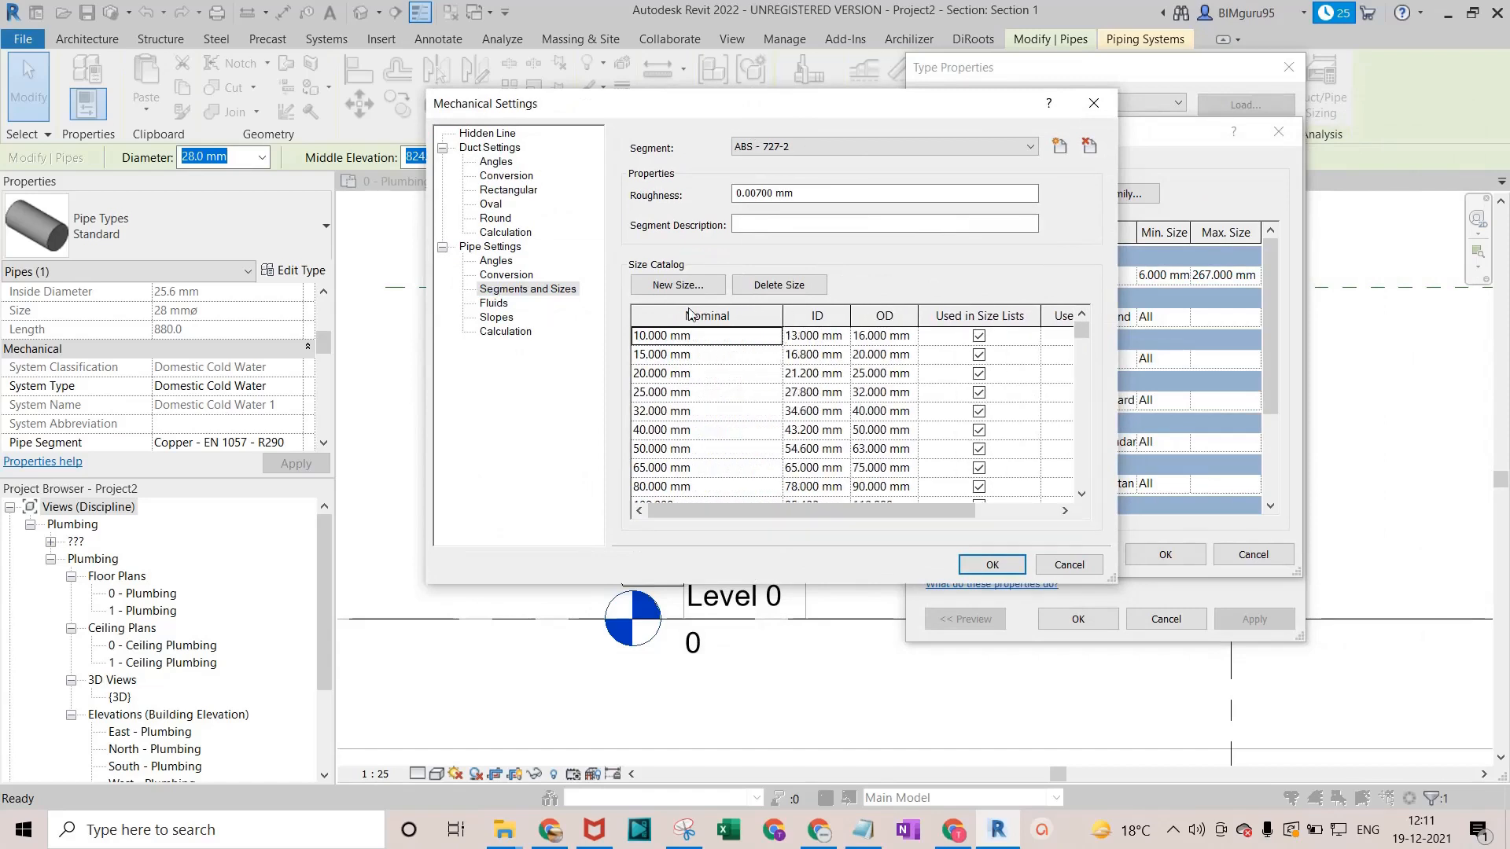
Try to add a pipe size to the ABS - 727-2 segment with nominal 40 mm, inside diameter 39 mm and outside diameter 41 mm.
{"action": "left_click", "coordinate": [683, 284]}
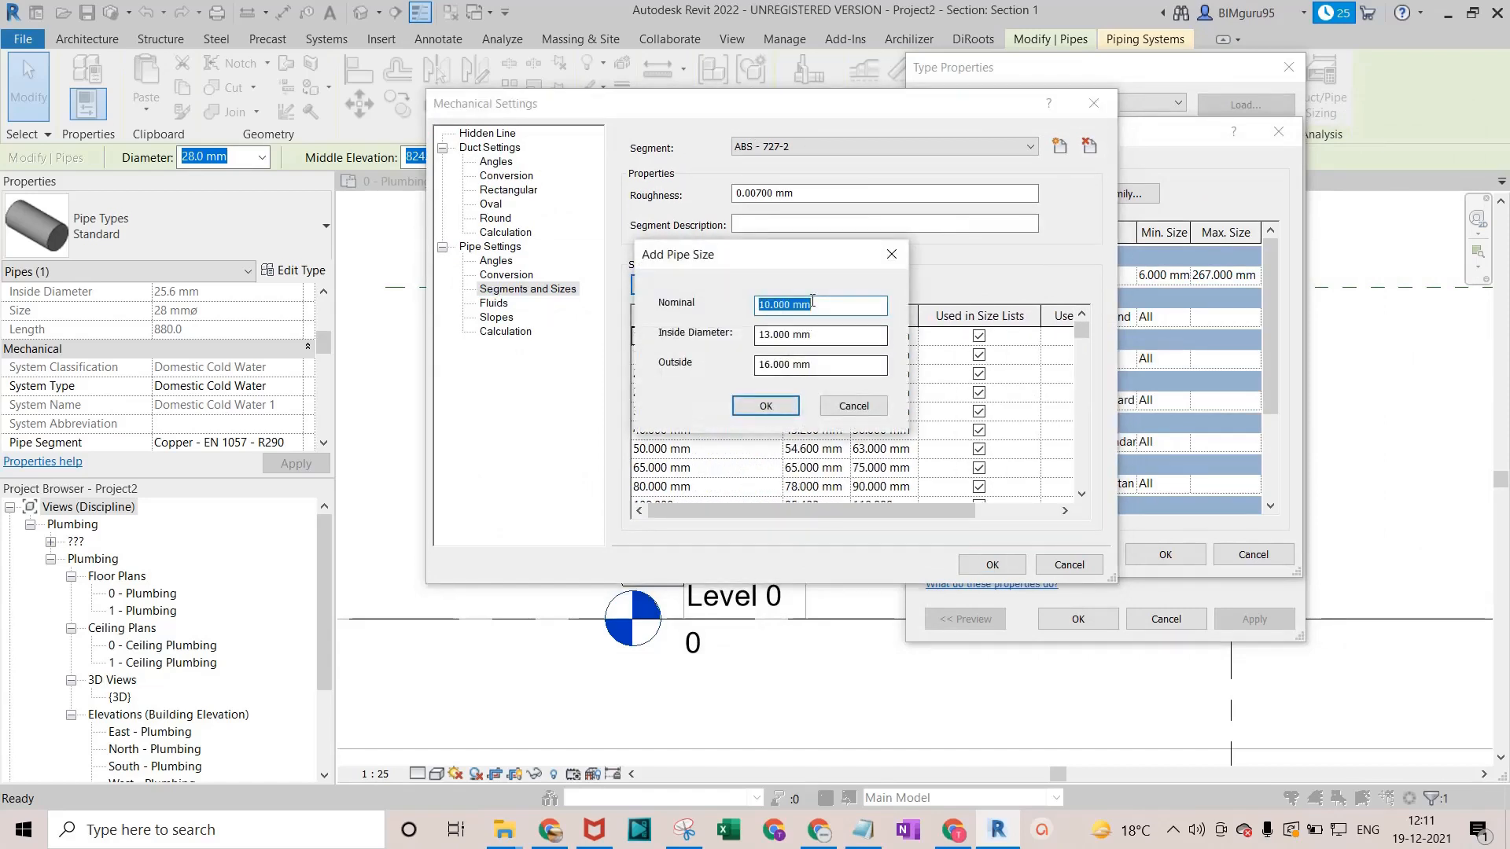
{"action": "type", "text": "40"}
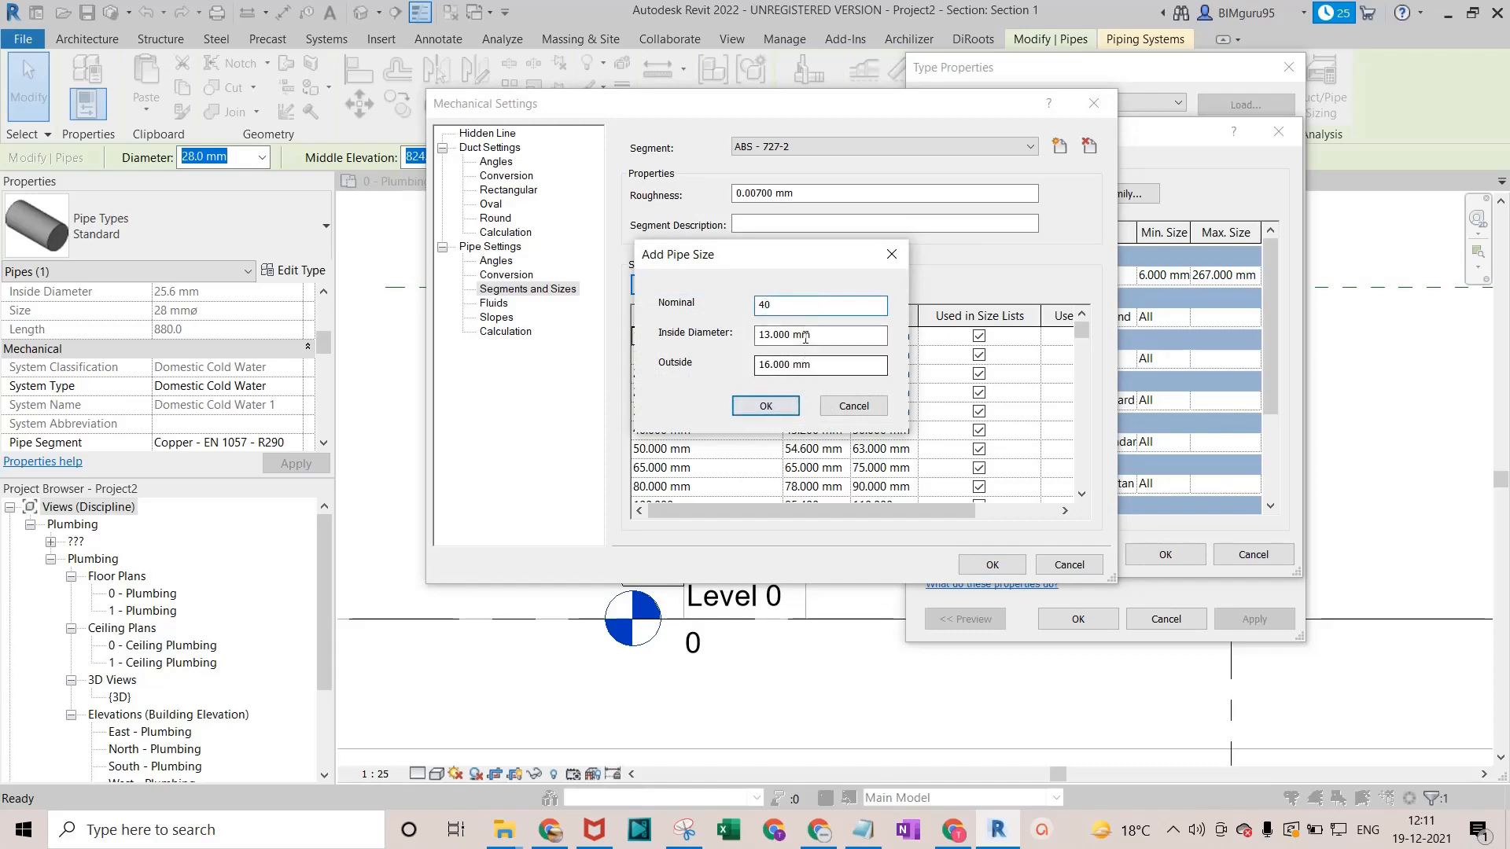
{"action": "left_click", "coordinate": [817, 333]}
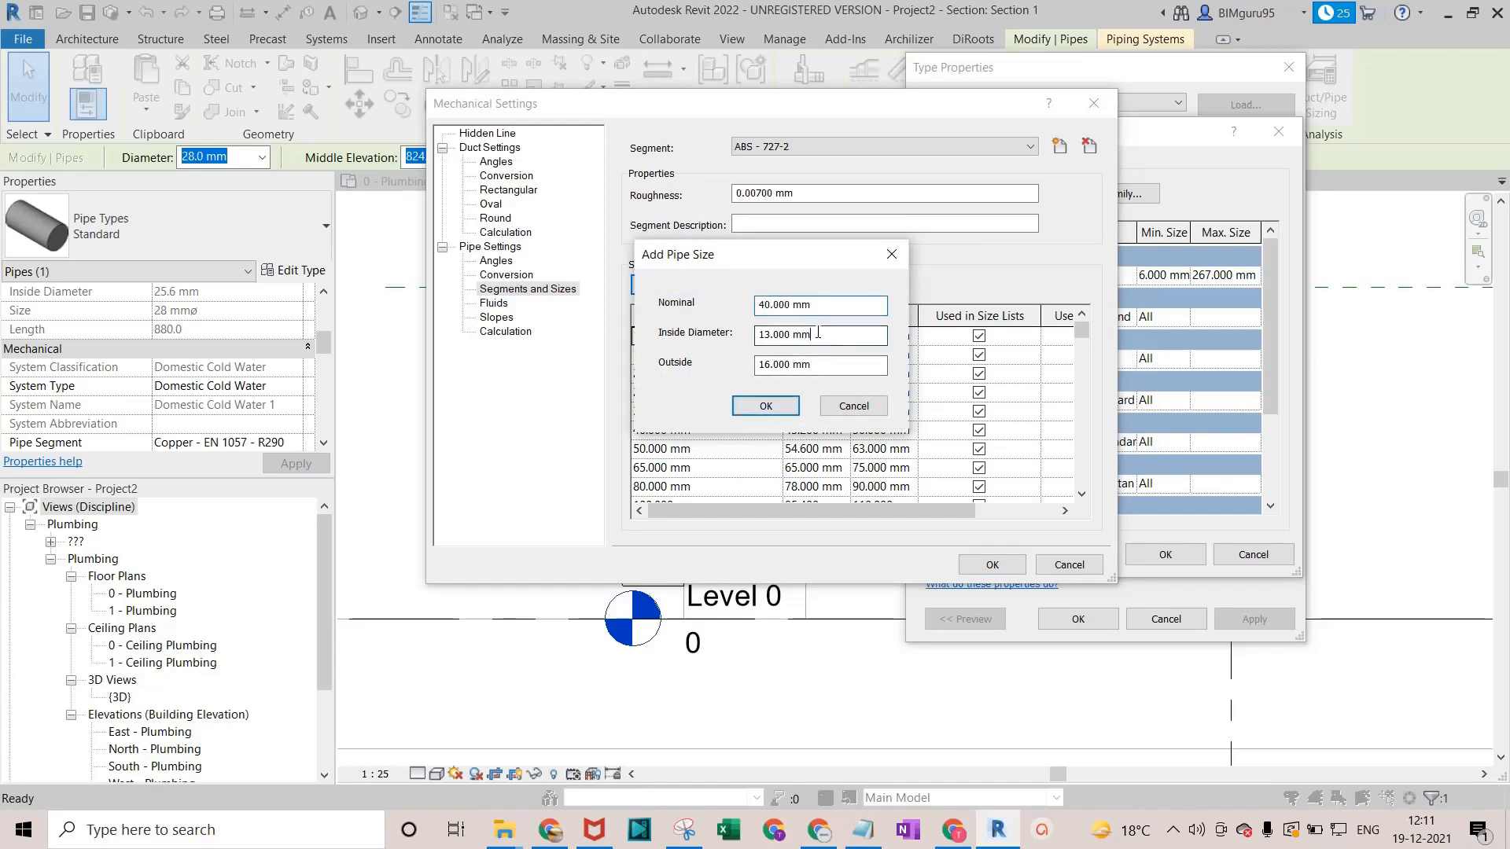
{"action": "left_click_drag", "start_coordinate": [818, 332], "coordinate": [744, 337]}
{"action": "type", "text": "39"}
{"action": "left_click", "coordinate": [835, 363]}
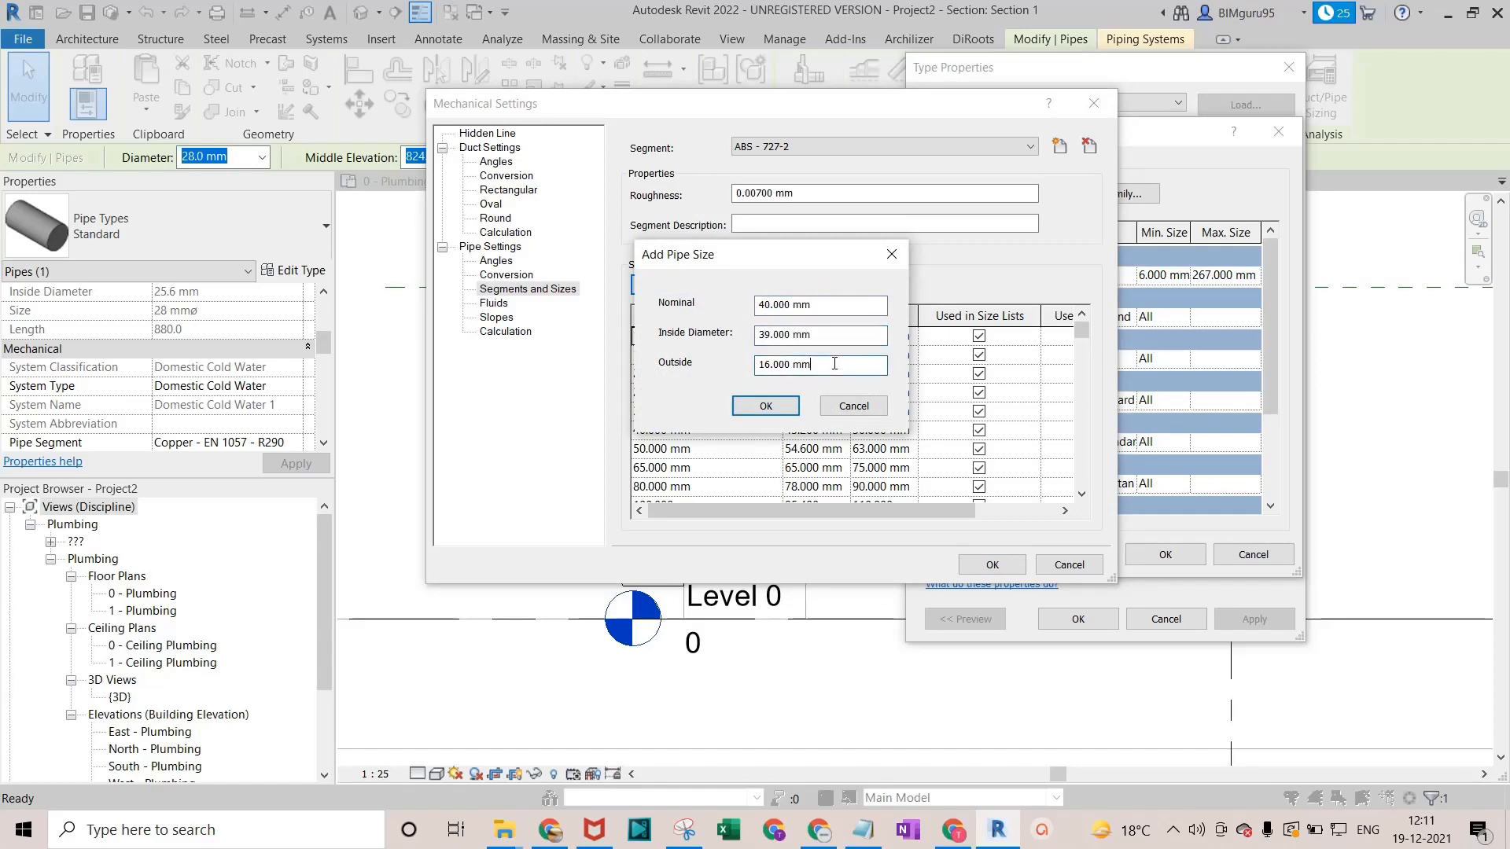
{"action": "left_click_drag", "start_coordinate": [835, 363], "coordinate": [619, 406]}
{"action": "type", "text": "41"}
{"action": "left_click", "coordinate": [767, 406]}
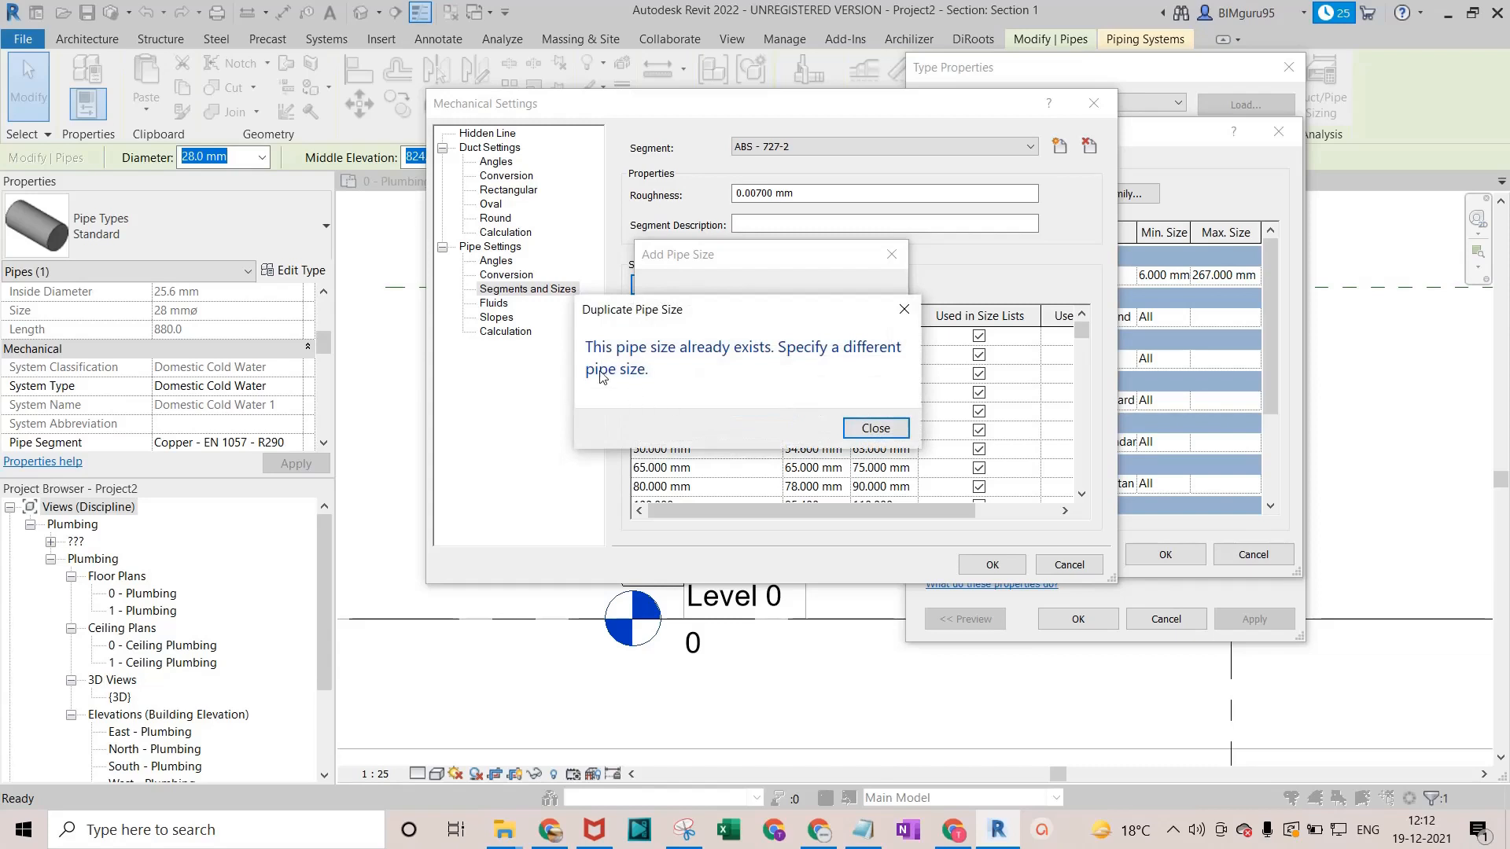
{"action": "left_click", "coordinate": [862, 427]}
{"action": "left_click", "coordinate": [854, 407]}
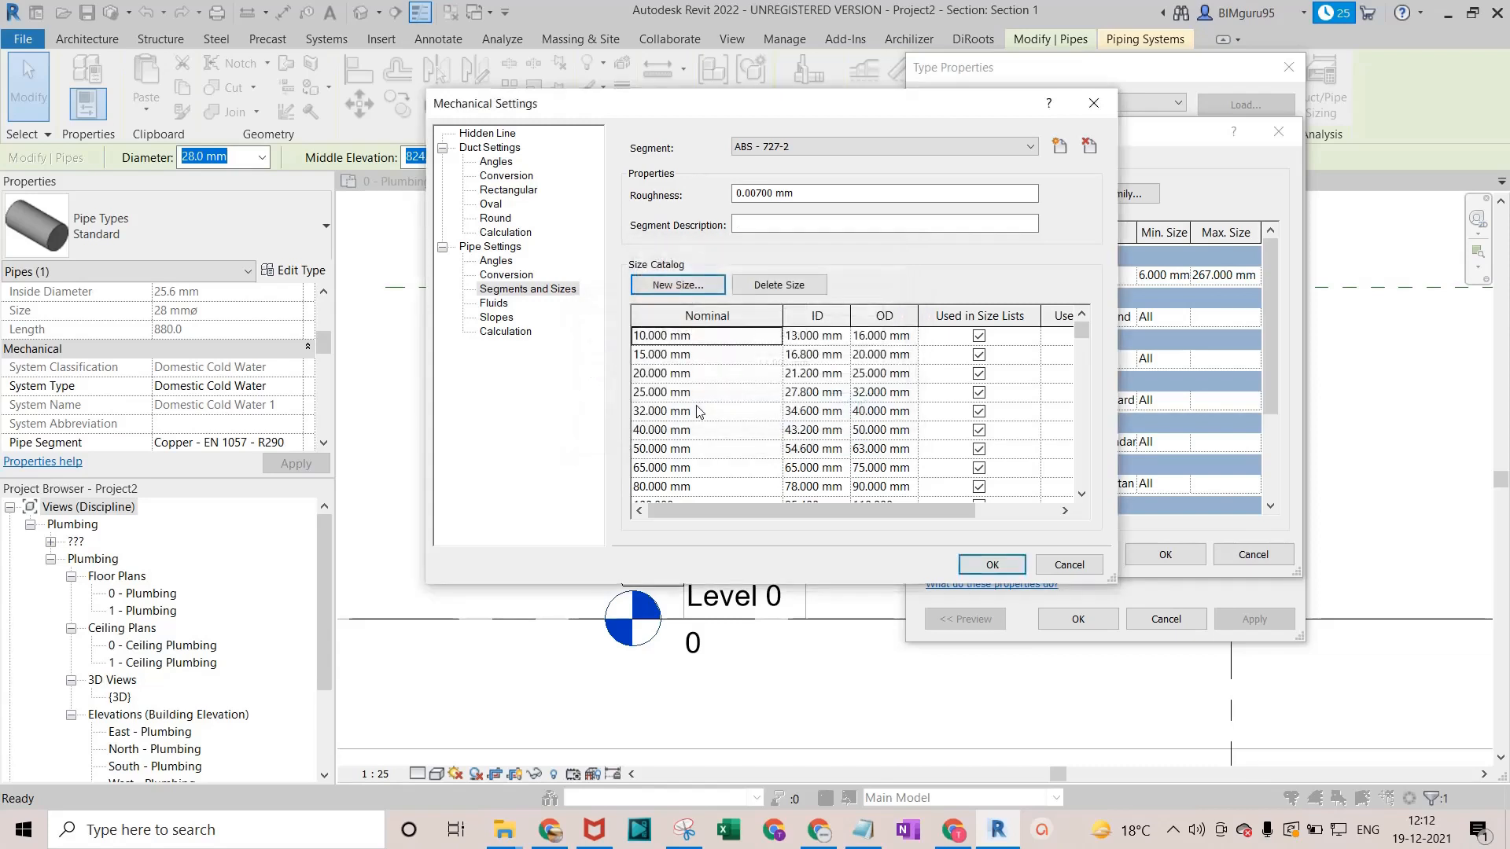
Inspect the existing 40 mm entry in the size catalog, cancel out of the pipe settings, and check the diameters offered for the selected pipe.
{"action": "left_click", "coordinate": [671, 433]}
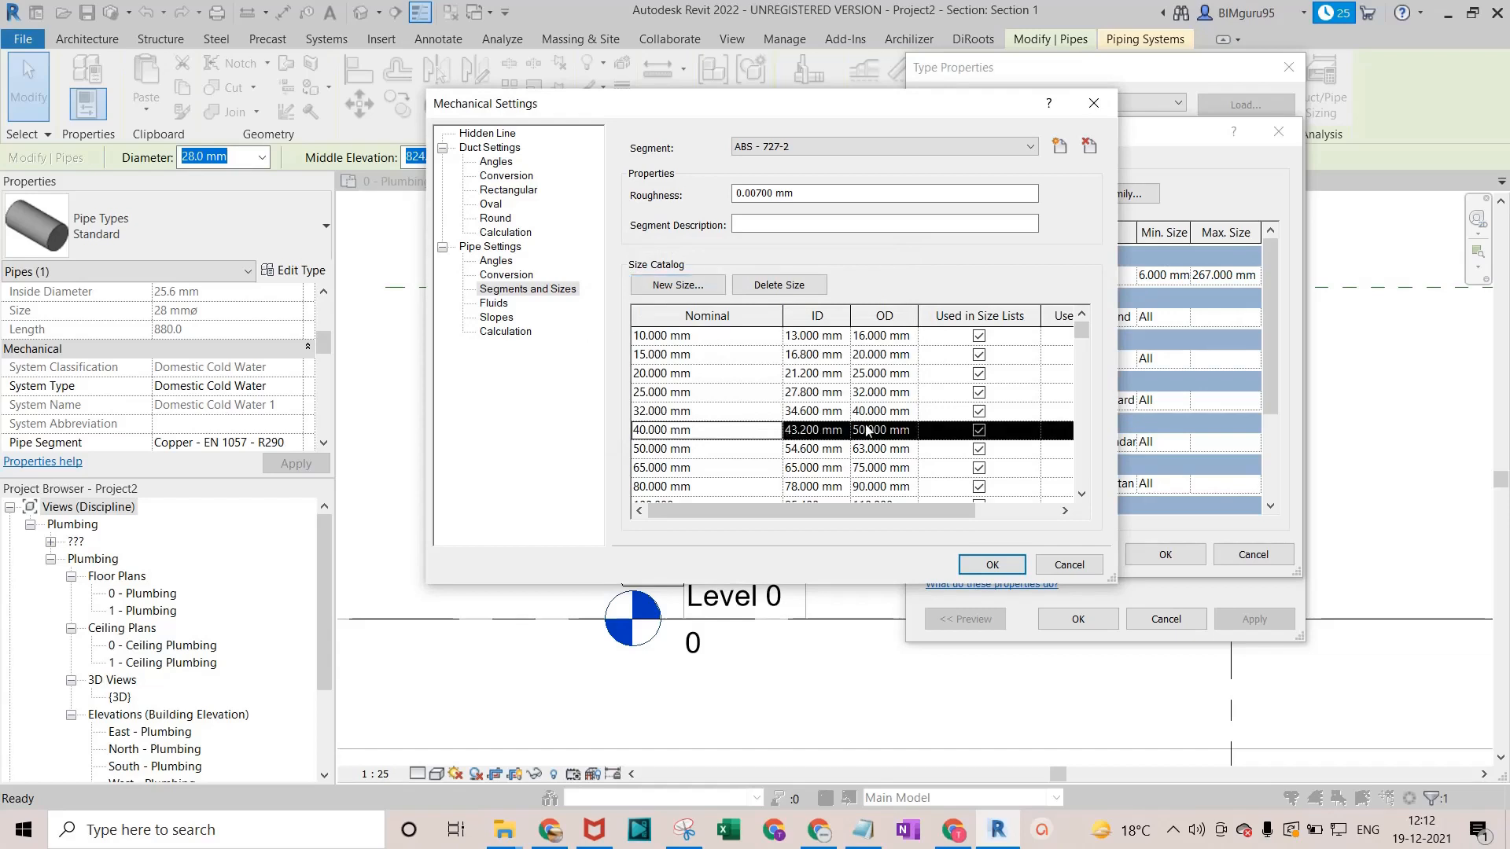
{"action": "left_click", "coordinate": [1055, 572]}
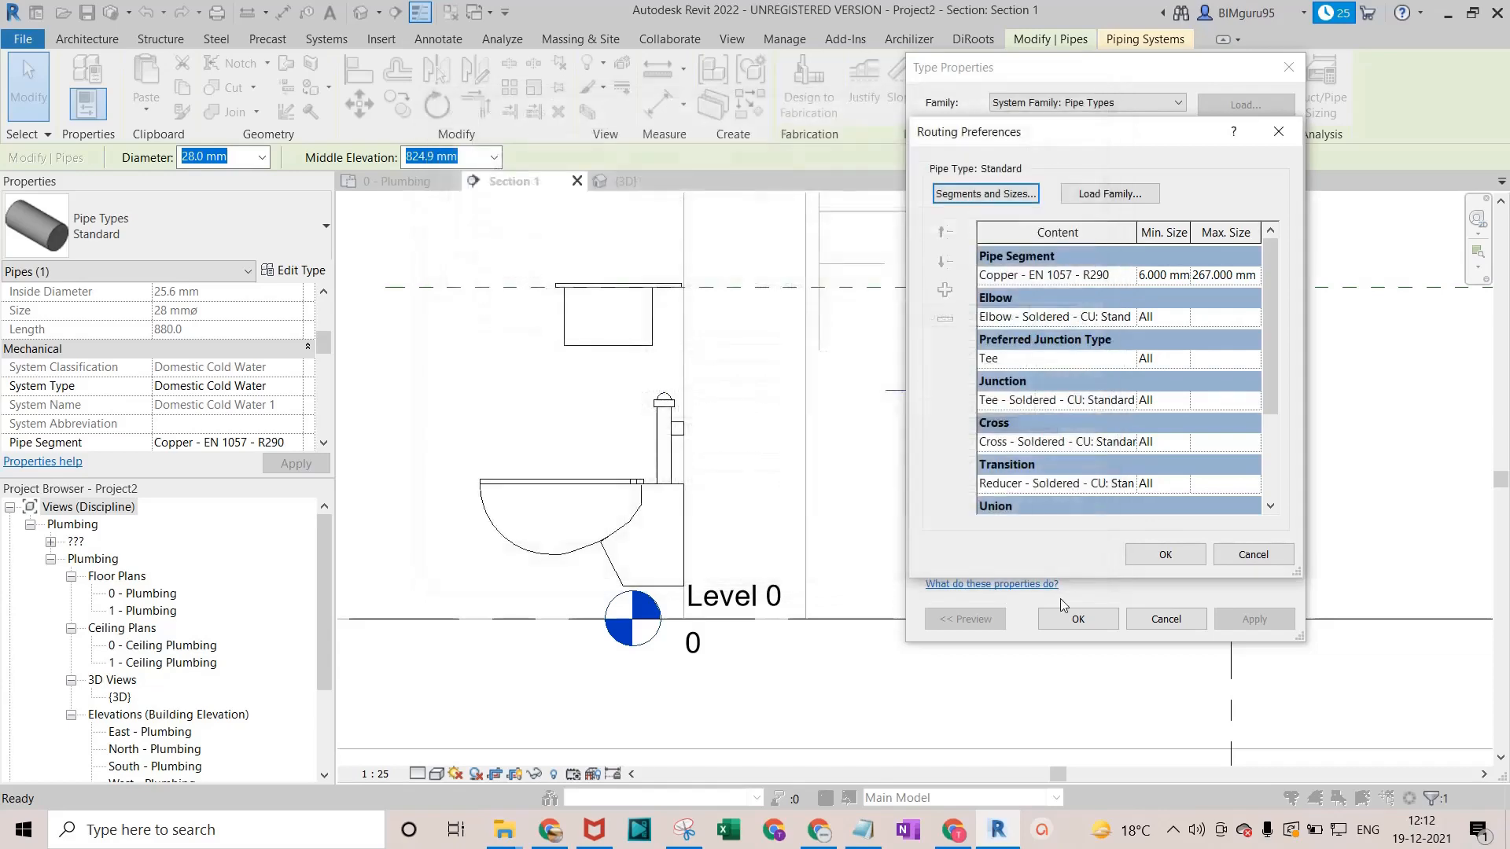
{"action": "left_click", "coordinate": [1252, 554]}
{"action": "left_click", "coordinate": [1166, 618]}
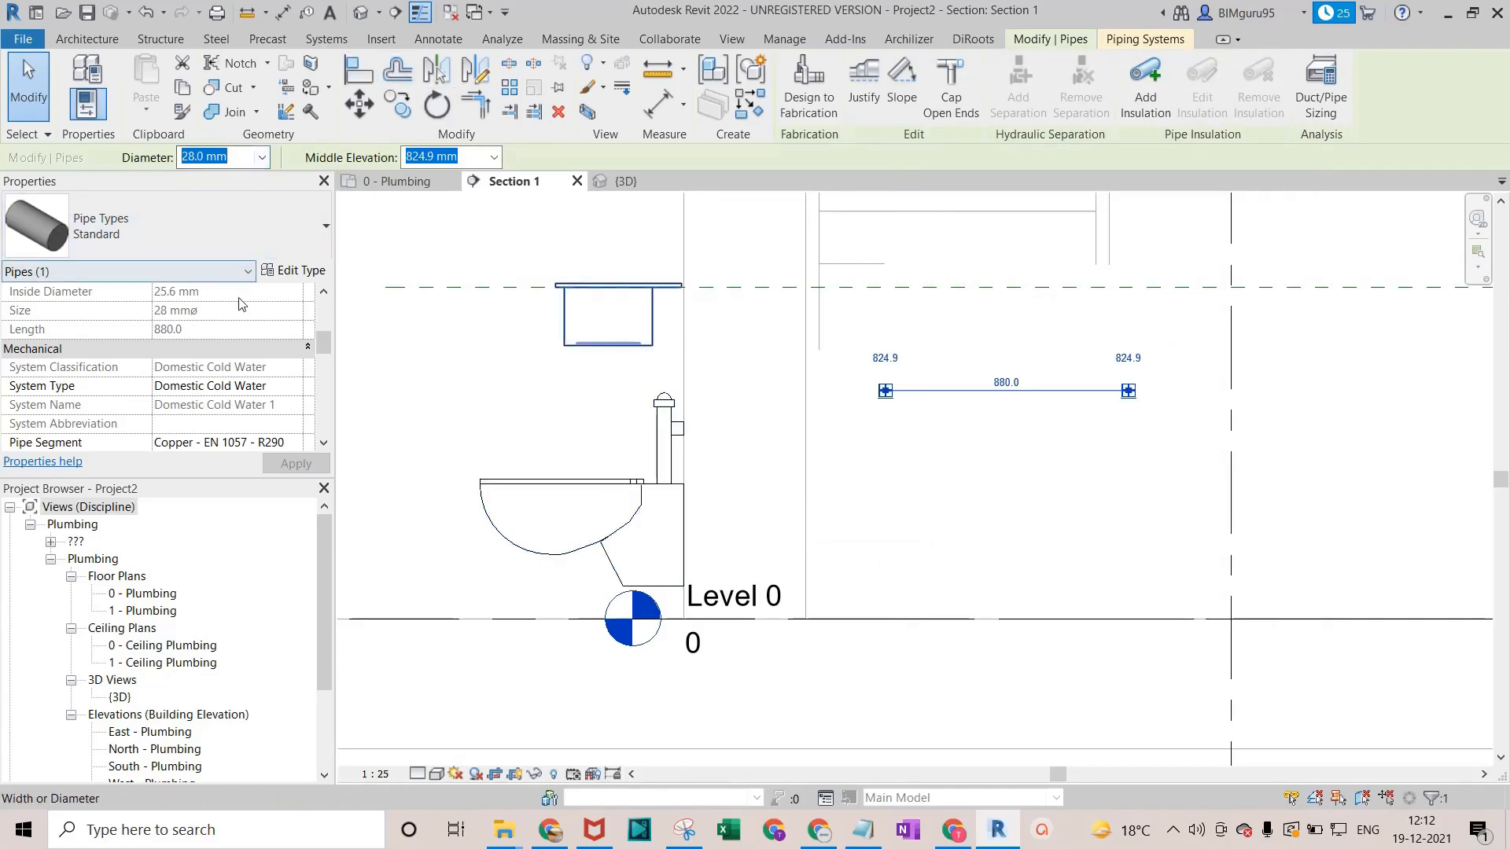
{"action": "left_click", "coordinate": [264, 158]}
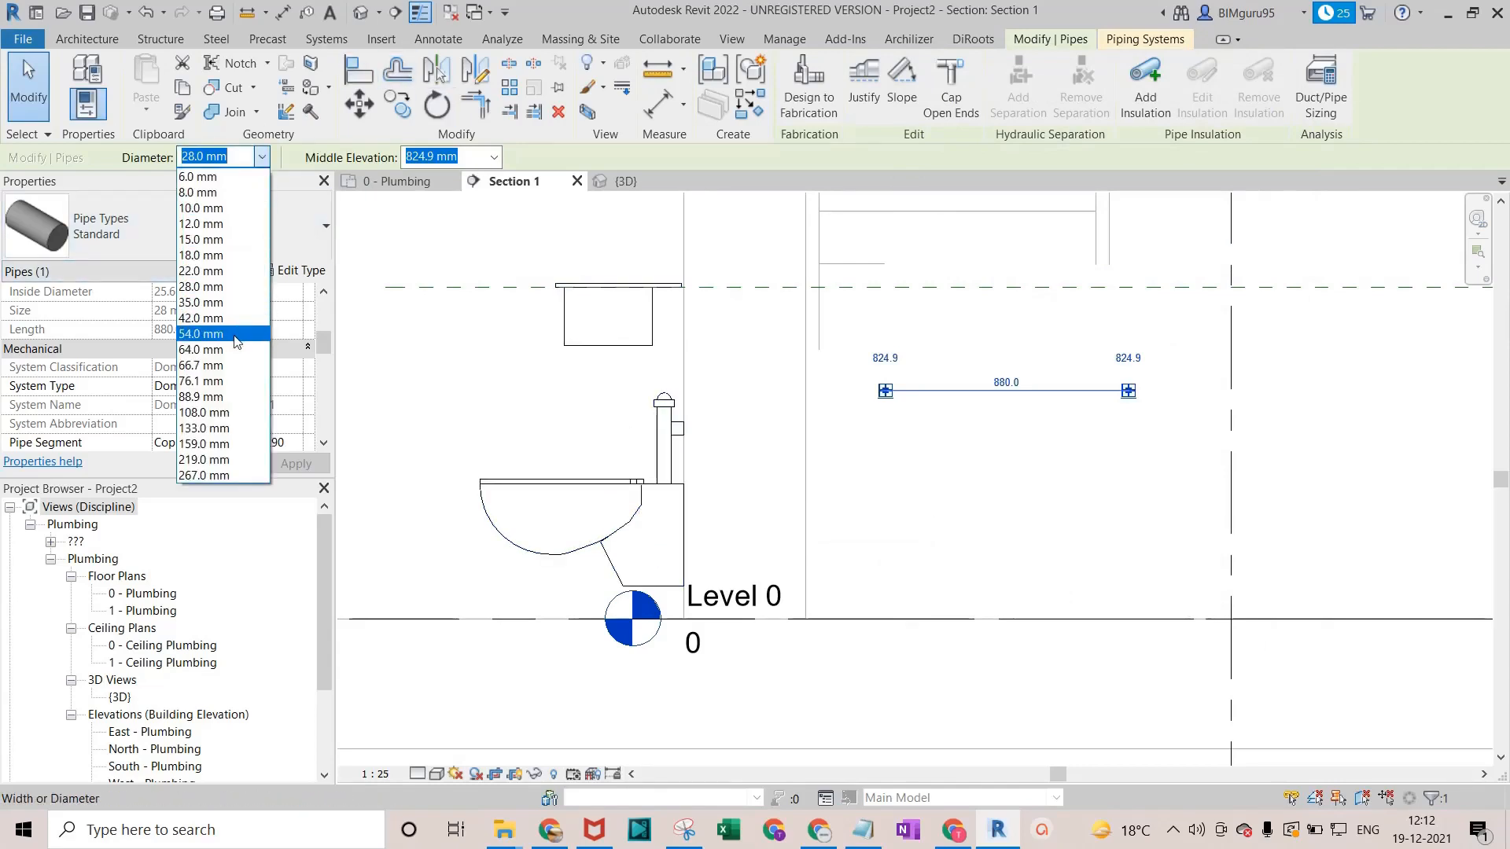
{"action": "key", "text": "Escape"}
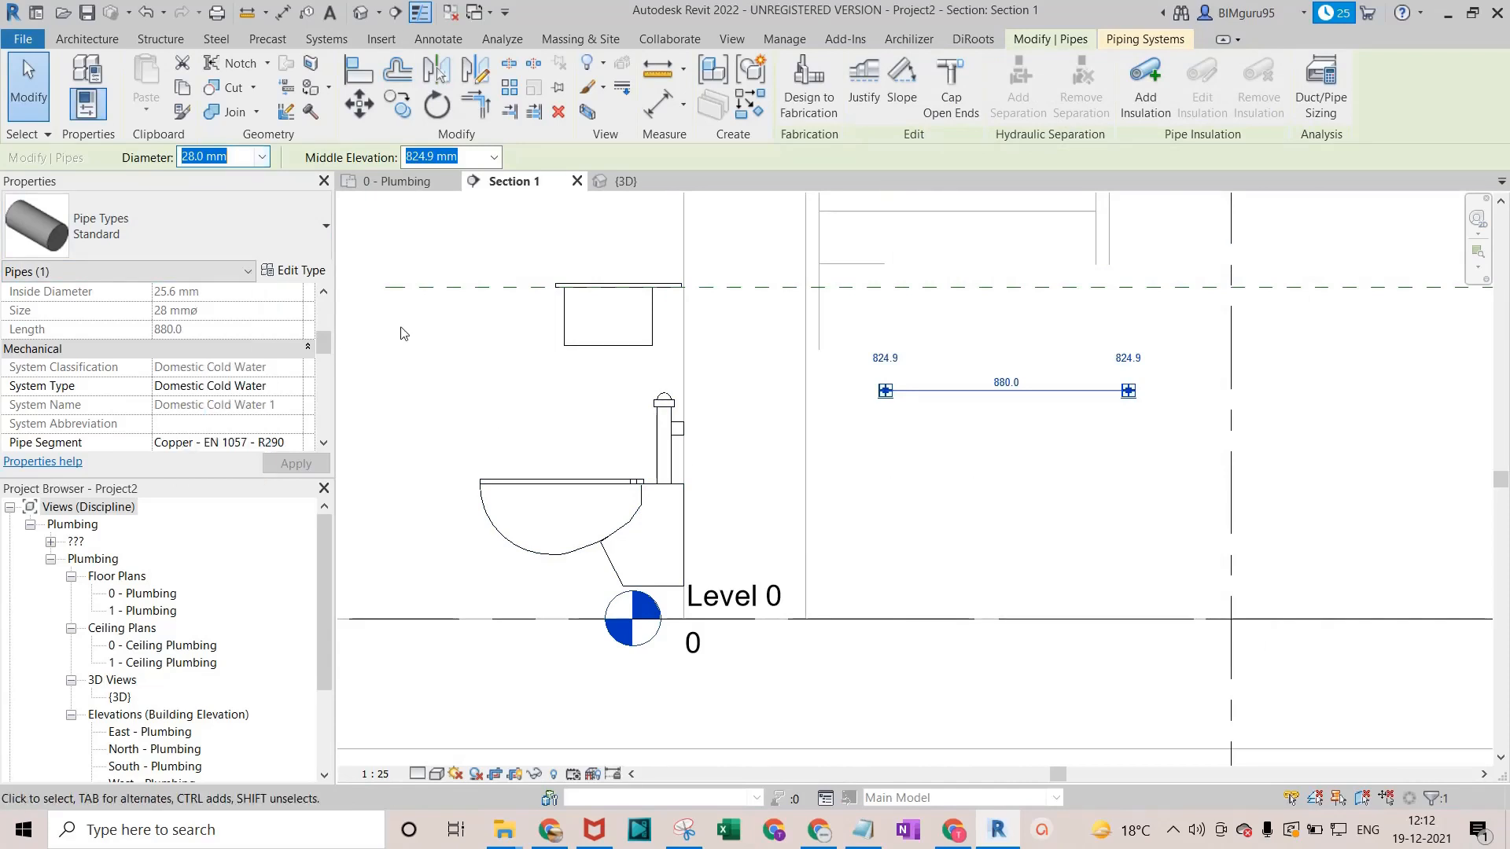
View the Copper - EN 1057 - R290 size catalog from the selected pipe's routing preferences, with the Nominal column widened.
{"action": "scroll", "coordinate": [180, 401], "scroll_direction": "down", "scroll_amount": 1}
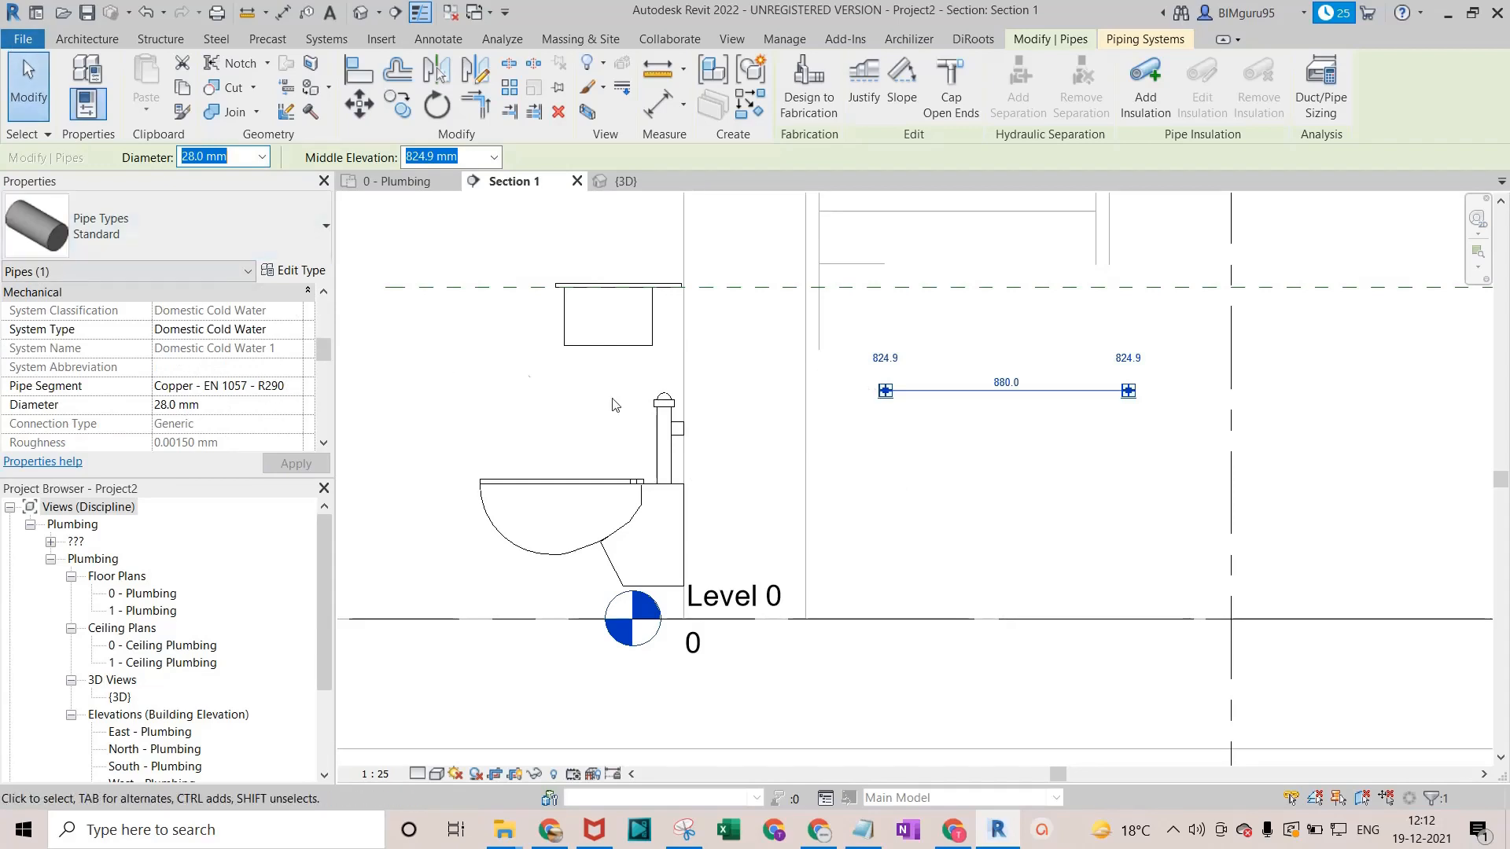
{"action": "left_click", "coordinate": [292, 270]}
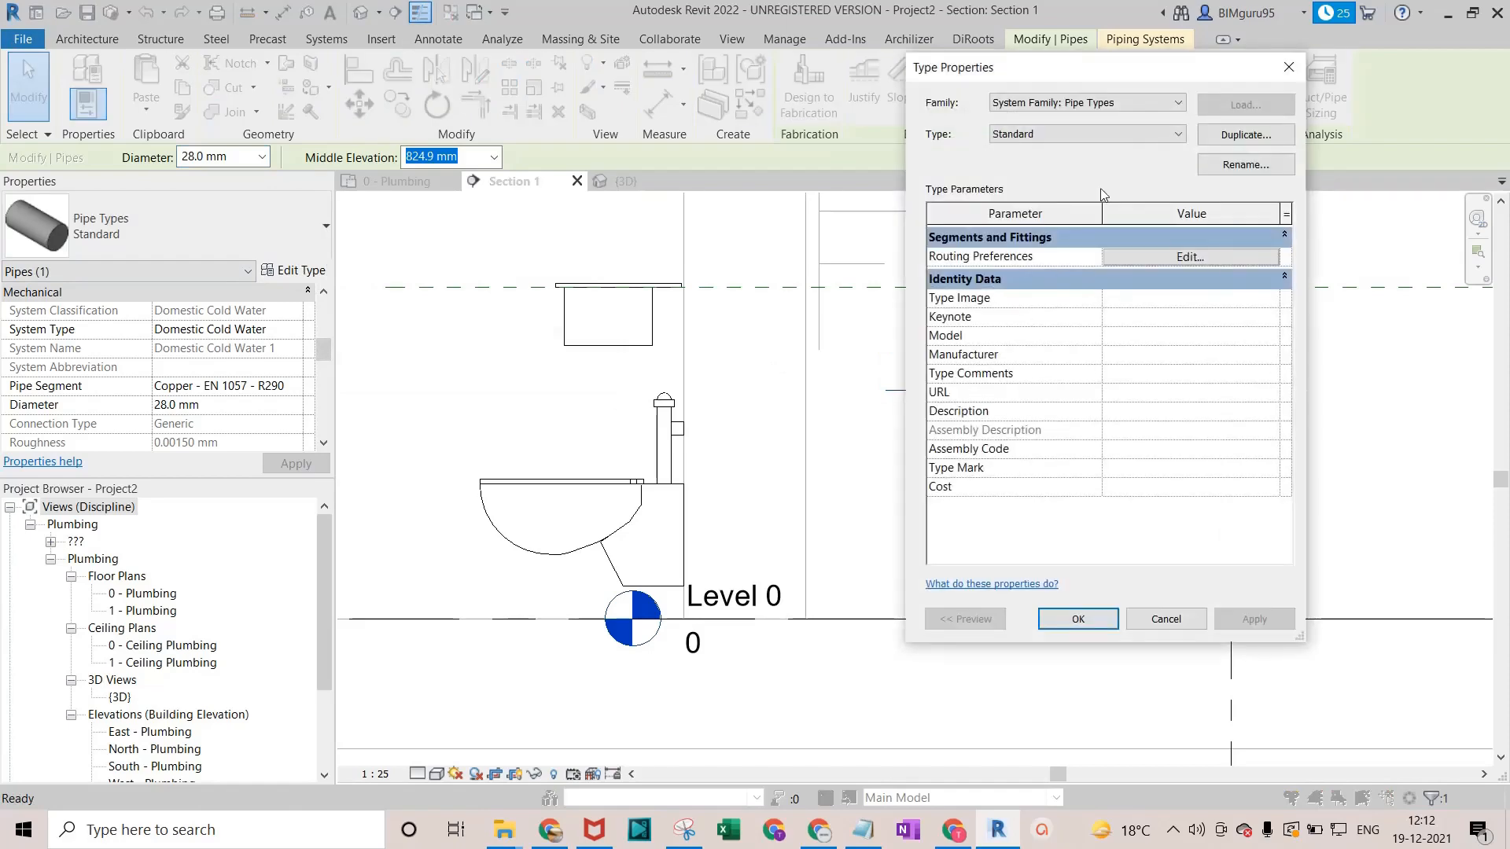
{"action": "left_click", "coordinate": [1148, 255]}
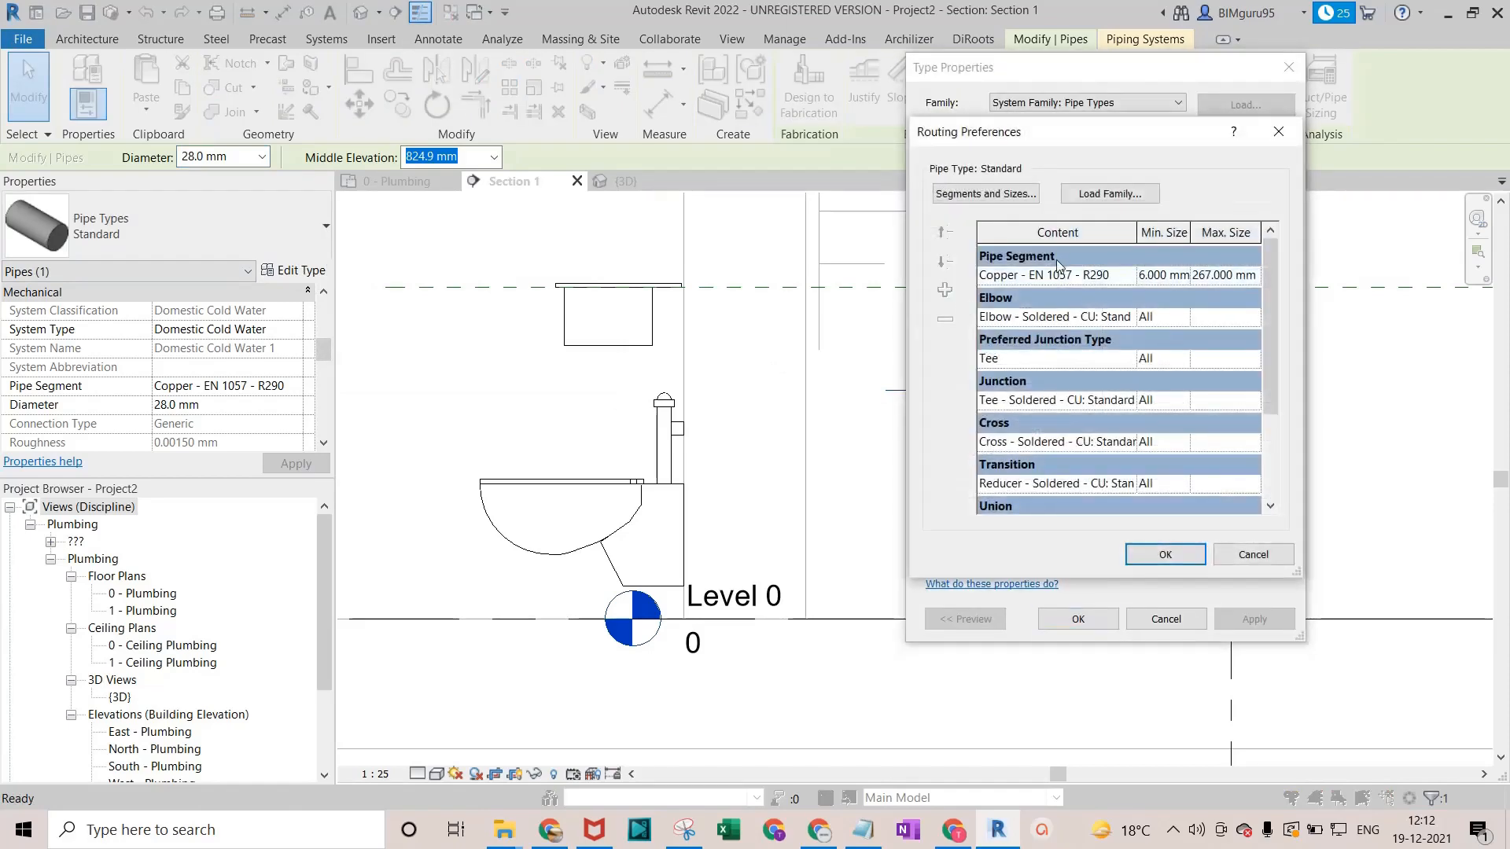
{"action": "left_click", "coordinate": [1015, 194]}
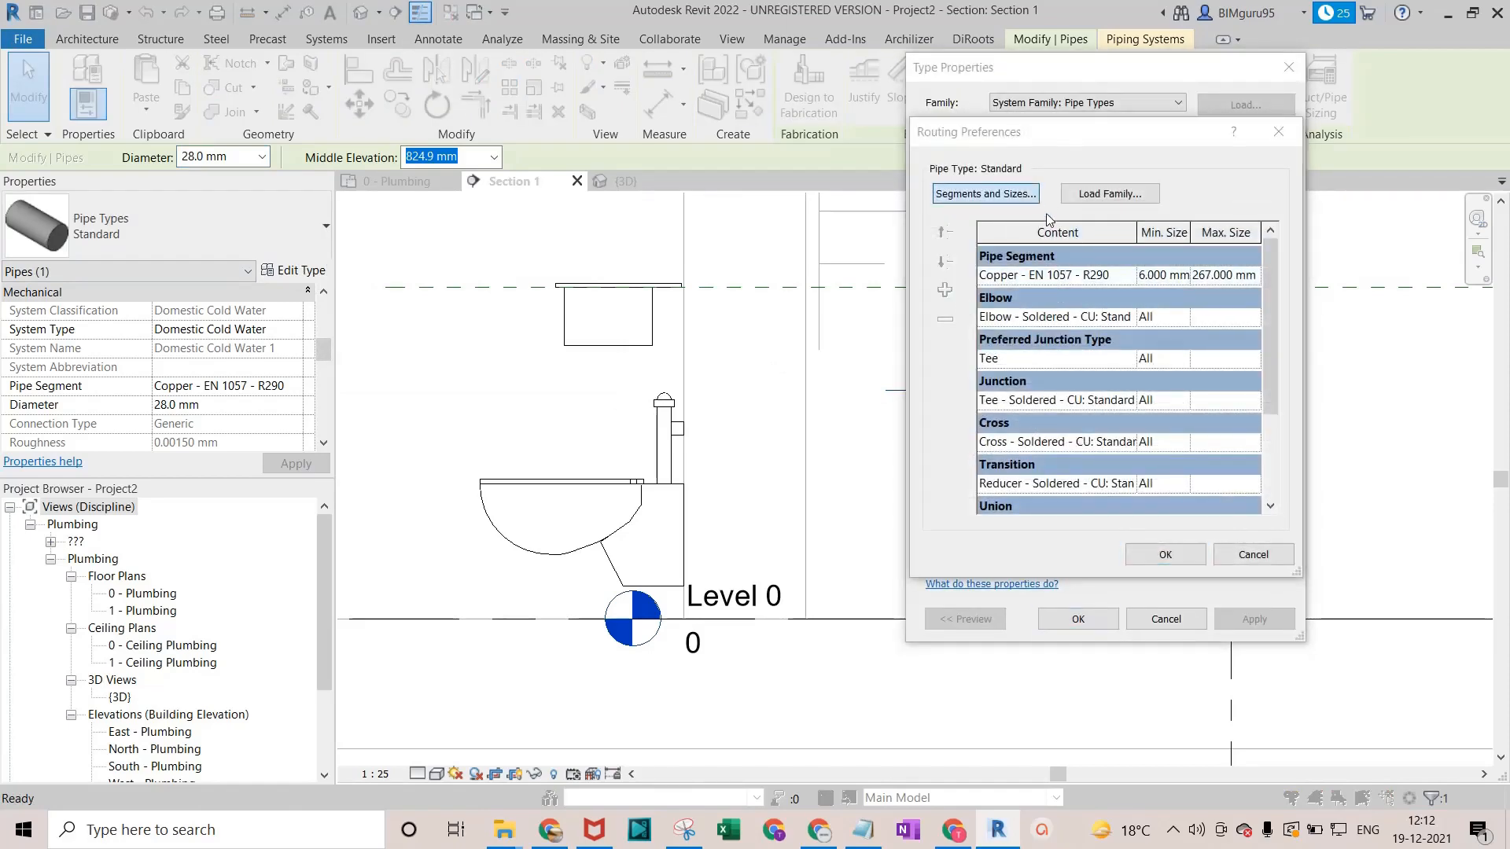
{"action": "left_click", "coordinate": [786, 147]}
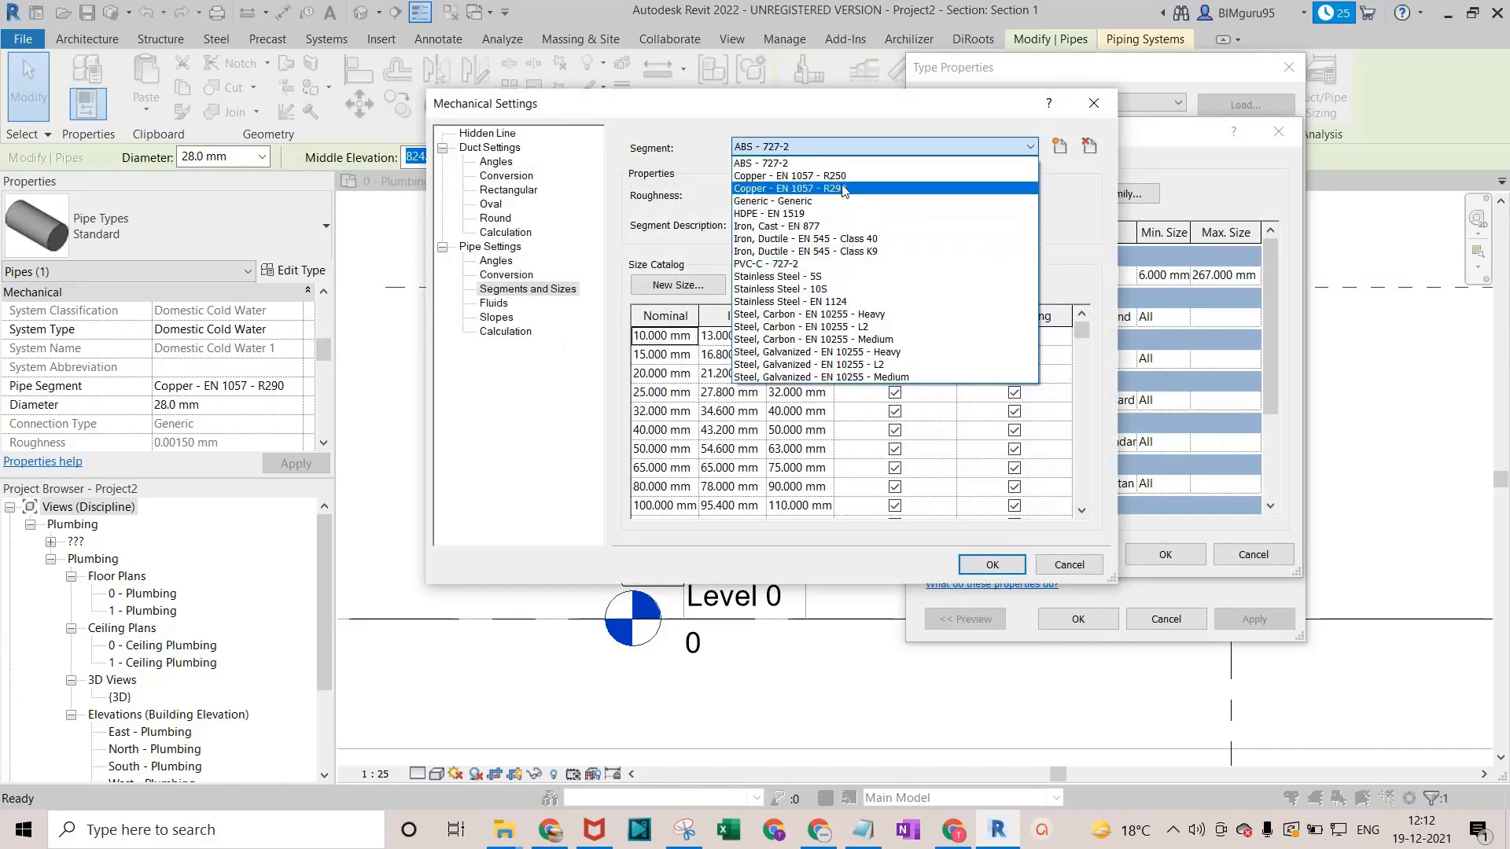
{"action": "left_click", "coordinate": [843, 188]}
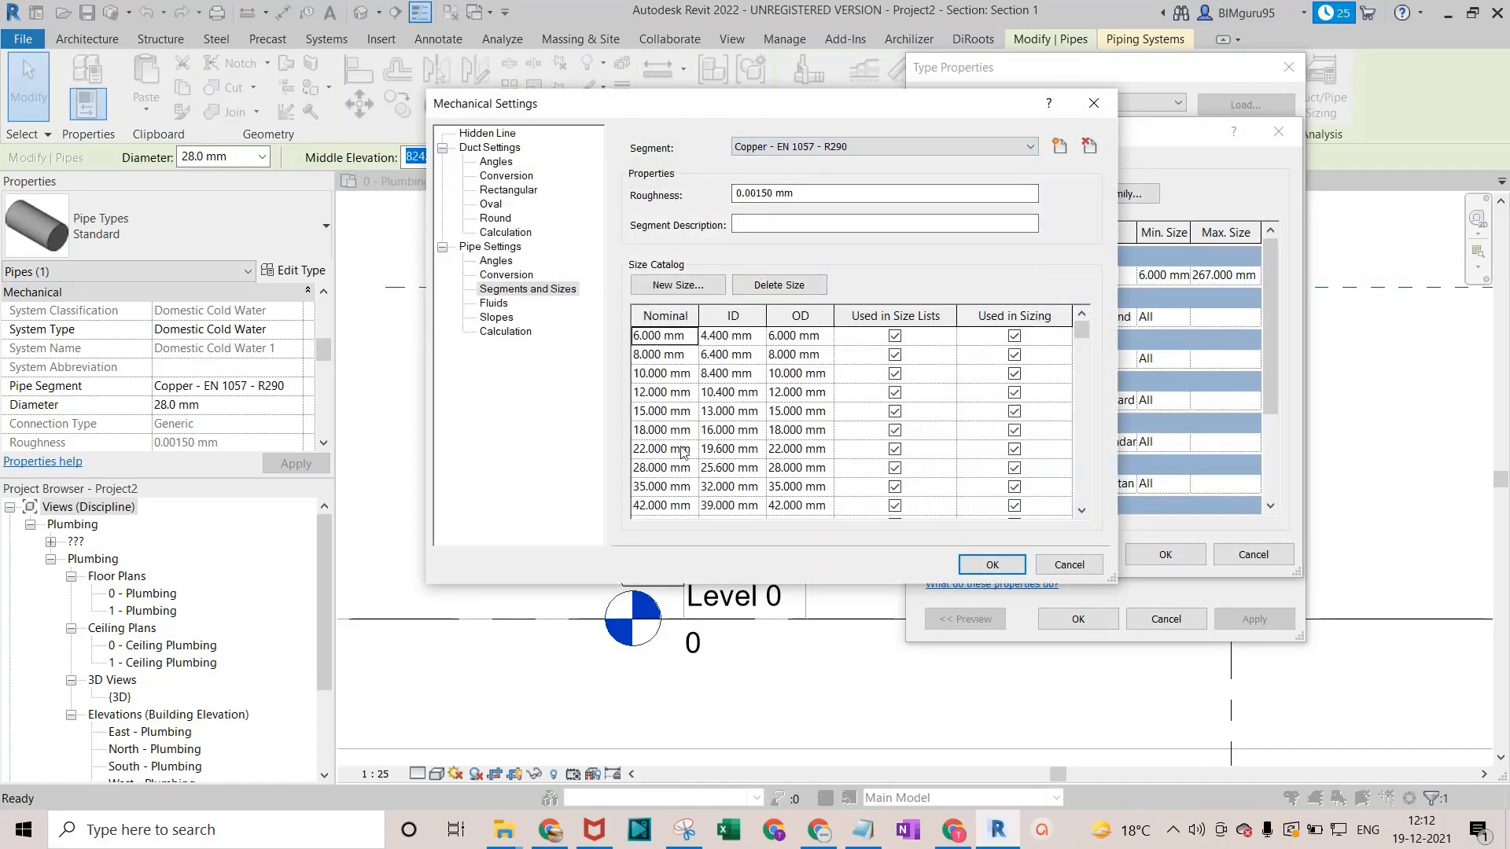
{"action": "left_click_drag", "start_coordinate": [697, 306], "coordinate": [735, 307]}
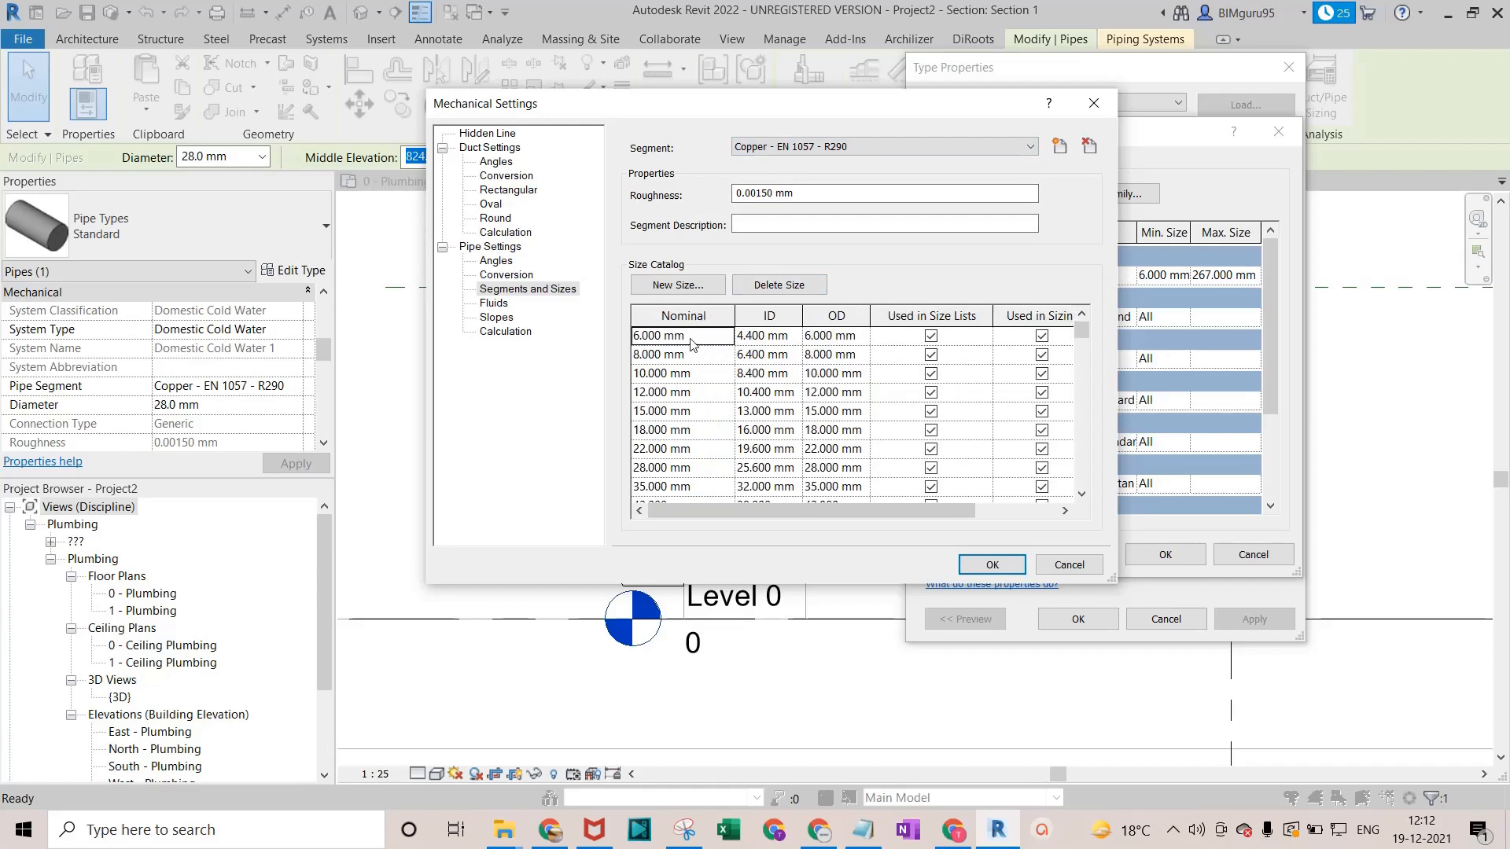
{"action": "scroll", "coordinate": [689, 427], "scroll_direction": "down", "scroll_amount": 2}
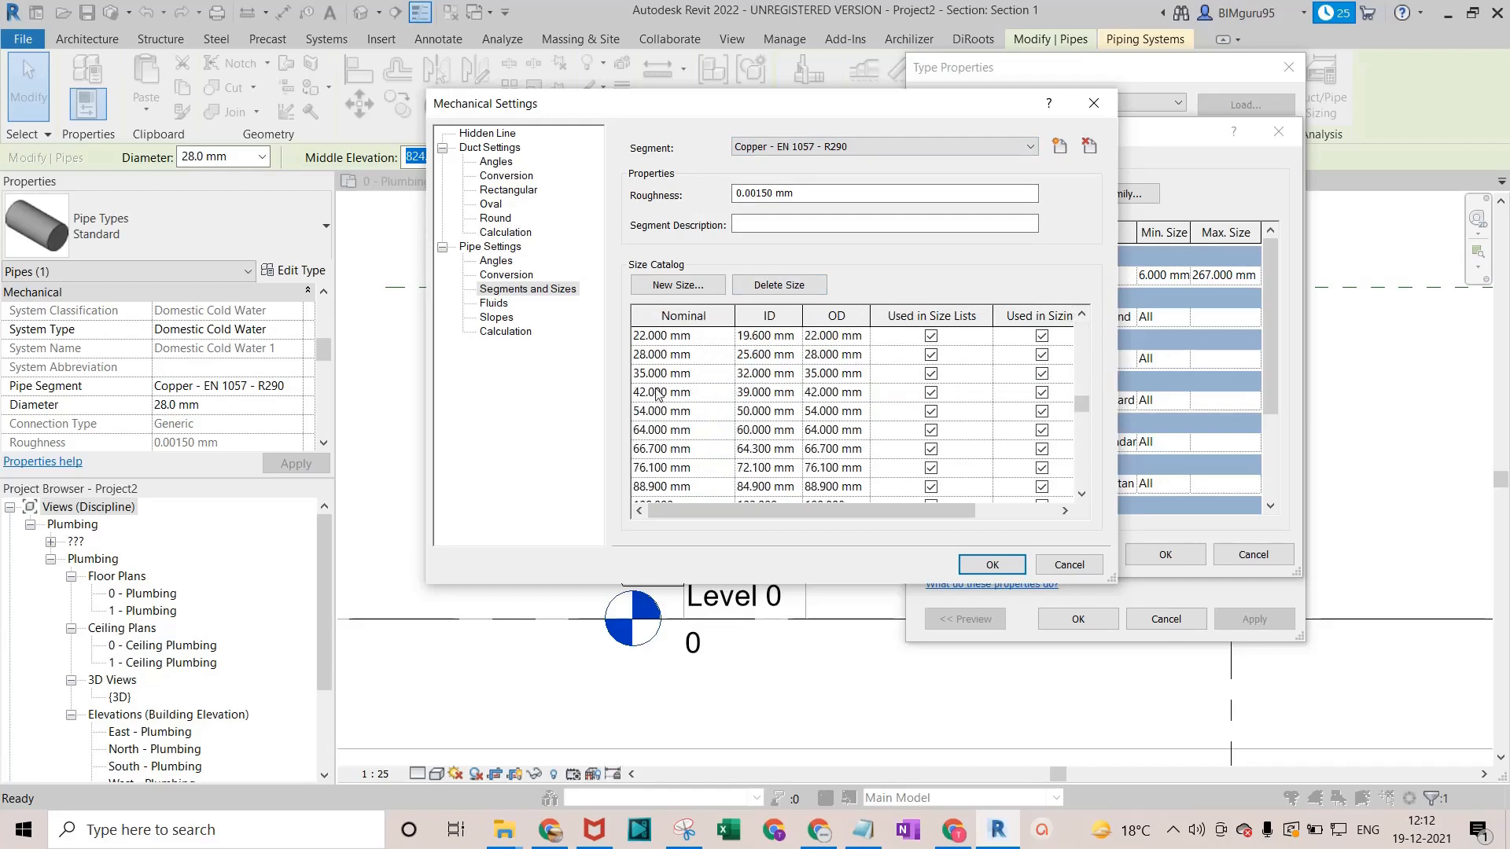
Compare the size catalog of the Copper - EN 1057 - R250 segment and return to Copper - EN 1057 - R290.
{"action": "left_click", "coordinate": [846, 147]}
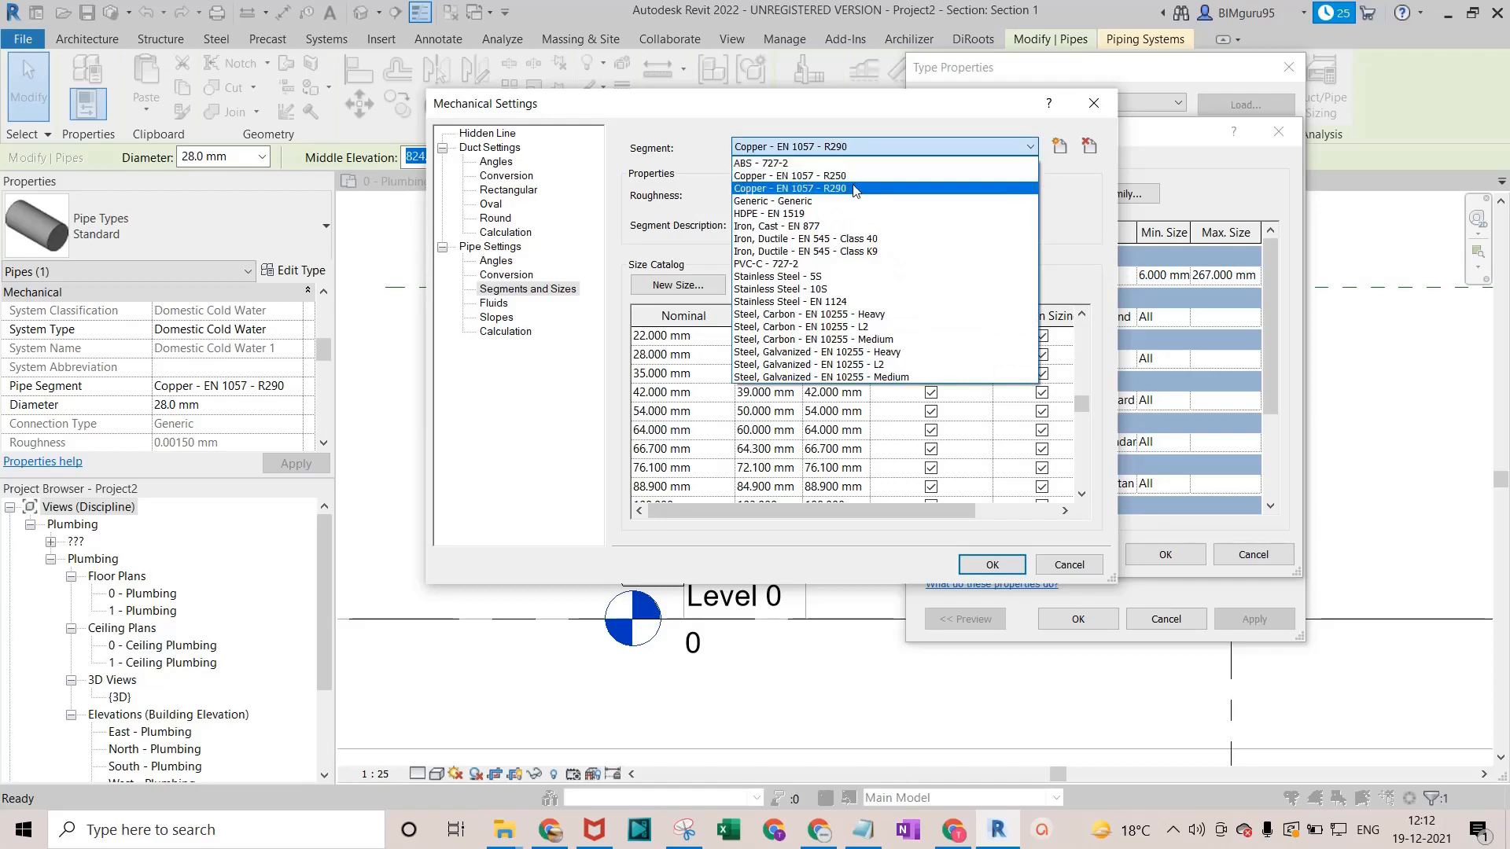
{"action": "left_click", "coordinate": [850, 176]}
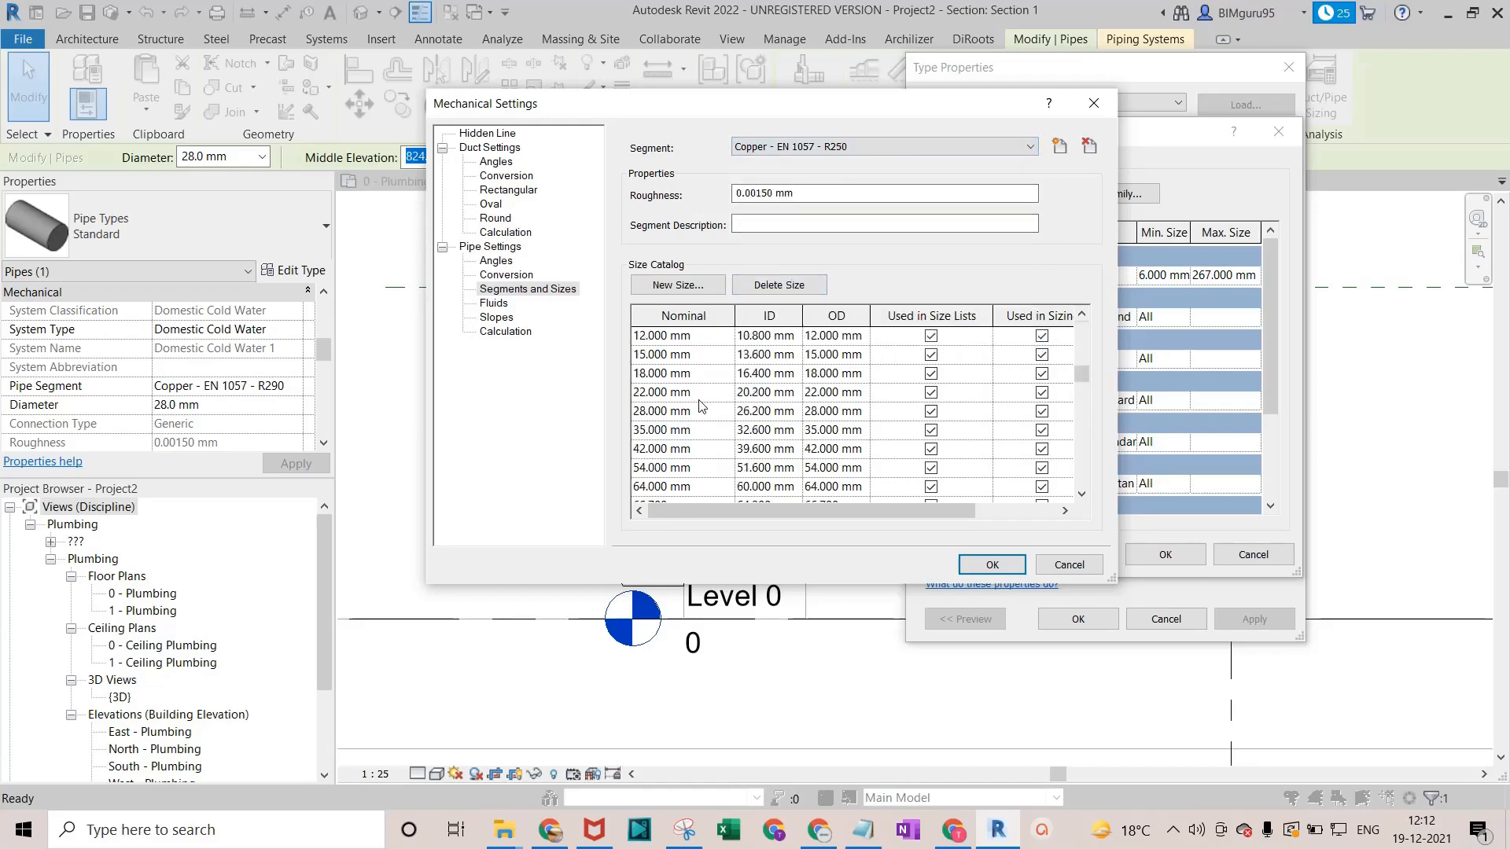
{"action": "scroll", "coordinate": [698, 392], "scroll_direction": "up", "scroll_amount": 1}
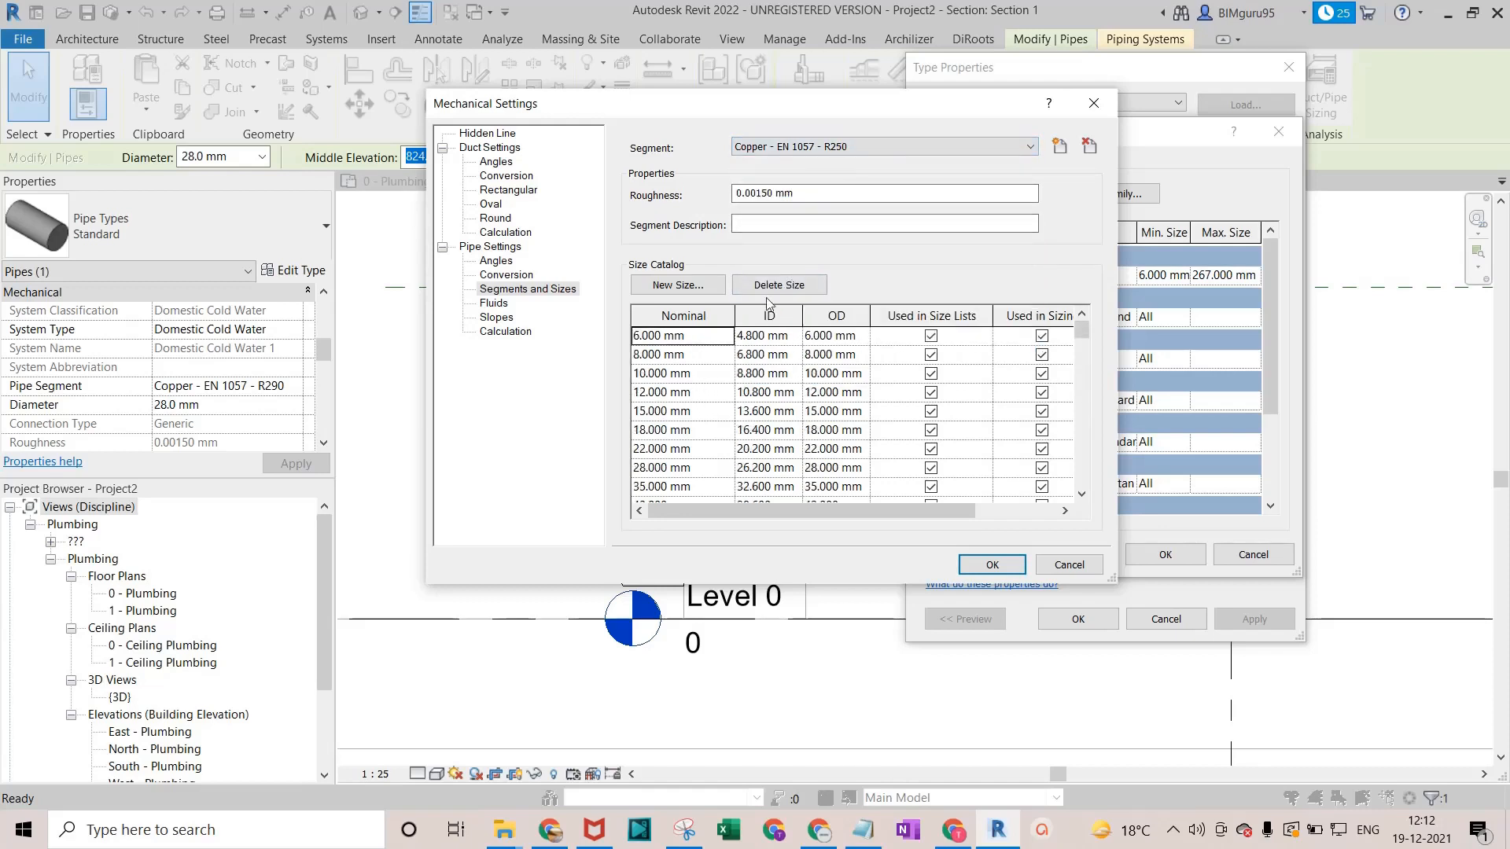
{"action": "left_click", "coordinate": [857, 147]}
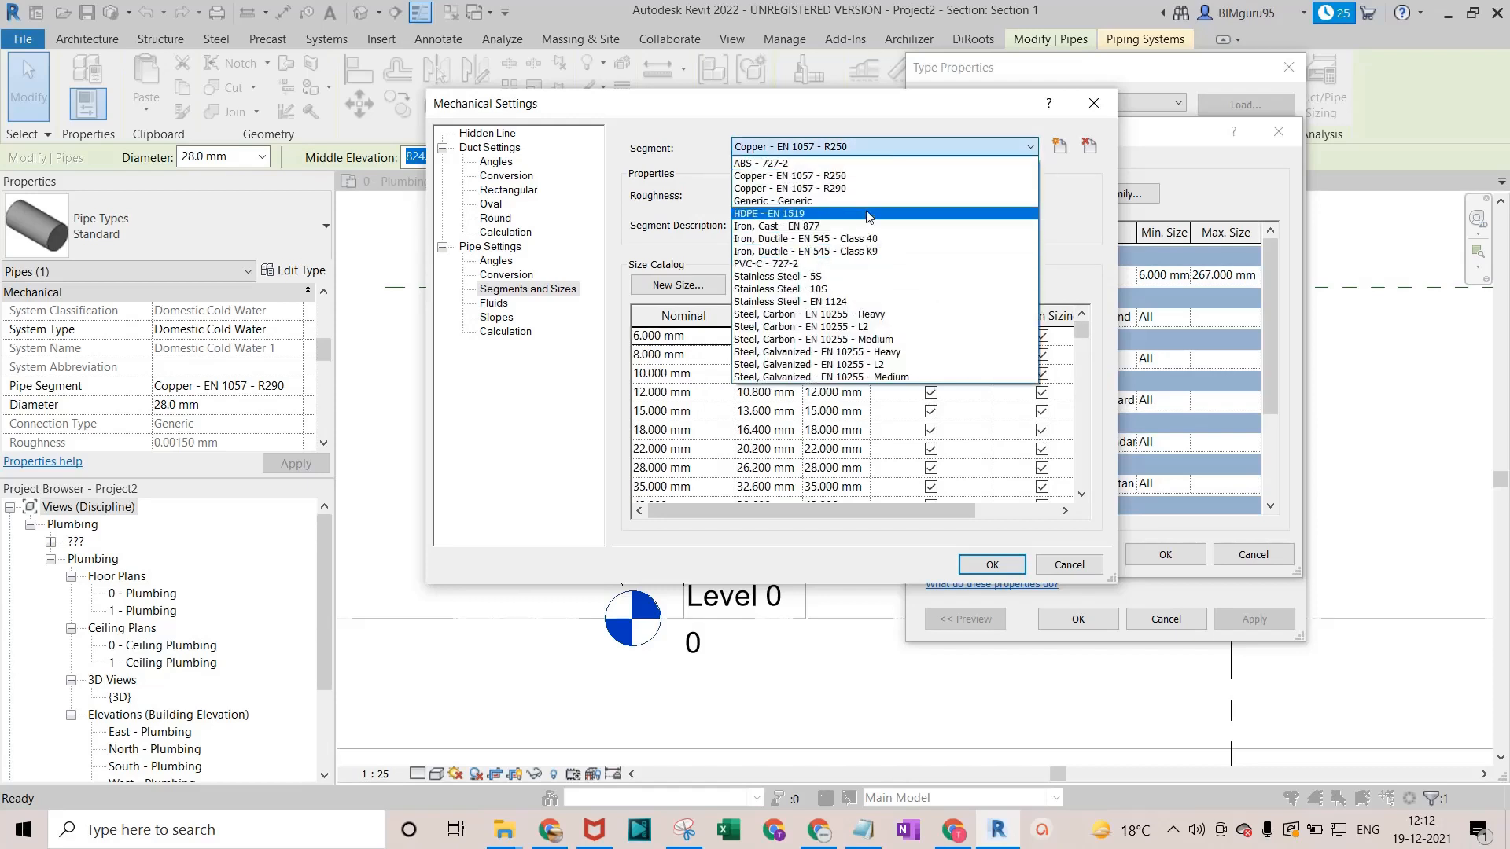
{"action": "left_click", "coordinate": [869, 189]}
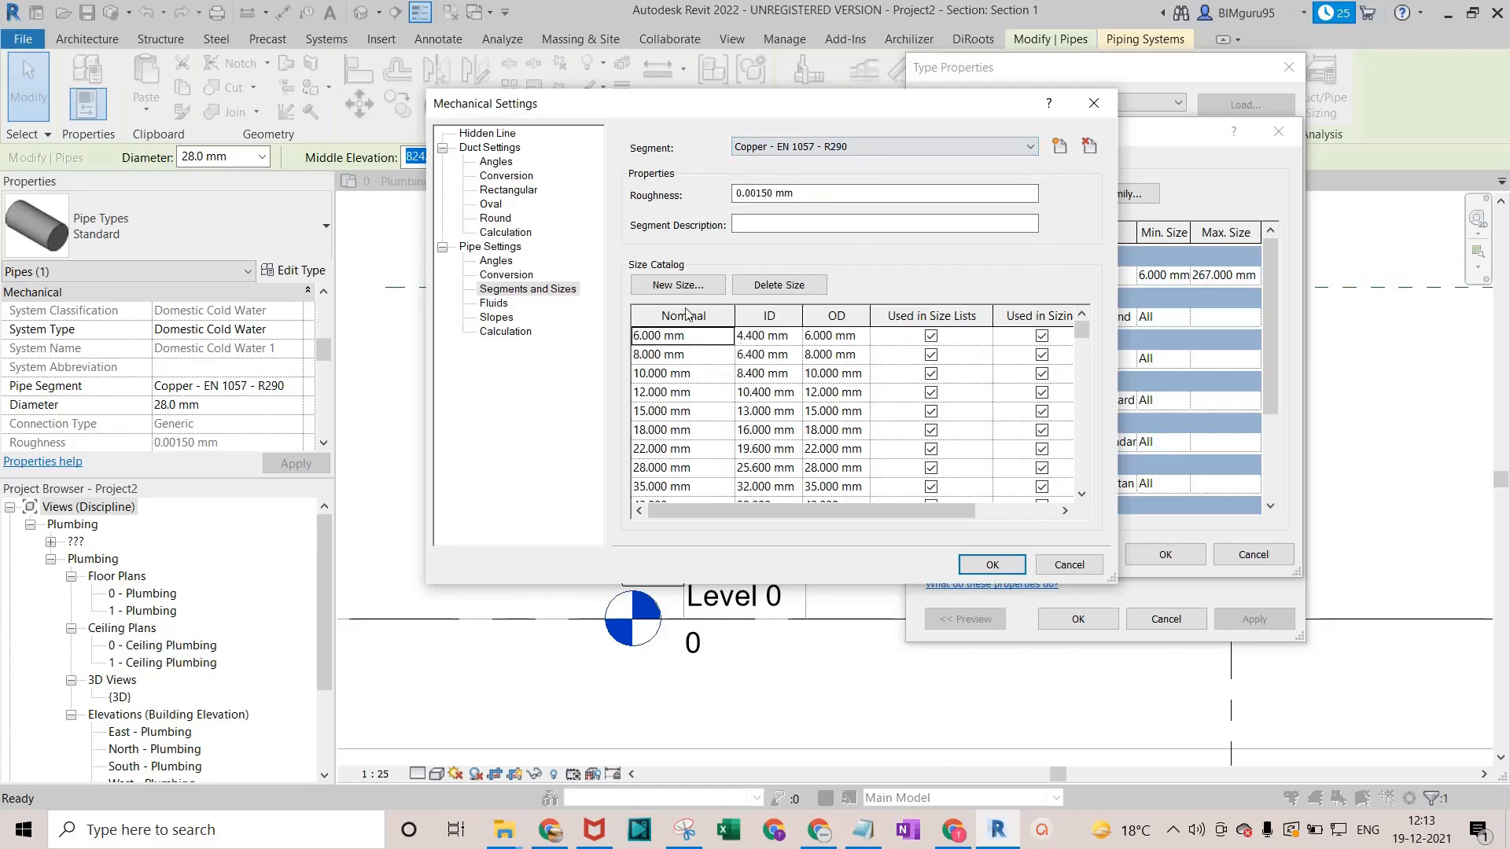
Add a pipe size to Copper - EN 1057 - R290 with nominal 40 mm, inside diameter 39 mm and outside diameter 41 mm, accepting all settings.
{"action": "left_click", "coordinate": [678, 285]}
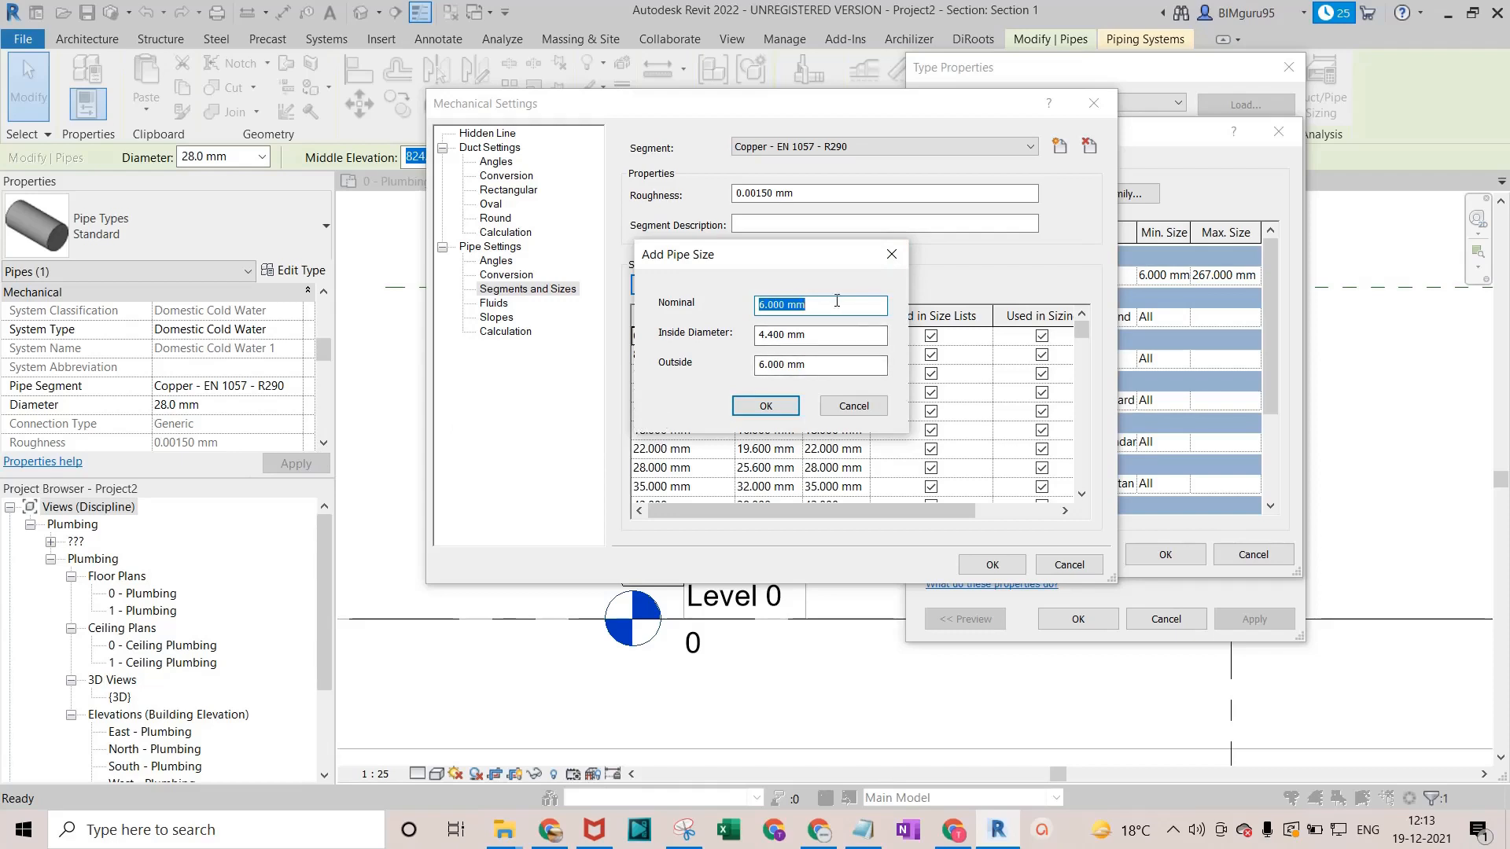
{"action": "type", "text": "40"}
{"action": "left_click", "coordinate": [820, 336]}
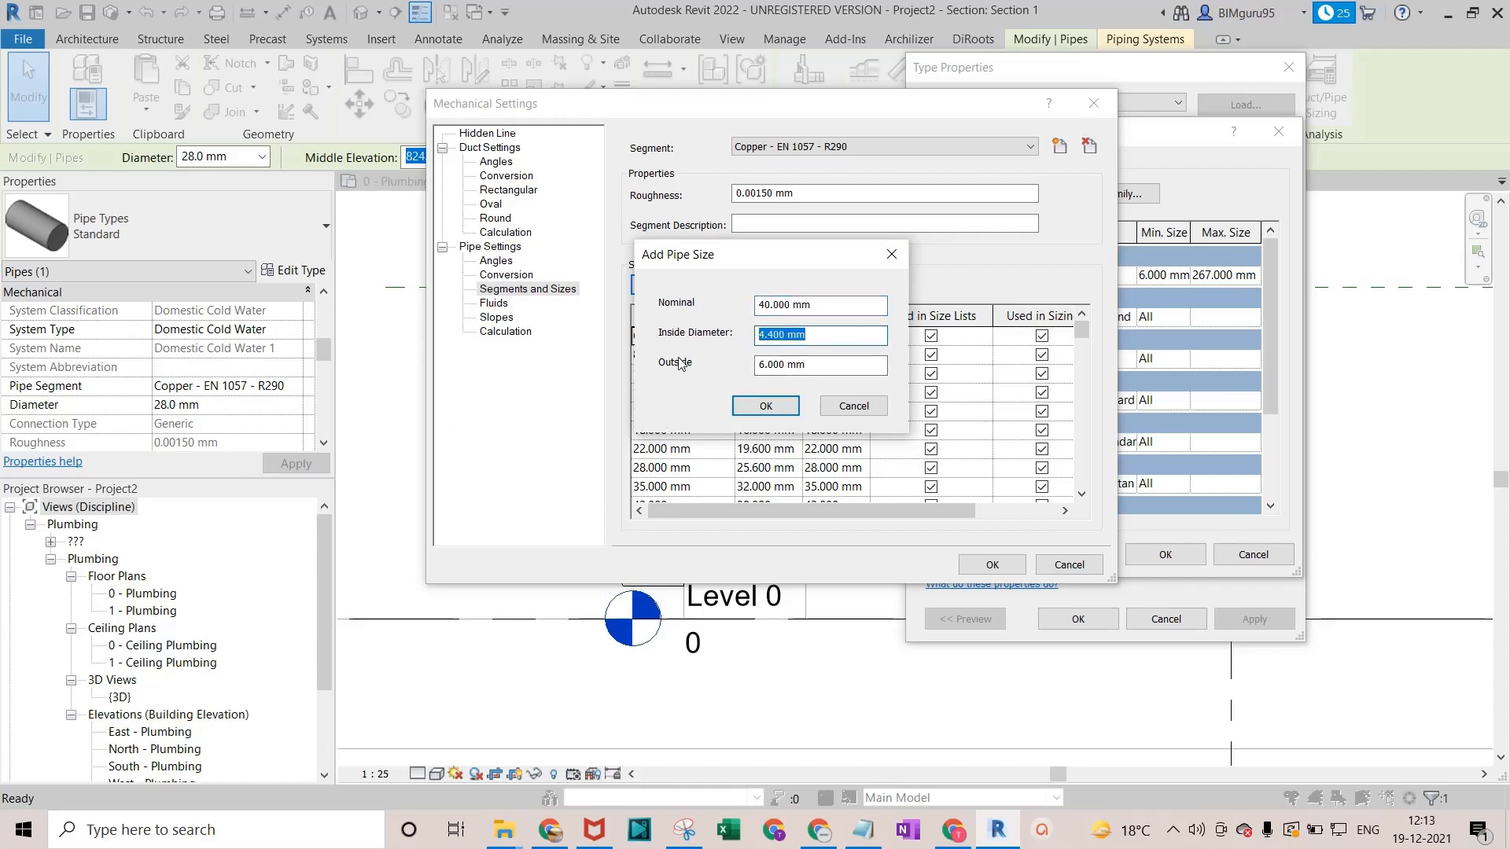
{"action": "type", "text": "39"}
{"action": "left_click", "coordinate": [807, 364]}
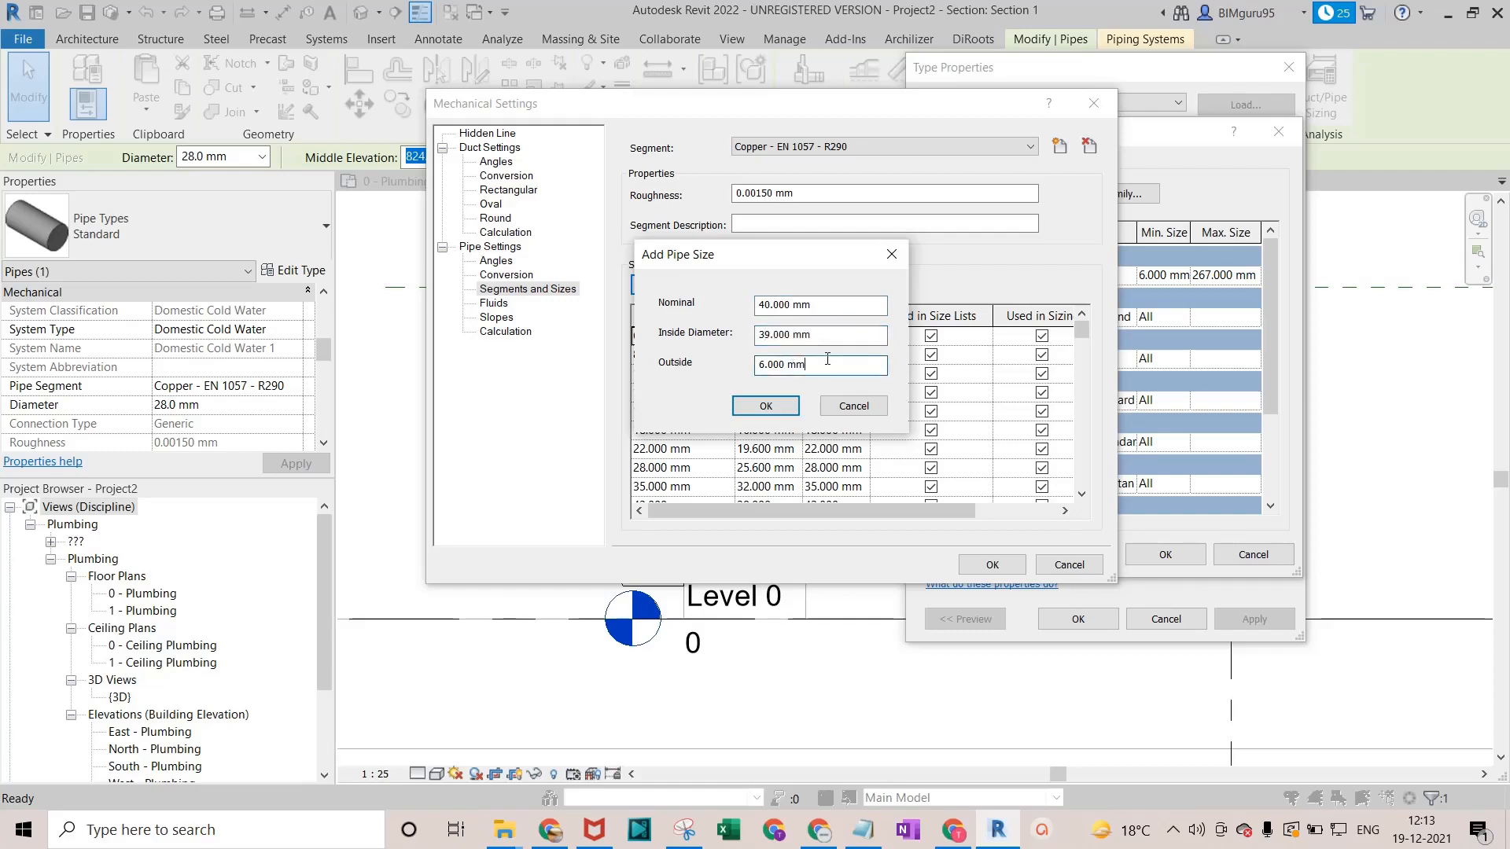
{"action": "left_click_drag", "start_coordinate": [828, 360], "coordinate": [559, 369]}
{"action": "type", "text": "41"}
{"action": "left_click", "coordinate": [766, 406]}
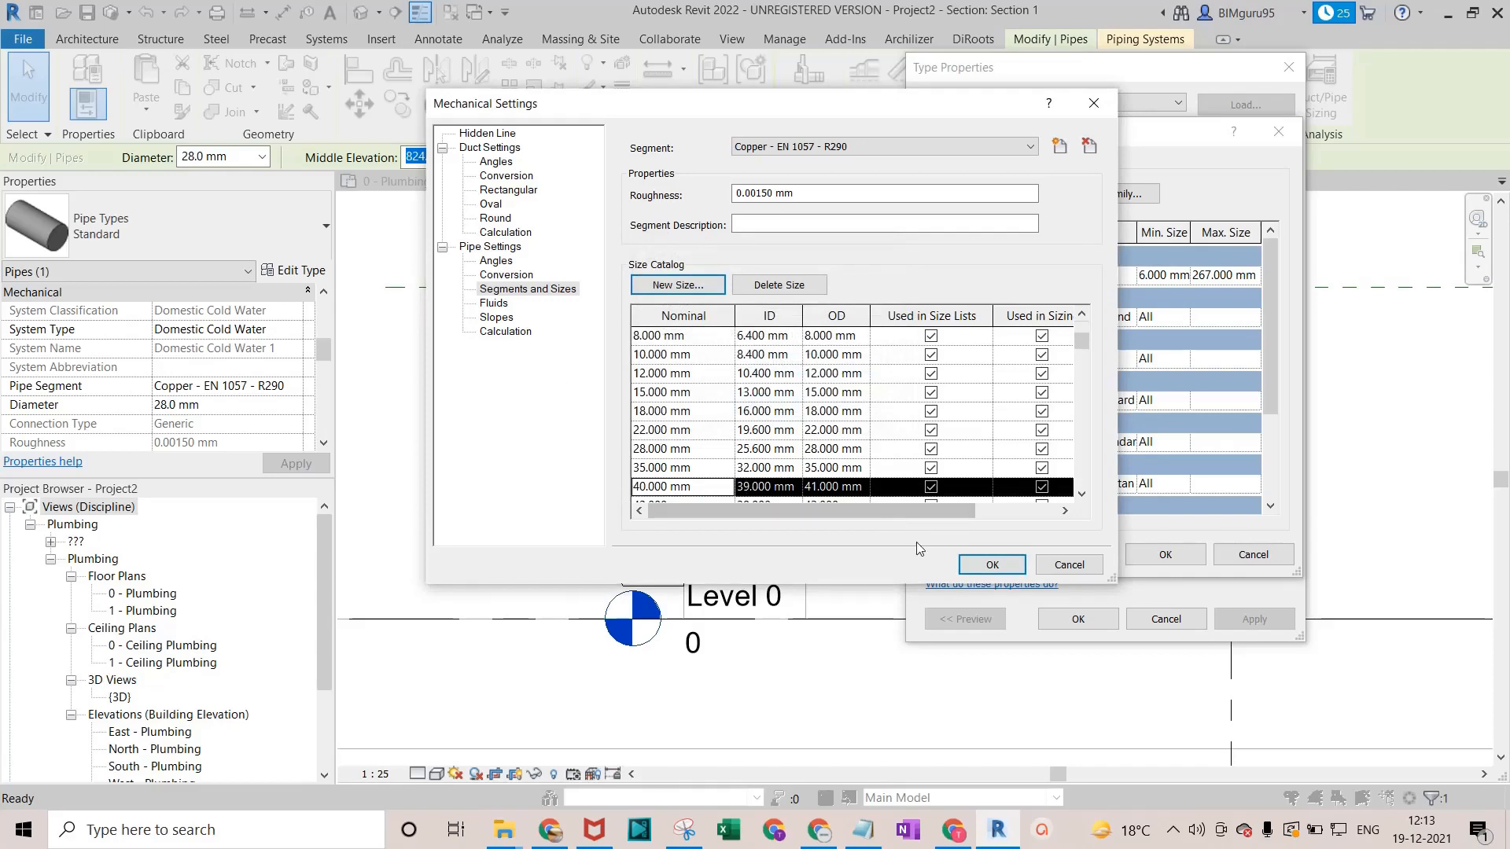
{"action": "left_click", "coordinate": [995, 564]}
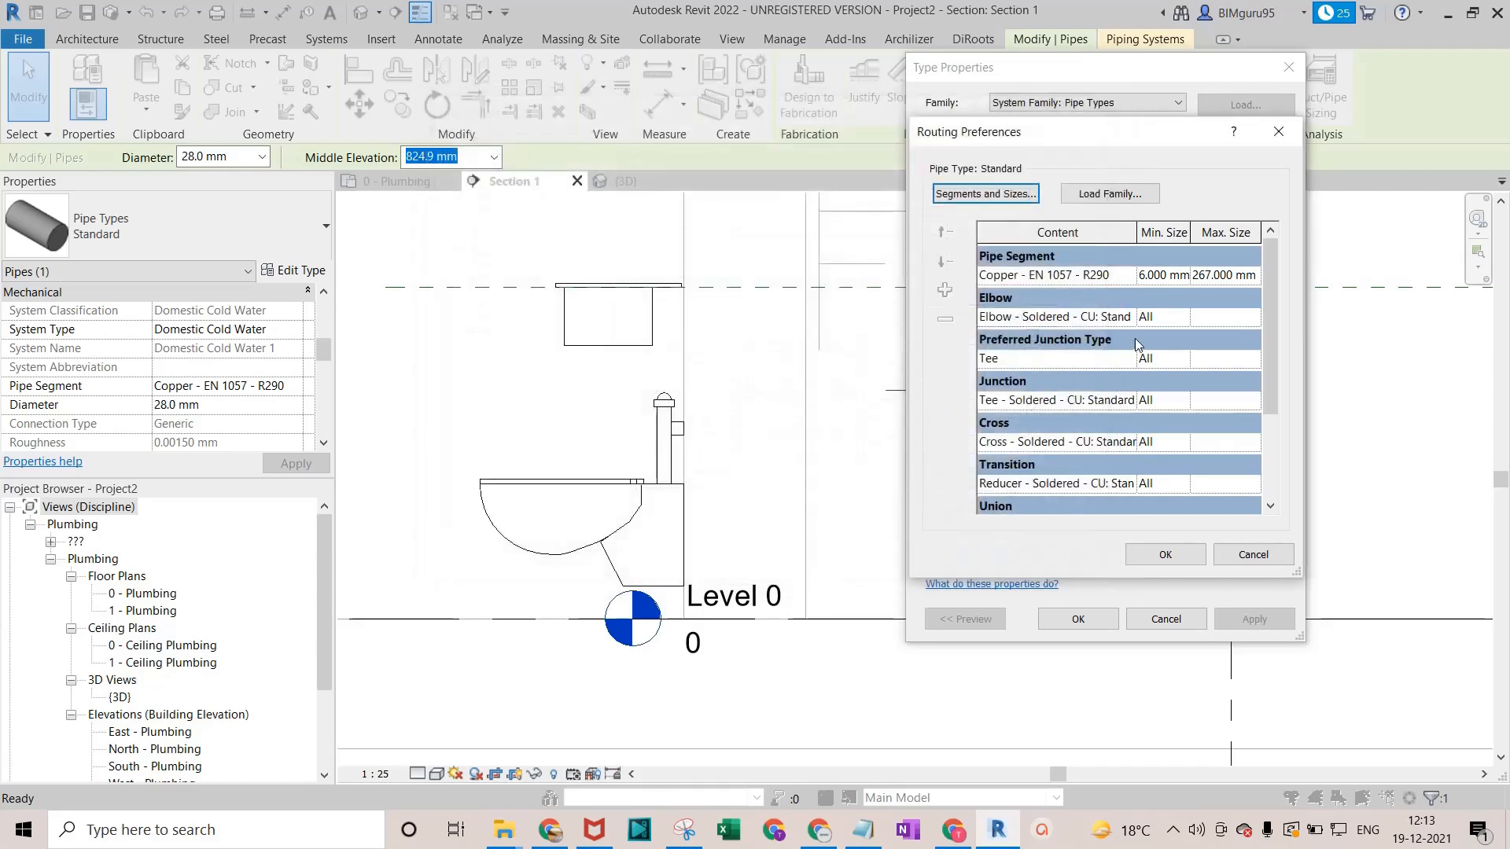
{"action": "left_click", "coordinate": [1165, 555]}
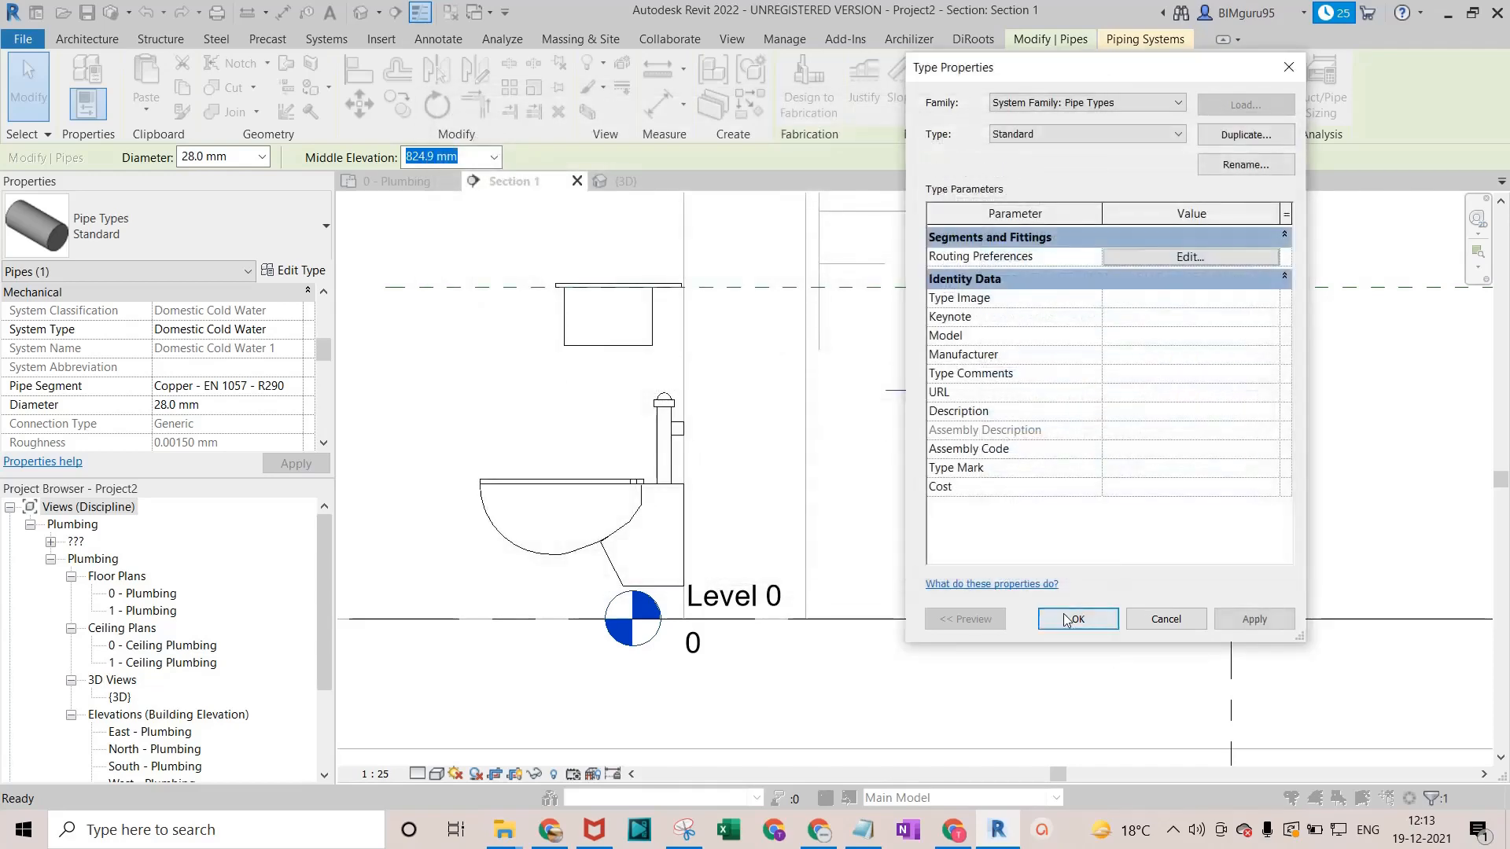
{"action": "left_click", "coordinate": [1065, 620]}
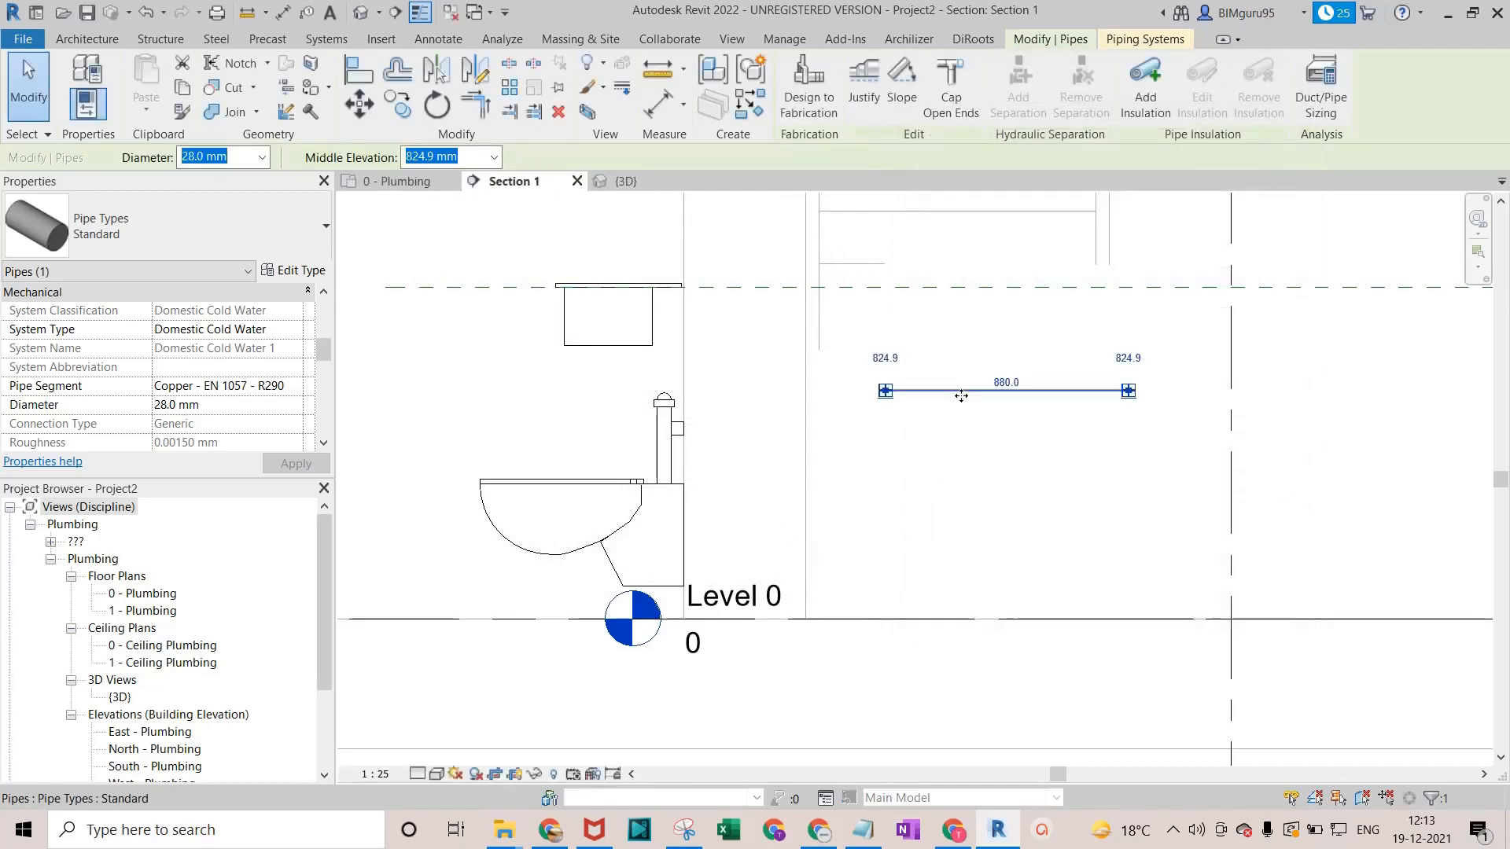
Set the selected pipe's system type to Domestic Hot Water and check the diameters offered before and after the change.
{"action": "left_click", "coordinate": [262, 157]}
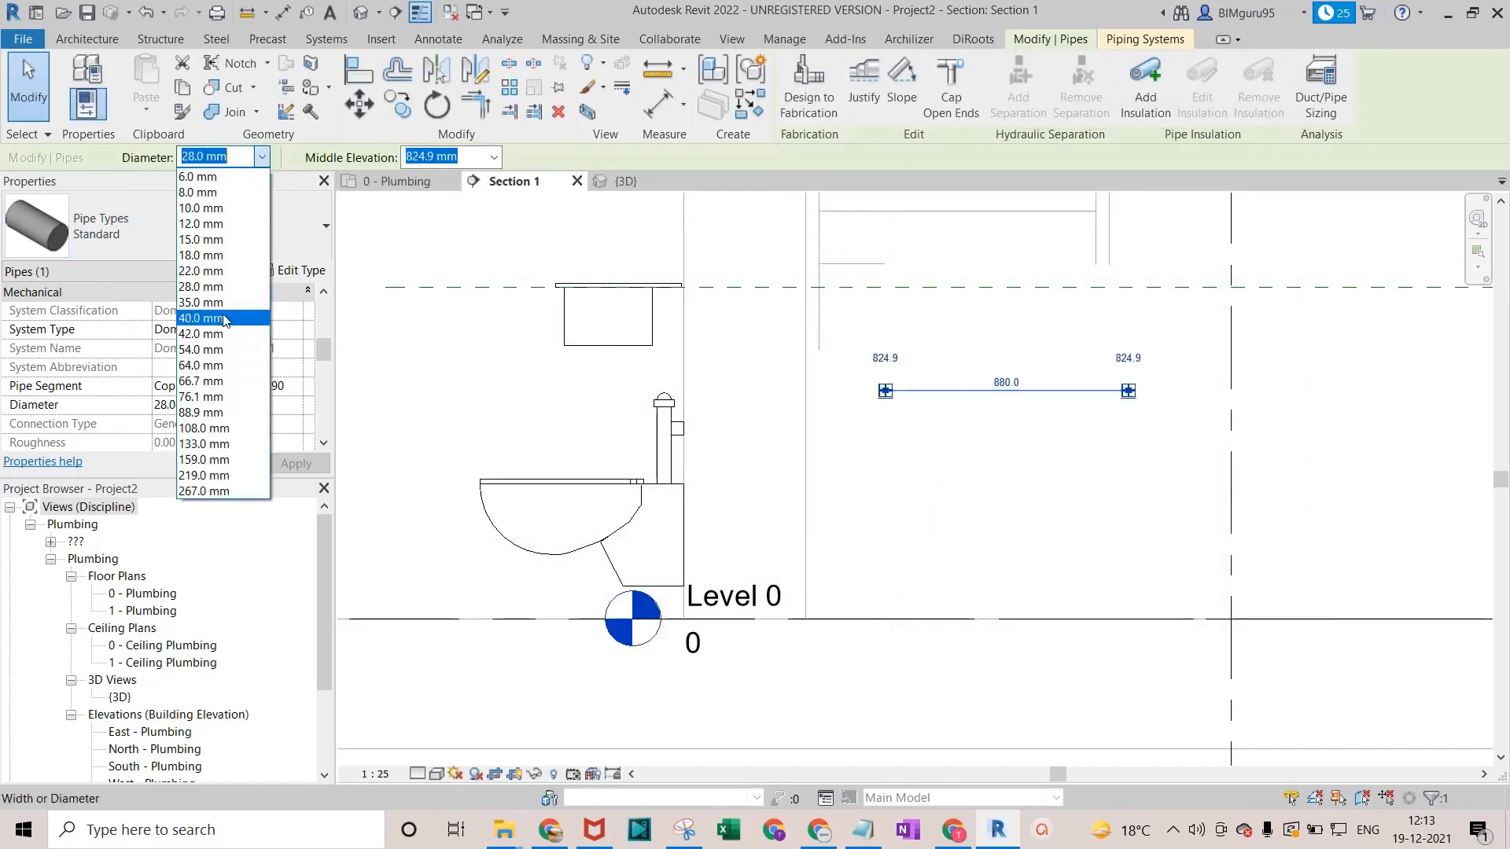
{"action": "left_click", "coordinate": [1050, 512]}
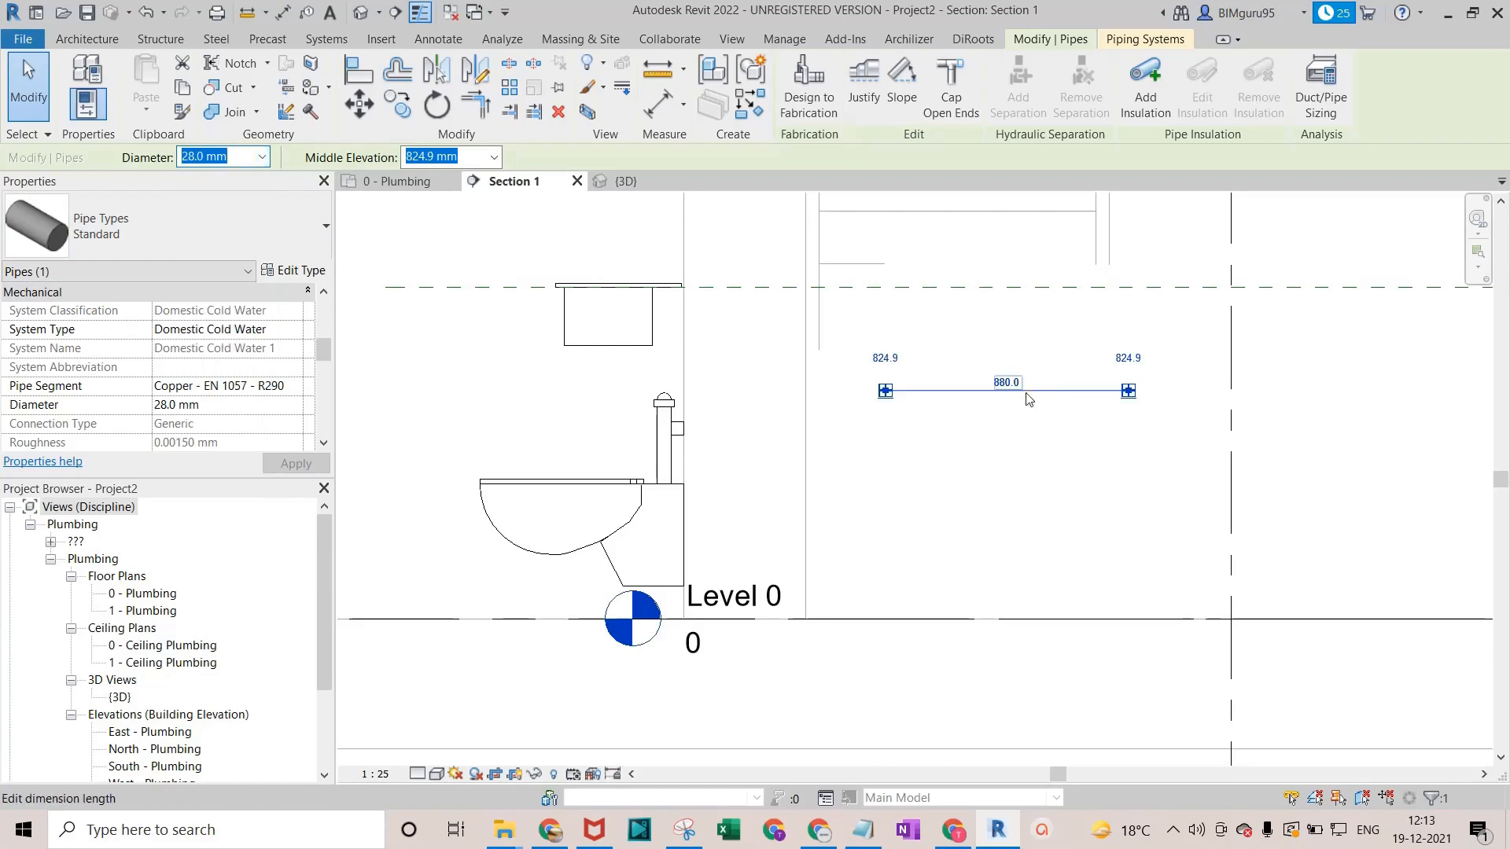
{"action": "left_click", "coordinate": [297, 331]}
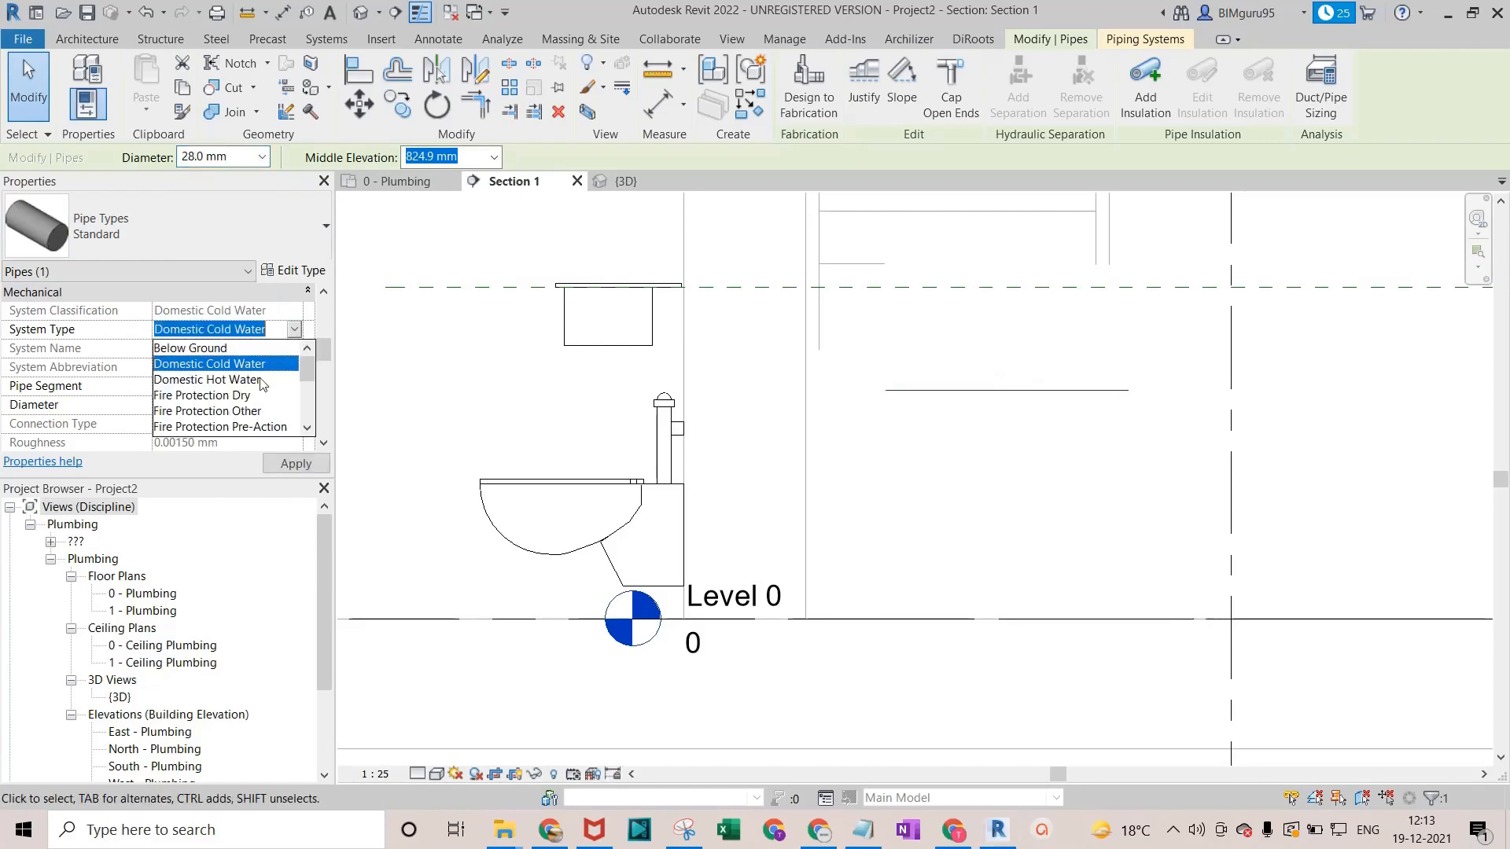
{"action": "left_click", "coordinate": [206, 379]}
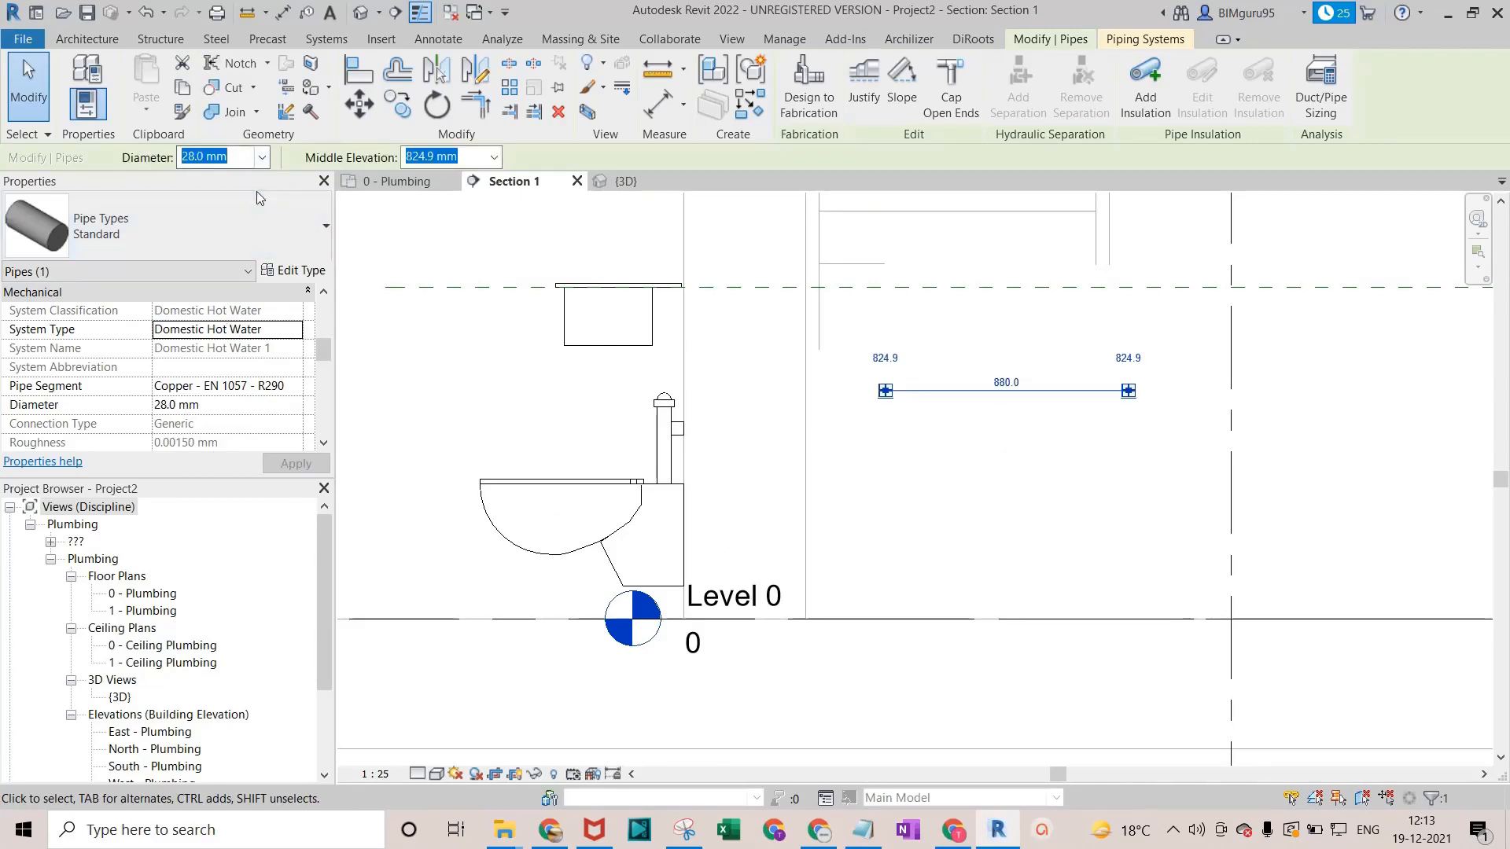
{"action": "left_click", "coordinate": [262, 158]}
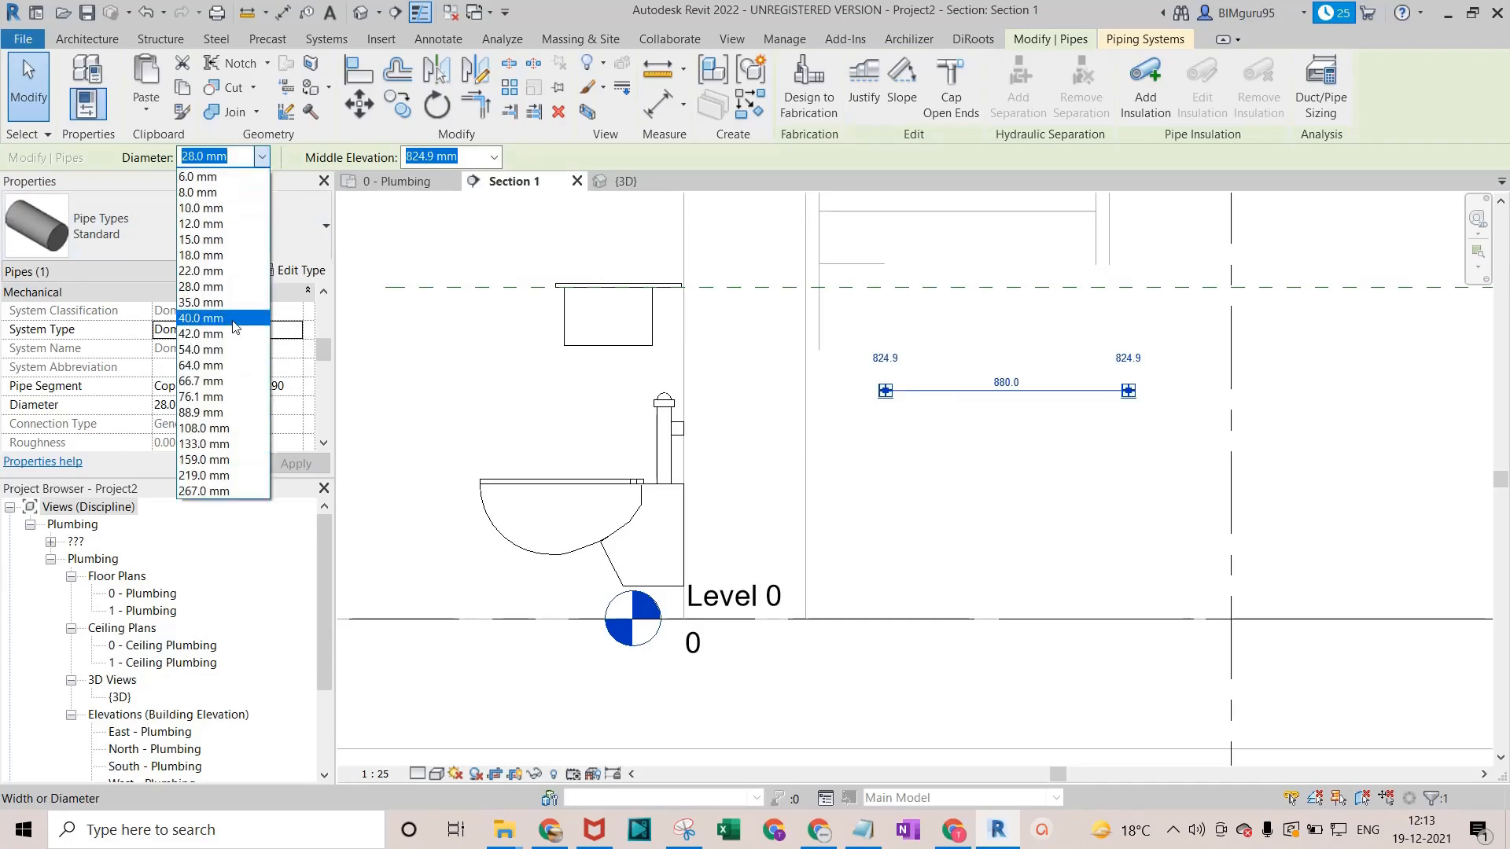
{"action": "left_click", "coordinate": [909, 496]}
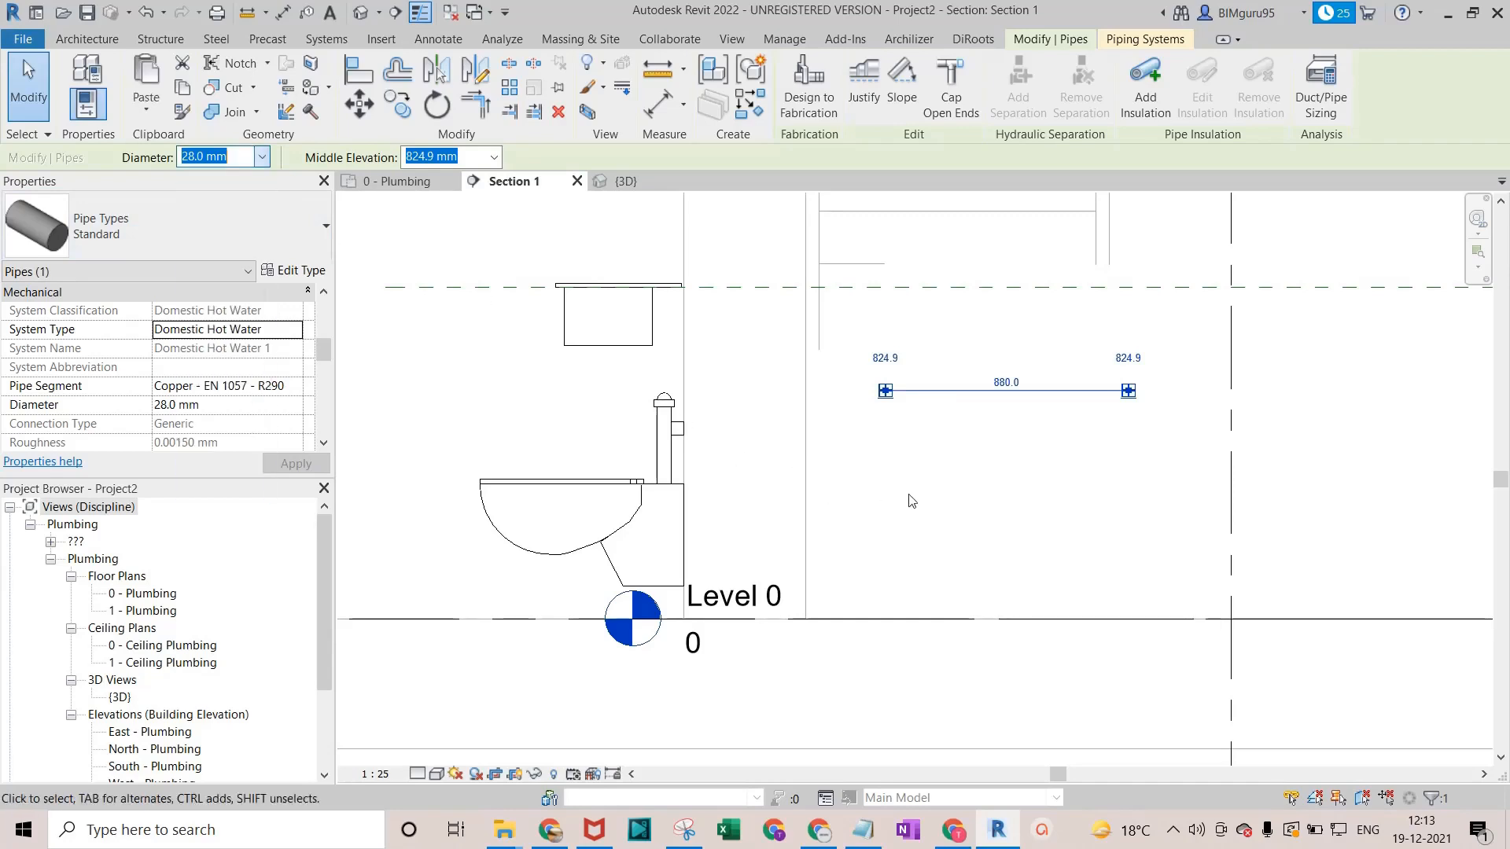
Set the horizontal pipe's system type to Sanitary and check the diameters offered for it.
{"action": "left_click", "coordinate": [953, 424]}
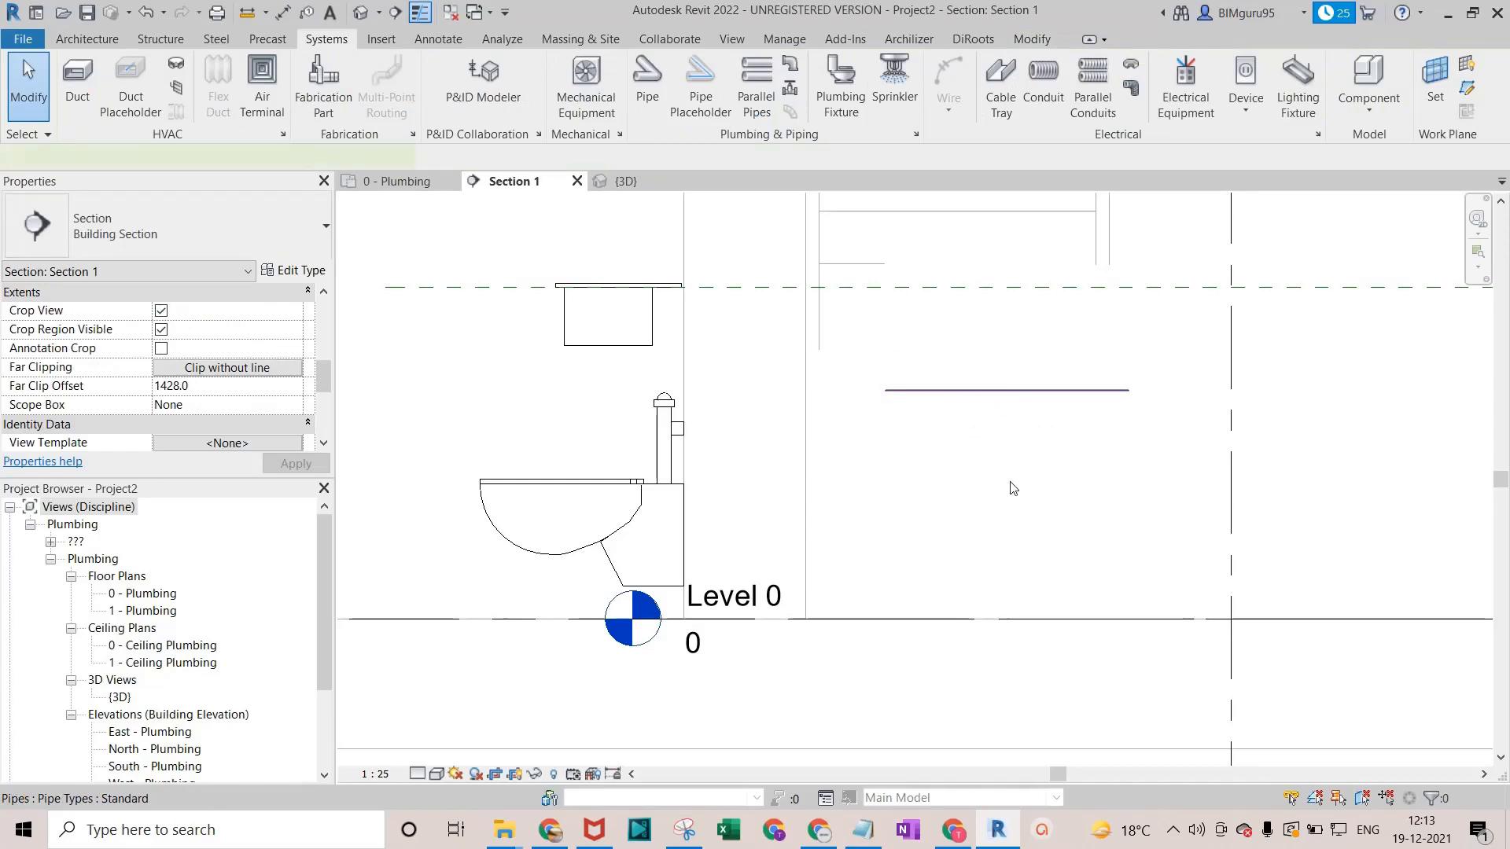
{"action": "left_click", "coordinate": [1009, 391]}
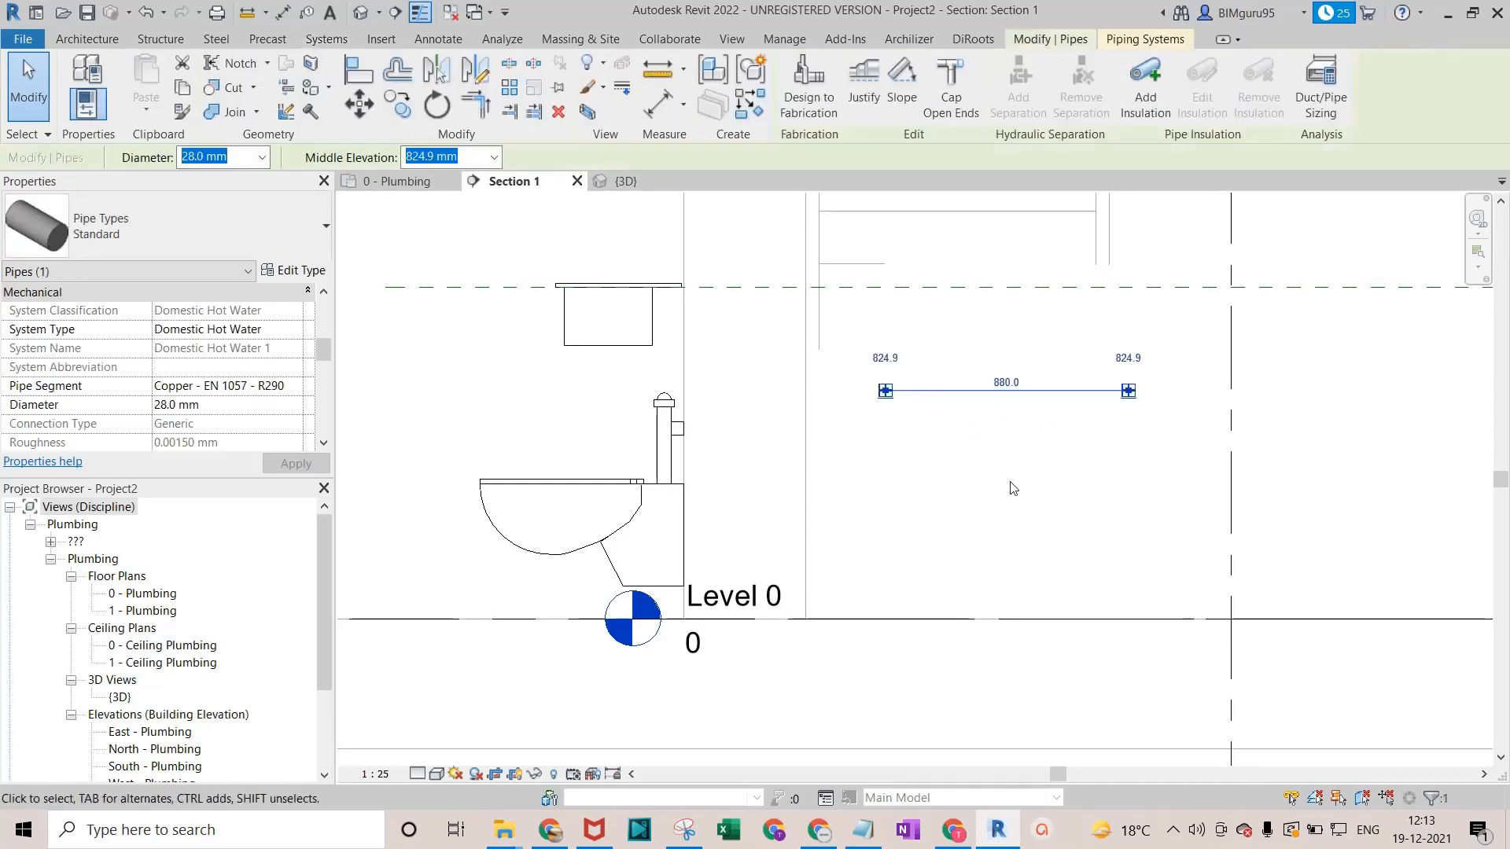
{"action": "left_click", "coordinate": [286, 338]}
{"action": "left_click", "coordinate": [294, 330]}
{"action": "scroll", "coordinate": [211, 421], "scroll_direction": "down", "scroll_amount": 2}
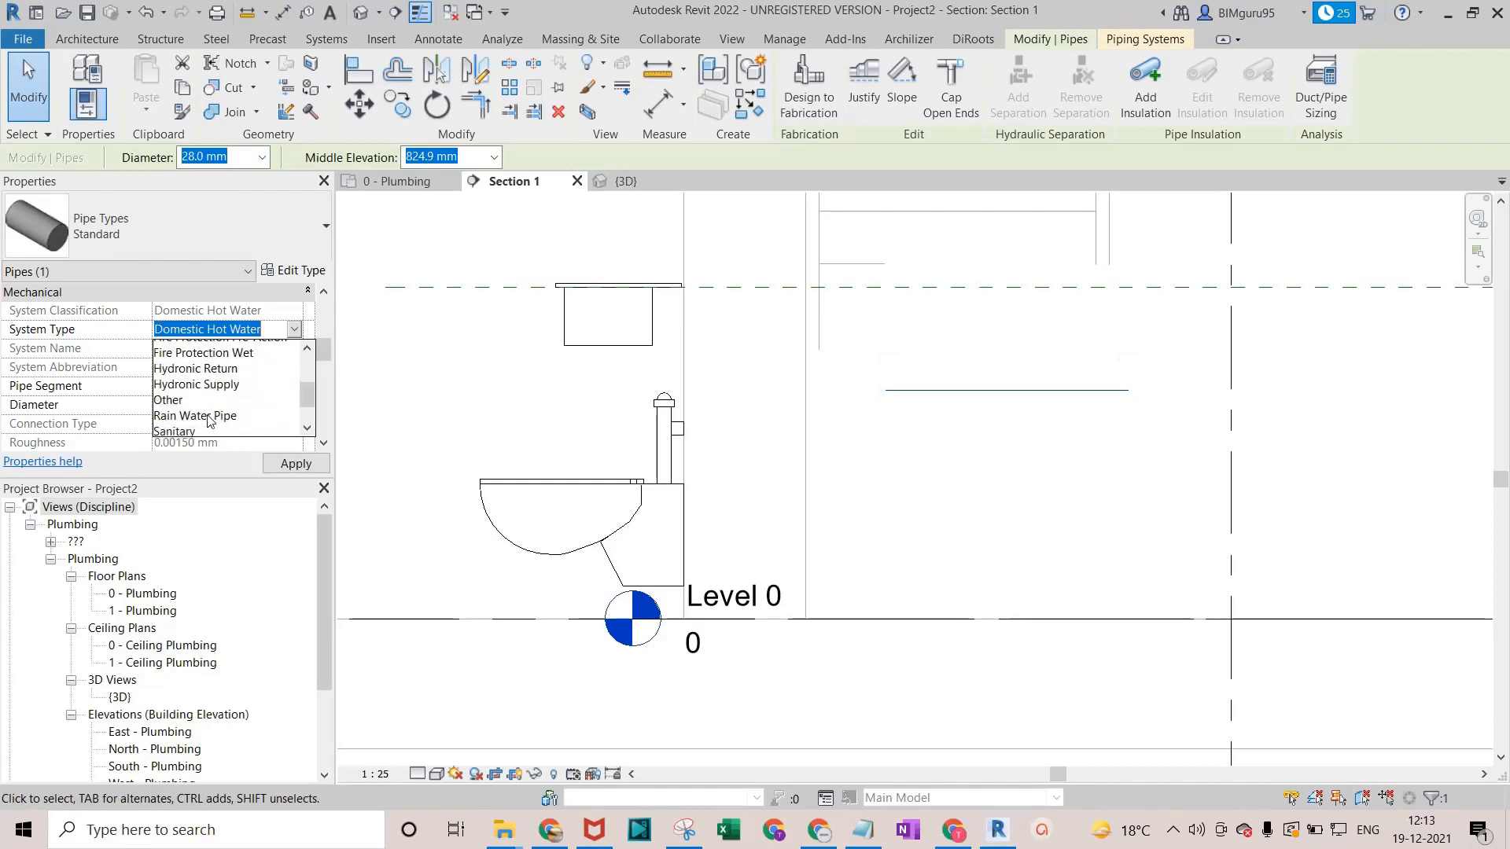
{"action": "scroll", "coordinate": [210, 423], "scroll_direction": "down", "scroll_amount": 3}
{"action": "left_click", "coordinate": [199, 384]}
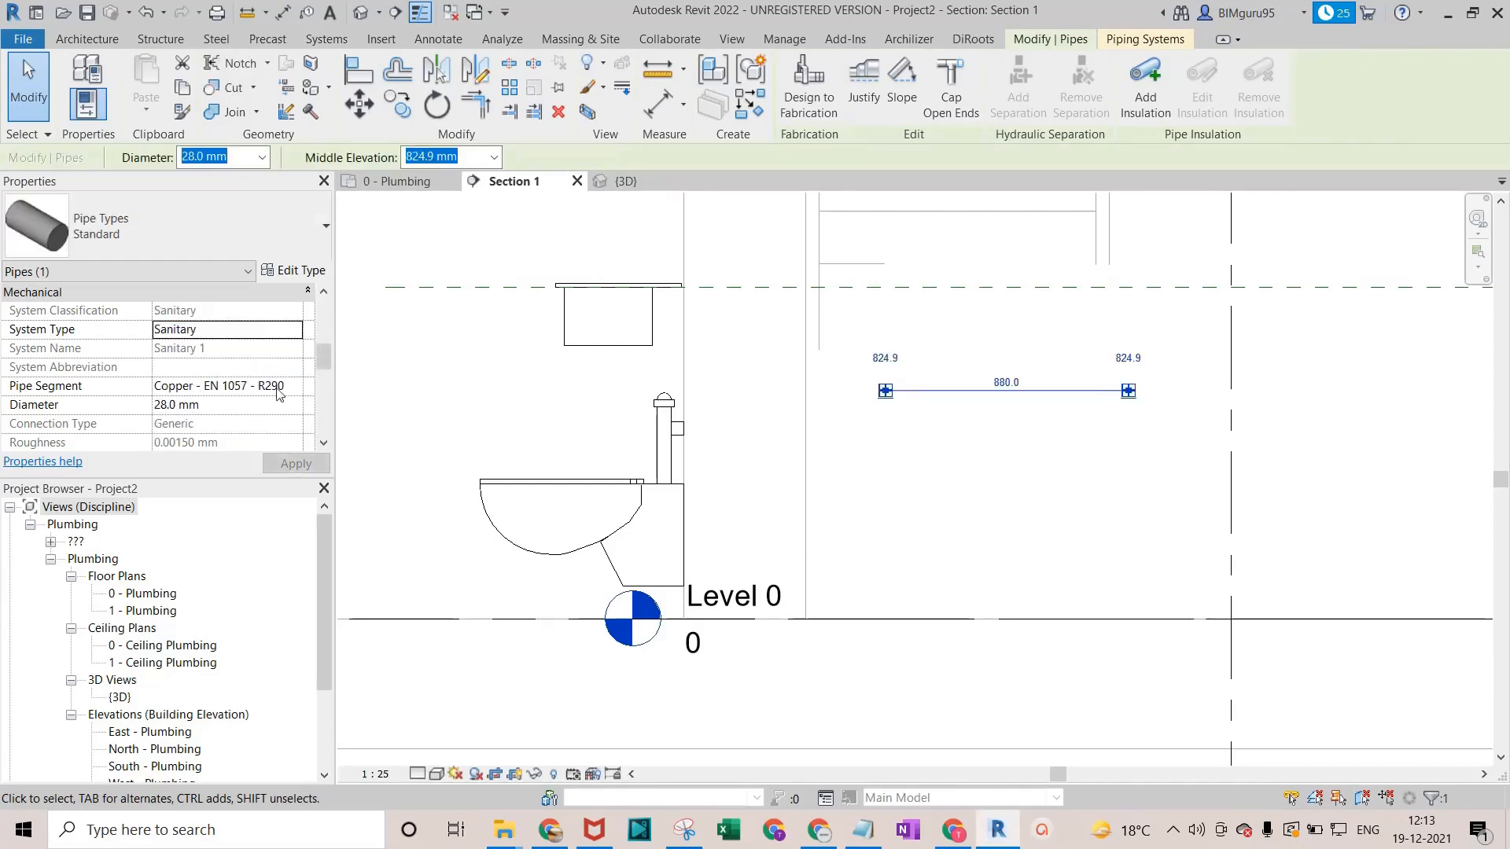
{"action": "left_click", "coordinate": [262, 158]}
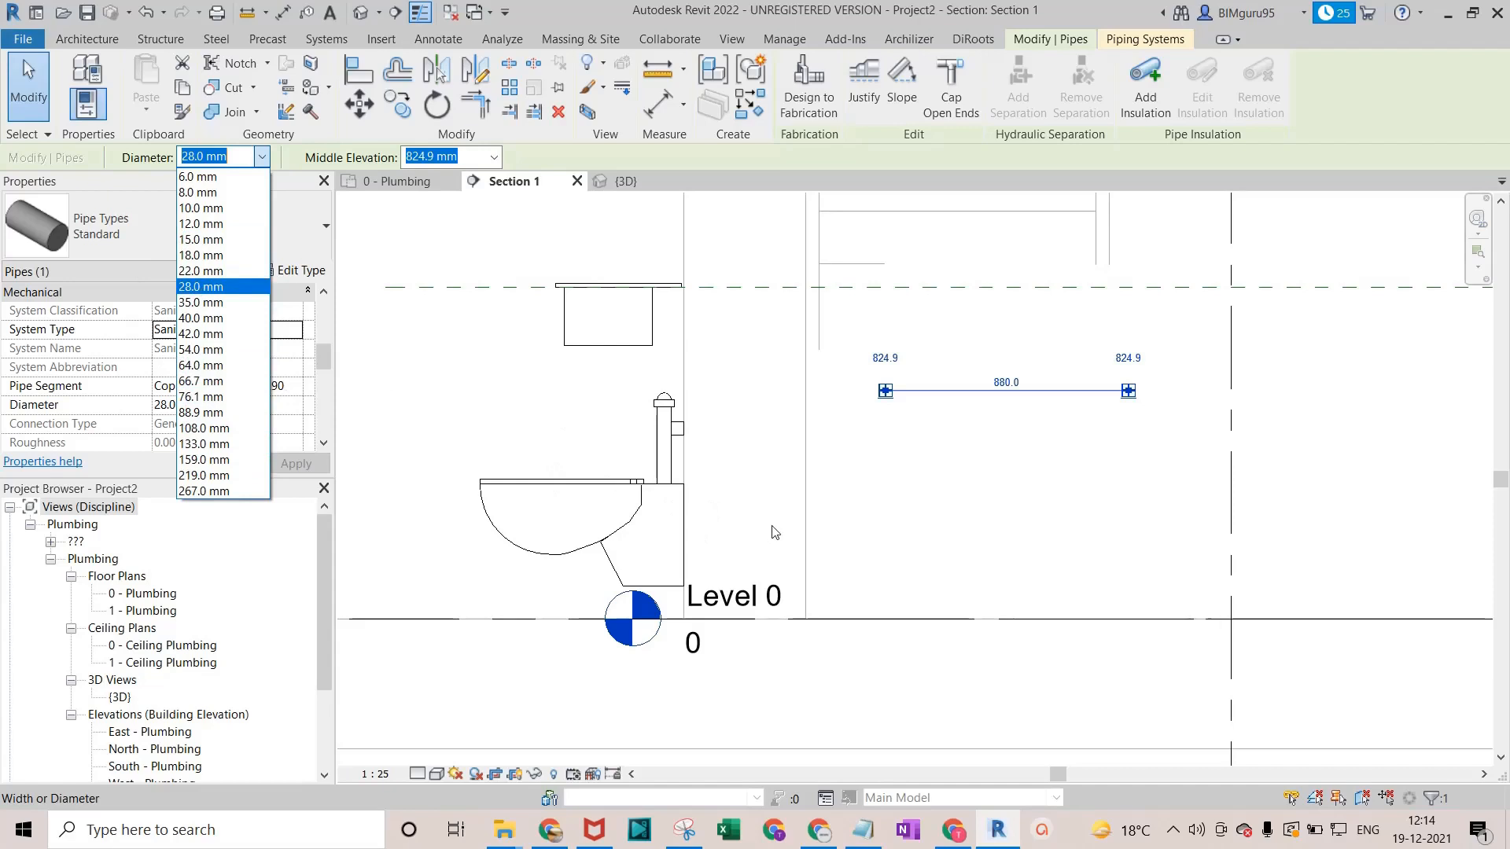
{"action": "left_click", "coordinate": [896, 505]}
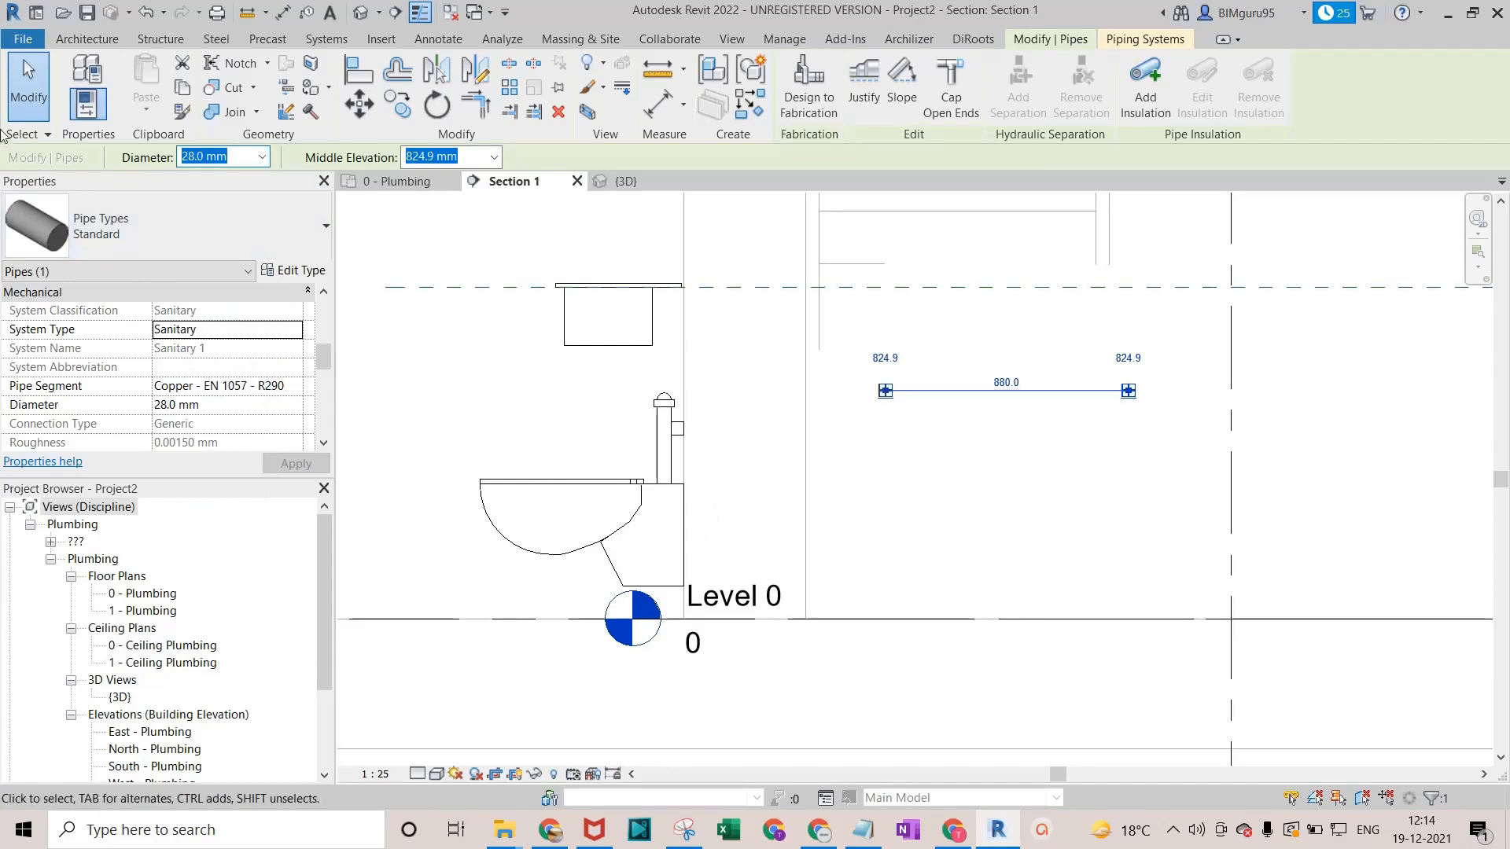
Add a pipe size to Copper - EN 1057 - R290 with nominal 25 mm, inside diameter 24 mm and outside diameter 26 mm.
{"action": "left_click", "coordinate": [292, 270]}
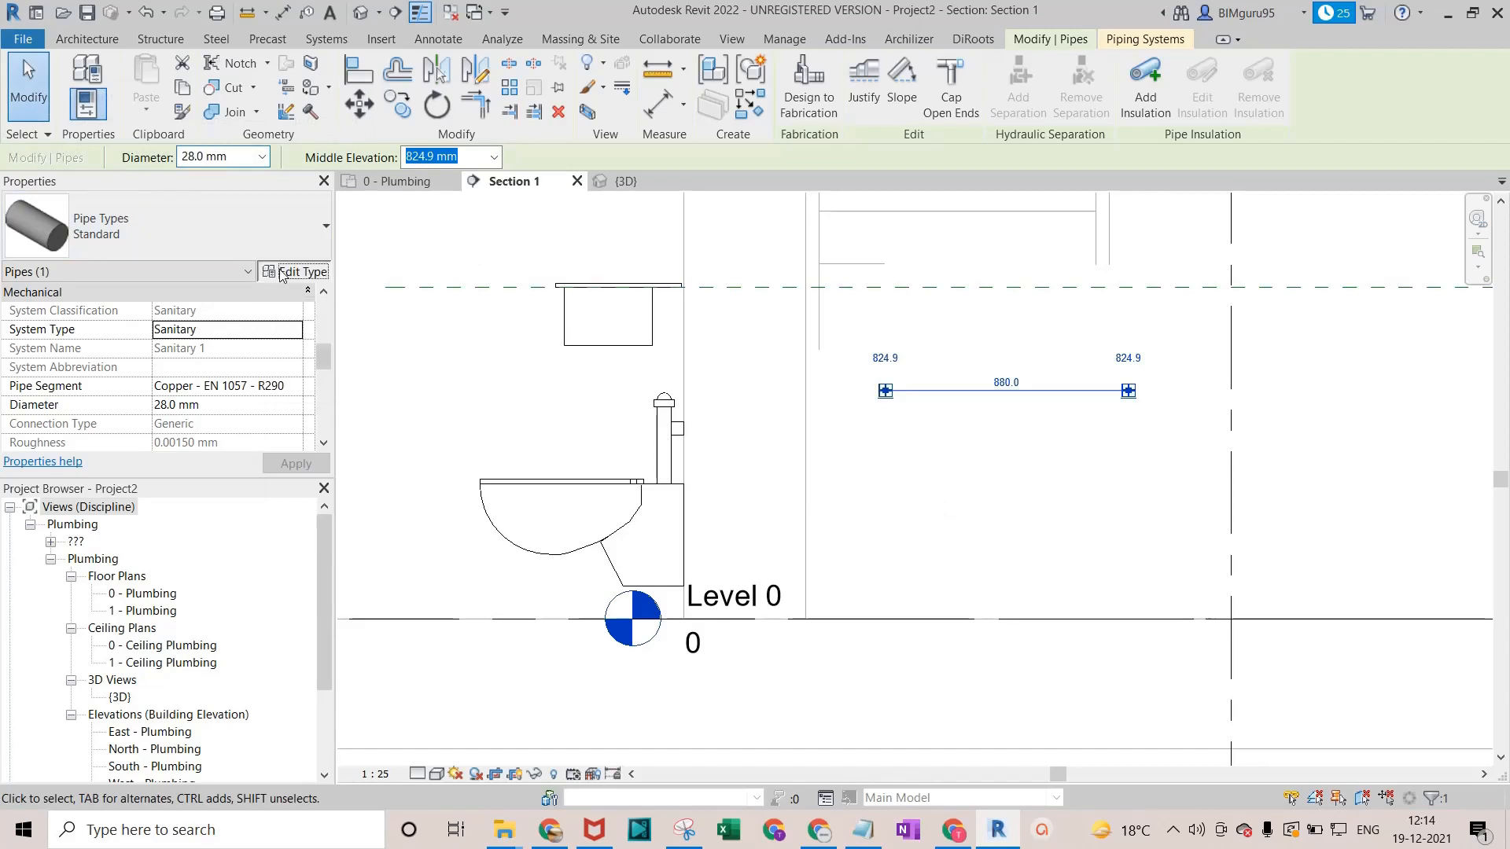
{"action": "left_click", "coordinate": [1235, 255]}
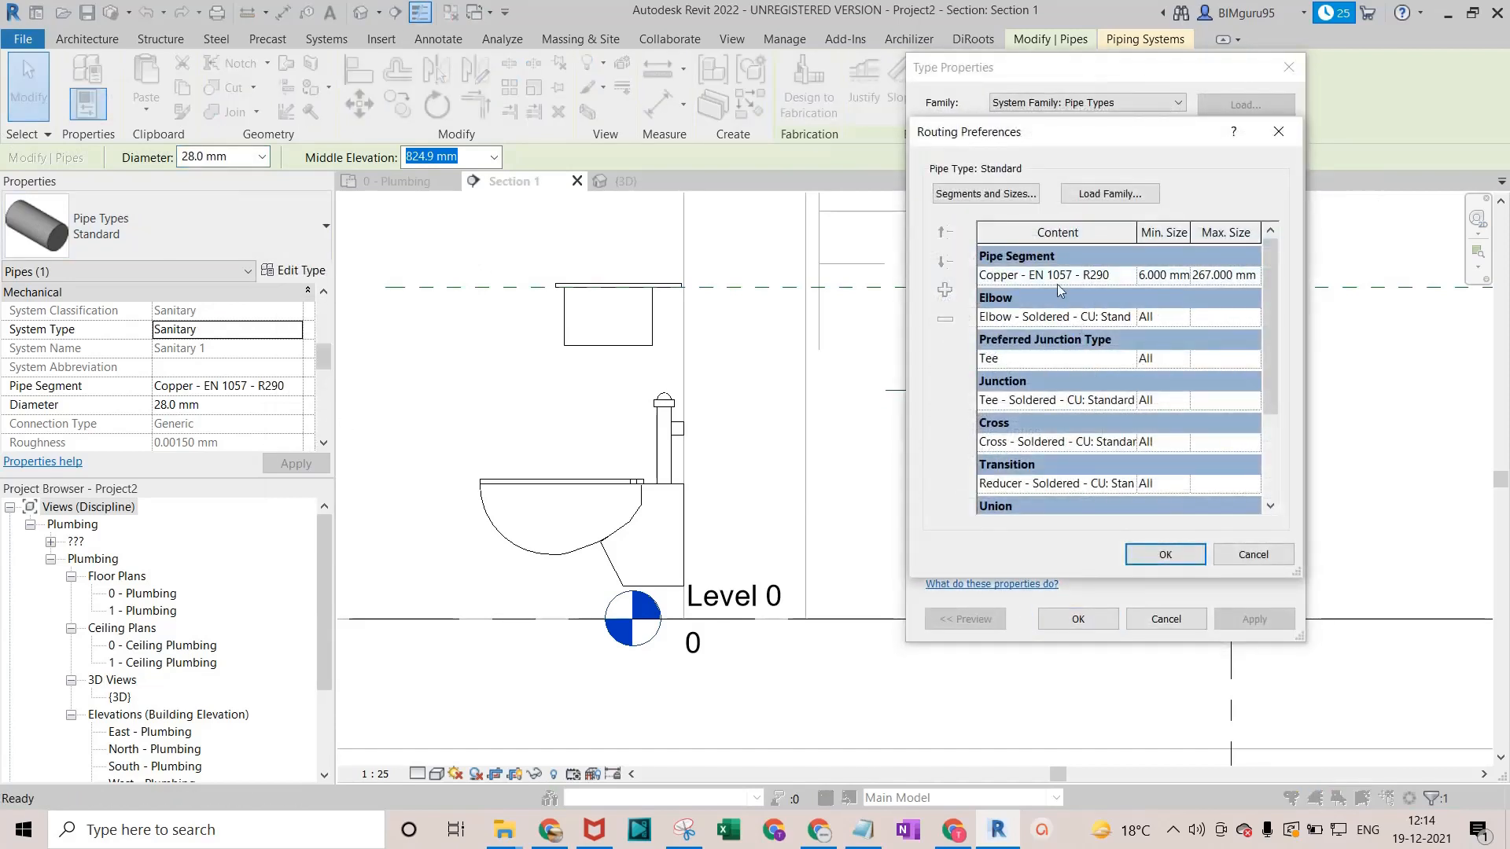
{"action": "left_click", "coordinate": [986, 193]}
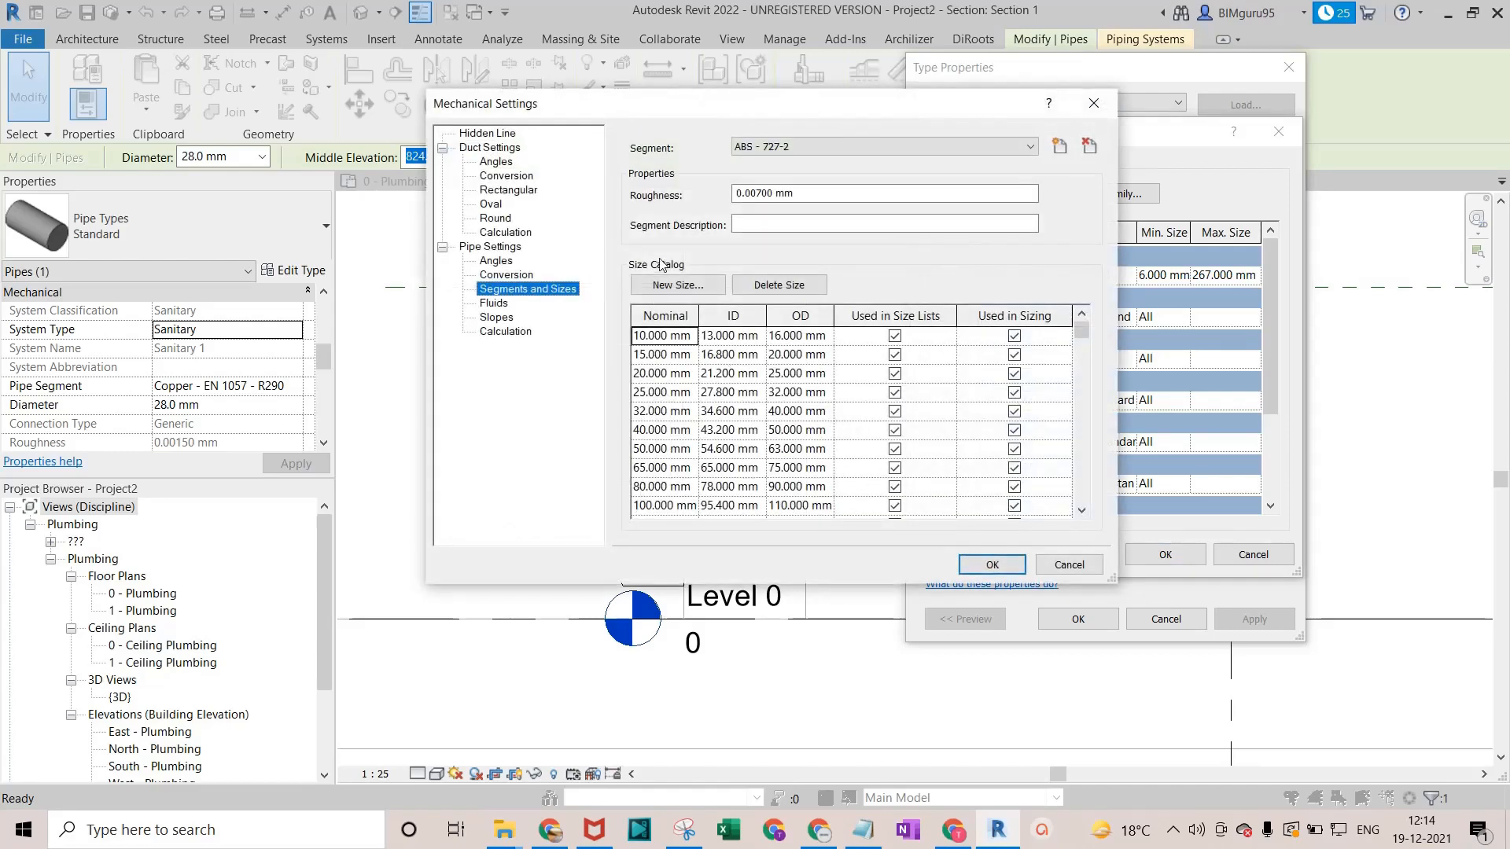
{"action": "left_click", "coordinate": [871, 150]}
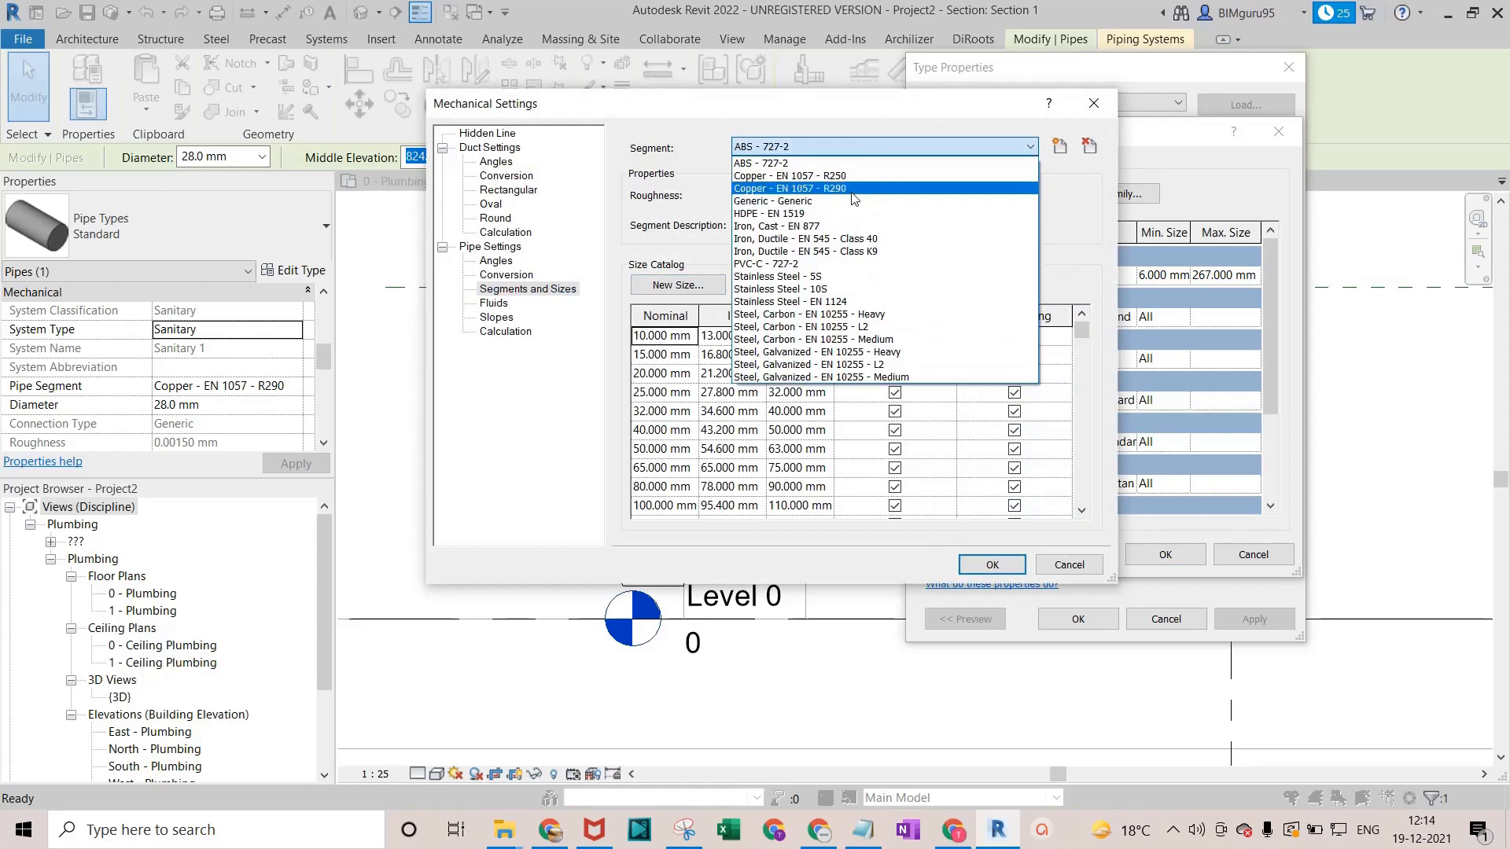
{"action": "left_click", "coordinate": [826, 188]}
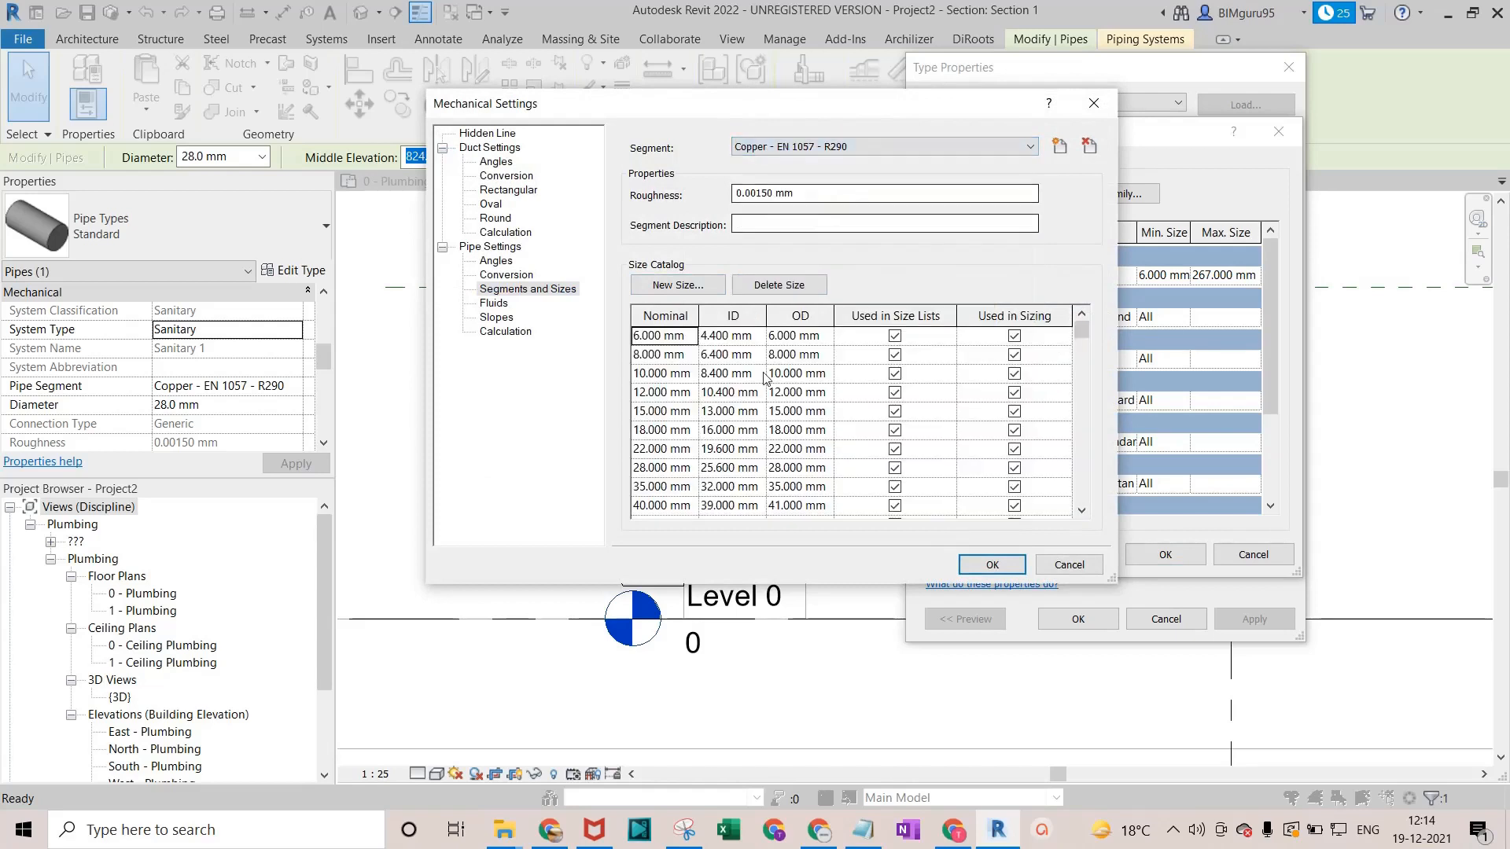
{"action": "left_click", "coordinate": [676, 285]}
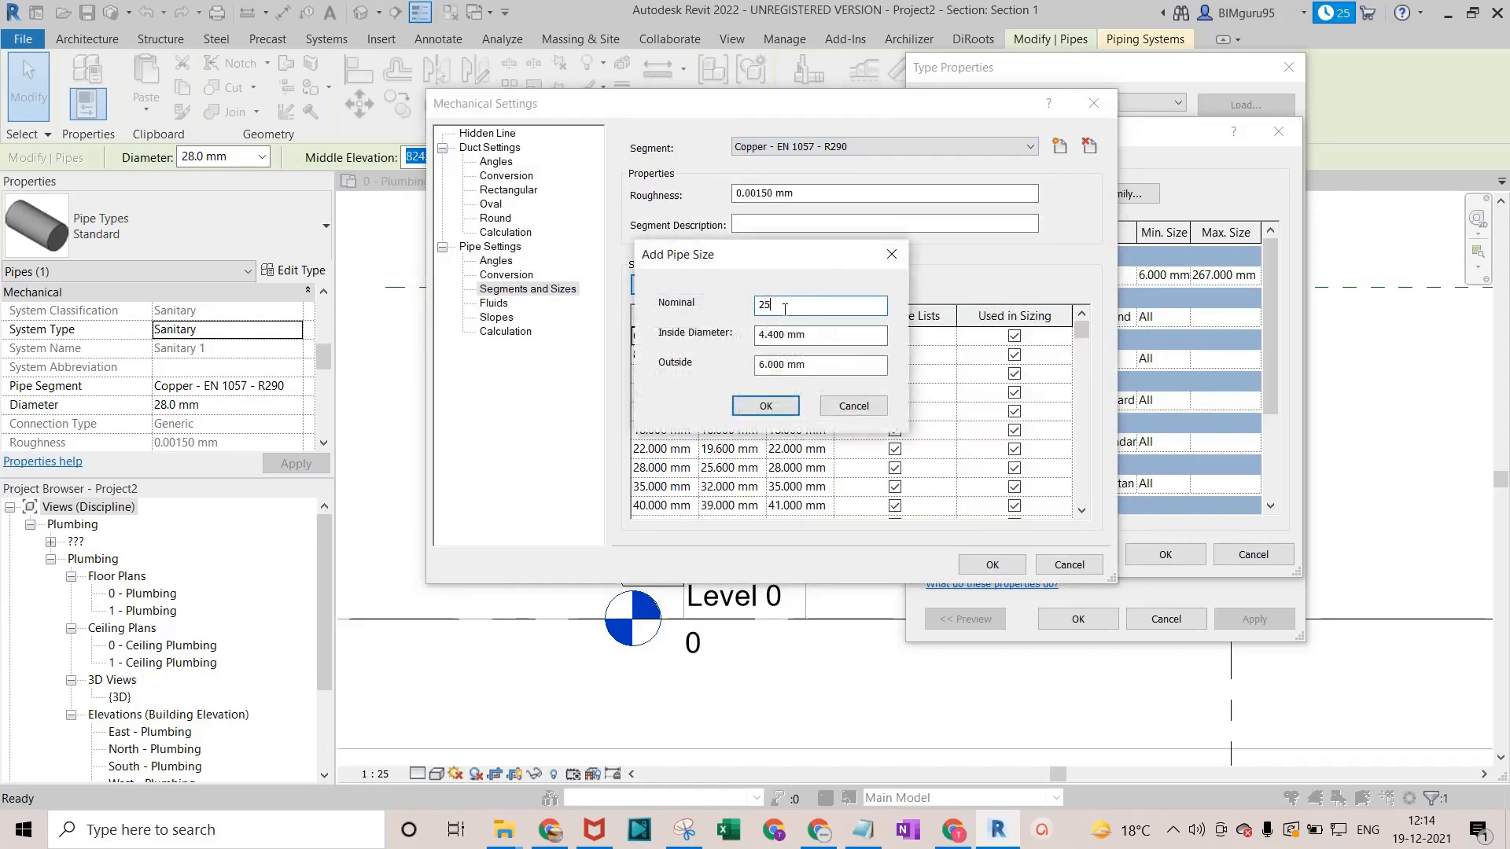
{"action": "type", "text": "25"}
{"action": "key", "text": "Tab"}
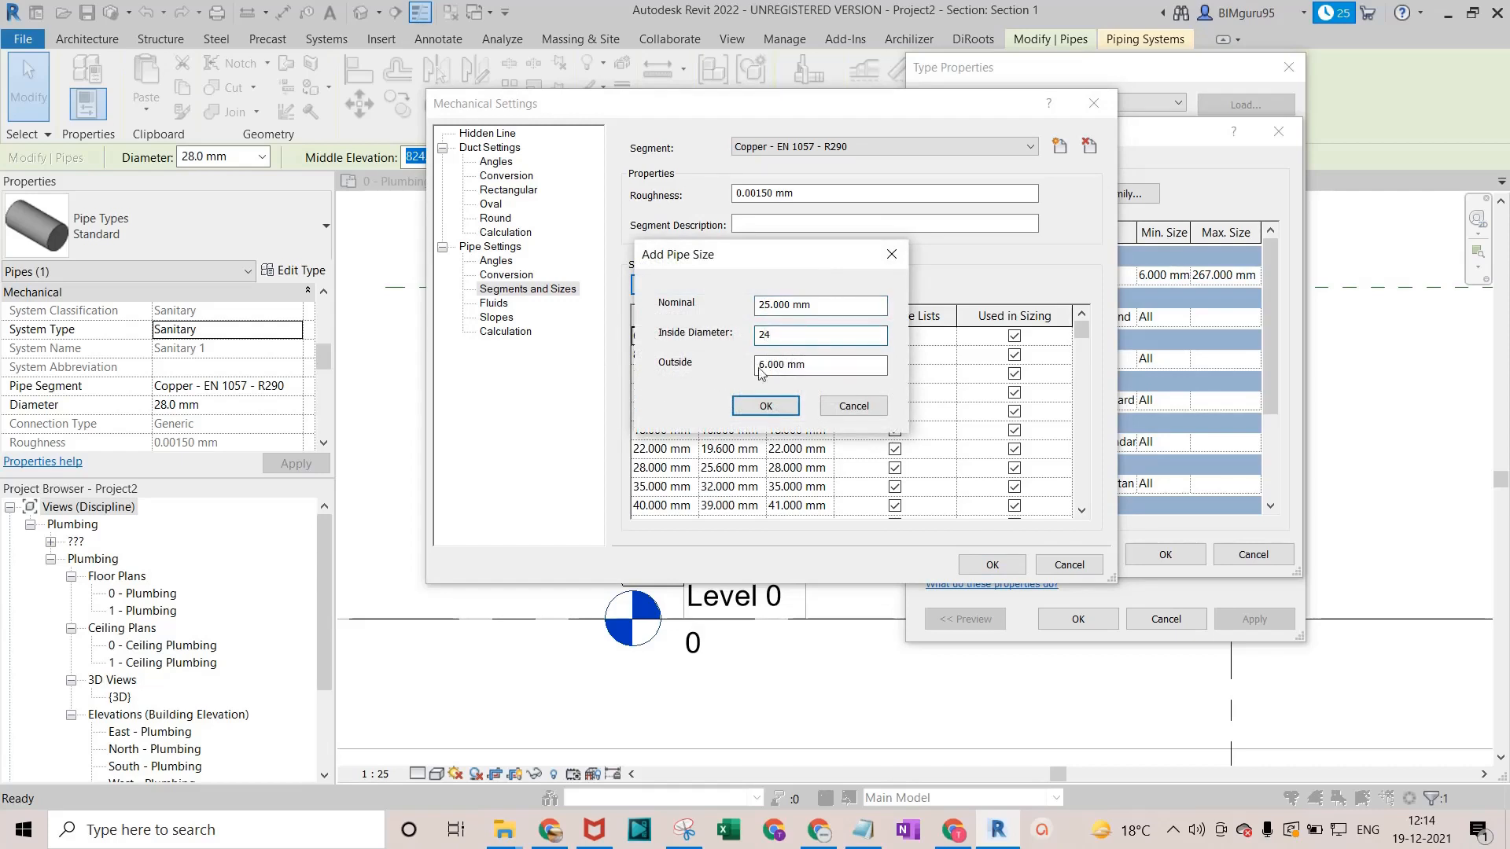
{"action": "key", "text": "Tab"}
{"action": "type", "text": "26"}
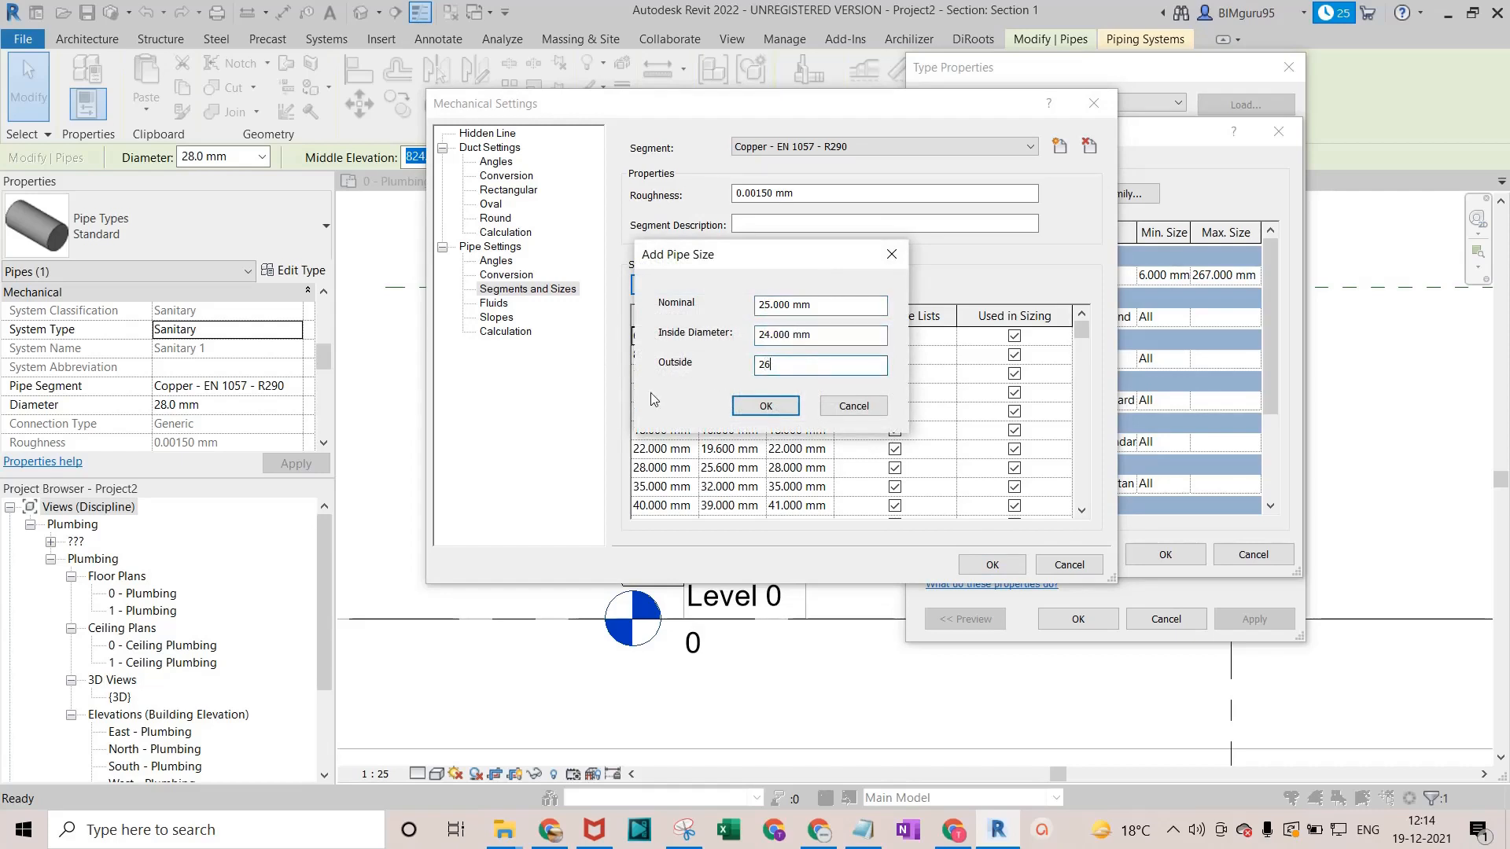
{"action": "left_click", "coordinate": [763, 406]}
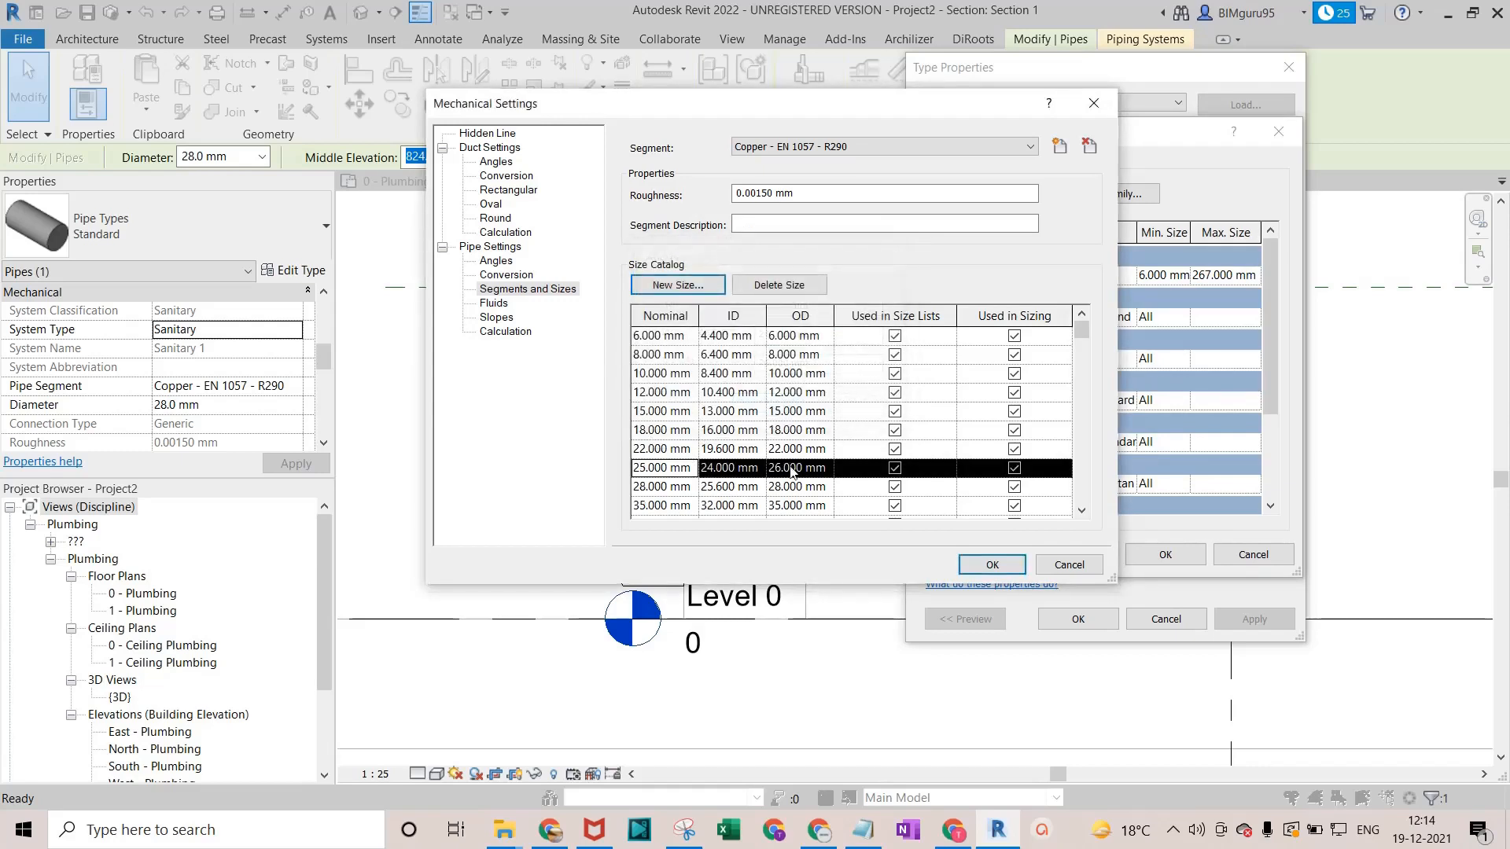
Add another size to the same segment with nominal 80 mm, inside diameter 79 mm and outside diameter 81 mm, accepting all settings.
{"action": "left_click", "coordinate": [669, 287]}
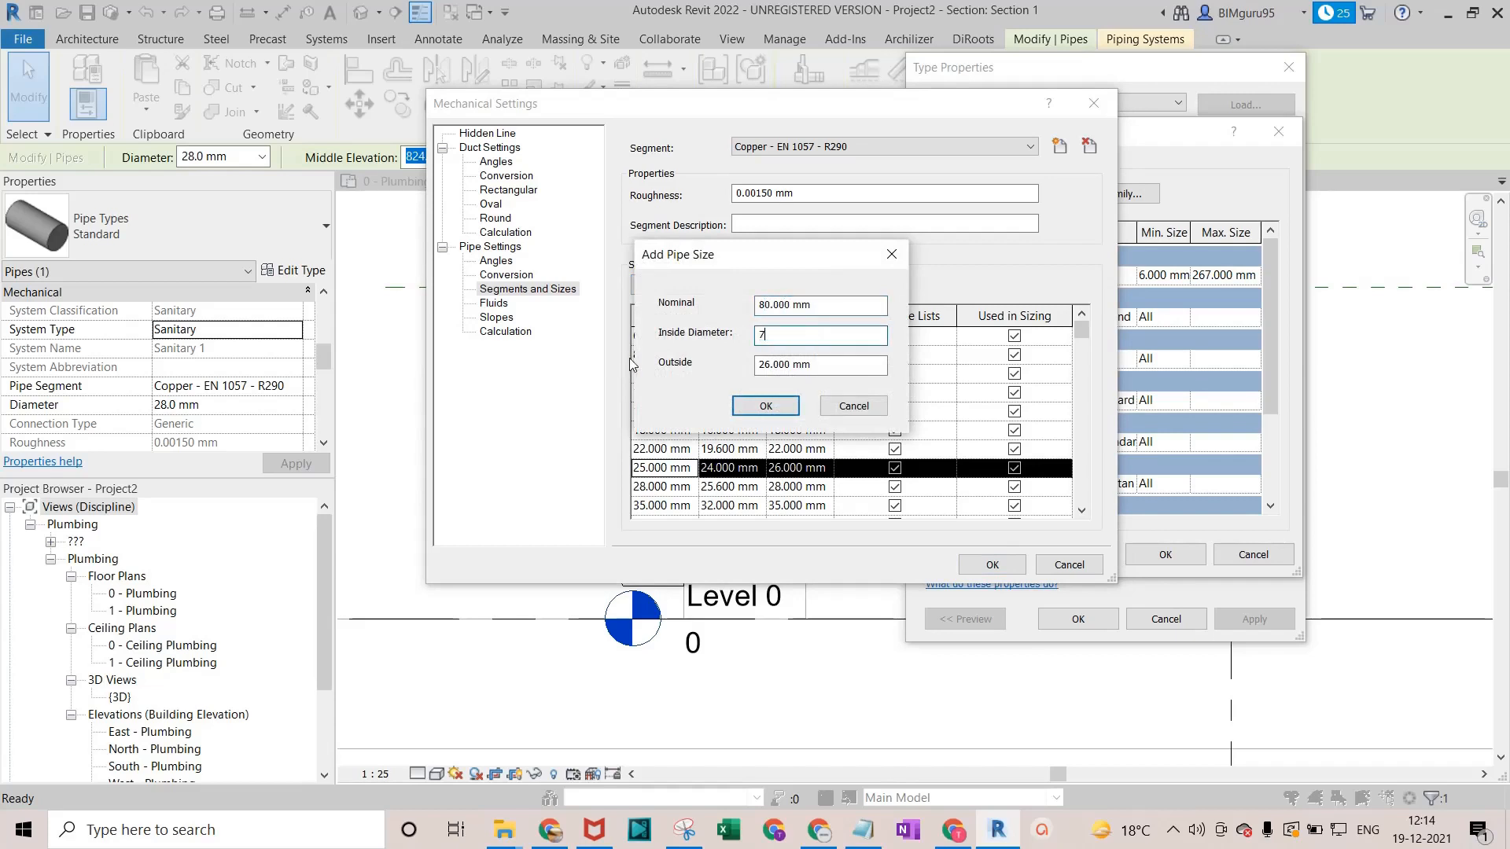
{"action": "left_click_drag", "start_coordinate": [818, 364], "coordinate": [717, 377]}
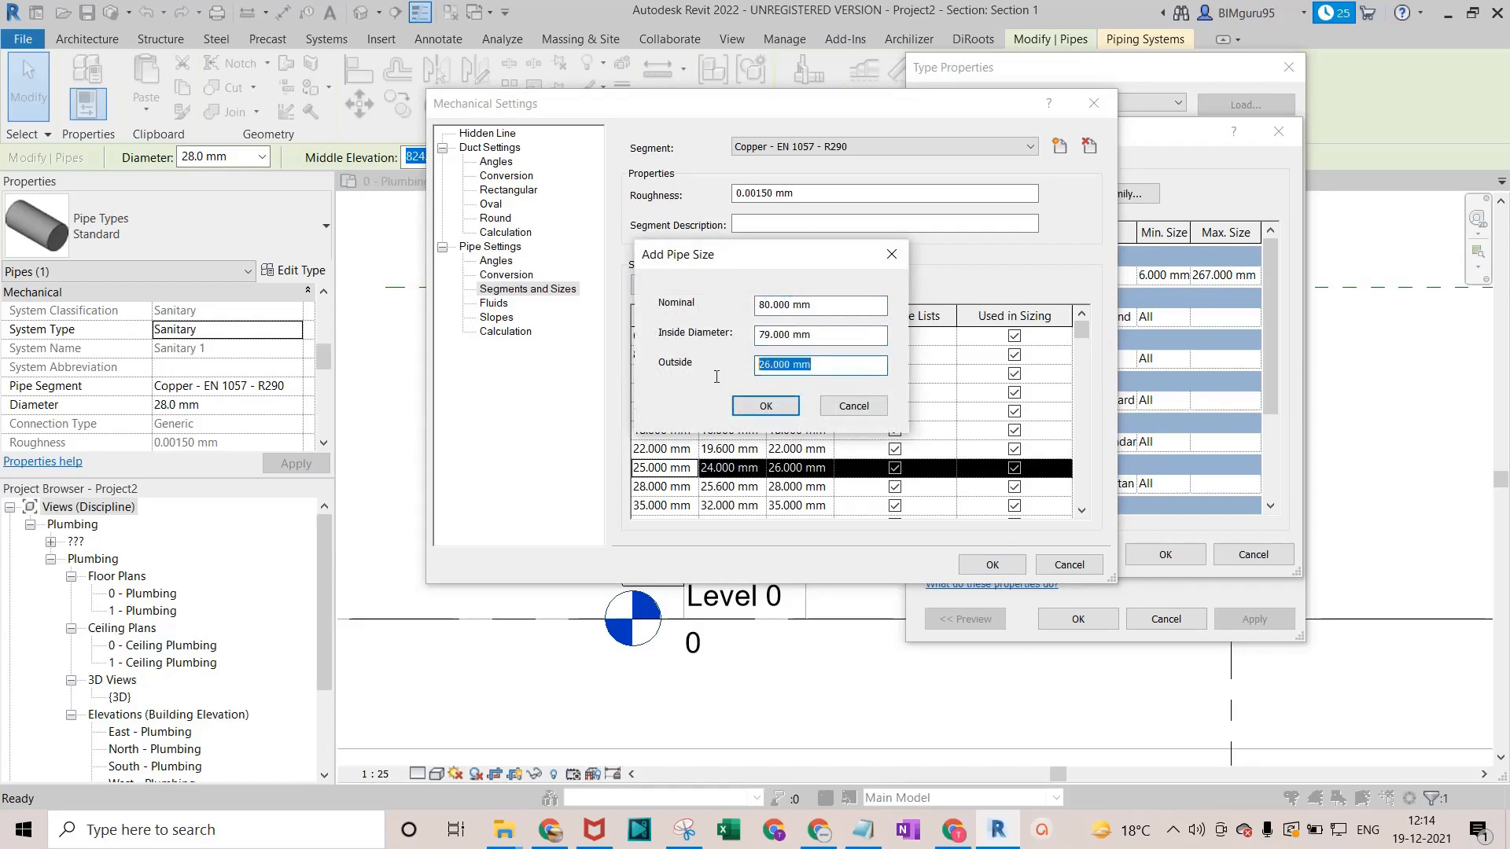
{"action": "type", "text": "81"}
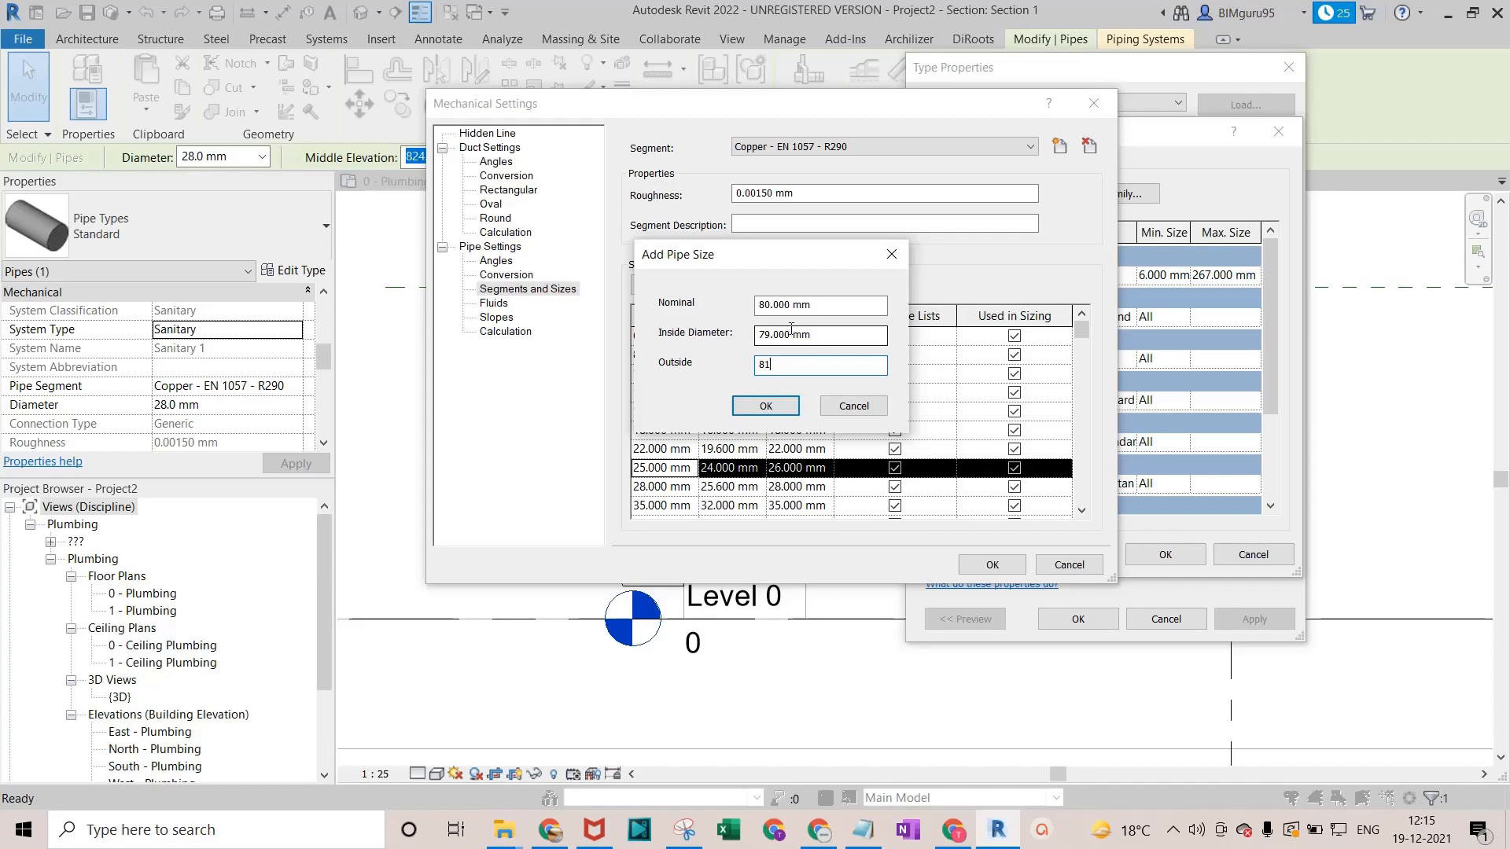
{"action": "left_click", "coordinate": [761, 409]}
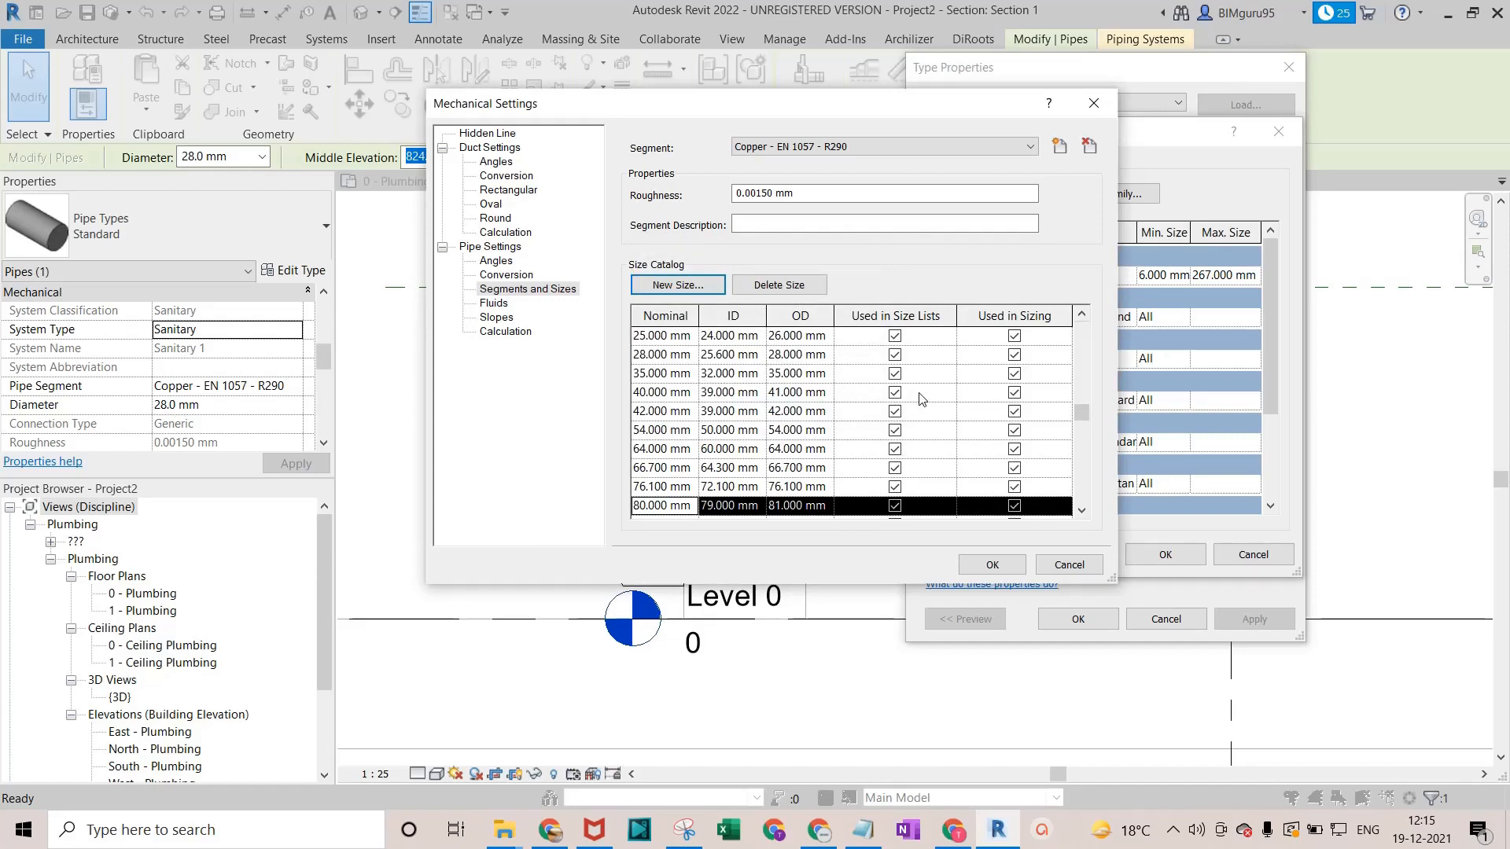
{"action": "left_click", "coordinate": [978, 567]}
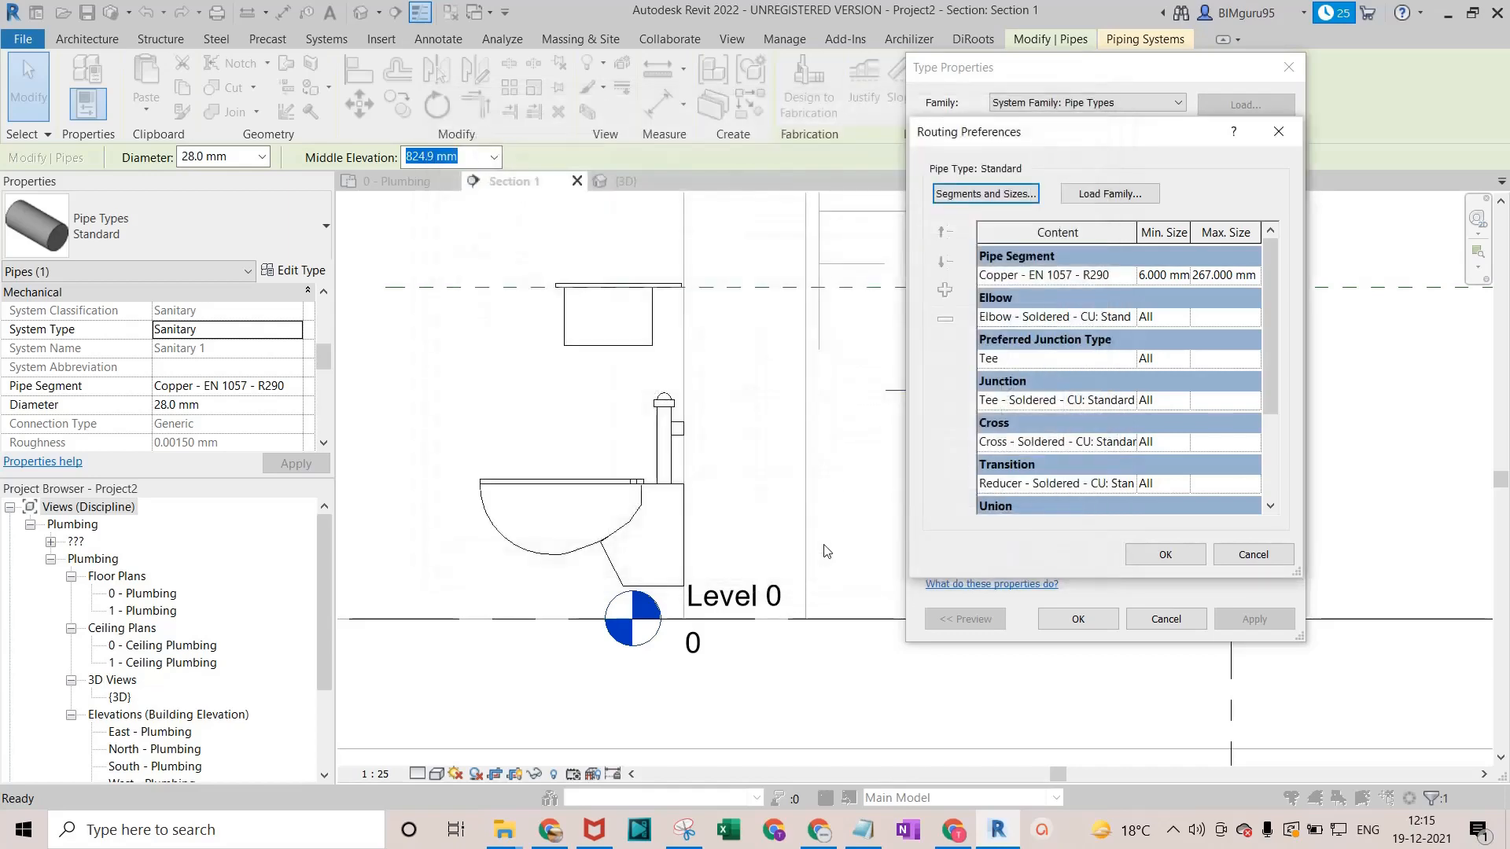
{"action": "left_click", "coordinate": [1180, 555]}
{"action": "left_click", "coordinate": [1077, 619]}
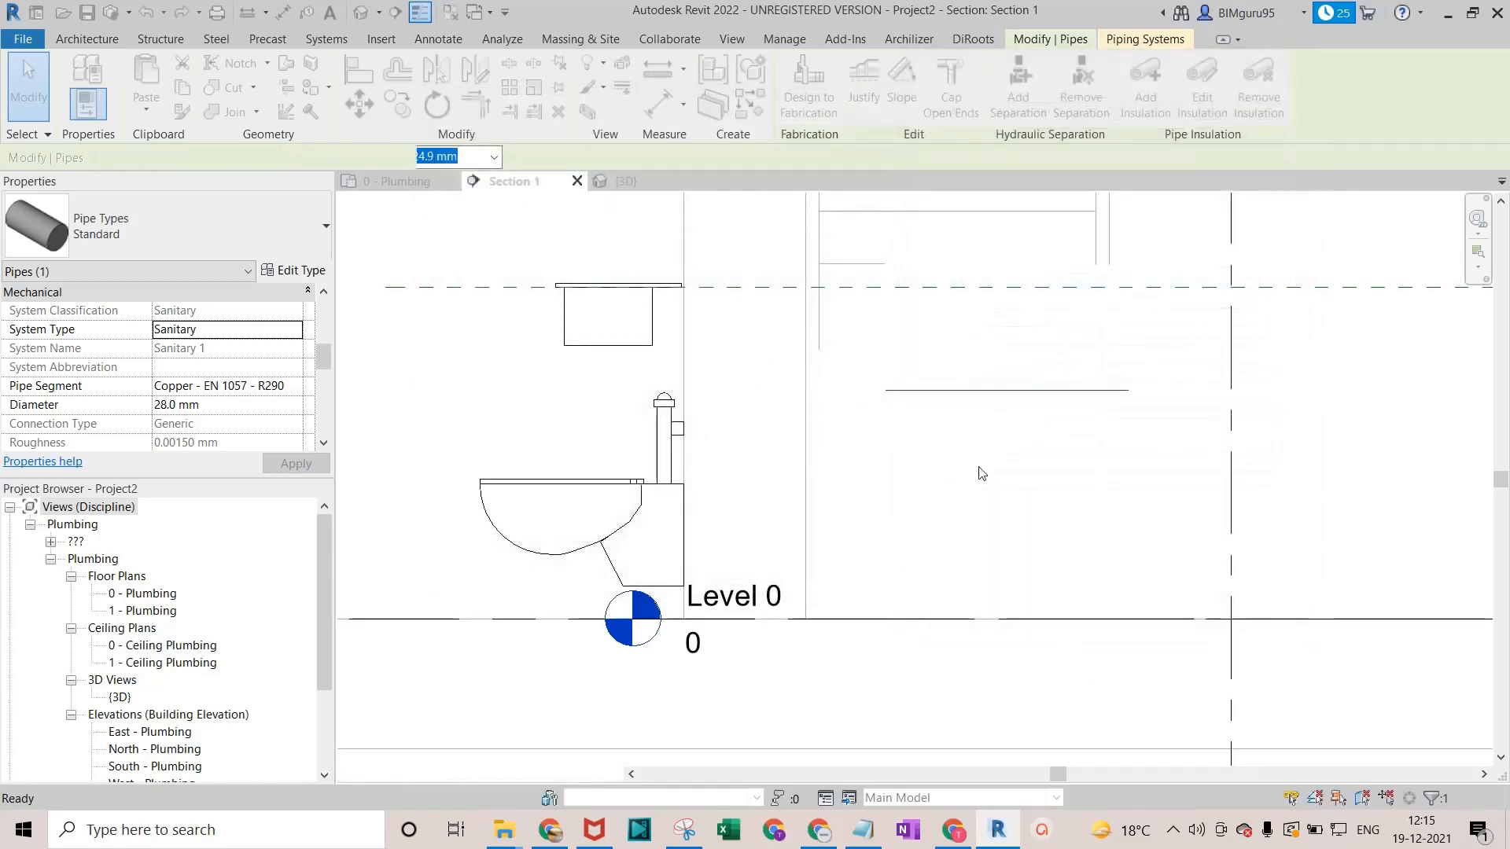
Check the diameters offered for the horizontal test pipe in the section and delete that pipe.
{"action": "left_click", "coordinate": [994, 393]}
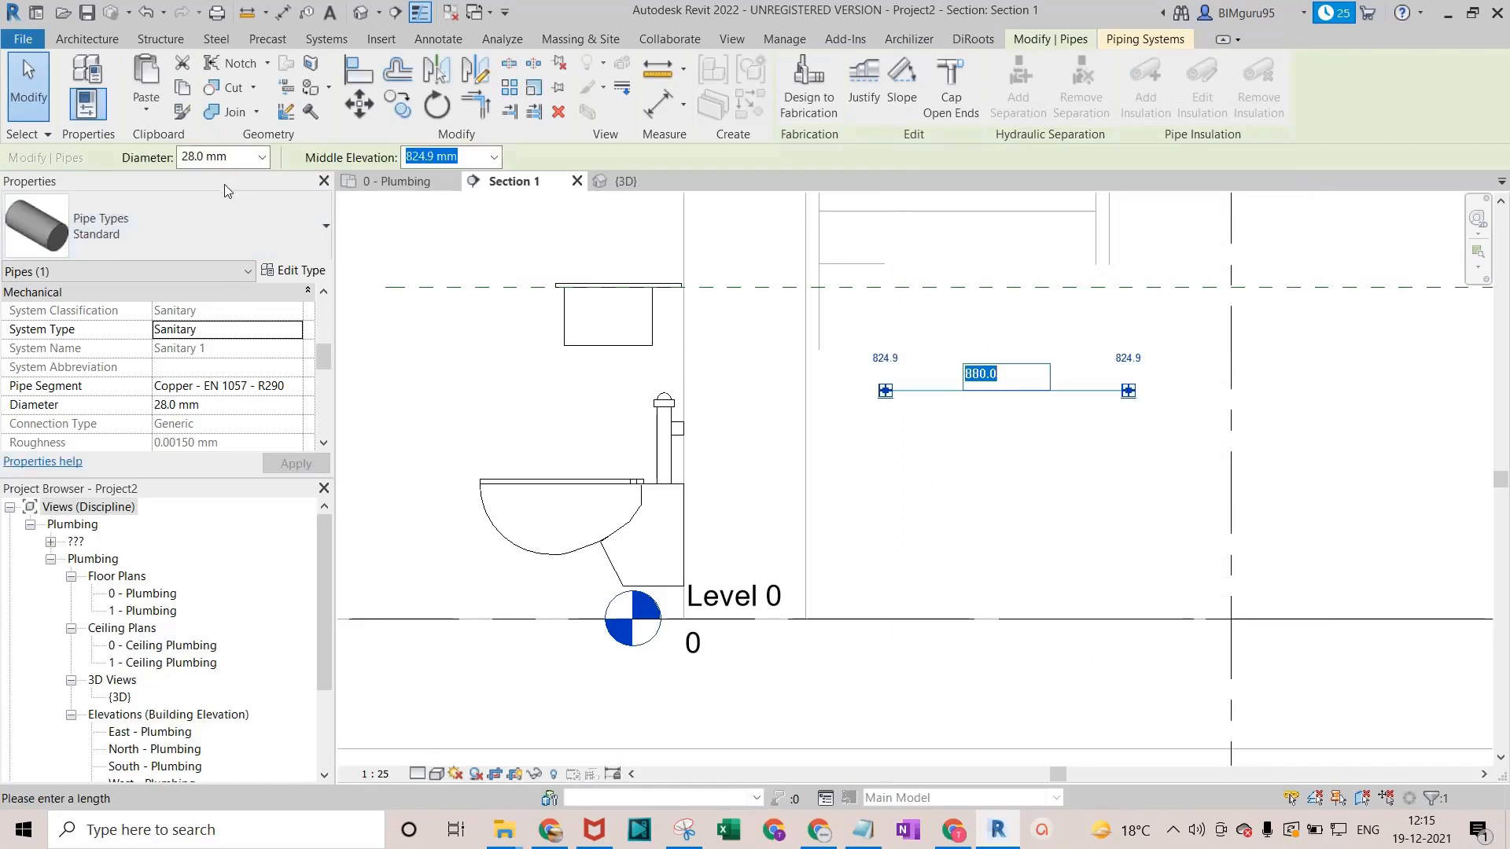
{"action": "left_click", "coordinate": [261, 156]}
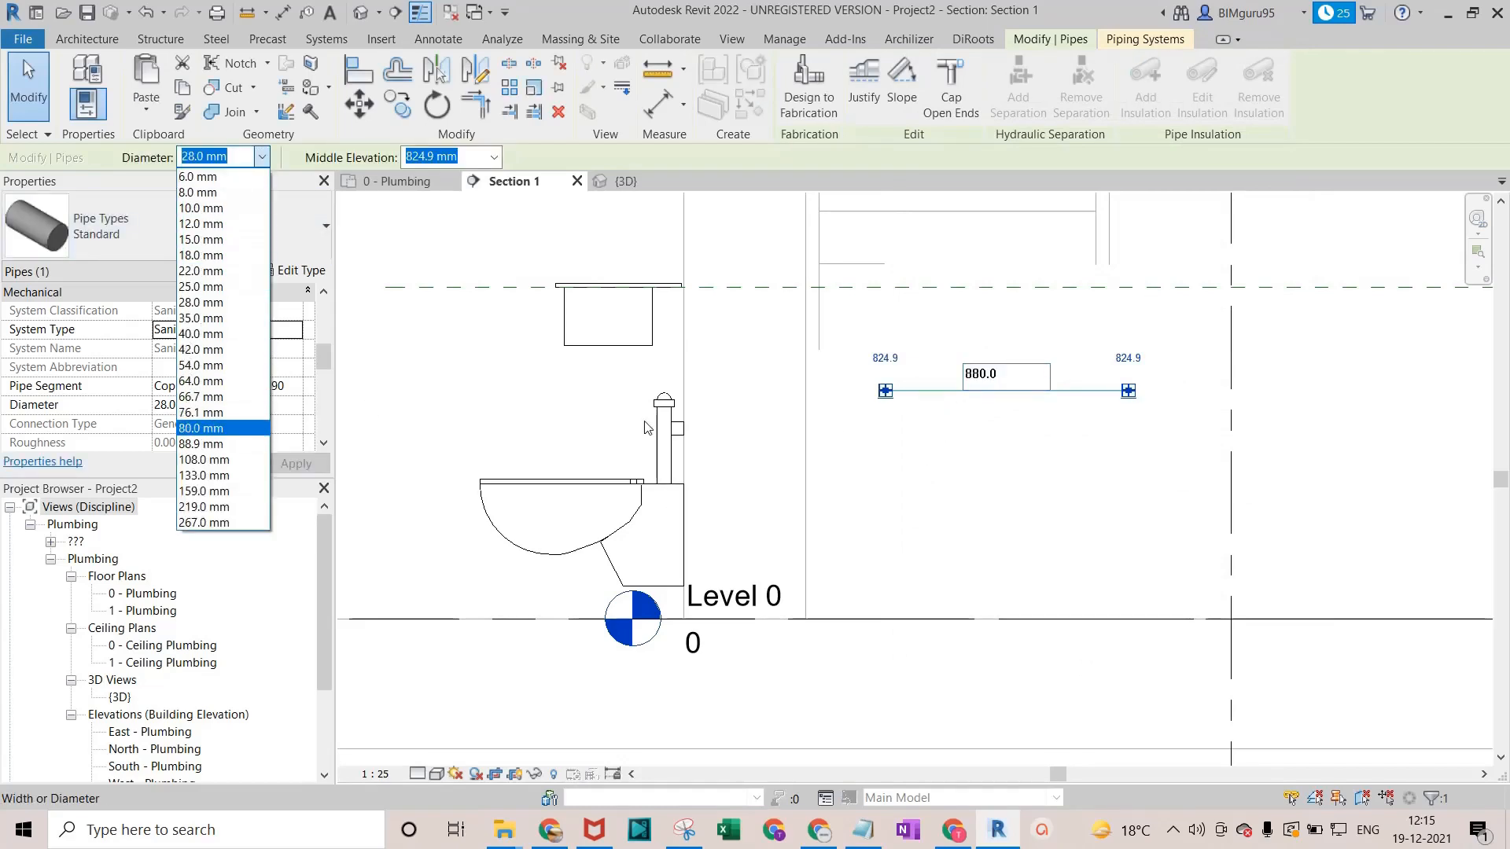
{"action": "left_click", "coordinate": [1128, 462]}
{"action": "key", "text": "Return"}
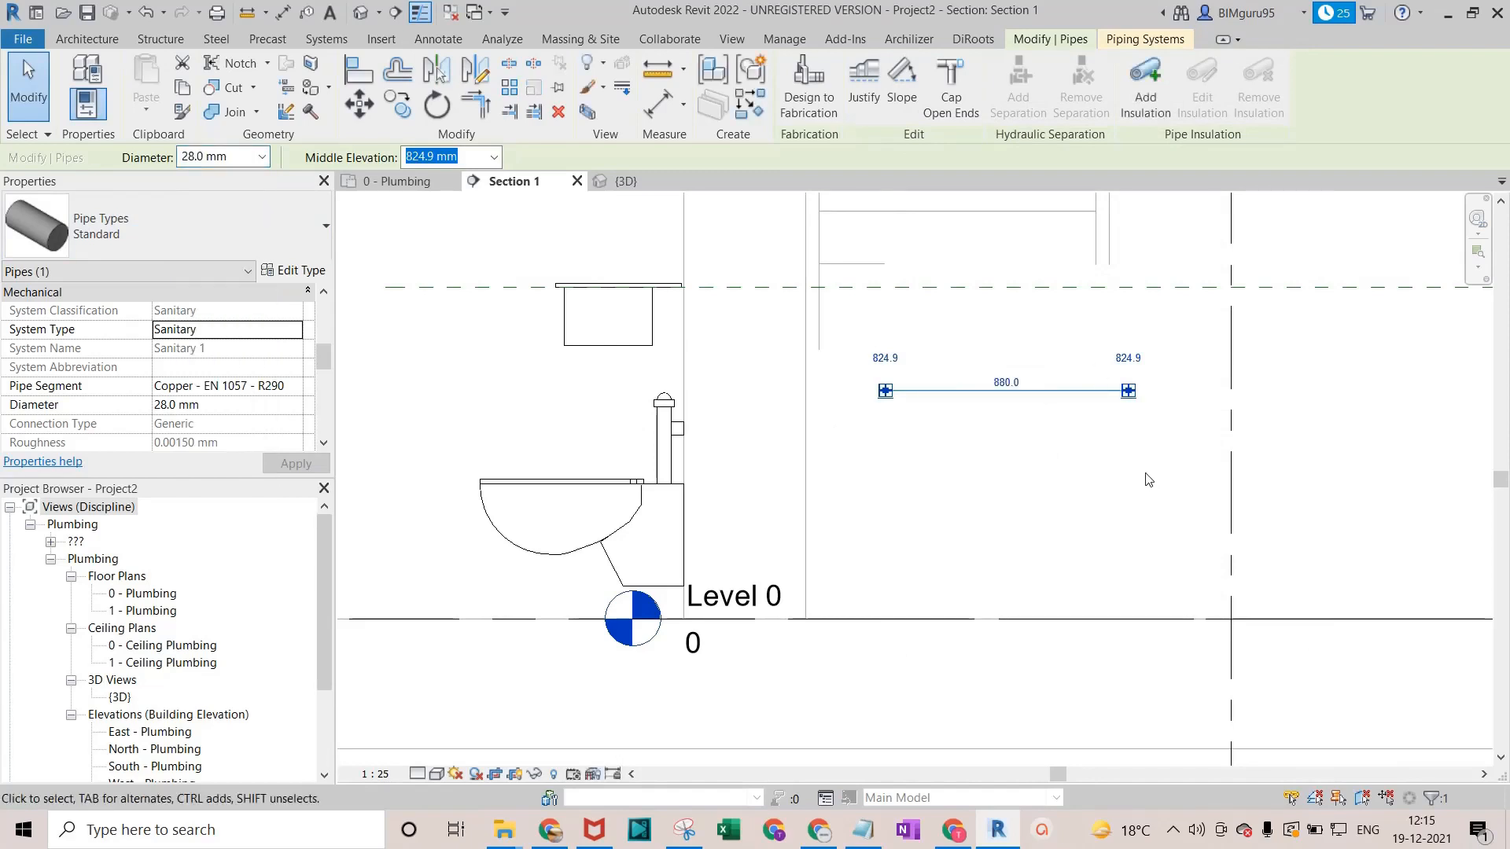
{"action": "key", "text": "Delete"}
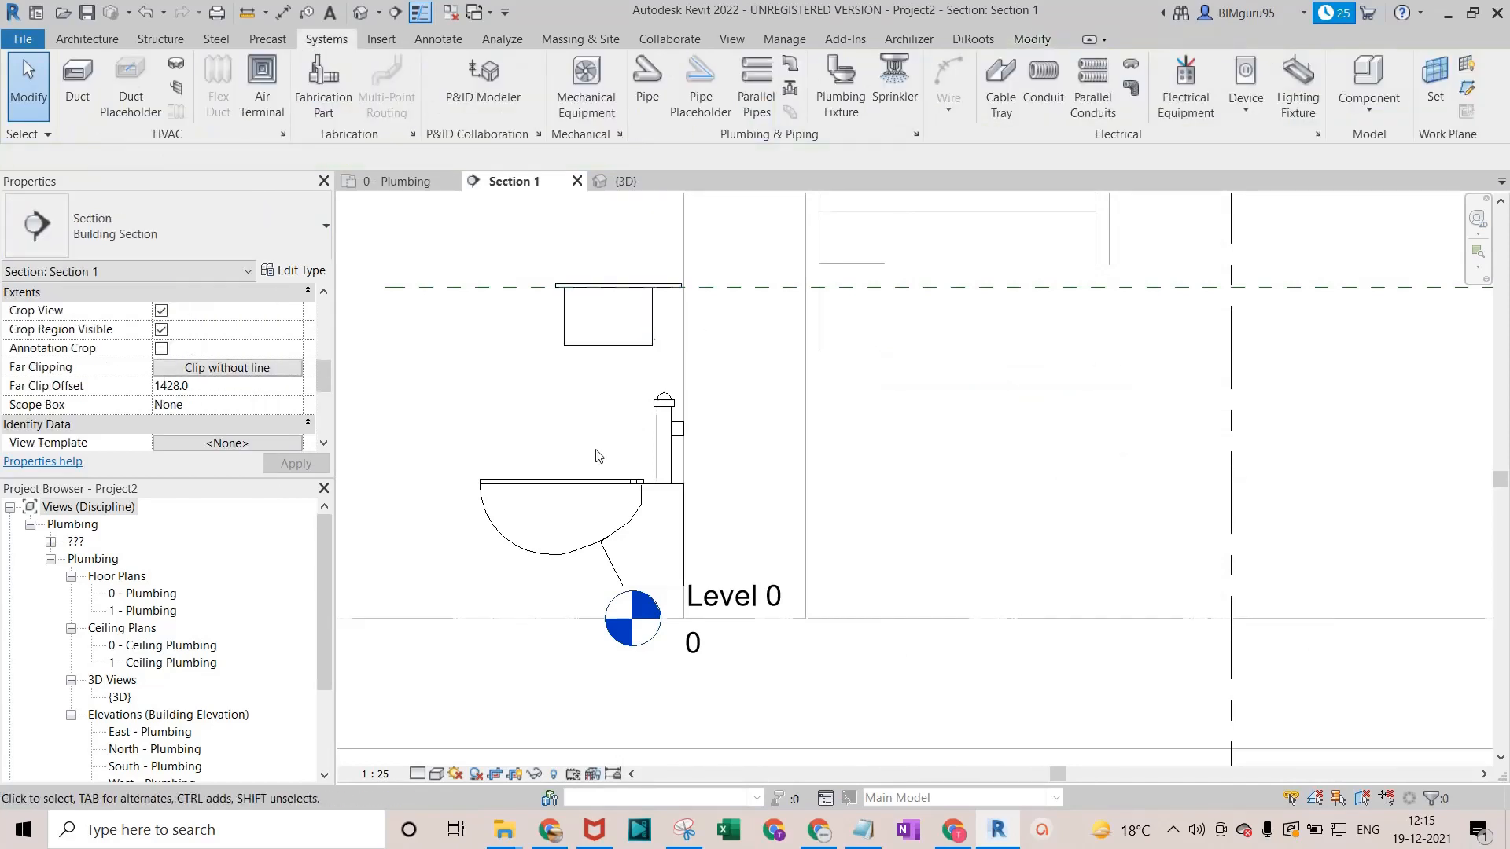
Start a pipe from the water closet's 25 mm Domestic Cold Water connector in the 0 - Plumbing floor plan, with slope off.
{"action": "left_click", "coordinate": [399, 180]}
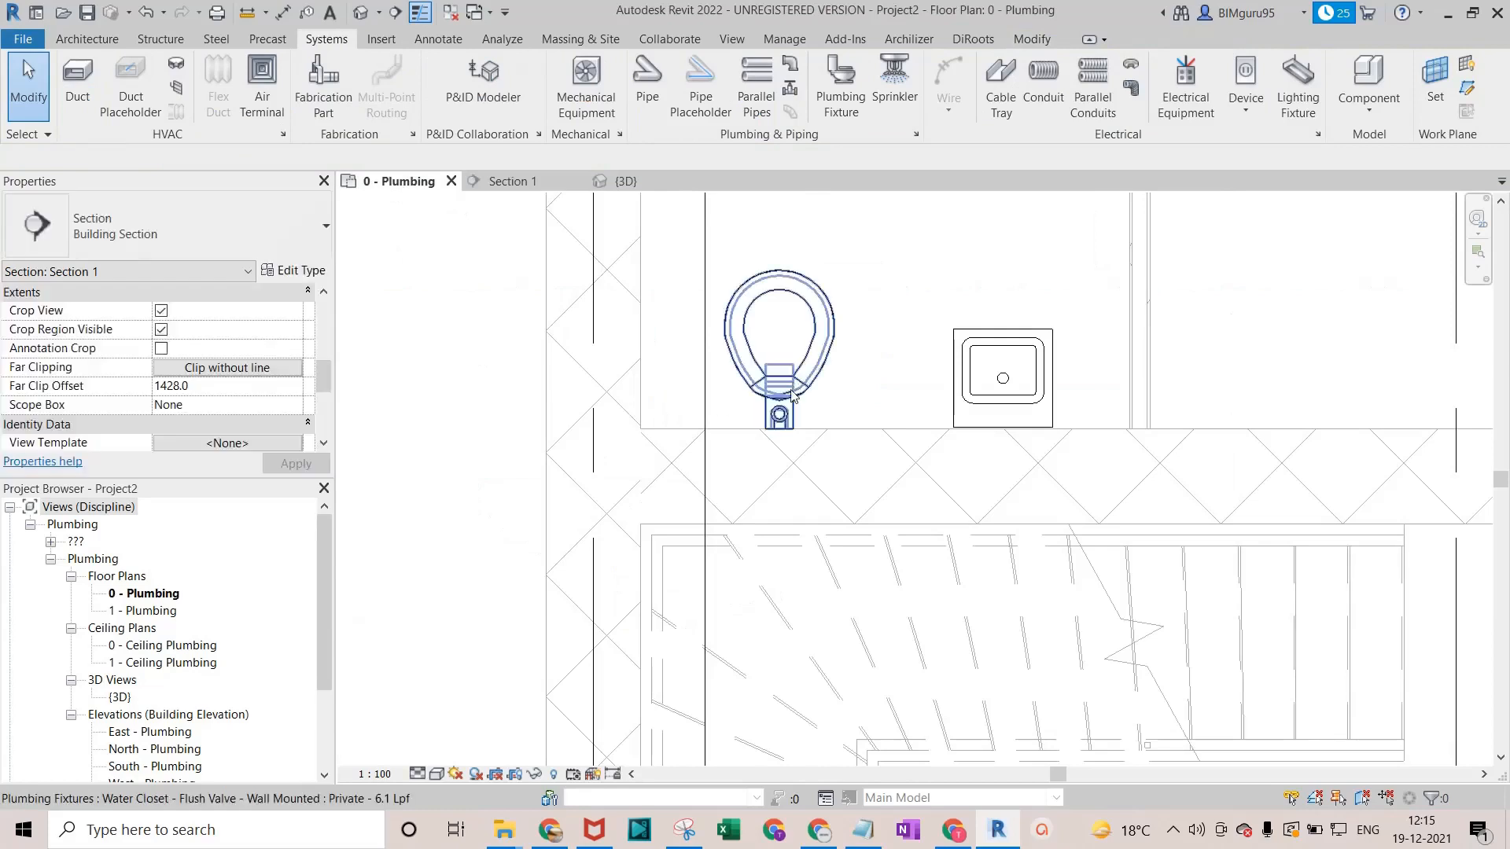
{"action": "left_click", "coordinate": [768, 439]}
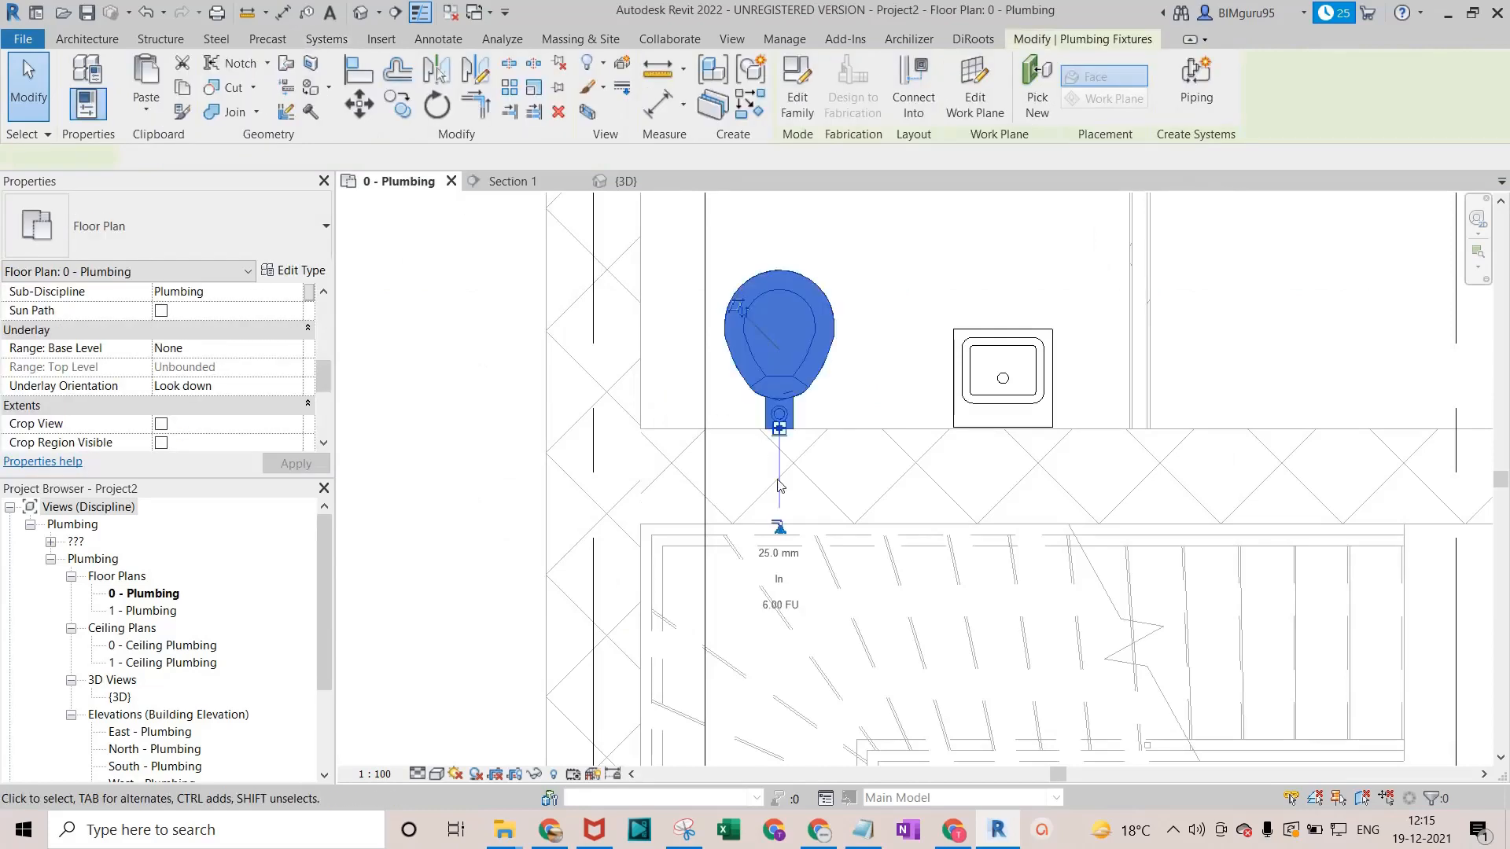
{"action": "left_click", "coordinate": [780, 526]}
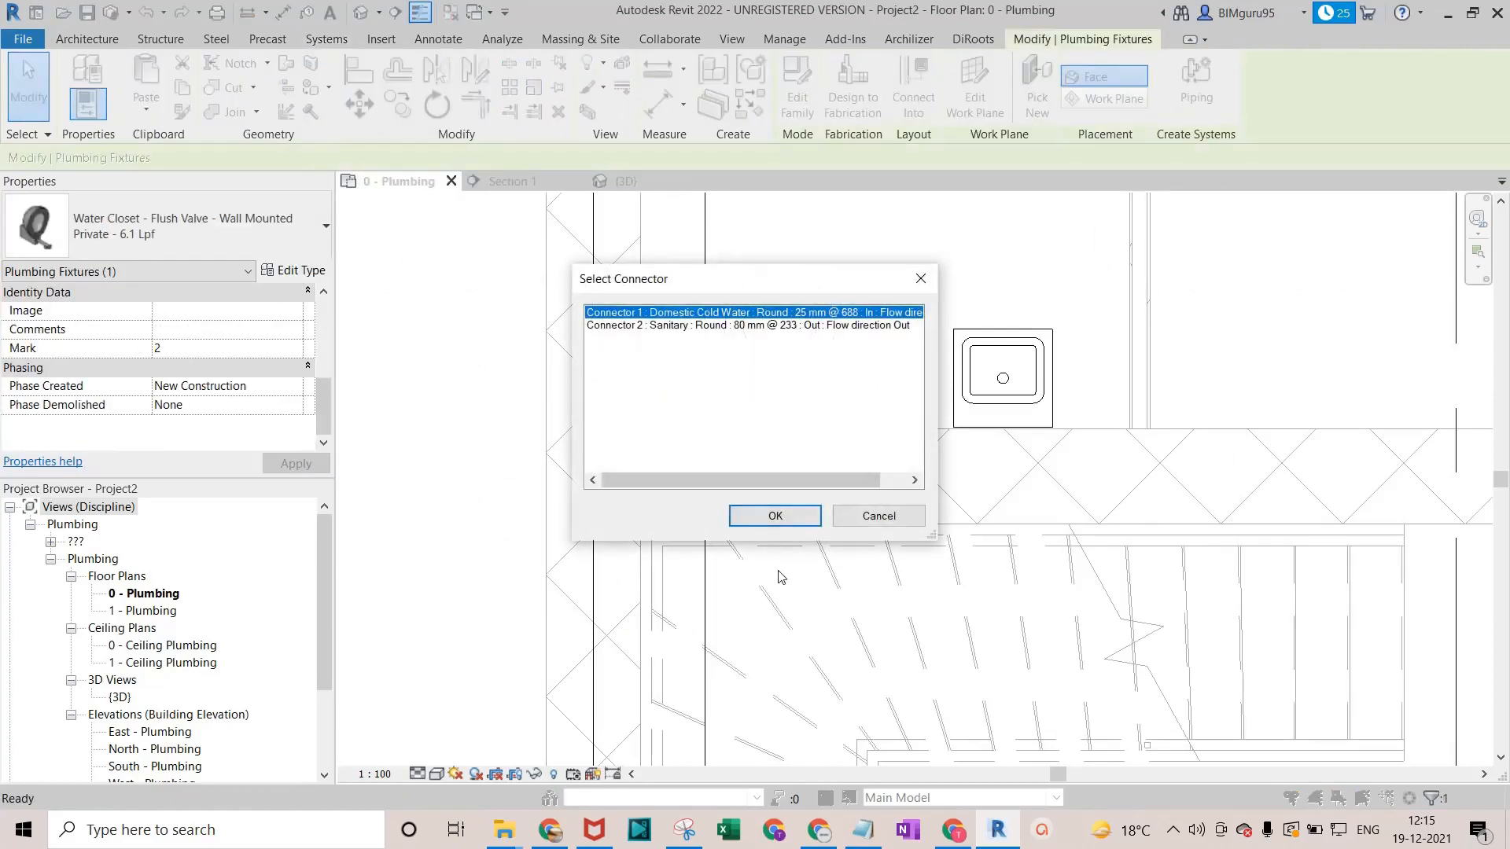
{"action": "left_click", "coordinate": [775, 516]}
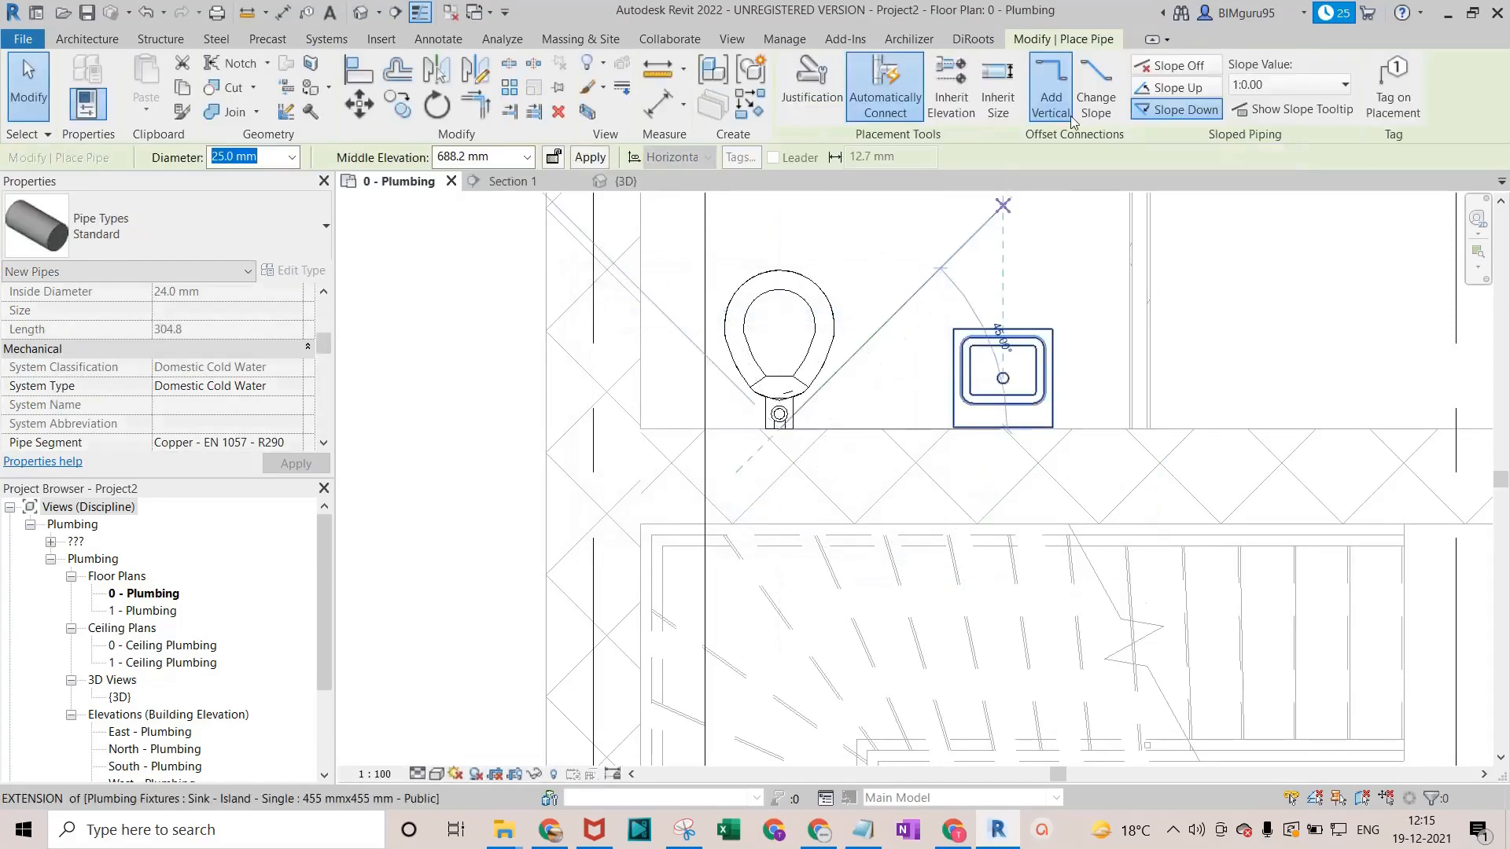
{"action": "left_click", "coordinate": [1178, 65]}
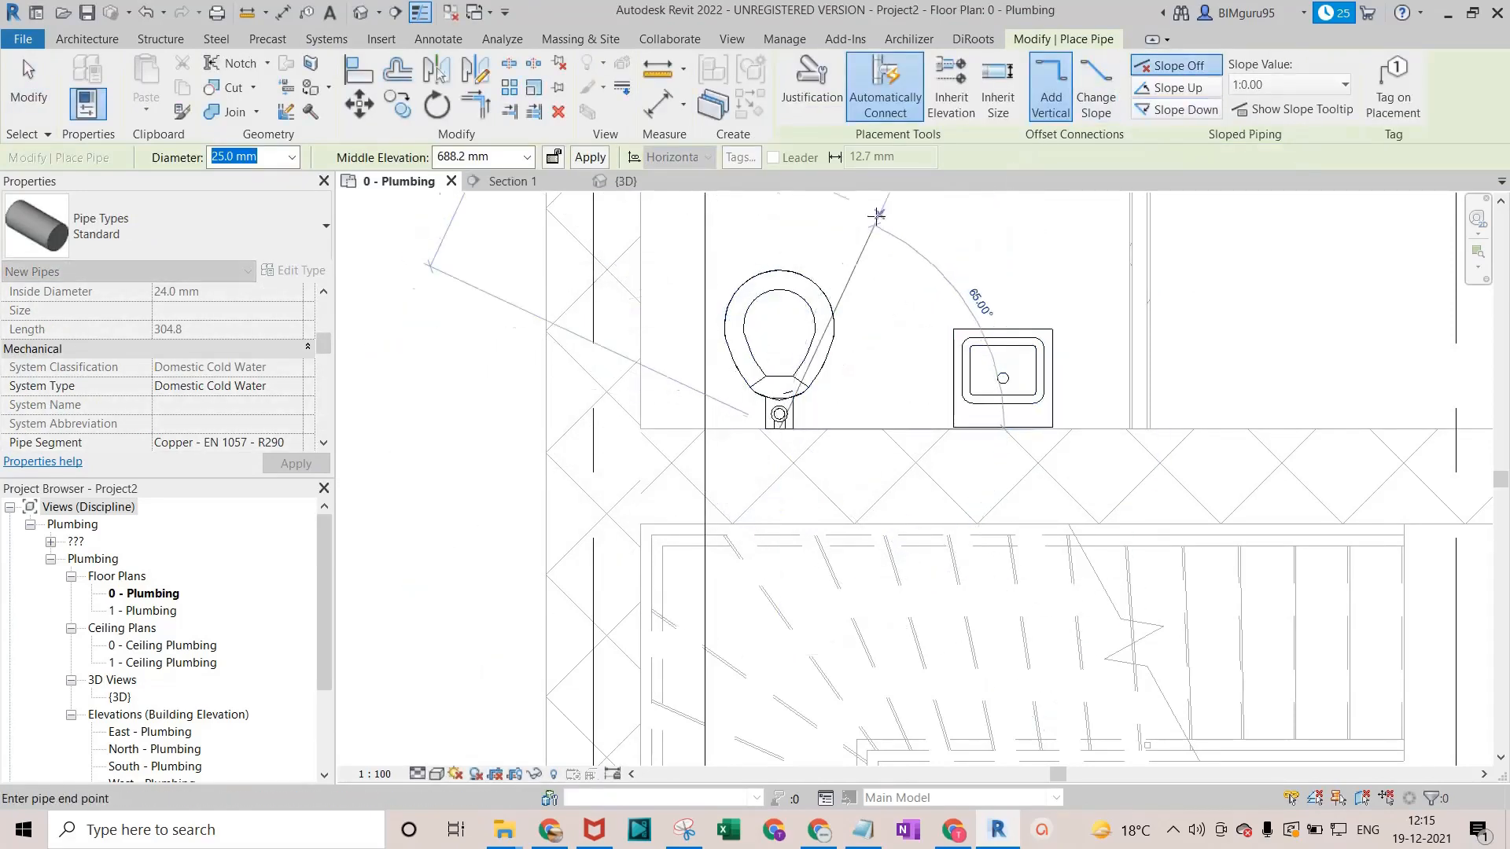
Run the cold water pipe about 340 mm straight back into the wall and raise it vertically to a middle elevation of 2800 mm.
{"action": "scroll", "coordinate": [233, 391], "scroll_direction": "down", "scroll_amount": 3}
{"action": "scroll", "coordinate": [233, 391], "scroll_direction": "up", "scroll_amount": 1}
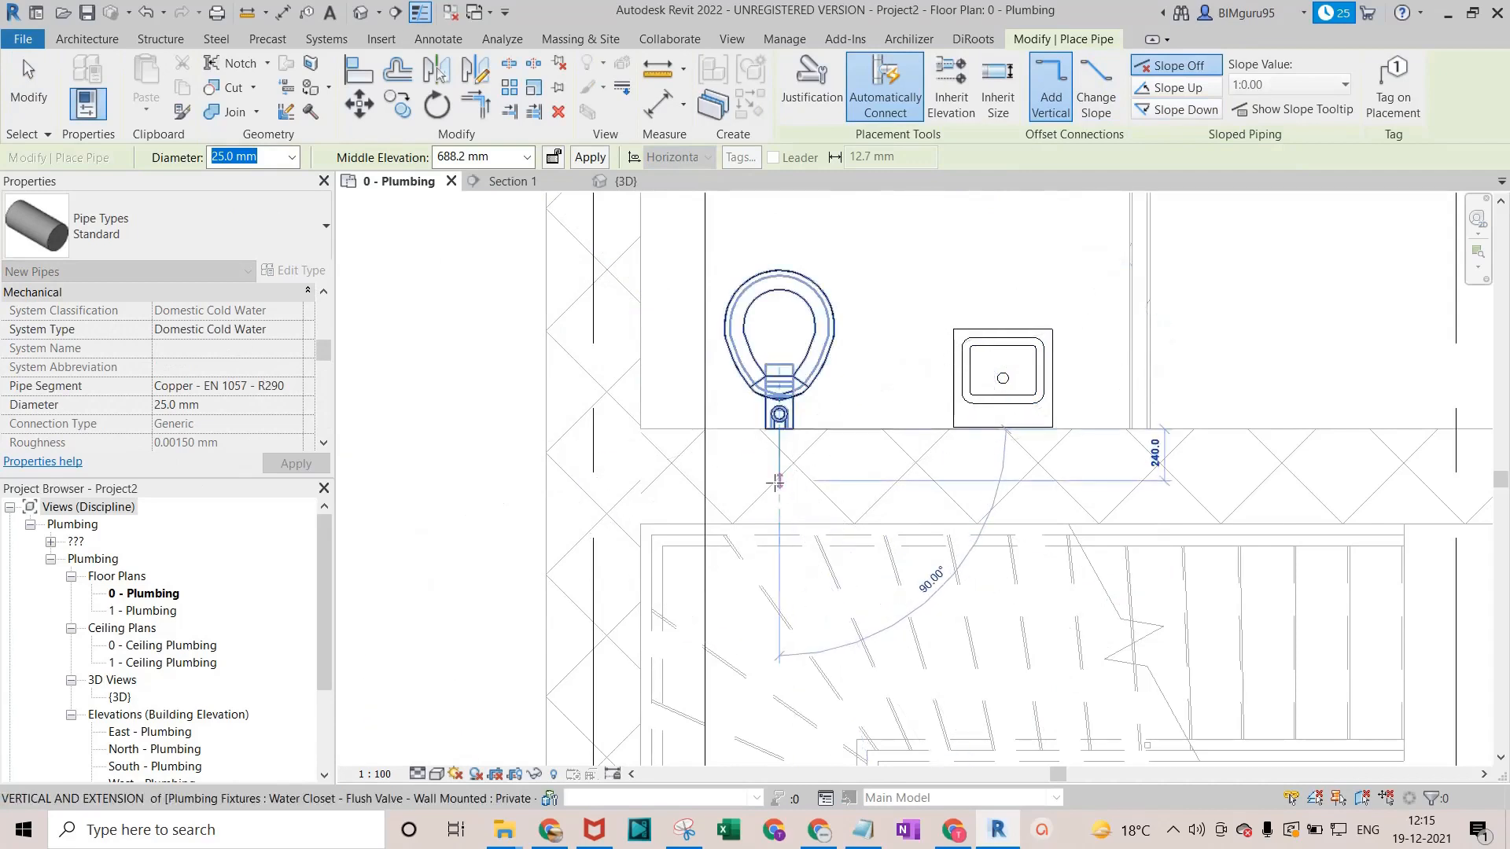
{"action": "scroll", "coordinate": [777, 482], "scroll_direction": "up", "scroll_amount": 1}
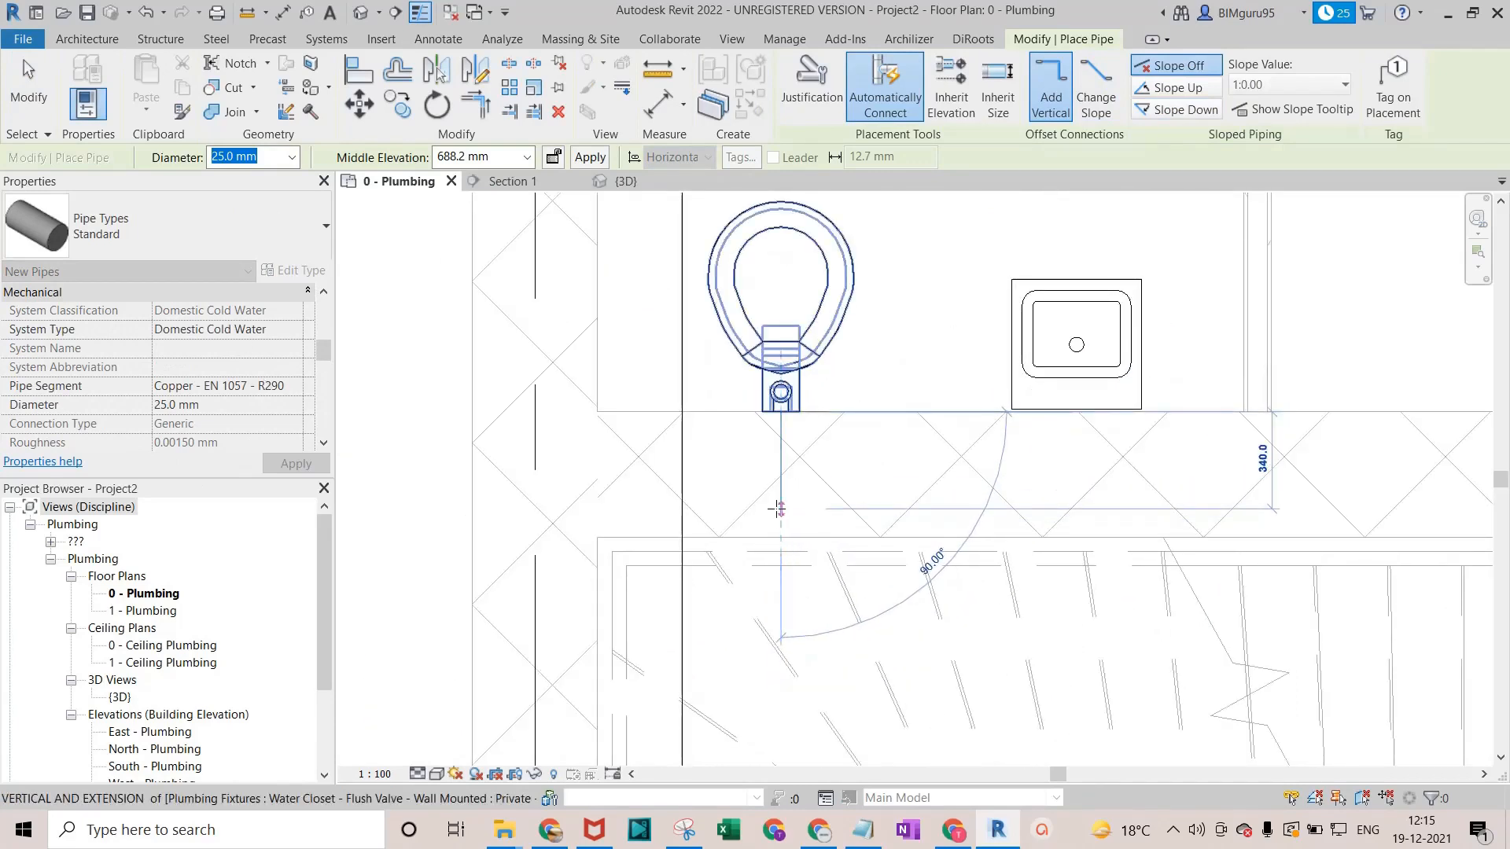
{"action": "left_click", "coordinate": [778, 509]}
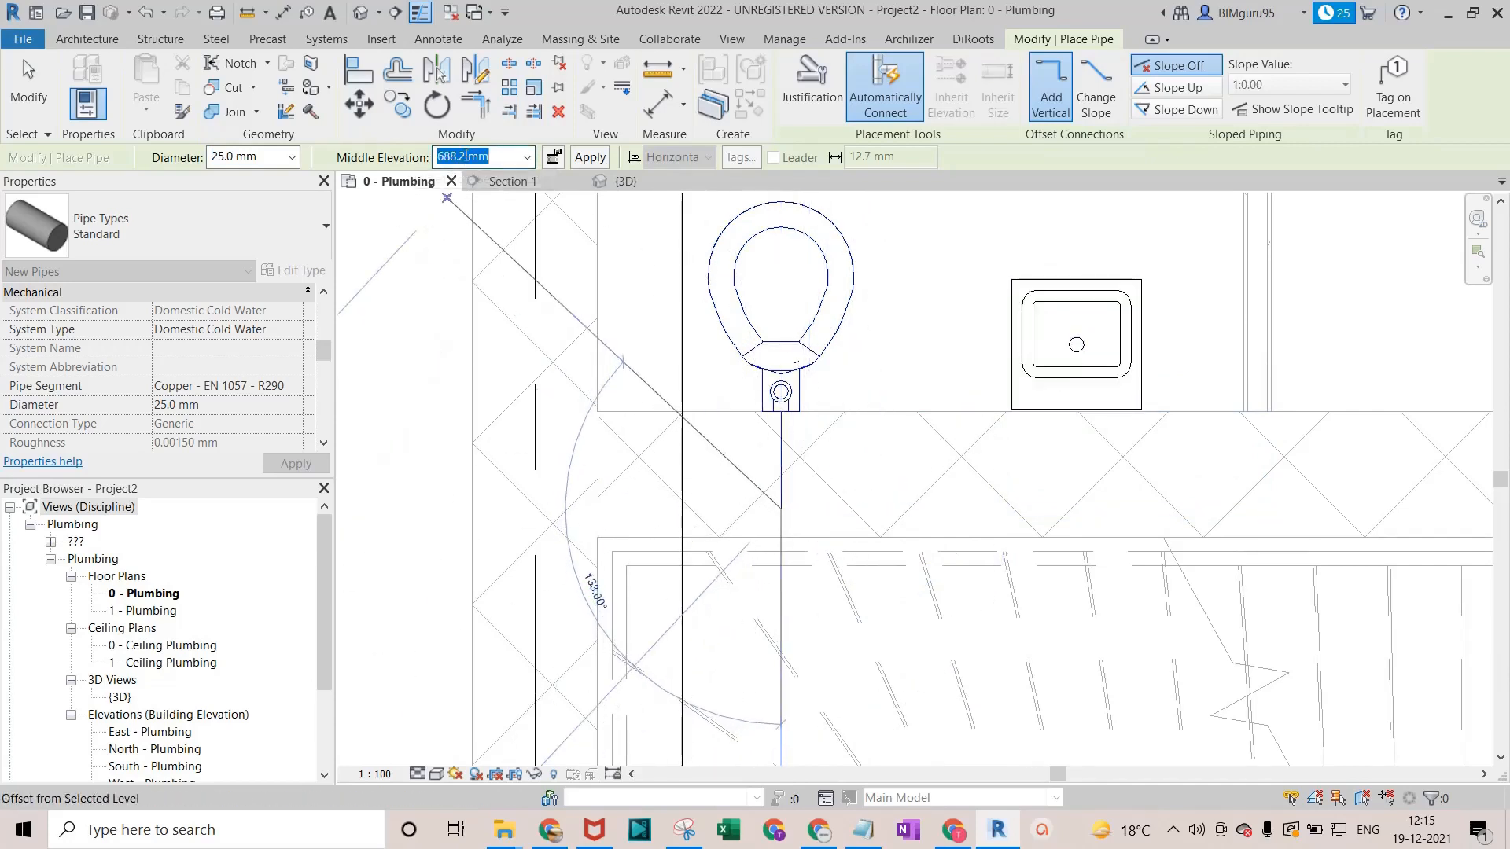
{"action": "type", "text": "2800"}
{"action": "left_click", "coordinate": [588, 158]}
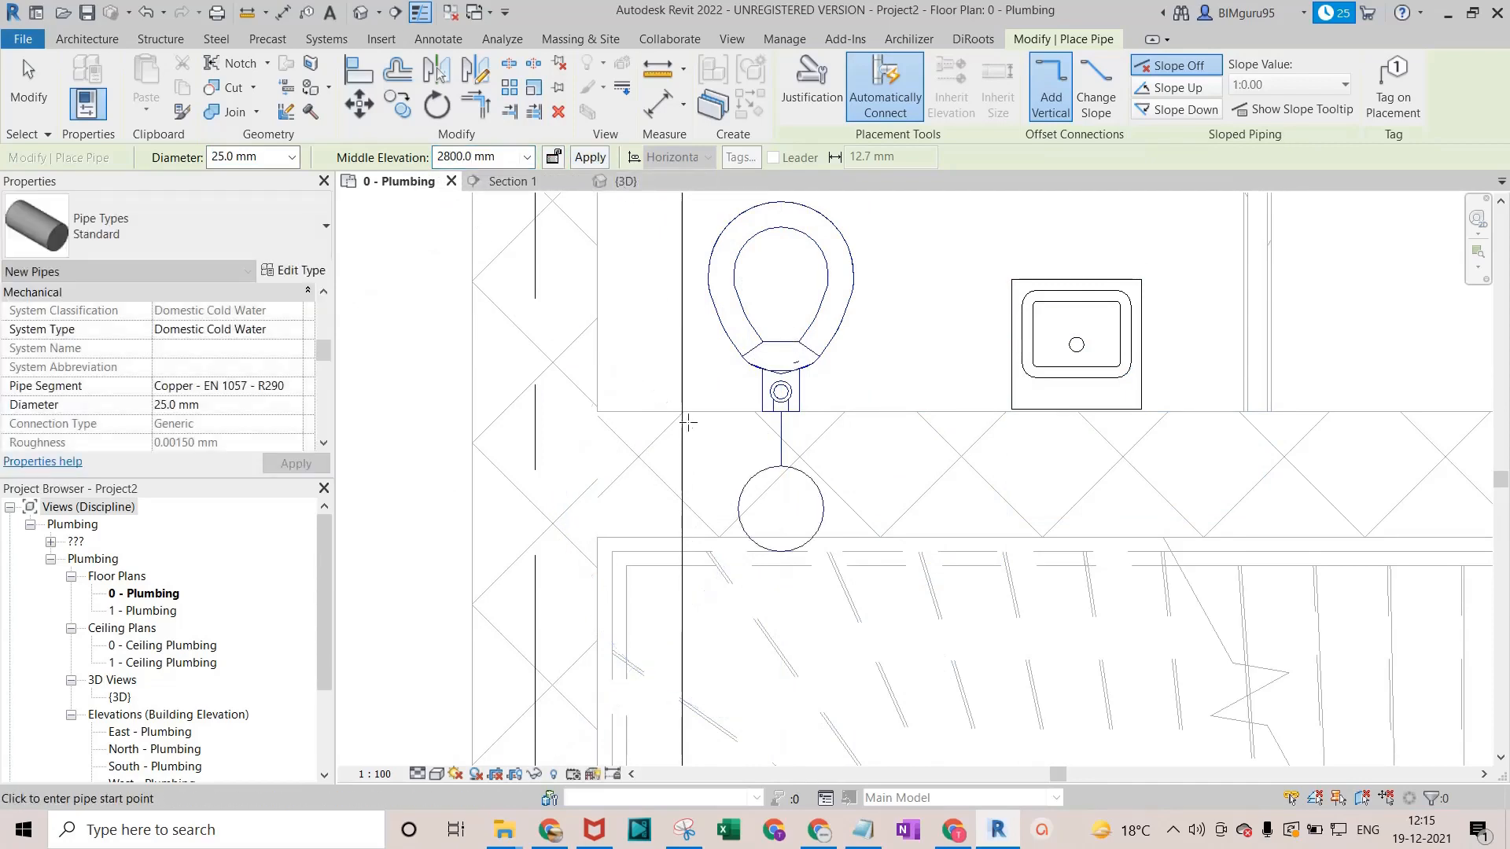
Draw a horizontal 25 mm cold water pipe at 2800 mm from the riser, along the wall past the sink toward the doors.
{"action": "scroll", "coordinate": [680, 429], "scroll_direction": "down", "scroll_amount": 2}
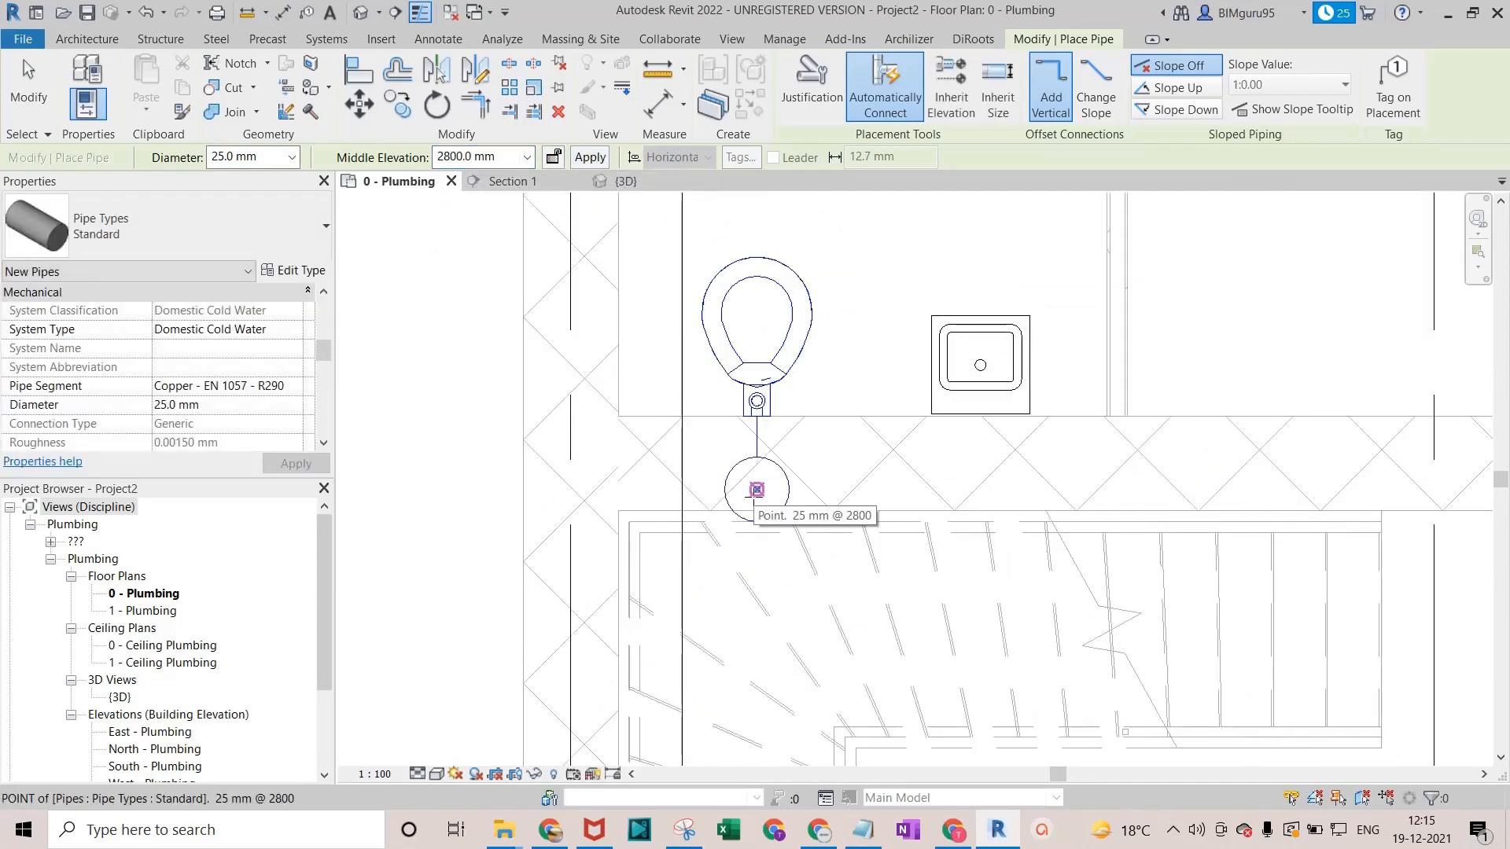
{"action": "left_click", "coordinate": [757, 490]}
{"action": "scroll", "coordinate": [1116, 445], "scroll_direction": "down", "scroll_amount": 2}
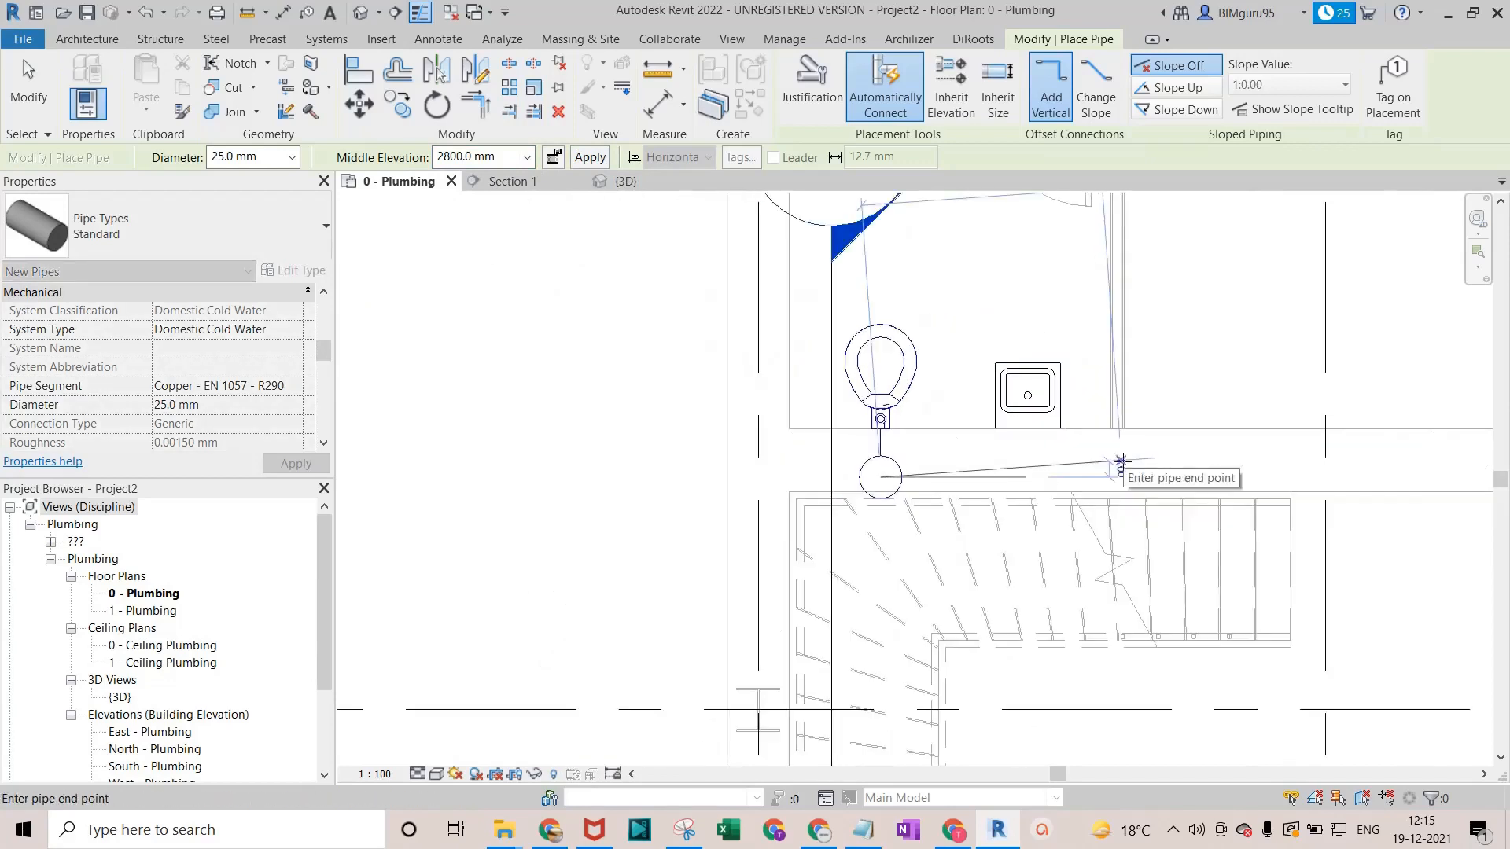
{"action": "middle_click_drag", "start_coordinate": [1129, 461], "coordinate": [515, 567]}
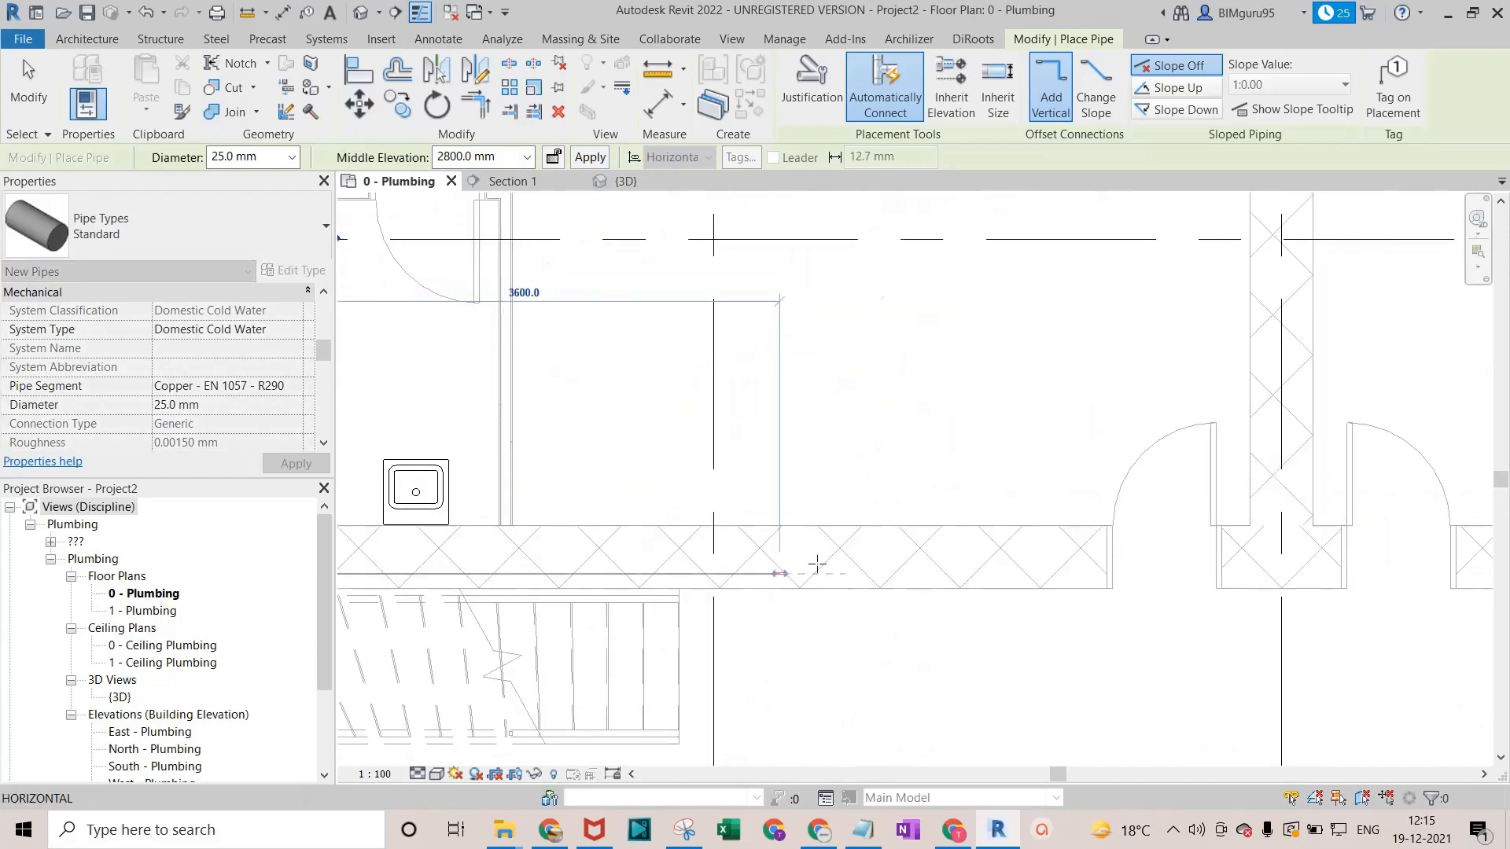
{"action": "left_click", "coordinate": [1025, 566]}
Continue the pipe perpendicular across grids 8 and 9 to just past grid 10, turn it toward the tree side, and end the run.
{"action": "scroll", "coordinate": [978, 489], "scroll_direction": "down", "scroll_amount": 4}
{"action": "middle_click_drag", "start_coordinate": [980, 486], "coordinate": [986, 577]}
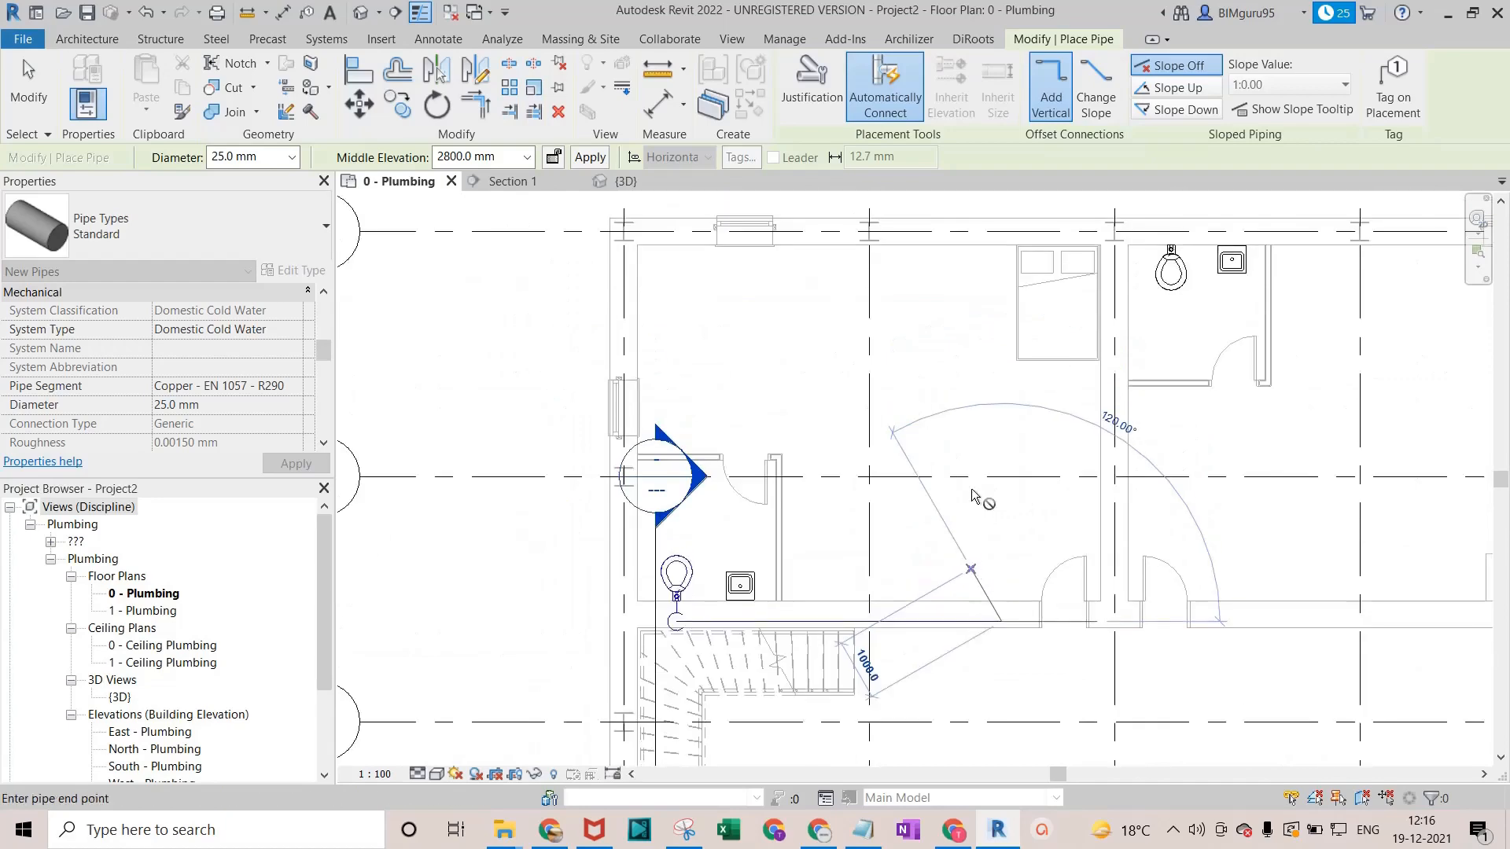
{"action": "scroll", "coordinate": [973, 494], "scroll_direction": "down", "scroll_amount": 6}
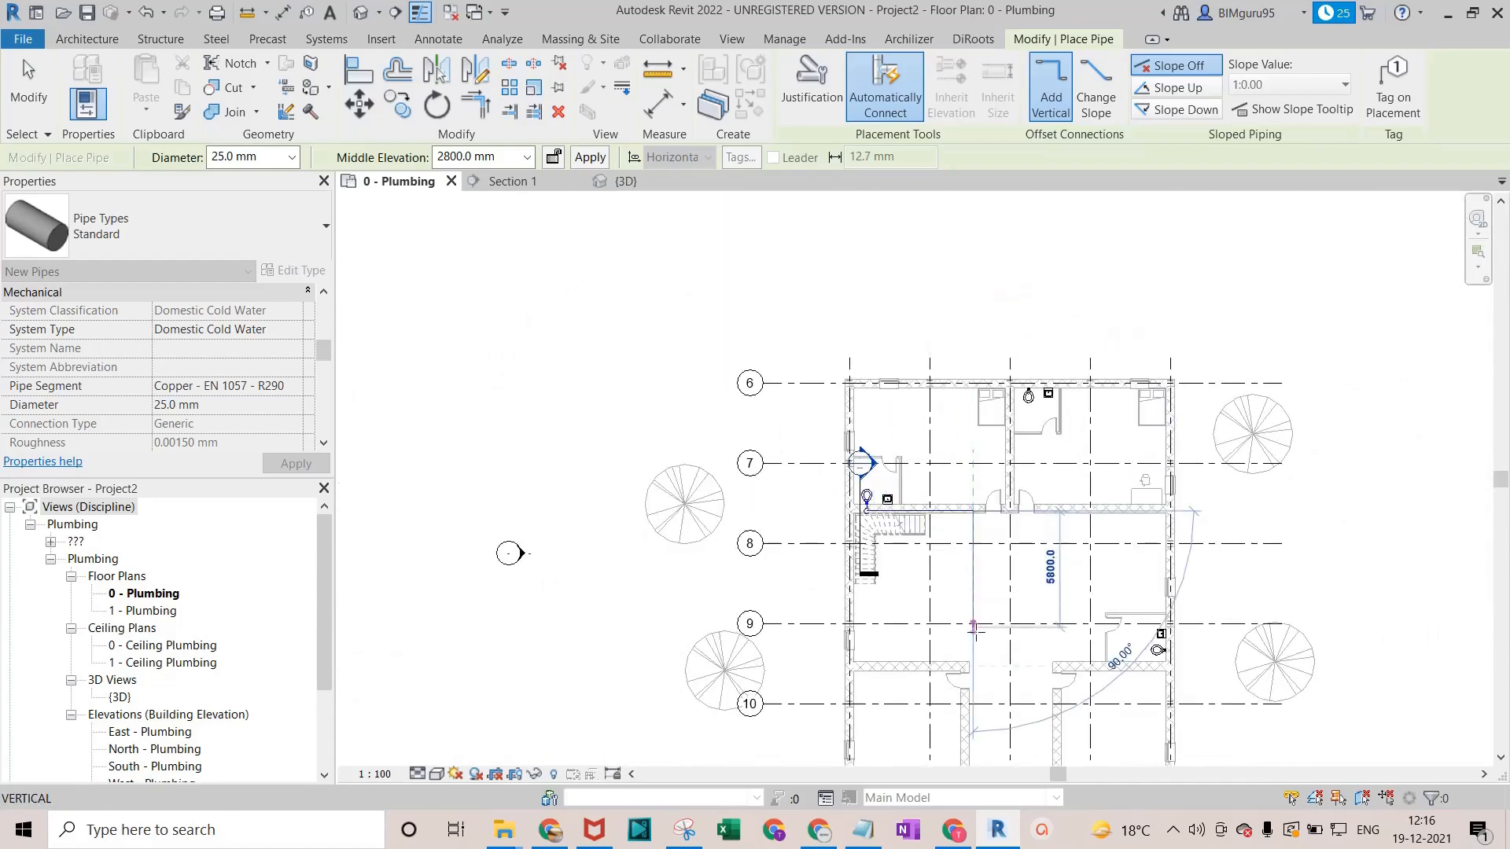
{"action": "left_click", "coordinate": [975, 719]}
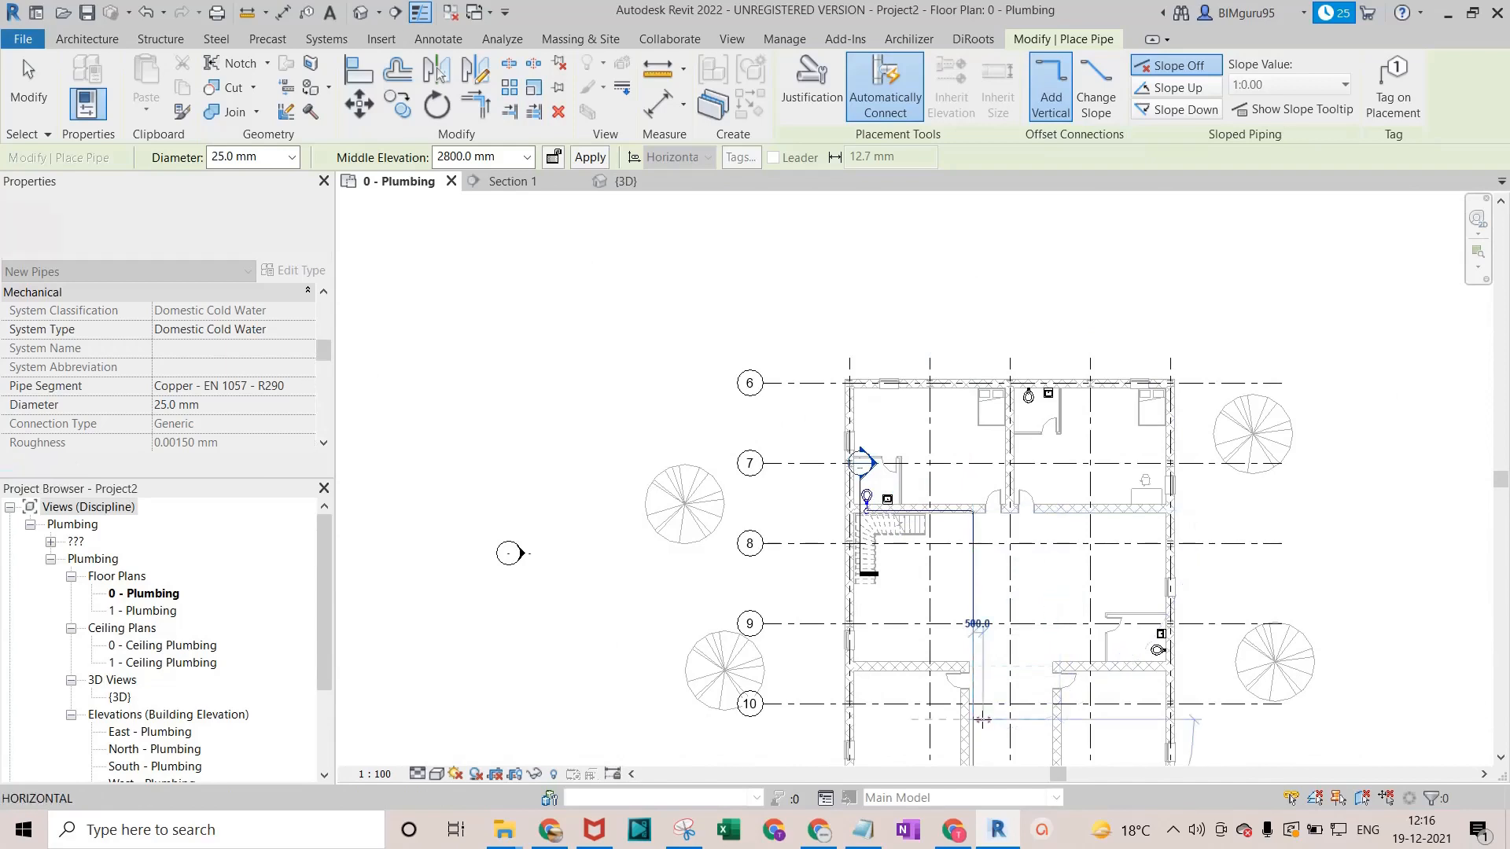
{"action": "left_click", "coordinate": [885, 719]}
{"action": "key", "text": "Escape"}
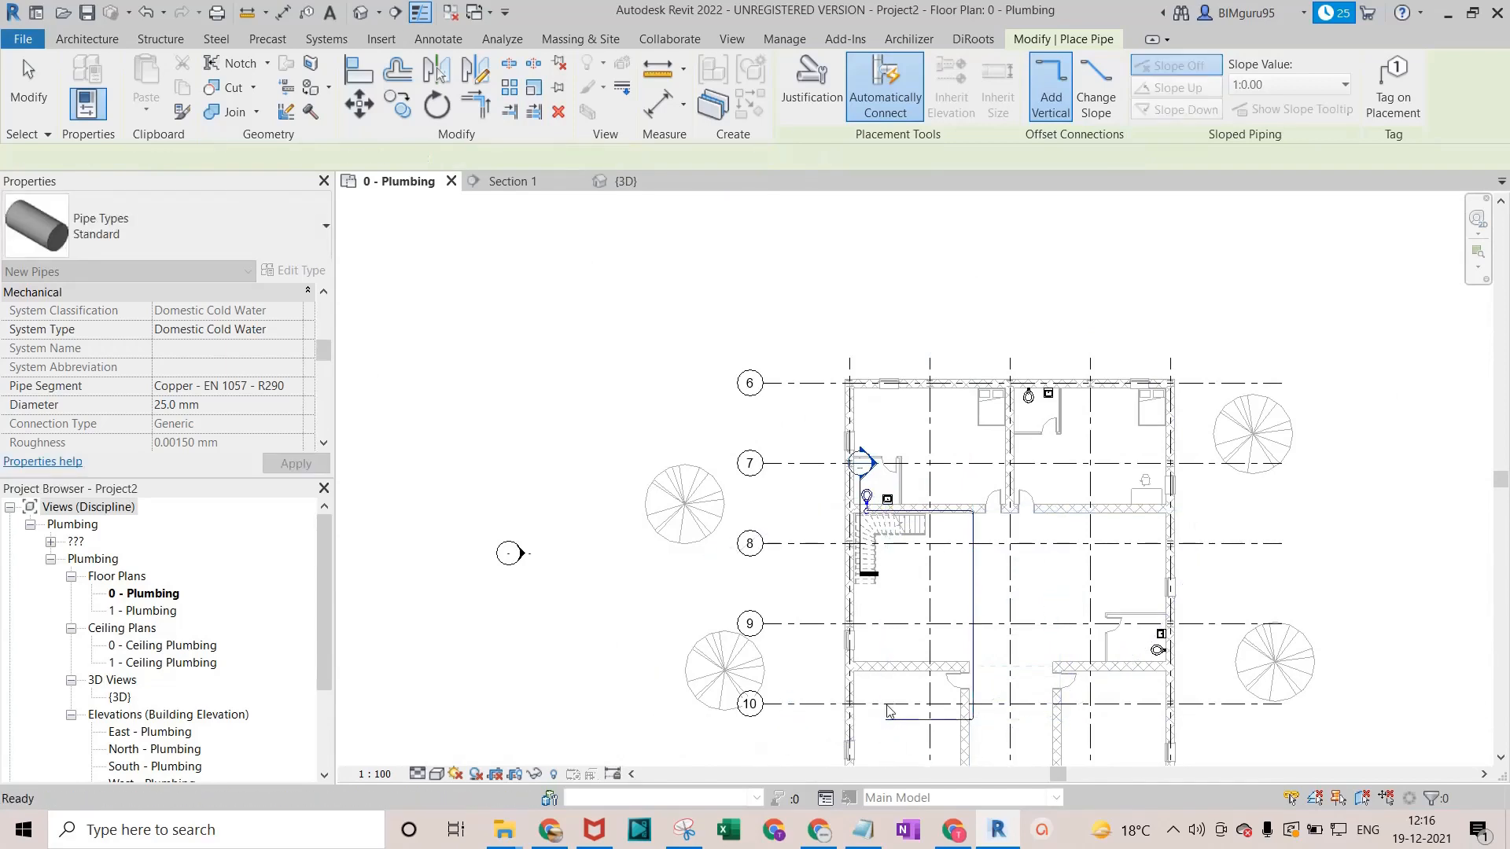
Delete the short horizontal cold water pipe that branches off just past grid 10.
{"action": "key", "text": "Escape"}
{"action": "scroll", "coordinate": [943, 633], "scroll_direction": "up", "scroll_amount": 2}
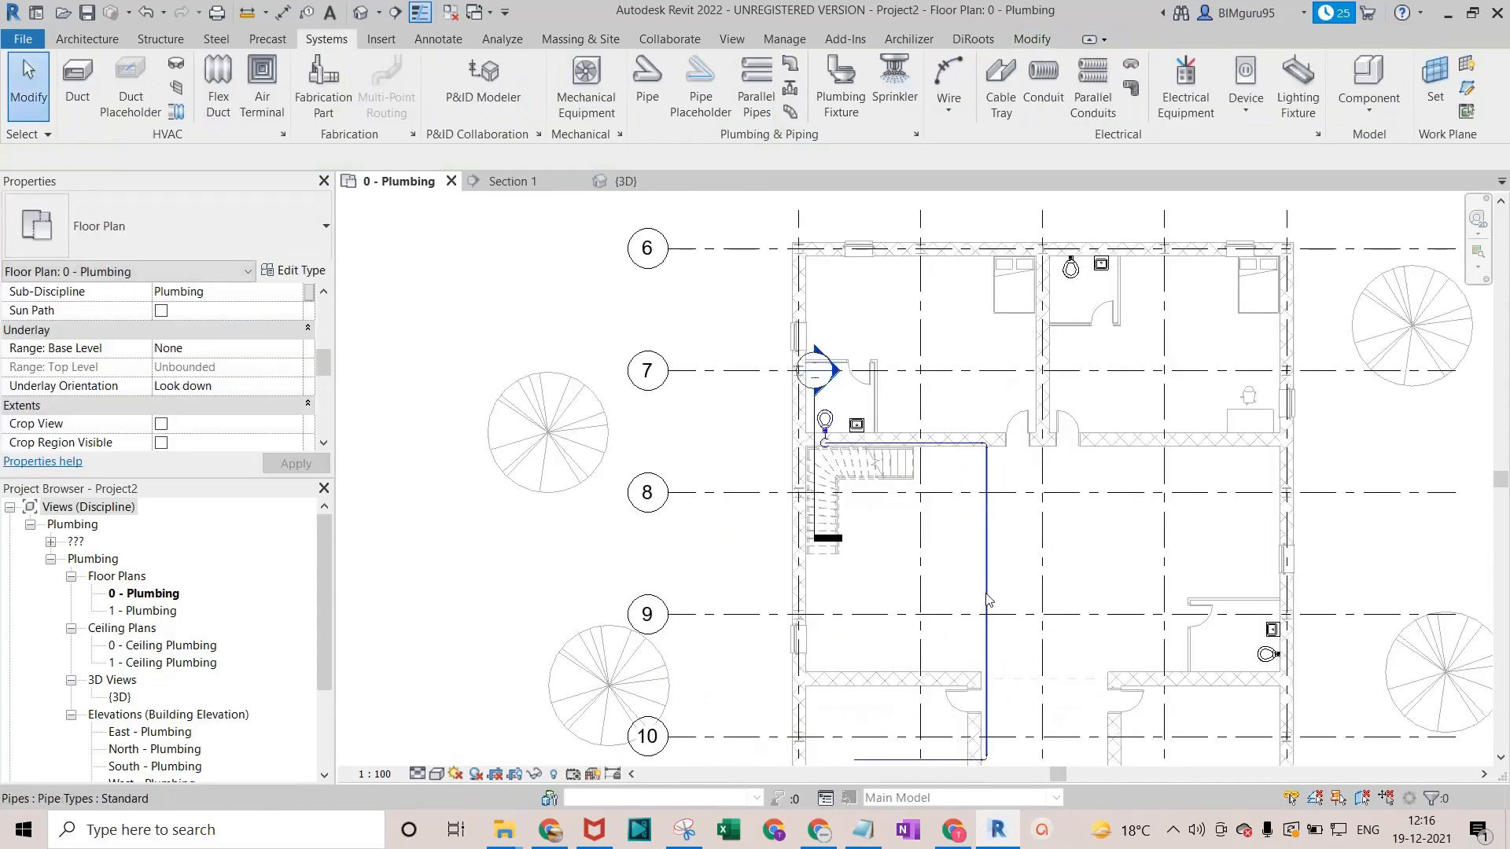
{"action": "left_click", "coordinate": [987, 600]}
{"action": "scroll", "coordinate": [980, 582], "scroll_direction": "down", "scroll_amount": 2}
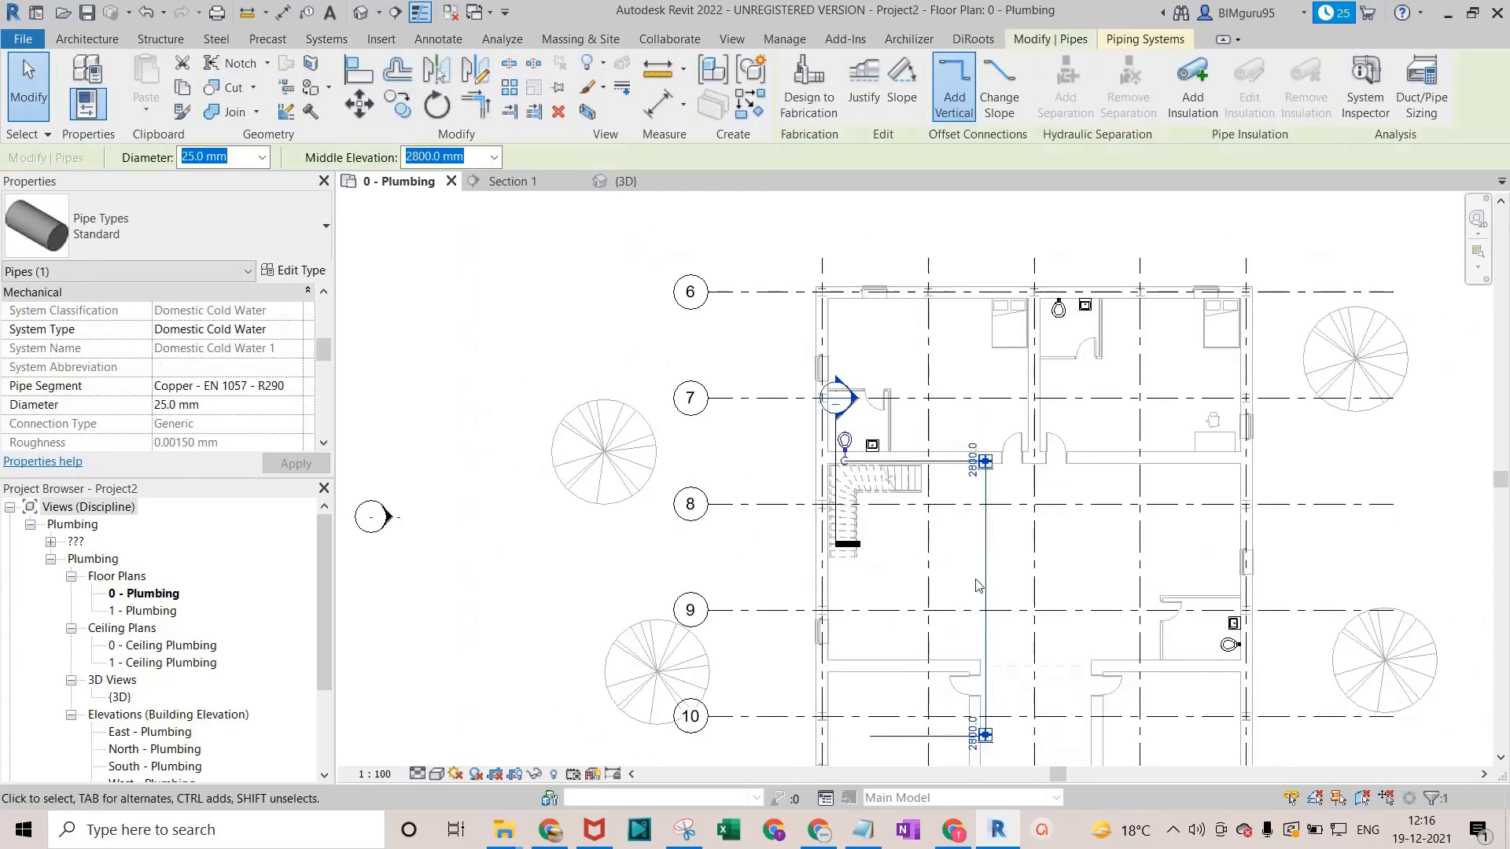
{"action": "scroll", "coordinate": [973, 570], "scroll_direction": "down", "scroll_amount": 1}
{"action": "left_click_drag", "start_coordinate": [979, 584], "coordinate": [1015, 591]}
{"action": "scroll", "coordinate": [983, 607], "scroll_direction": "down", "scroll_amount": 2}
{"action": "middle_click_drag", "start_coordinate": [942, 594], "coordinate": [806, 387]}
{"action": "scroll", "coordinate": [786, 475], "scroll_direction": "up", "scroll_amount": 3}
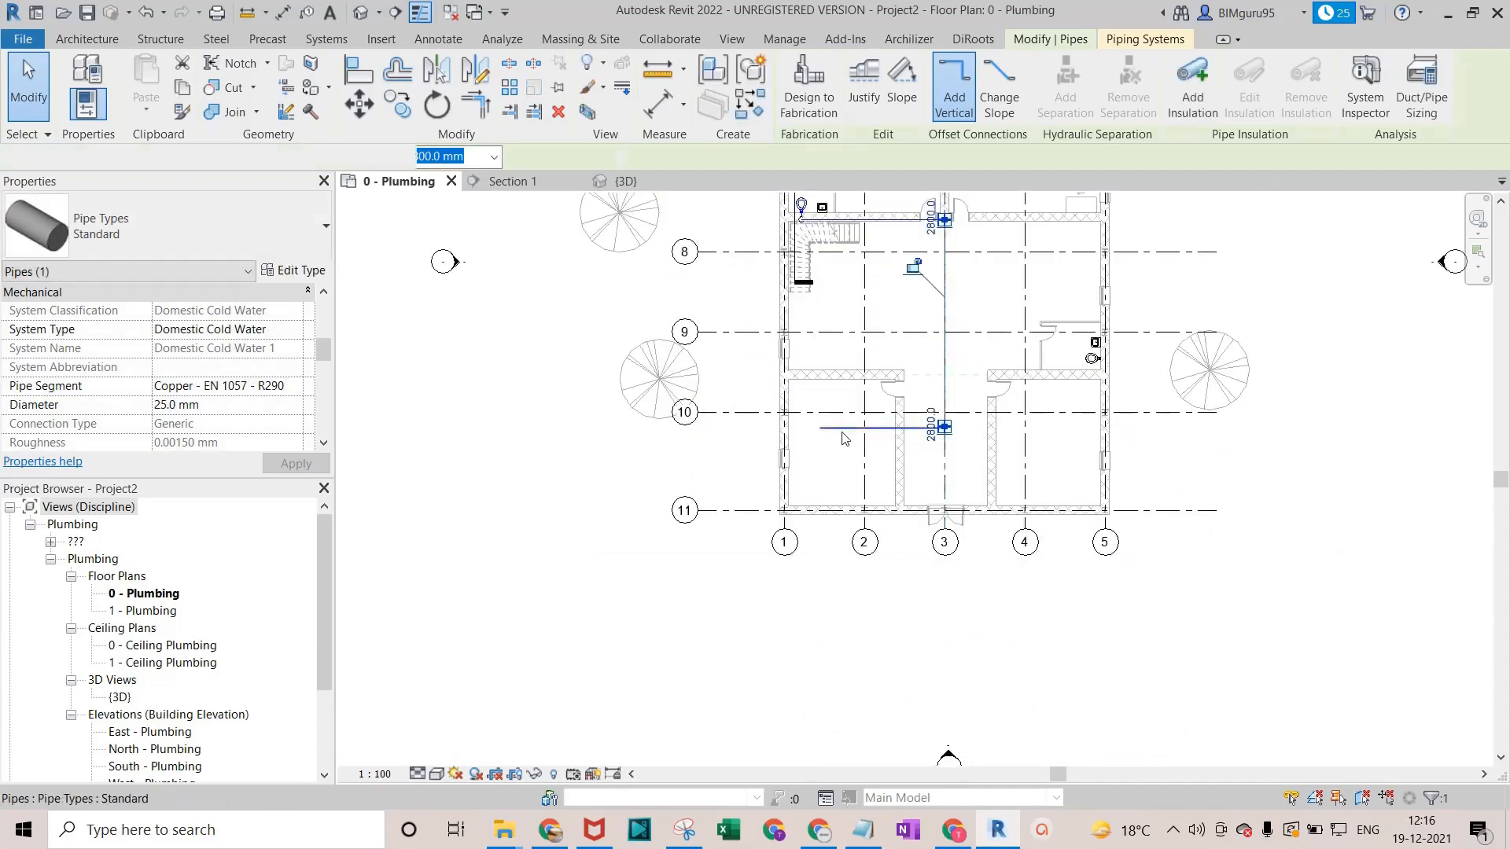
{"action": "key", "text": "Escape"}
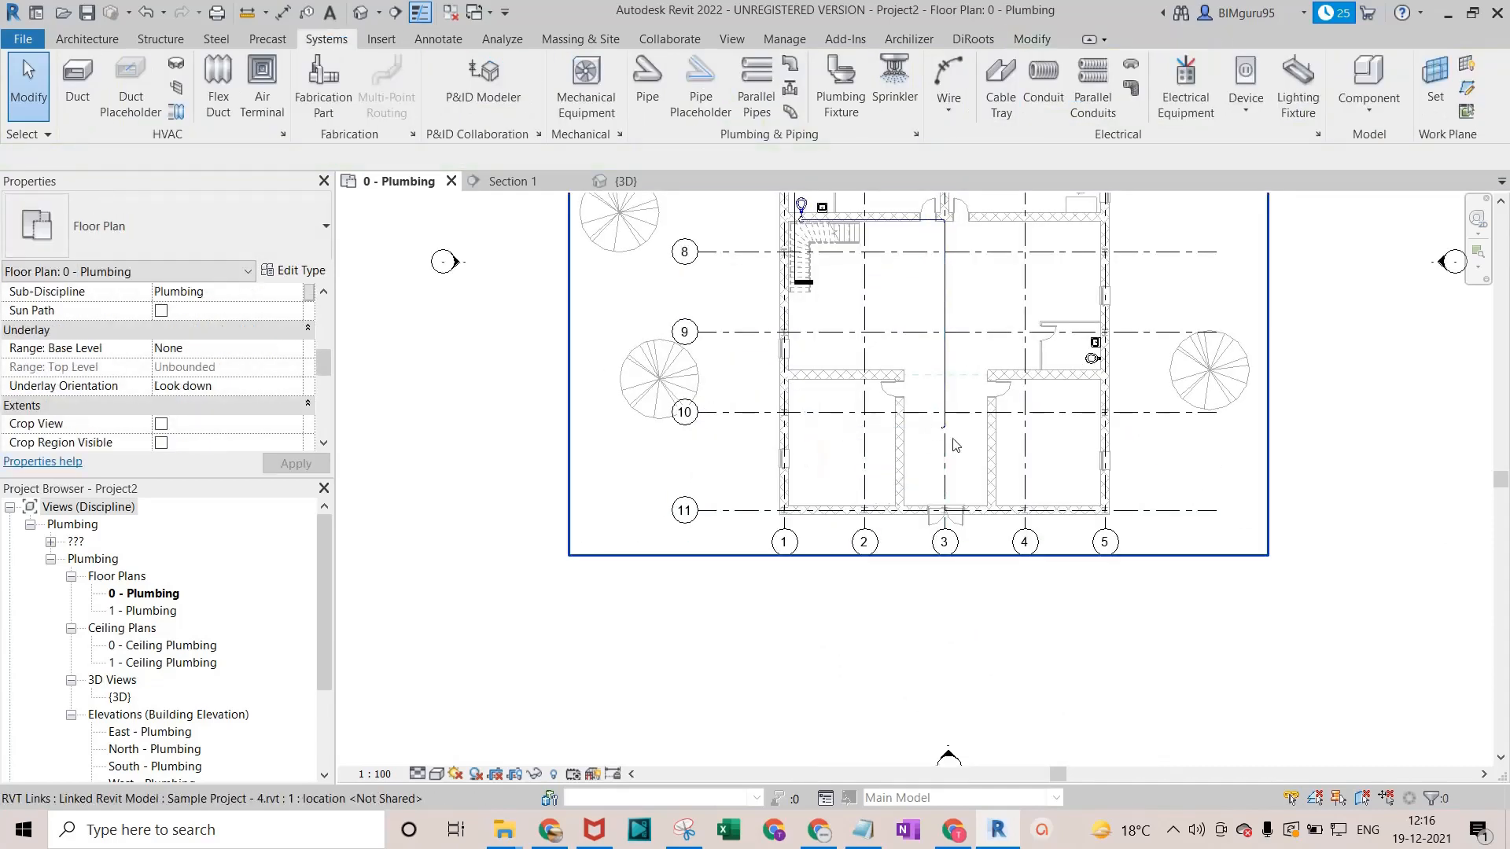
Start a new 25 mm pipe at a middle elevation of 2800 mm from the open end of the elbow on grid 3.
{"action": "left_click", "coordinate": [944, 428]}
{"action": "scroll", "coordinate": [944, 440], "scroll_direction": "up", "scroll_amount": 3}
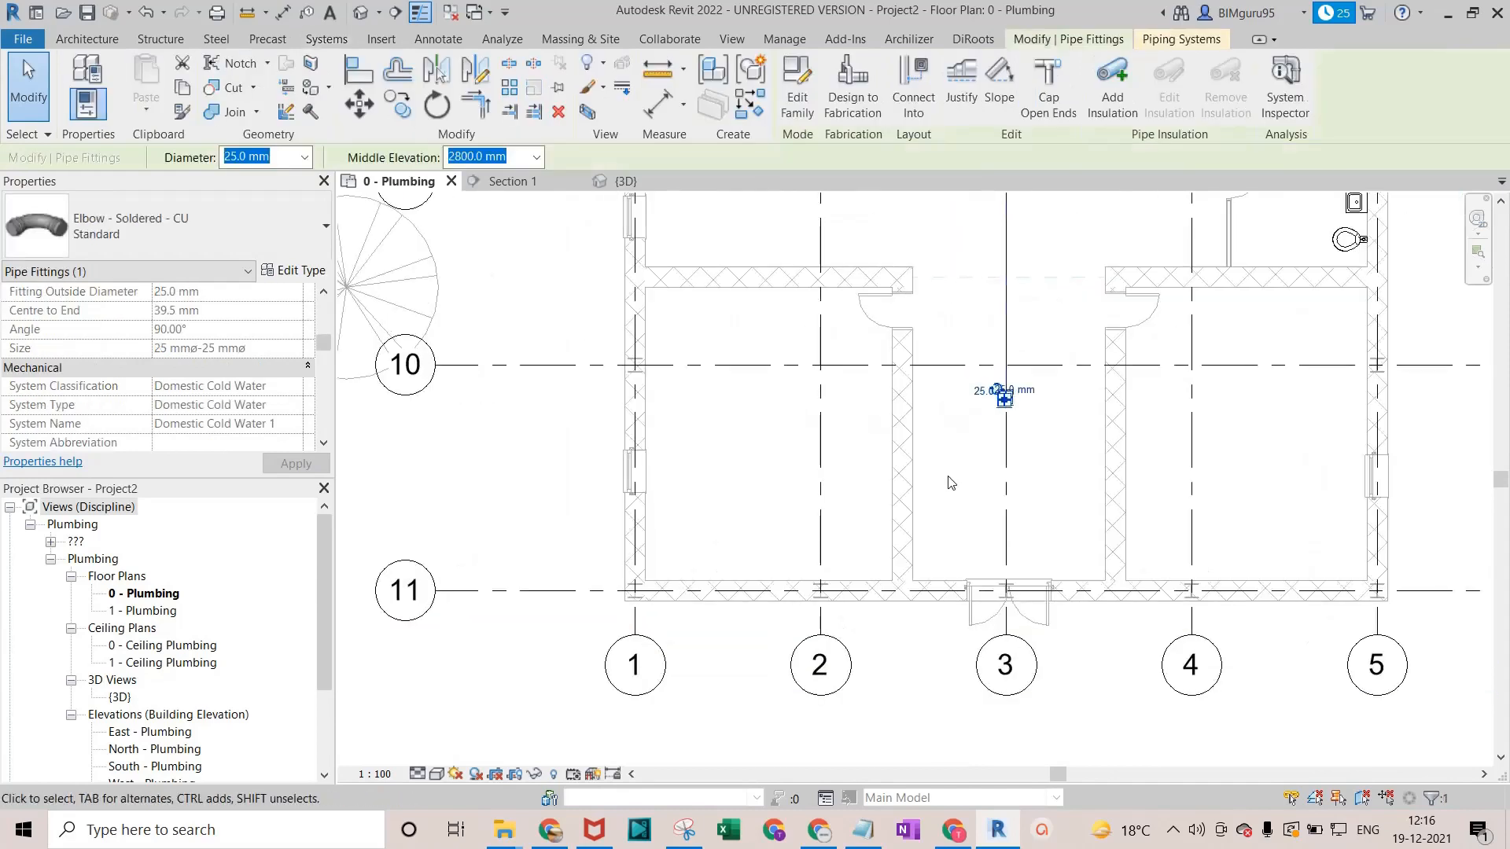
{"action": "key", "text": "Escape"}
{"action": "left_click", "coordinate": [1004, 399]}
{"action": "scroll", "coordinate": [1004, 399], "scroll_direction": "up", "scroll_amount": 1}
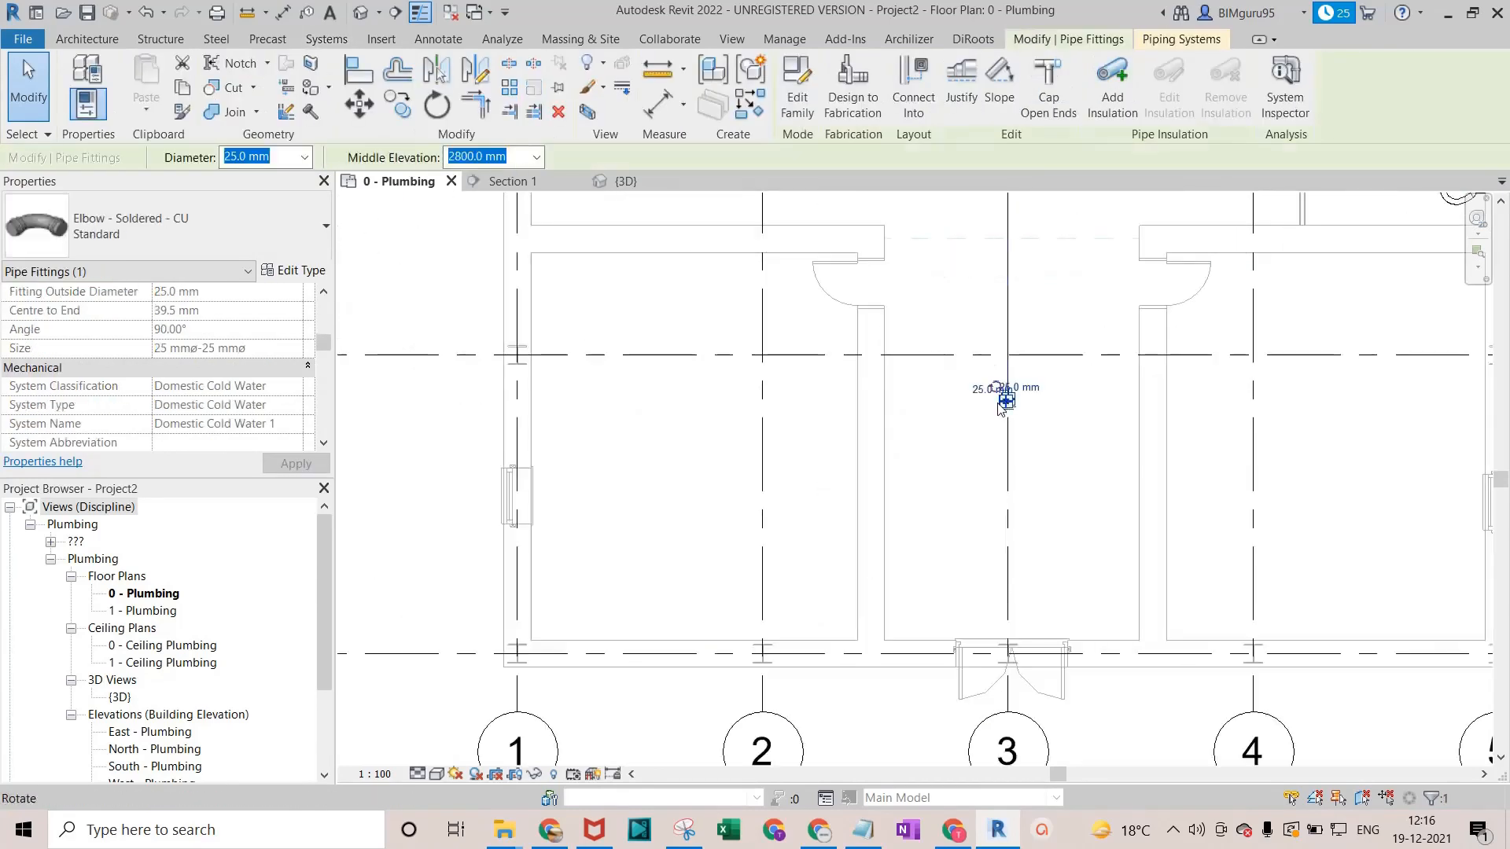
{"action": "scroll", "coordinate": [1005, 397], "scroll_direction": "up", "scroll_amount": 2}
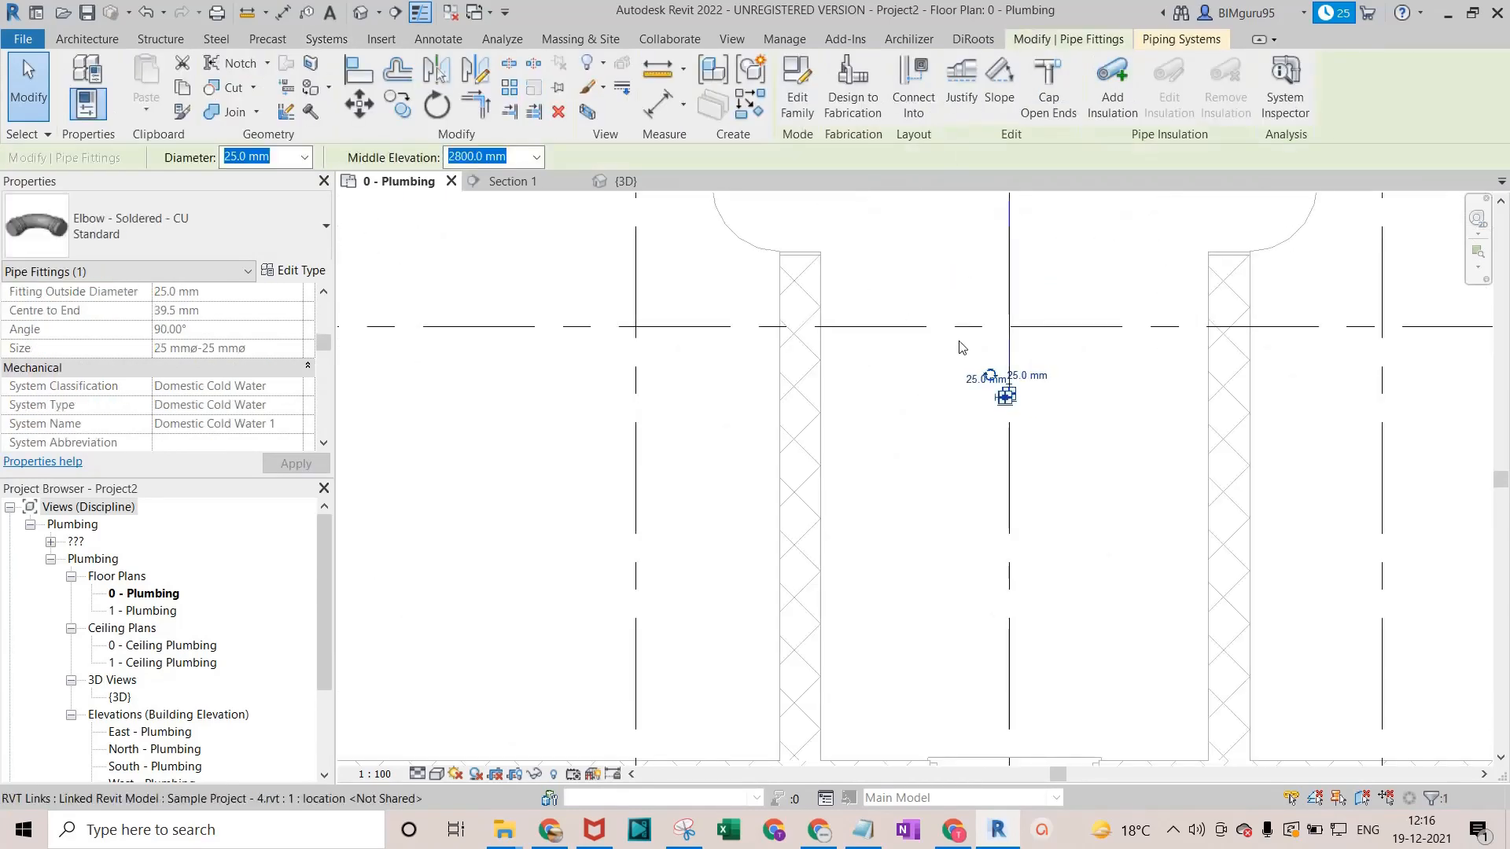
{"action": "scroll", "coordinate": [1007, 397], "scroll_direction": "up", "scroll_amount": 3}
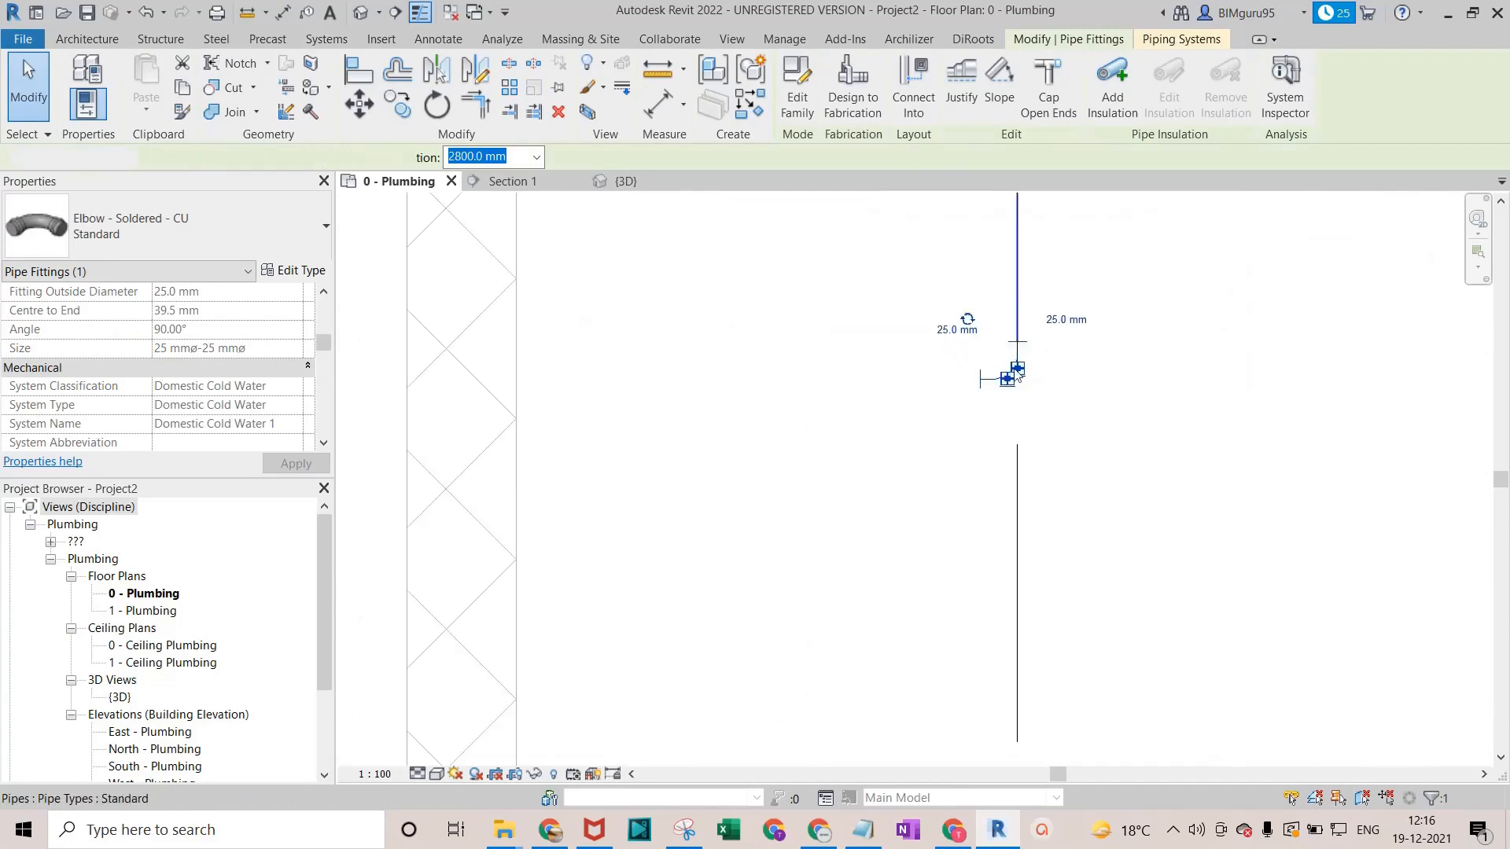
{"action": "left_click", "coordinate": [1016, 372]}
{"action": "key", "text": "c"}
{"action": "key", "text": "s"}
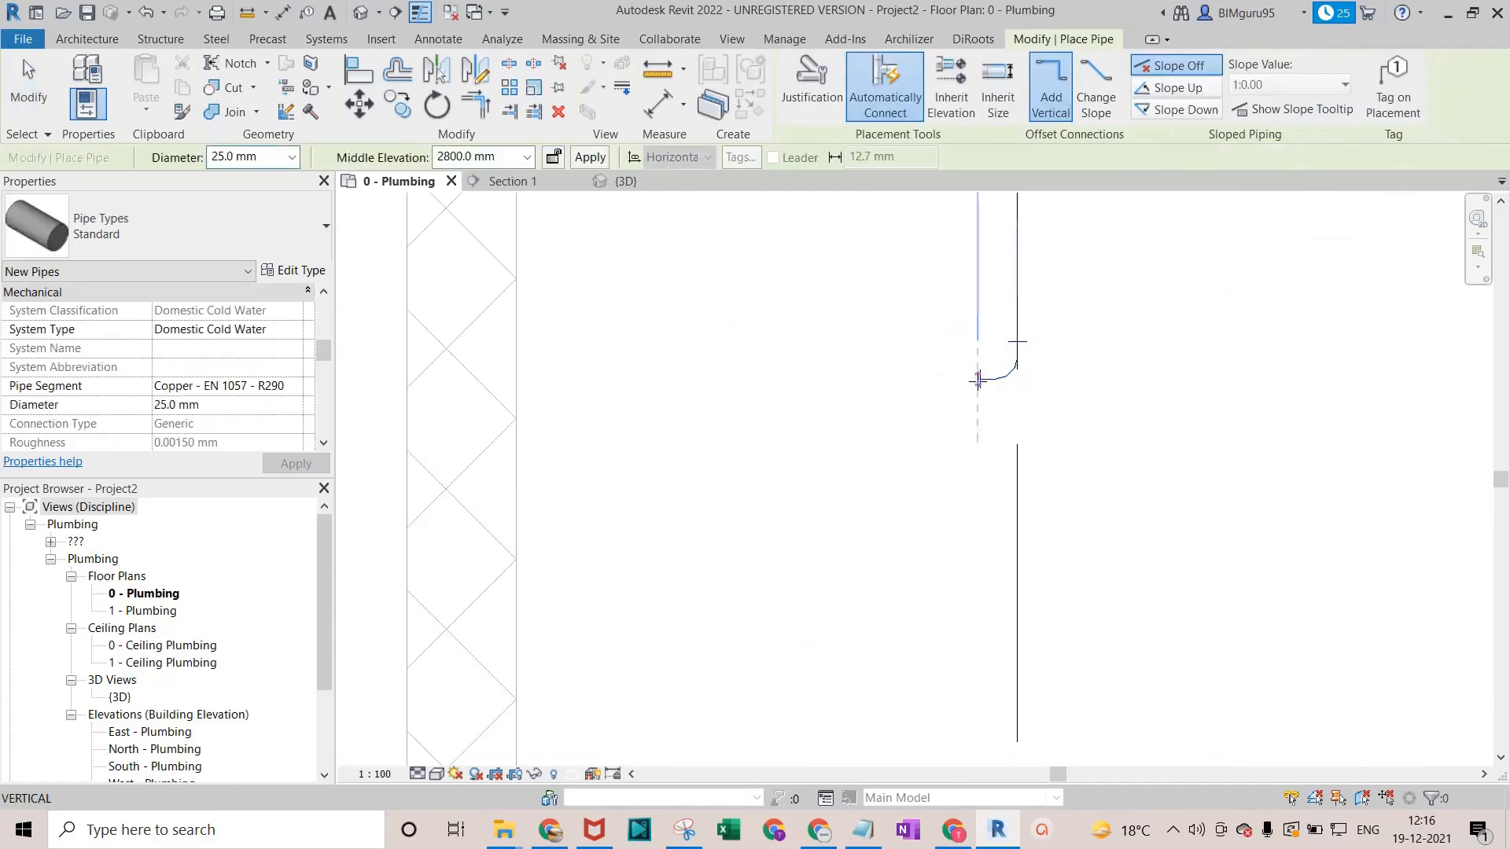
{"action": "left_click", "coordinate": [978, 381]}
Run the pipe horizontally across grids 2 and 1 to outside the building, ending beyond the tree near grid 10.
{"action": "scroll", "coordinate": [823, 381], "scroll_direction": "down", "scroll_amount": 1}
{"action": "middle_click_drag", "start_coordinate": [1111, 401], "coordinate": [1343, 408]}
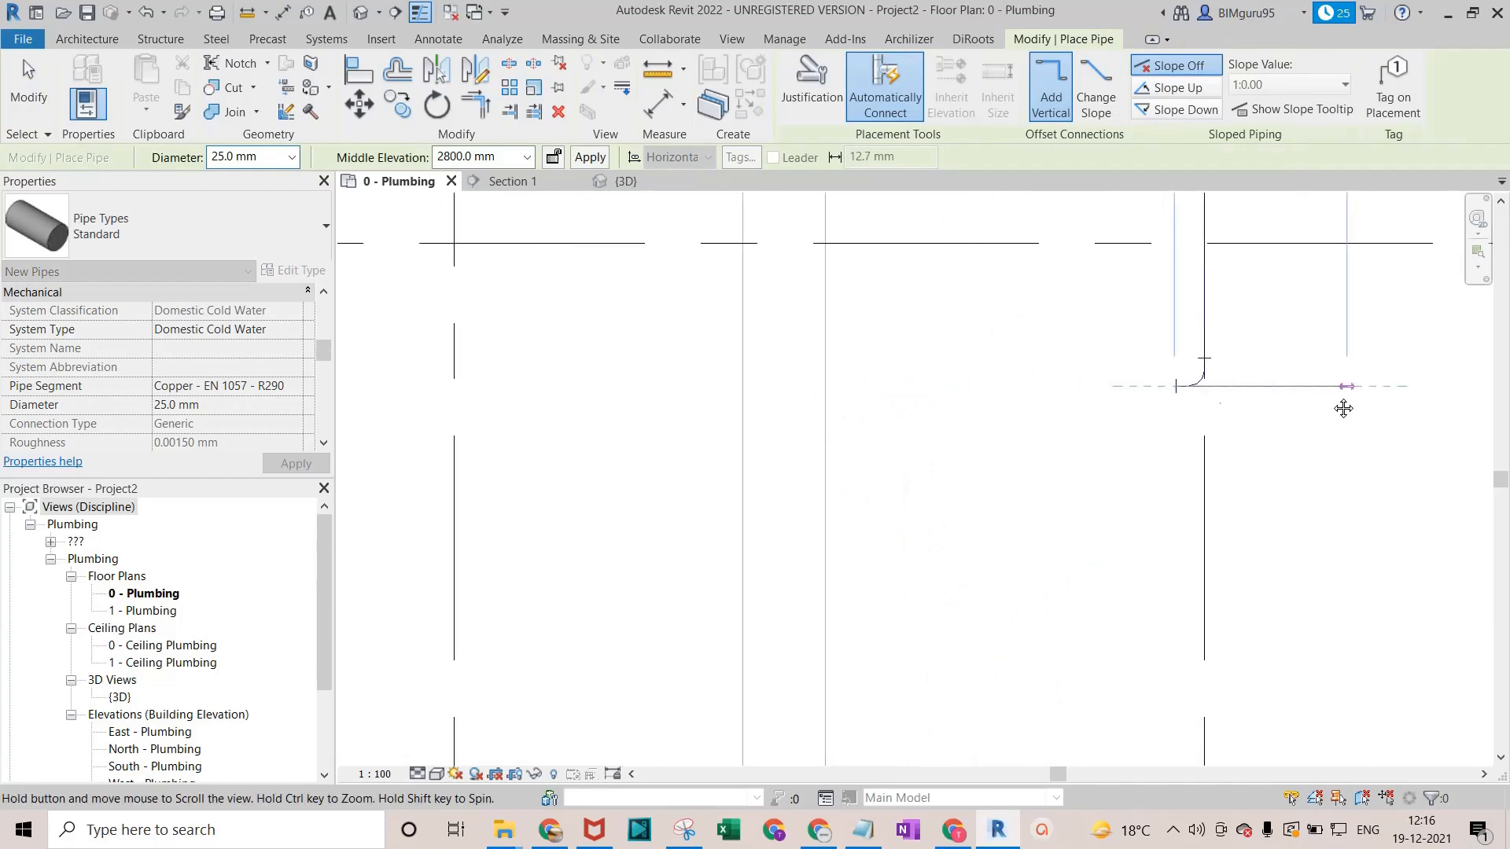
{"action": "scroll", "coordinate": [905, 428], "scroll_direction": "down", "scroll_amount": 5}
{"action": "middle_click_drag", "start_coordinate": [583, 419], "coordinate": [935, 443]}
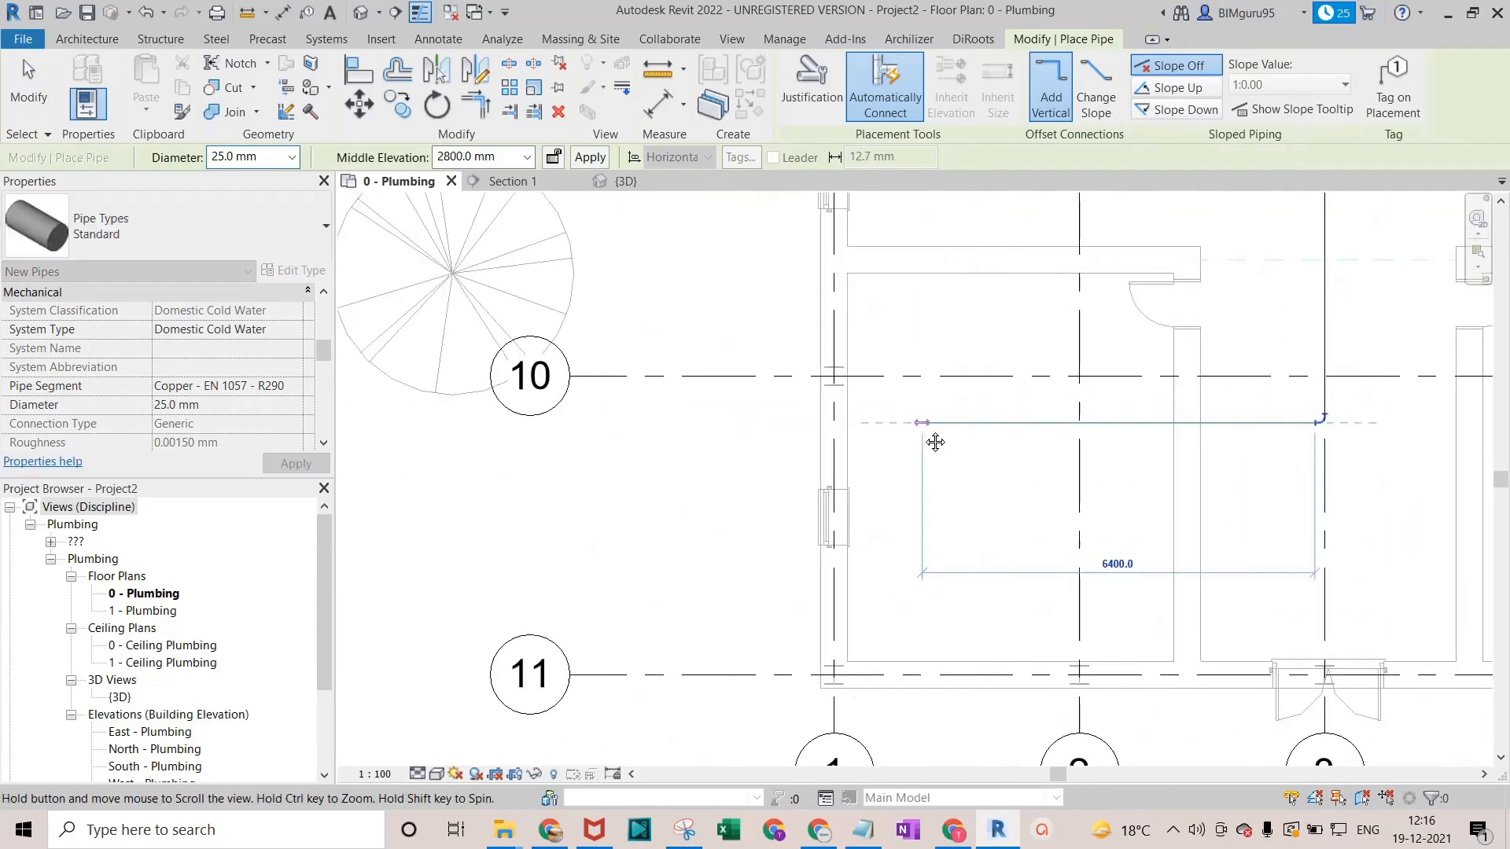
{"action": "scroll", "coordinate": [724, 411], "scroll_direction": "down", "scroll_amount": 4}
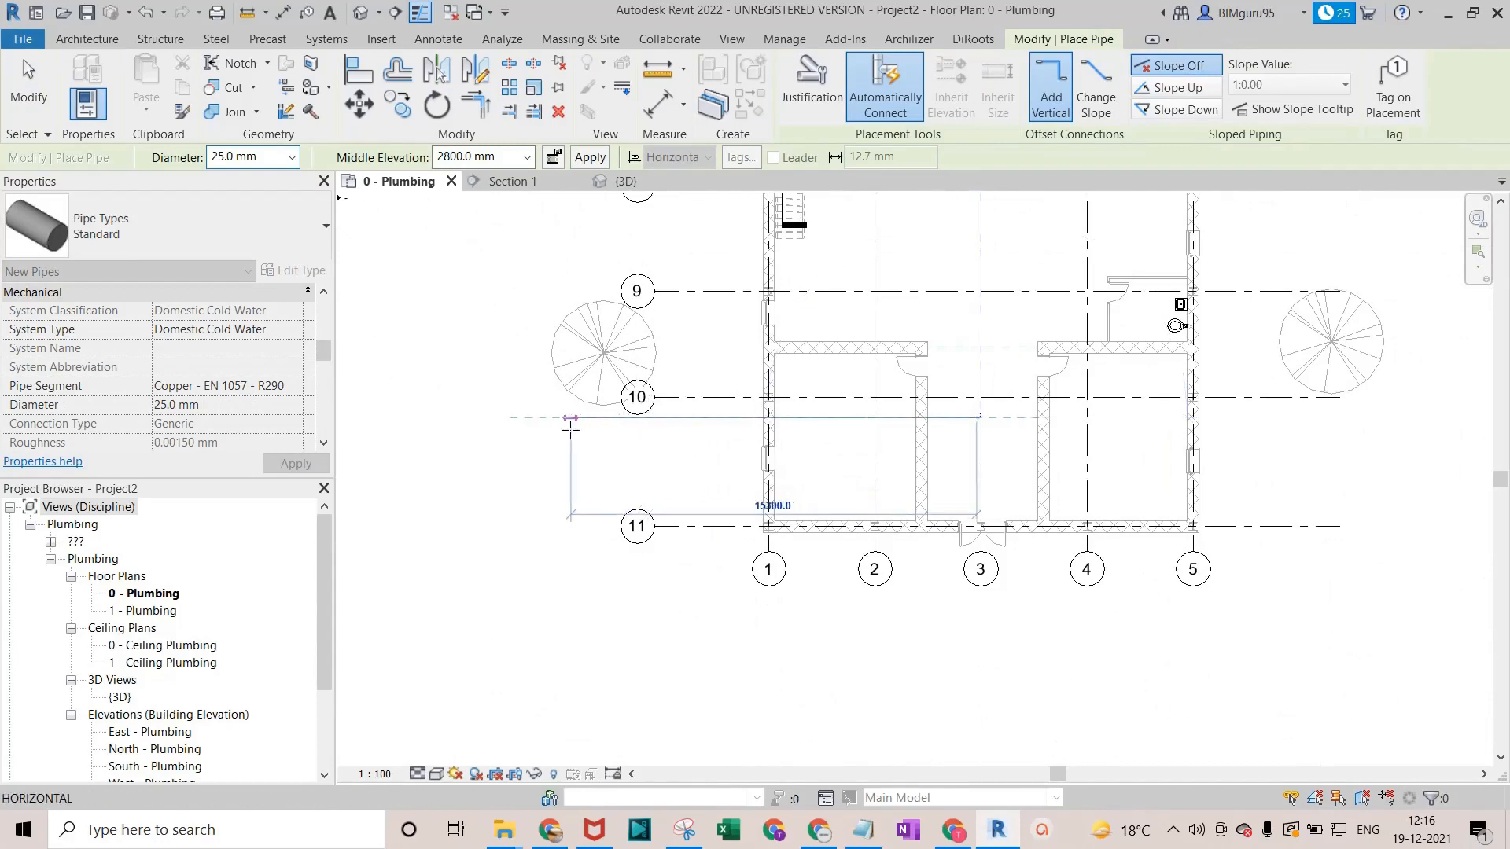
{"action": "left_click", "coordinate": [496, 433]}
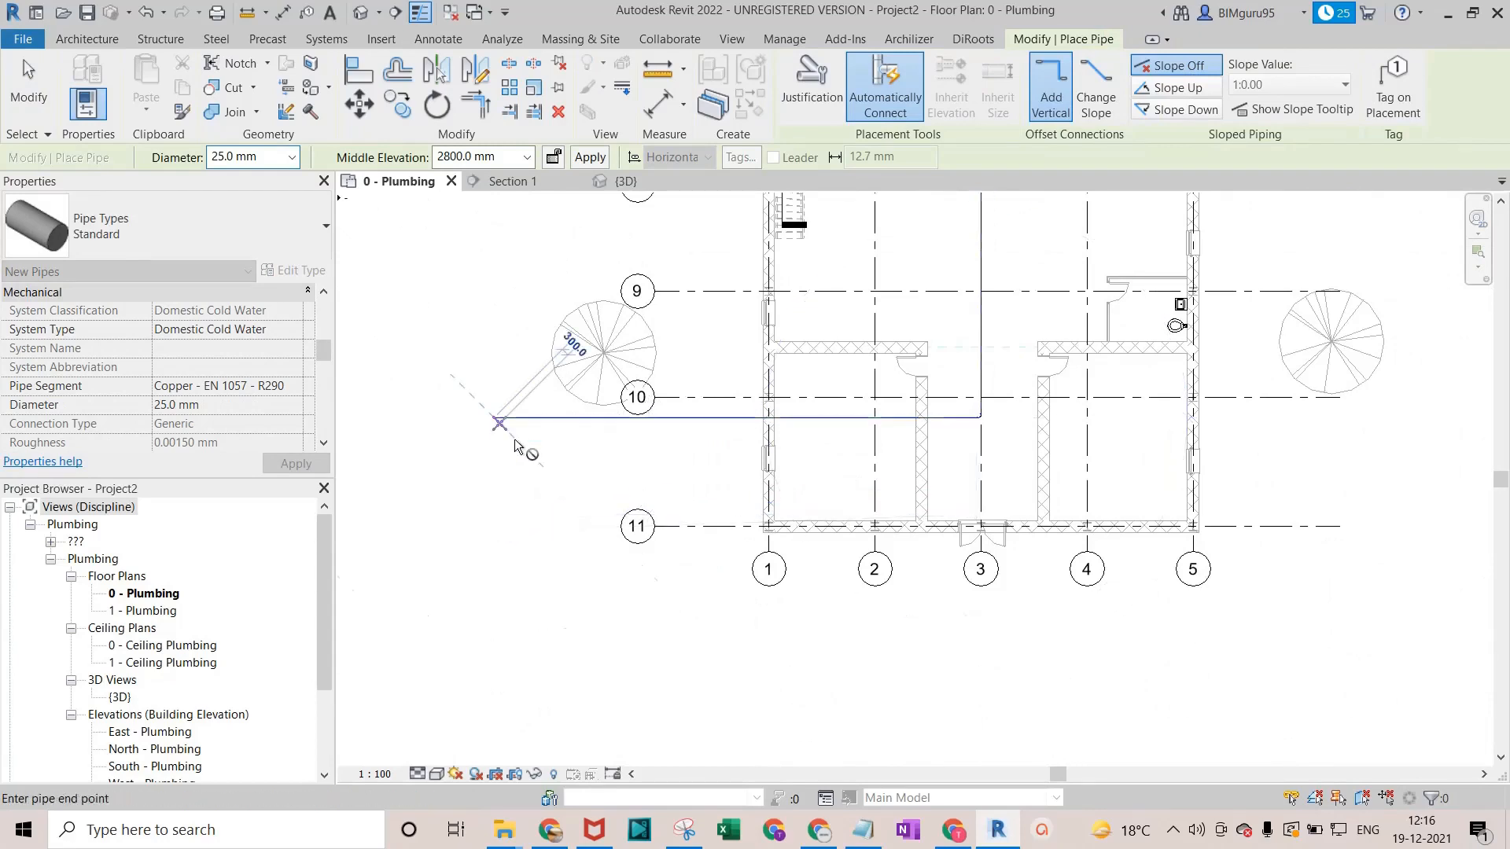
{"action": "key", "text": "Escape"}
{"action": "key", "text": "Escape"}
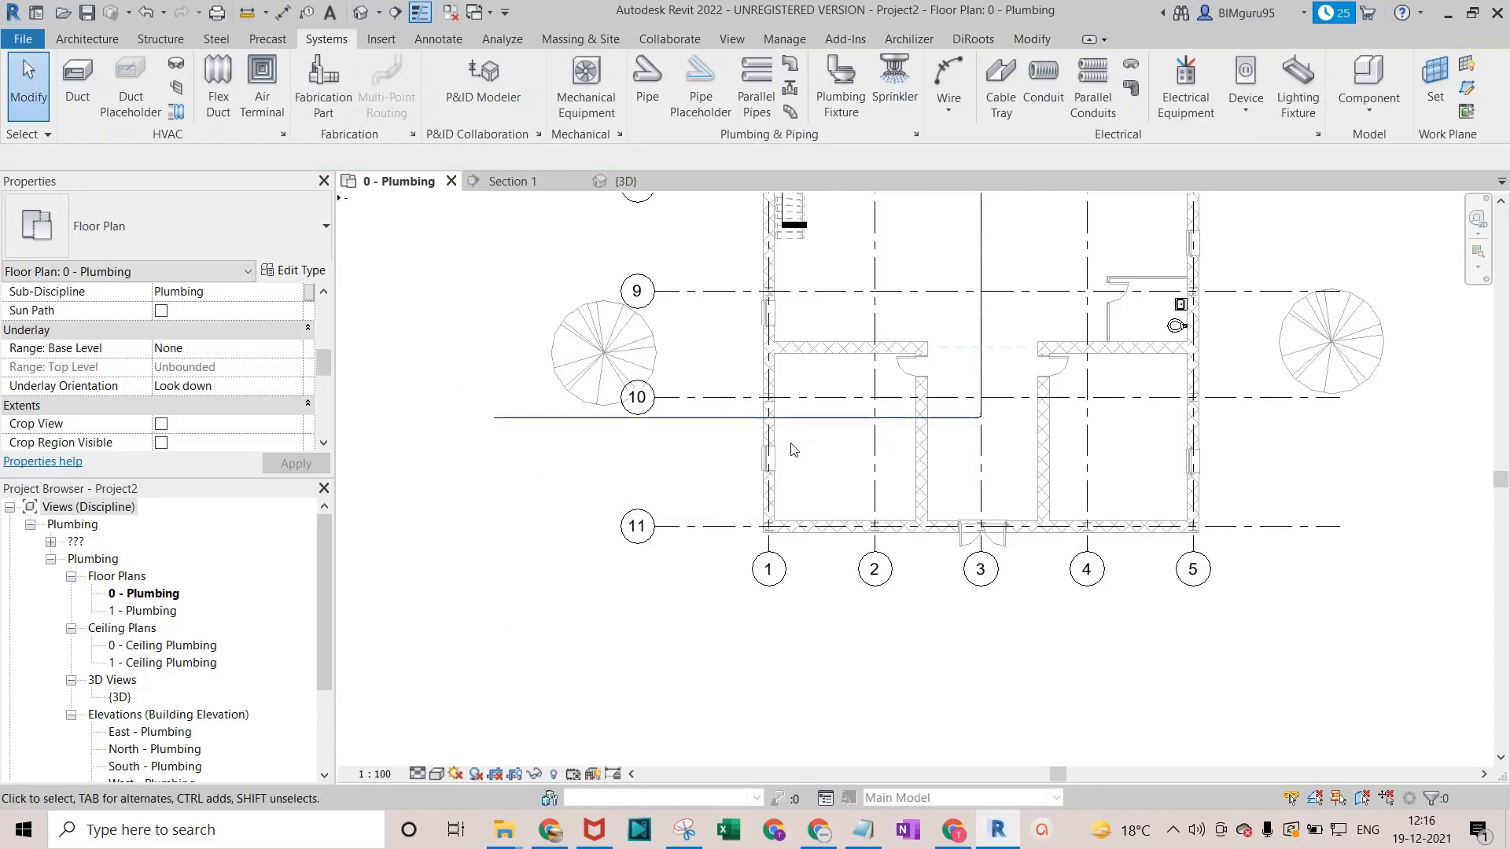
Delete the elbow between the two cold water pipes on grid 3, just past grid 10.
{"action": "scroll", "coordinate": [977, 352], "scroll_direction": "down", "scroll_amount": 1}
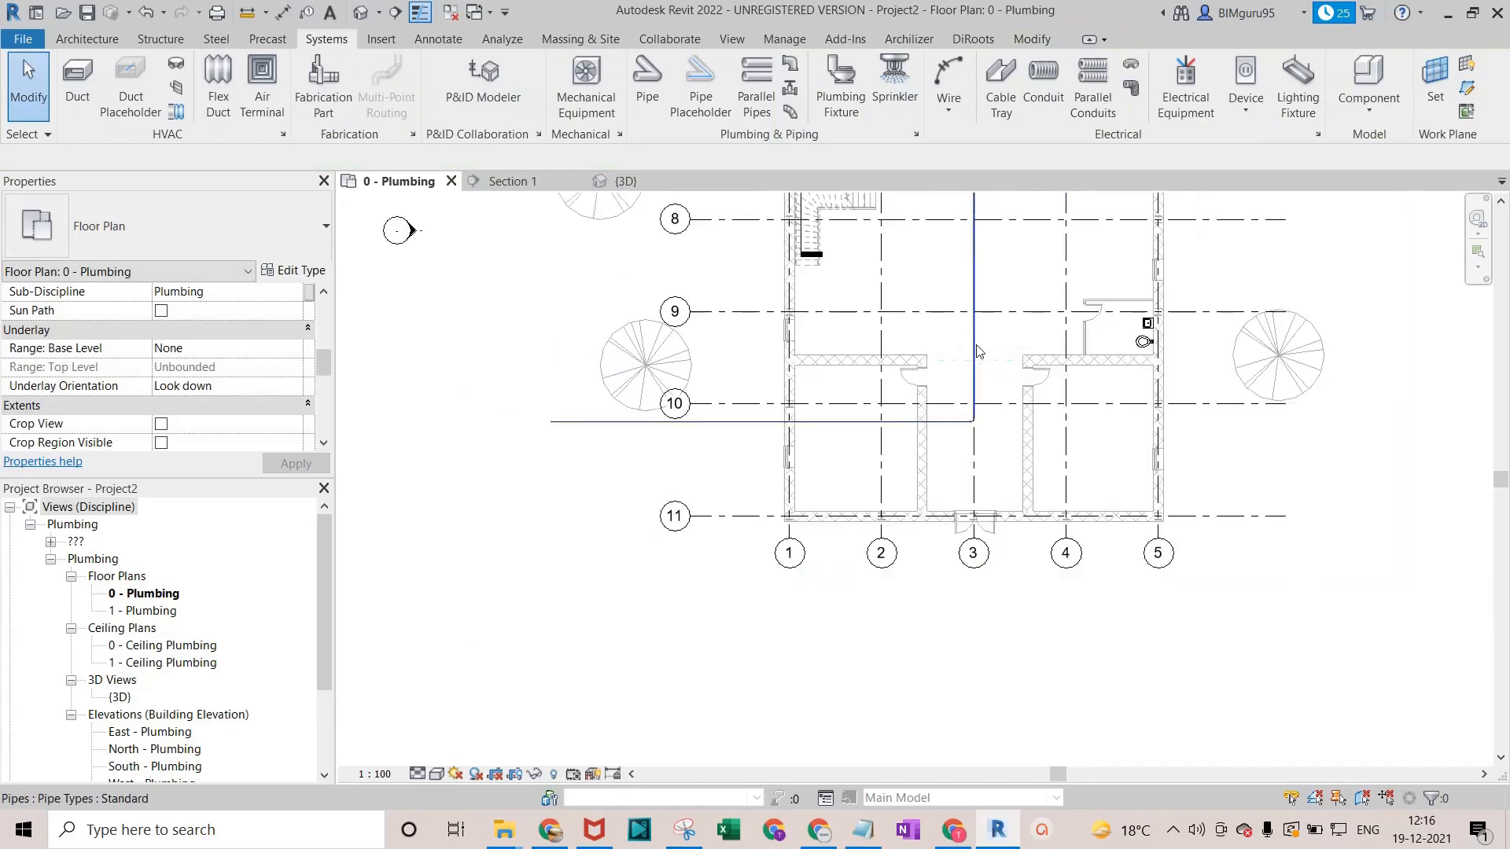
{"action": "key", "text": "ctrl+z"}
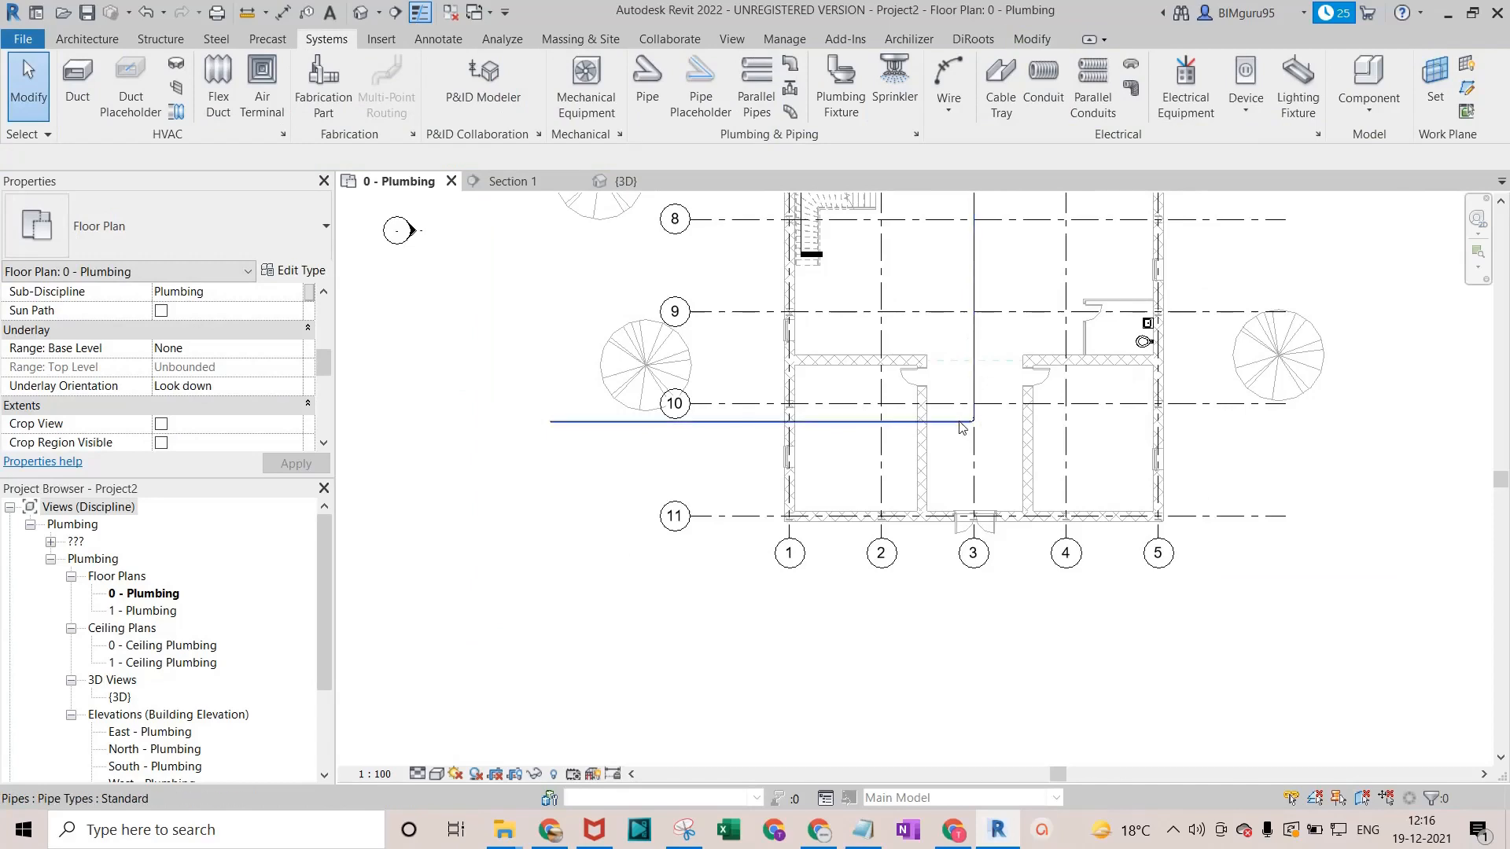
{"action": "scroll", "coordinate": [975, 424], "scroll_direction": "up", "scroll_amount": 5}
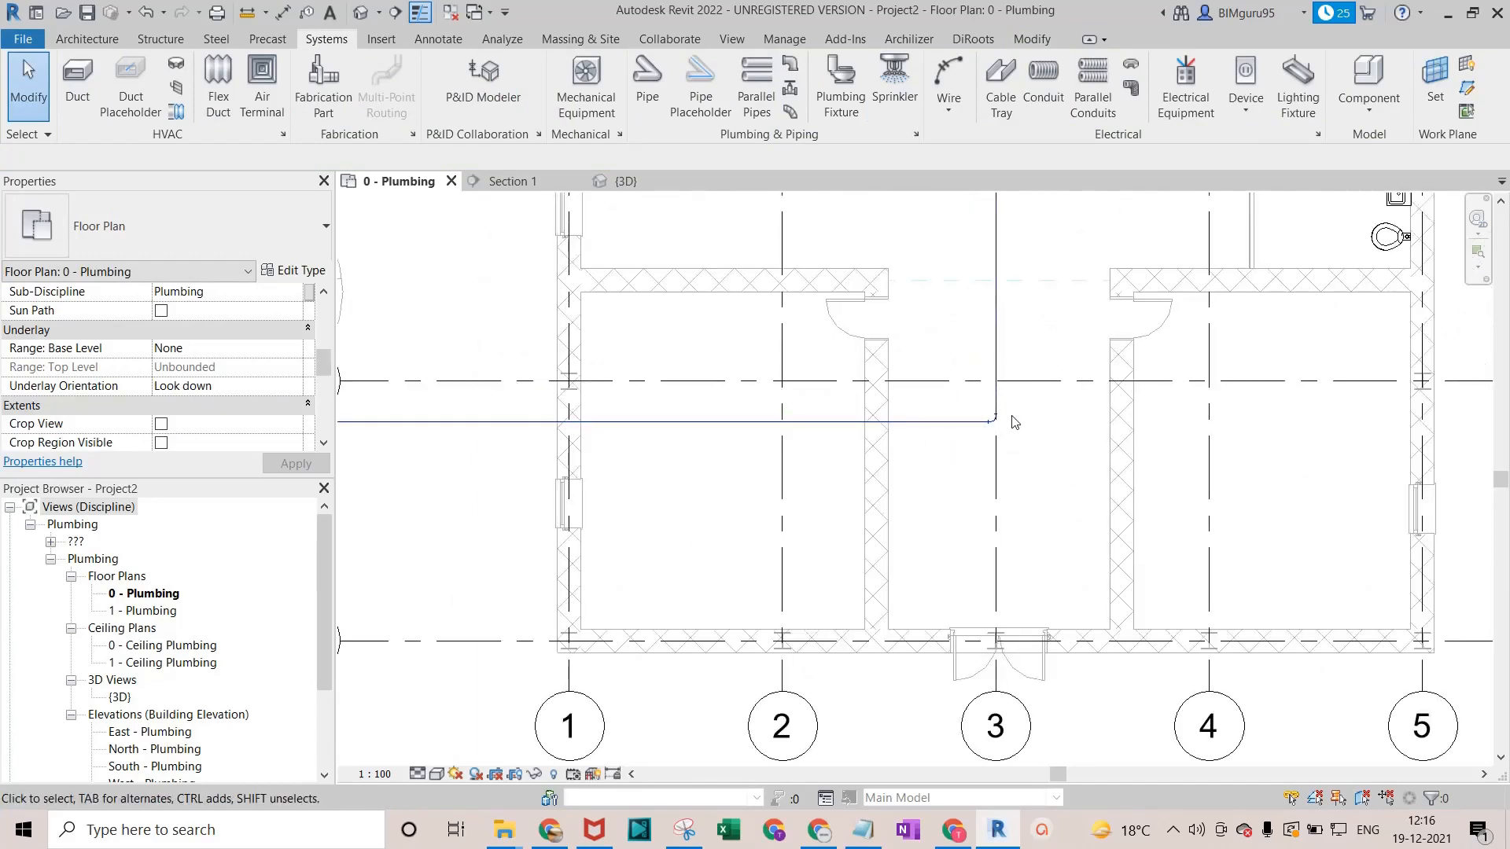
{"action": "scroll", "coordinate": [1008, 425], "scroll_direction": "up", "scroll_amount": 3}
{"action": "scroll", "coordinate": [1003, 451], "scroll_direction": "up", "scroll_amount": 5}
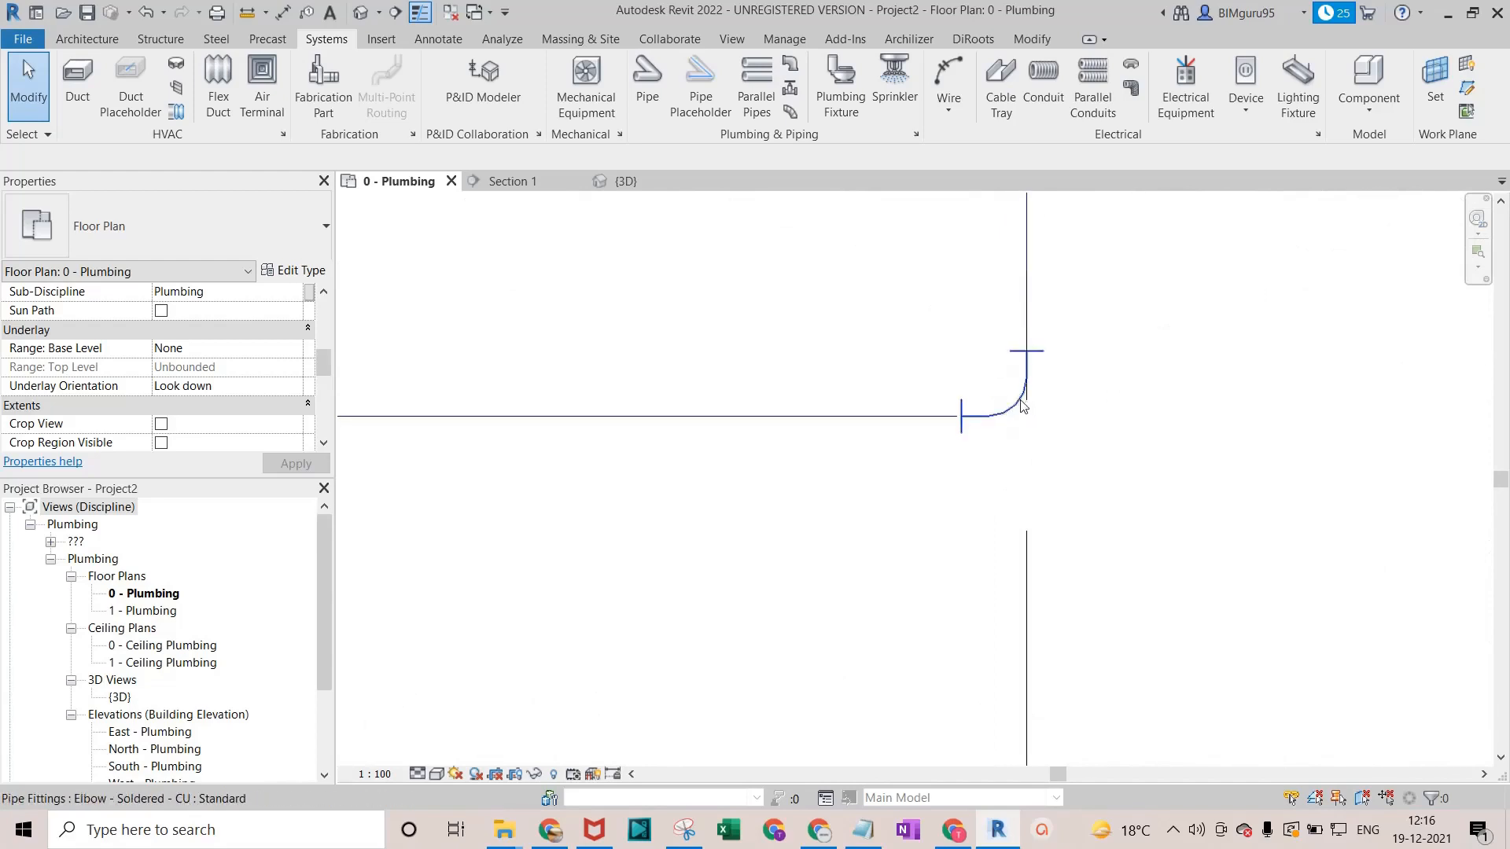
{"action": "key", "text": "Tab"}
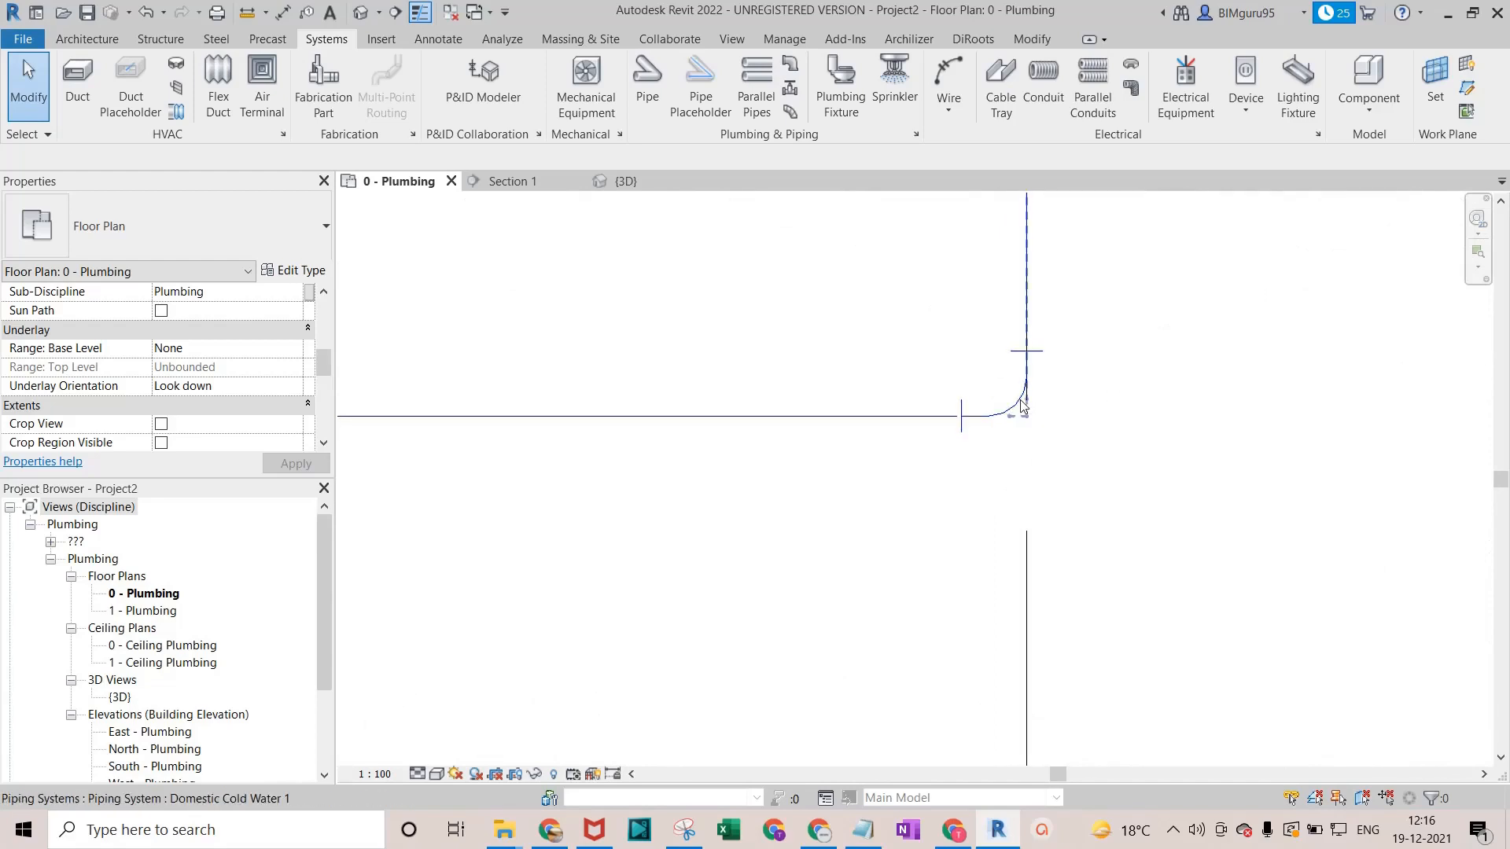
{"action": "scroll", "coordinate": [1003, 414], "scroll_direction": "up", "scroll_amount": 1}
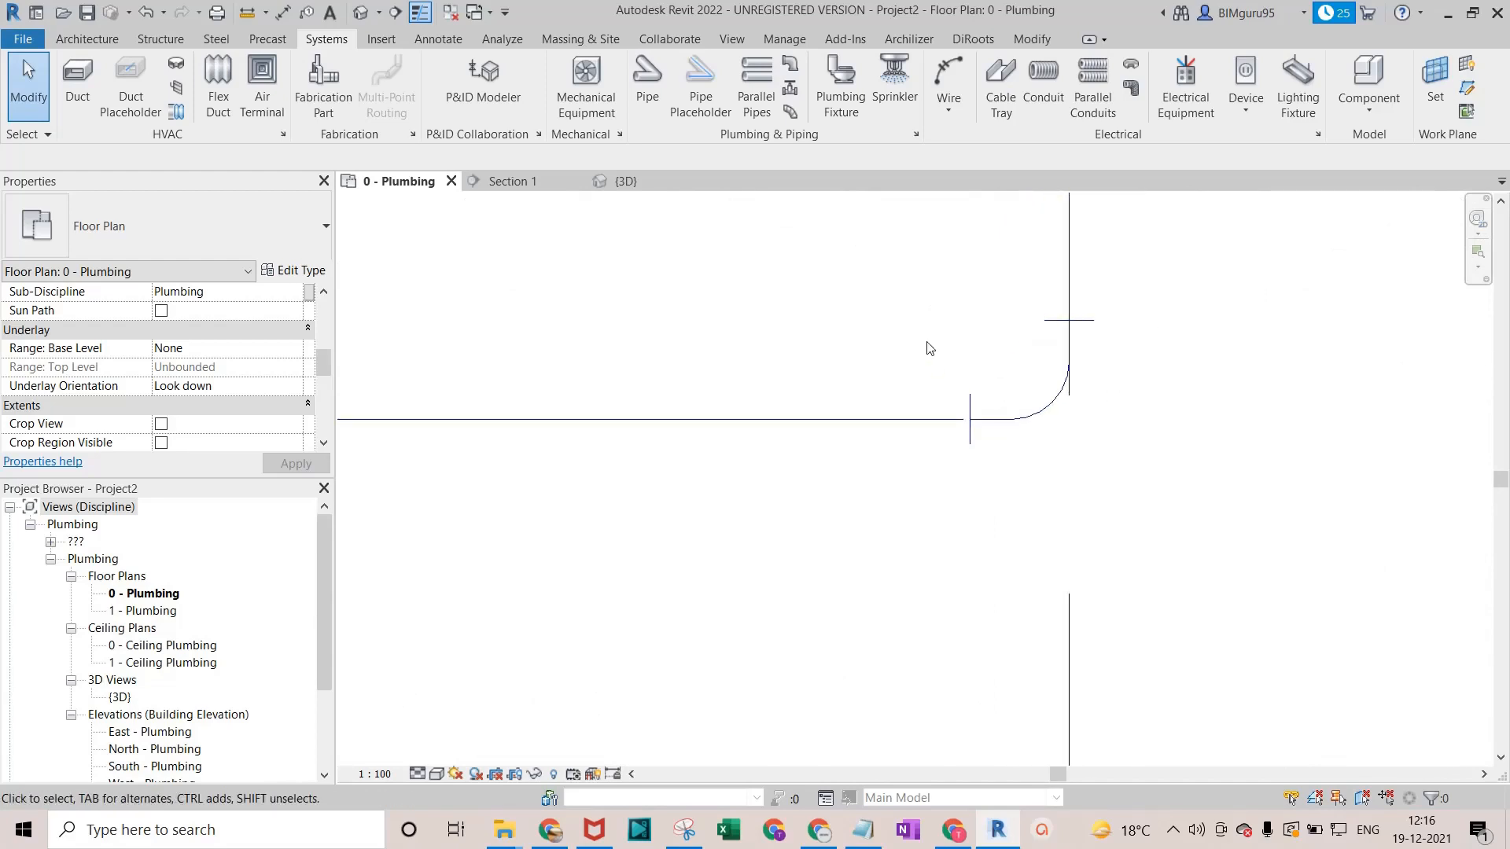
{"action": "left_click", "coordinate": [1009, 424]}
{"action": "key", "text": "Delete"}
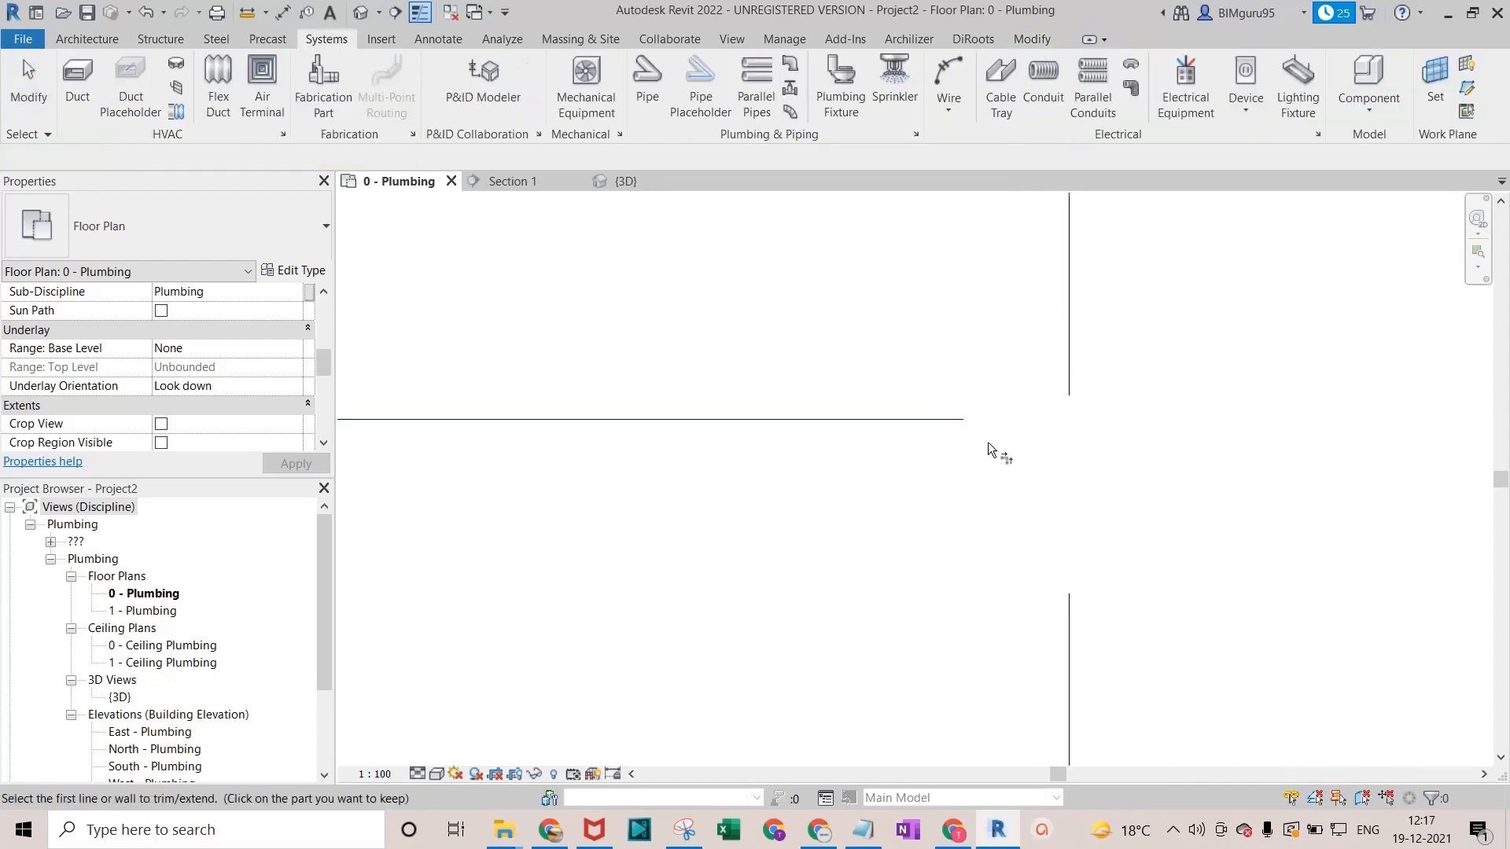
Rejoin the vertical and horizontal runs on grid 3 at a corner with Trim/Extend to Corner.
{"action": "scroll", "coordinate": [1013, 398], "scroll_direction": "down", "scroll_amount": 3}
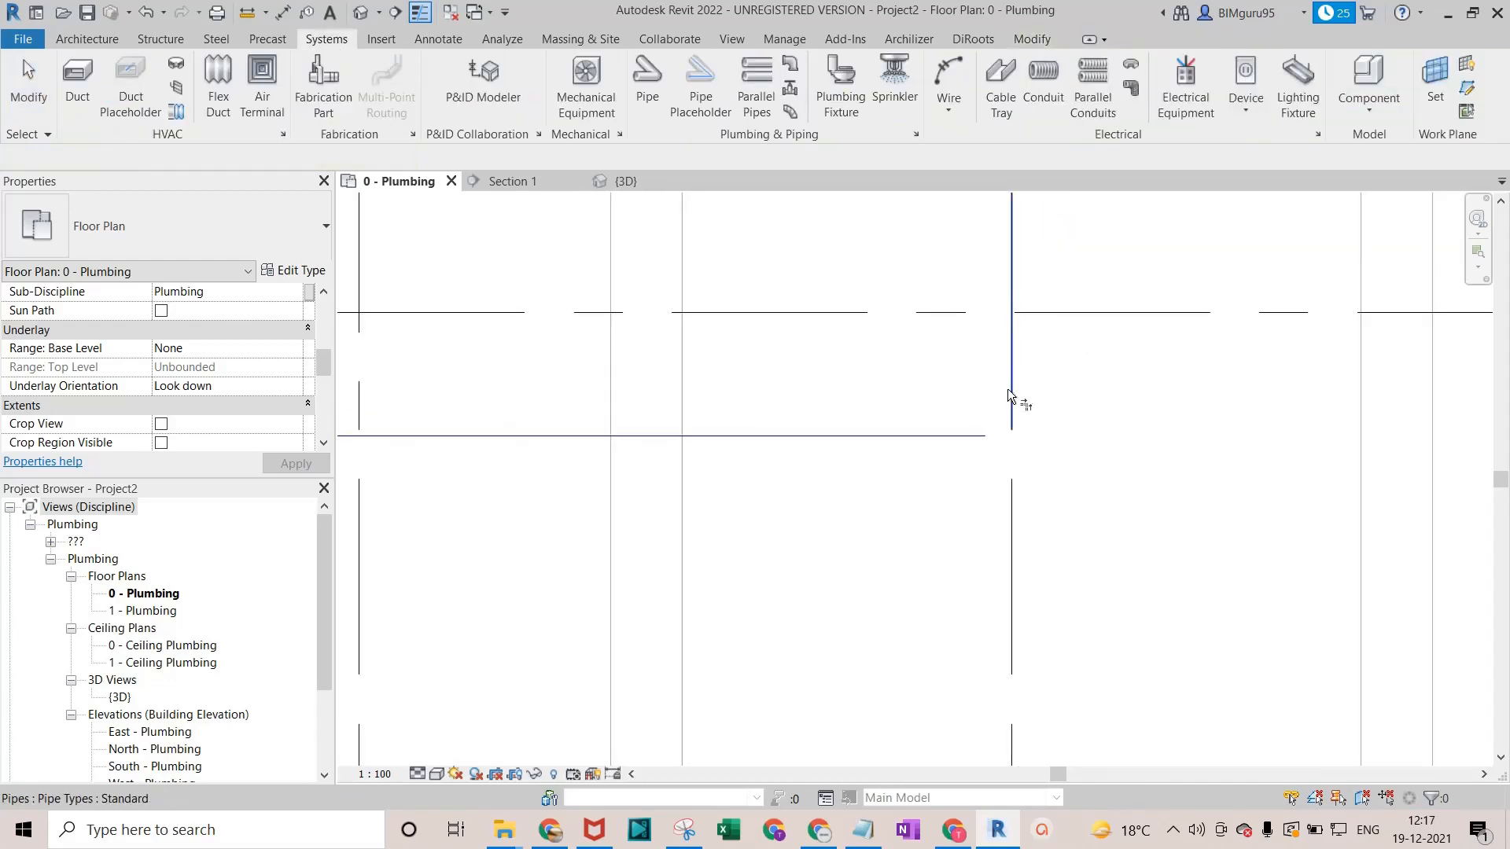
{"action": "left_click", "coordinate": [1010, 382]}
{"action": "left_click", "coordinate": [955, 436]}
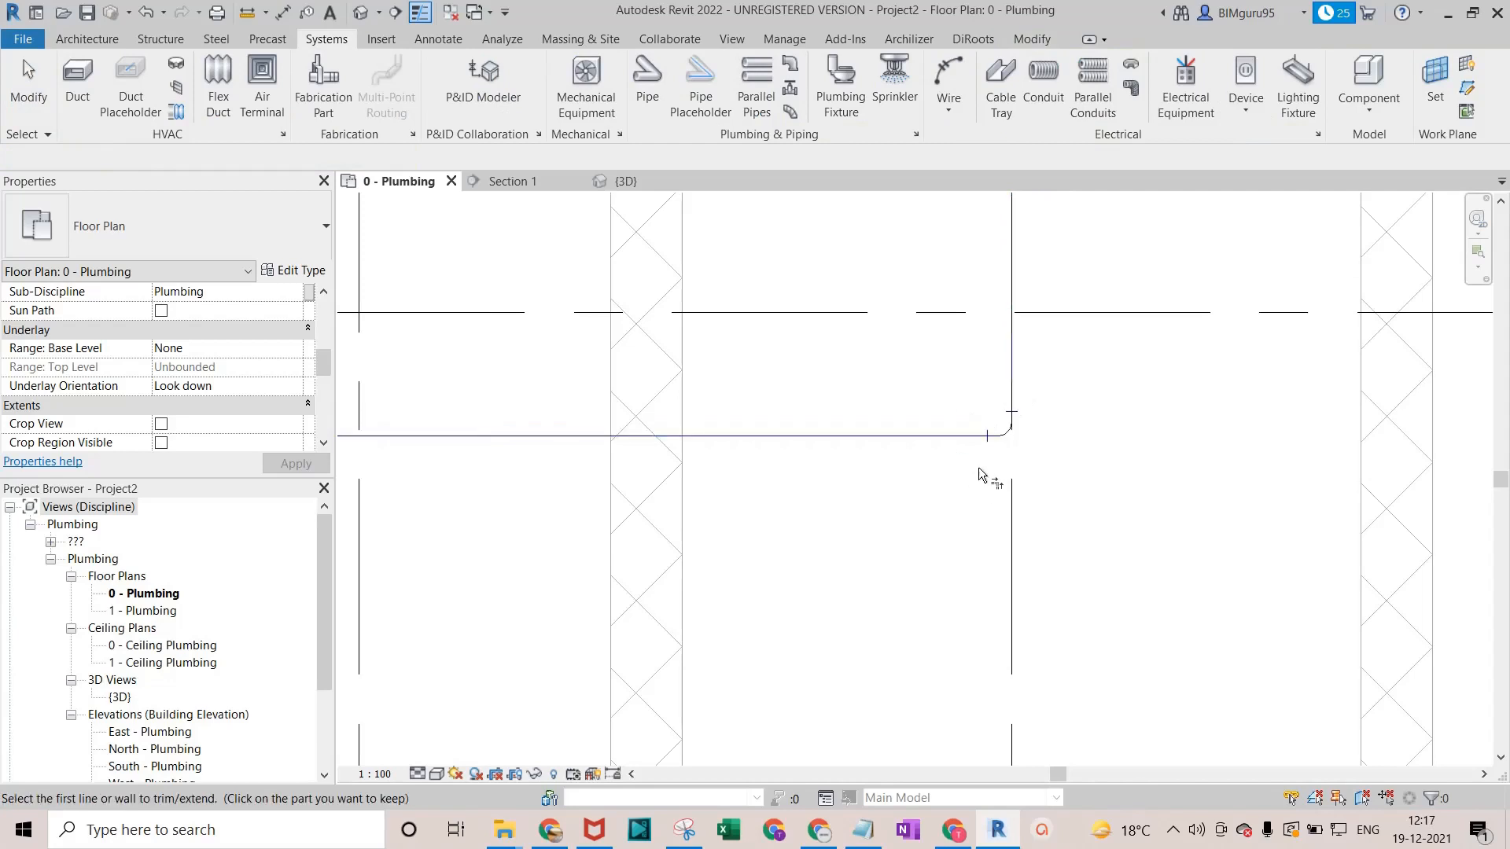
{"action": "scroll", "coordinate": [987, 469], "scroll_direction": "down", "scroll_amount": 2}
{"action": "key", "text": "Escape"}
{"action": "key", "text": "Escape"}
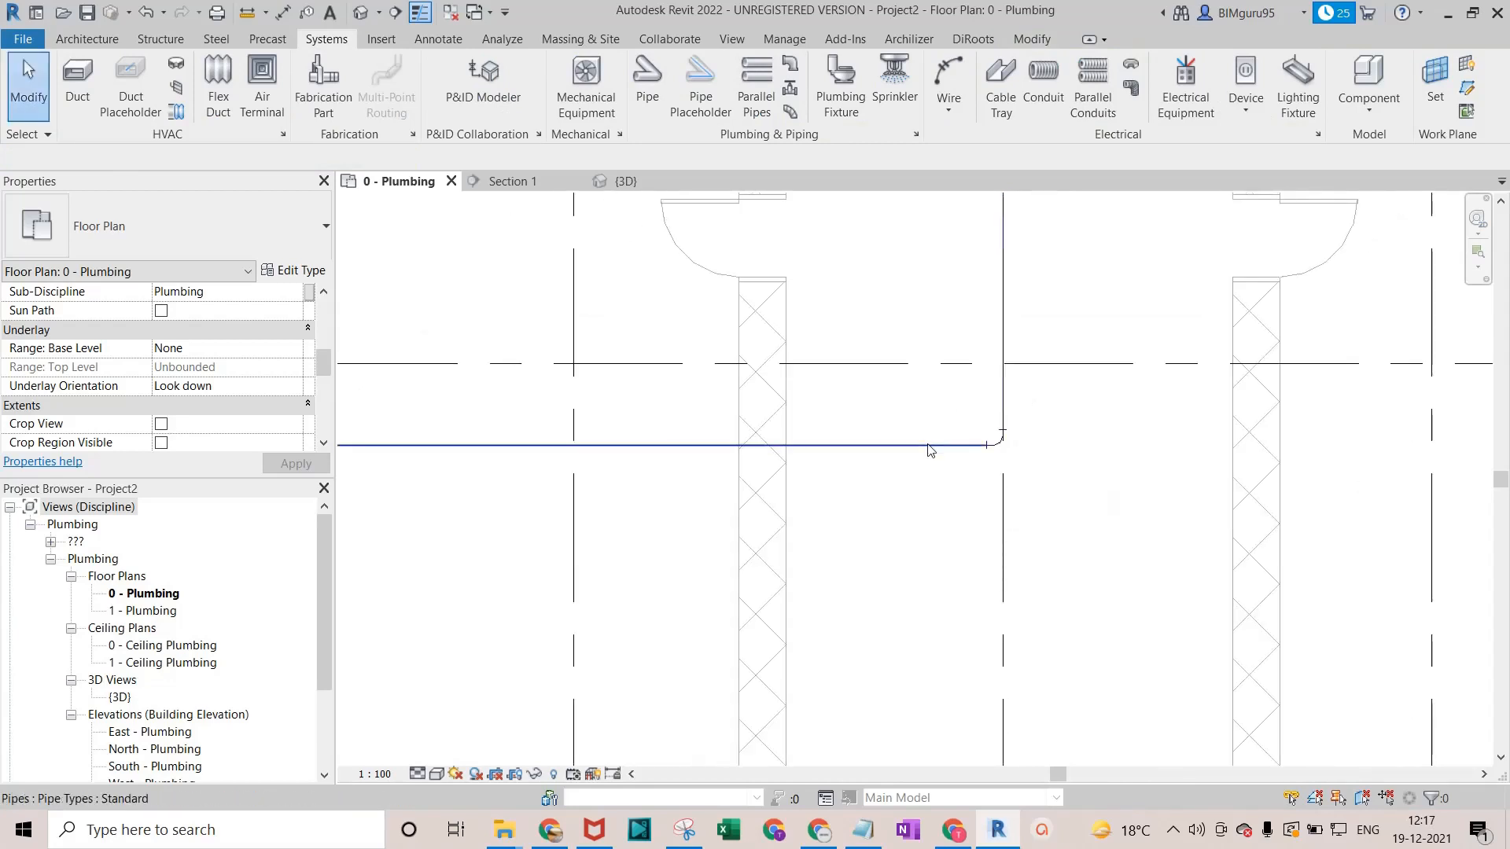
{"action": "key", "text": "Tab"}
Split the horizontal cold water pipe at two points just inside the exterior wall on grid 1.
{"action": "scroll", "coordinate": [943, 473], "scroll_direction": "down", "scroll_amount": 3}
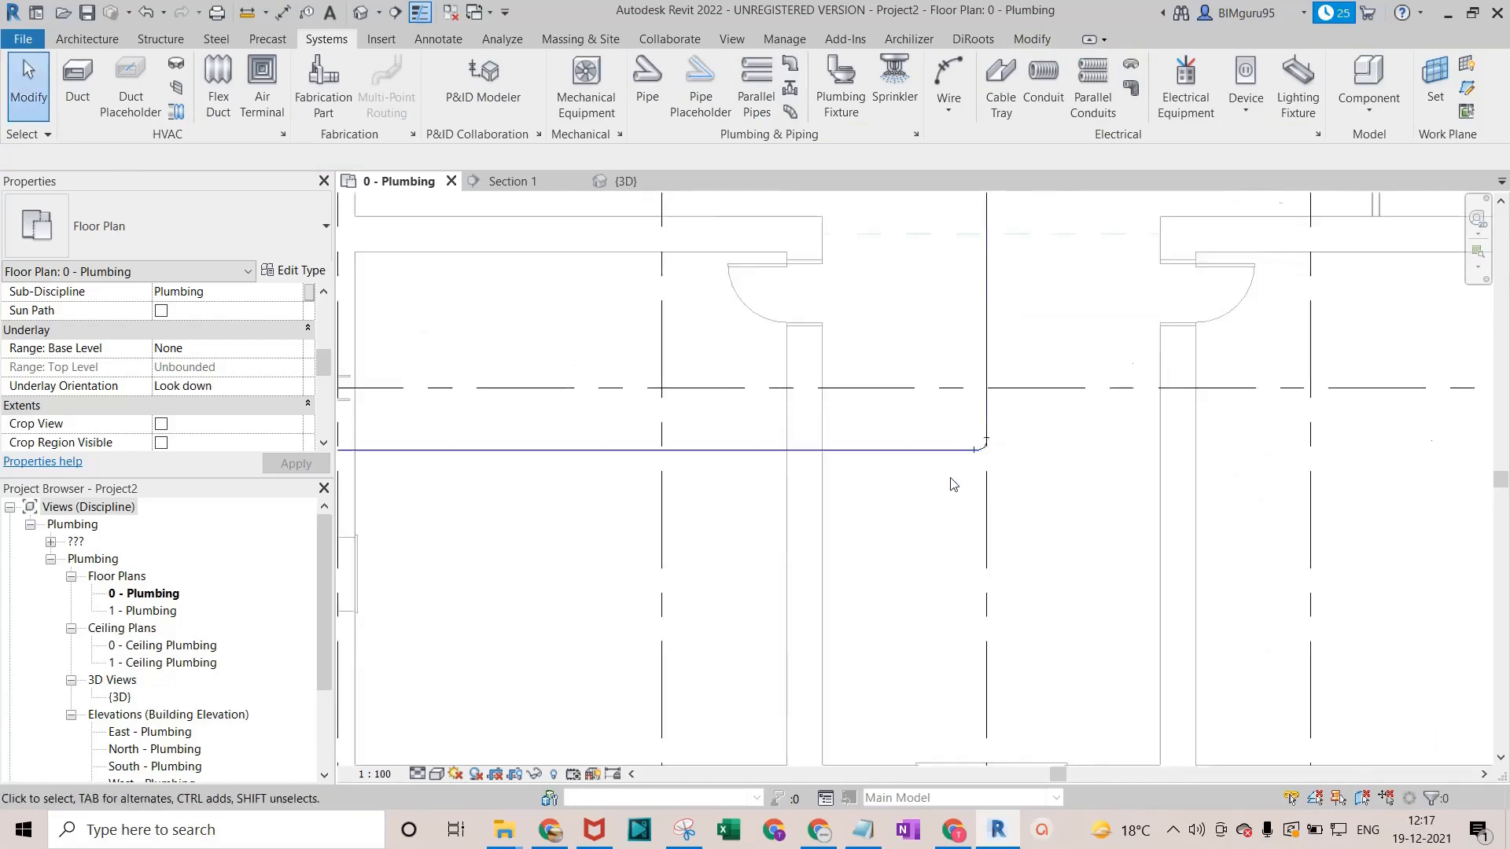
{"action": "middle_click_drag", "start_coordinate": [980, 486], "coordinate": [1215, 464]}
{"action": "scroll", "coordinate": [487, 547], "scroll_direction": "down", "scroll_amount": 1}
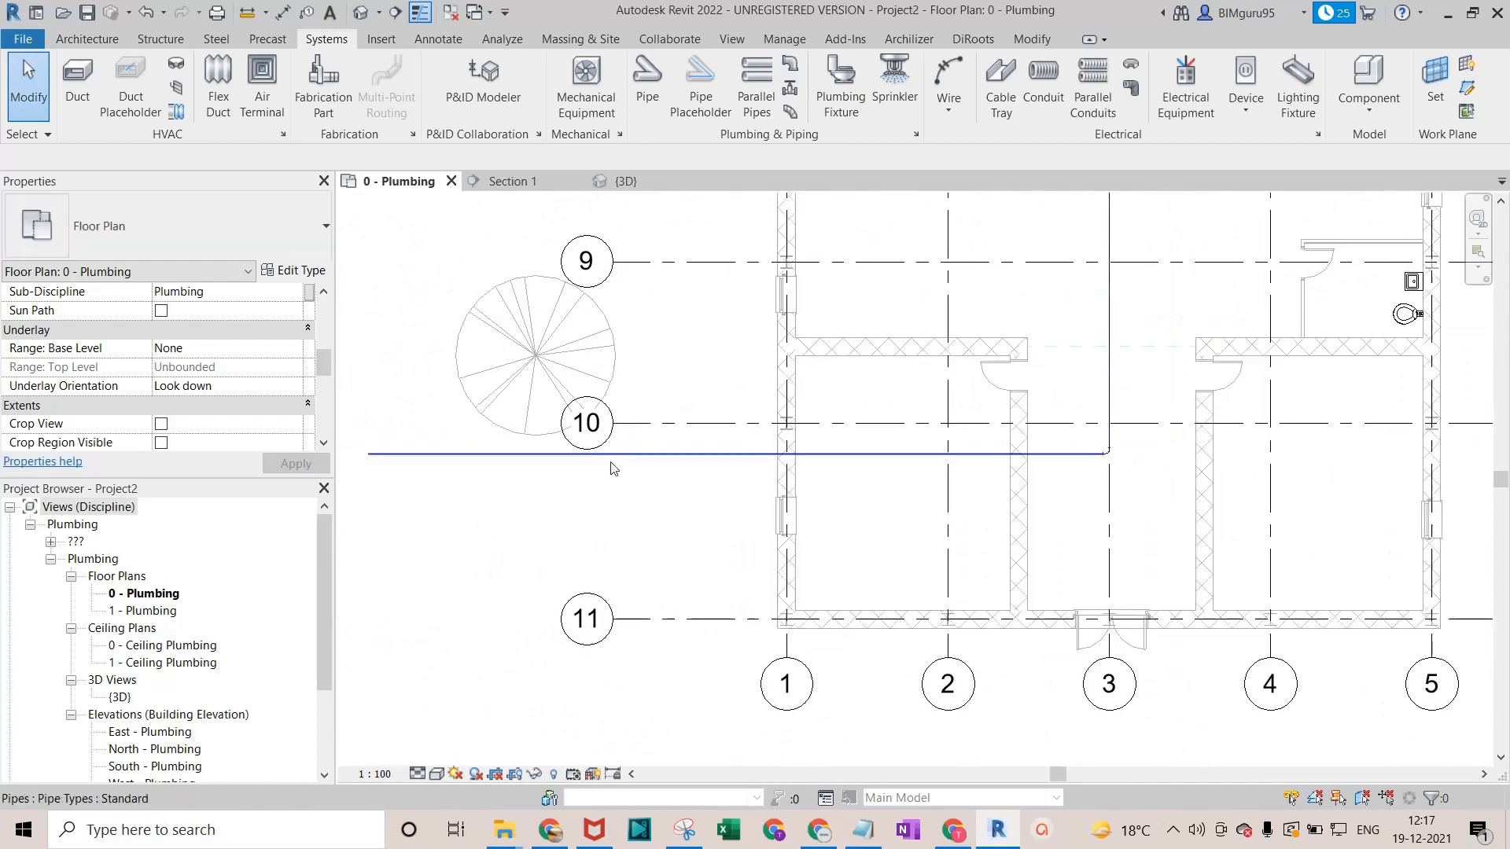
{"action": "left_click", "coordinate": [686, 462]}
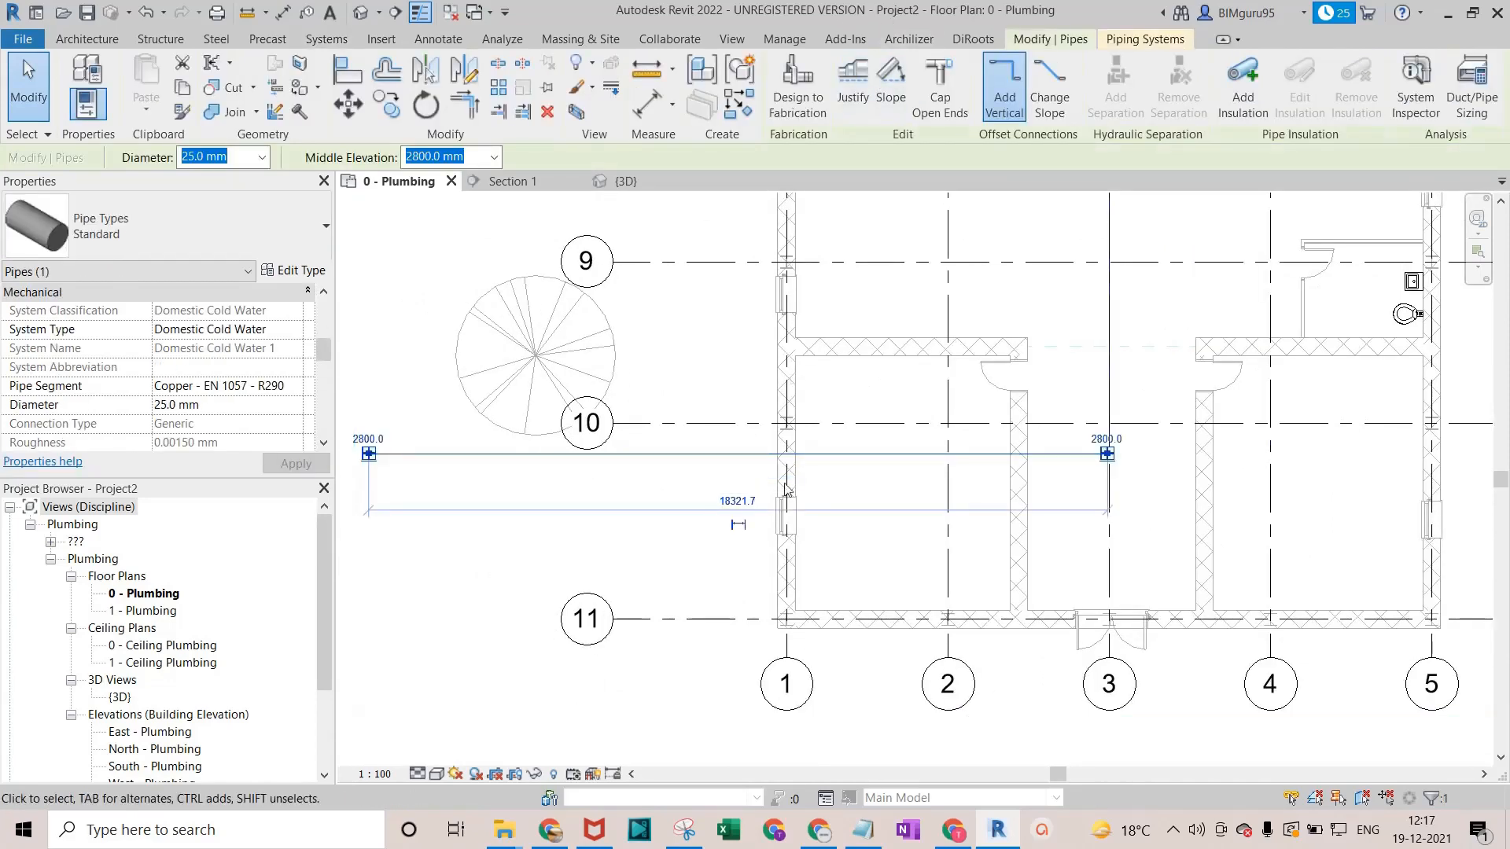
{"action": "scroll", "coordinate": [798, 505], "scroll_direction": "up", "scroll_amount": 3}
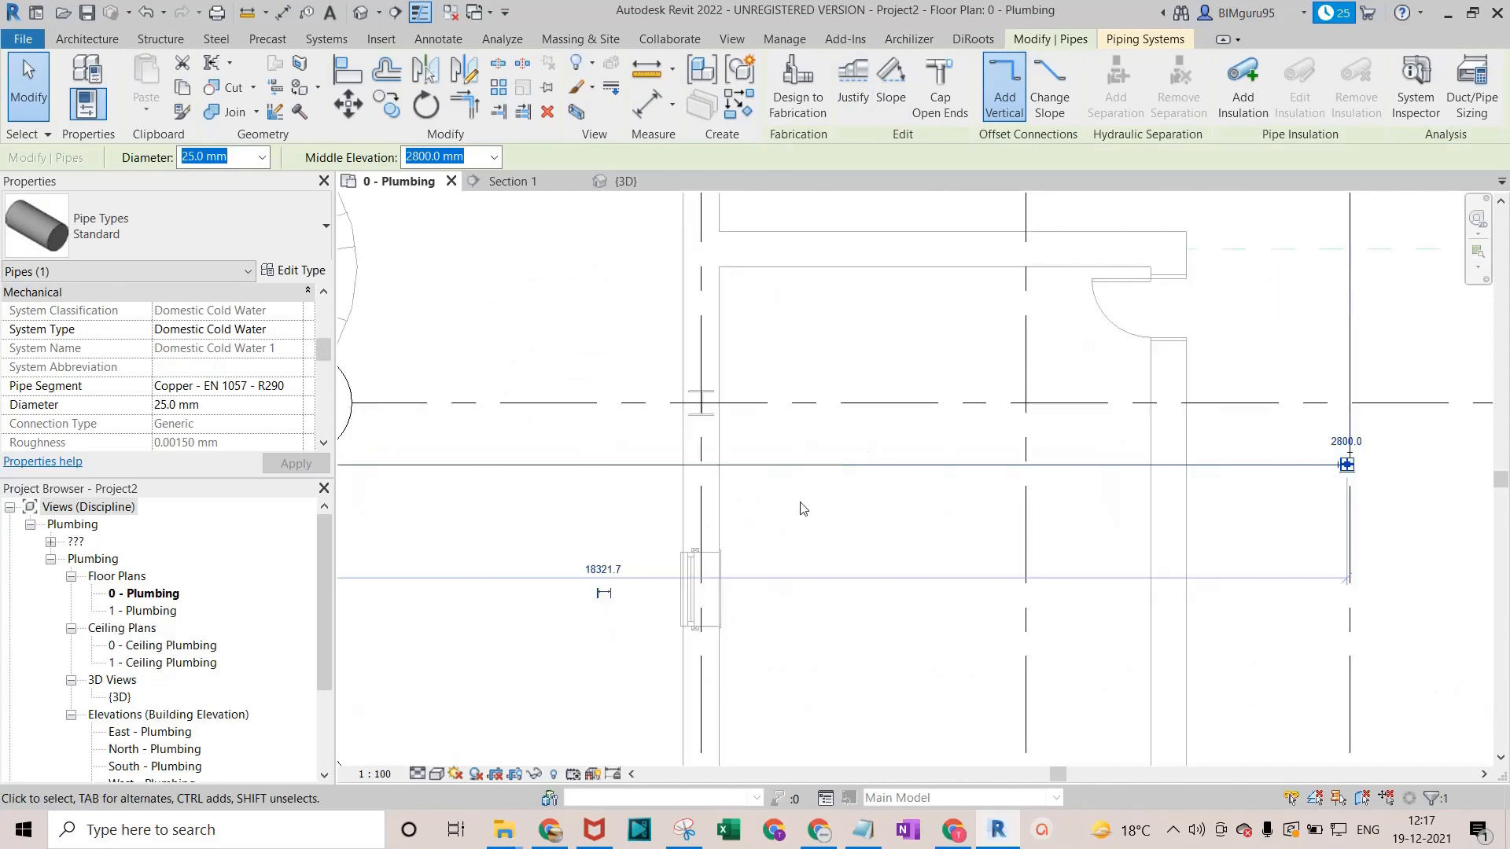
{"action": "left_click", "coordinate": [735, 572]}
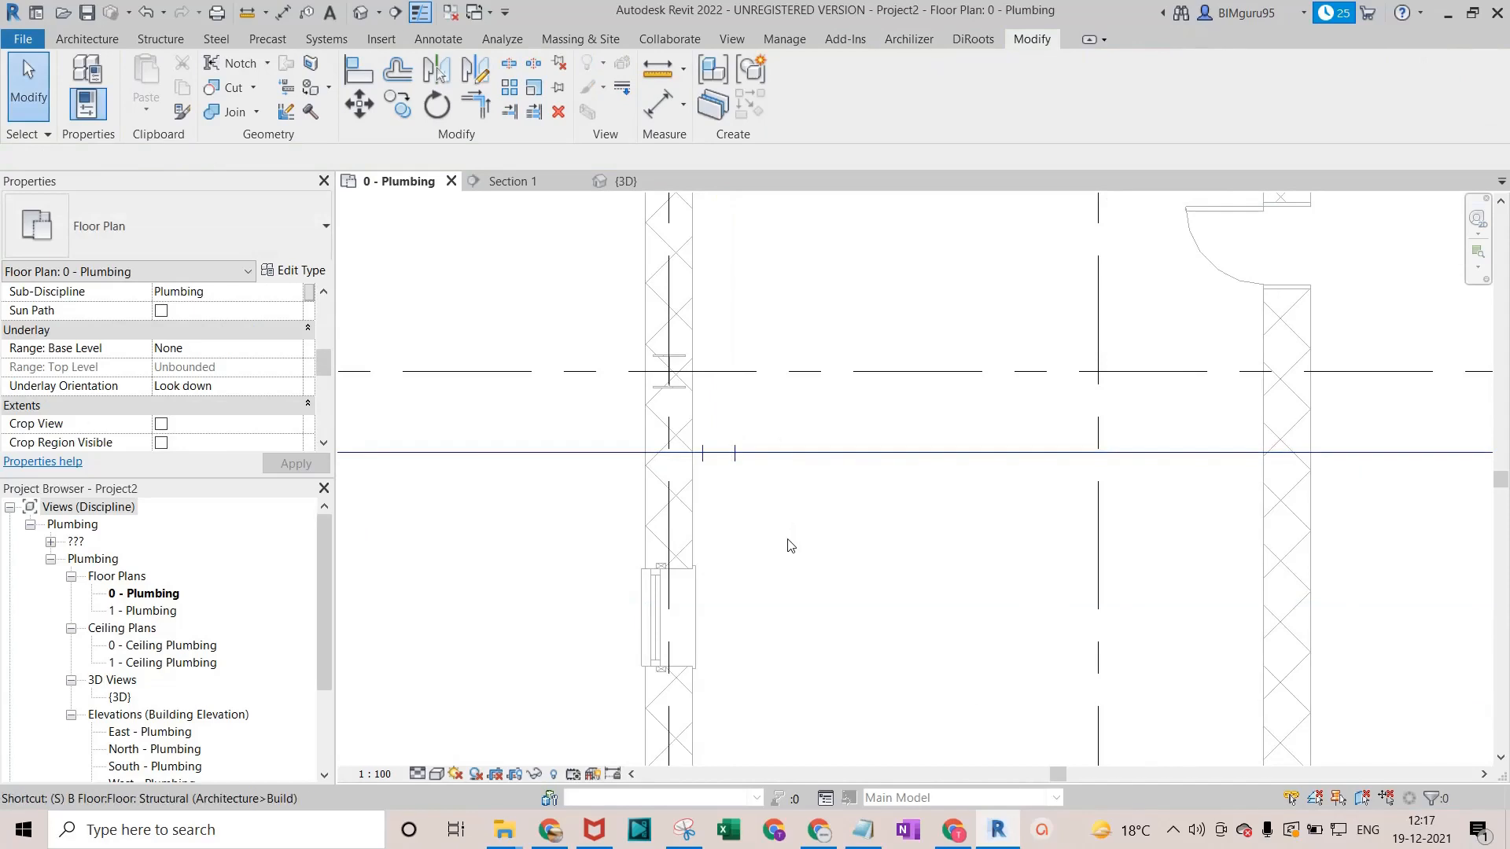
{"action": "key", "text": "s"}
{"action": "key", "text": "l"}
{"action": "left_click", "coordinate": [807, 452]}
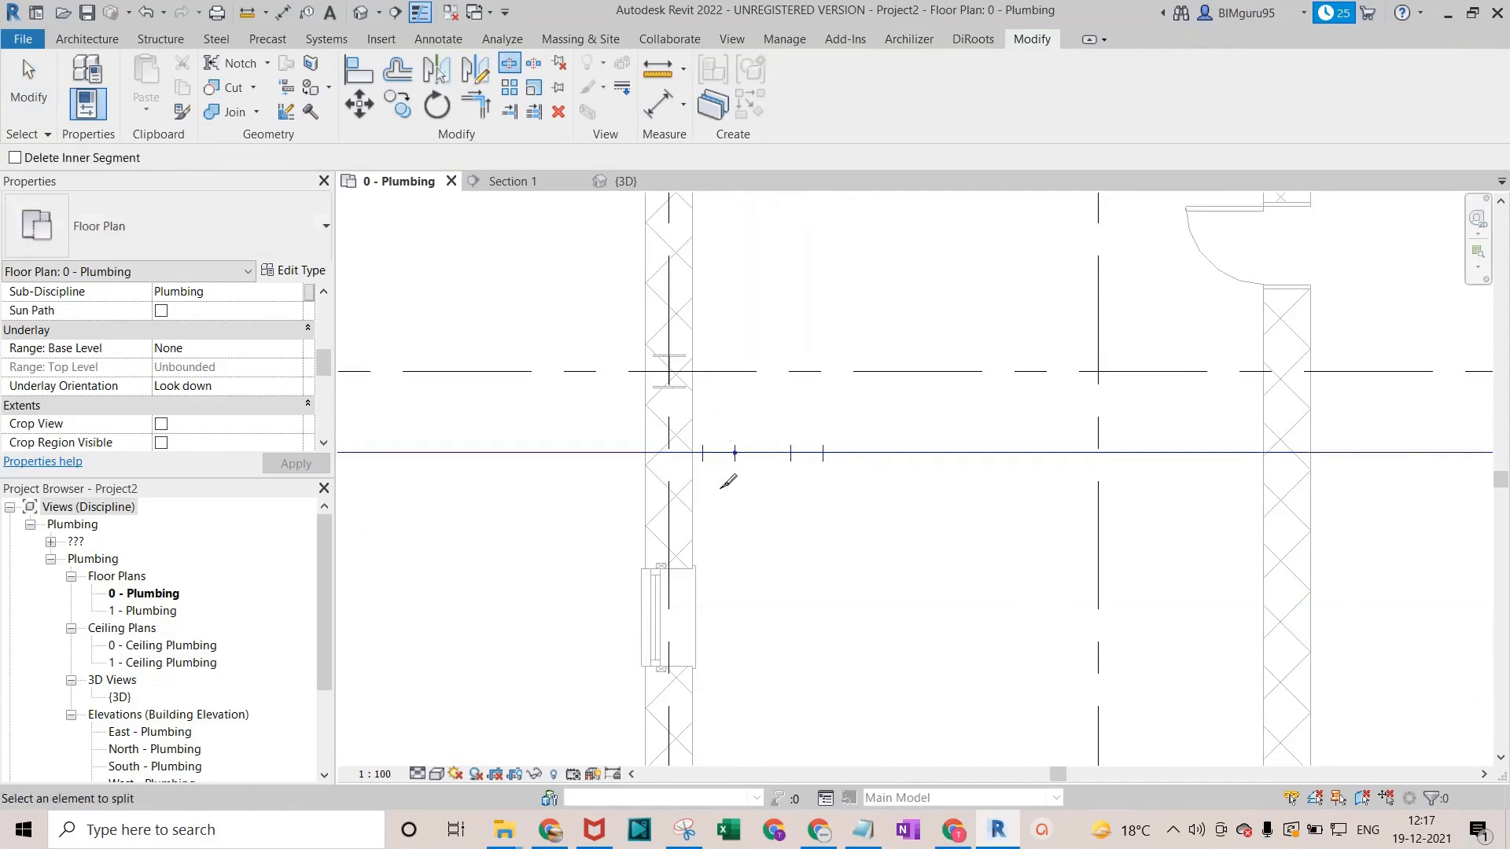
Delete the short segment and couplings between the two splits, and stretch the indoor pipe's open end closer to the grid 1 wall.
{"action": "key", "text": "Escape"}
{"action": "left_click_drag", "start_coordinate": [664, 426], "coordinate": [877, 515]}
{"action": "key", "text": "Delete"}
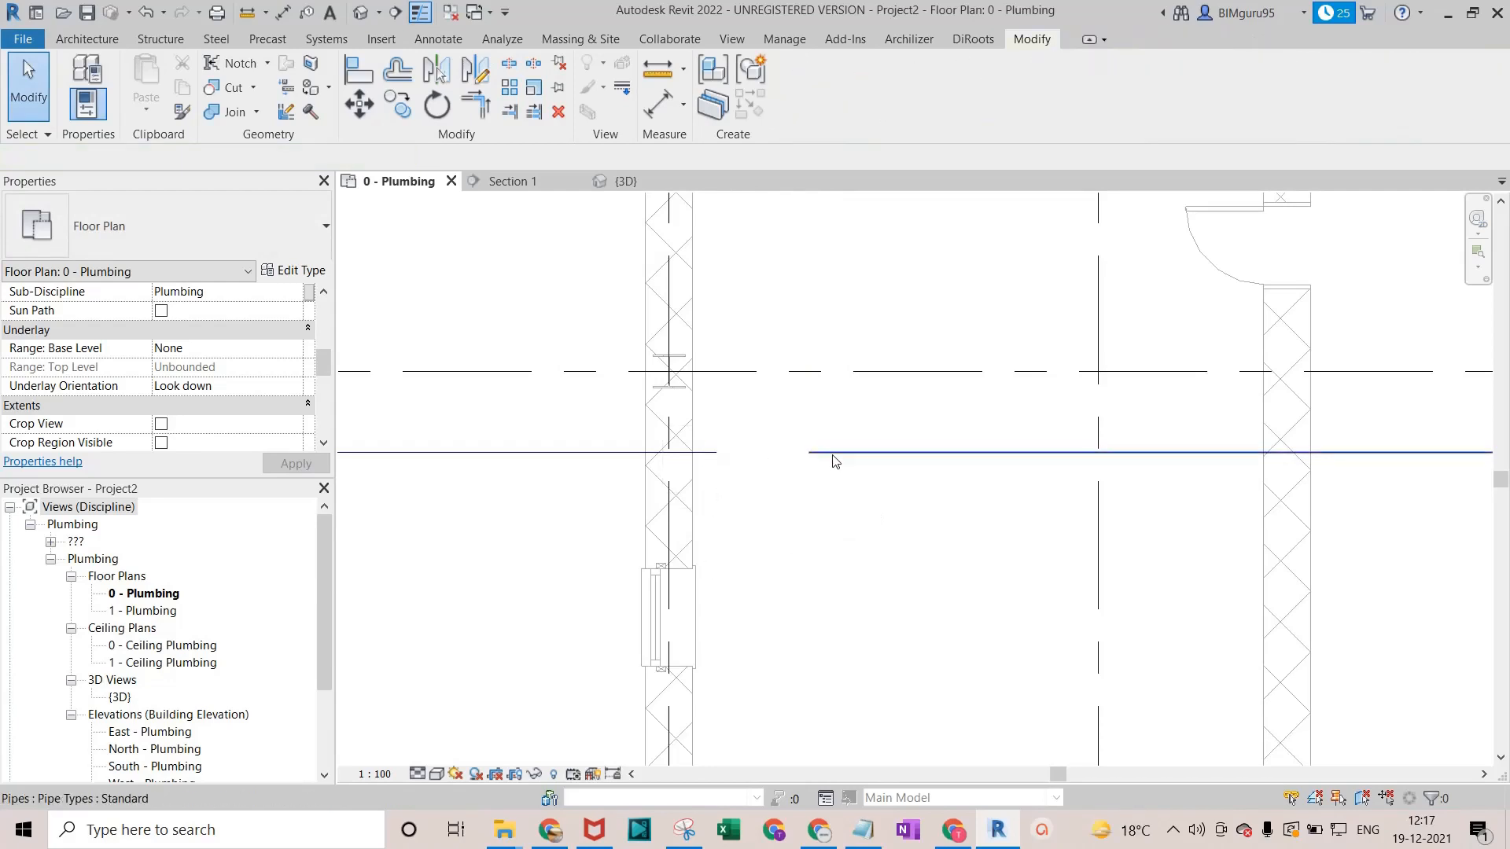
{"action": "left_click", "coordinate": [805, 452]}
{"action": "left_click_drag", "start_coordinate": [809, 452], "coordinate": [743, 453]}
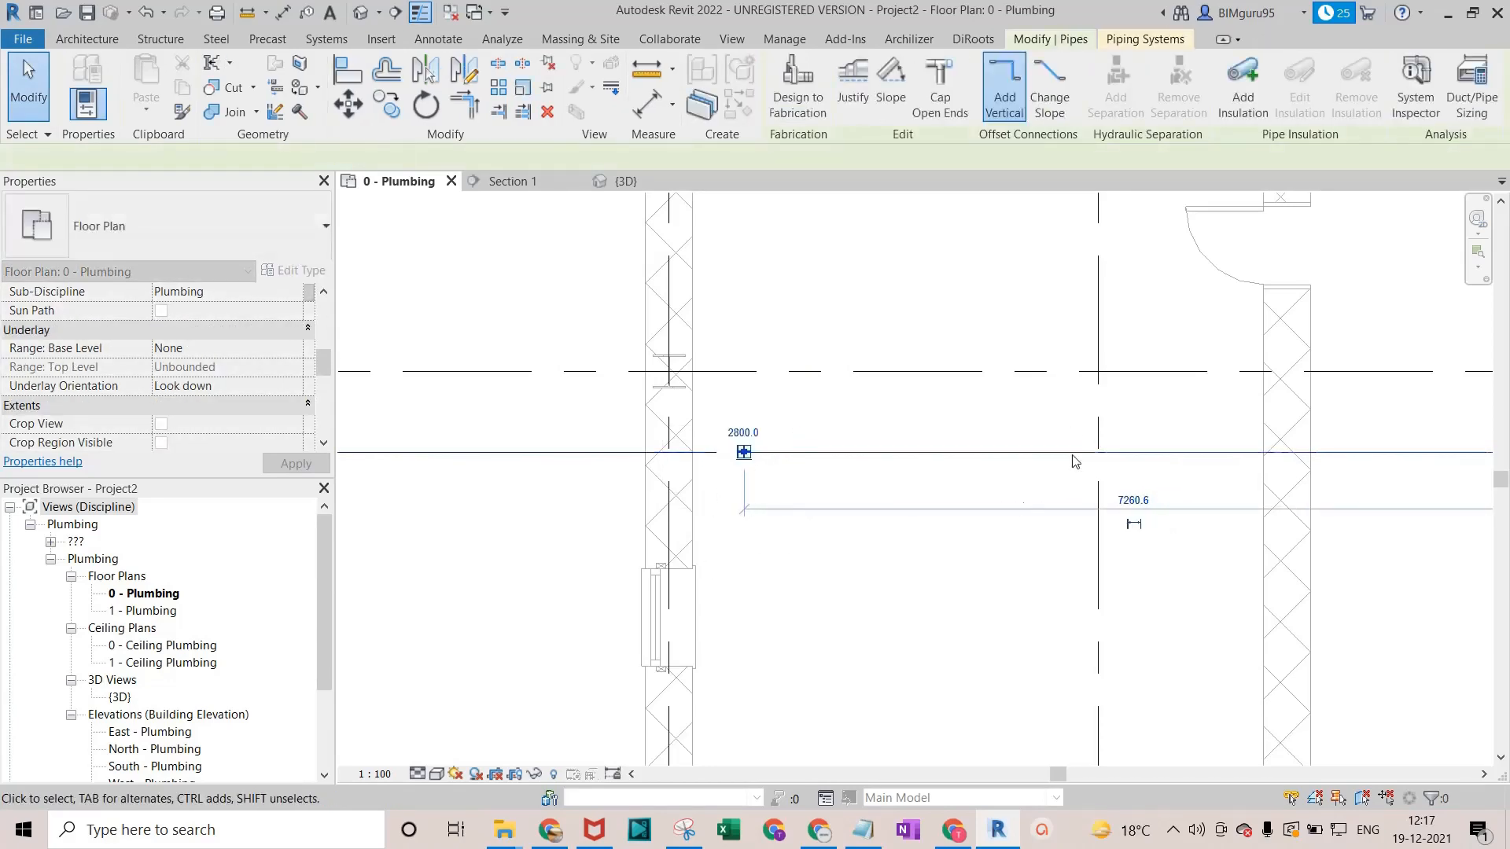
Draw a vertical 25 mm cold water pipe from the indoor run's open end near grid 1 down to -600 mm.
{"action": "left_click", "coordinate": [740, 453]}
{"action": "right_click", "coordinate": [747, 456]}
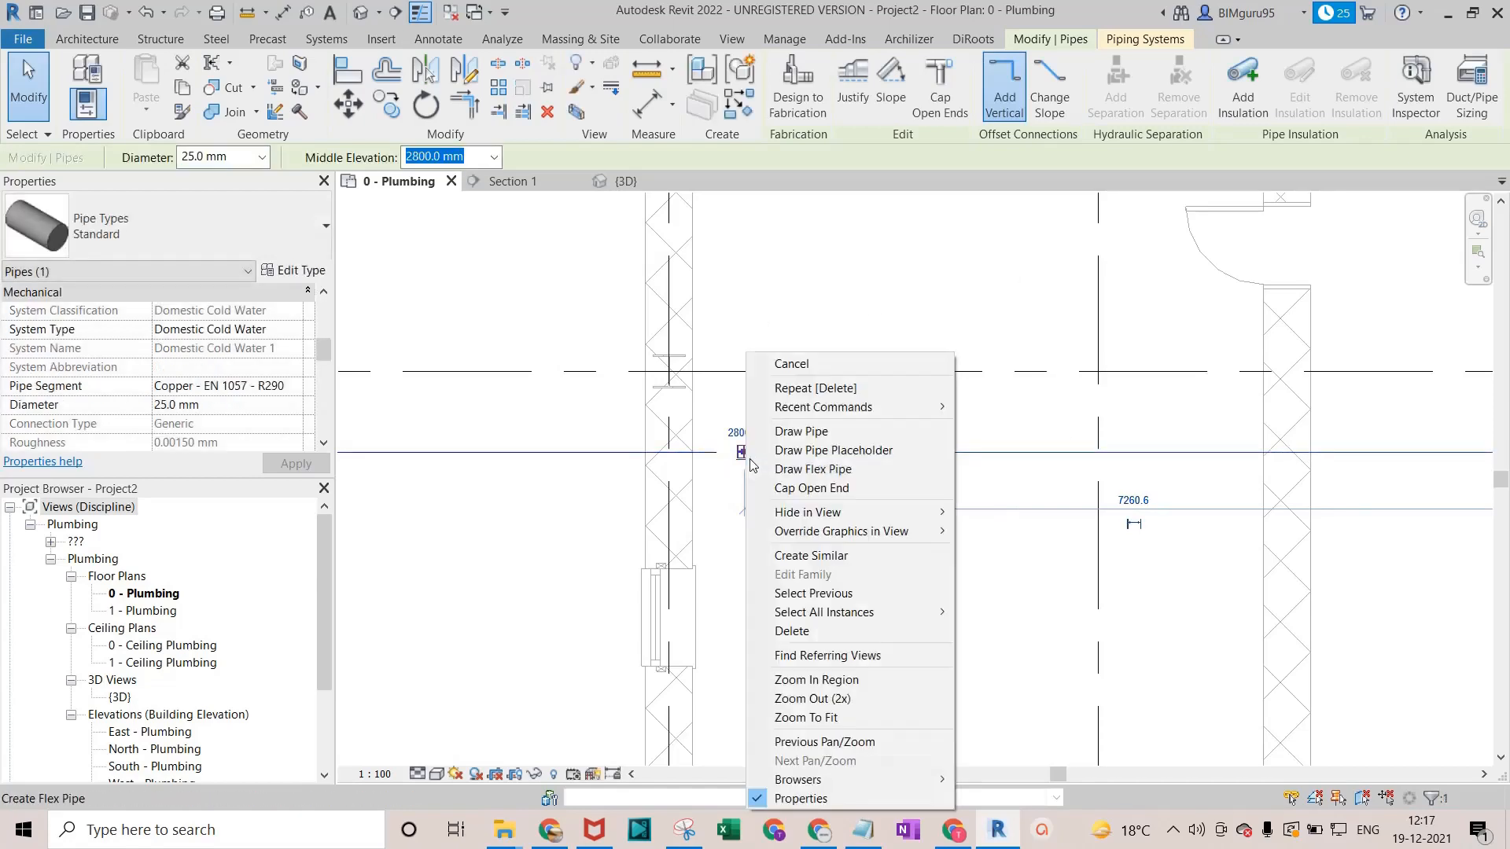
{"action": "left_click", "coordinate": [802, 431]}
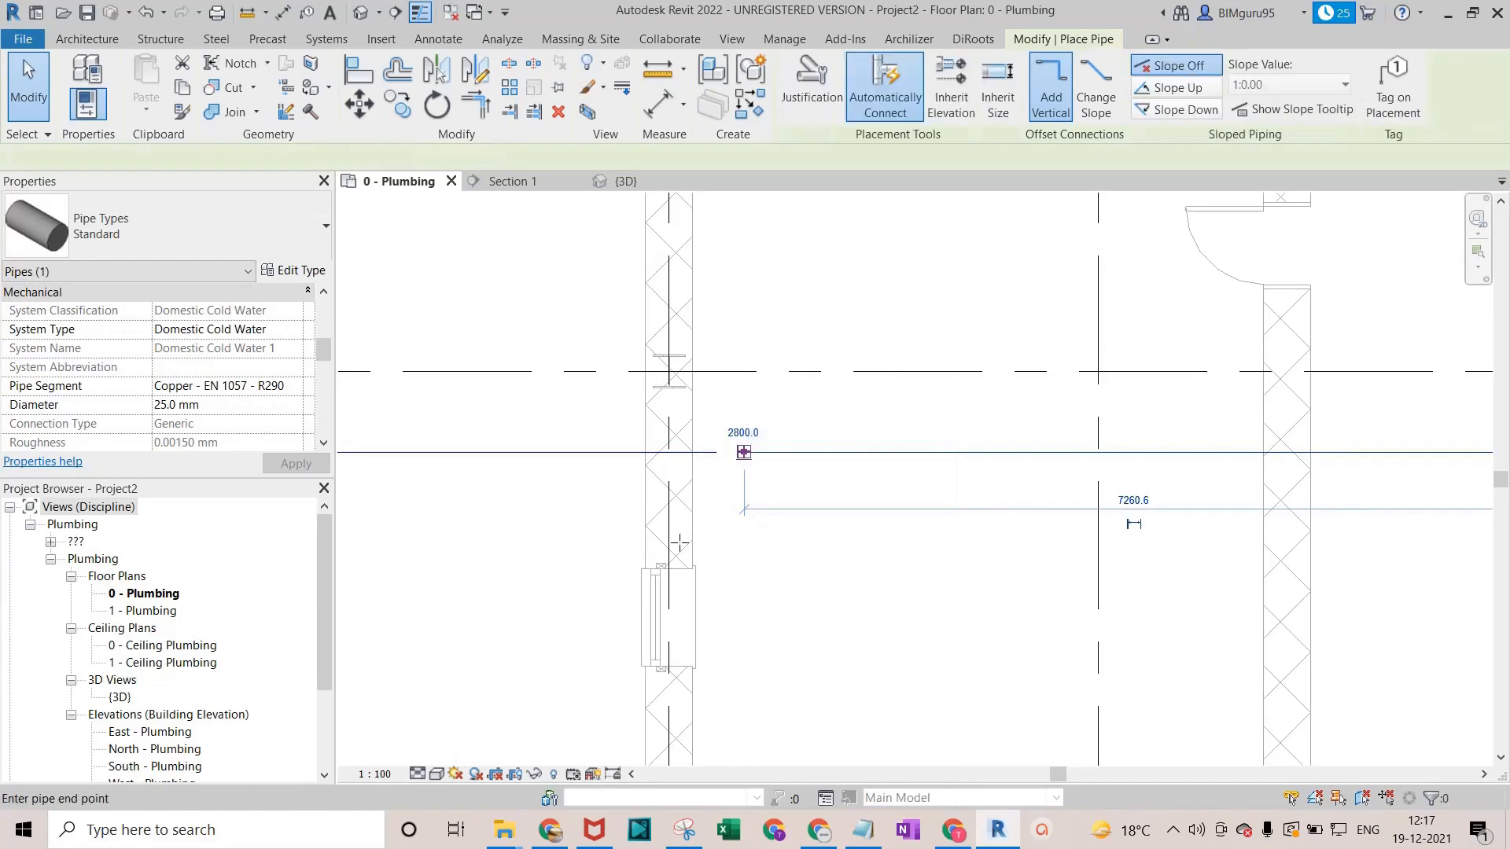
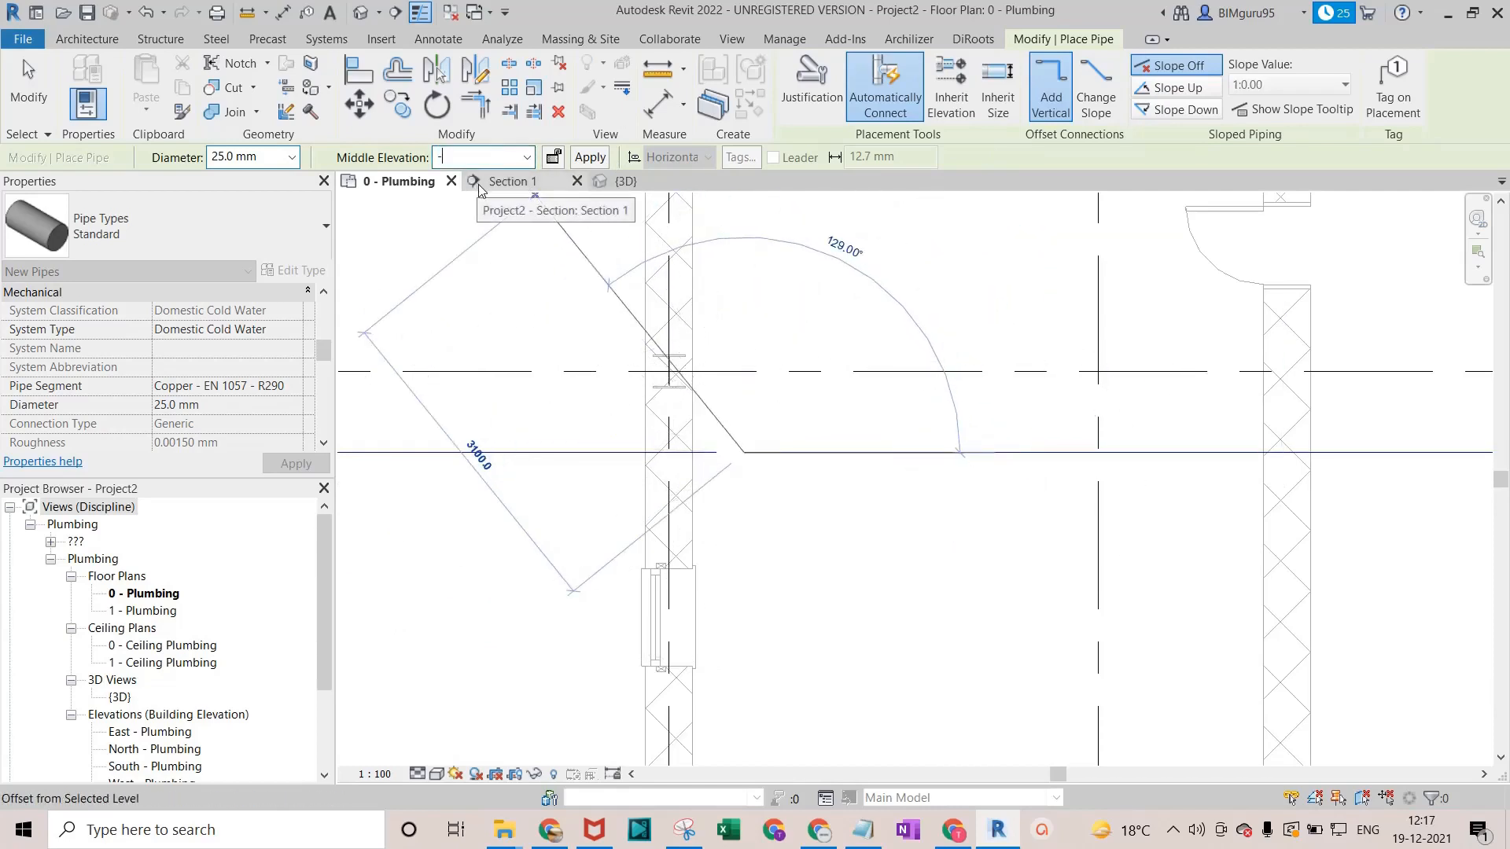
{"action": "left_click", "coordinate": [590, 158]}
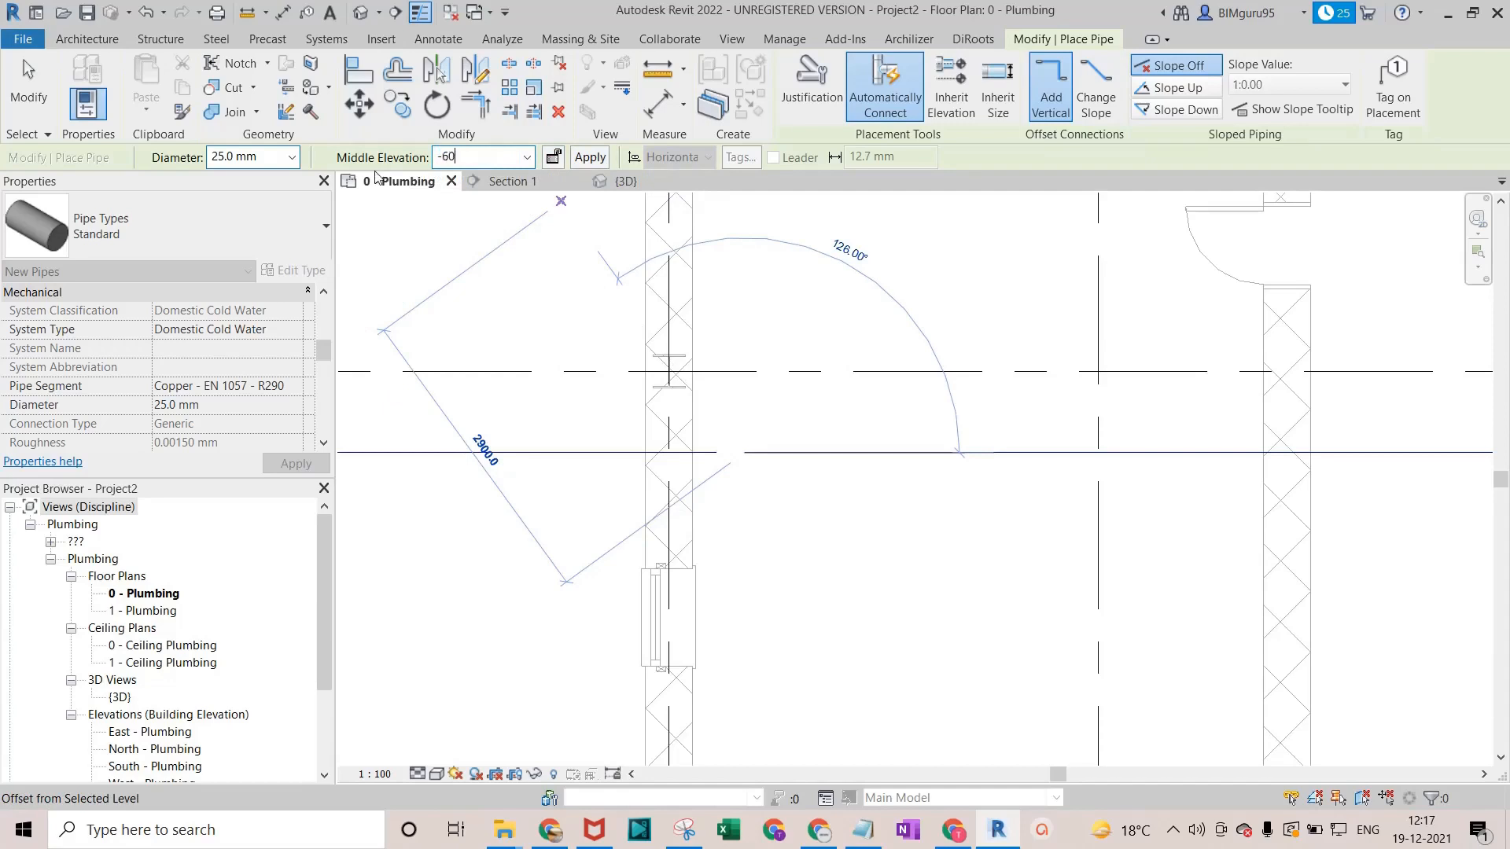
{"action": "left_click", "coordinate": [602, 158]}
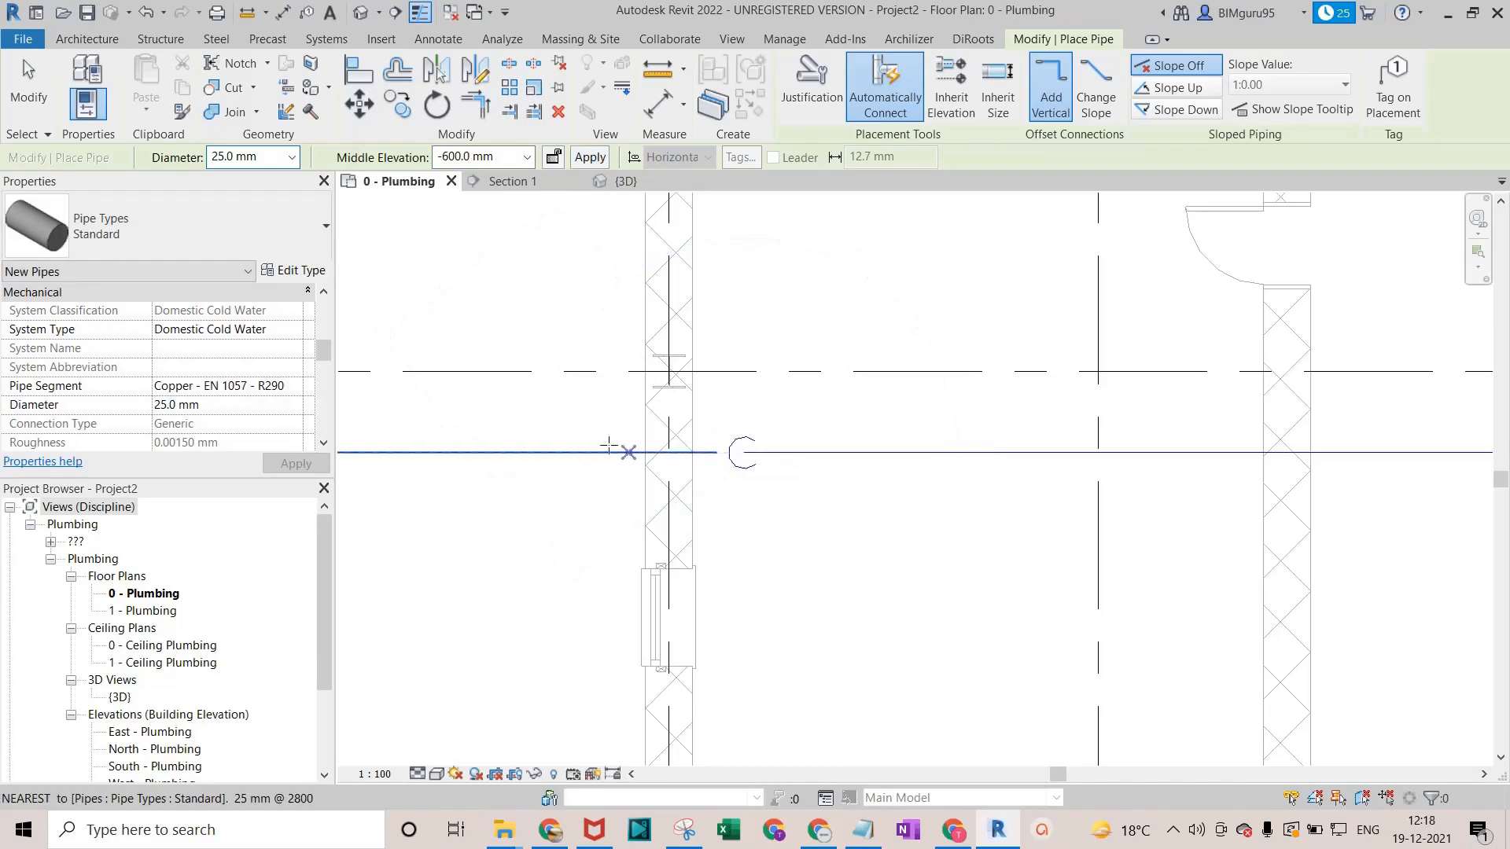
{"action": "key", "text": "Escape"}
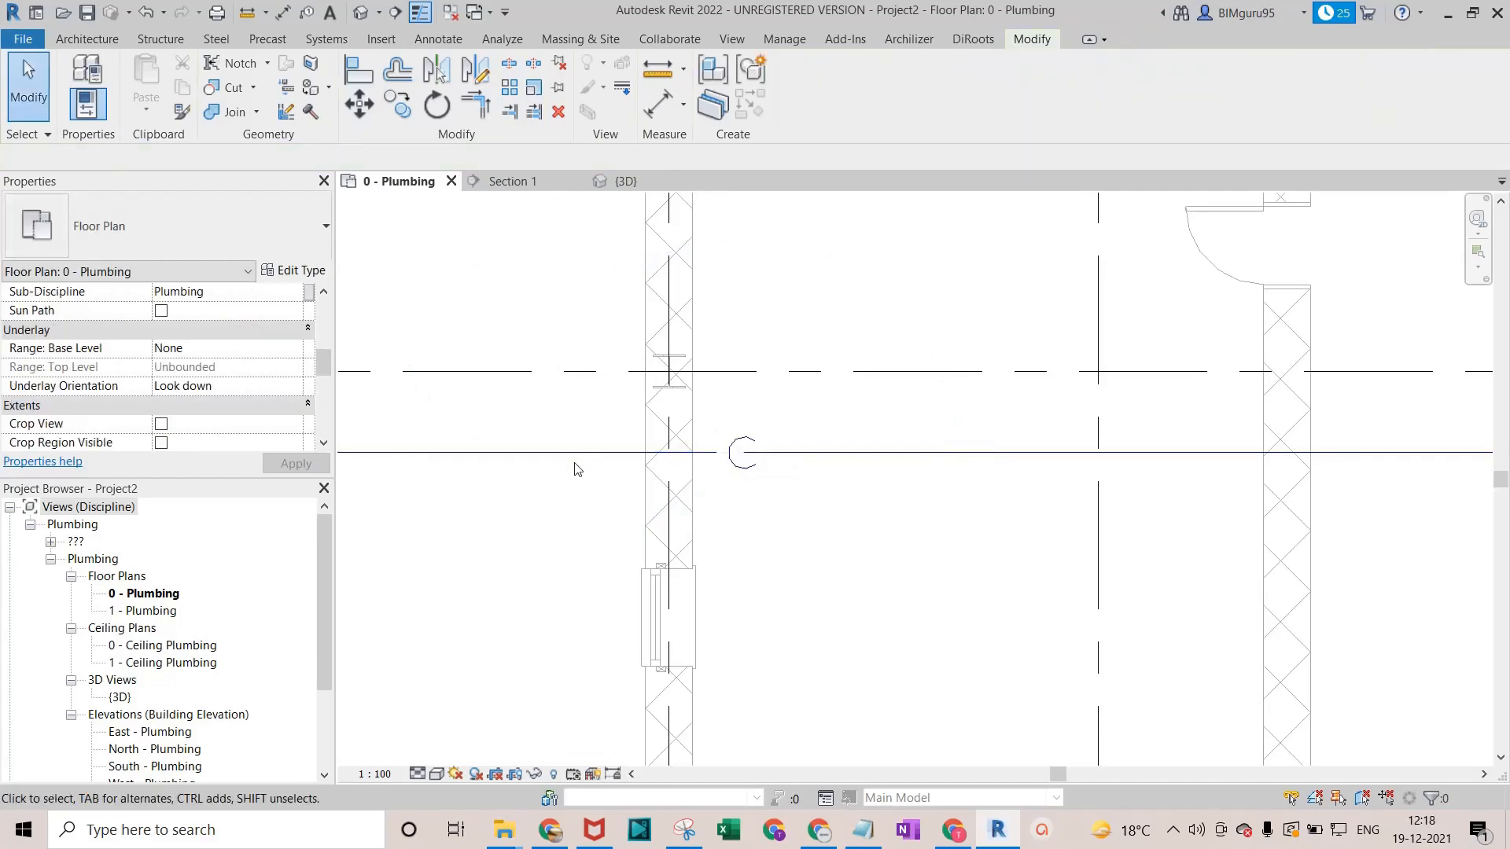
Set the middle elevation of the outdoor cold water pipe crossing the grid 1 wall to -600 mm.
{"action": "left_click", "coordinate": [574, 455]}
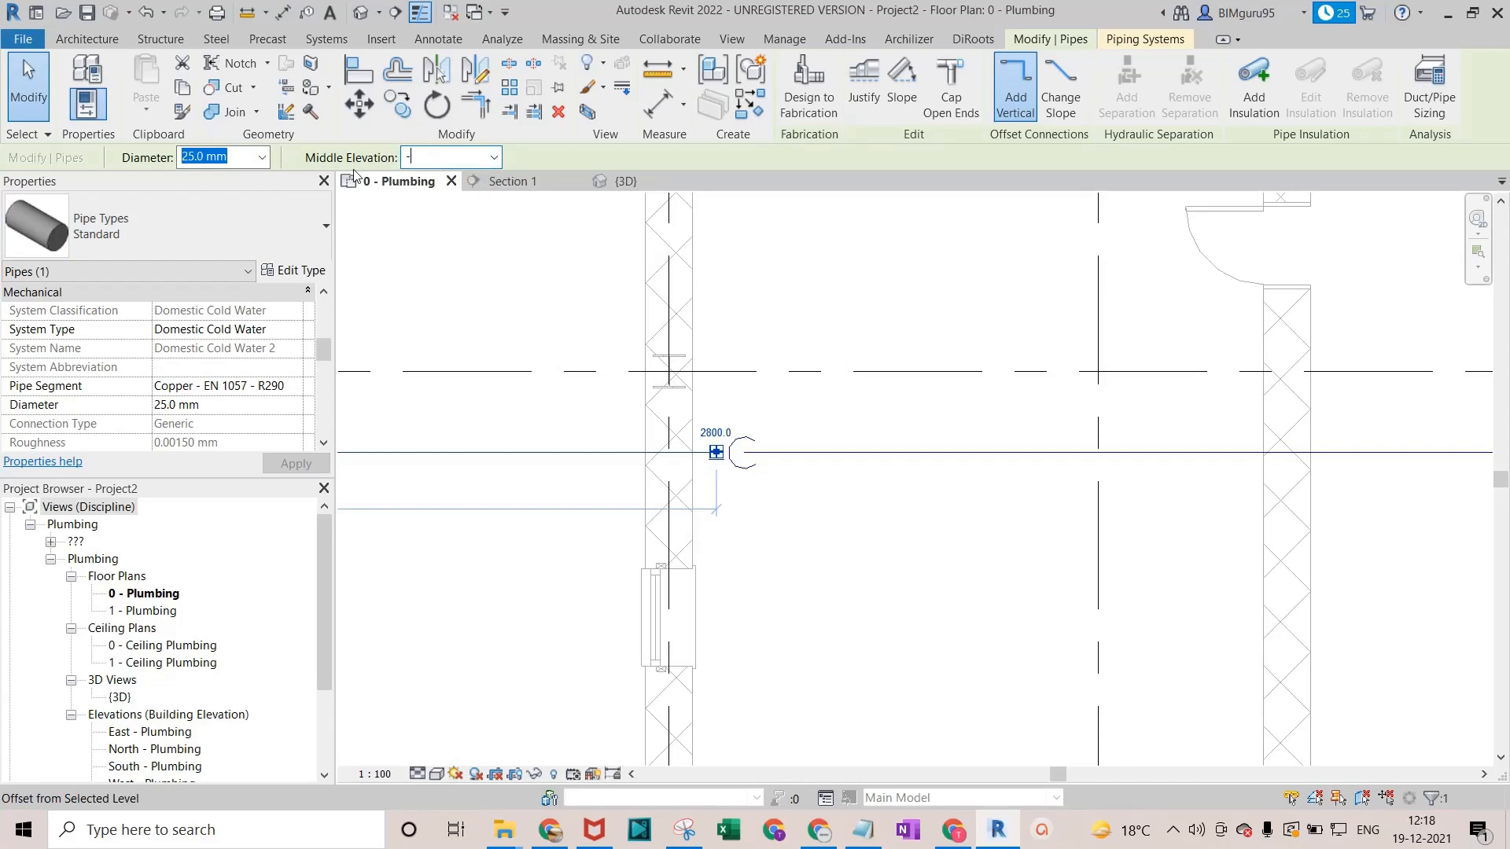
{"action": "key", "text": "Return"}
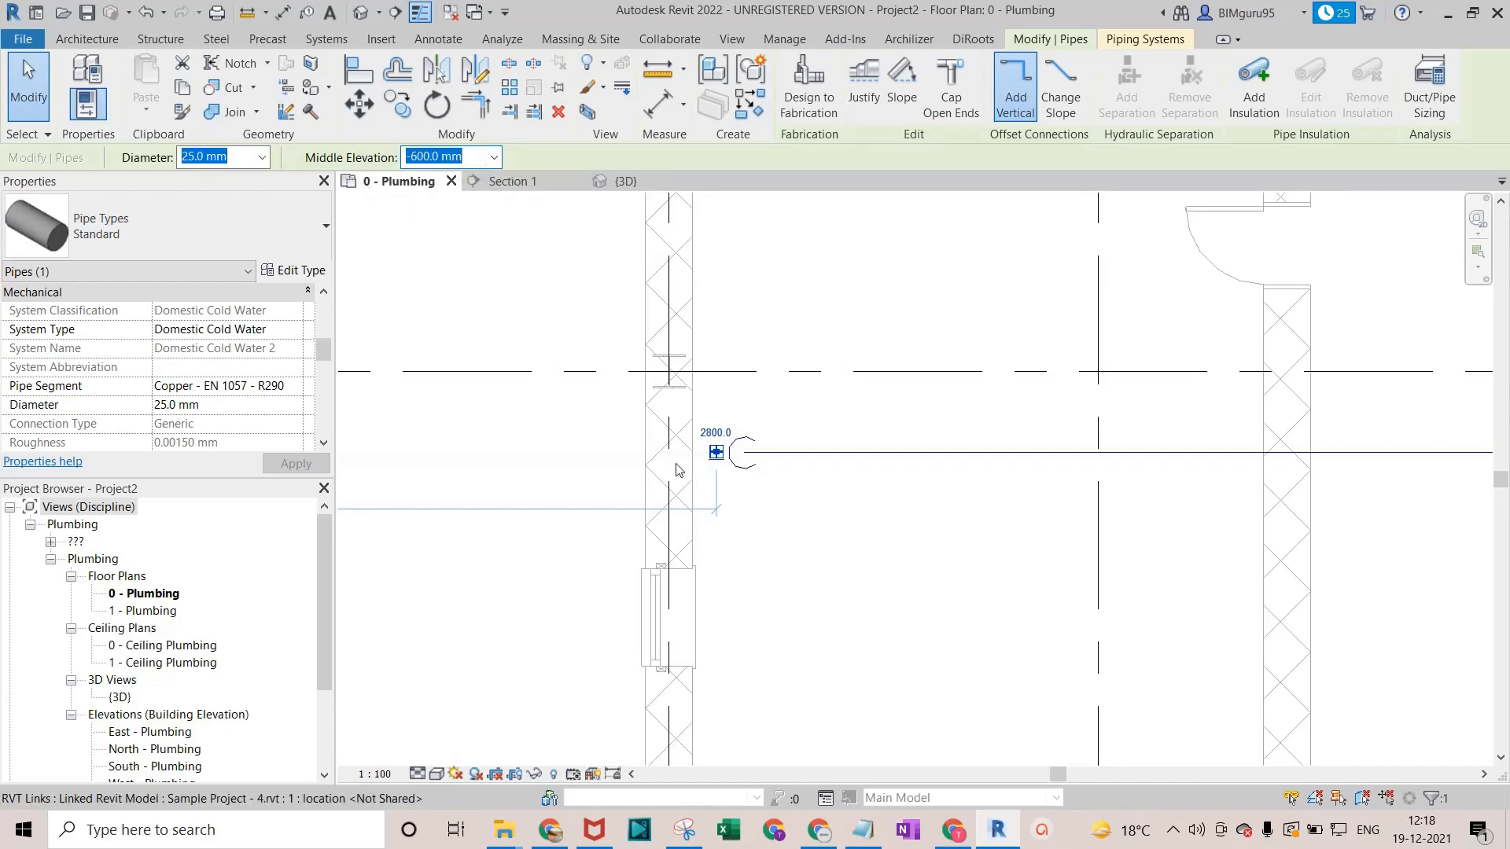
{"action": "scroll", "coordinate": [678, 471], "scroll_direction": "down", "scroll_amount": 3}
{"action": "key", "text": "Escape"}
{"action": "key", "text": "Escape"}
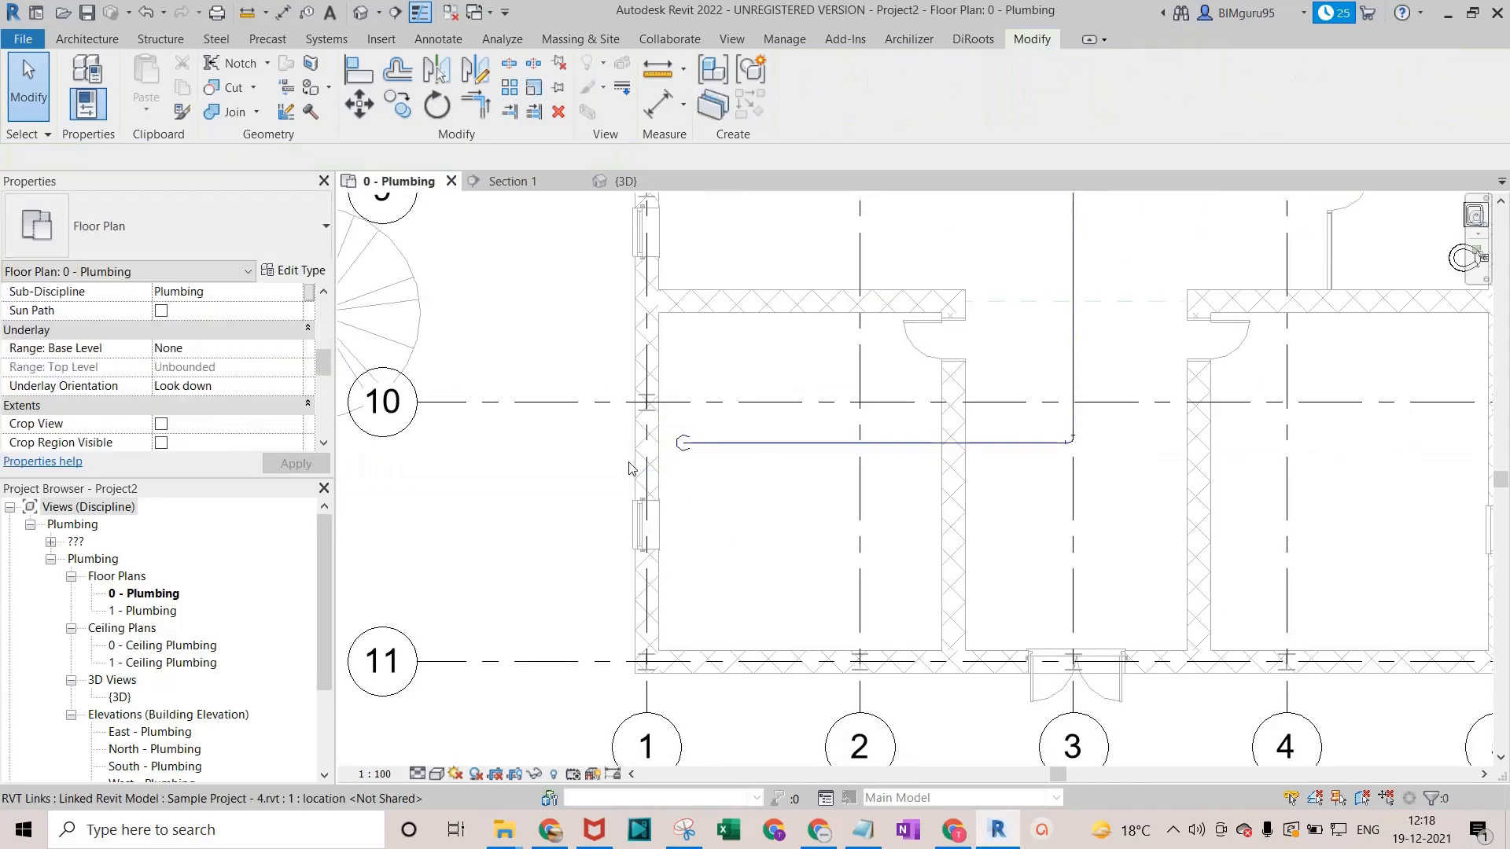
Set the floor plan's view range bottom and view depth offsets to -1500.
{"action": "scroll", "coordinate": [683, 454], "scroll_direction": "up", "scroll_amount": 1}
{"action": "scroll", "coordinate": [227, 409], "scroll_direction": "down", "scroll_amount": 3}
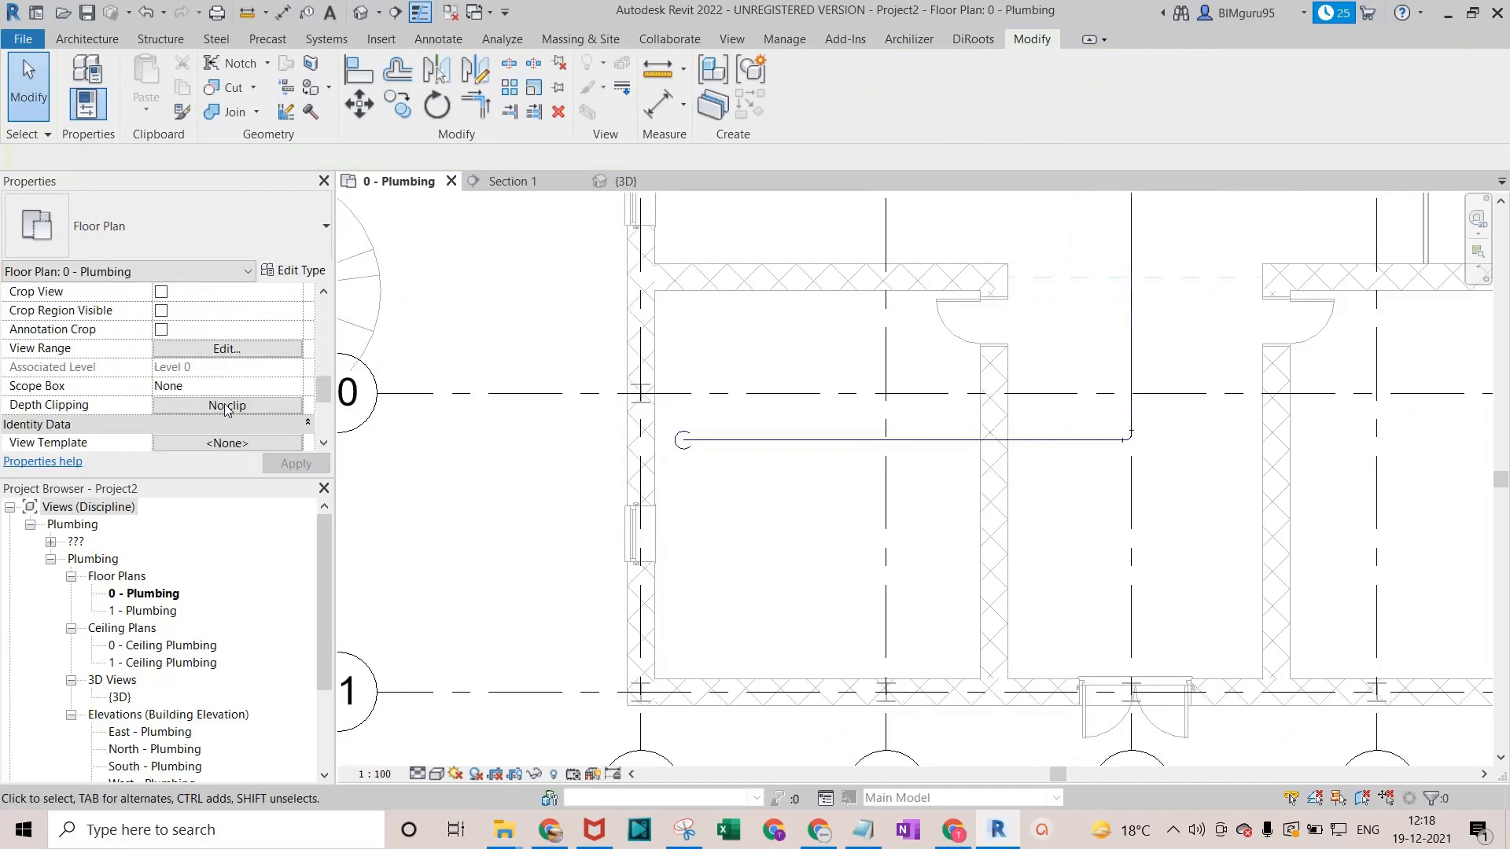
{"action": "left_click", "coordinate": [227, 350]}
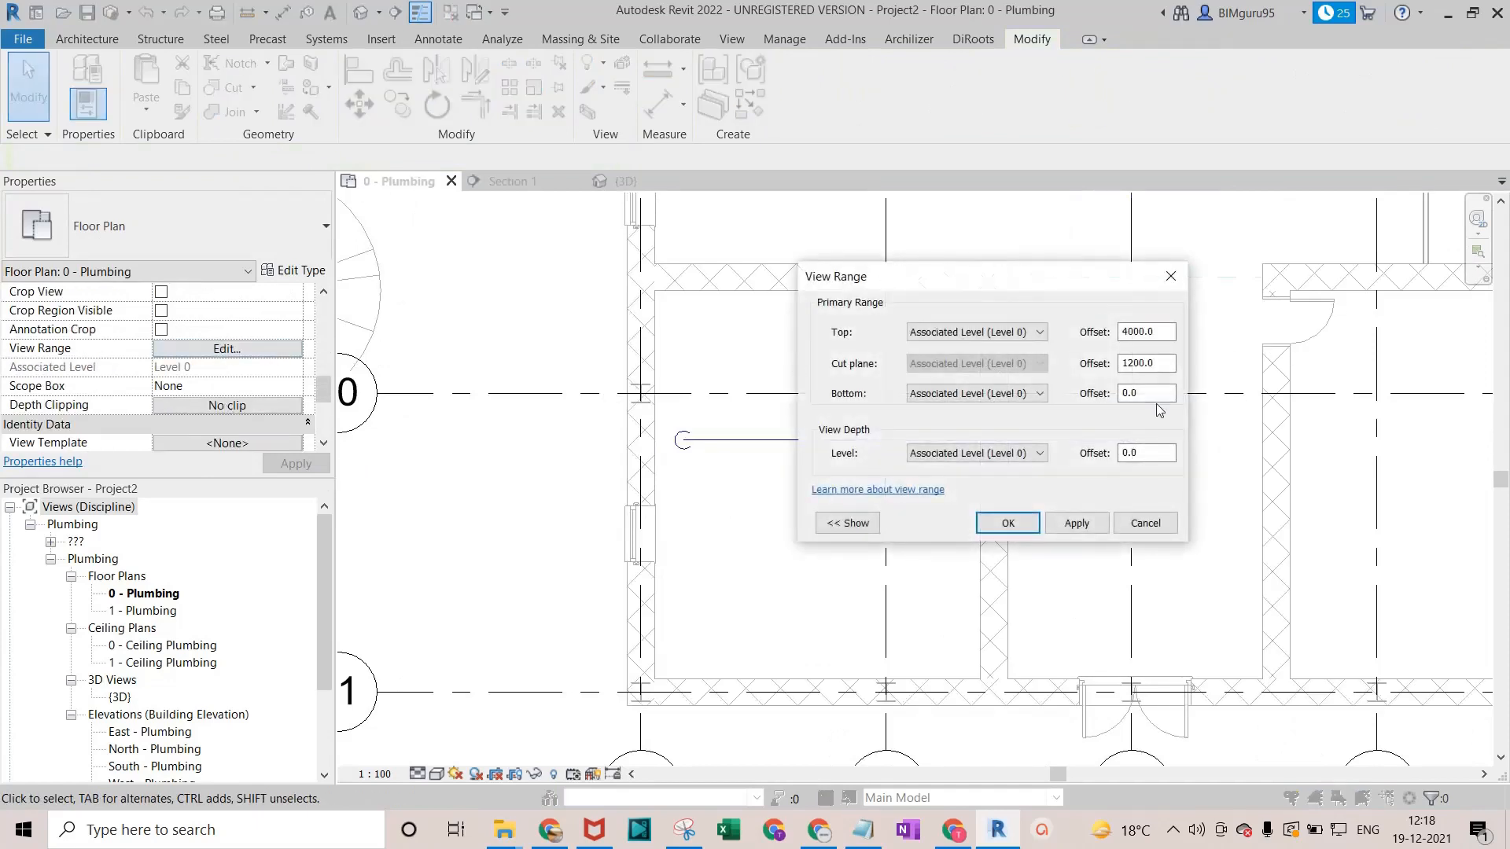
{"action": "double_click", "coordinate": [1120, 392]}
{"action": "type", "text": "-21"}
{"action": "type", "text": "1500"}
{"action": "left_click", "coordinate": [996, 525]}
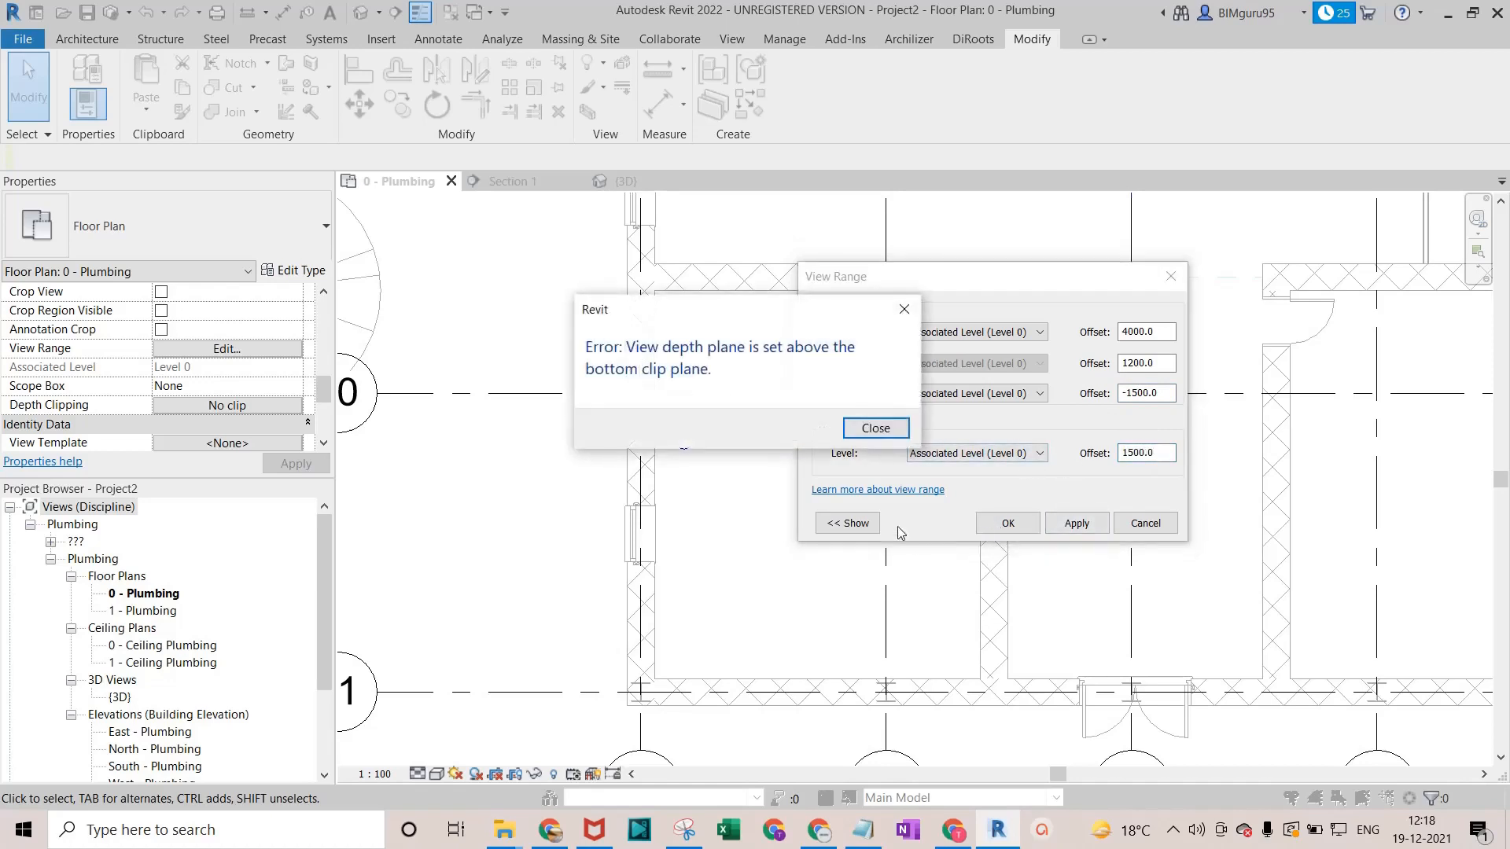
{"action": "left_click", "coordinate": [875, 429]}
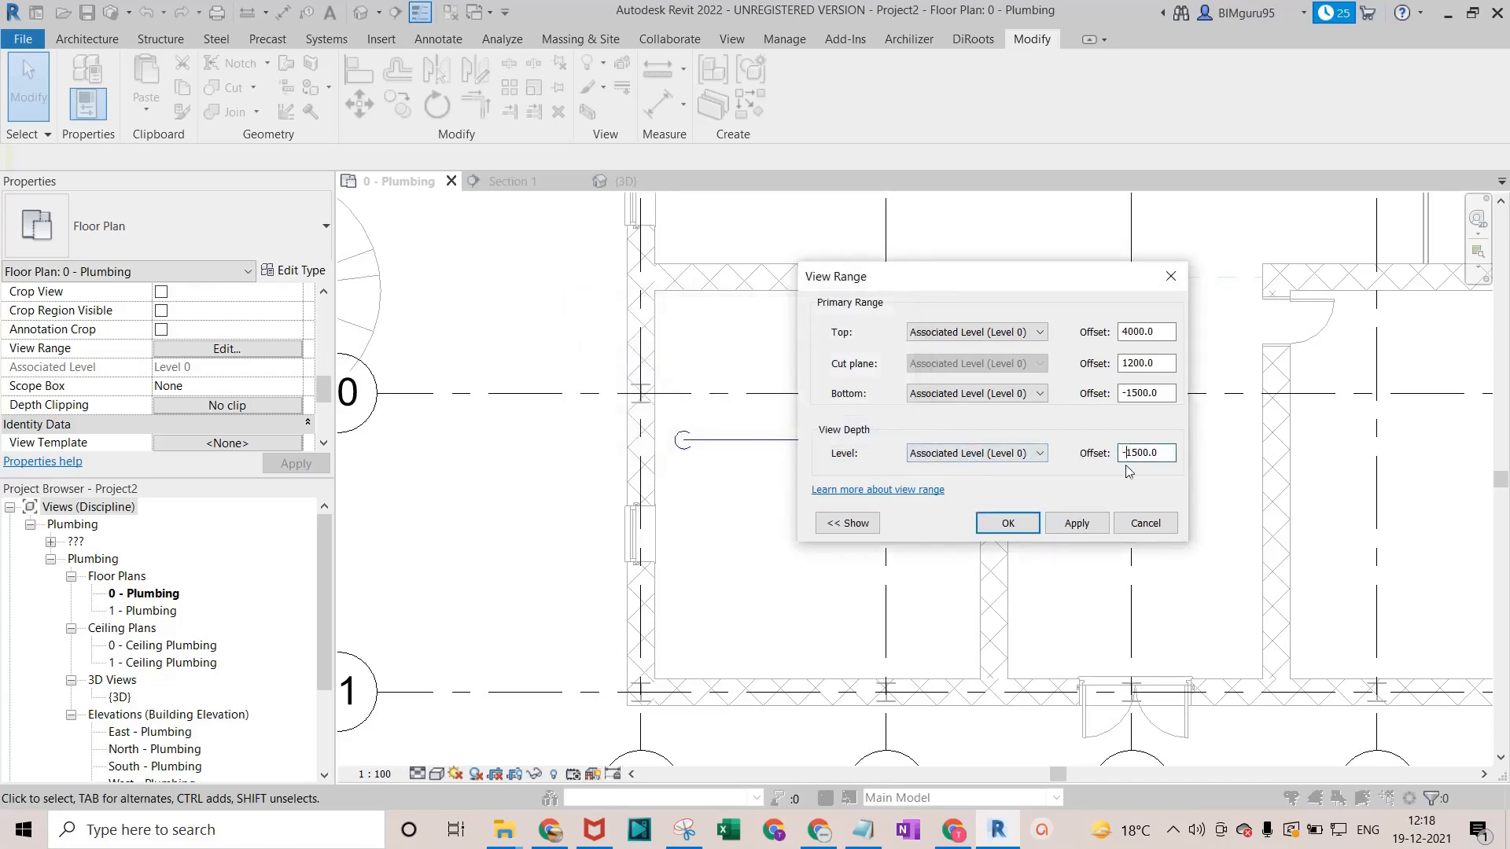
{"action": "left_click", "coordinate": [1013, 529]}
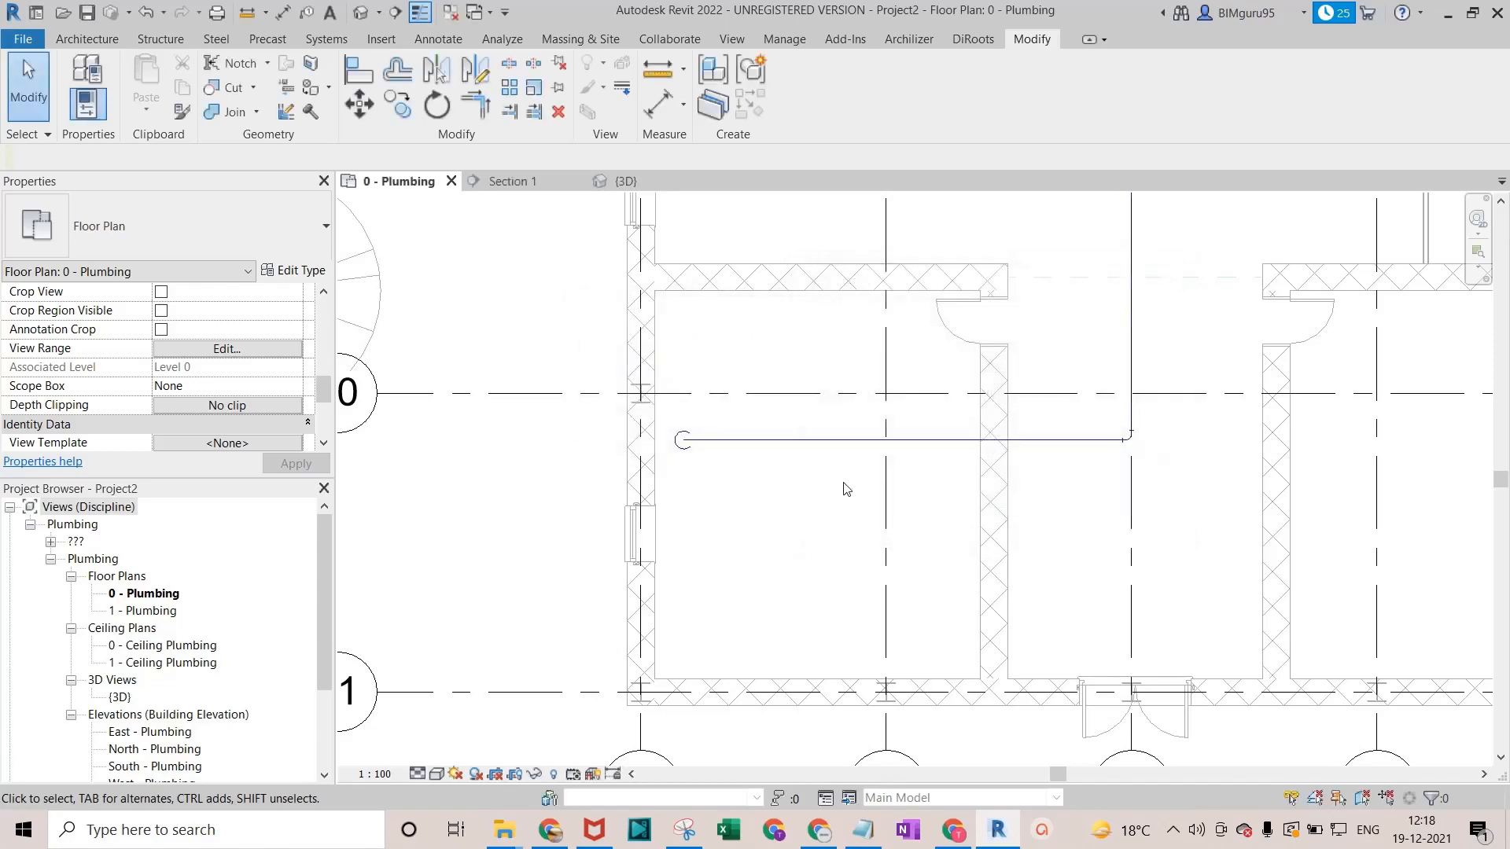
In the 3D view, join the outdoor cold water pipe to the vertical drop with Trim/Extend to Corner.
{"action": "scroll", "coordinate": [882, 464], "scroll_direction": "down", "scroll_amount": 3}
{"action": "scroll", "coordinate": [877, 470], "scroll_direction": "up", "scroll_amount": 2}
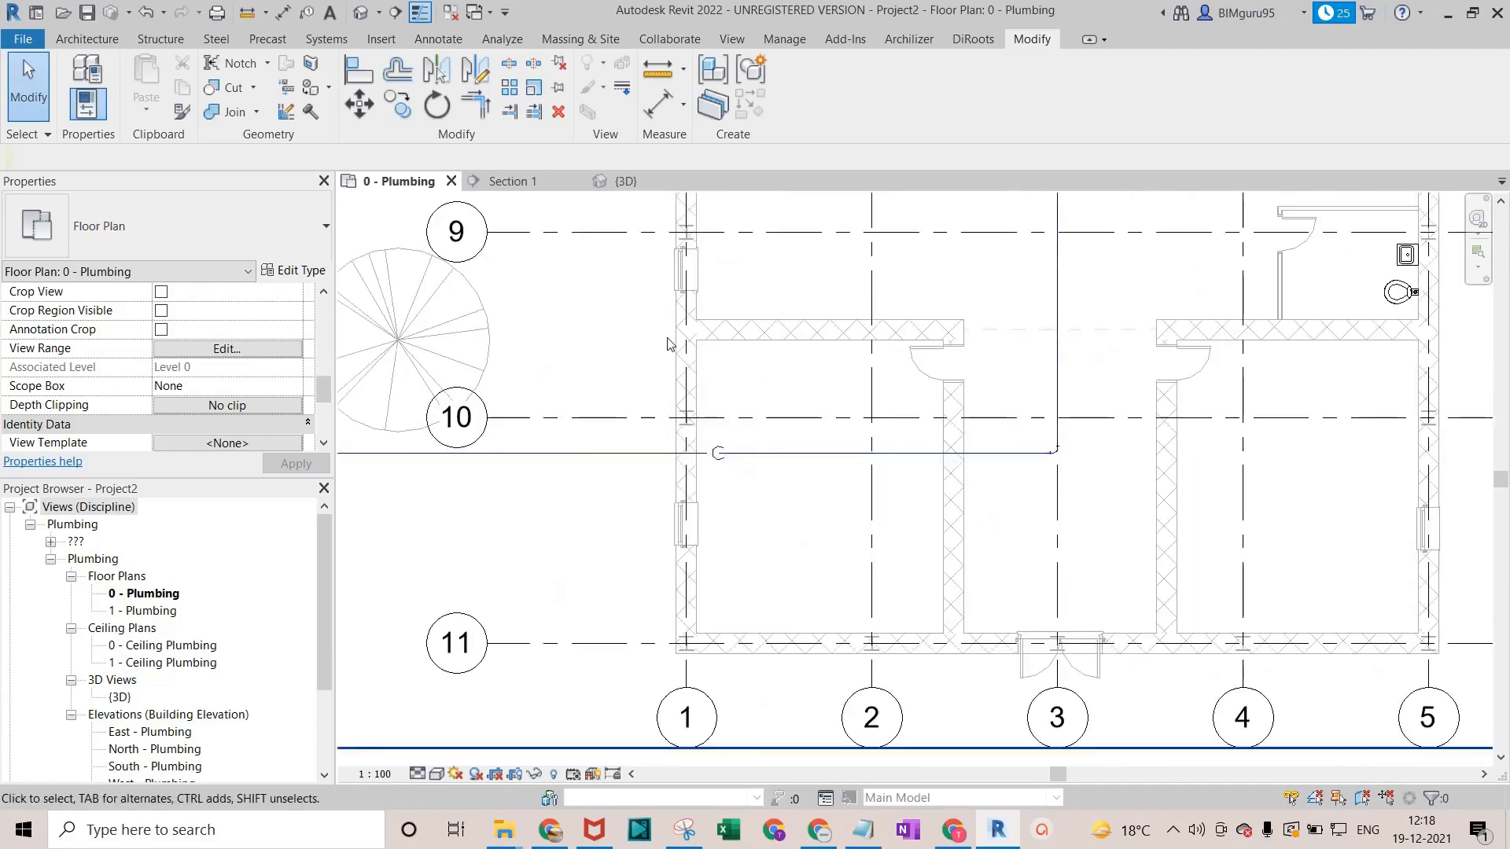
{"action": "left_click", "coordinate": [599, 185]}
{"action": "scroll", "coordinate": [860, 440], "scroll_direction": "up", "scroll_amount": 3}
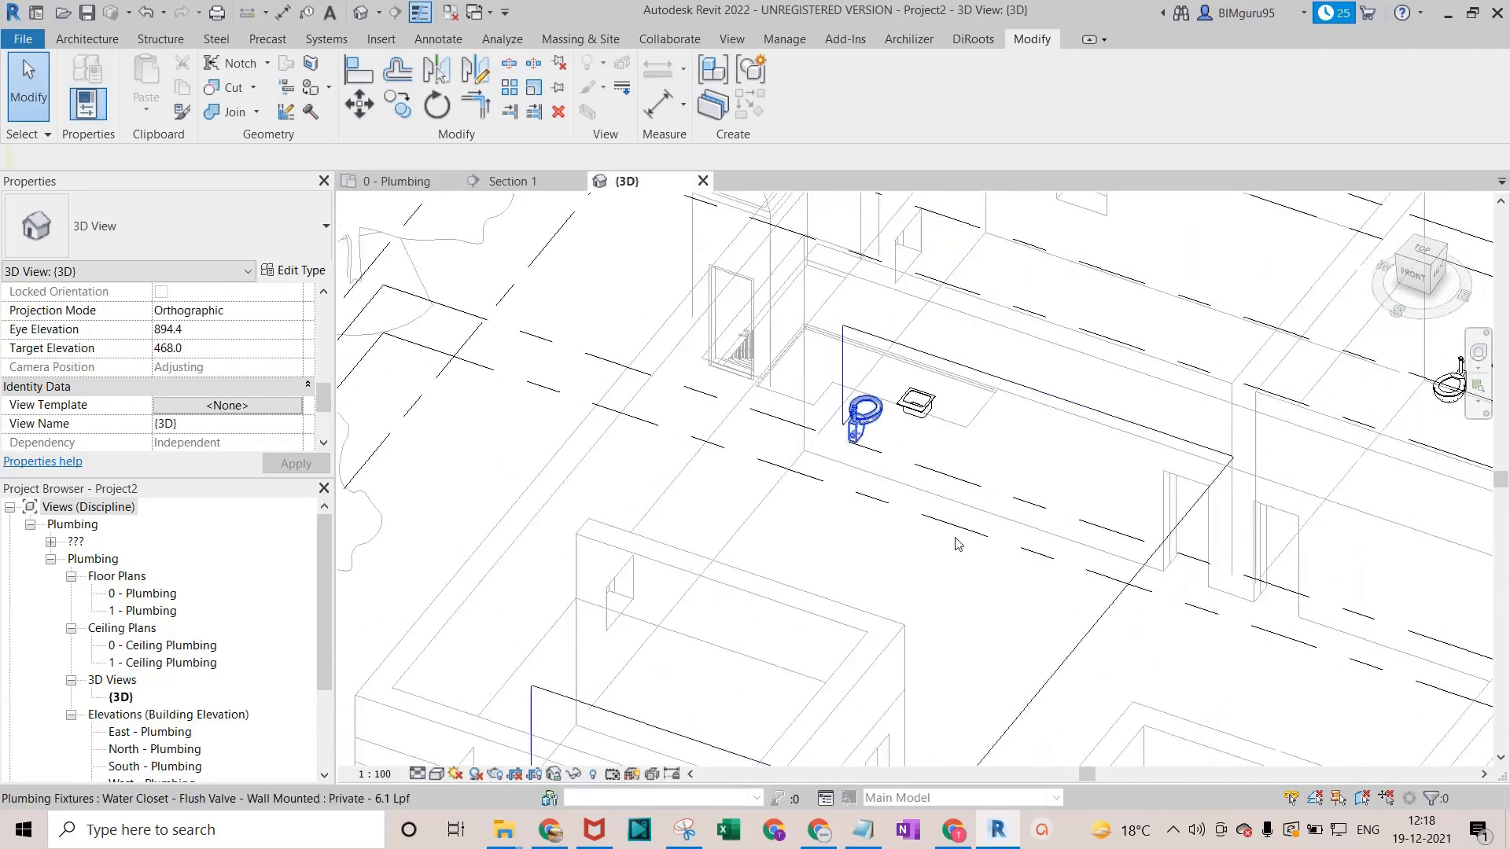
{"action": "mouse_move", "coordinate": [865, 409]}
{"action": "middle_mouse_down"}
{"action": "mouse_move", "coordinate": [955, 382]}
{"action": "mouse_move", "coordinate": [975, 241]}
{"action": "middle_mouse_up"}
{"action": "scroll", "coordinate": [875, 453], "scroll_direction": "down", "scroll_amount": 1}
{"action": "scroll", "coordinate": [551, 531], "scroll_direction": "up", "scroll_amount": 3}
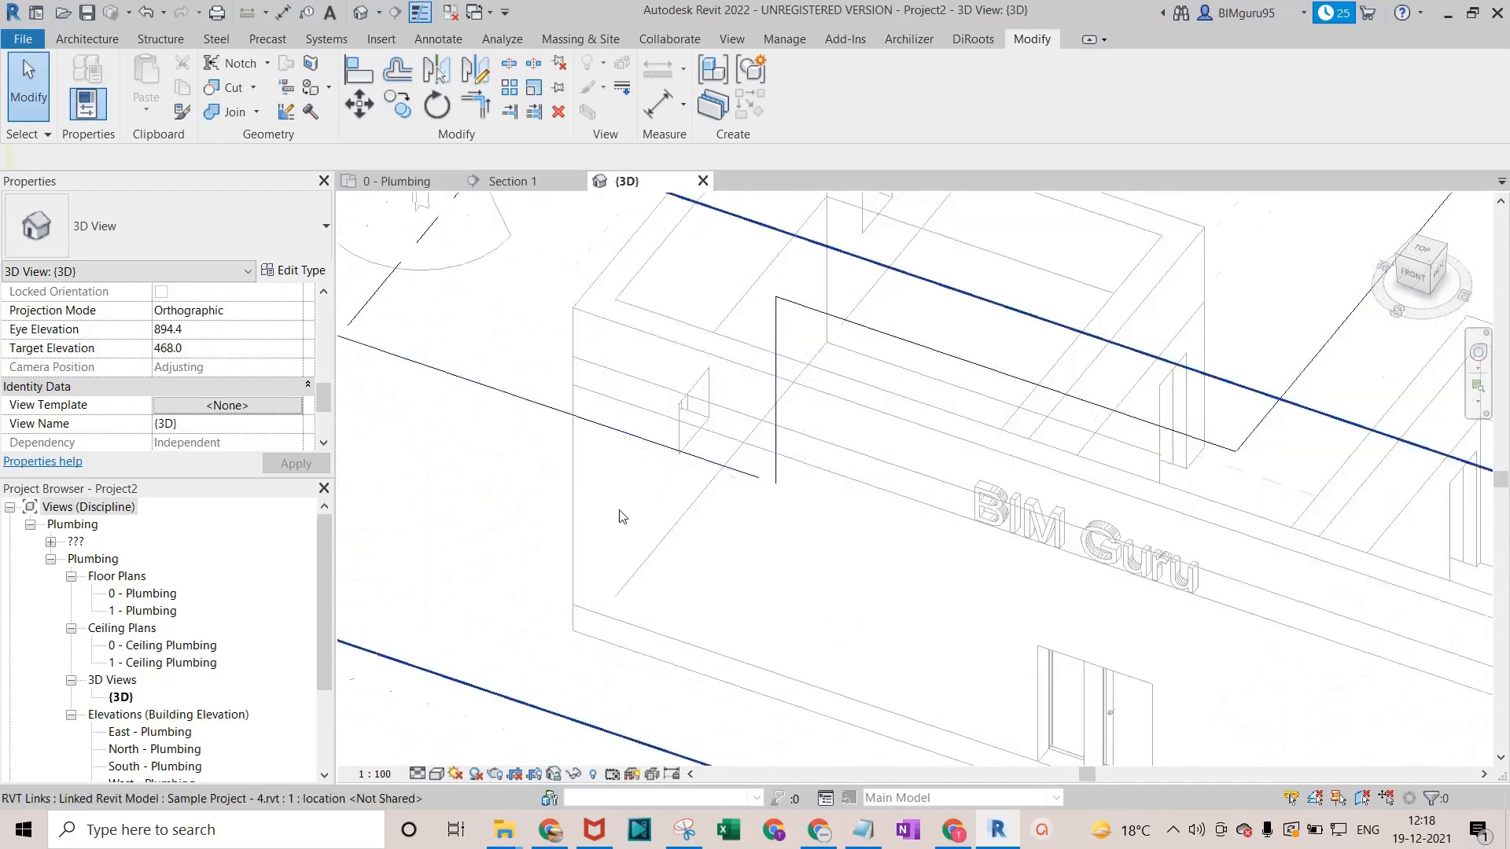
{"action": "key", "text": "t"}
{"action": "key", "text": "r"}
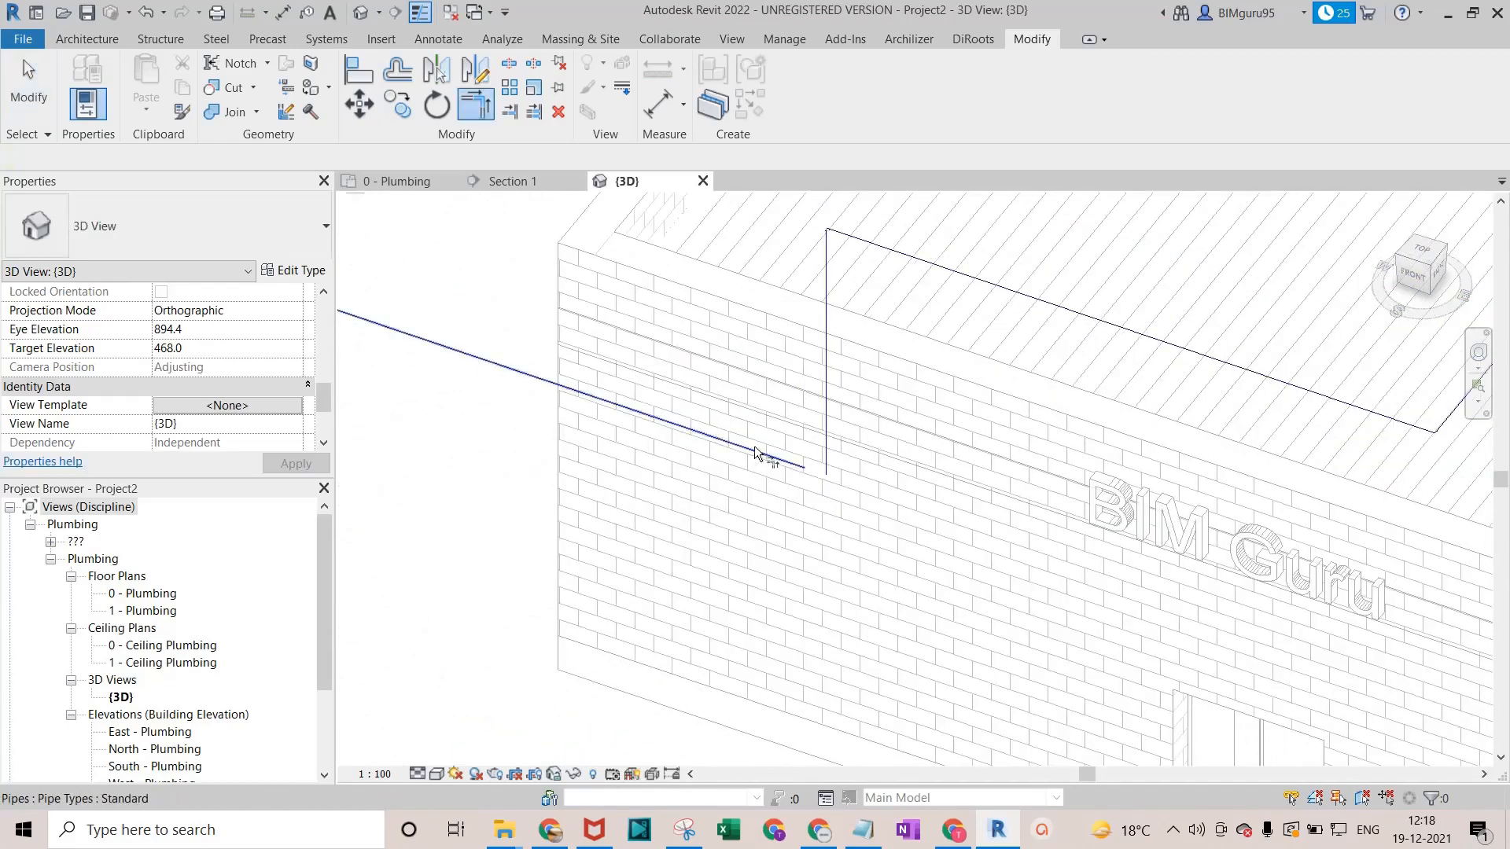
{"action": "left_click", "coordinate": [761, 454]}
{"action": "left_click", "coordinate": [824, 455]}
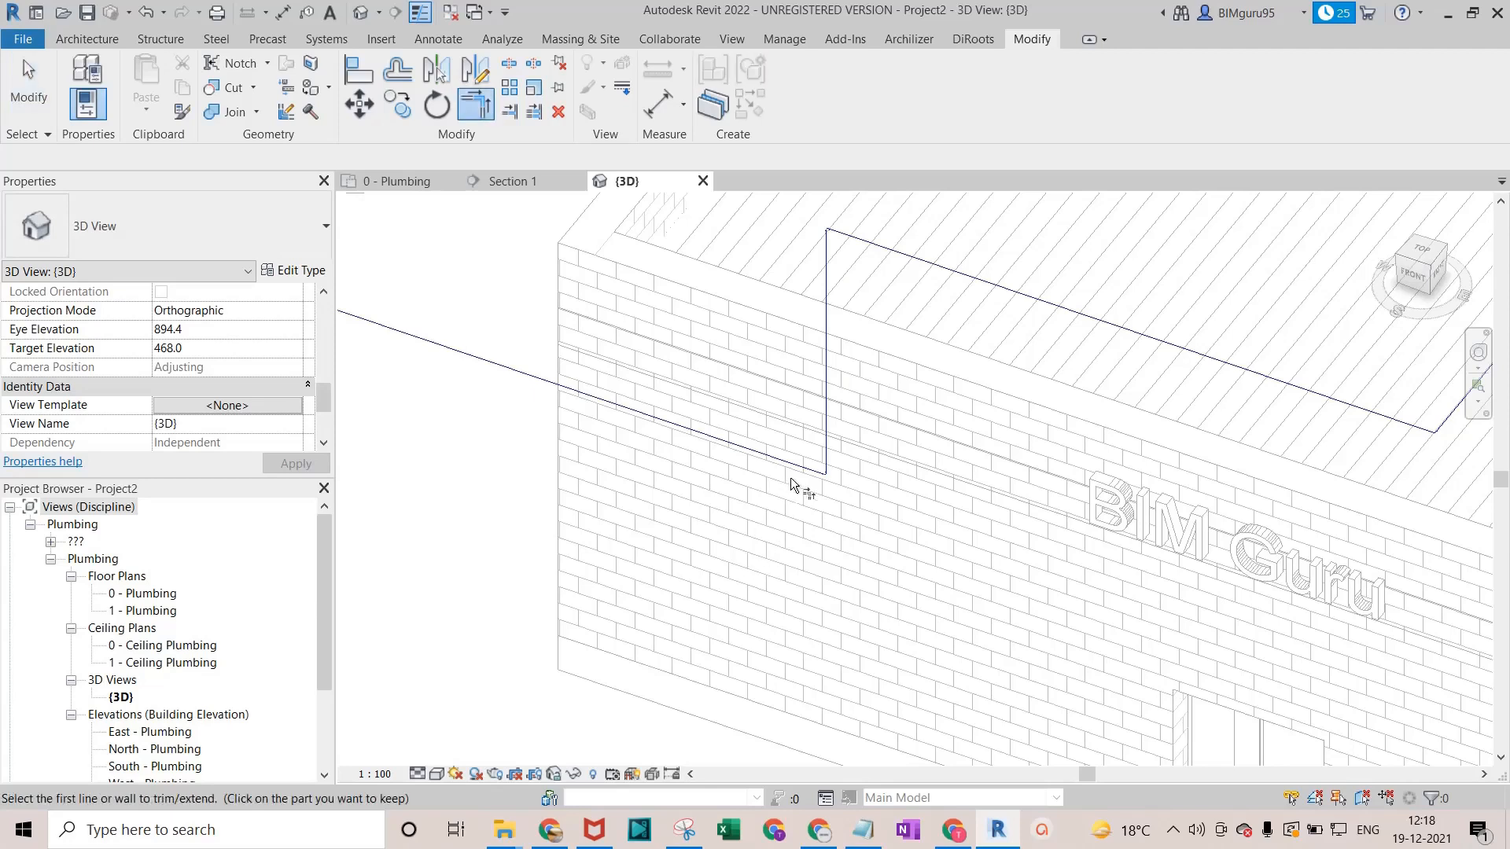
{"action": "scroll", "coordinate": [790, 485], "scroll_direction": "down", "scroll_amount": 1}
{"action": "key", "text": "Escape"}
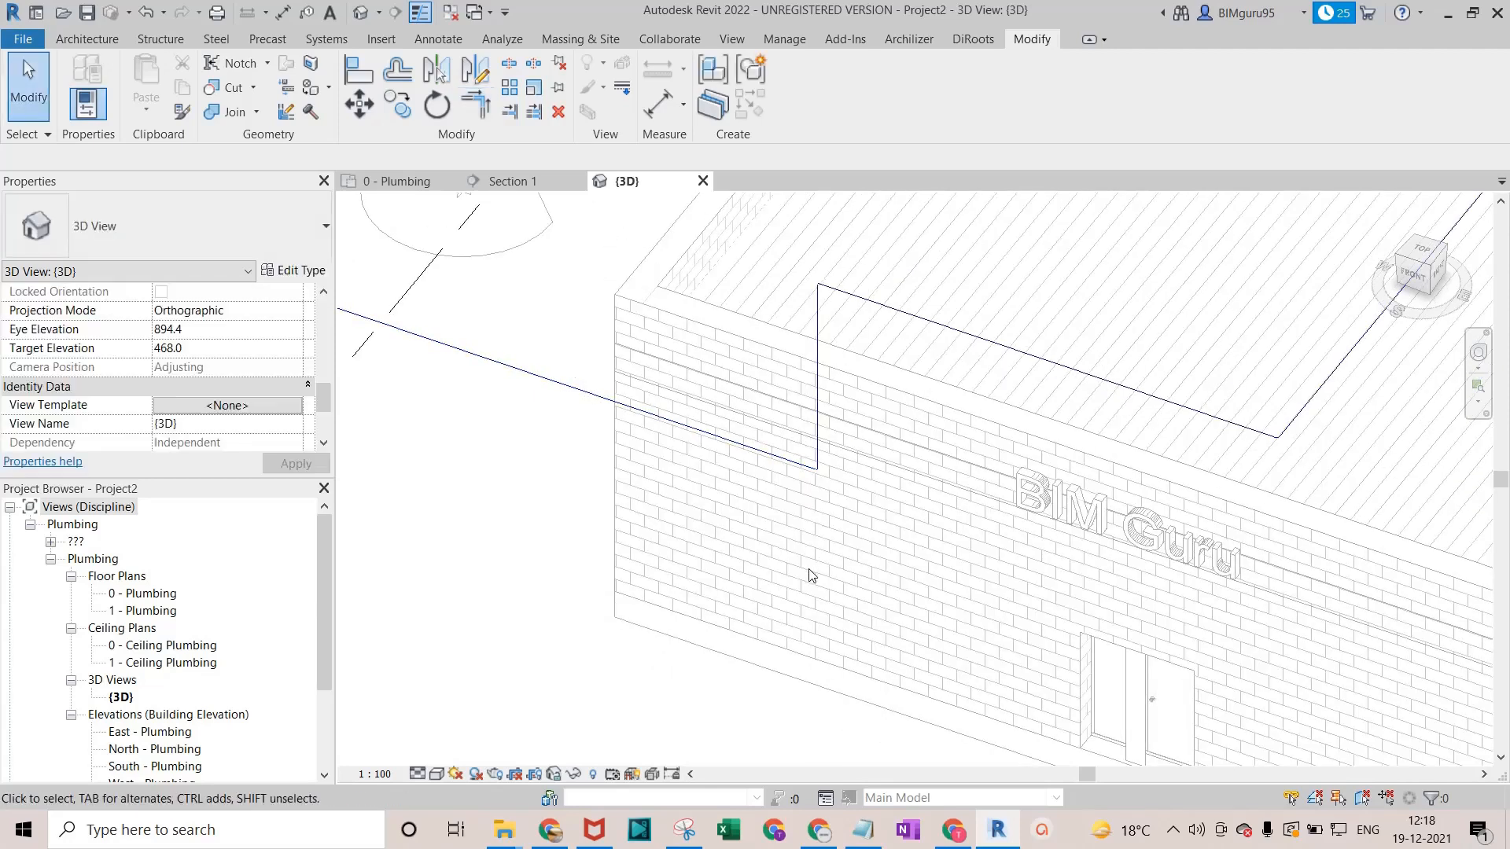
Set the 3D view's detail level to Fine and review the cold water route from the toilet to outside.
{"action": "left_click", "coordinate": [432, 773]}
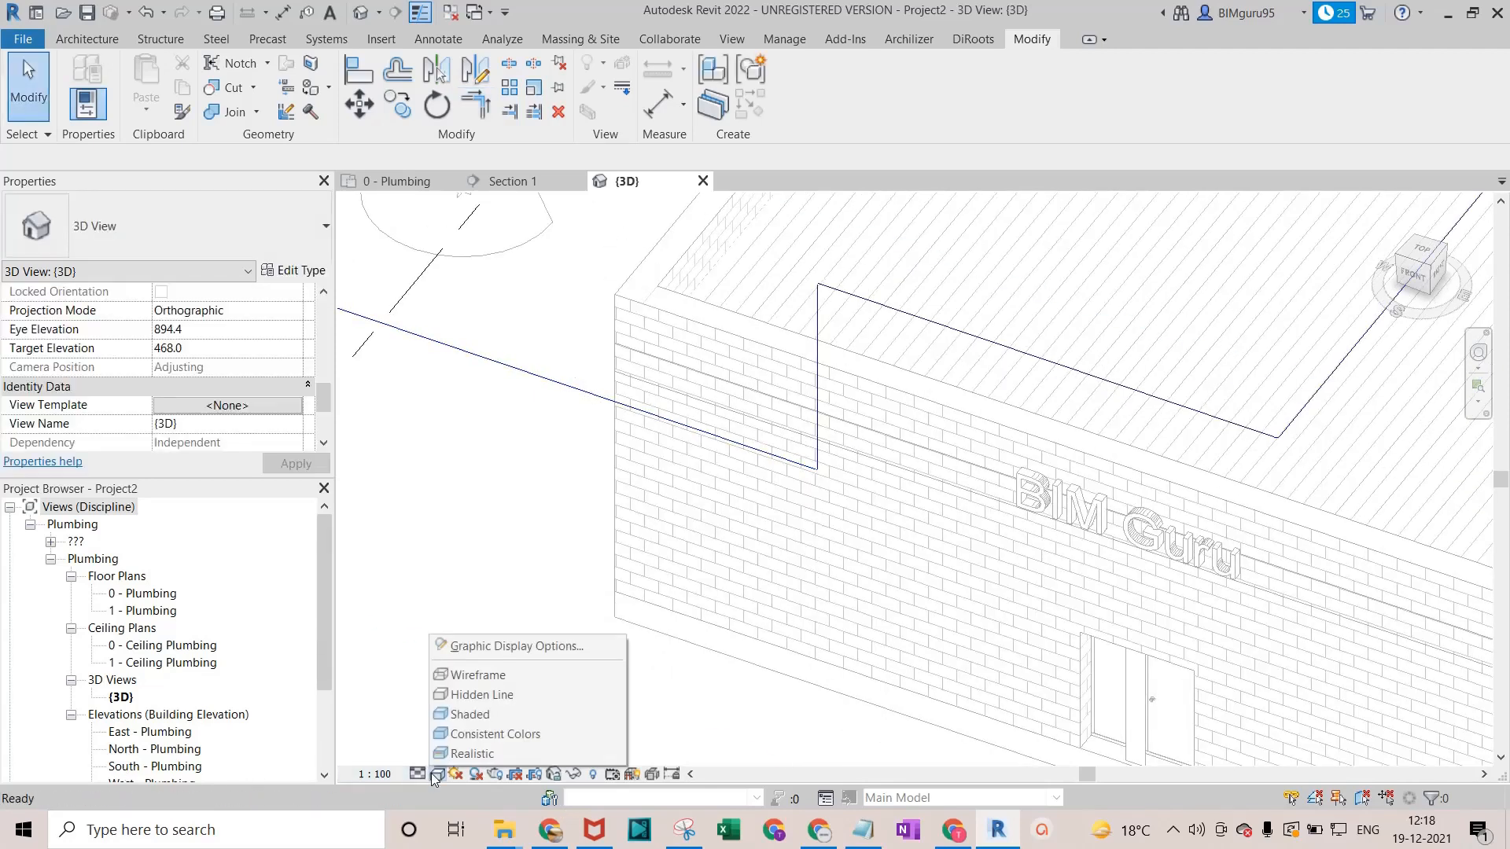
{"action": "left_click", "coordinate": [417, 774]}
{"action": "left_click", "coordinate": [467, 753]}
{"action": "scroll", "coordinate": [674, 519], "scroll_direction": "down", "scroll_amount": 1}
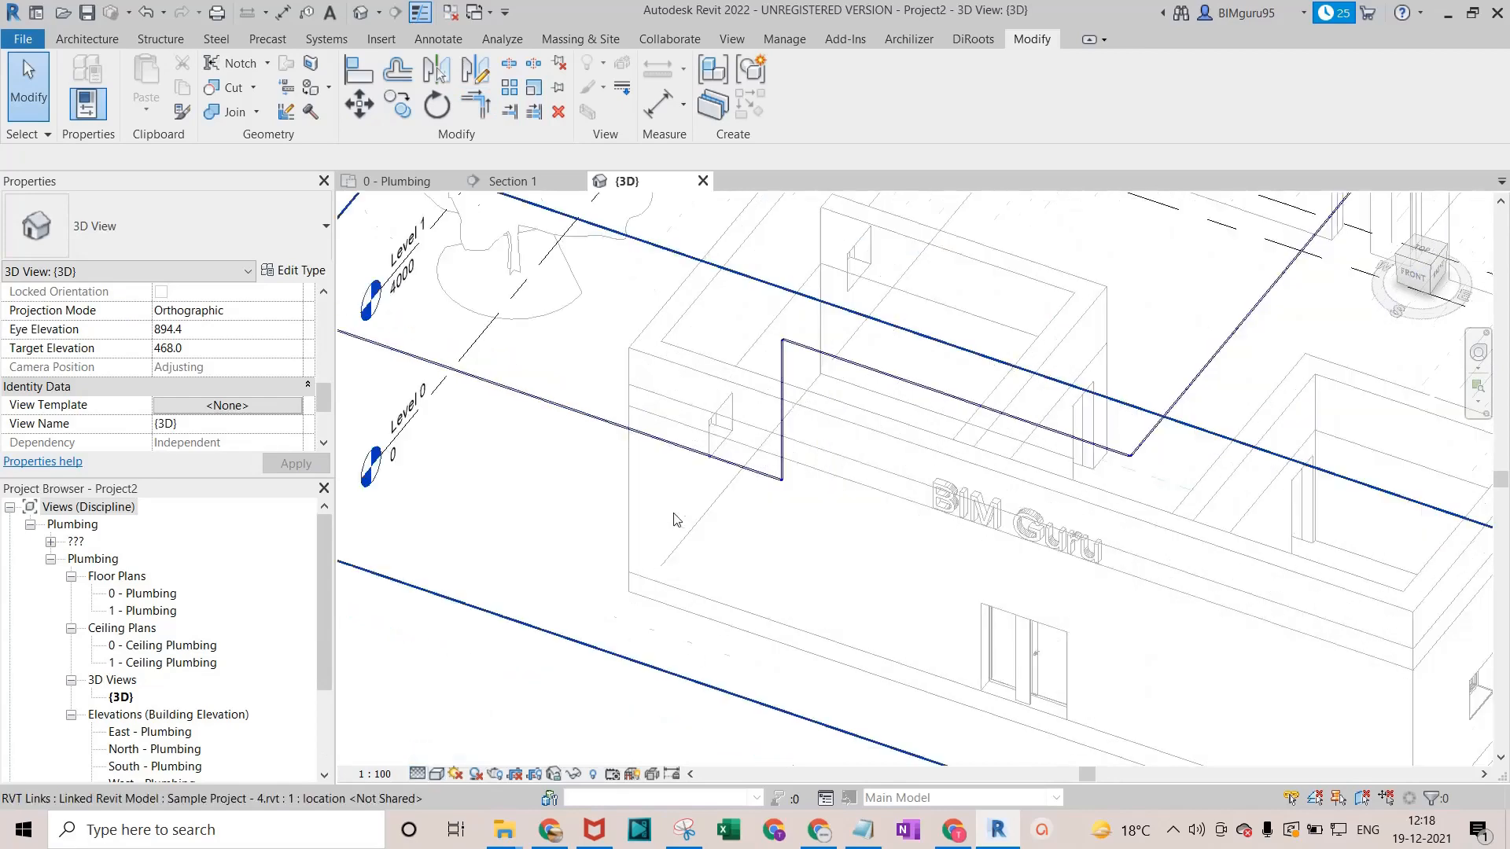
{"action": "scroll", "coordinate": [918, 546], "scroll_direction": "down", "scroll_amount": 2}
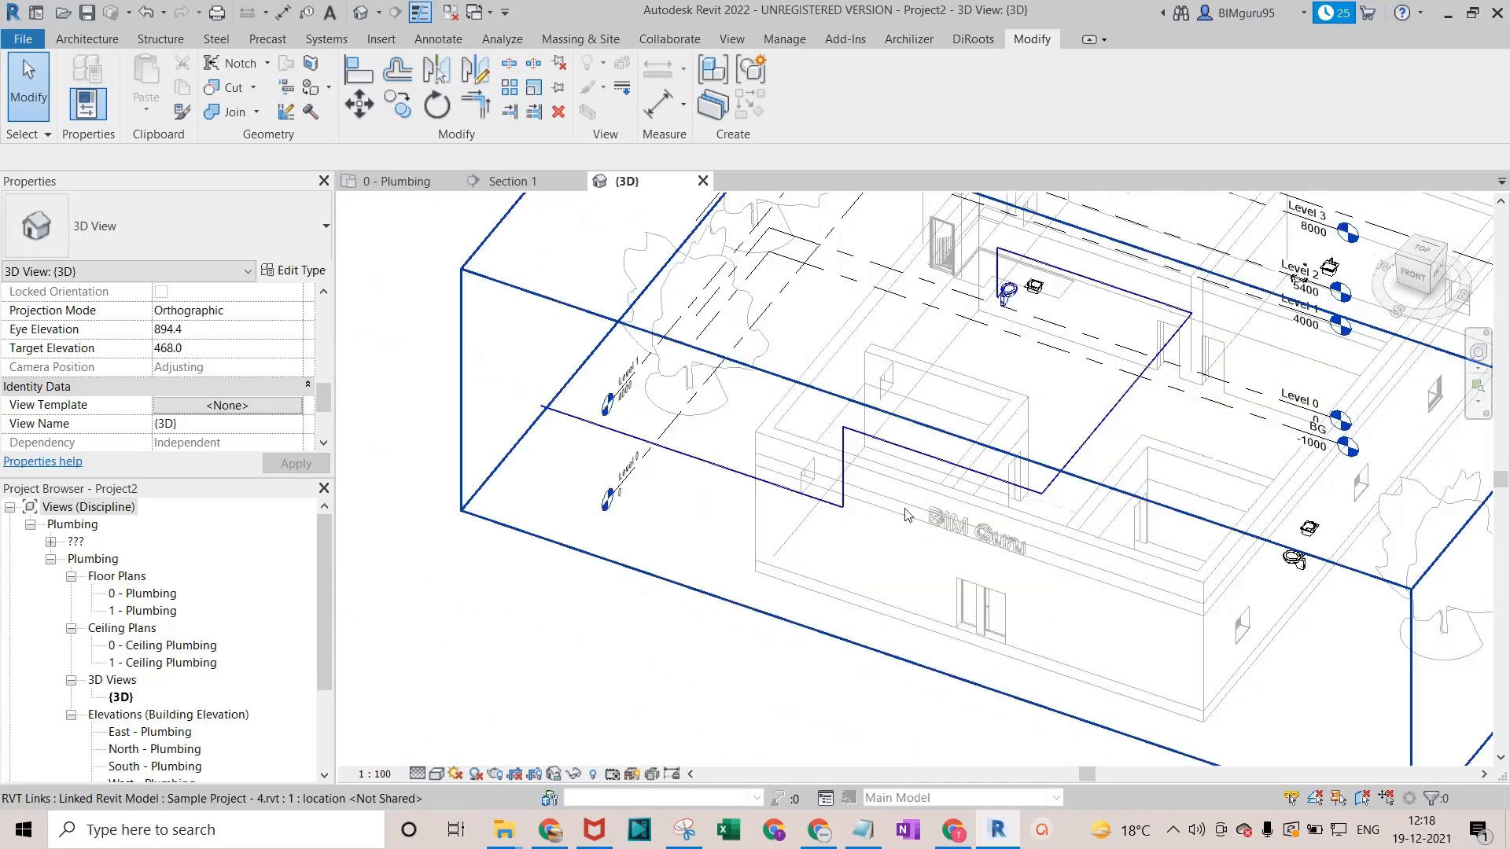
{"action": "middle_click_drag", "start_coordinate": [909, 523], "coordinate": [1240, 492], "text": "shift"}
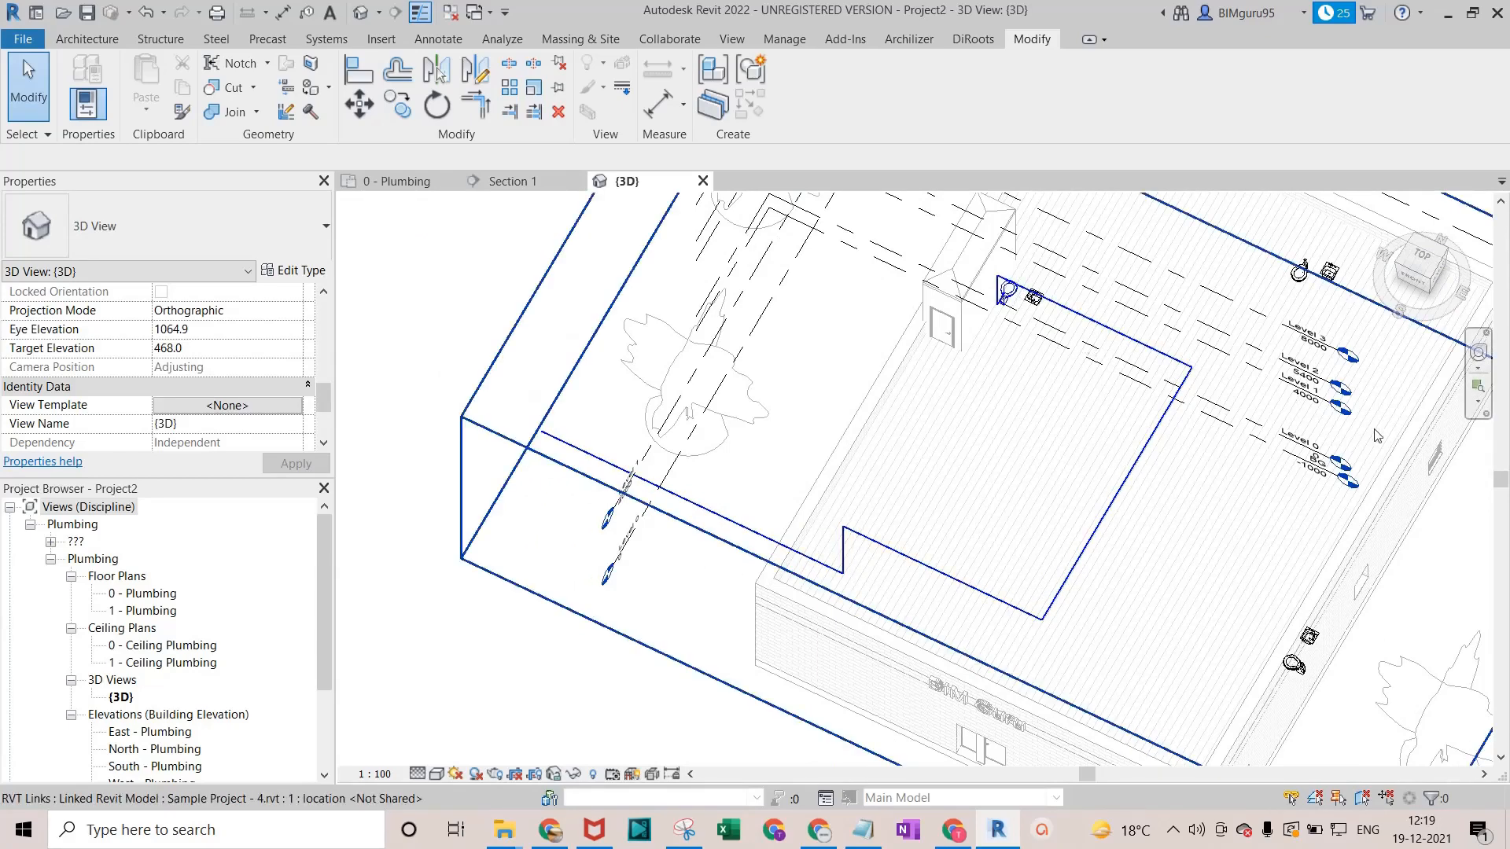
{"action": "scroll", "coordinate": [1284, 505], "scroll_direction": "down", "scroll_amount": 4}
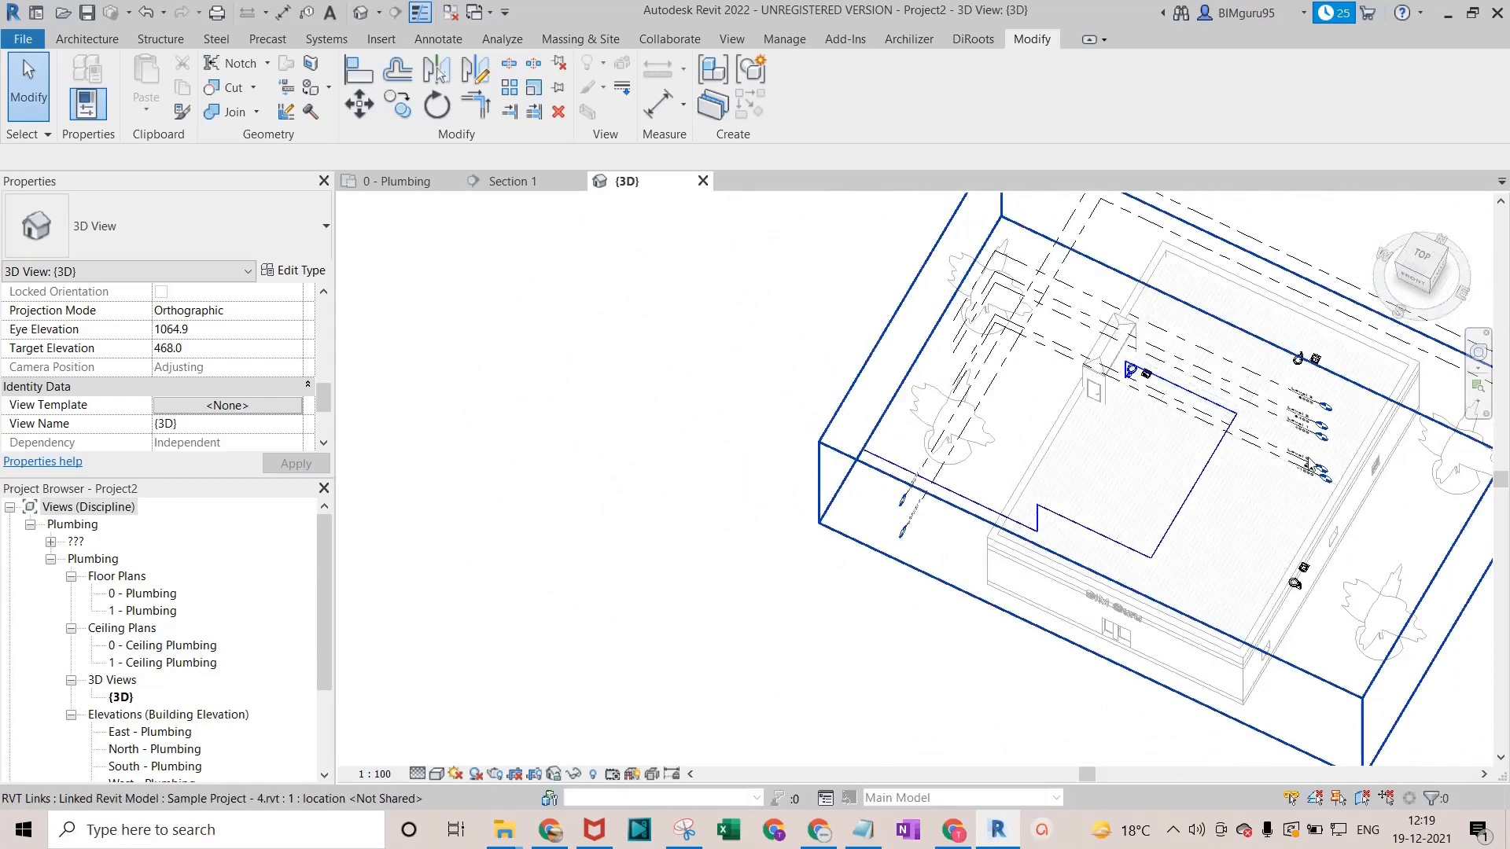
Return to the 0 - Plumbing floor plan and locate the sink beside the connected toilet, next to the stair.
{"action": "left_click", "coordinate": [395, 182]}
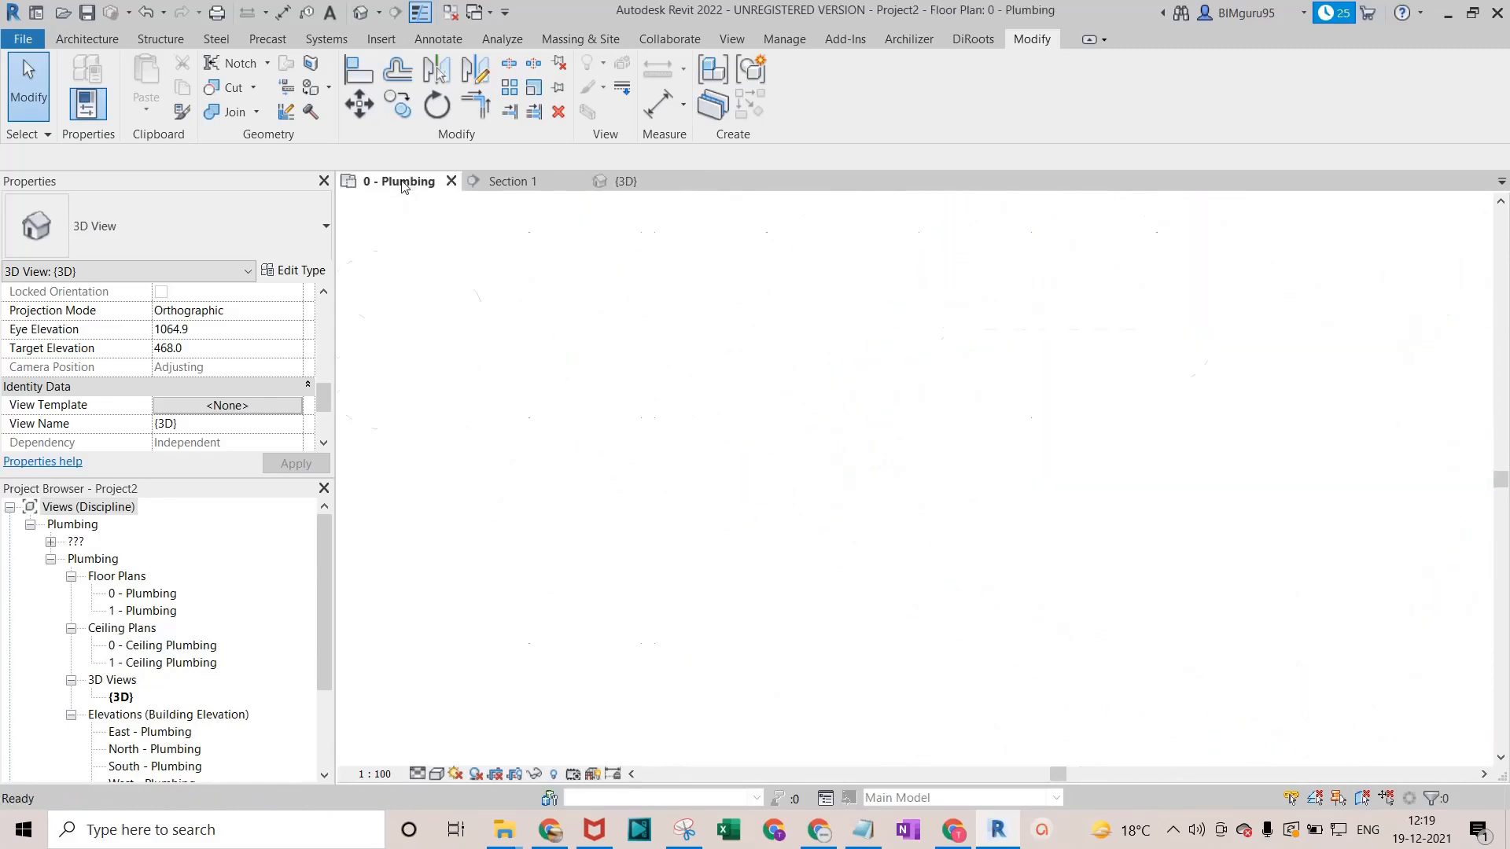
{"action": "scroll", "coordinate": [751, 480], "scroll_direction": "down", "scroll_amount": 2}
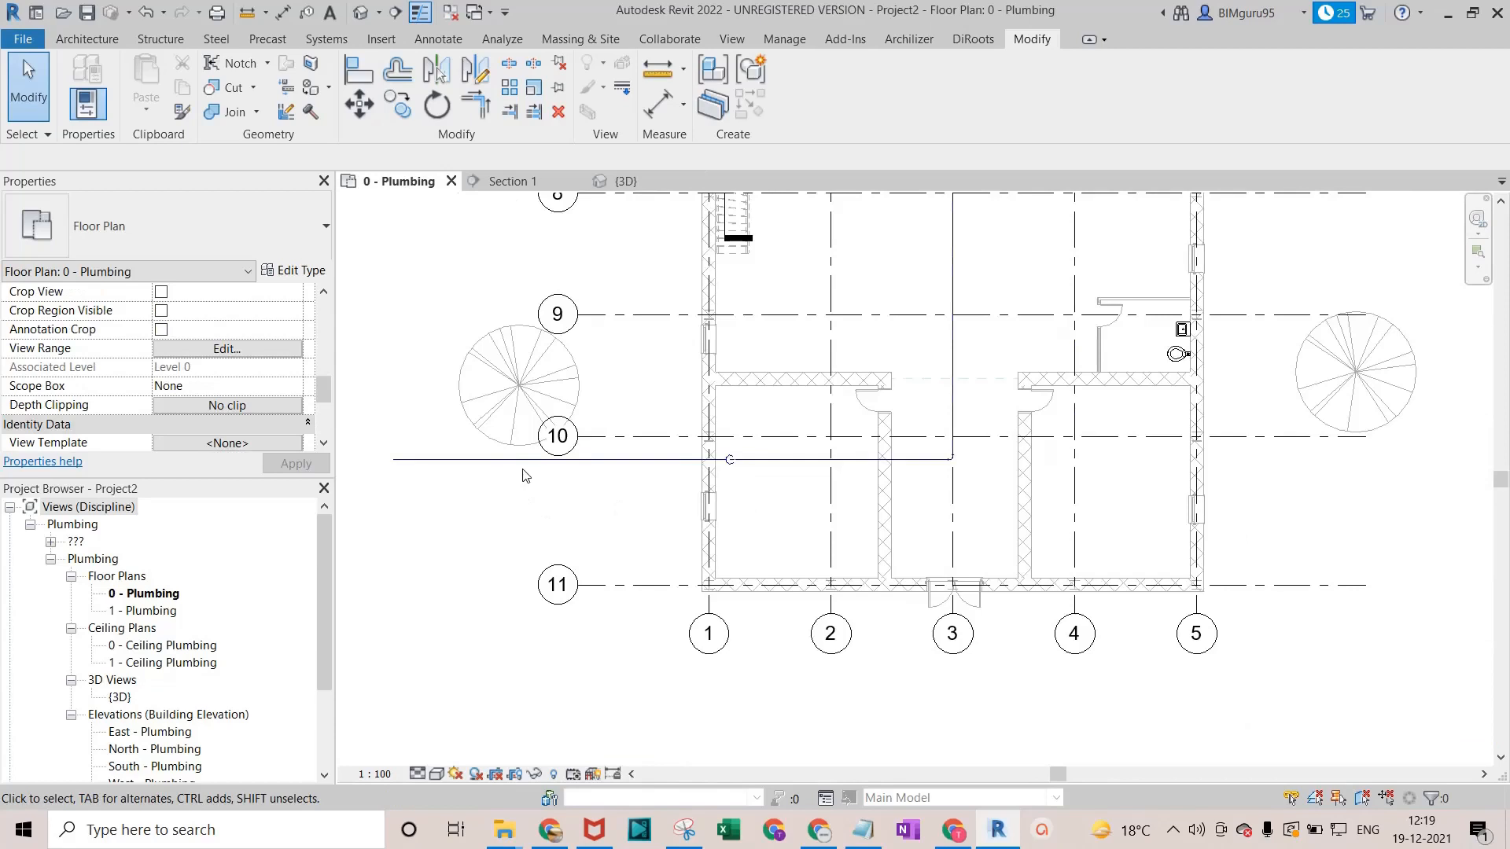
{"action": "scroll", "coordinate": [598, 453], "scroll_direction": "down", "scroll_amount": 3}
{"action": "middle_click_drag", "start_coordinate": [615, 450], "coordinate": [505, 604]}
{"action": "scroll", "coordinate": [711, 489], "scroll_direction": "up", "scroll_amount": 4}
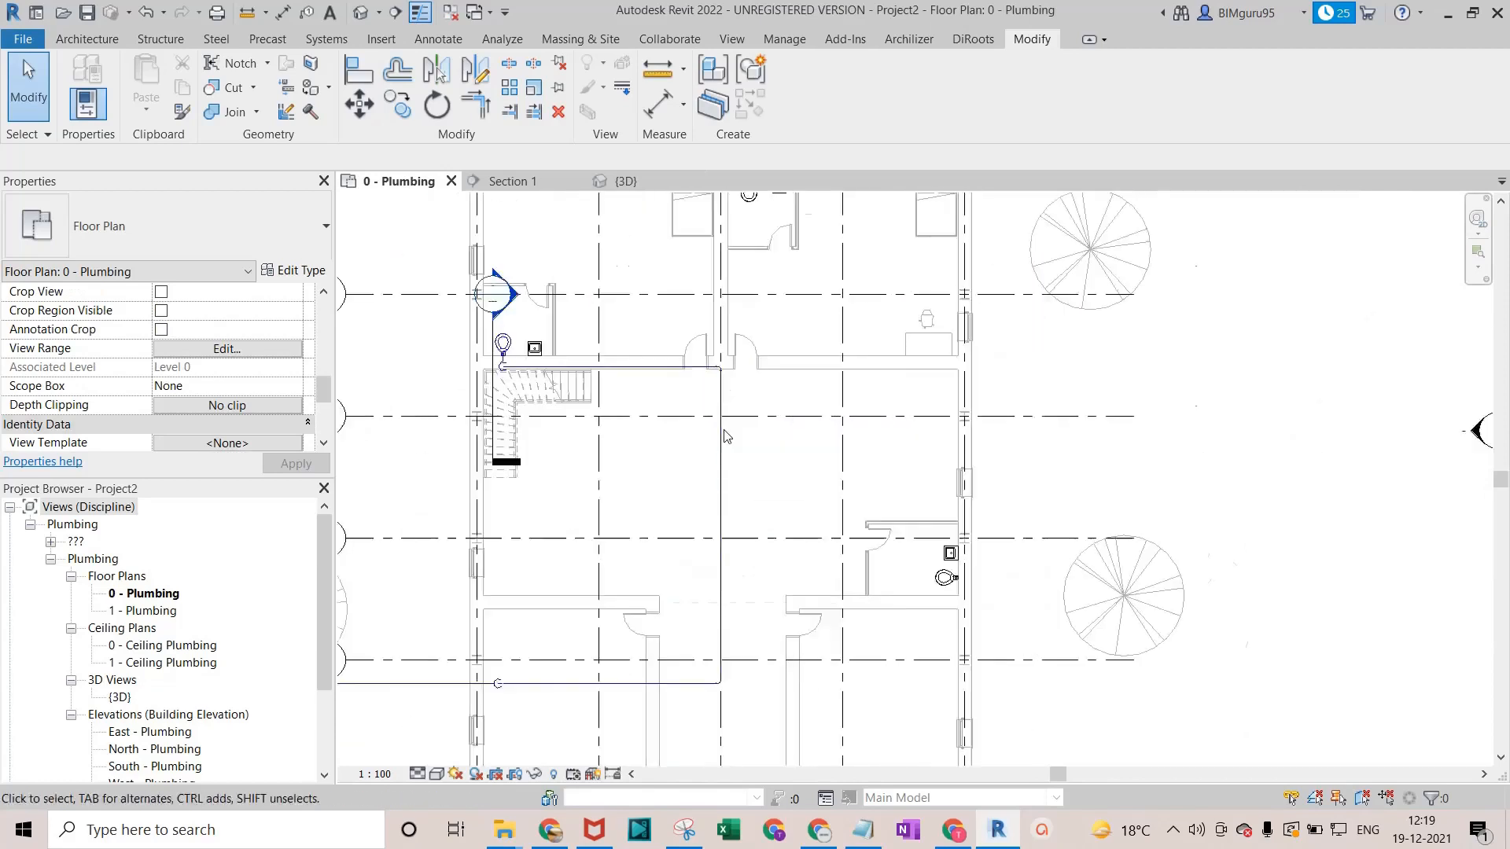
{"action": "scroll", "coordinate": [723, 412], "scroll_direction": "up", "scroll_amount": 4}
{"action": "scroll", "coordinate": [658, 378], "scroll_direction": "down", "scroll_amount": 3}
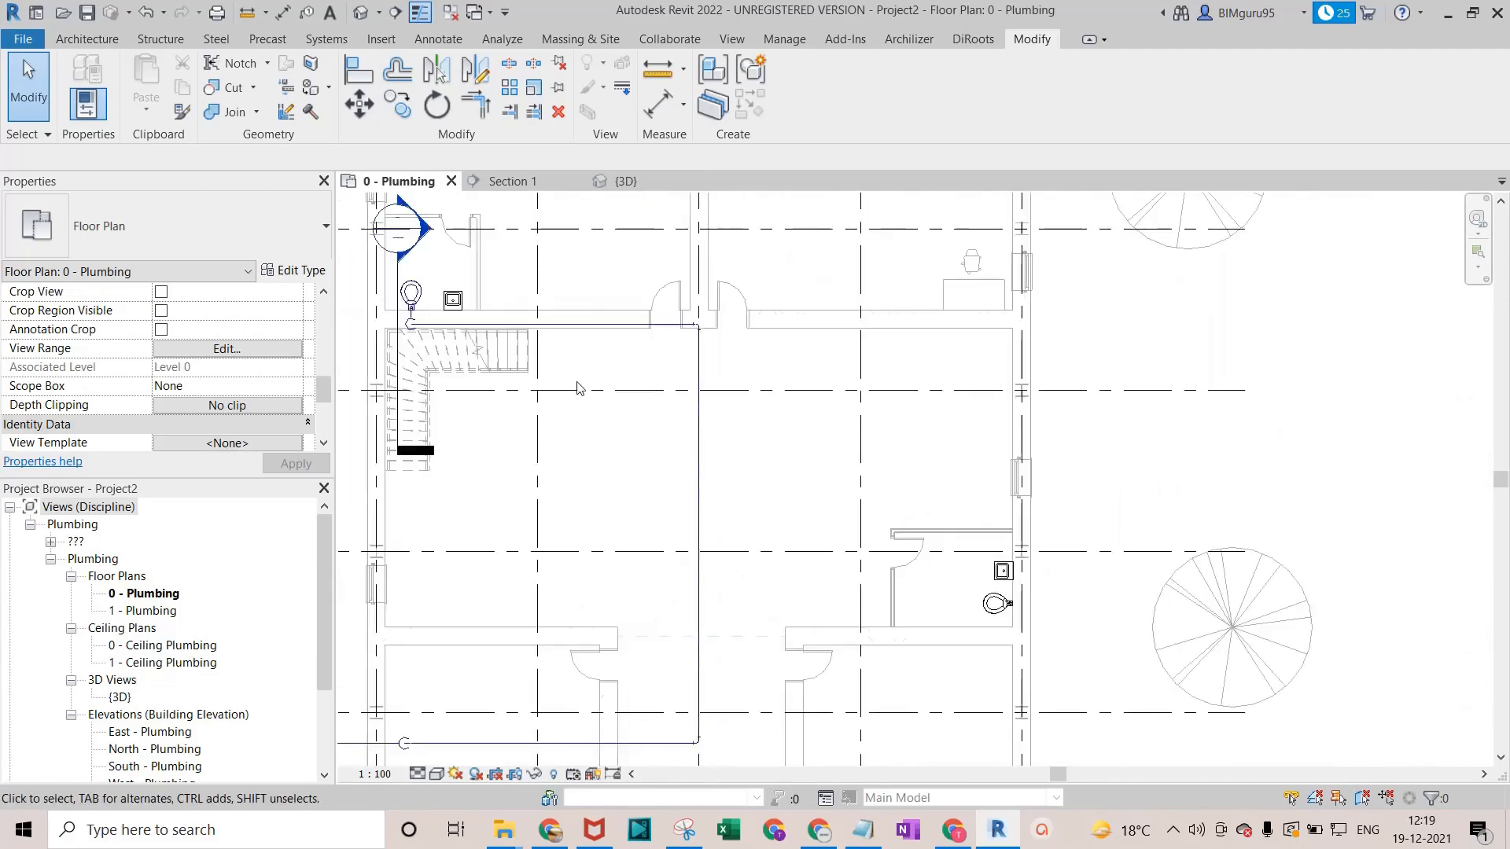
{"action": "scroll", "coordinate": [479, 350], "scroll_direction": "up", "scroll_amount": 2}
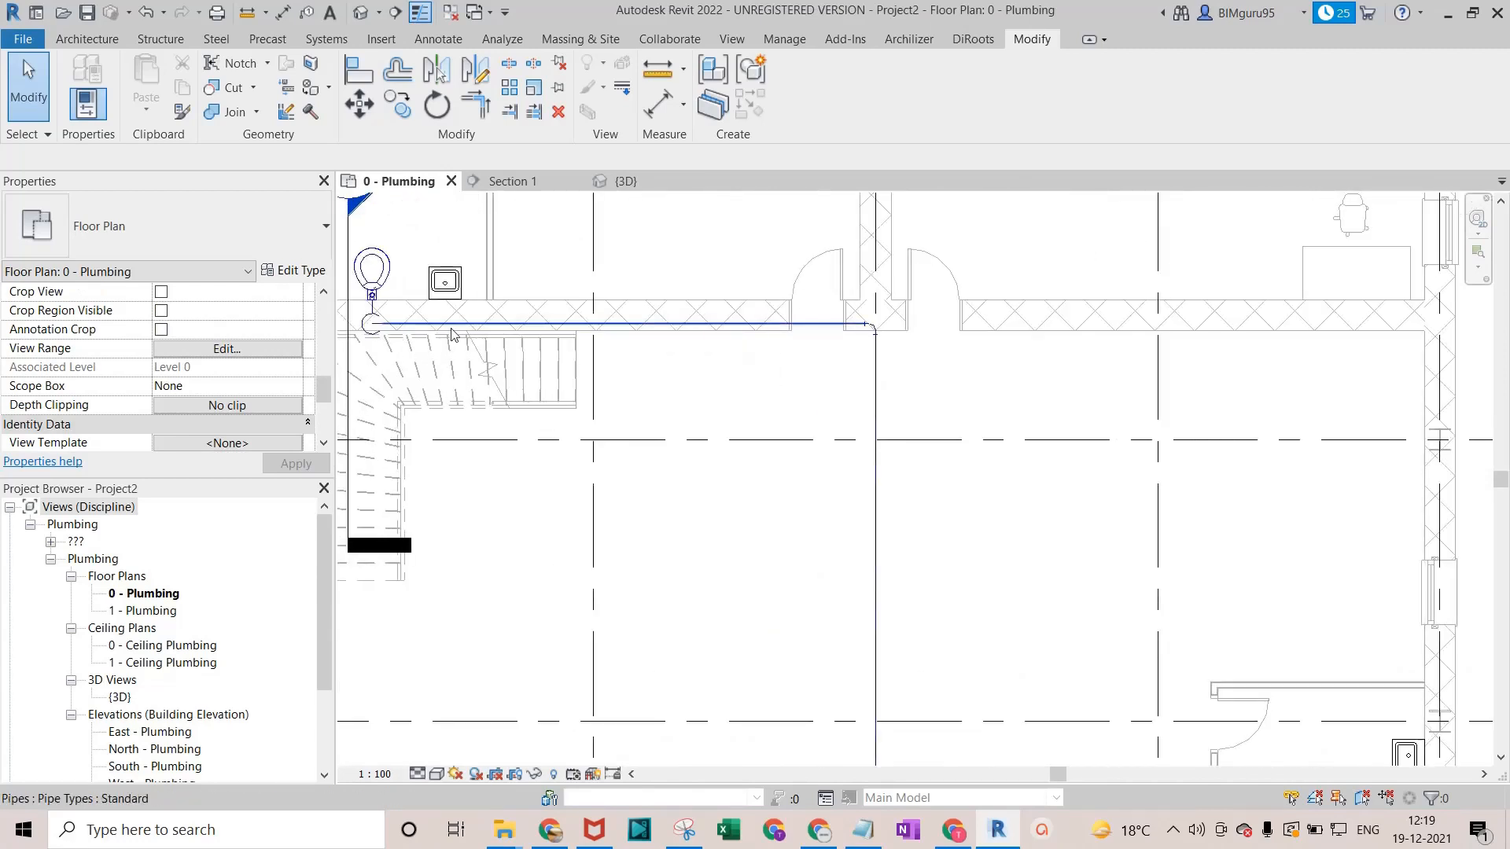
{"action": "scroll", "coordinate": [449, 331], "scroll_direction": "up", "scroll_amount": 1}
{"action": "scroll", "coordinate": [454, 324], "scroll_direction": "up", "scroll_amount": 1}
{"action": "middle_click_drag", "start_coordinate": [586, 341], "coordinate": [836, 365]}
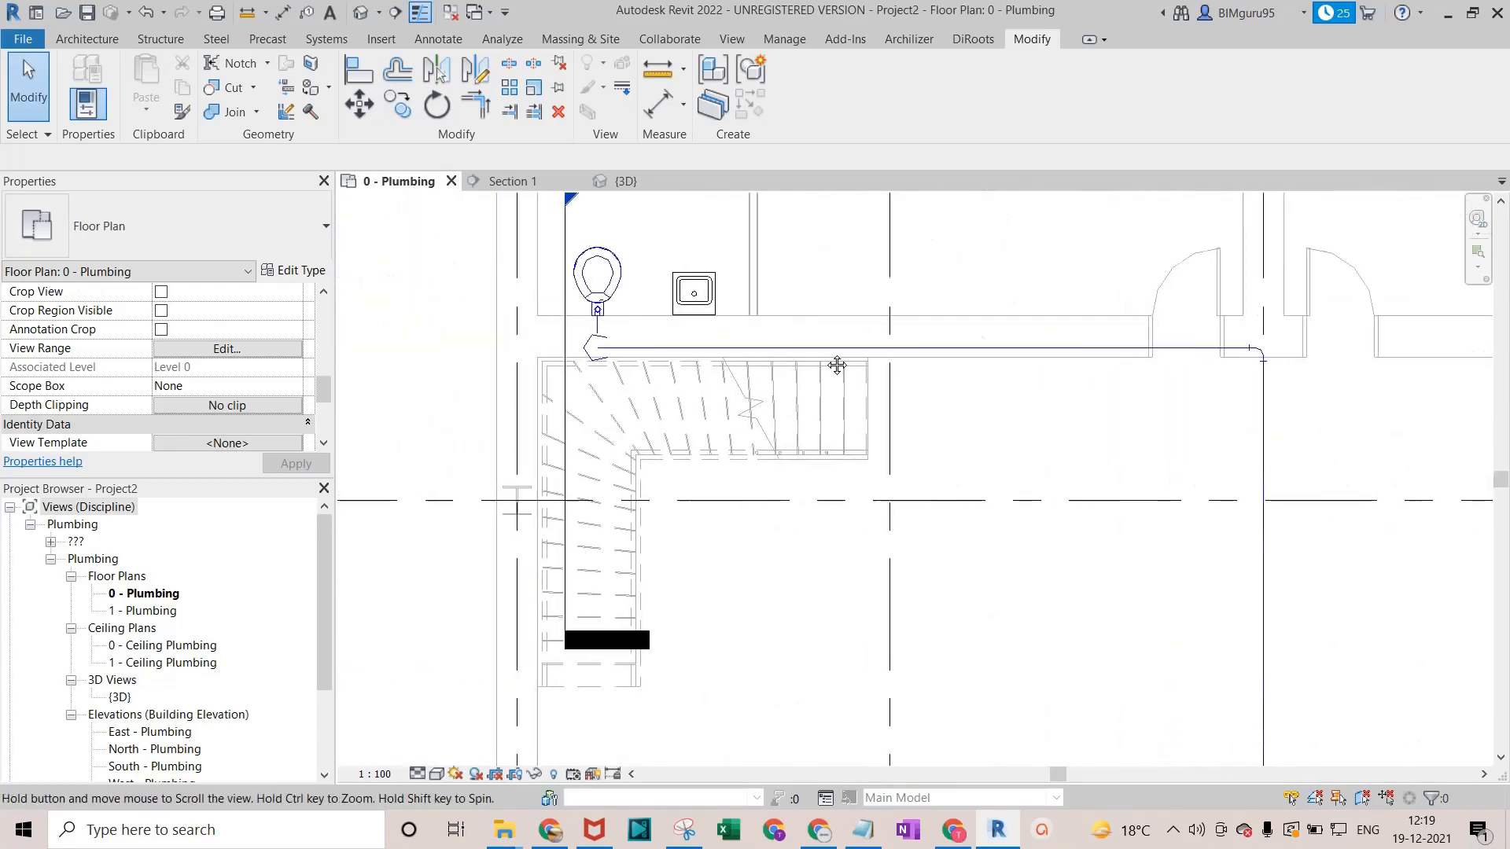
{"action": "scroll", "coordinate": [662, 308], "scroll_direction": "up", "scroll_amount": 3}
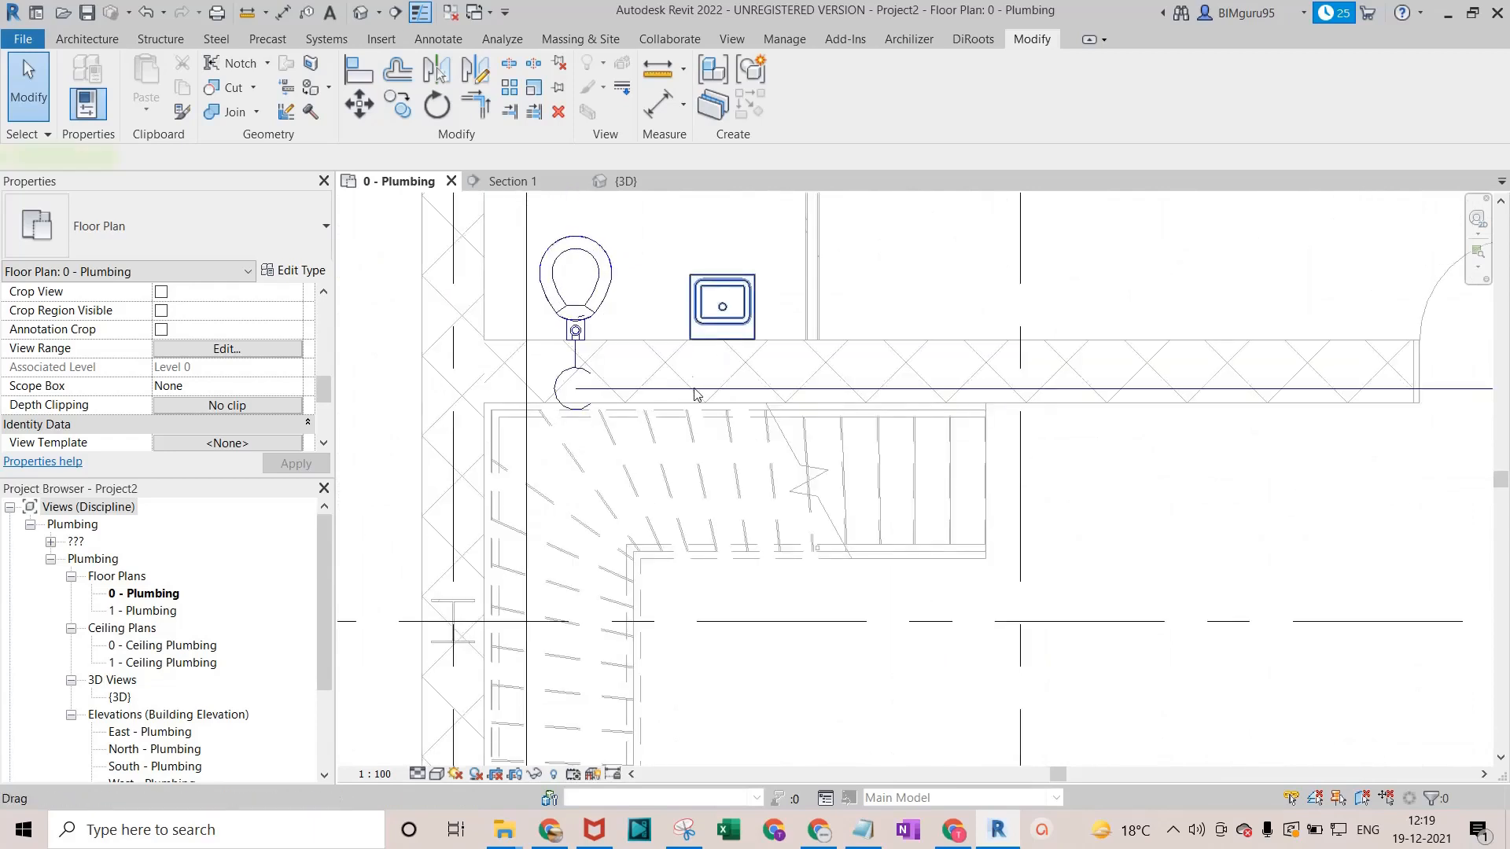
Try to draw a 15 mm domestic cold water pipe from the sink's cold water connector straight to the main in the wall.
{"action": "left_click", "coordinate": [716, 364]}
{"action": "scroll", "coordinate": [683, 373], "scroll_direction": "up", "scroll_amount": 1}
{"action": "scroll", "coordinate": [722, 422], "scroll_direction": "up", "scroll_amount": 2}
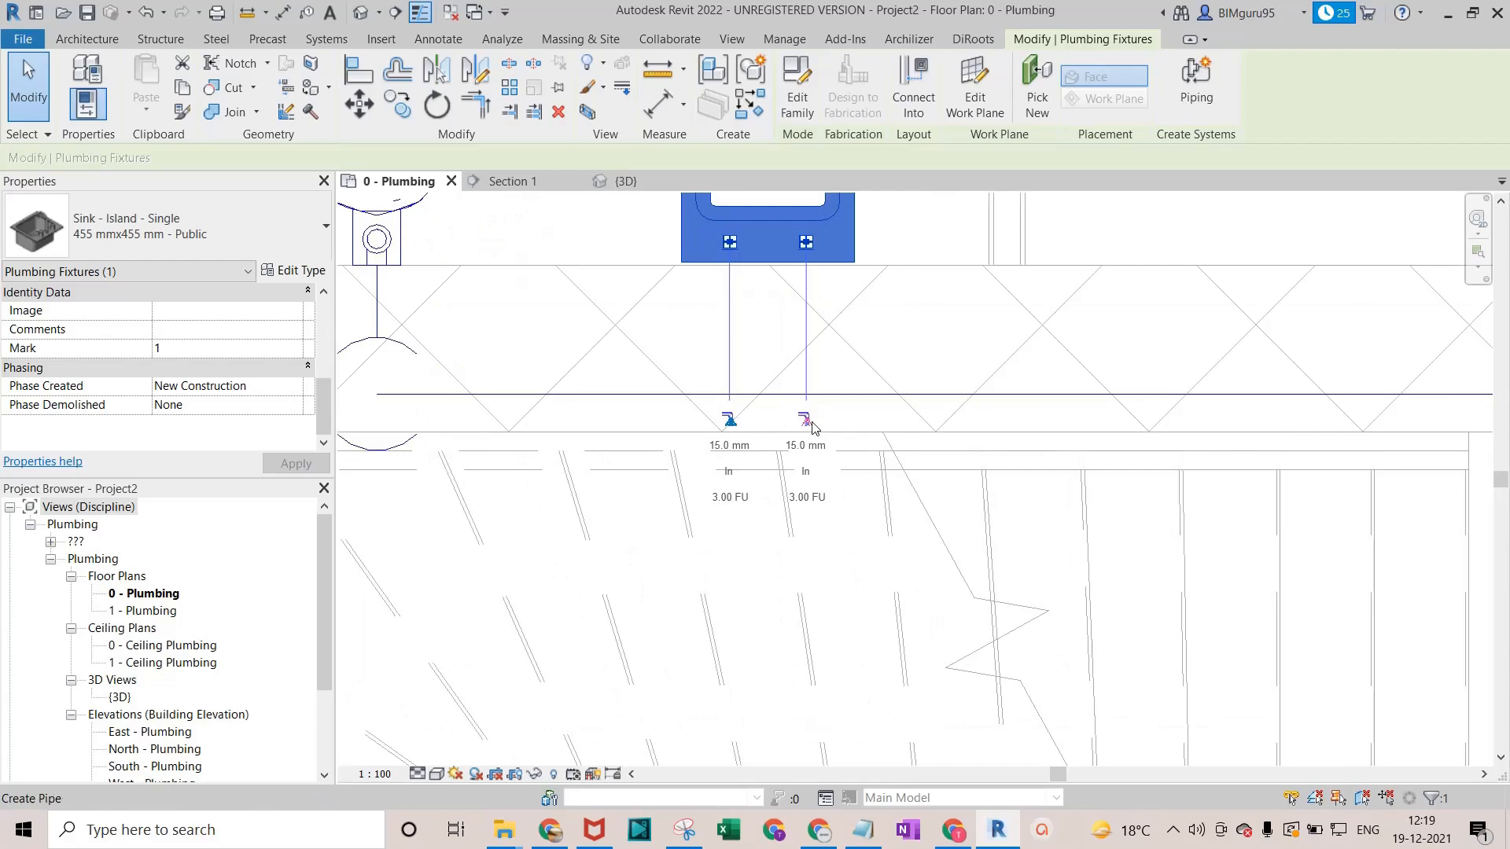
{"action": "left_click", "coordinate": [722, 466]}
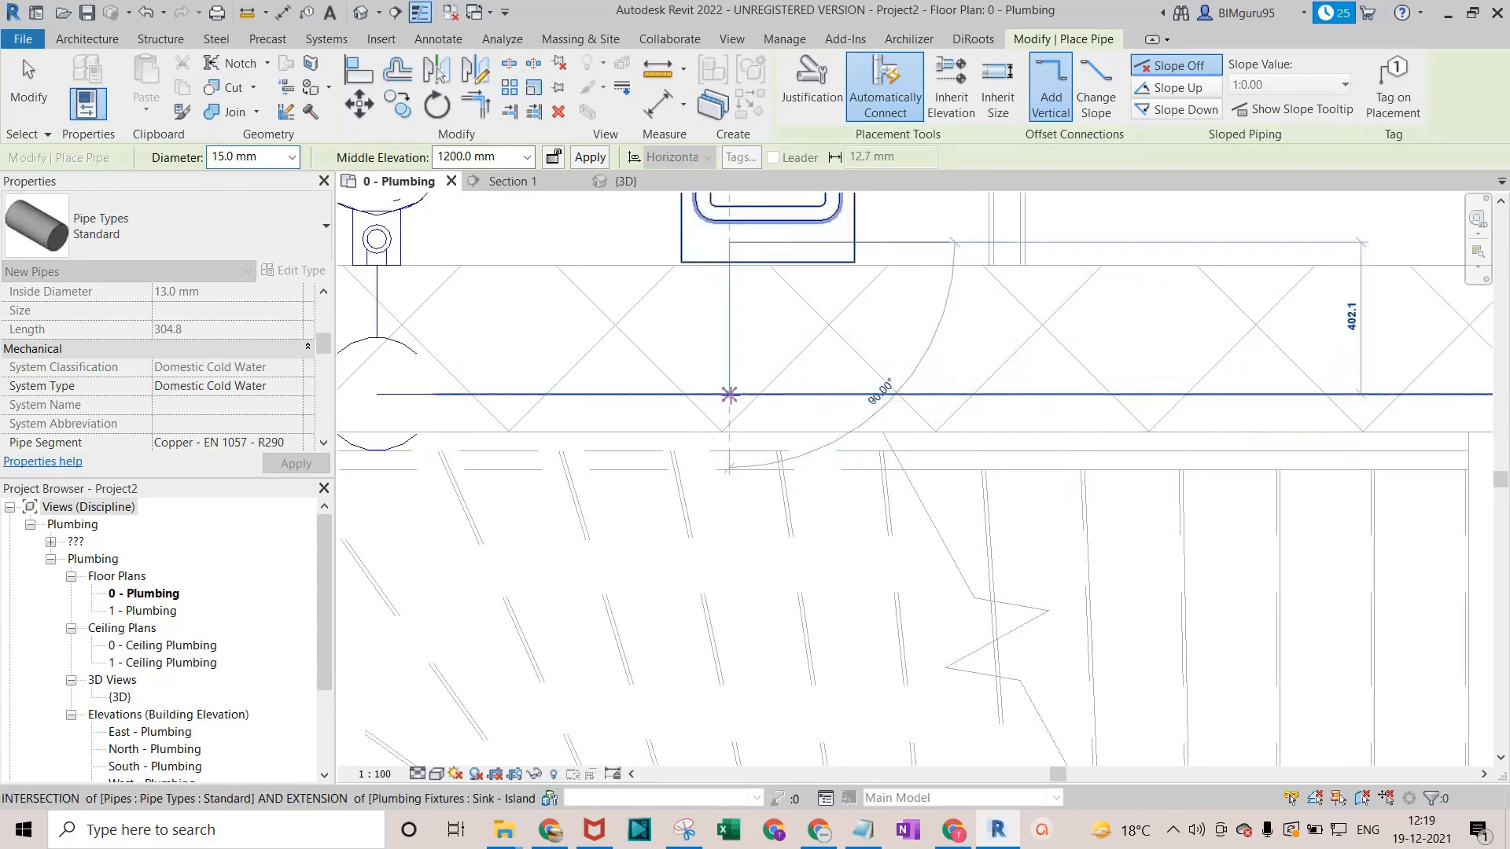
{"action": "left_click", "coordinate": [730, 394]}
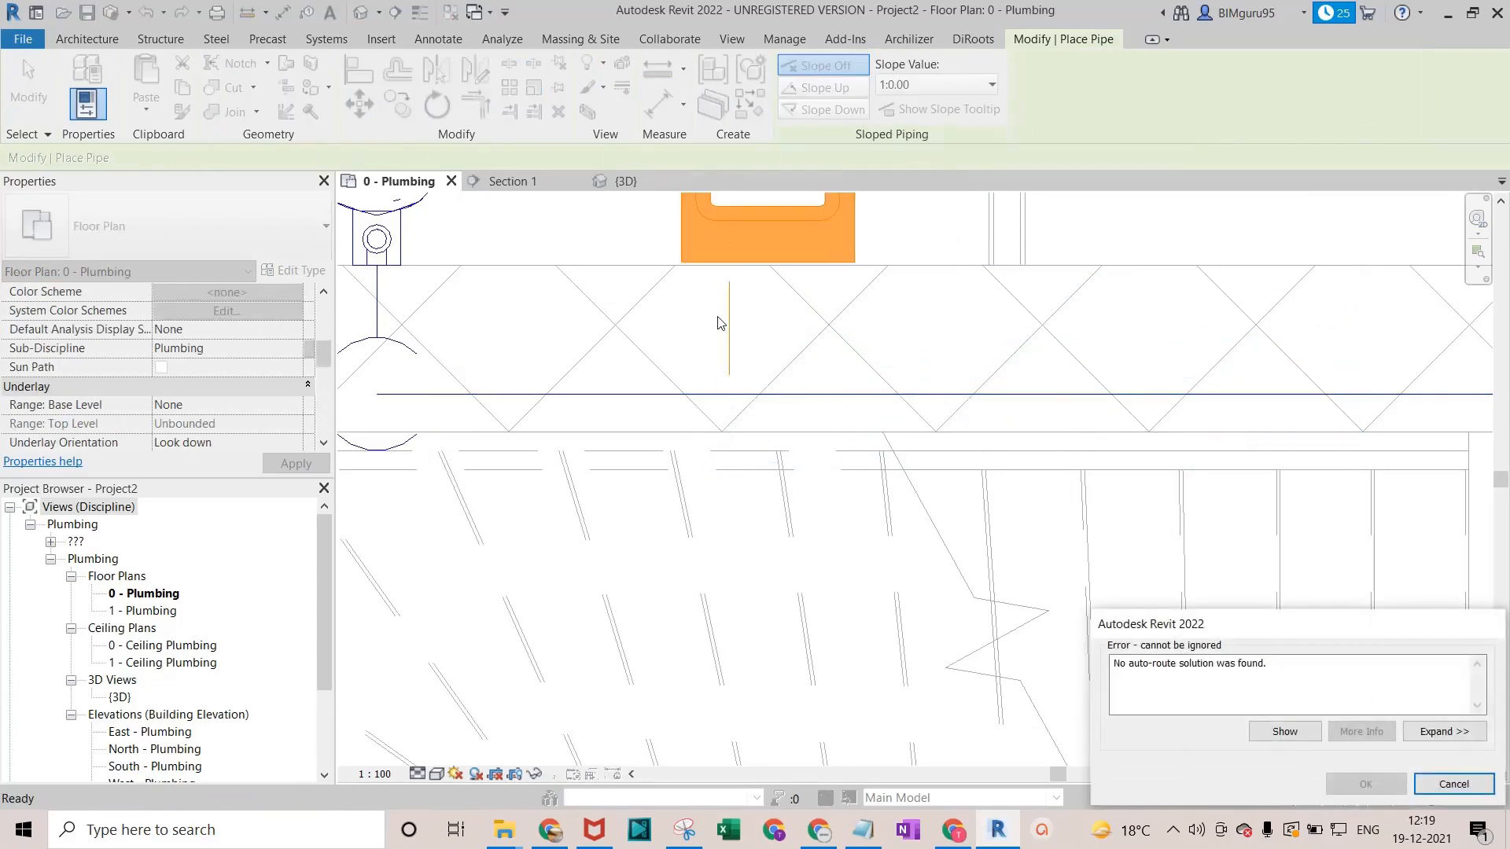
{"action": "key", "text": "Escape"}
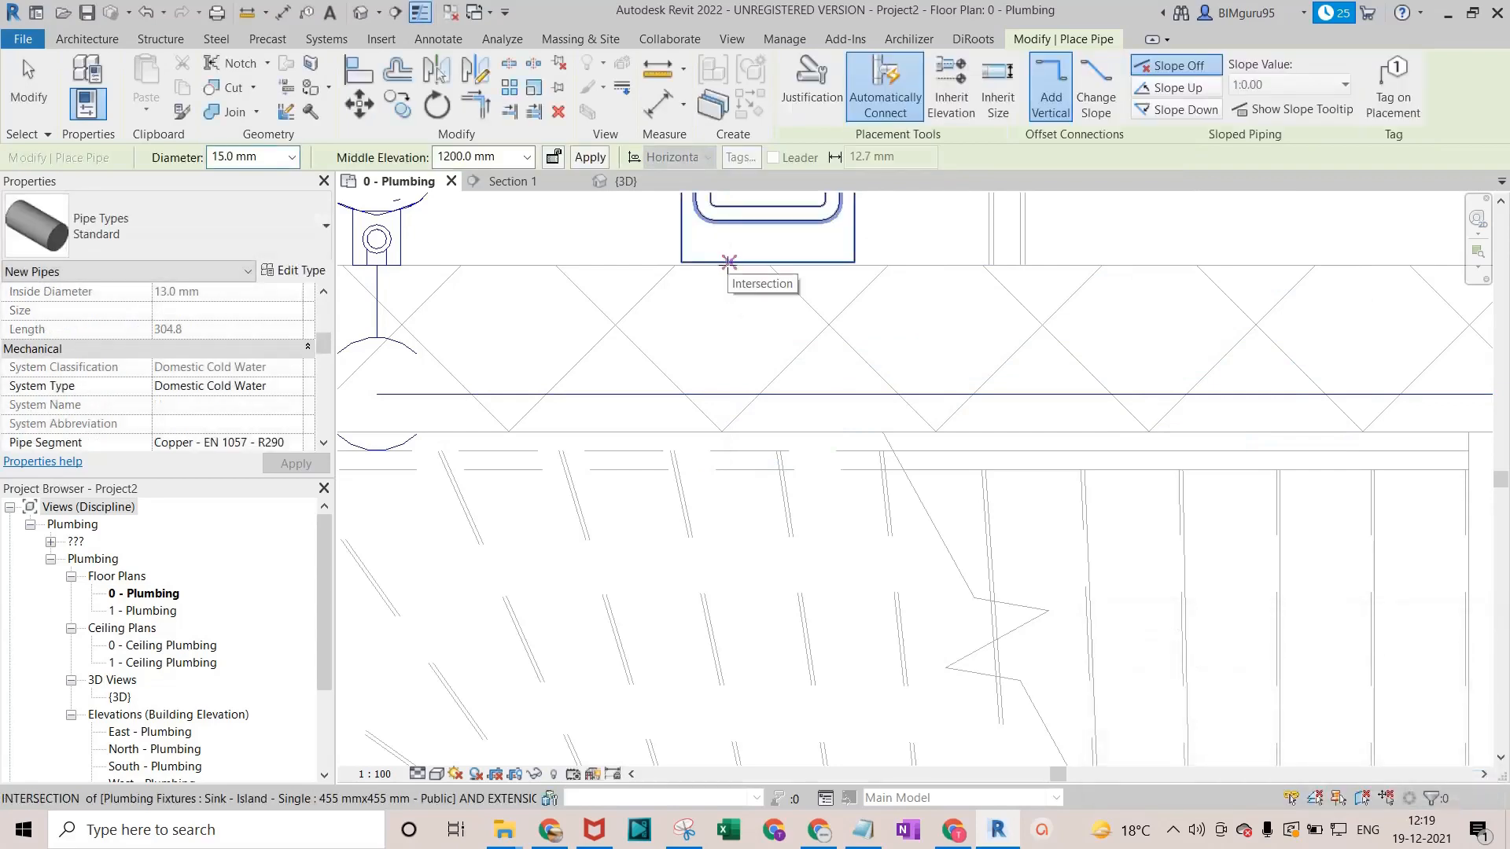
{"action": "key", "text": "Escape"}
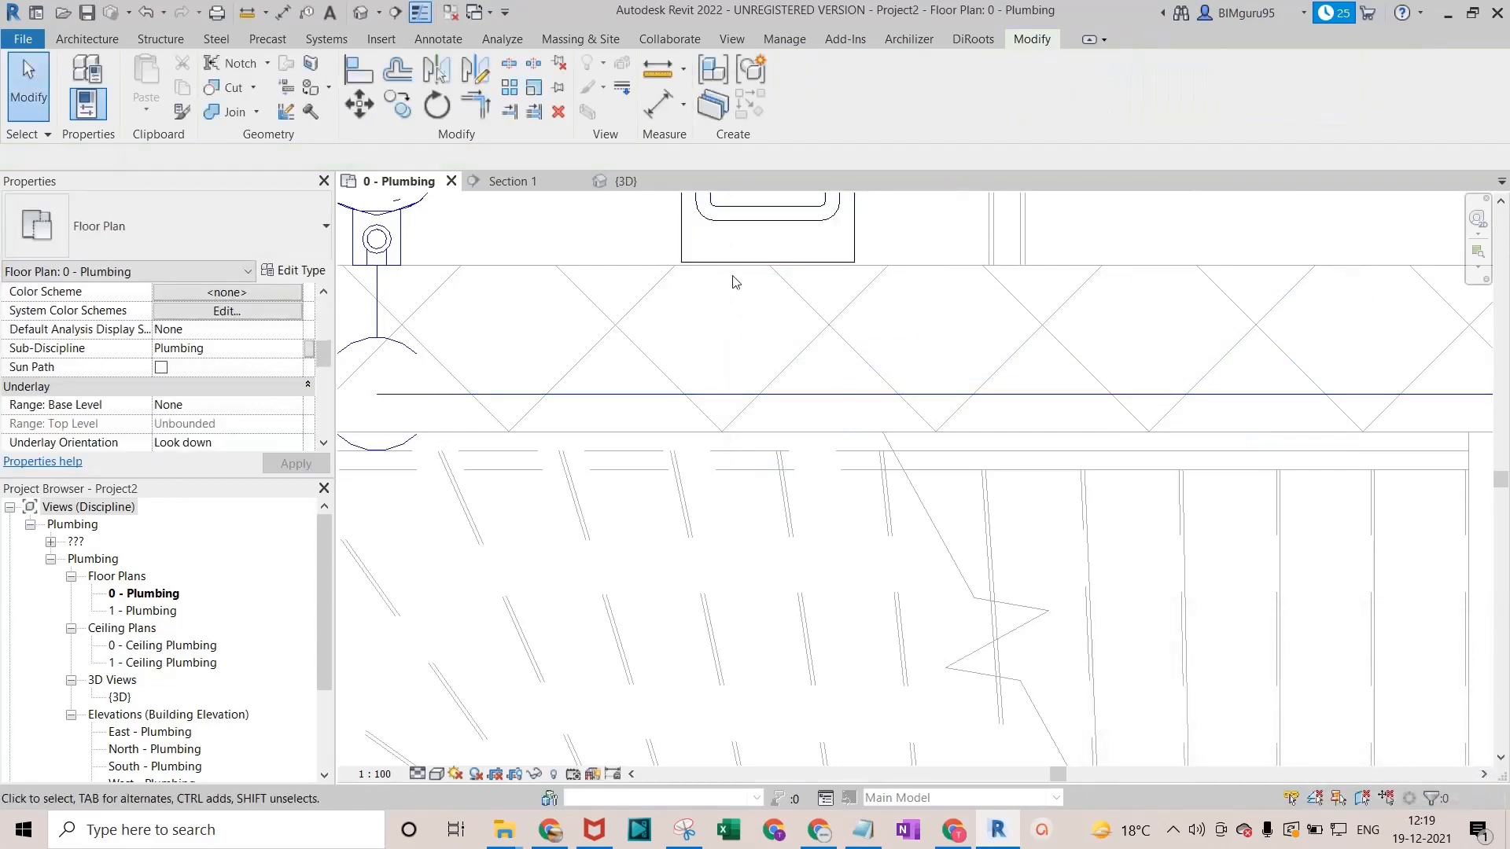
Try to route a 15 mm pipe from the sink's connector to the nearby main pipe in the floor plan.
{"action": "left_click", "coordinate": [741, 299]}
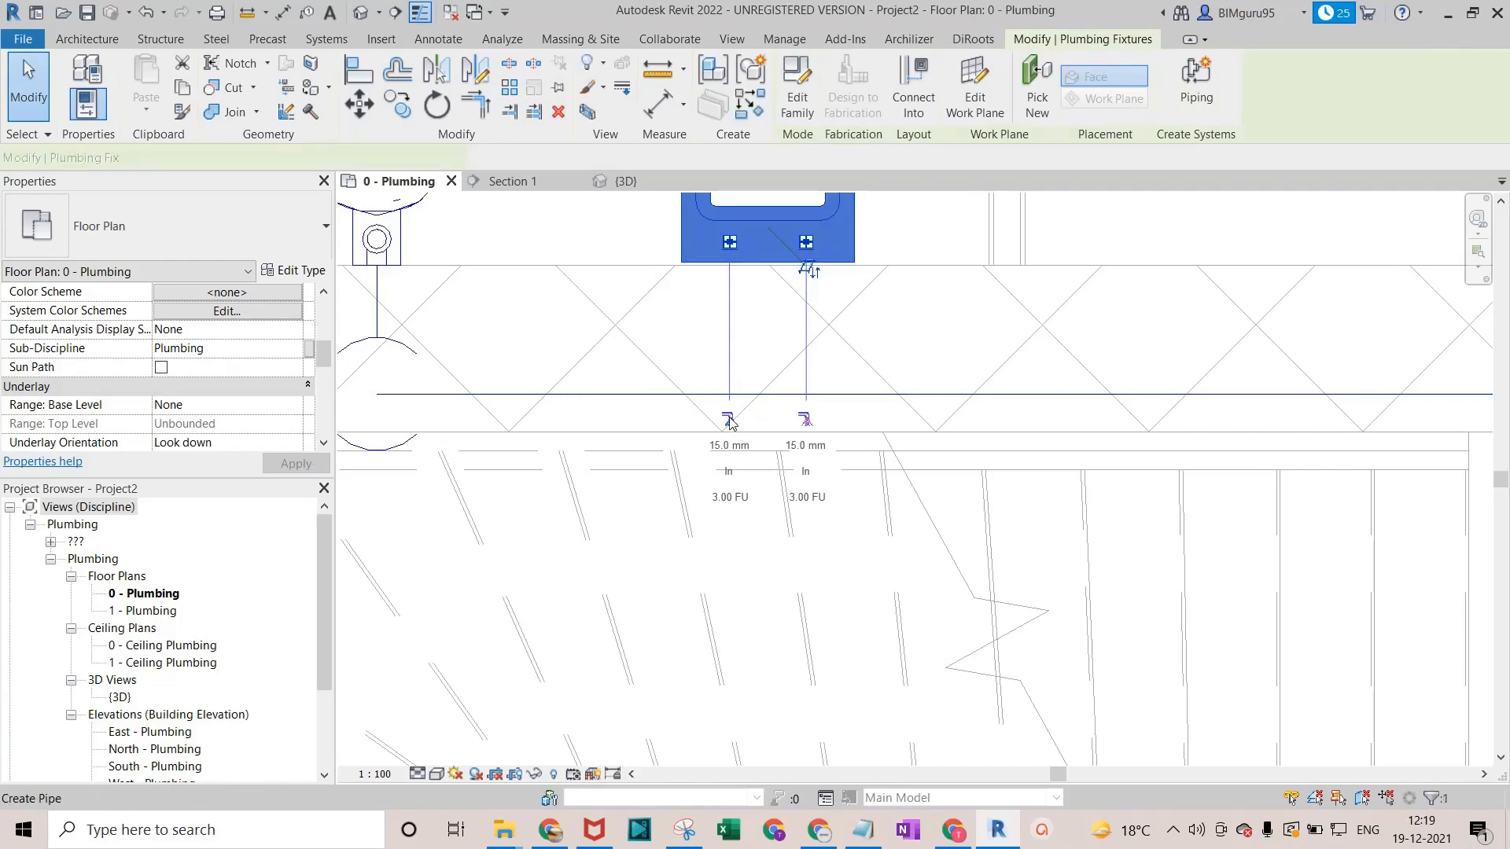
{"action": "left_click", "coordinate": [730, 422]}
{"action": "left_click", "coordinate": [731, 380]}
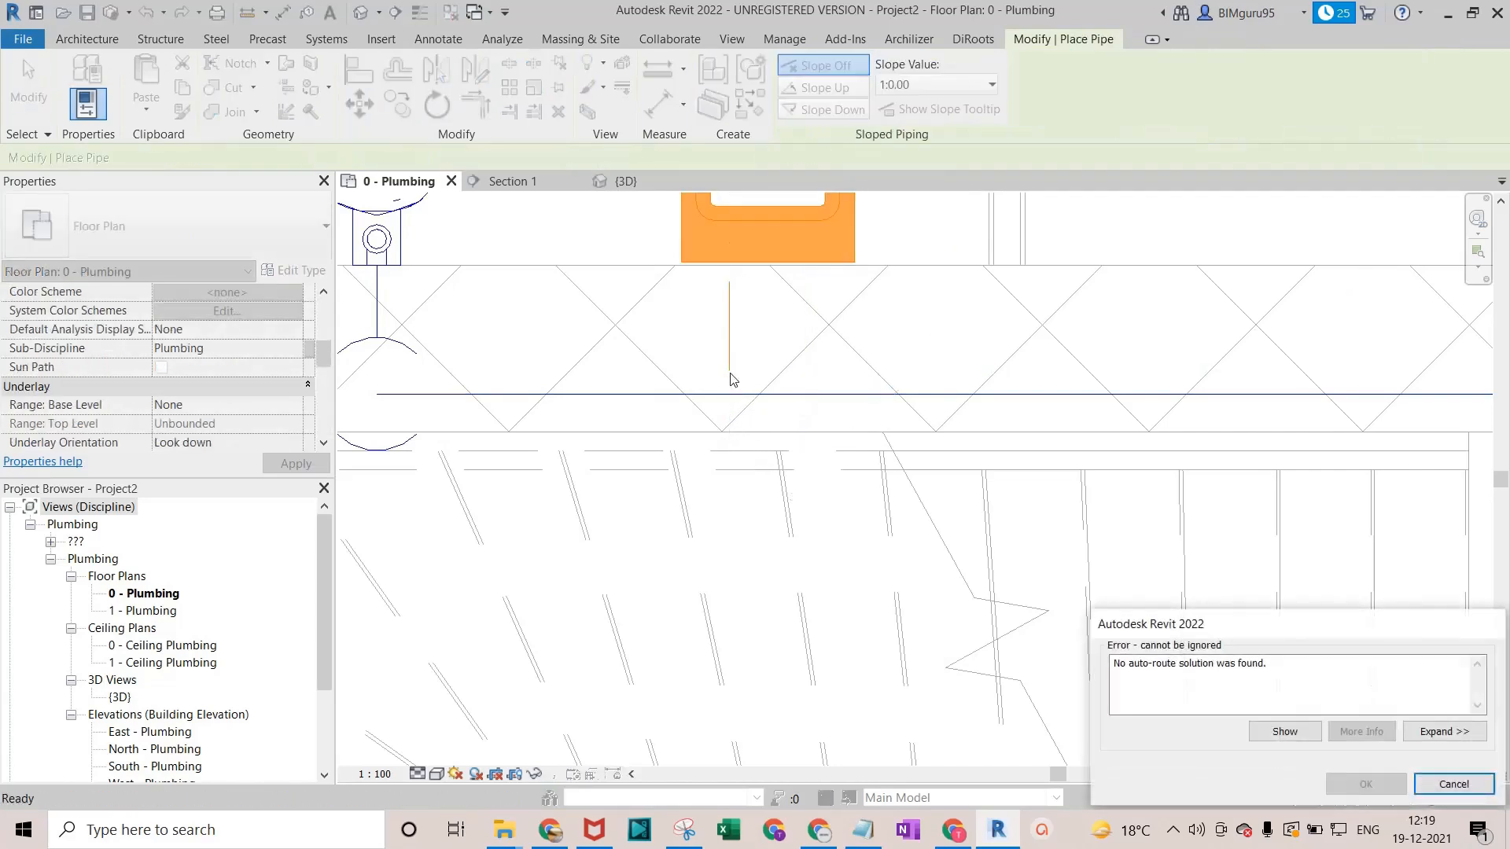
{"action": "key", "text": "Escape"}
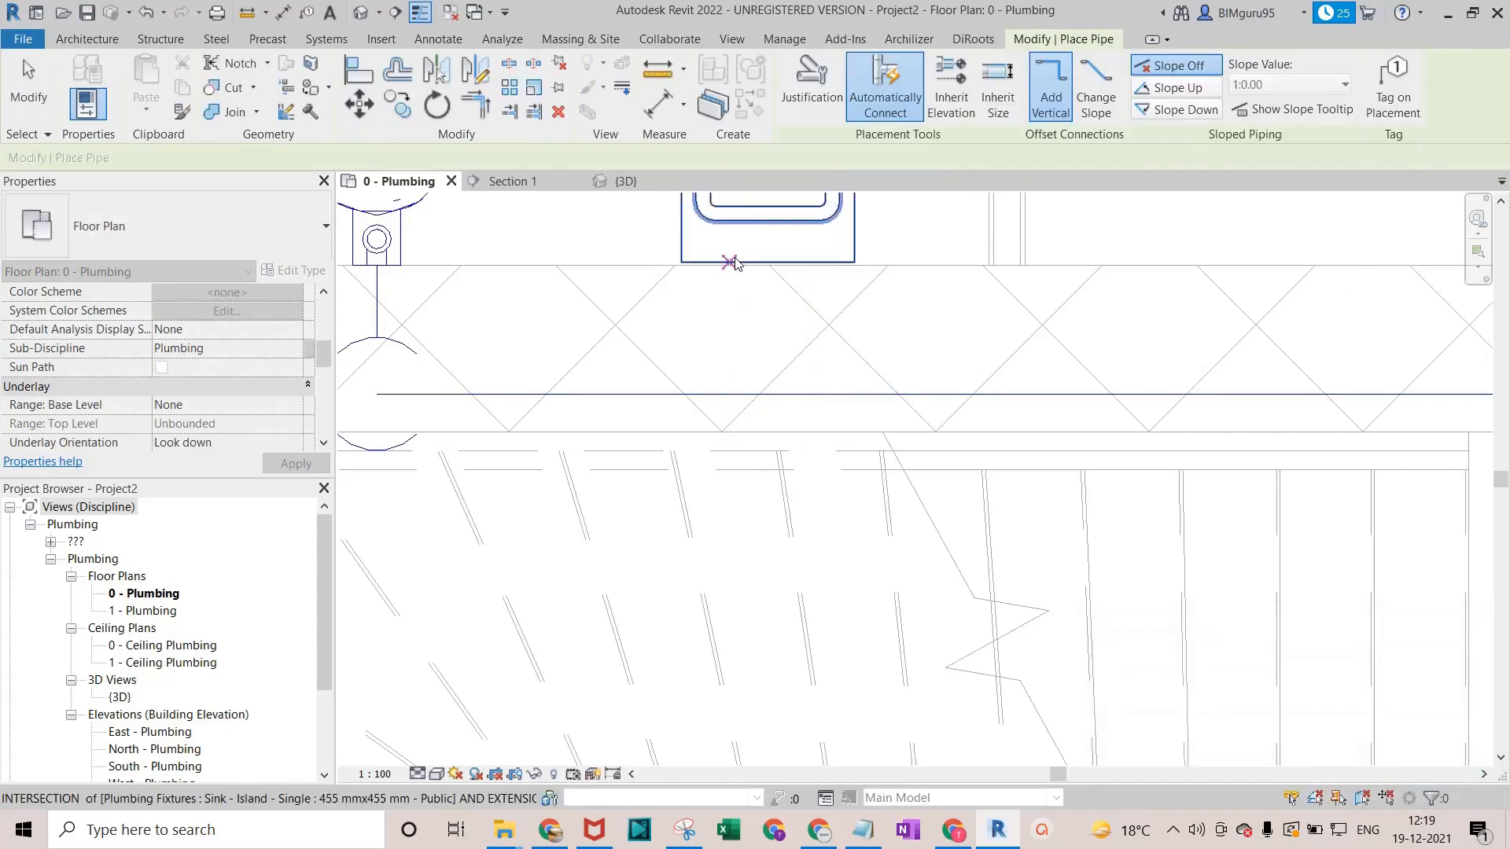
{"action": "key", "text": "Escape"}
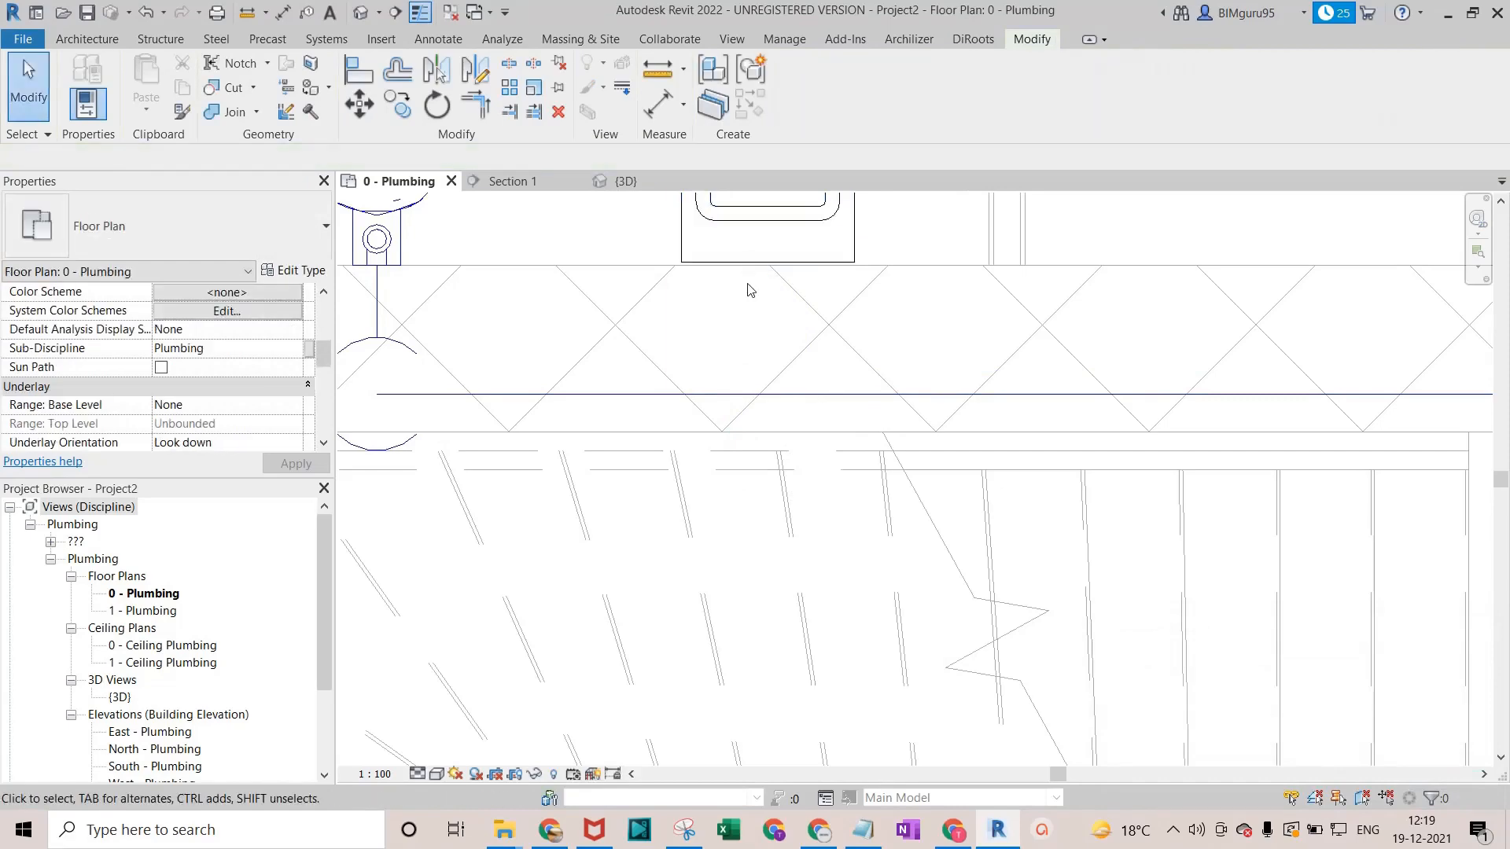
Open the default 3D view and bring the sink beside the water closet into close view.
{"action": "left_click", "coordinate": [747, 268]}
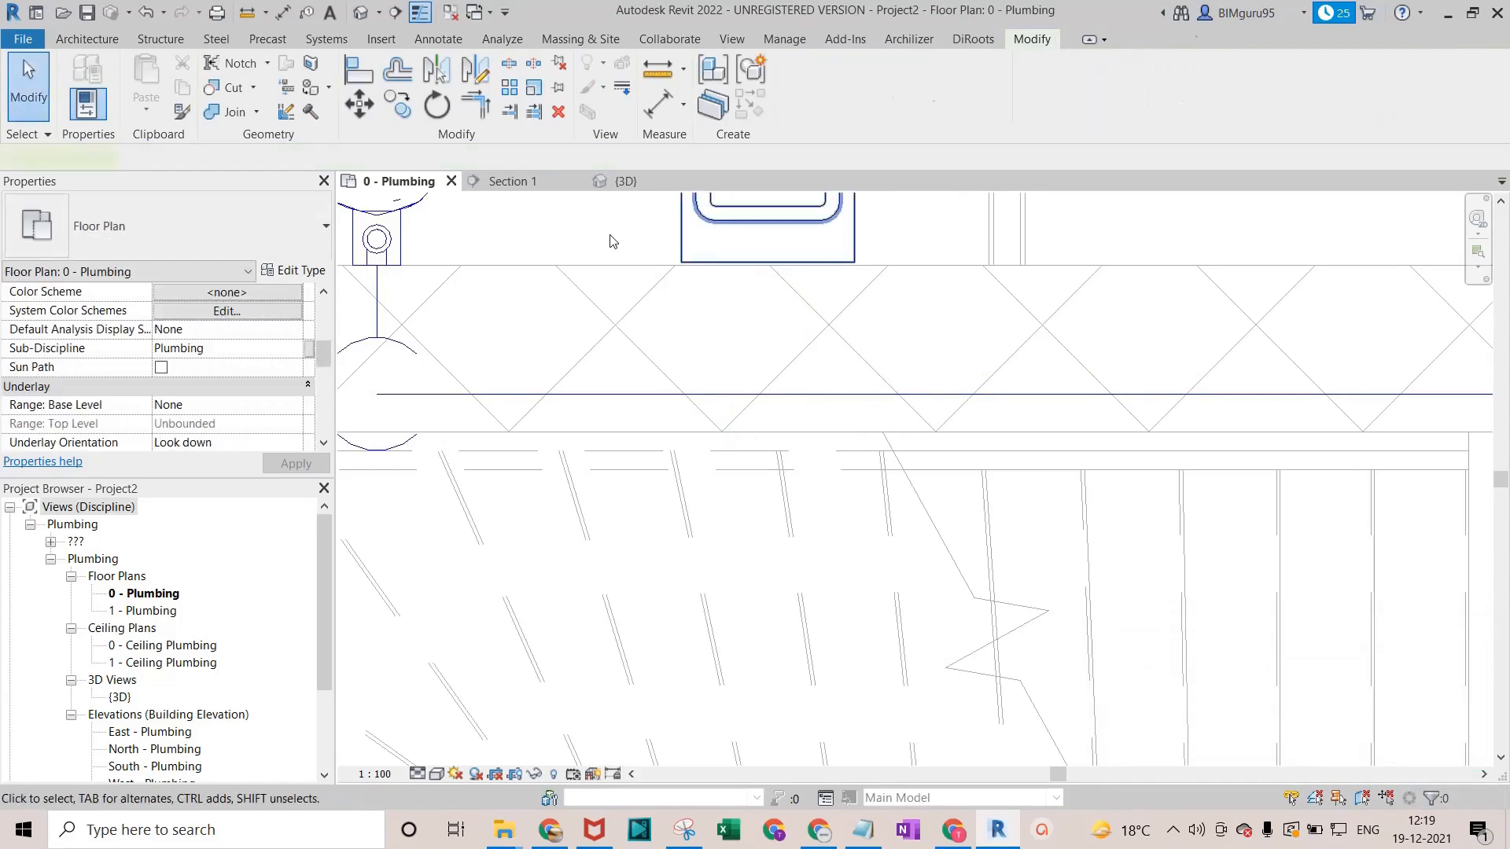
{"action": "left_click", "coordinate": [360, 13]}
{"action": "key", "text": "Escape"}
{"action": "scroll", "coordinate": [1085, 346], "scroll_direction": "up", "scroll_amount": 5}
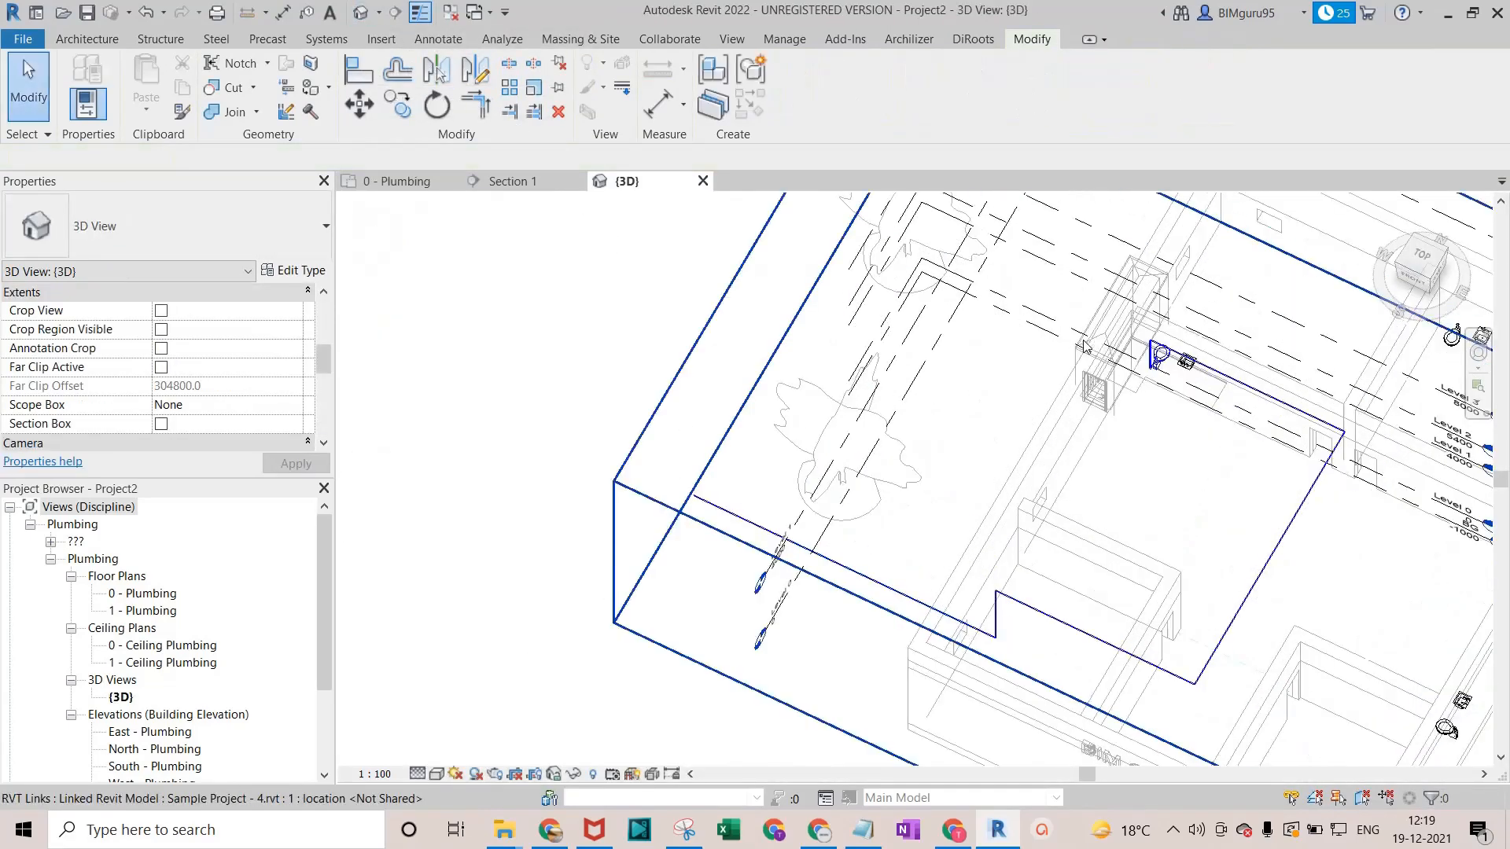
{"action": "scroll", "coordinate": [1219, 390], "scroll_direction": "up", "scroll_amount": 6}
Create a 15 mm vertical cold water pipe from the sink's connector down to a middle elevation of 1000 mm.
{"action": "left_click", "coordinate": [1263, 383]}
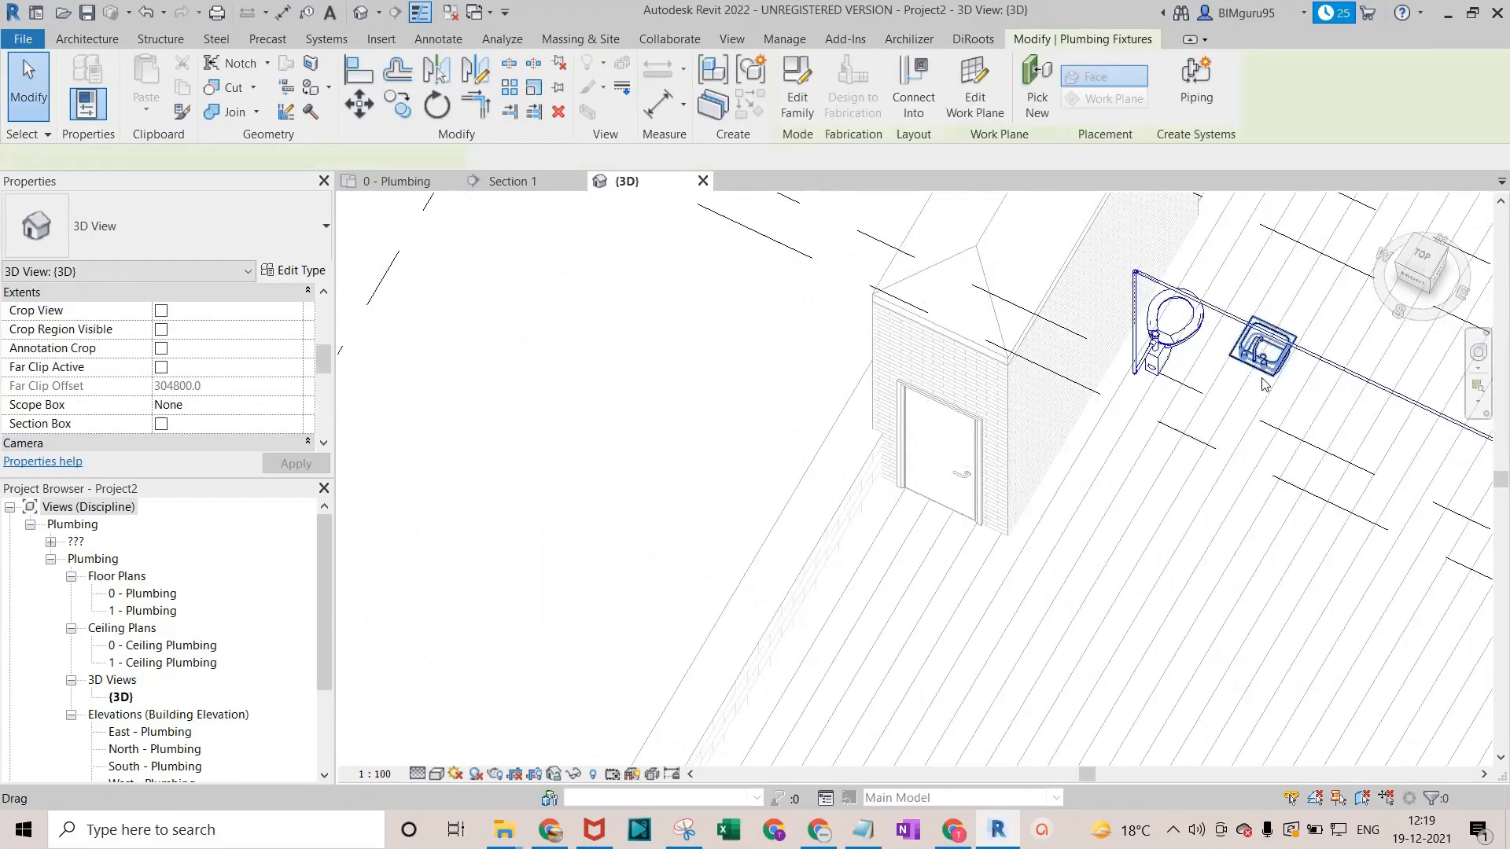
{"action": "scroll", "coordinate": [1263, 384], "scroll_direction": "up", "scroll_amount": 5}
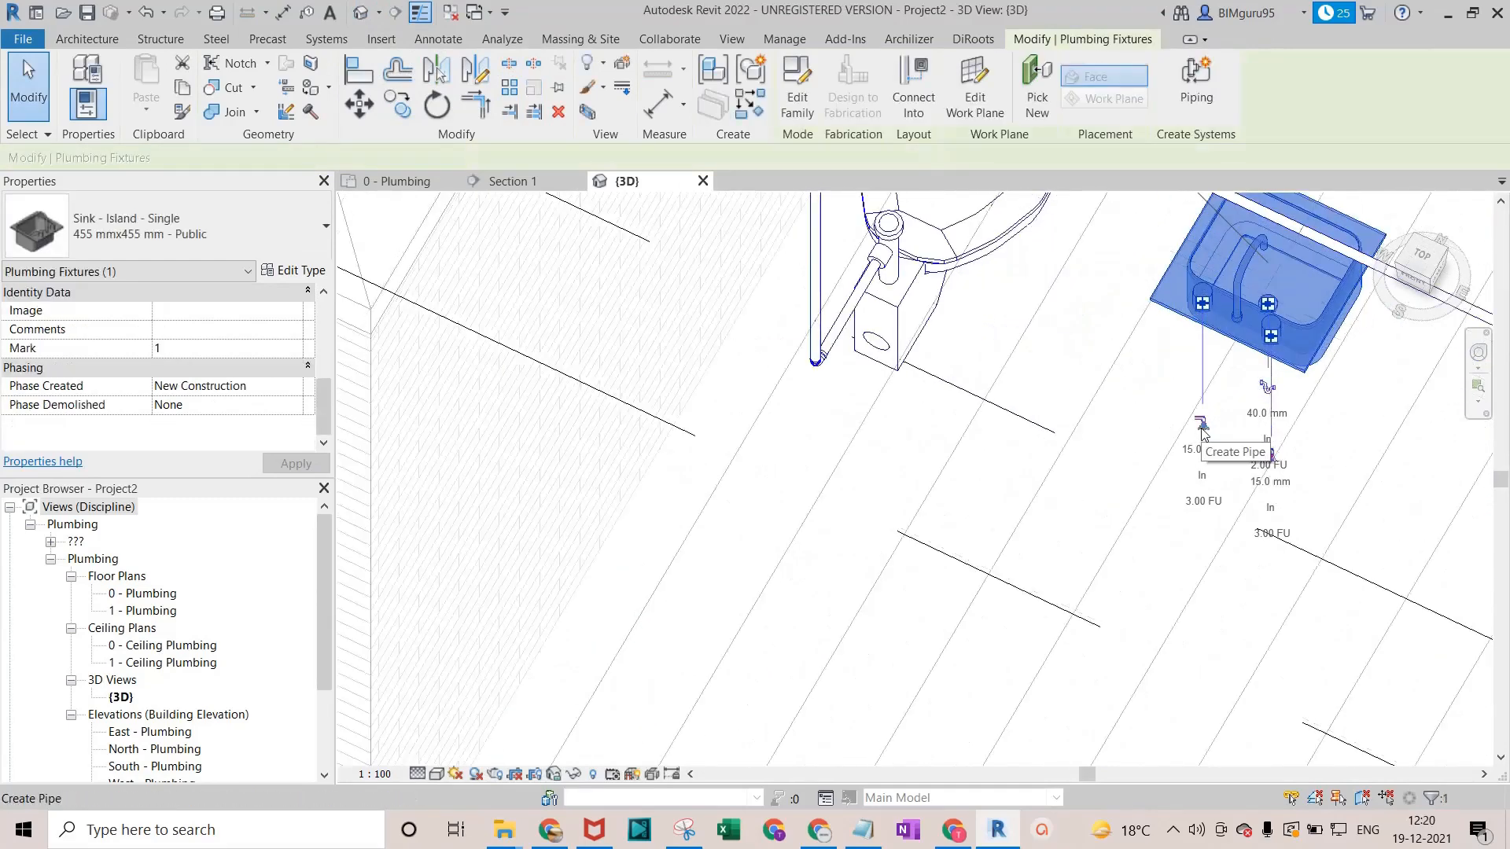
{"action": "left_click", "coordinate": [1203, 425]}
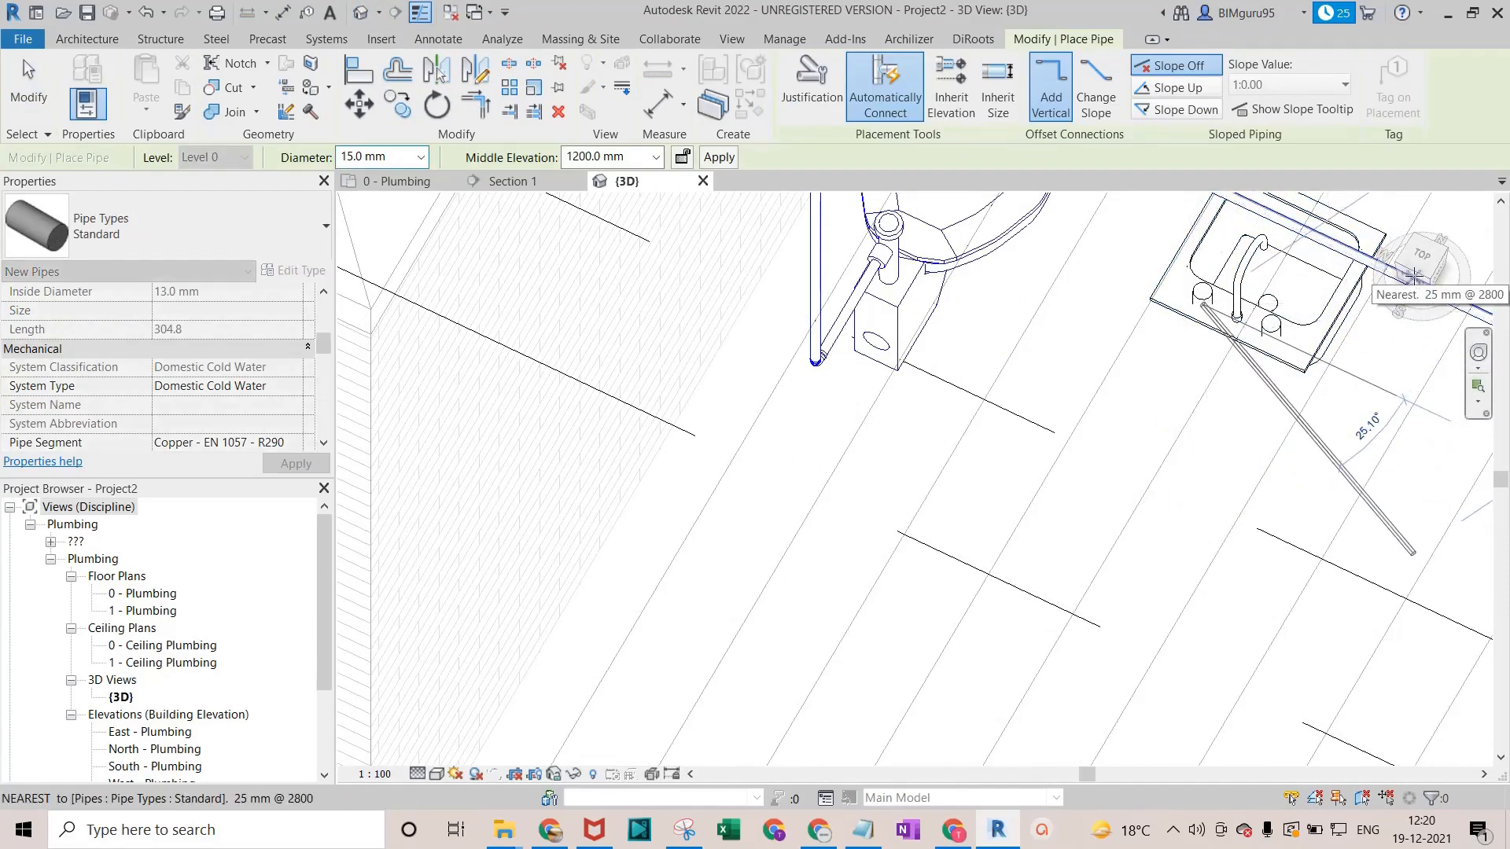
{"action": "middle_click_drag", "start_coordinate": [961, 410], "coordinate": [1052, 268], "text": "shift"}
{"action": "scroll", "coordinate": [1043, 550], "scroll_direction": "up", "scroll_amount": 5}
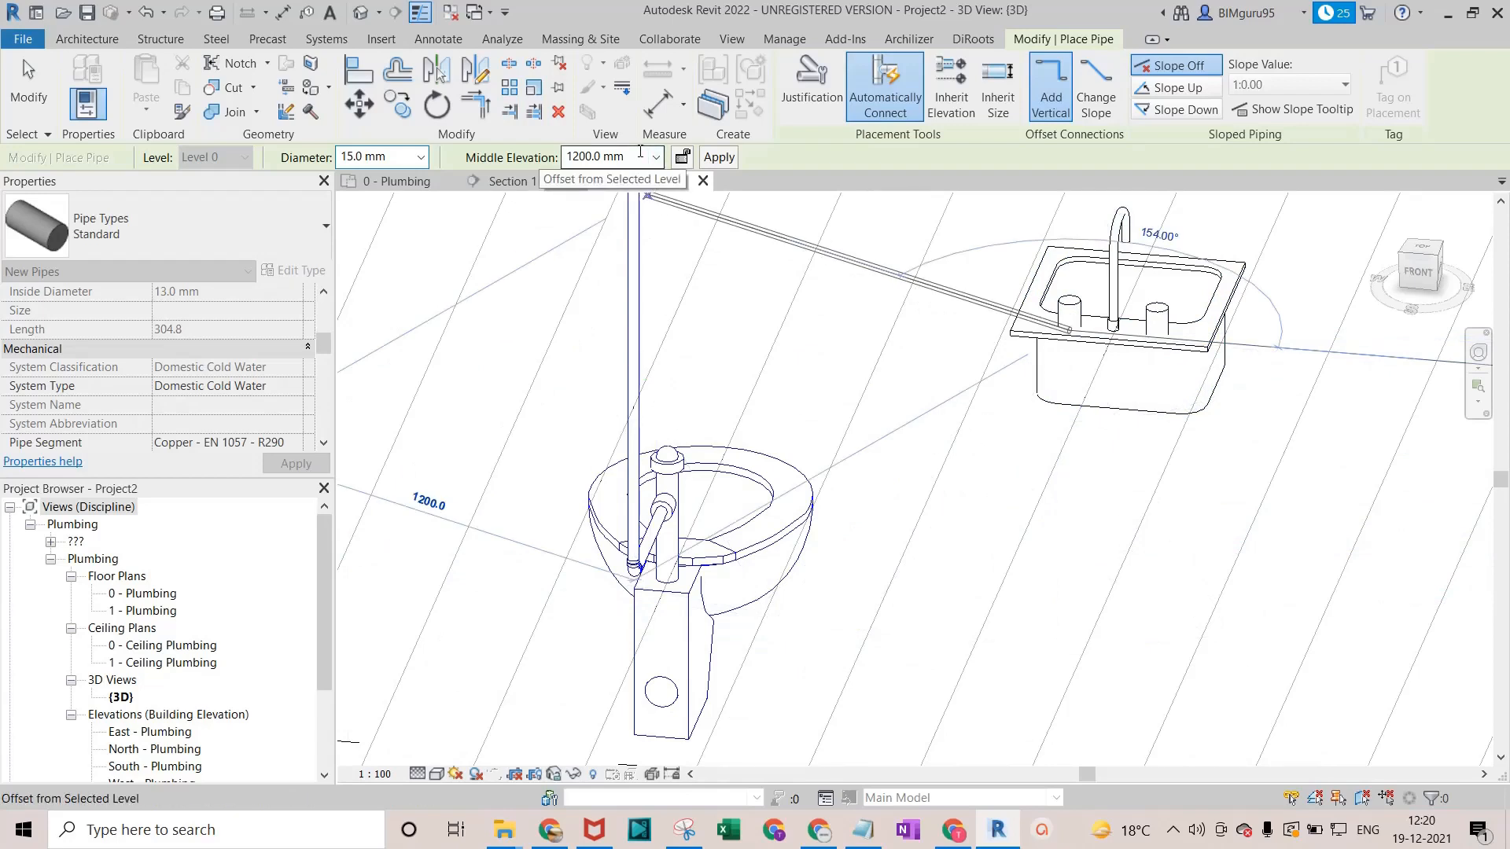
{"action": "left_click", "coordinate": [631, 157]}
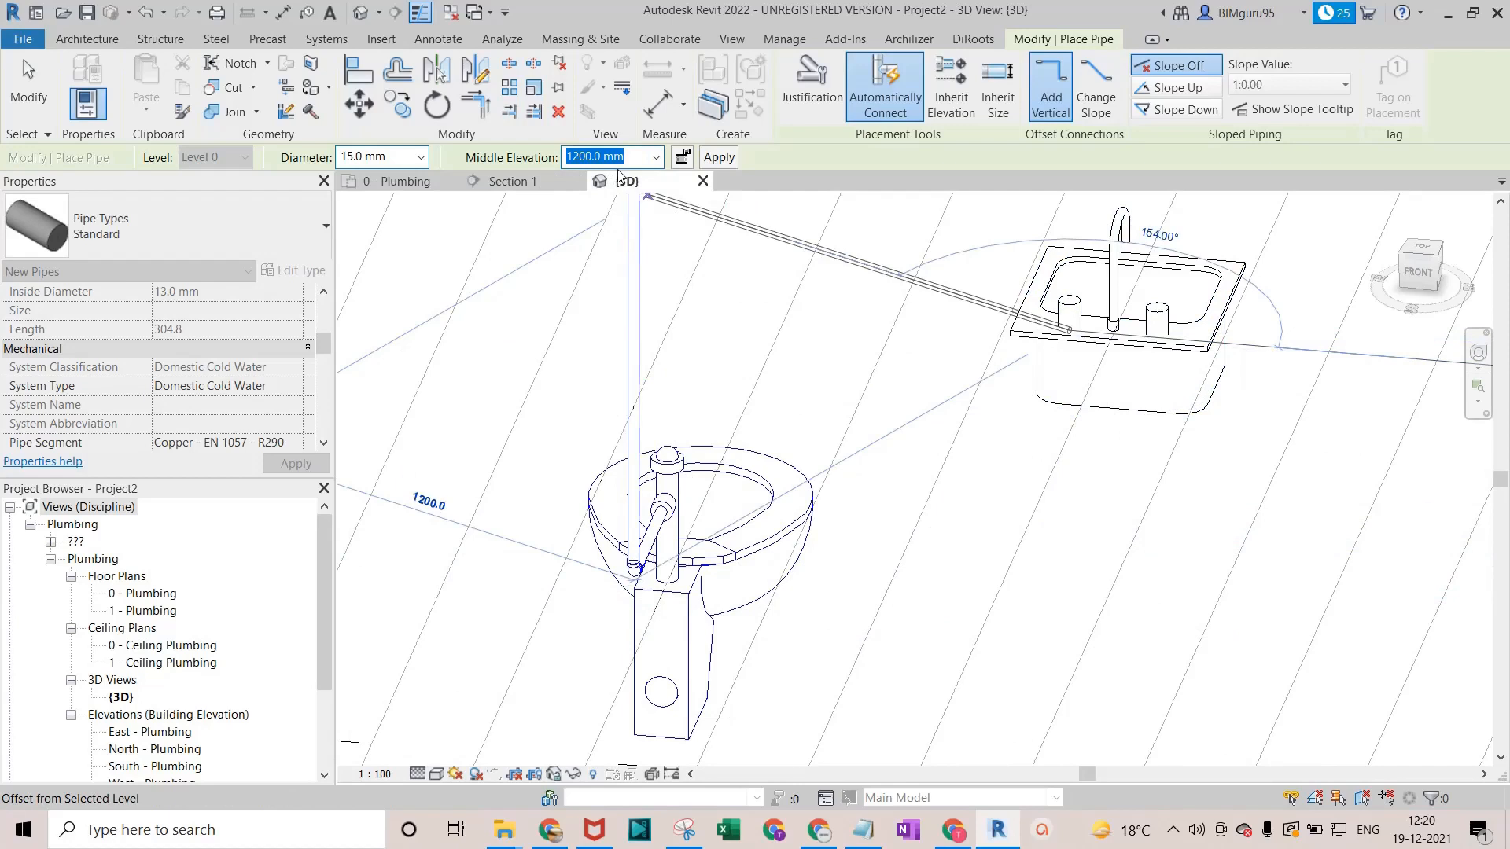
{"action": "left_click", "coordinate": [710, 160]}
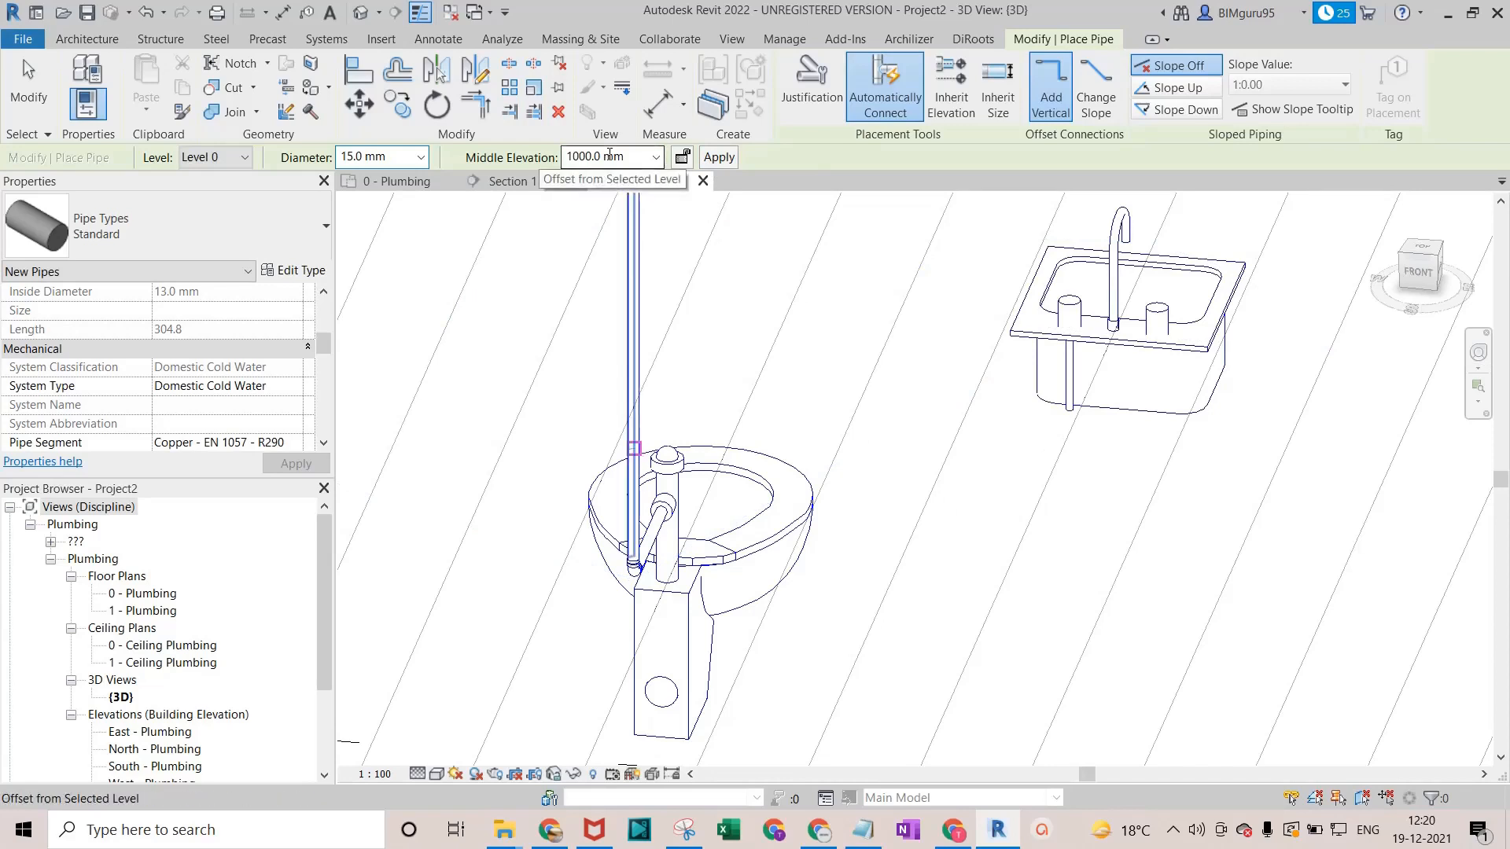
Set the middle elevation for new pipes to 800 mm and lower the free end of the sink's vertical pipe to 800 mm.
{"action": "left_click", "coordinate": [611, 155]}
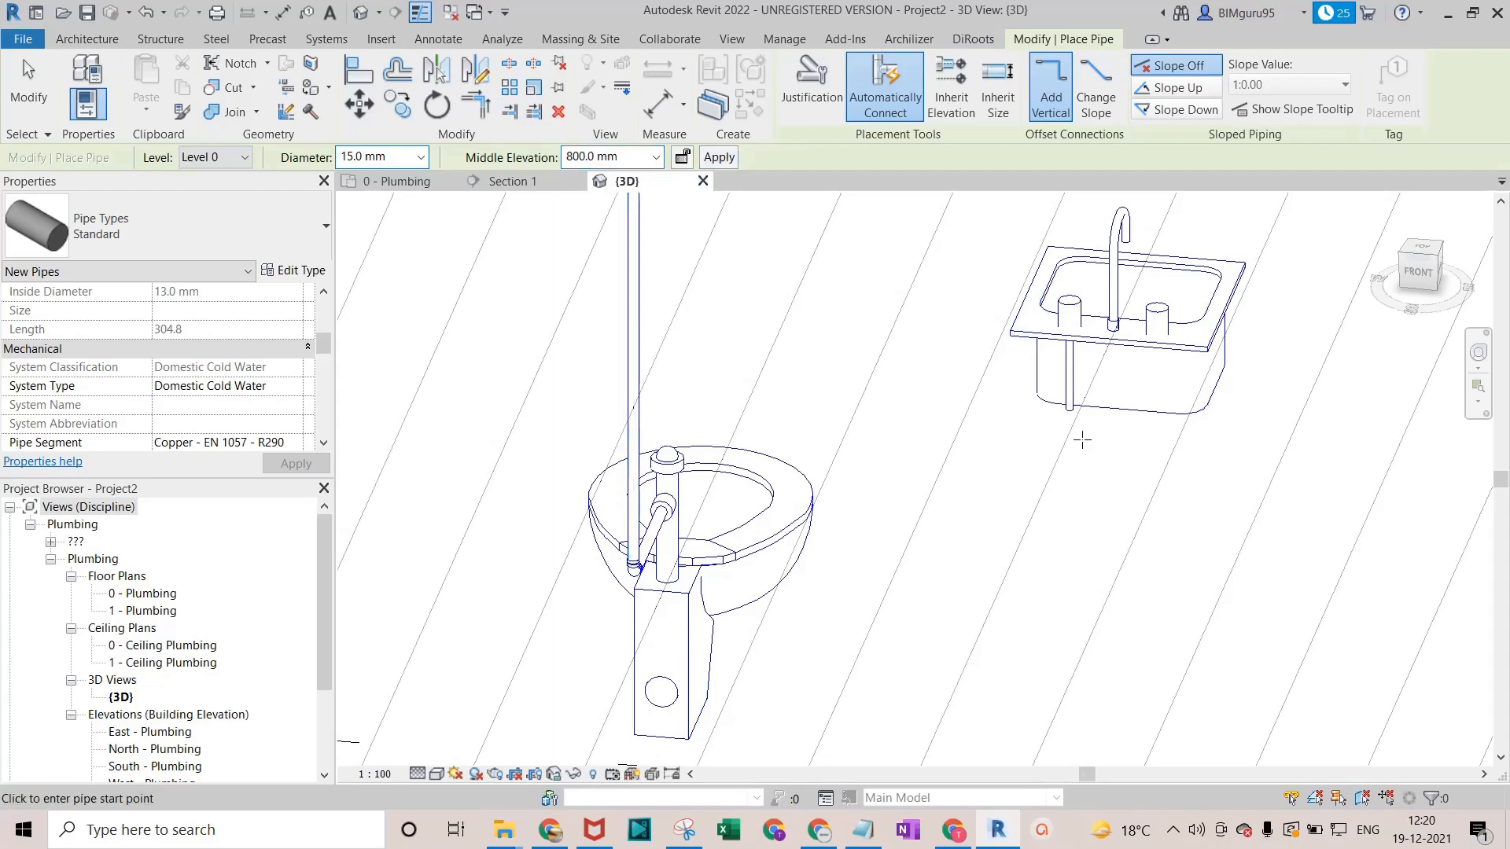
{"action": "key", "text": "Escape"}
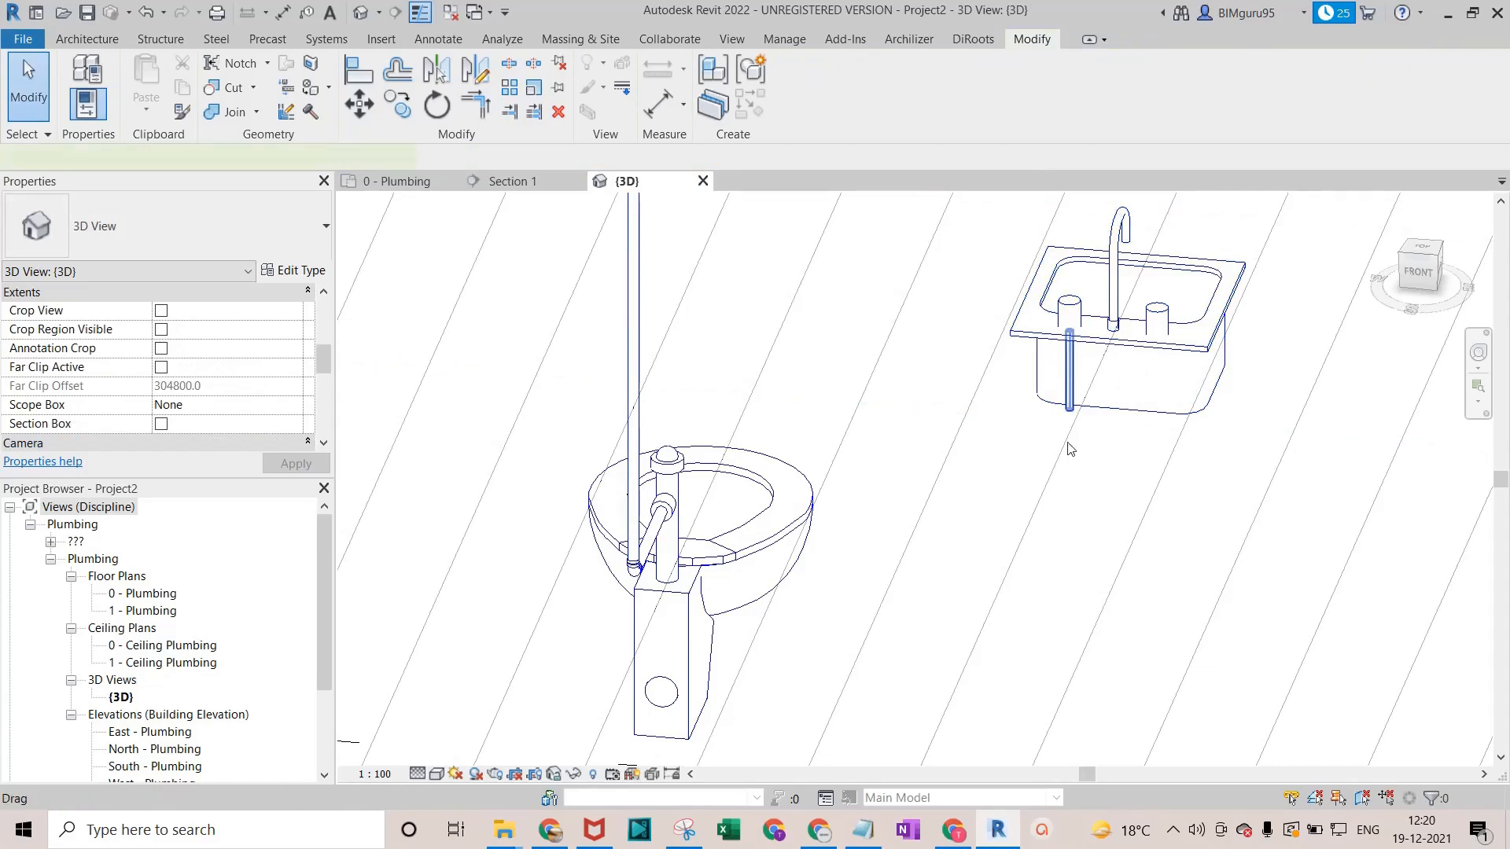
{"action": "left_click", "coordinate": [1070, 449]}
{"action": "left_click", "coordinate": [1025, 407]}
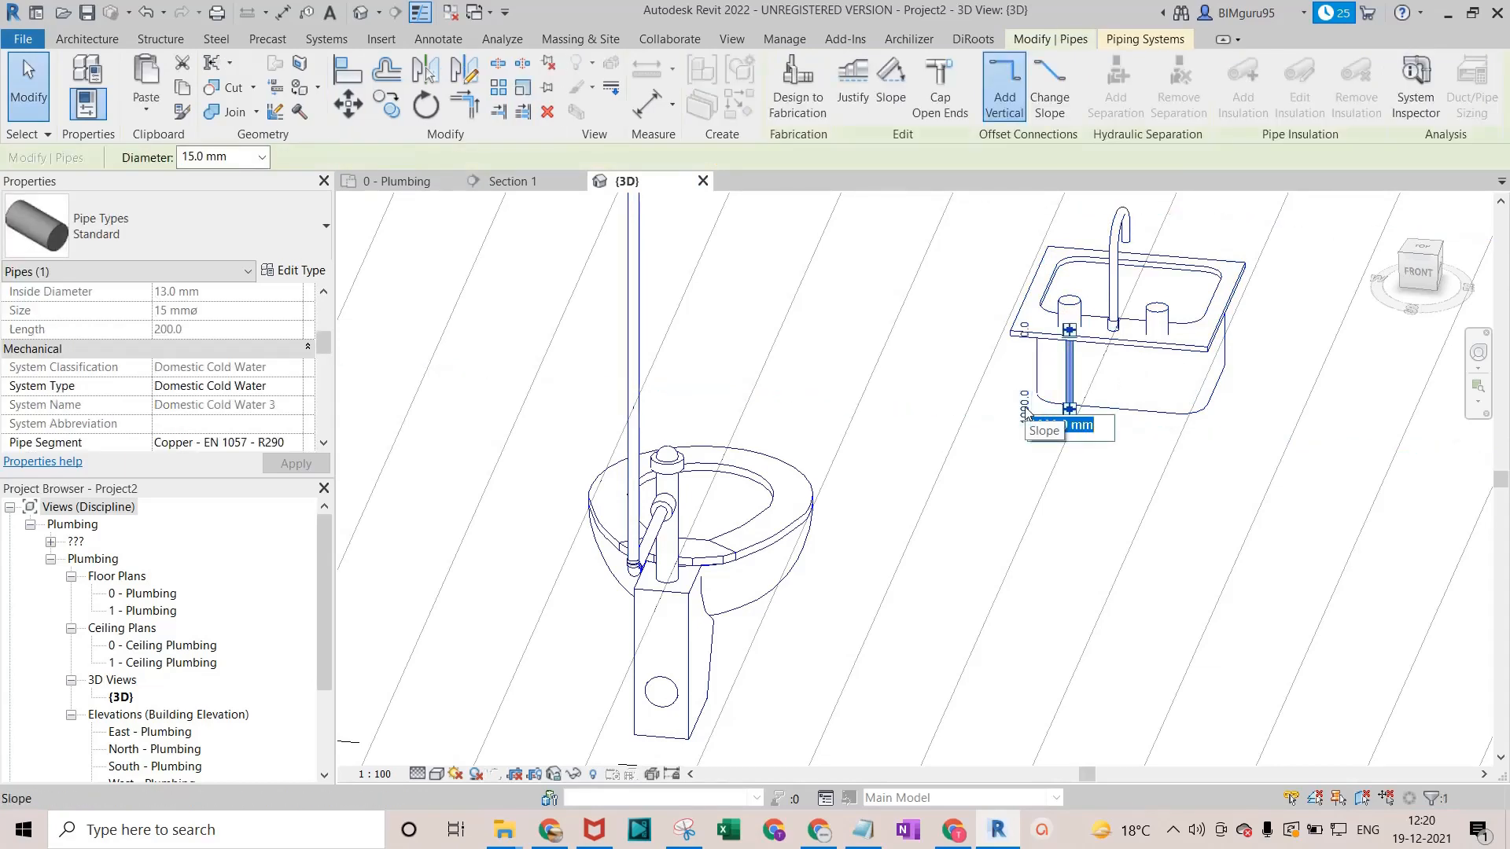
{"action": "key", "text": "Return"}
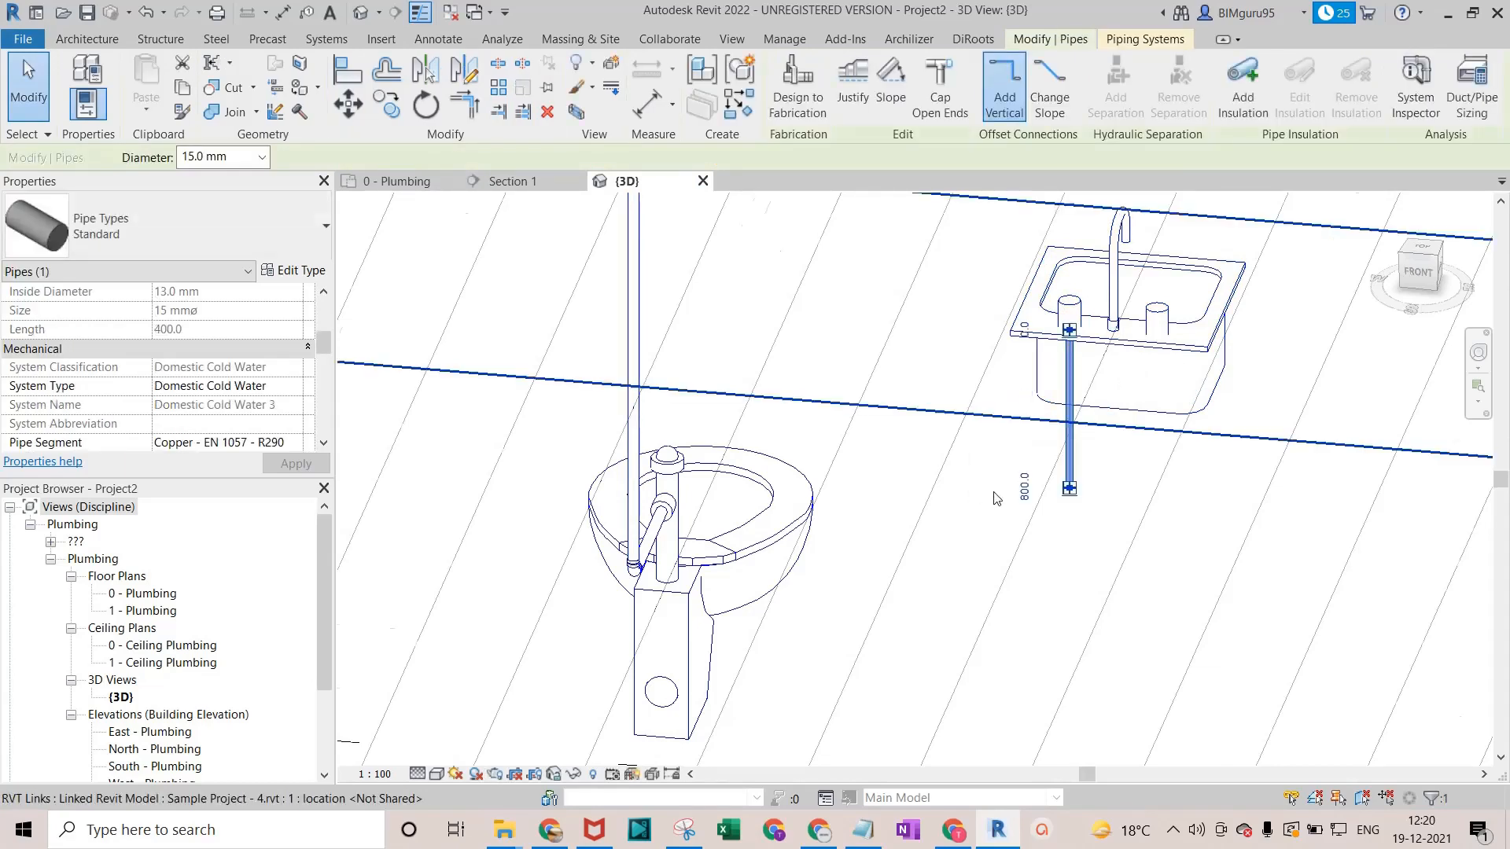
{"action": "scroll", "coordinate": [999, 490], "scroll_direction": "down", "scroll_amount": 2}
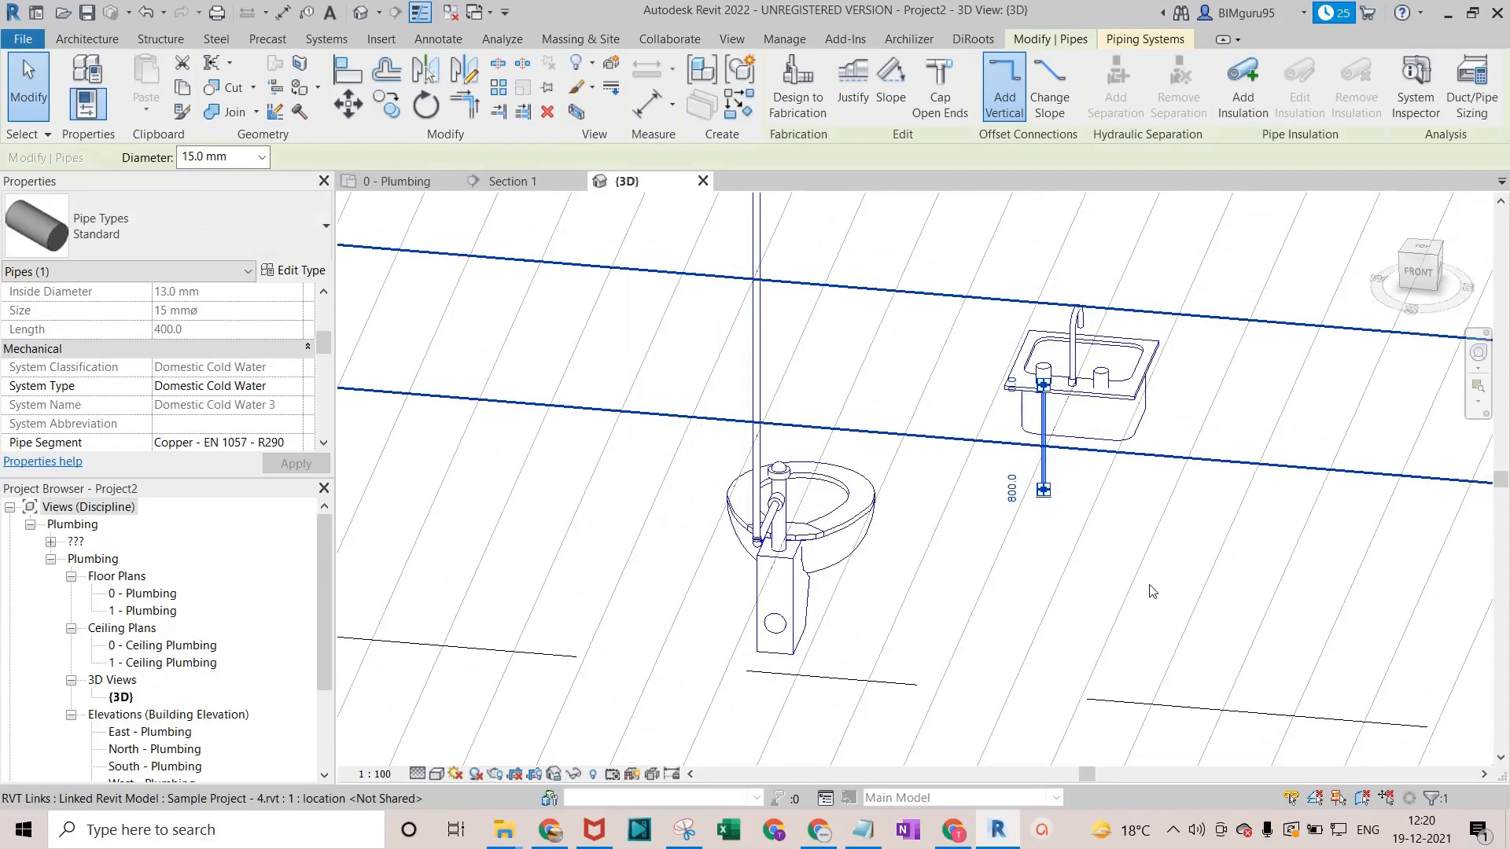
{"action": "key", "text": "Escape"}
{"action": "middle_click_drag", "start_coordinate": [1140, 599], "coordinate": [1059, 619]}
{"action": "key", "text": "Delete"}
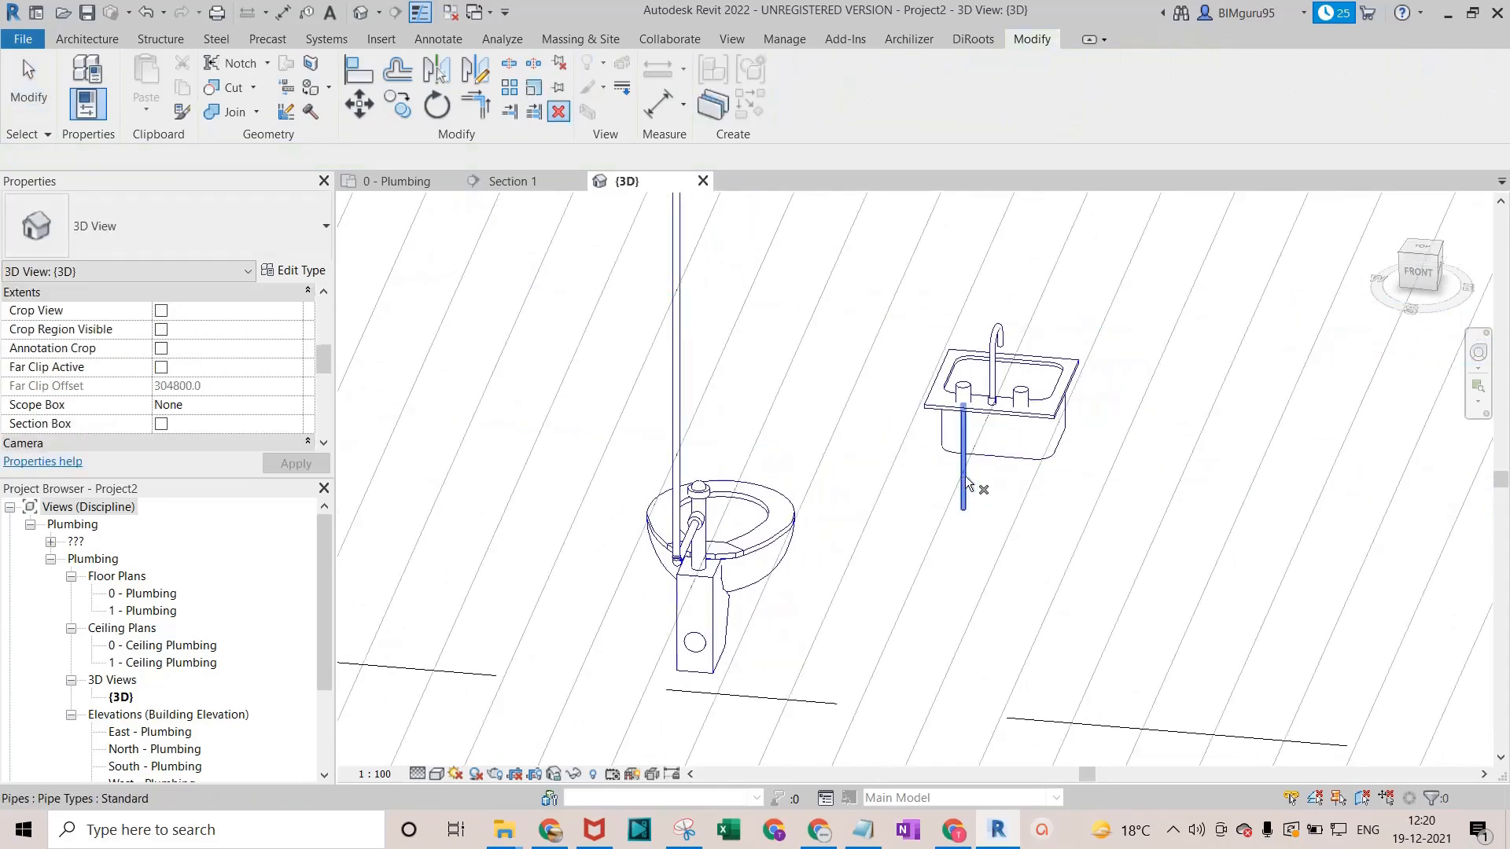
{"action": "key", "text": "Escape"}
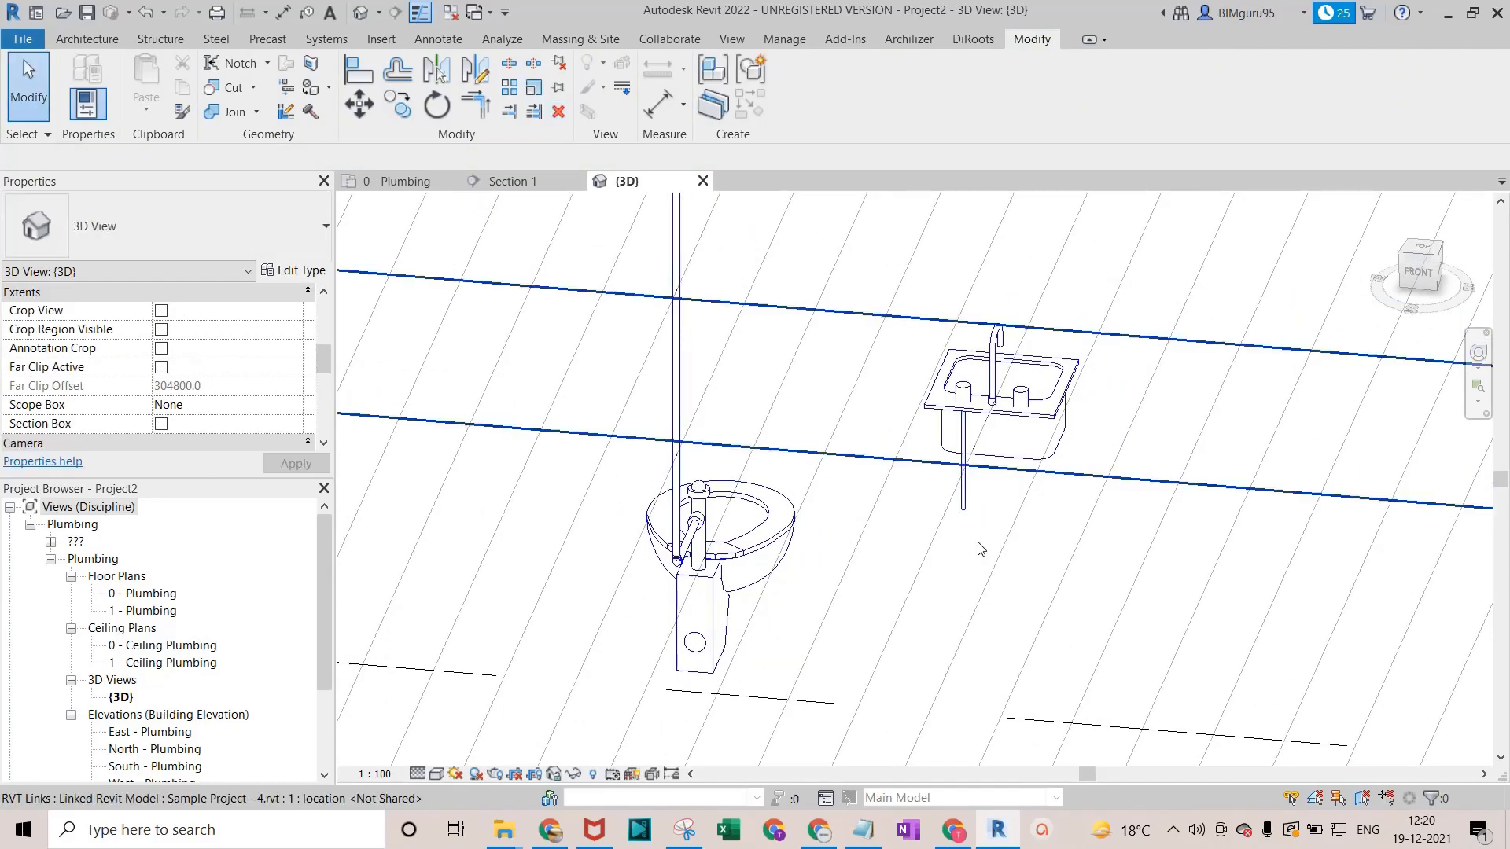
In the top view, draw a 15 mm pipe at 800 mm elevation from the sink's vertical pipe perpendicular to the main pipe and connect it.
{"action": "left_click", "coordinate": [959, 496]}
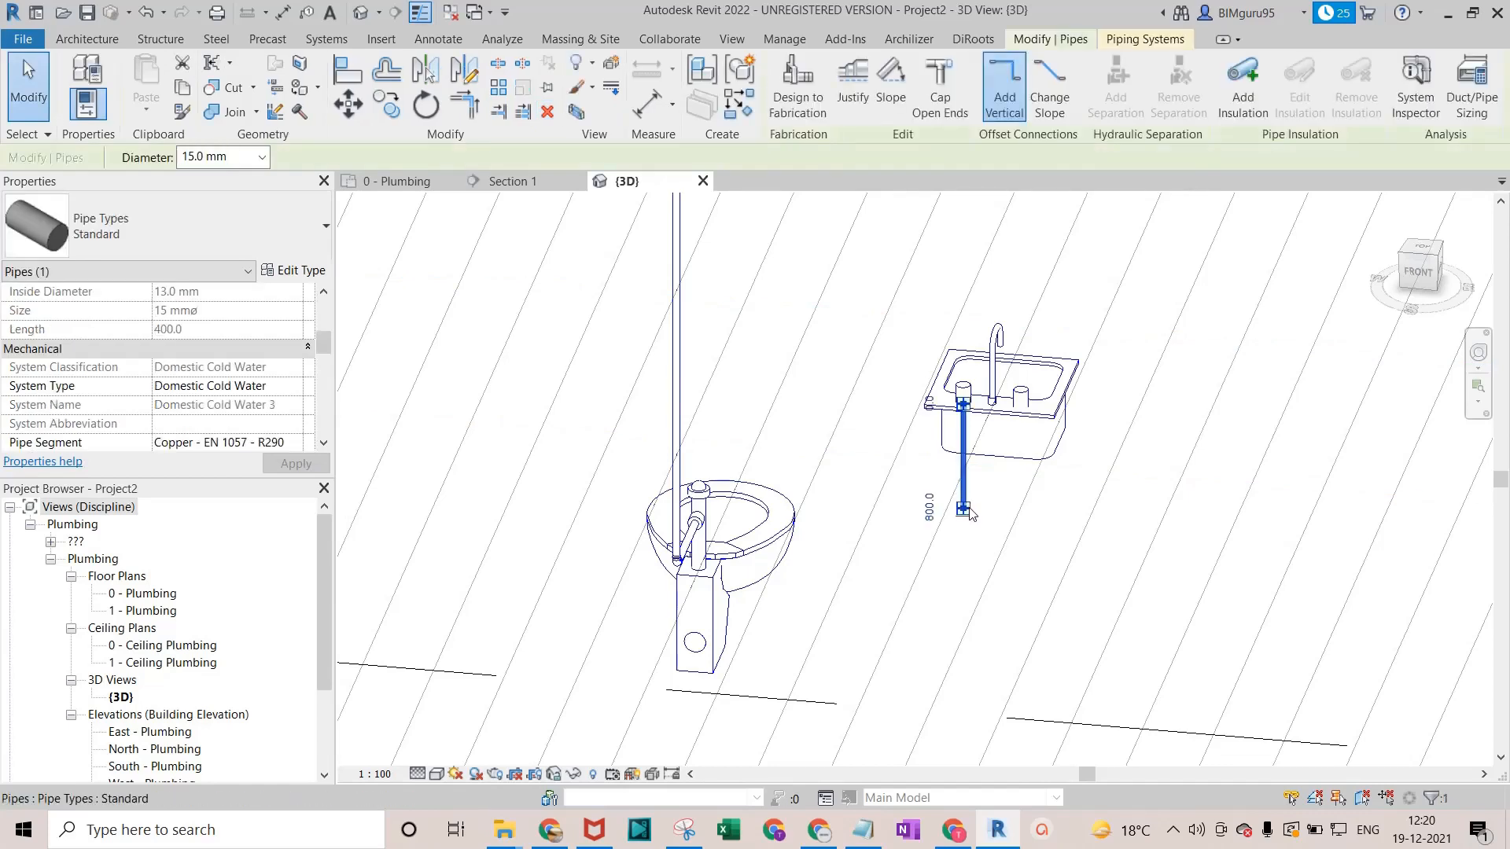
{"action": "right_click", "coordinate": [961, 495]}
{"action": "left_click", "coordinate": [1061, 86]}
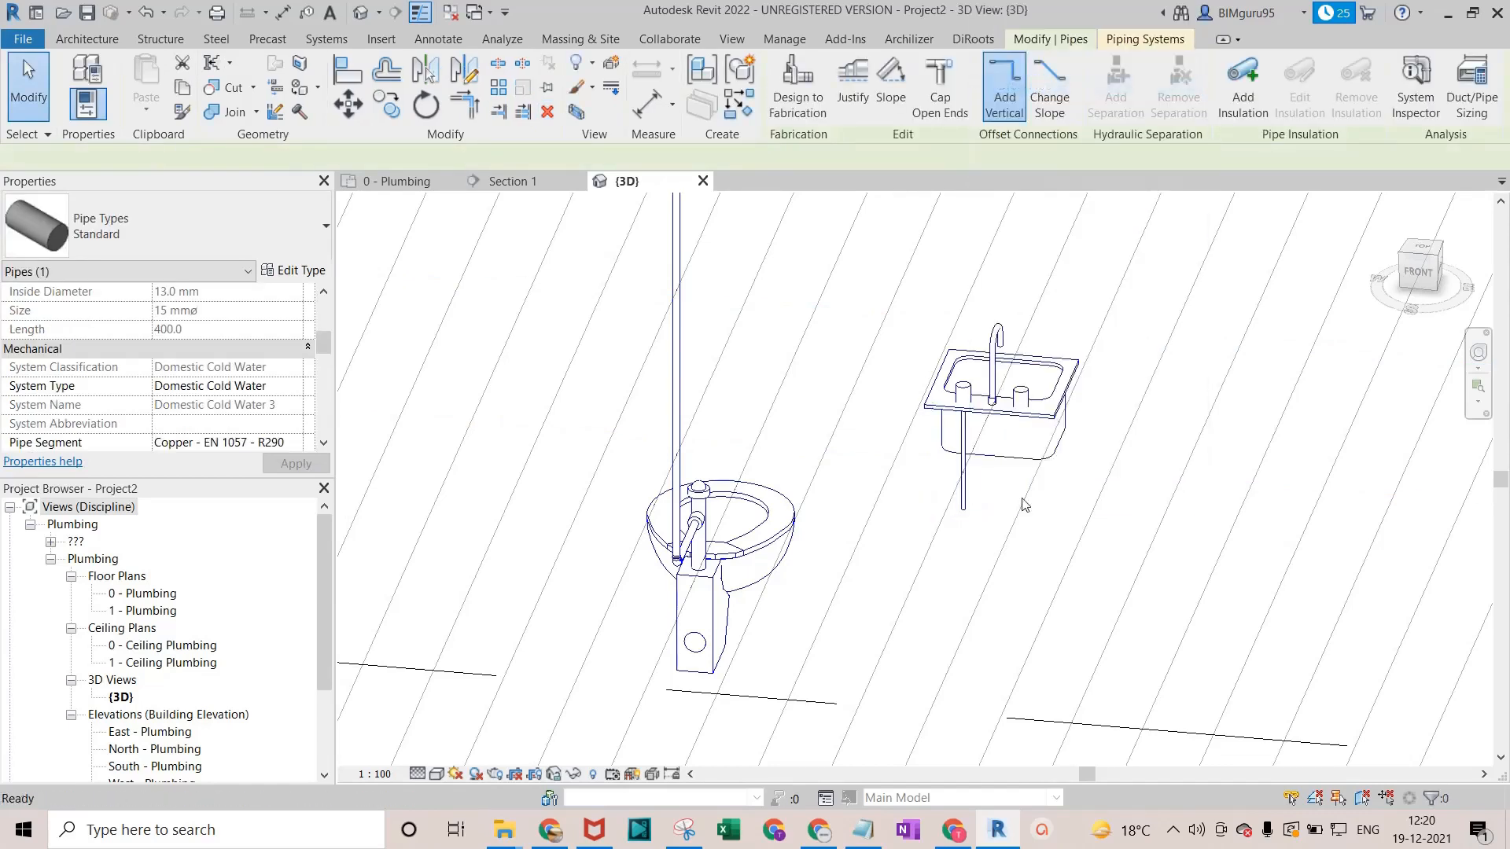
{"action": "left_click", "coordinate": [1423, 250]}
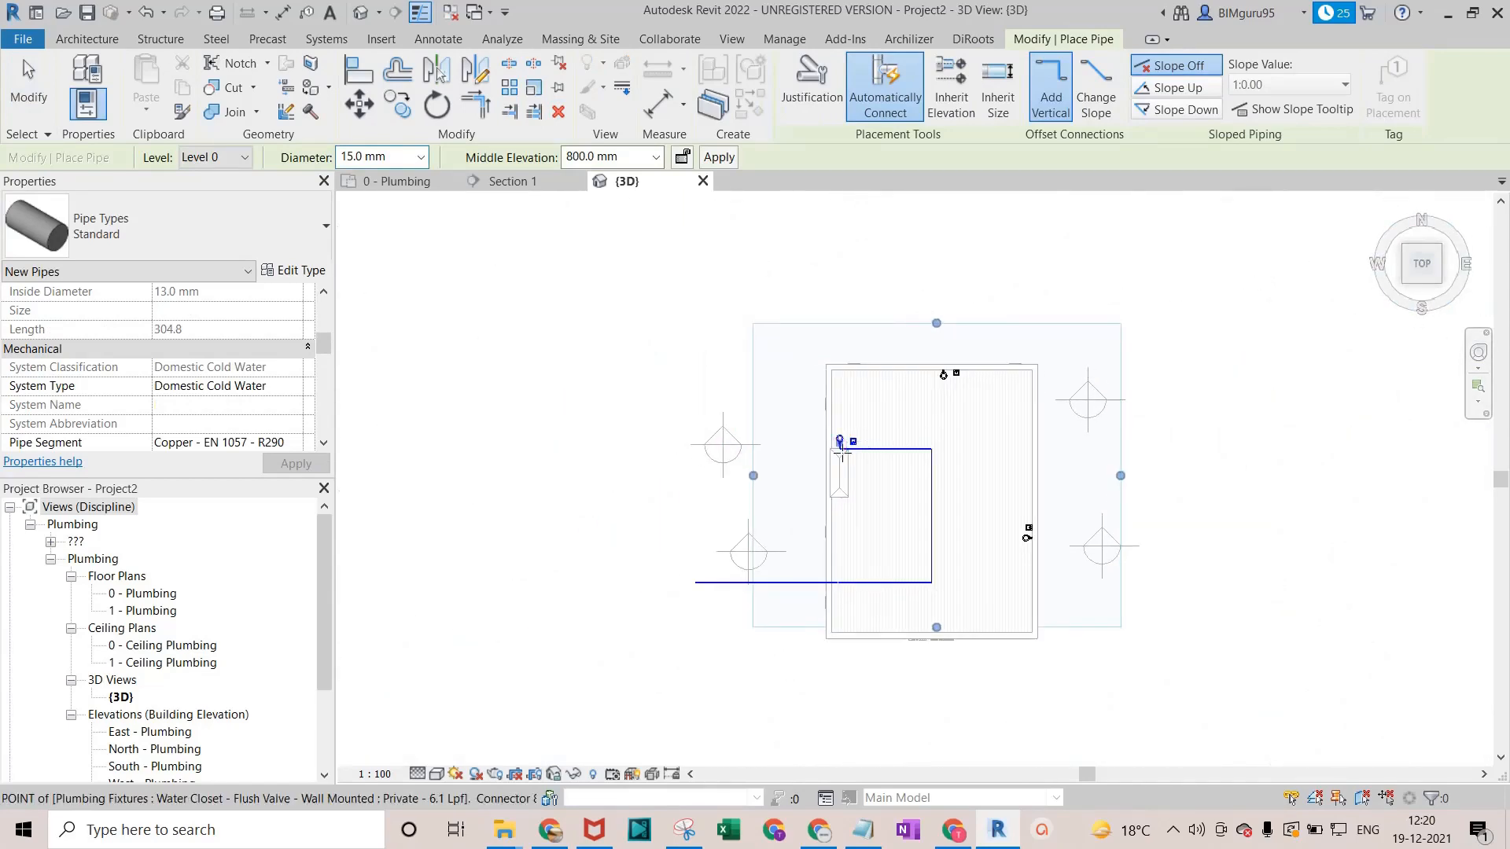
{"action": "scroll", "coordinate": [842, 452], "scroll_direction": "up", "scroll_amount": 8}
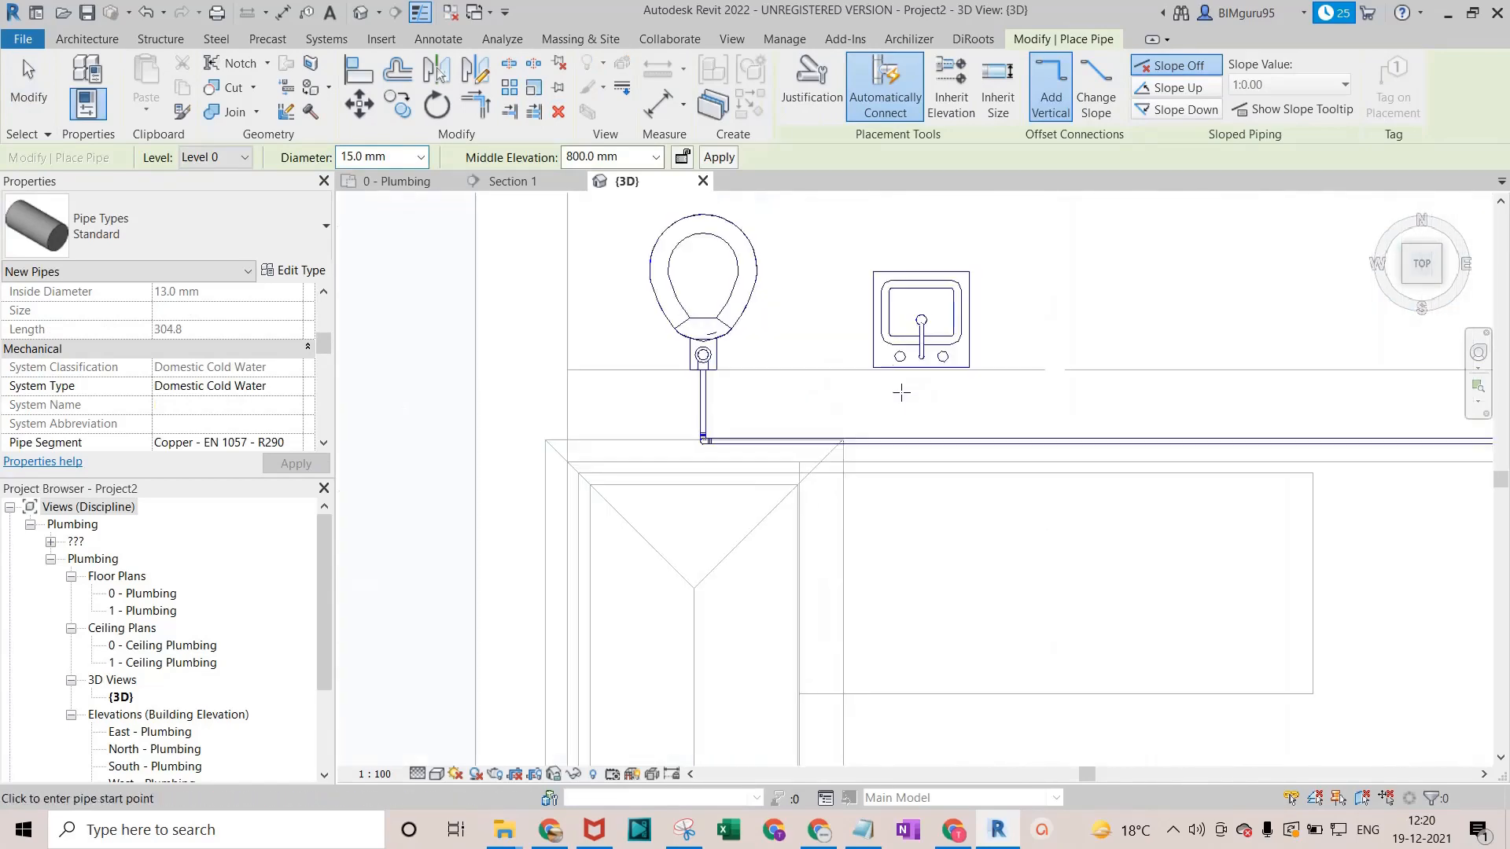
{"action": "scroll", "coordinate": [901, 378], "scroll_direction": "up", "scroll_amount": 3}
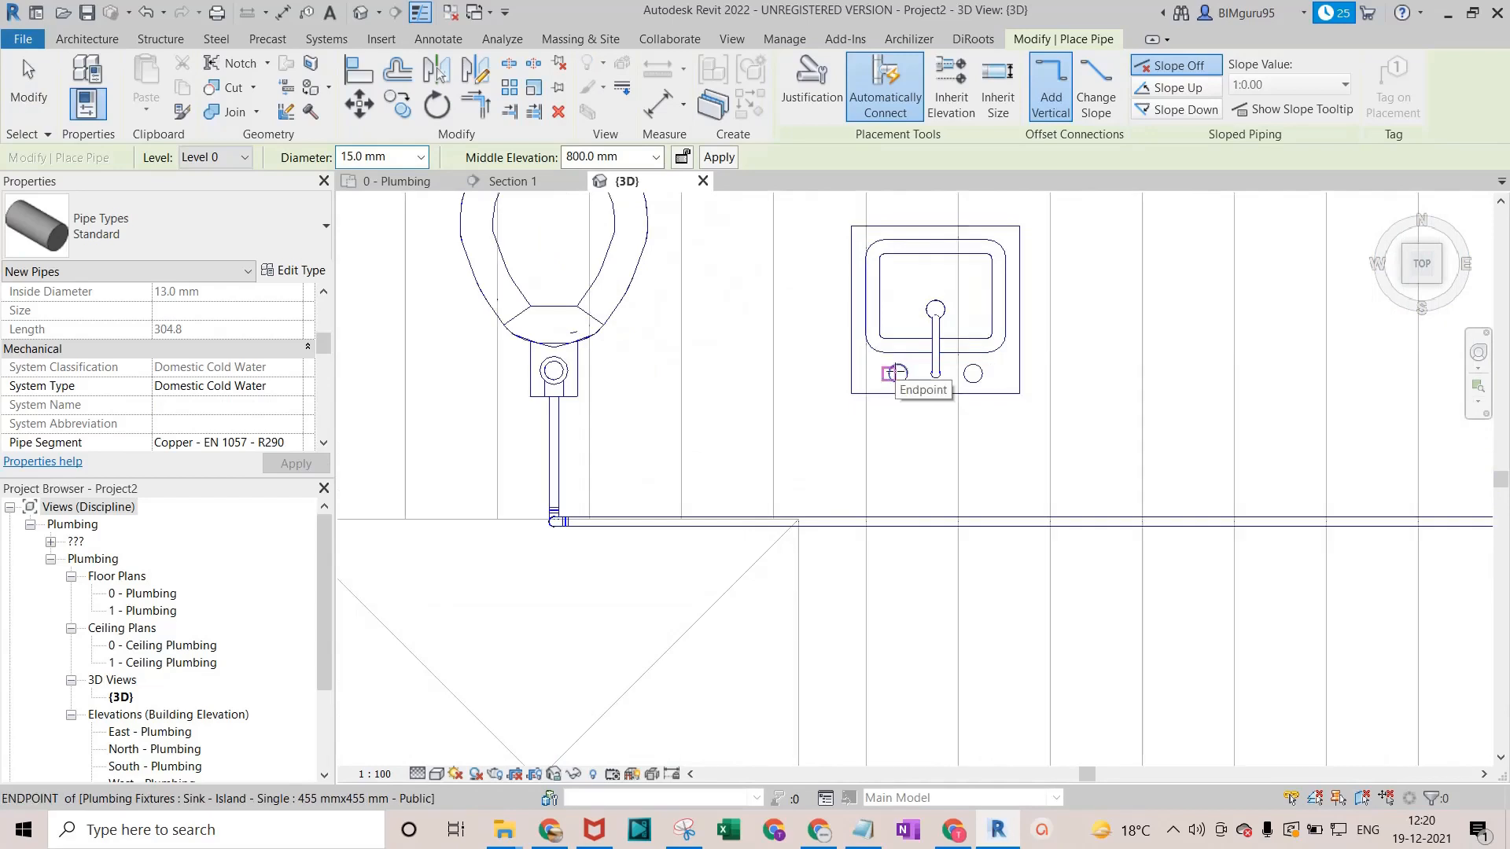
{"action": "scroll", "coordinate": [897, 373], "scroll_direction": "up", "scroll_amount": 2}
{"action": "left_click", "coordinate": [897, 373]}
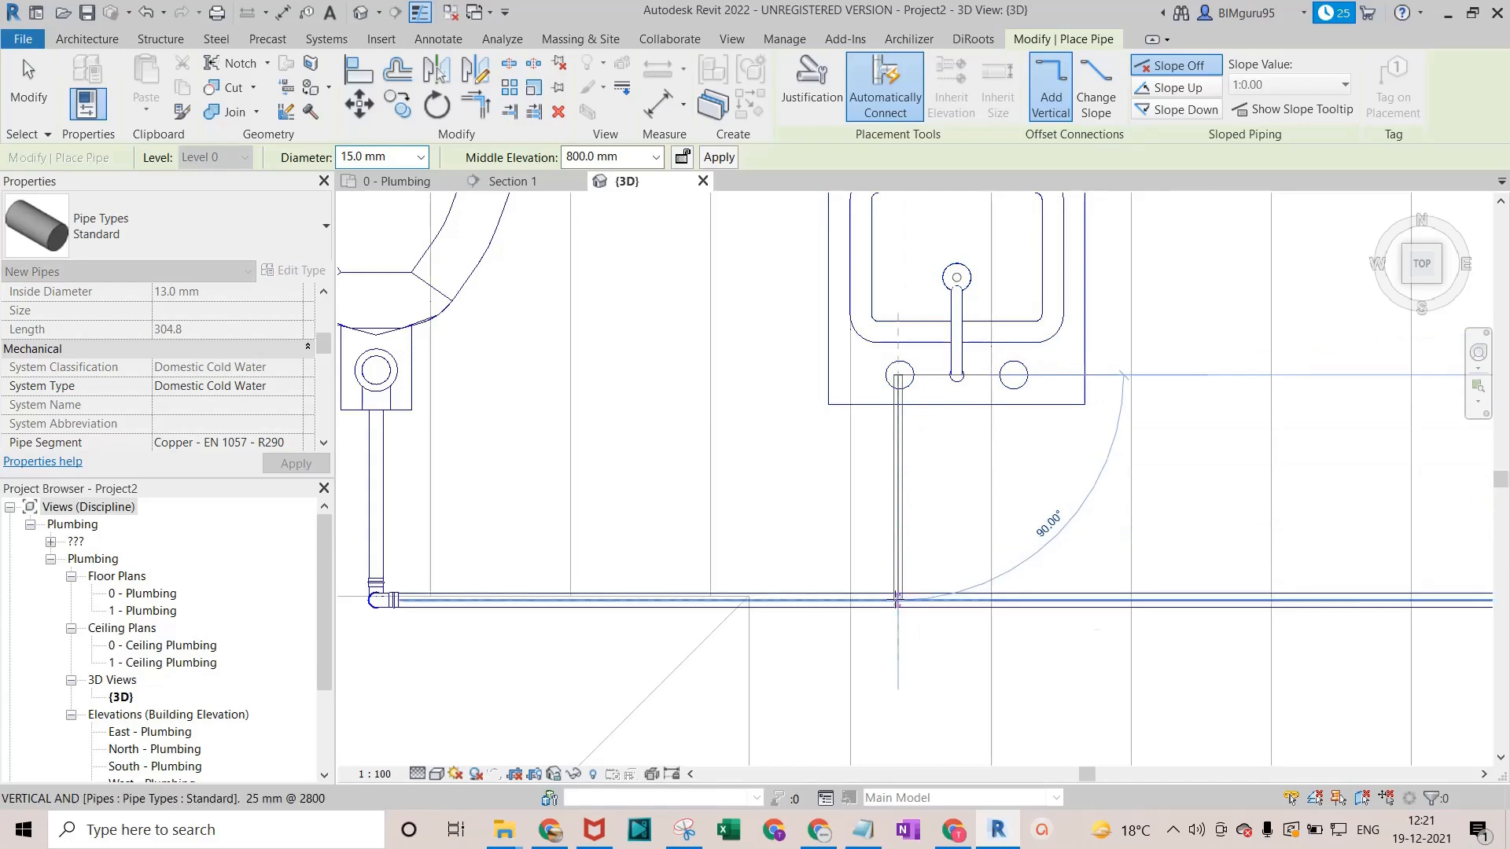
{"action": "left_click", "coordinate": [896, 579]}
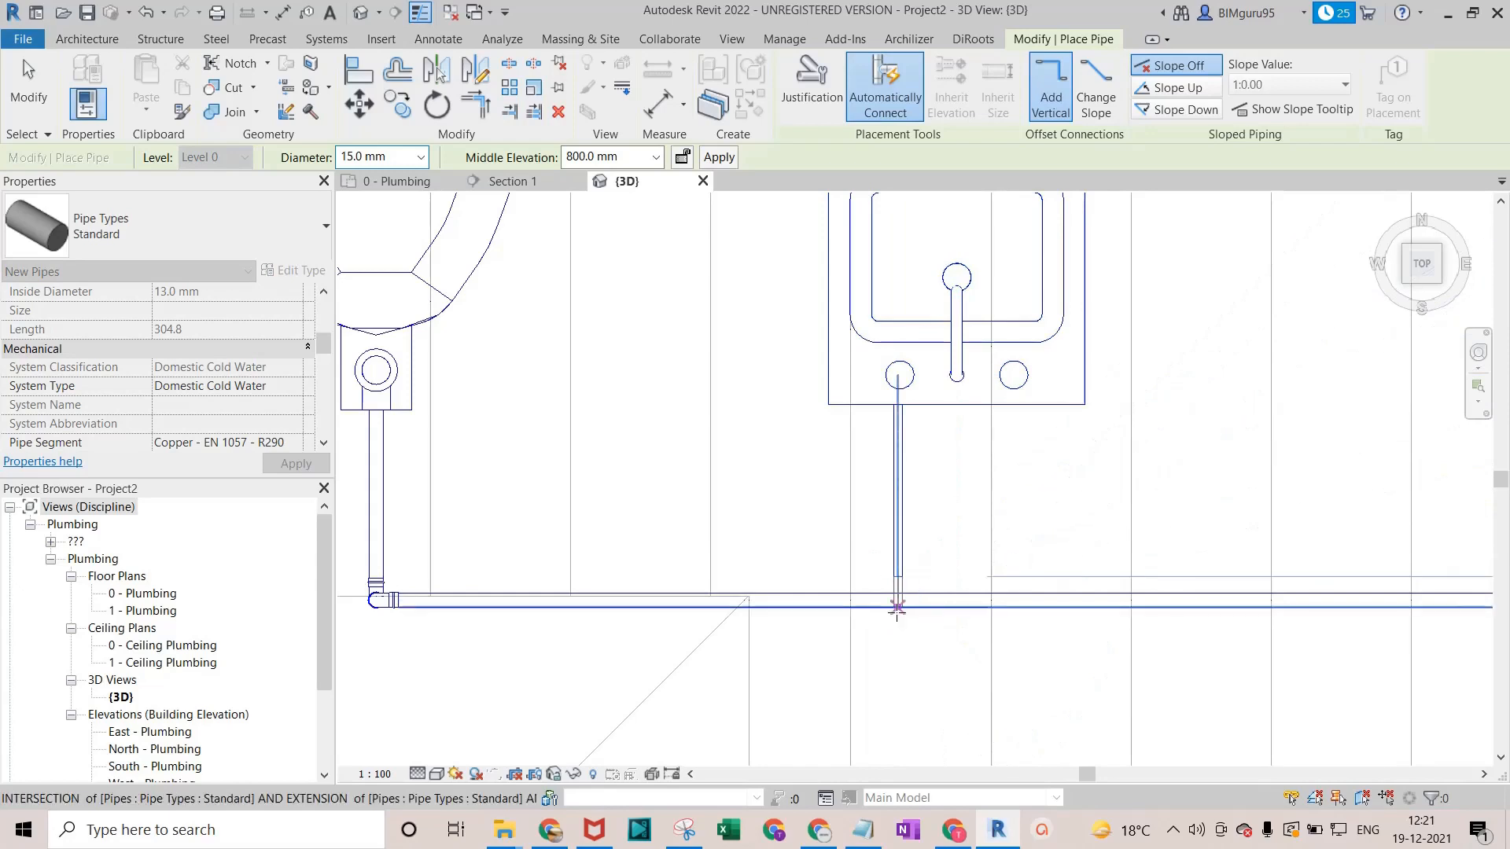
{"action": "left_click", "coordinate": [918, 644]}
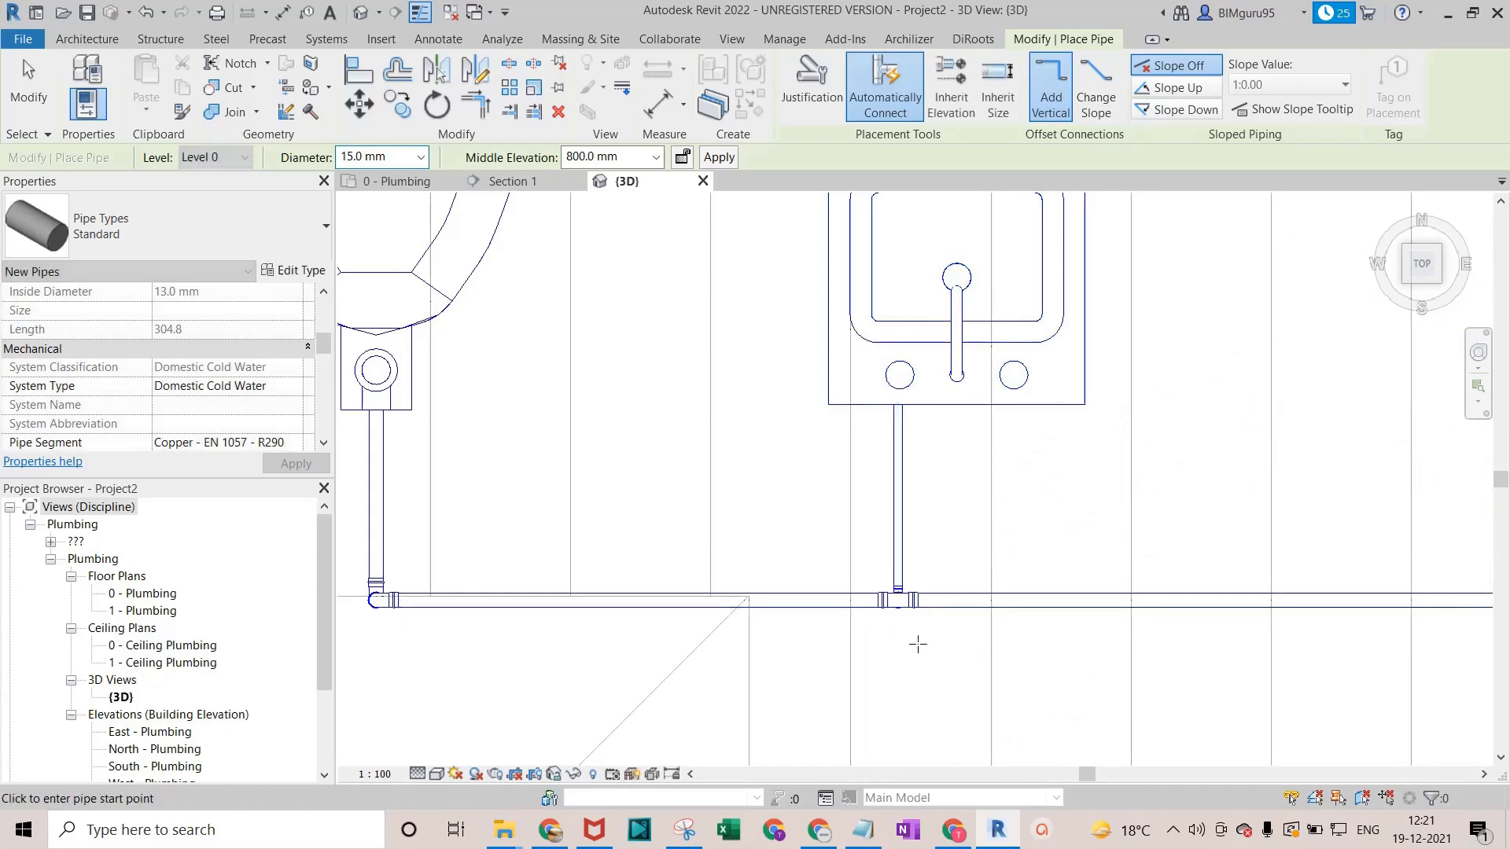
{"action": "key", "text": "Escape"}
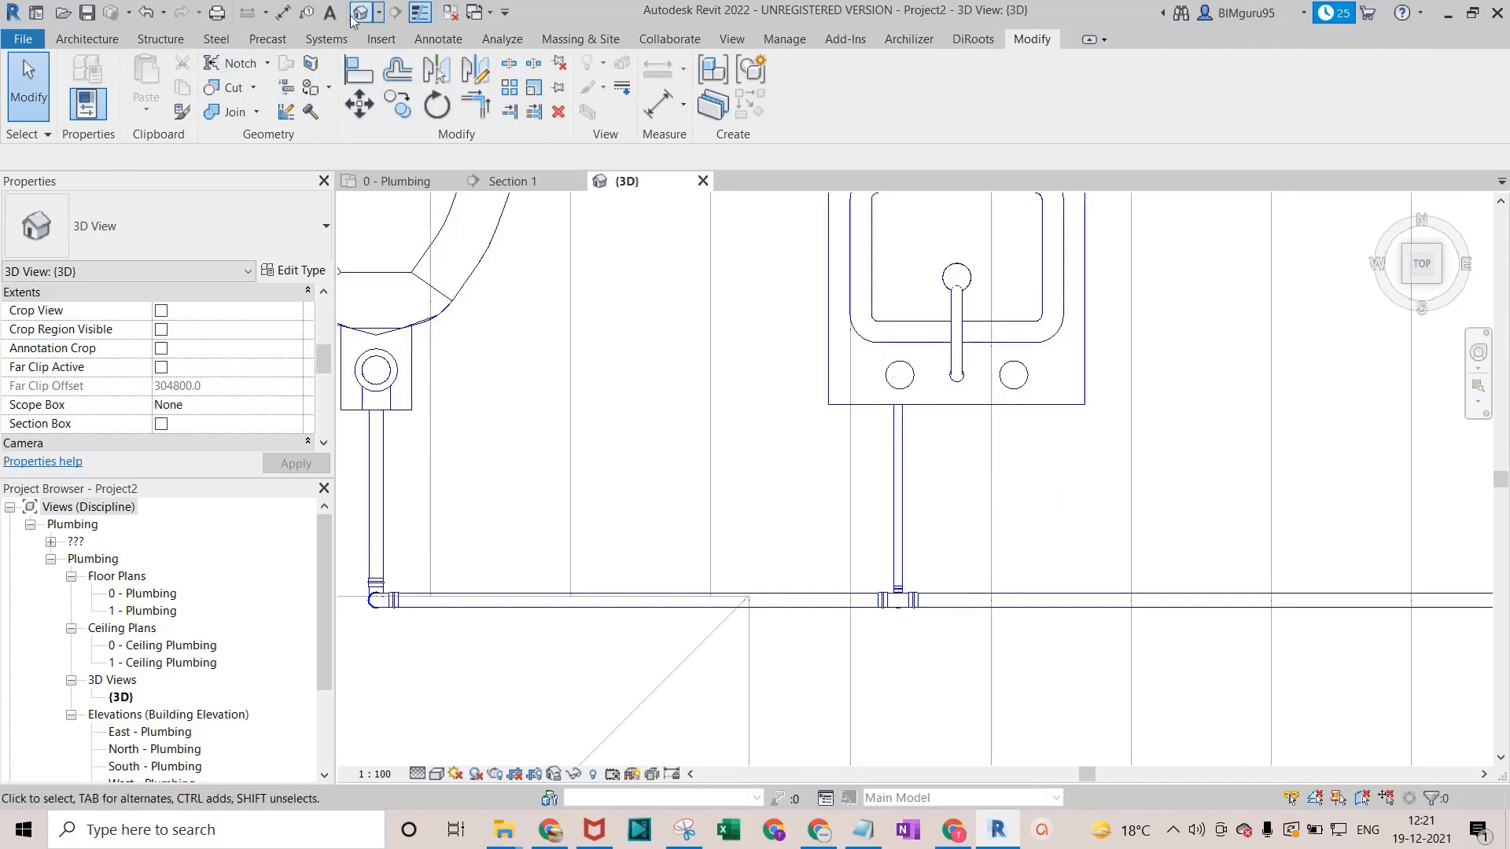
Set the lower end of the sink's vertical pipe to 800 mm so it meets the horizontal branch.
{"action": "middle_click_drag", "start_coordinate": [769, 495], "coordinate": [781, 553], "text": "shift"}
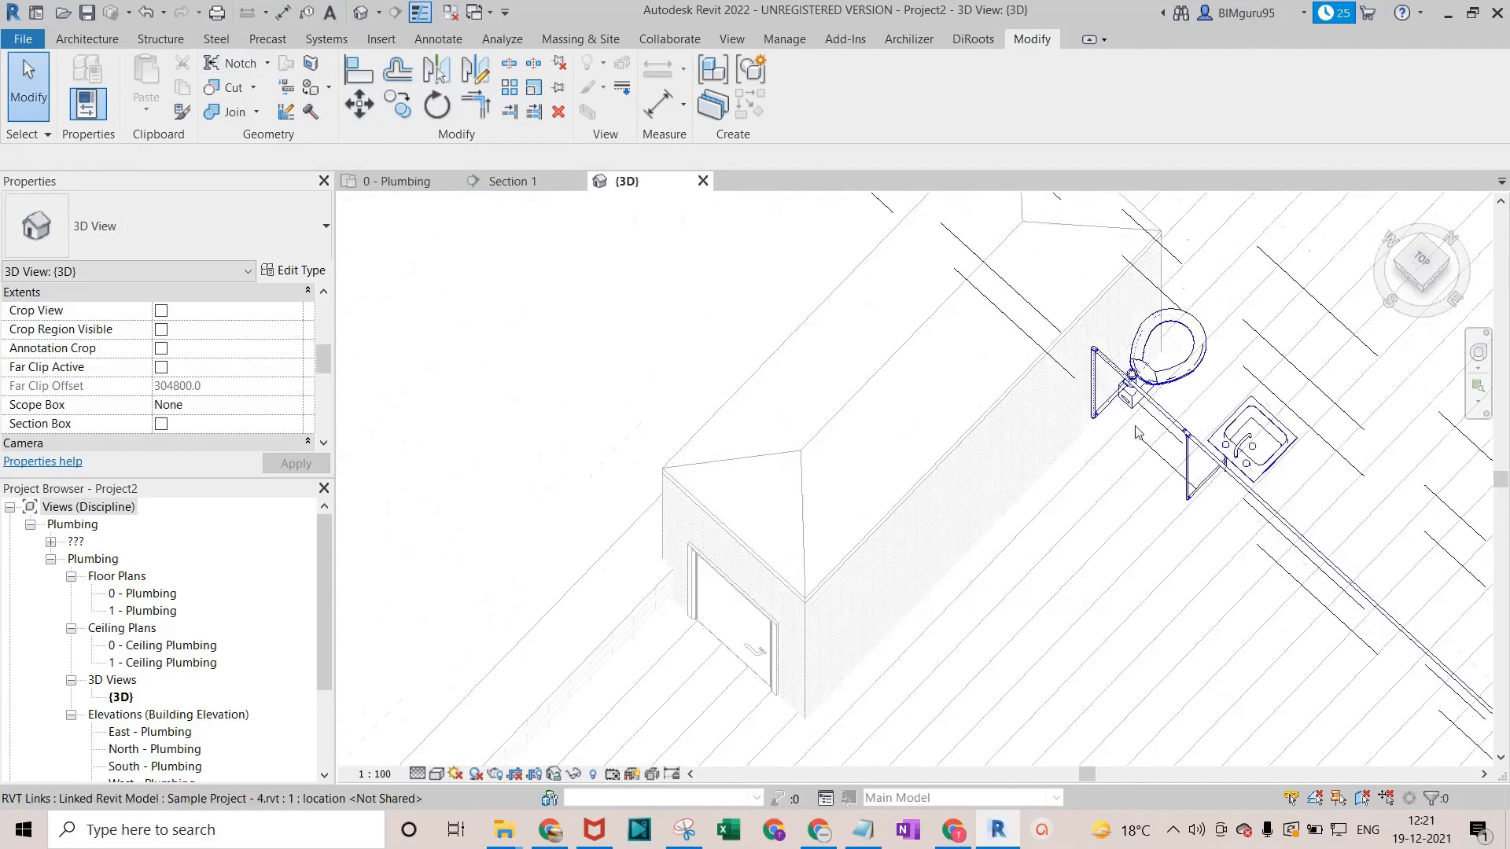
{"action": "scroll", "coordinate": [1135, 432], "scroll_direction": "up", "scroll_amount": 5}
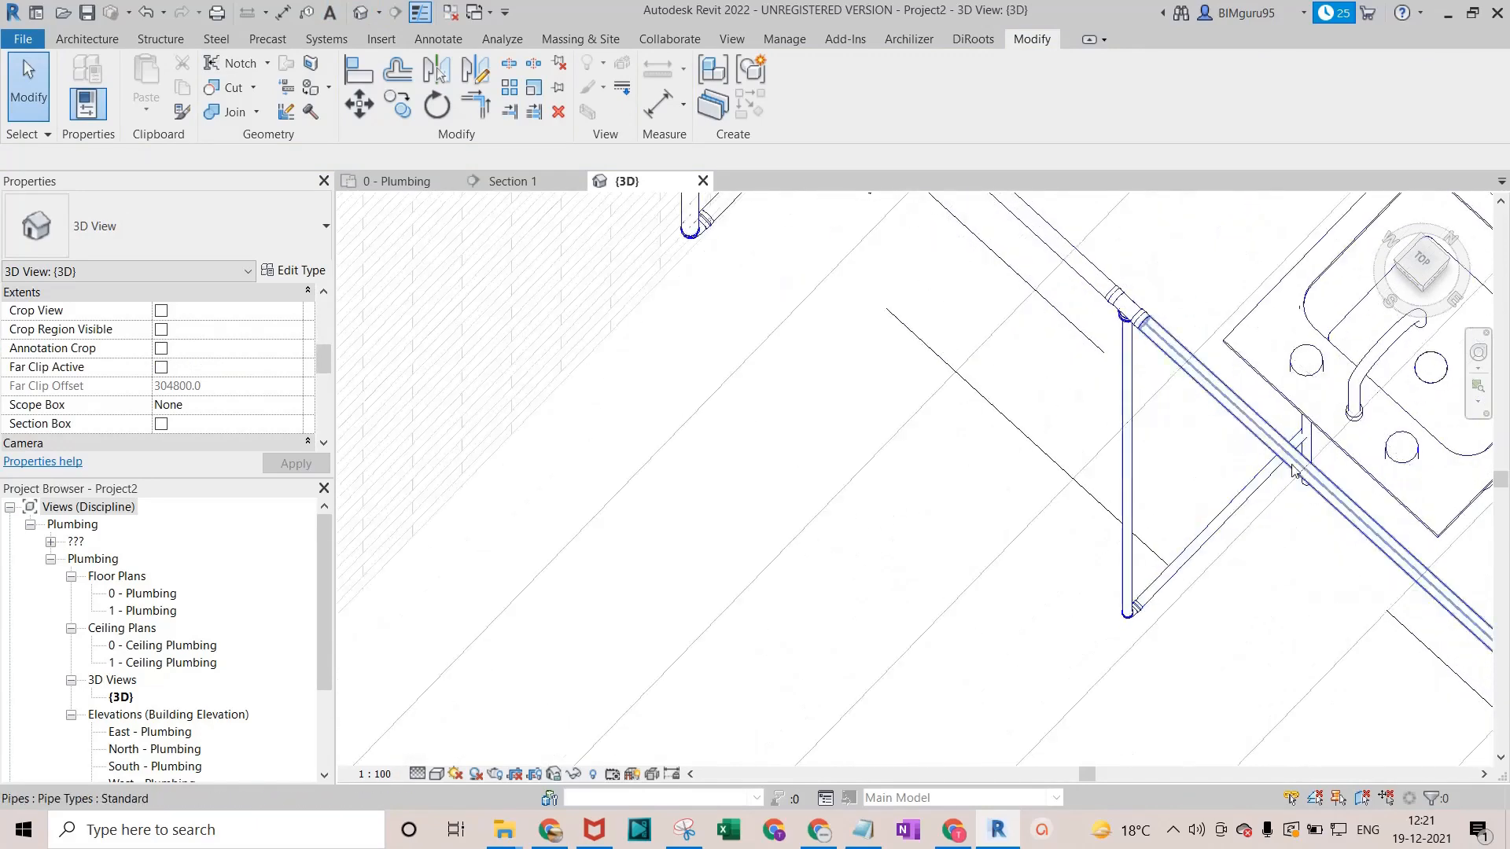
{"action": "left_click", "coordinate": [1266, 516]}
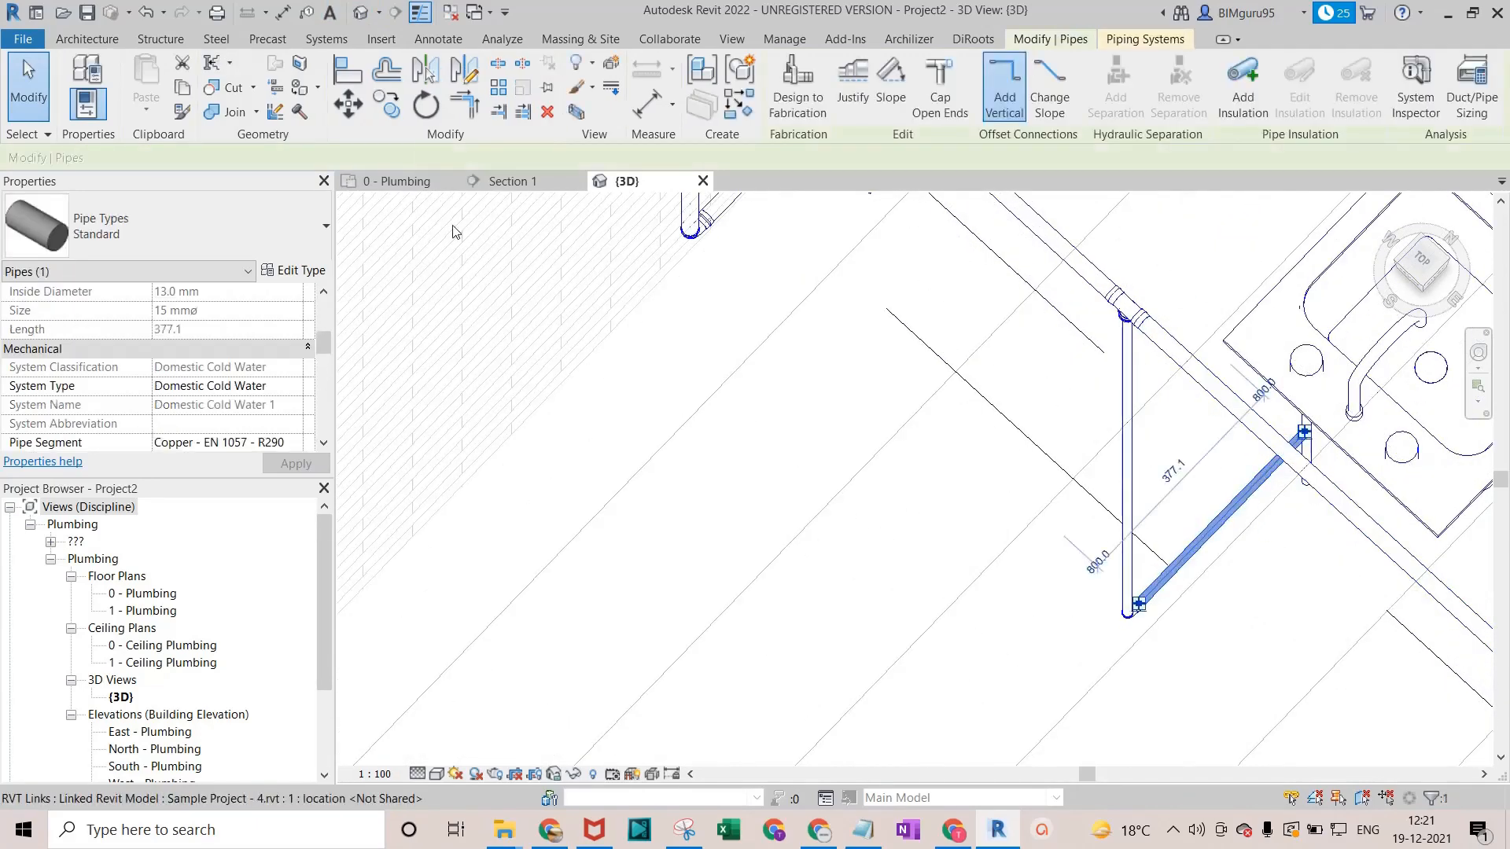
{"action": "left_click", "coordinate": [1306, 460]}
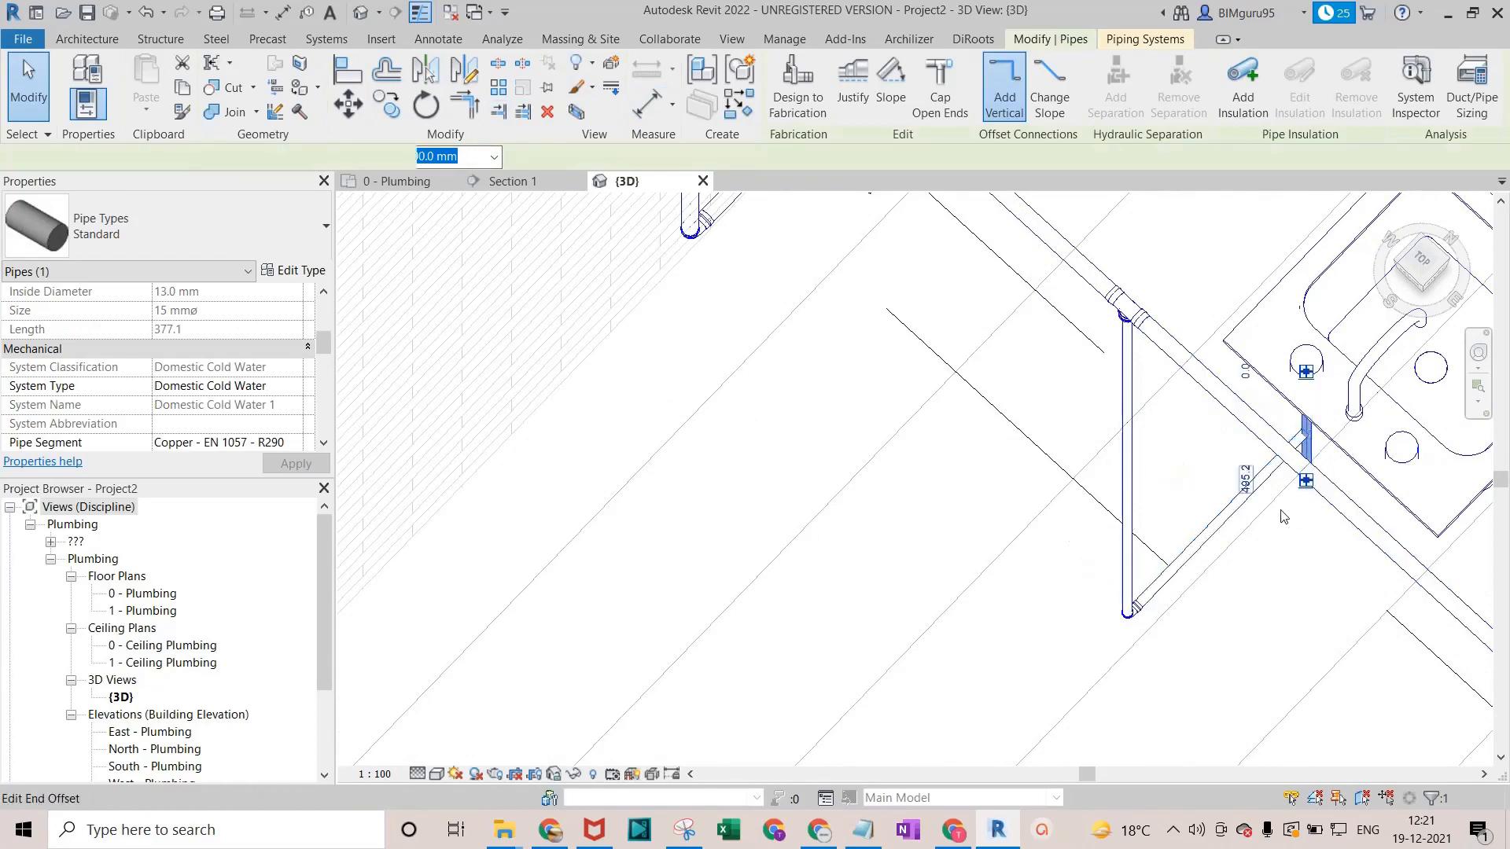
{"action": "scroll", "coordinate": [1307, 528], "scroll_direction": "up", "scroll_amount": 2}
{"action": "middle_click_drag", "start_coordinate": [1308, 528], "coordinate": [1223, 607], "text": "shift"}
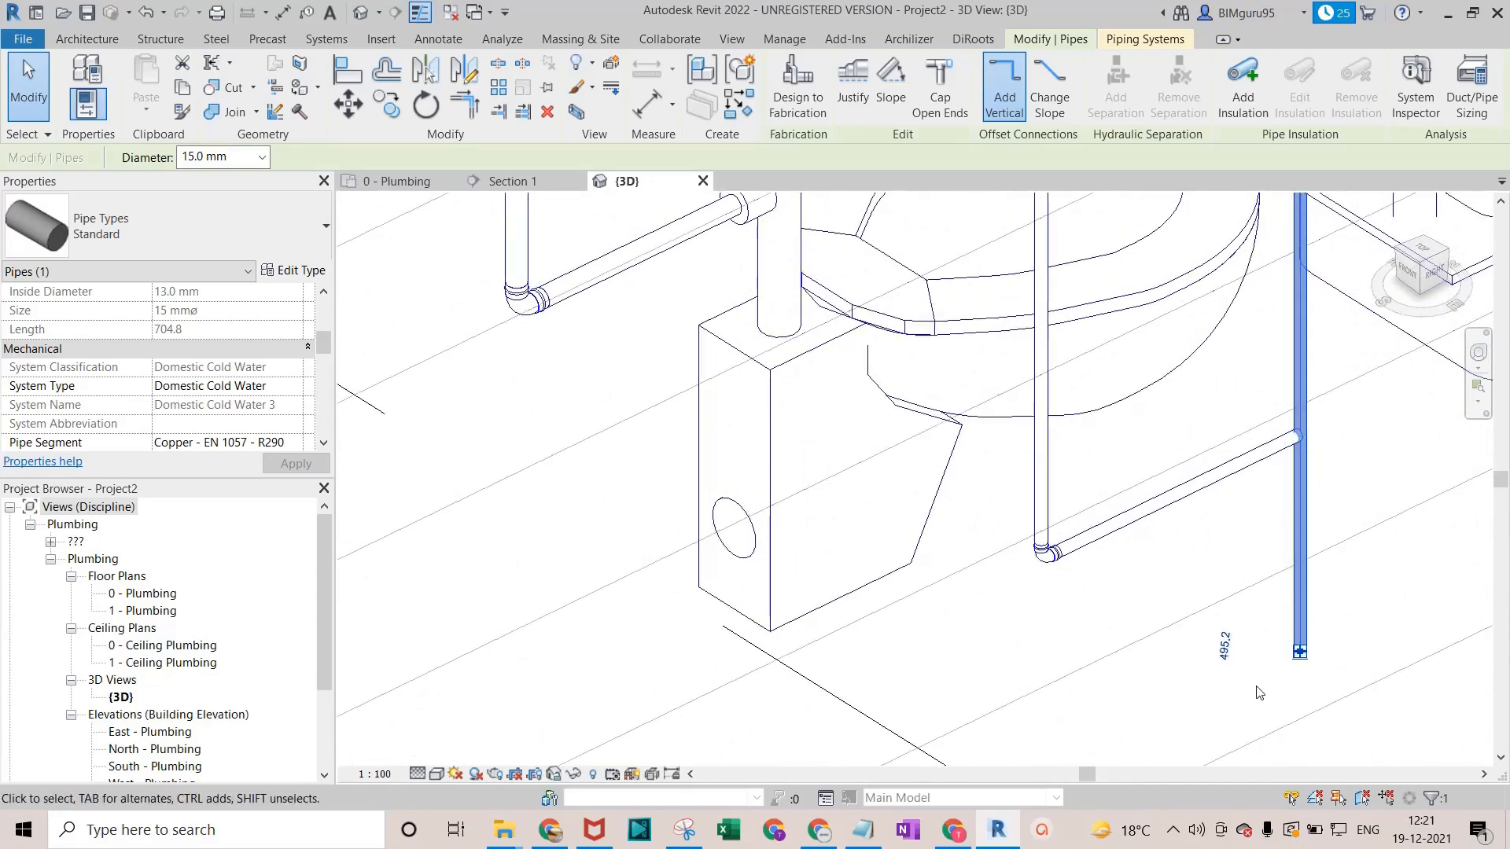
{"action": "left_click", "coordinate": [1220, 653]}
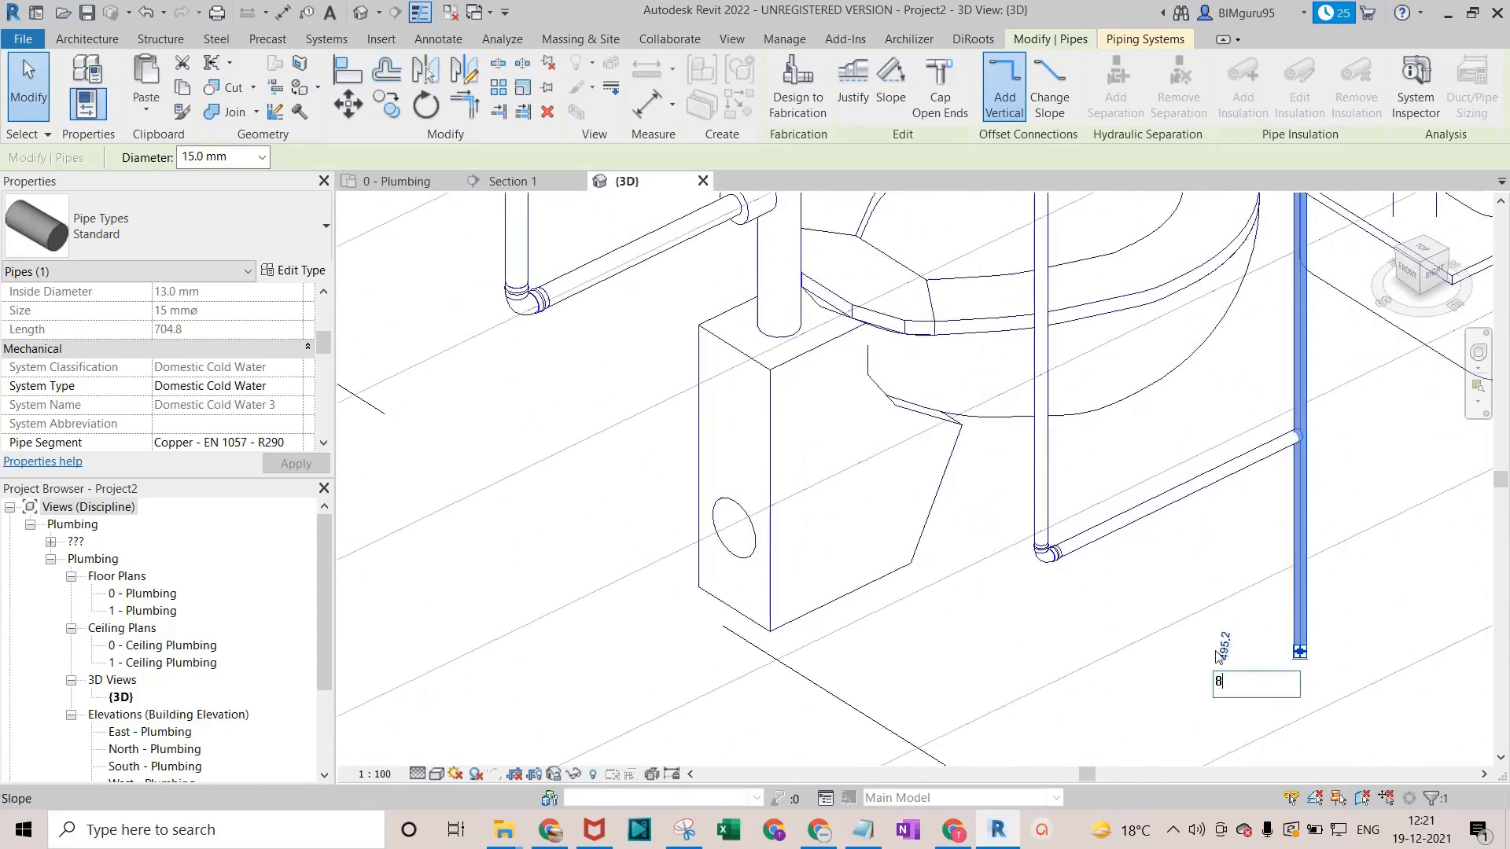
{"action": "key", "text": "Return"}
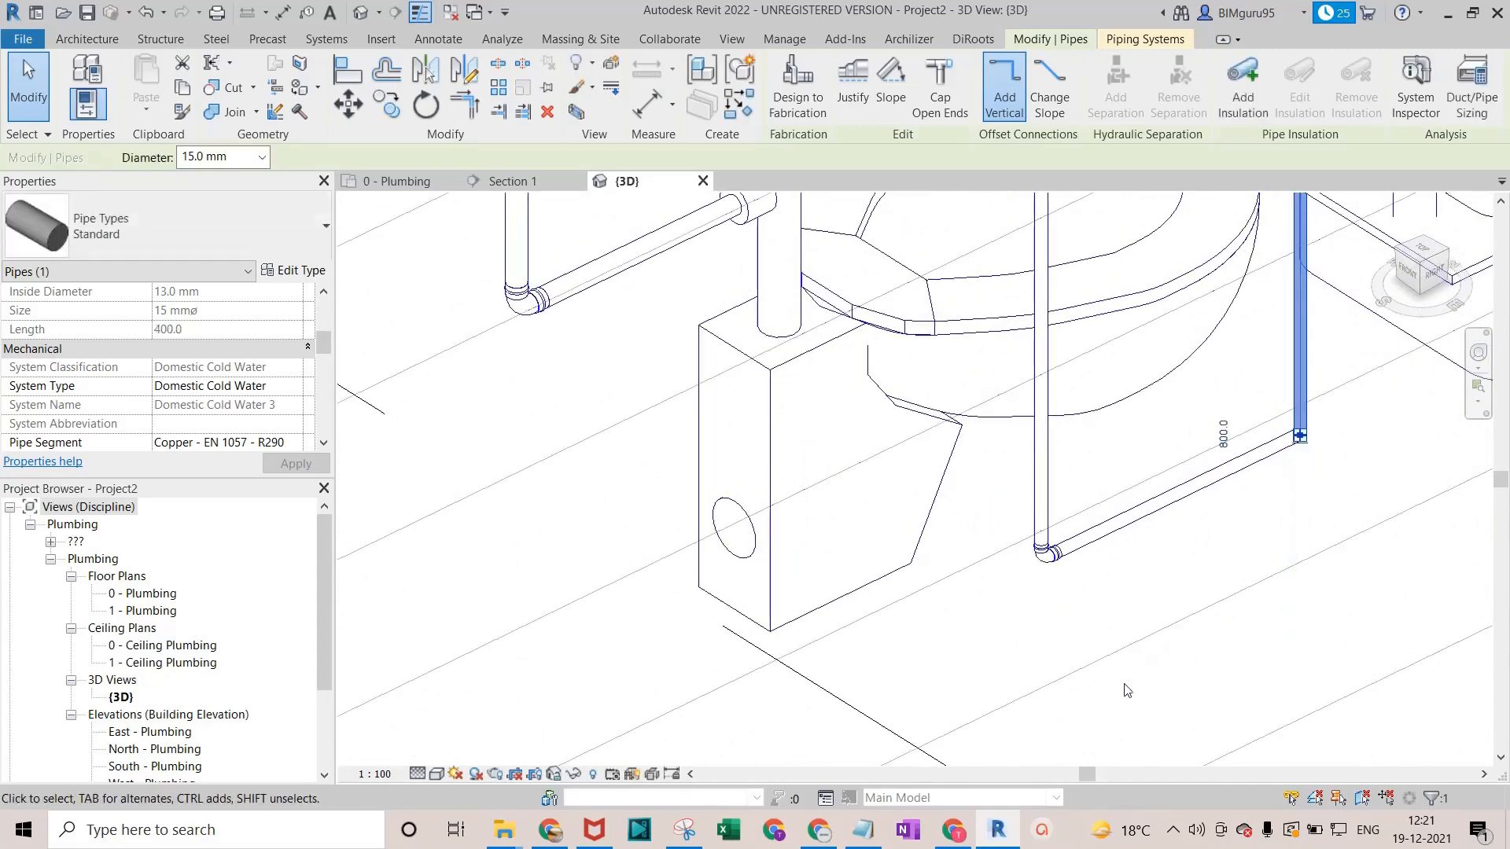
Try to trim the horizontal branch and the sink's vertical pipe into a corner.
{"action": "key", "text": "t"}
{"action": "key", "text": "r"}
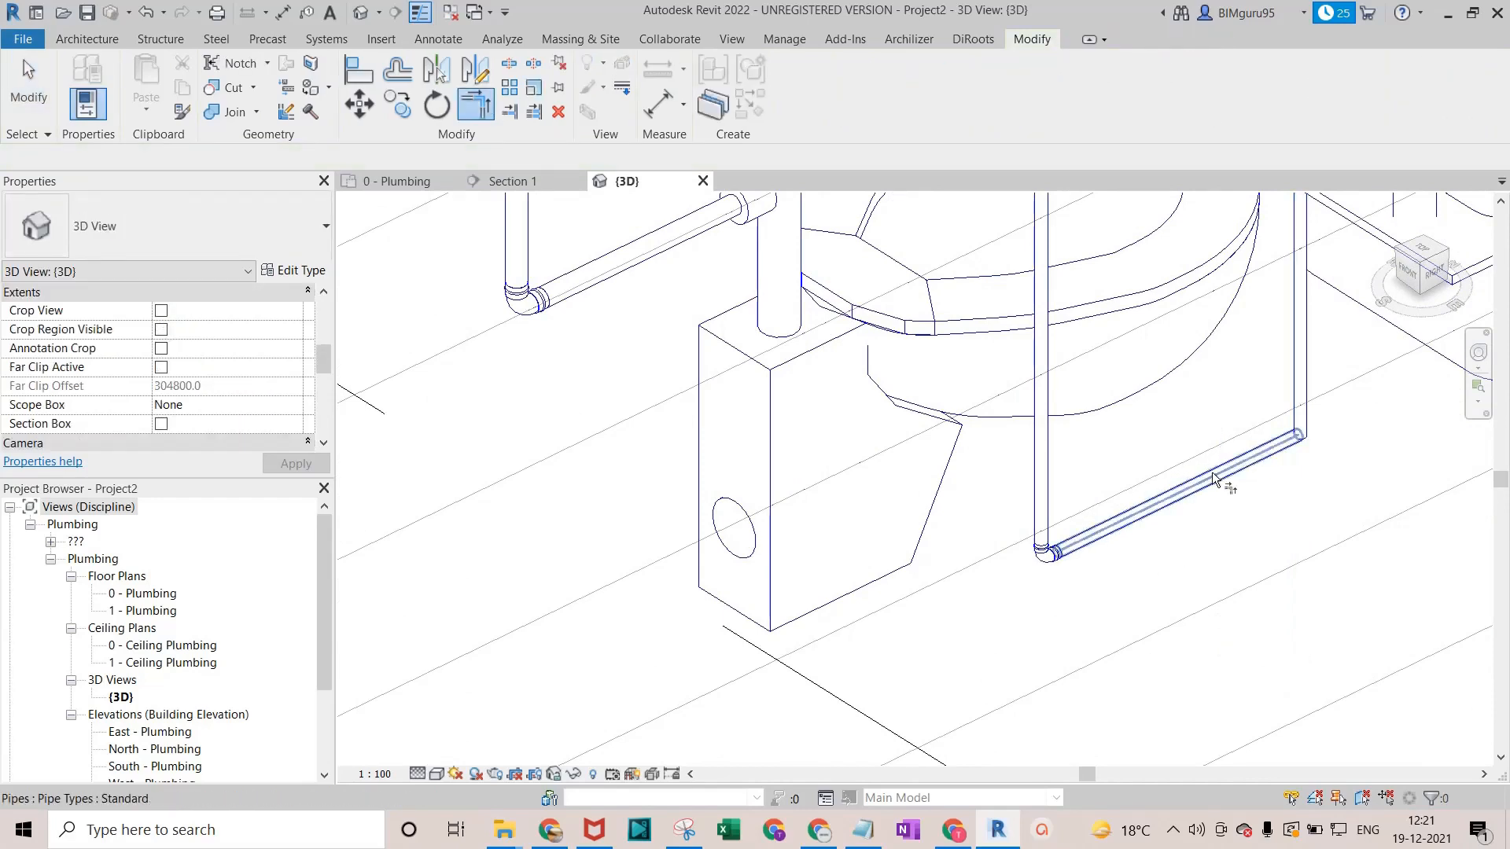
{"action": "left_click", "coordinate": [1231, 450]}
{"action": "left_click", "coordinate": [1297, 347]}
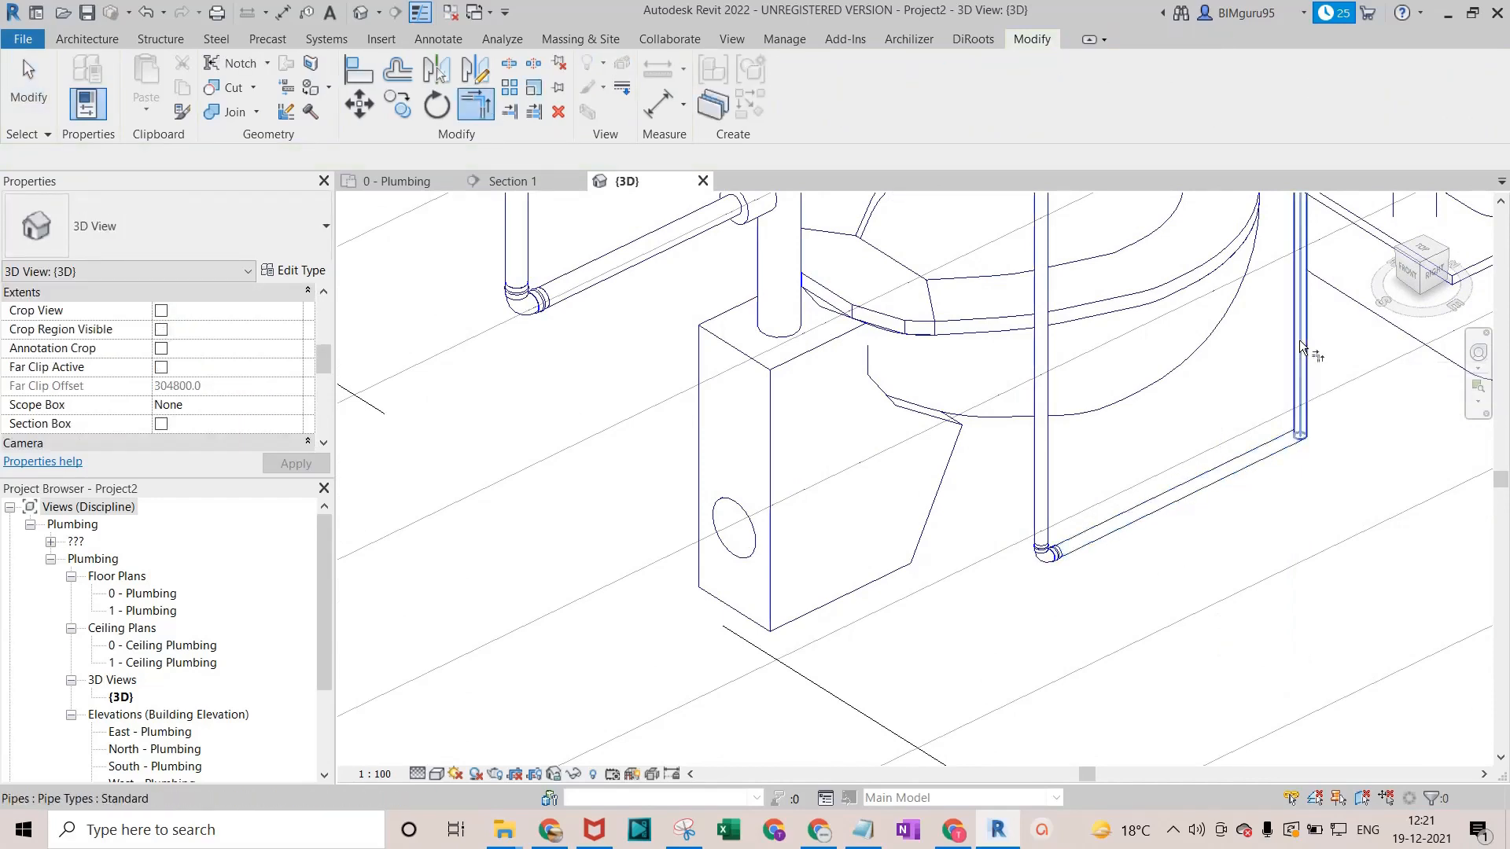
{"action": "left_click", "coordinate": [1304, 351]}
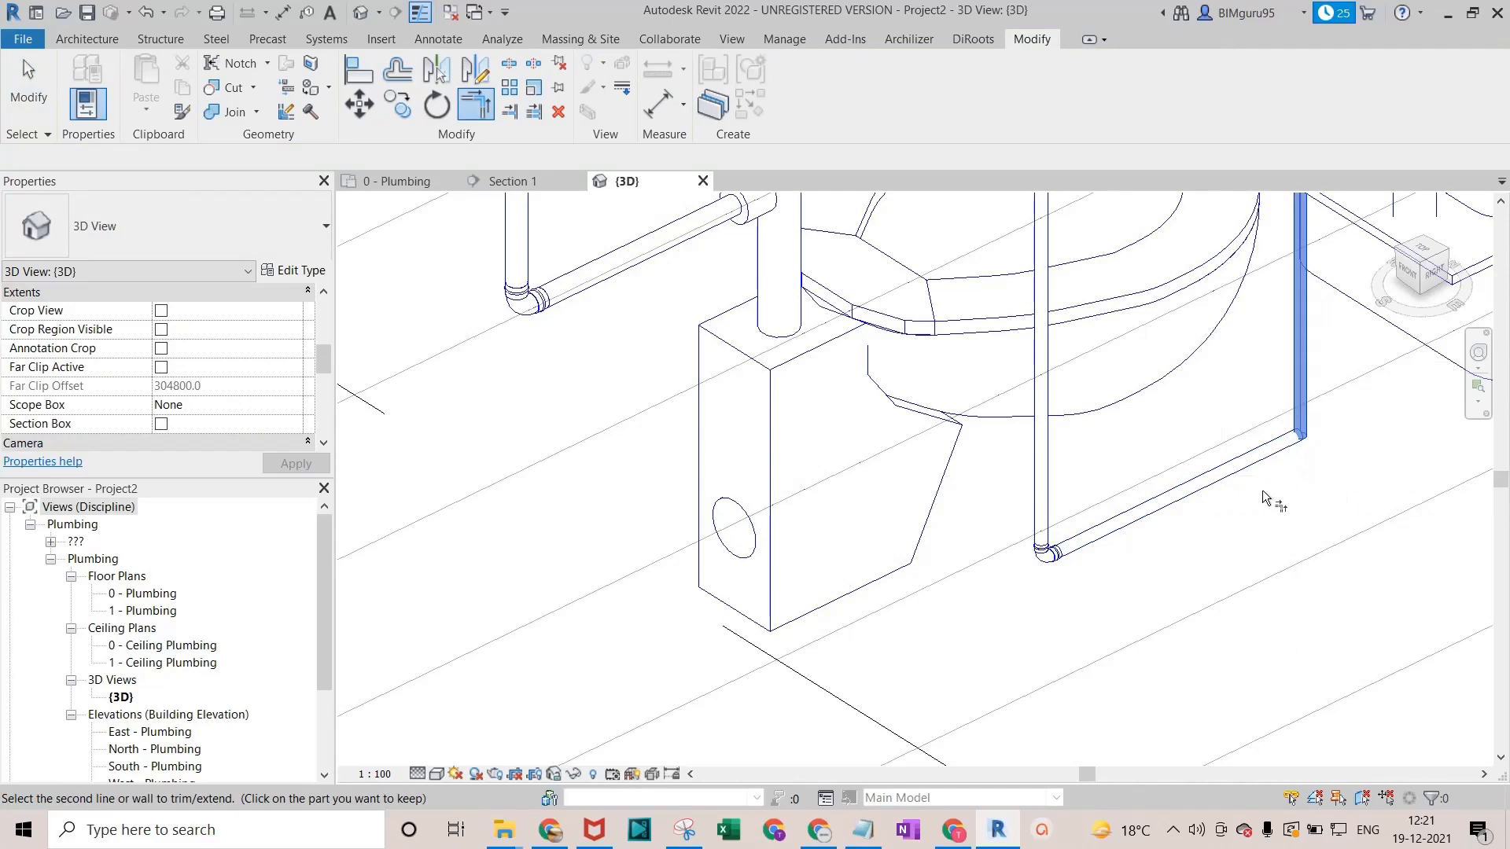
{"action": "key", "text": "Escape"}
{"action": "key", "text": "Escape"}
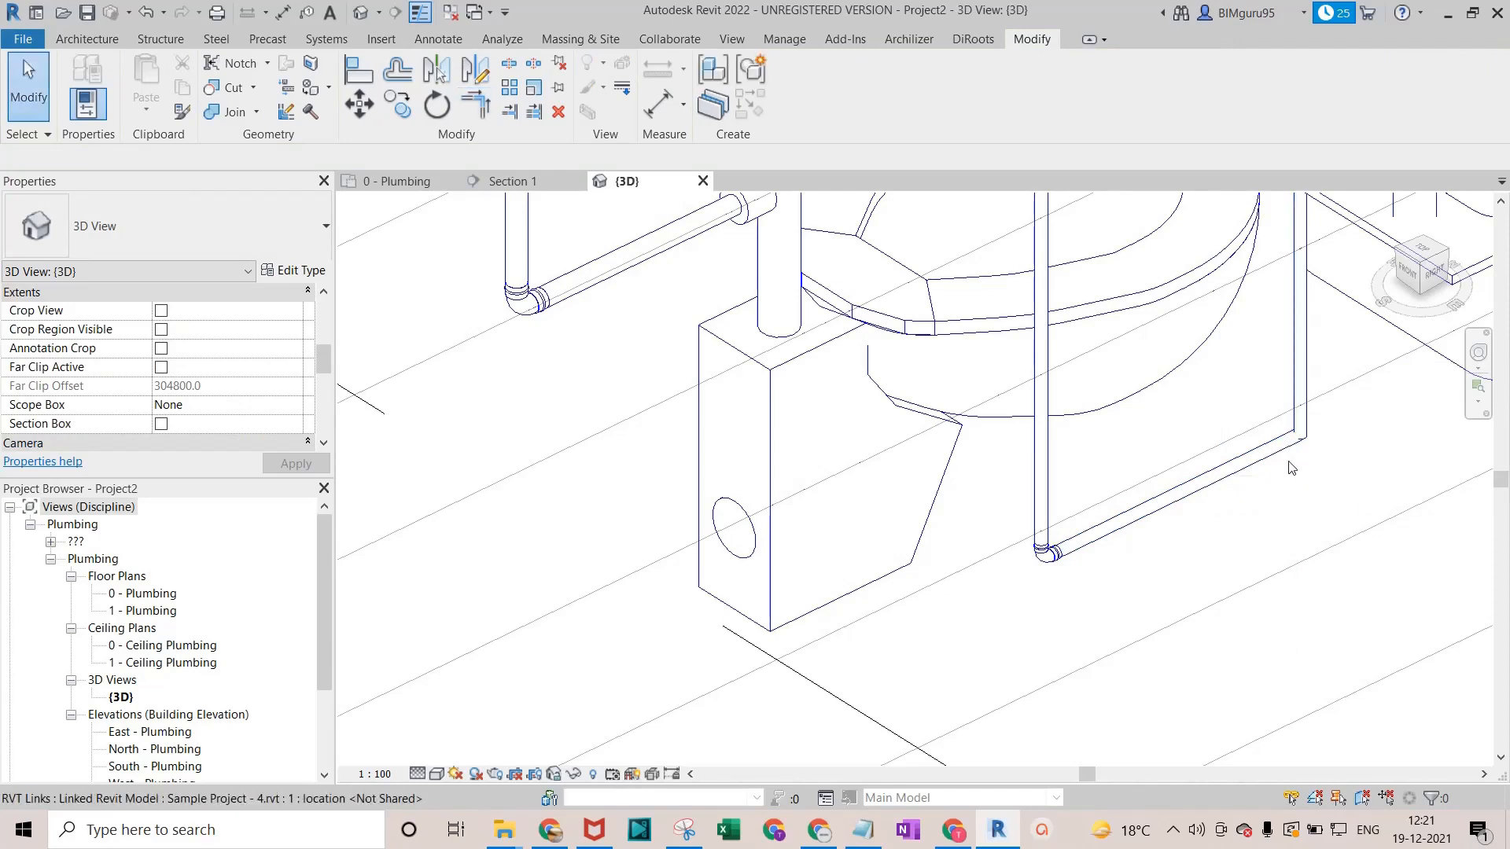
Show the 3D view in wireframe and align the horizontal branch with the centreline of the sink's vertical pipe.
{"action": "key", "text": "w"}
{"action": "key", "text": "f"}
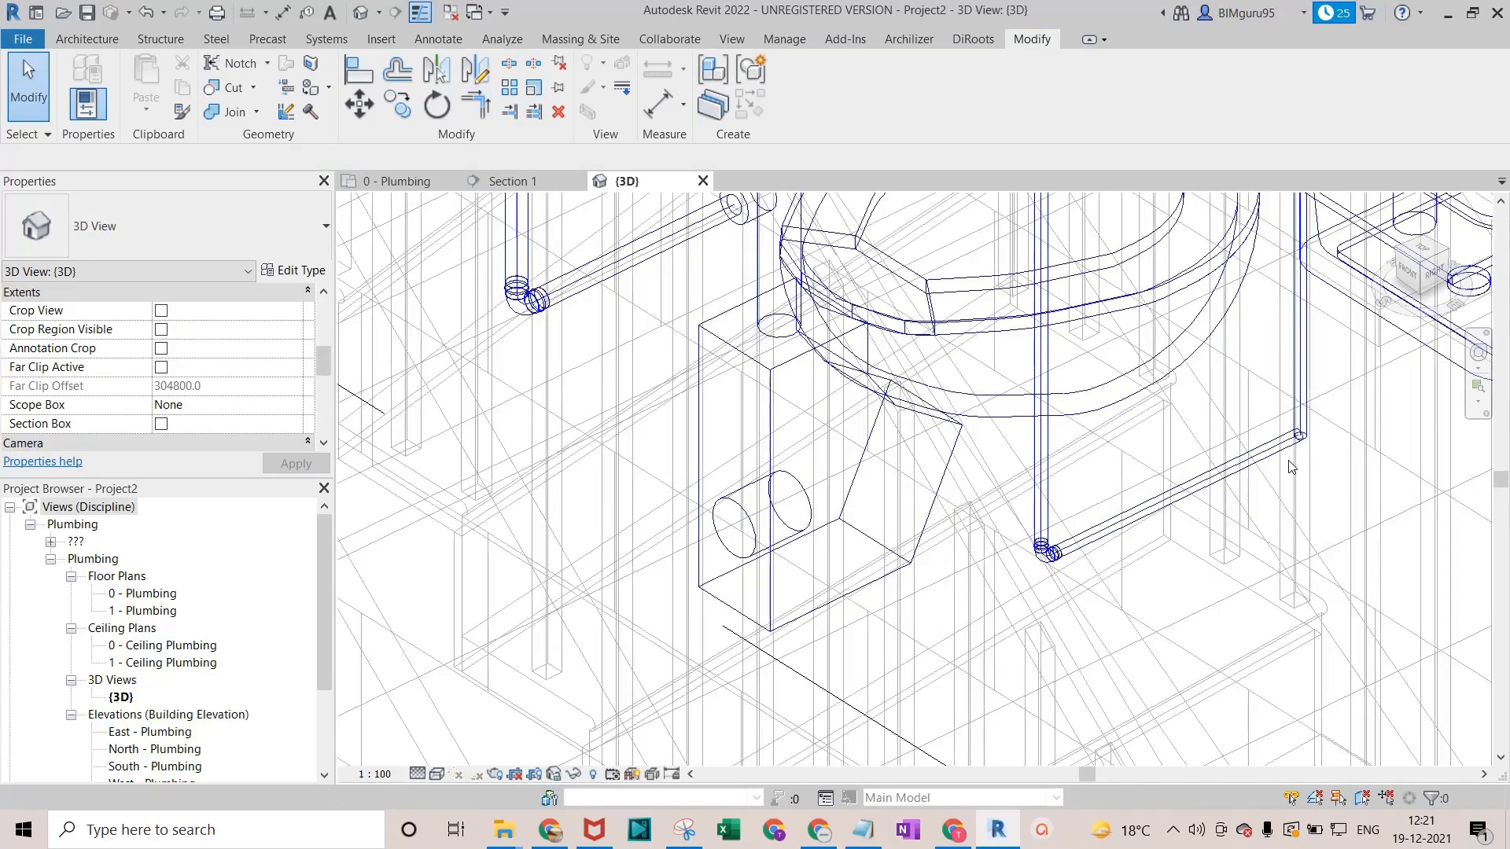
{"action": "scroll", "coordinate": [1289, 464], "scroll_direction": "up", "scroll_amount": 2}
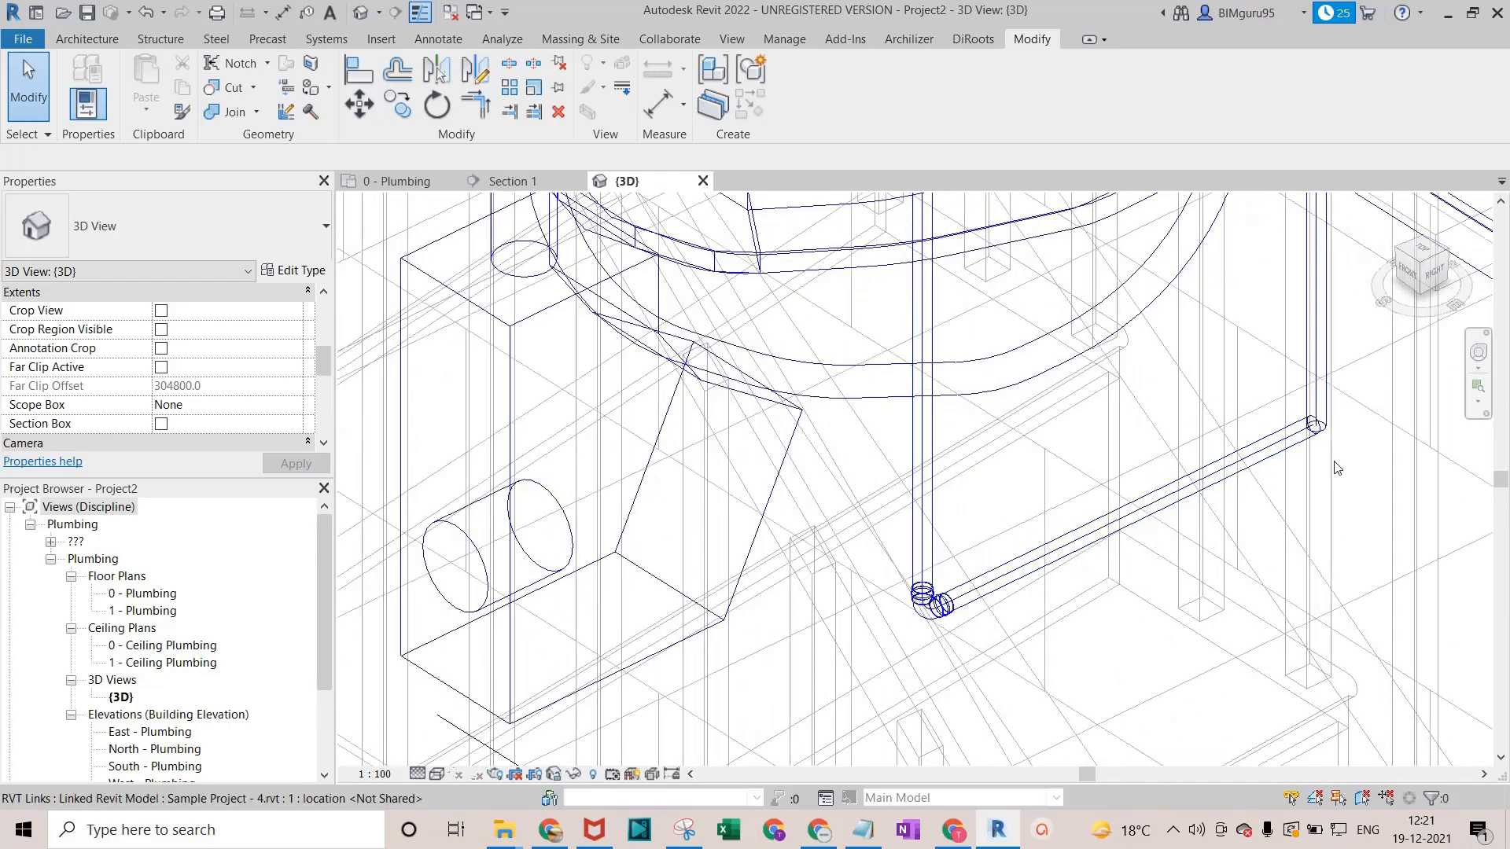
{"action": "key", "text": "a"}
{"action": "key", "text": "l"}
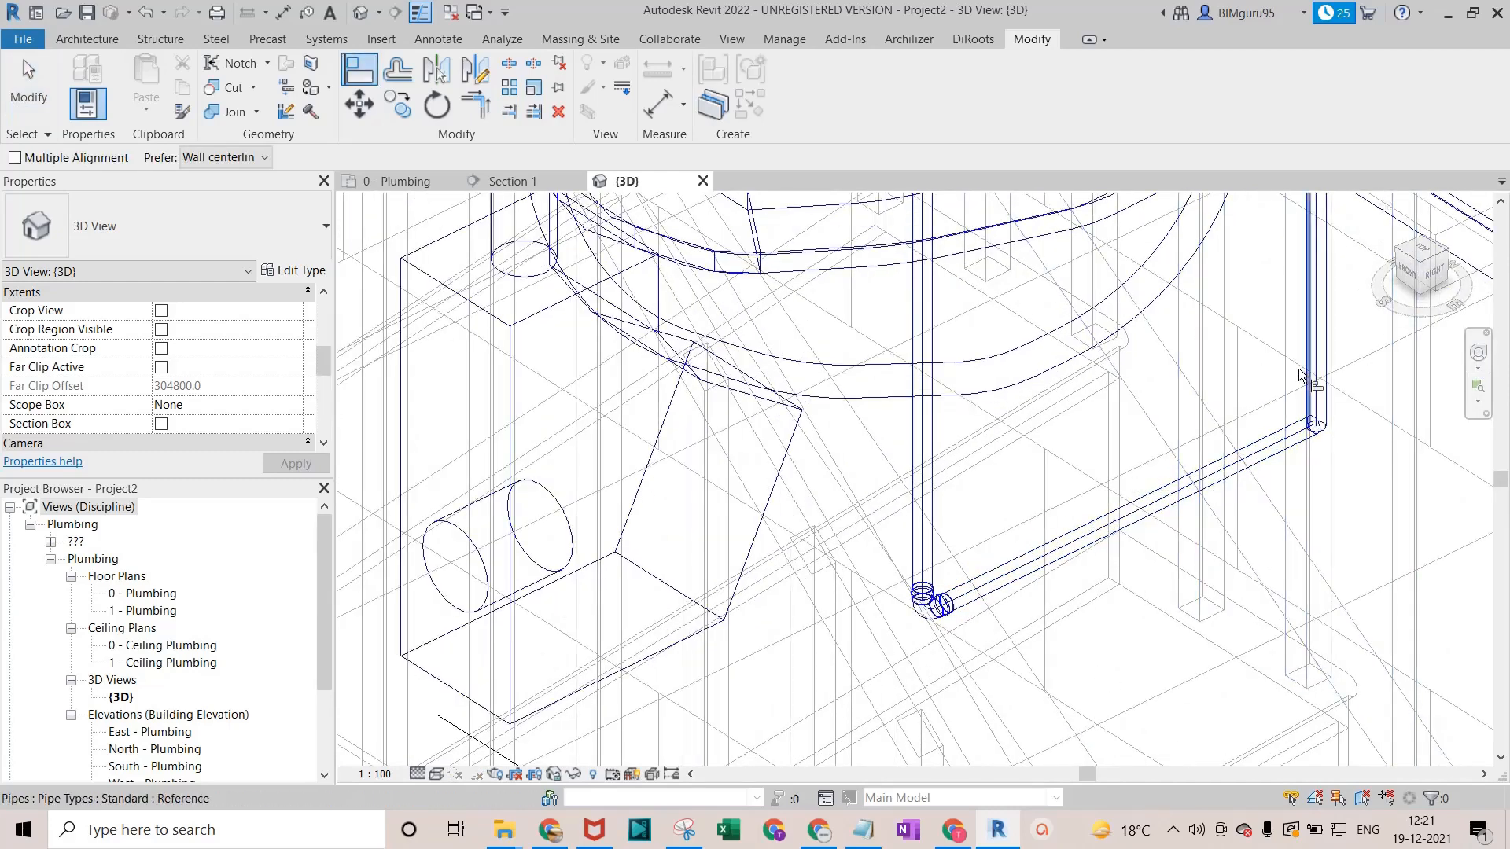
{"action": "scroll", "coordinate": [1302, 371], "scroll_direction": "up", "scroll_amount": 2}
{"action": "scroll", "coordinate": [1365, 428], "scroll_direction": "up", "scroll_amount": 4}
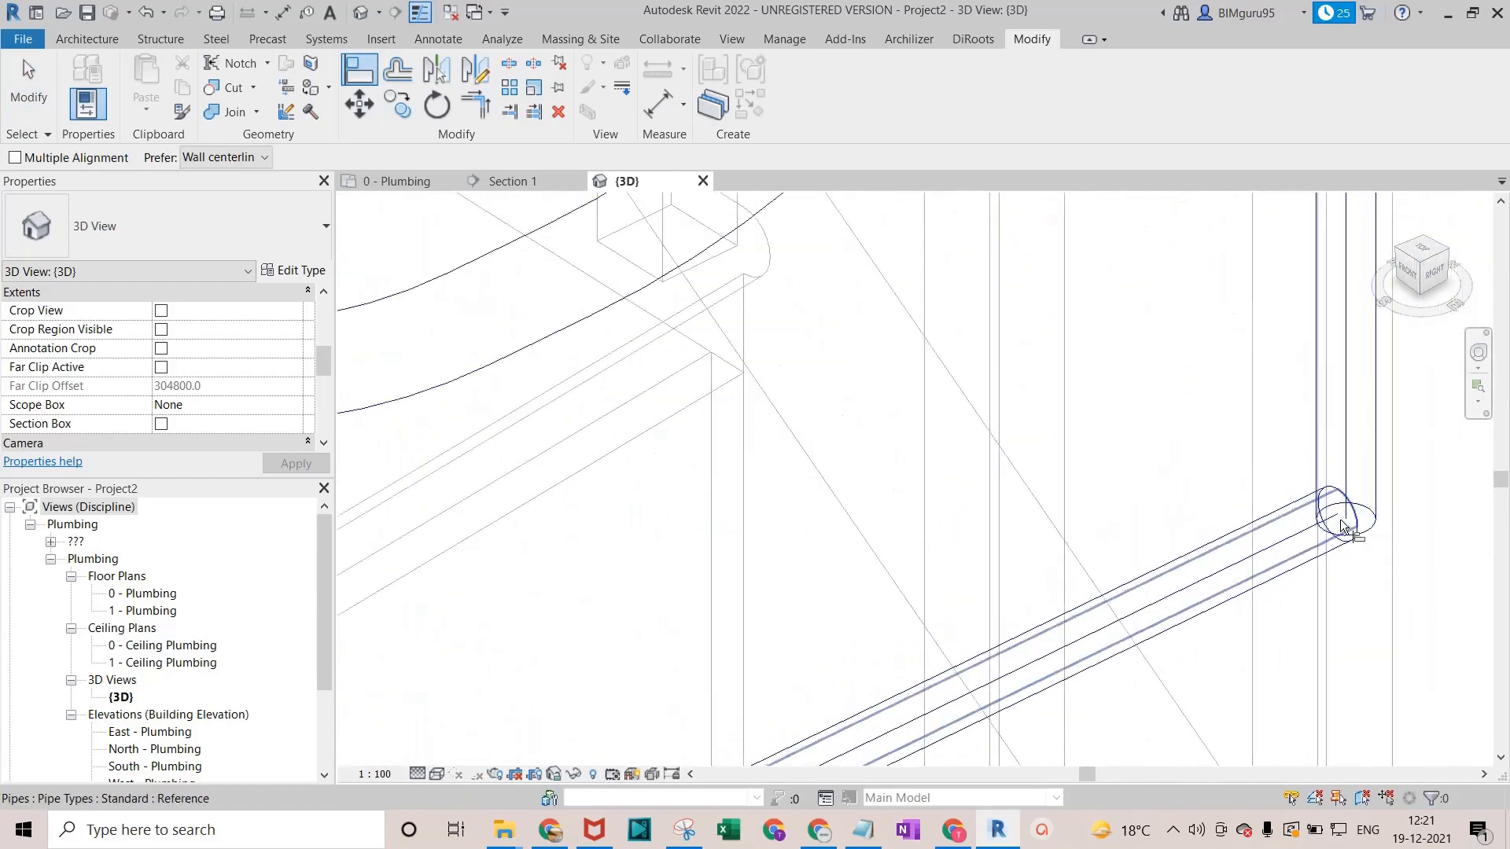
{"action": "scroll", "coordinate": [1358, 542], "scroll_direction": "up", "scroll_amount": 2}
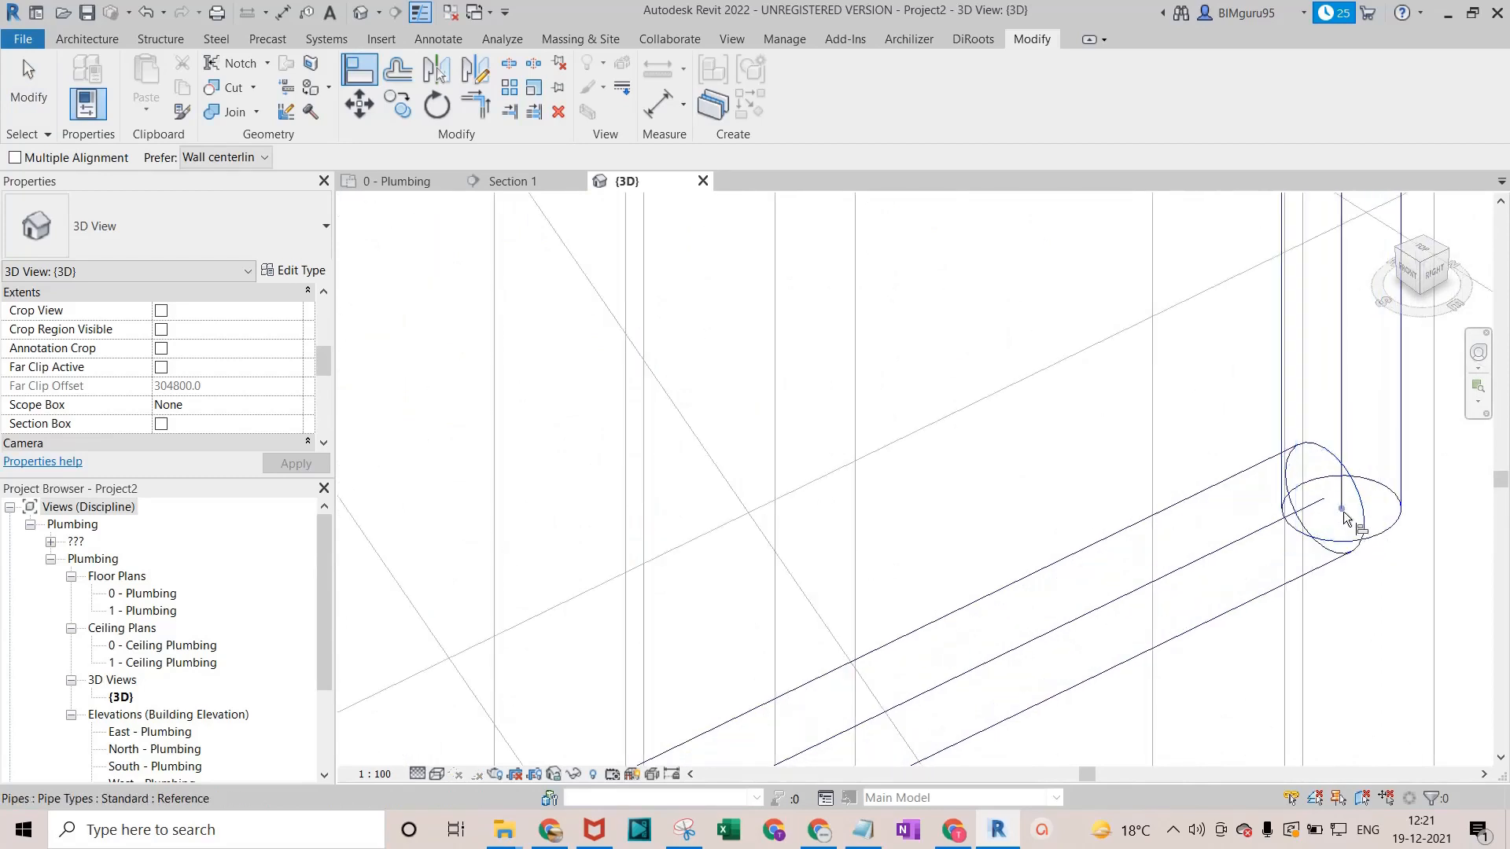
{"action": "left_click", "coordinate": [1252, 539]}
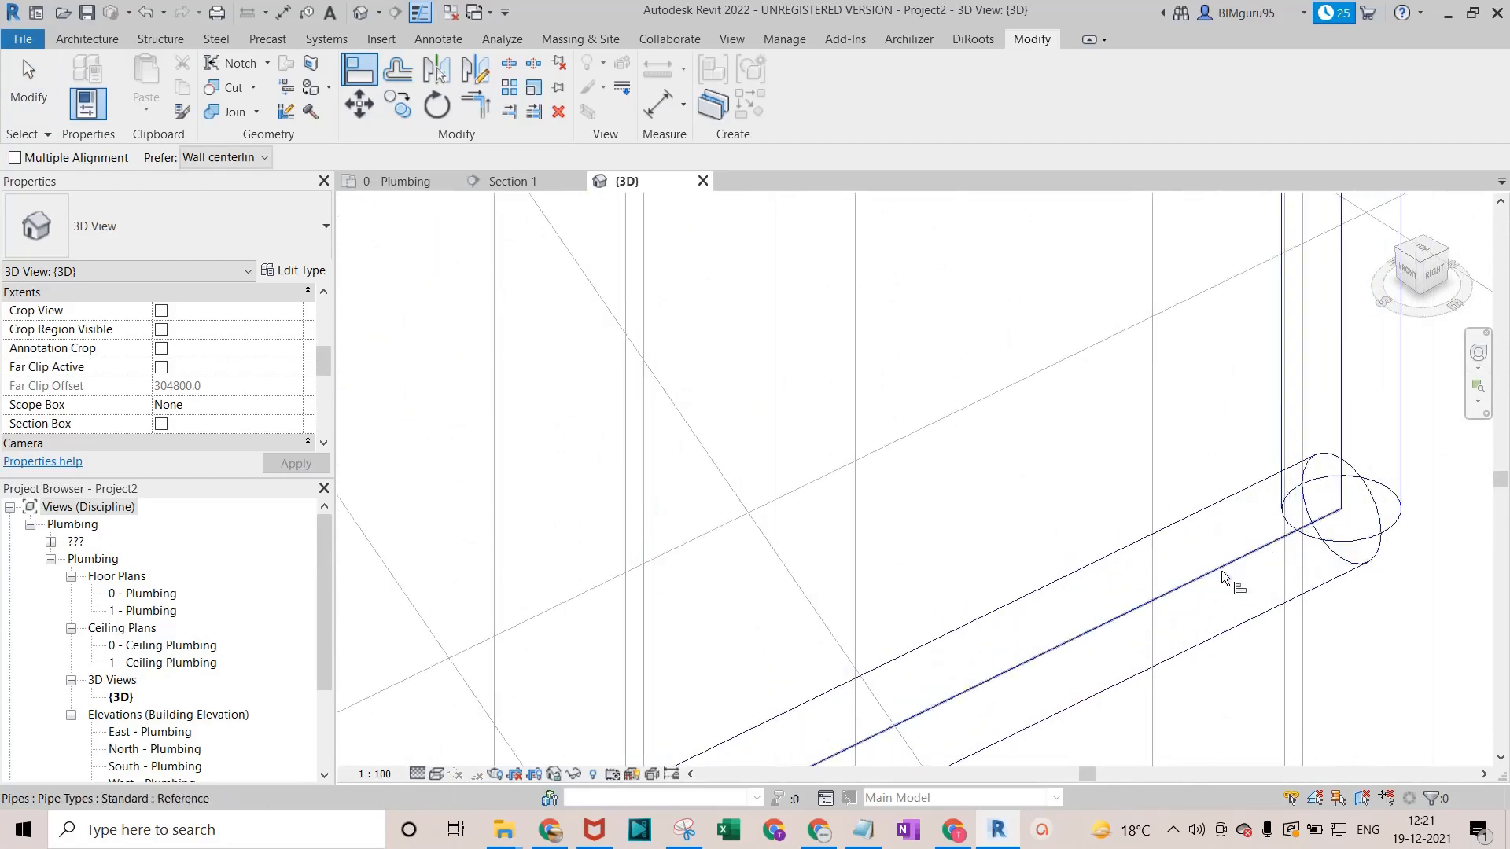
{"action": "scroll", "coordinate": [1222, 570], "scroll_direction": "down", "scroll_amount": 2}
{"action": "key", "text": "Escape"}
{"action": "key", "text": "Escape"}
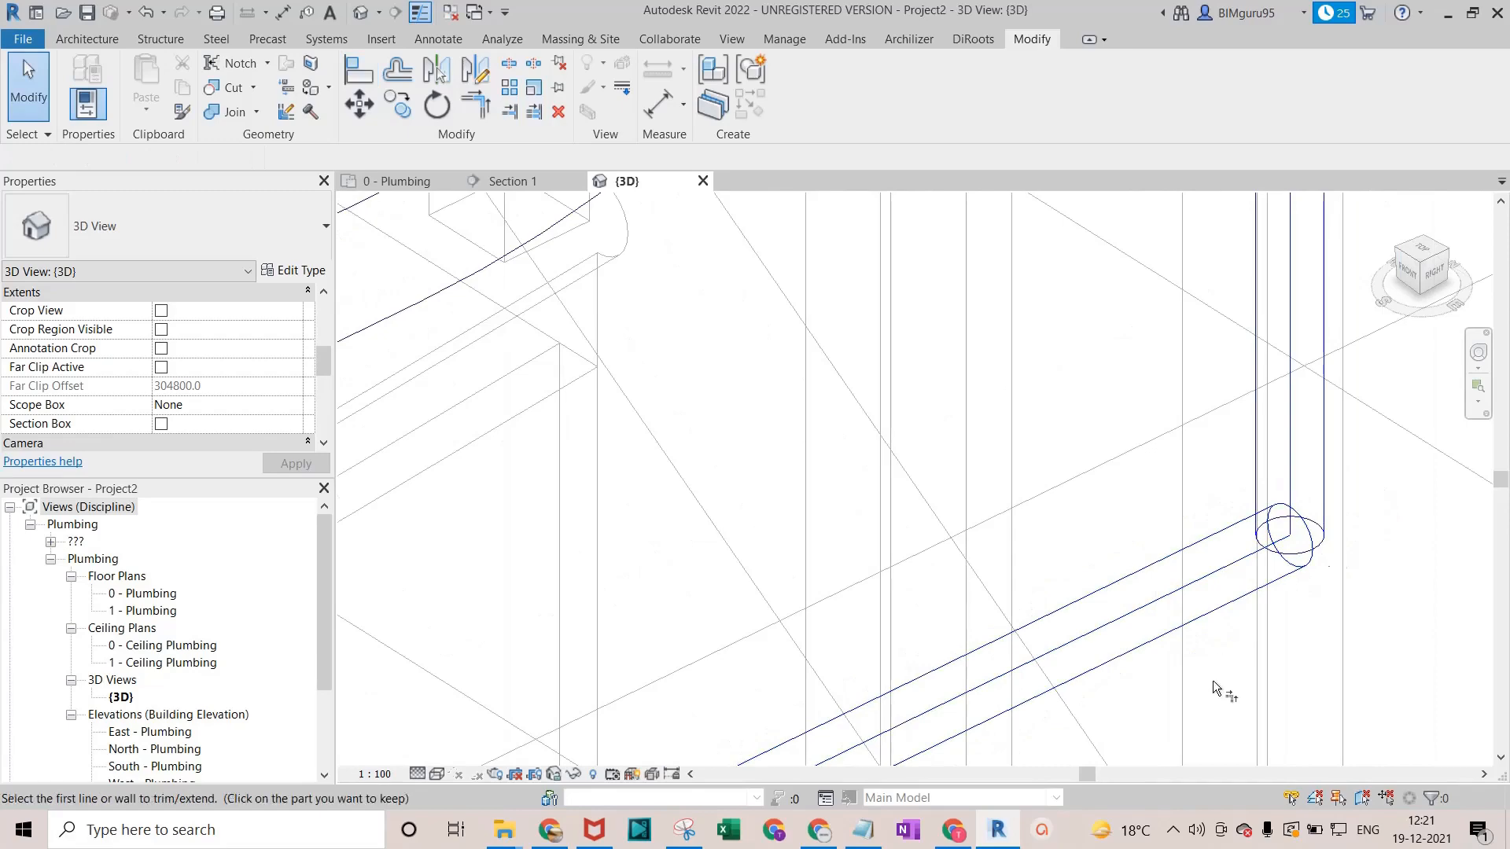
Trim the horizontal branch and the sink's vertical pipe to a corner so an elbow joins them.
{"action": "left_click", "coordinate": [1168, 617]}
{"action": "scroll", "coordinate": [1168, 616], "scroll_direction": "down", "scroll_amount": 5}
{"action": "key", "text": "Escape"}
{"action": "key", "text": "Escape"}
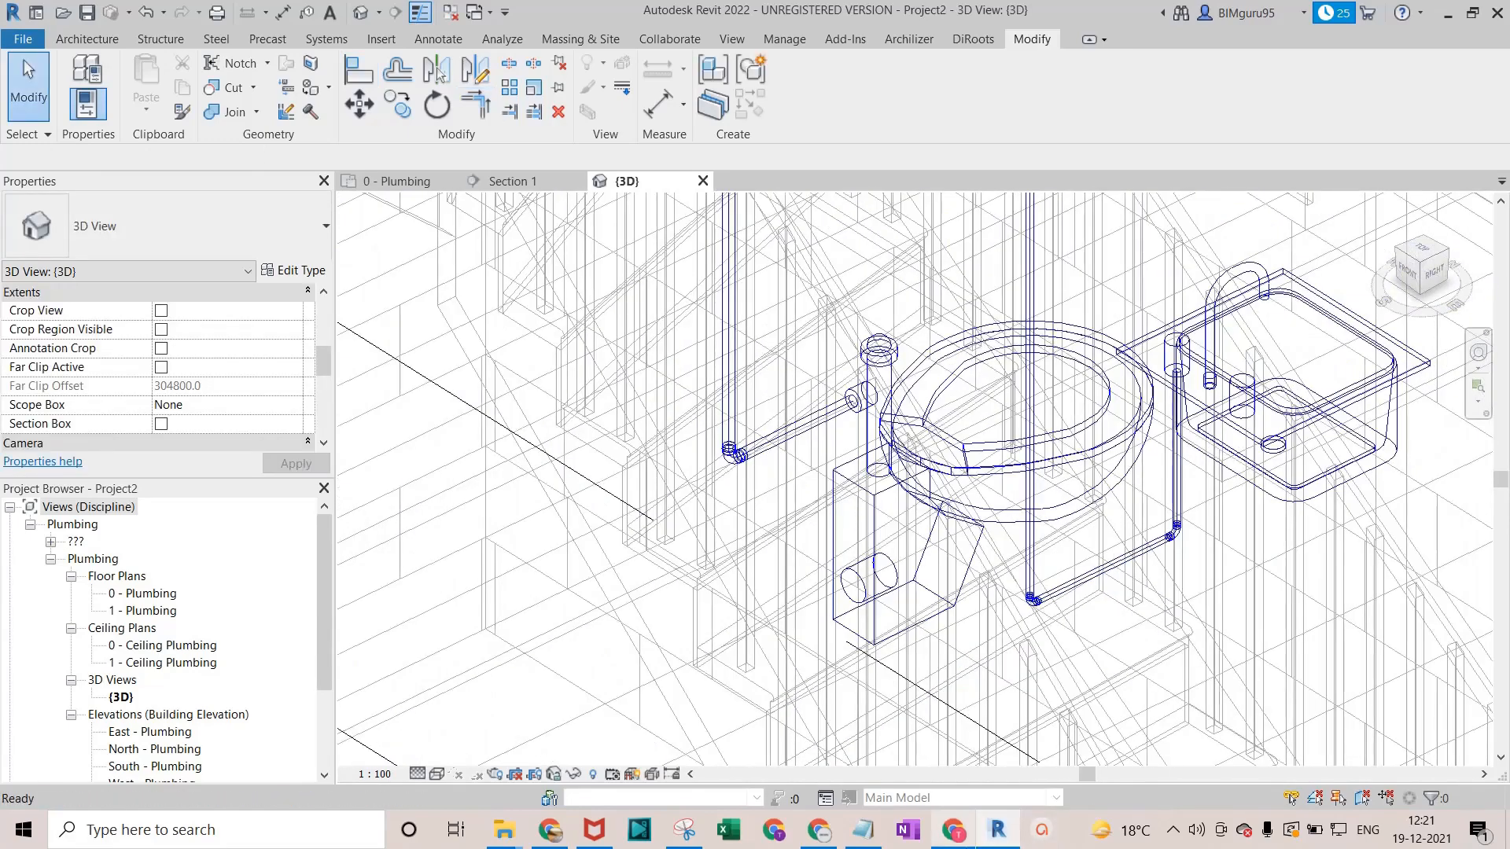
Set the 3D view to shaded display and inspect the toilet and sink pipe connections from the front.
{"action": "key", "text": "s"}
{"action": "key", "text": "d"}
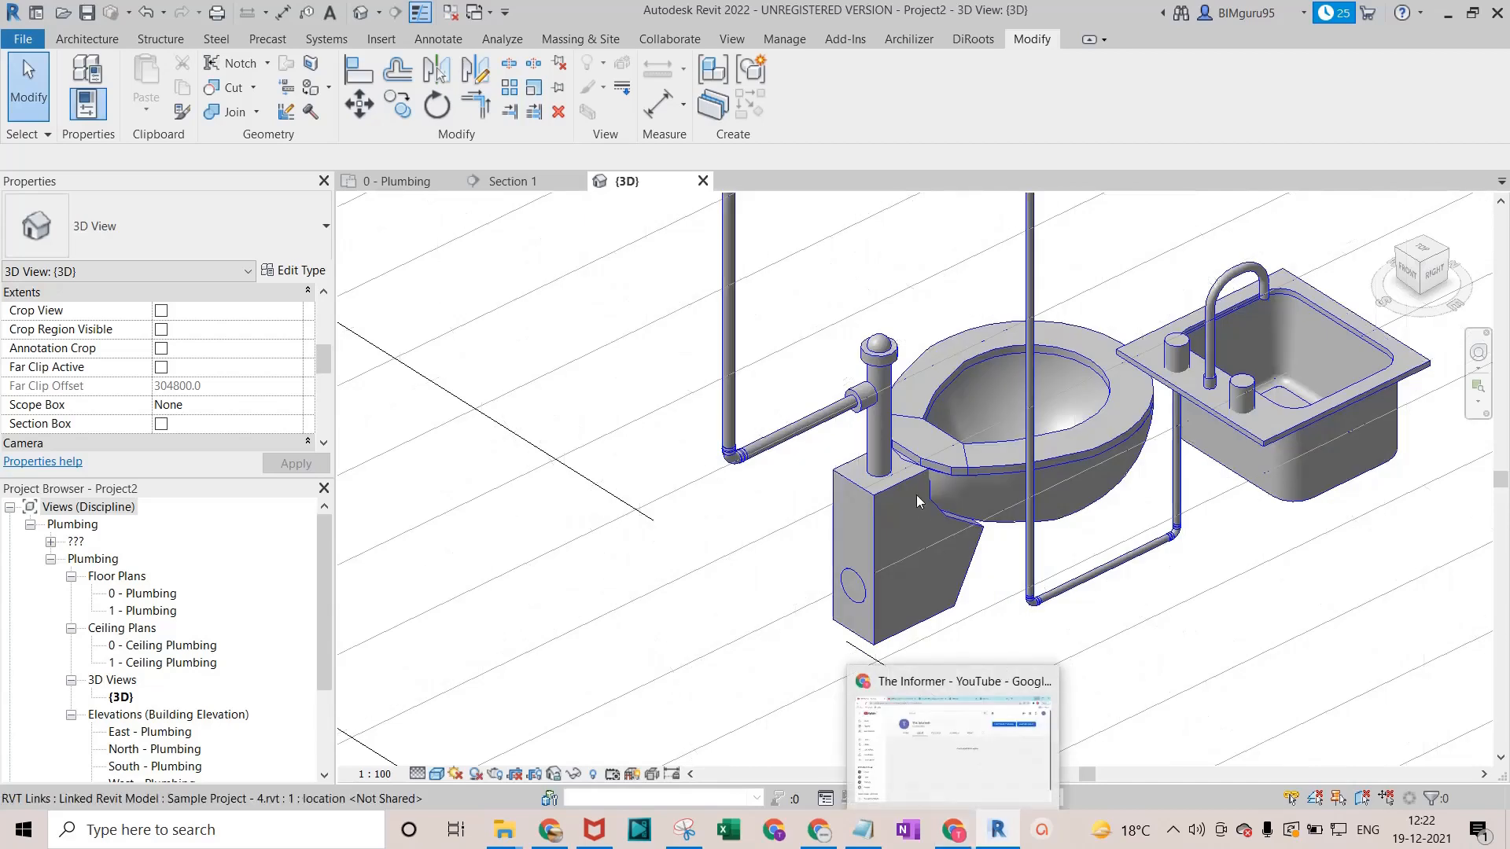
{"action": "scroll", "coordinate": [906, 489], "scroll_direction": "down", "scroll_amount": 4}
{"action": "middle_click_drag", "start_coordinate": [766, 697], "coordinate": [988, 675], "text": "shift"}
{"action": "scroll", "coordinate": [793, 564], "scroll_direction": "down", "scroll_amount": 3}
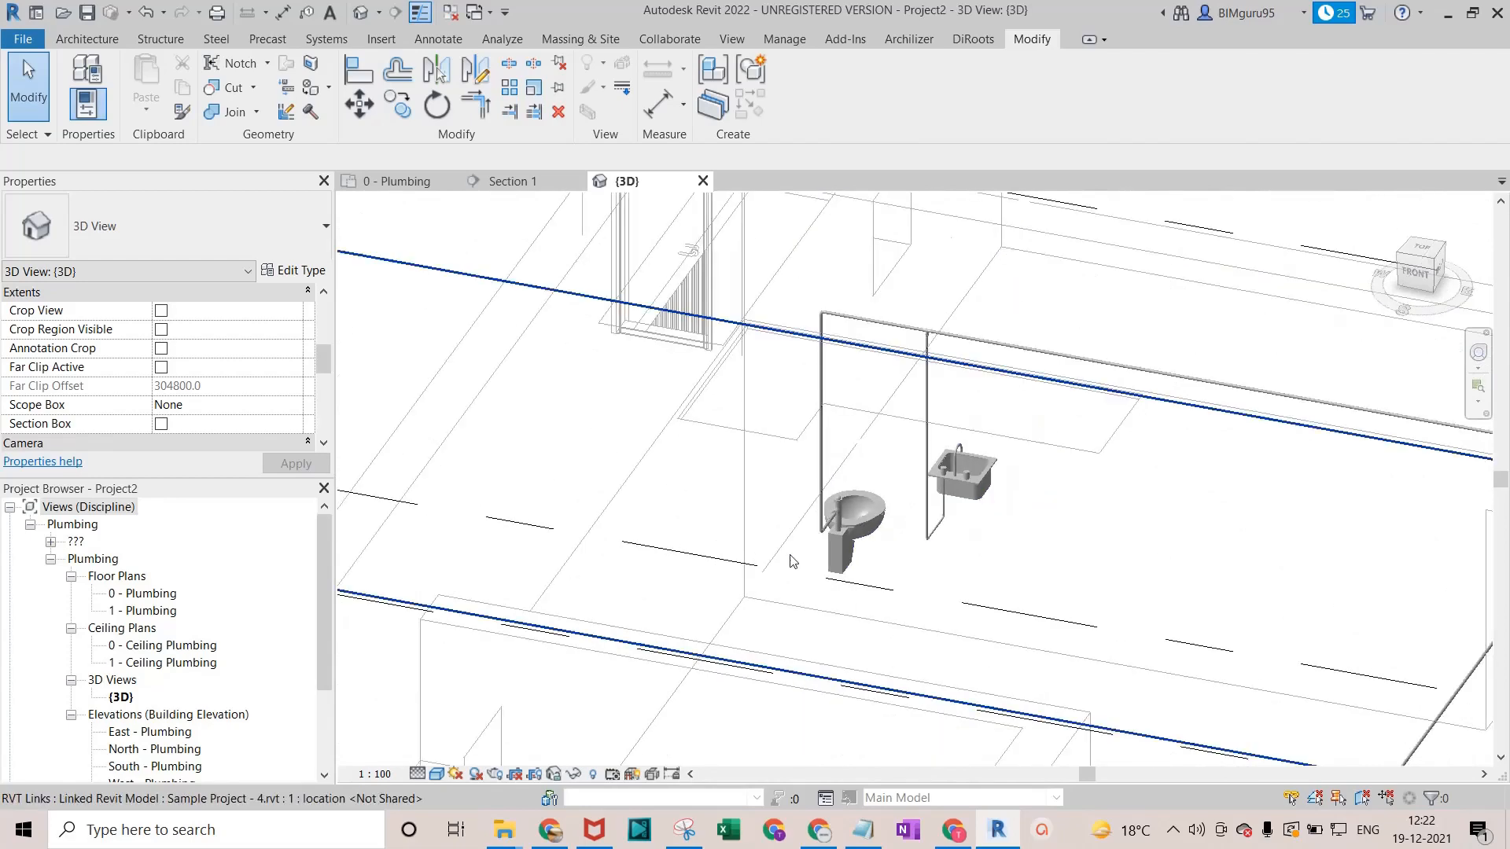
{"action": "middle_click_drag", "start_coordinate": [792, 566], "coordinate": [813, 389], "text": "shift"}
{"action": "scroll", "coordinate": [813, 389], "scroll_direction": "up", "scroll_amount": 2}
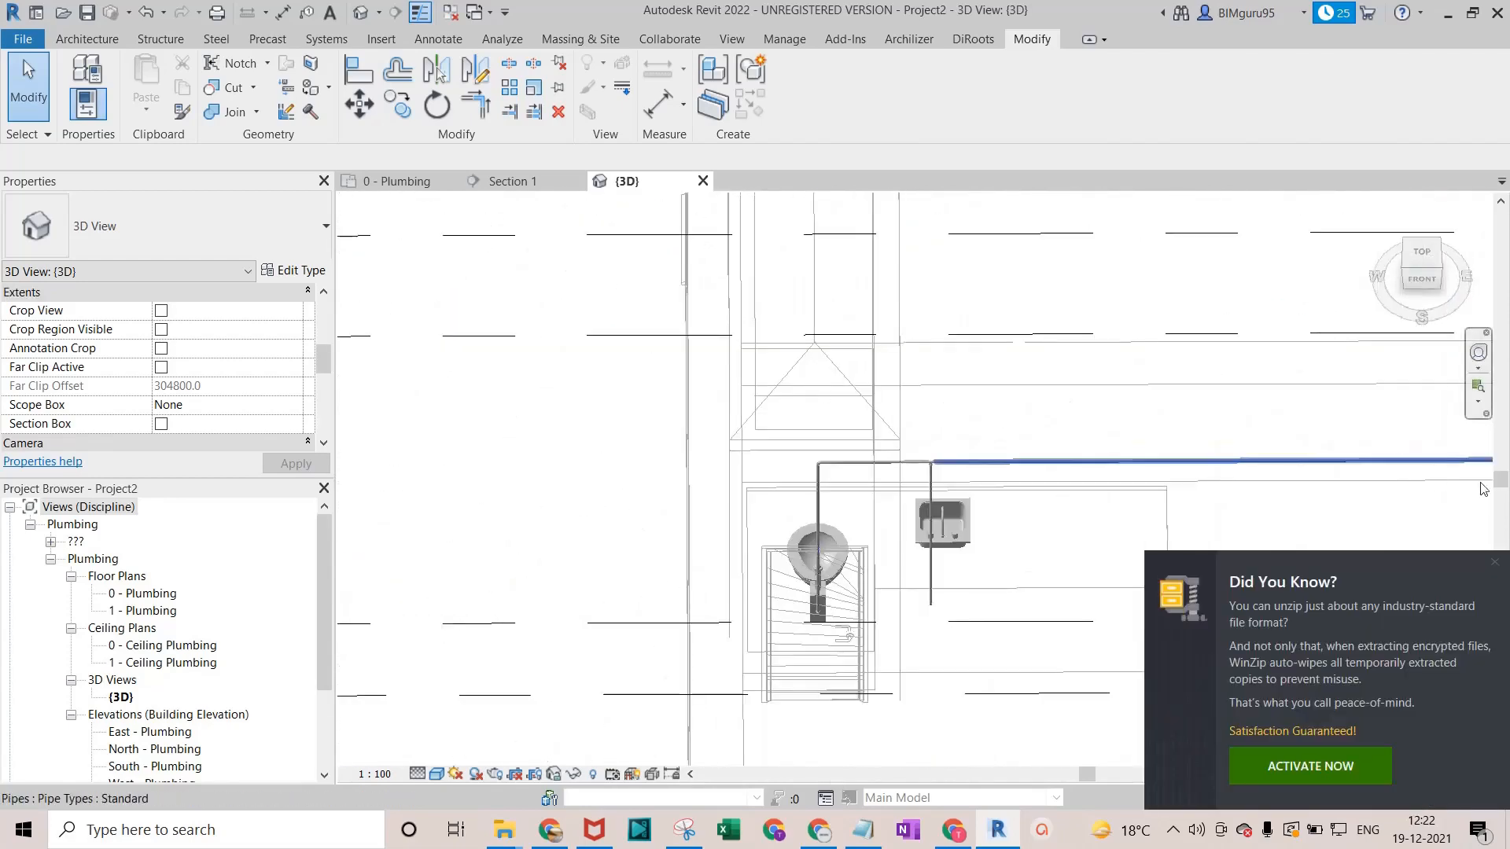
{"action": "left_click", "coordinate": [1496, 567]}
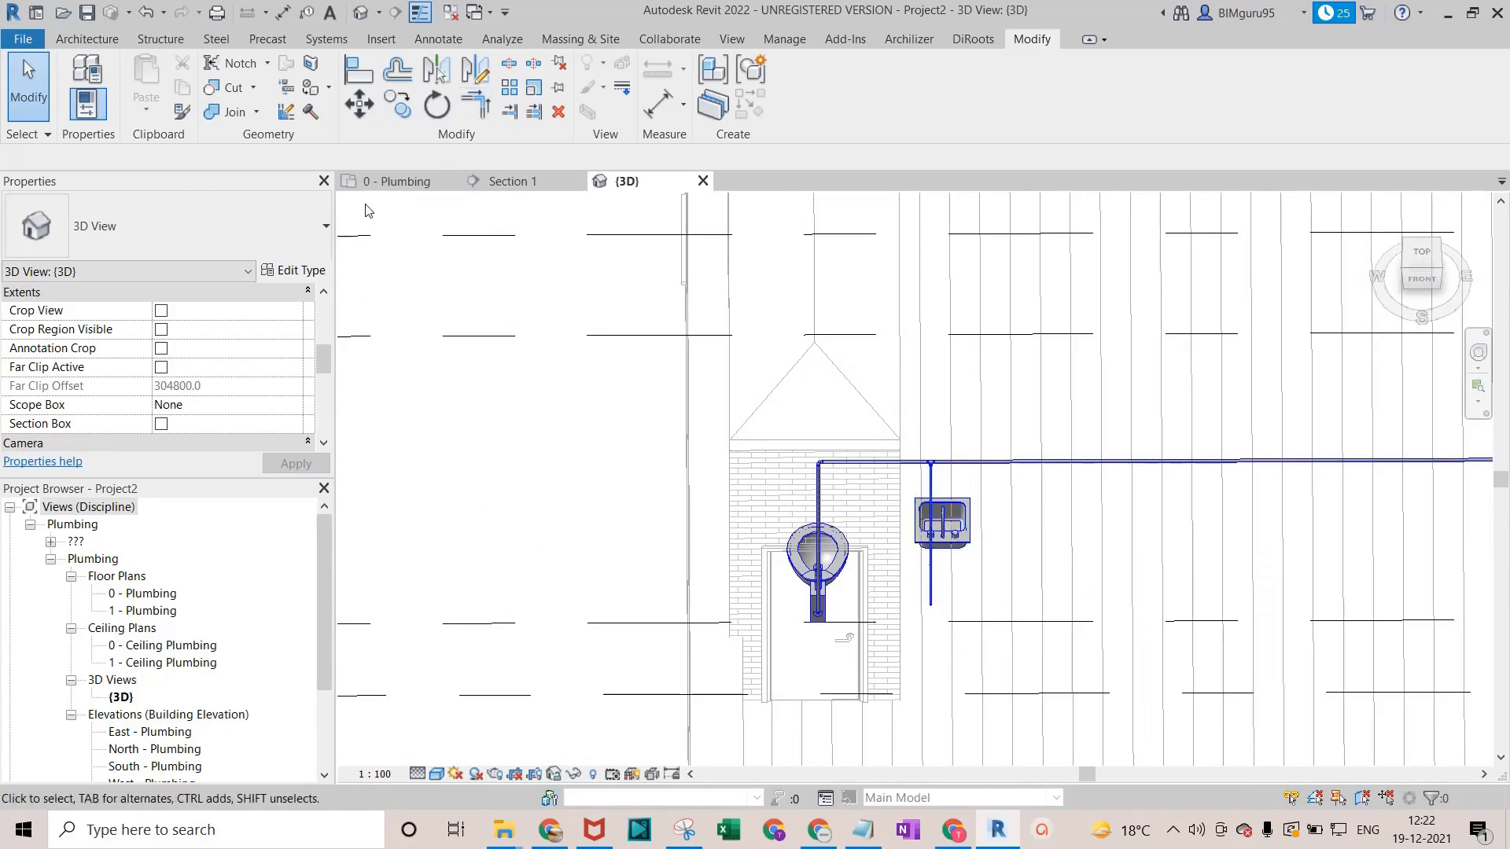
Open the 0 - Plumbing floor plan and examine the pipe layout around the toilet, sink and neighbouring bathrooms.
{"action": "left_click", "coordinate": [396, 182]}
{"action": "scroll", "coordinate": [818, 416], "scroll_direction": "up", "scroll_amount": 2}
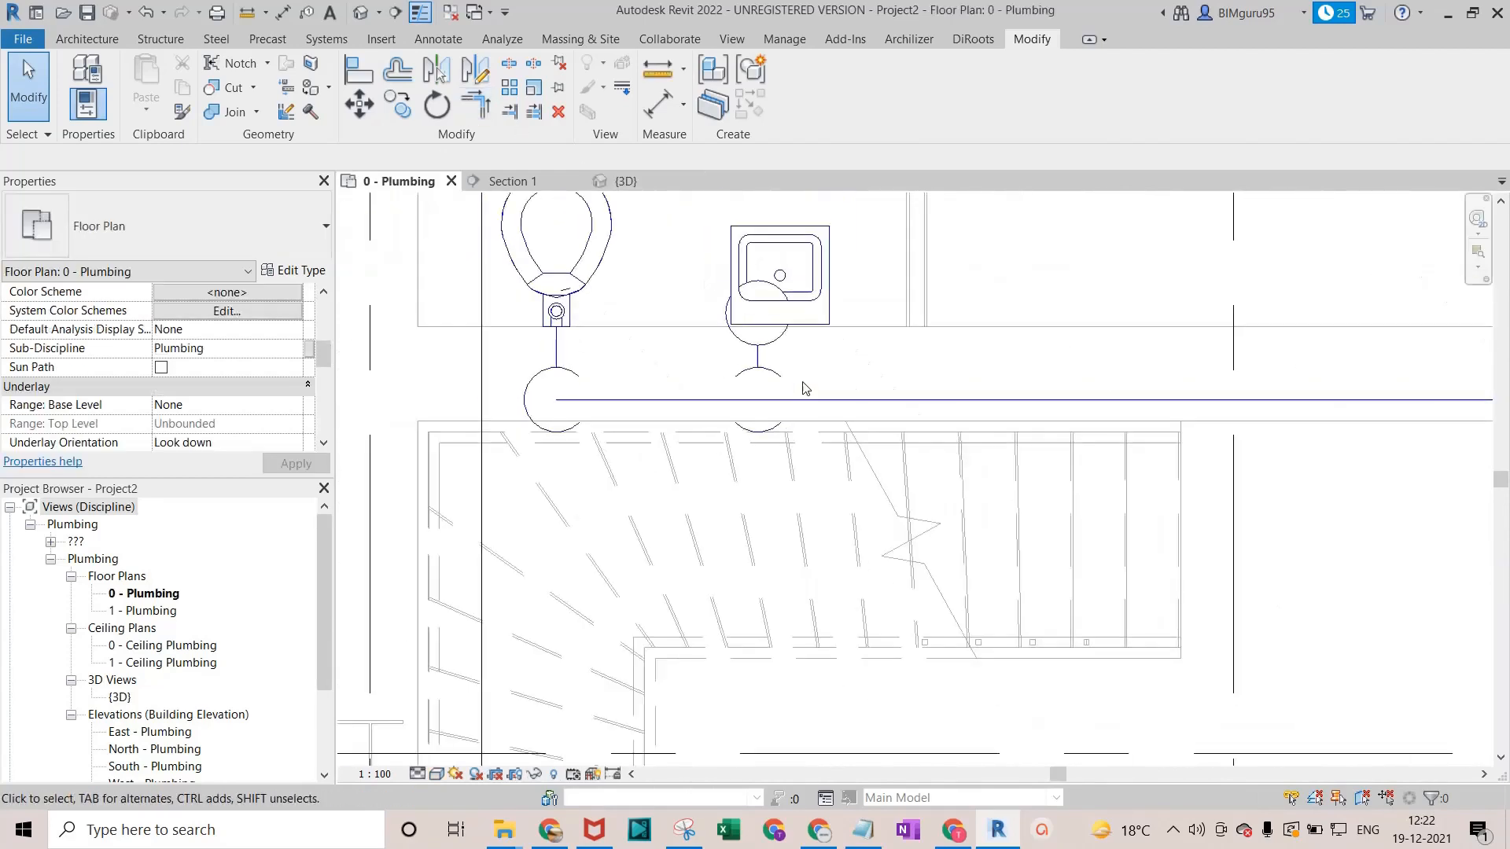
{"action": "left_click", "coordinate": [808, 316]}
{"action": "scroll", "coordinate": [802, 330], "scroll_direction": "down", "scroll_amount": 4}
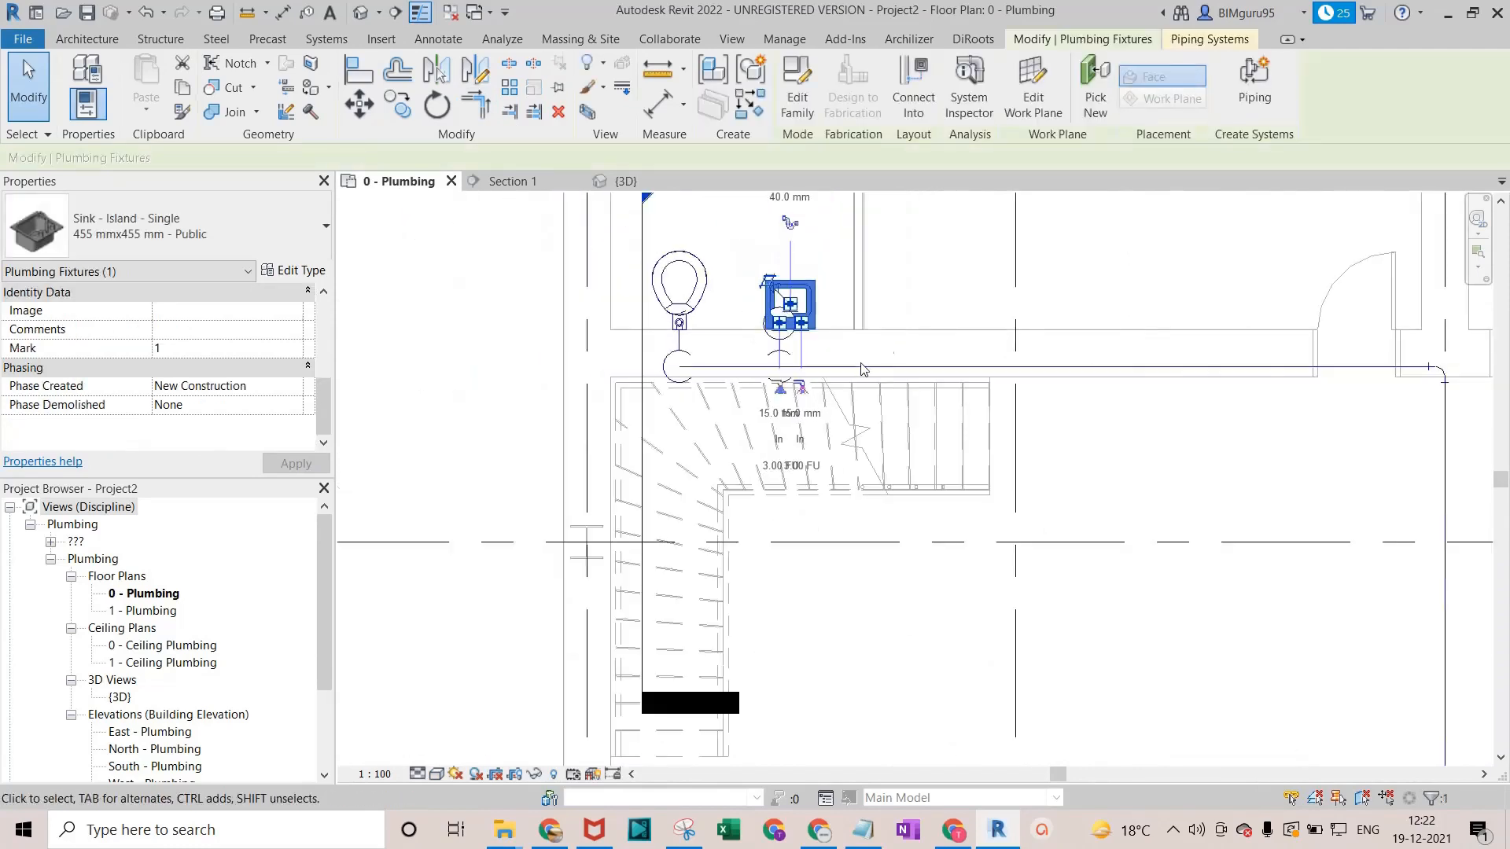
{"action": "middle_click_drag", "start_coordinate": [900, 340], "coordinate": [534, 505]}
{"action": "scroll", "coordinate": [626, 503], "scroll_direction": "down", "scroll_amount": 4}
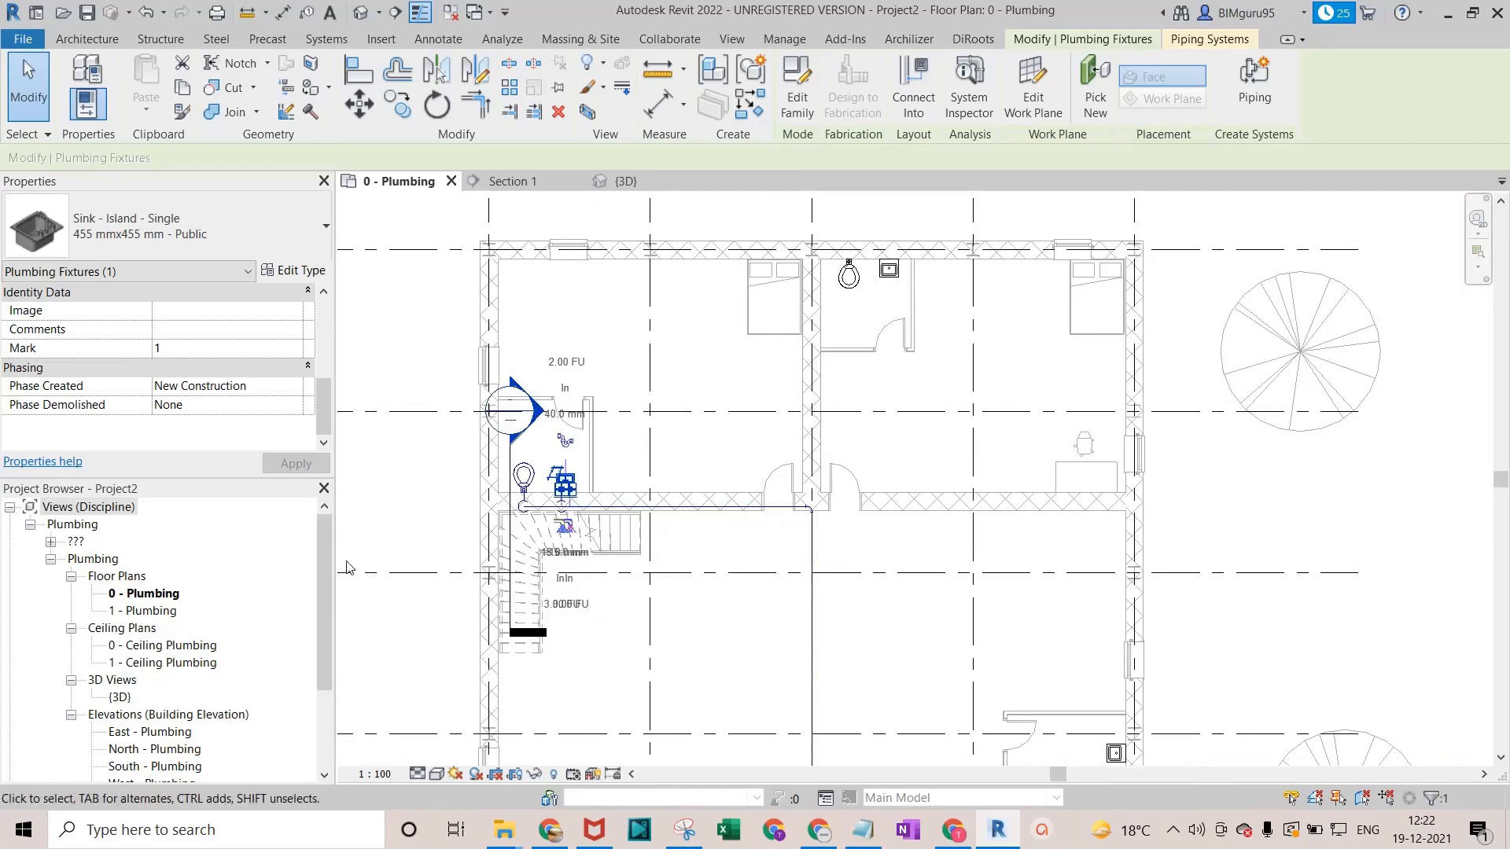
{"action": "scroll", "coordinate": [442, 536], "scroll_direction": "up", "scroll_amount": 1}
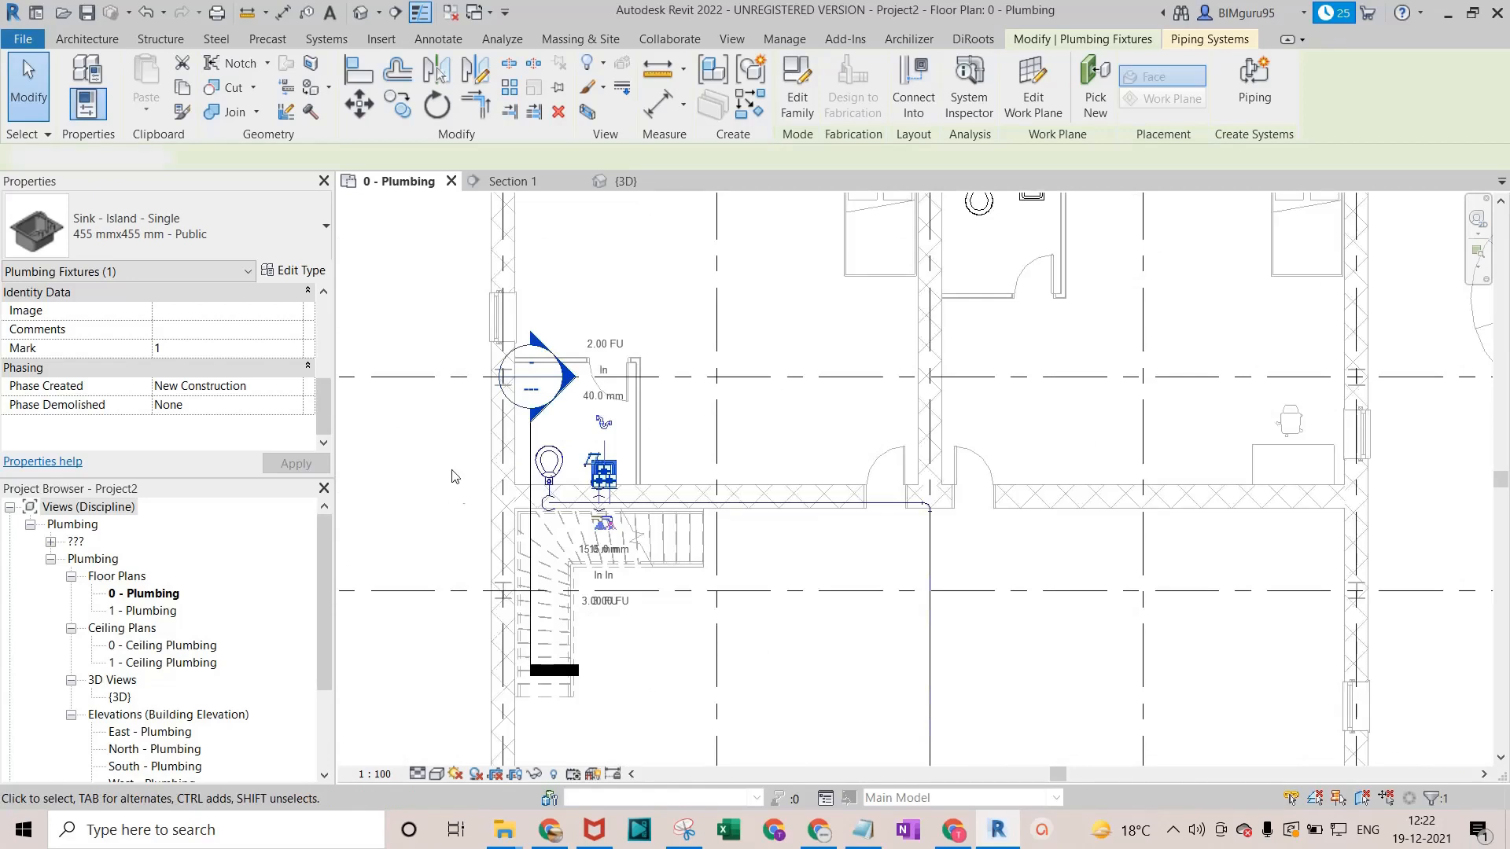
{"action": "left_click", "coordinate": [452, 475]}
{"action": "scroll", "coordinate": [479, 511], "scroll_direction": "up", "scroll_amount": 3}
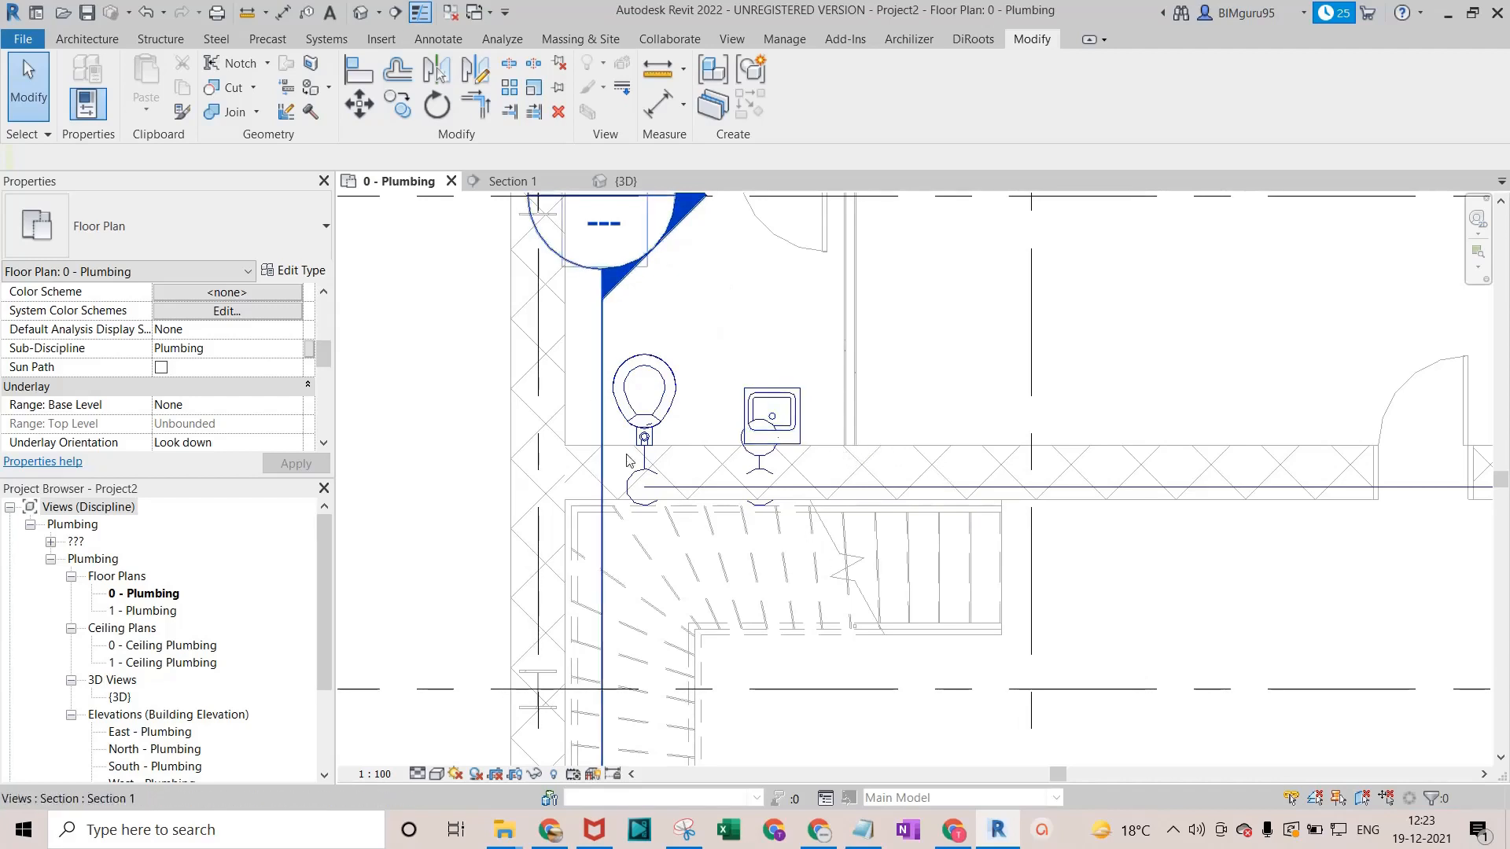
Move the 25 mm main pipe running along grid 3 towards grid 2, just east of that grid line.
{"action": "scroll", "coordinate": [698, 452], "scroll_direction": "down", "scroll_amount": 1}
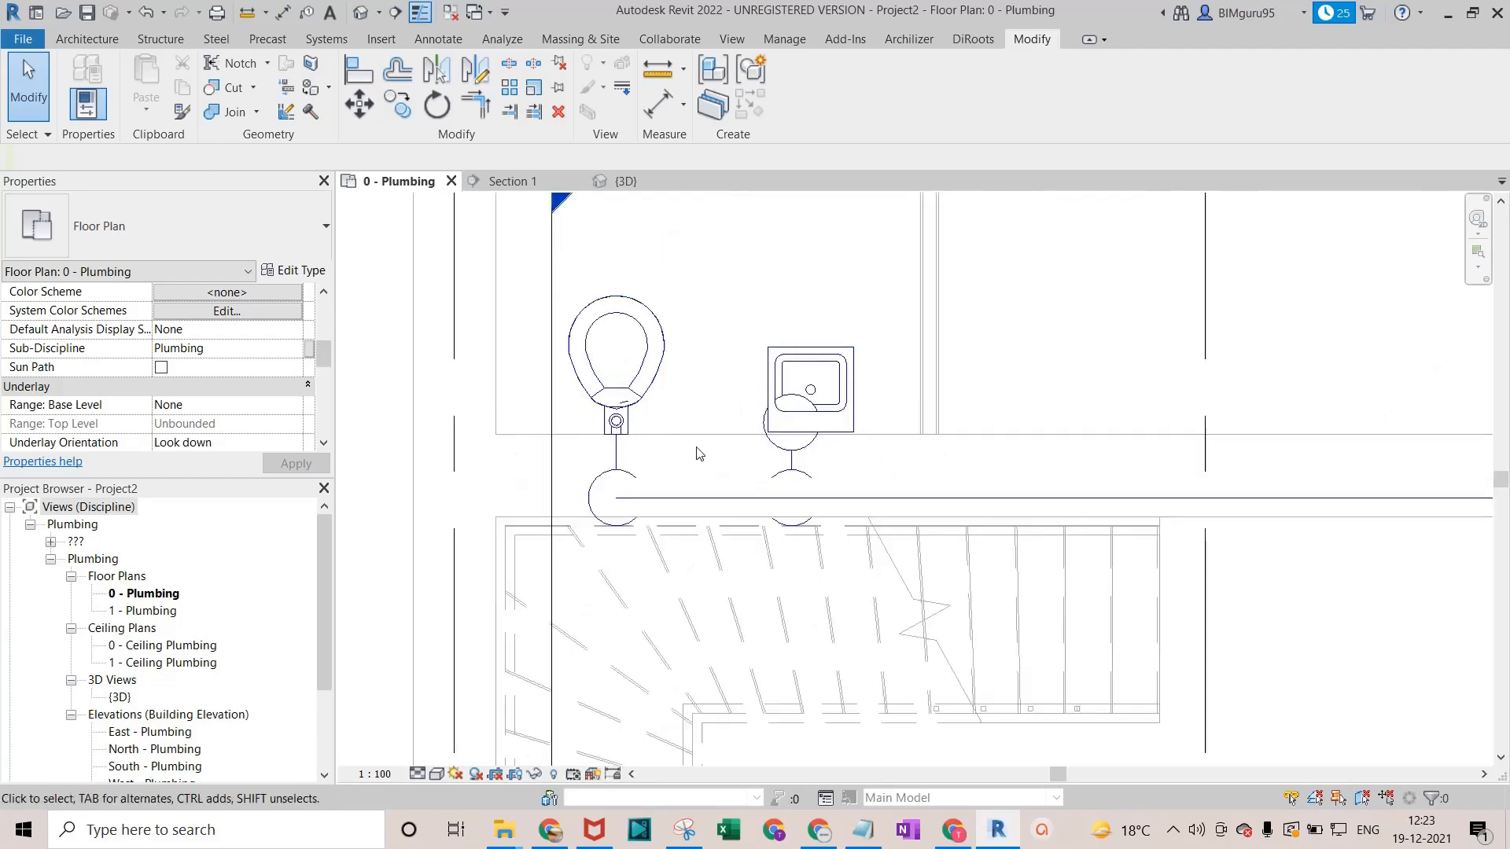
{"action": "scroll", "coordinate": [822, 366], "scroll_direction": "down", "scroll_amount": 1}
{"action": "scroll", "coordinate": [822, 366], "scroll_direction": "down", "scroll_amount": 1}
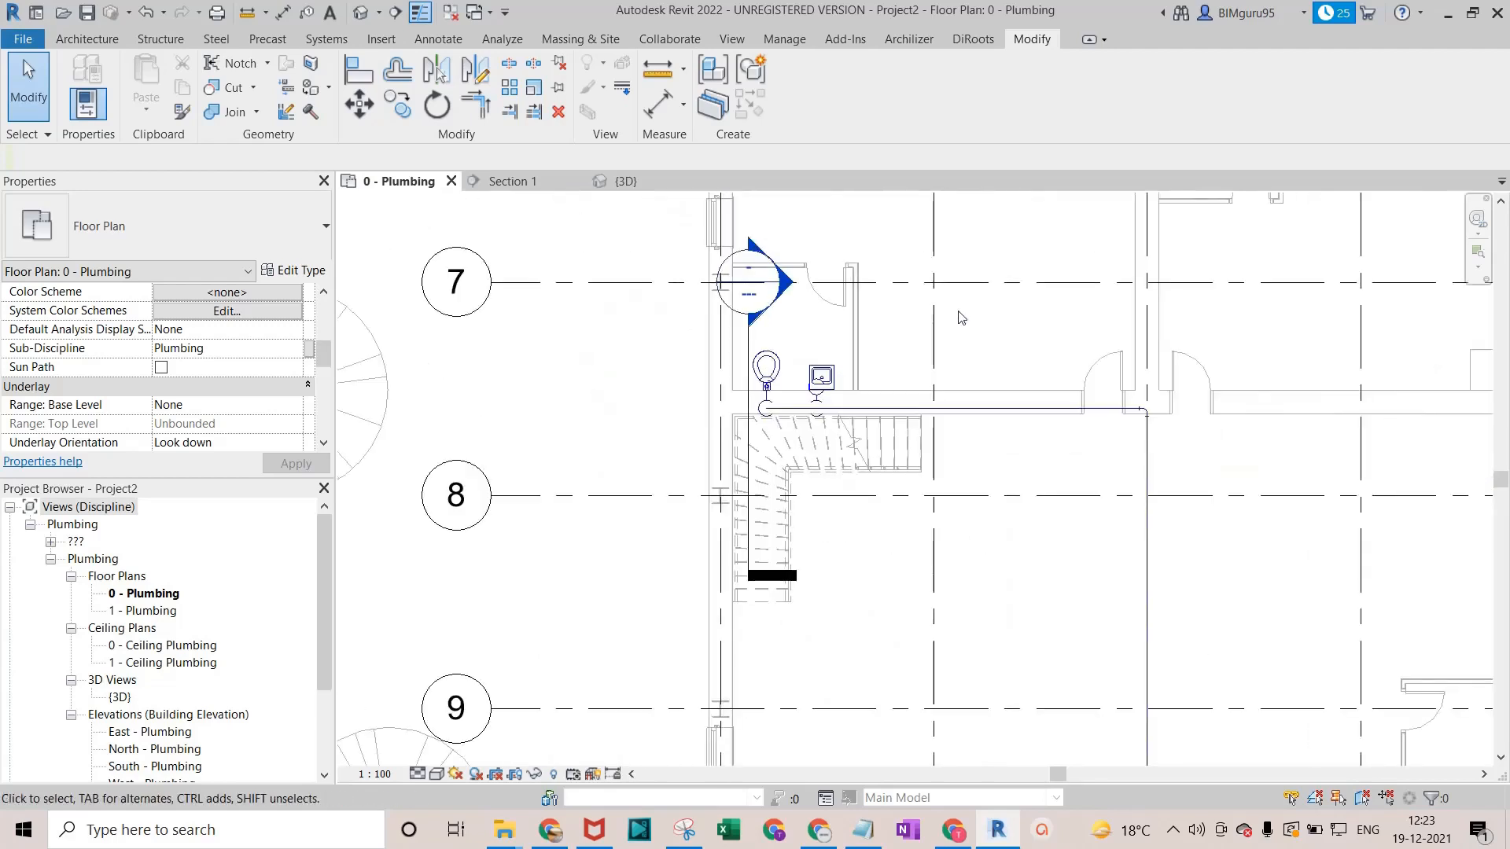
{"action": "middle_click_drag", "start_coordinate": [960, 314], "coordinate": [842, 455]}
{"action": "scroll", "coordinate": [1012, 578], "scroll_direction": "up", "scroll_amount": 2}
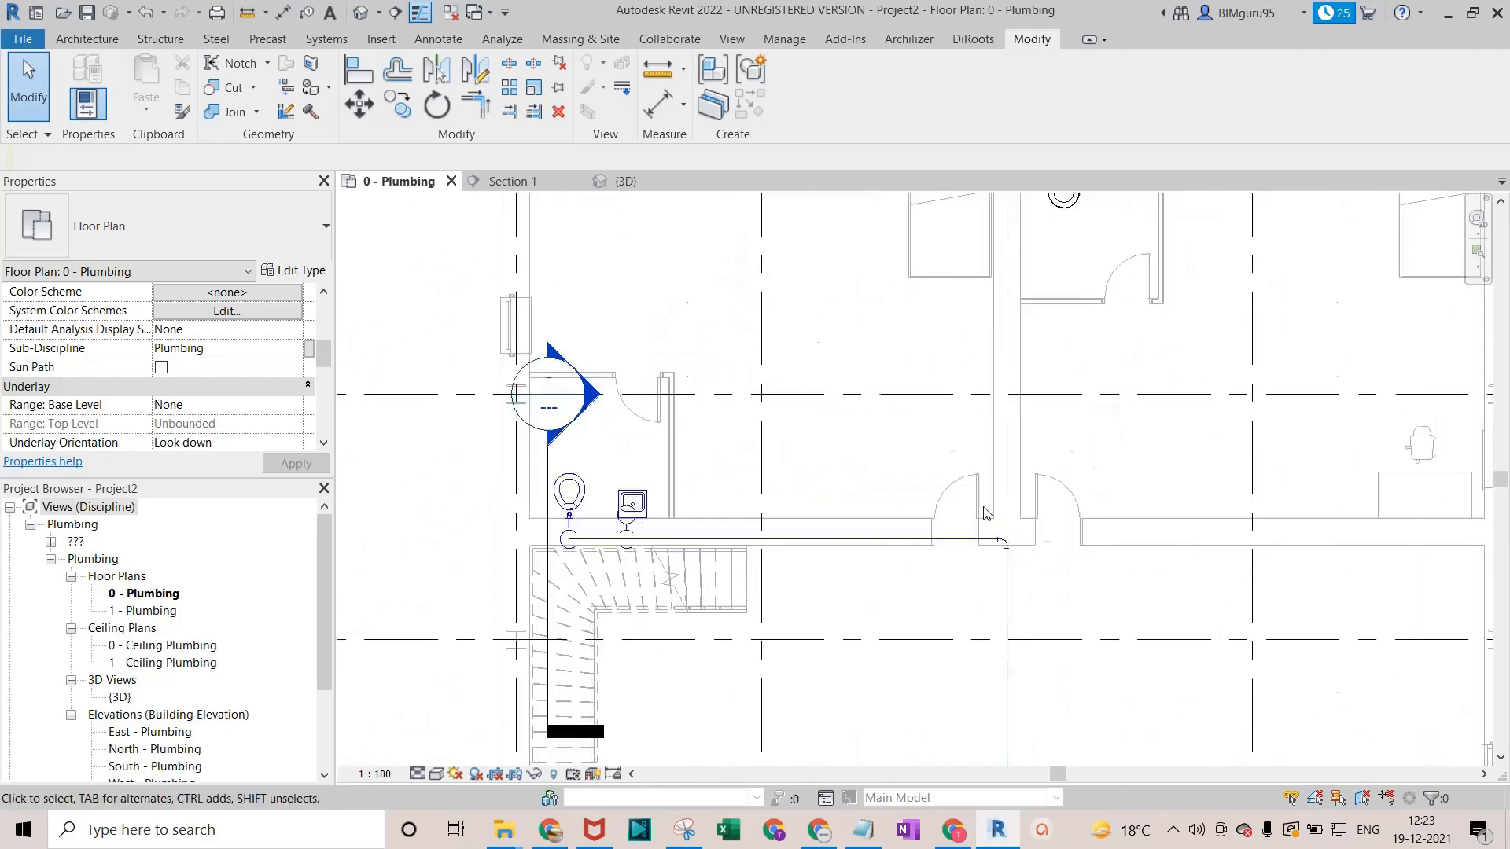
{"action": "scroll", "coordinate": [1035, 597], "scroll_direction": "up", "scroll_amount": 3}
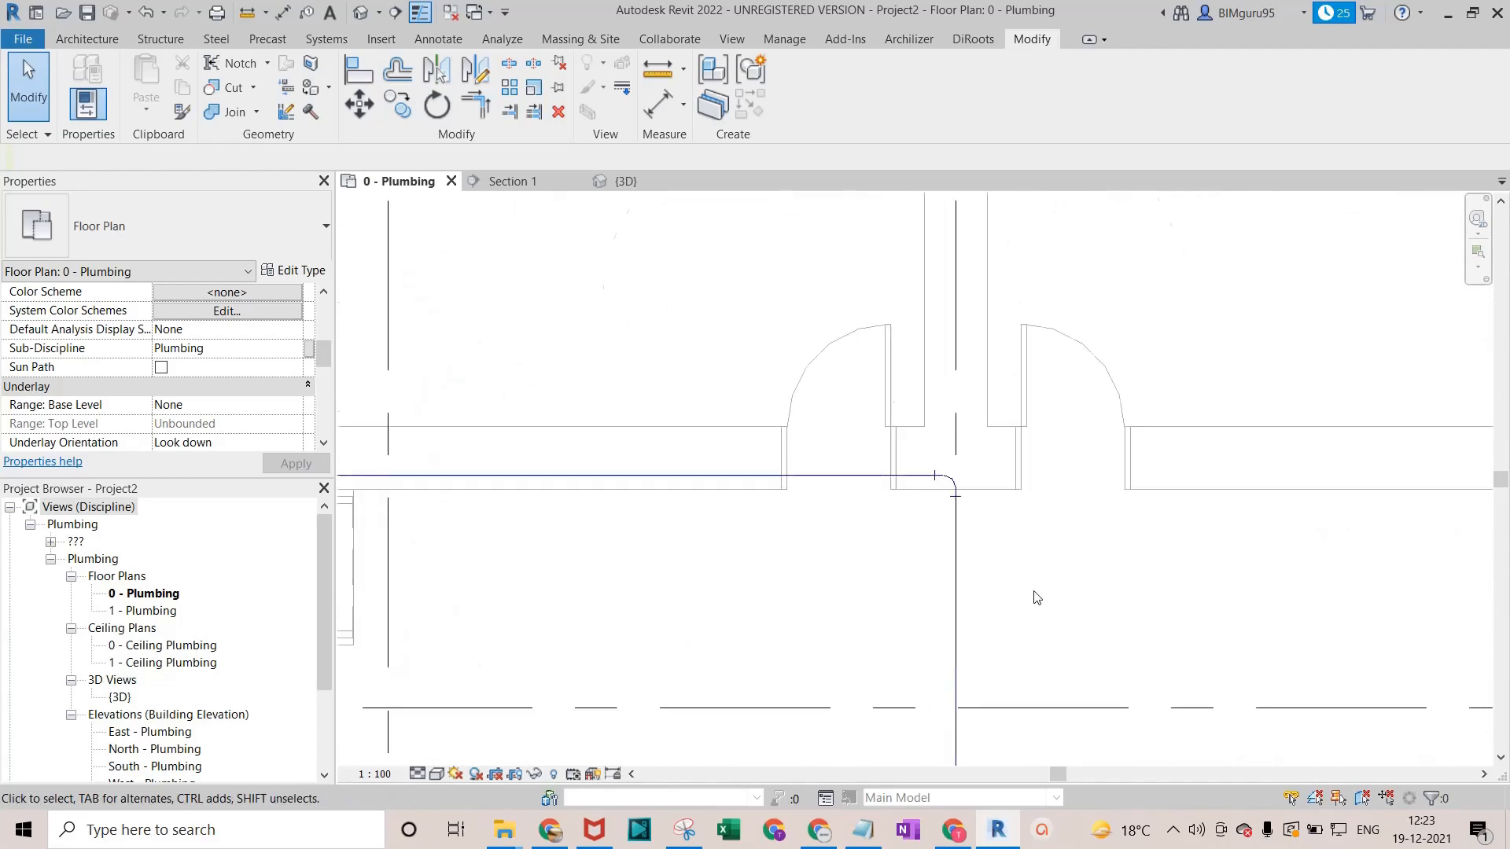
{"action": "left_click", "coordinate": [875, 387]}
{"action": "scroll", "coordinate": [865, 330], "scroll_direction": "down", "scroll_amount": 5}
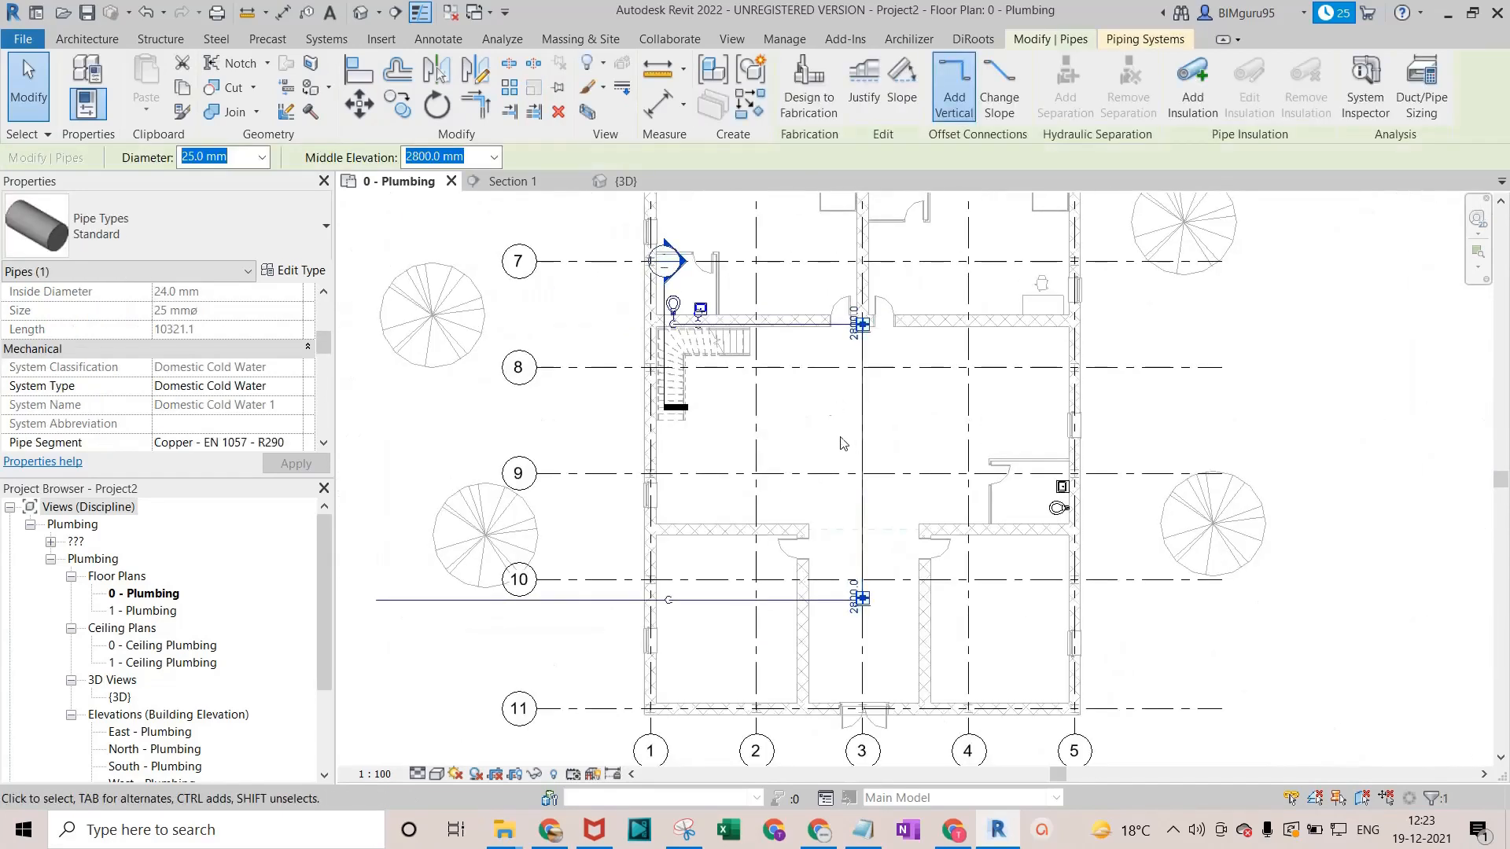
{"action": "scroll", "coordinate": [843, 443], "scroll_direction": "down", "scroll_amount": 1}
{"action": "scroll", "coordinate": [835, 405], "scroll_direction": "up", "scroll_amount": 2}
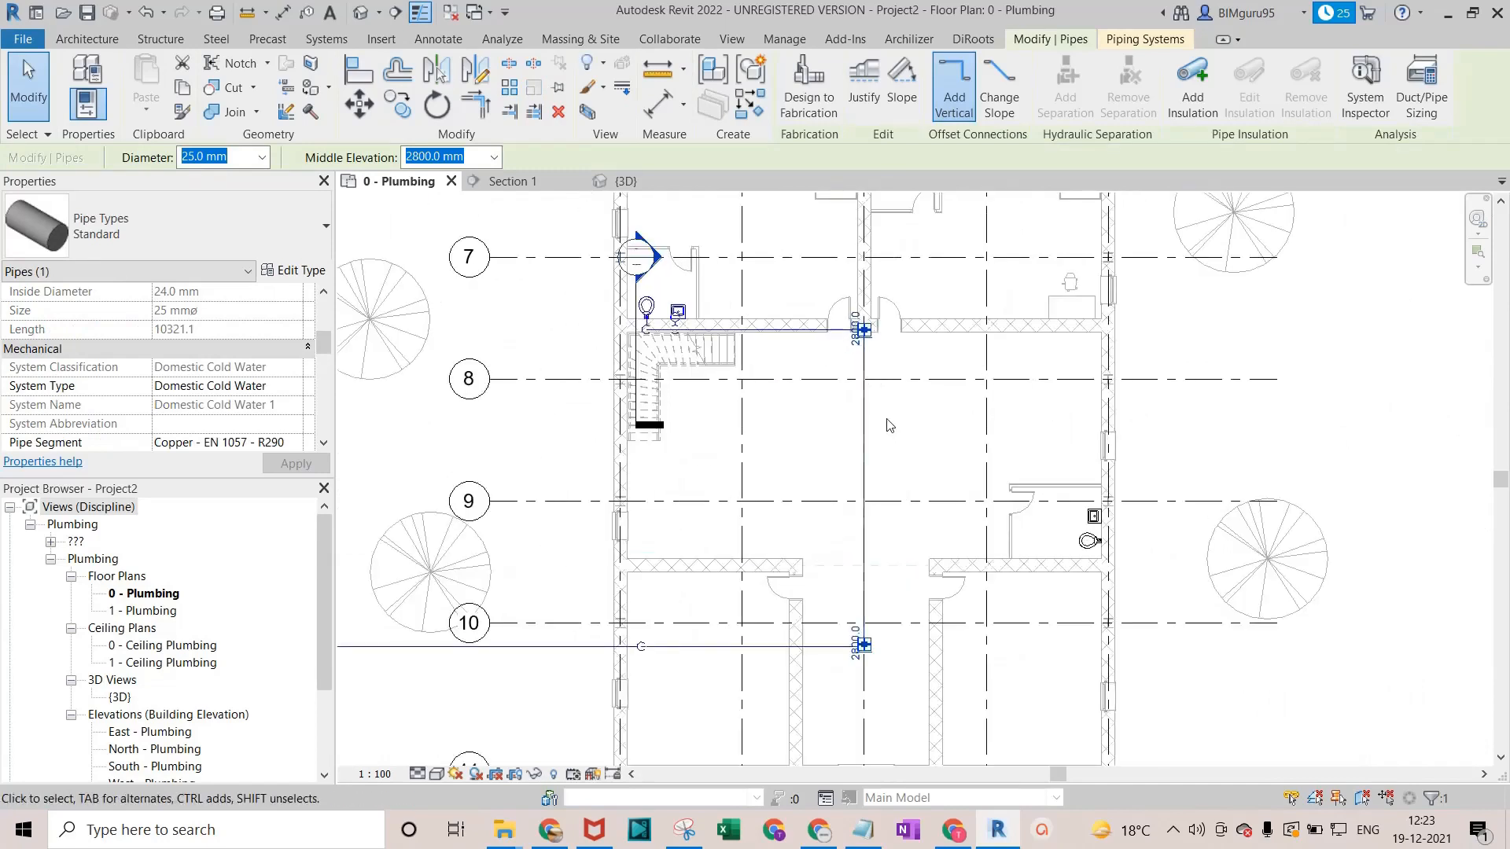
{"action": "left_click_drag", "start_coordinate": [865, 425], "coordinate": [771, 435]}
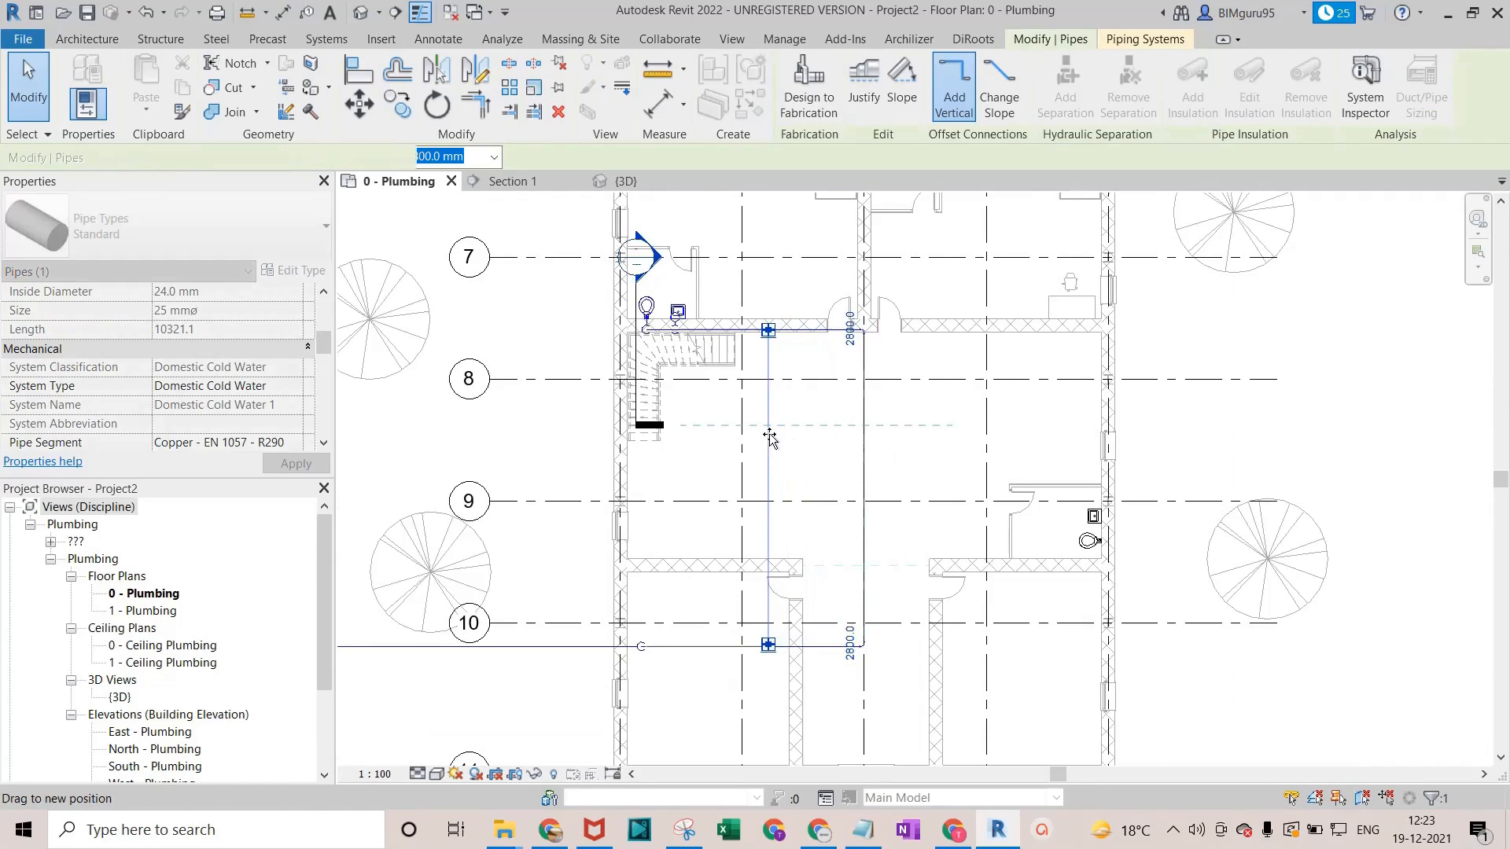
{"action": "left_click", "coordinate": [843, 458]}
Convert the 25 mm elbow at the north end of the moved main pipe into a tee with an open end facing north.
{"action": "scroll", "coordinate": [775, 394], "scroll_direction": "up", "scroll_amount": 2}
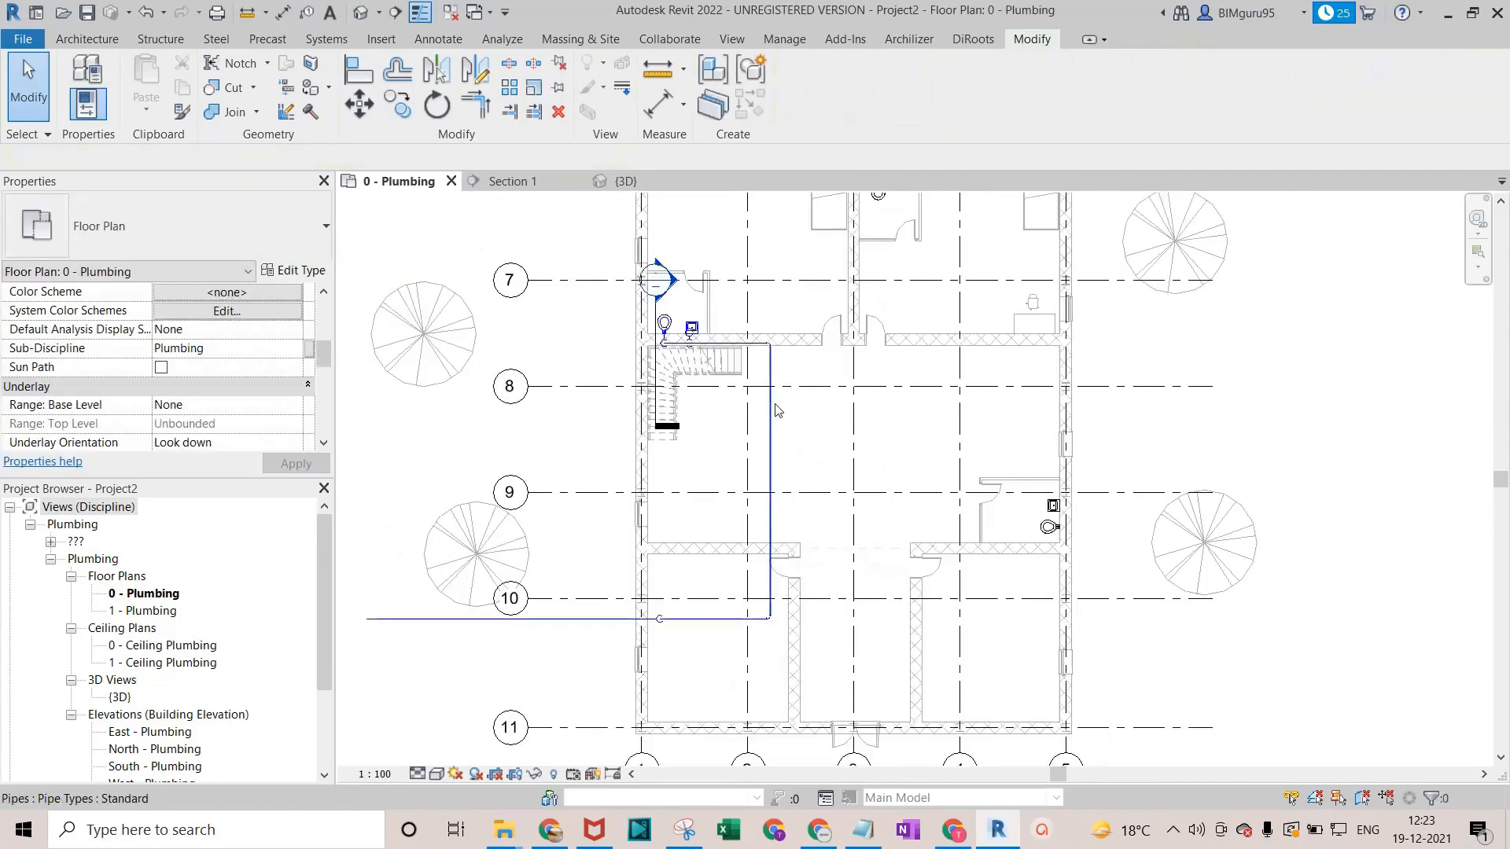
{"action": "middle_click_drag", "start_coordinate": [836, 340], "coordinate": [896, 666]}
{"action": "scroll", "coordinate": [897, 665], "scroll_direction": "up", "scroll_amount": 1}
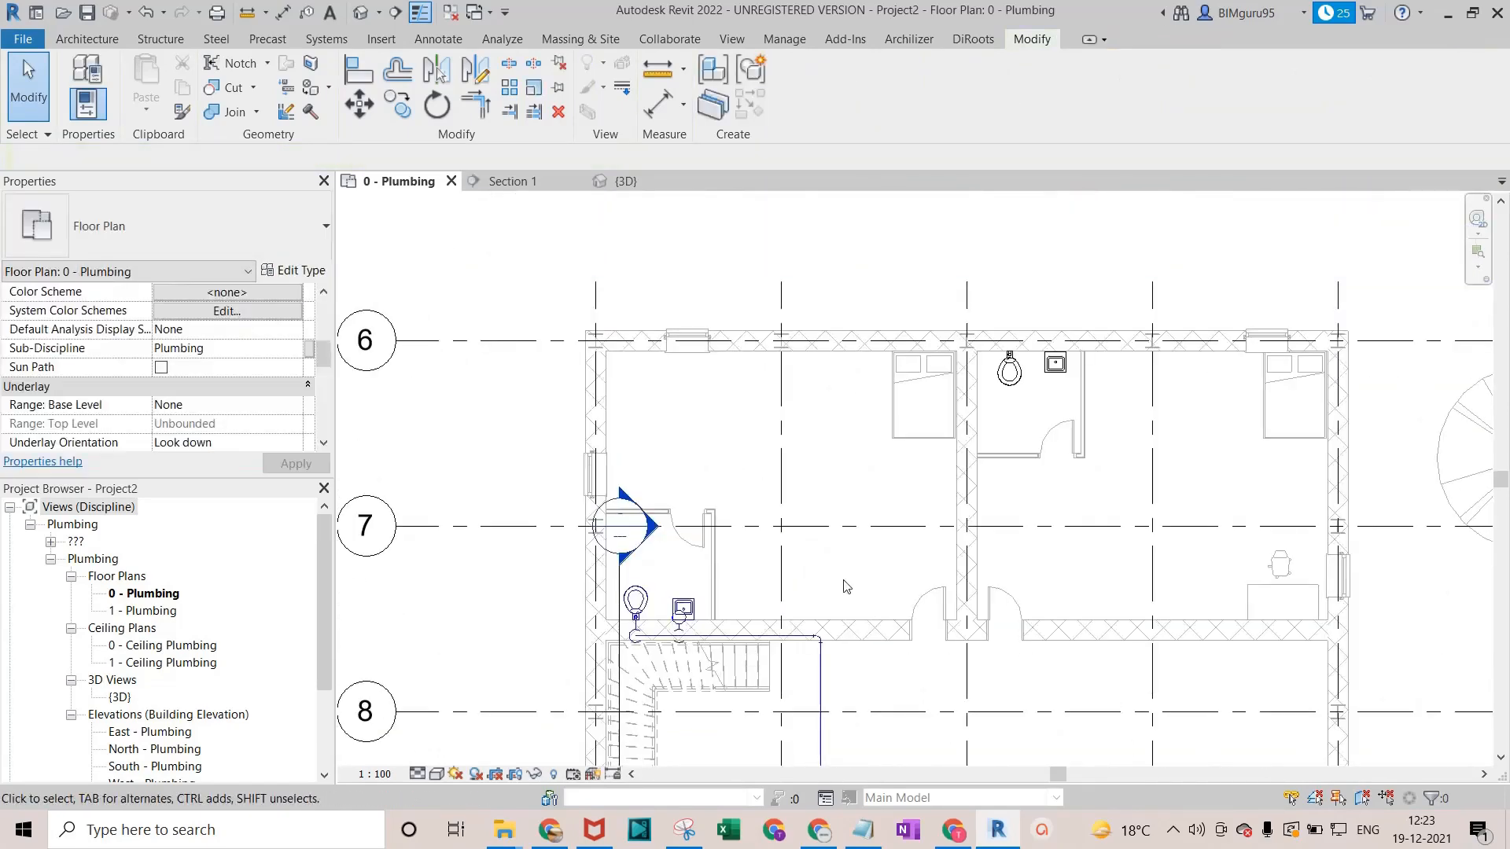
{"action": "left_click", "coordinate": [818, 656]}
{"action": "scroll", "coordinate": [818, 656], "scroll_direction": "up", "scroll_amount": 6}
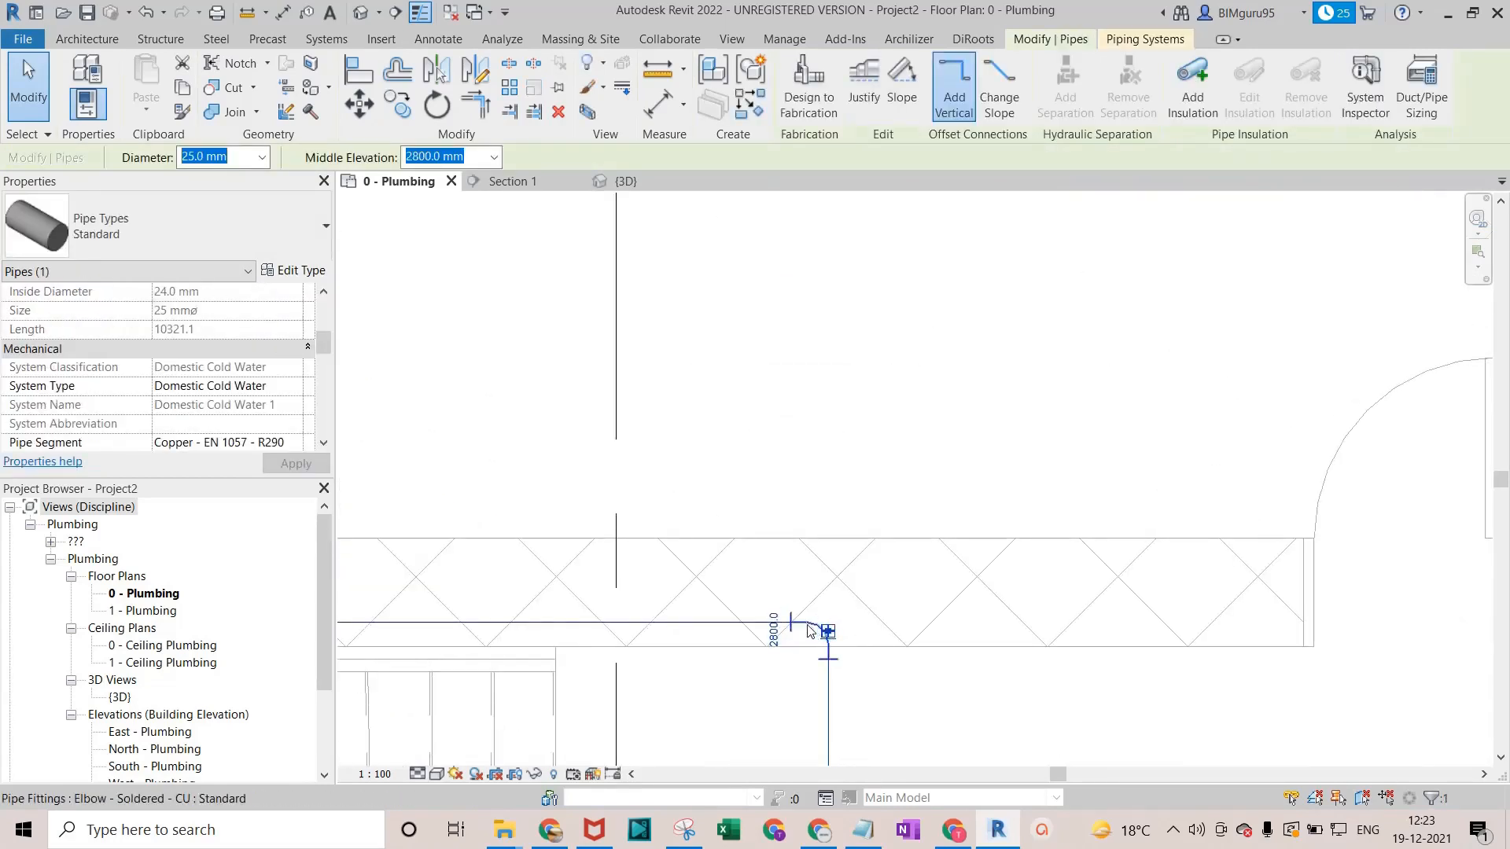
{"action": "left_click", "coordinate": [810, 625]}
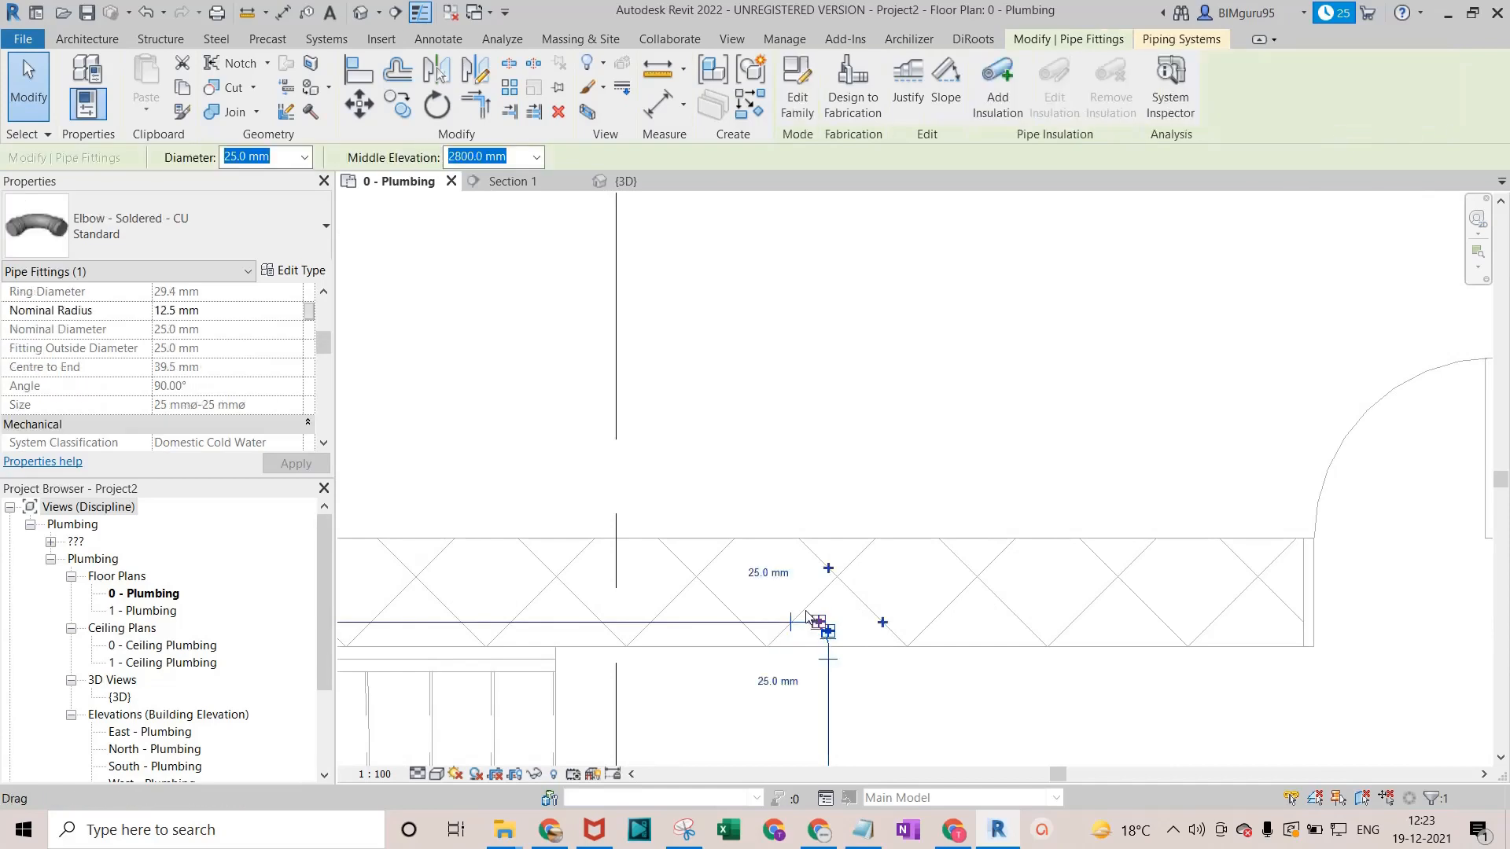
{"action": "left_click", "coordinate": [830, 567]}
{"action": "left_click", "coordinate": [838, 583]}
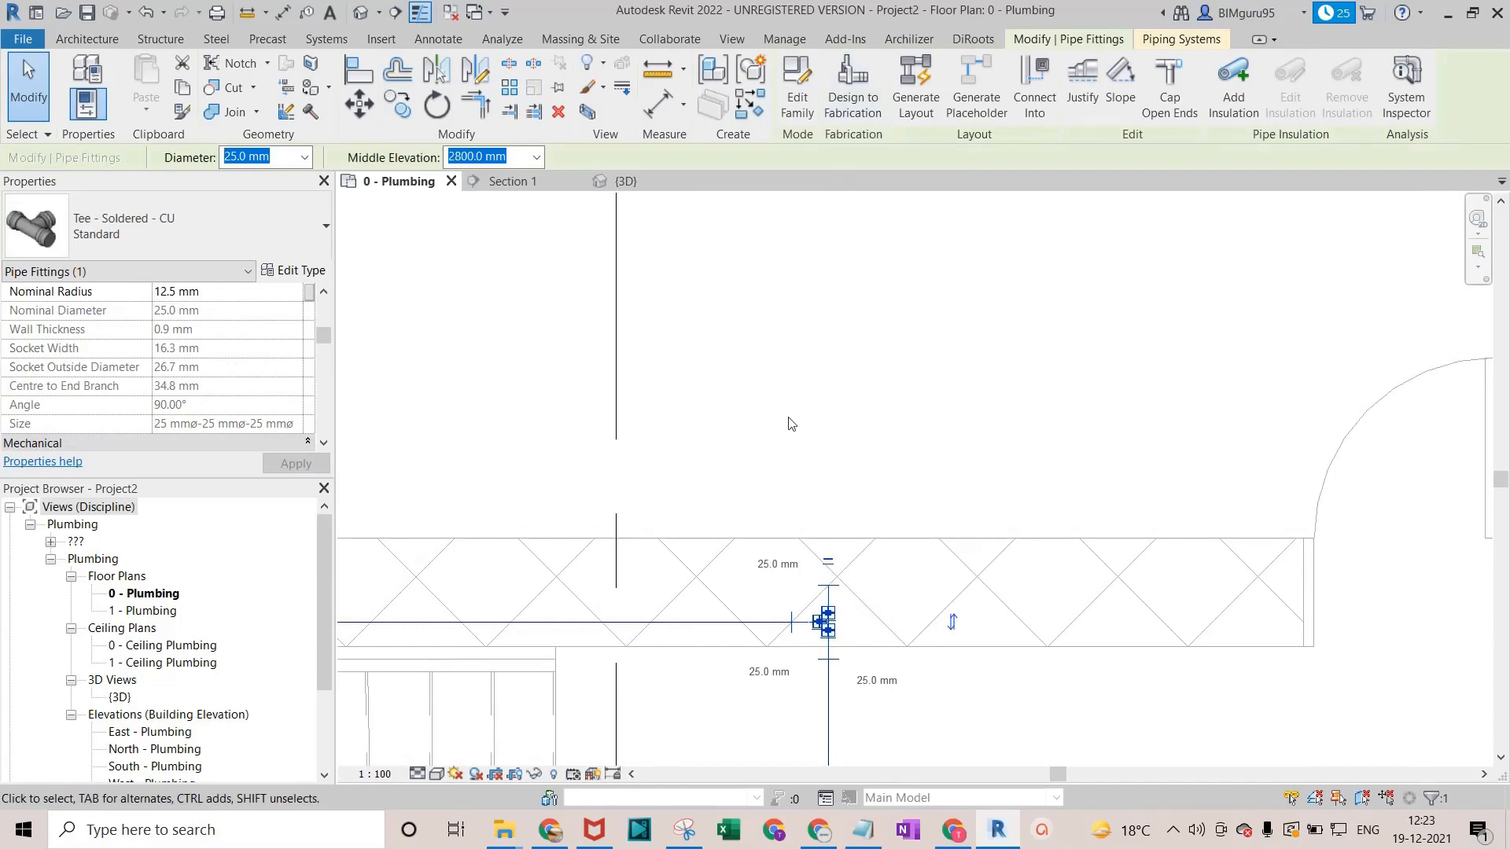
Draw a 25 mm pipe from the tee about 6400 mm north into the grid 6 wall and east along it to behind the next bathroom's toilet.
{"action": "right_click", "coordinate": [832, 614]}
{"action": "left_click", "coordinate": [865, 229]}
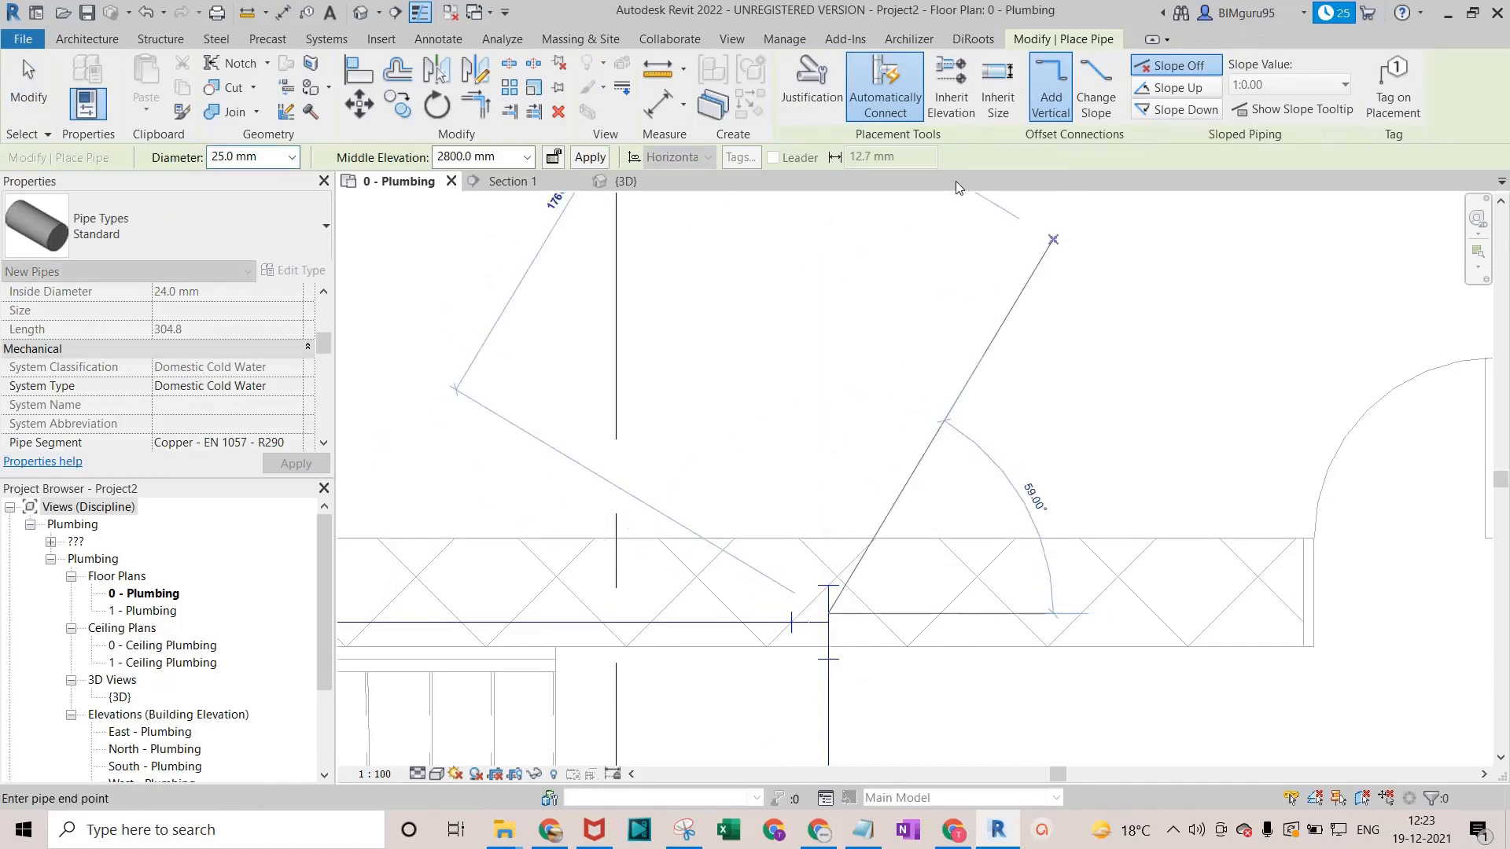
{"action": "scroll", "coordinate": [893, 371], "scroll_direction": "down", "scroll_amount": 5}
{"action": "middle_click_drag", "start_coordinate": [885, 315], "coordinate": [898, 523]}
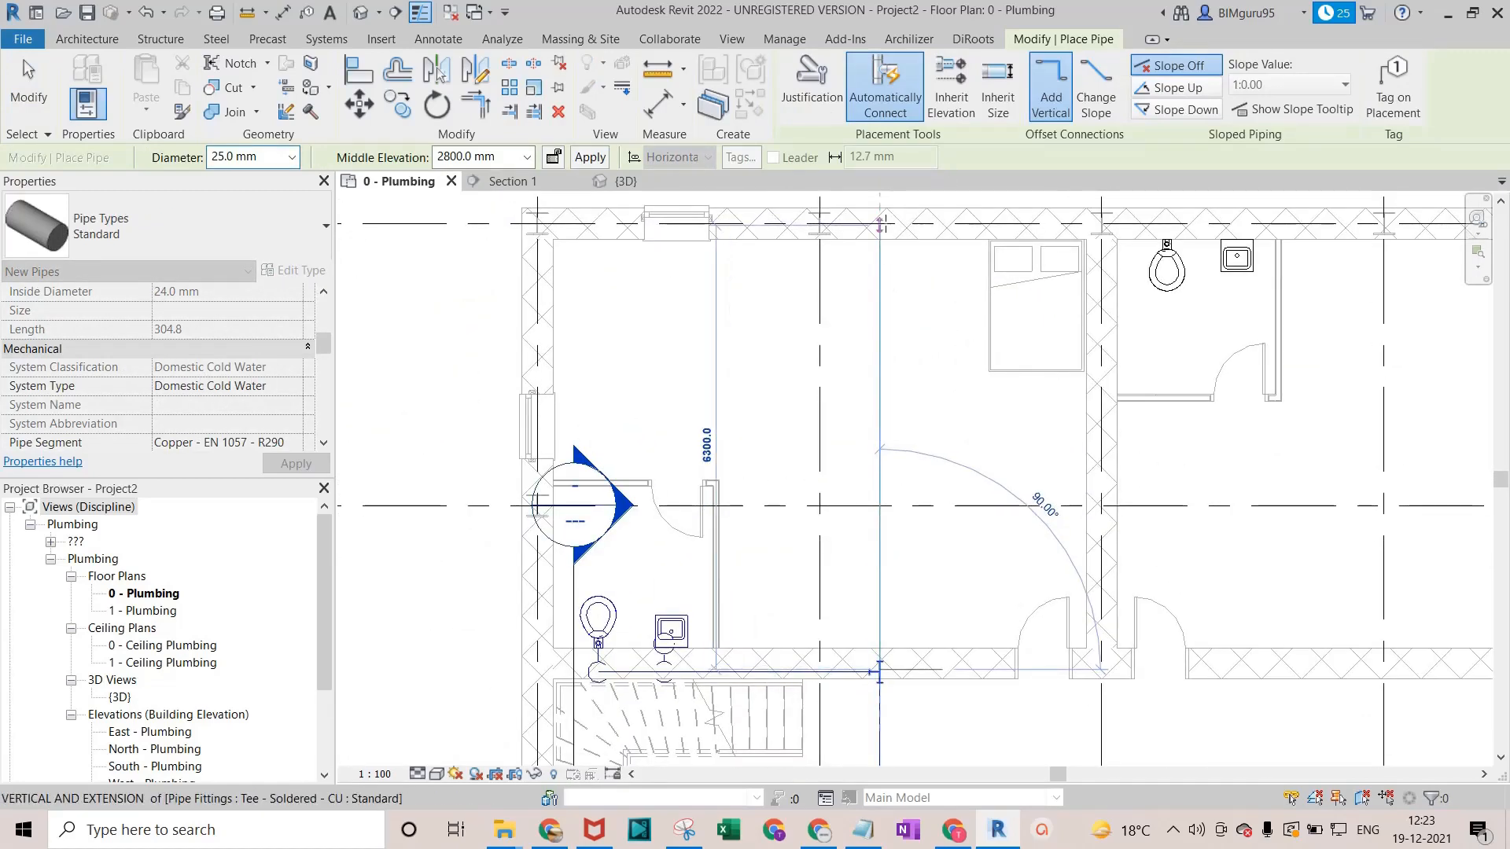
{"action": "scroll", "coordinate": [880, 217], "scroll_direction": "up", "scroll_amount": 1}
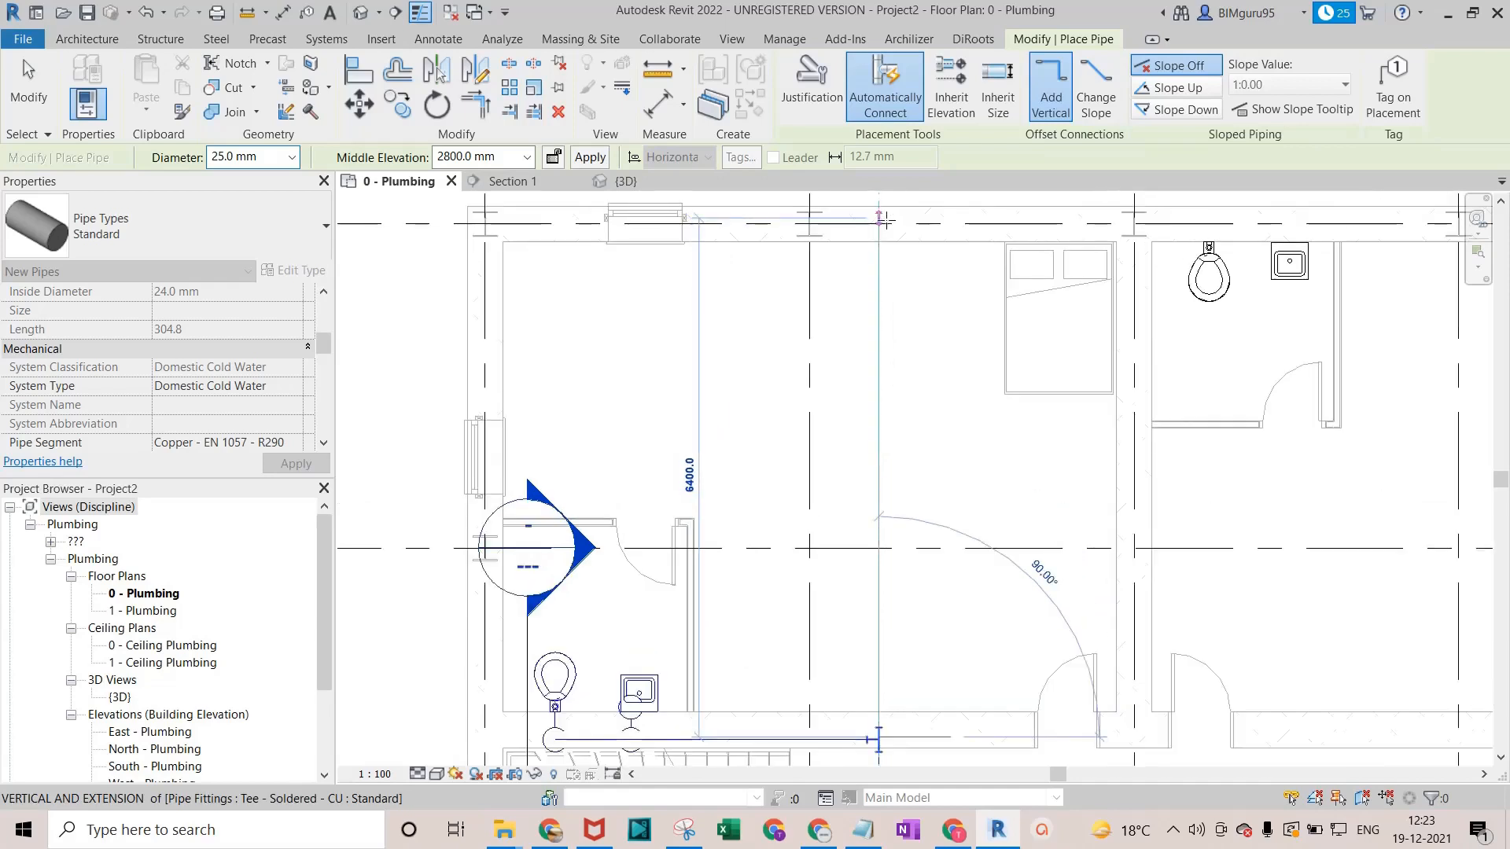
{"action": "left_click", "coordinate": [881, 217]}
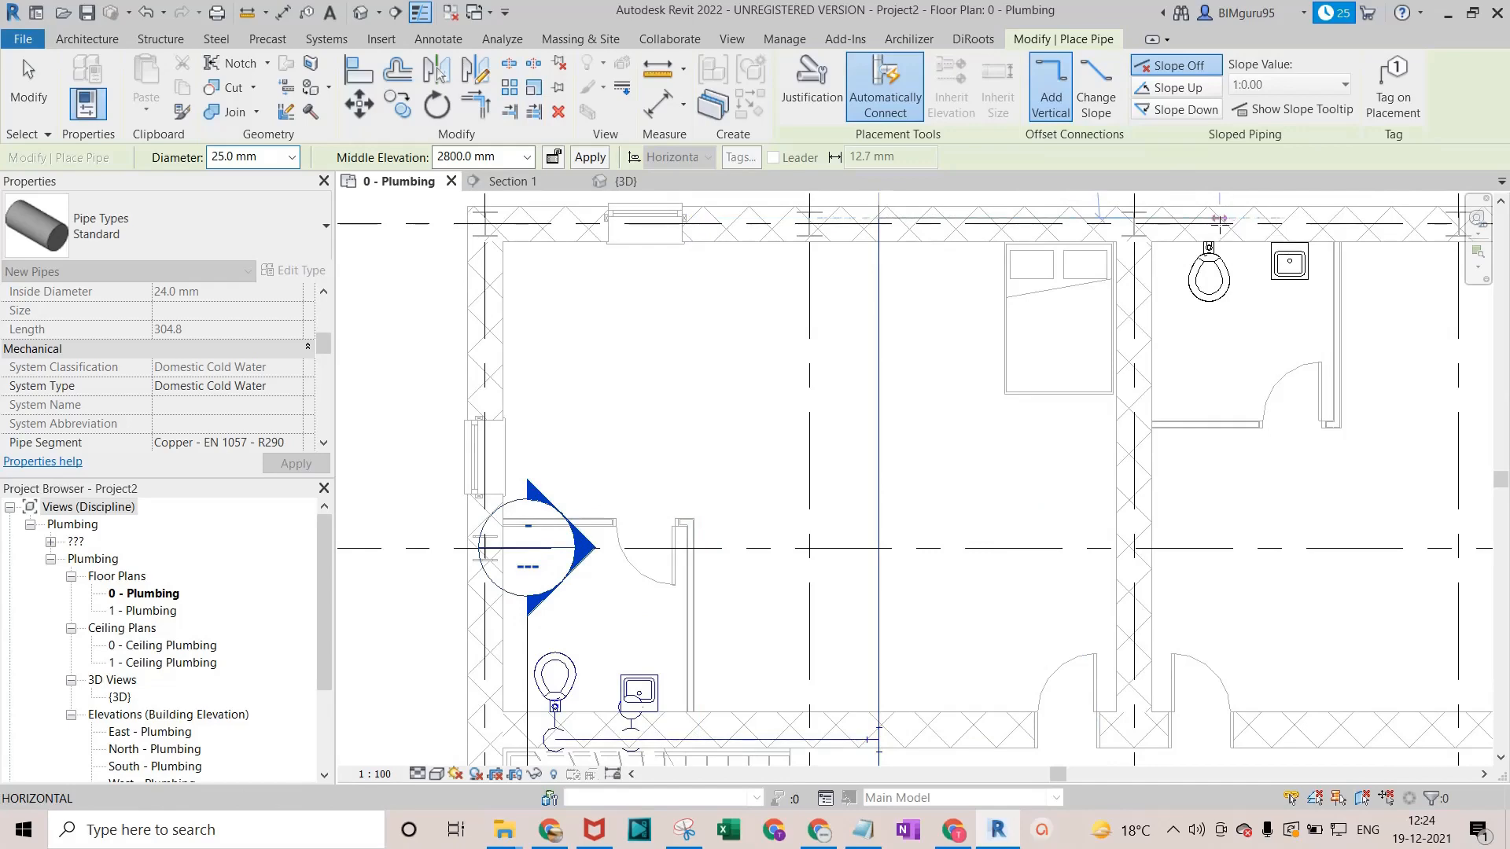
{"action": "scroll", "coordinate": [997, 287], "scroll_direction": "down", "scroll_amount": 3}
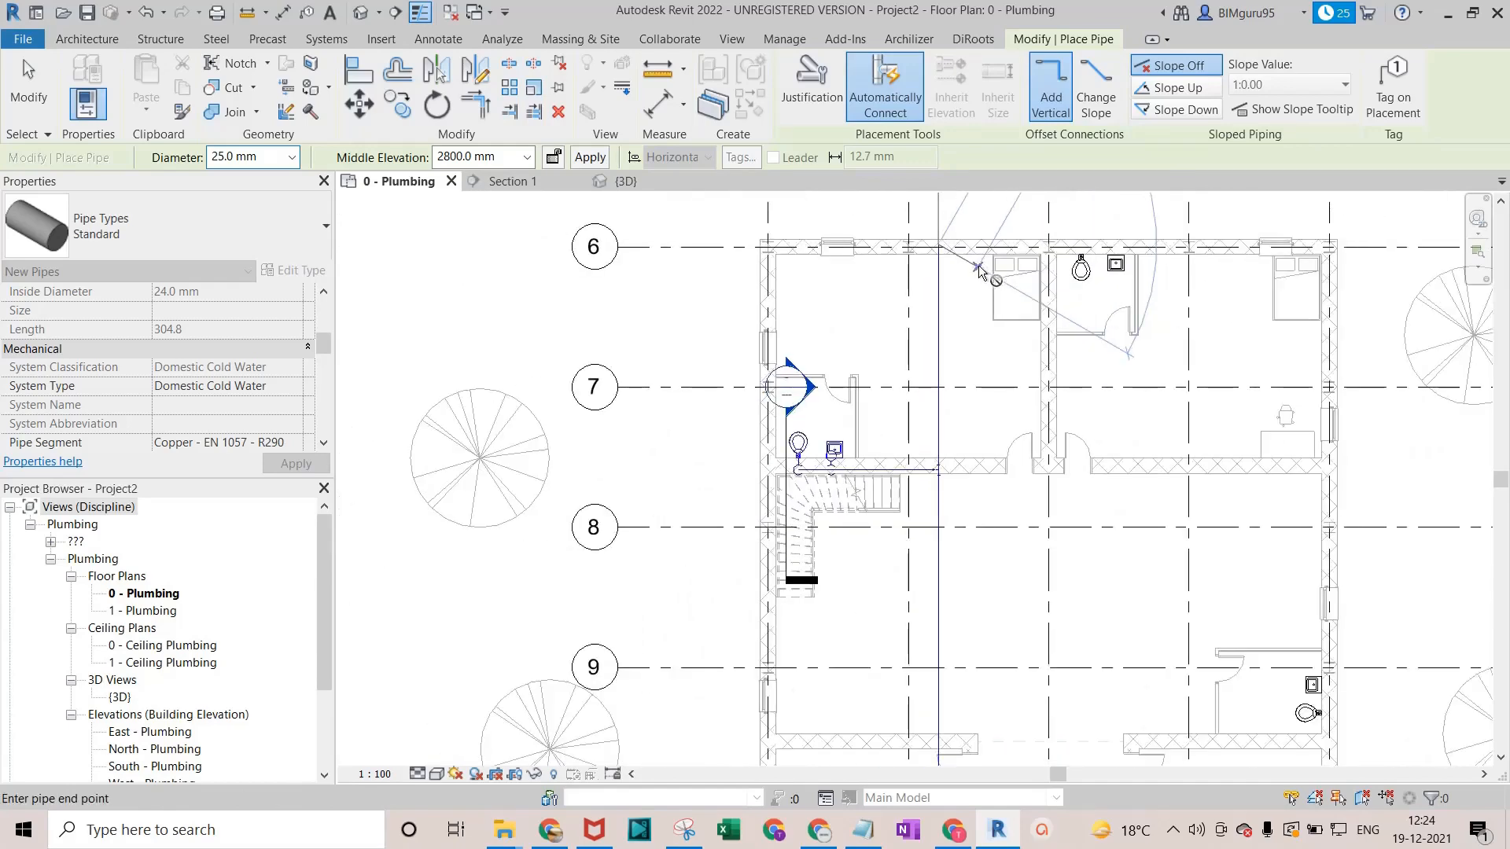
{"action": "scroll", "coordinate": [1046, 225], "scroll_direction": "up", "scroll_amount": 3}
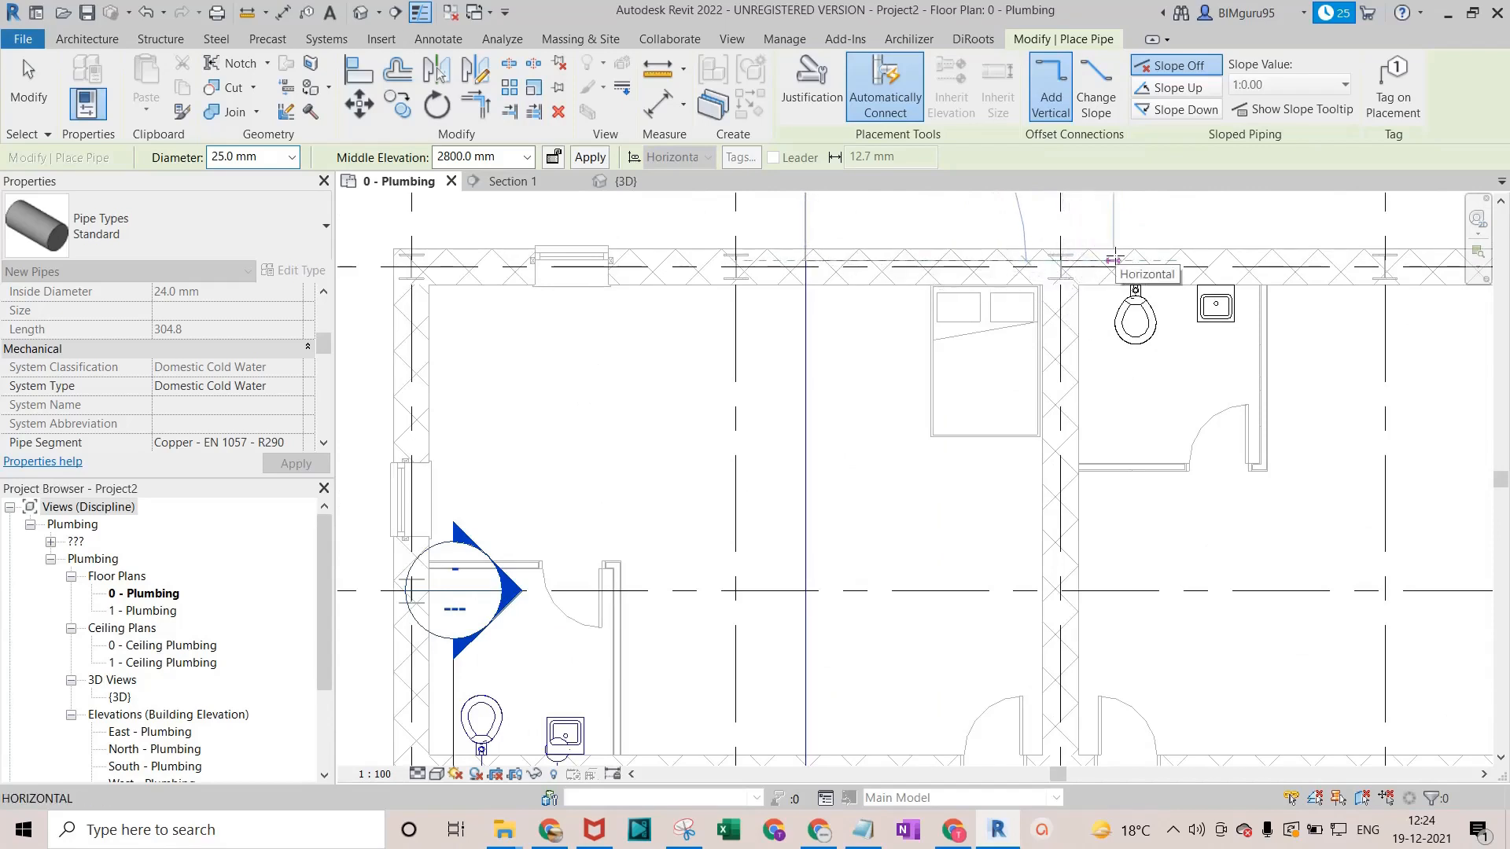
{"action": "key", "text": "Escape"}
{"action": "key", "text": "Escape"}
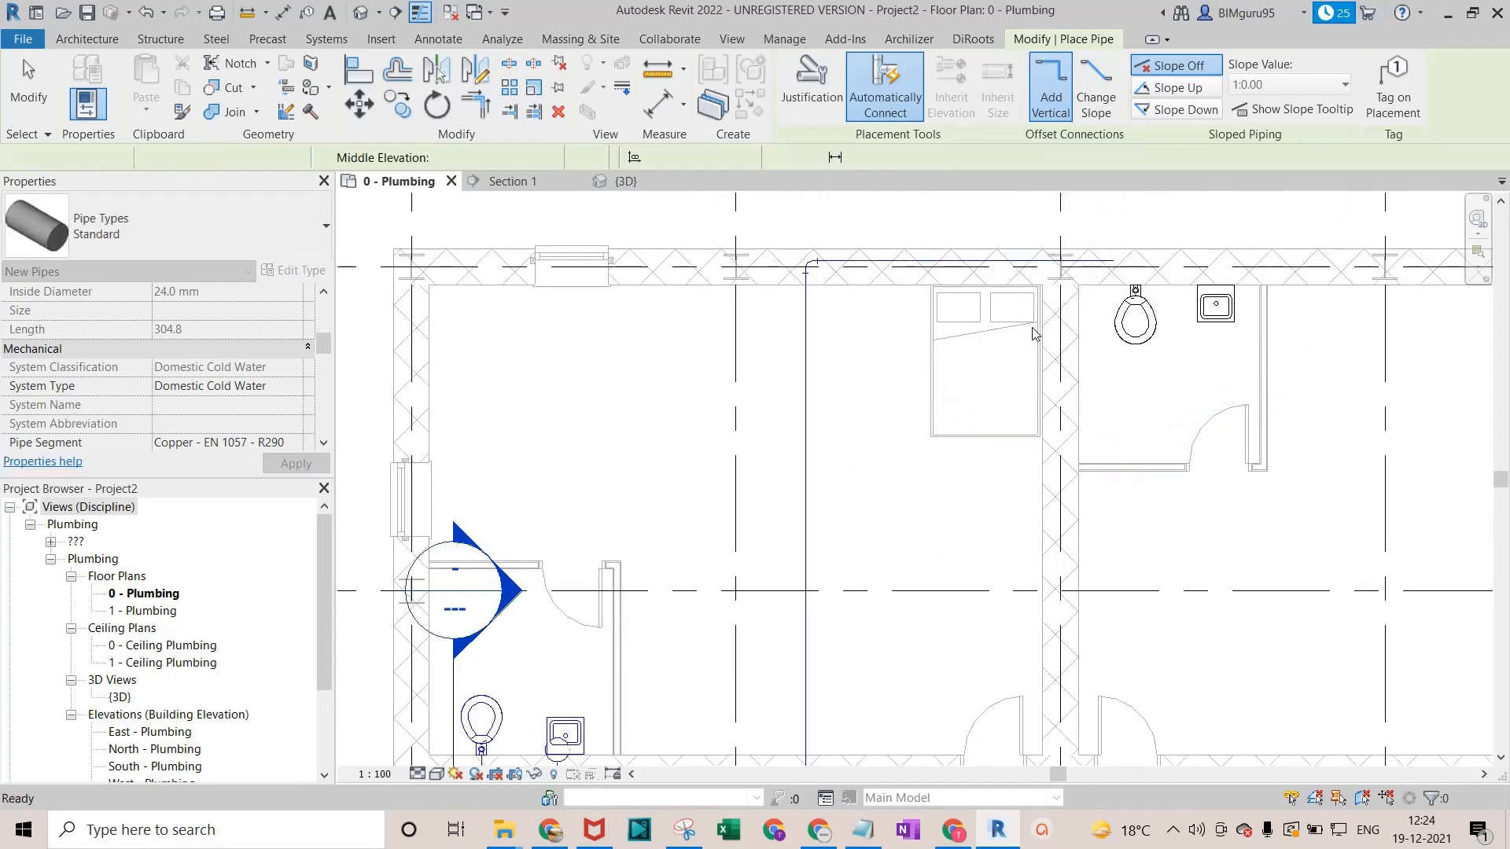
Move the new east-west 25 mm pipe south out of the grid 6 wall, into the bedroom and next bathroom.
{"action": "left_click", "coordinate": [924, 270]}
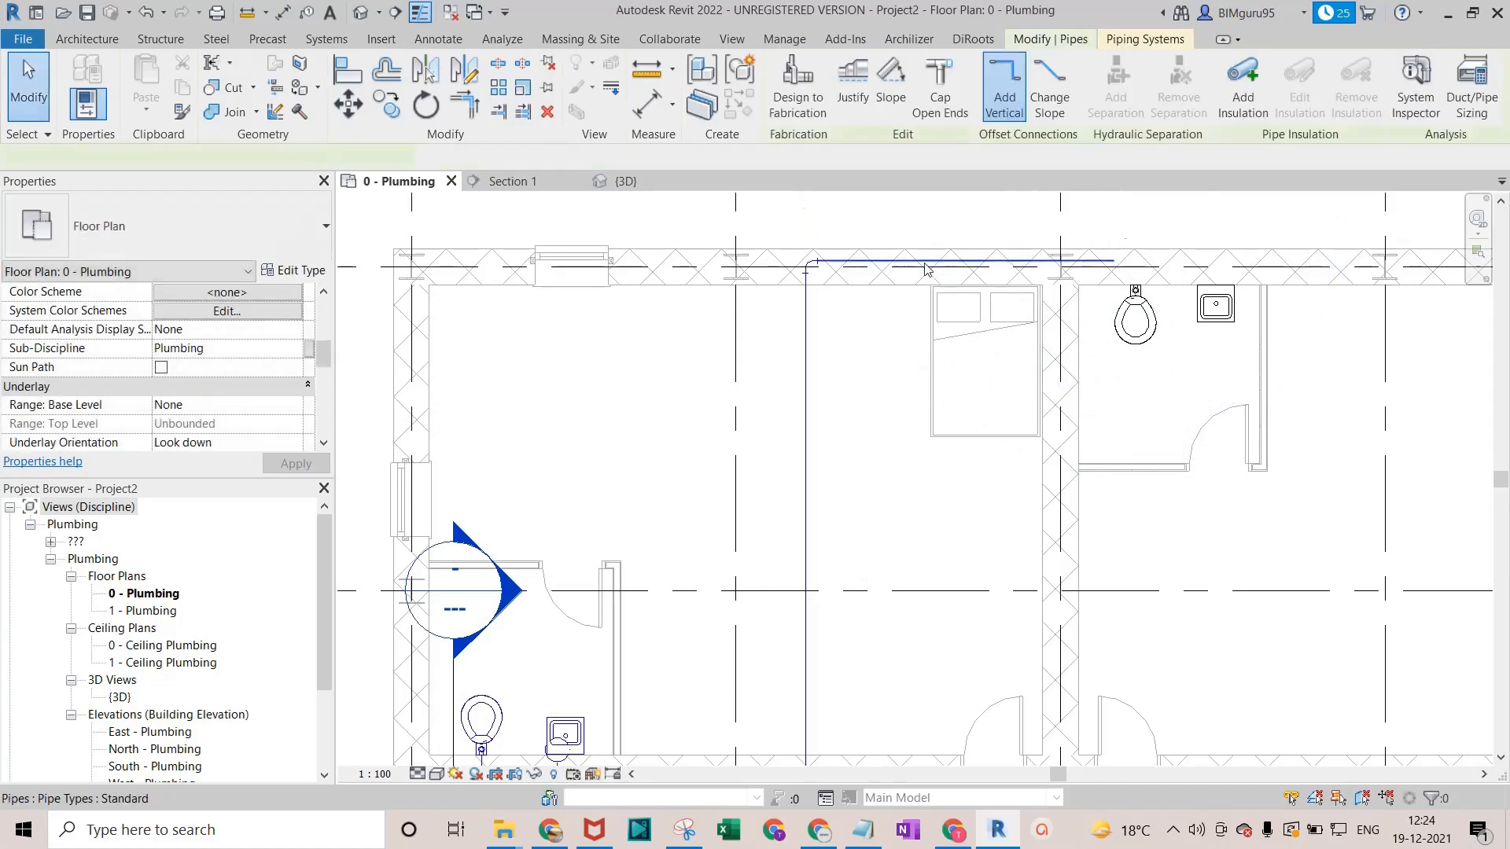
{"action": "left_click_drag", "start_coordinate": [925, 270], "coordinate": [935, 344]}
{"action": "scroll", "coordinate": [885, 342], "scroll_direction": "down", "scroll_amount": 5}
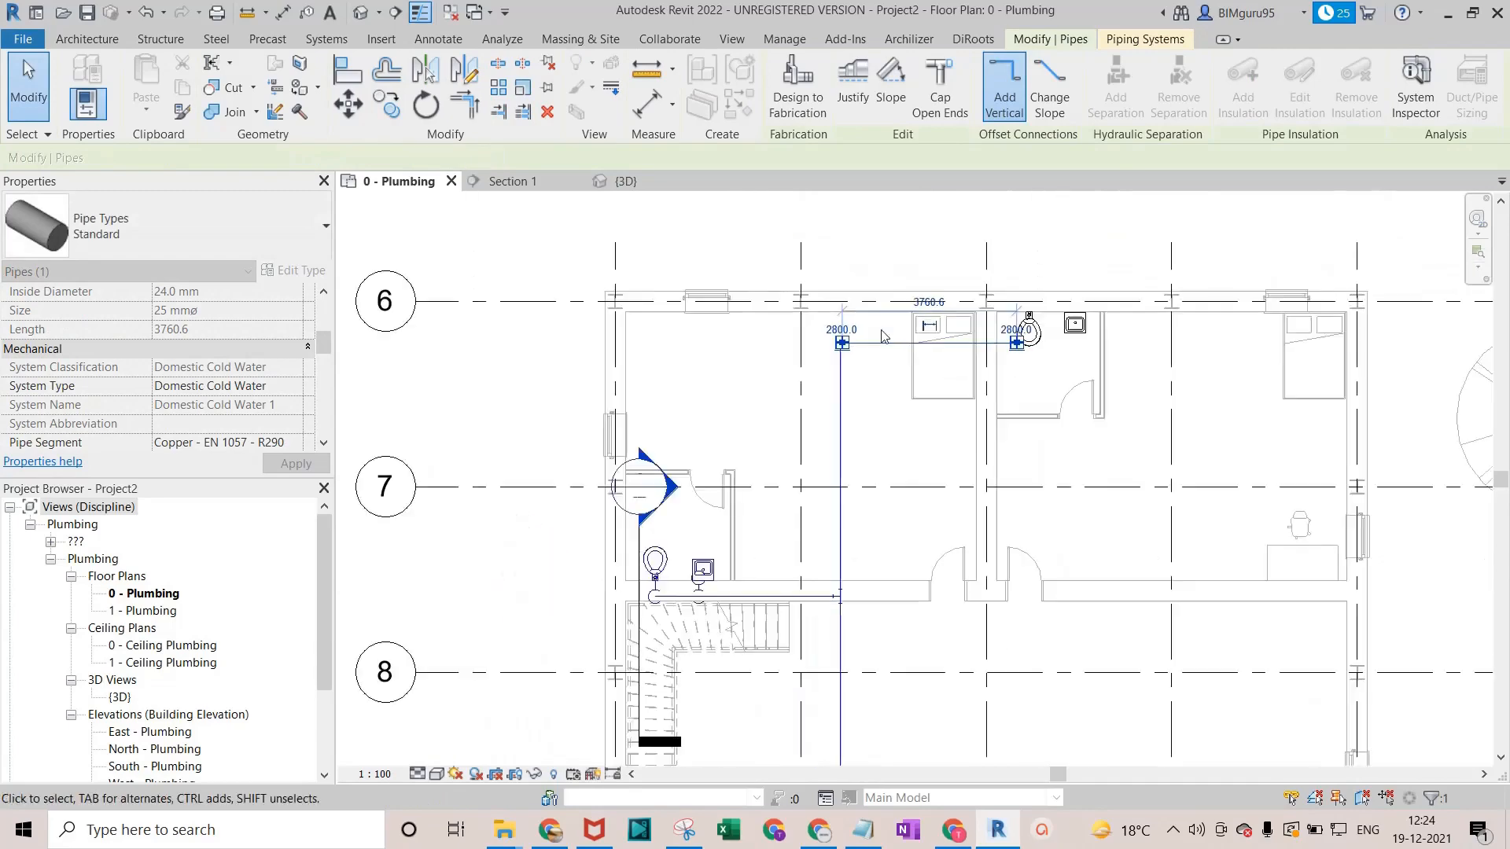
{"action": "scroll", "coordinate": [774, 523], "scroll_direction": "up", "scroll_amount": 5}
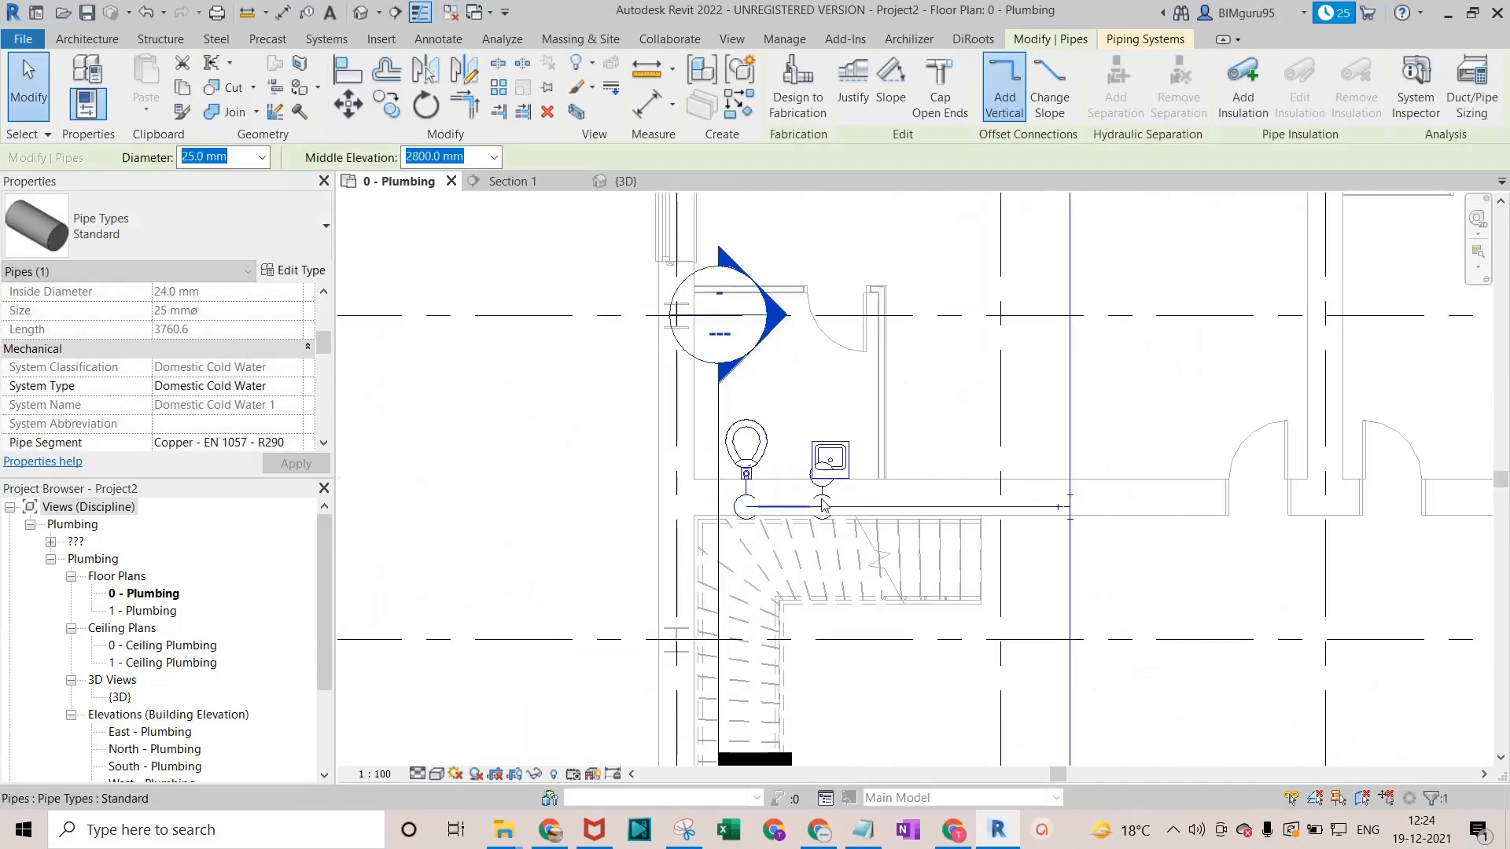
{"action": "scroll", "coordinate": [879, 492], "scroll_direction": "down", "scroll_amount": 4}
{"action": "scroll", "coordinate": [825, 562], "scroll_direction": "down", "scroll_amount": 3}
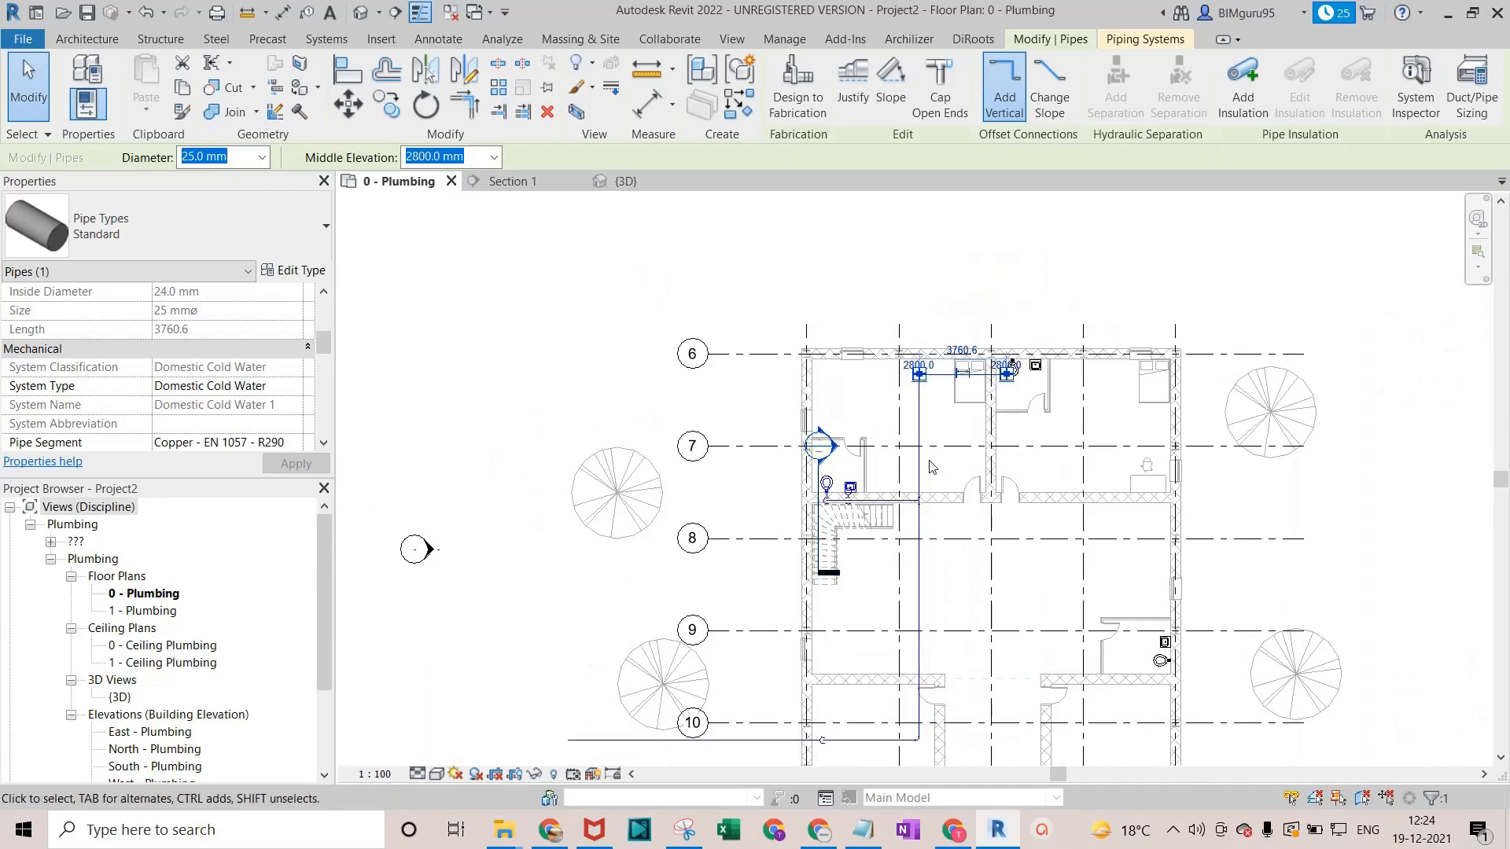
{"action": "scroll", "coordinate": [1032, 277], "scroll_direction": "up", "scroll_amount": 4}
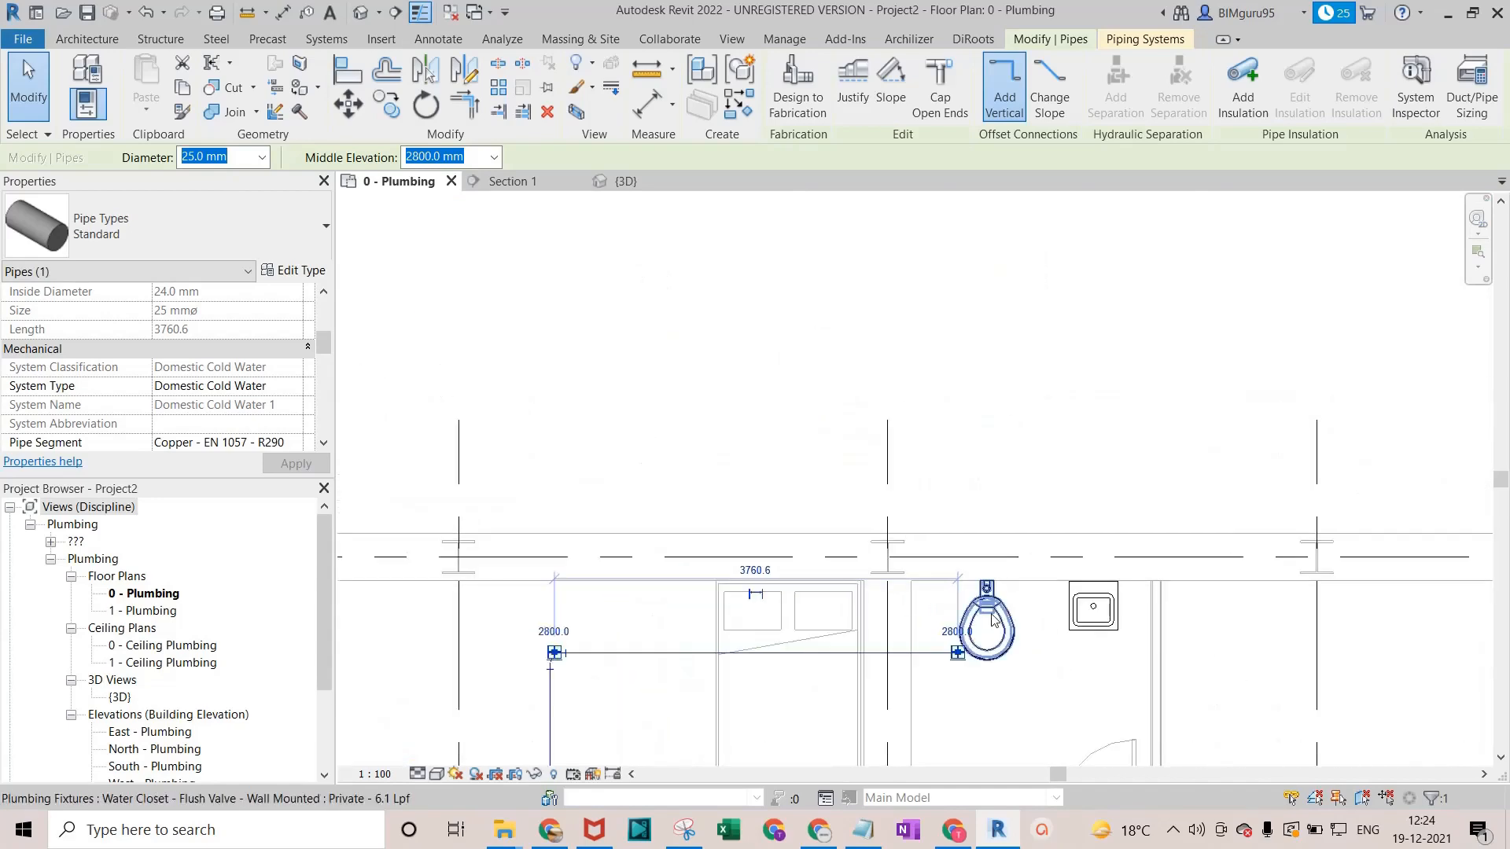
{"action": "scroll", "coordinate": [994, 621], "scroll_direction": "up", "scroll_amount": 2}
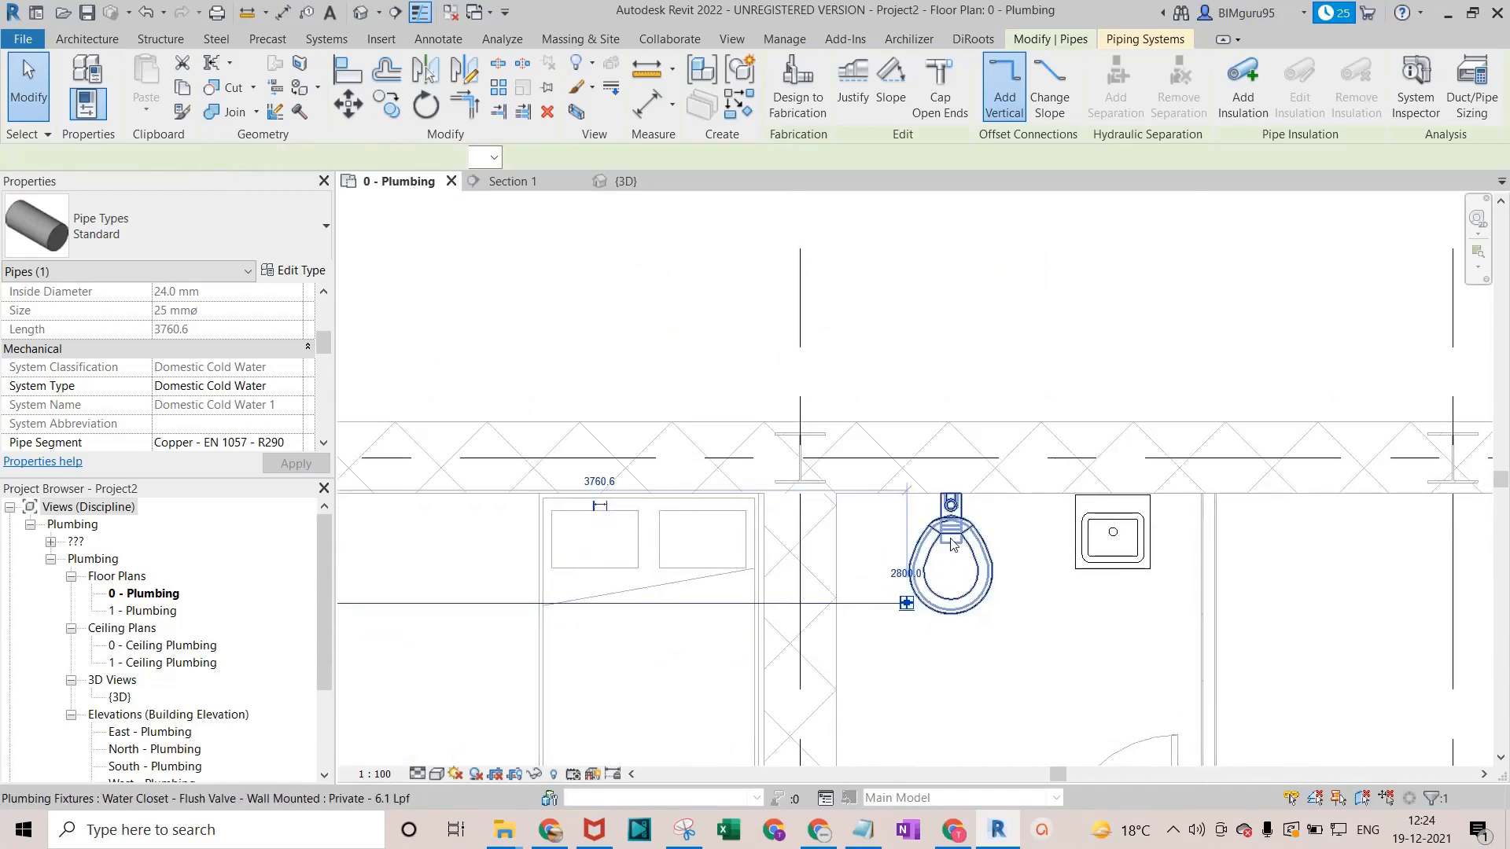
{"action": "left_click", "coordinate": [953, 547]}
{"action": "scroll", "coordinate": [953, 542], "scroll_direction": "up", "scroll_amount": 2}
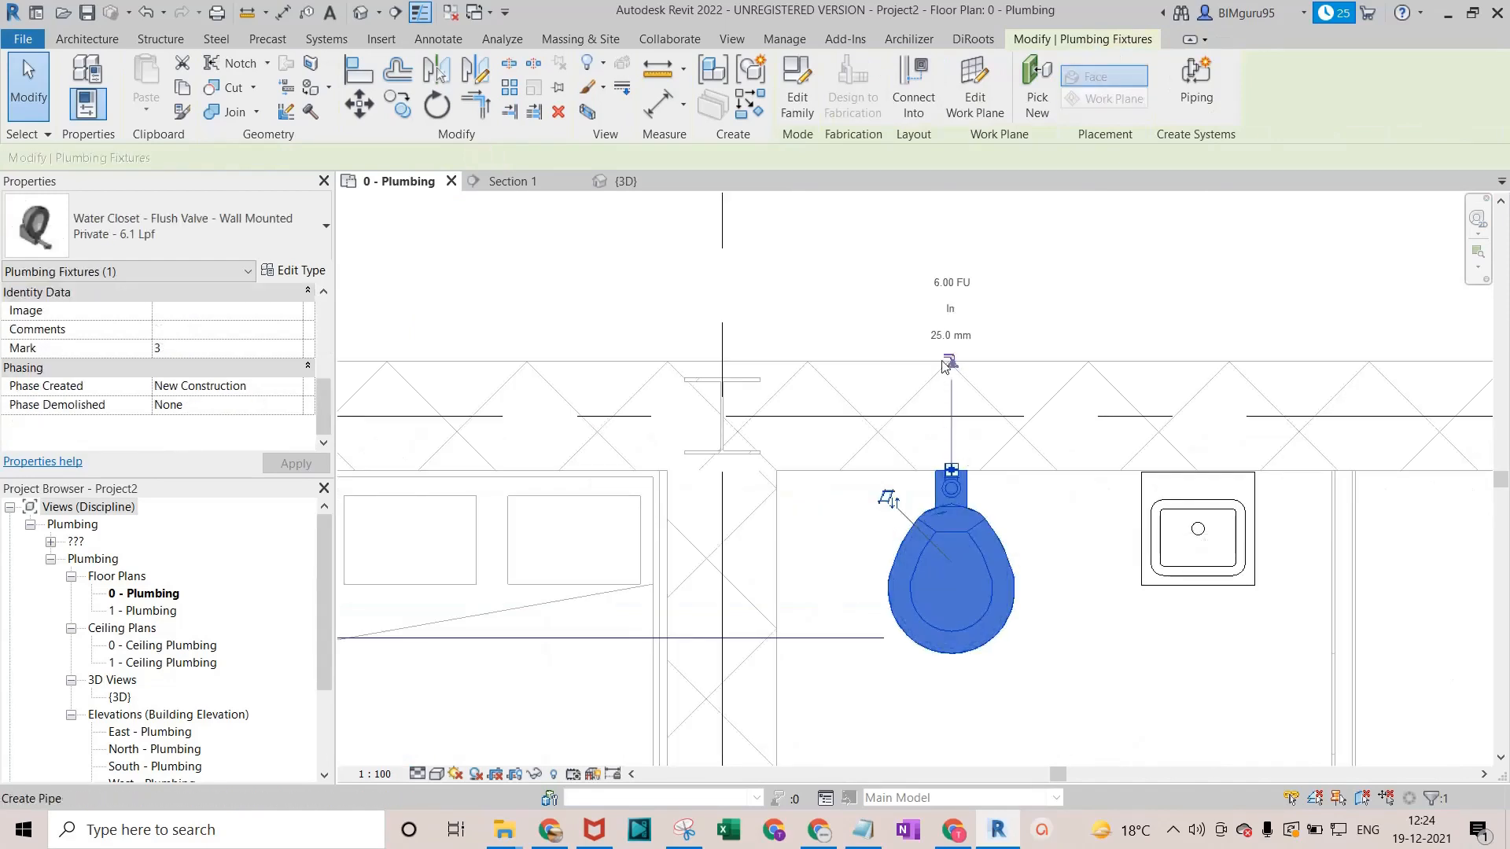
{"action": "left_click", "coordinate": [951, 364]}
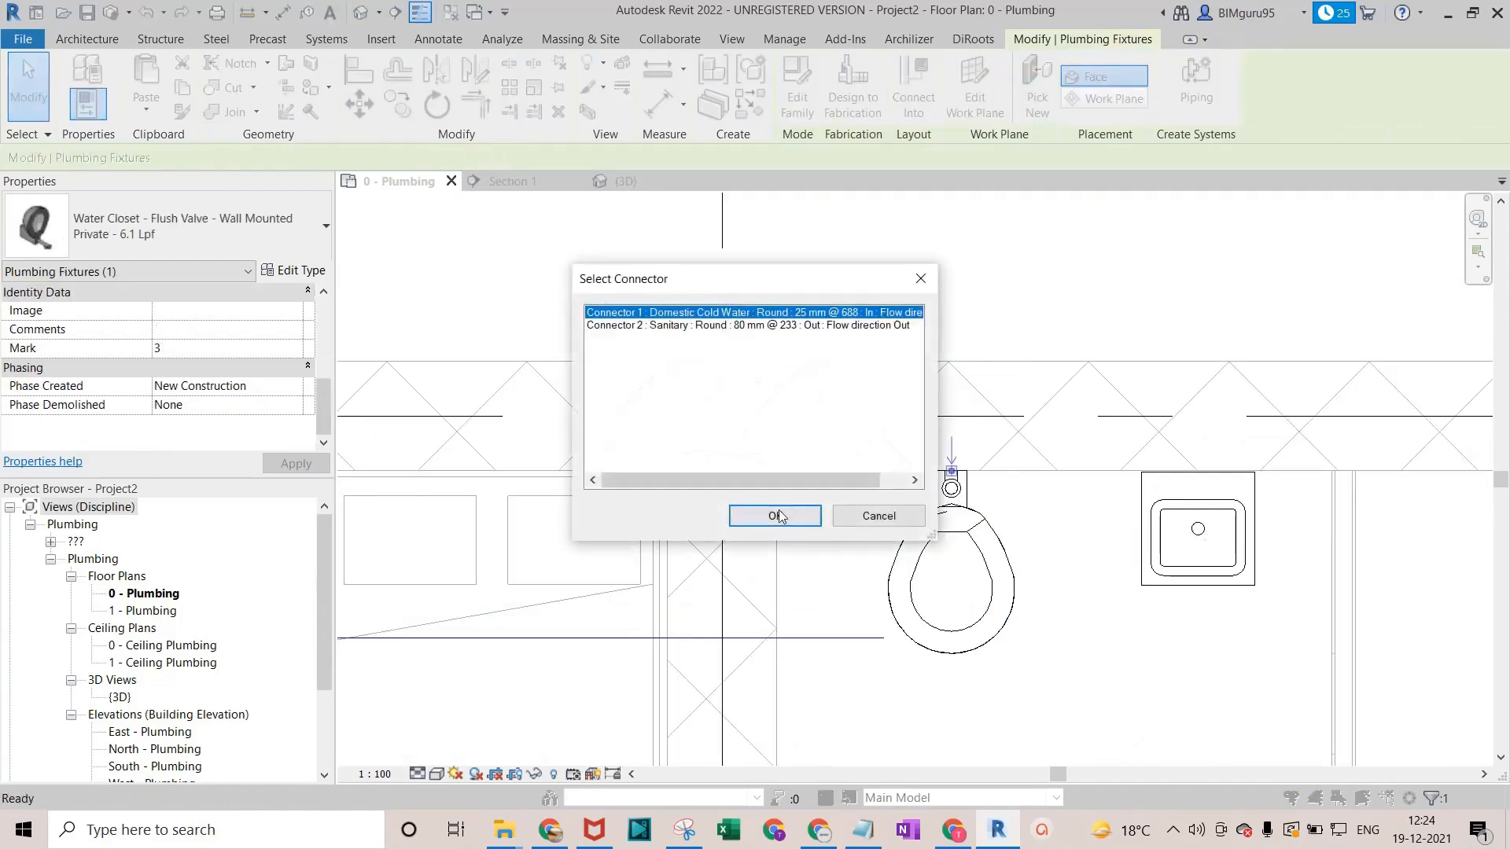
{"action": "left_click", "coordinate": [776, 523]}
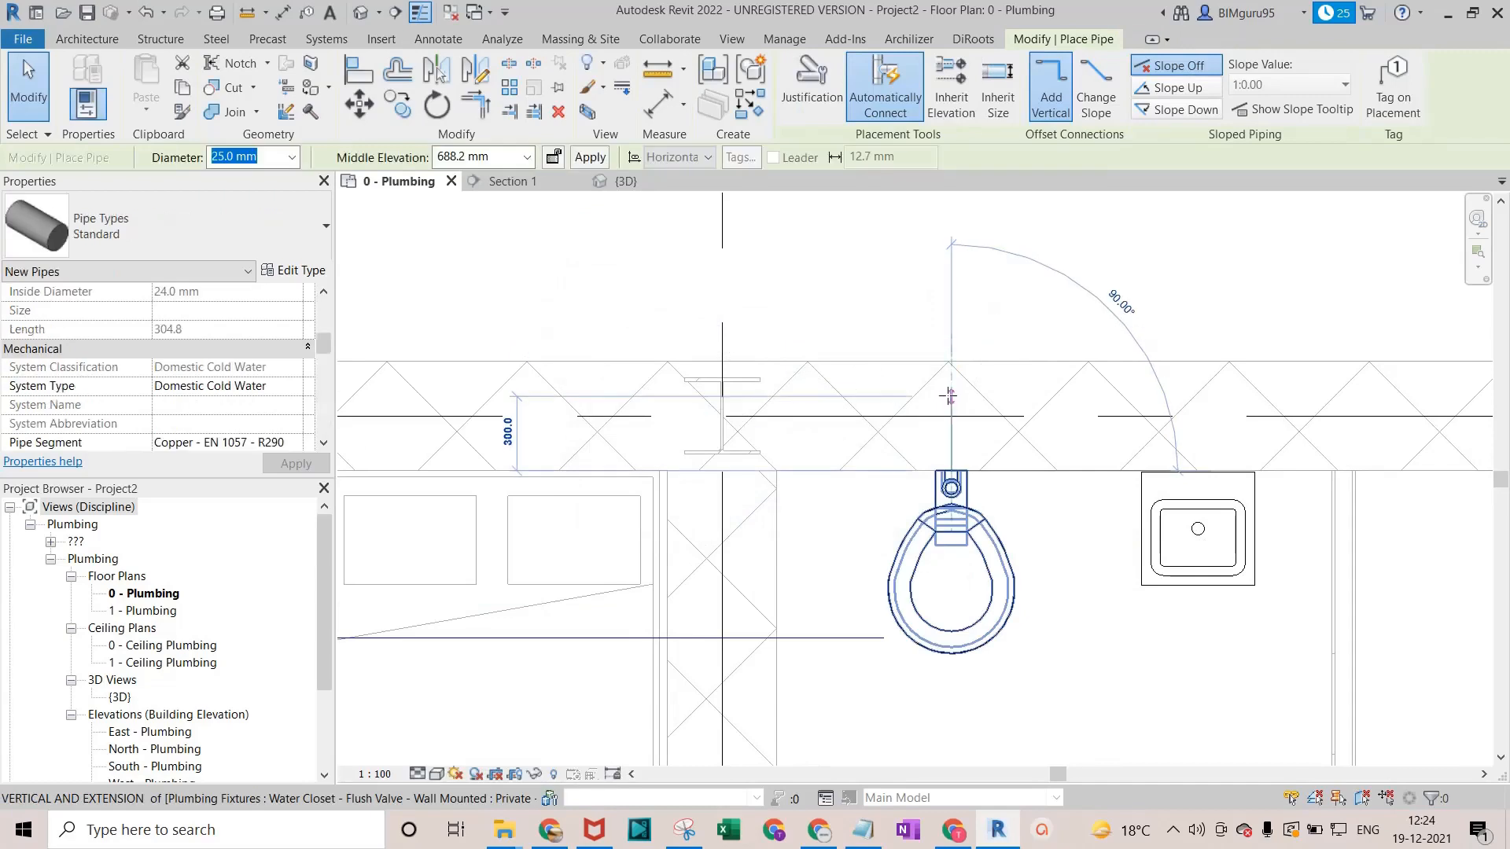
{"action": "left_click", "coordinate": [486, 158]}
{"action": "type", "text": "800"}
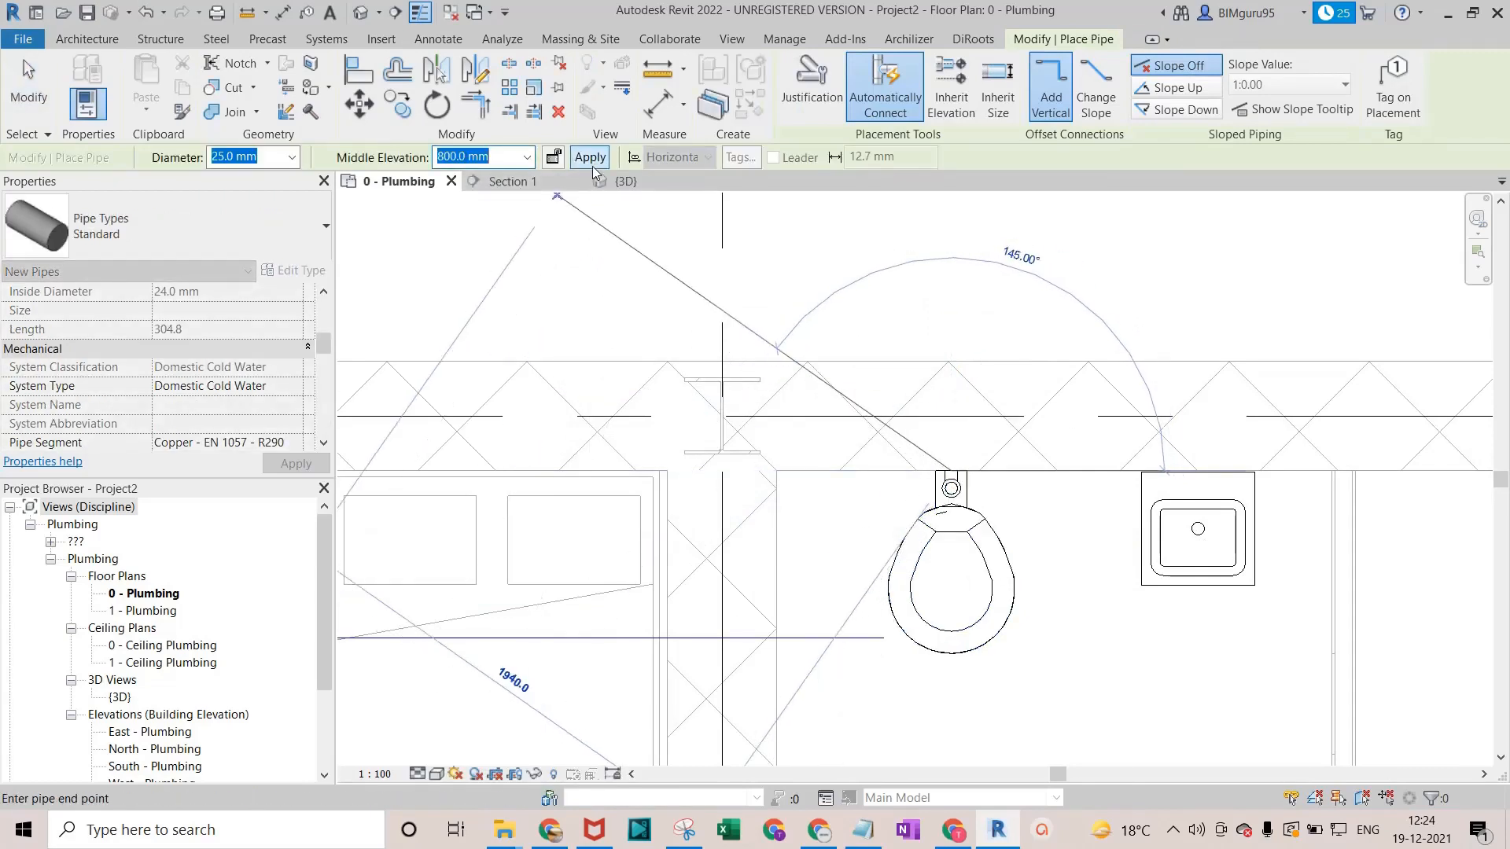
{"action": "left_click", "coordinate": [590, 157]}
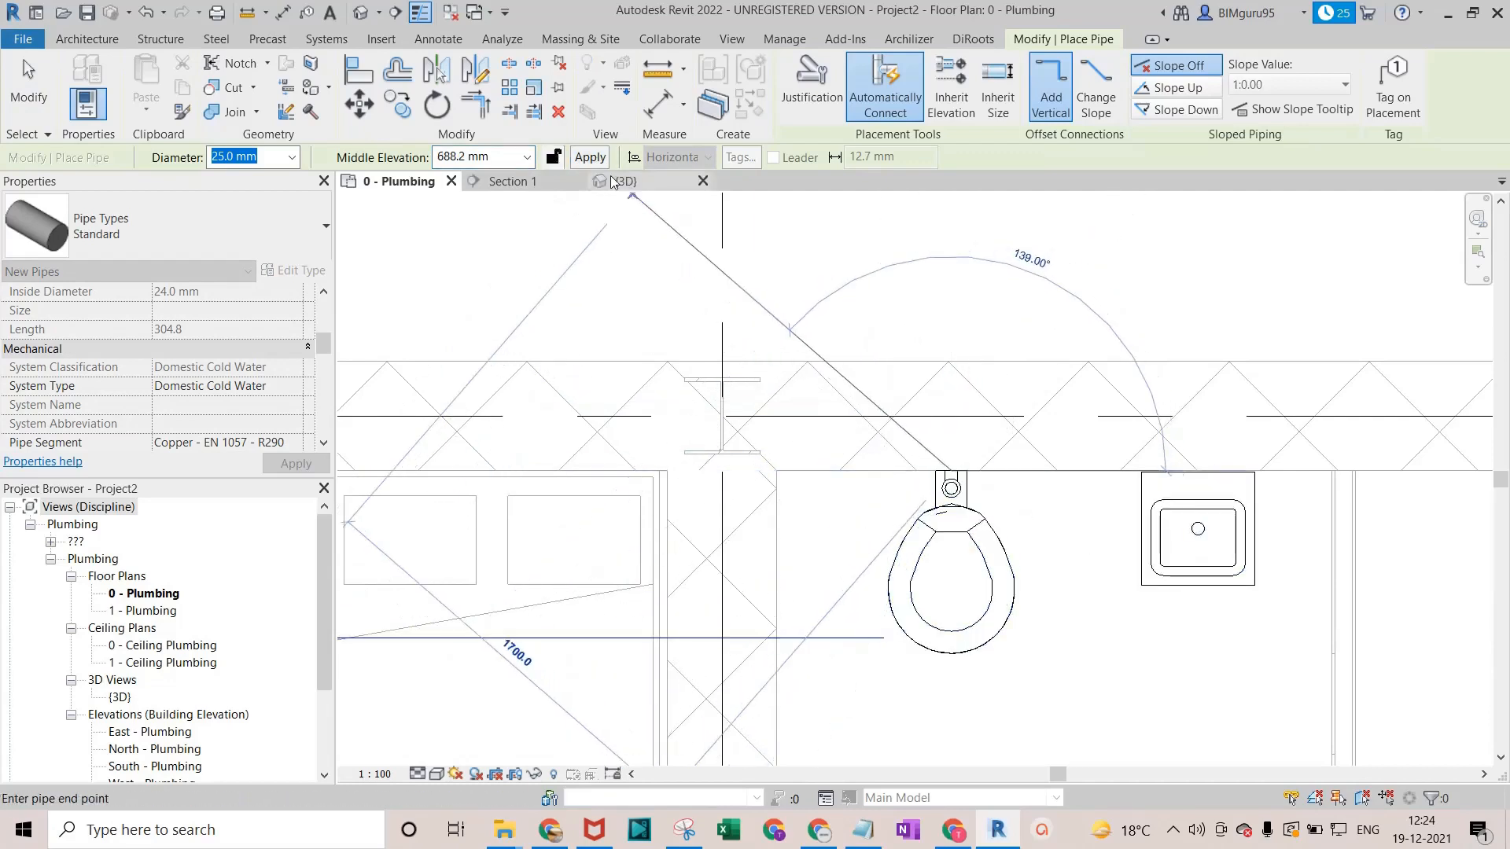
{"action": "left_click", "coordinate": [502, 159]}
{"action": "type", "text": "0"}
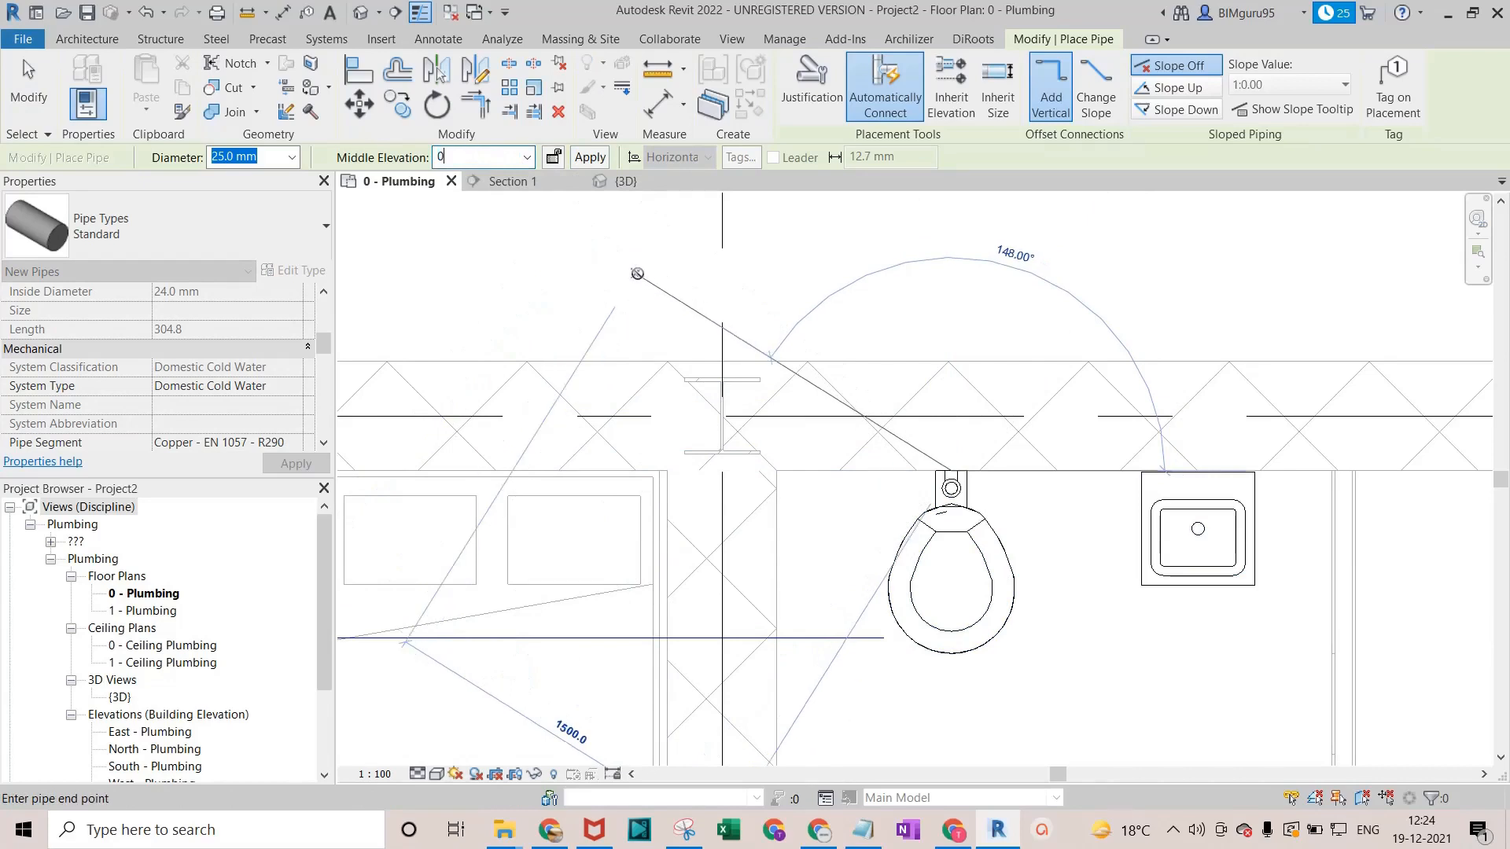
{"action": "key", "text": "Return"}
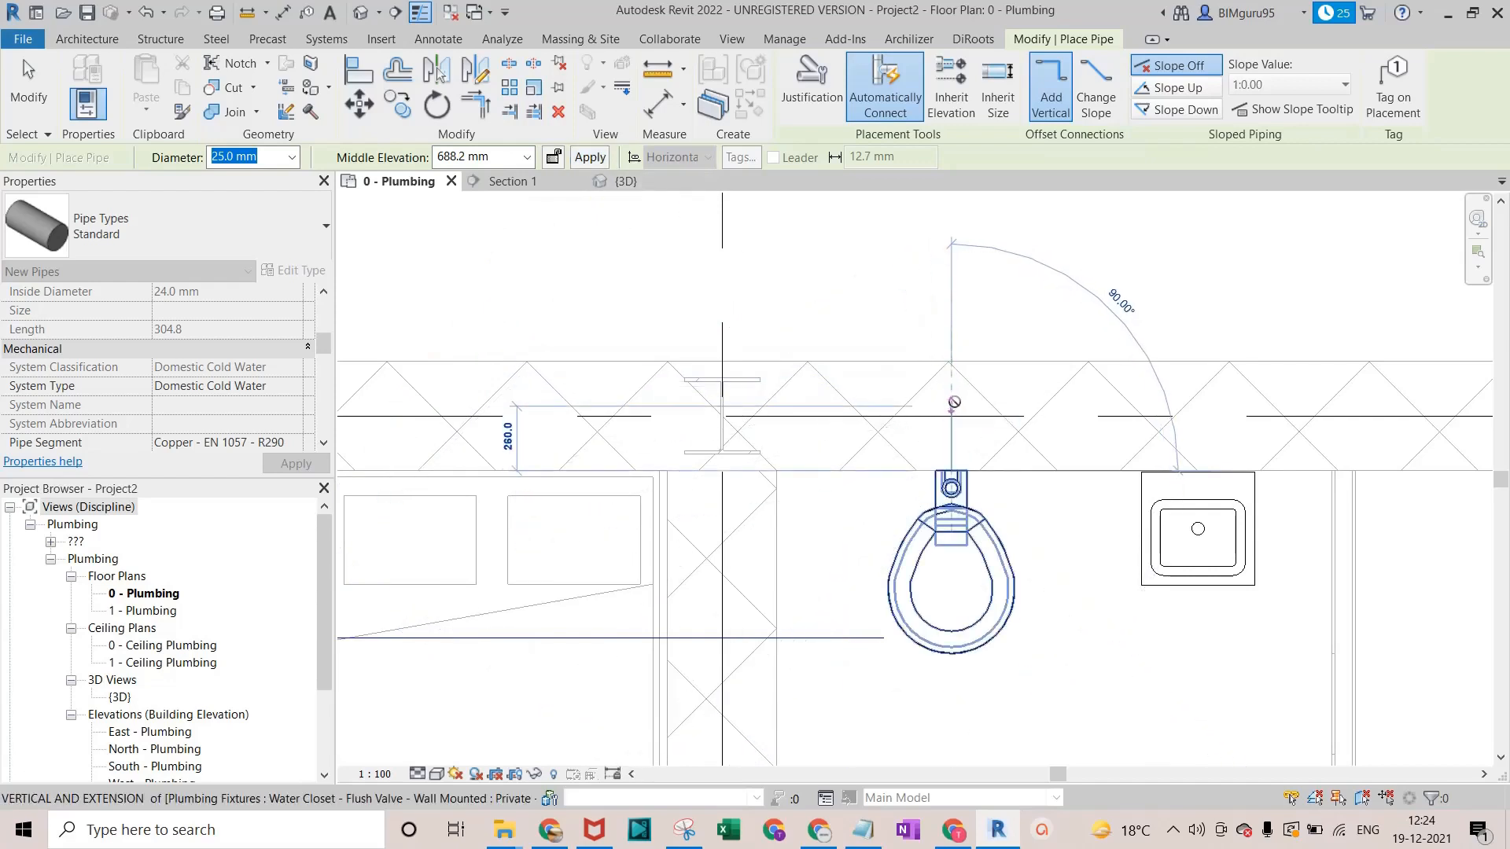
{"action": "key", "text": "Escape"}
{"action": "key", "text": "Escape"}
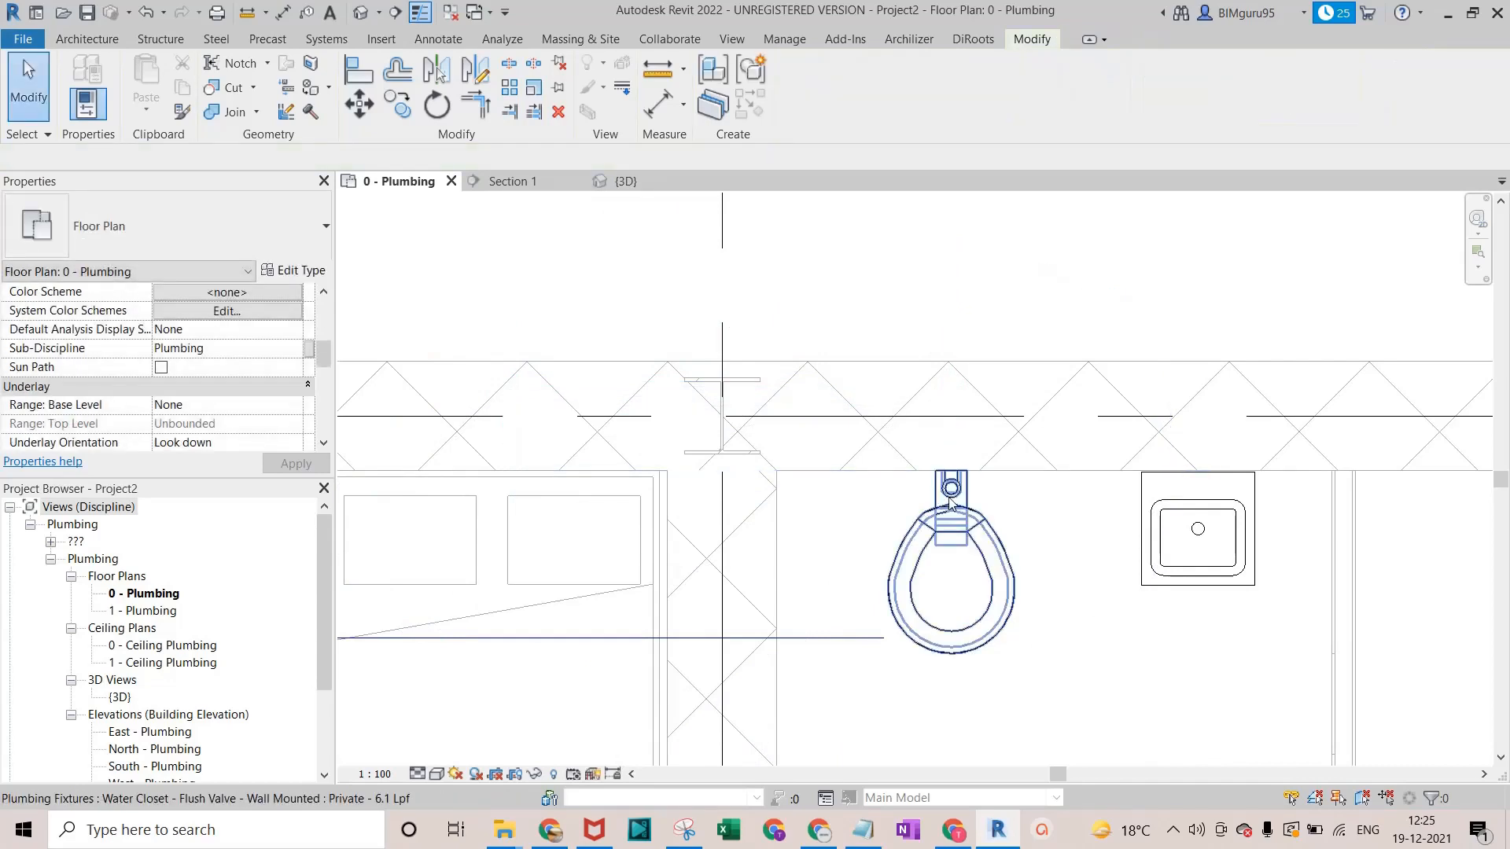
Open the 3D view and examine the first bathroom's fixture connections, the main's route and its open end near the next bathroom's fixtures.
{"action": "left_click", "coordinate": [950, 503]}
{"action": "left_click", "coordinate": [367, 14]}
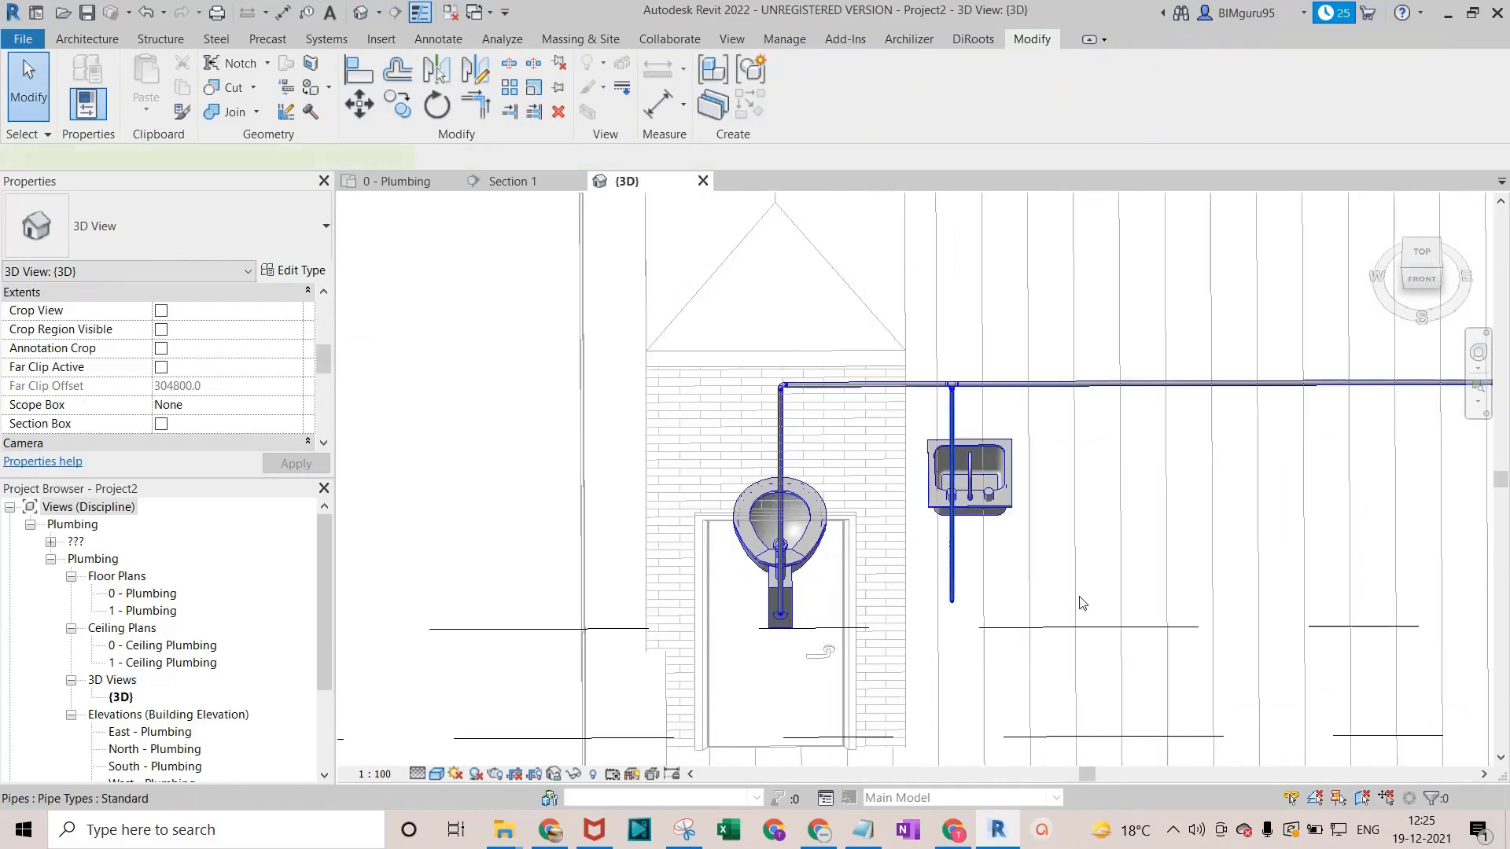
{"action": "middle_click_drag", "start_coordinate": [1077, 599], "coordinate": [974, 523]}
{"action": "left_click", "coordinate": [972, 522]}
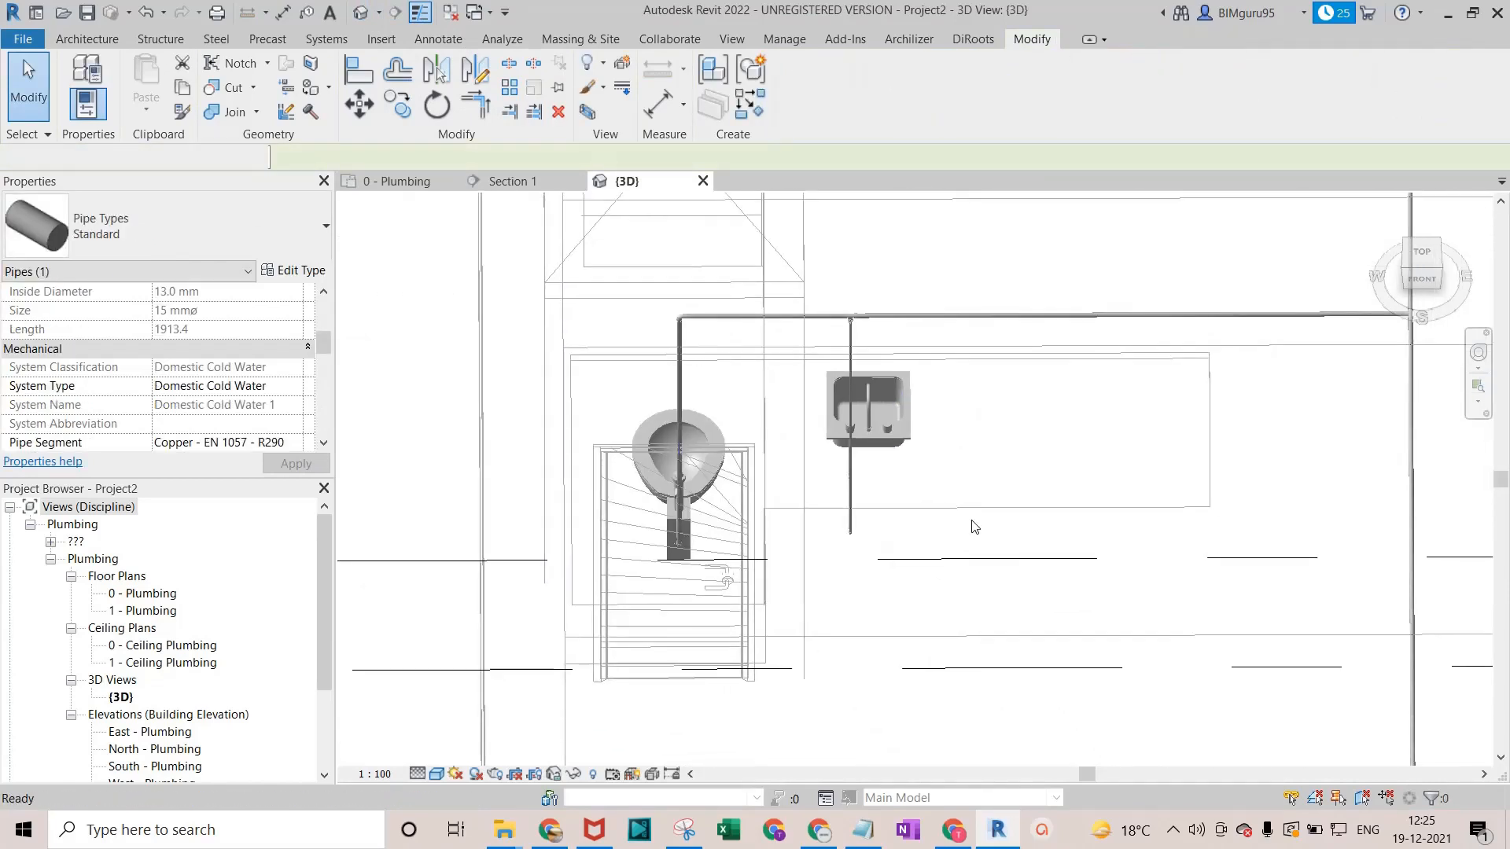
{"action": "key", "text": "t"}
{"action": "key", "text": "r"}
{"action": "middle_click_drag", "start_coordinate": [984, 582], "coordinate": [919, 497], "text": "shift"}
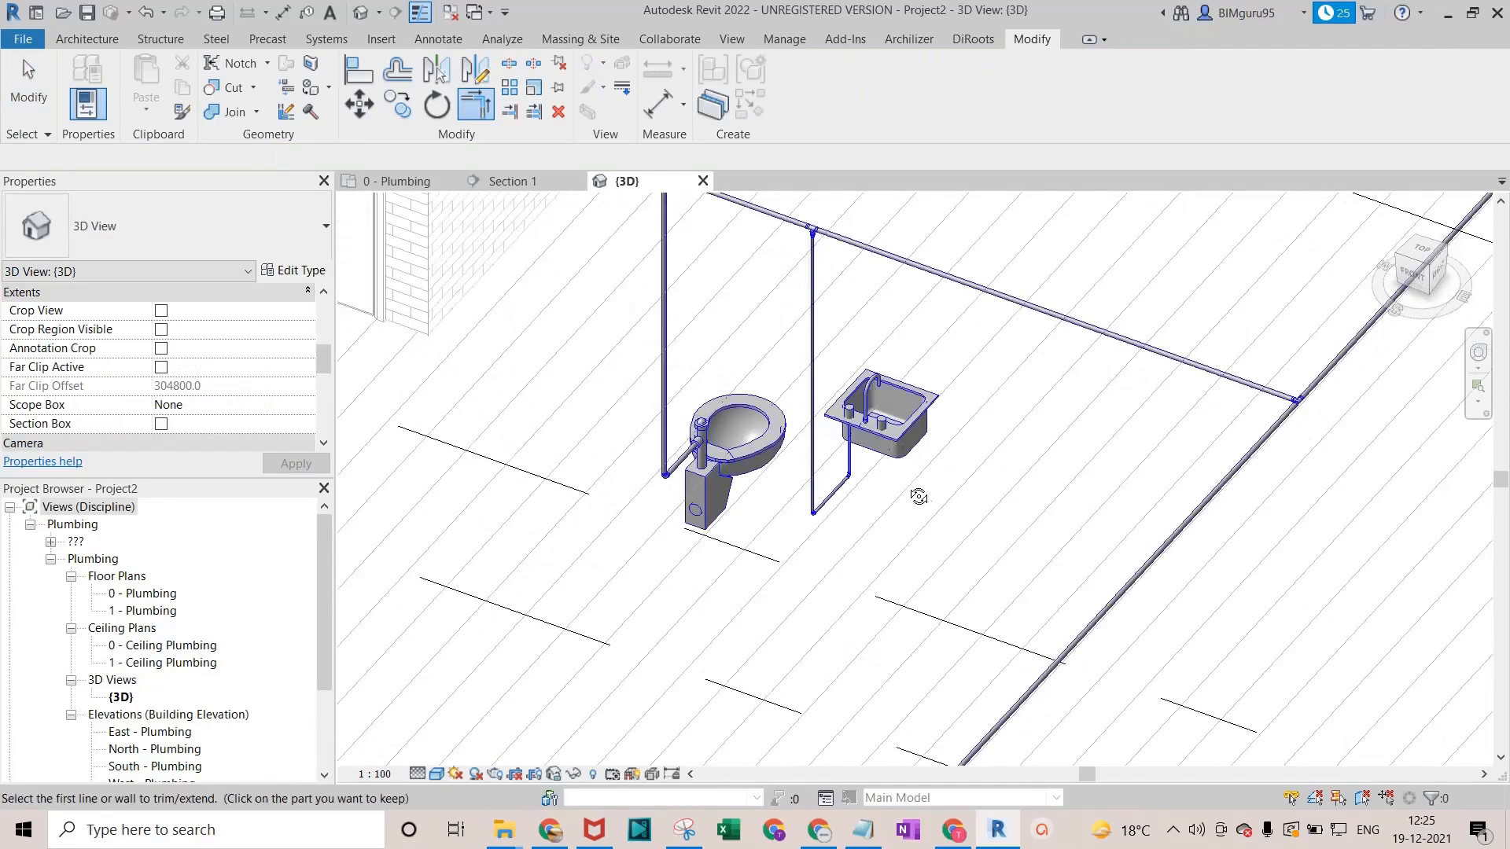
{"action": "scroll", "coordinate": [917, 488], "scroll_direction": "down", "scroll_amount": 7}
{"action": "middle_click_drag", "start_coordinate": [1150, 439], "coordinate": [909, 474]}
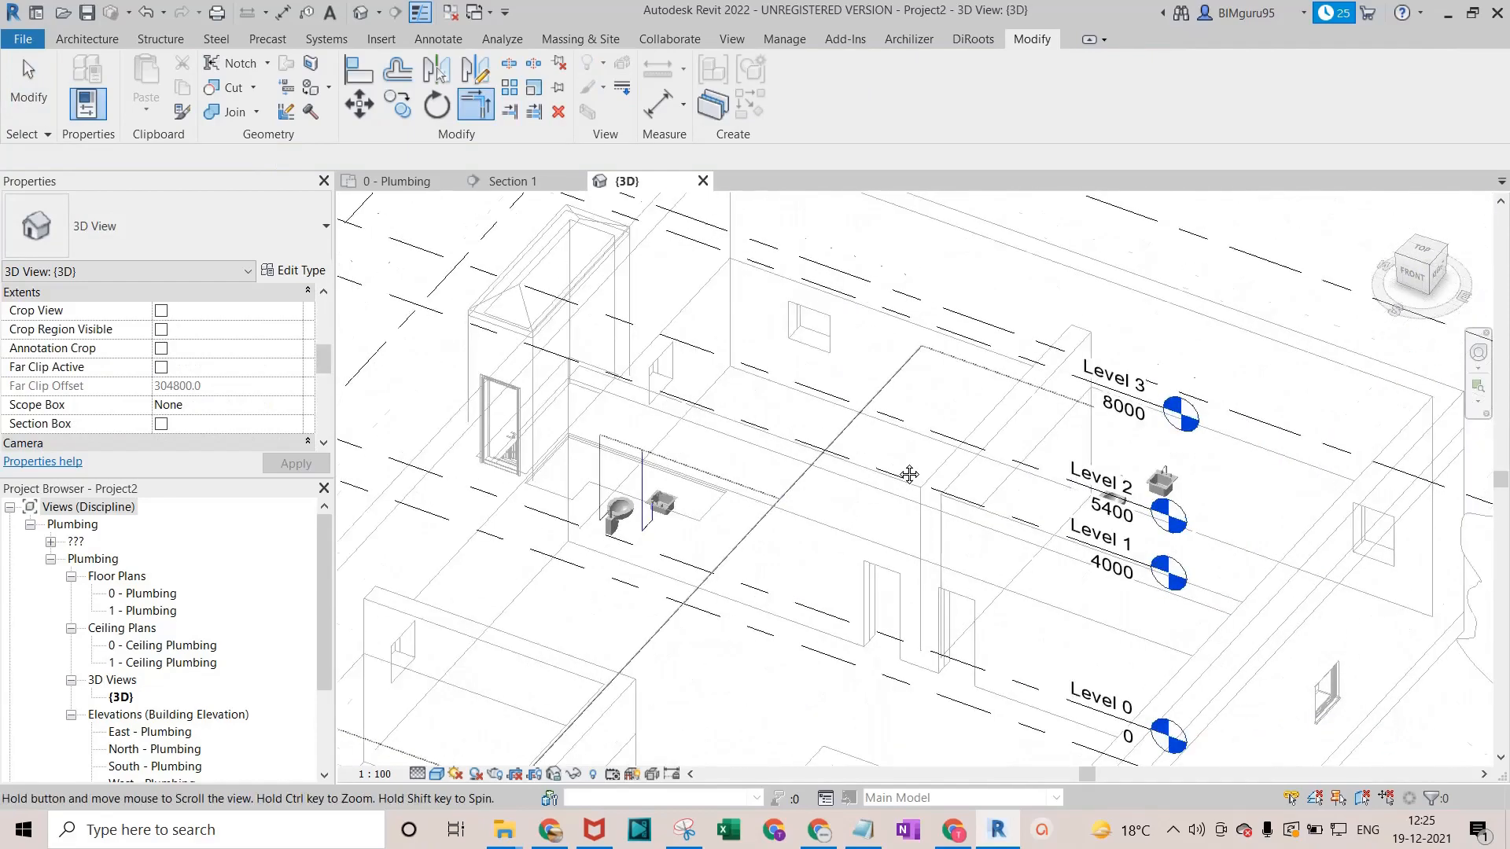
{"action": "scroll", "coordinate": [1163, 464], "scroll_direction": "up", "scroll_amount": 5}
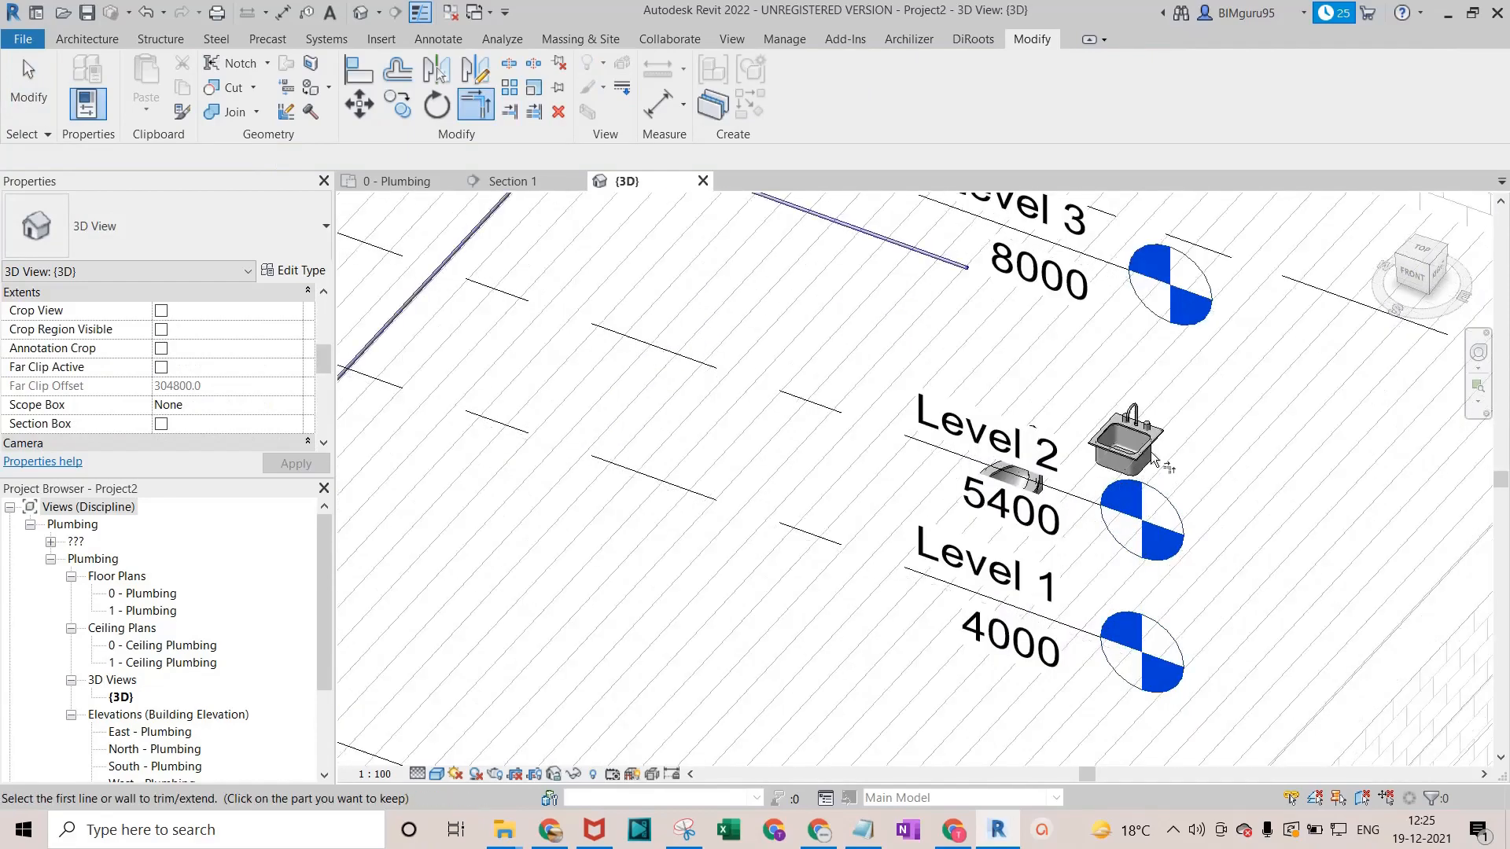
{"action": "key", "text": "Escape"}
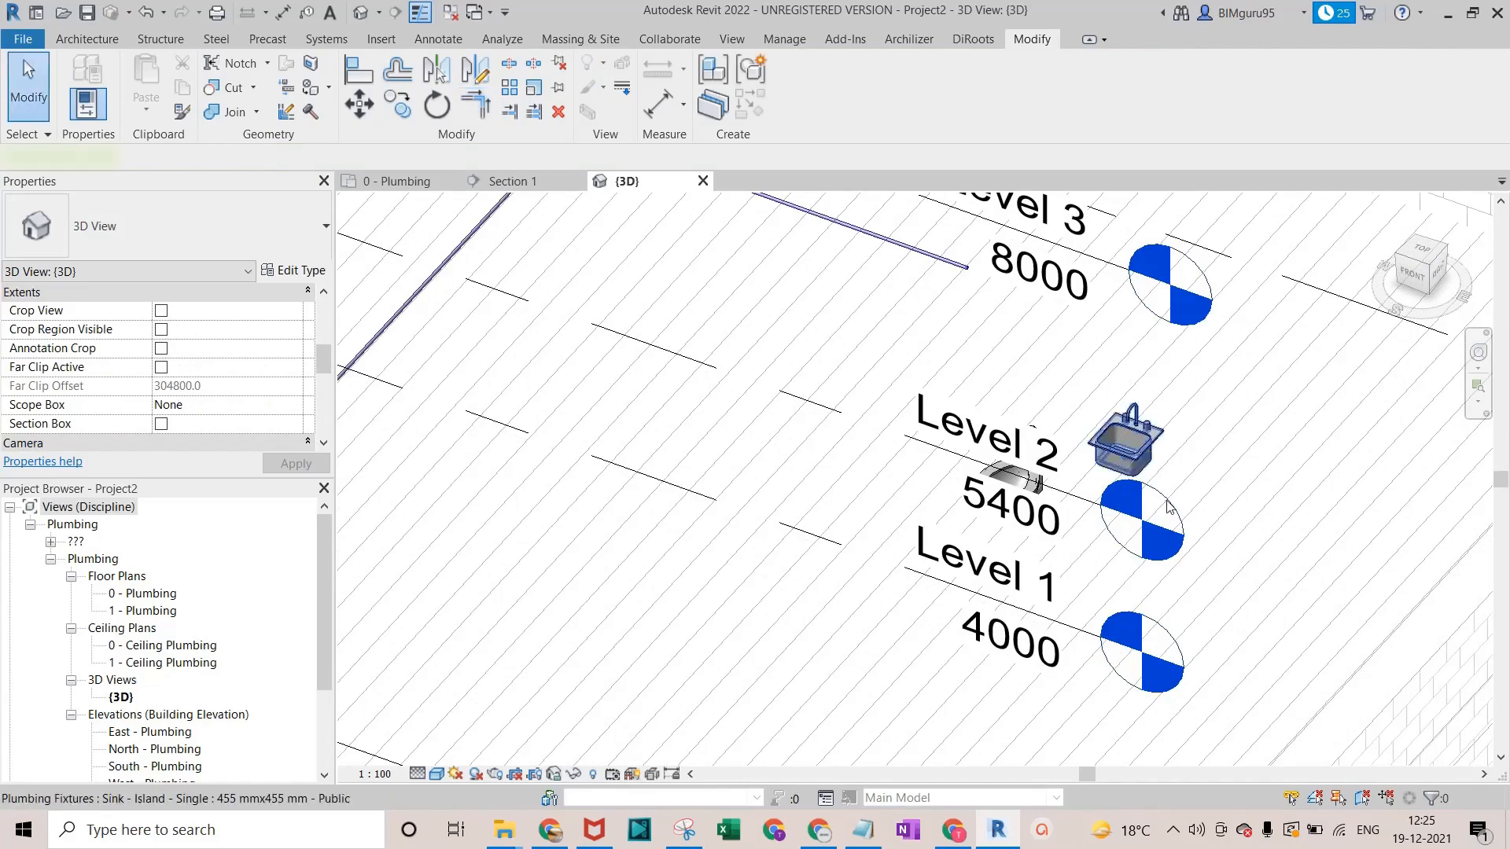
Try to run a 40 mm sanitary pipe vertically from the next bathroom's sink down to elevation 0 mm.
{"action": "left_click", "coordinate": [1169, 505]}
{"action": "middle_click_drag", "start_coordinate": [1169, 505], "coordinate": [825, 424], "text": "shift"}
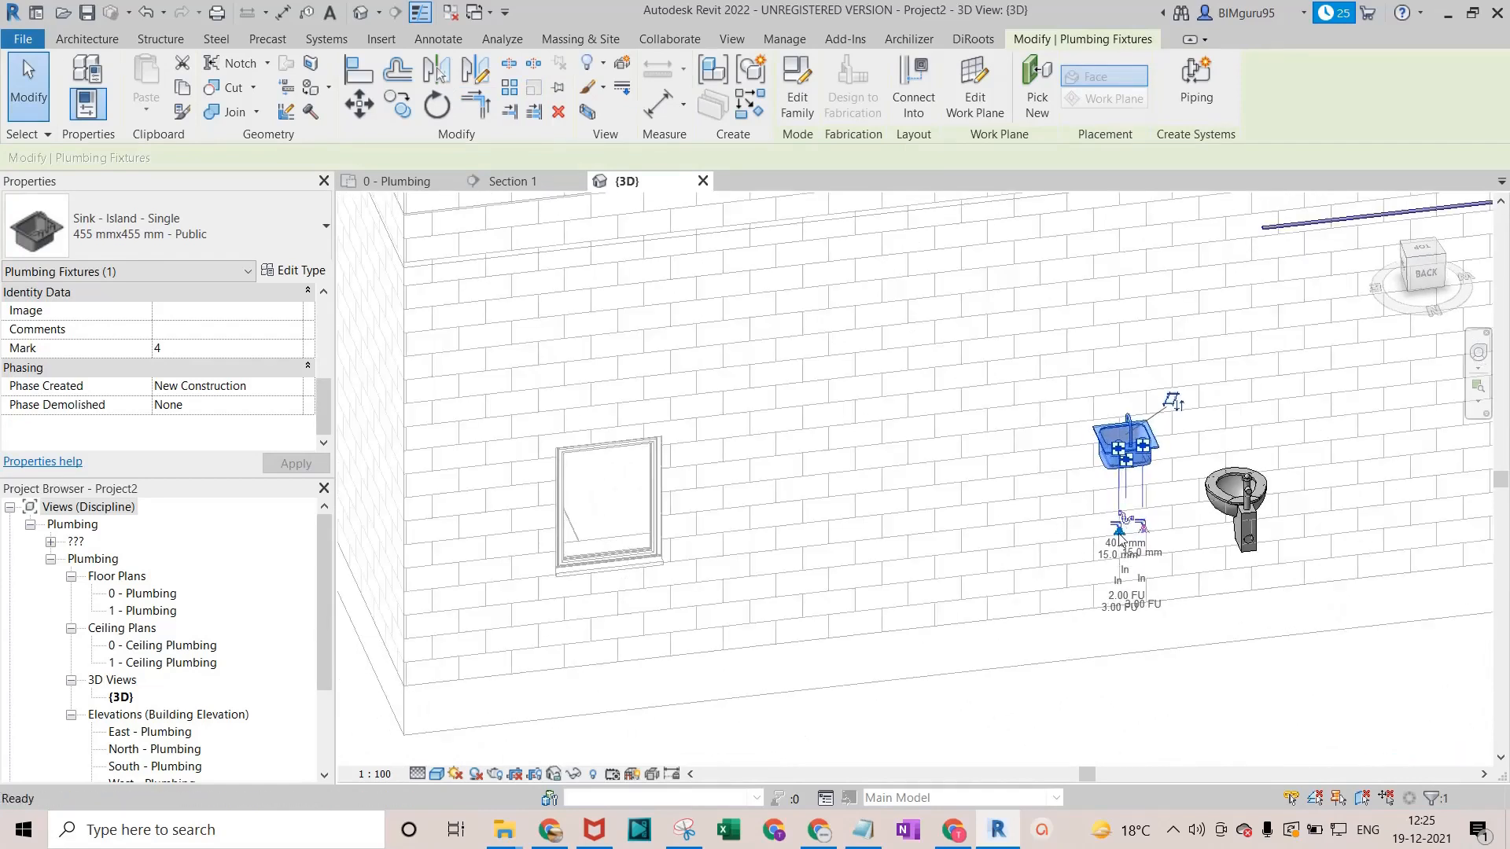
{"action": "left_click", "coordinate": [1120, 541]}
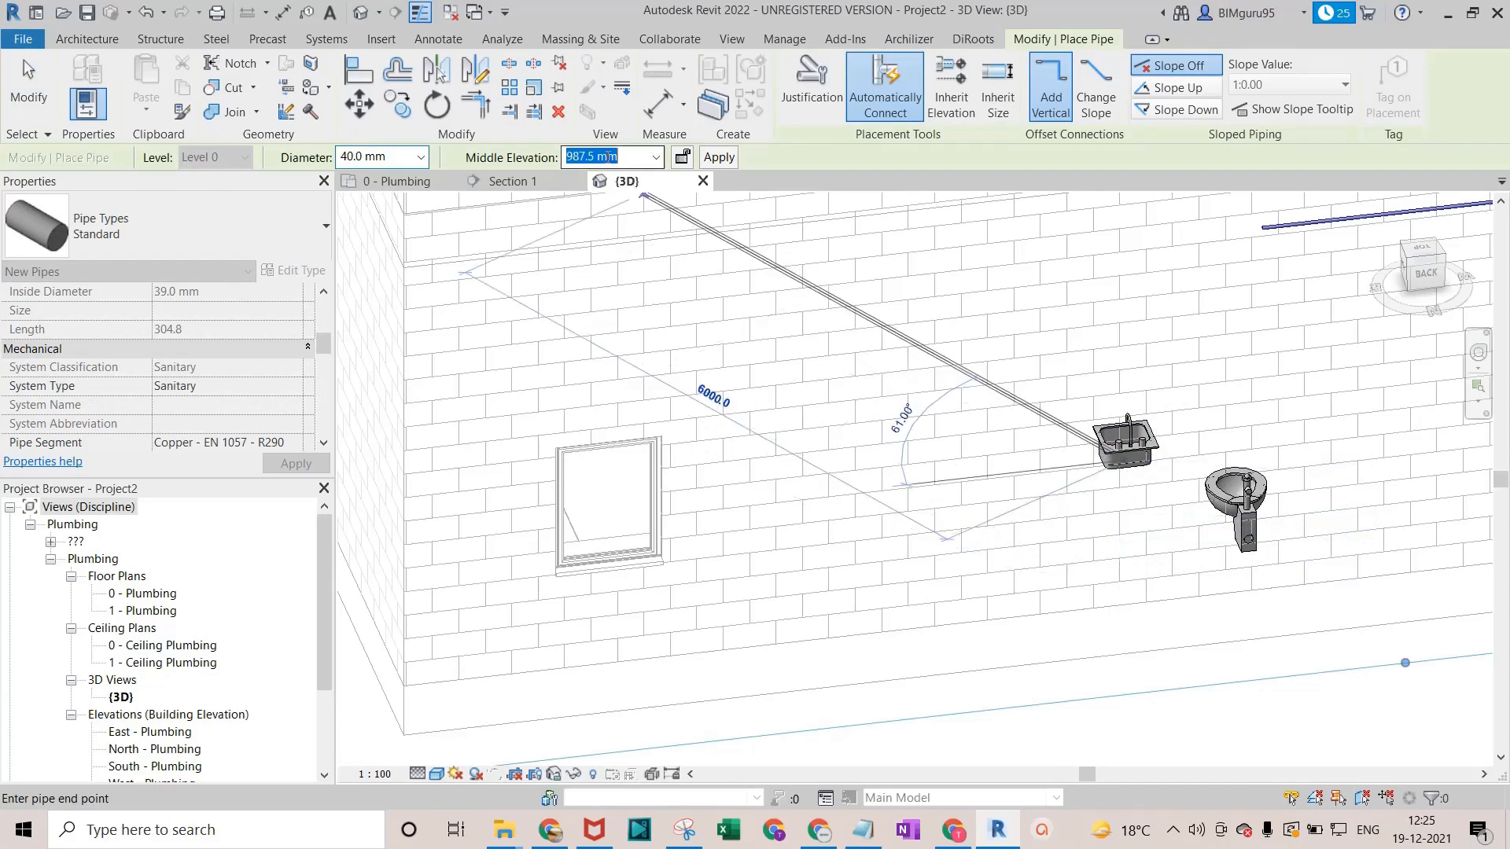
{"action": "type", "text": "8"}
{"action": "key", "text": "Return"}
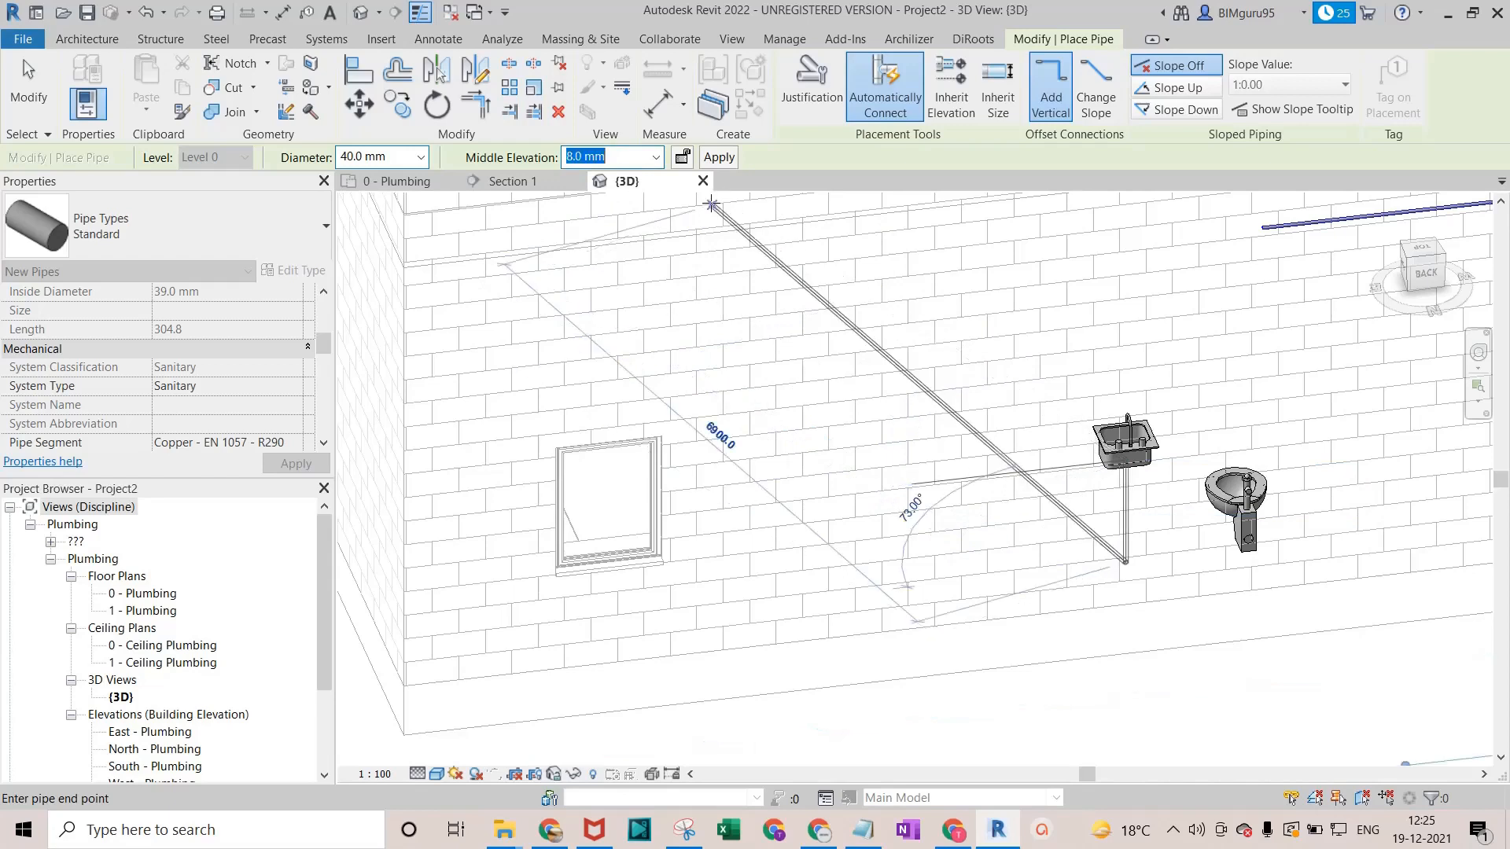
{"action": "type", "text": "0"}
{"action": "key", "text": "Return"}
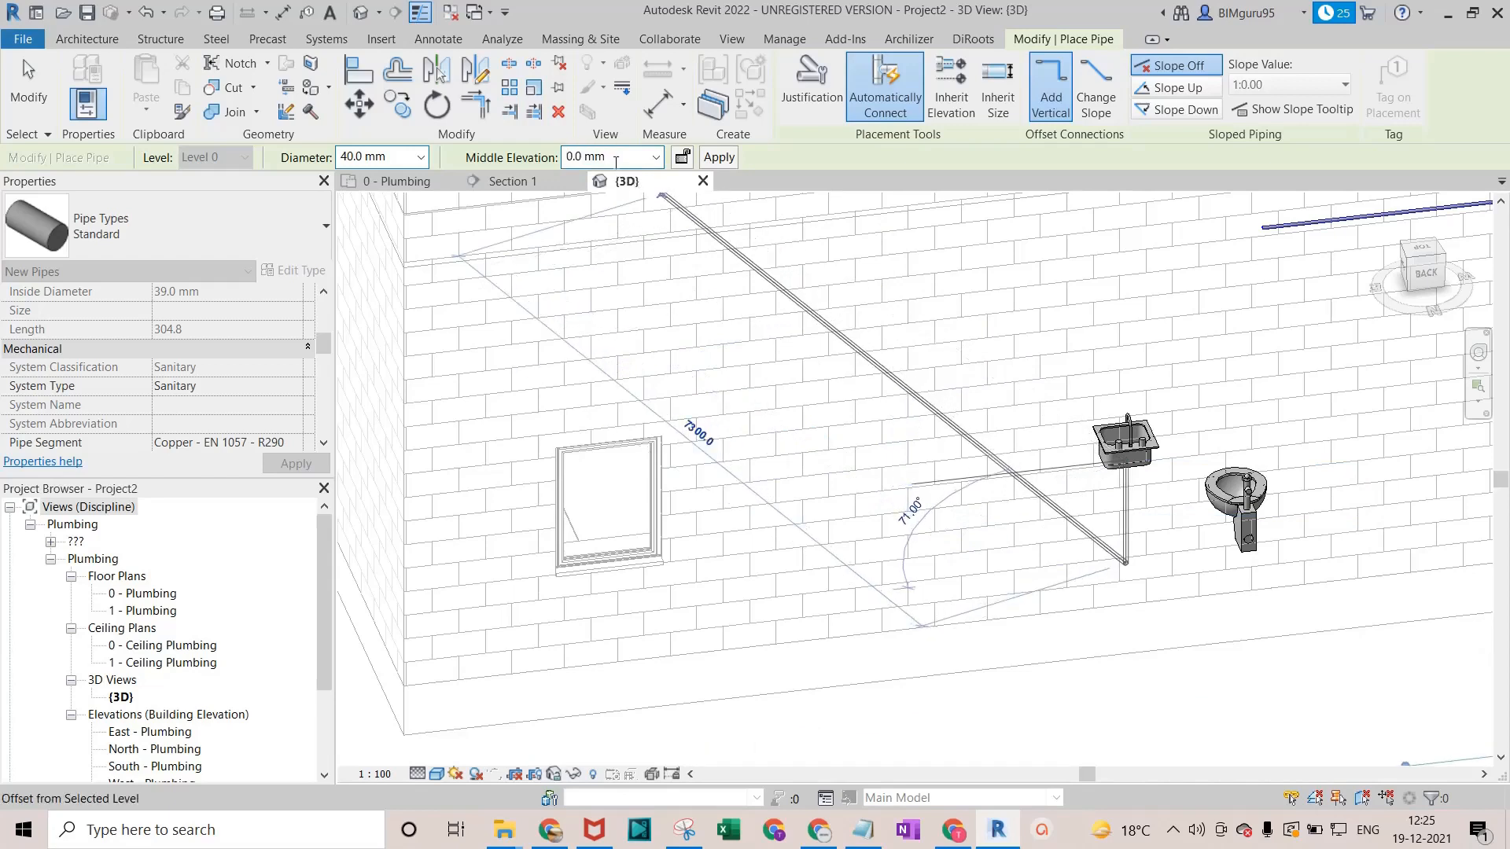
{"action": "left_click", "coordinate": [719, 157]}
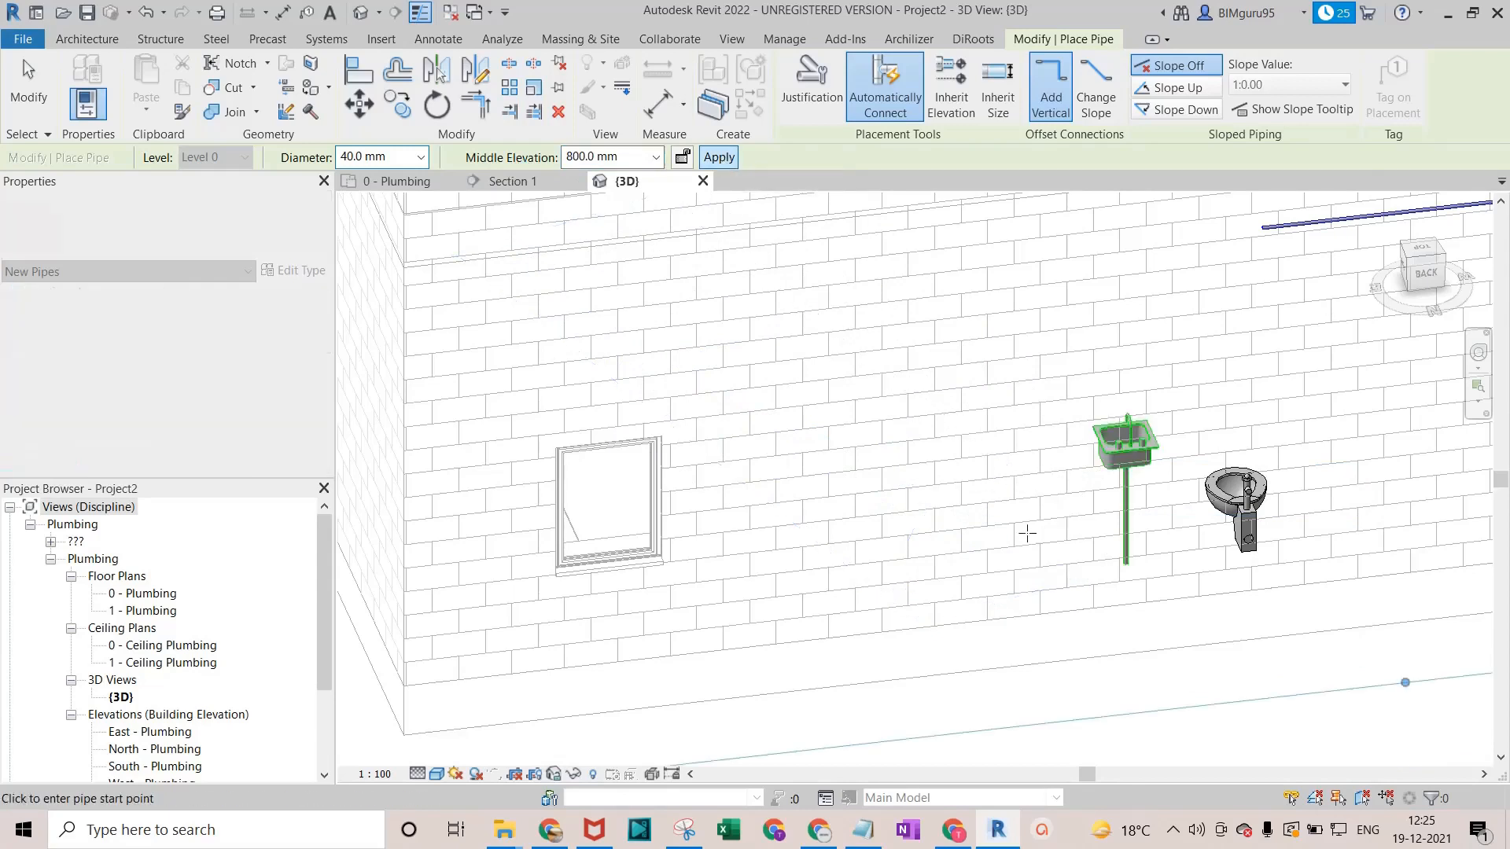
{"action": "scroll", "coordinate": [1134, 497], "scroll_direction": "up", "scroll_amount": 2}
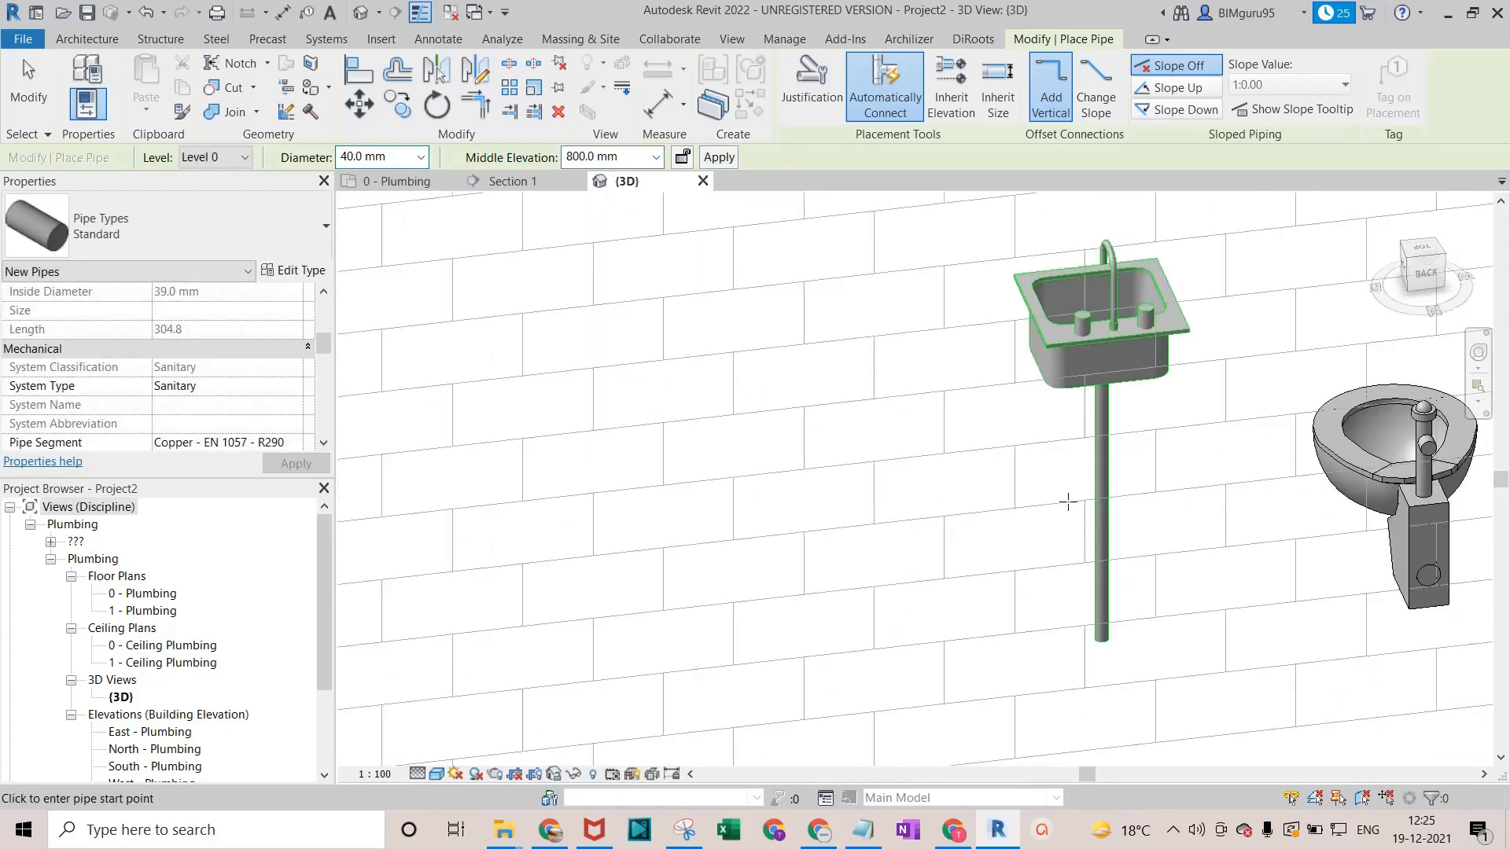
{"action": "key", "text": "Escape"}
{"action": "key", "text": "Escape"}
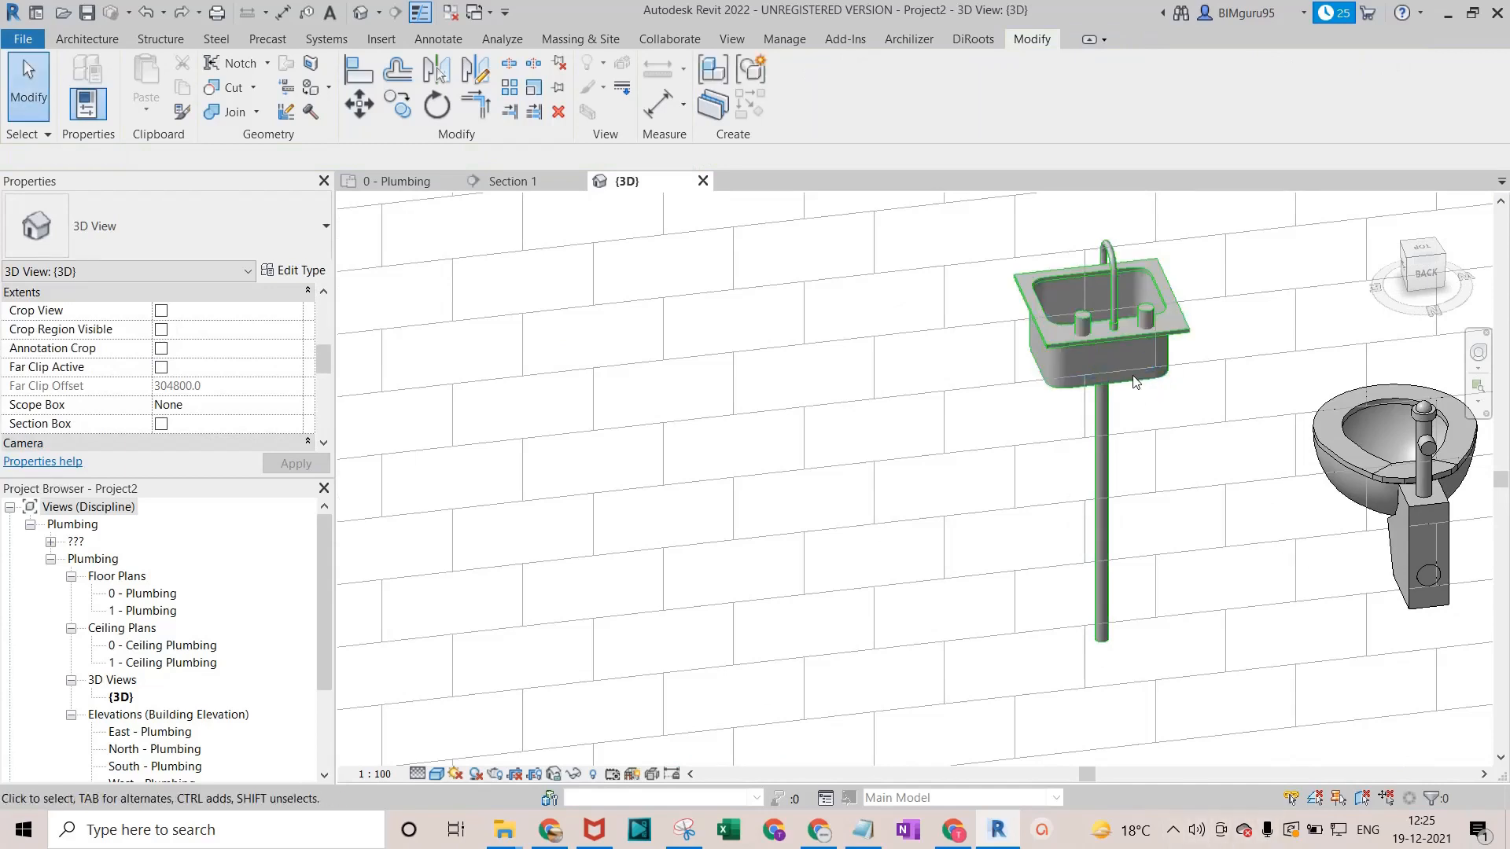
{"action": "scroll", "coordinate": [1021, 644], "scroll_direction": "down", "scroll_amount": 5}
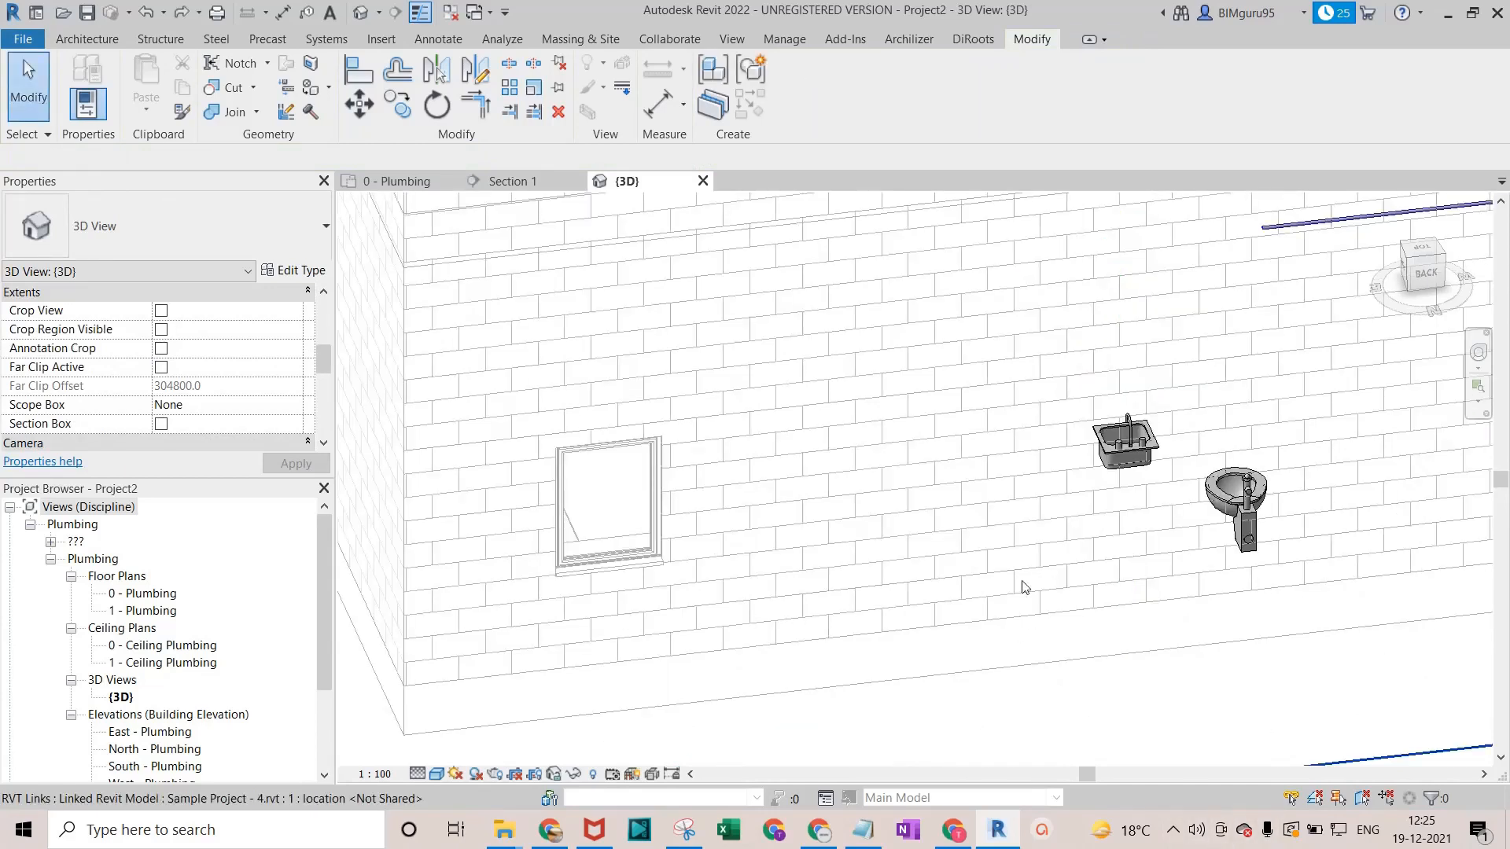
Run a 15 mm domestic cold water pipe vertically from the next bathroom's sink connector down to a middle elevation of 800 mm.
{"action": "scroll", "coordinate": [1097, 437], "scroll_direction": "up", "scroll_amount": 3}
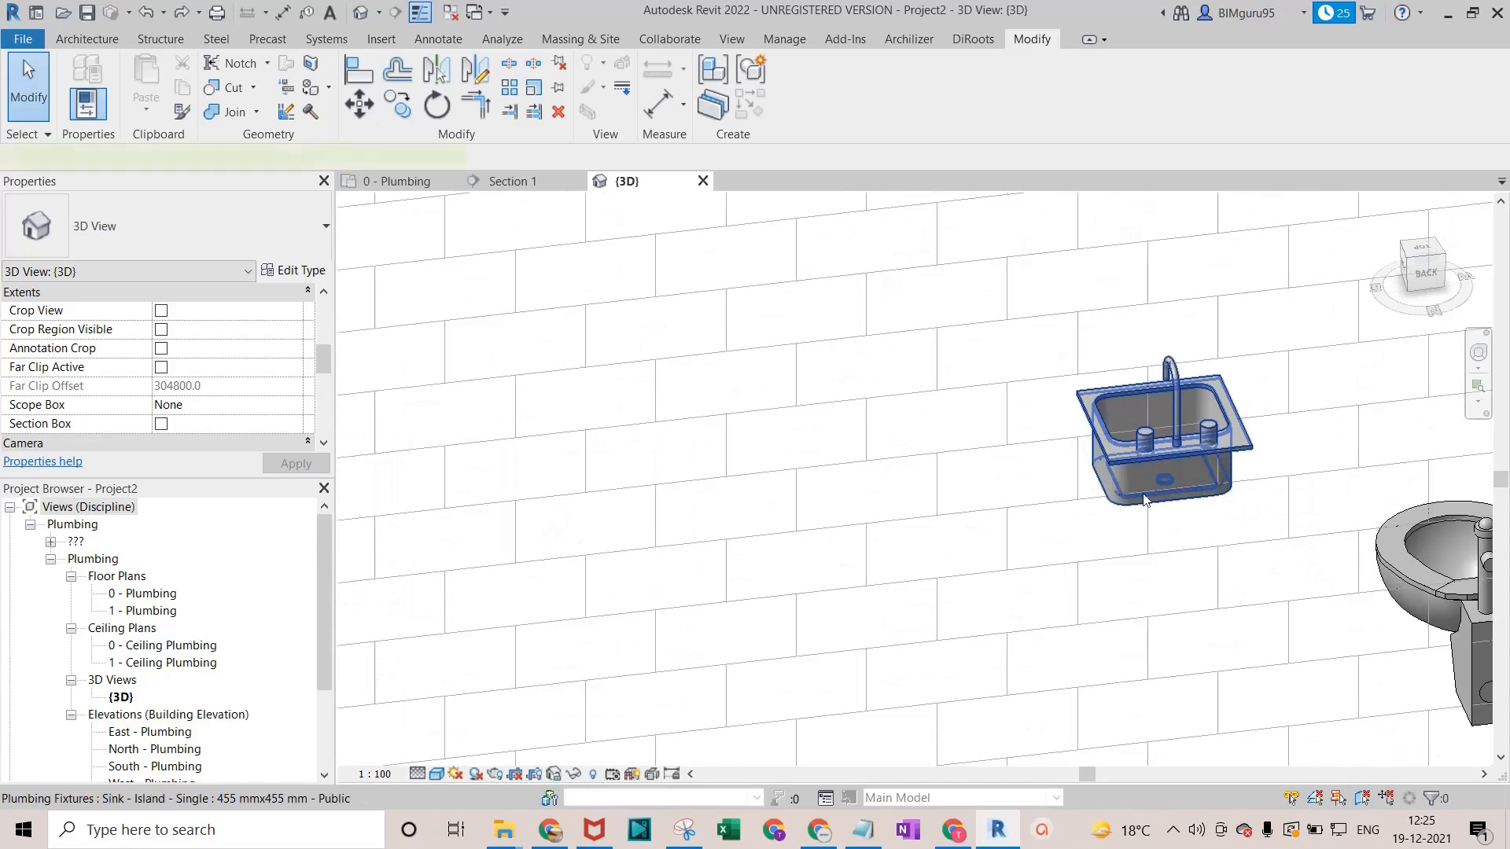
{"action": "left_click", "coordinate": [1118, 456]}
{"action": "scroll", "coordinate": [1129, 590], "scroll_direction": "up", "scroll_amount": 4}
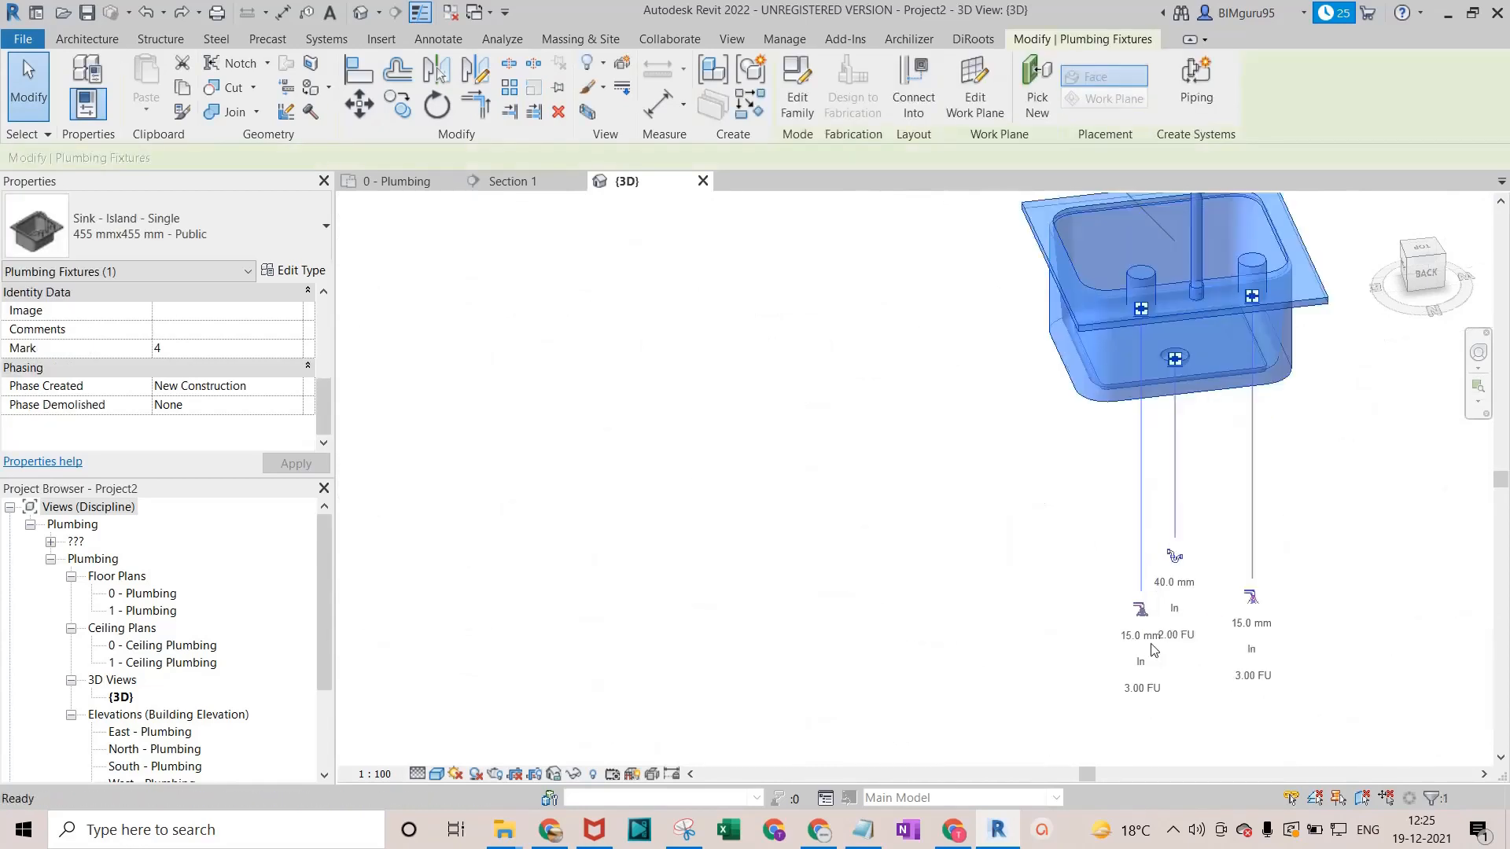
{"action": "left_click", "coordinate": [1136, 576]}
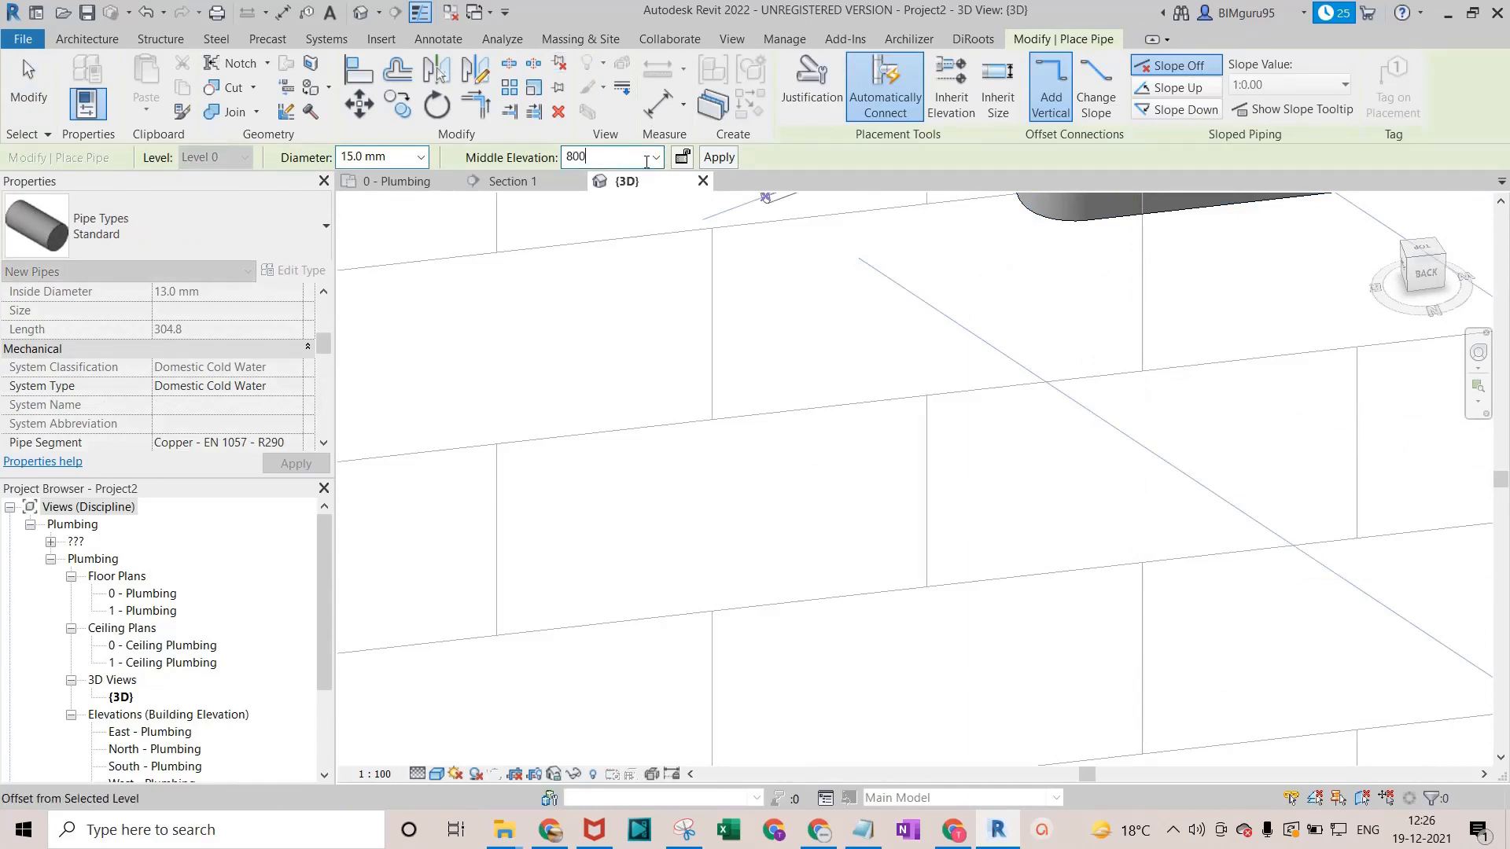
{"action": "left_click", "coordinate": [703, 158]}
{"action": "scroll", "coordinate": [904, 385], "scroll_direction": "down", "scroll_amount": 4}
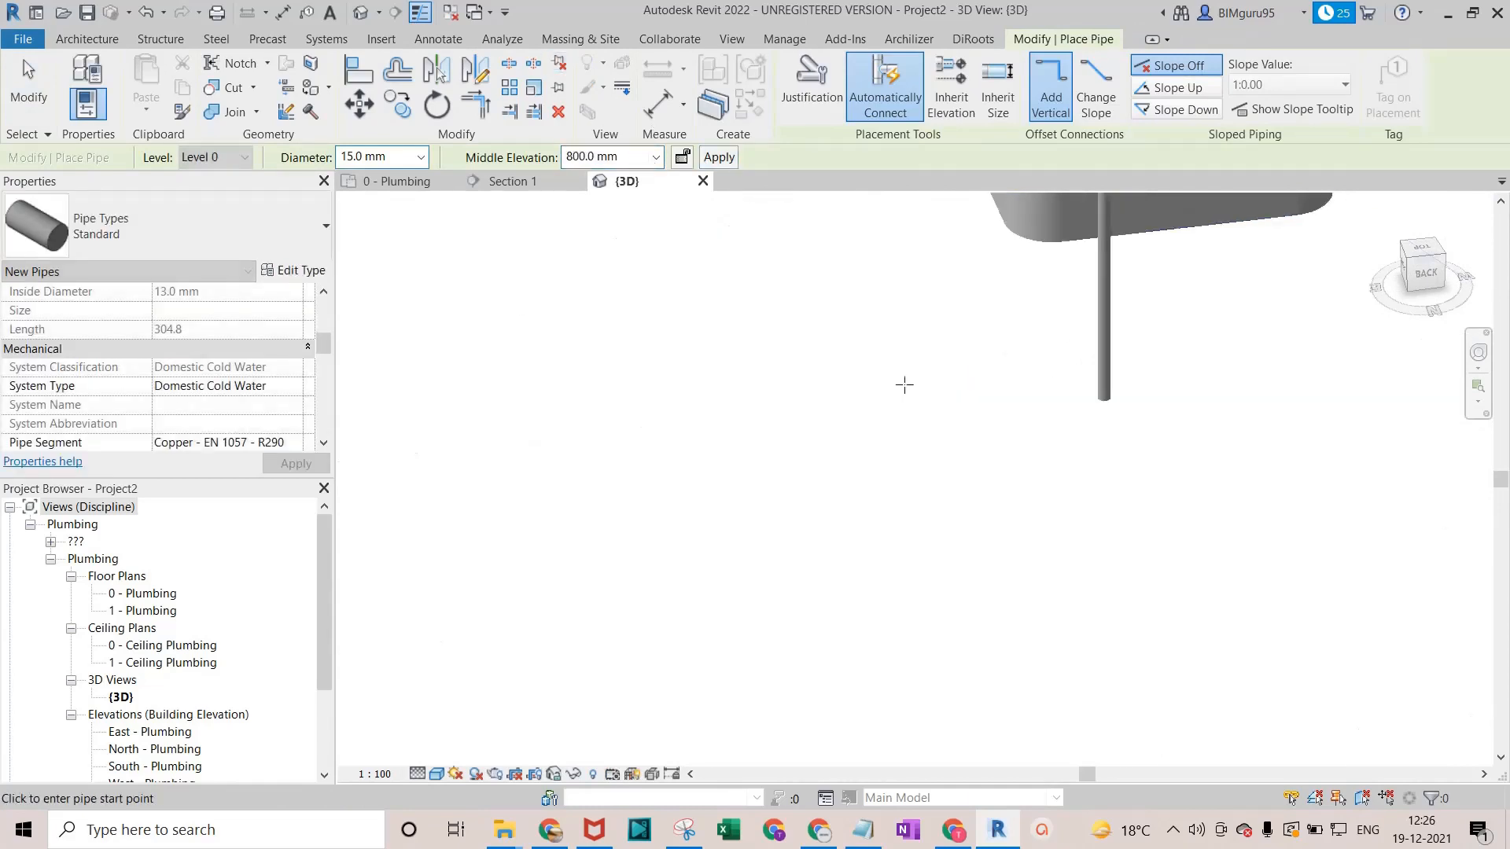
{"action": "left_click", "coordinate": [1005, 382]}
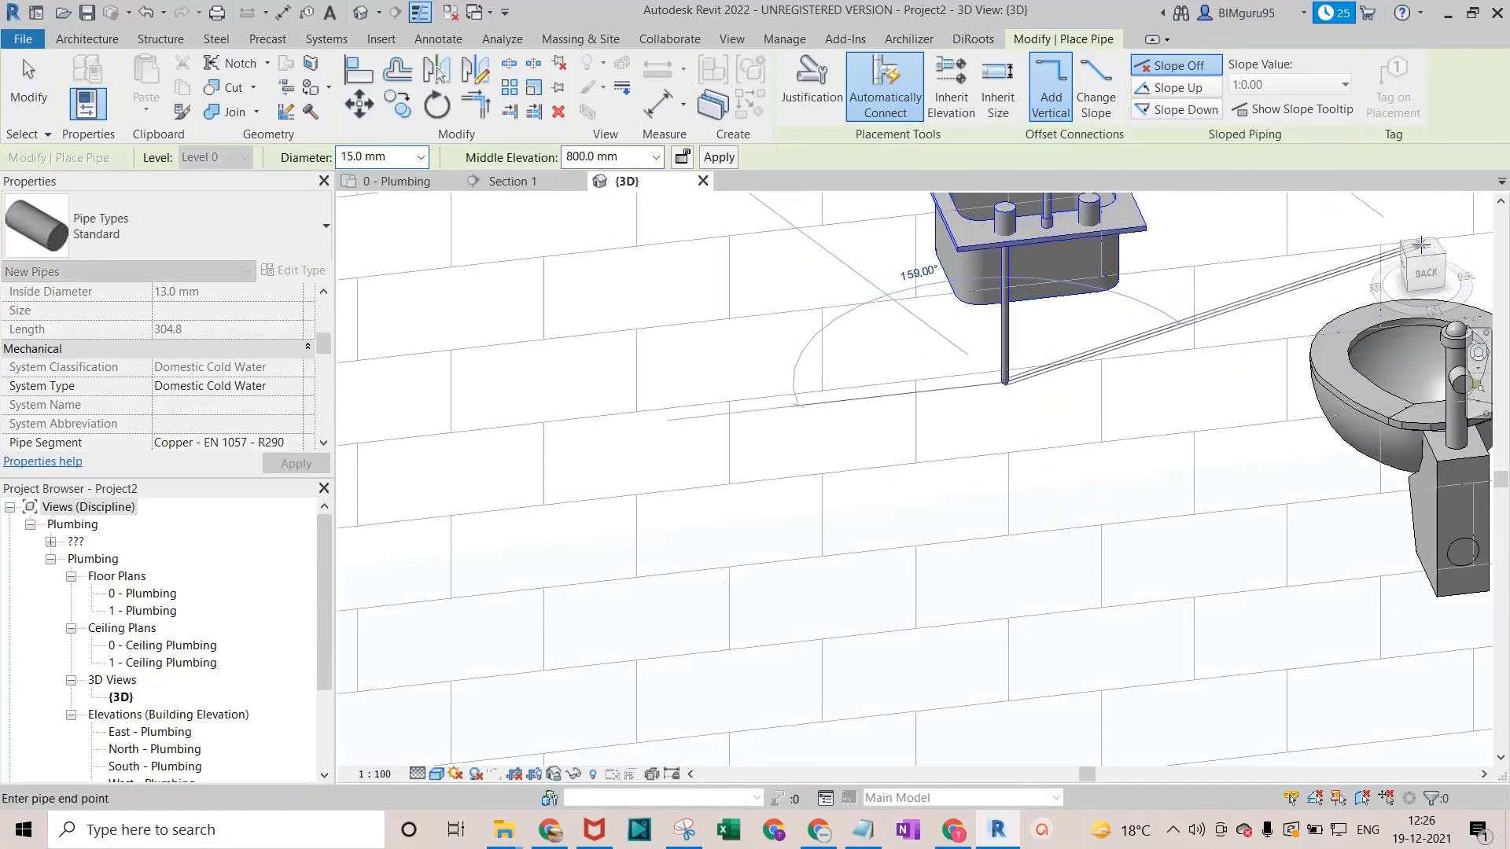
{"action": "scroll", "coordinate": [1420, 240], "scroll_direction": "up", "scroll_amount": 2}
{"action": "scroll", "coordinate": [1424, 250], "scroll_direction": "up", "scroll_amount": 1}
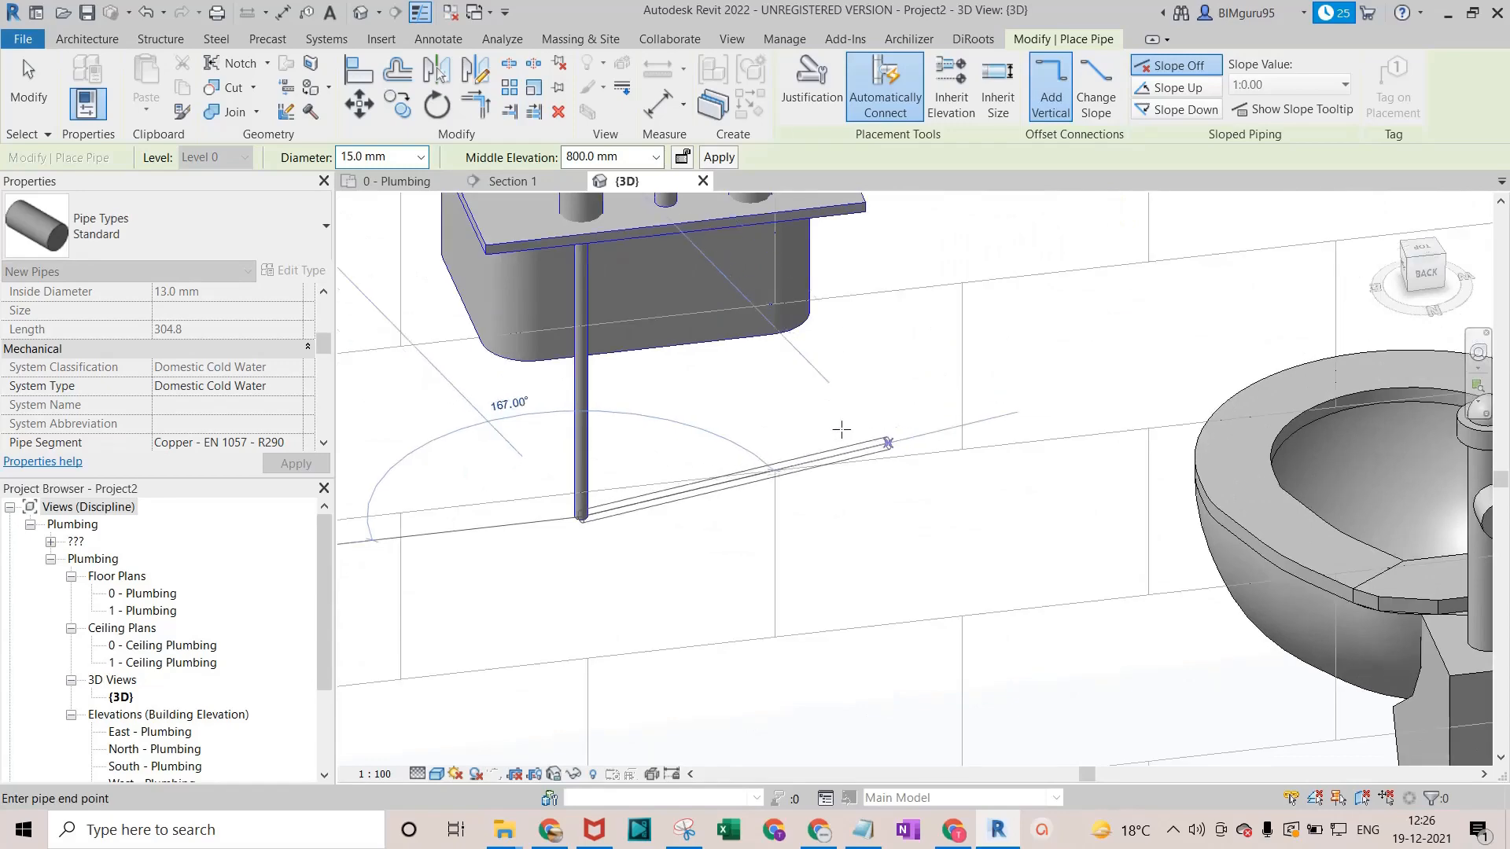
{"action": "scroll", "coordinate": [812, 406], "scroll_direction": "down", "scroll_amount": 2}
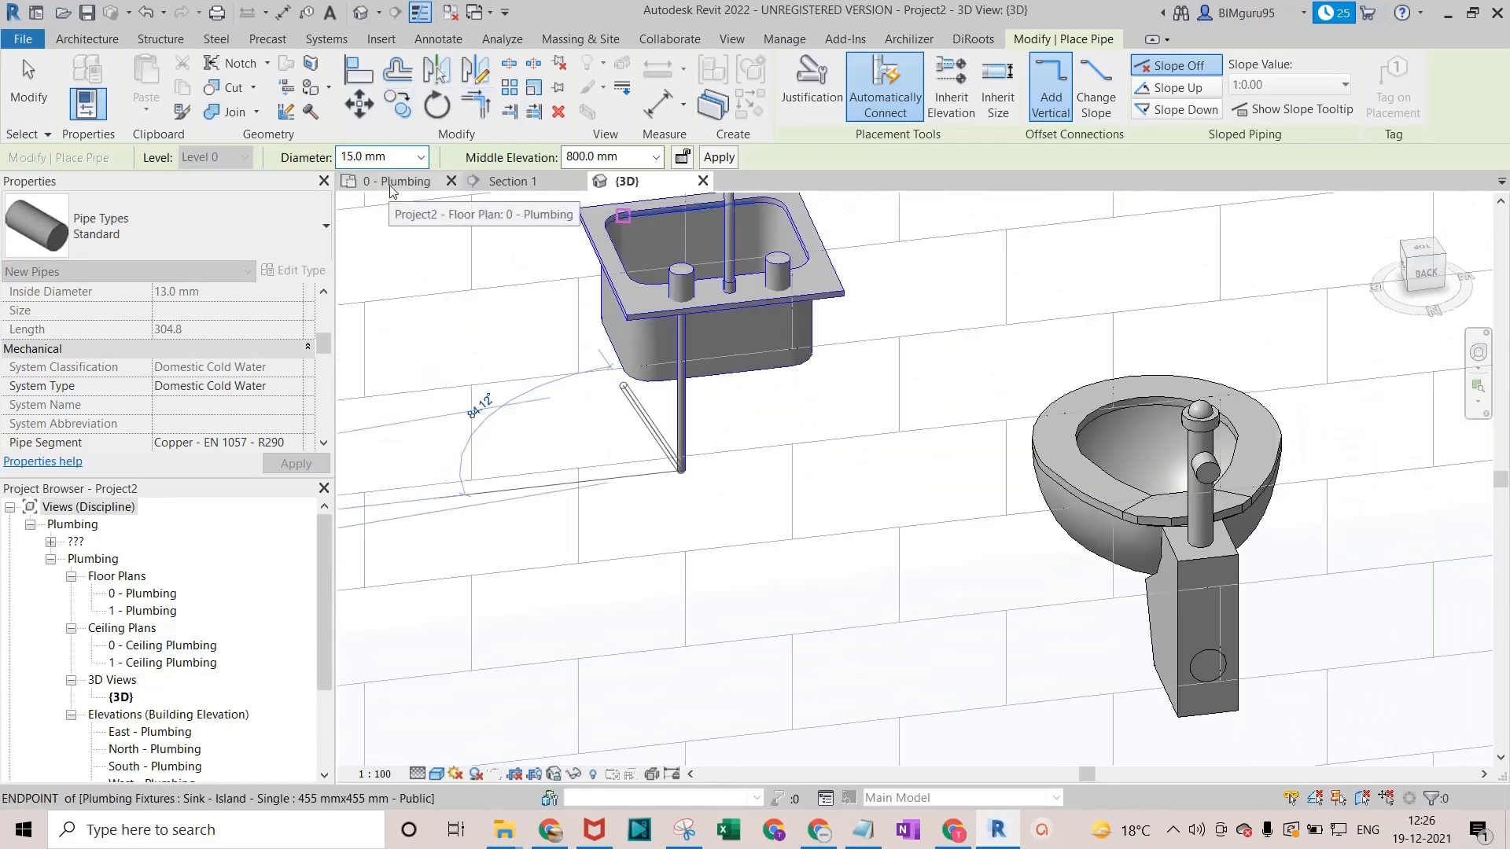
In the 0 - Plumbing floor plan, extend the sink's 15 mm pipe north into the wall and raise it to 2800 mm.
{"action": "left_click", "coordinate": [393, 183]}
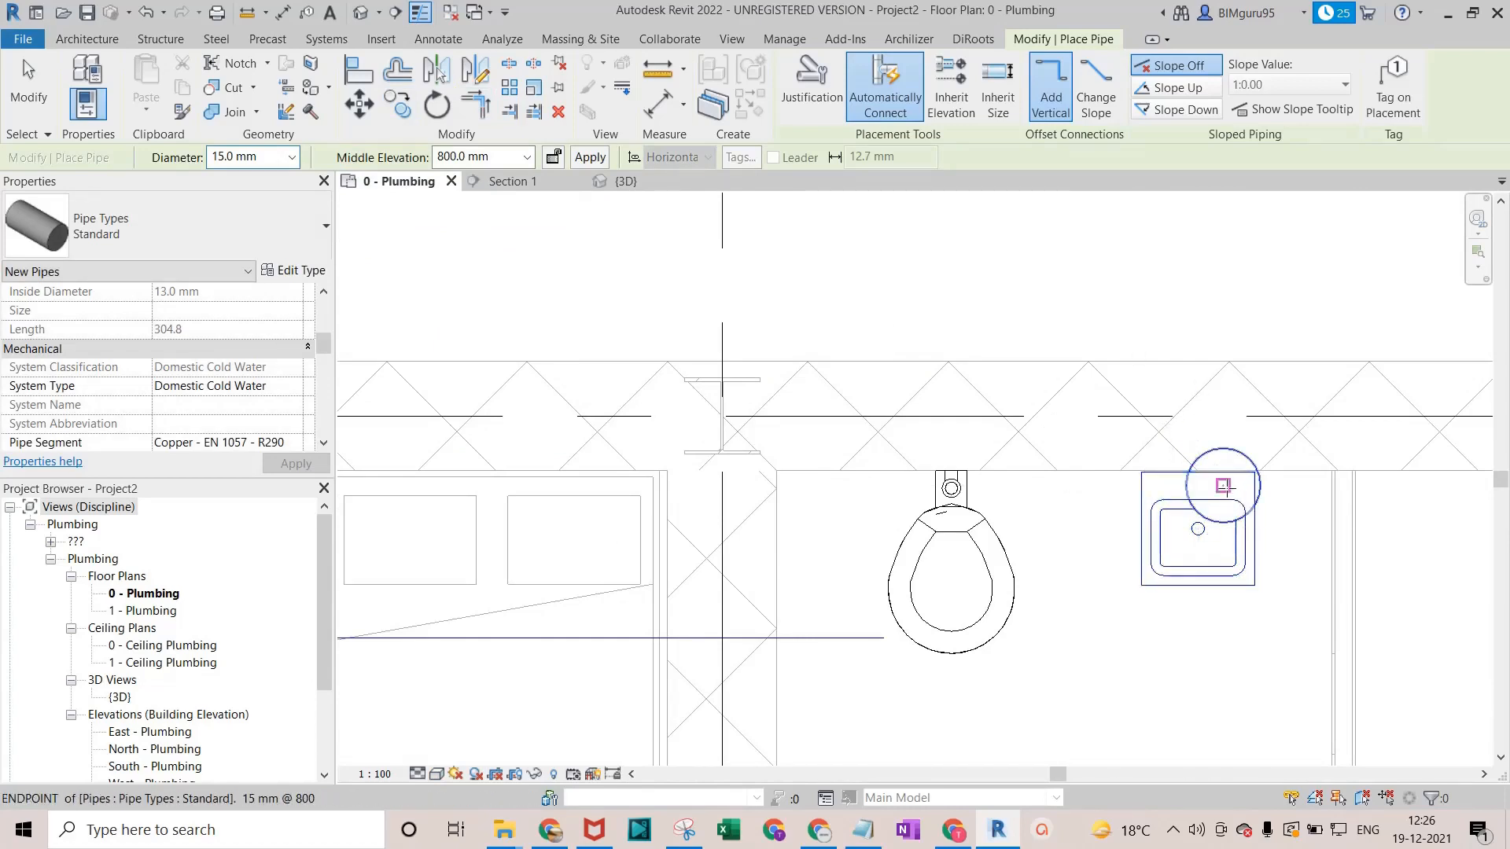
{"action": "left_click", "coordinate": [1223, 485]}
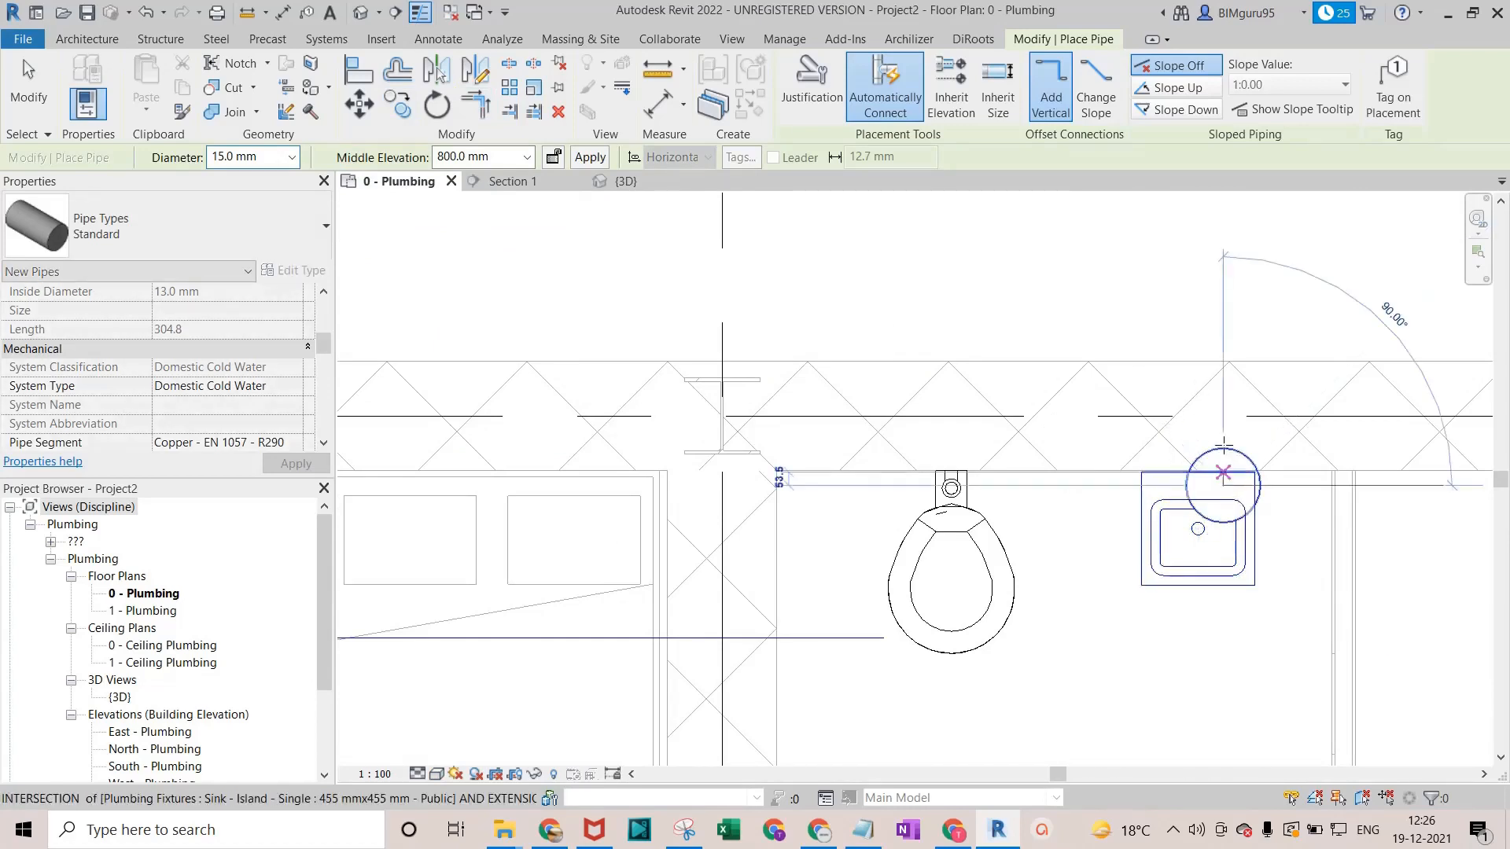
{"action": "left_click", "coordinate": [1219, 401]}
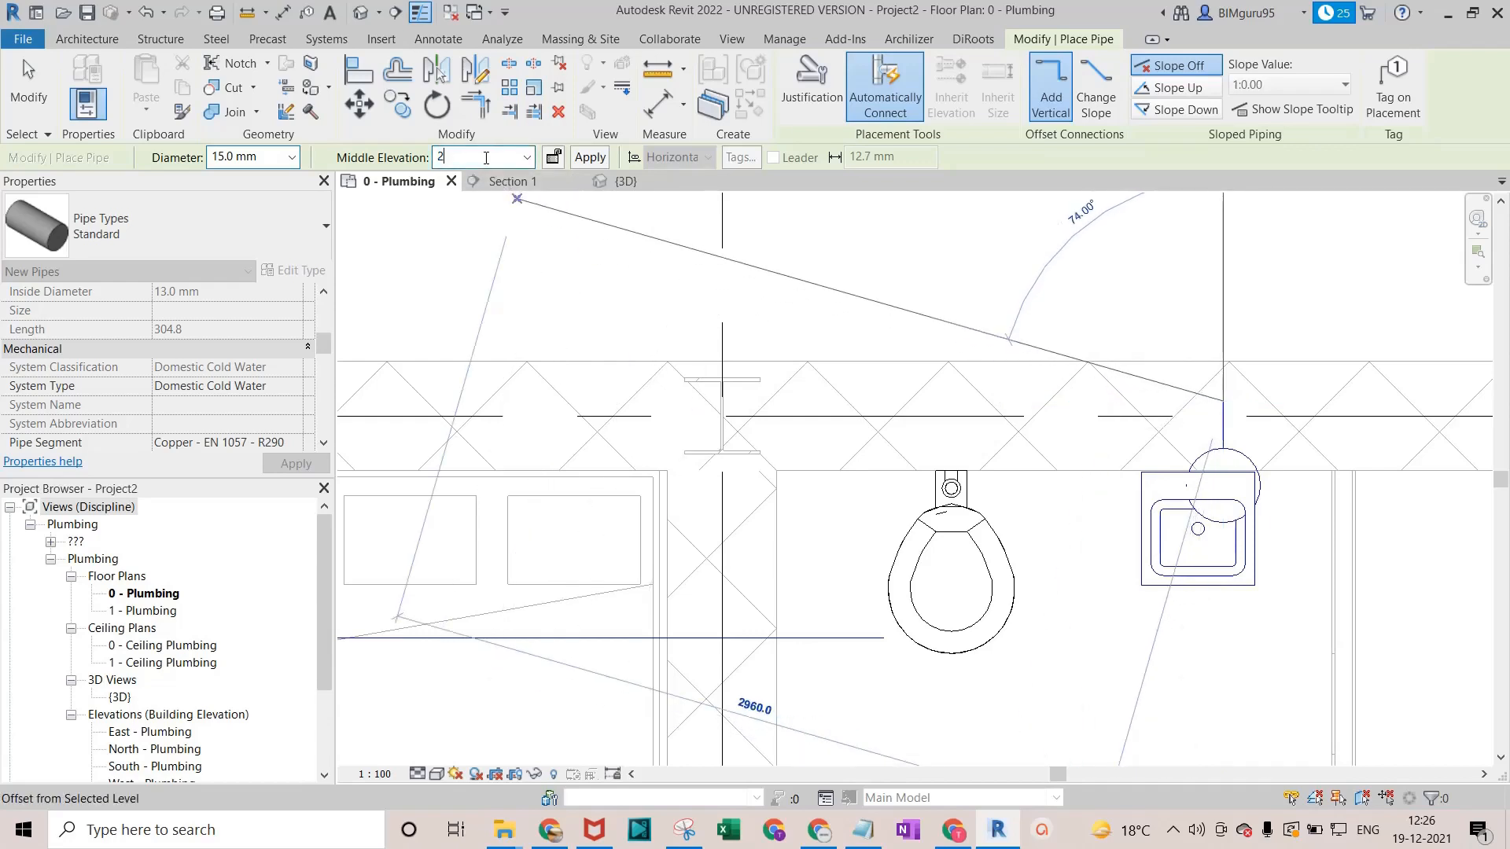
{"action": "left_click", "coordinate": [588, 157]}
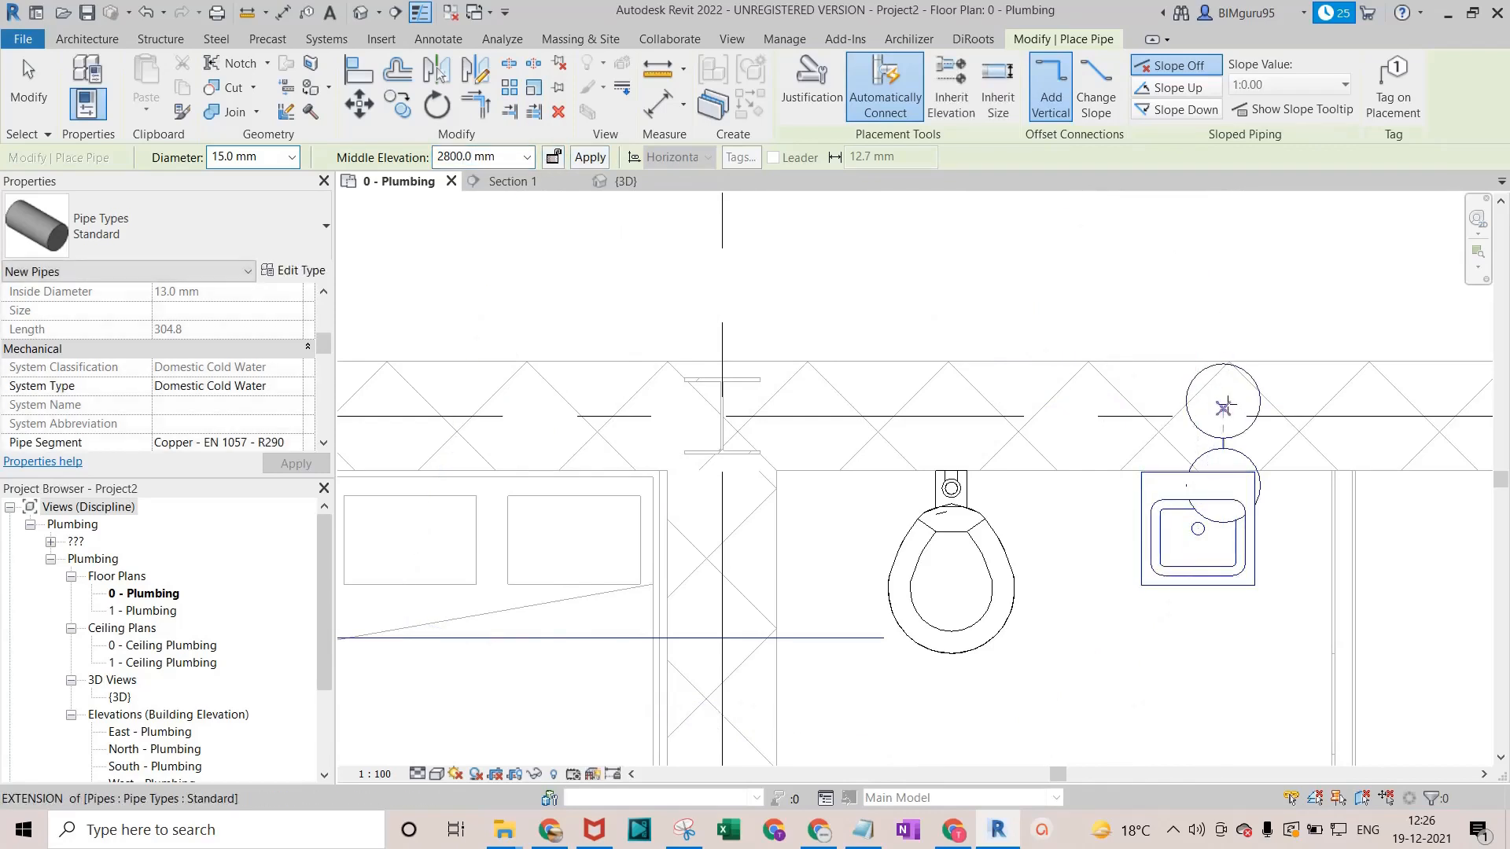
Draw a 15 mm pipe at 2800 mm from the sink's riser west along the wall past the toilet, then south to the 25 mm main.
{"action": "left_click", "coordinate": [1222, 401]}
{"action": "scroll", "coordinate": [1212, 563], "scroll_direction": "down", "scroll_amount": 2}
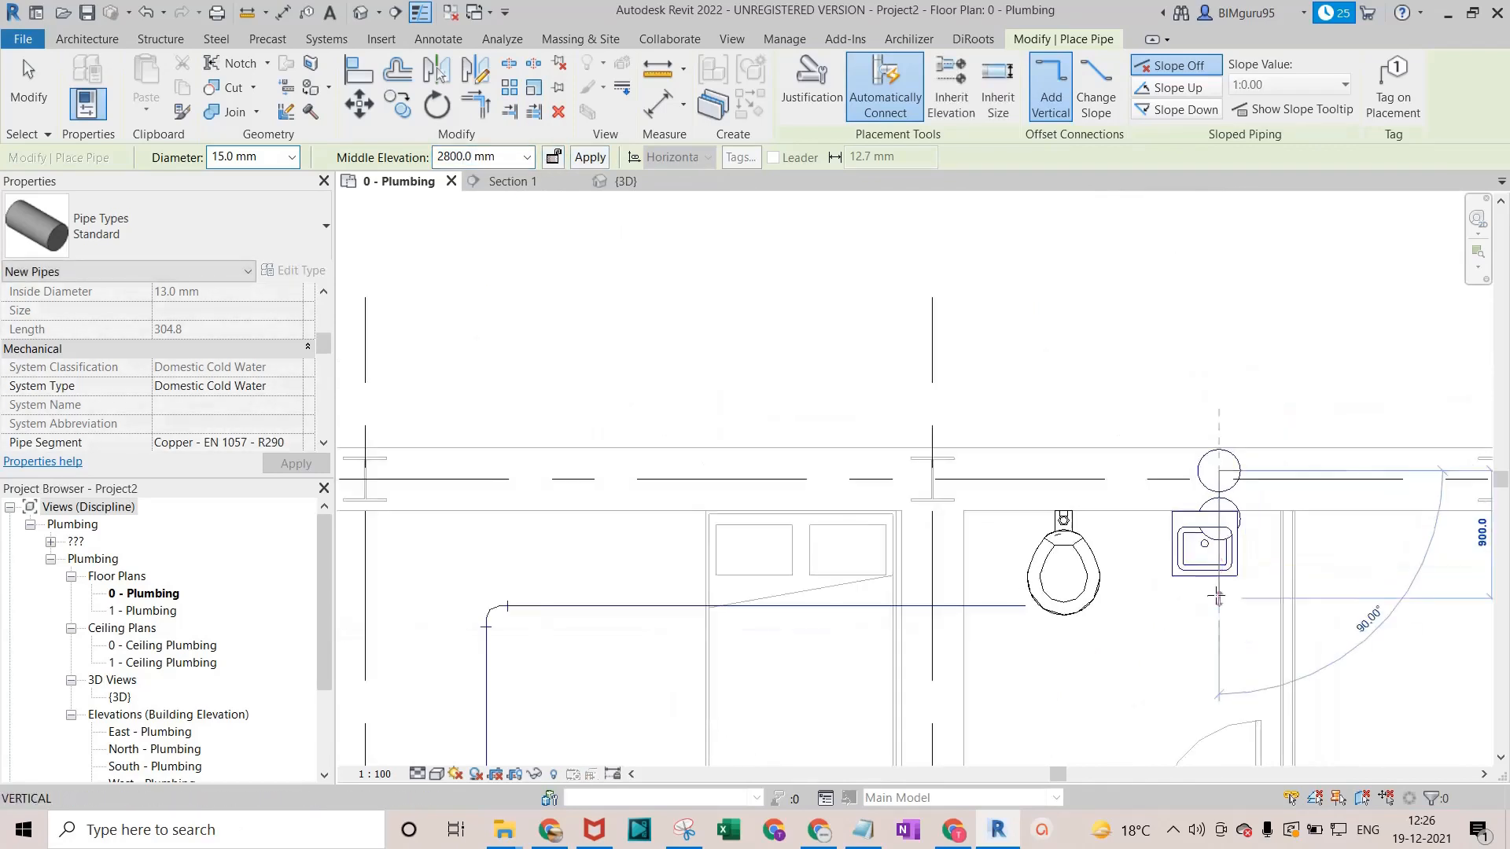
{"action": "middle_click_drag", "start_coordinate": [1221, 600], "coordinate": [1140, 304]}
{"action": "scroll", "coordinate": [1143, 602], "scroll_direction": "down", "scroll_amount": 2}
{"action": "middle_click_drag", "start_coordinate": [1163, 620], "coordinate": [1158, 441]}
{"action": "scroll", "coordinate": [1148, 534], "scroll_direction": "down", "scroll_amount": 1}
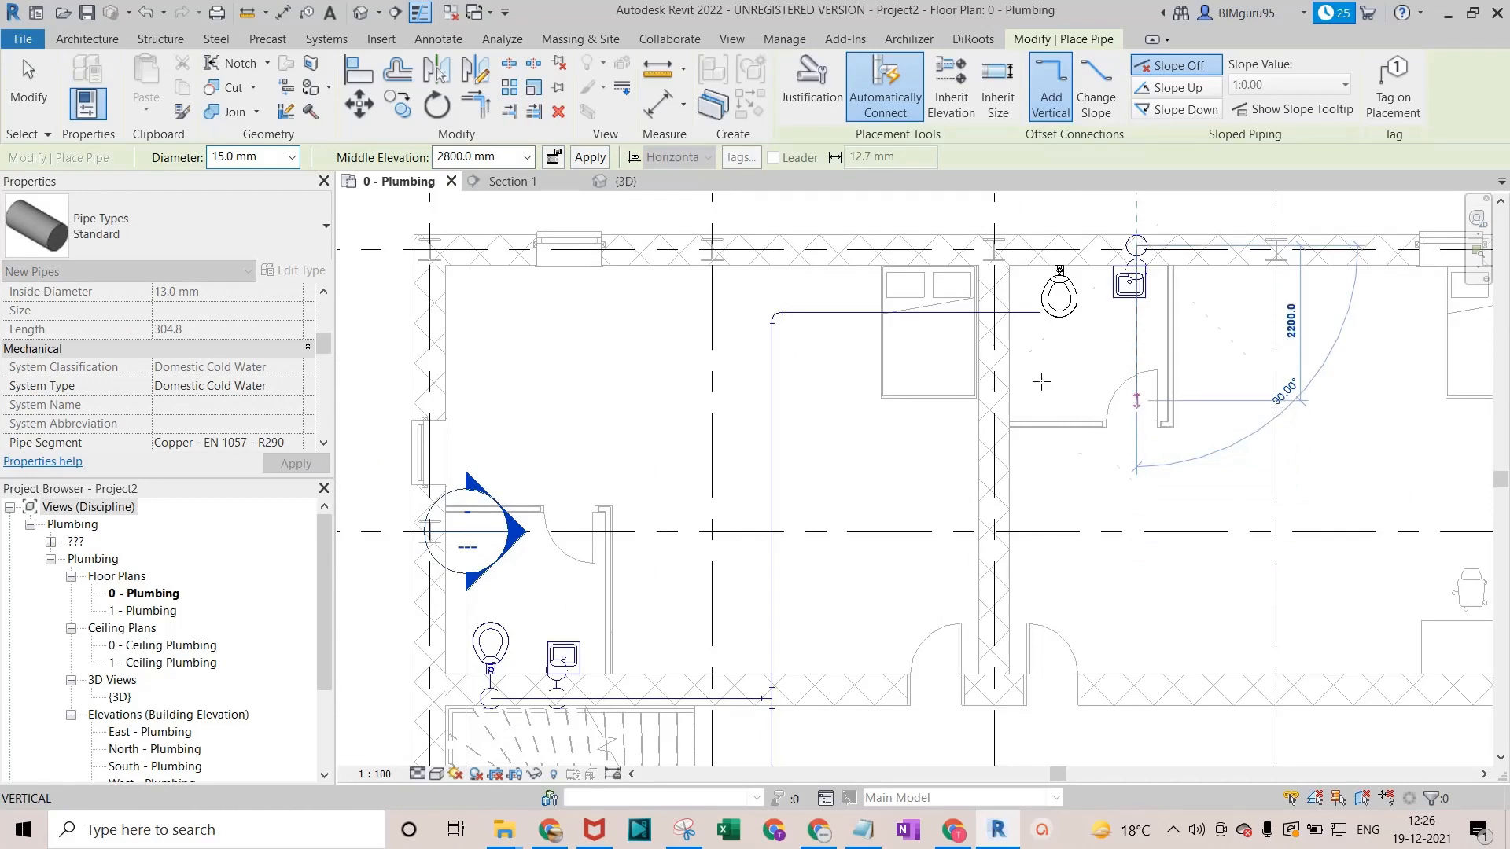
{"action": "scroll", "coordinate": [1050, 245], "scroll_direction": "up", "scroll_amount": 2}
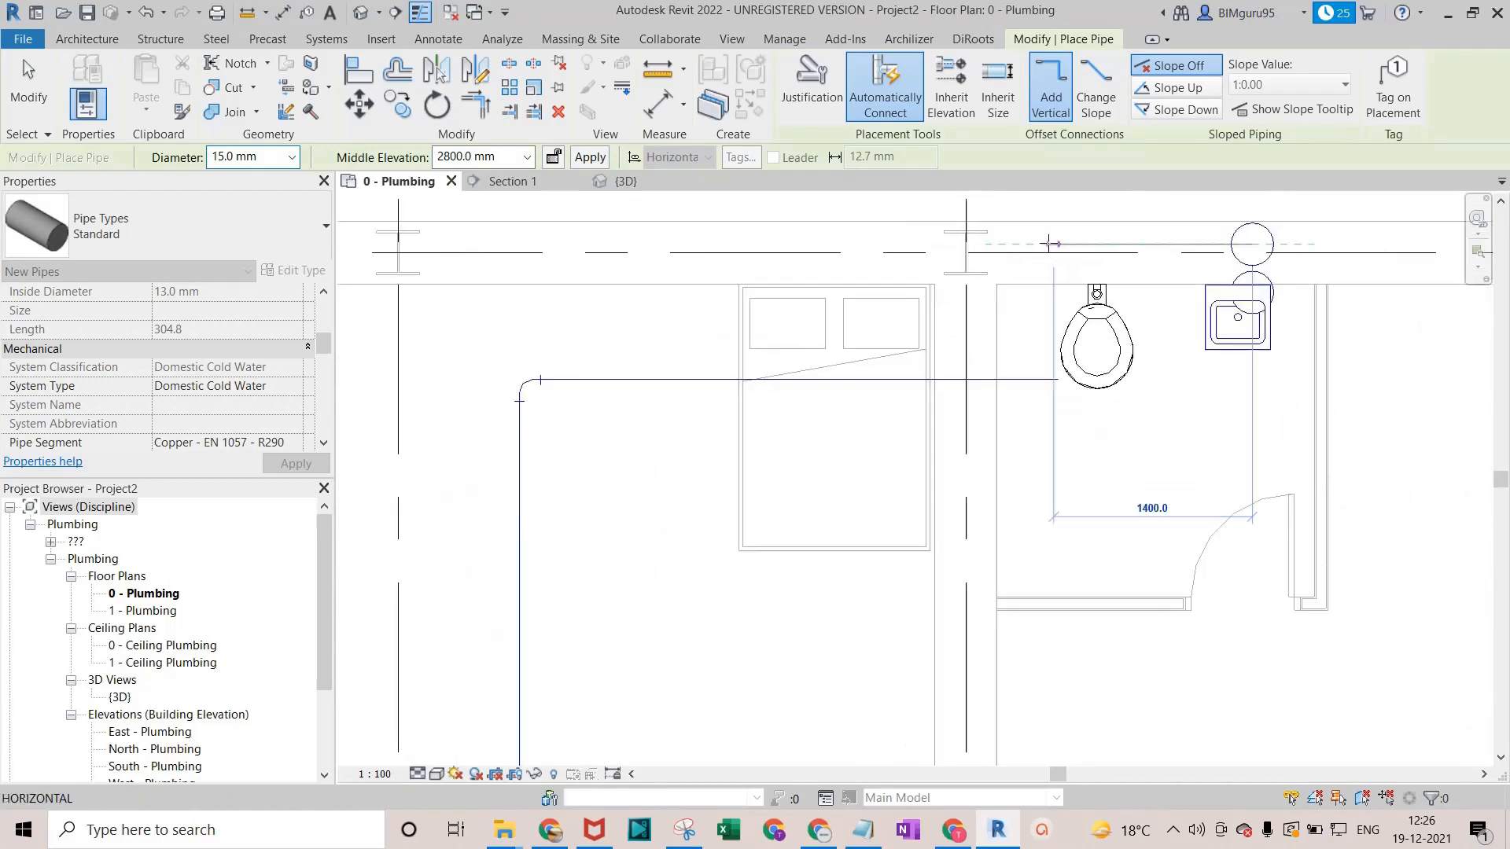
{"action": "left_click", "coordinate": [1037, 245]}
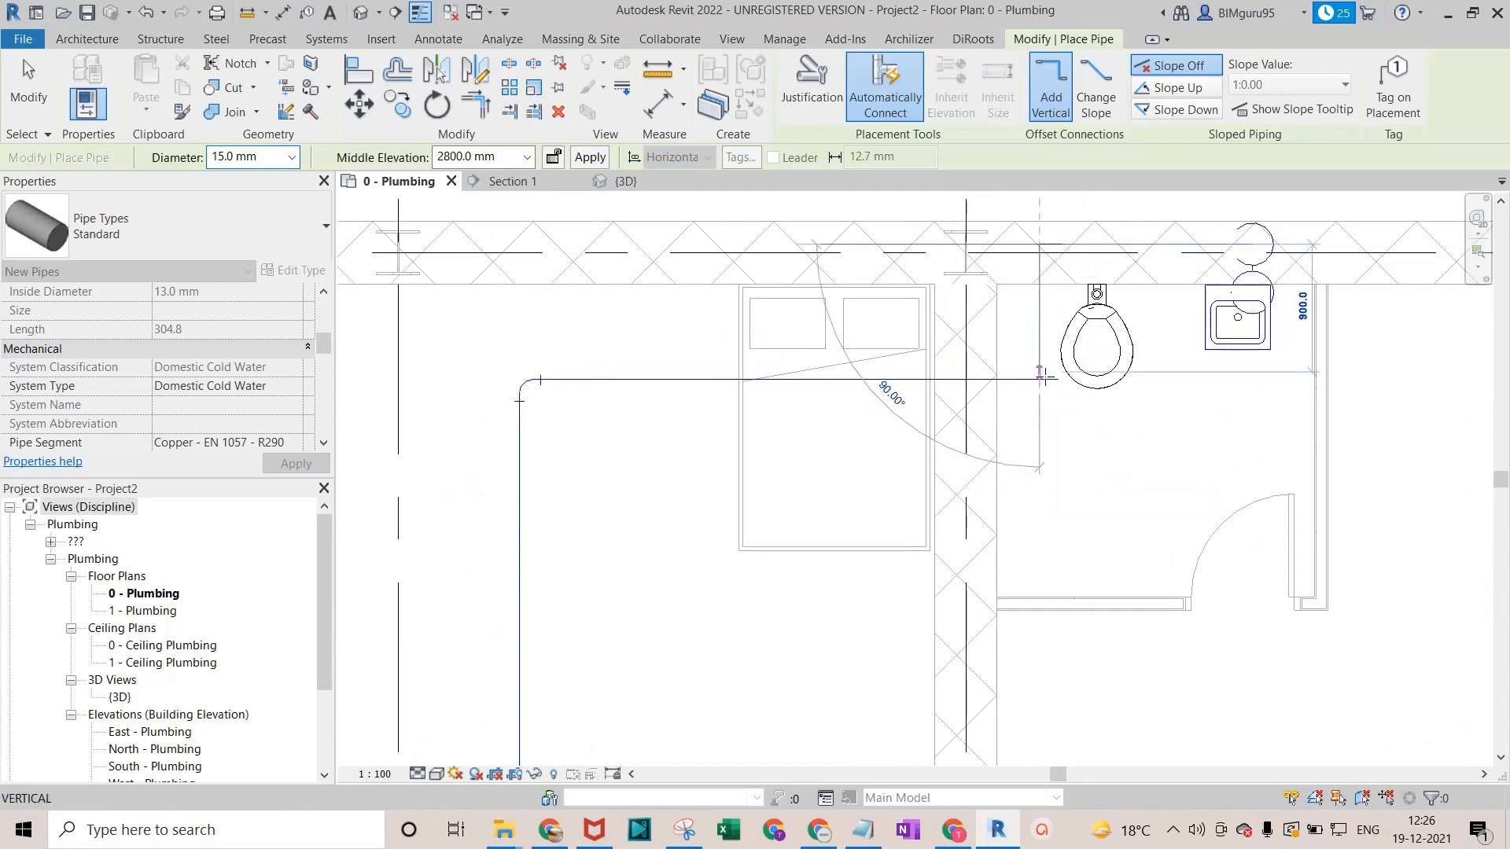
{"action": "left_click", "coordinate": [1039, 380]}
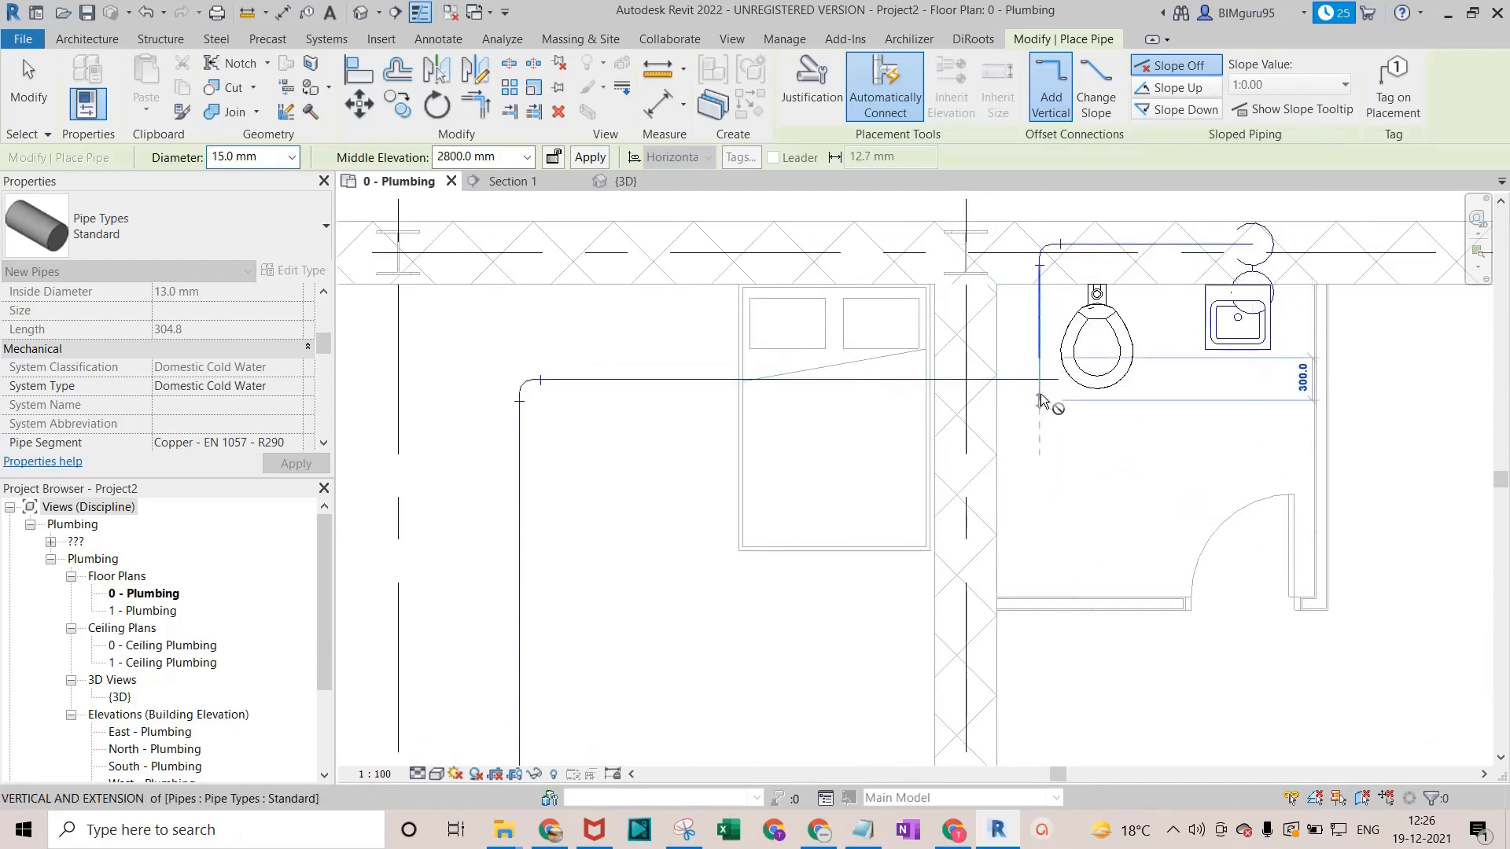
{"action": "key", "text": "Escape"}
{"action": "key", "text": "Escape"}
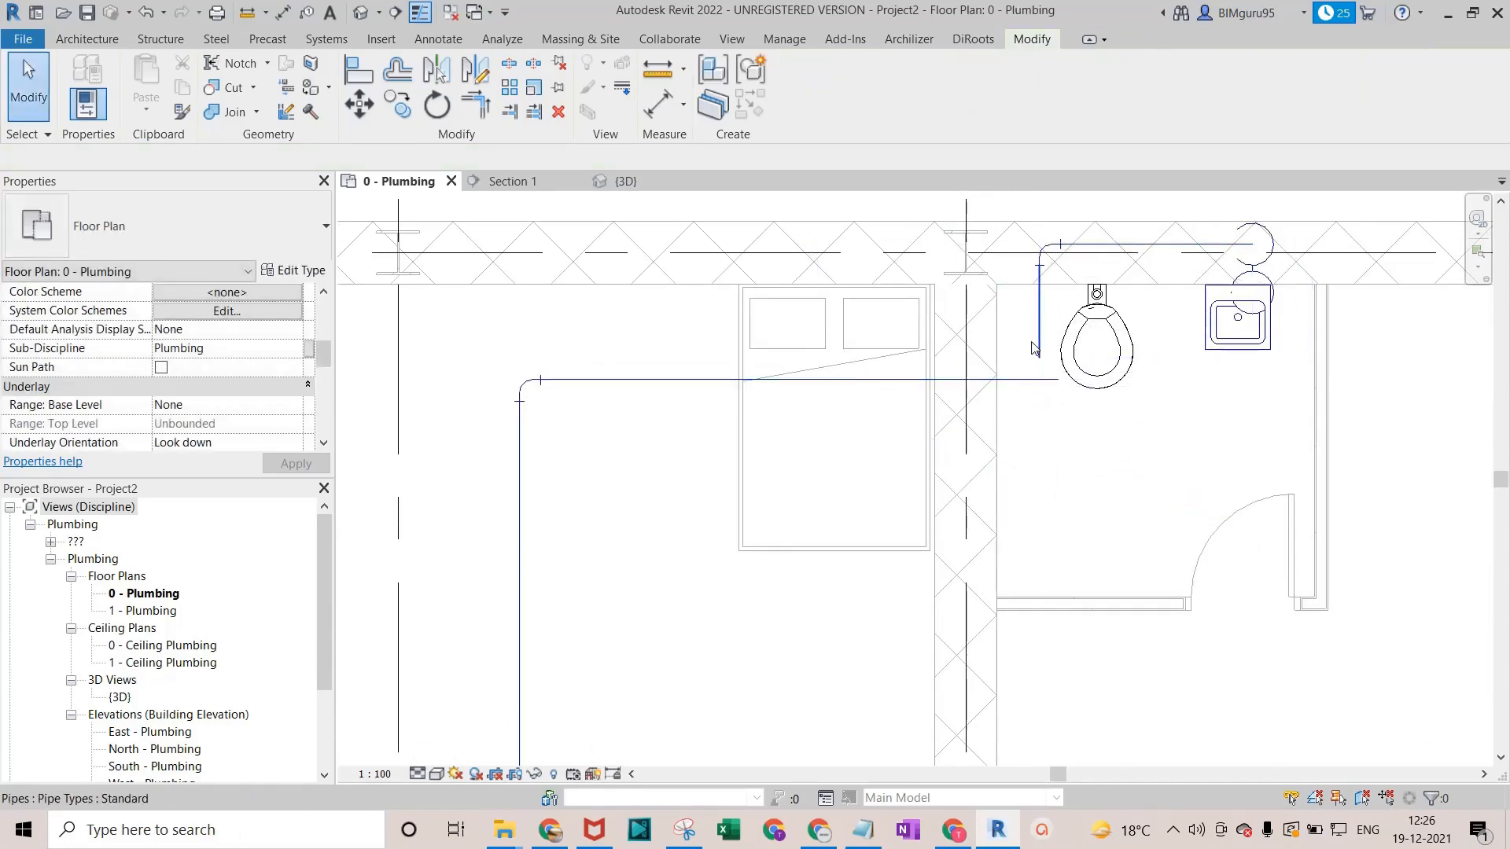
Trim the 25 mm main and the sink's 15 mm branch to a corner so that they connect beside the toilet.
{"action": "key", "text": "t"}
{"action": "key", "text": "r"}
{"action": "left_click", "coordinate": [983, 382]}
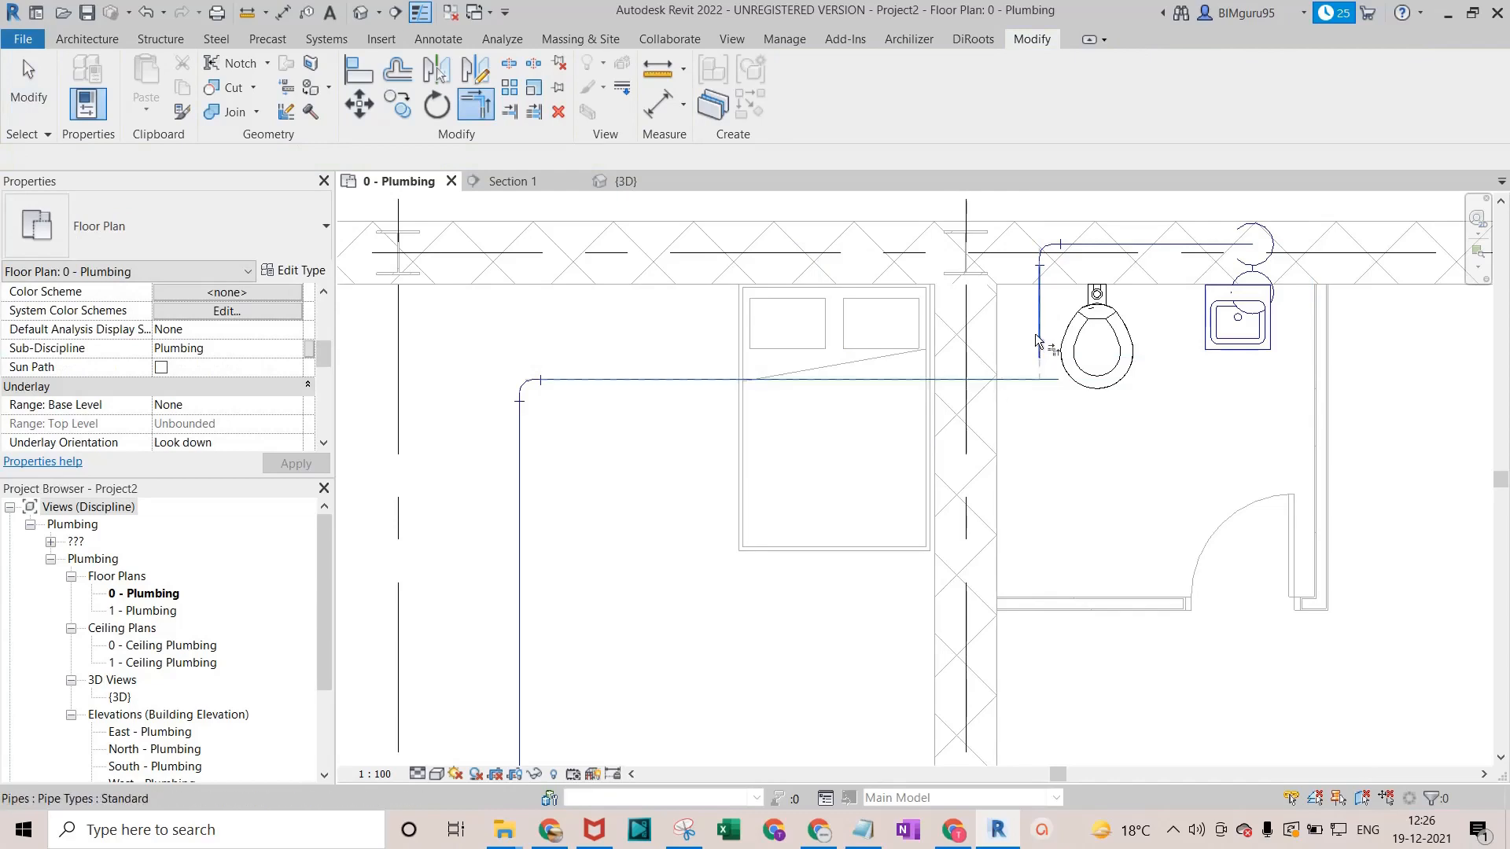
{"action": "left_click", "coordinate": [1043, 362]}
{"action": "scroll", "coordinate": [1042, 361], "scroll_direction": "down", "scroll_amount": 3}
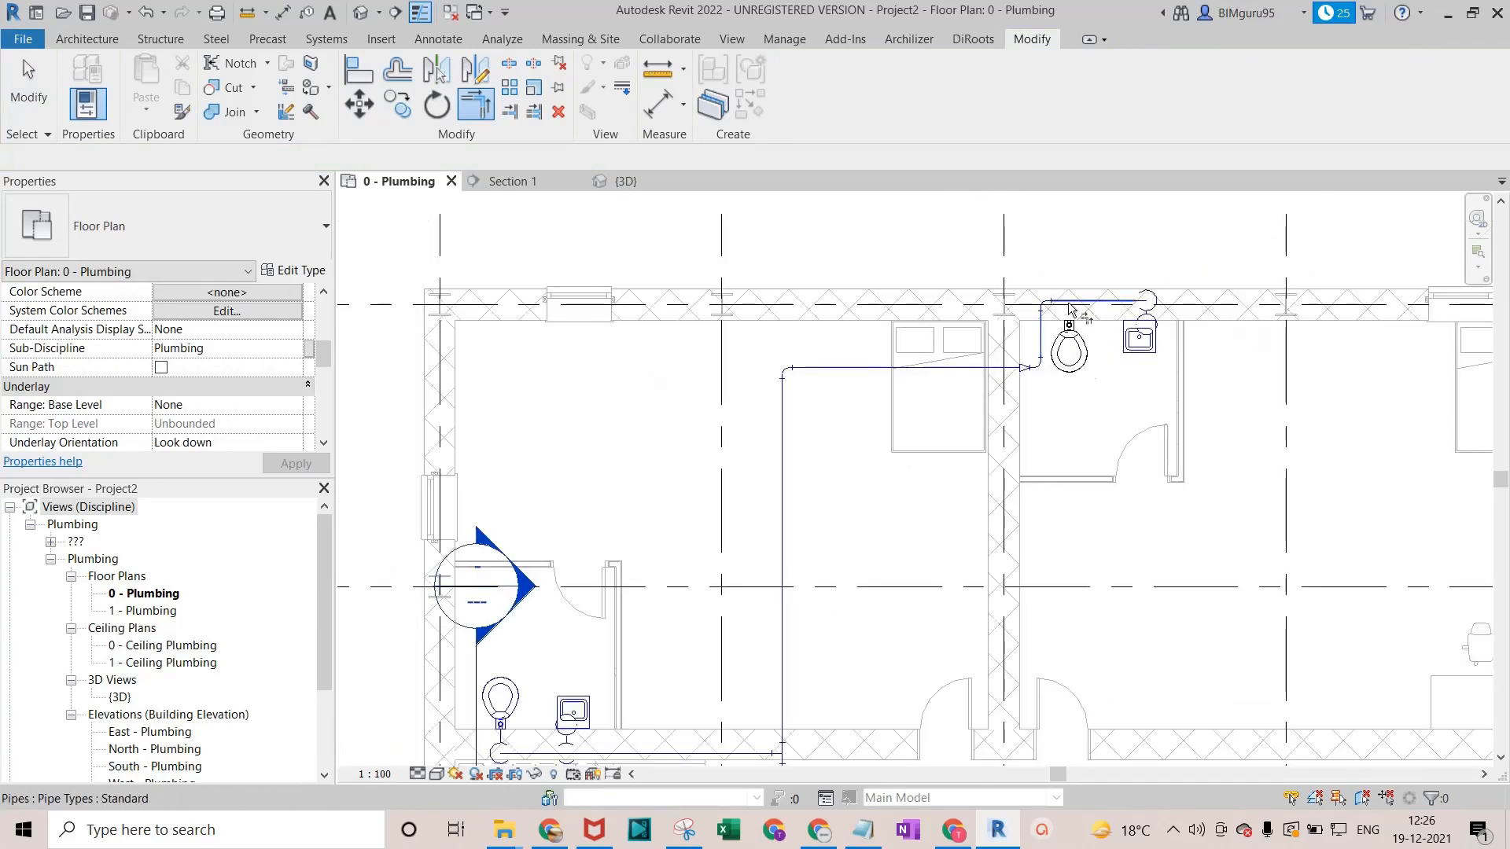
{"action": "scroll", "coordinate": [1093, 354], "scroll_direction": "up", "scroll_amount": 3}
{"action": "key", "text": "Escape"}
{"action": "key", "text": "Escape"}
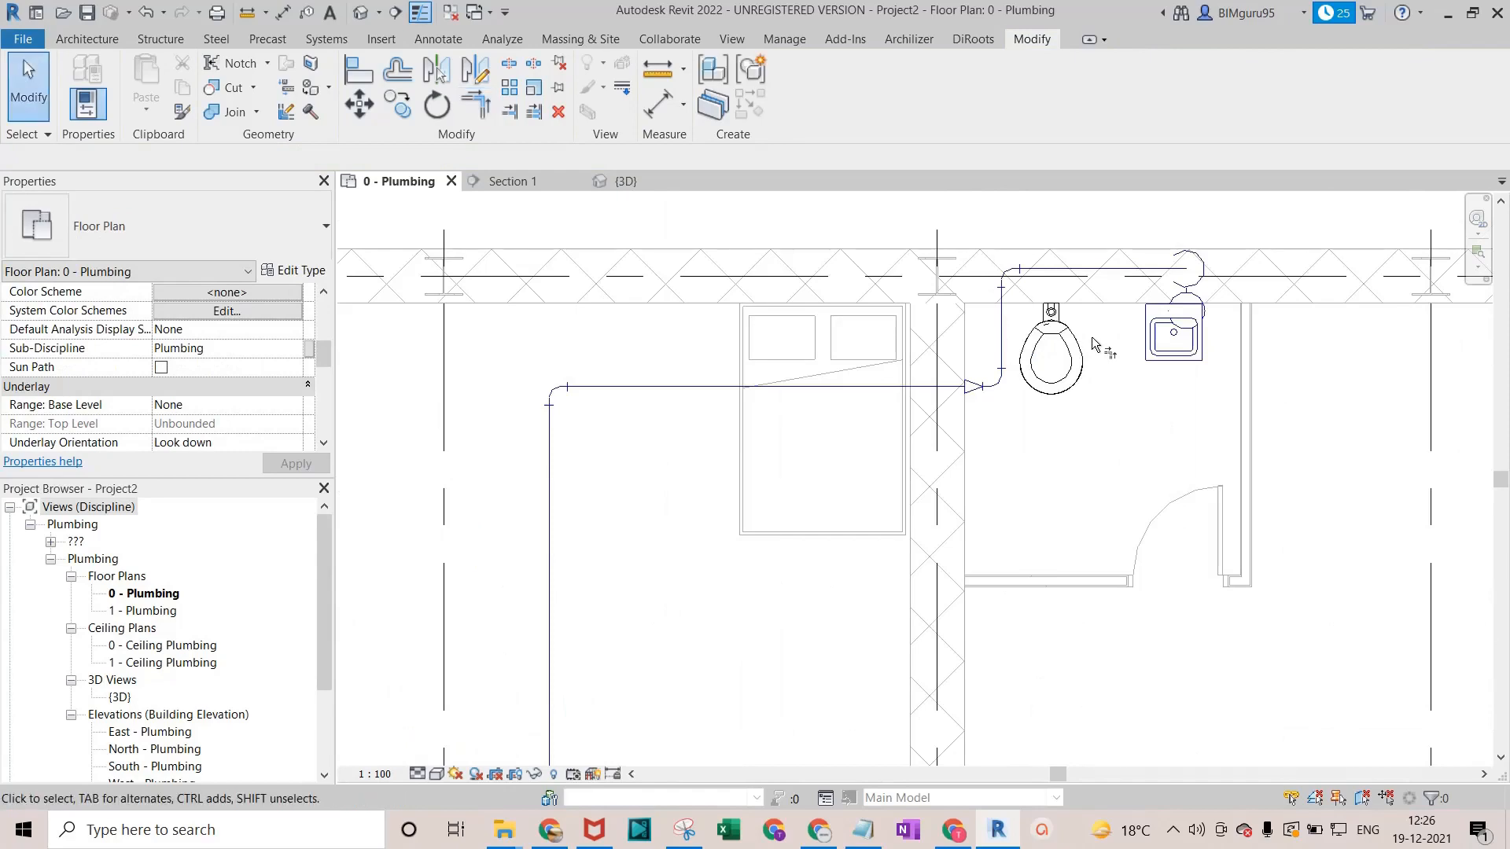
Isolate the sink's lower cold water elbow in a 3D section box and examine the sink's pipe connection.
{"action": "scroll", "coordinate": [1172, 291], "scroll_direction": "up", "scroll_amount": 4}
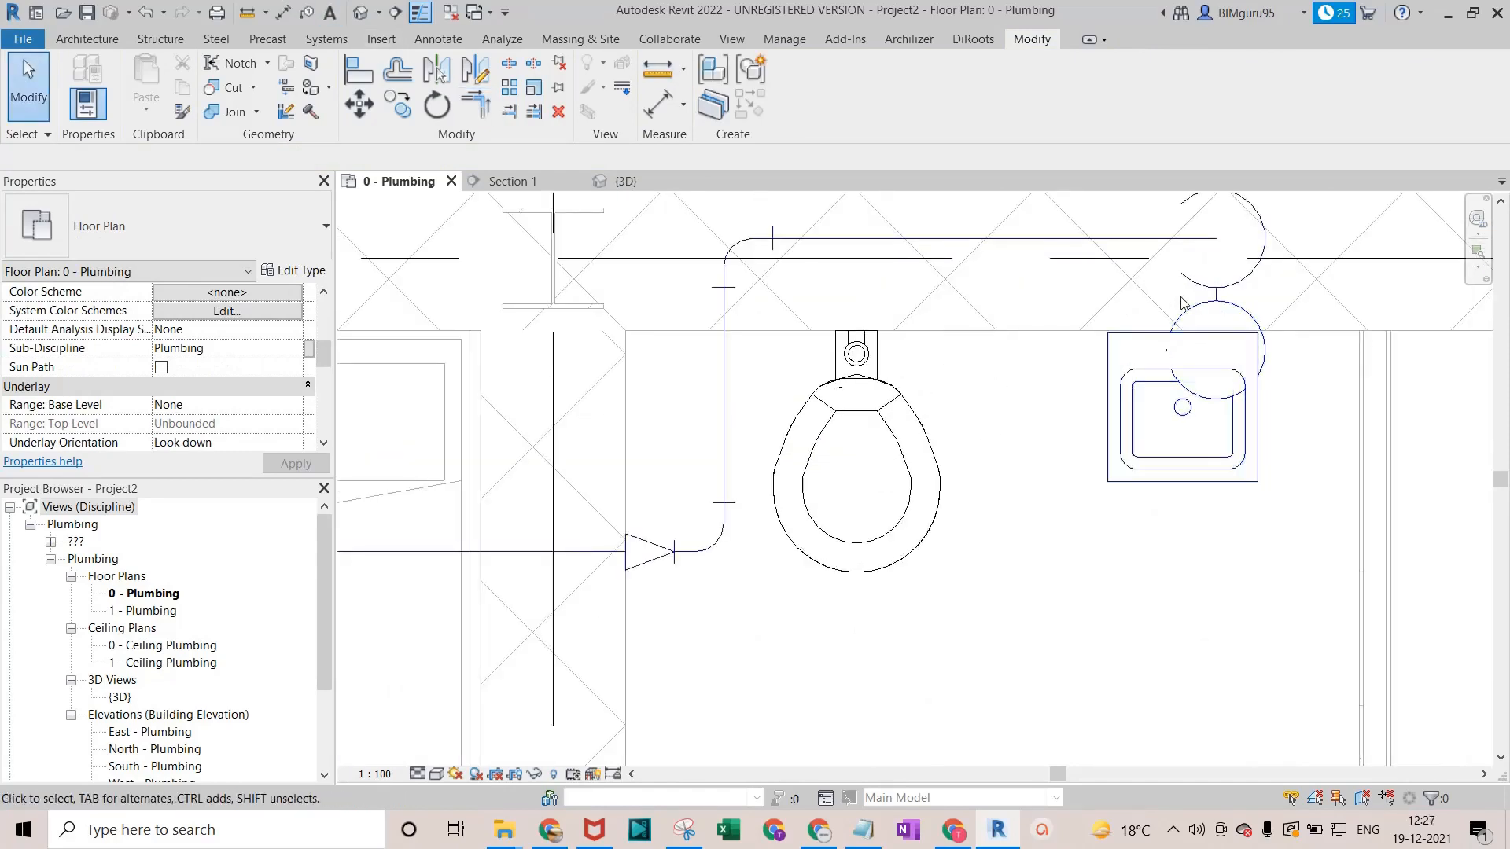
{"action": "left_click", "coordinate": [1211, 320]}
{"action": "key", "text": "b"}
{"action": "key", "text": "x"}
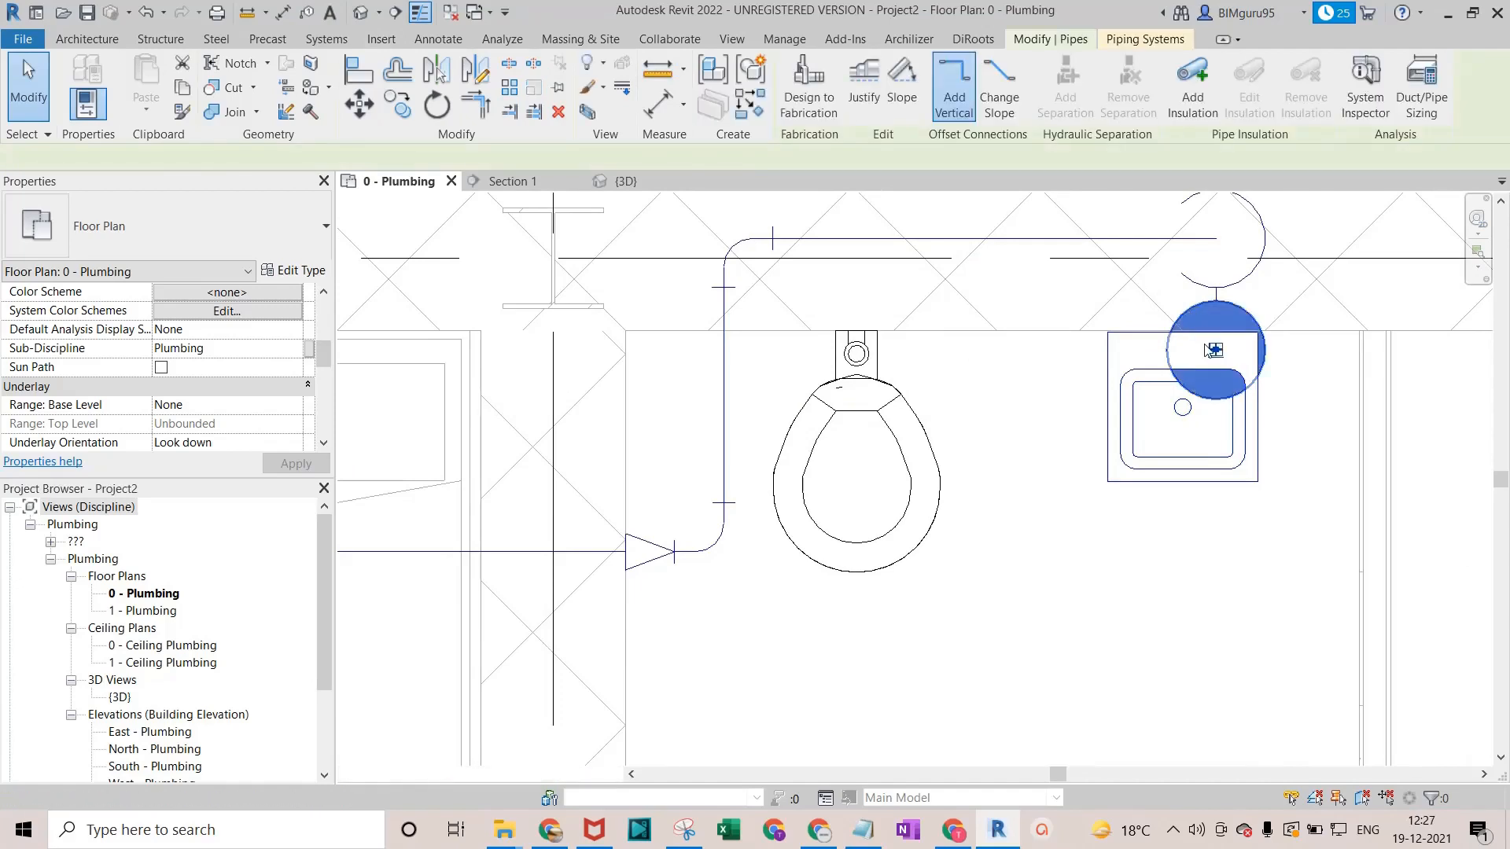
{"action": "middle_click_drag", "start_coordinate": [983, 540], "coordinate": [1157, 483], "text": "shift"}
{"action": "left_click", "coordinate": [1157, 482]}
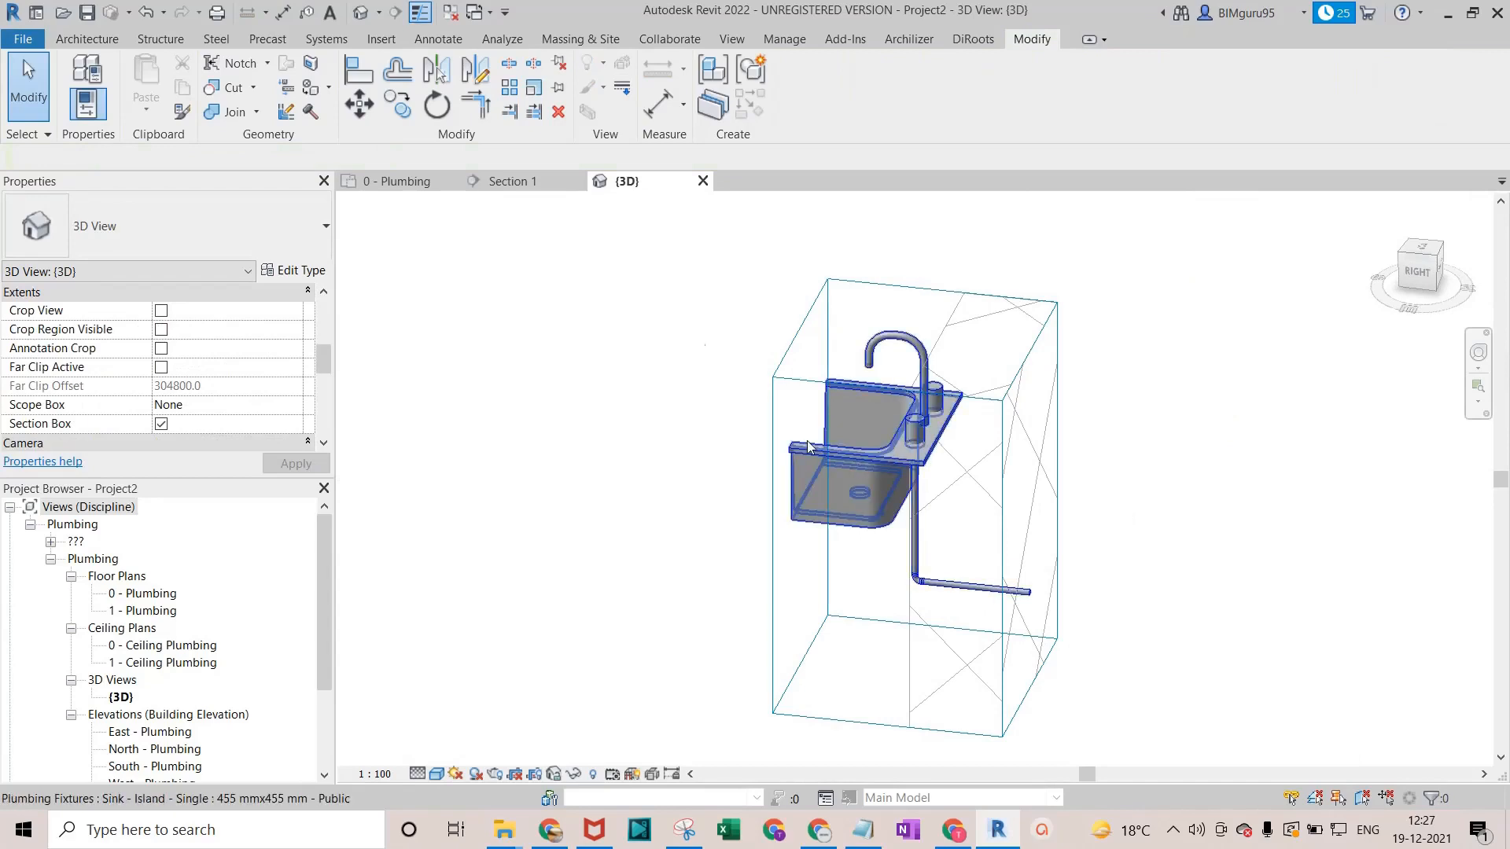
In the 0 - Plumbing plan, run a 25 mm pipe from the toilet's Domestic Cold Water connector north into the wall and raise it to 2800 mm.
{"action": "left_click", "coordinate": [407, 183]}
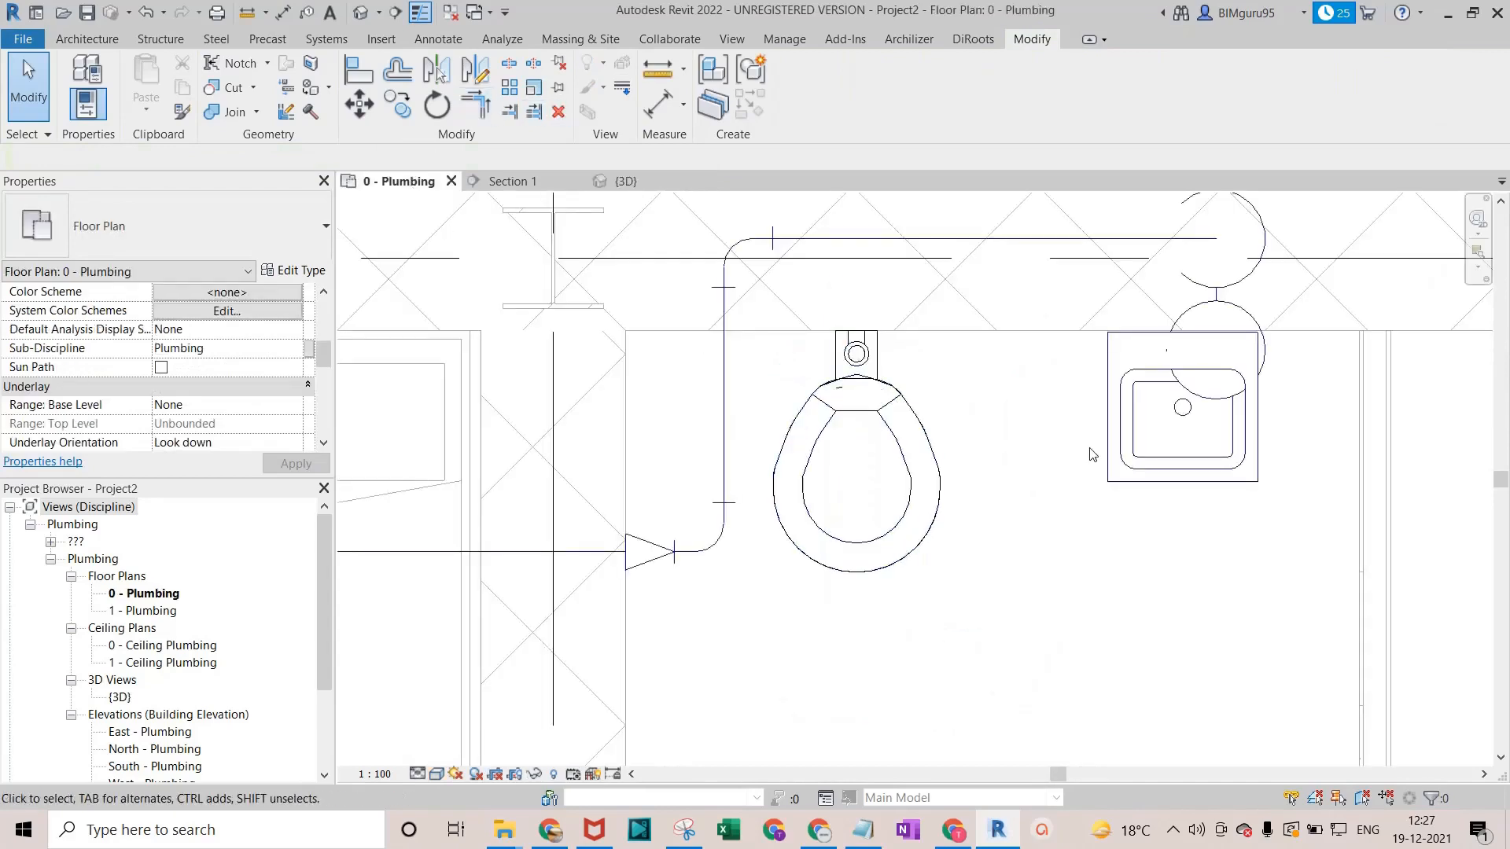
{"action": "left_click", "coordinate": [857, 332]}
{"action": "scroll", "coordinate": [852, 323], "scroll_direction": "down", "scroll_amount": 2}
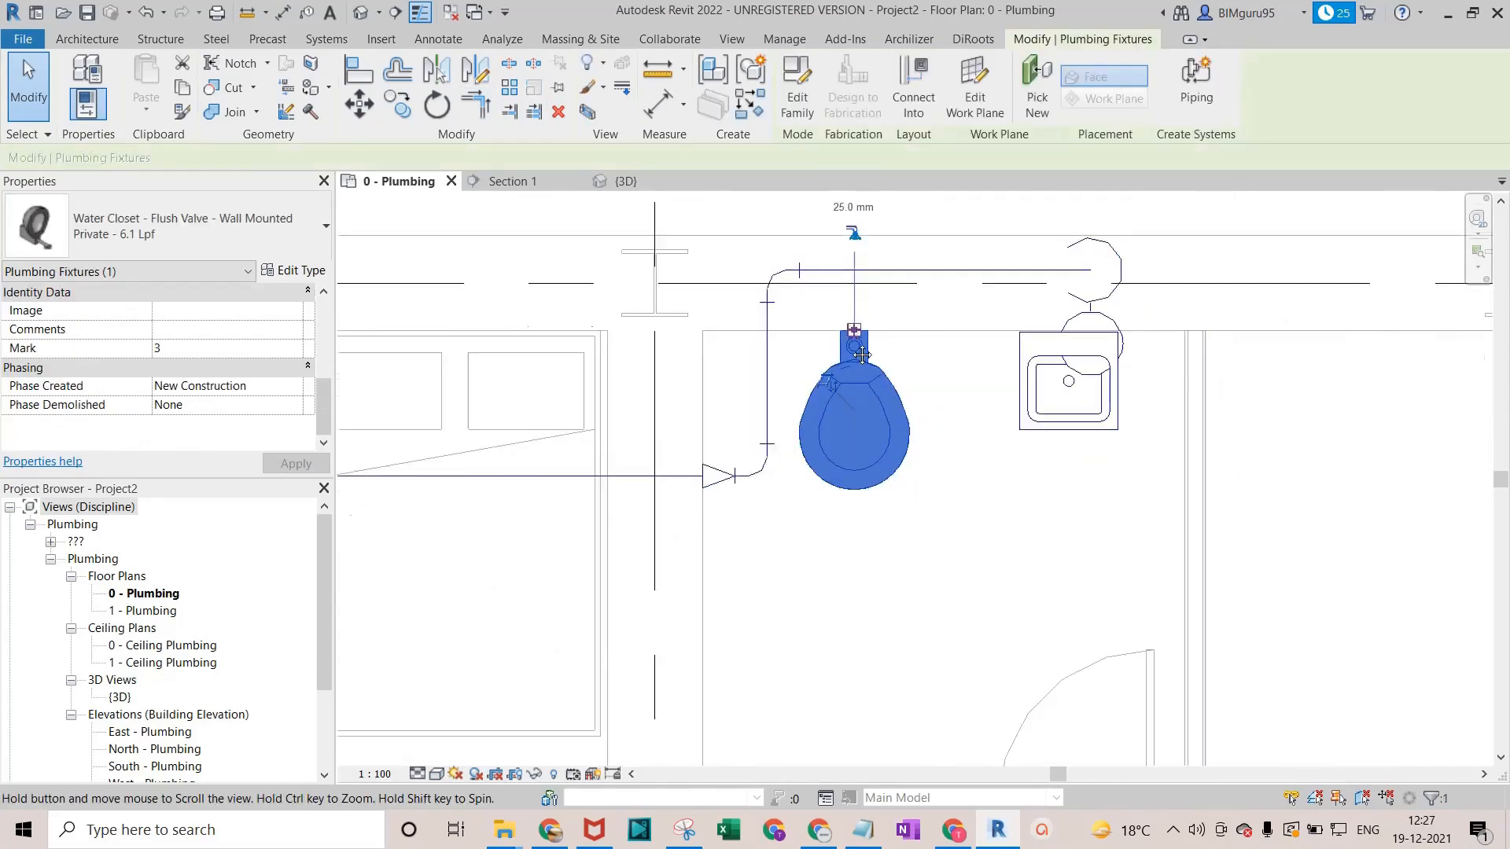
{"action": "middle_click_drag", "start_coordinate": [852, 323], "coordinate": [861, 580]}
{"action": "left_click", "coordinate": [865, 490]}
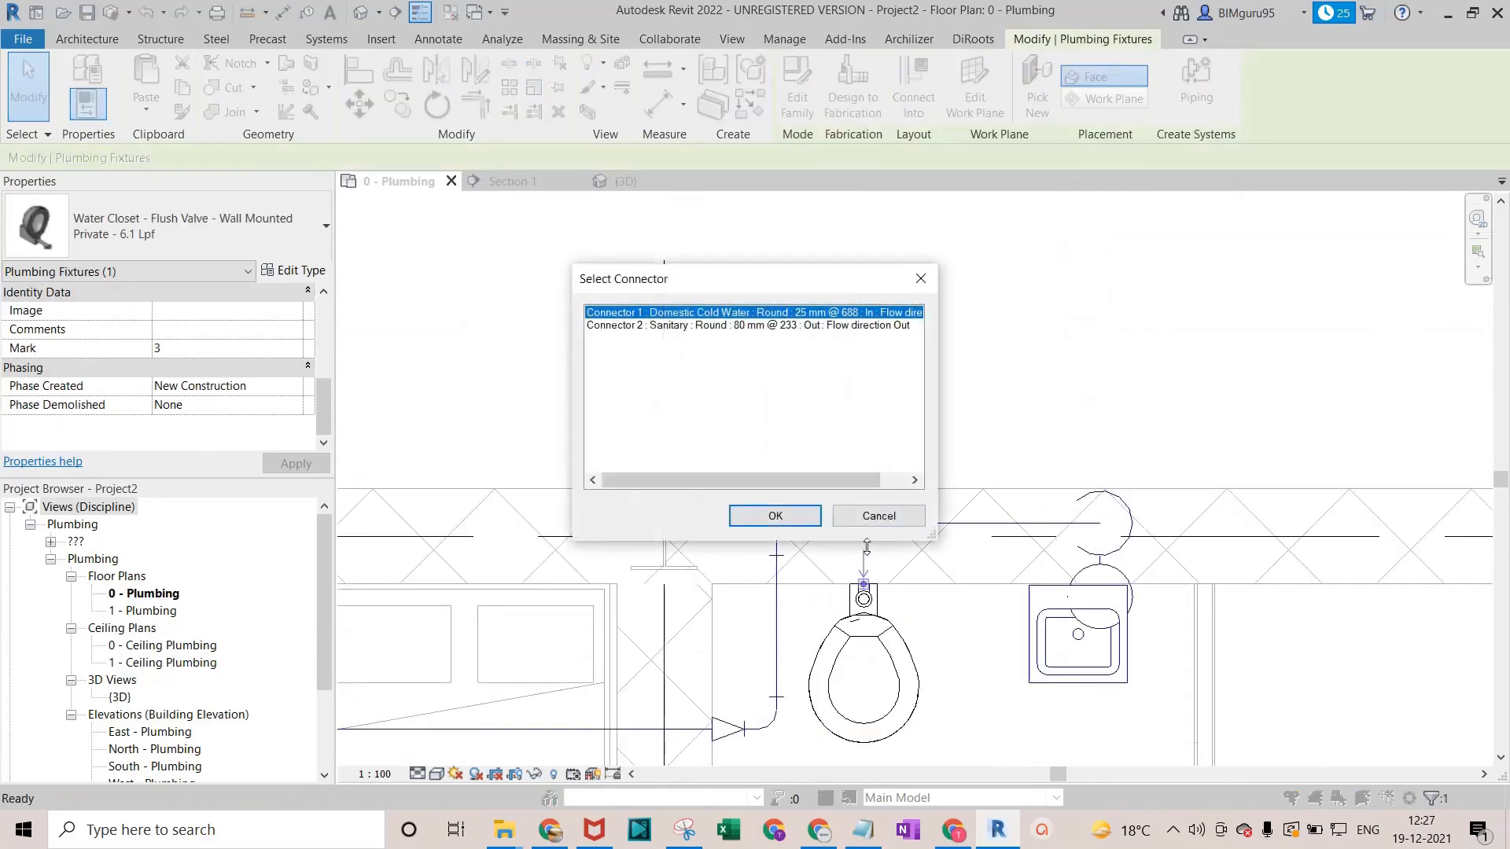
{"action": "left_click", "coordinate": [775, 516]}
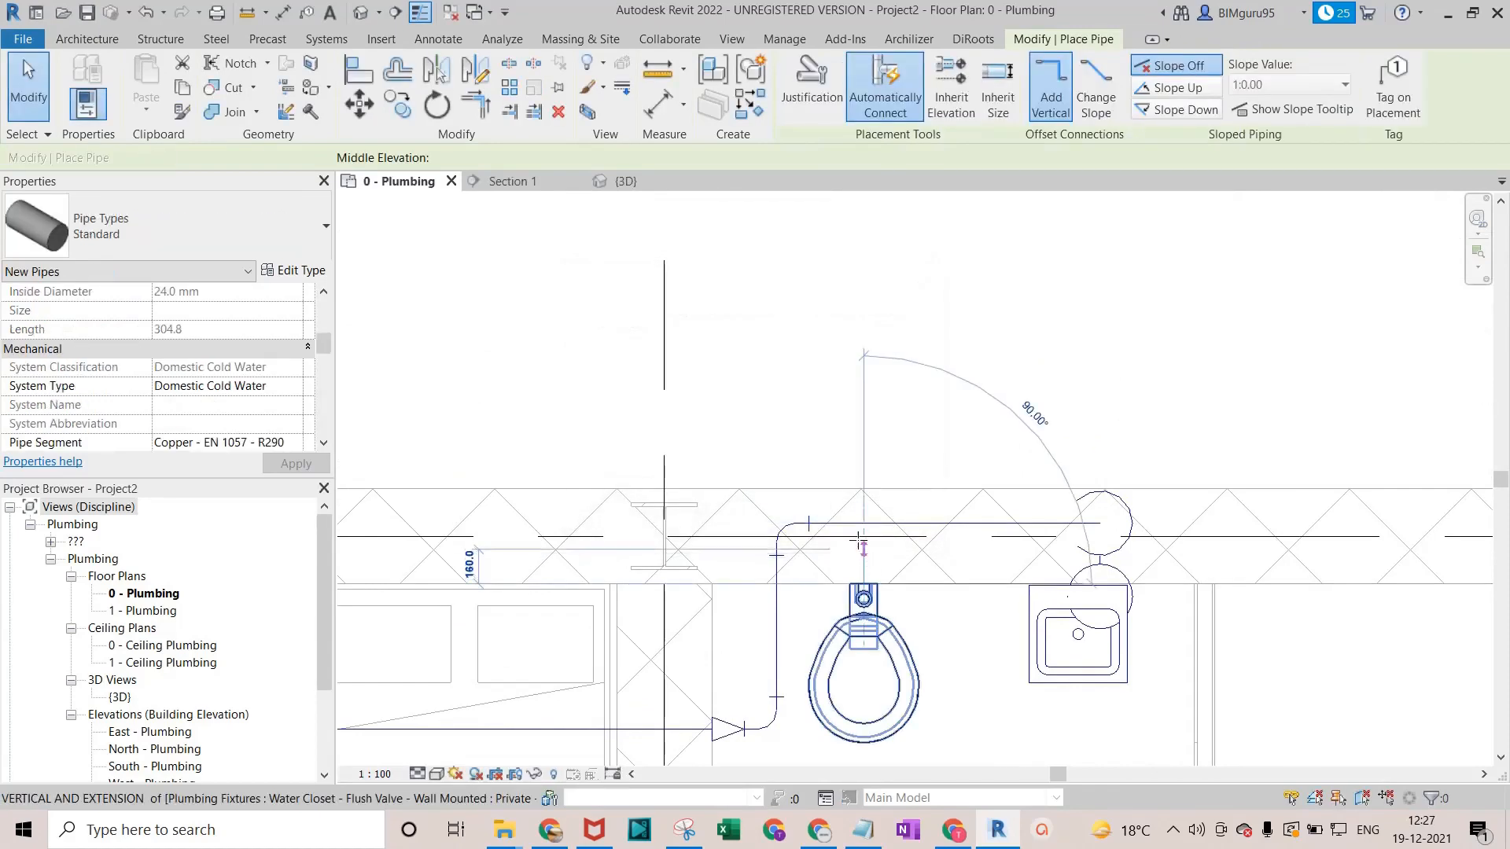
{"action": "scroll", "coordinate": [862, 524], "scroll_direction": "up", "scroll_amount": 5}
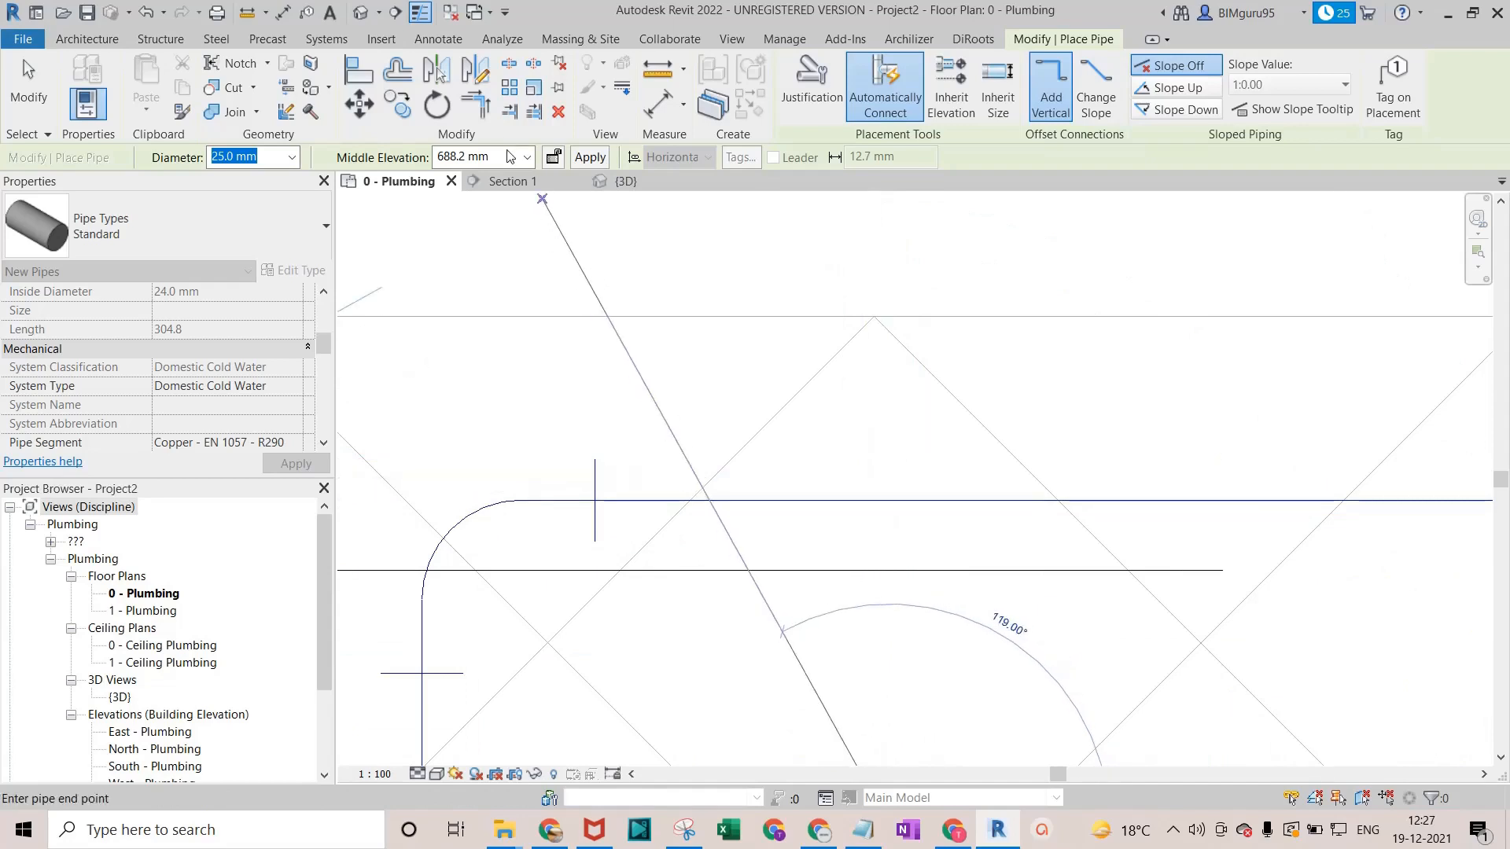
{"action": "left_click", "coordinate": [889, 456]}
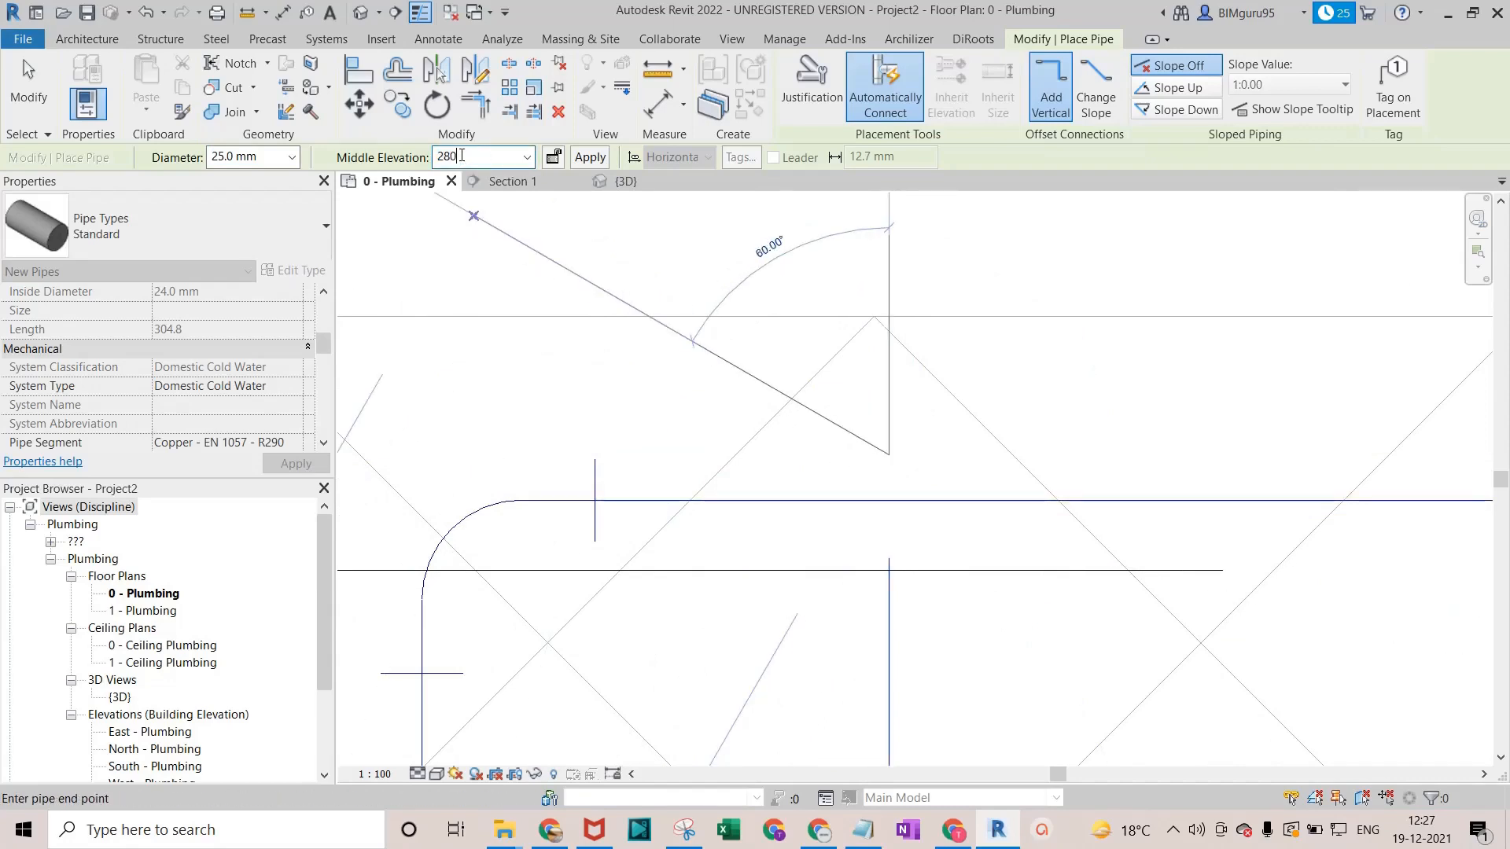
{"action": "left_click", "coordinate": [591, 158]}
{"action": "scroll", "coordinate": [751, 375], "scroll_direction": "down", "scroll_amount": 2}
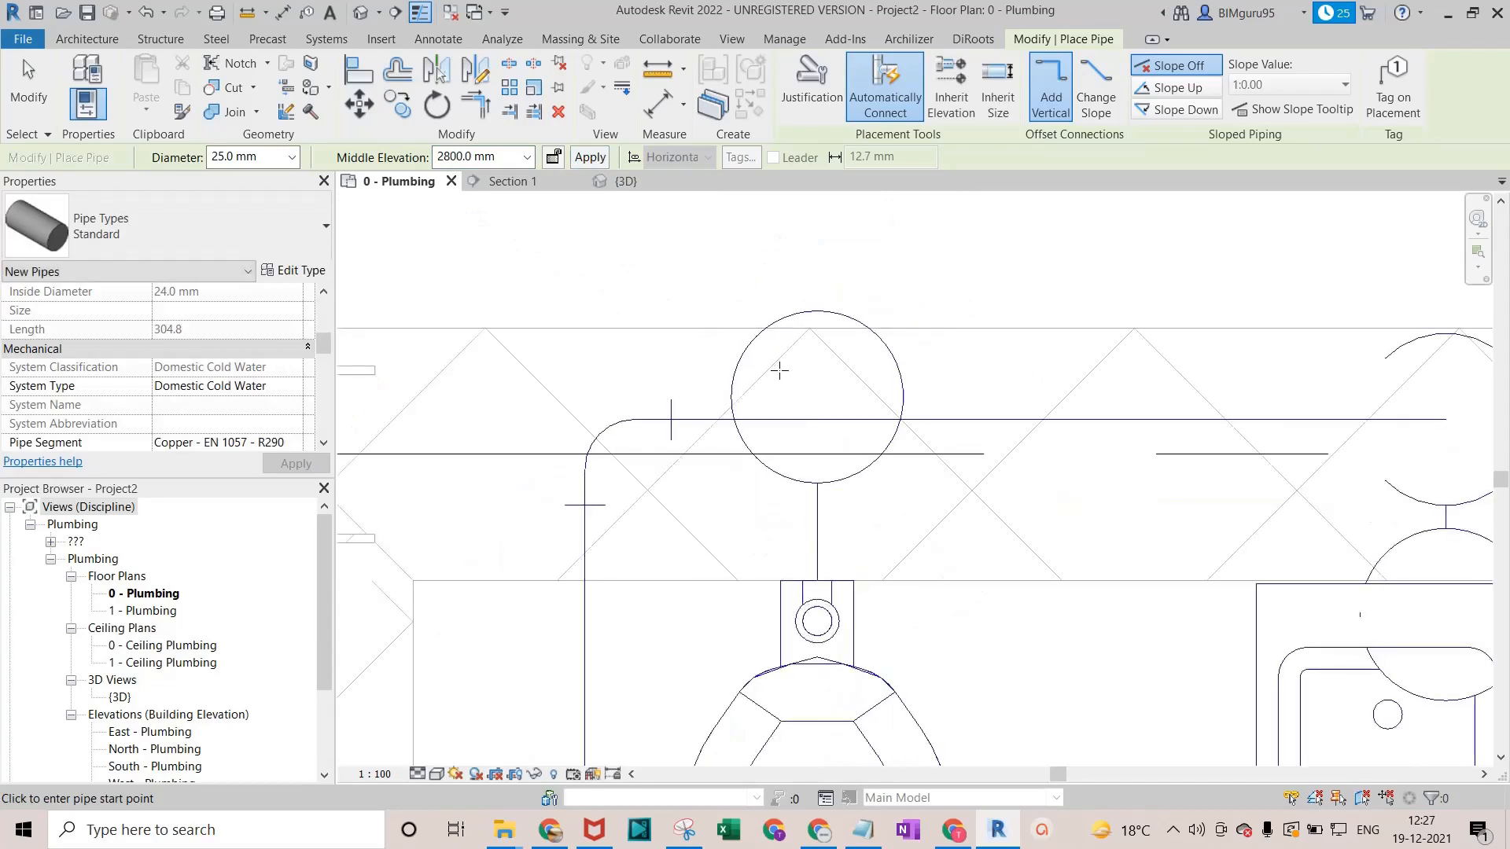
{"action": "key", "text": "Escape"}
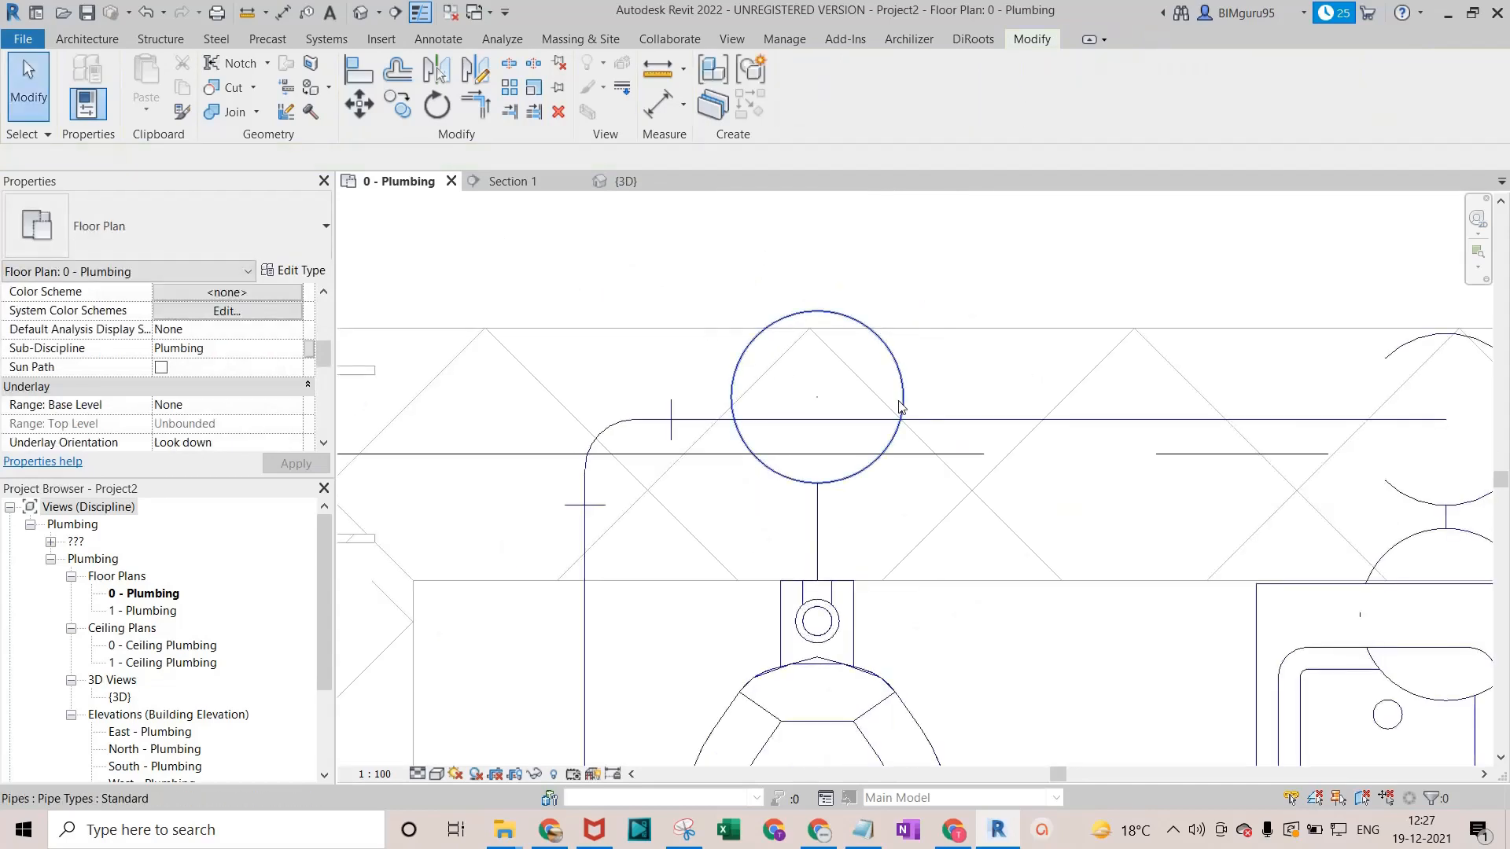
Try to connect the toilet's 25 mm riser to the sink's 15 mm pipe in the wall by moving the riser's end onto it.
{"action": "left_click", "coordinate": [819, 398]}
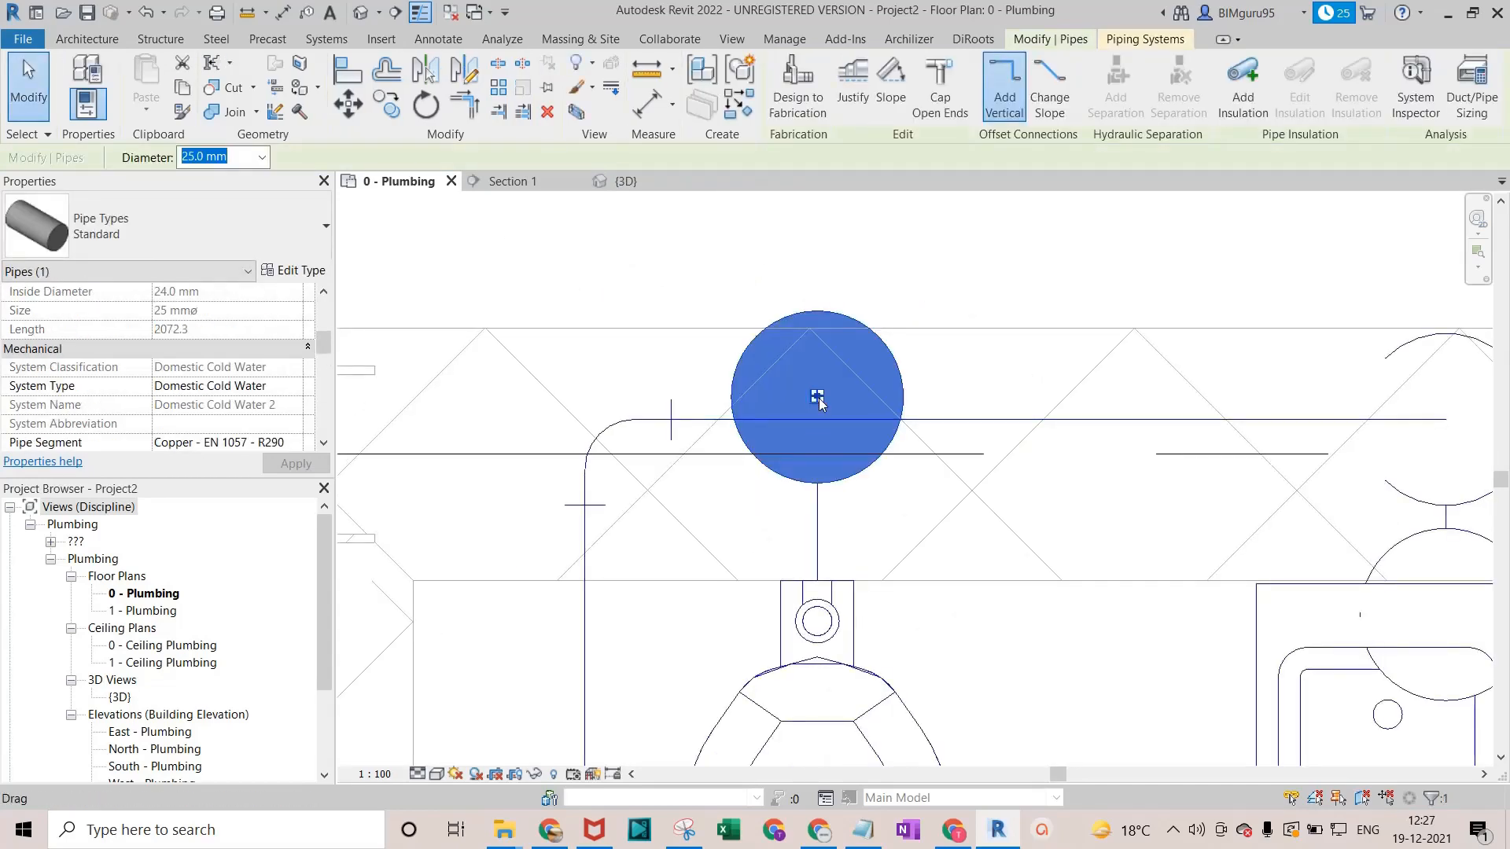
{"action": "left_click_drag", "start_coordinate": [819, 398], "coordinate": [817, 420]}
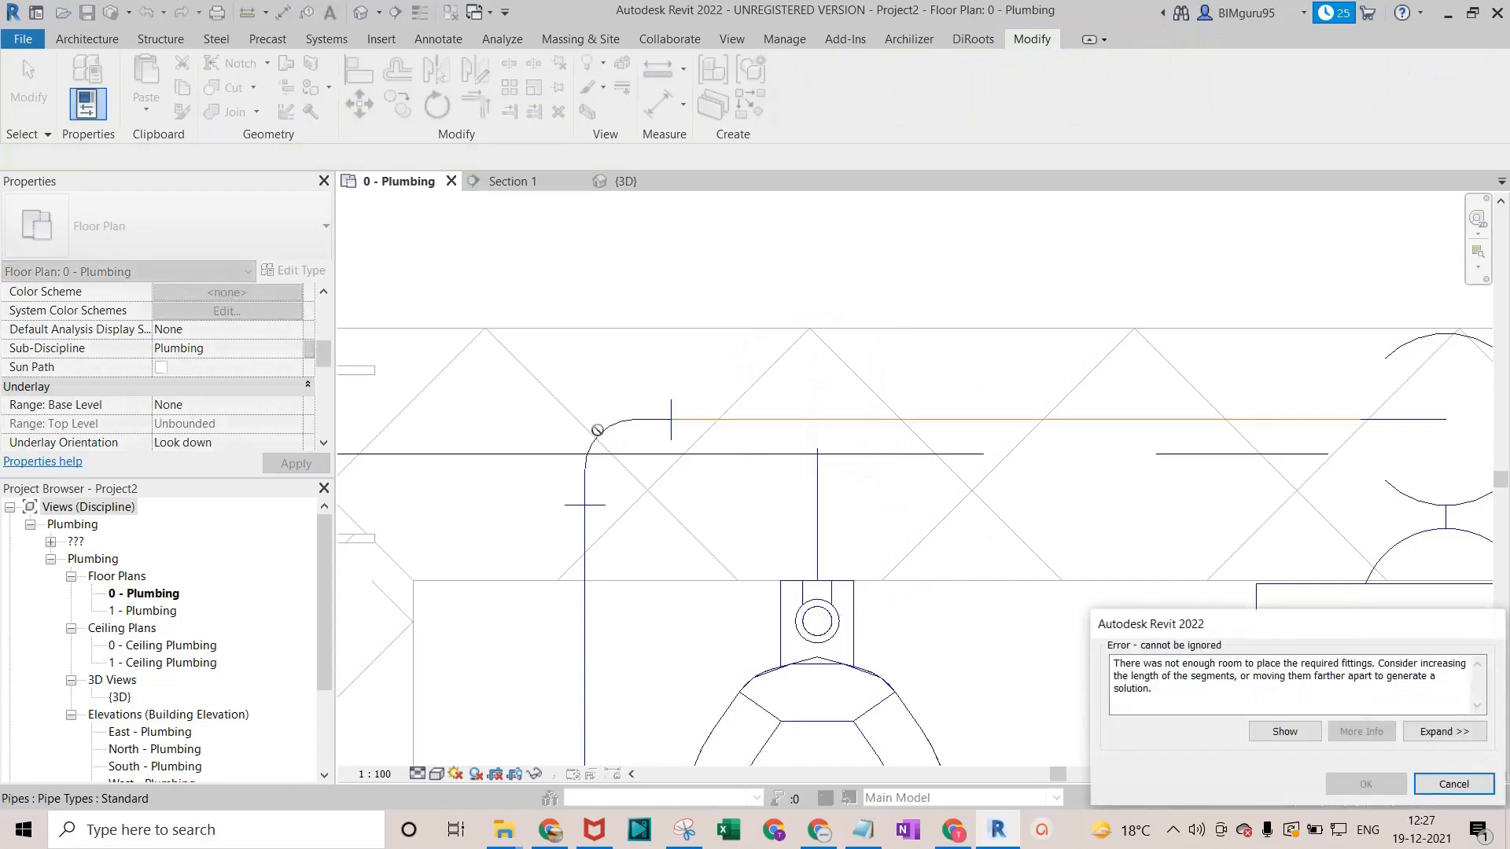
{"action": "left_click", "coordinate": [1455, 784]}
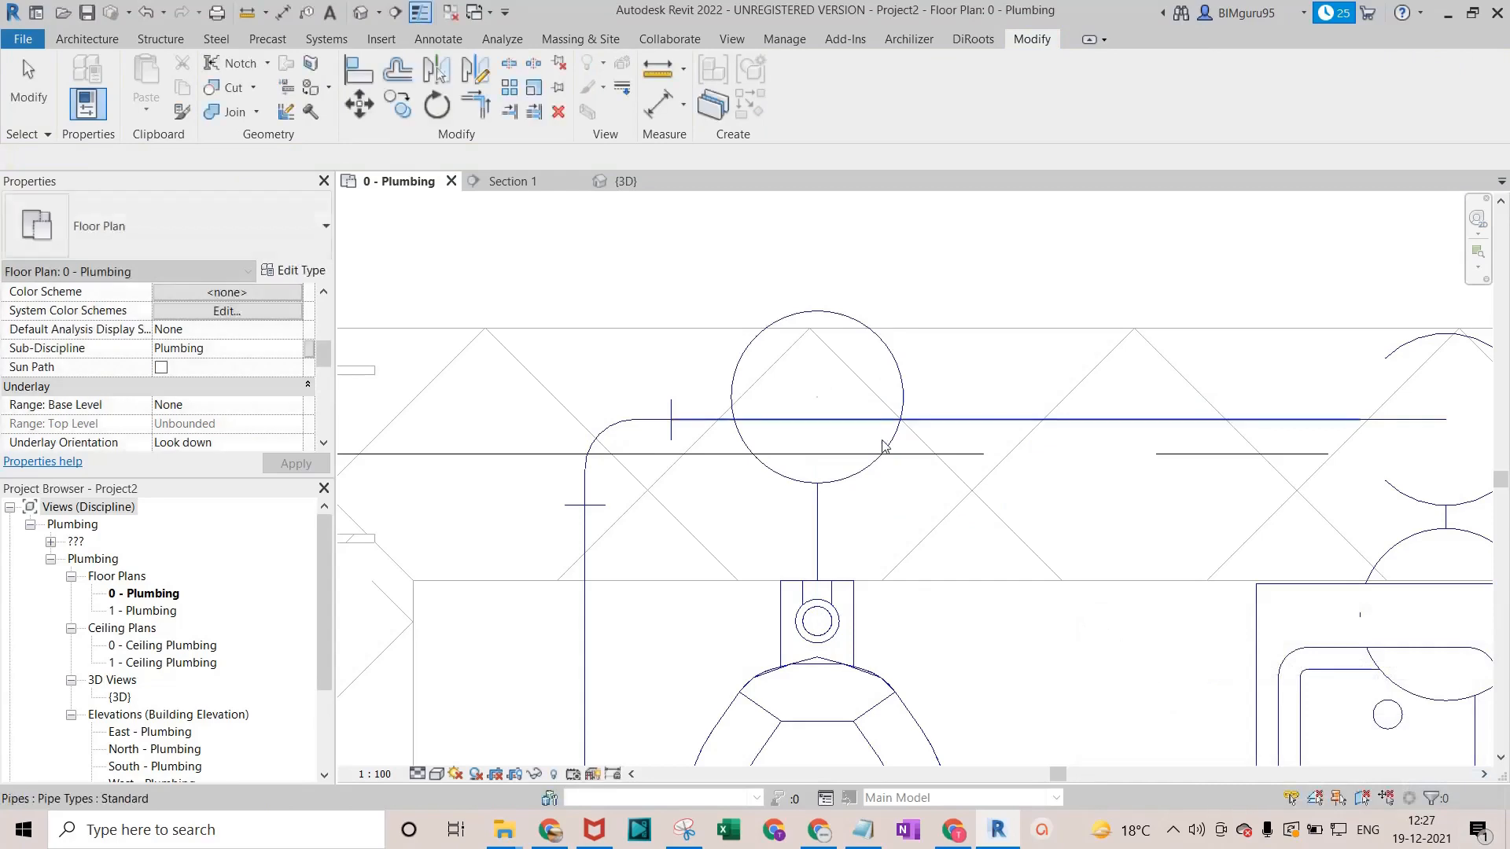
Isolate the toilet's 25 mm cold water pipe and elbow in a 3D section box and extend the box upward past the riser's top.
{"action": "left_click_drag", "start_coordinate": [707, 314], "coordinate": [999, 696]}
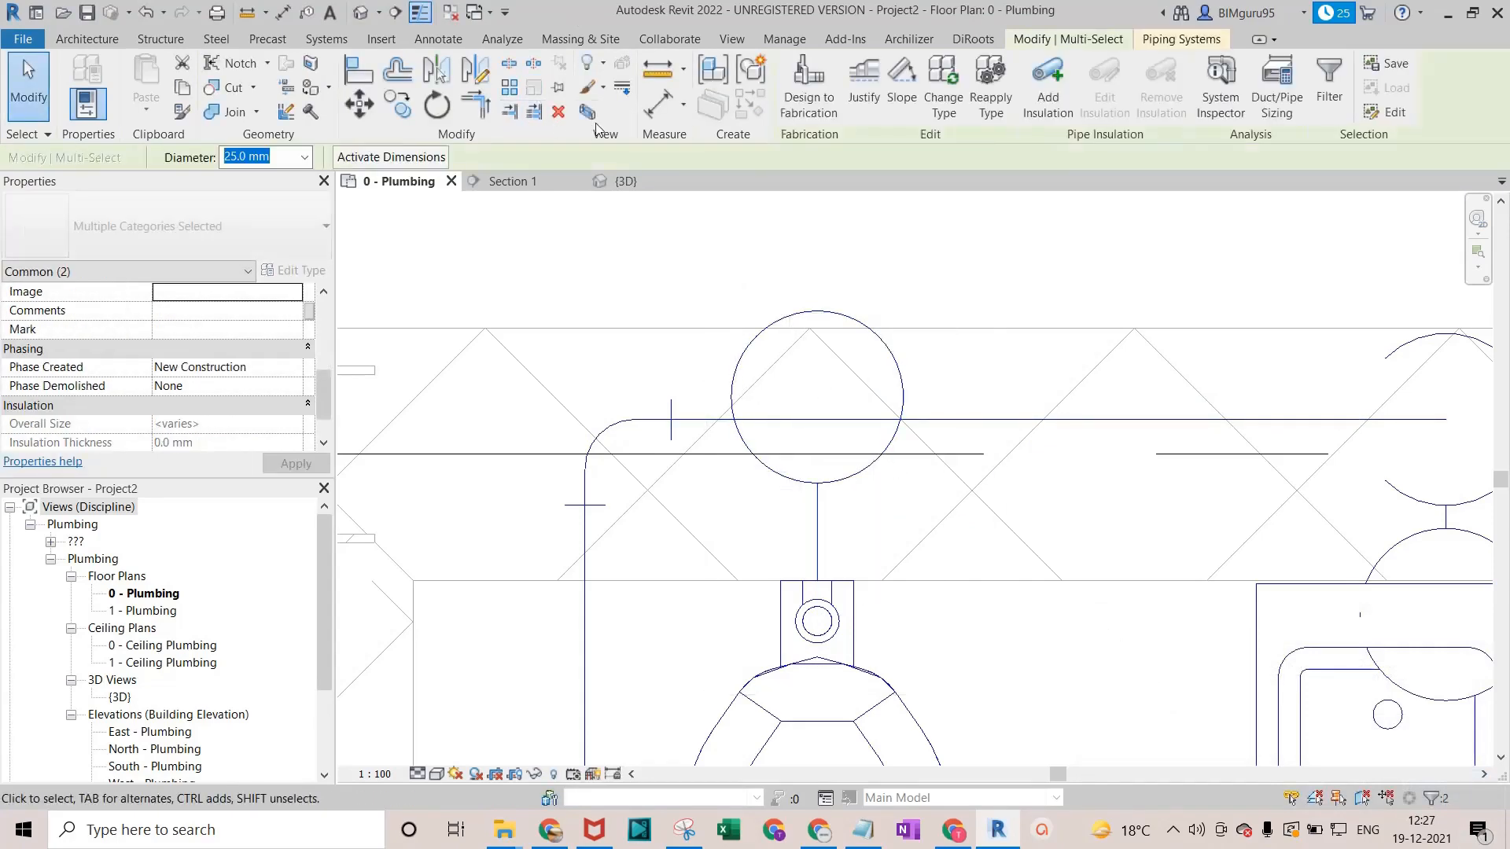
{"action": "left_click", "coordinate": [588, 111]}
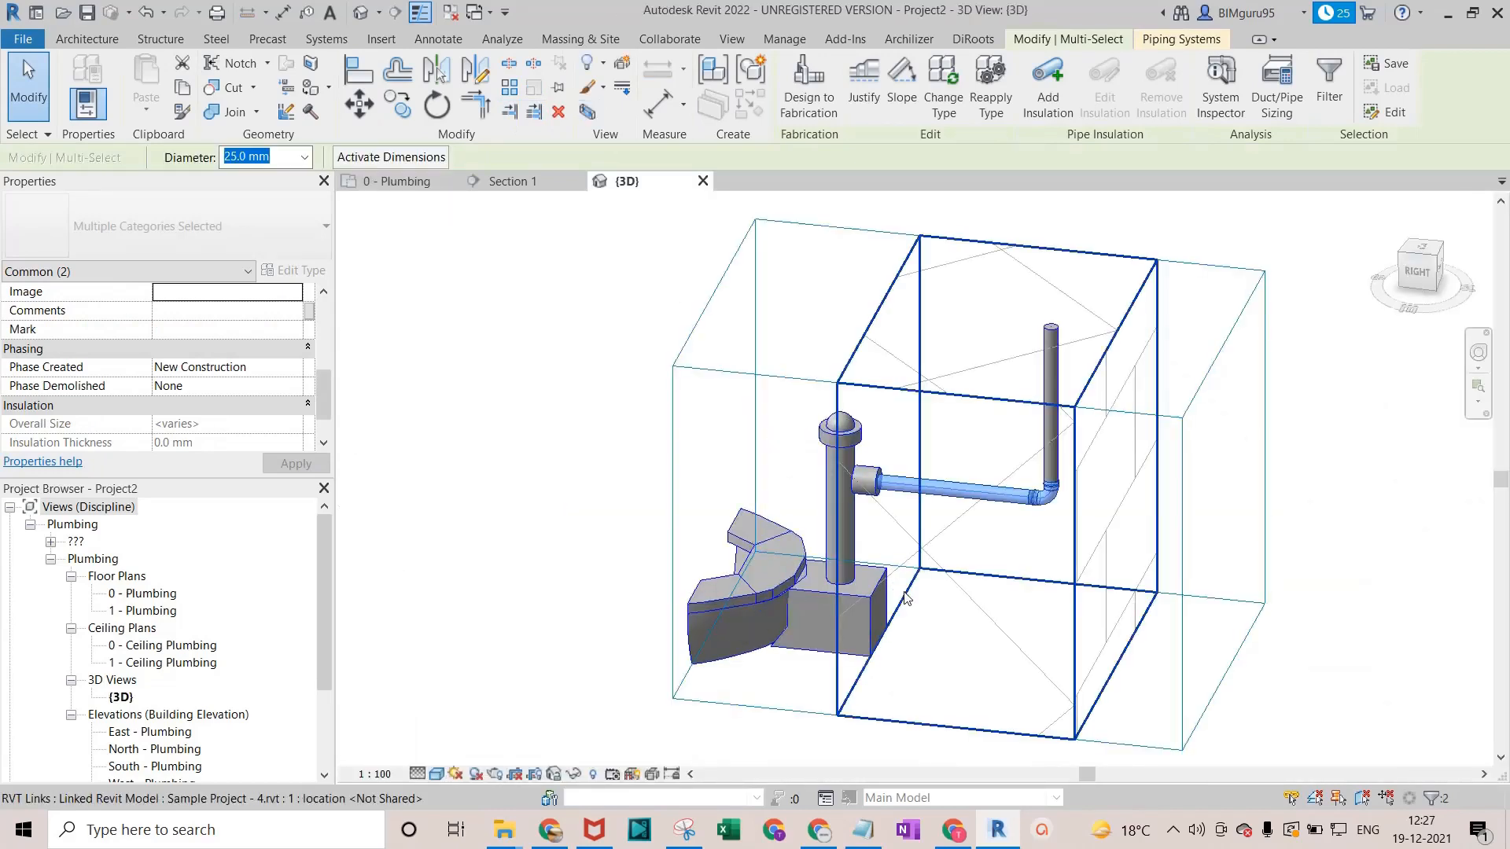
{"action": "left_click", "coordinate": [956, 455]}
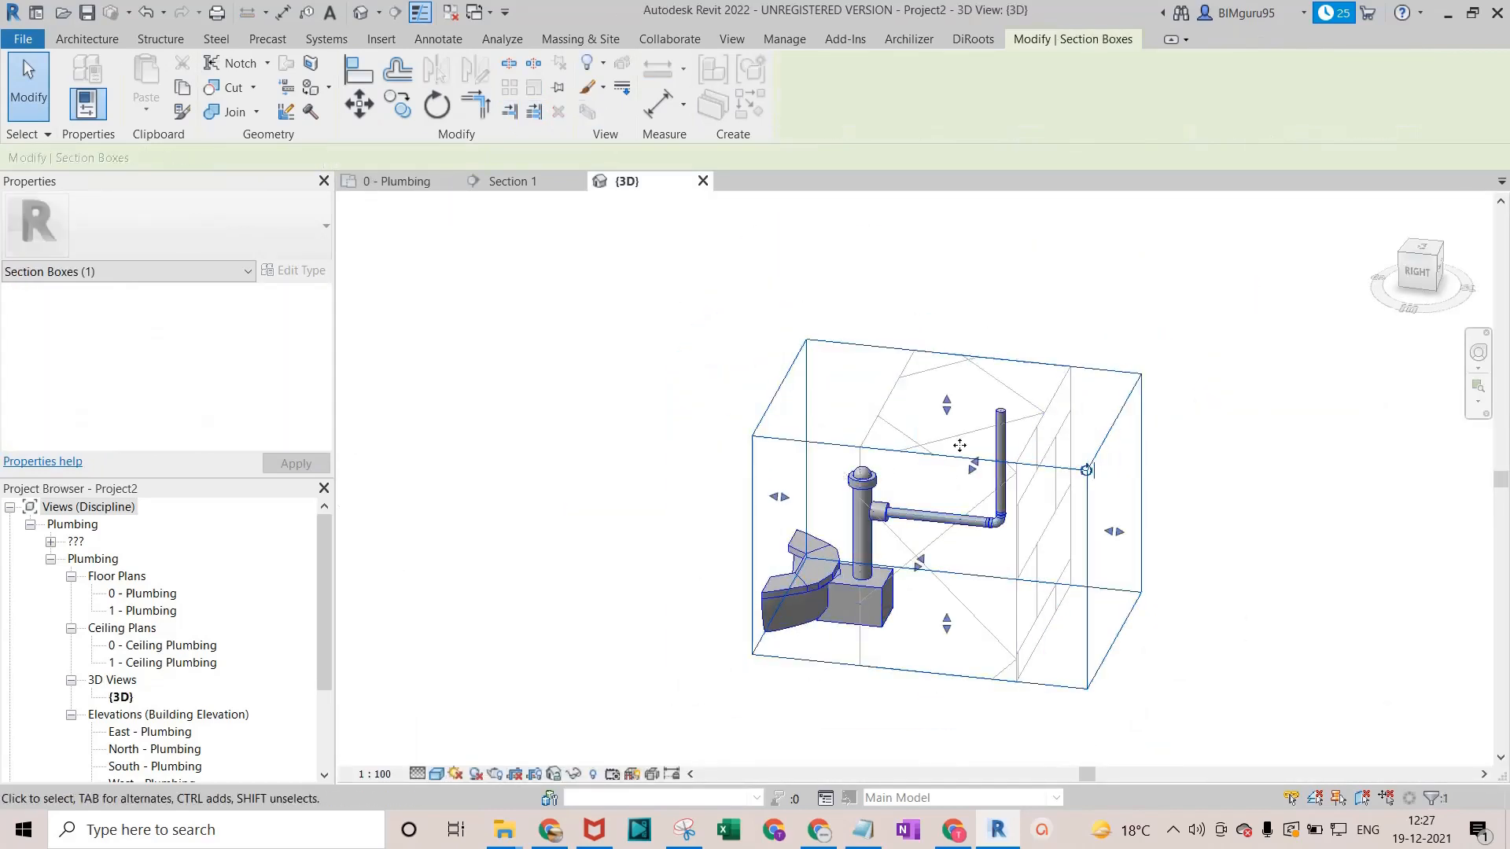
{"action": "middle_click_drag", "start_coordinate": [946, 405], "coordinate": [936, 314], "text": "shift"}
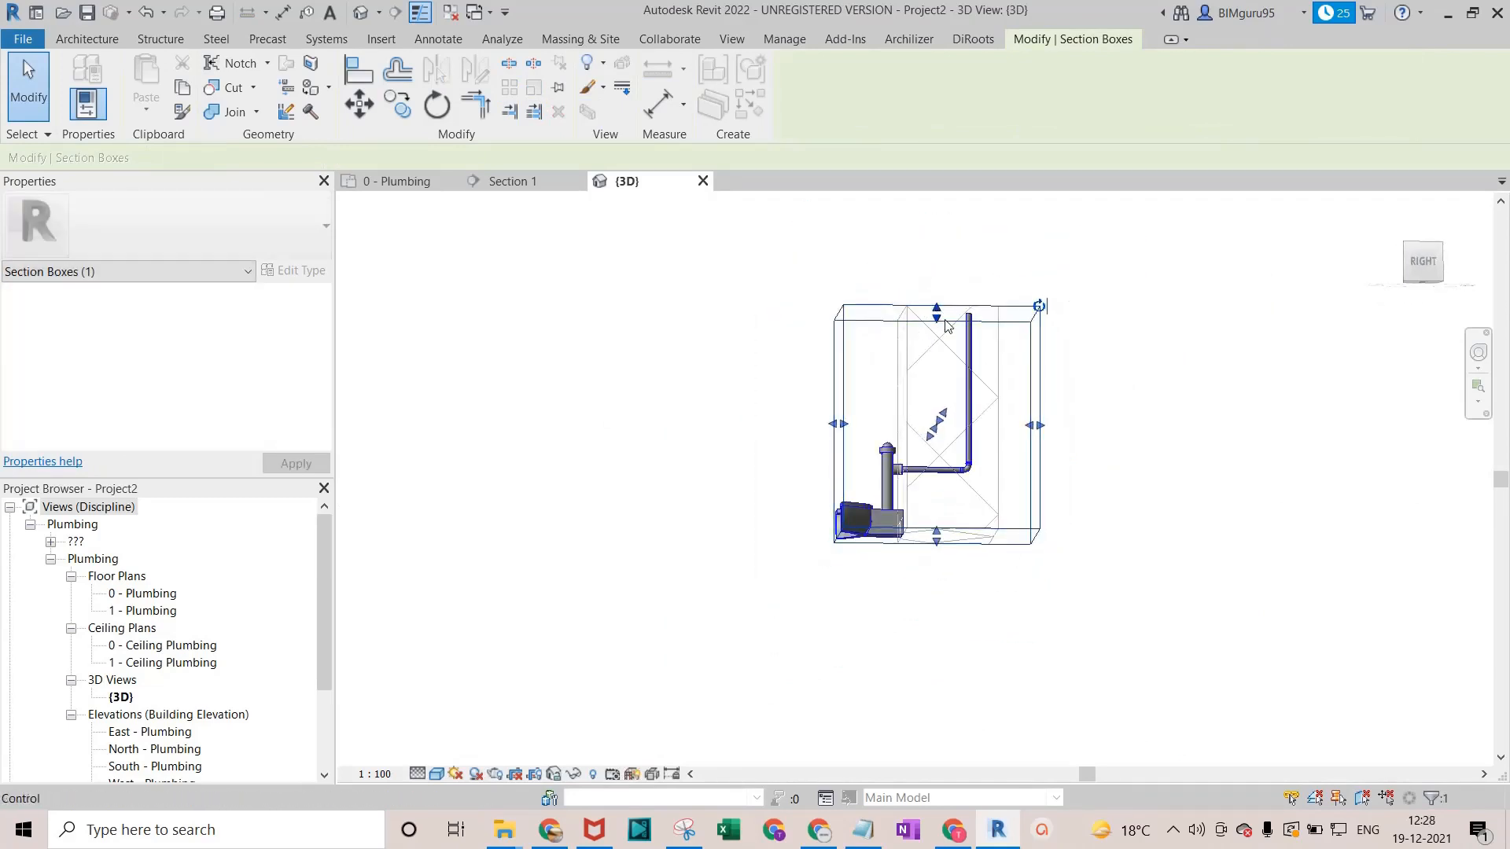
{"action": "left_click_drag", "start_coordinate": [935, 312], "coordinate": [966, 380]}
{"action": "scroll", "coordinate": [940, 342], "scroll_direction": "down", "scroll_amount": 3}
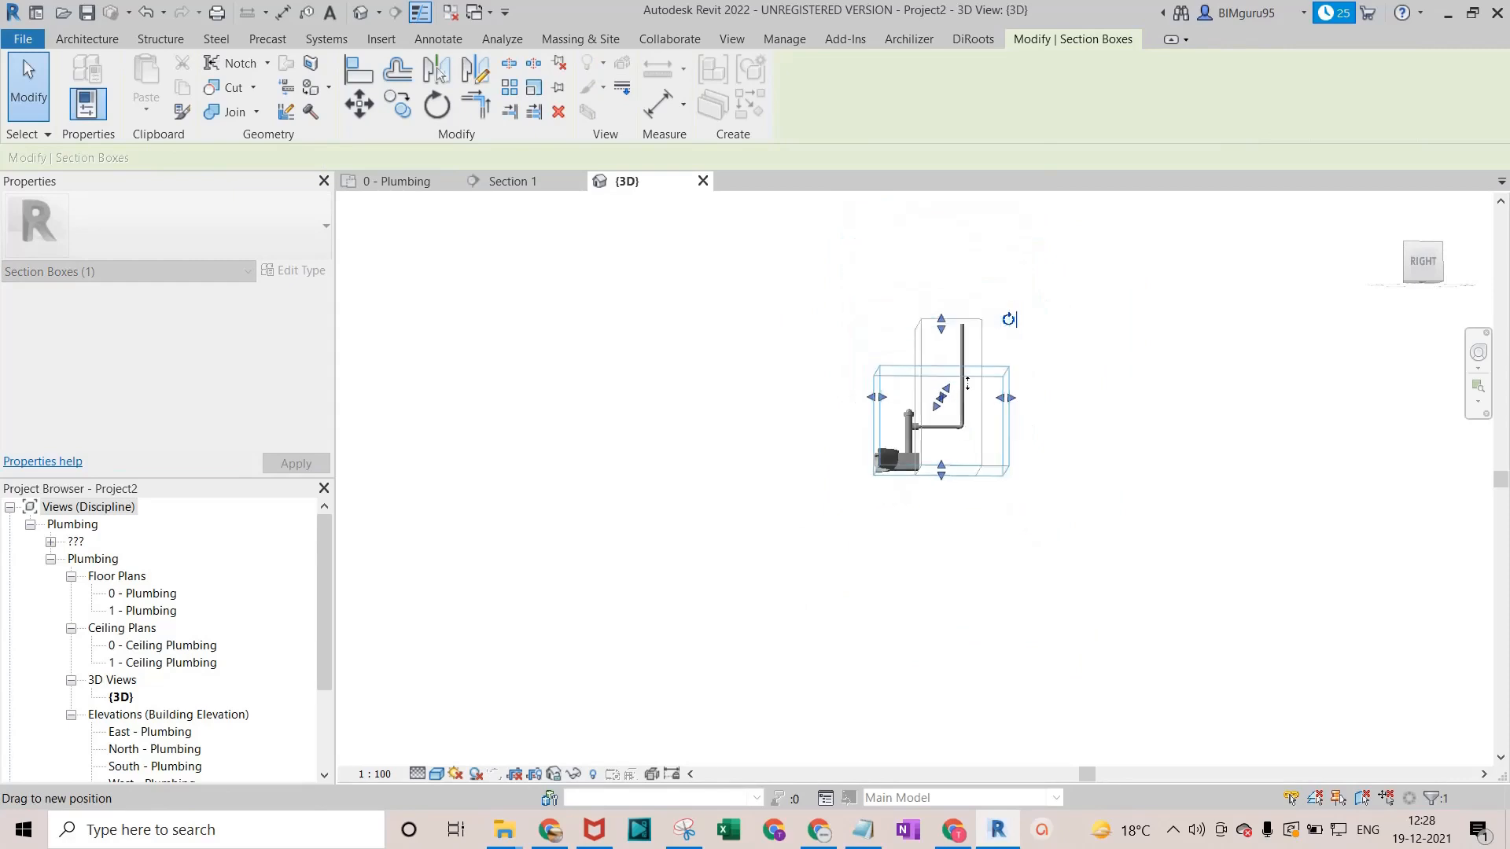
{"action": "middle_click_drag", "start_coordinate": [966, 381], "coordinate": [959, 595]}
{"action": "left_click_drag", "start_coordinate": [967, 381], "coordinate": [940, 289]}
{"action": "scroll", "coordinate": [917, 383], "scroll_direction": "up", "scroll_amount": 2}
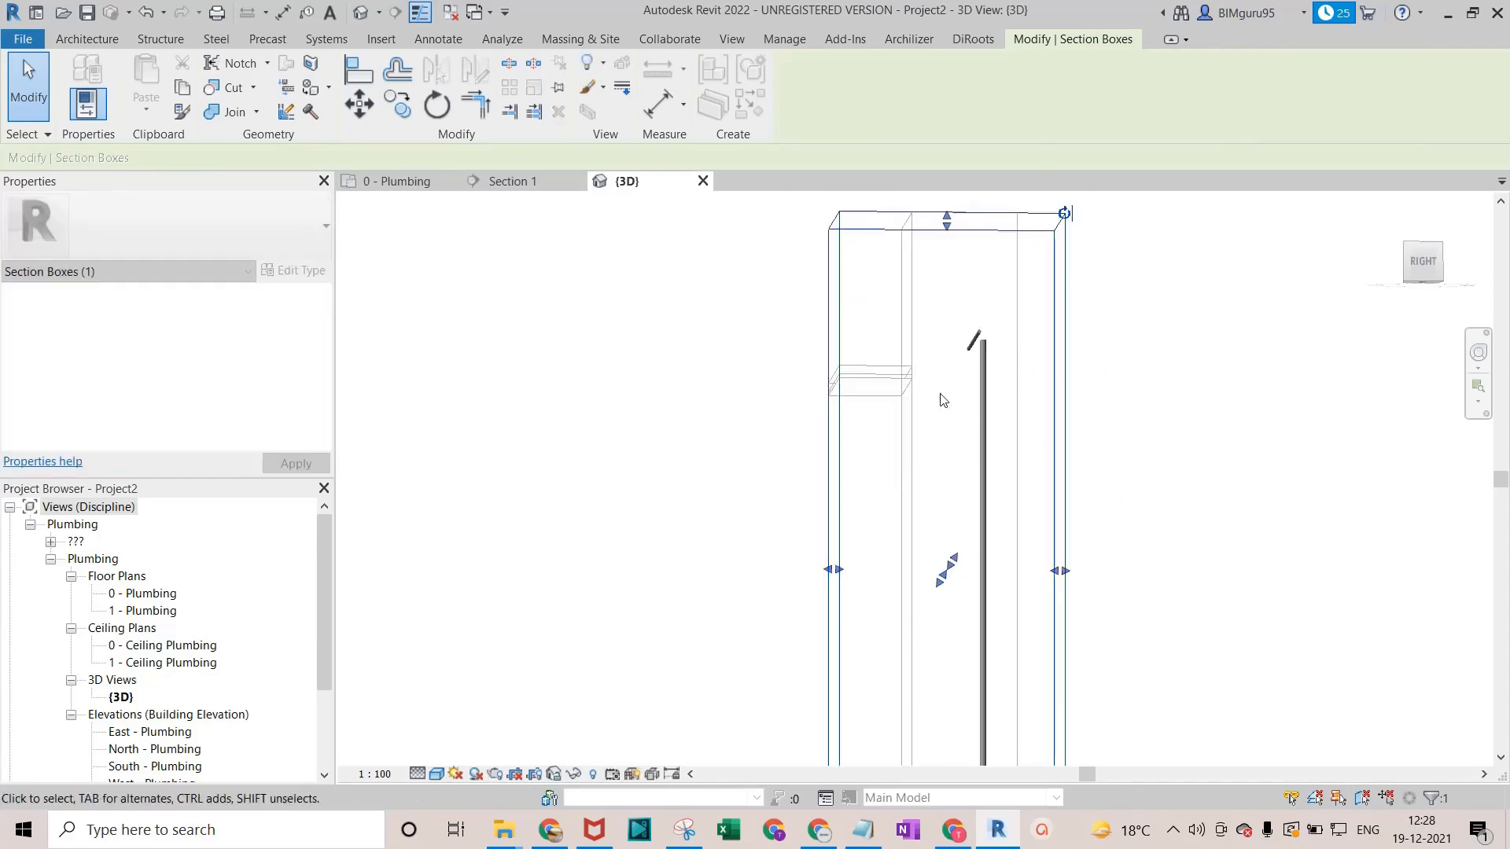
Try to align the toilet's 25 mm riser with the sink's horizontal 15 mm pipe in the 3D view using Align.
{"action": "middle_click_drag", "start_coordinate": [946, 403], "coordinate": [927, 619], "text": "shift"}
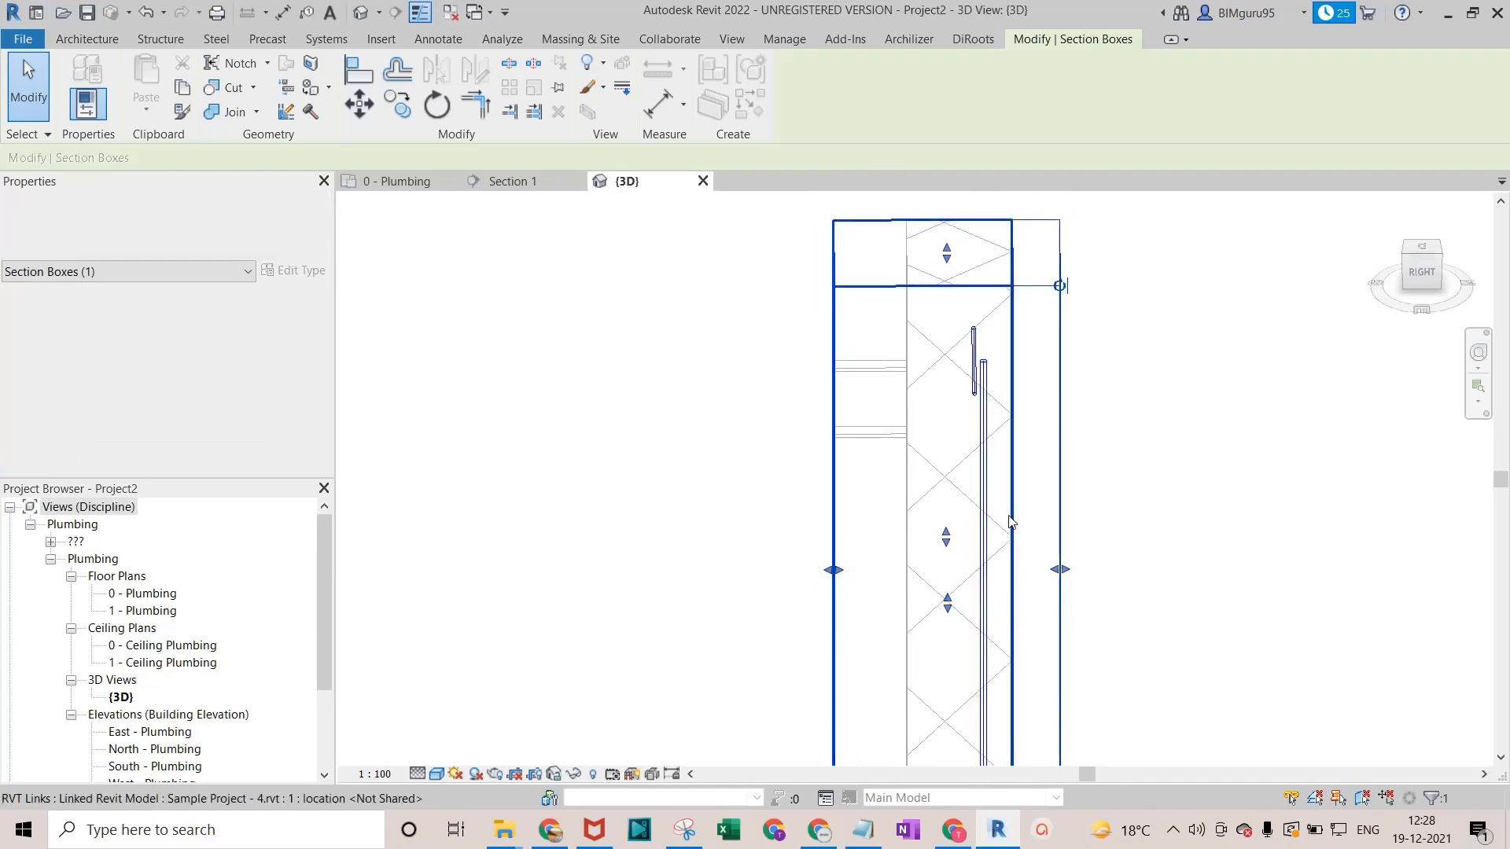
{"action": "middle_click_drag", "start_coordinate": [1022, 522], "coordinate": [1003, 610], "text": "shift"}
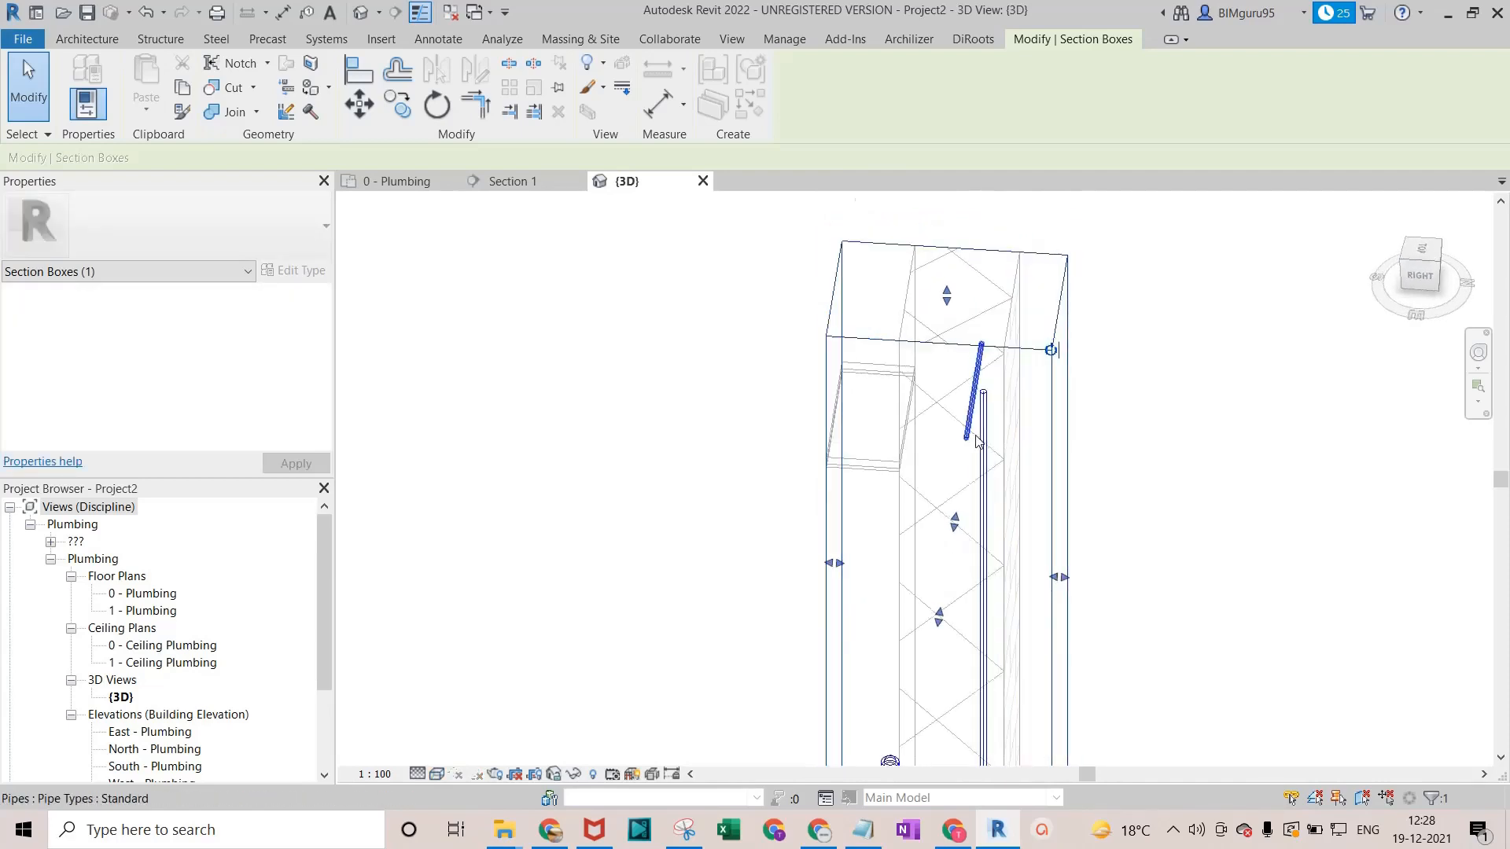
{"action": "scroll", "coordinate": [974, 434], "scroll_direction": "up", "scroll_amount": 3}
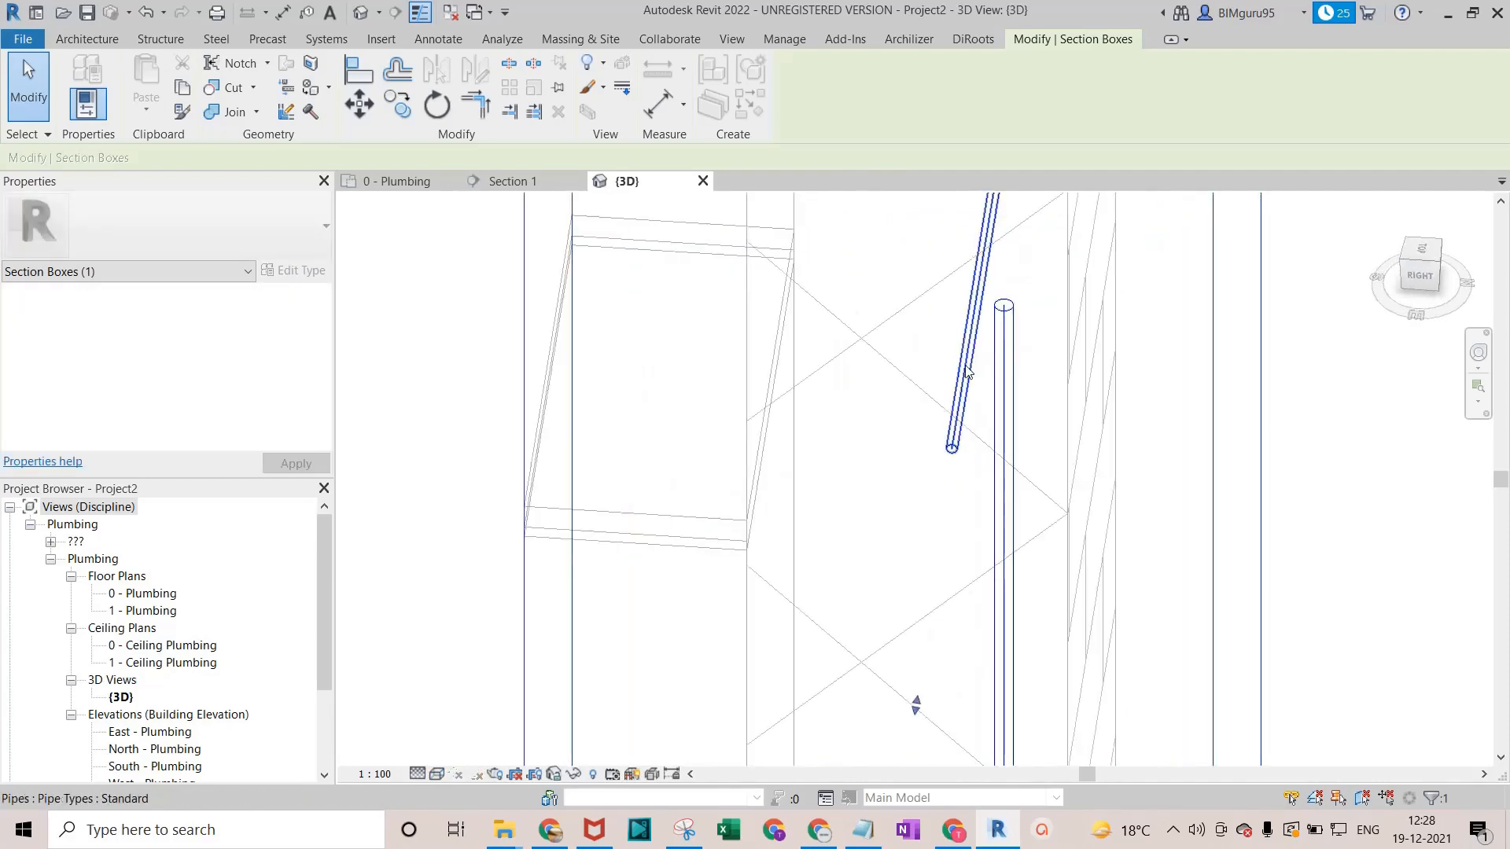
{"action": "left_click", "coordinate": [946, 419]}
{"action": "key", "text": "a"}
{"action": "key", "text": "l"}
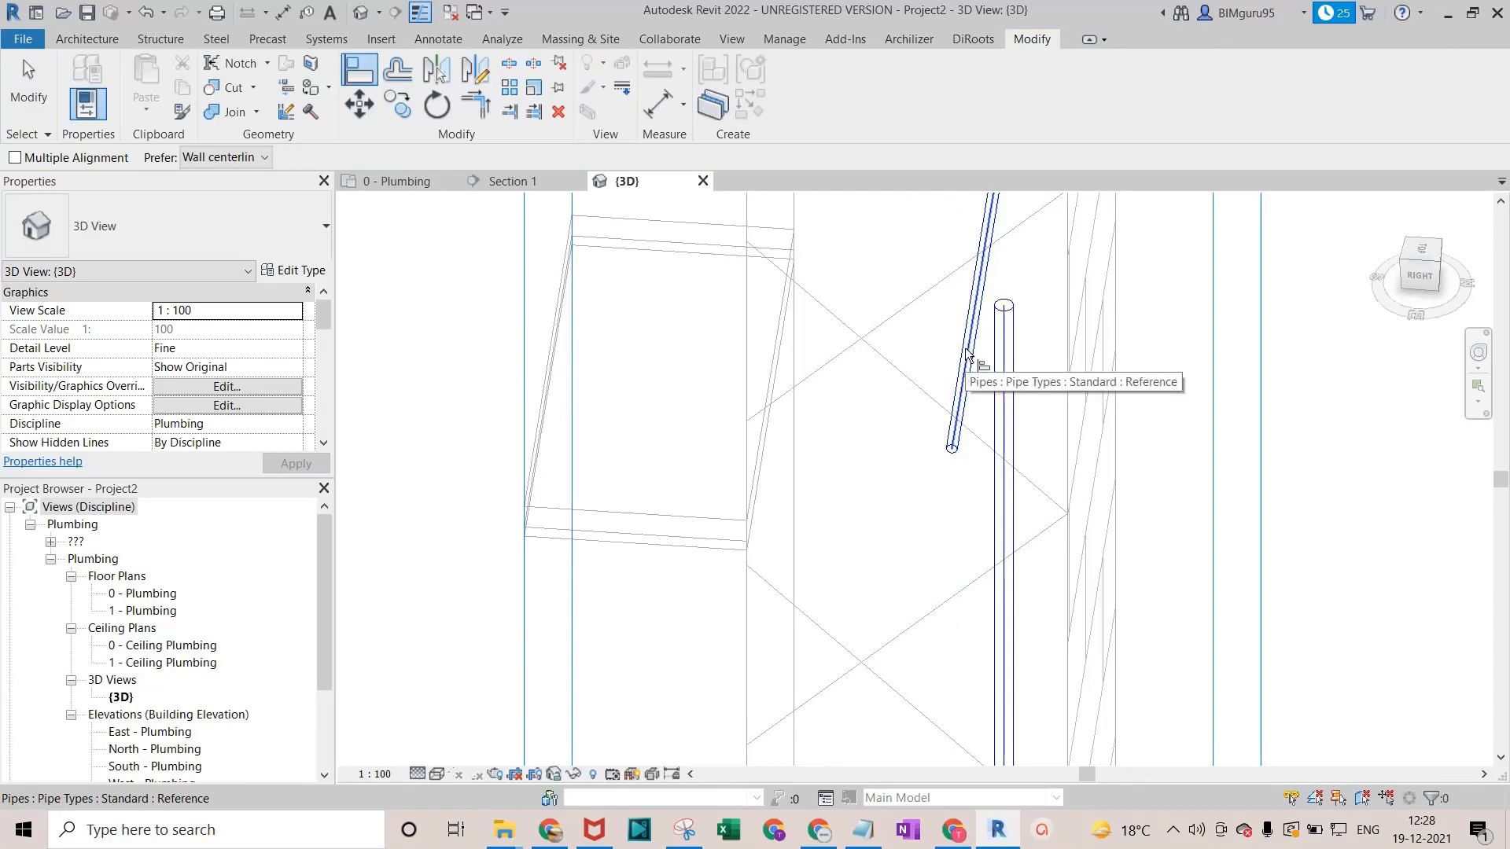
{"action": "left_click", "coordinate": [974, 314]}
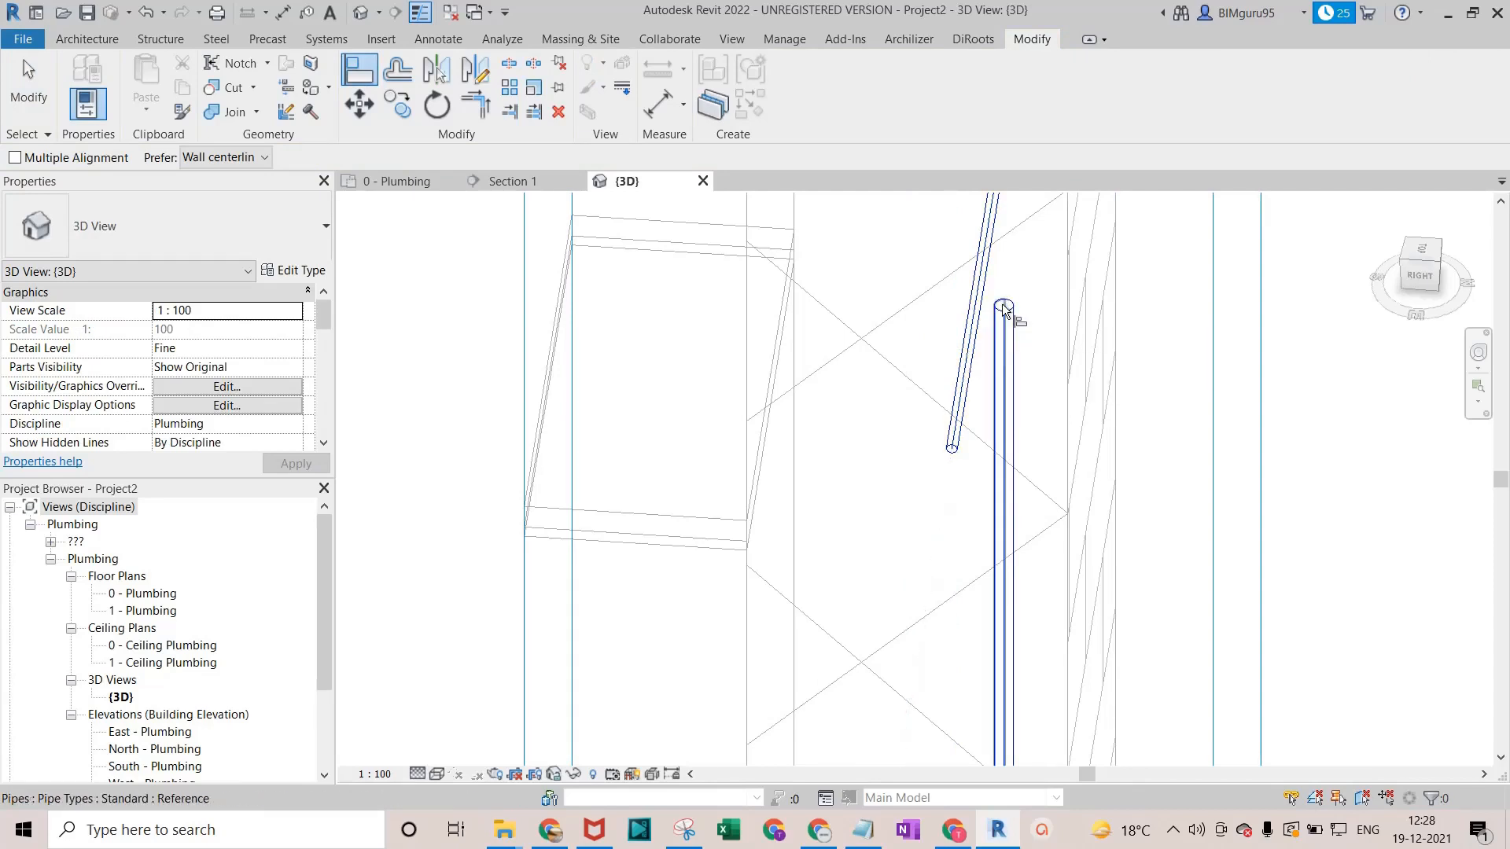
{"action": "left_click", "coordinate": [1013, 351]}
{"action": "key", "text": "Escape"}
{"action": "key", "text": "Escape"}
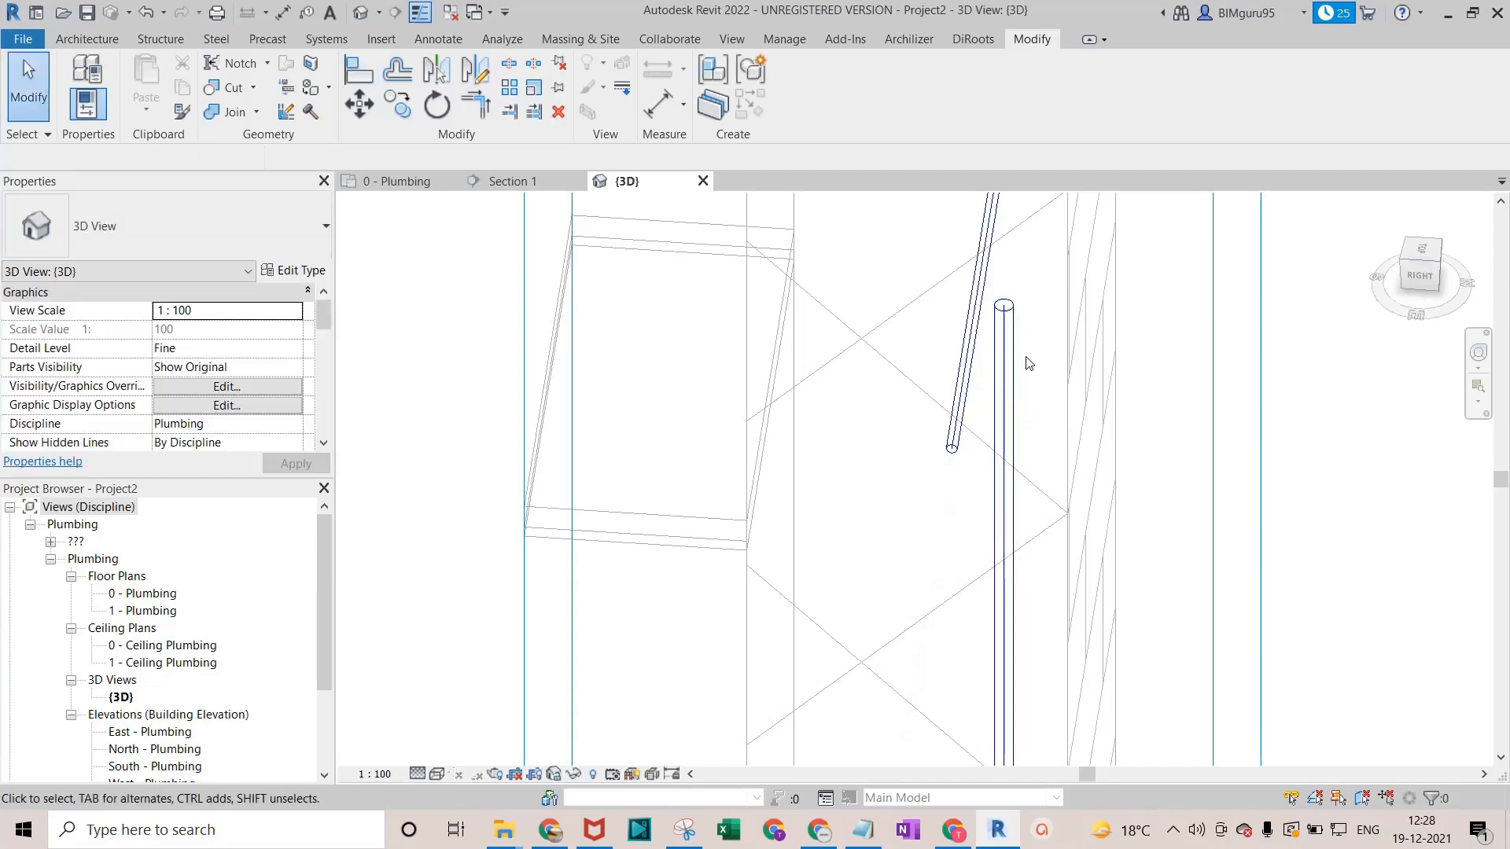
In the right-side 3D view, move the toilet's 25 mm riser onto the sink pipe's centreline and check its position in the 0 - Plumbing plan.
{"action": "left_click", "coordinate": [1005, 338]}
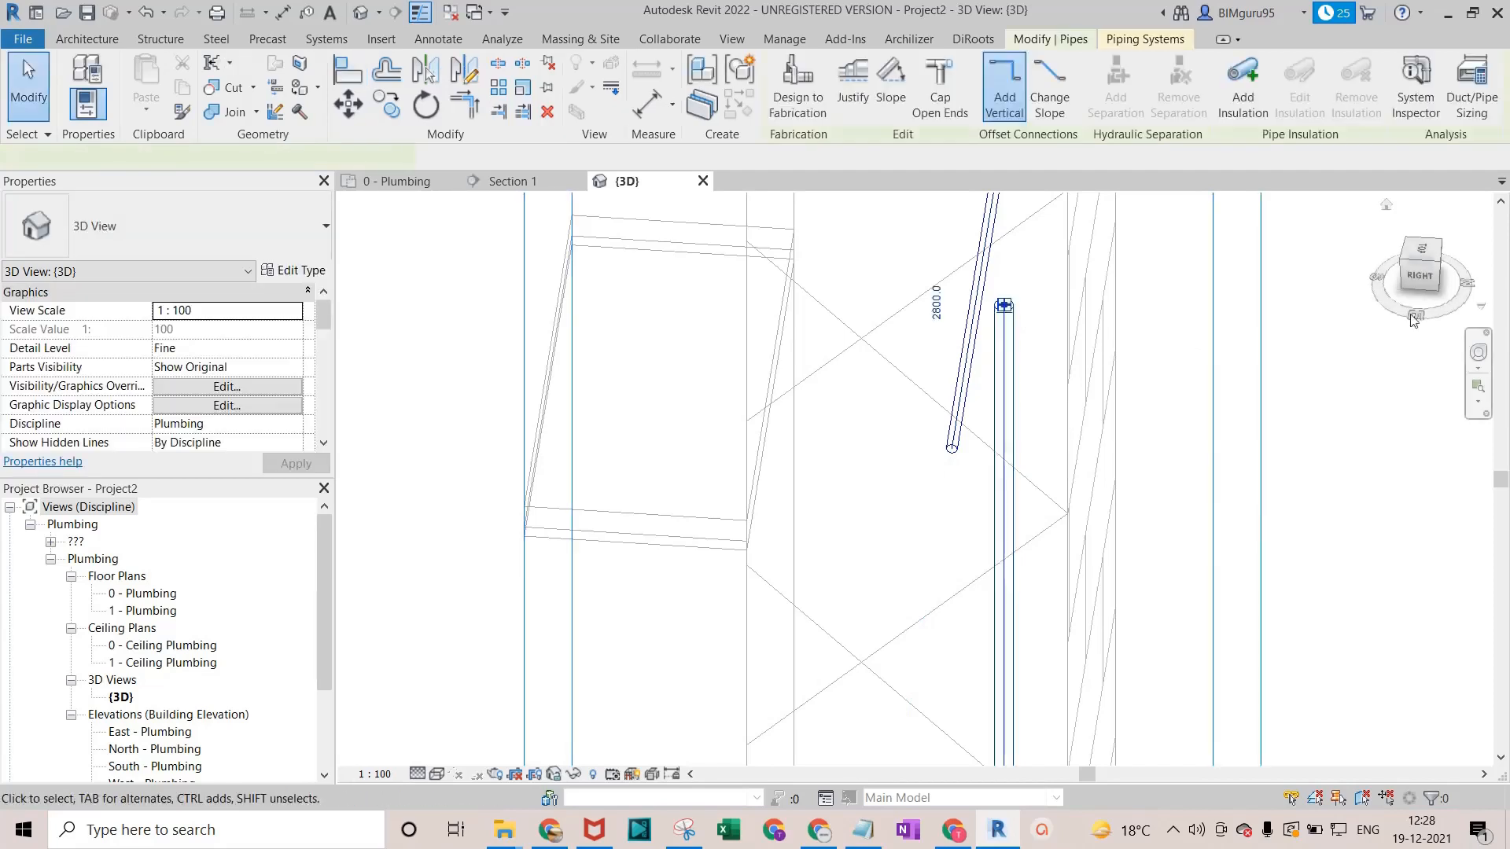
{"action": "left_click", "coordinate": [1423, 277]}
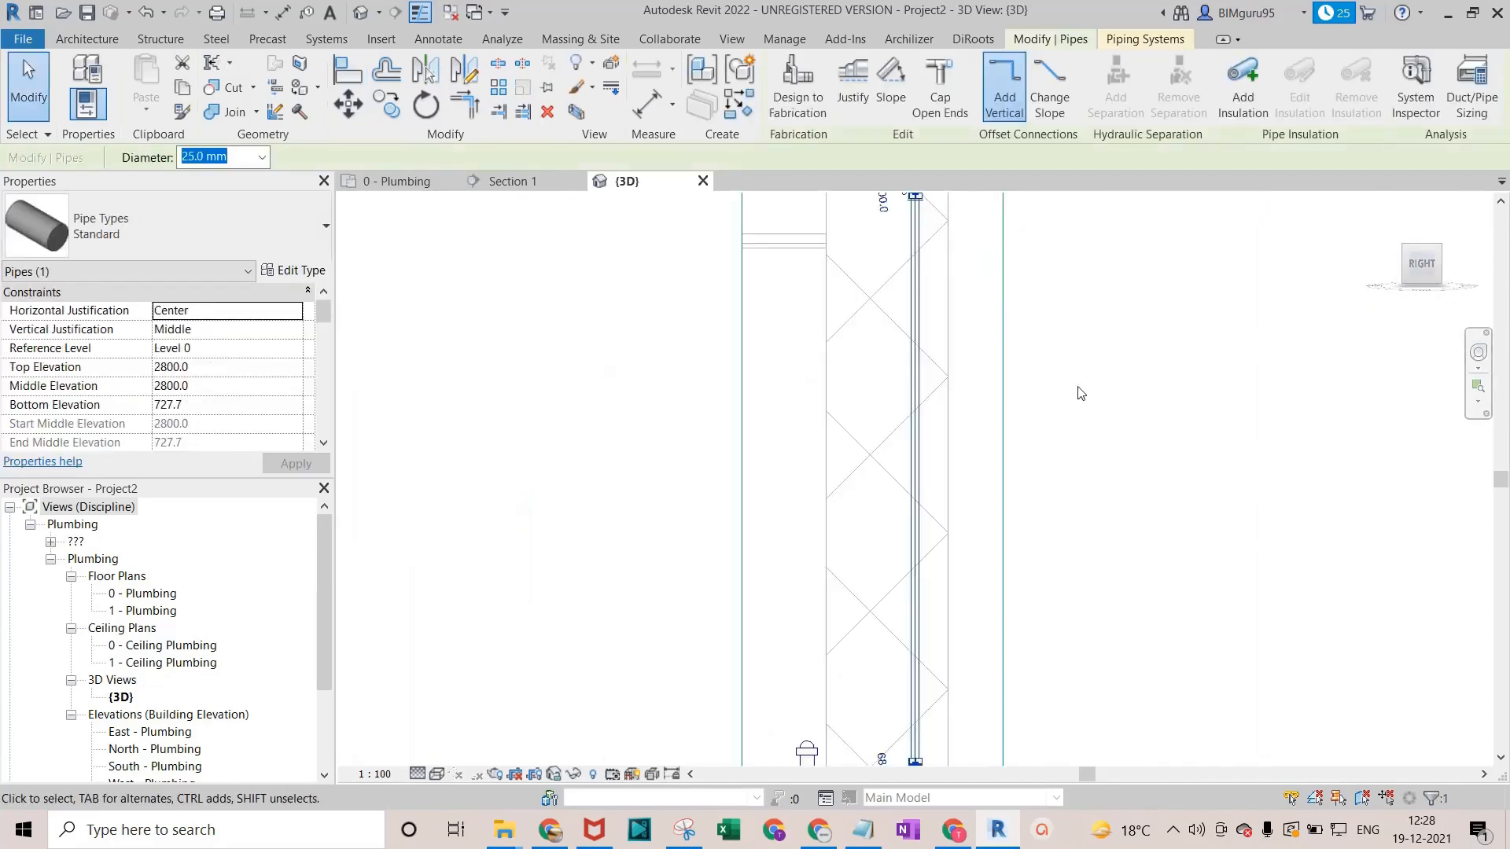
{"action": "middle_click_drag", "start_coordinate": [999, 383], "coordinate": [1143, 603]}
{"action": "scroll", "coordinate": [1030, 515], "scroll_direction": "up", "scroll_amount": 6}
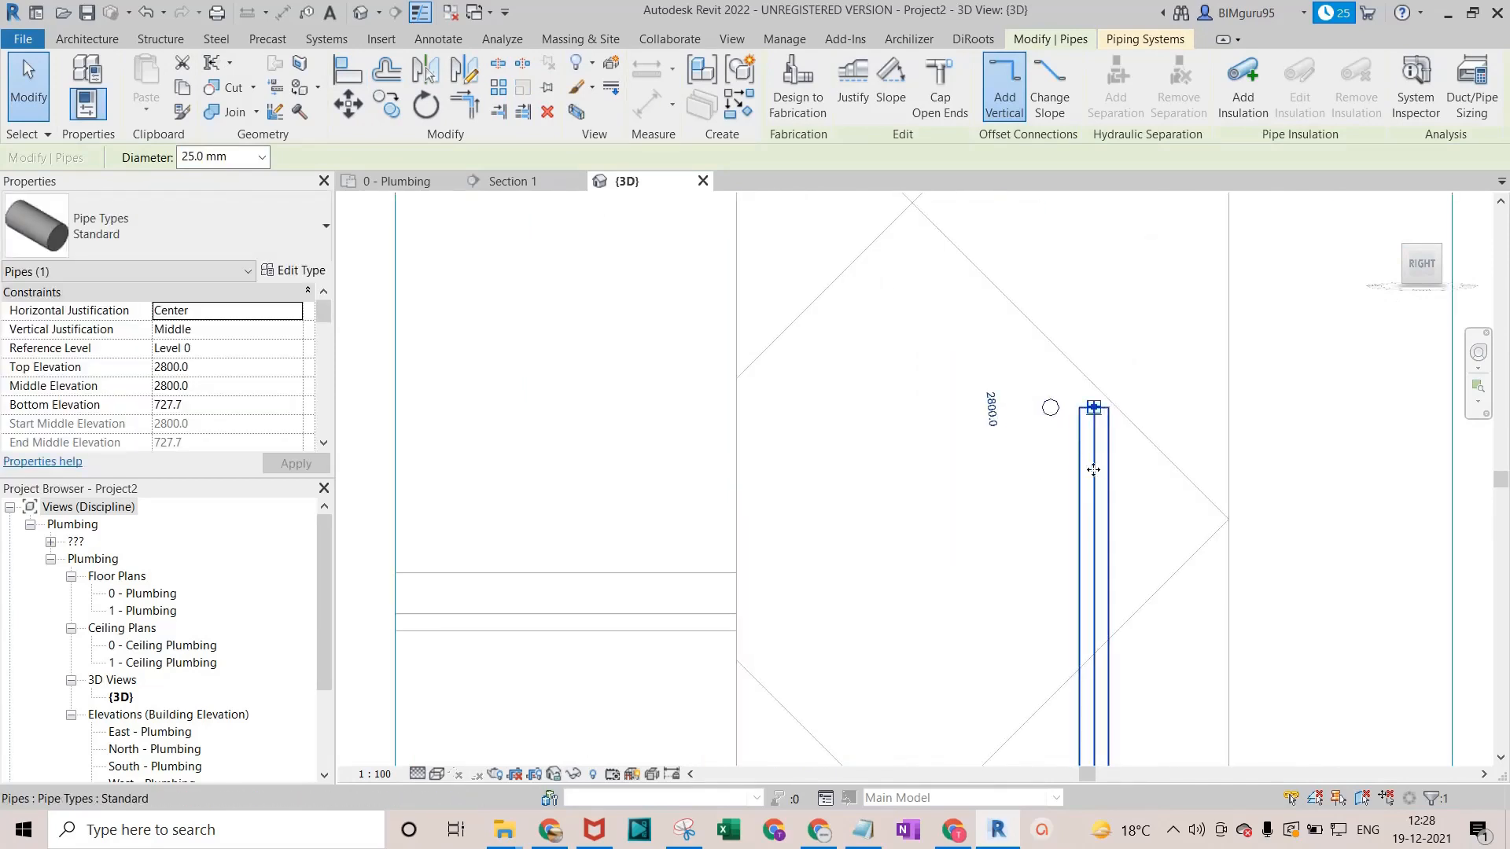
{"action": "left_click_drag", "start_coordinate": [1093, 470], "coordinate": [1020, 454]}
{"action": "scroll", "coordinate": [1058, 416], "scroll_direction": "up", "scroll_amount": 6}
{"action": "left_click", "coordinate": [1150, 353]}
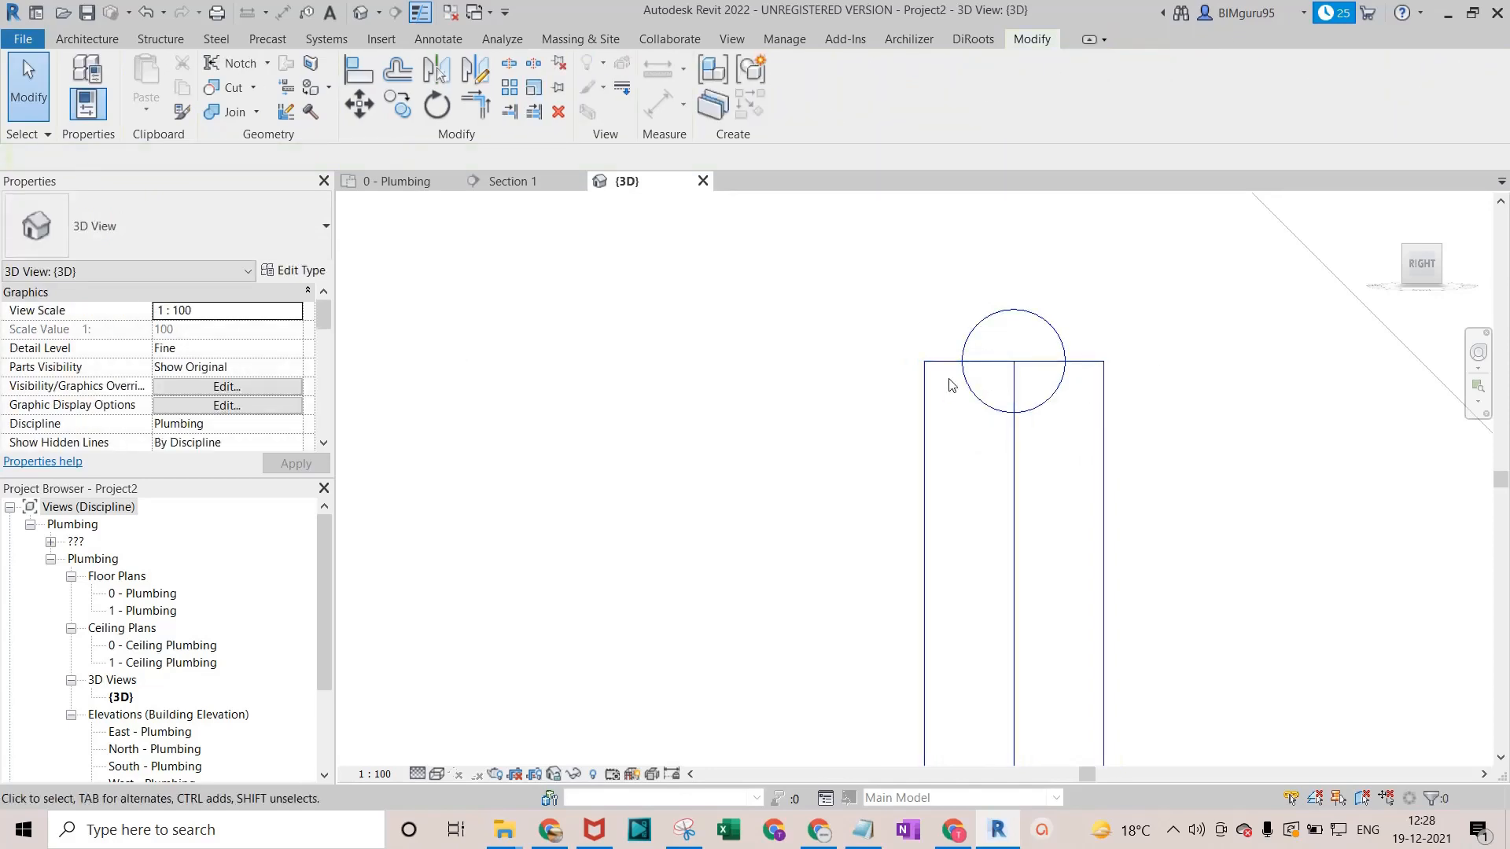
{"action": "left_click", "coordinate": [416, 182]}
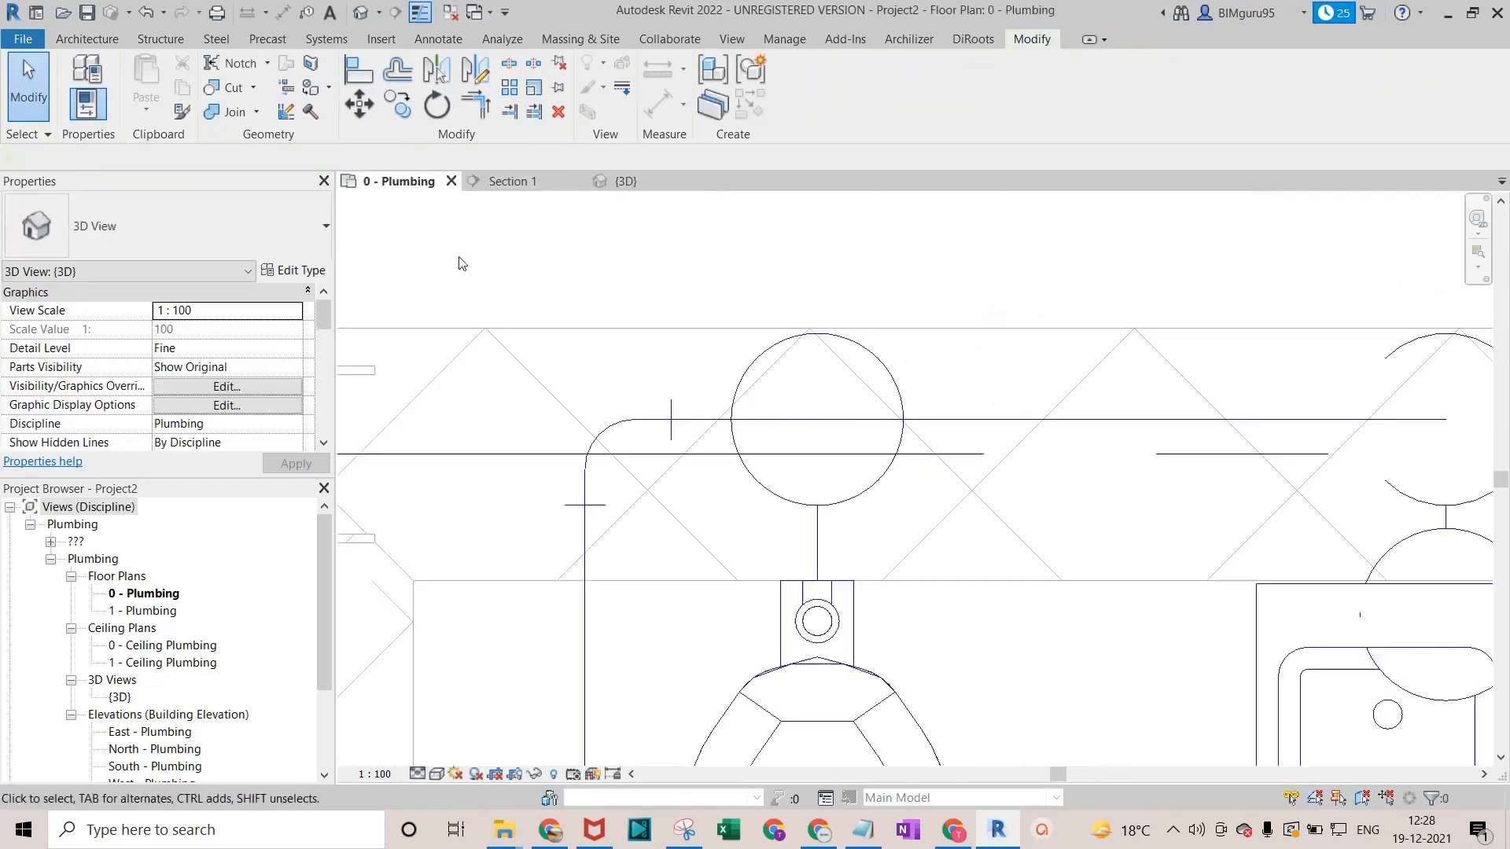
{"action": "scroll", "coordinate": [829, 437], "scroll_direction": "down", "scroll_amount": 2}
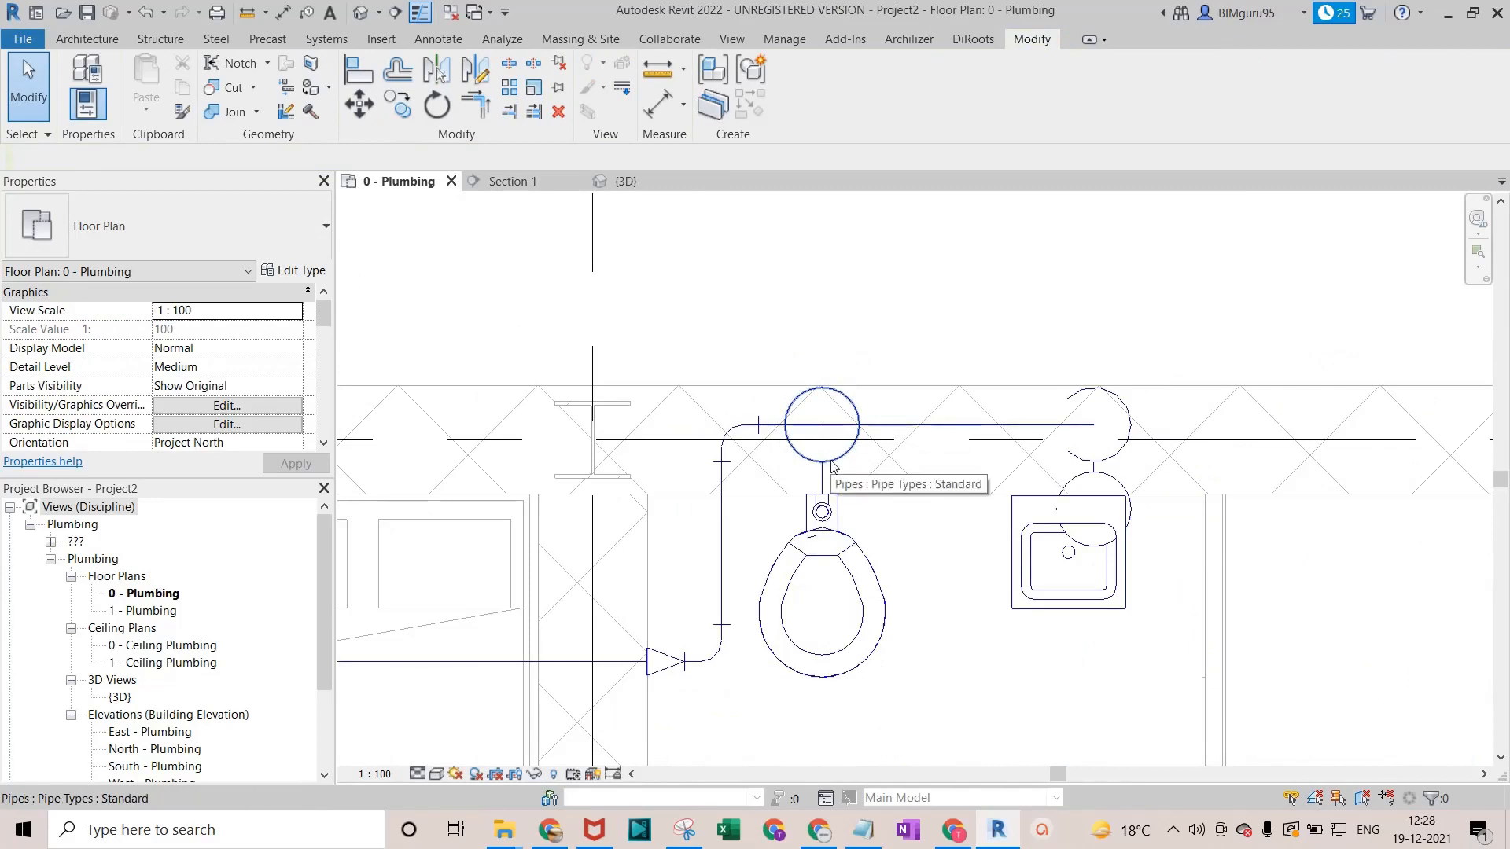
Try to connect the upper end of the toilet riser to the sink's 15 mm pipe in the 3D view.
{"action": "left_click", "coordinate": [616, 179]}
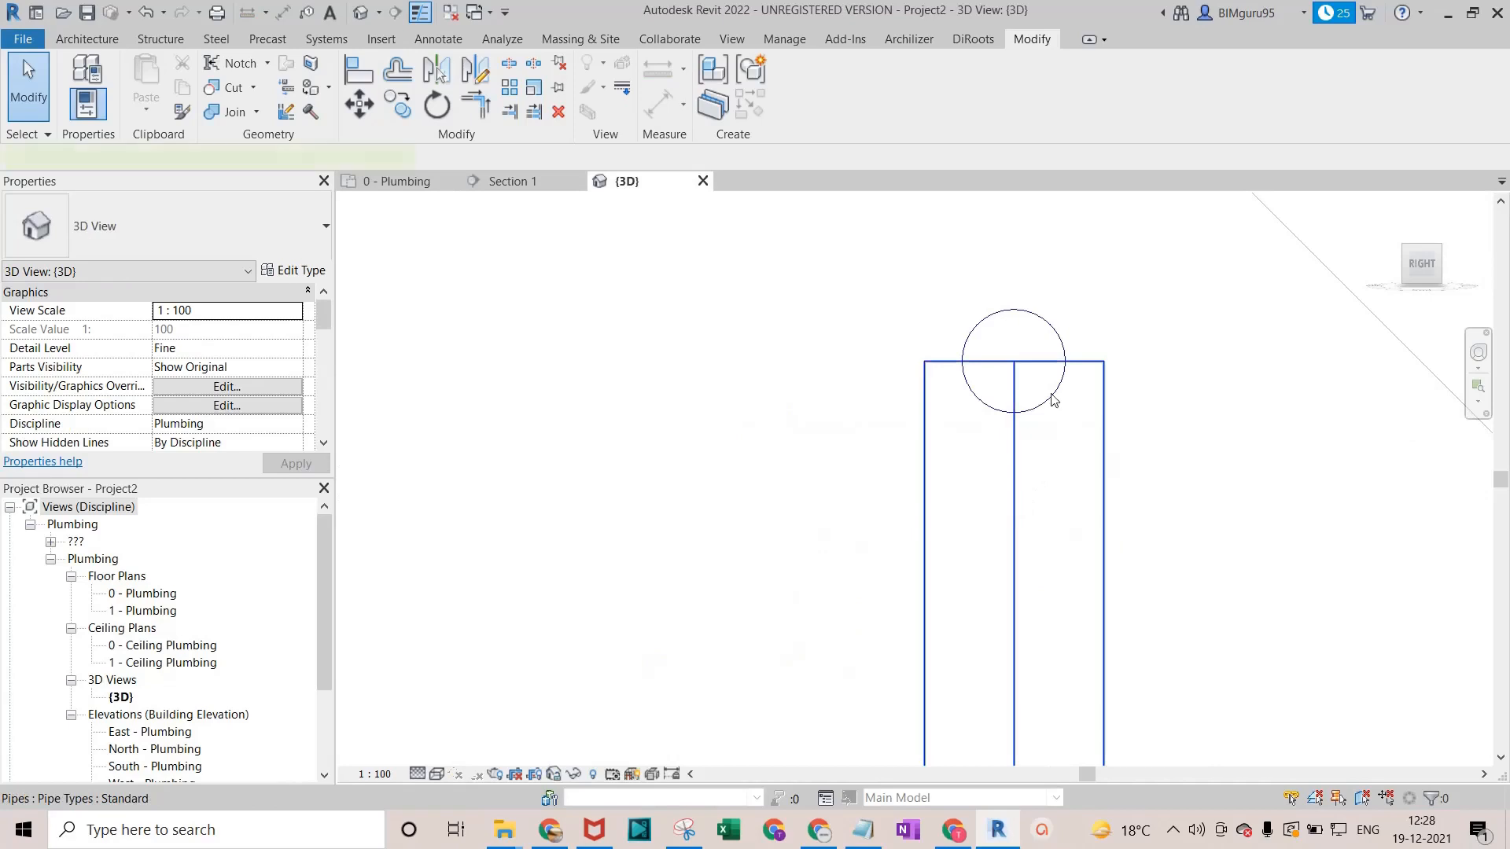
{"action": "left_click", "coordinate": [1025, 373]}
{"action": "mouse_move", "coordinate": [1012, 362]}
{"action": "left_mouse_down"}
{"action": "mouse_move", "coordinate": [1011, 384]}
{"action": "mouse_move", "coordinate": [1012, 362]}
{"action": "left_mouse_up"}
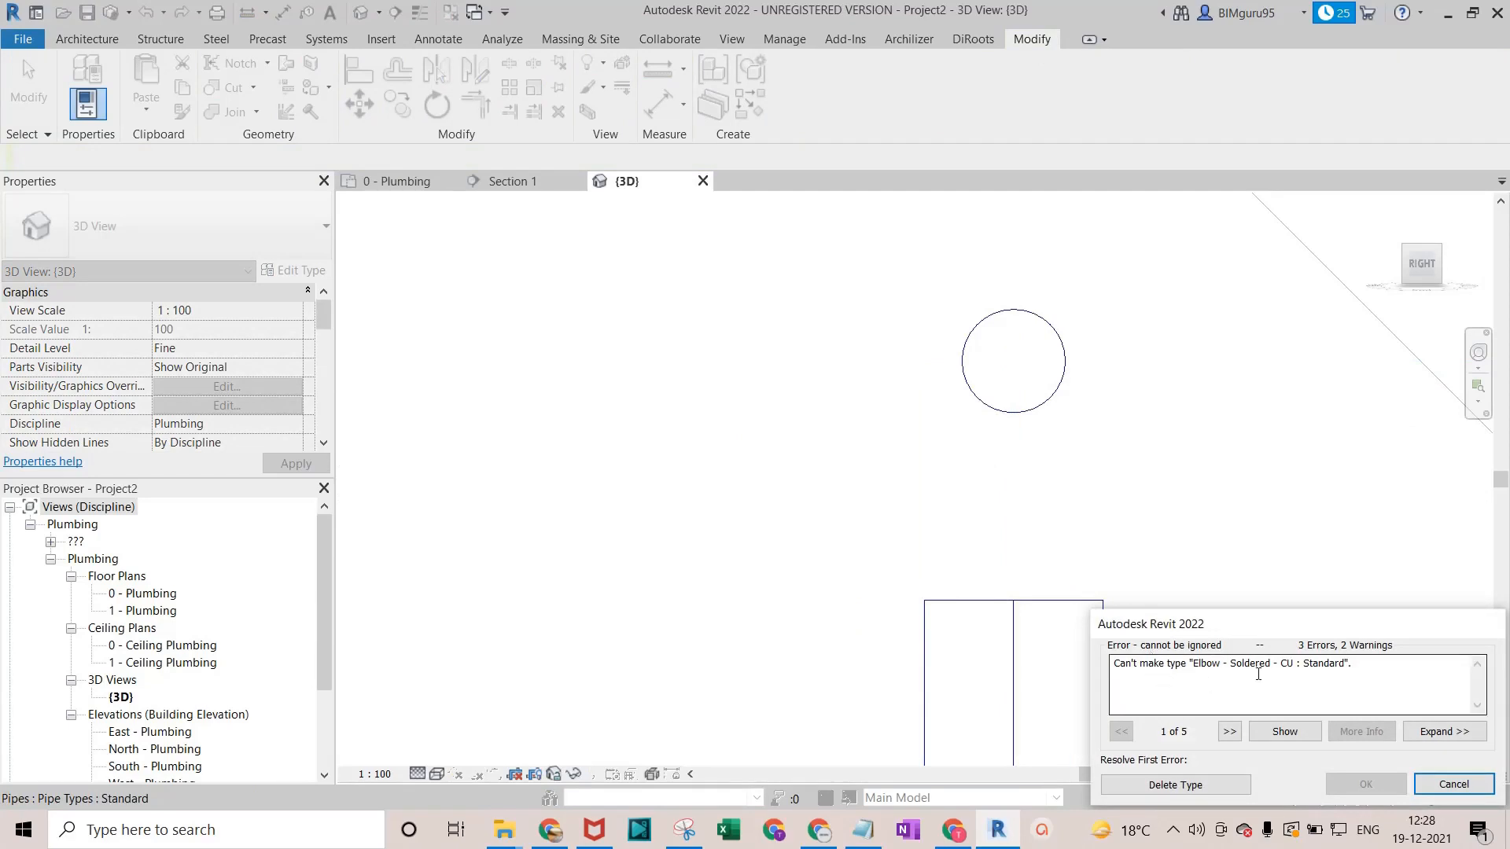
{"action": "left_click", "coordinate": [1454, 785]}
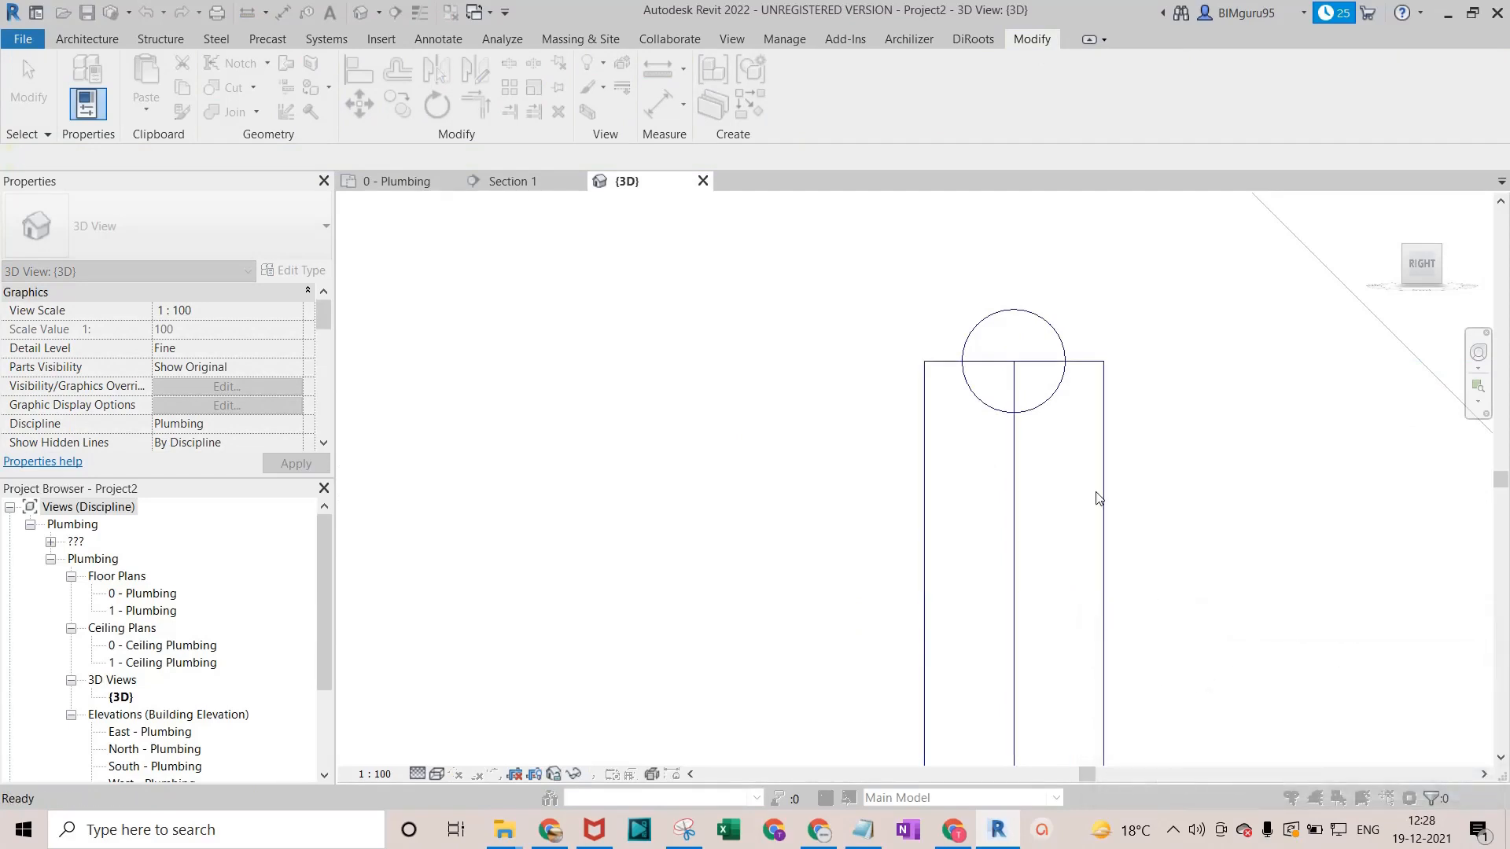
{"action": "scroll", "coordinate": [1096, 496], "scroll_direction": "down", "scroll_amount": 4}
{"action": "scroll", "coordinate": [1056, 486], "scroll_direction": "down", "scroll_amount": 6}
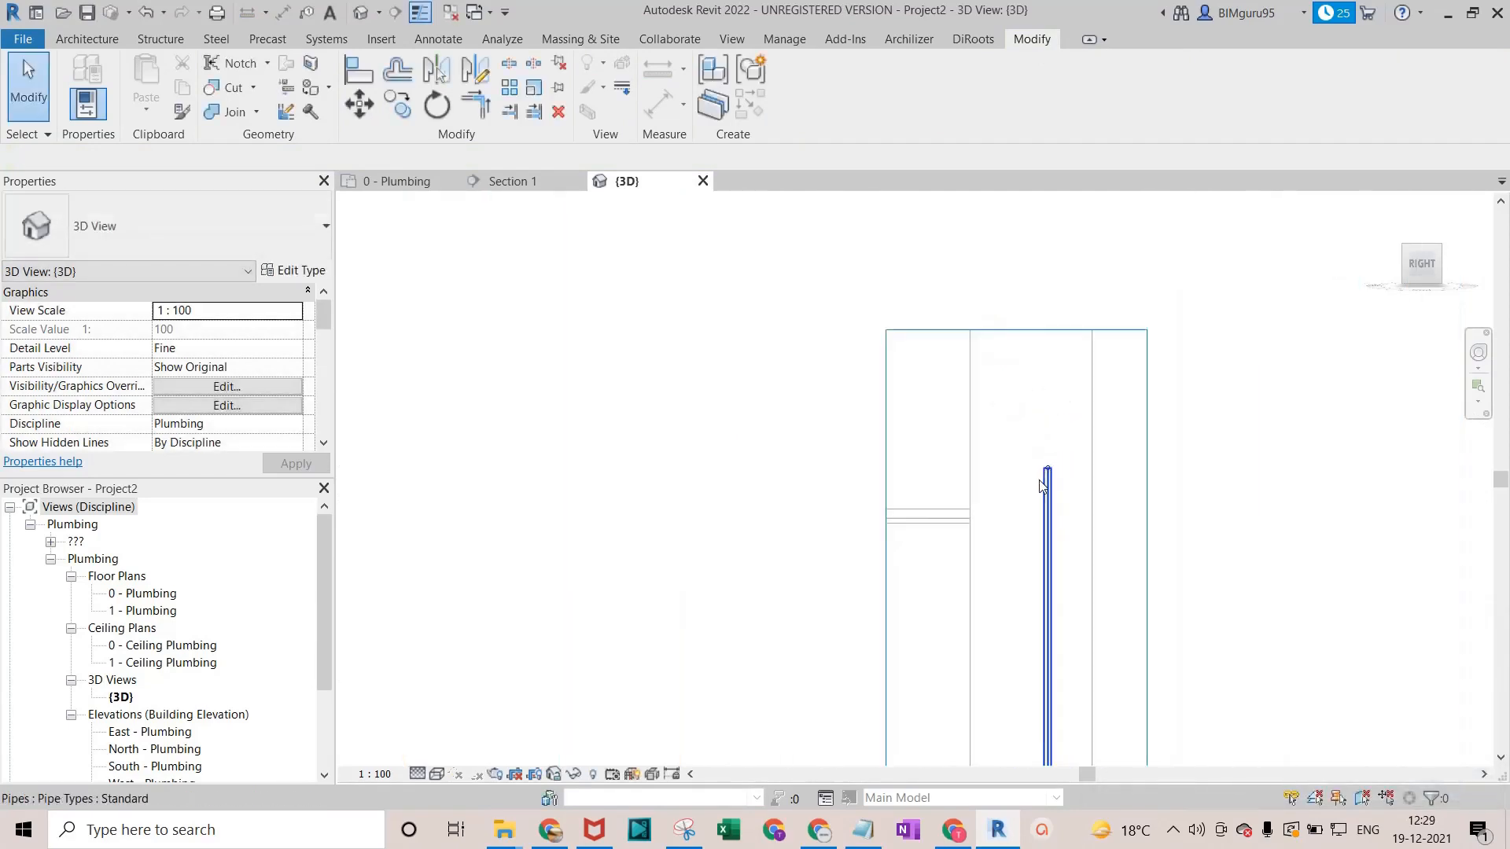
{"action": "scroll", "coordinate": [1046, 635], "scroll_direction": "up", "scroll_amount": 8}
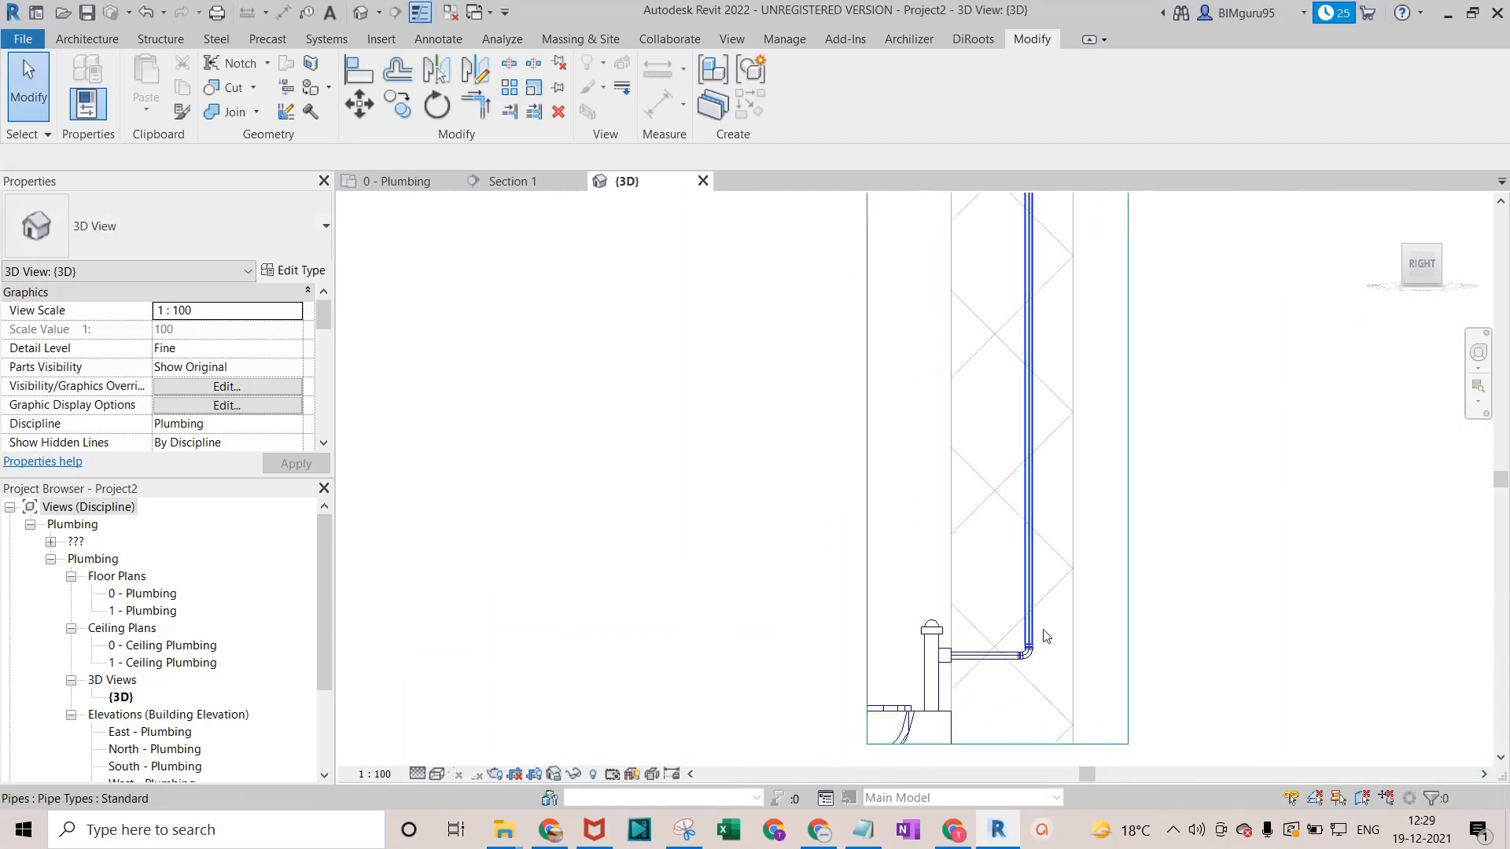
{"action": "scroll", "coordinate": [1042, 625], "scroll_direction": "down", "scroll_amount": 8}
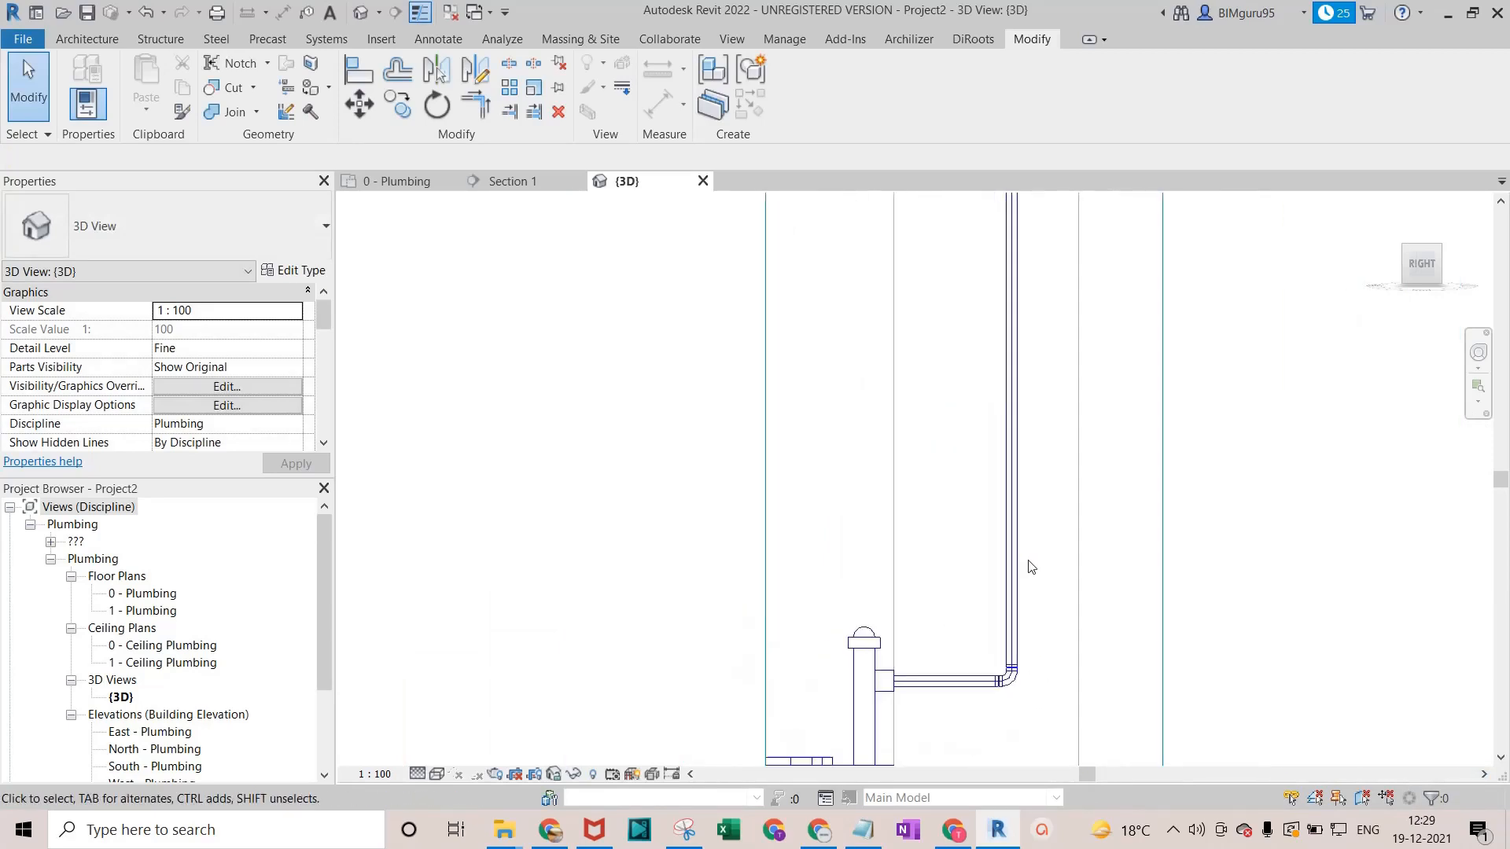
{"action": "scroll", "coordinate": [1045, 460], "scroll_direction": "up", "scroll_amount": 2}
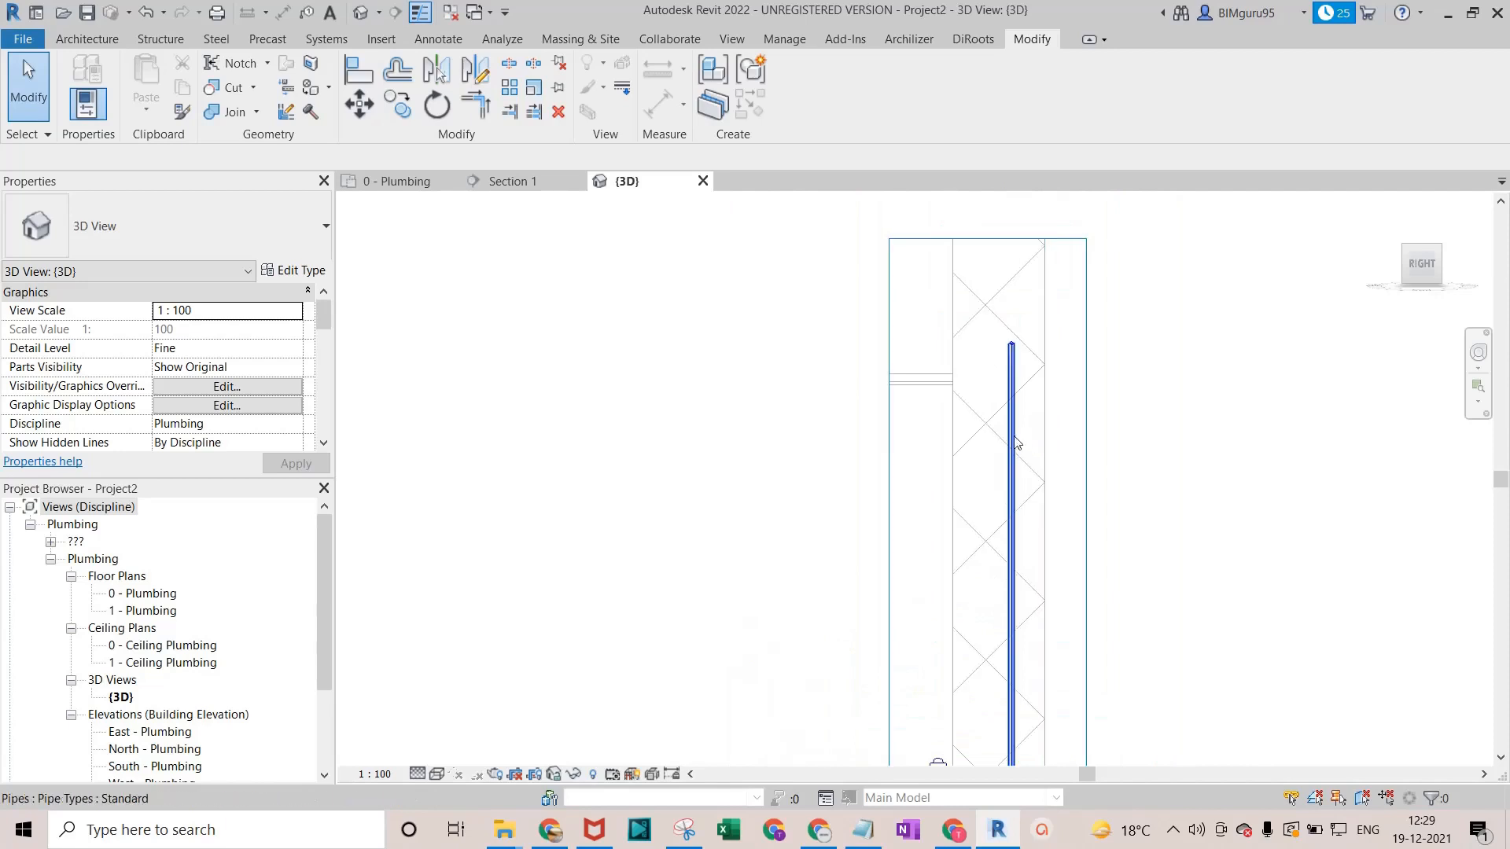
In the 0 - Plumbing plan, examine the diameters and elevations of the supply main, the toilet branch and the sink riser.
{"action": "left_click", "coordinate": [423, 186]}
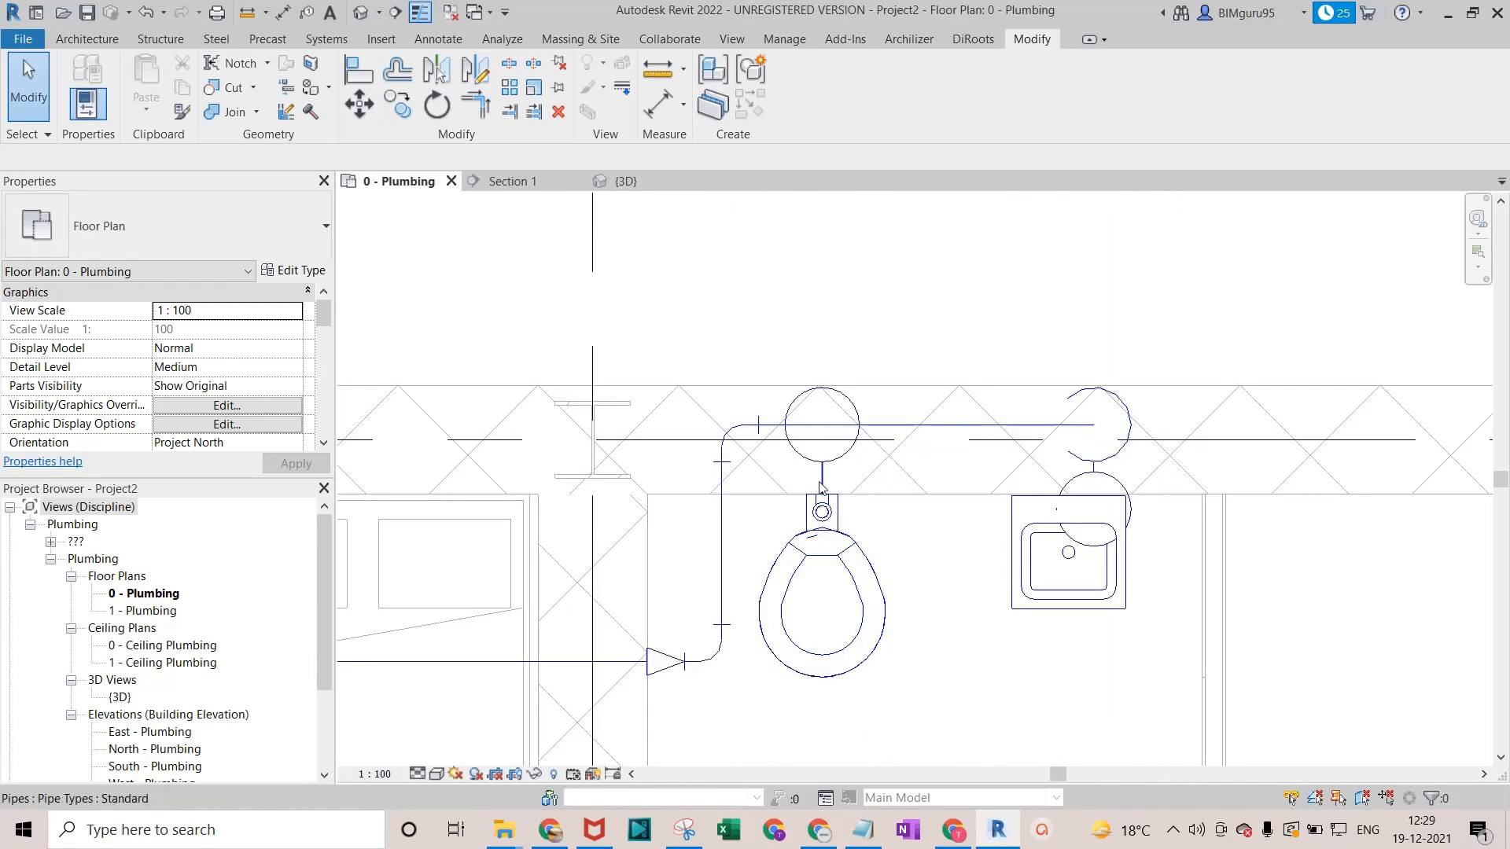
{"action": "scroll", "coordinate": [947, 555], "scroll_direction": "down", "scroll_amount": 2}
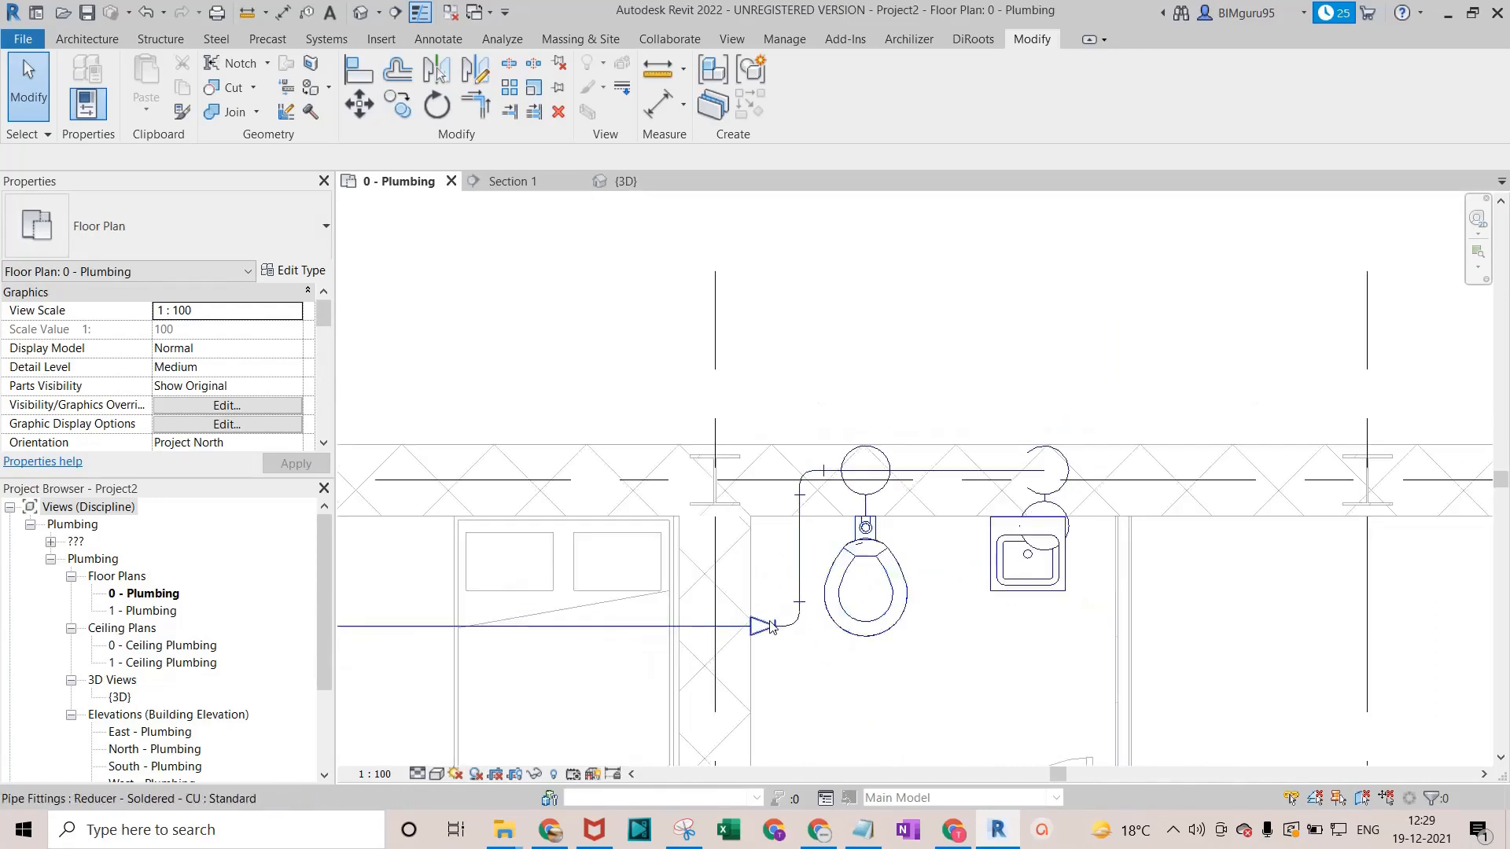
{"action": "left_click", "coordinate": [659, 627]}
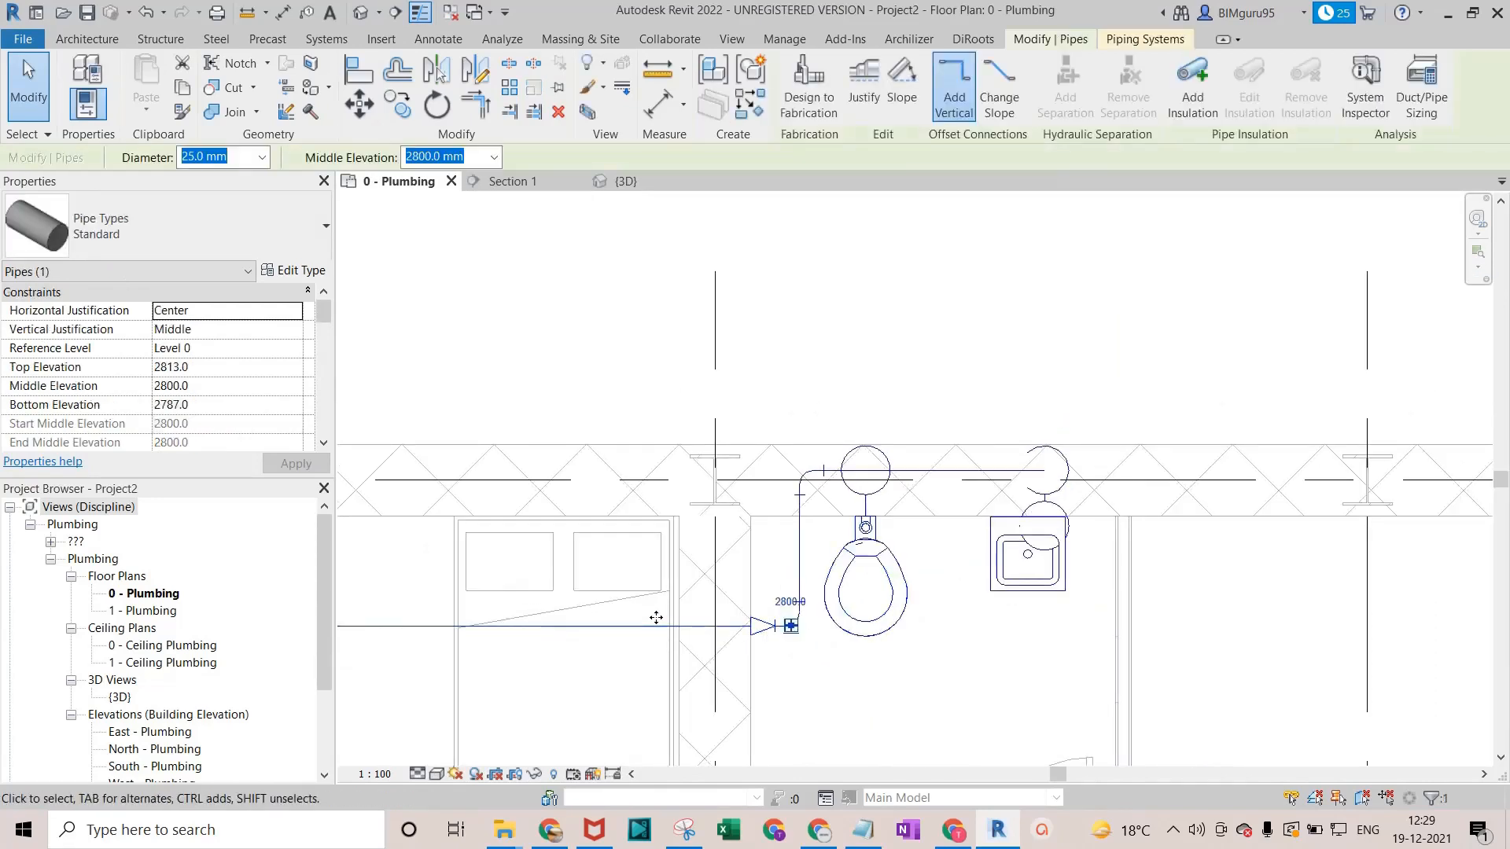
{"action": "scroll", "coordinate": [828, 475], "scroll_direction": "up", "scroll_amount": 1}
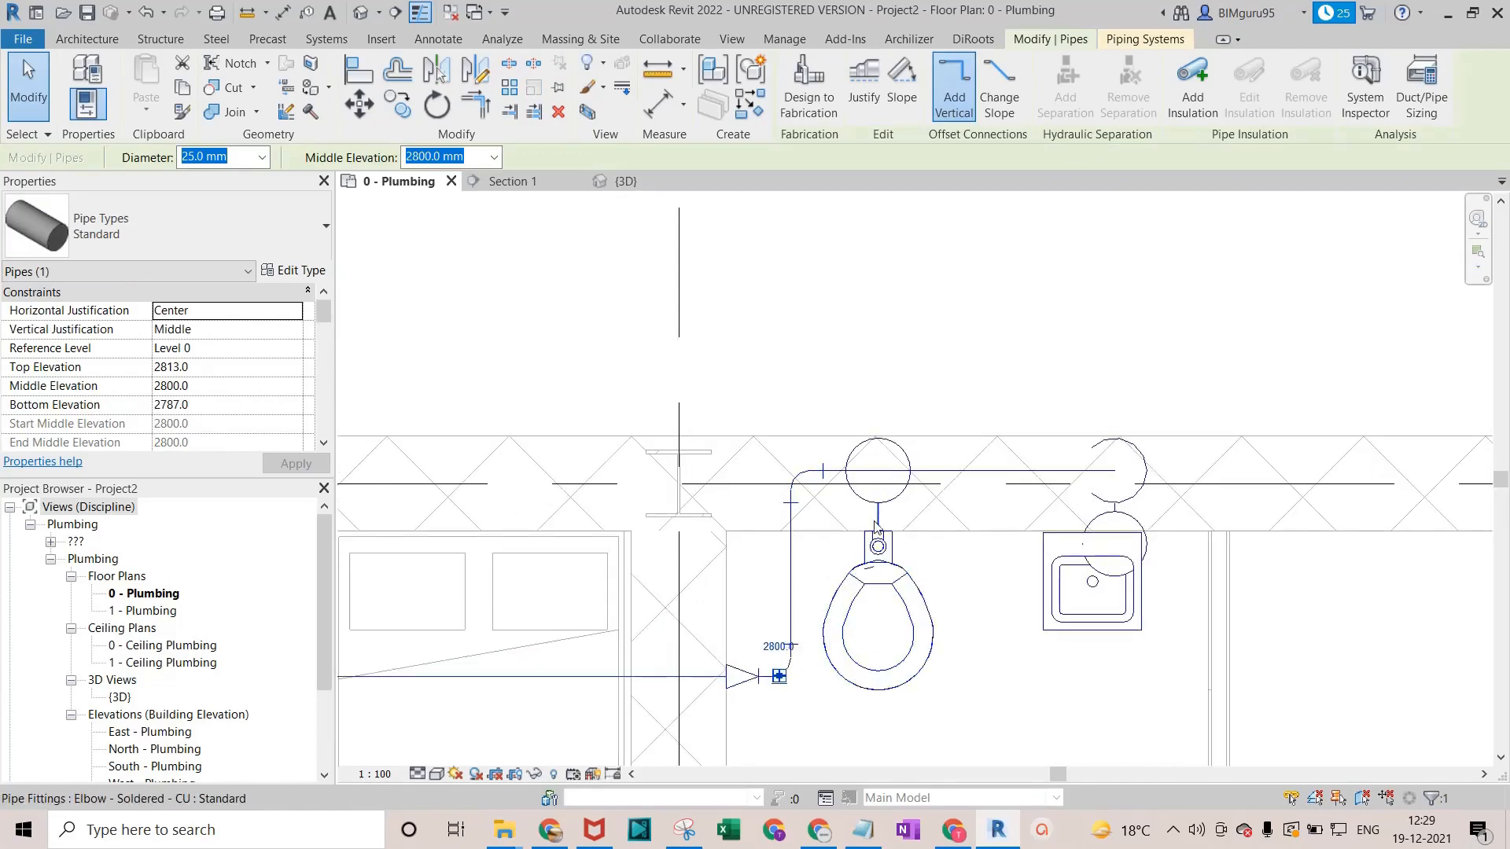
{"action": "left_click", "coordinate": [878, 528]}
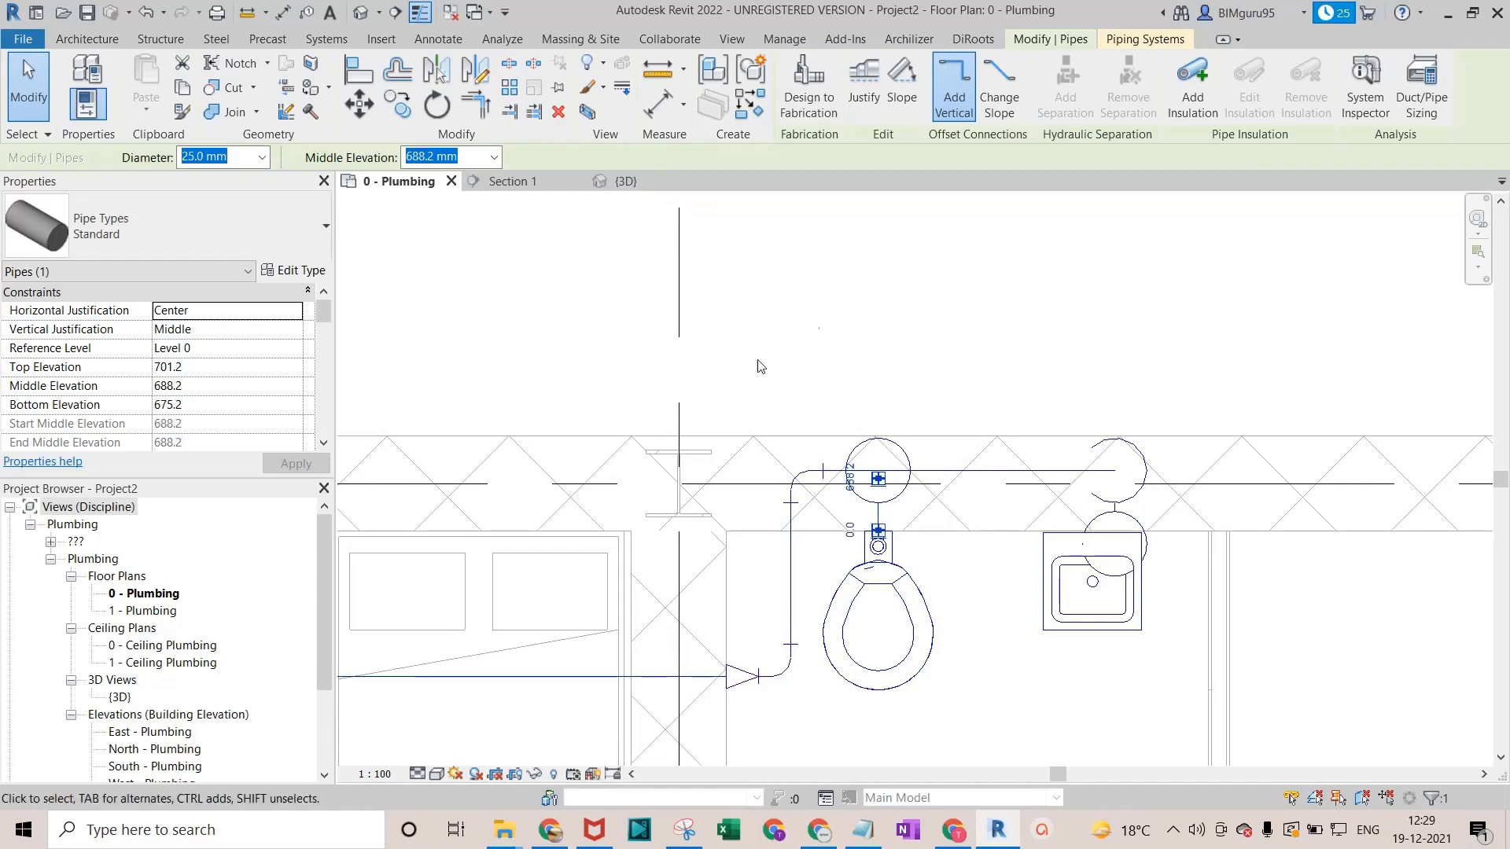
{"action": "left_click", "coordinate": [814, 321]}
{"action": "scroll", "coordinate": [789, 442], "scroll_direction": "down", "scroll_amount": 2}
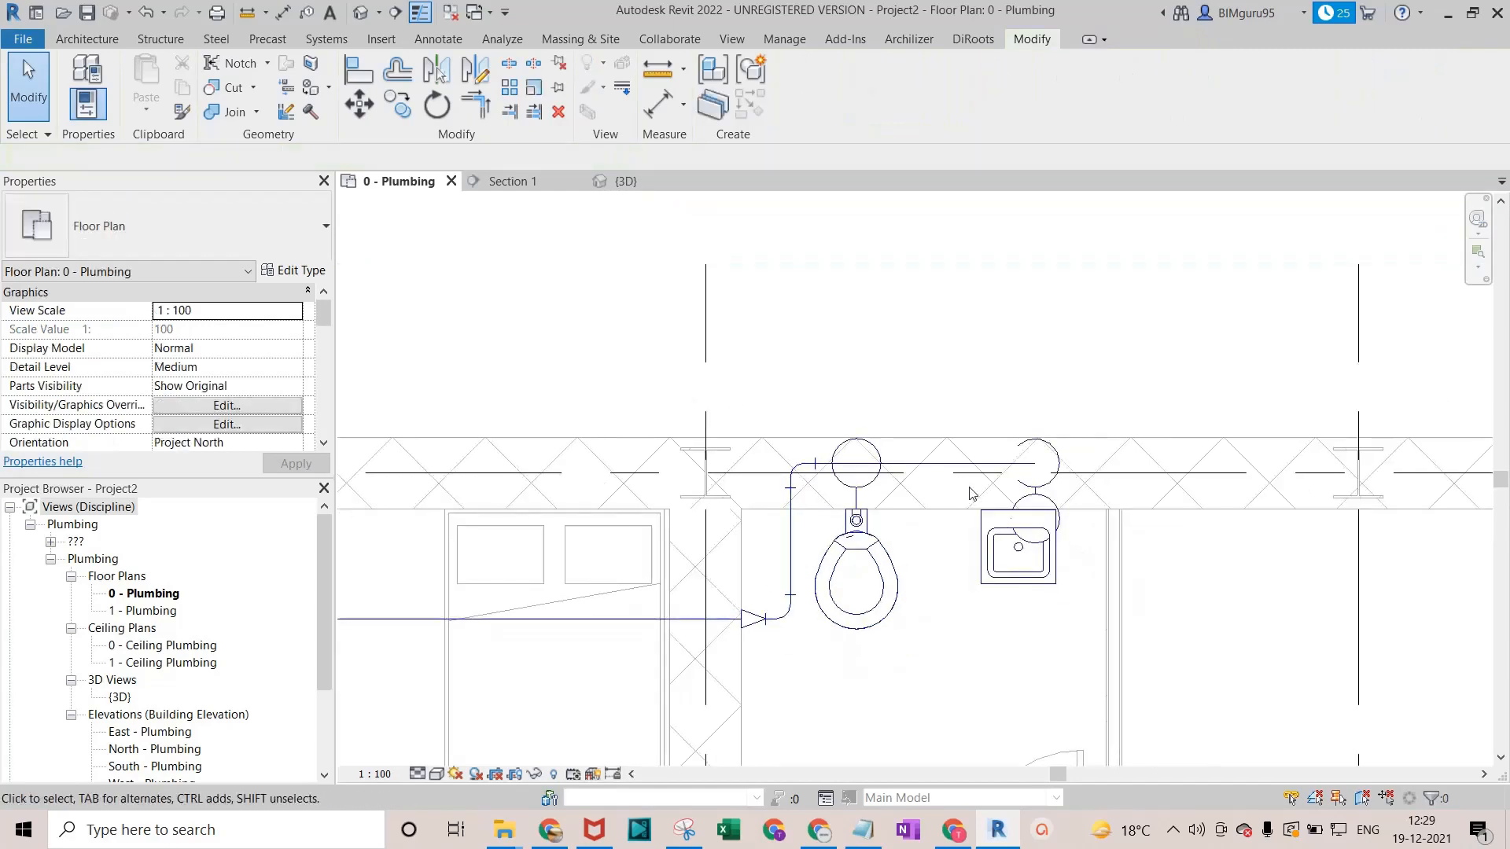
{"action": "left_click", "coordinate": [1045, 496]}
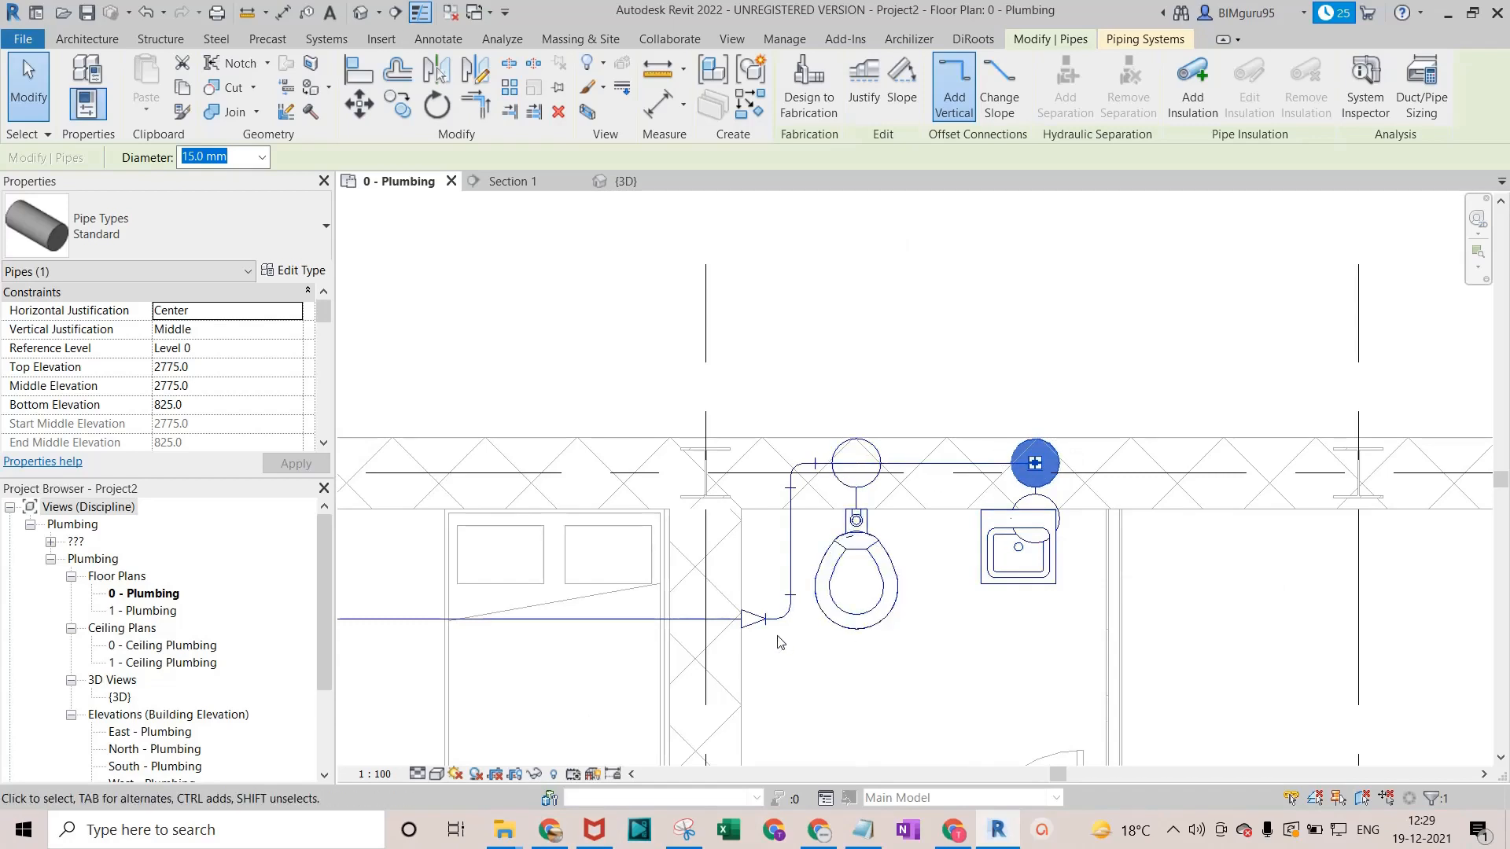
{"action": "left_click", "coordinate": [781, 580]}
{"action": "left_click", "coordinate": [739, 365]}
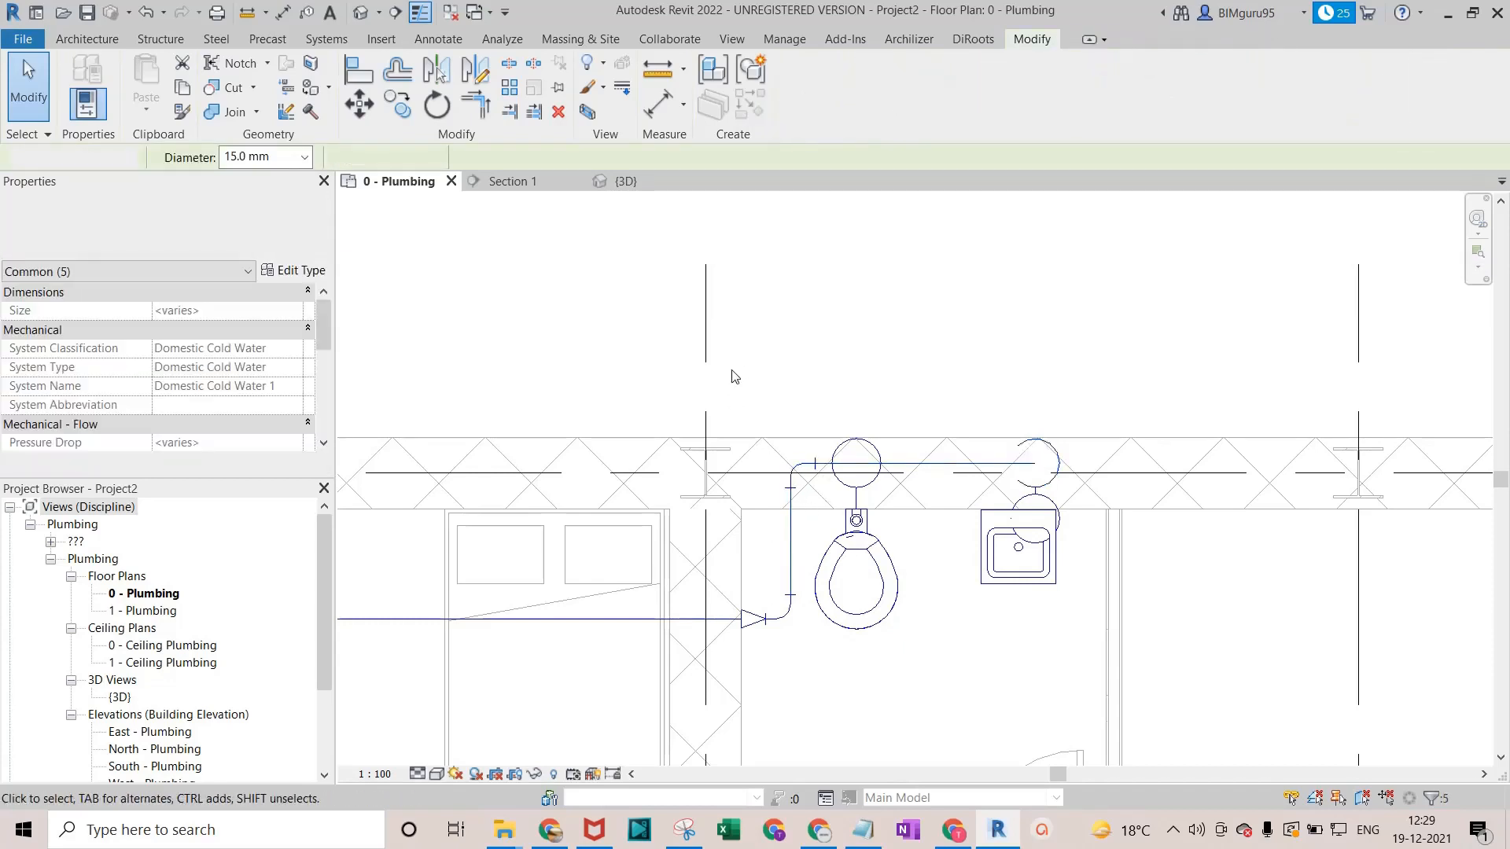
{"action": "left_click_drag", "start_coordinate": [650, 357], "coordinate": [1105, 692]}
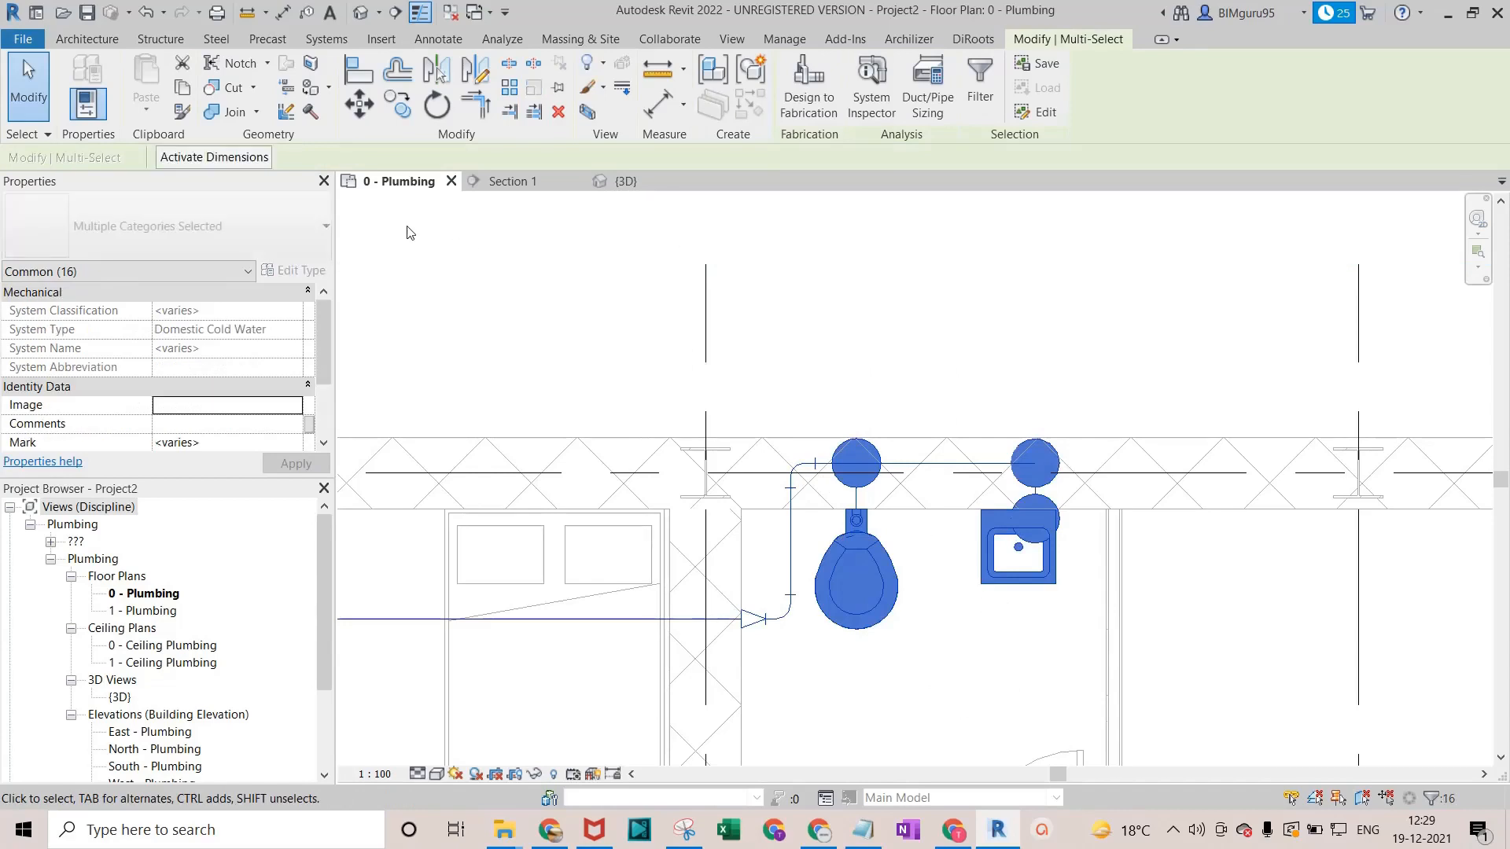
{"action": "left_click", "coordinate": [981, 110]}
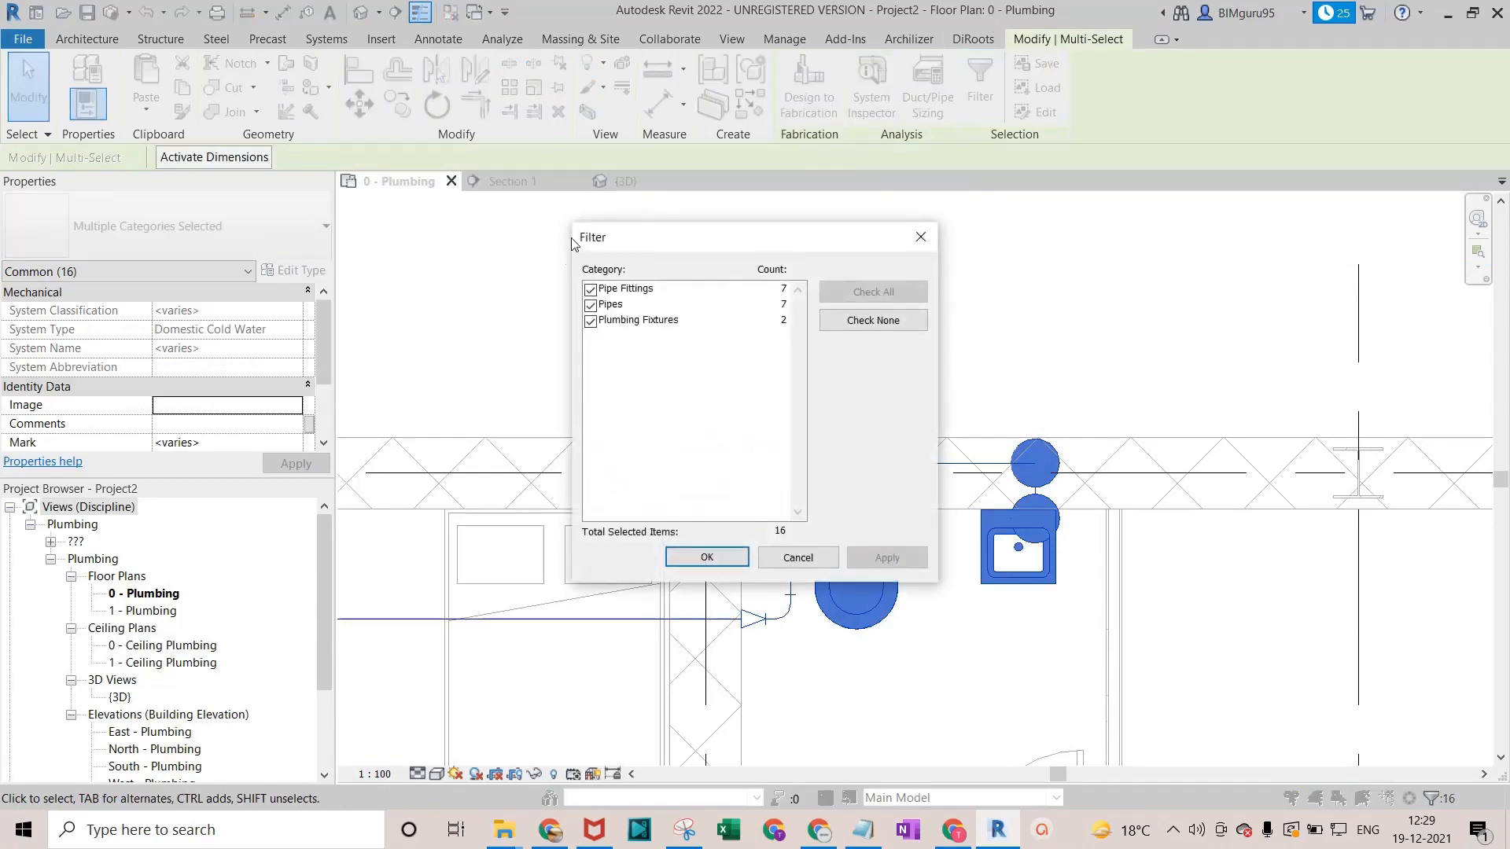
{"action": "left_click", "coordinate": [591, 321]}
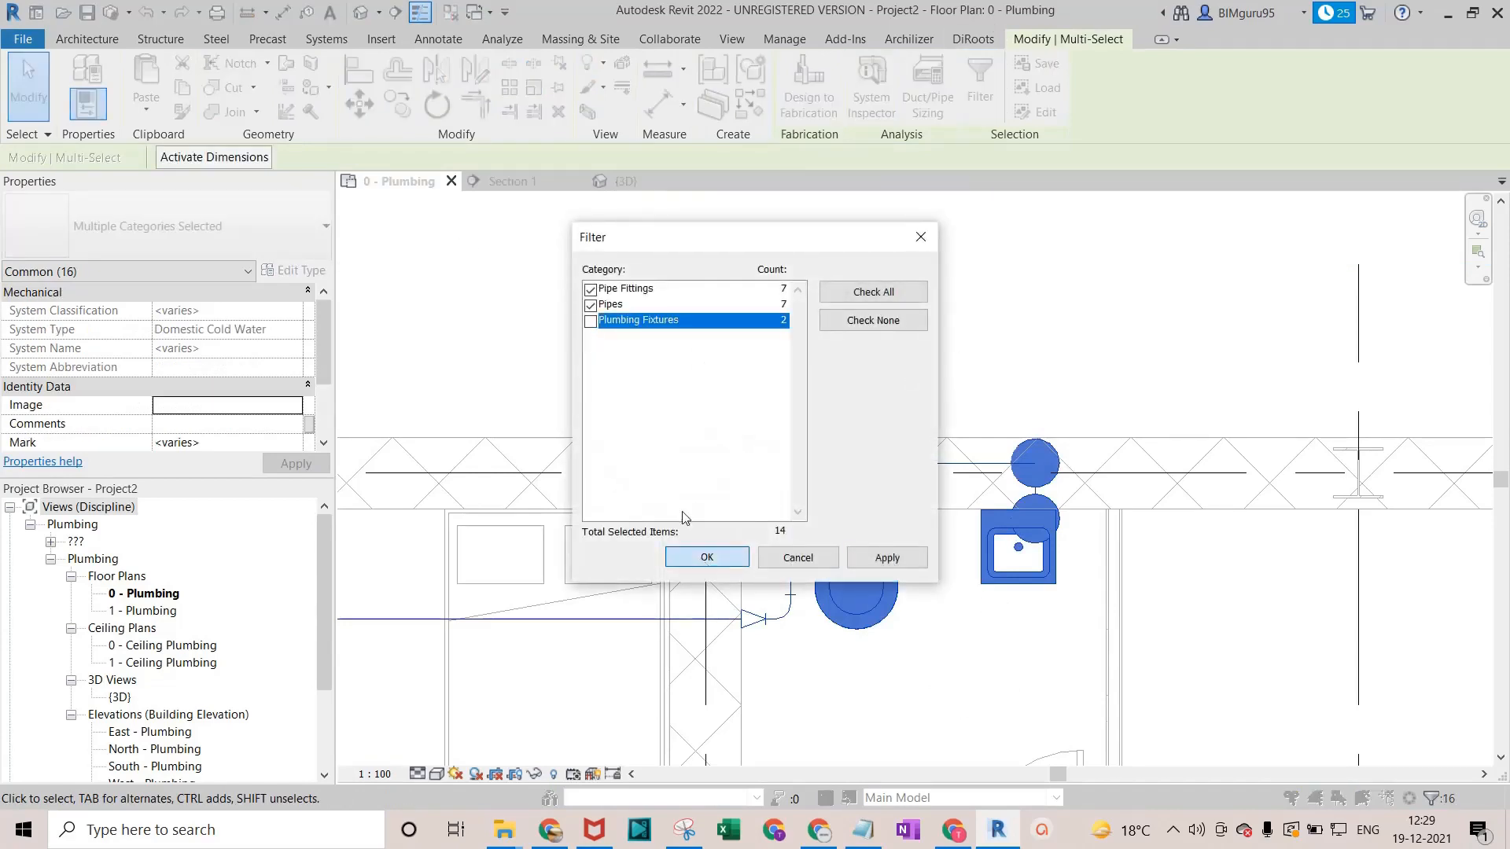
{"action": "key", "text": "Return"}
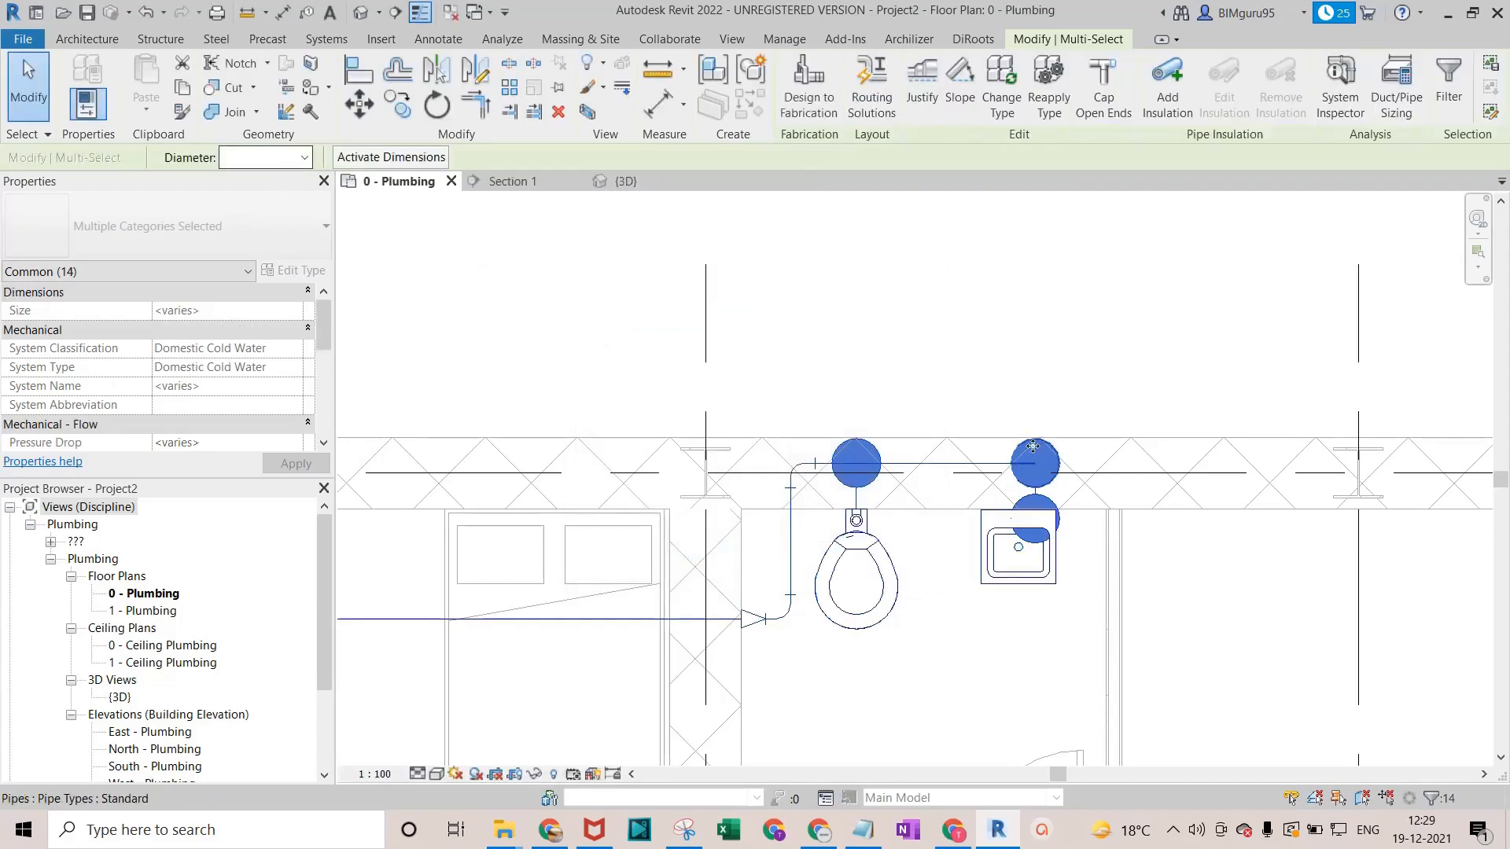
{"action": "key", "text": "Escape"}
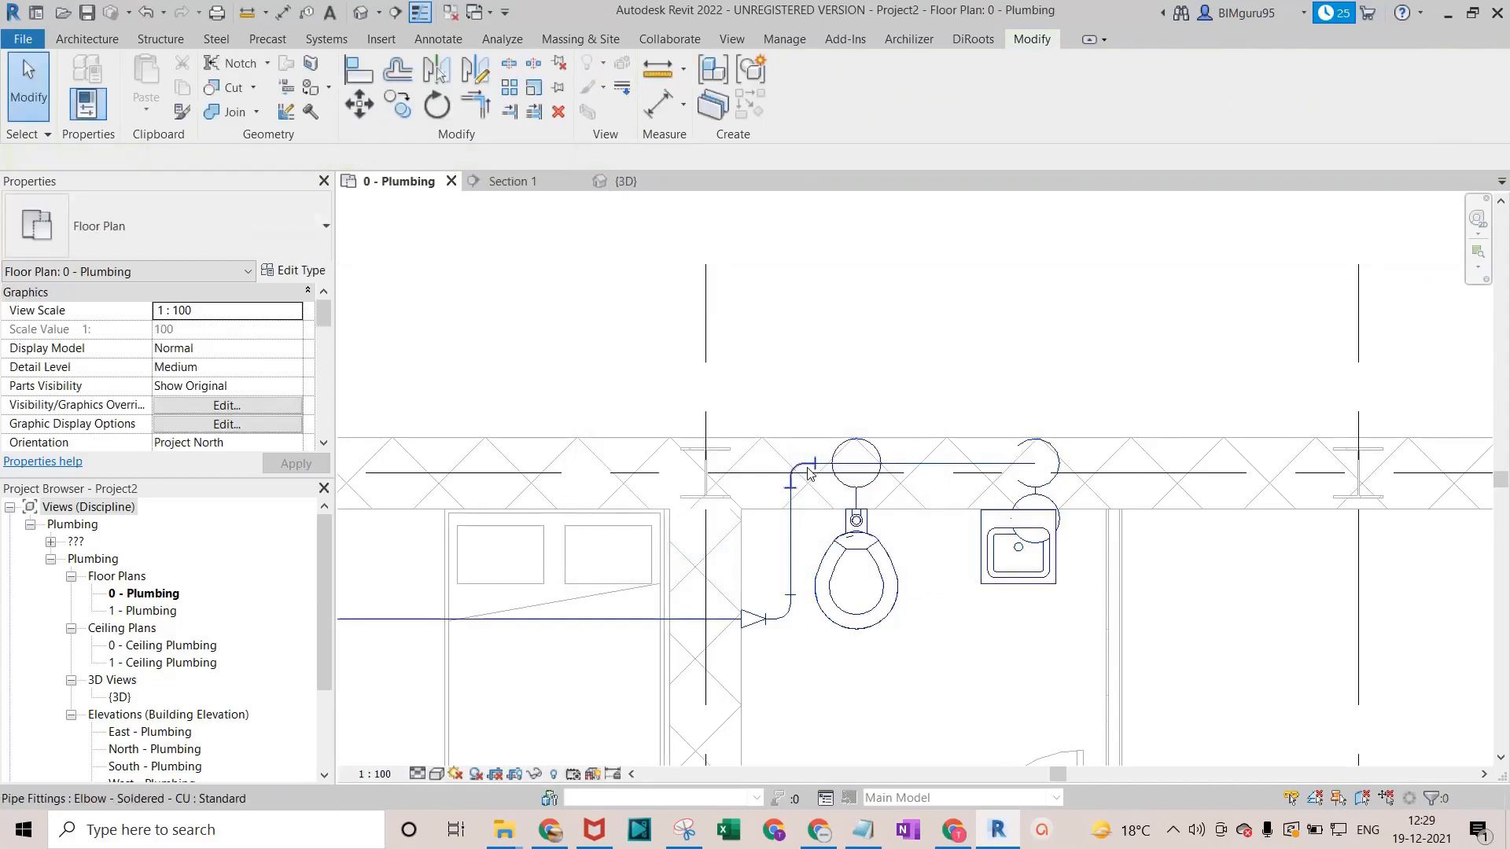
Split the horizontal supply pipe between the toilet and the sink in the 0 - Plumbing plan.
{"action": "scroll", "coordinate": [881, 469], "scroll_direction": "up", "scroll_amount": 3}
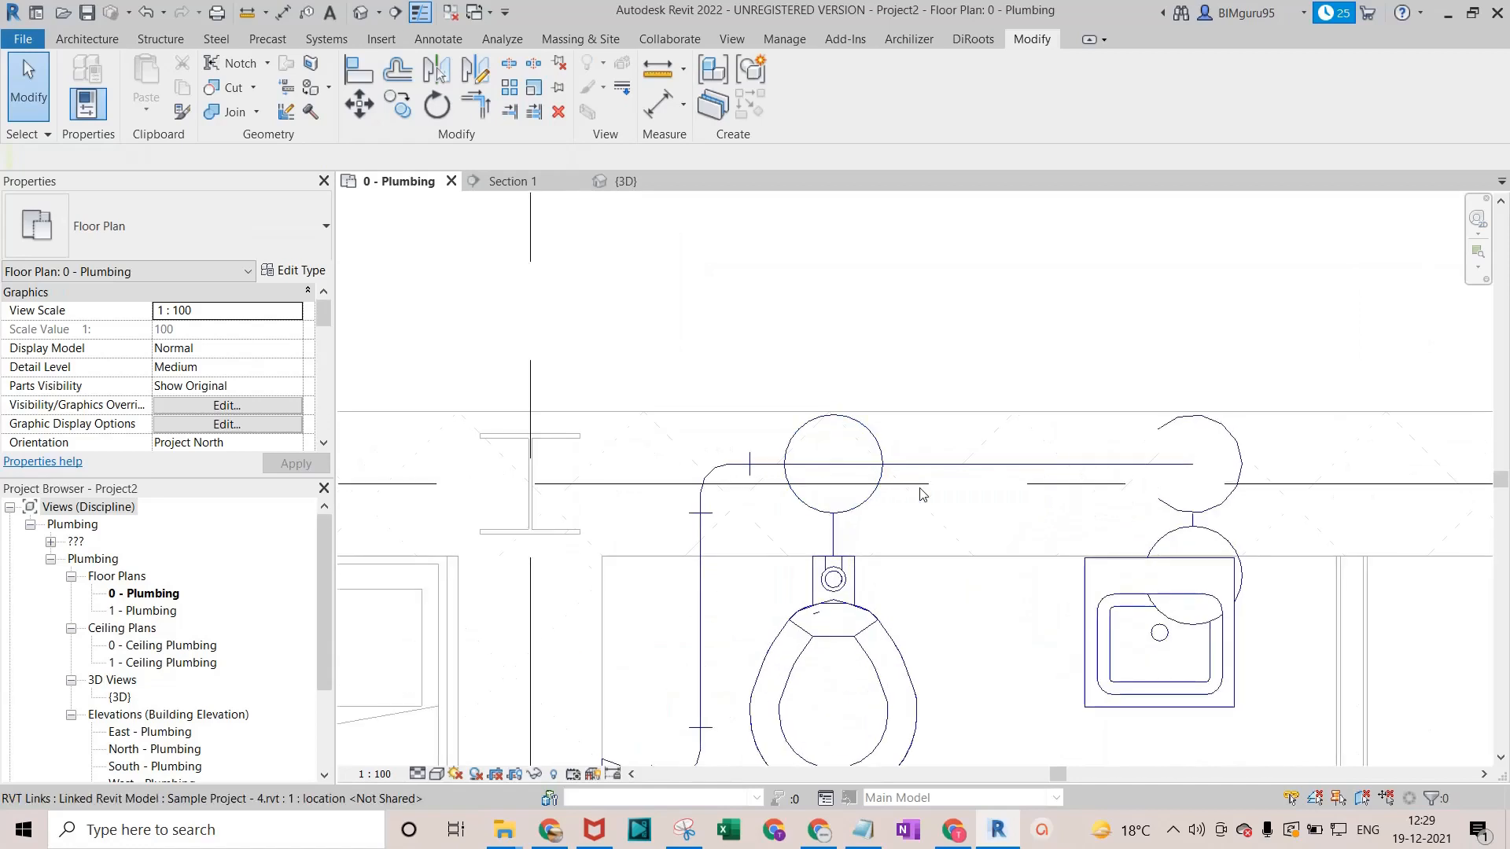
{"action": "key", "text": "s"}
{"action": "key", "text": "l"}
{"action": "left_click", "coordinate": [976, 463]}
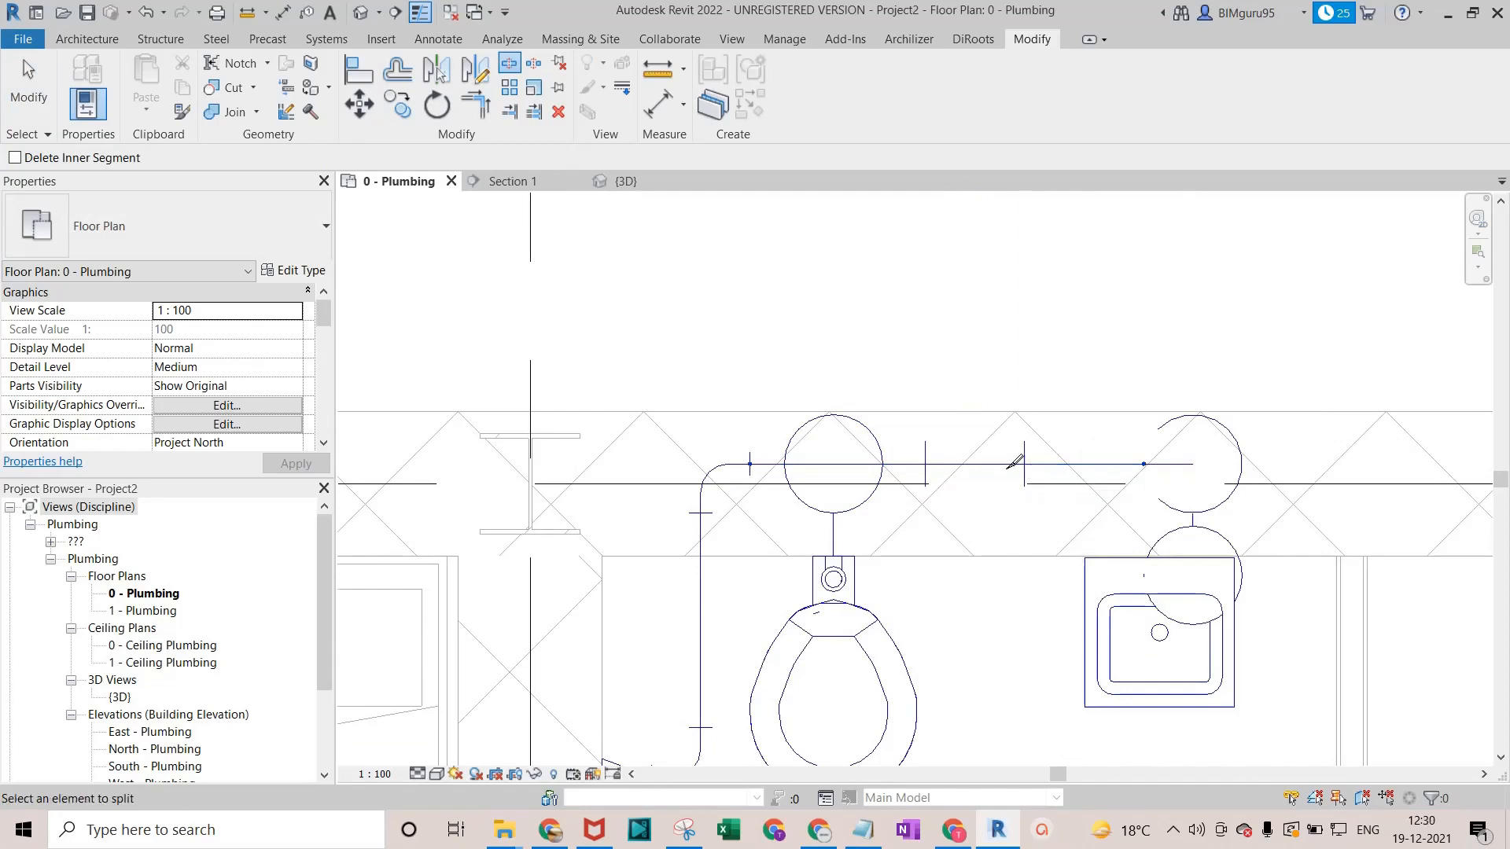
{"action": "key", "text": "Escape"}
{"action": "scroll", "coordinate": [961, 486], "scroll_direction": "down", "scroll_amount": 1}
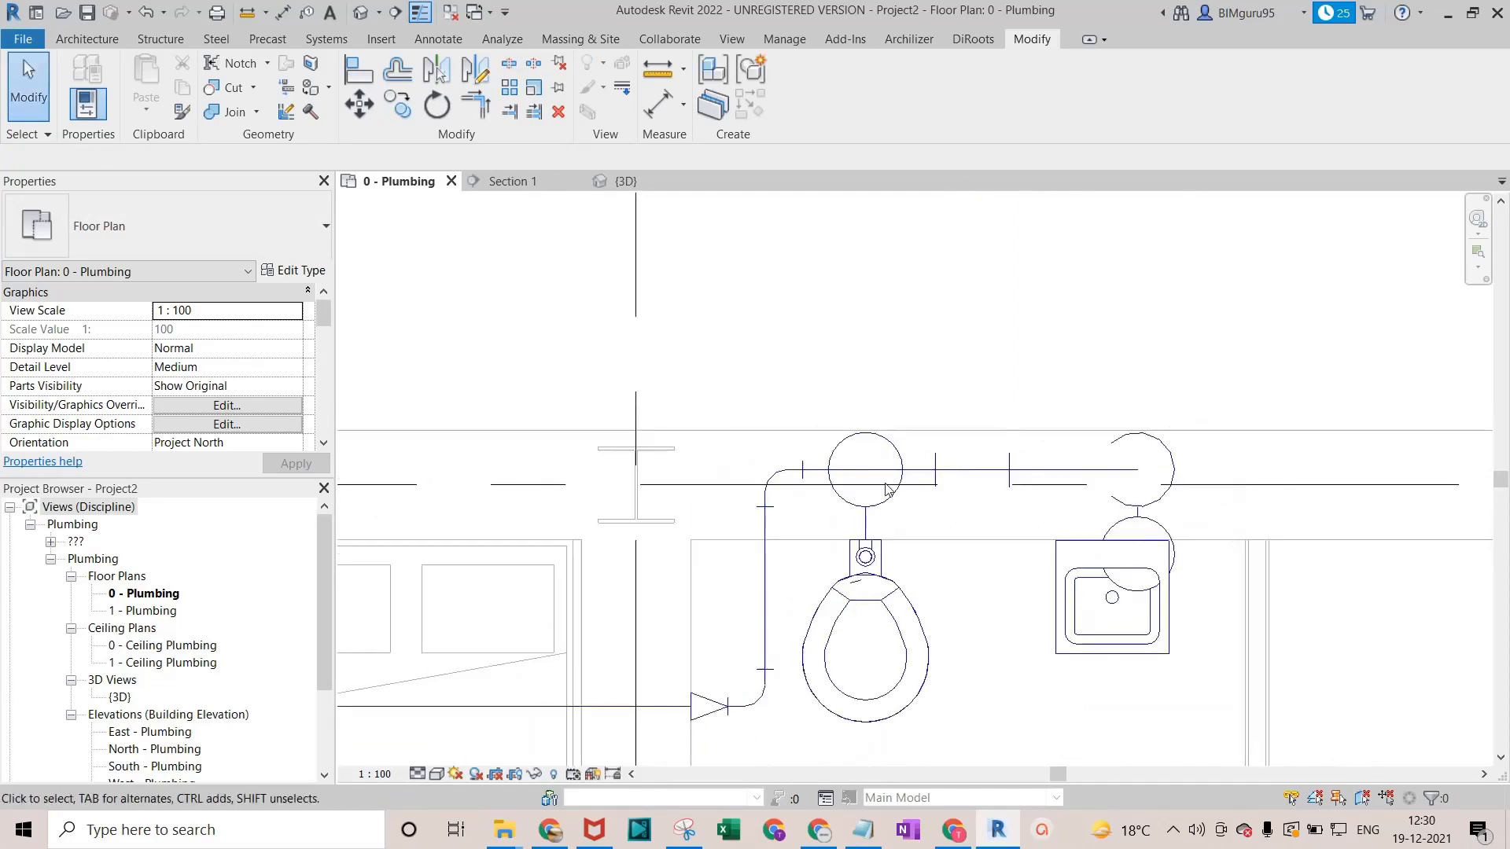
Delete the toilet's 25 mm riser and its elbow, keeping the short horizontal stub on the flush valve.
{"action": "scroll", "coordinate": [887, 489], "scroll_direction": "up", "scroll_amount": 2}
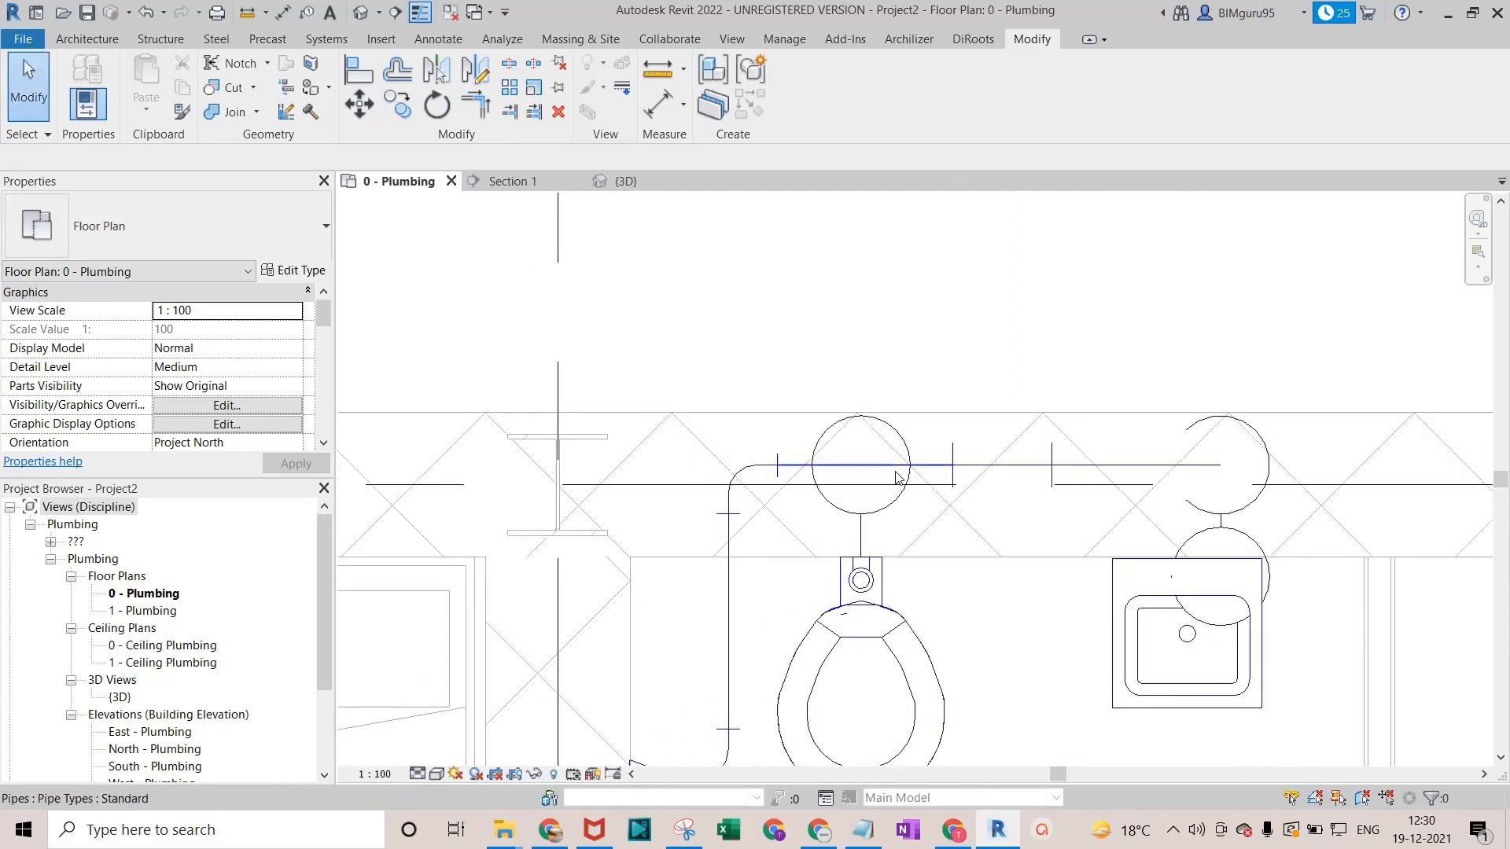
{"action": "left_click", "coordinate": [903, 513]}
{"action": "key", "text": "Delete"}
{"action": "left_click", "coordinate": [869, 507]}
{"action": "scroll", "coordinate": [865, 495], "scroll_direction": "up", "scroll_amount": 5}
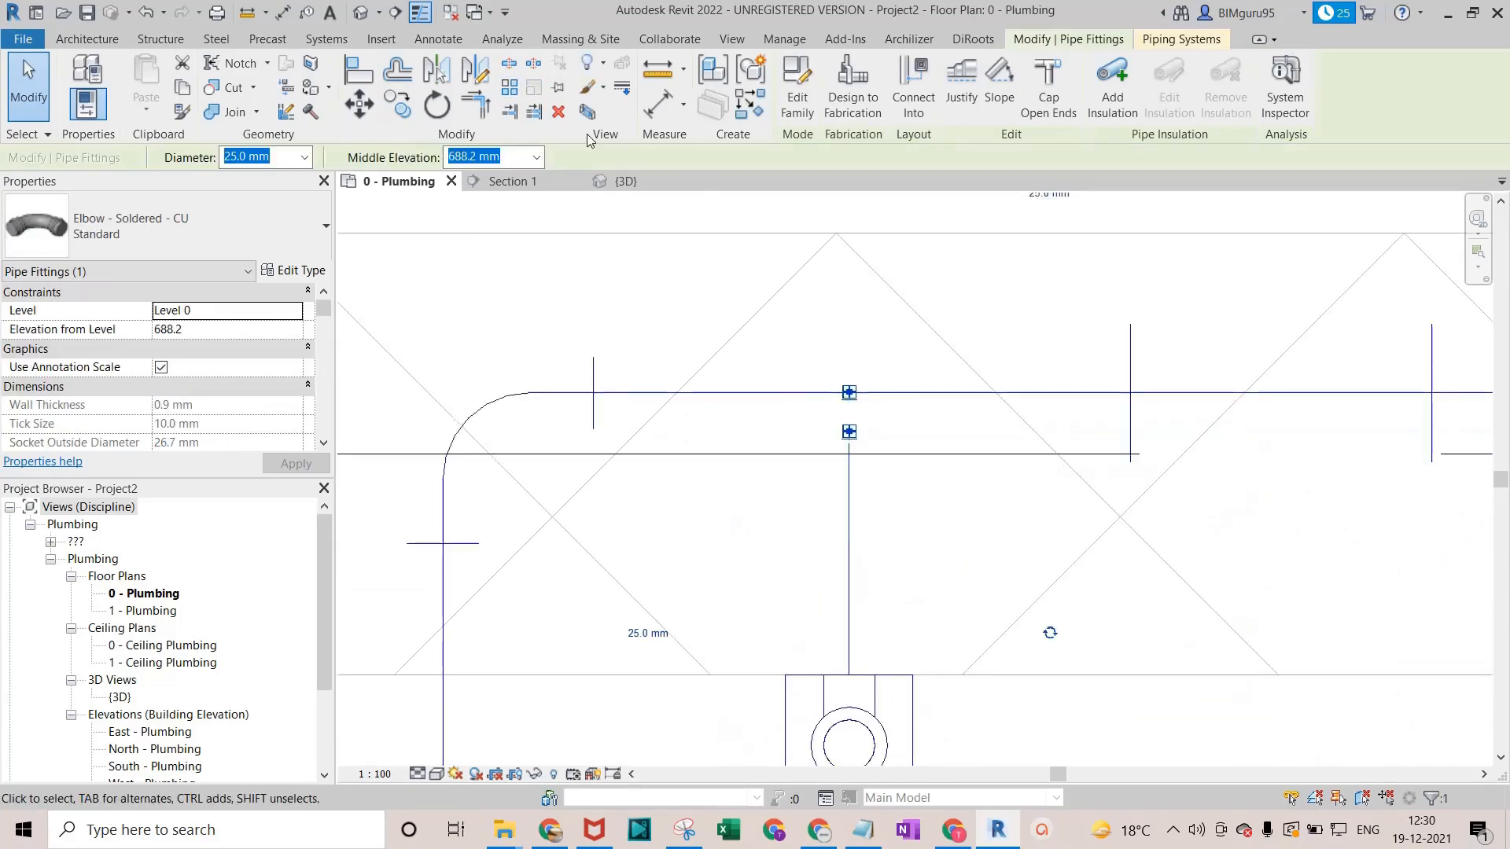
{"action": "left_click", "coordinate": [653, 185]}
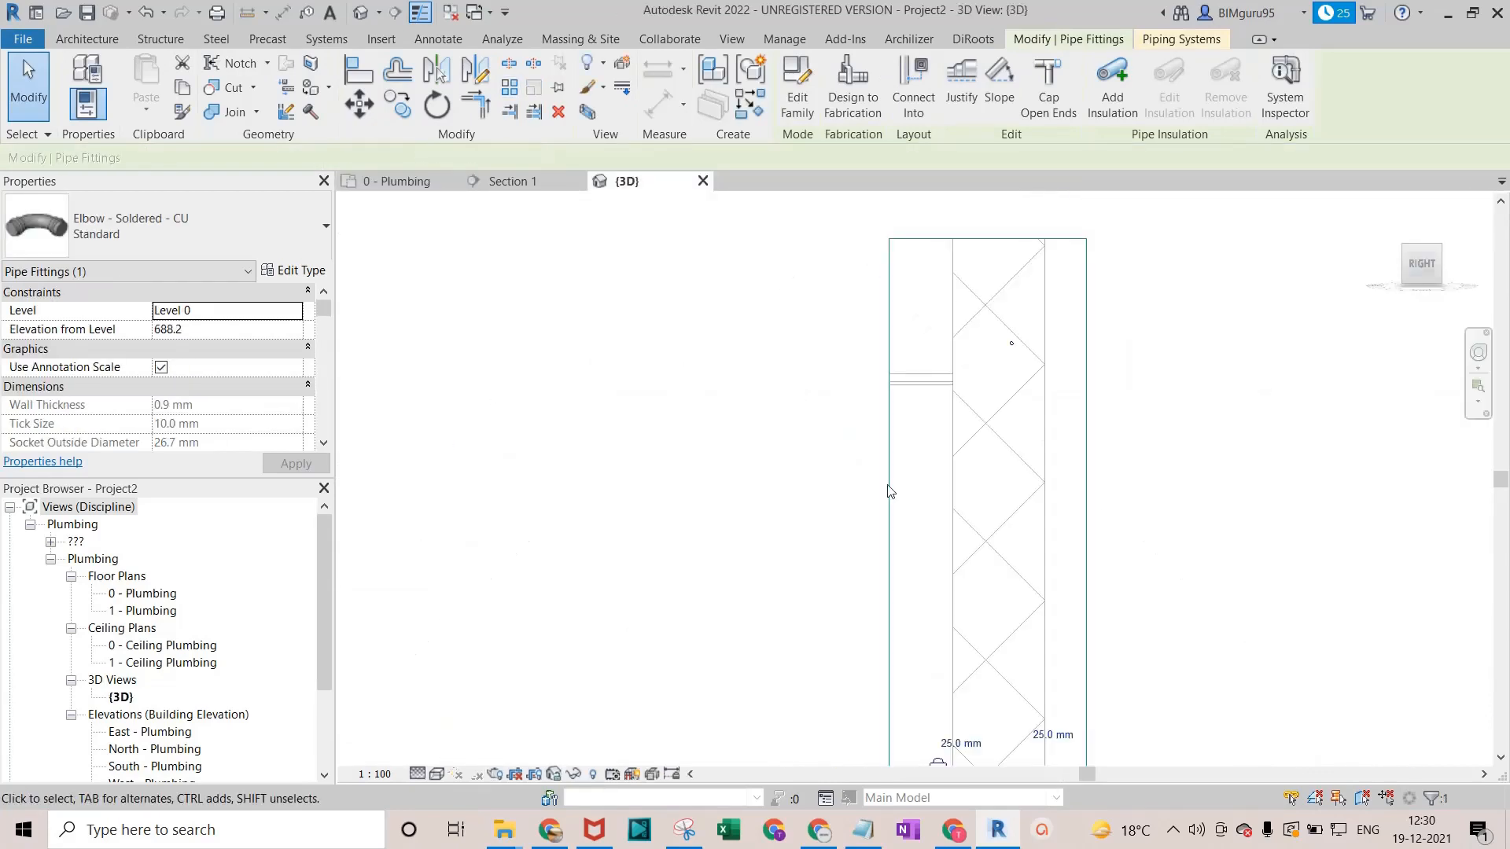
{"action": "key", "text": "Delete"}
{"action": "middle_click_drag", "start_coordinate": [960, 515], "coordinate": [1000, 525]}
{"action": "key", "text": "Delete"}
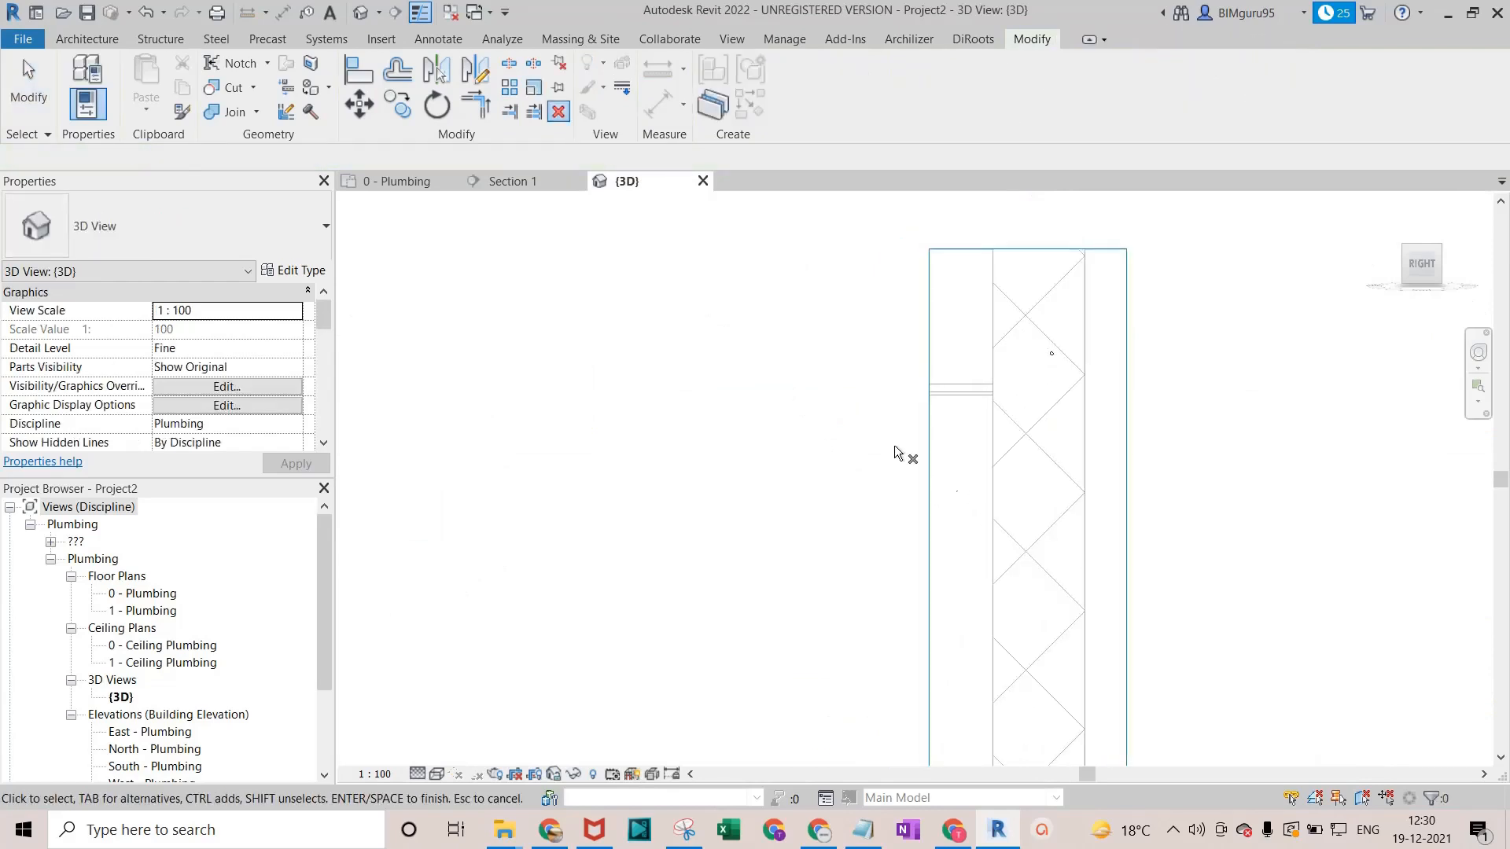
{"action": "scroll", "coordinate": [866, 438], "scroll_direction": "down", "scroll_amount": 2}
{"action": "scroll", "coordinate": [971, 674], "scroll_direction": "up", "scroll_amount": 2}
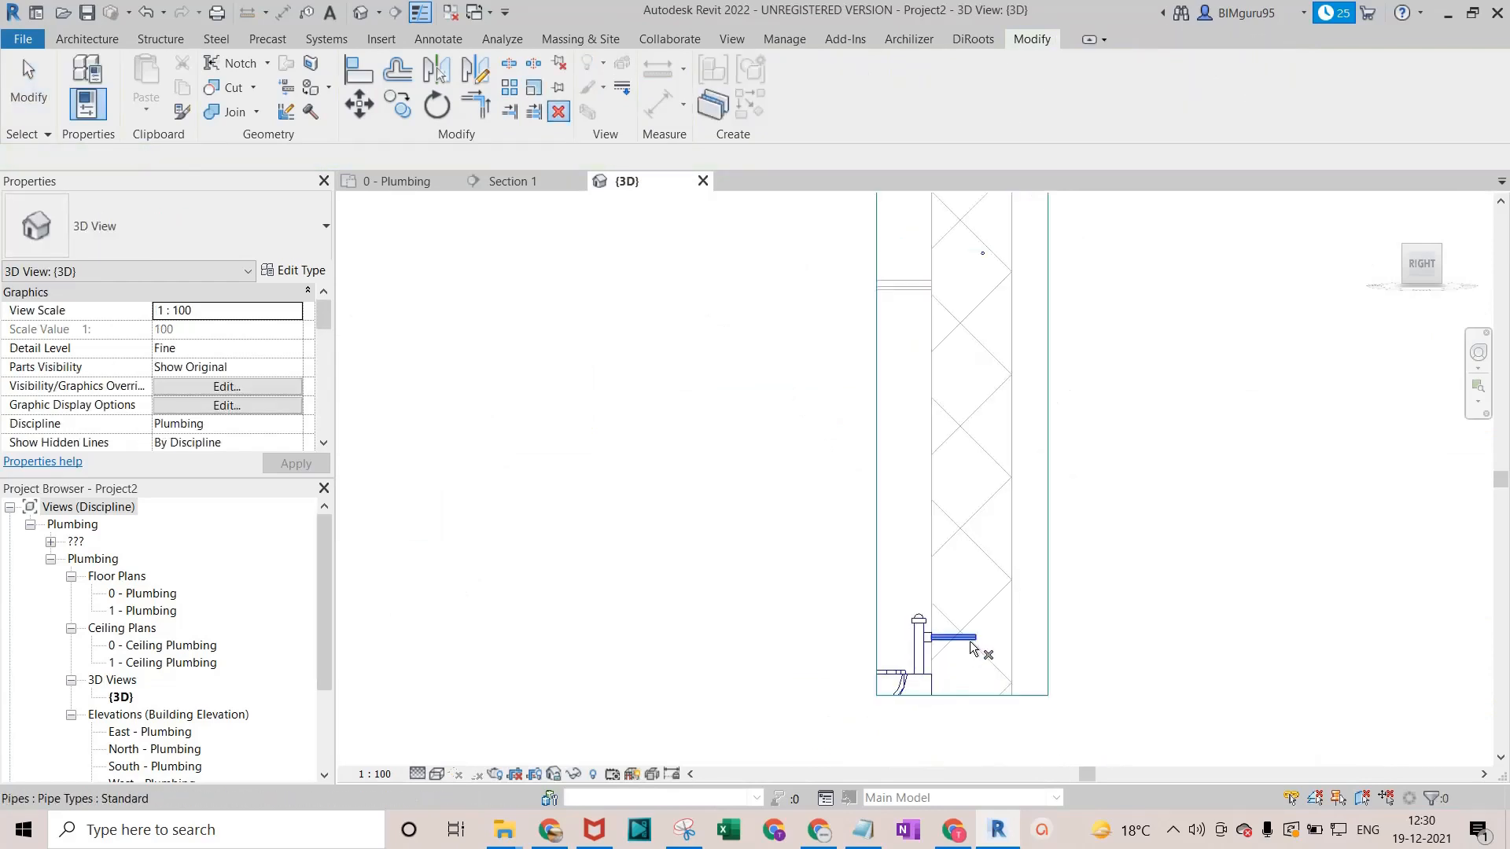
{"action": "key", "text": "Escape"}
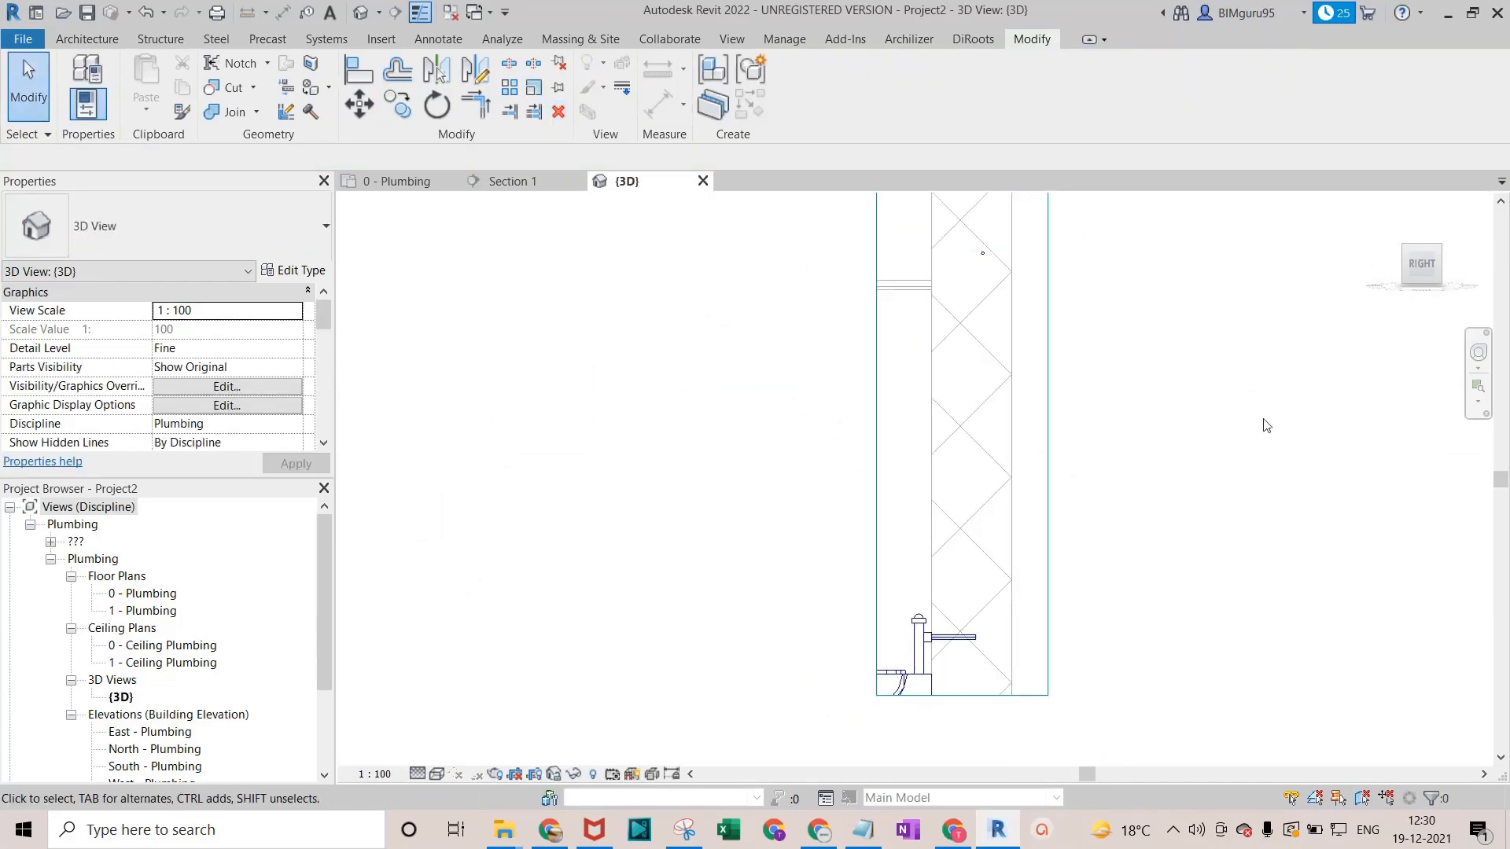
{"action": "left_click", "coordinate": [1413, 272]}
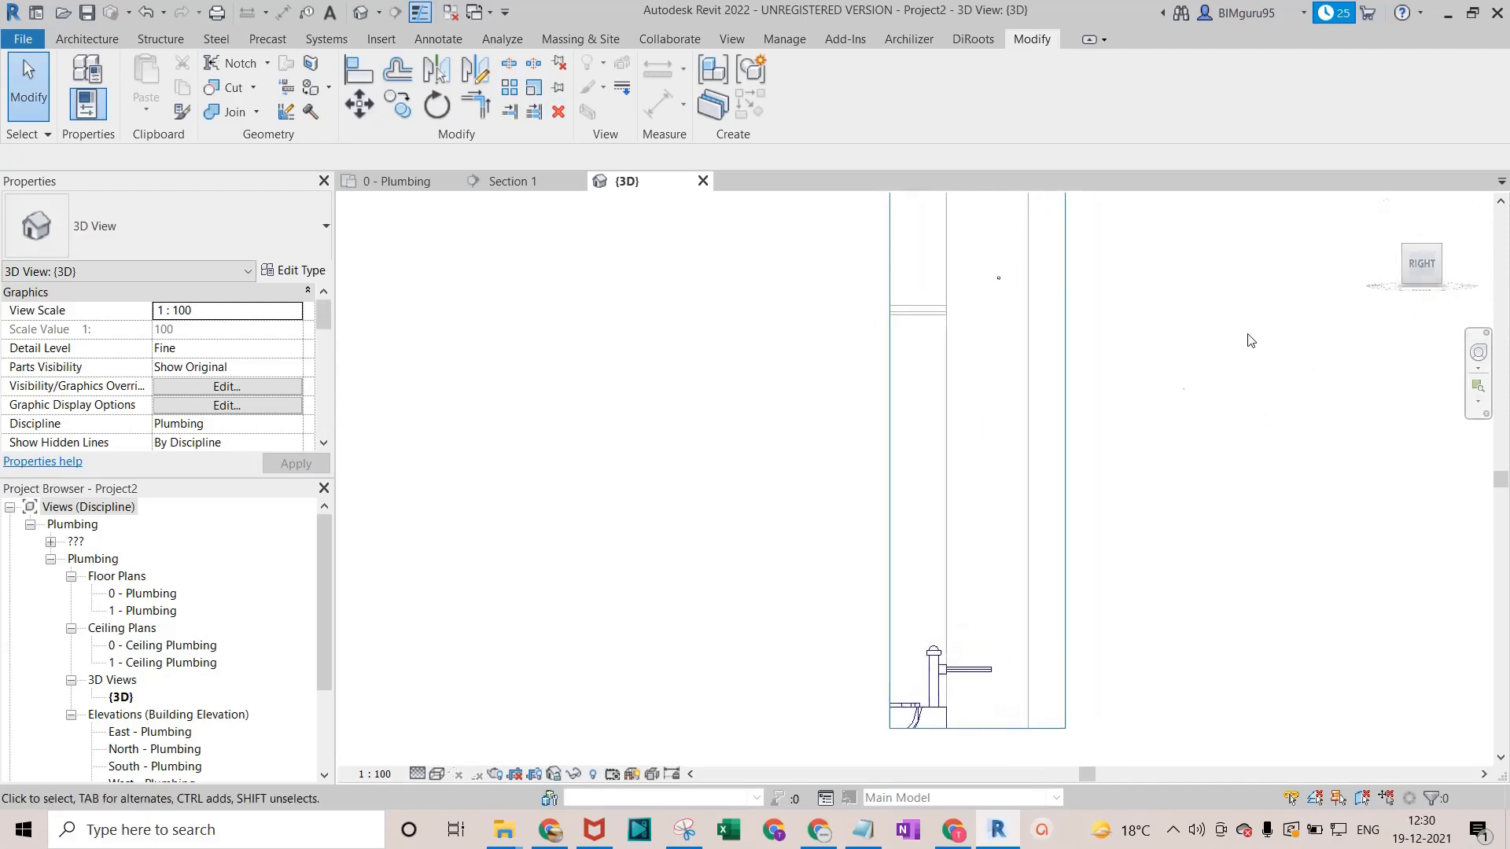
{"action": "scroll", "coordinate": [1003, 677], "scroll_direction": "up", "scroll_amount": 2}
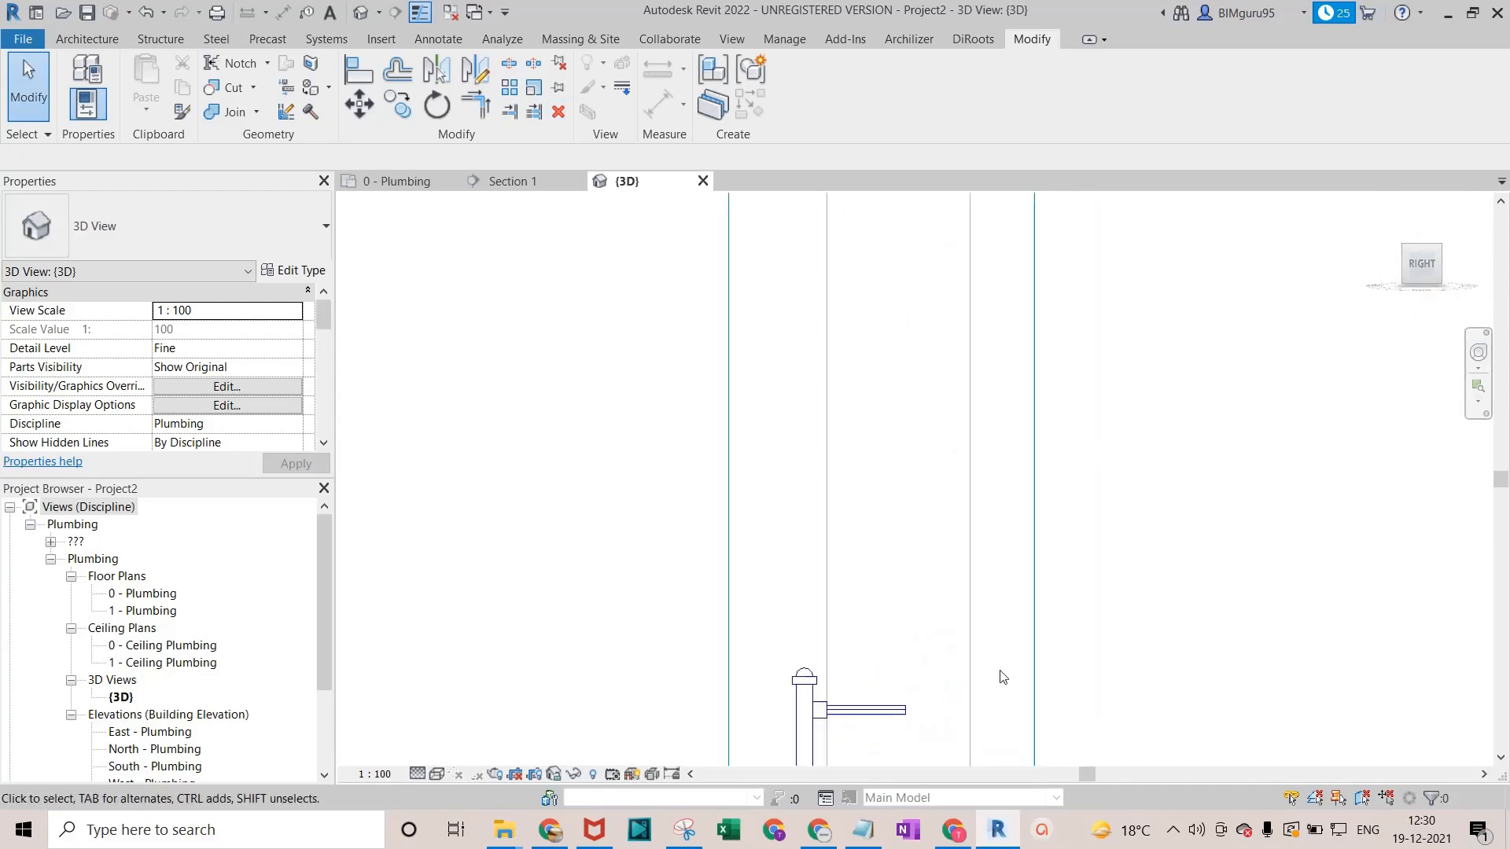
{"action": "left_click", "coordinate": [925, 717]}
{"action": "right_click", "coordinate": [908, 712]}
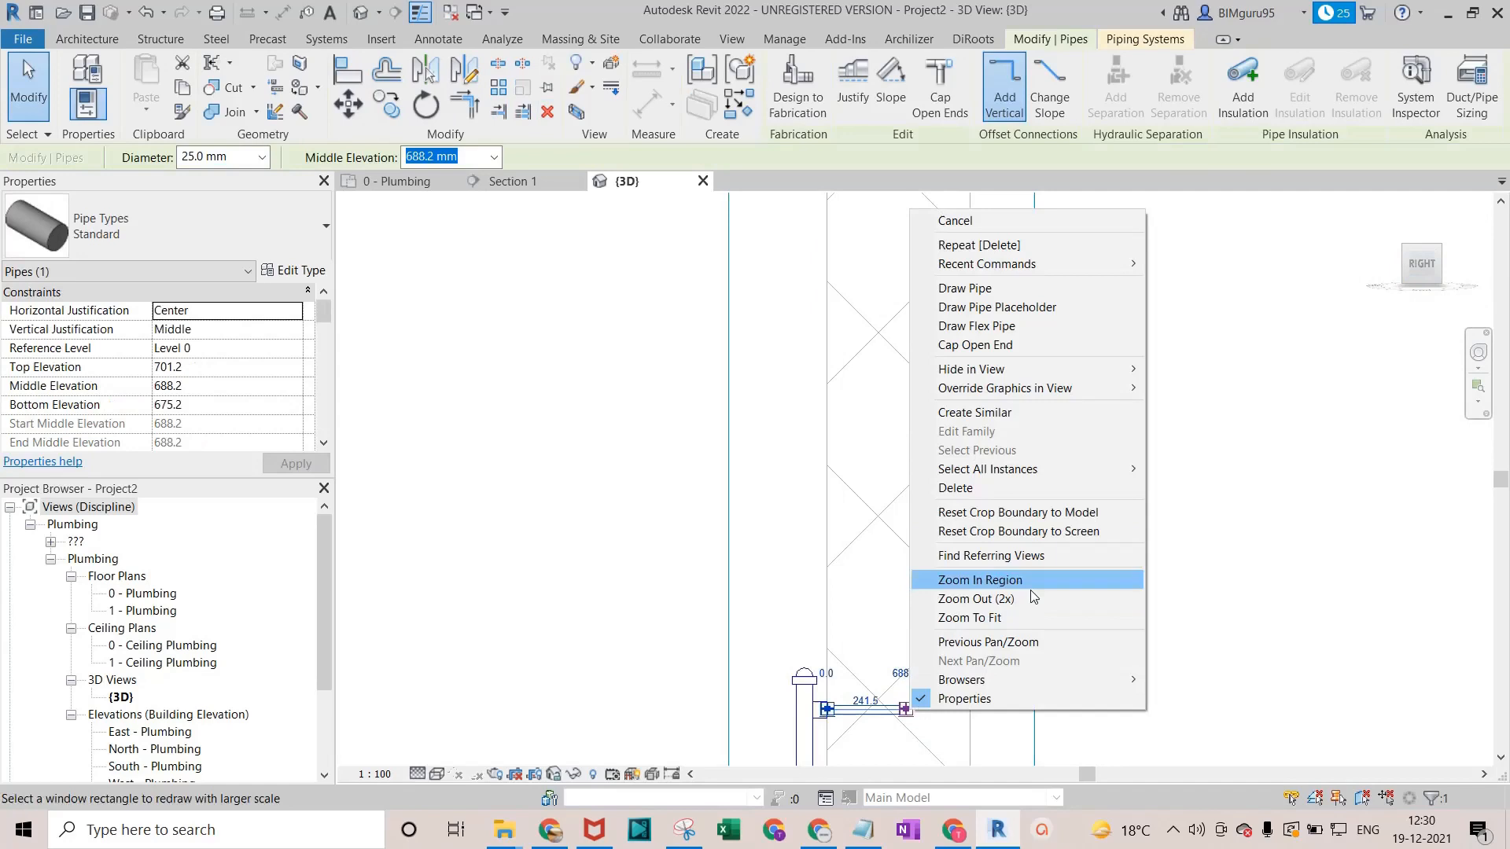
{"action": "left_click", "coordinate": [955, 287]}
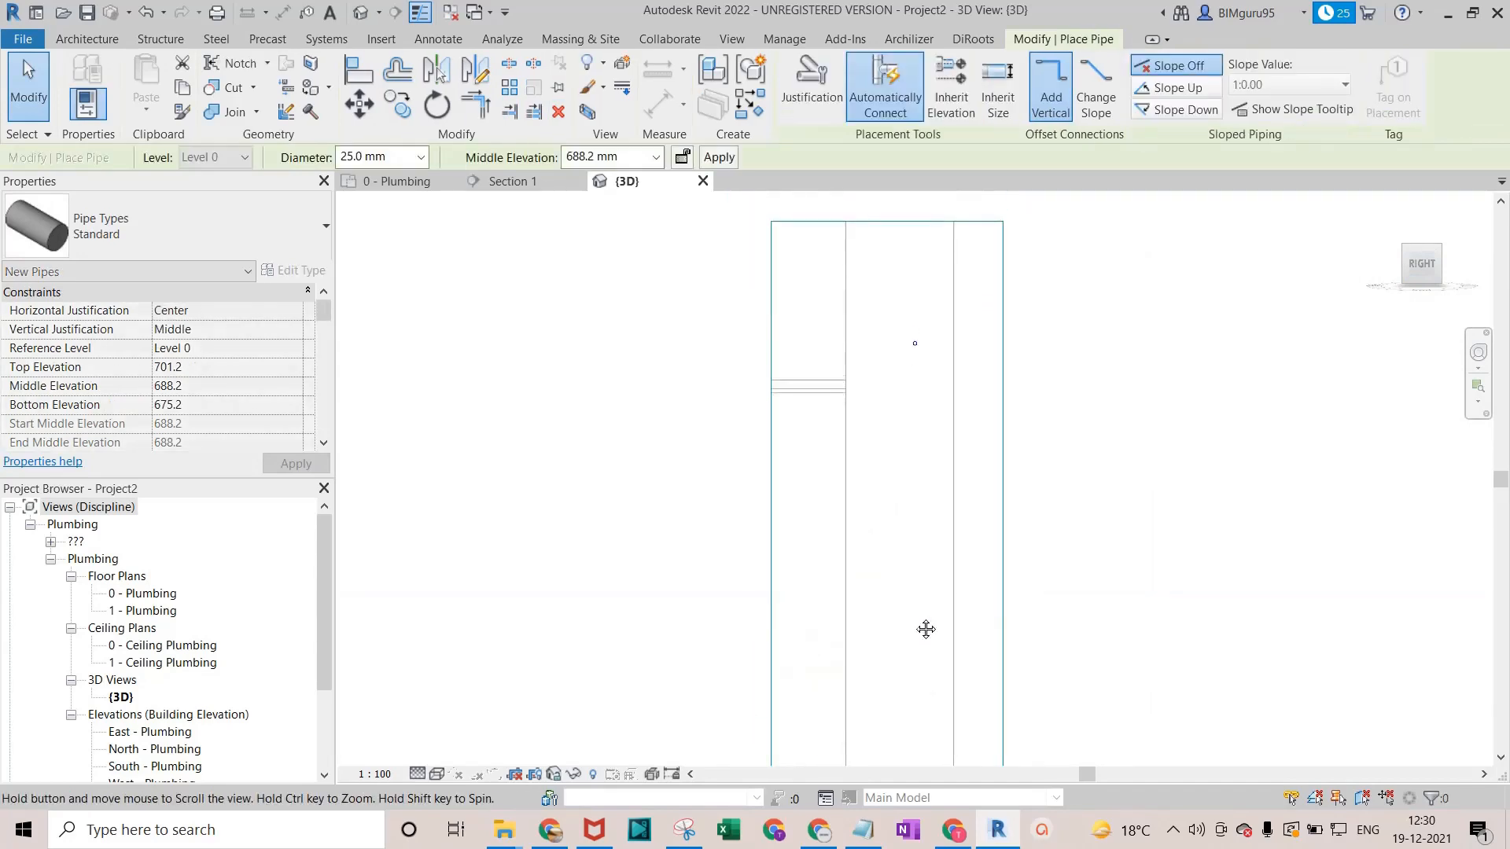
{"action": "key", "text": "Escape"}
{"action": "key", "text": "Escape"}
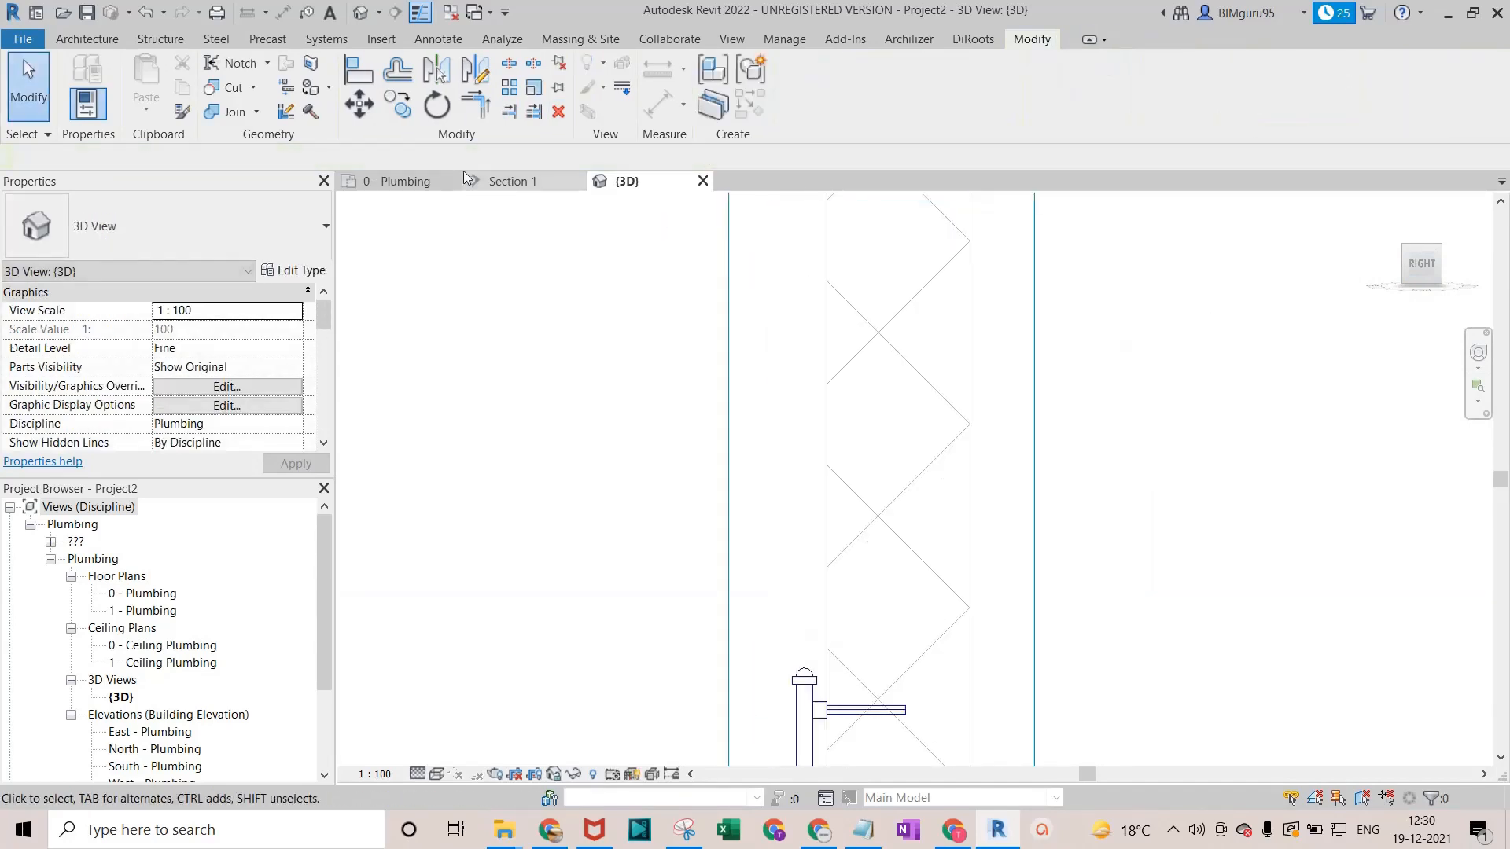
Move the Section 1 line beside the toilet in the bathroom at grid 6 and open its section view.
{"action": "left_click", "coordinate": [428, 182]}
{"action": "scroll", "coordinate": [833, 381], "scroll_direction": "down", "scroll_amount": 5}
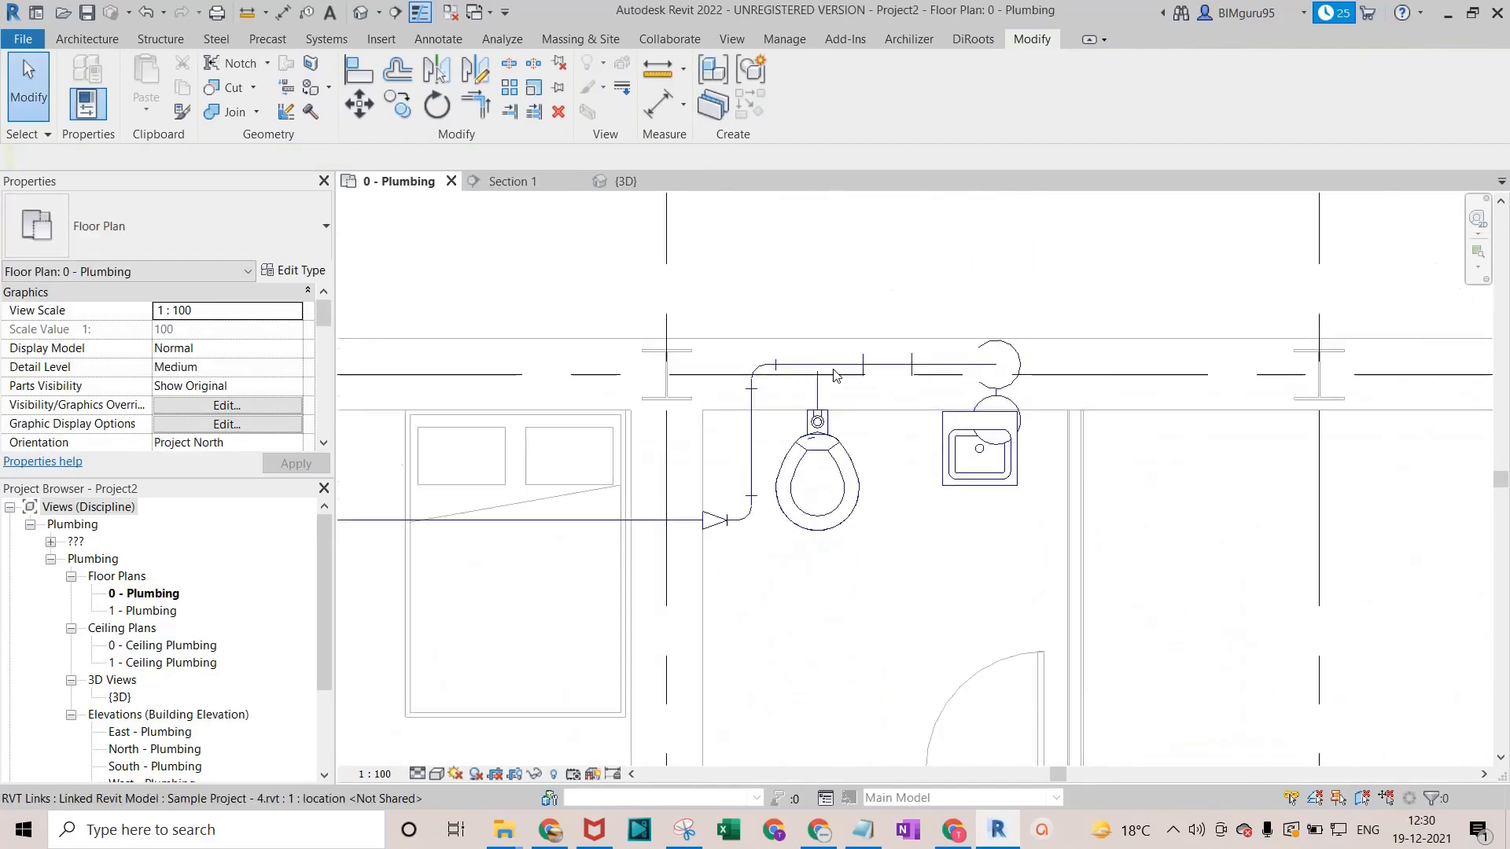
{"action": "scroll", "coordinate": [833, 381], "scroll_direction": "down", "scroll_amount": 3}
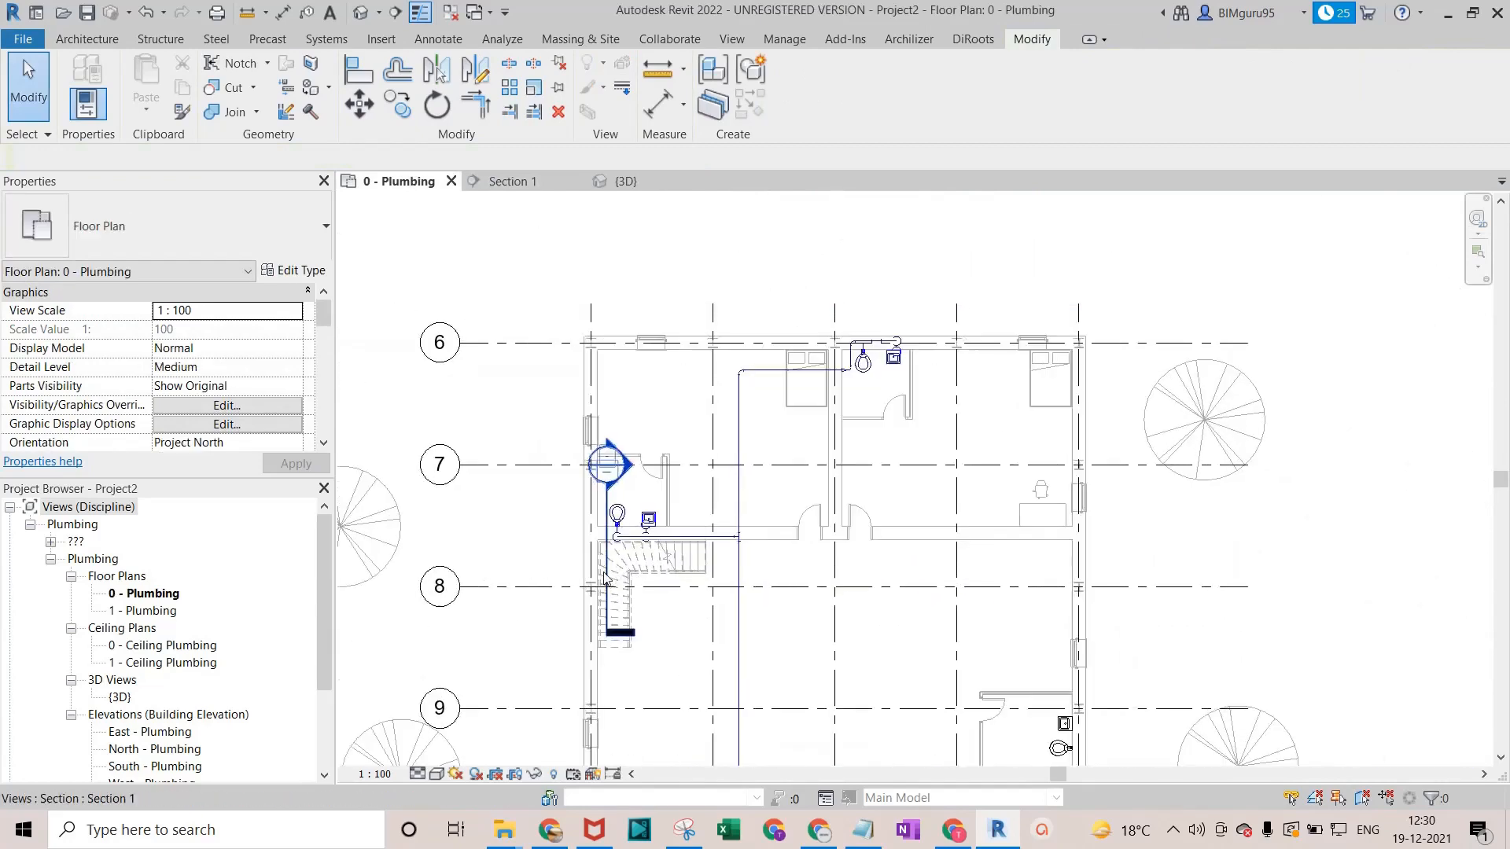
{"action": "left_click", "coordinate": [606, 578]}
{"action": "left_click_drag", "start_coordinate": [606, 582], "coordinate": [848, 370]}
{"action": "right_click", "coordinate": [848, 370]}
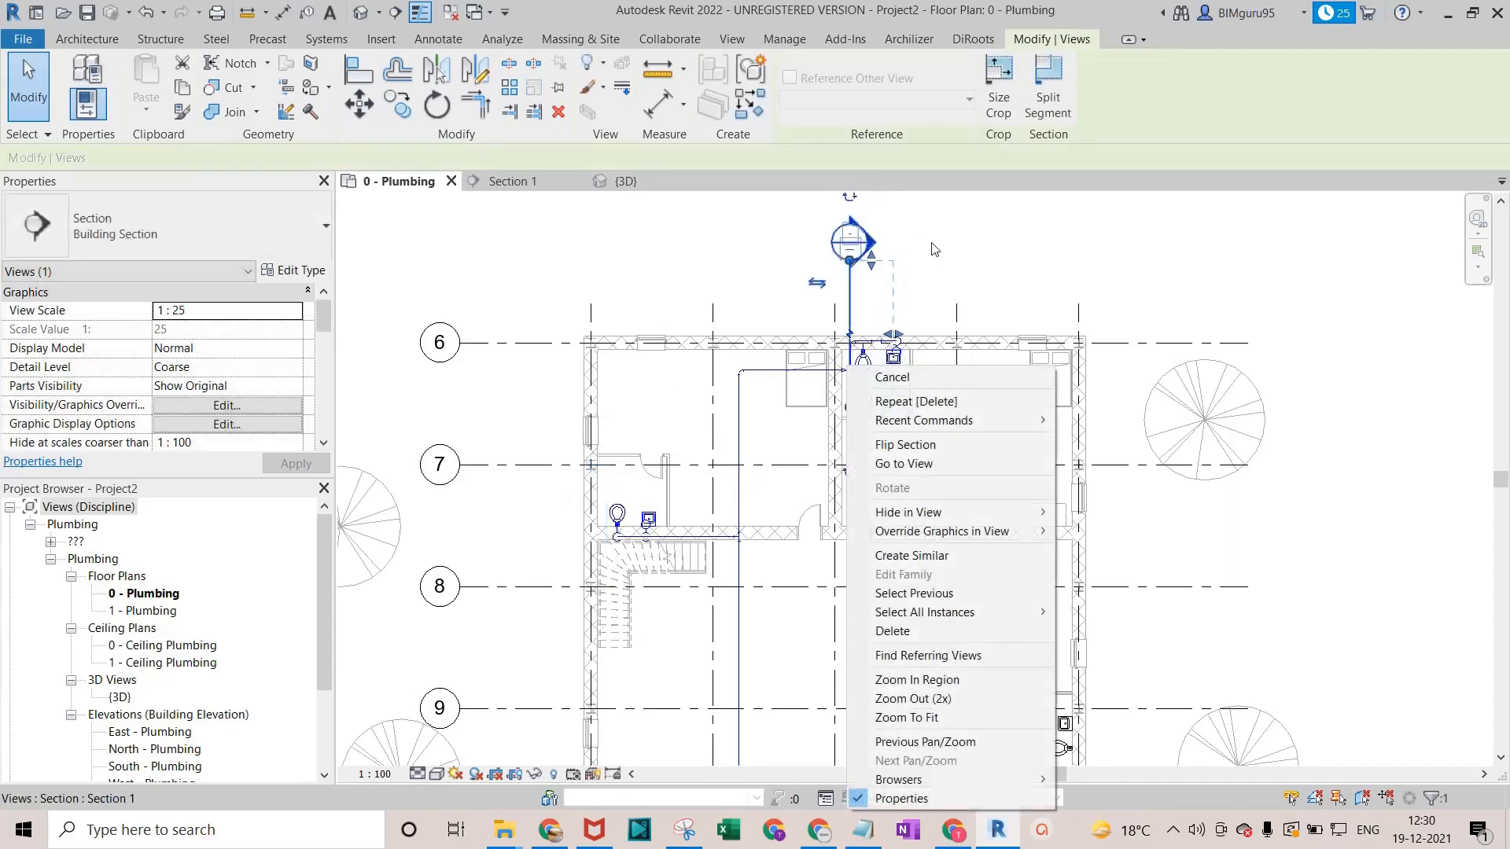
{"action": "left_click", "coordinate": [935, 464]}
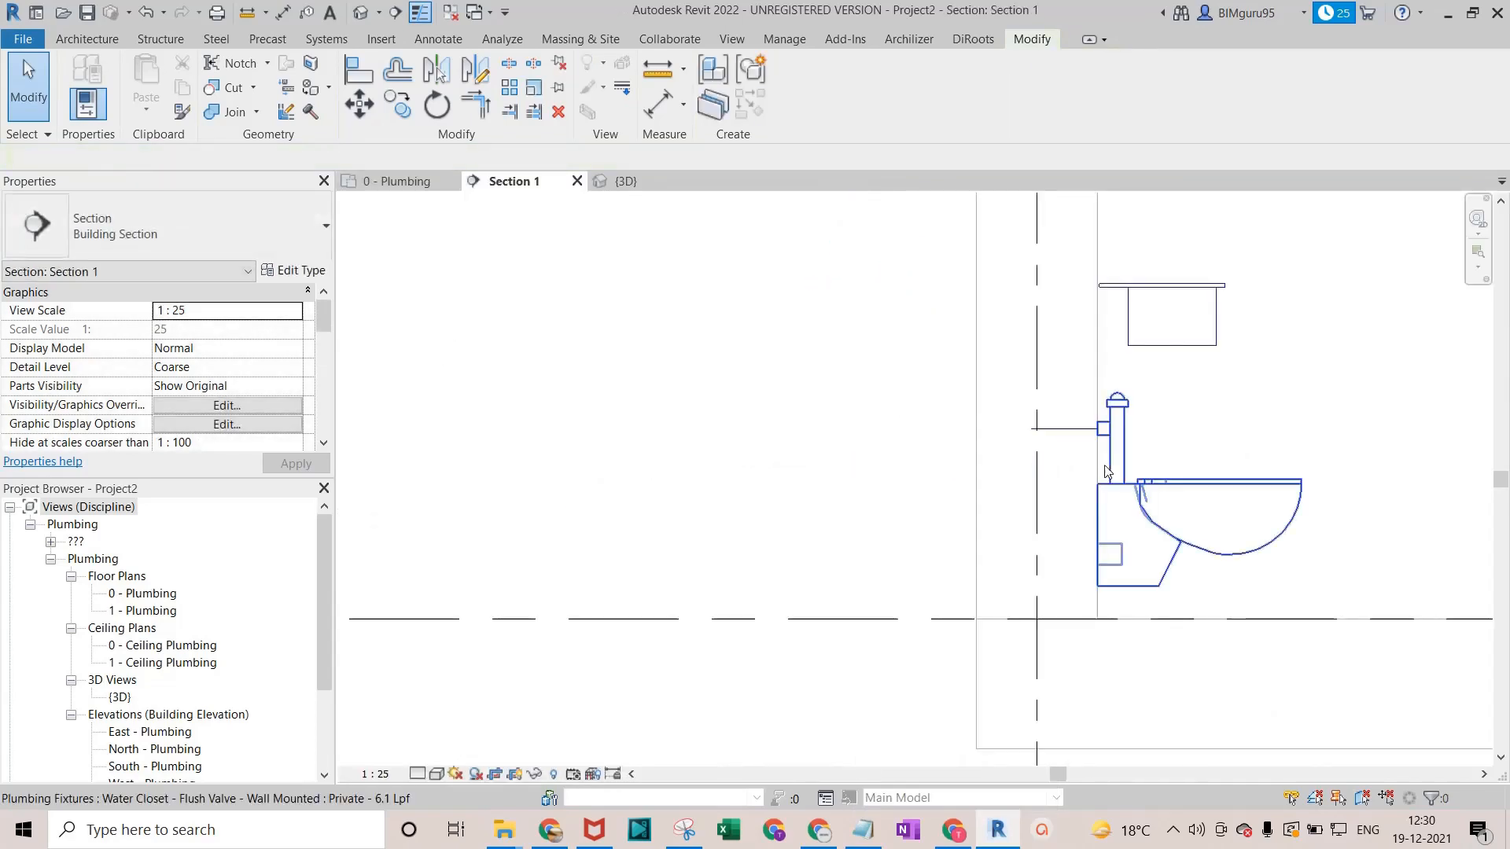
Draw a vertical 25 mm riser about 1920 mm long upward from the open end of the toilet's stub pipe.
{"action": "scroll", "coordinate": [1101, 470], "scroll_direction": "down", "scroll_amount": 4}
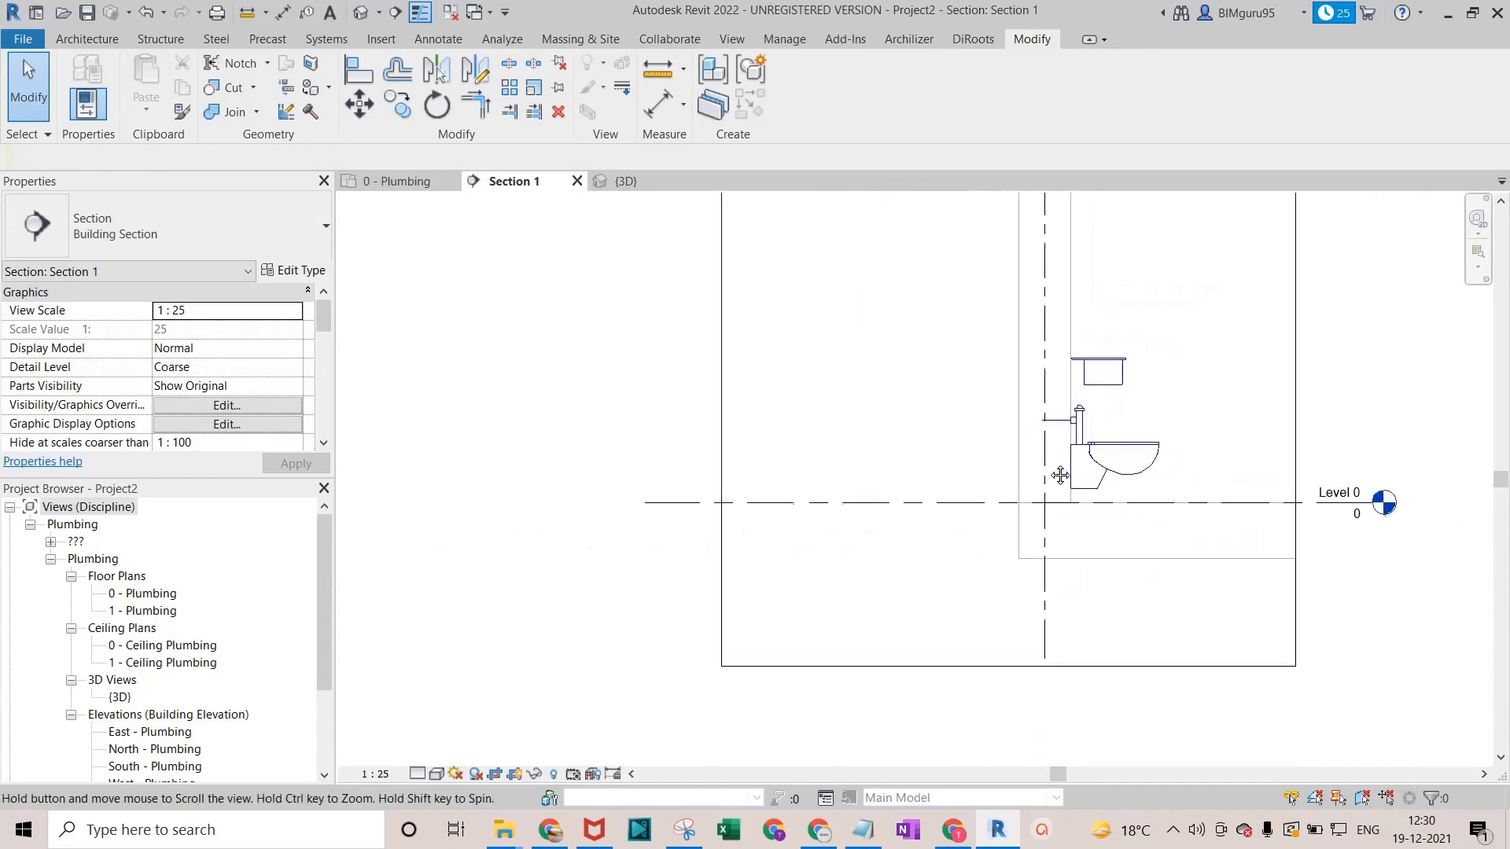
{"action": "middle_click_drag", "start_coordinate": [1062, 471], "coordinate": [1046, 615]}
{"action": "scroll", "coordinate": [1026, 620], "scroll_direction": "up", "scroll_amount": 2}
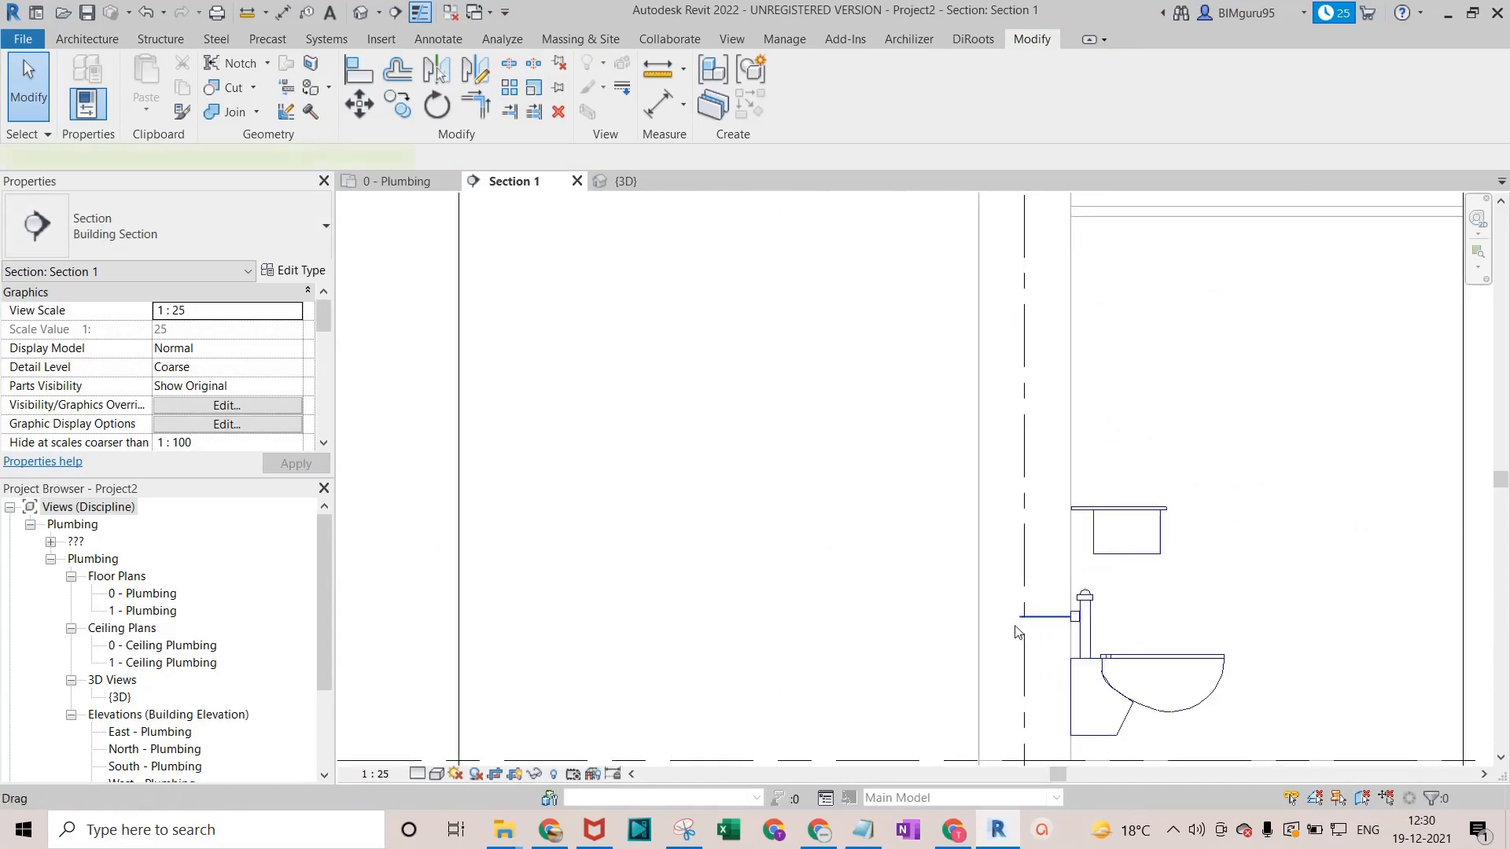
{"action": "left_click", "coordinate": [1023, 618]}
{"action": "right_click", "coordinate": [1021, 619]}
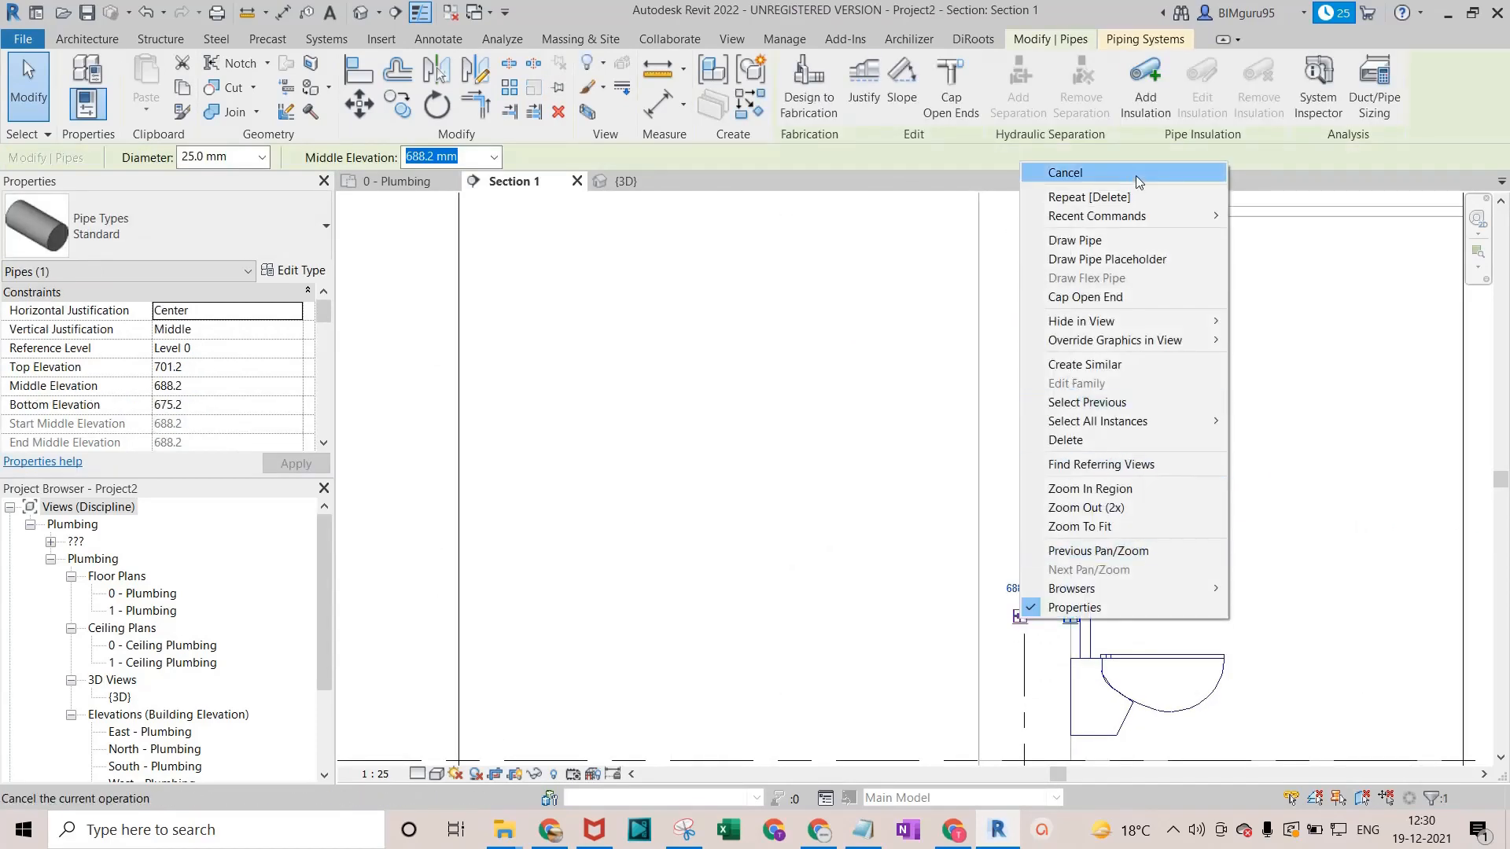
{"action": "left_click", "coordinate": [1084, 240]}
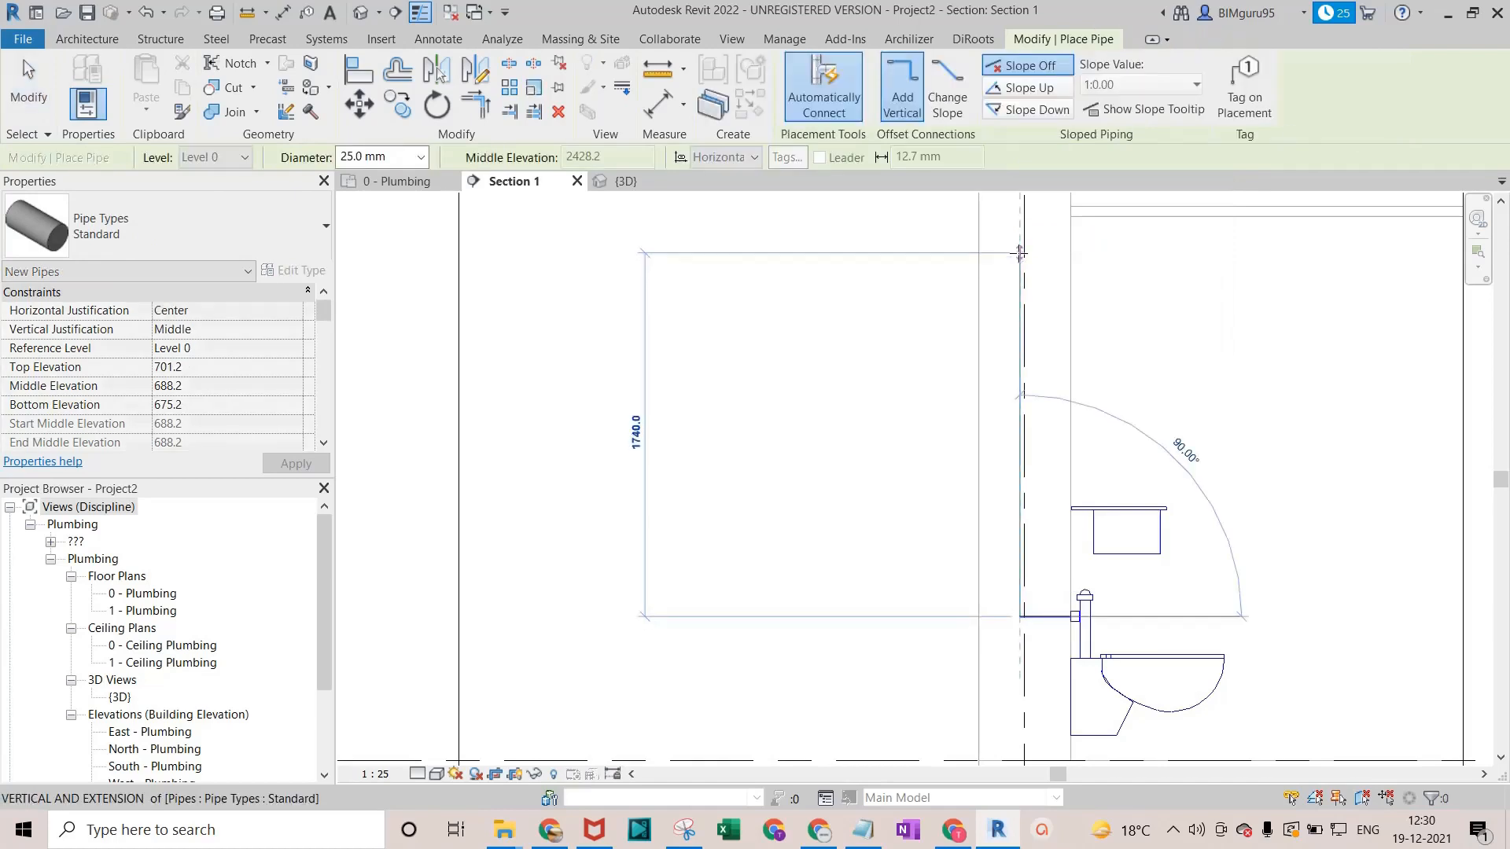
{"action": "middle_click_drag", "start_coordinate": [1028, 266], "coordinate": [1009, 478]}
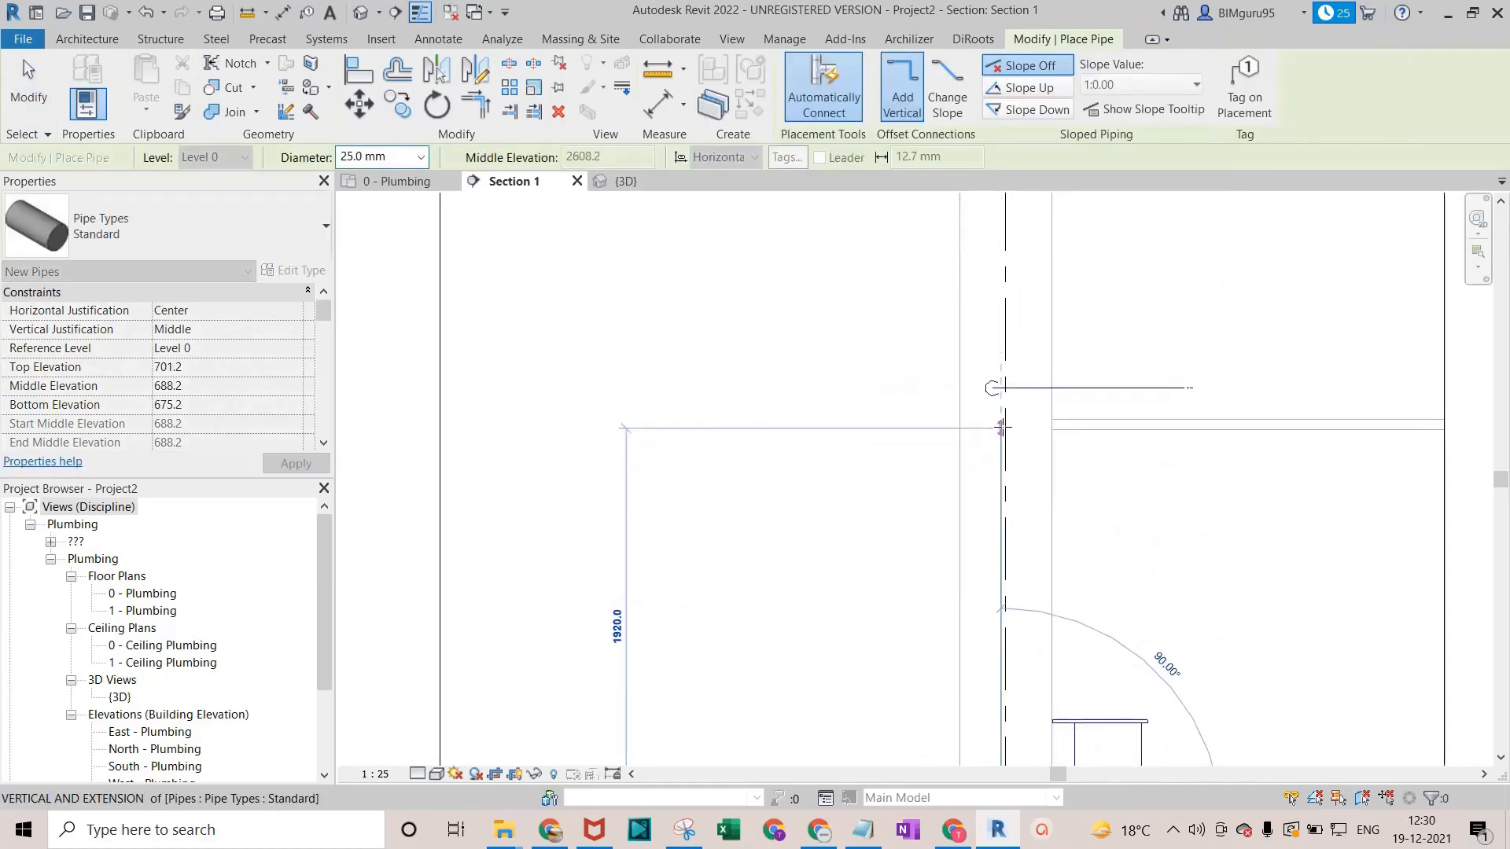
{"action": "key", "text": "Escape"}
{"action": "key", "text": "Escape"}
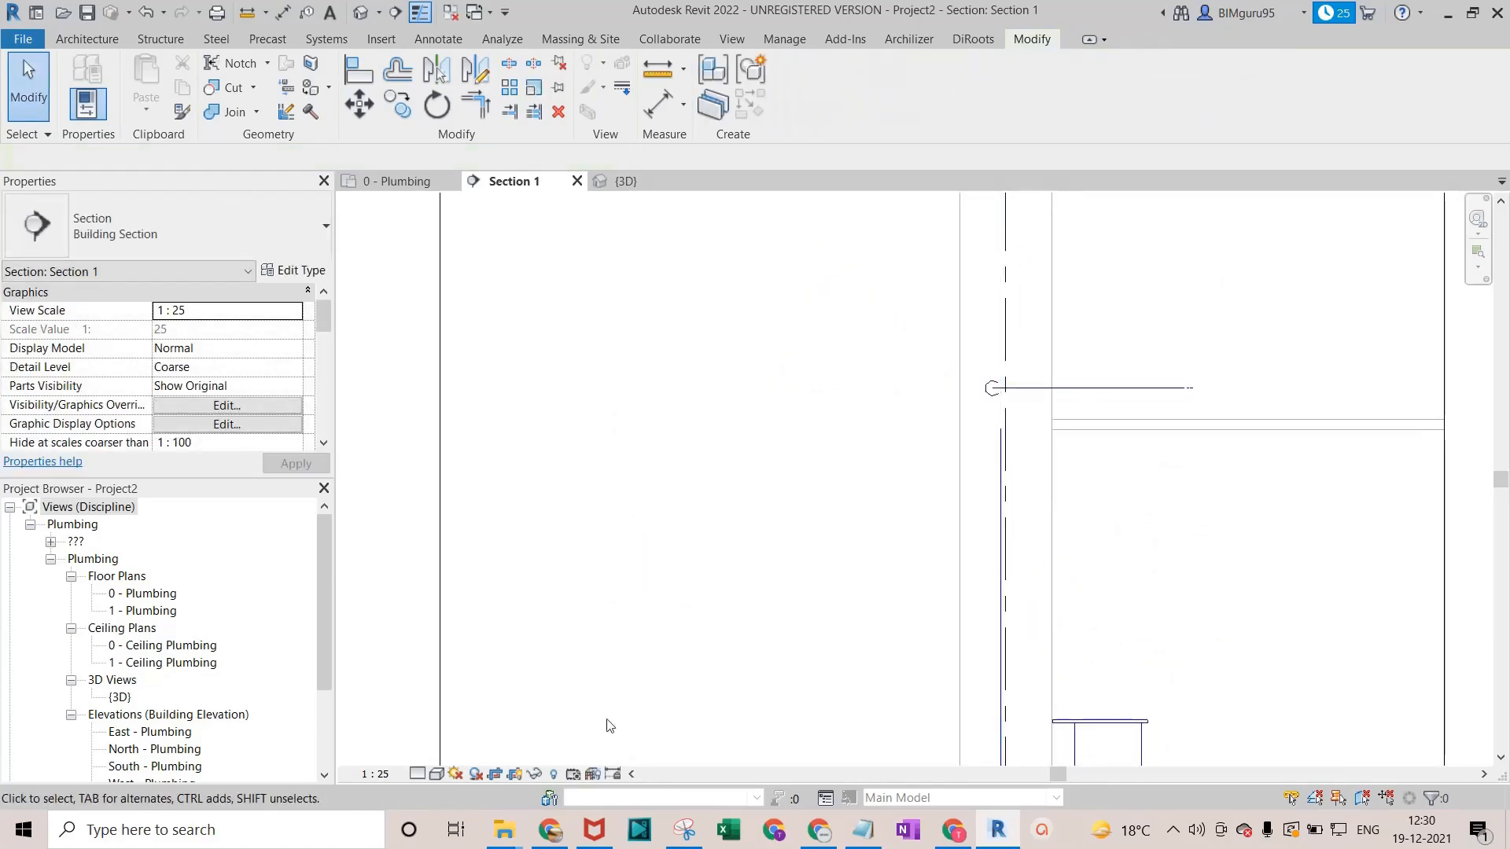
Set the detail level of the Section 1 view to Fine.
{"action": "left_click", "coordinate": [417, 775]}
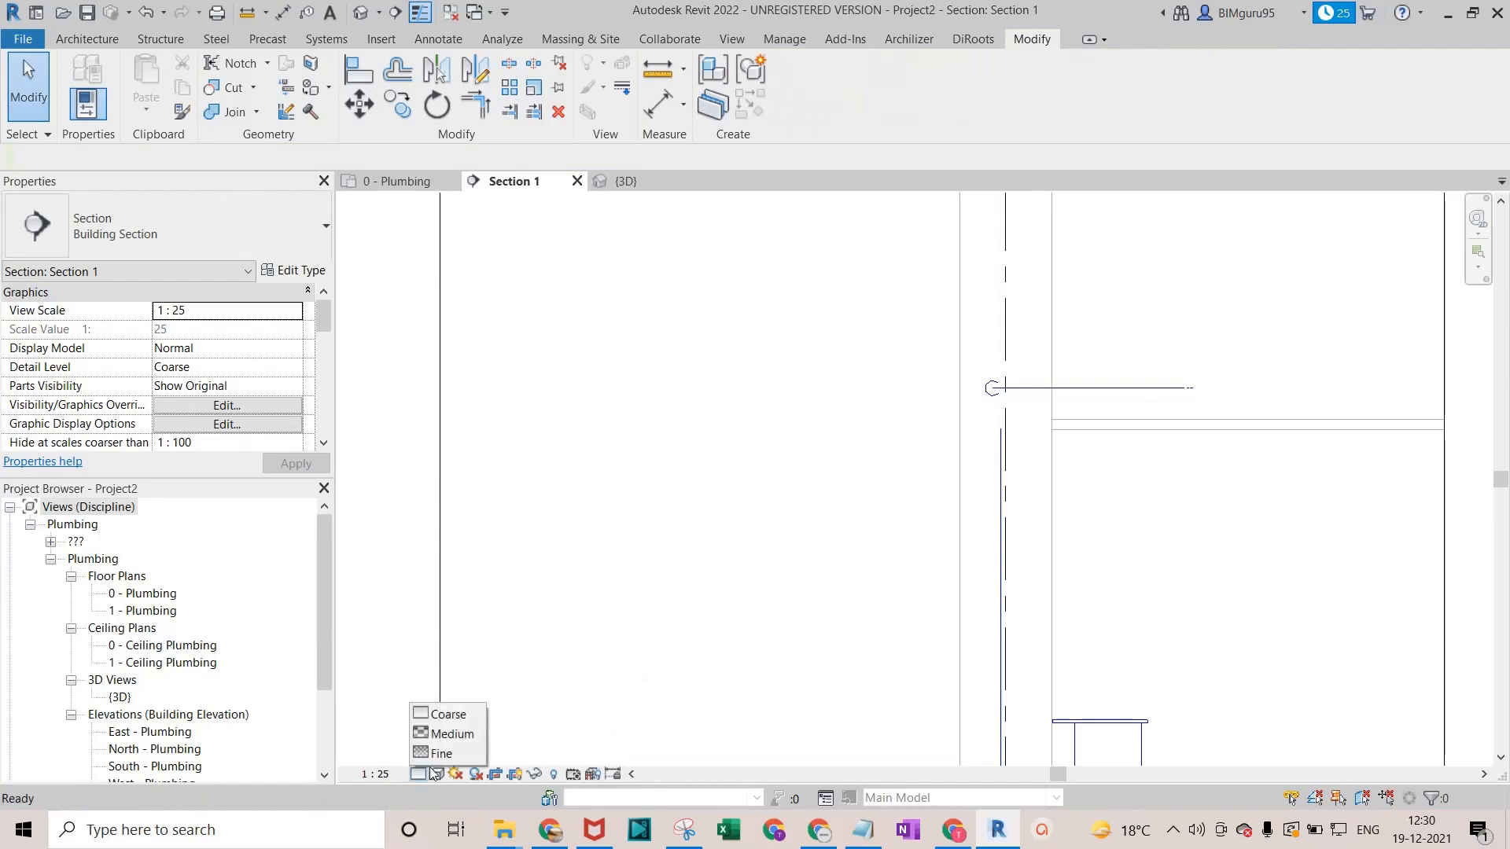
{"action": "left_click", "coordinate": [433, 753]}
{"action": "scroll", "coordinate": [947, 428], "scroll_direction": "up", "scroll_amount": 5}
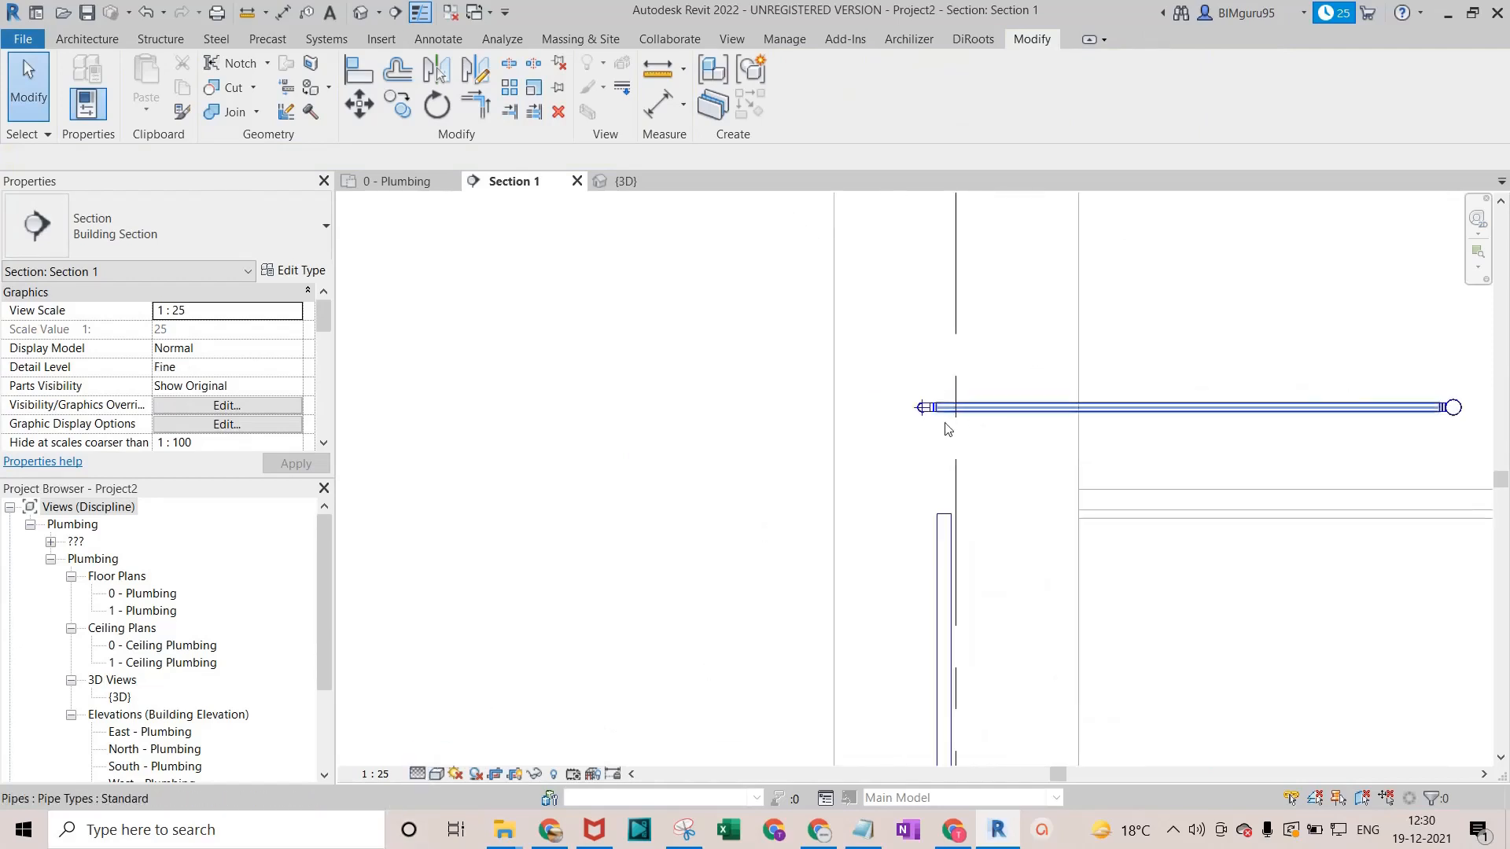
Align the toilet's vertical riser with the centre of the elbow at the end of the overhead pipe in Section 1.
{"action": "scroll", "coordinate": [916, 411], "scroll_direction": "down", "scroll_amount": 3}
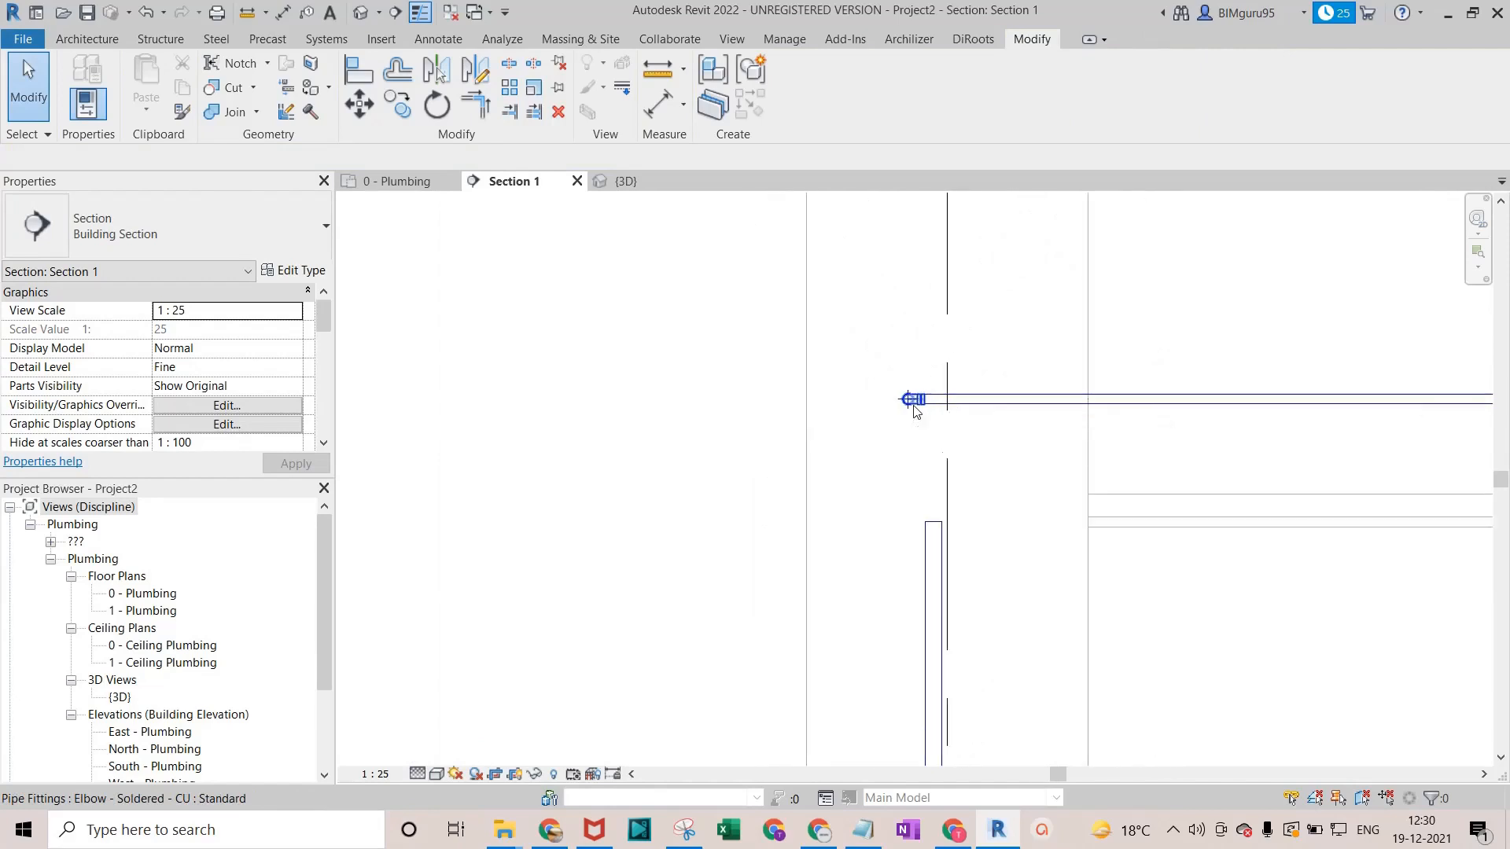
{"action": "scroll", "coordinate": [916, 411], "scroll_direction": "up", "scroll_amount": 2}
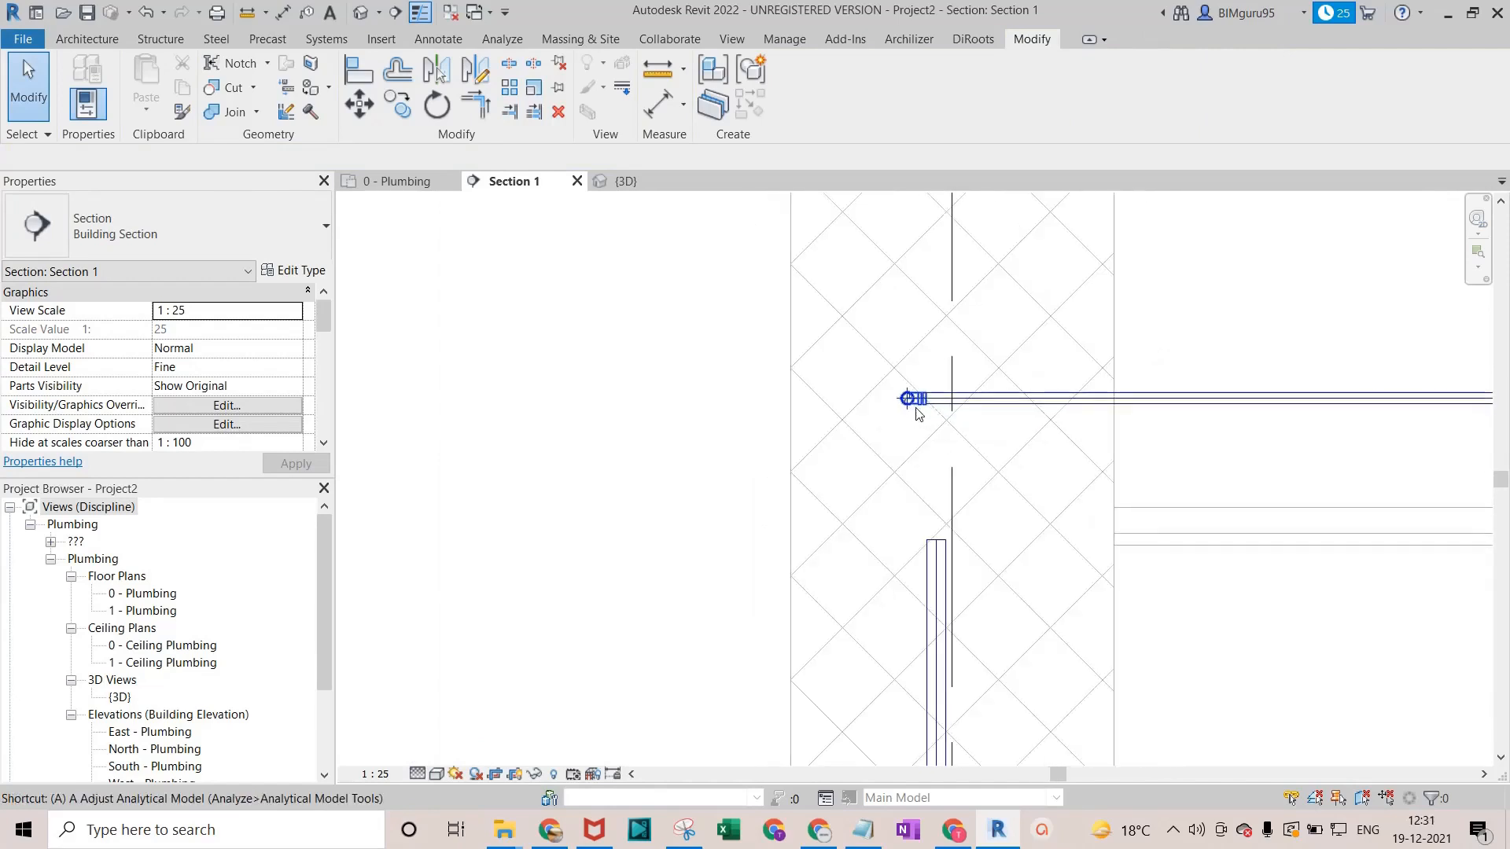
{"action": "key", "text": "l"}
{"action": "scroll", "coordinate": [904, 410], "scroll_direction": "up", "scroll_amount": 4}
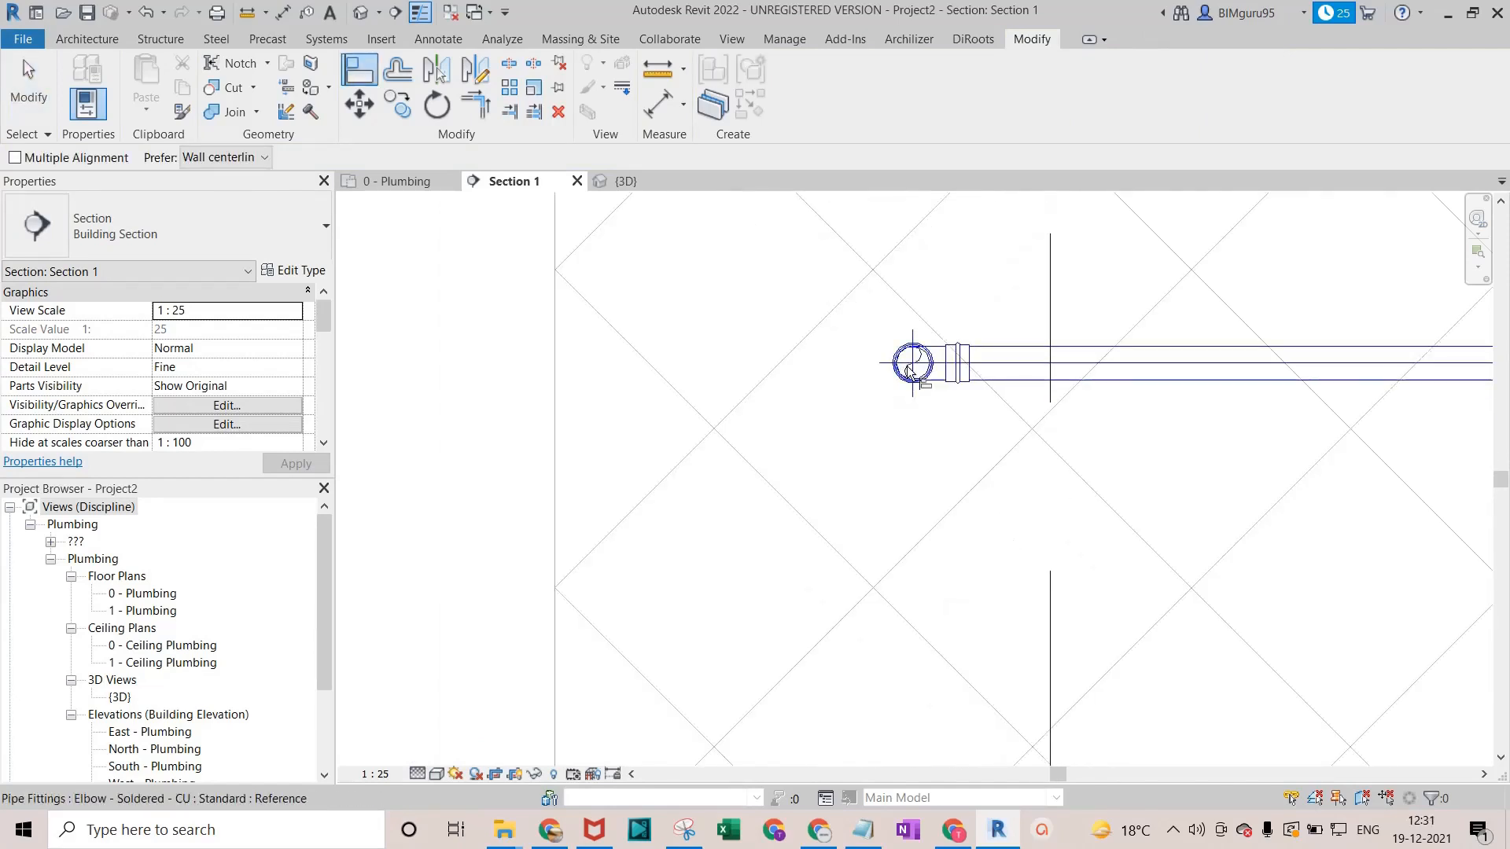
{"action": "left_click", "coordinate": [910, 368]}
{"action": "scroll", "coordinate": [999, 503], "scroll_direction": "down", "scroll_amount": 3}
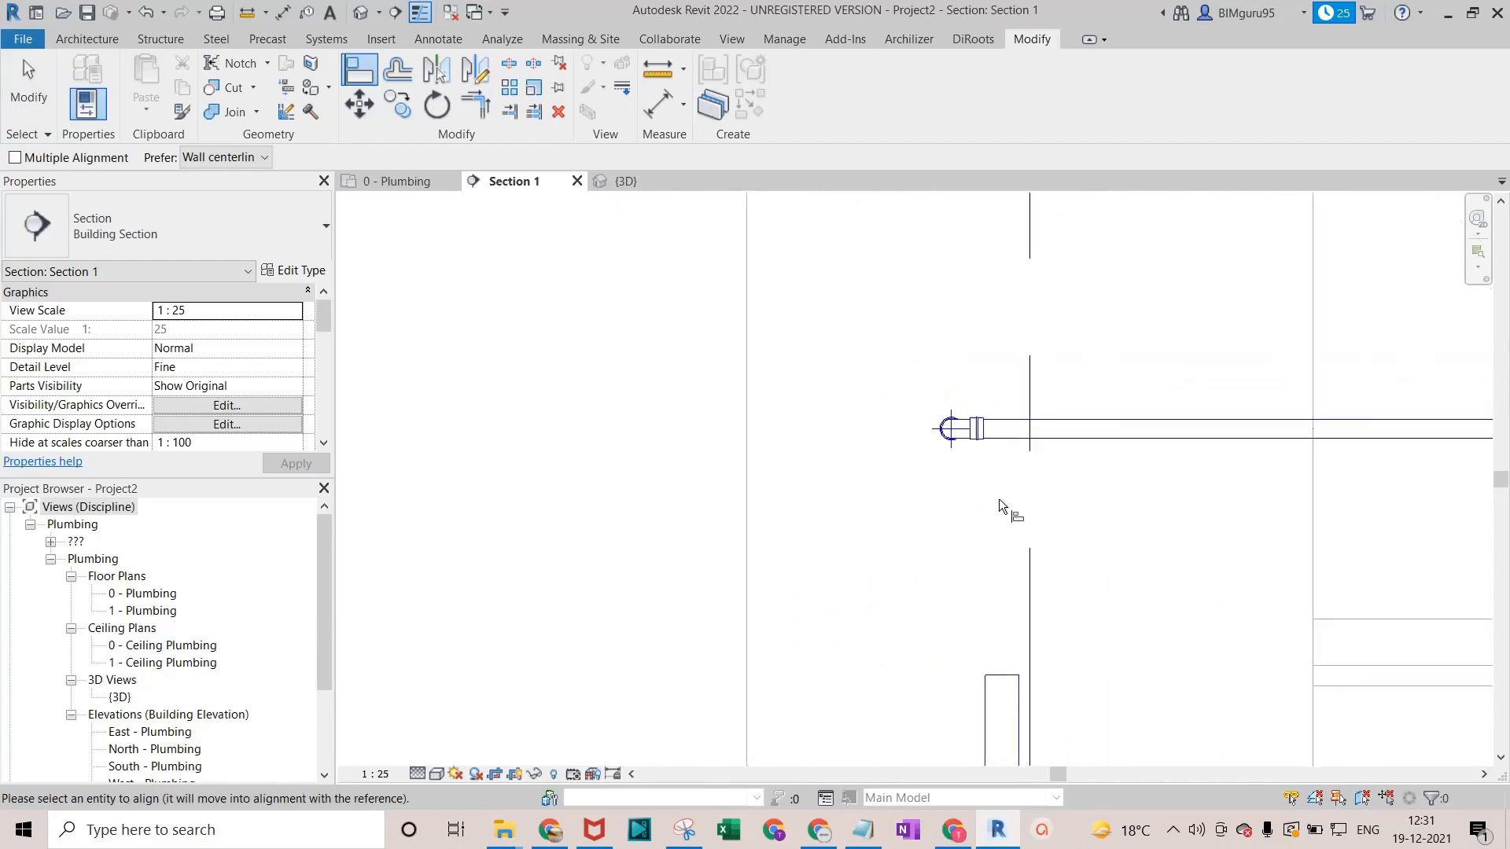
{"action": "scroll", "coordinate": [989, 625], "scroll_direction": "down", "scroll_amount": 4}
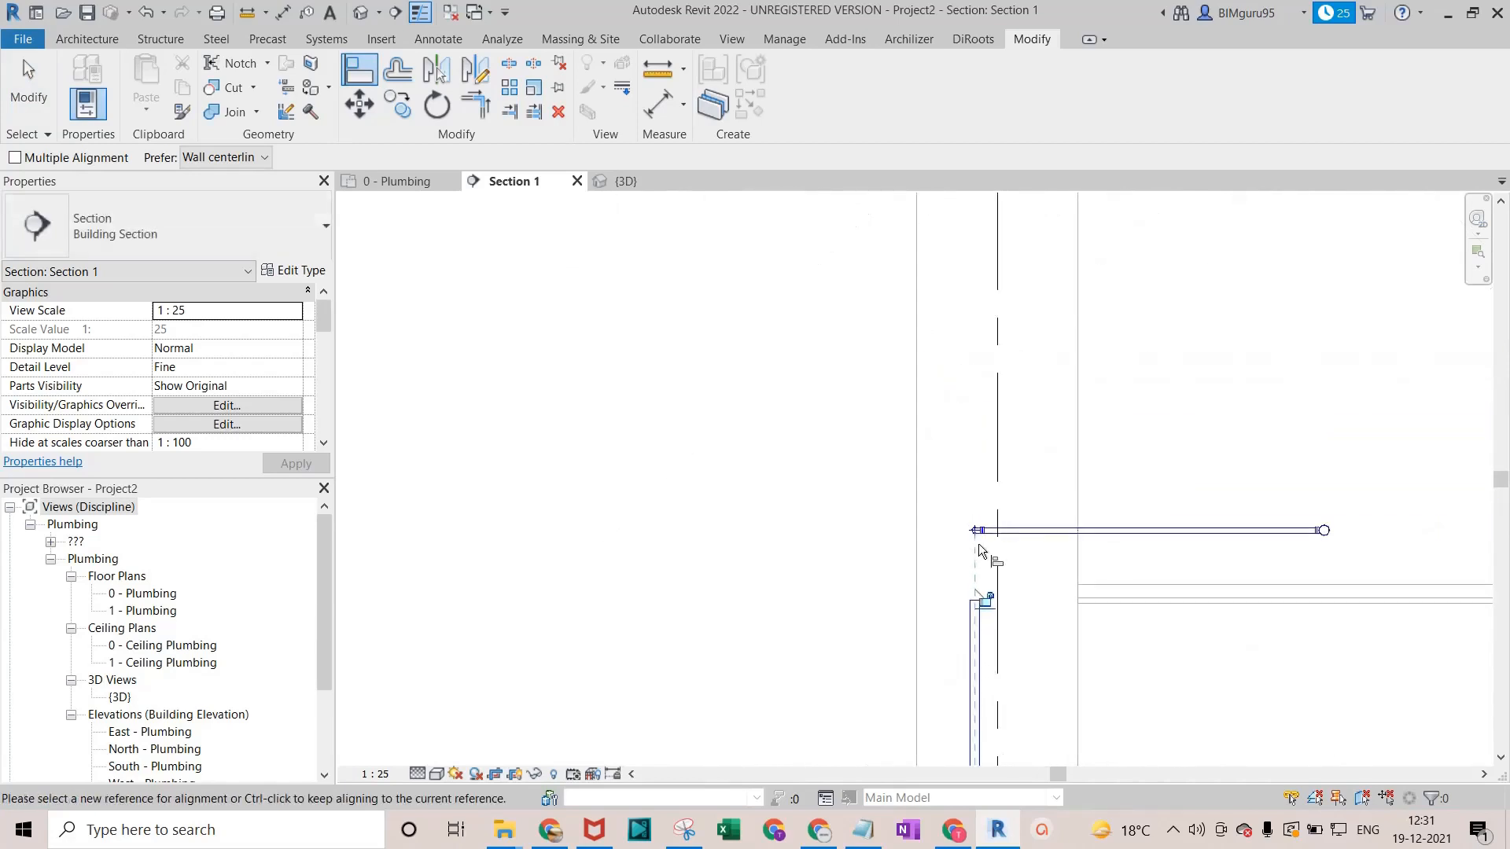
{"action": "key", "text": "Escape"}
{"action": "key", "text": "Escape"}
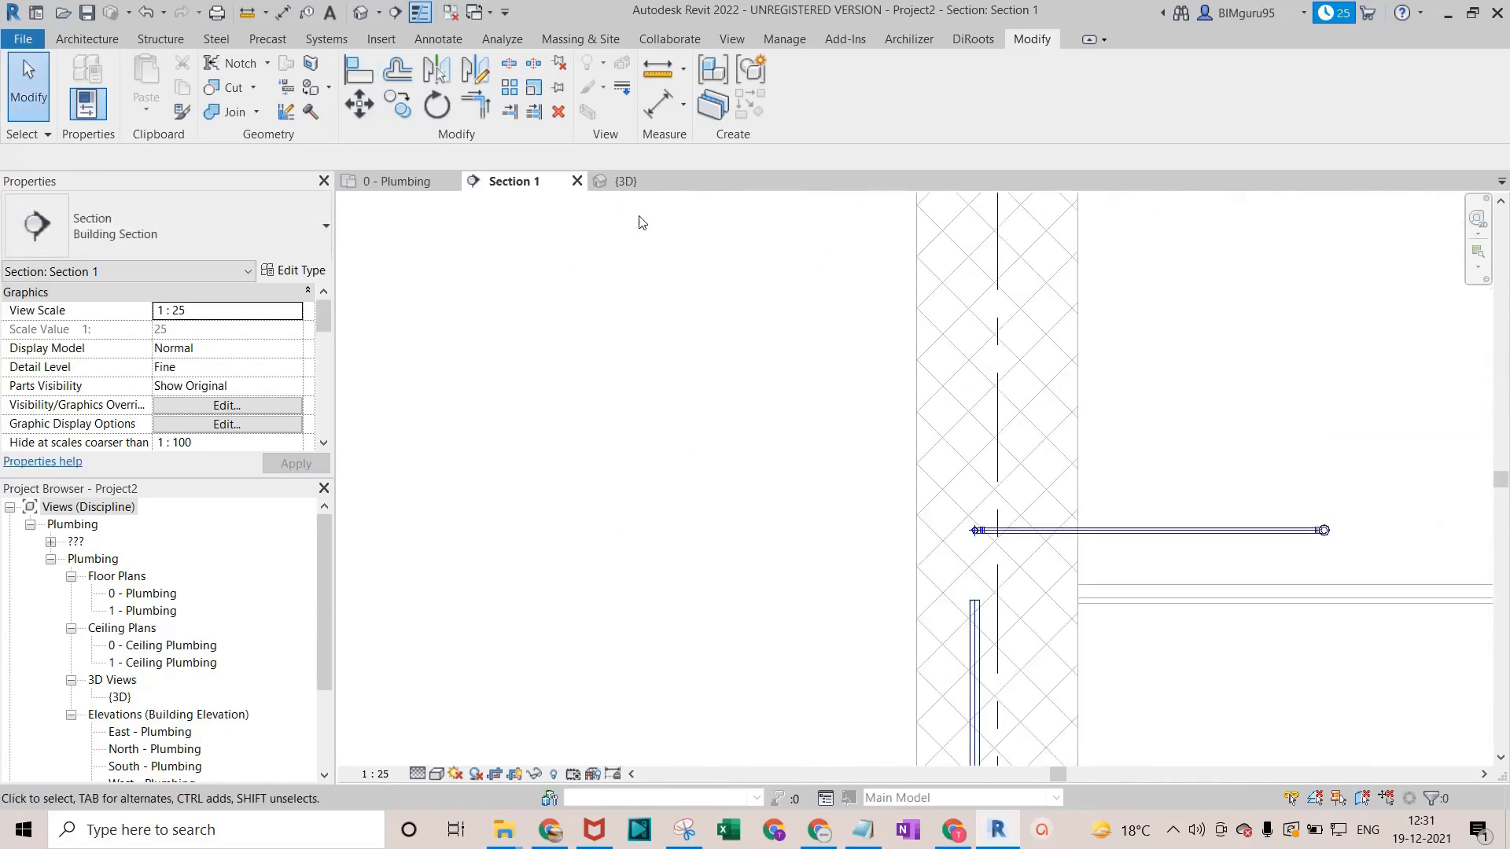
In the 3D view, extend the toilet riser up to the horizontal overhead pipe with Trim/Extend so they join through a tee.
{"action": "left_click", "coordinate": [626, 181]}
{"action": "scroll", "coordinate": [893, 491], "scroll_direction": "down", "scroll_amount": 3}
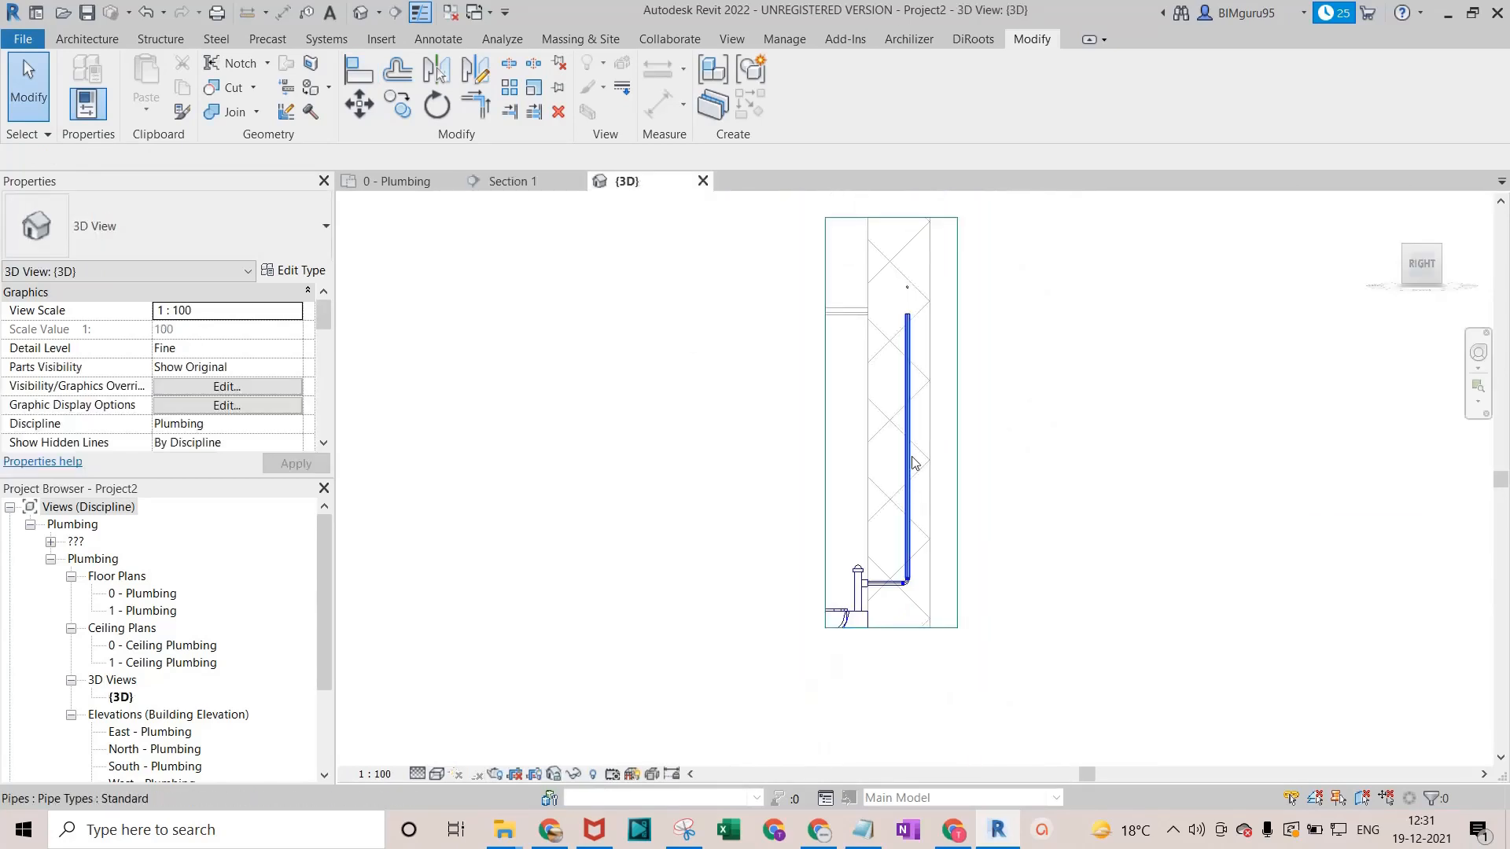
{"action": "middle_click_drag", "start_coordinate": [856, 385], "coordinate": [897, 384], "text": "shift"}
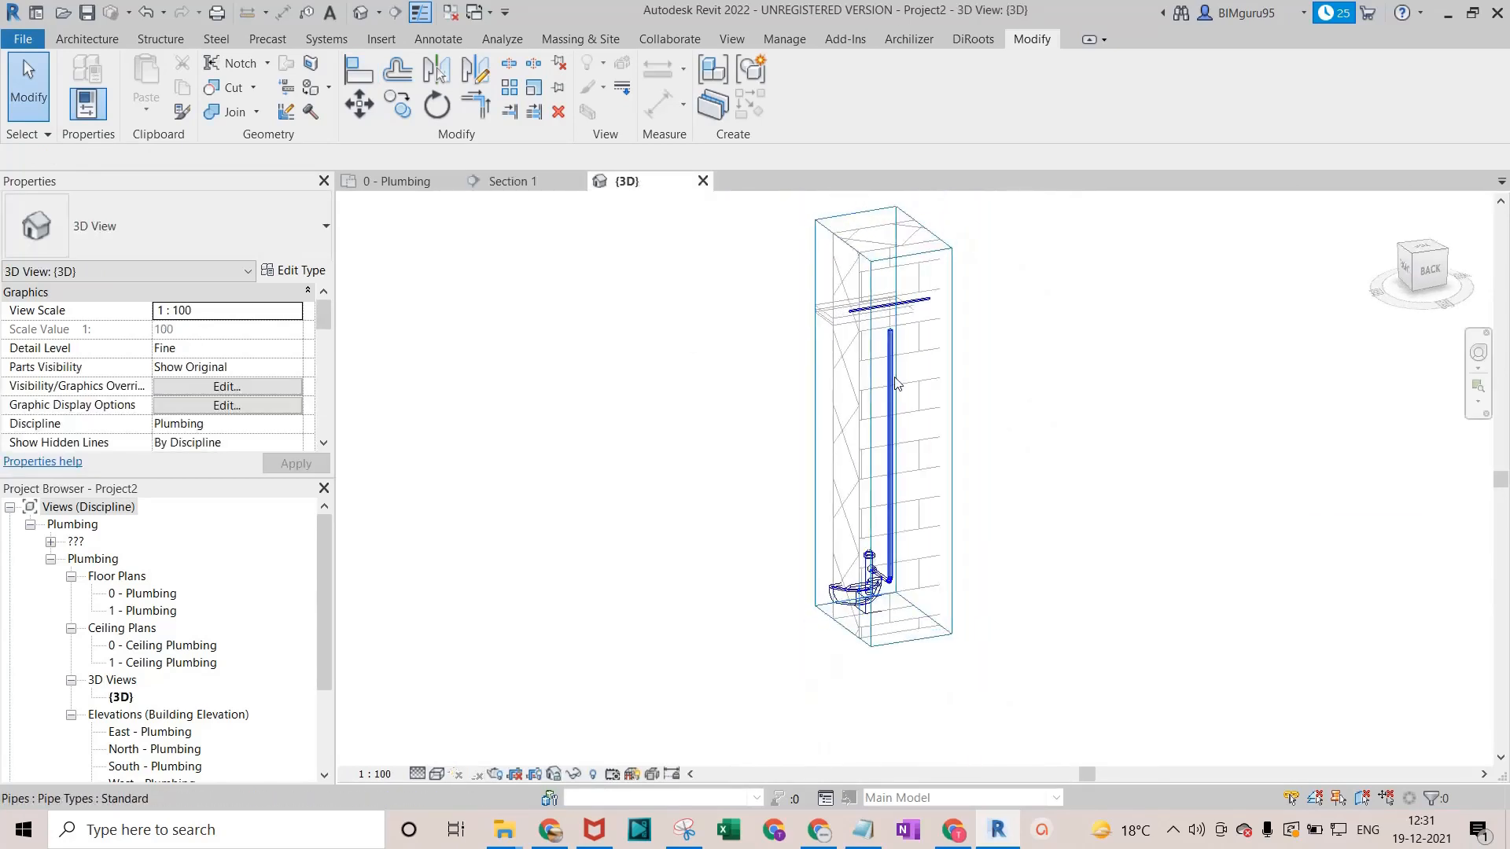
{"action": "scroll", "coordinate": [896, 383], "scroll_direction": "up", "scroll_amount": 3}
{"action": "left_click", "coordinate": [892, 363]}
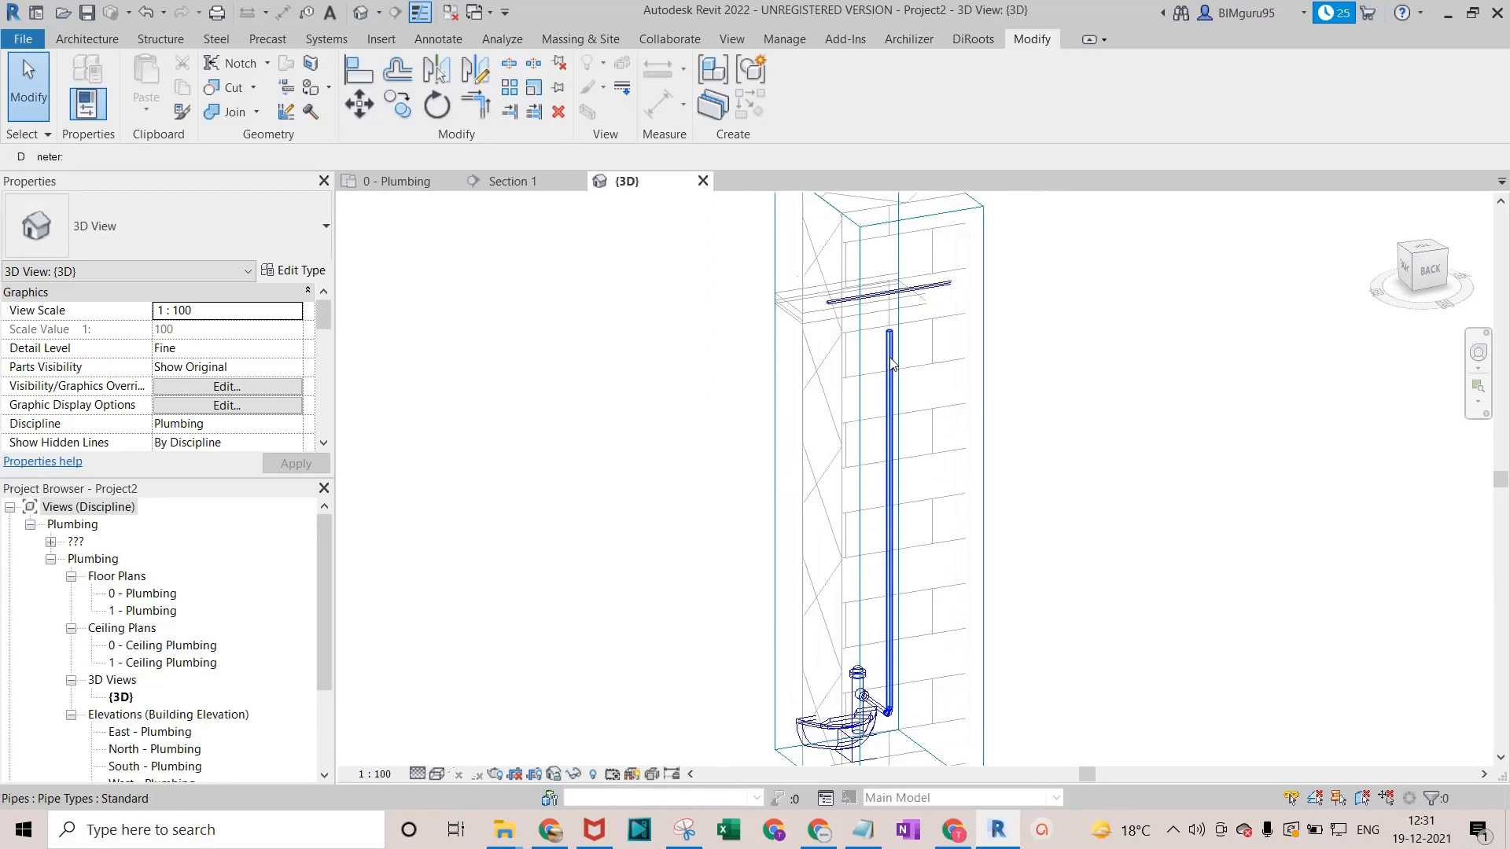
{"action": "left_click", "coordinate": [574, 193]}
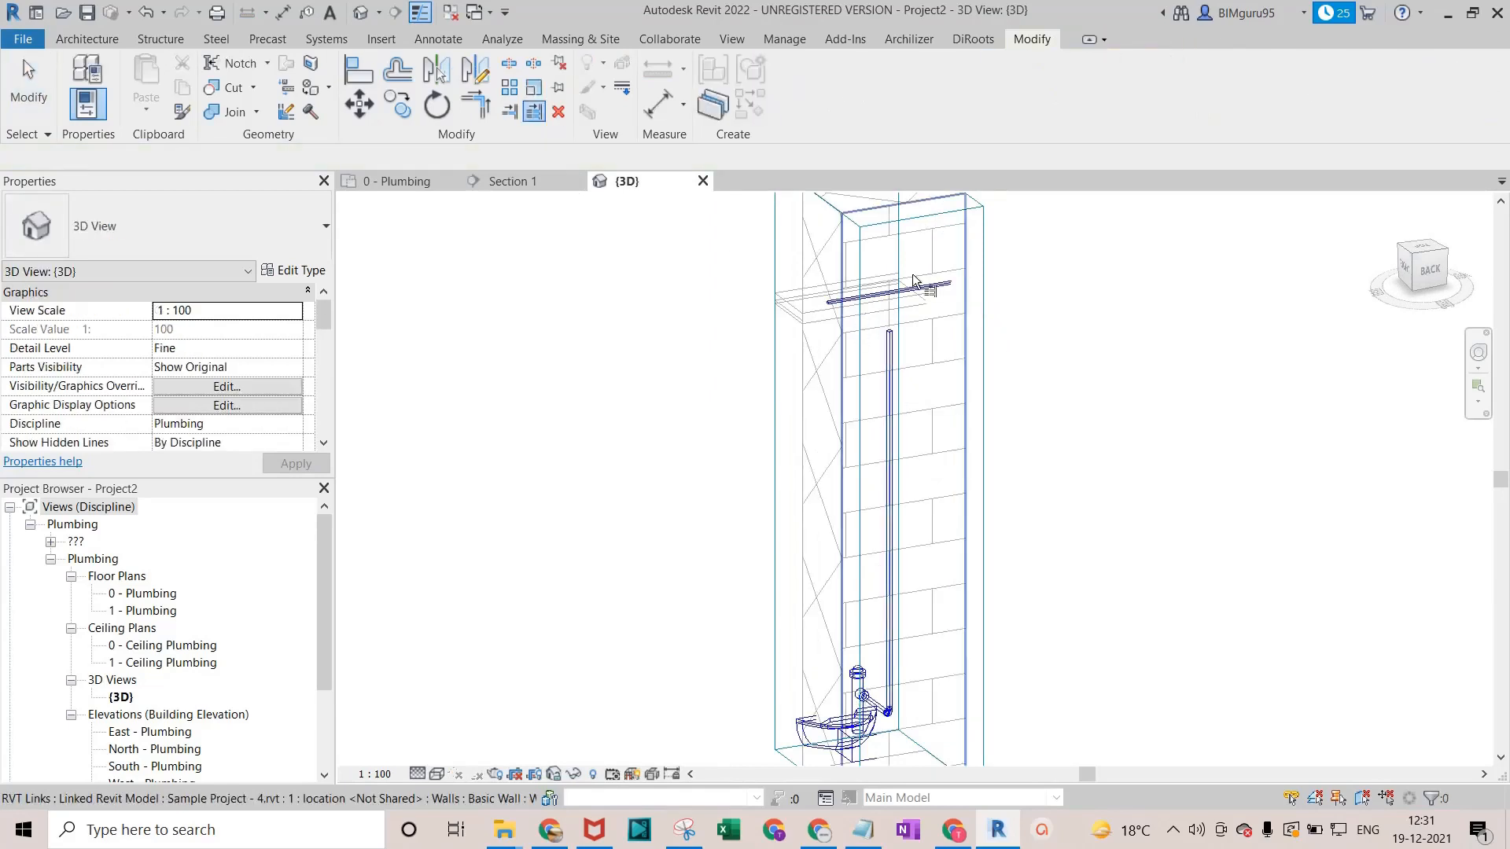
{"action": "left_click", "coordinate": [894, 386]}
{"action": "scroll", "coordinate": [835, 301], "scroll_direction": "up", "scroll_amount": 4}
{"action": "scroll", "coordinate": [835, 301], "scroll_direction": "up", "scroll_amount": 1}
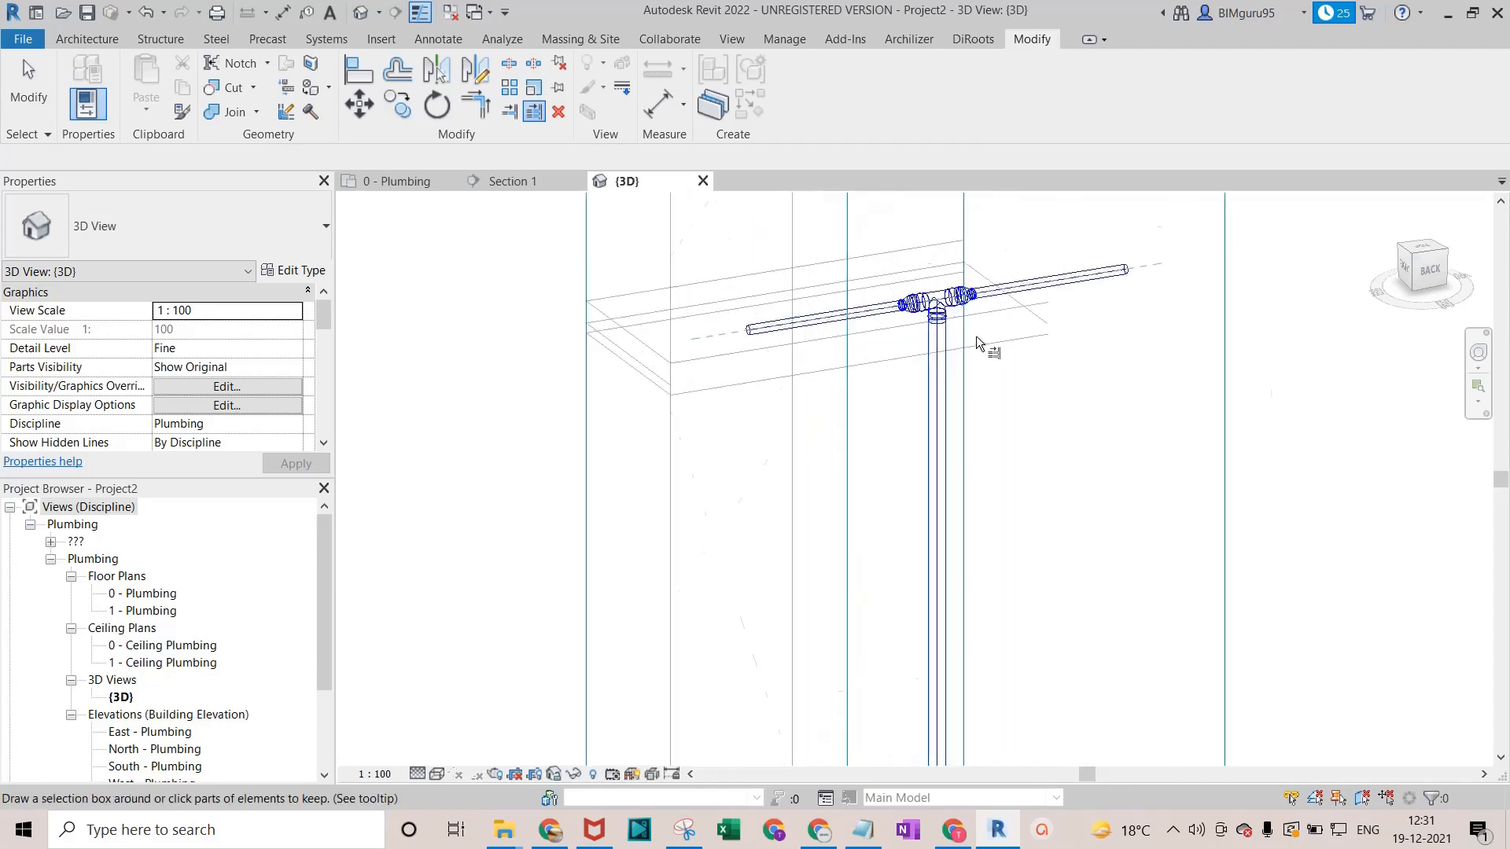
Return to the 0 - Plumbing floor plan at the supply pipes beside the toilet in the bathroom at grid 6.
{"action": "left_click", "coordinate": [418, 185]}
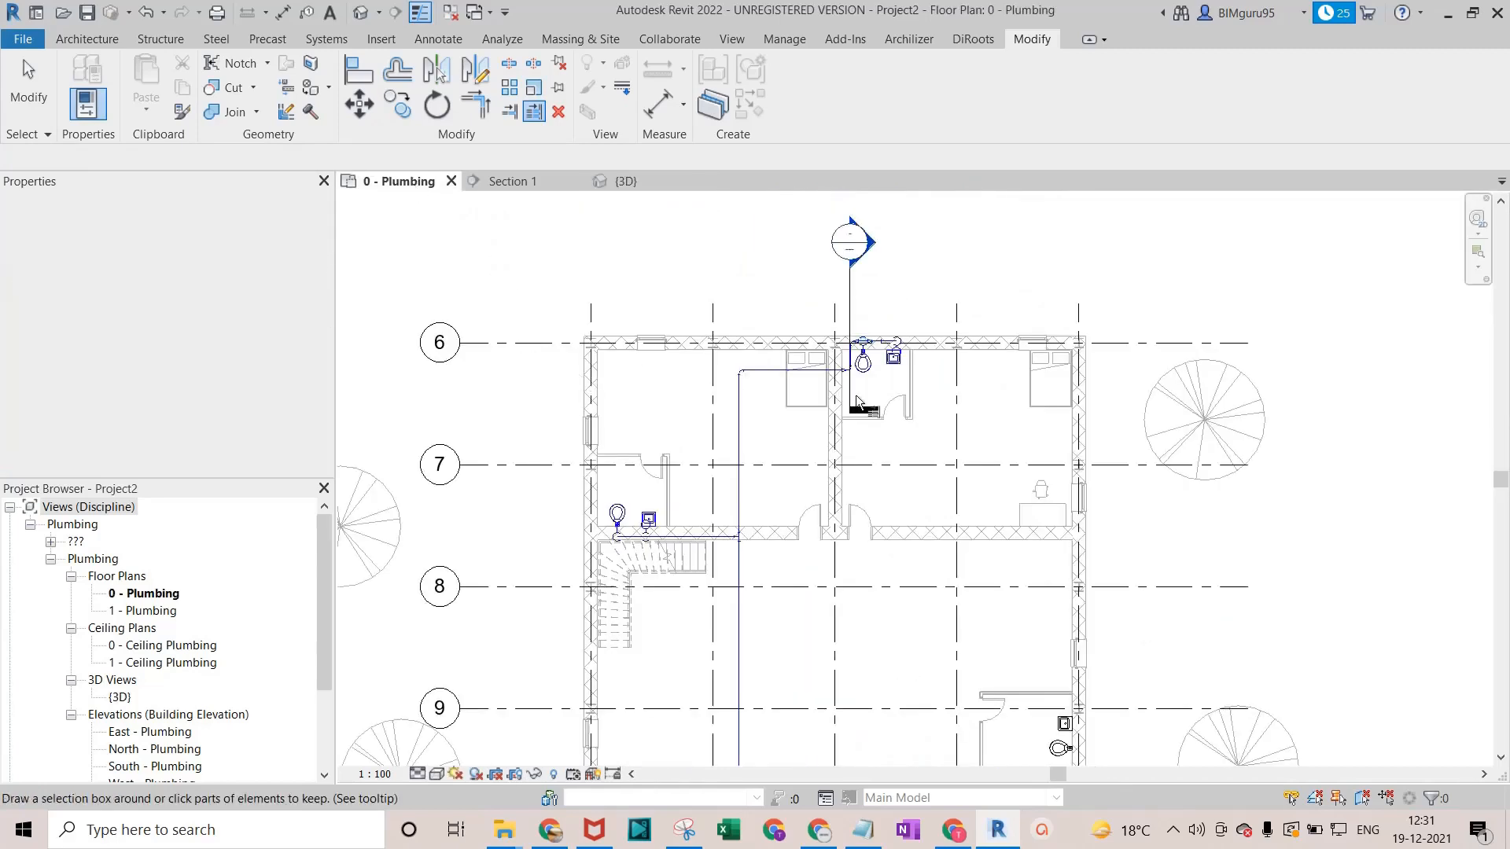
{"action": "scroll", "coordinate": [846, 421], "scroll_direction": "up", "scroll_amount": 2}
{"action": "scroll", "coordinate": [868, 298], "scroll_direction": "up", "scroll_amount": 5}
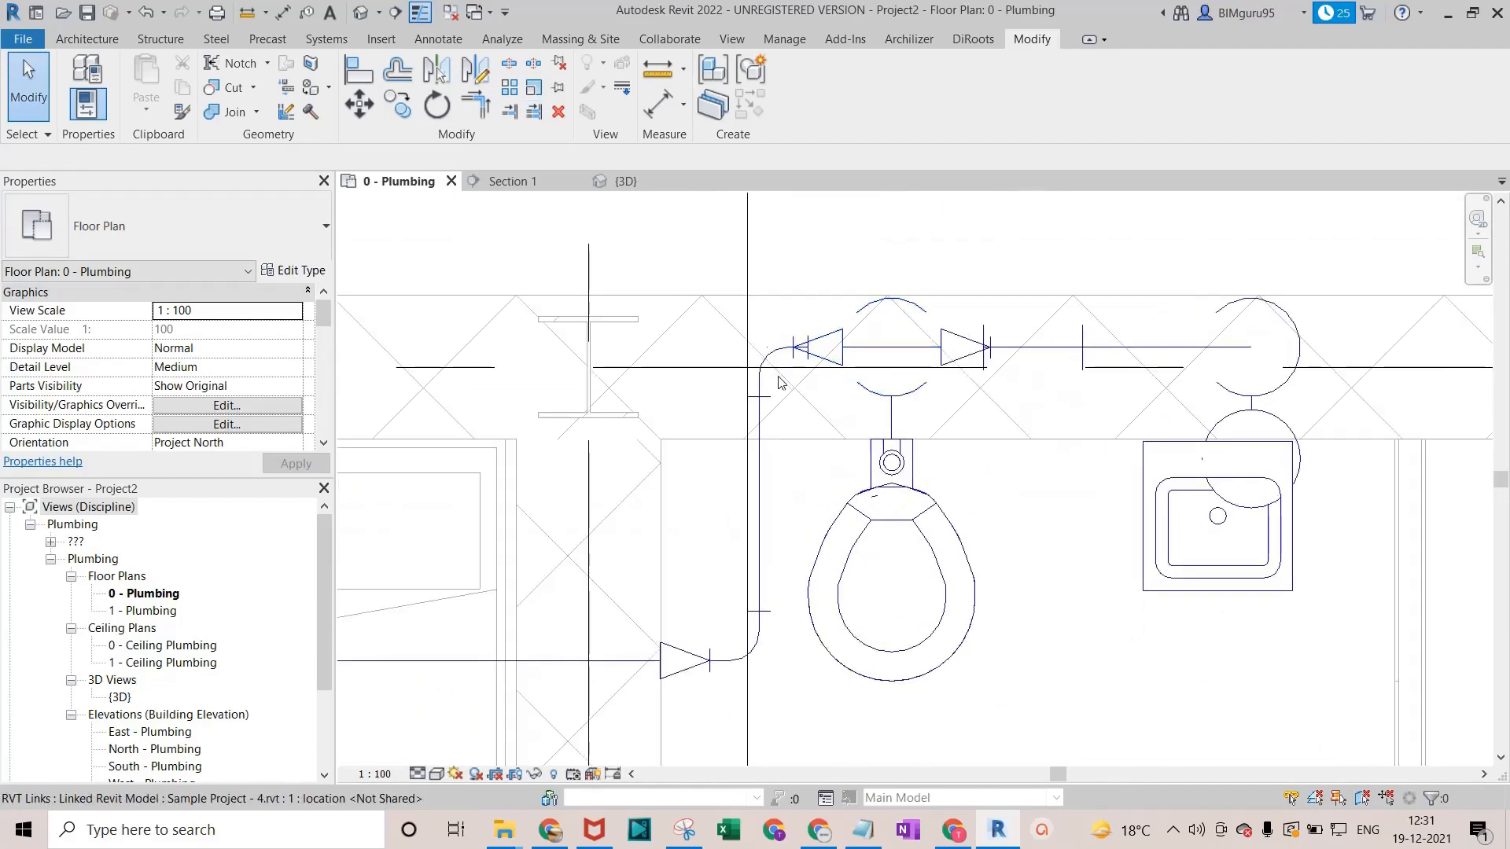
{"action": "scroll", "coordinate": [778, 348], "scroll_direction": "up", "scroll_amount": 1}
{"action": "scroll", "coordinate": [780, 343], "scroll_direction": "up", "scroll_amount": 1}
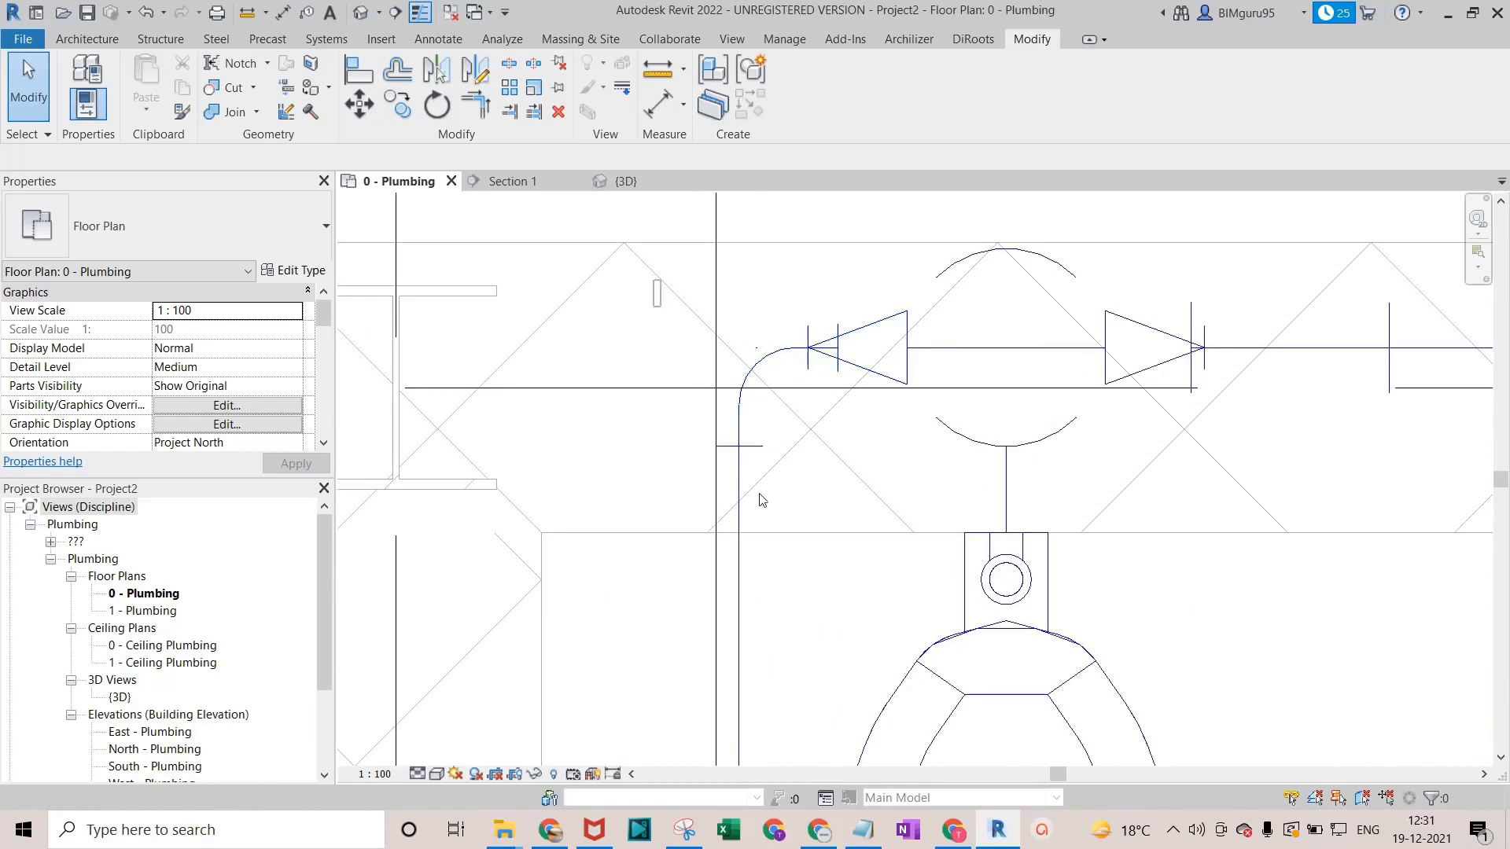
Set the diameter of the short offset run beside the toilet, including both elbows, to 40 mm.
{"action": "left_click_drag", "start_coordinate": [654, 279], "coordinate": [890, 620]}
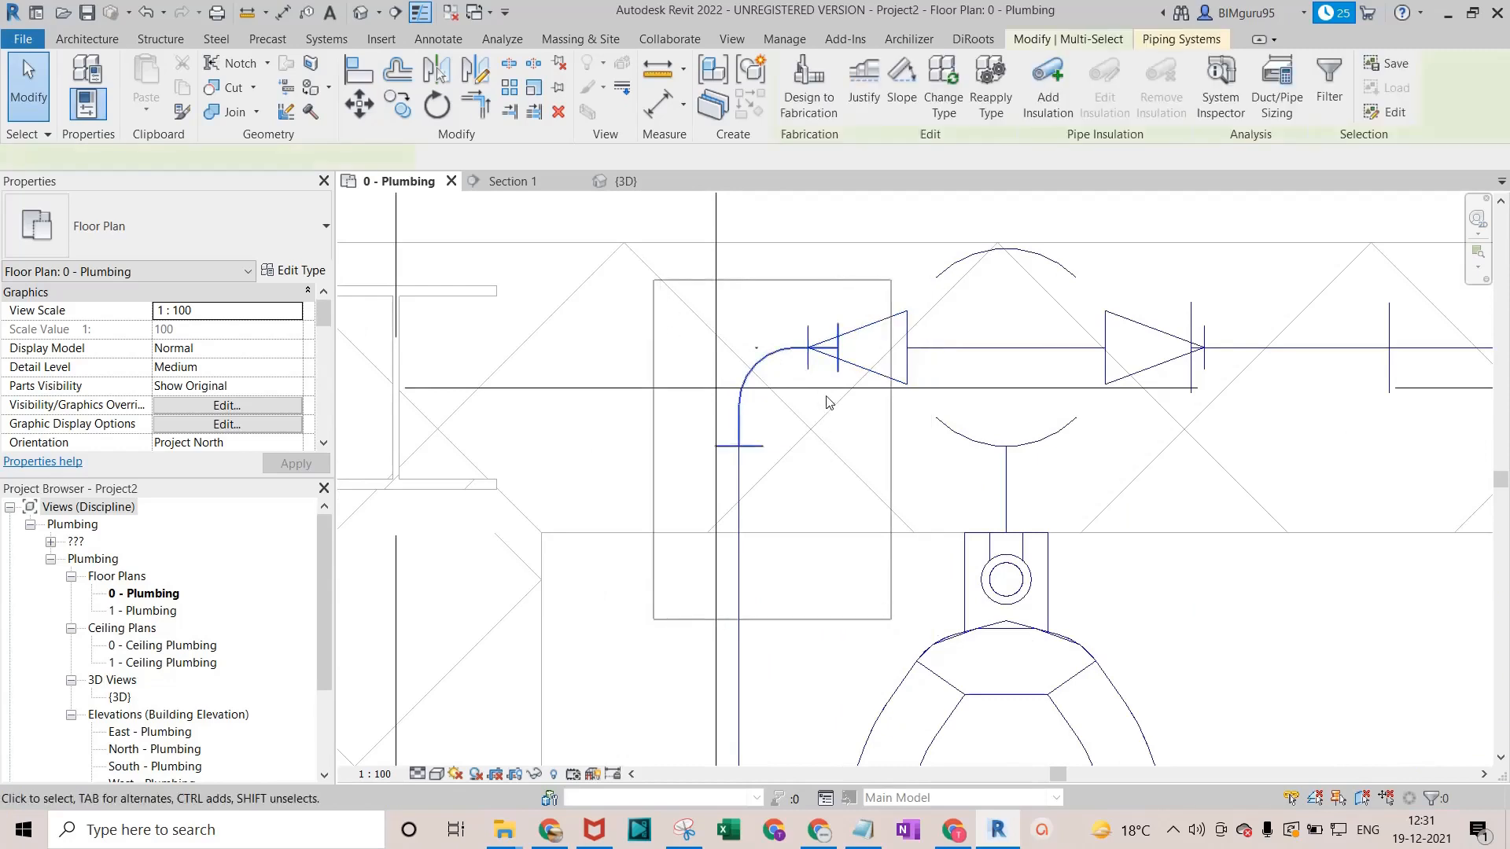
{"action": "scroll", "coordinate": [794, 563], "scroll_direction": "down", "scroll_amount": 2}
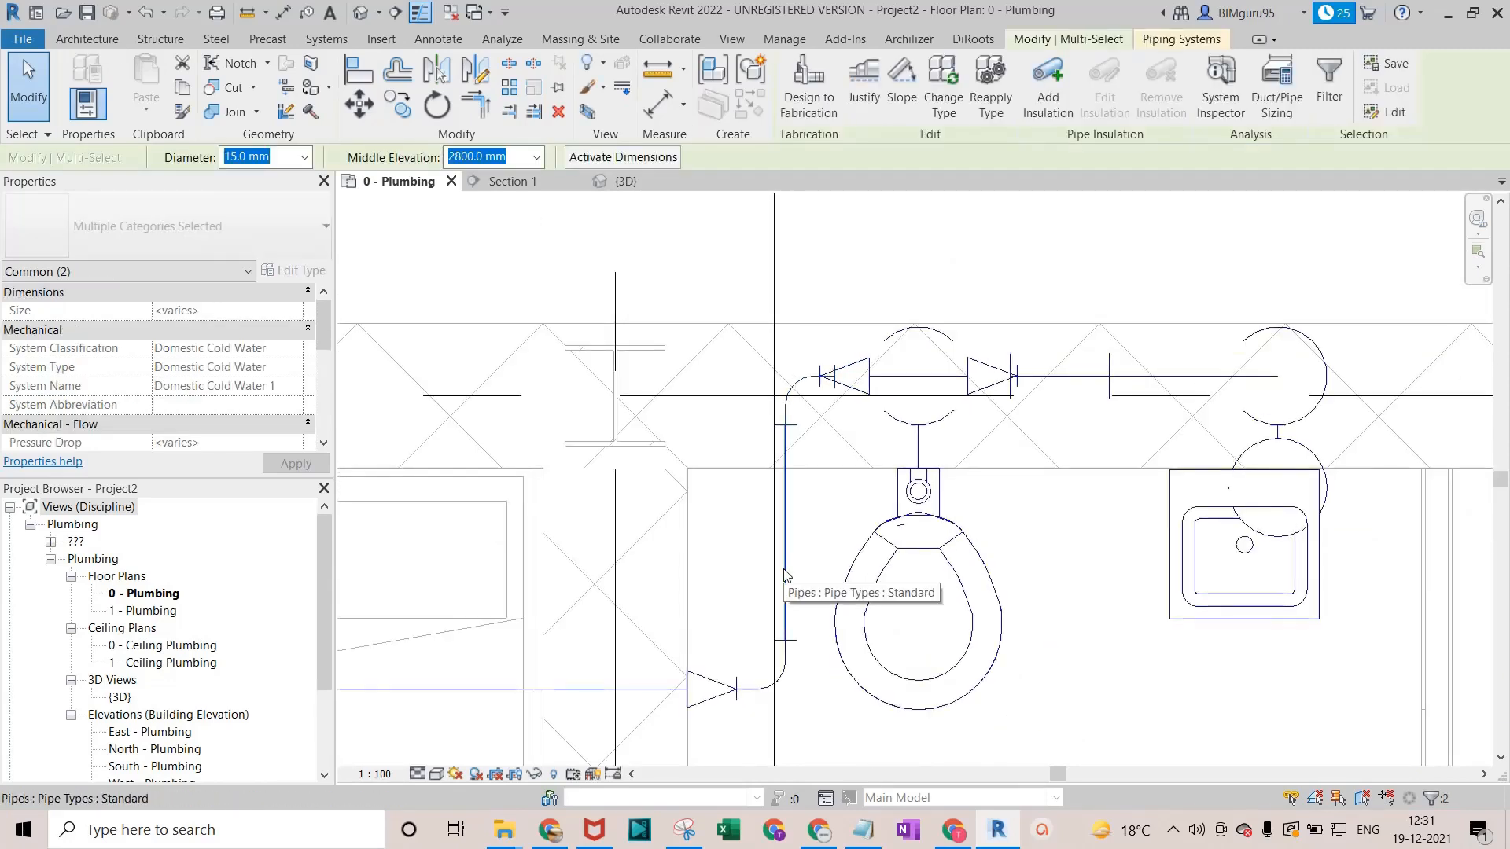
{"action": "left_click", "coordinate": [785, 681], "text": "ctrl"}
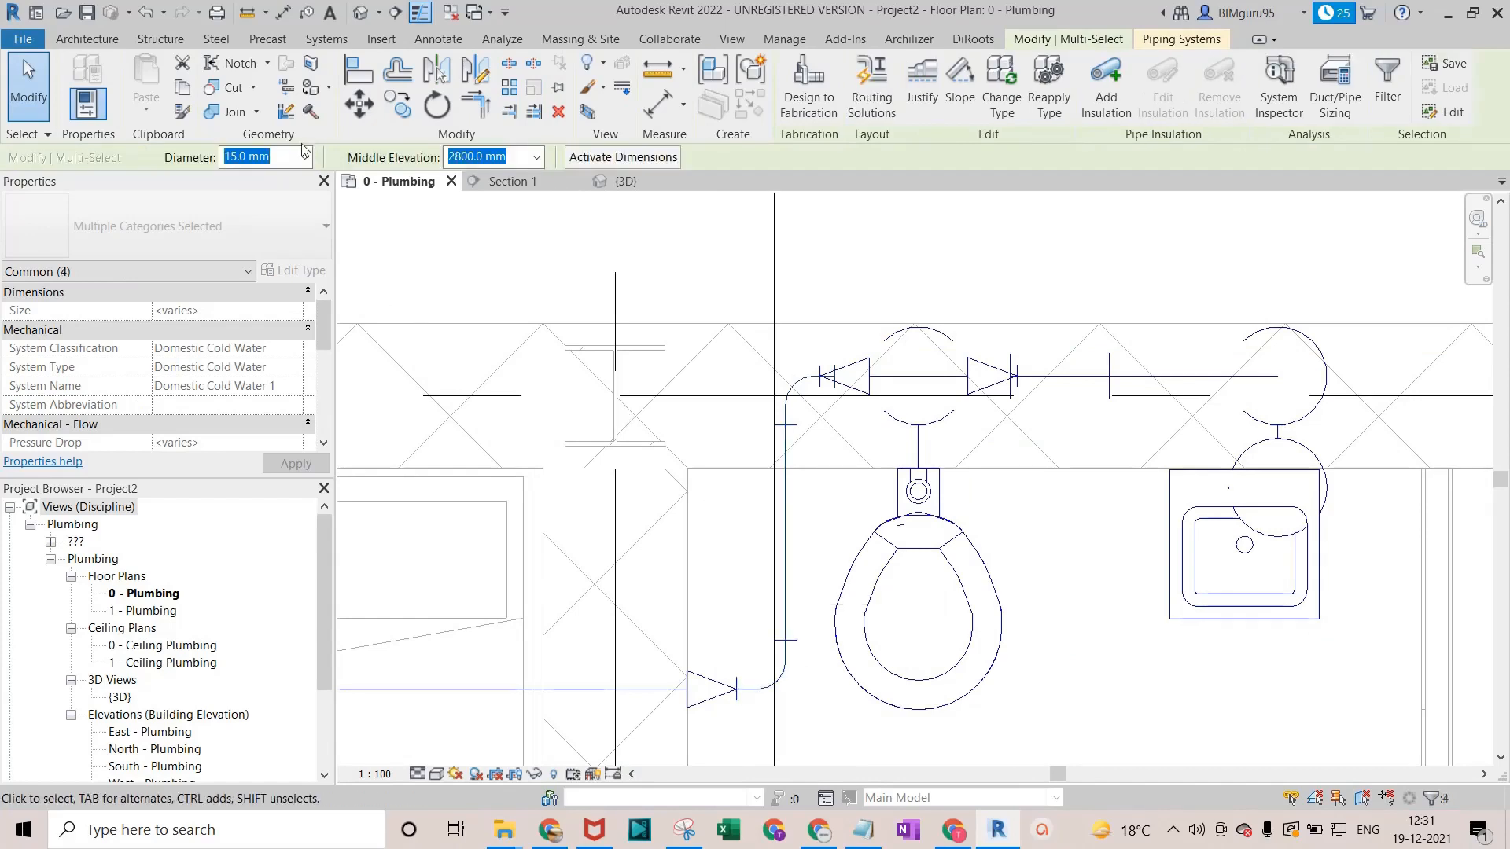
{"action": "left_click", "coordinate": [303, 156]}
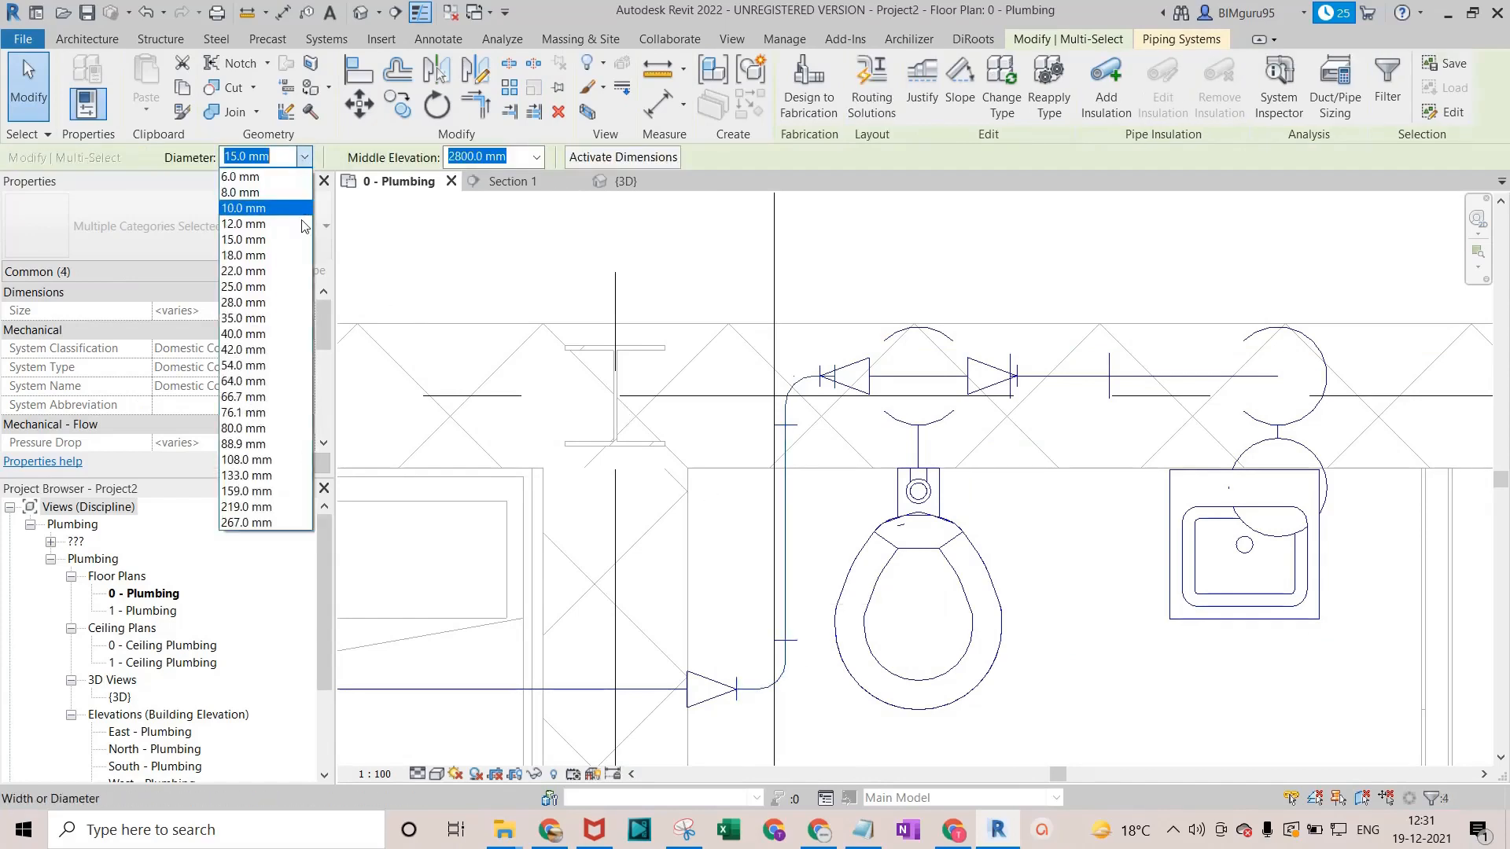
{"action": "left_click", "coordinate": [302, 337]}
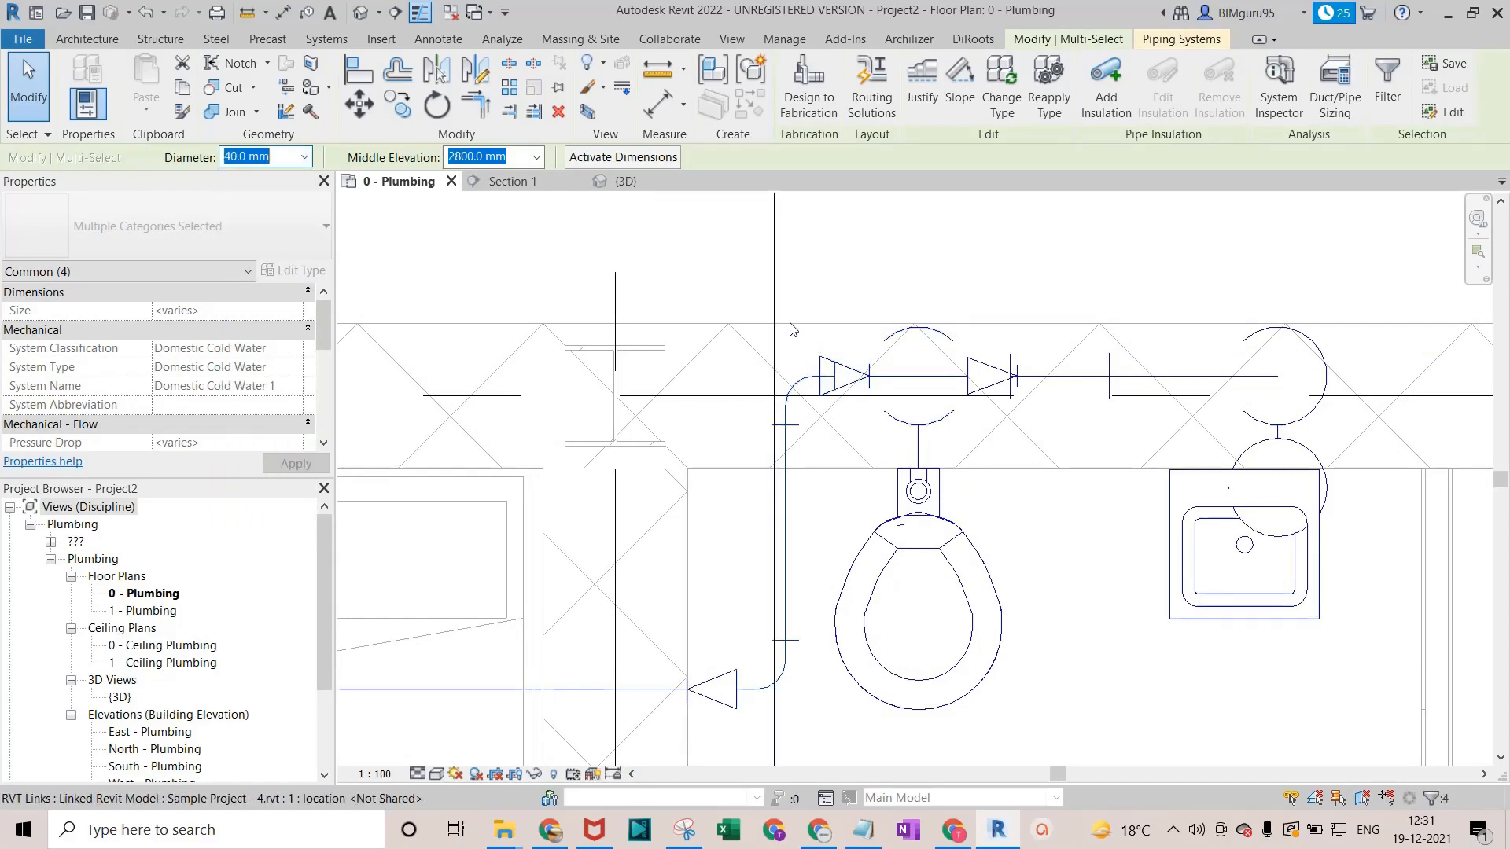
Check the diameters of the supply pipe entering the bathroom and of the toilet's stub pipe.
{"action": "left_click_drag", "start_coordinate": [900, 433], "coordinate": [901, 433]}
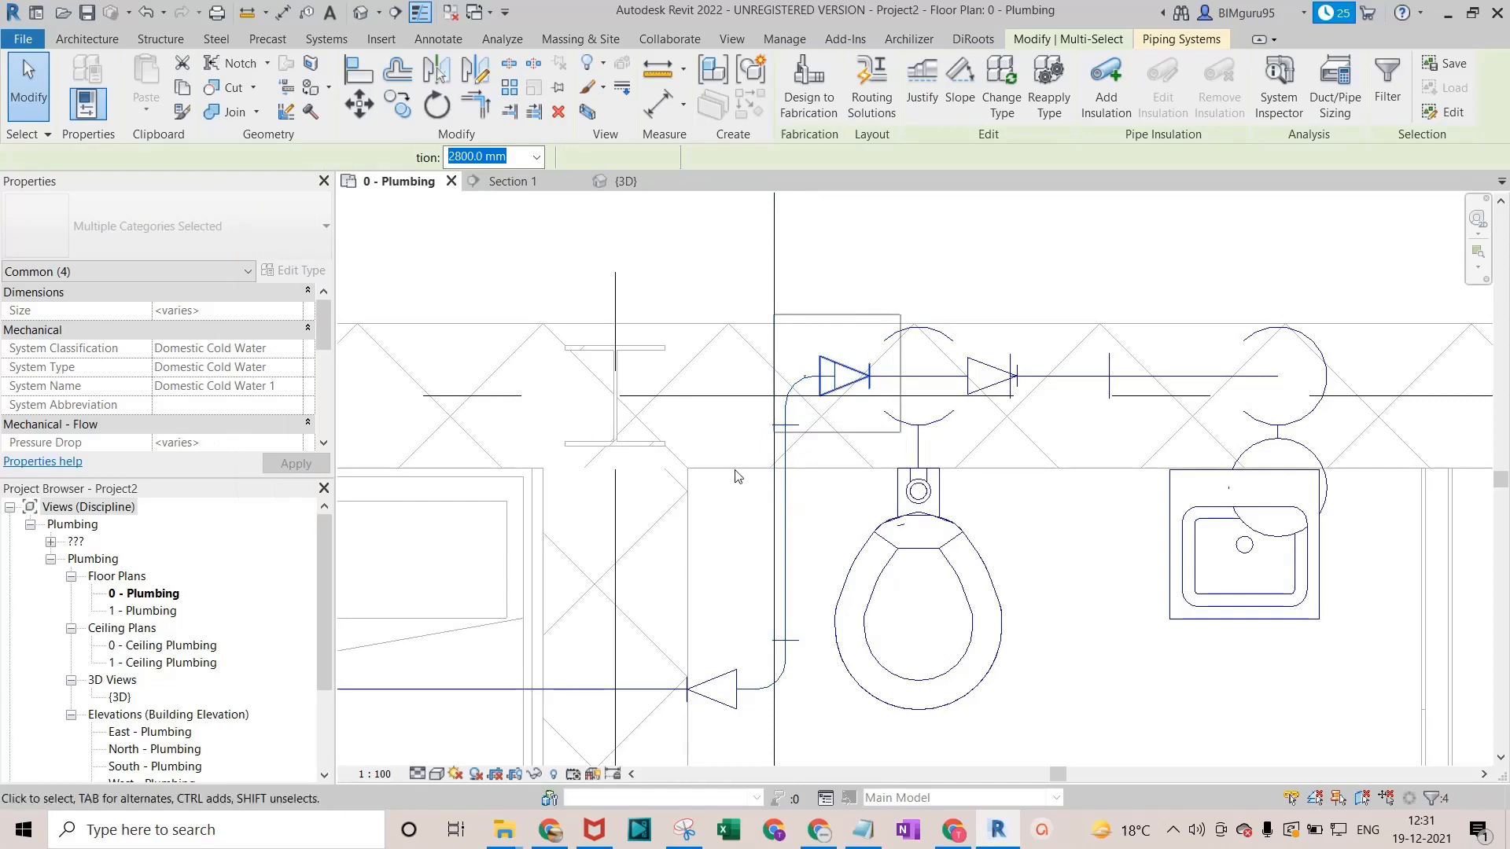
{"action": "left_click", "coordinate": [787, 510], "text": "ctrl"}
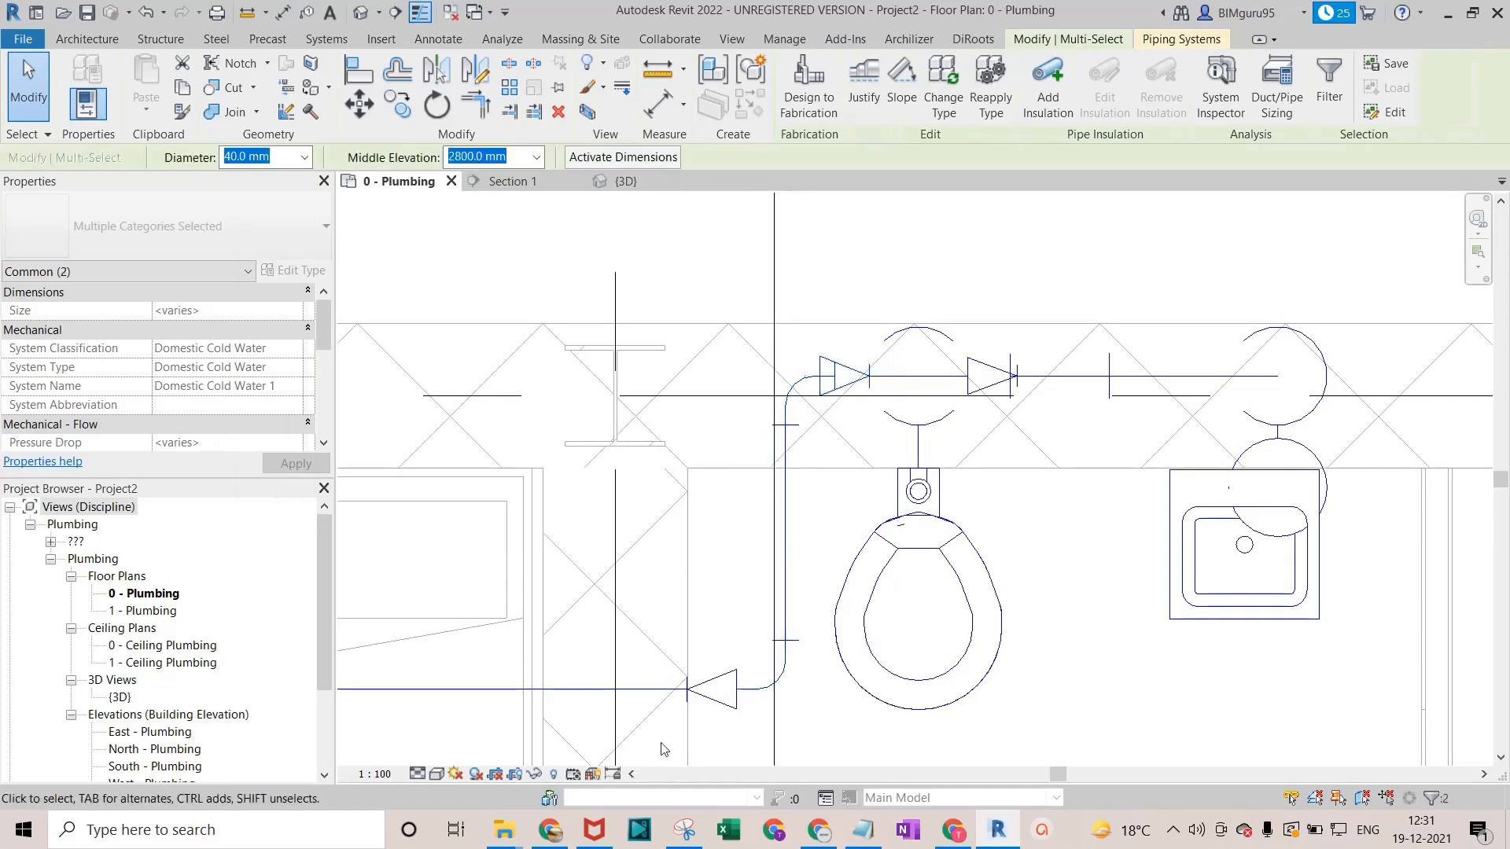
{"action": "left_click", "coordinate": [605, 688]}
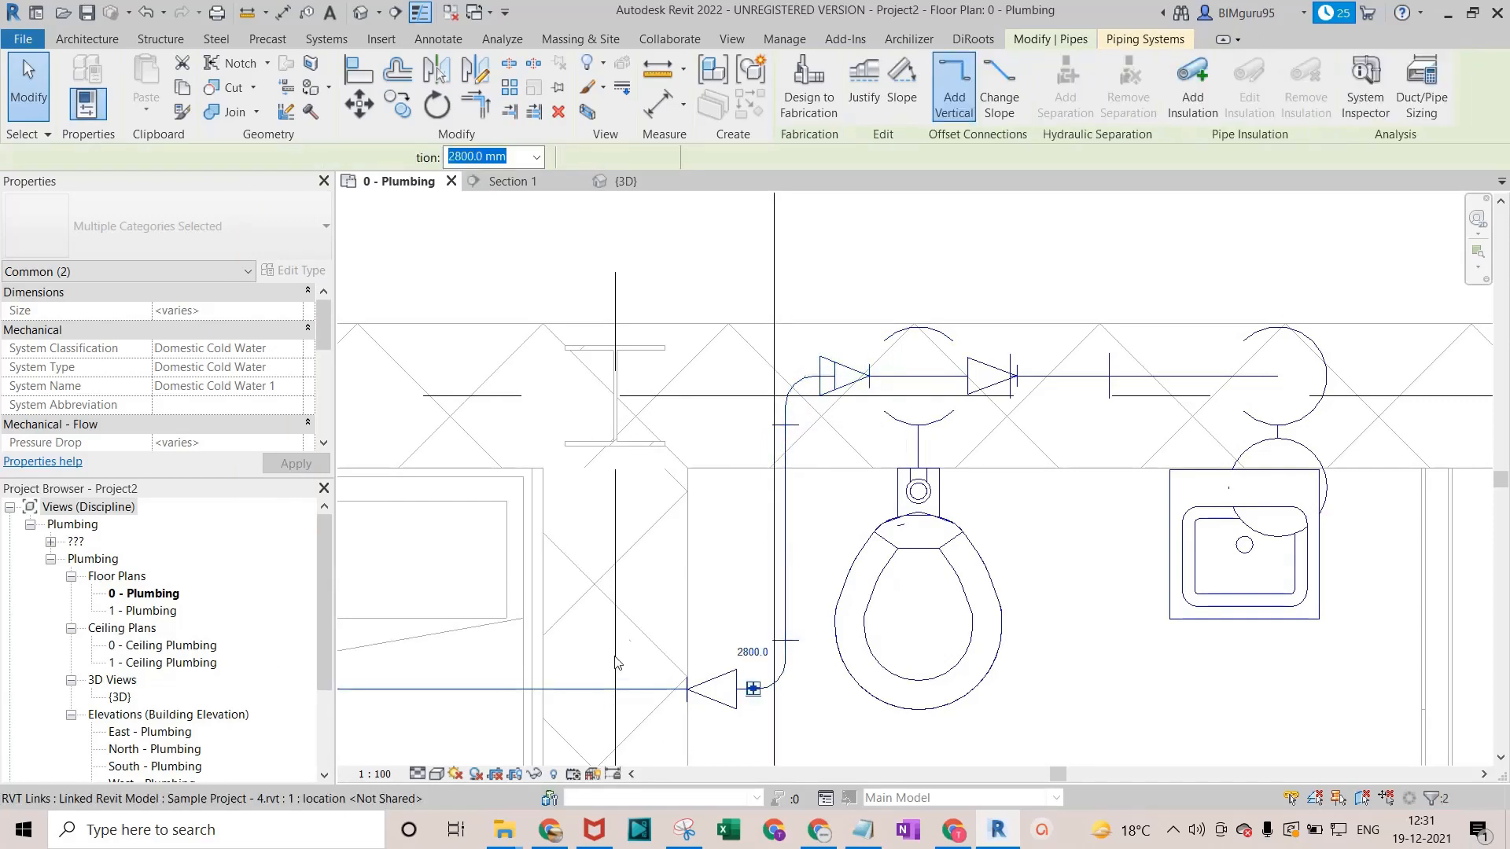
{"action": "scroll", "coordinate": [674, 550], "scroll_direction": "down", "scroll_amount": 2}
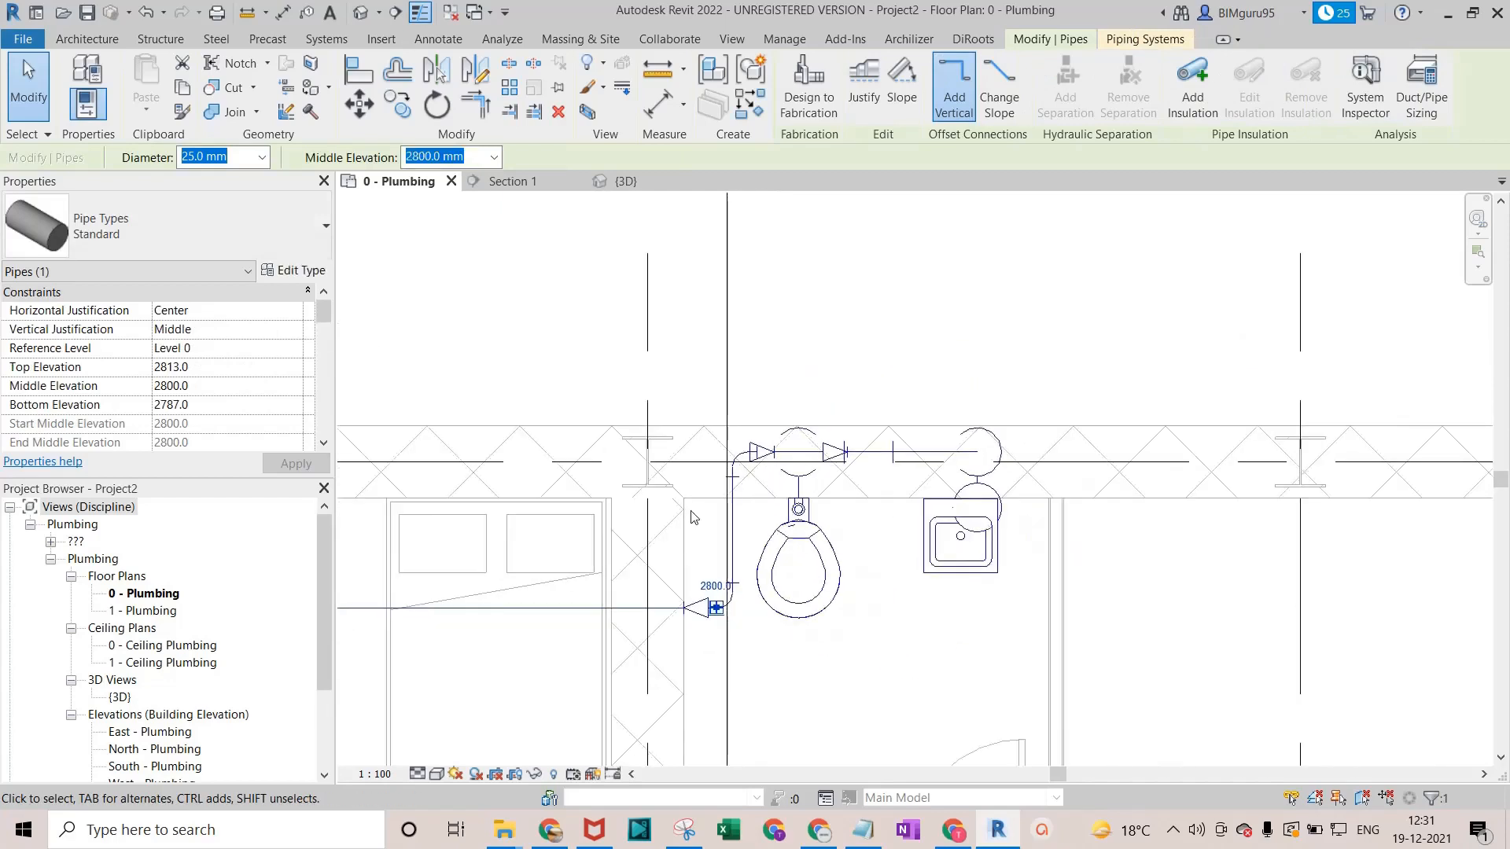
{"action": "scroll", "coordinate": [725, 458], "scroll_direction": "up", "scroll_amount": 1}
{"action": "scroll", "coordinate": [837, 493], "scroll_direction": "up", "scroll_amount": 1}
{"action": "scroll", "coordinate": [837, 493], "scroll_direction": "up", "scroll_amount": 1}
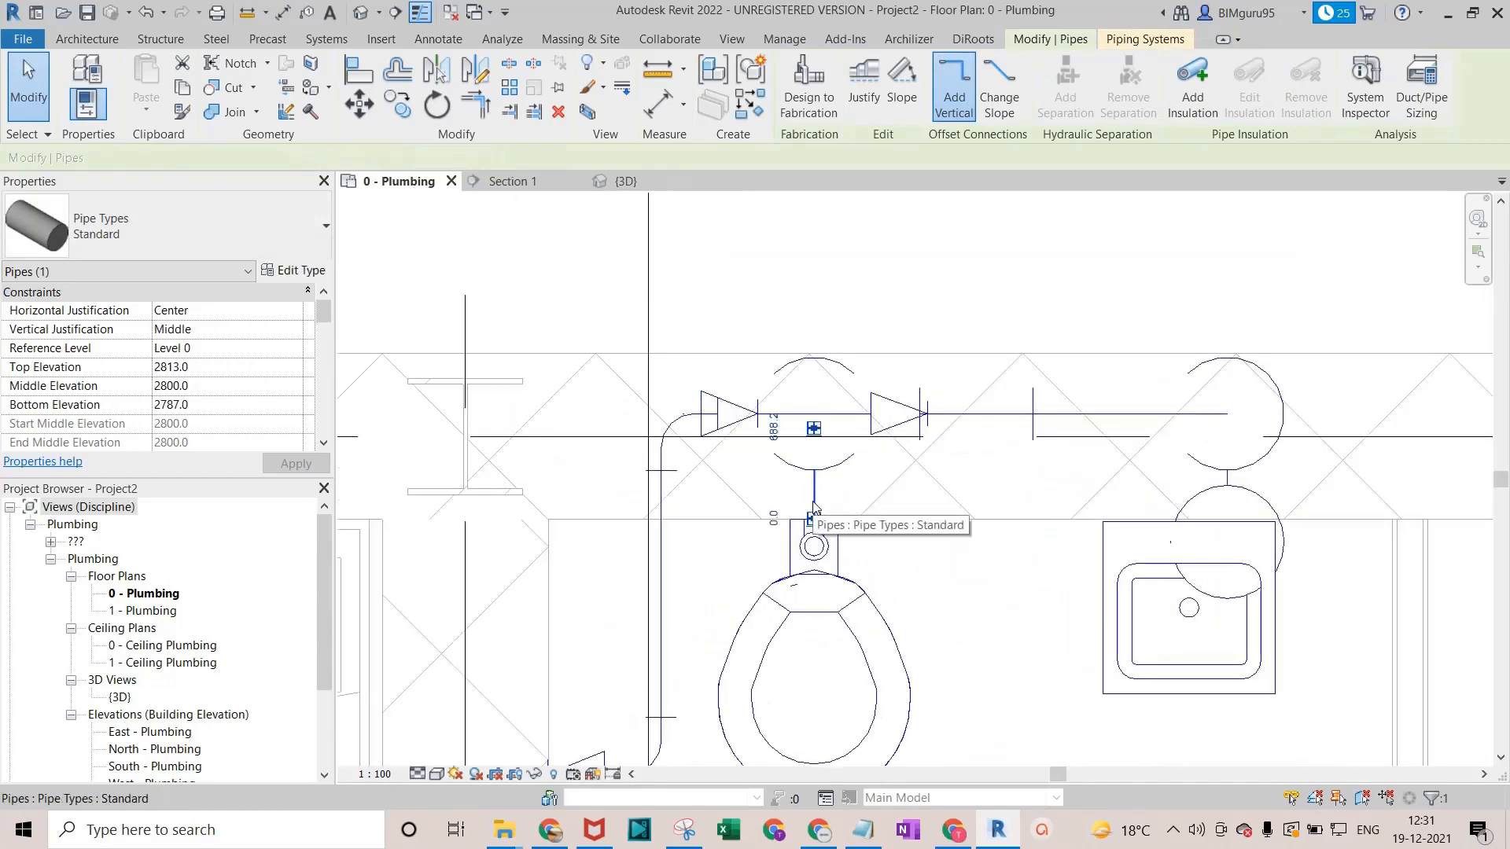
{"action": "left_click", "coordinate": [814, 506]}
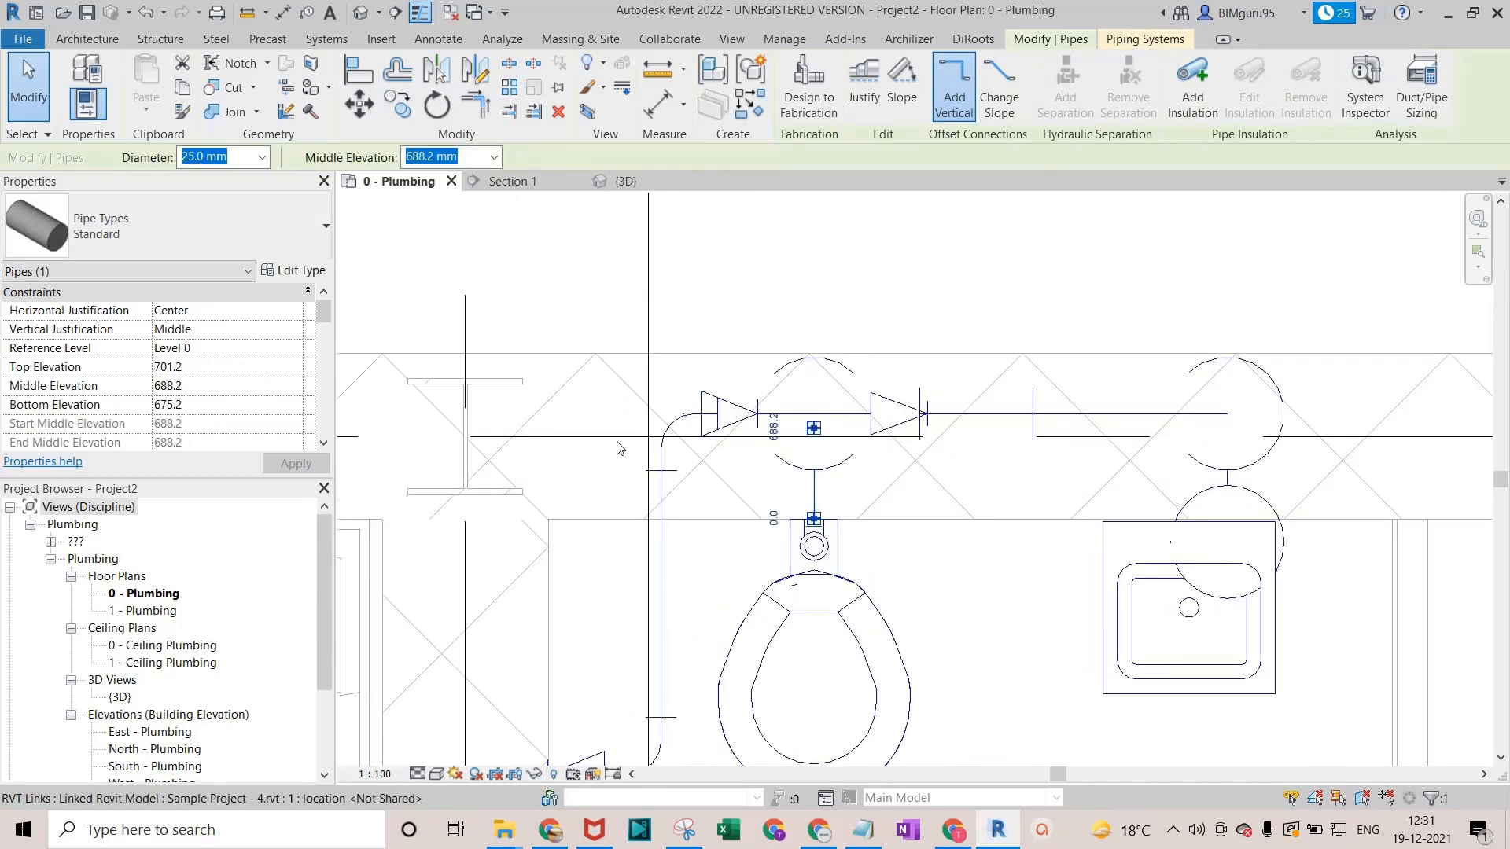
{"action": "key", "text": "Escape"}
Set the diameter of the offset run, its elbows and the pipes and fittings around the toilet's tee to 25 mm.
{"action": "left_click_drag", "start_coordinate": [540, 295], "coordinate": [882, 487]}
{"action": "scroll", "coordinate": [873, 471], "scroll_direction": "down", "scroll_amount": 3}
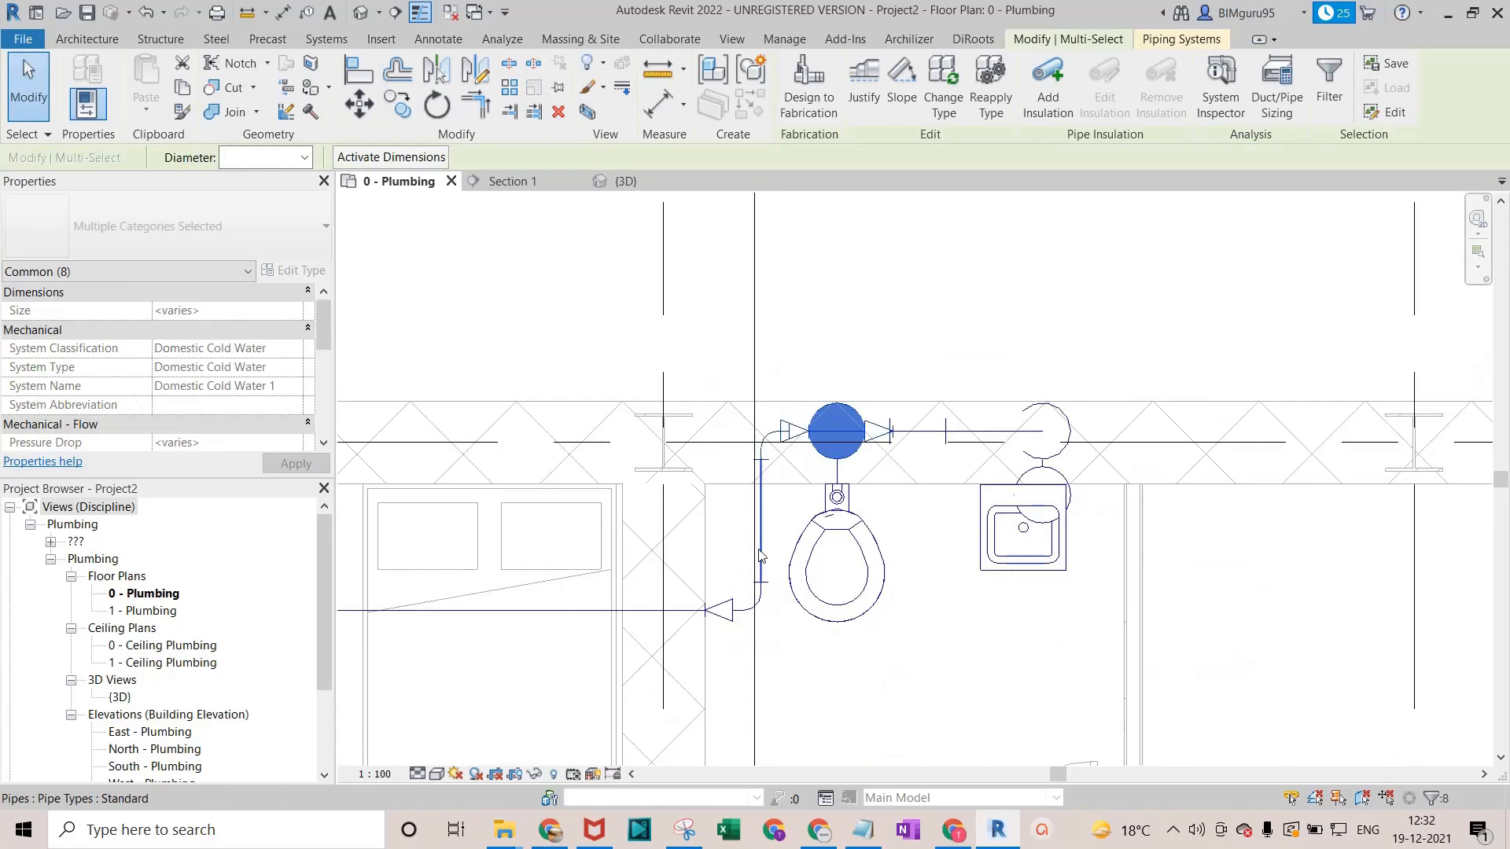
{"action": "left_click", "coordinate": [759, 550], "text": "ctrl"}
{"action": "left_click", "coordinate": [759, 604], "text": "ctrl"}
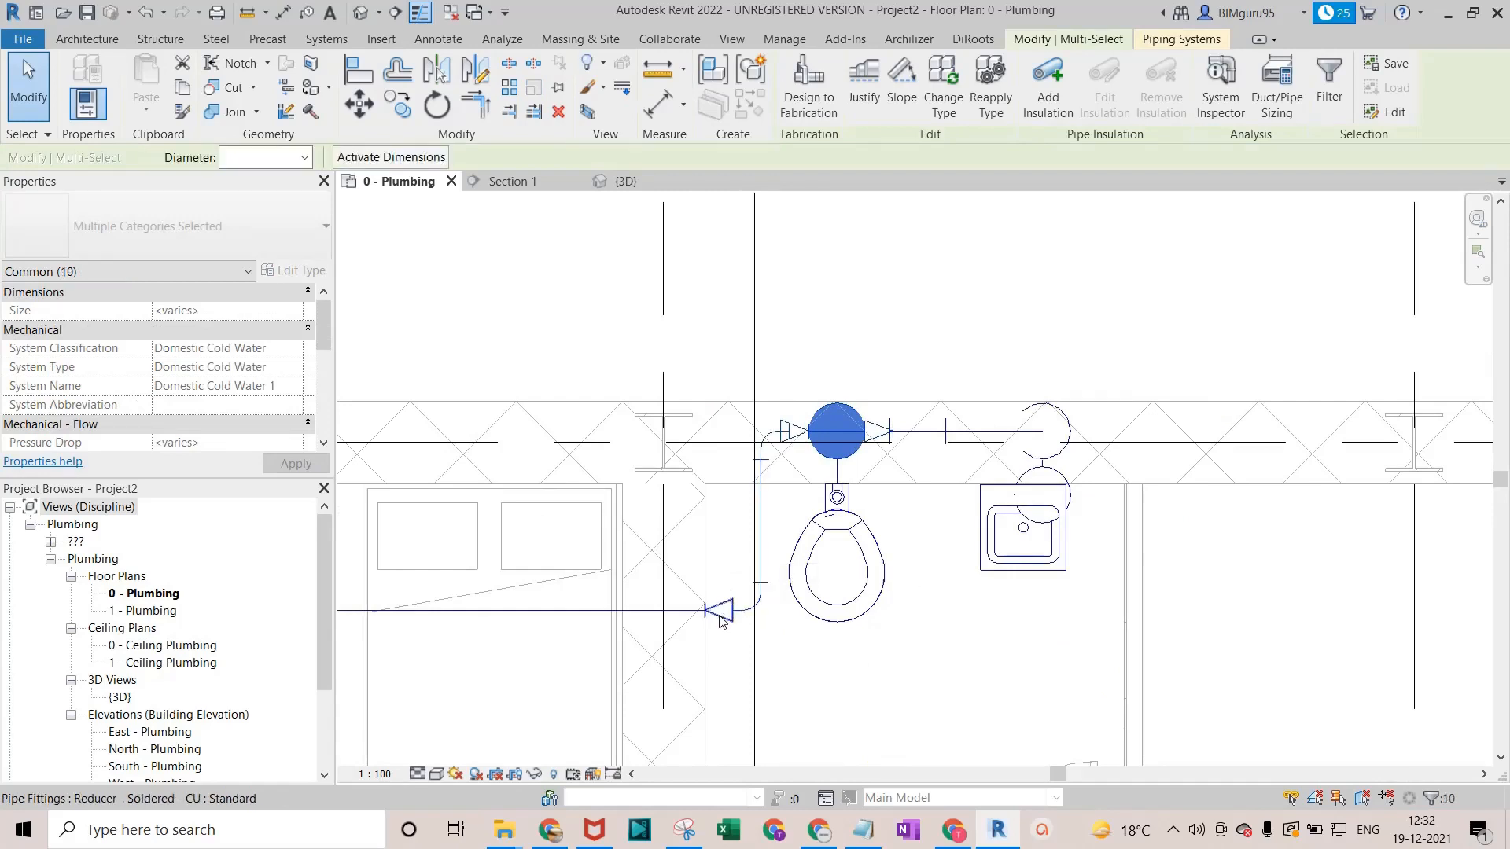
{"action": "left_click", "coordinate": [303, 159]}
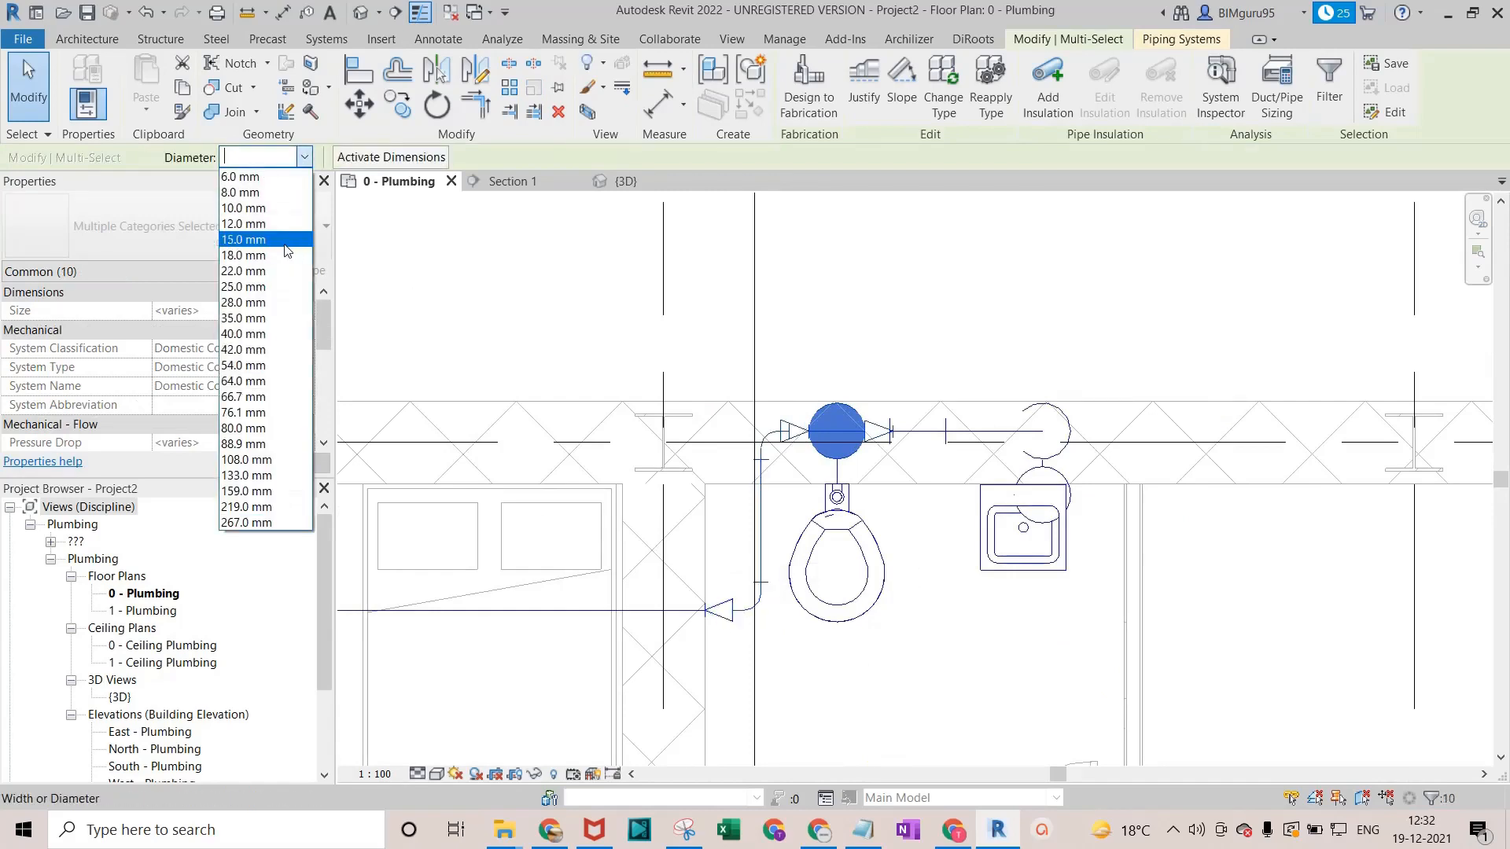
{"action": "left_click", "coordinate": [256, 288]}
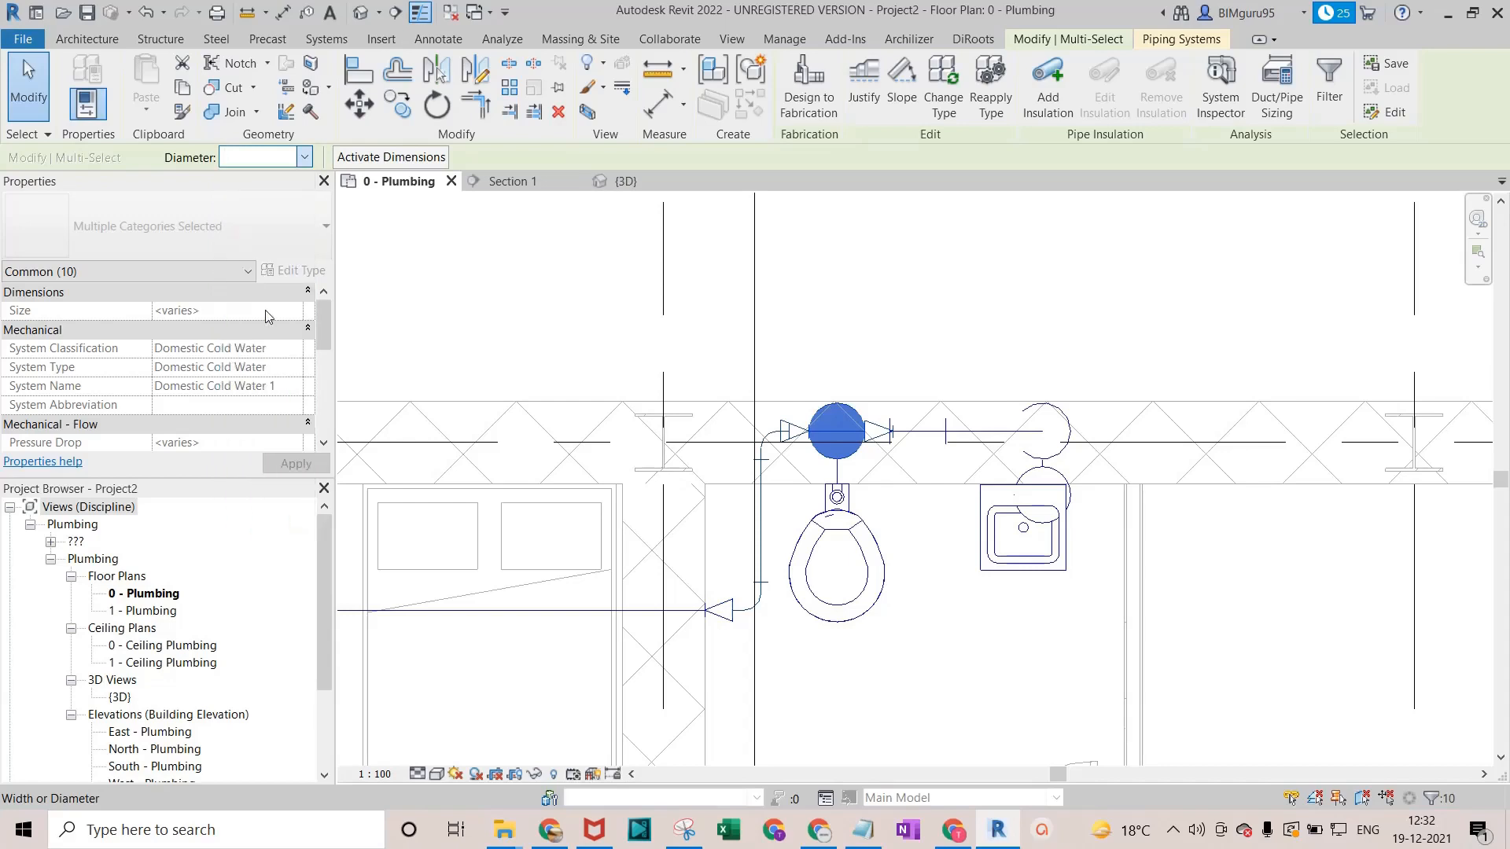
{"action": "left_click", "coordinate": [836, 293]}
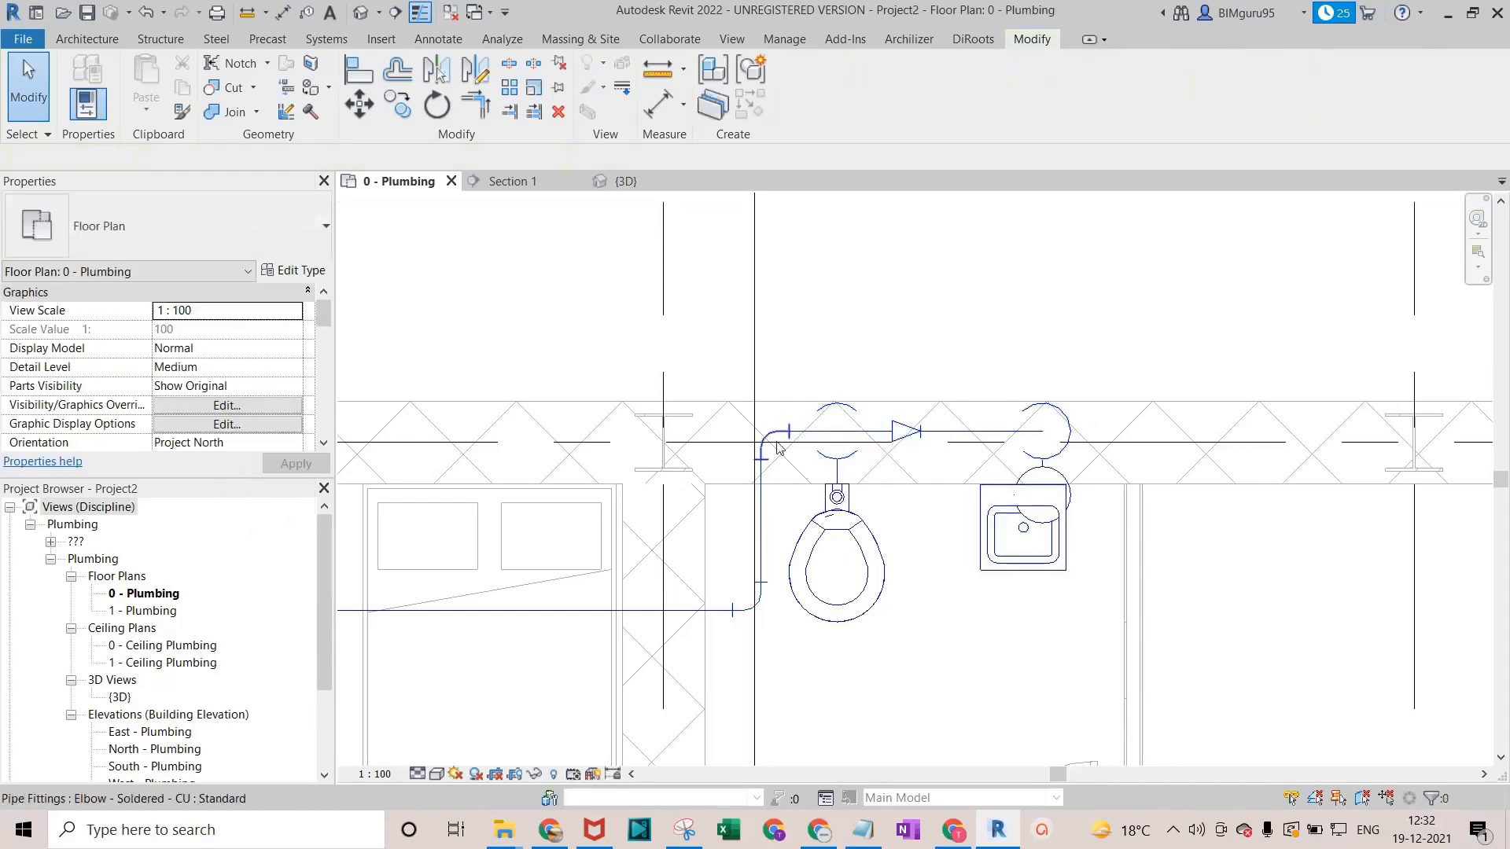
Highlight the pipe network to check its connection to the toilet and sink, and locate the remaining bathroom near grid 9.
{"action": "key", "text": "Tab"}
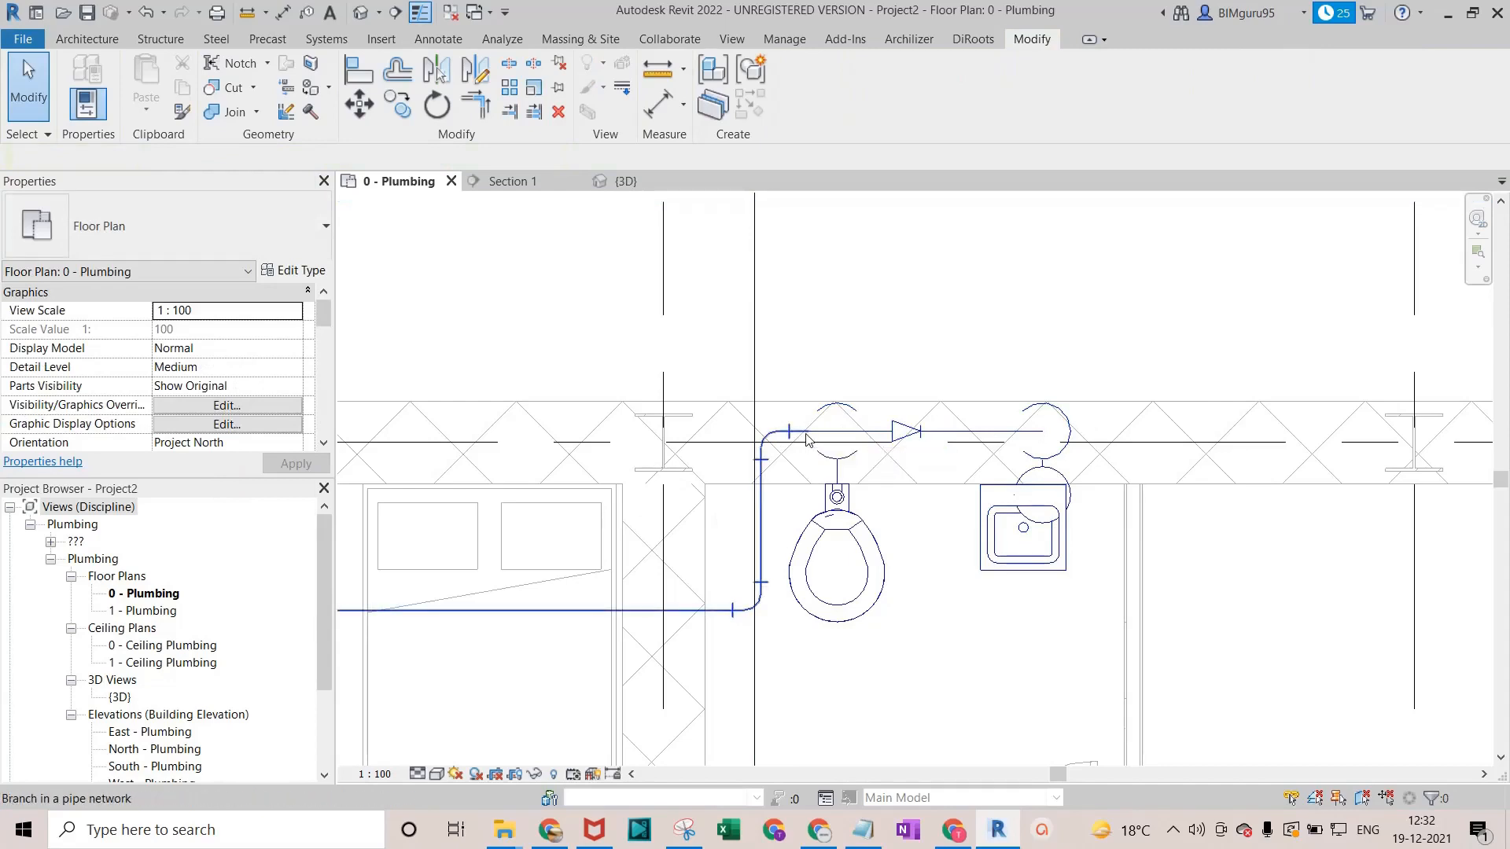
{"action": "key", "text": "Tab"}
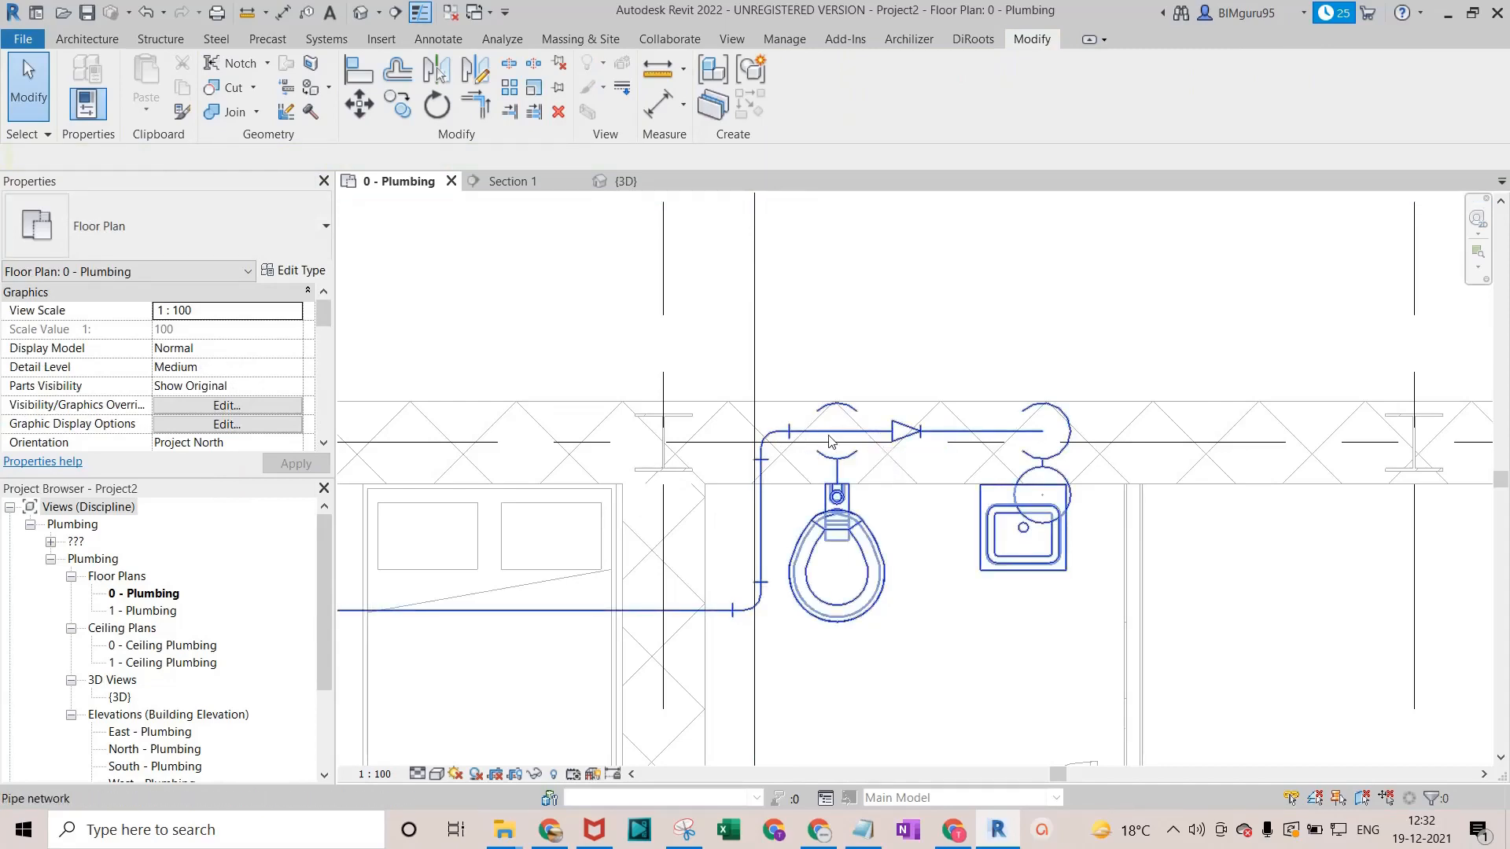
{"action": "scroll", "coordinate": [831, 441], "scroll_direction": "down", "scroll_amount": 5}
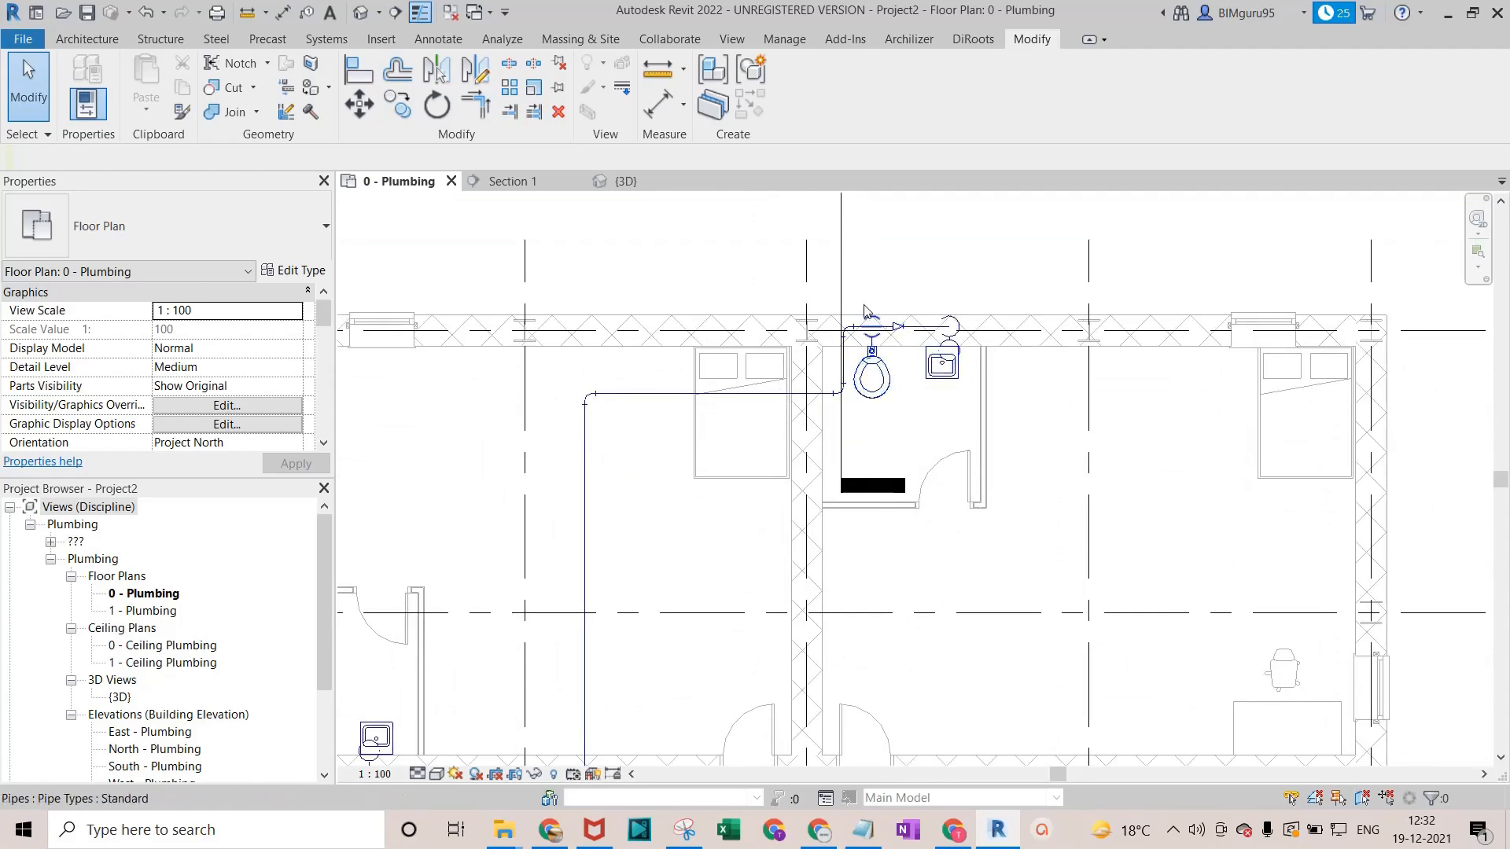
{"action": "scroll", "coordinate": [597, 506], "scroll_direction": "down", "scroll_amount": 3}
{"action": "middle_click_drag", "start_coordinate": [660, 491], "coordinate": [737, 394]}
{"action": "scroll", "coordinate": [739, 551], "scroll_direction": "down", "scroll_amount": 3}
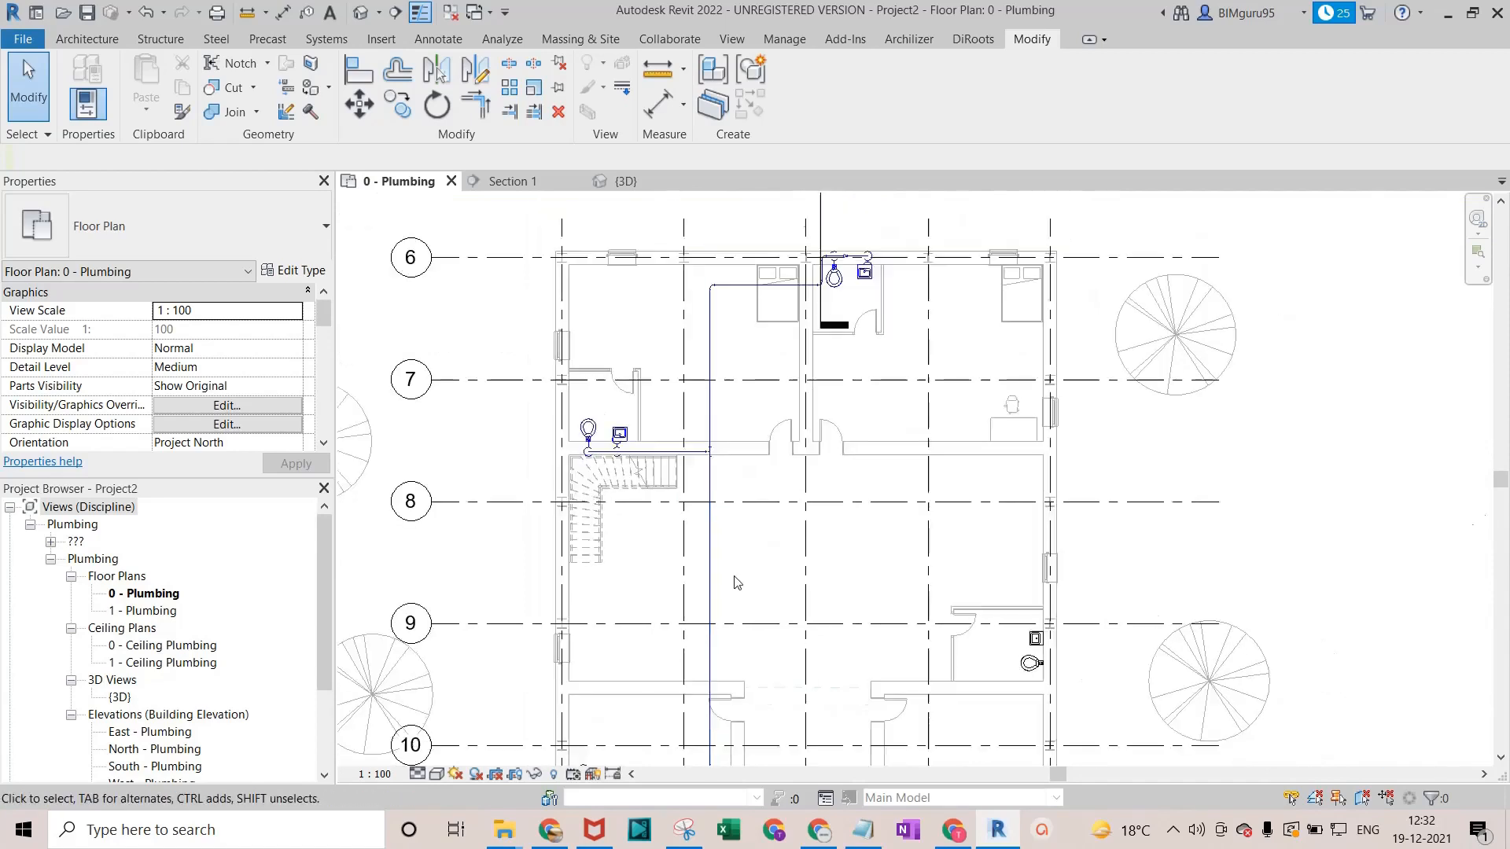
{"action": "middle_click_drag", "start_coordinate": [790, 639], "coordinate": [794, 504]}
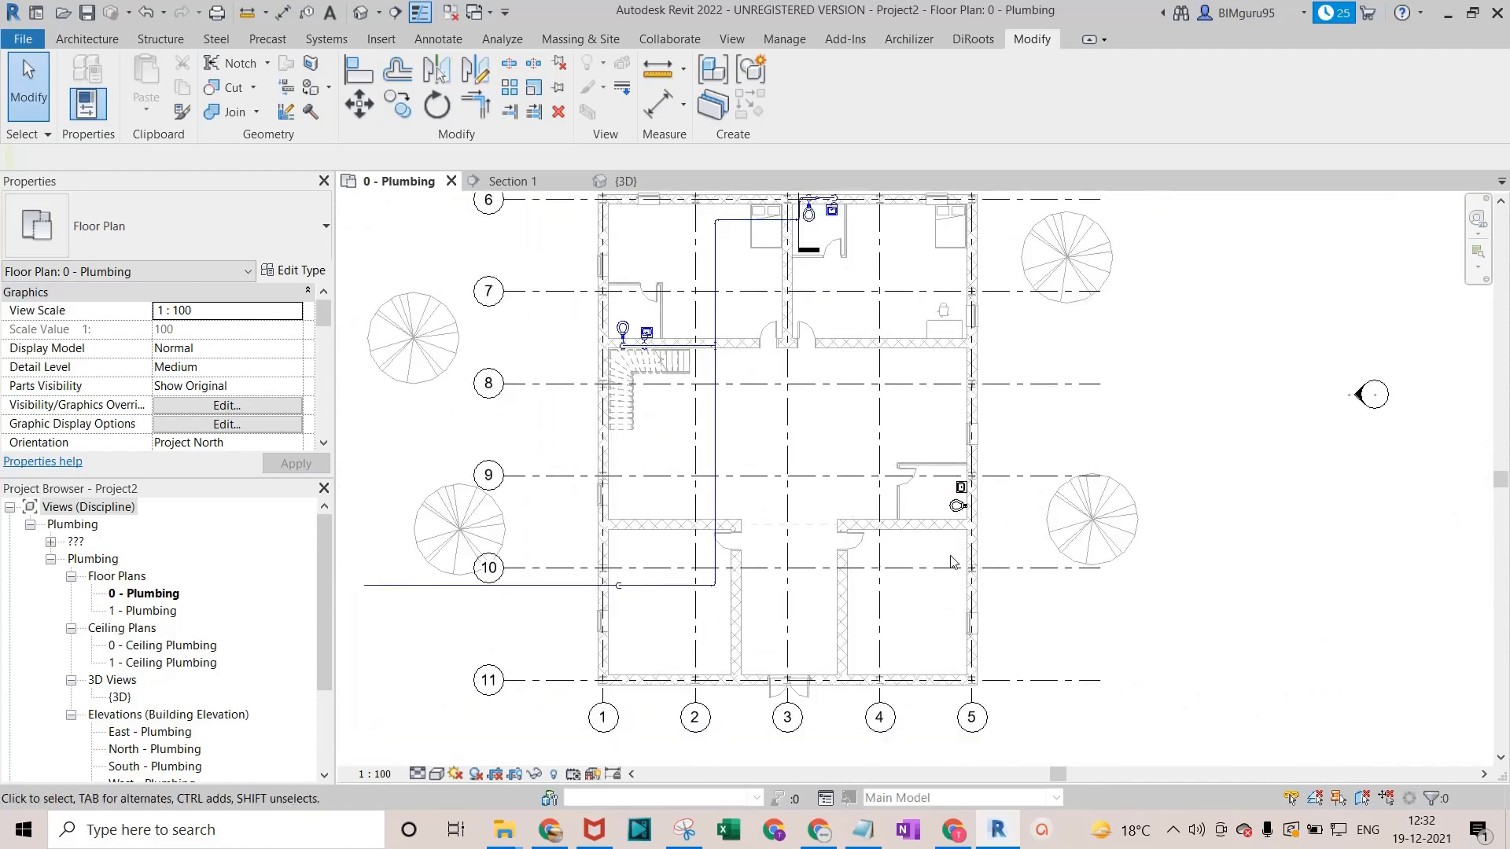
Start a 15 mm pipe from the hot water connector of the sink beside the stairs and drop it to 800 mm elevation.
{"action": "middle_click_drag", "start_coordinate": [801, 470], "coordinate": [798, 506]}
{"action": "scroll", "coordinate": [669, 361], "scroll_direction": "up", "scroll_amount": 3}
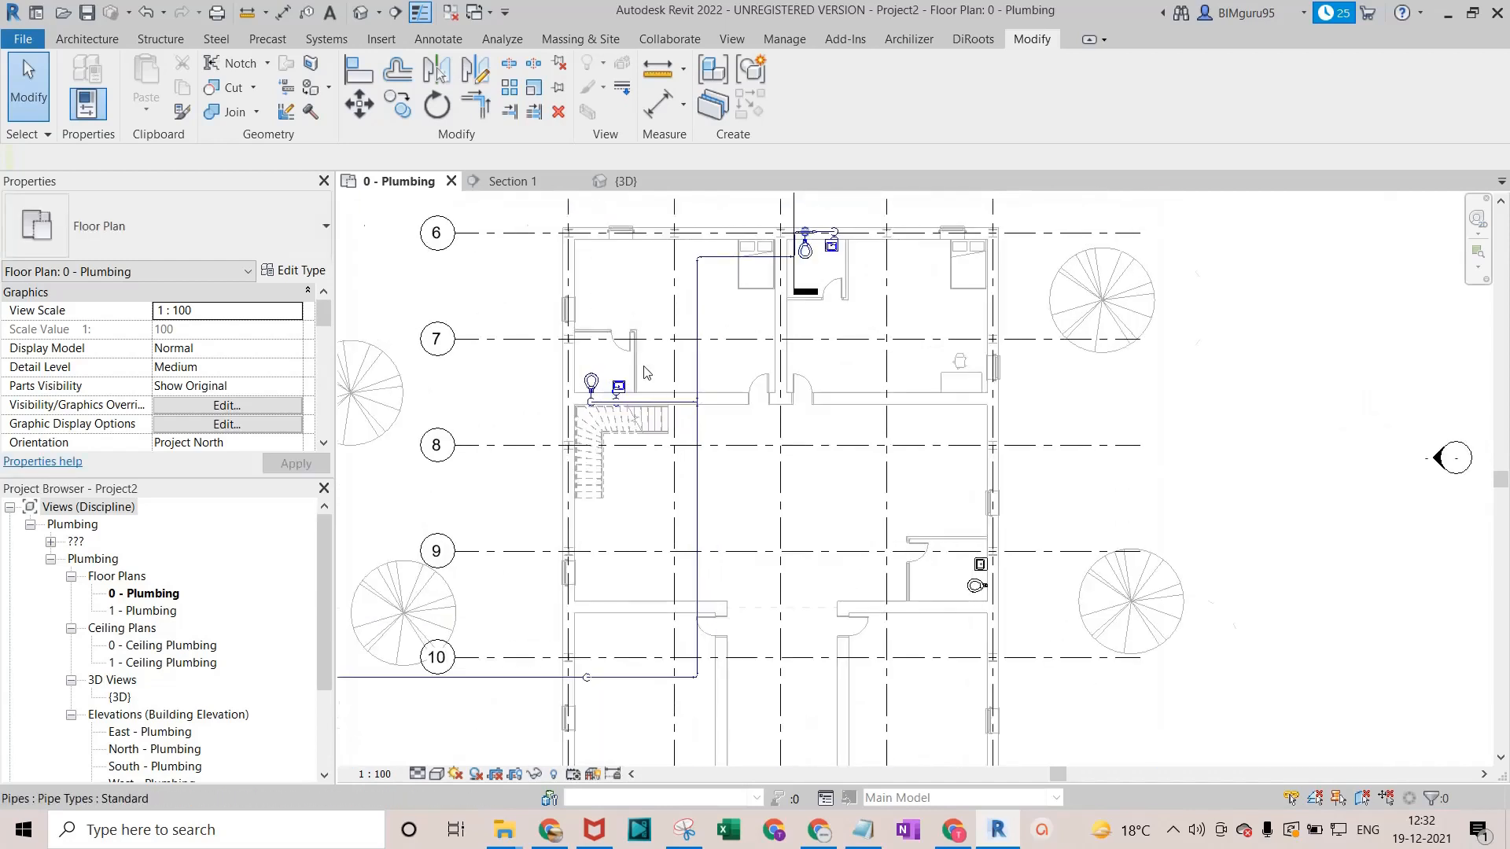
{"action": "scroll", "coordinate": [562, 407], "scroll_direction": "up", "scroll_amount": 3}
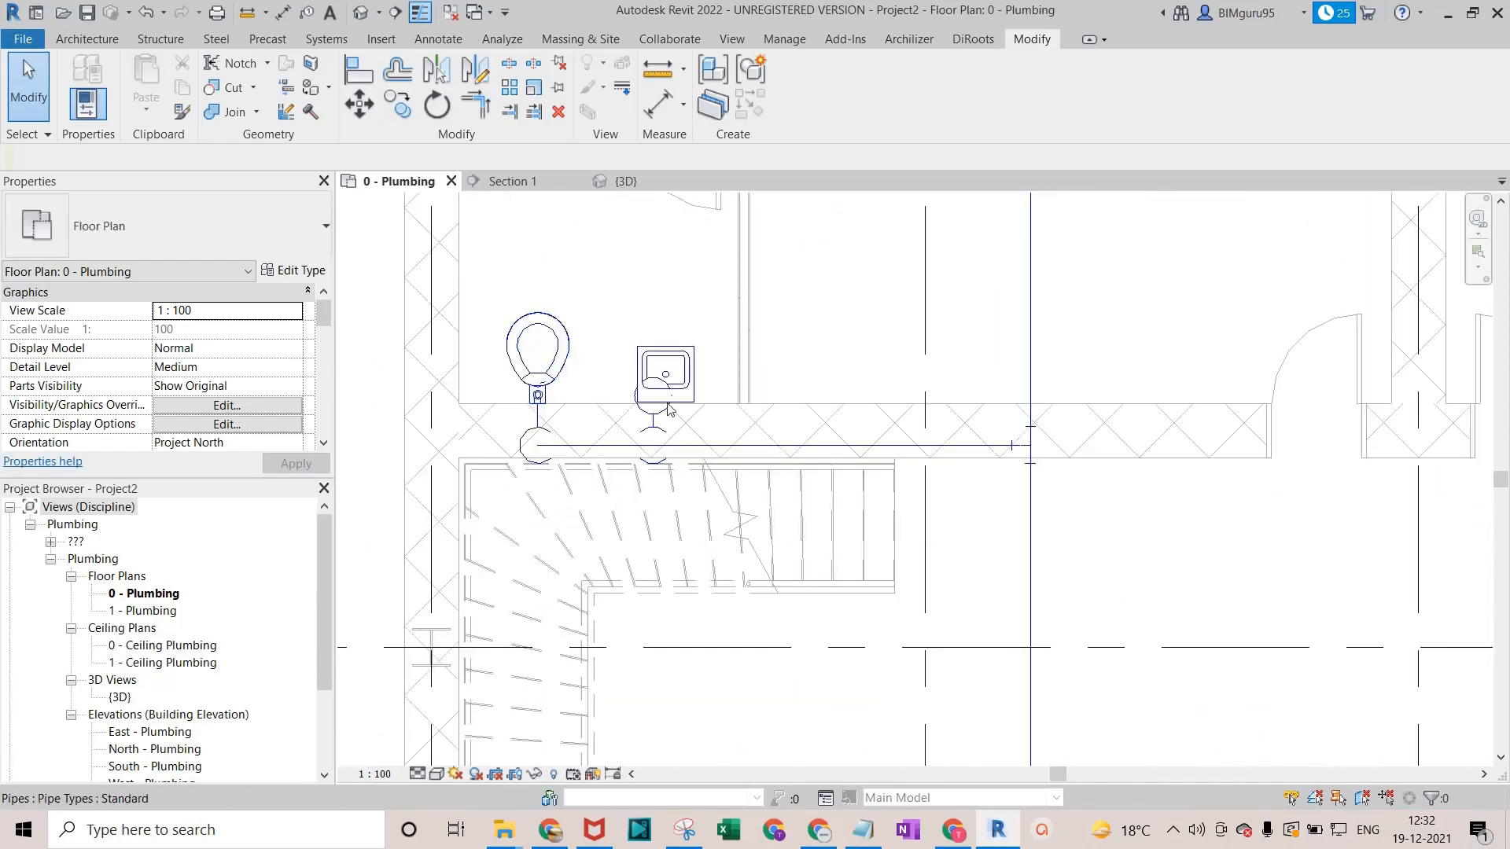
{"action": "left_click", "coordinate": [681, 409]}
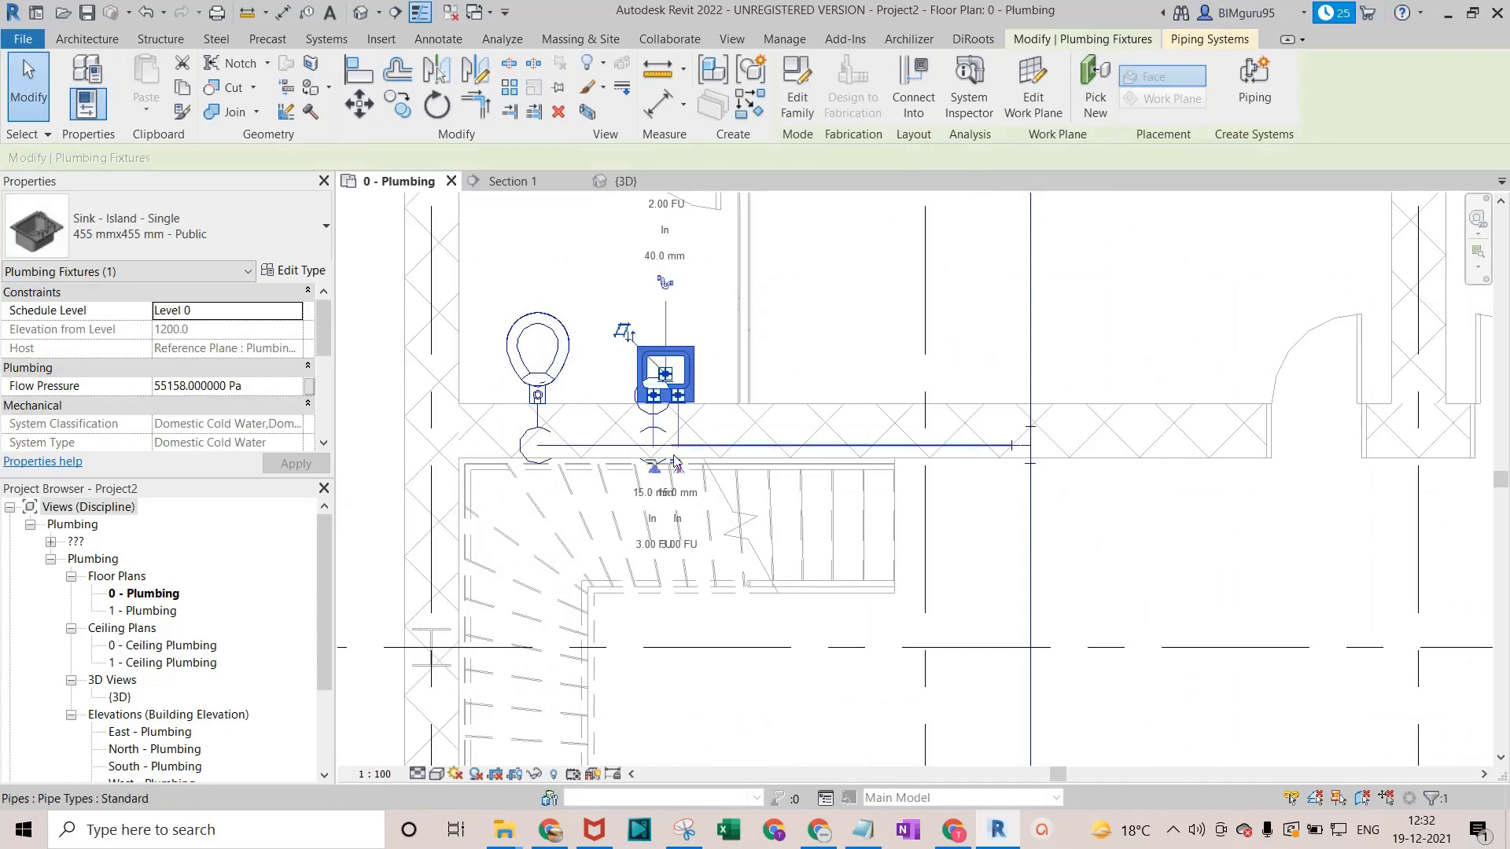
{"action": "scroll", "coordinate": [674, 464], "scroll_direction": "up", "scroll_amount": 3}
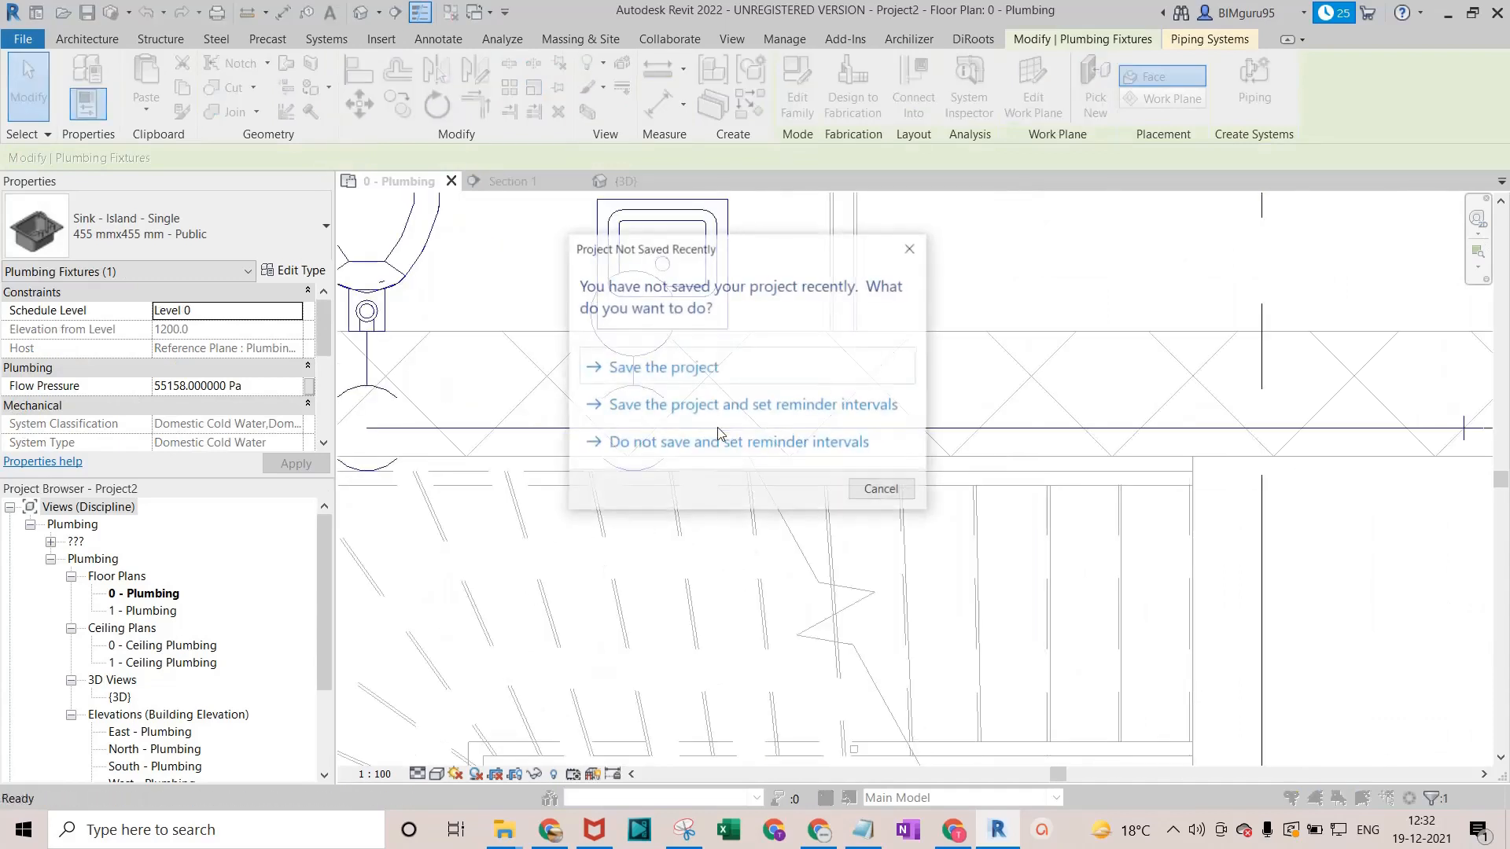
{"action": "left_click", "coordinate": [901, 249]}
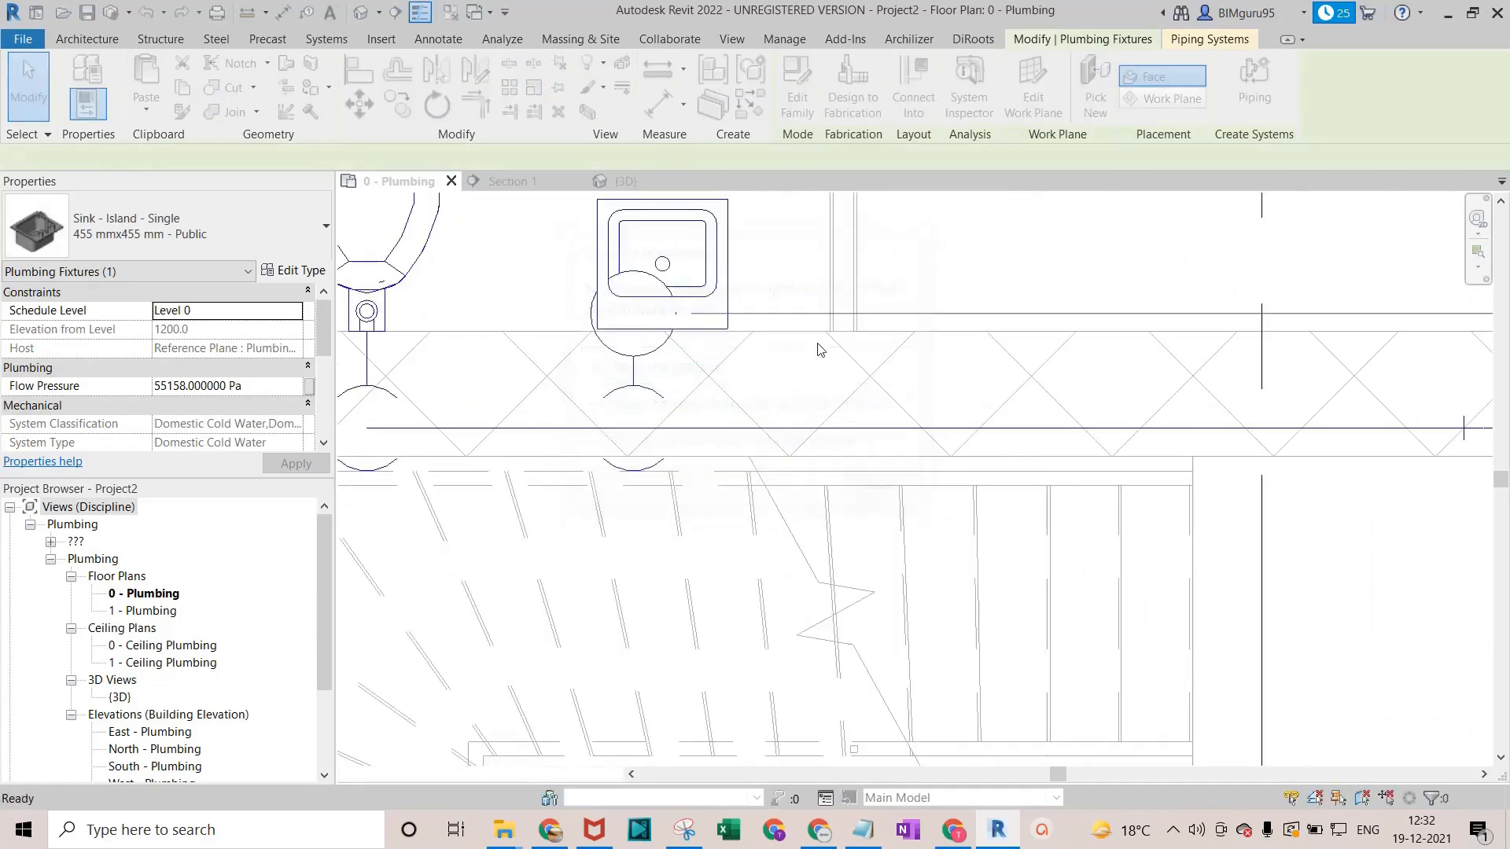
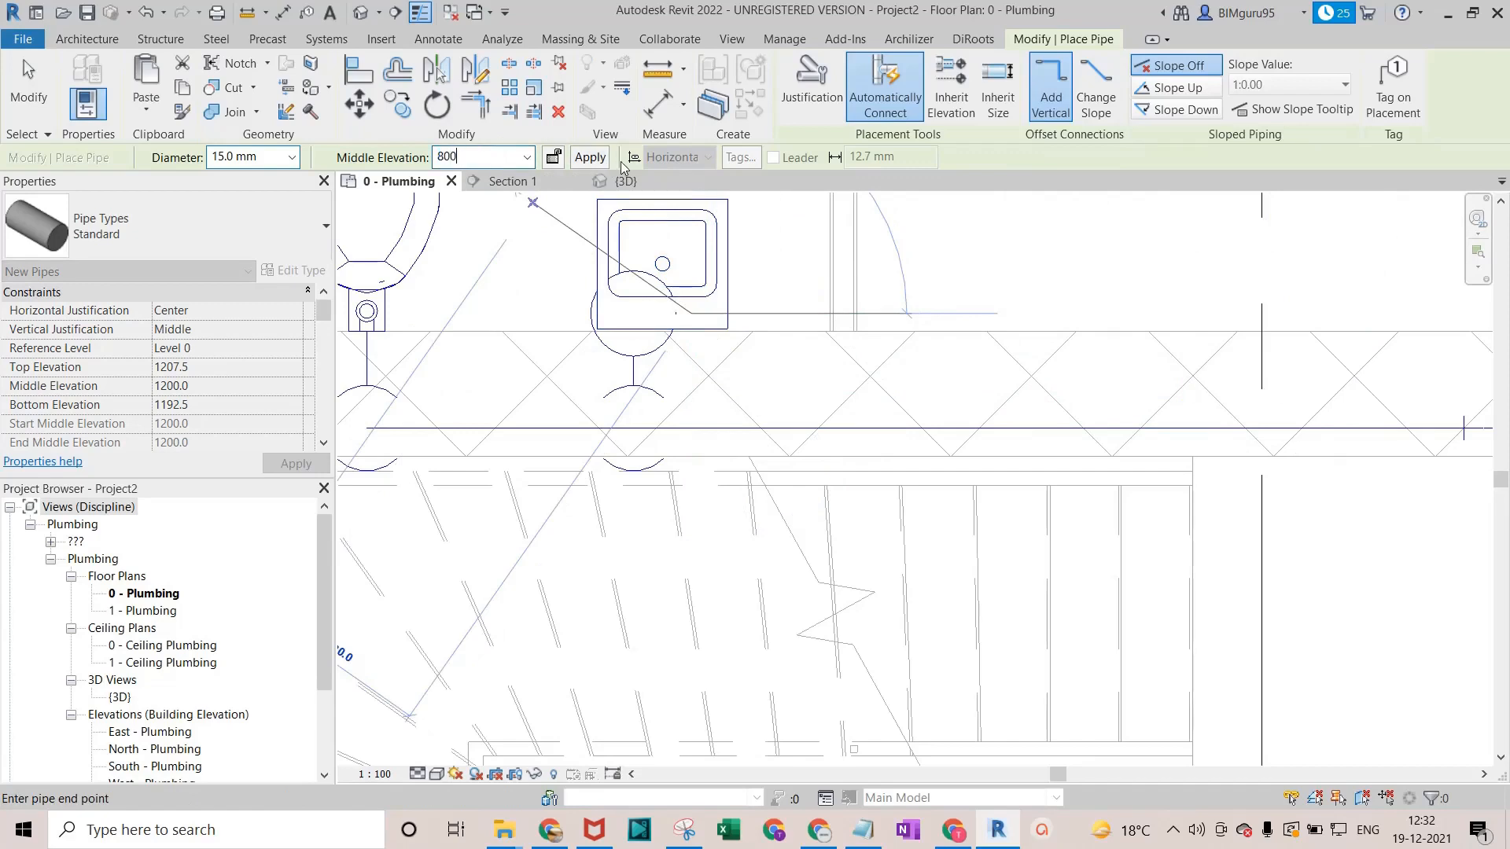
{"action": "left_click", "coordinate": [590, 157]}
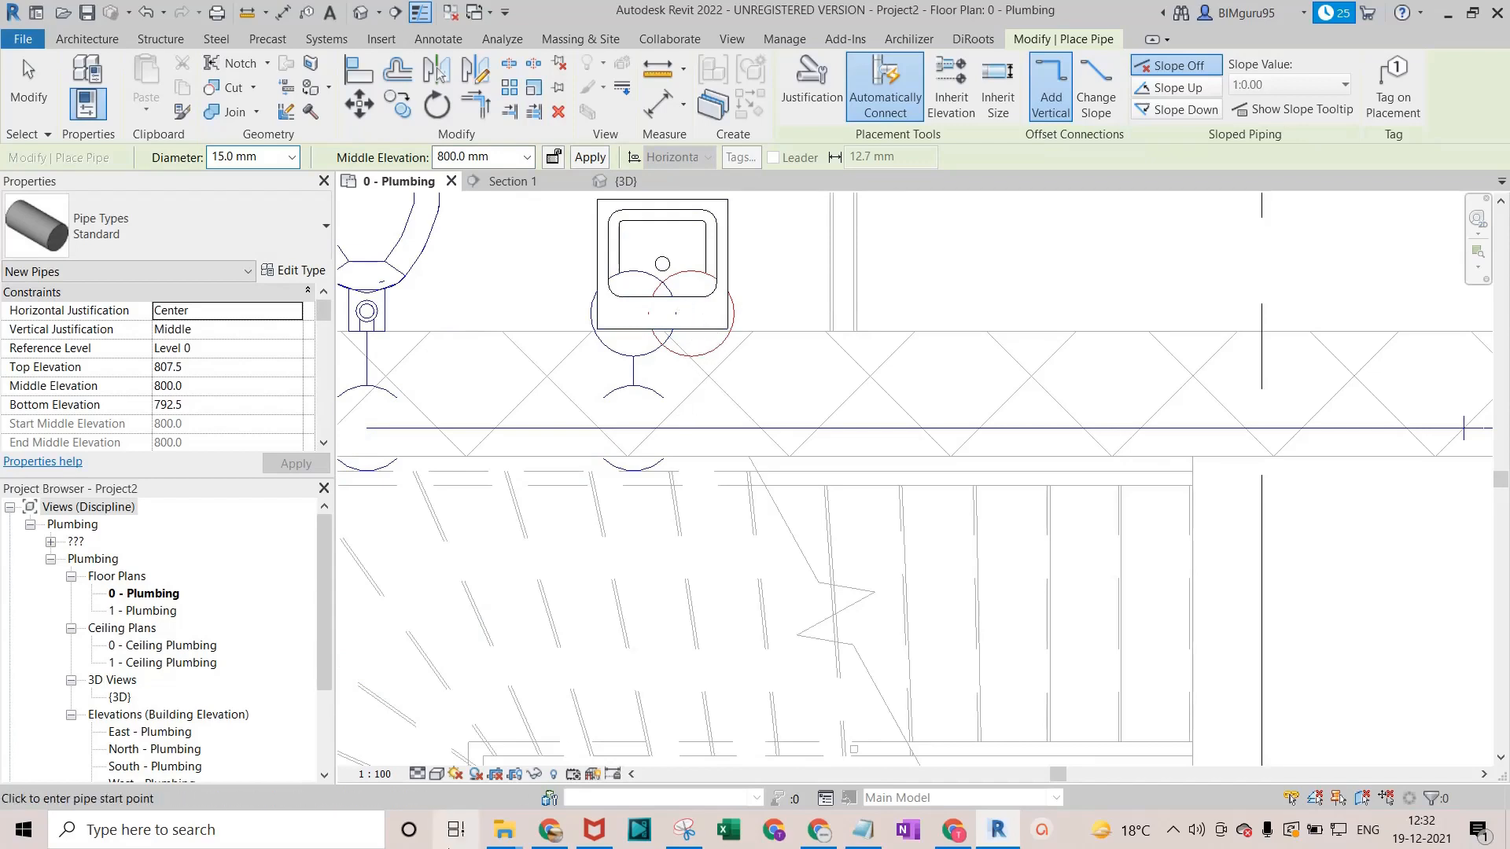
Display the plan in wireframe, extend the sink's hot water pipe from its drop into the wall, and raise it to 2800 mm.
{"action": "left_click", "coordinate": [436, 775]}
{"action": "left_click", "coordinate": [472, 675]}
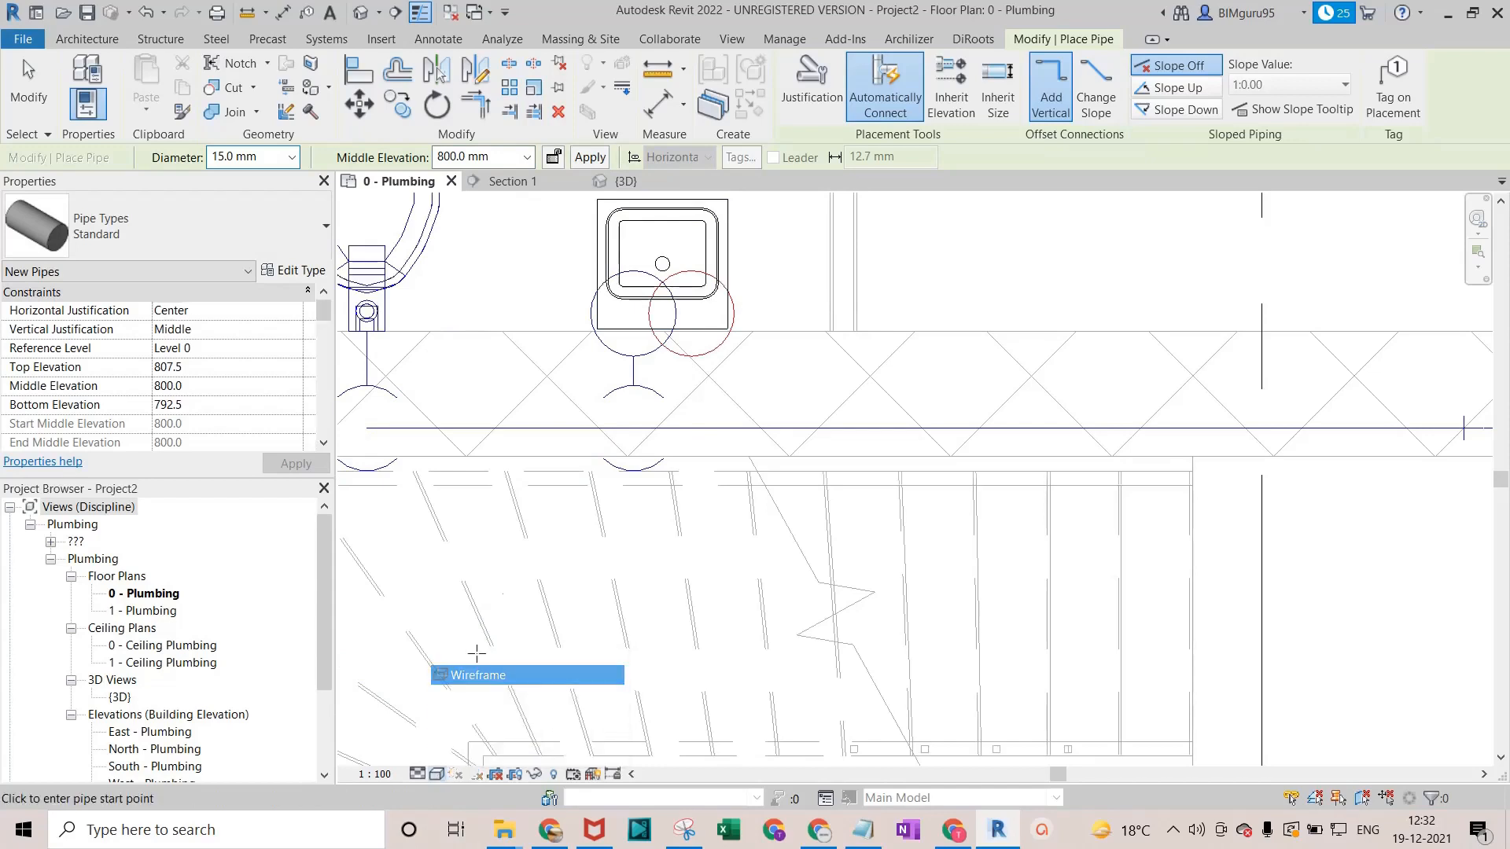
{"action": "left_click", "coordinate": [696, 315]}
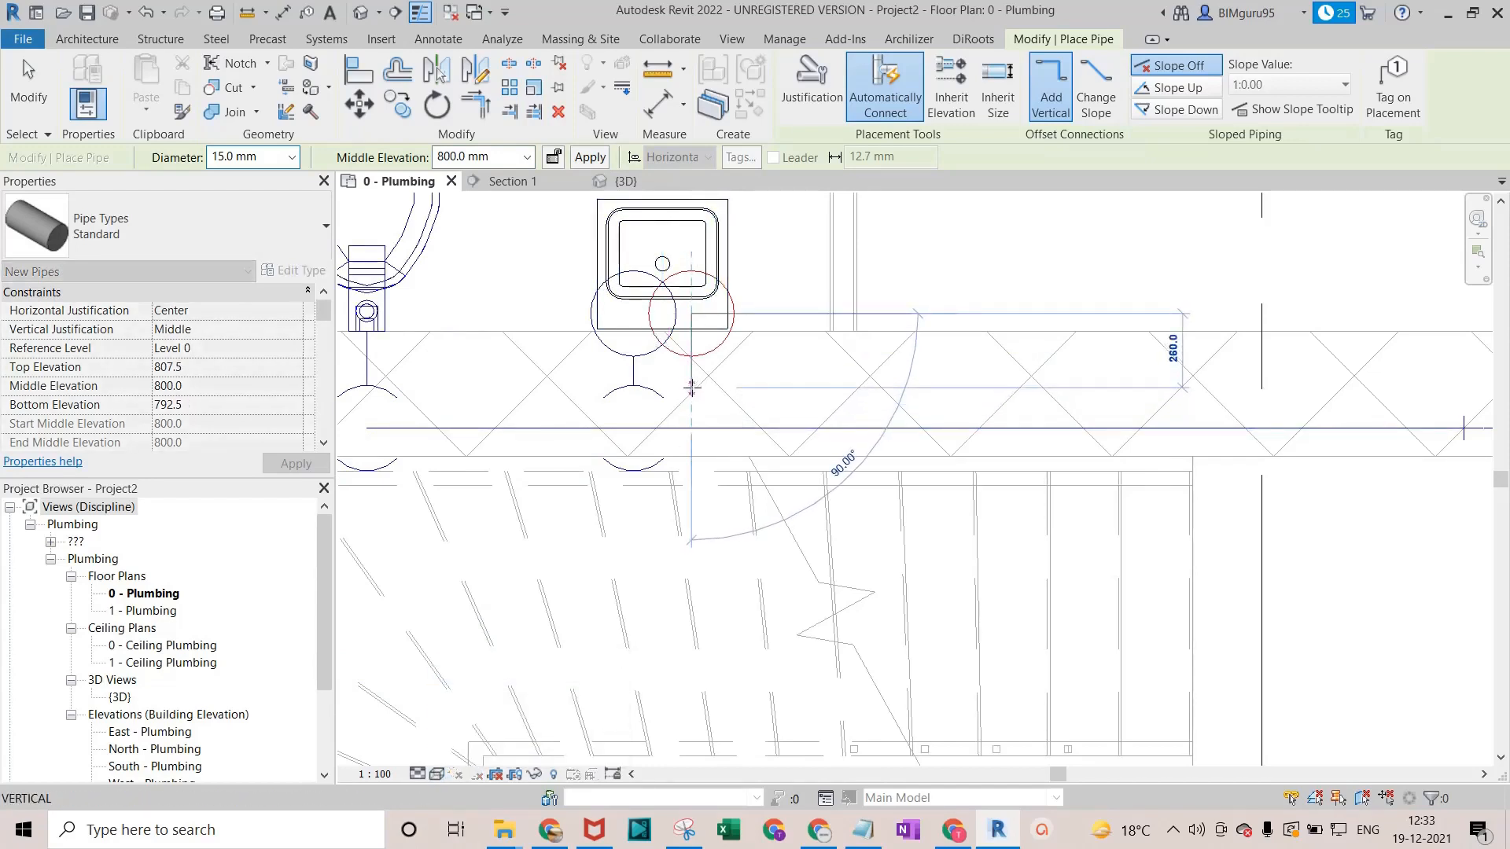
{"action": "left_click", "coordinate": [692, 383]}
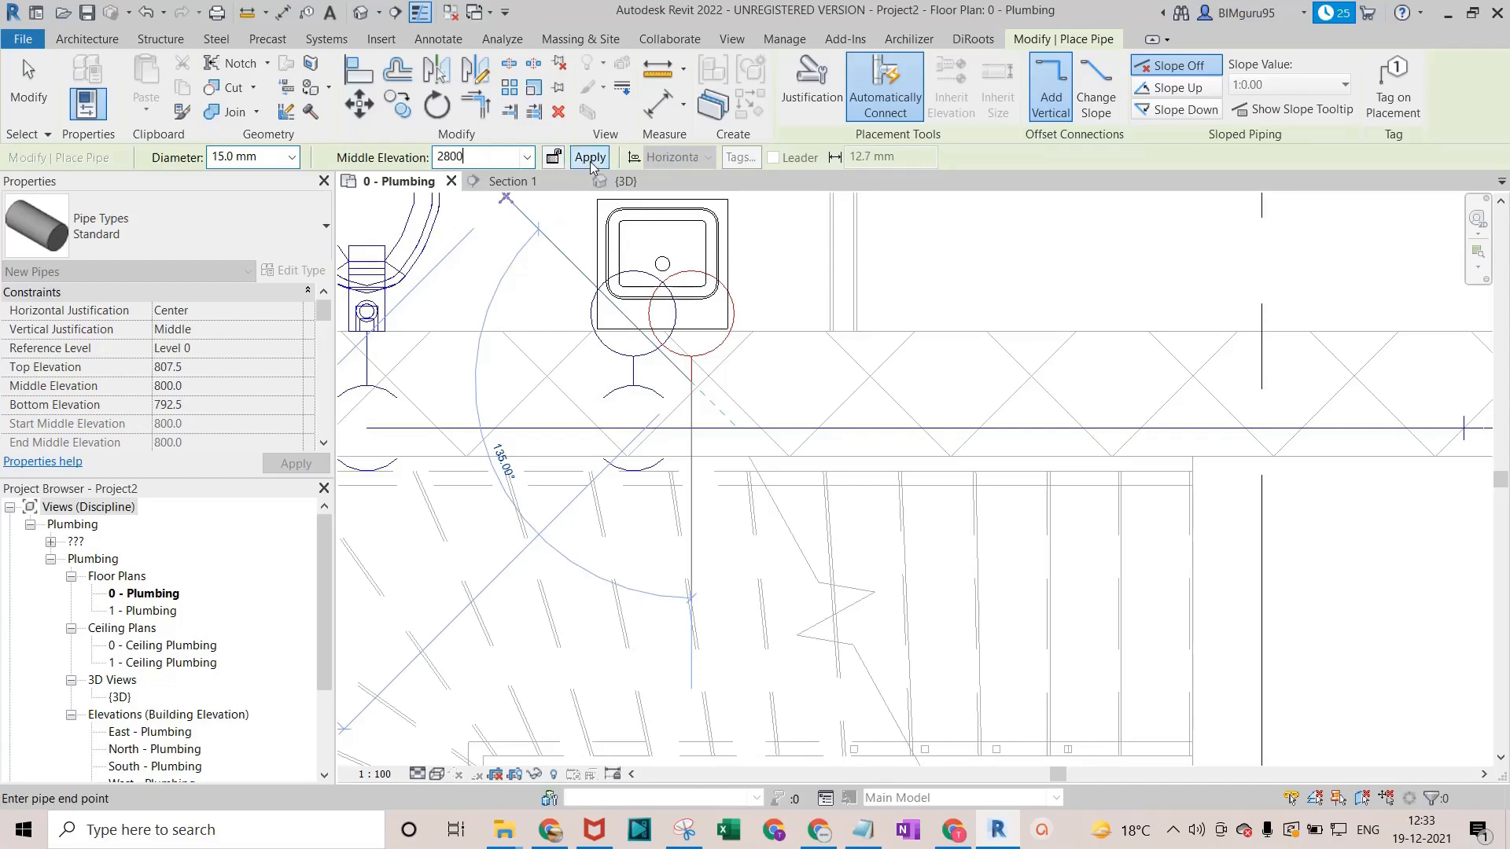
{"action": "left_click", "coordinate": [692, 382]}
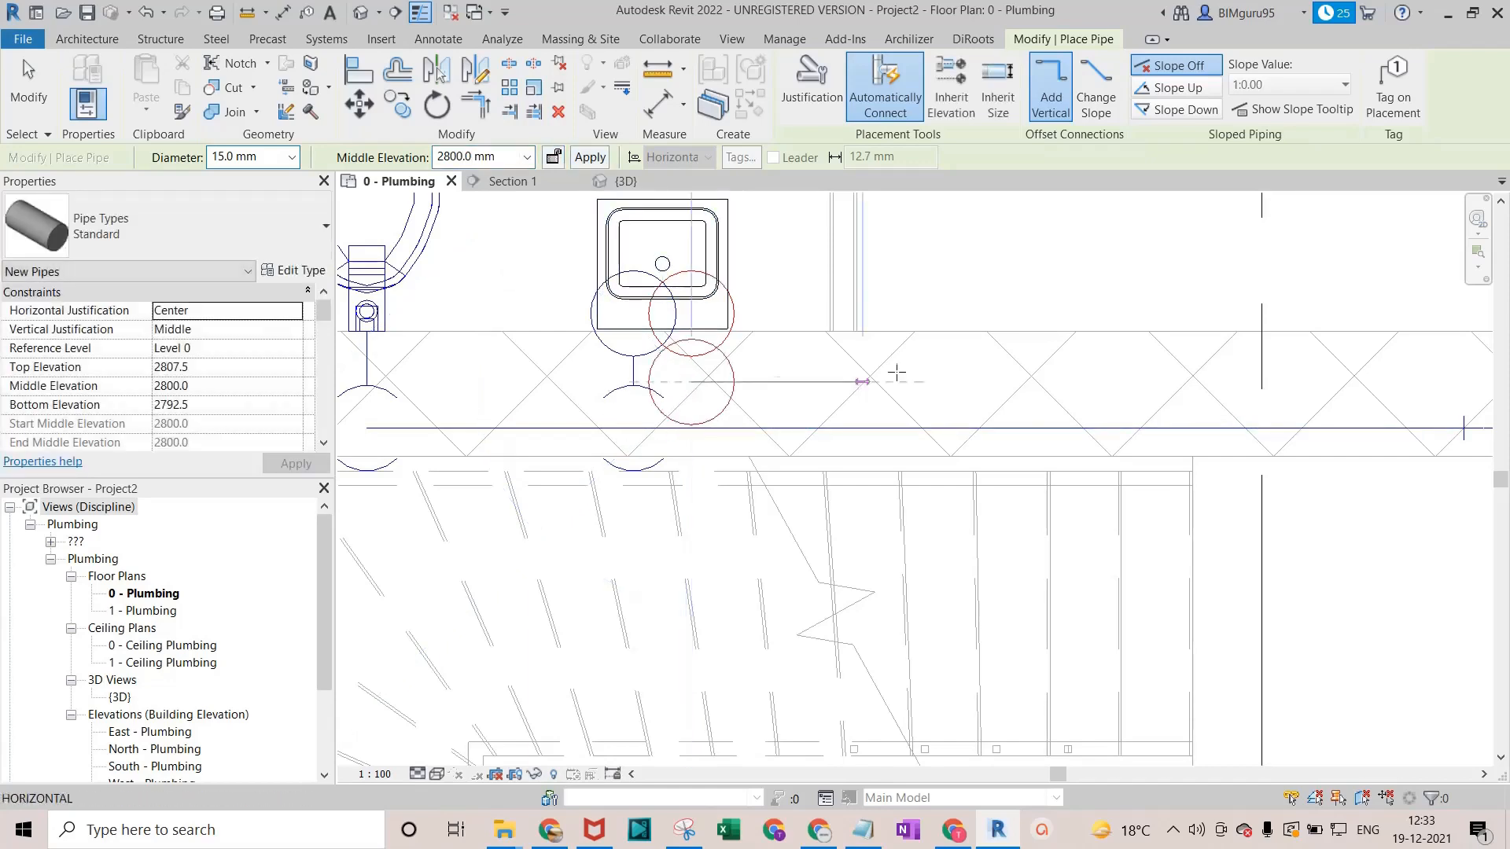
Run the hot water pipe along the wall to just before the cold main, cross the cold branch at 2700 mm and return to 2800 mm.
{"action": "scroll", "coordinate": [1147, 383], "scroll_direction": "down", "scroll_amount": 5}
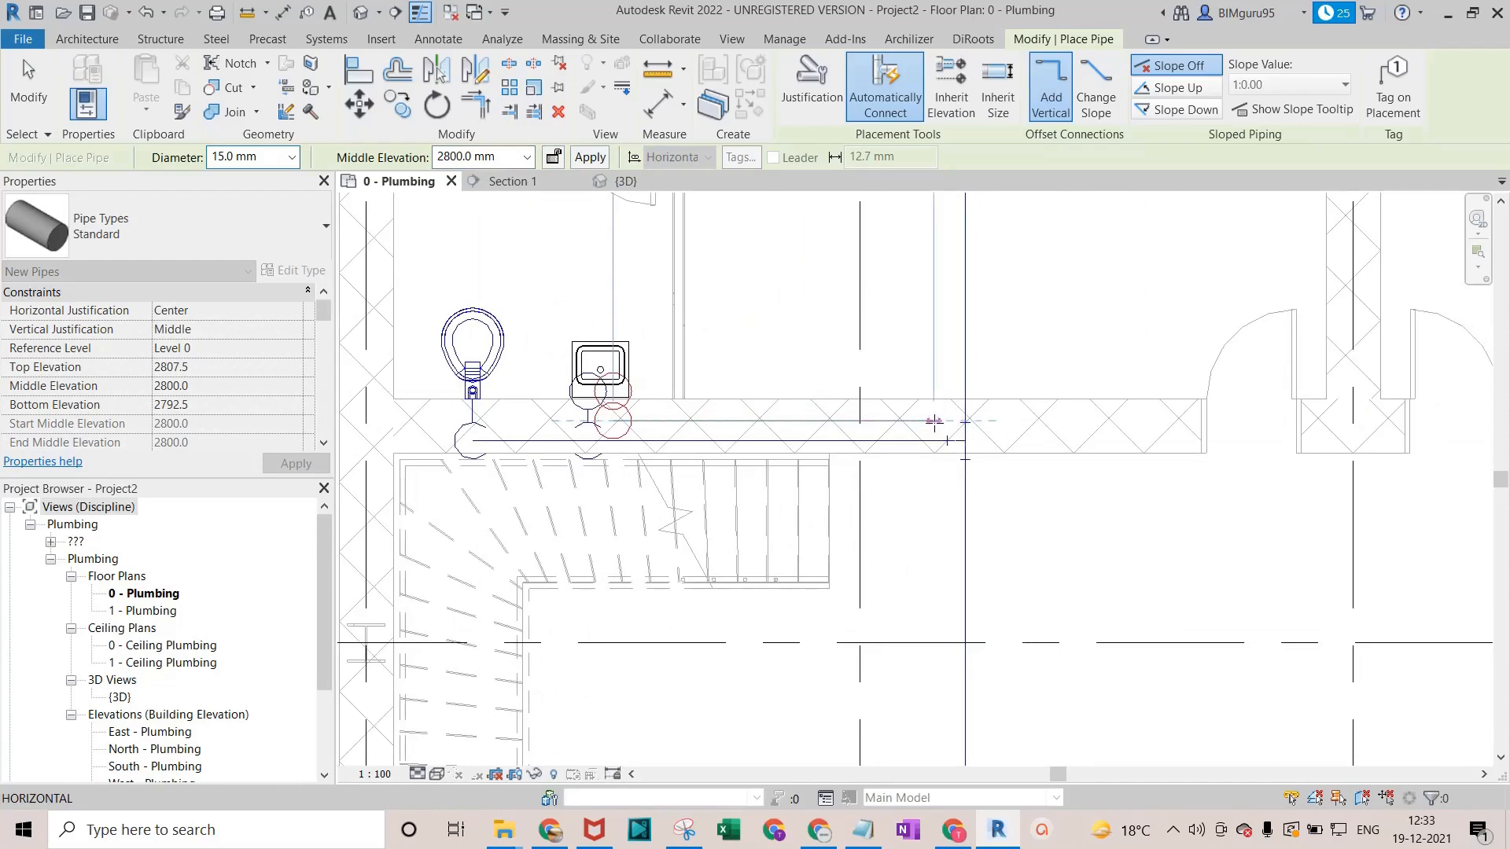
{"action": "left_click", "coordinate": [933, 421]}
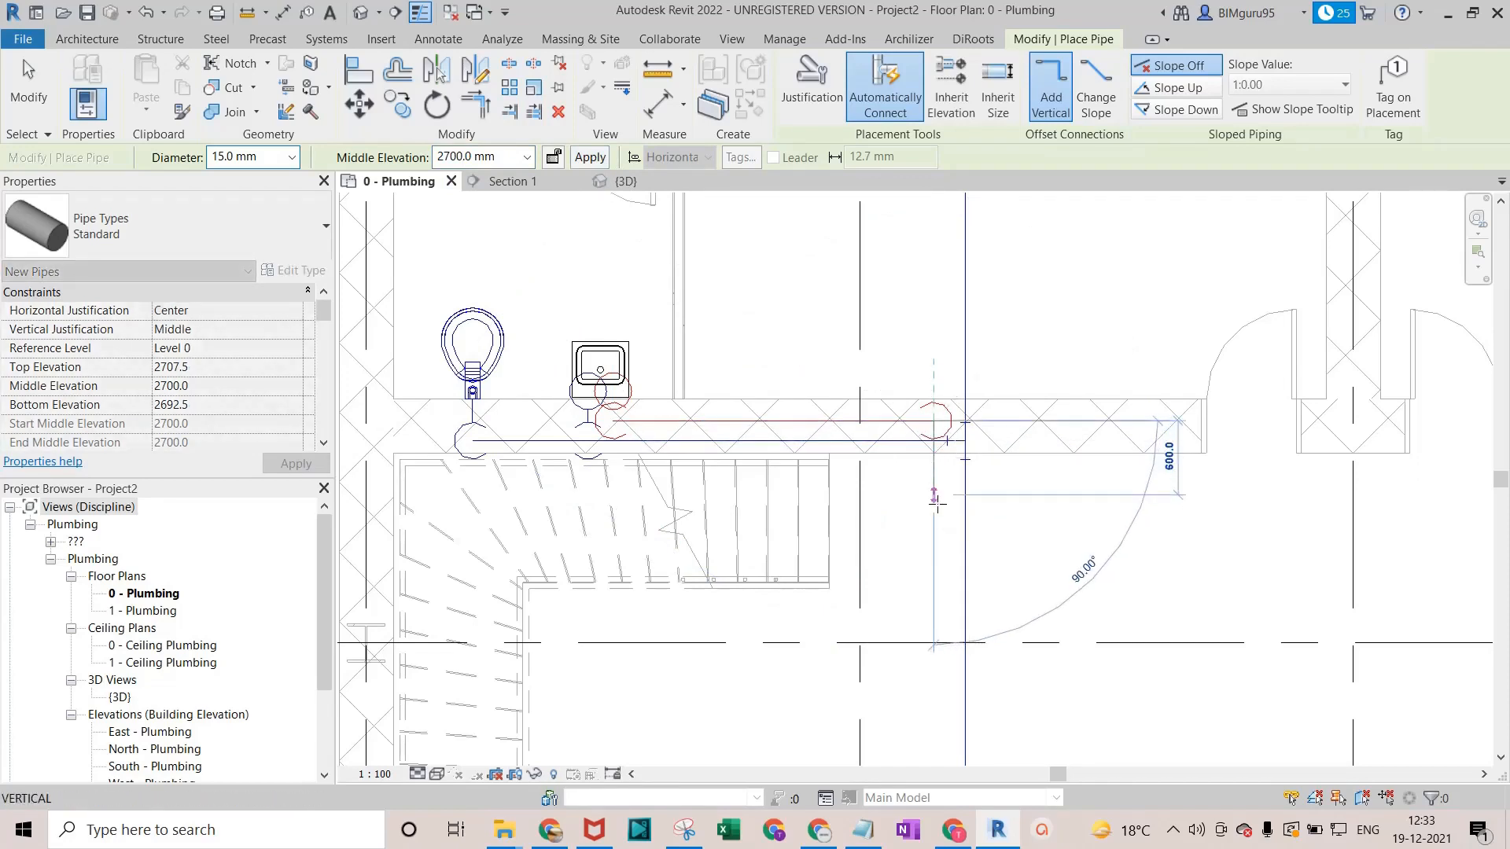
{"action": "scroll", "coordinate": [936, 501], "scroll_direction": "down", "scroll_amount": 2}
{"action": "middle_click_drag", "start_coordinate": [936, 501], "coordinate": [923, 418]}
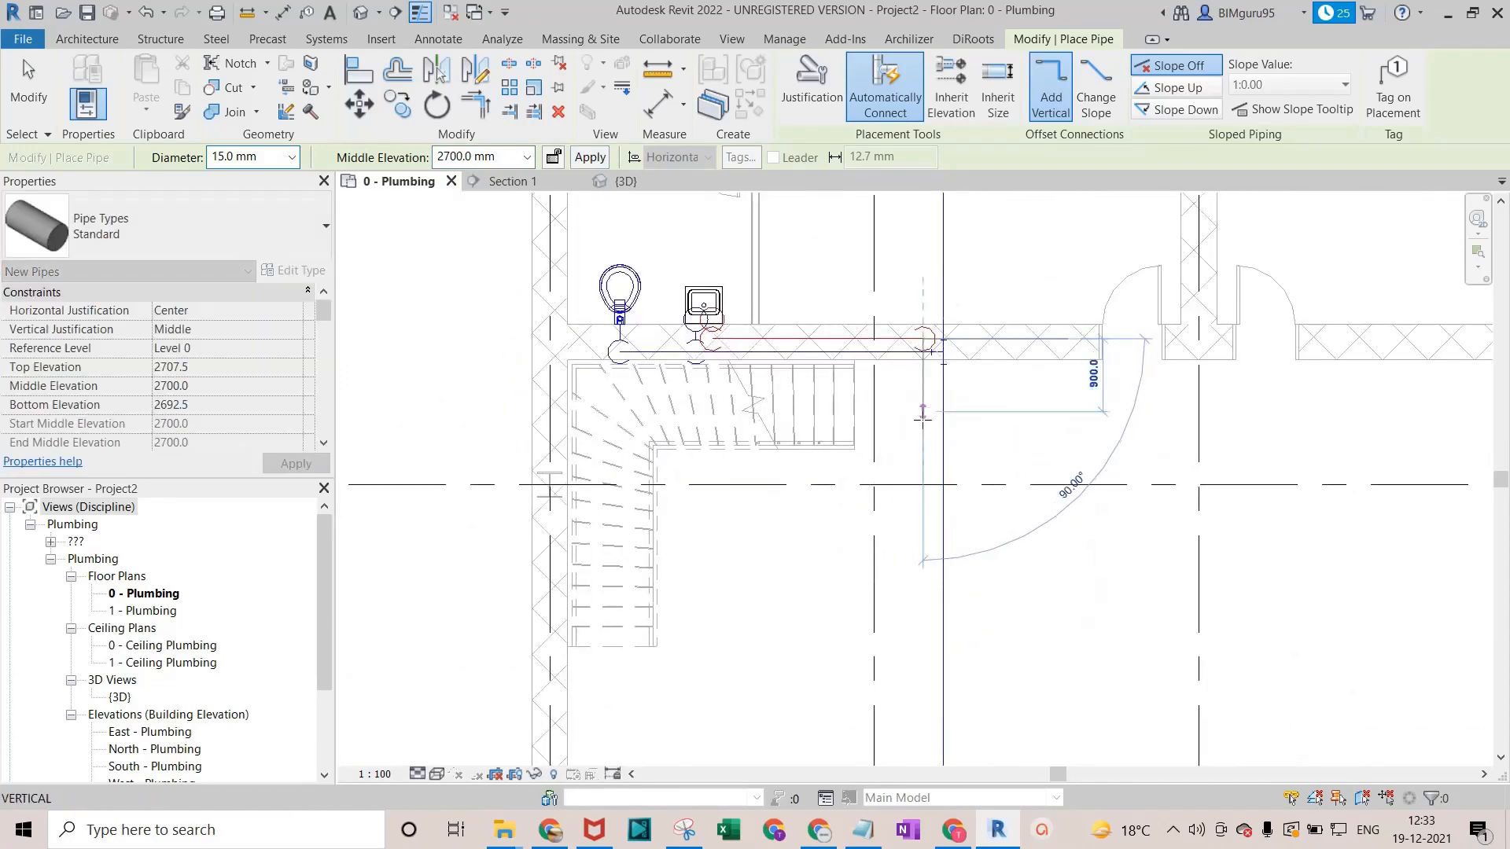
{"action": "left_click", "coordinate": [922, 401]}
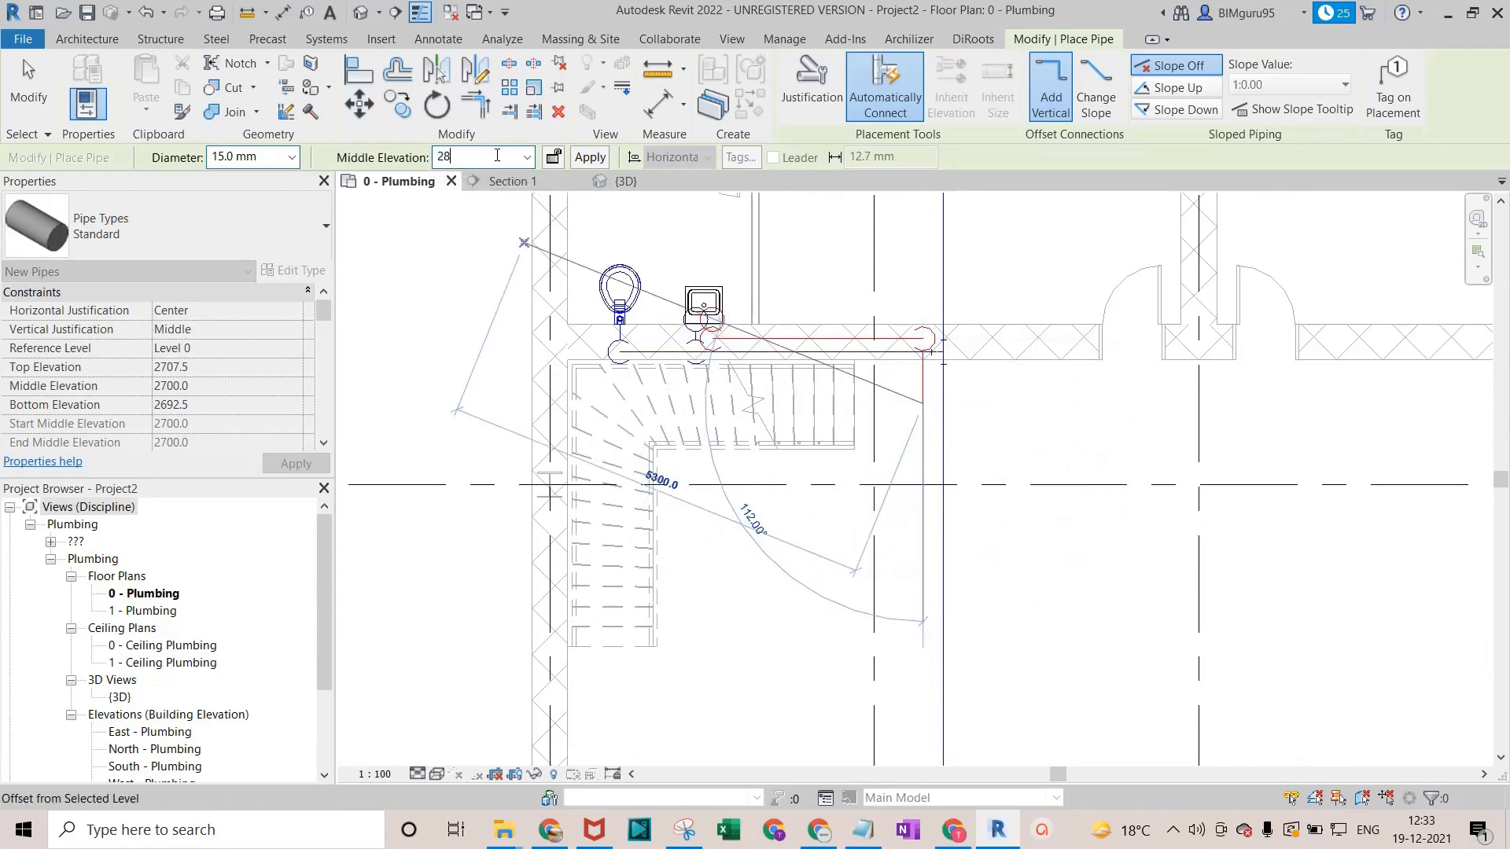
{"action": "key", "text": "Escape"}
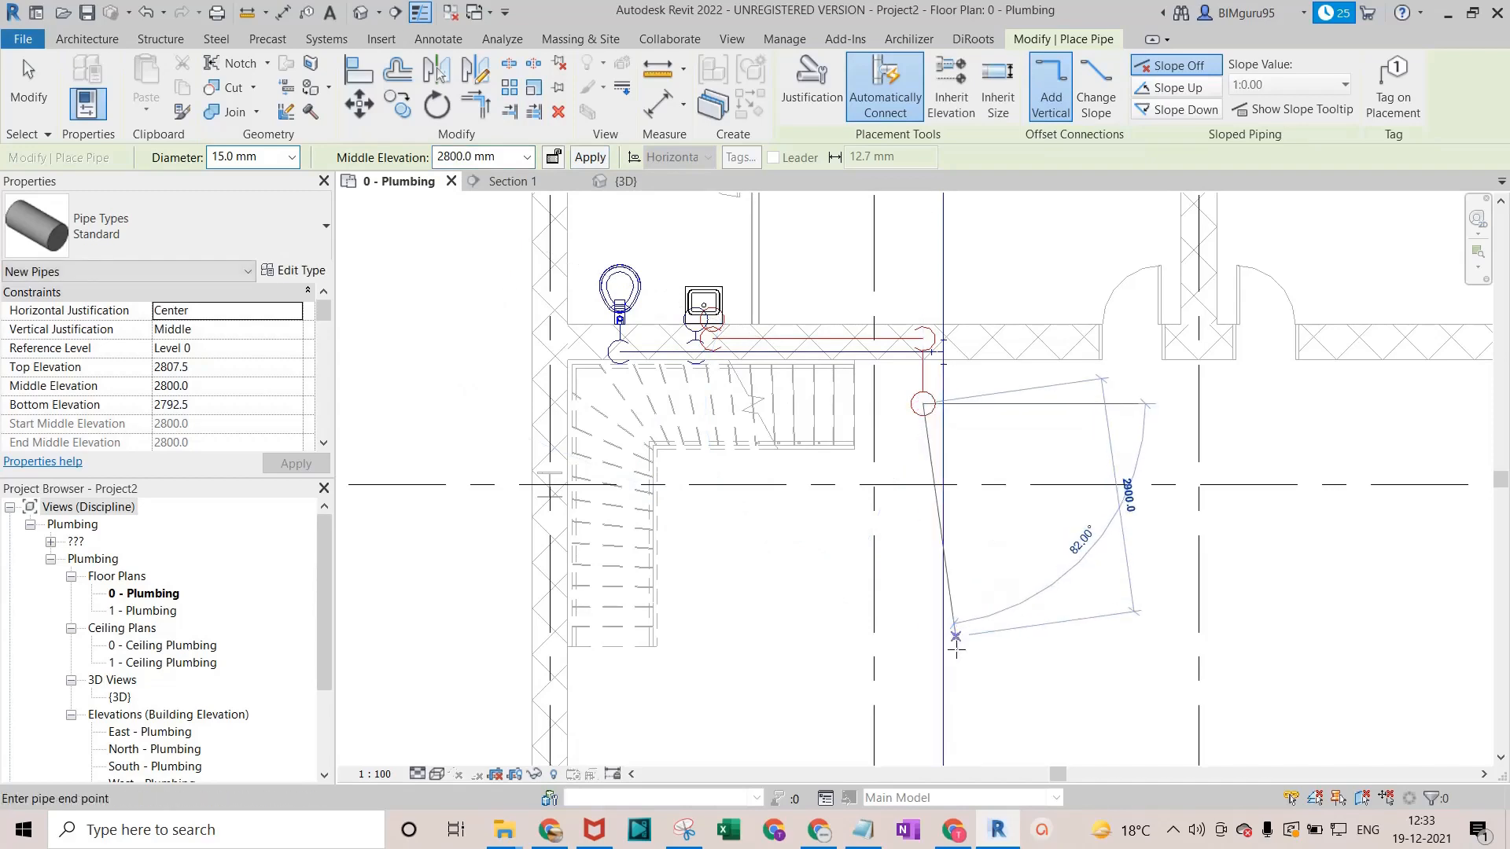
Continue the 2800 mm hot water pipe parallel to the cold main, turning near grid 10 and stopping just inside the exterior wall.
{"action": "scroll", "coordinate": [954, 653], "scroll_direction": "down", "scroll_amount": 1}
{"action": "middle_click_drag", "start_coordinate": [928, 664], "coordinate": [870, 230]}
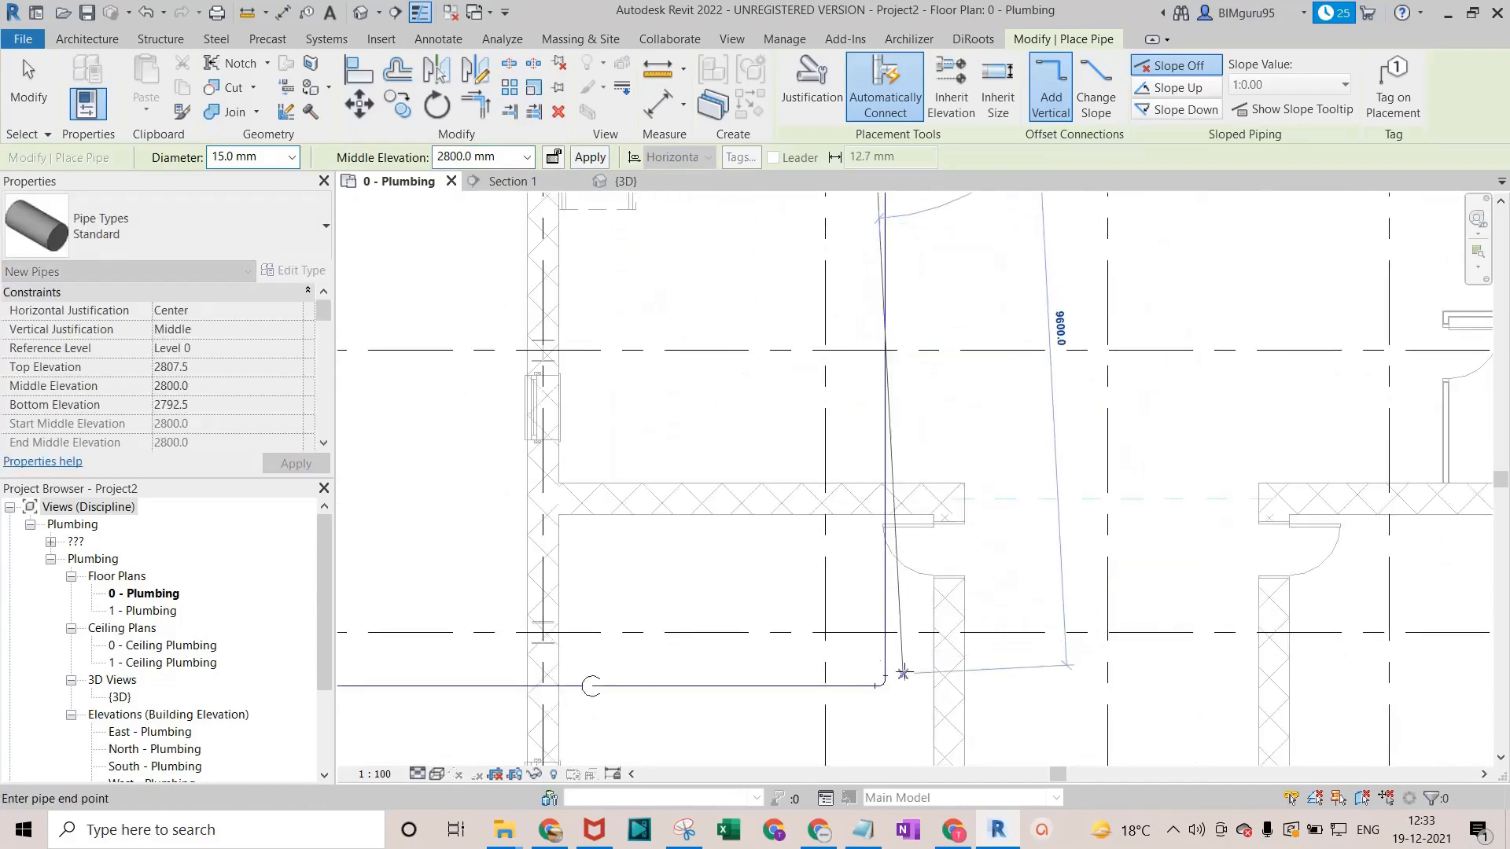
{"action": "left_click", "coordinate": [881, 651]}
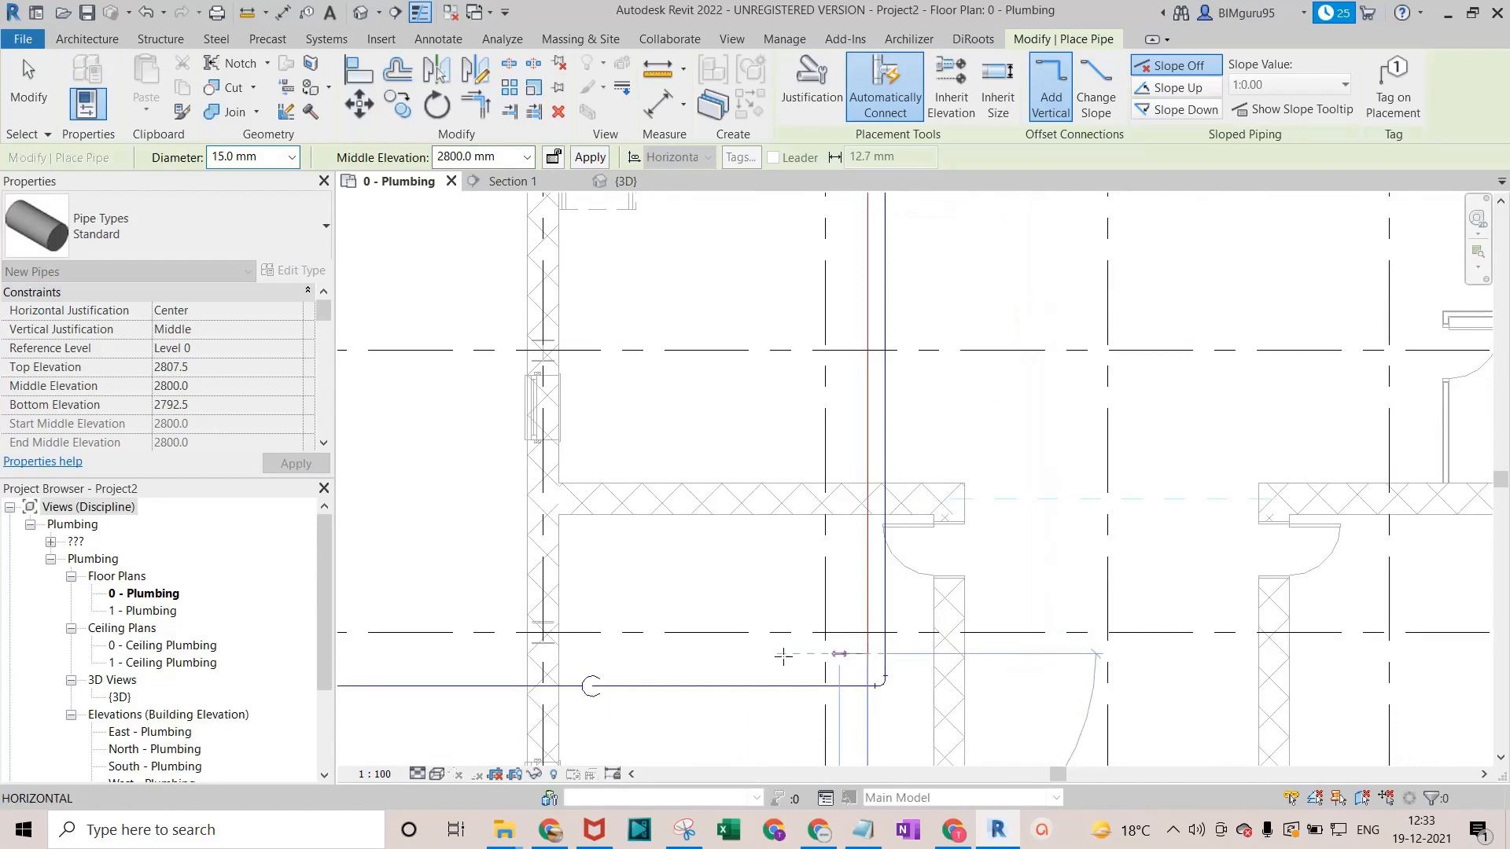
{"action": "left_click", "coordinate": [602, 654]}
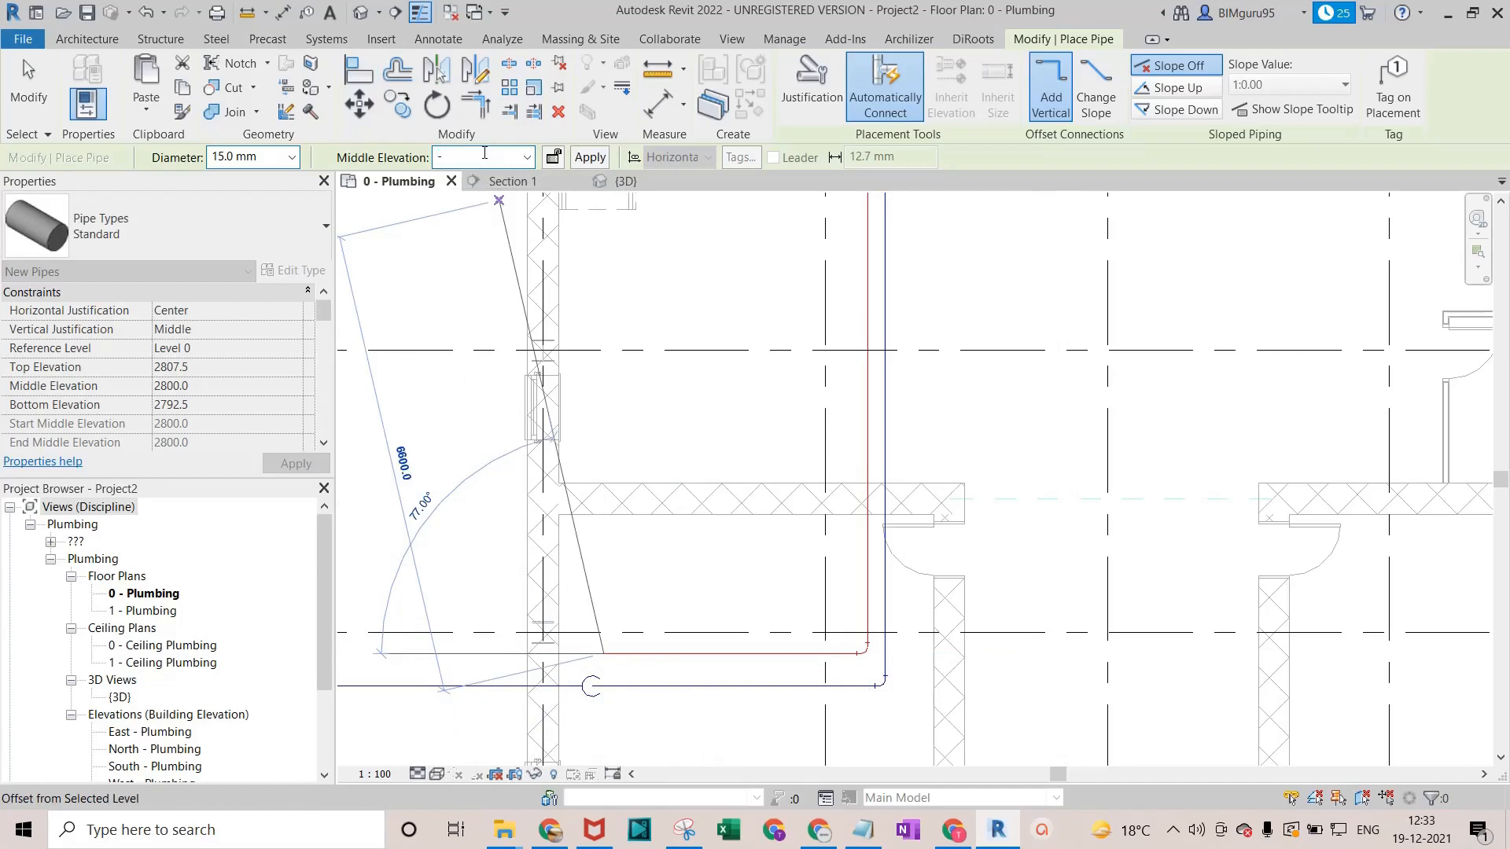
Drop the hot water pipe to -600 mm at the exterior wall and extend it outdoors alongside the cold main to its end.
{"action": "left_click", "coordinate": [577, 161]}
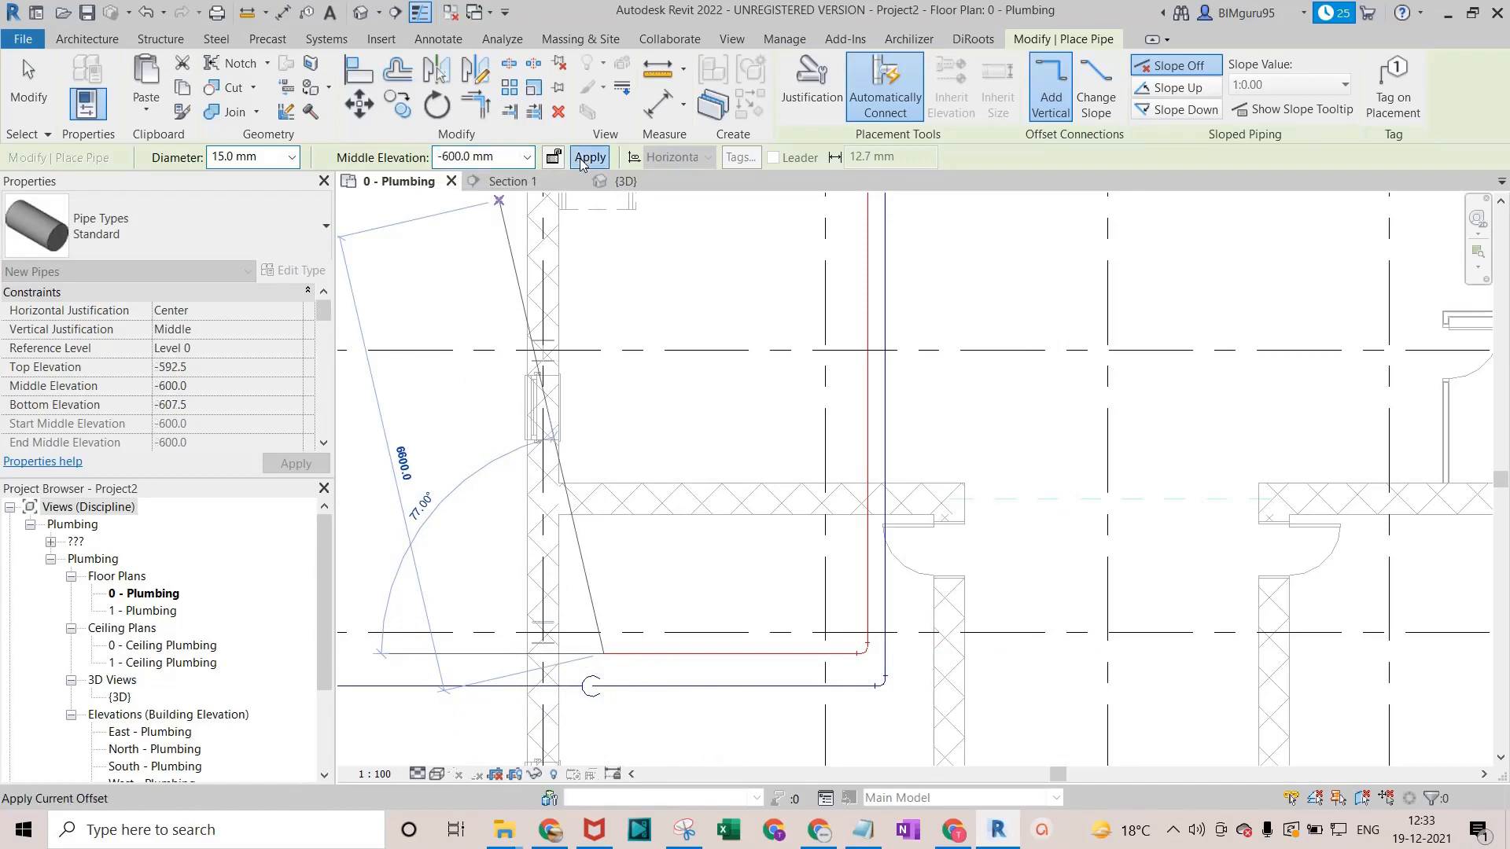
{"action": "left_click", "coordinate": [597, 653]}
{"action": "middle_click_drag", "start_coordinate": [449, 656], "coordinate": [826, 658]}
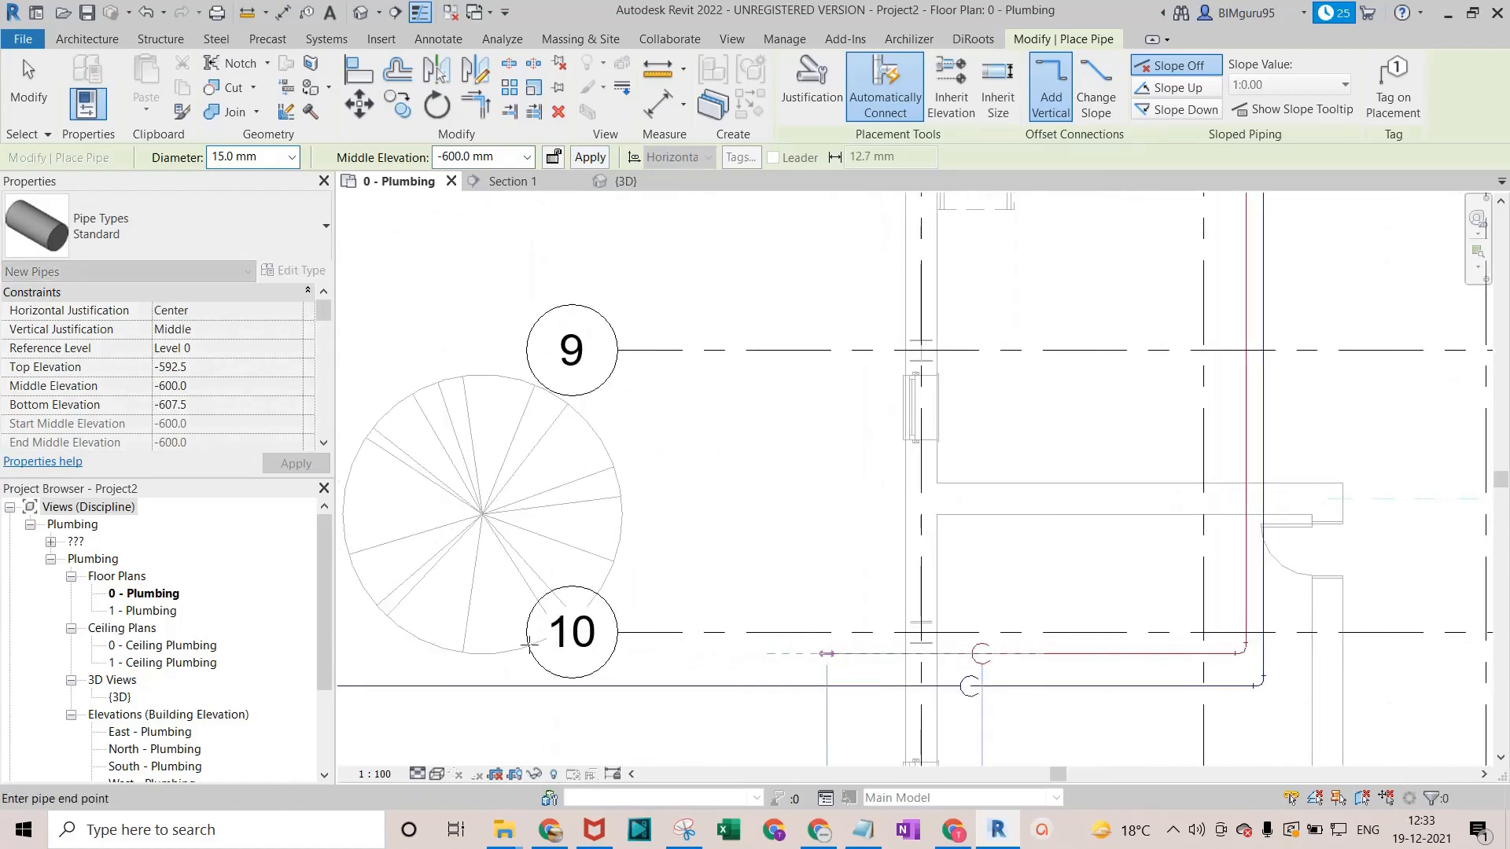
{"action": "scroll", "coordinate": [429, 651], "scroll_direction": "down", "scroll_amount": 2}
{"action": "middle_click_drag", "start_coordinate": [529, 655], "coordinate": [908, 629]}
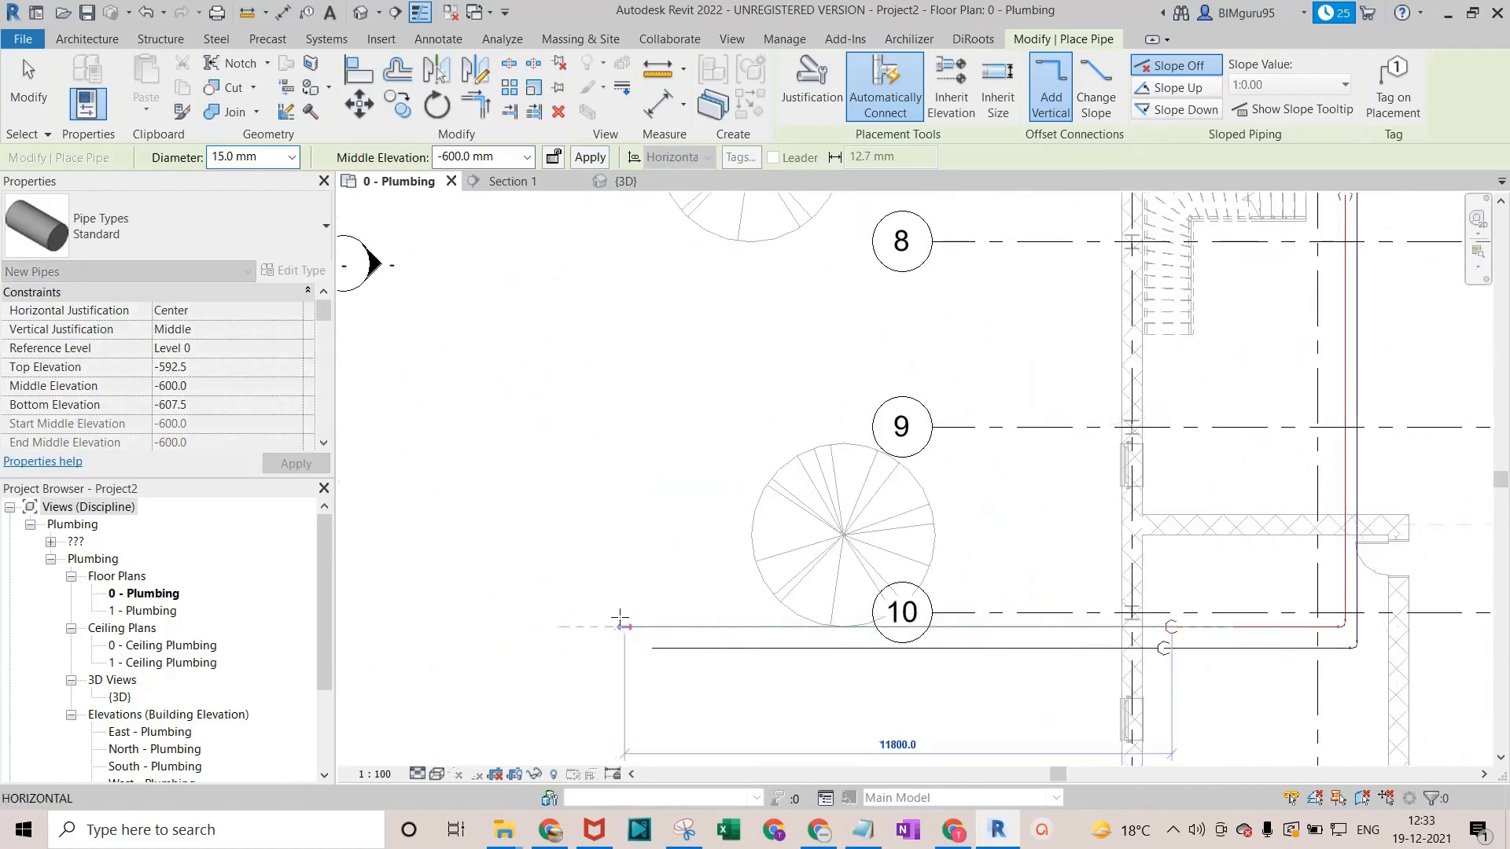
{"action": "left_click", "coordinate": [655, 627]}
{"action": "key", "text": "Escape"}
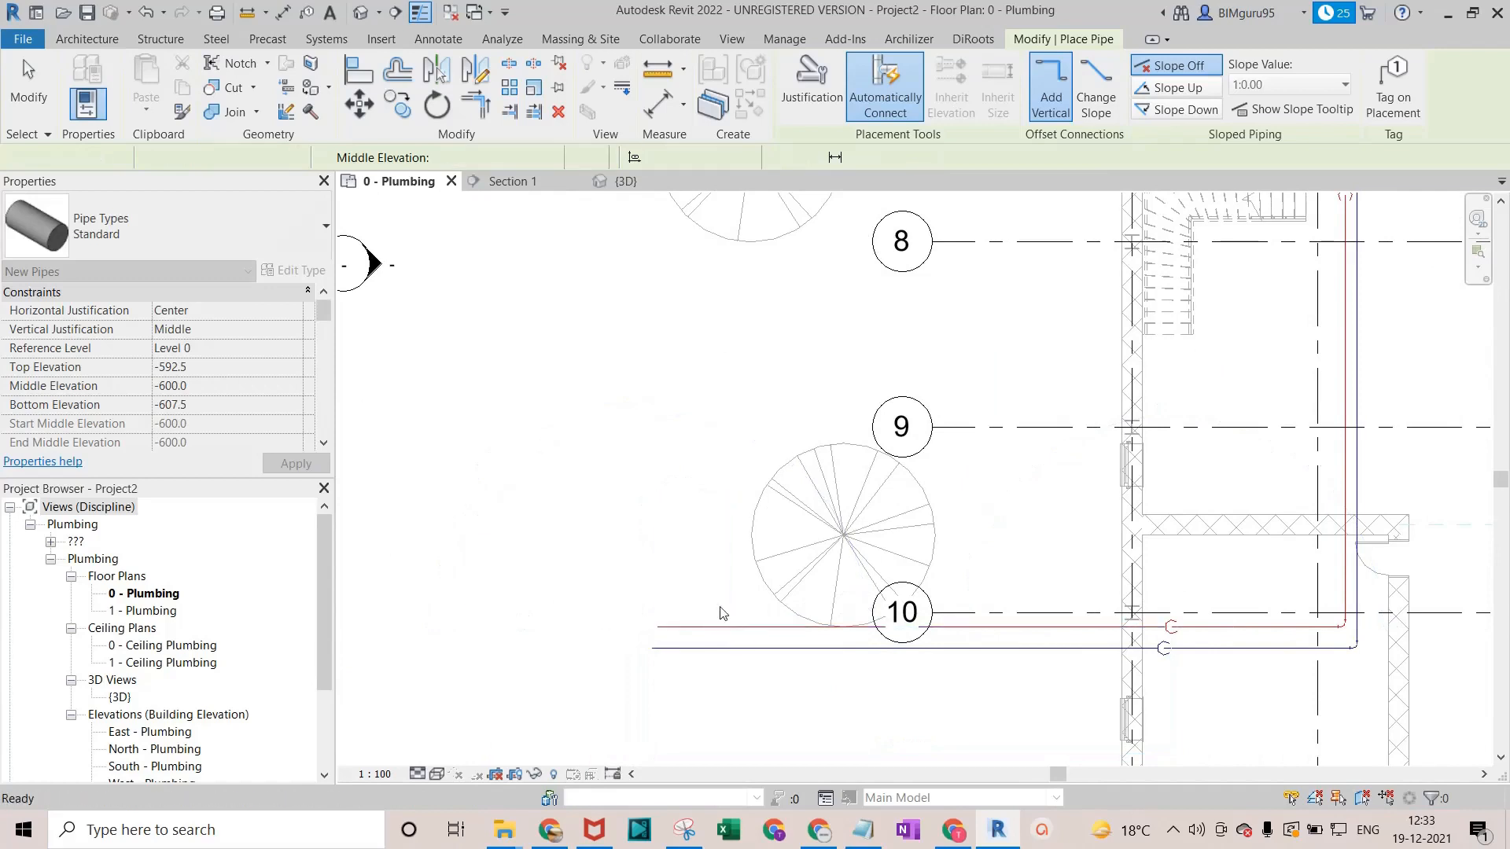
{"action": "key", "text": "Escape"}
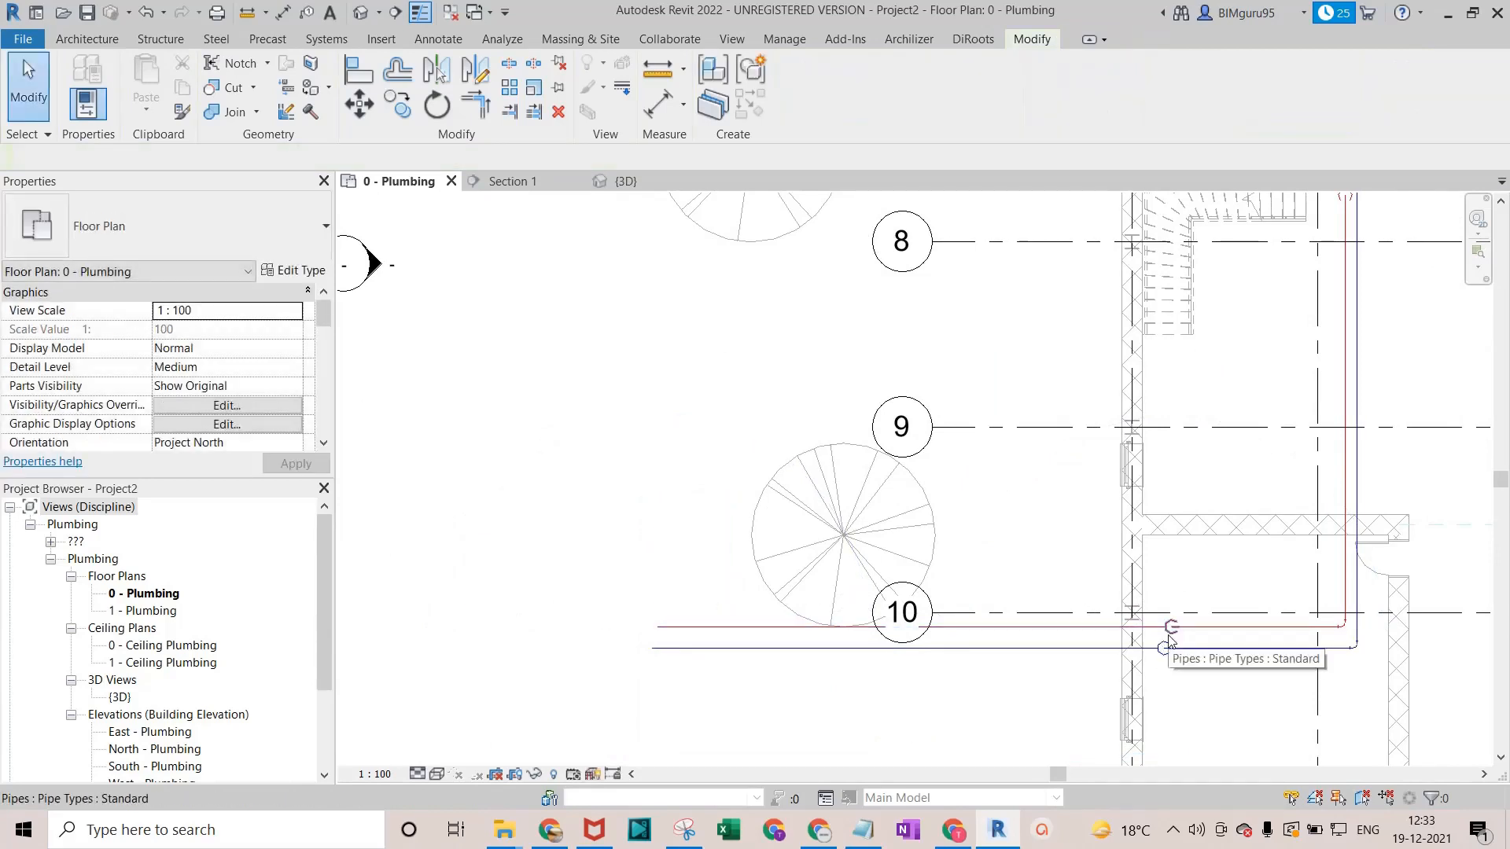
Inspect the hot water drop near grid 10 and review the whole hot water route back to the sink in plan.
{"action": "left_click", "coordinate": [1171, 629]}
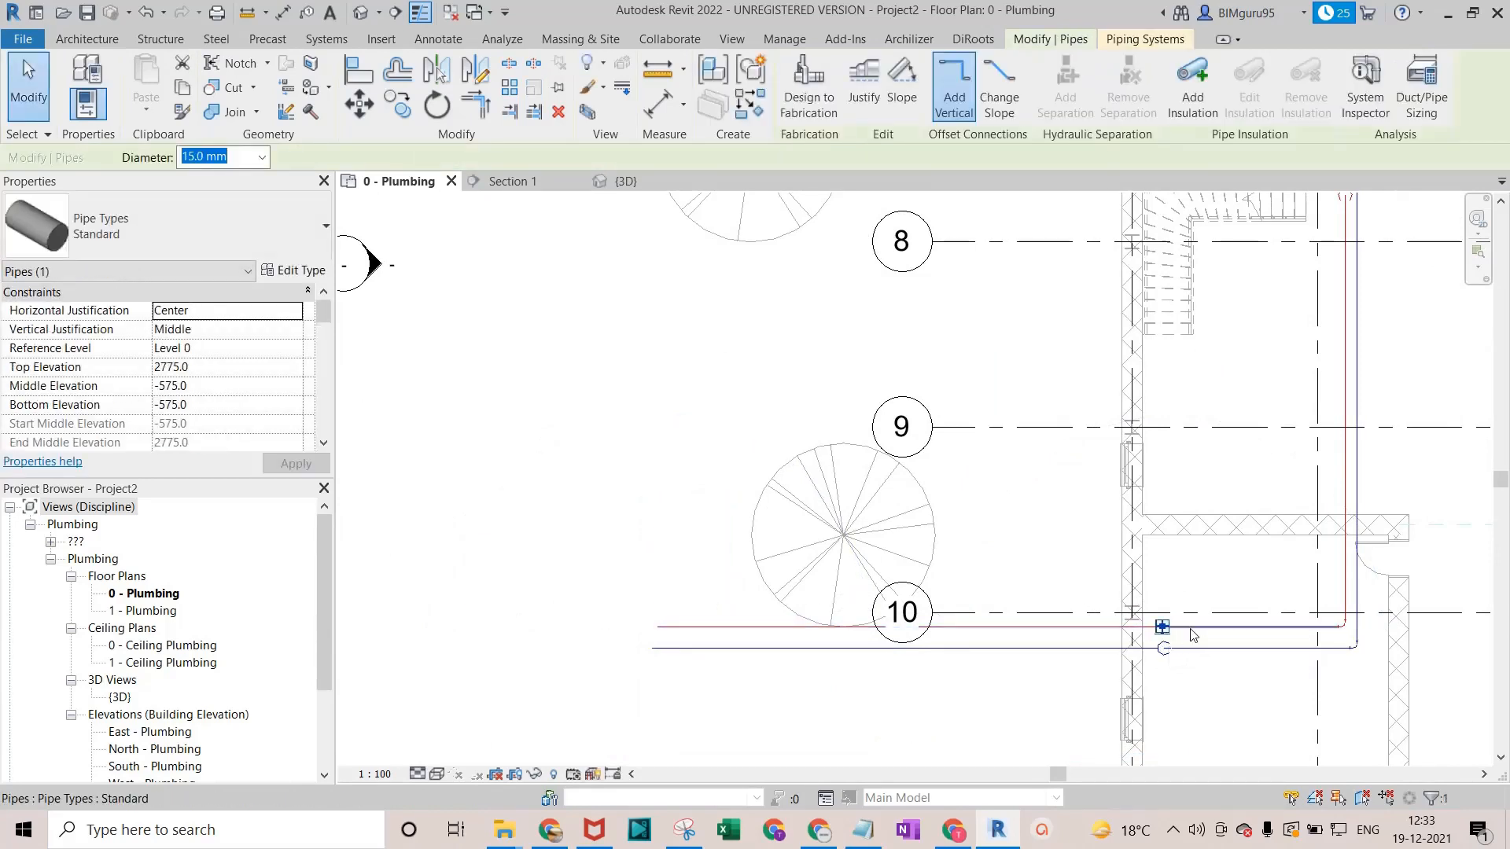
{"action": "scroll", "coordinate": [1184, 626], "scroll_direction": "up", "scroll_amount": 2}
{"action": "left_click", "coordinate": [1157, 548]}
{"action": "scroll", "coordinate": [1186, 539], "scroll_direction": "down", "scroll_amount": 3}
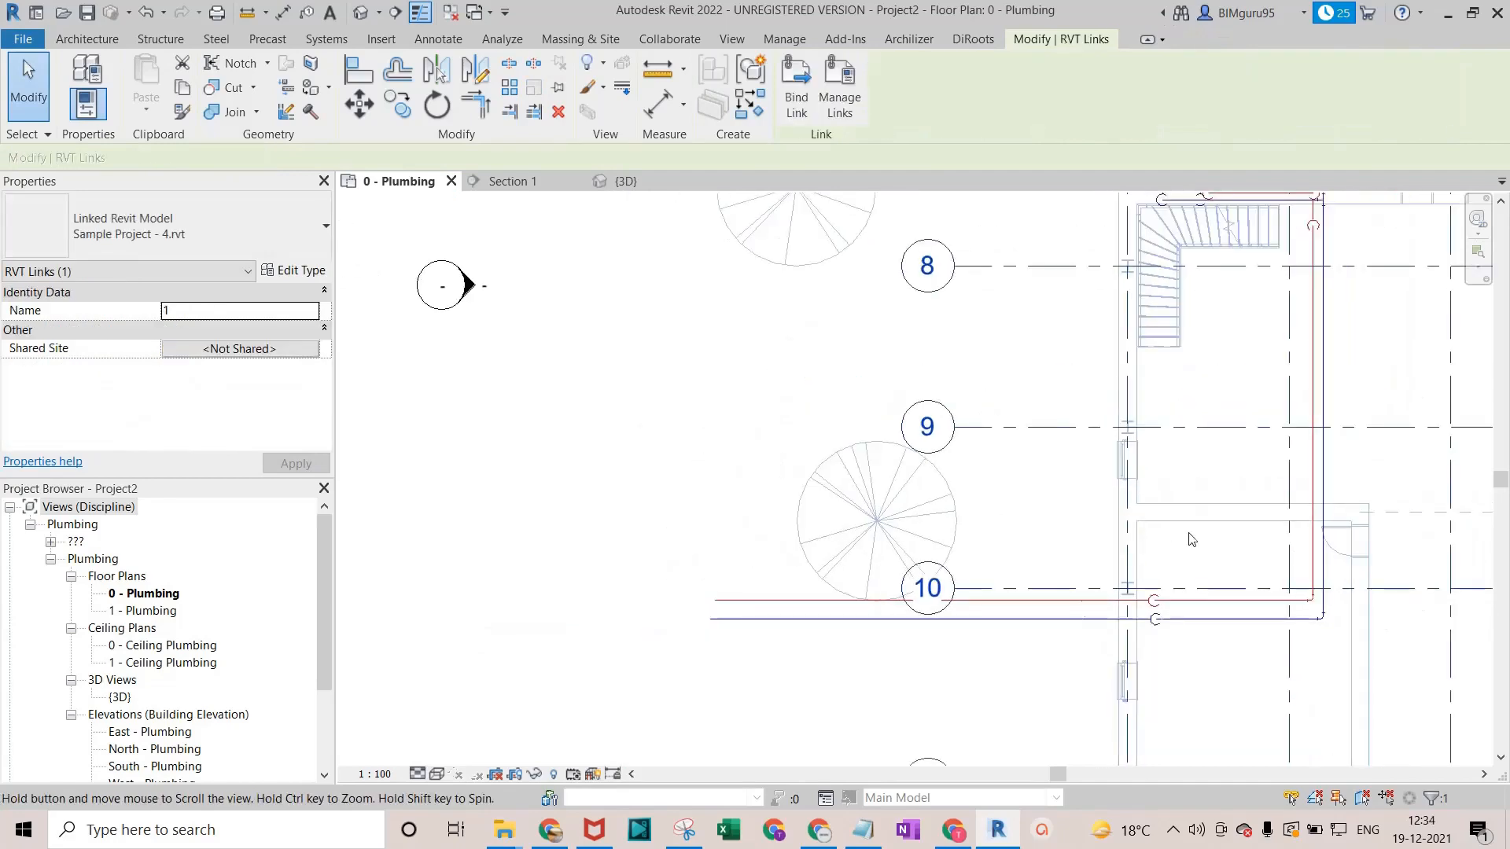
{"action": "scroll", "coordinate": [898, 593], "scroll_direction": "down", "scroll_amount": 3}
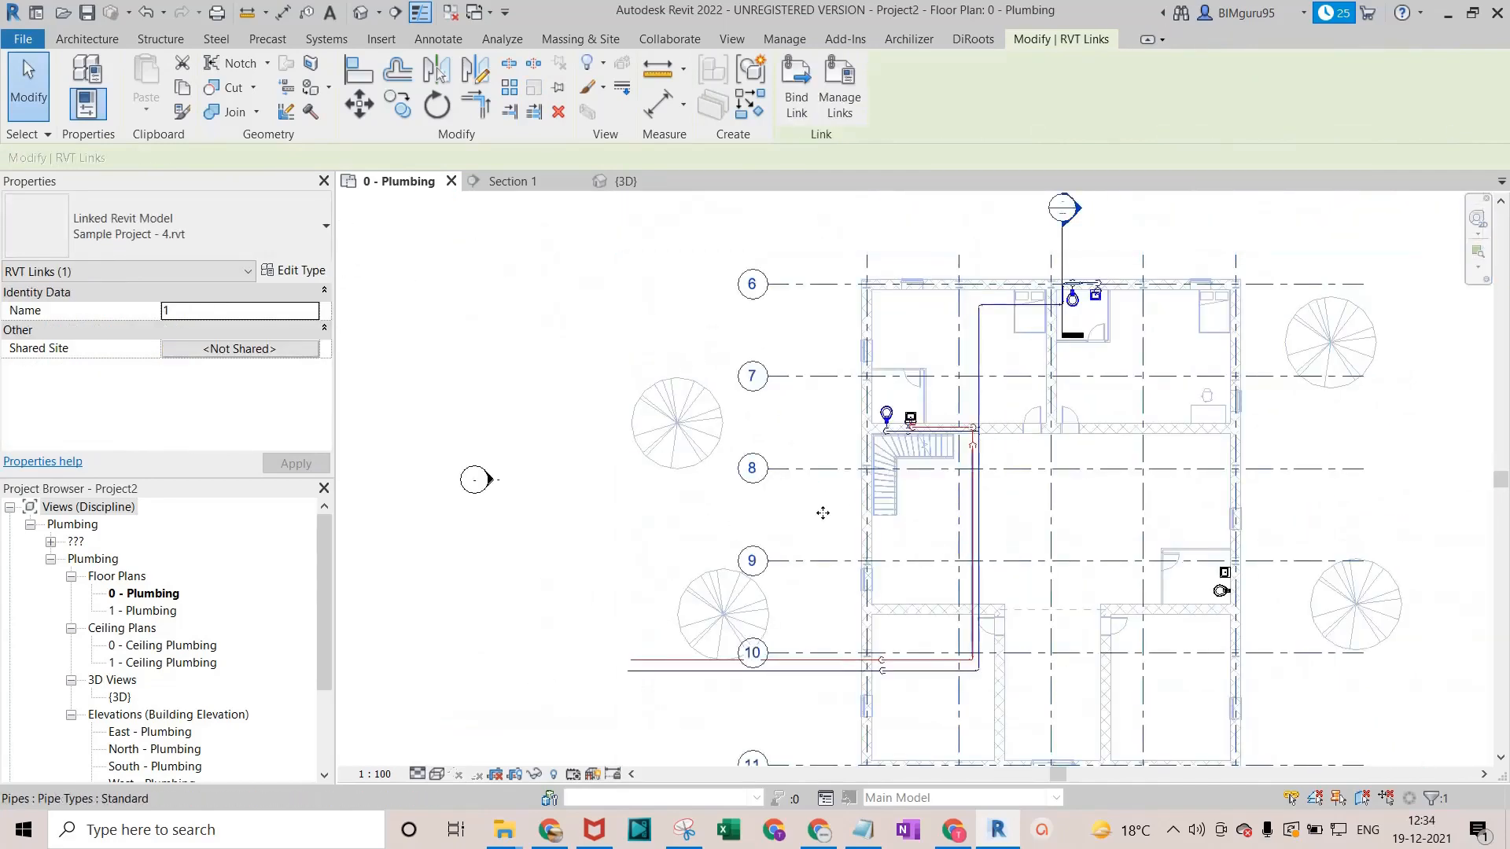
{"action": "scroll", "coordinate": [985, 441], "scroll_direction": "up", "scroll_amount": 4}
{"action": "scroll", "coordinate": [1093, 364], "scroll_direction": "up", "scroll_amount": 5}
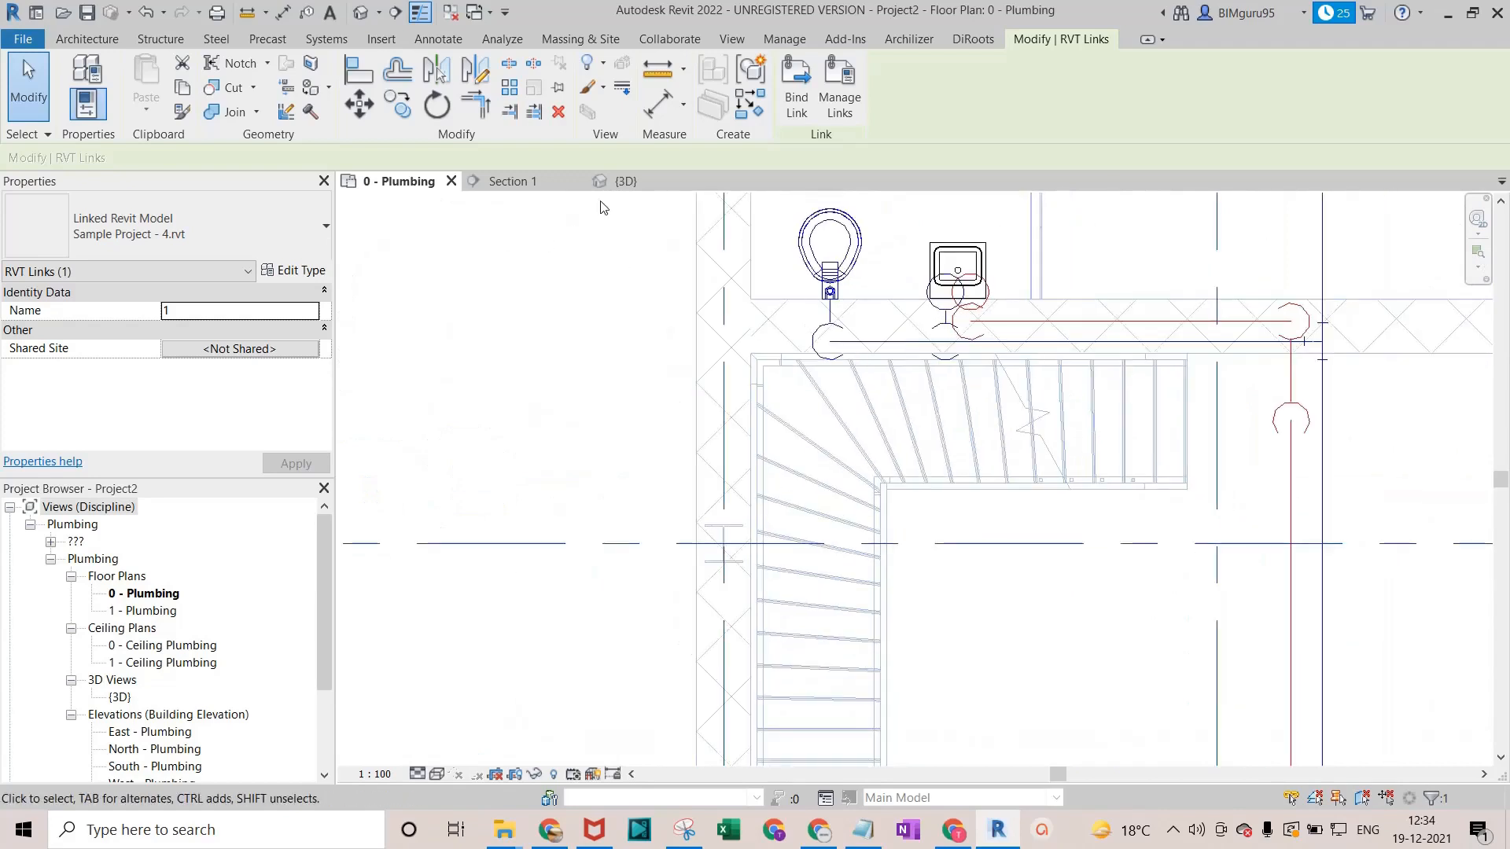
Widen the section box in the 3D view to include both the sink and toilet, and inspect the sink's hot water riser.
{"action": "left_click", "coordinate": [615, 182]}
{"action": "scroll", "coordinate": [866, 378], "scroll_direction": "down", "scroll_amount": 1}
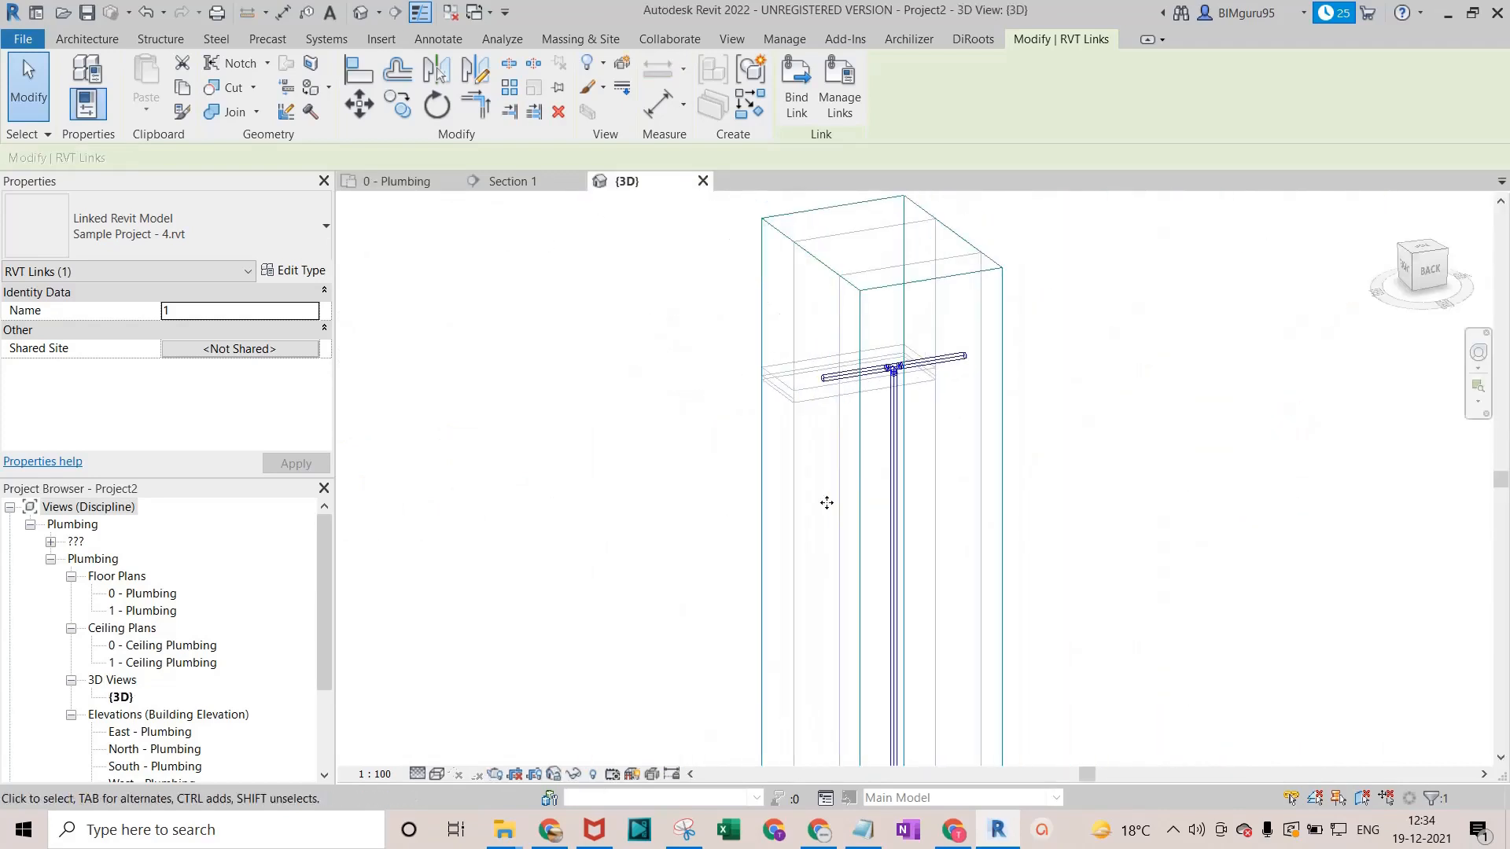
{"action": "middle_click_drag", "start_coordinate": [826, 502], "coordinate": [898, 404]}
{"action": "scroll", "coordinate": [884, 422], "scroll_direction": "down", "scroll_amount": 4}
{"action": "scroll", "coordinate": [903, 667], "scroll_direction": "up", "scroll_amount": 5}
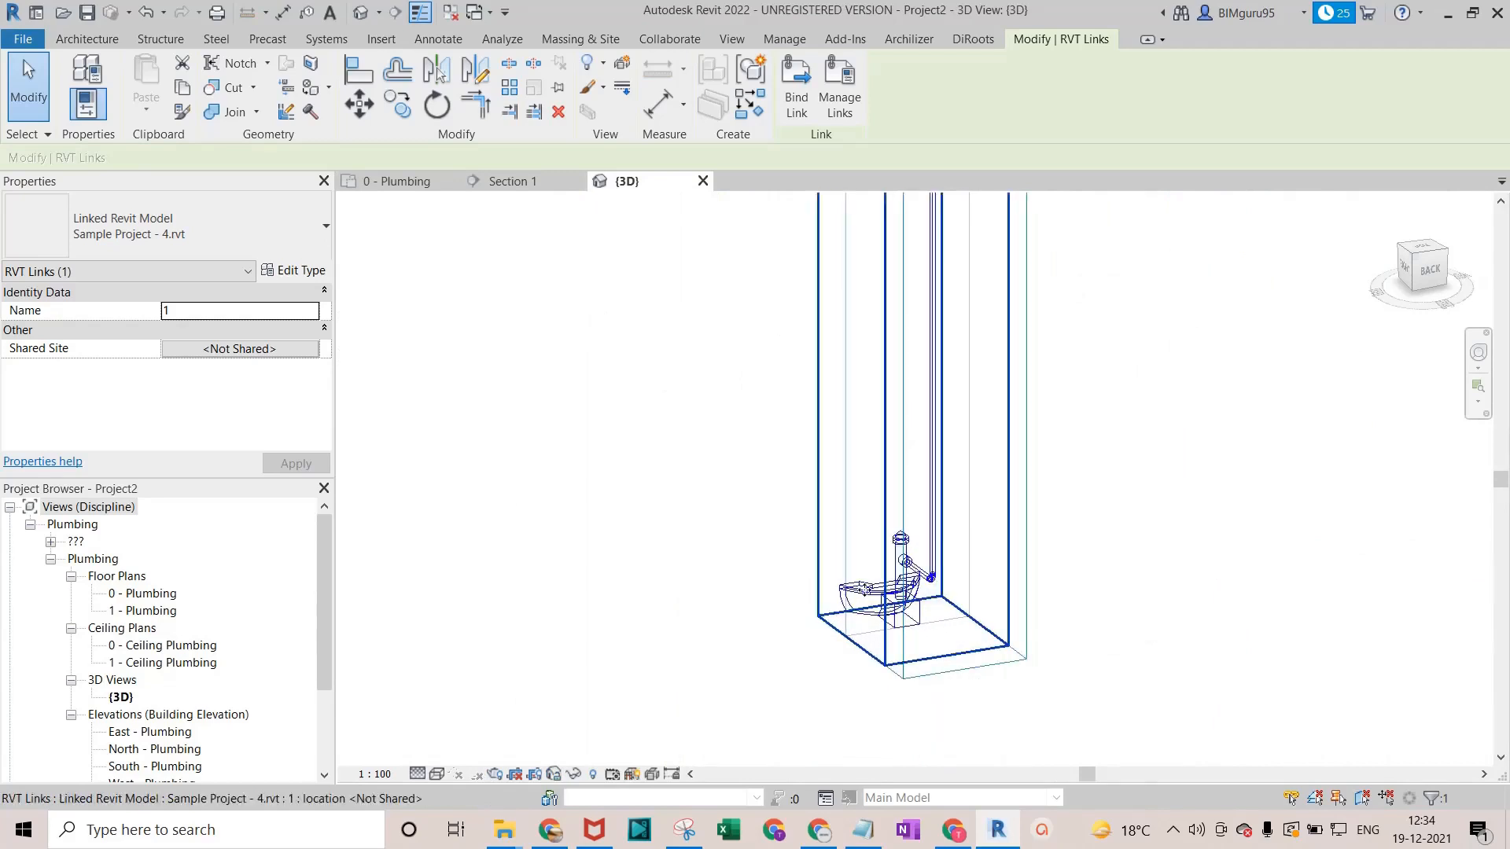
{"action": "left_click", "coordinate": [508, 550]}
{"action": "scroll", "coordinate": [829, 504], "scroll_direction": "down", "scroll_amount": 4}
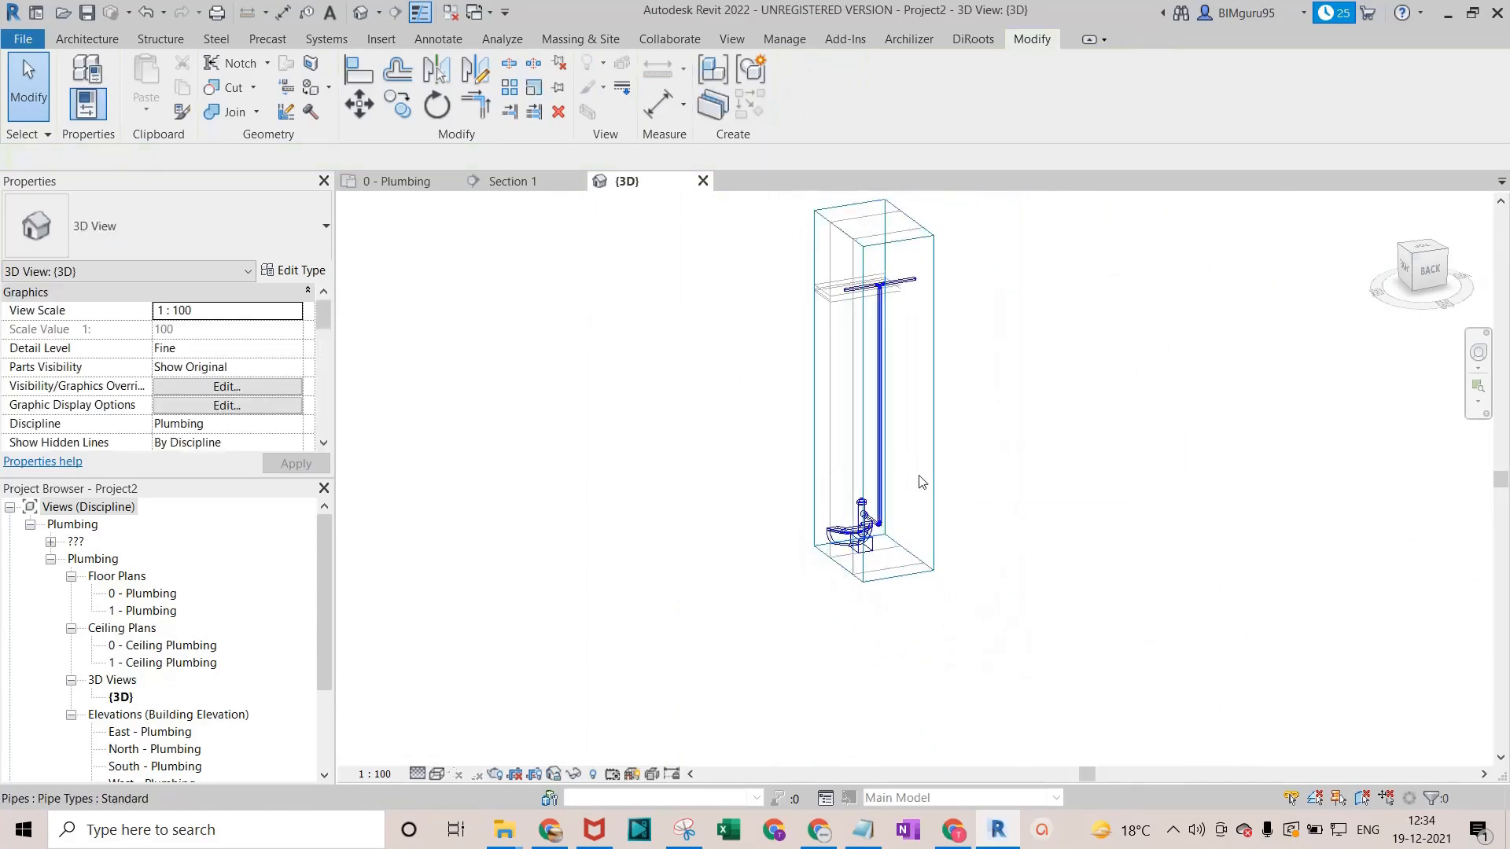
{"action": "left_click", "coordinate": [935, 472]}
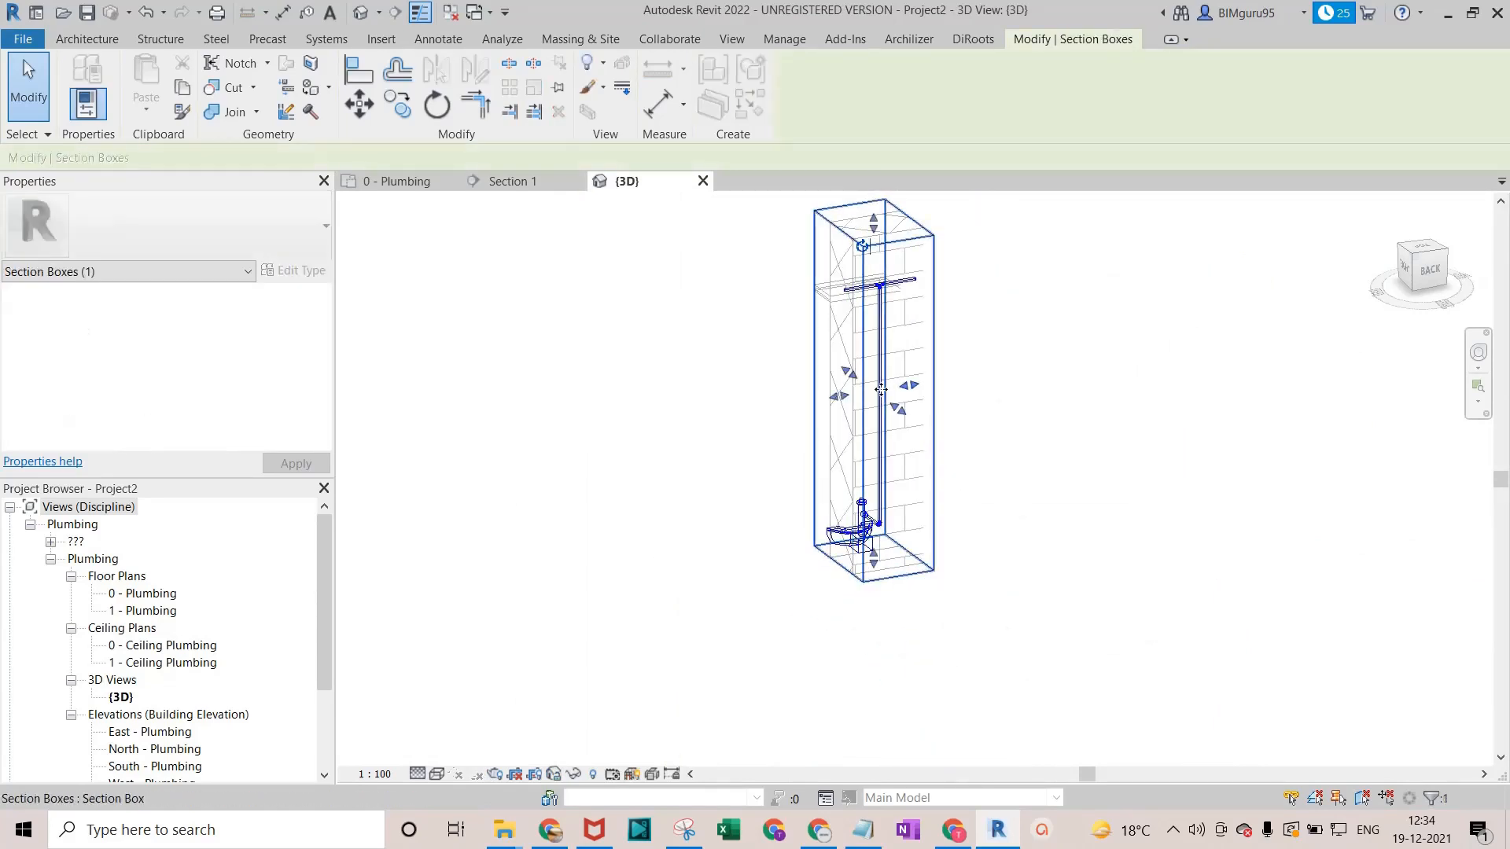
{"action": "left_click_drag", "start_coordinate": [915, 387], "coordinate": [1085, 388]}
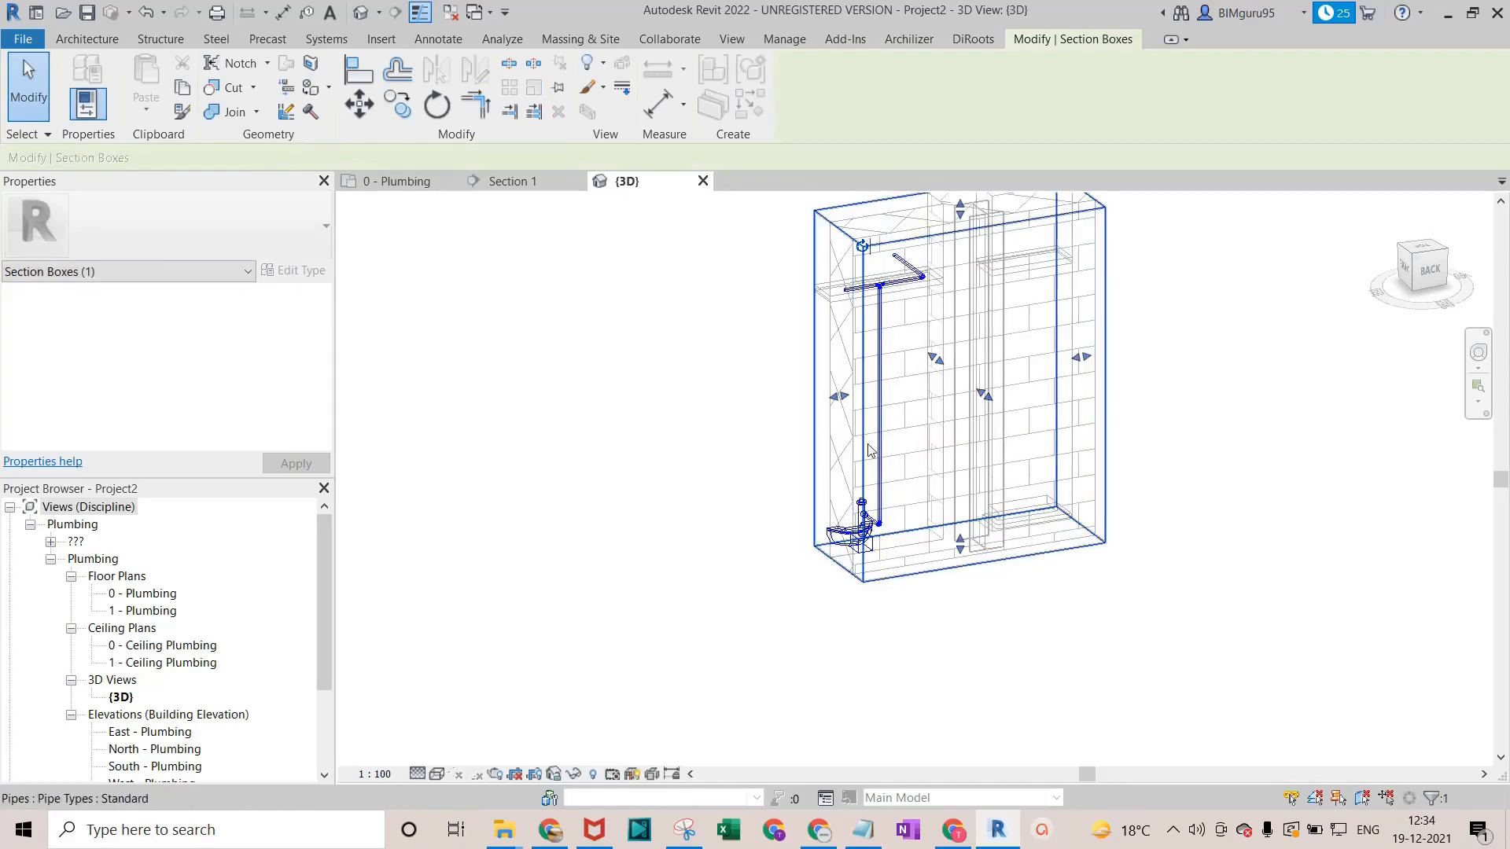
{"action": "scroll", "coordinate": [667, 460], "scroll_direction": "up", "scroll_amount": 6}
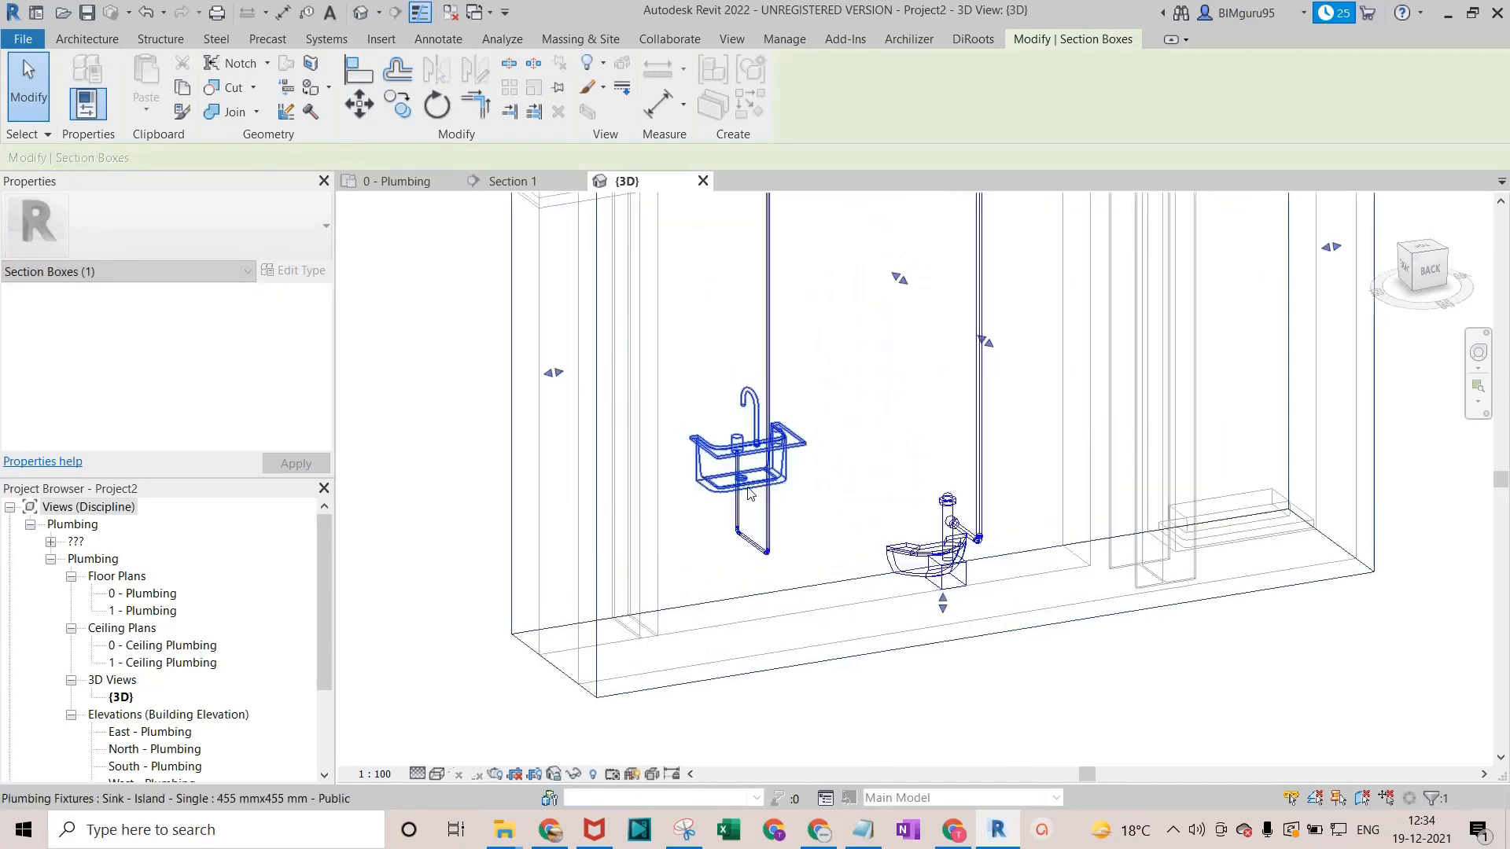
{"action": "scroll", "coordinate": [803, 544], "scroll_direction": "down", "scroll_amount": 5}
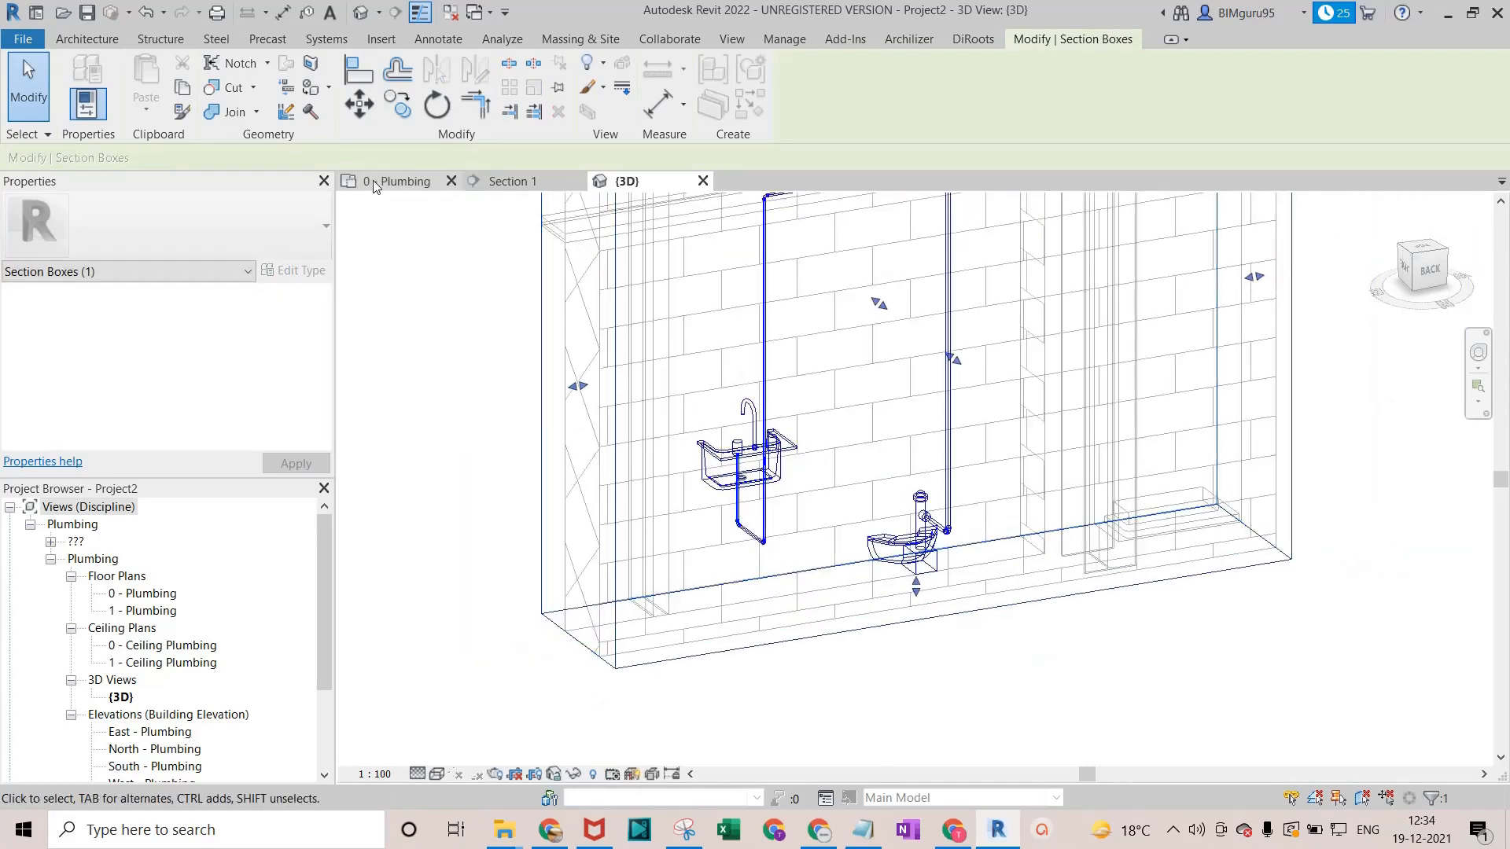
Isolate the toilet, the sink and their connected pipes from the ground floor plumbing plan in a 3D section box.
{"action": "left_click", "coordinate": [397, 180]}
{"action": "scroll", "coordinate": [598, 378], "scroll_direction": "up", "scroll_amount": 2}
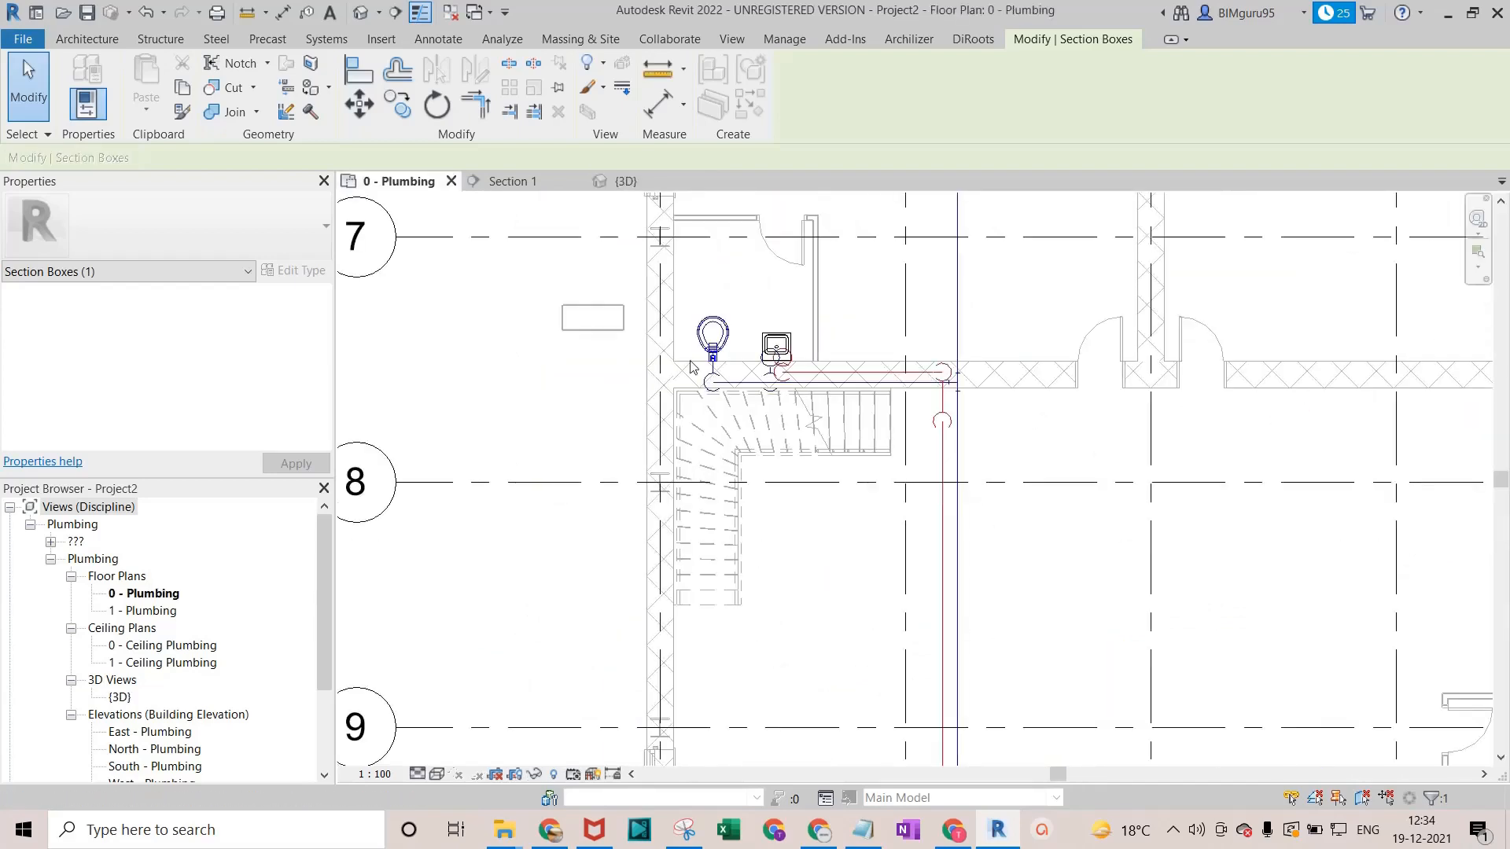
{"action": "left_click_drag", "start_coordinate": [992, 471], "coordinate": [563, 303]}
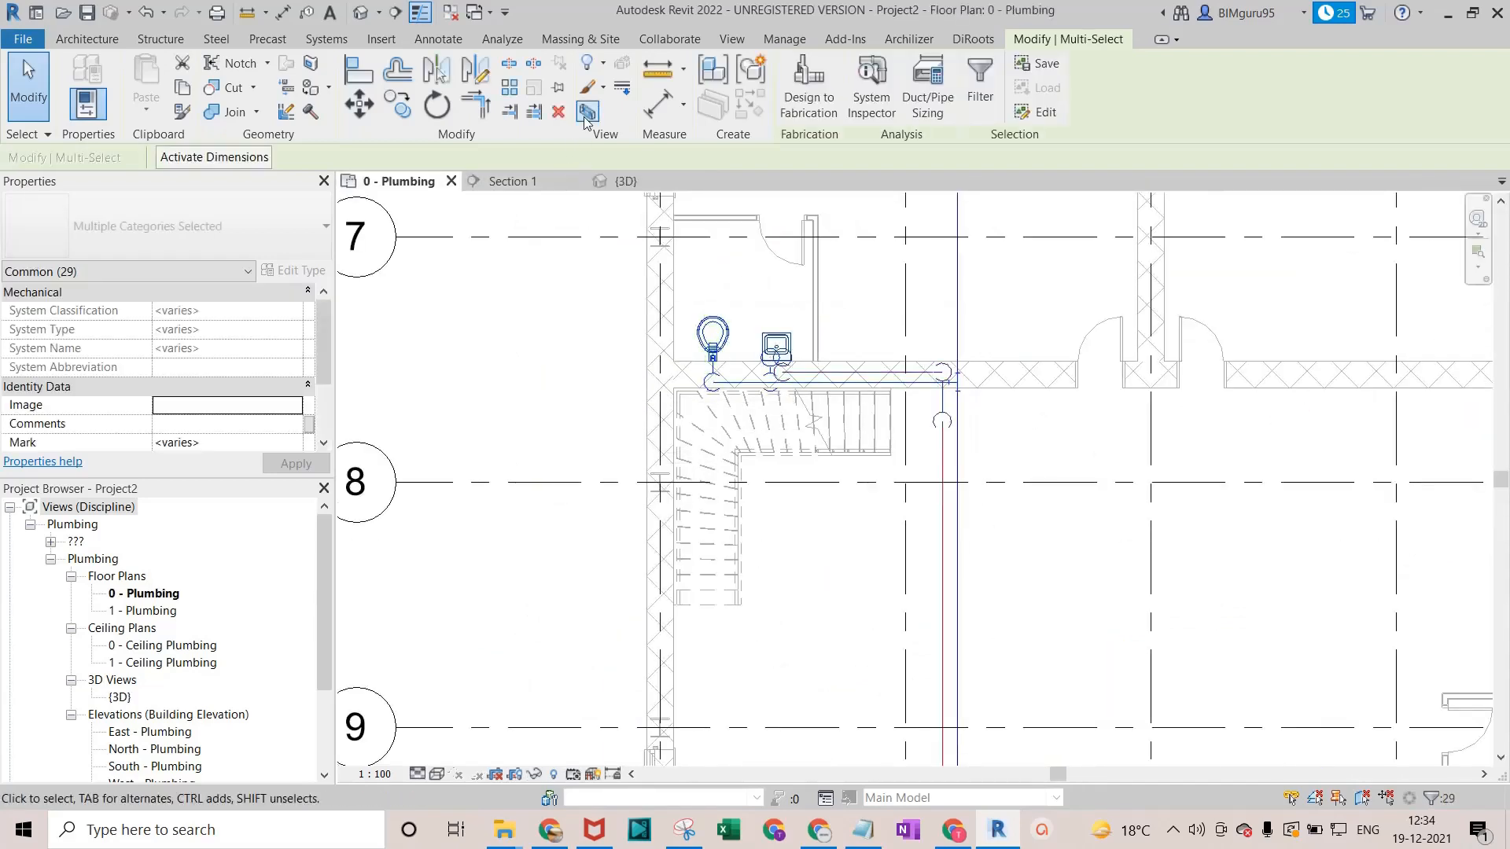
{"action": "left_click", "coordinate": [587, 113]}
{"action": "scroll", "coordinate": [988, 633], "scroll_direction": "up", "scroll_amount": 3}
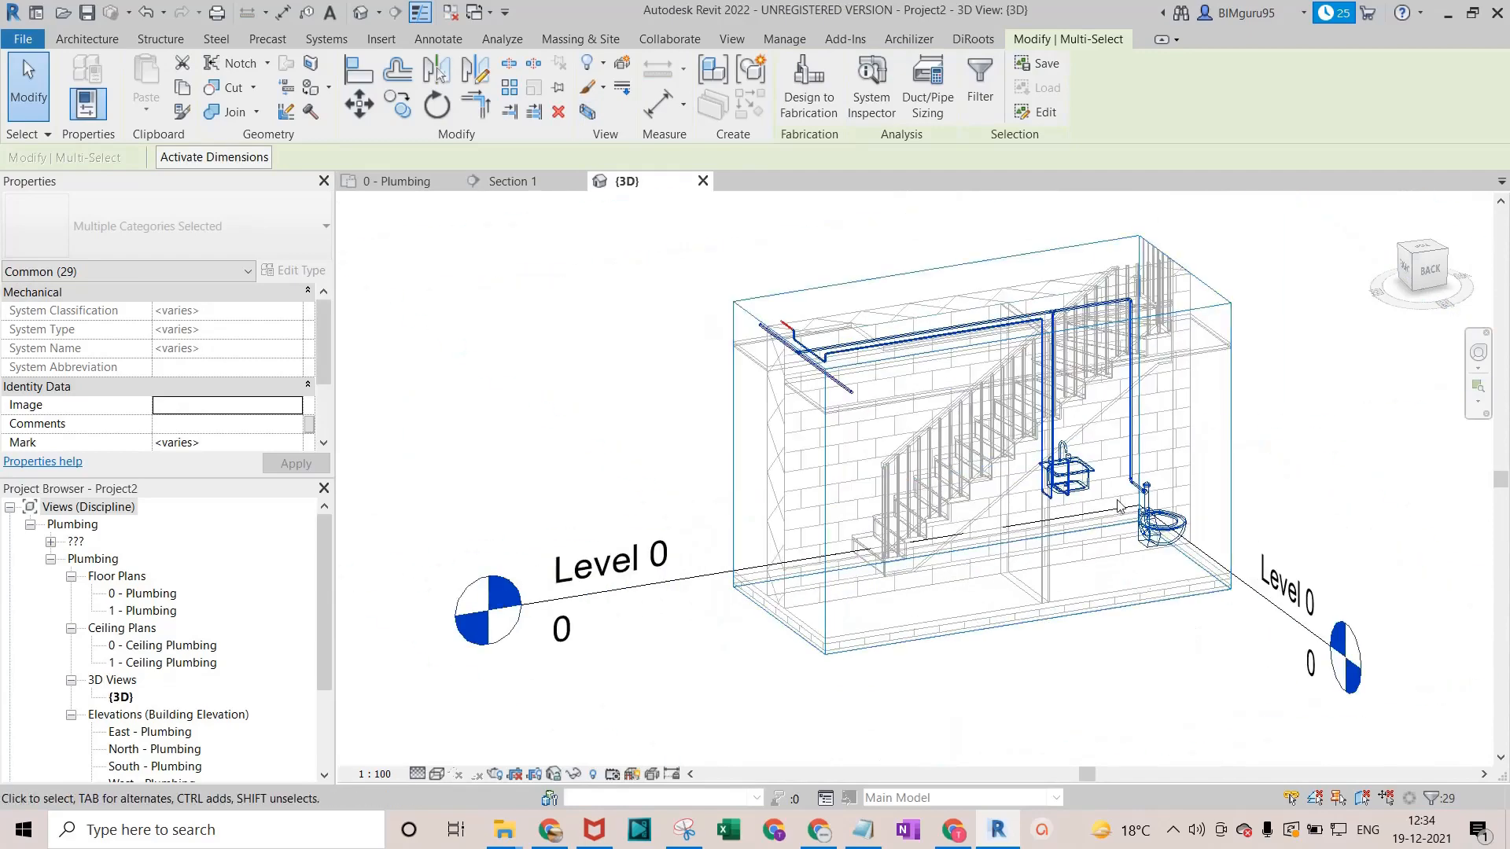
Change the 3D view's visual style to Shaded and turn the view toward the back-left of the bathroom.
{"action": "left_click", "coordinate": [492, 362]}
{"action": "middle_click_drag", "start_coordinate": [492, 362], "coordinate": [1007, 566], "text": "shift"}
{"action": "key", "text": "s"}
{"action": "key", "text": "d"}
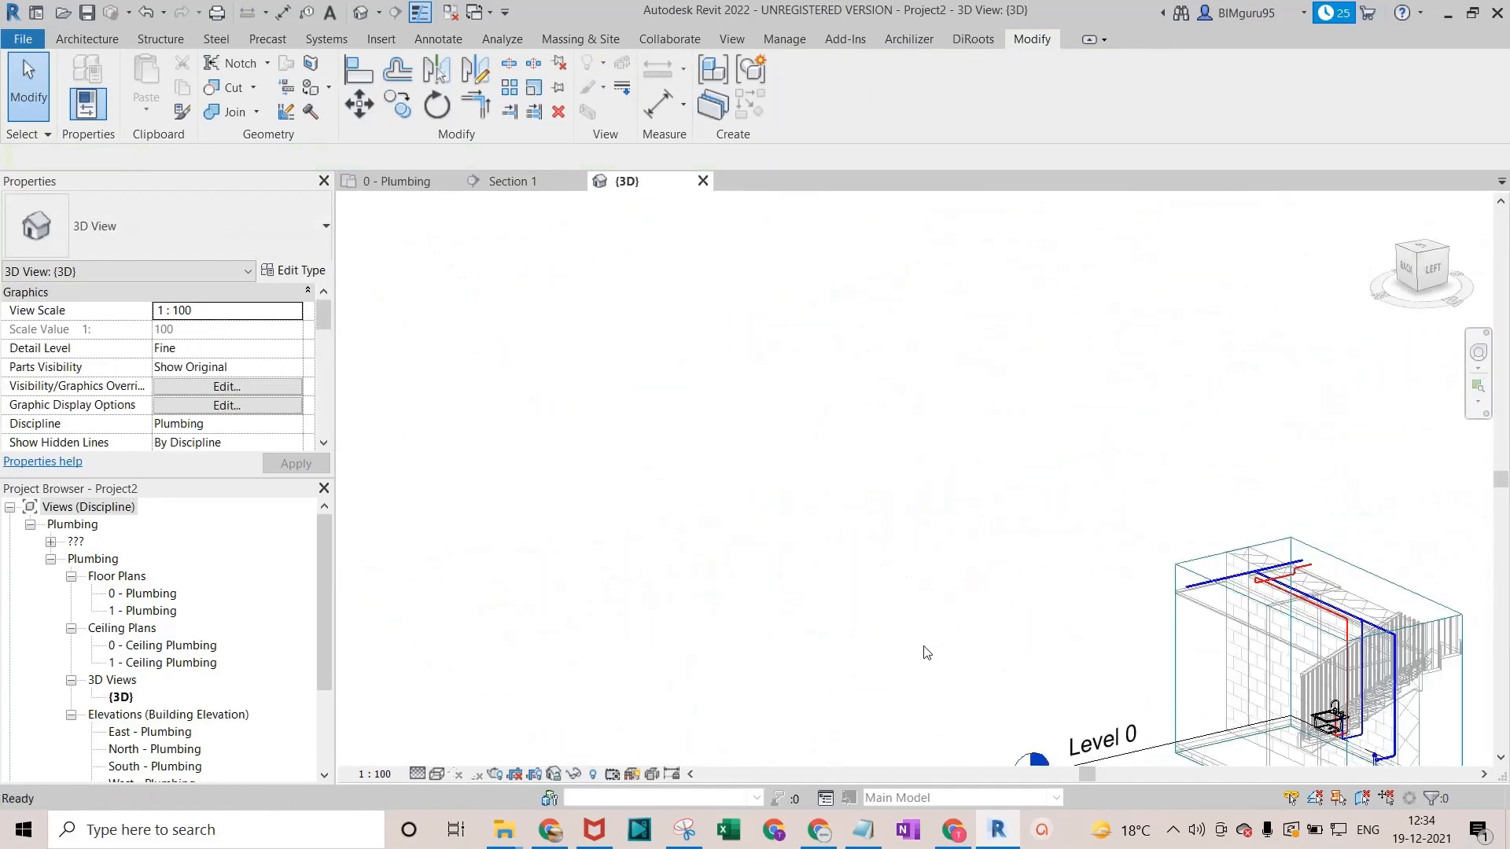
Inspect the sink's and toilet's hot and cold water piping from several angles in the 3D view.
{"action": "scroll", "coordinate": [1203, 539], "scroll_direction": "down", "scroll_amount": 3}
{"action": "middle_click_drag", "start_coordinate": [1203, 539], "coordinate": [842, 441]}
{"action": "scroll", "coordinate": [906, 507], "scroll_direction": "up", "scroll_amount": 1}
{"action": "scroll", "coordinate": [935, 574], "scroll_direction": "up", "scroll_amount": 5}
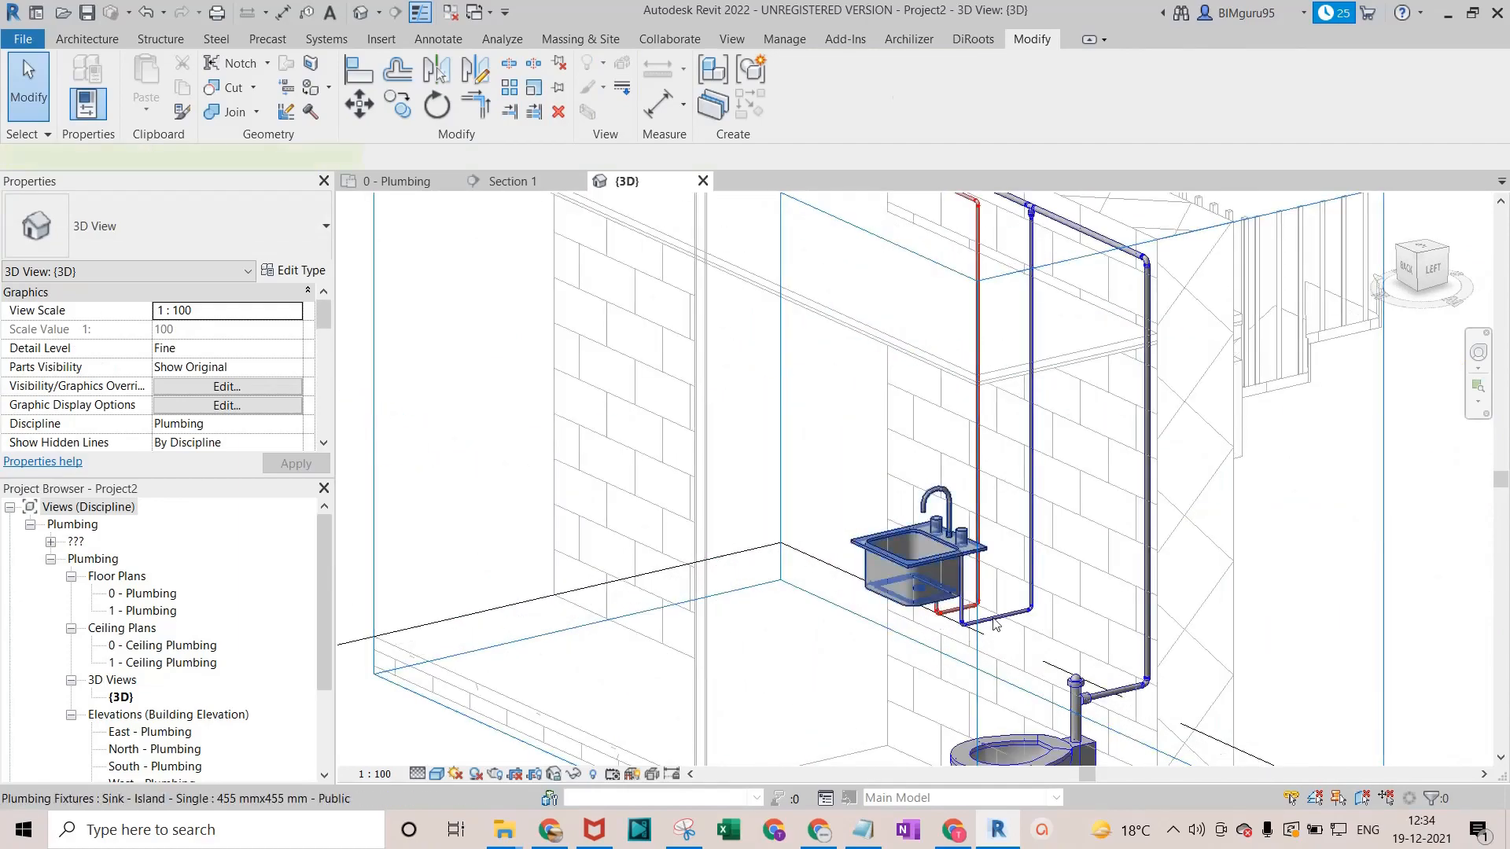
{"action": "left_click", "coordinate": [995, 624]}
{"action": "middle_click_drag", "start_coordinate": [995, 623], "coordinate": [819, 627], "text": "shift"}
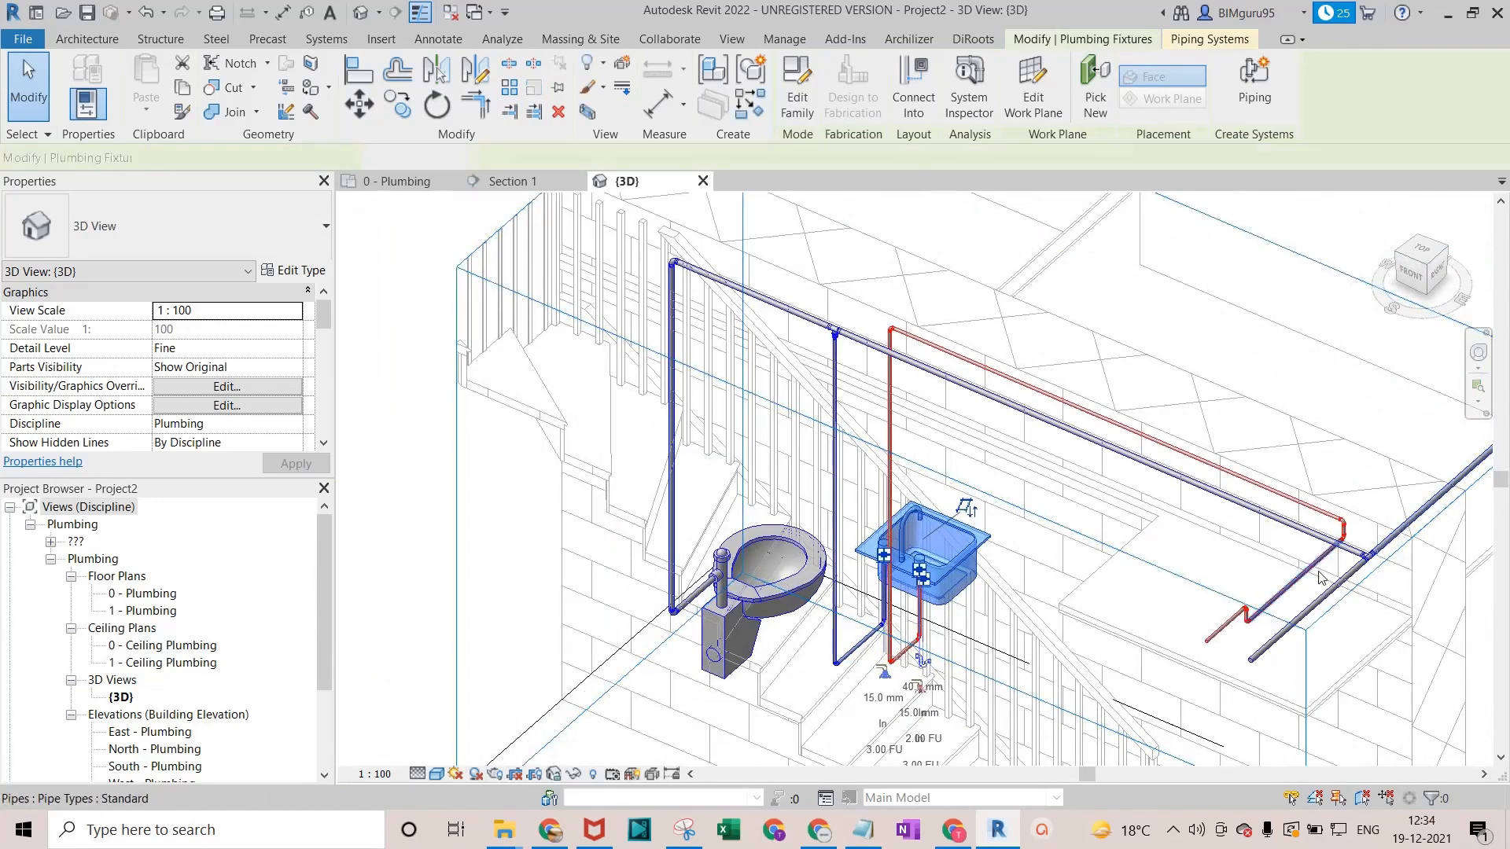
{"action": "scroll", "coordinate": [1321, 578], "scroll_direction": "up", "scroll_amount": 2}
{"action": "middle_click_drag", "start_coordinate": [1321, 578], "coordinate": [1247, 610], "text": "shift"}
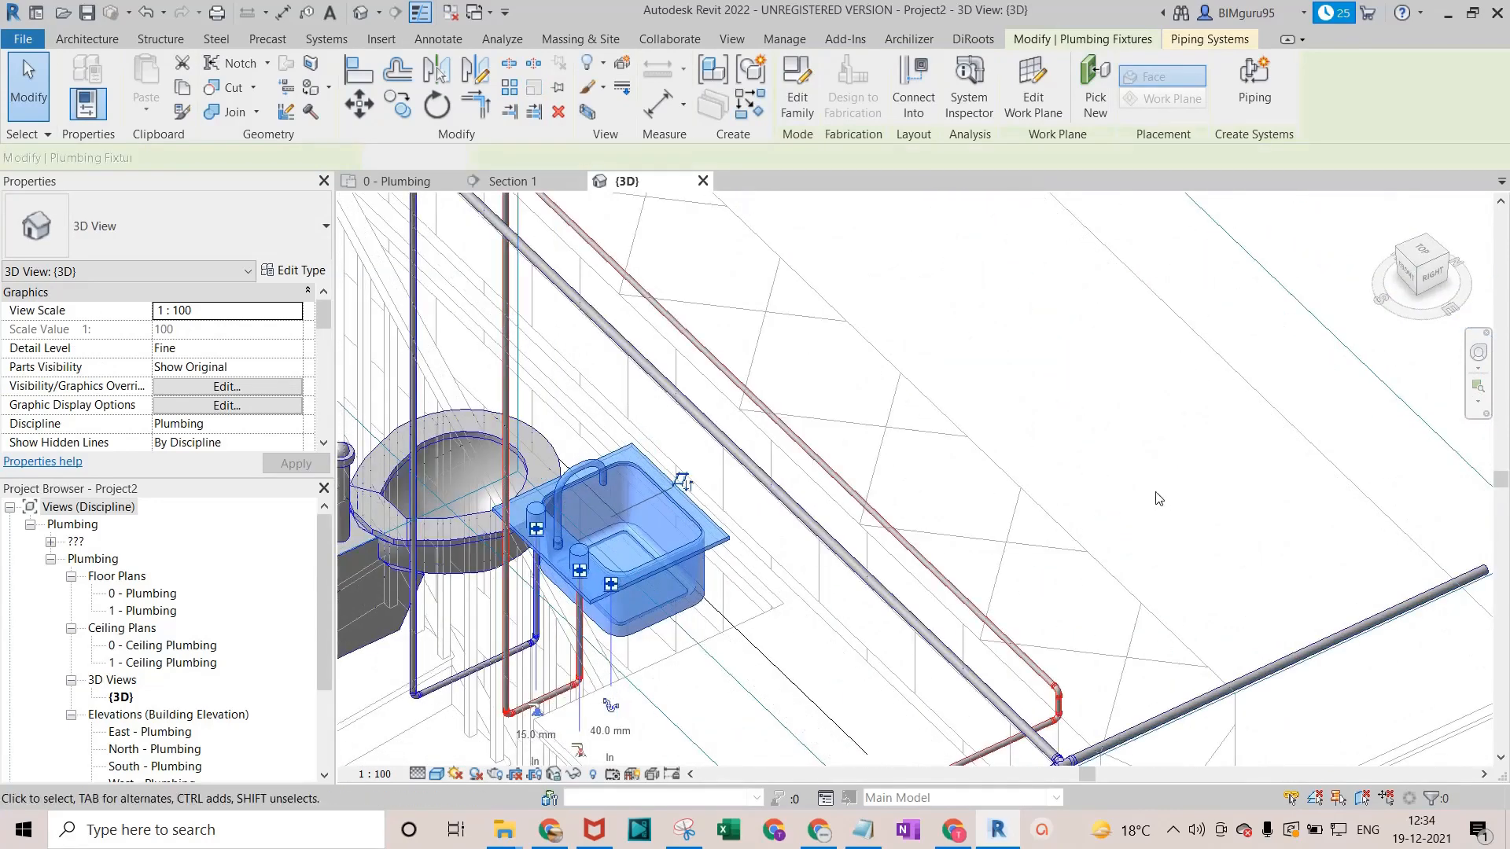
{"action": "scroll", "coordinate": [1030, 386], "scroll_direction": "down", "scroll_amount": 3}
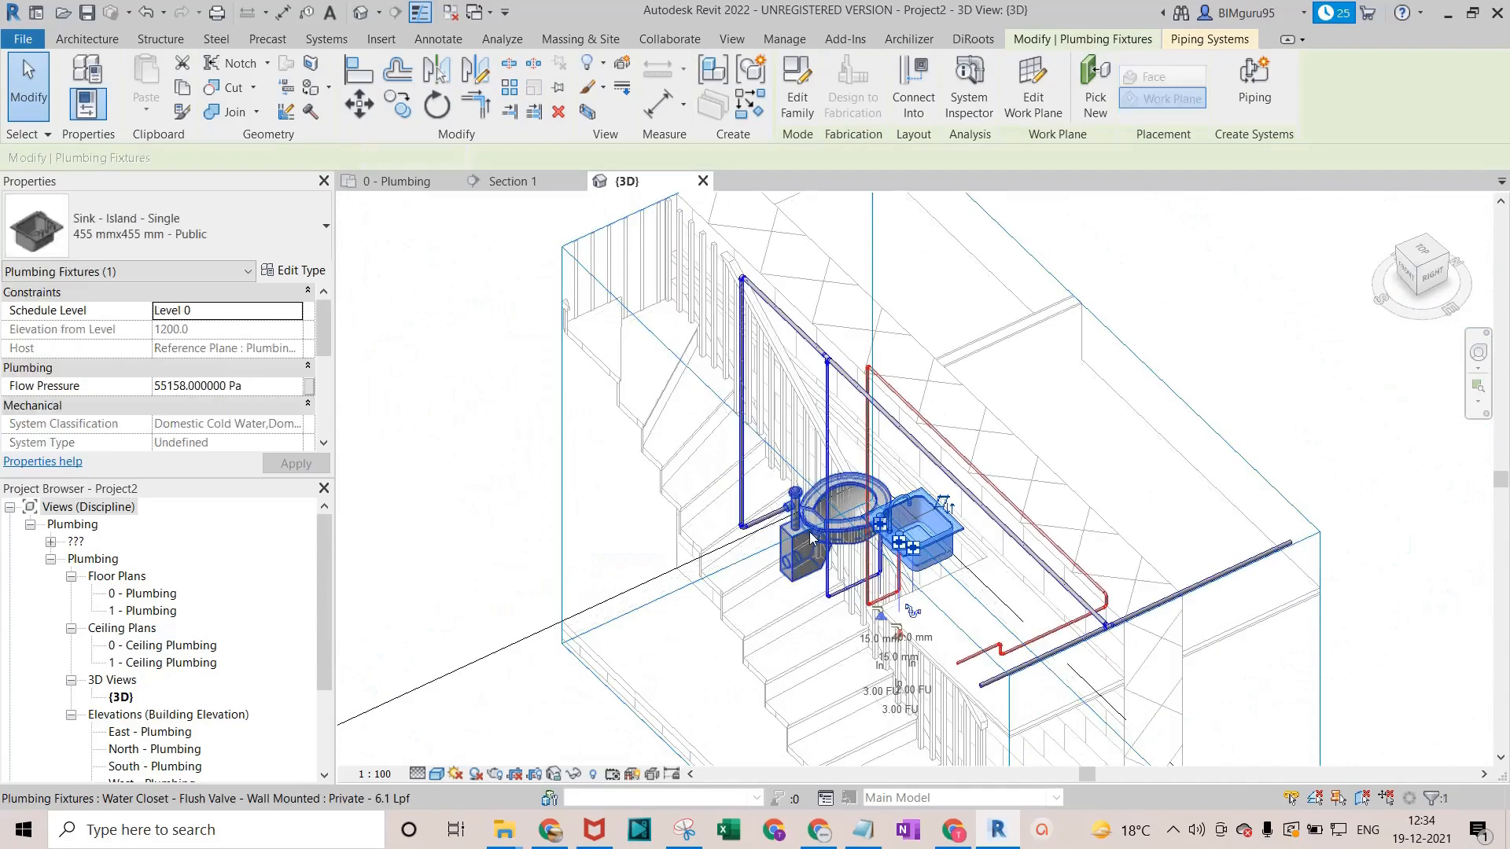
Draw an 80 mm drain pipe from the toilet's outlet into the wall behind it in plan, sloping down at 1:80.
{"action": "left_click", "coordinate": [784, 512]}
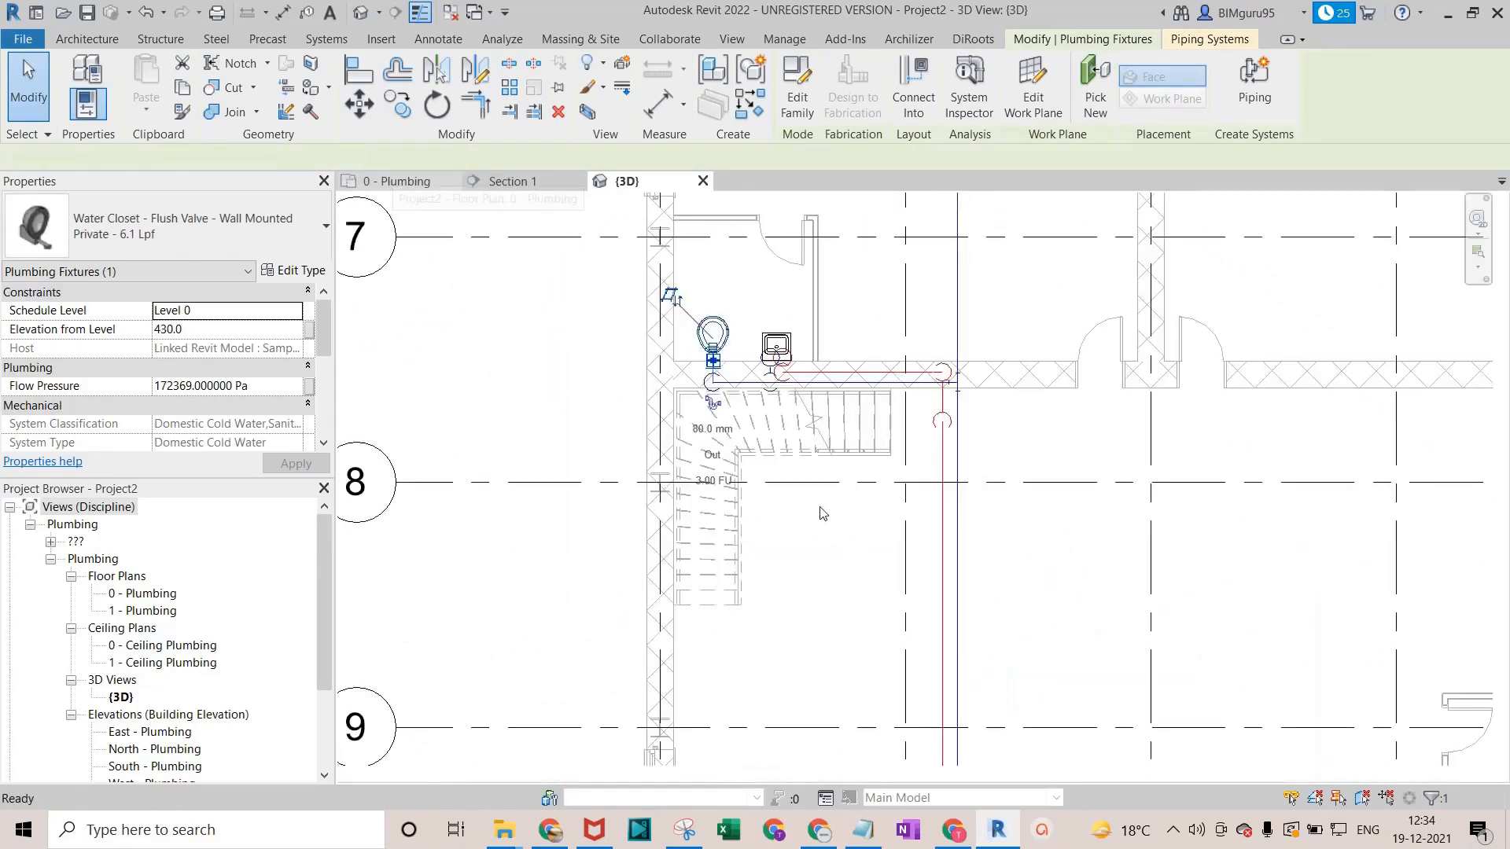
{"action": "scroll", "coordinate": [732, 459], "scroll_direction": "up", "scroll_amount": 4}
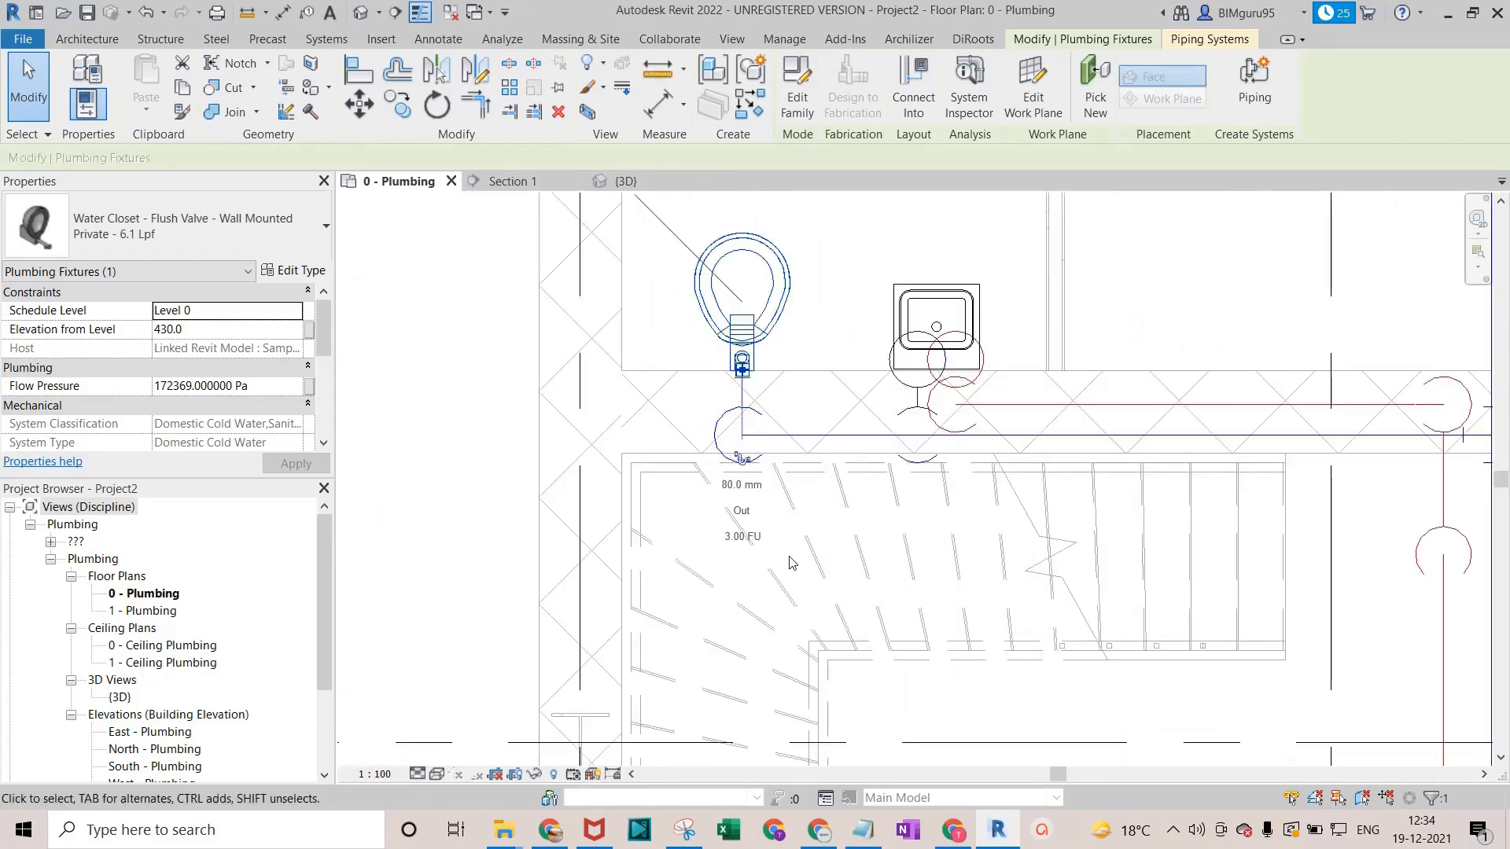
{"action": "left_click", "coordinate": [749, 510]}
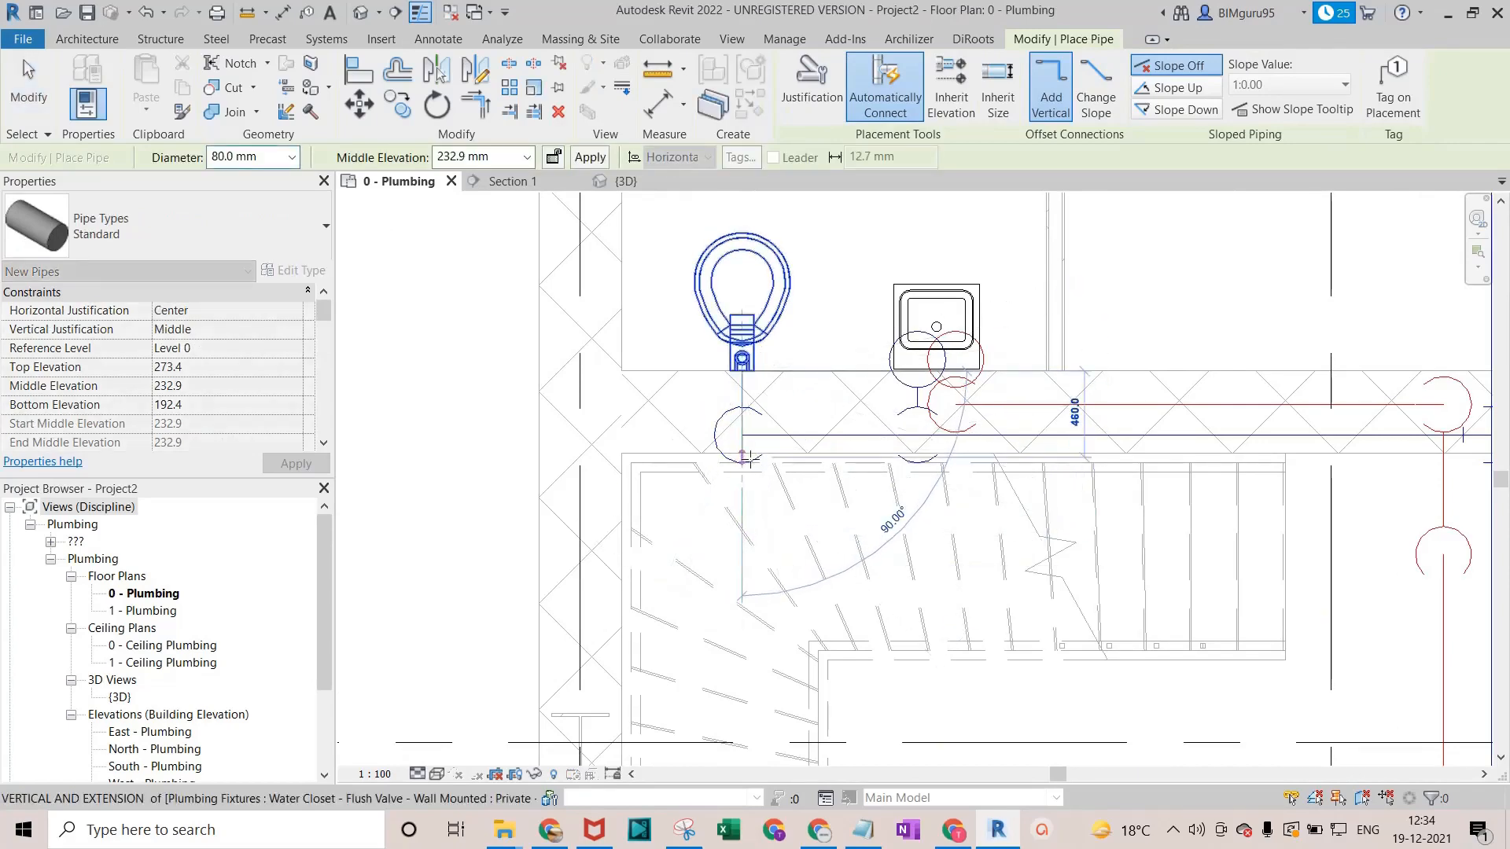
{"action": "scroll", "coordinate": [712, 427], "scroll_direction": "up", "scroll_amount": 3}
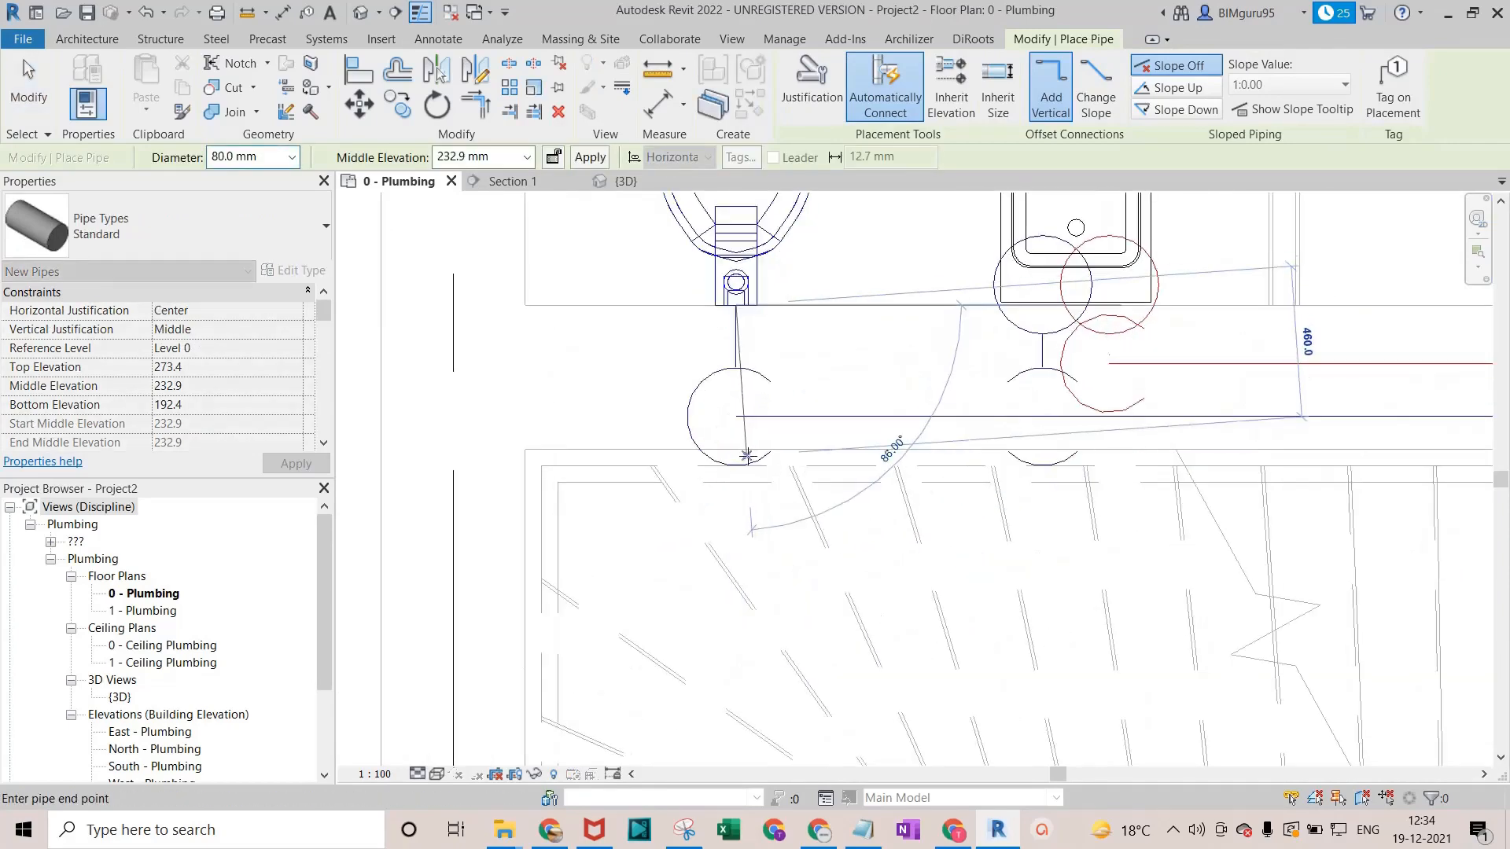
{"action": "left_click", "coordinate": [734, 403]}
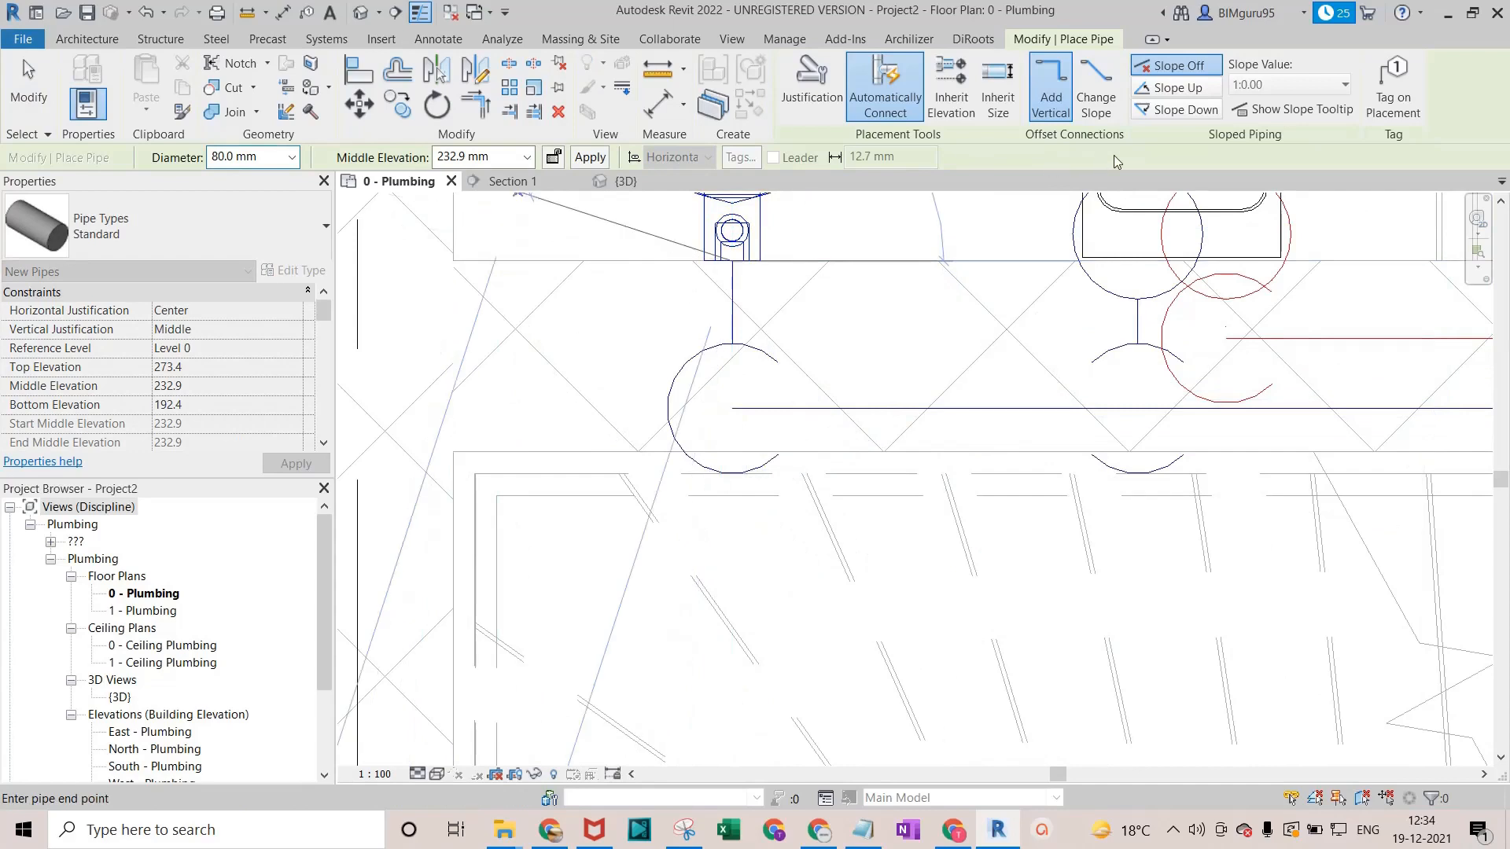
{"action": "left_click", "coordinate": [1184, 111]}
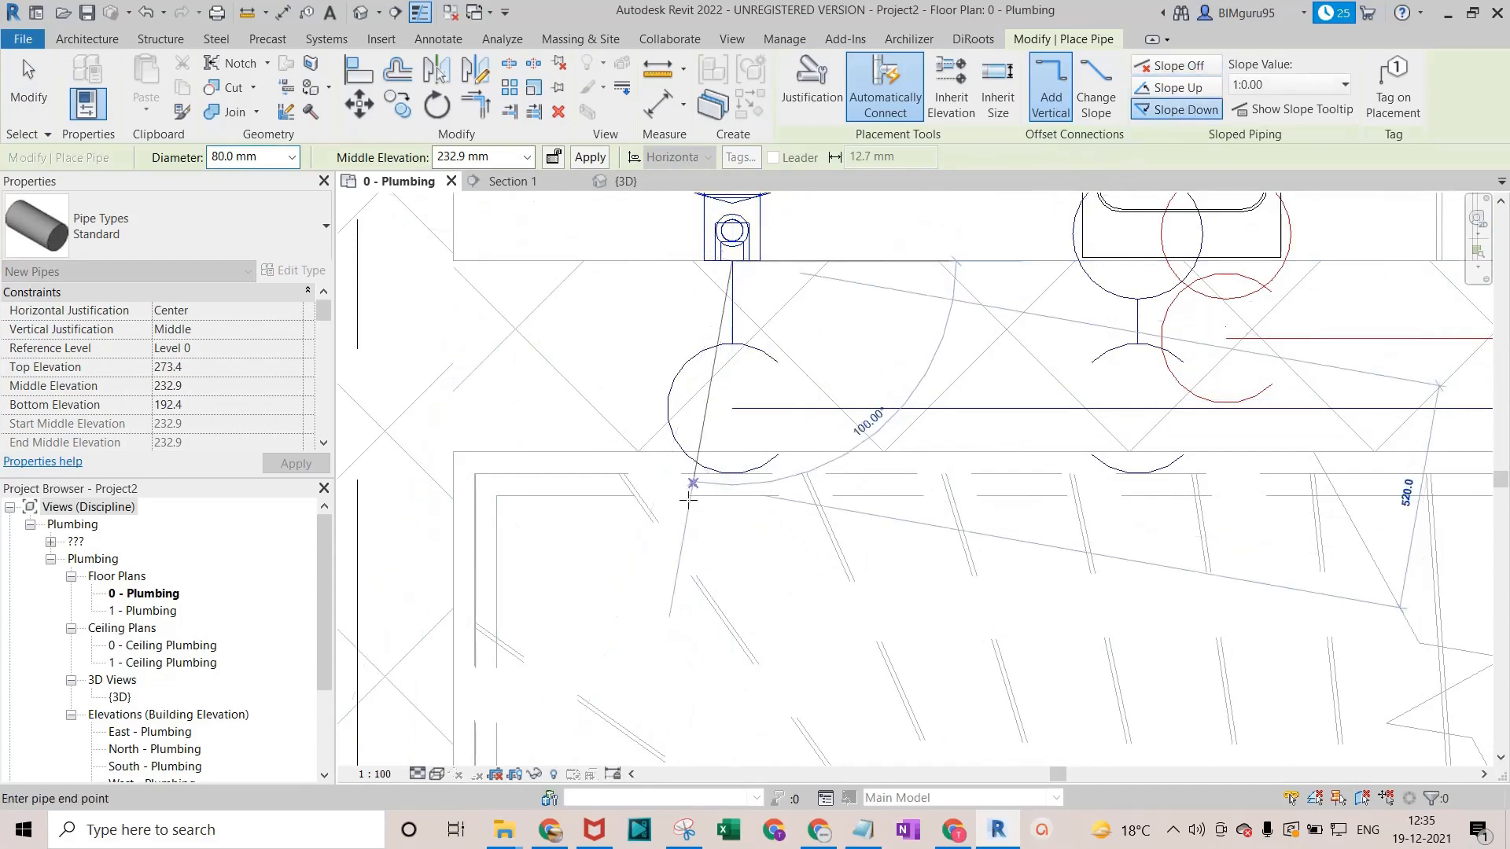
{"action": "scroll", "coordinate": [721, 297], "scroll_direction": "down", "scroll_amount": 2}
{"action": "left_click", "coordinate": [721, 297]}
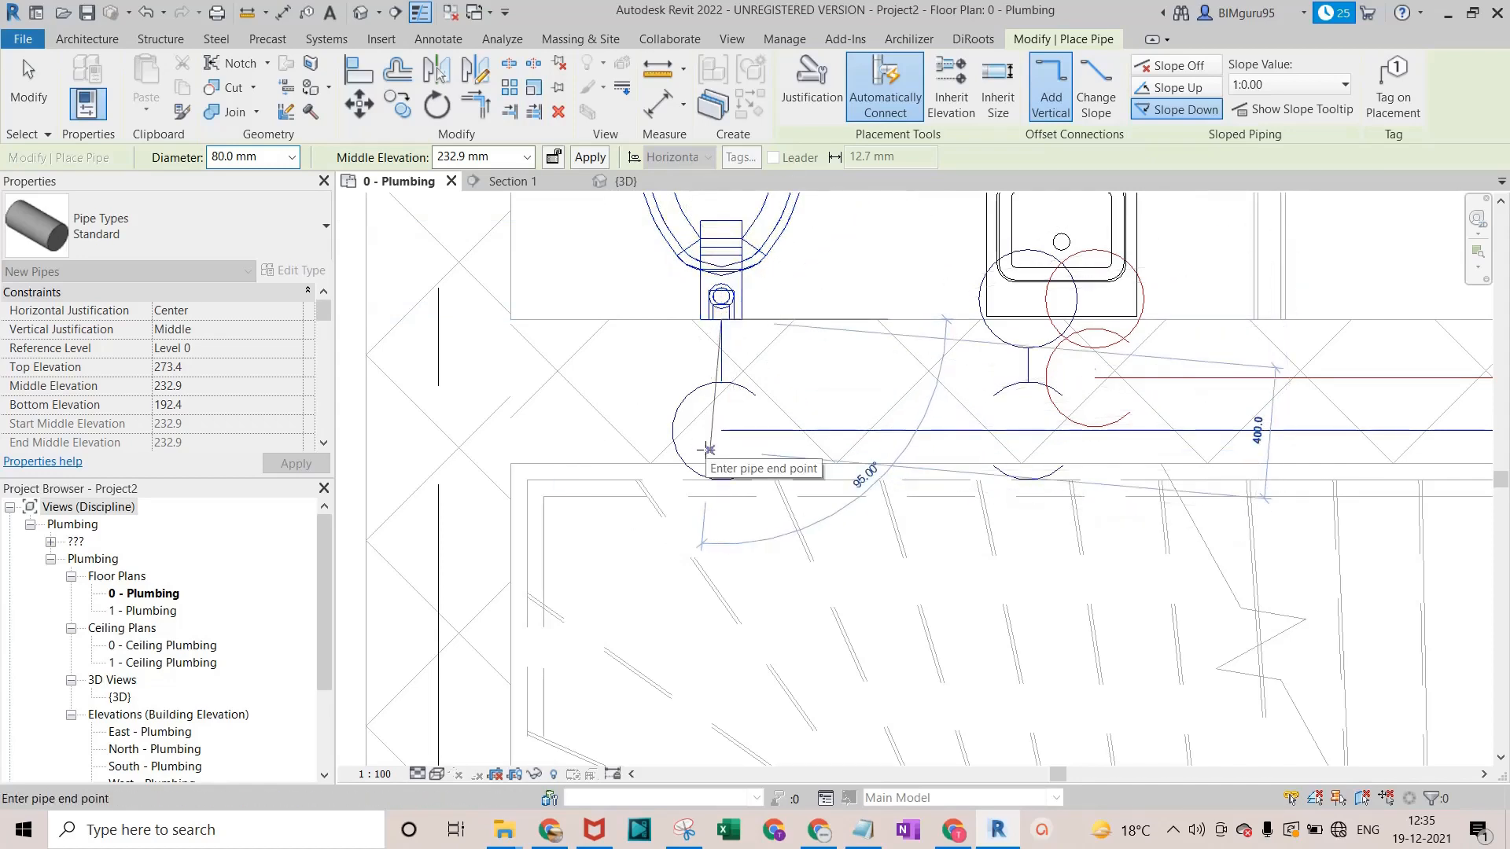
{"action": "left_click", "coordinate": [1290, 84]}
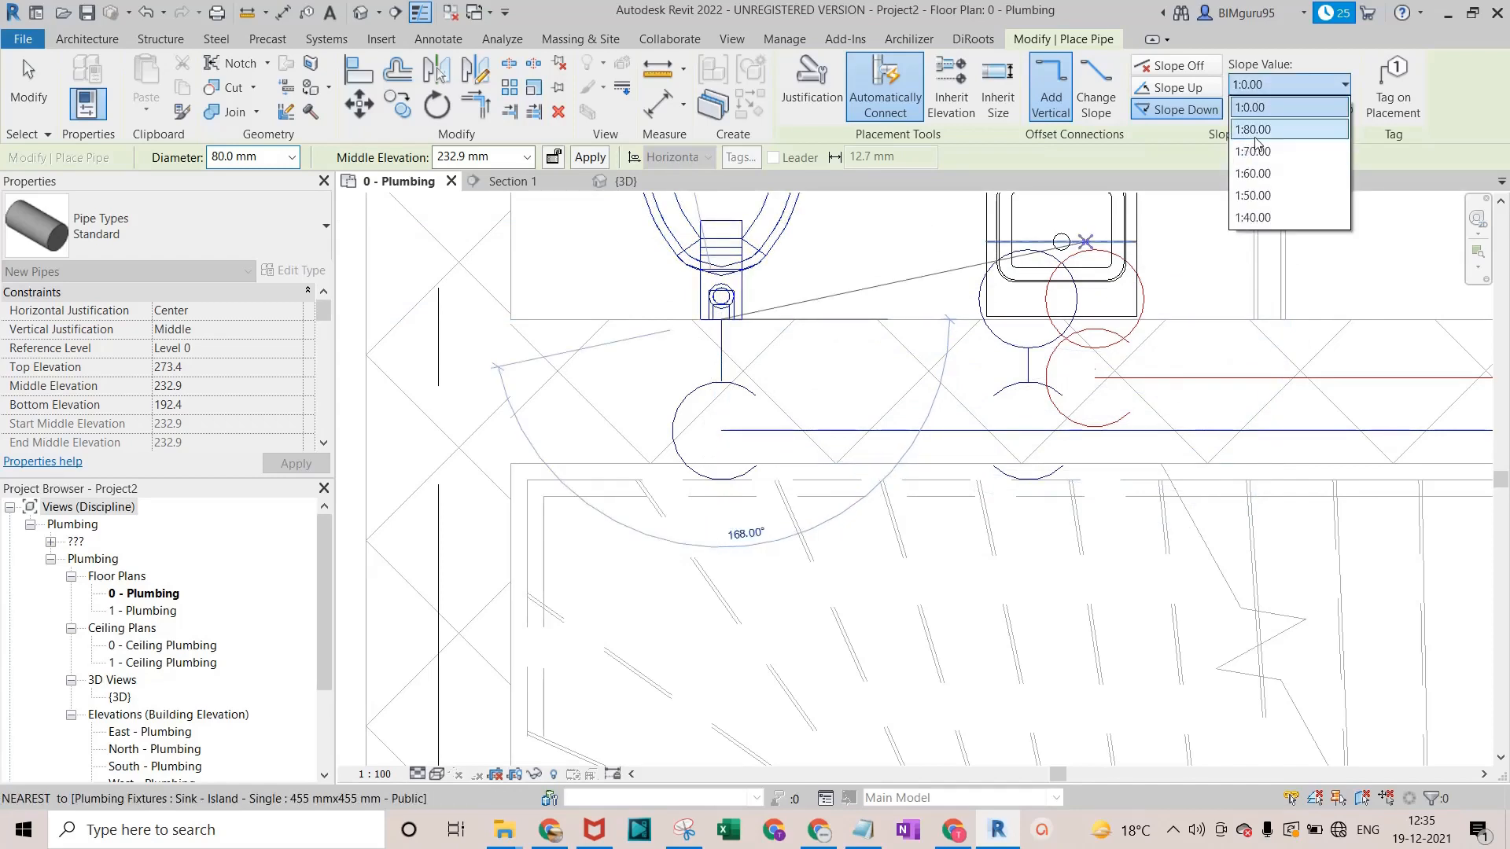
{"action": "left_click", "coordinate": [1256, 138]}
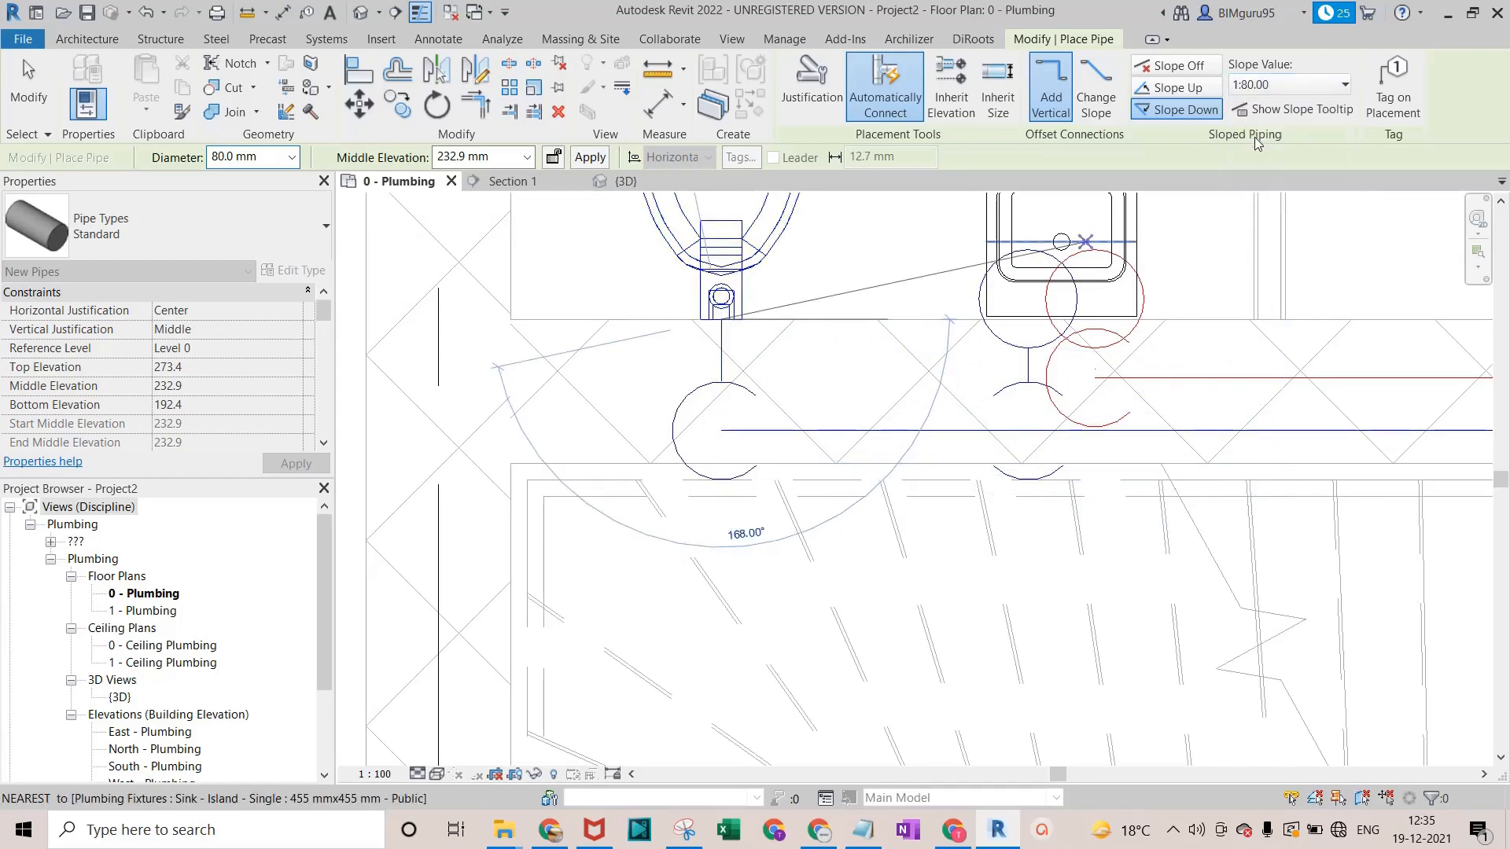
{"action": "left_click", "coordinate": [721, 428]}
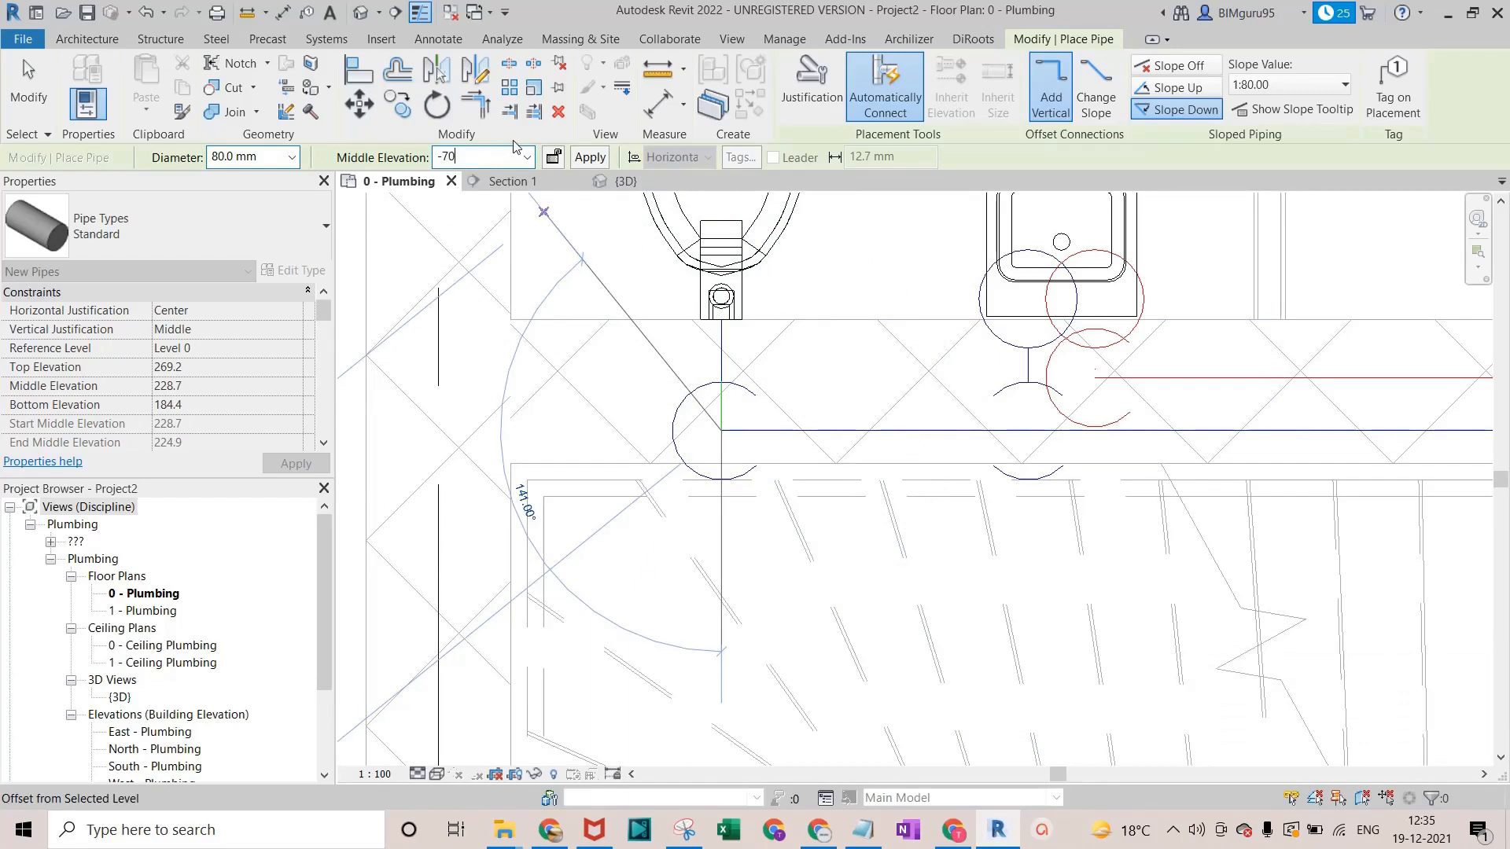
Drop the drain pipe to -700 mm inside the wall and run it about 2800 mm horizontally out past the exterior wall.
{"action": "left_click", "coordinate": [601, 158]}
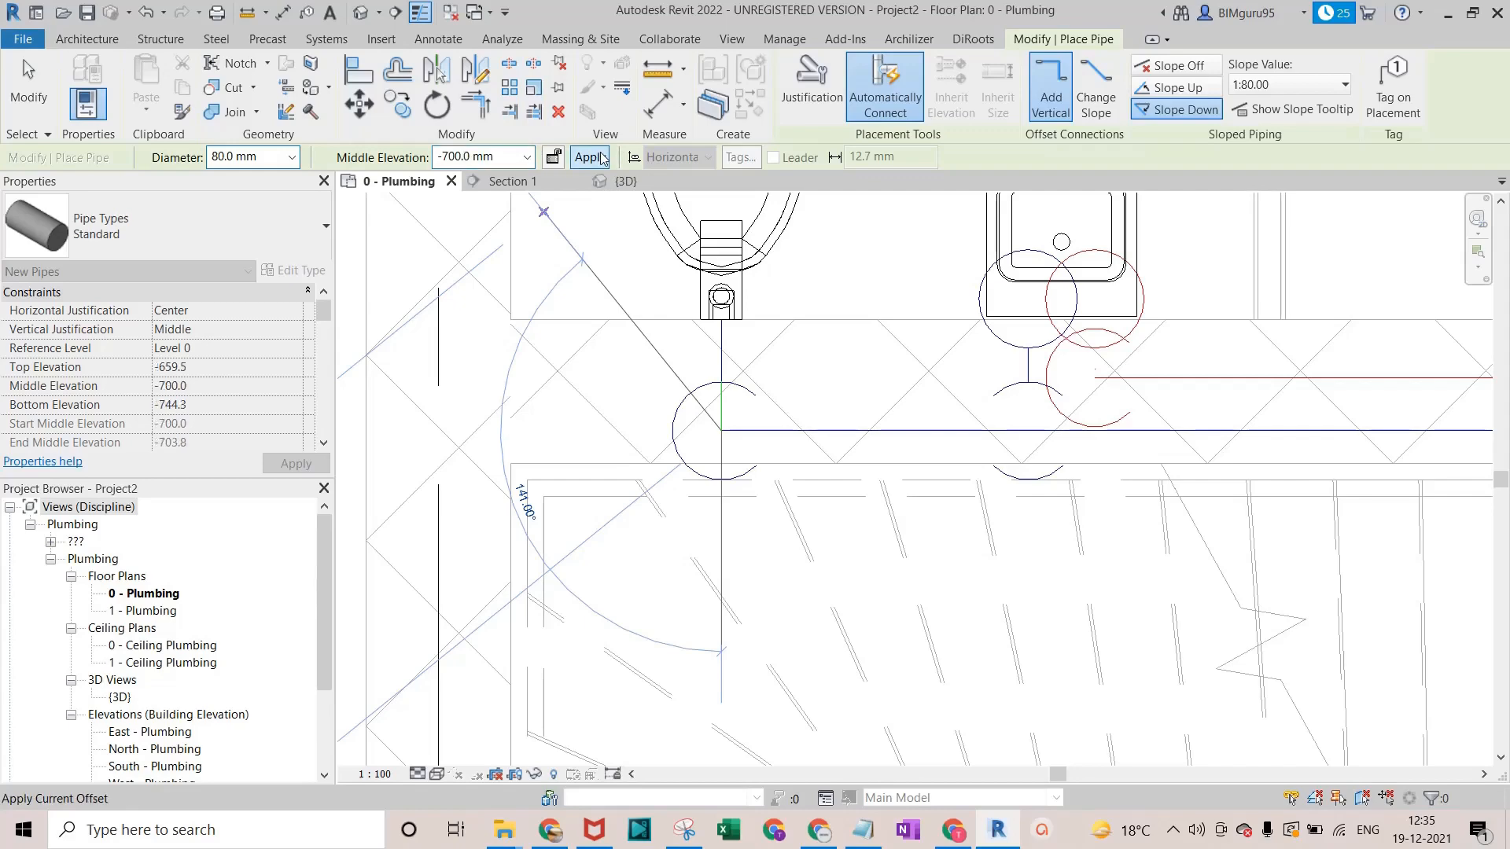
{"action": "left_click", "coordinate": [721, 429]}
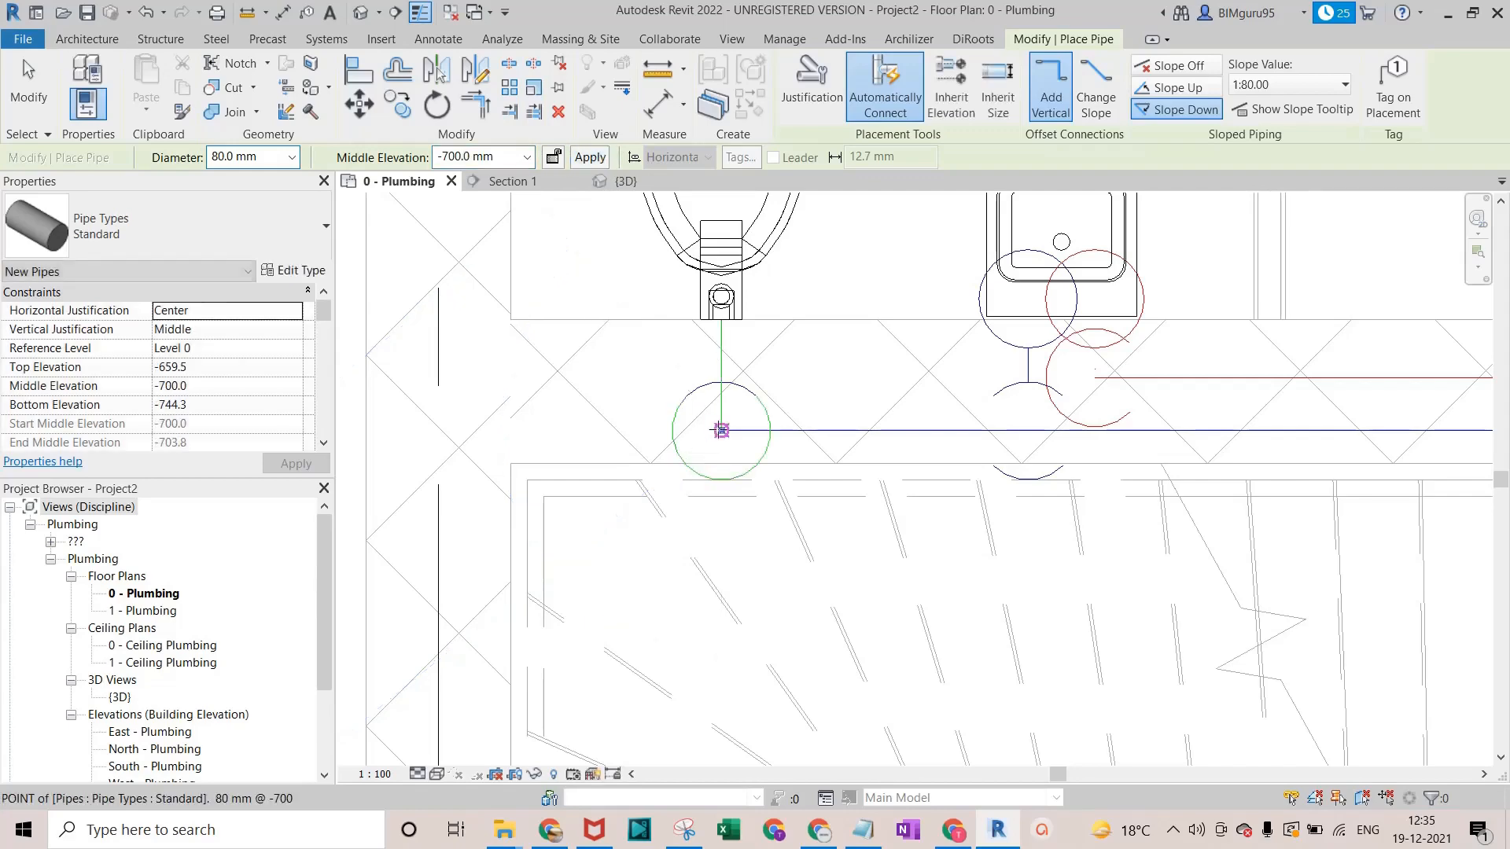
{"action": "scroll", "coordinate": [721, 556], "scroll_direction": "down", "scroll_amount": 2}
{"action": "middle_click_drag", "start_coordinate": [767, 452], "coordinate": [840, 243]}
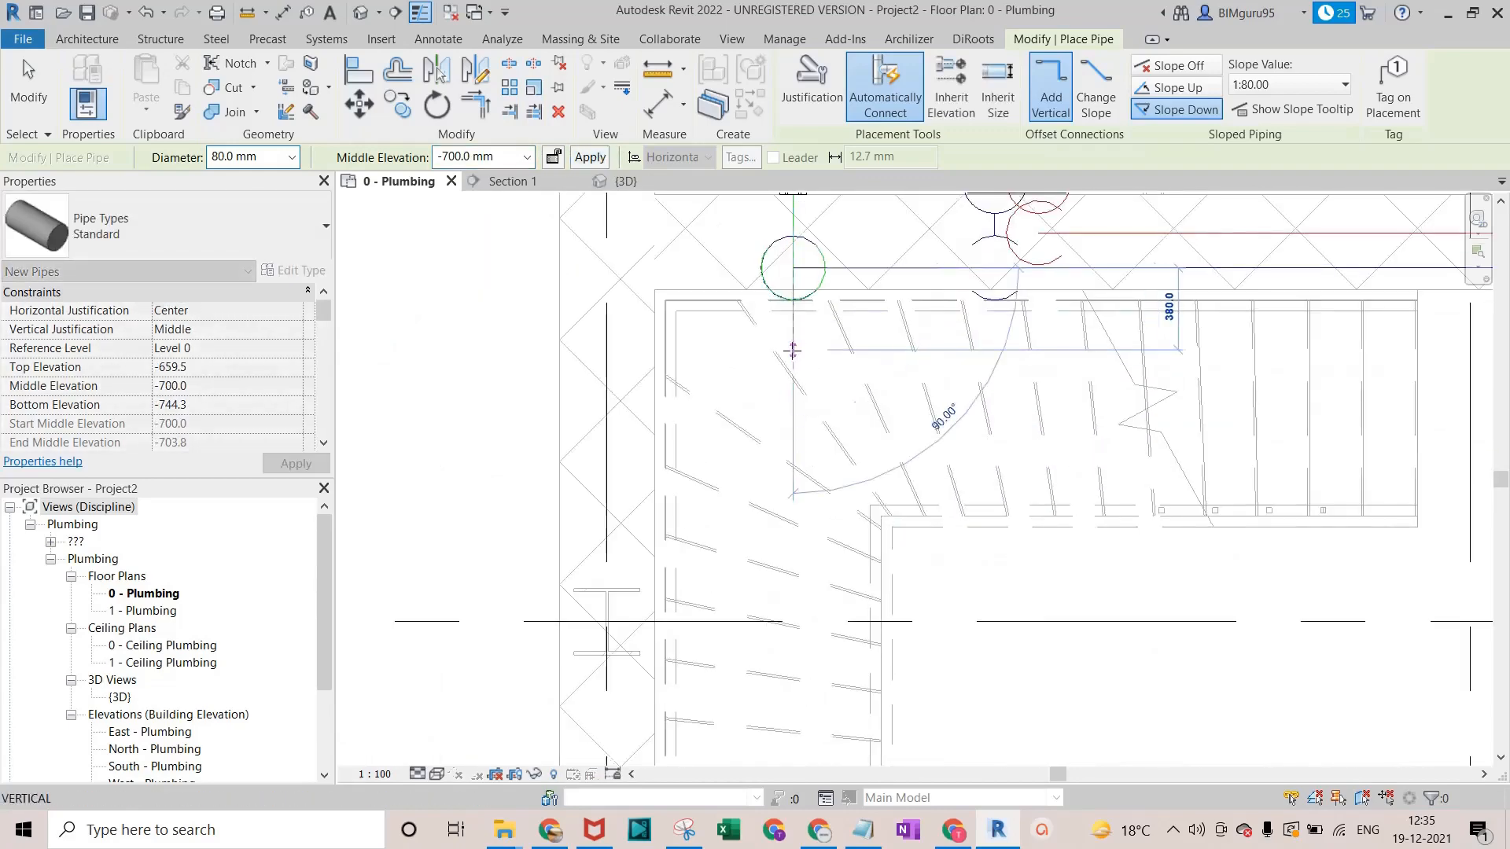
{"action": "scroll", "coordinate": [822, 436], "scroll_direction": "down", "scroll_amount": 2}
{"action": "scroll", "coordinate": [800, 653], "scroll_direction": "down", "scroll_amount": 3}
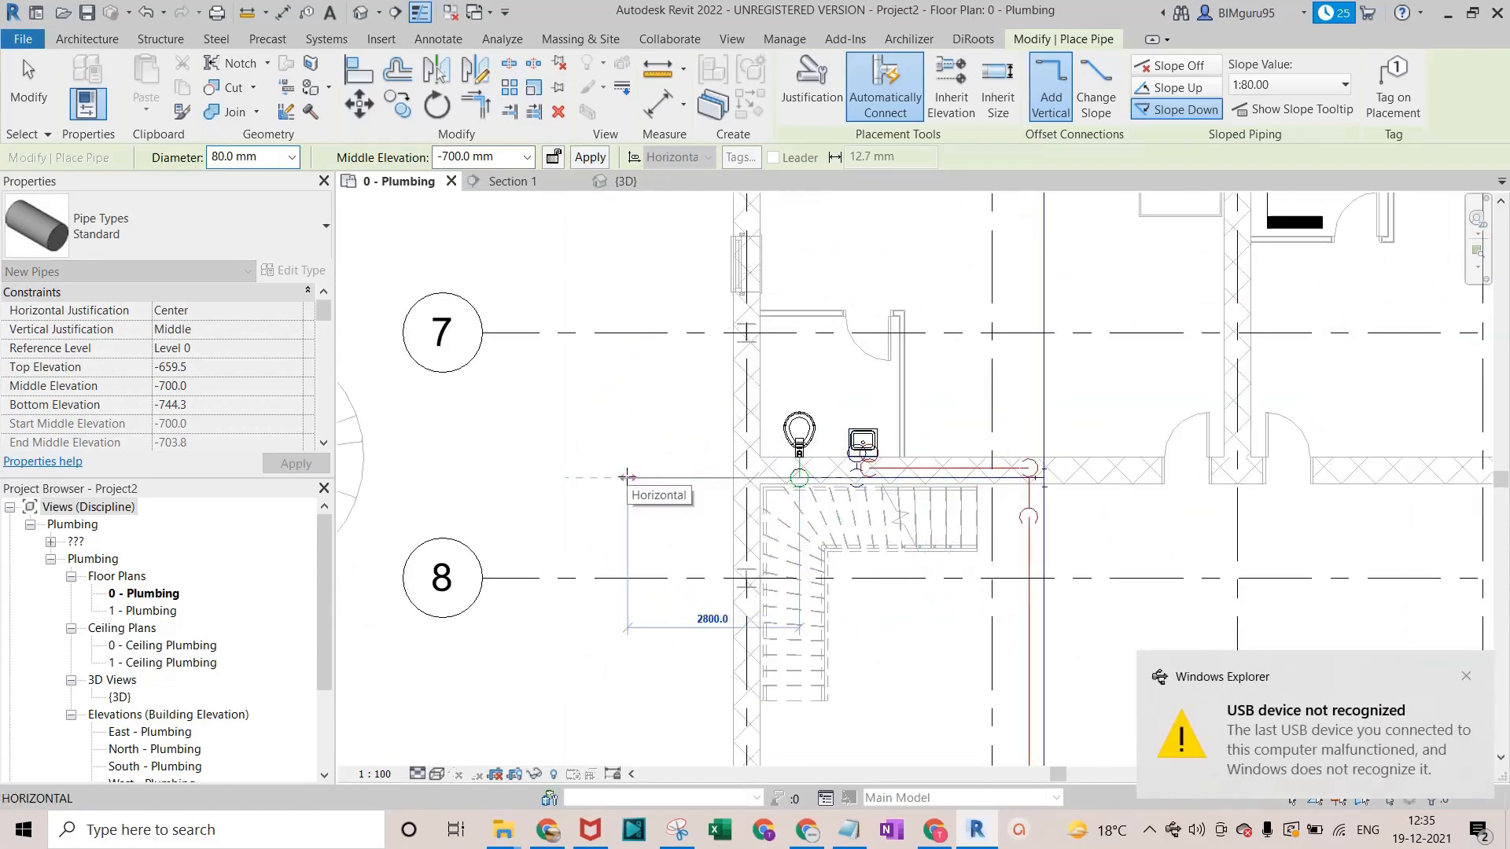
{"action": "left_click", "coordinate": [613, 544]}
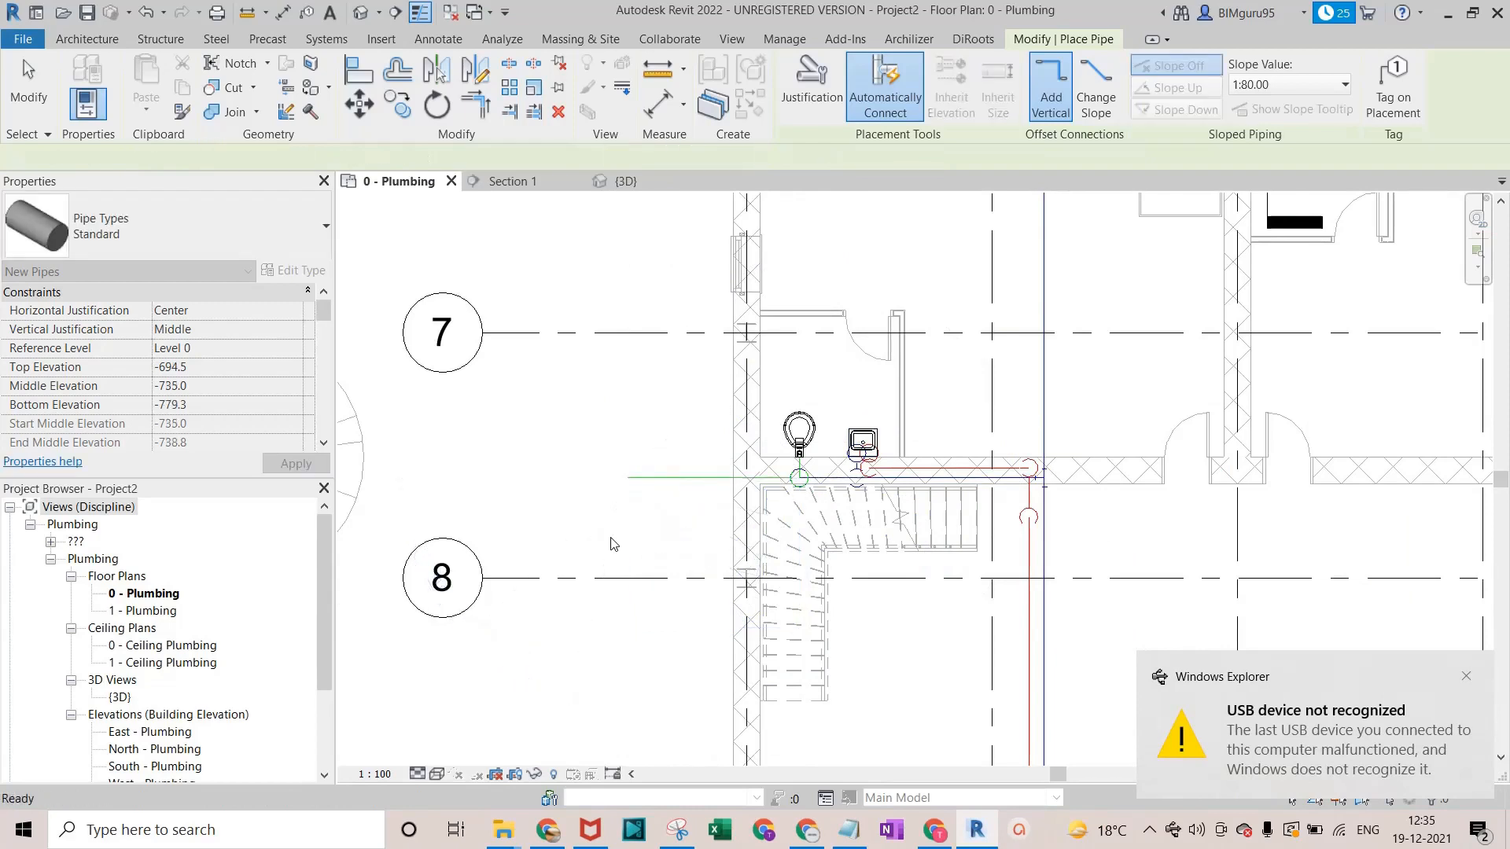
{"action": "key", "text": "Escape"}
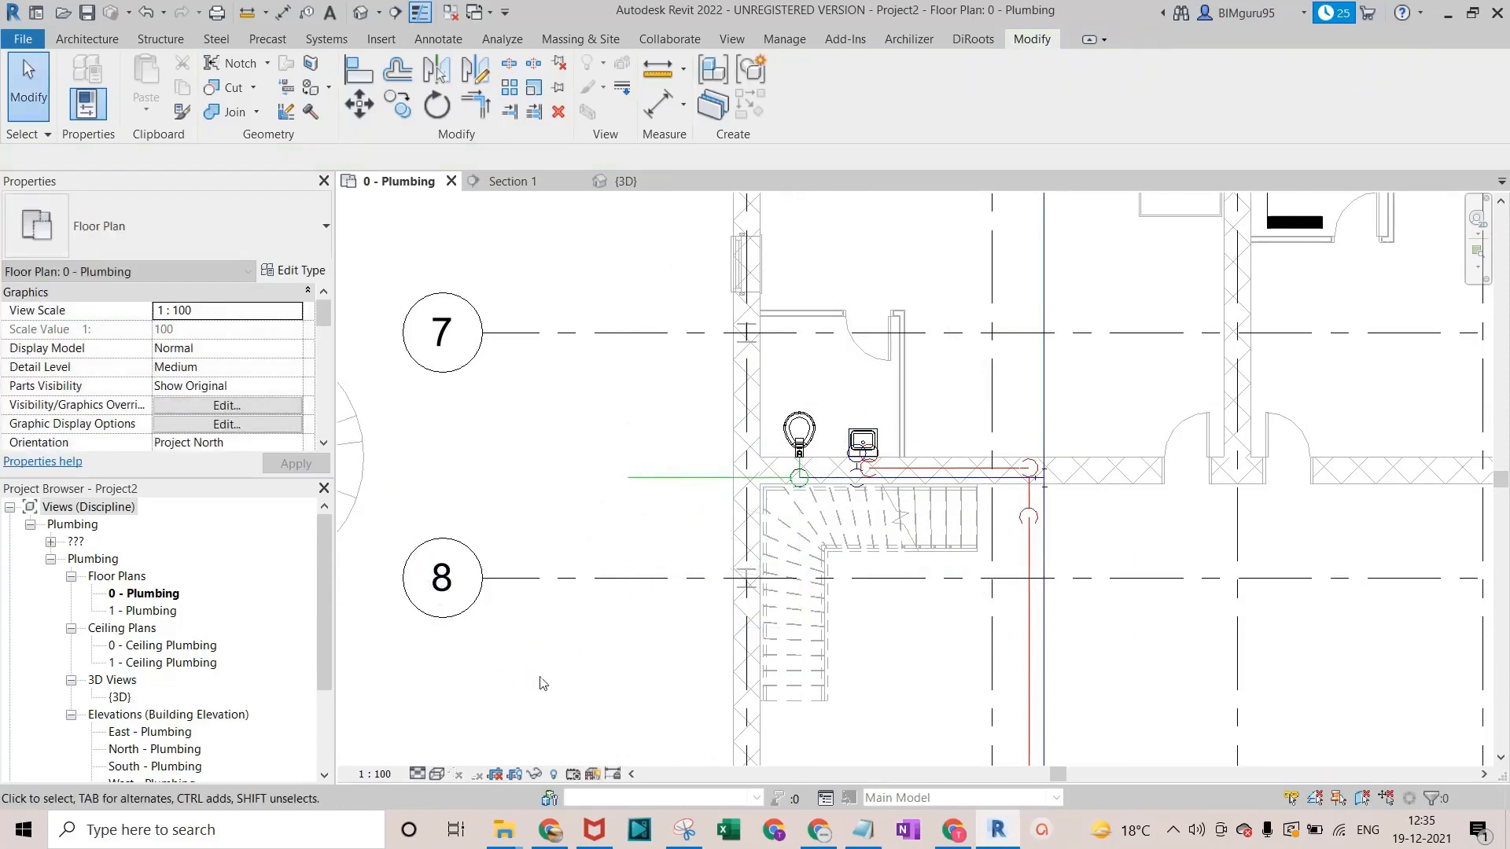
Set the floor plan's detail level to Fine and review the new drain run together with the other bathrooms.
{"action": "left_click", "coordinate": [418, 774]}
{"action": "left_click", "coordinate": [416, 753]}
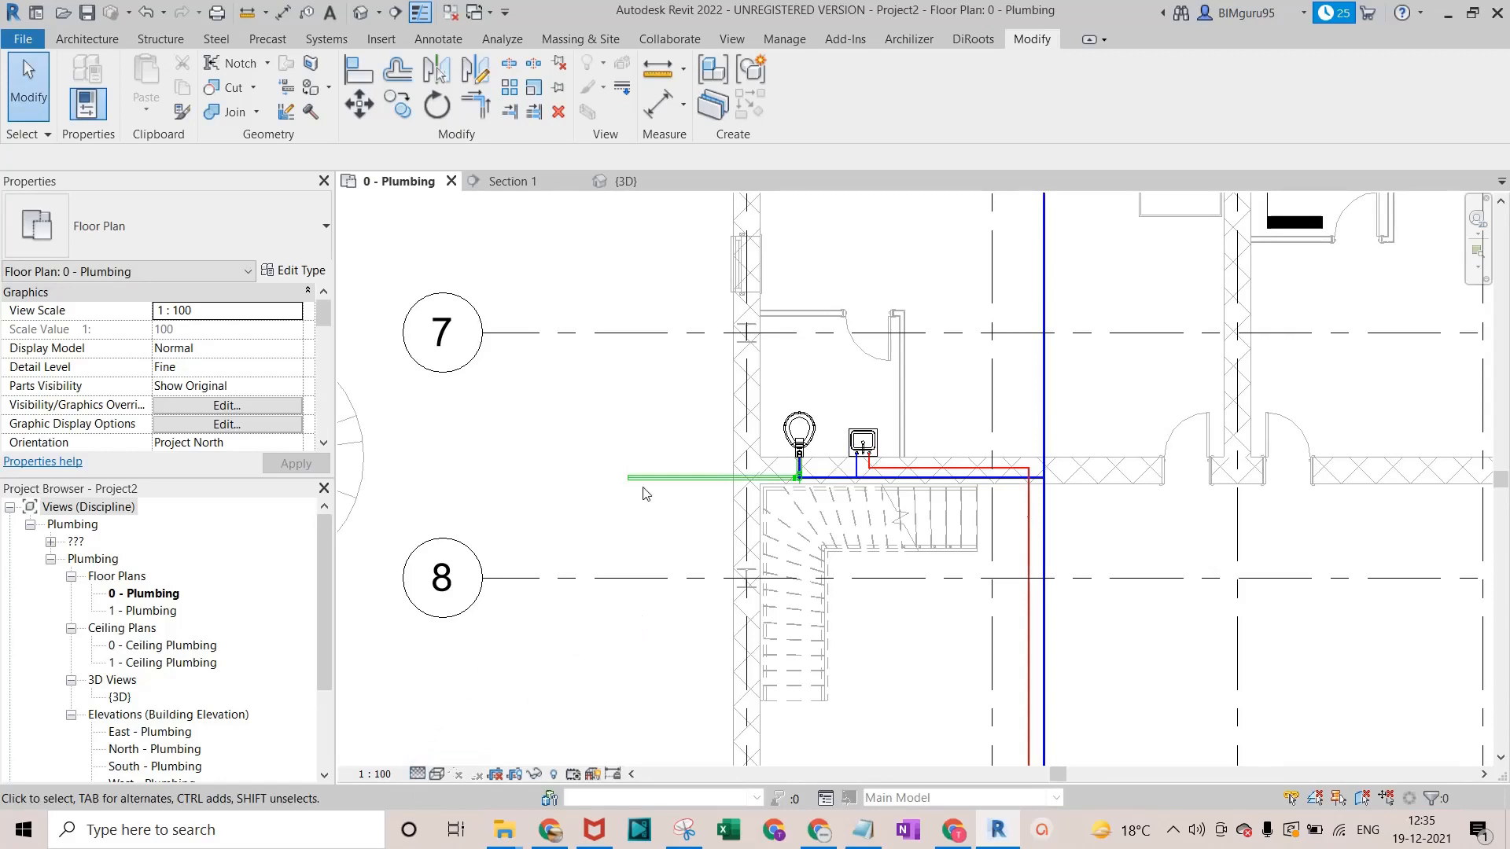
{"action": "scroll", "coordinate": [666, 444], "scroll_direction": "down", "scroll_amount": 3}
{"action": "middle_click_drag", "start_coordinate": [667, 445], "coordinate": [647, 622]}
{"action": "scroll", "coordinate": [635, 628], "scroll_direction": "up", "scroll_amount": 2}
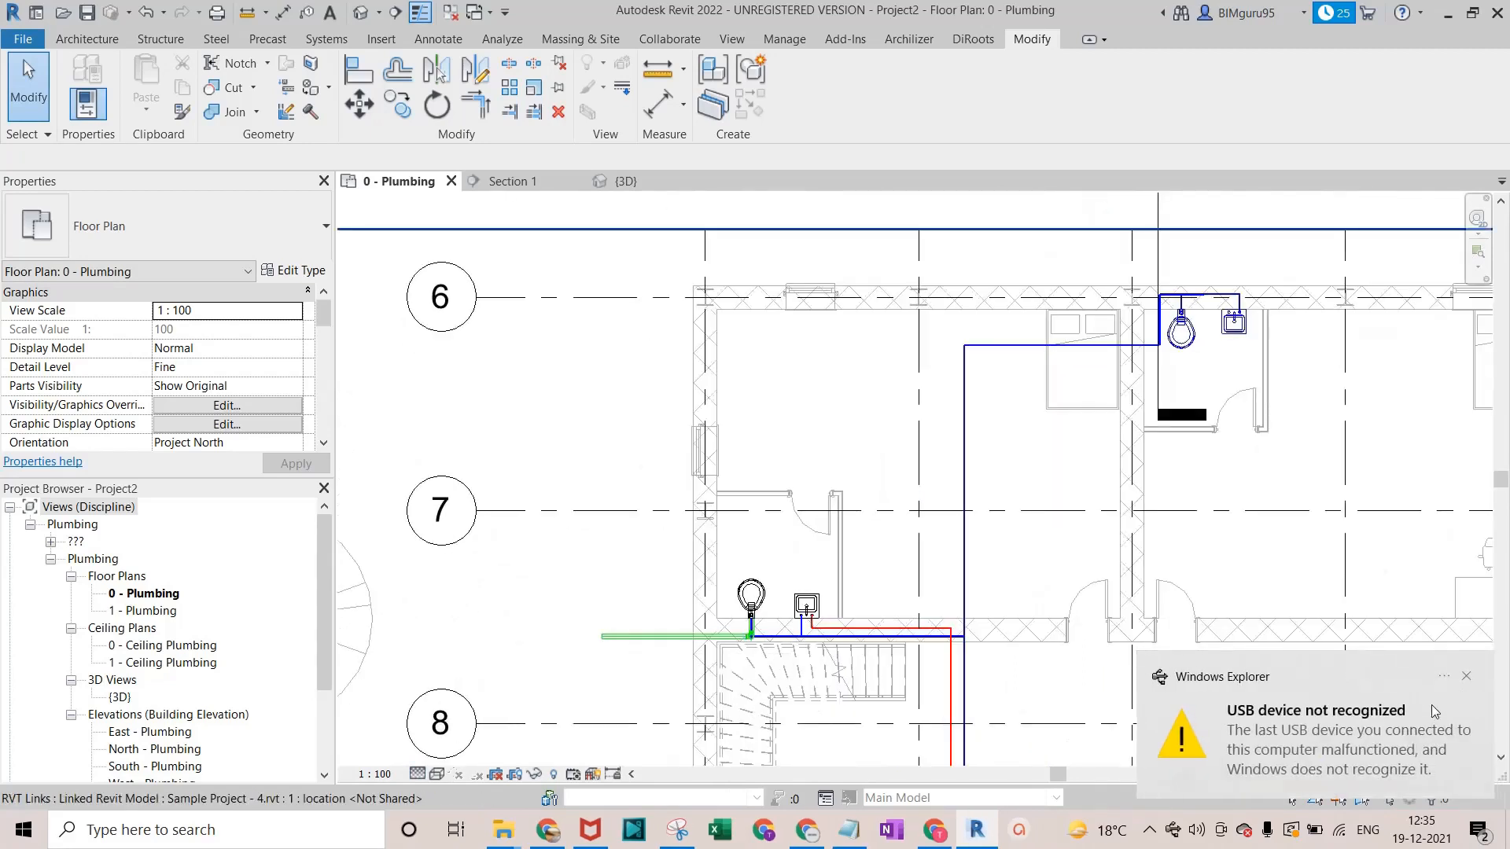
{"action": "left_click", "coordinate": [1467, 676]}
{"action": "scroll", "coordinate": [554, 625], "scroll_direction": "down", "scroll_amount": 1}
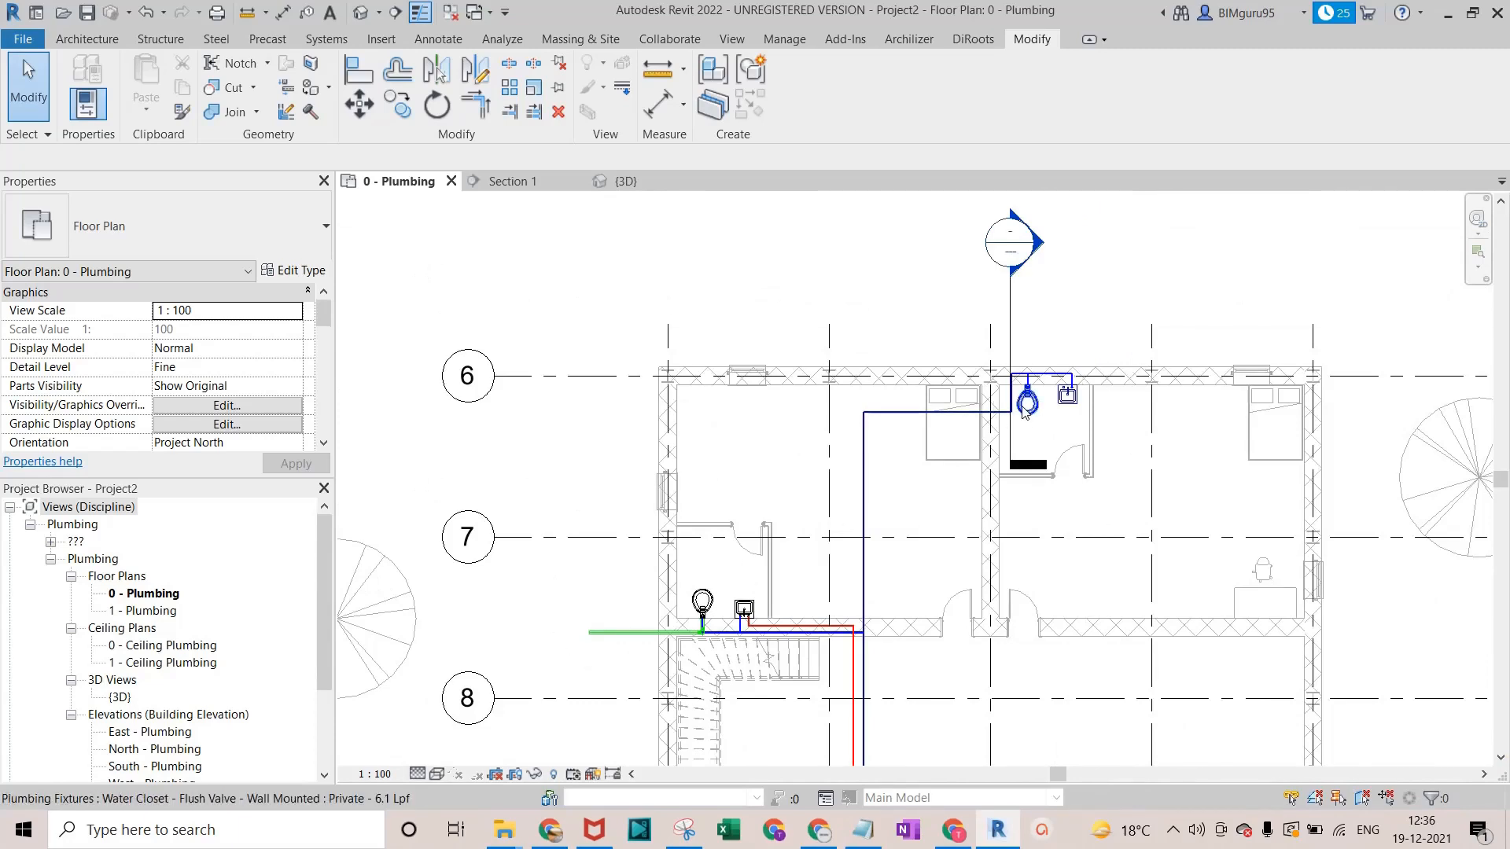
{"action": "scroll", "coordinate": [633, 334], "scroll_direction": "down", "scroll_amount": 2}
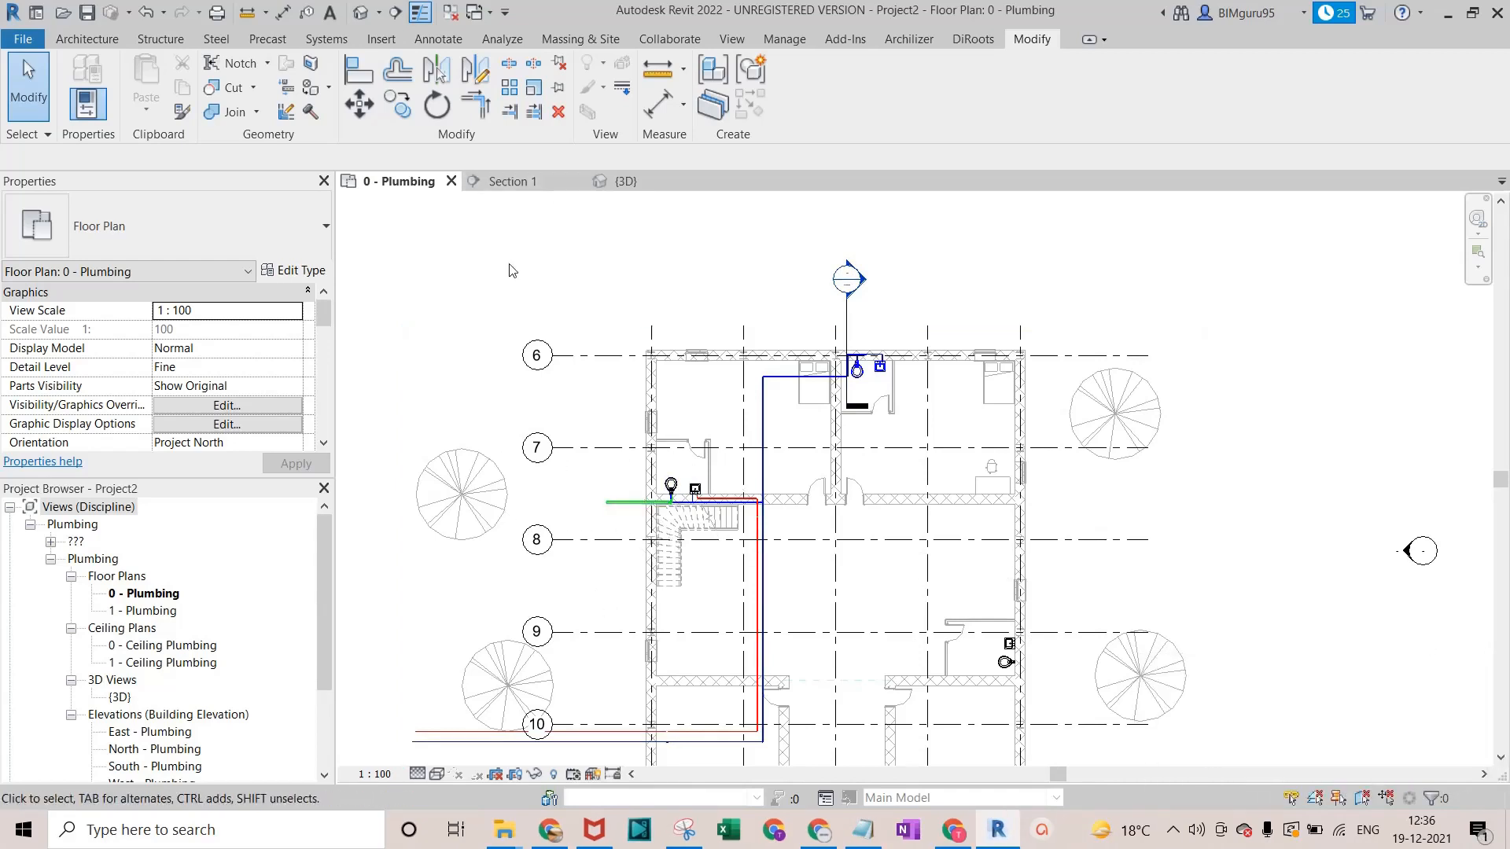
Extend the drain's outdoor end about 1100 mm diagonally at 45°, continuing straight alongside the exterior wall toward grid 9 at 1:80 slope.
{"action": "left_click", "coordinate": [595, 510]}
{"action": "scroll", "coordinate": [596, 510], "scroll_direction": "up", "scroll_amount": 3}
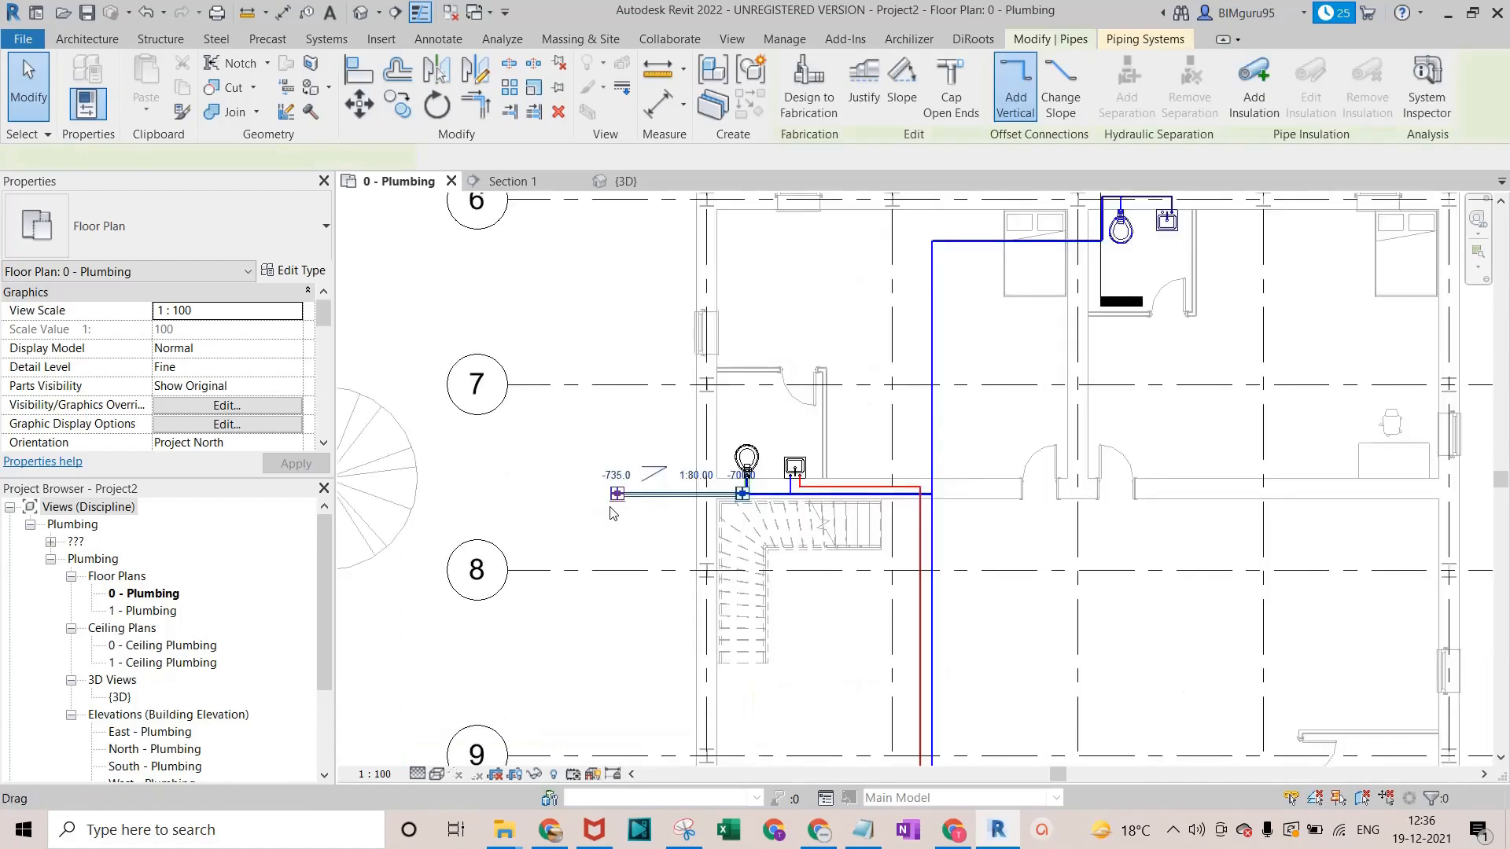
{"action": "right_click", "coordinate": [620, 493]}
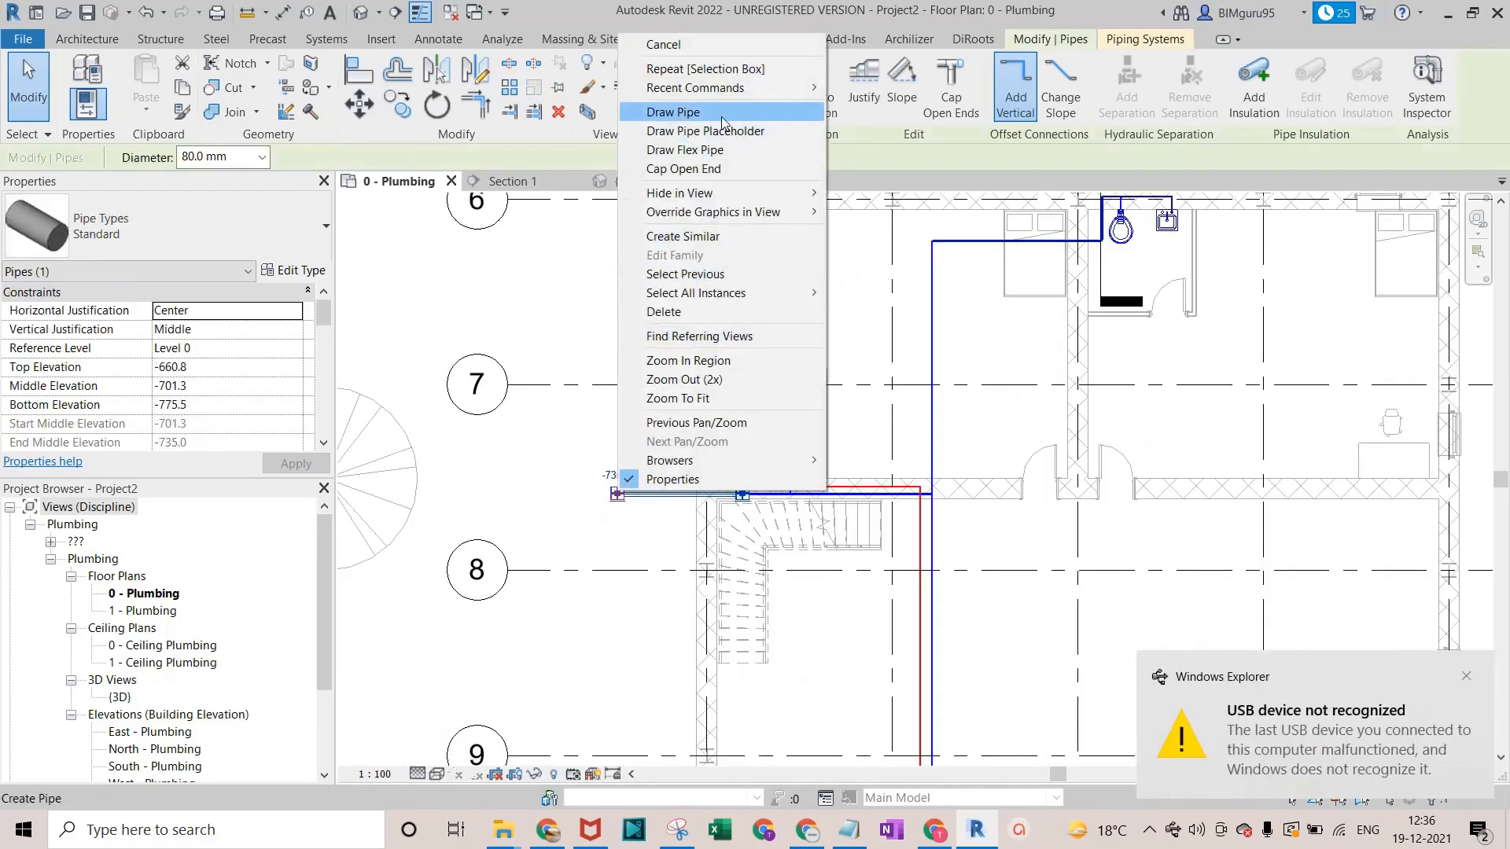
{"action": "left_click", "coordinate": [674, 112]}
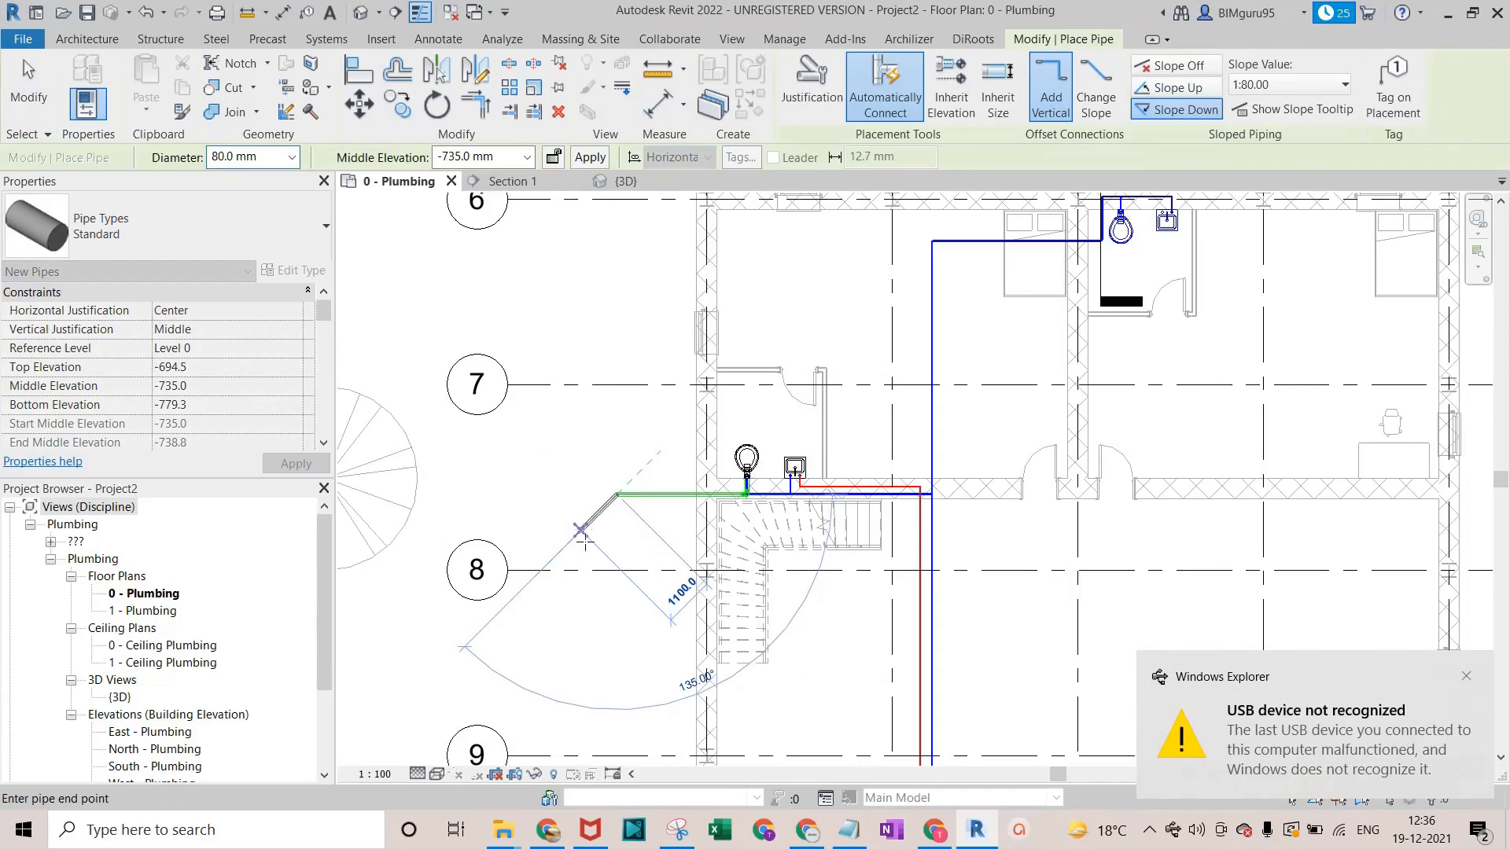
{"action": "left_click", "coordinate": [581, 532]}
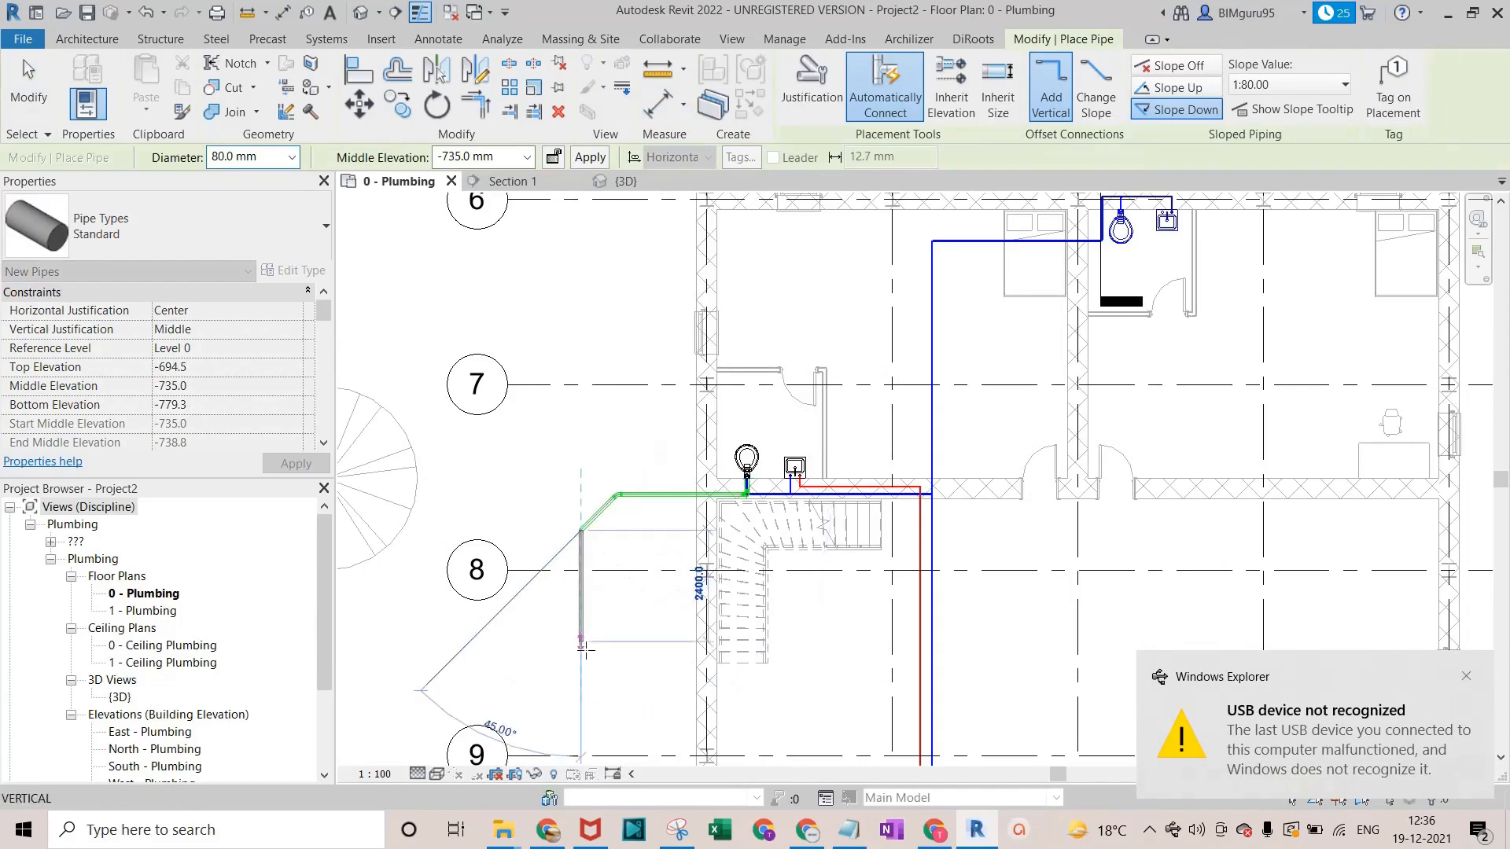
{"action": "left_click", "coordinate": [580, 692]}
{"action": "key", "text": "Escape"}
{"action": "key", "text": "Escape"}
Select the elbow joining the diagonal drain segment to the straight outdoor run.
{"action": "scroll", "coordinate": [593, 485], "scroll_direction": "up", "scroll_amount": 5}
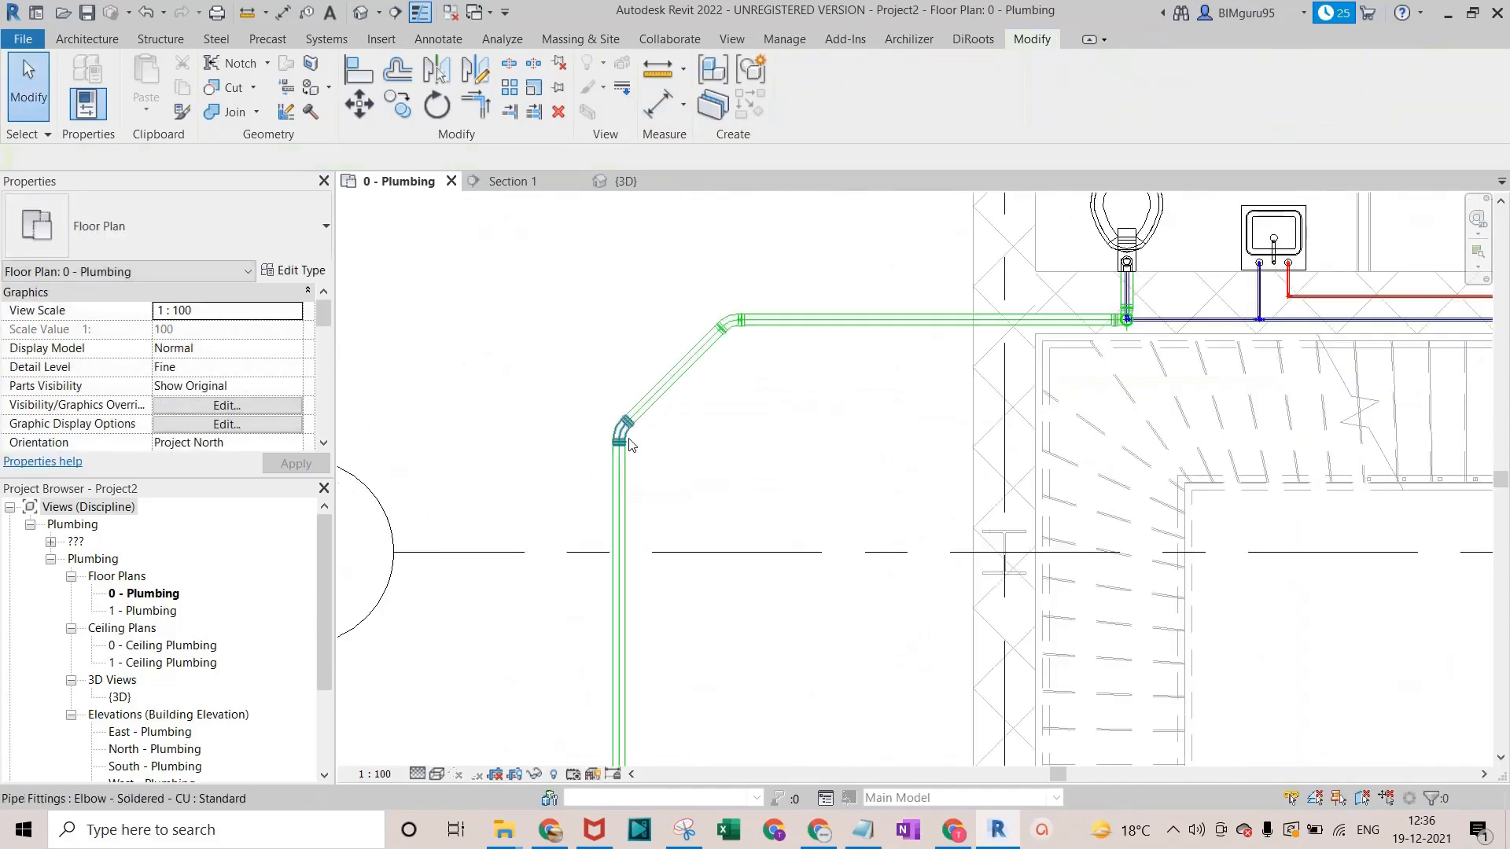
{"action": "left_click", "coordinate": [630, 431]}
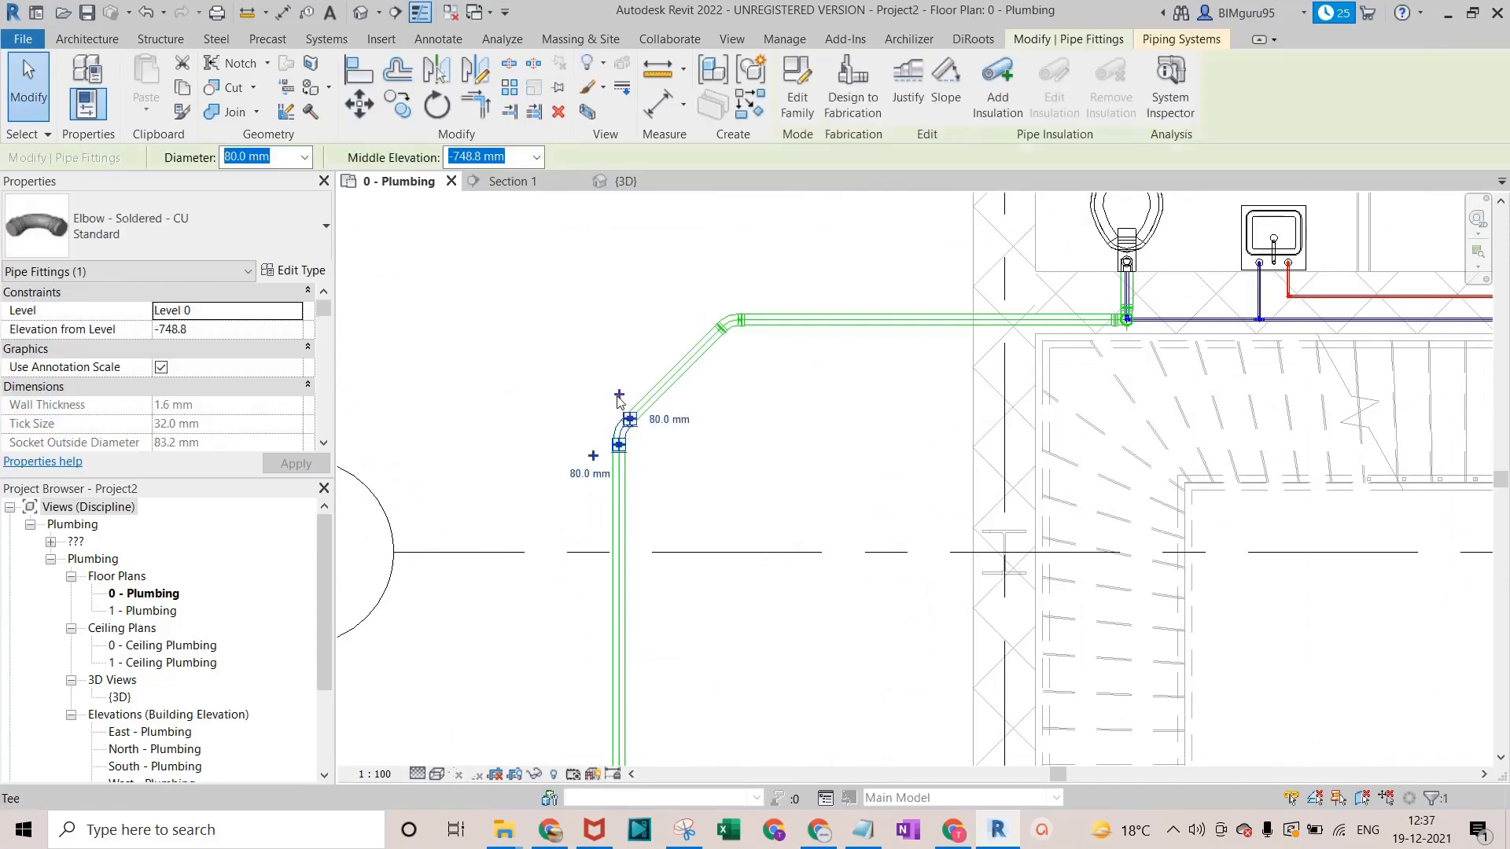
Convert the lower elbow of the sanitary run into a tee and draw an 80 mm pipe about 9700 mm past grid 6, sloping up 1:80.
{"action": "left_click", "coordinate": [616, 431]}
{"action": "left_click", "coordinate": [634, 435]}
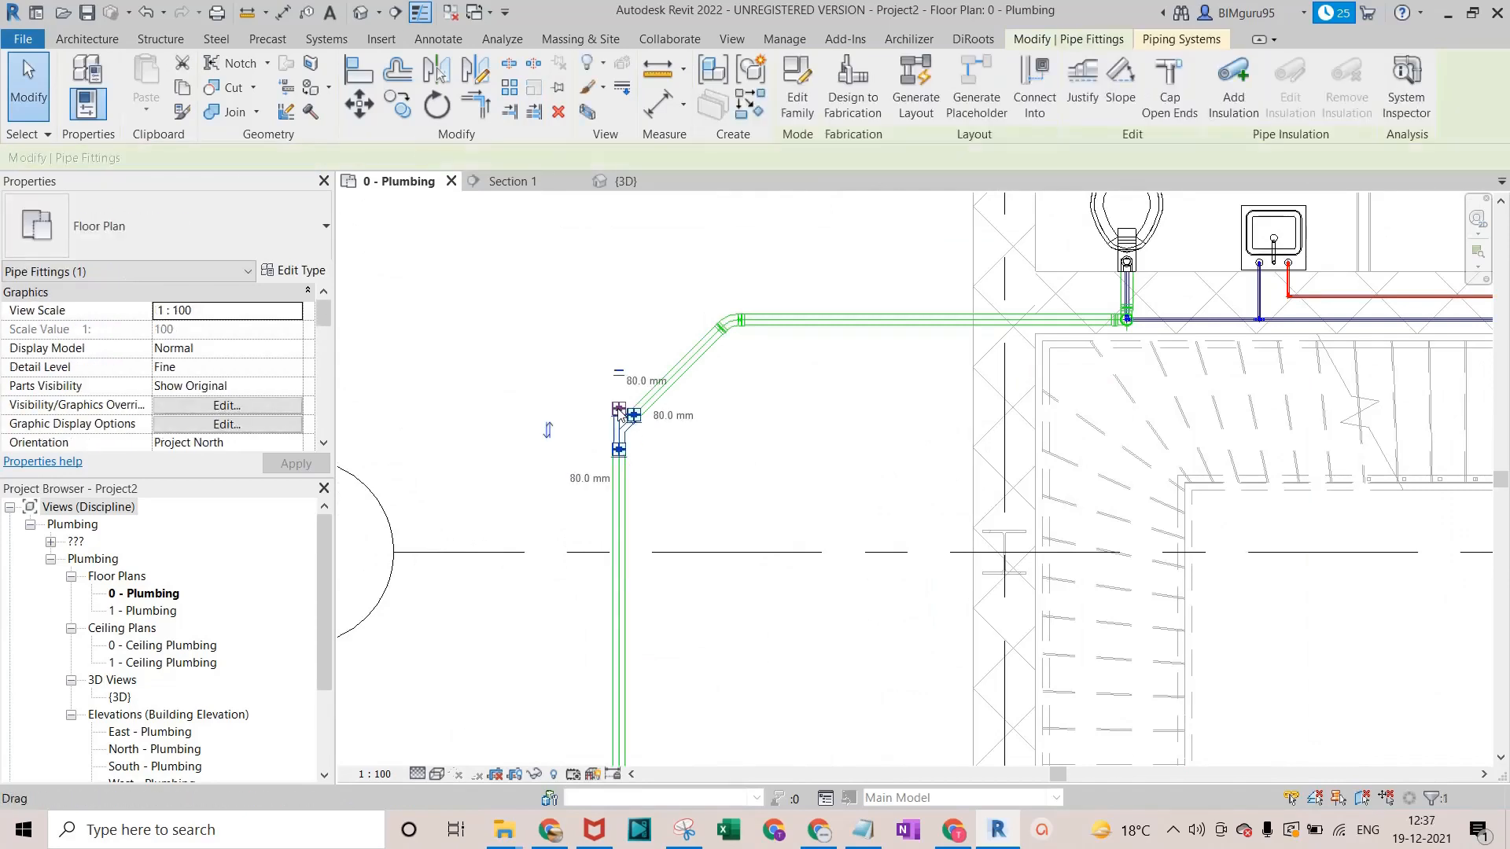
{"action": "right_click", "coordinate": [619, 410]}
{"action": "left_click", "coordinate": [674, 431]}
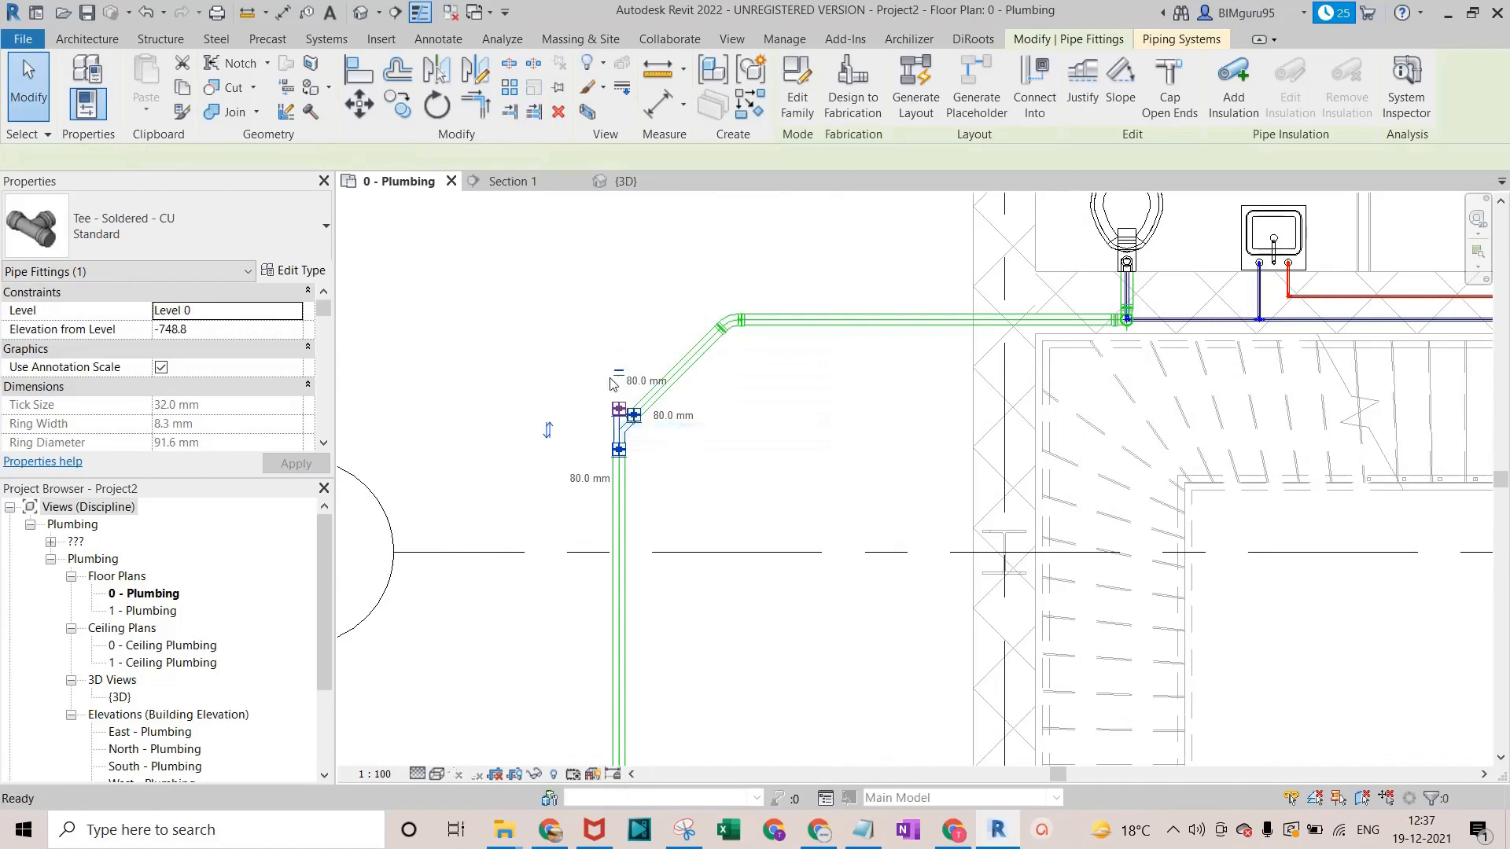
{"action": "scroll", "coordinate": [615, 381], "scroll_direction": "down", "scroll_amount": 2}
{"action": "middle_click_drag", "start_coordinate": [617, 384], "coordinate": [623, 580]}
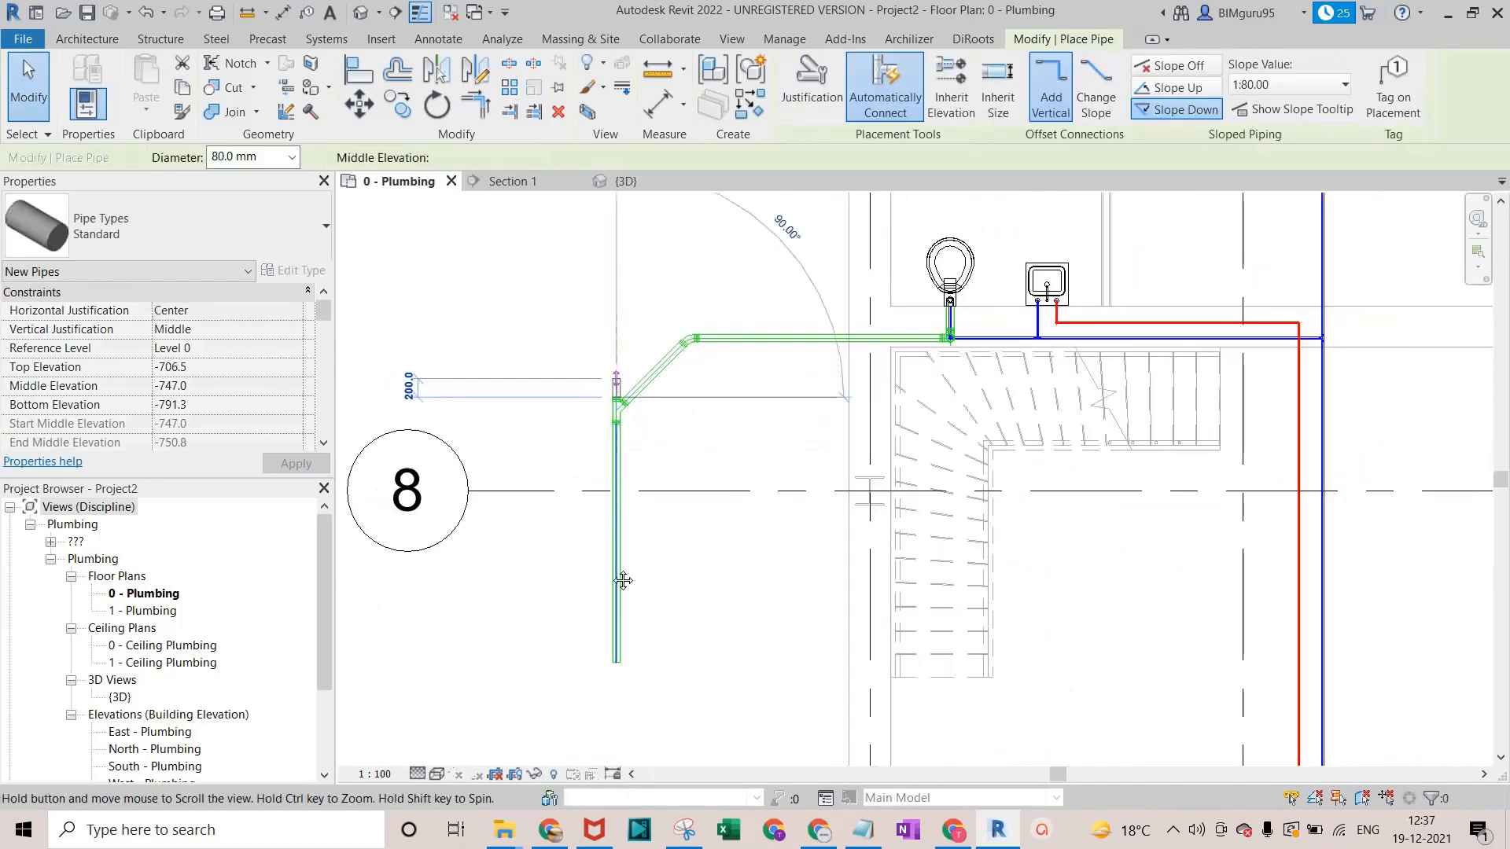
{"action": "left_click", "coordinate": [1175, 92]}
{"action": "scroll", "coordinate": [504, 507], "scroll_direction": "down", "scroll_amount": 1}
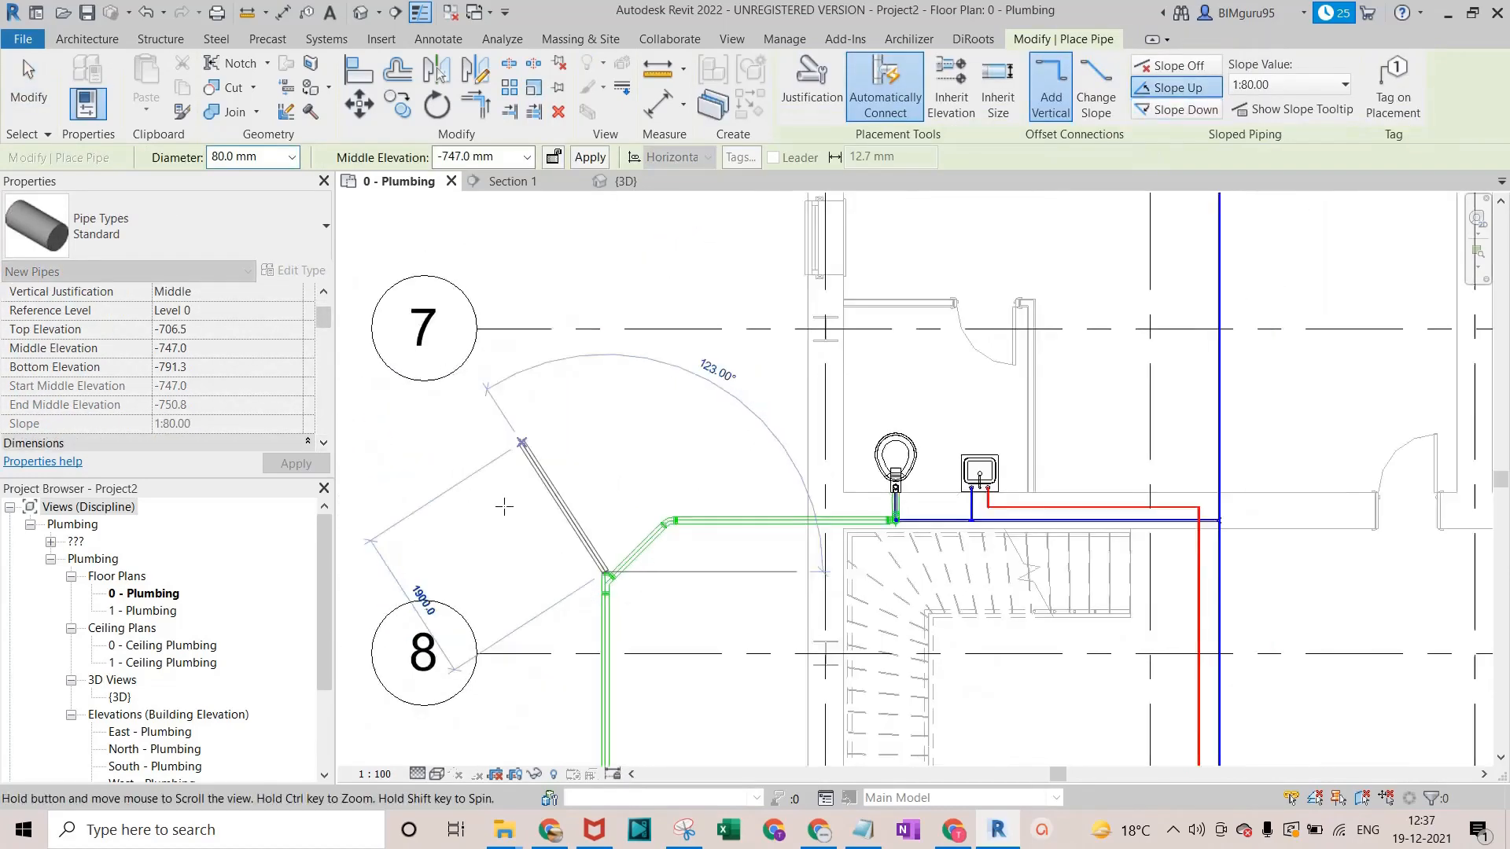
{"action": "scroll", "coordinate": [472, 567], "scroll_direction": "down", "scroll_amount": 5}
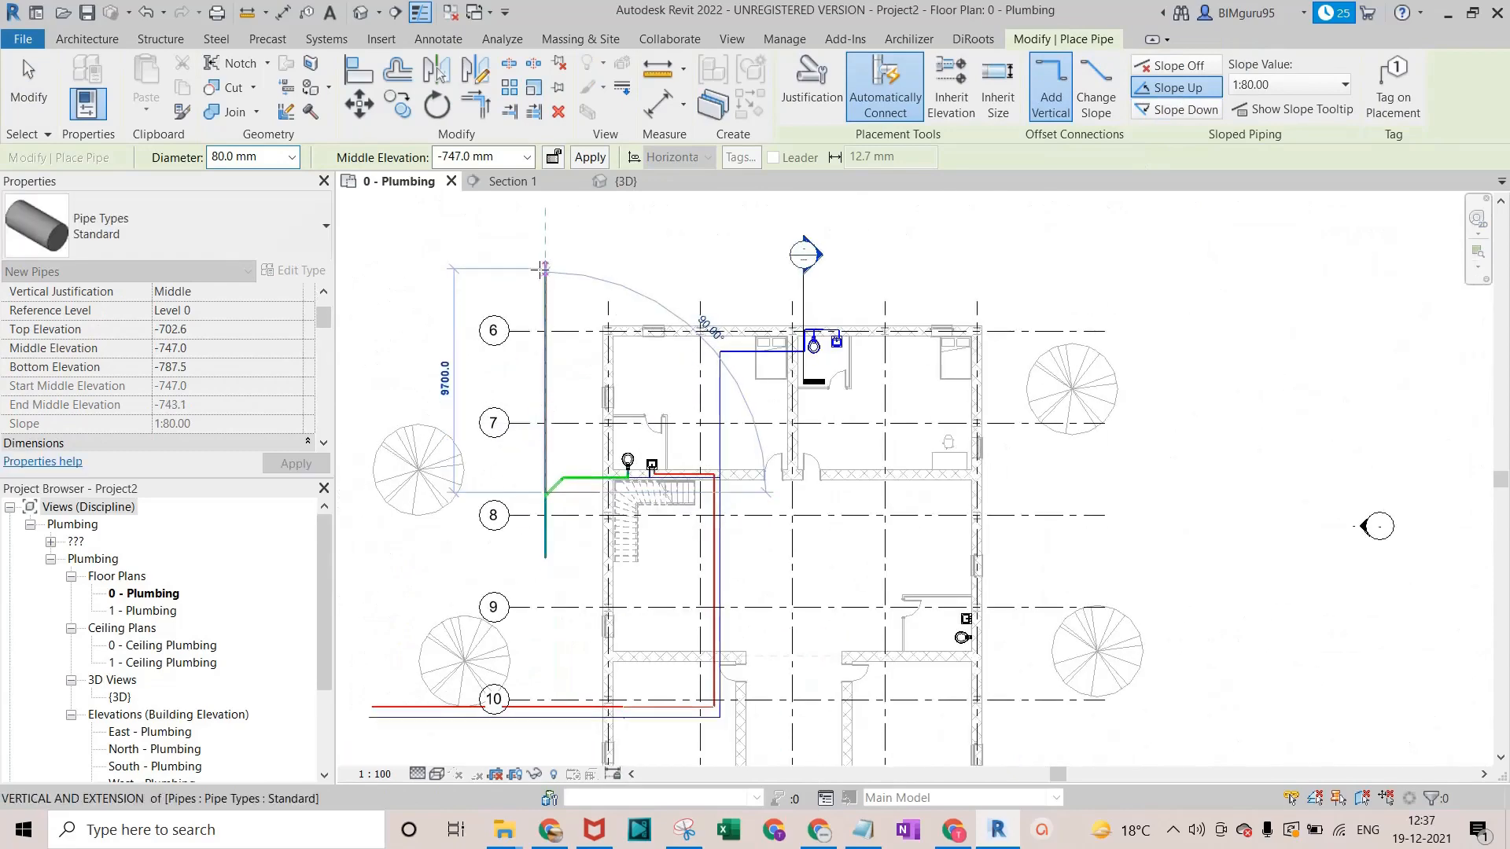
{"action": "left_click", "coordinate": [543, 270]}
{"action": "key", "text": "Escape"}
{"action": "key", "text": "Escape"}
{"action": "scroll", "coordinate": [509, 583], "scroll_direction": "down", "scroll_amount": 1}
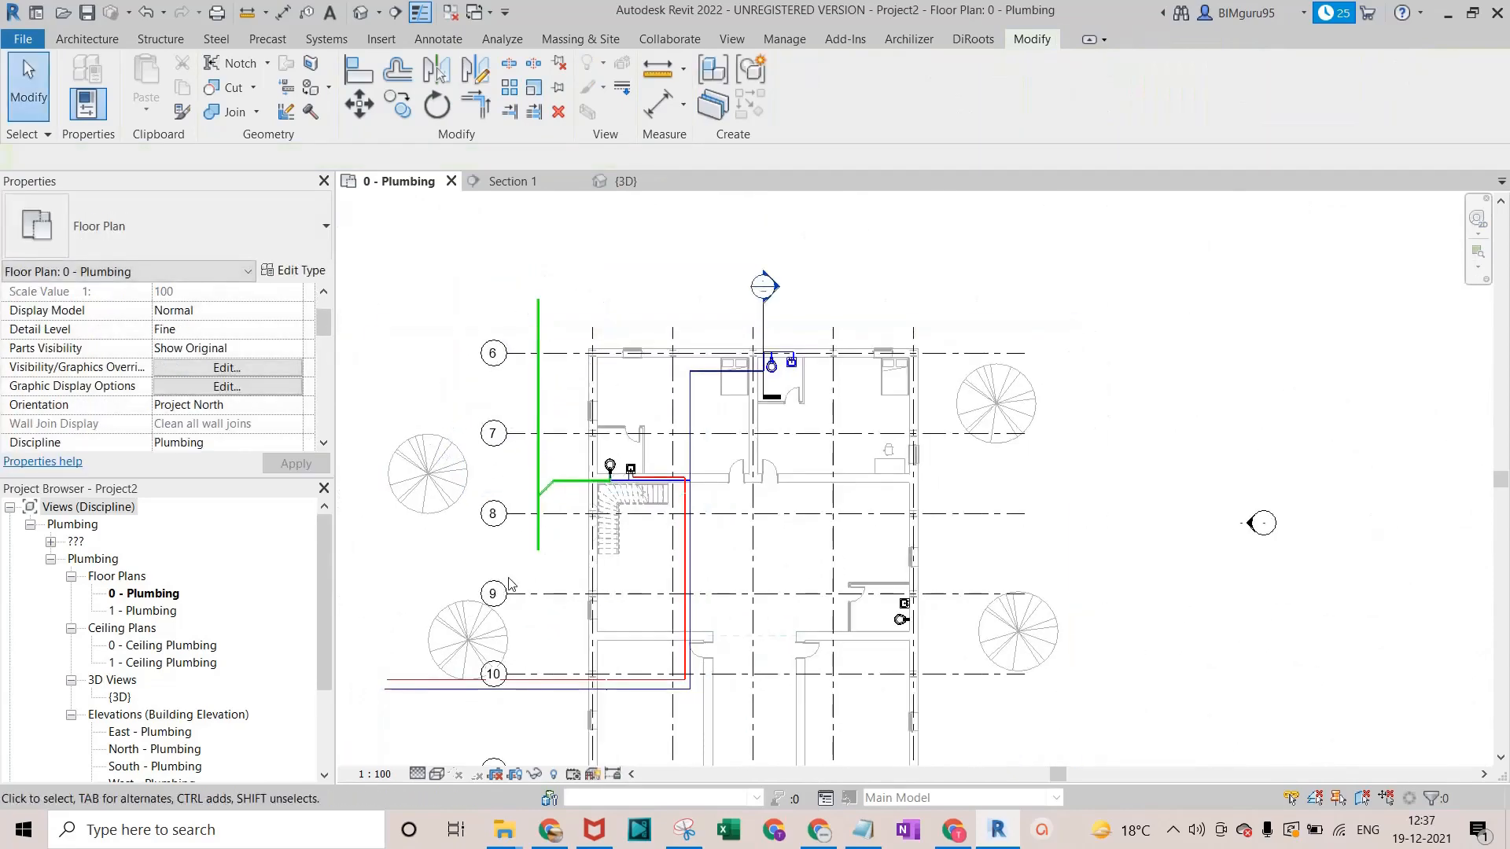
Extend the main sanitary pipe from its open end below grid 8 straight past grid 11, 80 mm in diameter and sloping down 1:80.
{"action": "middle_click_drag", "start_coordinate": [509, 583], "coordinate": [563, 406]}
{"action": "left_click", "coordinate": [591, 358]}
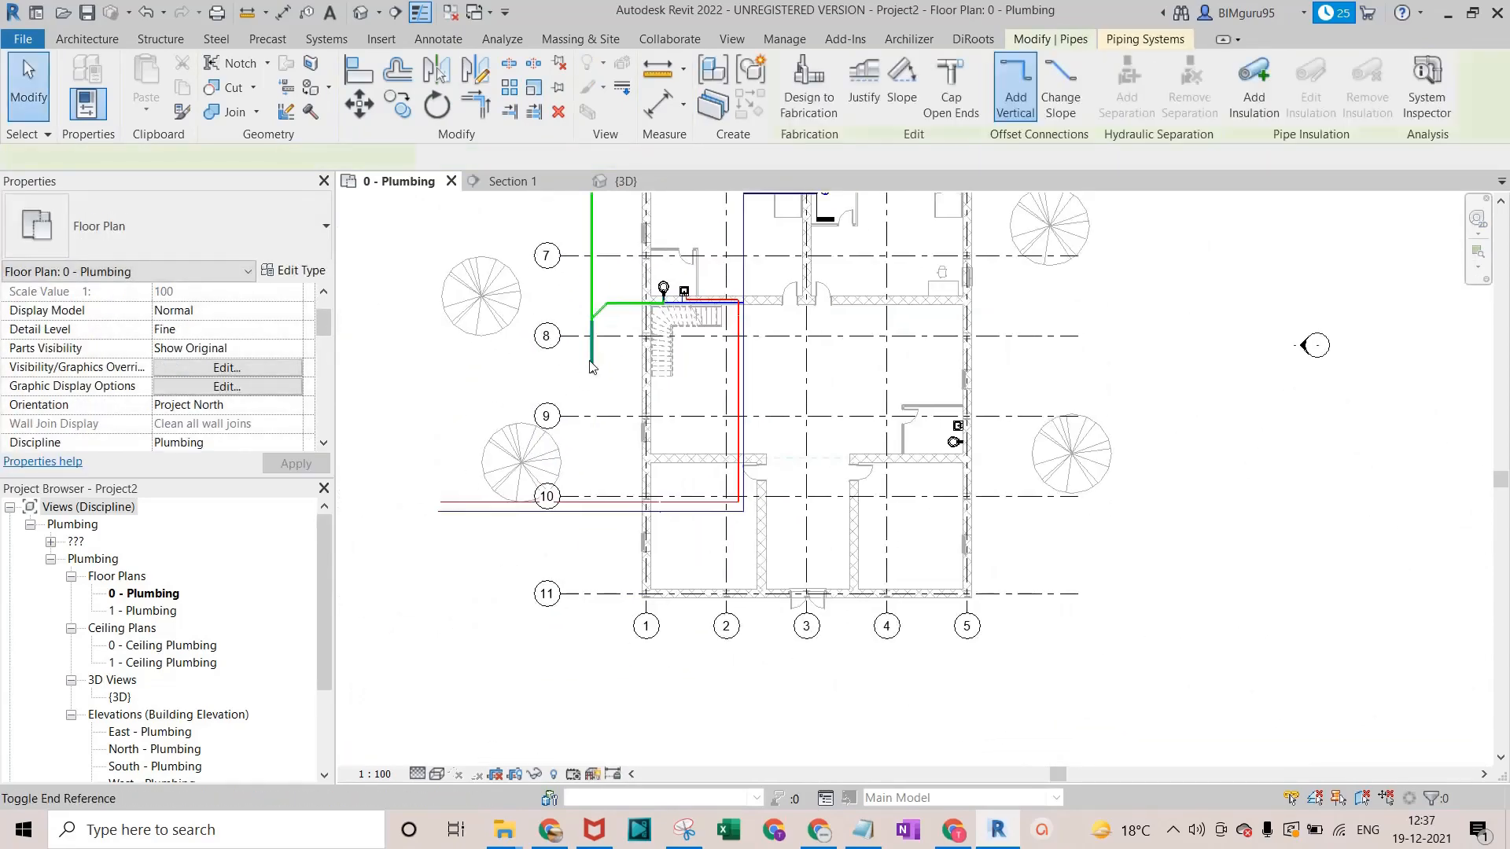
{"action": "scroll", "coordinate": [591, 366], "scroll_direction": "up", "scroll_amount": 2}
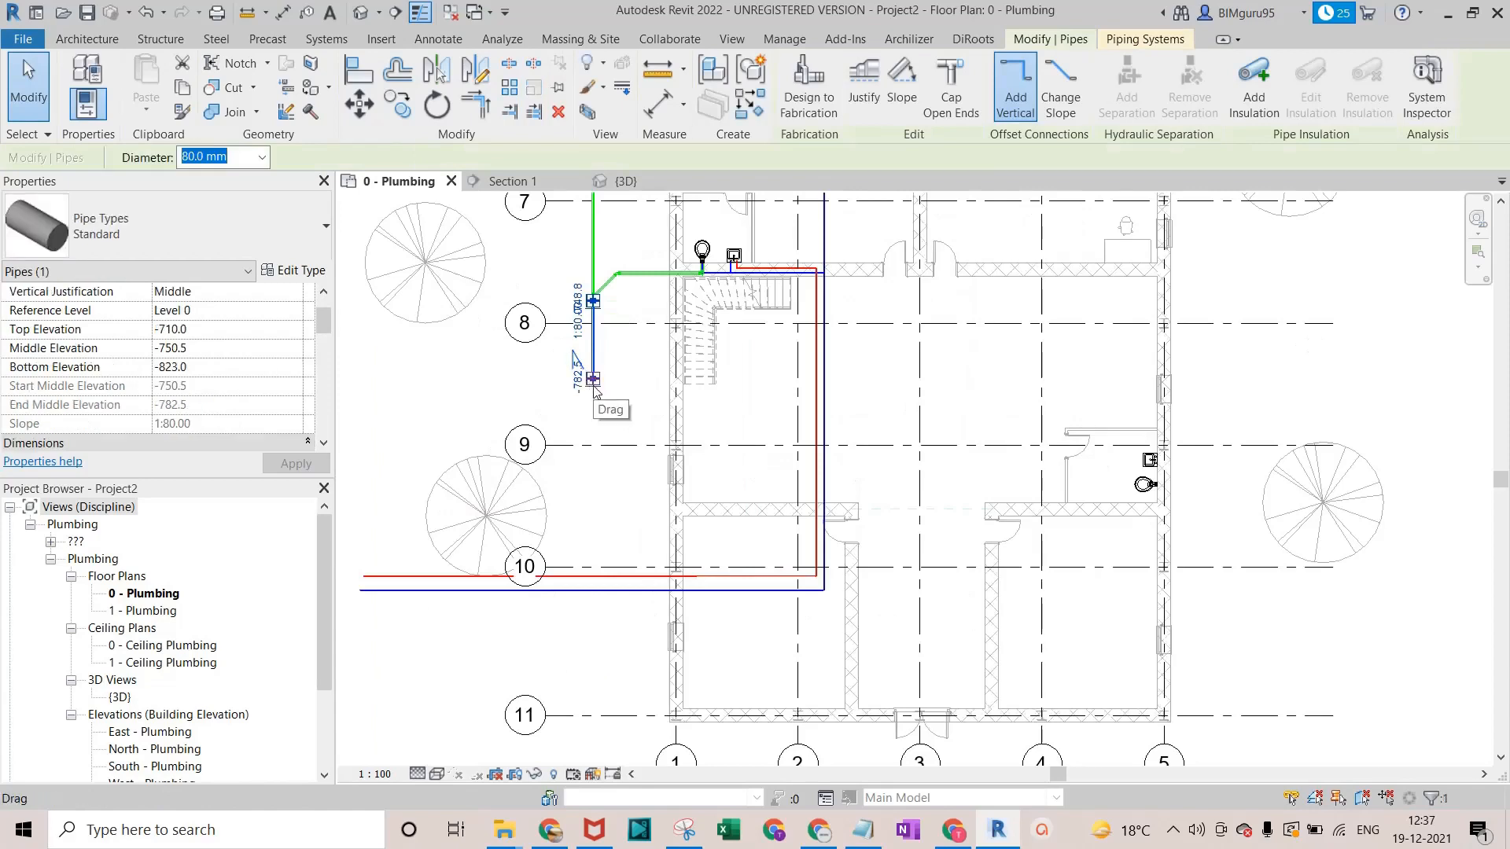
{"action": "right_click", "coordinate": [593, 387]}
{"action": "left_click", "coordinate": [629, 432]}
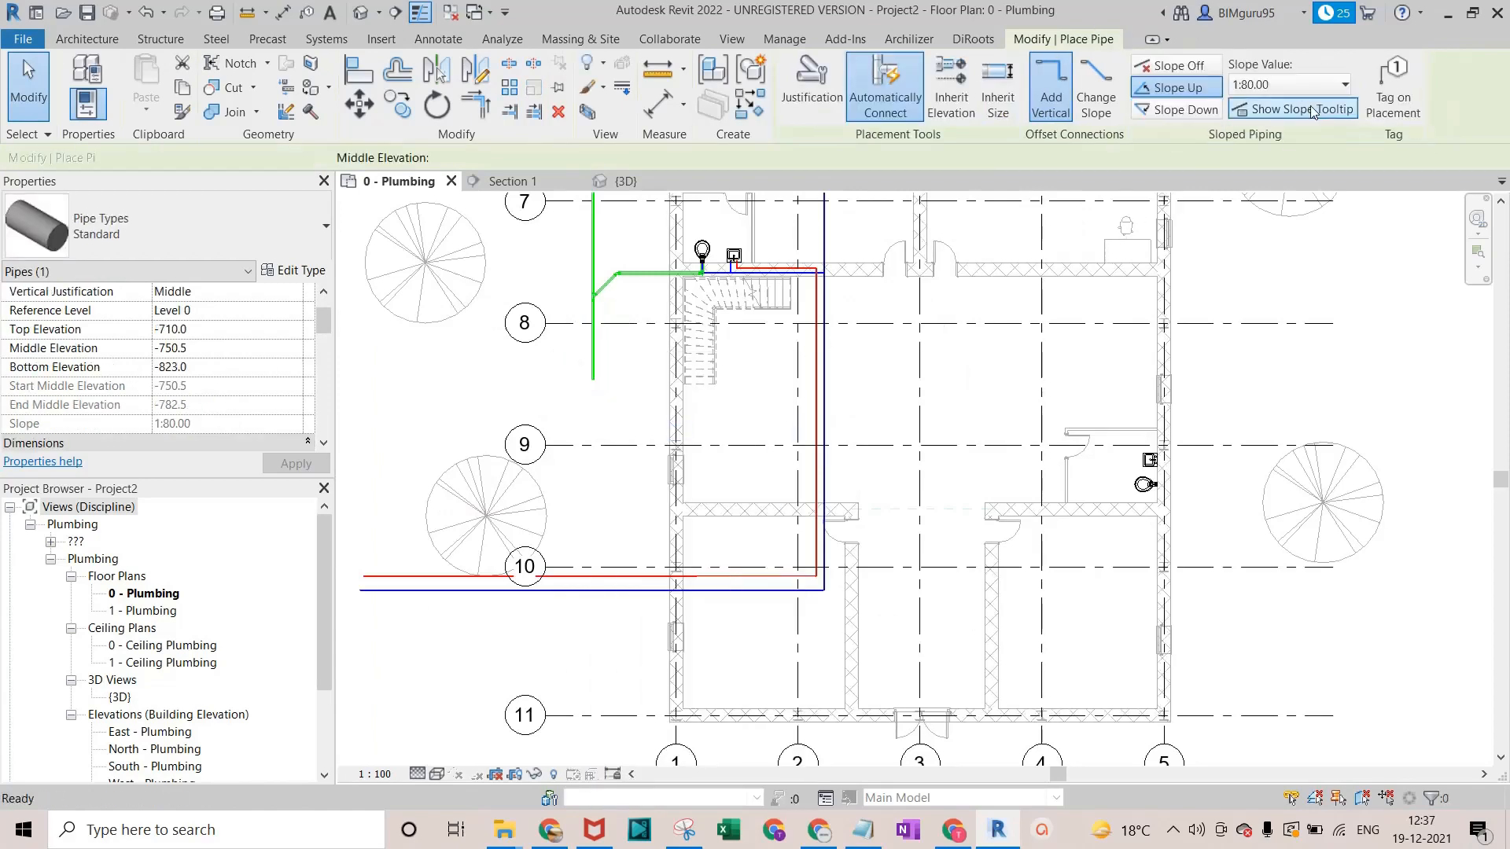
{"action": "left_click", "coordinate": [1178, 109]}
{"action": "scroll", "coordinate": [549, 594], "scroll_direction": "down", "scroll_amount": 2}
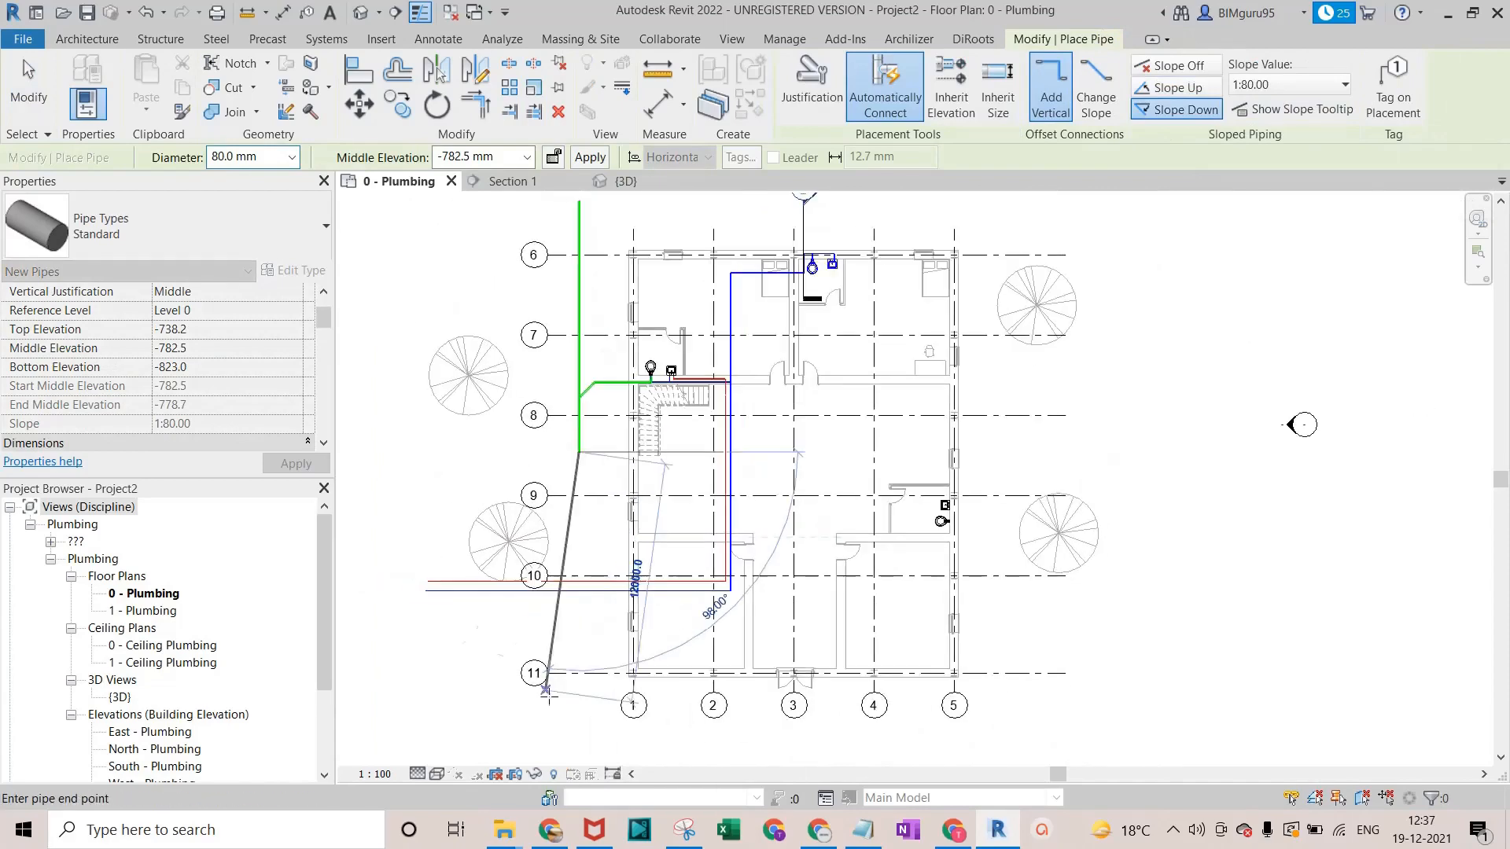
{"action": "left_click", "coordinate": [578, 737]}
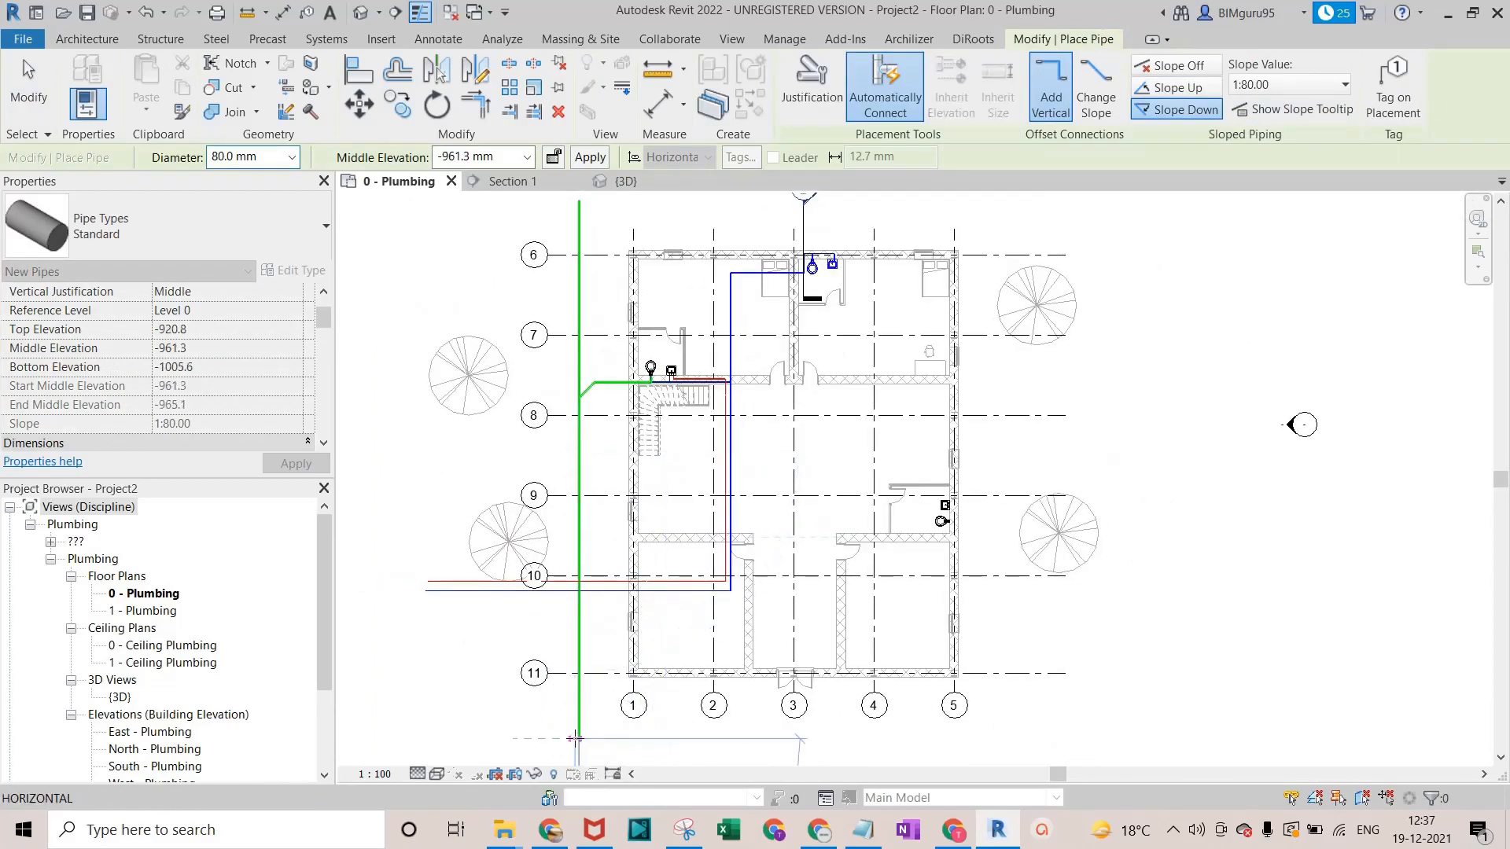
{"action": "key", "text": "Escape"}
{"action": "key", "text": "Escape"}
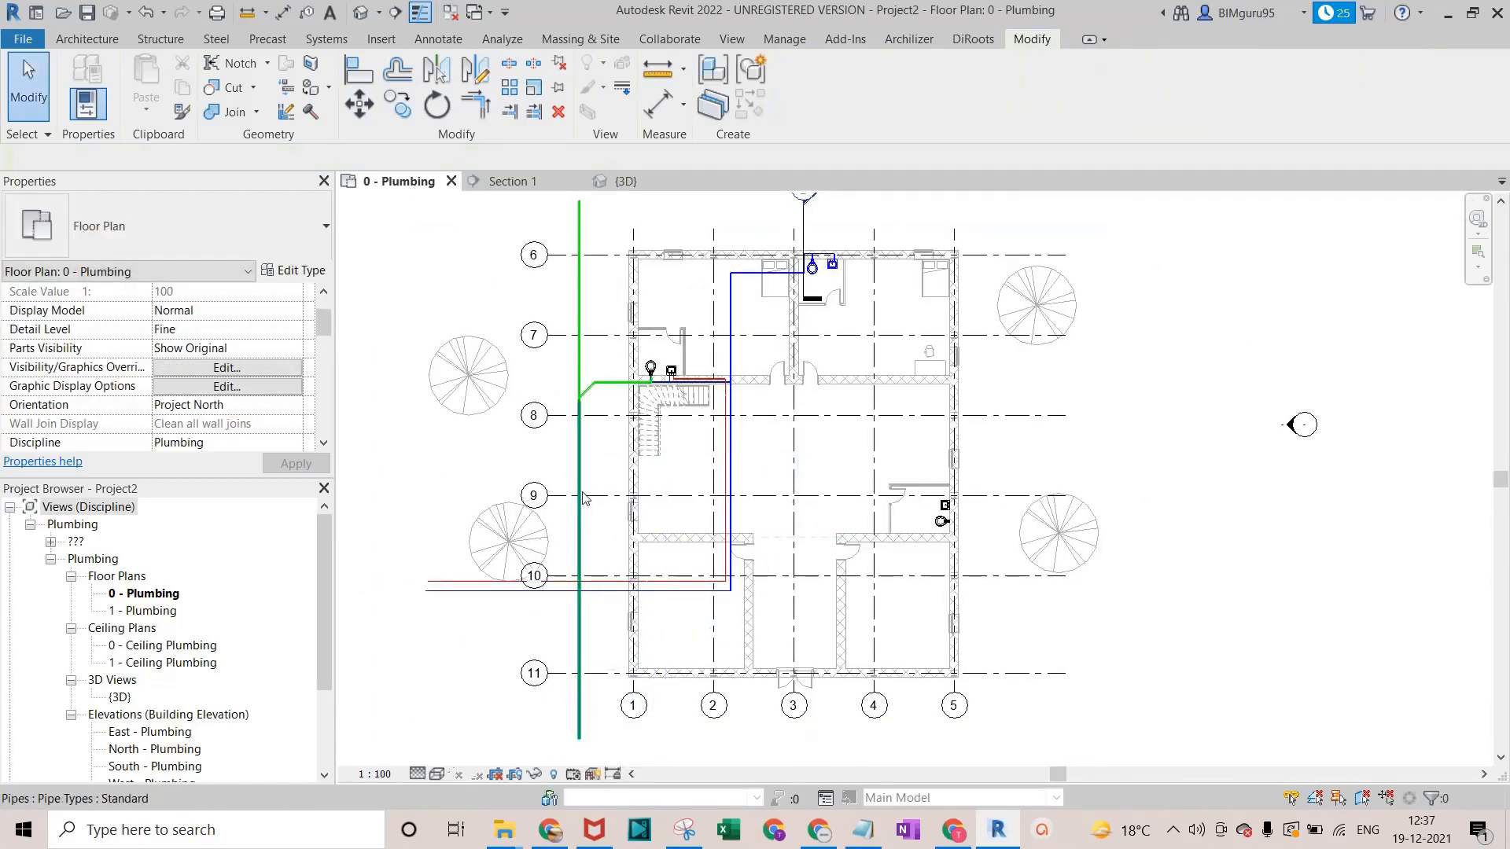
Set the diameter of the two main sanitary pipes and their connecting tee to 267 mm.
{"action": "left_click", "coordinate": [569, 459]}
{"action": "scroll", "coordinate": [582, 393], "scroll_direction": "up", "scroll_amount": 5}
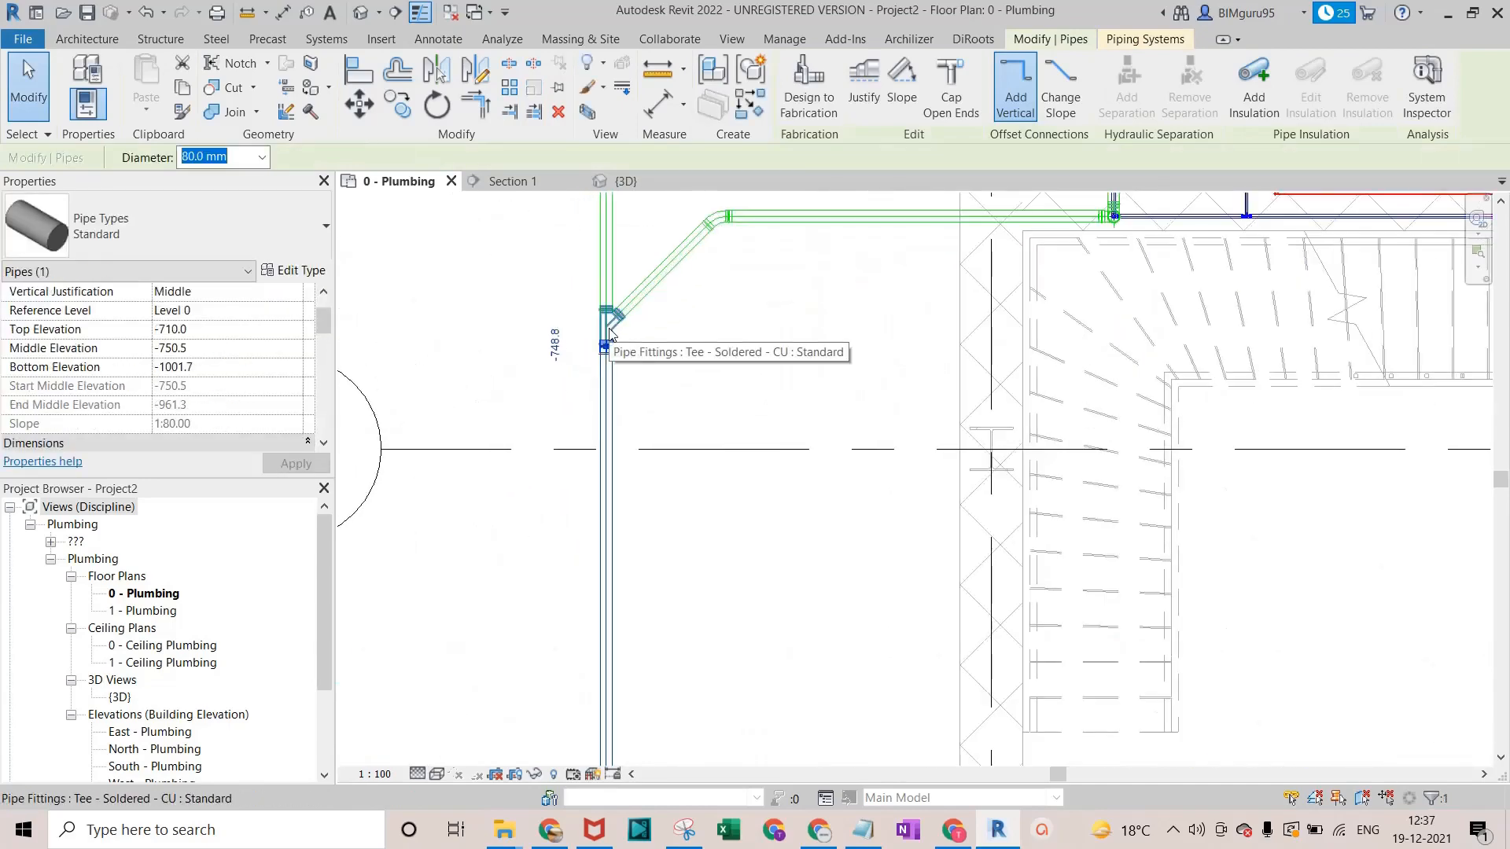
{"action": "left_click", "coordinate": [610, 331], "text": "ctrl"}
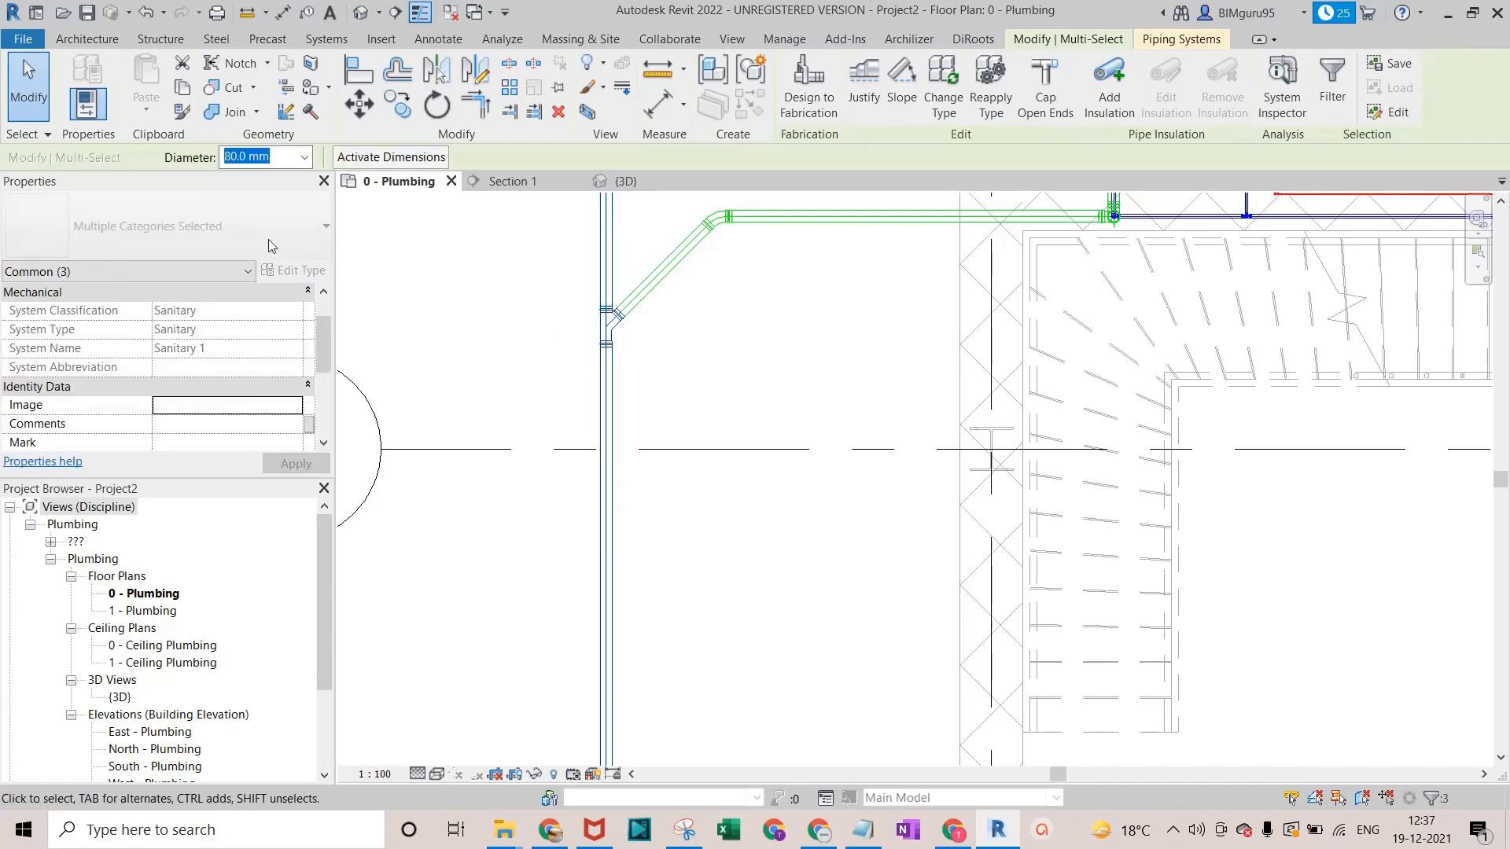
{"action": "left_click", "coordinate": [304, 158]}
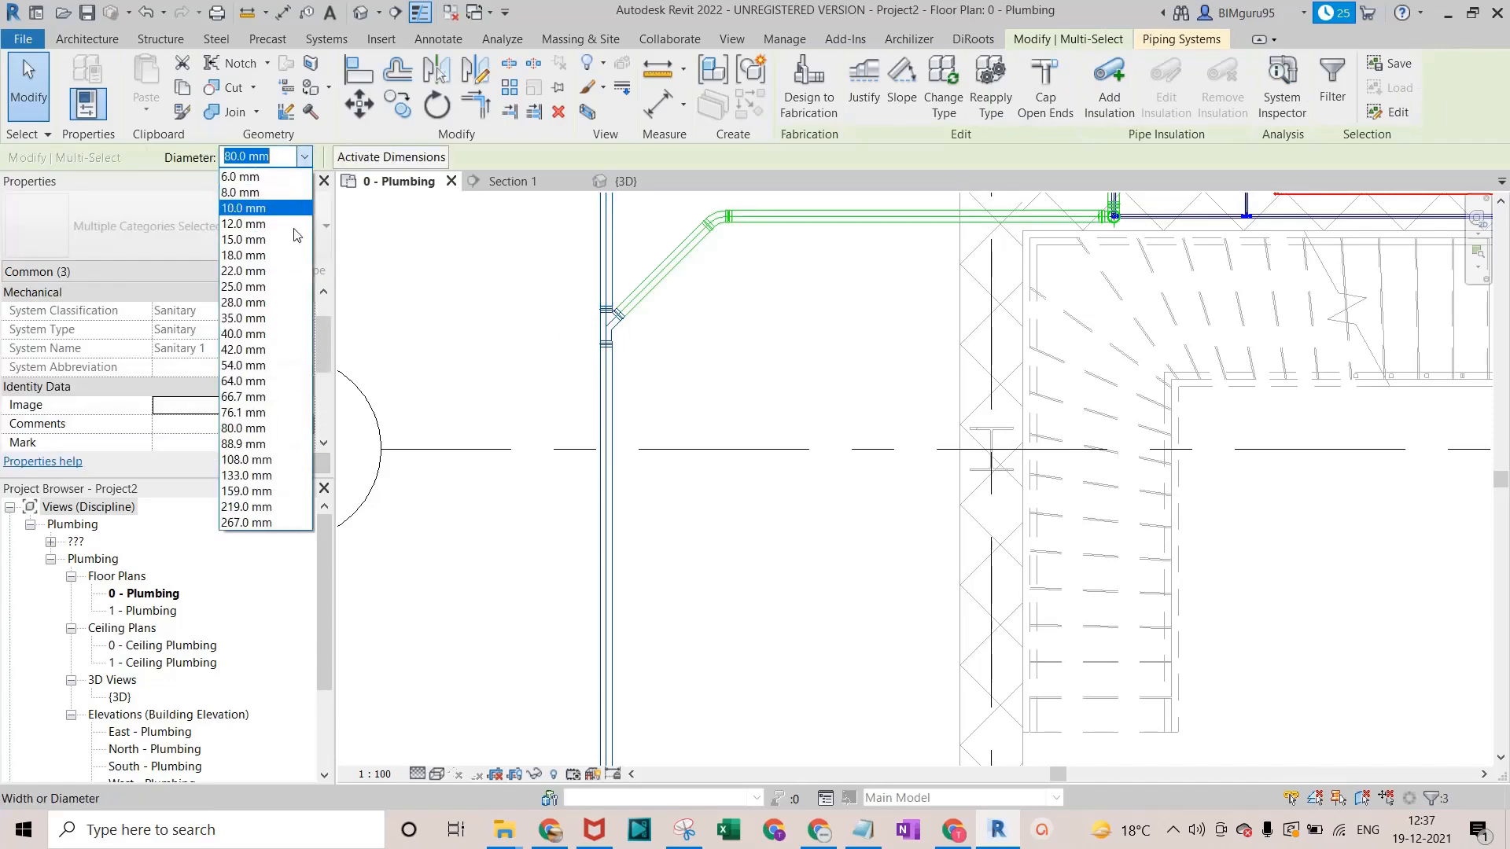
{"action": "left_click", "coordinate": [257, 520]}
{"action": "scroll", "coordinate": [629, 557], "scroll_direction": "down", "scroll_amount": 2}
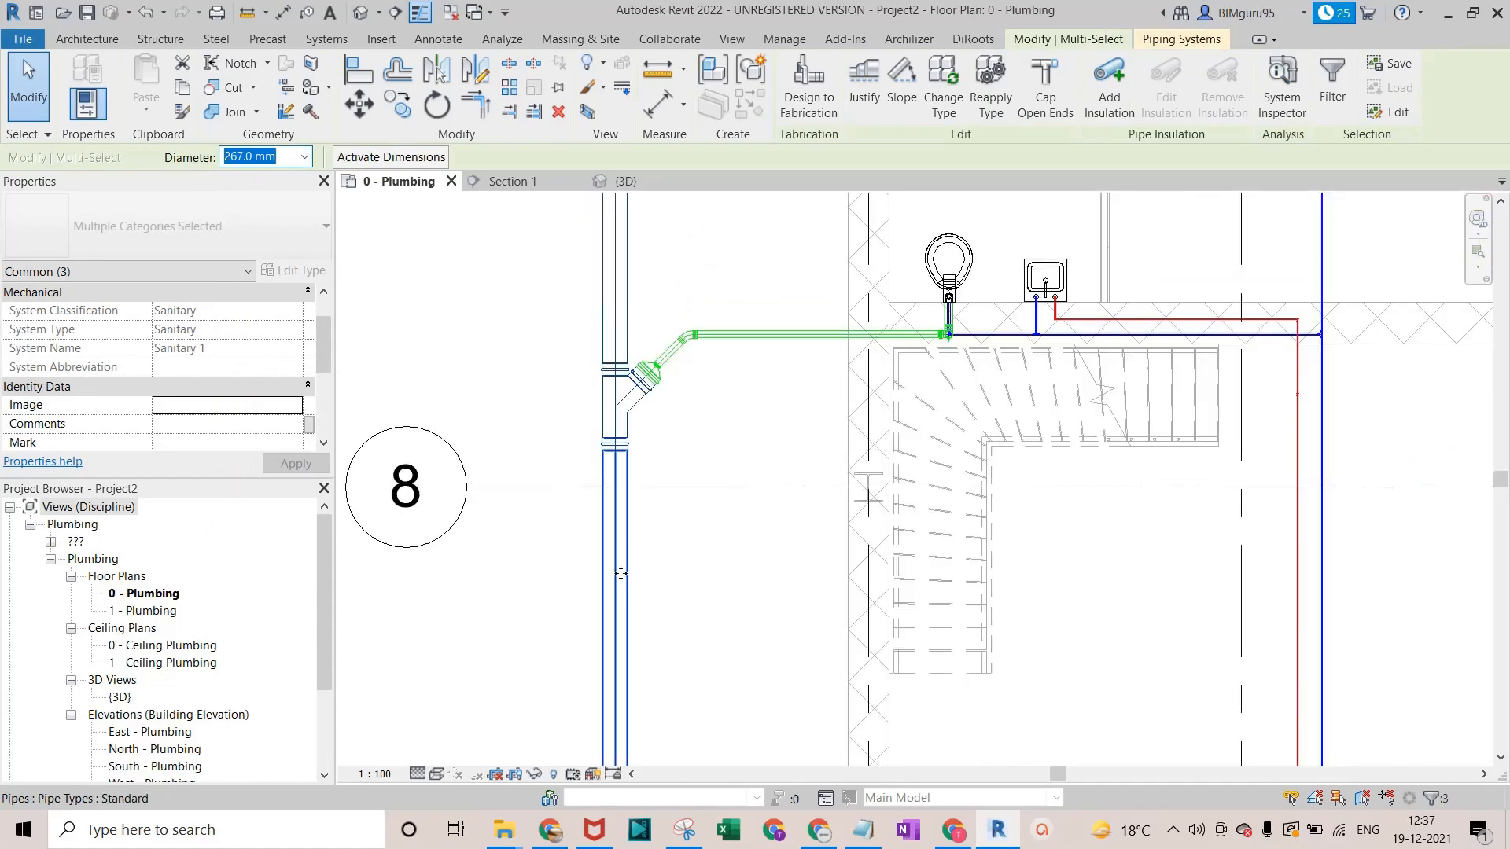
{"action": "scroll", "coordinate": [623, 552], "scroll_direction": "up", "scroll_amount": 1}
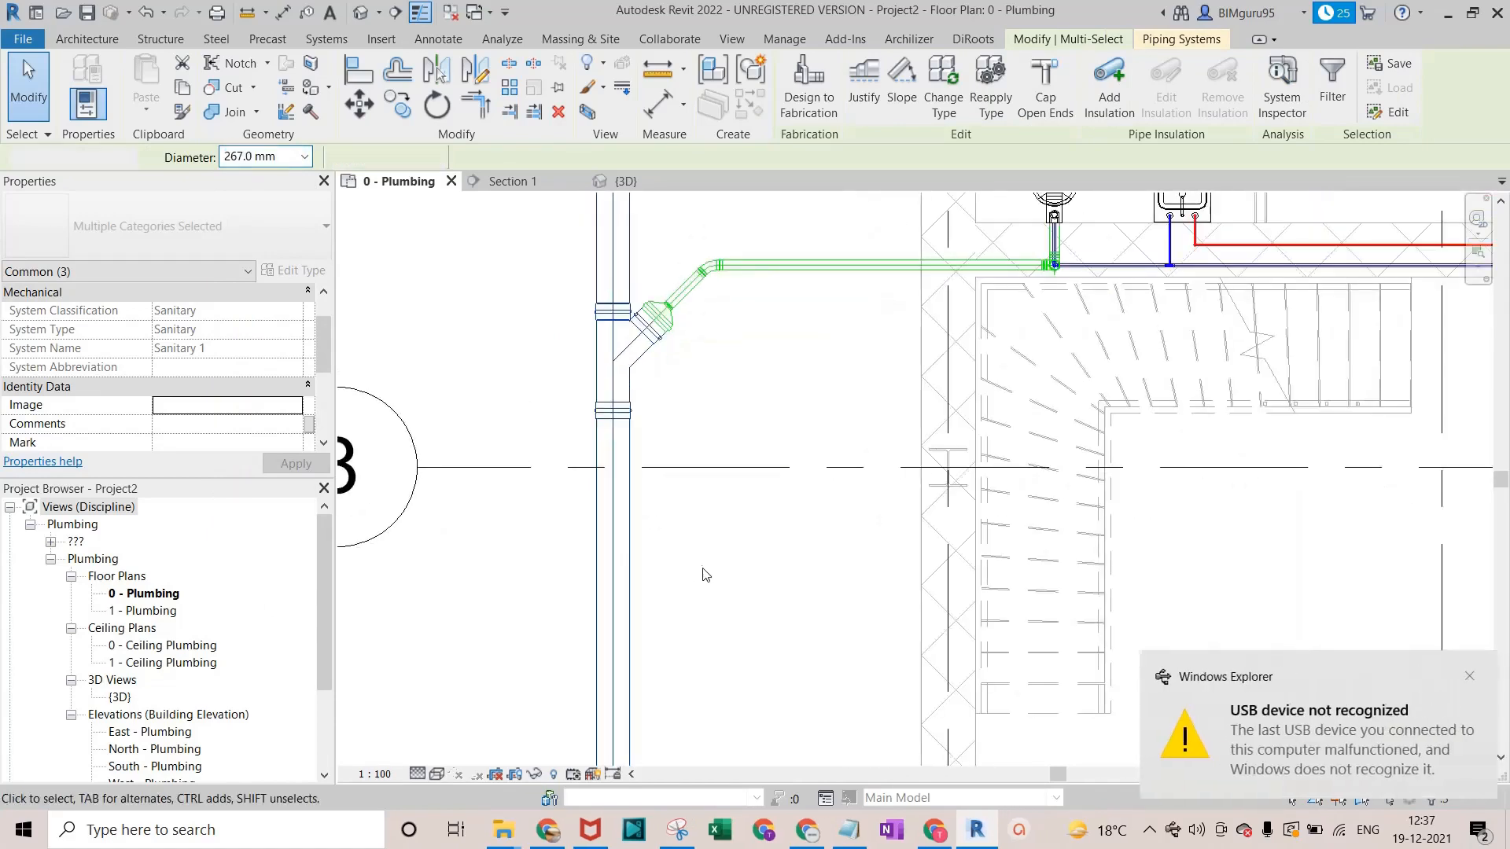
{"action": "left_click", "coordinate": [635, 548]}
{"action": "scroll", "coordinate": [636, 548], "scroll_direction": "down", "scroll_amount": 2}
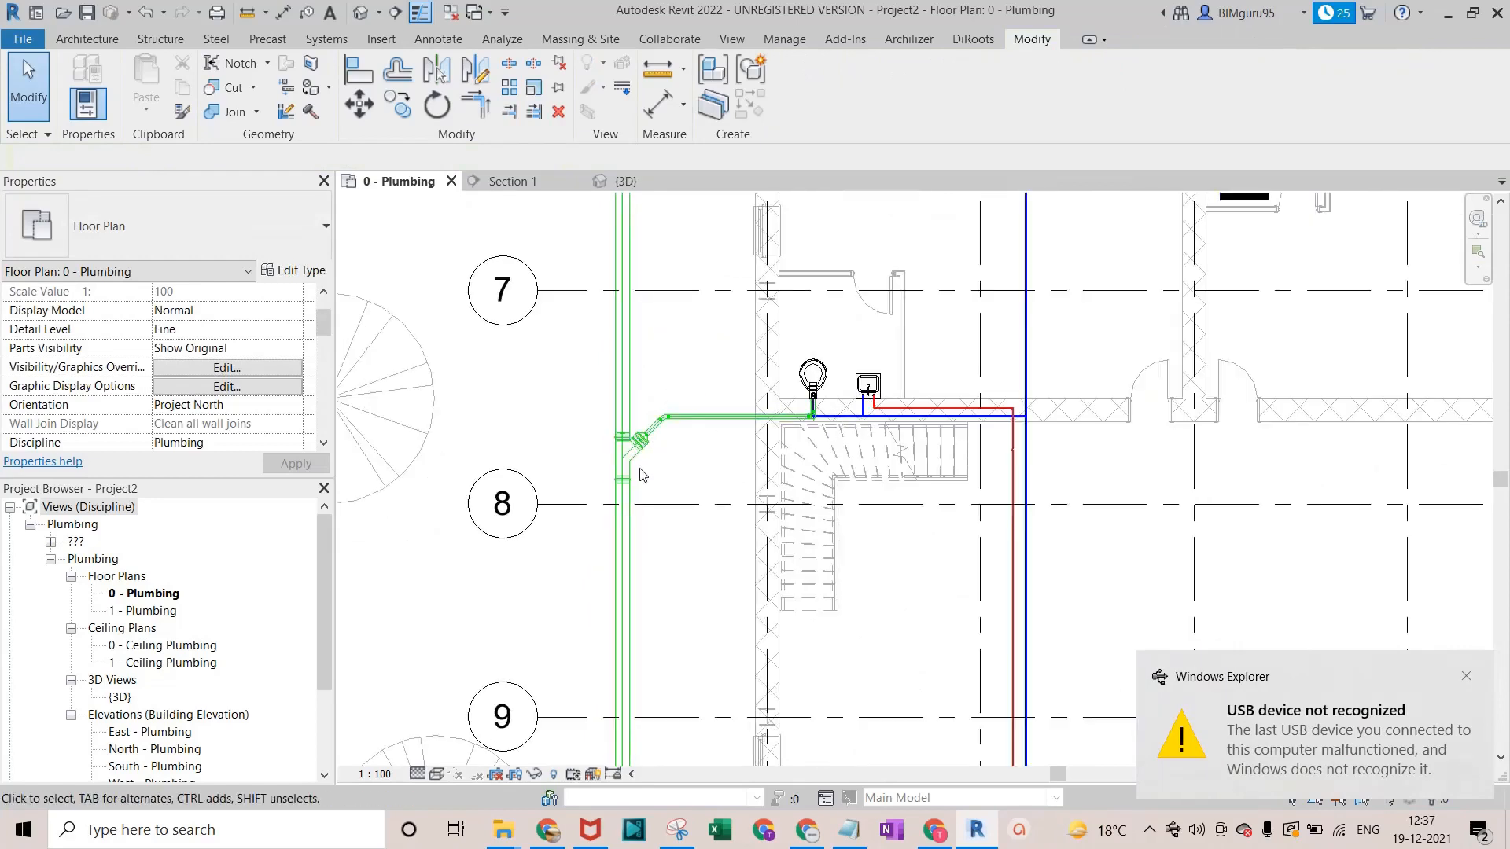
{"action": "scroll", "coordinate": [606, 475], "scroll_direction": "down", "scroll_amount": 4}
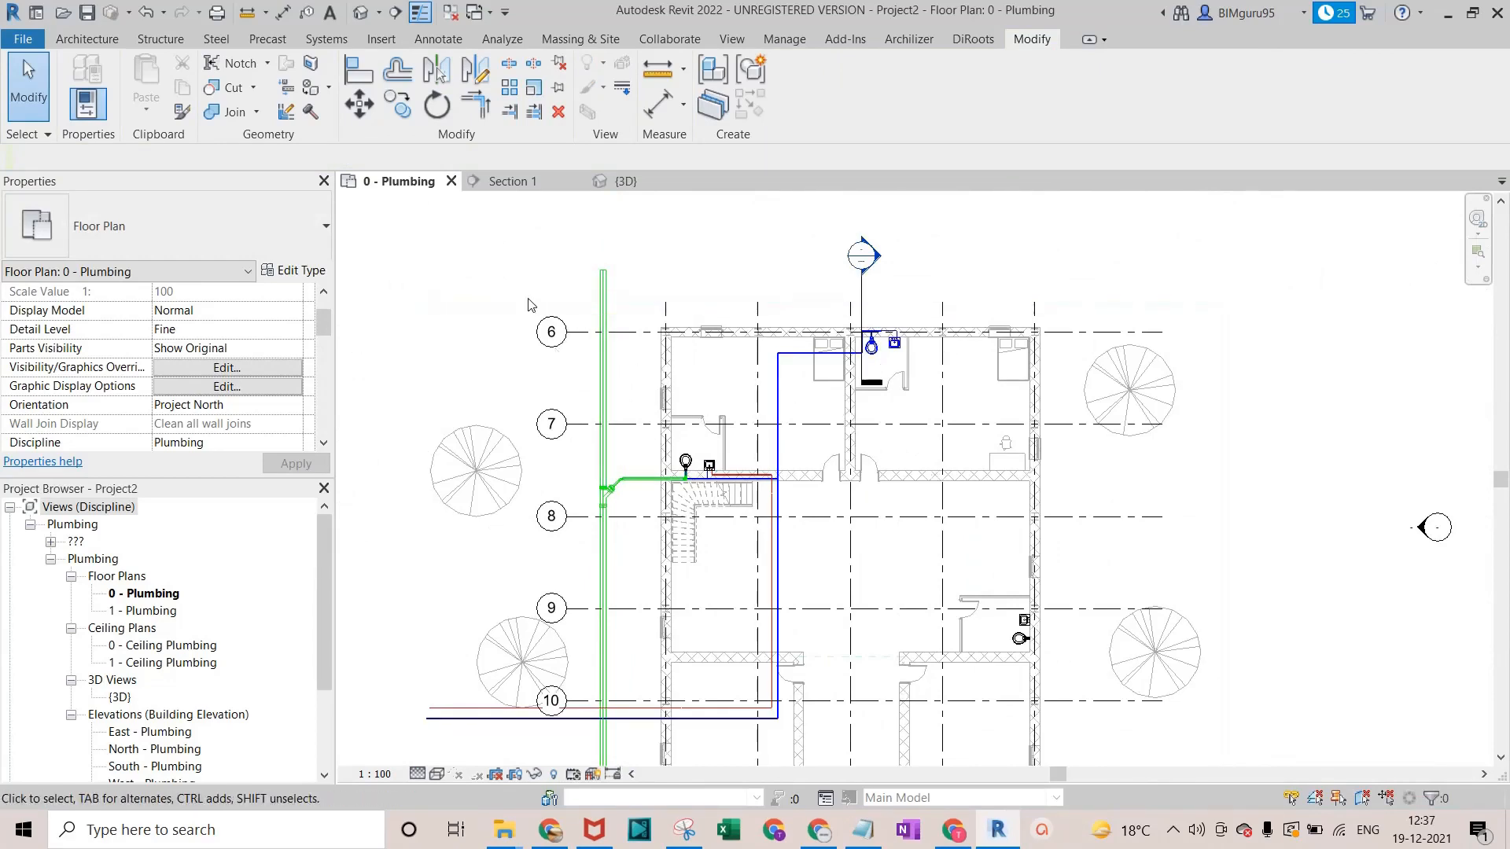
{"action": "scroll", "coordinate": [629, 473], "scroll_direction": "up", "scroll_amount": 2}
{"action": "scroll", "coordinate": [629, 473], "scroll_direction": "up", "scroll_amount": 1}
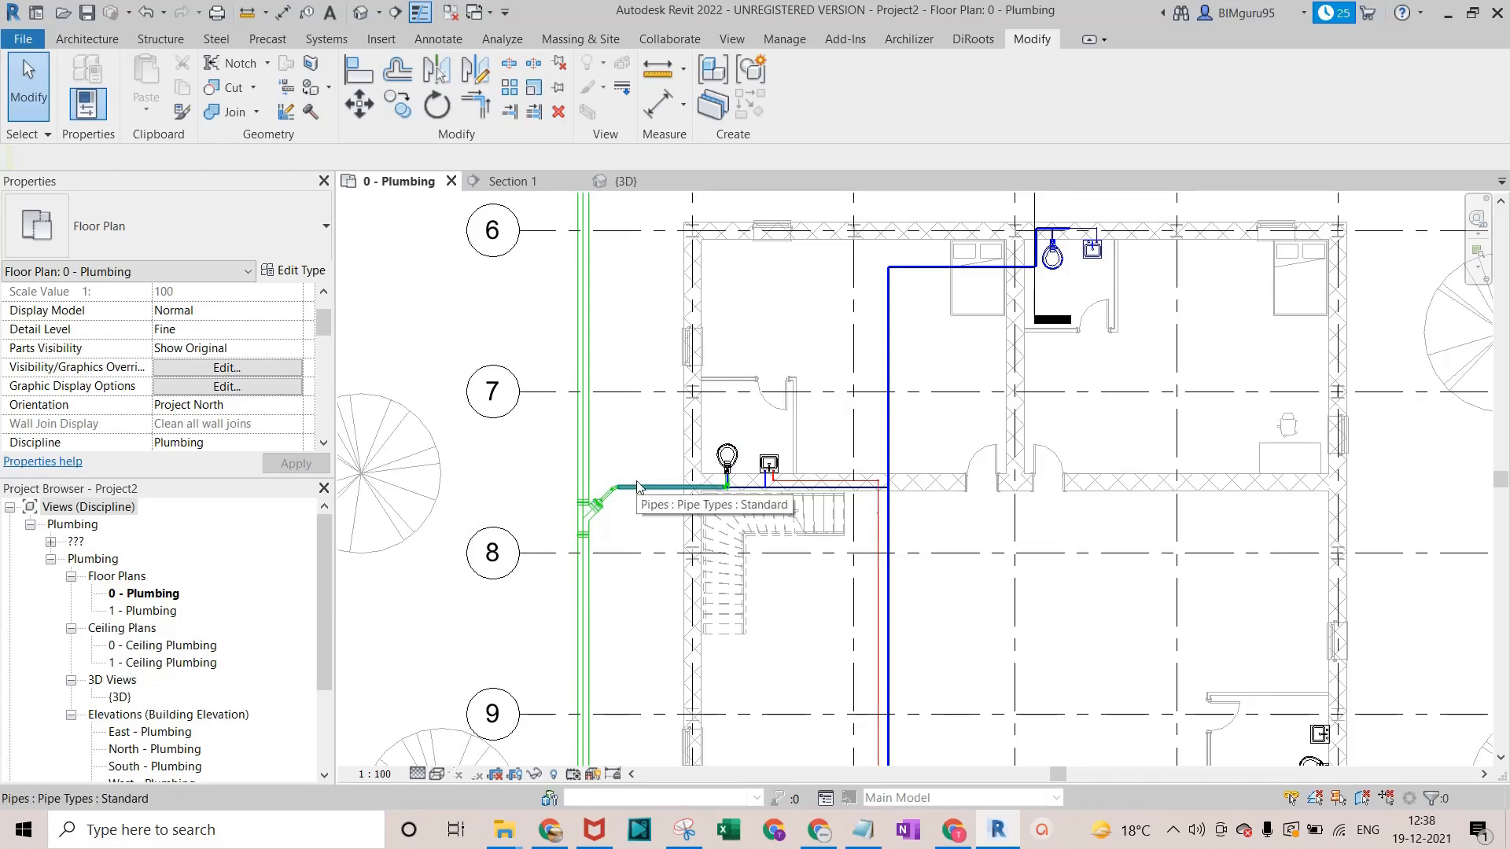
{"action": "scroll", "coordinate": [600, 404], "scroll_direction": "down", "scroll_amount": 3}
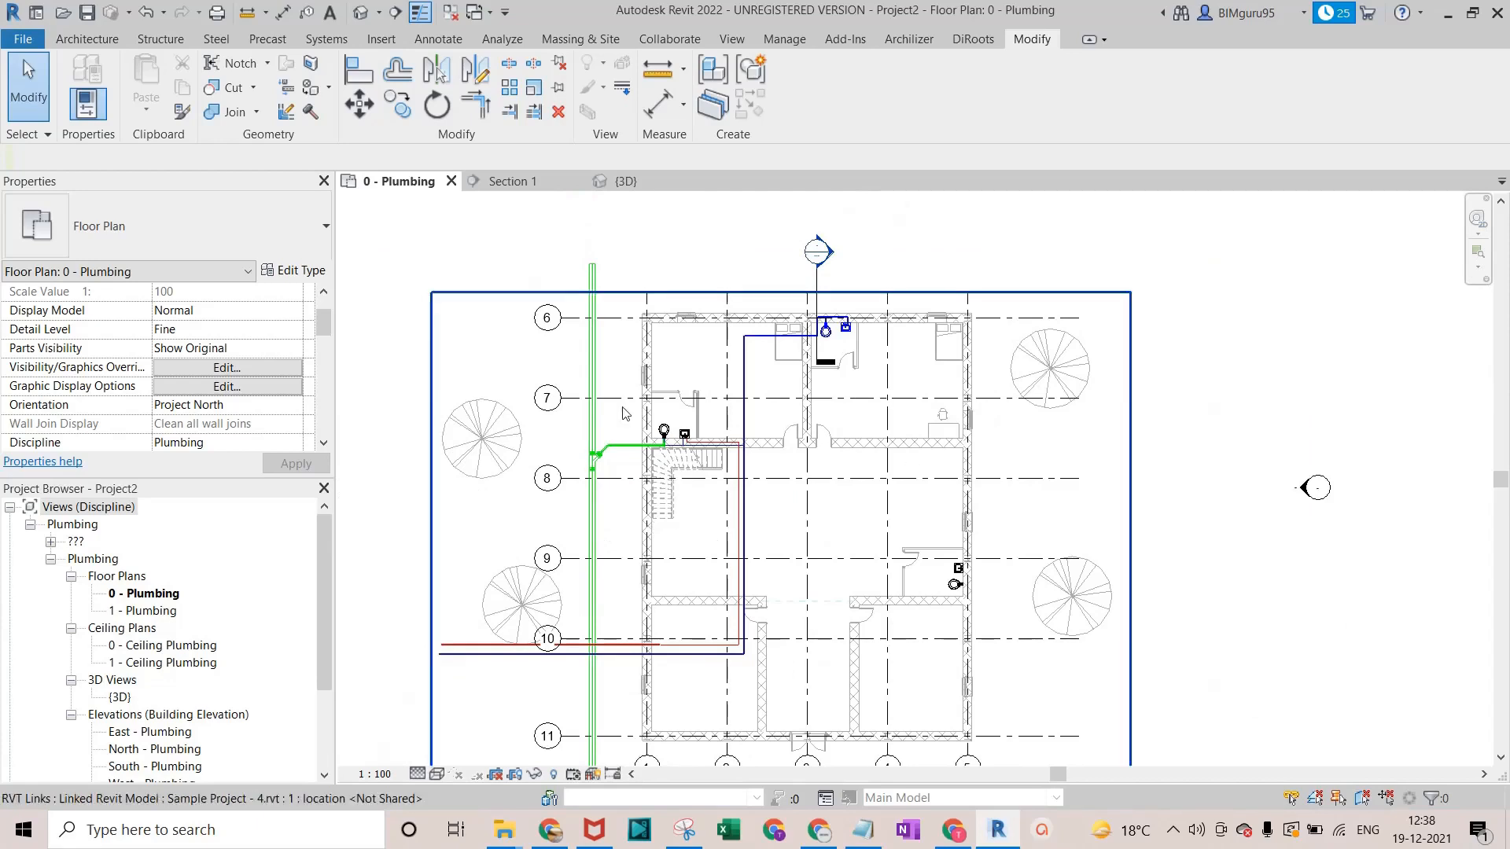
Expand the project's Families down to the list of Piping System types.
{"action": "scroll", "coordinate": [14, 750], "scroll_direction": "down", "scroll_amount": 3}
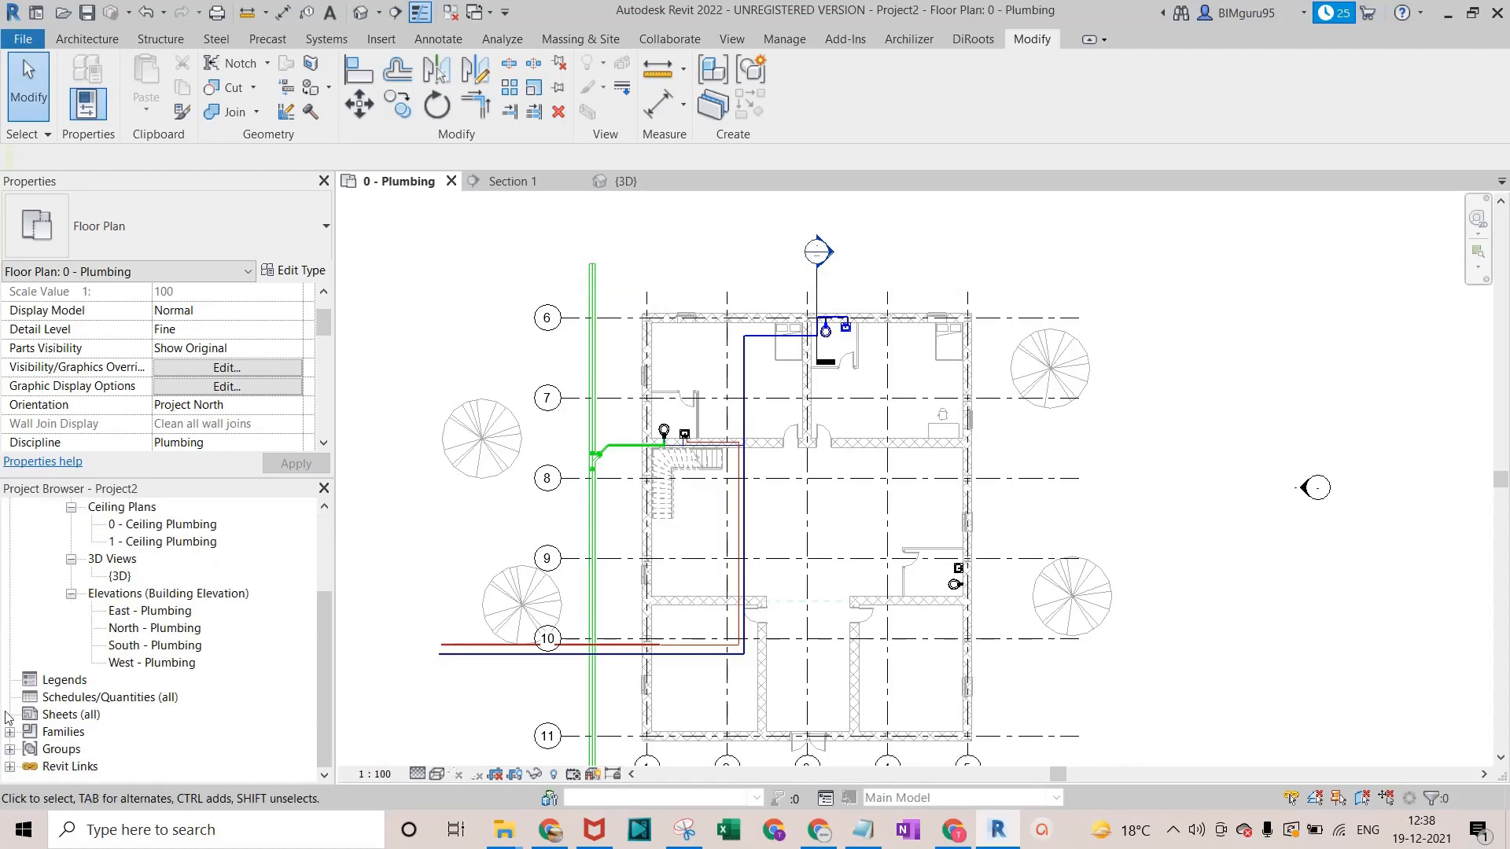
{"action": "left_click", "coordinate": [10, 733]}
{"action": "scroll", "coordinate": [192, 644], "scroll_direction": "down", "scroll_amount": 8}
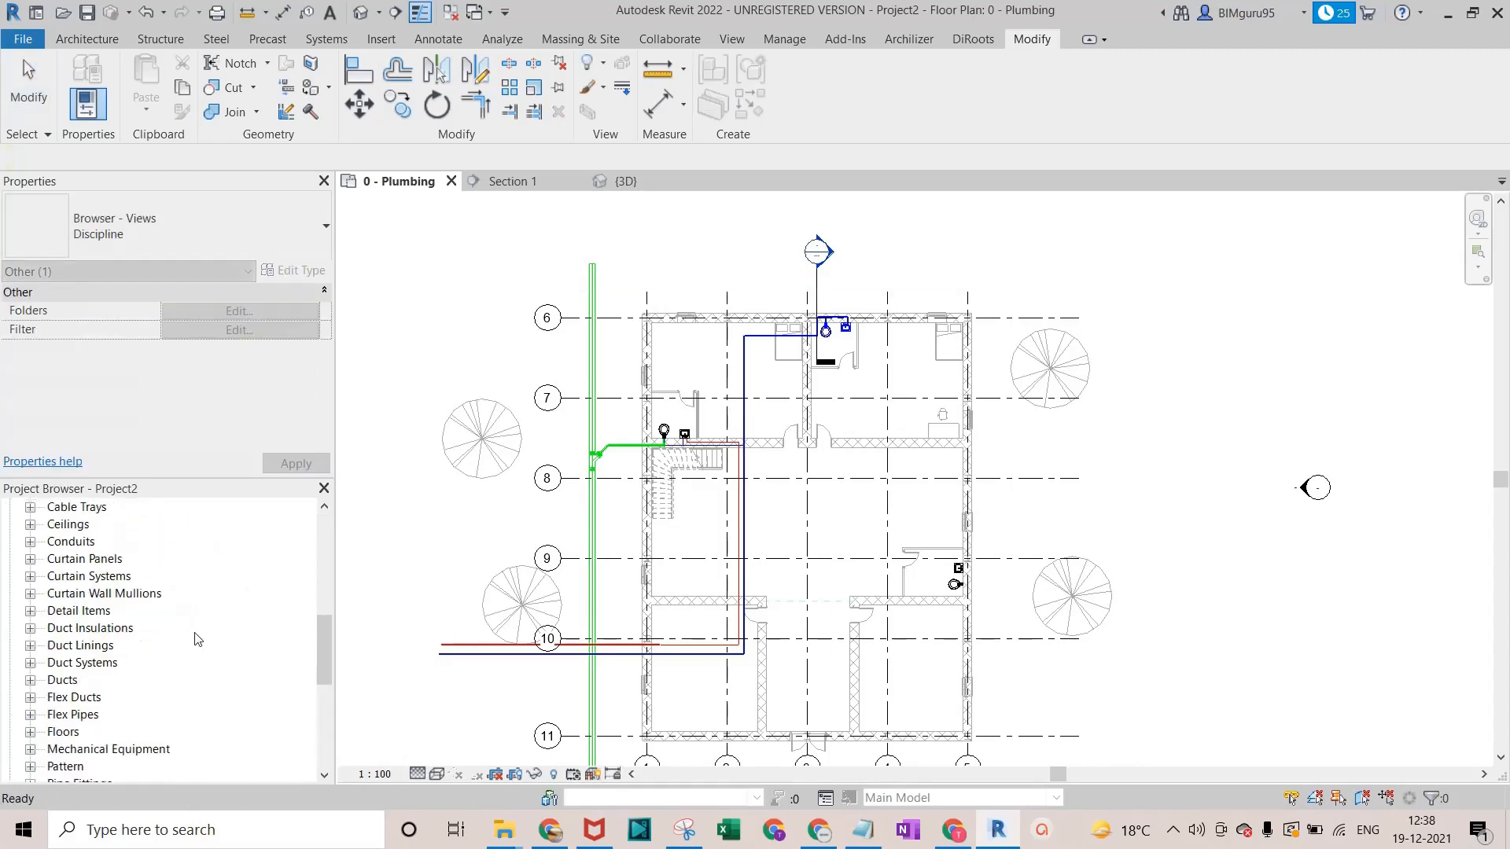
{"action": "scroll", "coordinate": [188, 643], "scroll_direction": "down", "scroll_amount": 3}
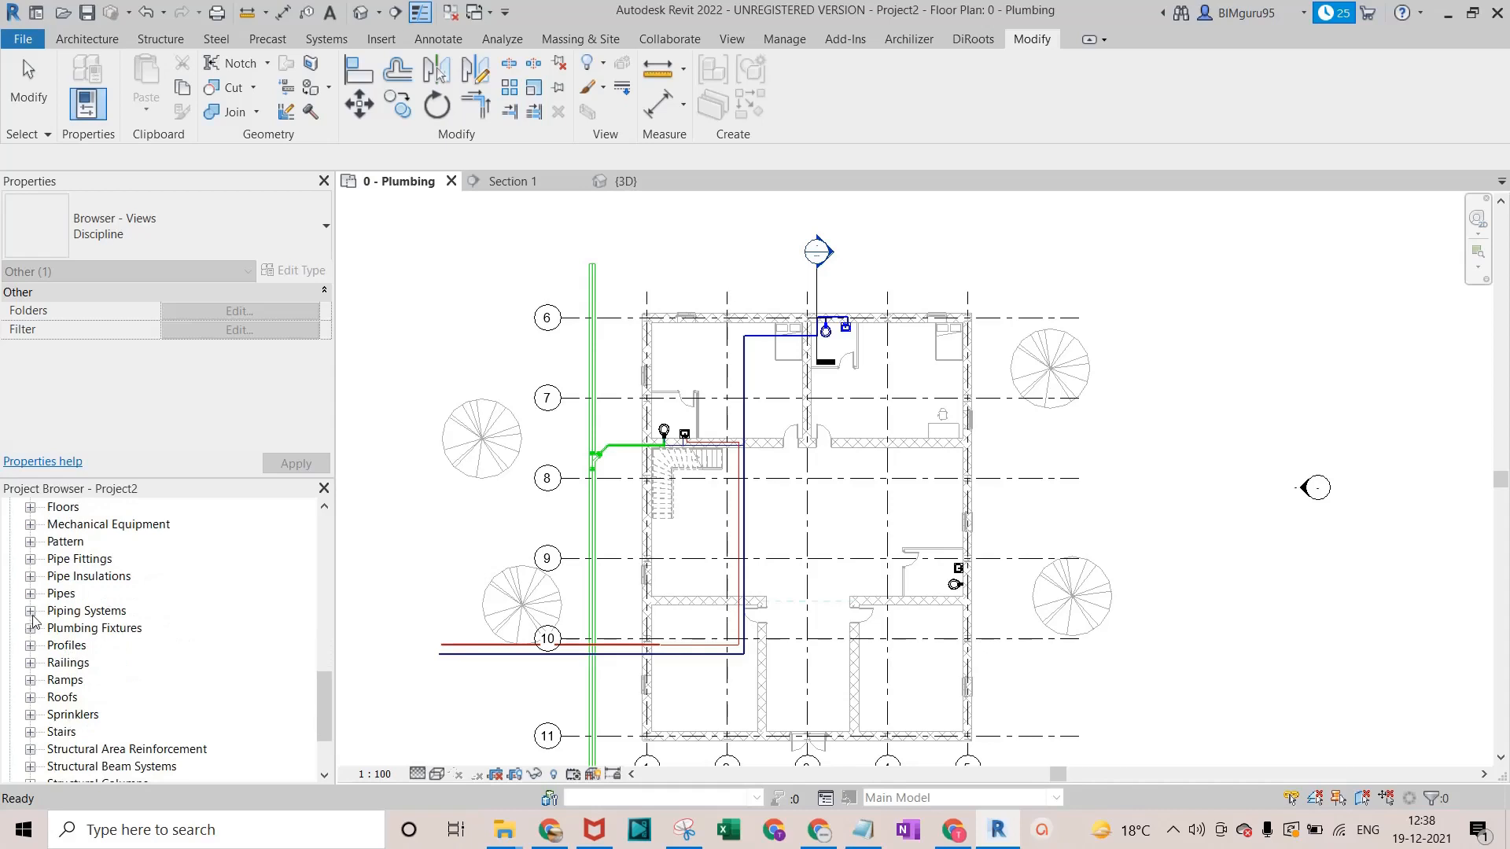
{"action": "left_click", "coordinate": [30, 611]}
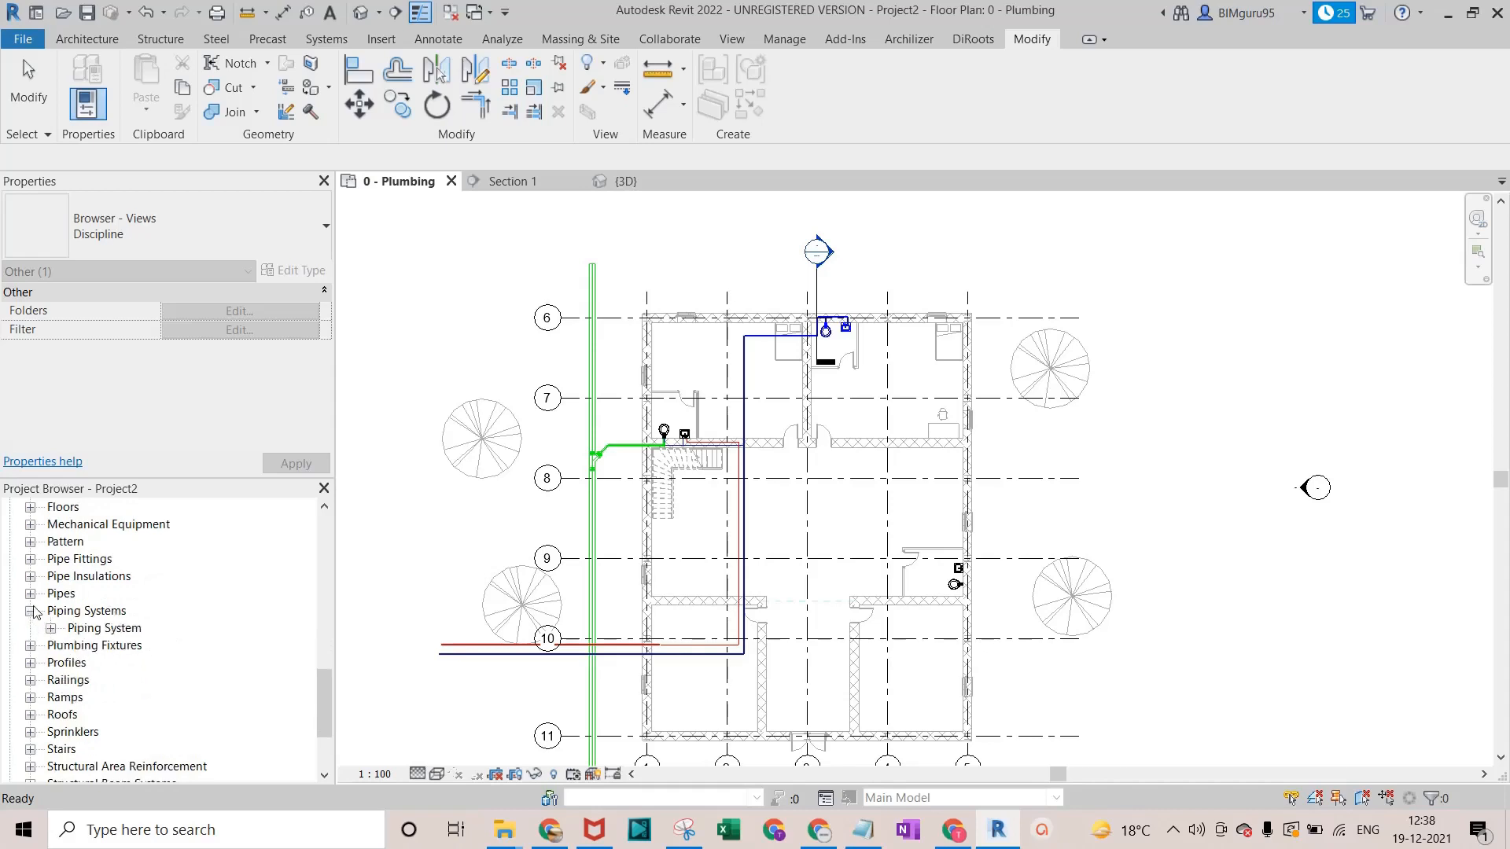
{"action": "left_click", "coordinate": [51, 629]}
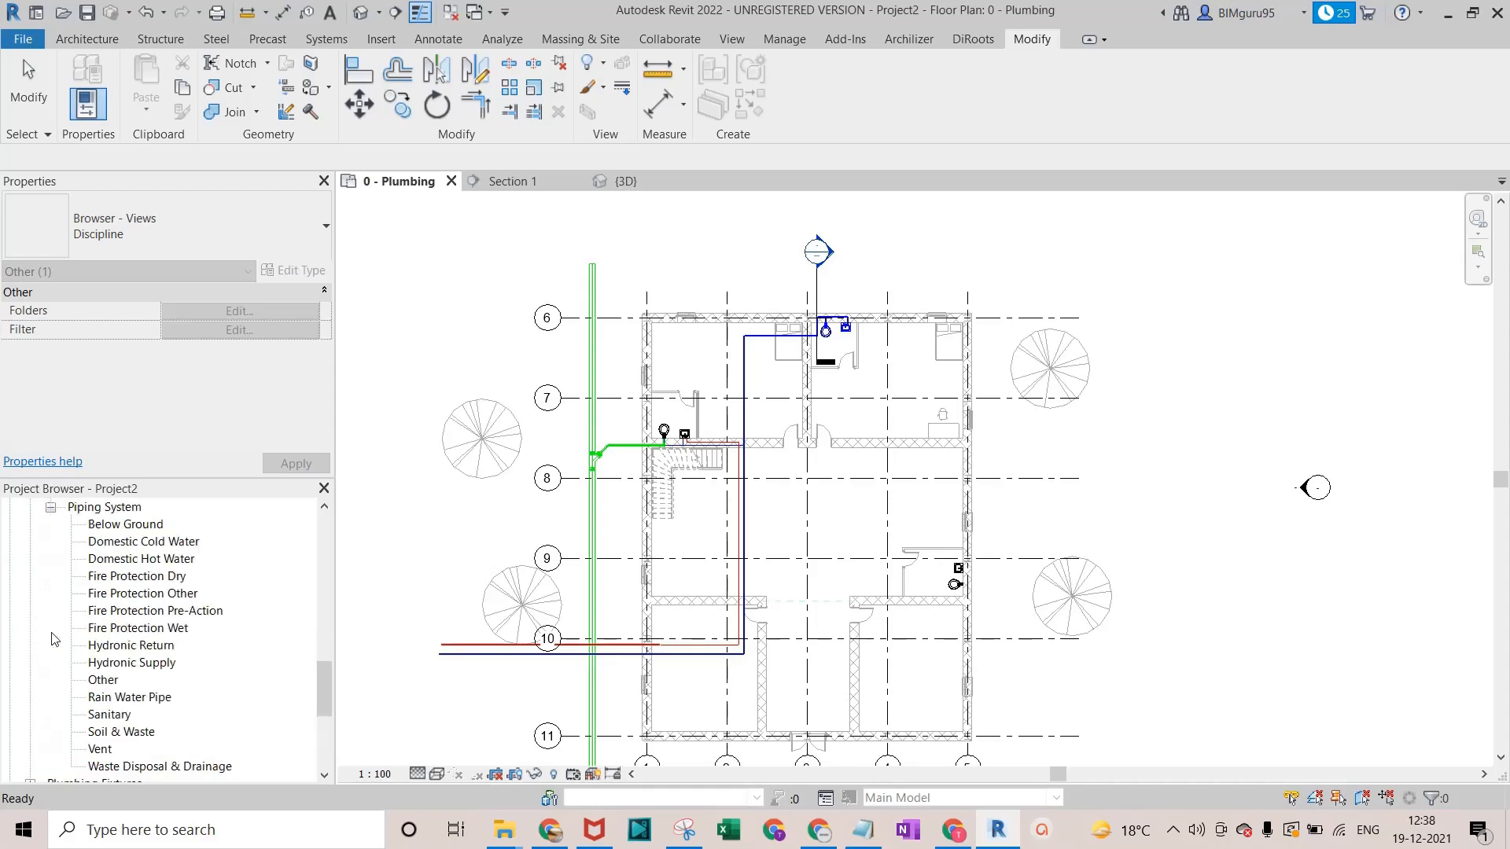
Review the available piping system types, from Domestic Cold Water and Hot Water through Fire Protection to Sanitary, Soil & Waste and Vent.
{"action": "left_click", "coordinate": [168, 542]}
{"action": "left_click", "coordinate": [157, 558]}
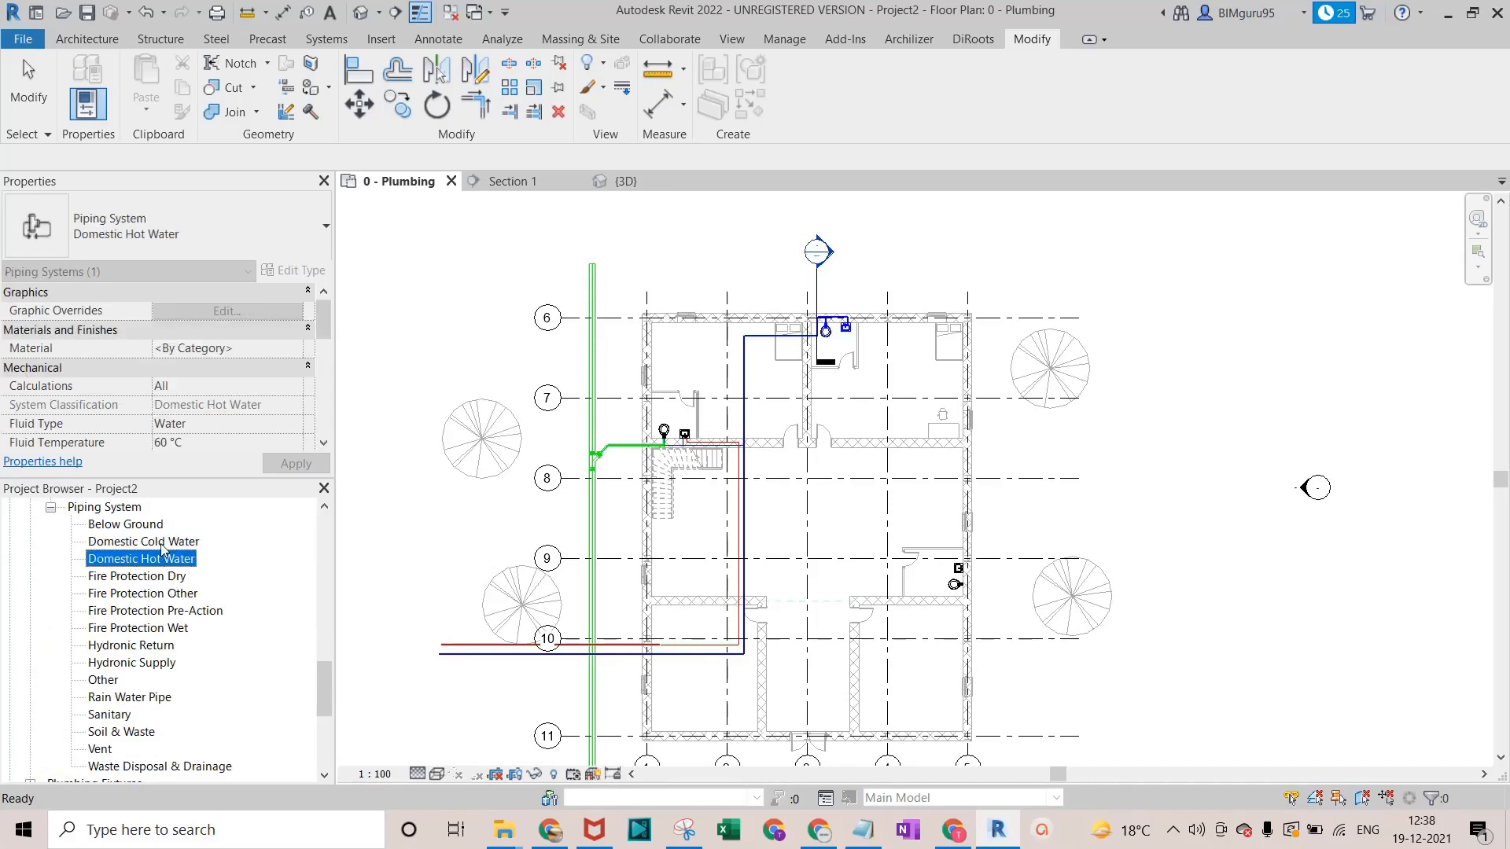
{"action": "left_click", "coordinate": [160, 544]}
{"action": "left_click", "coordinate": [160, 556]}
{"action": "left_click", "coordinate": [141, 571]}
{"action": "left_click", "coordinate": [140, 594]}
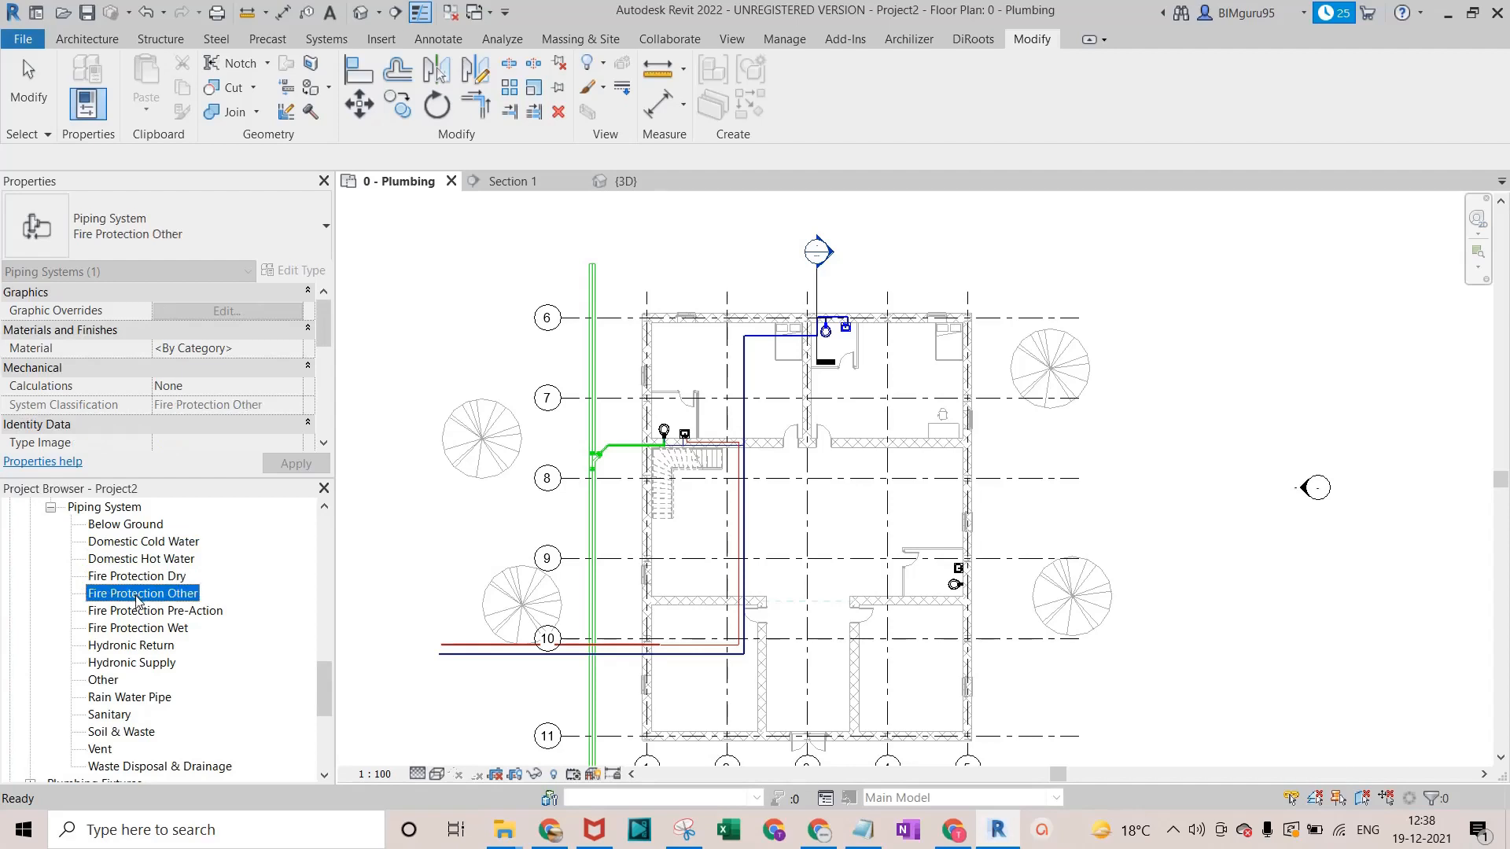
{"action": "left_click", "coordinate": [137, 611]}
{"action": "left_click", "coordinate": [132, 629]}
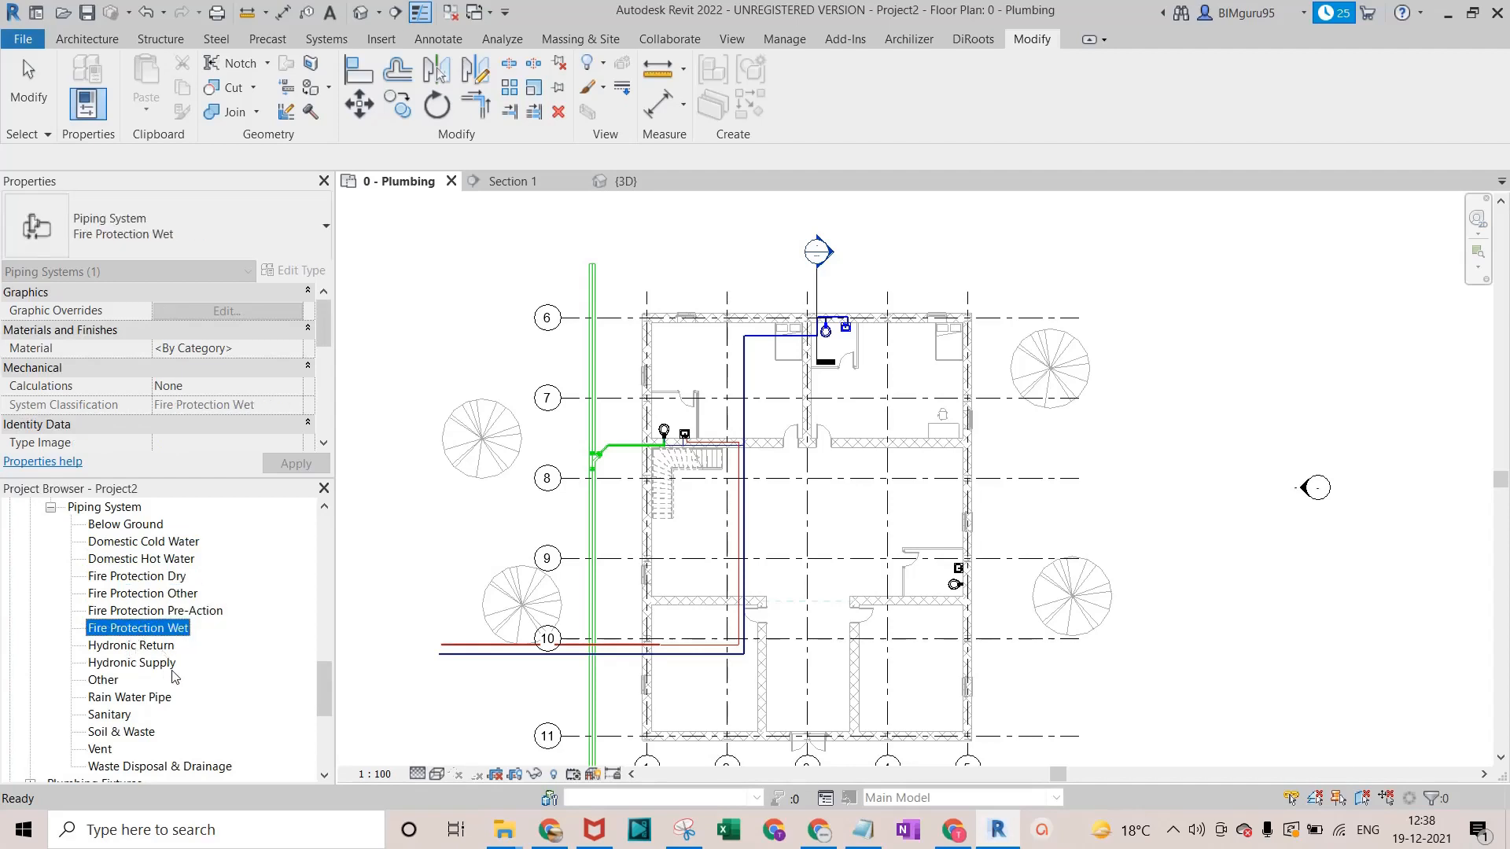
{"action": "scroll", "coordinate": [167, 676], "scroll_direction": "down", "scroll_amount": 1}
{"action": "left_click", "coordinate": [128, 698]}
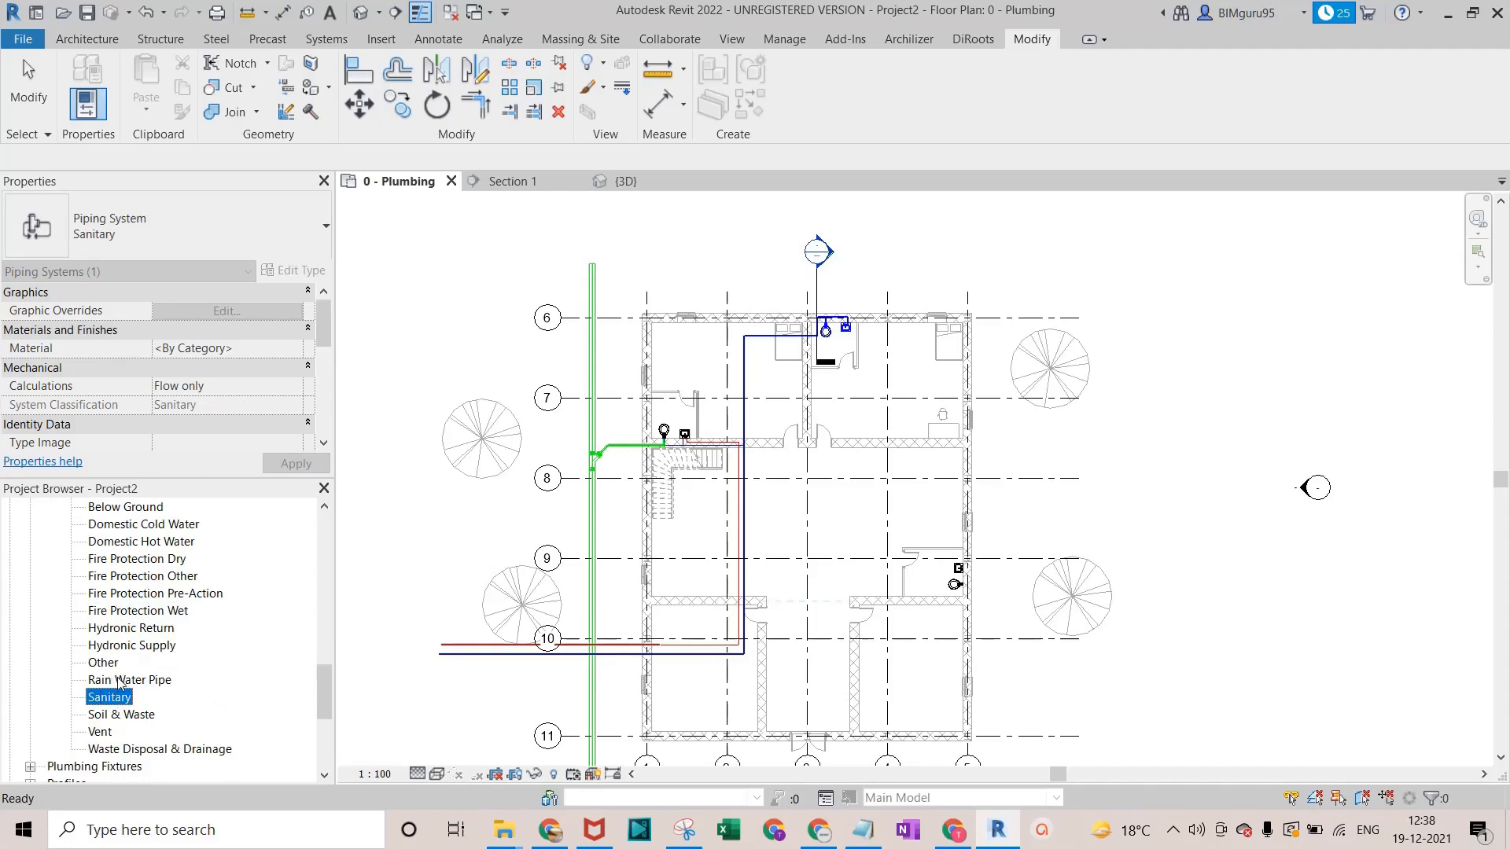
{"action": "left_click", "coordinate": [145, 715]}
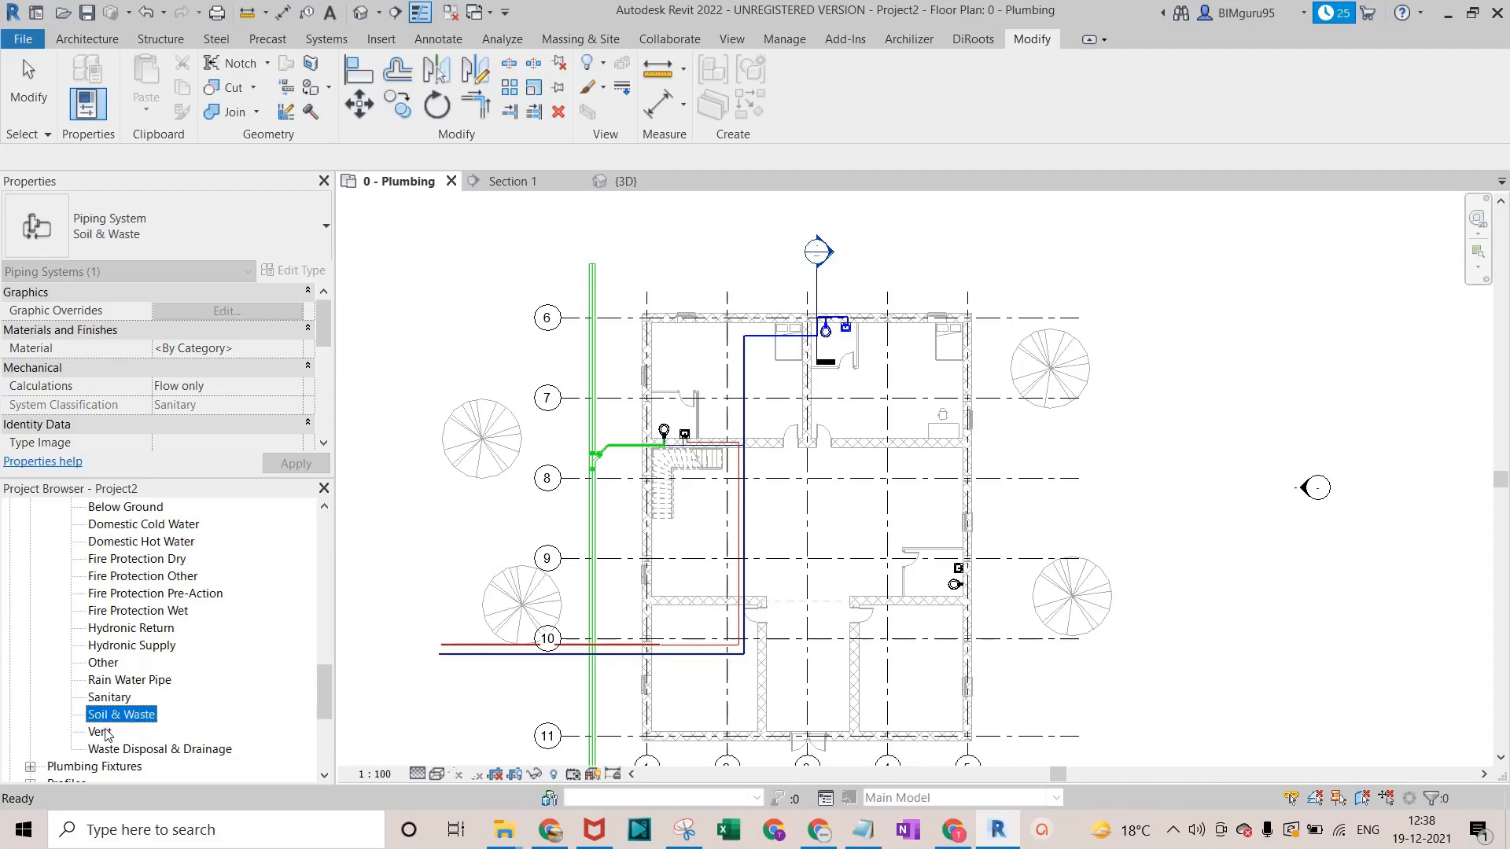
{"action": "left_click", "coordinate": [102, 733]}
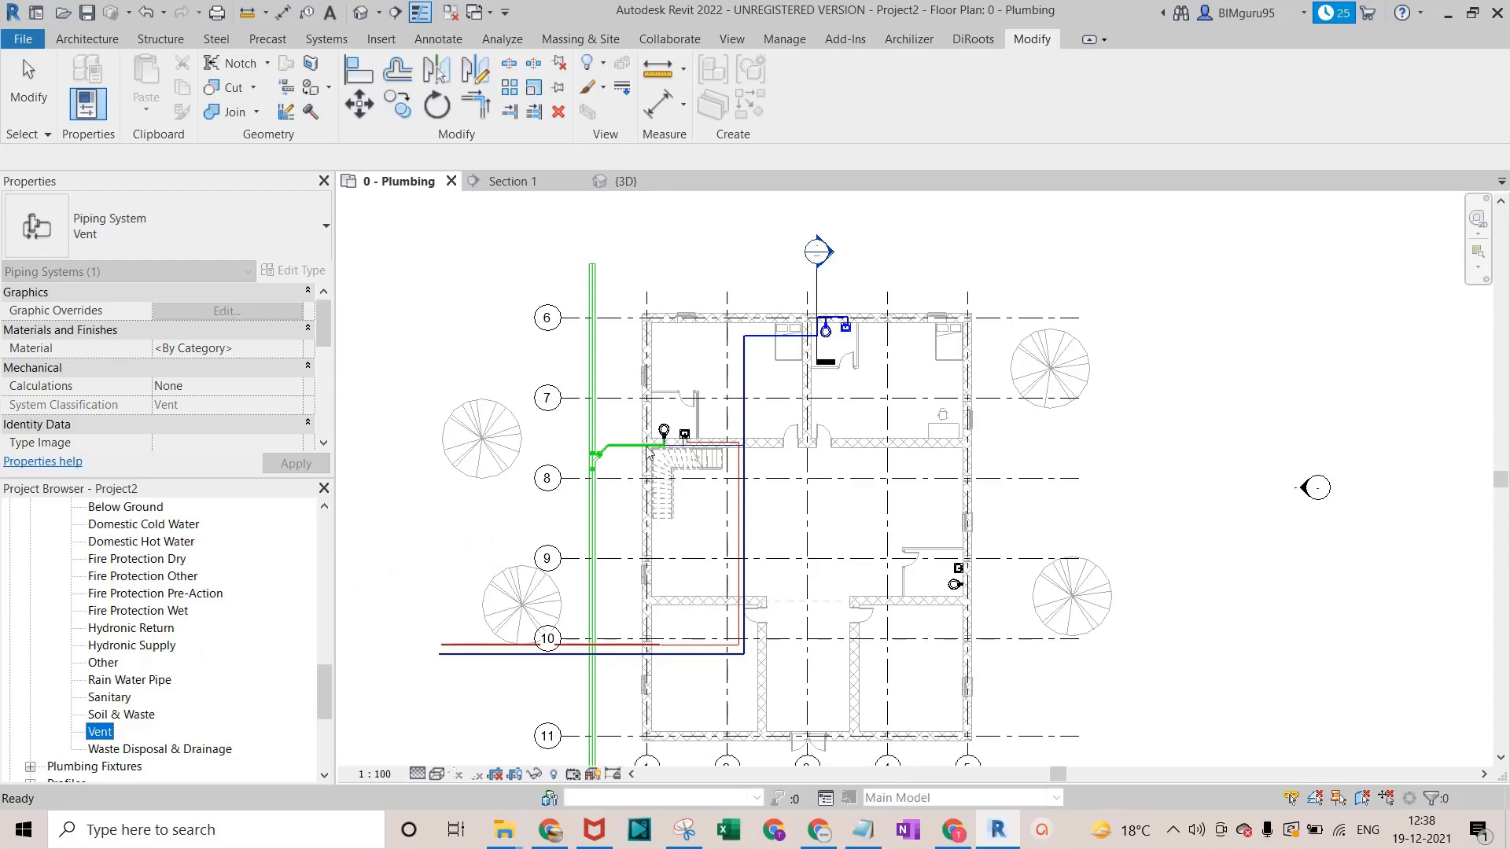
Show the water closet beside the staircase, between grids 7 and 8, in a 3D view cropped closely around it.
{"action": "scroll", "coordinate": [650, 454], "scroll_direction": "up", "scroll_amount": 3}
{"action": "left_click", "coordinate": [564, 390]}
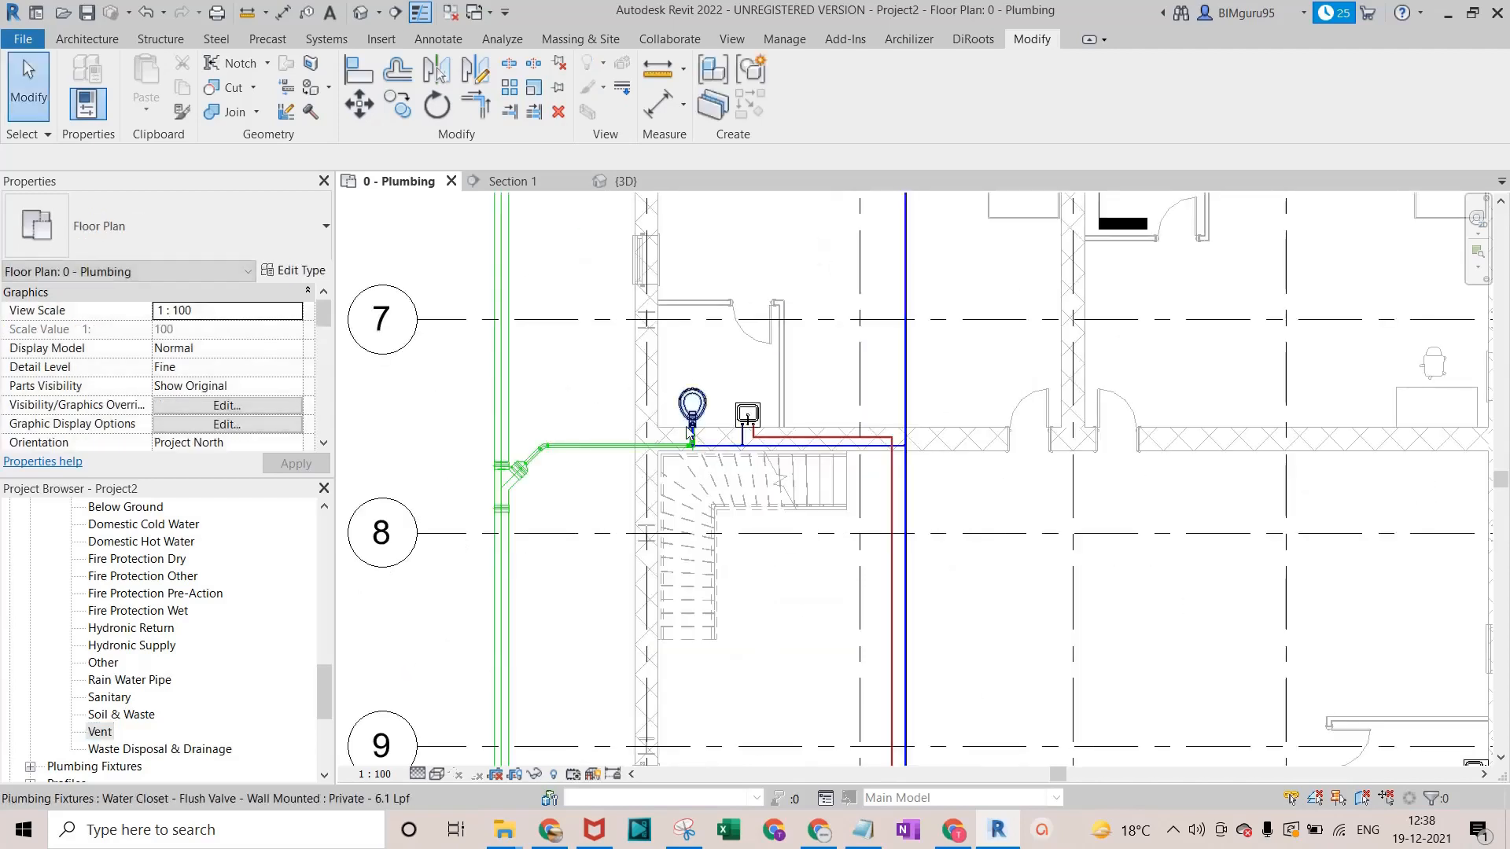
{"action": "scroll", "coordinate": [688, 431], "scroll_direction": "up", "scroll_amount": 2}
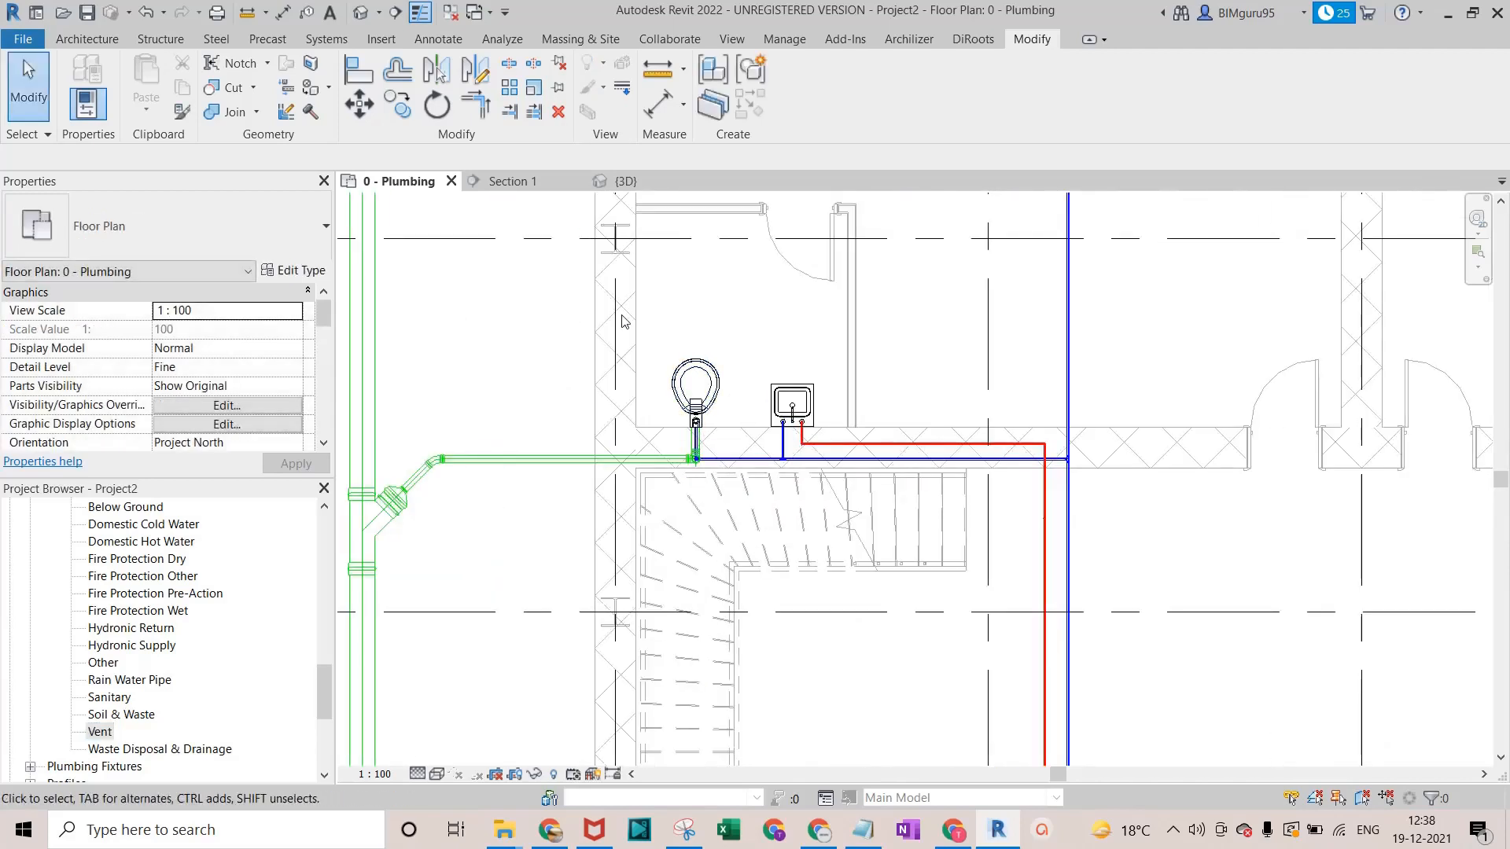
{"action": "left_click", "coordinate": [689, 375]}
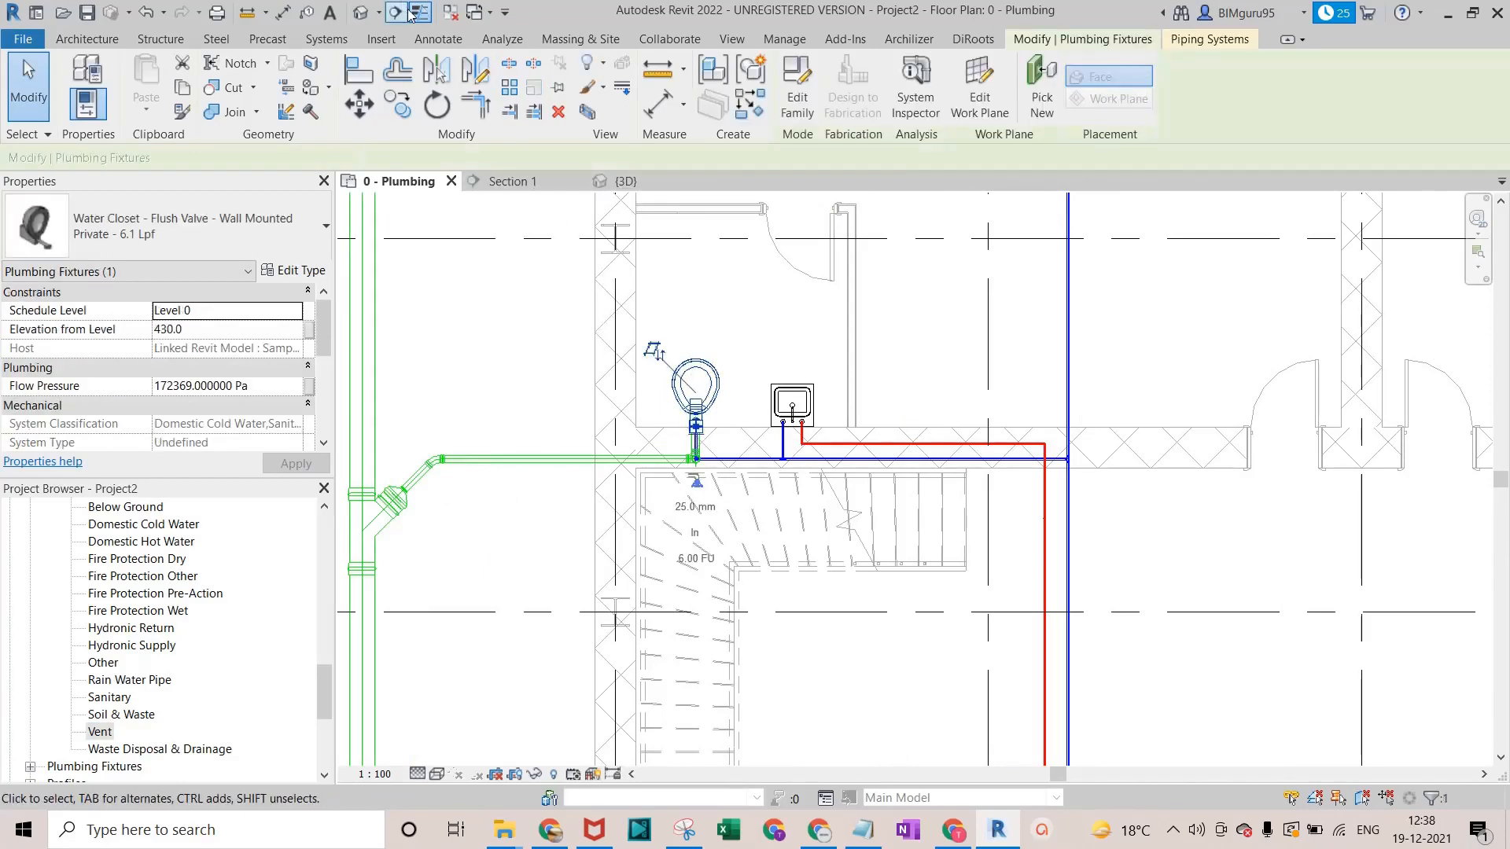
{"action": "left_click", "coordinate": [378, 13]}
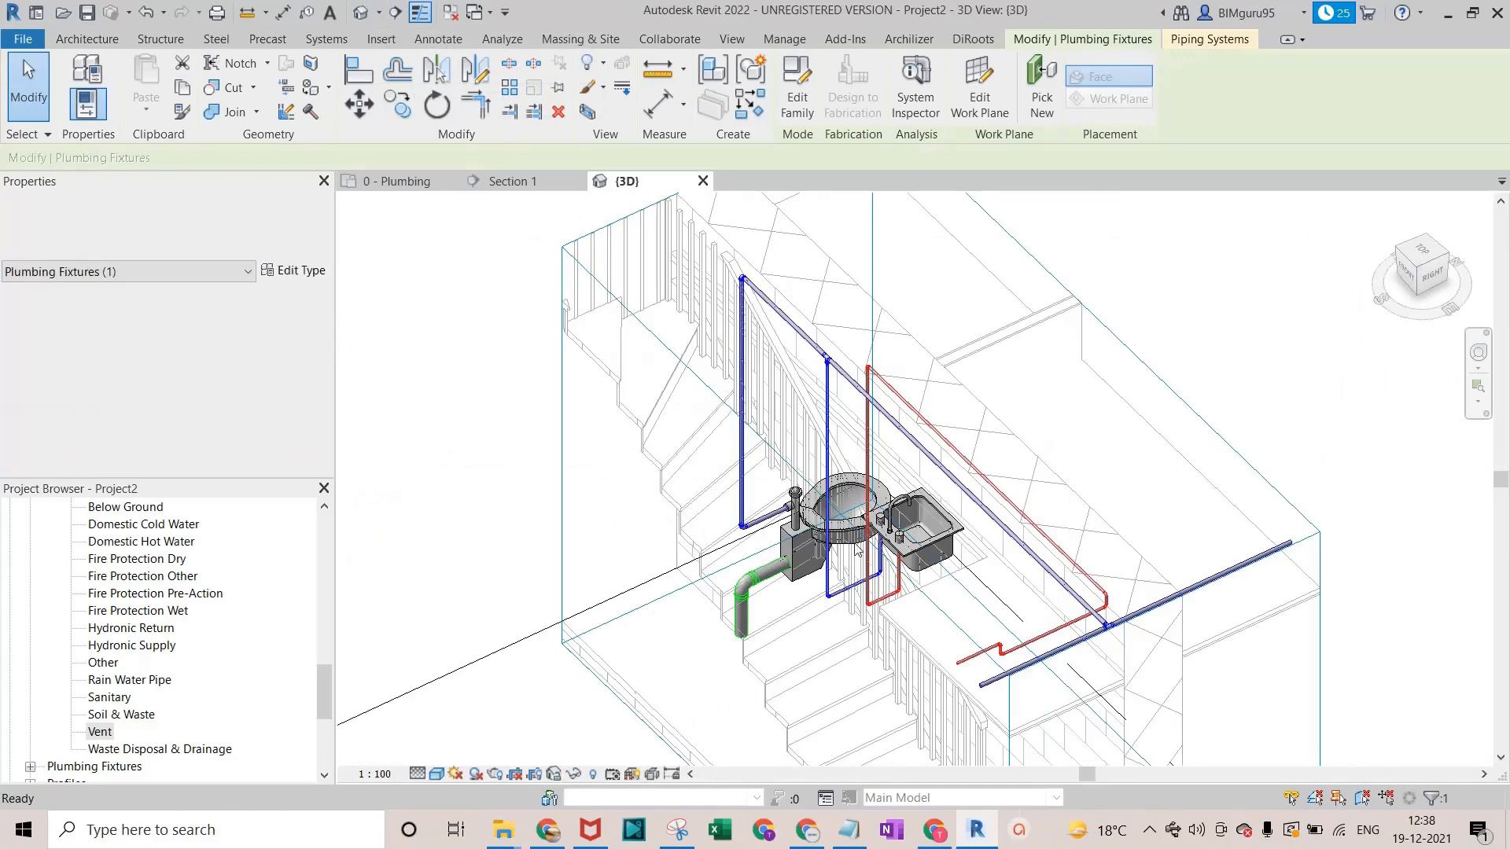
{"action": "key", "text": "Escape"}
{"action": "scroll", "coordinate": [766, 557], "scroll_direction": "up", "scroll_amount": 3}
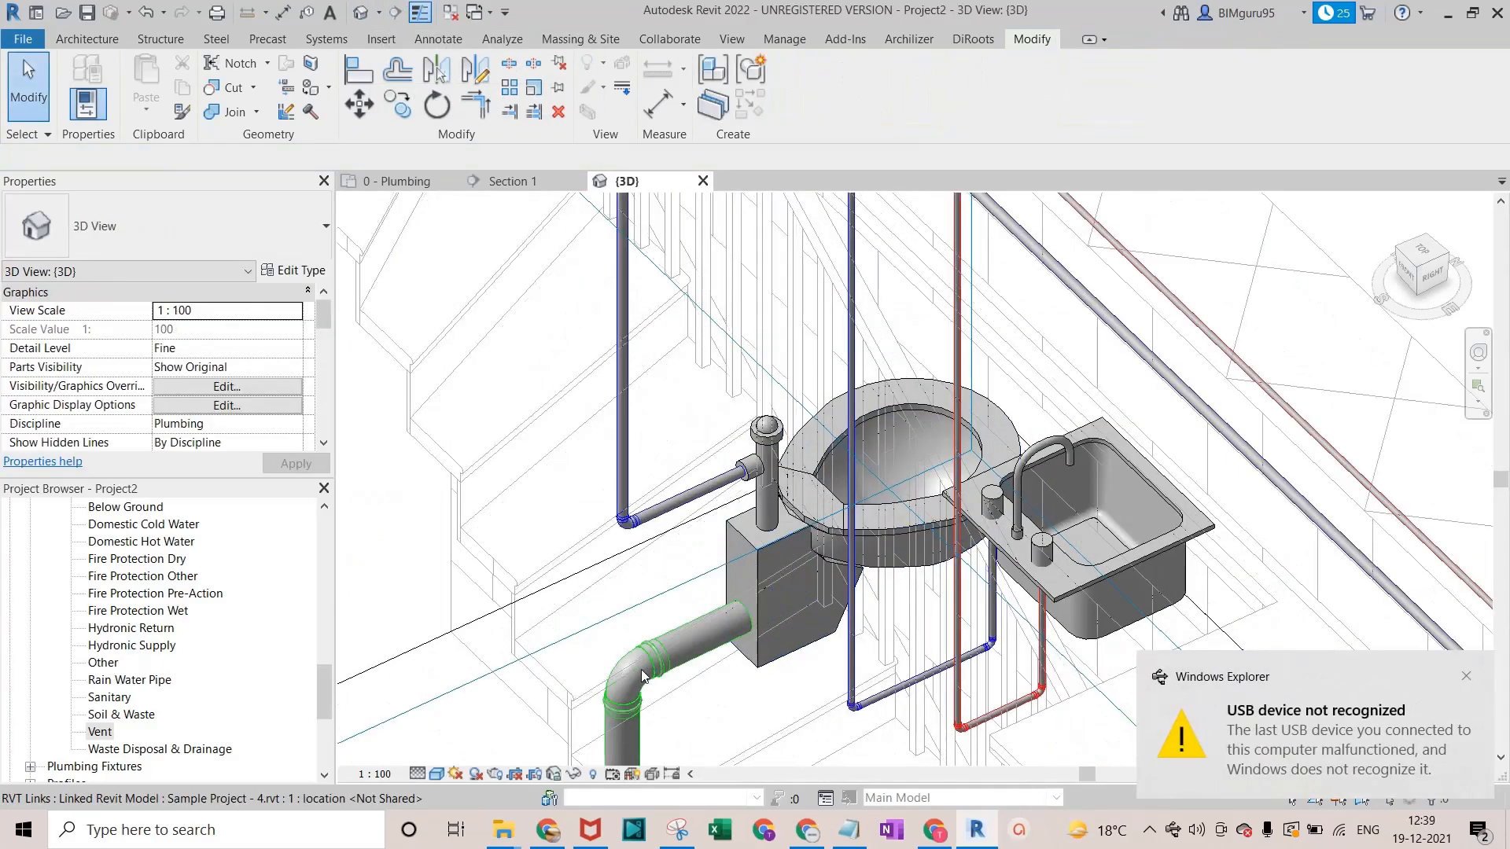
Convert the 80 mm elbow behind the water closet into a tee with its open end facing upward.
{"action": "left_click", "coordinate": [646, 702]}
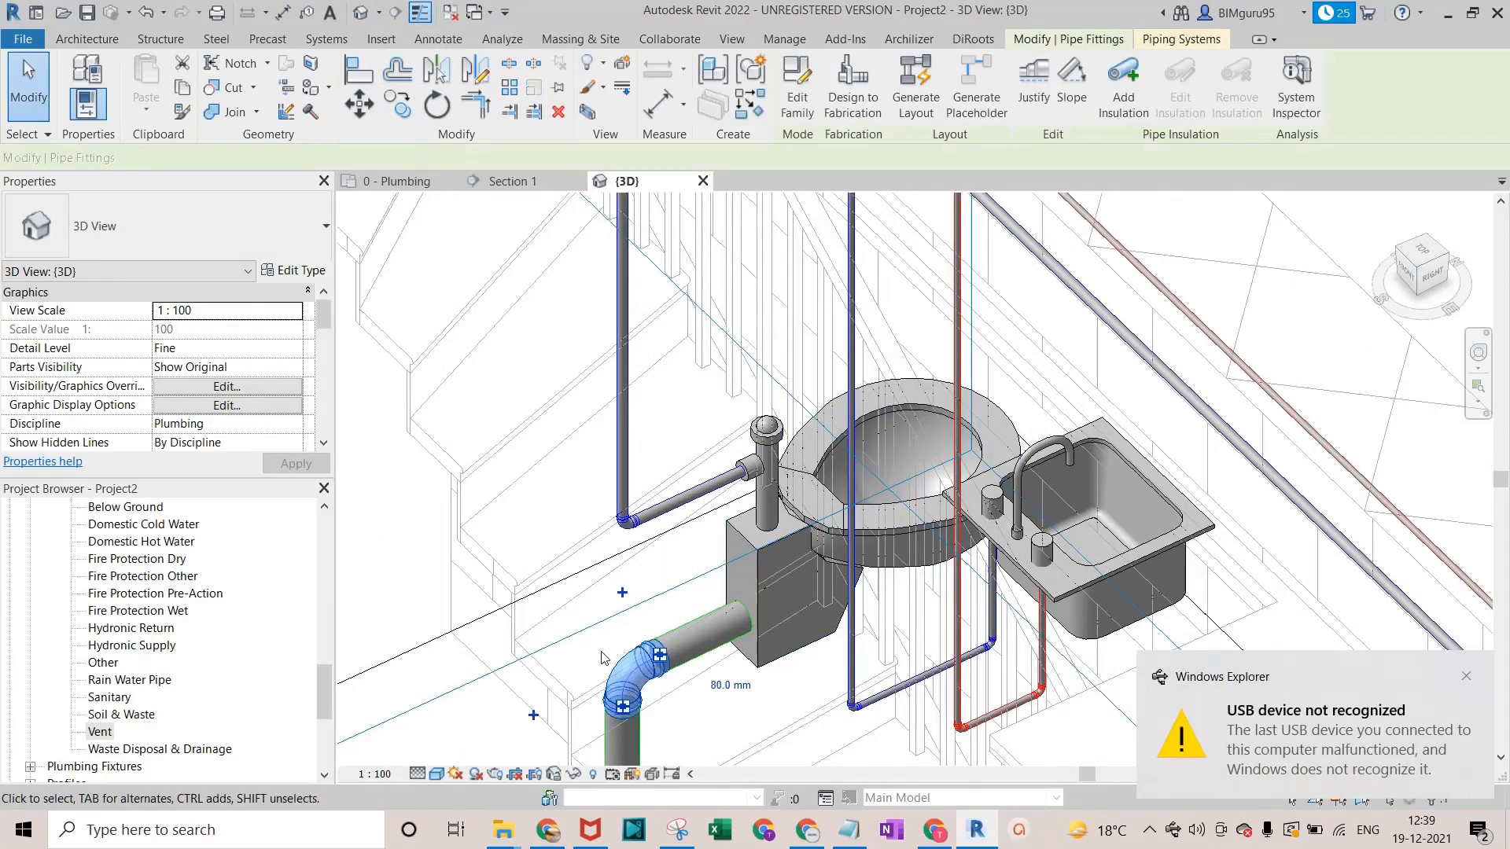
{"action": "left_click", "coordinate": [625, 591]}
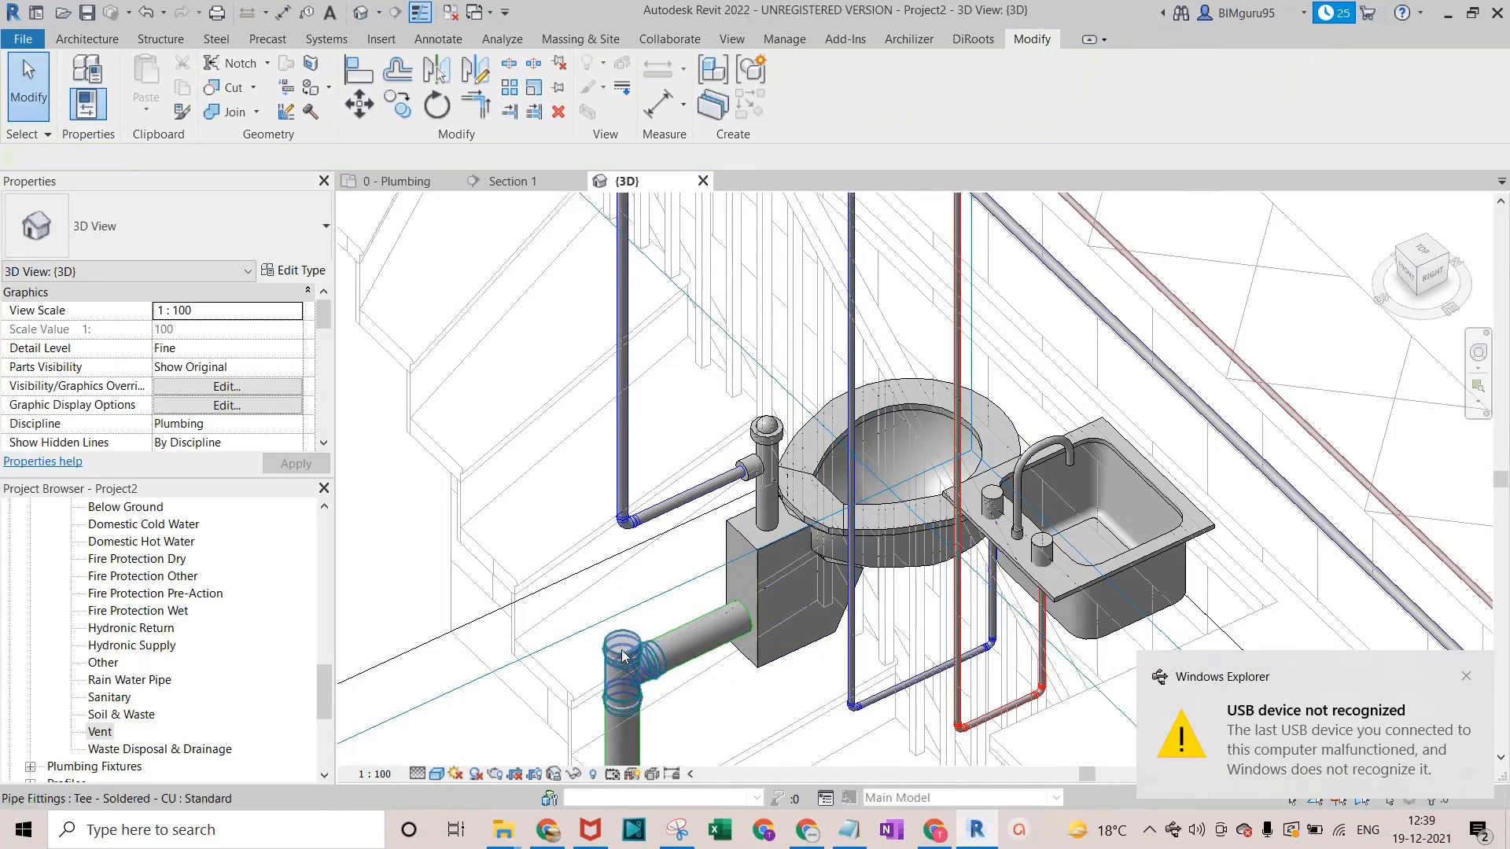
{"action": "left_click", "coordinate": [631, 670]}
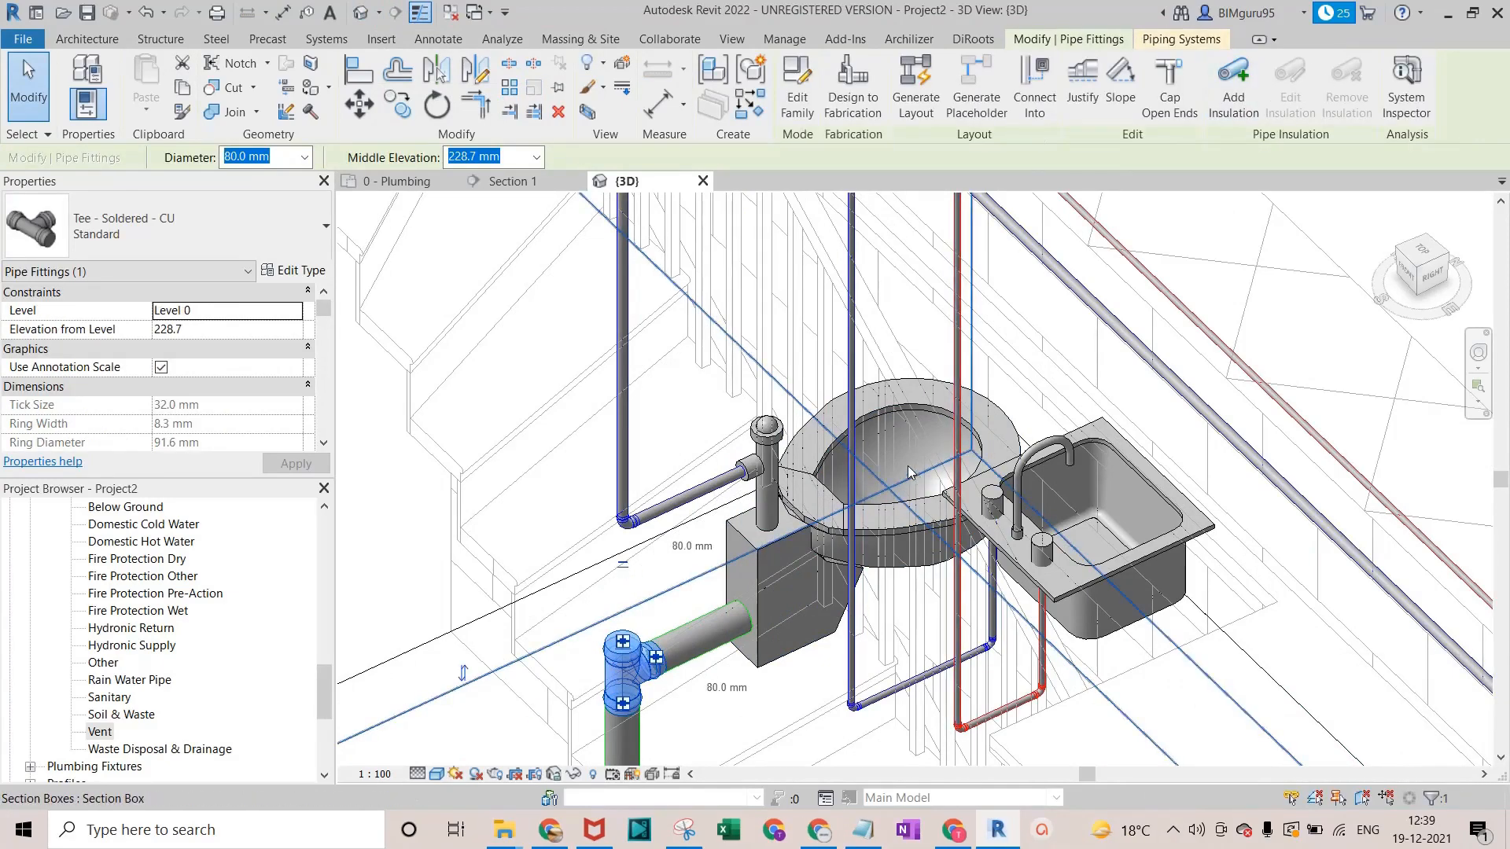
Set up a new 80 mm pipe with the Vent system type.
{"action": "key", "text": "Escape"}
{"action": "key", "text": "p"}
{"action": "key", "text": "i"}
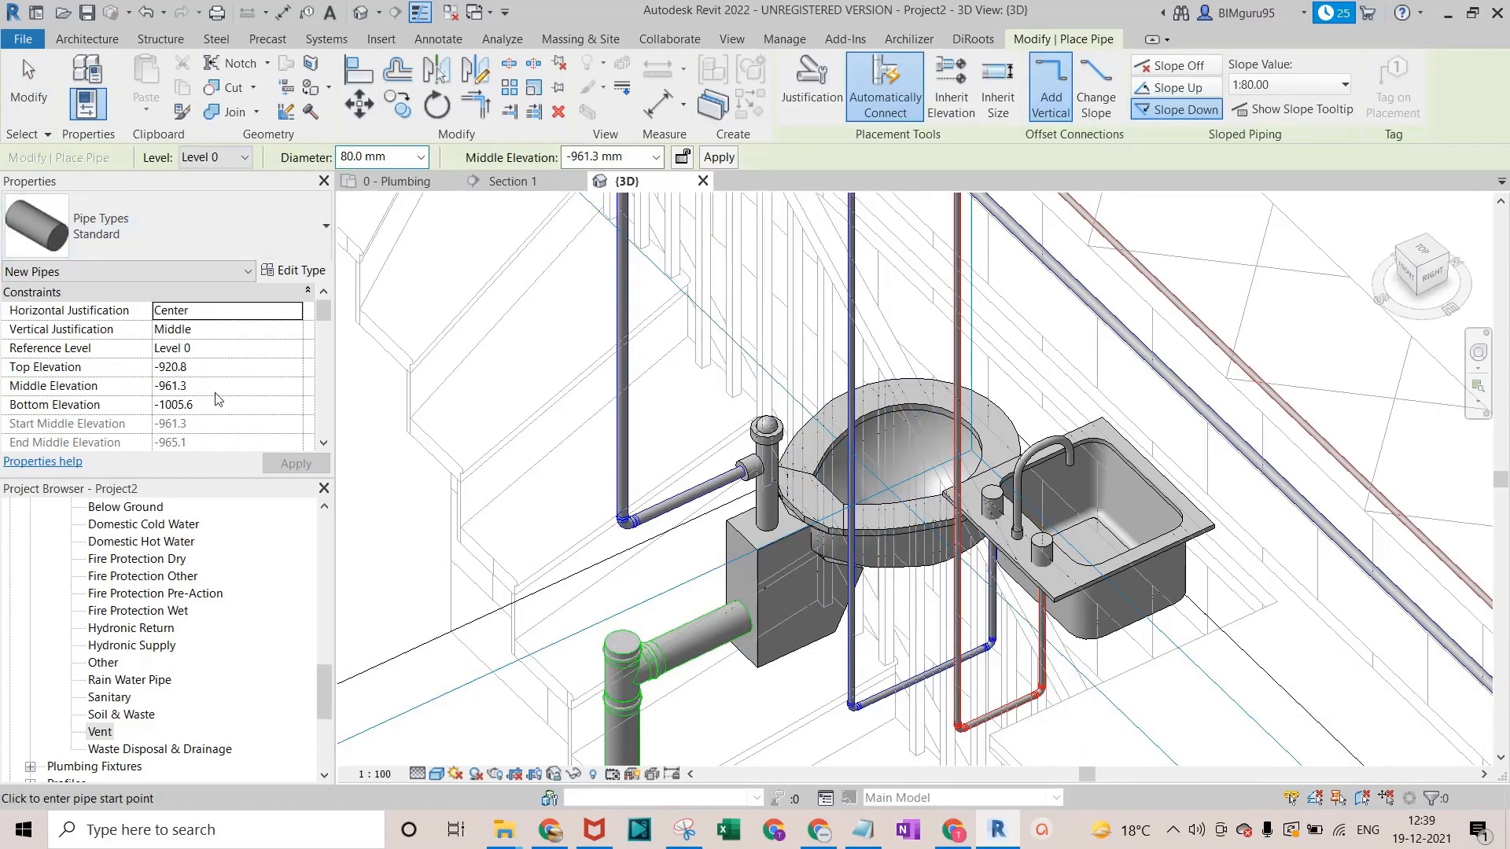
{"action": "scroll", "coordinate": [218, 398], "scroll_direction": "down", "scroll_amount": 3}
{"action": "left_click", "coordinate": [294, 348]}
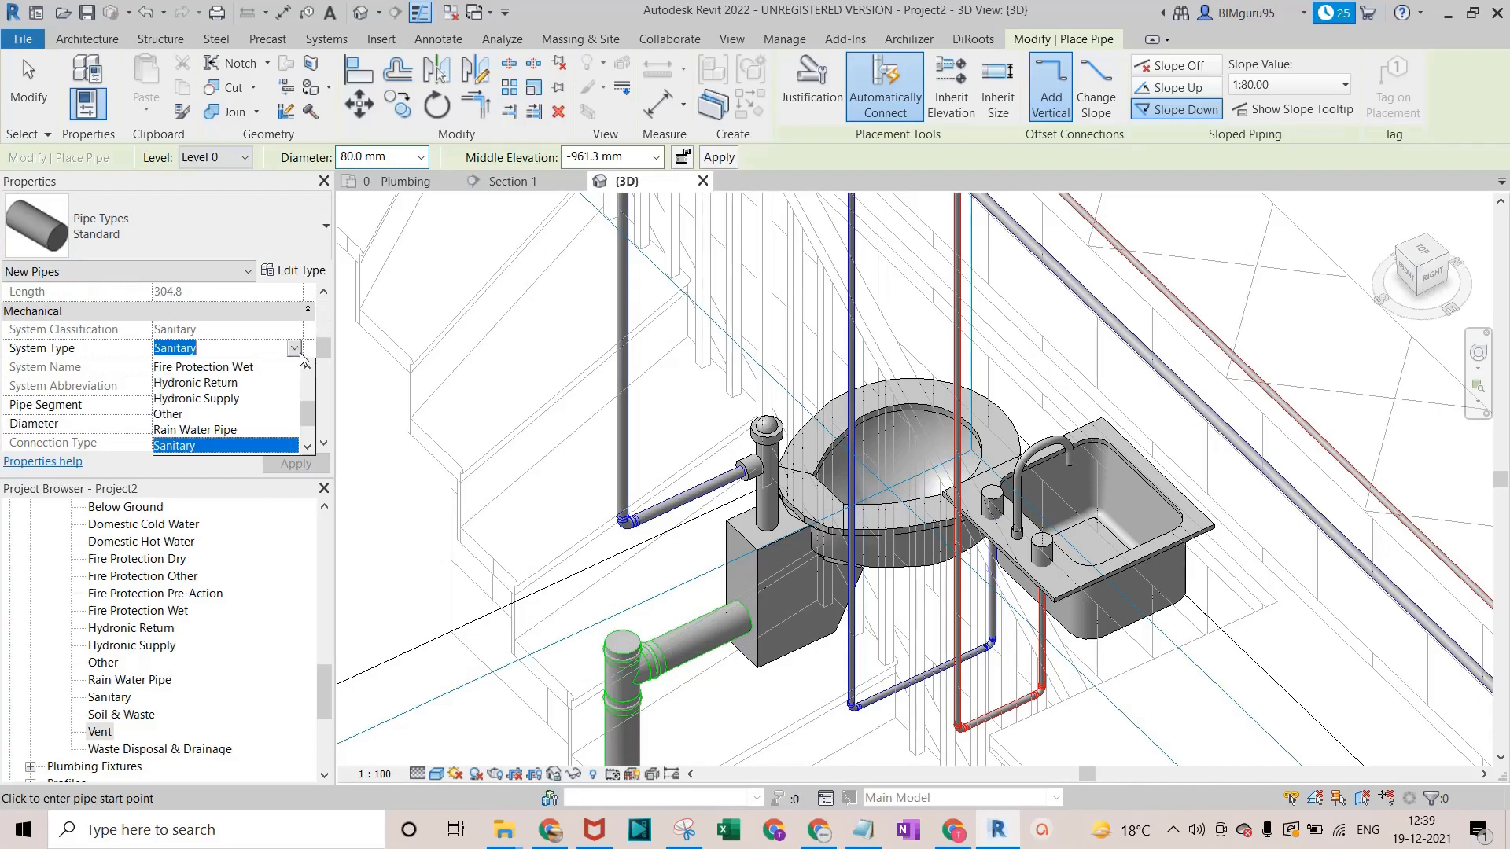
{"action": "scroll", "coordinate": [284, 452], "scroll_direction": "down", "scroll_amount": 2}
{"action": "left_click", "coordinate": [175, 431]}
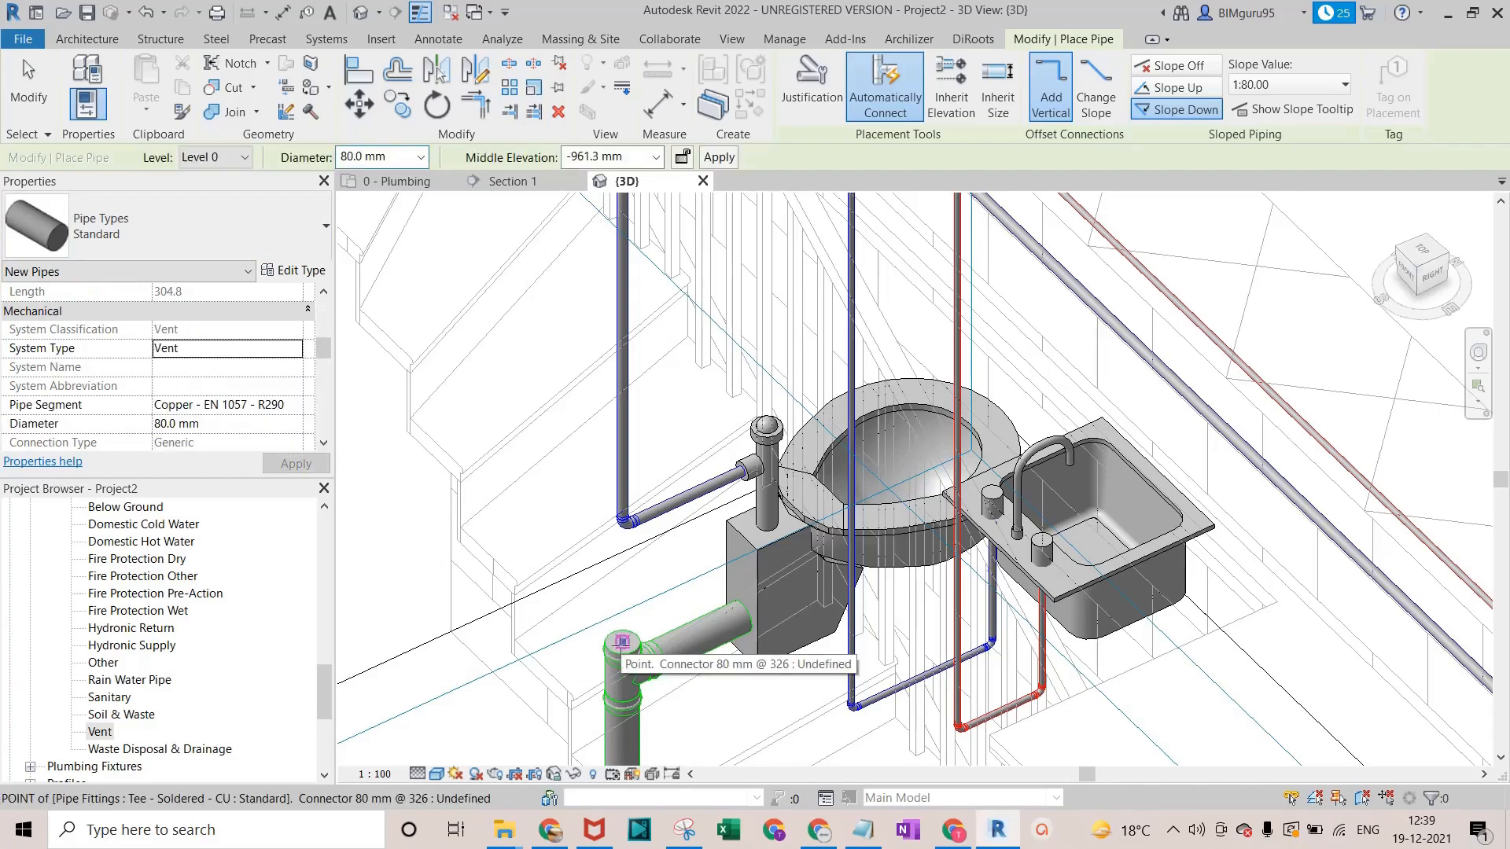
Try to run the vent pipe from the tee's open end up to a middle elevation of 2800 mm and check it from the right side.
{"action": "left_click", "coordinate": [622, 643]}
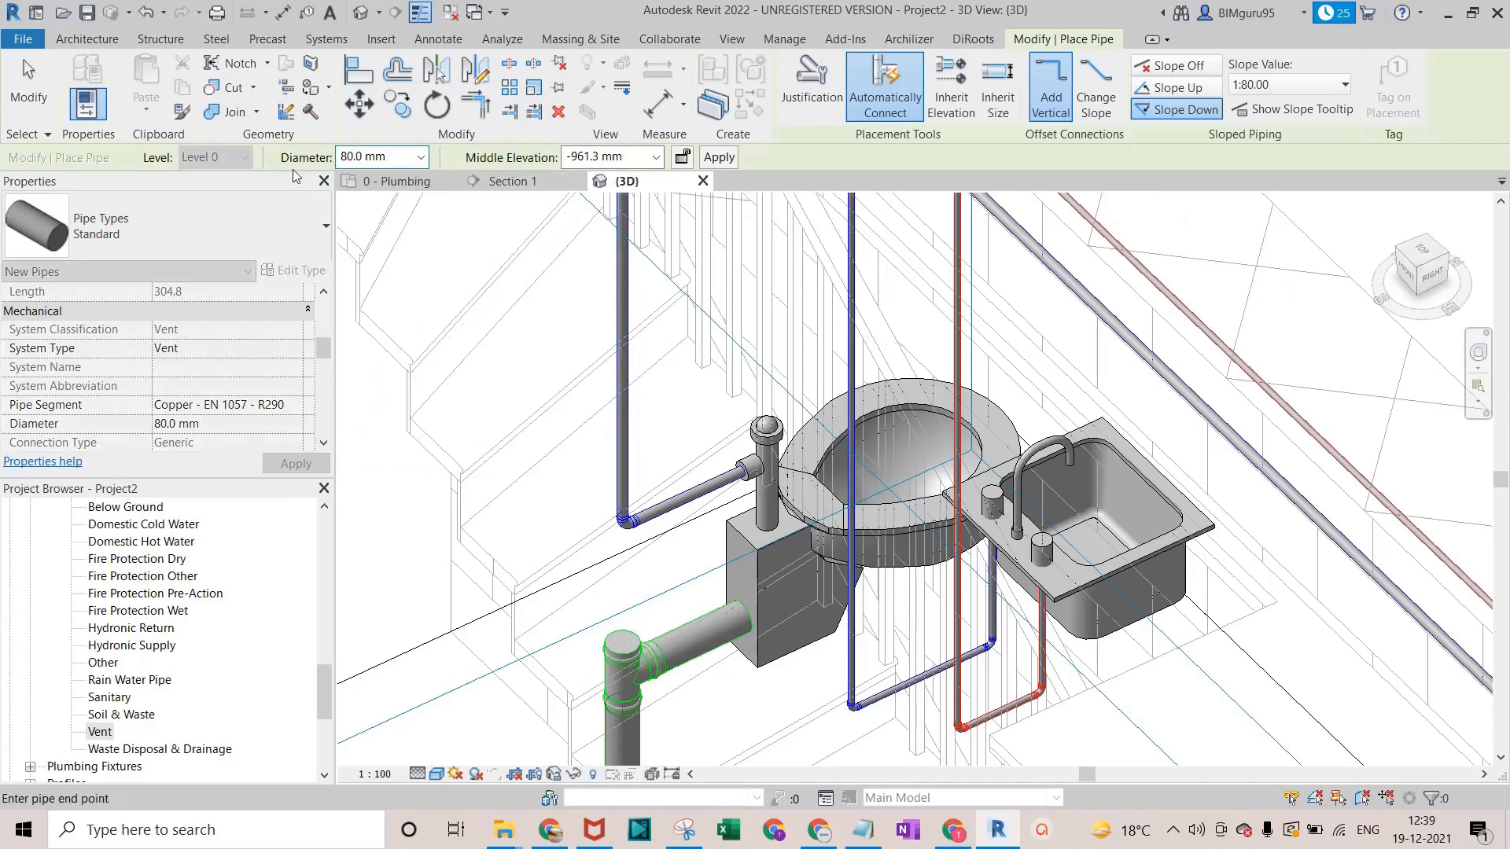
{"action": "left_click", "coordinate": [604, 157]}
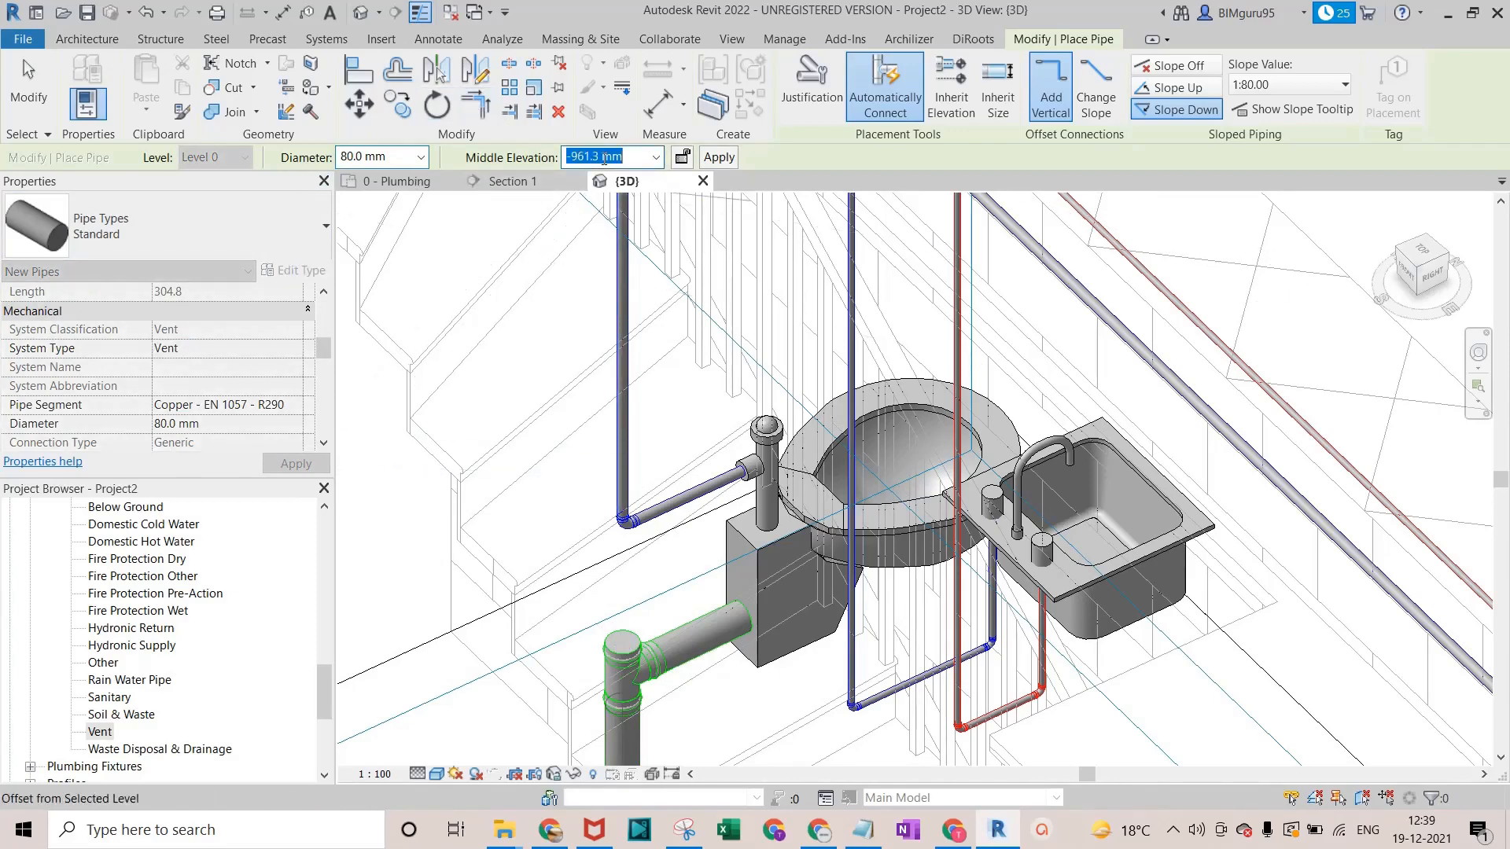
{"action": "type", "text": "2800"}
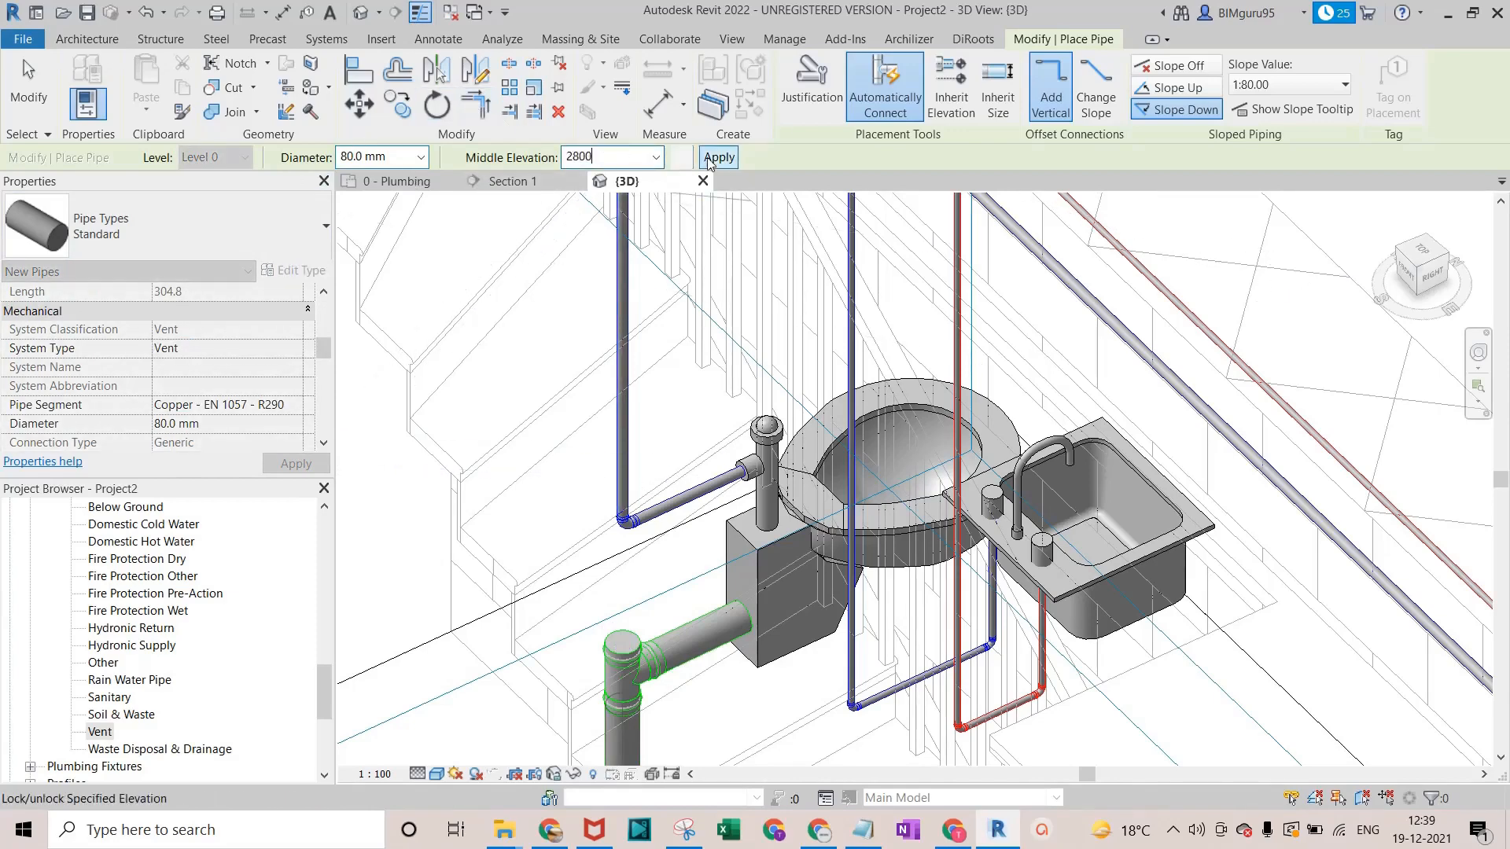
{"action": "left_click", "coordinate": [719, 158]}
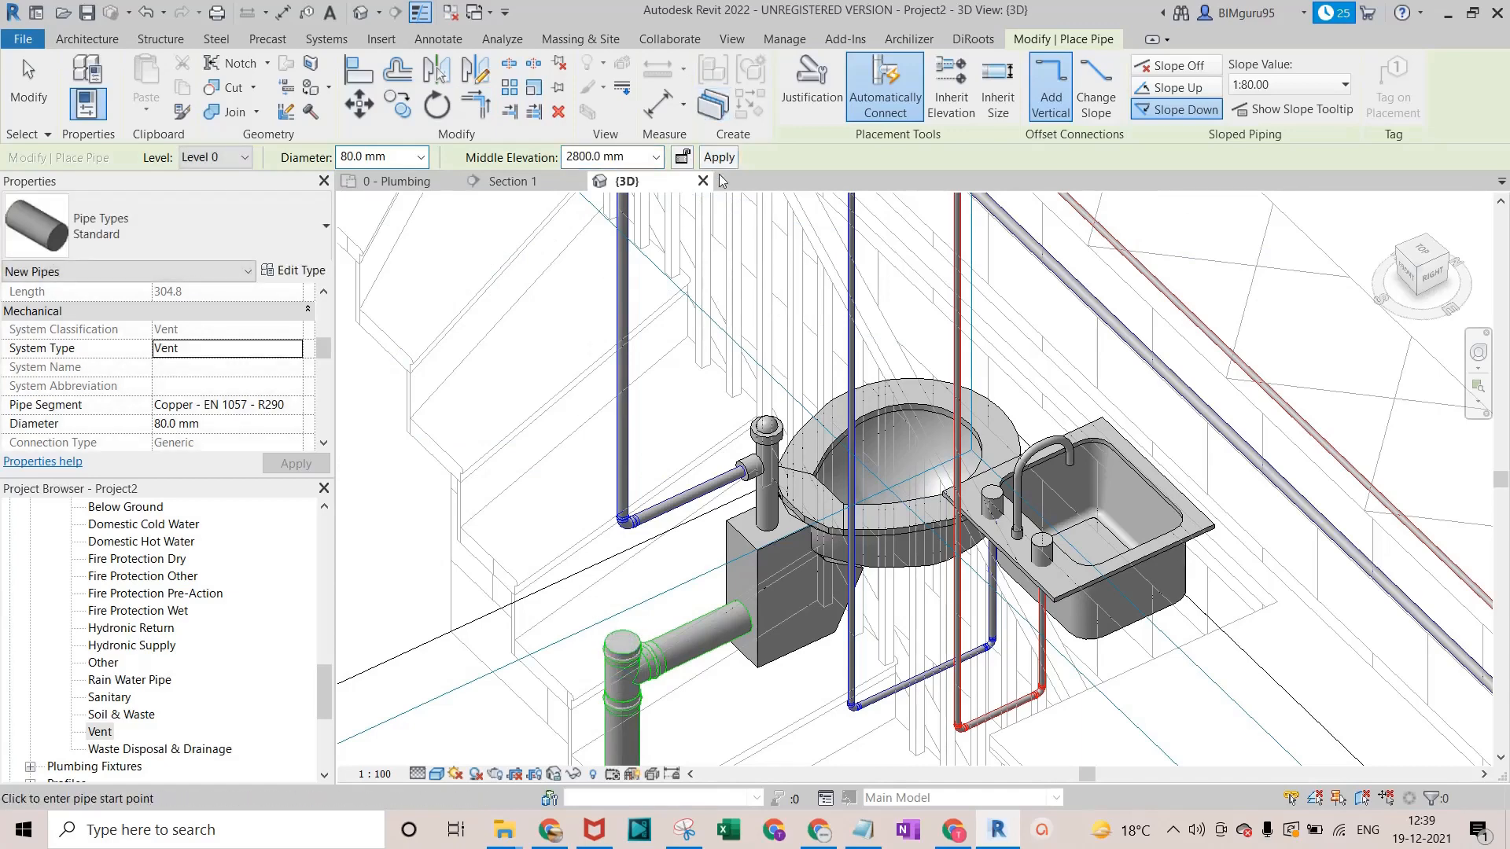
{"action": "left_click", "coordinate": [1426, 278]}
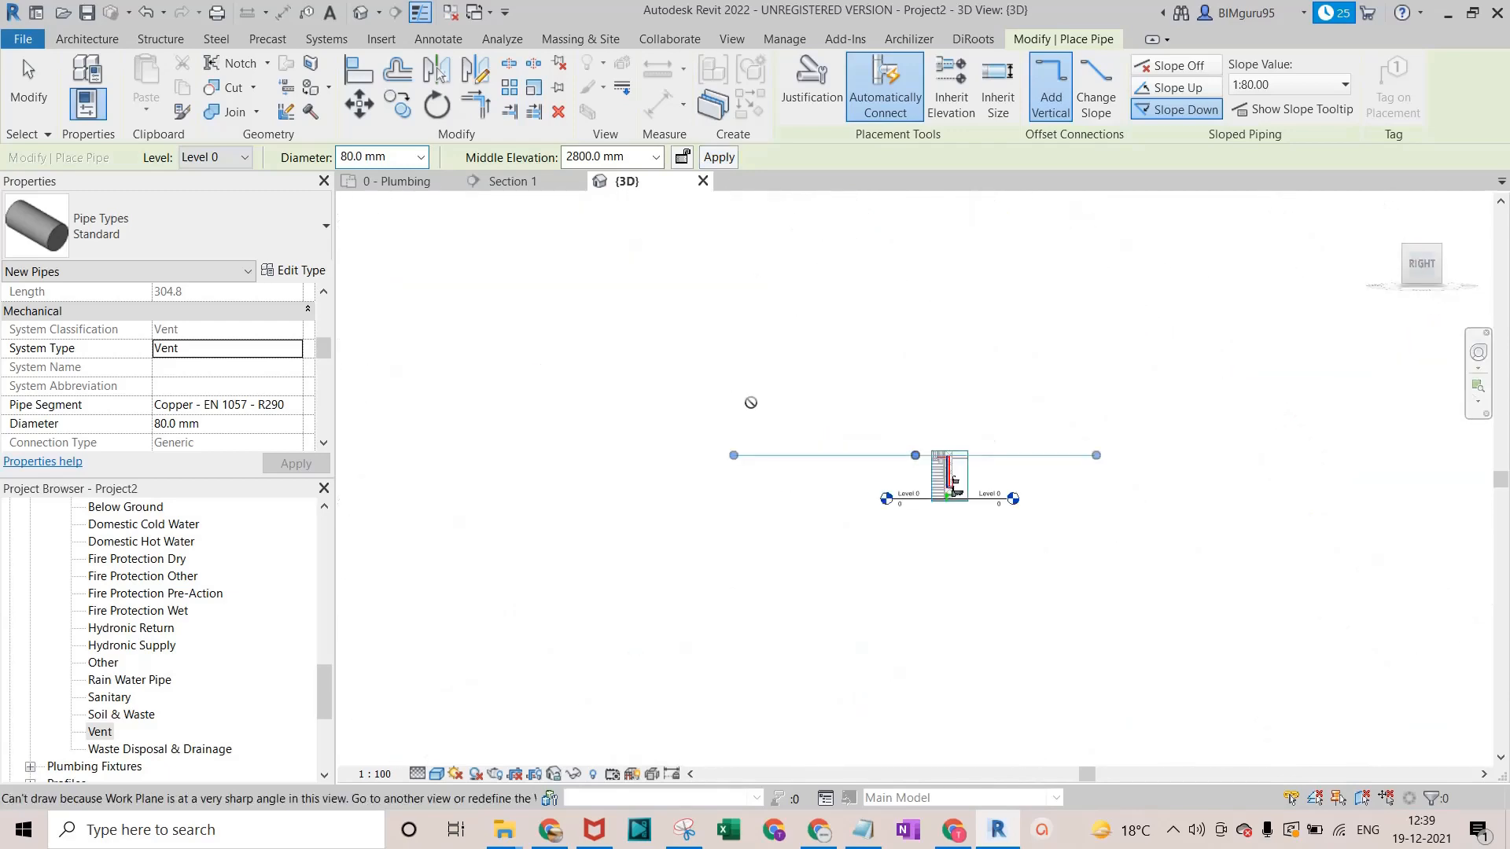
{"action": "scroll", "coordinate": [940, 470], "scroll_direction": "up", "scroll_amount": 8}
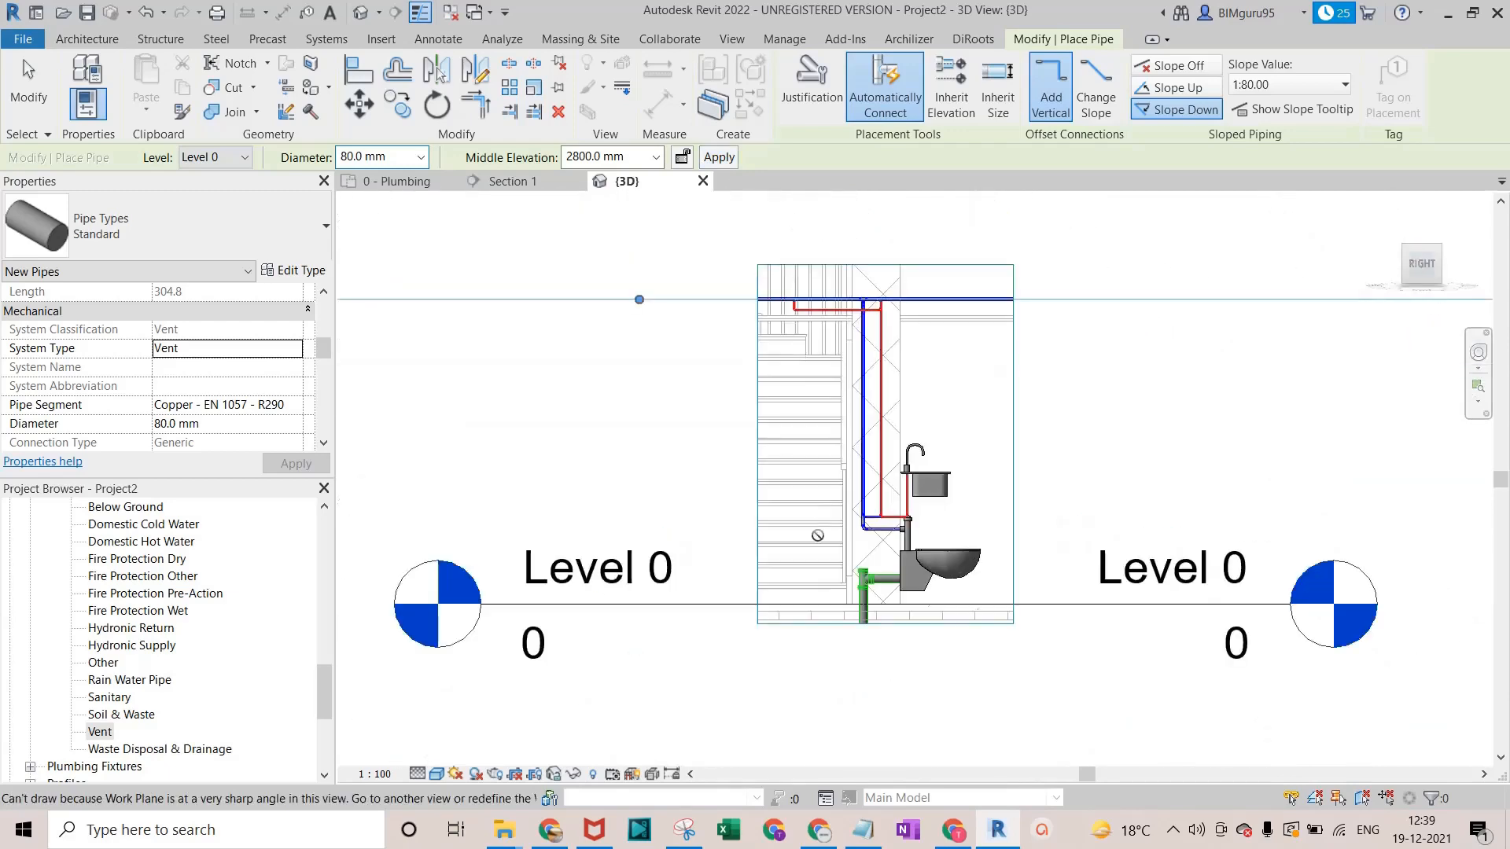
{"action": "scroll", "coordinate": [886, 566], "scroll_direction": "up", "scroll_amount": 3}
{"action": "key", "text": "Escape"}
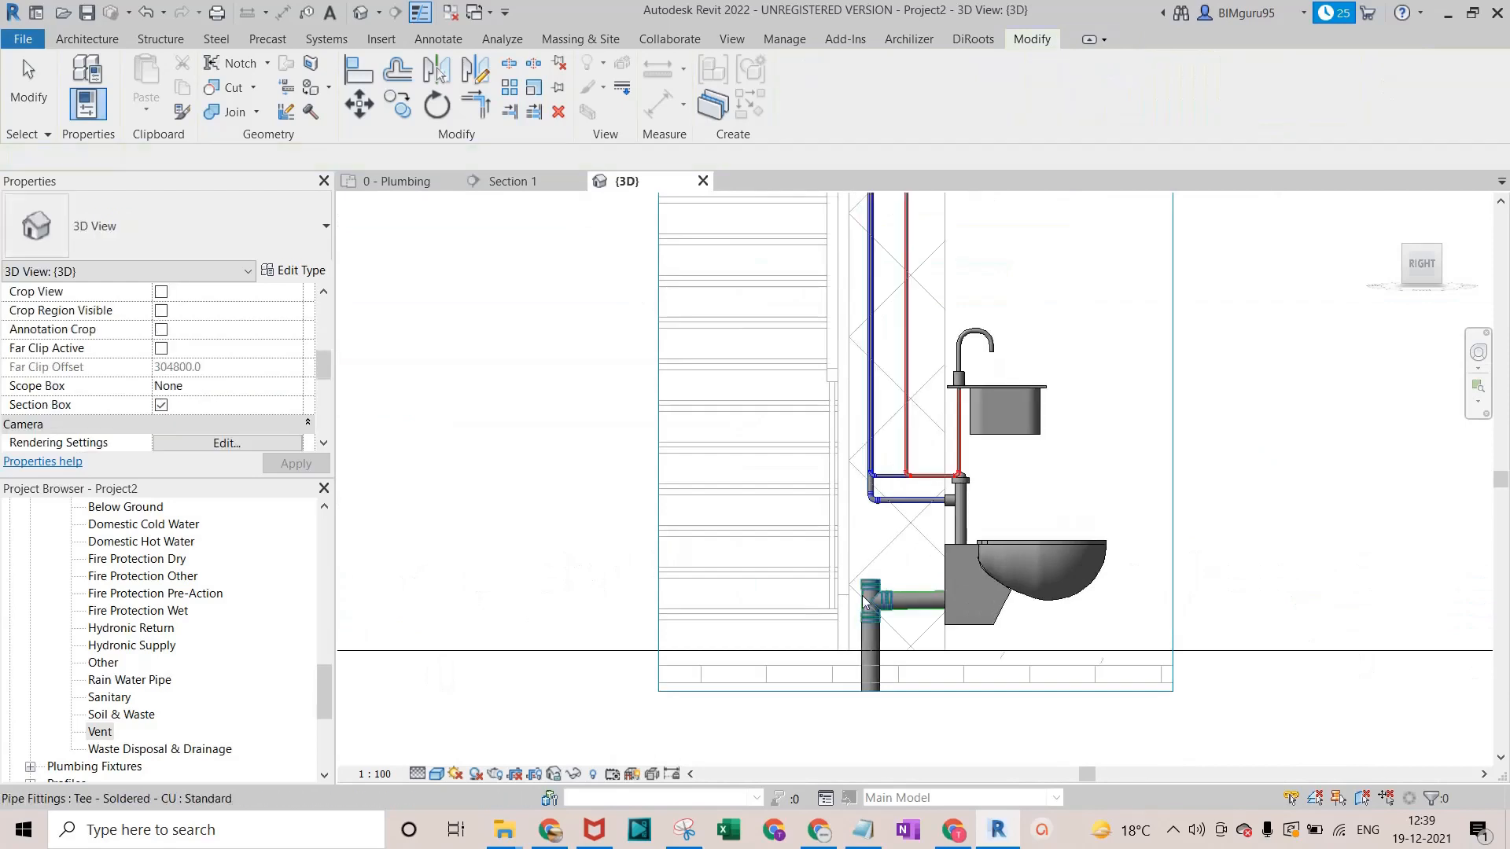
Open Section 1 at the water closet and the wall behind it.
{"action": "left_click", "coordinate": [507, 182]}
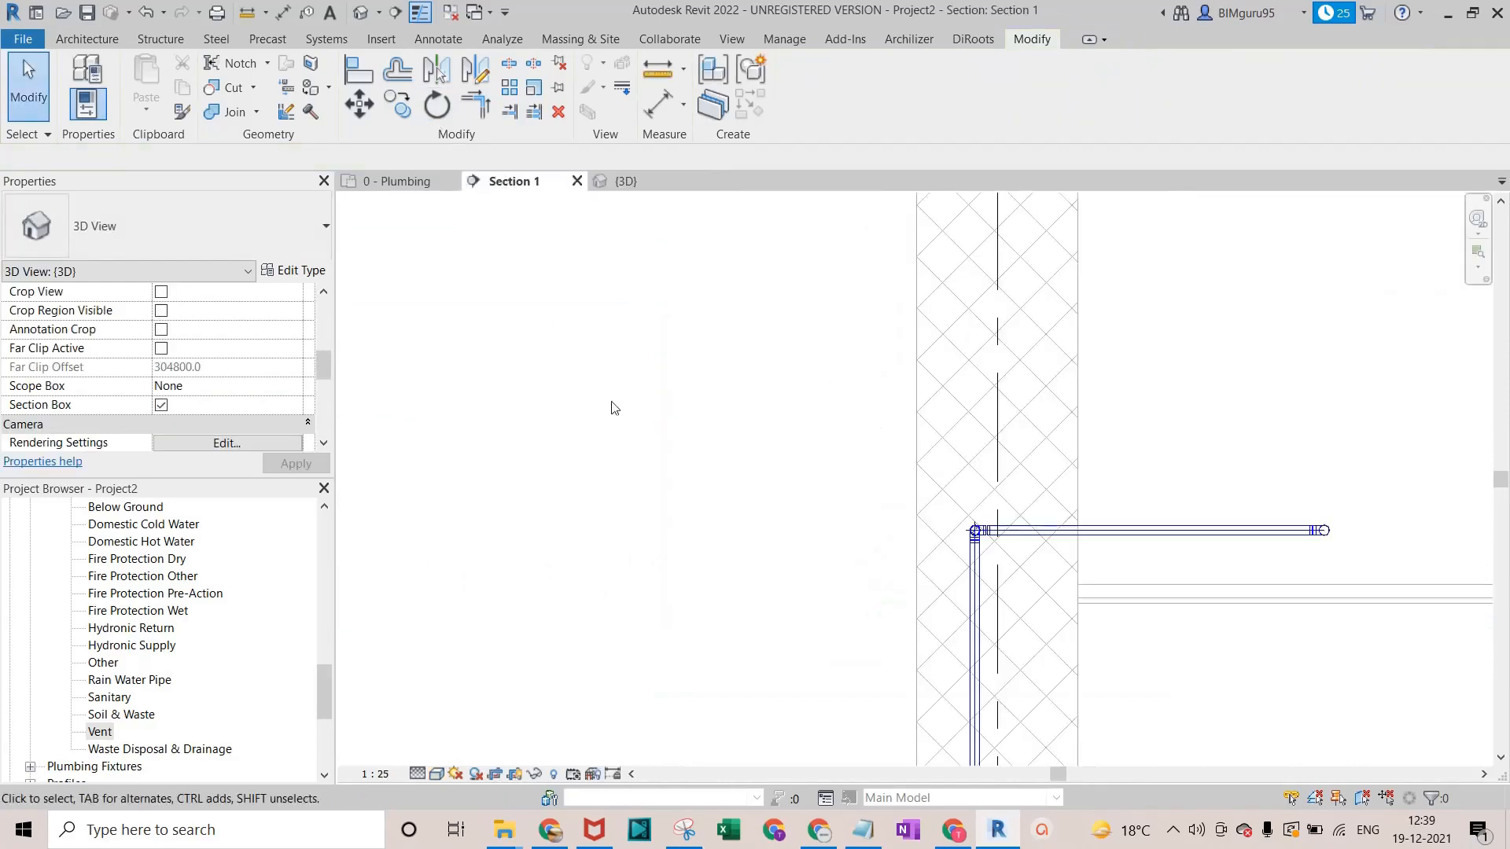
{"action": "scroll", "coordinate": [702, 295], "scroll_direction": "down", "scroll_amount": 5}
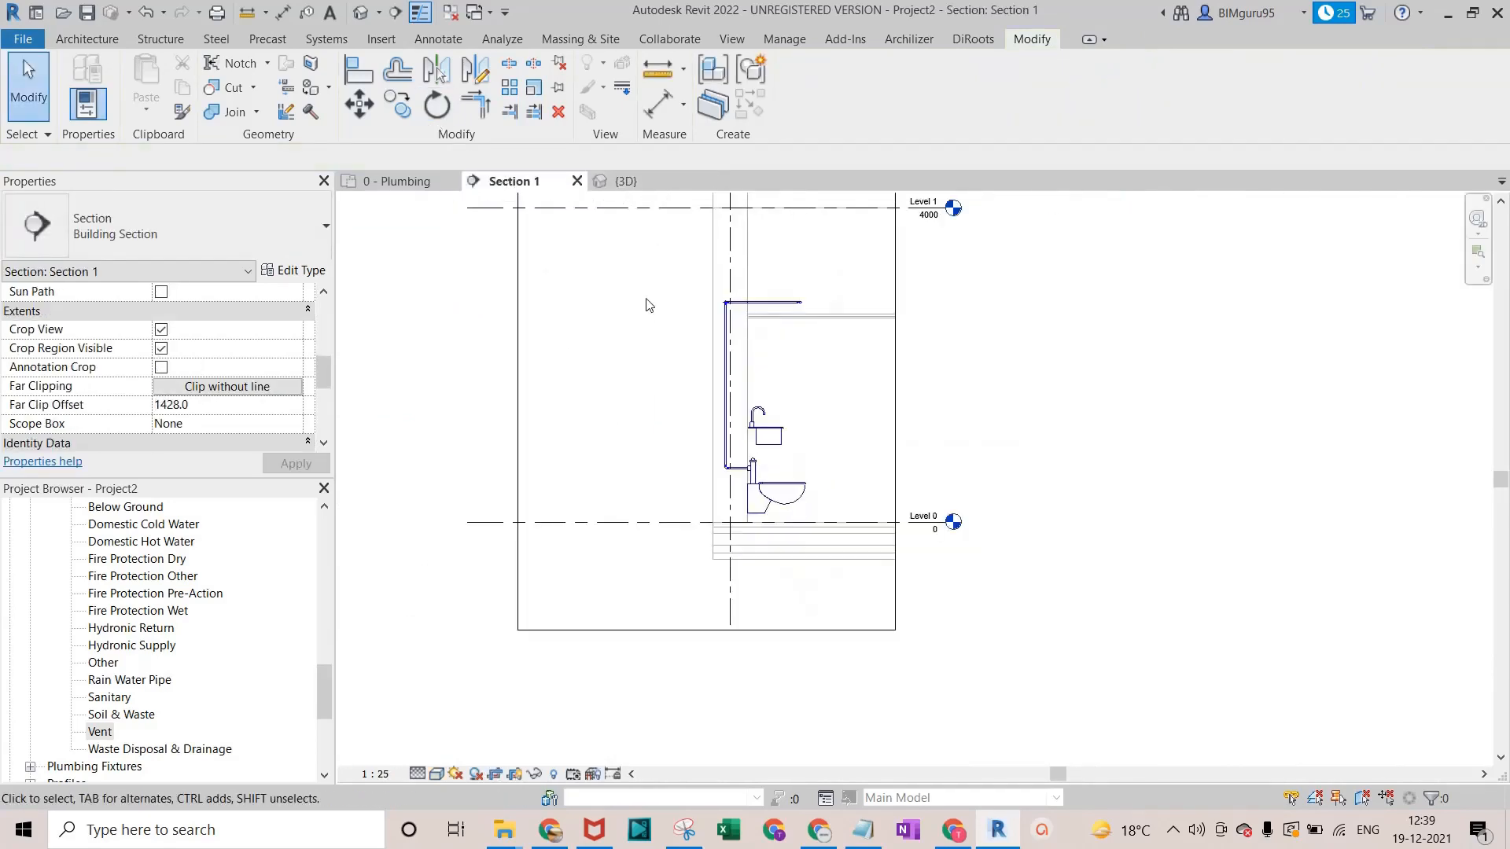
{"action": "scroll", "coordinate": [739, 450], "scroll_direction": "up", "scroll_amount": 4}
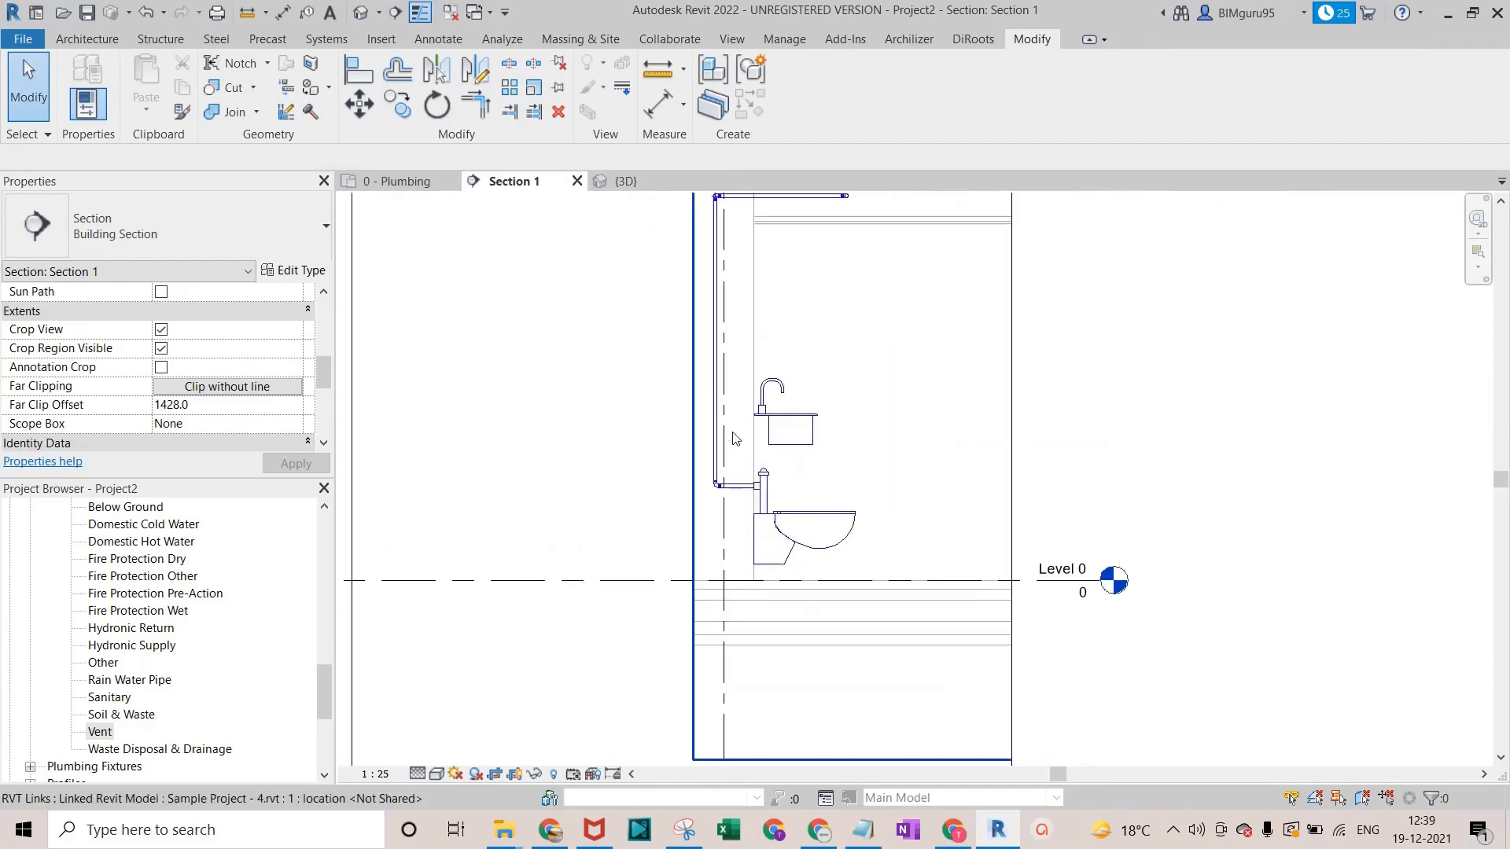
Try to draw an 80 mm sanitary pipe from the water closet's outlet horizontally to a point inside the wall.
{"action": "left_click", "coordinate": [749, 573]}
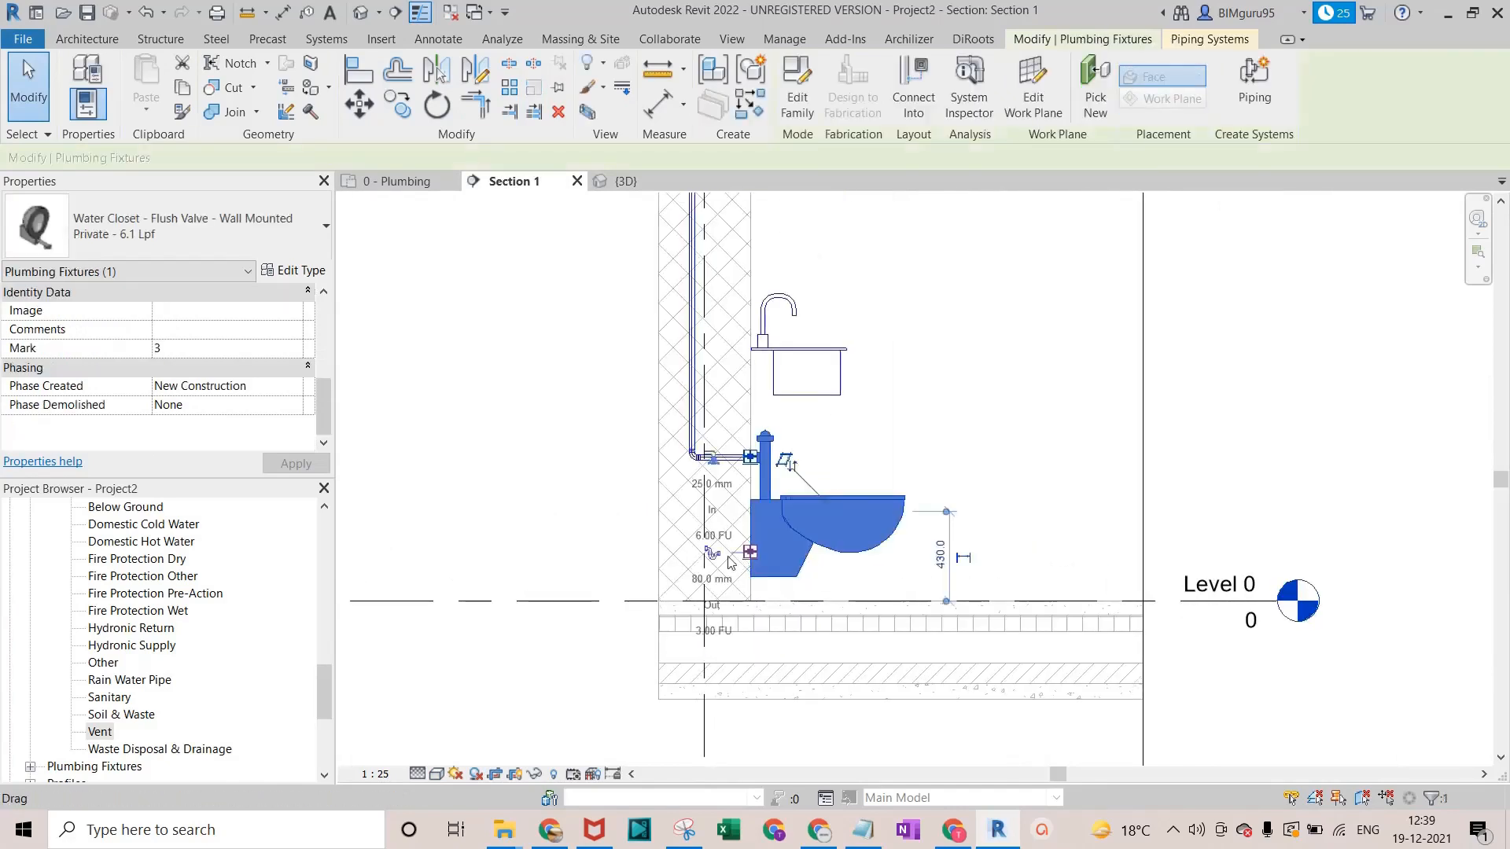
{"action": "left_click", "coordinate": [712, 554]}
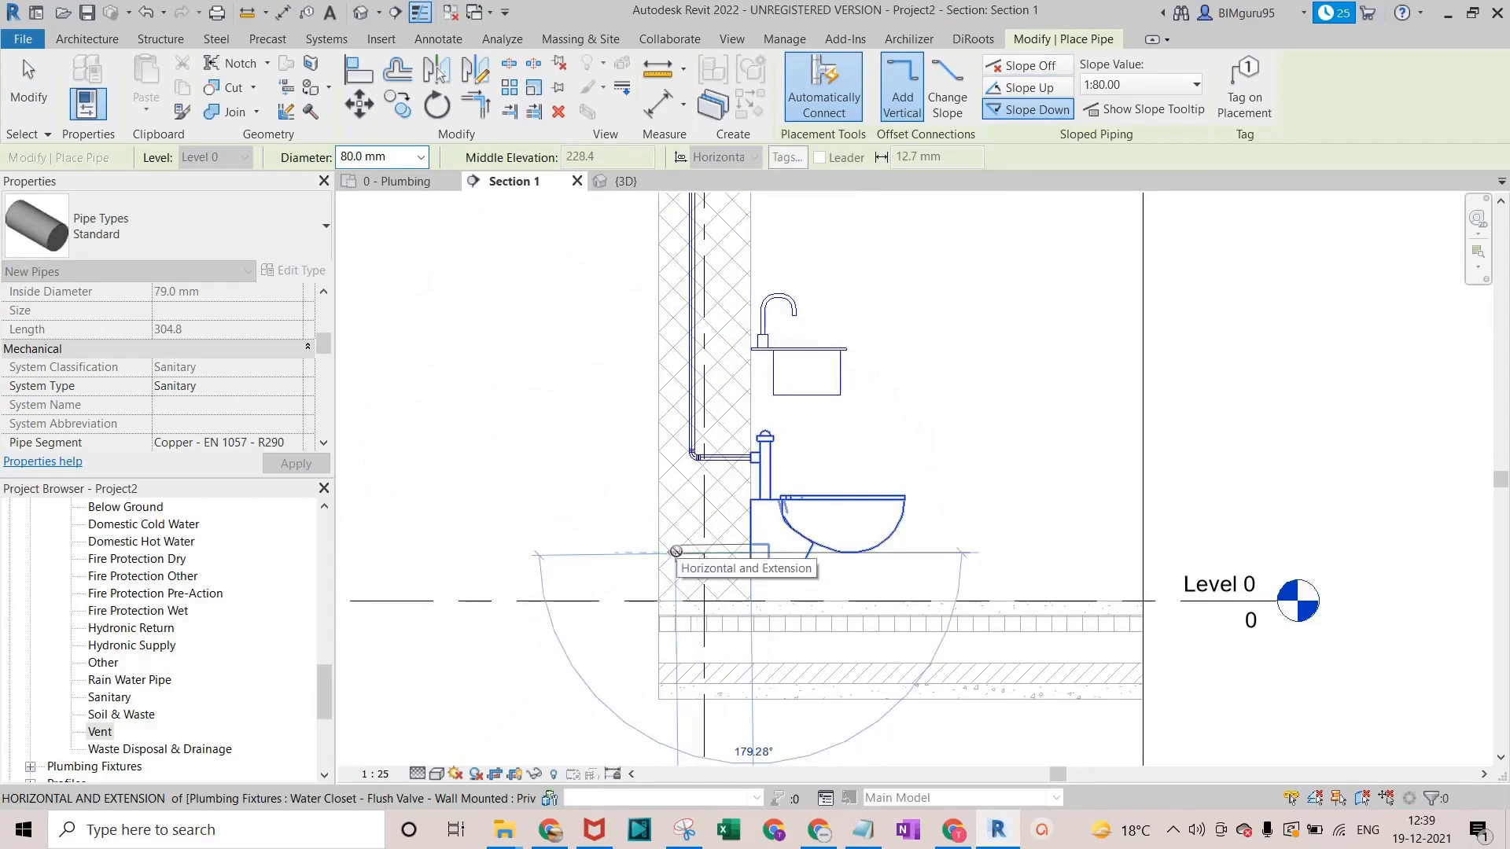
{"action": "left_click", "coordinate": [675, 552]}
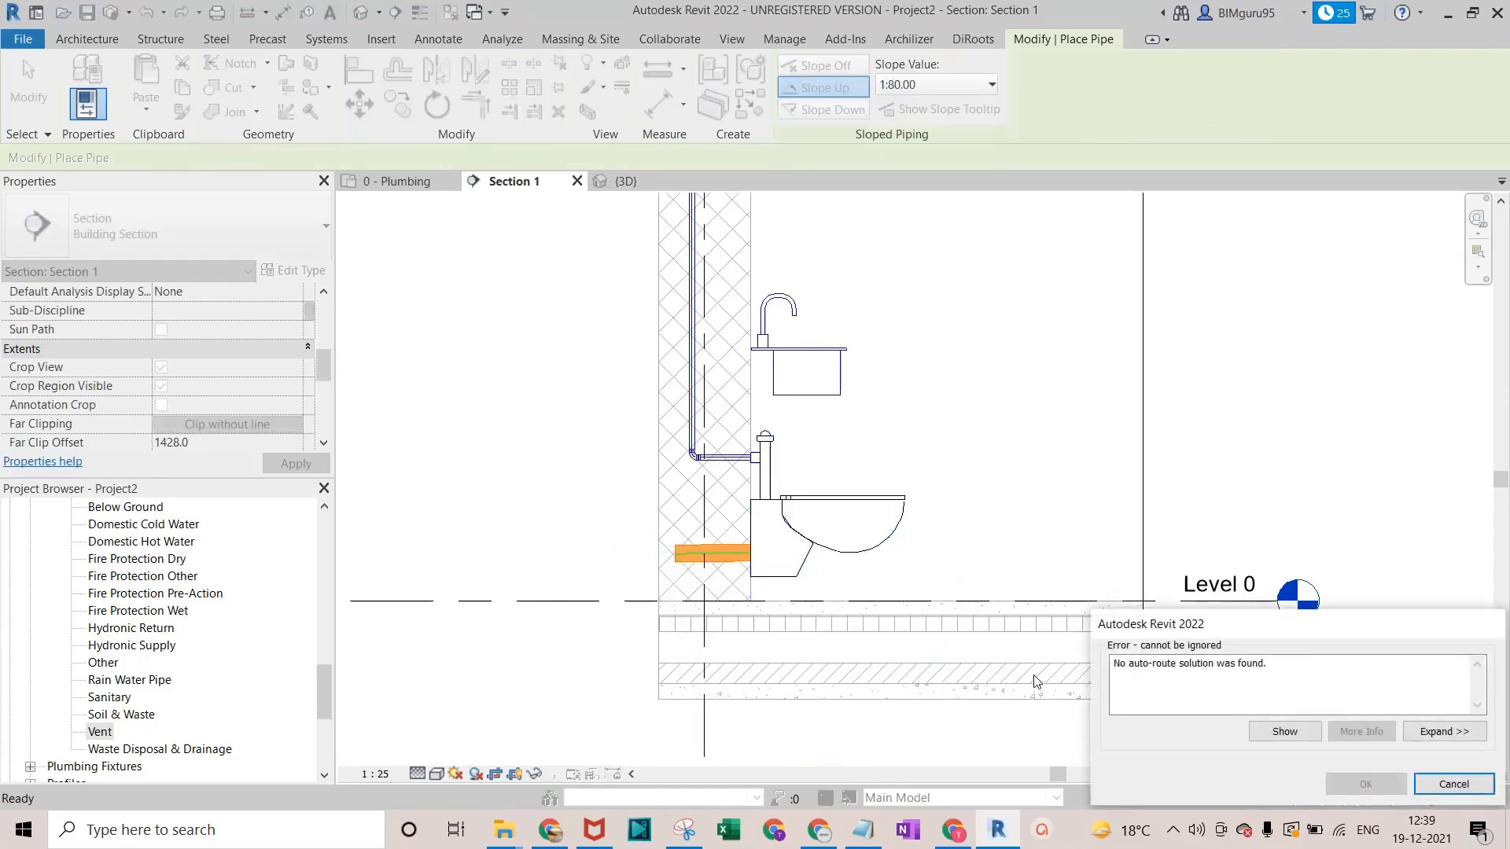
{"action": "key", "text": "Escape"}
{"action": "key", "text": "Escape"}
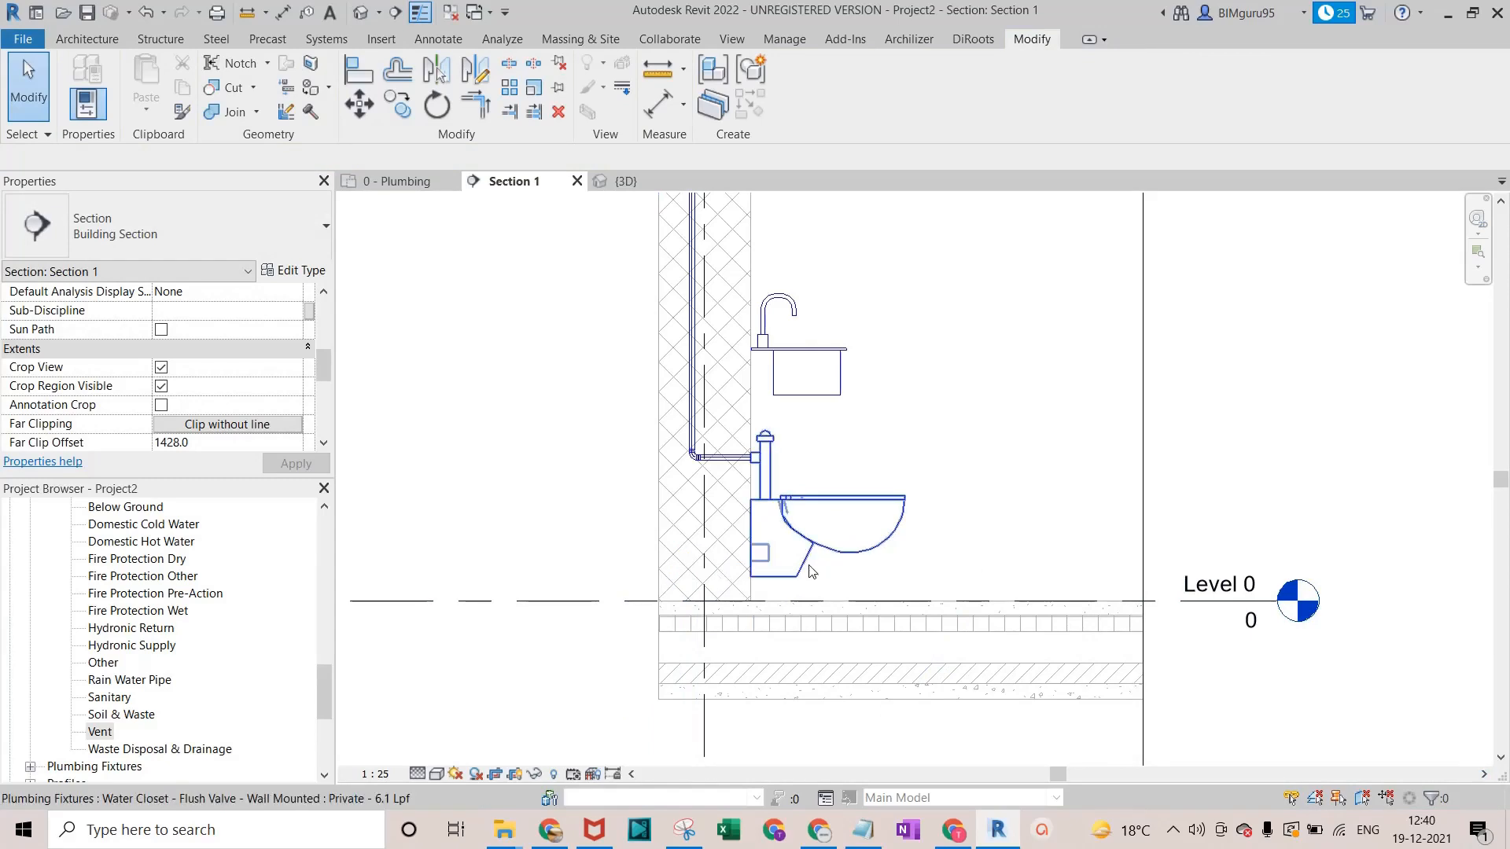
Draw an 80 mm sanitary pipe from the water closet's outlet out through the wall, turning straight down for about 589 mm.
{"action": "left_click", "coordinate": [708, 563]}
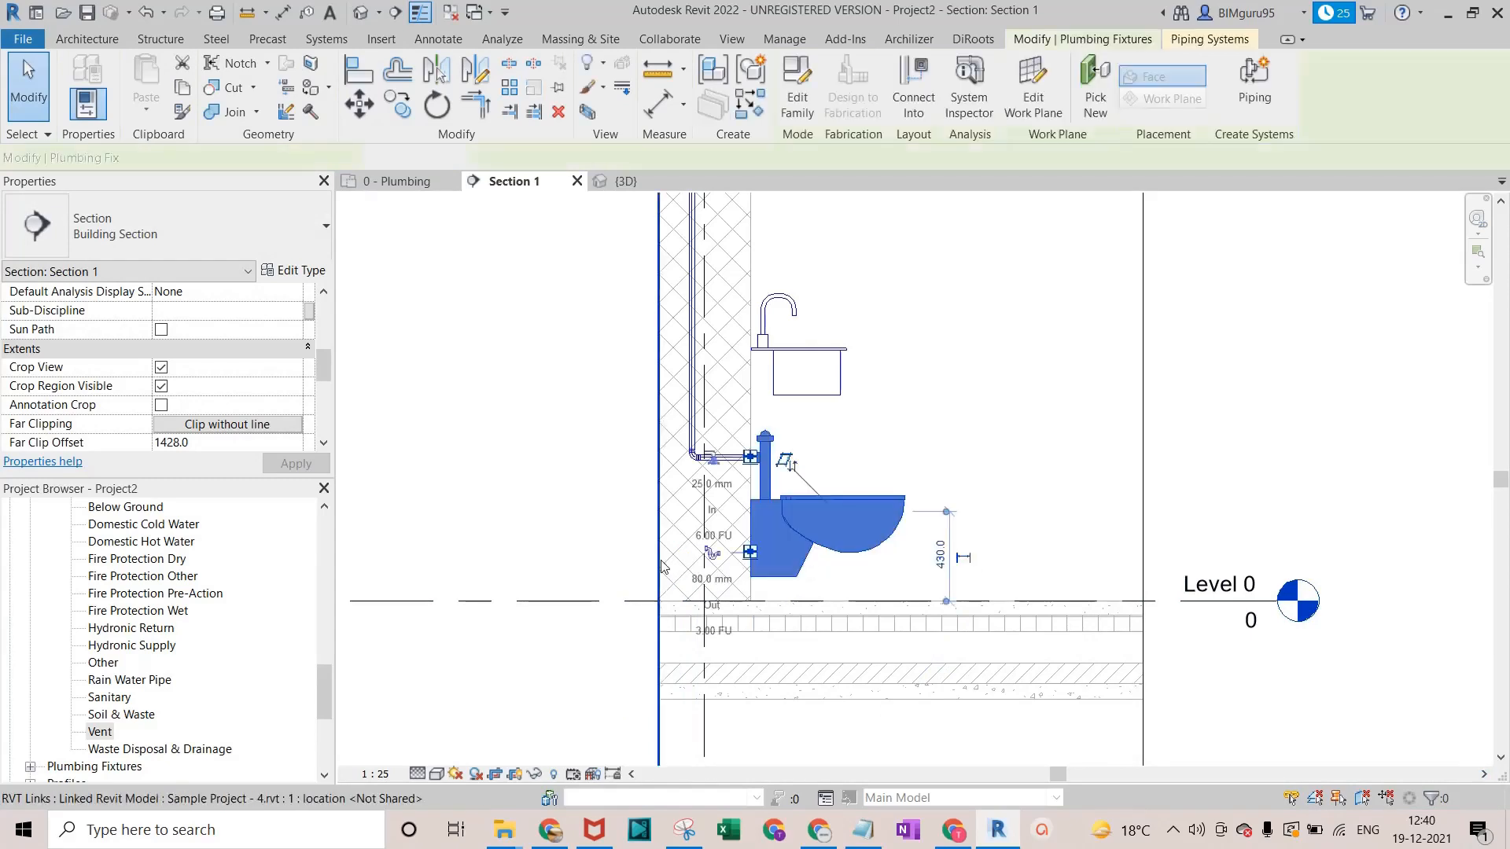
{"action": "left_click", "coordinate": [712, 552]}
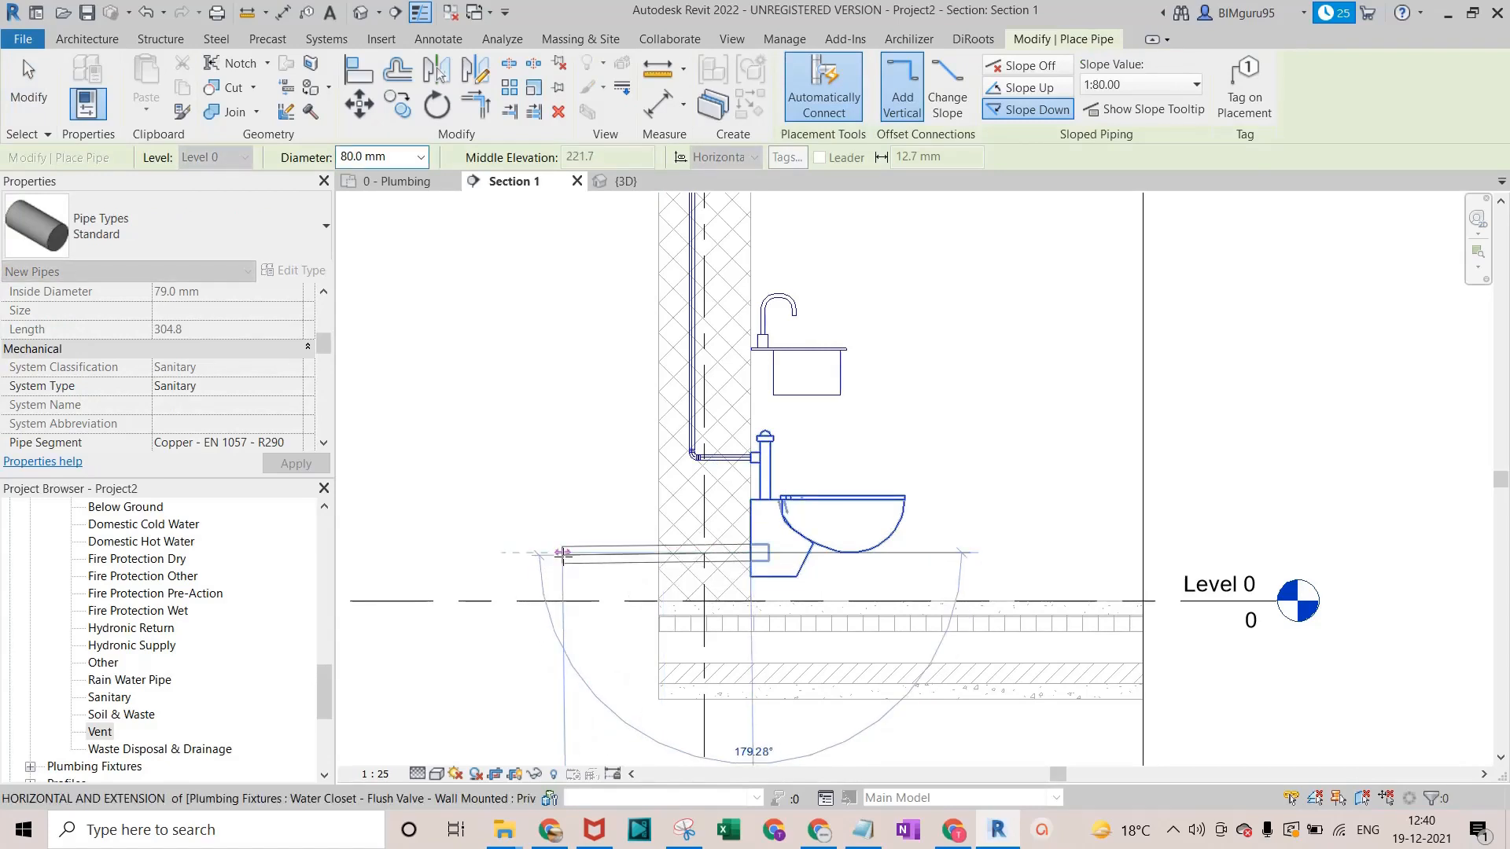
{"action": "left_click", "coordinate": [563, 553]}
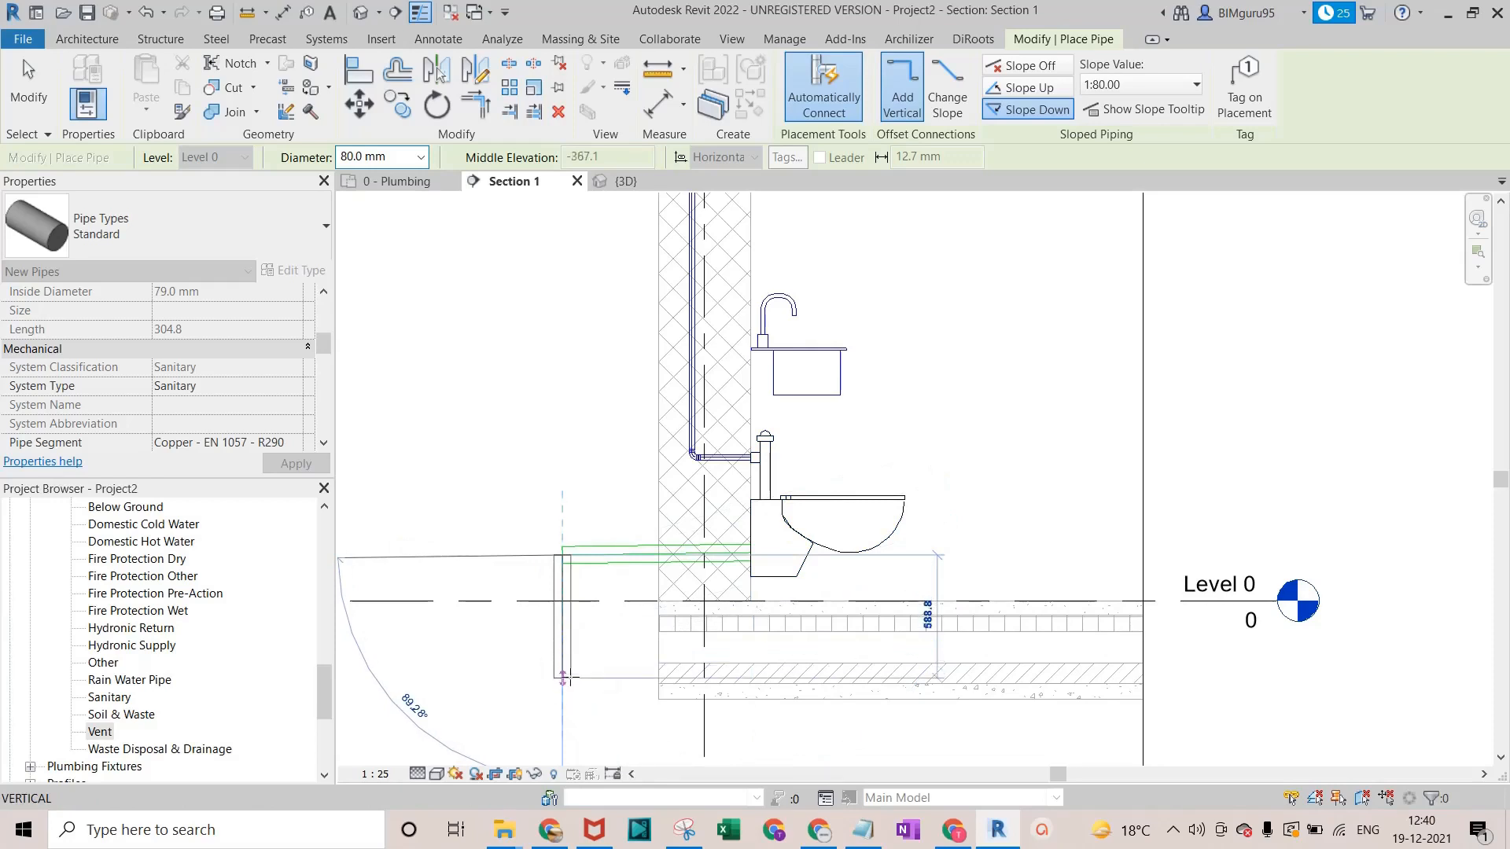
{"action": "left_click", "coordinate": [563, 676]}
{"action": "key", "text": "Escape"}
{"action": "key", "text": "Escape"}
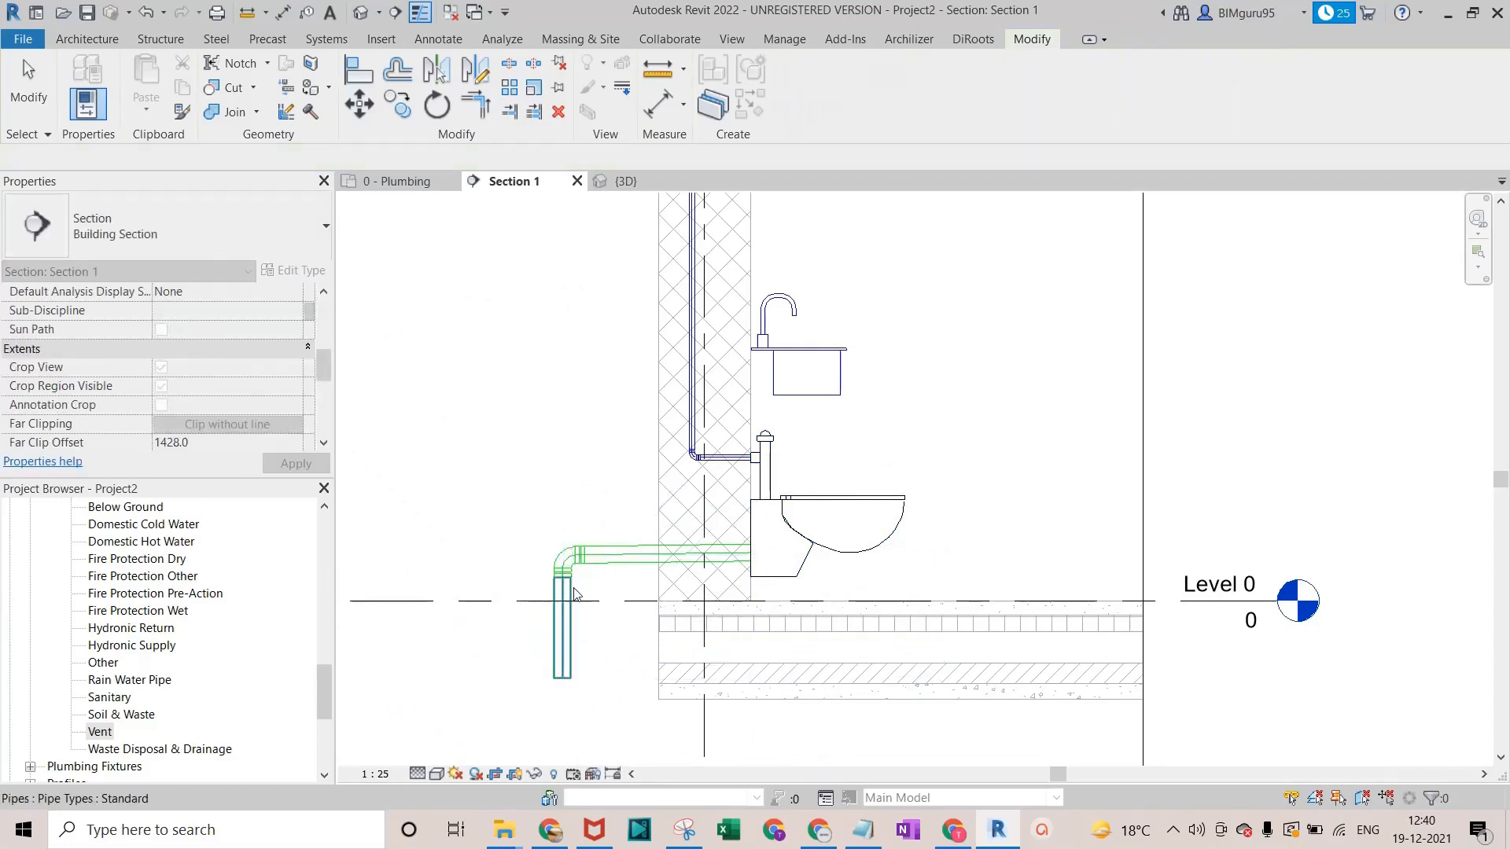
Convert the elbow outside the wall in the section into a tee that opens upward.
{"action": "left_click", "coordinate": [575, 575]}
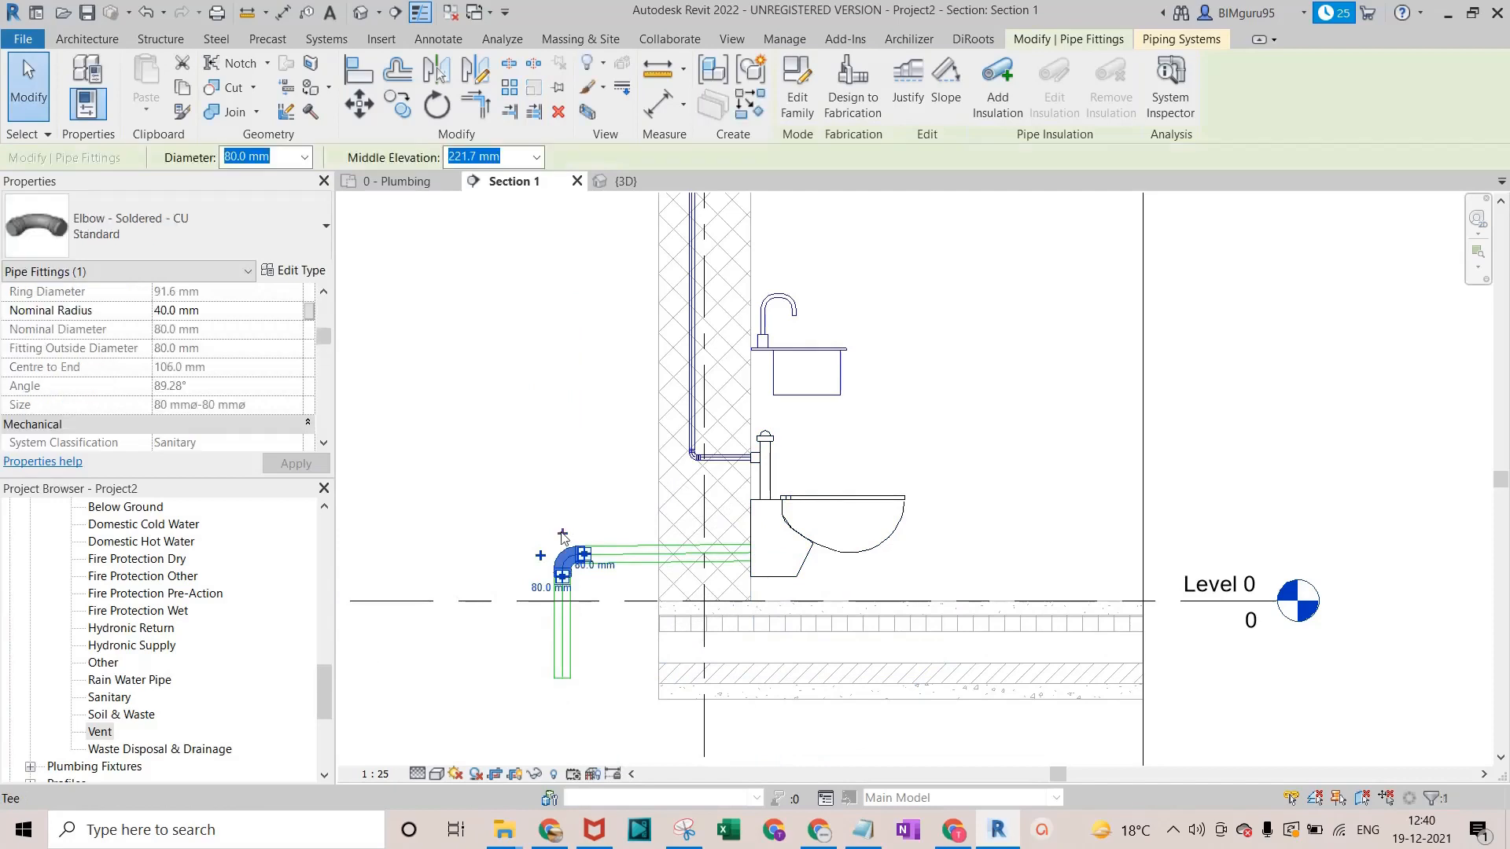
{"action": "left_click", "coordinate": [569, 543]}
{"action": "left_click", "coordinate": [571, 541]}
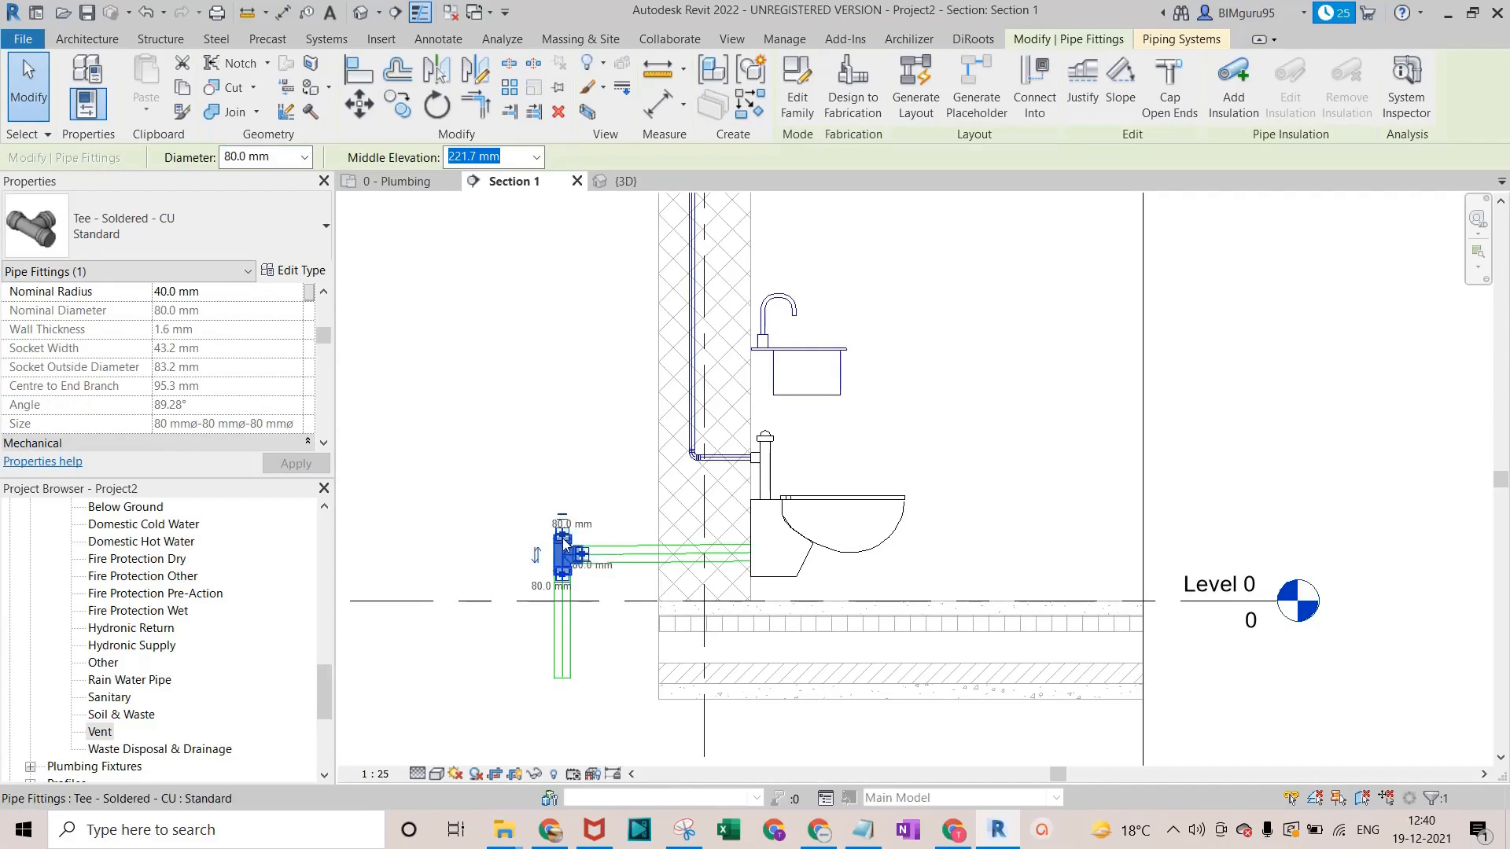
Draw a vertical 80 mm pipe about 1.2 m long just above the tee outside the wall, with the system type Vent.
{"action": "right_click", "coordinate": [571, 548]}
{"action": "left_click", "coordinate": [639, 162]}
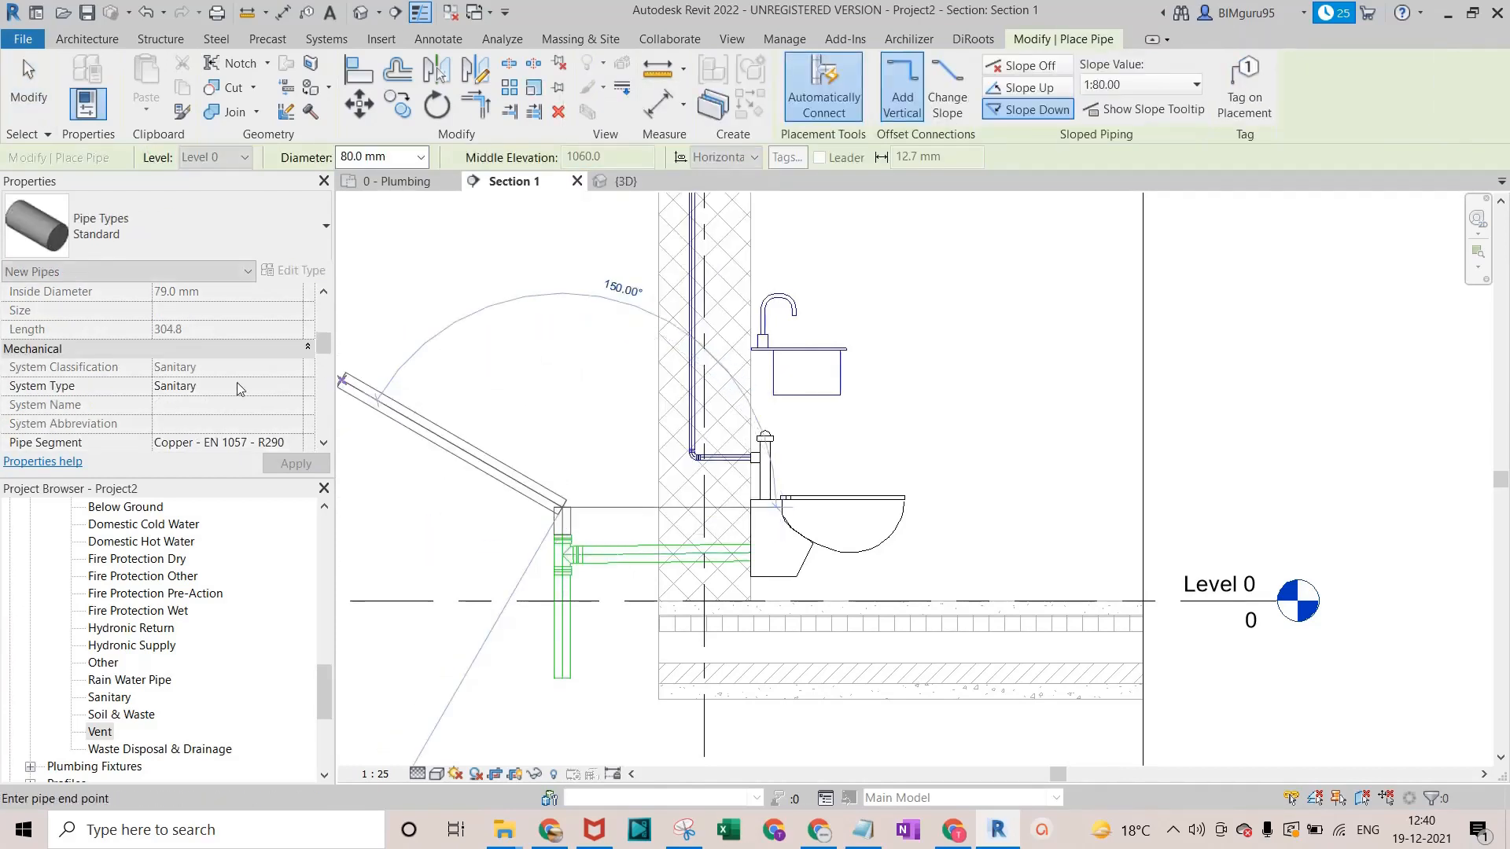
{"action": "key", "text": "Escape"}
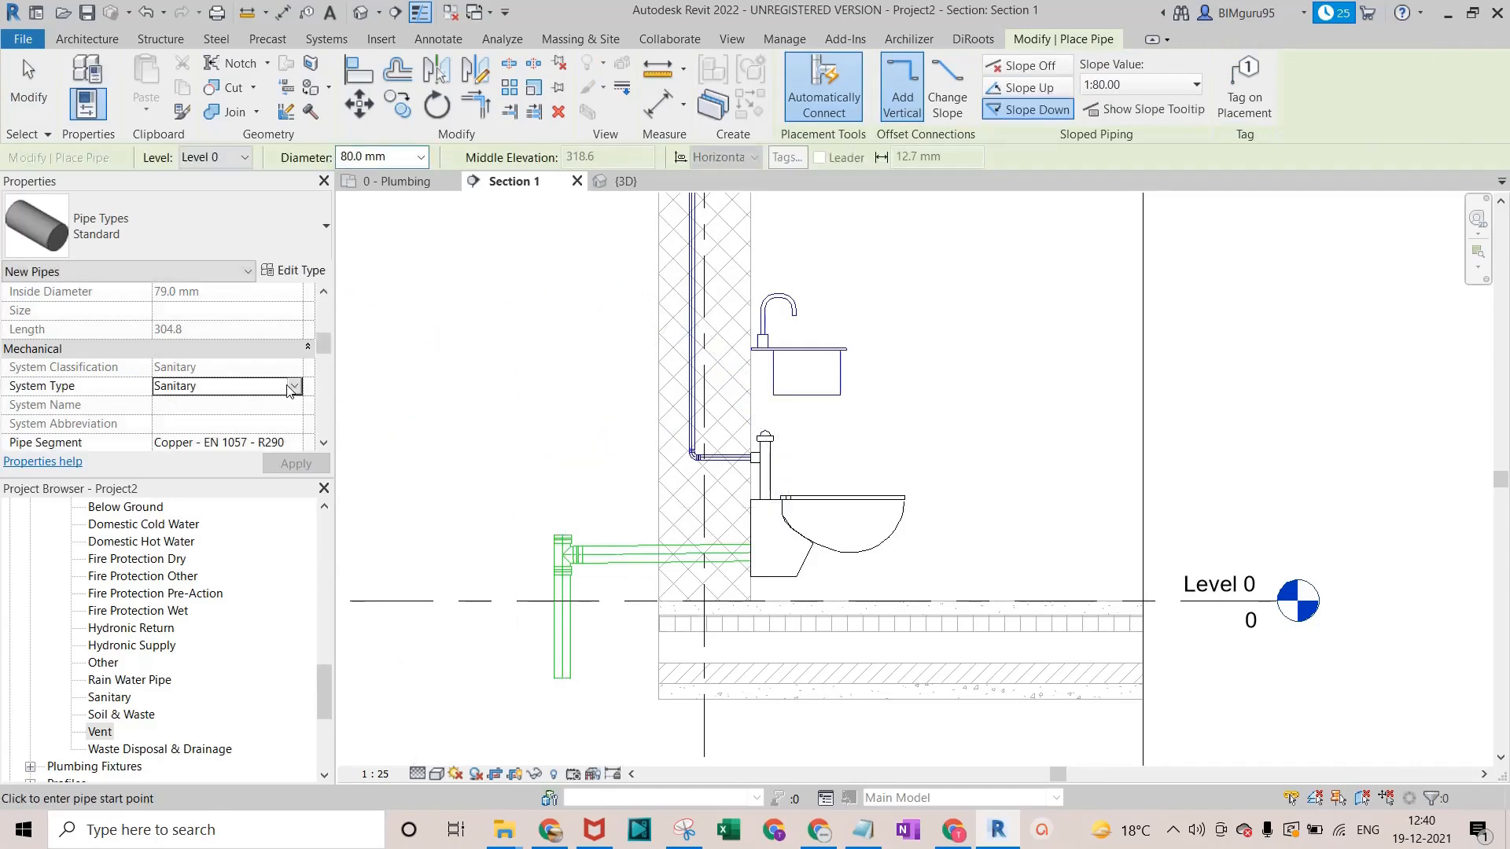
{"action": "left_click", "coordinate": [293, 386]}
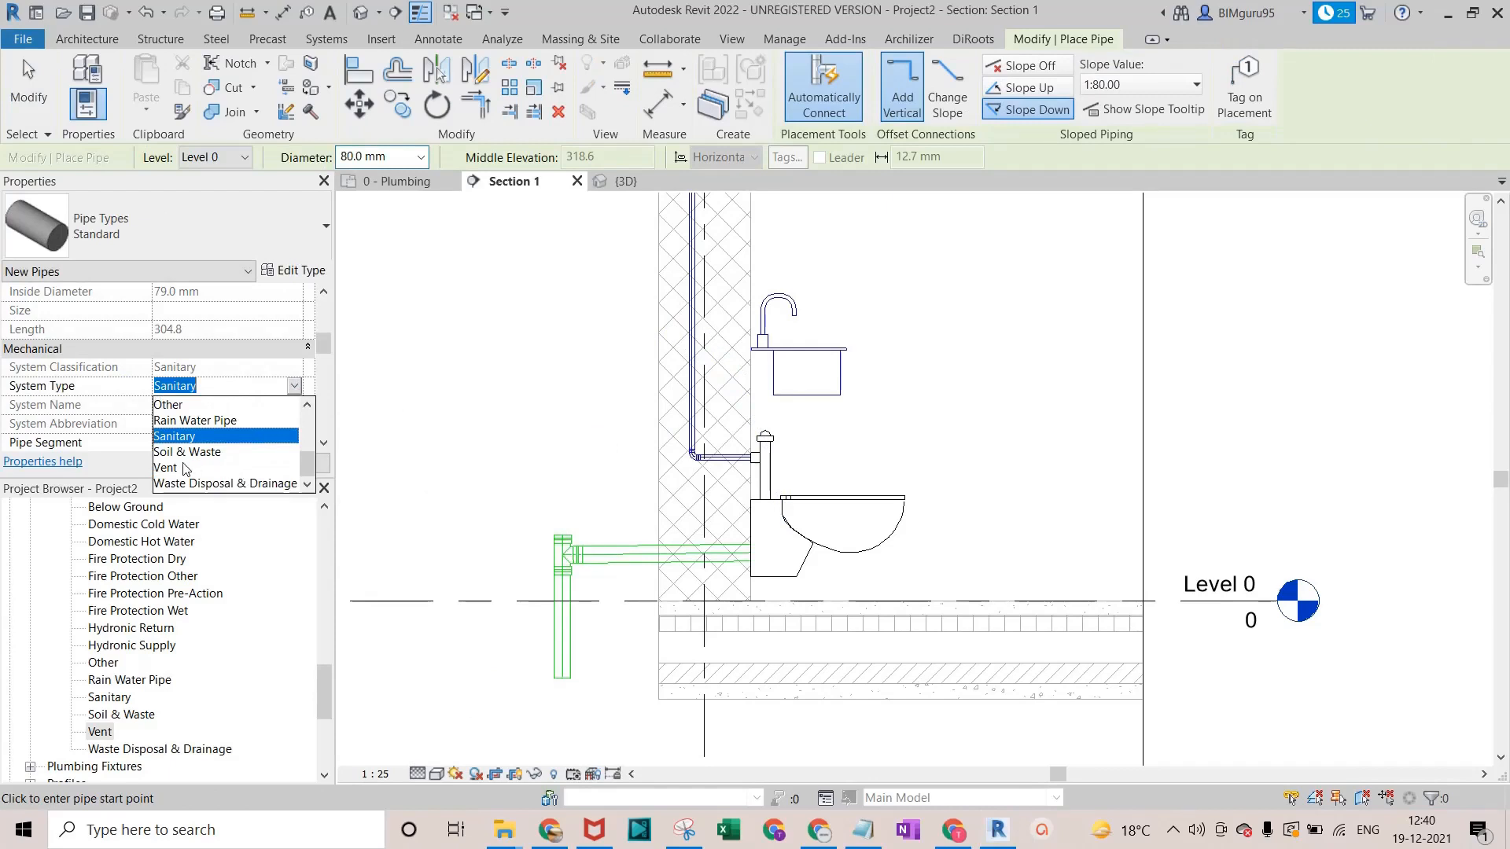
{"action": "left_click", "coordinate": [184, 468]}
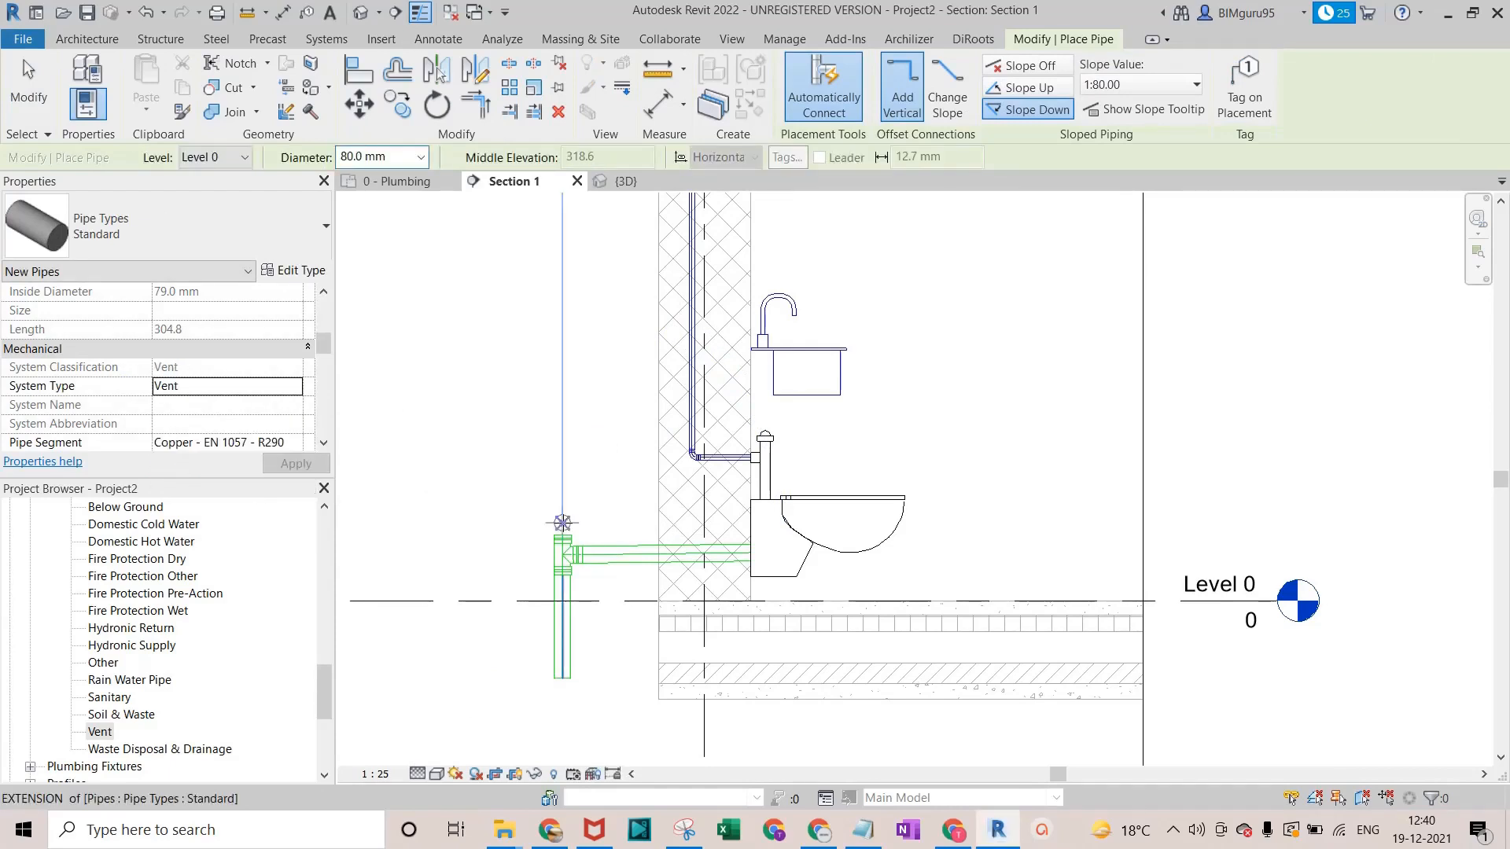
{"action": "left_click", "coordinate": [563, 523]}
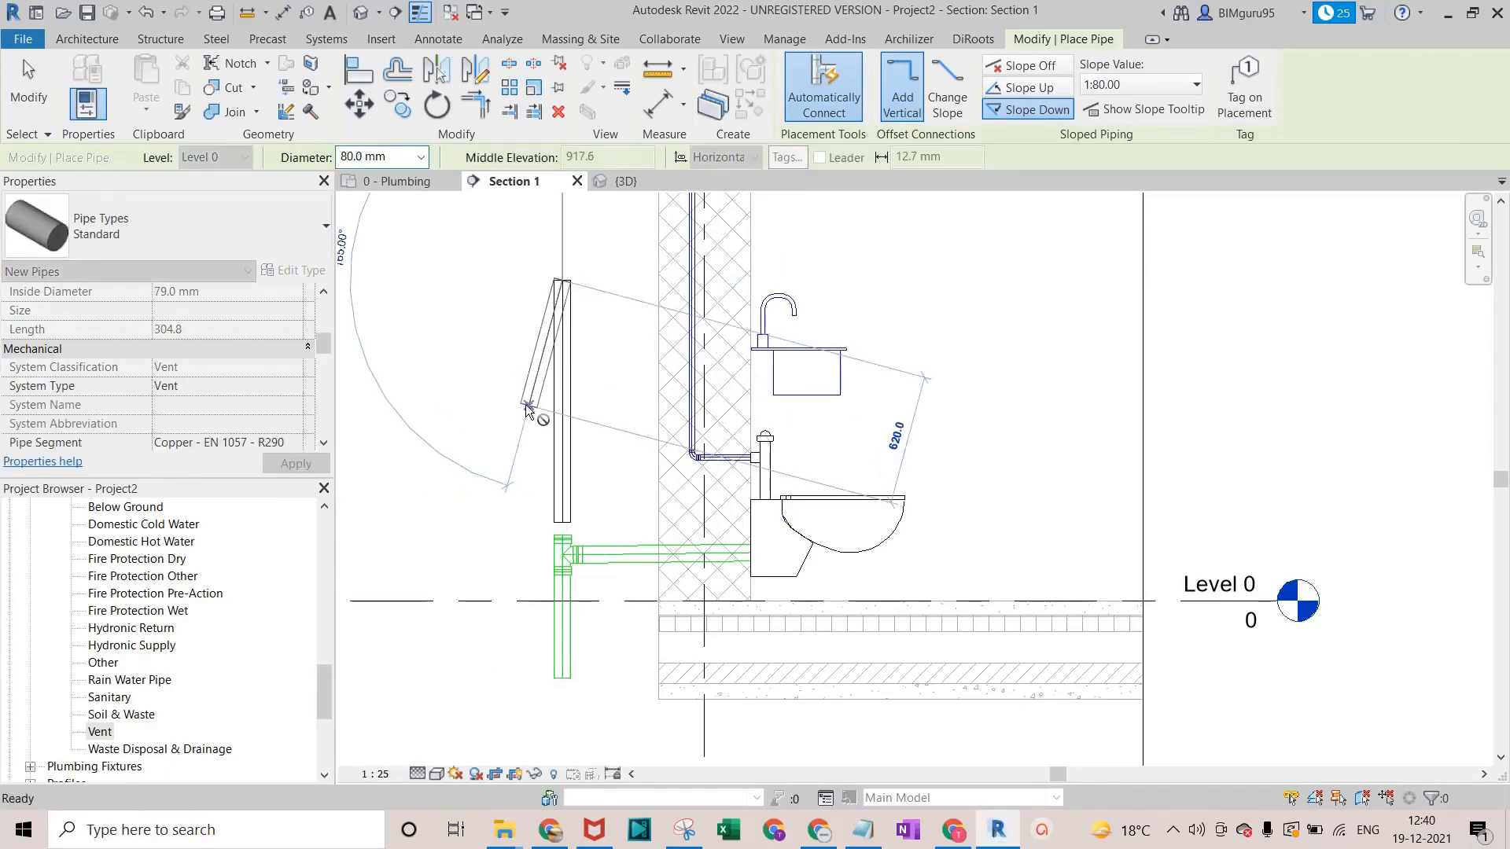
{"action": "key", "text": "Escape"}
{"action": "key", "text": "Escape"}
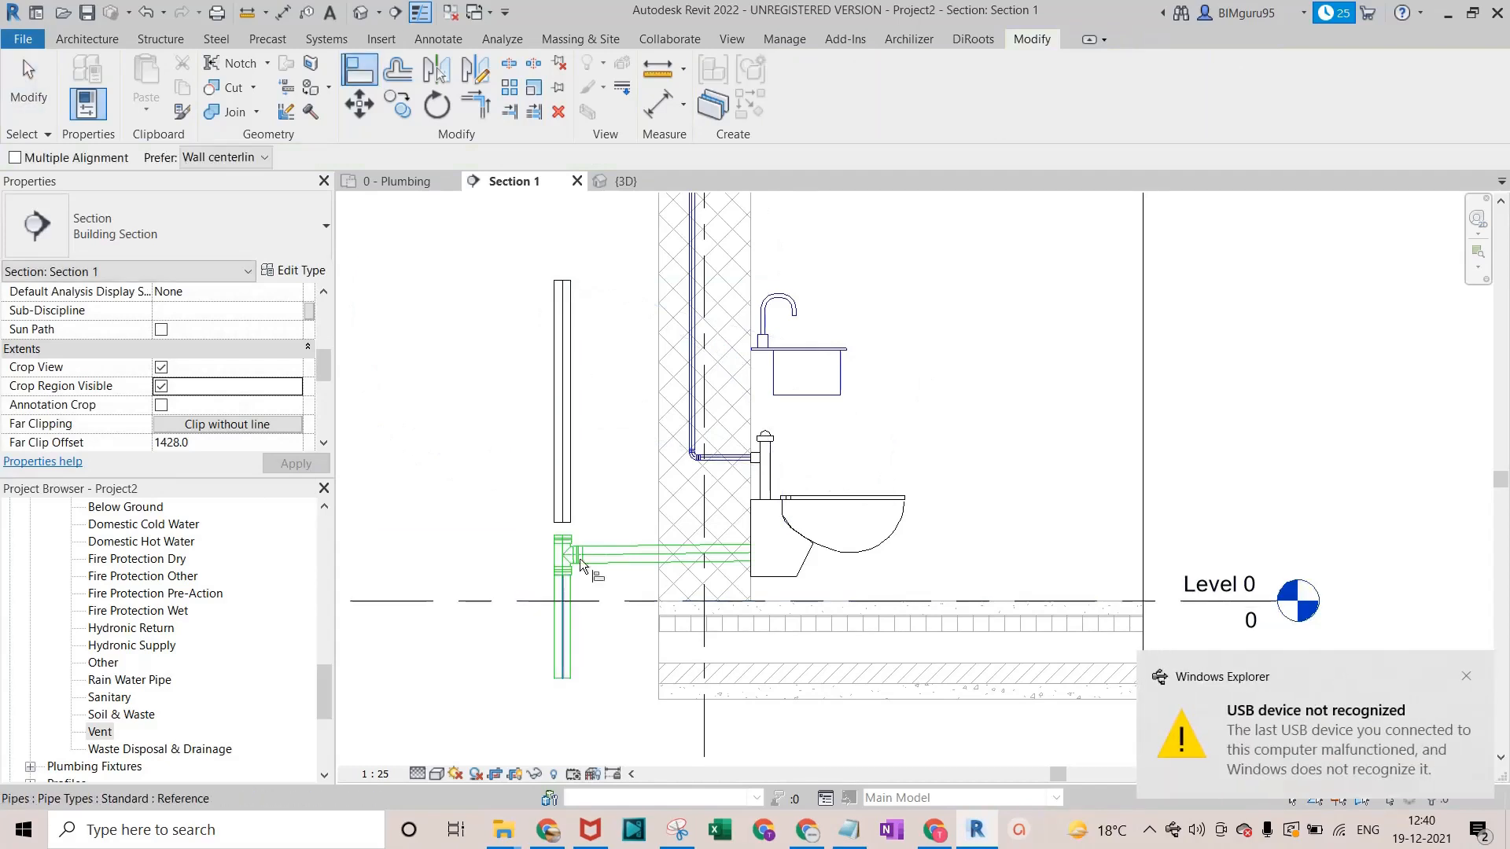
Align the vent pipe's lower end with the upward opening of the tee.
{"action": "scroll", "coordinate": [579, 558], "scroll_direction": "up", "scroll_amount": 3}
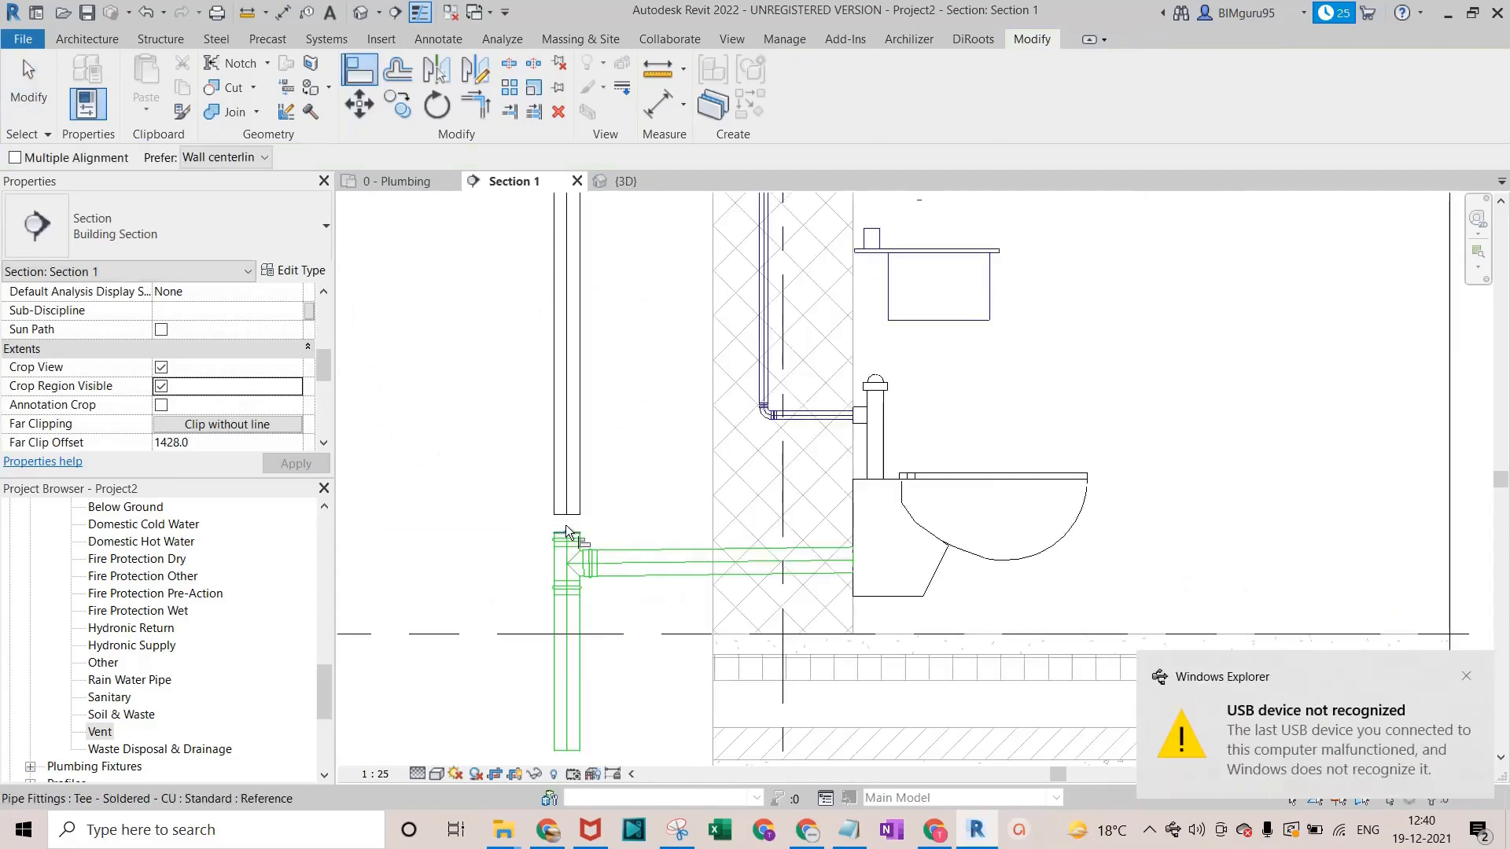
{"action": "left_click", "coordinate": [566, 527]}
{"action": "left_click", "coordinate": [565, 514]}
{"action": "key", "text": "Escape"}
{"action": "key", "text": "Escape"}
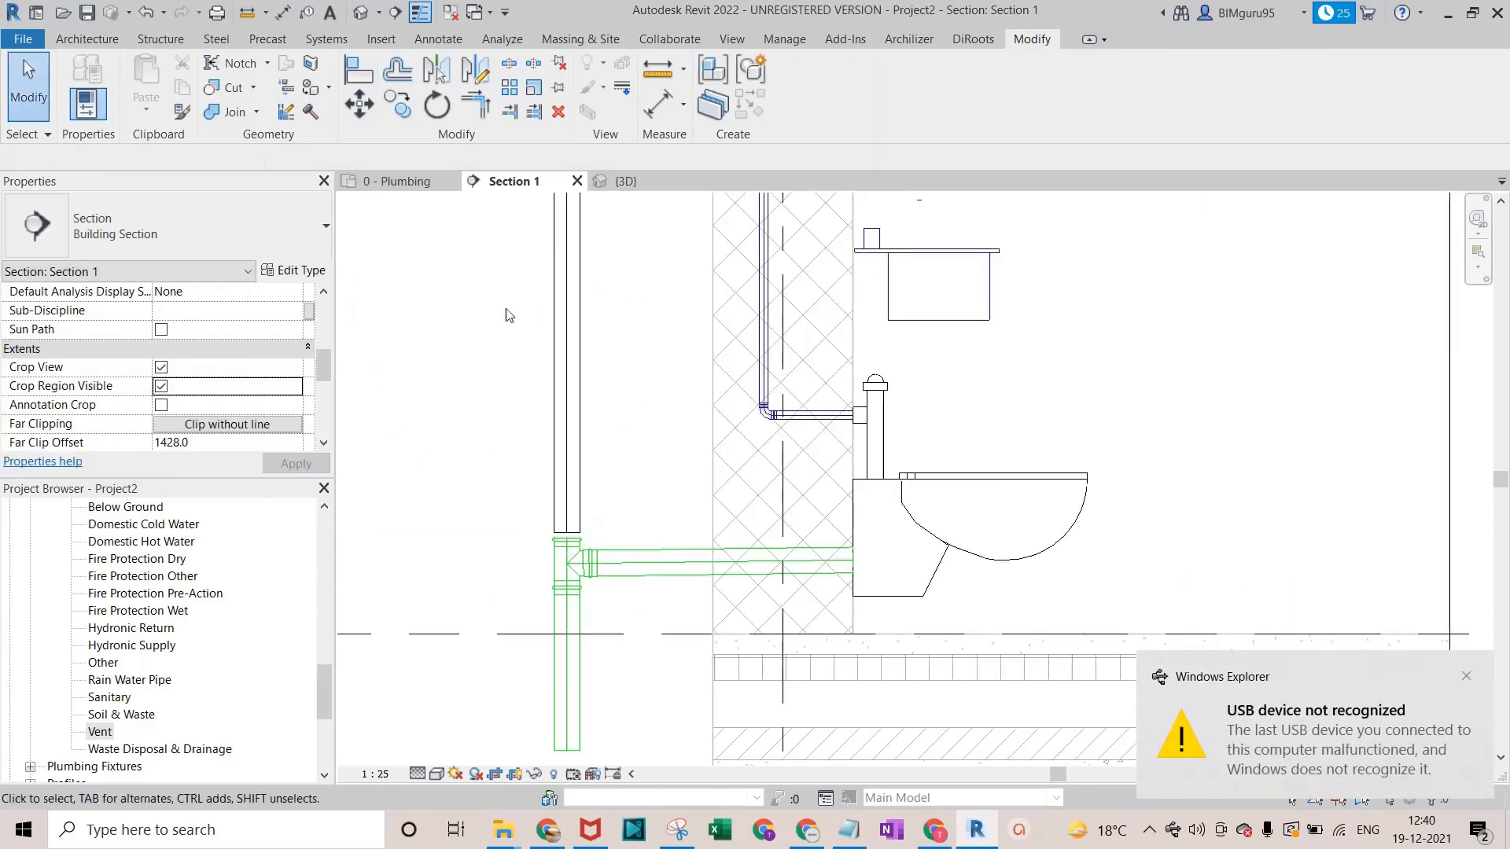
Examine the vent pipe and the tee behind the water closet in the 3D view.
{"action": "left_click", "coordinate": [367, 13]}
{"action": "middle_click_drag", "start_coordinate": [936, 649], "coordinate": [1068, 666], "text": "shift"}
{"action": "scroll", "coordinate": [978, 603], "scroll_direction": "down", "scroll_amount": 4}
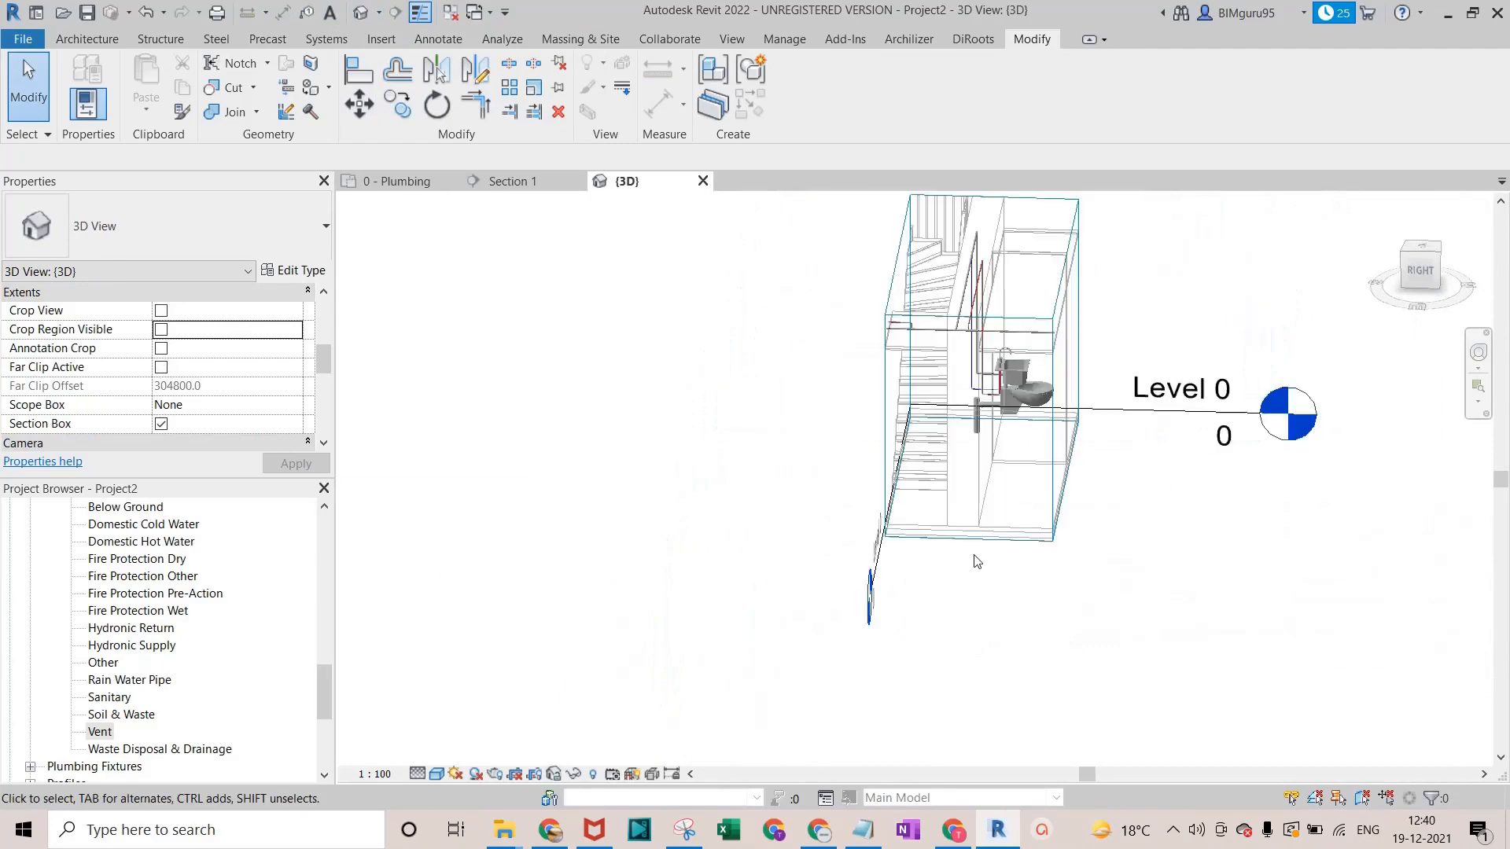
{"action": "middle_click_drag", "start_coordinate": [1004, 528], "coordinate": [923, 638]}
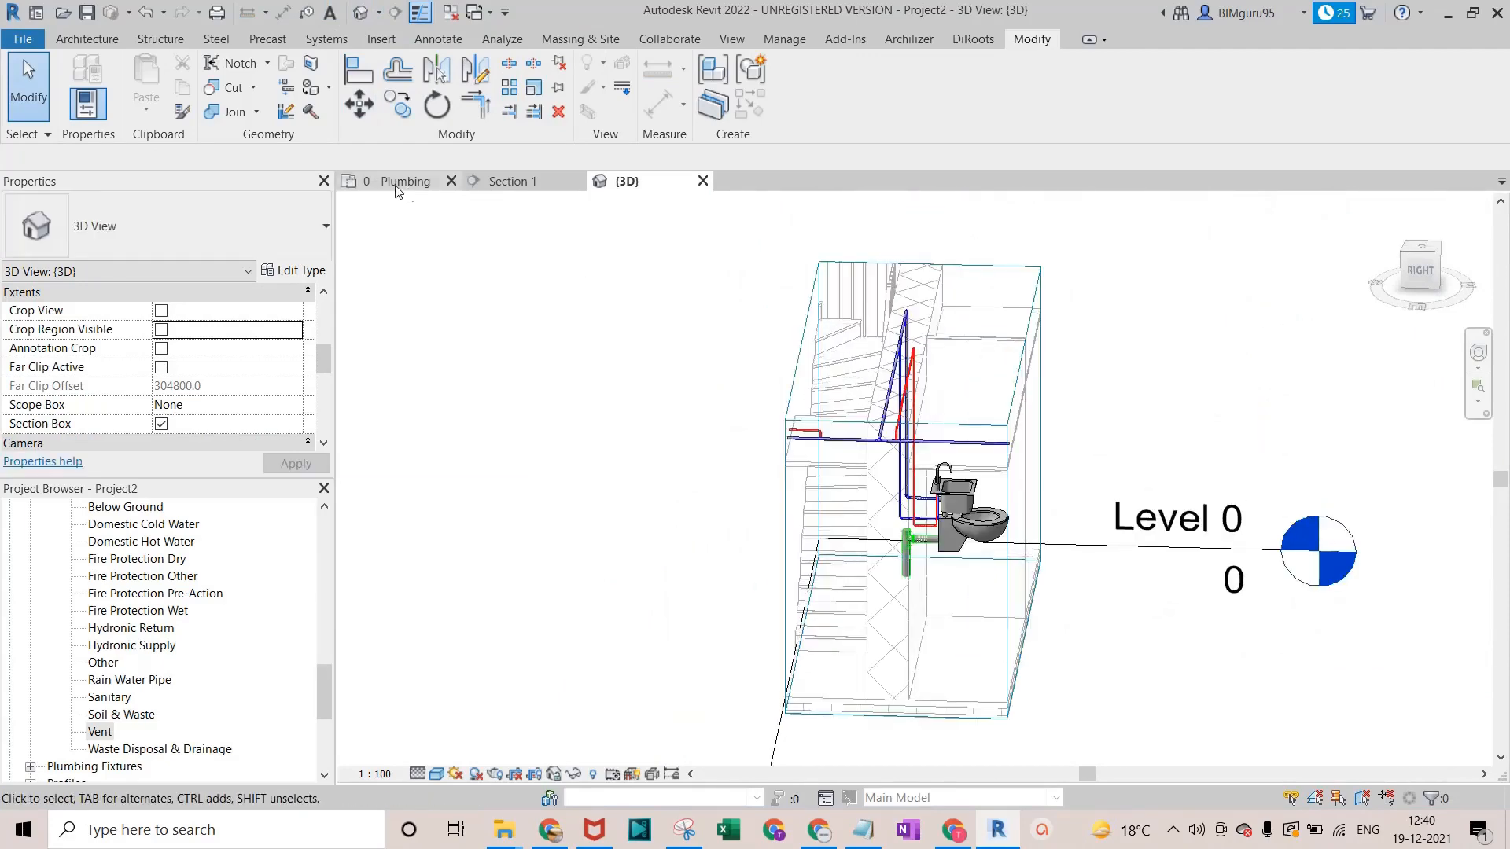
In the 0 - Plumbing plan, move the vent pipe horizontally onto the centre of the tee behind the water closet near grid 6.
{"action": "left_click", "coordinate": [397, 181]}
{"action": "scroll", "coordinate": [704, 465], "scroll_direction": "up", "scroll_amount": 4}
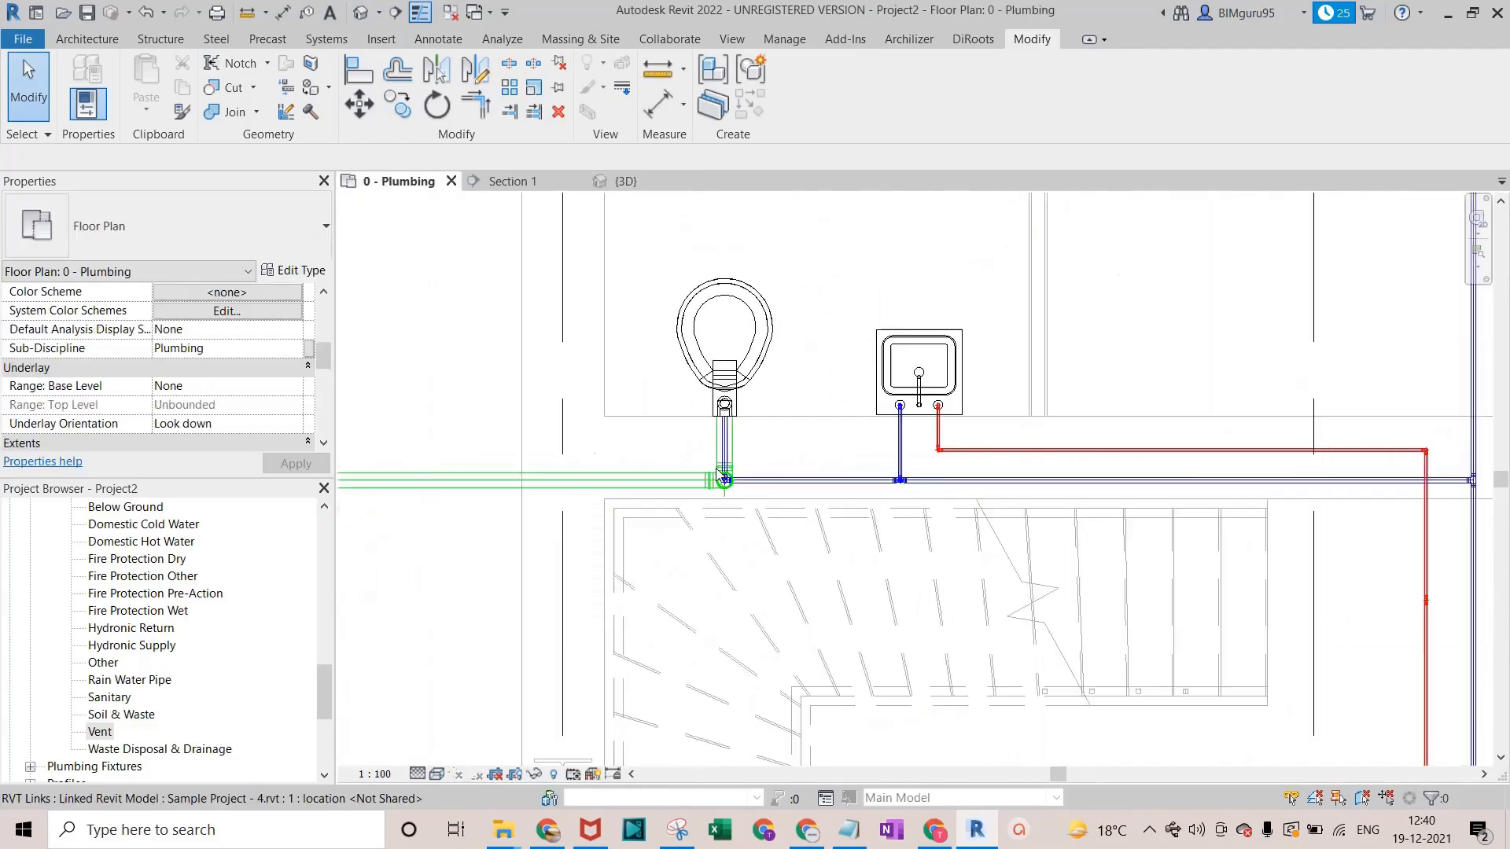
{"action": "scroll", "coordinate": [726, 458], "scroll_direction": "down", "scroll_amount": 6}
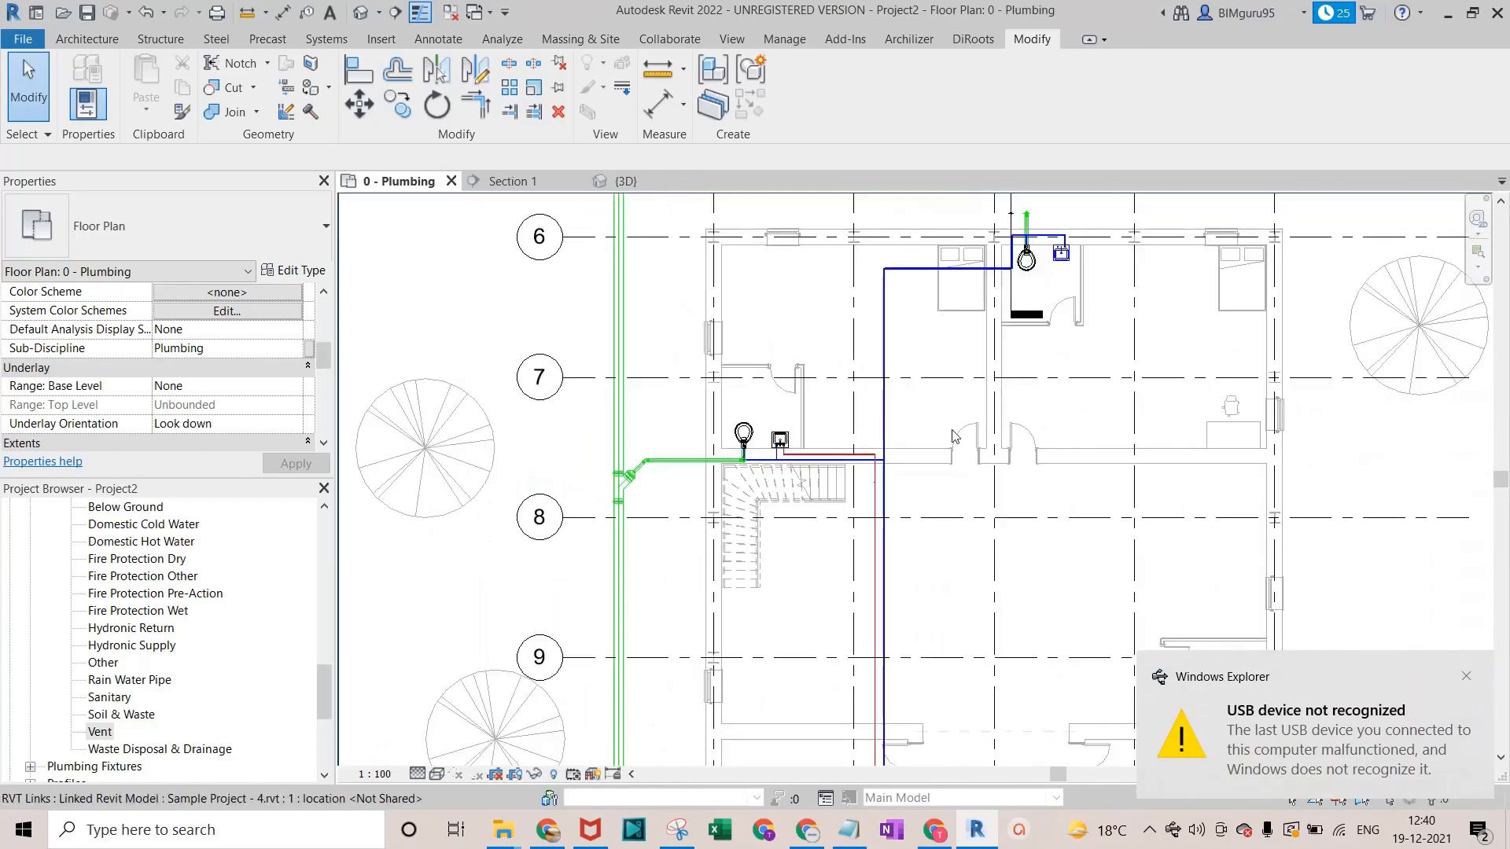
{"action": "middle_click_drag", "start_coordinate": [1091, 344], "coordinate": [958, 556]}
{"action": "scroll", "coordinate": [865, 470], "scroll_direction": "up", "scroll_amount": 2}
{"action": "scroll", "coordinate": [865, 393], "scroll_direction": "up", "scroll_amount": 4}
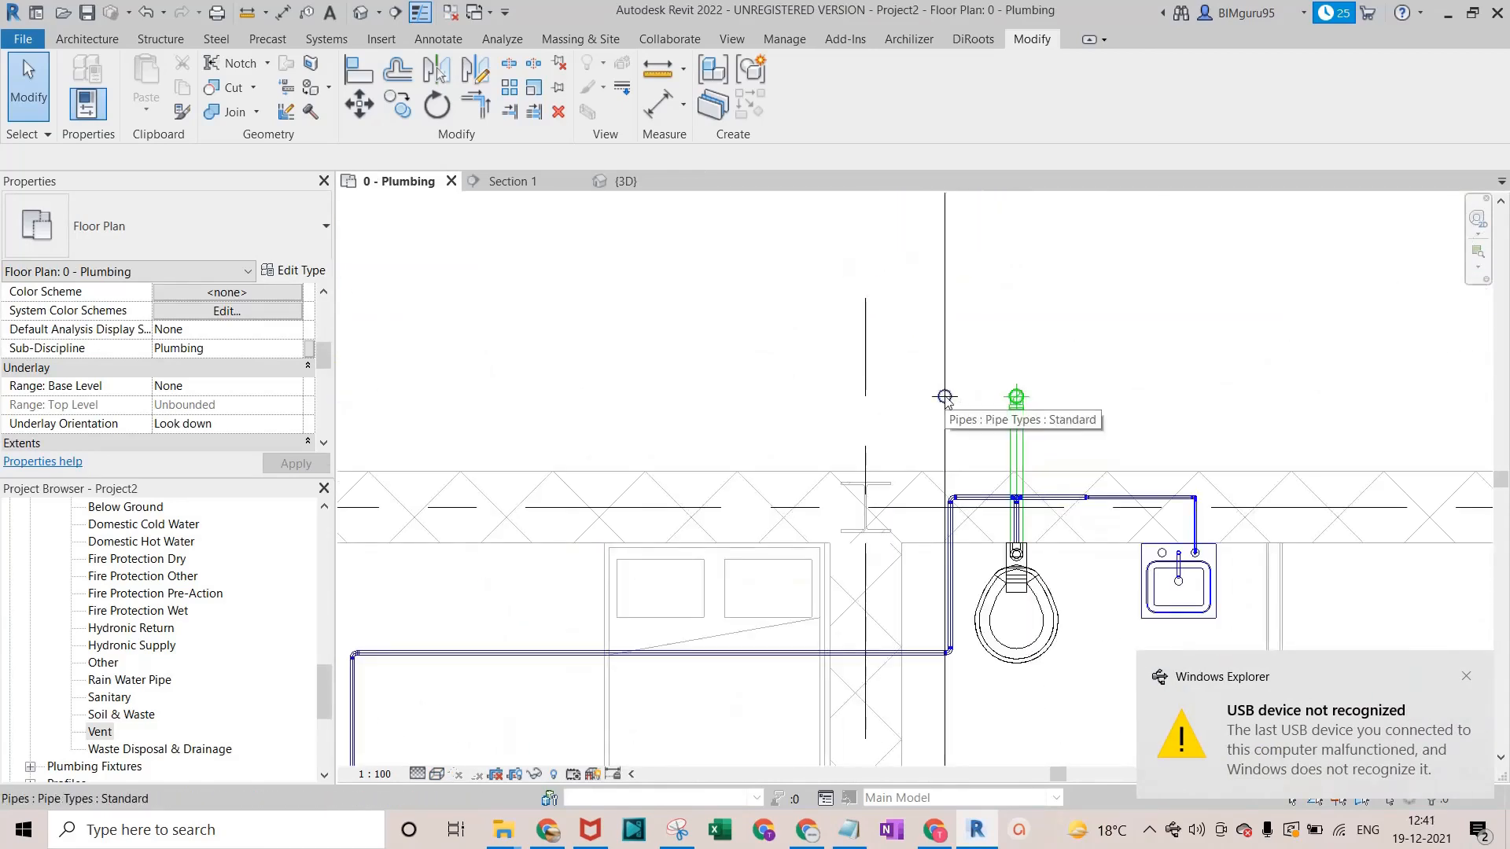
{"action": "left_click_drag", "start_coordinate": [906, 355], "coordinate": [984, 450]}
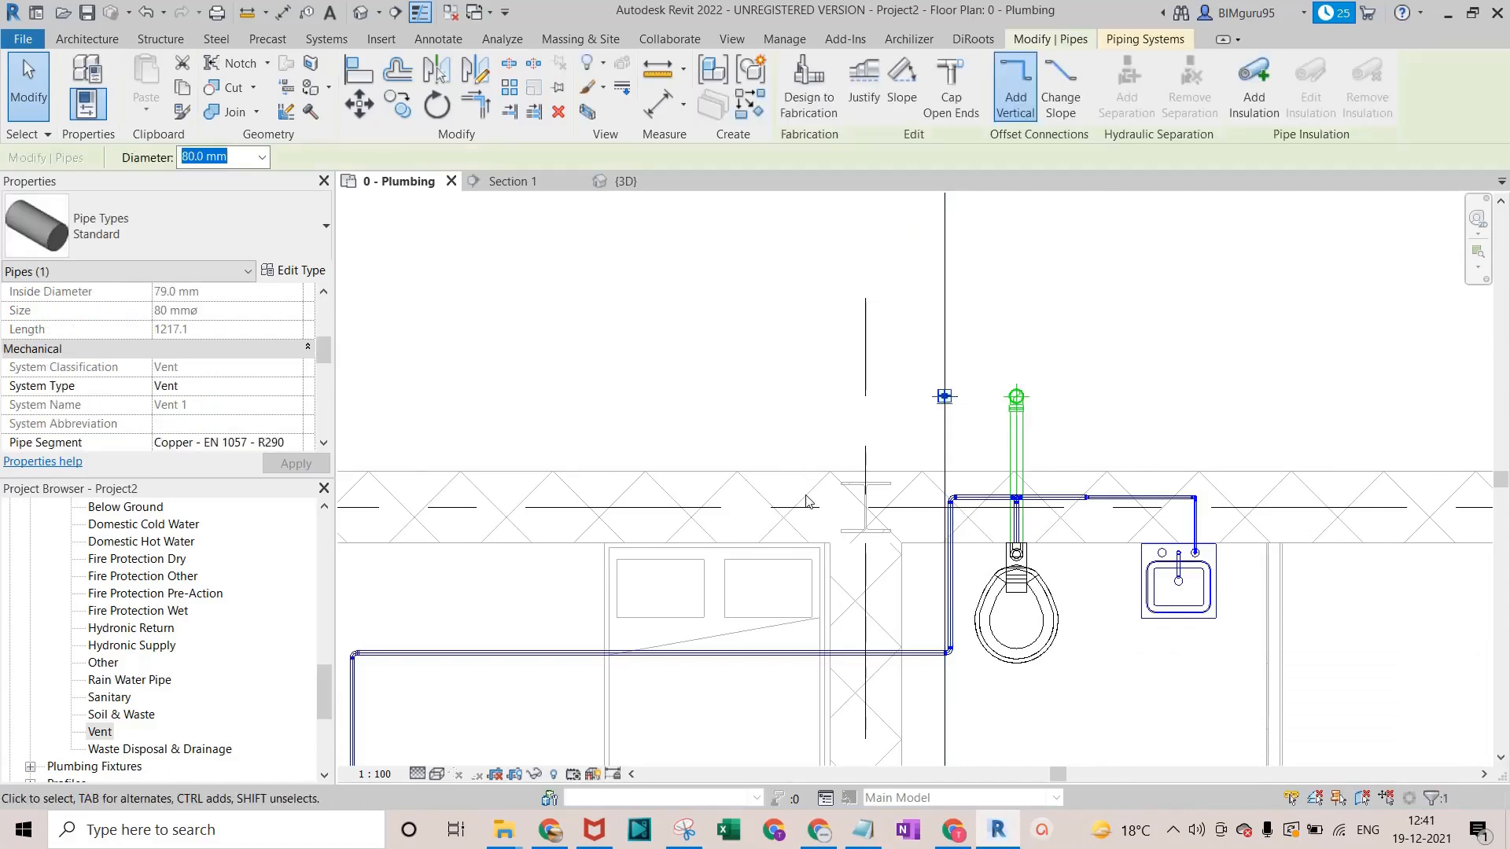
{"action": "key", "text": "m"}
{"action": "key", "text": "v"}
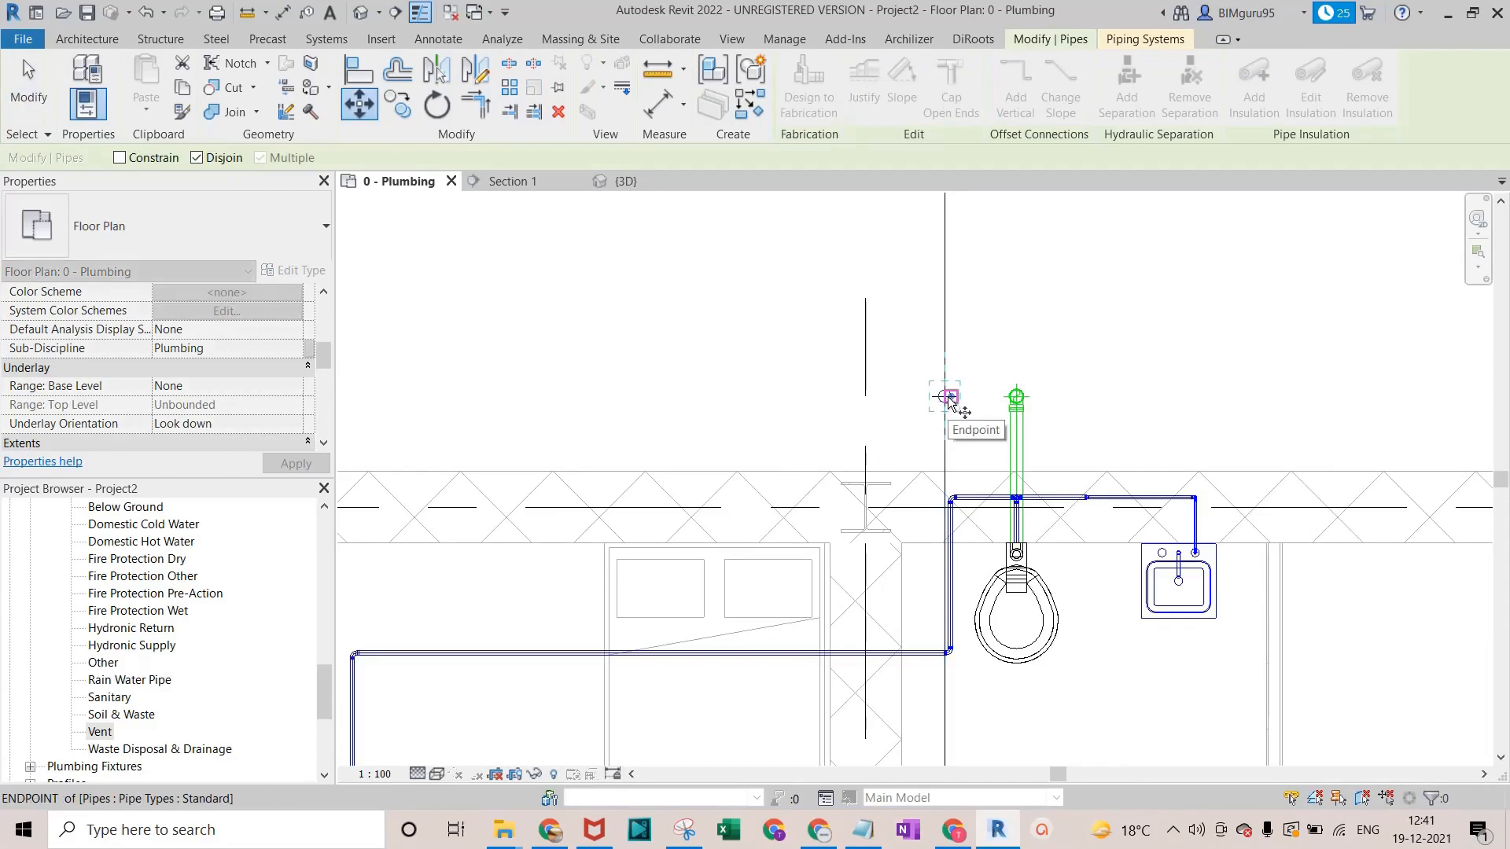
{"action": "scroll", "coordinate": [950, 400], "scroll_direction": "up", "scroll_amount": 2}
{"action": "left_click", "coordinate": [943, 396]}
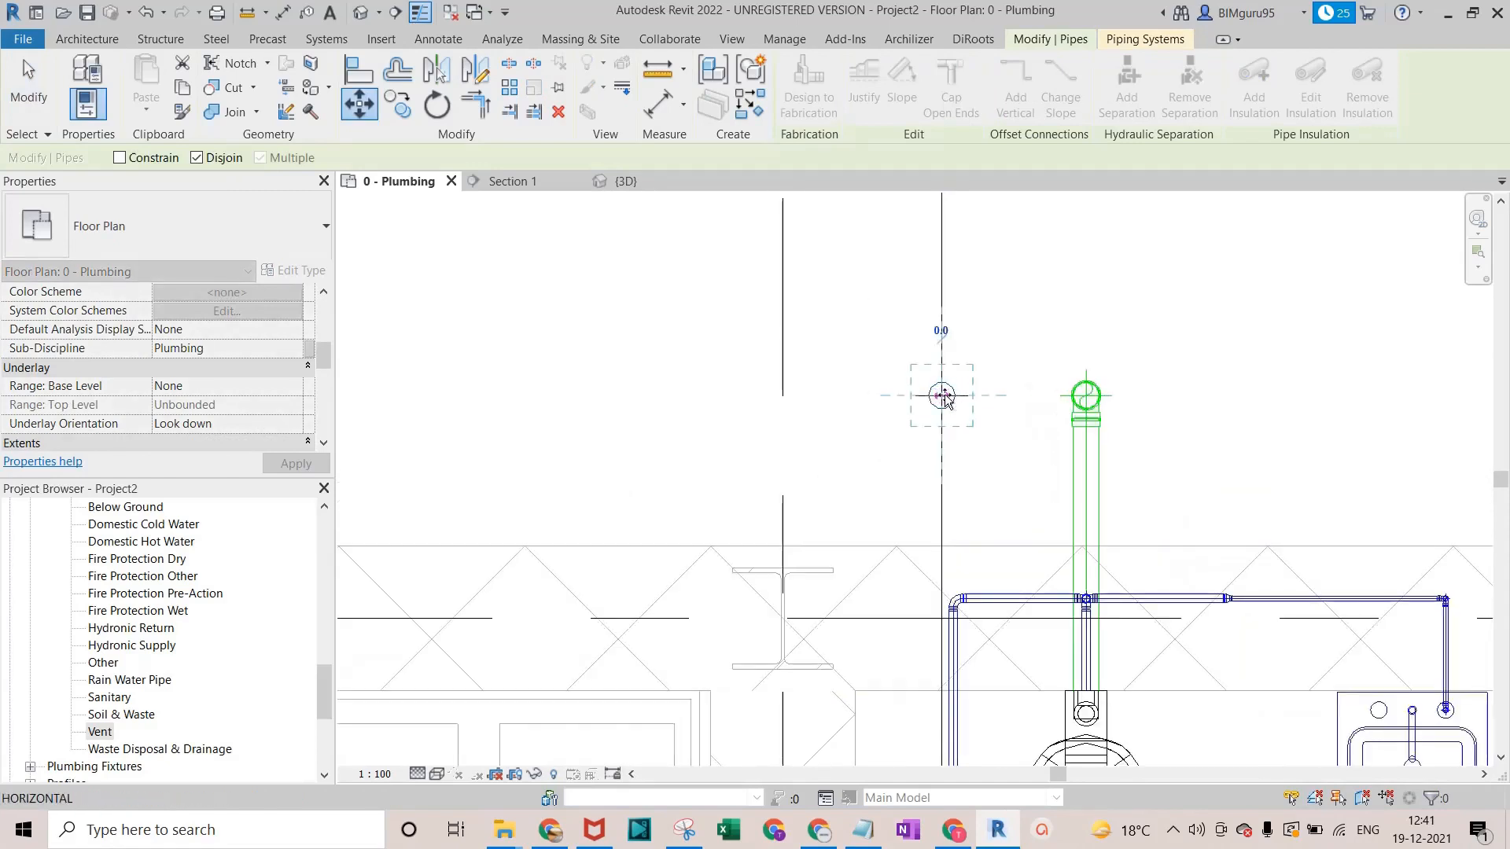
{"action": "left_click", "coordinate": [1086, 397]}
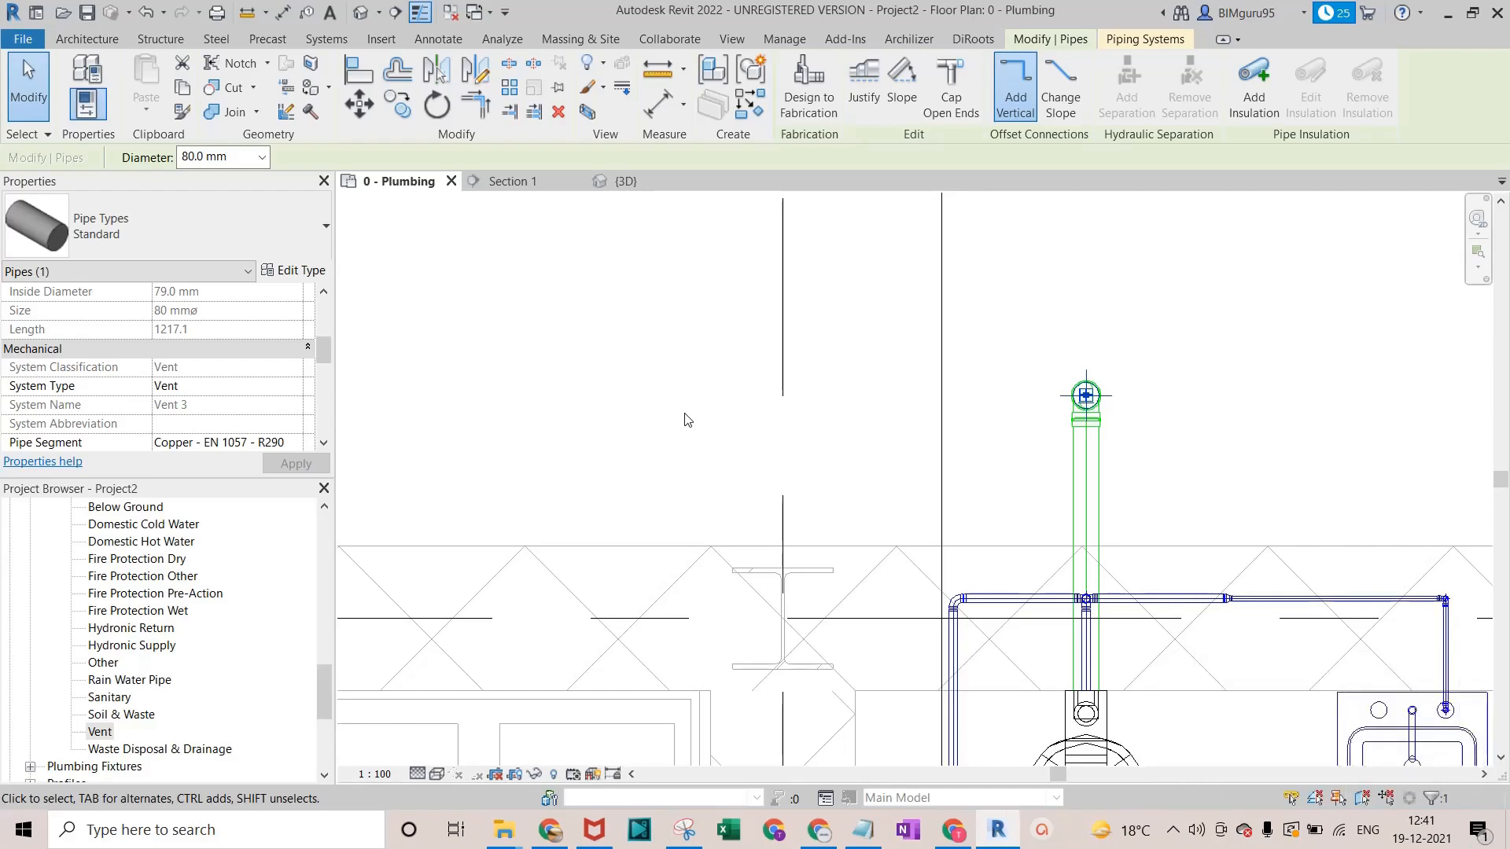
{"action": "key", "text": "Escape"}
{"action": "scroll", "coordinate": [978, 398], "scroll_direction": "down", "scroll_amount": 3}
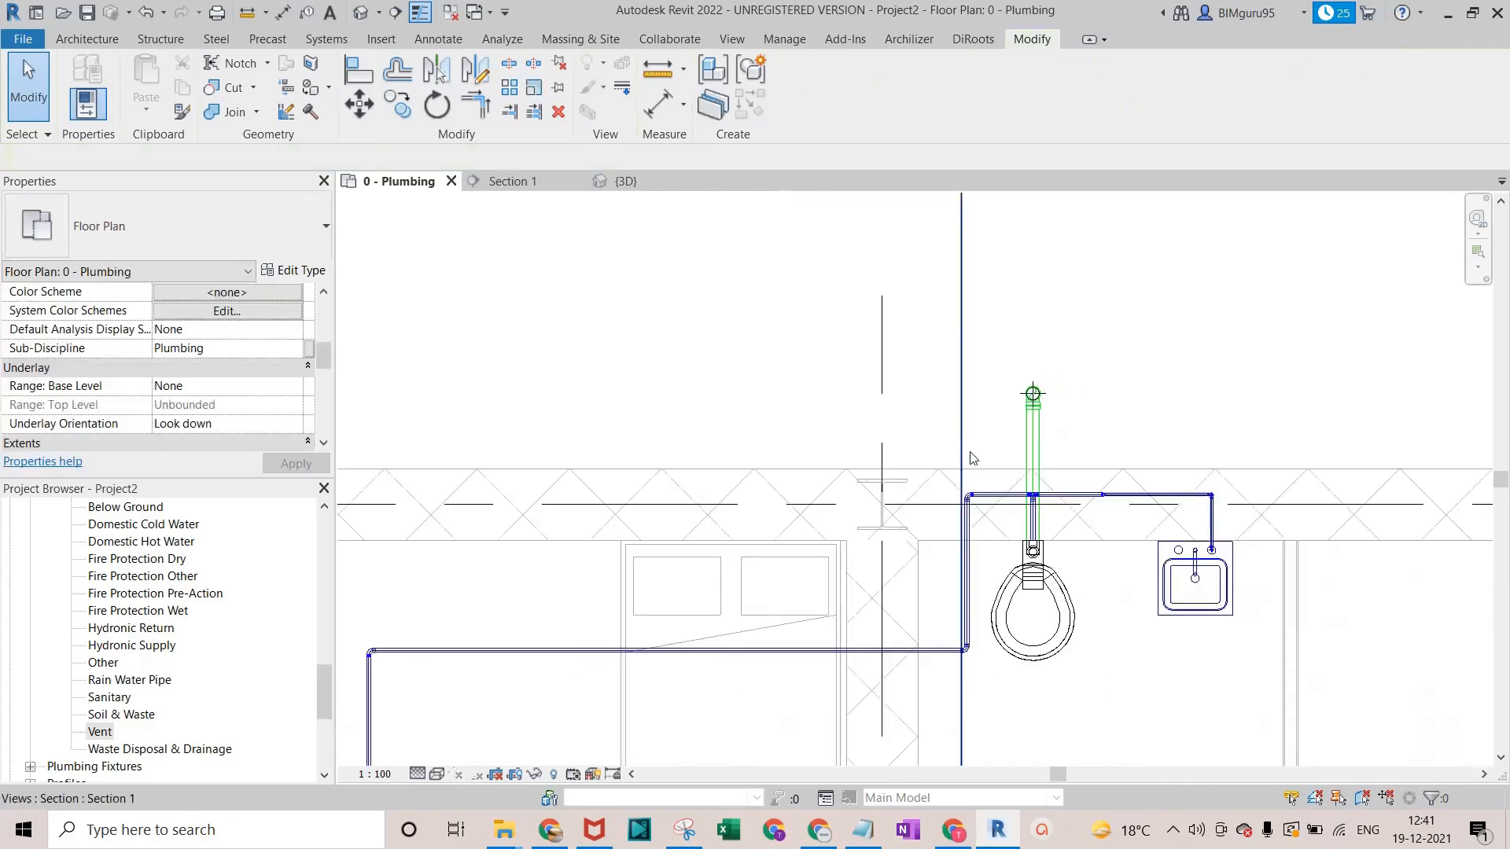
{"action": "scroll", "coordinate": [973, 457], "scroll_direction": "down", "scroll_amount": 4}
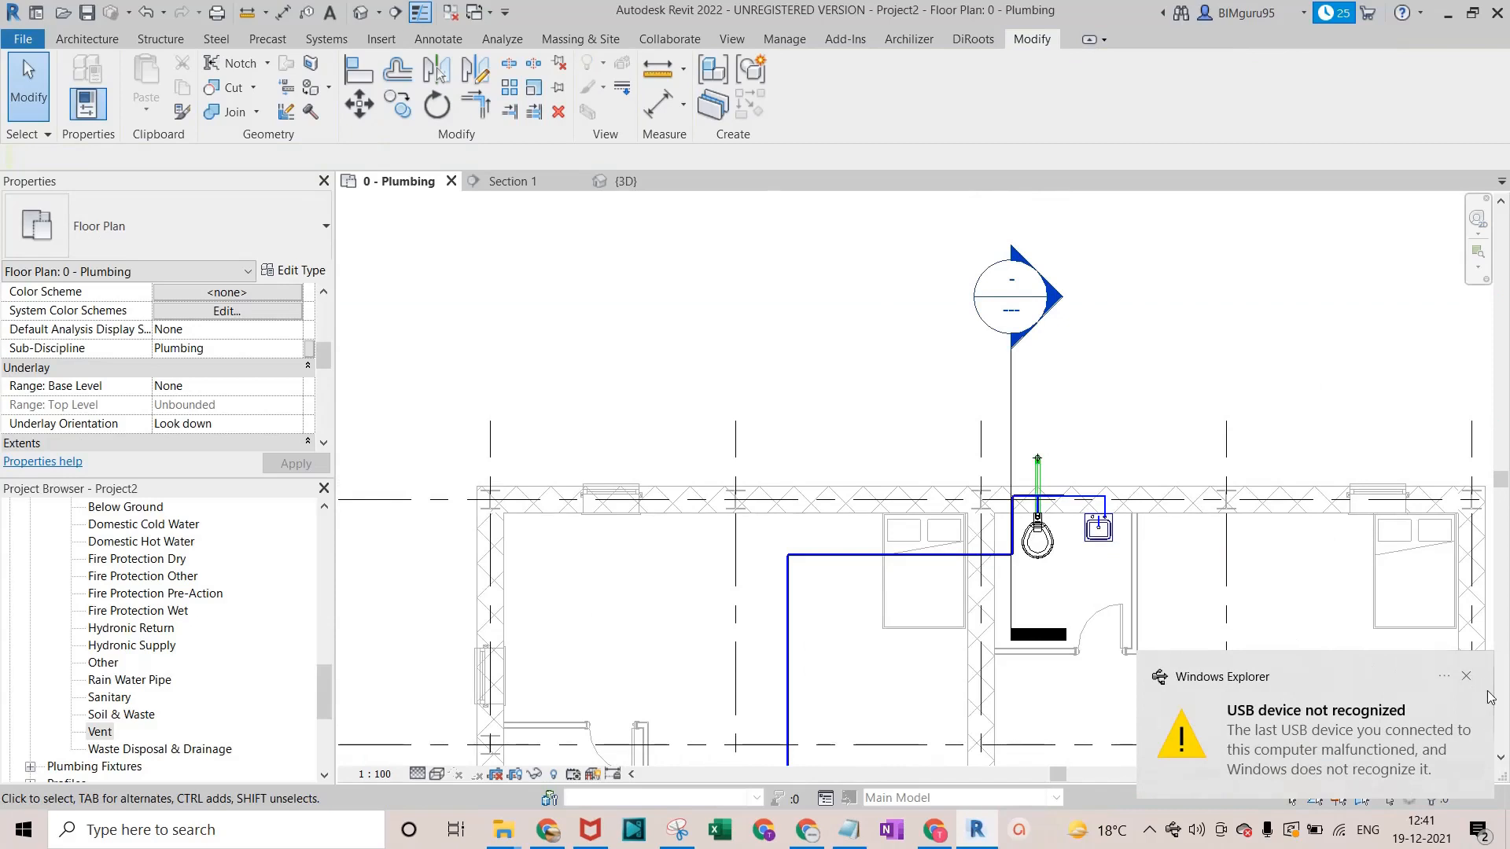
{"action": "left_click", "coordinate": [1467, 677]}
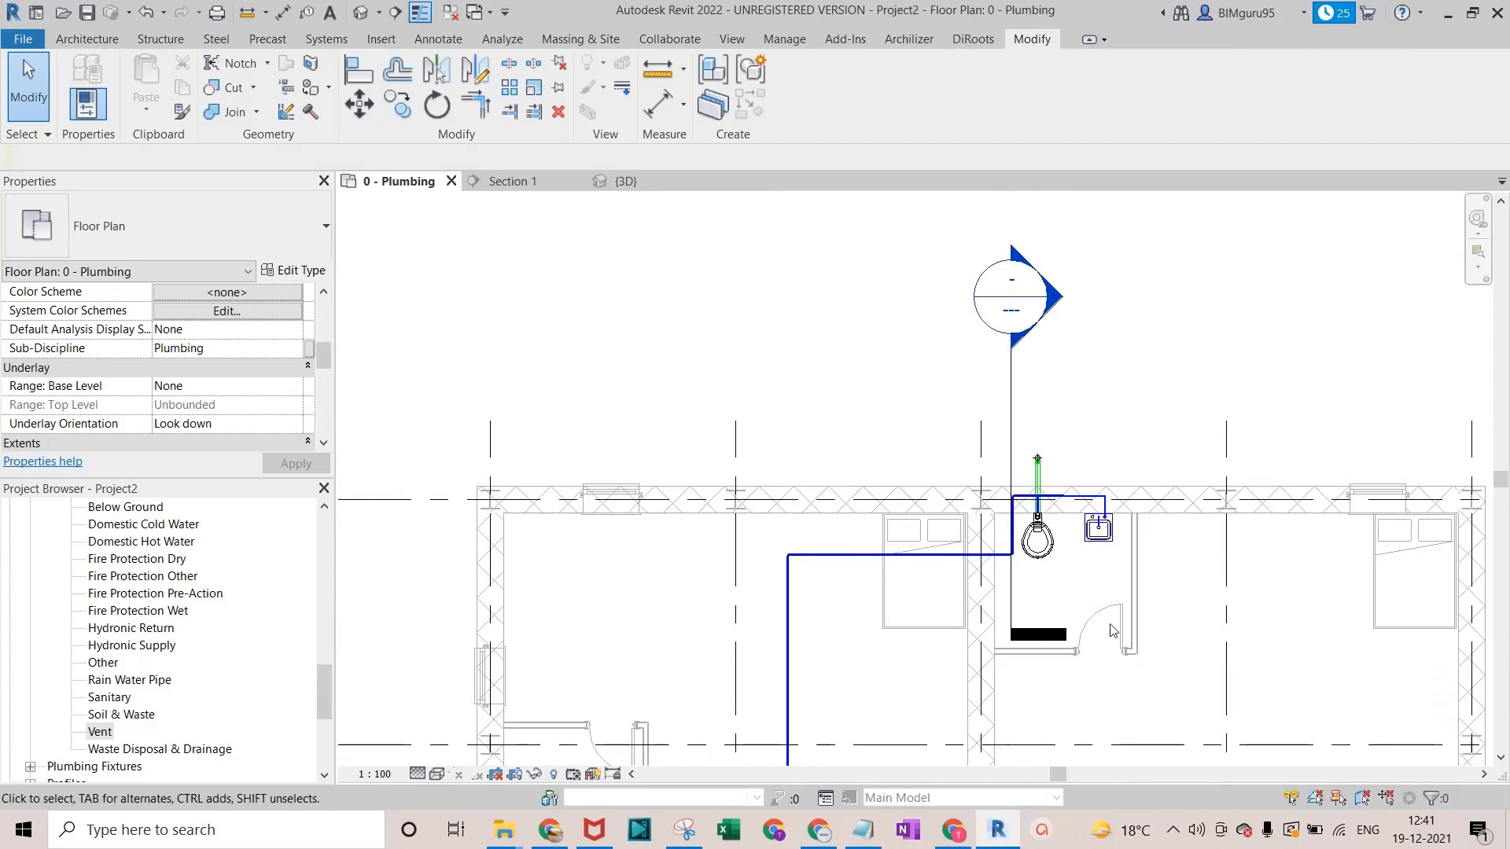
{"action": "scroll", "coordinate": [792, 450], "scroll_direction": "down", "scroll_amount": 3}
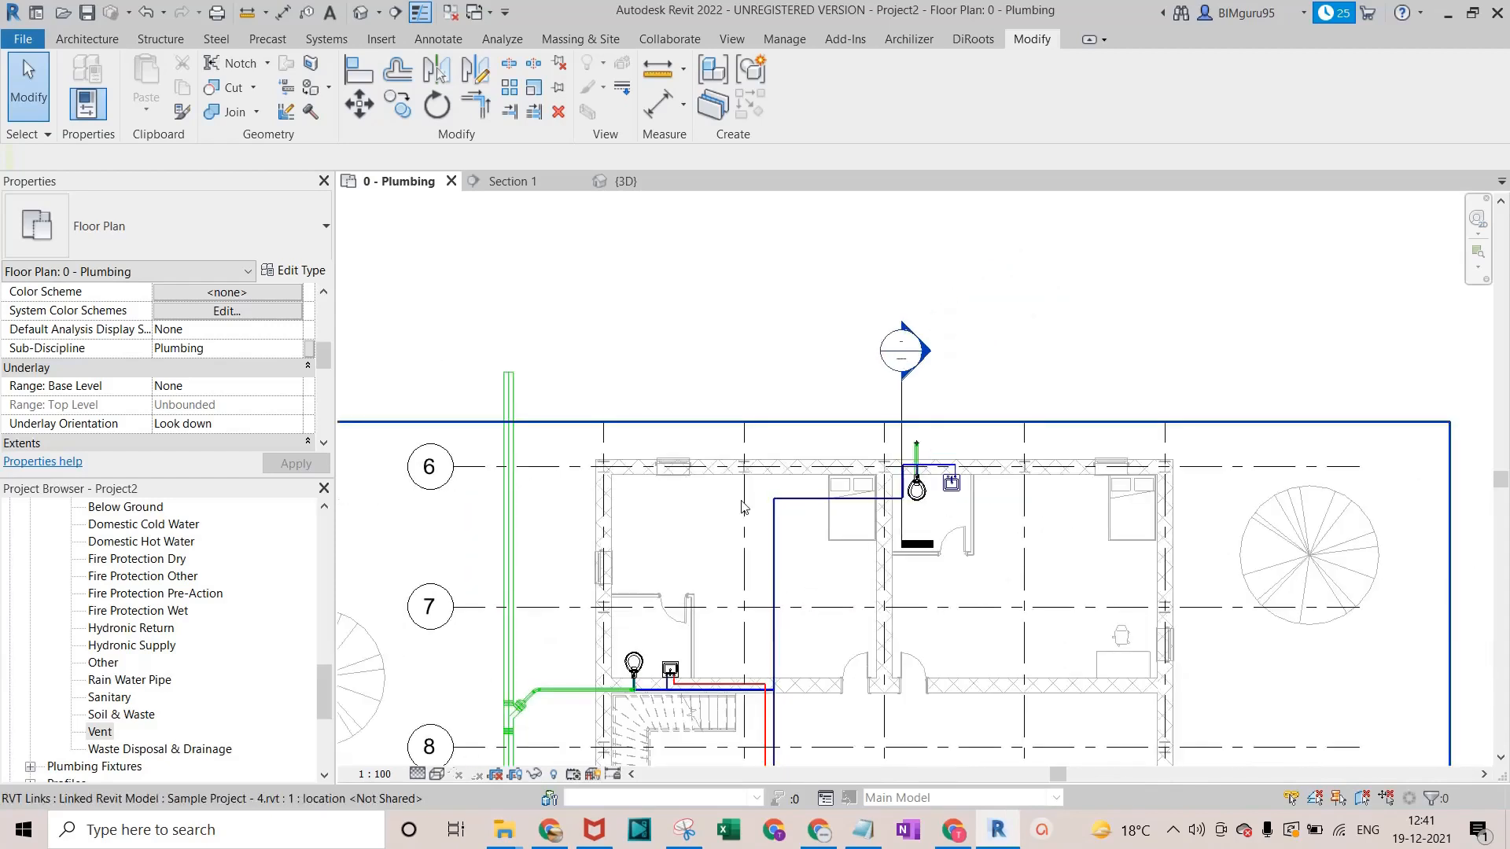
{"action": "scroll", "coordinate": [759, 519], "scroll_direction": "down", "scroll_amount": 3}
{"action": "middle_click_drag", "start_coordinate": [765, 558], "coordinate": [775, 458]}
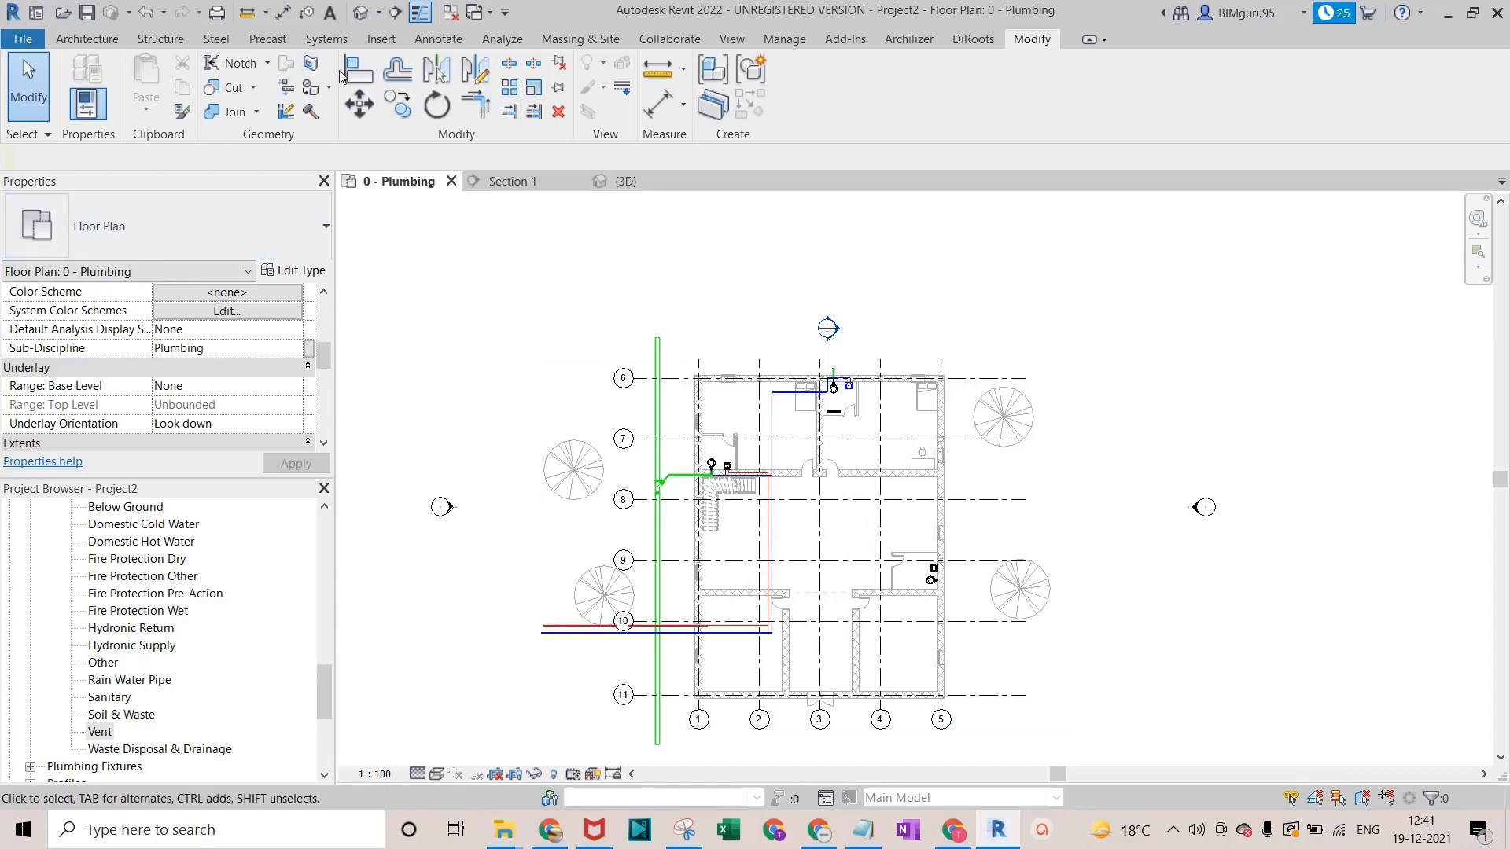
{"action": "left_click", "coordinate": [327, 39]}
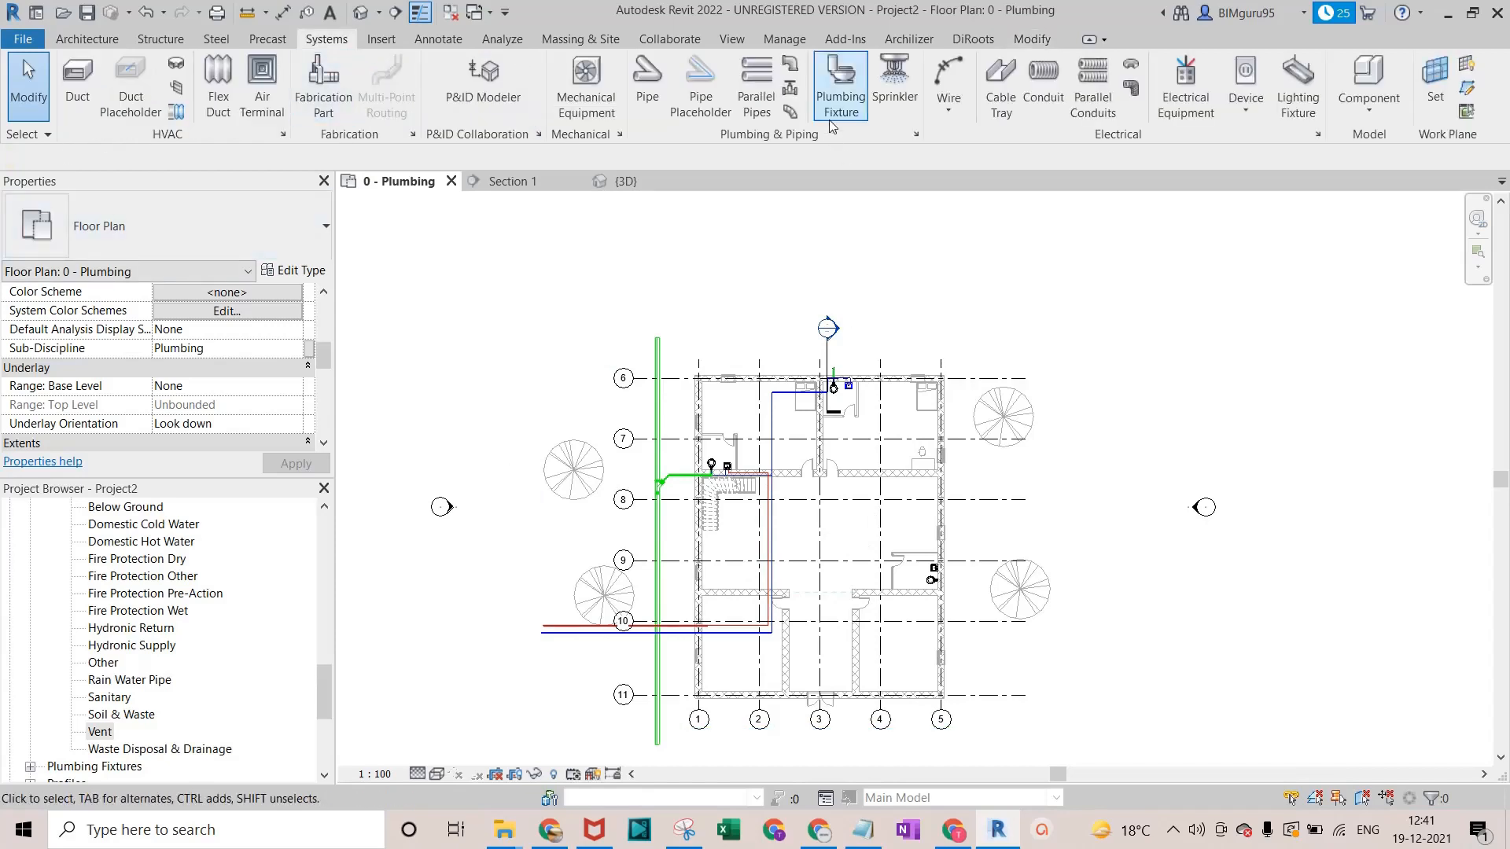
{"action": "left_click", "coordinate": [647, 83]}
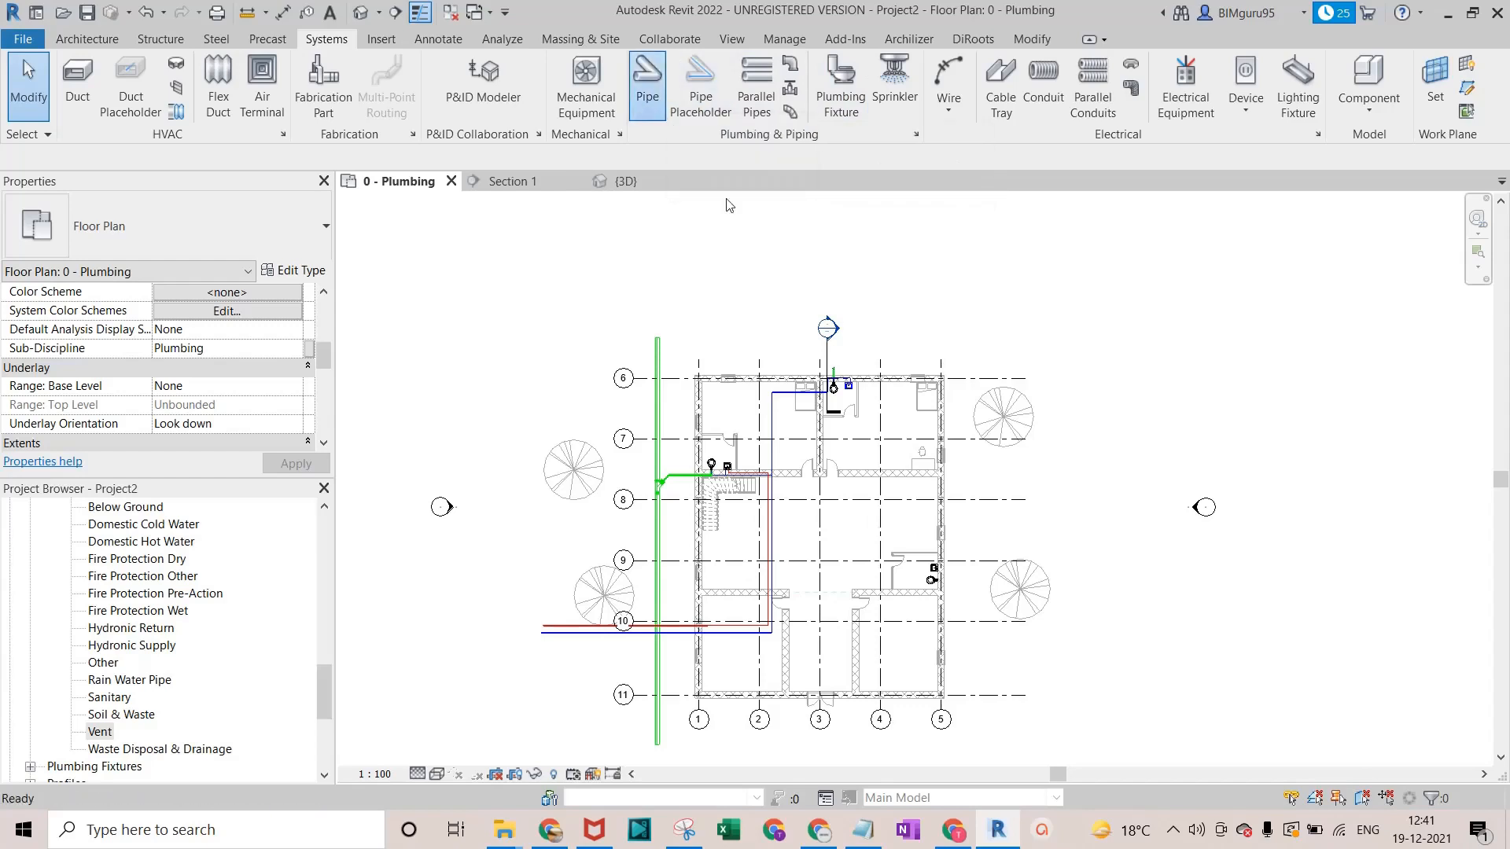
{"action": "scroll", "coordinate": [799, 503], "scroll_direction": "up", "scroll_amount": 4}
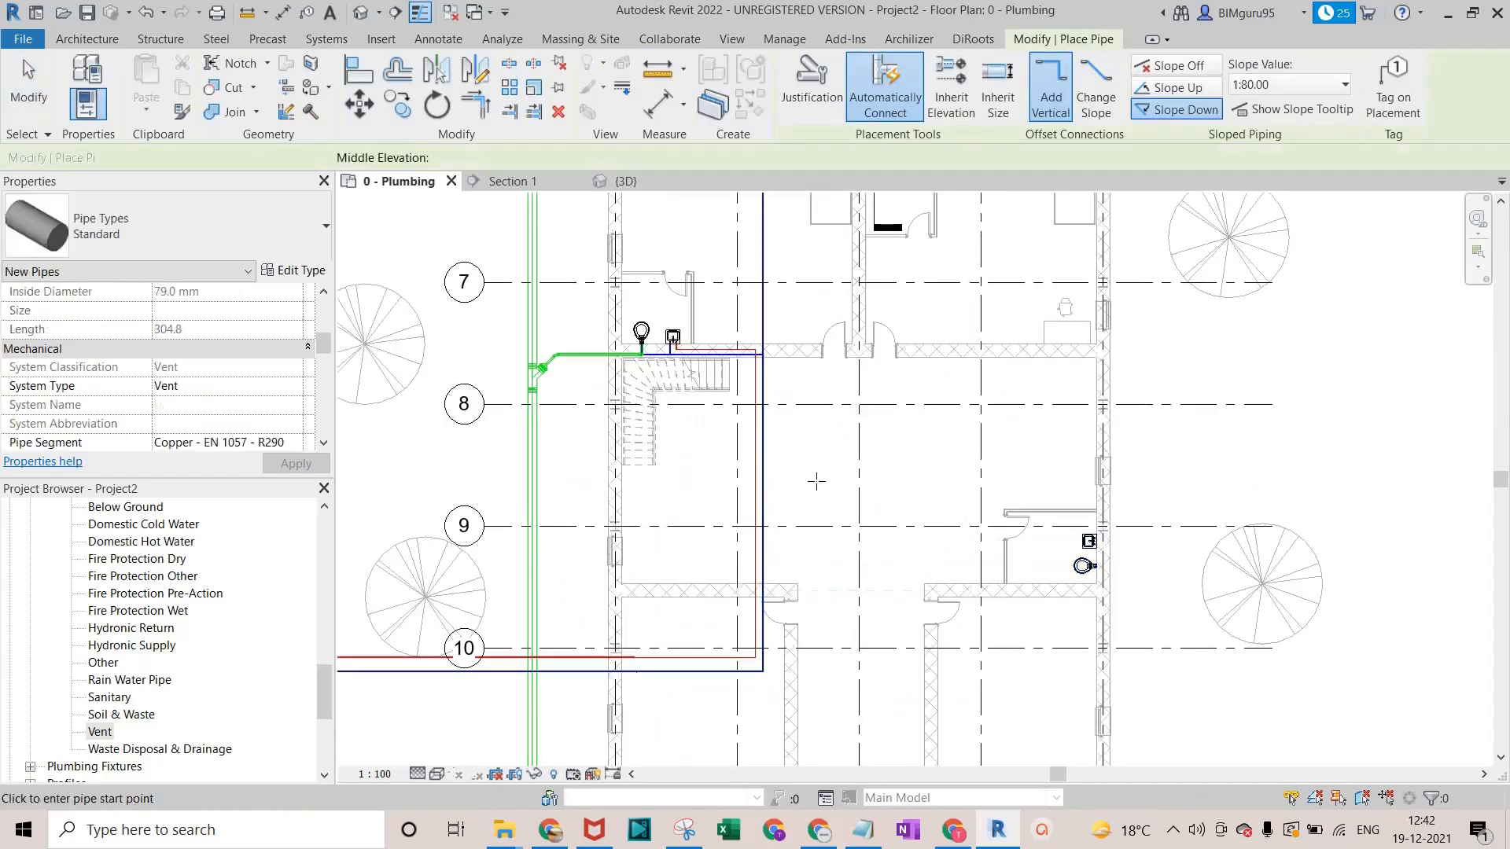
{"action": "key", "text": "Escape"}
{"action": "key", "text": "Escape"}
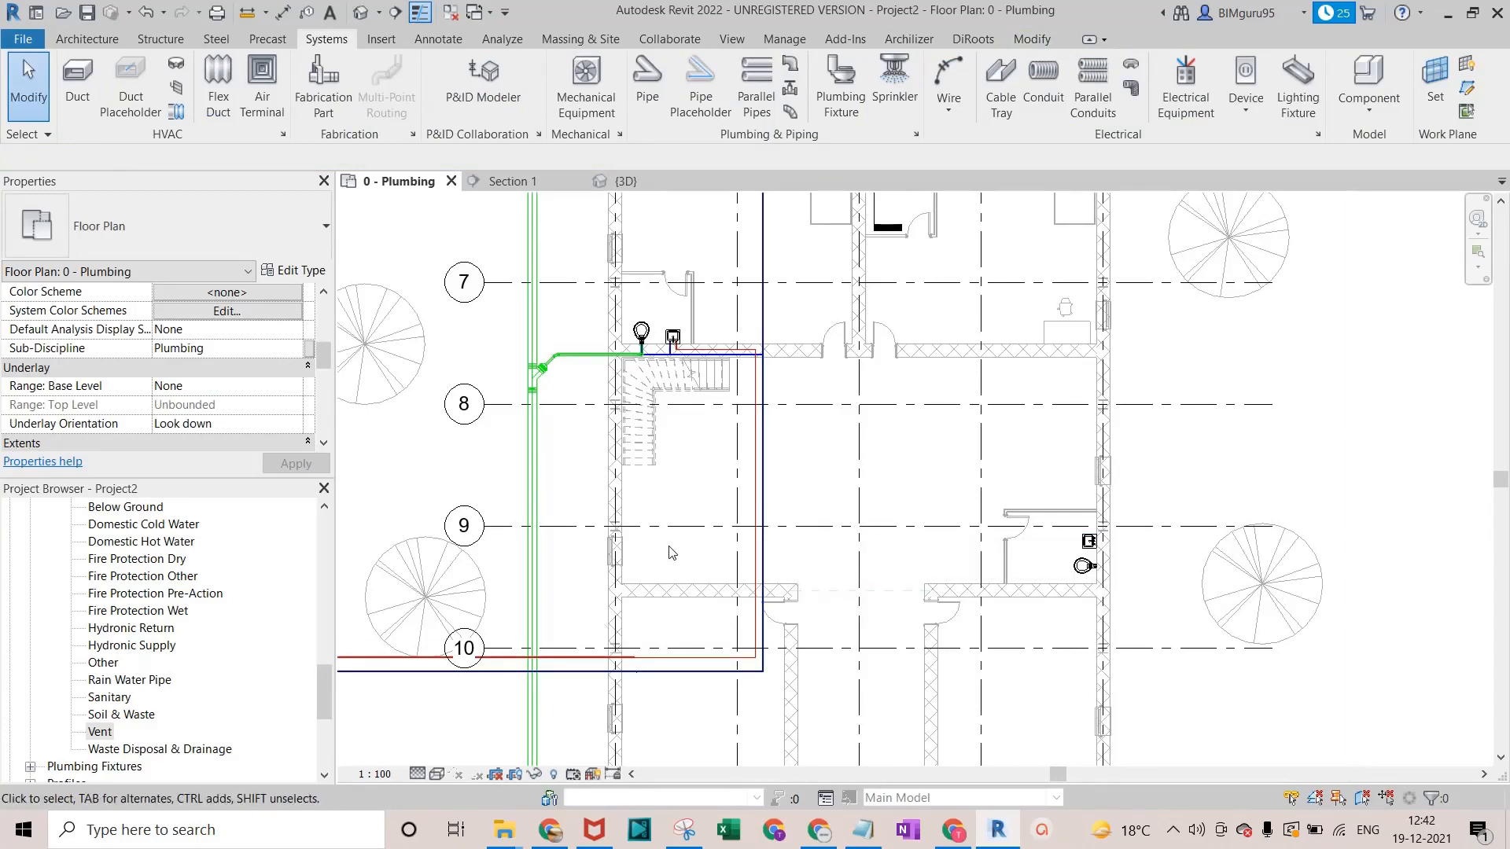
Browse the mechanical equipment types available for placement, including the boiler, calorifier, circulator pump and radiator families.
{"action": "scroll", "coordinate": [592, 629], "scroll_direction": "up", "scroll_amount": 1}
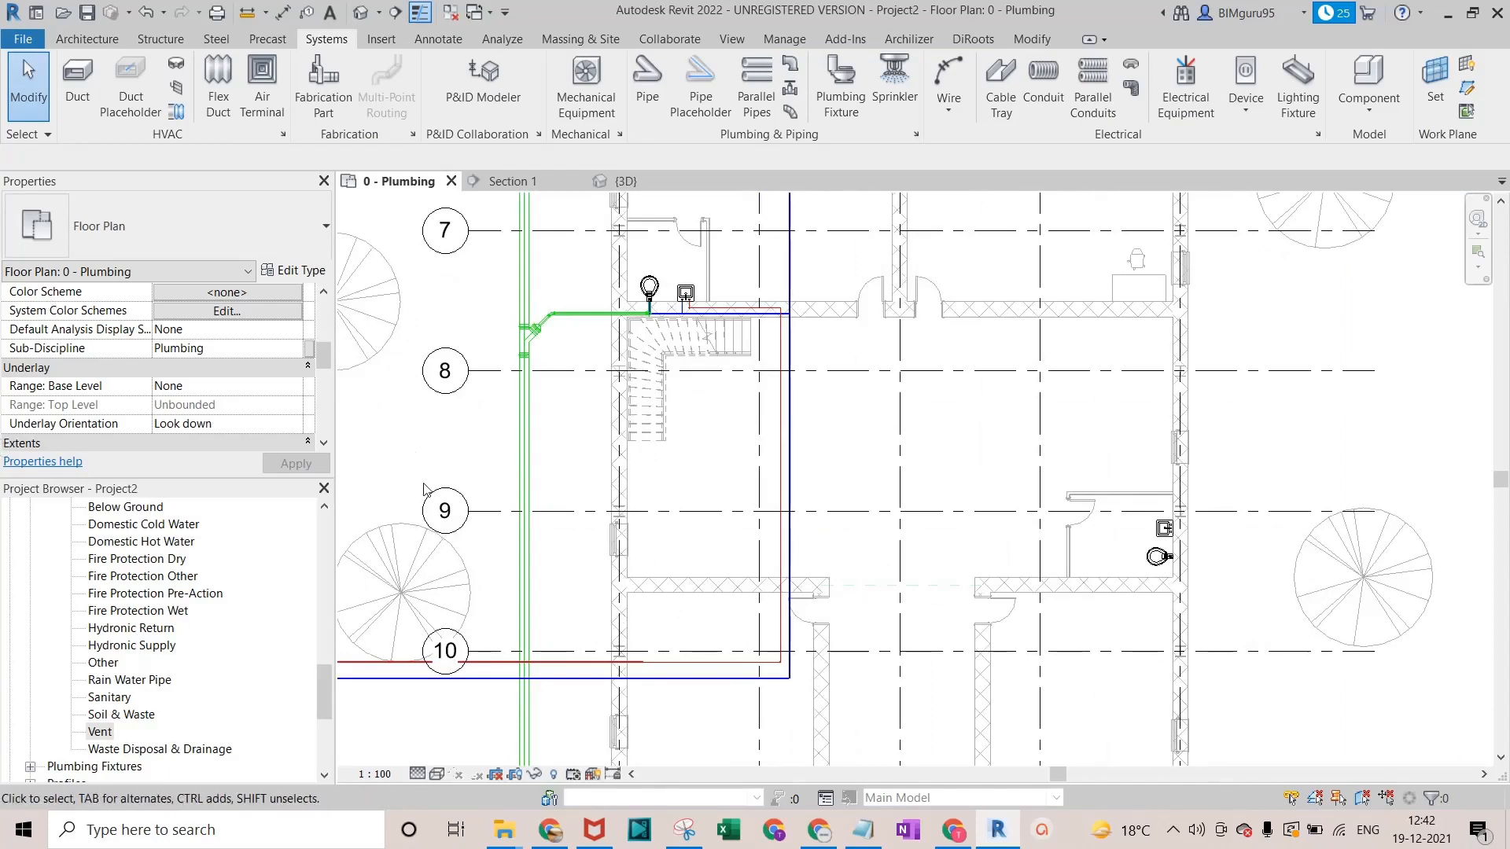
{"action": "key", "text": "m"}
{"action": "key", "text": "e"}
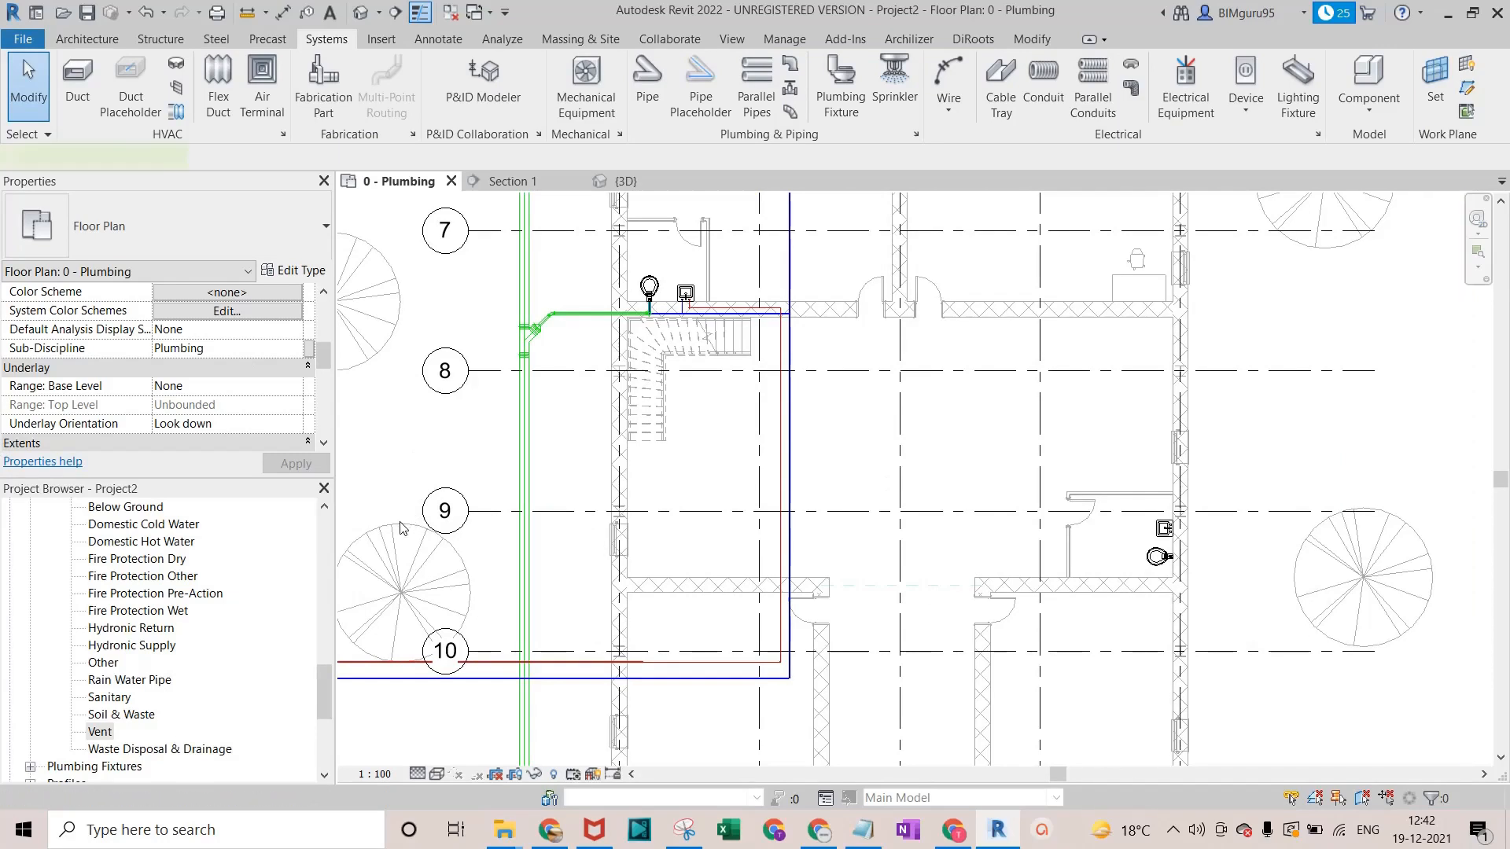
{"action": "left_click", "coordinate": [157, 228]}
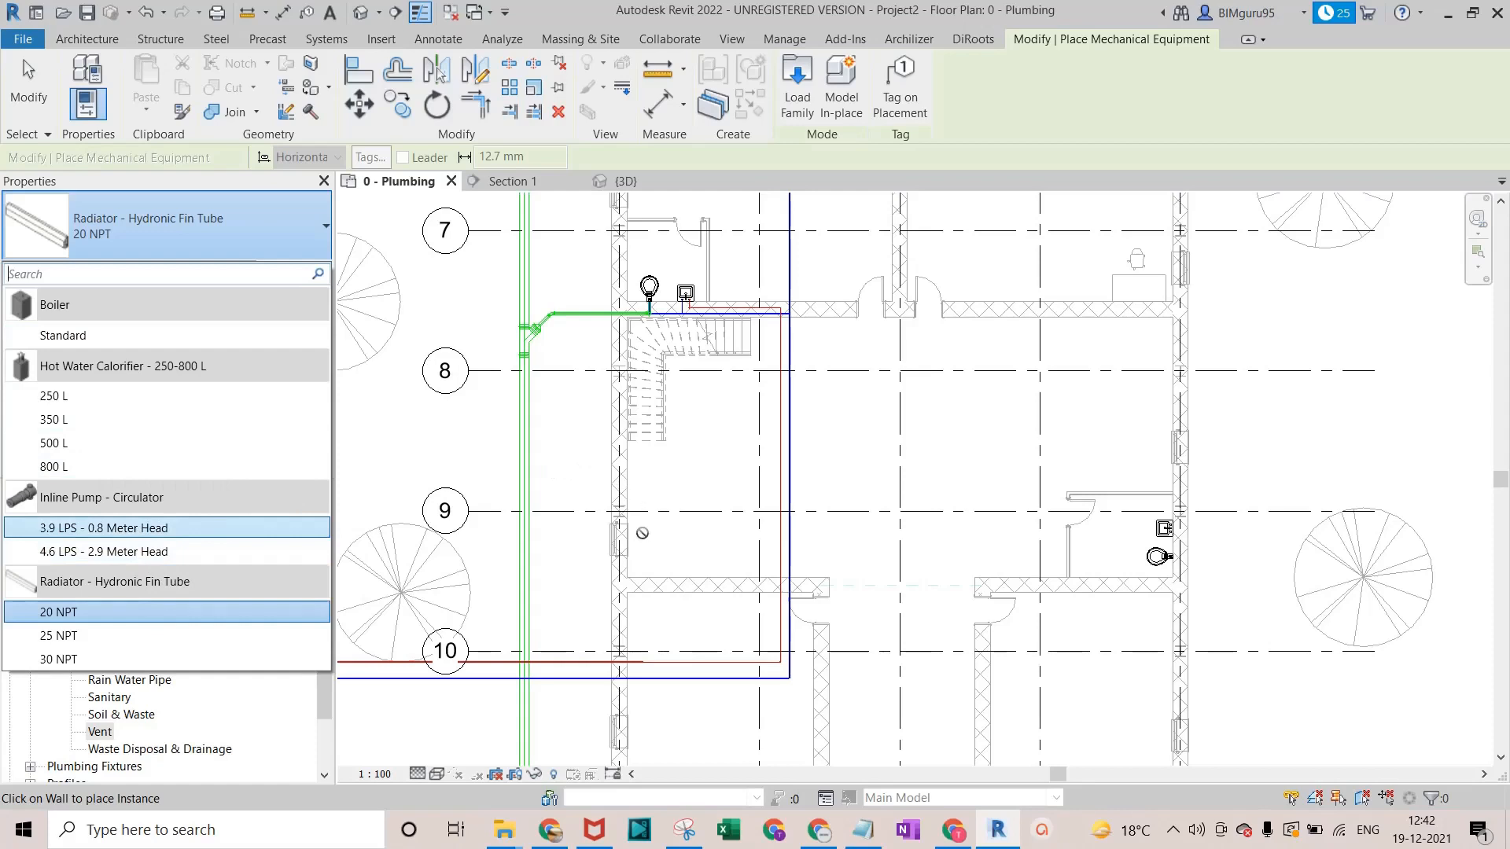
{"action": "key", "text": "Escape"}
{"action": "key", "text": "Escape"}
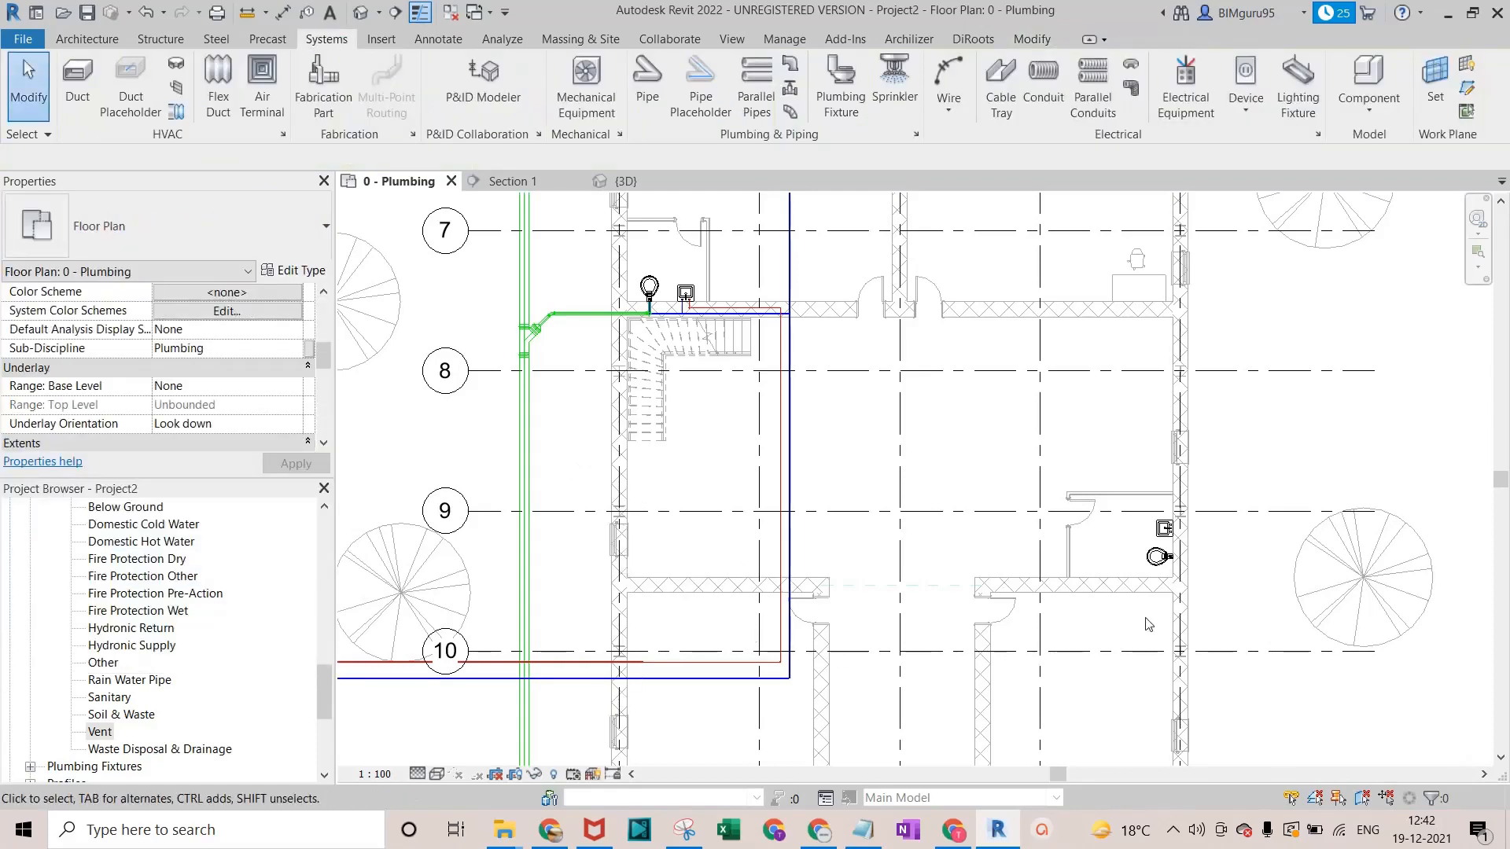
Start a new Standard pipe in the 0 - Plumbing plan and set its system type to Fire Protection Dry.
{"action": "scroll", "coordinate": [1060, 556], "scroll_direction": "down", "scroll_amount": 2}
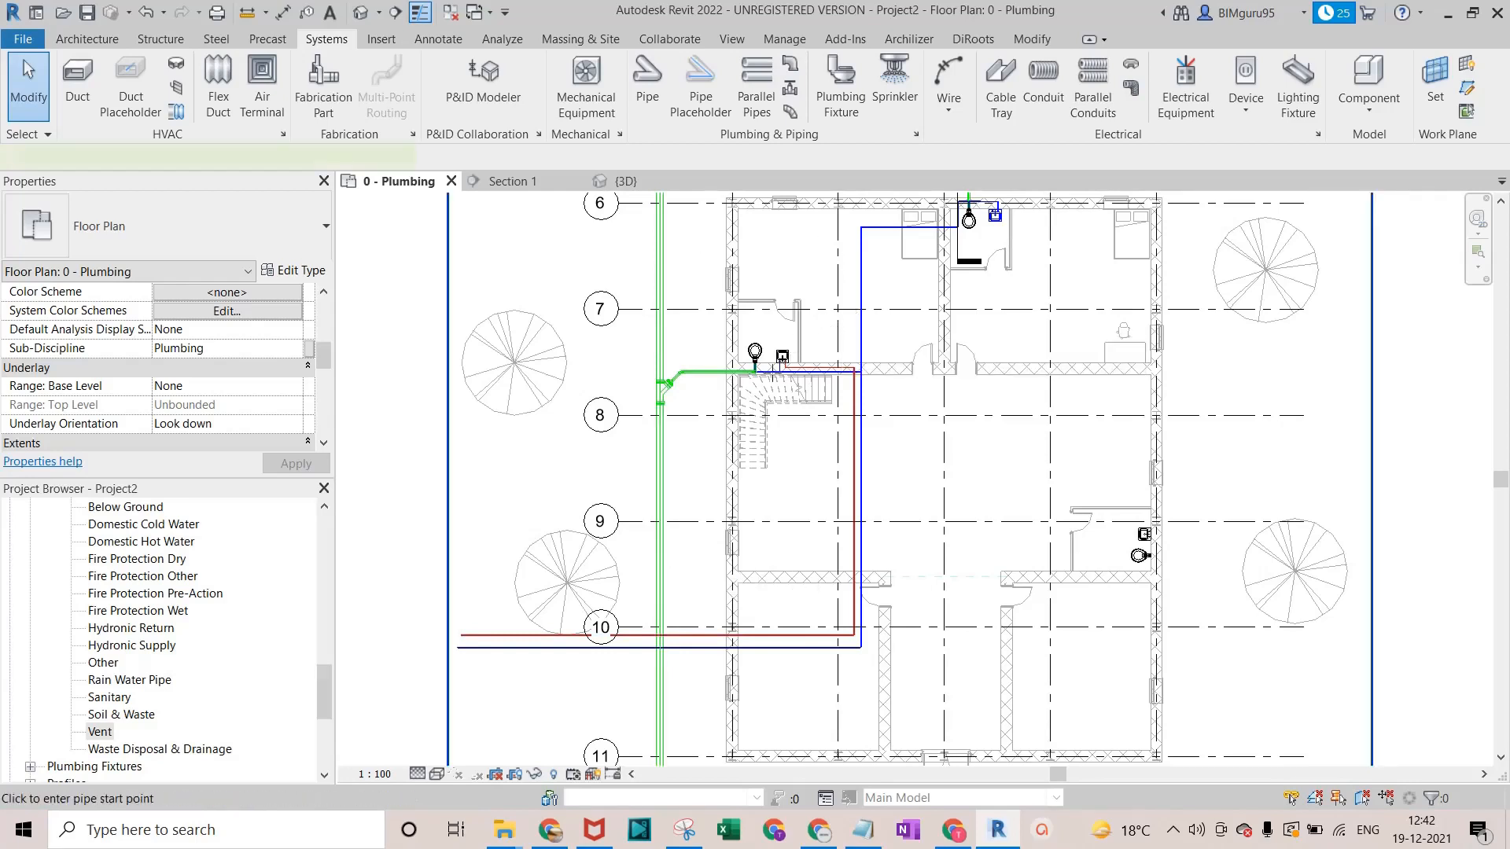
{"action": "key", "text": "p"}
{"action": "key", "text": "i"}
{"action": "scroll", "coordinate": [103, 610], "scroll_direction": "up", "scroll_amount": 2}
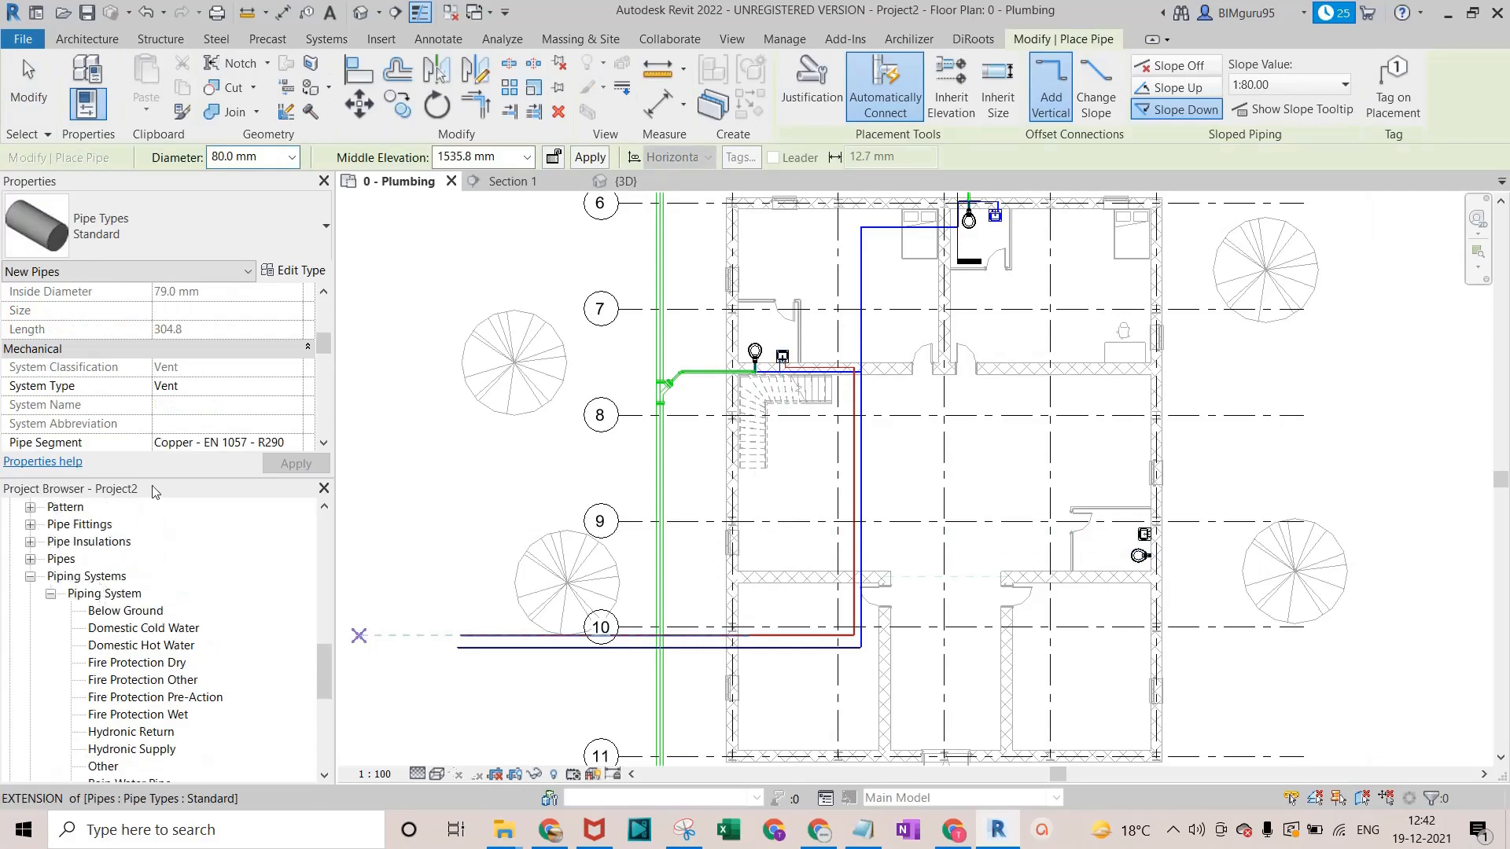
{"action": "scroll", "coordinate": [250, 361], "scroll_direction": "up", "scroll_amount": 4}
{"action": "scroll", "coordinate": [250, 361], "scroll_direction": "down", "scroll_amount": 5}
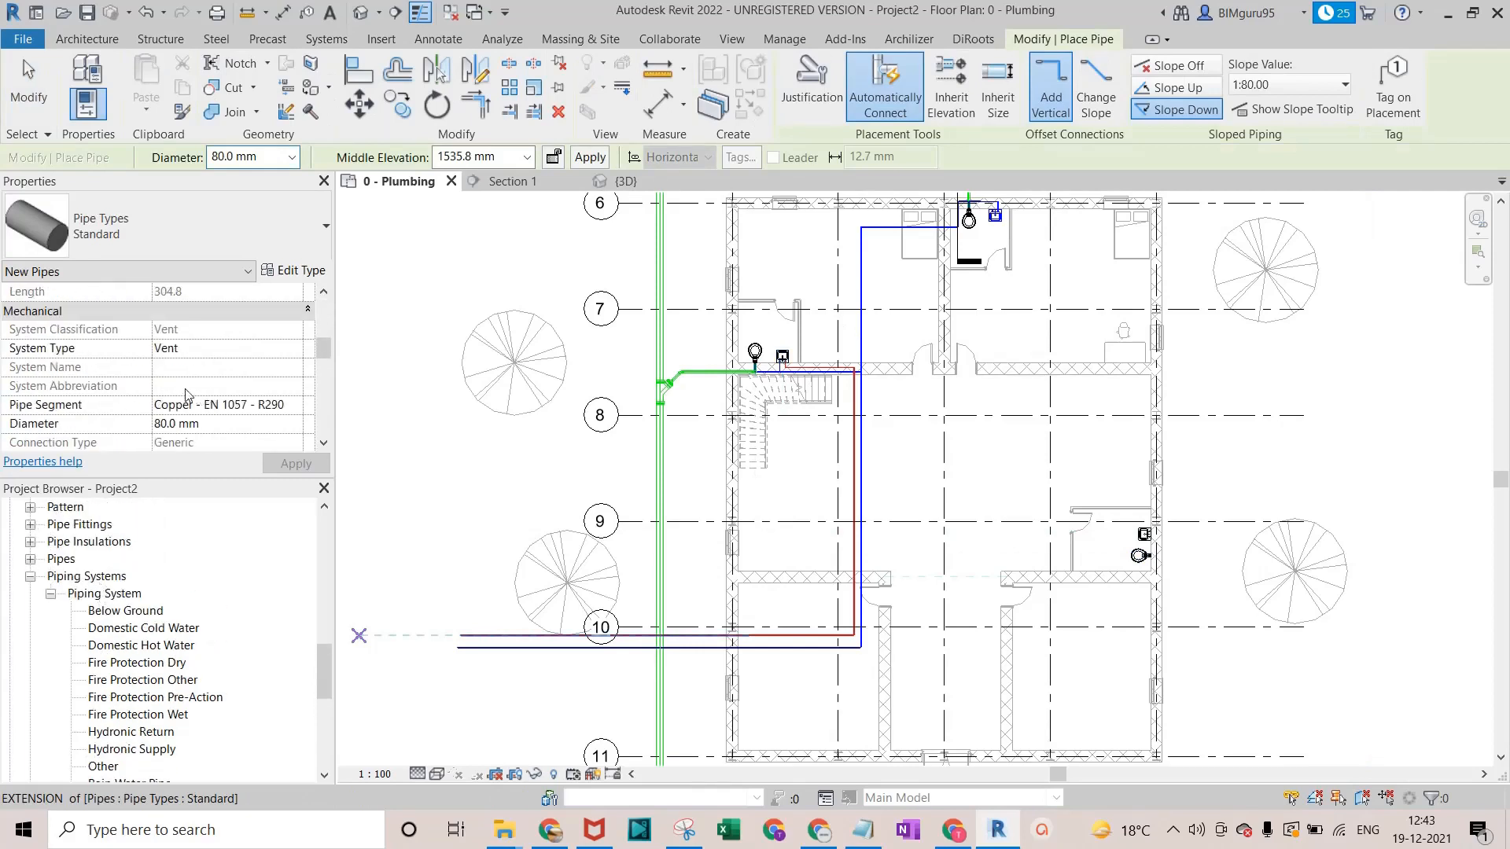
{"action": "left_click", "coordinate": [287, 348]}
{"action": "left_click", "coordinate": [294, 348]}
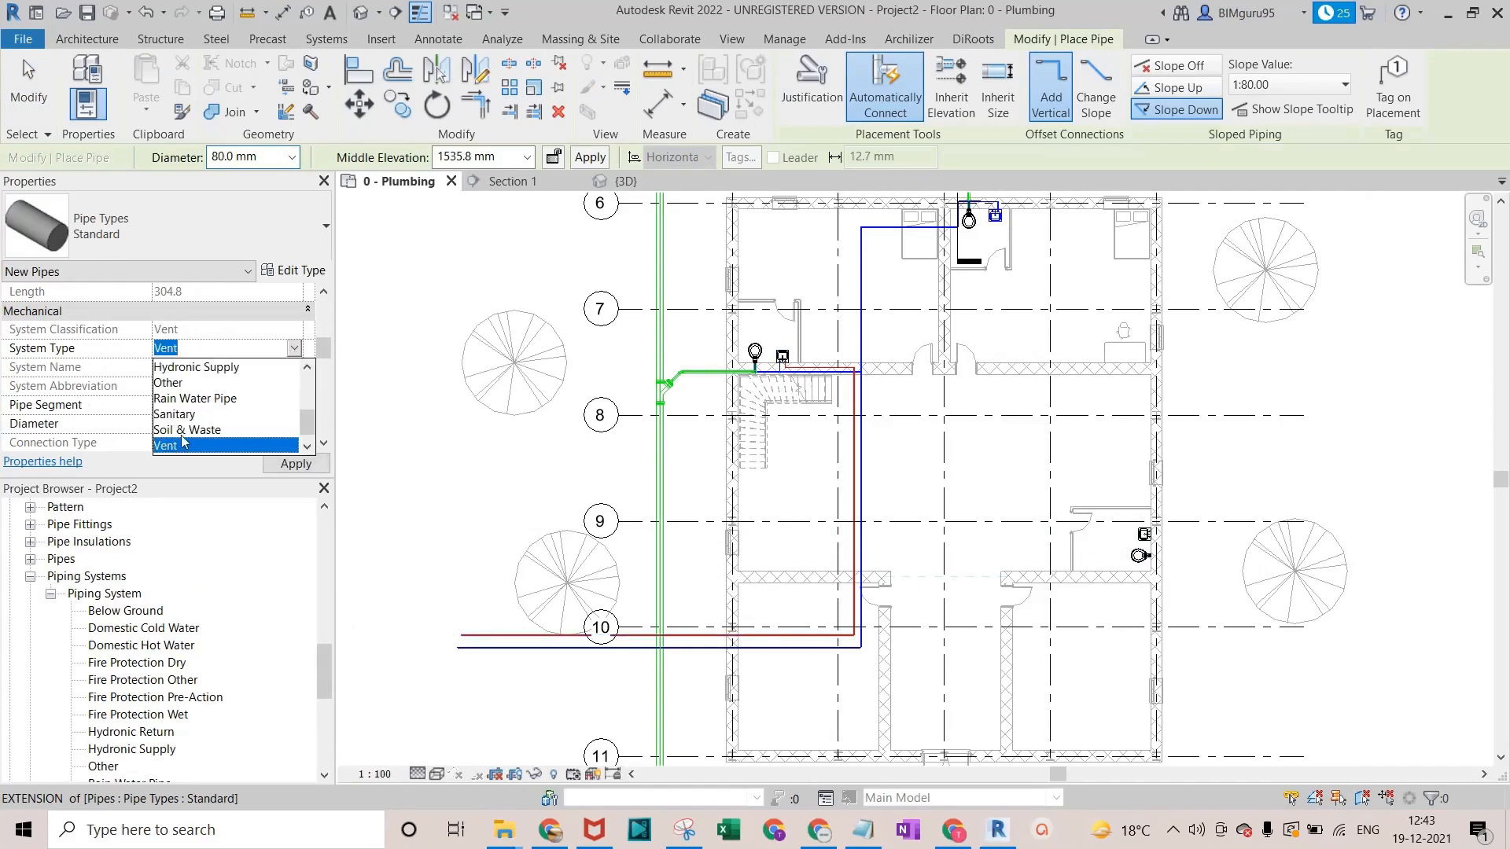
{"action": "scroll", "coordinate": [182, 441], "scroll_direction": "down", "scroll_amount": 1}
{"action": "scroll", "coordinate": [183, 431], "scroll_direction": "up", "scroll_amount": 3}
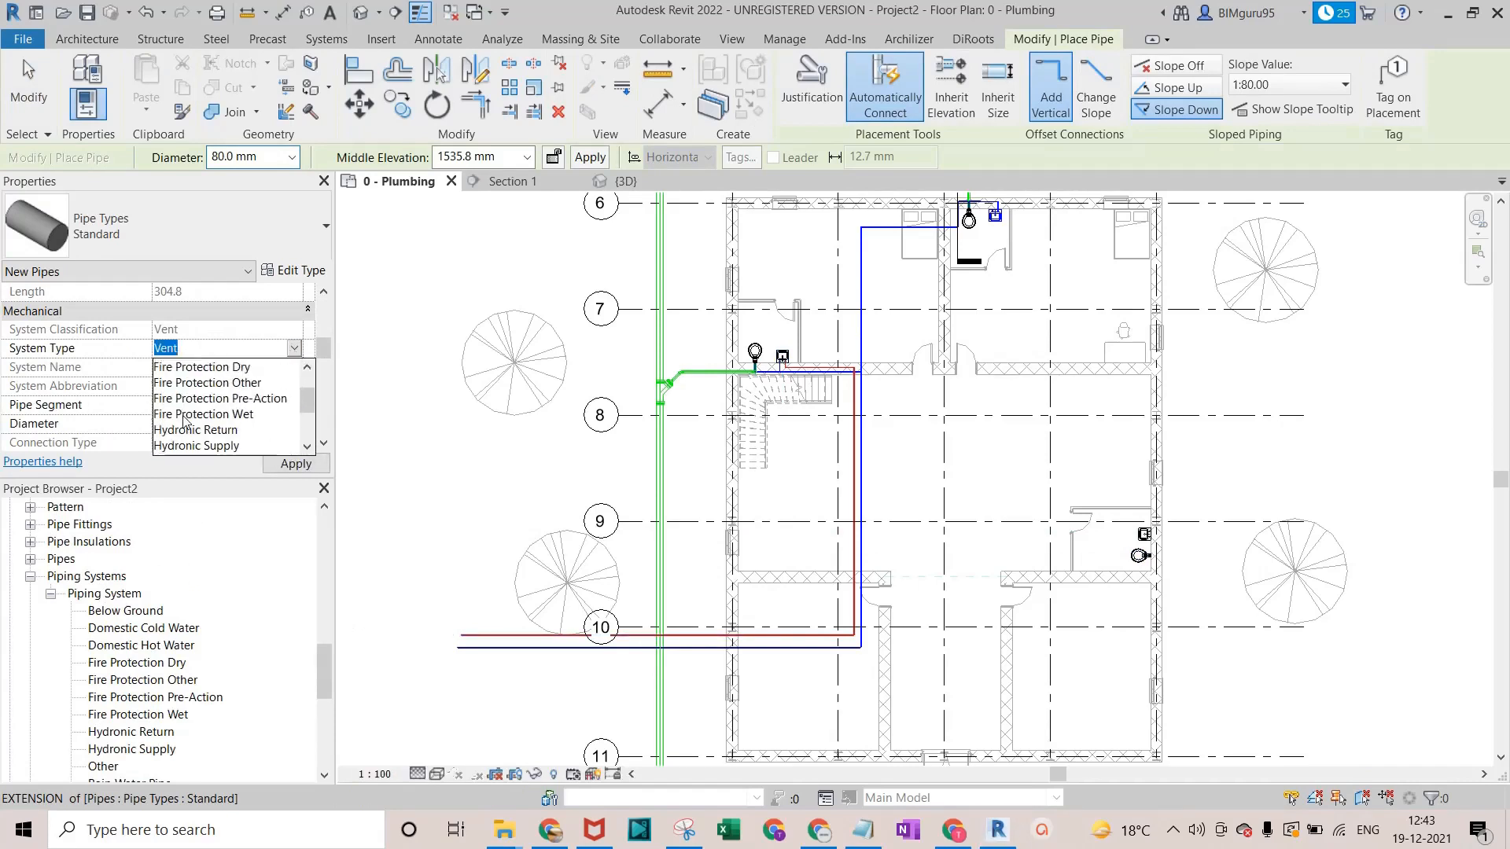
{"action": "scroll", "coordinate": [183, 421], "scroll_direction": "up", "scroll_amount": 3}
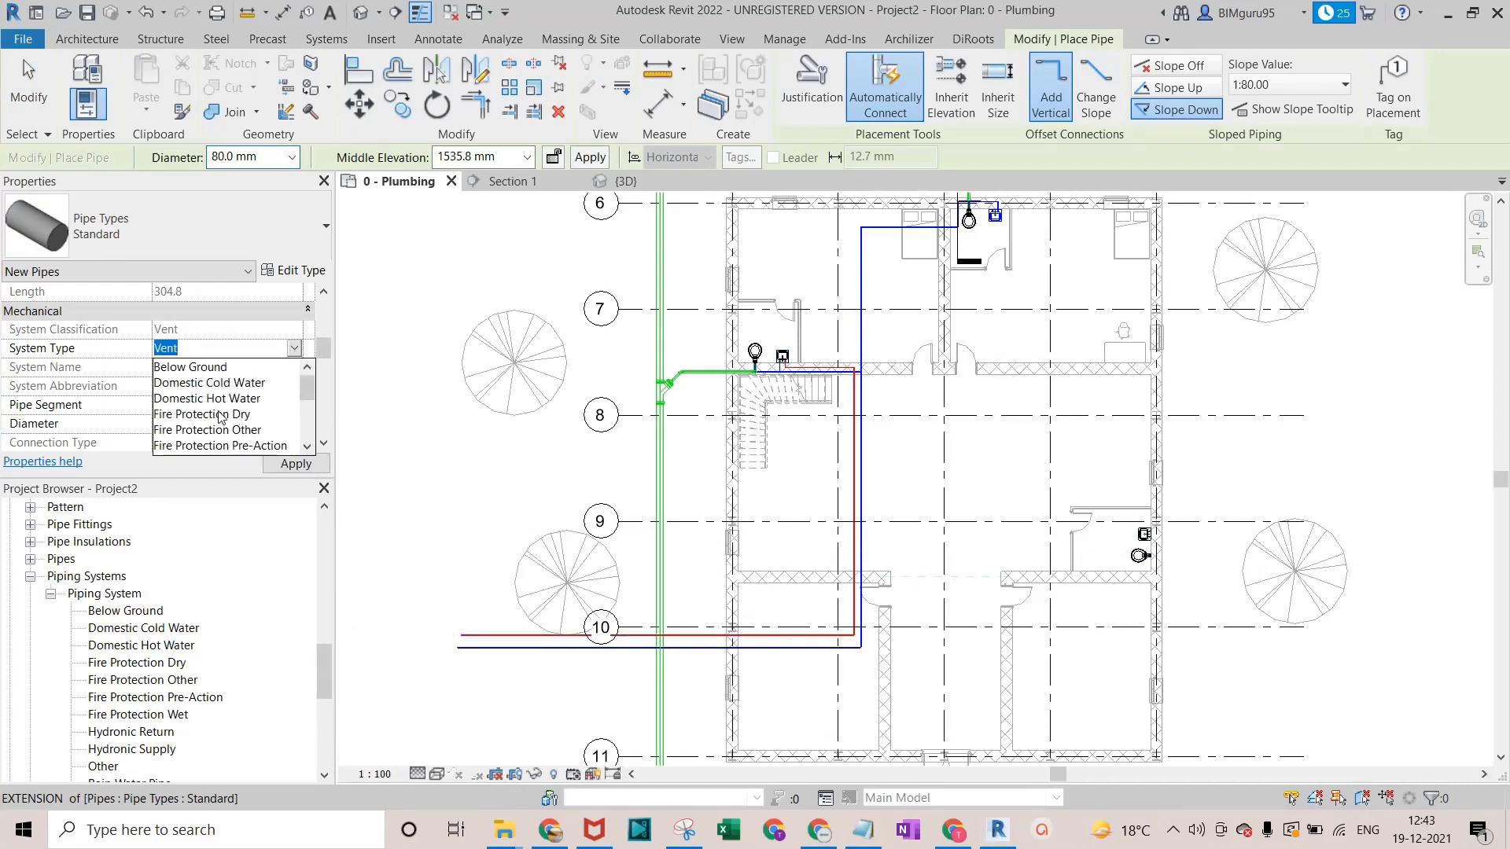
{"action": "left_click", "coordinate": [221, 415]}
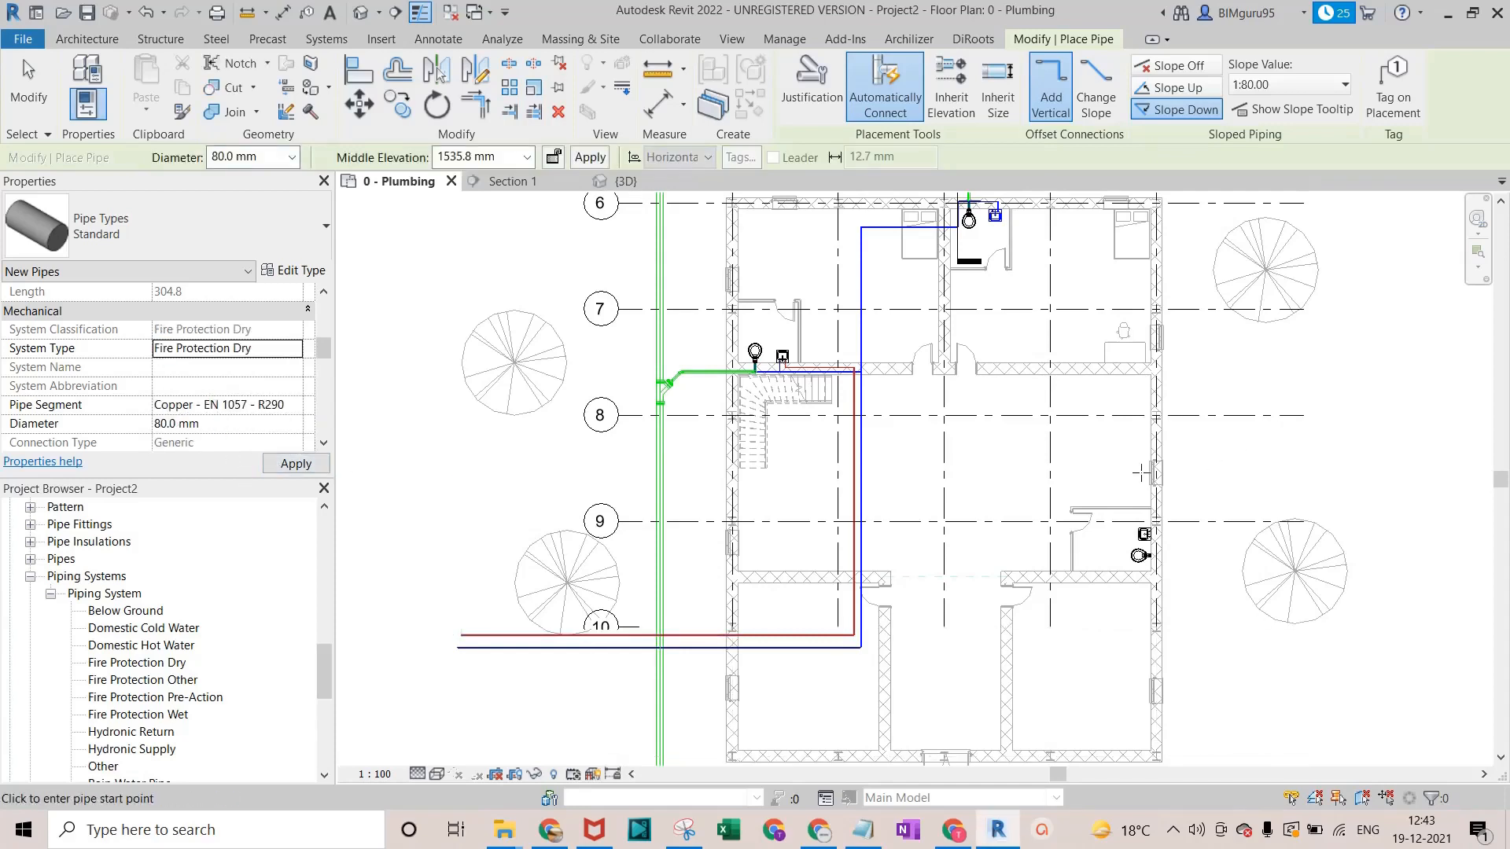
{"action": "scroll", "coordinate": [1140, 473], "scroll_direction": "up", "scroll_amount": 1}
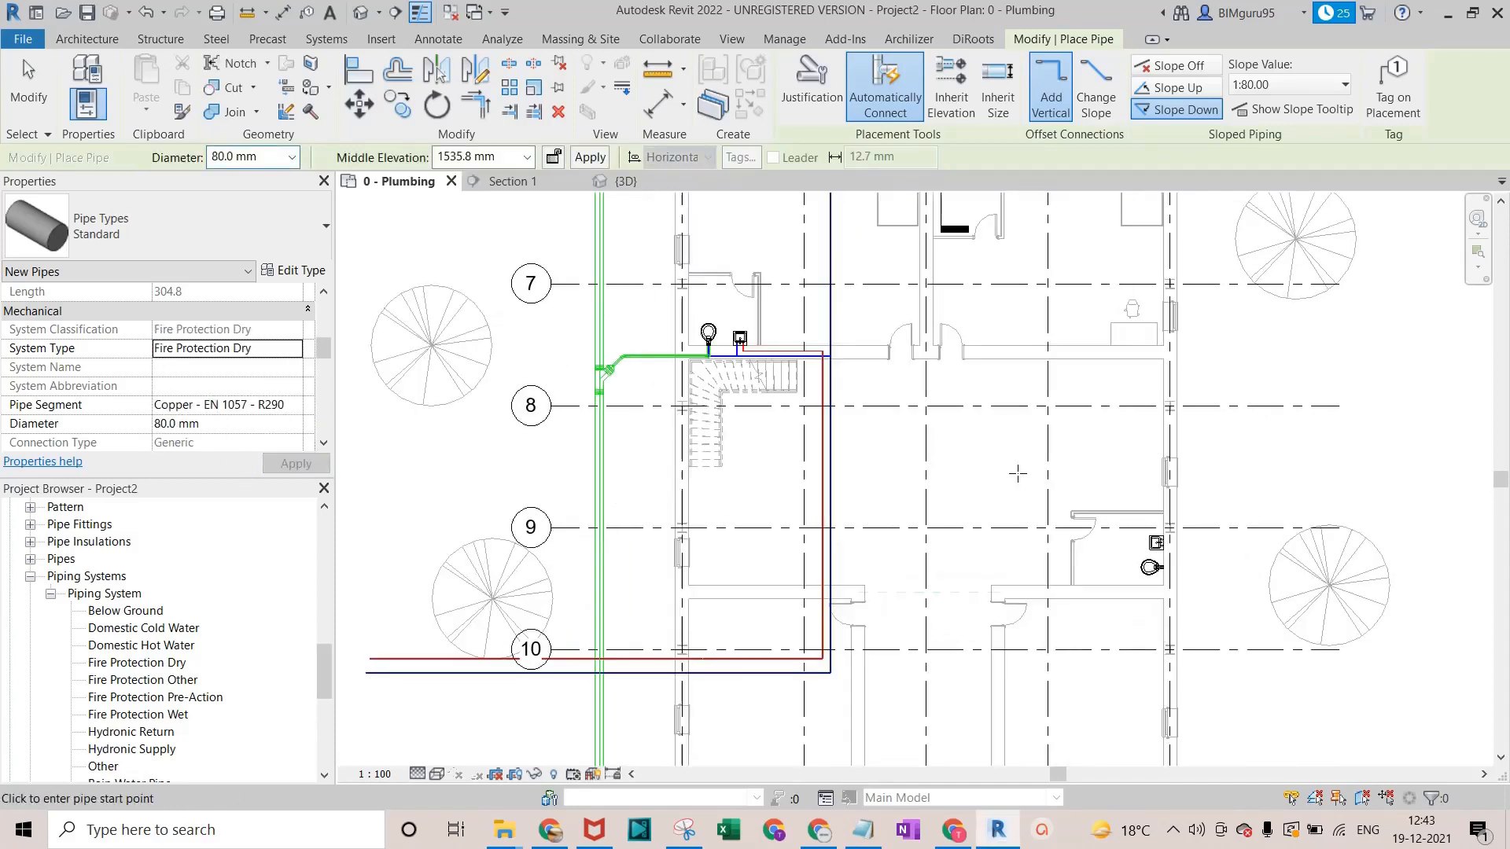
Try routing a three-segment fire pipe at 2800 mm elevation with a 1:80 downward slope between grids 11 and 7, and delete it.
{"action": "left_click", "coordinate": [526, 158]}
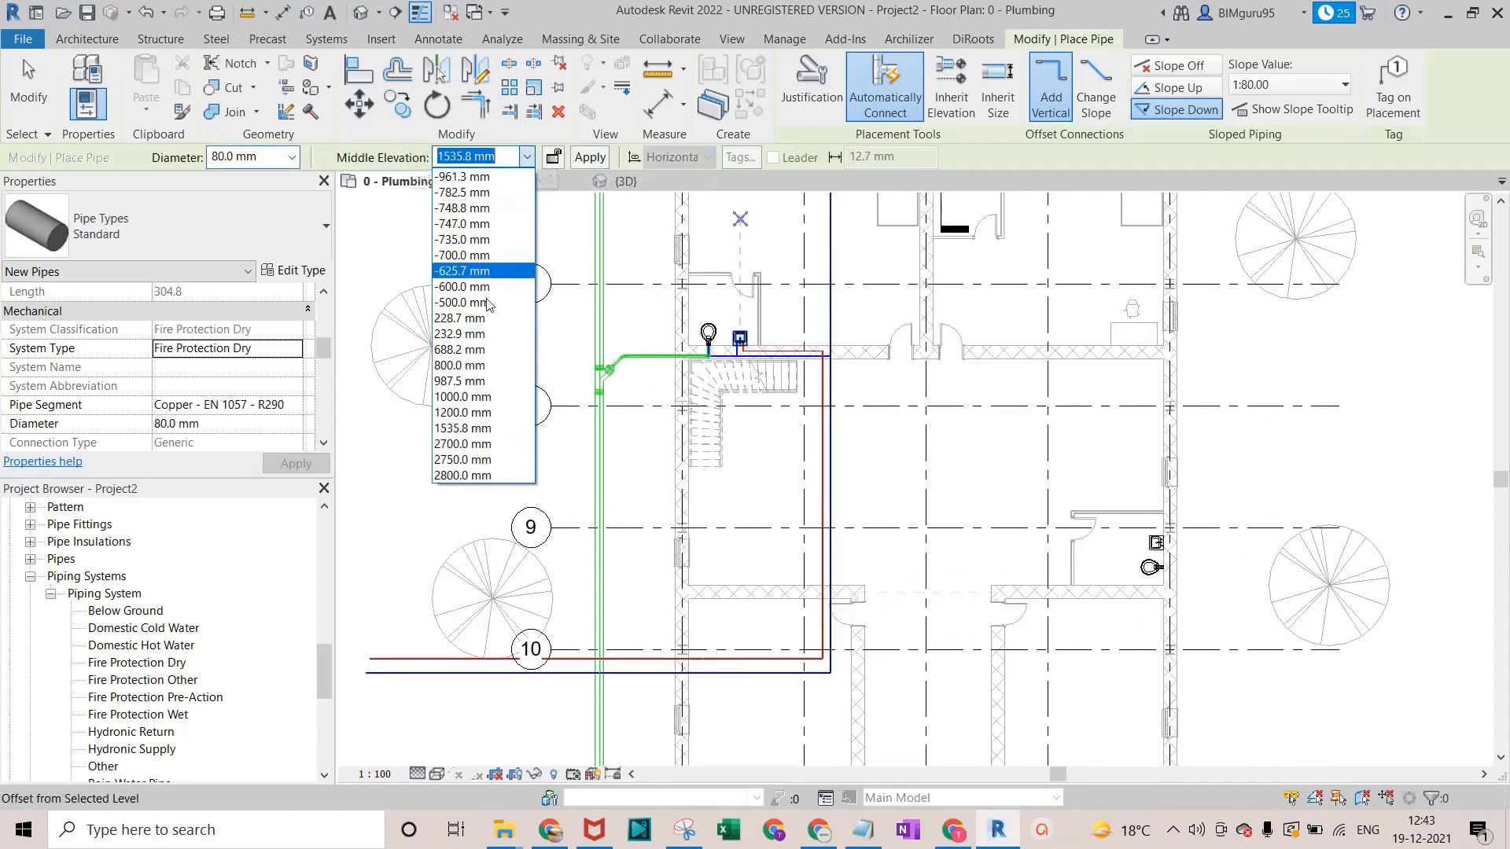
{"action": "left_click", "coordinate": [464, 475]}
{"action": "scroll", "coordinate": [948, 354], "scroll_direction": "down", "scroll_amount": 2}
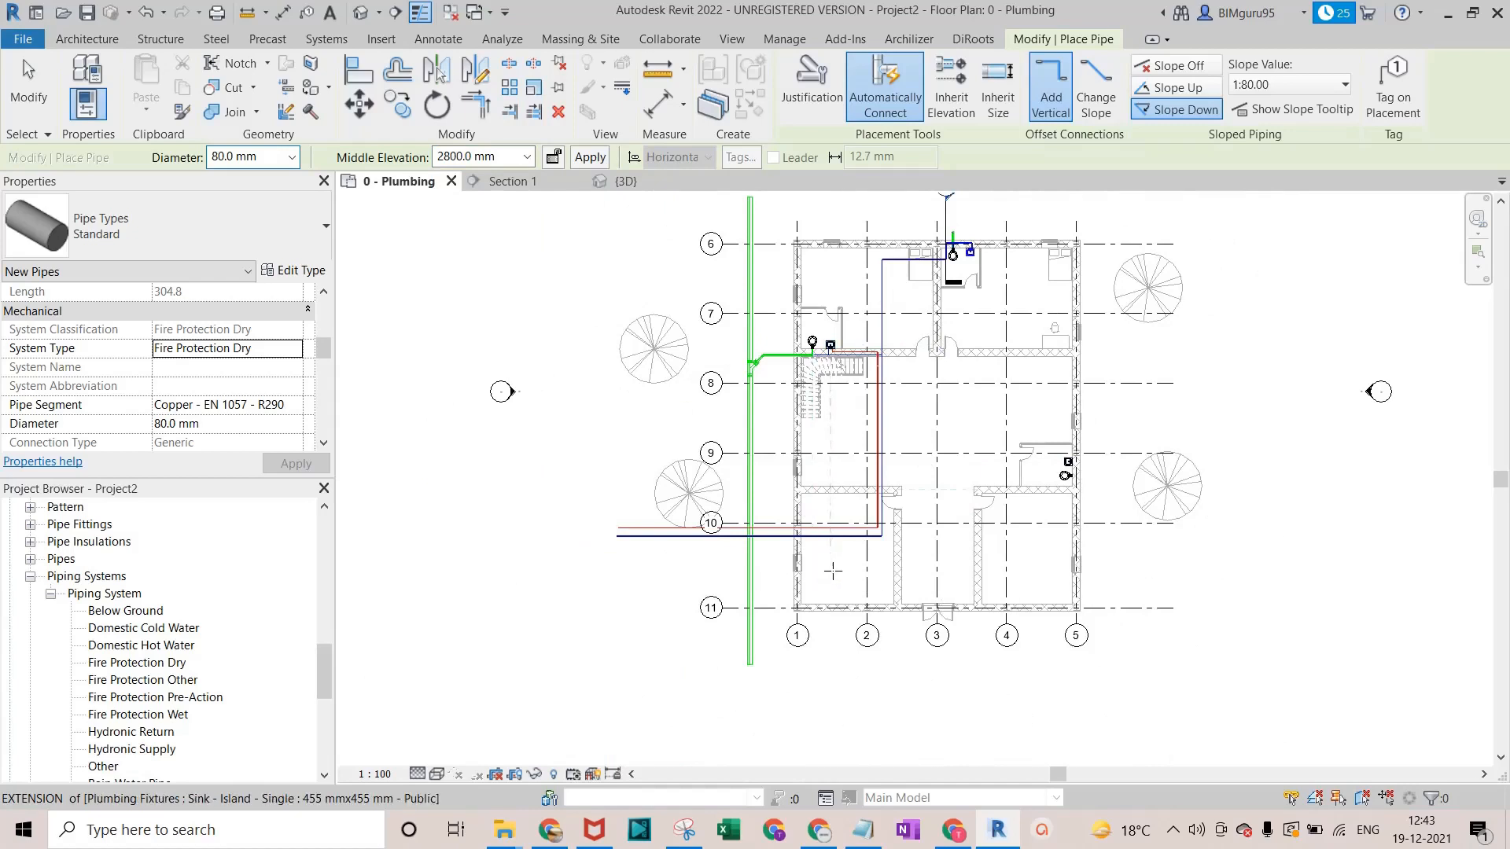
{"action": "left_click", "coordinate": [814, 572]}
{"action": "left_click", "coordinate": [953, 570]}
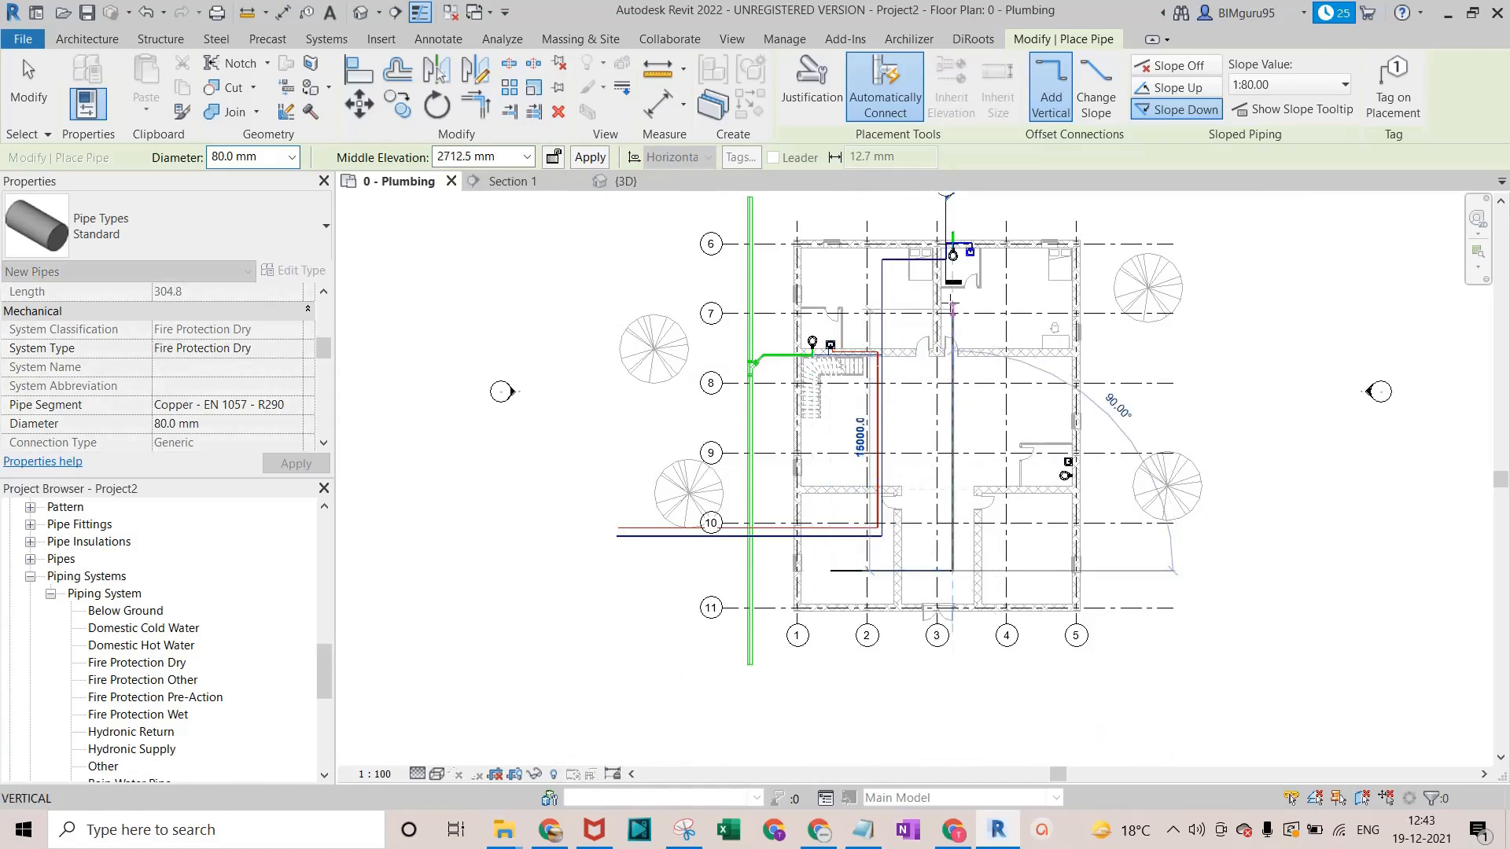
{"action": "scroll", "coordinate": [952, 283], "scroll_direction": "up", "scroll_amount": 2}
{"action": "left_click", "coordinate": [952, 311]}
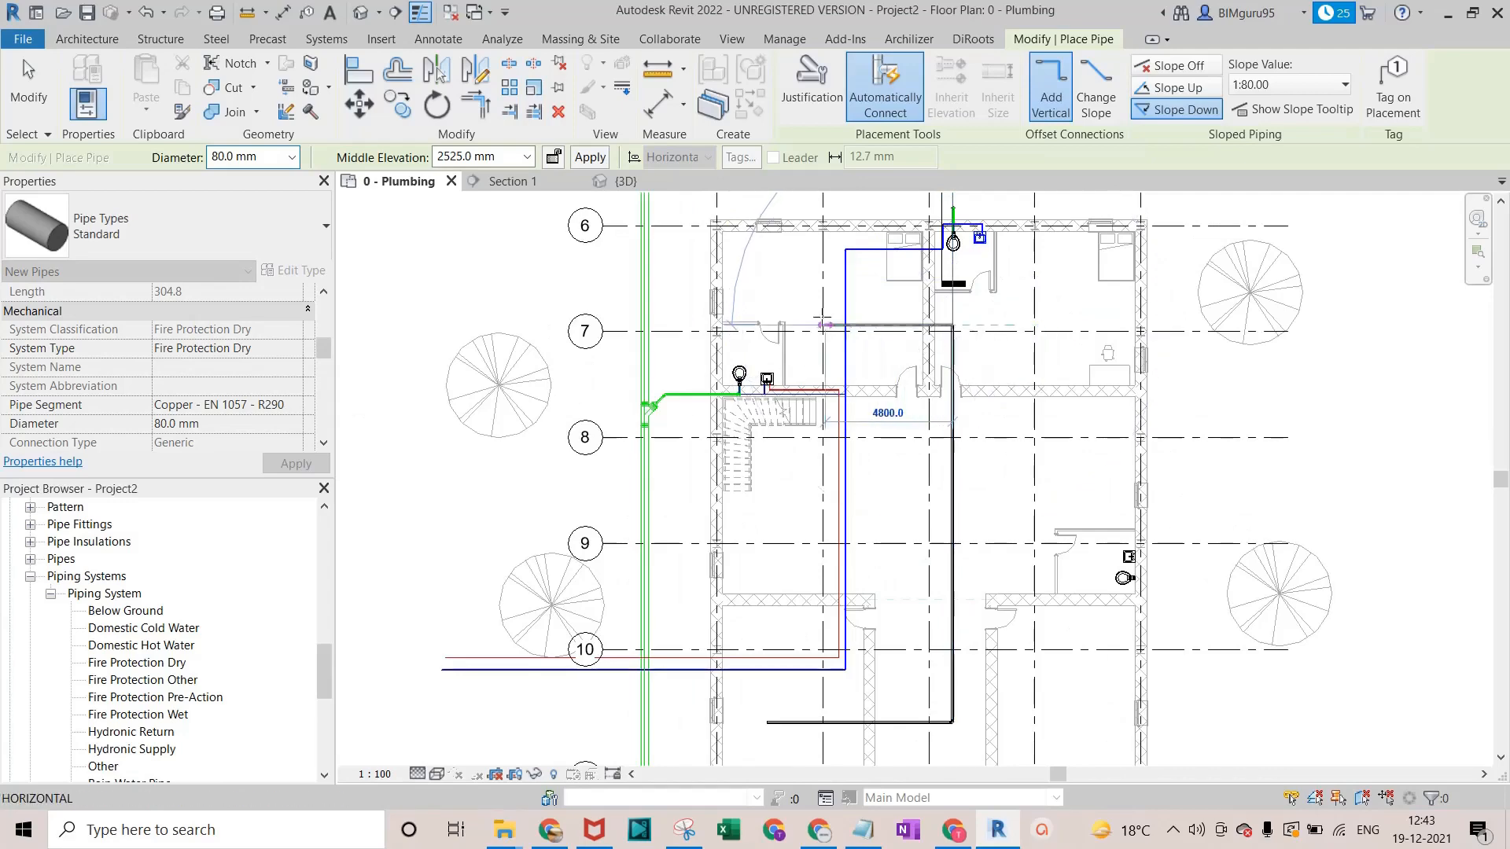
{"action": "scroll", "coordinate": [860, 323], "scroll_direction": "up", "scroll_amount": 4}
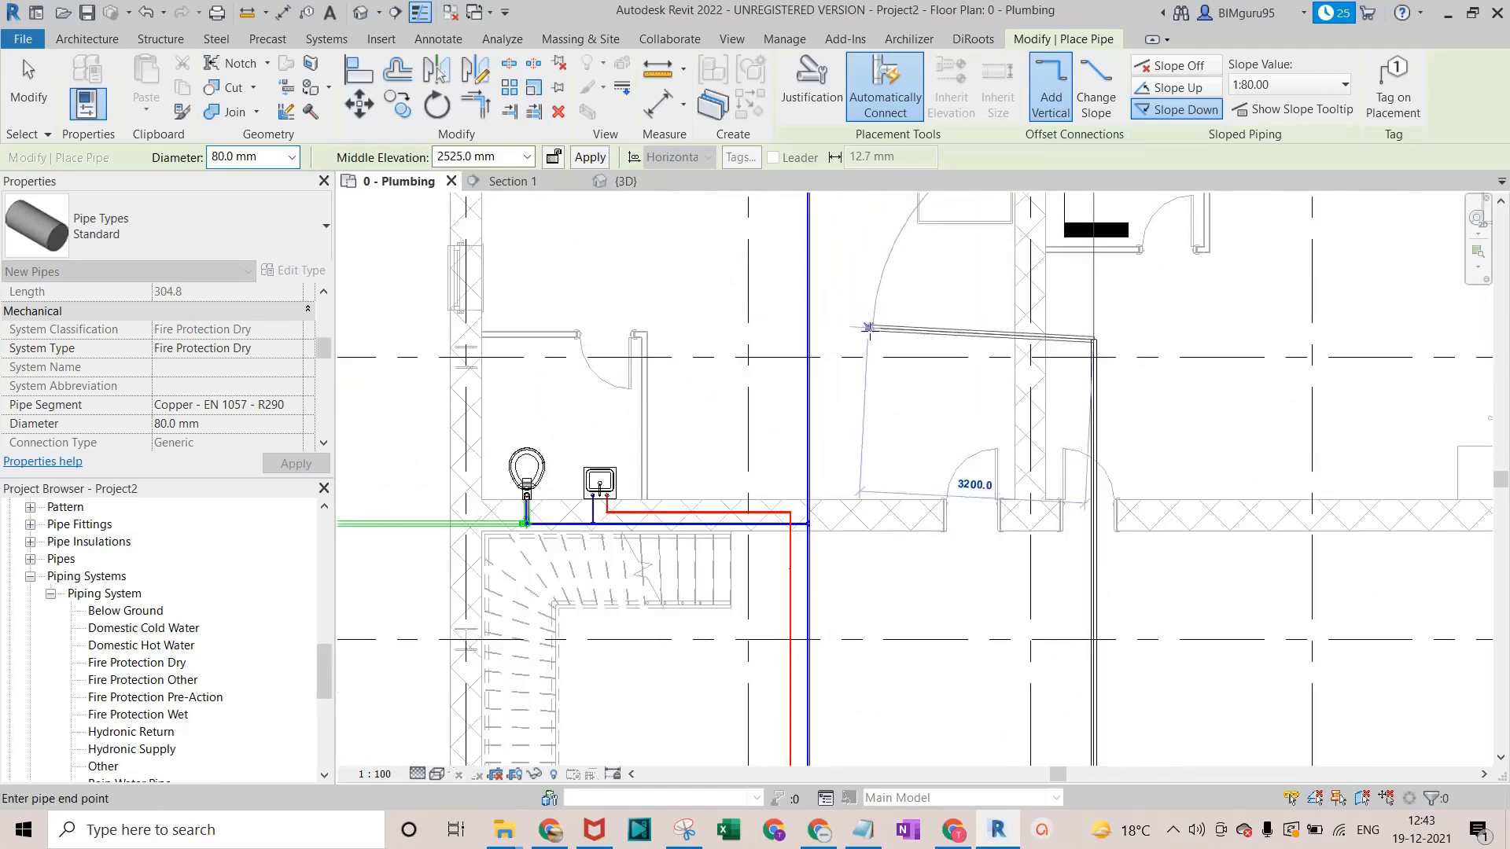
{"action": "left_click", "coordinate": [868, 338]}
{"action": "key", "text": "Escape"}
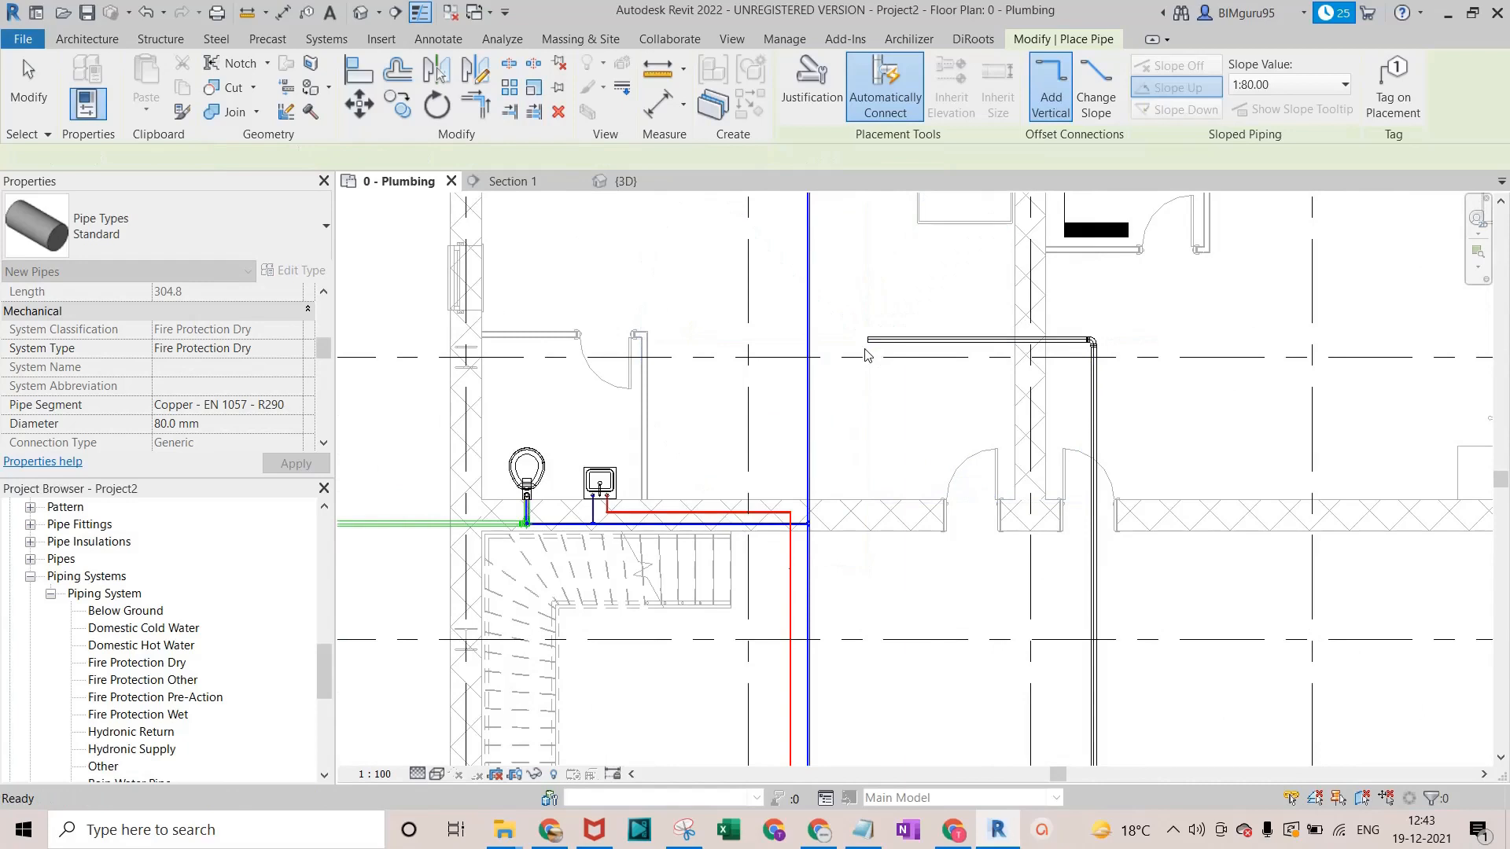
{"action": "key", "text": "Escape"}
{"action": "left_click", "coordinate": [910, 341]}
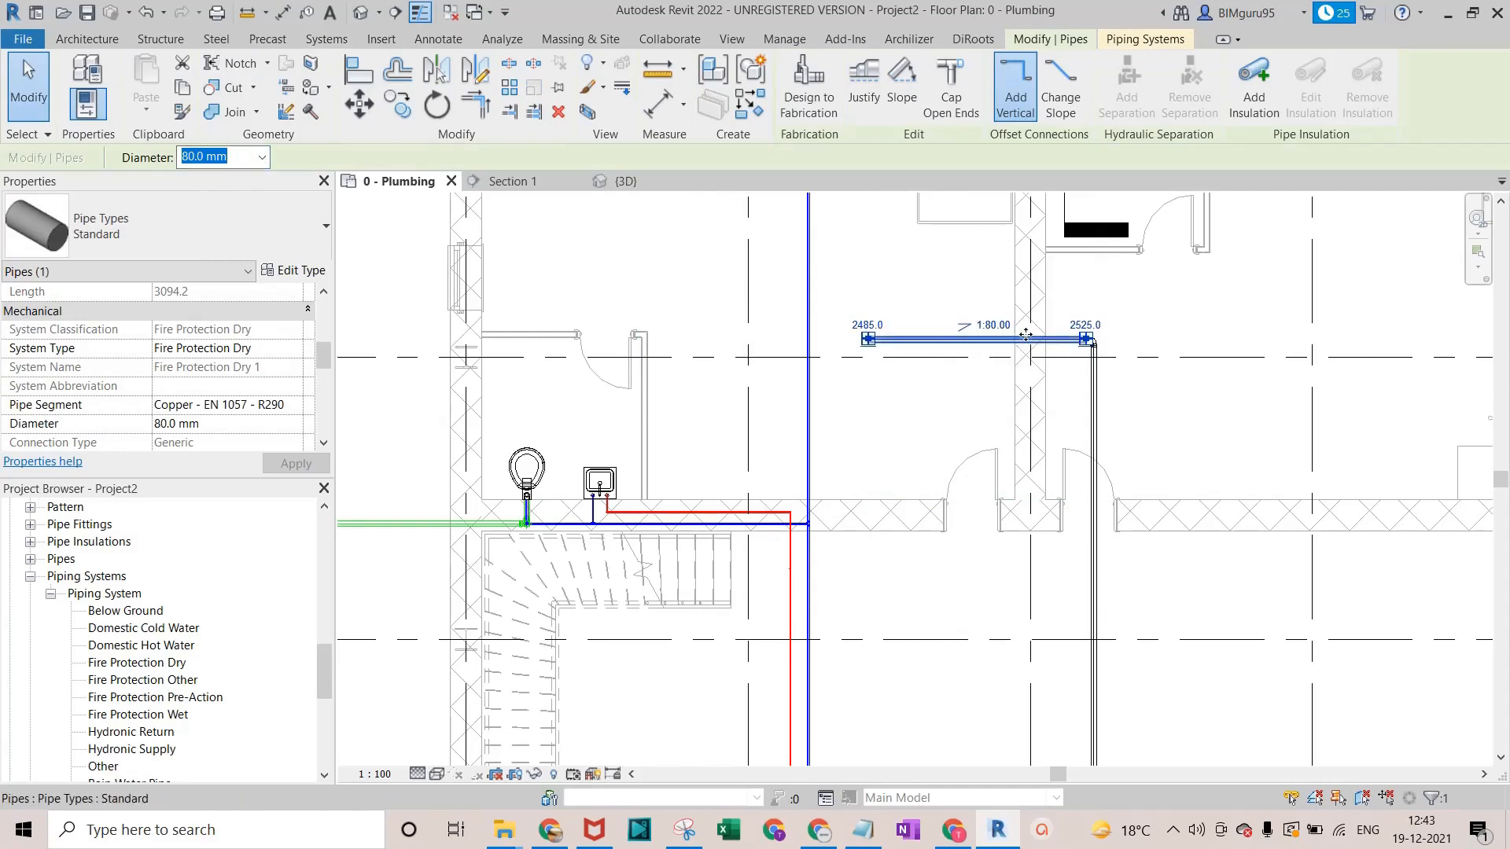
{"action": "key", "text": "Delete"}
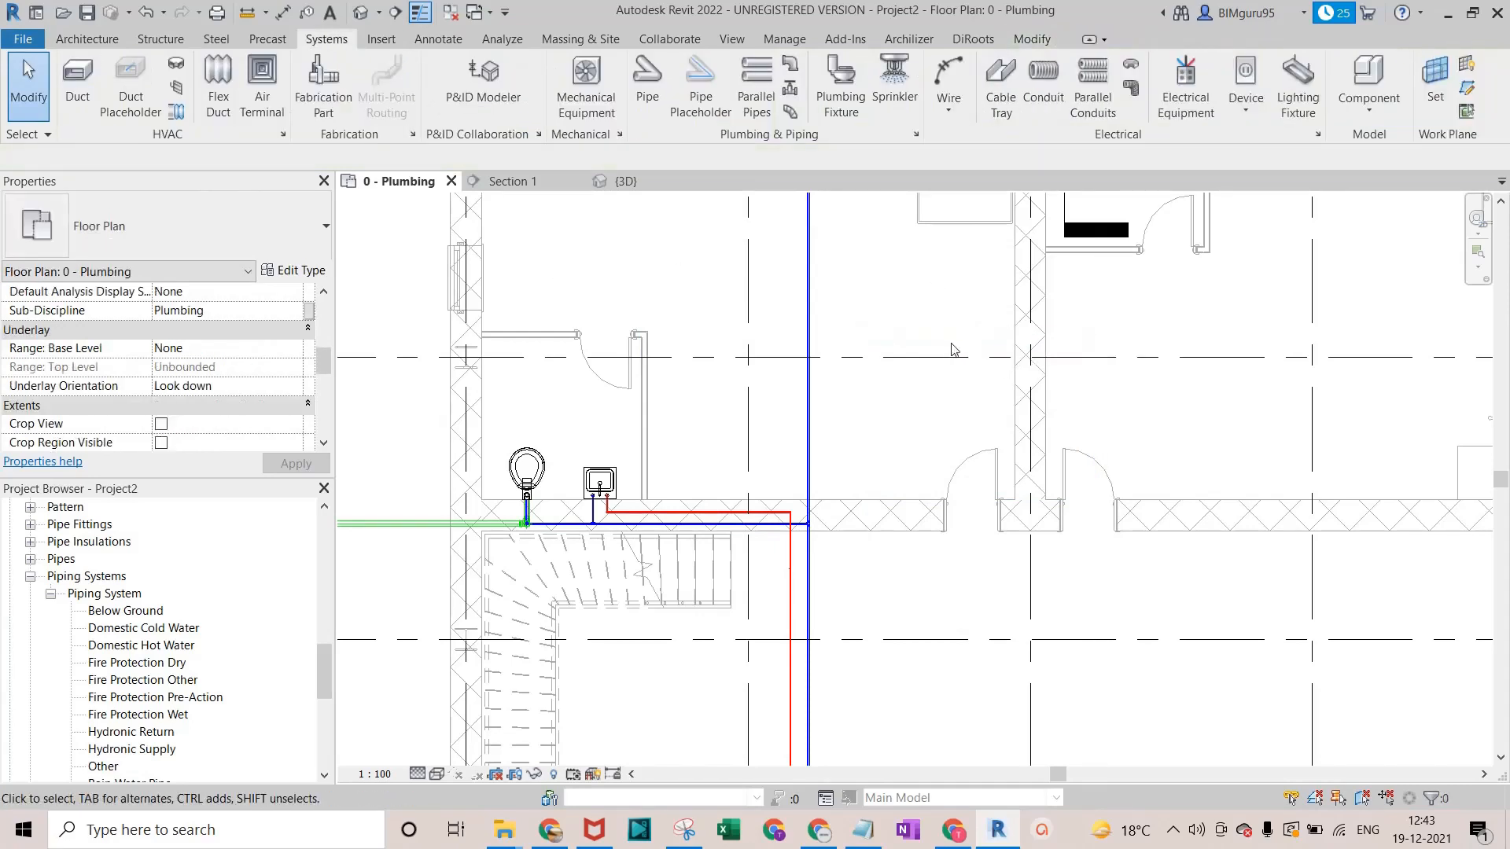
Restart the Pipe command with the slope turned off and the middle elevation set to 3000 mm.
{"action": "key", "text": "p"}
{"action": "key", "text": "i"}
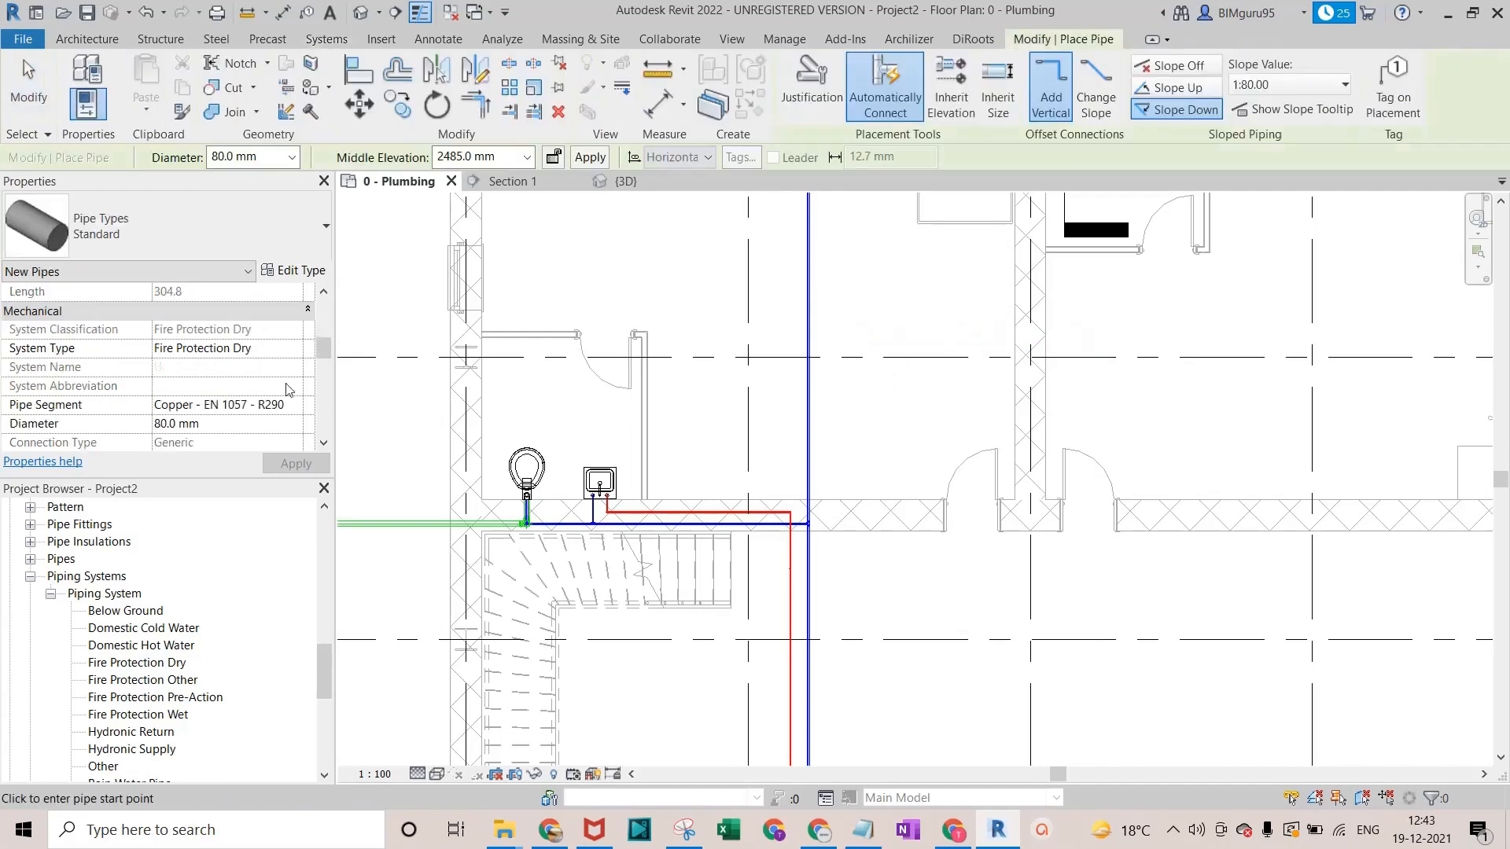
{"action": "left_click", "coordinate": [1189, 67]}
{"action": "scroll", "coordinate": [900, 262], "scroll_direction": "down", "scroll_amount": 1}
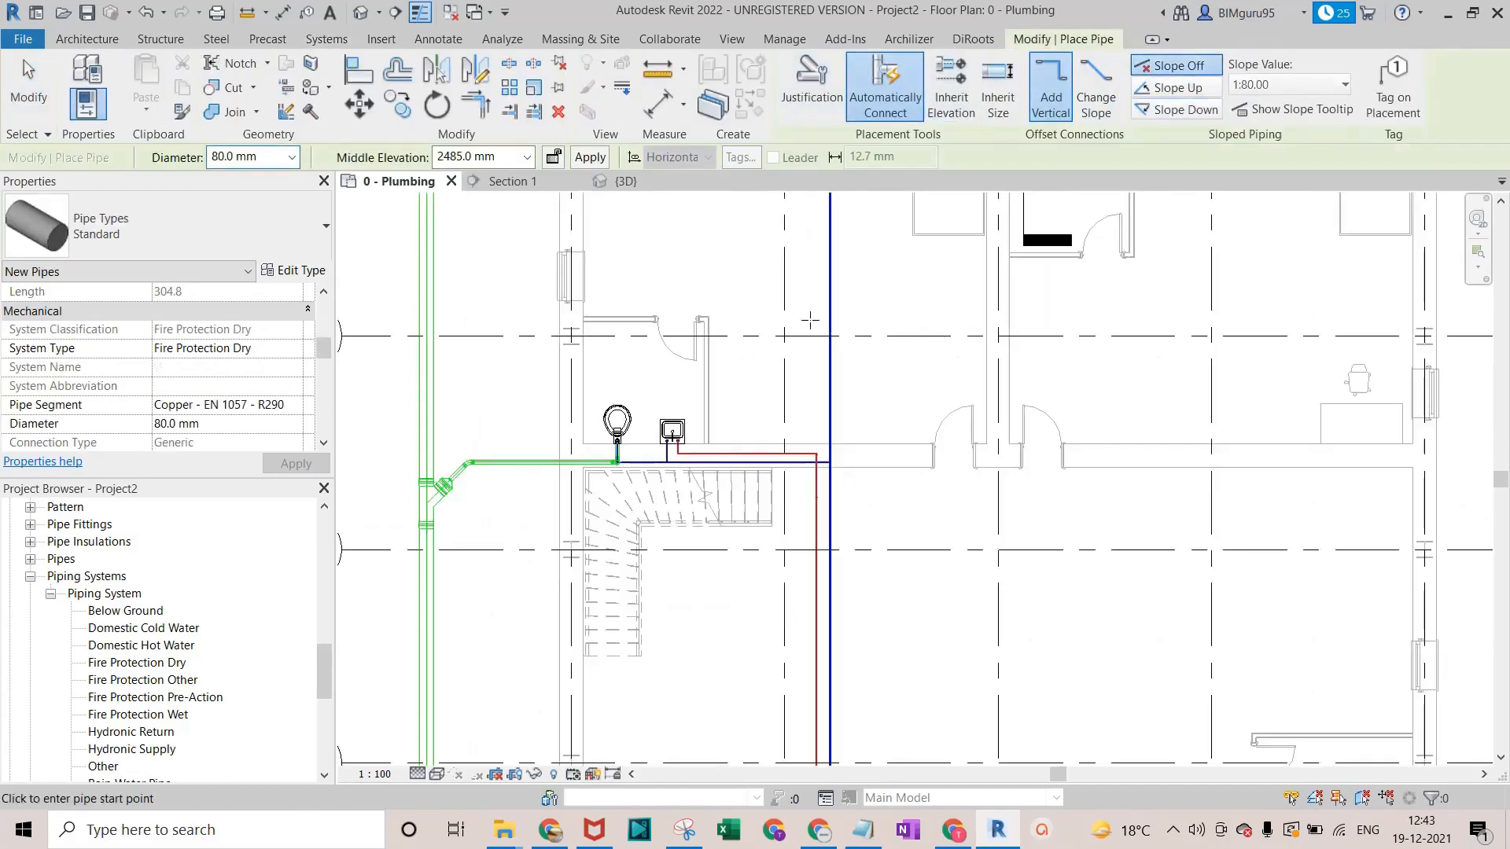
{"action": "left_click", "coordinate": [529, 158]}
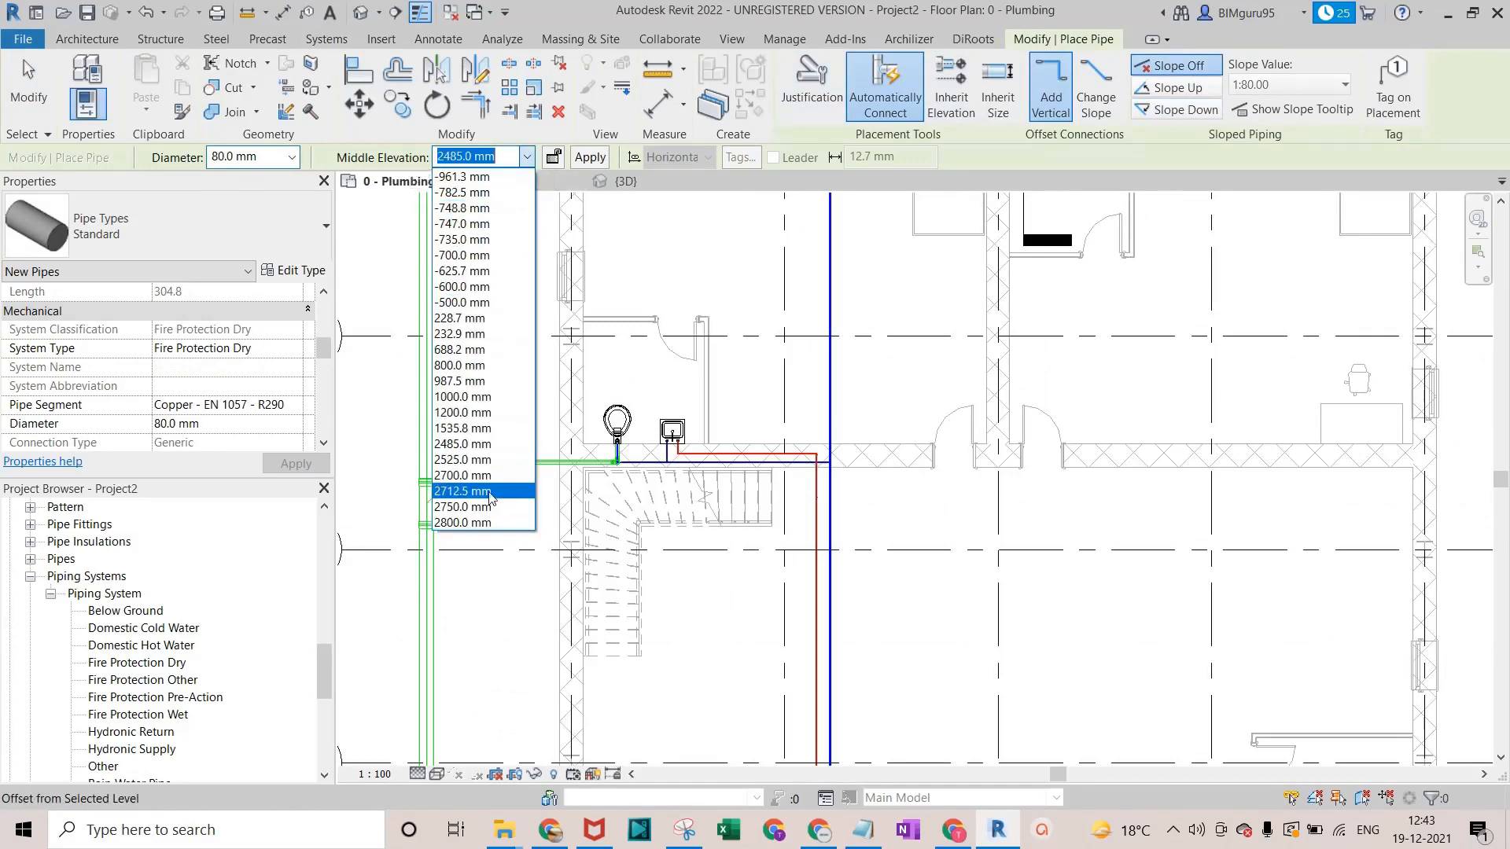
{"action": "left_click", "coordinate": [512, 159]}
{"action": "left_click_drag", "start_coordinate": [504, 157], "coordinate": [384, 157]}
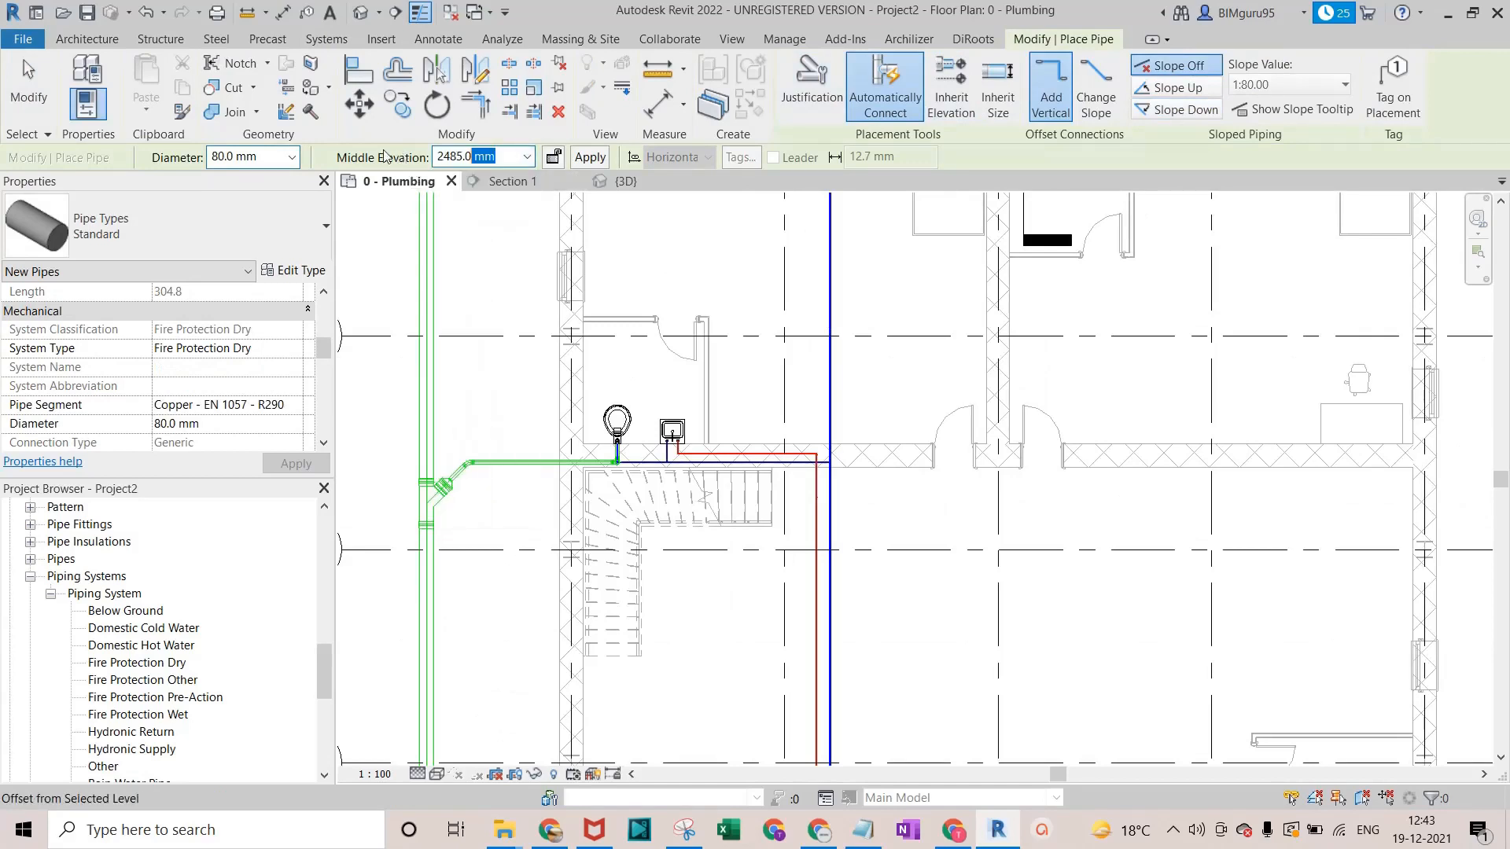
{"action": "left_click", "coordinate": [506, 155]}
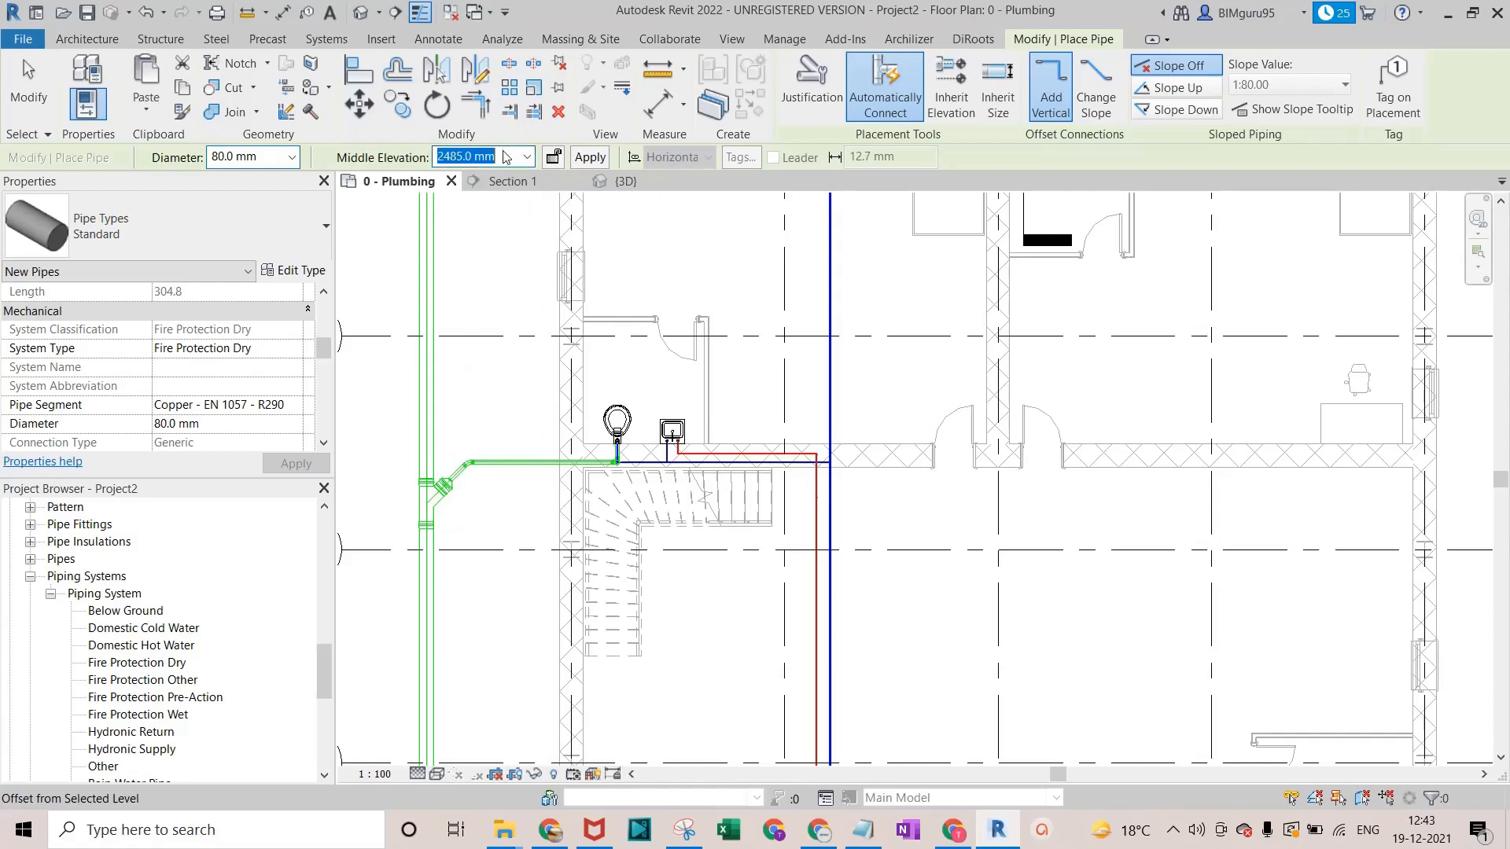
{"action": "type", "text": "3000"}
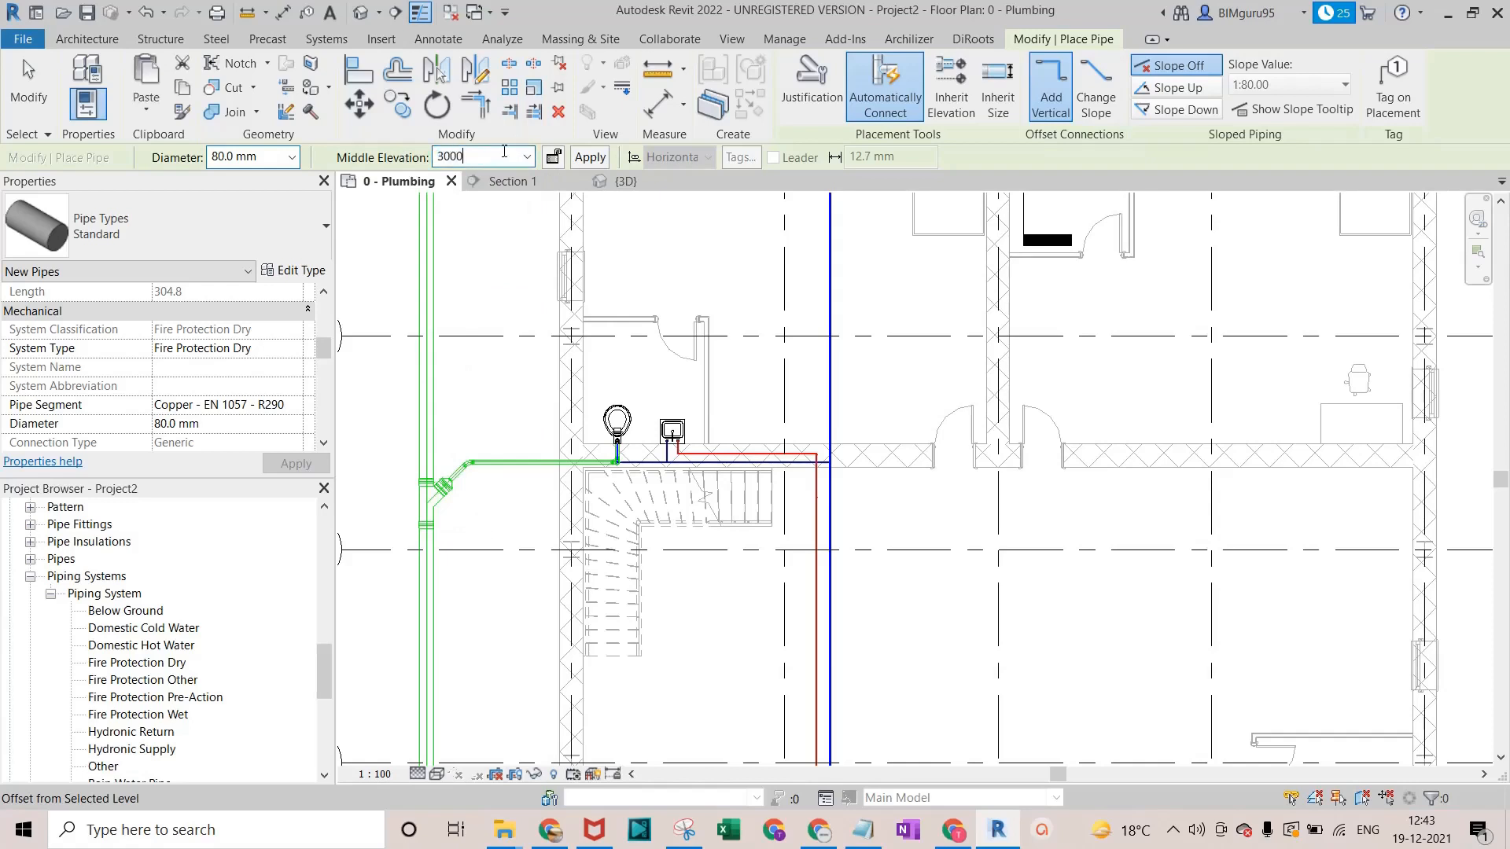
{"action": "left_click", "coordinate": [590, 157]}
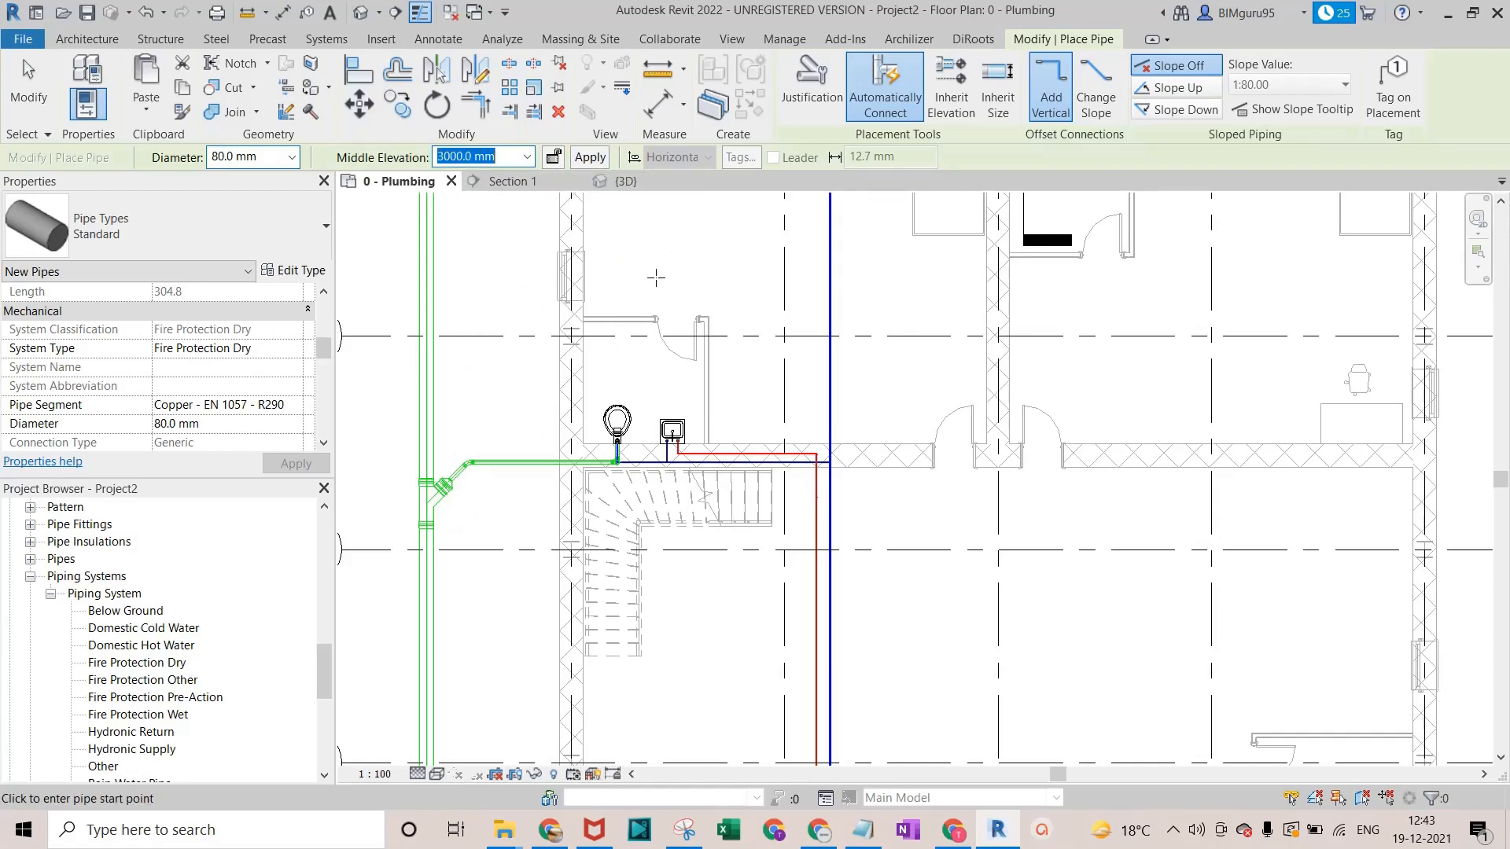
Draw a straight horizontal fire protection pipe just above grid 7, from between grids 1 and 2 to about grid 4.
{"action": "scroll", "coordinate": [656, 277], "scroll_direction": "down", "scroll_amount": 3}
{"action": "middle_click_drag", "start_coordinate": [656, 278], "coordinate": [656, 397]}
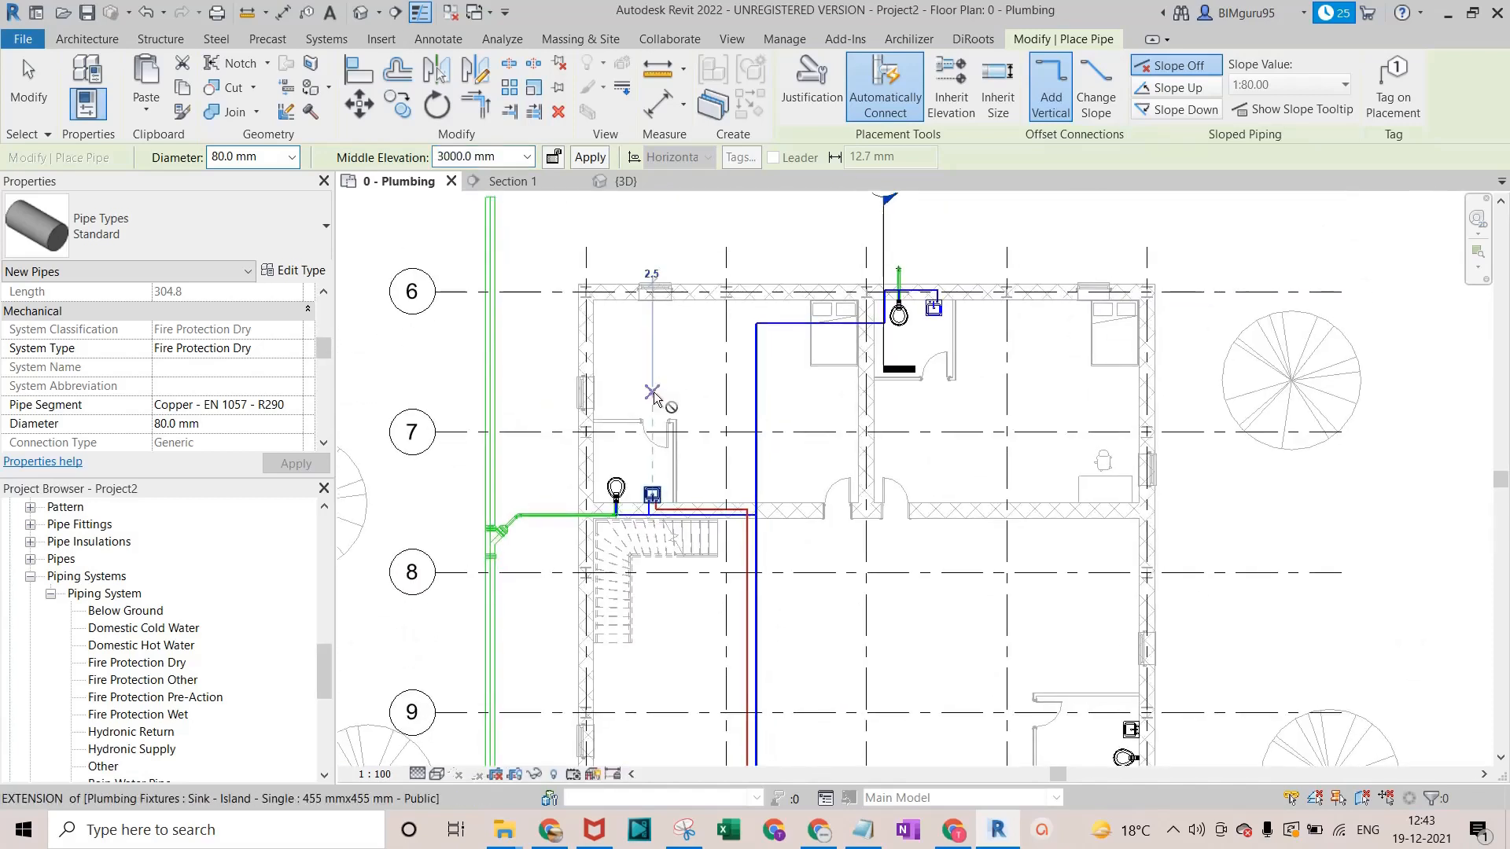
{"action": "left_click", "coordinate": [653, 392]}
{"action": "left_click", "coordinate": [1017, 393]}
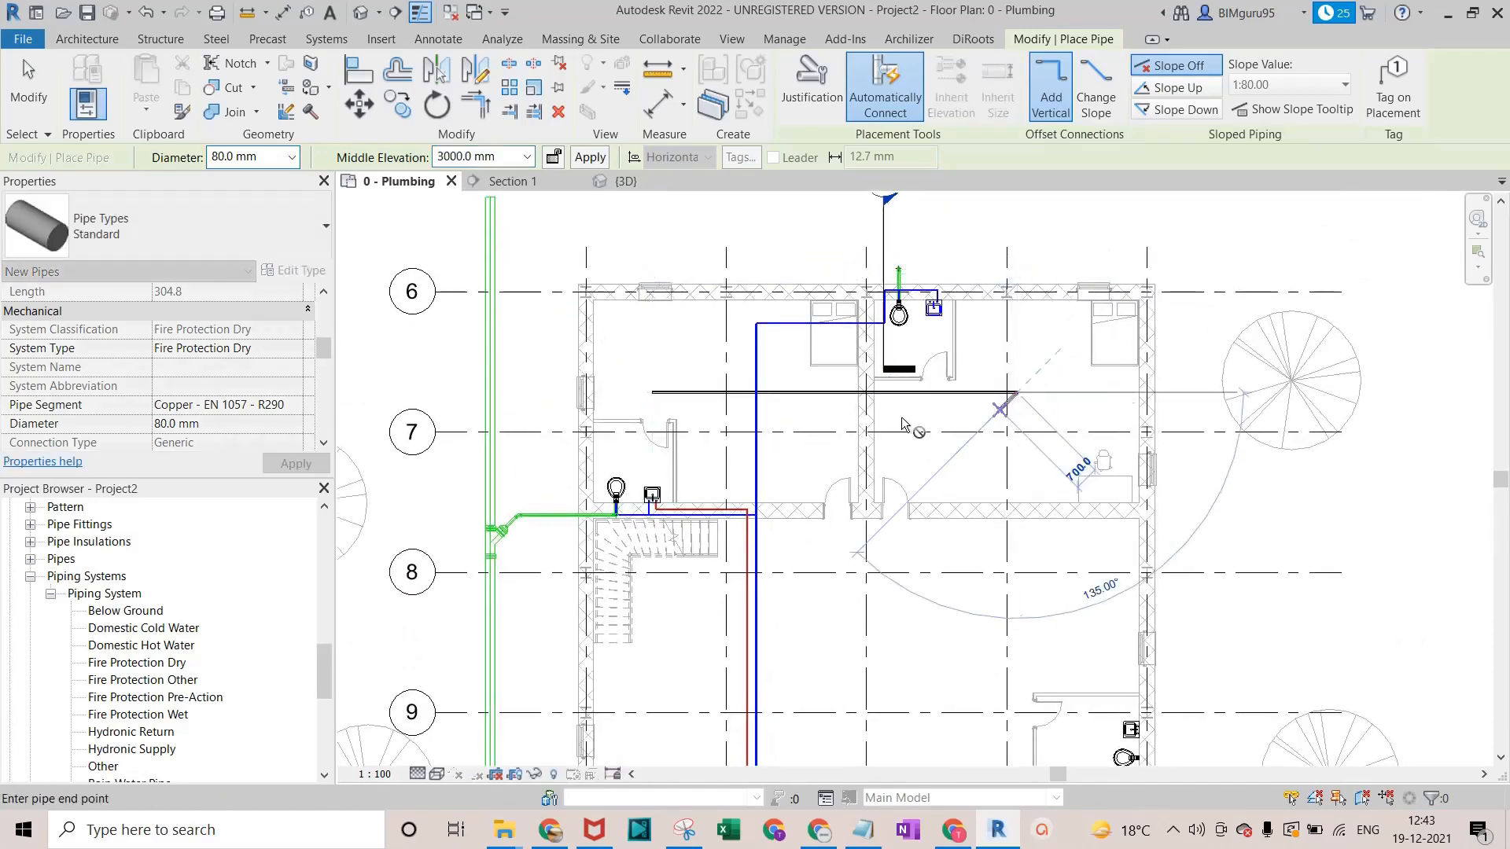
{"action": "key", "text": "Escape"}
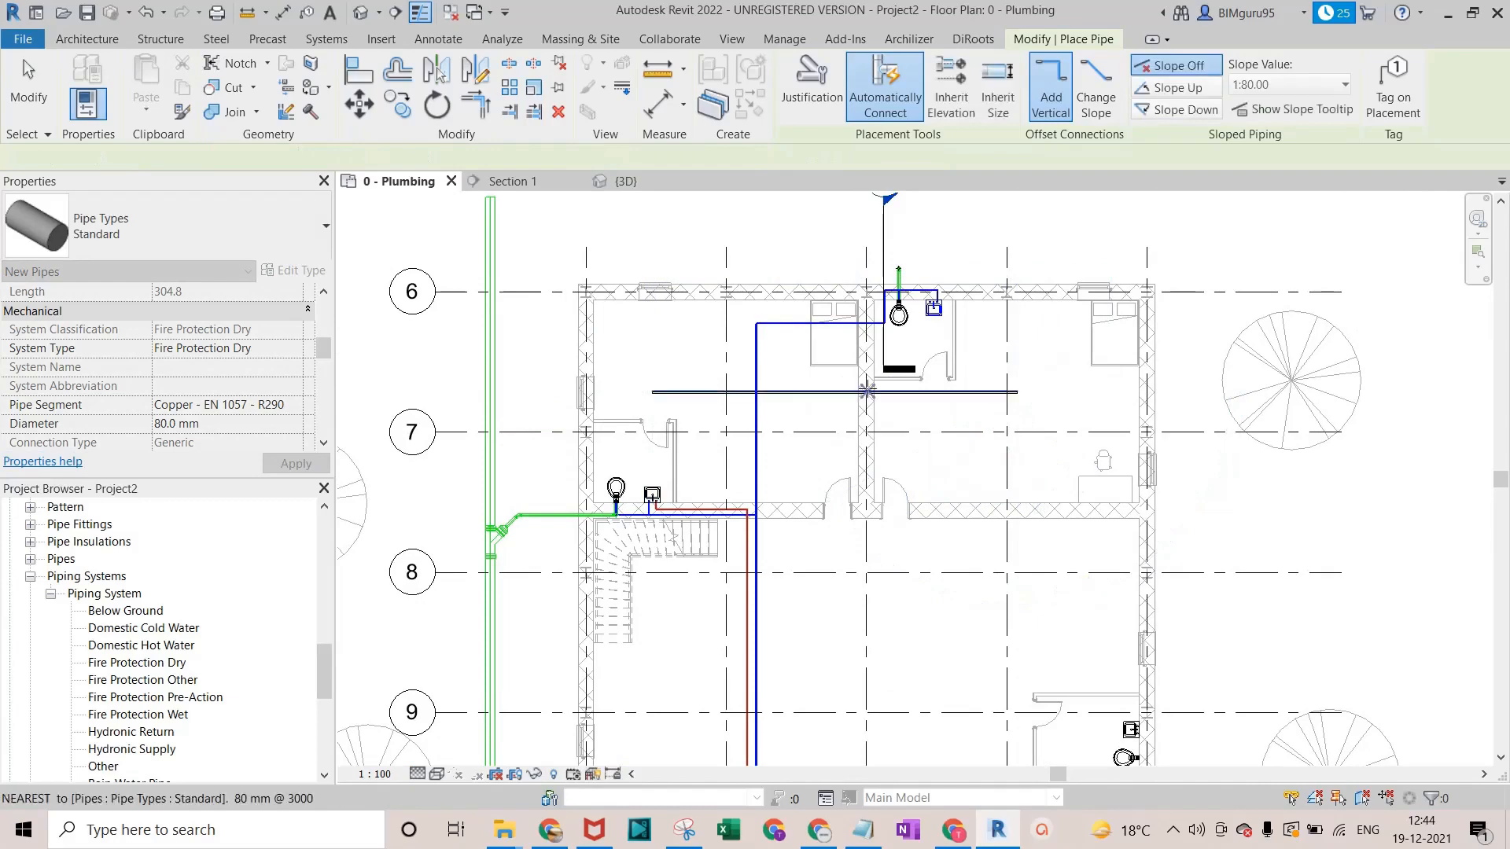
Run a pipe about 16700 mm down grid 3 from the horizontal pipe to above grid 11, continuing left to near grid 1.
{"action": "left_click", "coordinate": [867, 391]}
{"action": "middle_click_drag", "start_coordinate": [869, 616], "coordinate": [836, 233]}
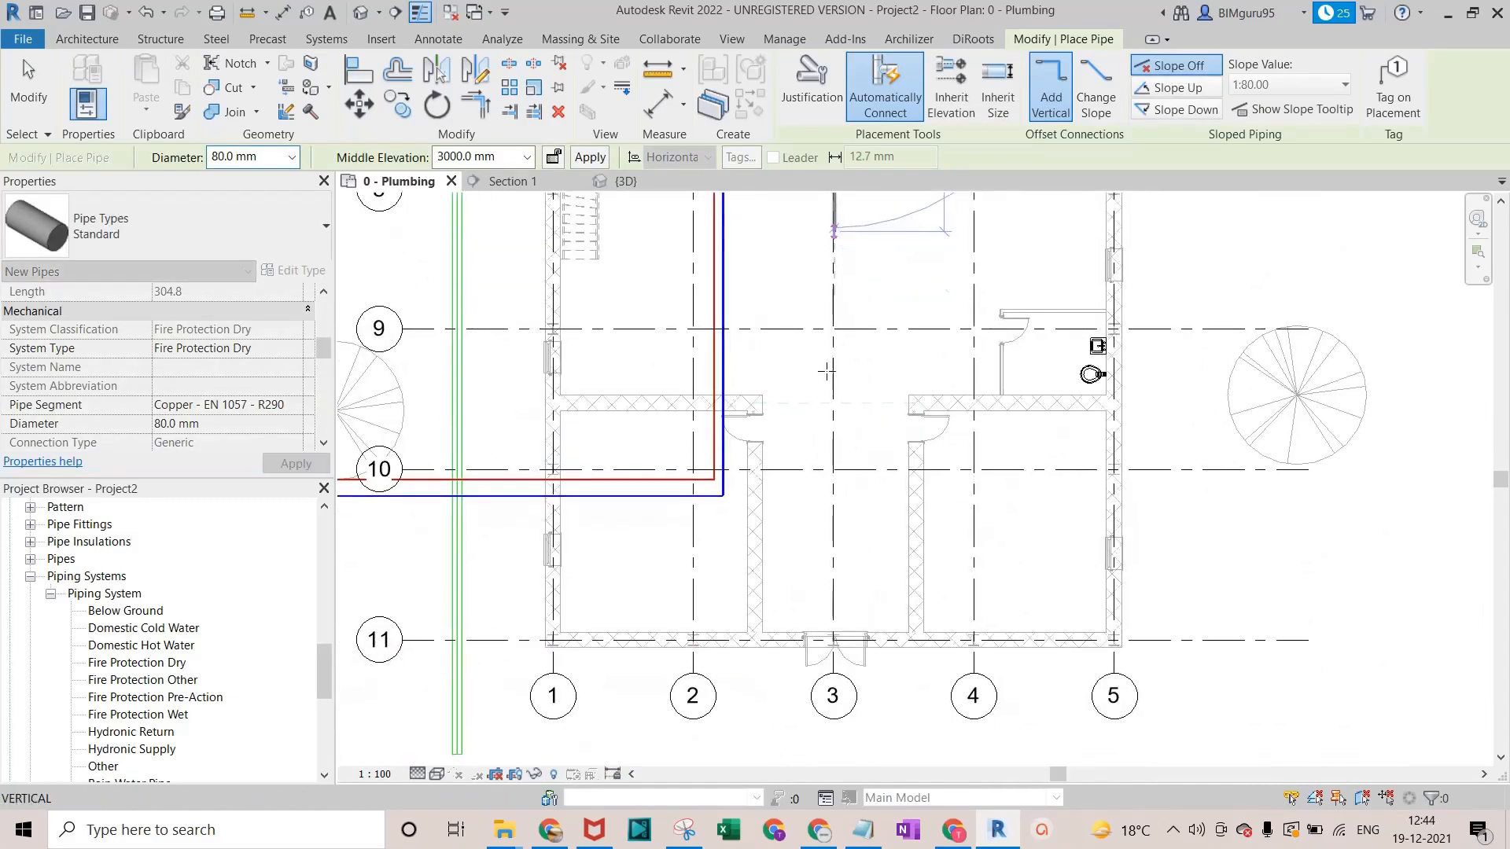
{"action": "scroll", "coordinate": [827, 372], "scroll_direction": "down", "scroll_amount": 1}
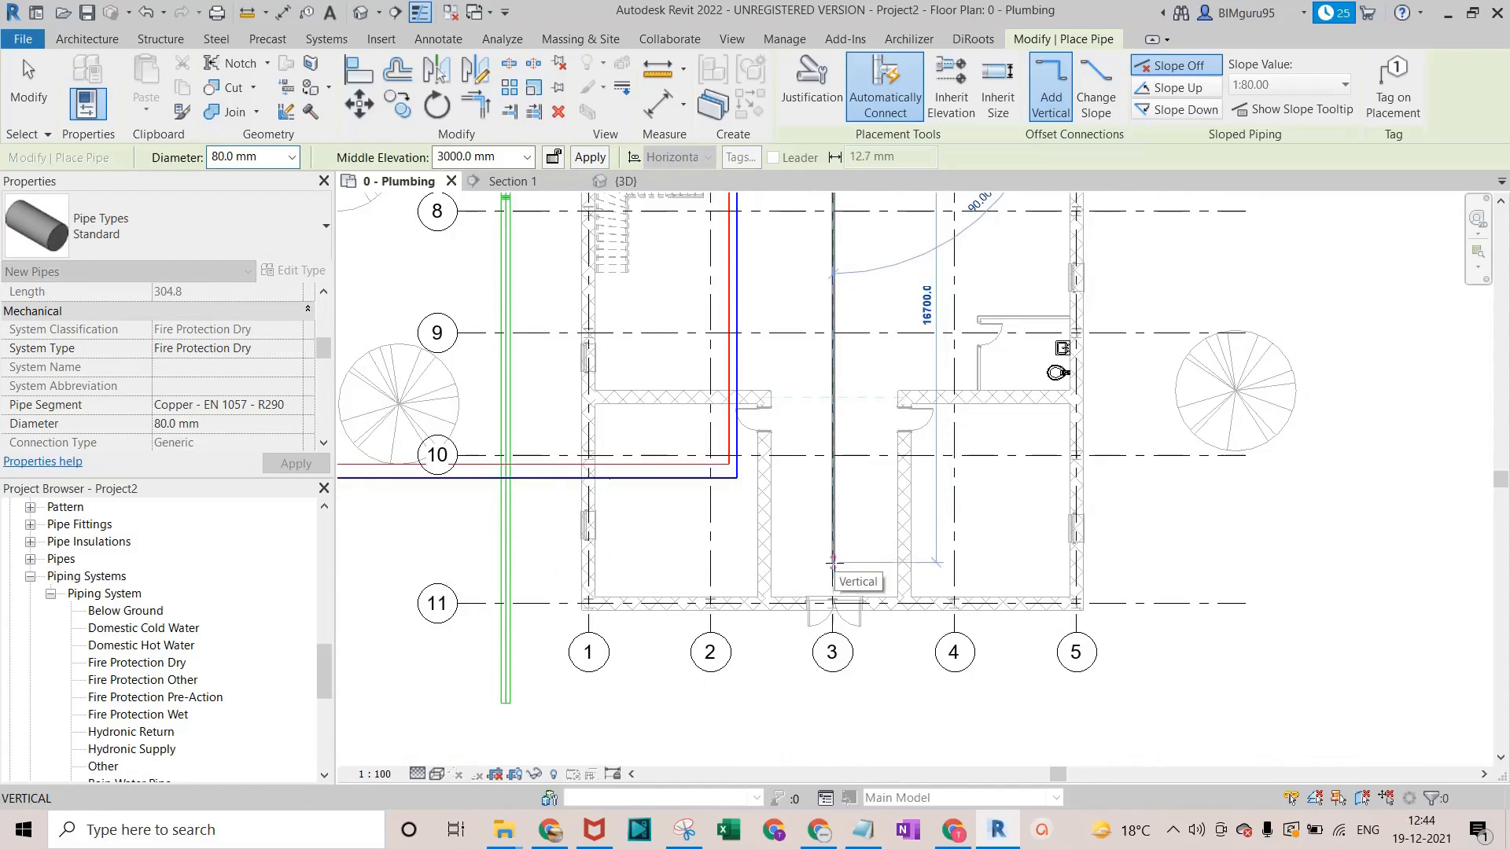
{"action": "left_click", "coordinate": [833, 562]}
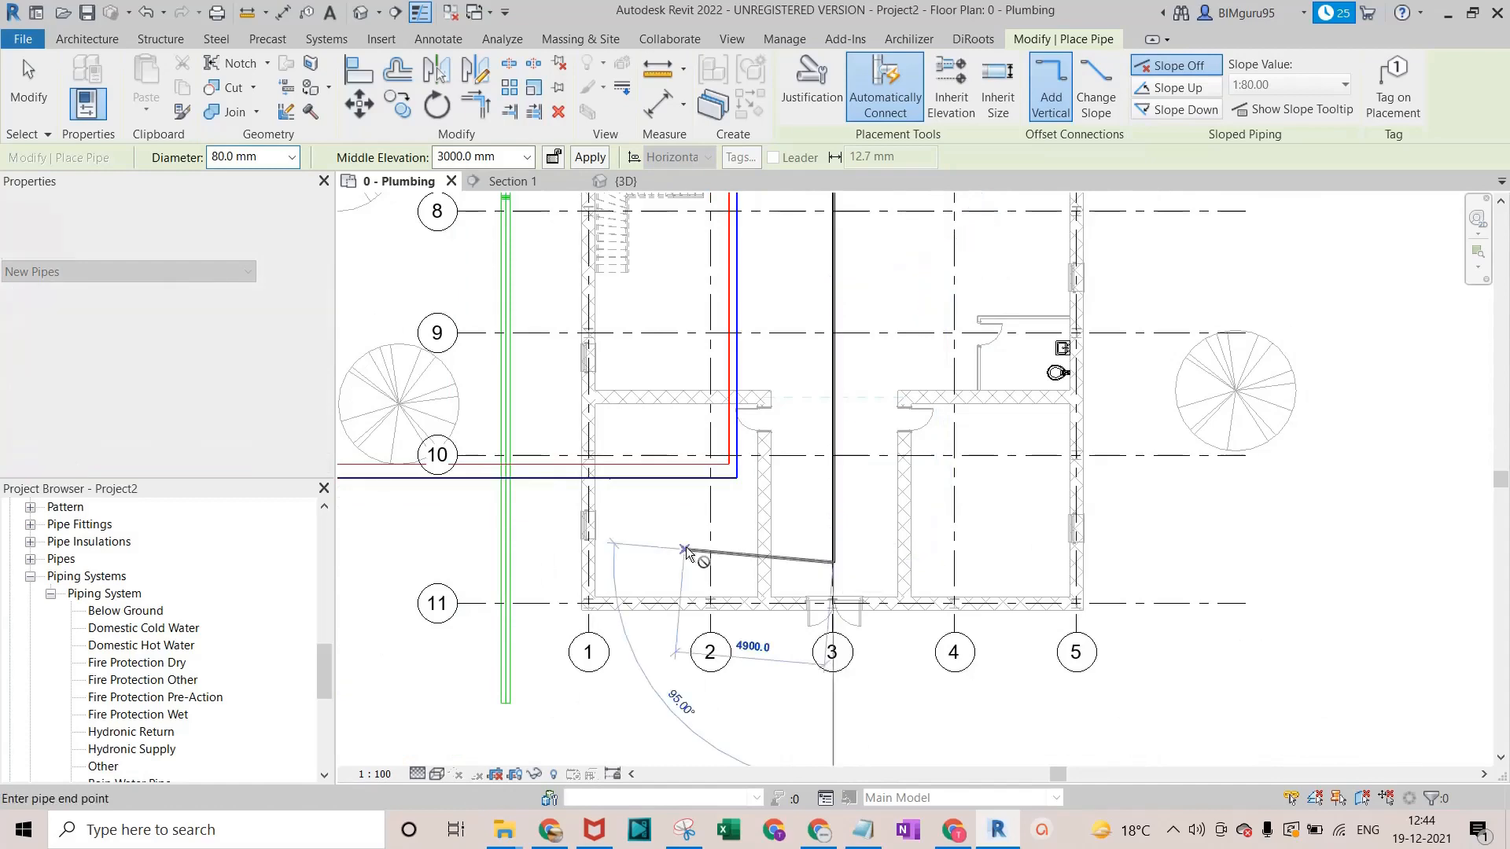
{"action": "left_click", "coordinate": [614, 586]}
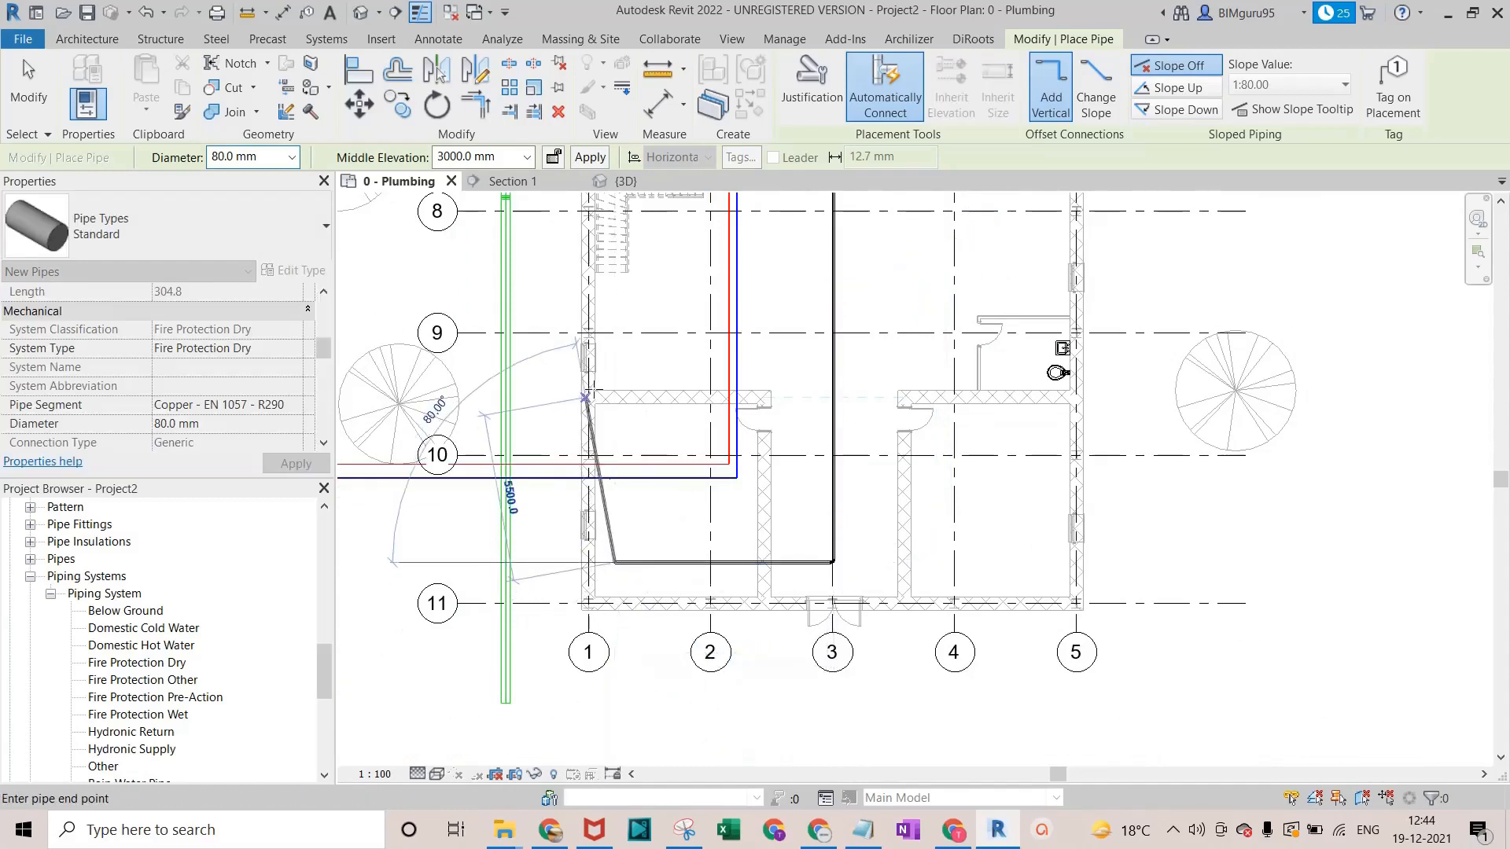
Drop the pipe's end near grid 1 vertically to a middle elevation of 0 mm and end the run.
{"action": "left_click", "coordinate": [504, 158]}
{"action": "type", "text": "00"}
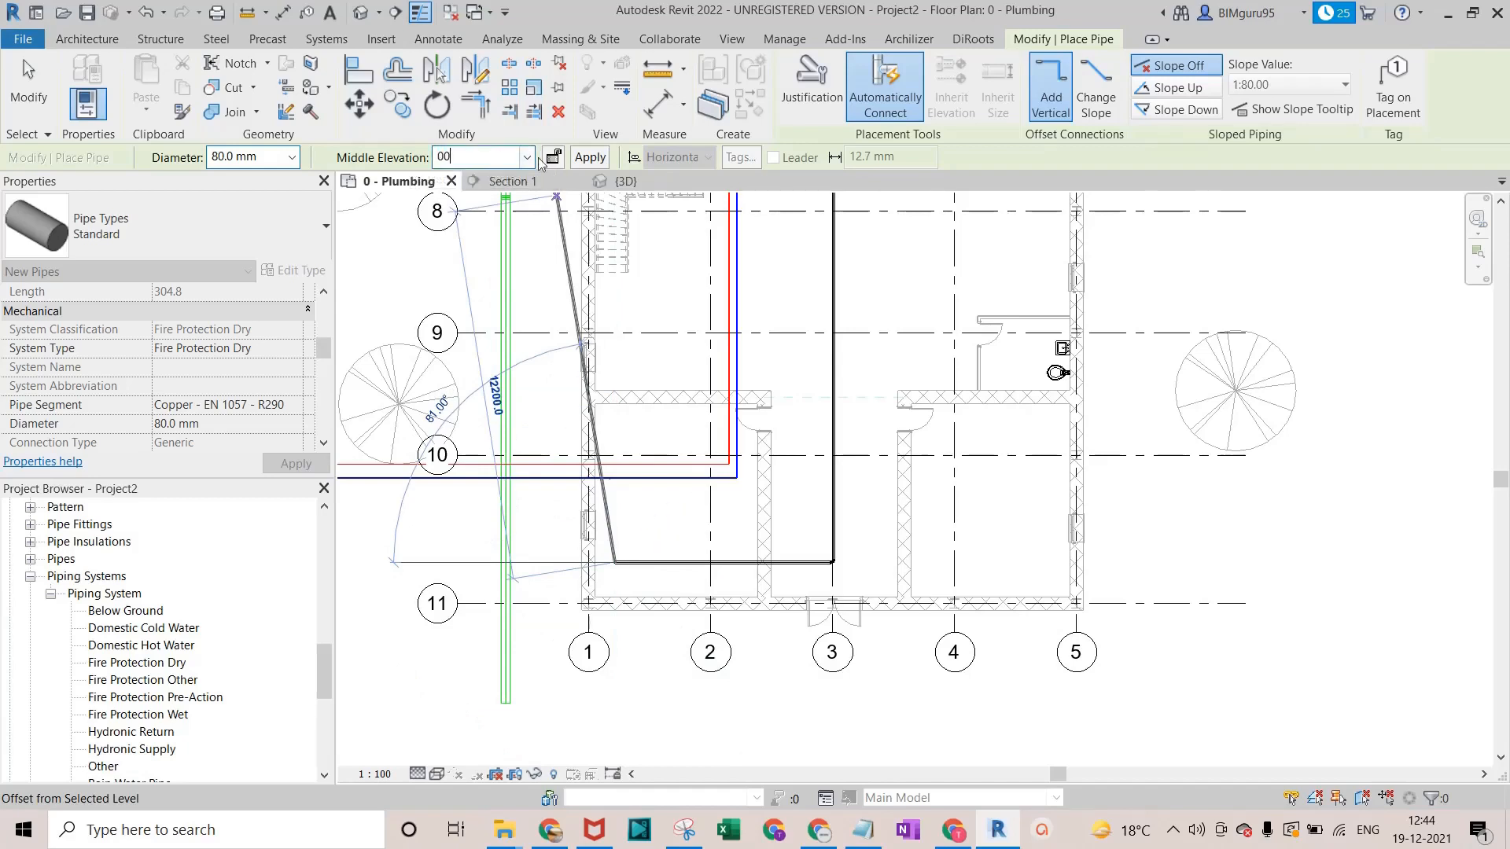
{"action": "left_click", "coordinate": [589, 158]}
{"action": "key", "text": "Escape"}
{"action": "key", "text": "Escape"}
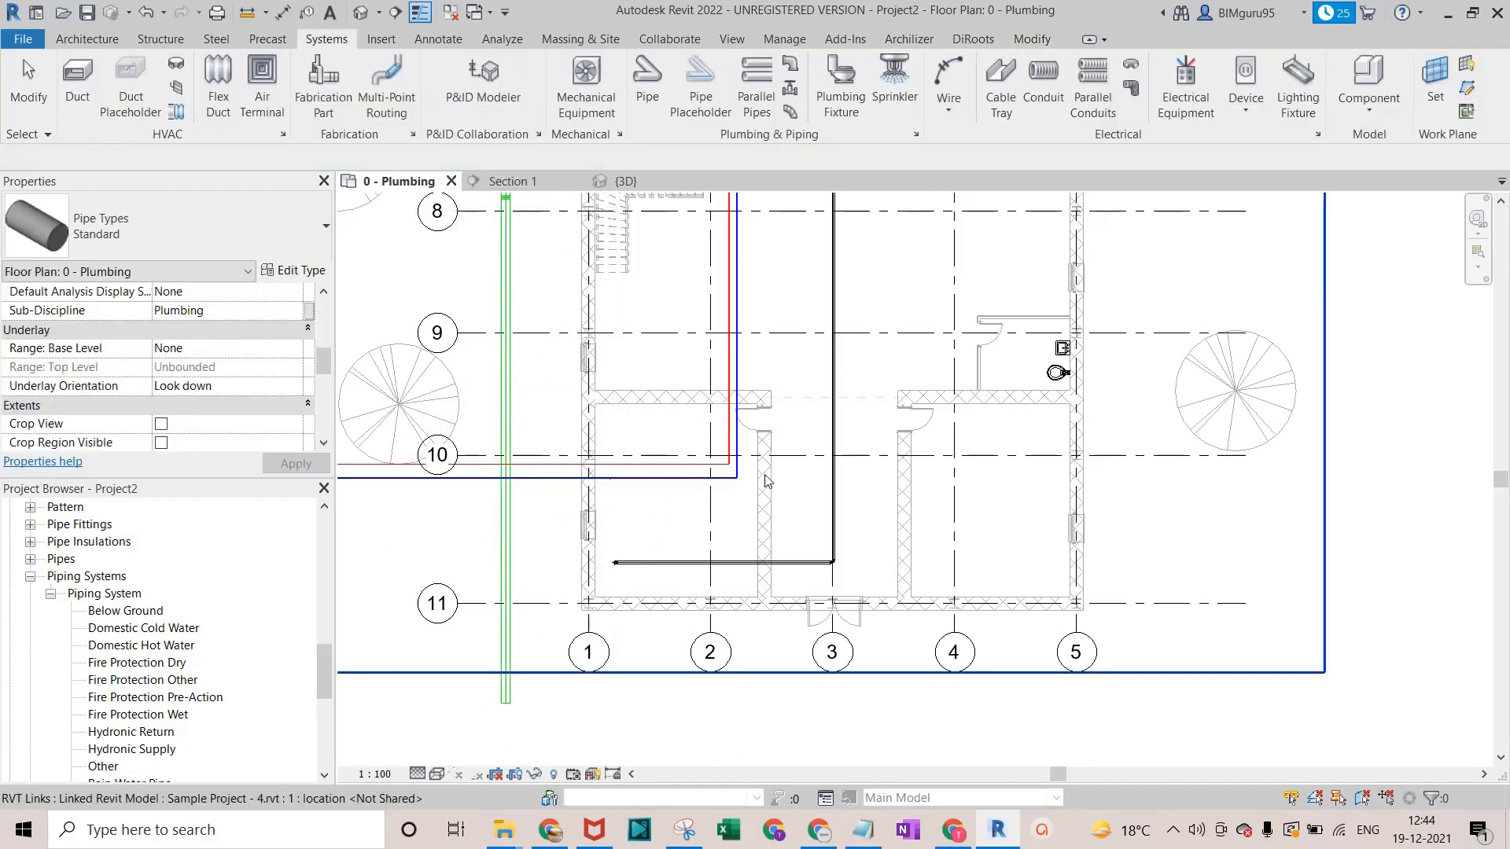
Draw a branch pipe at 0 mm elevation from the grid 3 pipe, between grids 10 and 11, to just past grid 2.
{"action": "key", "text": "p"}
{"action": "key", "text": "i"}
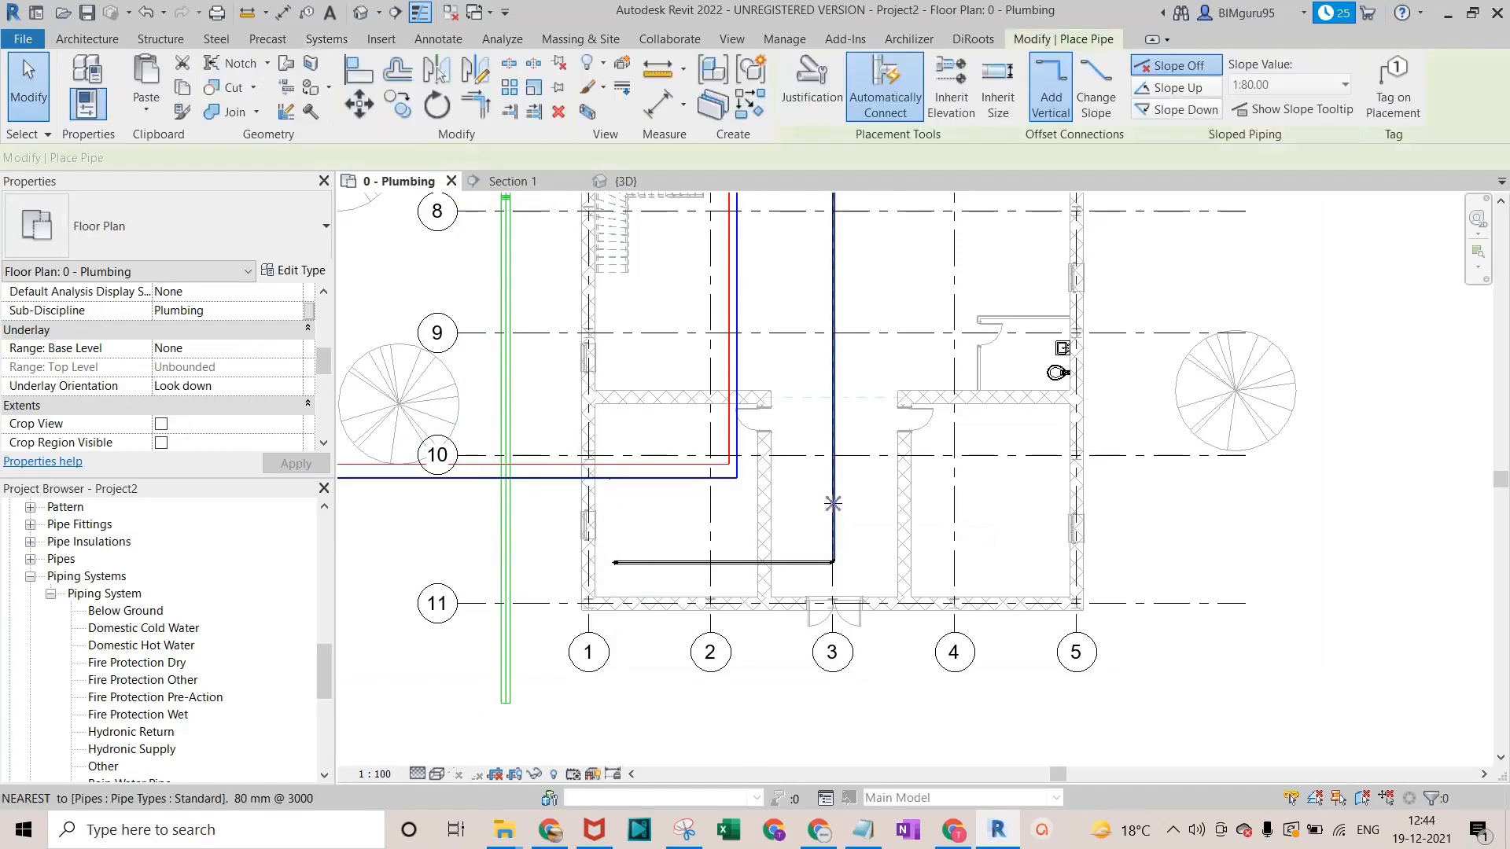
{"action": "left_click", "coordinate": [833, 503]}
{"action": "left_click", "coordinate": [681, 503]}
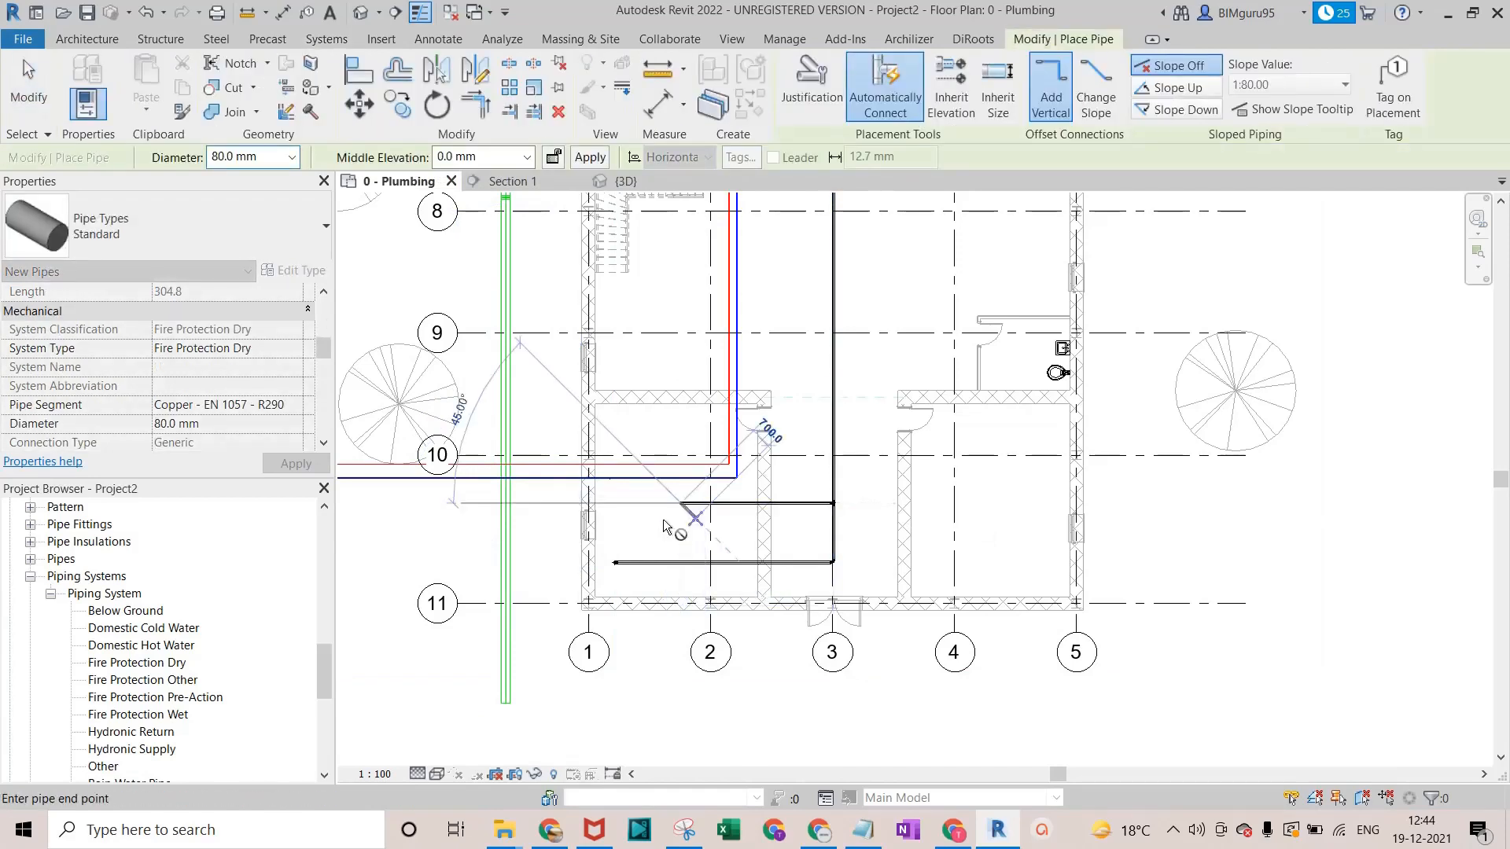
{"action": "key", "text": "Escape"}
{"action": "key", "text": "Escape"}
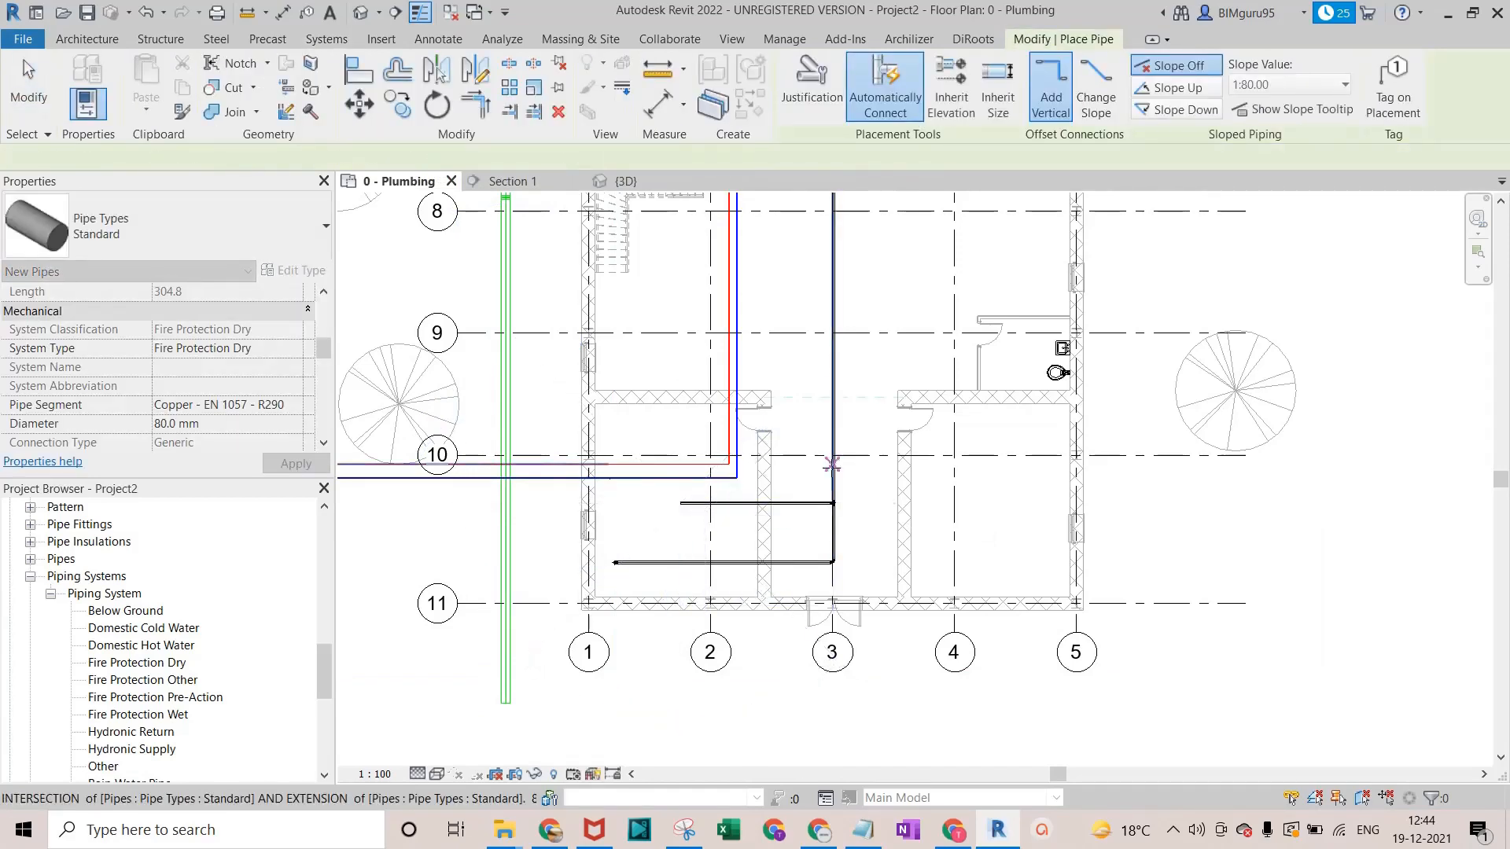
Draw two branch pipes from the grid 3 pipe to past grid 4, one just below grid 10 and one between grids 8 and 9.
{"action": "left_click", "coordinate": [835, 479]}
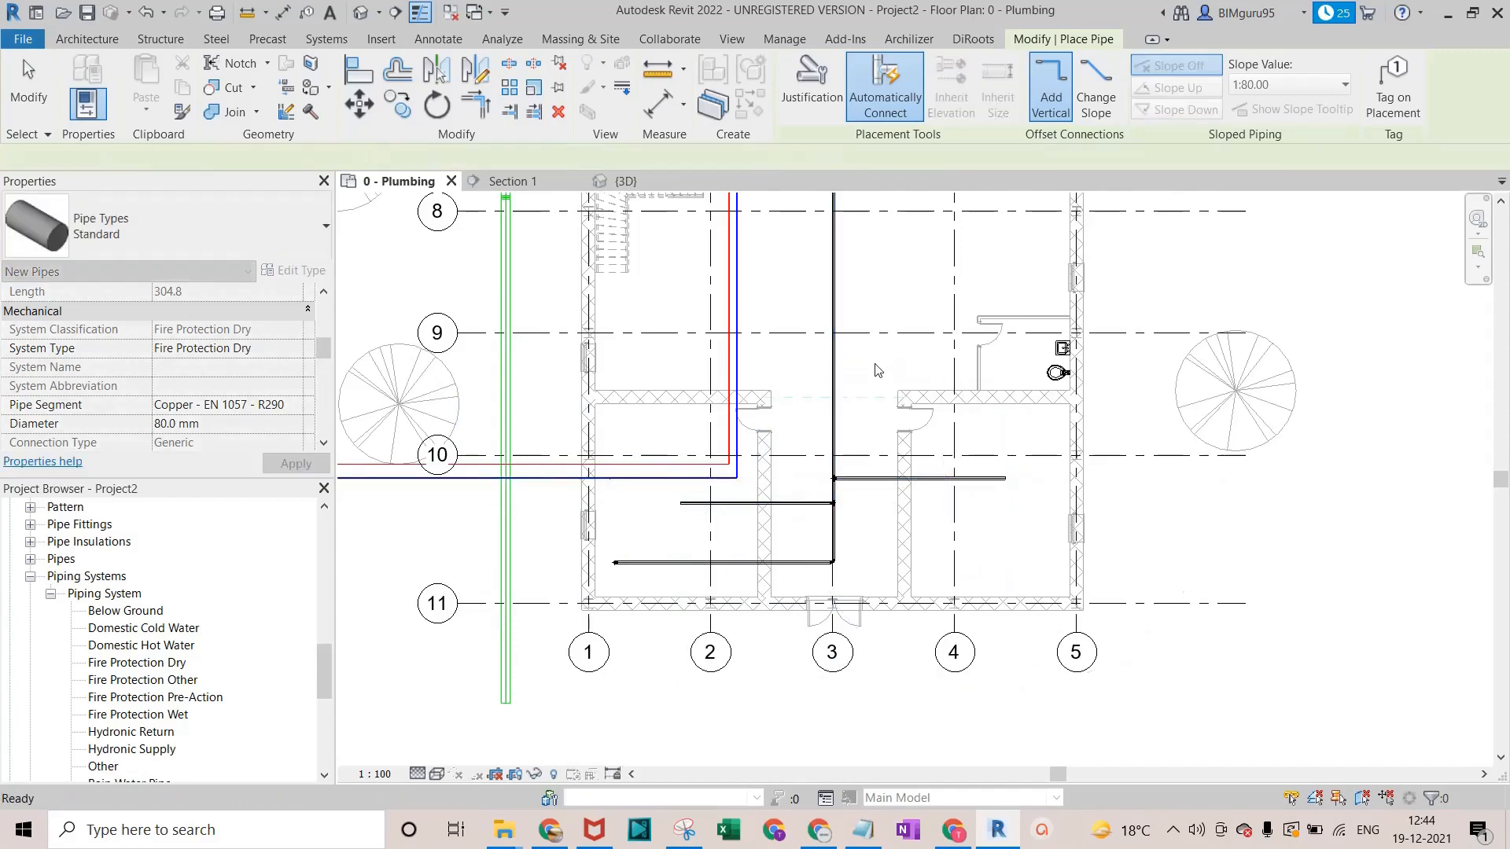
{"action": "left_click", "coordinate": [835, 266]}
{"action": "left_click", "coordinate": [990, 266]}
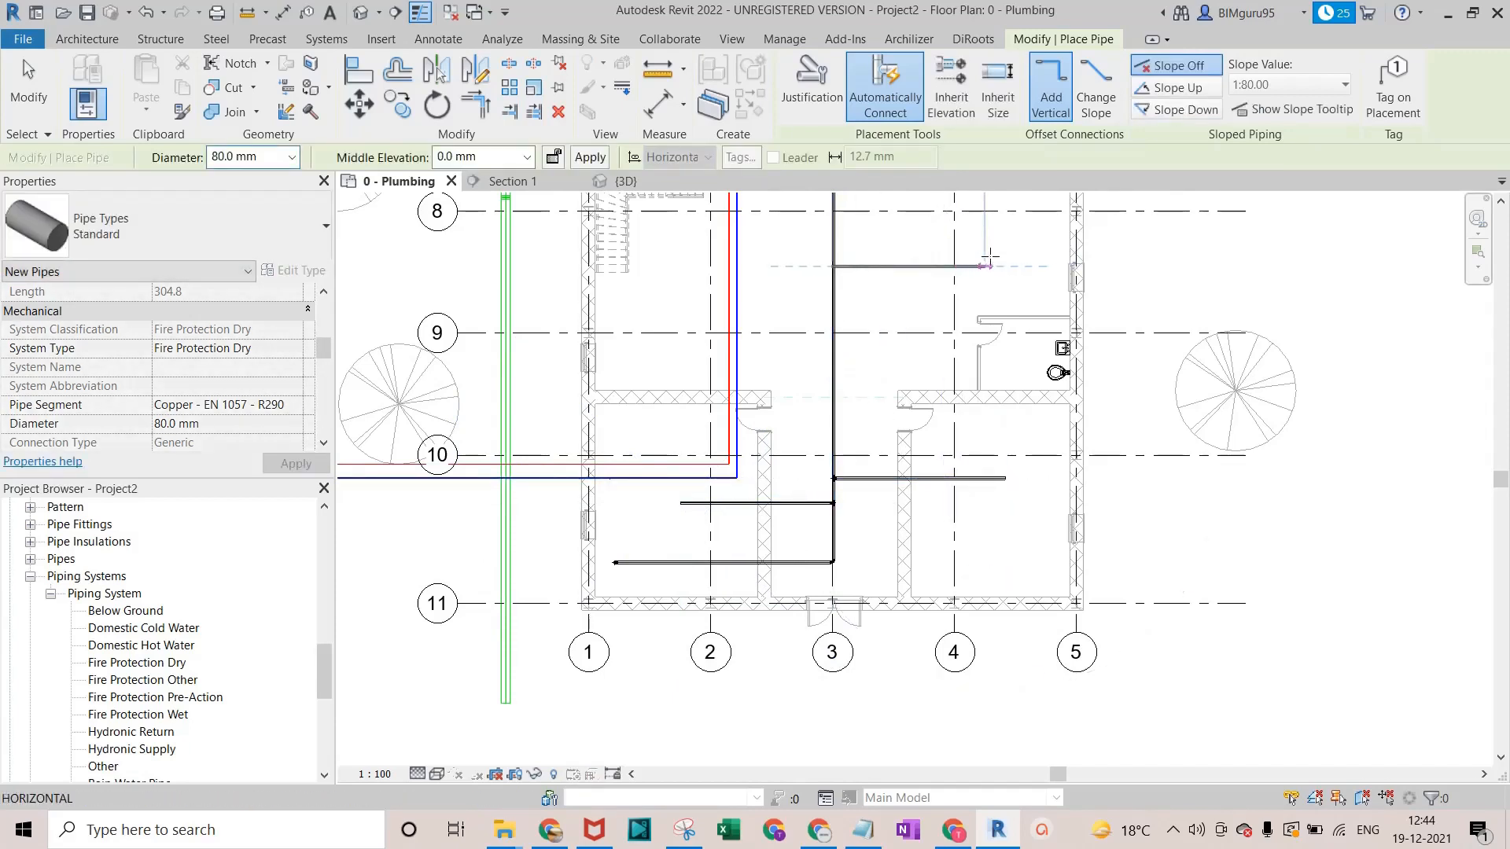
{"action": "key", "text": "Escape"}
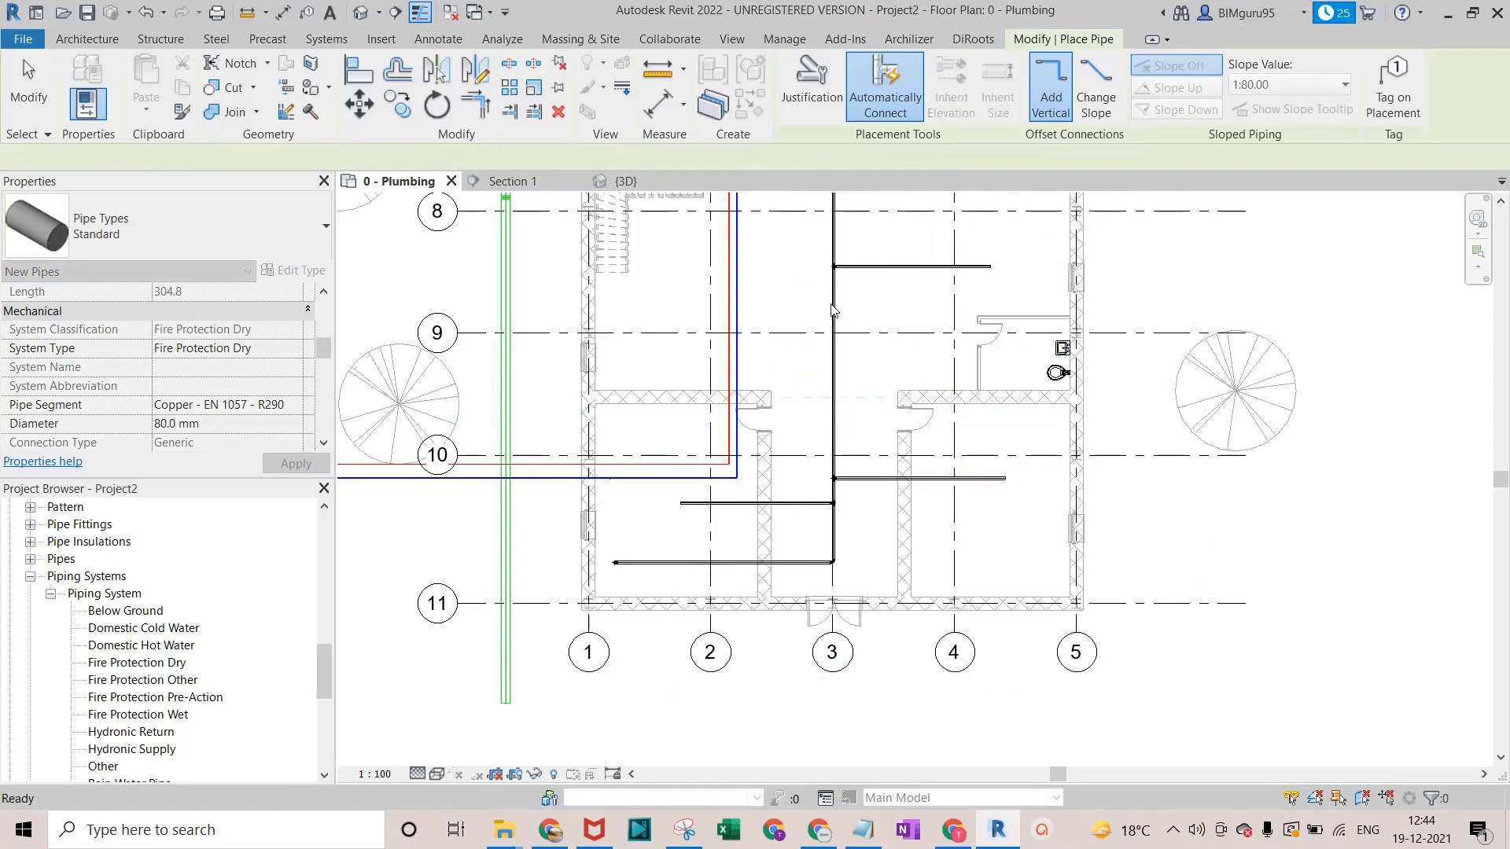
Draw a branch pipe about 5900 mm long from the grid 3 pipe, just above grid 9, to between grids 1 and 2.
{"action": "left_click", "coordinate": [834, 311]}
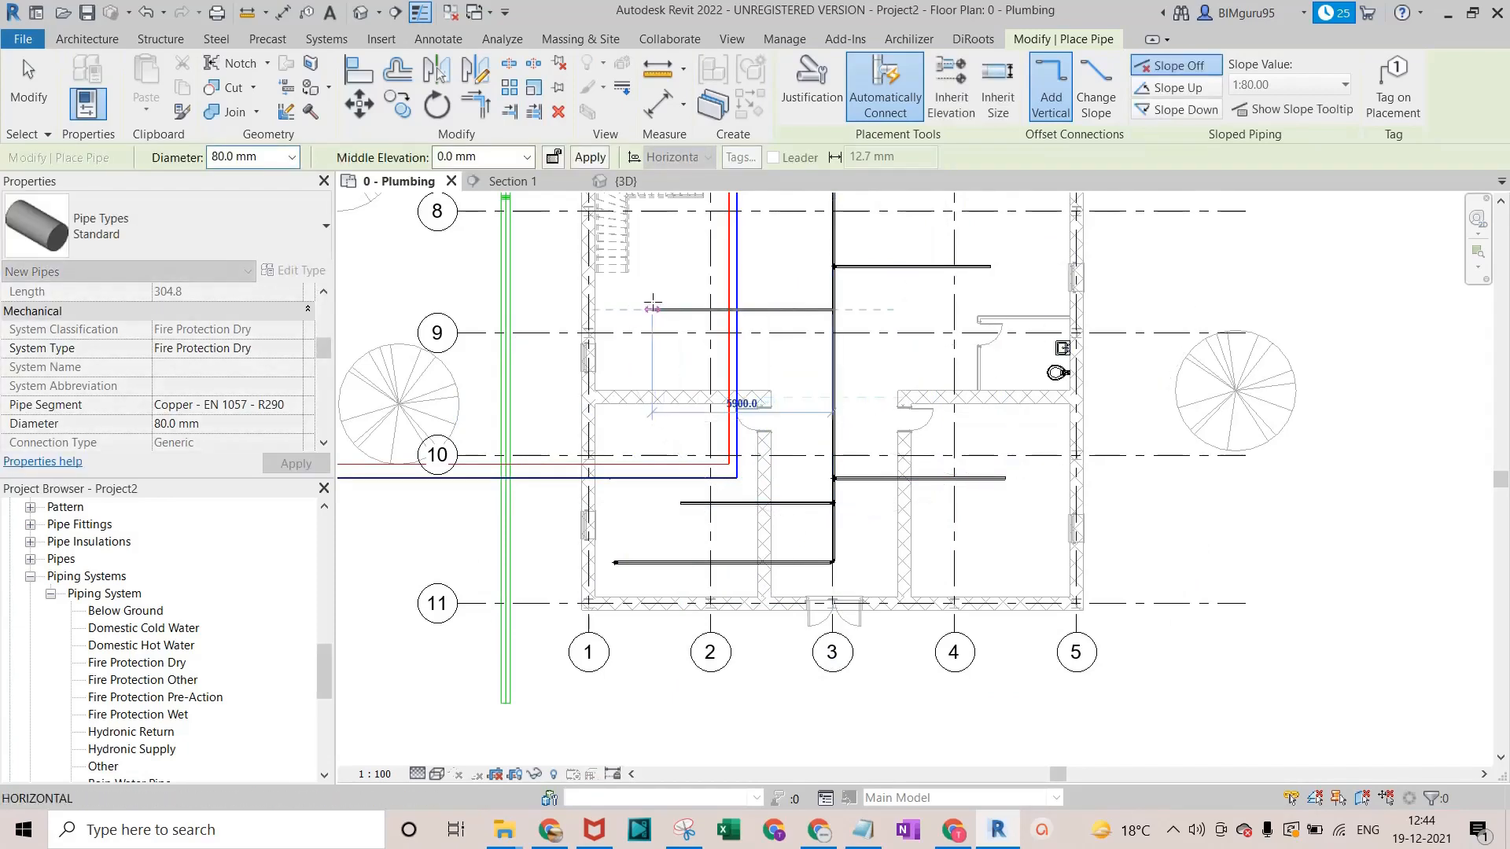
{"action": "left_click", "coordinate": [656, 309]}
{"action": "key", "text": "Escape"}
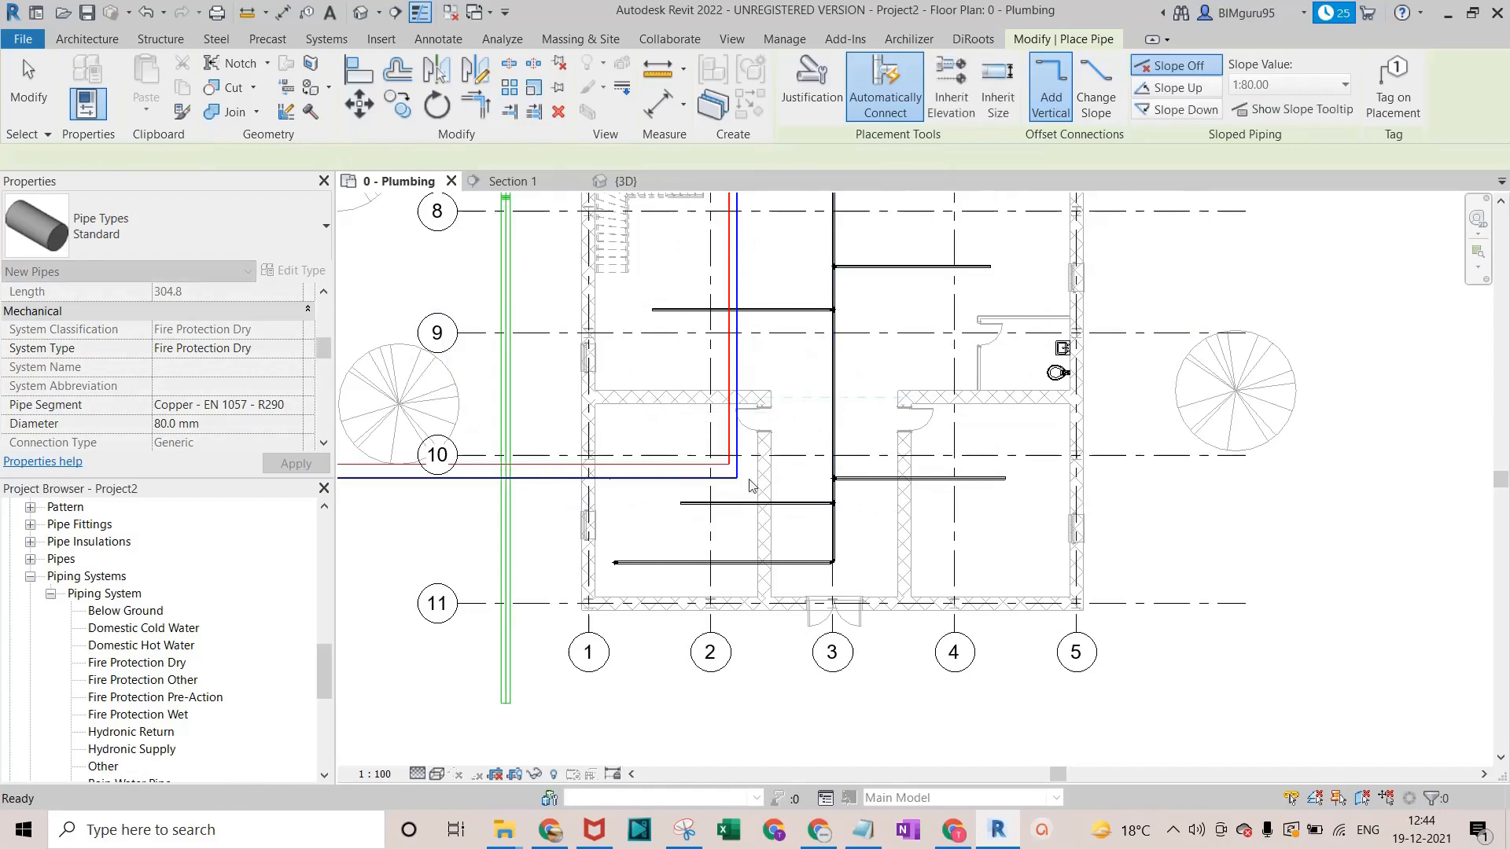
{"action": "scroll", "coordinate": [751, 472], "scroll_direction": "down", "scroll_amount": 1}
{"action": "middle_click_drag", "start_coordinate": [801, 271], "coordinate": [754, 438]}
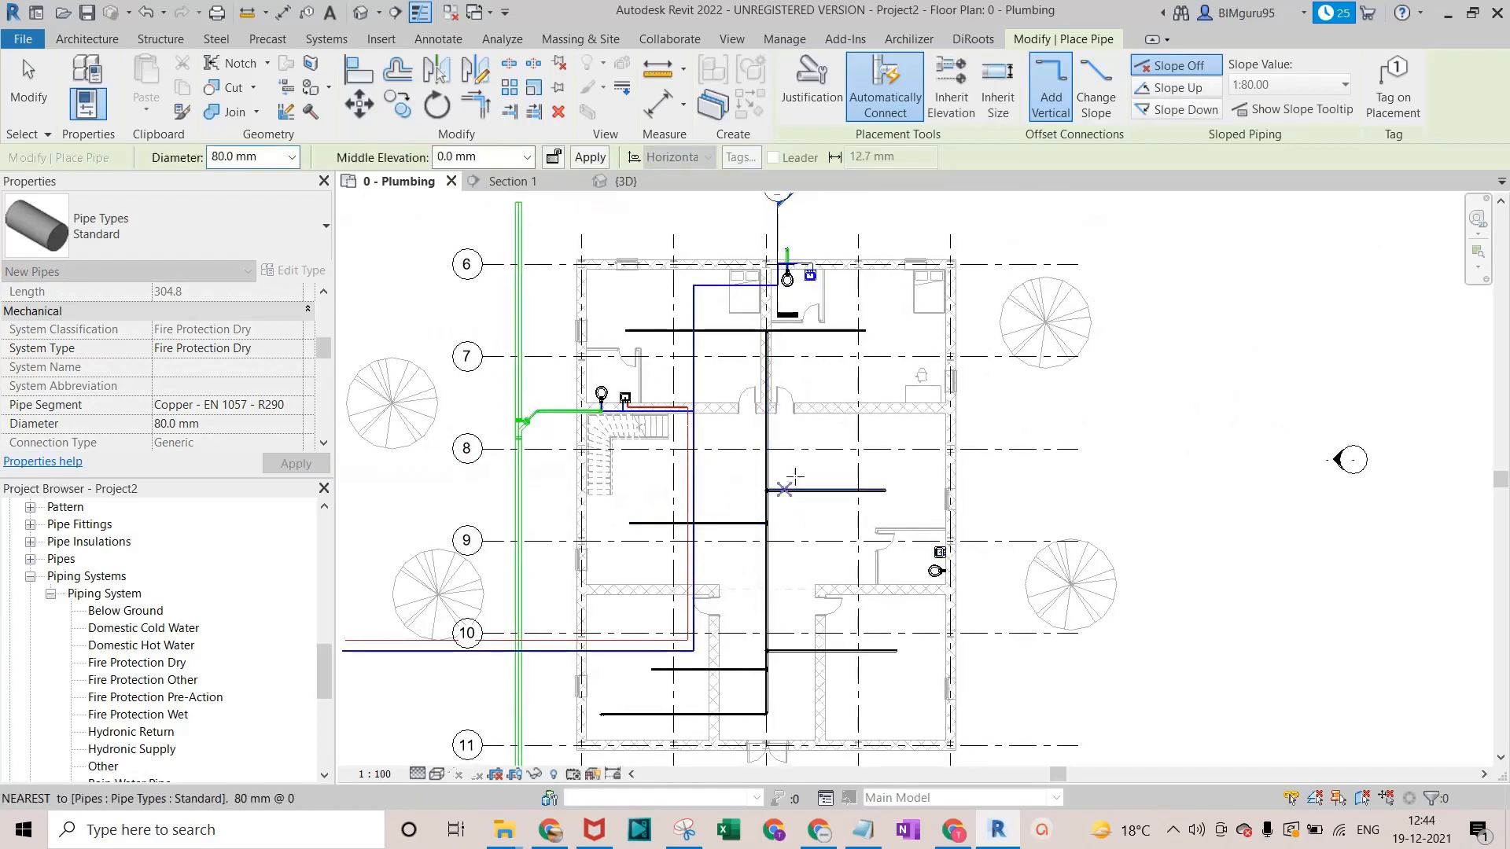
{"action": "key", "text": "Escape"}
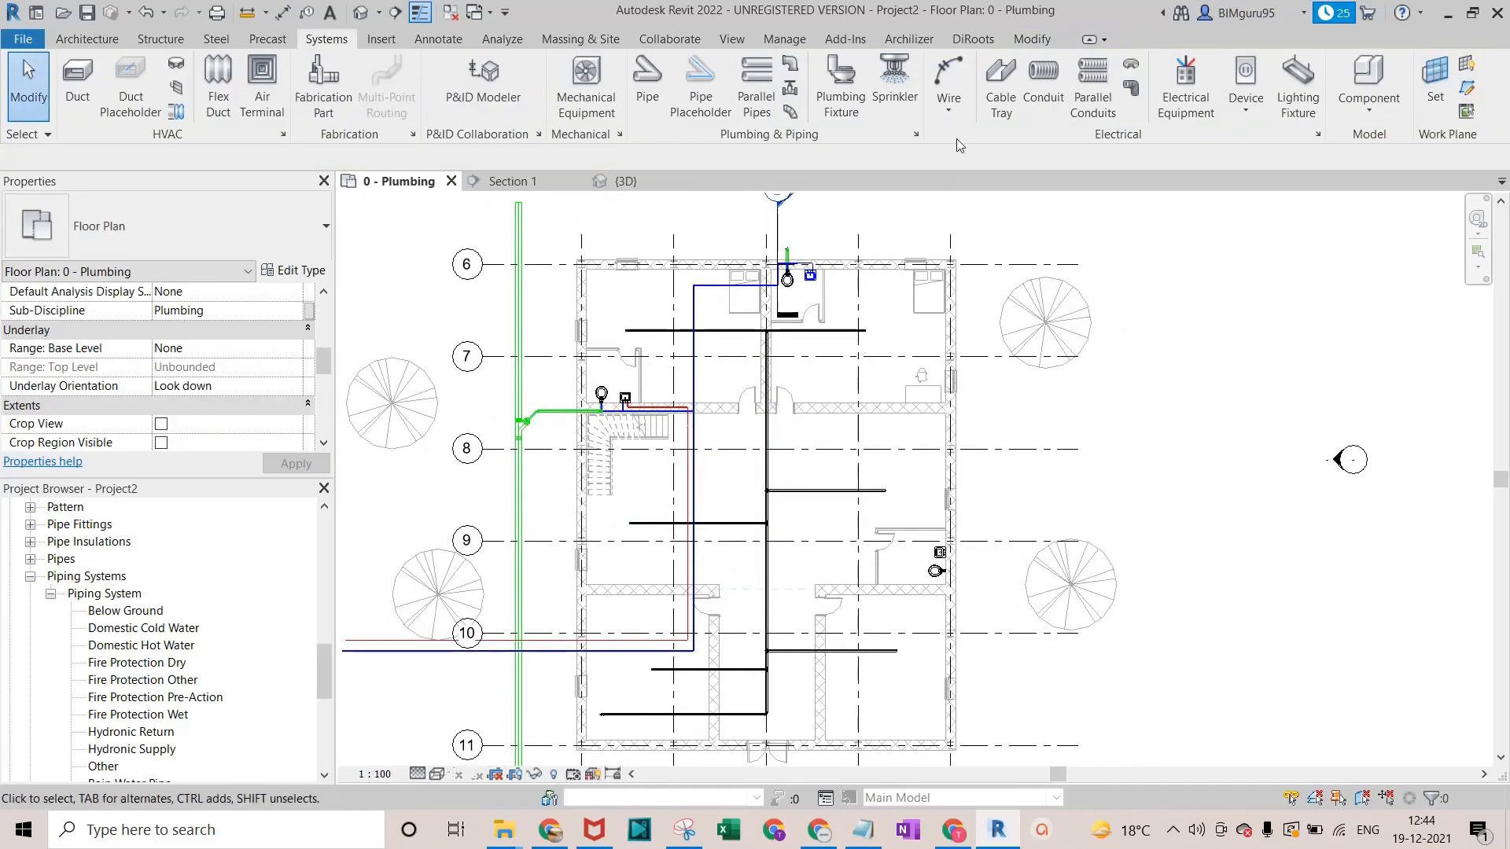
Place a hosted 15 mm pendant sprinkler at 2600 mm elevation on the grid 1 side end of the pipe above grid 7.
{"action": "left_click", "coordinate": [894, 83]}
{"action": "scroll", "coordinate": [843, 346], "scroll_direction": "up", "scroll_amount": 1}
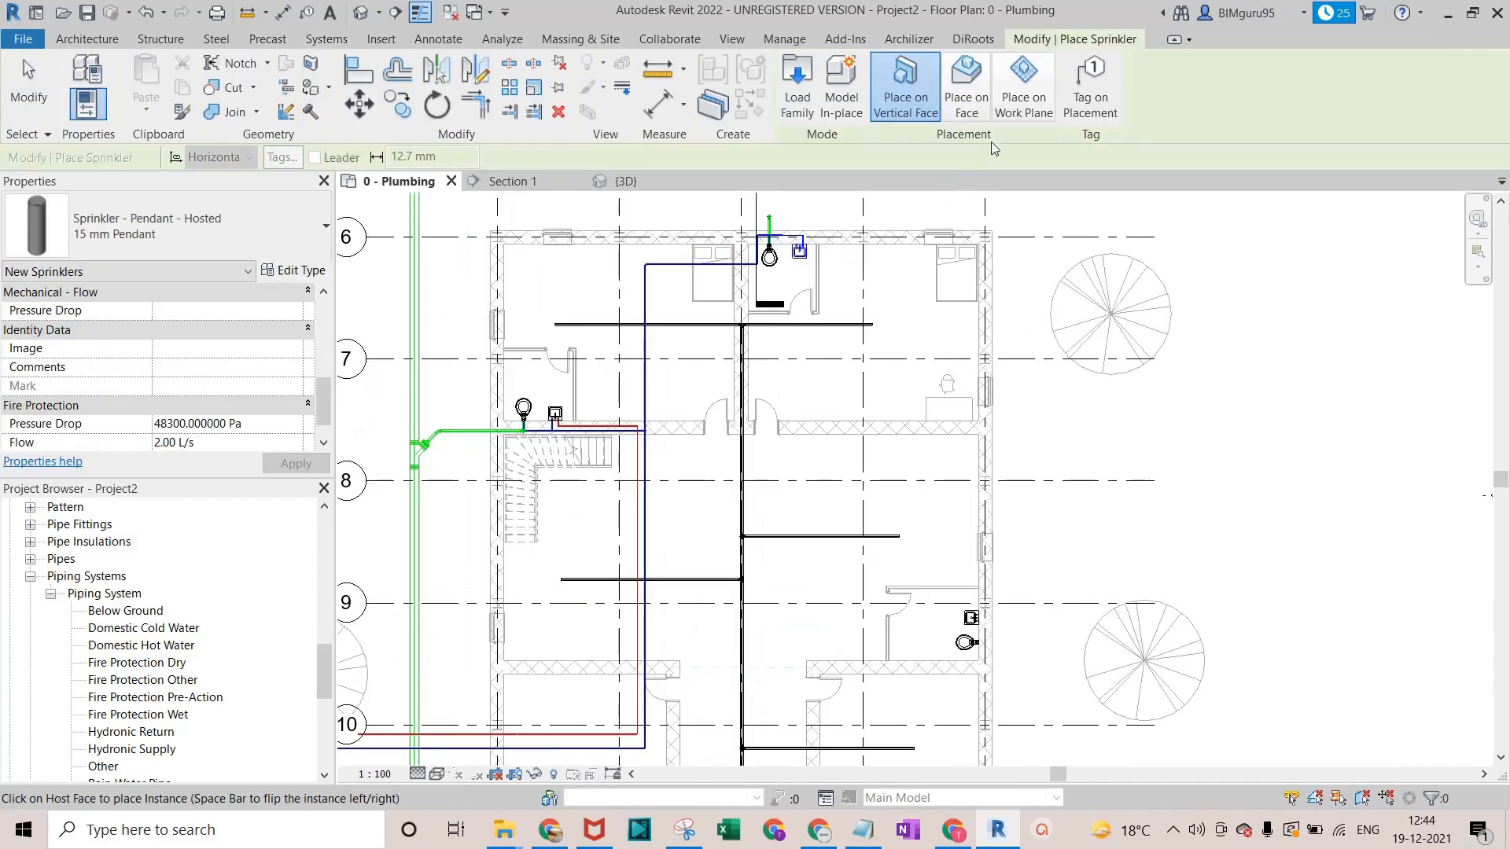
{"action": "scroll", "coordinate": [291, 378], "scroll_direction": "up", "scroll_amount": 2}
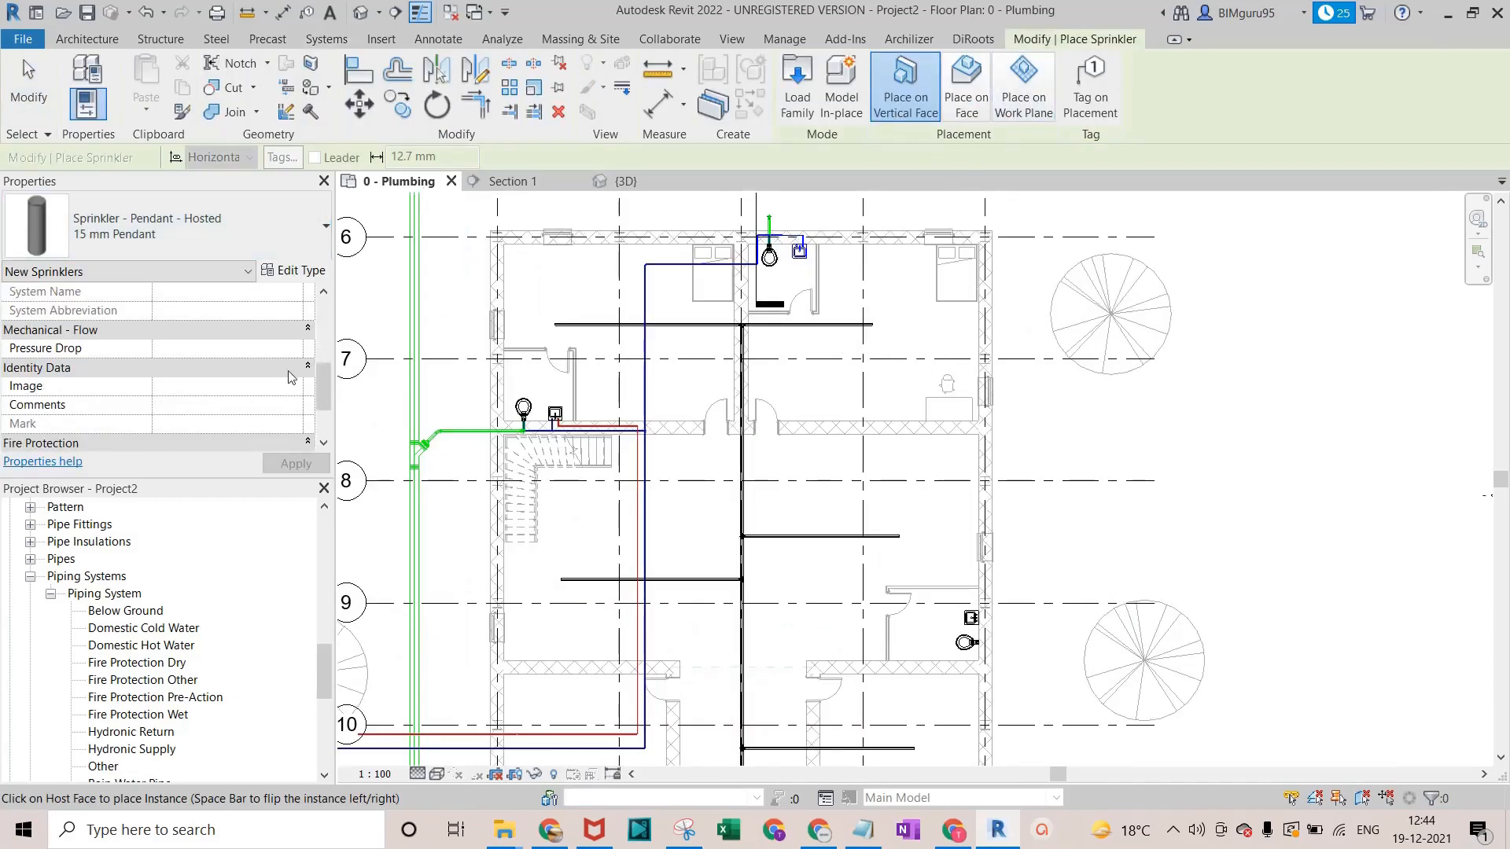
{"action": "scroll", "coordinate": [283, 370], "scroll_direction": "up", "scroll_amount": 3}
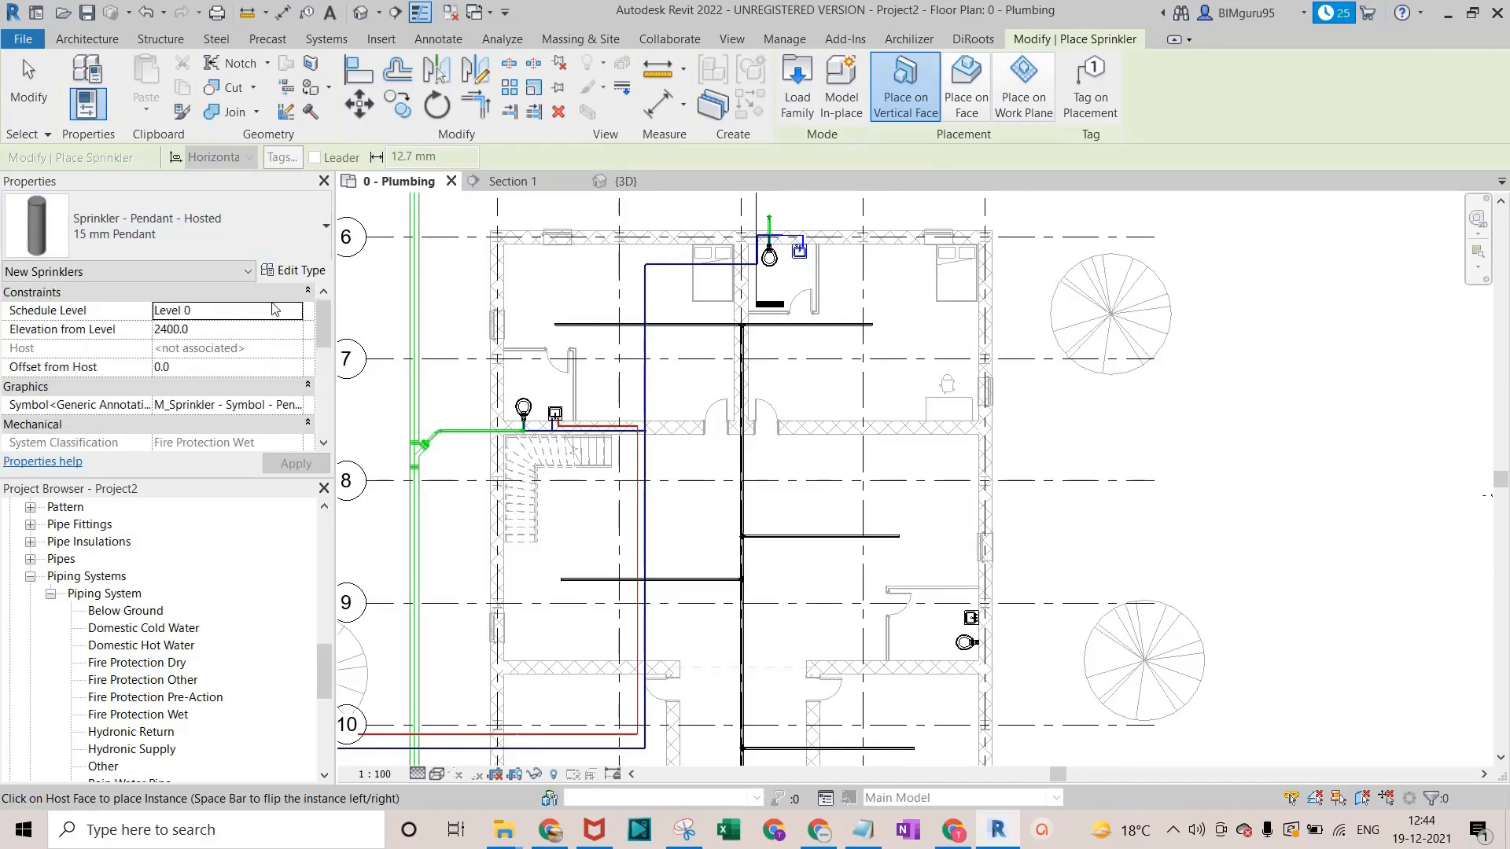
{"action": "left_click", "coordinate": [288, 334]}
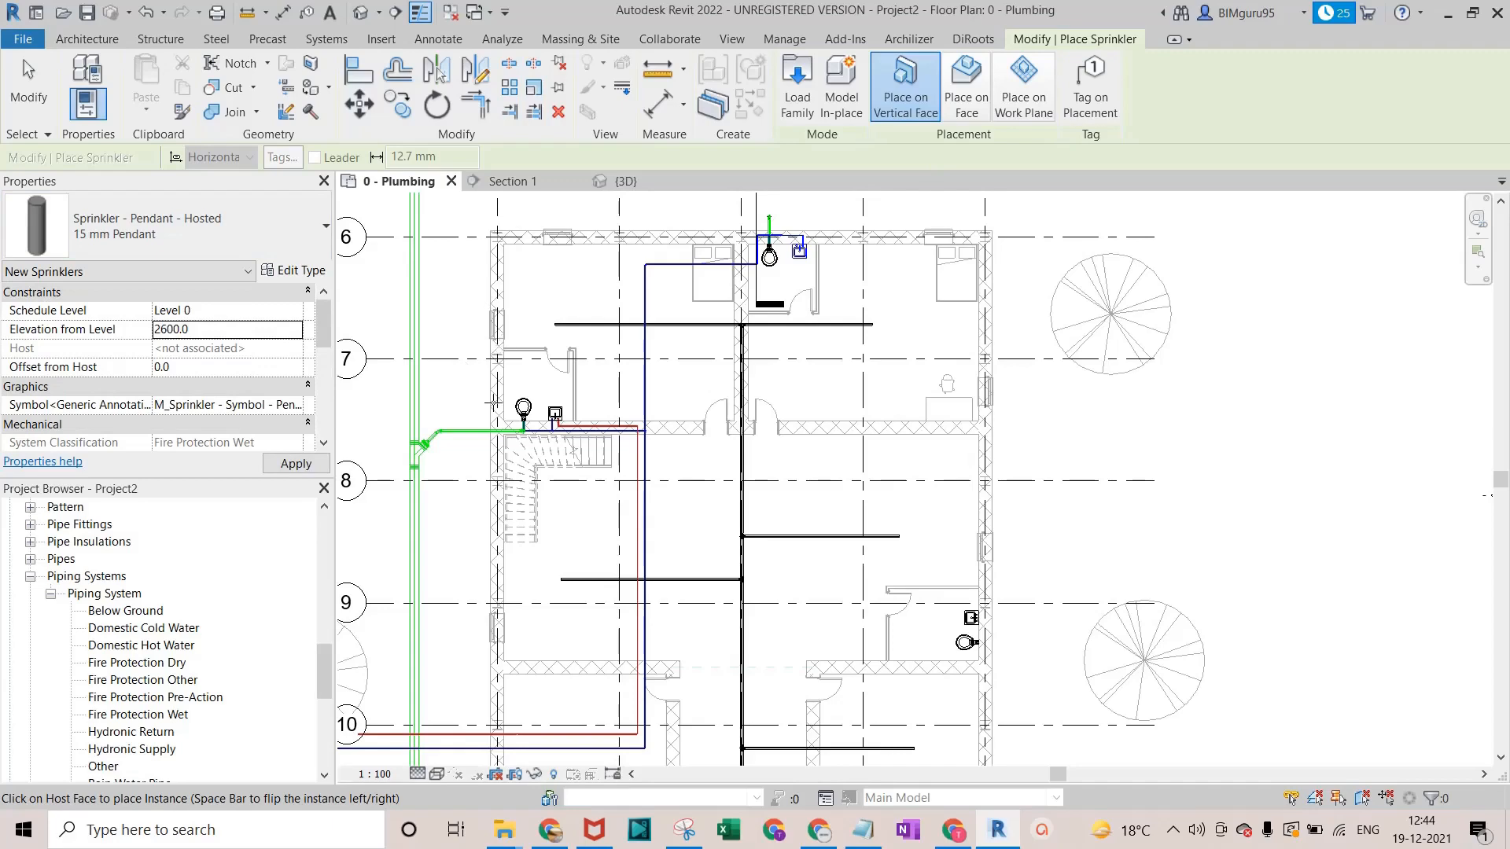
{"action": "scroll", "coordinate": [550, 314], "scroll_direction": "up", "scroll_amount": 5}
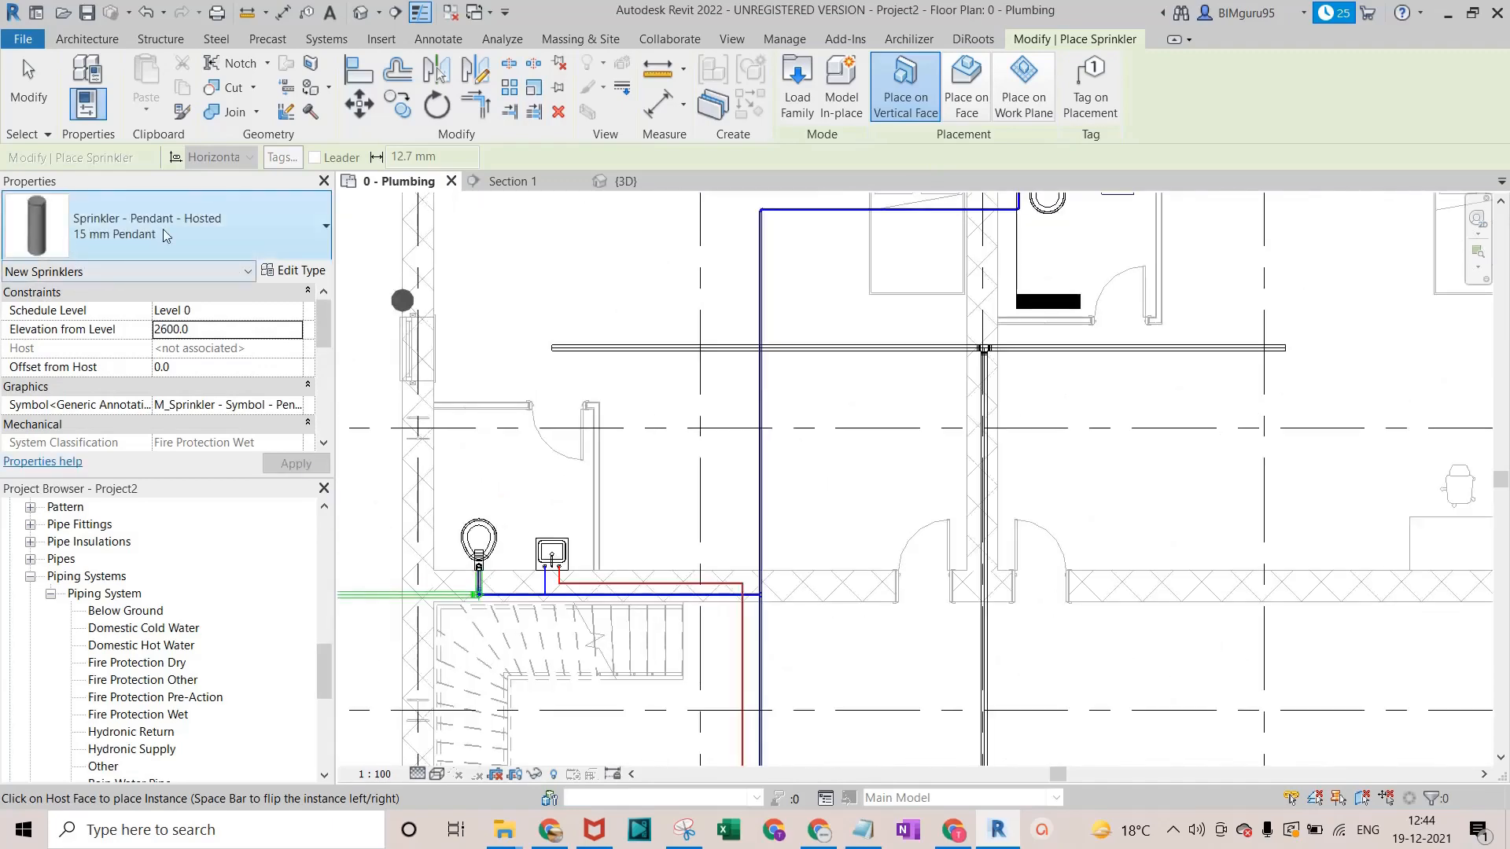
{"action": "scroll", "coordinate": [551, 355], "scroll_direction": "up", "scroll_amount": 1}
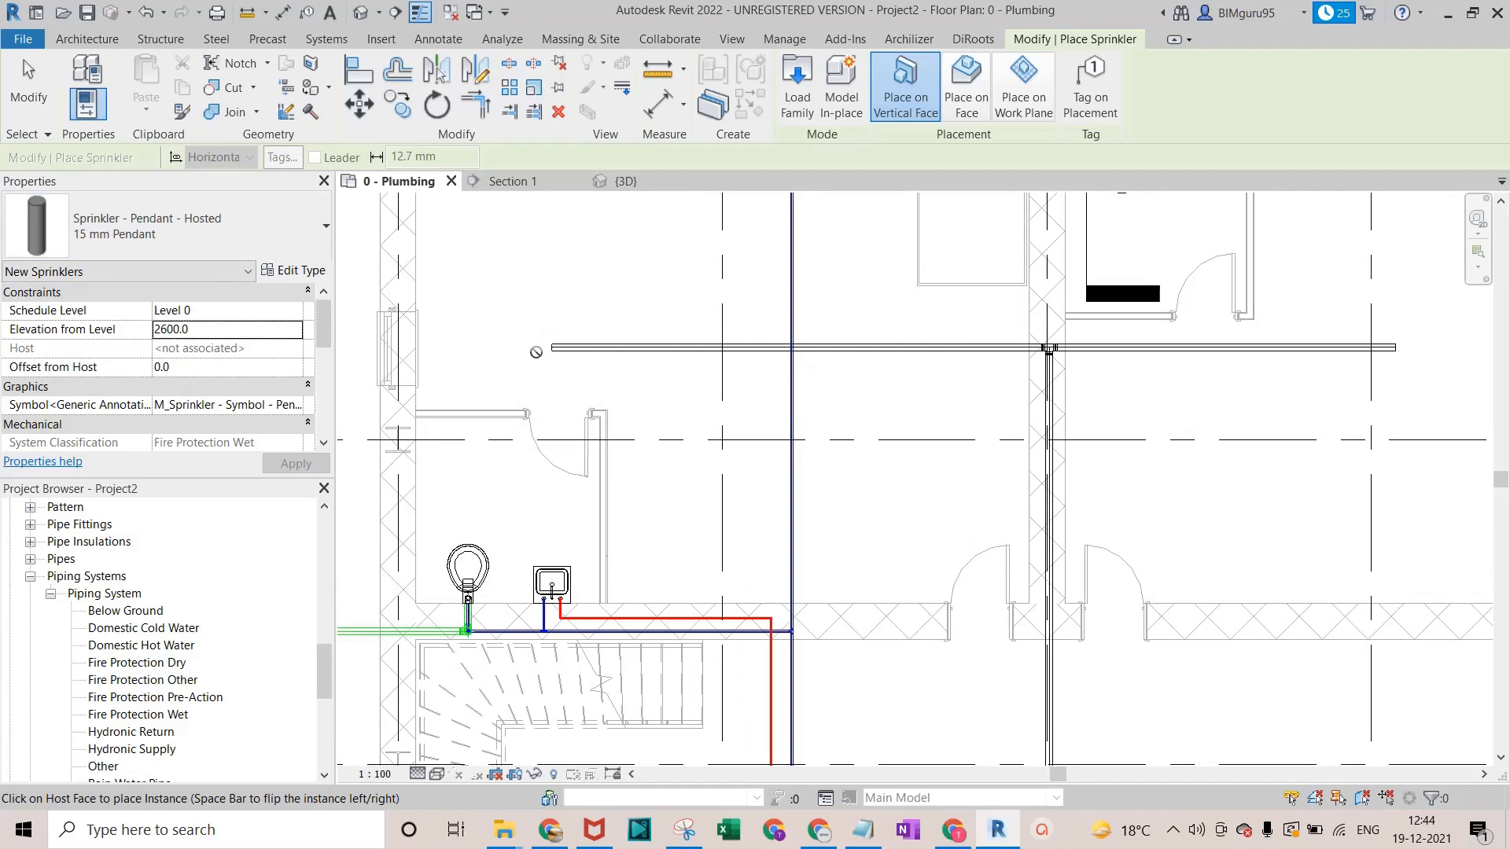
{"action": "left_click", "coordinate": [551, 348]}
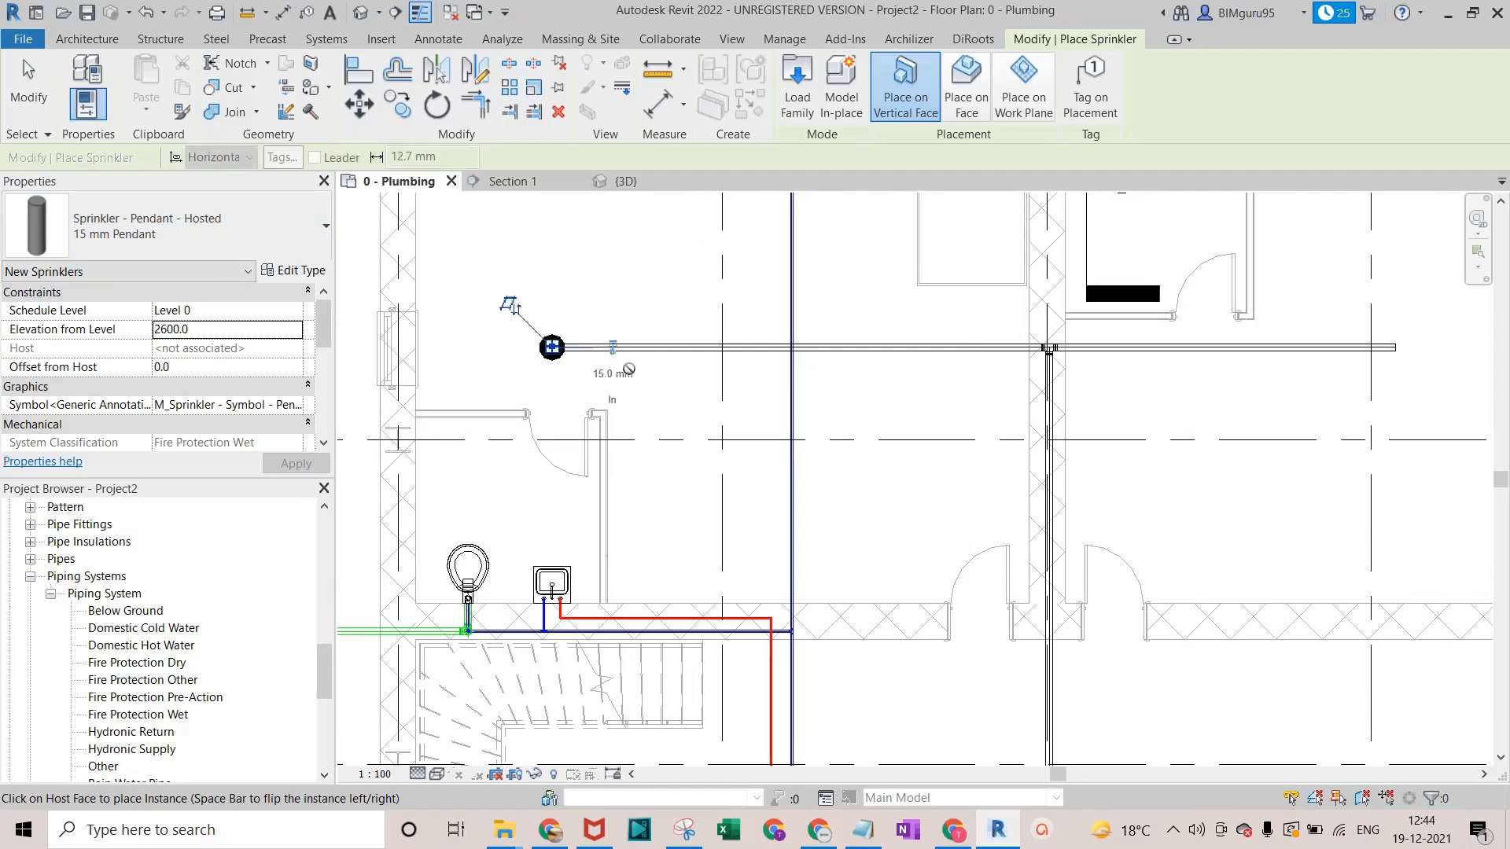
{"action": "key", "text": "Escape"}
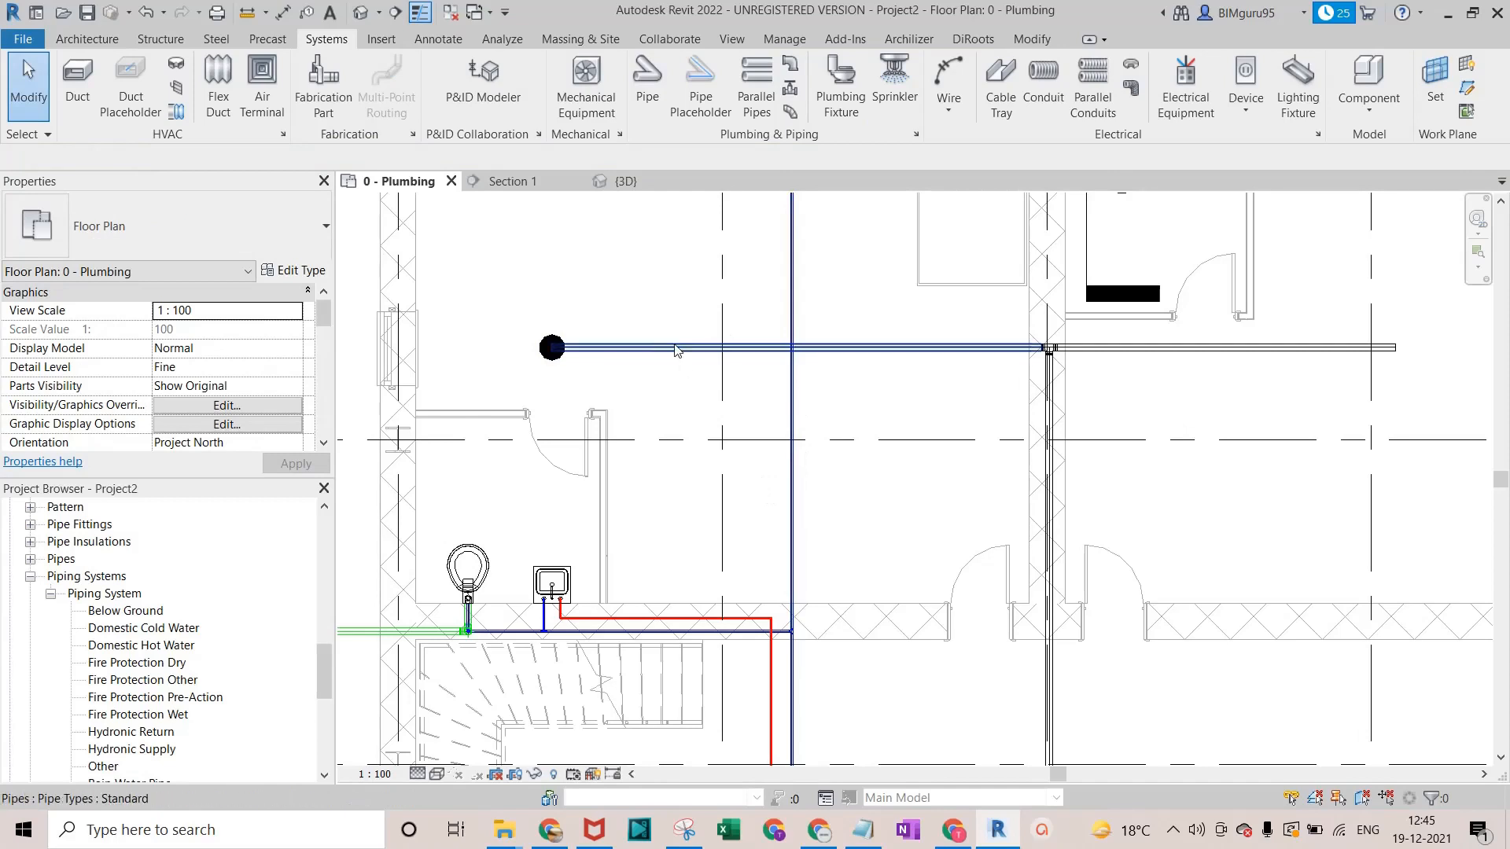
Try to connect the sprinkler into the horizontal pipe above grid 7.
{"action": "left_click", "coordinate": [547, 356]}
{"action": "left_click_drag", "start_coordinate": [461, 286], "coordinate": [586, 393]}
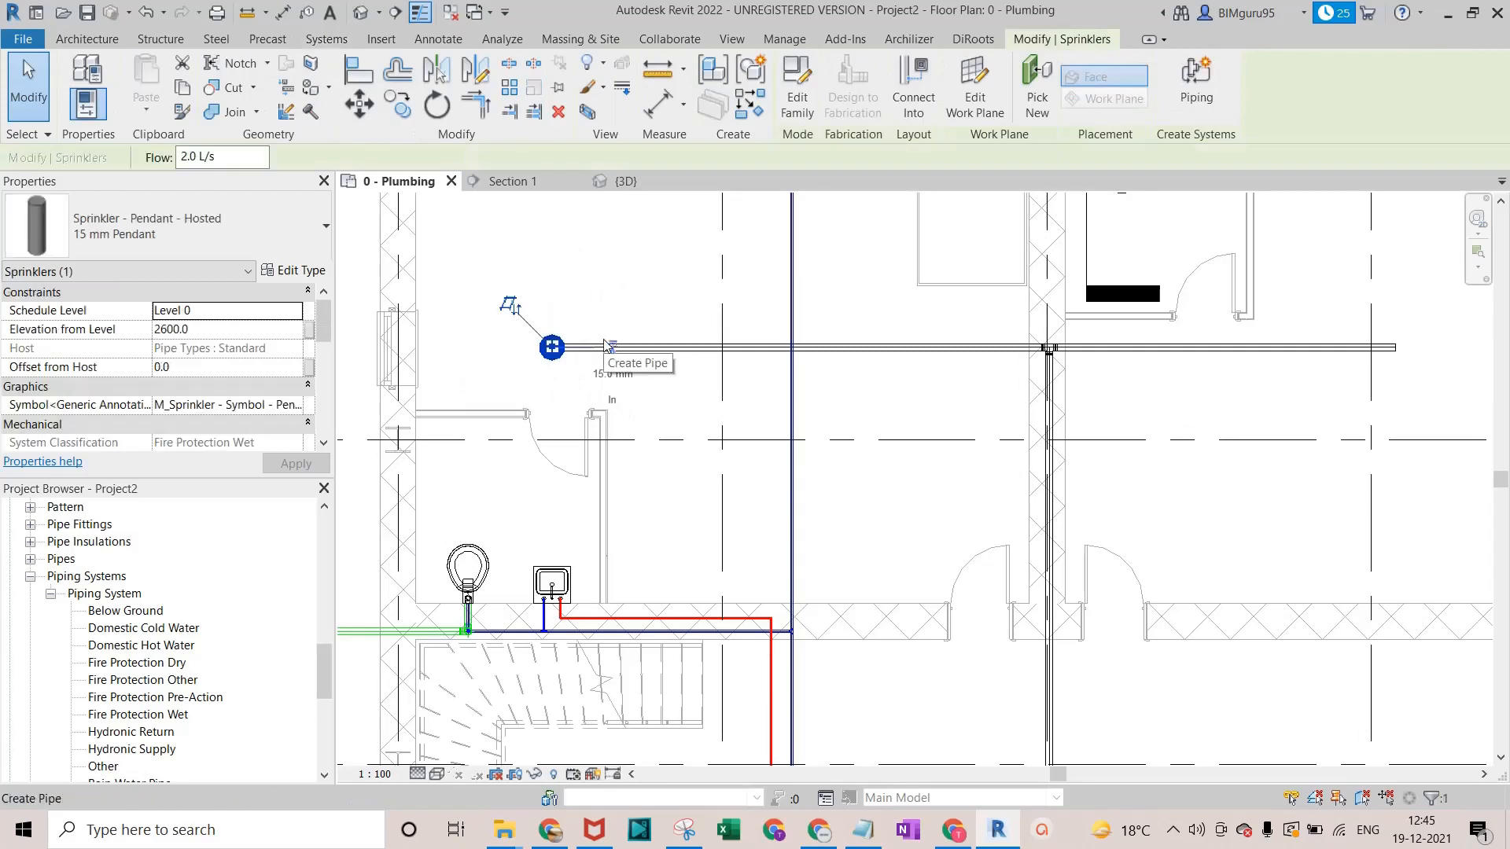
{"action": "left_click", "coordinate": [913, 88]}
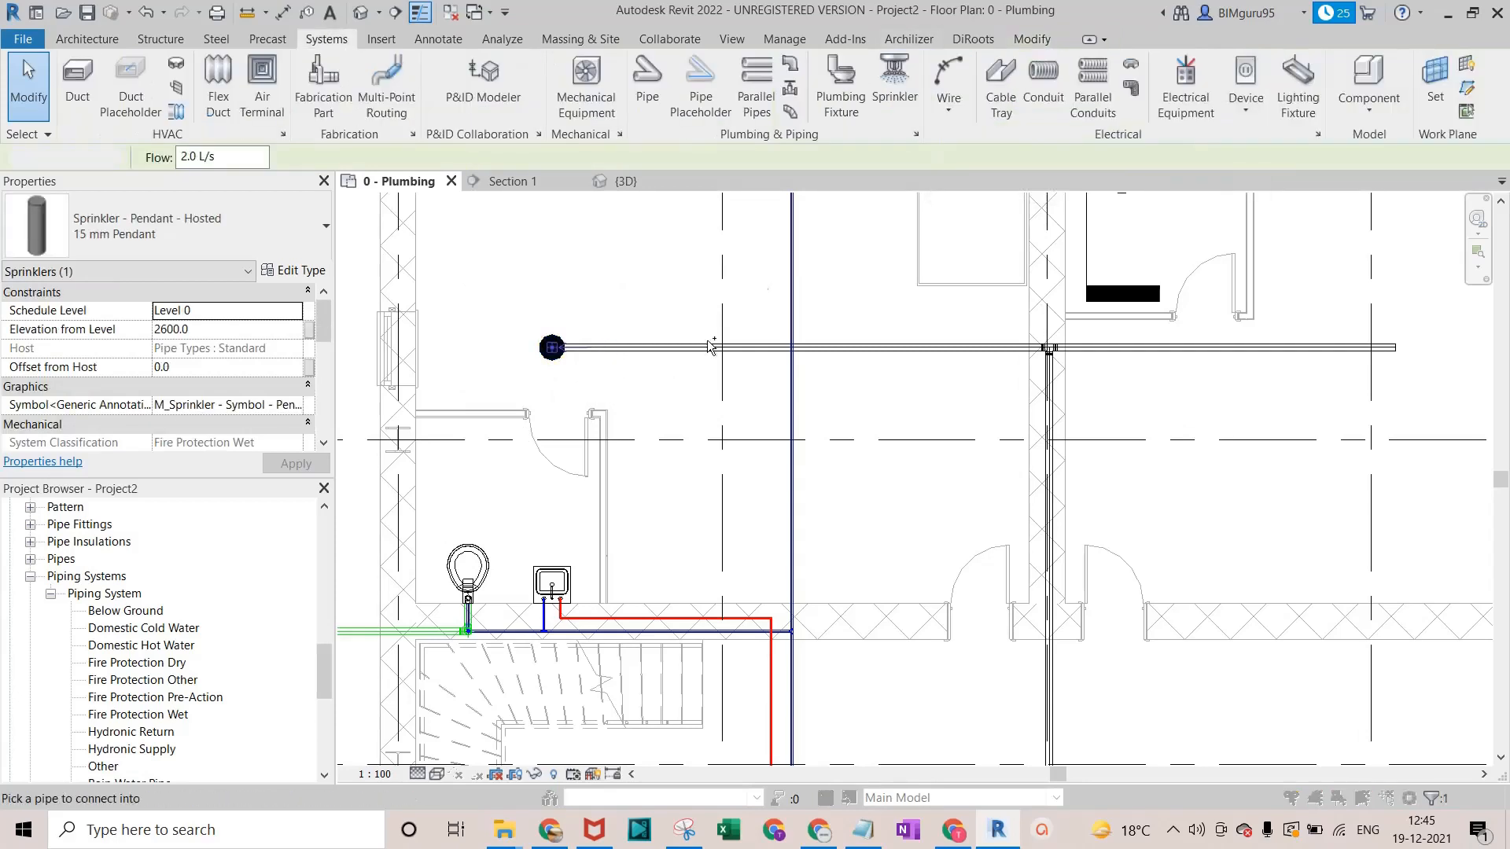
{"action": "left_click", "coordinate": [710, 347]}
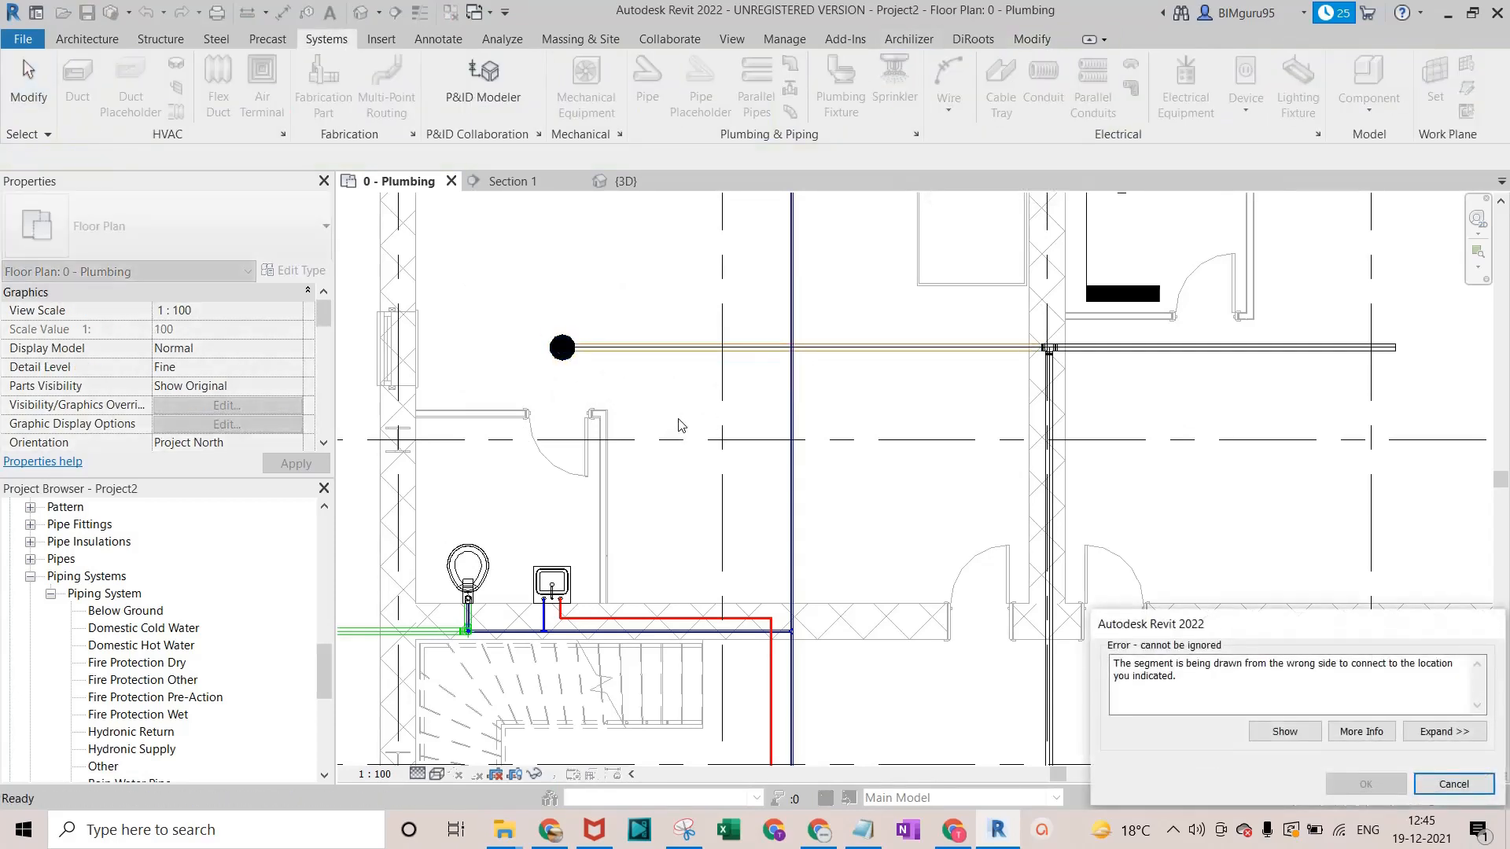
{"action": "left_click", "coordinate": [1475, 782]}
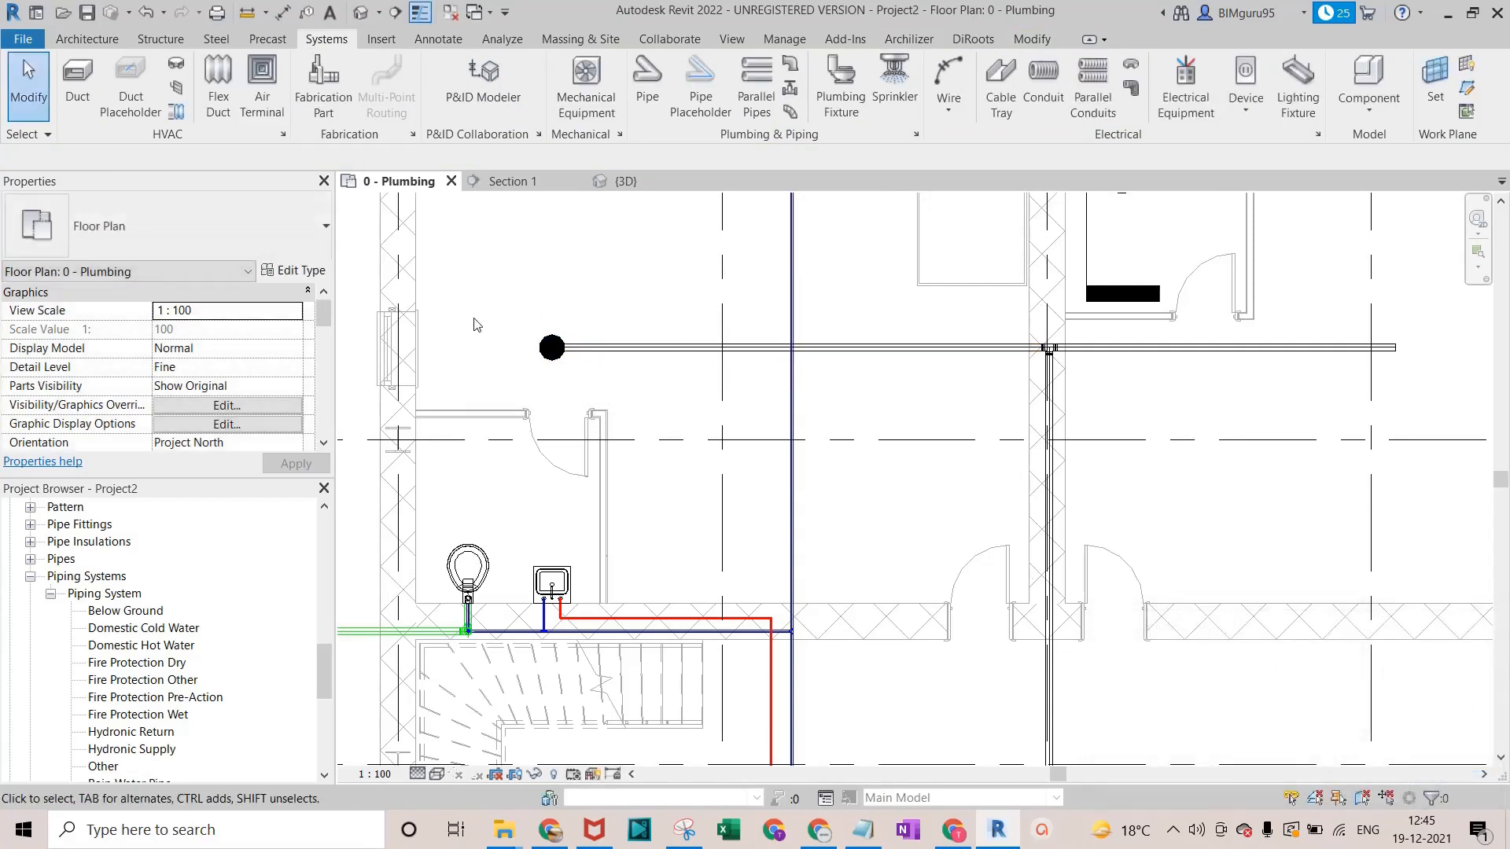
Move the sprinkler off the pipe end to a spot above the pipe, just short of grid 2.
{"action": "left_click", "coordinate": [553, 347]}
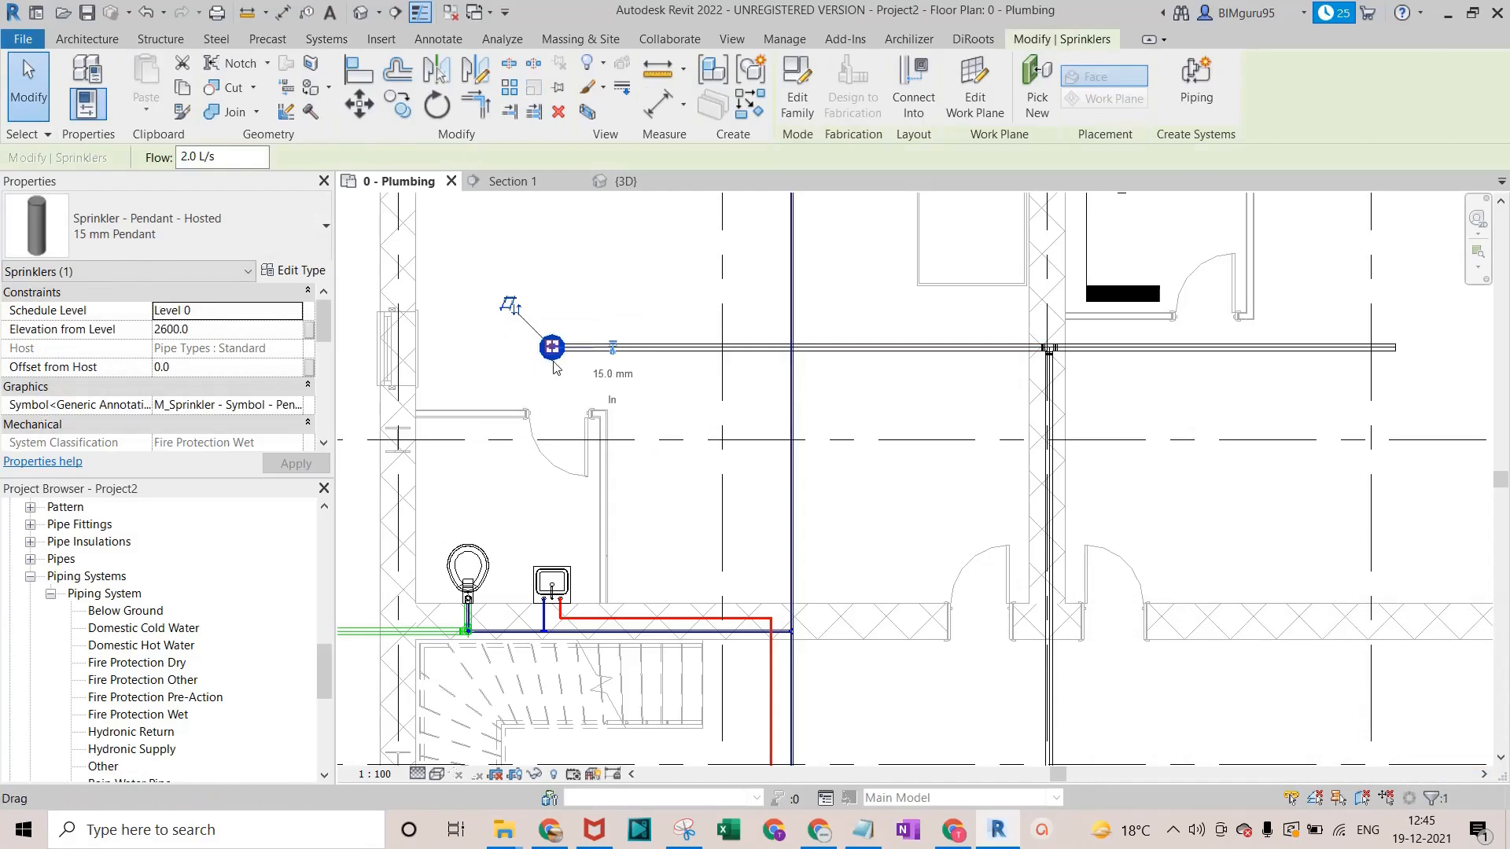
{"action": "left_click_drag", "start_coordinate": [544, 359], "coordinate": [544, 247]}
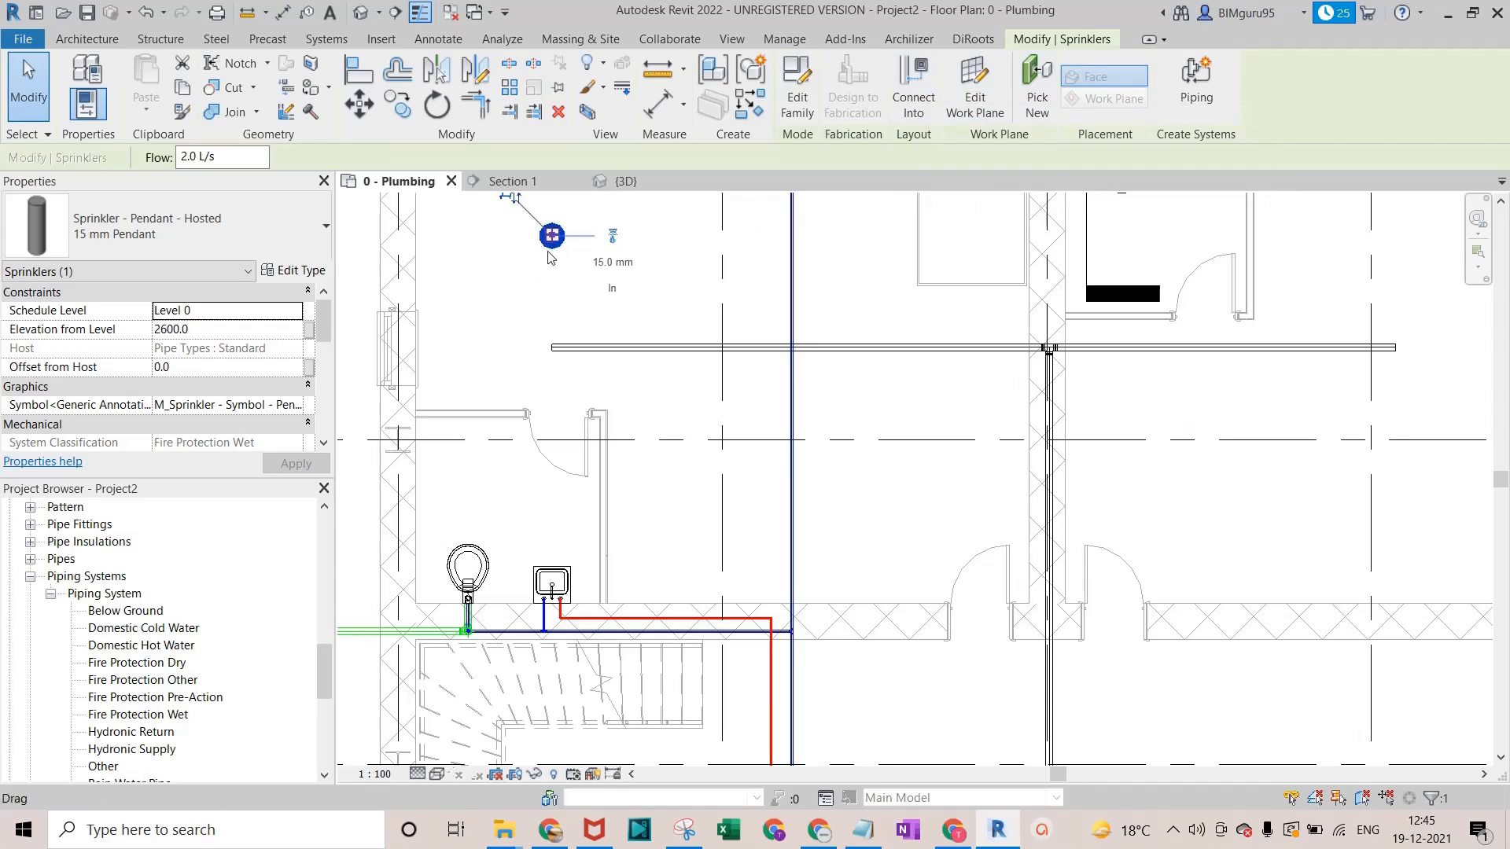
{"action": "left_click_drag", "start_coordinate": [547, 245], "coordinate": [673, 244]}
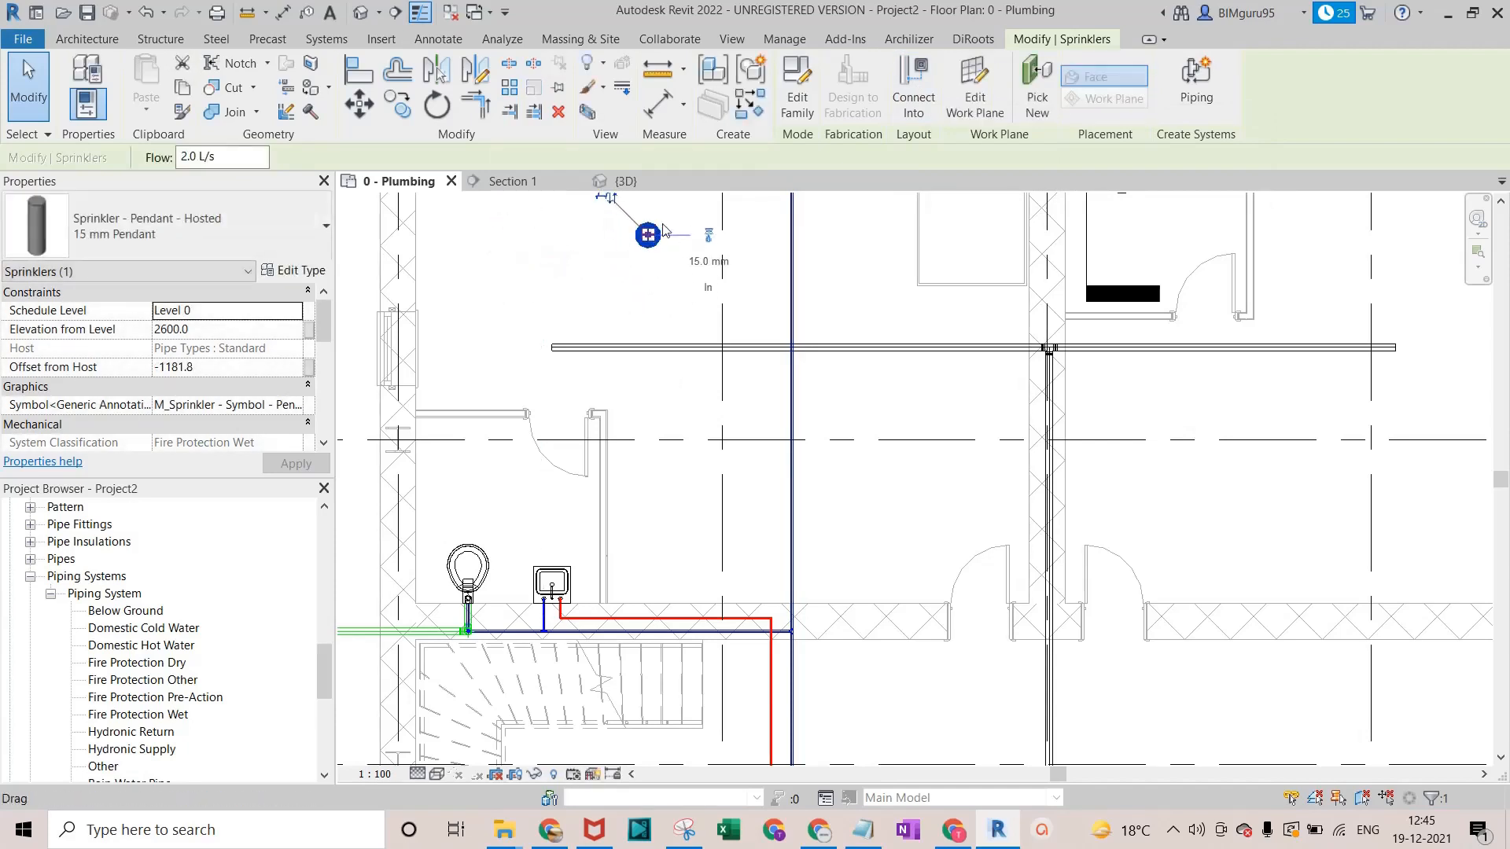
Try to draw a 15 mm pipe from the sprinkler's connector at a changed middle elevation.
{"action": "left_click", "coordinate": [710, 241]}
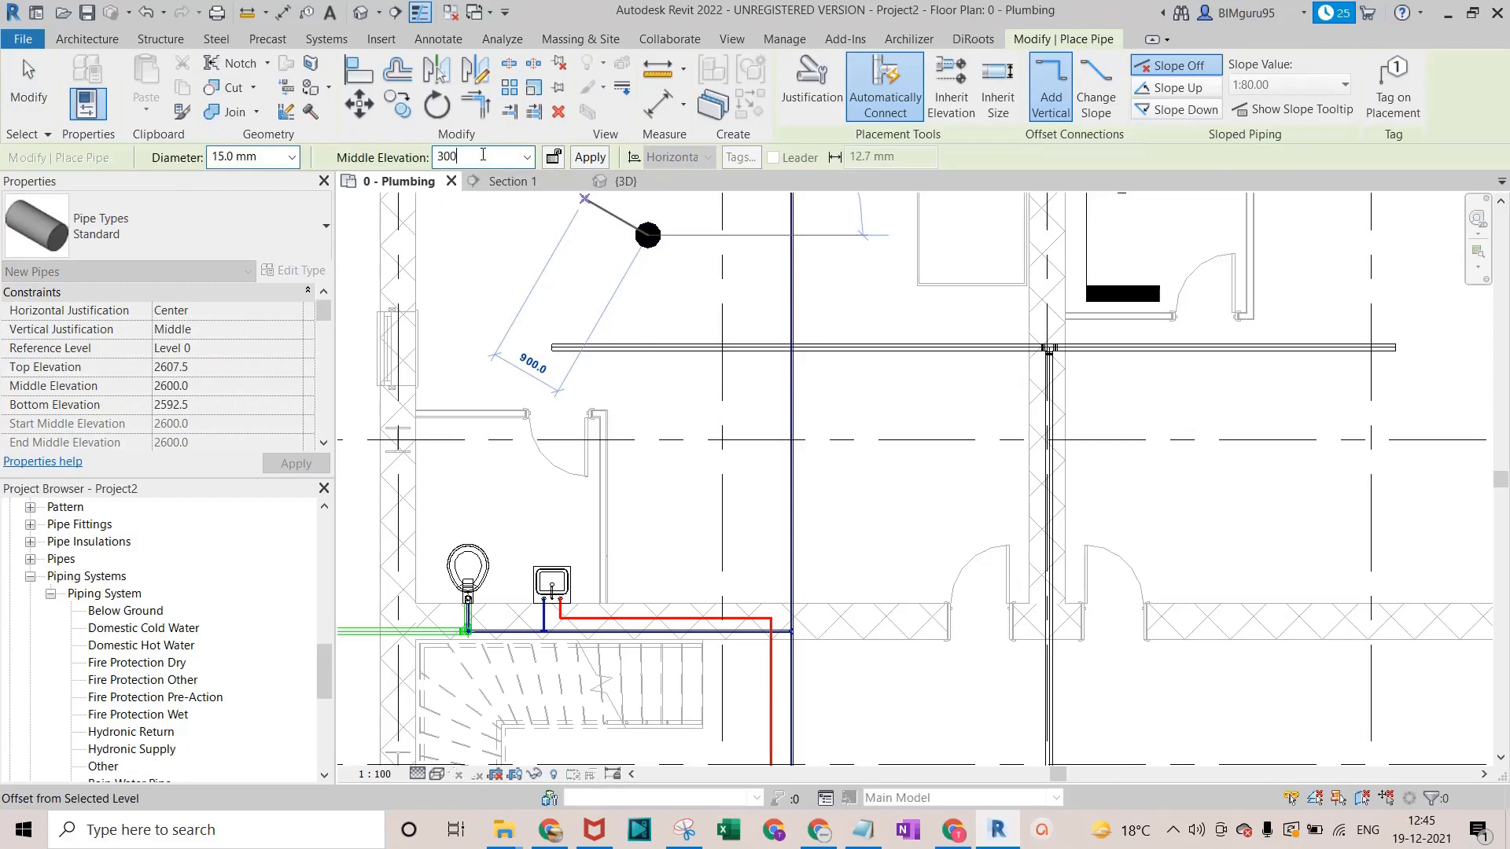
{"action": "left_click", "coordinate": [591, 159]}
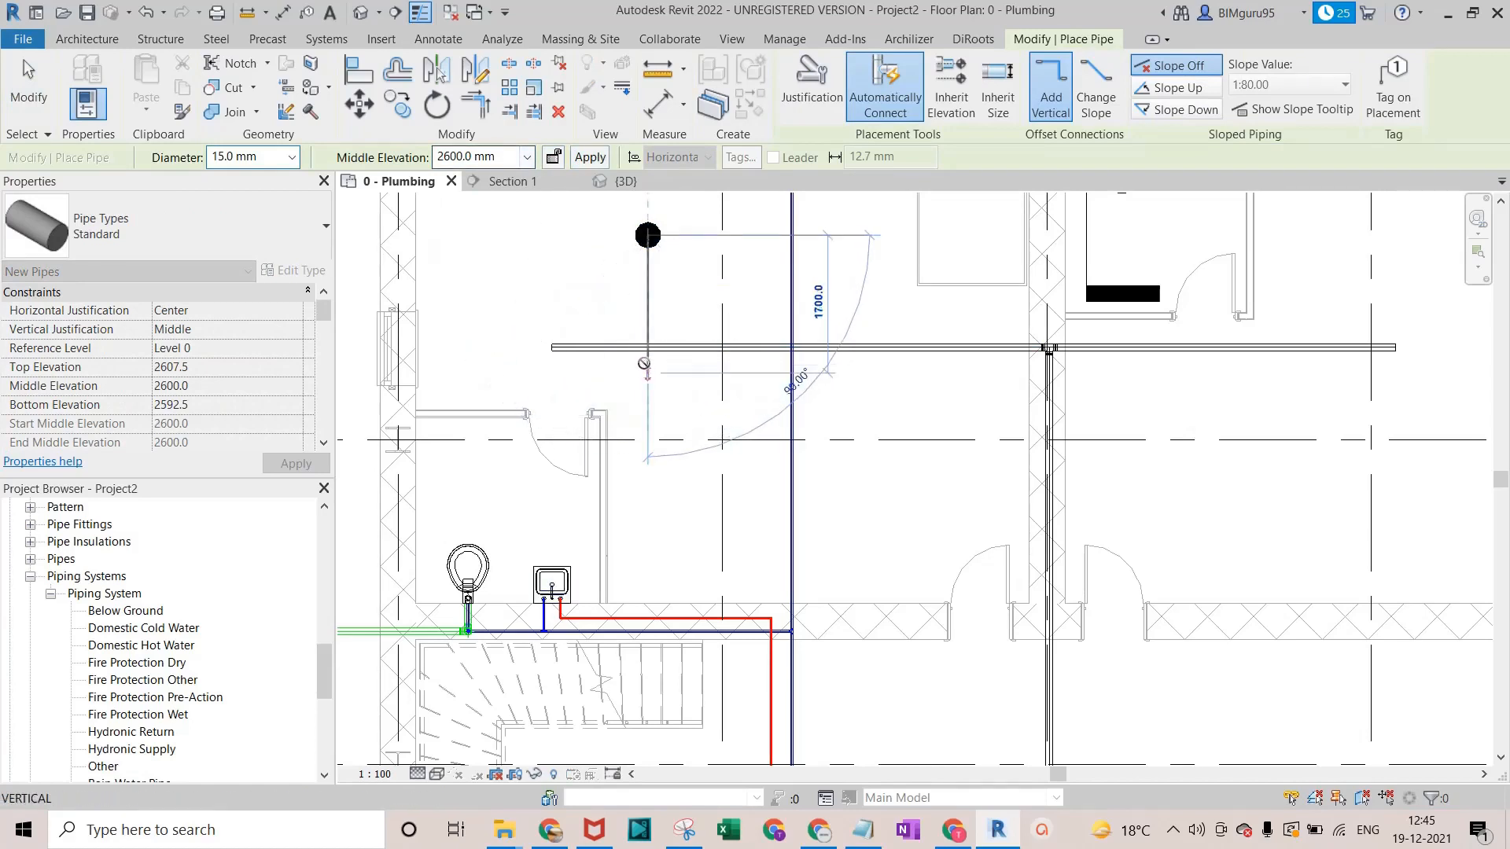
{"action": "key", "text": "Escape"}
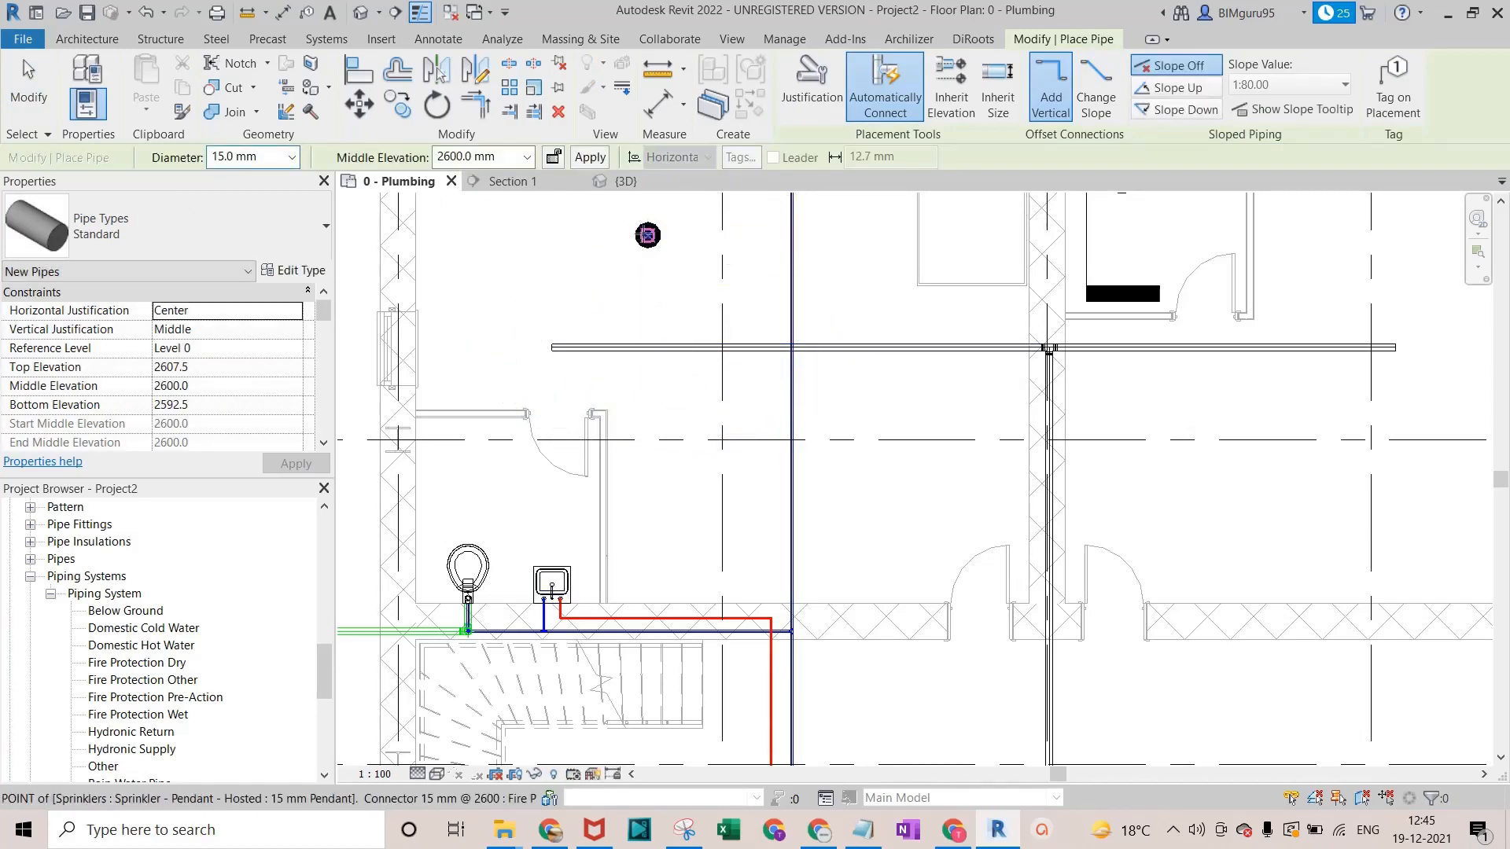
{"action": "key", "text": "Escape"}
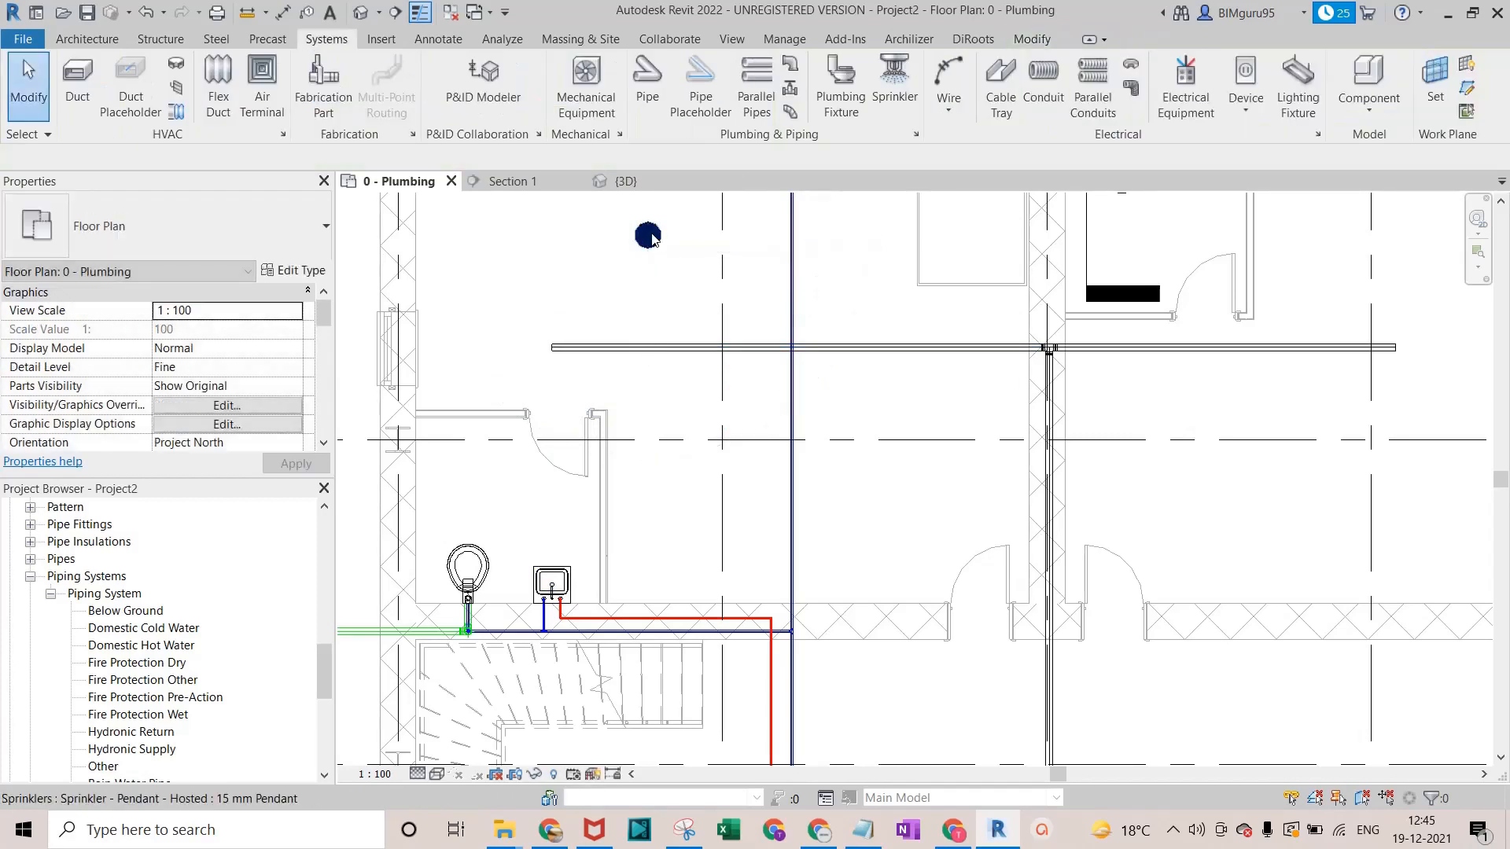
Isolate the moved sprinkler in the 3D view with a selection box.
{"action": "left_click", "coordinate": [360, 13]}
{"action": "scroll", "coordinate": [802, 316], "scroll_direction": "up", "scroll_amount": 2}
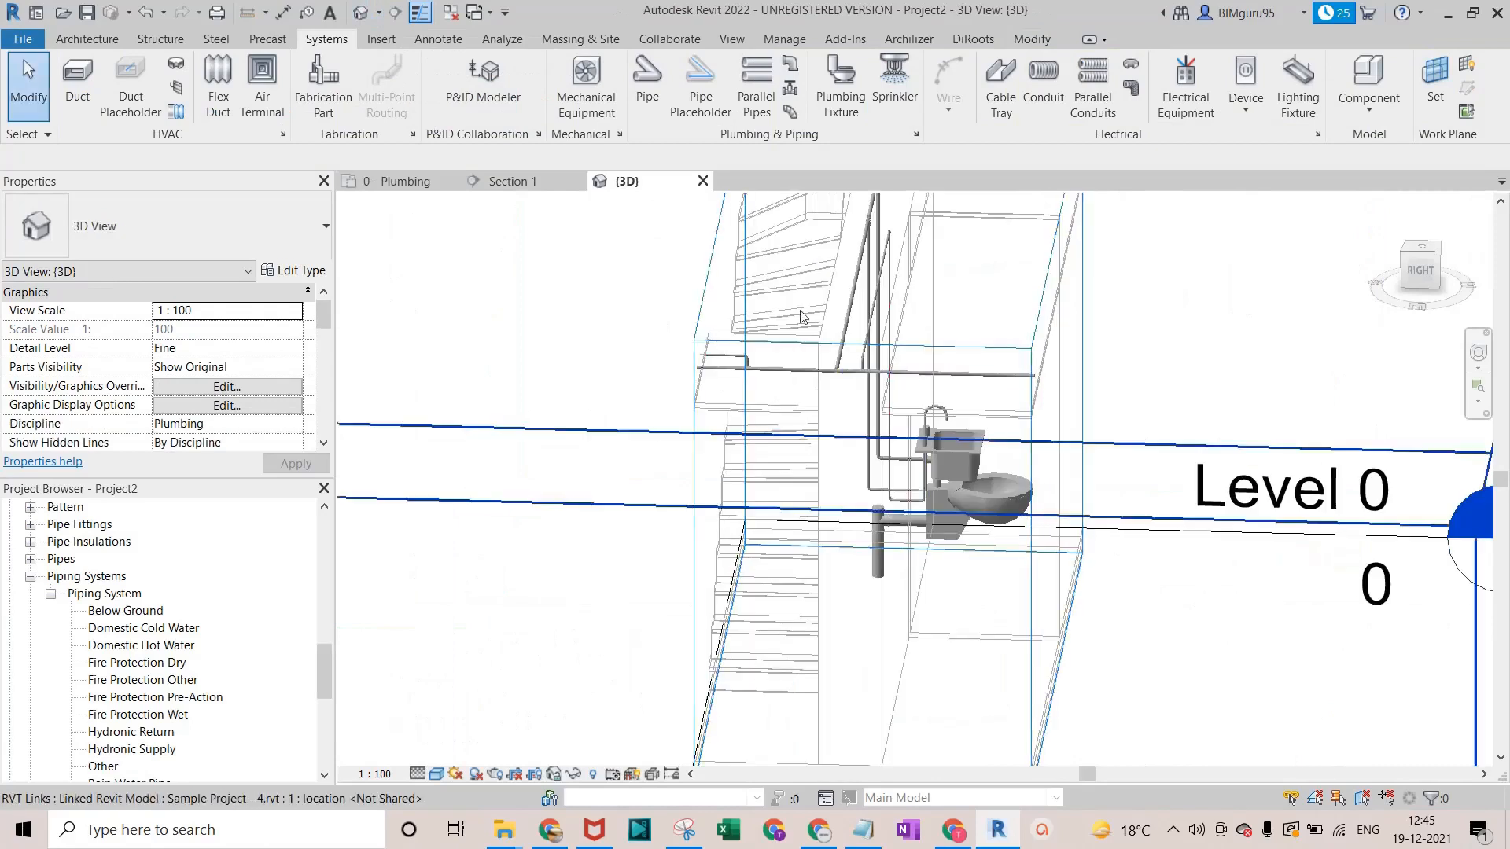
{"action": "left_click", "coordinate": [412, 176]}
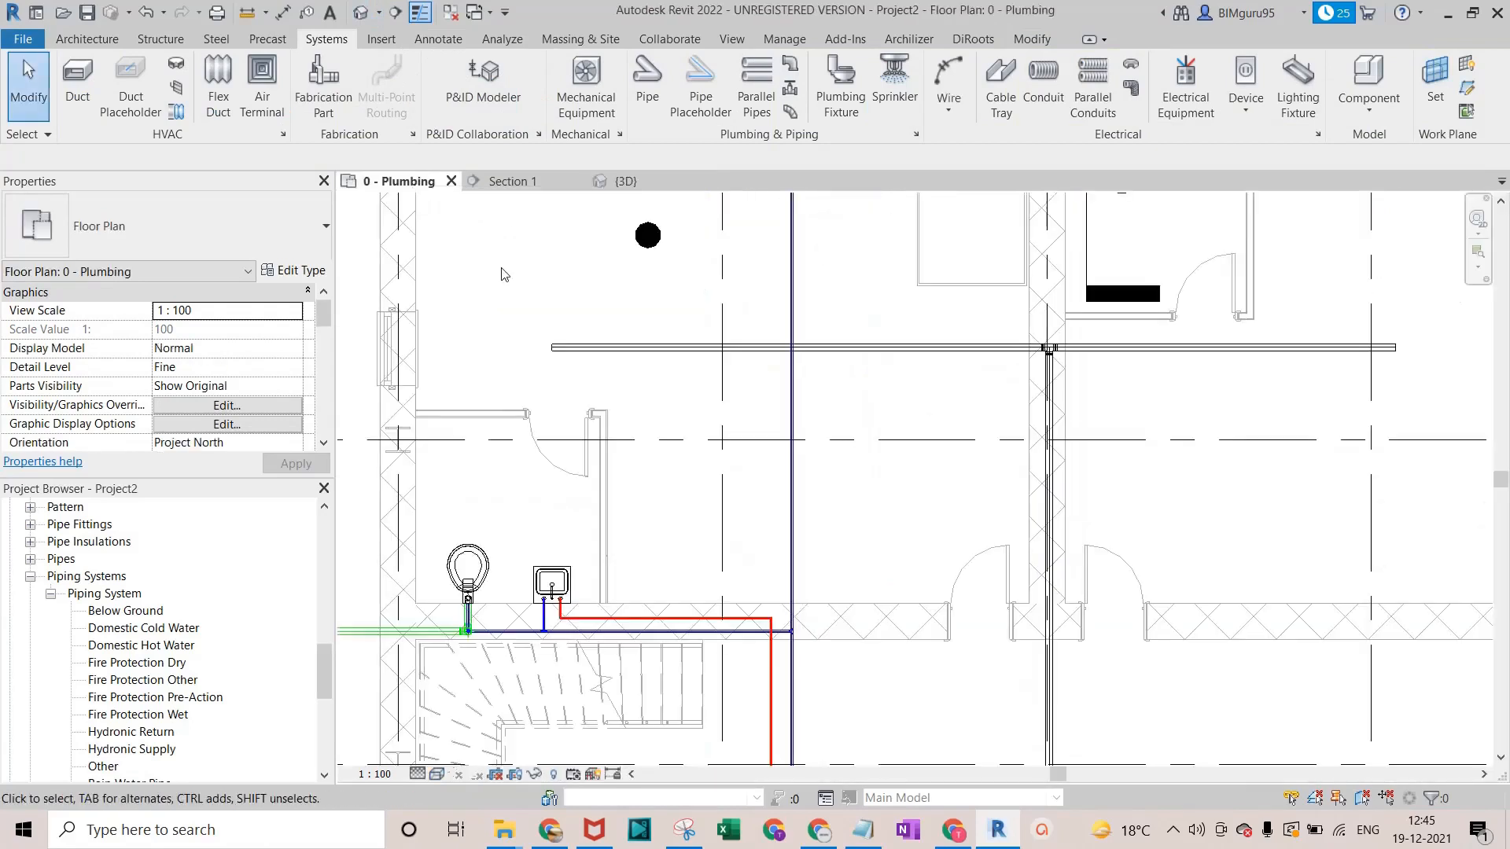
{"action": "left_click", "coordinate": [645, 238]}
{"action": "left_click", "coordinate": [587, 111]}
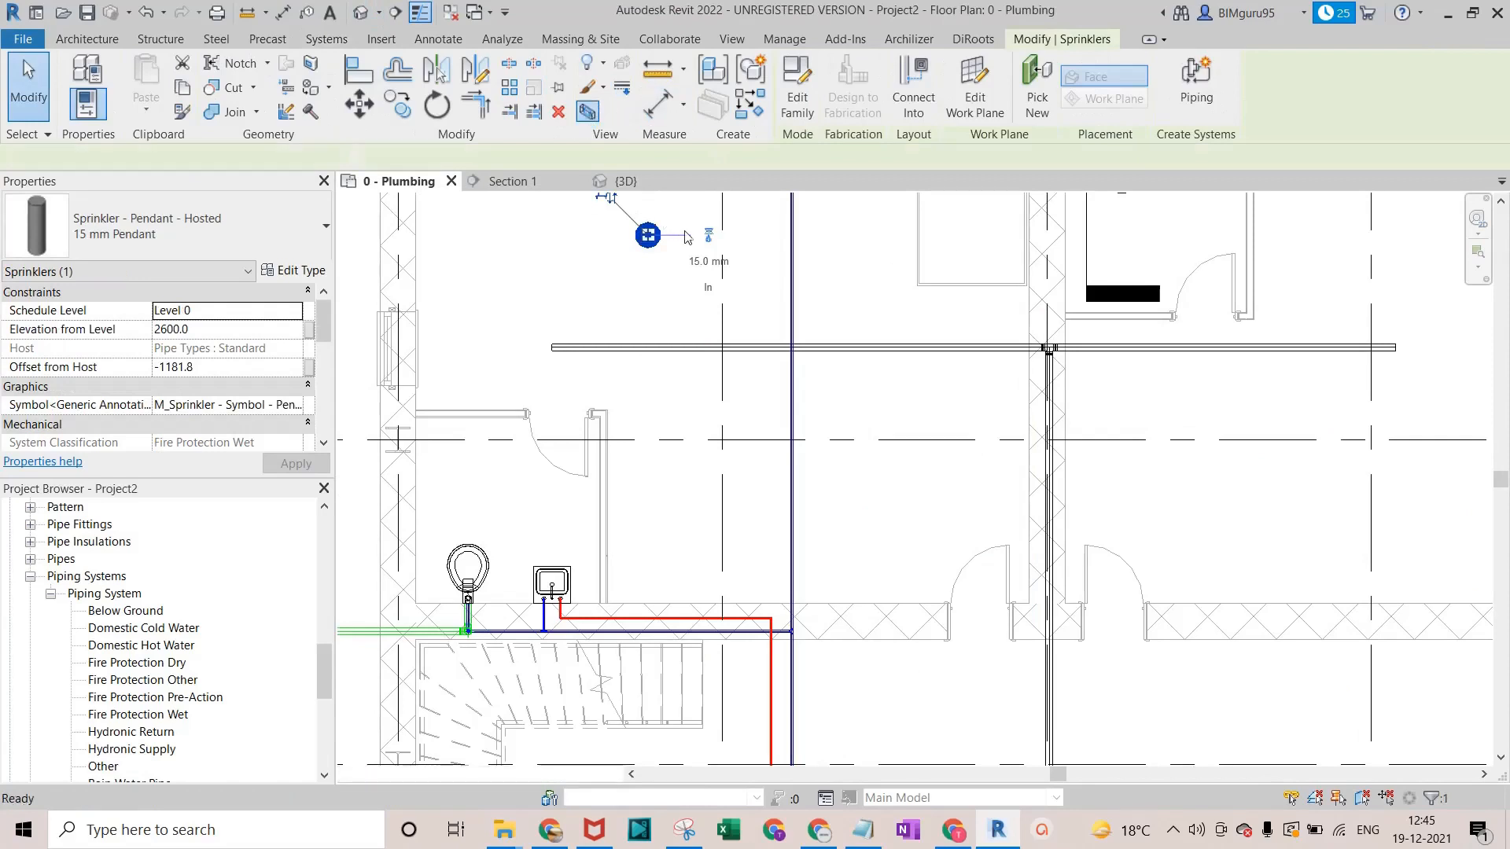
{"action": "scroll", "coordinate": [974, 515], "scroll_direction": "down", "scroll_amount": 5}
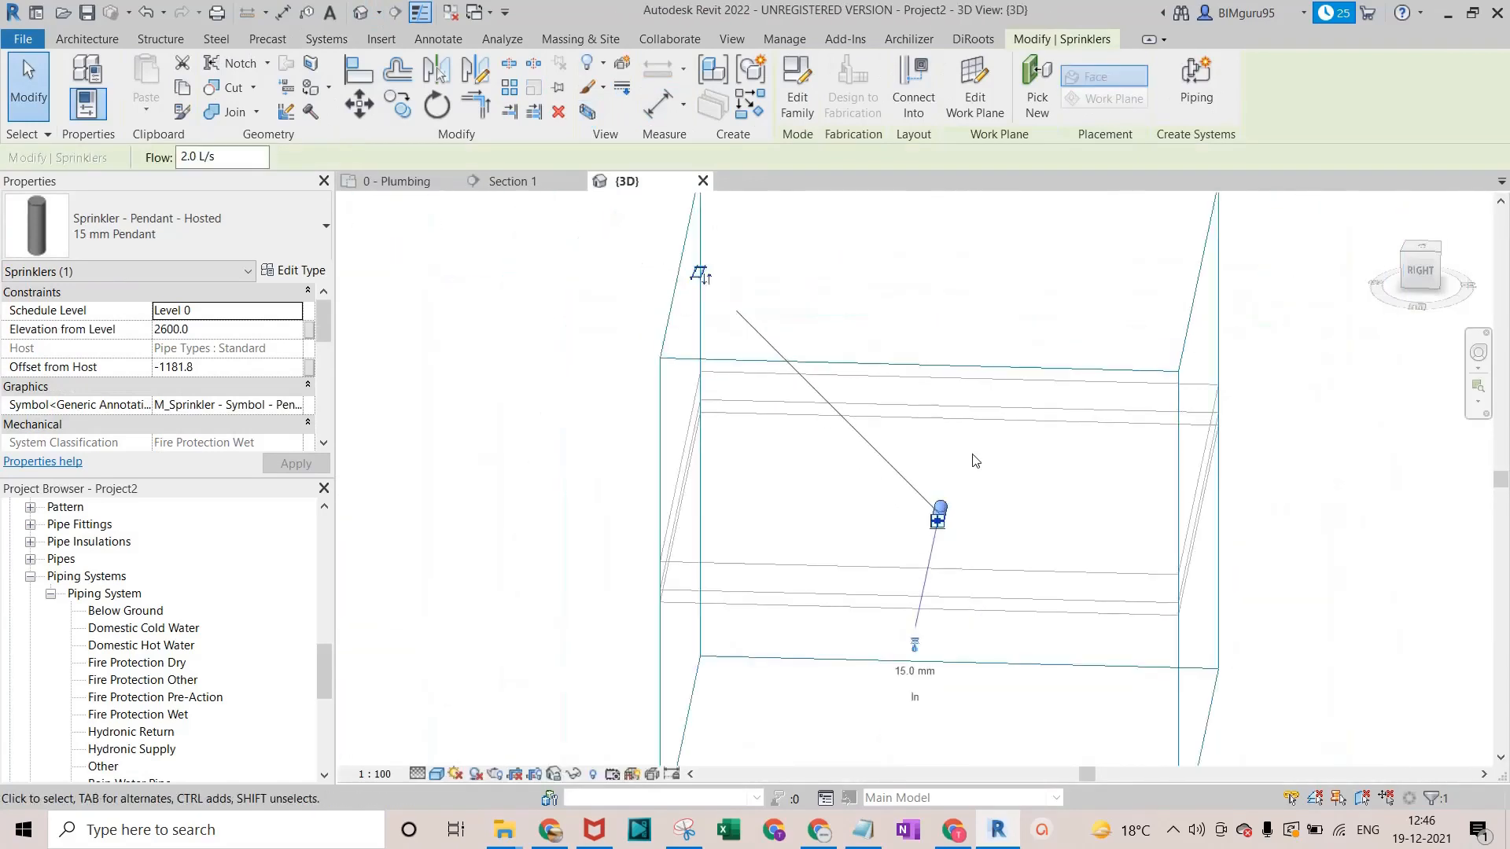
Examine the sprinkler's orientation and its connector's direction in 3D from the back side.
{"action": "left_click", "coordinate": [957, 499]}
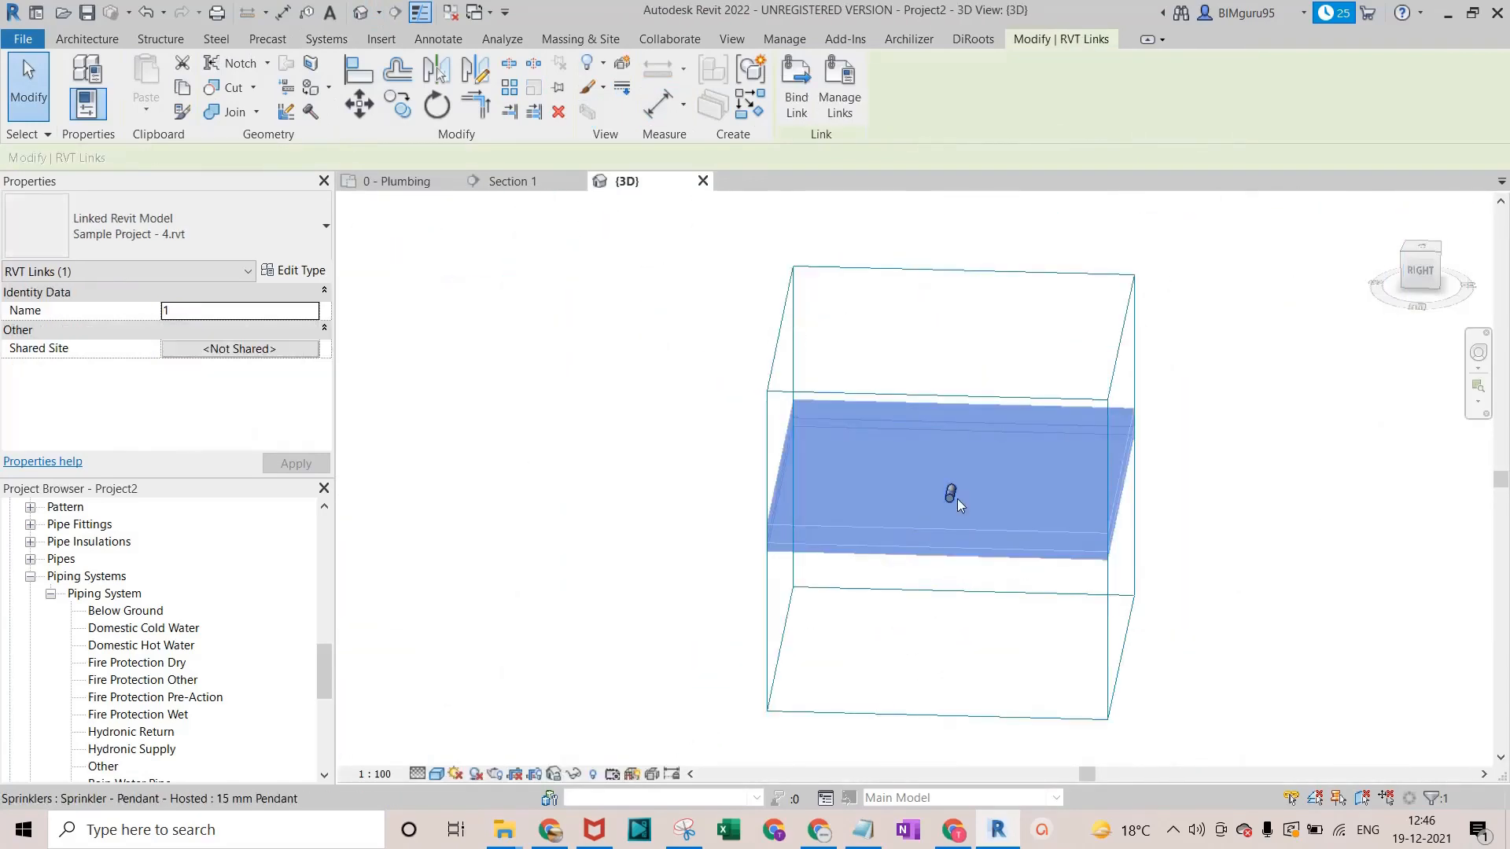
{"action": "middle_click_drag", "start_coordinate": [1154, 576], "coordinate": [951, 499], "text": "shift"}
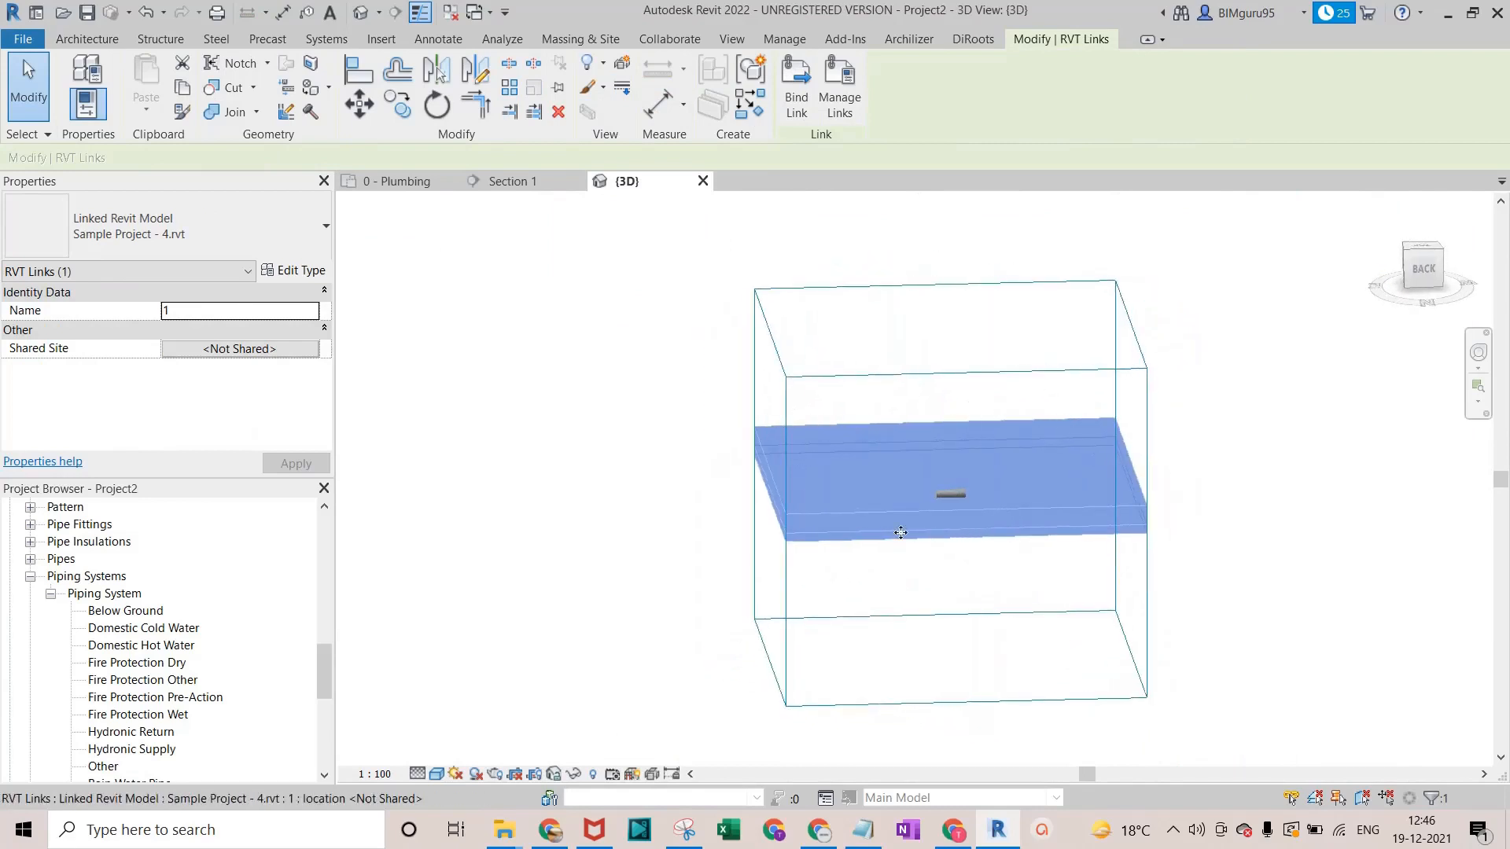
{"action": "left_click", "coordinate": [950, 496]}
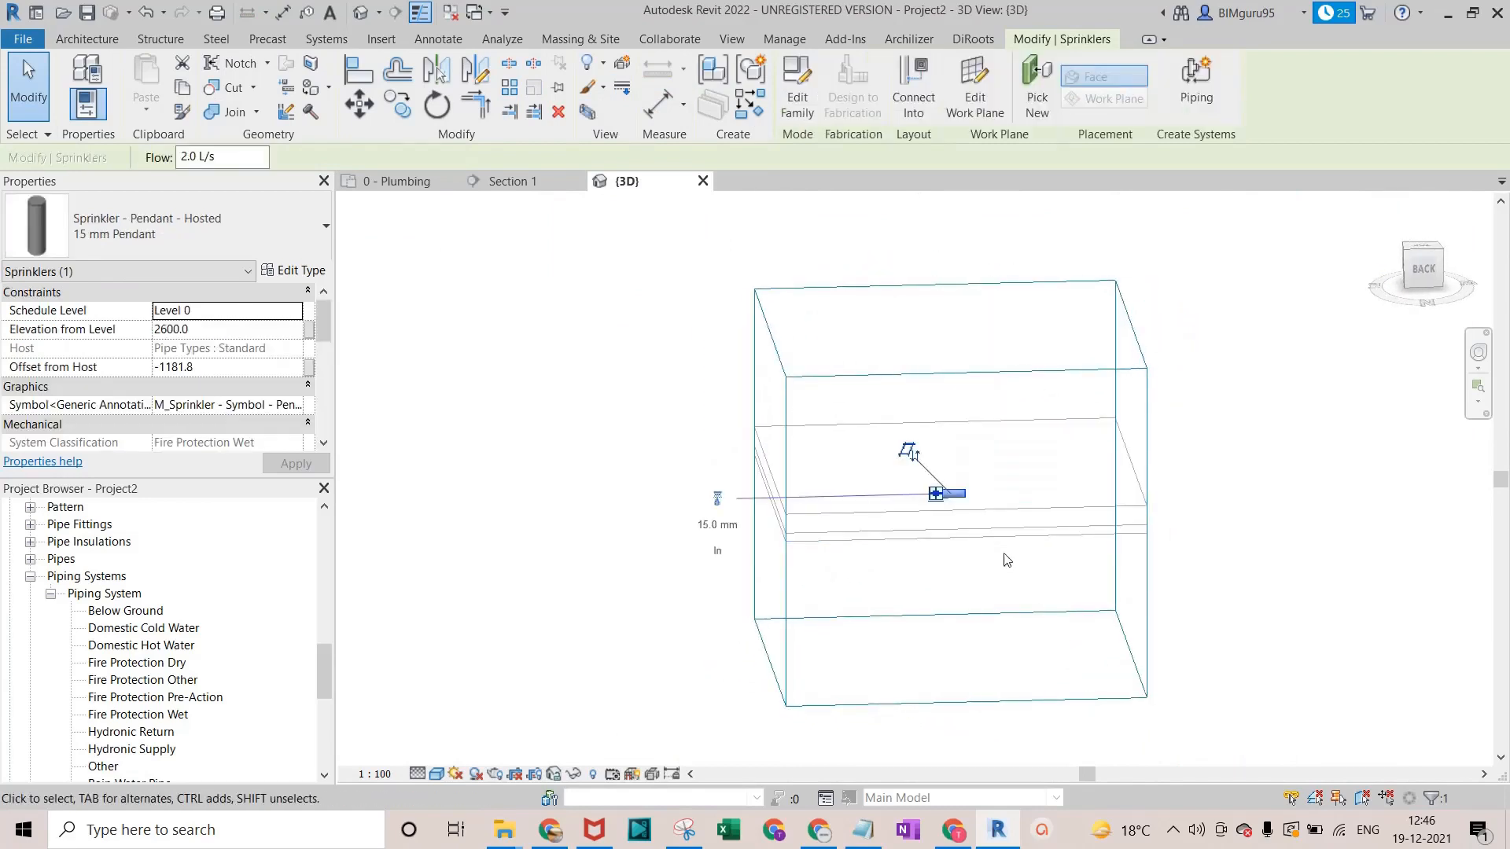
{"action": "scroll", "coordinate": [933, 550], "scroll_direction": "up", "scroll_amount": 3}
{"action": "scroll", "coordinate": [933, 550], "scroll_direction": "up", "scroll_amount": 1}
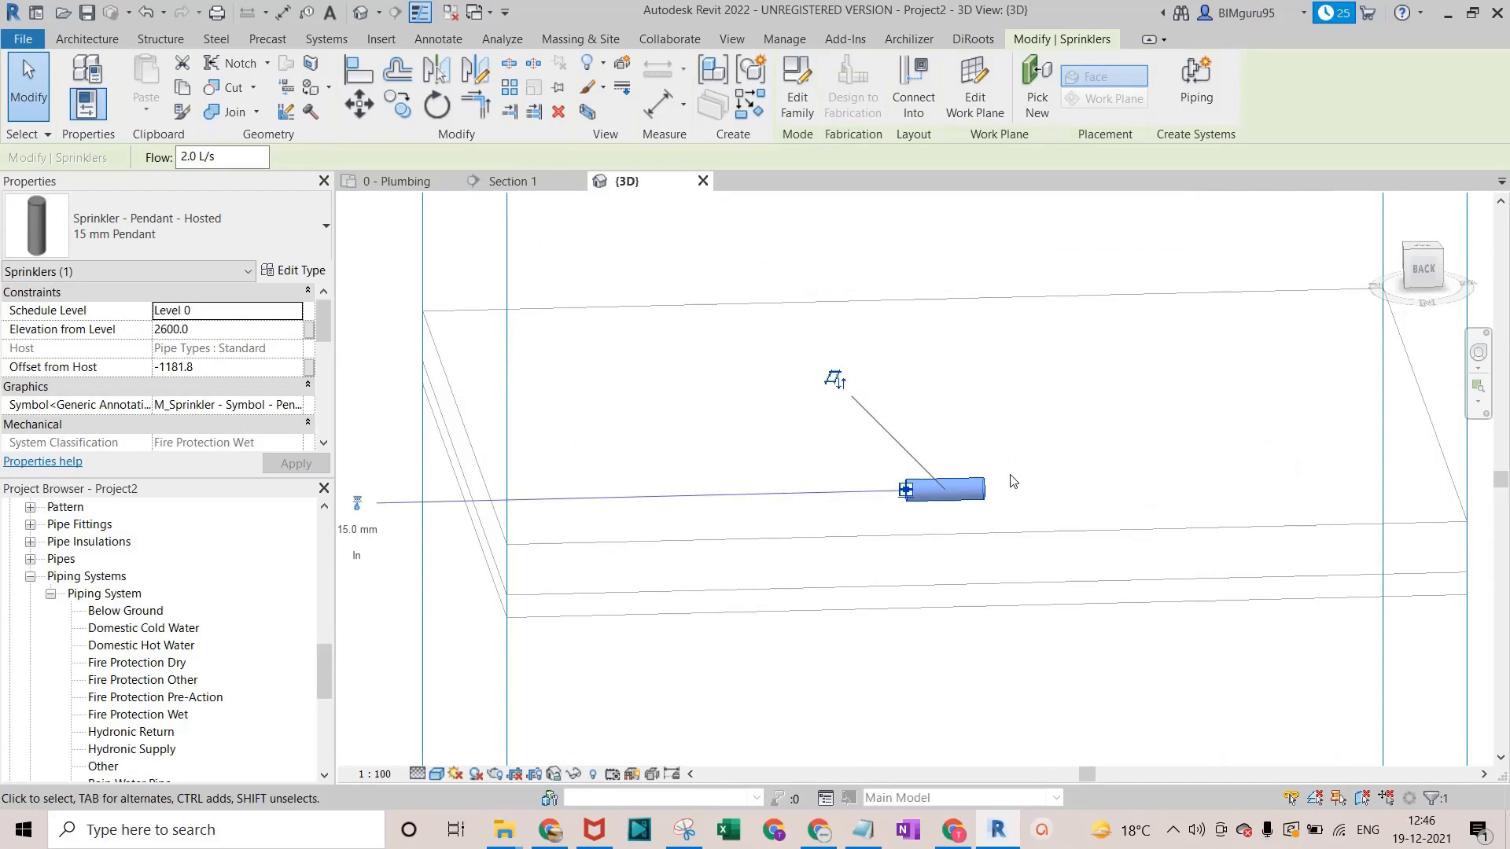
{"action": "scroll", "coordinate": [886, 493], "scroll_direction": "down", "scroll_amount": 1}
{"action": "left_click", "coordinate": [1418, 275]}
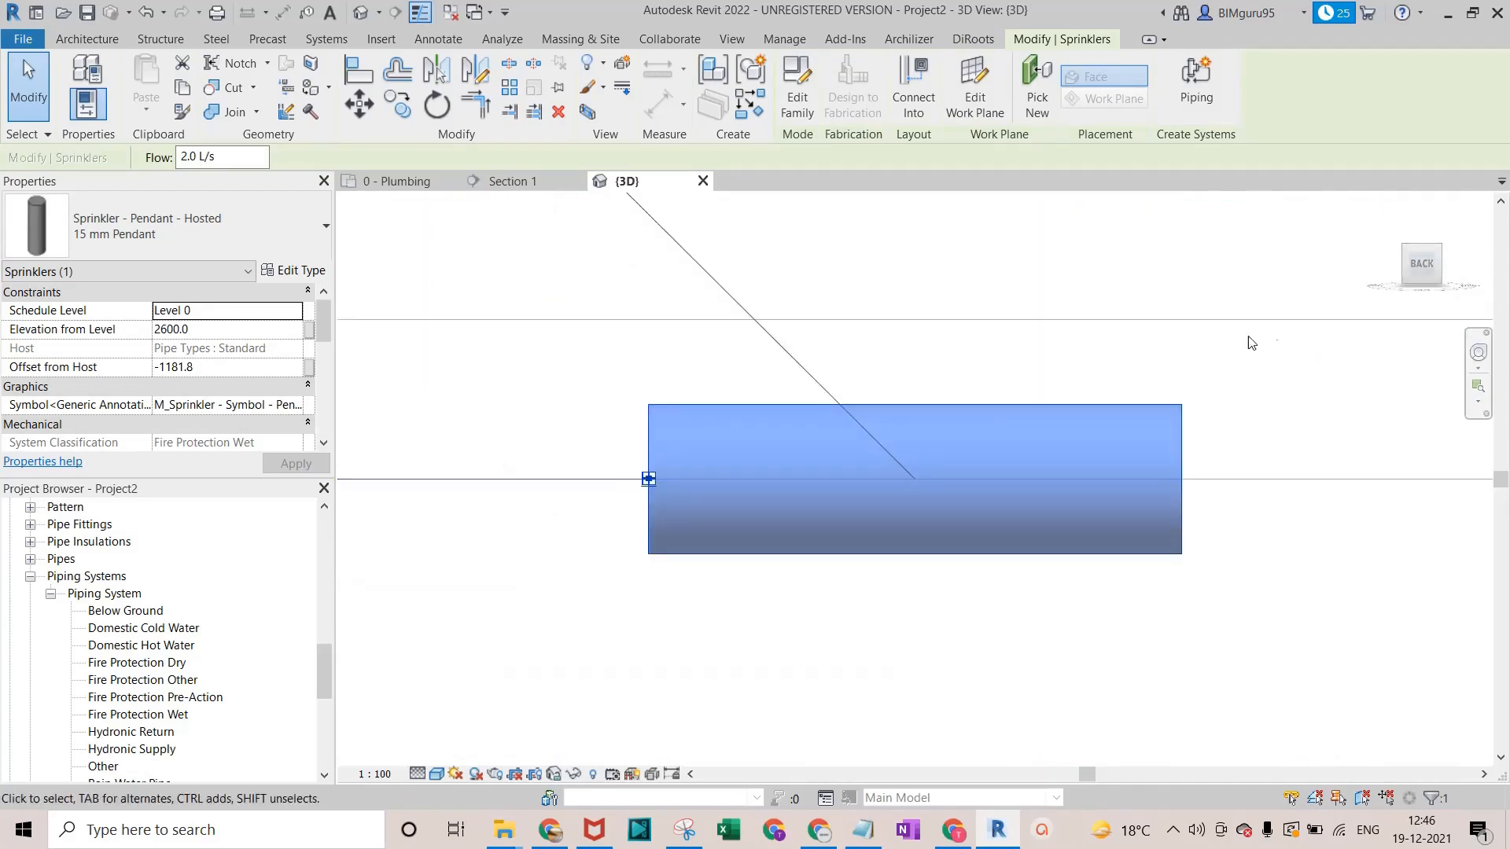
Delete the isolated sprinkler and place a new 15 mm pendant sprinkler on a face, just north of the horizontal branch pipe's west end.
{"action": "scroll", "coordinate": [1195, 340], "scroll_direction": "down", "scroll_amount": 3}
{"action": "key", "text": "Delete"}
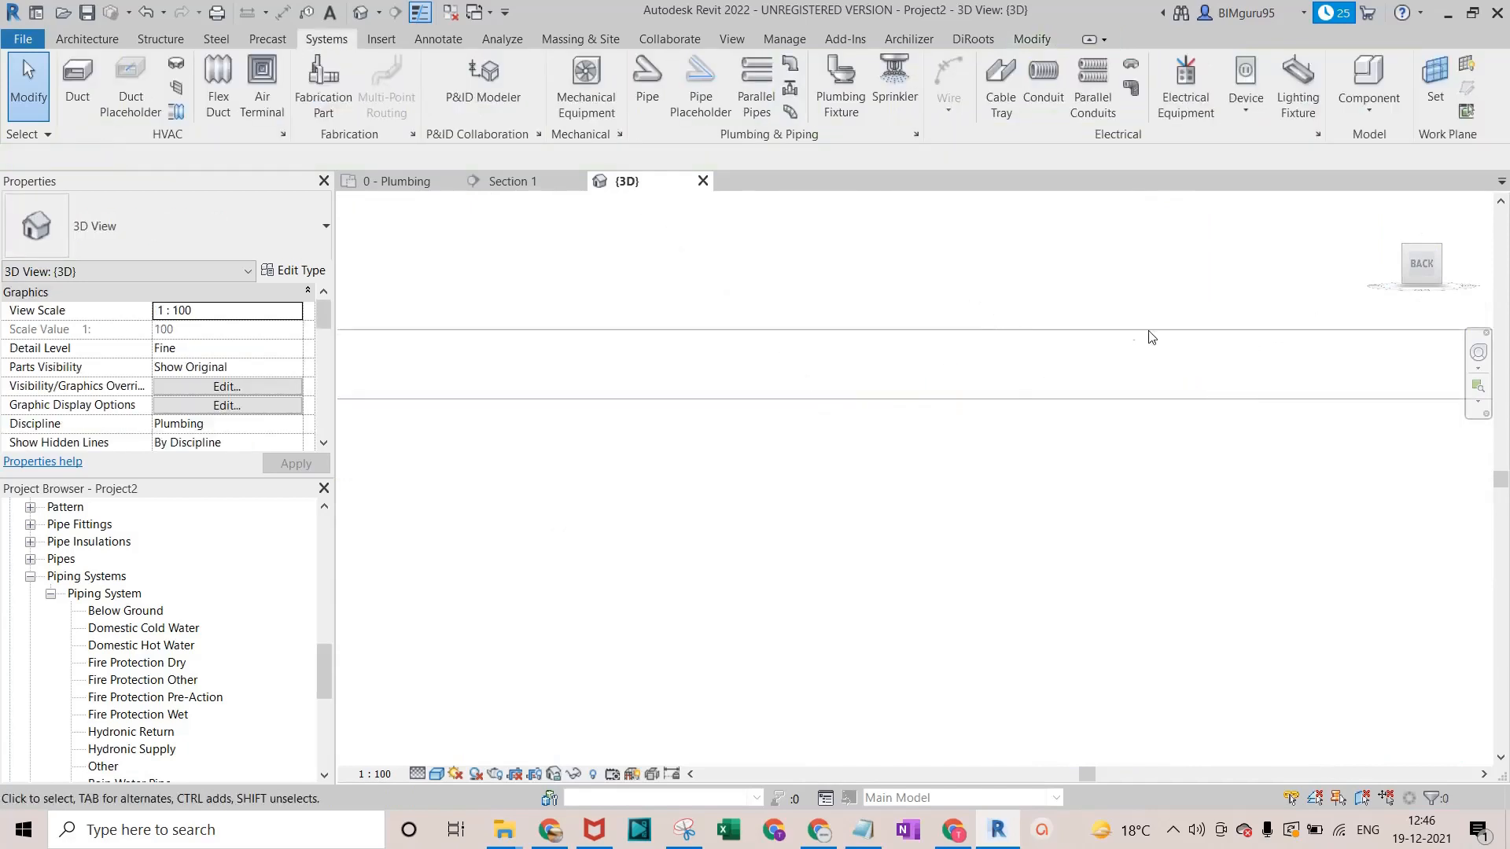
{"action": "left_click", "coordinate": [393, 181]}
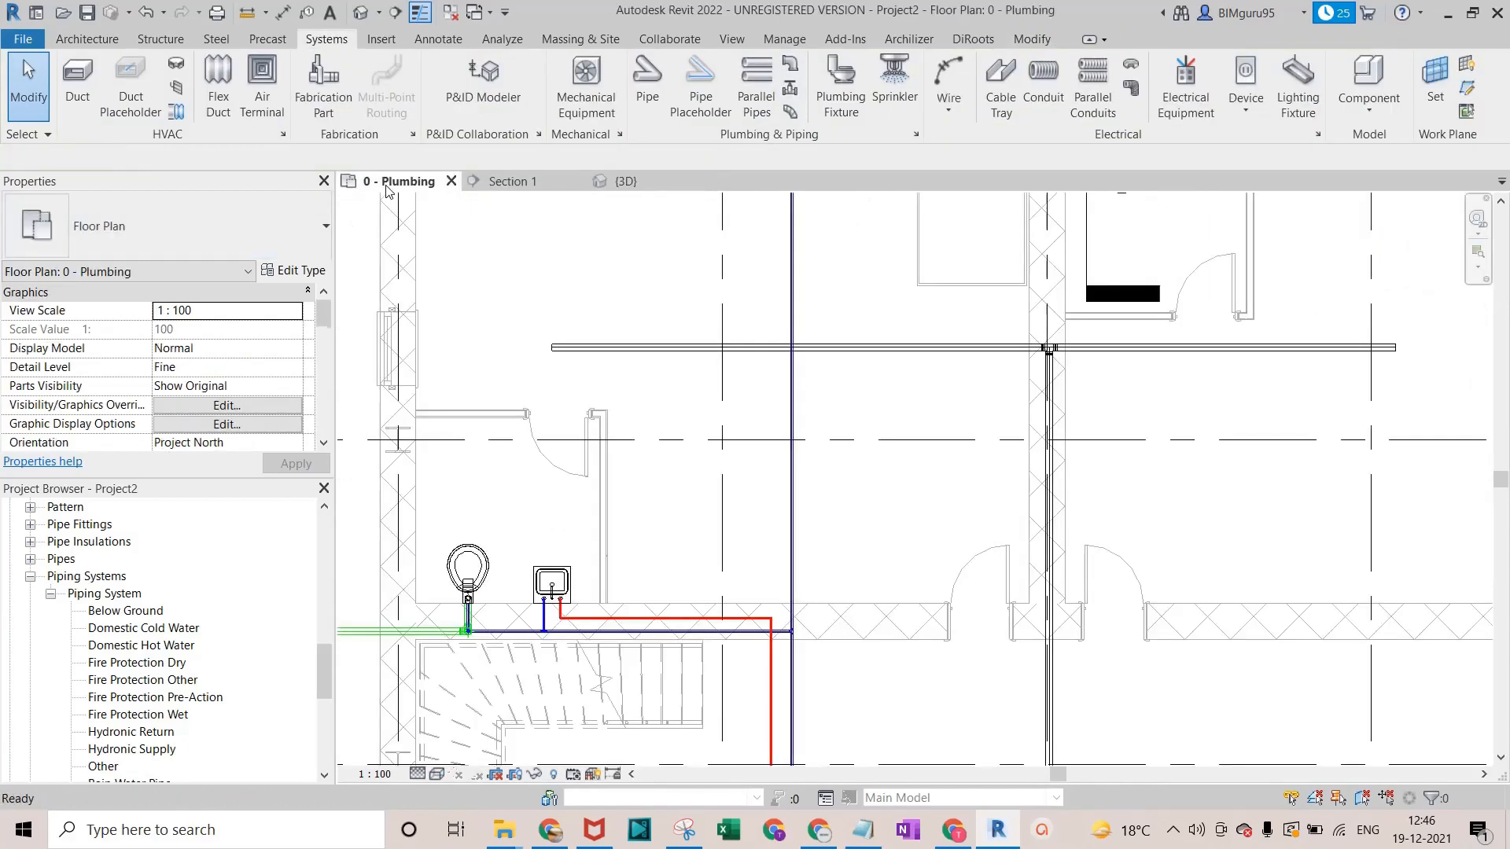
{"action": "left_click", "coordinate": [895, 79]}
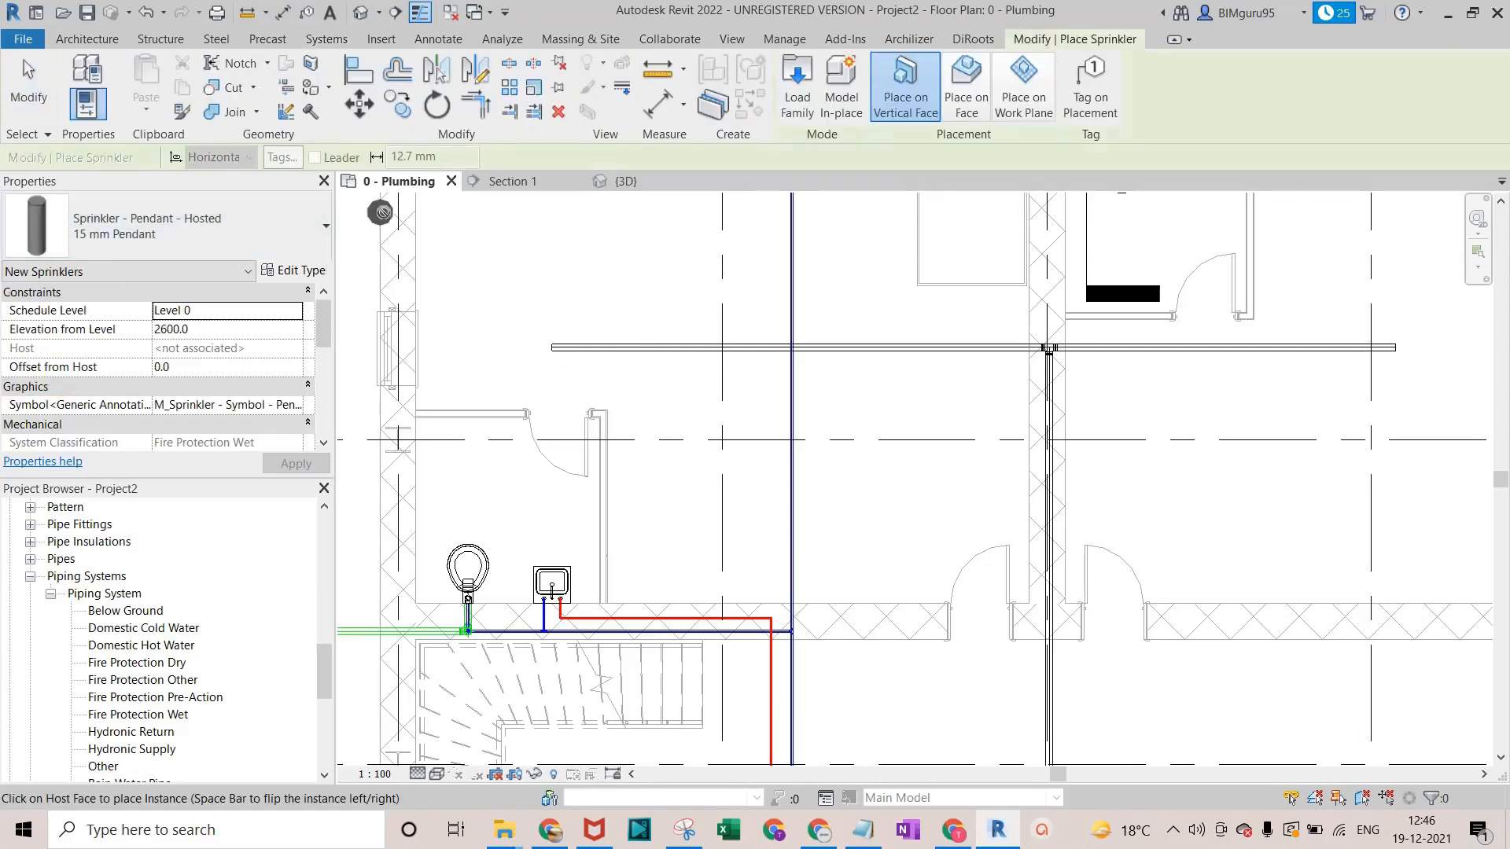
{"action": "left_click", "coordinate": [965, 83]}
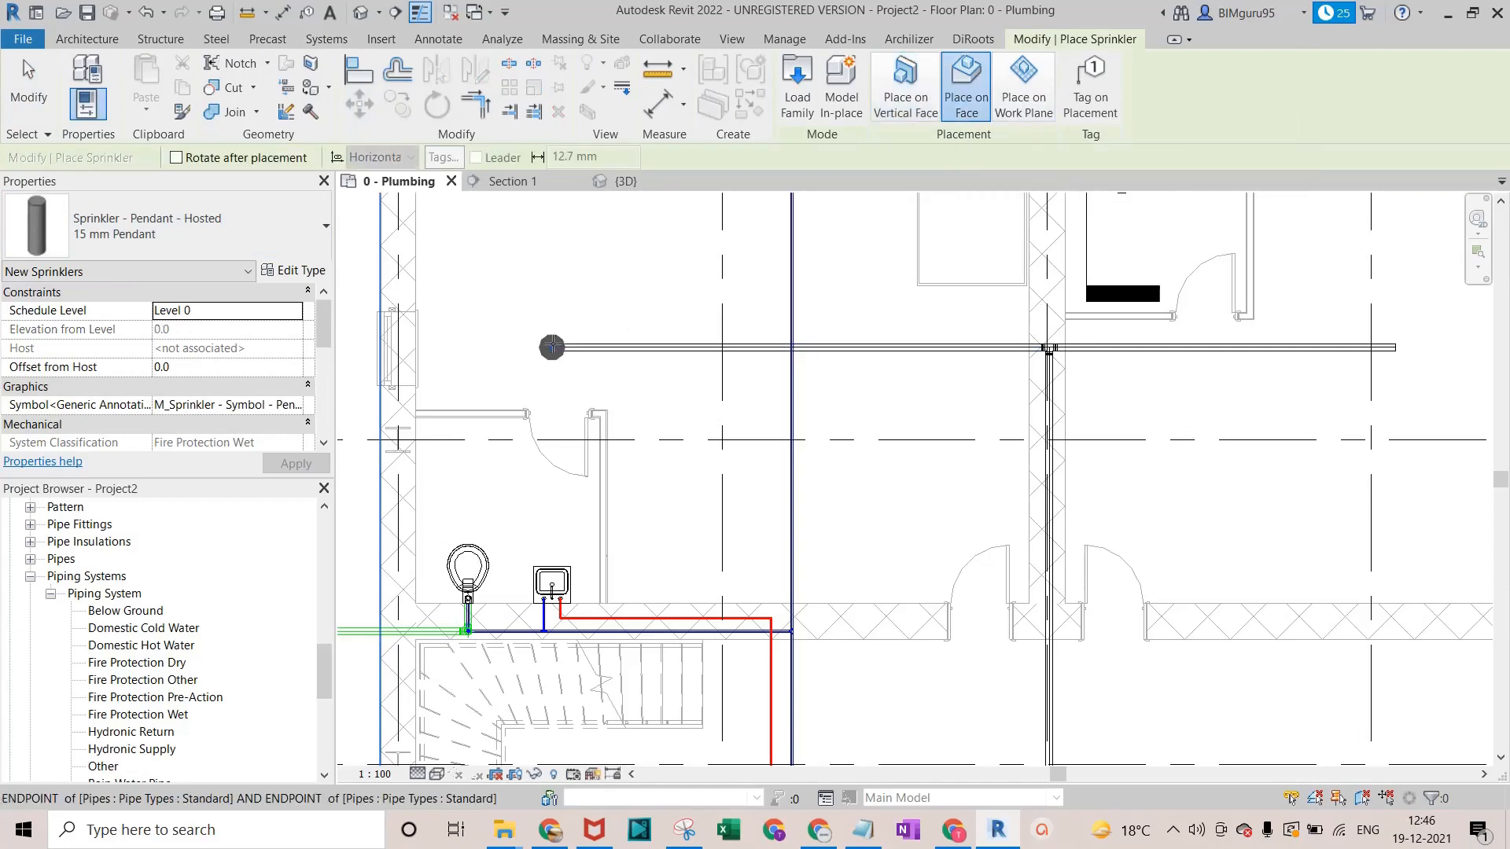
{"action": "left_click", "coordinate": [621, 264]}
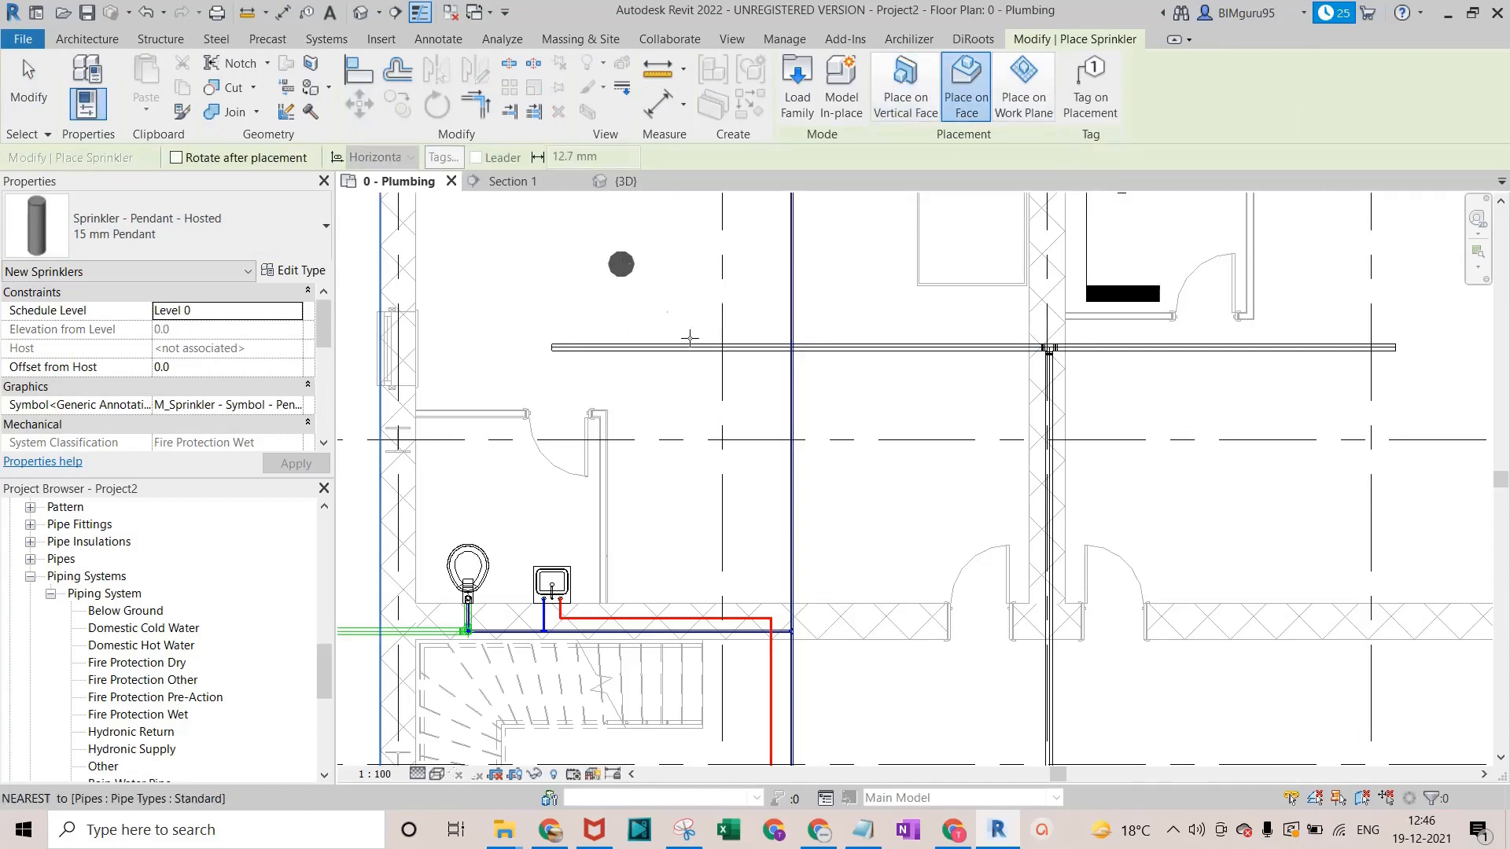
{"action": "key", "text": "Escape"}
{"action": "key", "text": "Escape"}
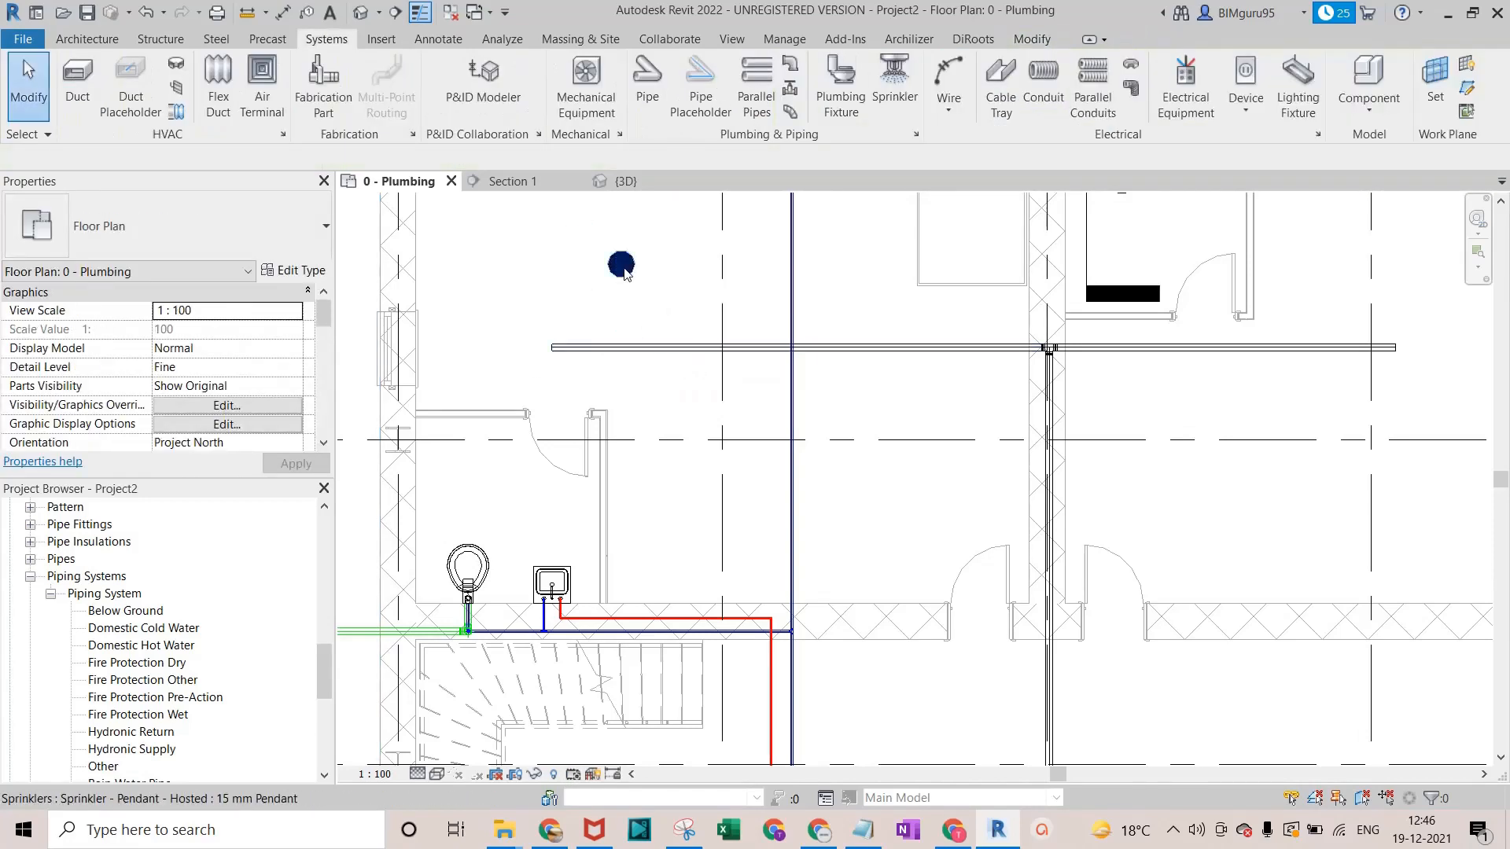
Isolate the new sprinkler in 3D with a selection box and flip its work plane so its connector faces up.
{"action": "left_click", "coordinate": [622, 264]}
{"action": "left_click", "coordinate": [589, 111]}
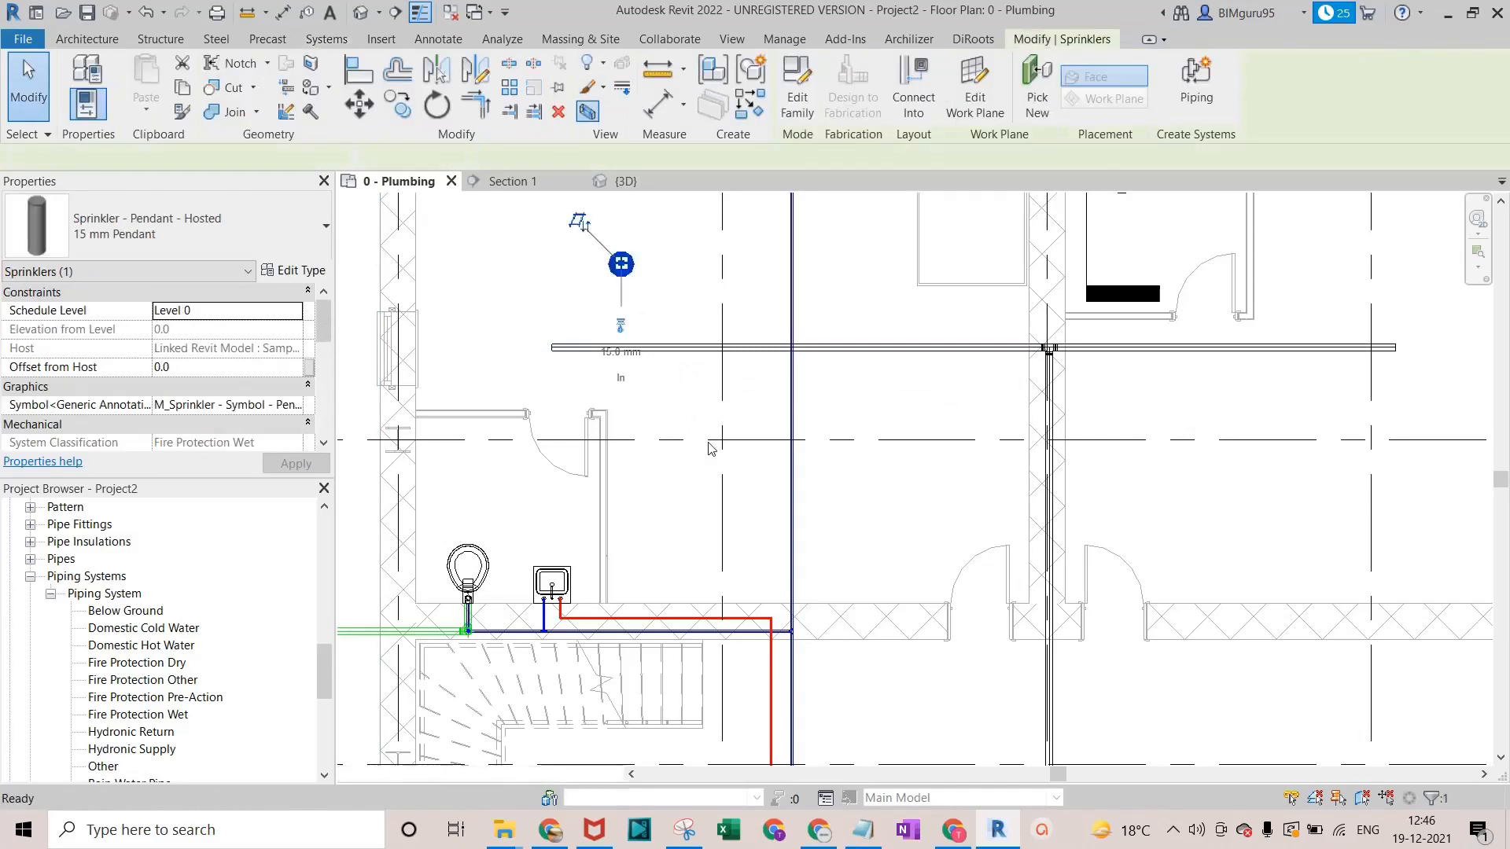
{"action": "scroll", "coordinate": [997, 452], "scroll_direction": "up", "scroll_amount": 3}
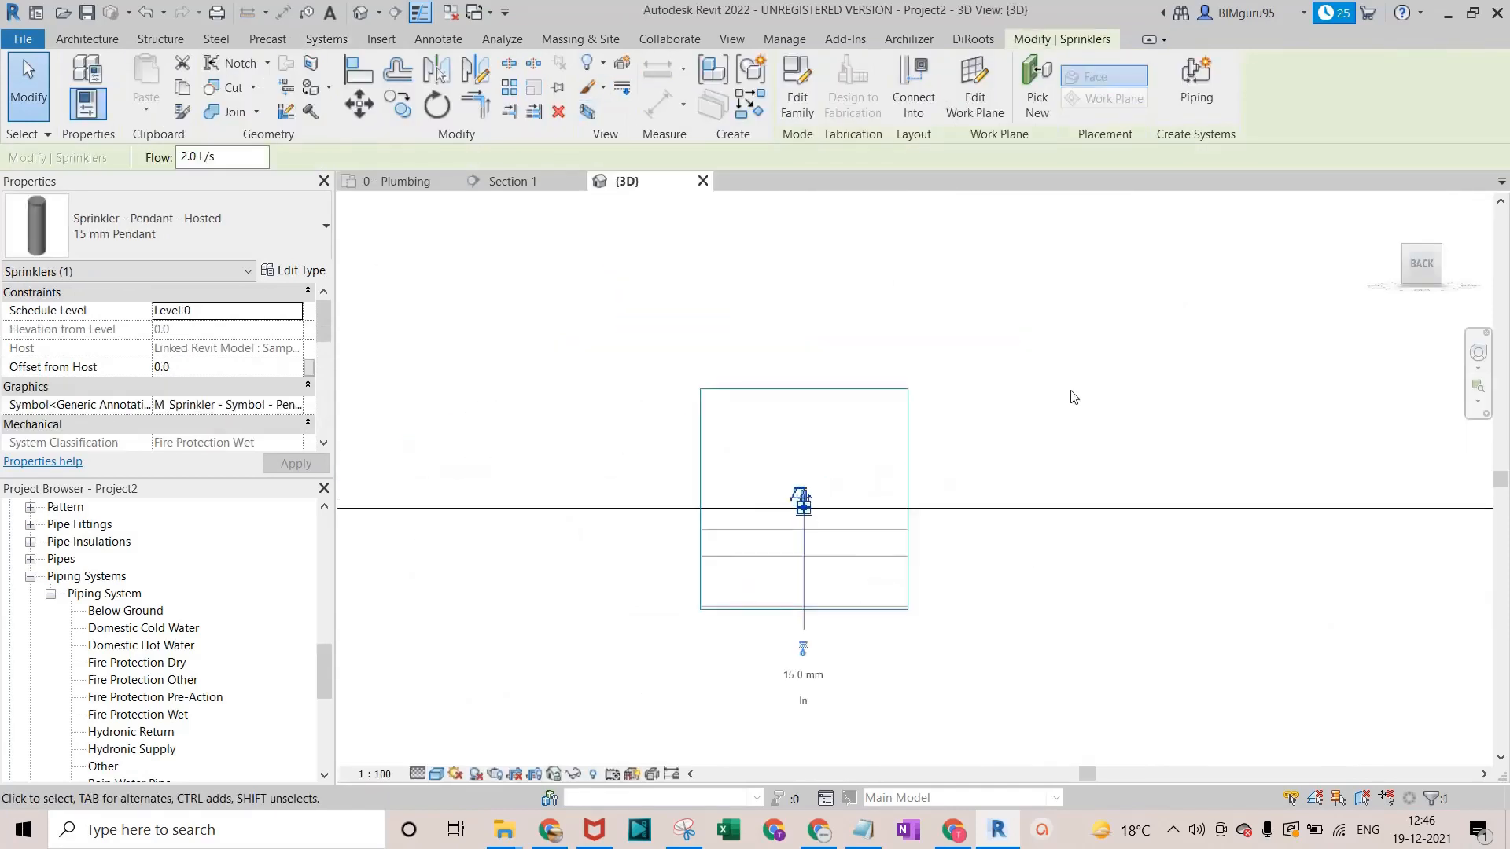
{"action": "left_click", "coordinate": [1072, 398]}
{"action": "scroll", "coordinate": [851, 508], "scroll_direction": "up", "scroll_amount": 2}
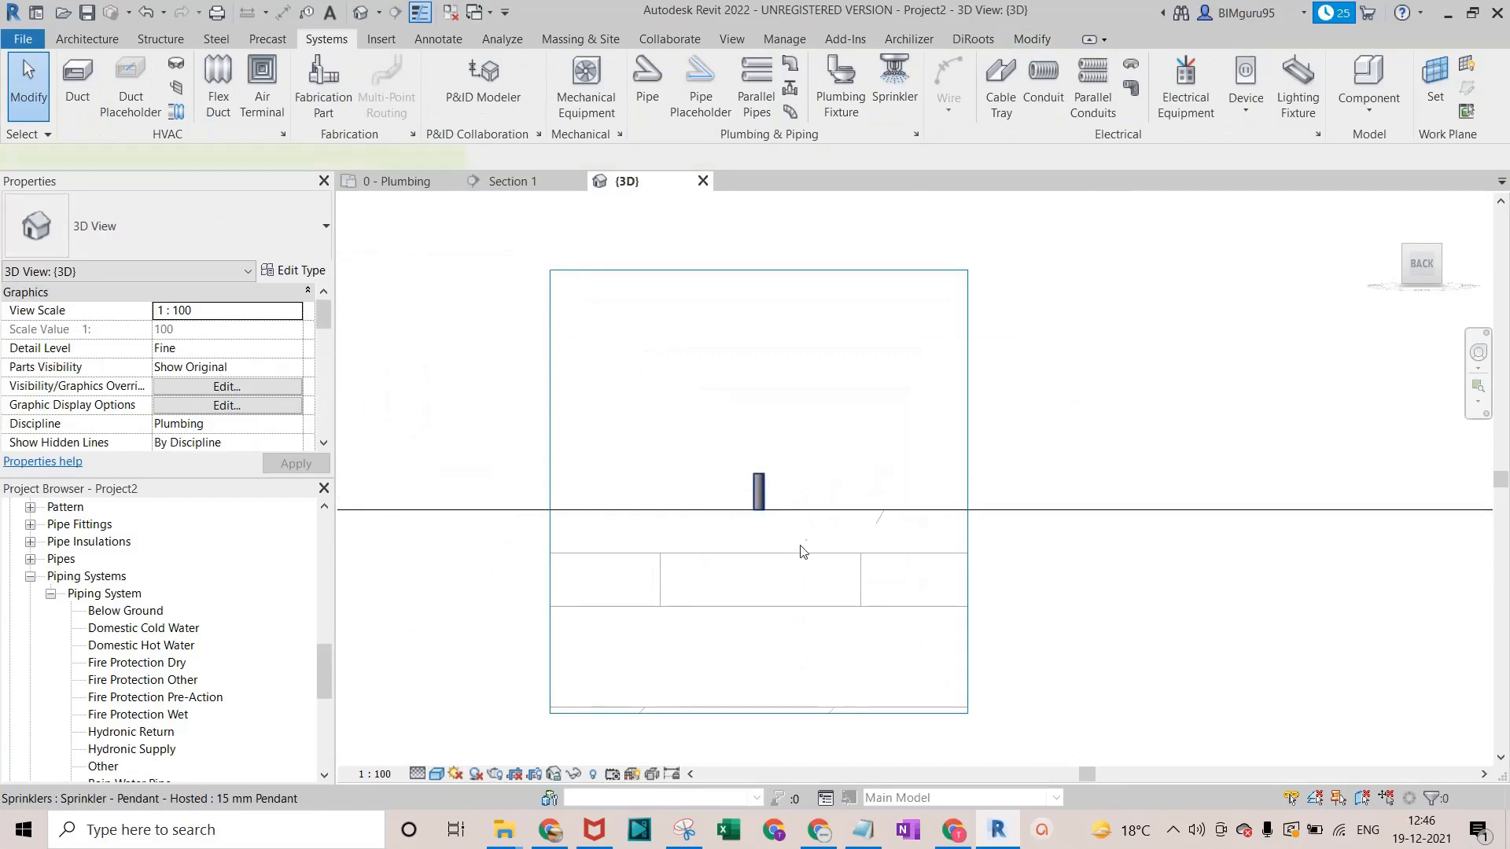
{"action": "left_click", "coordinate": [758, 491]}
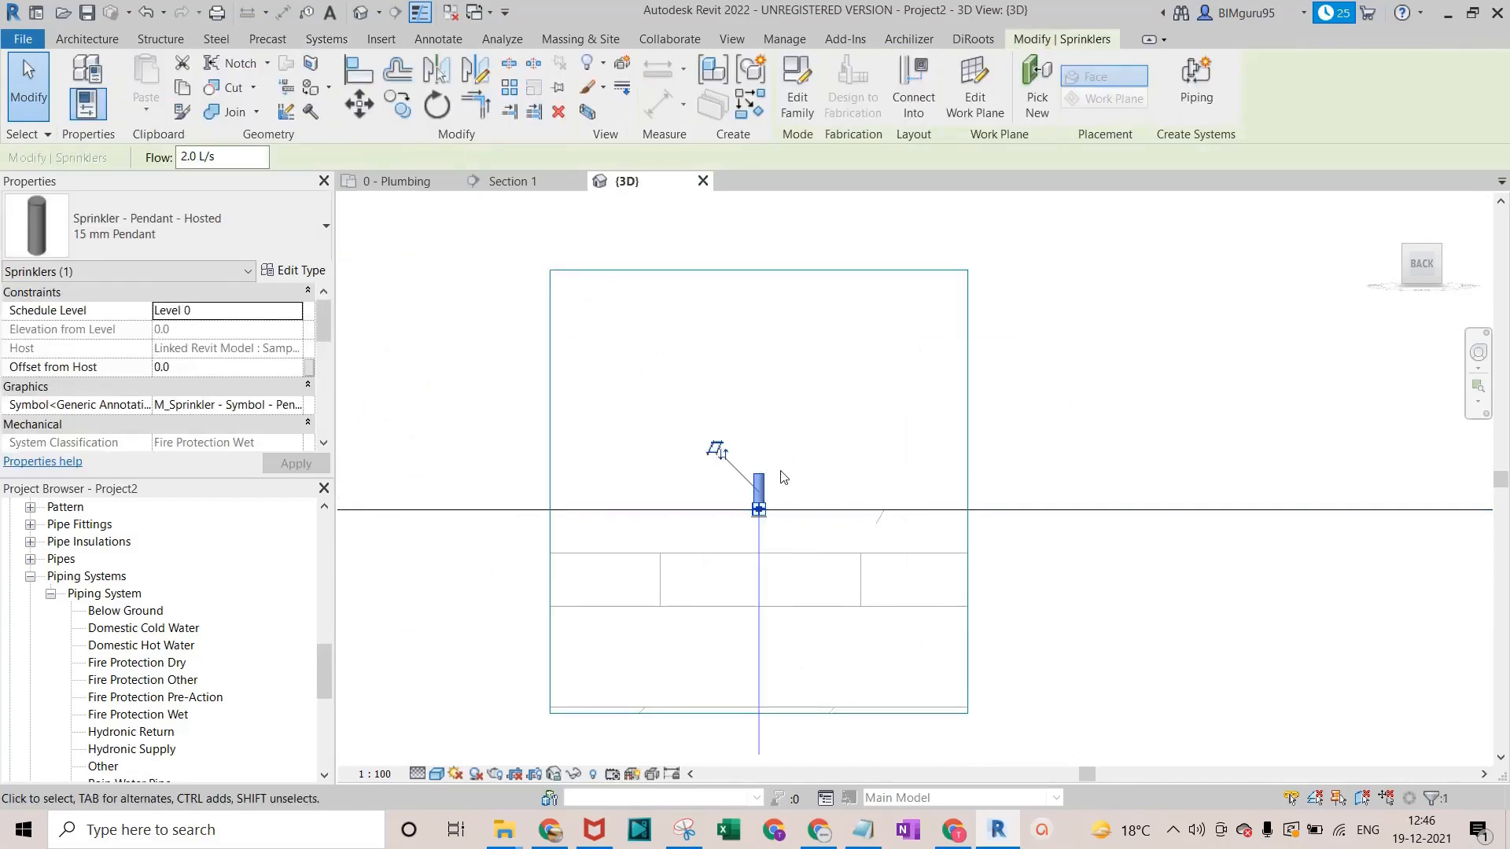
{"action": "left_click", "coordinate": [723, 452]}
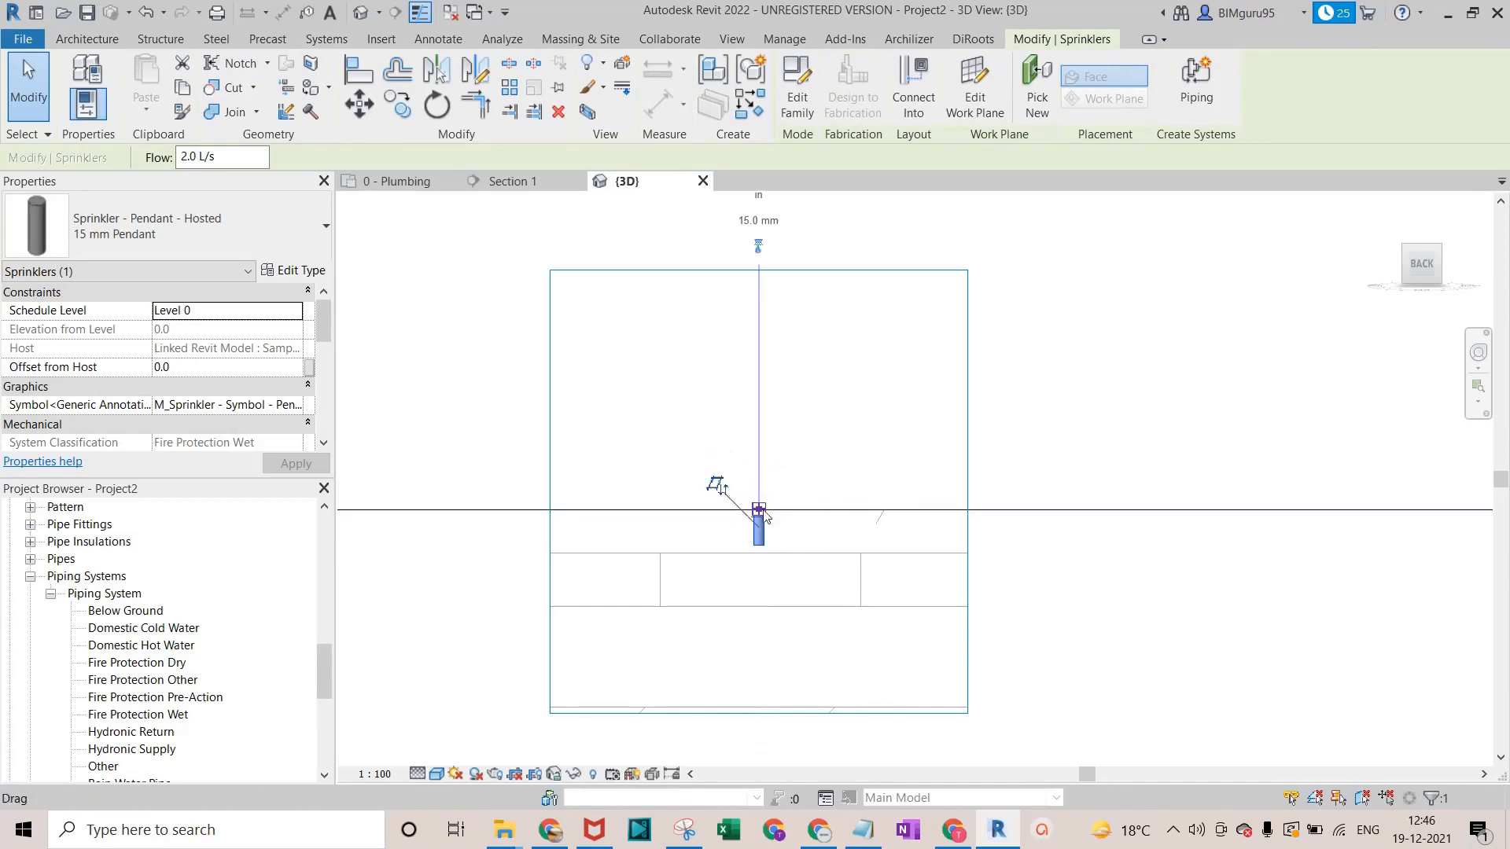
Try to draw a pipe from the flipped sprinkler's connector in the 3D view.
{"action": "scroll", "coordinate": [769, 378], "scroll_direction": "down", "scroll_amount": 2}
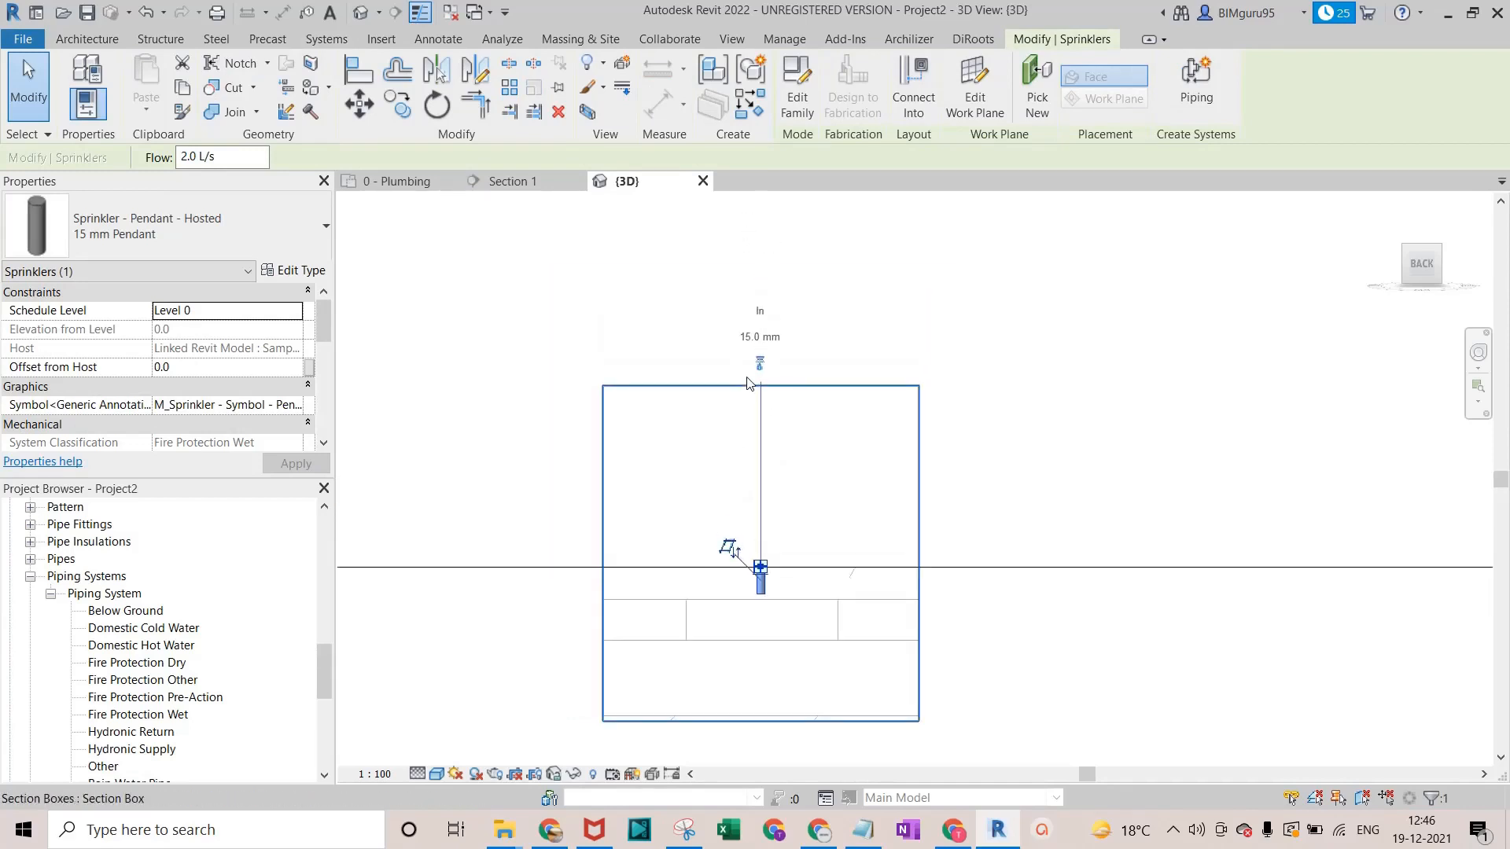
{"action": "left_click", "coordinate": [760, 366]}
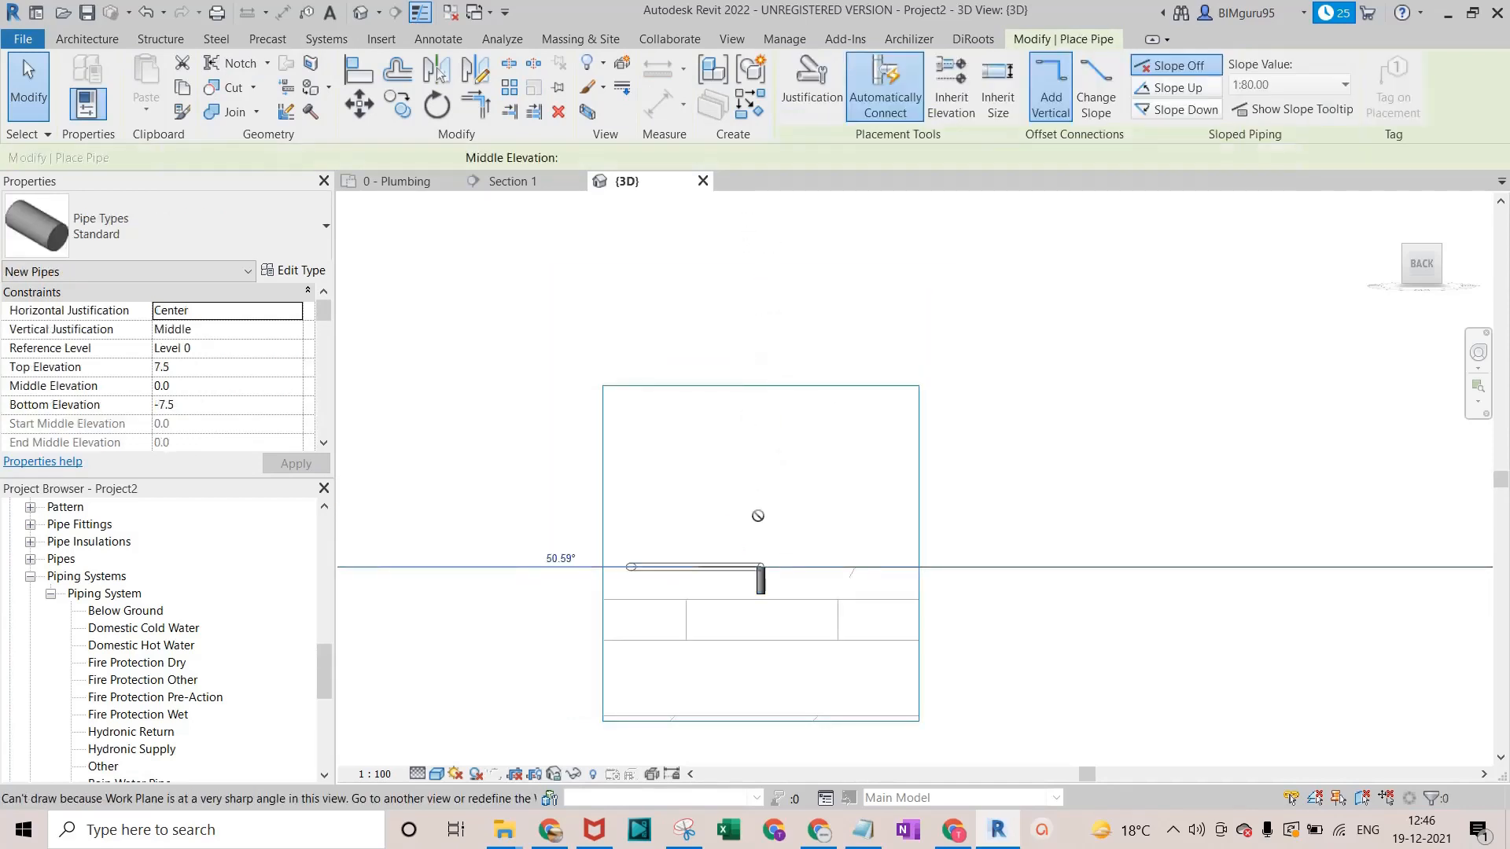
{"action": "key", "text": "Escape"}
{"action": "key", "text": "Escape"}
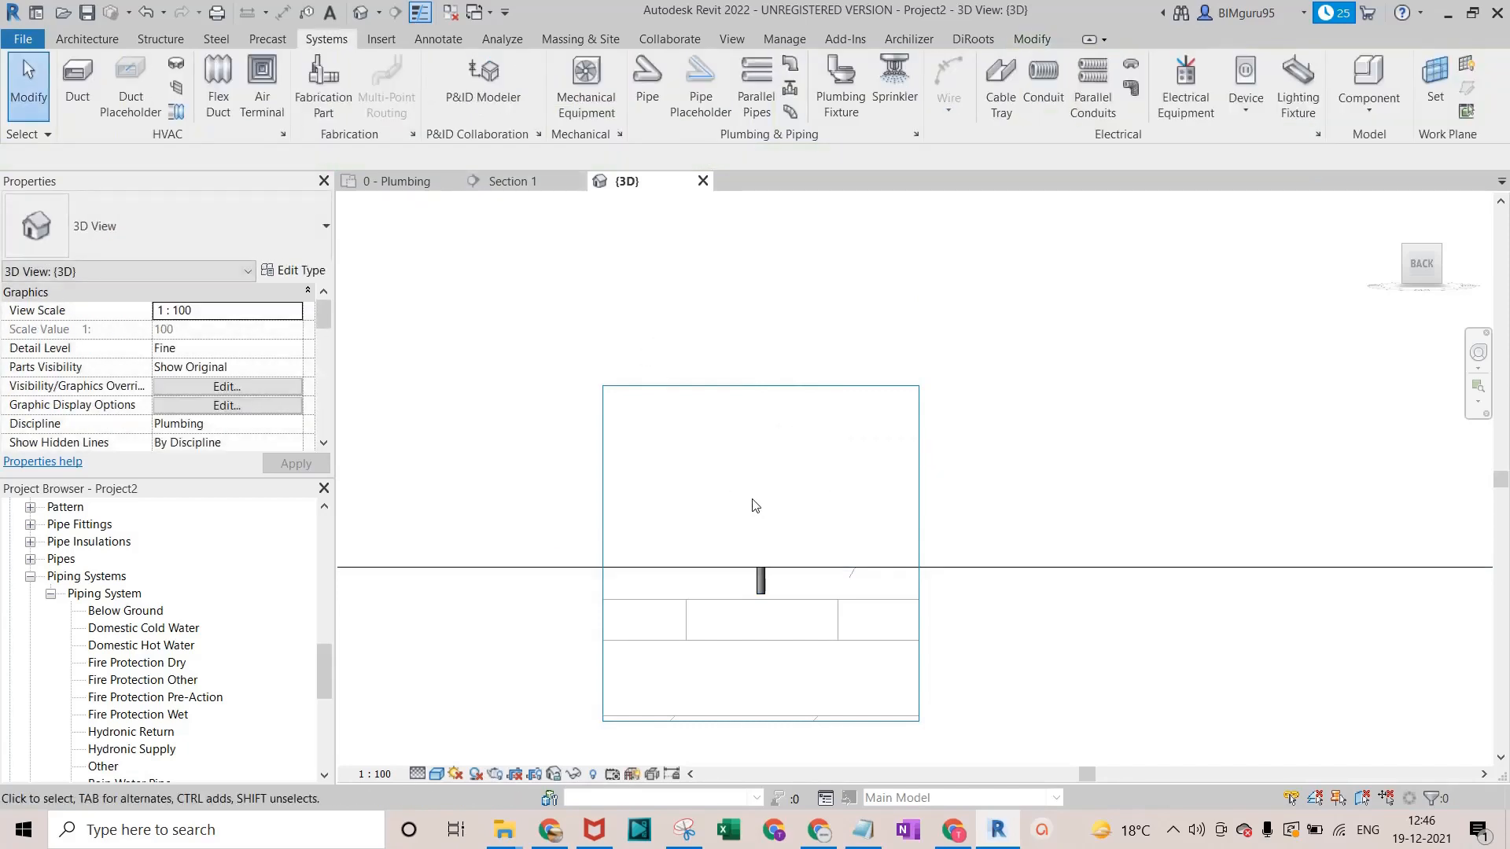
In the 0 - Plumbing plan, connect the sprinkler into the nearby horizontal branch pipe.
{"action": "left_click", "coordinate": [442, 181]}
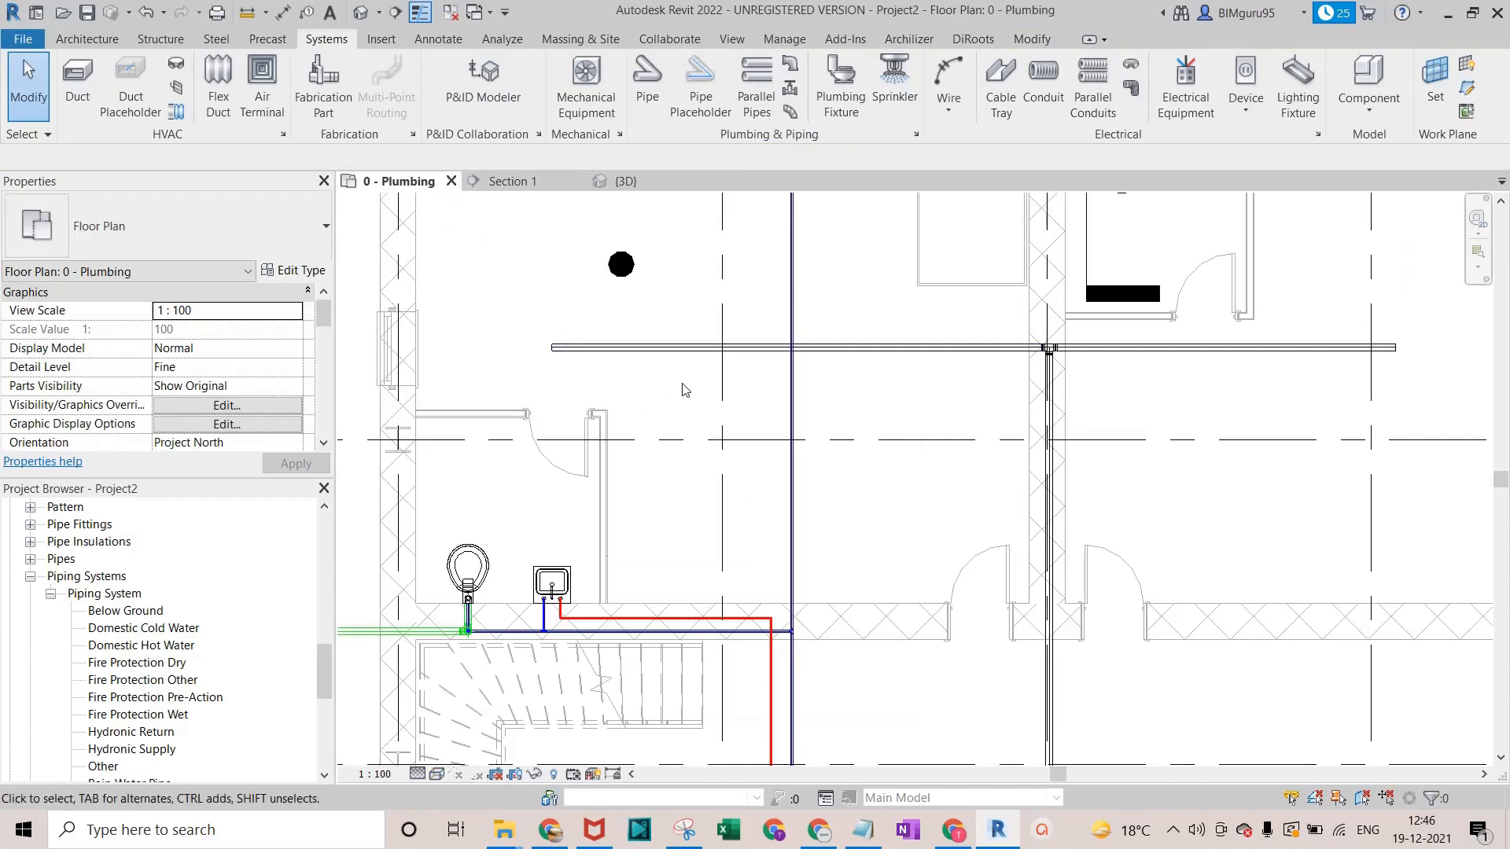
{"action": "left_click", "coordinate": [620, 264]}
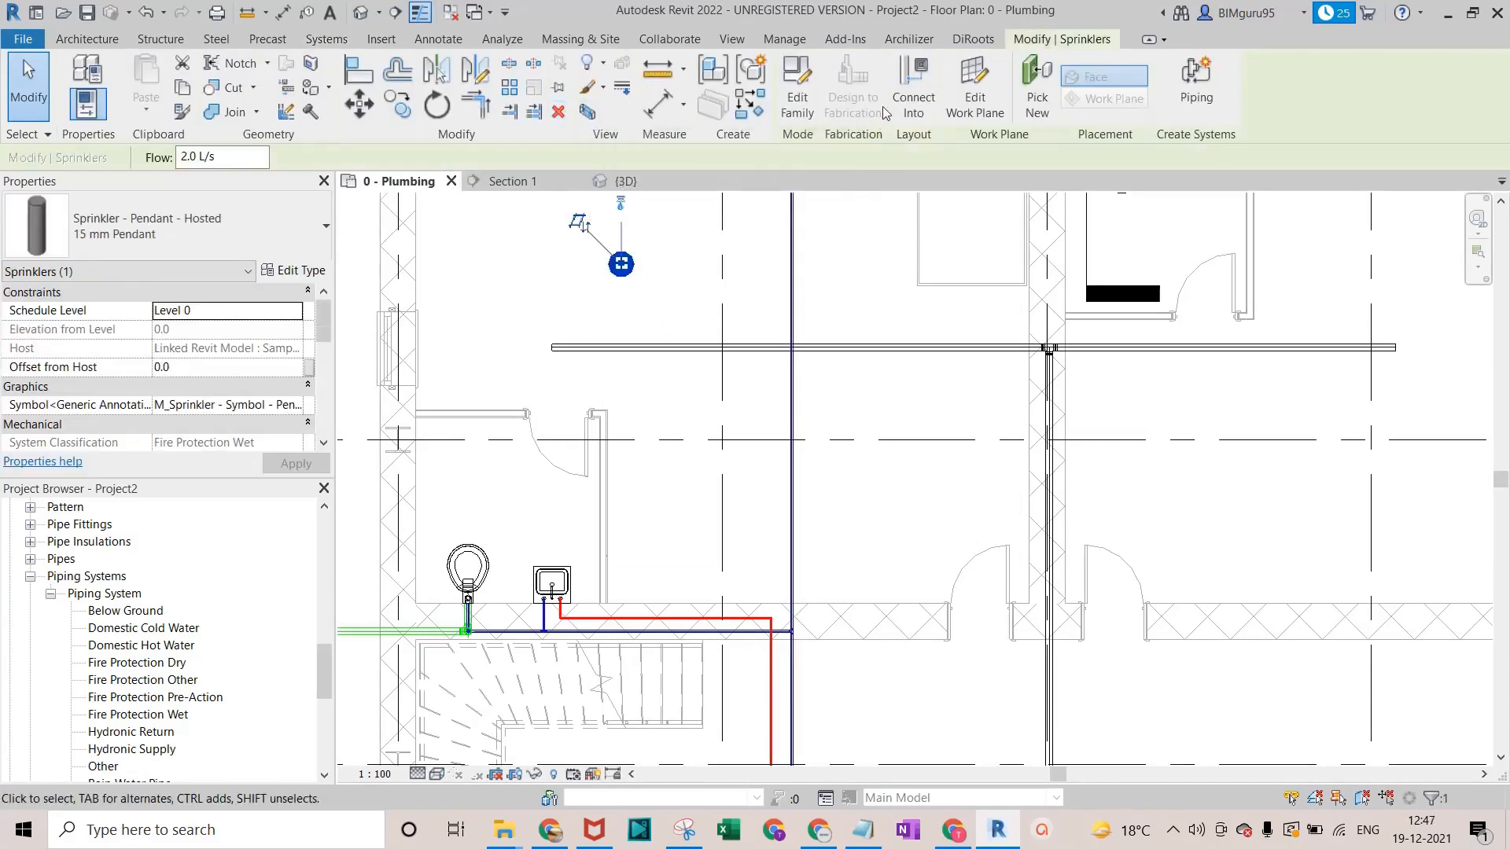
{"action": "left_click", "coordinate": [912, 73]}
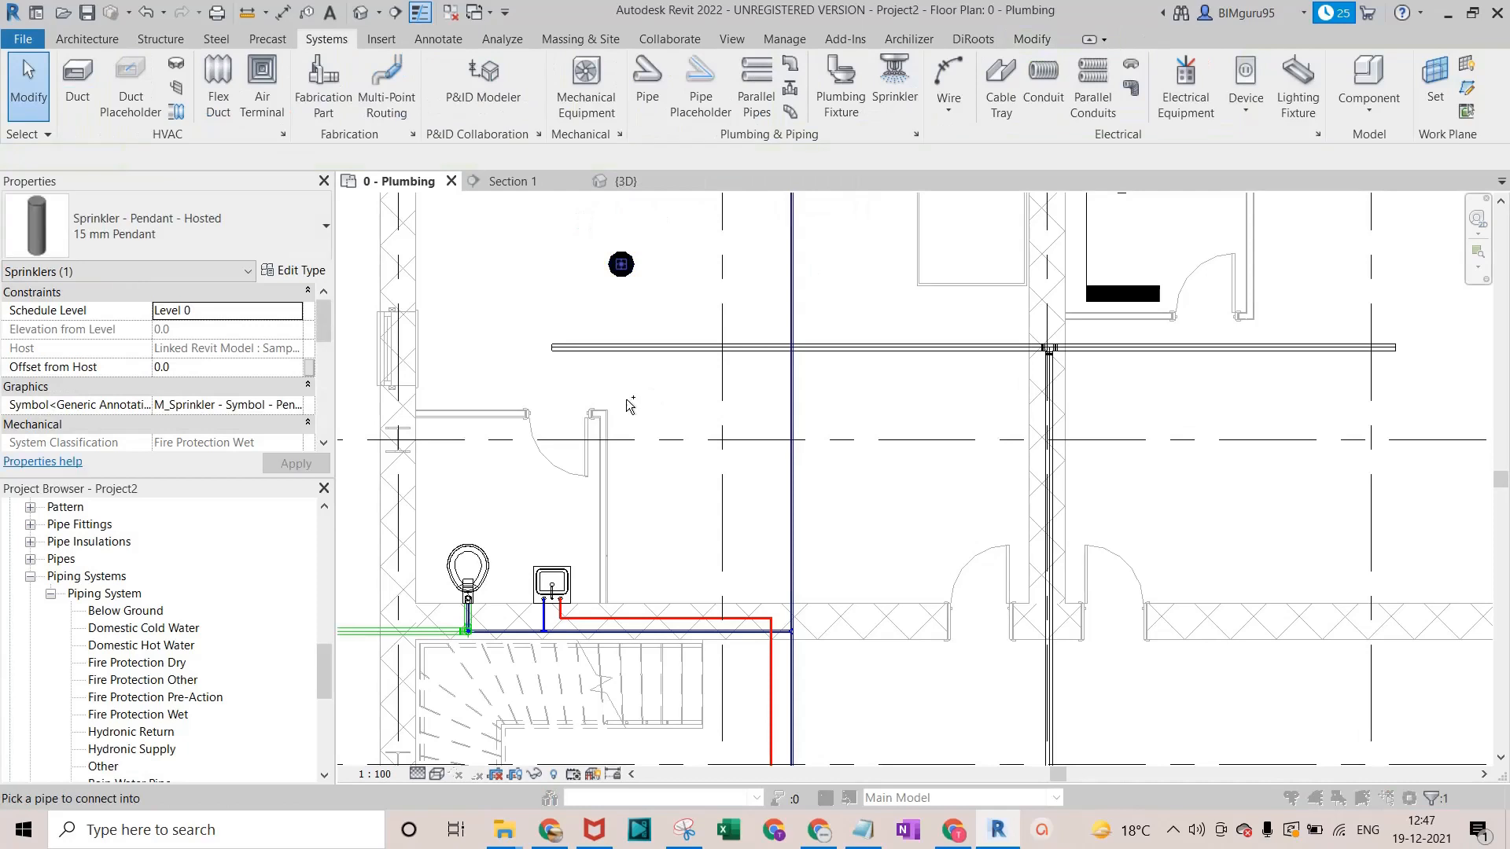
{"action": "left_click", "coordinate": [654, 368]}
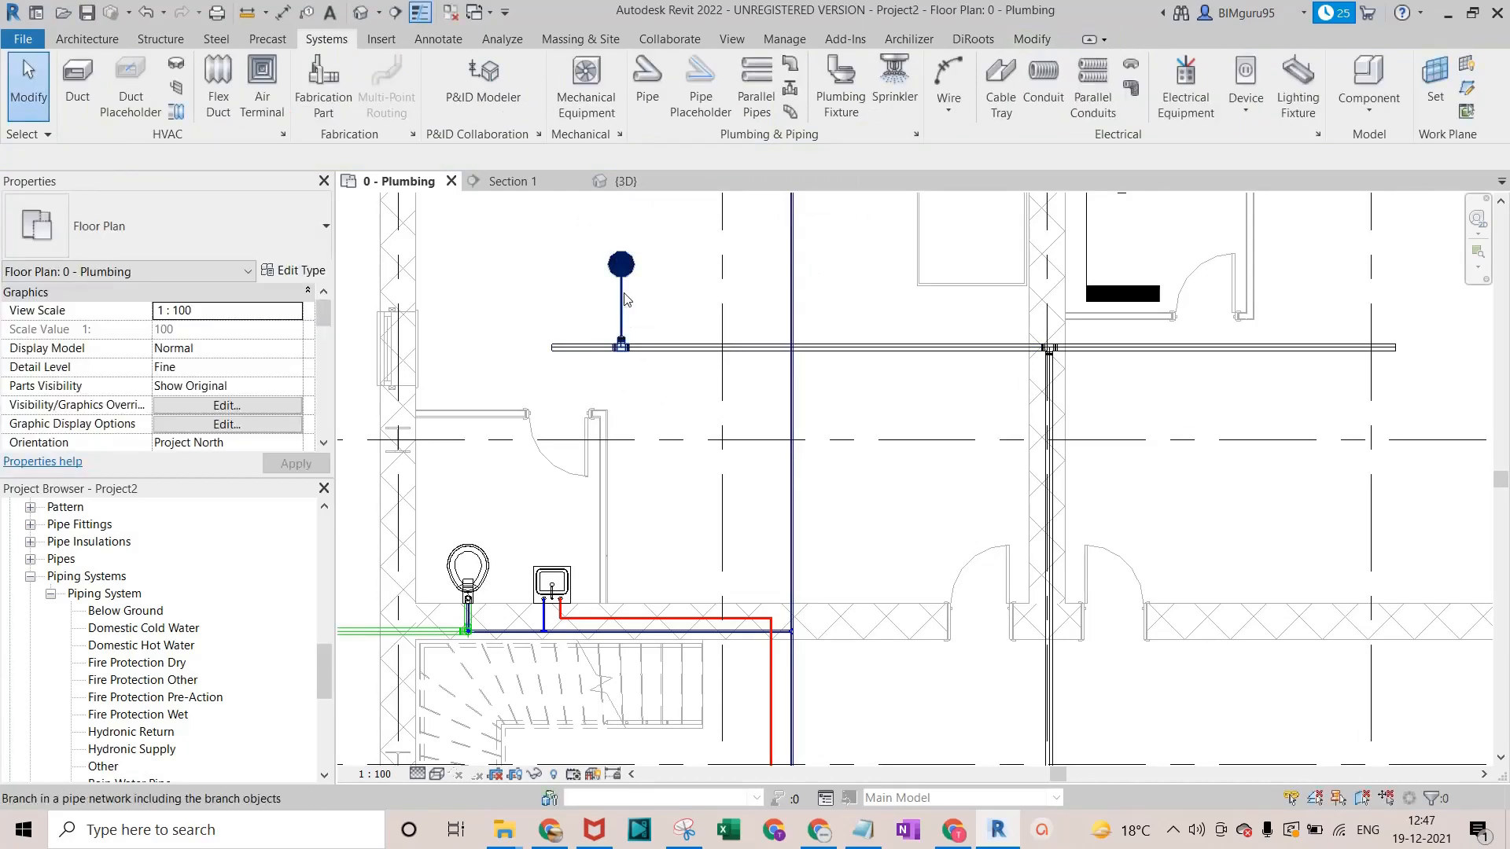
Extend the top of the 3D section box upward along the vertical pipe connected to the sprinkler.
{"action": "left_click_drag", "start_coordinate": [571, 210], "coordinate": [663, 366]}
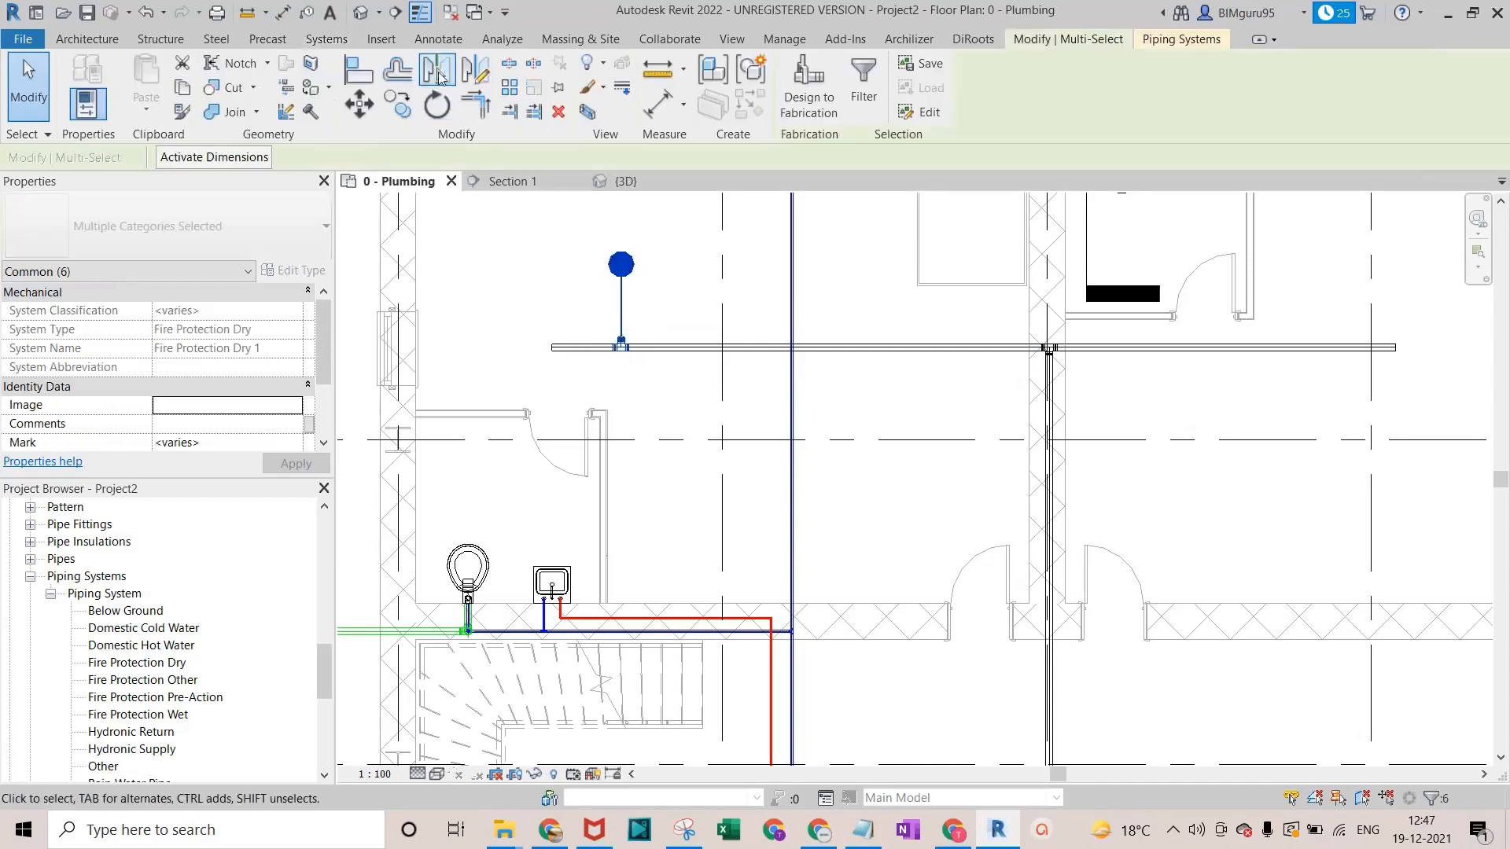
{"action": "left_click", "coordinate": [360, 12]}
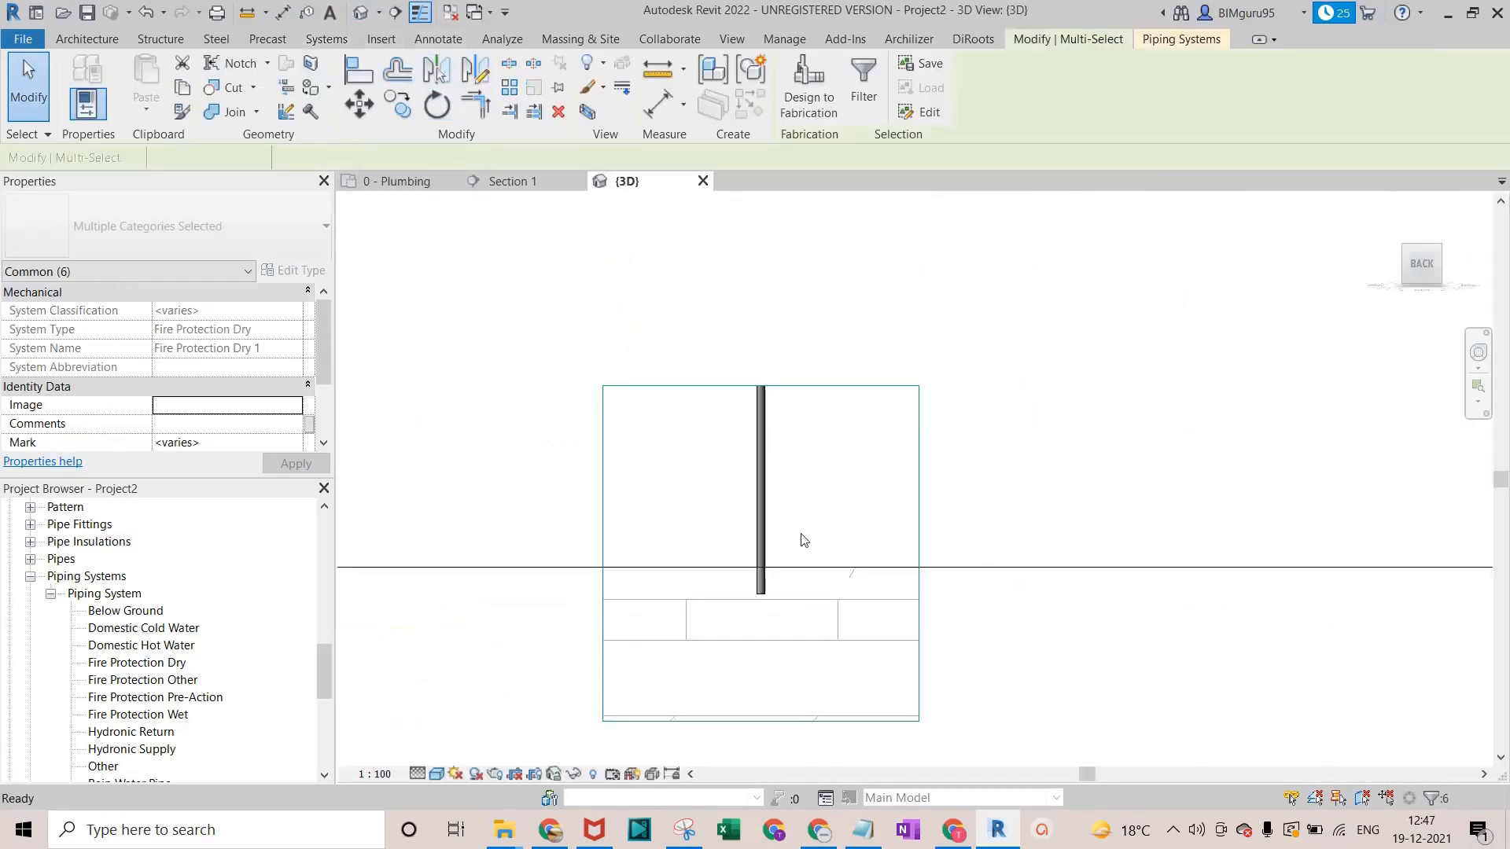
{"action": "left_click", "coordinate": [803, 551]}
{"action": "left_click", "coordinate": [813, 425]}
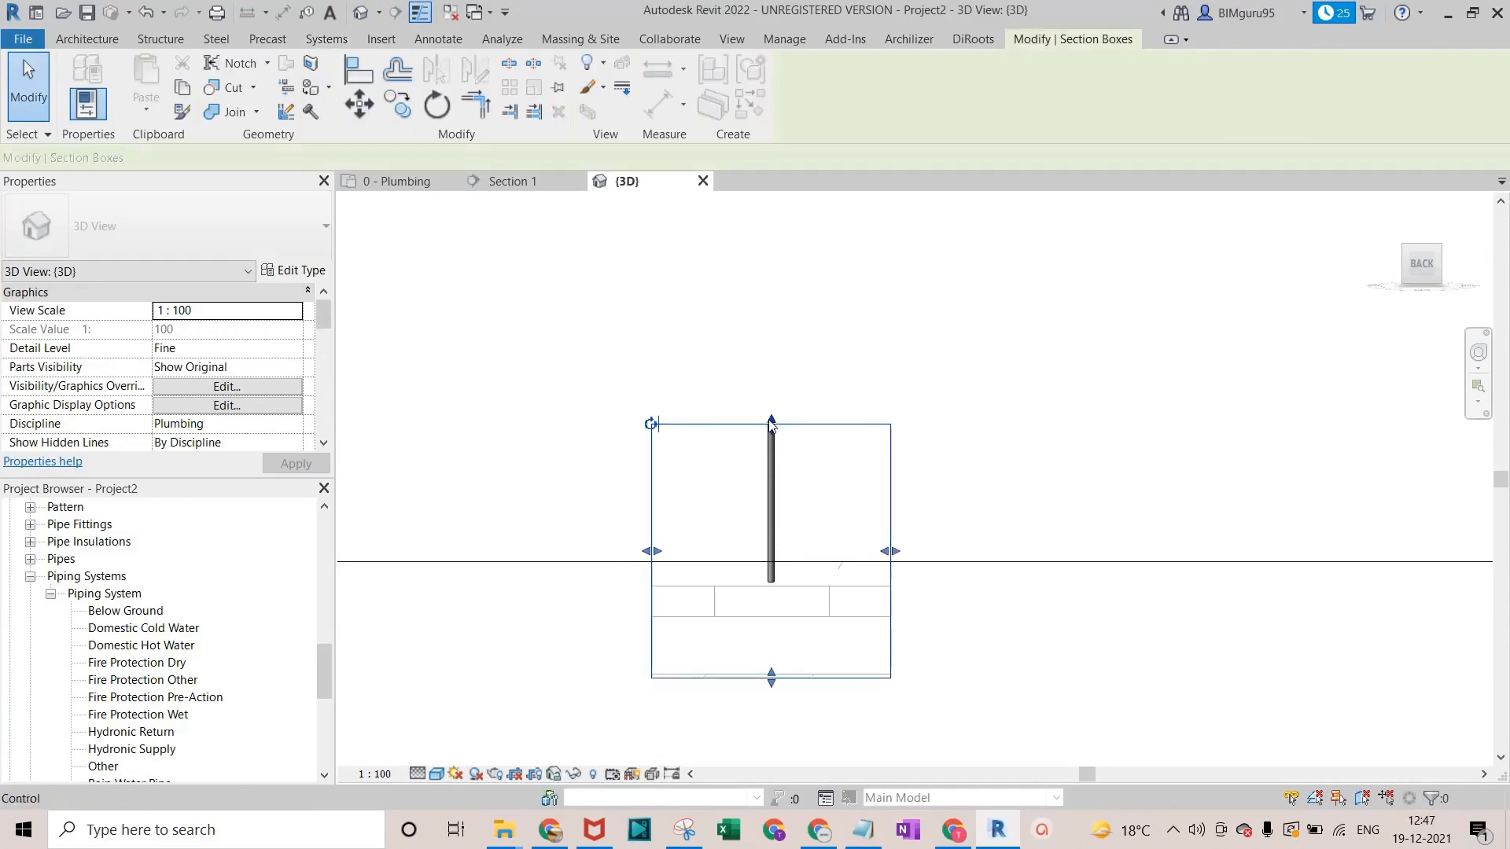
{"action": "left_click_drag", "start_coordinate": [772, 419], "coordinate": [774, 281]}
{"action": "scroll", "coordinate": [764, 403], "scroll_direction": "down", "scroll_amount": 2}
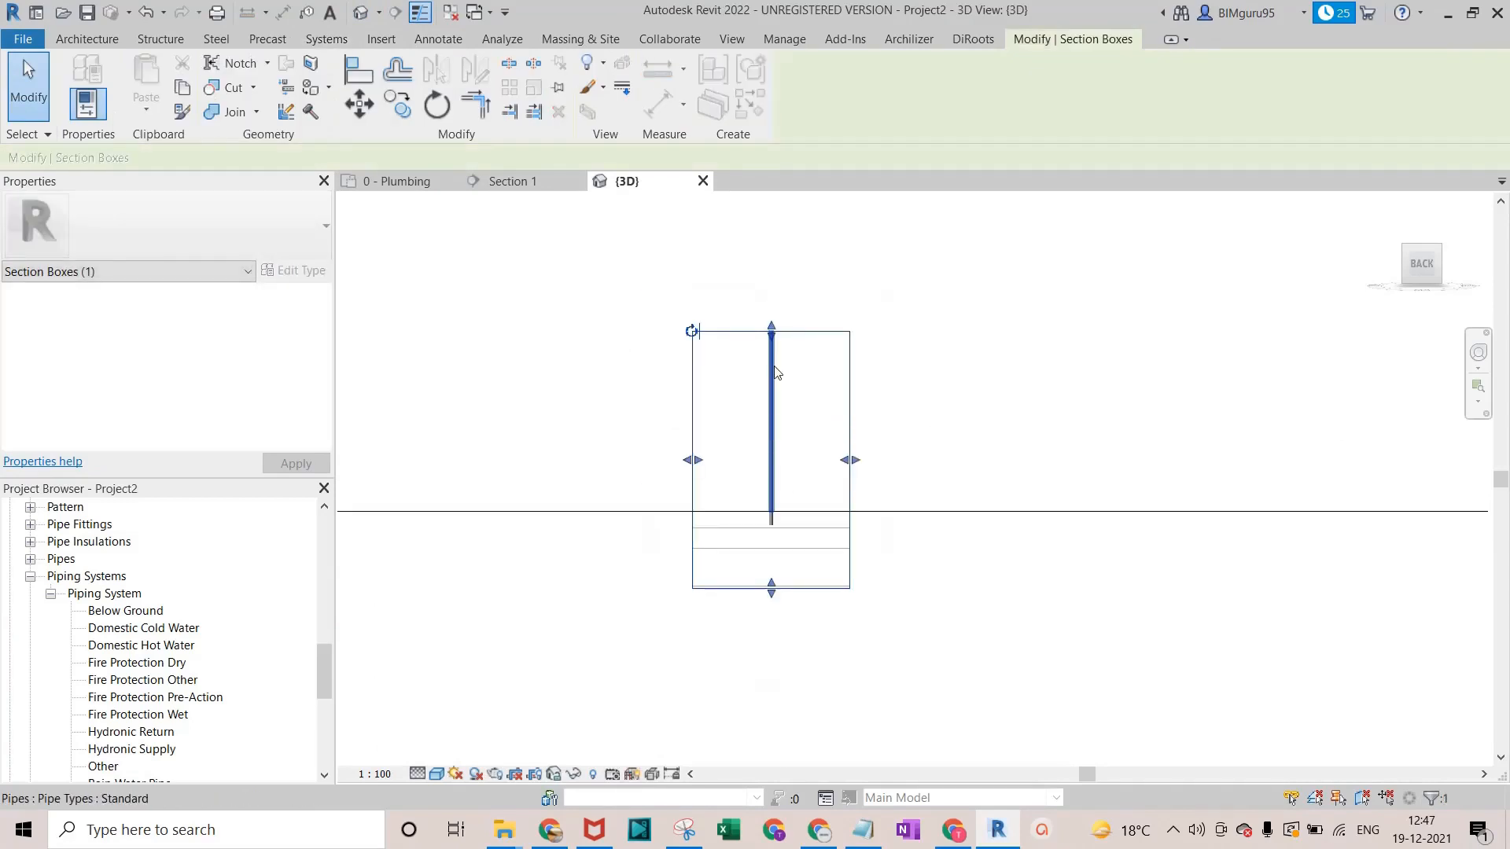
{"action": "left_click_drag", "start_coordinate": [774, 334], "coordinate": [775, 243]}
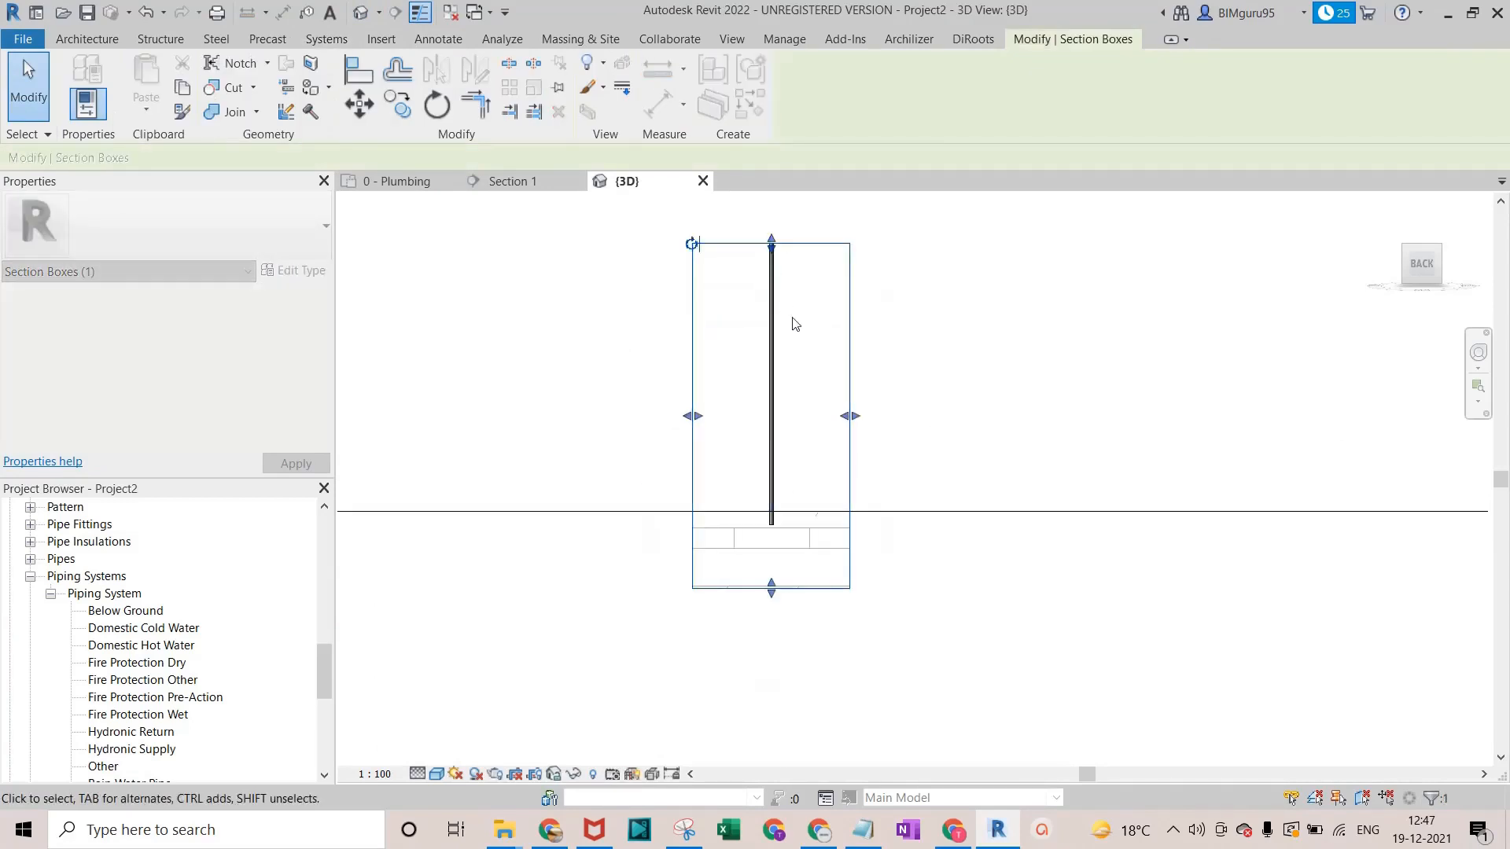
{"action": "scroll", "coordinate": [792, 363], "scroll_direction": "down", "scroll_amount": 2}
{"action": "middle_click_drag", "start_coordinate": [790, 357], "coordinate": [744, 530]}
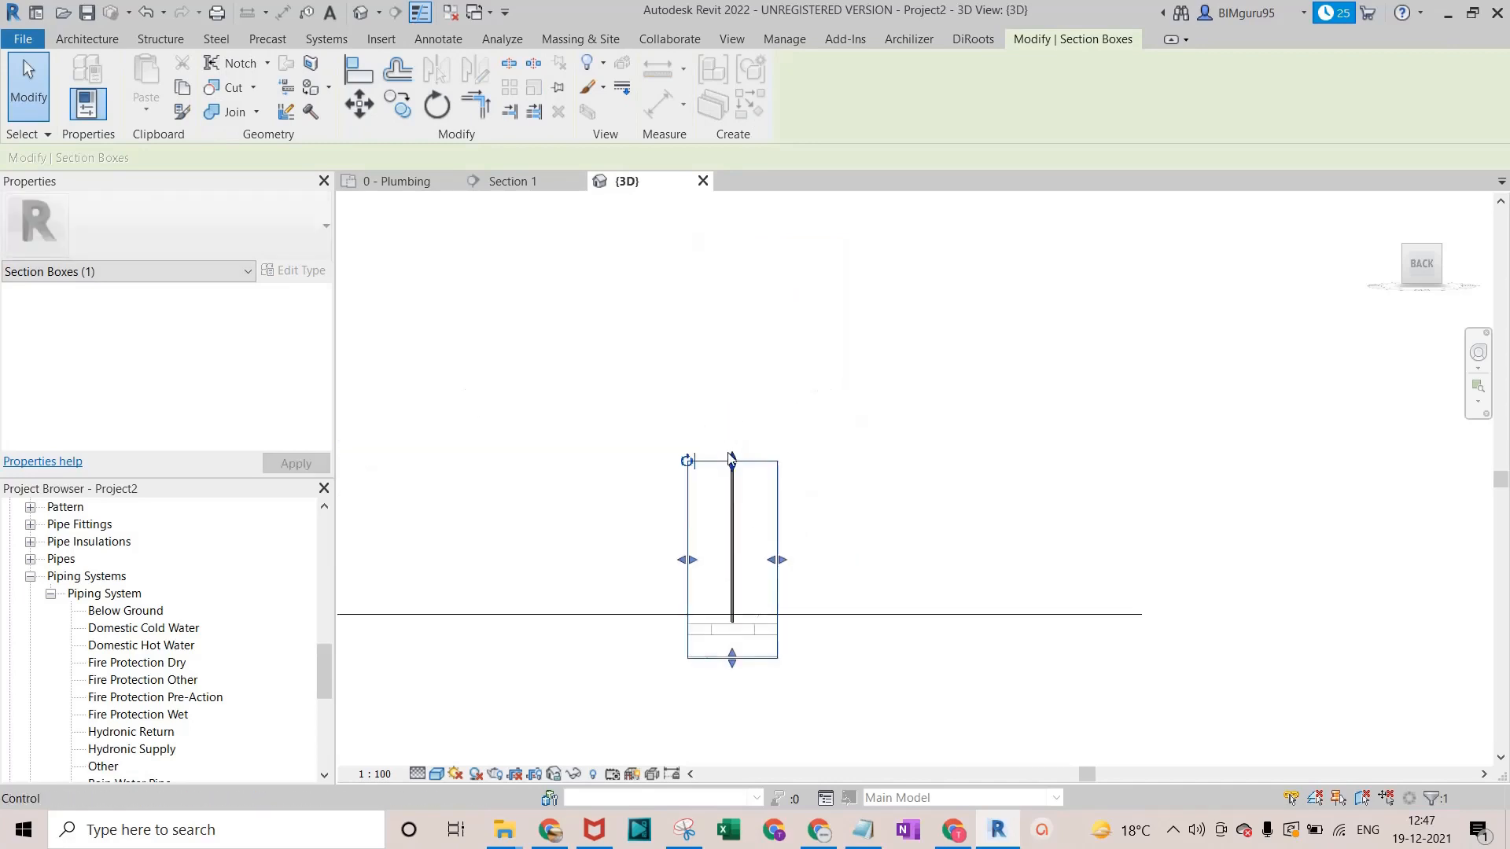
{"action": "scroll", "coordinate": [738, 566], "scroll_direction": "up", "scroll_amount": 4}
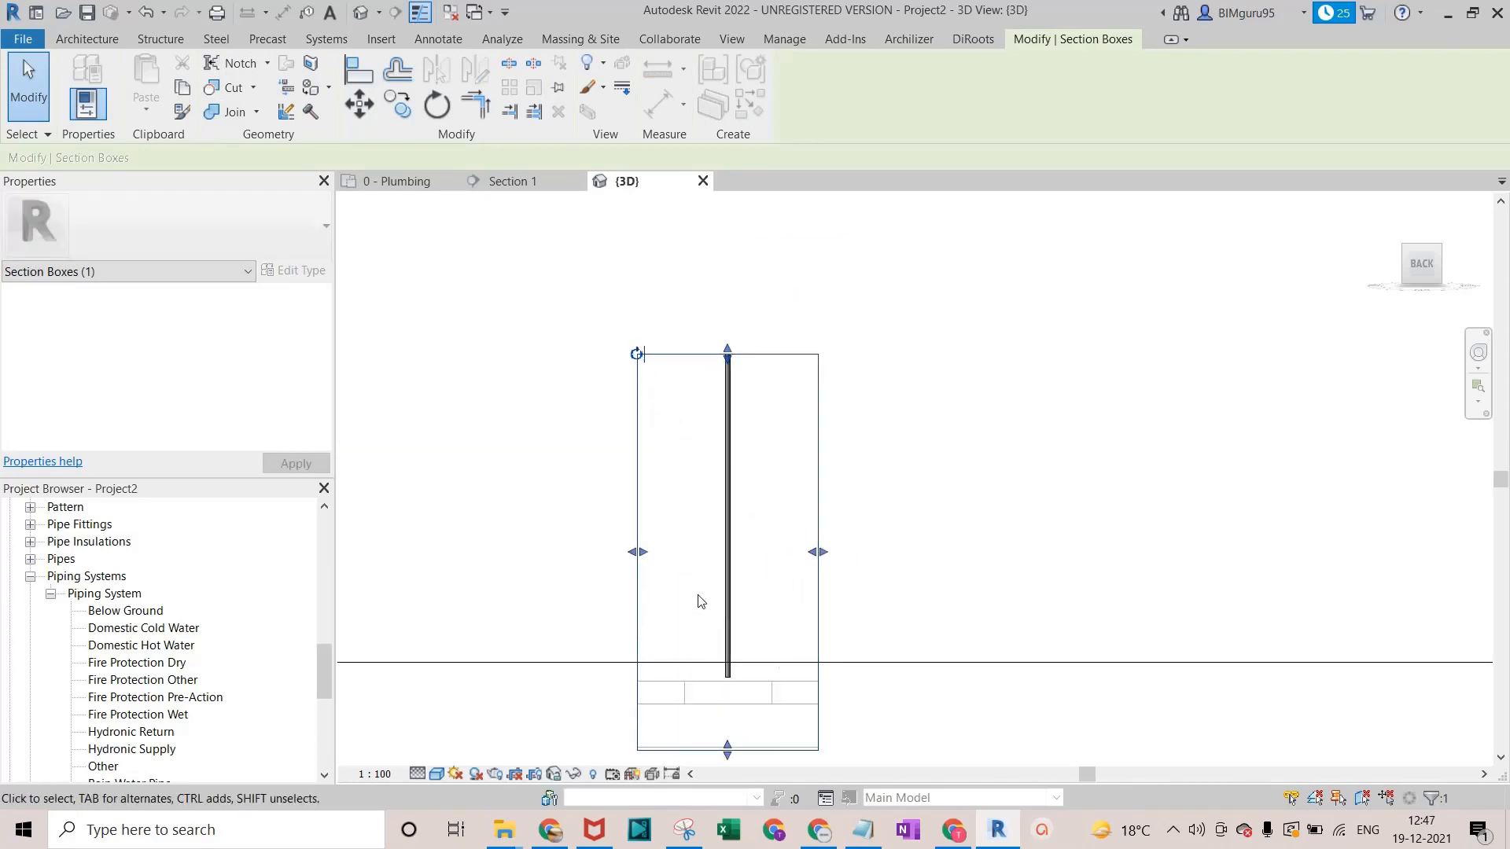
Set the connected sprinkler's offset from host to 2600.
{"action": "left_click", "coordinate": [833, 523]}
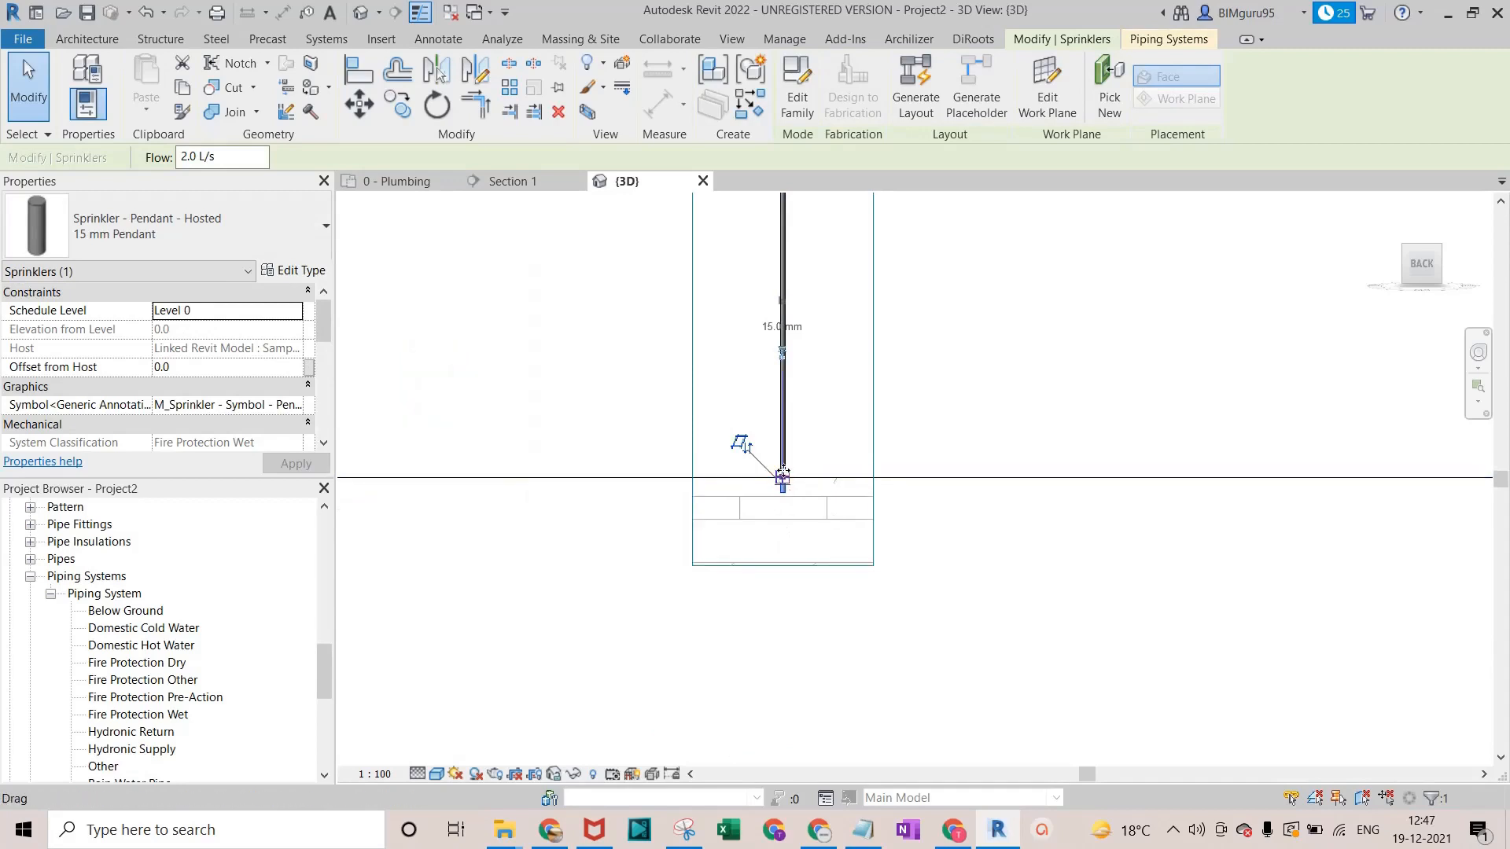
{"action": "left_click", "coordinate": [587, 408]}
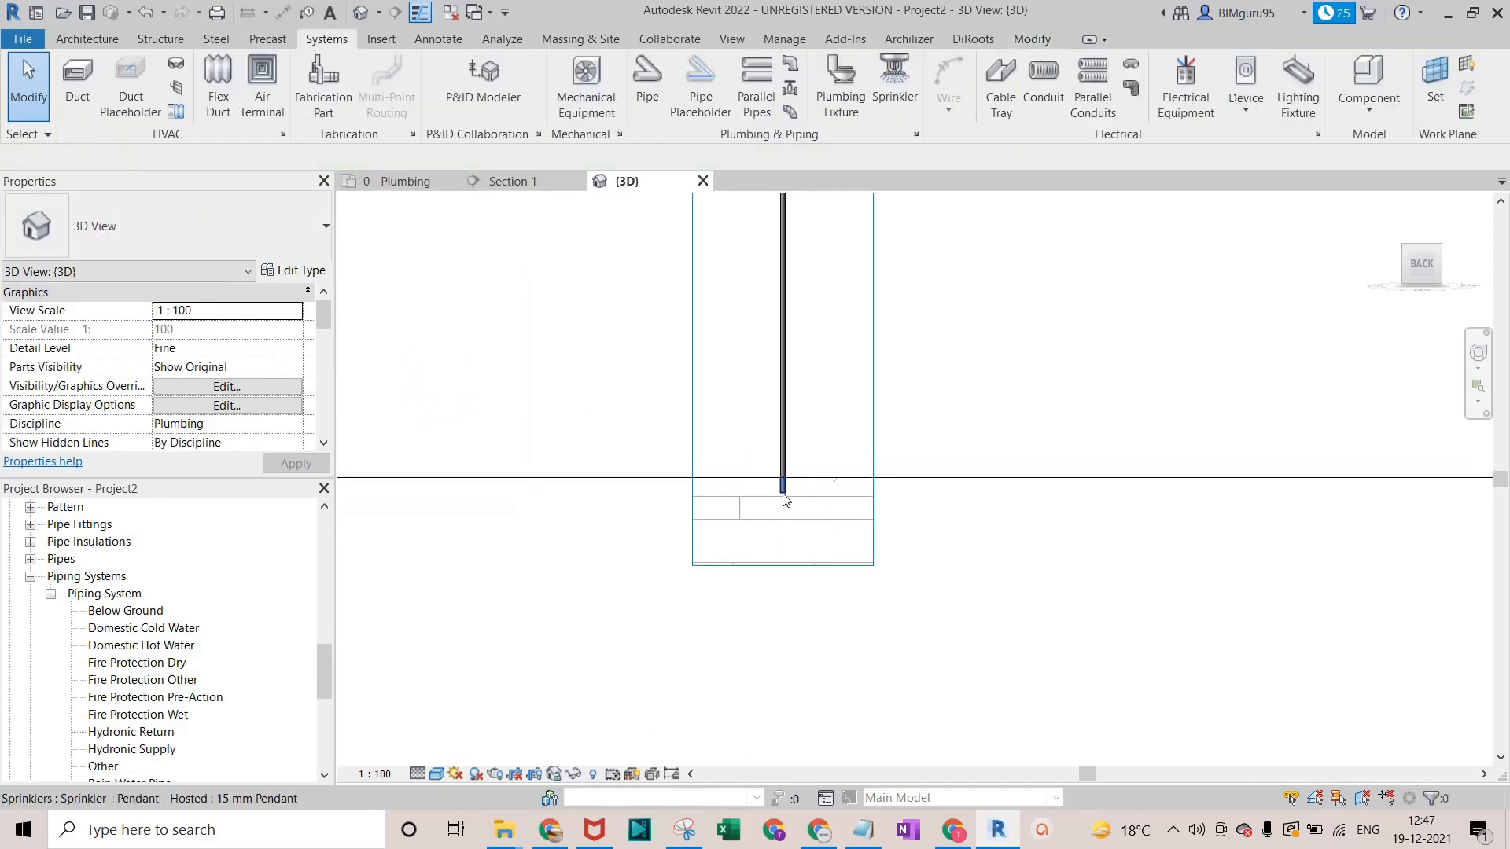
{"action": "left_click", "coordinate": [784, 501]}
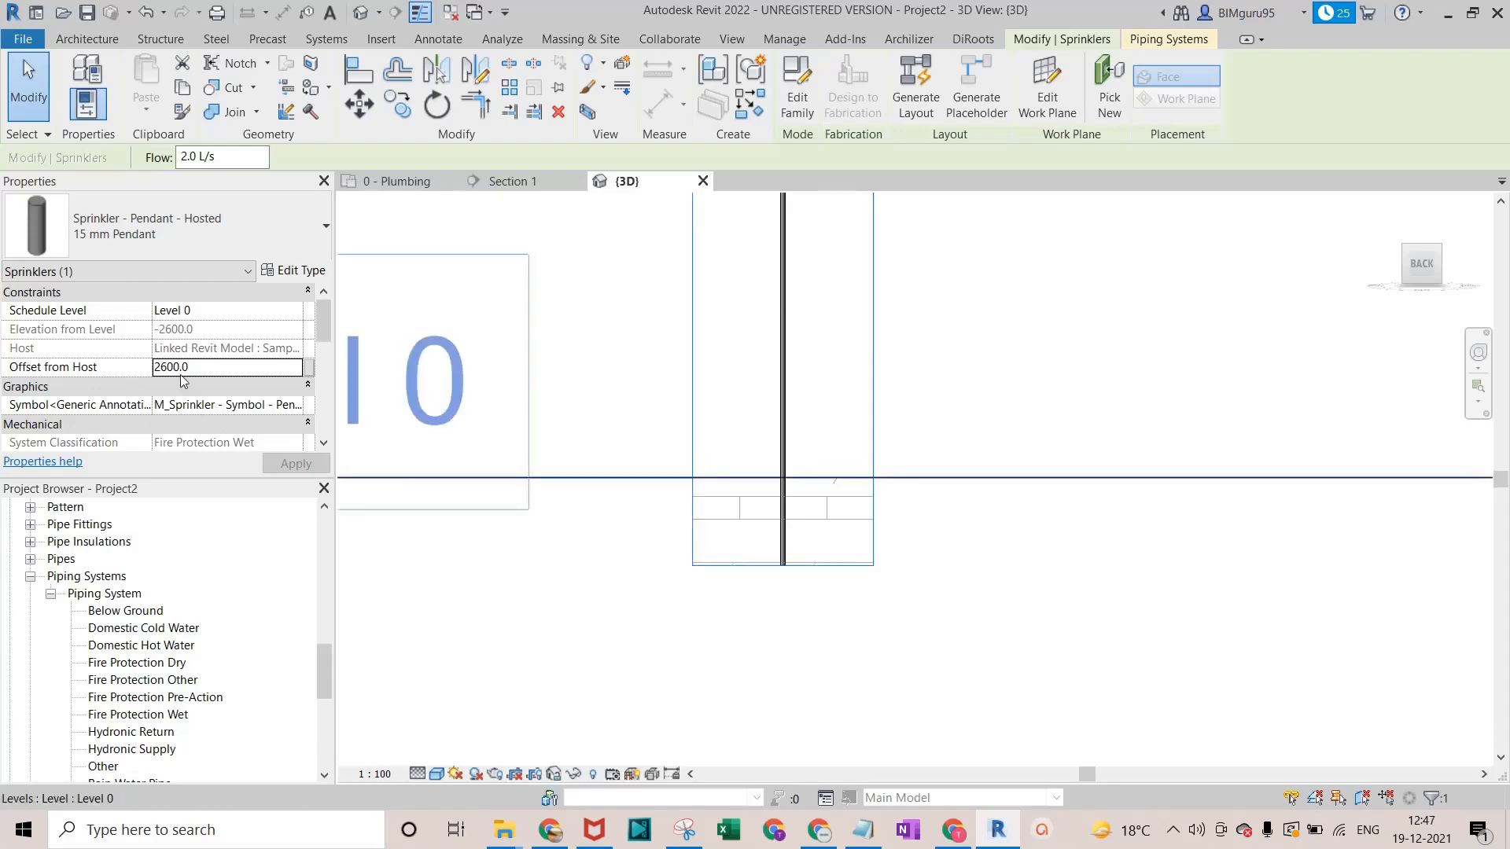
Stretch the section box further above and below Level 0 around the vertical pipe, and return to the 0 - Plumbing plan.
{"action": "scroll", "coordinate": [562, 499], "scroll_direction": "down", "scroll_amount": 3}
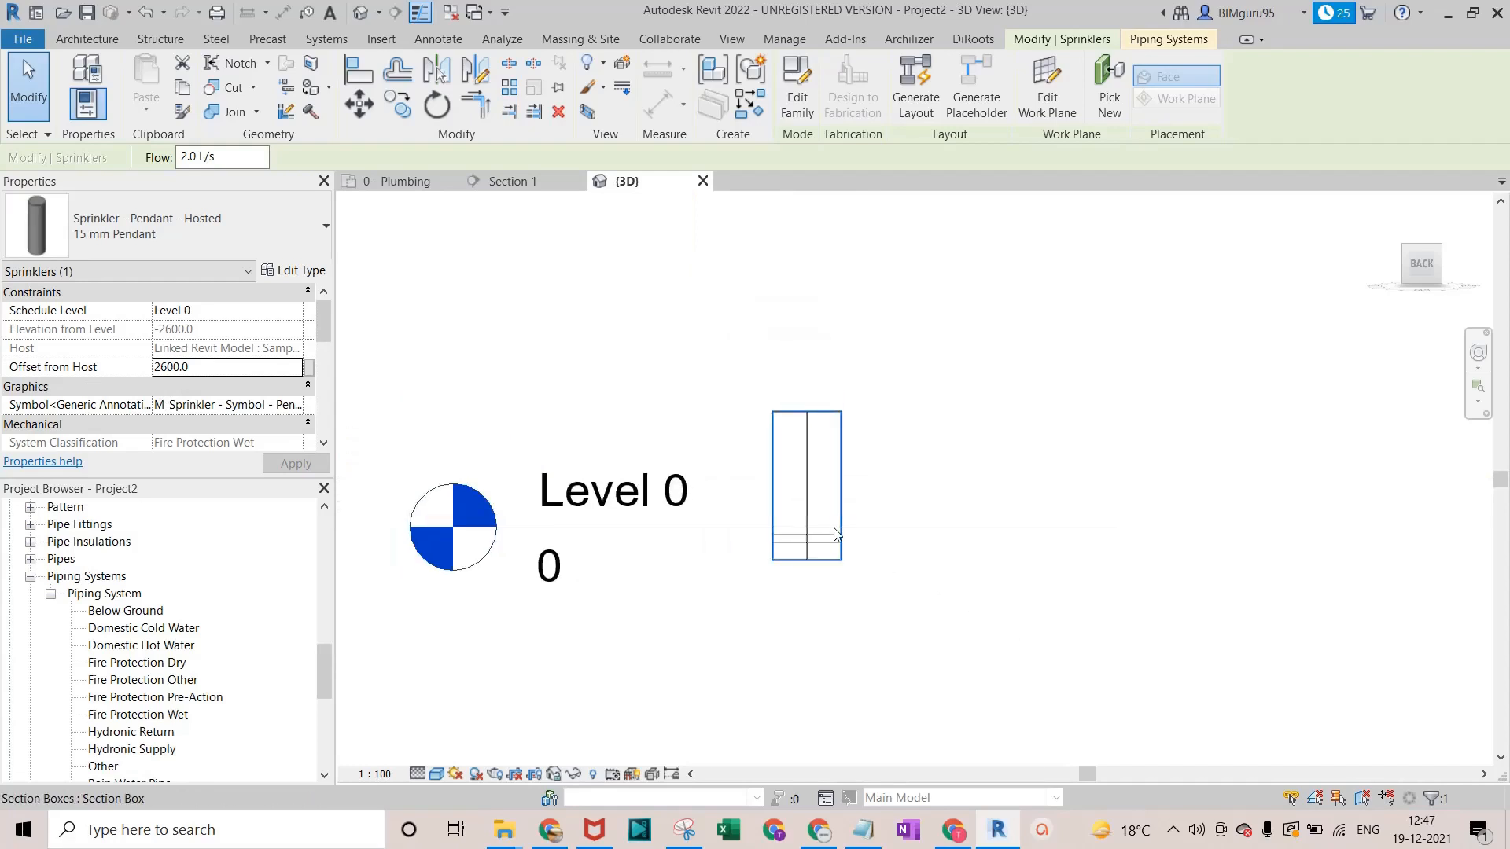
{"action": "left_click", "coordinate": [806, 466]}
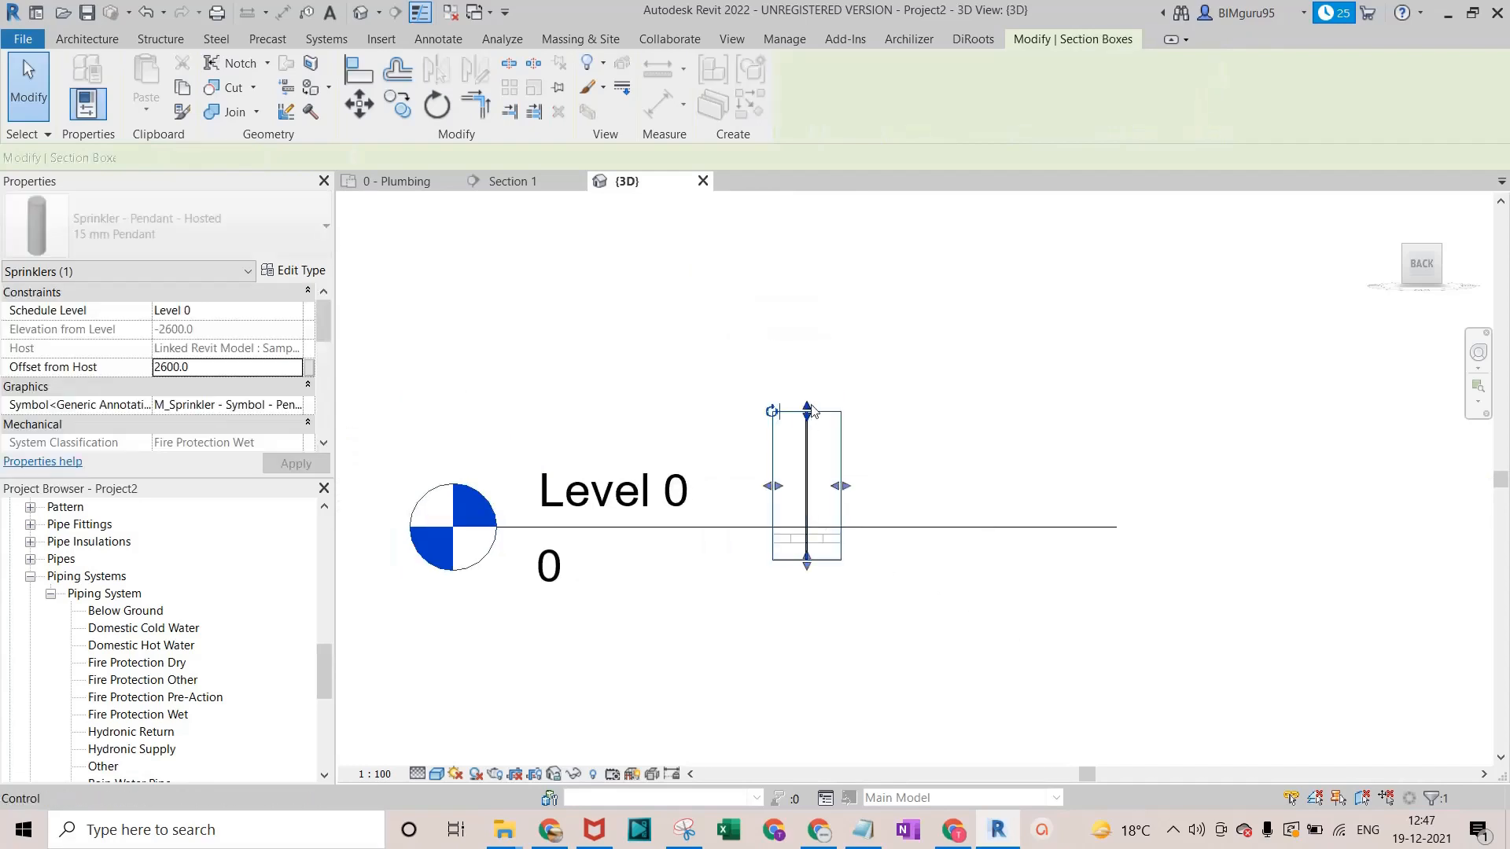
{"action": "left_click_drag", "start_coordinate": [806, 406], "coordinate": [807, 258]}
{"action": "scroll", "coordinate": [780, 545], "scroll_direction": "down", "scroll_amount": 1}
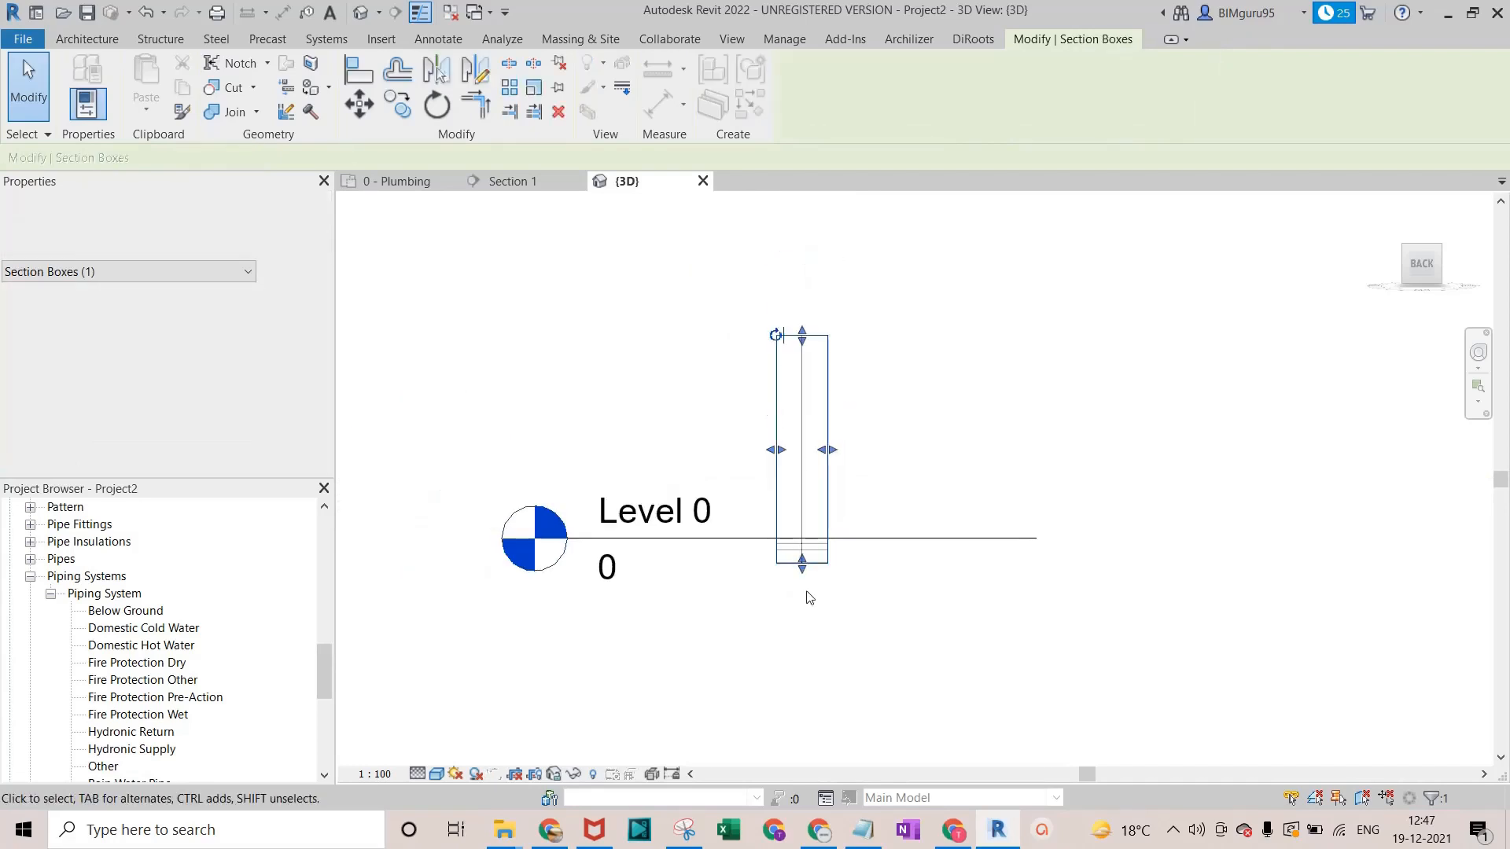
{"action": "left_click_drag", "start_coordinate": [801, 563], "coordinate": [802, 747]}
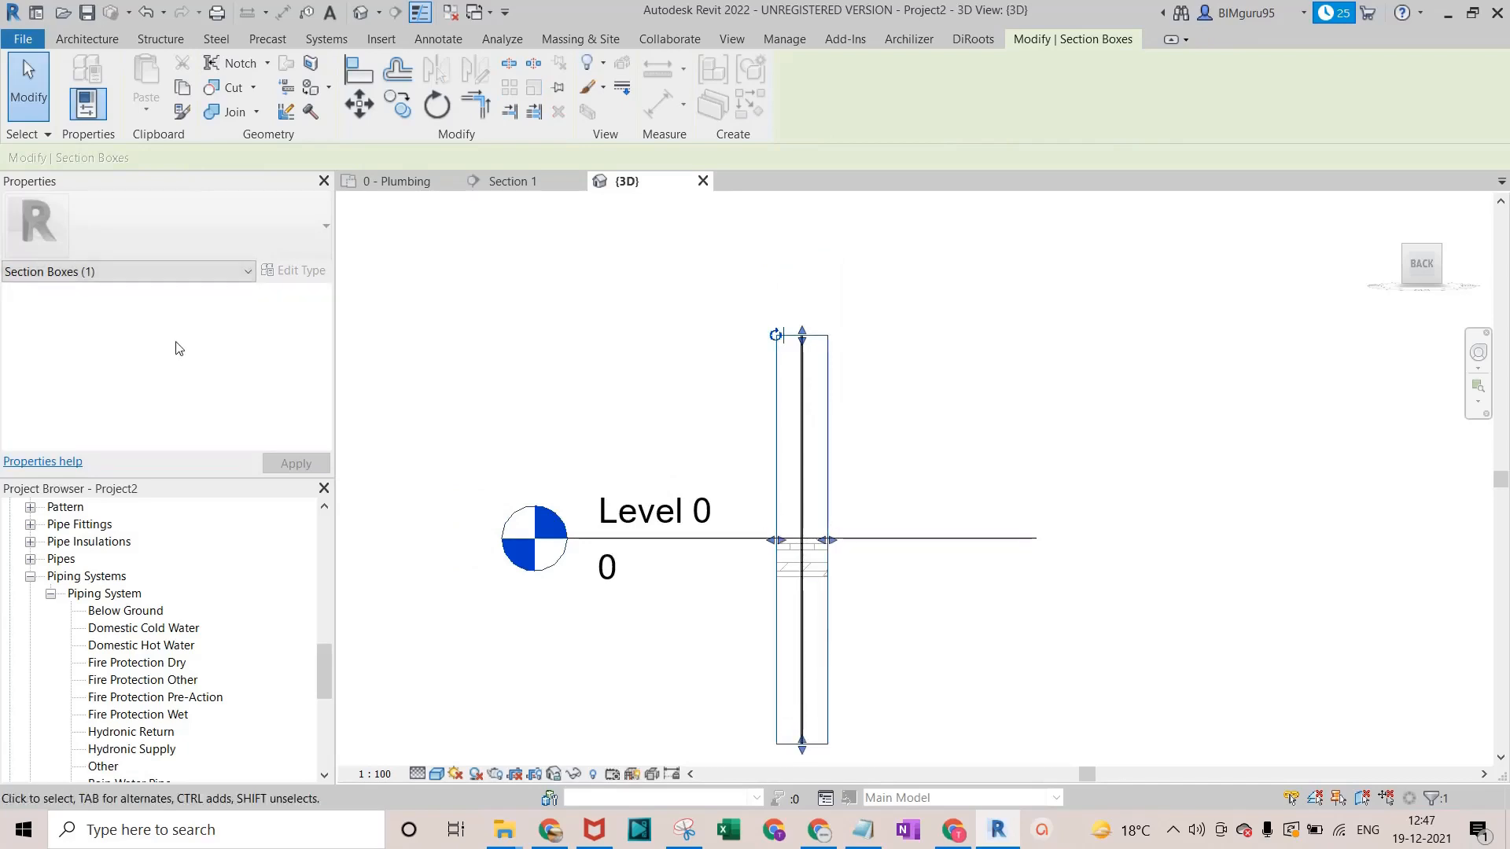
{"action": "scroll", "coordinate": [730, 554], "scroll_direction": "down", "scroll_amount": 1}
{"action": "left_click", "coordinate": [554, 422]}
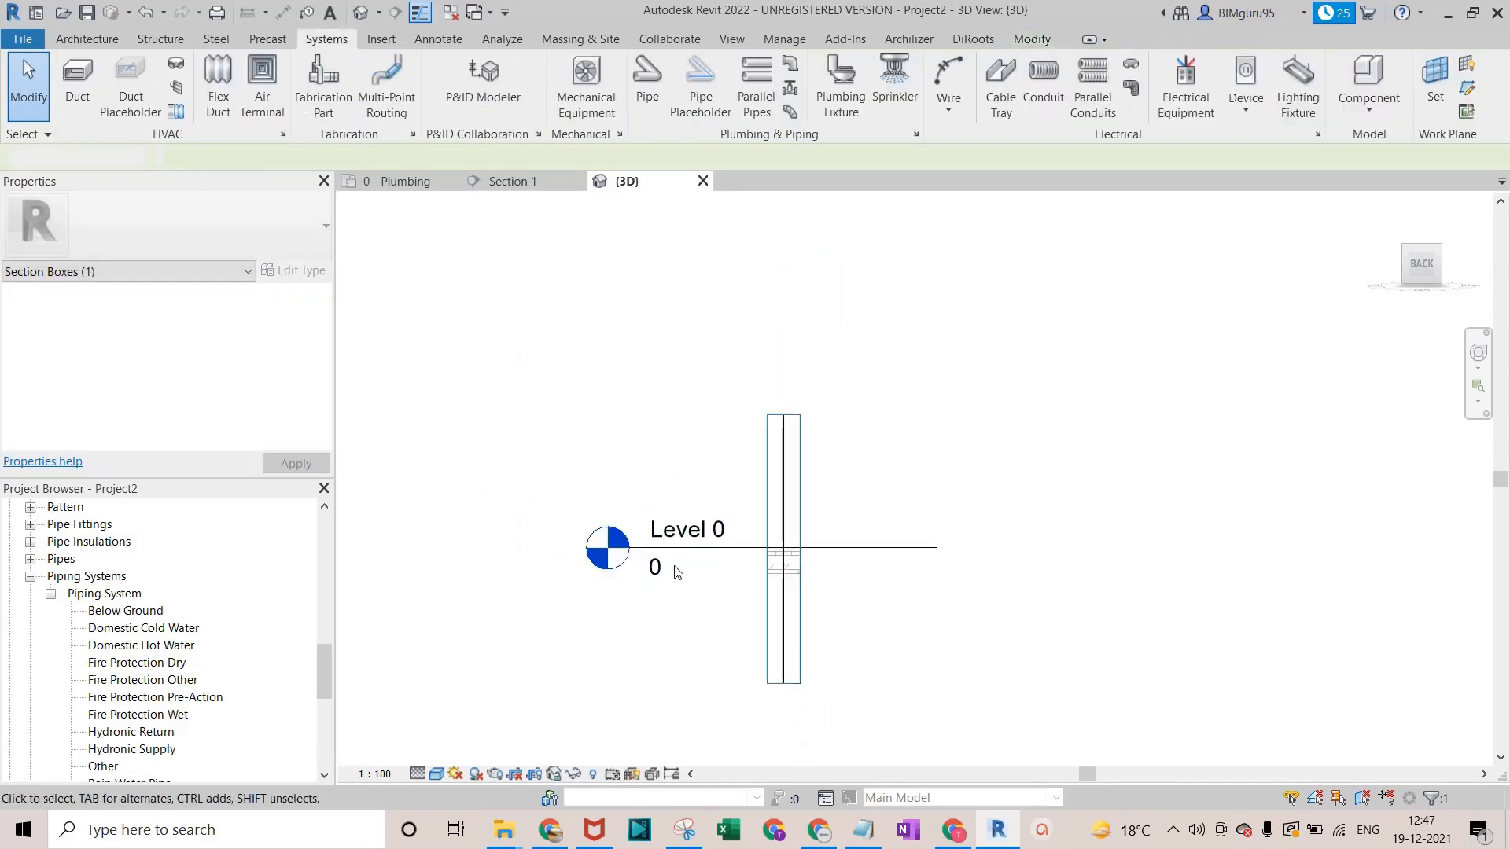
{"action": "scroll", "coordinate": [719, 480], "scroll_direction": "down", "scroll_amount": 1}
{"action": "scroll", "coordinate": [716, 440], "scroll_direction": "down", "scroll_amount": 1}
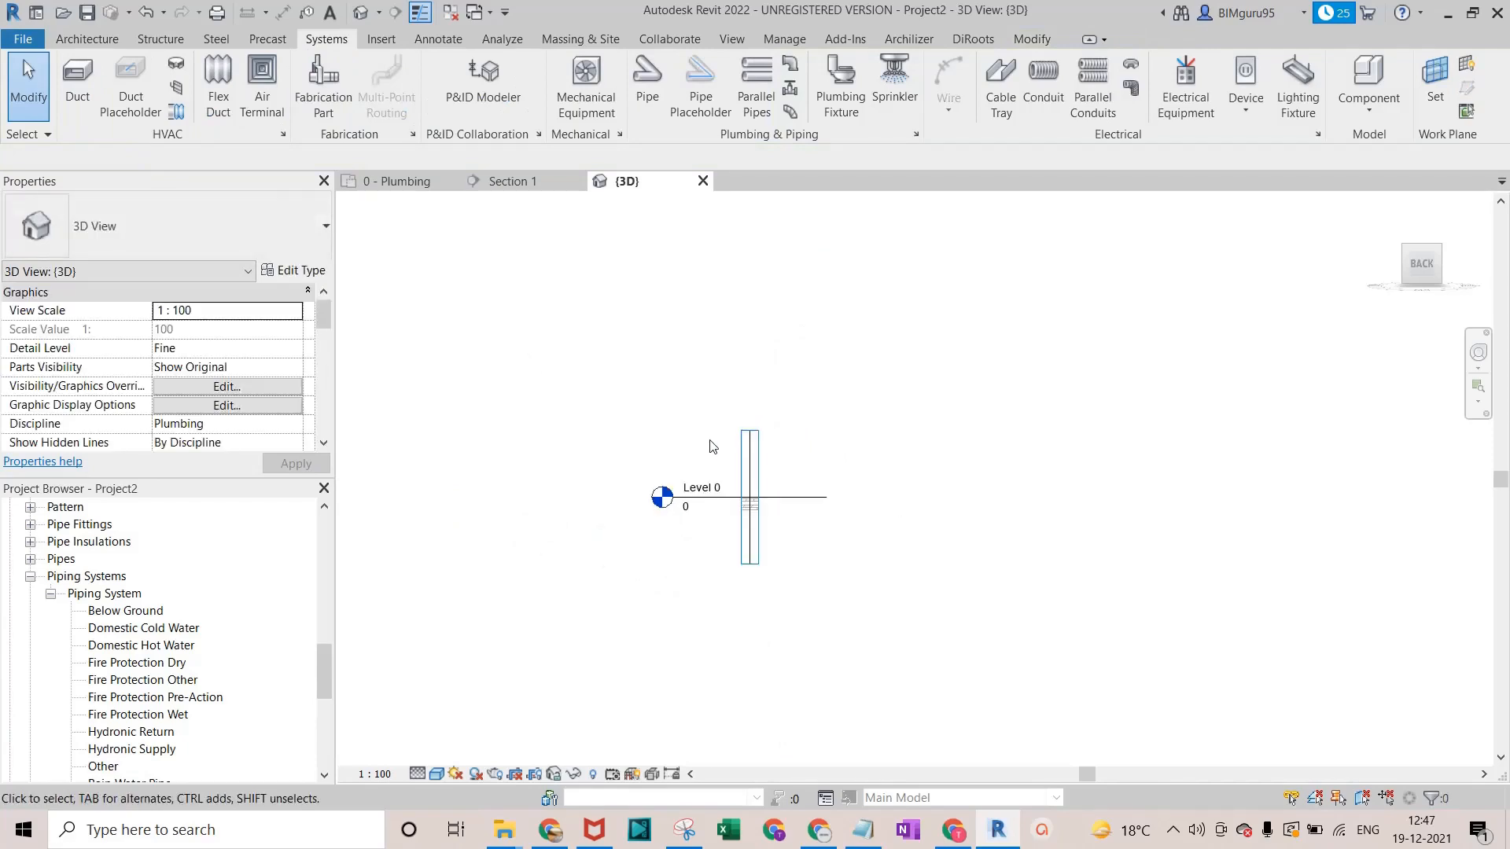
{"action": "left_click", "coordinate": [397, 181]}
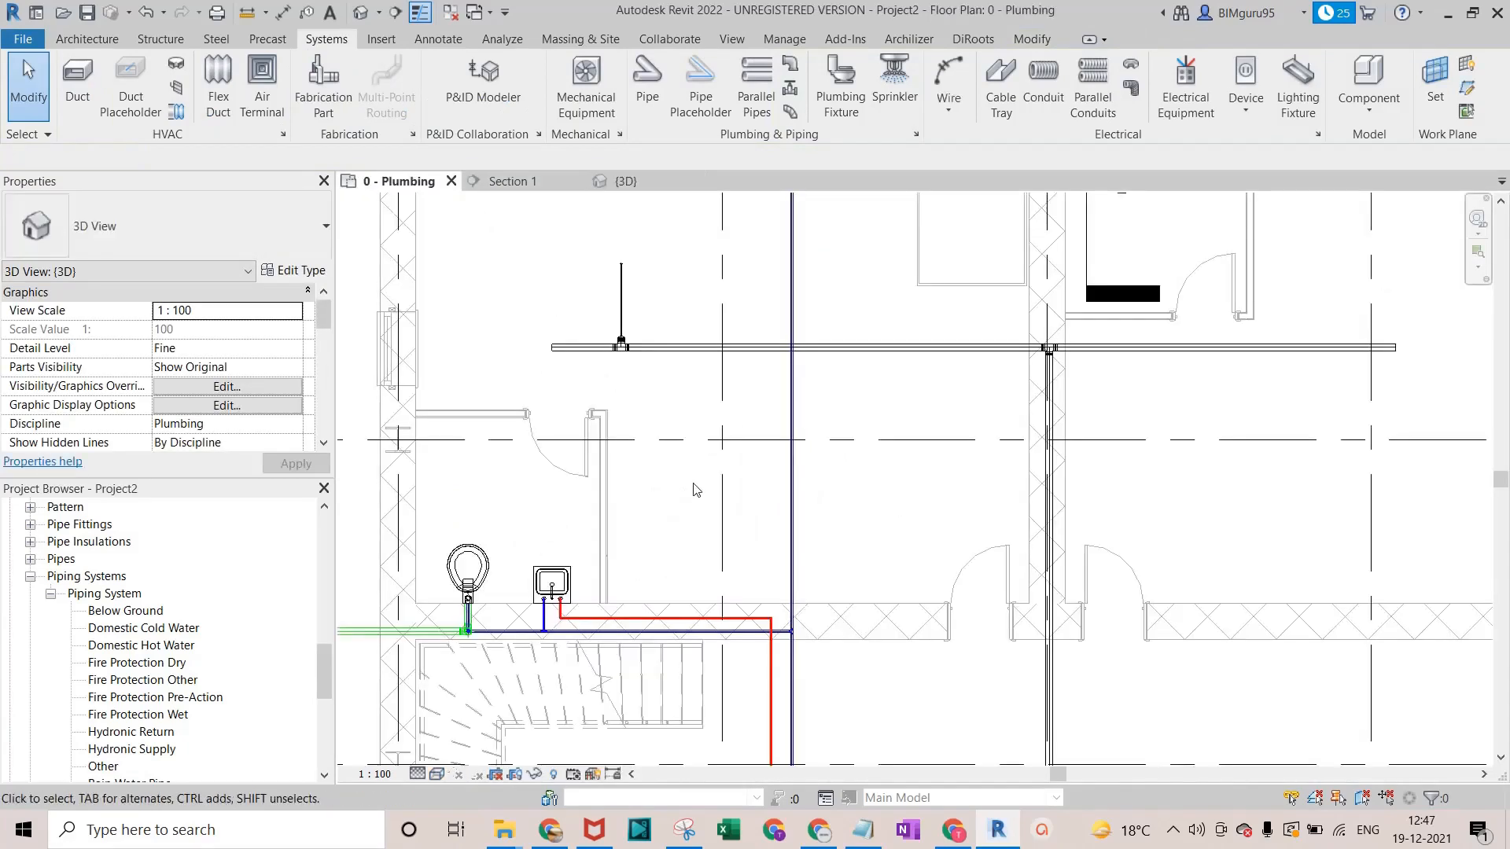
{"action": "middle_click_drag", "start_coordinate": [619, 306], "coordinate": [619, 403]}
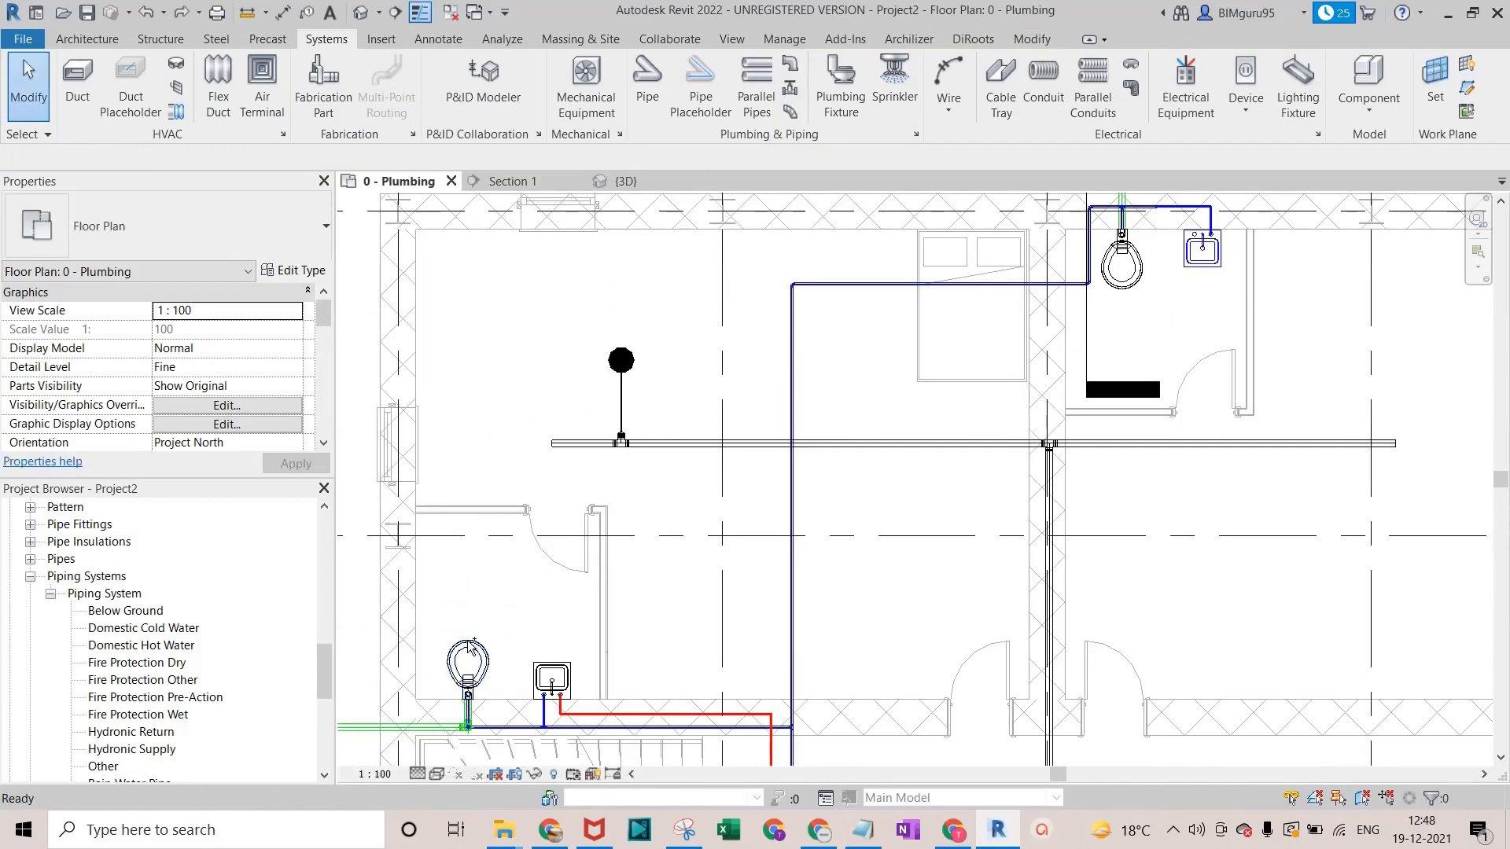
{"action": "left_click", "coordinate": [621, 361]}
{"action": "key", "text": "s"}
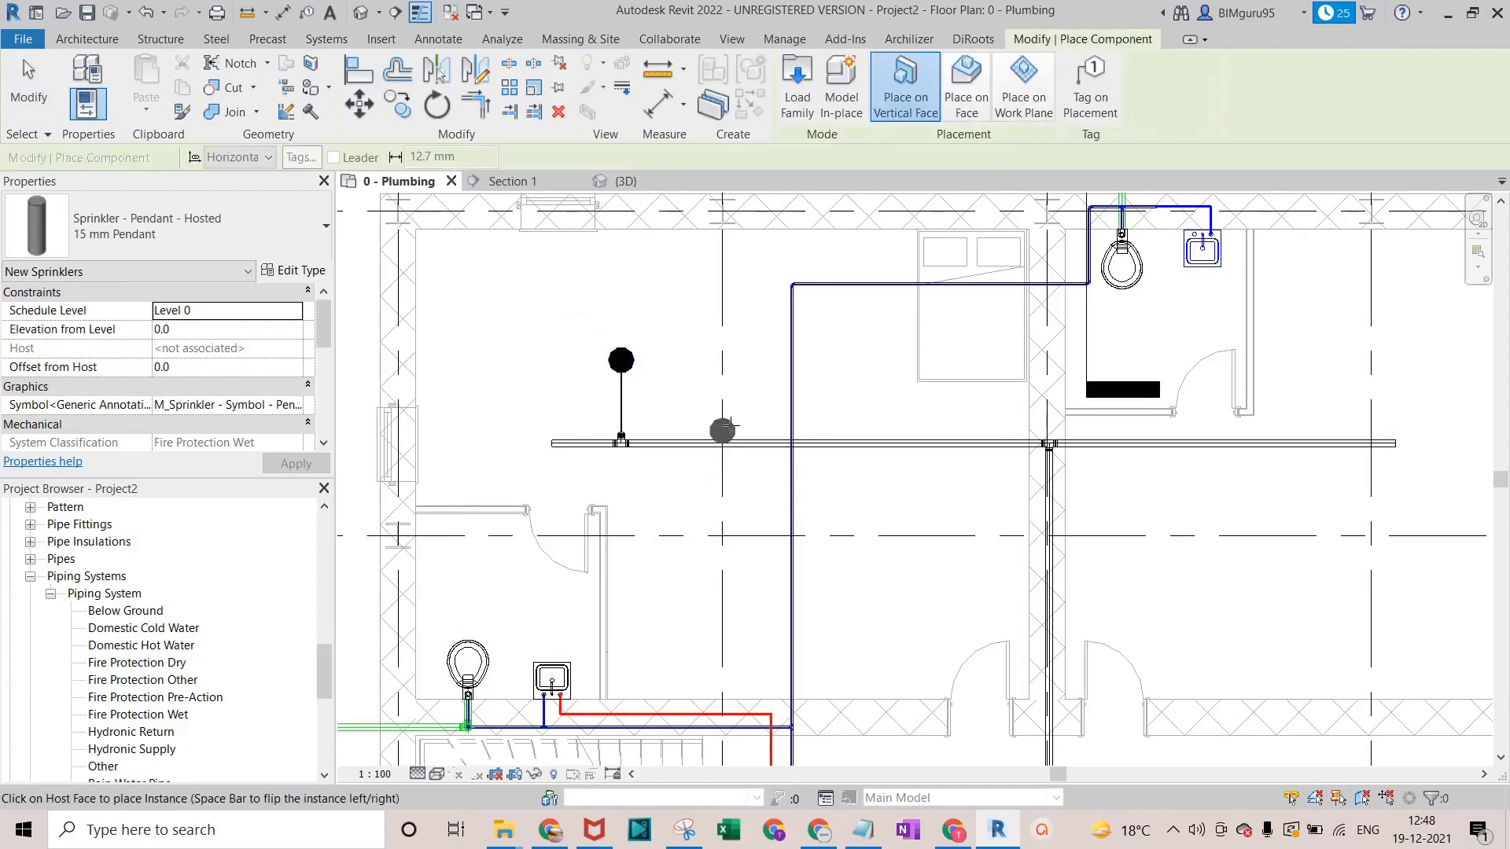
{"action": "left_click", "coordinate": [198, 330]}
{"action": "type", "text": "260"}
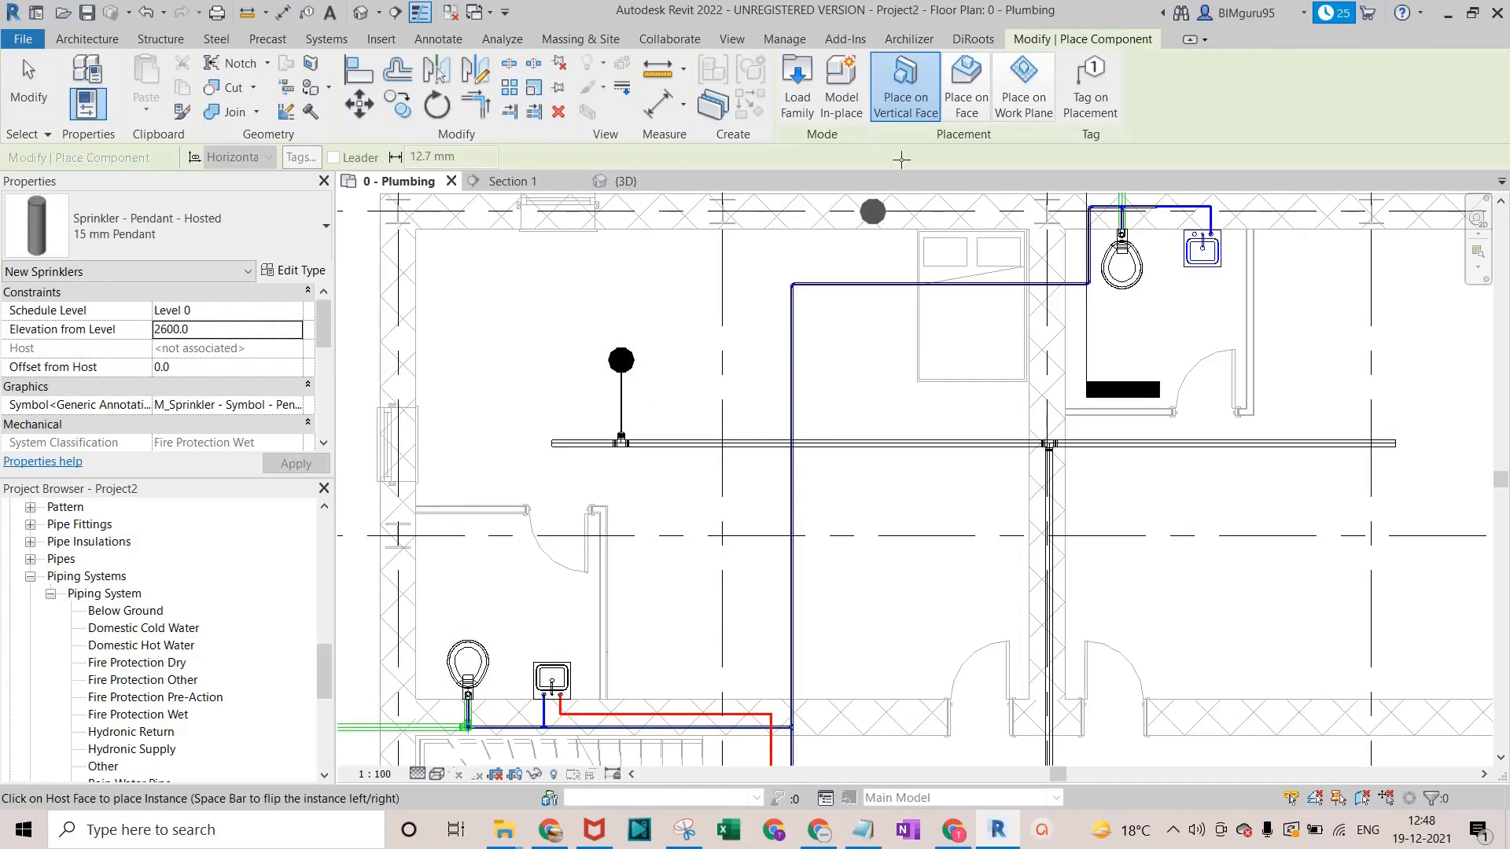
{"action": "left_click", "coordinate": [964, 90]}
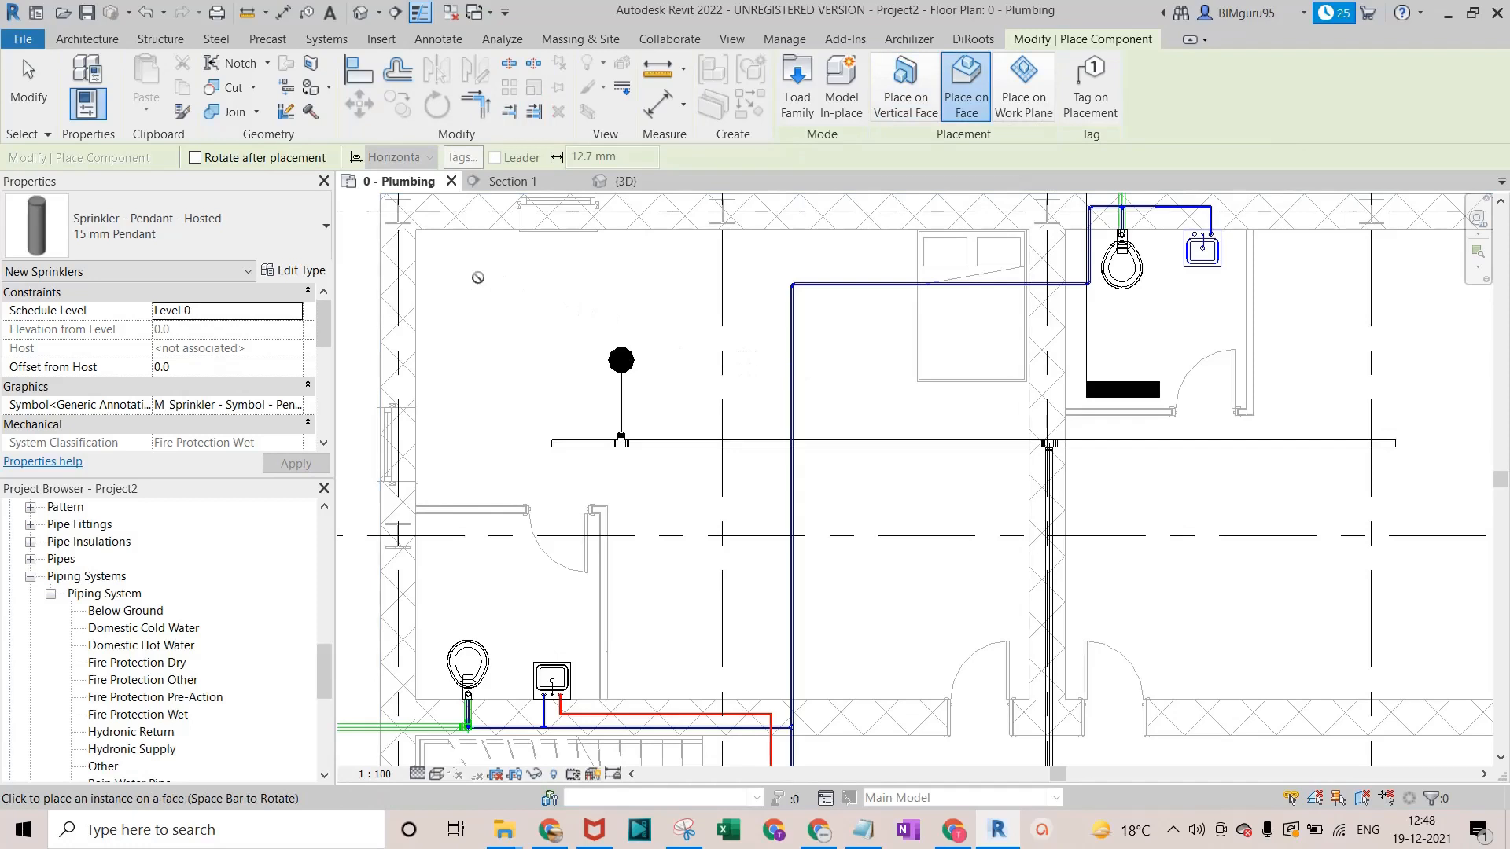
{"action": "left_click", "coordinate": [1023, 91]}
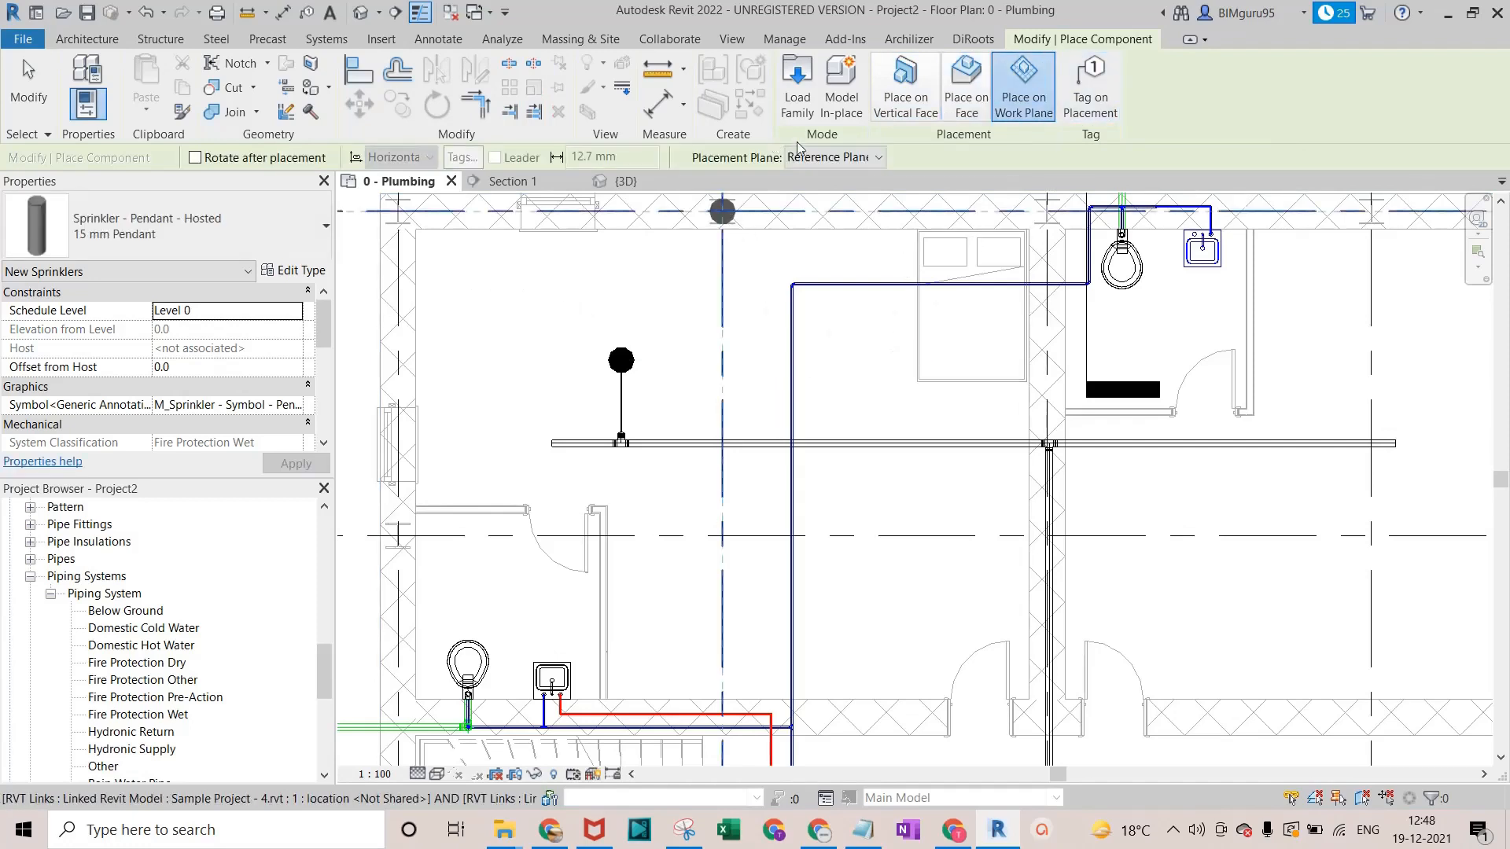
{"action": "left_click", "coordinate": [829, 157]}
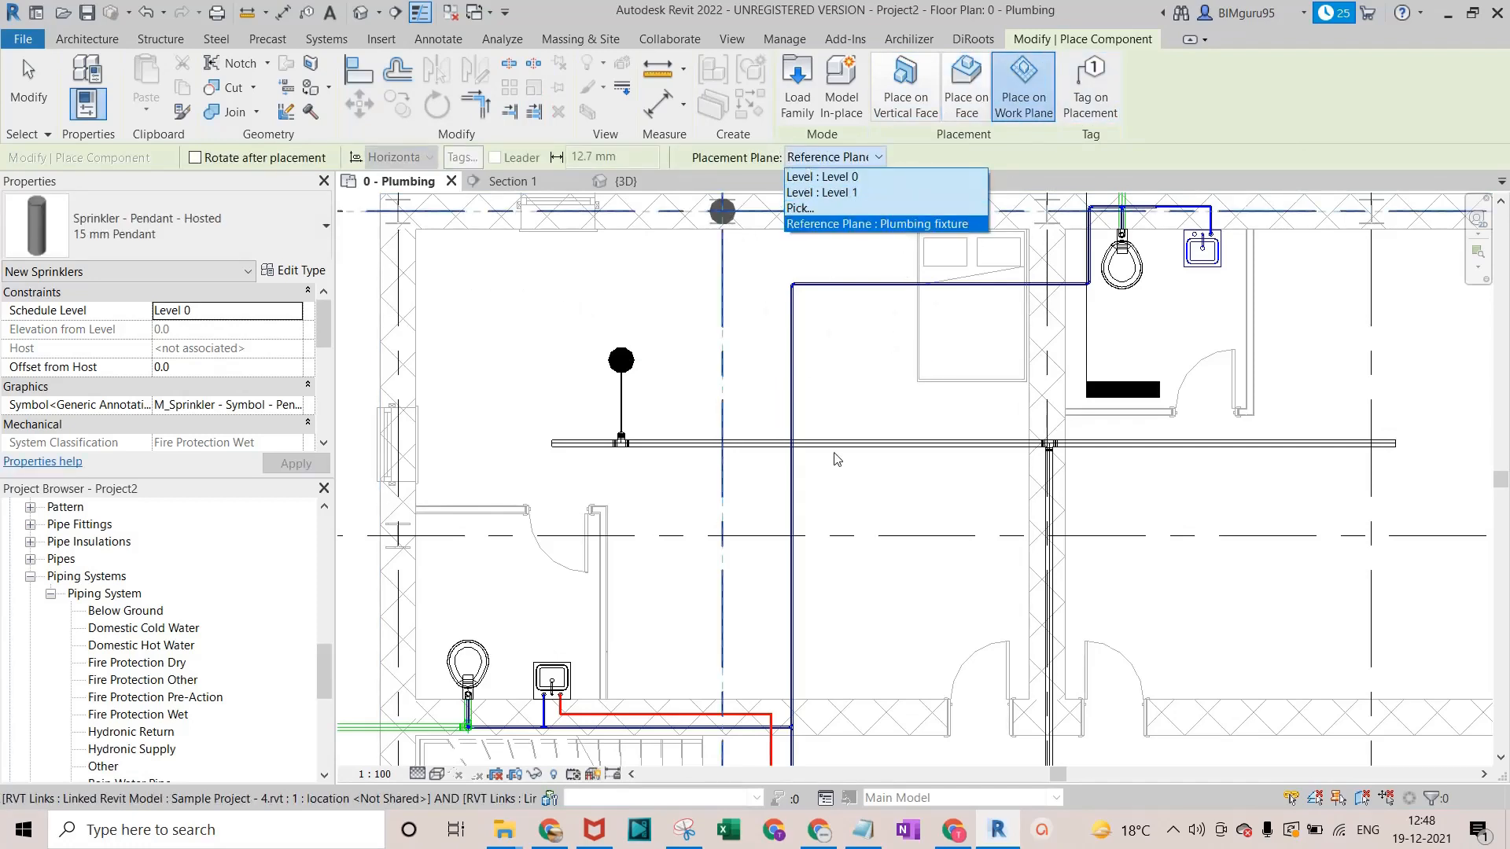
{"action": "key", "text": "Escape"}
{"action": "key", "text": "Escape"}
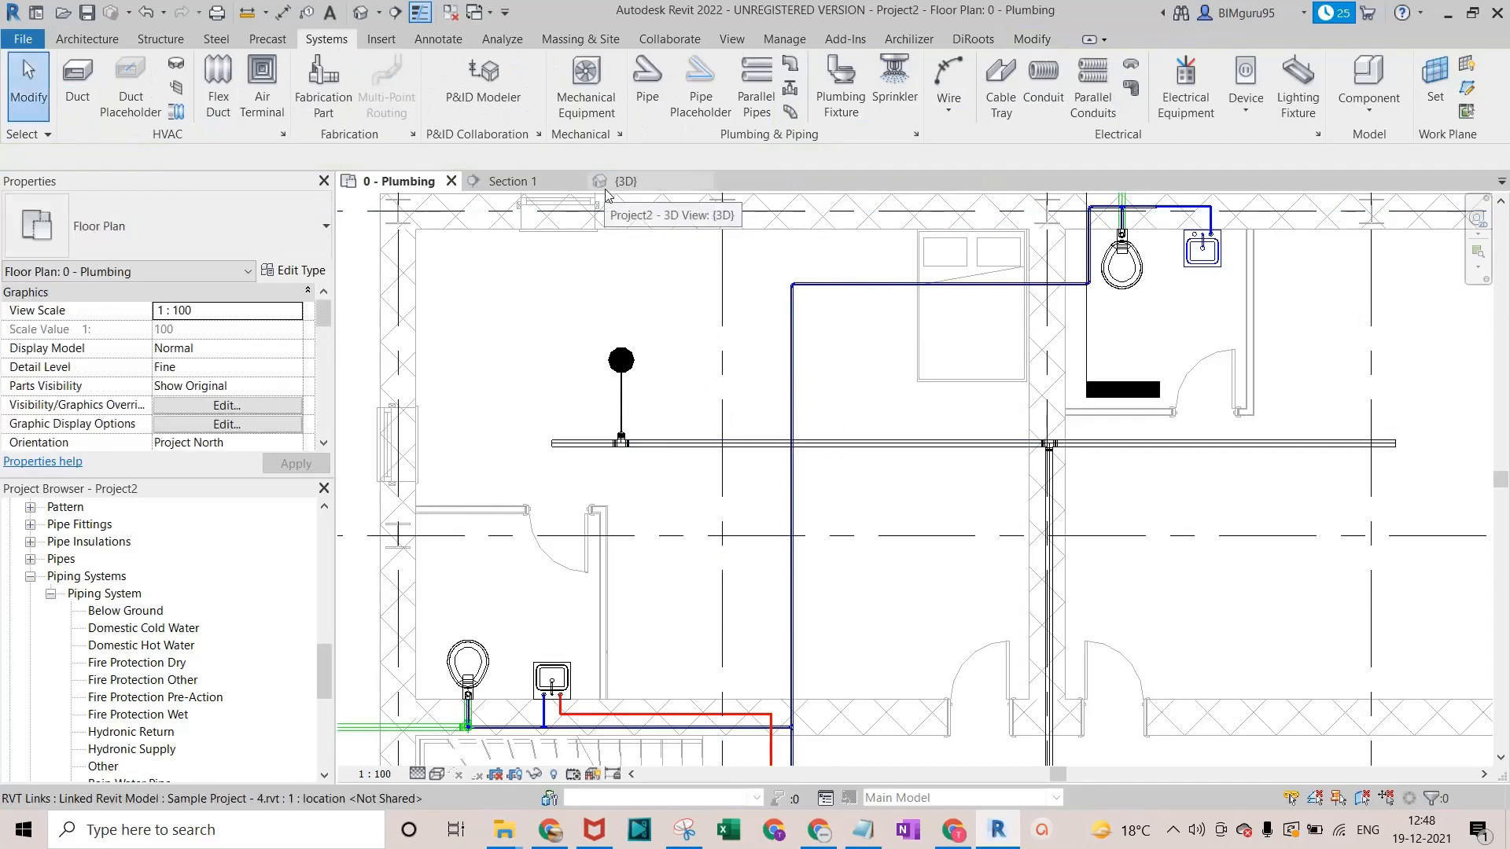
In Section 1, draw a horizontal reference plane along the underside of the ceiling, from the wall face towards the section's far edge.
{"action": "left_click", "coordinate": [539, 185]}
{"action": "scroll", "coordinate": [842, 626], "scroll_direction": "down", "scroll_amount": 4}
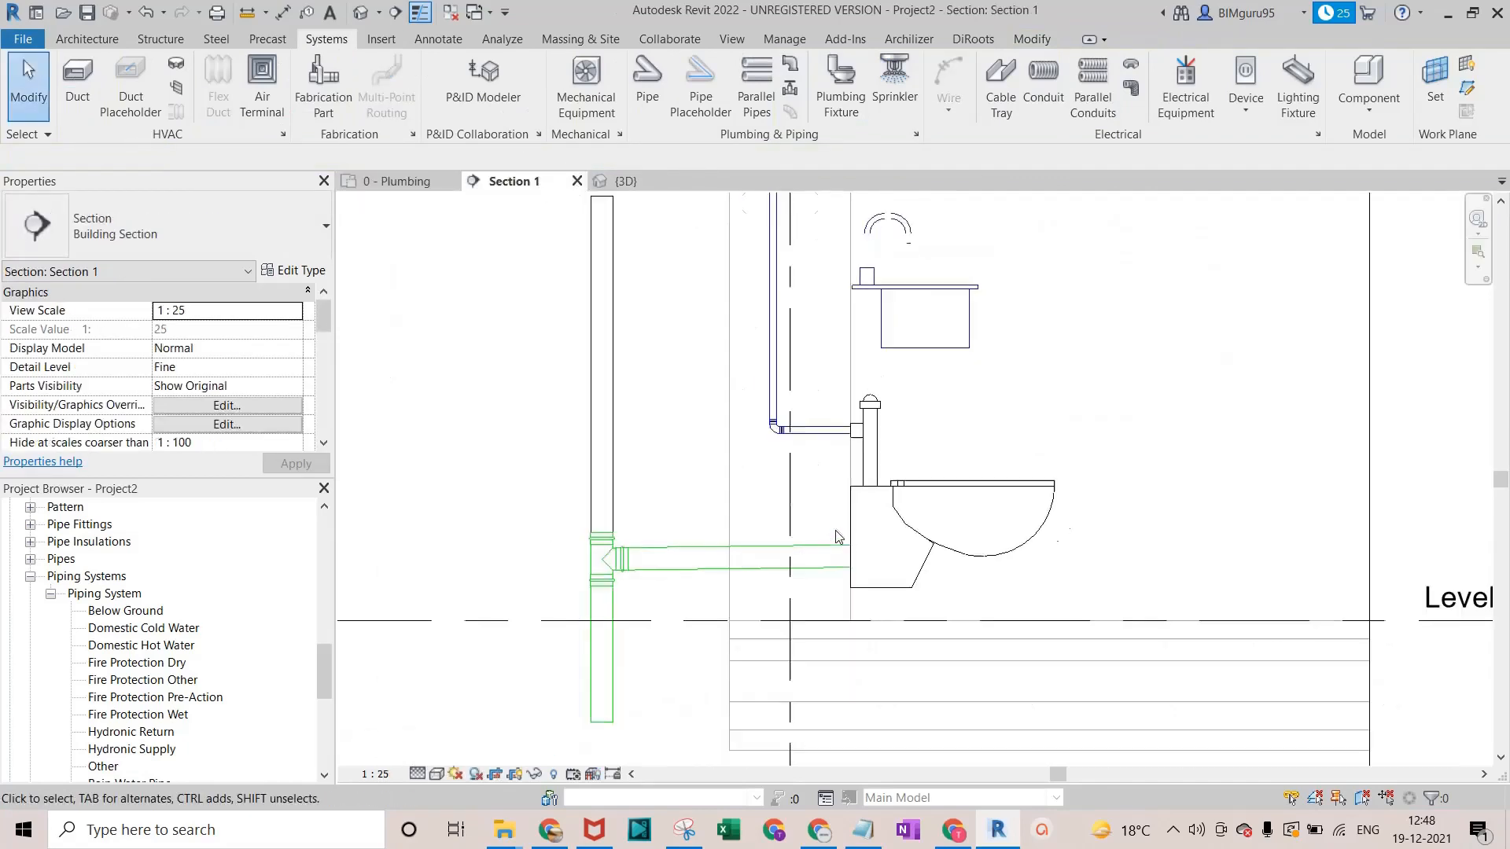
{"action": "middle_click_drag", "start_coordinate": [842, 625], "coordinate": [781, 682]}
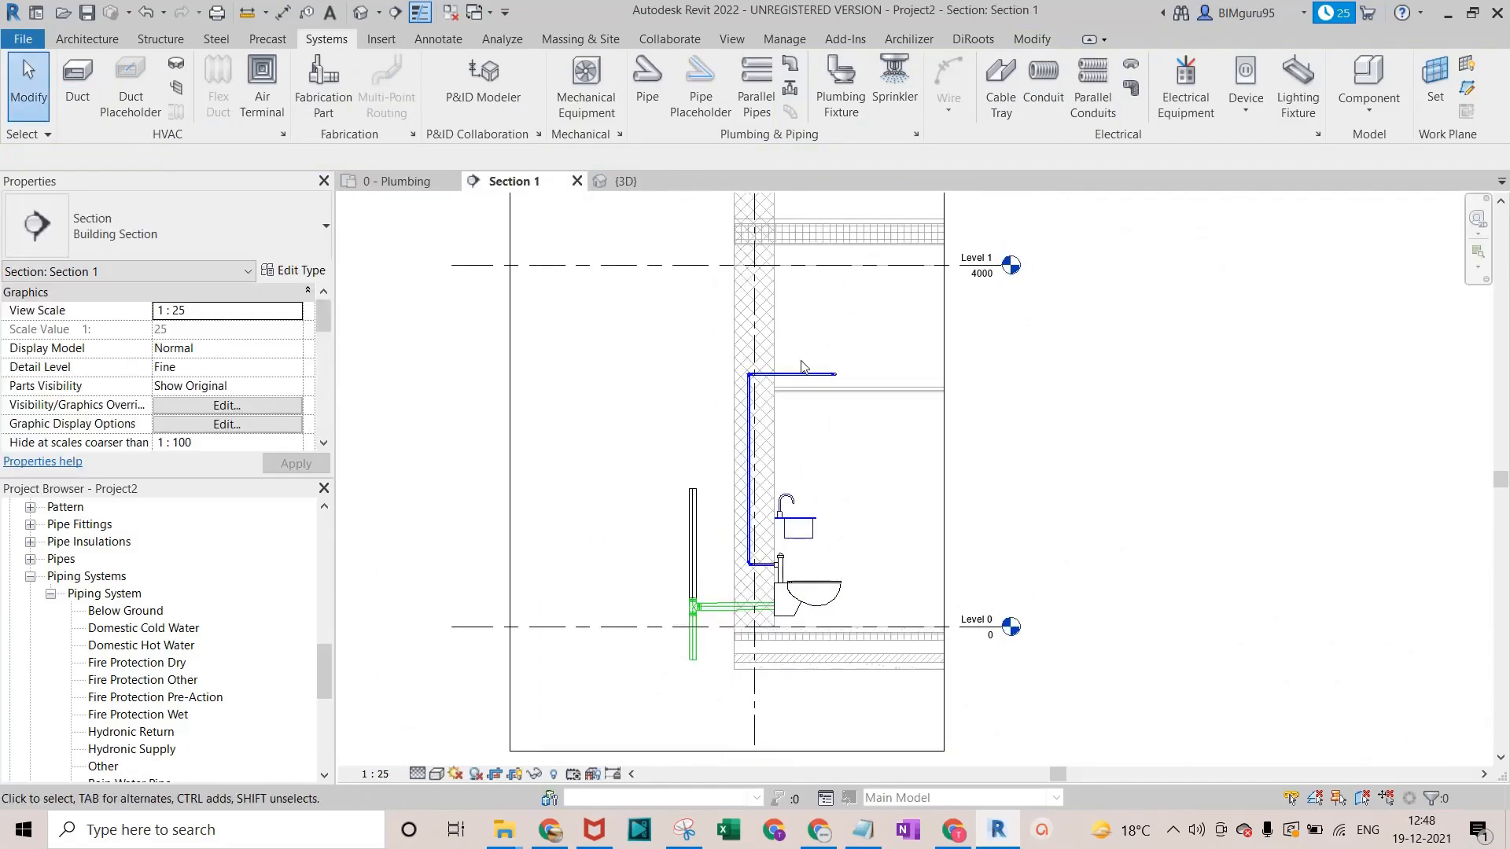
{"action": "scroll", "coordinate": [801, 368], "scroll_direction": "up", "scroll_amount": 1}
{"action": "middle_click_drag", "start_coordinate": [781, 405], "coordinate": [715, 460]}
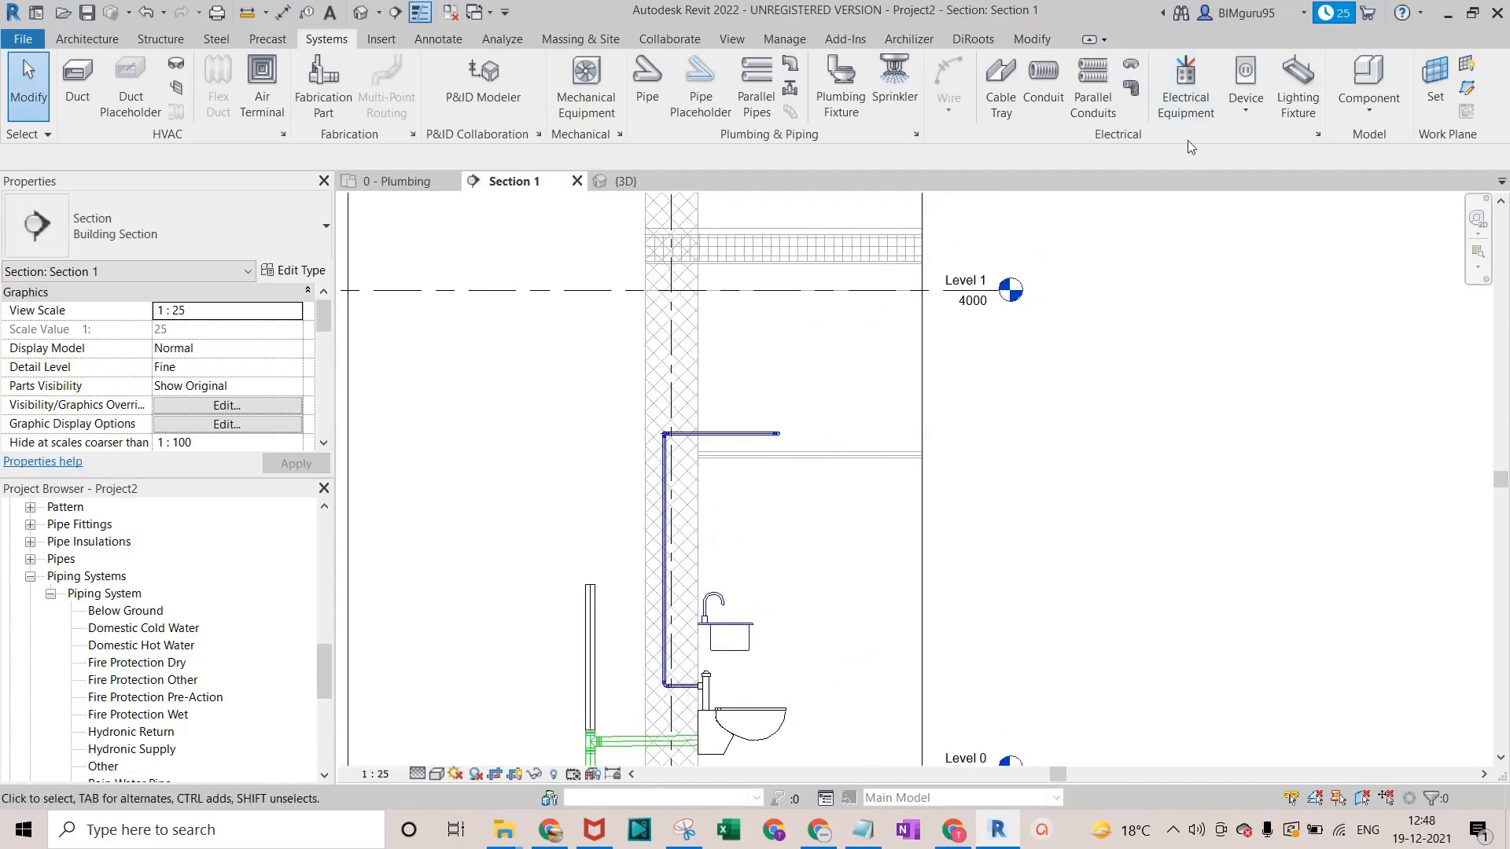
{"action": "left_click", "coordinate": [1465, 92]}
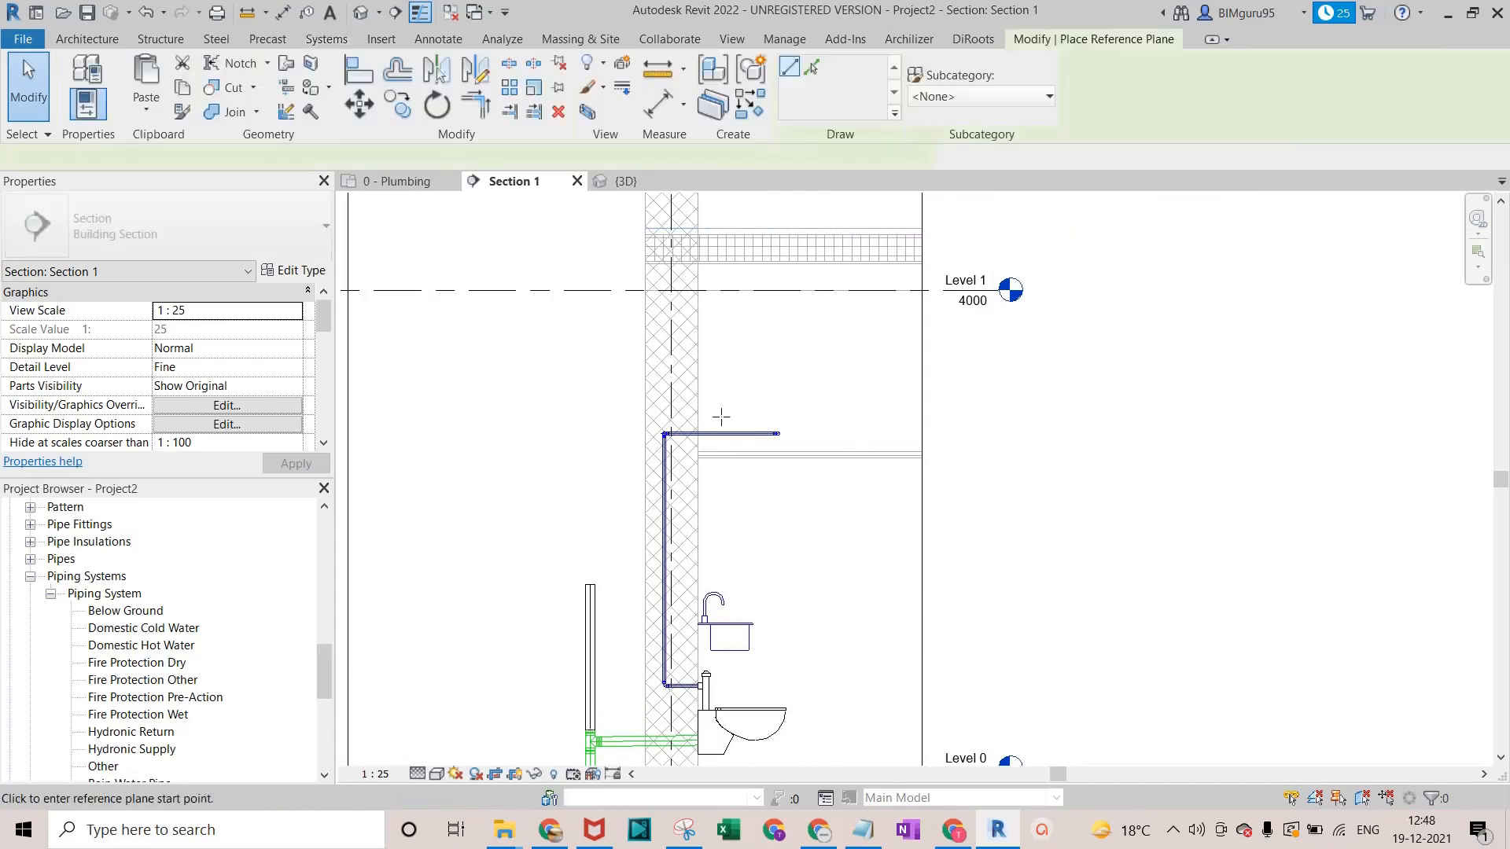
{"action": "scroll", "coordinate": [692, 444], "scroll_direction": "up", "scroll_amount": 2}
{"action": "left_click", "coordinate": [692, 446]}
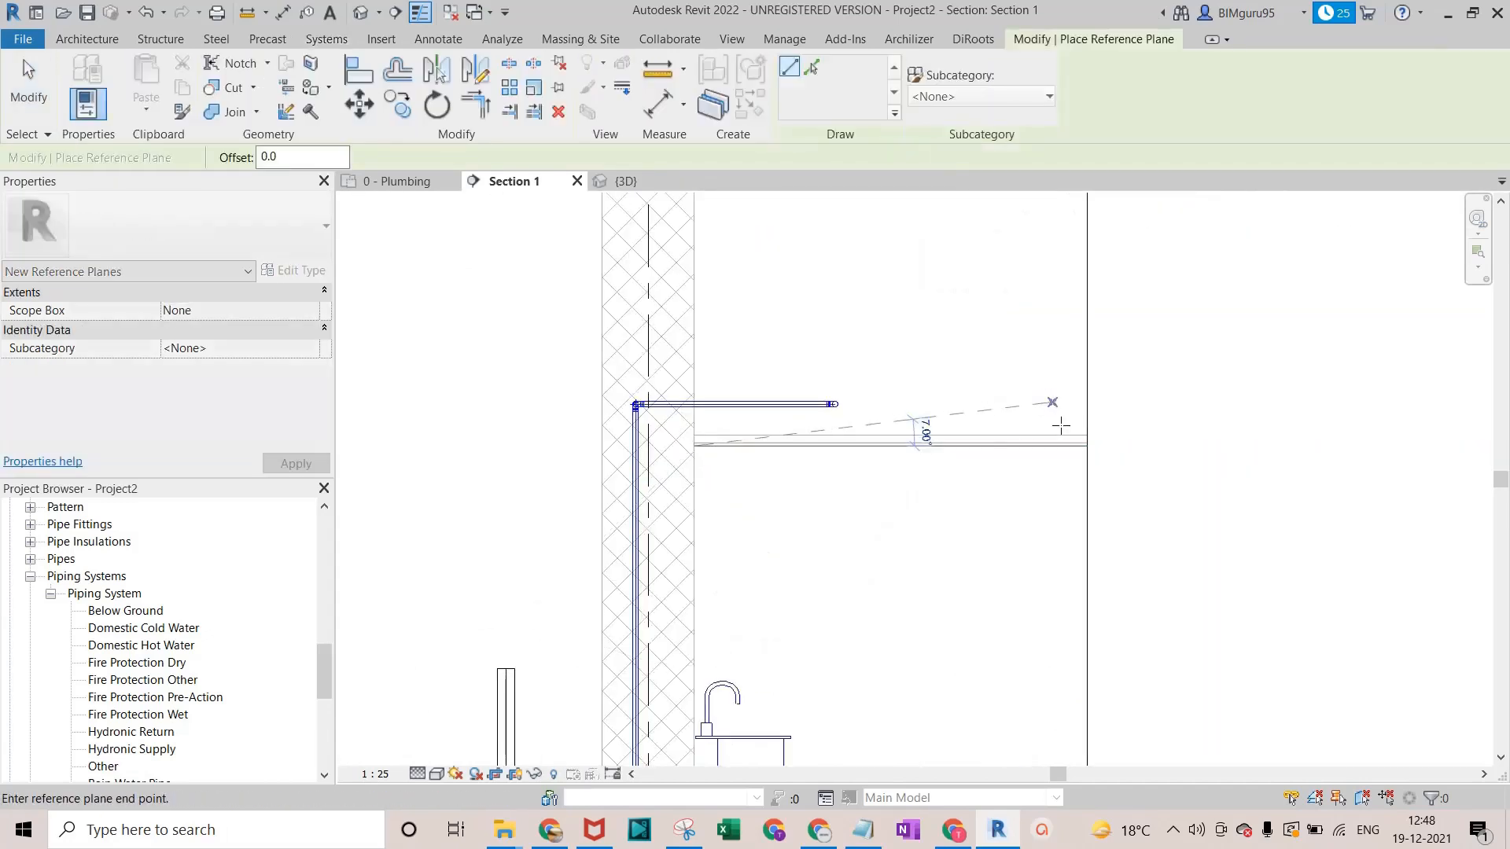
{"action": "left_click", "coordinate": [1056, 445]}
{"action": "key", "text": "Escape"}
{"action": "key", "text": "Escape"}
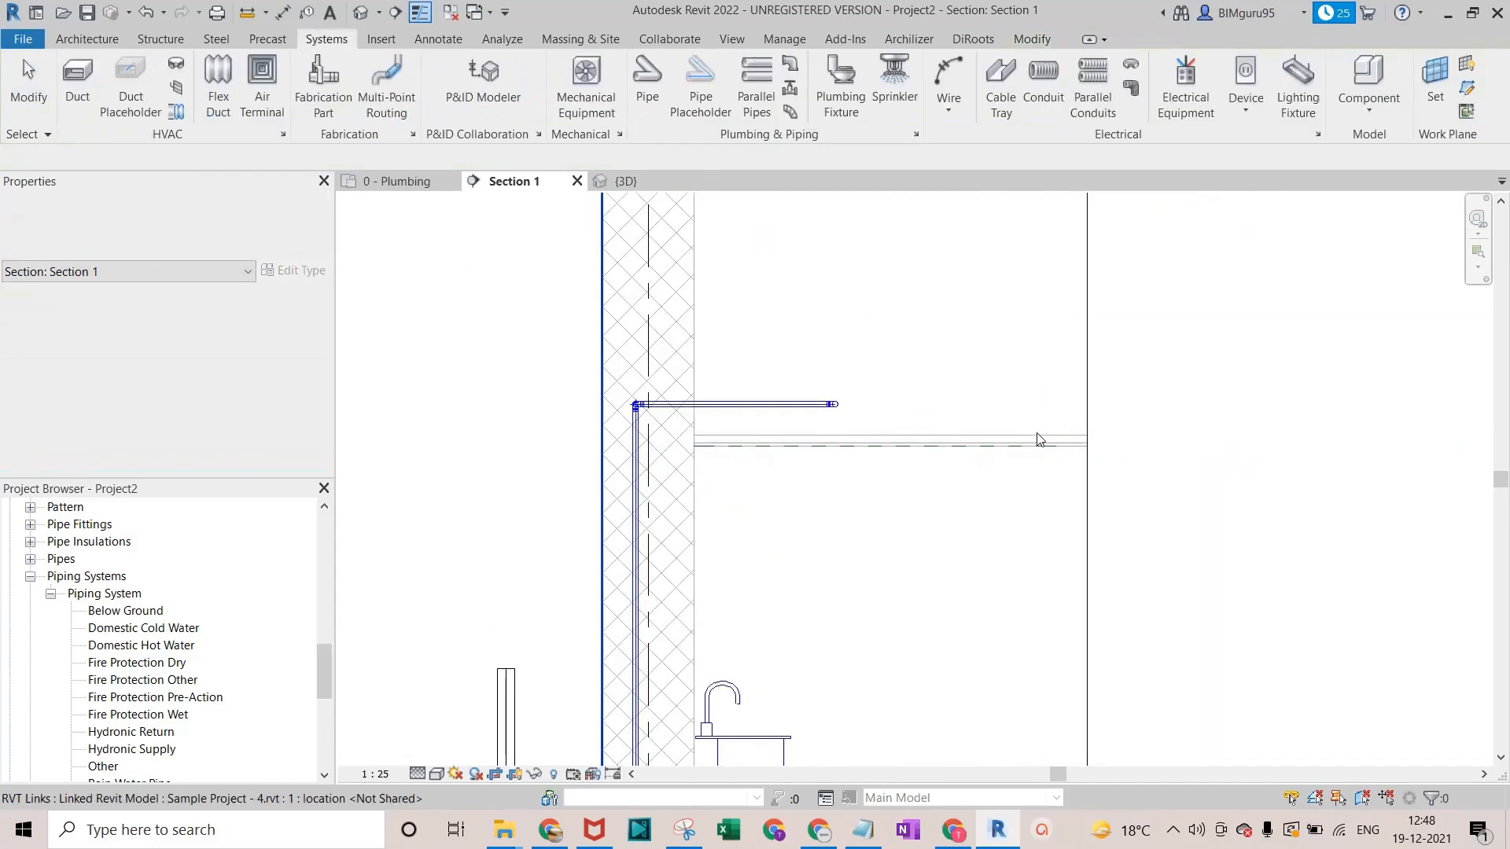
Name the new reference plane at the ceiling underside "fire".
{"action": "left_click", "coordinate": [1044, 459]}
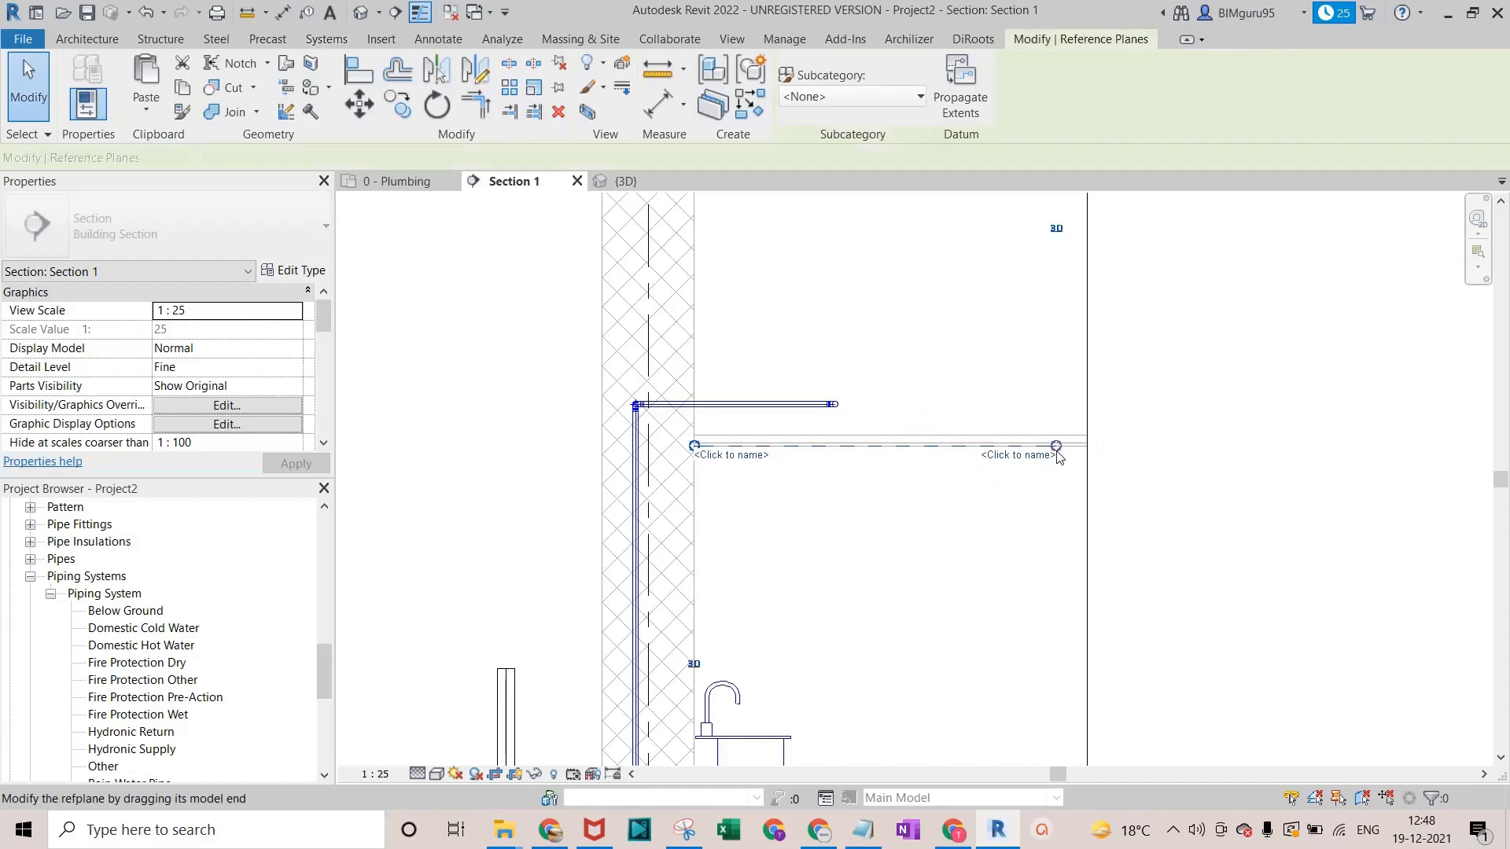
{"action": "left_click", "coordinate": [1011, 455]}
{"action": "type", "text": "fire"}
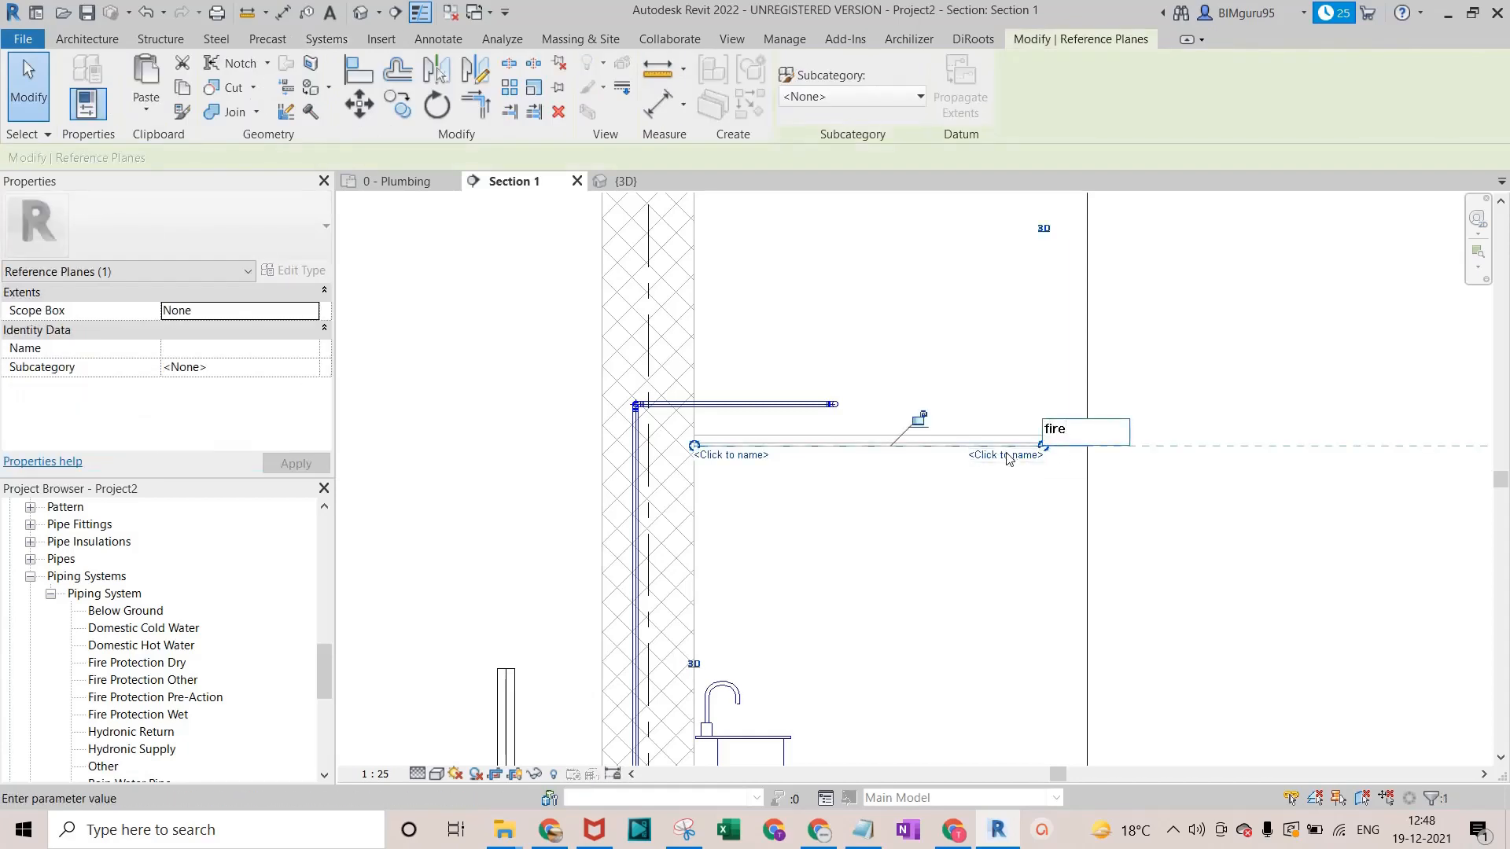
{"action": "key", "text": "Return"}
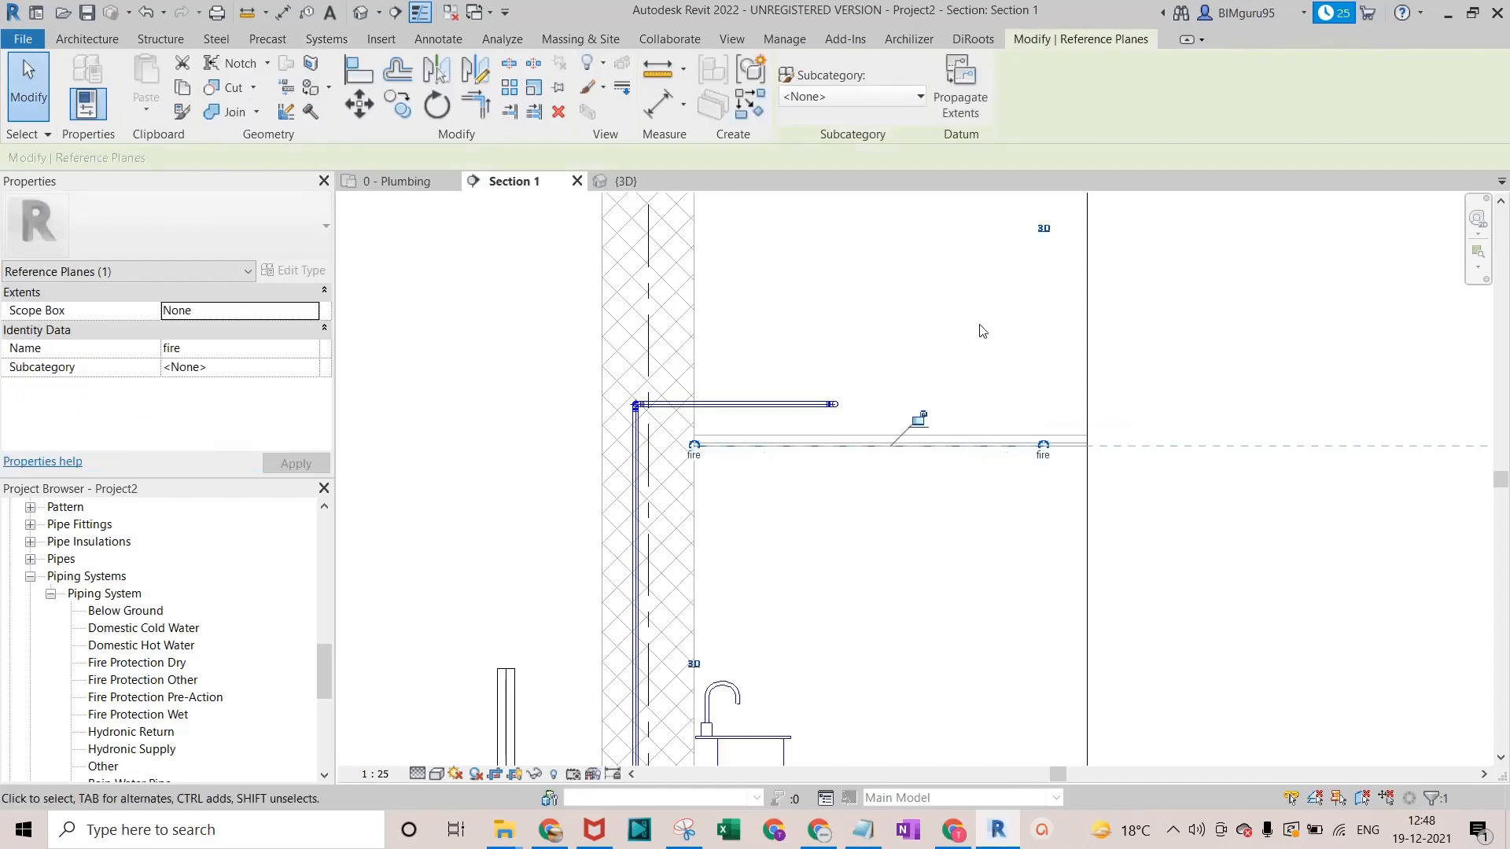
{"action": "key", "text": "Escape"}
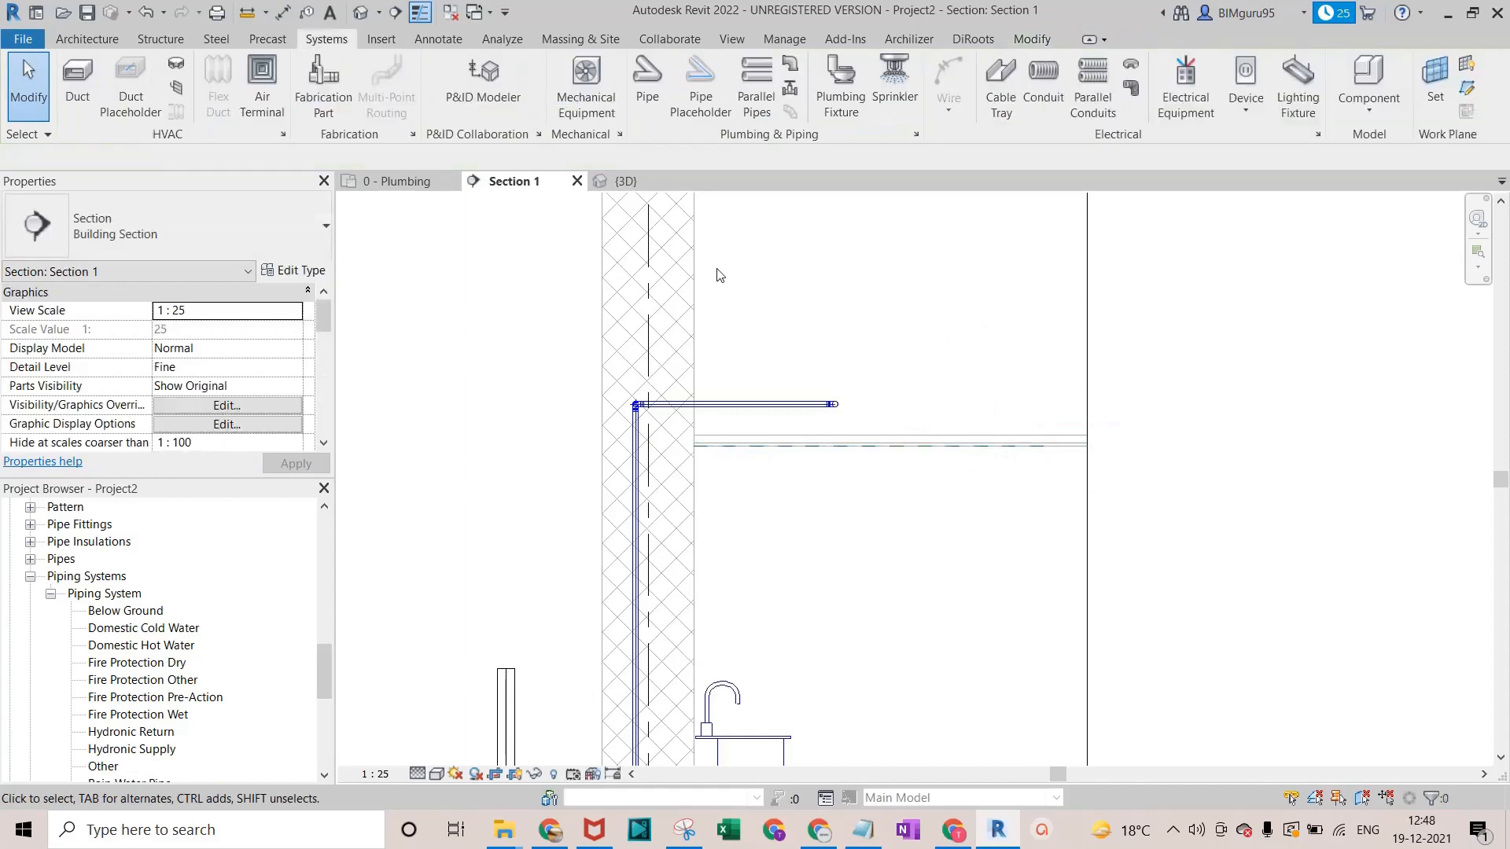
In the 0 - Plumbing plan, rehost the pendant sprinkler on the work plane Reference Plane : fire, placing it slightly nearer the main pipe.
{"action": "left_click", "coordinate": [424, 183]}
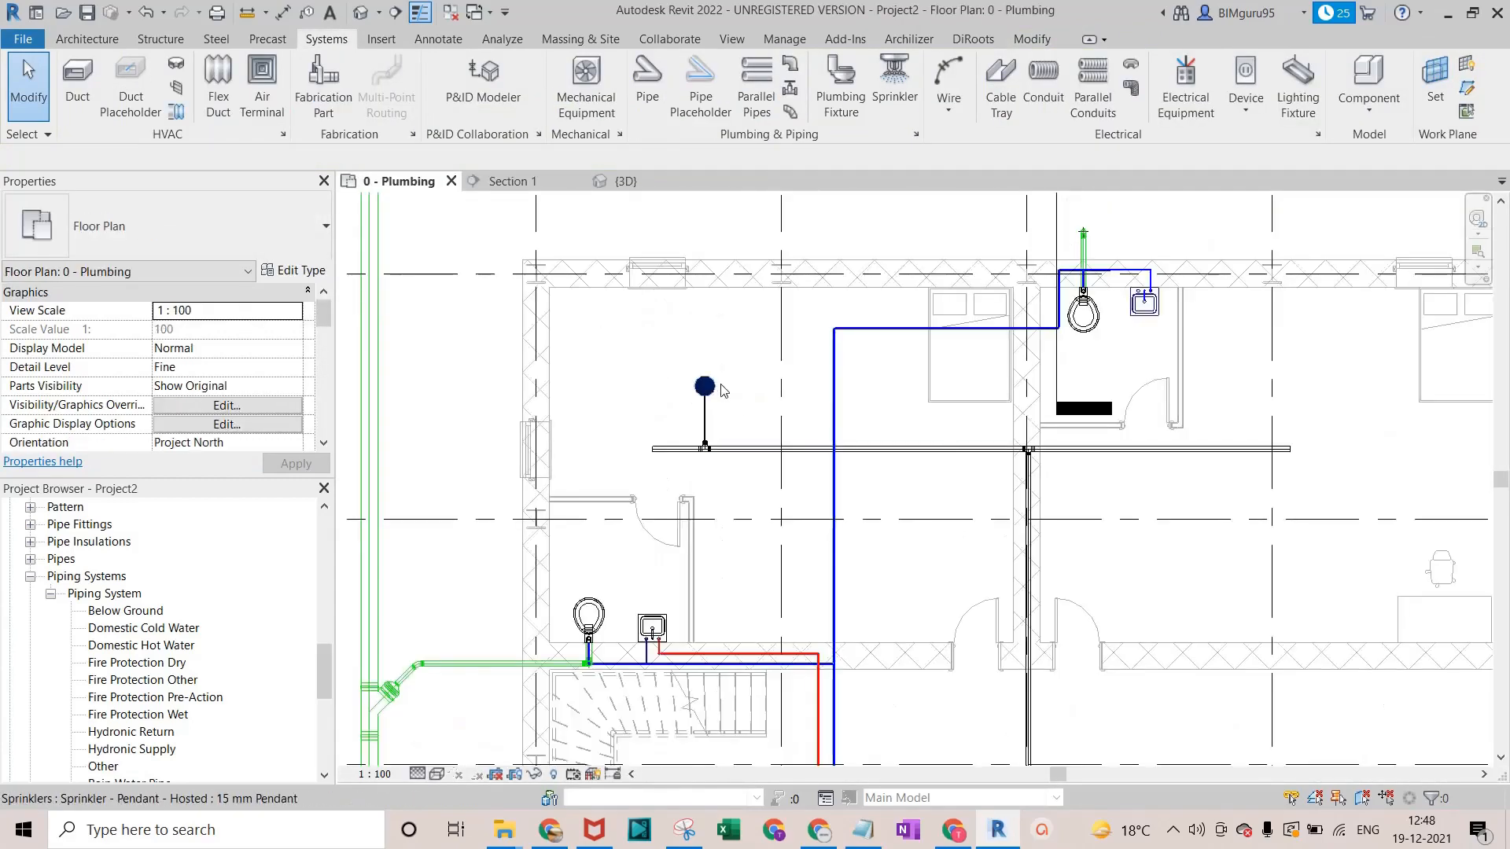
{"action": "left_click", "coordinate": [722, 390]}
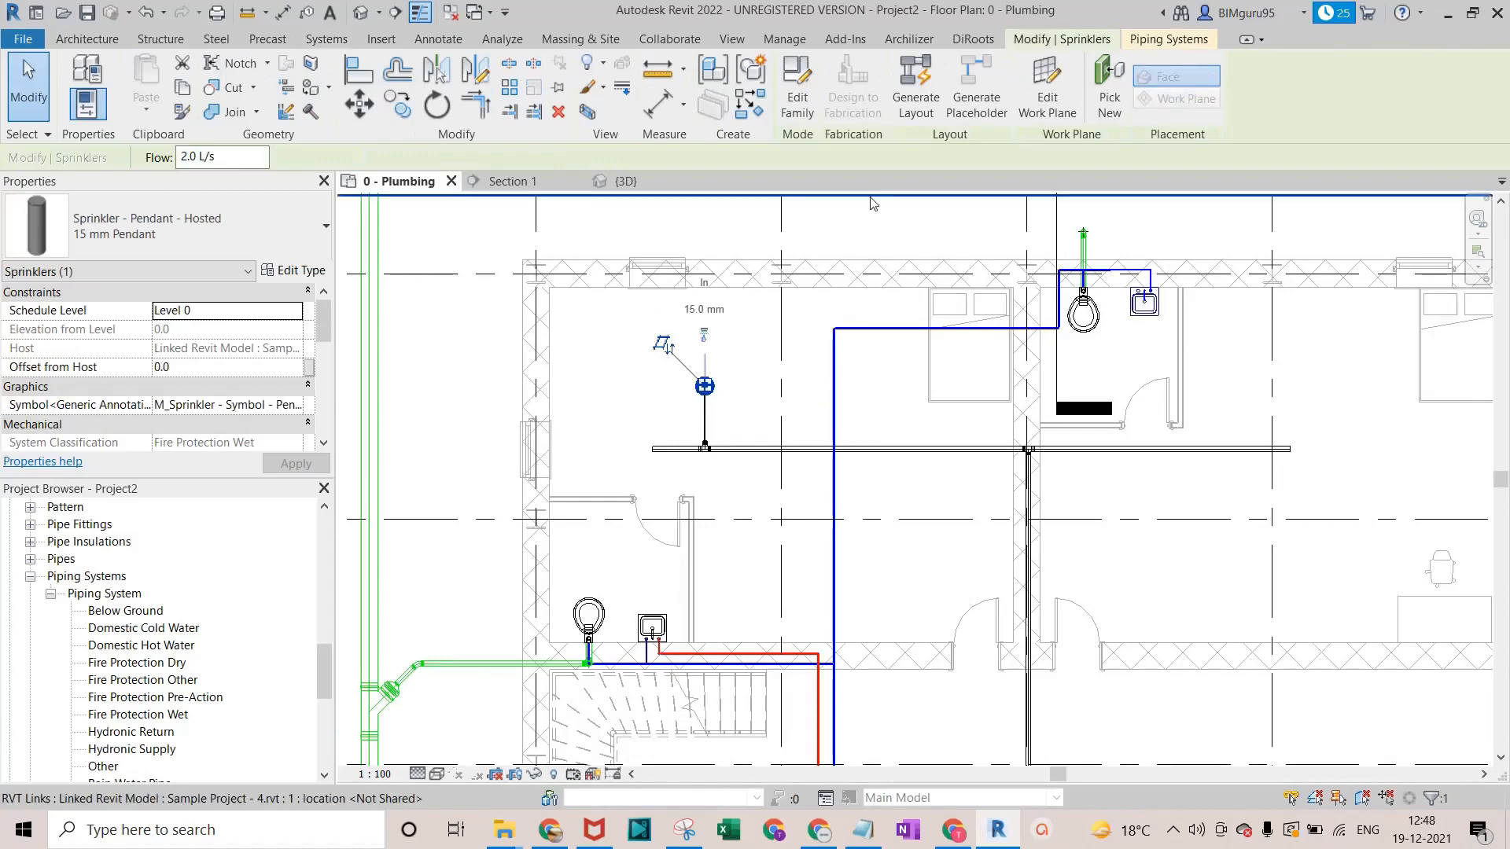
{"action": "left_click", "coordinate": [1112, 88]}
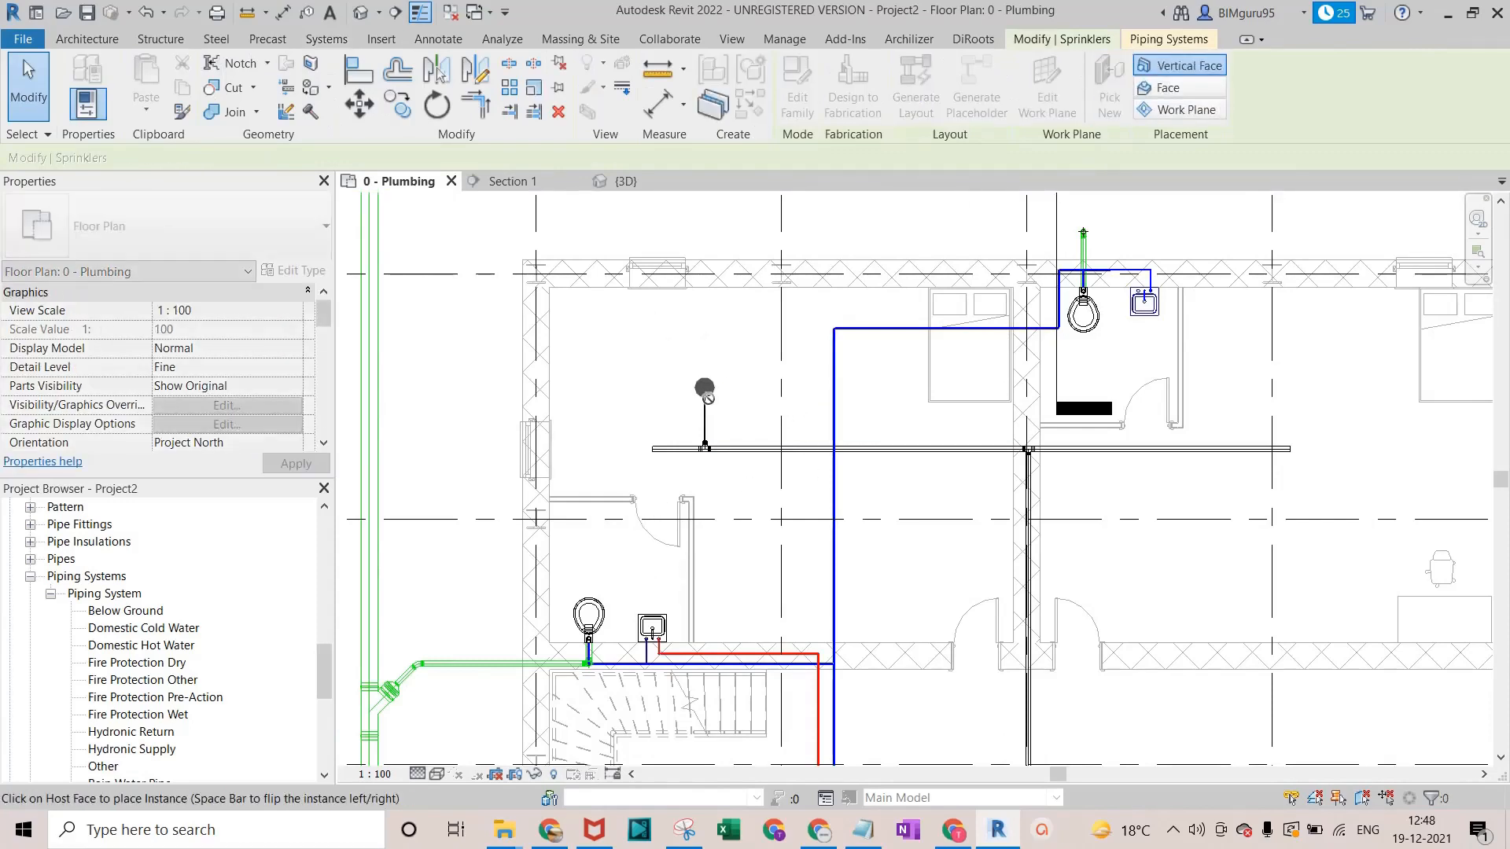
{"action": "left_click", "coordinate": [1184, 109]}
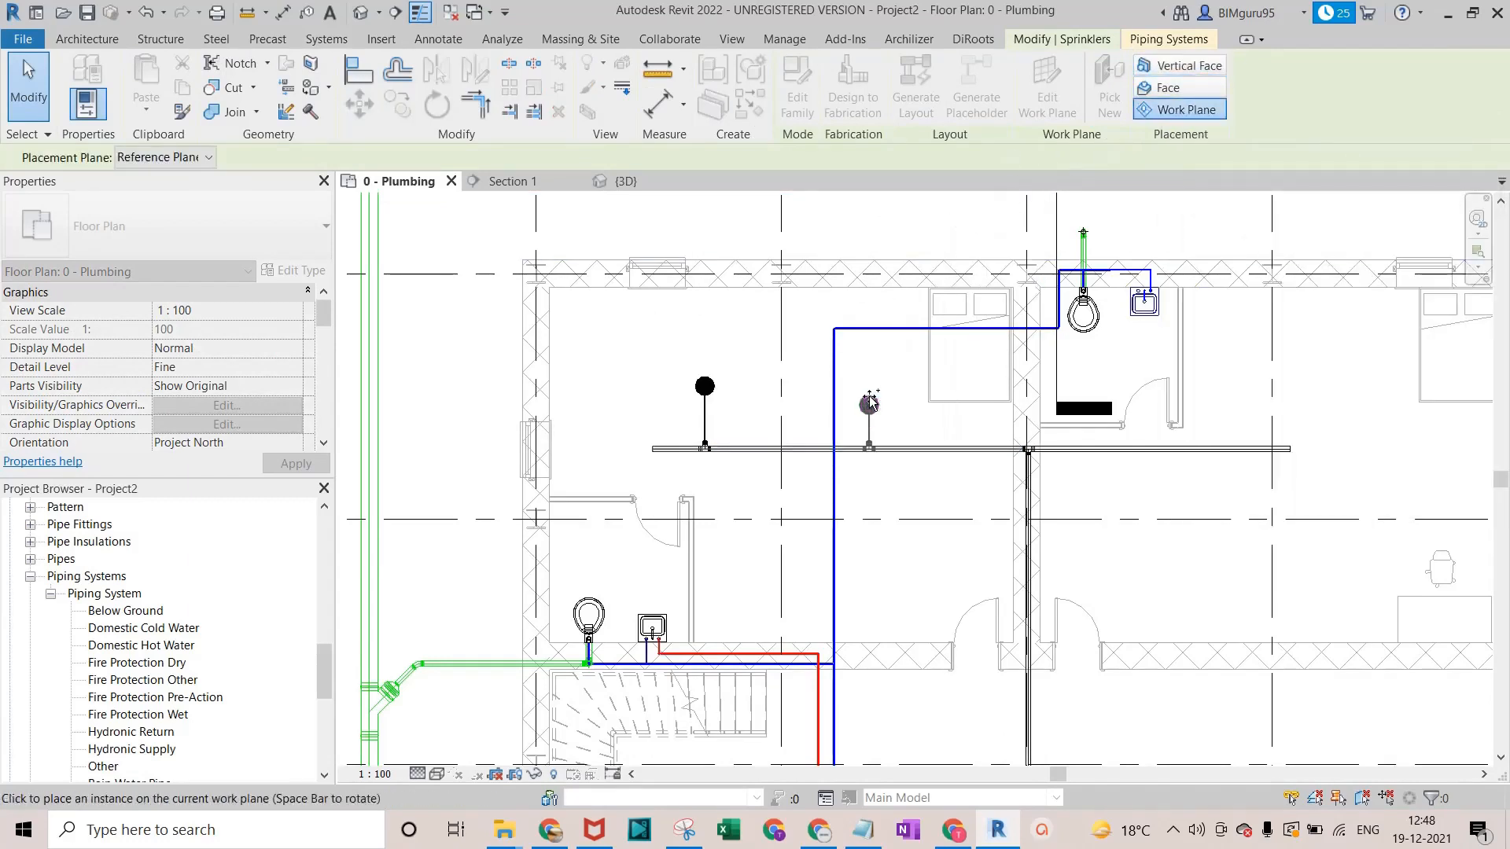
{"action": "left_click", "coordinate": [209, 157]}
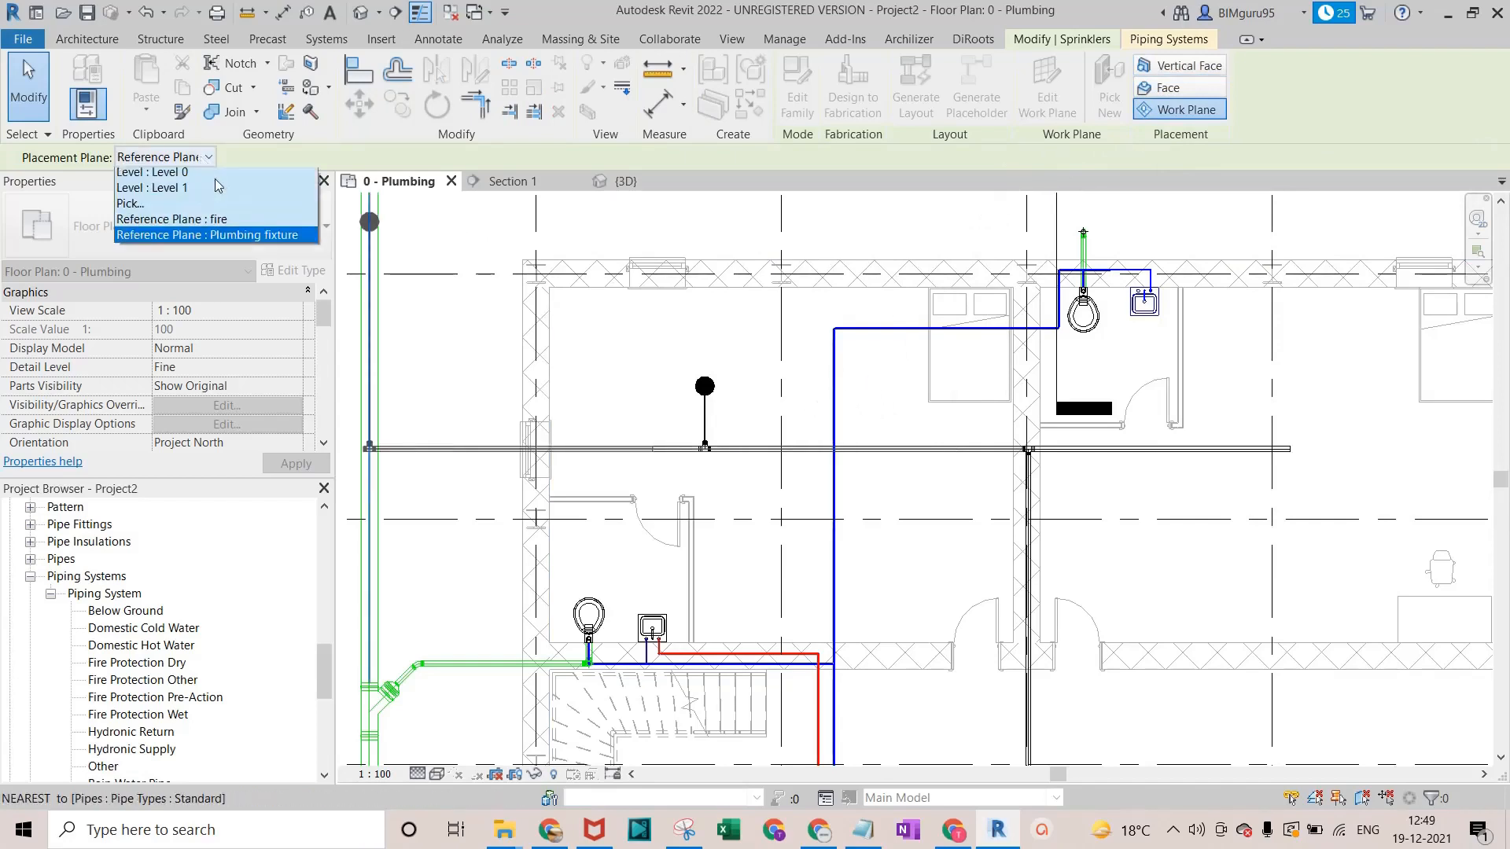
{"action": "left_click", "coordinate": [240, 225]}
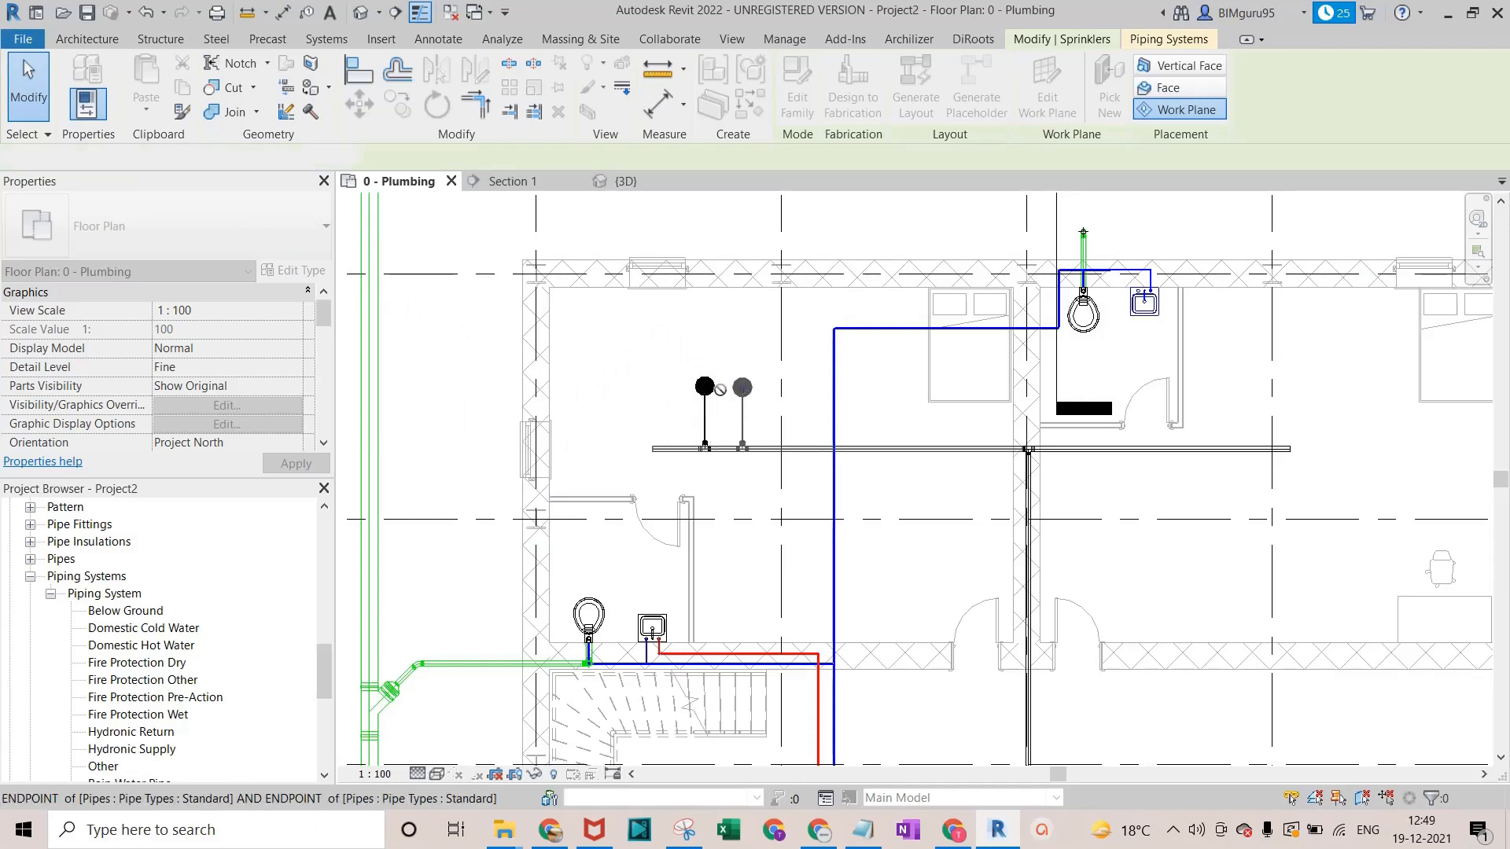
{"action": "left_click", "coordinate": [742, 387]}
{"action": "key", "text": "Escape"}
{"action": "key", "text": "Escape"}
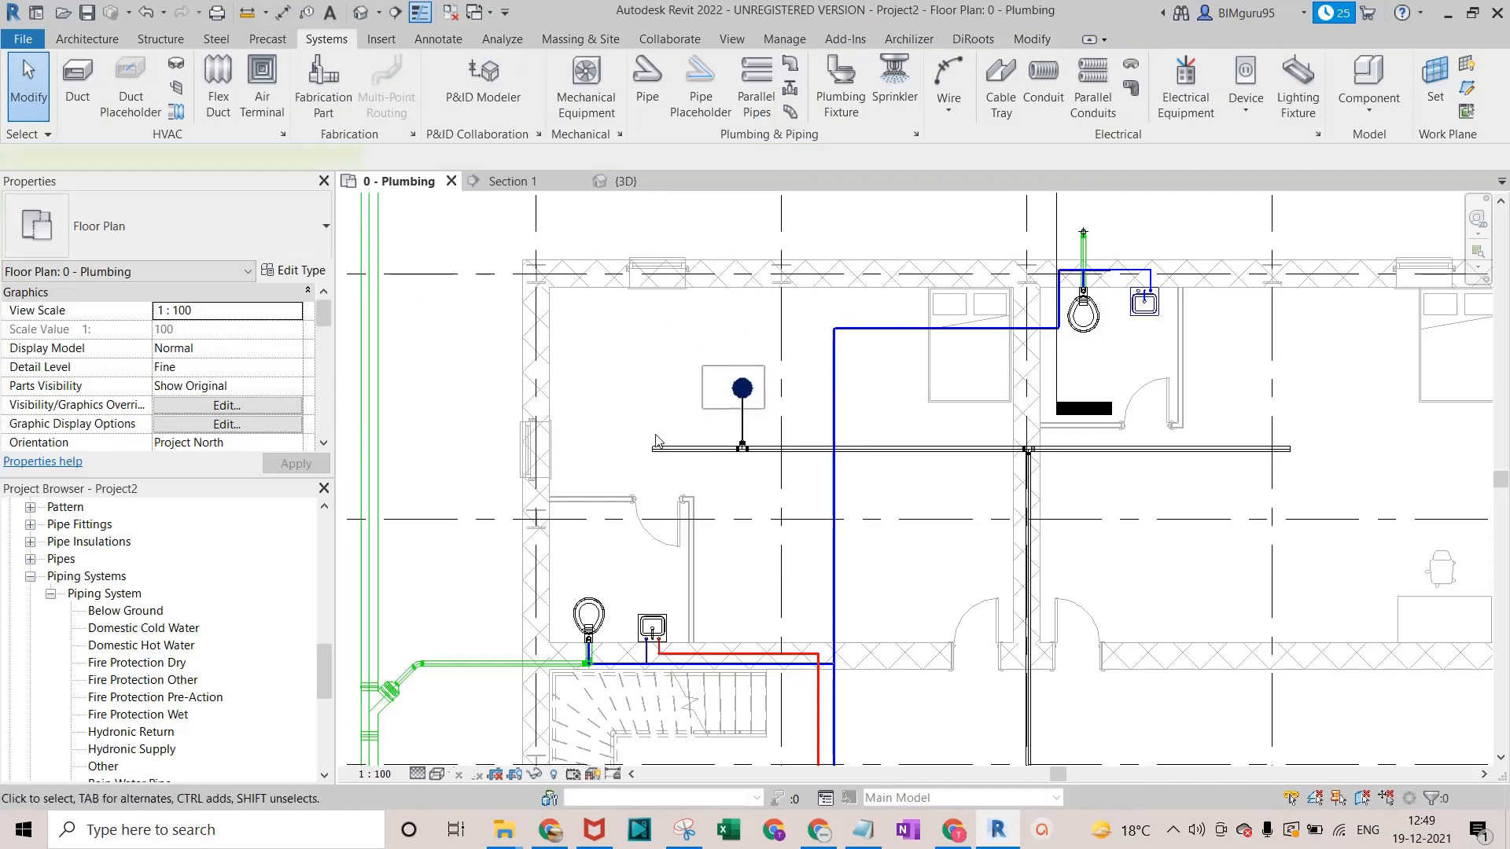
Isolate the rehosted sprinkler with its branch pipe and tee in a 3D selection box, and inspect the sprinkler's position at the ceiling.
{"action": "left_click", "coordinate": [742, 387]}
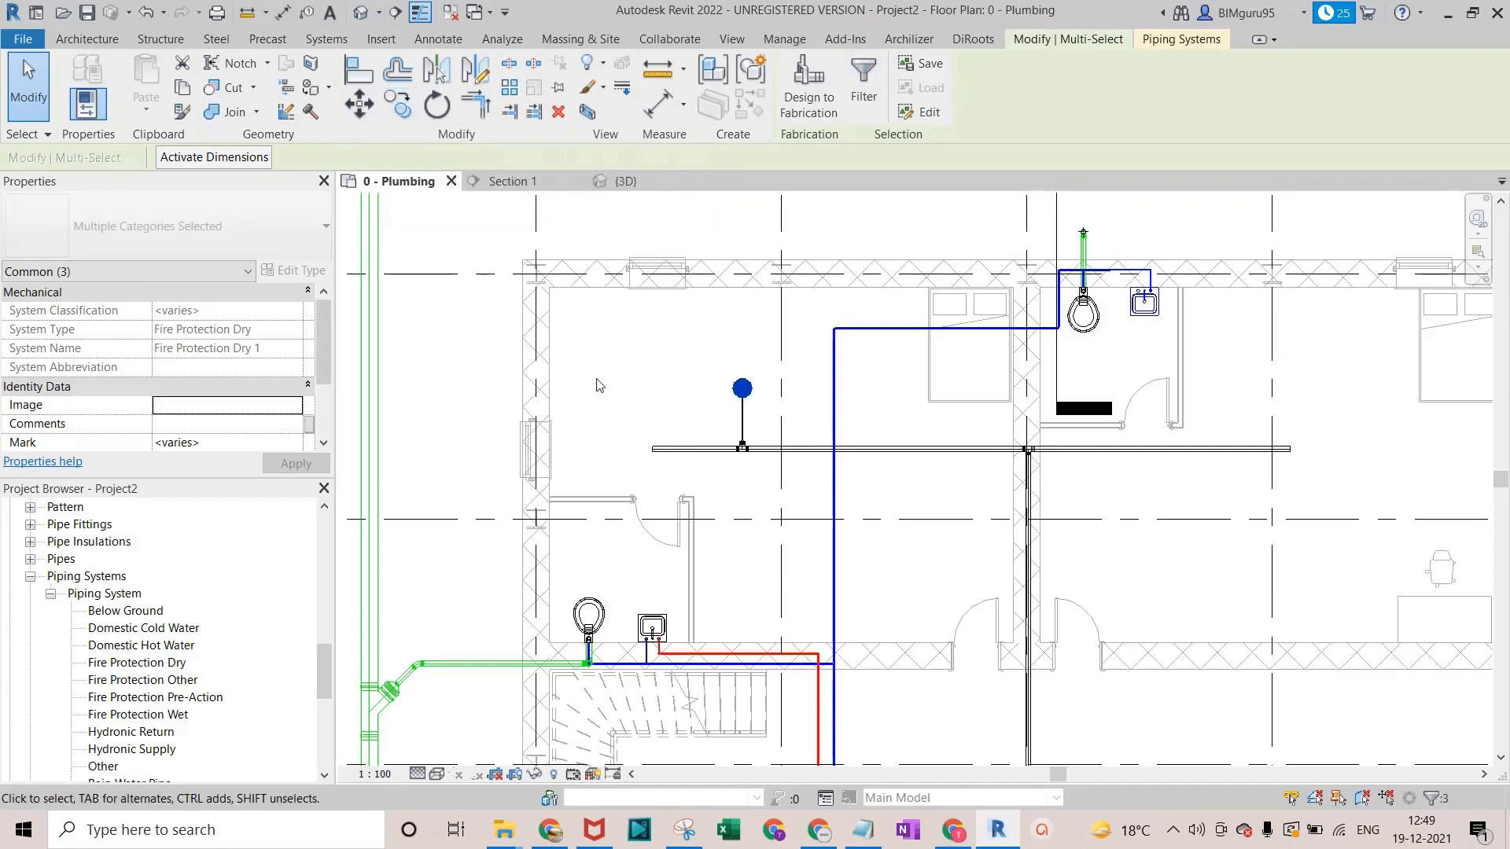
{"action": "left_click", "coordinate": [359, 12]}
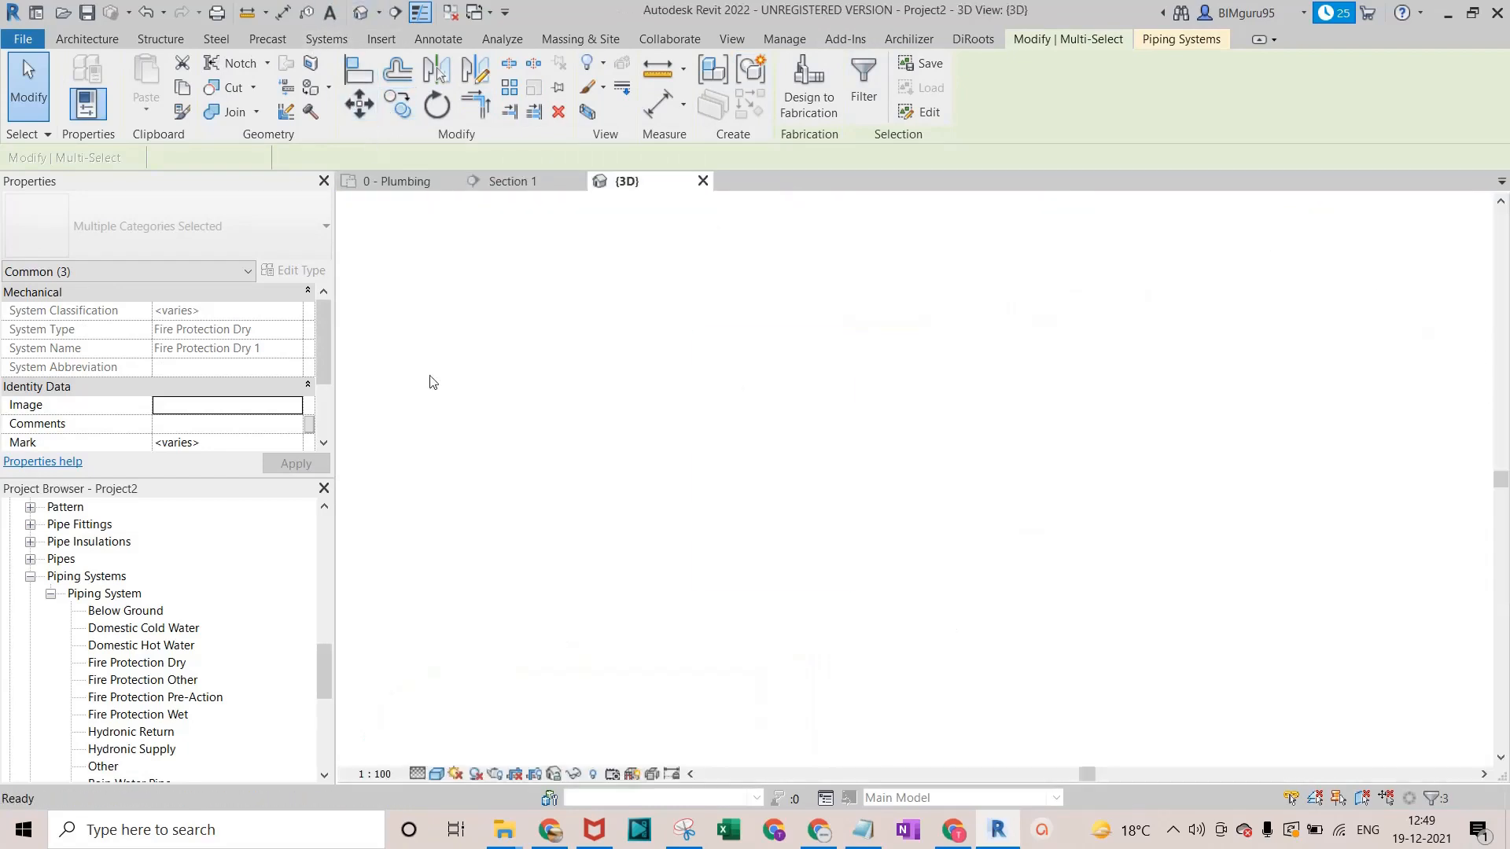
{"action": "left_click", "coordinate": [400, 181]}
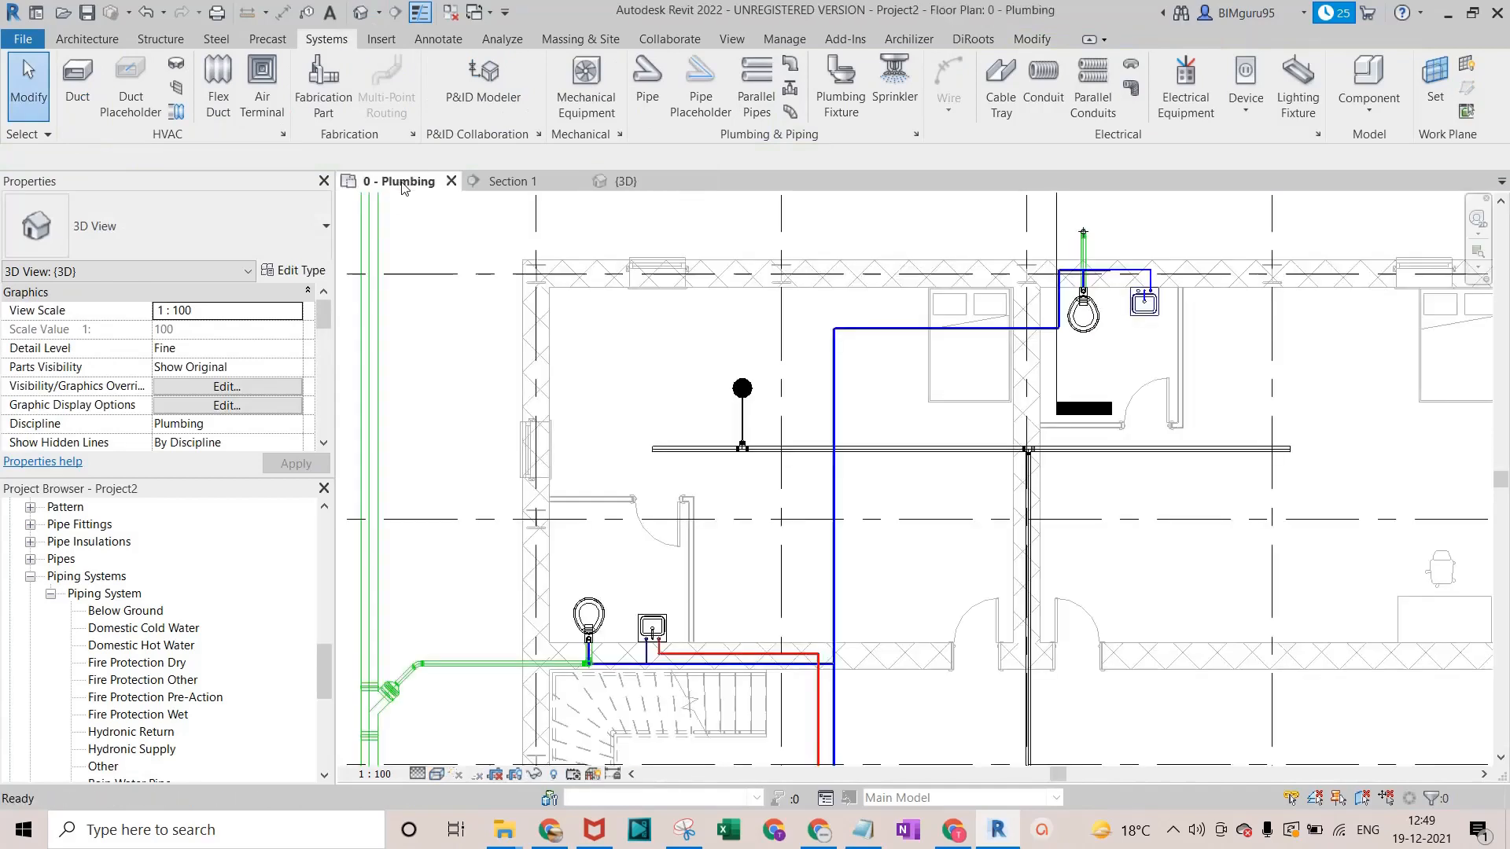
{"action": "left_click_drag", "start_coordinate": [684, 344], "coordinate": [775, 500]}
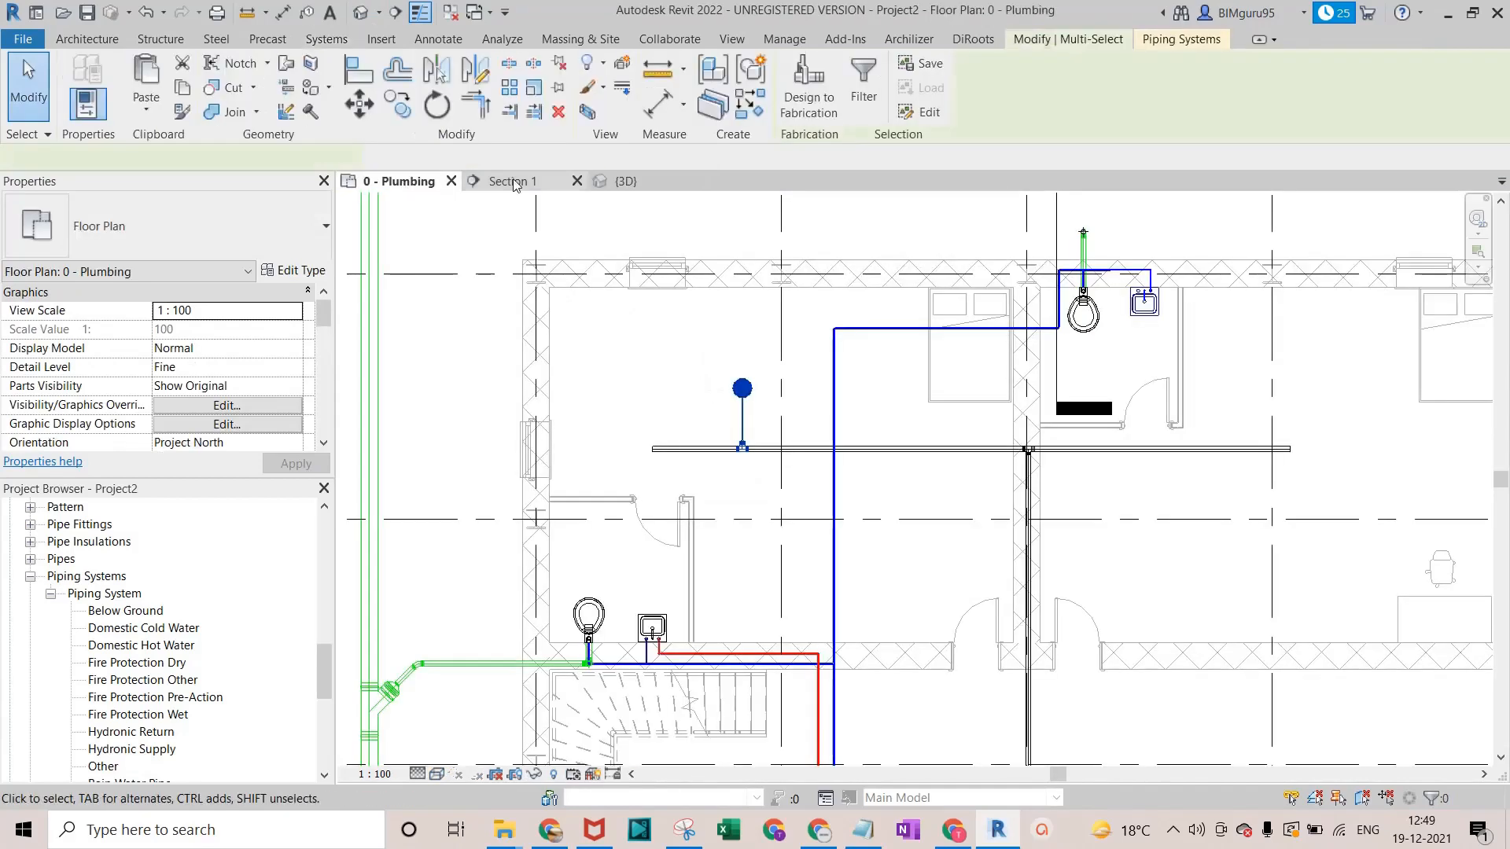
{"action": "left_click", "coordinate": [585, 112]}
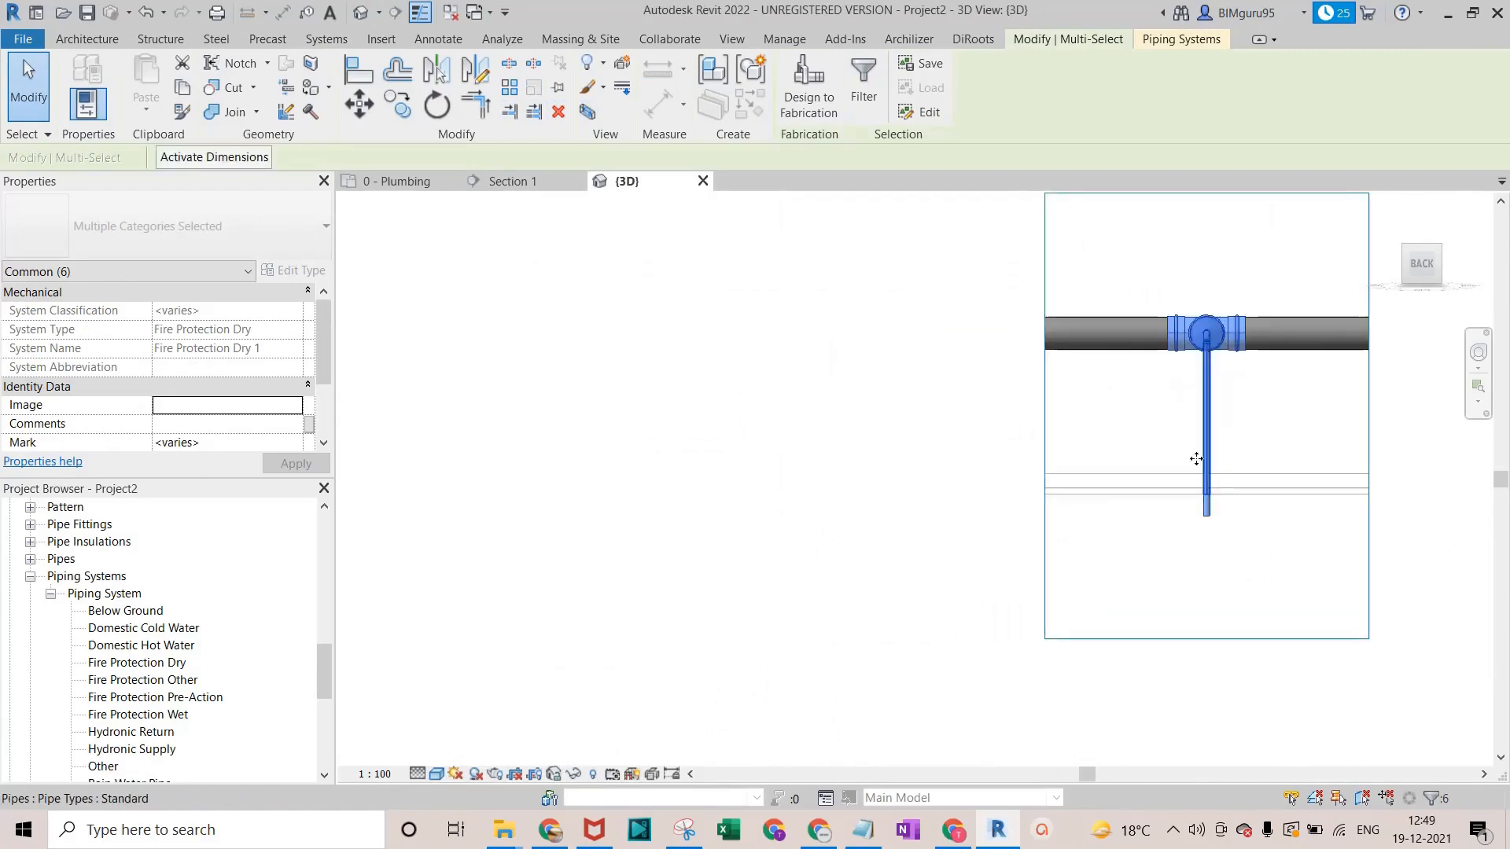
{"action": "left_click", "coordinate": [1177, 498]}
{"action": "left_click", "coordinate": [1220, 512]}
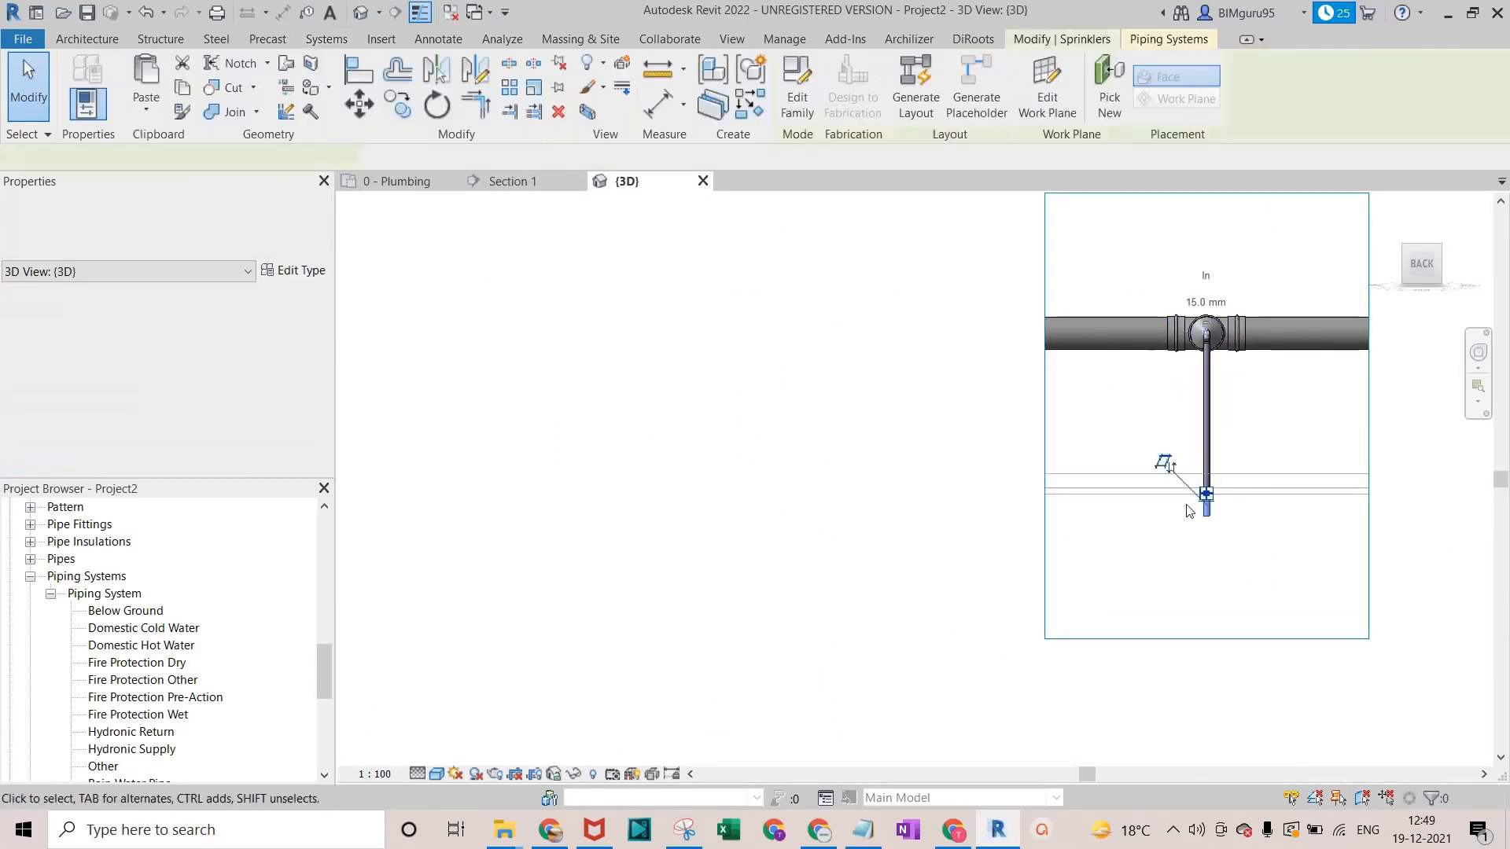
{"action": "scroll", "coordinate": [1227, 551], "scroll_direction": "up", "scroll_amount": 5}
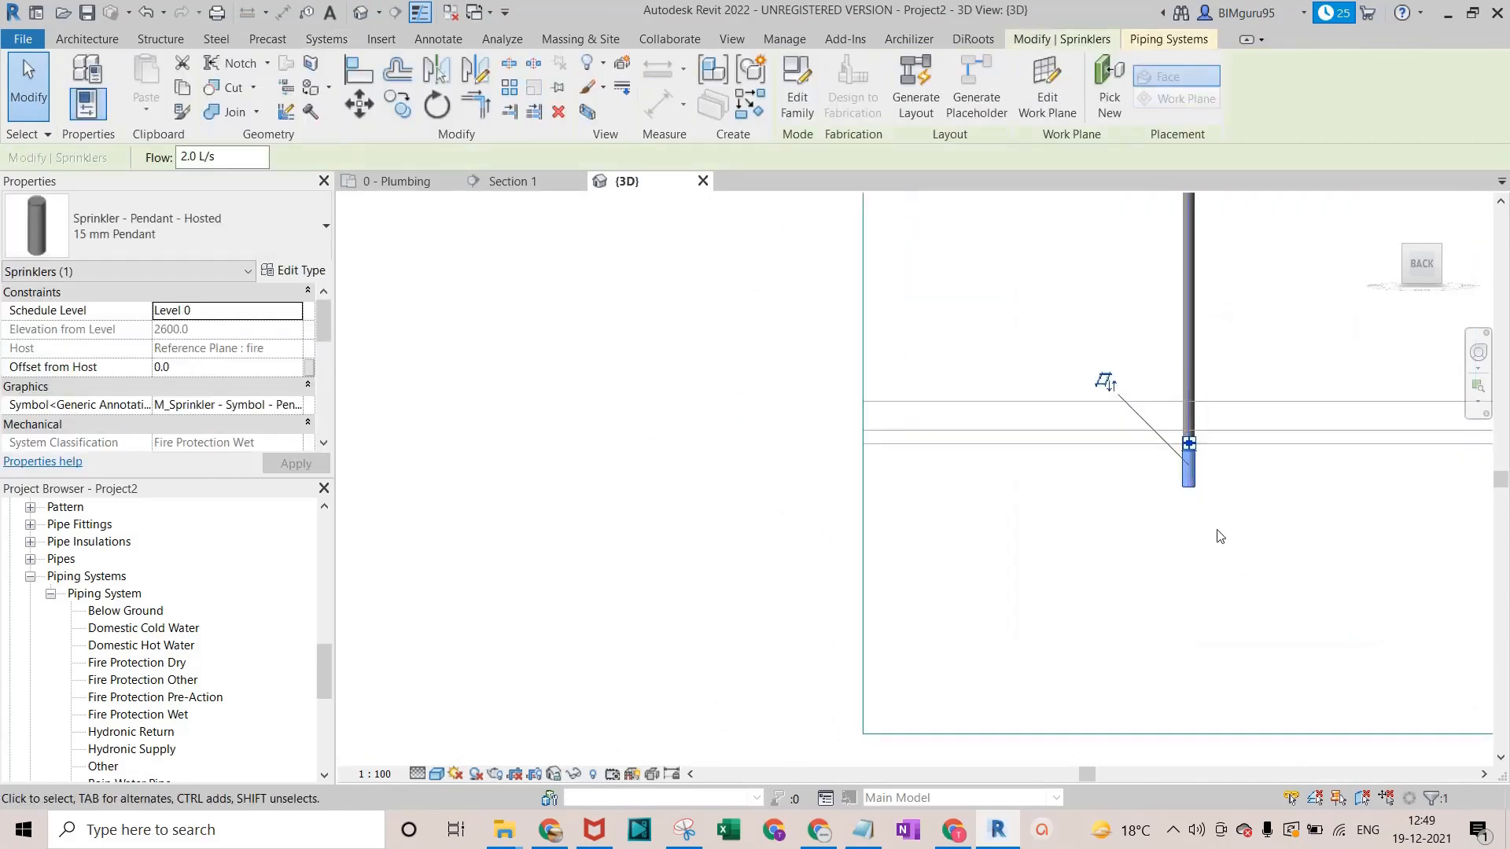
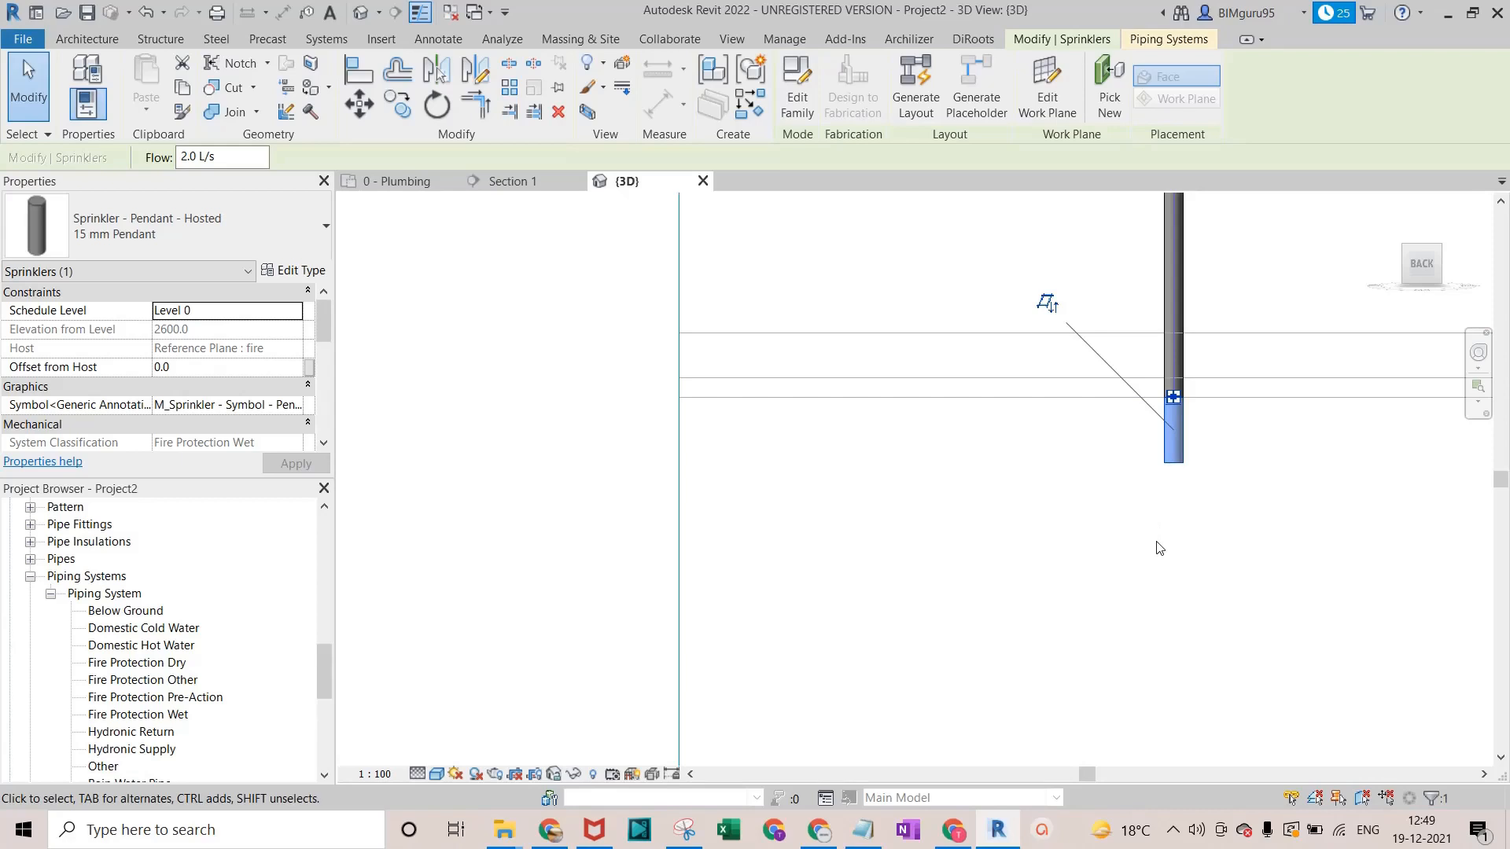
Return to the 0 - Plumbing plan and review the fire protection branches across the whole floor.
{"action": "left_click", "coordinate": [393, 183]}
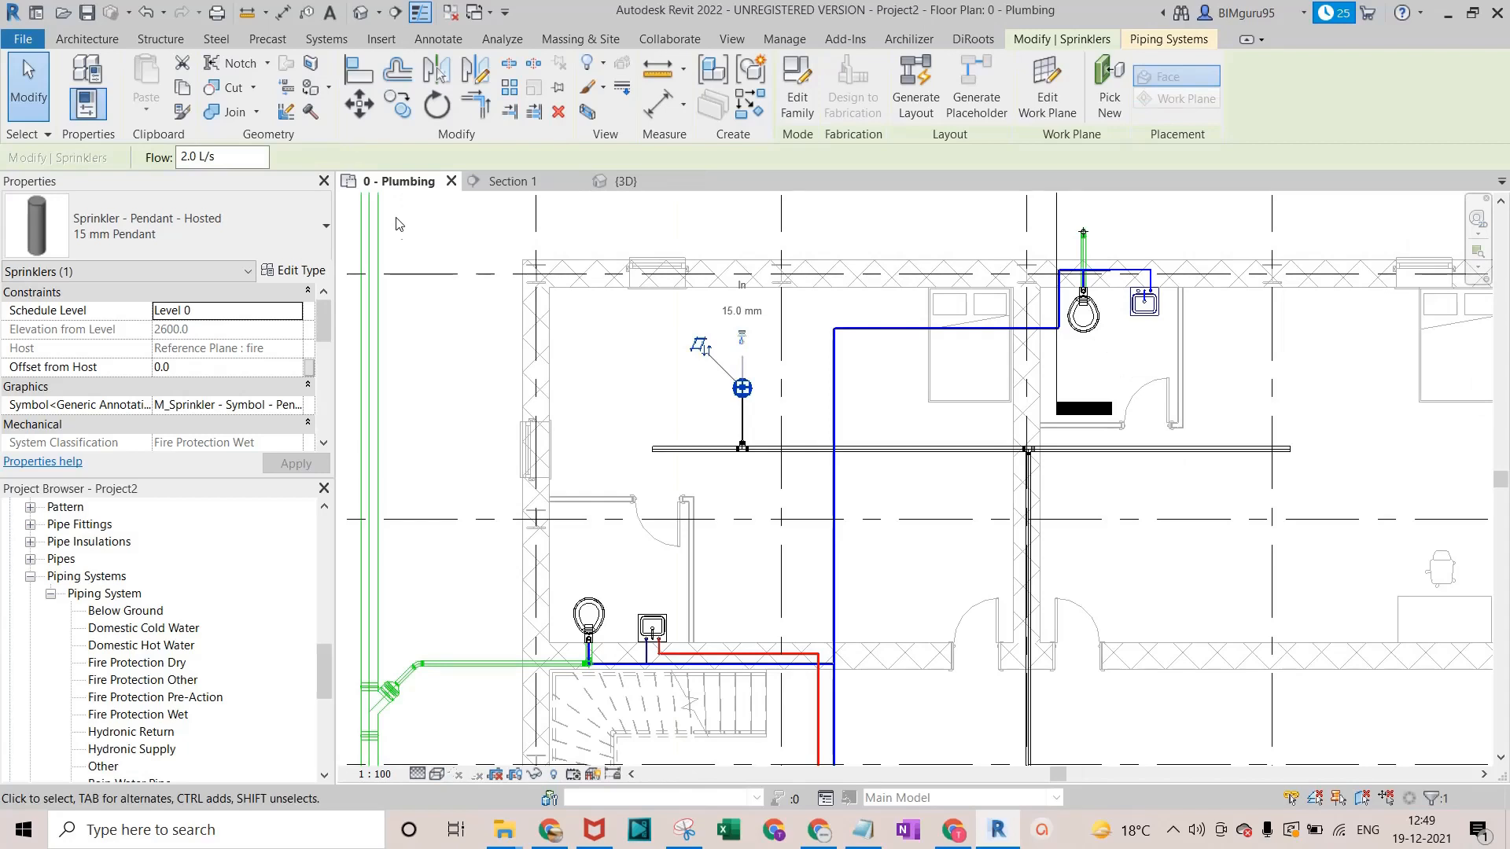
{"action": "scroll", "coordinate": [397, 228], "scroll_direction": "down", "scroll_amount": 3}
{"action": "middle_click_drag", "start_coordinate": [708, 574], "coordinate": [823, 445]}
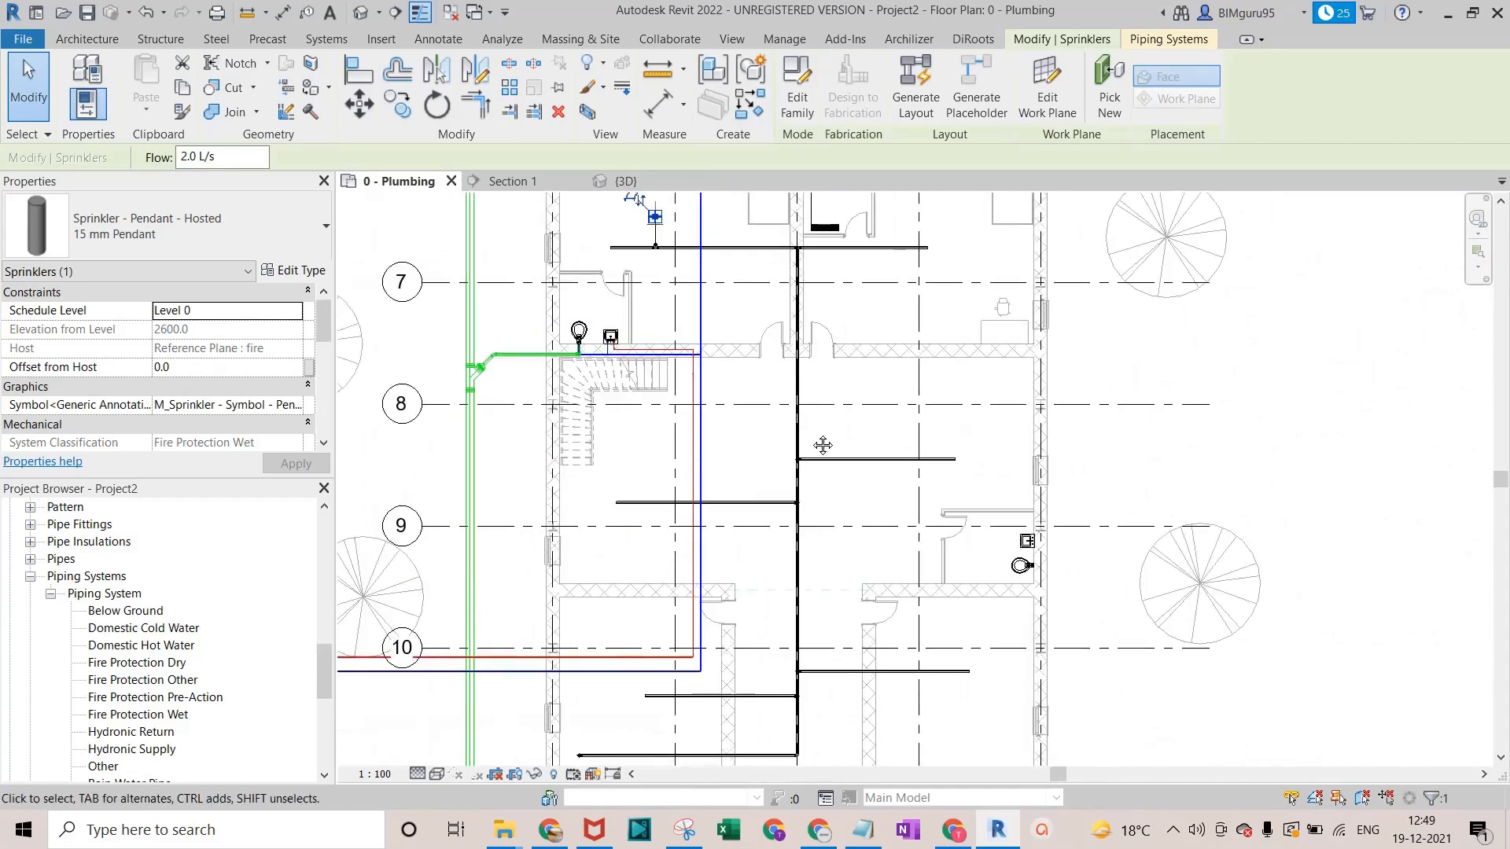
{"action": "scroll", "coordinate": [822, 445], "scroll_direction": "down", "scroll_amount": 3}
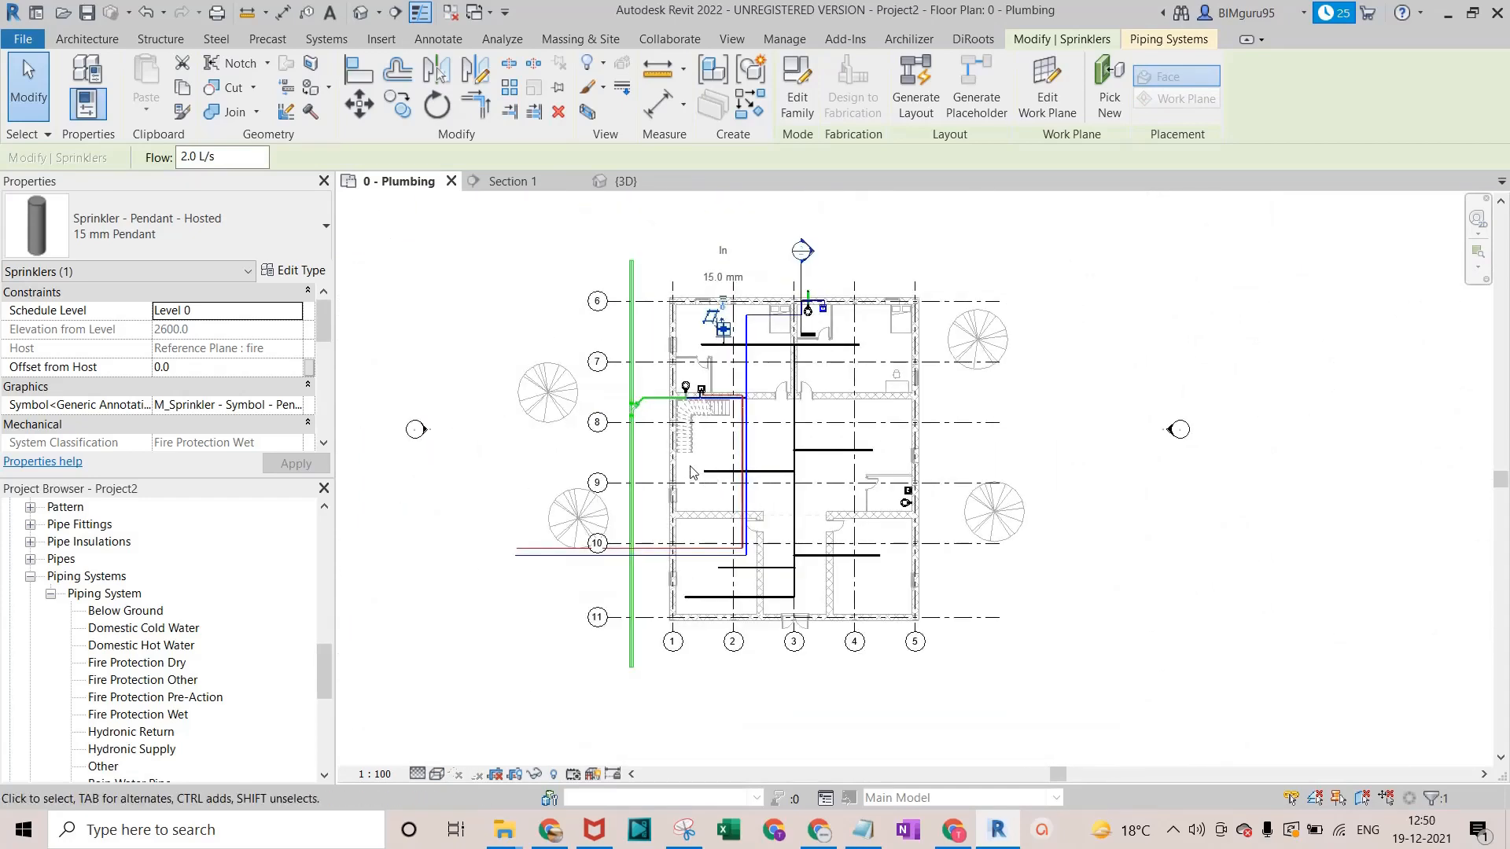
Check the green drainage pipe in the plan and open the type properties of the Sanitary piping system.
{"action": "left_click", "coordinate": [432, 524]}
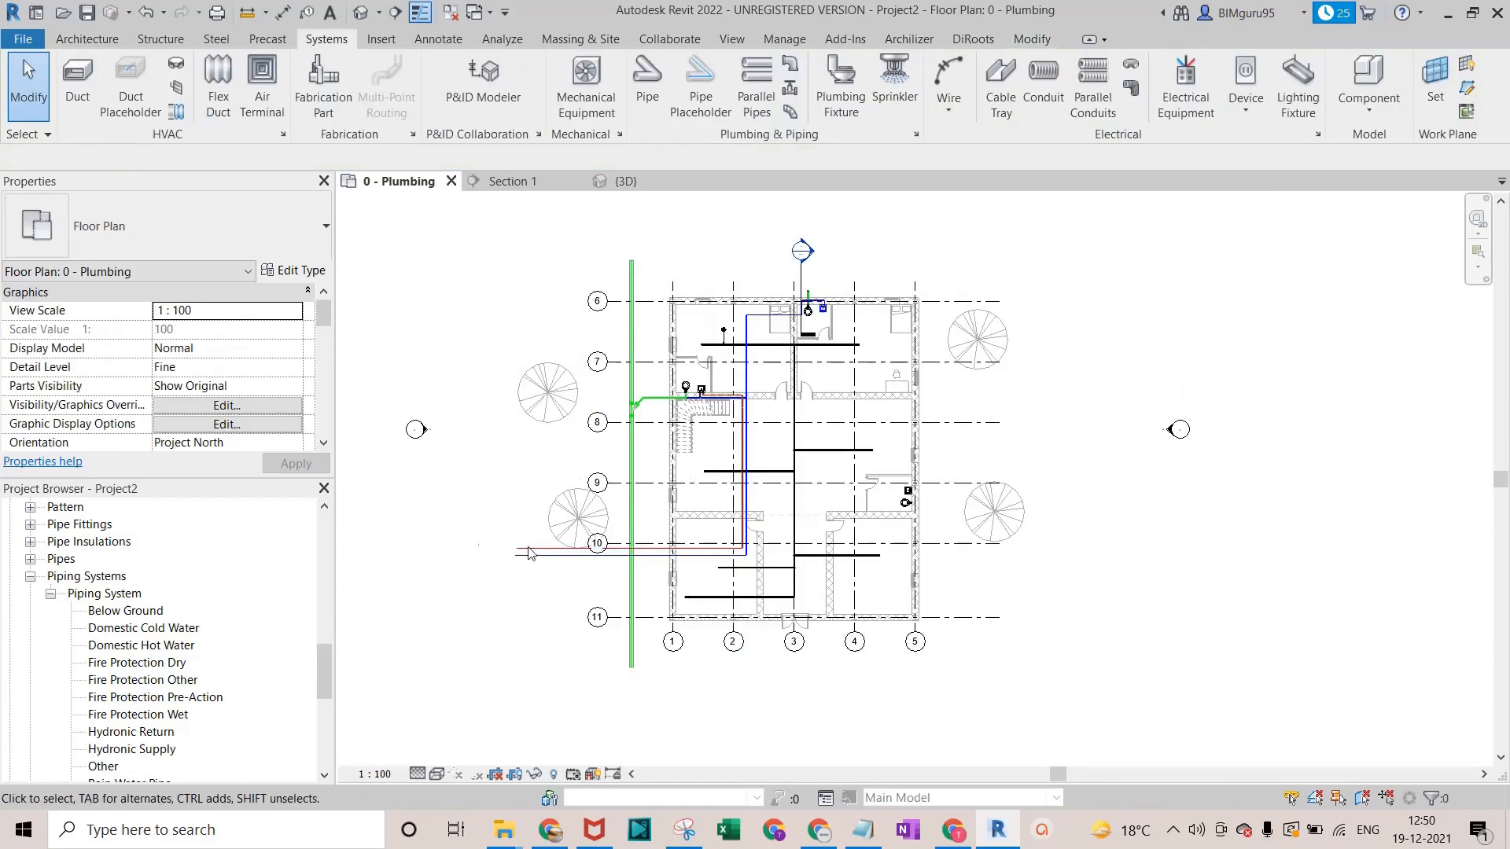
{"action": "scroll", "coordinate": [108, 693], "scroll_direction": "down", "scroll_amount": 3}
{"action": "scroll", "coordinate": [99, 733], "scroll_direction": "down", "scroll_amount": 1}
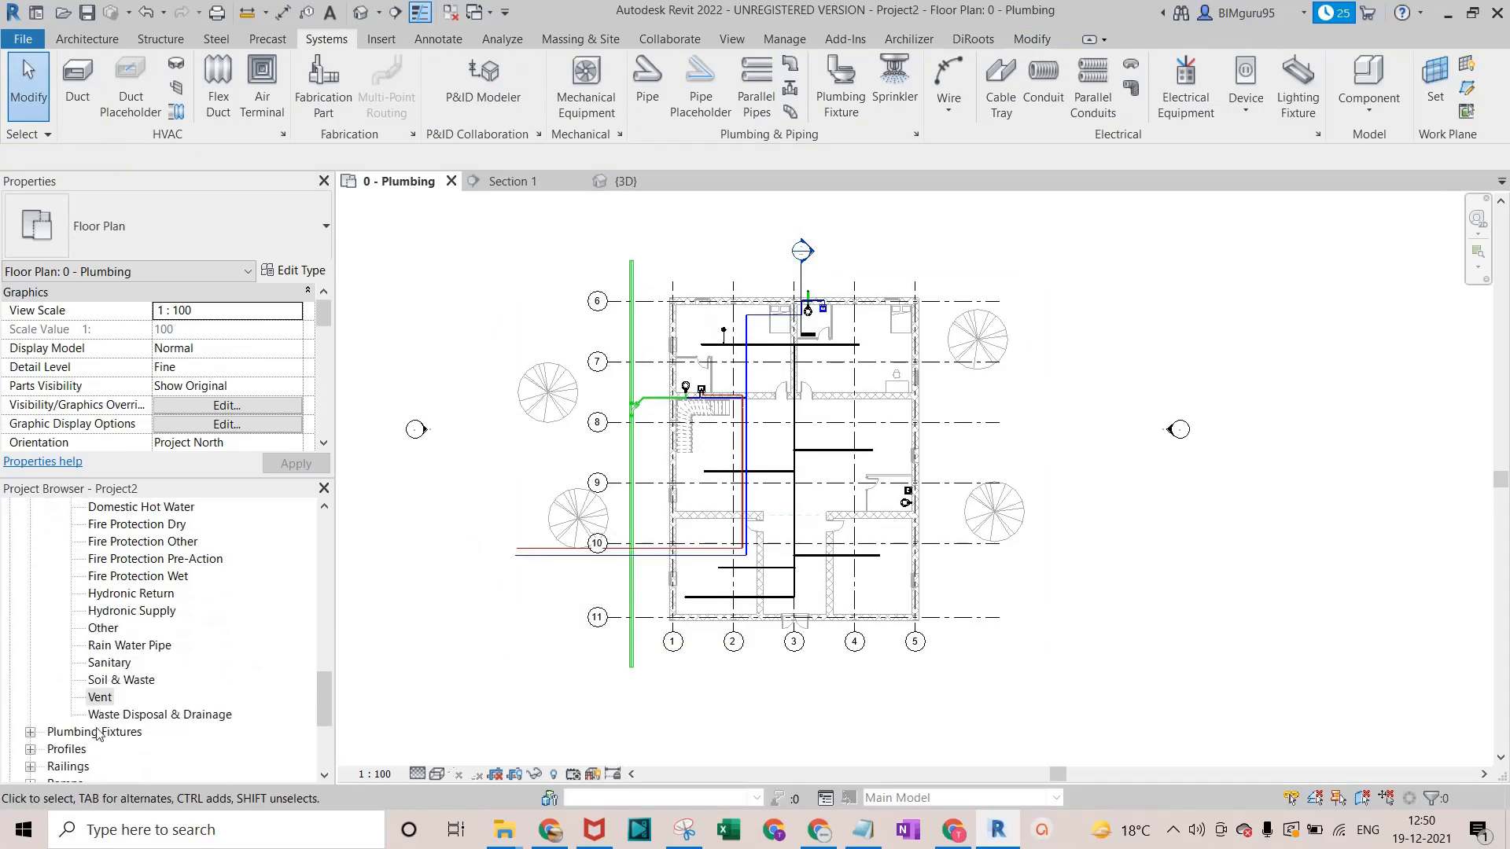
{"action": "scroll", "coordinate": [665, 475], "scroll_direction": "up", "scroll_amount": 5}
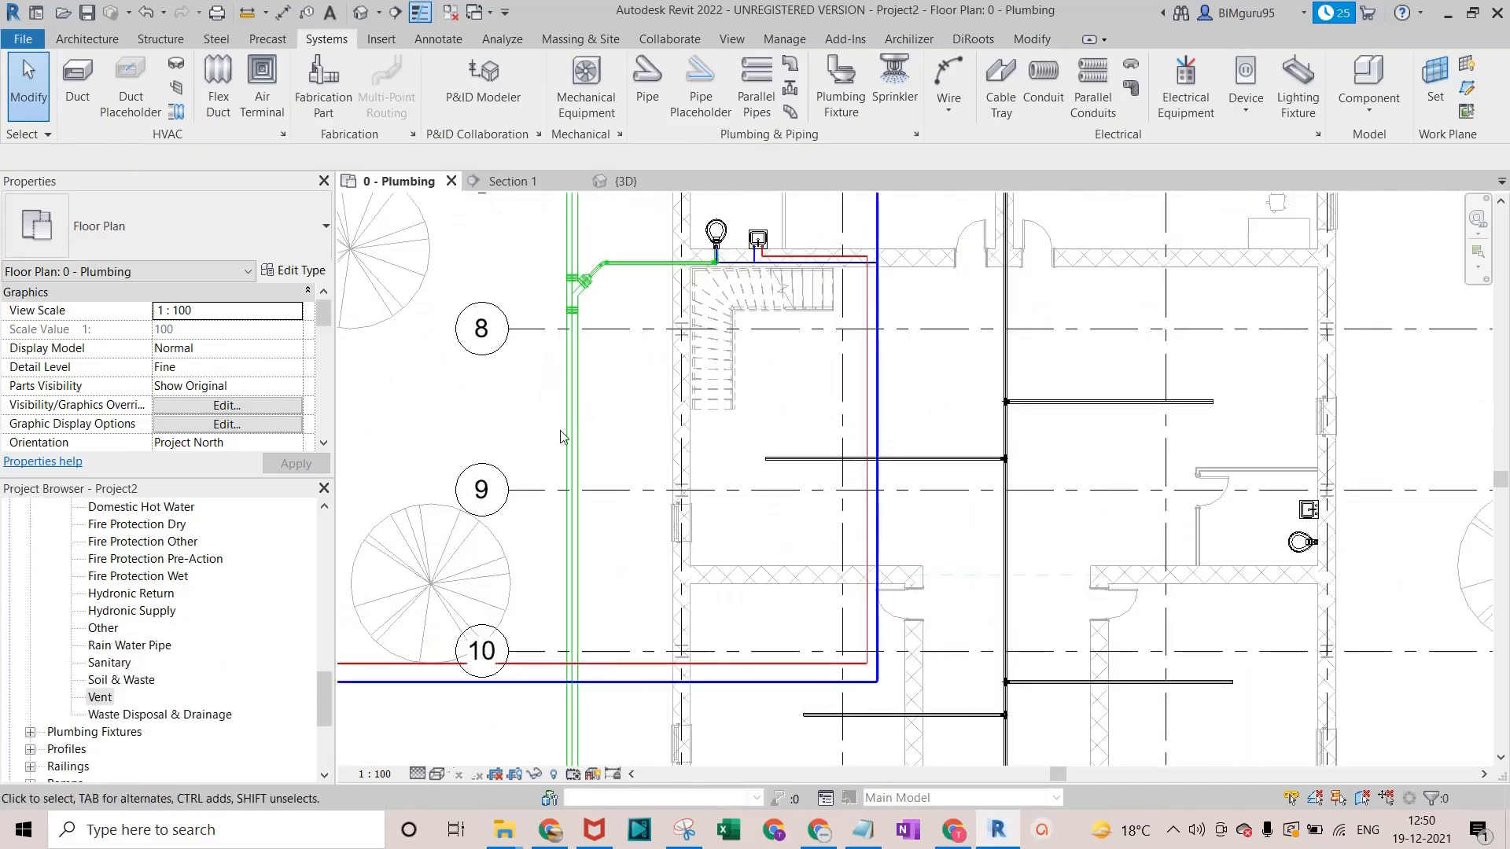
{"action": "left_click", "coordinate": [569, 431]}
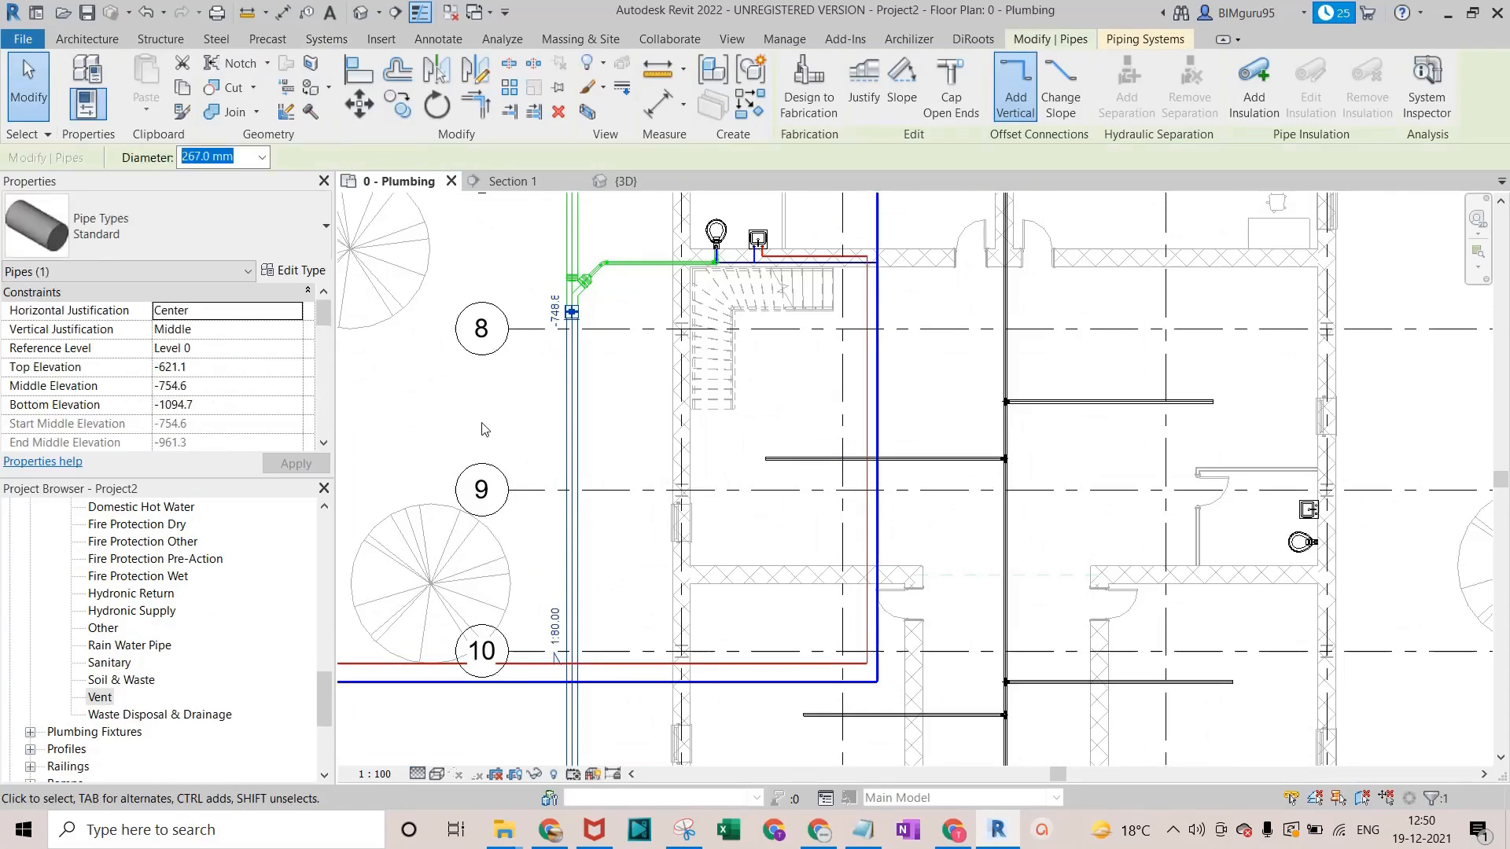
{"action": "scroll", "coordinate": [93, 635], "scroll_direction": "up", "scroll_amount": 1}
{"action": "left_click", "coordinate": [95, 681]}
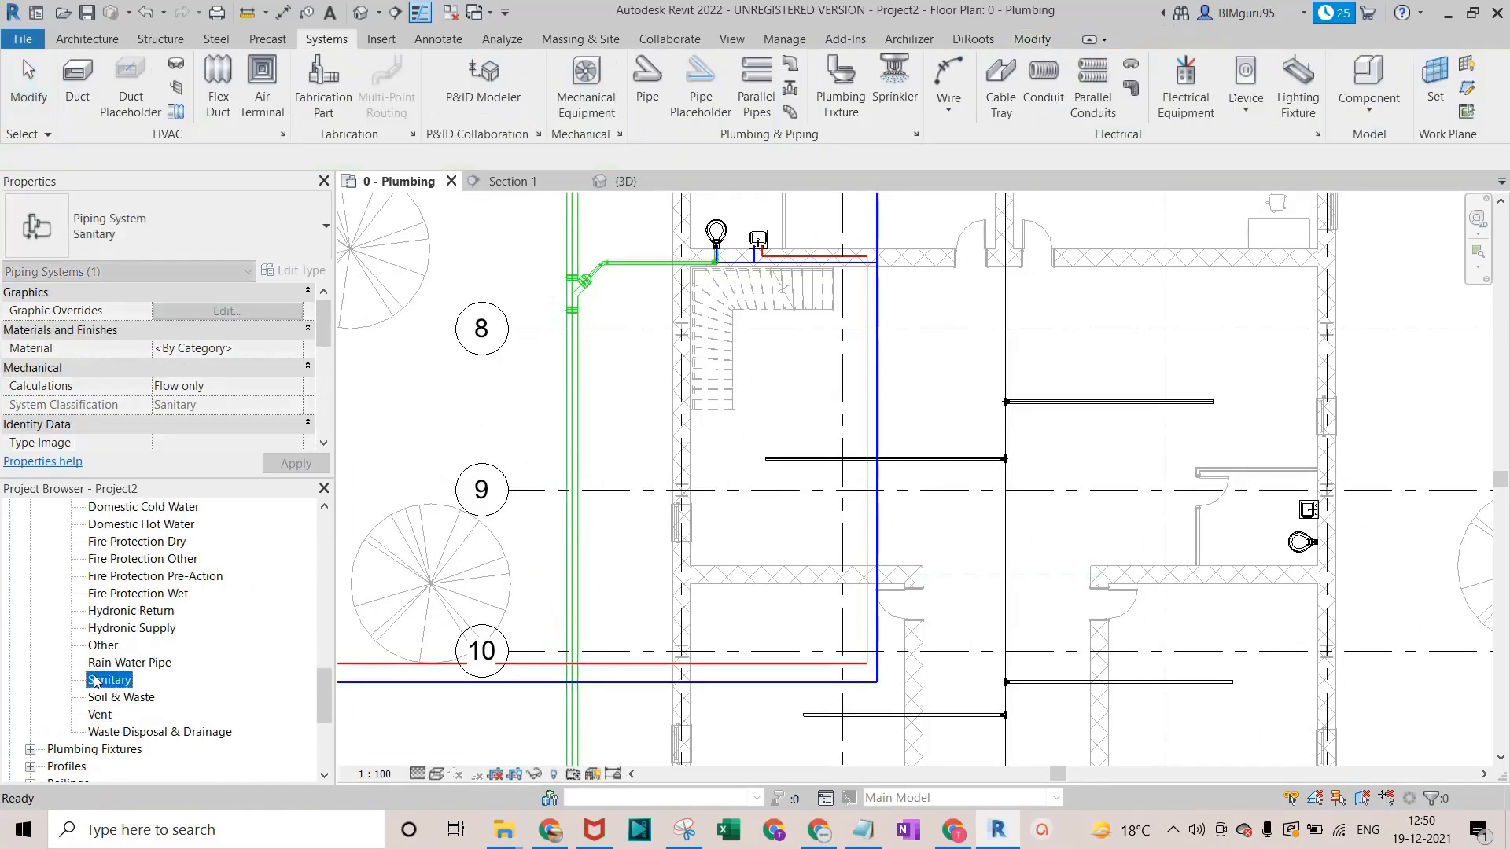
{"action": "scroll", "coordinate": [118, 653], "scroll_direction": "up", "scroll_amount": 10}
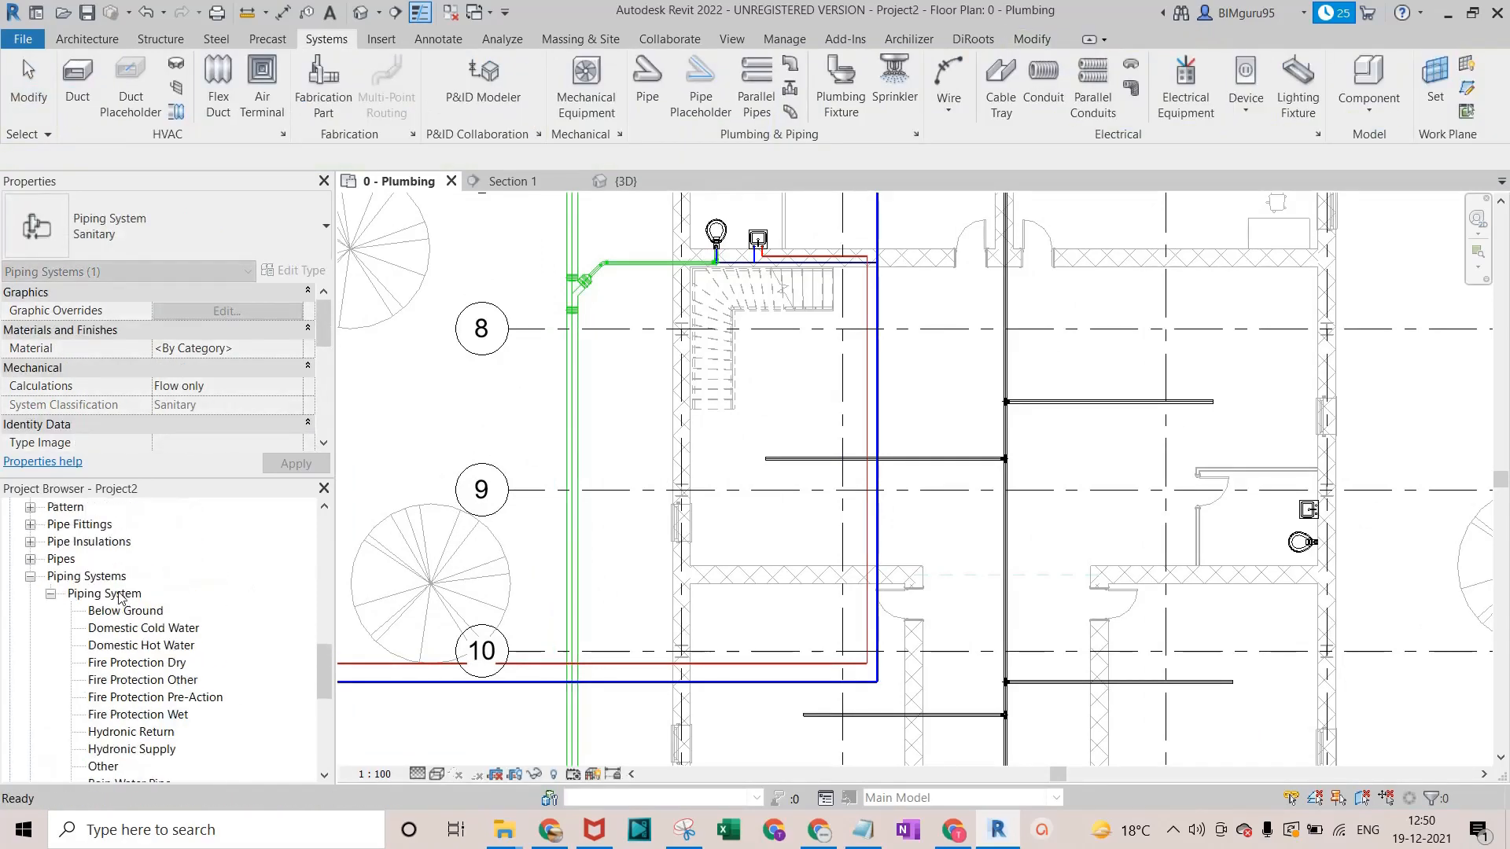
{"action": "scroll", "coordinate": [74, 568], "scroll_direction": "down", "scroll_amount": 5}
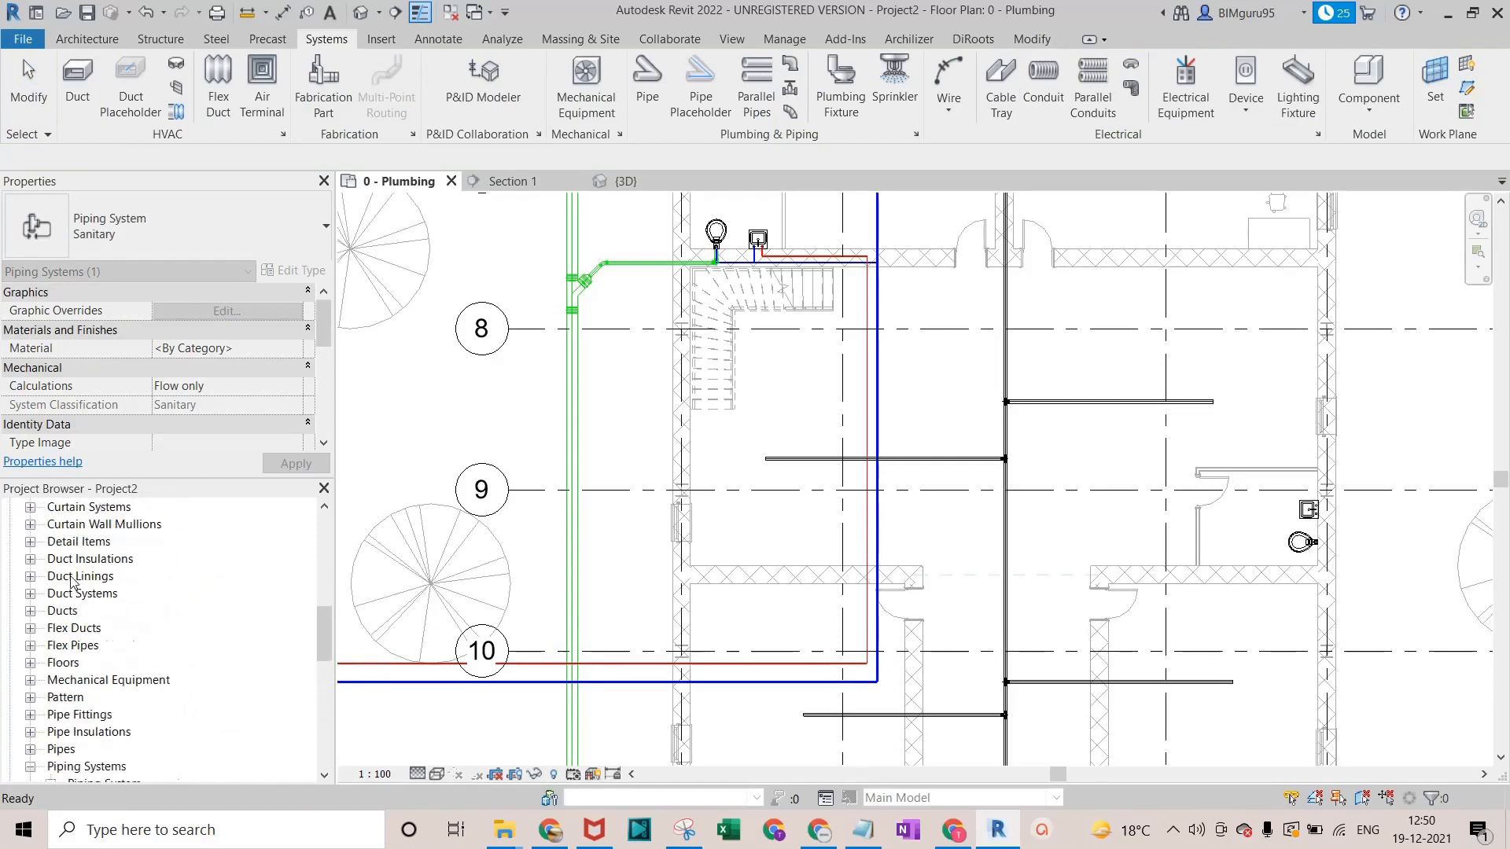
{"action": "scroll", "coordinate": [61, 586], "scroll_direction": "down", "scroll_amount": 2}
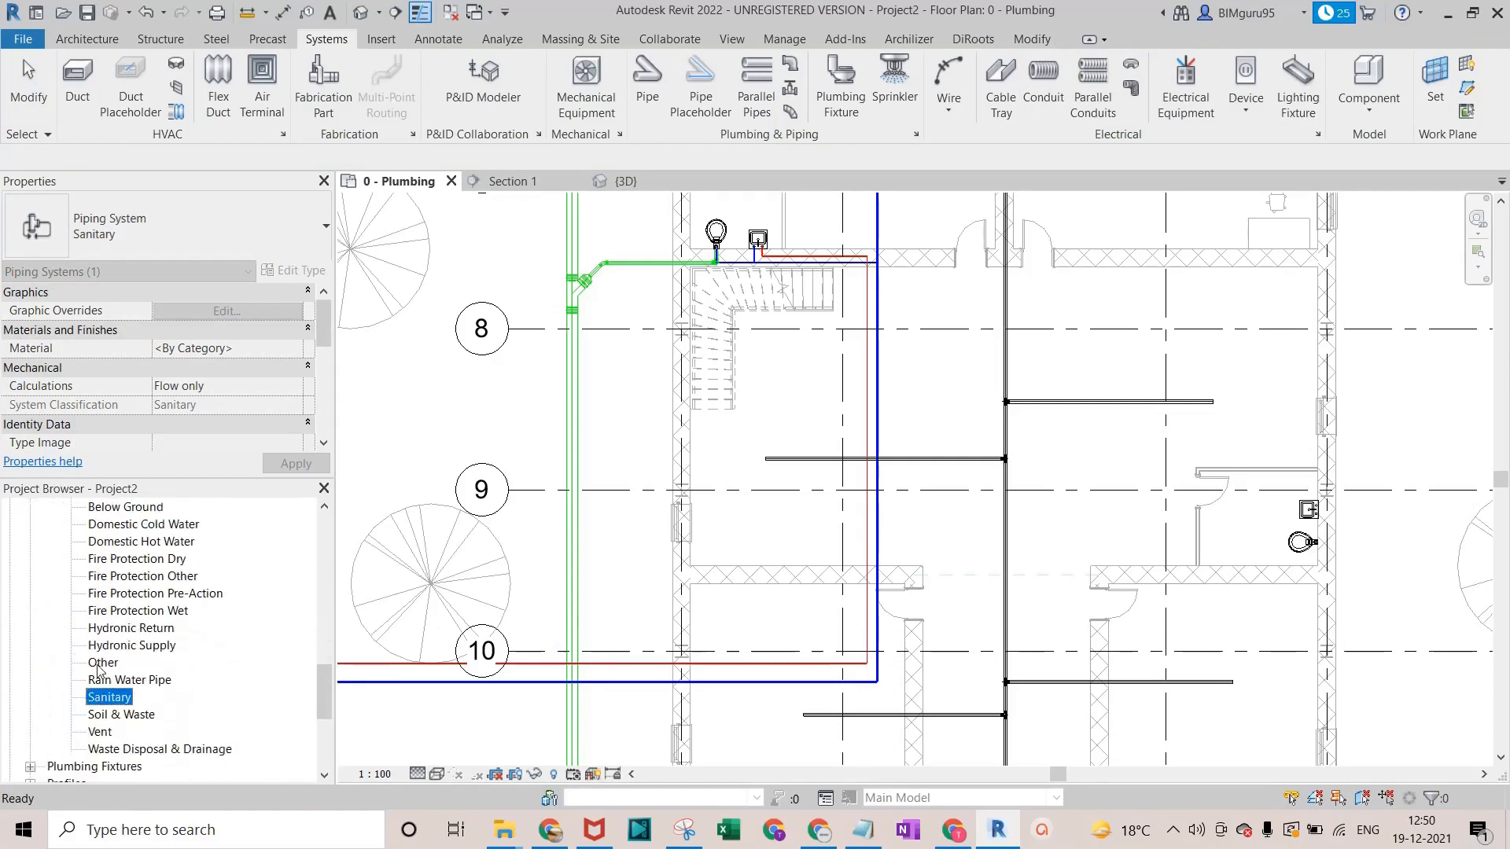
{"action": "right_click", "coordinate": [108, 703]}
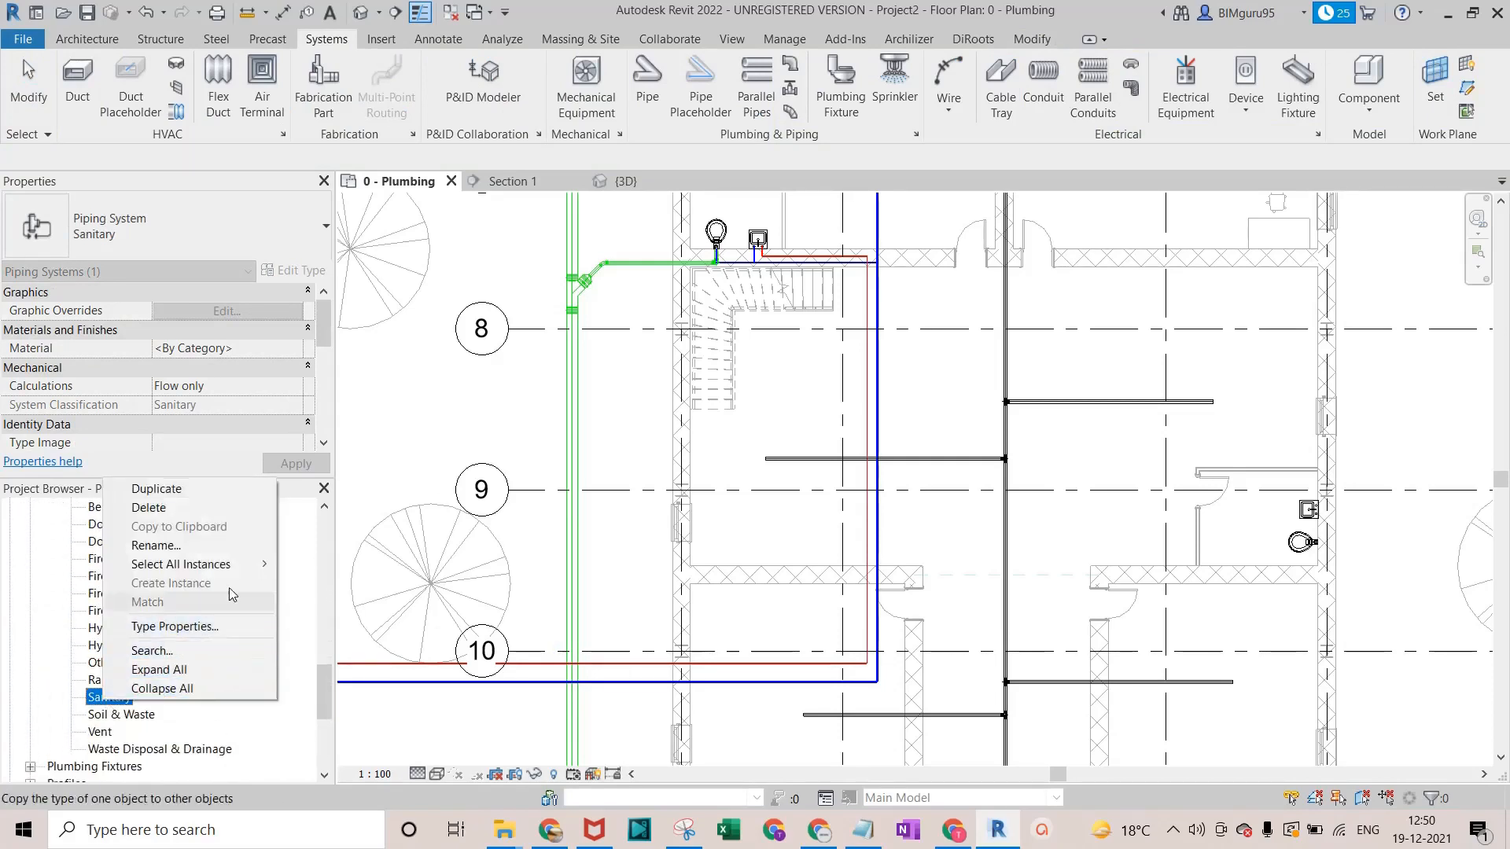
{"action": "left_click", "coordinate": [208, 627]}
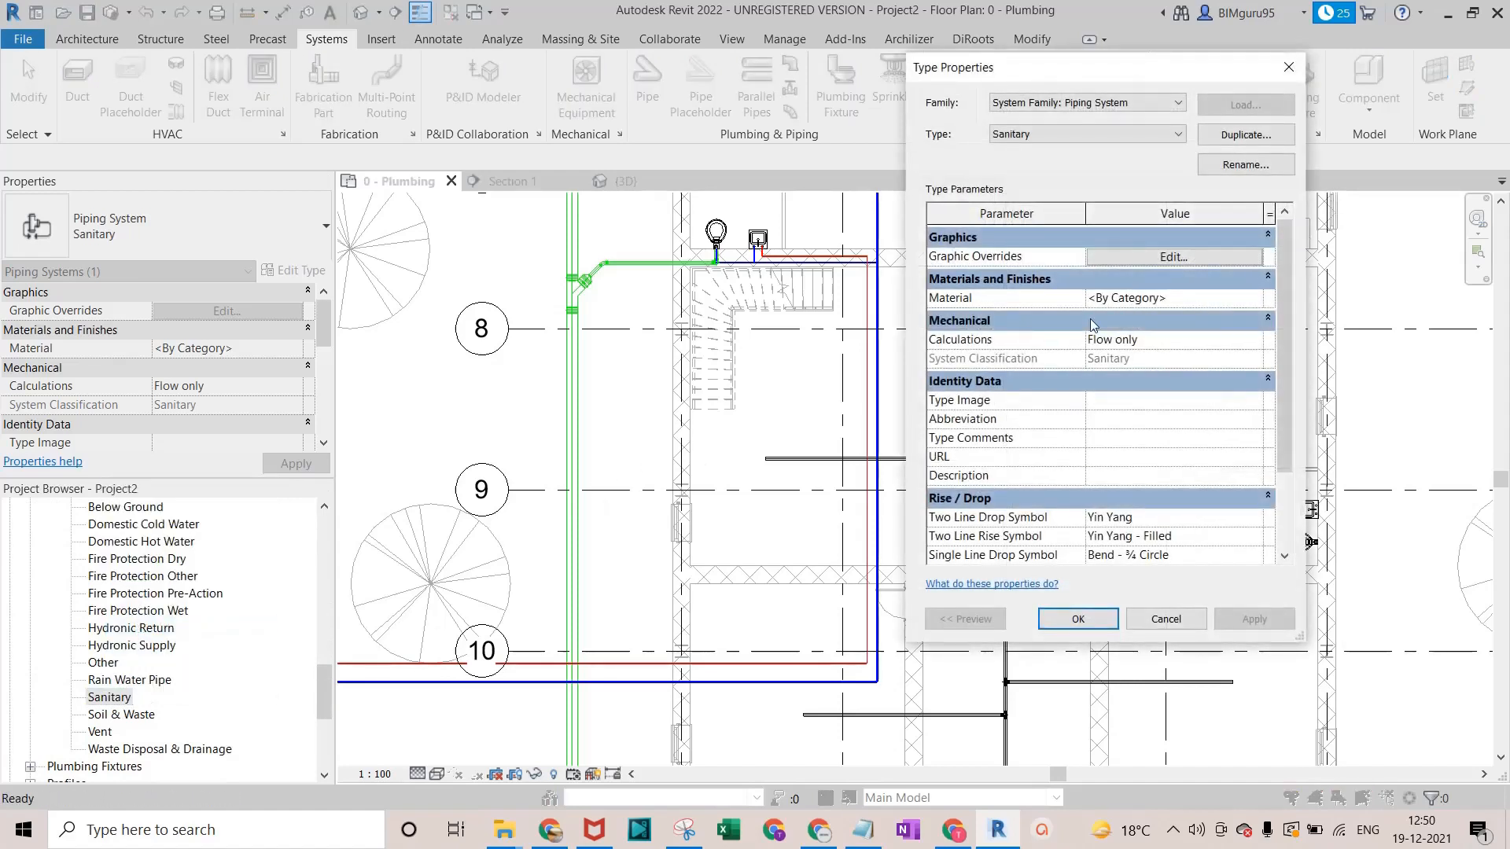
Override the Sanitary system type's line color with Magenta, leaving its material as By Category.
{"action": "left_click", "coordinate": [1259, 304]}
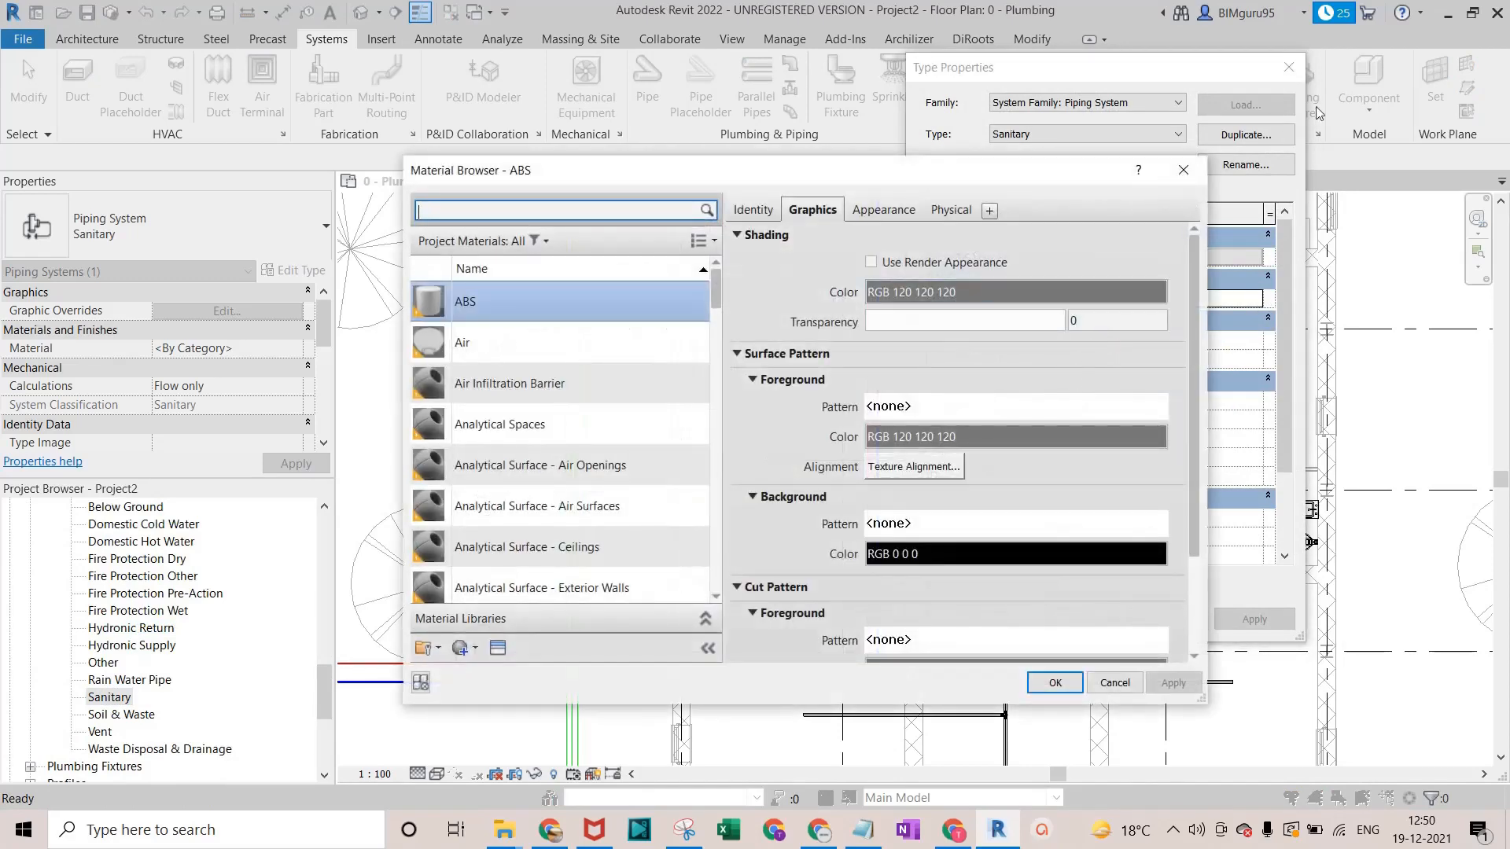
{"action": "left_click", "coordinate": [1183, 170]}
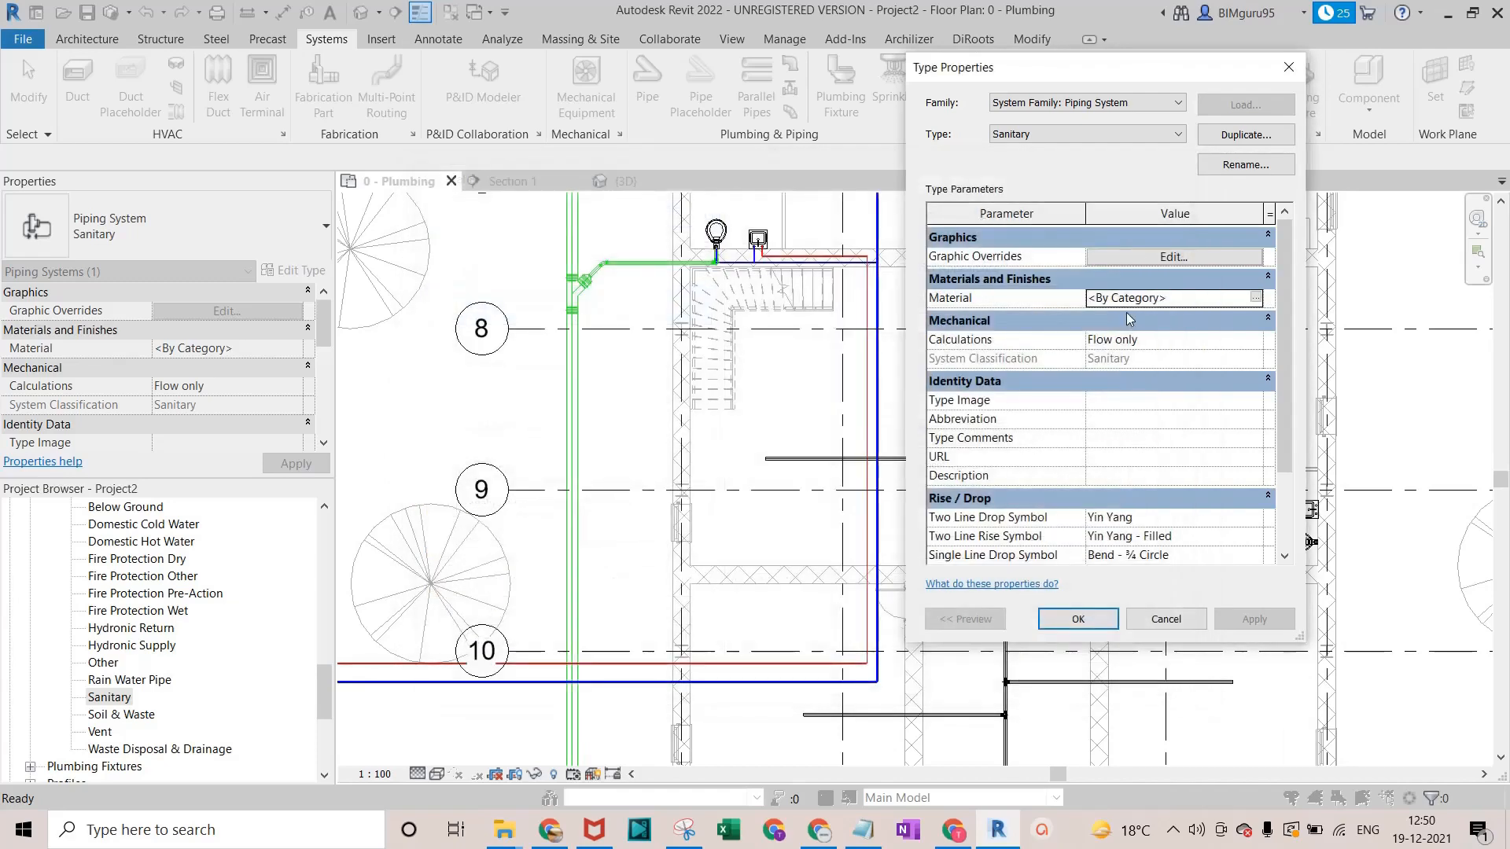
{"action": "left_click", "coordinate": [1150, 259]}
{"action": "left_click", "coordinate": [1074, 346]}
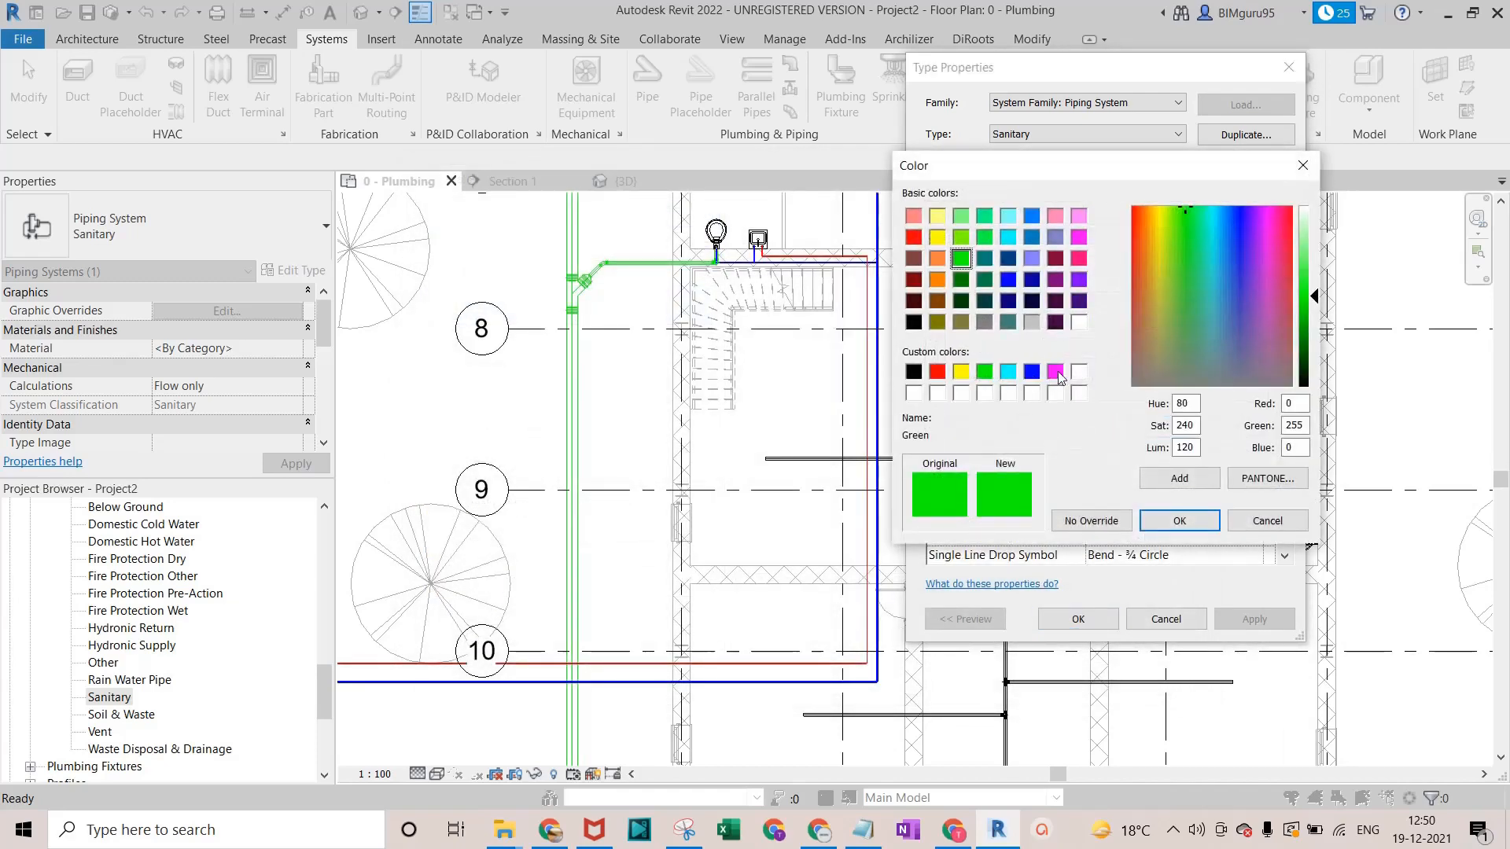
{"action": "left_click", "coordinate": [1055, 371]}
{"action": "left_click", "coordinate": [1159, 527]}
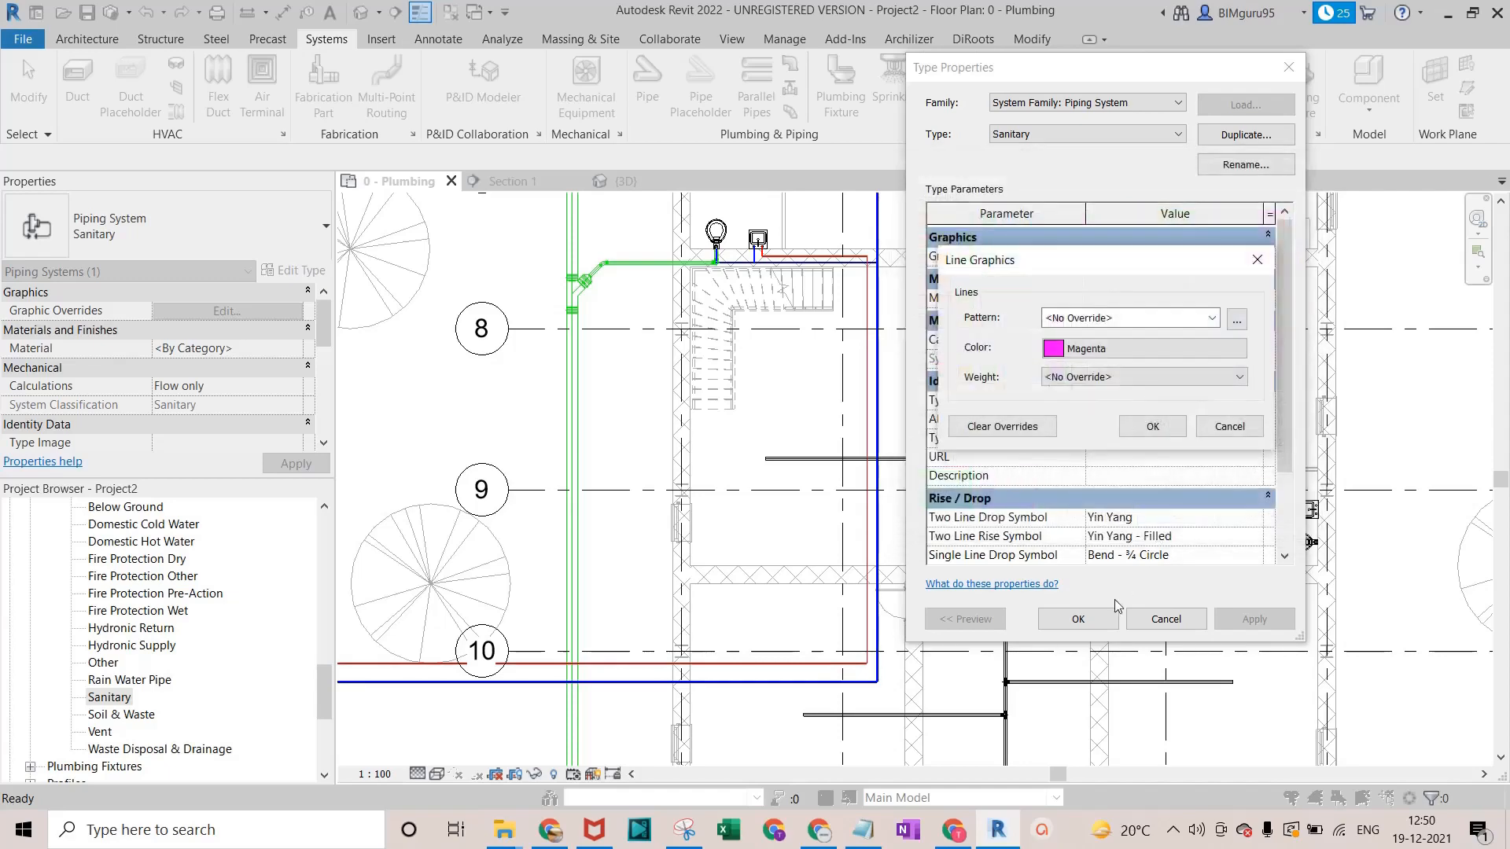
{"action": "left_click", "coordinate": [1150, 423]}
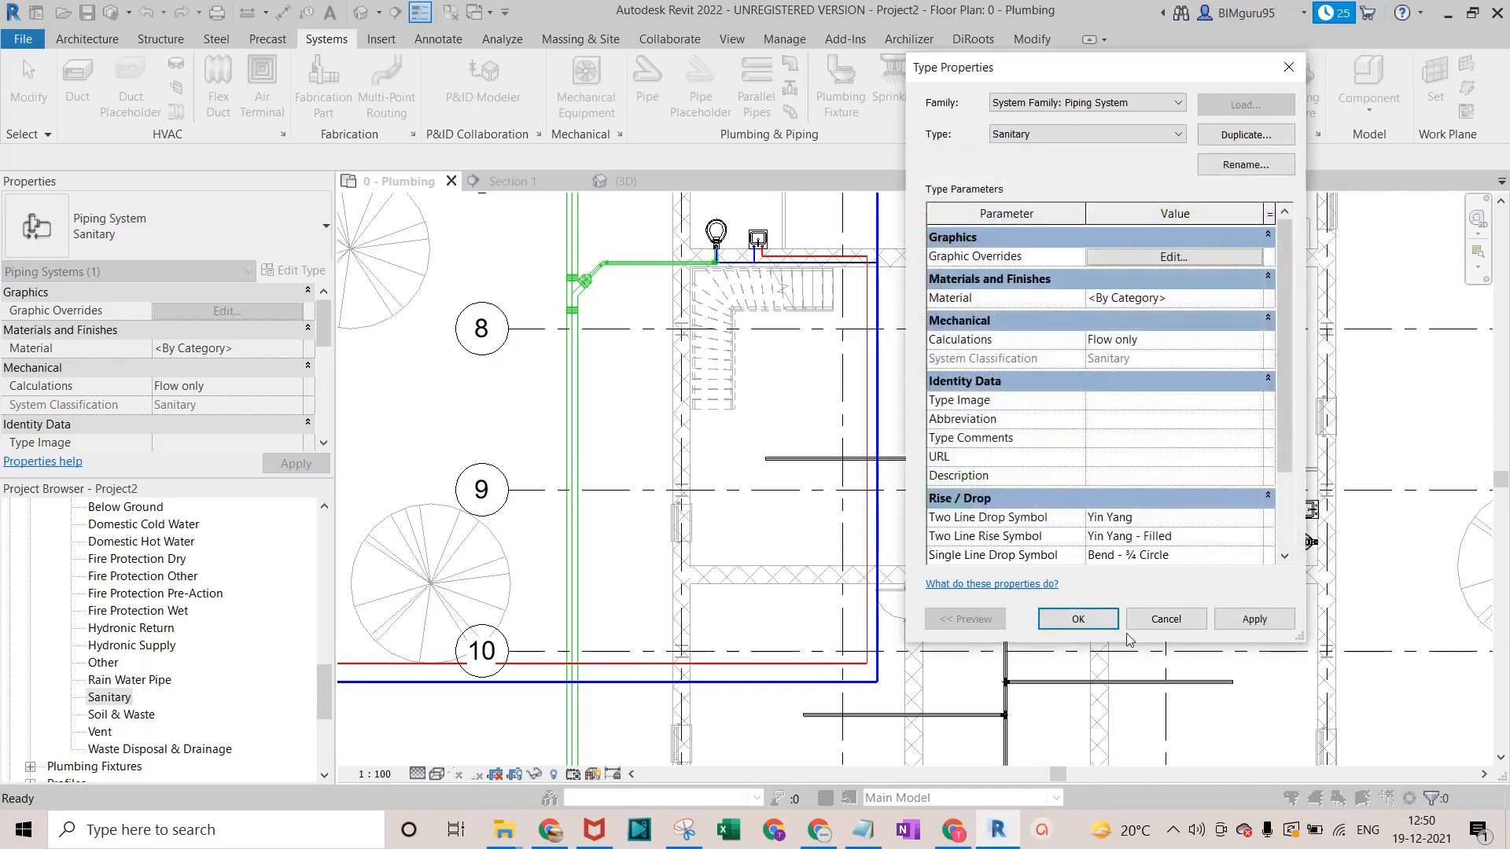
{"action": "left_click", "coordinate": [1079, 619]}
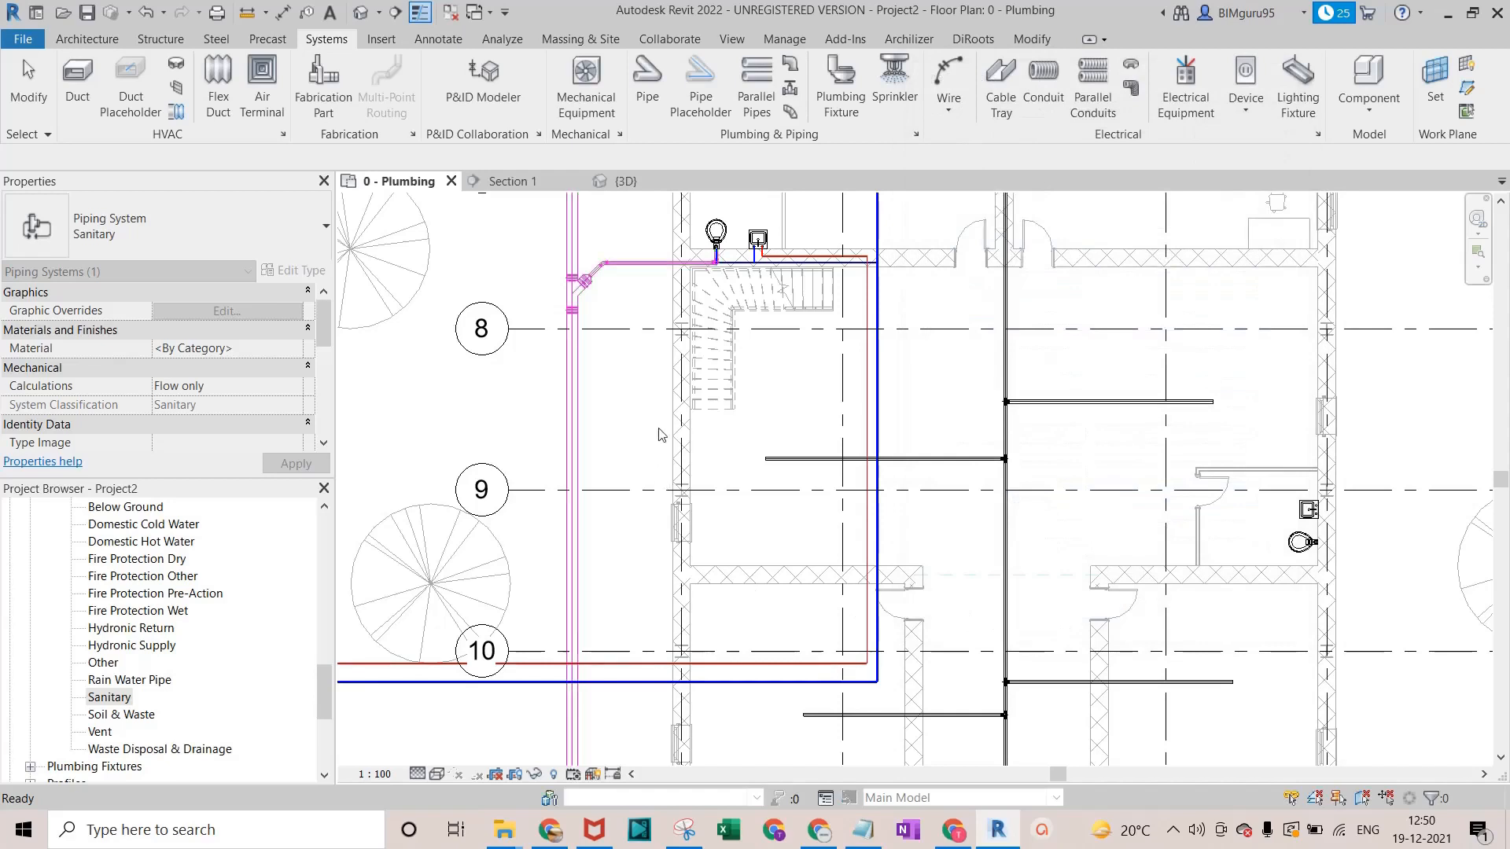
{"action": "scroll", "coordinate": [556, 362], "scroll_direction": "down", "scroll_amount": 2}
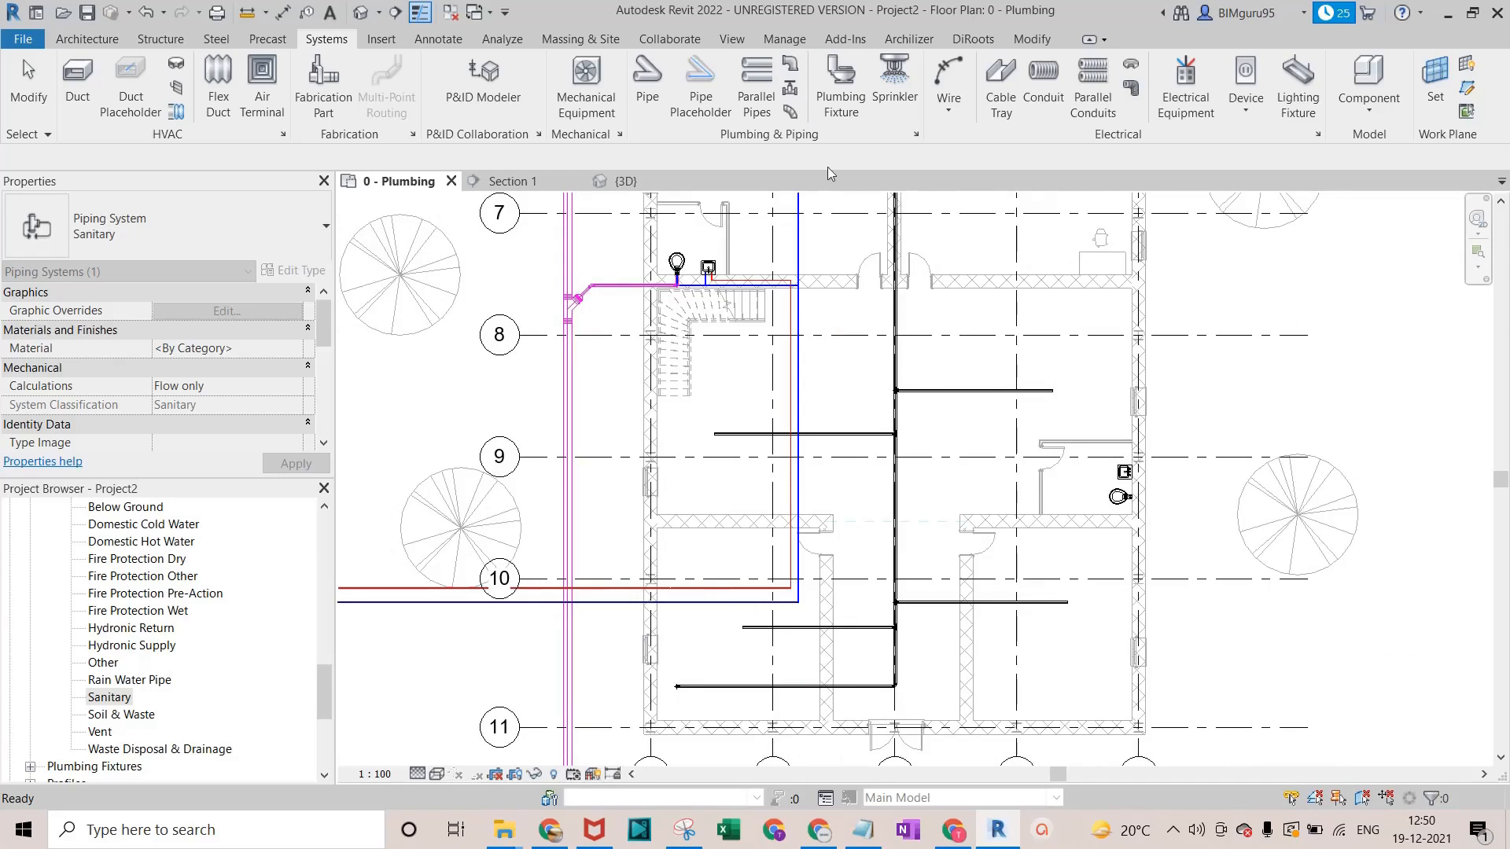
{"action": "left_click", "coordinate": [790, 91]}
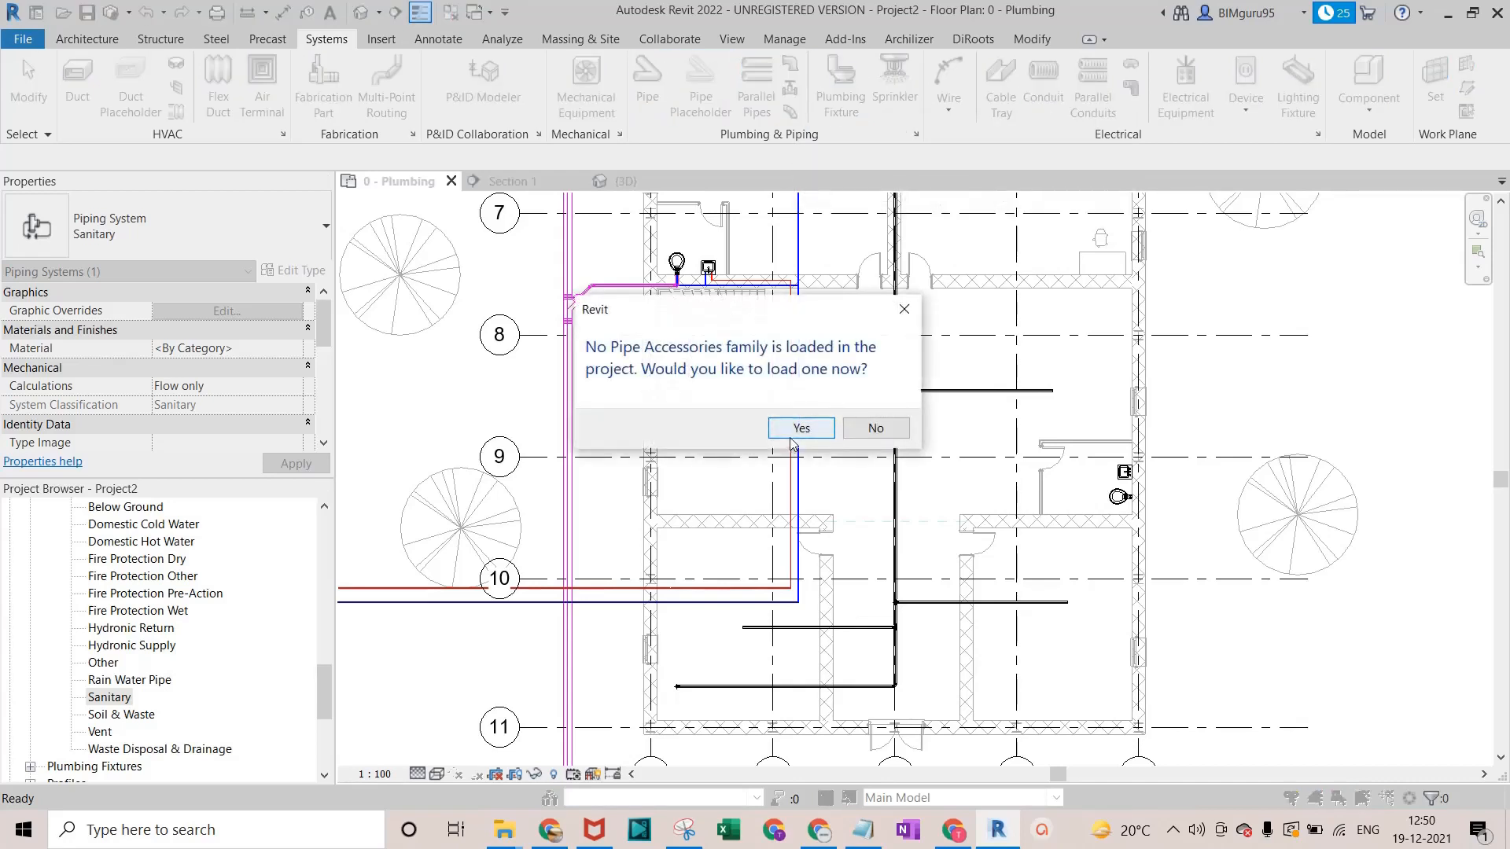
{"action": "left_click", "coordinate": [905, 309]}
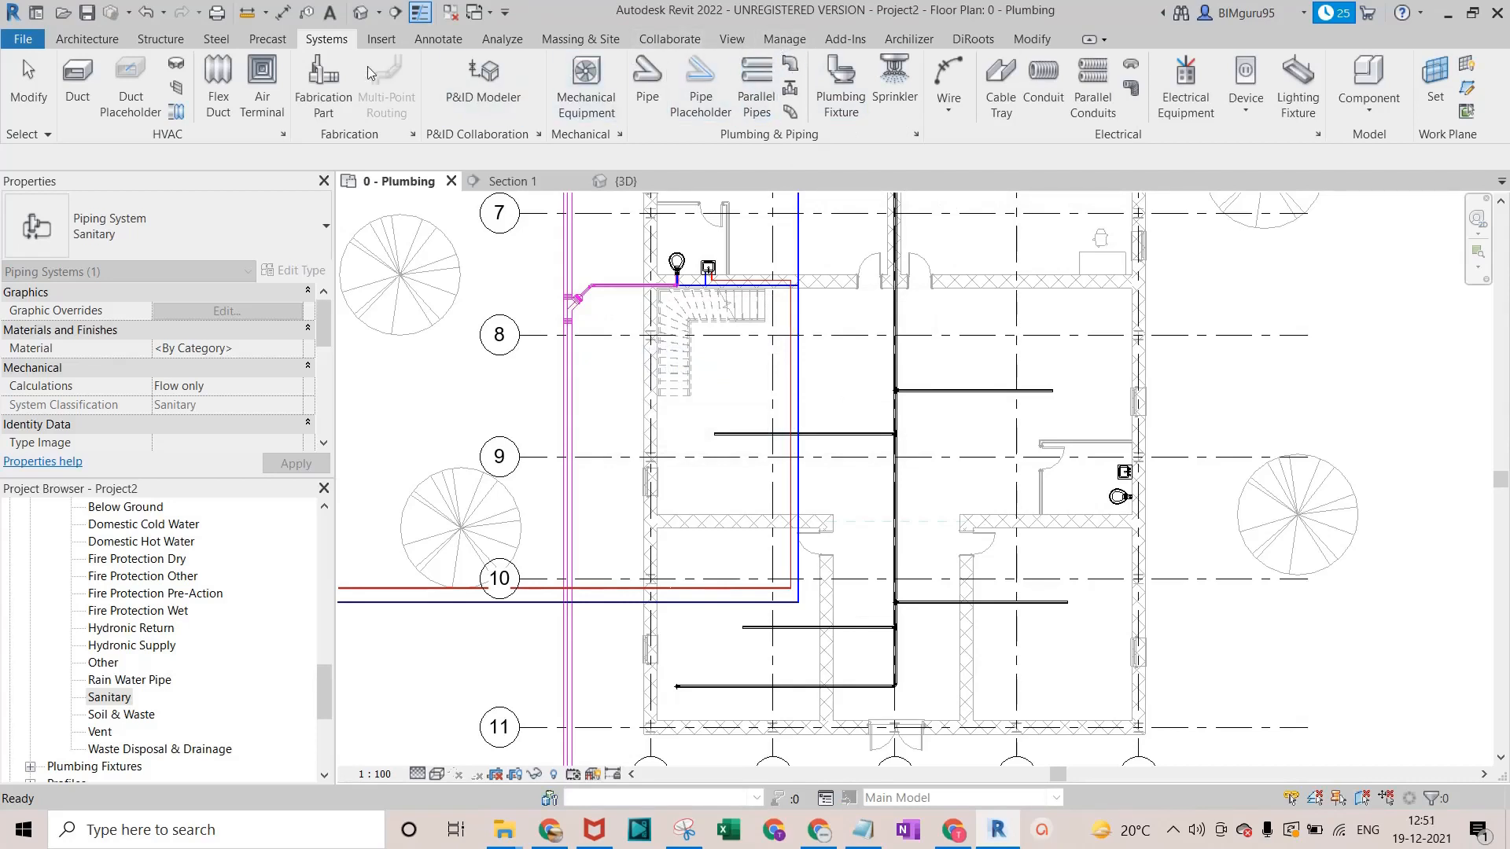
Browse the Autodesk online family library, including its Plumbing category, for pipe accessories and close it without loading anything.
{"action": "left_click", "coordinate": [364, 41]}
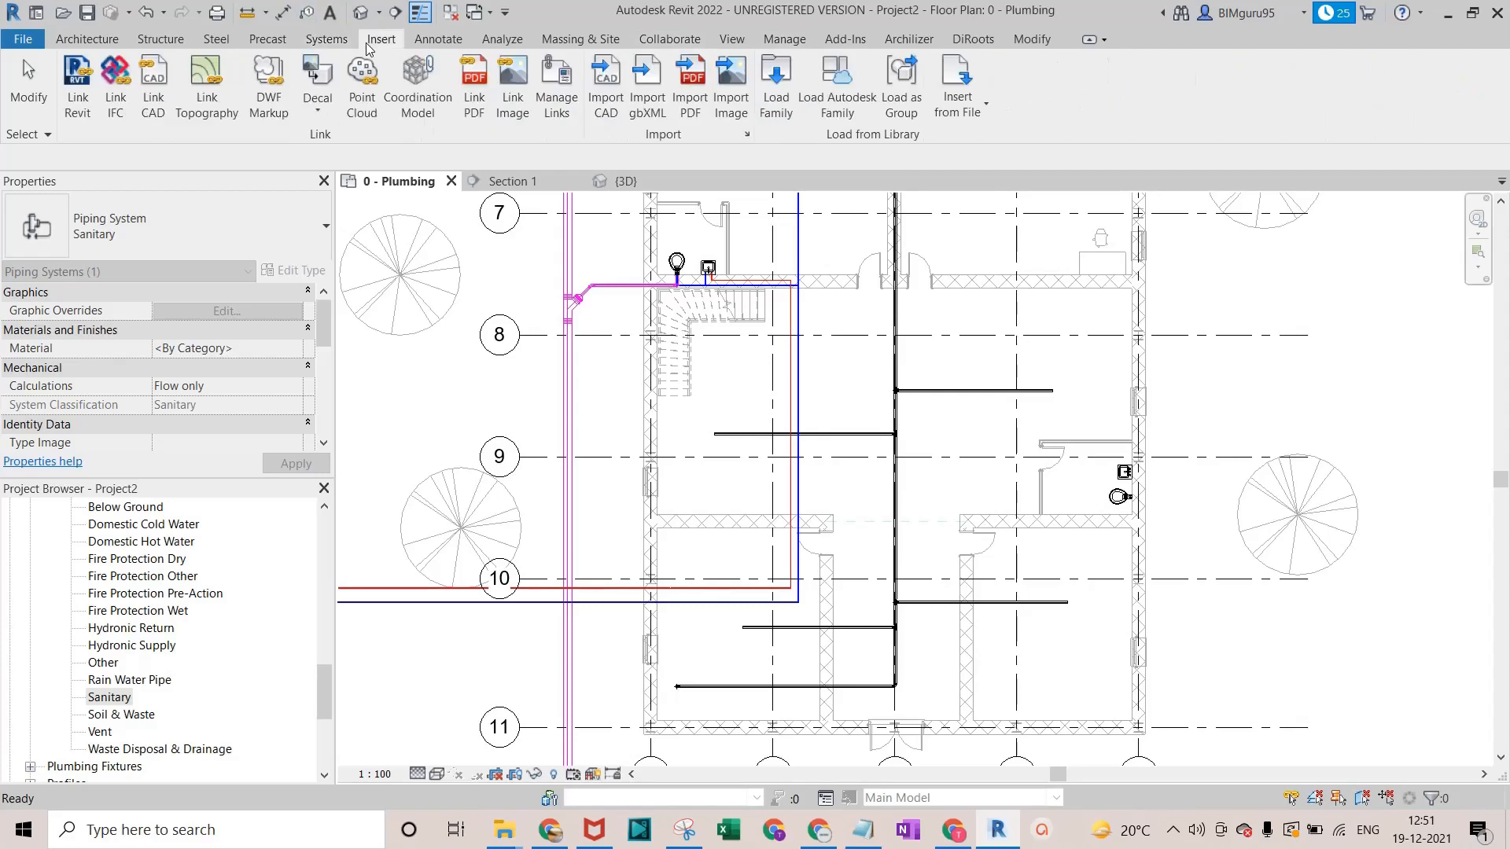
{"action": "left_click", "coordinate": [837, 82]}
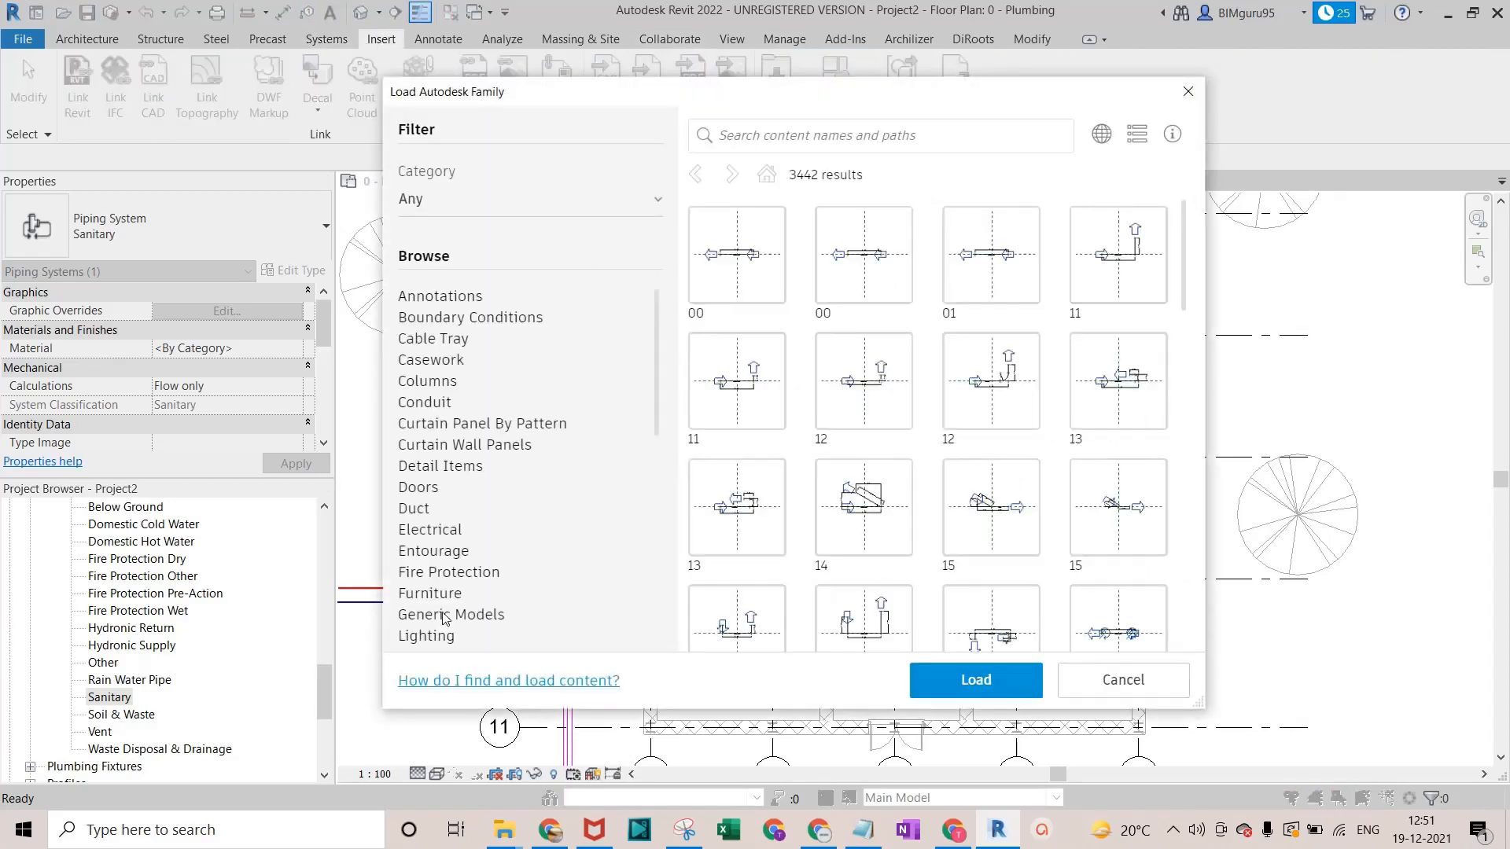
{"action": "scroll", "coordinate": [484, 542], "scroll_direction": "down", "scroll_amount": 8}
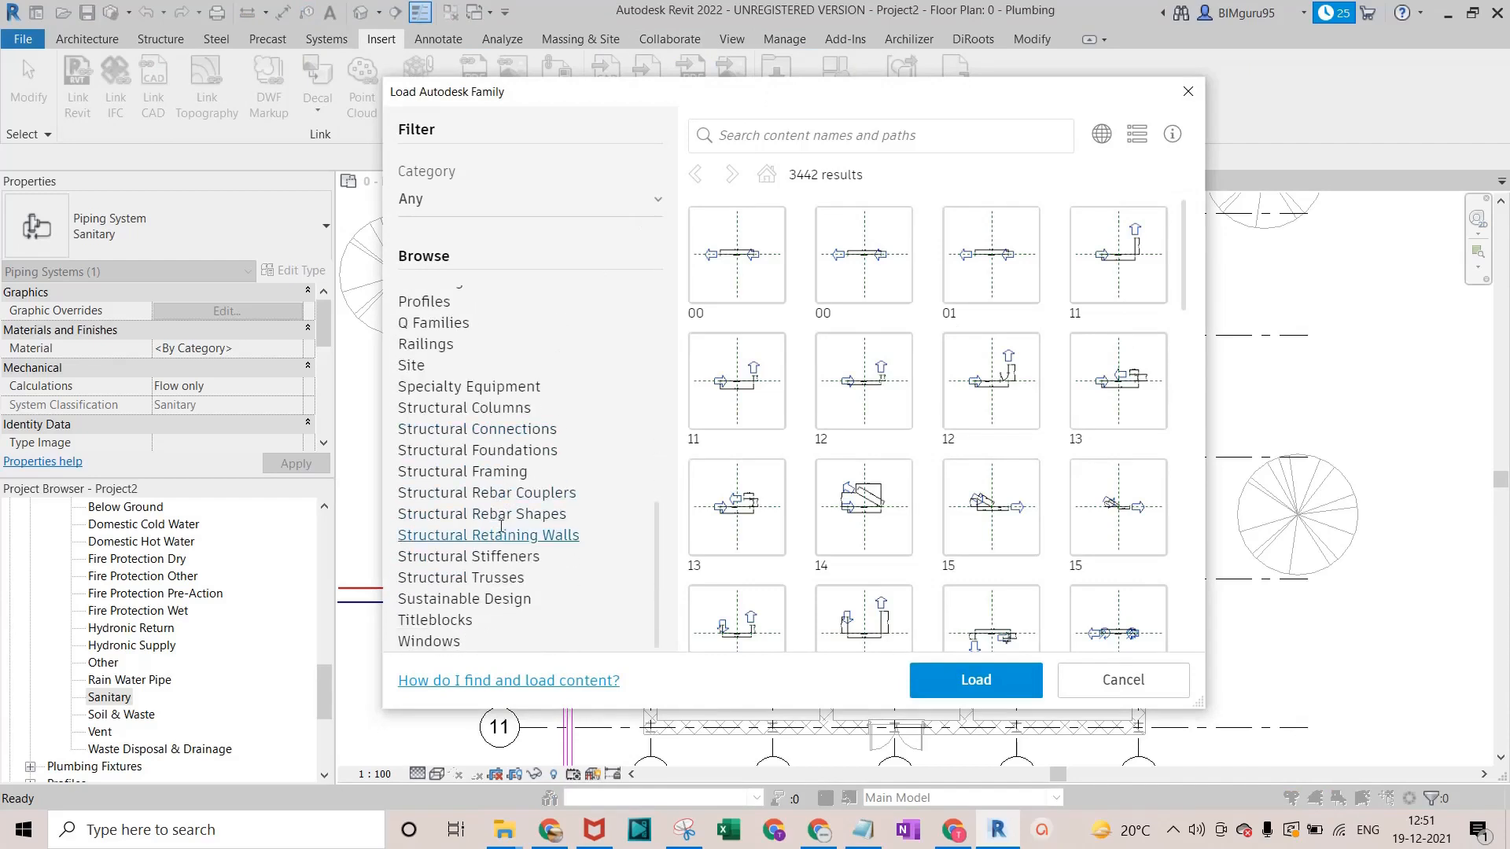
{"action": "scroll", "coordinate": [496, 535], "scroll_direction": "up", "scroll_amount": 6}
{"action": "scroll", "coordinate": [501, 531], "scroll_direction": "up", "scroll_amount": 2}
{"action": "scroll", "coordinate": [484, 551], "scroll_direction": "down", "scroll_amount": 4}
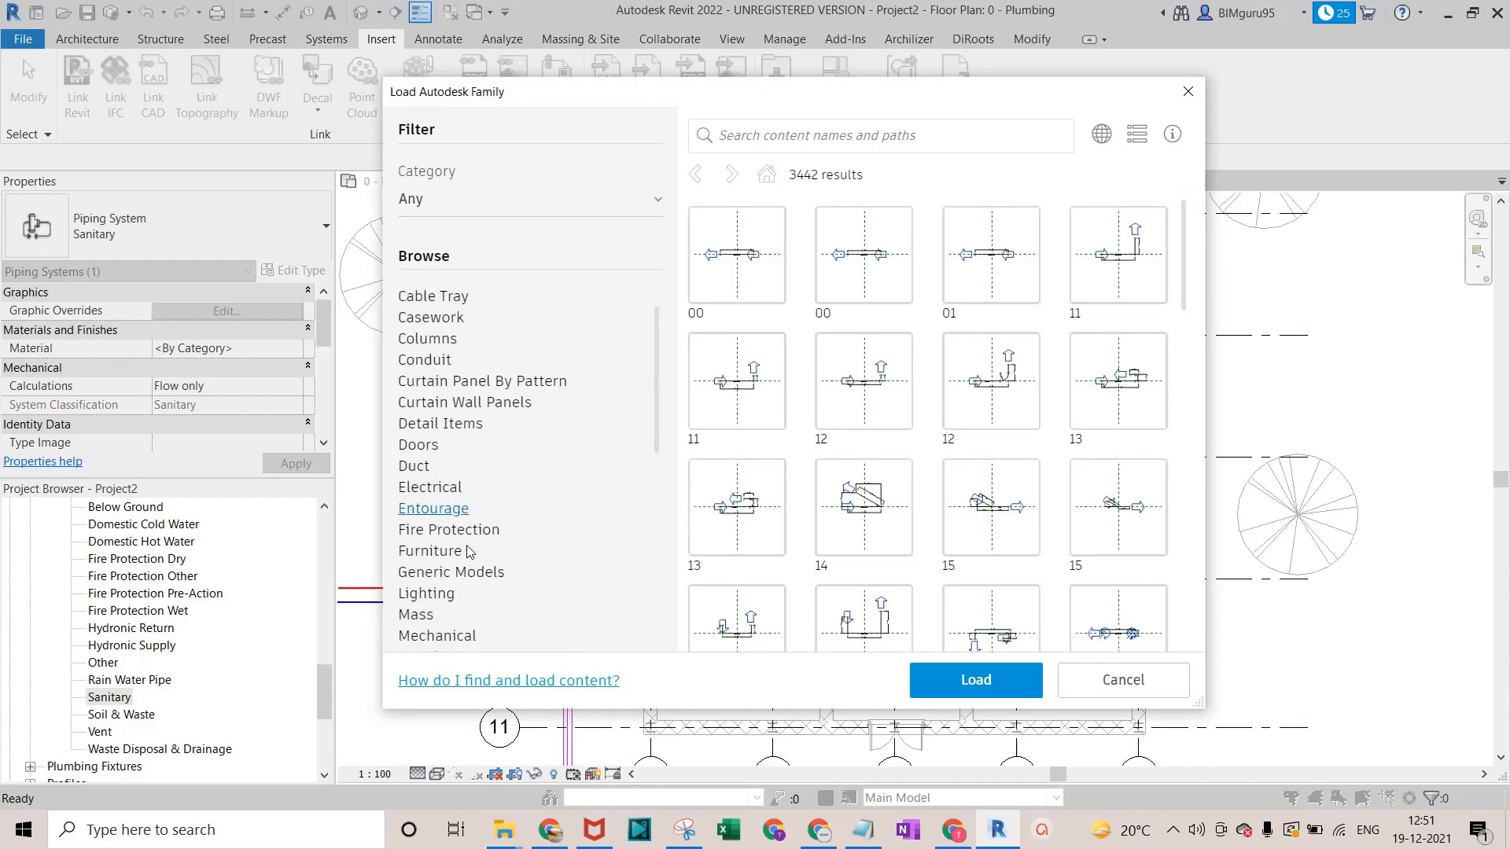
{"action": "scroll", "coordinate": [467, 566], "scroll_direction": "down", "scroll_amount": 2}
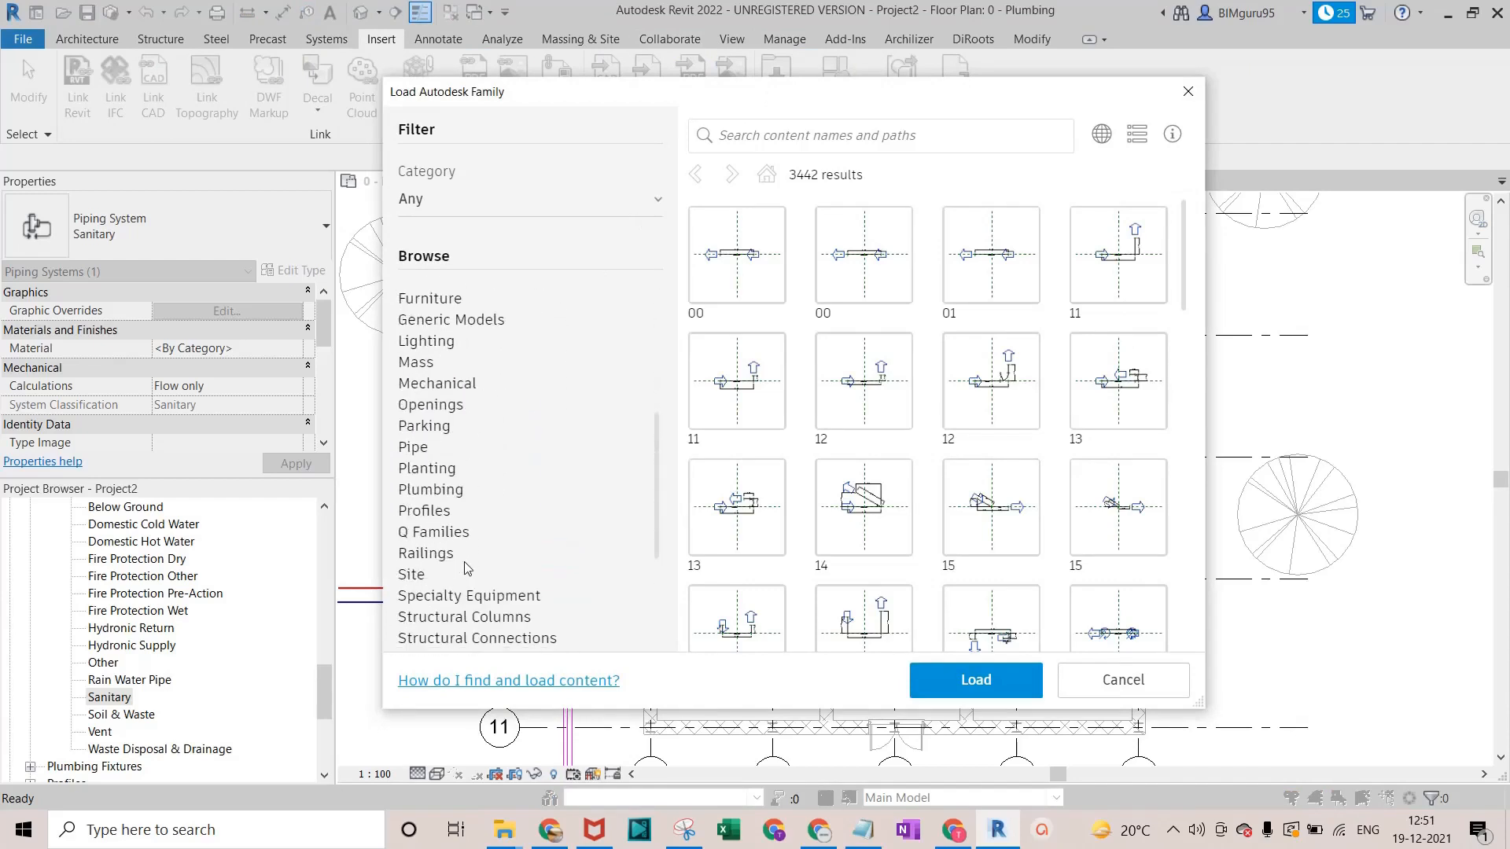
{"action": "left_click", "coordinate": [434, 495]}
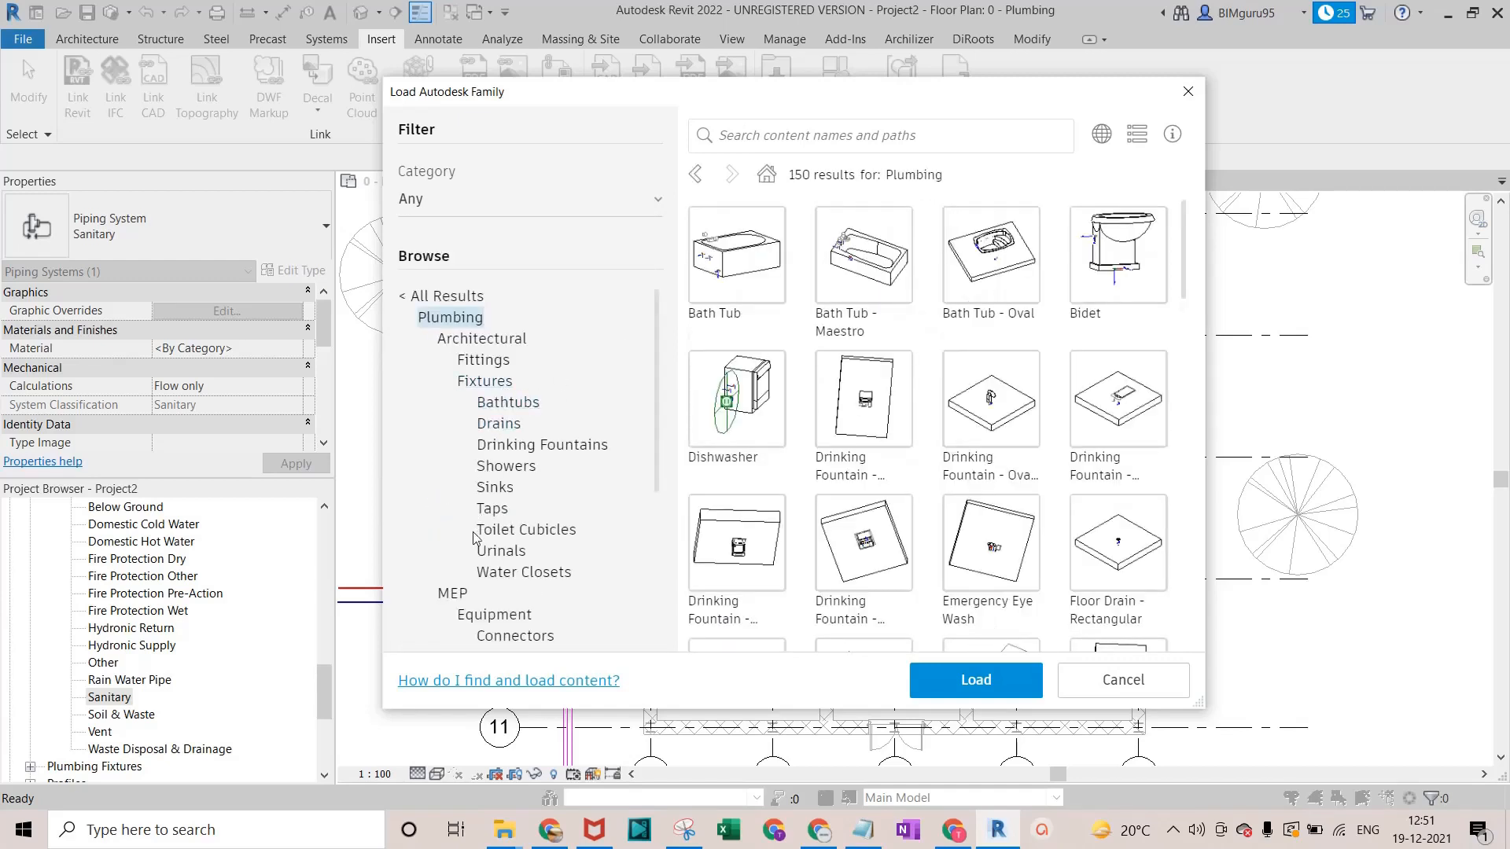
{"action": "scroll", "coordinate": [510, 603], "scroll_direction": "down", "scroll_amount": 4}
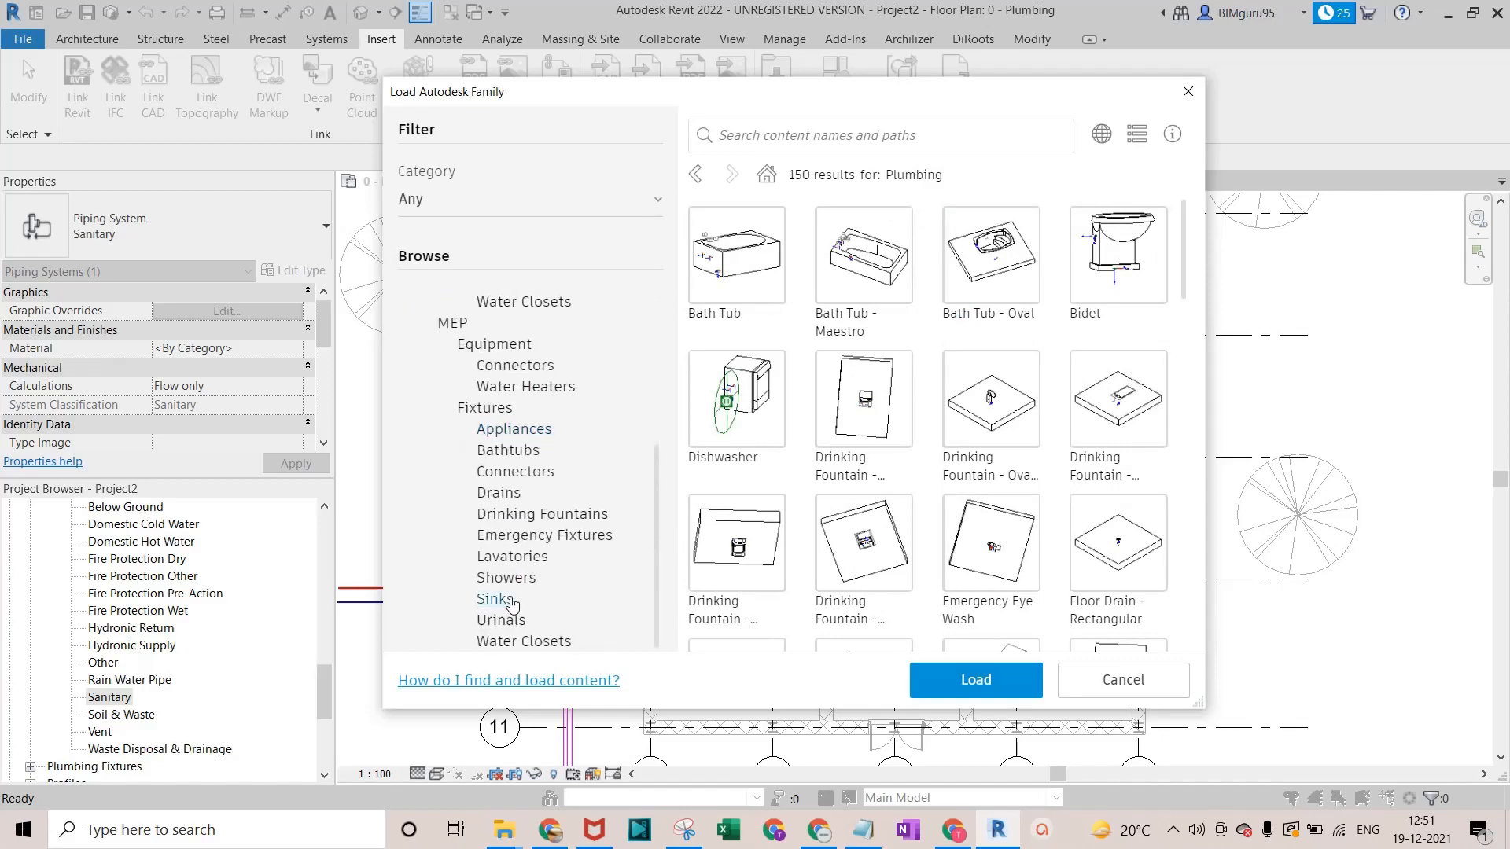
{"action": "scroll", "coordinate": [551, 566], "scroll_direction": "up", "scroll_amount": 4}
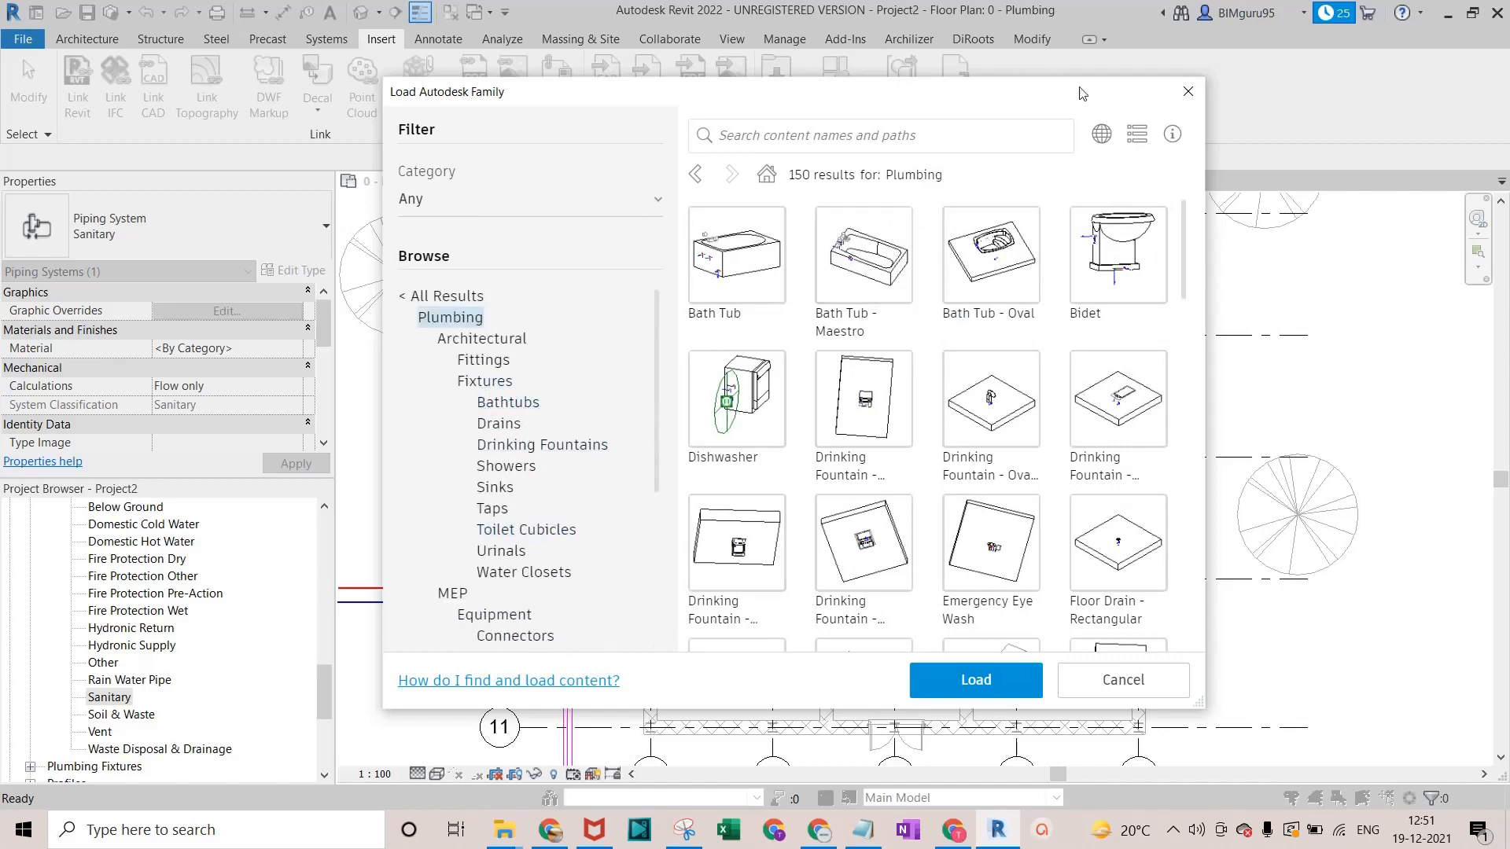
{"action": "left_click", "coordinate": [1177, 100]}
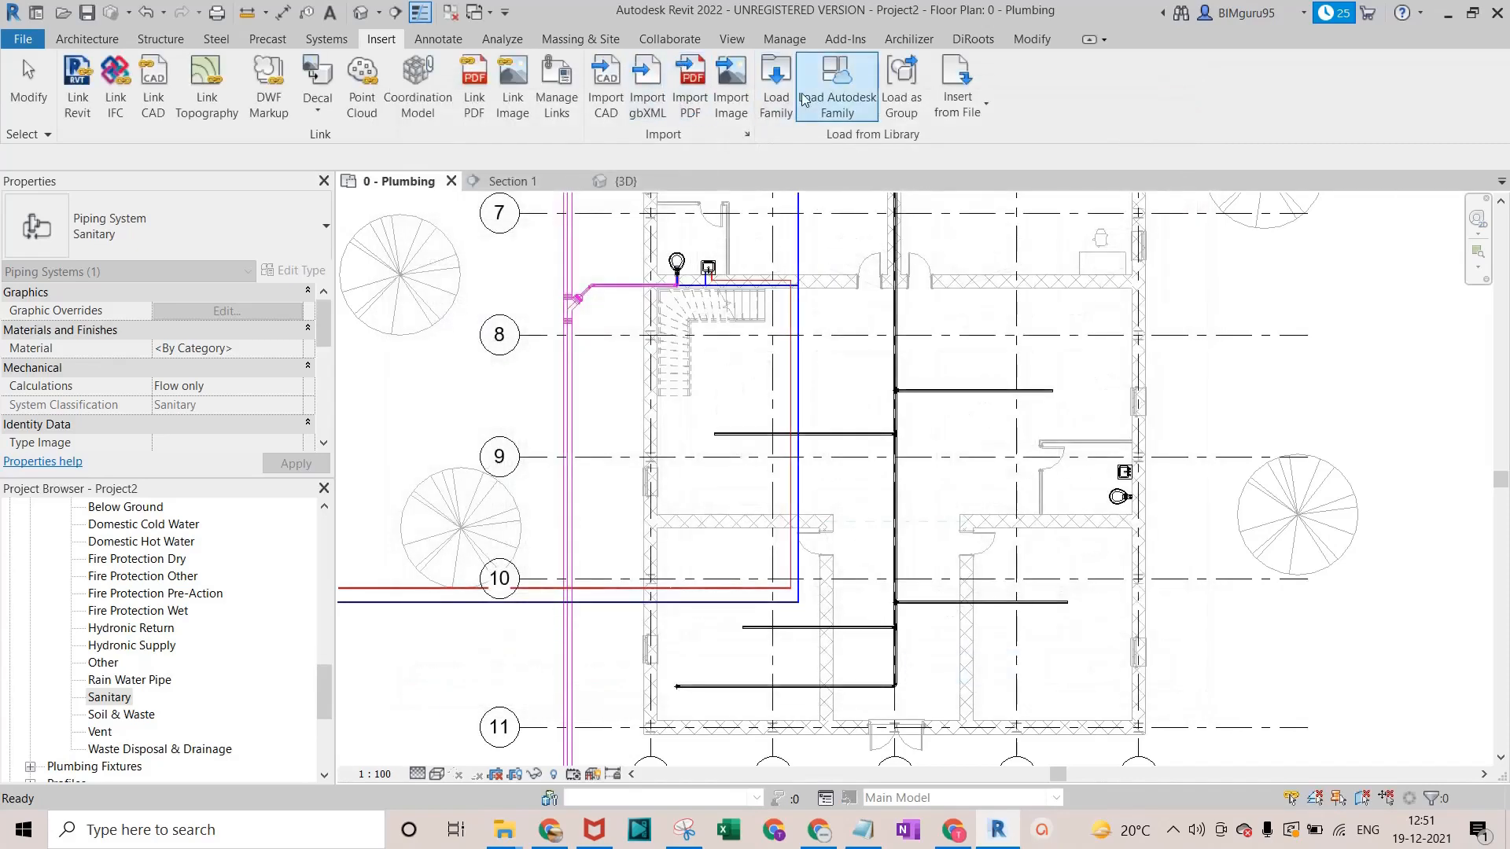
Browse the local Australia library's Pipe Accessories families, previewing the Thermometer, without loading any of them.
{"action": "left_click", "coordinate": [775, 100]}
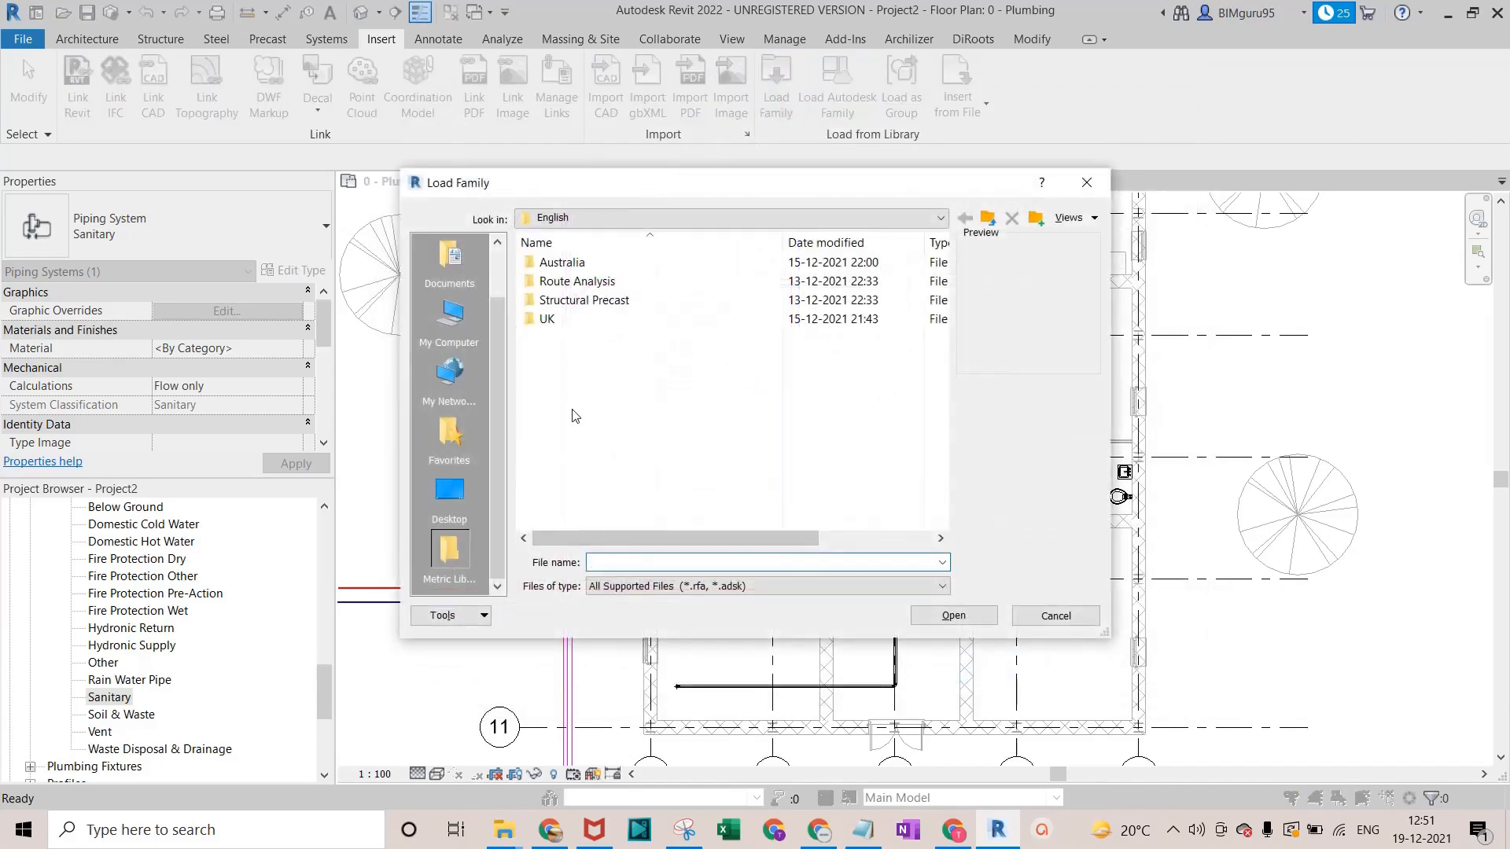
{"action": "double_click", "coordinate": [619, 263]}
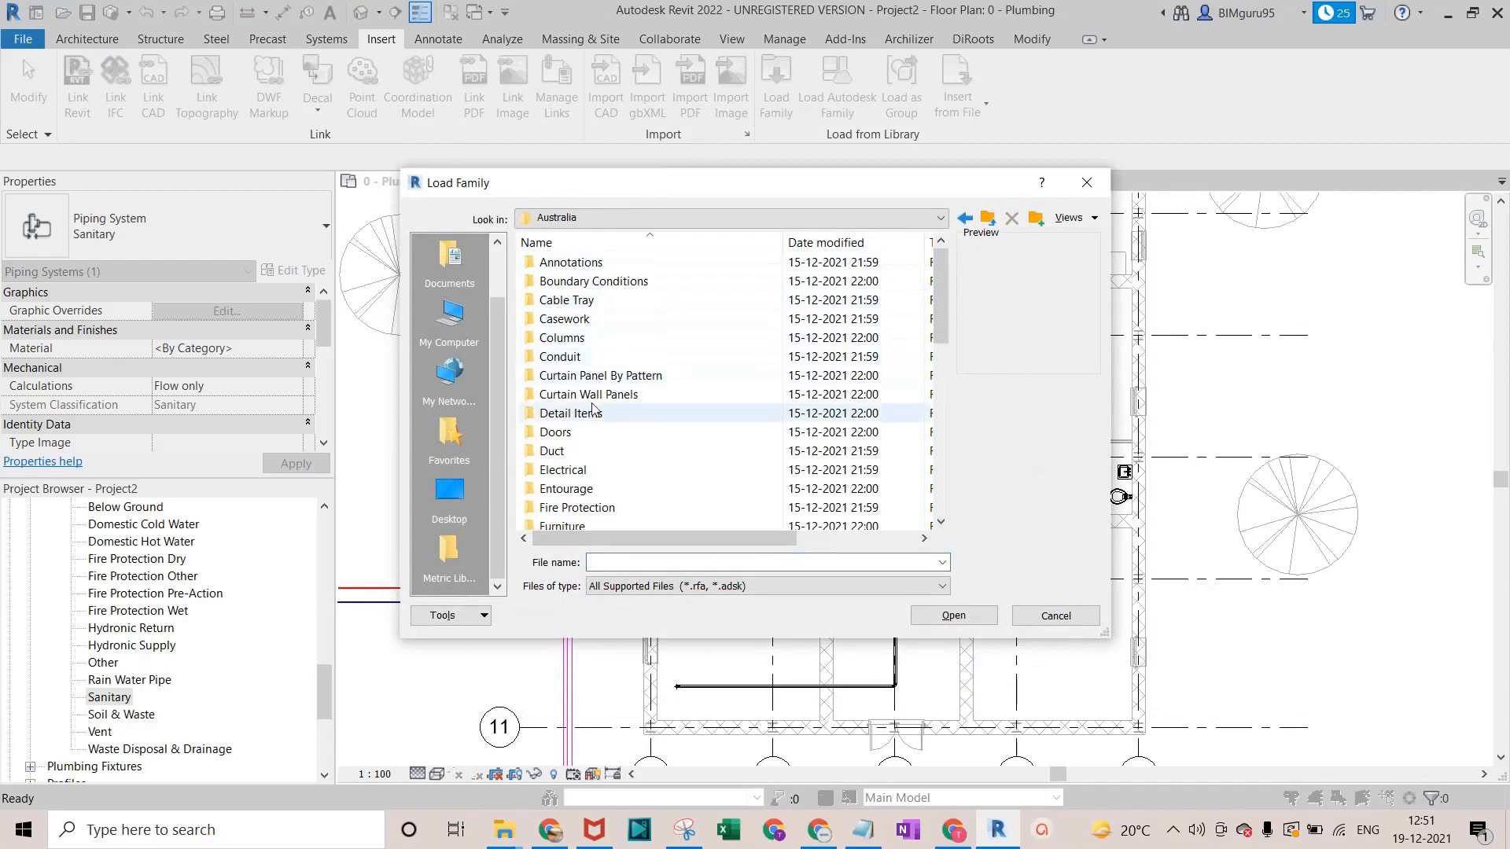
{"action": "scroll", "coordinate": [591, 470], "scroll_direction": "down", "scroll_amount": 1}
{"action": "scroll", "coordinate": [592, 471], "scroll_direction": "down", "scroll_amount": 3}
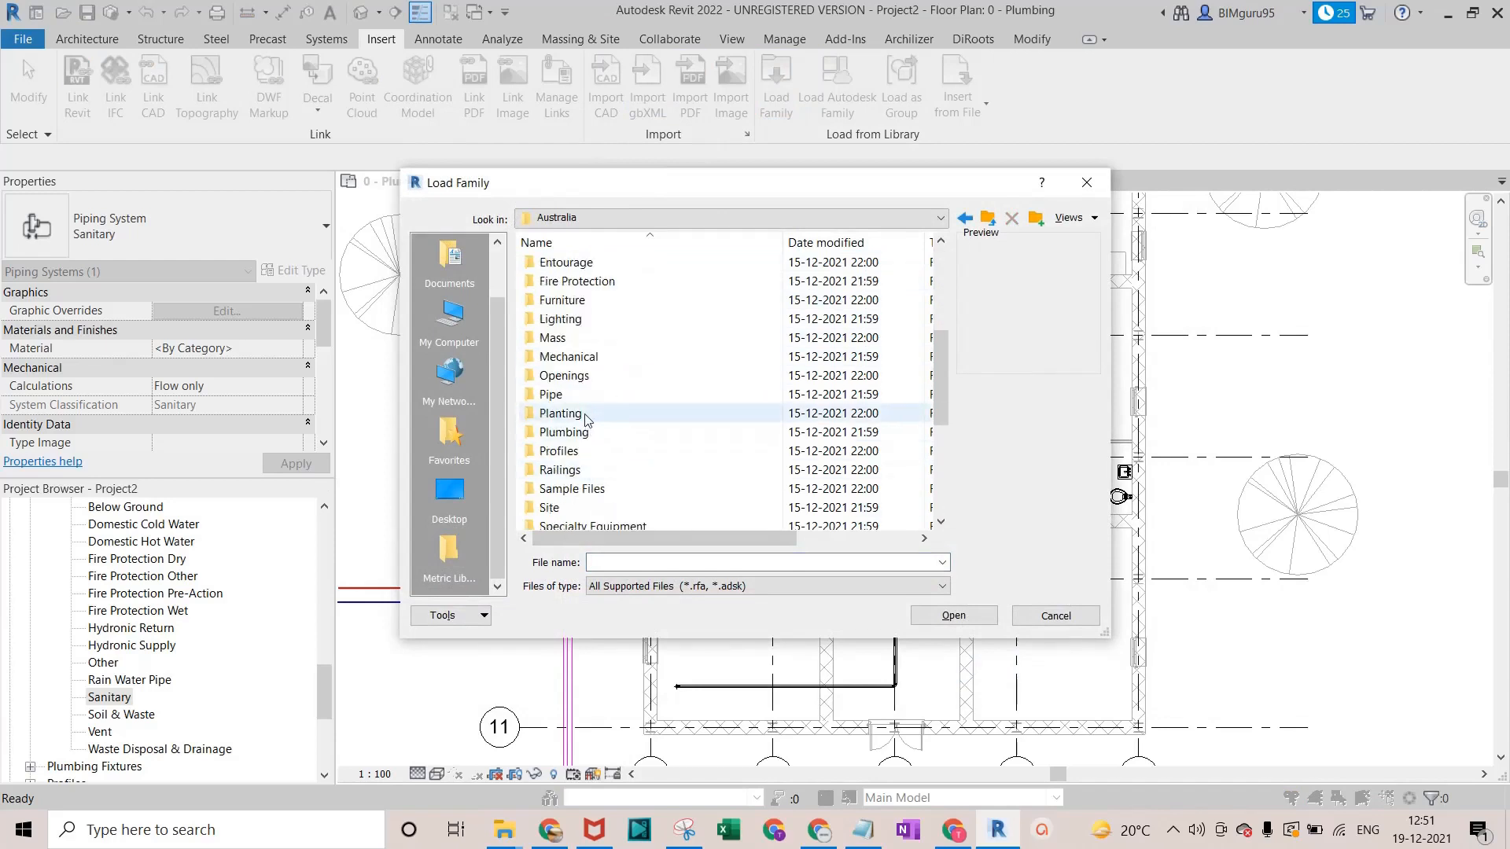
{"action": "double_click", "coordinate": [586, 396]}
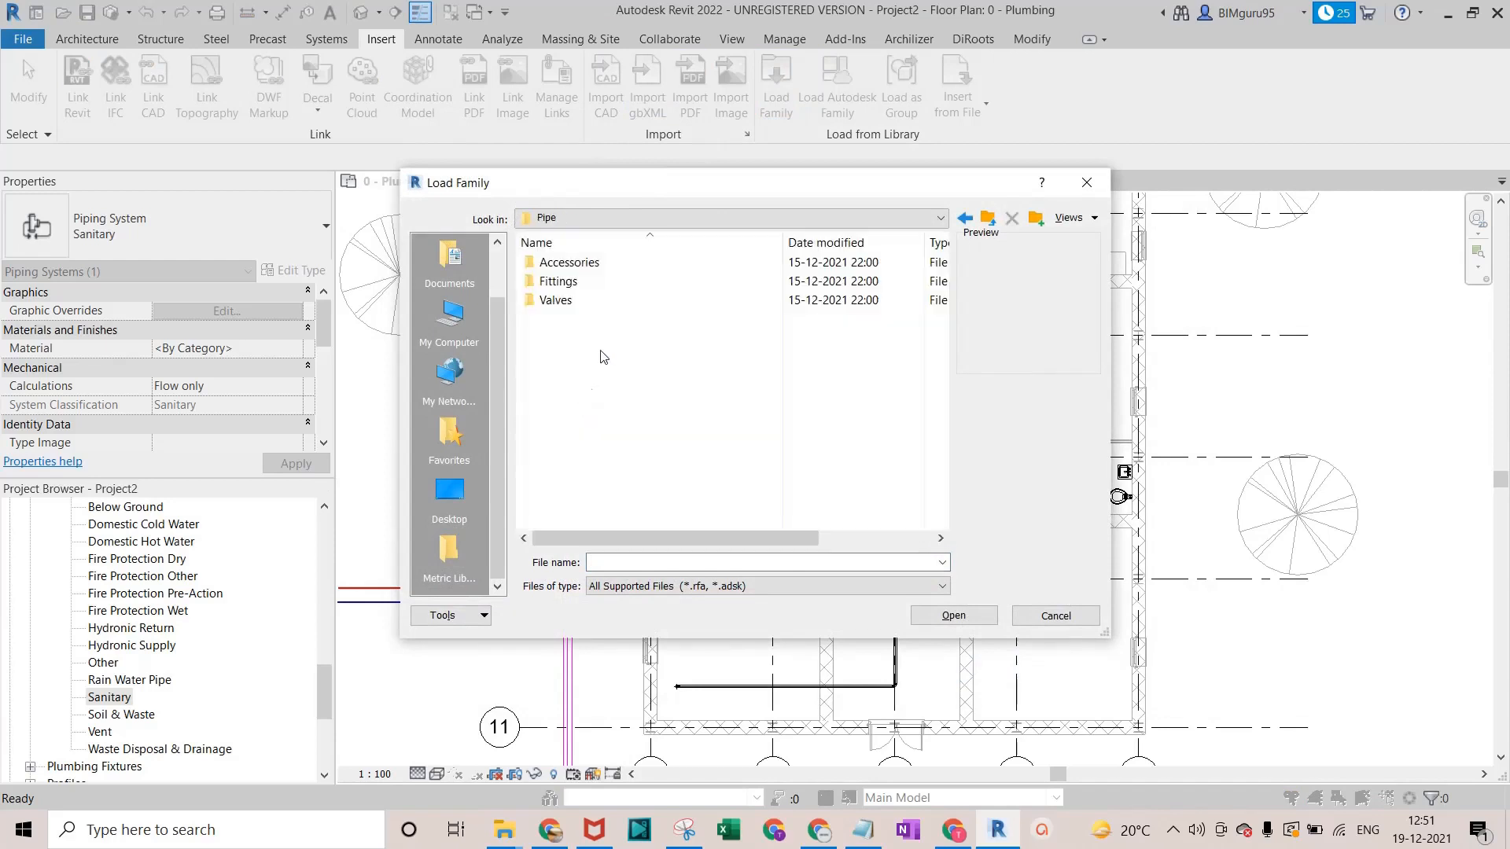
{"action": "double_click", "coordinate": [615, 261]}
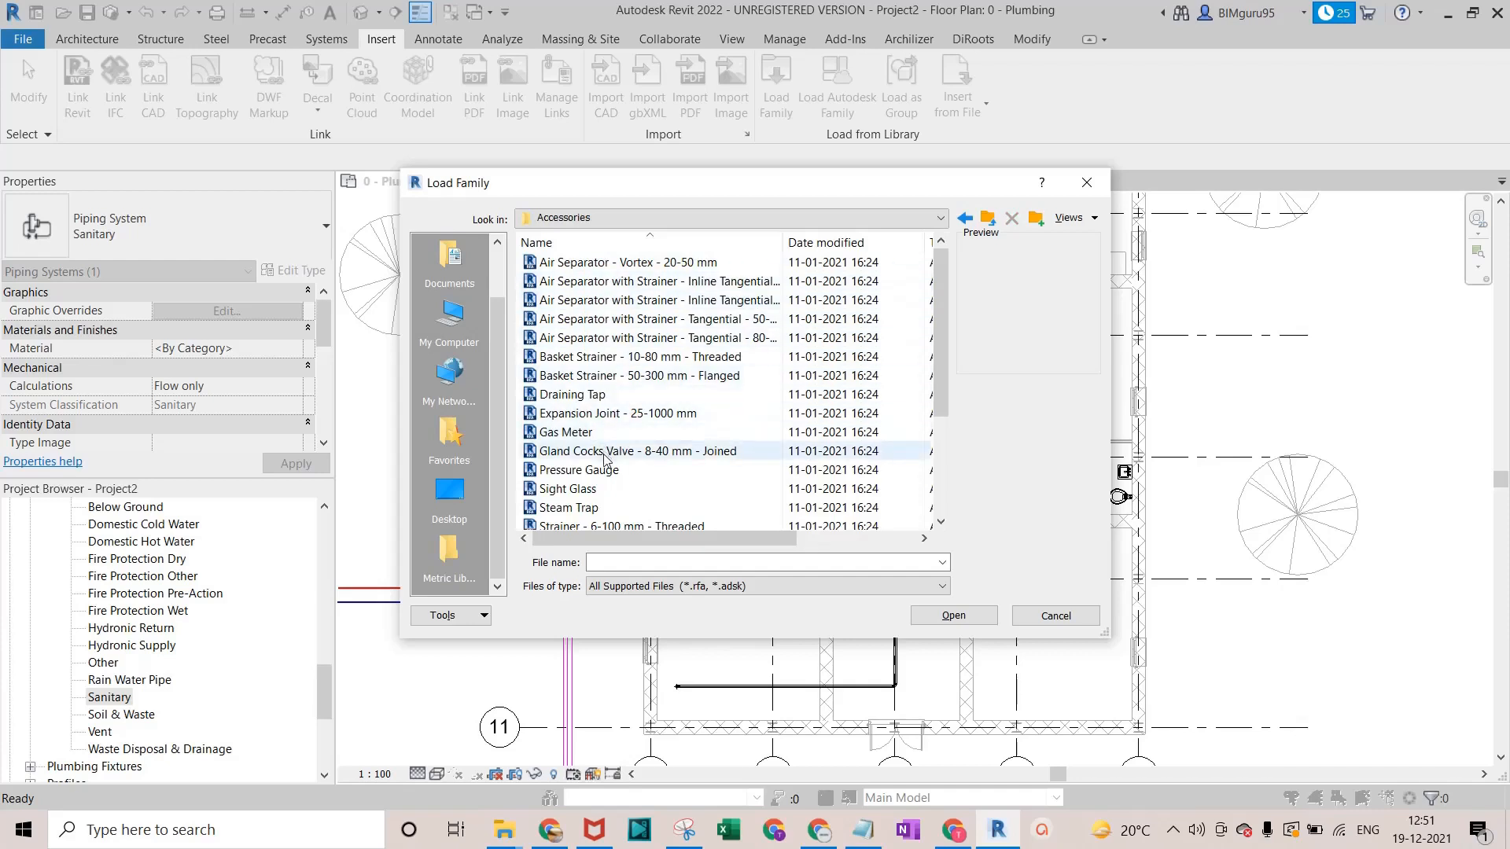
{"action": "scroll", "coordinate": [625, 470], "scroll_direction": "down", "scroll_amount": 3}
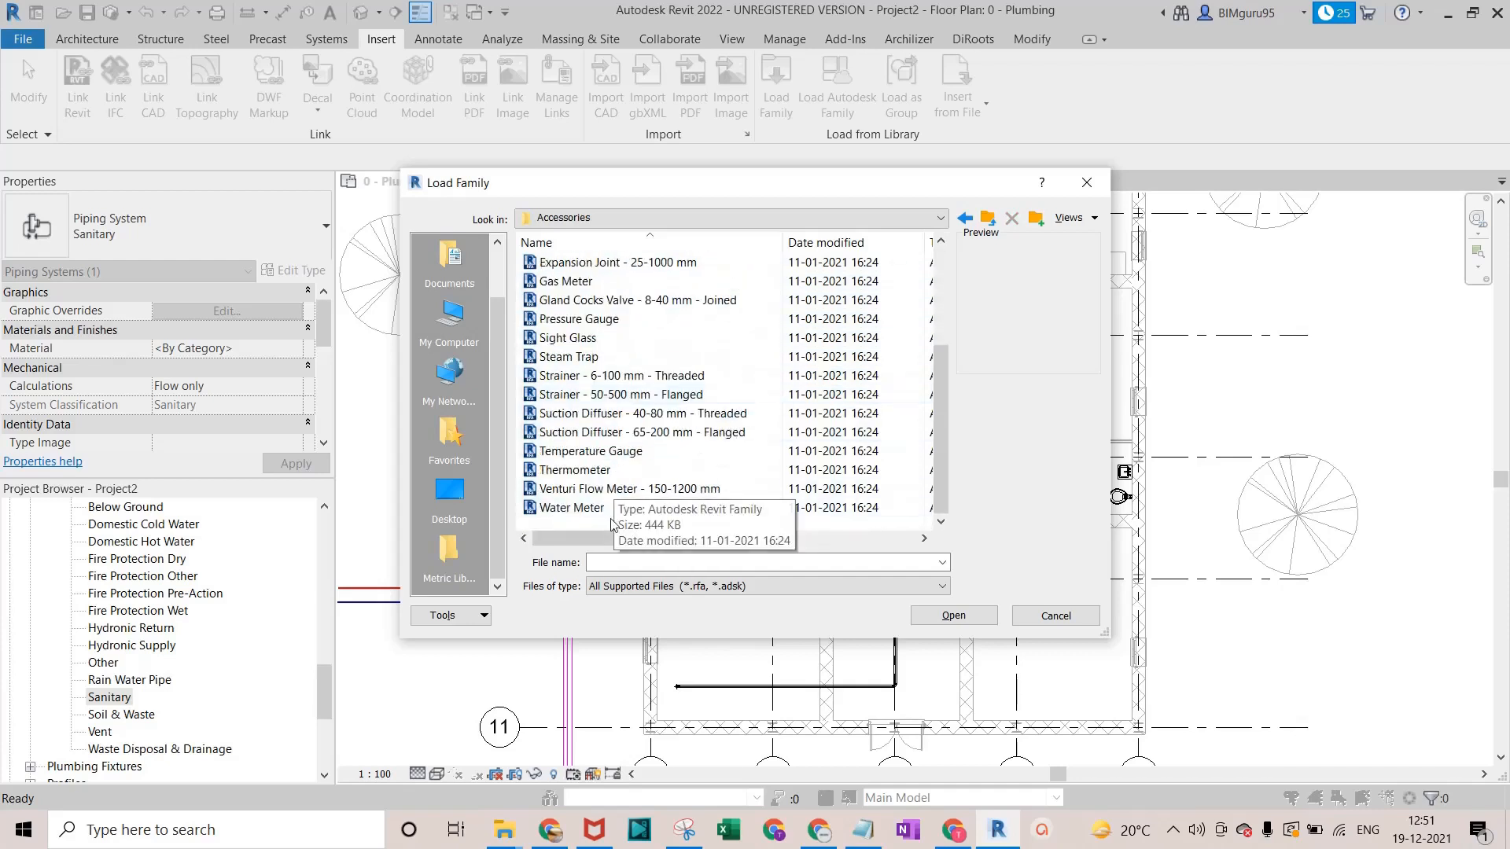
{"action": "left_click", "coordinate": [594, 472]}
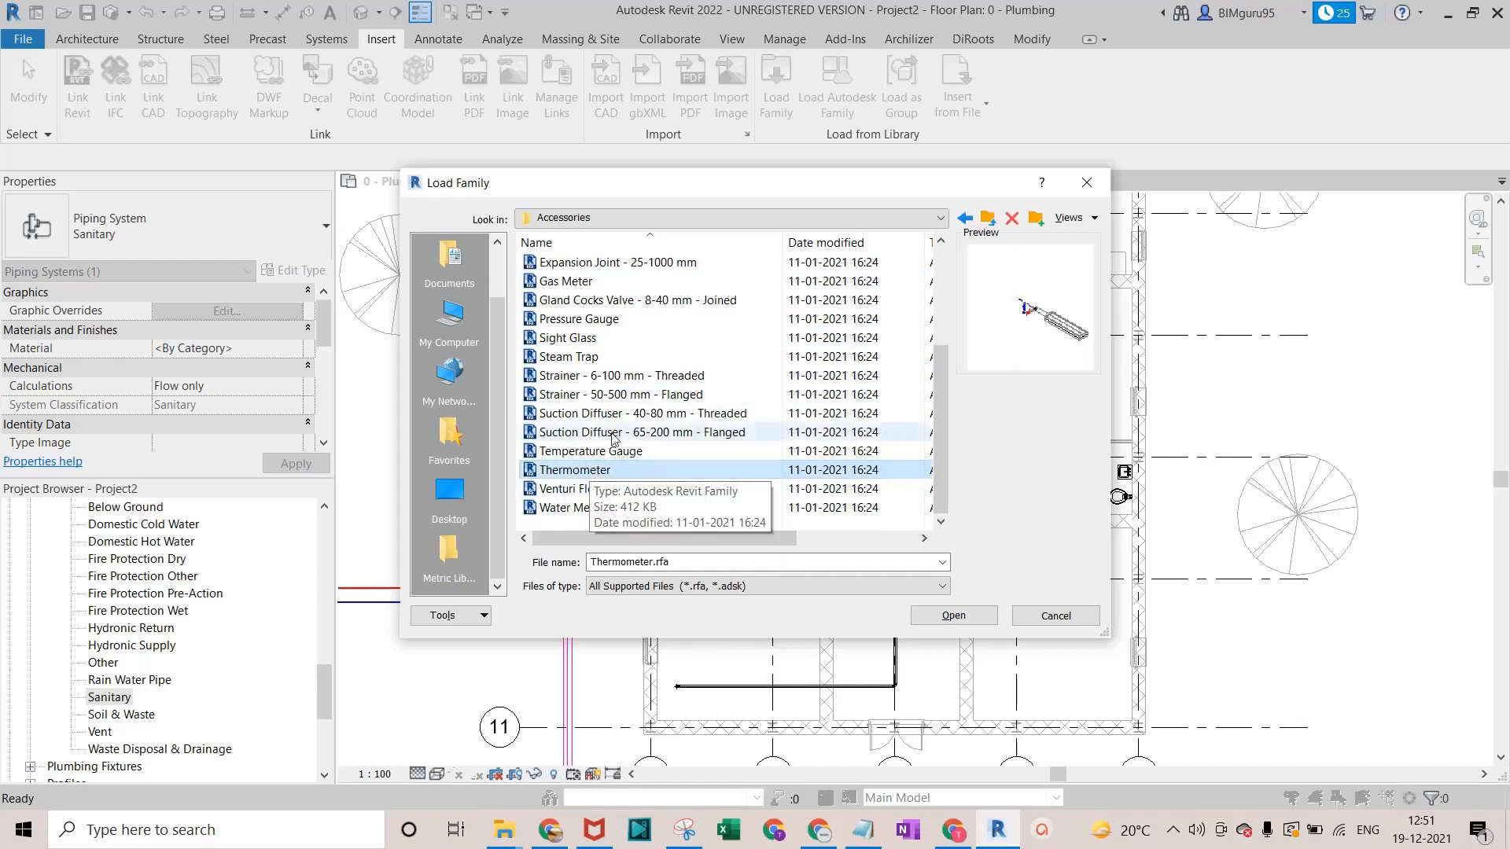
{"action": "scroll", "coordinate": [595, 359], "scroll_direction": "up", "scroll_amount": 3}
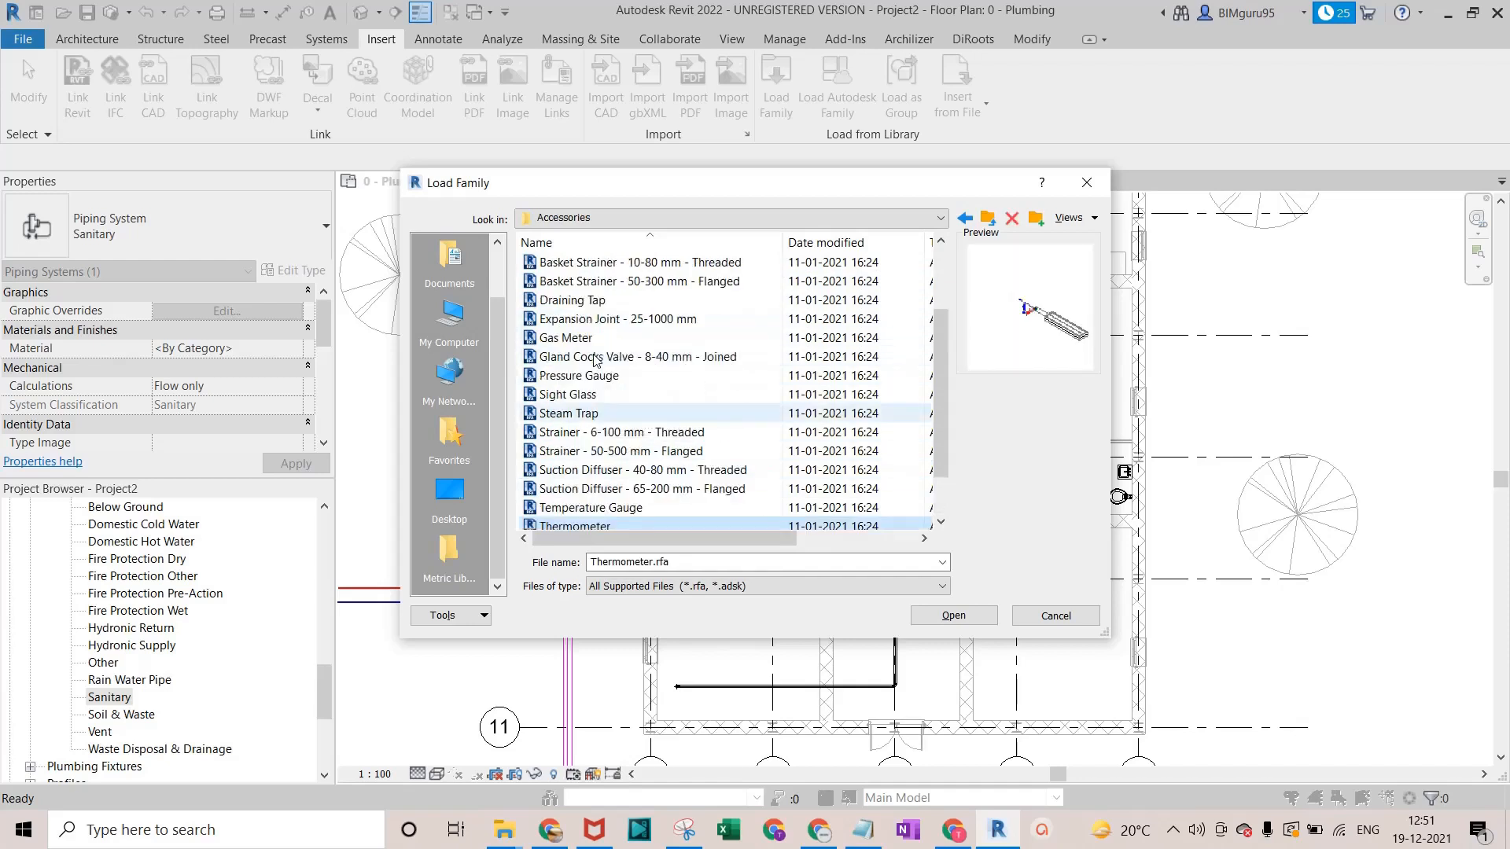
{"action": "scroll", "coordinate": [595, 359], "scroll_direction": "down", "scroll_amount": 3}
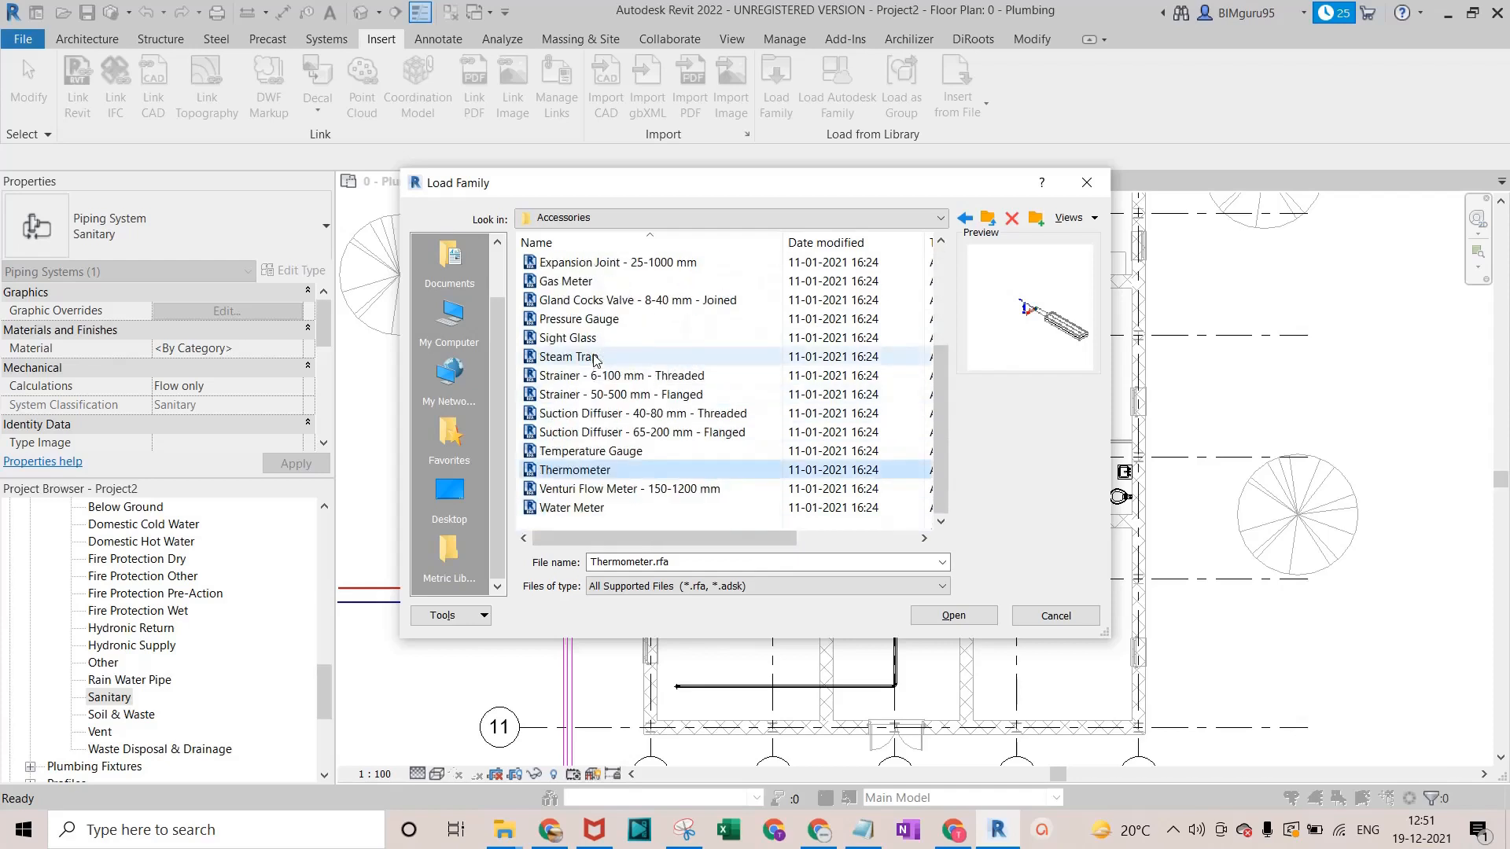
{"action": "scroll", "coordinate": [596, 359], "scroll_direction": "up", "scroll_amount": 1}
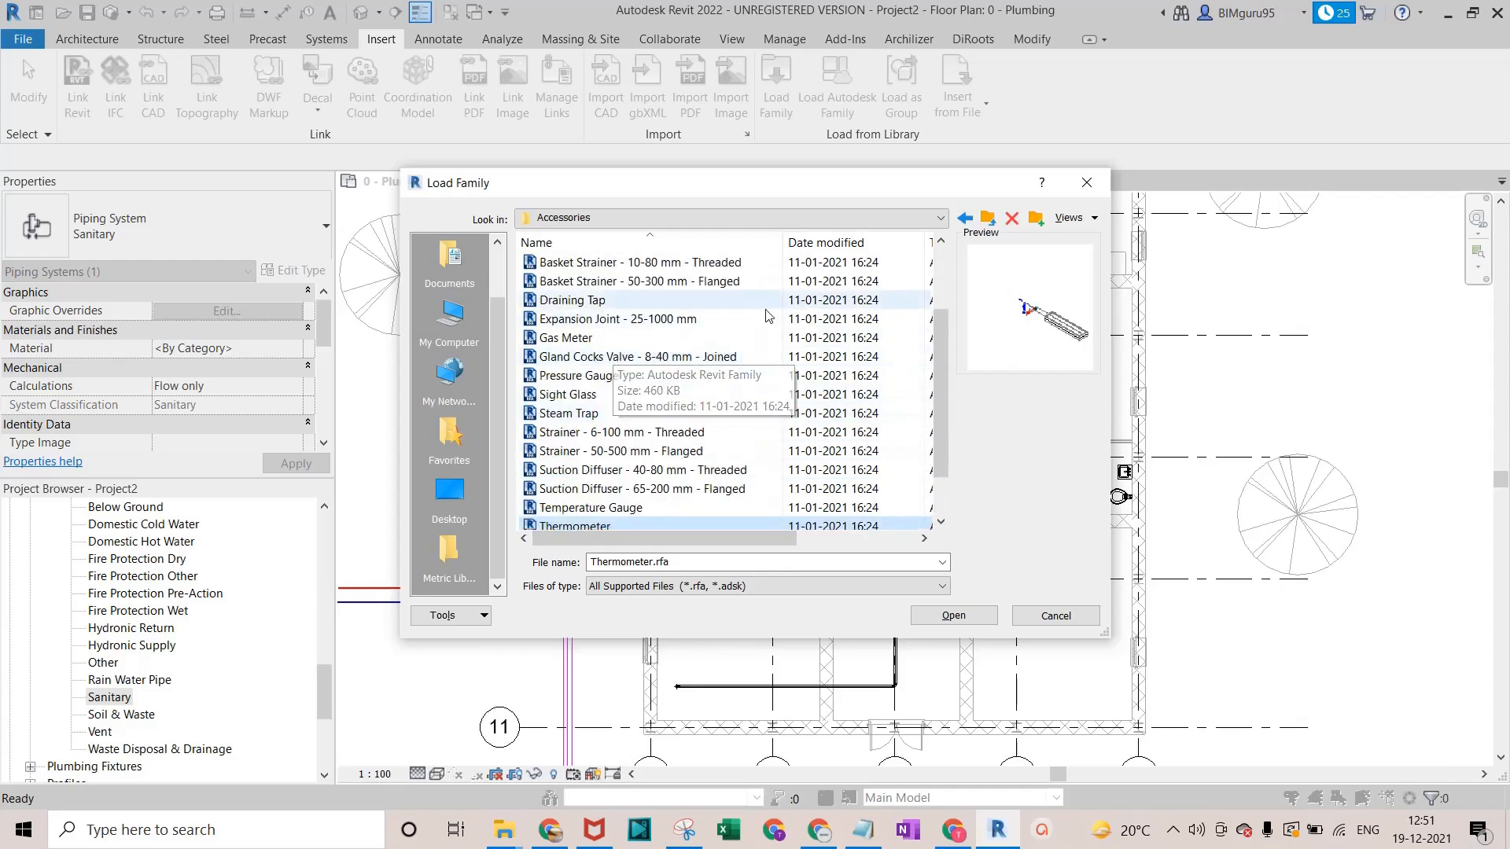
Load the Ball Valve_50-150 mm_ADSK family from the library's Pipe Valves, Isolating Valves folder.
{"action": "left_click", "coordinate": [988, 217]}
{"action": "left_click", "coordinate": [595, 305]}
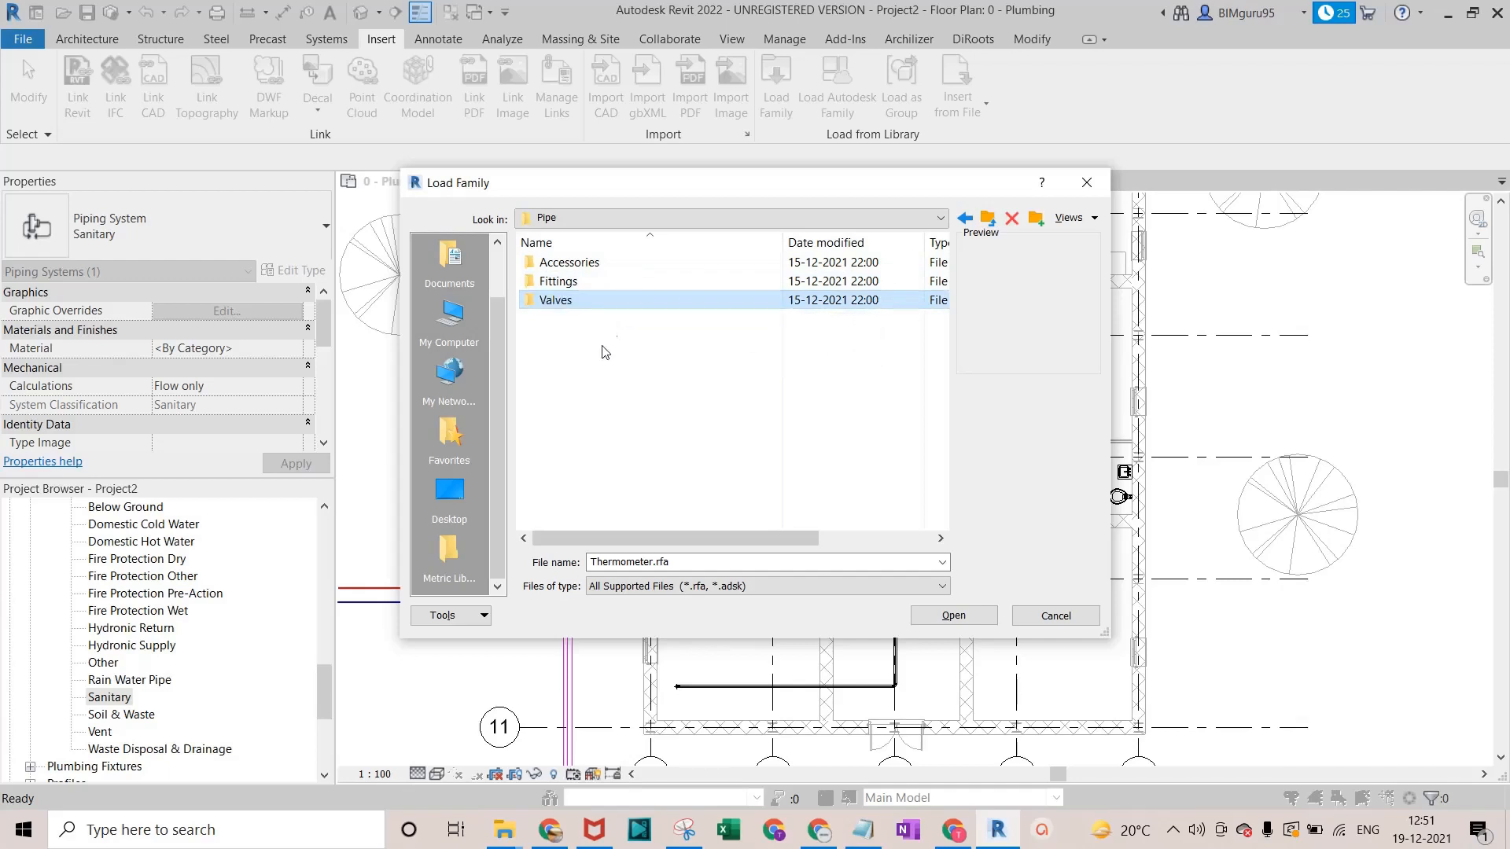
{"action": "double_click", "coordinate": [577, 304]}
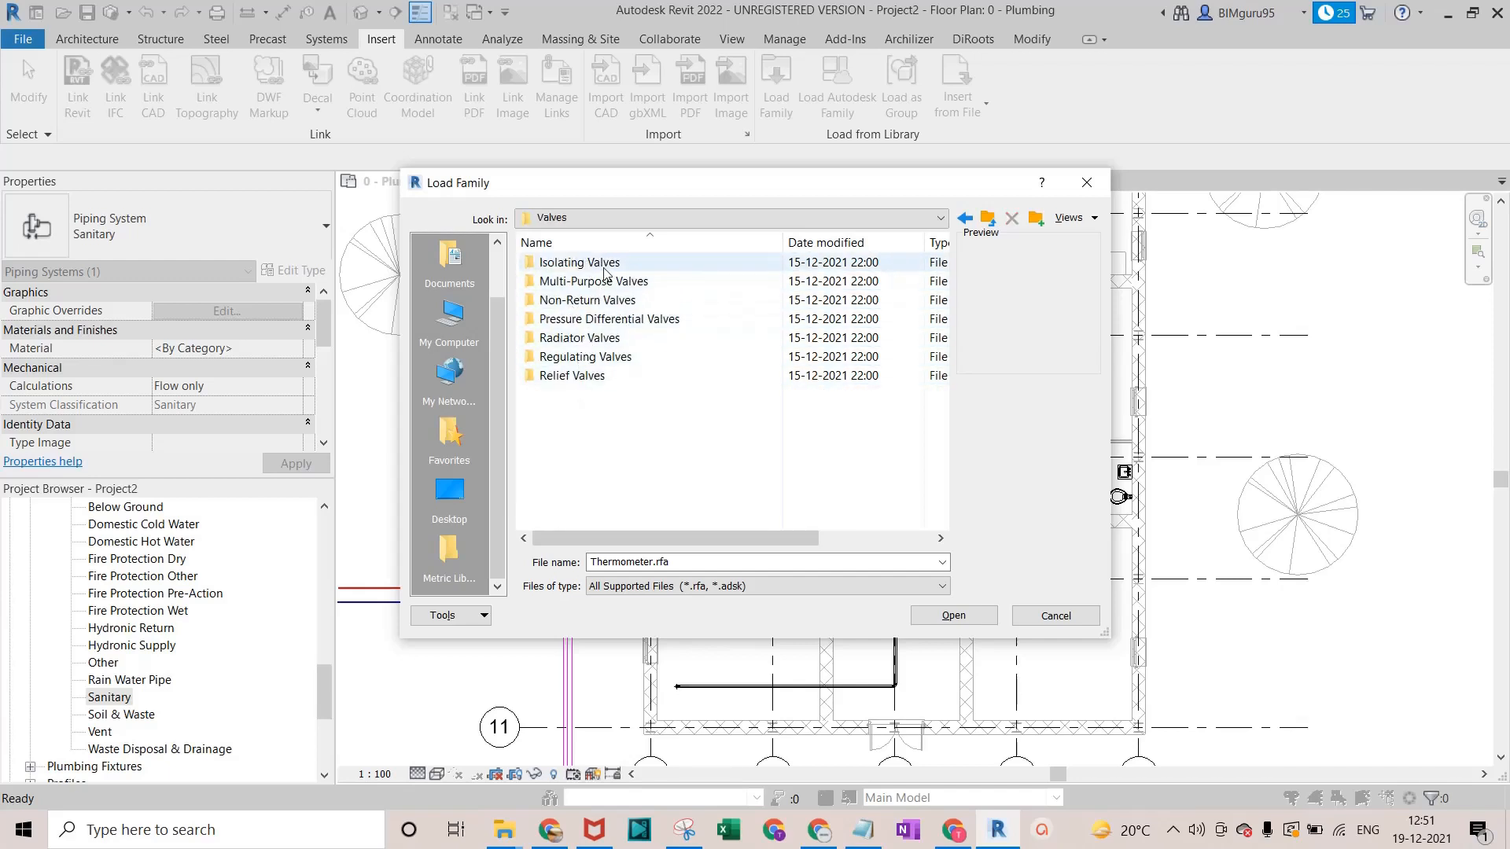
{"action": "double_click", "coordinate": [580, 262]}
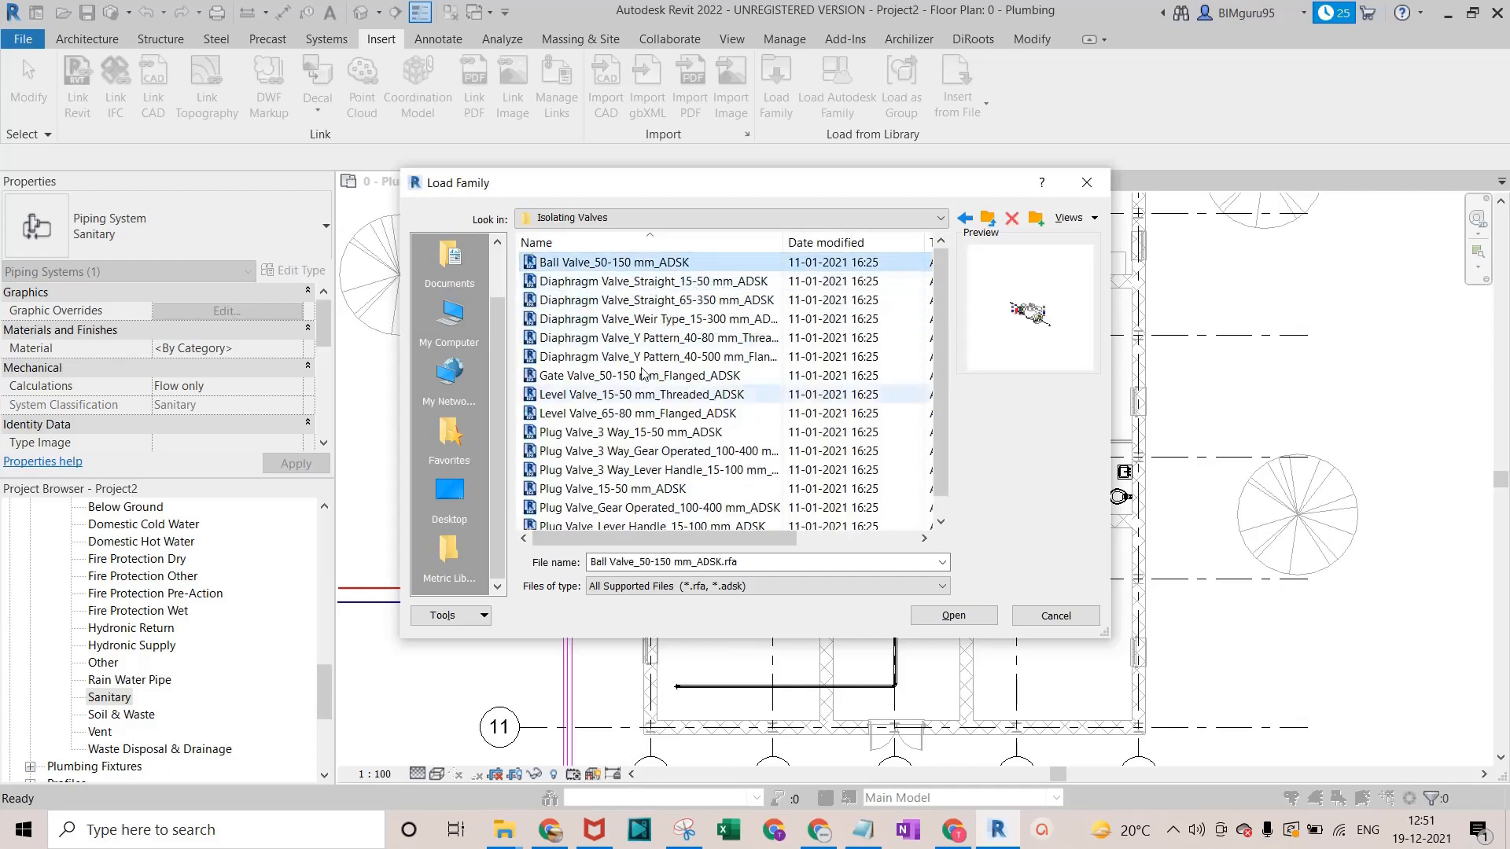
{"action": "left_click", "coordinate": [954, 616]}
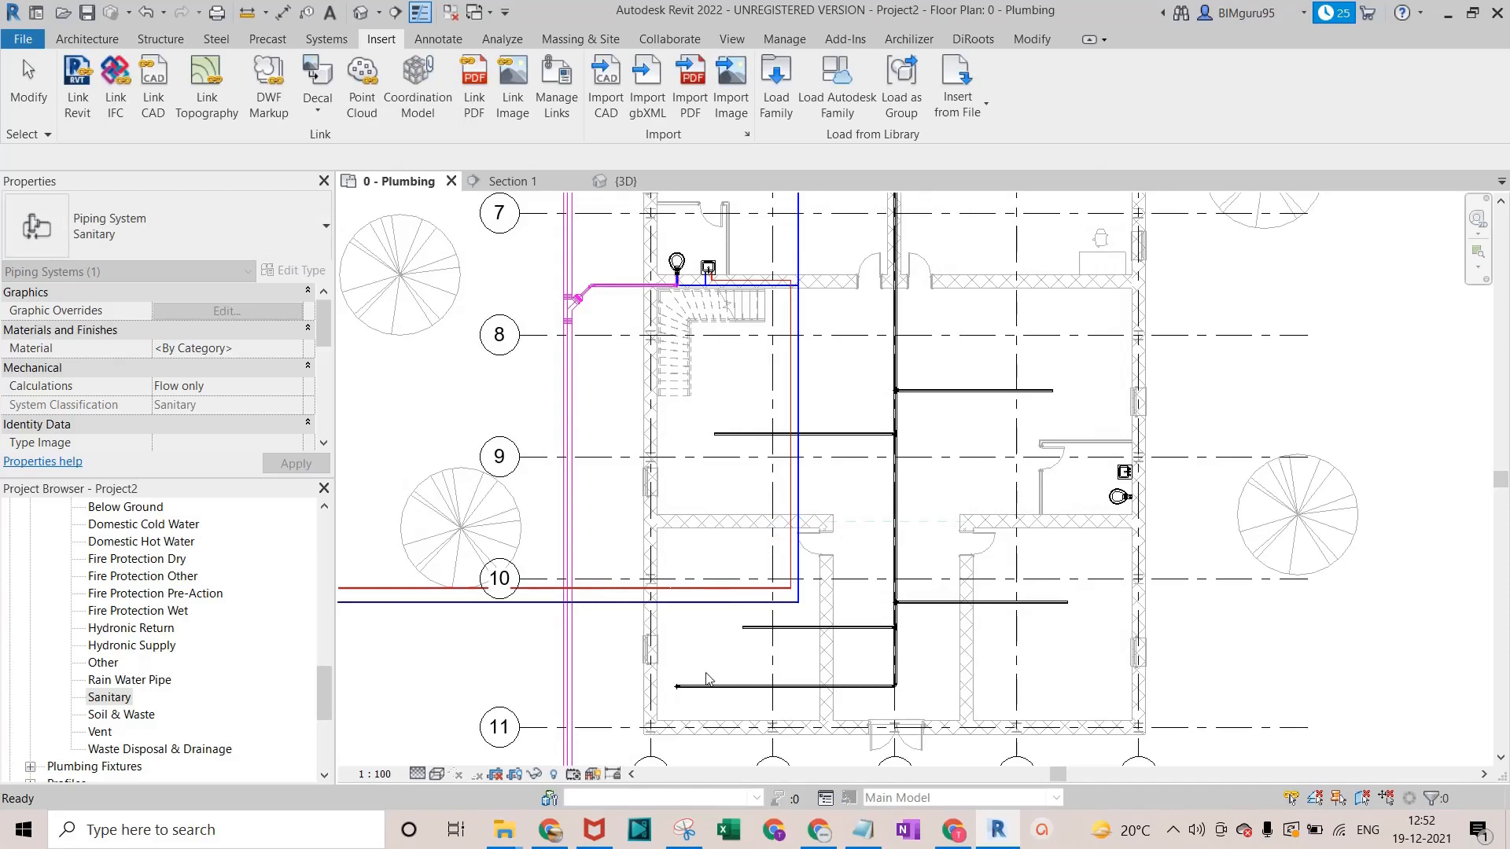
Place a 50 mm Ball Valve_50-150 mm_ADSK accessory on each of the vertical red and blue water pipes just above grid 9.
{"action": "key", "text": "p"}
{"action": "key", "text": "a"}
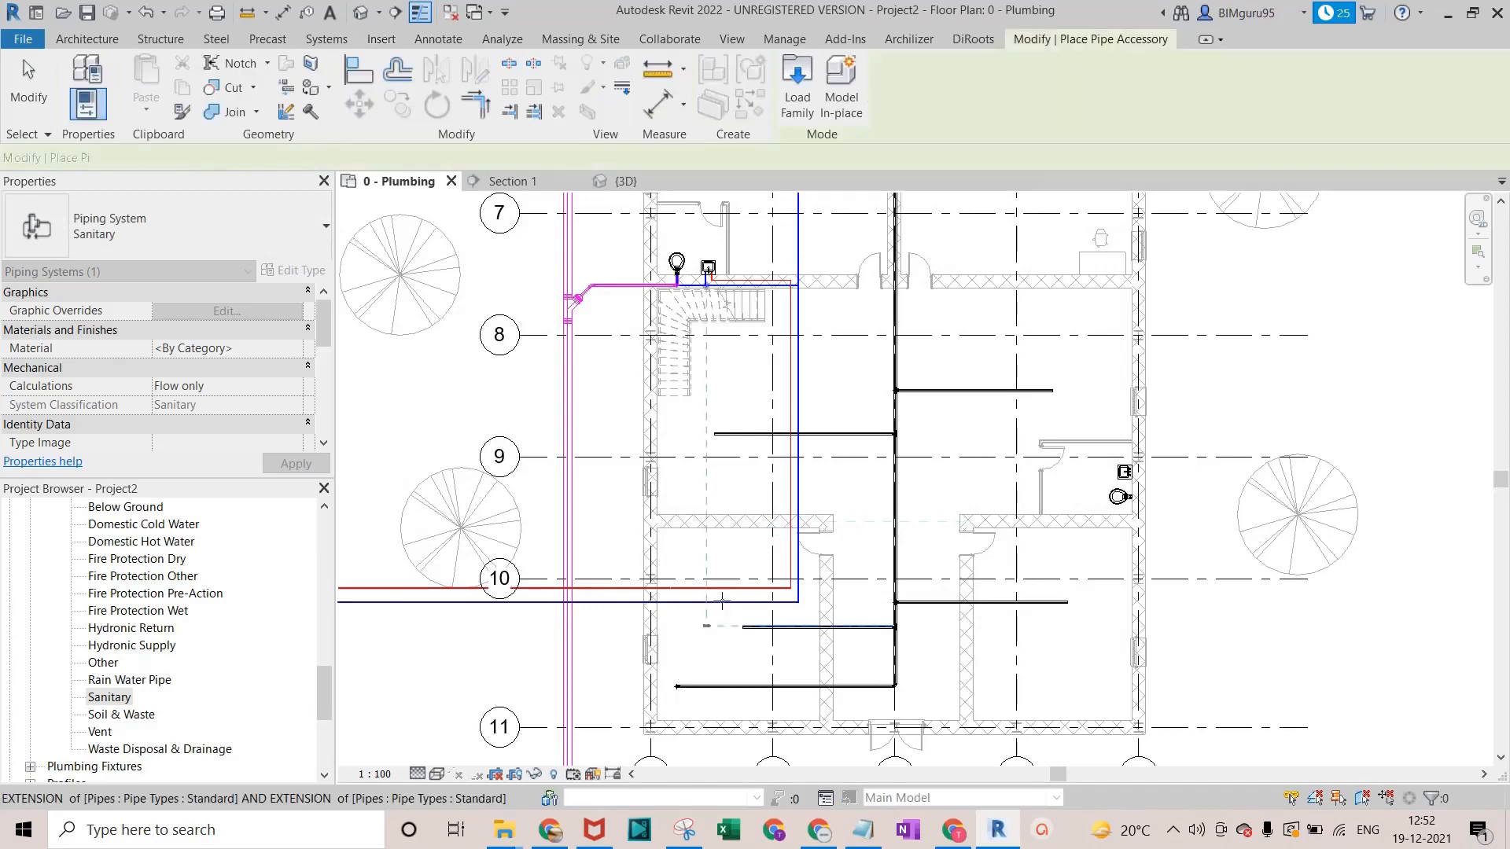
{"action": "scroll", "coordinate": [748, 452], "scroll_direction": "up", "scroll_amount": 4}
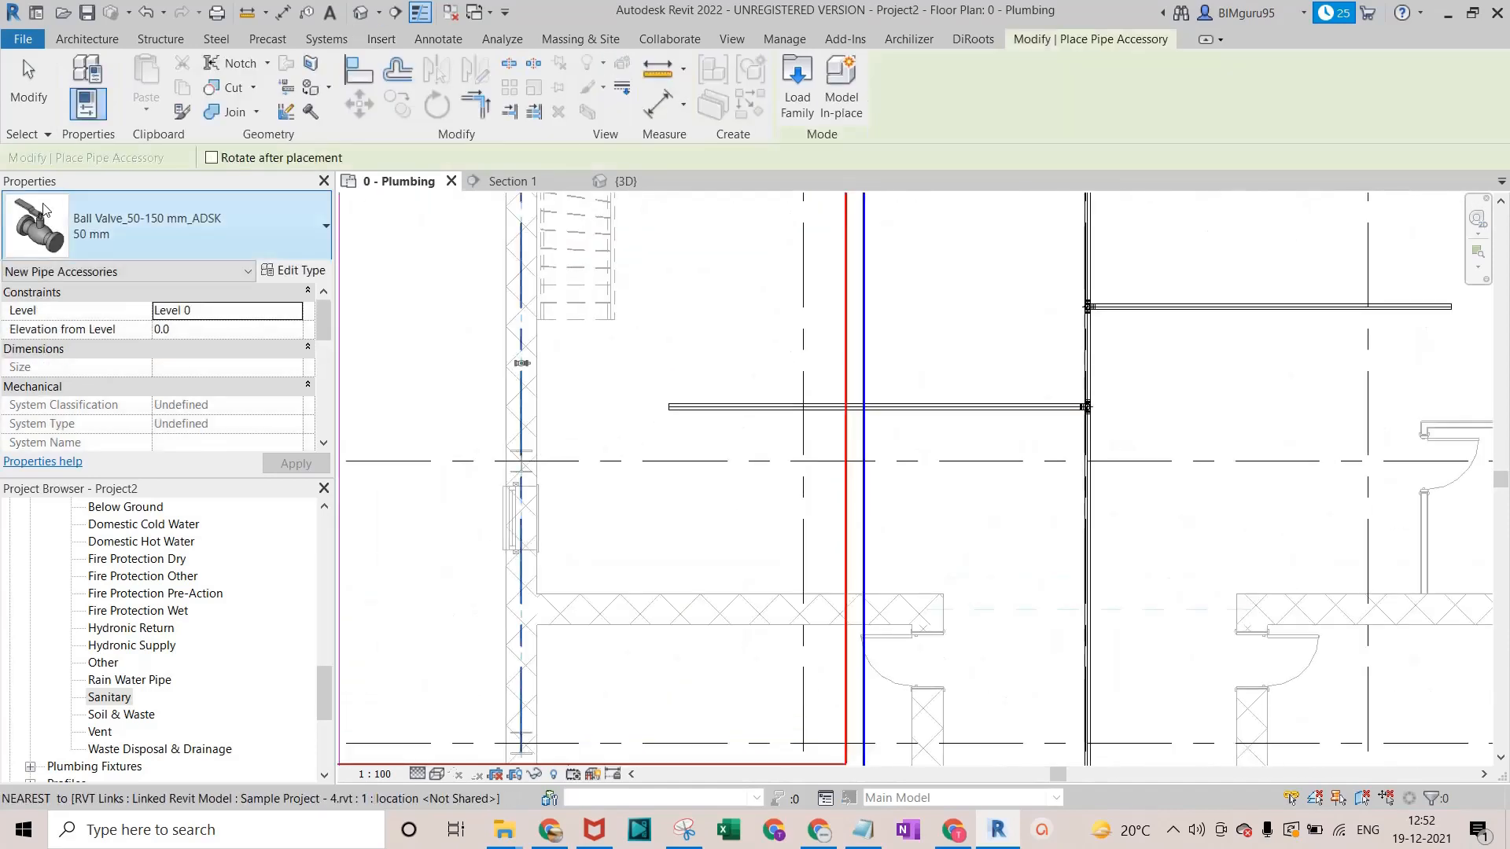
{"action": "scroll", "coordinate": [834, 376], "scroll_direction": "up", "scroll_amount": 3}
{"action": "scroll", "coordinate": [855, 382], "scroll_direction": "up", "scroll_amount": 2}
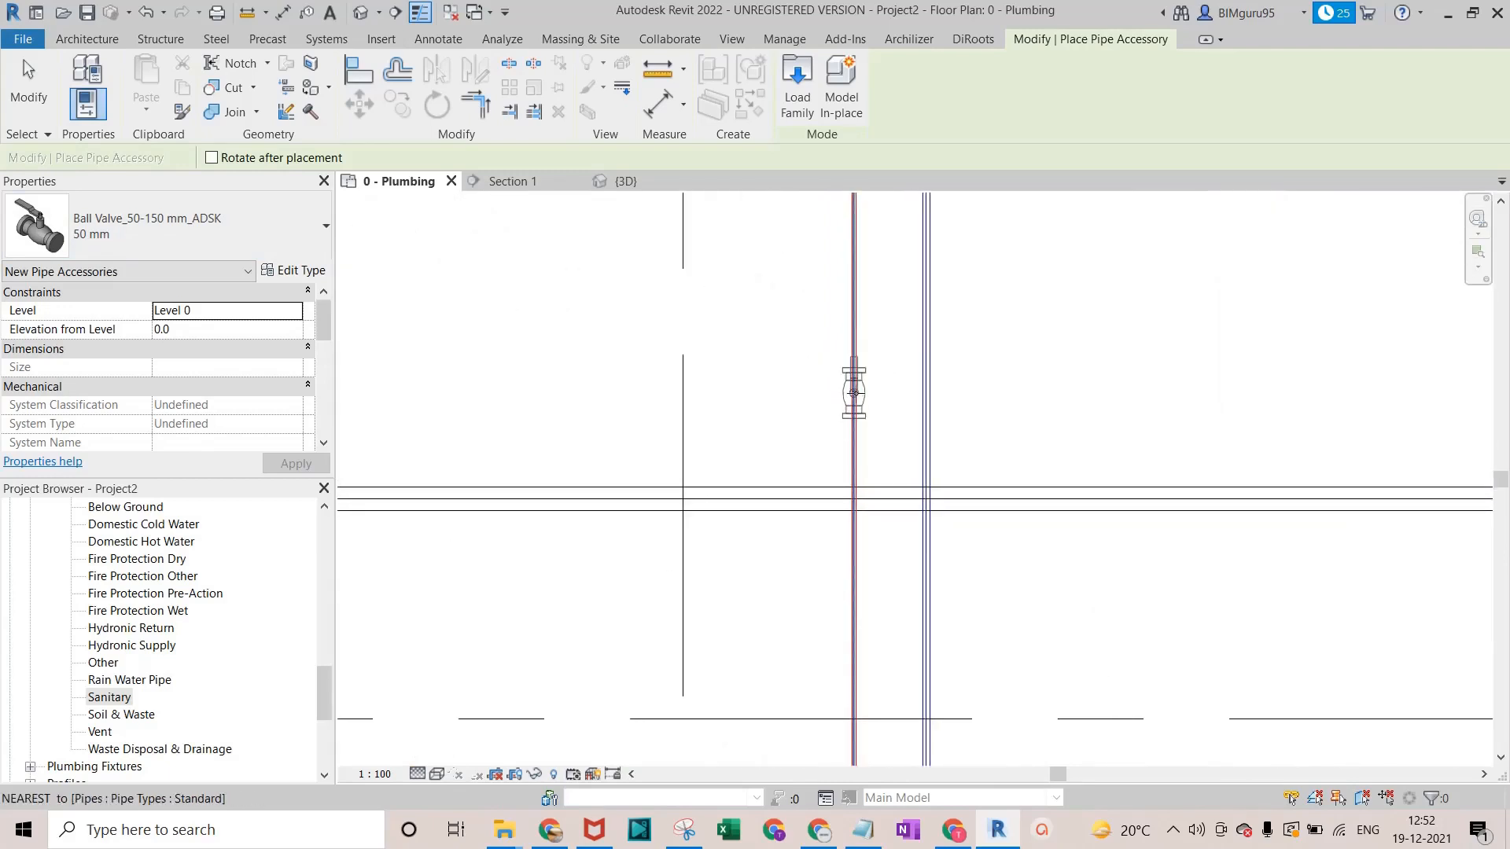
{"action": "left_click", "coordinate": [861, 467]}
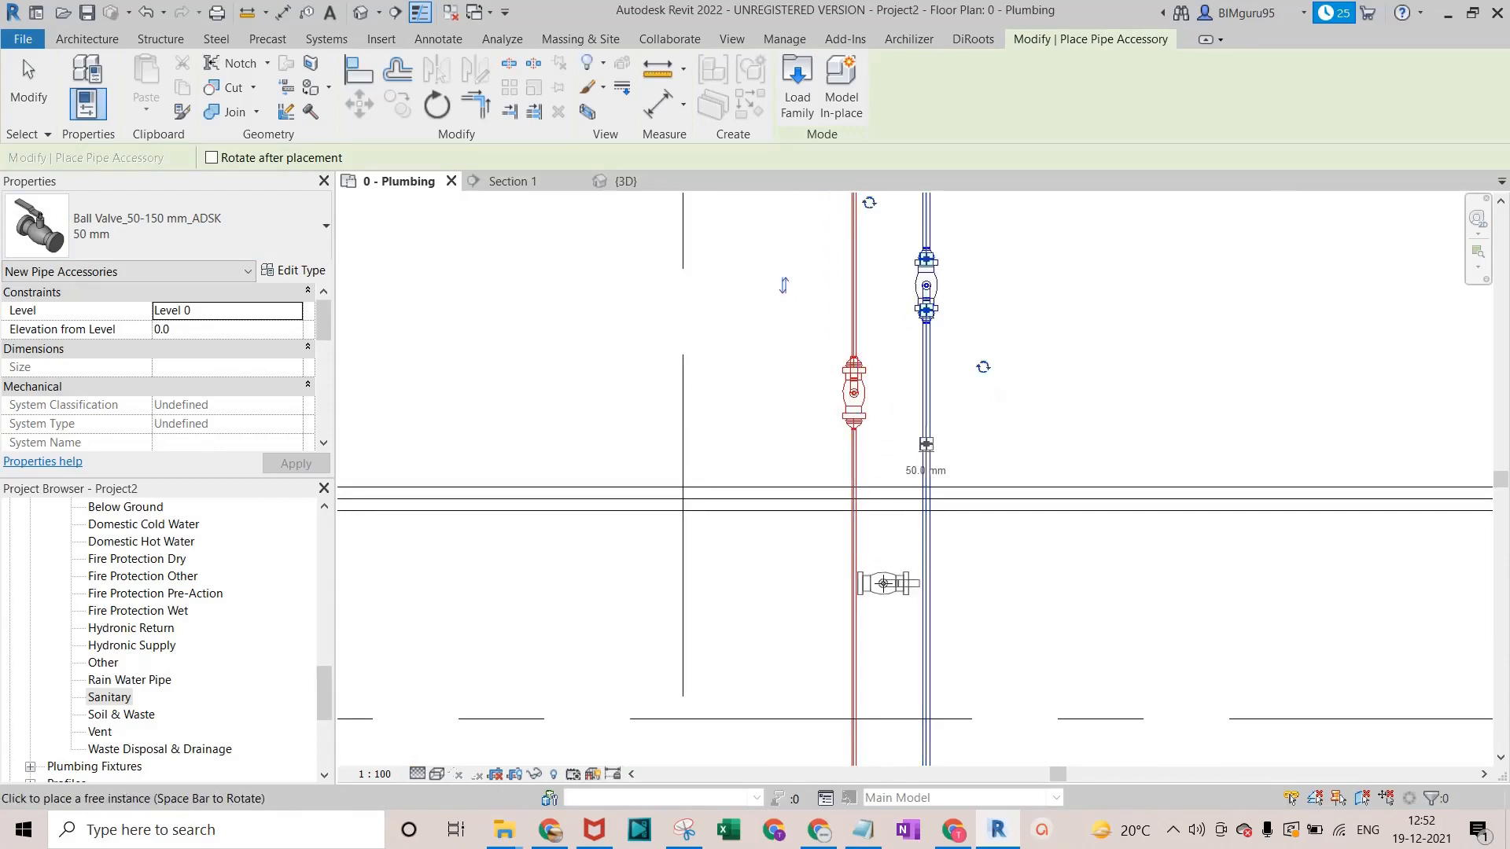
{"action": "key", "text": "Escape"}
{"action": "key", "text": "Escape"}
{"action": "scroll", "coordinate": [880, 351], "scroll_direction": "down", "scroll_amount": 5}
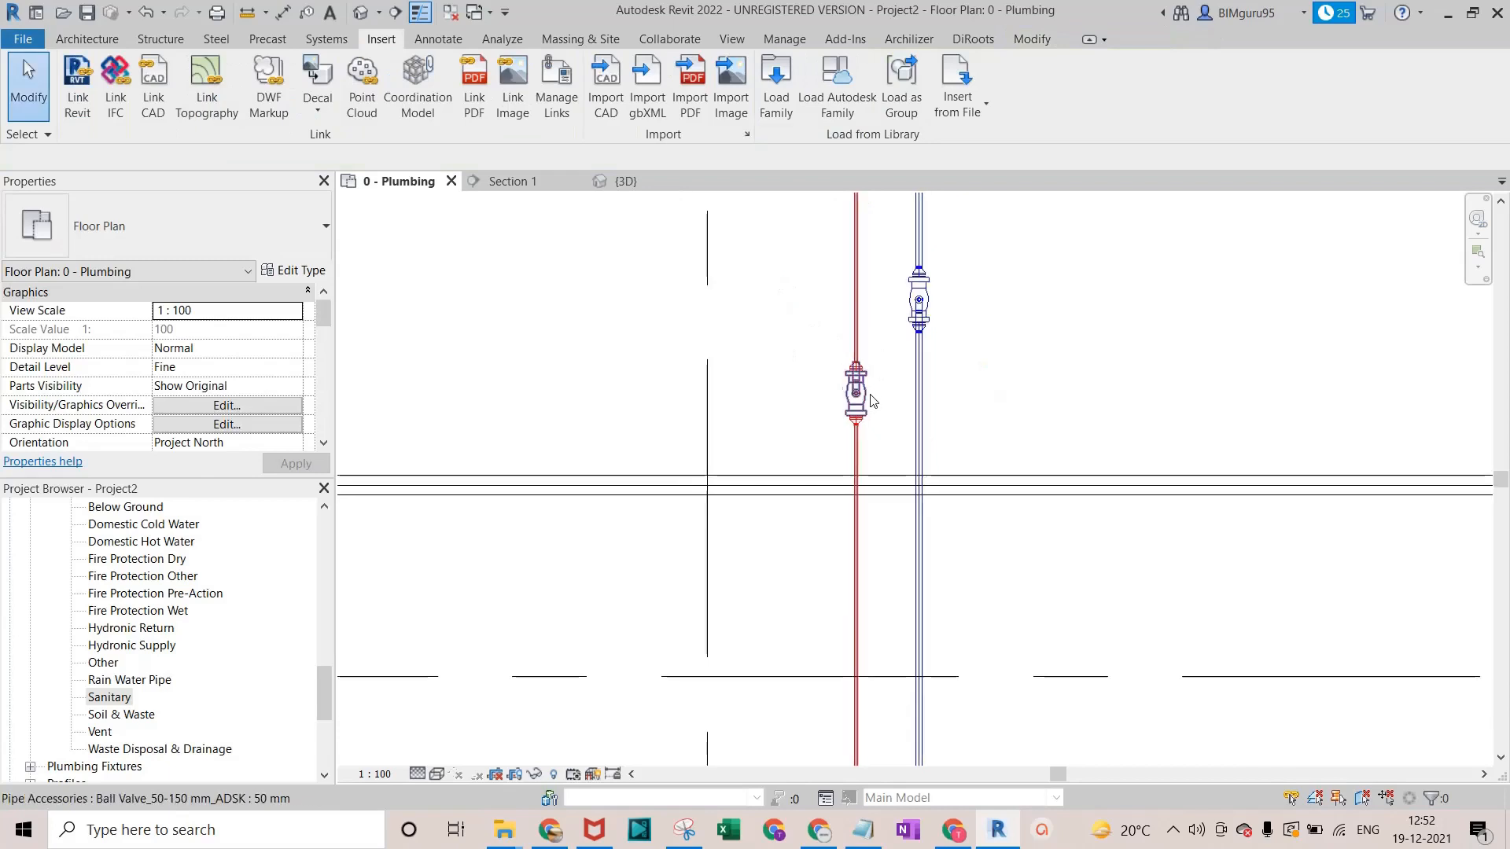
{"action": "scroll", "coordinate": [833, 429], "scroll_direction": "down", "scroll_amount": 1}
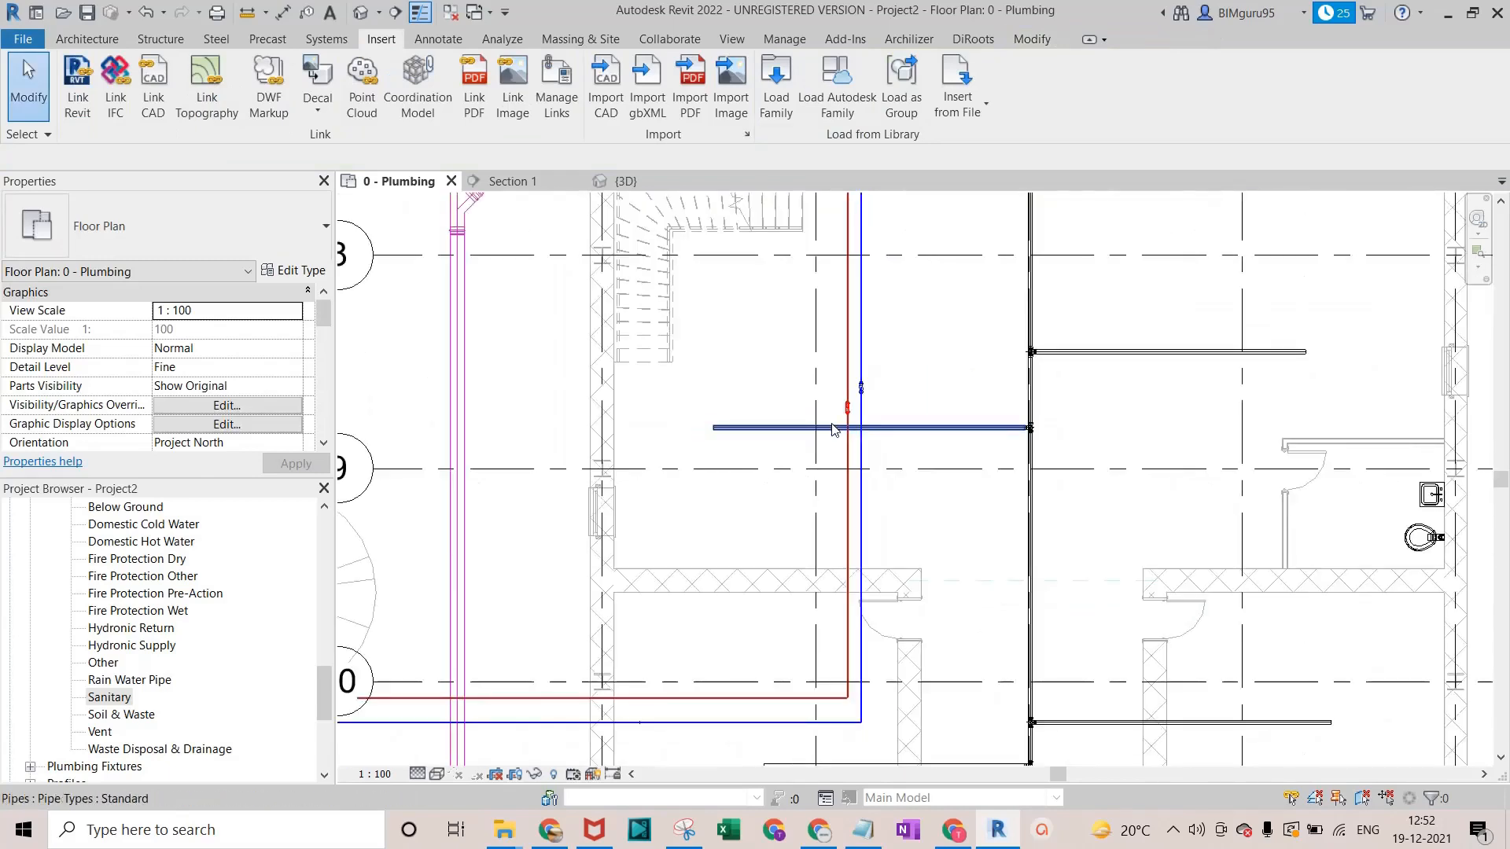
{"action": "scroll", "coordinate": [834, 428], "scroll_direction": "down", "scroll_amount": 5}
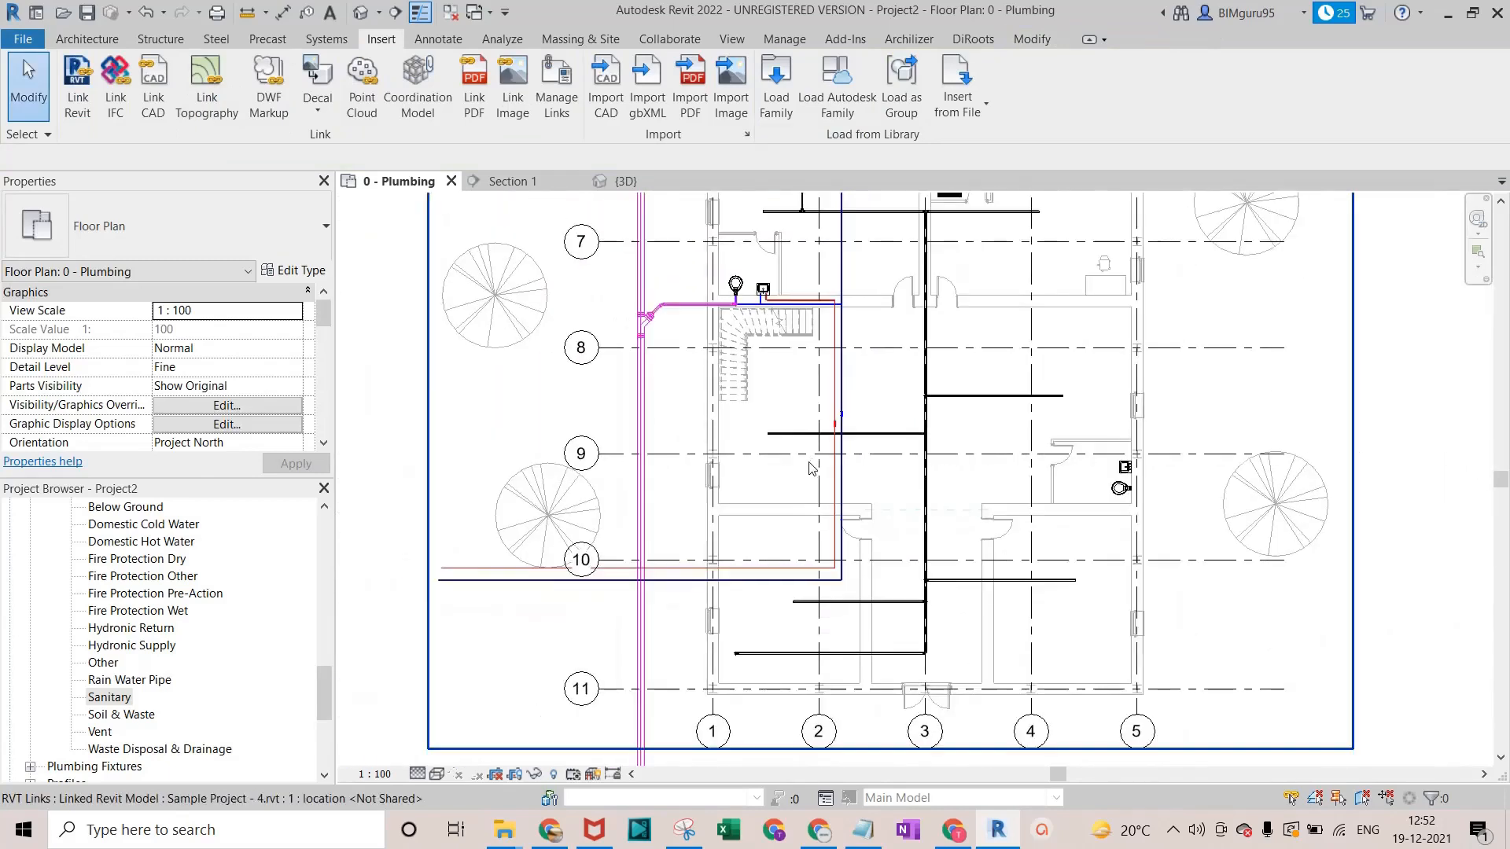
Draw an L-shaped 15 mm pipe placeholder: about 11 m up between grids 4 and 5, then across the main between grids 2 and 3.
{"action": "left_click", "coordinate": [329, 42]}
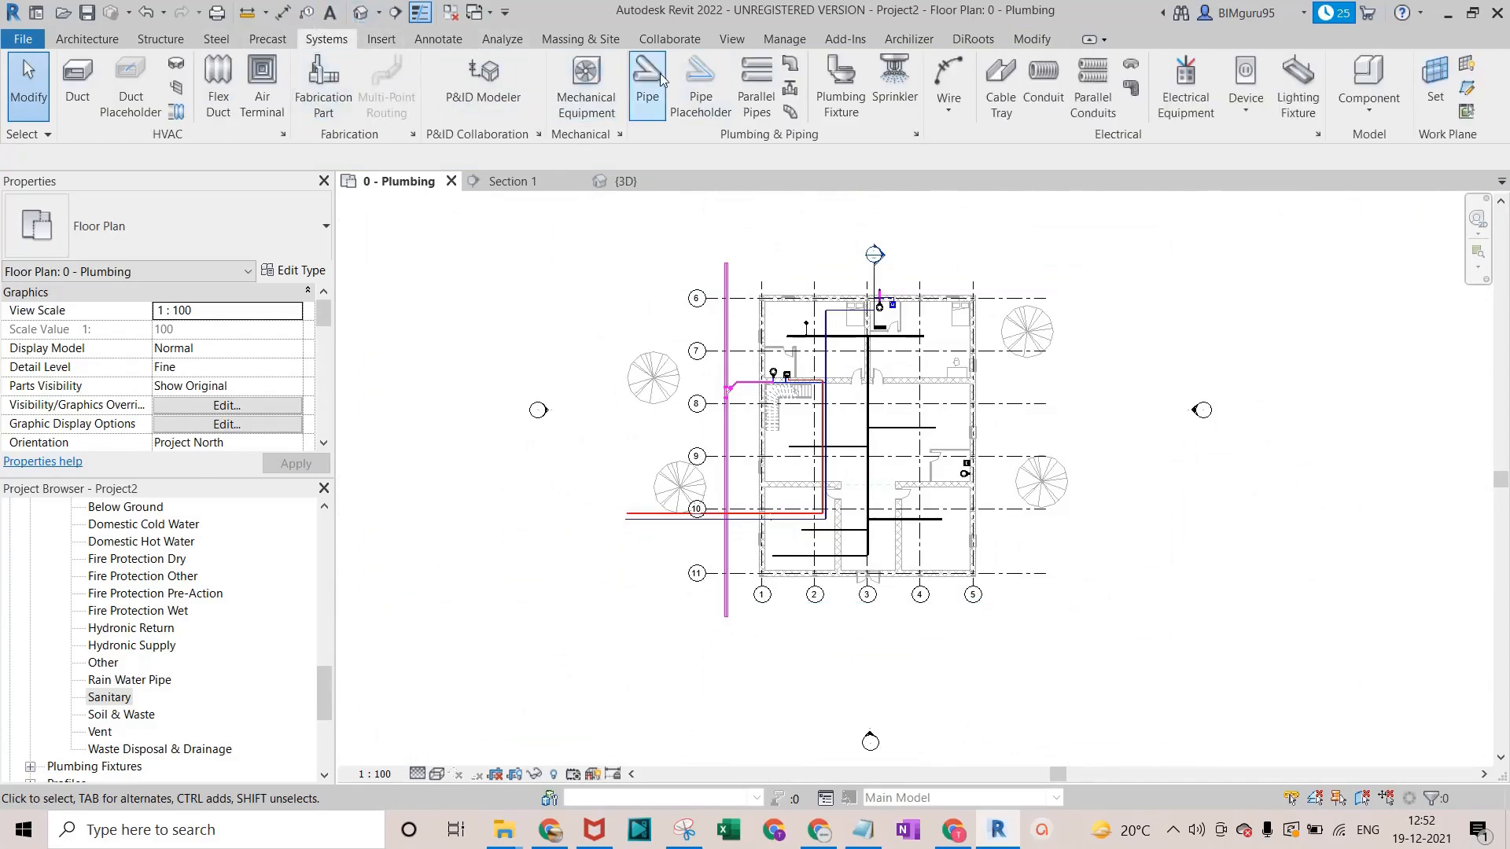
{"action": "left_click", "coordinate": [700, 79]}
{"action": "scroll", "coordinate": [908, 473], "scroll_direction": "up", "scroll_amount": 2}
{"action": "scroll", "coordinate": [908, 473], "scroll_direction": "up", "scroll_amount": 3}
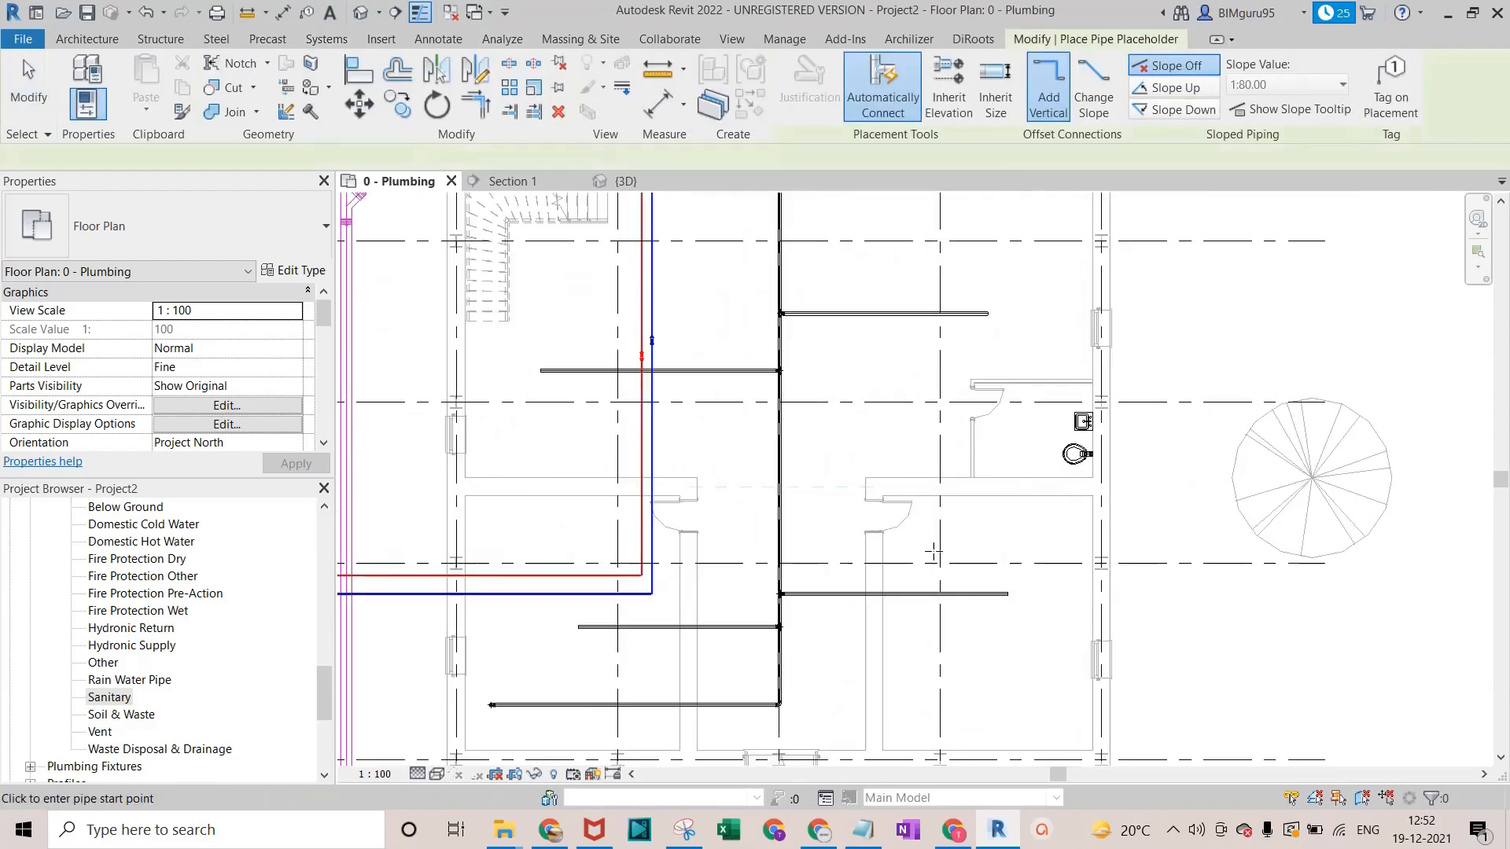
{"action": "left_click", "coordinate": [945, 583]}
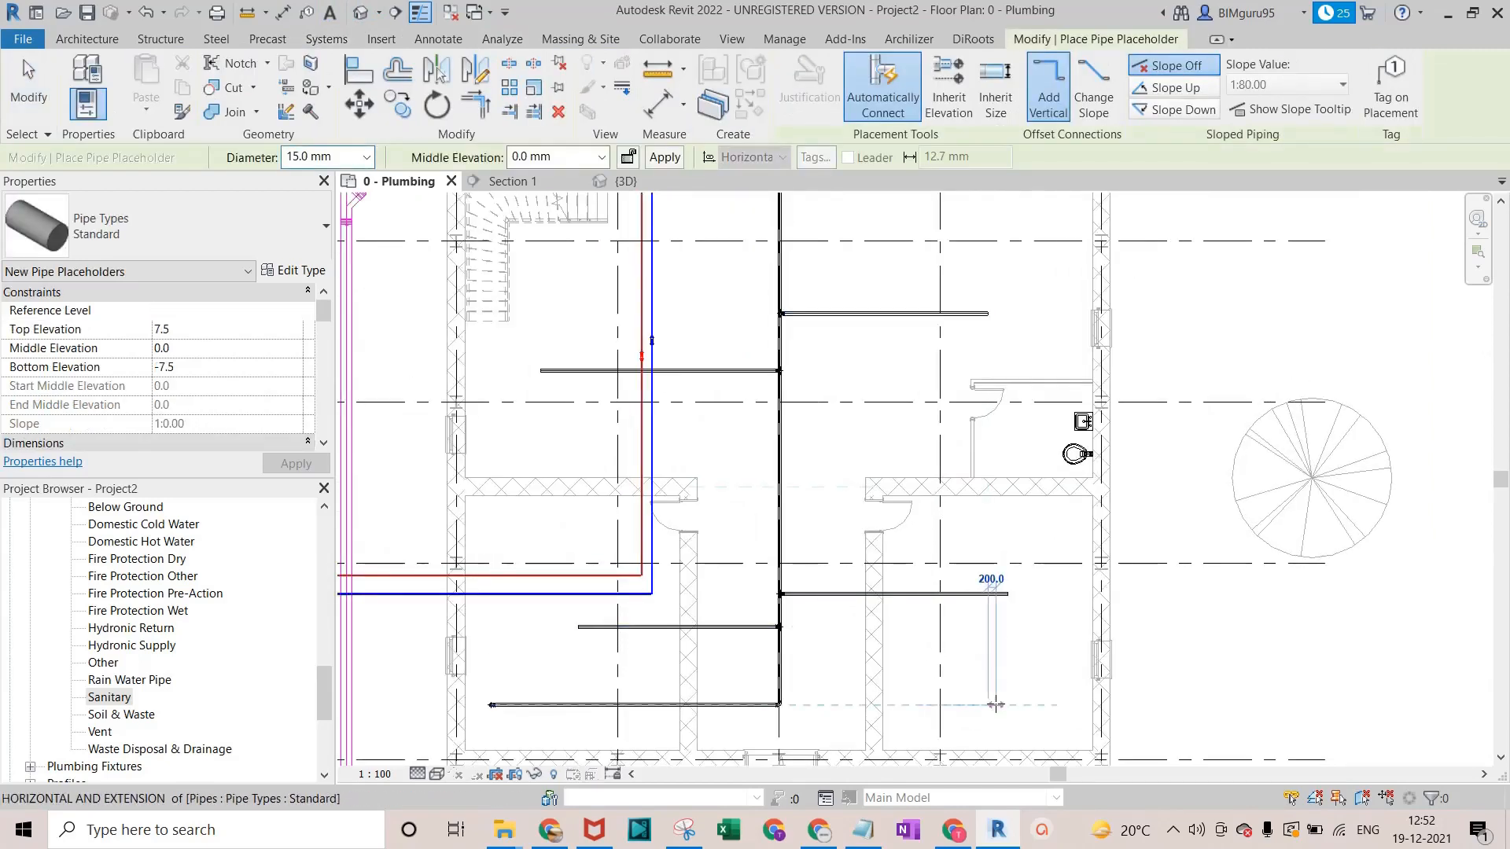
{"action": "left_click", "coordinate": [988, 262]}
{"action": "left_click", "coordinate": [718, 262]}
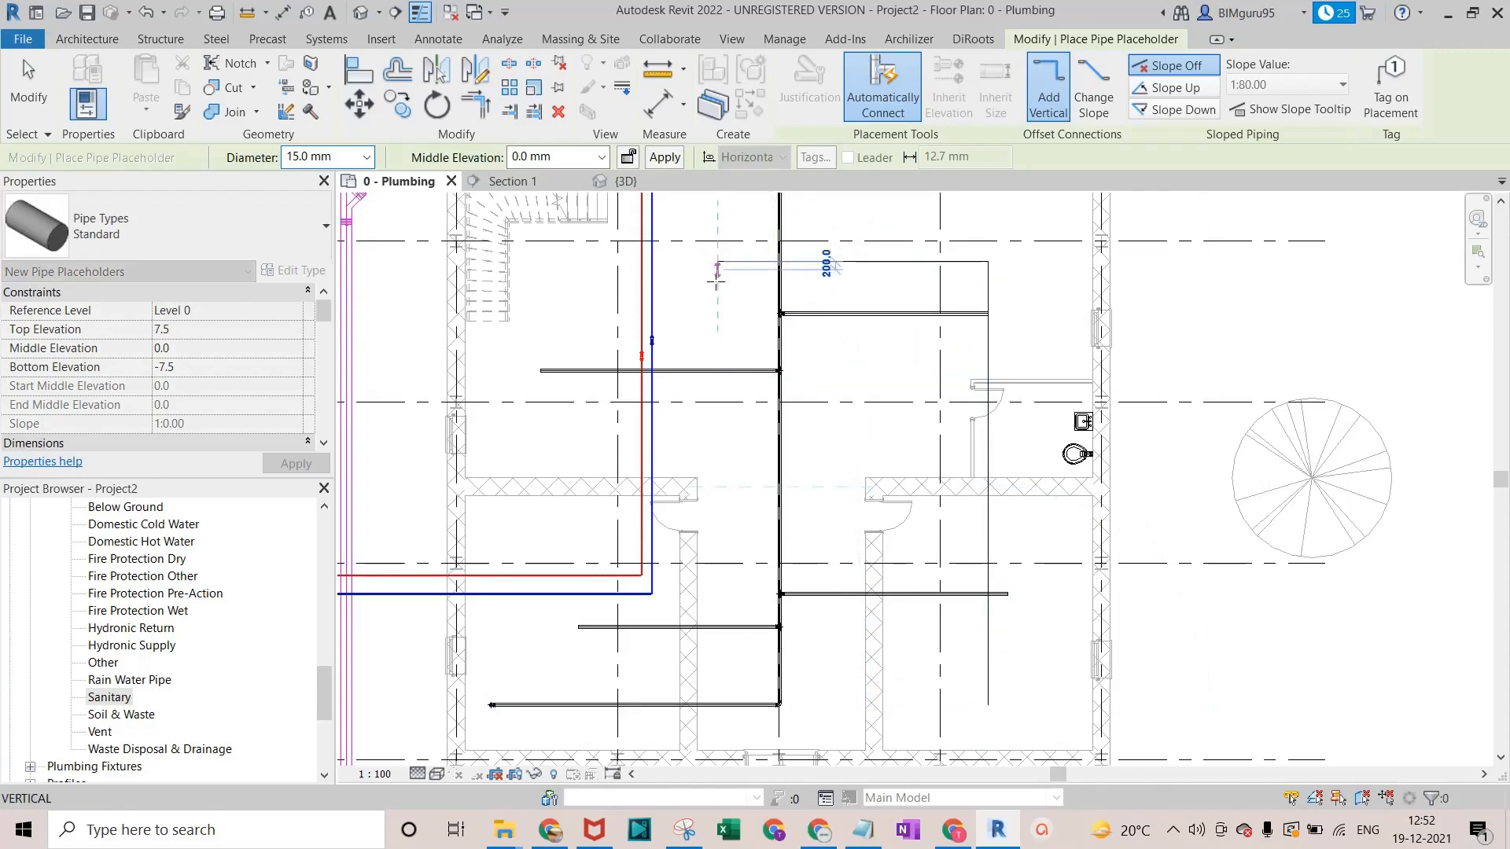
{"action": "key", "text": "Escape"}
{"action": "key", "text": "Escape"}
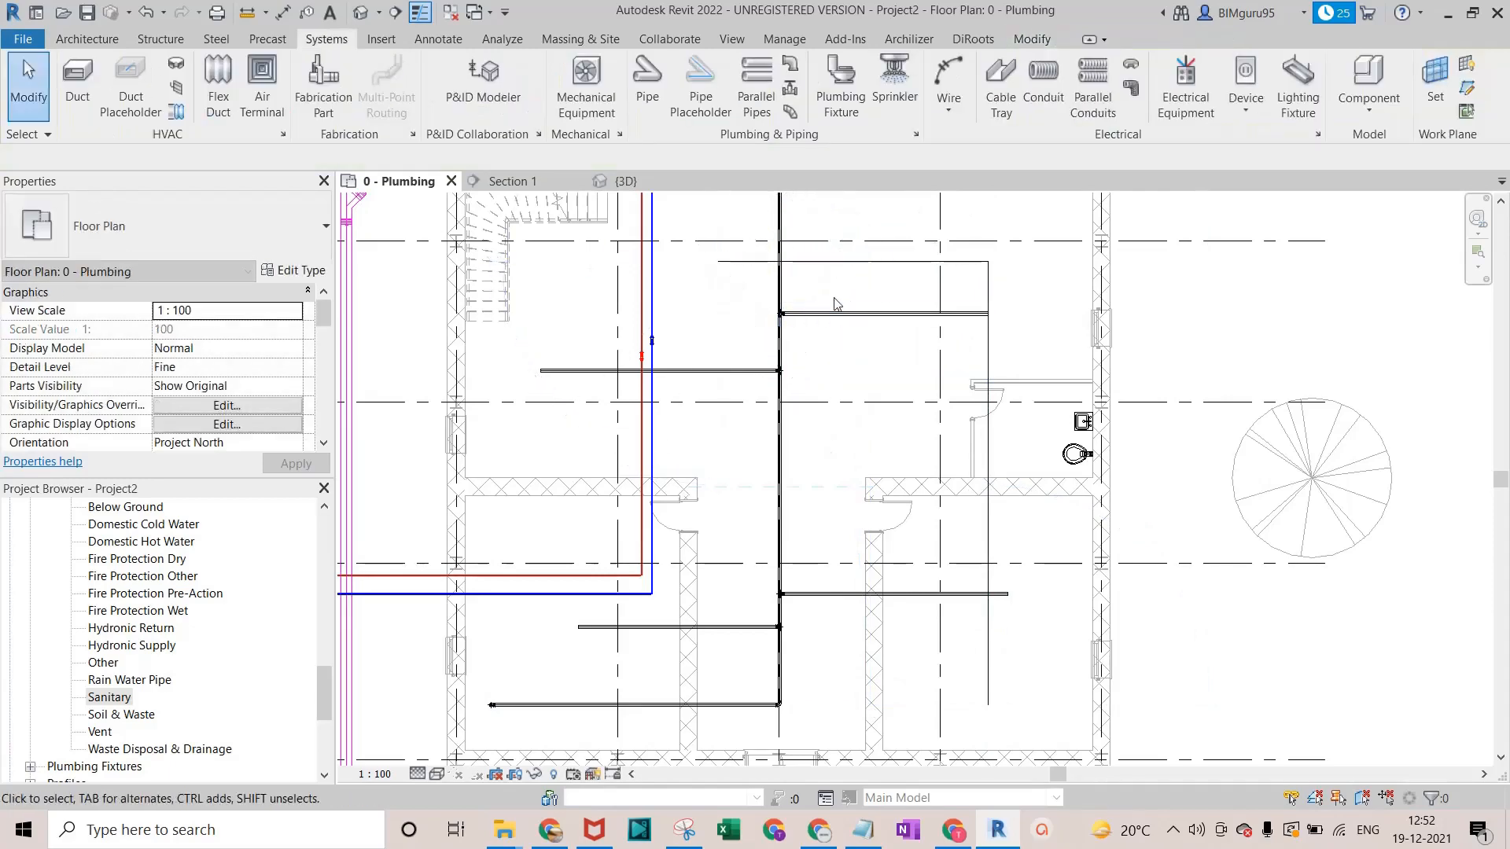
Select the whole placeholder run and convert it to real pipes, inspecting the converted pipe up close.
{"action": "key", "text": "Tab"}
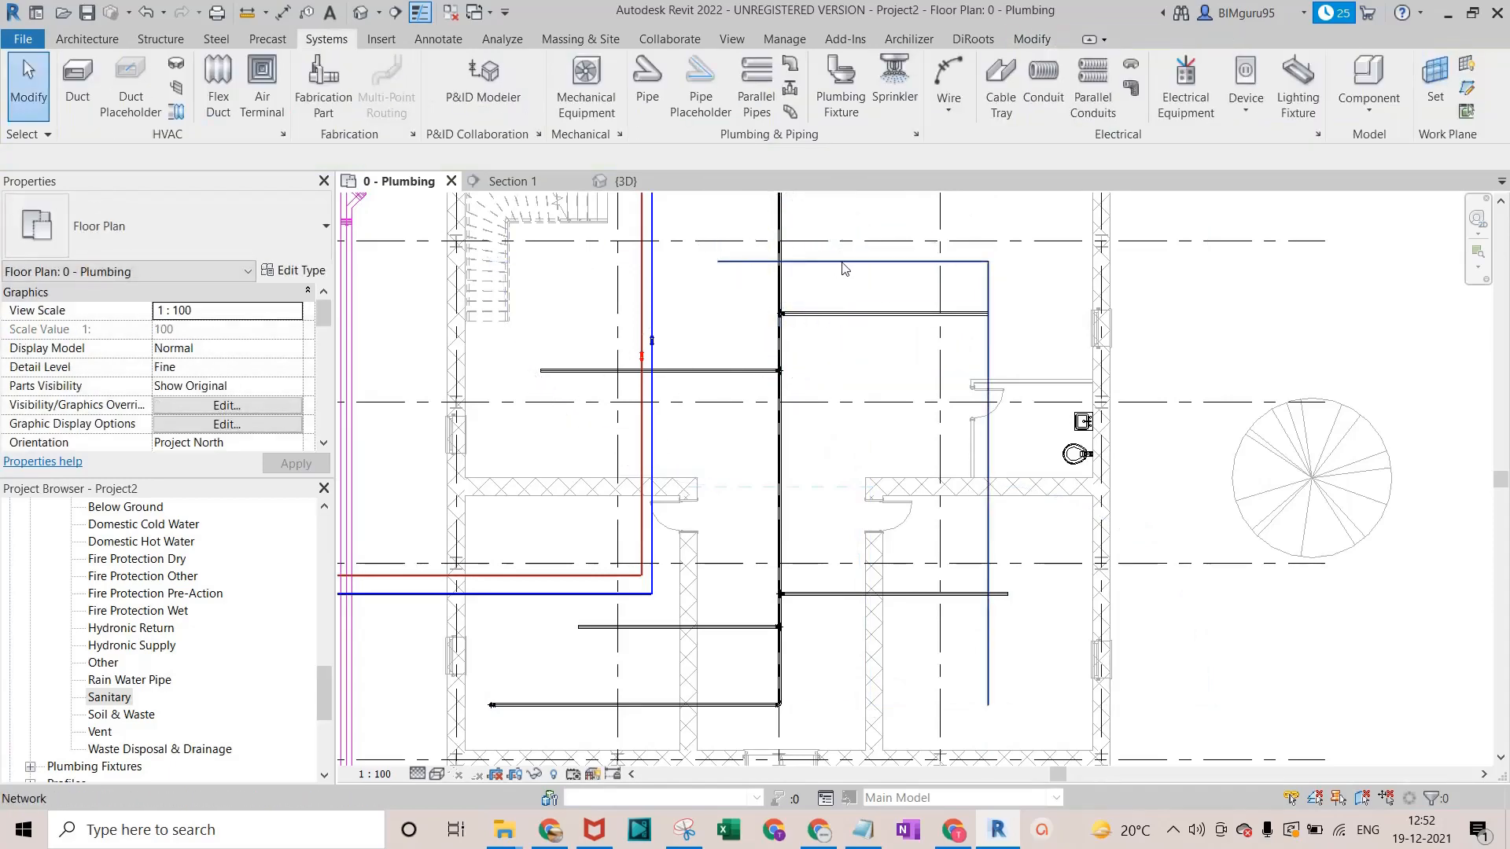
{"action": "left_click", "coordinate": [898, 336]}
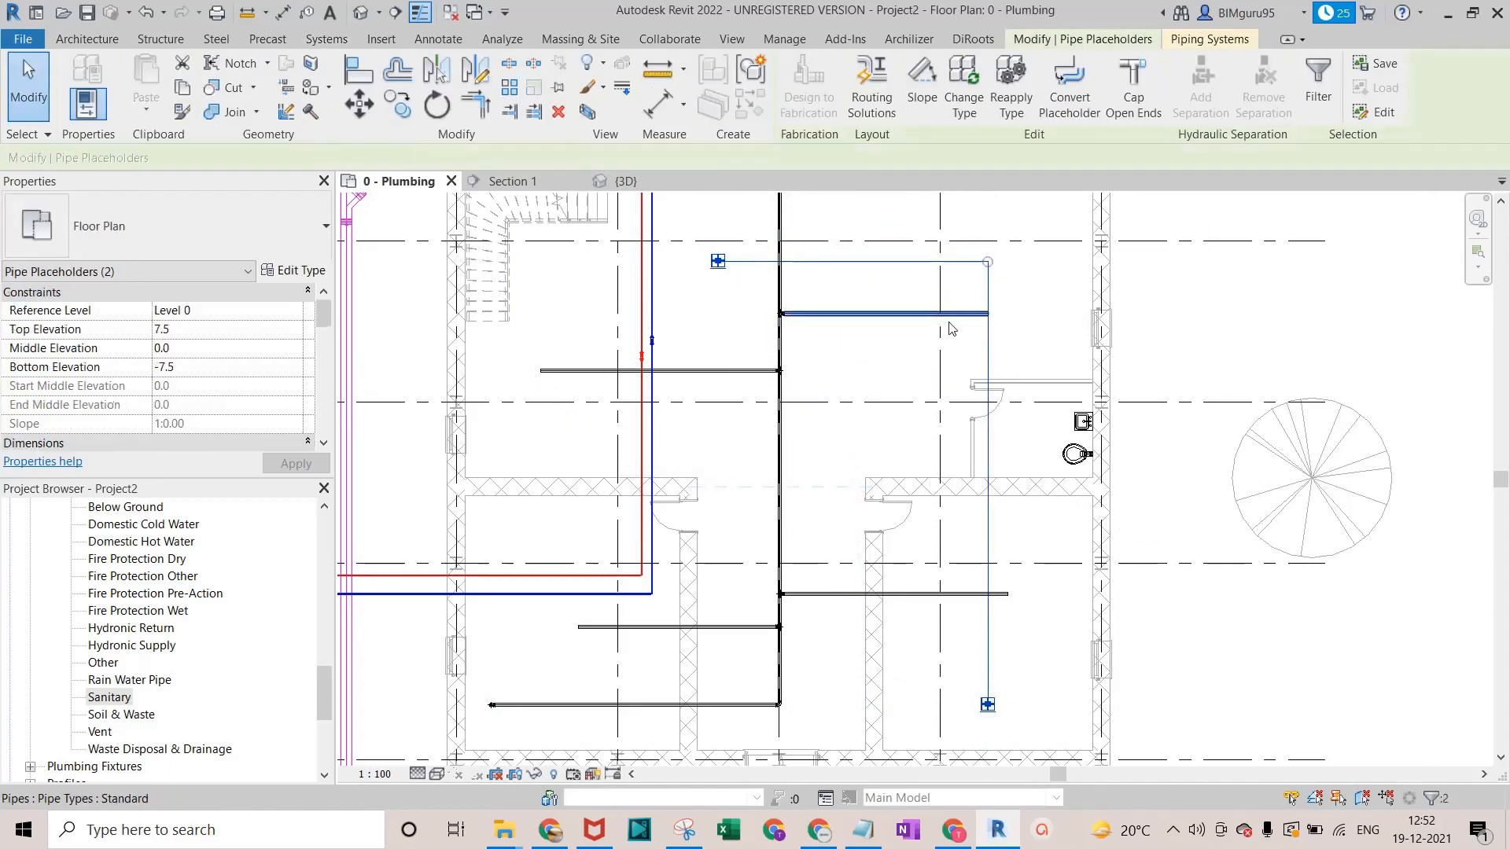
{"action": "left_click", "coordinate": [1068, 83]}
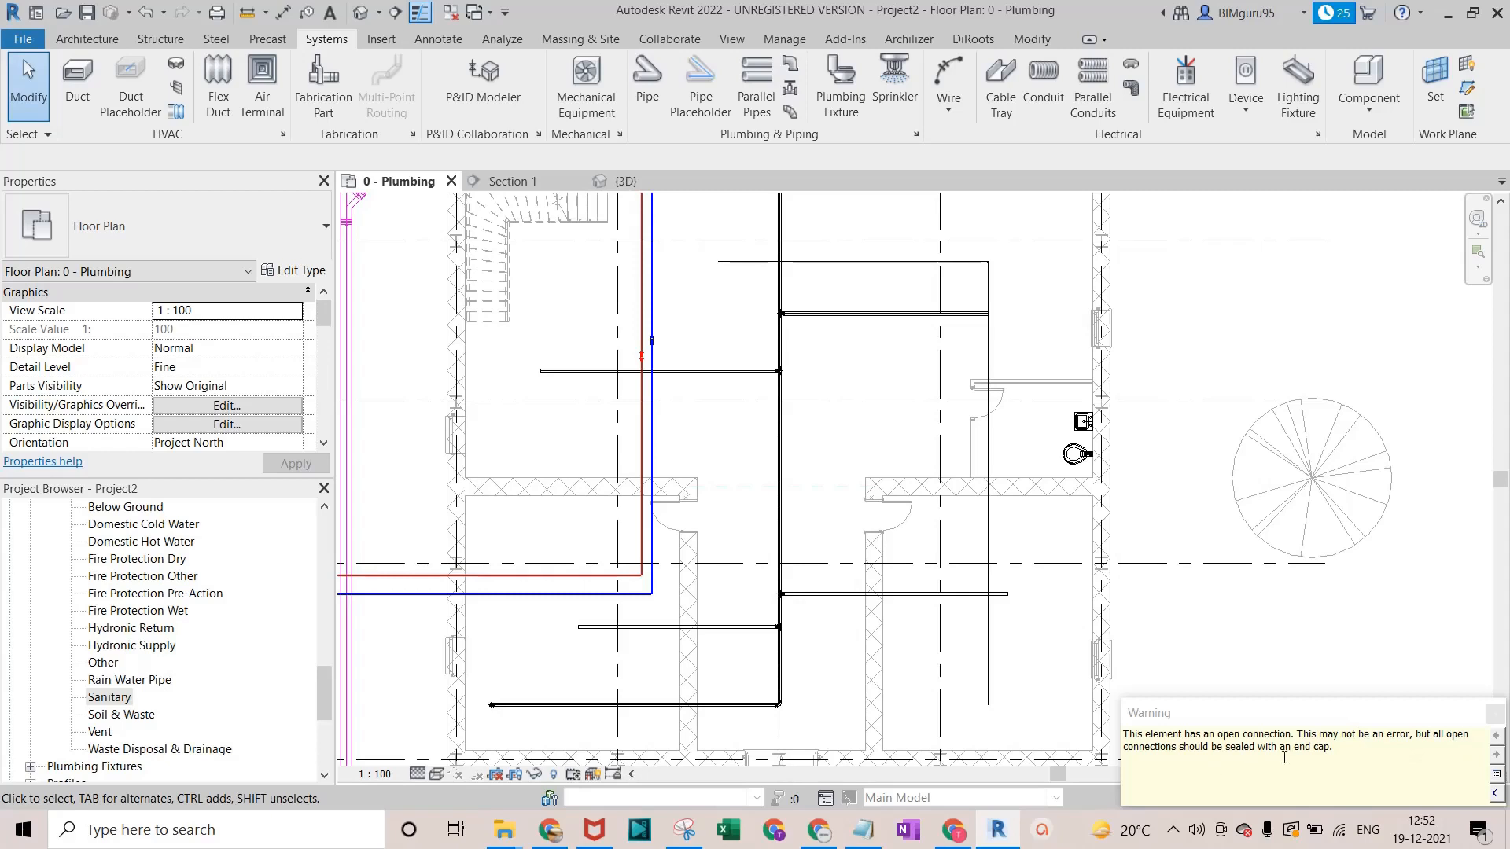
{"action": "scroll", "coordinate": [897, 588], "scroll_direction": "up", "scroll_amount": 10}
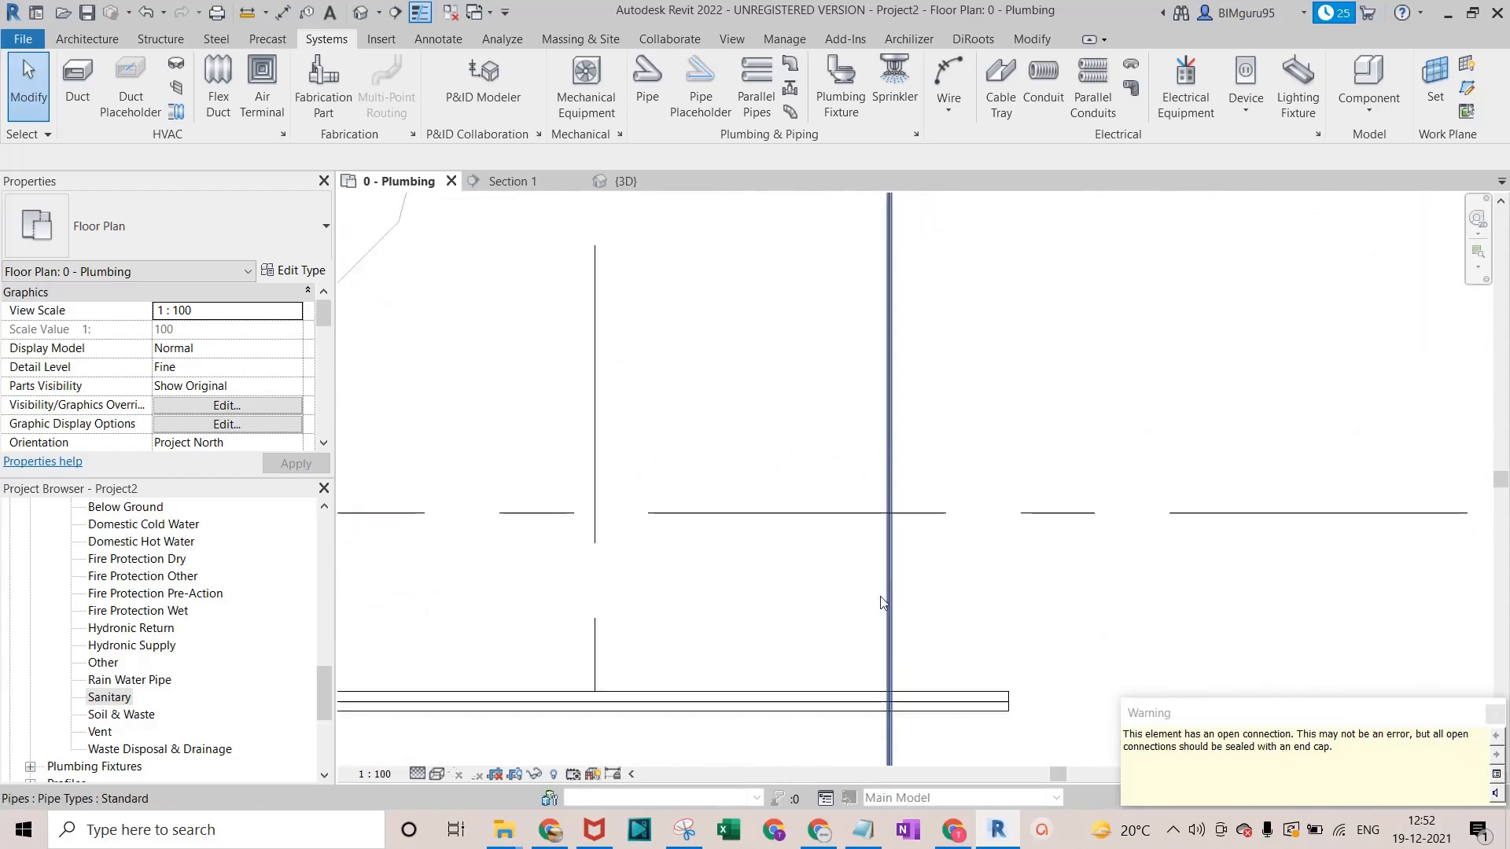
{"action": "scroll", "coordinate": [889, 581], "scroll_direction": "down", "scroll_amount": 4}
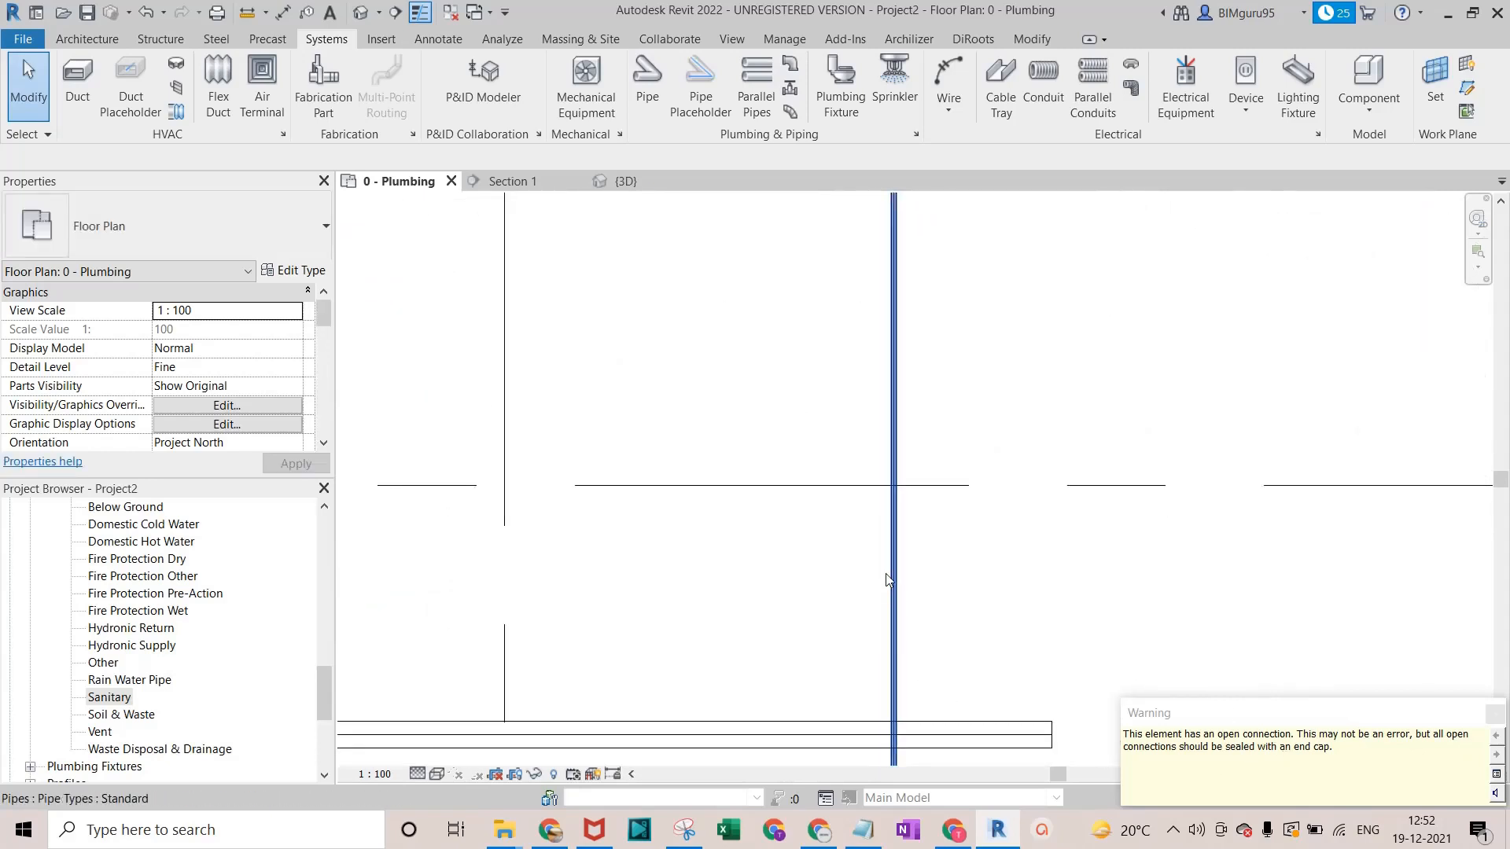
{"action": "scroll", "coordinate": [896, 523], "scroll_direction": "down", "scroll_amount": 4}
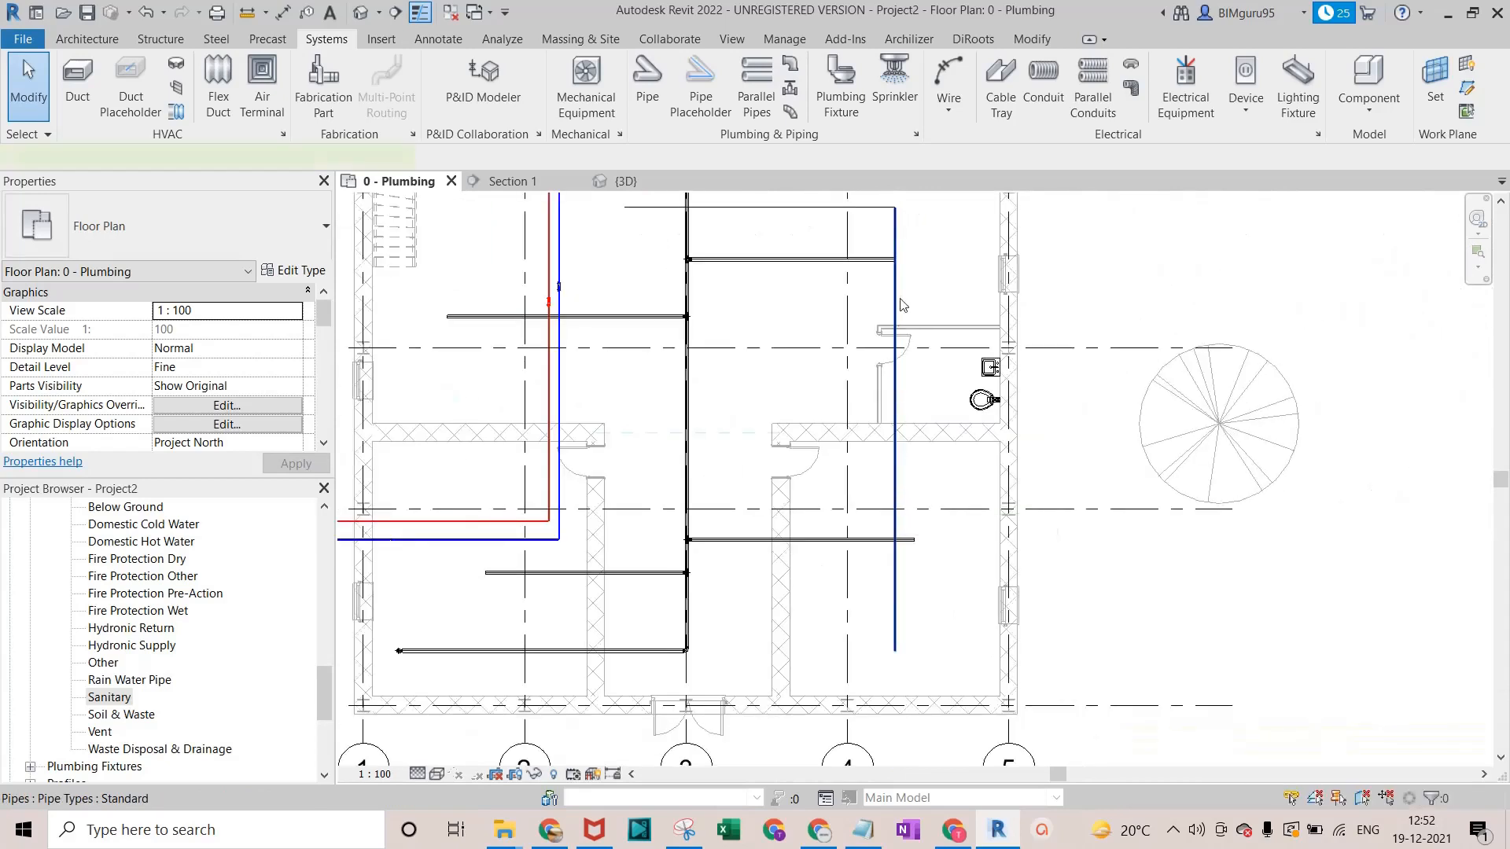
Move the converted vertical pipe slightly towards grid 5, keeping it joined to the horizontal leg, and check the corner.
{"action": "left_click", "coordinate": [886, 264]}
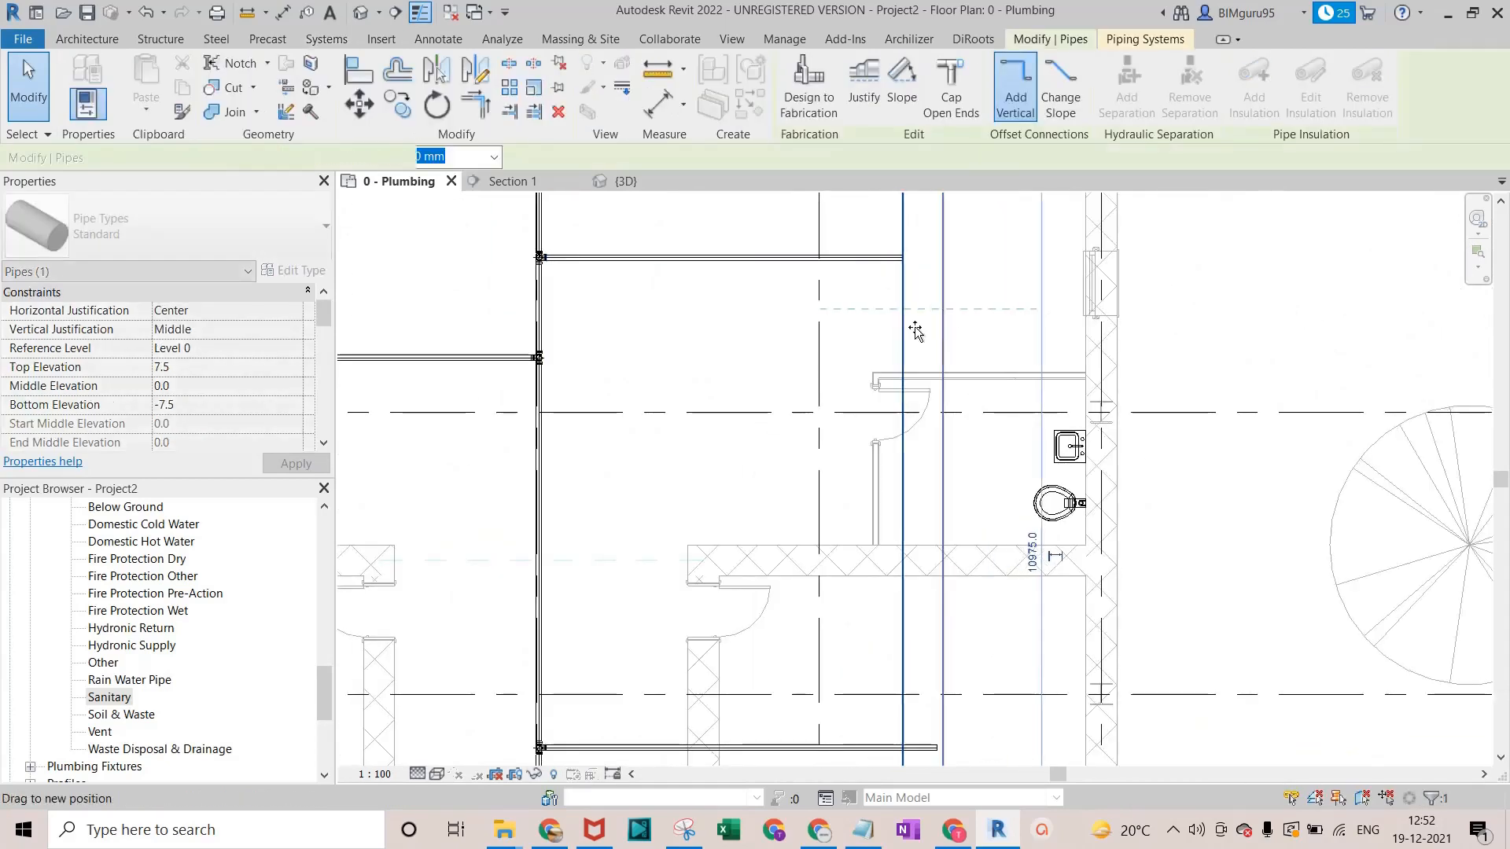
{"action": "scroll", "coordinate": [888, 343], "scroll_direction": "down", "scroll_amount": 2}
{"action": "scroll", "coordinate": [888, 342], "scroll_direction": "down", "scroll_amount": 2}
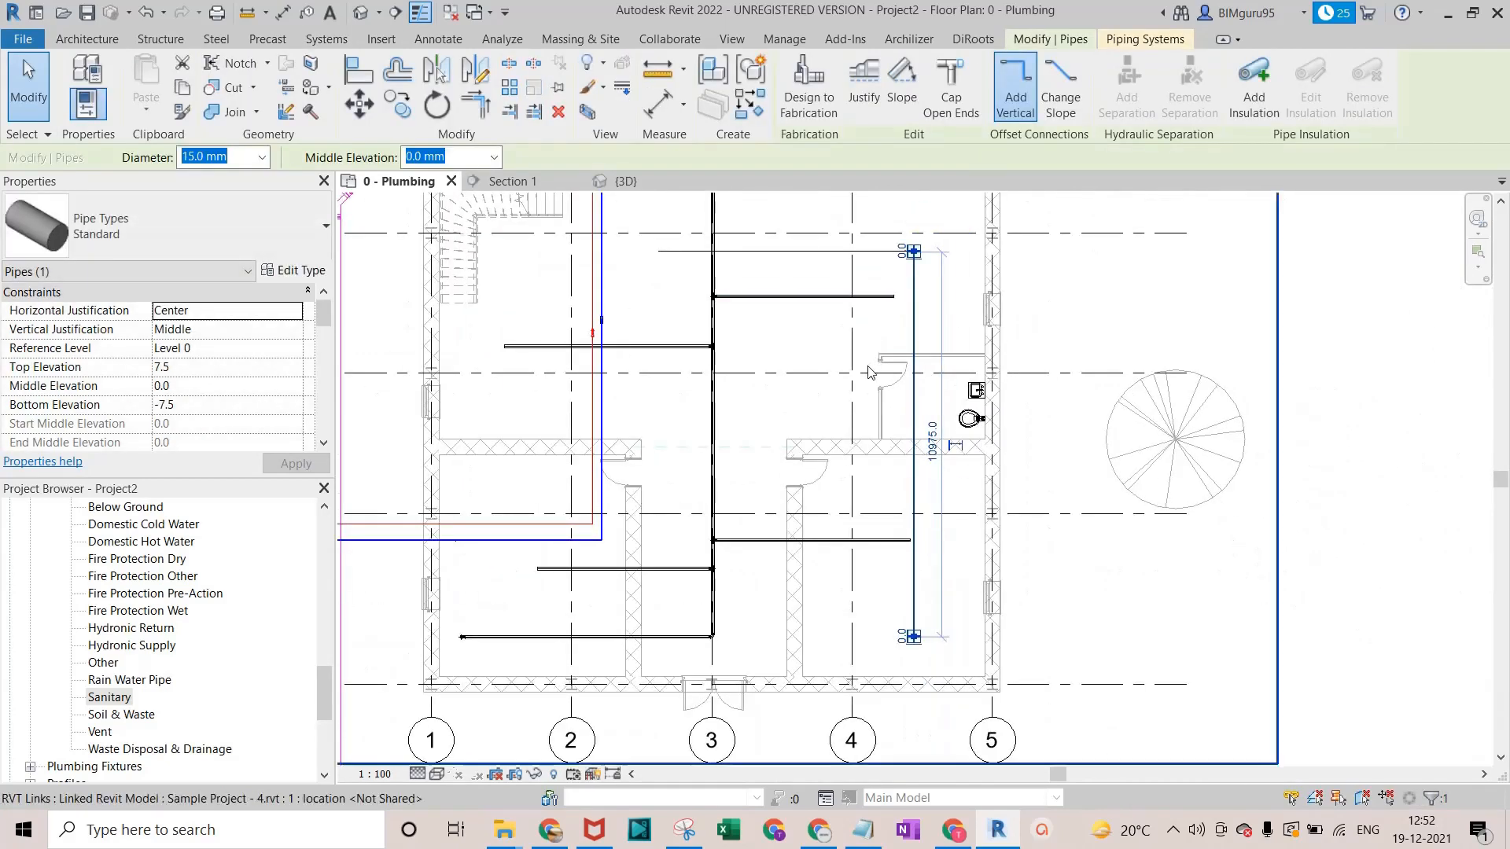
{"action": "key", "text": "Escape"}
{"action": "scroll", "coordinate": [878, 245], "scroll_direction": "up", "scroll_amount": 4}
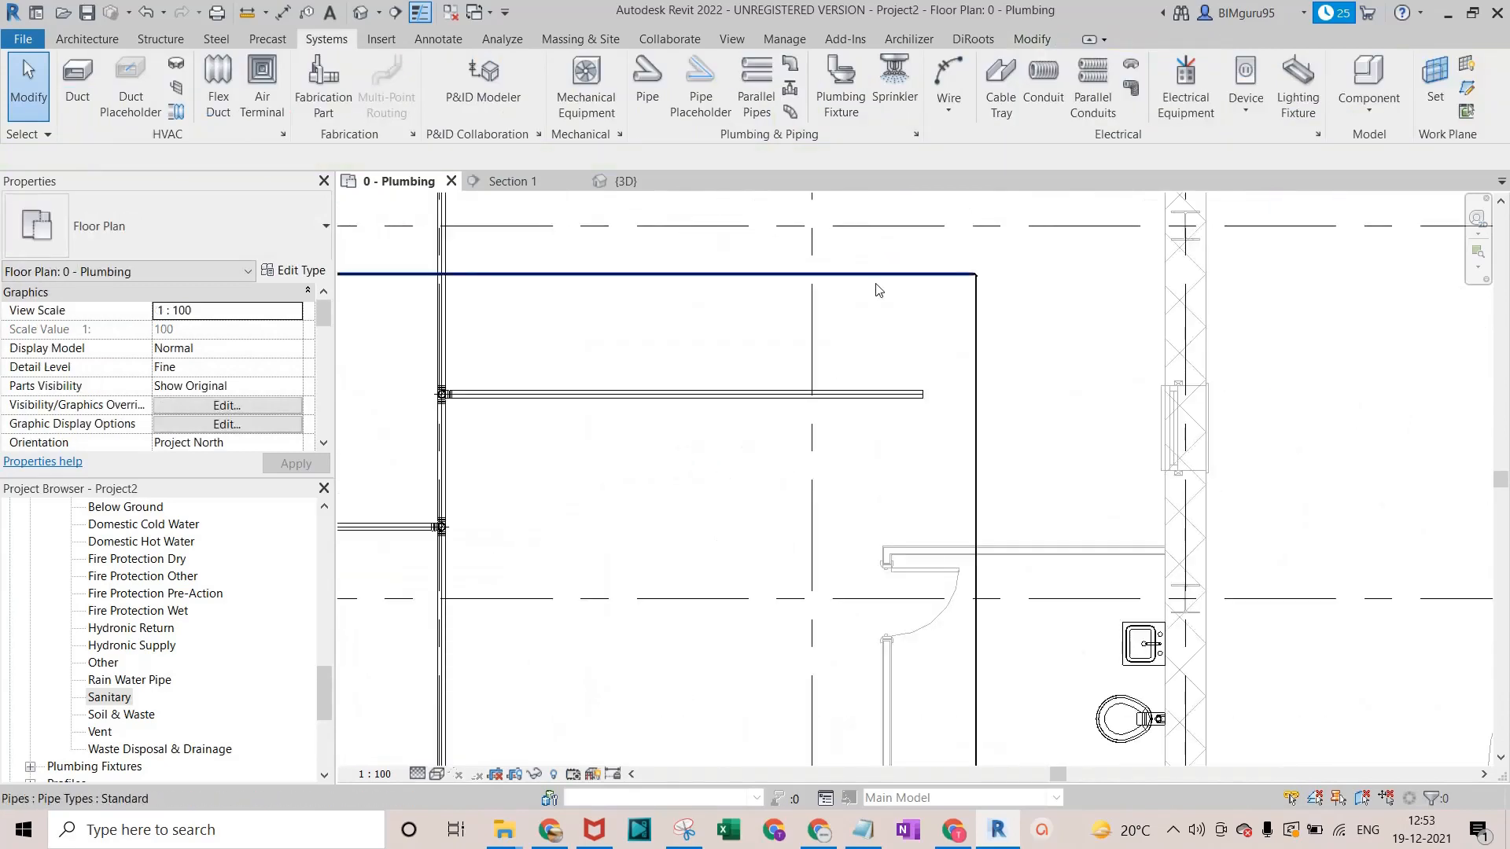
Select the whole converted L-shaped fire protection pipe run, including its elbow, and set its diameter to 133 mm after trying 40 mm.
{"action": "key", "text": "Tab"}
{"action": "left_click", "coordinate": [762, 261]}
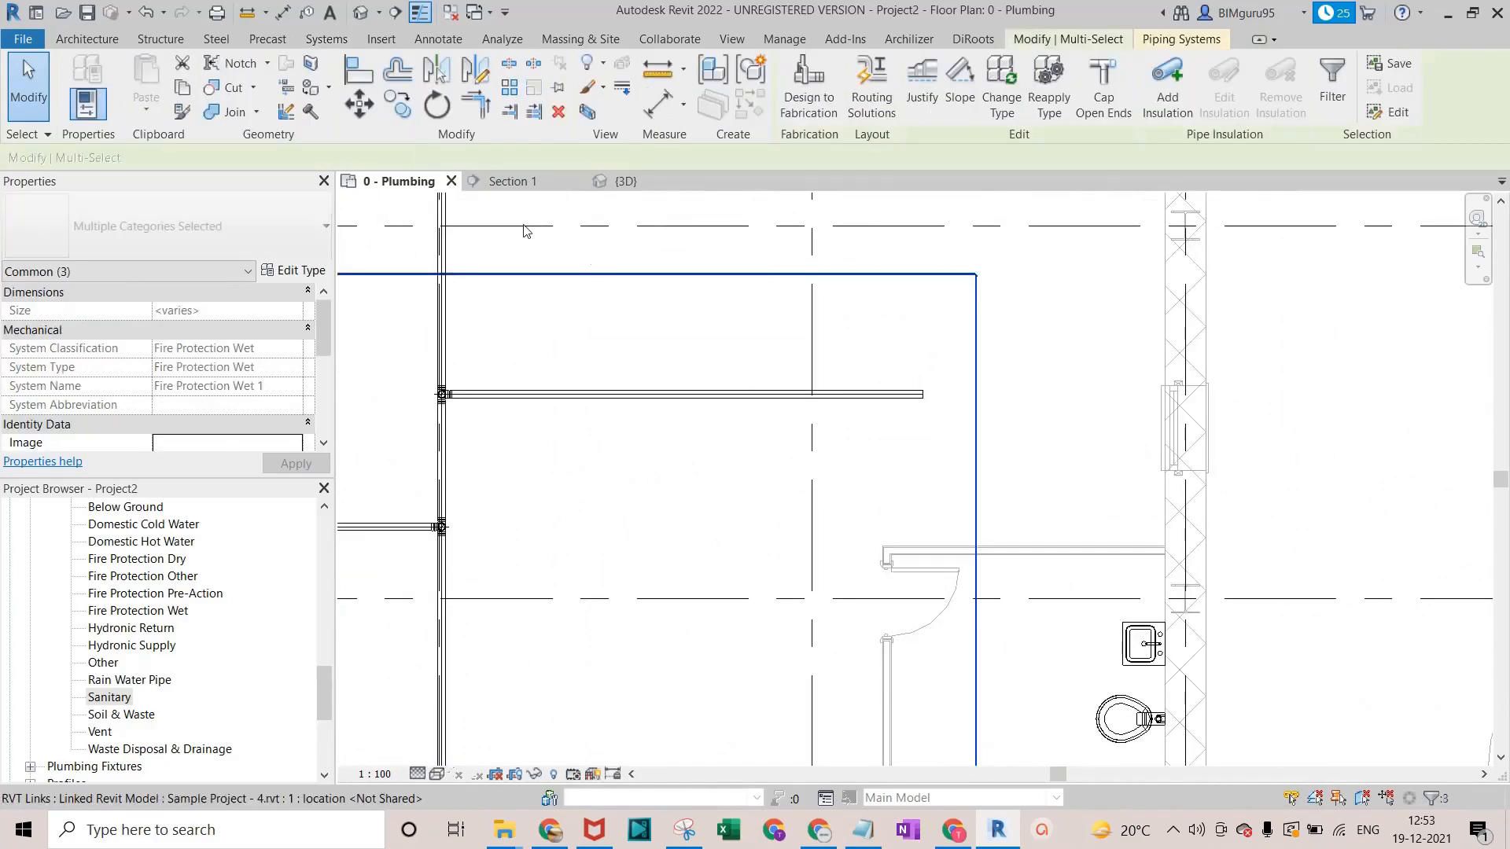
{"action": "left_click", "coordinate": [303, 157]}
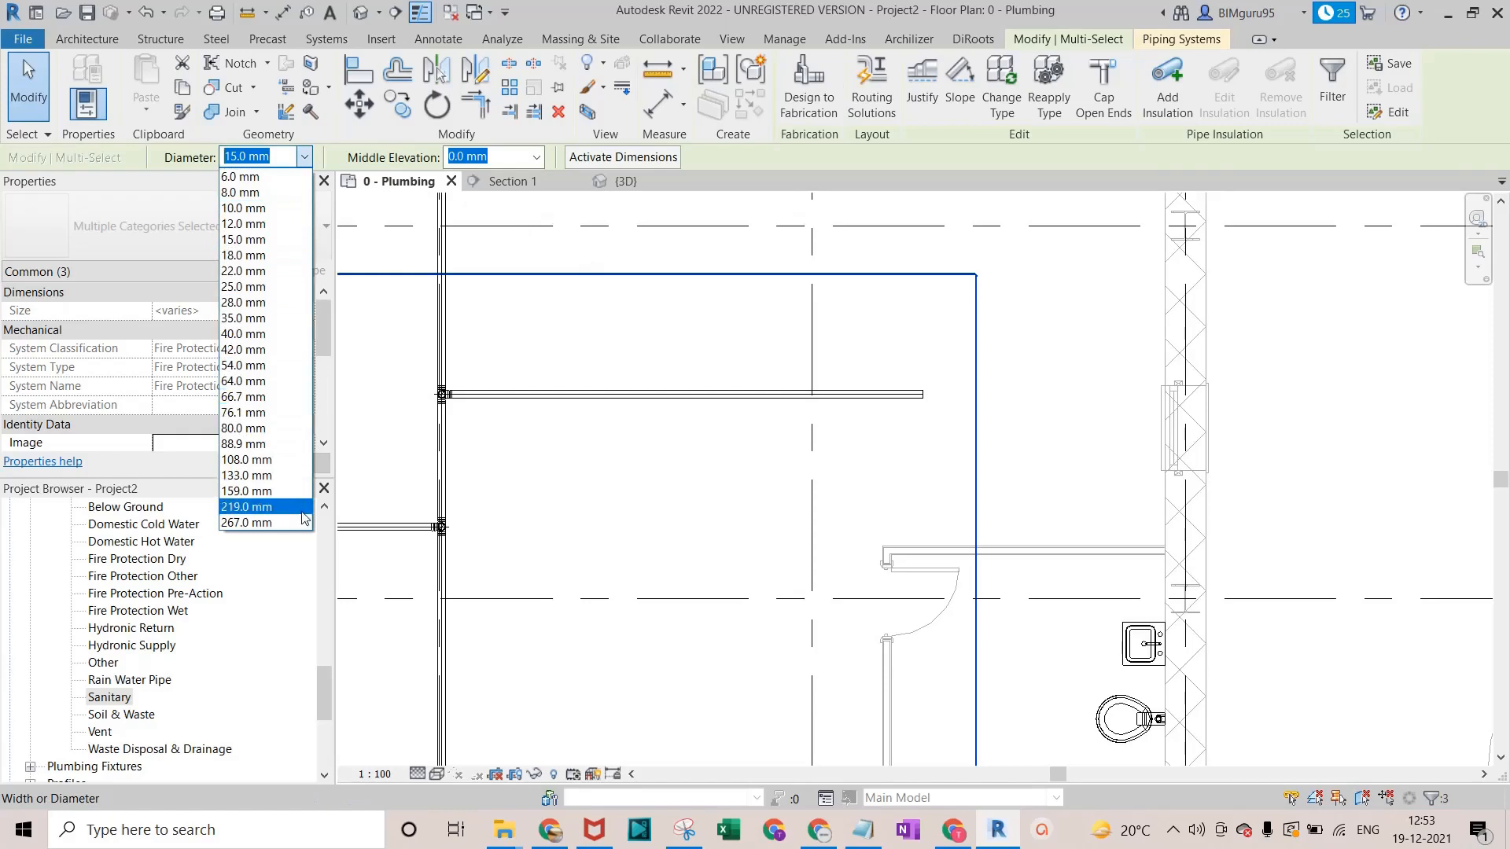
{"action": "left_click", "coordinate": [285, 330]}
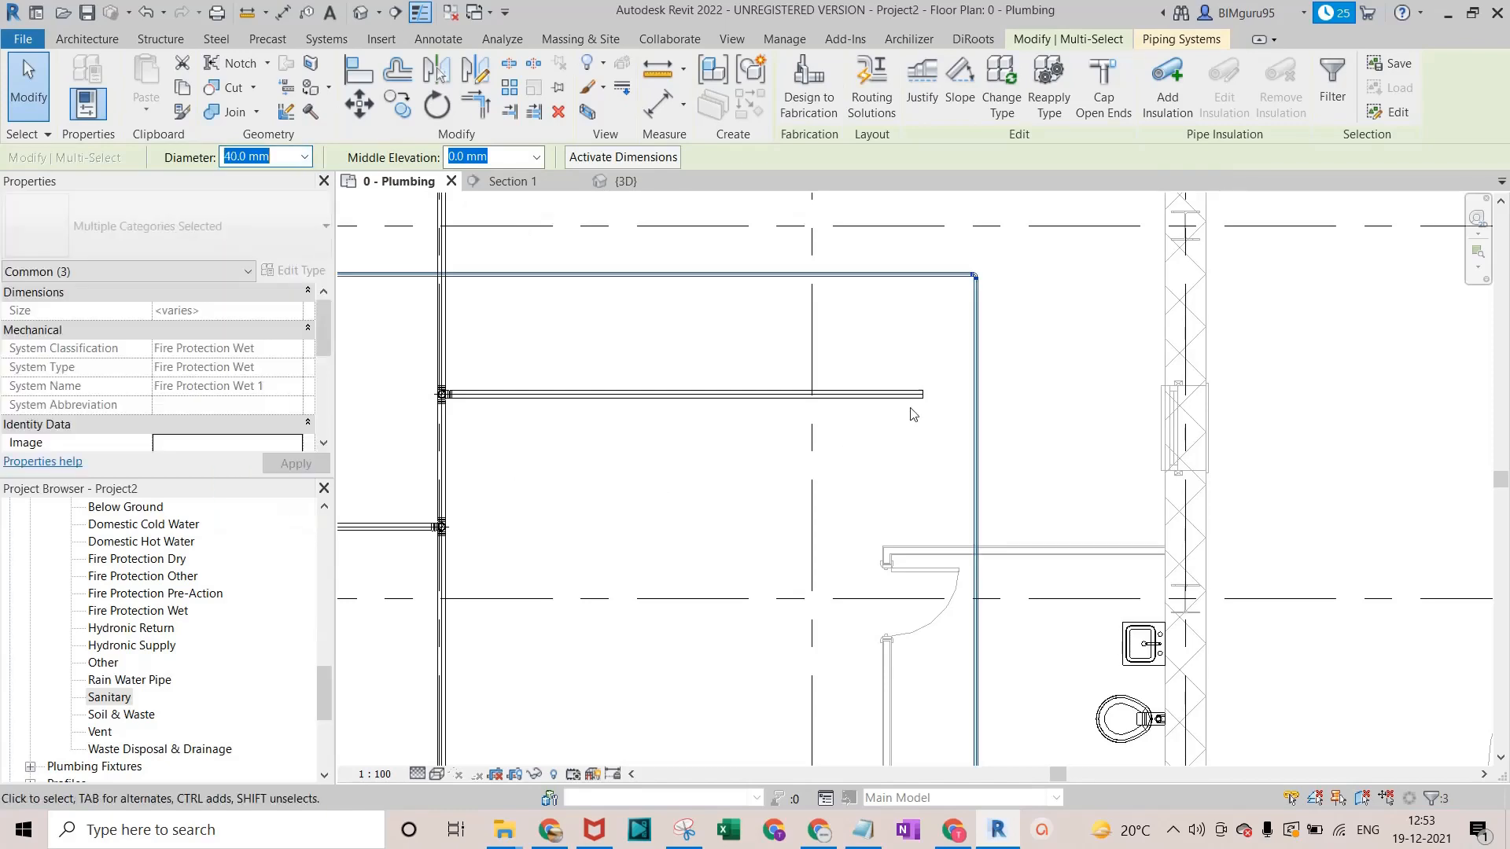
{"action": "scroll", "coordinate": [1052, 374], "scroll_direction": "up", "scroll_amount": 6}
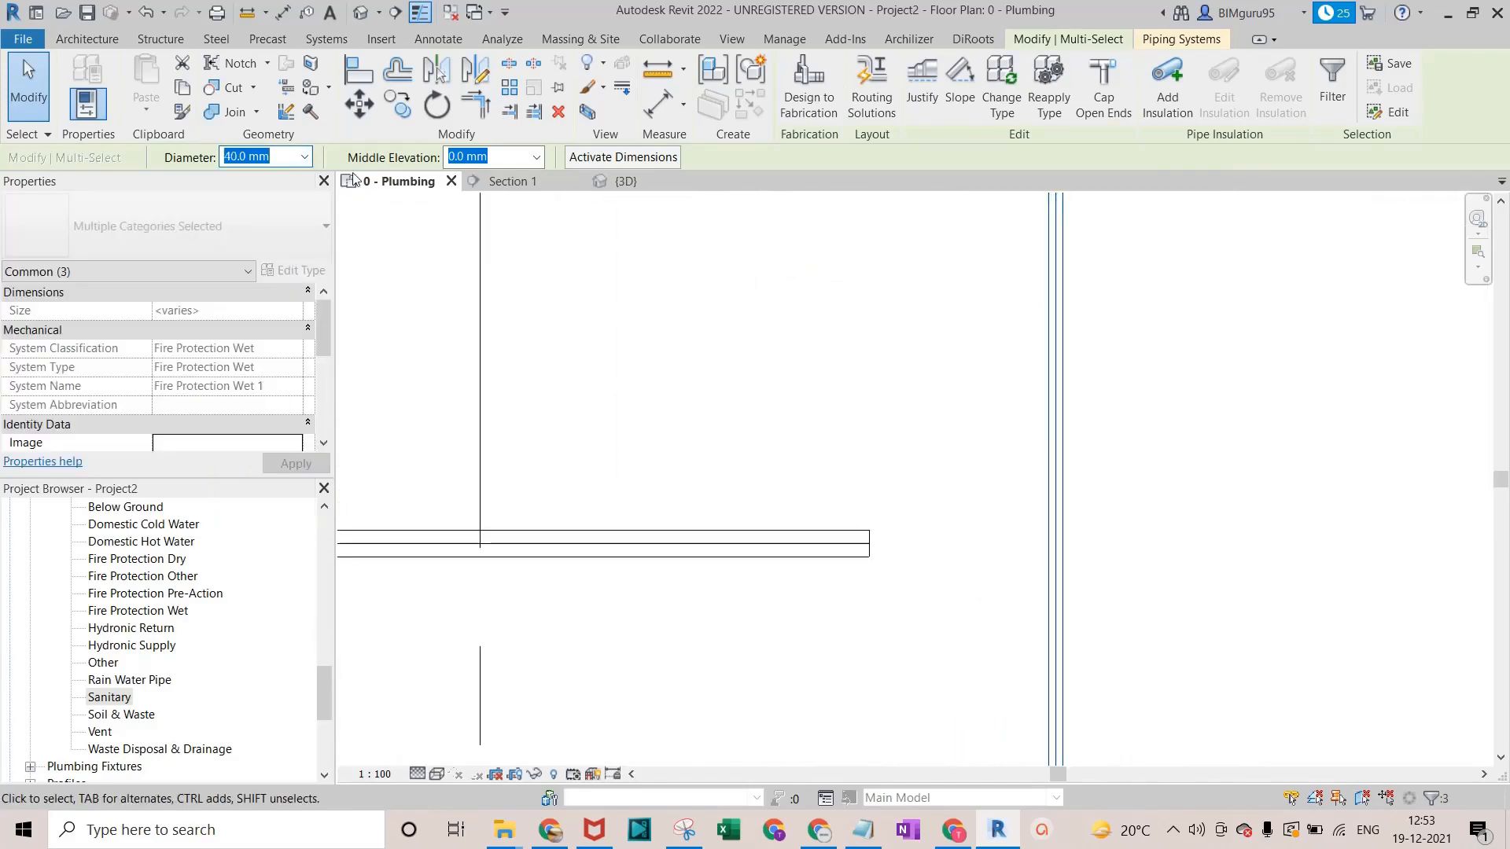
{"action": "left_click", "coordinate": [305, 158]}
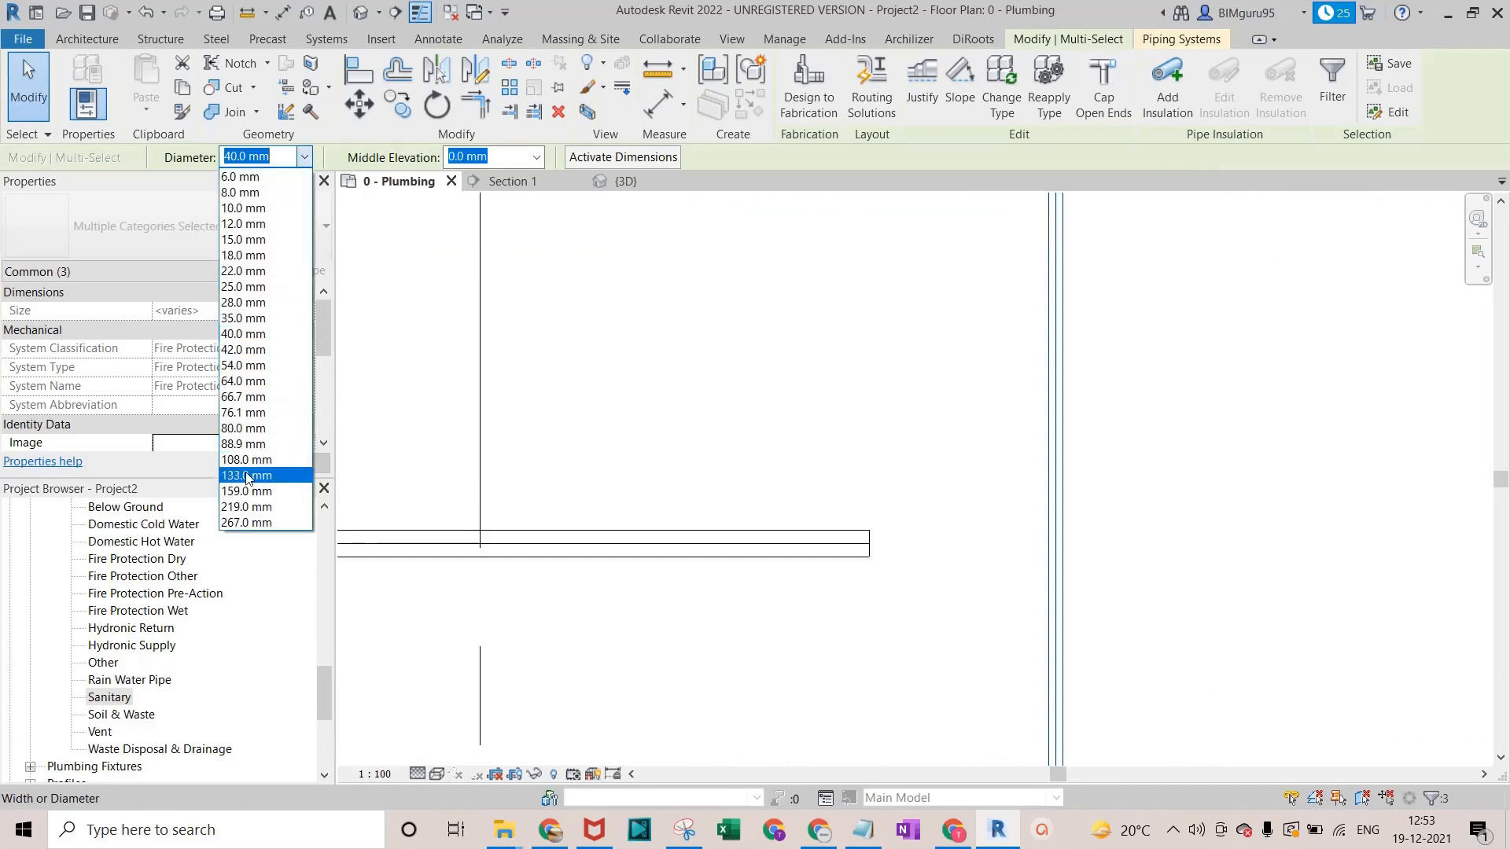
{"action": "left_click", "coordinate": [268, 473]}
{"action": "scroll", "coordinate": [803, 434], "scroll_direction": "down", "scroll_amount": 2}
{"action": "scroll", "coordinate": [804, 435], "scroll_direction": "down", "scroll_amount": 2}
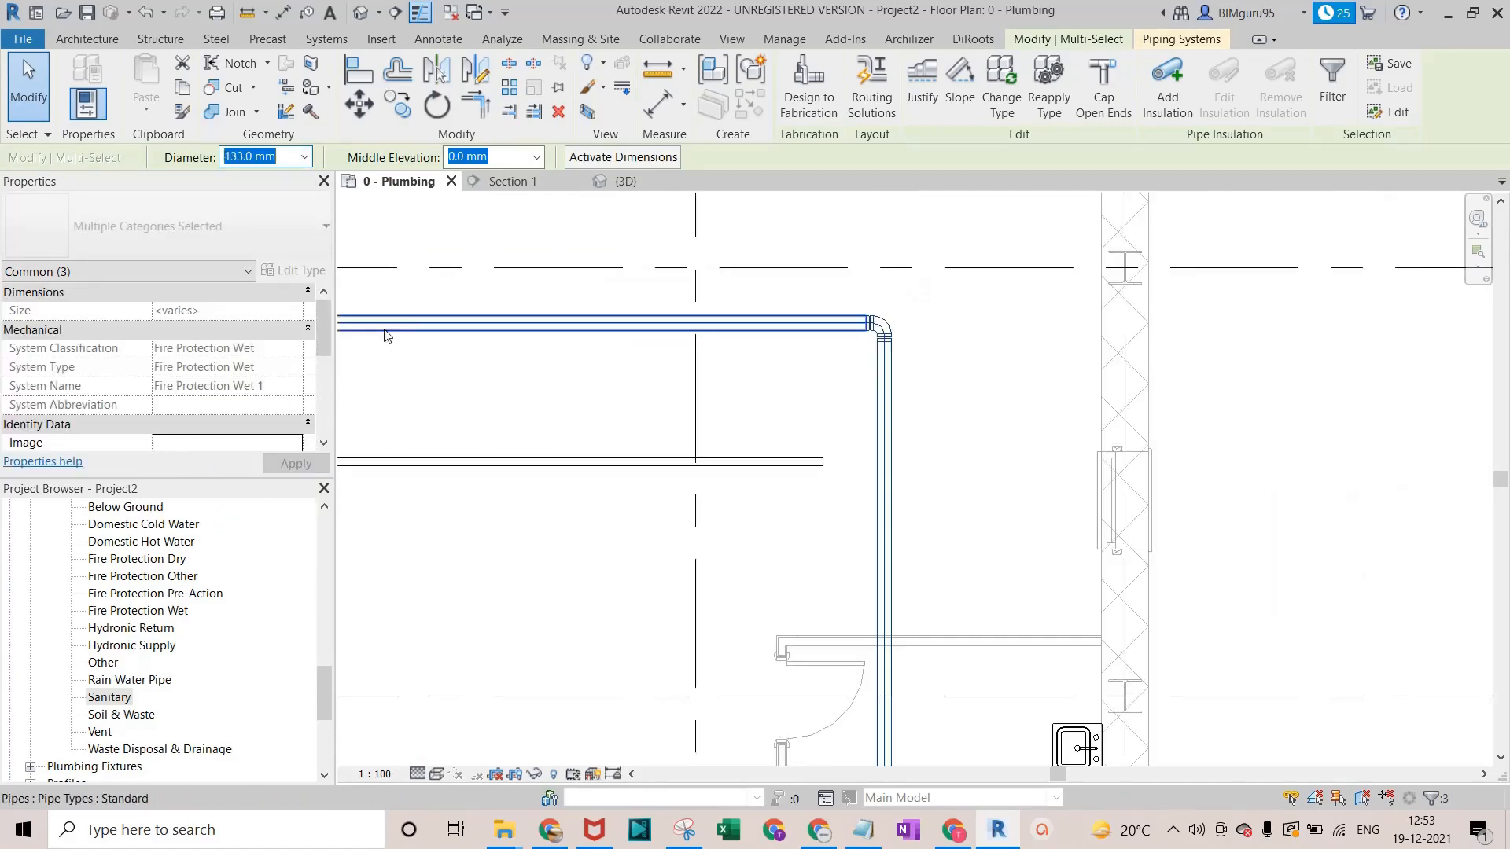
{"action": "scroll", "coordinate": [659, 318], "scroll_direction": "down", "scroll_amount": 2}
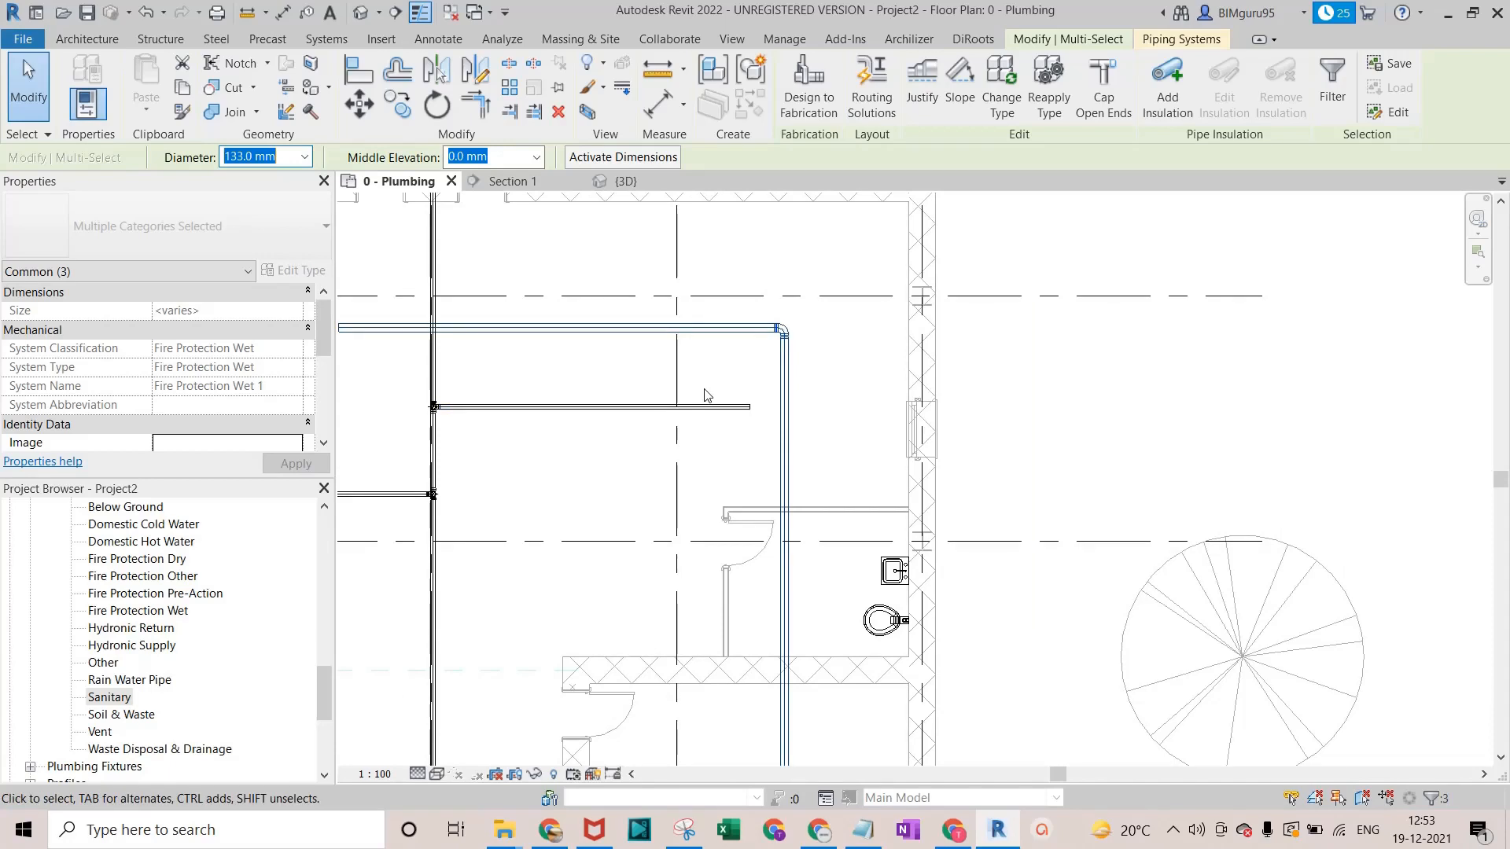
{"action": "left_click", "coordinate": [329, 39]}
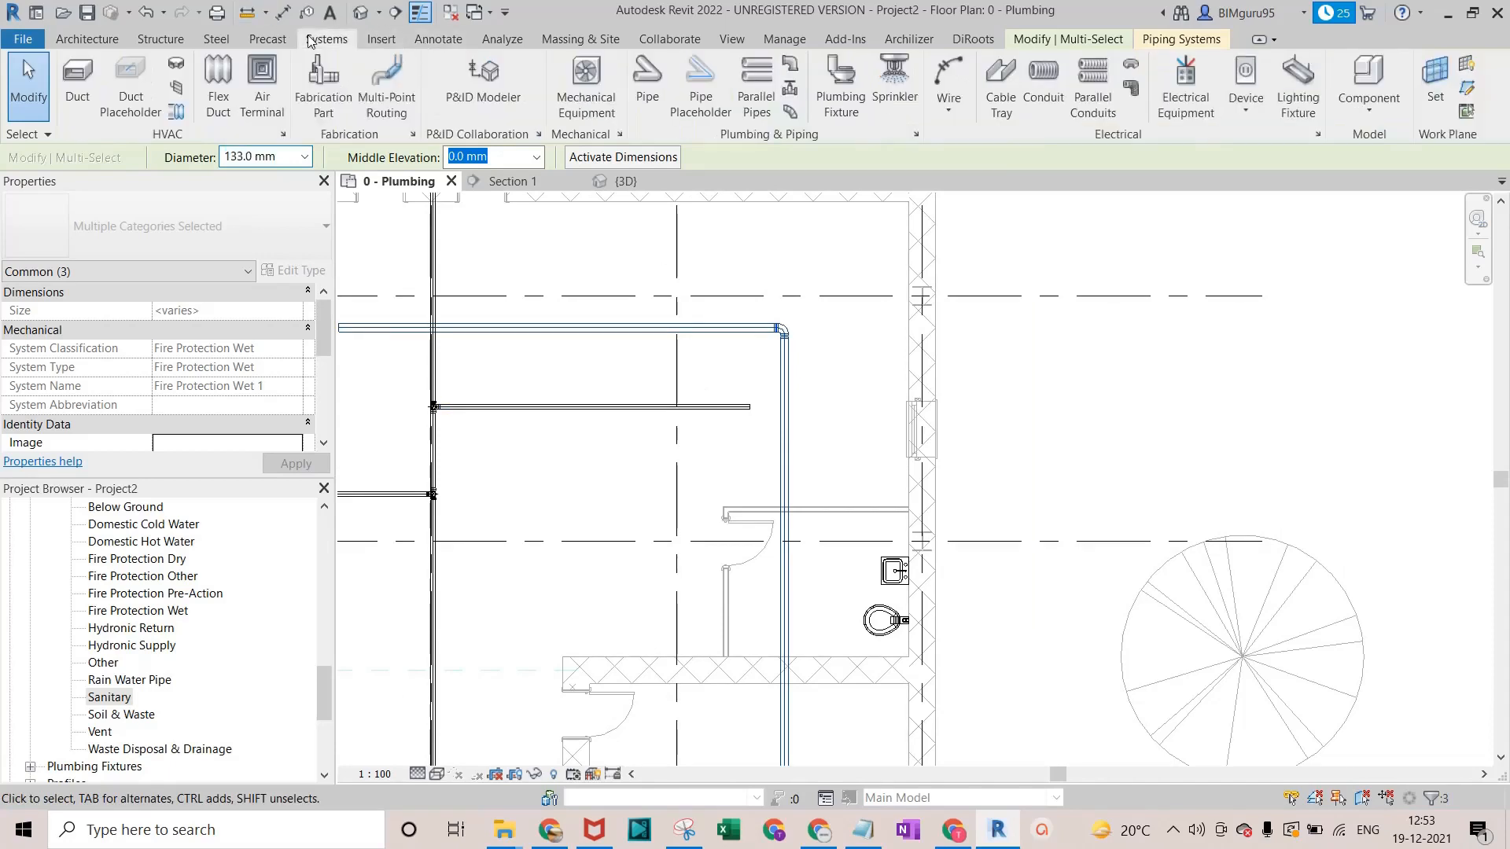